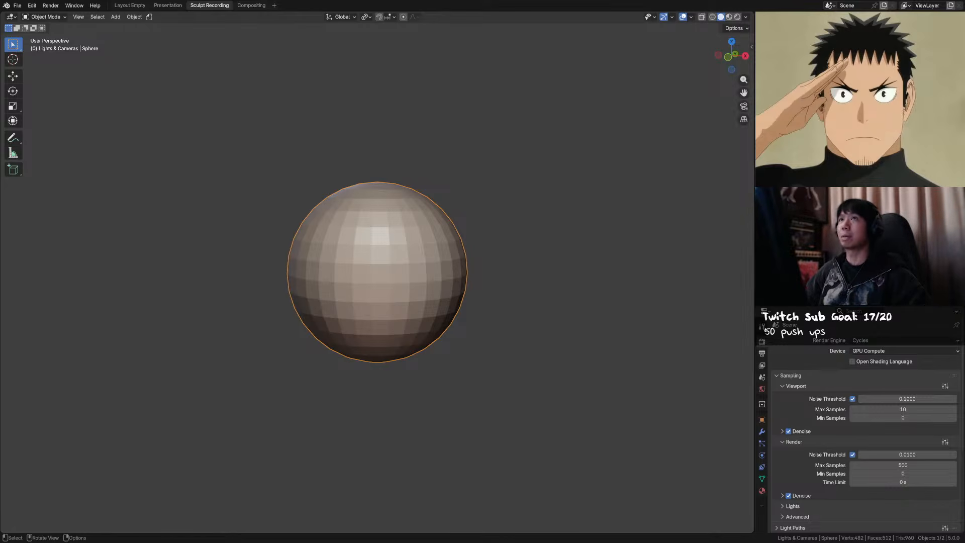
Select the sphere, switch to the Layout Empty workspace, and enter Sculpt Mode from a front view
left_click(563, 150)
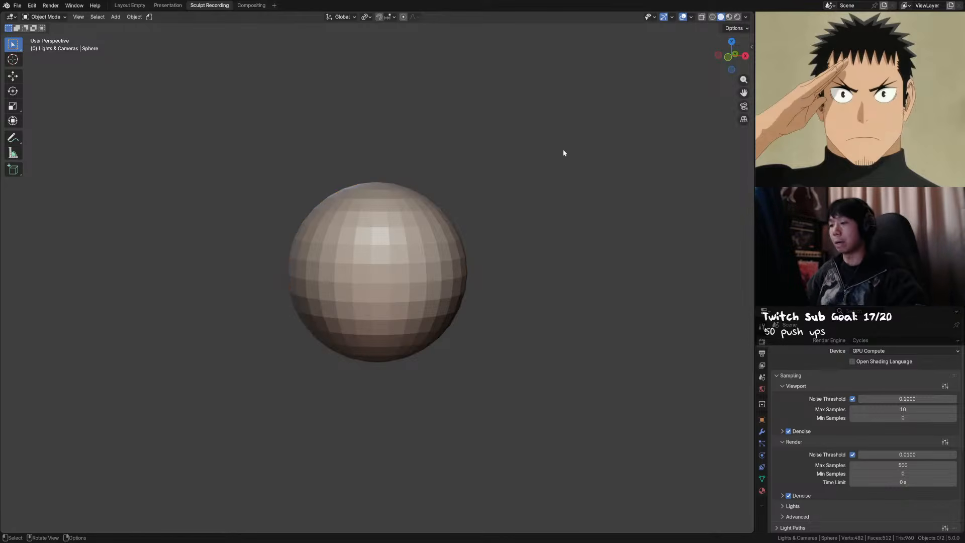
left_click(417, 243)
key("KP_1")
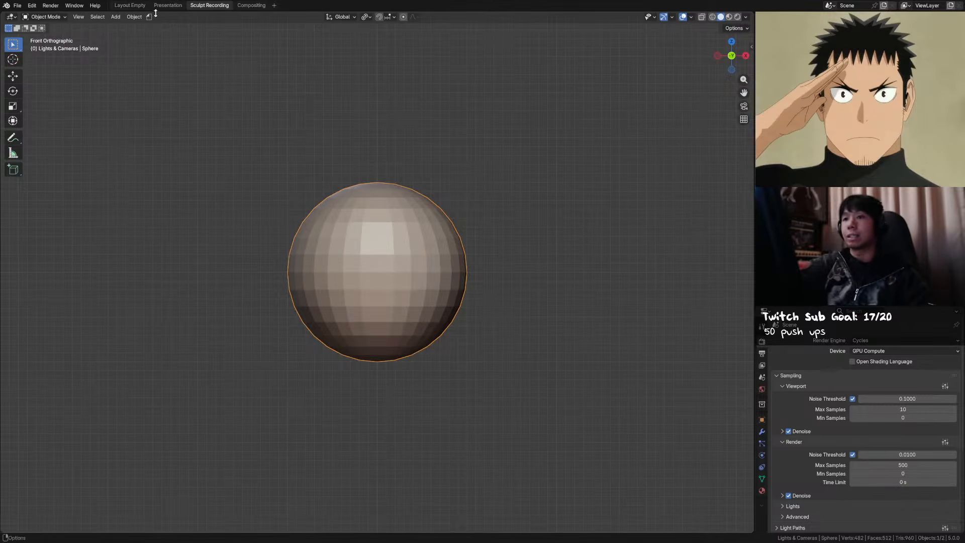
left_click(130, 6)
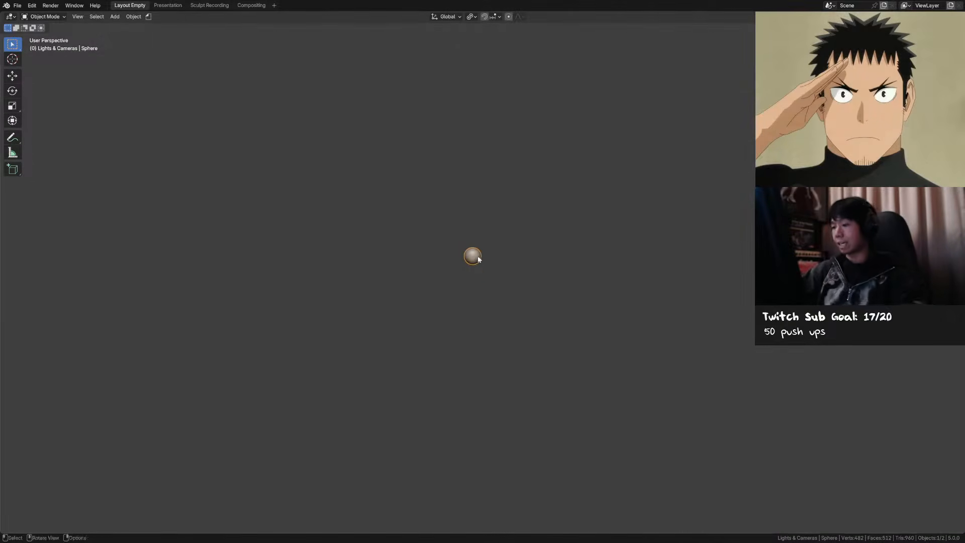
key("KP_Decimal")
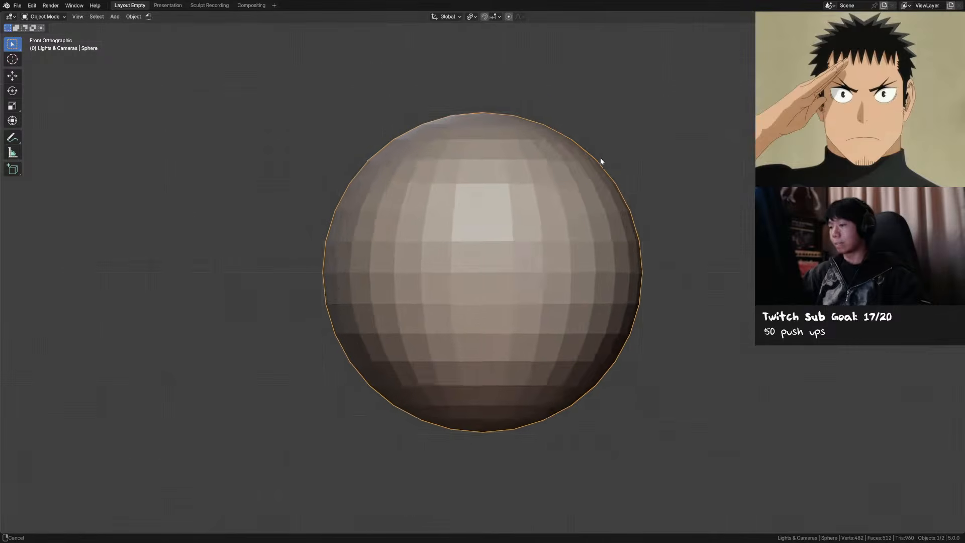
scroll(563, 209, "down", 4)
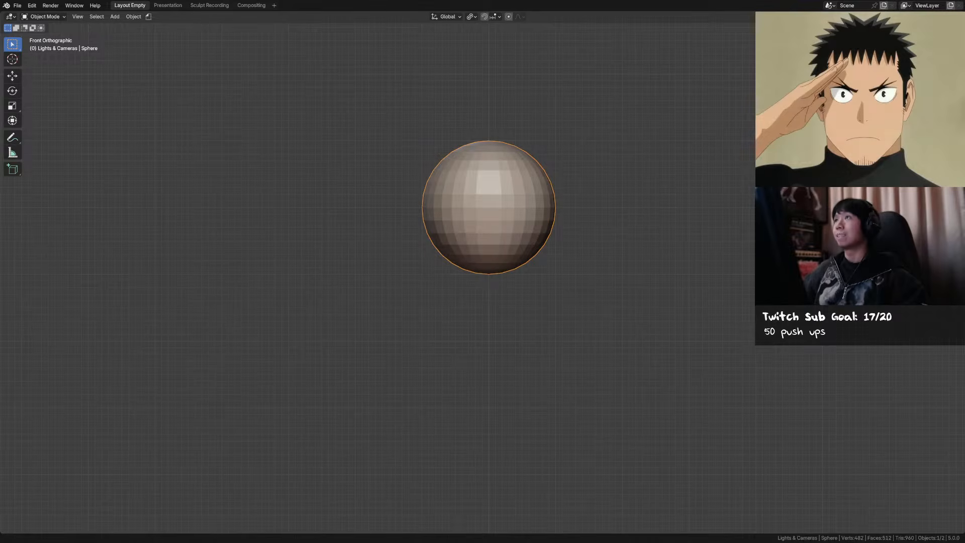
middle_click_drag(540, 185, 541, 177, "shift")
key("ctrl+Tab")
left_click(538, 198)
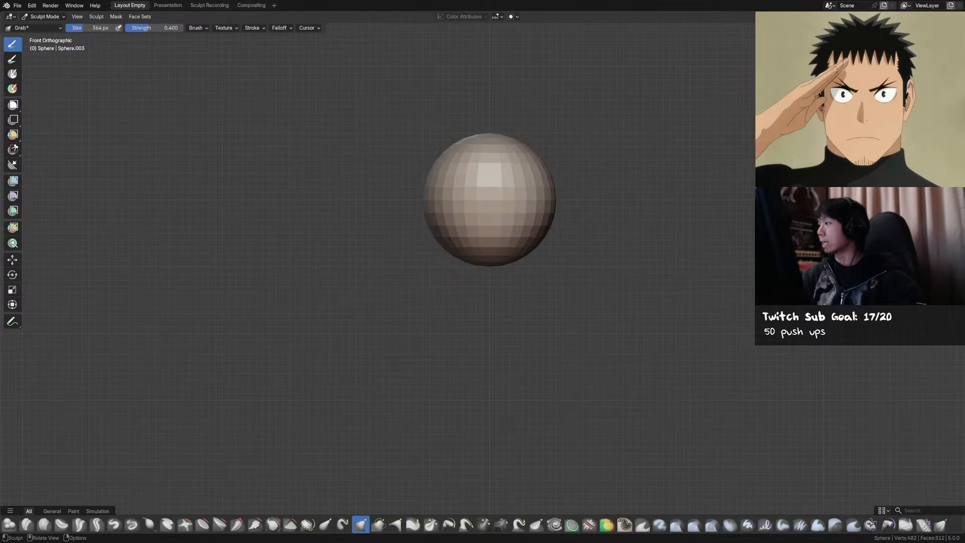
Use the Grab brush to reshape the sphere into a narrow, egg-shaped head tapering towards the chin
middle_click_drag(538, 194, 529, 239, "ctrl")
left_click_drag(497, 236, 496, 293)
key("f")
left_click(564, 260)
left_click_drag(537, 207, 526, 204)
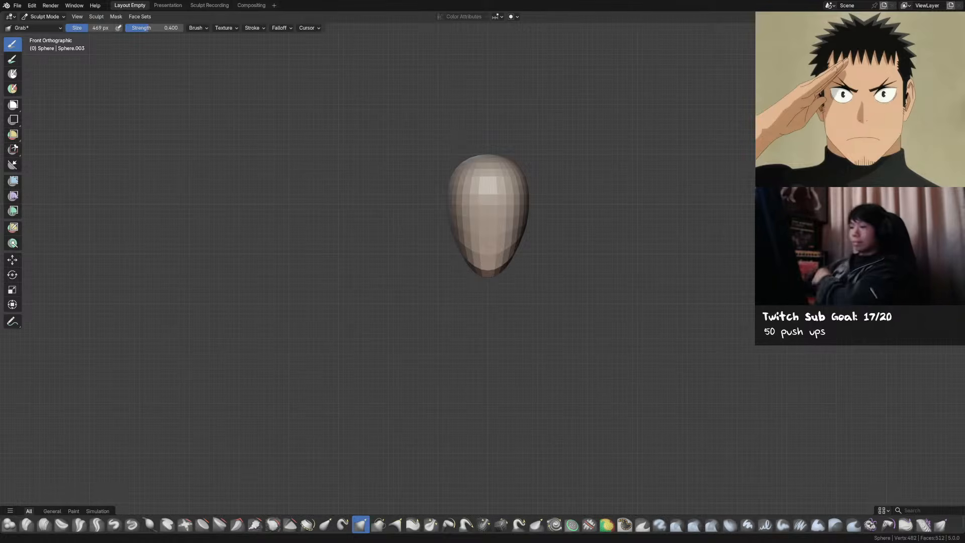
left_click_drag(518, 241, 511, 217)
Shape the chin and the underside of the jaw in side profile with the Grab brush
key("f")
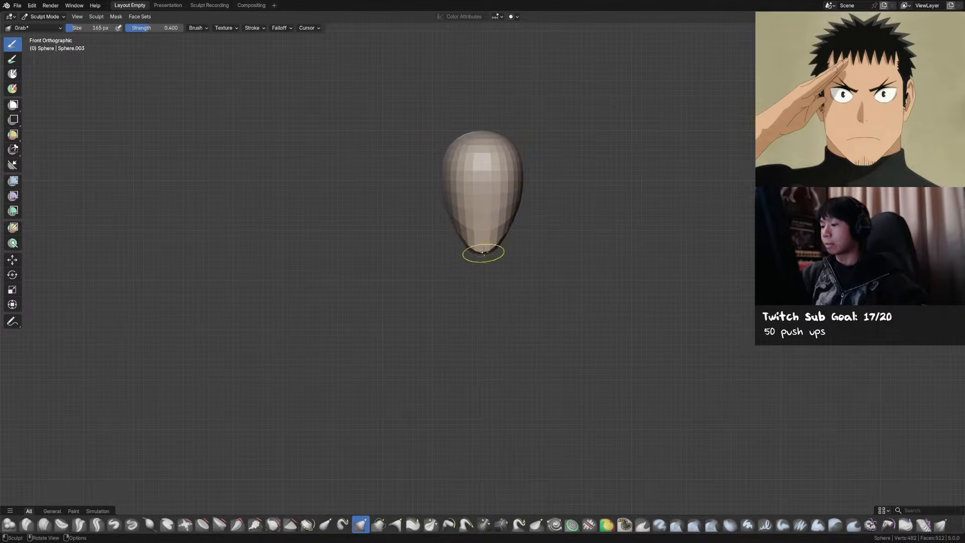
key("KP_3")
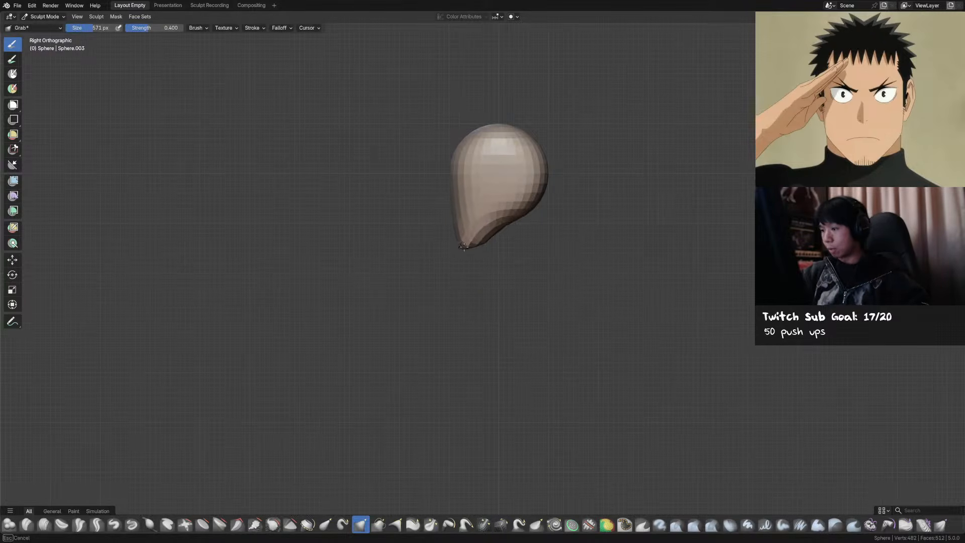
left_click(469, 237)
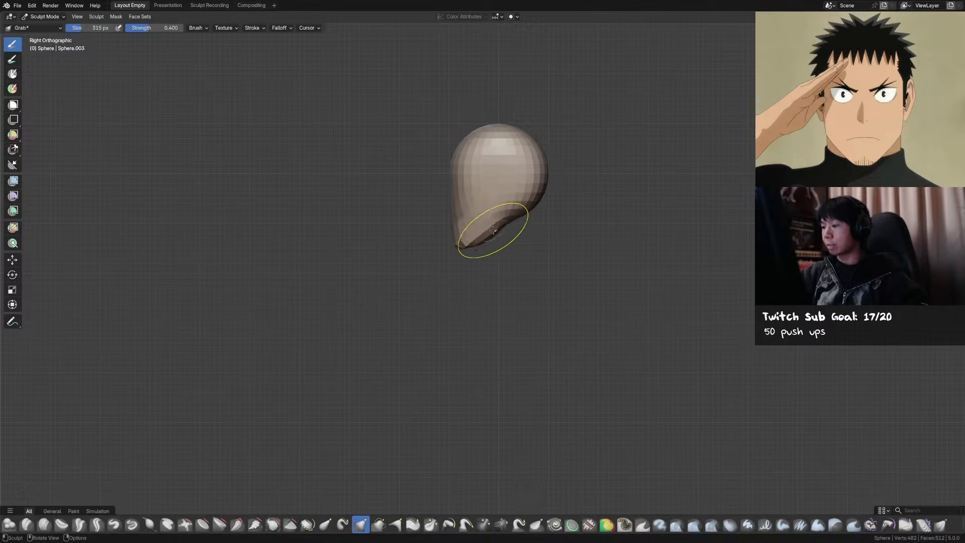
key("f")
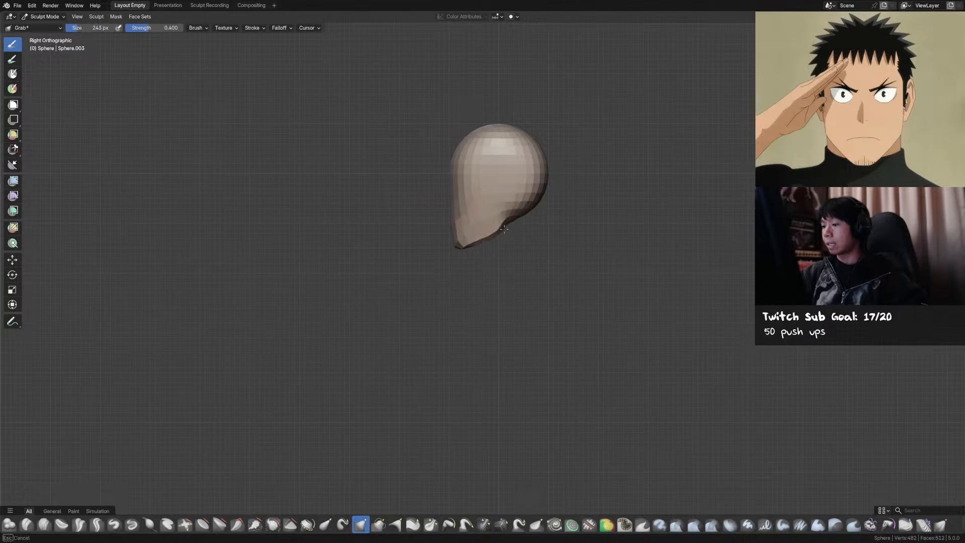
left_click(516, 208)
middle_click_drag(516, 207, 532, 219)
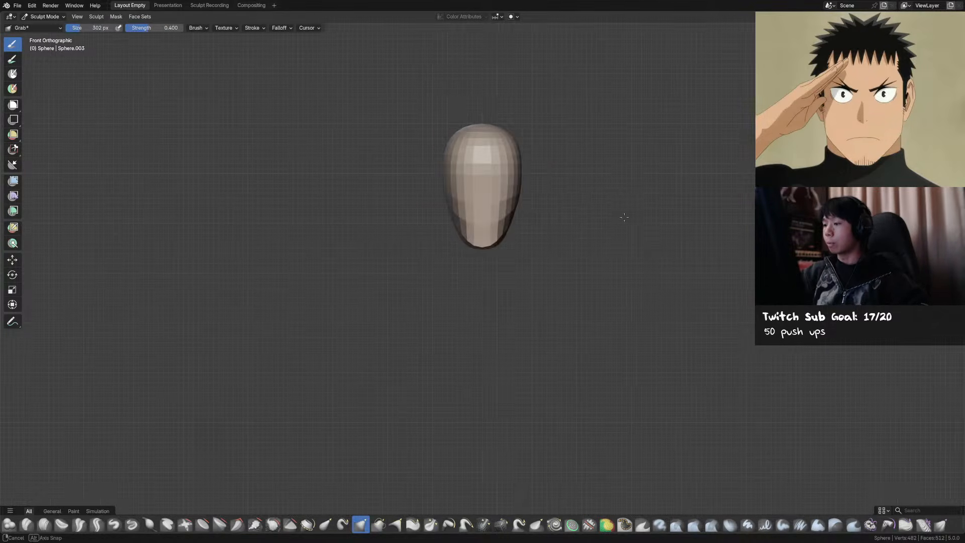
key("f")
left_click(523, 227)
Refine the forehead, crown and back of the skull in side profile using resized Grab brushes
key("KP_1")
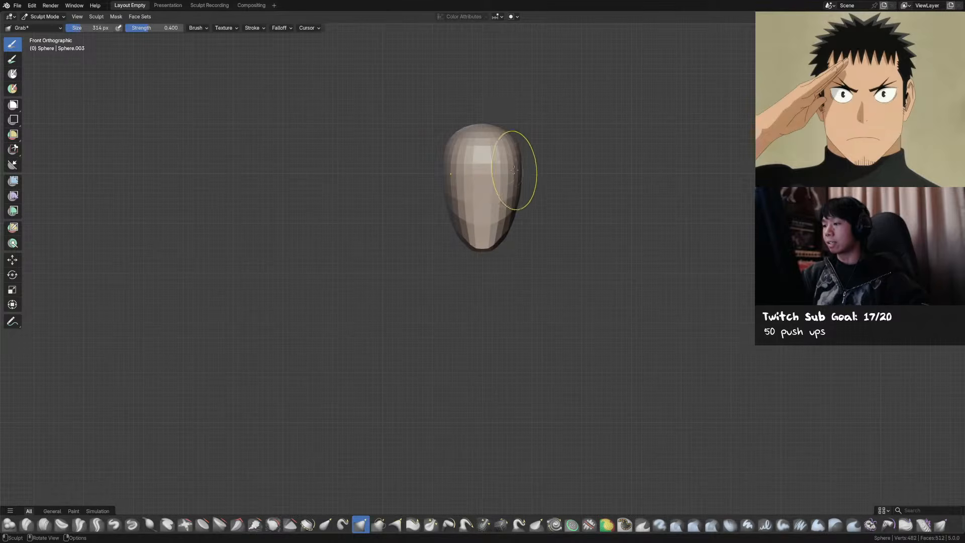
middle_click_drag(467, 212, 464, 180)
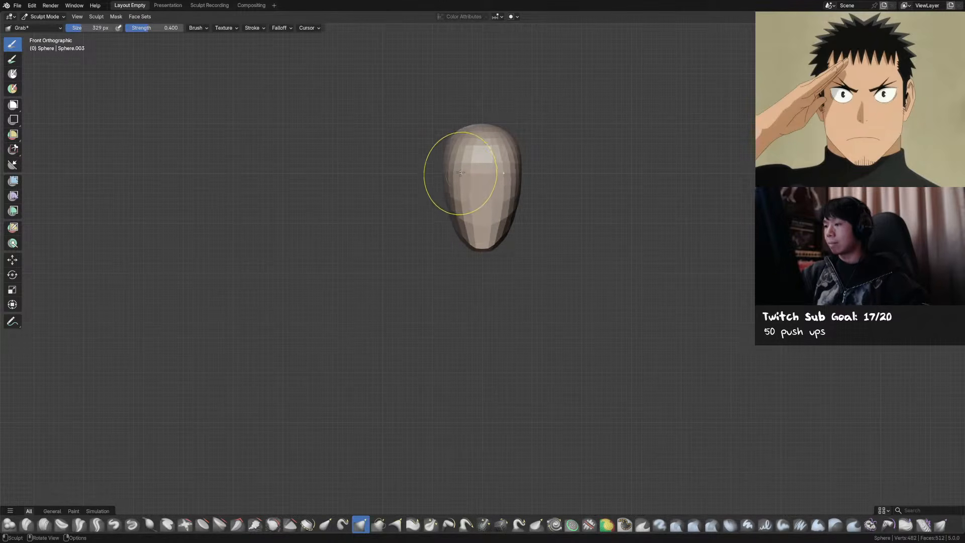
mouse_move(533, 160)
middle_mouse_down()
mouse_move(493, 143)
mouse_move(475, 160)
middle_mouse_up()
key("f")
left_click(467, 155)
left_click_drag(467, 153, 470, 148)
key("f")
left_click(533, 134)
left_click_drag(517, 127, 547, 140)
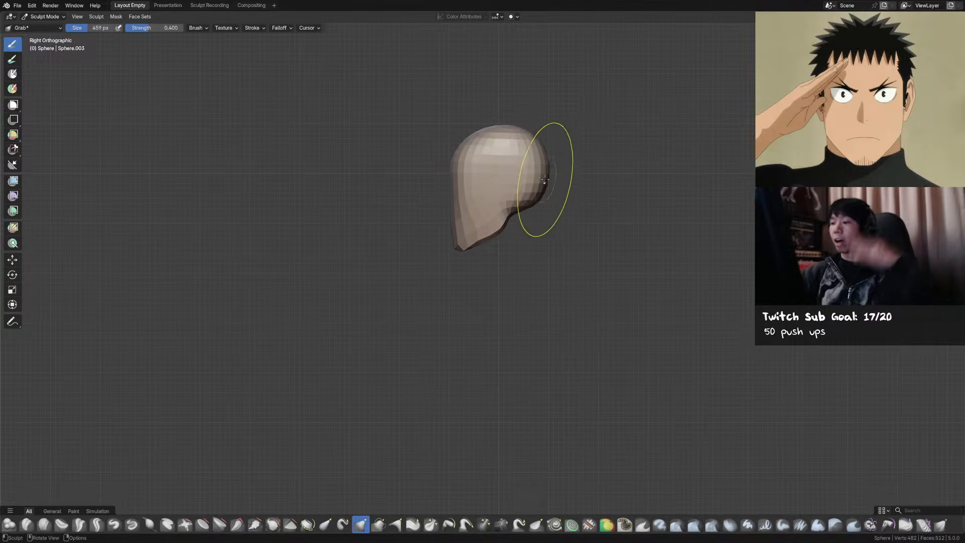
Adjust the head's front silhouette with the Grab brush, then remesh the head at a finer voxel size
mouse_move(532, 179)
middle_mouse_down("shift")
mouse_move(519, 194)
mouse_move(627, 187)
middle_mouse_up("shift")
key("f")
left_click(509, 154)
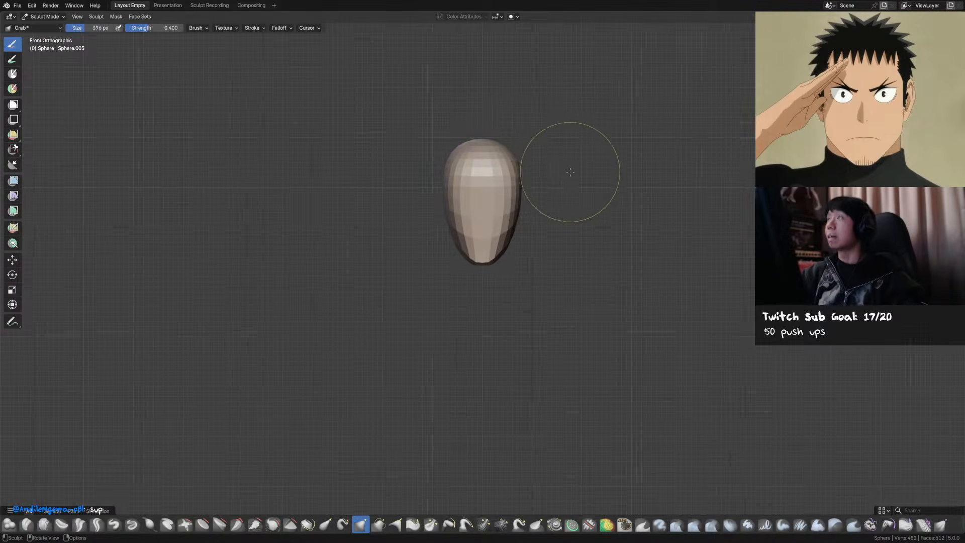
left_click(512, 159)
key("f")
left_click(522, 188)
left_click_drag(474, 190, 475, 208)
key("r")
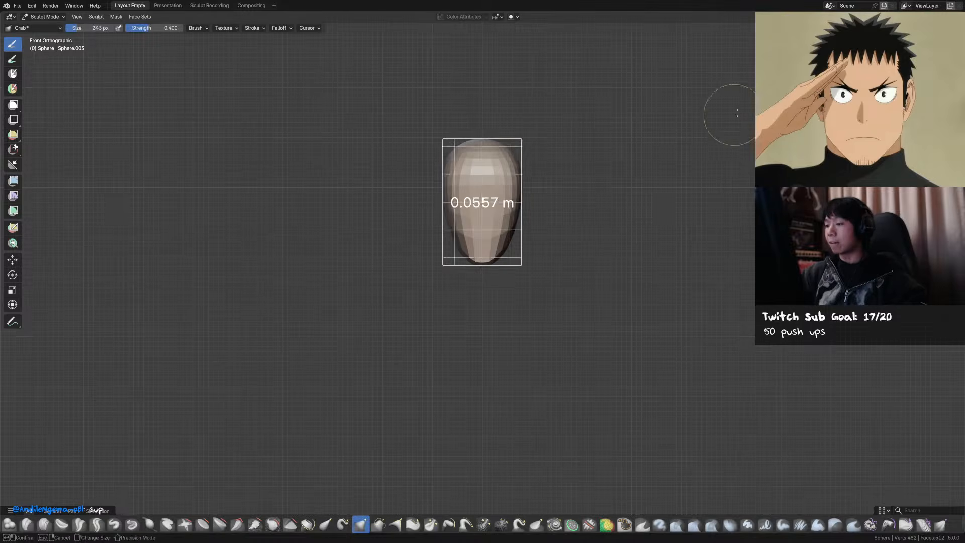
left_click(685, 112)
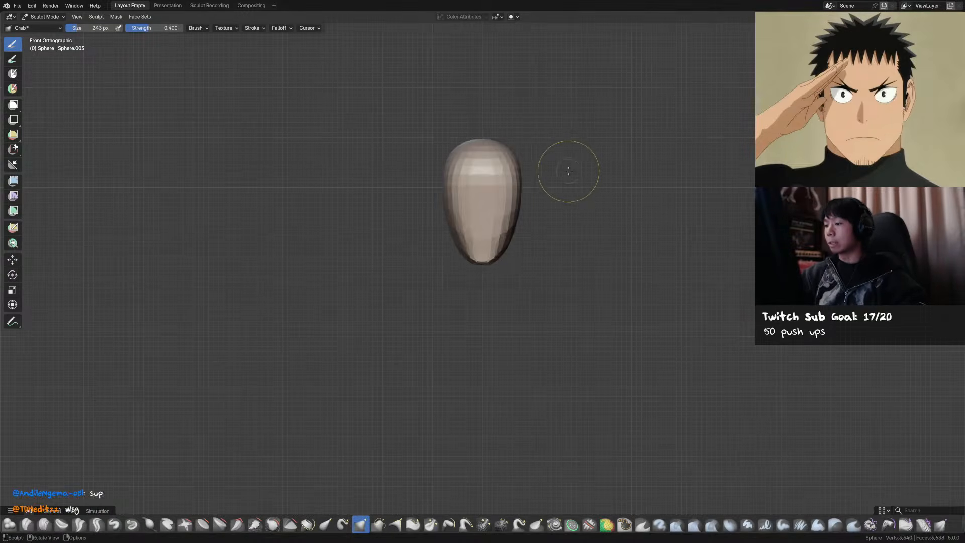
Paint a mask on the underside of the head where the neck attaches
mouse_move(571, 168)
middle_mouse_down()
mouse_move(512, 180)
mouse_move(566, 200)
mouse_move(562, 180)
mouse_move(579, 179)
mouse_move(578, 189)
mouse_move(609, 181)
mouse_move(531, 174)
mouse_move(502, 235)
middle_mouse_up()
key("m")
key("f")
left_click(508, 226)
key("f")
left_click(499, 222)
left_click_drag(497, 221, 495, 235)
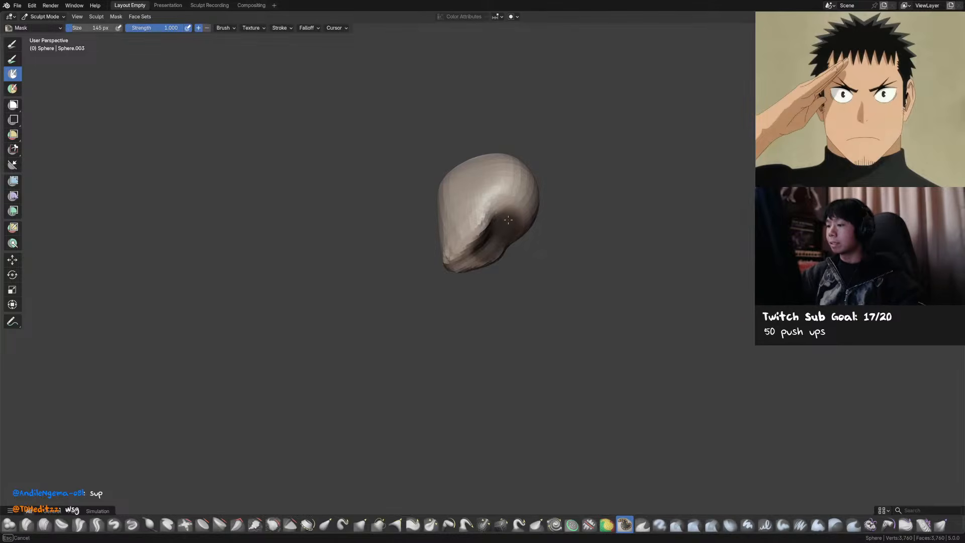
Invert the mask and pull the neck area downward with a large Grab brush to form the neck
mouse_move(501, 229)
middle_mouse_down()
mouse_move(533, 224)
mouse_move(523, 258)
mouse_move(543, 243)
middle_mouse_up()
key("x")
key("f")
left_click(608, 208)
key("f")
left_click(597, 246)
left_click_drag(492, 245, 532, 346)
middle_click_drag(531, 346, 539, 318, "alt")
left_click_drag(496, 287, 472, 359)
Reshape the lower end of the neck with the Grab brush
key("f")
left_click(543, 300)
key("f")
mouse_move(484, 316)
left_mouse_down()
mouse_move(490, 328)
mouse_move(485, 311)
mouse_move(520, 288)
mouse_move(499, 315)
left_mouse_up()
left_click(534, 329)
mouse_move(498, 315)
middle_mouse_down()
mouse_move(566, 291)
mouse_move(517, 287)
mouse_move(527, 293)
middle_mouse_up()
Set a smaller voxel size and remesh the head and neck
key("r")
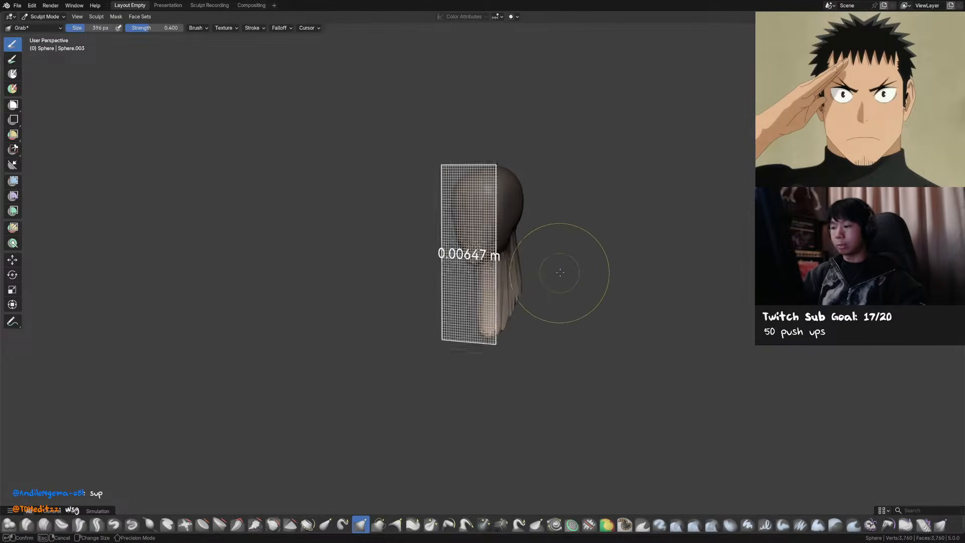
left_click(564, 264)
key("ctrl+r")
key("f")
left_click(525, 289)
mouse_move(517, 289)
left_mouse_down()
mouse_move(549, 282)
mouse_move(525, 281)
mouse_move(559, 291)
mouse_move(521, 285)
left_mouse_up()
key("ctrl+z")
Pull the neck base outward into shoulders and shape the chest from the front with the Grab brush
key("KP_1")
key("f")
left_click(518, 296)
left_click_drag(507, 308, 504, 330)
key("f")
left_click(475, 324)
key("f")
key("f")
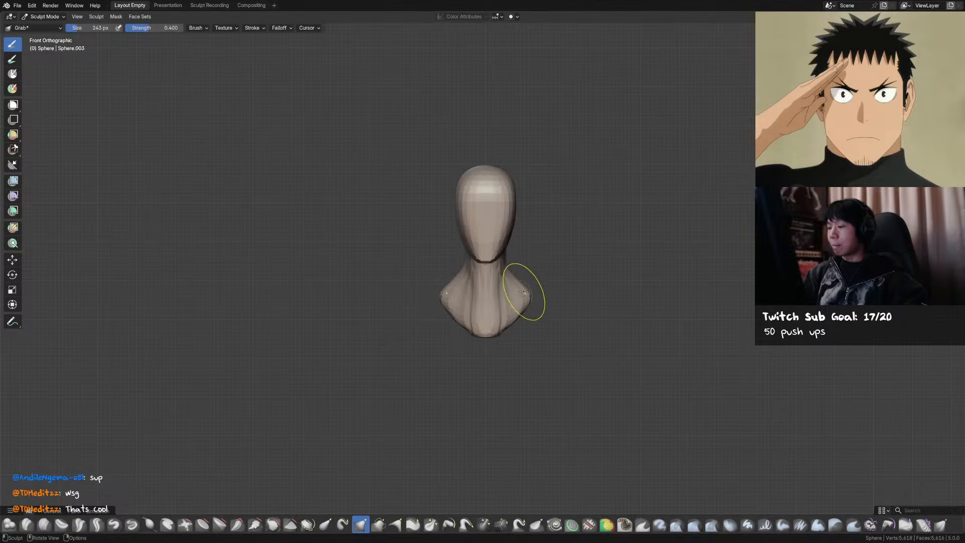
left_click_drag(517, 317, 518, 319)
left_click_drag(499, 326, 477, 302)
key("f")
left_click(496, 330)
Refine the front and back contours of the neck in side profile with the Grab brush
middle_click_drag(473, 295, 589, 304)
key("f")
left_click(511, 297)
left_click(491, 292)
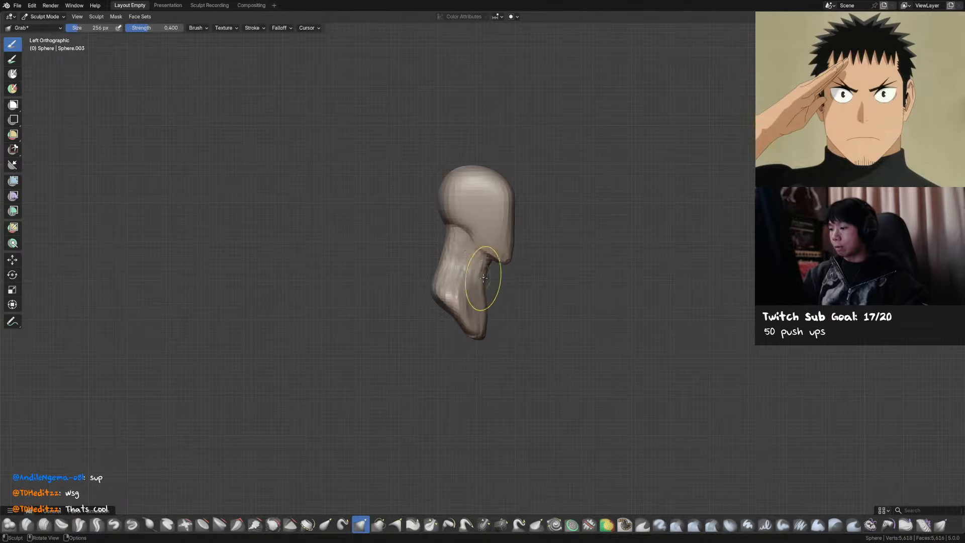
key("f")
left_click(457, 255)
left_click_drag(457, 255, 446, 239)
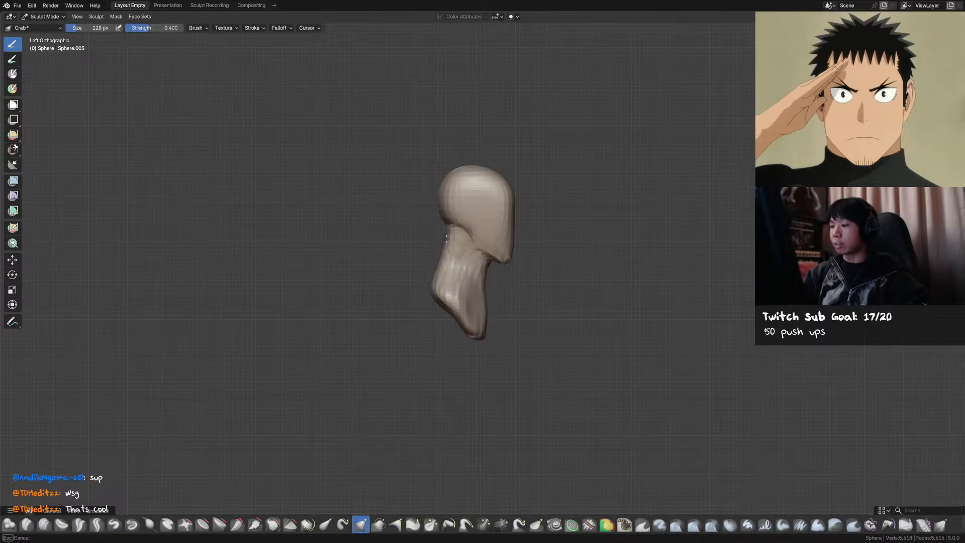
Adjust the neck and chest with a smaller Grab brush and save the file
mouse_move(448, 273)
middle_mouse_down()
mouse_move(484, 276)
mouse_move(510, 204)
mouse_move(472, 211)
mouse_move(412, 291)
middle_mouse_up()
key("f")
left_click(462, 296)
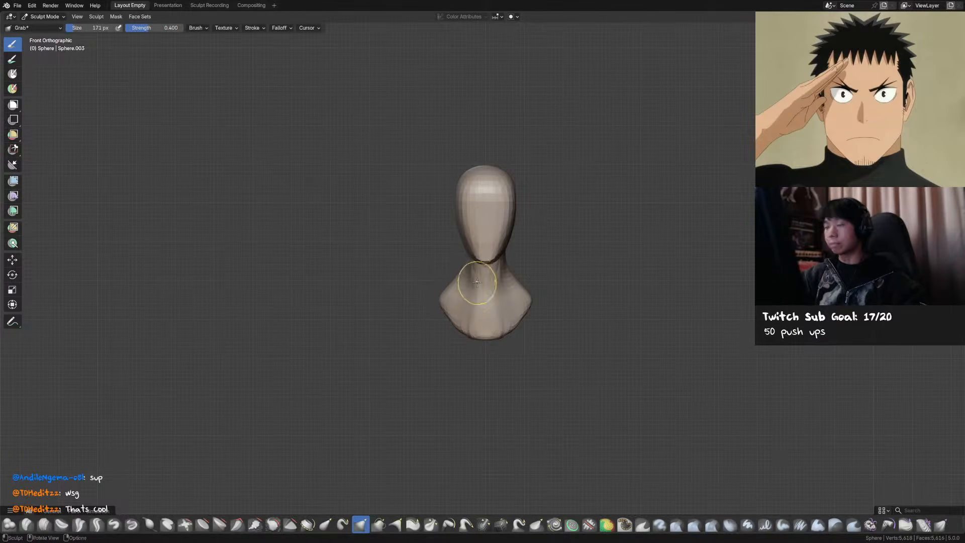
key("ctrl+s")
Set a new voxel size and remesh the whole bust
middle_click_drag(547, 260, 536, 267, "shift")
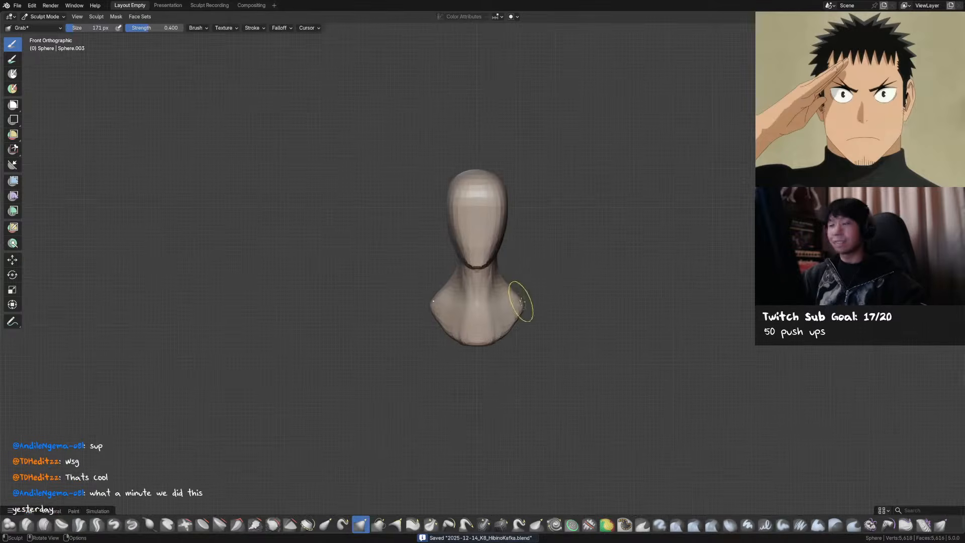
middle_click_drag(521, 301, 499, 298, "shift")
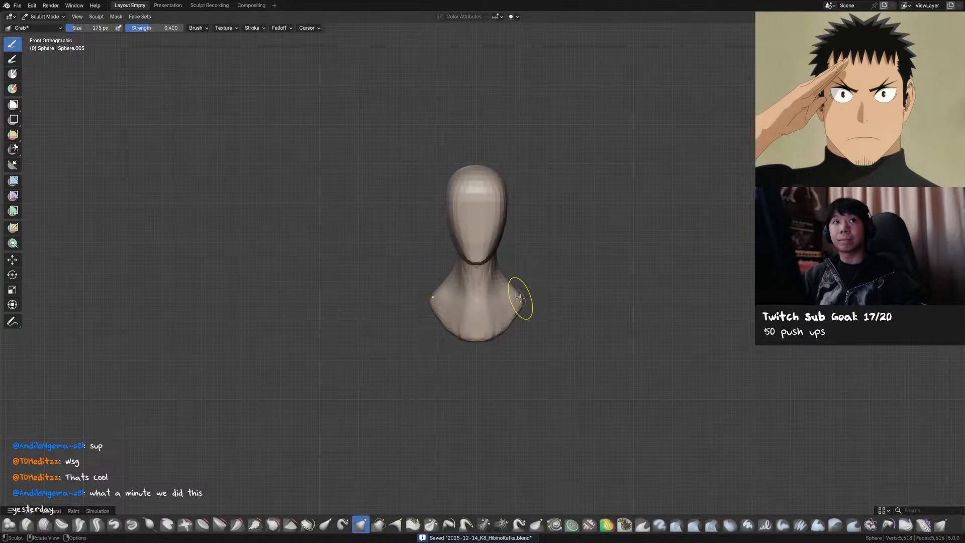
scroll(521, 297, "up", 2)
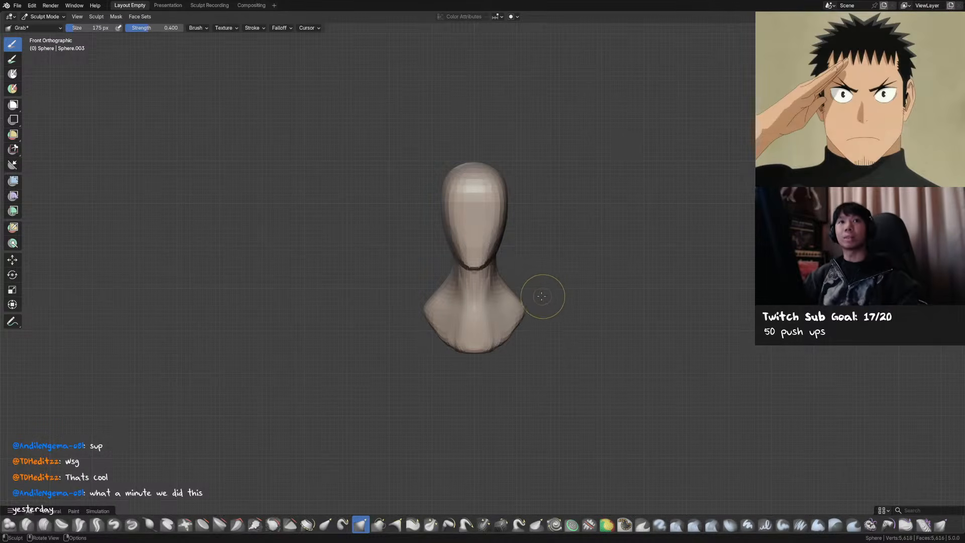
middle_click_drag(544, 296, 530, 290, "shift")
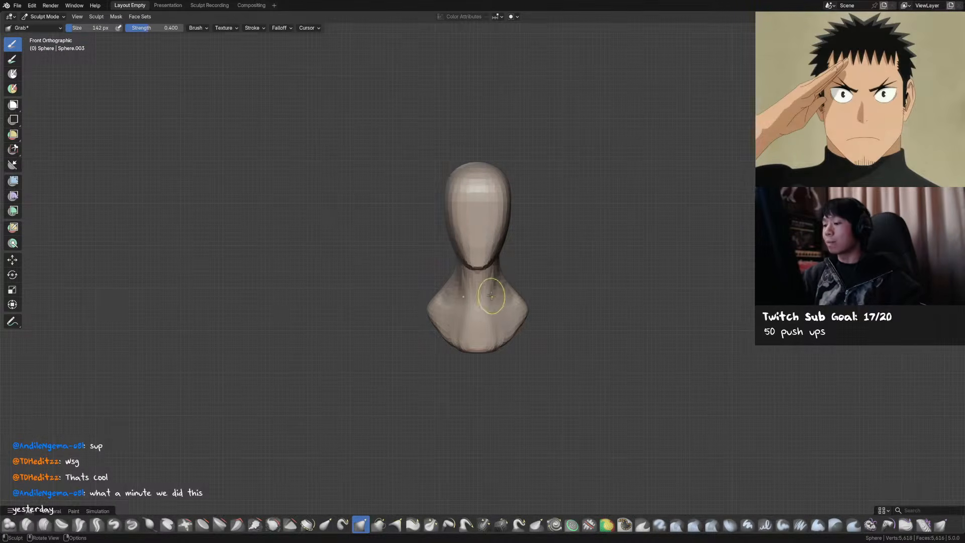
middle_click_drag(482, 292, 575, 269)
key("r")
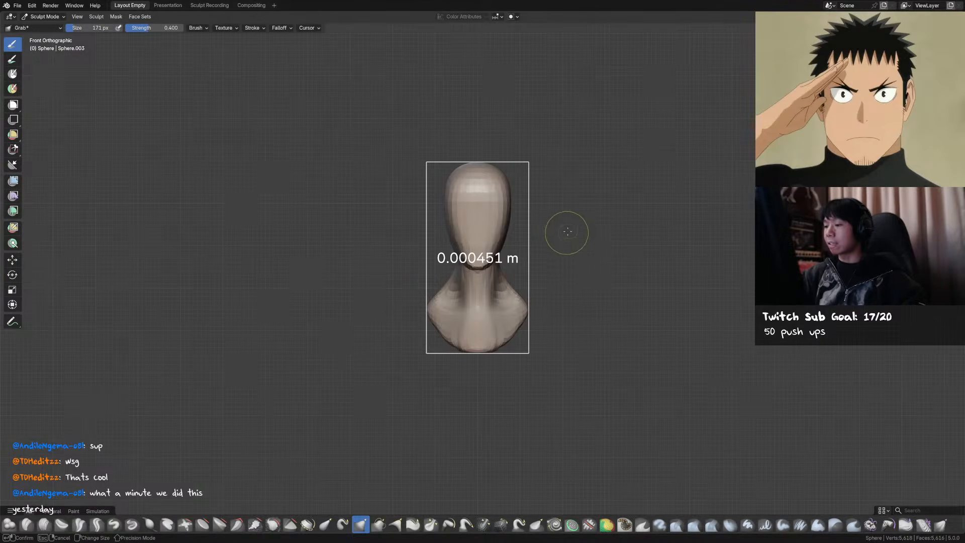
left_click(540, 250)
key("ctrl+r")
Widen the shoulders outward with the Grab brush
key("f")
left_click_drag(535, 305, 535, 305)
left_click_drag(528, 308, 536, 306)
mouse_move(463, 344)
middle_mouse_down()
mouse_move(497, 351)
mouse_move(519, 325)
mouse_move(504, 307)
mouse_move(538, 313)
middle_mouse_up()
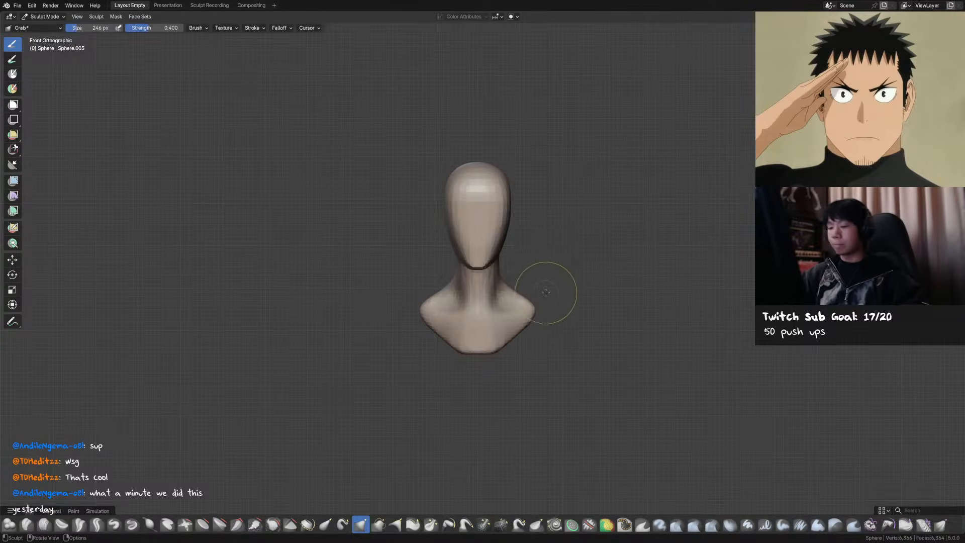
Refine the slope from the neck to the shoulders with resized Grab brushes in front view
key("f")
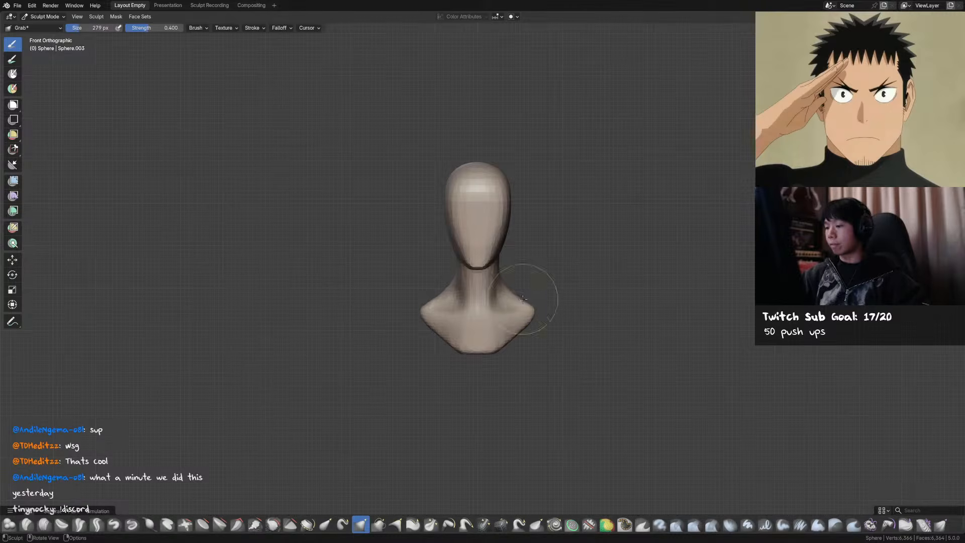
left_click(520, 295)
left_click_drag(517, 296, 507, 289)
key("f")
left_click(515, 293)
key("f")
left_click(513, 293)
Smooth the lower jaw and define the jawline where it meets the neck
middle_click_drag(496, 247, 432, 241)
left_click_drag(472, 251, 480, 257, "shift")
key("g")
mouse_move(482, 251)
middle_mouse_down()
mouse_move(523, 224)
mouse_move(528, 189)
mouse_move(522, 199)
middle_mouse_up()
key("d")
left_click_drag(511, 225, 500, 244)
key("g")
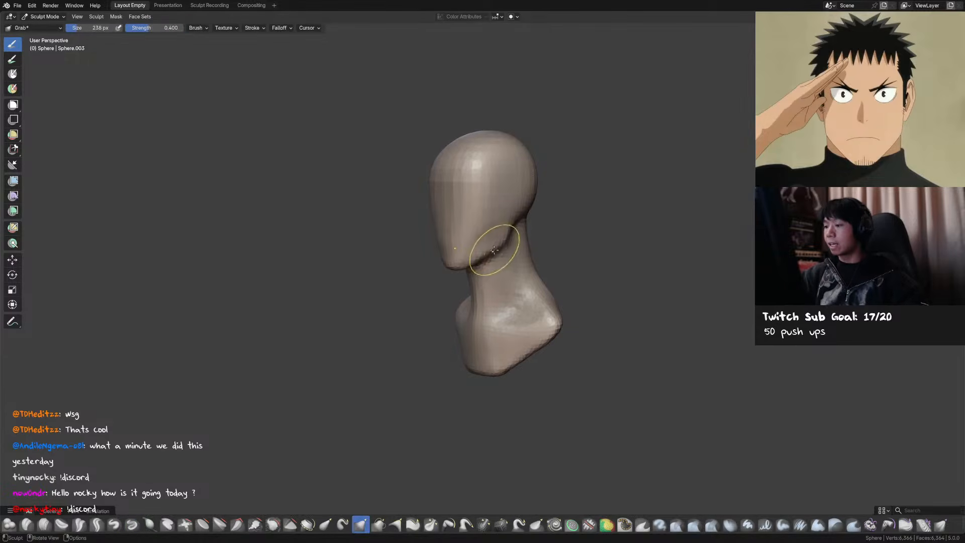
Mark the ear position on the side of the head and build up a small ear mound there with Clay Strips
key("m")
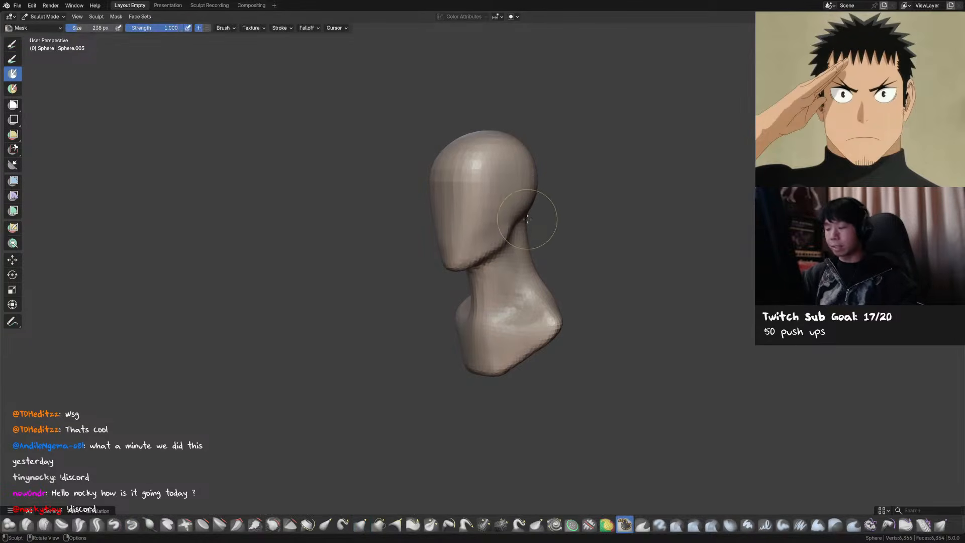
left_click(518, 205)
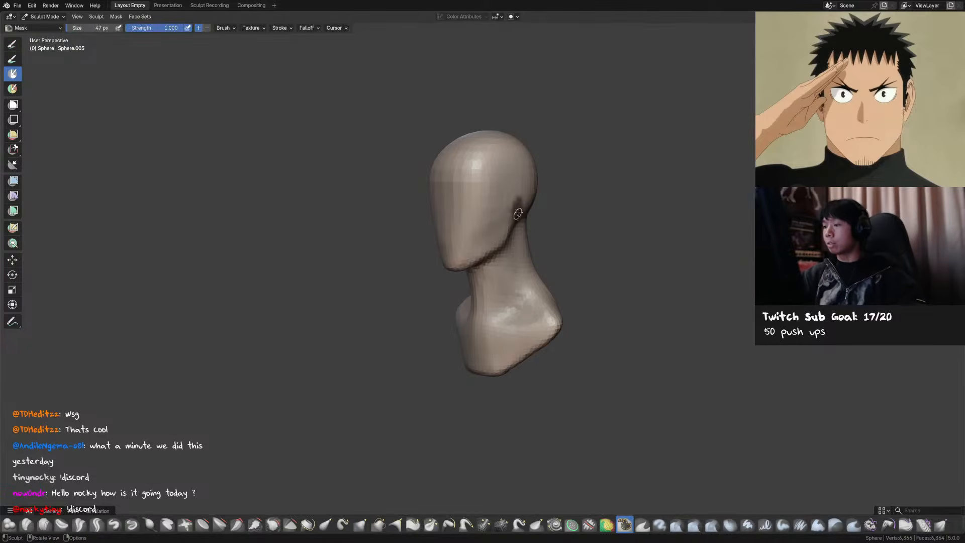
key("c")
left_click(521, 210)
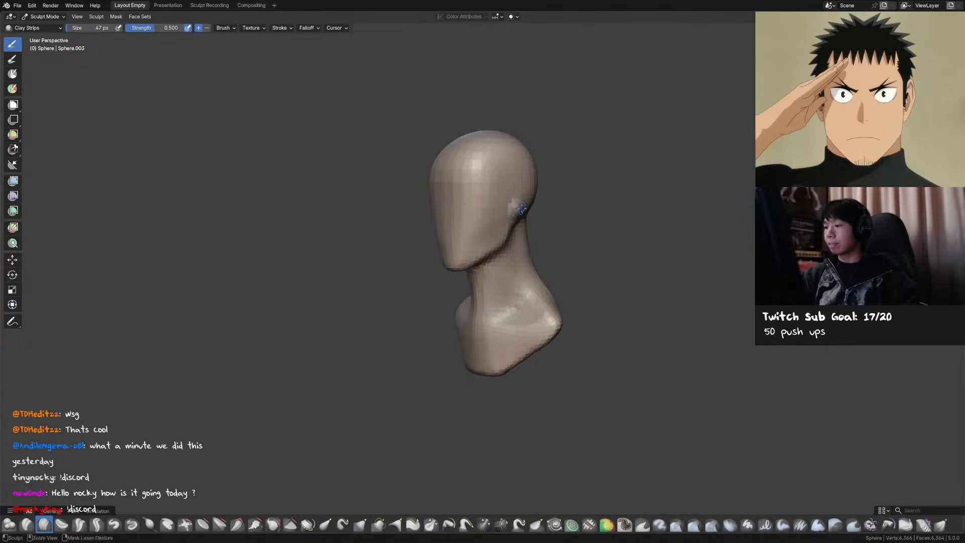
left_click(518, 210)
mouse_move(518, 210)
middle_mouse_down()
mouse_move(502, 210)
mouse_move(540, 204)
middle_mouse_up()
key("f")
left_click(515, 211)
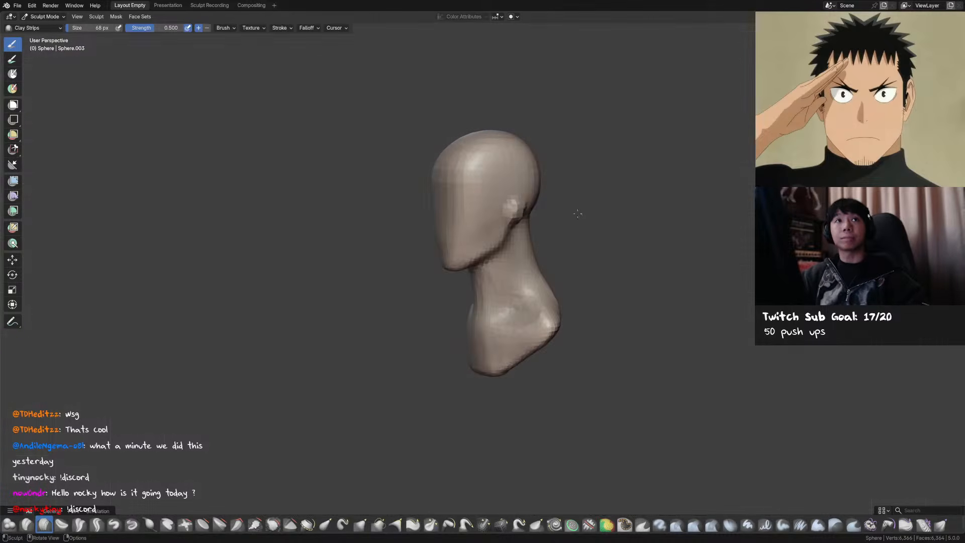
Set a finer voxel size and remesh the whole bust
key("g")
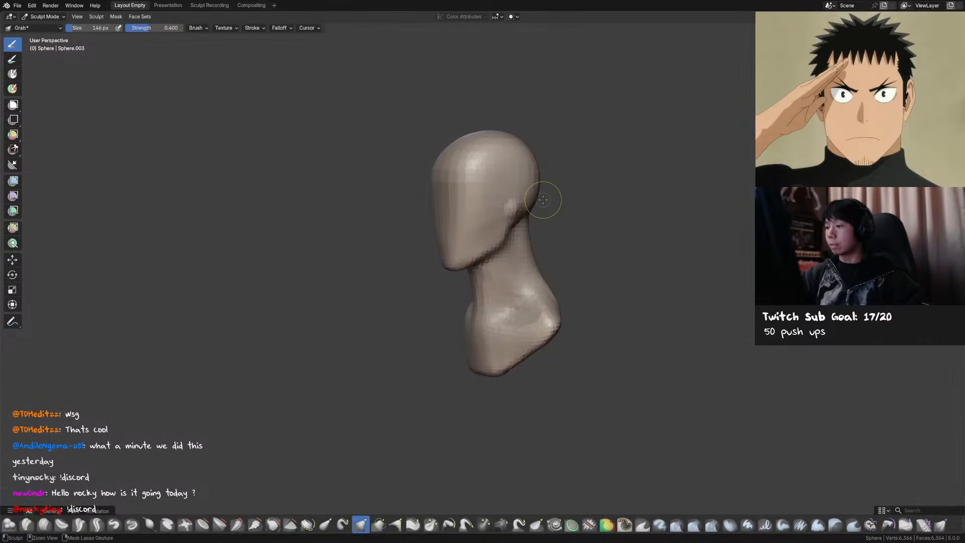
key("shift+r")
key("Return")
key("ctrl+r")
Build up more volume on the ear mound with a resized Clay Strips brush
key("c")
key("f")
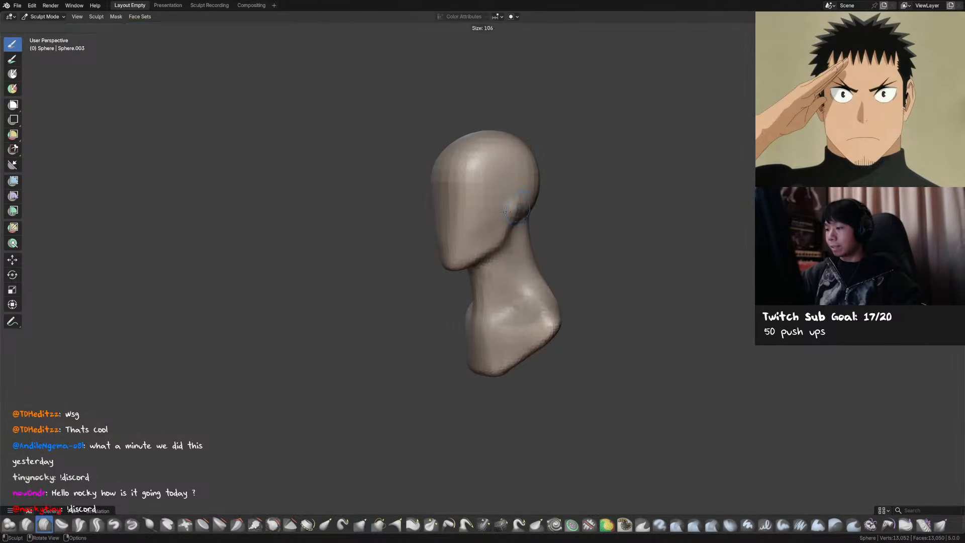
left_click(512, 209)
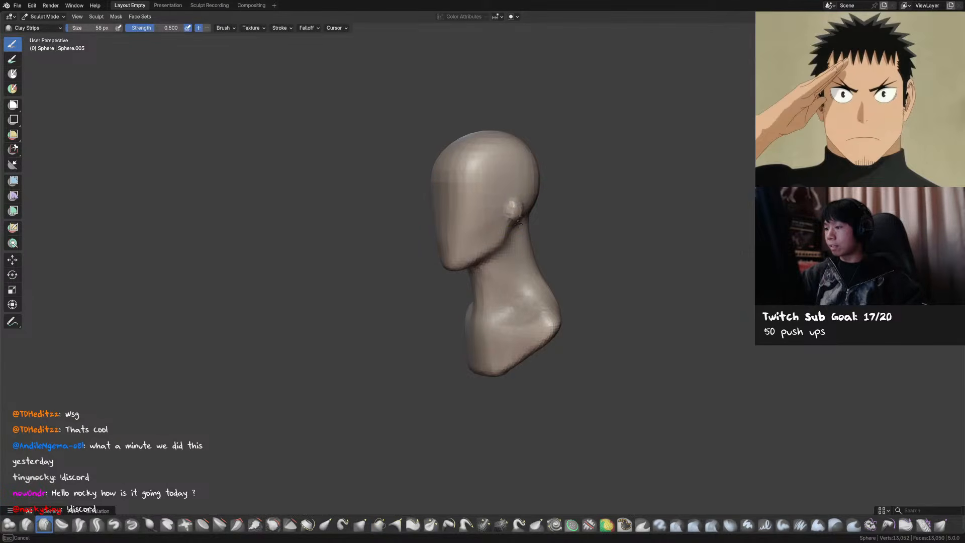
Pull the ears out from the head into flat, protruding shapes with the Grab brush and save the file
key("g")
middle_click_drag(517, 226, 539, 200)
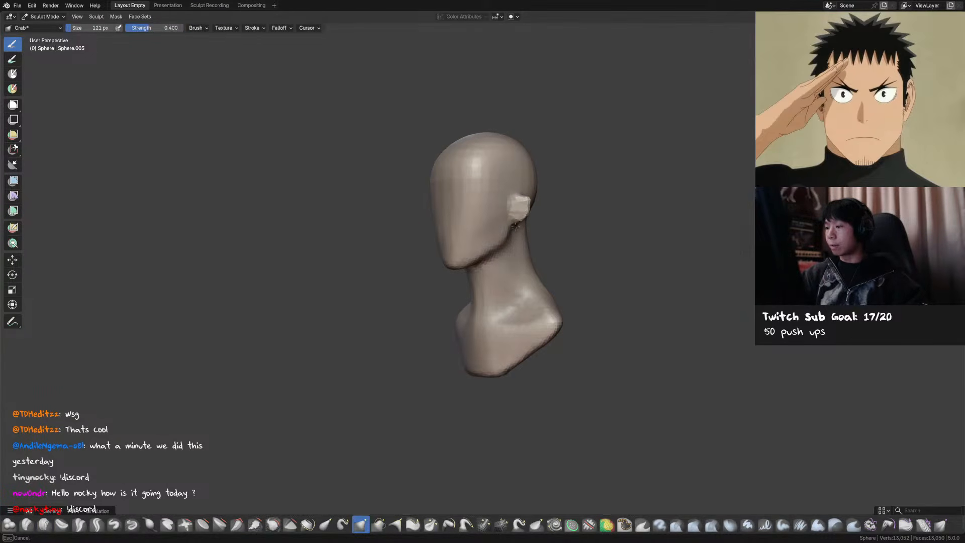
middle_click_drag(528, 198, 578, 194, "alt")
key("f")
left_click(534, 205)
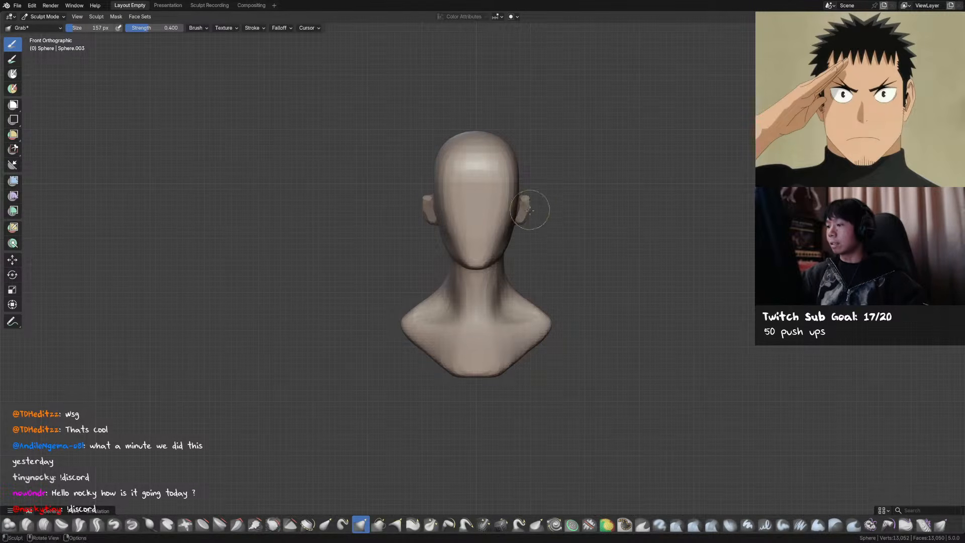
key("f")
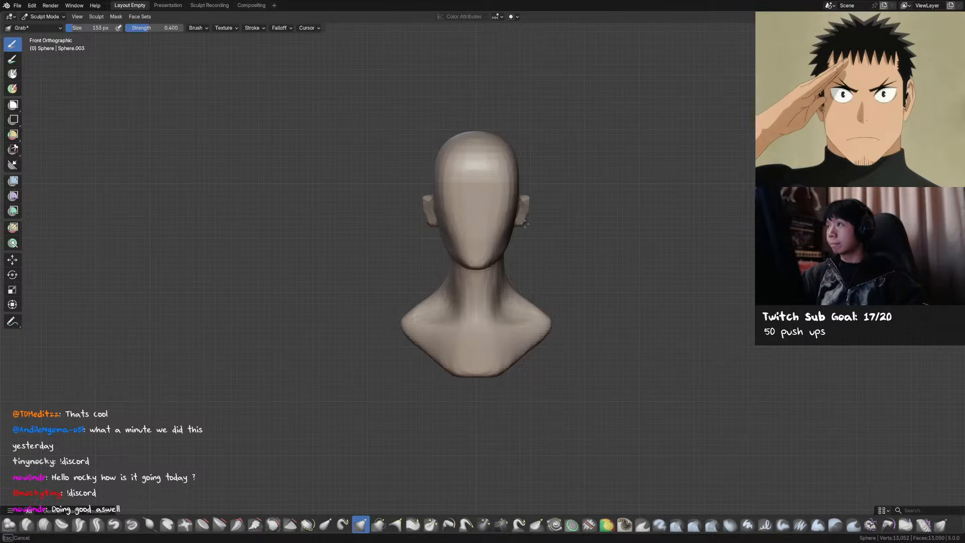
key("ctrl+s")
Reshape the jaw below the ear from the side with an enlarged Grab brush
middle_click_drag(542, 202, 573, 172)
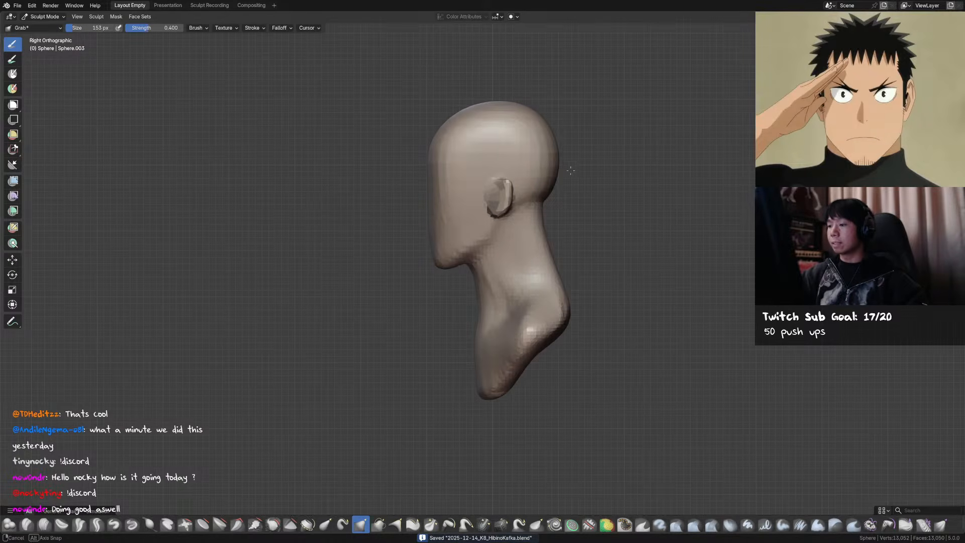
key("f")
left_click(484, 227)
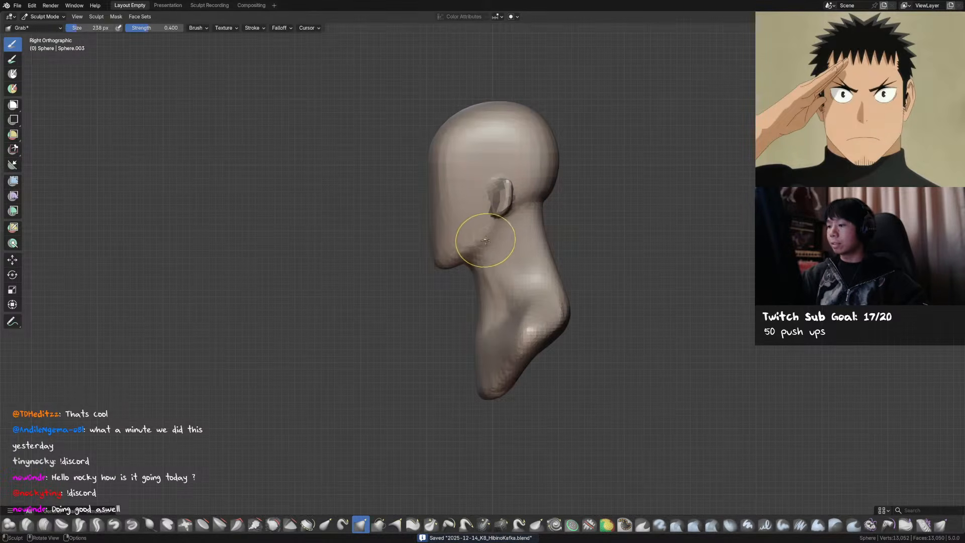
mouse_move(459, 254)
middle_mouse_down()
mouse_move(509, 252)
mouse_move(490, 196)
middle_mouse_up()
key("f")
left_click(496, 254)
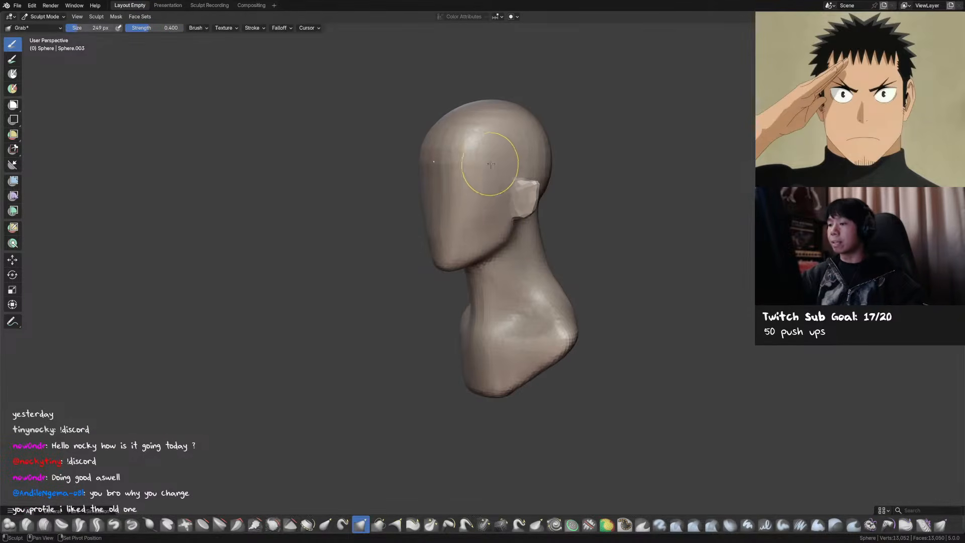
Smooth the side of the face and skull around the temple, adjust the form with Grab, and save the file
key("s")
key("g")
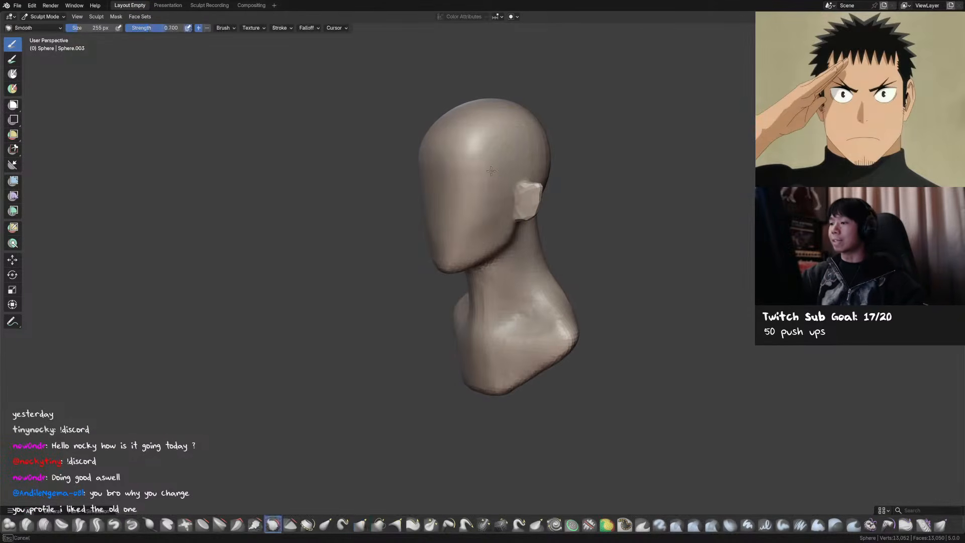
middle_click_drag(534, 158, 526, 126)
key("s")
left_click_drag(548, 117, 551, 125, "shift")
mouse_move(487, 255)
middle_mouse_down()
mouse_move(506, 263)
mouse_move(585, 248)
middle_mouse_up()
key("ctrl+s")
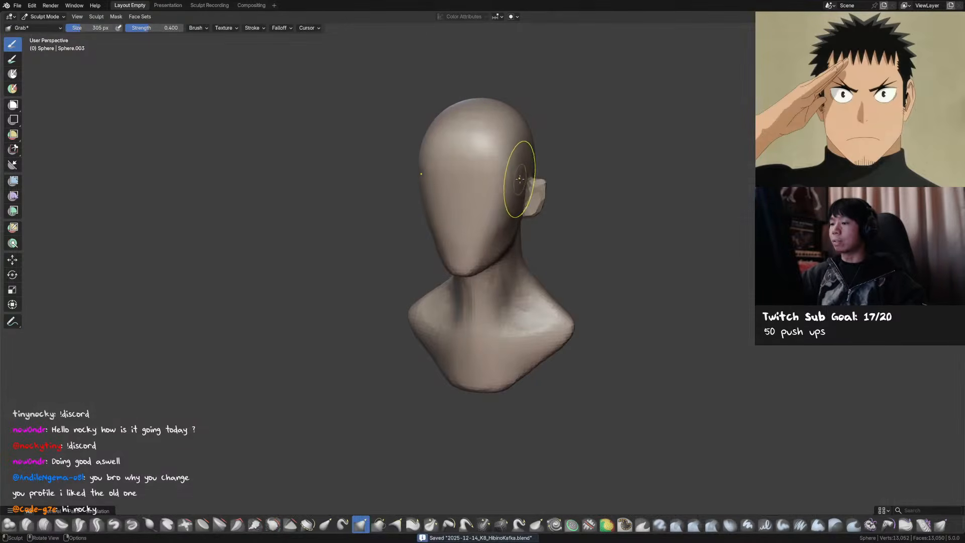
Adjust the outline of the cheeks and jaw with a large Grab brush, checking the front view, and save the file
middle_click_drag(519, 178, 497, 191)
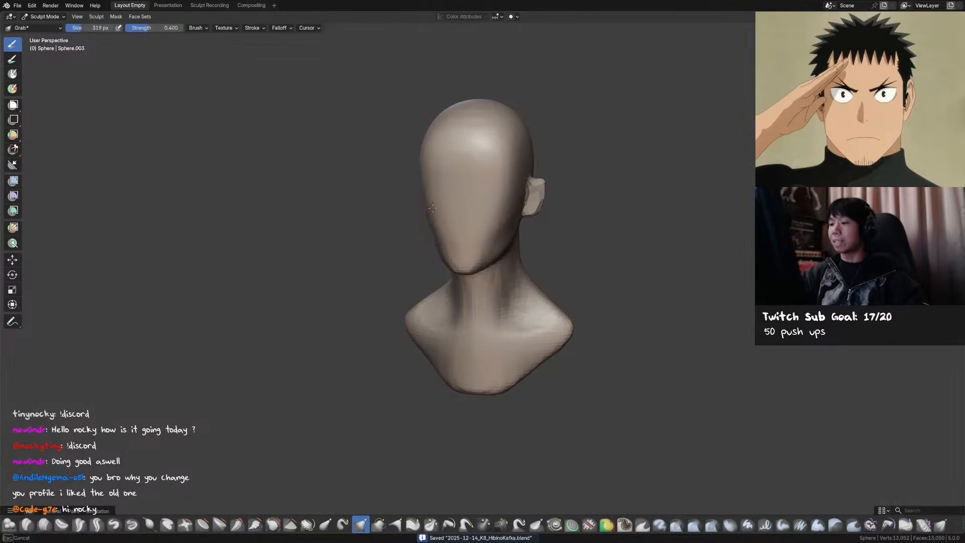
middle_click_drag(433, 206, 409, 198)
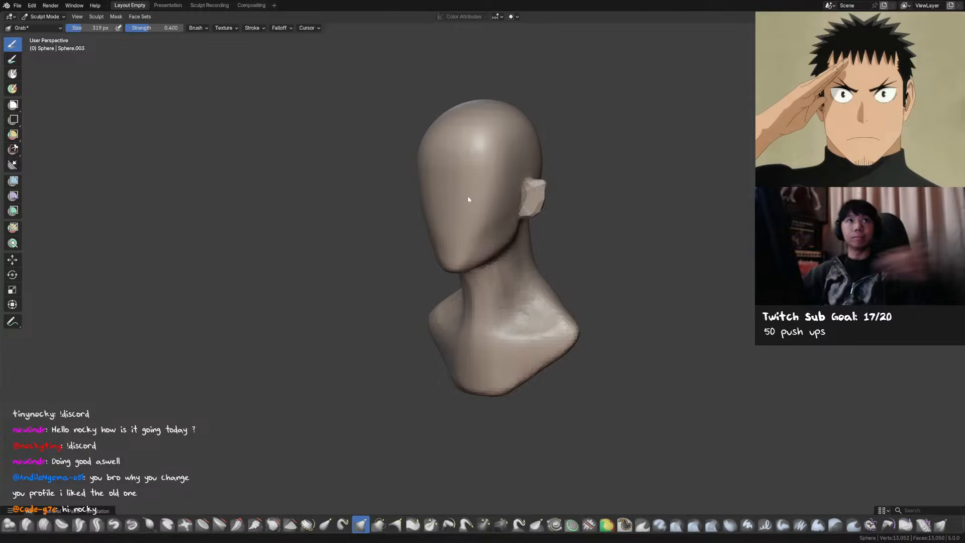
mouse_move(550, 167)
middle_mouse_down()
mouse_move(553, 176)
mouse_move(560, 171)
middle_mouse_up()
key("ctrl+s")
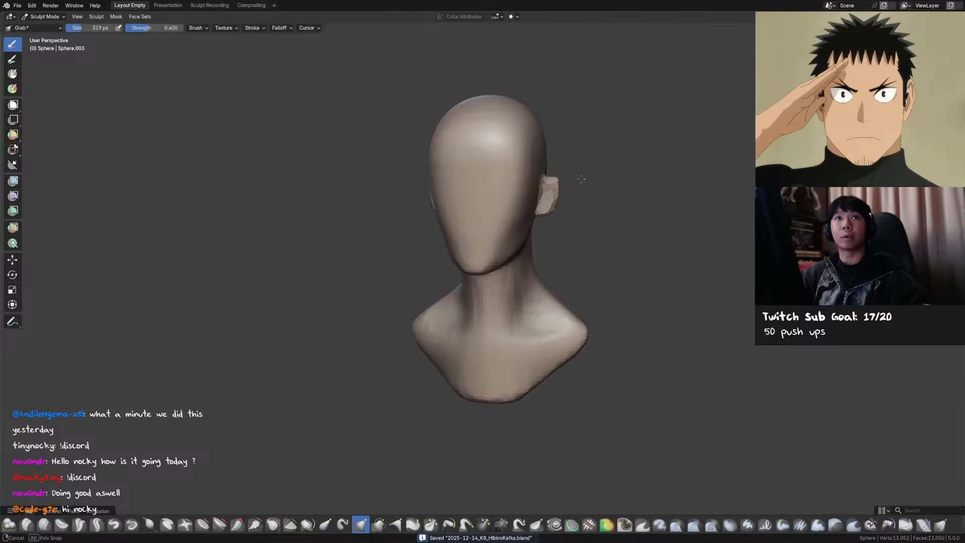
key("KP_1")
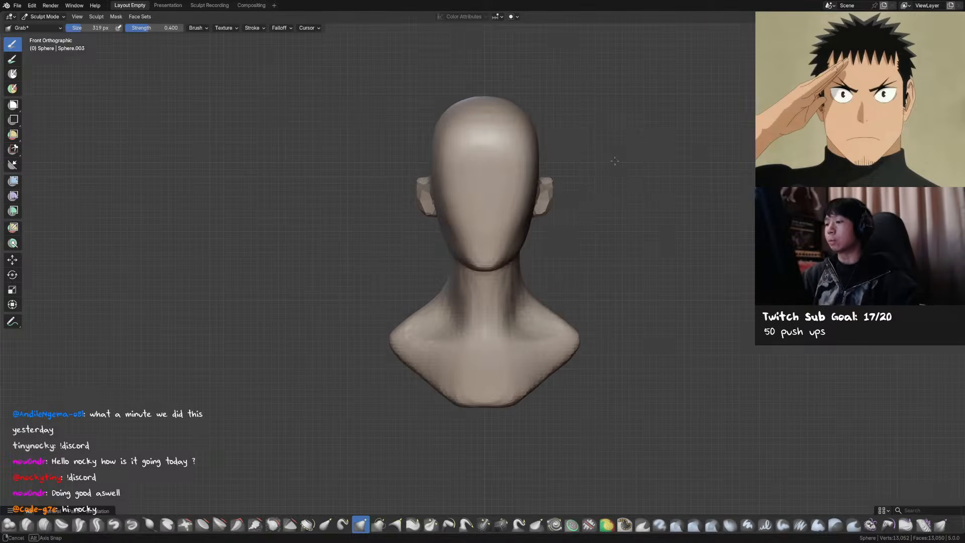
key("f")
left_click(520, 219)
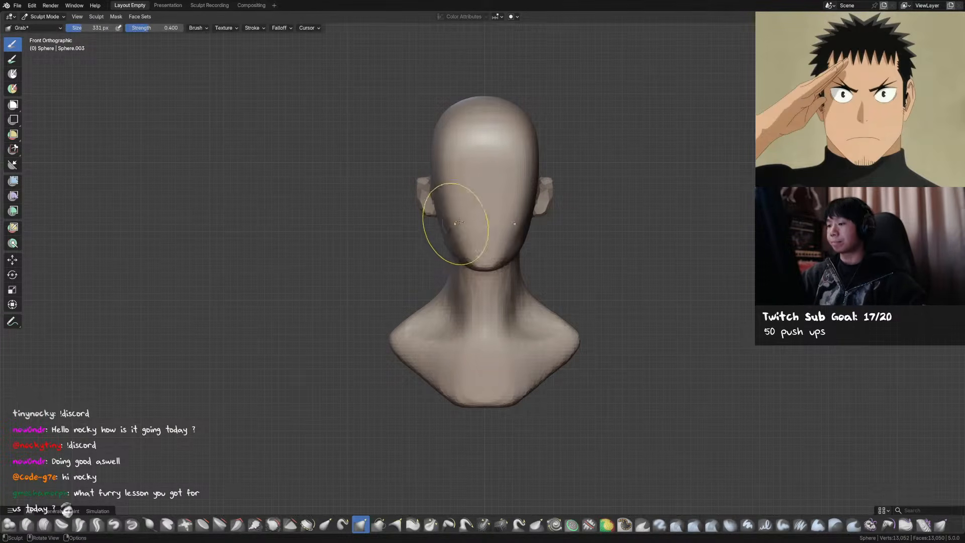
Sculpt a horizontal brow line across the face with a resized Draw Sharp brush
key("x")
mouse_move(489, 137)
middle_mouse_down()
mouse_move(494, 156)
mouse_move(428, 174)
middle_mouse_up()
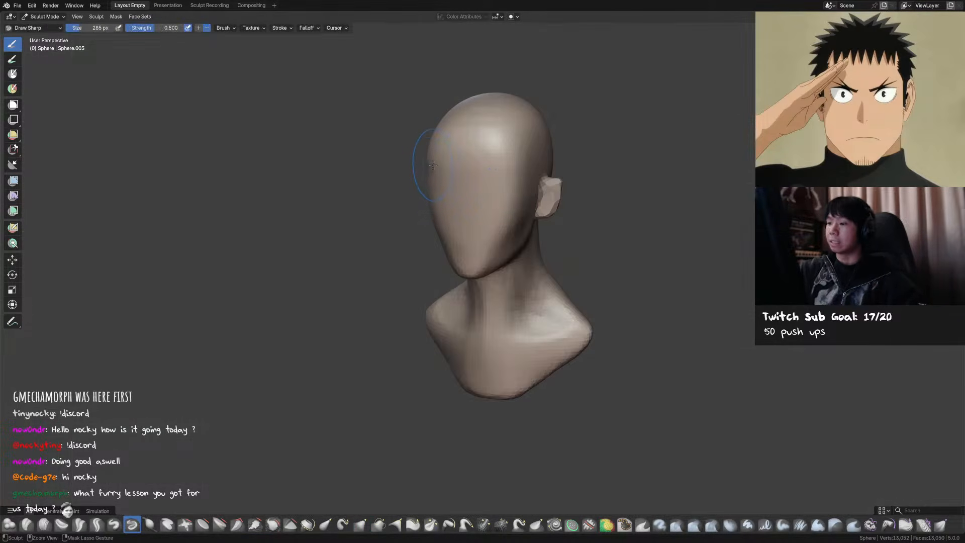
key("f")
left_click(441, 167)
left_click_drag(432, 165, 467, 171, "ctrl")
Adjust the sides of the head at brow level in front view with a resized Grab brush
key("KP_1")
key("g")
key("f")
left_click(529, 164)
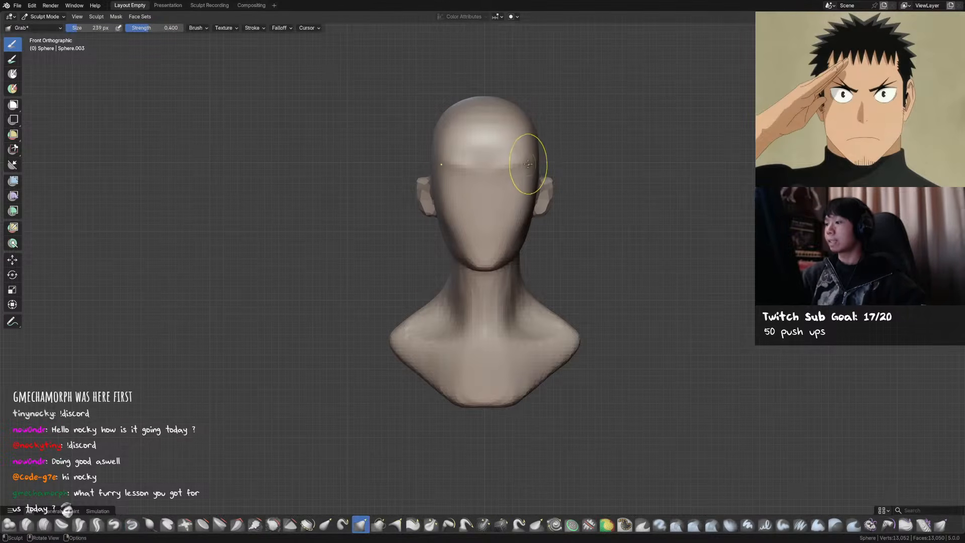
Carve the eye sockets beneath the brow ridge with resized Draw Sharp brushes
mouse_move(491, 170)
middle_mouse_down()
mouse_move(498, 196)
mouse_move(483, 196)
mouse_move(500, 192)
mouse_move(490, 187)
middle_mouse_up()
key("d")
key("f")
left_click(523, 195)
key("f")
left_click(478, 181)
left_click_drag(486, 183, 495, 186)
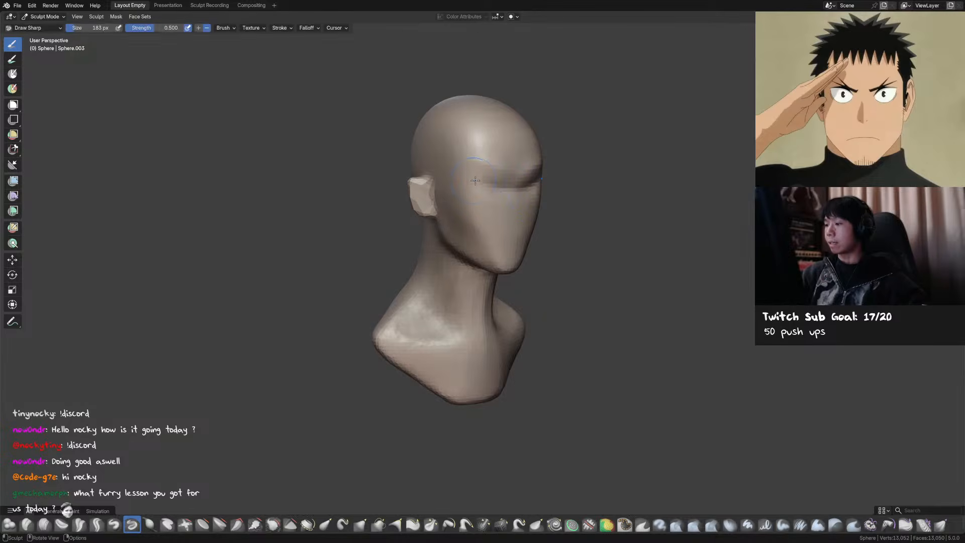
Carve the sides of the nose down from the eye sockets with Draw Sharp and save the file
mouse_move(538, 199)
middle_mouse_down()
mouse_move(459, 188)
mouse_move(535, 203)
mouse_move(534, 213)
middle_mouse_up()
key("f")
left_click(523, 211)
mouse_move(508, 196)
left_mouse_down()
mouse_move(517, 193)
mouse_move(505, 228)
left_mouse_up()
mouse_move(505, 216)
middle_mouse_down("alt")
mouse_move(548, 221)
mouse_move(515, 221)
mouse_move(496, 210)
mouse_move(539, 215)
mouse_move(491, 204)
mouse_move(464, 210)
mouse_move(523, 208)
mouse_move(497, 222)
mouse_move(524, 203)
middle_mouse_up("alt")
key("f")
left_click(472, 203)
key("ctrl+s")
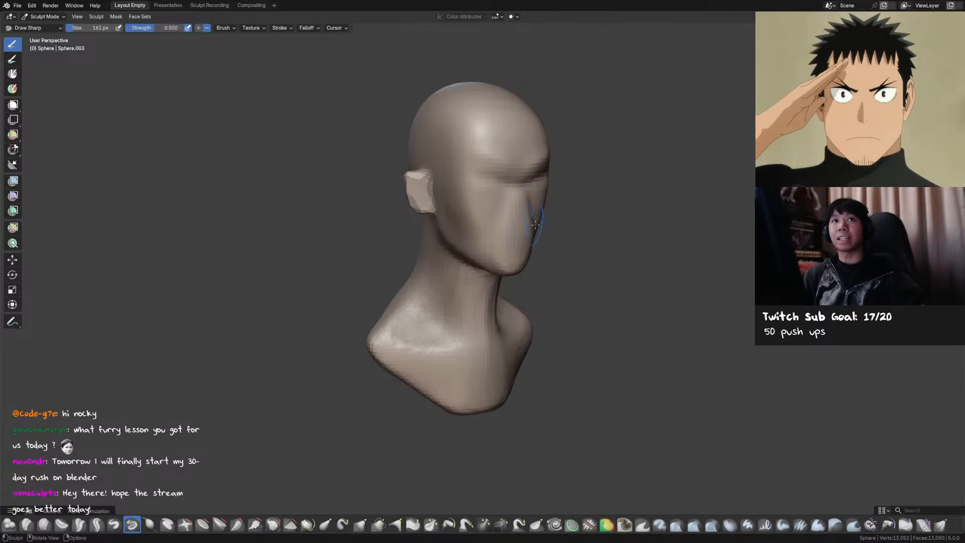
Pull the nose tip forward in side view and shape the profile beneath it with resized Grab brushes
middle_click_drag(522, 228, 529, 209)
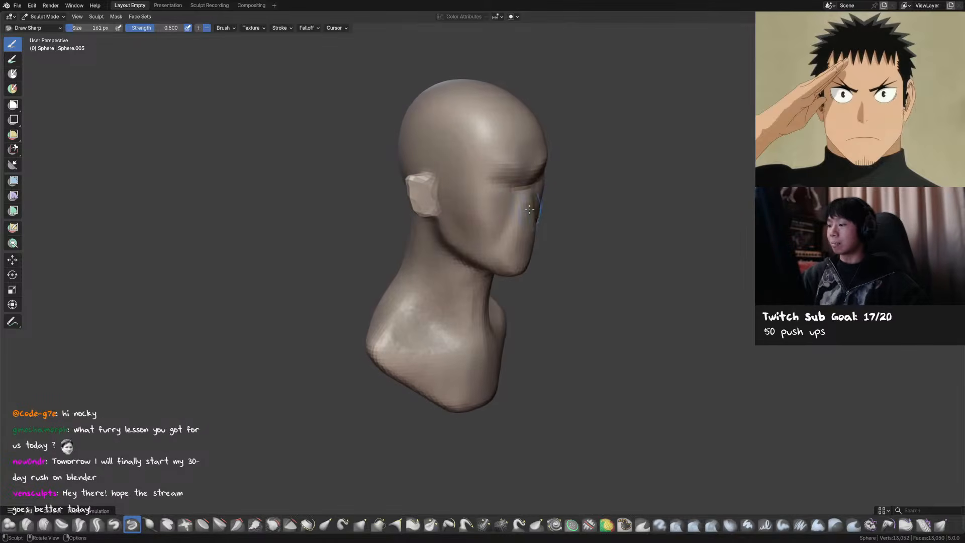
key("g")
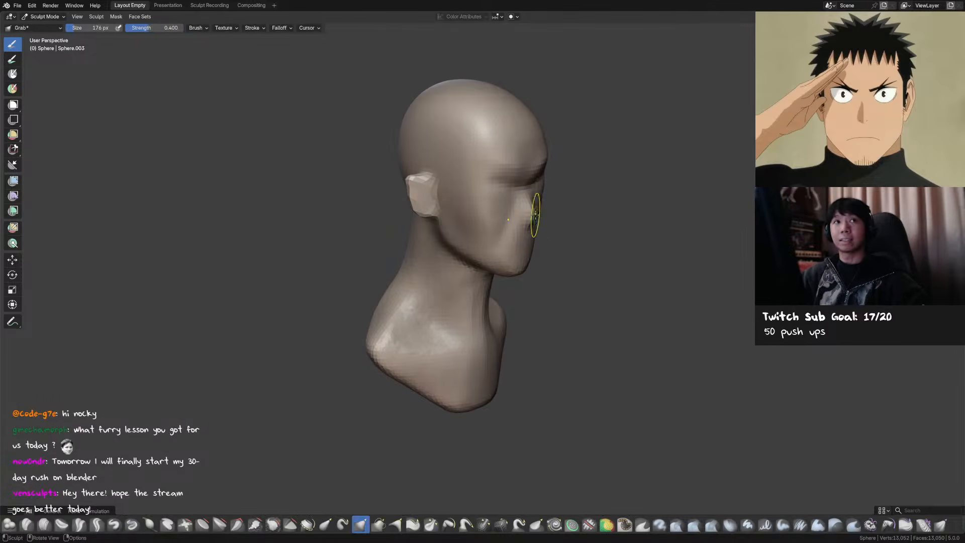
middle_click_drag(544, 214, 578, 211)
key("f")
left_click(555, 212)
key("f")
left_click(548, 214)
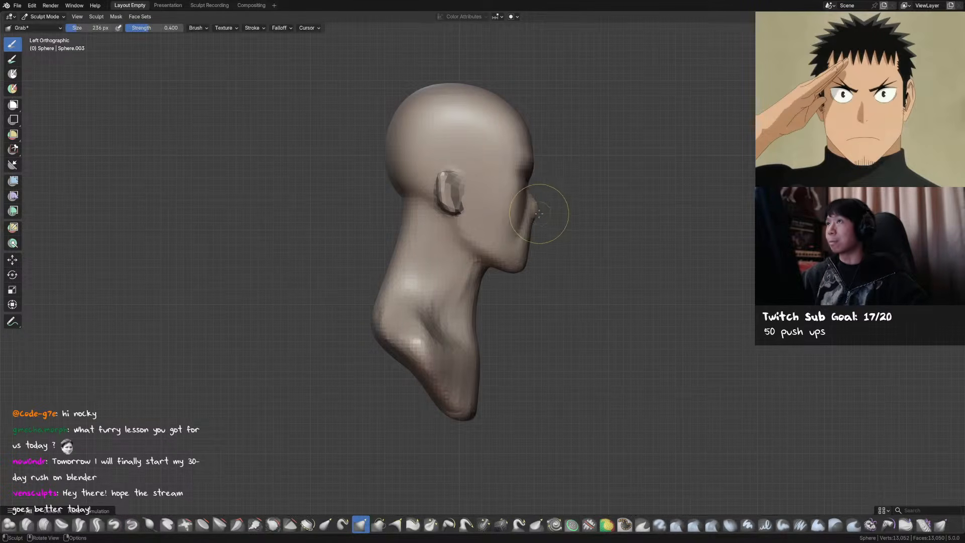
left_click_drag(537, 214, 553, 208)
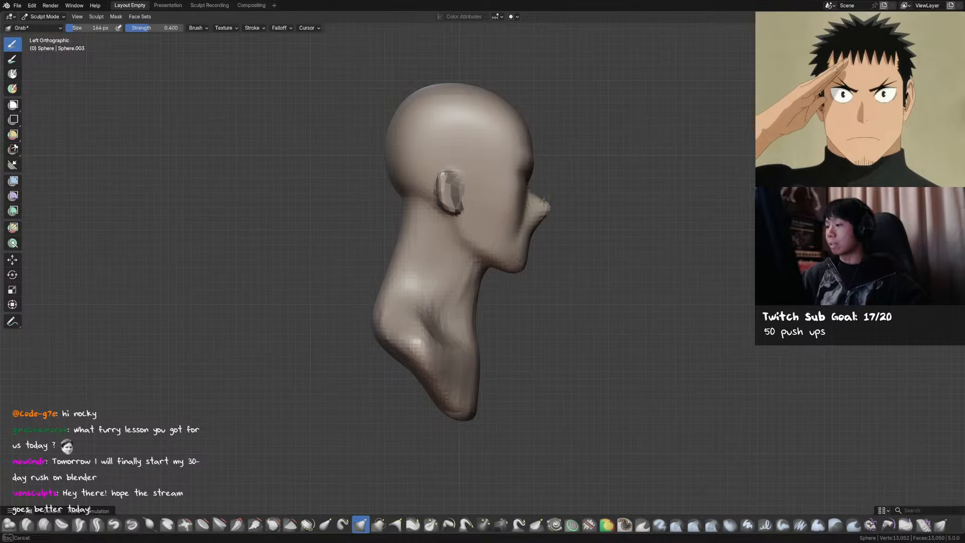
left_click(544, 234)
left_click(542, 235)
left_click(537, 241)
Refine the cheeks and jaw beside the nose in front view with resized Grab brushes and save the file
key("KP_1")
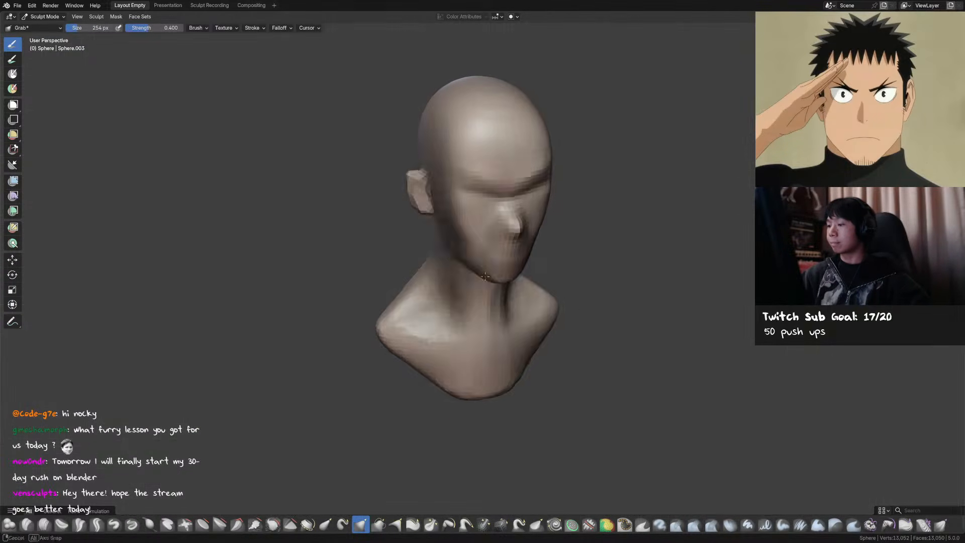
key("f")
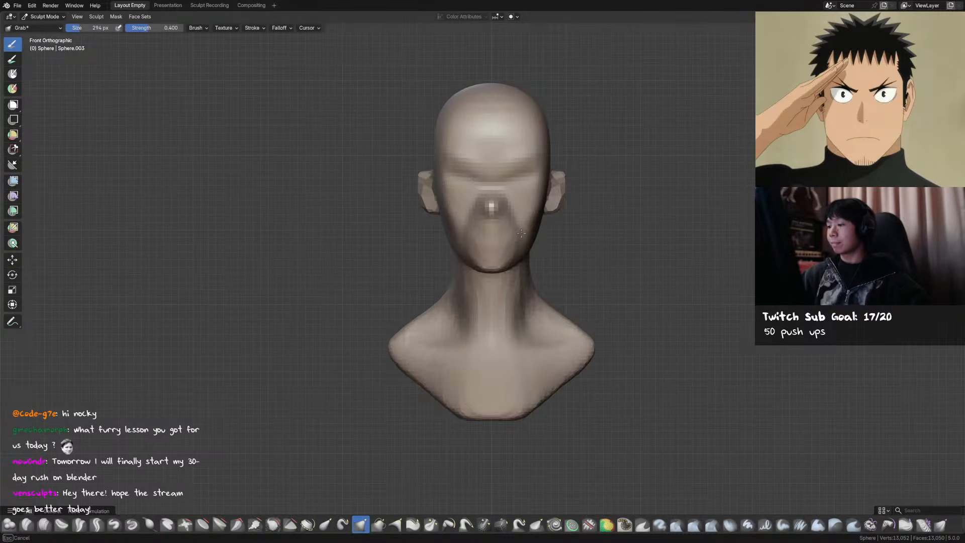
key("f")
left_click(496, 239)
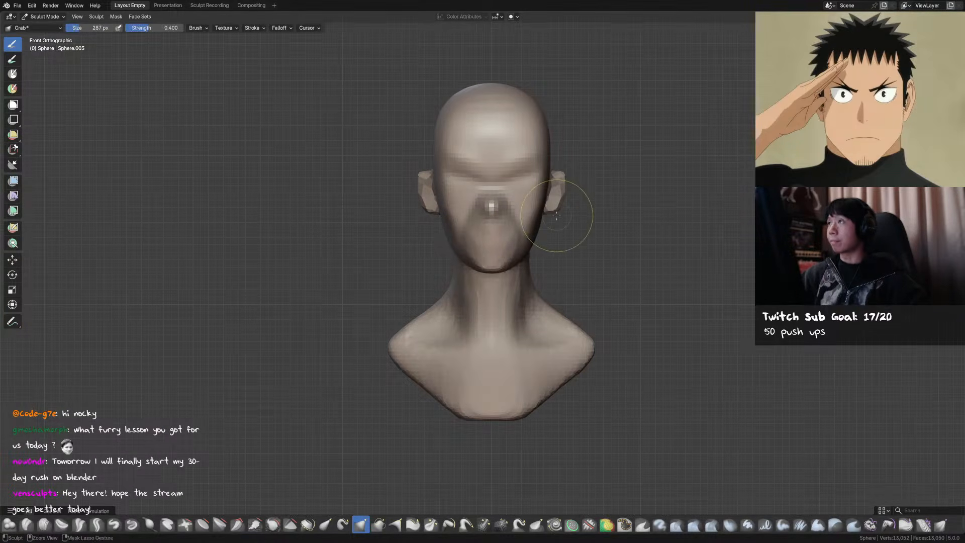
key("ctrl+s")
middle_click_drag(542, 215, 542, 202, "shift")
key("f")
left_click(527, 203)
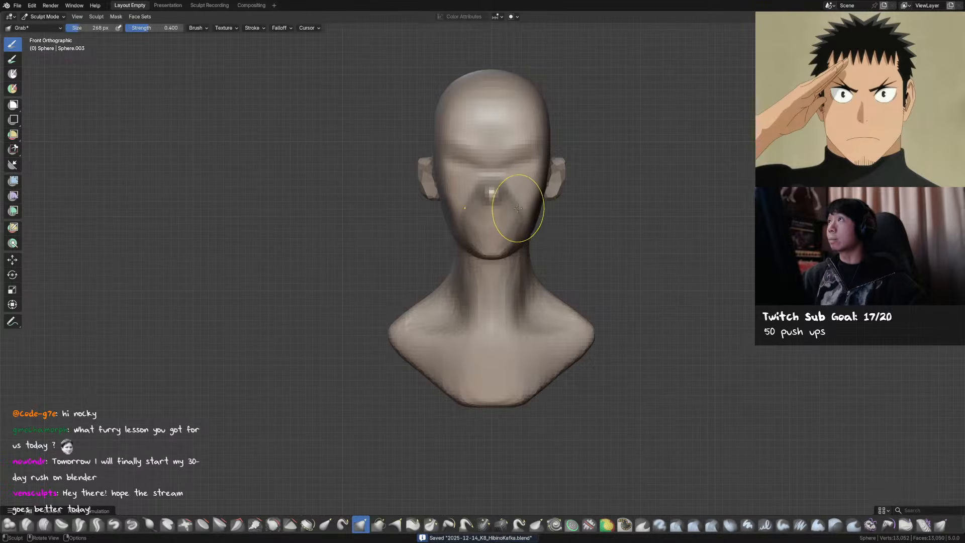
Reshape the brow ridge and the area around the nose bridge with resized Grab brushes from several angles
key("f")
left_click_drag(503, 162, 506, 159)
middle_click_drag(539, 159, 485, 151)
key("f")
left_click(516, 156)
left_click_drag(486, 151, 478, 148)
key("f")
left_click(491, 146)
middle_click_drag(491, 147, 491, 168)
key("f")
left_click(453, 175)
middle_click_drag(500, 177, 527, 166)
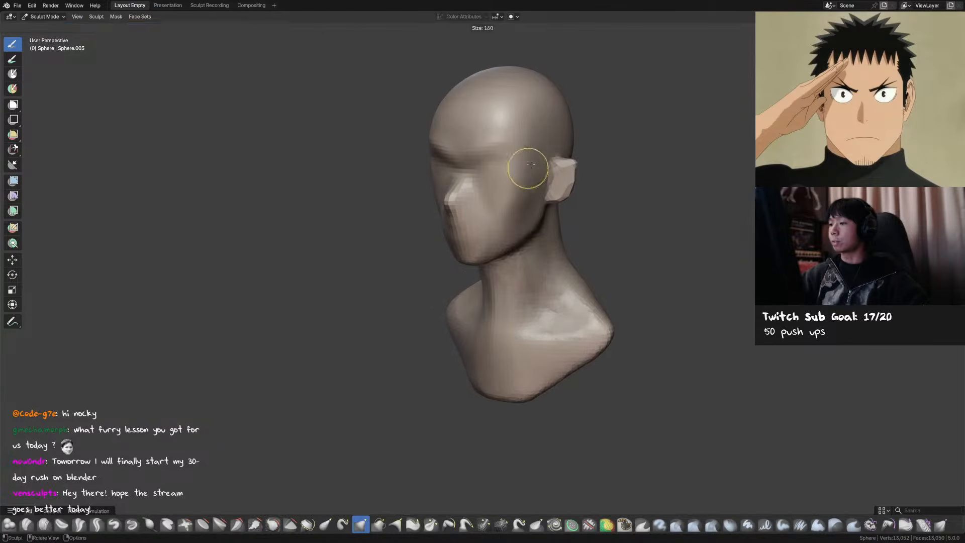
Define and smooth the side of the forehead with Draw Sharp and adjust the upper skull with Grab
key("d")
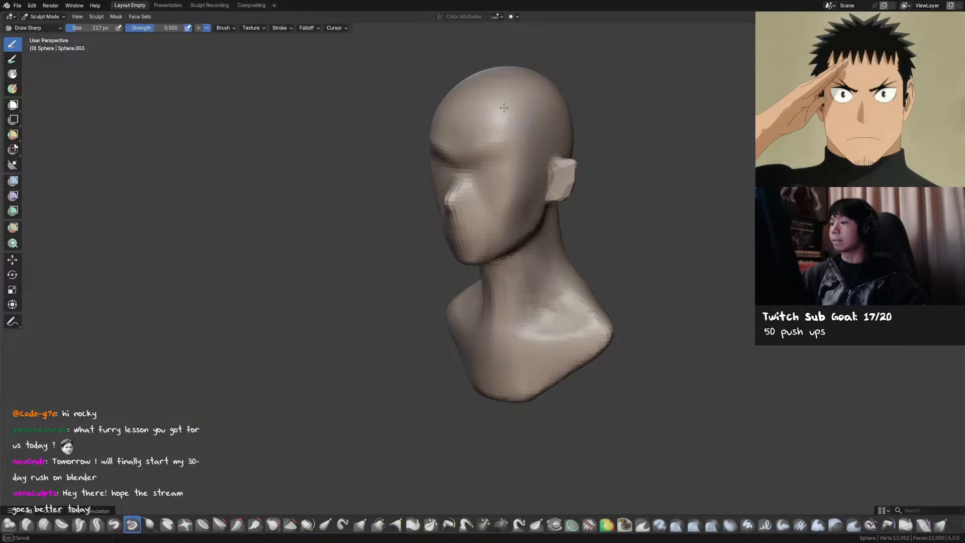
mouse_move(522, 125)
left_mouse_down("shift")
mouse_move(534, 119)
mouse_move(533, 134)
left_mouse_up("shift")
mouse_move(533, 134)
middle_mouse_down()
mouse_move(559, 153)
mouse_move(566, 211)
mouse_move(558, 91)
middle_mouse_up()
key("g")
key("f")
left_click(508, 76)
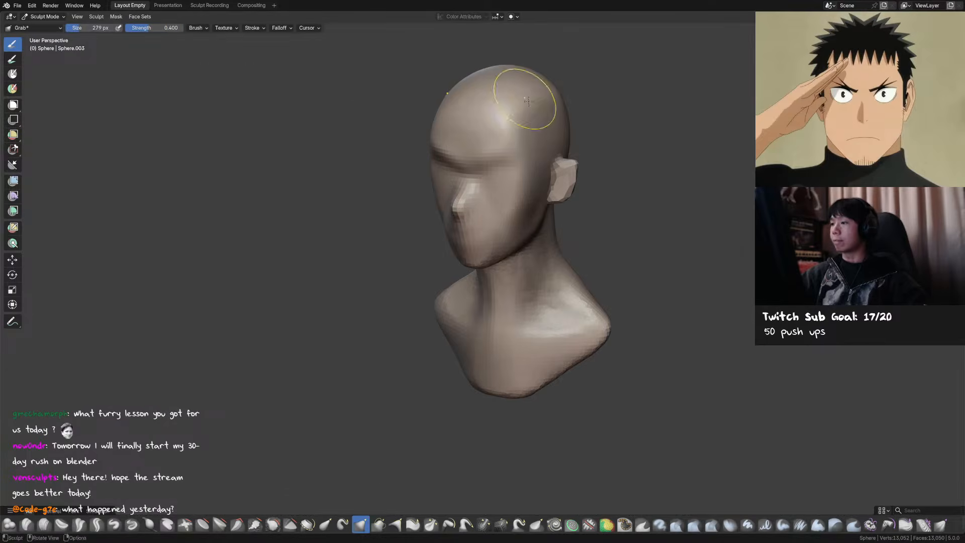
Refine the back and side contours of the skull in top view with resized Grab brushes and save the file
key("KP_7")
key("f")
left_click(568, 201)
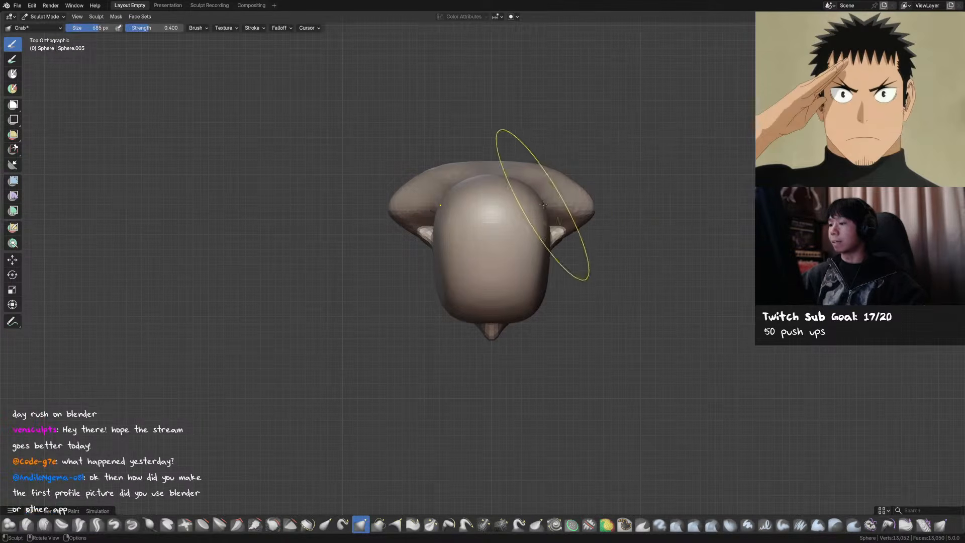
key("f")
left_click(474, 157)
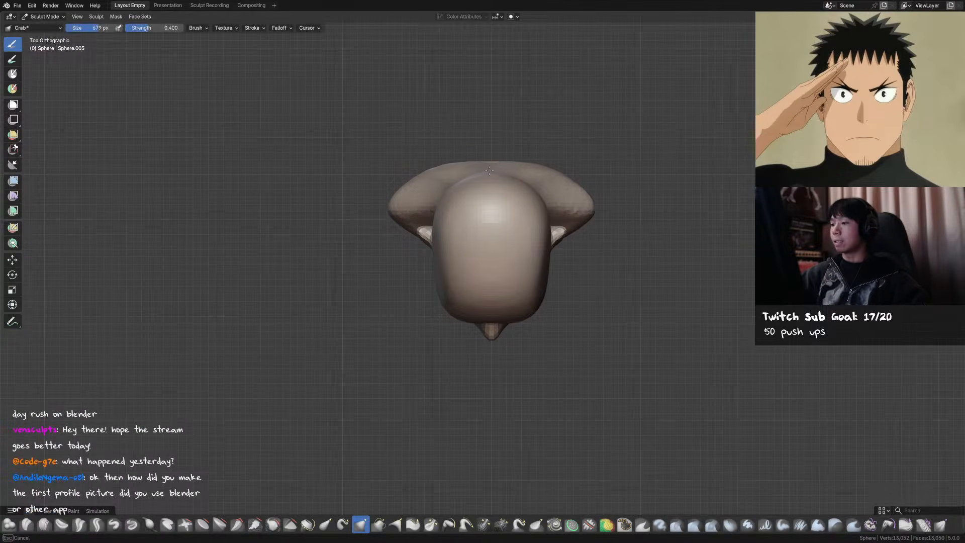
key("f")
left_click(458, 183)
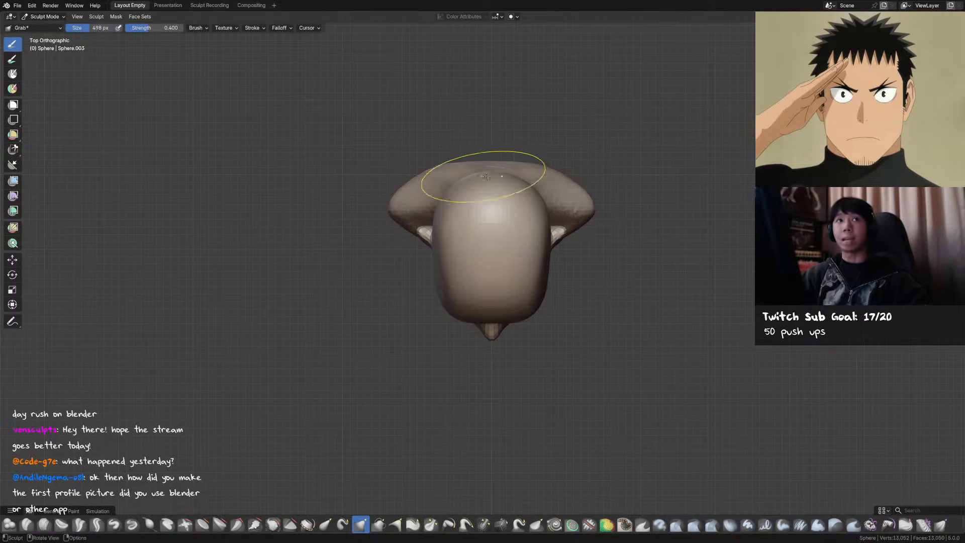
key("ctrl+s")
Reshape the back of the head and the nape with resized Grab brushes in side and angled views, saving the file
key("KP_3")
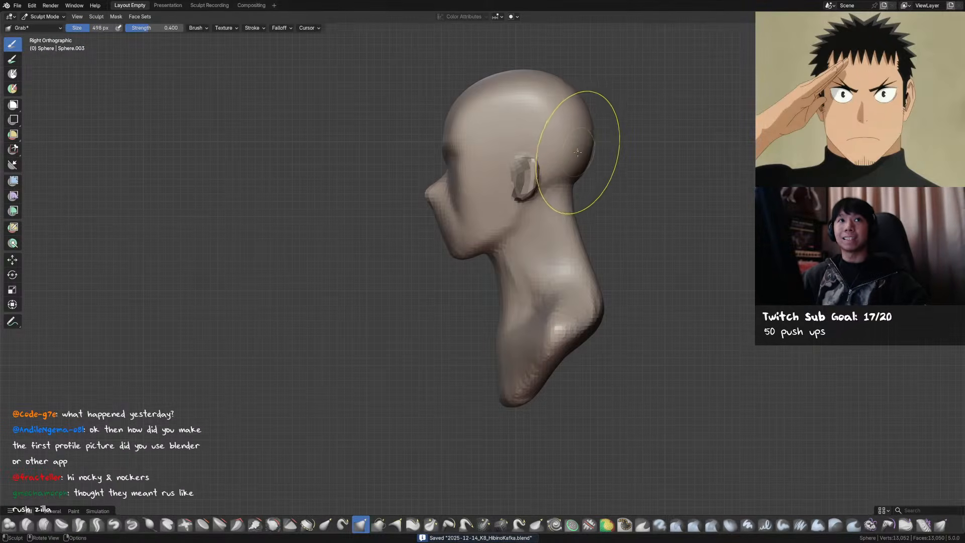
scroll(578, 165, "down", 2)
key("f")
left_click(532, 214)
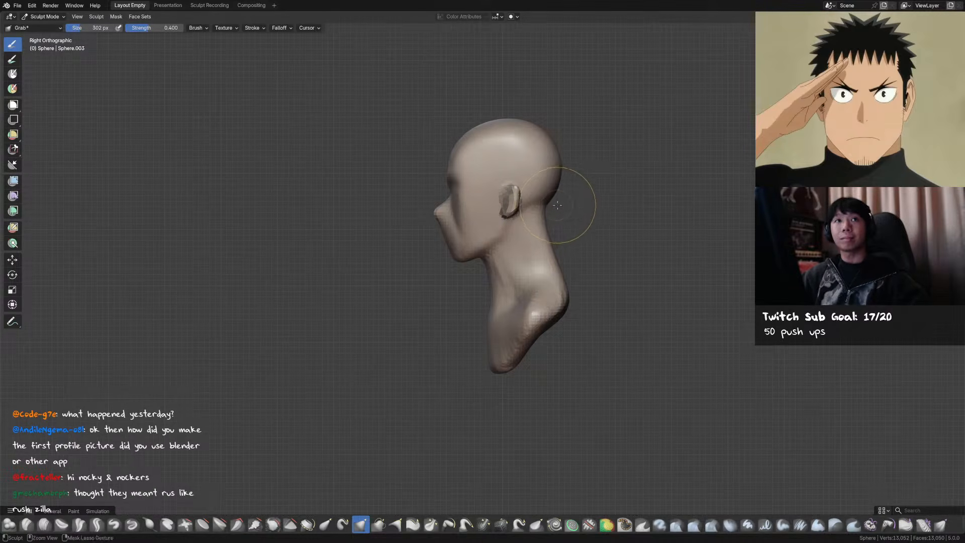
key("ctrl+s")
scroll(558, 201, "up", 1)
key("f")
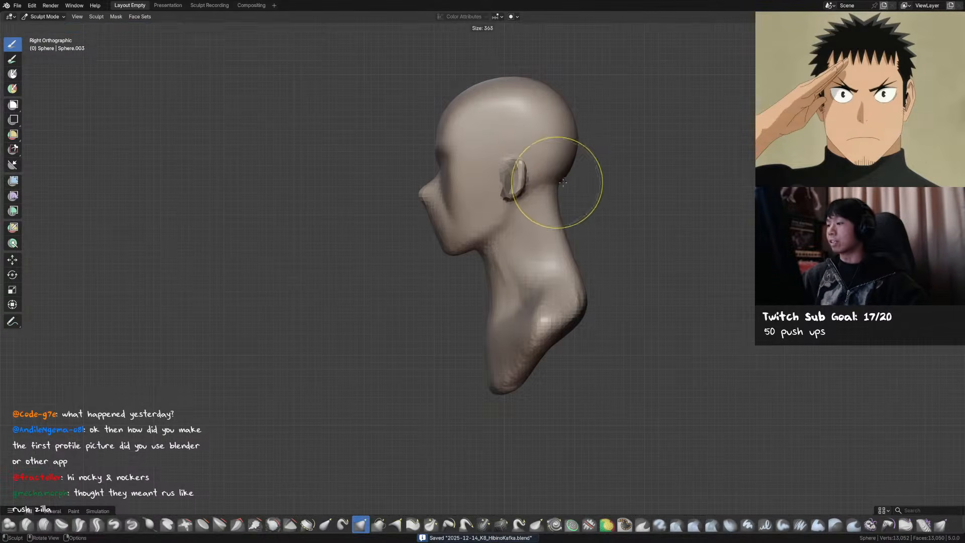
left_click(557, 189)
mouse_move(583, 175)
middle_mouse_down("alt")
mouse_move(485, 179)
mouse_move(573, 190)
mouse_move(618, 215)
middle_mouse_up("alt")
key("f")
left_click(472, 181)
key("ctrl+s")
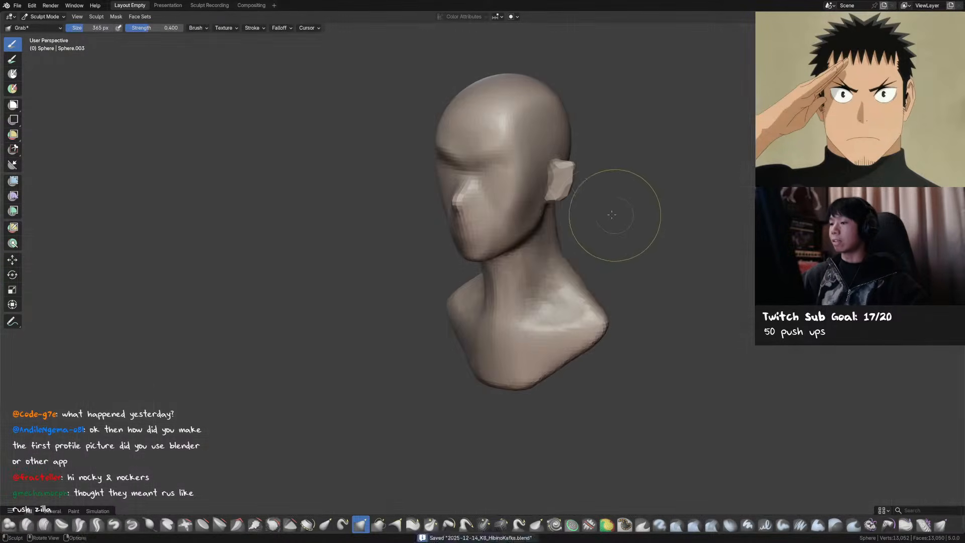
Refine the chin and jawline profile in side view with resized Grab brushes
mouse_move(549, 219)
middle_mouse_down()
mouse_move(538, 205)
mouse_move(556, 204)
mouse_move(499, 227)
mouse_move(419, 239)
middle_mouse_up()
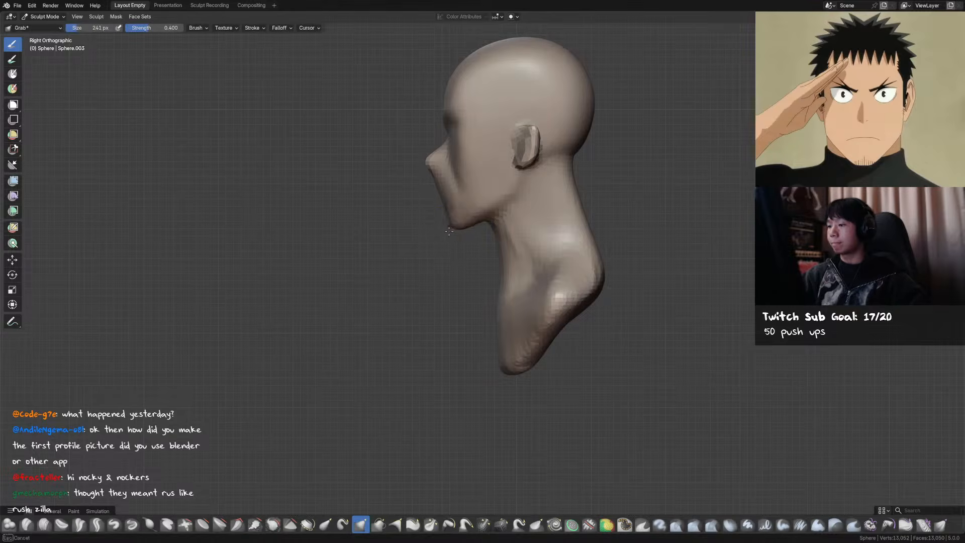
mouse_move(445, 217)
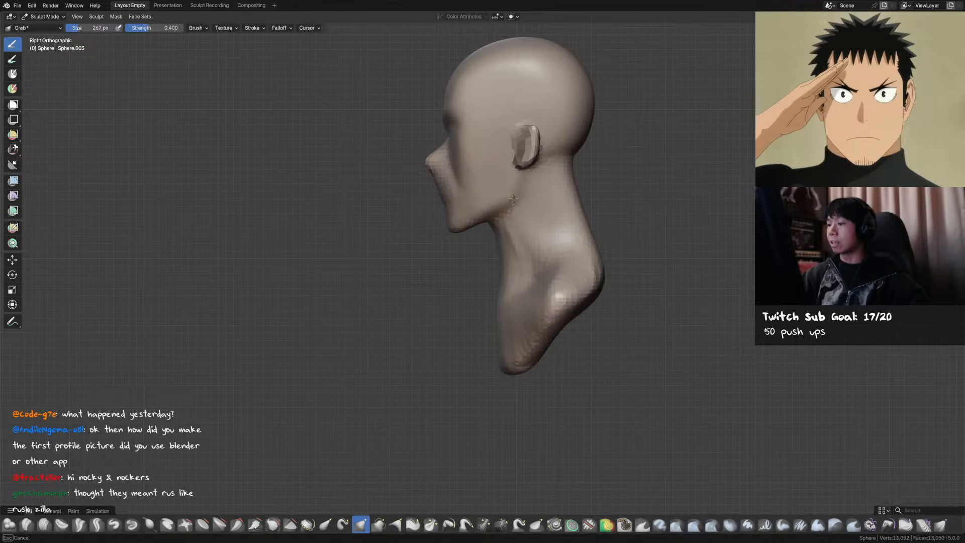
key("f")
left_click(499, 183)
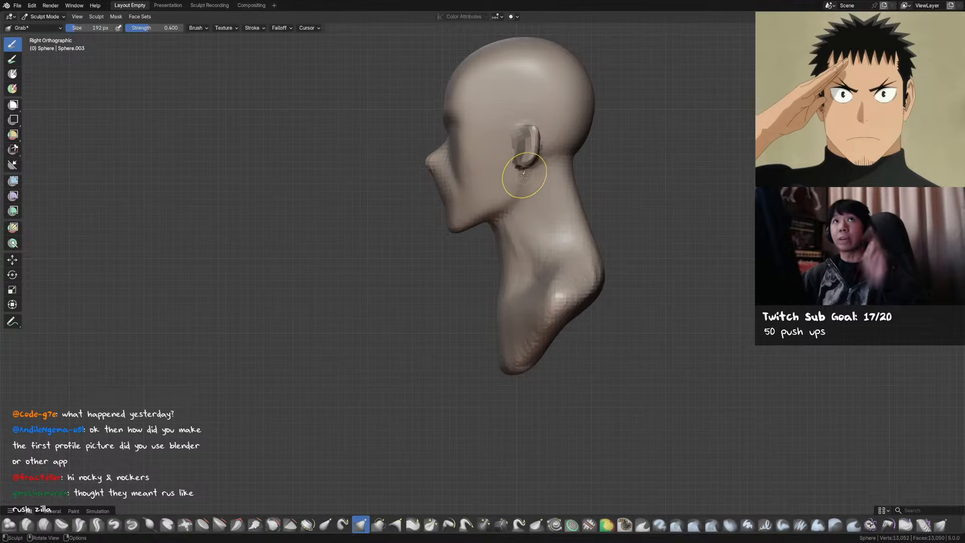
Define the underside of the jaw with Draw Sharp and Draw and adjust its shape with resized Grab brushes
key("d")
mouse_move(523, 200)
middle_mouse_down()
mouse_move(551, 222)
mouse_move(525, 217)
mouse_move(494, 236)
mouse_move(508, 231)
mouse_move(492, 217)
mouse_move(495, 241)
middle_mouse_up()
key("x")
left_click_drag(506, 237, 507, 241)
middle_click_drag(507, 240, 494, 266)
key("g")
key("f")
left_click(514, 231)
mouse_move(487, 231)
middle_mouse_down()
mouse_move(526, 221)
mouse_move(505, 225)
mouse_move(526, 249)
mouse_move(558, 251)
mouse_move(567, 209)
mouse_move(519, 219)
mouse_move(550, 216)
middle_mouse_up()
key("f")
left_click(567, 206)
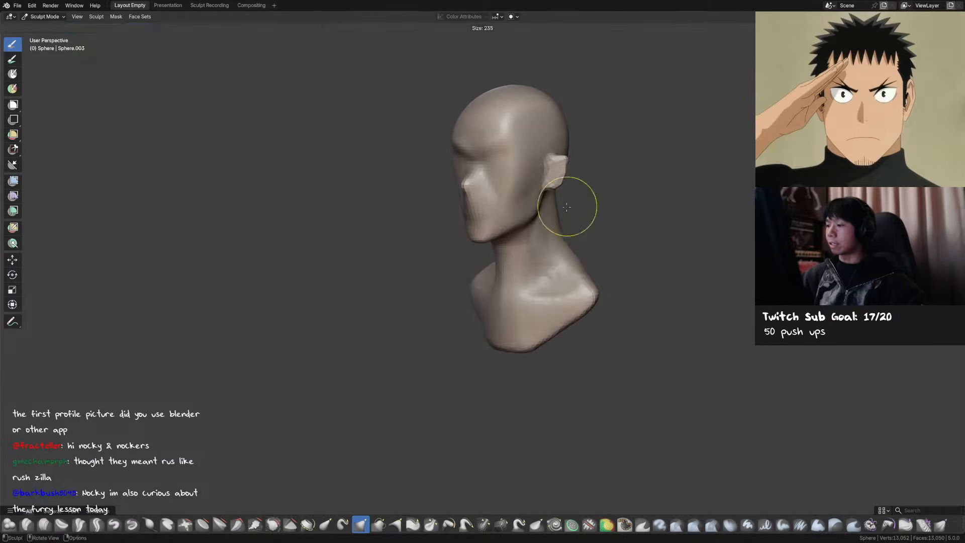
Adjust the back of the neck and the base of the skull in side view with resized Grab brushes and save the file
mouse_move(584, 221)
middle_mouse_down()
mouse_move(582, 248)
mouse_move(543, 215)
middle_mouse_up()
key("f")
left_click(528, 272)
key("f")
left_click(556, 247)
scroll(558, 242, "down", 2)
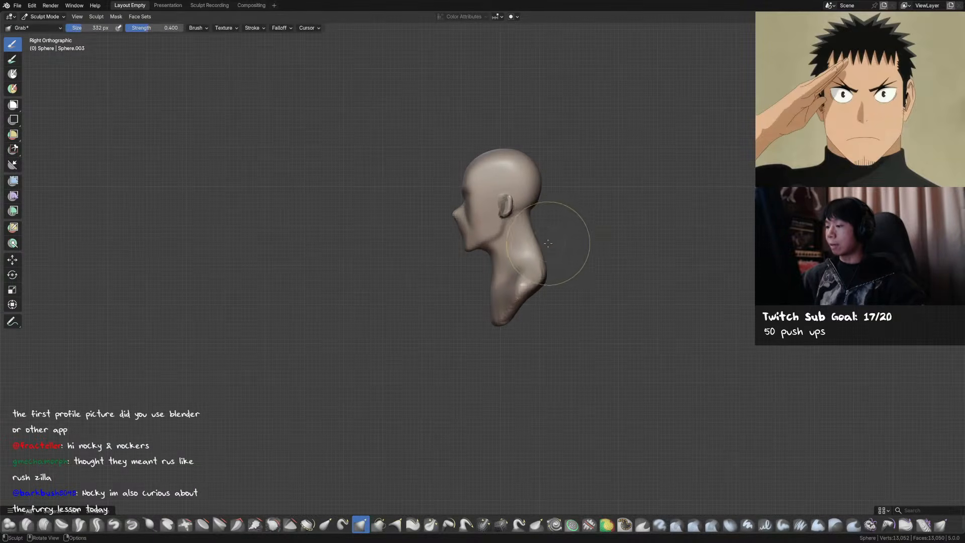
left_click(533, 217)
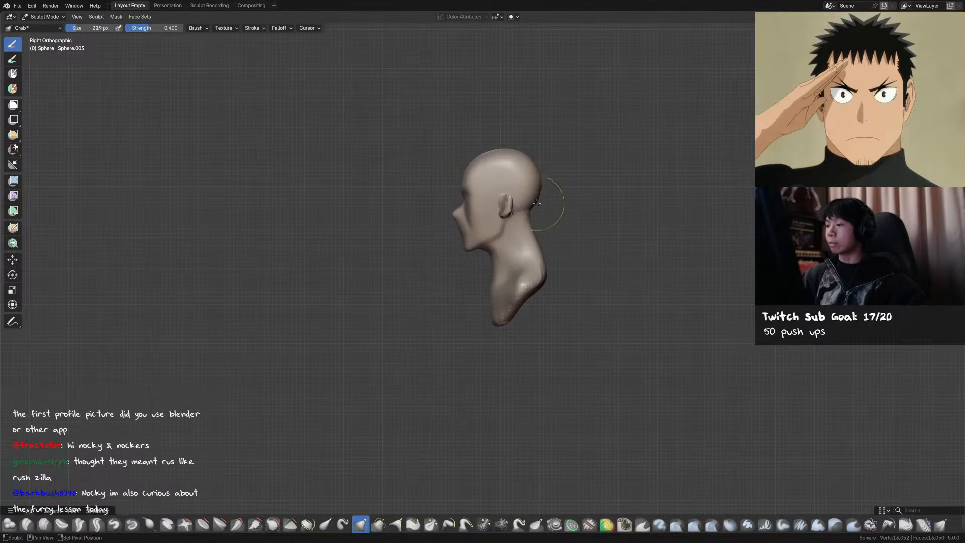
key("ctrl+s")
Build up the side of the neck with a resized Clay Strips brush and undo the last change
mouse_move(575, 181)
middle_mouse_down()
mouse_move(618, 206)
mouse_move(535, 248)
mouse_move(534, 226)
middle_mouse_up()
key("c")
key("f")
left_click_drag(517, 243, 513, 264)
key("shift+c")
key("ctrl+z")
Reshape the front of the neck and its base in front view with resized Grab brushes
mouse_move(510, 263)
middle_mouse_down()
mouse_move(561, 258)
mouse_move(583, 238)
mouse_move(598, 247)
middle_mouse_up()
key("g")
left_click_drag(476, 264, 476, 267)
key("f")
left_click(479, 281)
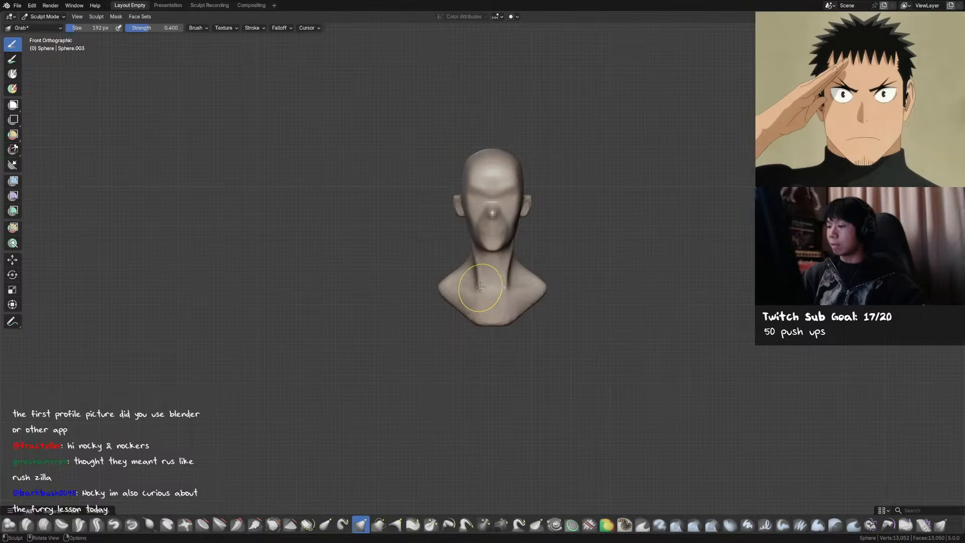
Smooth the side of the neck, define it below the jaw with Draw Sharp, and save the file
mouse_move(507, 284)
middle_mouse_down()
mouse_move(518, 262)
mouse_move(493, 283)
middle_mouse_up()
left_click_drag(523, 251, 512, 256, "shift")
key("d")
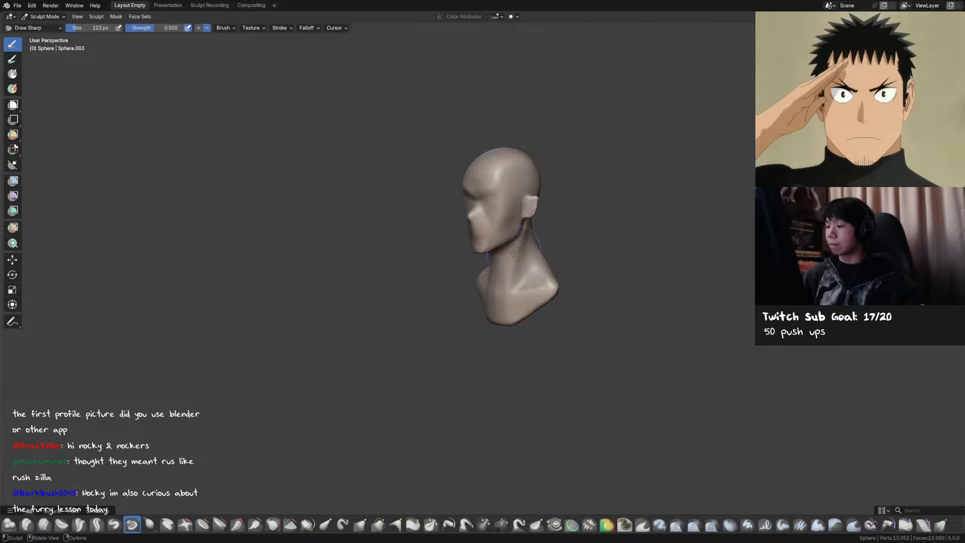
key("ctrl+s")
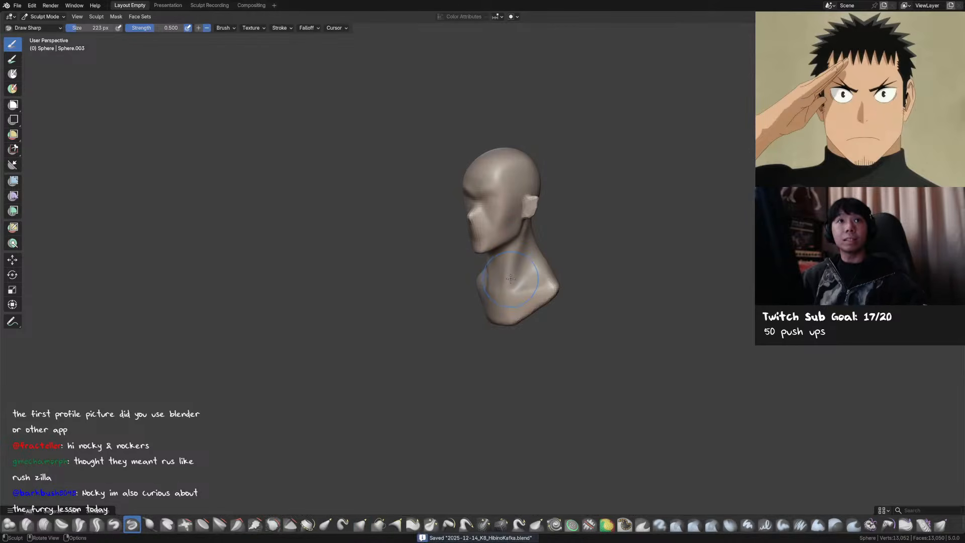
Adjust the base of the neck and the shoulder slopes in front view with resized Grab brushes and save the file
middle_click_drag(514, 286, 549, 281)
key("g")
key("f")
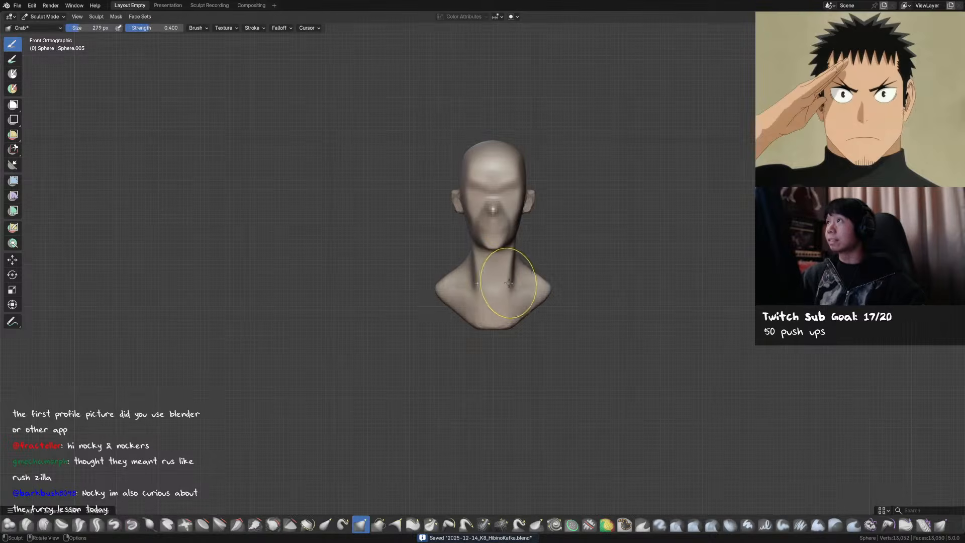
left_click(533, 274)
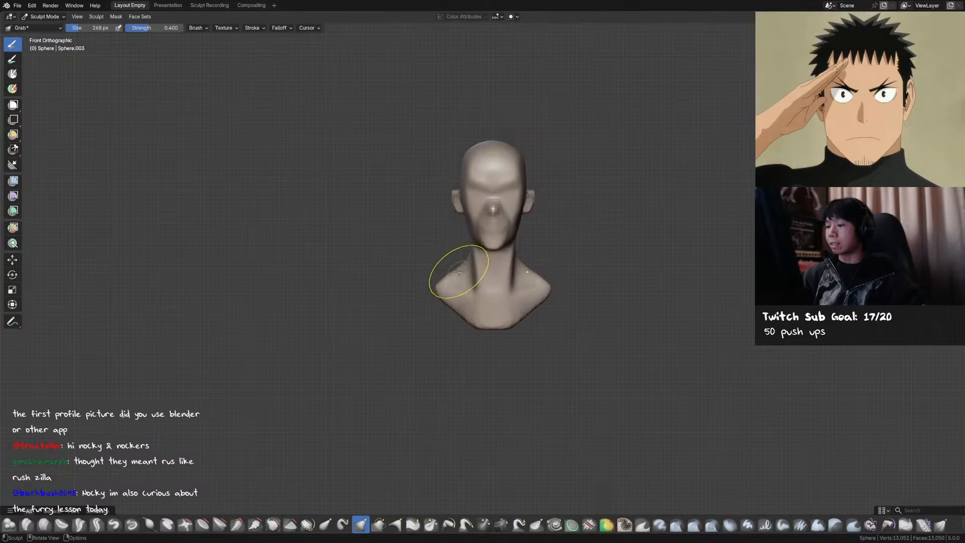
key("ctrl+s")
Widen the shoulders slightly and refine the sides of the neck in front view with resized Grab brushes
middle_click_drag(569, 261, 558, 256, "shift")
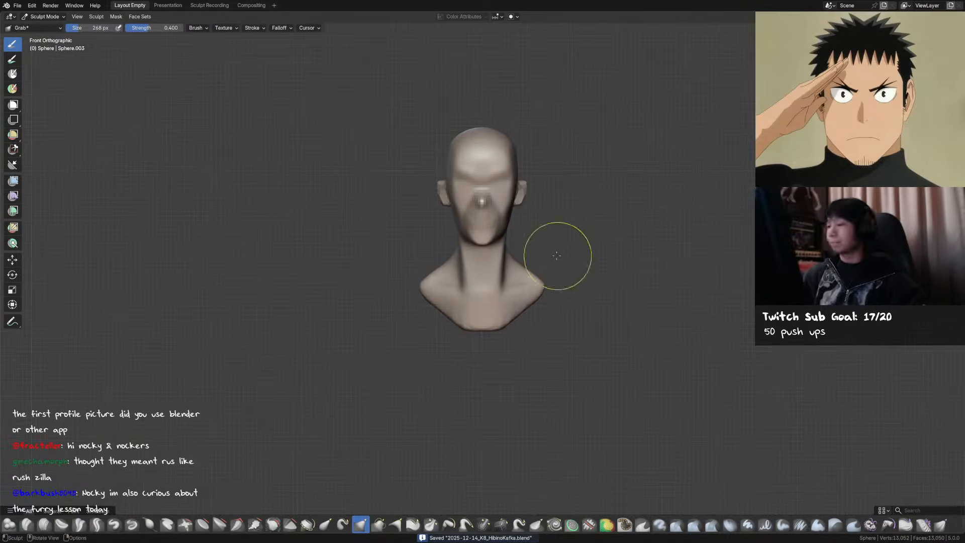
key("f")
left_click(527, 267)
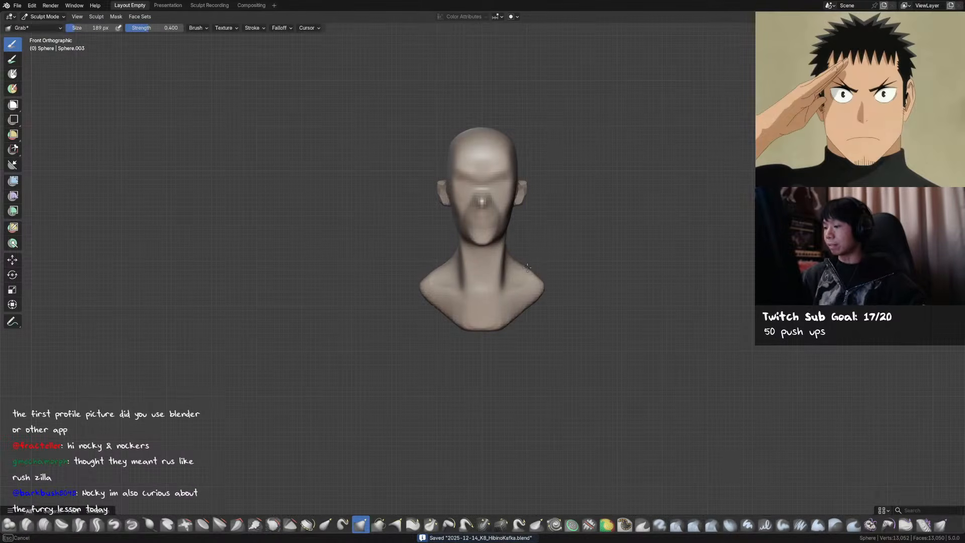
key("f")
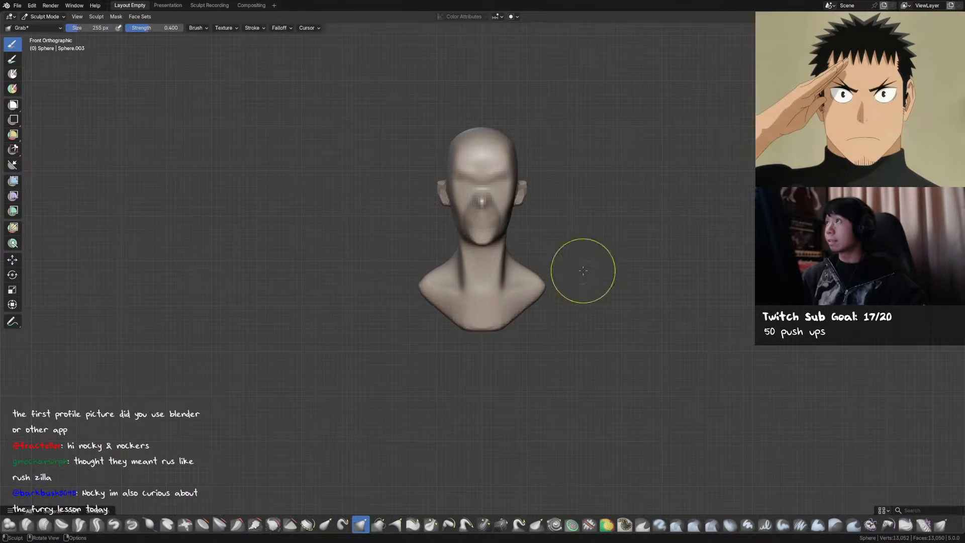
left_click(553, 211)
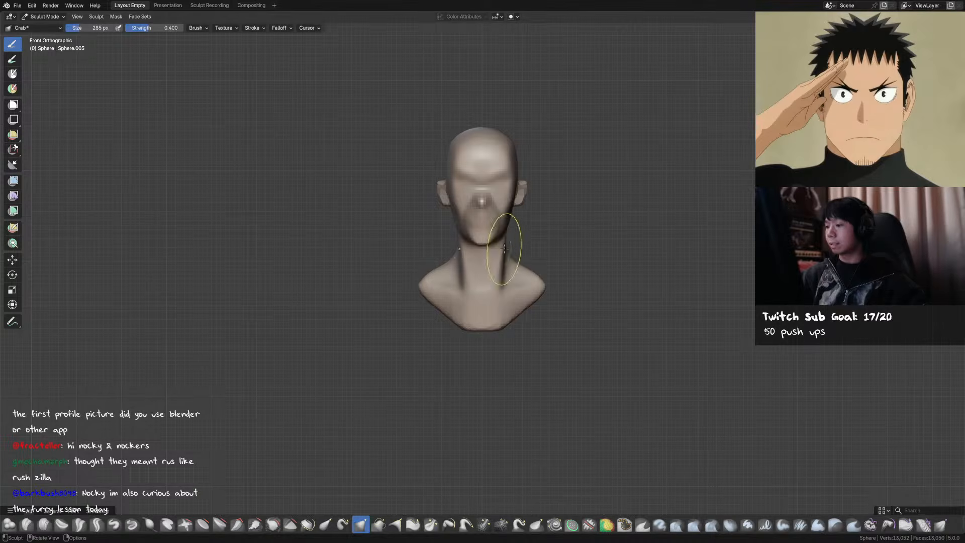
Reshape the chin and the jaw's underside from below and from the side with resized Grab brushes
mouse_move(533, 203)
middle_mouse_down()
mouse_move(507, 202)
mouse_move(506, 218)
mouse_move(492, 211)
middle_mouse_up()
scroll(507, 202, "up", 3)
key("f")
left_click(501, 252)
left_click_drag(479, 252, 476, 250)
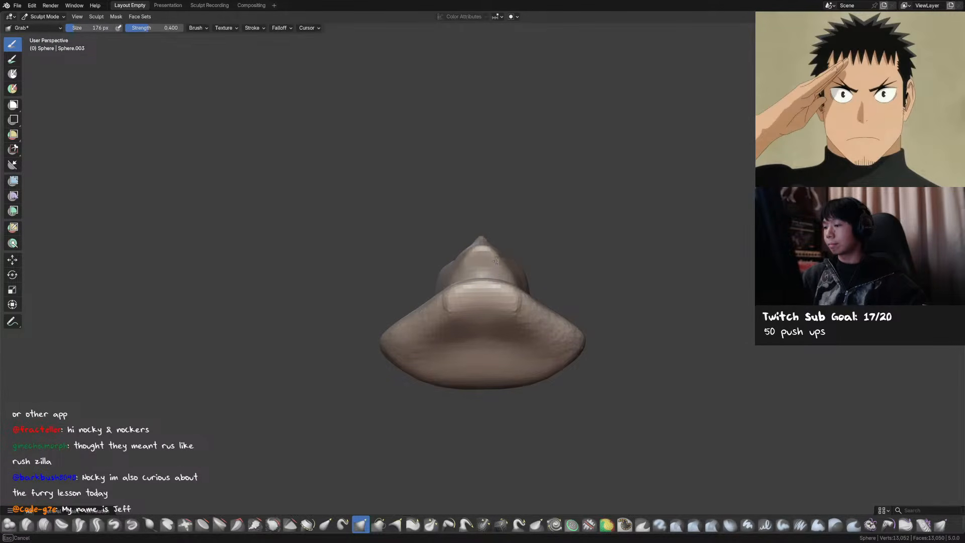
mouse_move(539, 254)
middle_mouse_down()
mouse_move(523, 247)
mouse_move(534, 230)
mouse_move(555, 261)
middle_mouse_up()
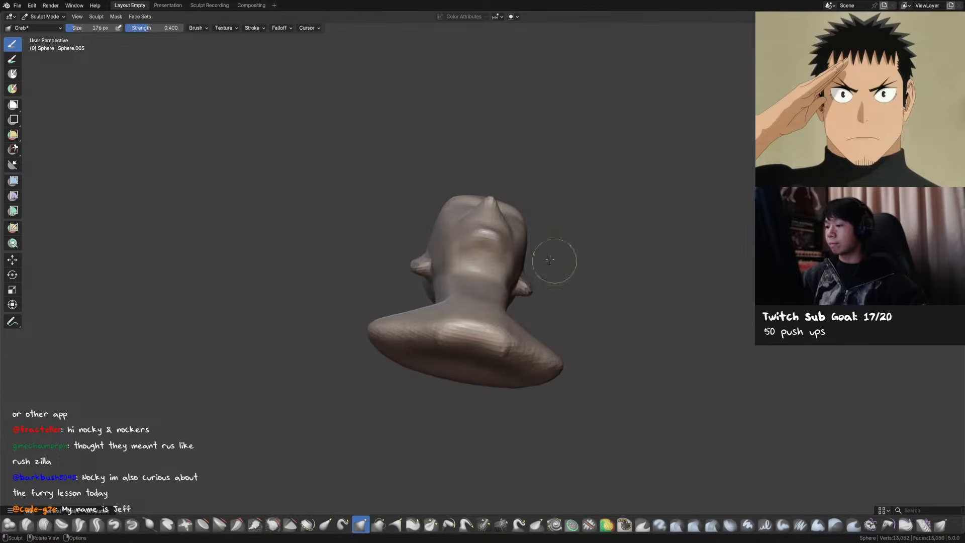
mouse_move(459, 253)
middle_mouse_down()
mouse_move(469, 231)
mouse_move(463, 200)
middle_mouse_up()
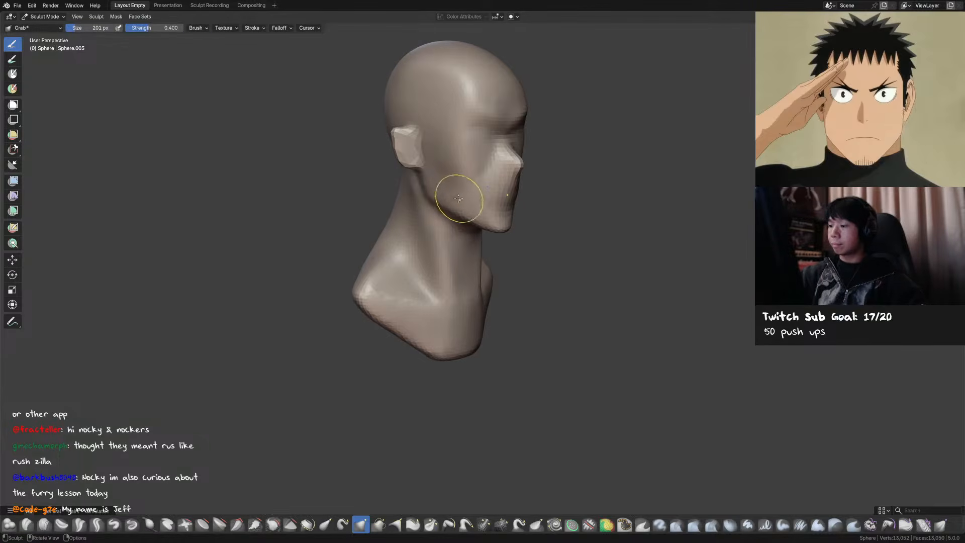
Sharpen the jawline with Draw Sharp, adjust it with Grab, and add volume under the chin with Draw
key("d")
mouse_move(580, 248)
middle_mouse_down()
mouse_move(563, 239)
mouse_move(508, 264)
mouse_move(502, 313)
mouse_move(508, 286)
mouse_move(481, 227)
mouse_move(504, 224)
mouse_move(503, 240)
middle_mouse_up()
key("g")
left_click(486, 224)
key("x")
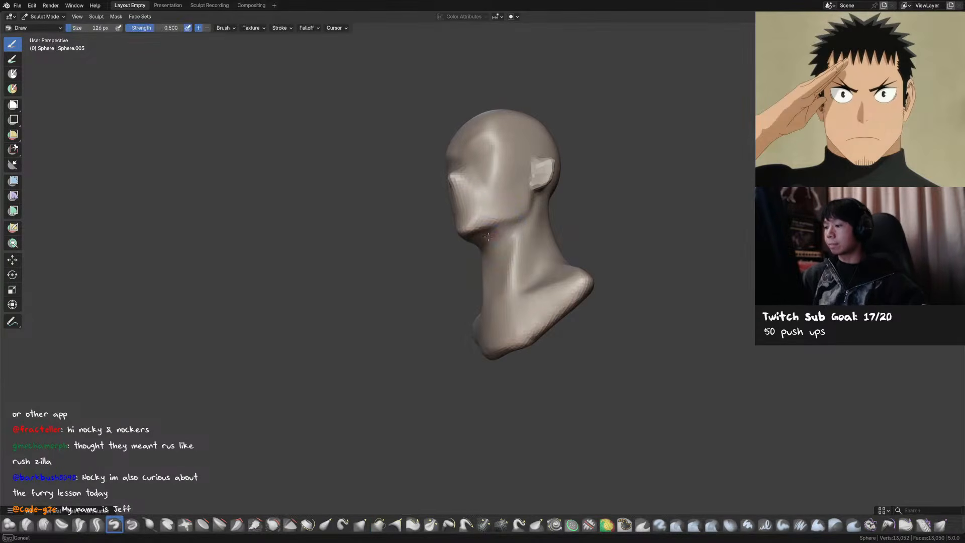
mouse_move(508, 230)
middle_mouse_down()
mouse_move(474, 240)
mouse_move(496, 252)
middle_mouse_up()
Block in the Adam's apple with Clay Strips and shape the throat's profile in side view with resized Grab brushes
key("c")
key("g")
key("f")
left_click(502, 252)
key("f")
left_click(490, 249)
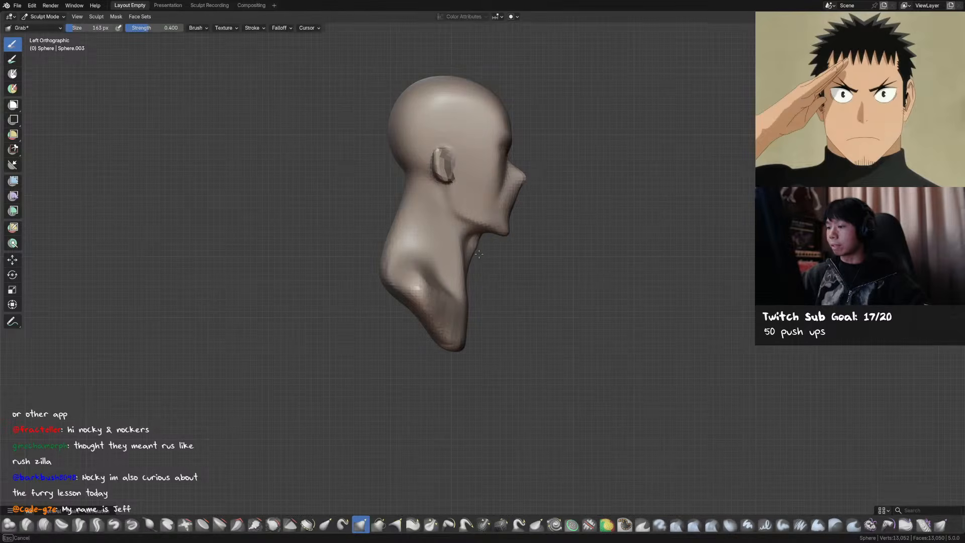
Refine the throat and Adam's apple with Grab and Draw, carve around them with Draw Sharp, and save the file
mouse_move(474, 254)
middle_mouse_down()
mouse_move(452, 252)
mouse_move(478, 253)
mouse_move(492, 268)
mouse_move(475, 256)
mouse_move(495, 245)
middle_mouse_up()
key("f")
left_click(478, 253)
key("x")
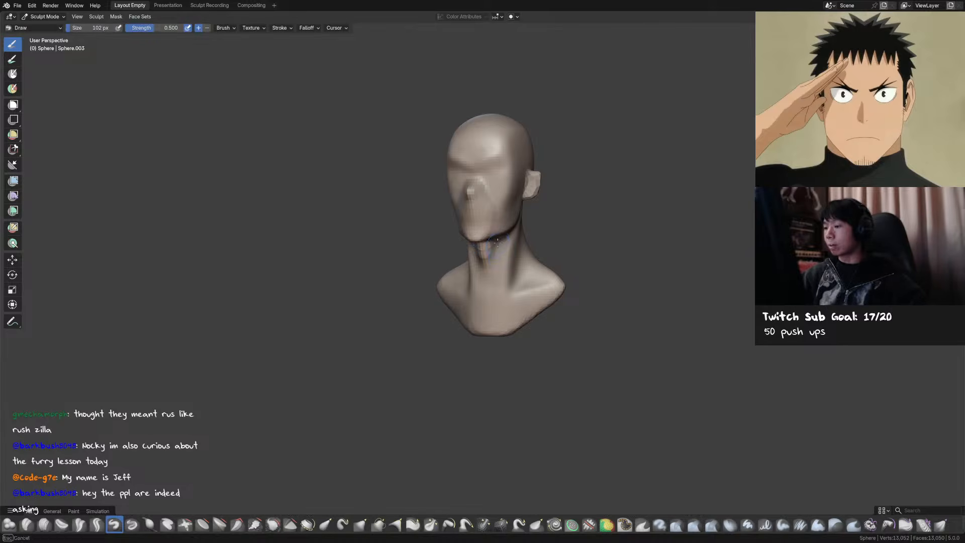
middle_click_drag(505, 252, 473, 249, "alt")
key("shift+x")
middle_click_drag(480, 299, 486, 285)
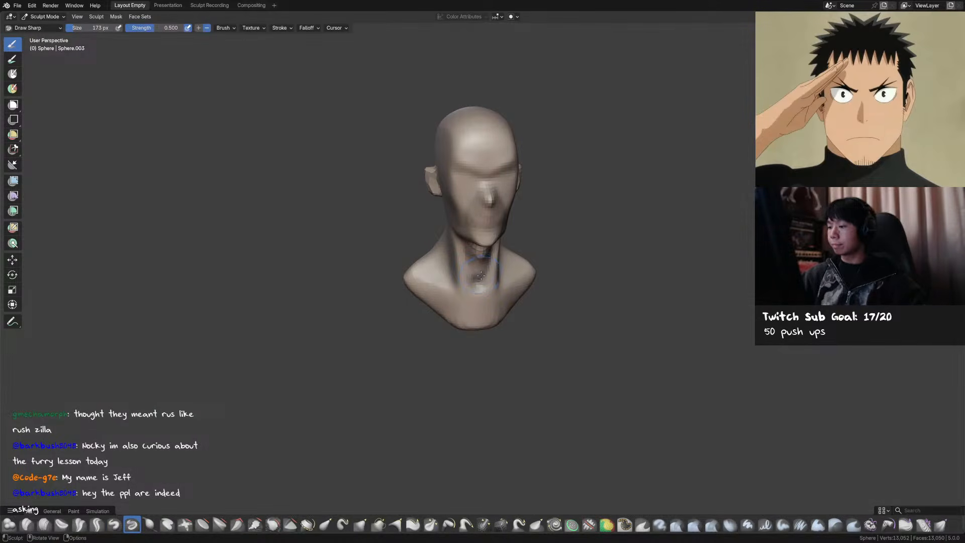
mouse_move(477, 274)
middle_mouse_down()
mouse_move(523, 273)
mouse_move(378, 247)
mouse_move(514, 197)
mouse_move(524, 209)
middle_mouse_up()
key("ctrl+s")
Build up the muscles along the side of the neck with resized Clay Strips brushes and save the file
key("c")
key("f")
left_click(524, 210)
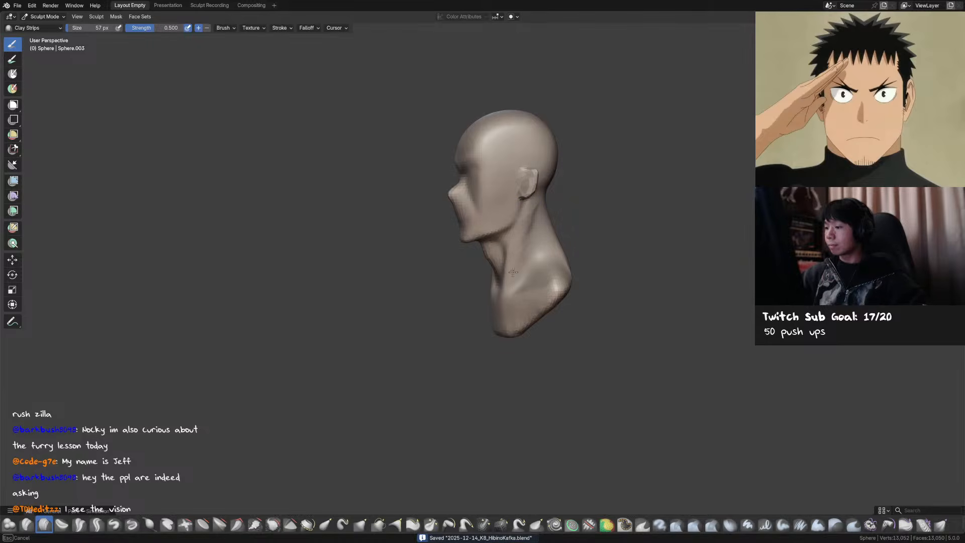
mouse_move(520, 276)
middle_mouse_down()
mouse_move(582, 267)
mouse_move(549, 262)
middle_mouse_up()
key("f")
left_click(540, 206)
key("ctrl+s")
Push the shoulder tips outward and back in top view with a resized Grab brush
mouse_move(589, 213)
middle_mouse_down()
mouse_move(583, 227)
mouse_move(559, 223)
mouse_move(561, 318)
middle_mouse_up()
key("g")
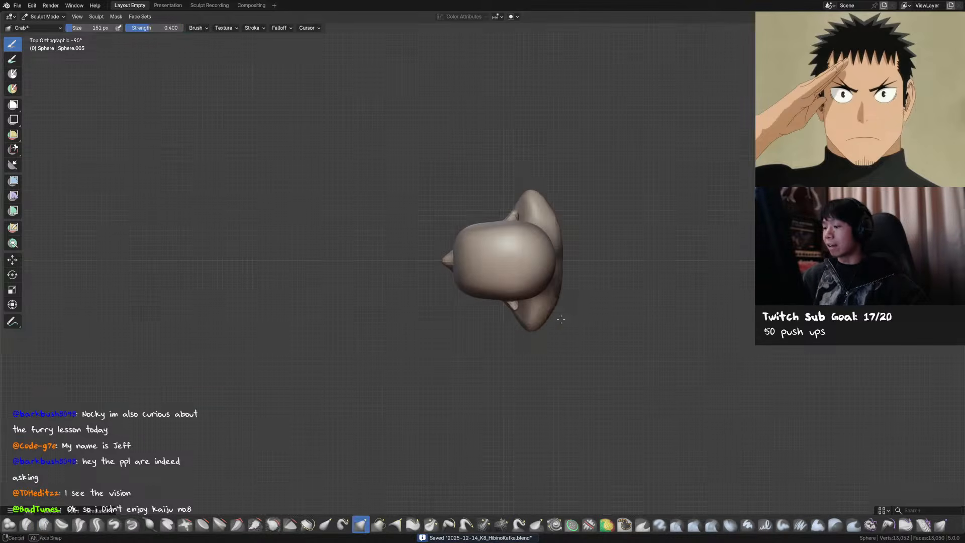
key("f")
left_click_drag(549, 314, 555, 331)
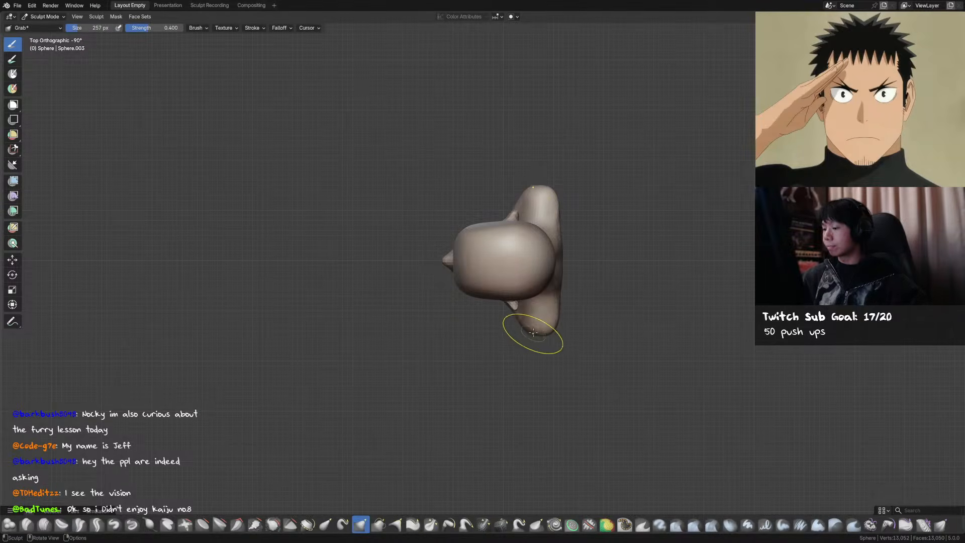
Build up the upper back between the shoulders with resized Draw brushes and save the file
mouse_move(555, 323)
middle_mouse_down()
mouse_move(573, 302)
mouse_move(555, 342)
mouse_move(475, 199)
mouse_move(538, 254)
mouse_move(554, 282)
mouse_move(500, 248)
mouse_move(470, 249)
mouse_move(437, 276)
mouse_move(414, 266)
mouse_move(427, 267)
mouse_move(402, 284)
mouse_move(409, 263)
mouse_move(410, 274)
mouse_move(571, 258)
mouse_move(543, 276)
mouse_move(496, 269)
middle_mouse_up()
key("x")
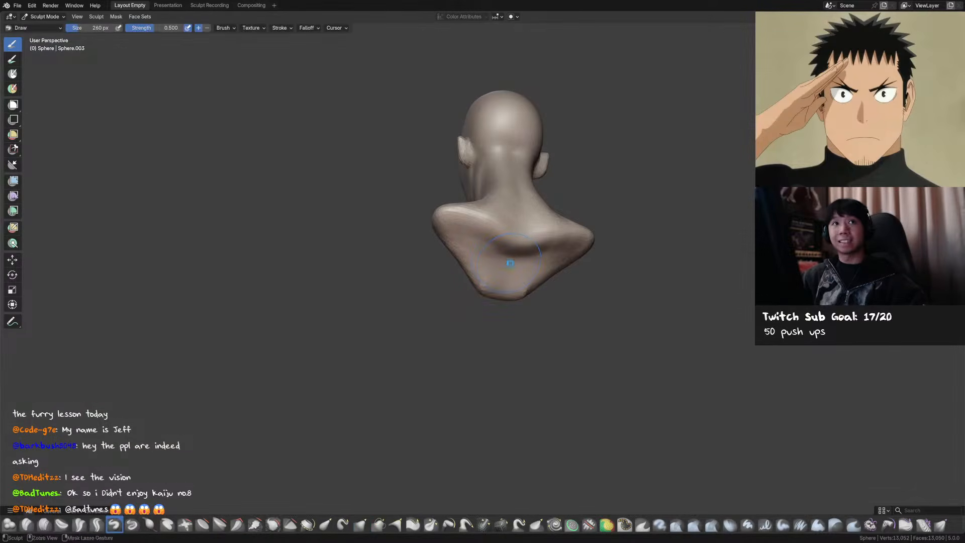
key("ctrl+s")
key("f")
left_click_drag(486, 247, 518, 255)
Shape the back of the neck and upper back profile in side view with resized Grab brushes, and save the file
mouse_move(527, 257)
middle_mouse_down()
mouse_move(583, 291)
mouse_move(579, 282)
middle_mouse_up()
key("g")
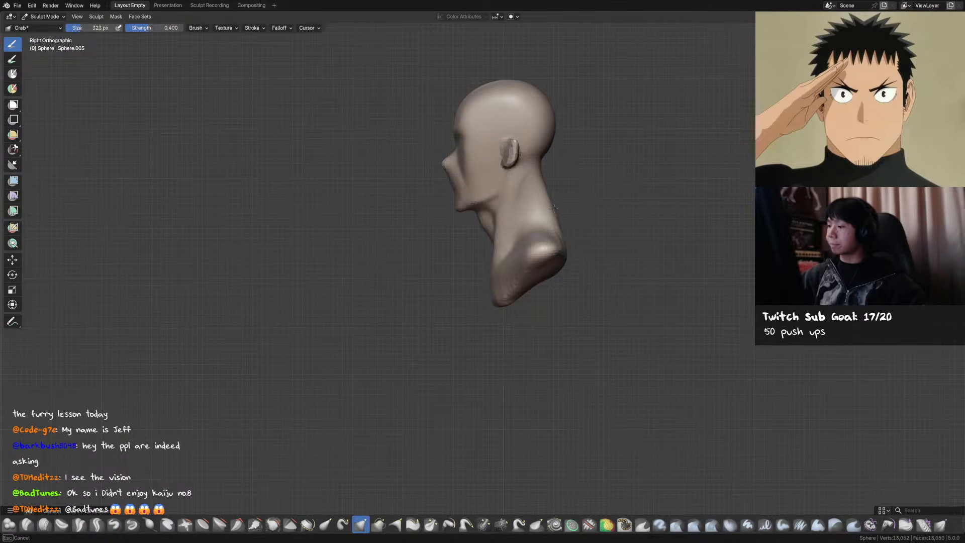
left_click_drag(539, 172, 548, 172)
key("f")
left_click(555, 209)
key("f")
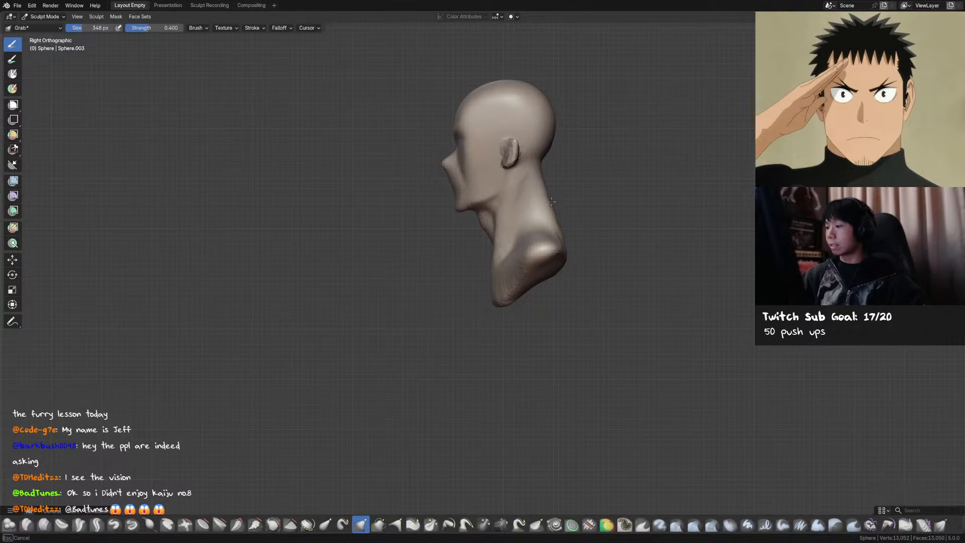
left_click(564, 227)
key("f")
left_click(559, 222)
mouse_move(557, 181)
middle_mouse_down("shift")
mouse_move(549, 215)
mouse_move(514, 200)
mouse_move(501, 221)
mouse_move(461, 211)
middle_mouse_up("shift")
key("ctrl+s")
Push the mouth area back in profile with resized Grab brushes
key("f")
left_click(512, 208)
key("f")
left_click(452, 215)
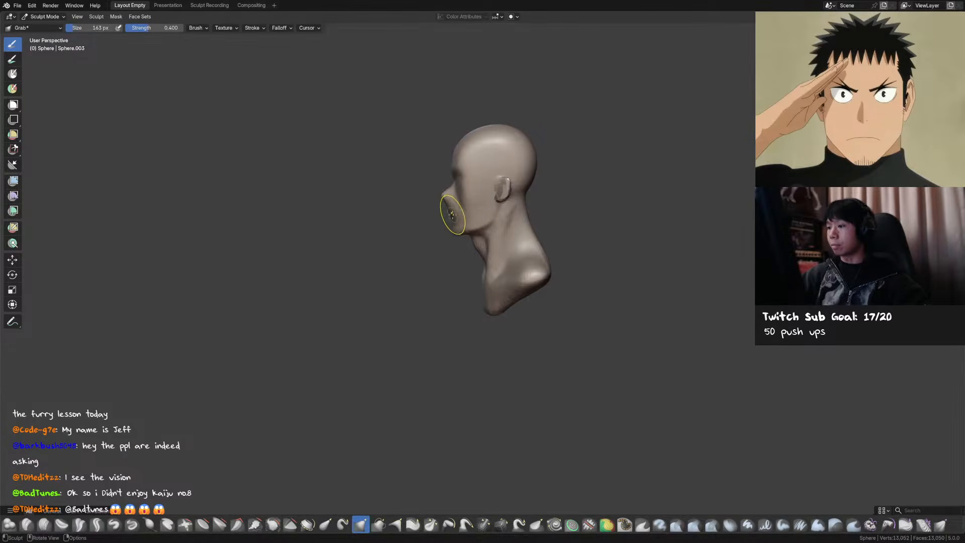
left_click_drag(449, 216, 456, 214)
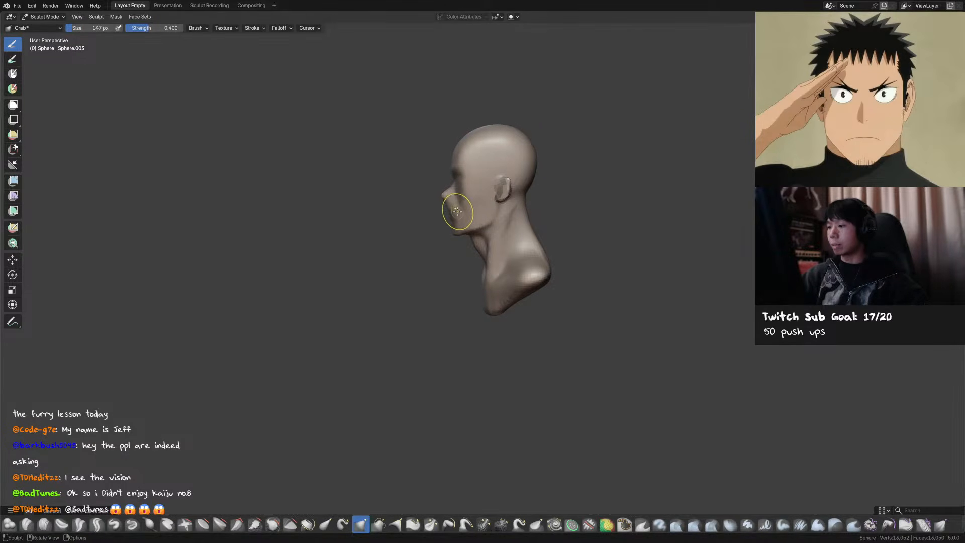
key("f")
left_click(460, 204)
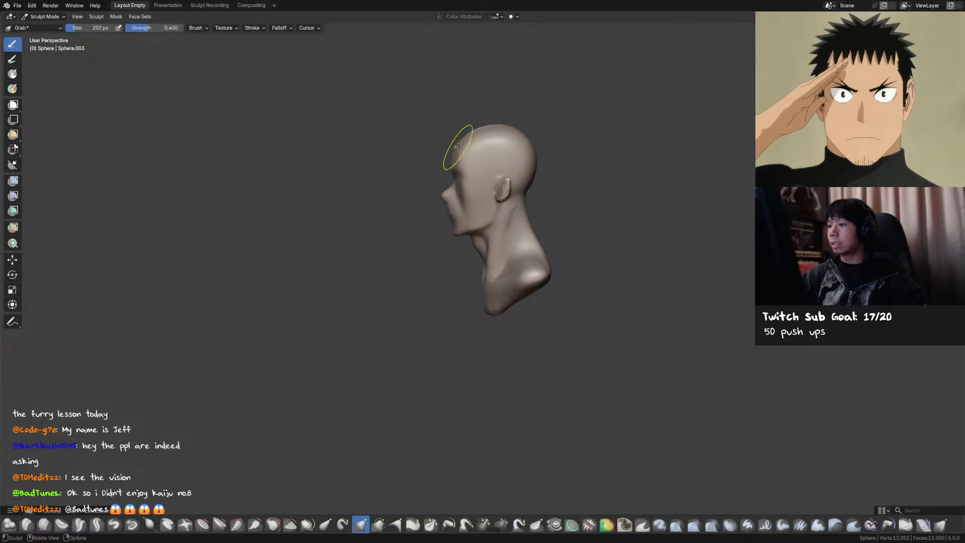
Adjust the nose, forehead and crown profile with resized Grab brushes, and save the file
key("f")
left_click(446, 200)
key("f")
left_click(454, 150)
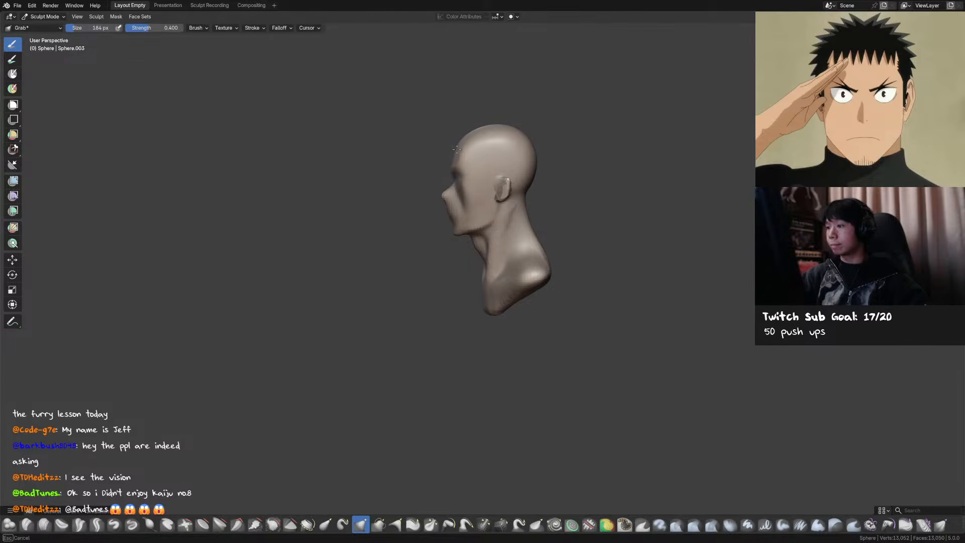
key("f")
left_click(496, 125)
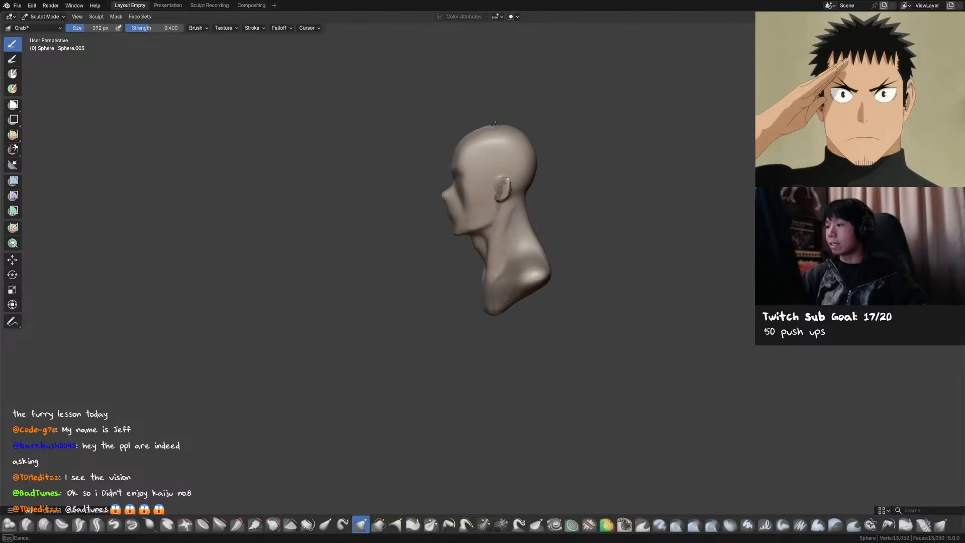
middle_click_drag(596, 129, 586, 122)
key("ctrl+s")
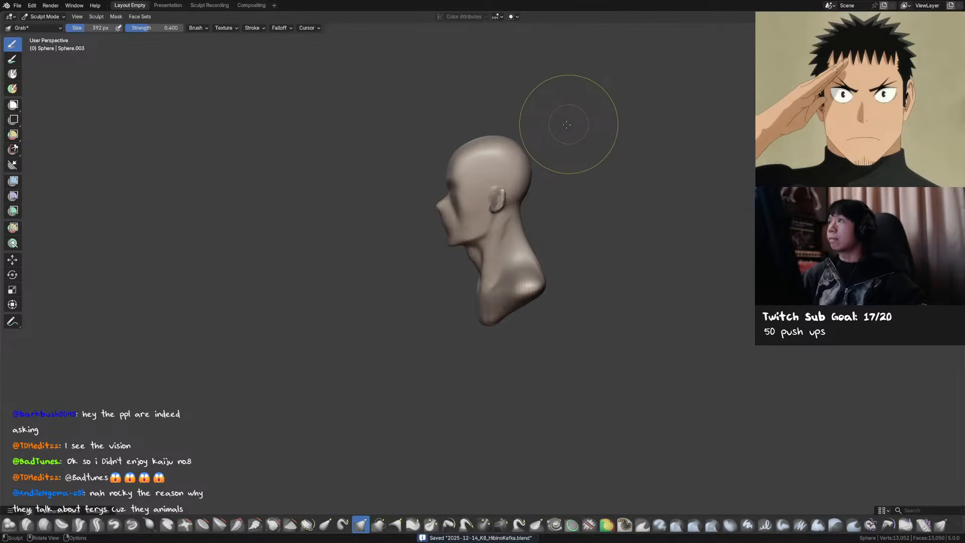
Reshape the upper skull and temples with resized Grab brushes and smooth the side of the head
key("f")
left_click(480, 157)
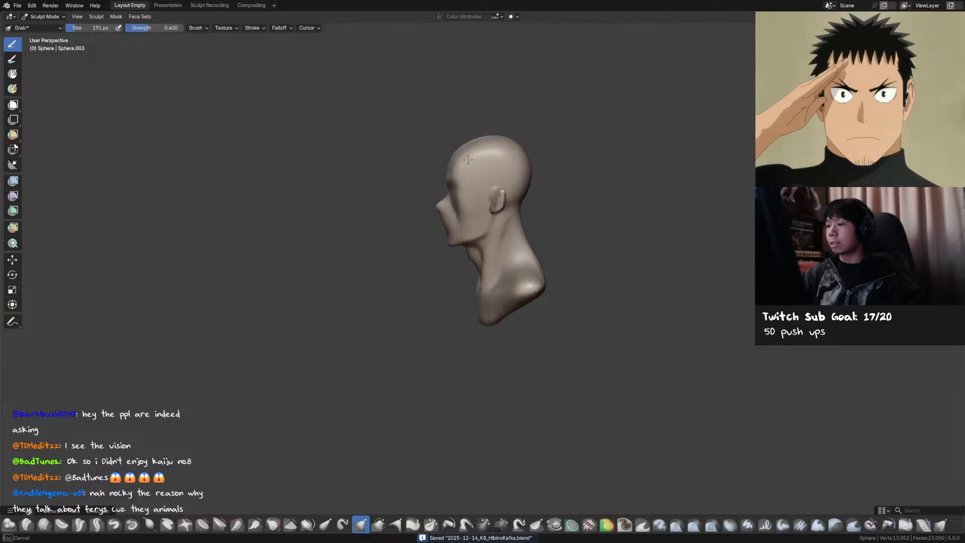
key("f")
left_click(511, 153)
key("KP_1")
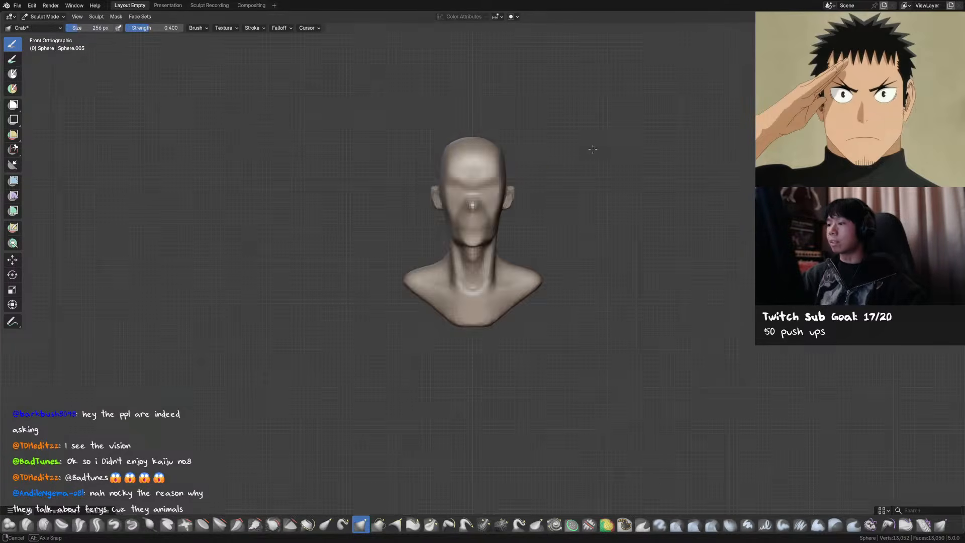
mouse_move(512, 153)
middle_mouse_down()
mouse_move(453, 167)
mouse_move(497, 160)
mouse_move(510, 184)
mouse_move(492, 178)
middle_mouse_up()
key("f")
left_click(465, 166)
key("f")
left_click(522, 162)
left_click_drag(490, 186, 511, 176, "shift")
Refine the top and back of the skull in side view with resized brushes
middle_click_drag(512, 177, 484, 156)
key("f")
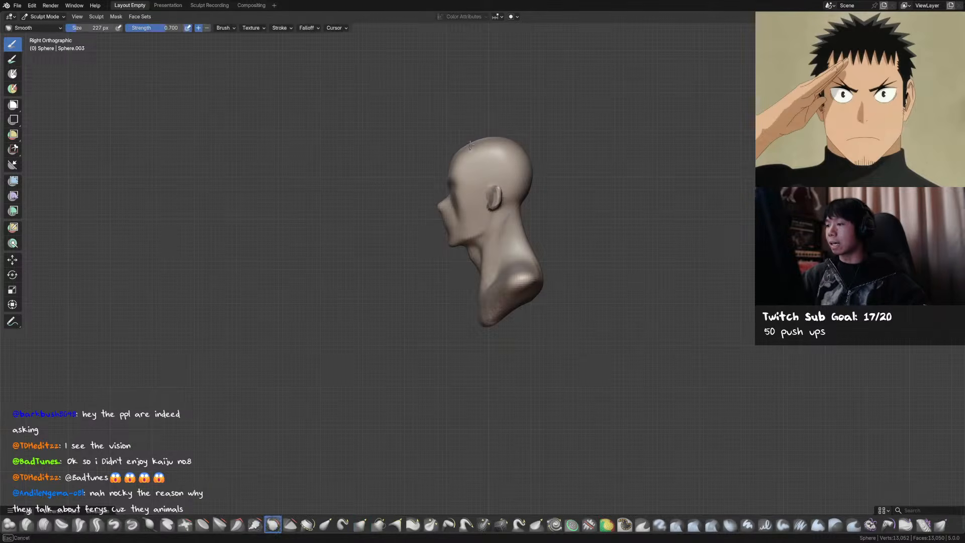
key("f")
left_click(535, 192)
key("f")
mouse_move(527, 215)
middle_mouse_down("shift")
mouse_move(533, 201)
mouse_move(543, 228)
middle_mouse_up("shift")
left_click(542, 216)
Reshape and smooth the neck area below the ear, switch to Grab, and save the file
mouse_move(521, 233)
left_mouse_down()
mouse_move(532, 231)
mouse_move(520, 224)
left_mouse_up()
middle_click_drag(498, 216, 508, 216)
left_click_drag(508, 216, 508, 216, "shift")
key("g")
key("ctrl+s")
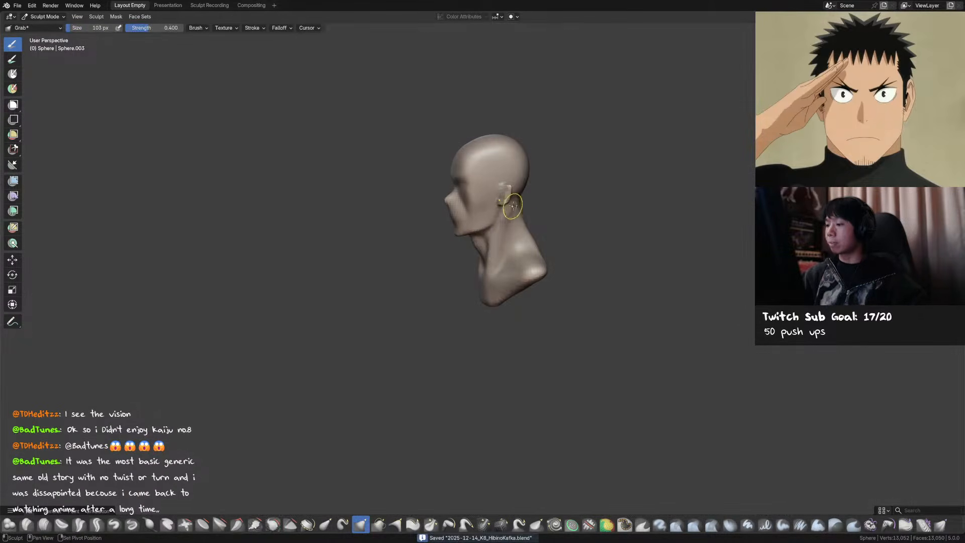
Carve the area behind the jaw and below the ear with Crease Sharp and Draw Sharp, and save the file
key("shift+c")
mouse_move(517, 222)
middle_mouse_down()
mouse_move(498, 227)
mouse_move(531, 232)
mouse_move(464, 207)
mouse_move(479, 205)
mouse_move(443, 180)
mouse_move(559, 197)
mouse_move(508, 194)
middle_mouse_up()
key("x")
key("f")
left_click(498, 226)
key("ctrl+s")
Pull the ear upward with a resized Grab brush
key("g")
key("bracketleft")
key("bracketright")
key("bracketleft")
left_click_drag(505, 194, 503, 183)
Sharpen the crease between the ear and the jaw with a smaller Crease Sharp brush, and save the file
mouse_move(507, 199)
middle_mouse_down()
mouse_move(420, 198)
mouse_move(443, 166)
mouse_move(467, 201)
mouse_move(489, 206)
middle_mouse_up()
key("shift+c")
key("bracketleft")
left_click_drag(488, 207, 503, 203)
key("ctrl+s")
scroll(504, 169, "up", 2)
middle_click_drag(504, 169, 537, 190)
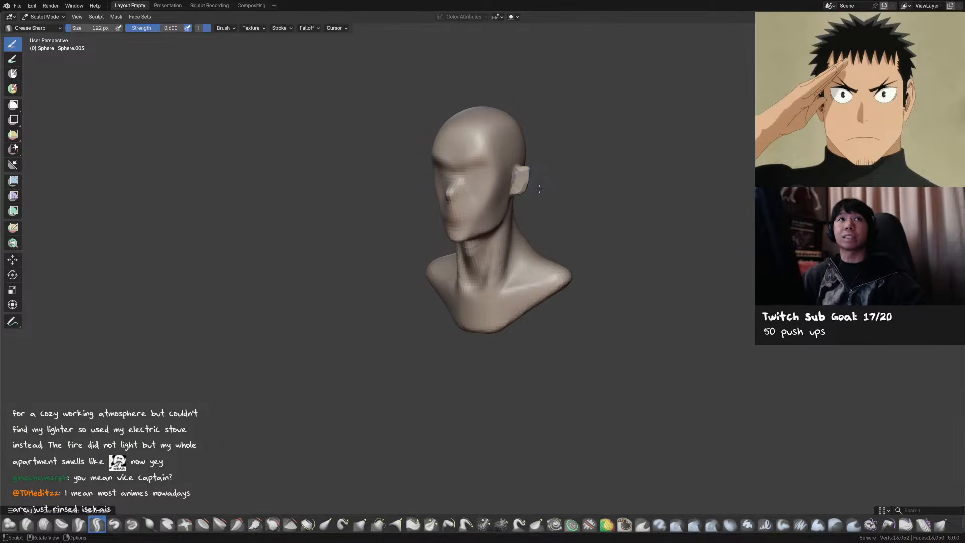
Narrow and reshape the jaw and cheeks in front view with resized Grab brushes
key("KP_1")
key("g")
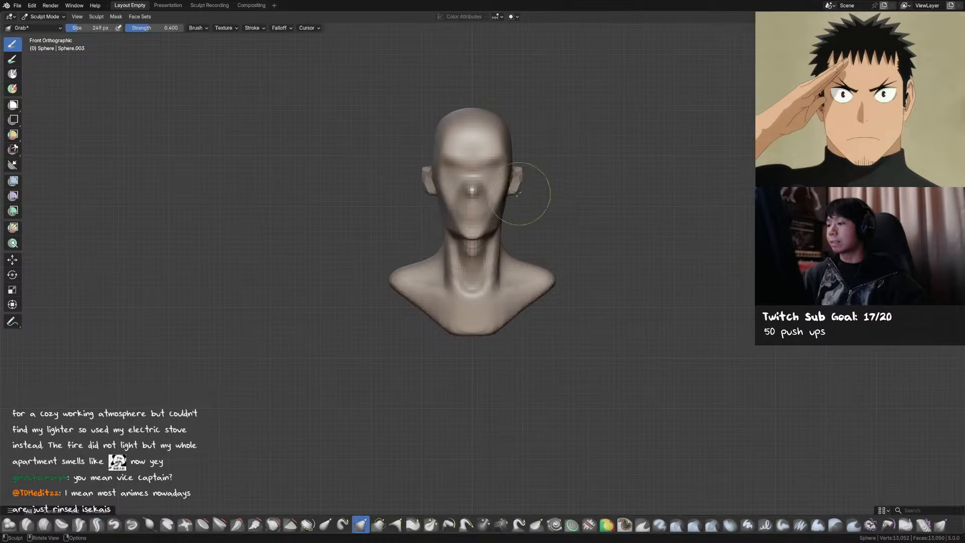
middle_click_drag(523, 227, 496, 227)
mouse_move(497, 225)
left_mouse_down()
mouse_move(502, 211)
mouse_move(458, 230)
mouse_move(451, 221)
mouse_move(497, 214)
mouse_move(488, 231)
left_mouse_up()
key("KP_1")
key("f")
left_click(505, 213)
left_click(502, 210)
key("f")
left_click(454, 229)
key("f")
left_click(495, 222)
Refine the chin and lower jaw from several angles with Grab and smooth the surface
middle_click_drag(491, 229, 464, 240)
left_click_drag(465, 241, 472, 236)
key("f")
left_click(476, 237)
mouse_move(476, 237)
middle_mouse_down()
mouse_move(485, 236)
mouse_move(471, 238)
middle_mouse_up()
left_click_drag(472, 238, 474, 240)
middle_click_drag(474, 240, 487, 237)
left_click_drag(482, 234, 483, 239, "shift")
mouse_move(485, 236)
middle_mouse_down()
mouse_move(527, 226)
mouse_move(514, 211)
middle_mouse_up()
key("f")
left_click(517, 211)
Smooth the side of the head above the cheek with a resized Smooth brush, and save the file
key("shift+s")
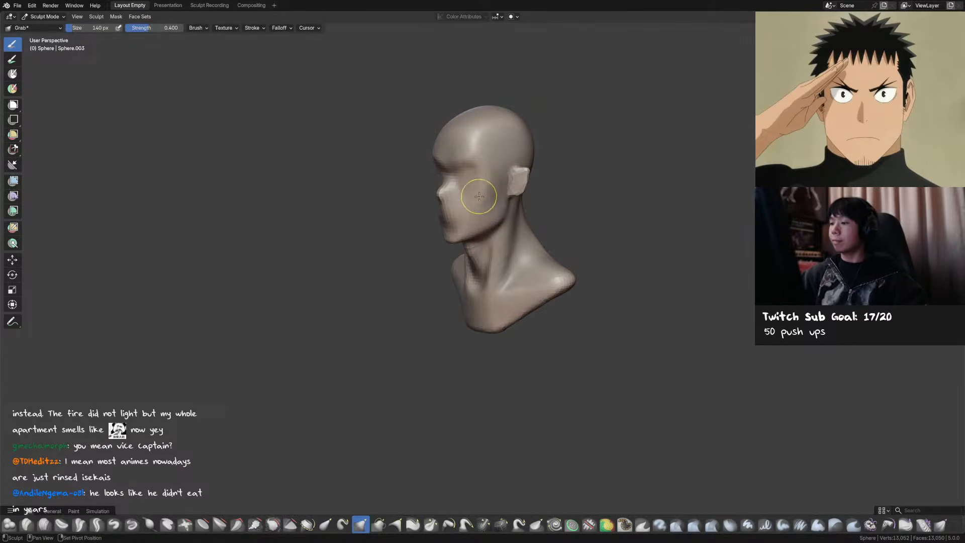
key("f")
left_click(508, 156)
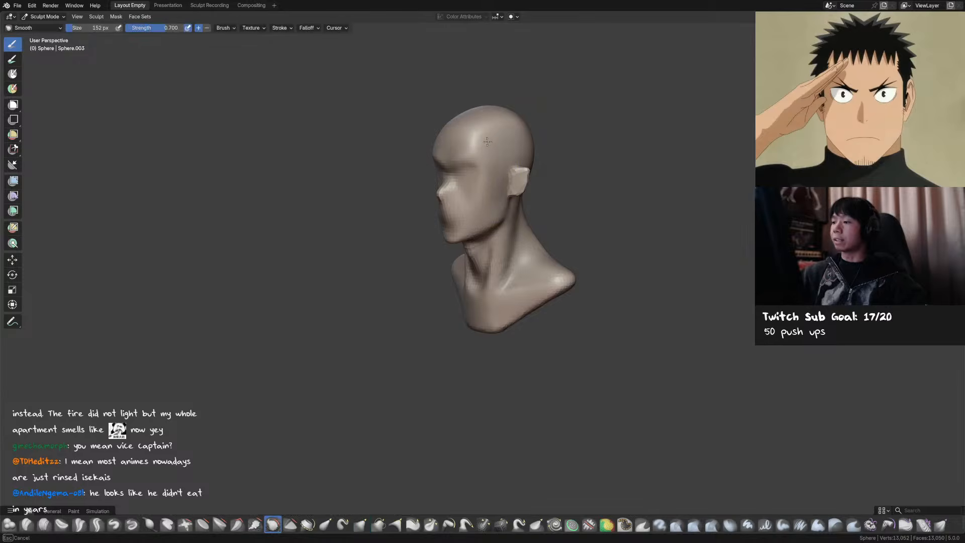
key("g")
key("ctrl+s")
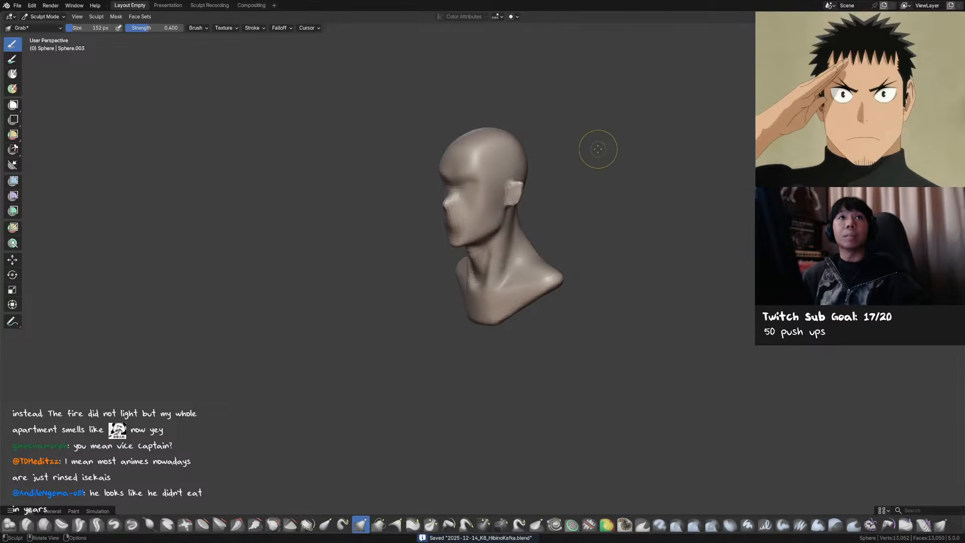
Leave Sculpt Mode to review the whole bust, save the file, and return to Sculpt Mode
key("ctrl+Tab")
left_click_drag(580, 116, 493, 191)
key("ctrl+s")
key("KP_Decimal")
left_click(614, 145)
mouse_move(616, 146)
middle_mouse_down("ctrl")
mouse_move(529, 181)
mouse_move(518, 218)
mouse_move(461, 204)
middle_mouse_up("ctrl")
left_click(537, 189)
key("ctrl+Tab")
left_click(568, 219)
Adjust the nose and cheekbone contour with resized Grab brushes
key("f")
left_click(454, 203)
left_click_drag(436, 195, 438, 209)
middle_click_drag(438, 208, 551, 201)
key("f")
left_click(556, 206)
key("f")
left_click(555, 200)
left_click_drag(531, 202, 532, 200)
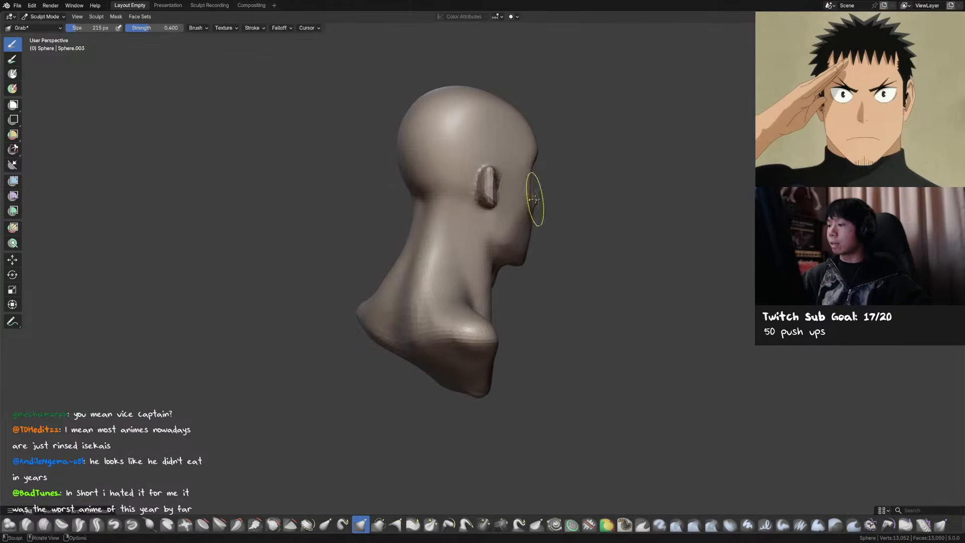
Reshape the cheek beside the mouth from a rear three-quarter view with a smaller Grab brush
key("ctrl+KP_3")
key("f")
left_click(514, 200)
middle_click_drag(519, 185, 534, 199)
left_click_drag(532, 215, 530, 218)
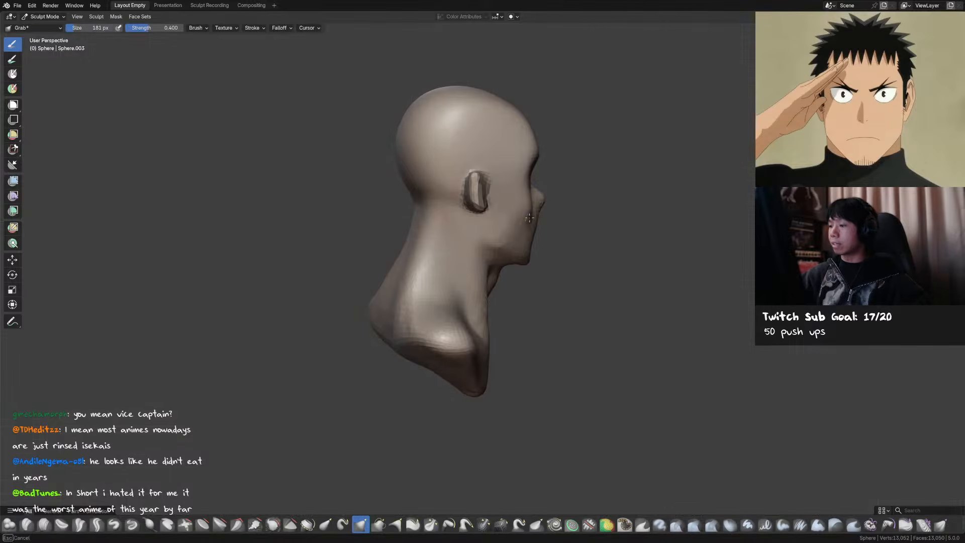
mouse_move(517, 227)
middle_mouse_down()
mouse_move(538, 226)
mouse_move(550, 198)
mouse_move(511, 222)
middle_mouse_up()
Adjust the width of the jaw and lower cheeks in front view with larger Grab brushes
key("KP_1")
key("f")
left_click(532, 223)
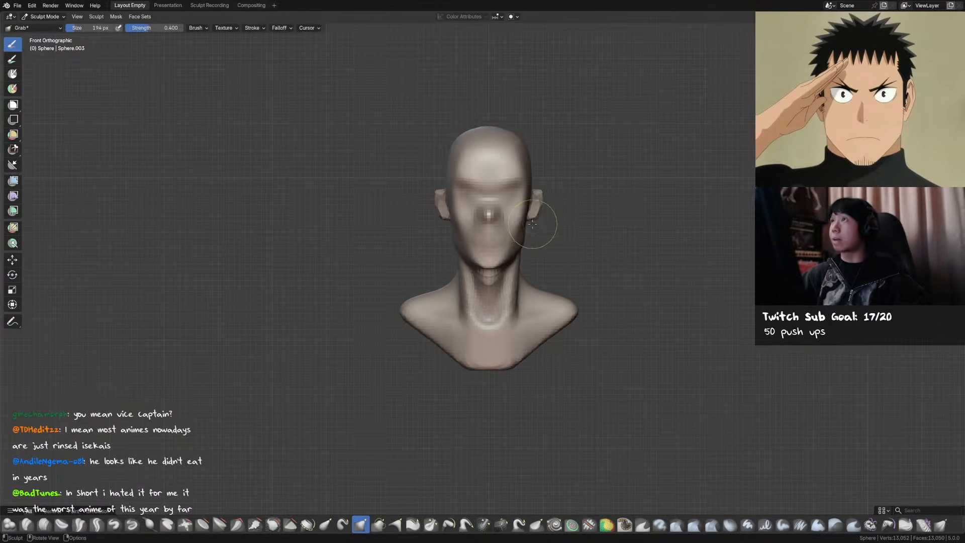
key("f")
left_click(565, 234)
key("f")
left_click(566, 229)
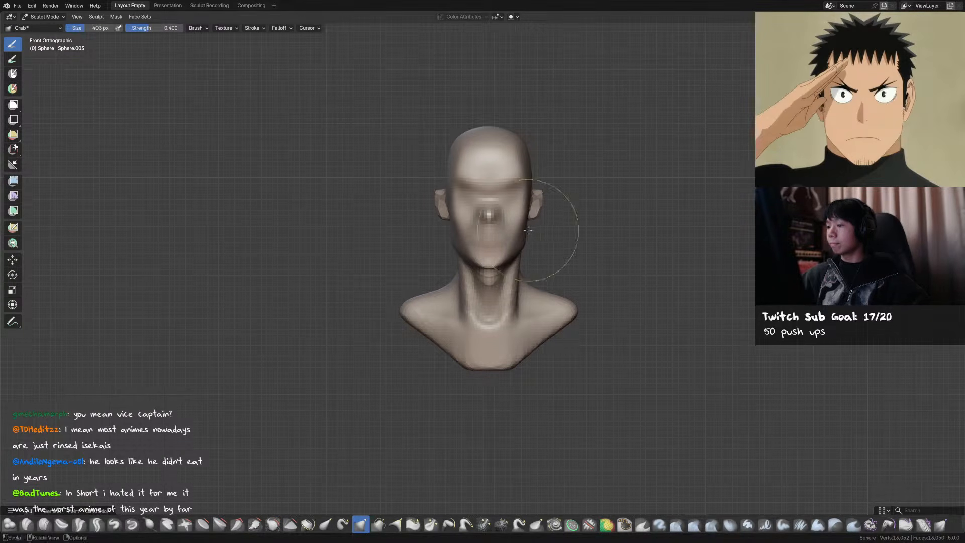
Reshape the sides and back of the skull from front and top views with a large Grab brush
key("f")
left_click(548, 170)
key("KP_7")
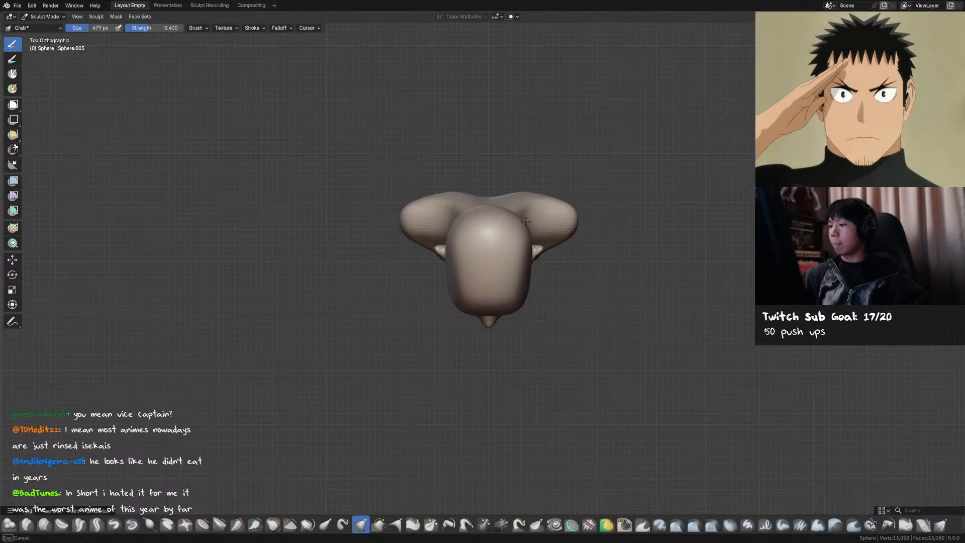
mouse_move(523, 217)
middle_mouse_down()
mouse_move(478, 161)
mouse_move(502, 181)
middle_mouse_up()
Adjust the nape and upper back curve in side view with resized Grab brushes
key("f")
left_click(534, 206)
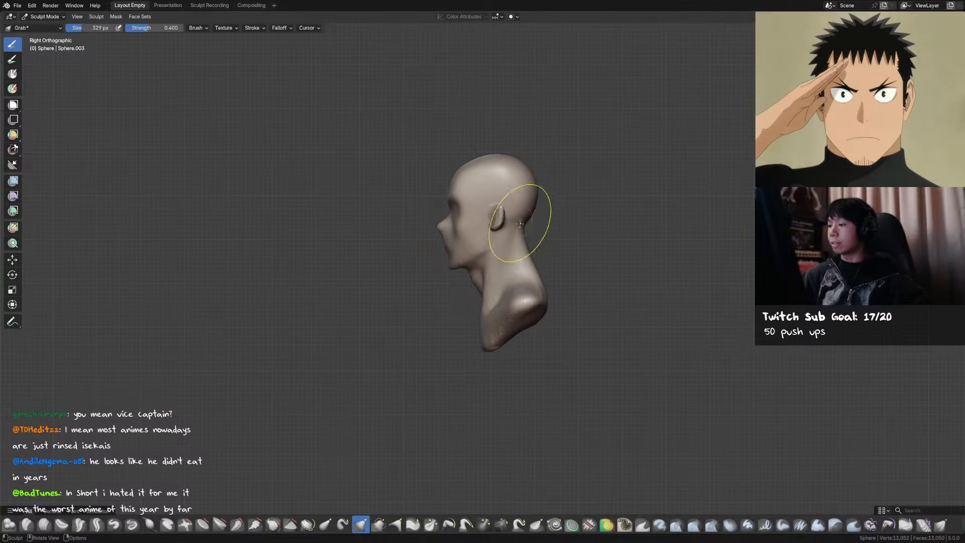
left_click_drag(528, 250, 543, 274)
key("f")
left_click(547, 290)
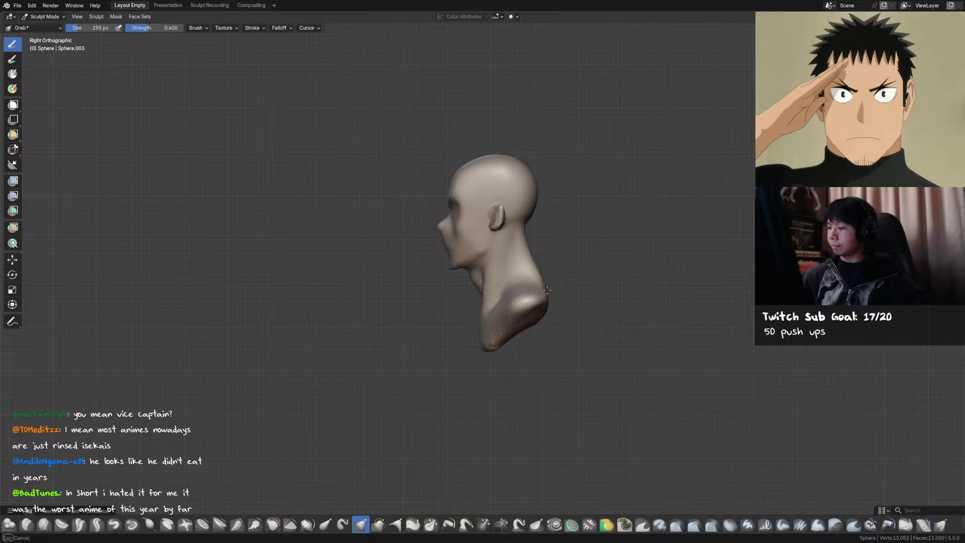
Carve the hollow between the side of the neck and the trapezius with resized Draw Sharp brushes
mouse_move(543, 281)
middle_mouse_down()
mouse_move(625, 276)
mouse_move(520, 285)
mouse_move(541, 265)
middle_mouse_up()
key("x")
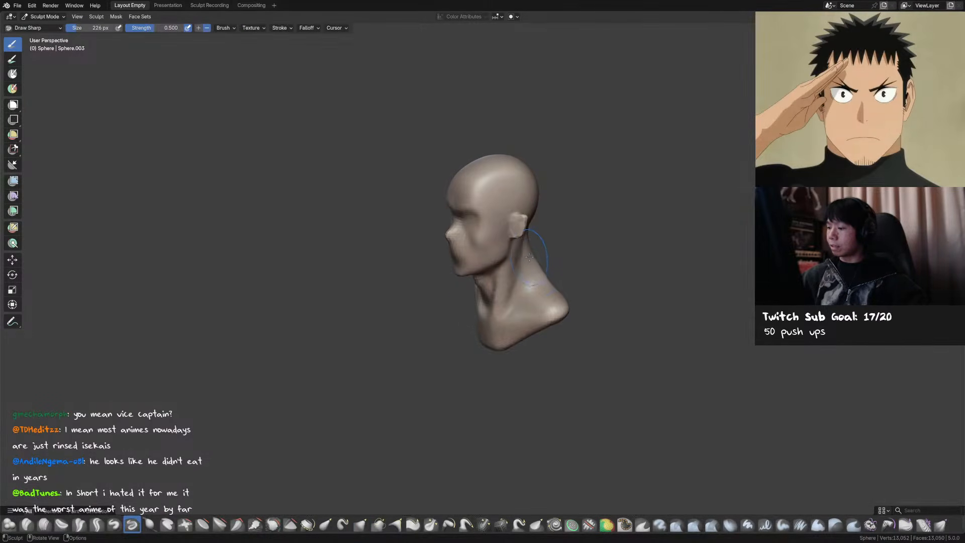
left_click_drag(526, 246, 536, 285)
key("f")
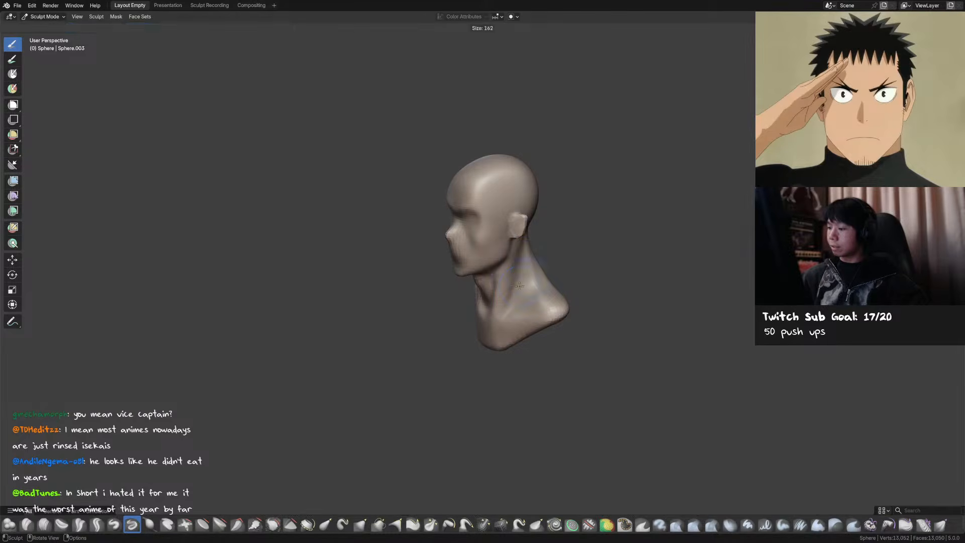
key("f")
middle_click_drag(527, 281, 447, 286)
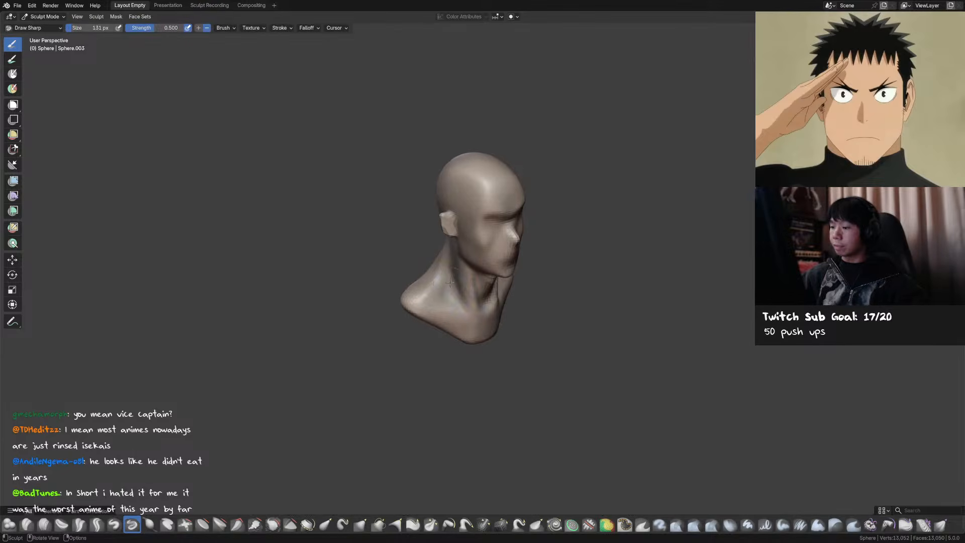
key("x")
key("f")
key("s")
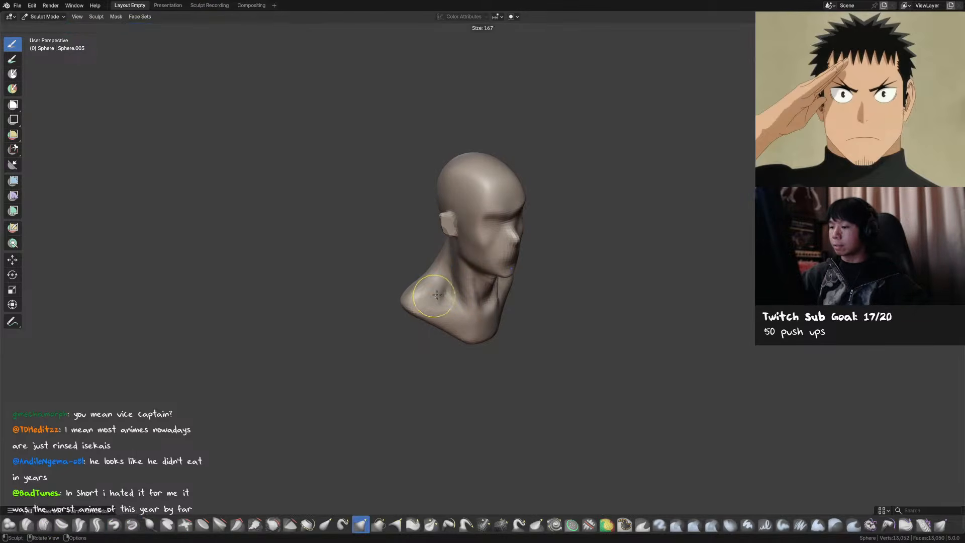
Pull the trapezius outward beside the neck with a resized Grab brush
key("g")
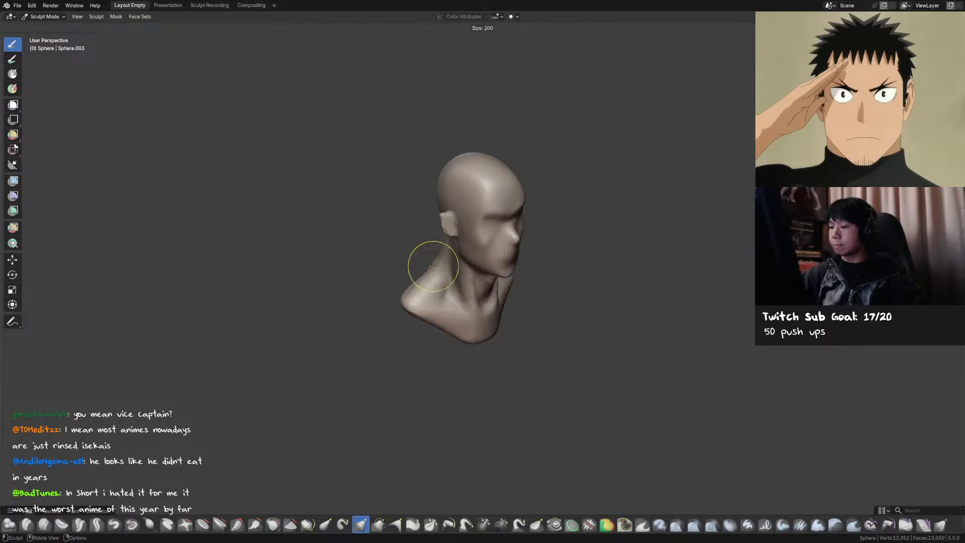
middle_click_drag(513, 210, 528, 209)
key("f")
left_click(448, 264)
middle_click_drag(448, 264, 440, 271)
left_click_drag(435, 261, 431, 262)
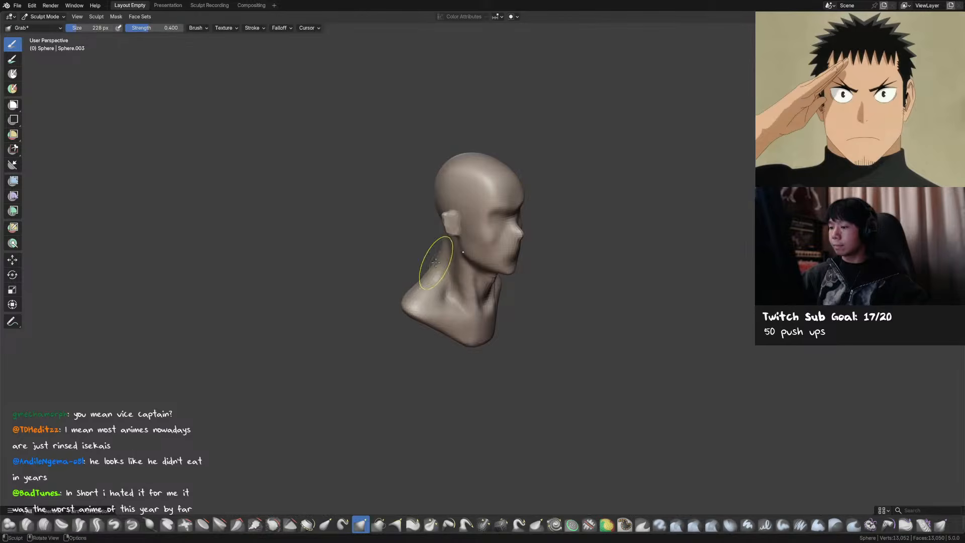
Pull the shoulder tips slightly outward with a resized Grab brush, working from perspective and front views
middle_click_drag(436, 263, 446, 288)
key("f")
left_click(460, 281)
left_click_drag(422, 293, 417, 297)
mouse_move(566, 322)
middle_mouse_down()
mouse_move(523, 297)
mouse_move(558, 265)
middle_mouse_up()
key("f")
left_click(554, 283)
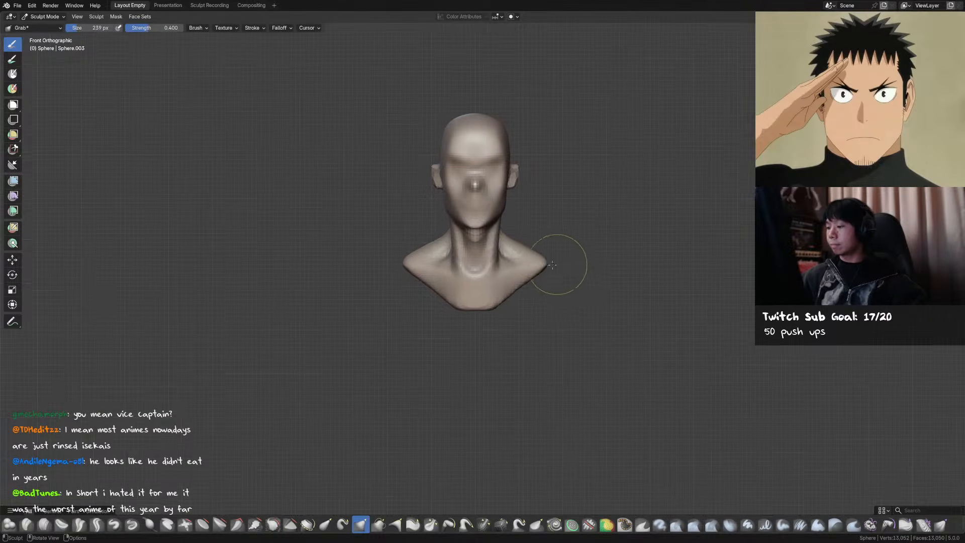
Extend and round the lower chest edge in front view with Grab brushes of about 200 to 280 px, and save the file
key("f")
left_click(480, 322)
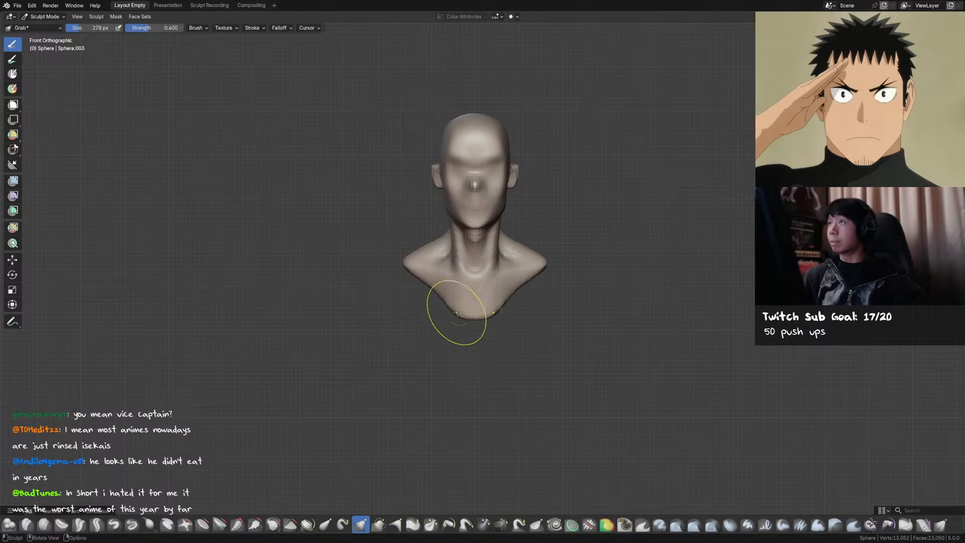
left_click_drag(507, 302, 528, 287)
key("f")
left_click(525, 290)
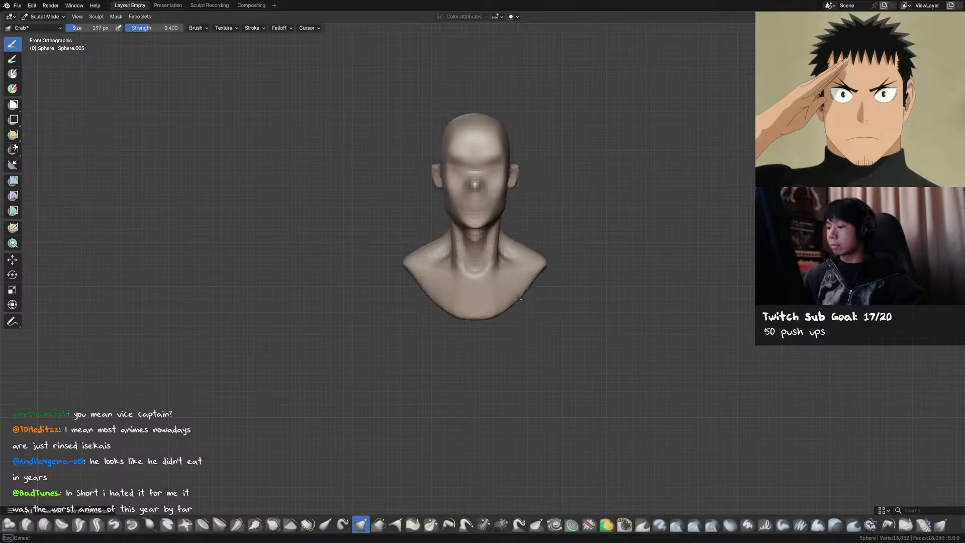
key("f")
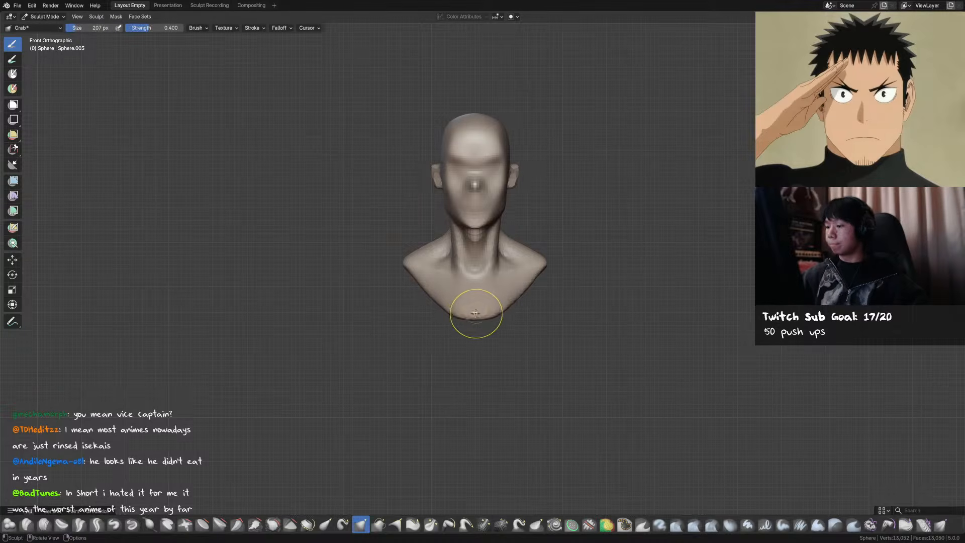
left_click(485, 271)
key("ctrl+s")
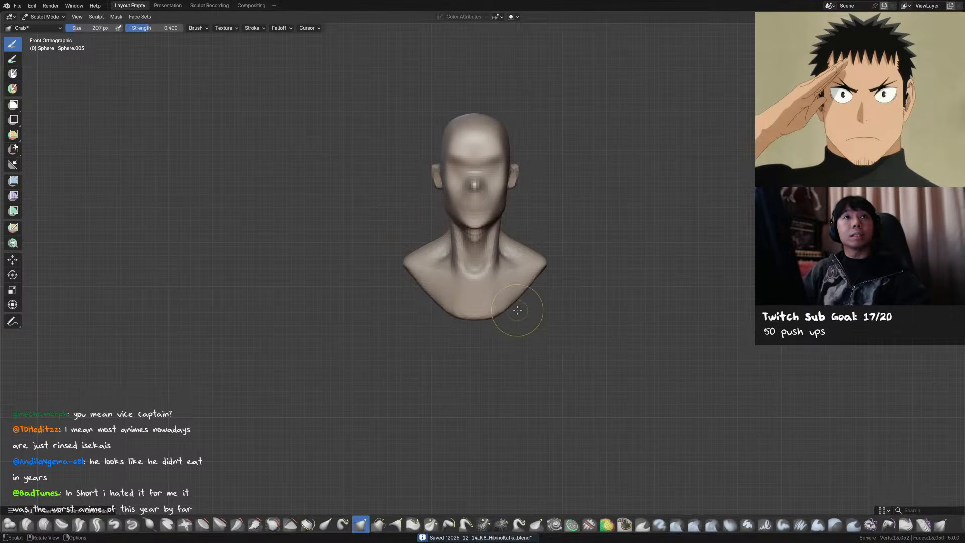
middle_click_drag(524, 323, 534, 324)
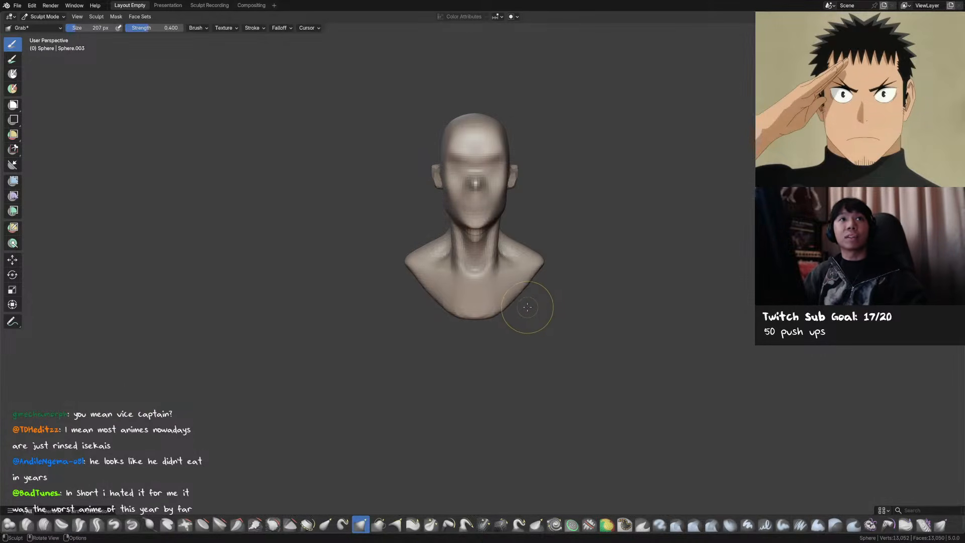
key("ctrl+s")
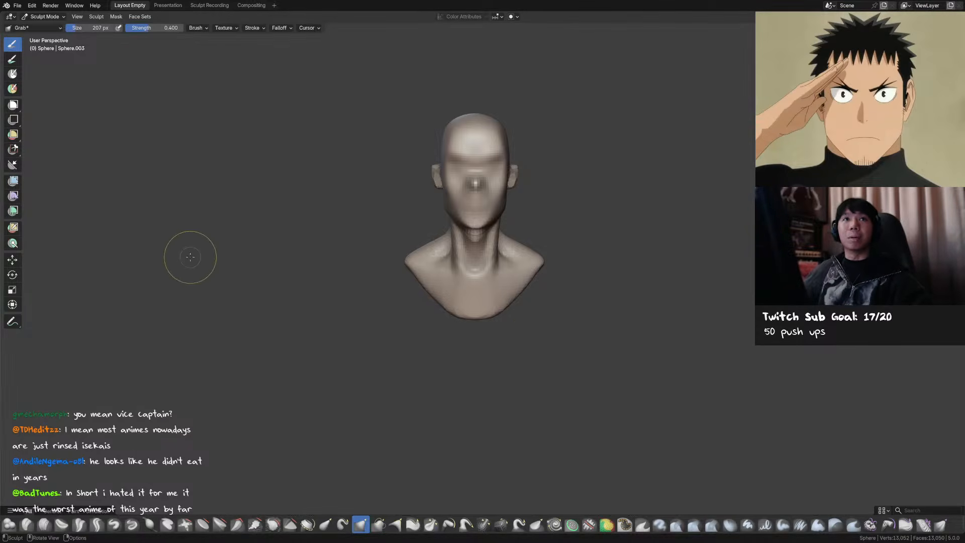
Sculpt the collarbone lines outward from the base of the neck, switch back to the Grab brush and save the file
mouse_move(566, 211)
middle_mouse_down()
mouse_move(483, 284)
mouse_move(504, 290)
mouse_move(529, 272)
mouse_move(510, 285)
middle_mouse_up()
key("shift+x")
left_click_drag(472, 272, 498, 284)
left_click_drag(475, 274, 548, 285)
mouse_move(509, 276)
middle_mouse_down()
mouse_move(504, 294)
mouse_move(526, 259)
middle_mouse_up()
key("g")
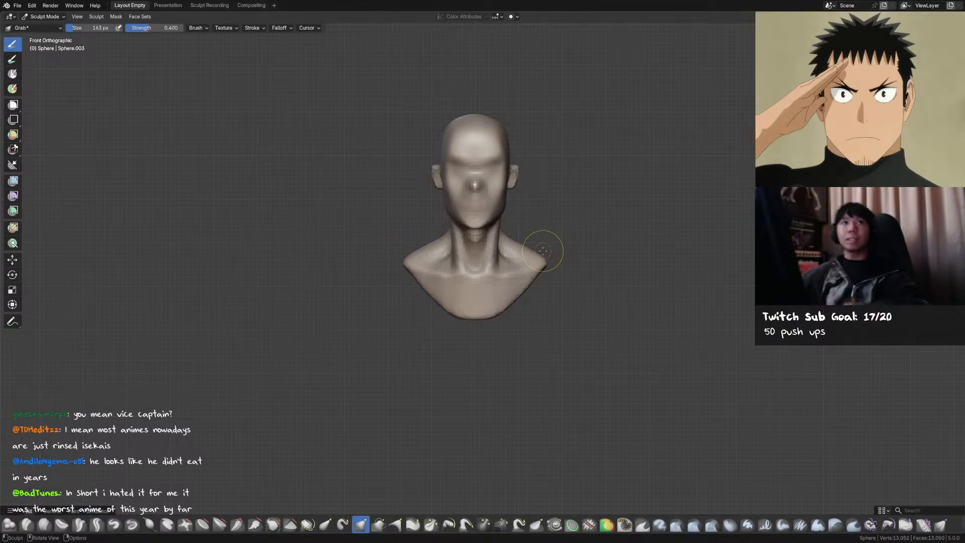
mouse_move(558, 237)
middle_mouse_down("shift")
mouse_move(570, 238)
mouse_move(554, 246)
mouse_move(558, 230)
mouse_move(562, 244)
middle_mouse_up("shift")
key("ctrl+s")
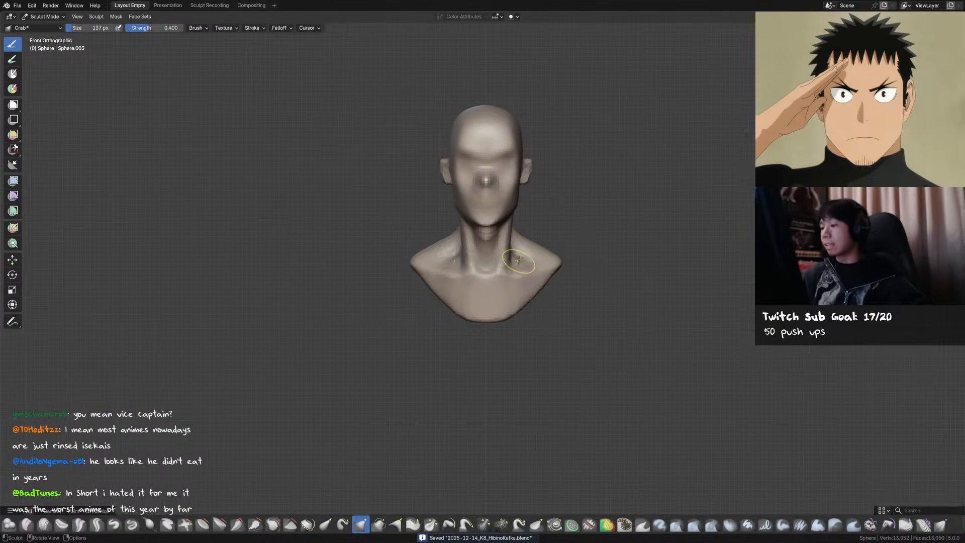
Adjust the sides of the neck above the collarbones with resized Grab brushes and save the file
key("f")
key("f")
left_click(505, 256)
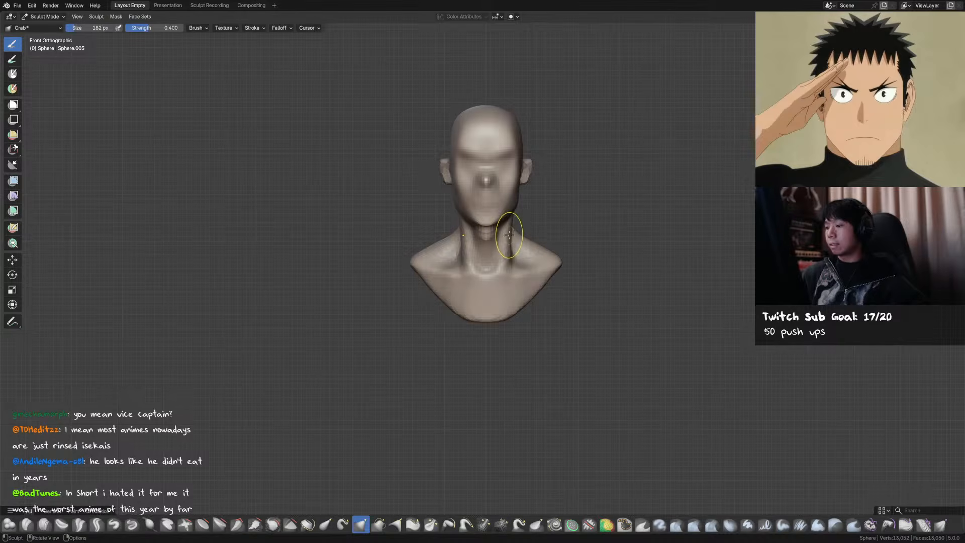
mouse_move(514, 258)
middle_mouse_down()
mouse_move(525, 244)
mouse_move(535, 269)
mouse_move(513, 243)
mouse_move(560, 229)
middle_mouse_up()
key("f")
left_click(536, 274)
key("ctrl+s")
Refine the slope of the trapezius and shoulders with resized Grab brushes and save the file
key("f")
left_click(563, 236)
left_click_drag(535, 240, 531, 236)
key("f")
left_click(571, 251)
middle_click_drag(574, 254, 605, 267)
key("f")
left_click(509, 272)
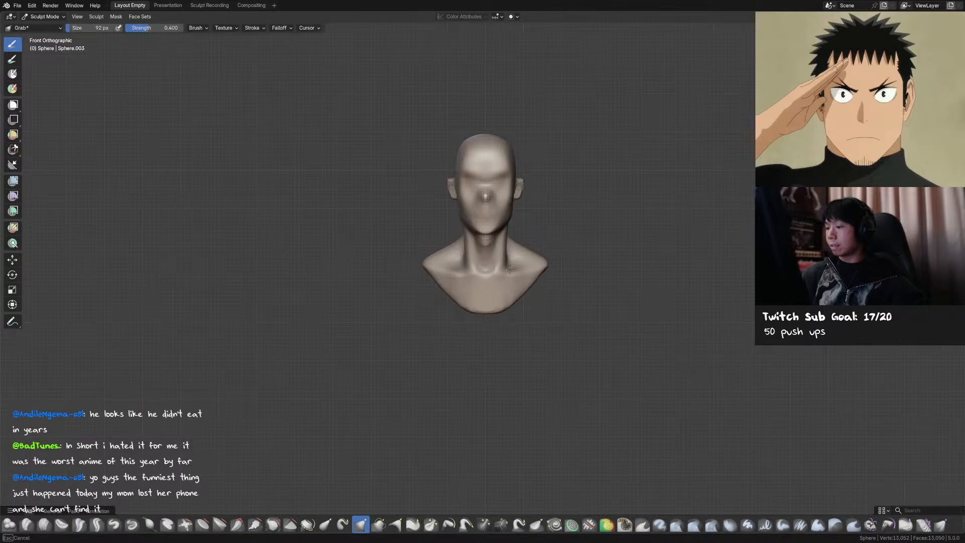
key("ctrl+s")
Reshape the brow and nose bridge with small resized Grab brushes and save the file
scroll(550, 199, "down", 2)
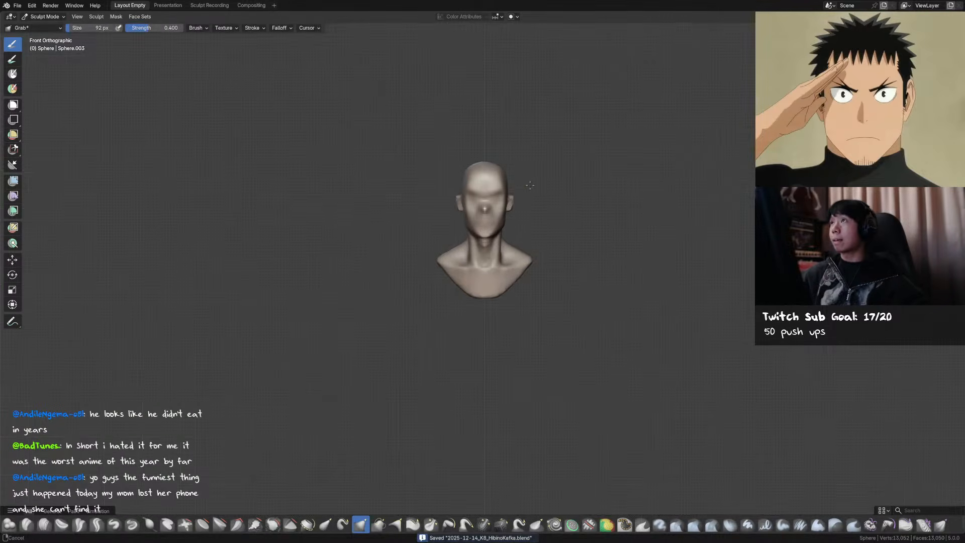
mouse_move(532, 187)
middle_mouse_down()
mouse_move(474, 187)
mouse_move(471, 207)
middle_mouse_up()
key("f")
left_click(475, 190)
key("f")
left_click(470, 190)
key("f")
left_click(465, 195)
key("f")
left_click(471, 189)
key("ctrl+s")
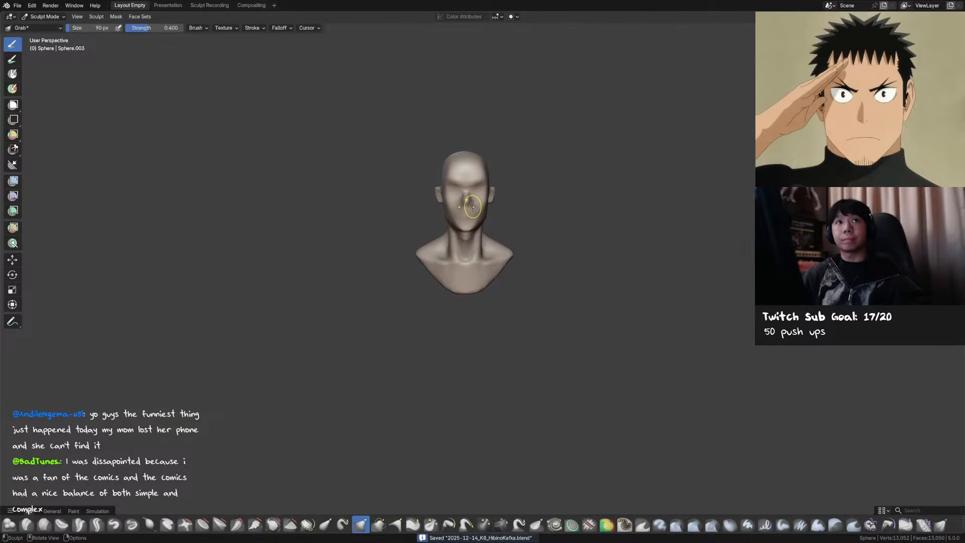
Refine the outer brow and the side of the face near the ear with resized Grab brushes, and save the file
mouse_move(473, 206)
middle_mouse_down("shift")
mouse_move(523, 204)
mouse_move(477, 206)
mouse_move(485, 209)
mouse_move(472, 190)
middle_mouse_up("shift")
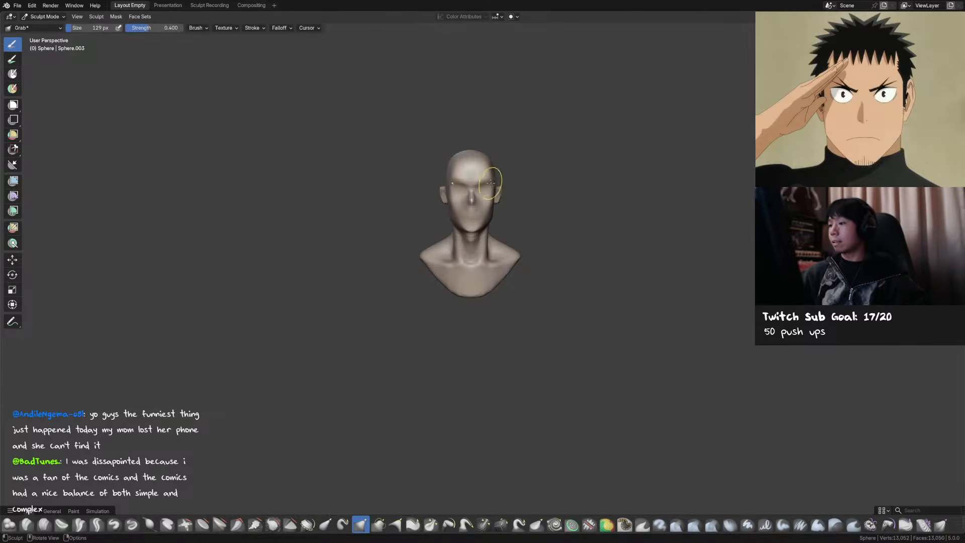
key("bracketleft")
key("bracketleft")
key("bracketleft")
mouse_move(491, 183)
middle_mouse_down()
mouse_move(472, 183)
mouse_move(488, 171)
mouse_move(480, 168)
middle_mouse_up()
key("bracketright")
key("bracketright")
key("bracketright")
key("bracketleft")
key("bracketleft")
key("bracketleft")
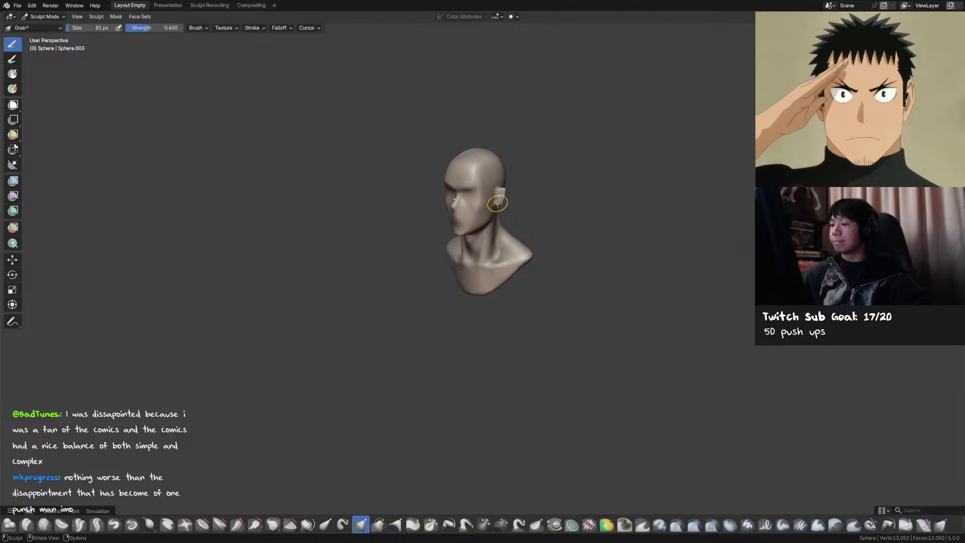
key("ctrl+s")
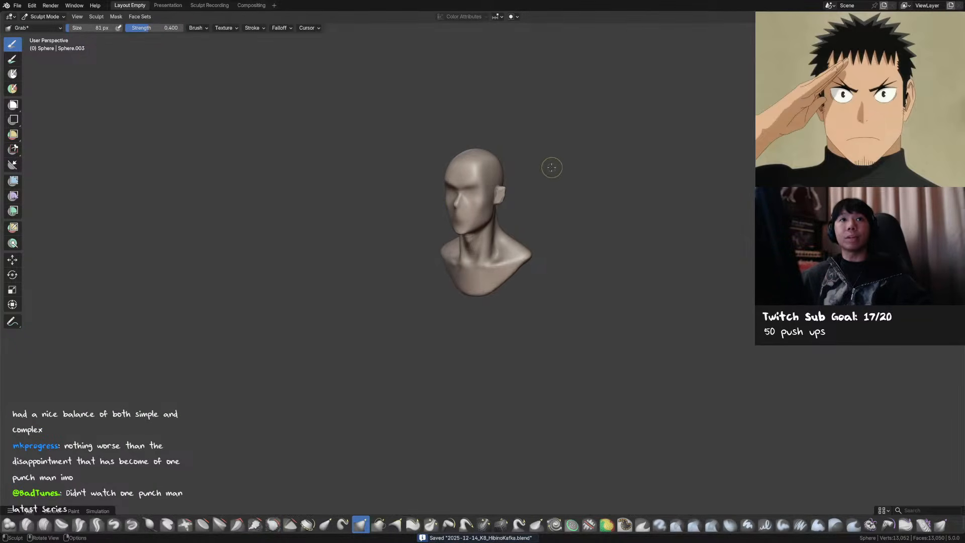
Adjust the forehead curve in front and side views with a Grab brush of up to 200 px, and save the file
middle_click_drag(547, 172, 503, 202, "alt")
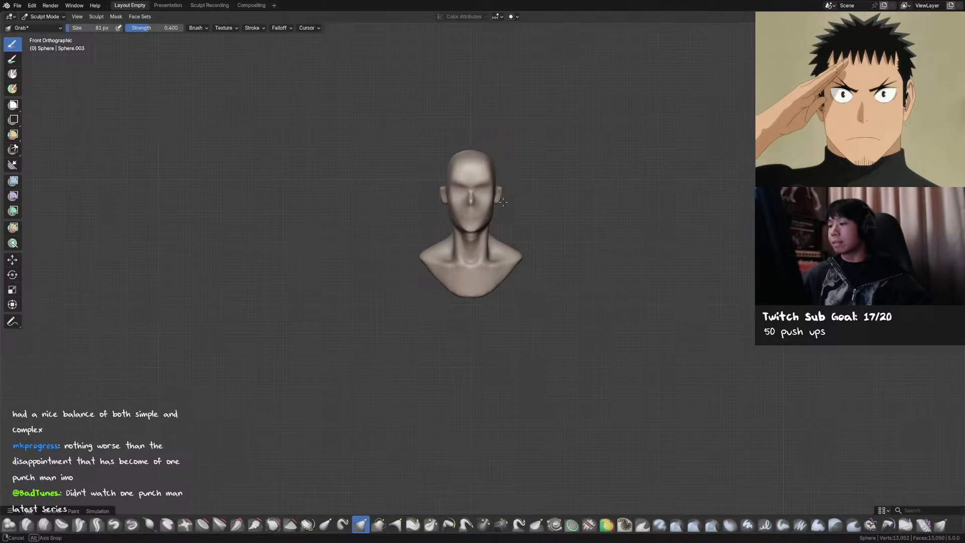
middle_click_drag(490, 164, 462, 169)
key("f")
left_click(476, 159)
left_click_drag(455, 158, 453, 161)
middle_click_drag(474, 152, 497, 157, "alt")
key("f")
left_click(500, 158)
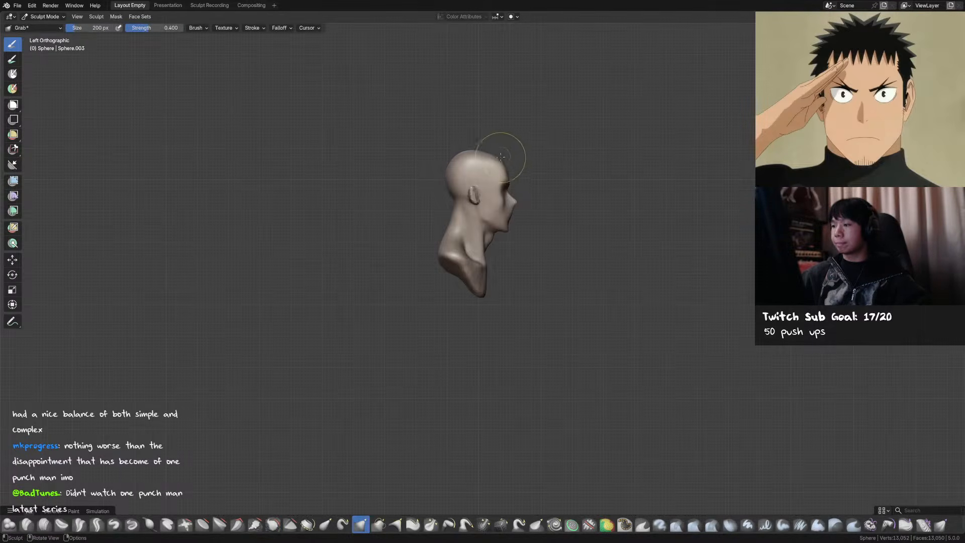
key("ctrl+s")
Examine the framed bust in Object Mode from a three-quarter view, and return to Sculpt Mode
middle_click_drag(573, 134, 519, 142)
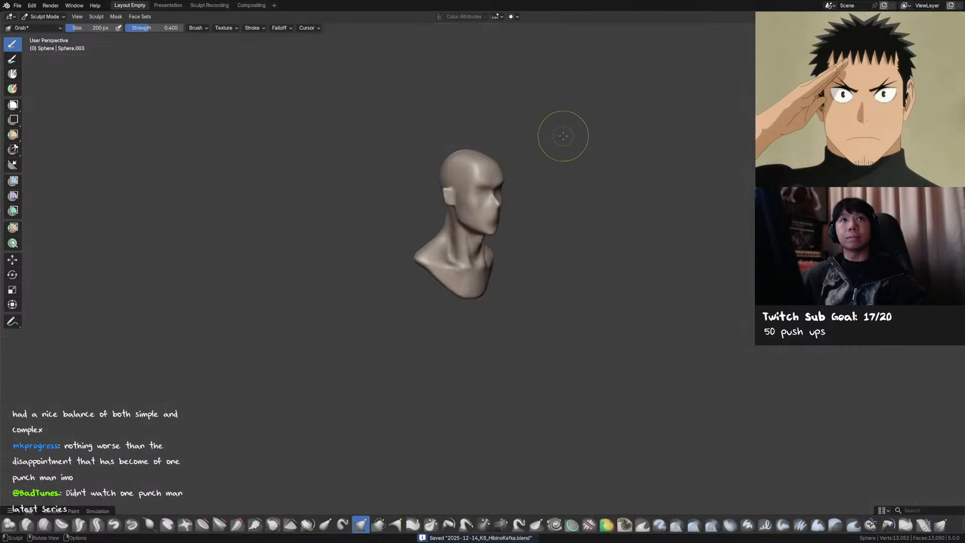
key("ctrl+Tab")
left_click_drag(478, 104, 587, 178)
key("KP_Decimal")
left_click(595, 141)
scroll(587, 173, "down", 2)
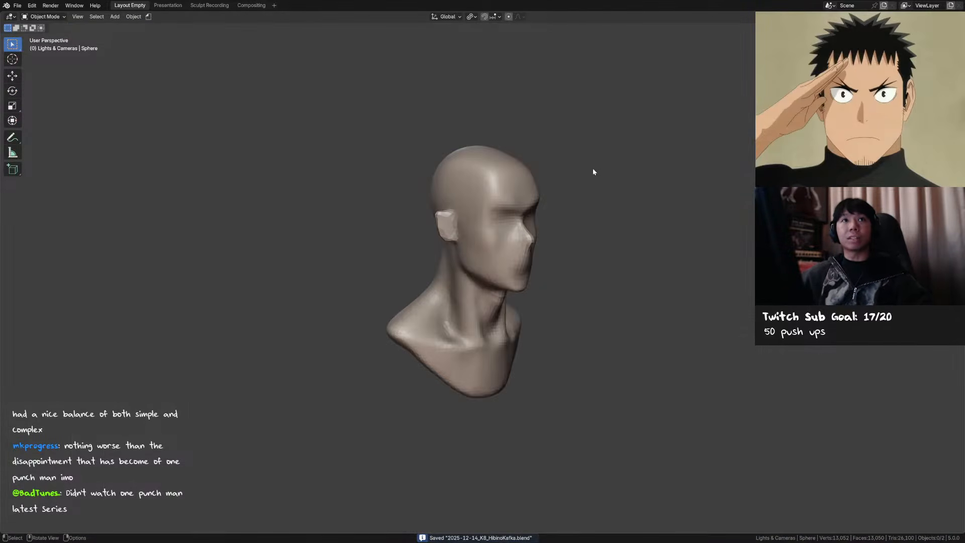
mouse_move(610, 155)
middle_mouse_down()
mouse_move(545, 155)
mouse_move(560, 201)
mouse_move(547, 184)
mouse_move(542, 224)
mouse_move(512, 168)
mouse_move(496, 180)
mouse_move(541, 288)
middle_mouse_up()
left_click(490, 183)
key("ctrl+Tab")
Reshape the back of the skull in top view with a Grab brush of about 268 px
left_click(491, 246)
key("f")
left_click(533, 243)
left_click_drag(487, 250, 489, 252)
key("f")
left_click(465, 237)
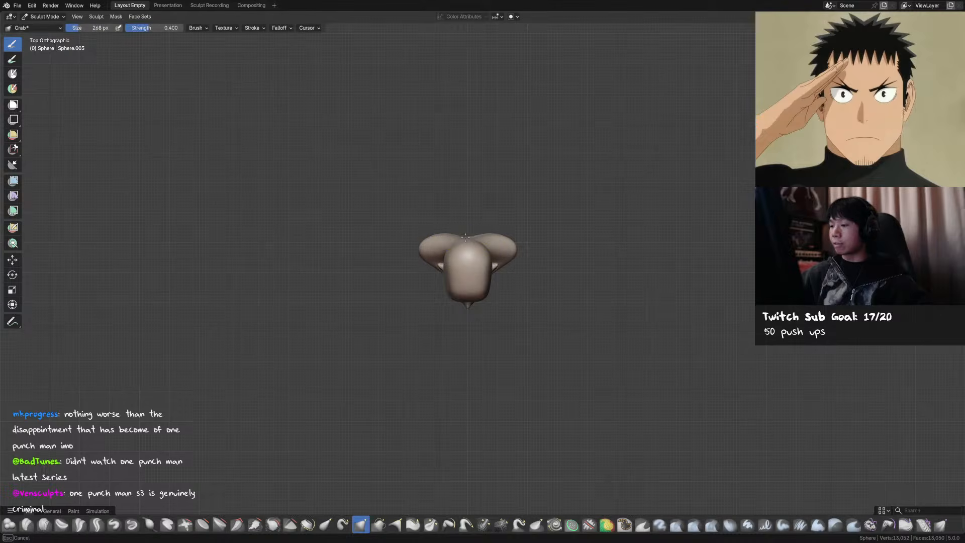
Adjust the skull's sides in front view and its back in side view with a large Grab brush, and save the file
middle_click_drag(515, 211, 516, 210, "alt")
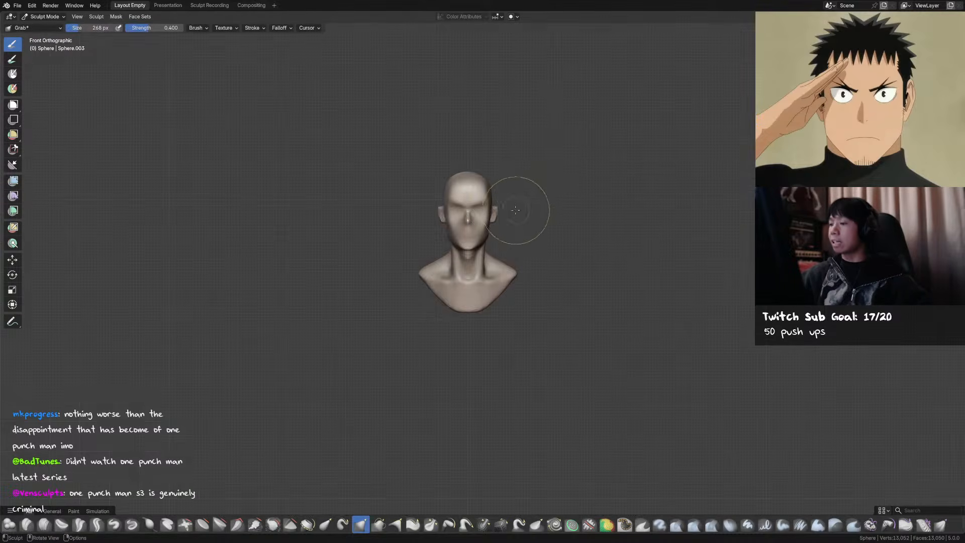
key("f")
left_click(494, 186)
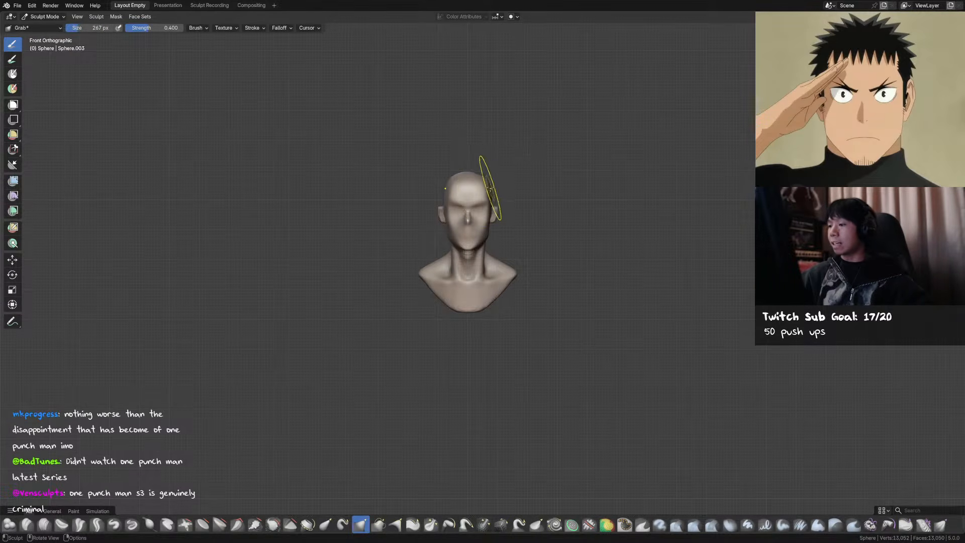
left_click_drag(490, 188, 495, 190)
mouse_move(529, 209)
middle_mouse_down()
mouse_move(453, 205)
mouse_move(509, 204)
middle_mouse_up()
left_click_drag(509, 215, 508, 217)
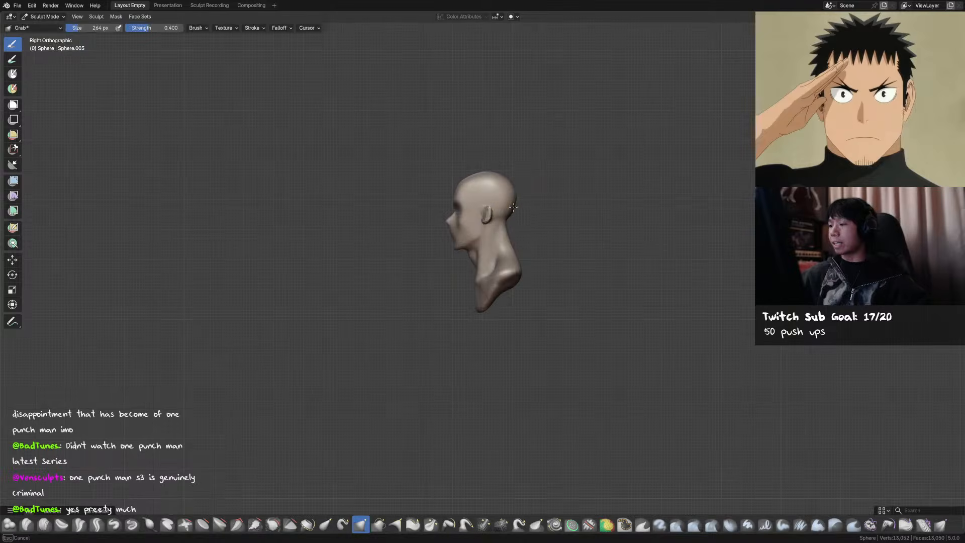
middle_click_drag(509, 216, 620, 205)
key("ctrl+s")
Adjust the cheek and jaw outline in front view with a 163 px Grab brush
middle_click_drag(520, 229, 521, 221, "alt")
key("f")
left_click(483, 223)
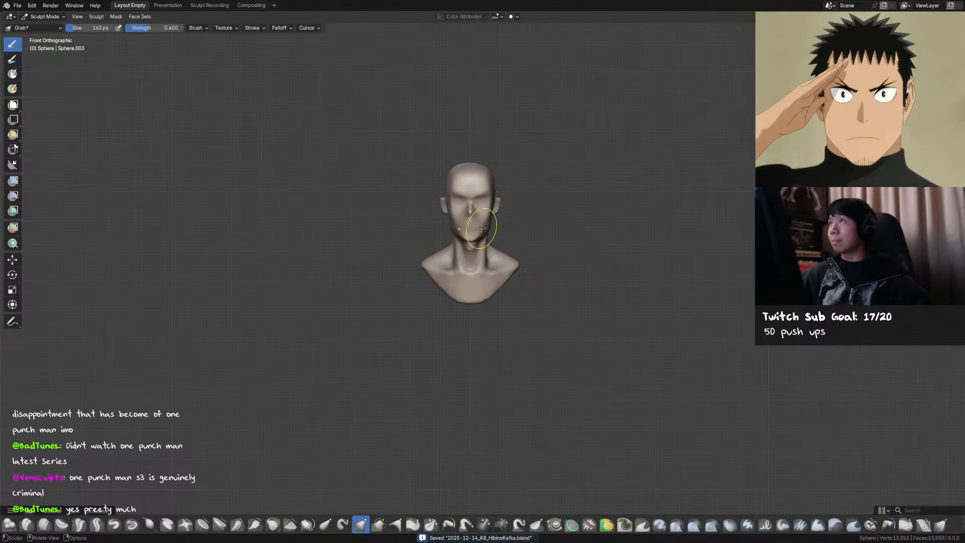
mouse_move(488, 220)
left_mouse_down()
mouse_move(455, 220)
mouse_move(452, 200)
left_mouse_up()
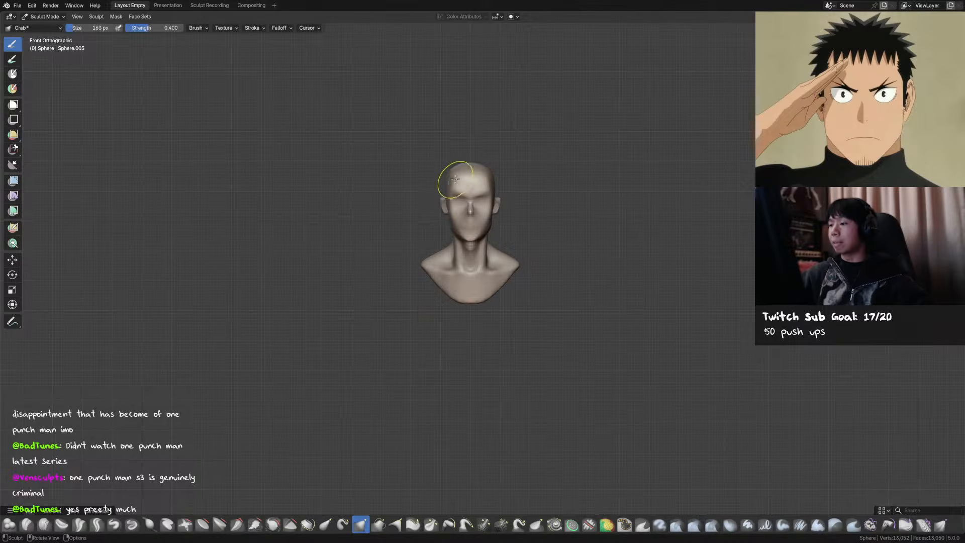
key("f")
middle_click_drag(510, 220, 486, 210)
Define the lower face with a Crease brush of adjusted size and strength, and smooth the strokes
key("shift+c")
key("shift+f")
left_click(486, 206)
key("f")
left_click(465, 218)
middle_click_drag(478, 218, 467, 217)
left_click_drag(466, 211, 473, 217, "shift")
mouse_move(490, 219)
middle_mouse_down()
mouse_move(471, 221)
mouse_move(522, 213)
mouse_move(480, 224)
mouse_move(508, 212)
middle_mouse_up()
key("f")
left_click(470, 231)
key("g")
Build up the chin with resized Clay Strips brushes
mouse_move(508, 211)
middle_mouse_down("ctrl")
mouse_move(509, 195)
mouse_move(479, 171)
mouse_move(474, 196)
mouse_move(503, 186)
mouse_move(552, 190)
middle_mouse_up("ctrl")
key("c")
key("f")
left_click(473, 166)
key("f")
left_click(470, 165)
key("g")
Shape the chin from several angles with Grab brushes down to 135 px, and save the file
left_click_drag(533, 196, 532, 199)
mouse_move(532, 198)
middle_mouse_down()
mouse_move(545, 200)
mouse_move(431, 218)
middle_mouse_up()
key("f")
left_click(463, 194)
key("f")
left_click(470, 193)
mouse_move(470, 193)
left_mouse_down()
mouse_move(483, 200)
mouse_move(468, 194)
left_mouse_up()
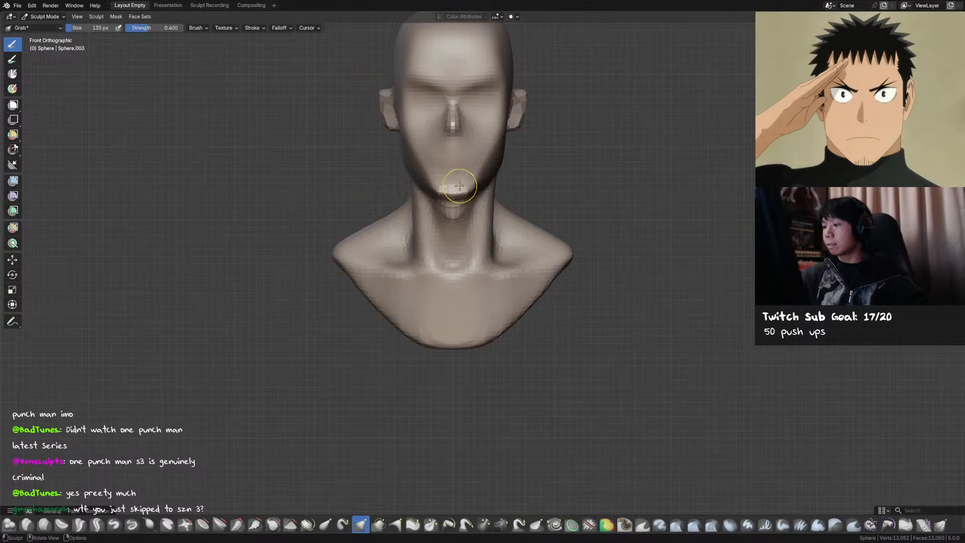
mouse_move(460, 186)
middle_mouse_down()
mouse_move(511, 213)
mouse_move(563, 150)
mouse_move(583, 191)
middle_mouse_up()
key("ctrl+s")
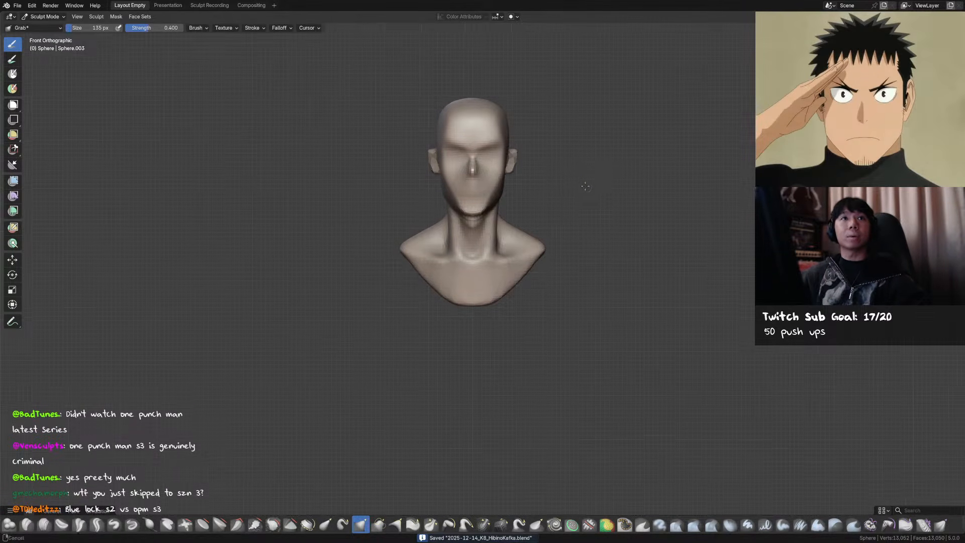
Check the overall bust in Object Mode from the front, and return to Sculpt Mode
key("ctrl+Tab")
middle_click_drag(609, 153, 617, 153, "shift")
left_click_drag(627, 68, 436, 211)
middle_click_drag(593, 141, 616, 30, "ctrl")
mouse_move(615, 30)
middle_mouse_down("shift")
mouse_move(620, 144)
mouse_move(587, 122)
mouse_move(568, 176)
middle_mouse_up("shift")
left_click(618, 148)
left_click(524, 203)
key("ctrl+Tab")
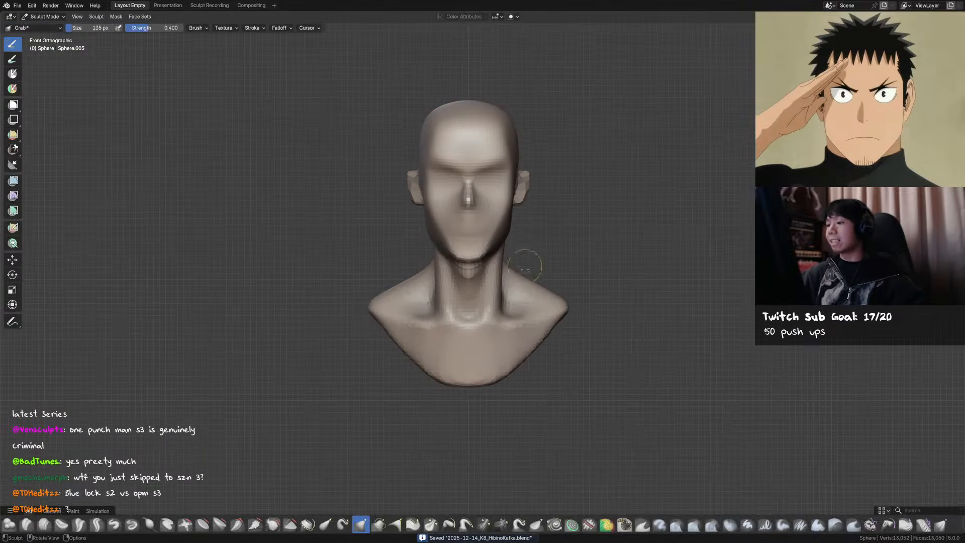
Reshape the nose tip and underside in side view with resized Grab brushes
mouse_move(521, 206)
middle_mouse_down()
mouse_move(525, 221)
mouse_move(563, 206)
middle_mouse_up()
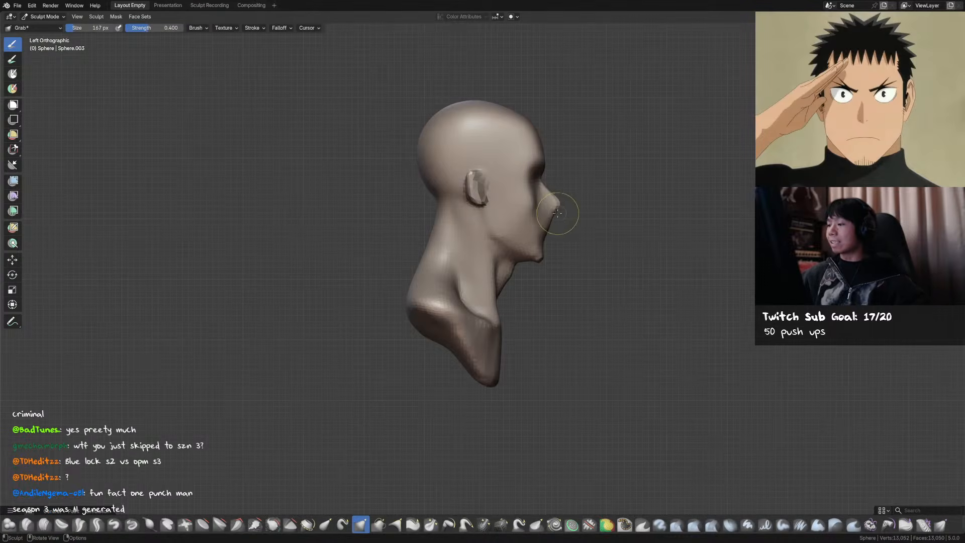
key("f")
left_click(560, 204)
left_click_drag(559, 203, 557, 216)
key("f")
left_click(559, 195)
key("bracketright")
Refine and smooth the chin and jaw underside with resized Grab brushes
left_click_drag(532, 259, 533, 258)
middle_click_drag(534, 258, 512, 261)
key("f")
left_click(516, 261)
left_click_drag(515, 261, 519, 262, "shift")
middle_click_drag(519, 263, 468, 270)
left_click_drag(485, 269, 489, 267)
key("f")
left_click(517, 257)
Adjust the ears' lower and upper ends in front view with Grab brushes down to 99 px
middle_click_drag(517, 256, 507, 233)
key("f")
left_click(537, 206)
left_click_drag(522, 202, 522, 209)
key("f")
left_click(525, 208)
left_click(524, 173)
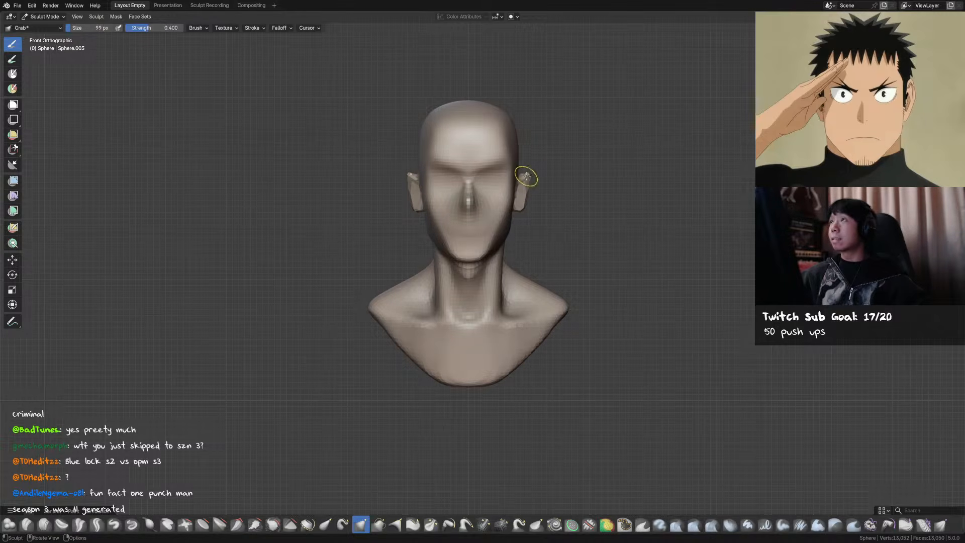
Refine the ears' upper outer corners with Grab brushes up to 158 px, and save the file
middle_click_drag(532, 187, 518, 190)
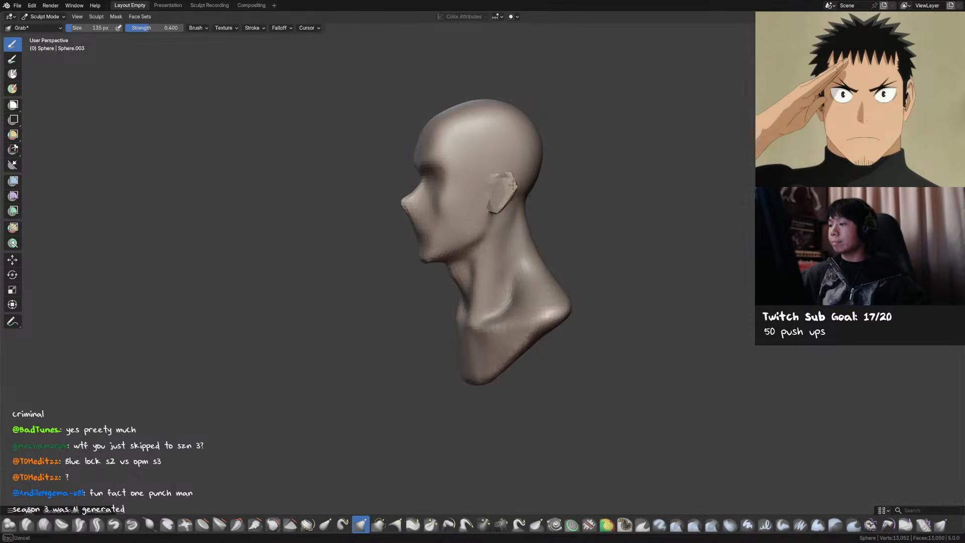
key("ctrl+s")
middle_click_drag(544, 205, 548, 198)
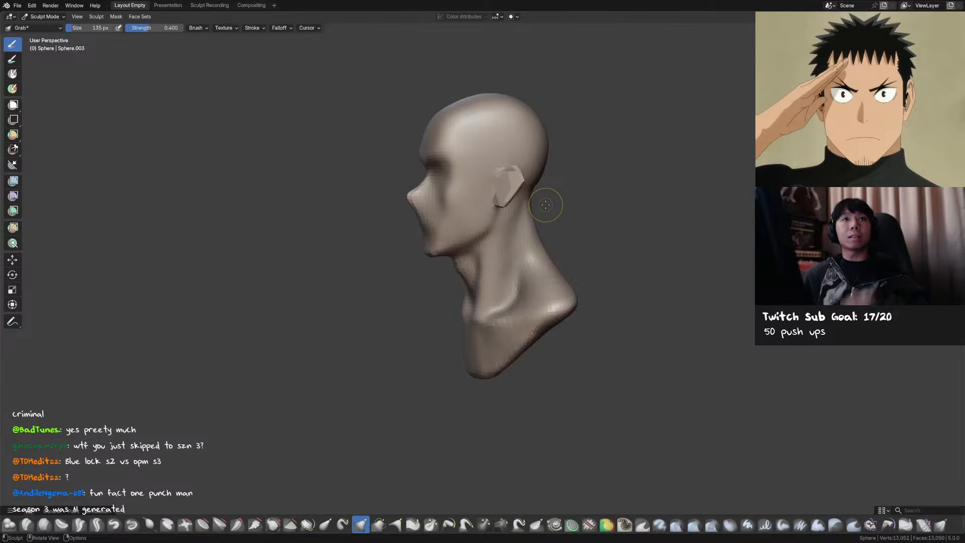
key("KP_1")
key("bracketright")
key("bracketright")
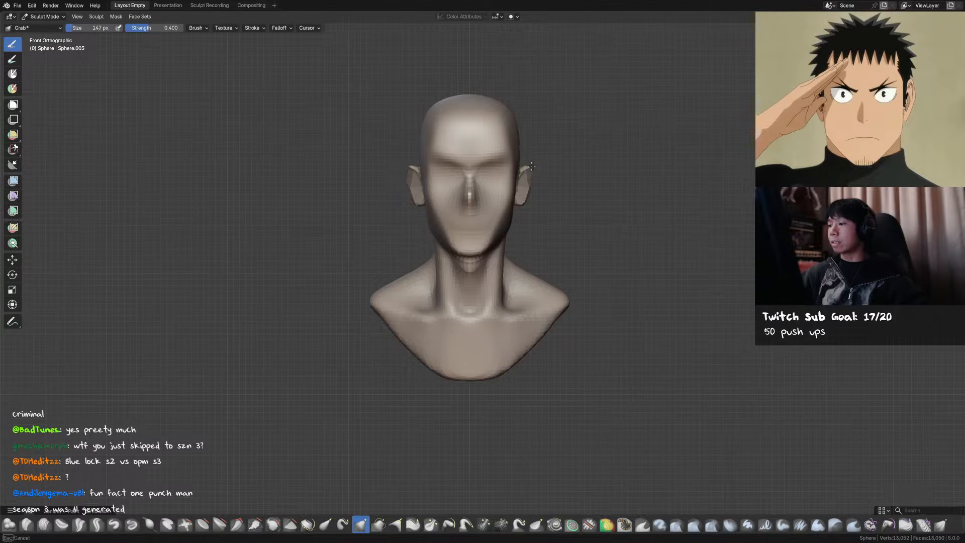
left_click(534, 167)
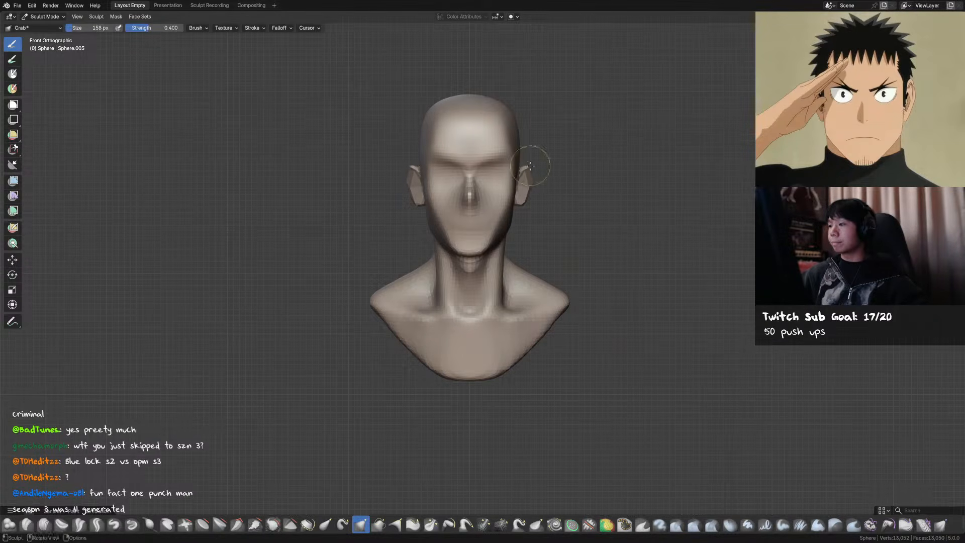
key("ctrl+s")
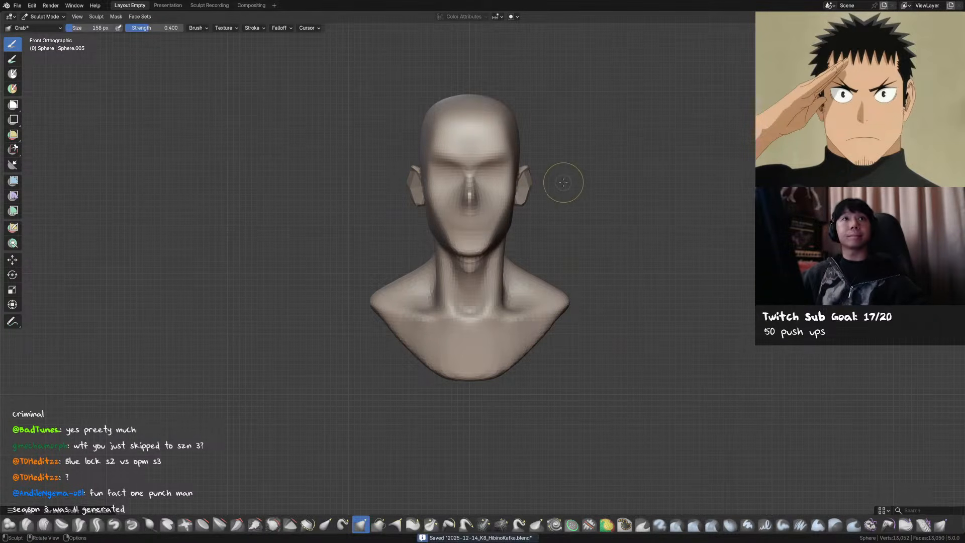
Reshape the ears' upper tips and lobes in front view with Grab brushes between 168 and 102 px
middle_click_drag(562, 179, 571, 173, "shift")
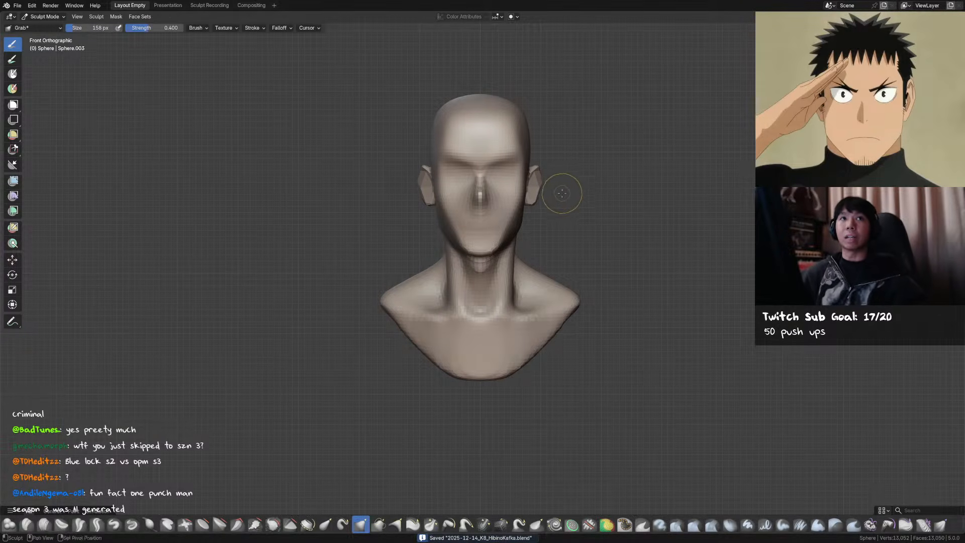
middle_click_drag(562, 192, 566, 191, "shift")
key("f")
left_click(548, 176)
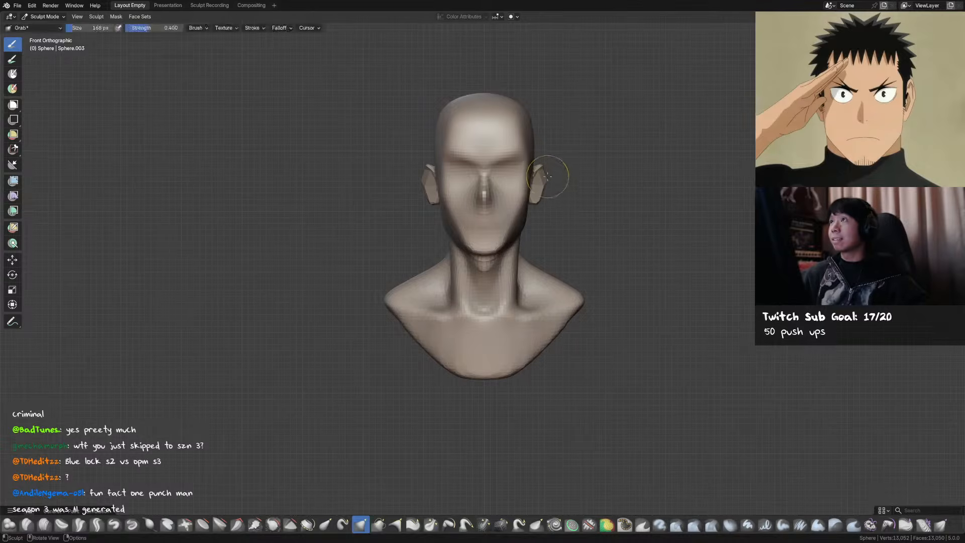
key("f")
left_click(546, 199)
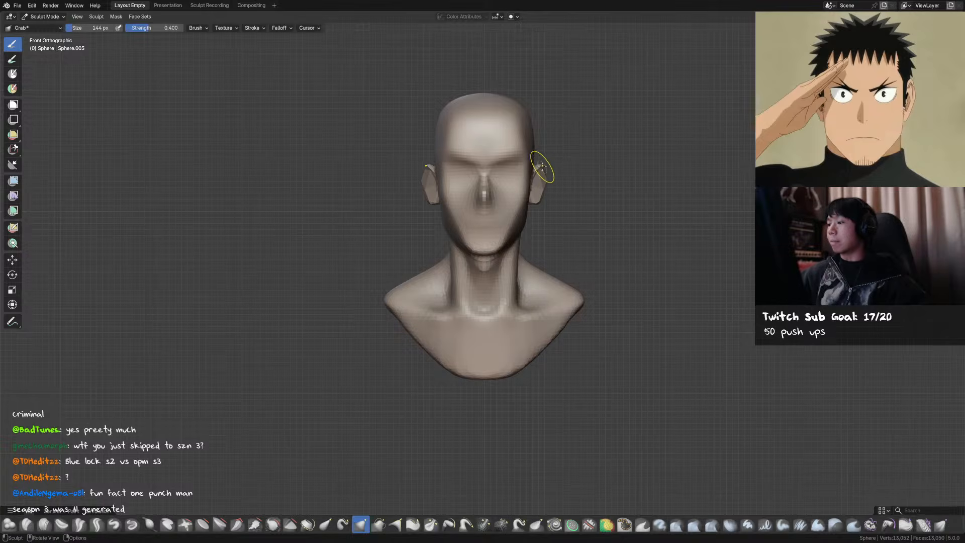
key("f")
left_click(541, 167)
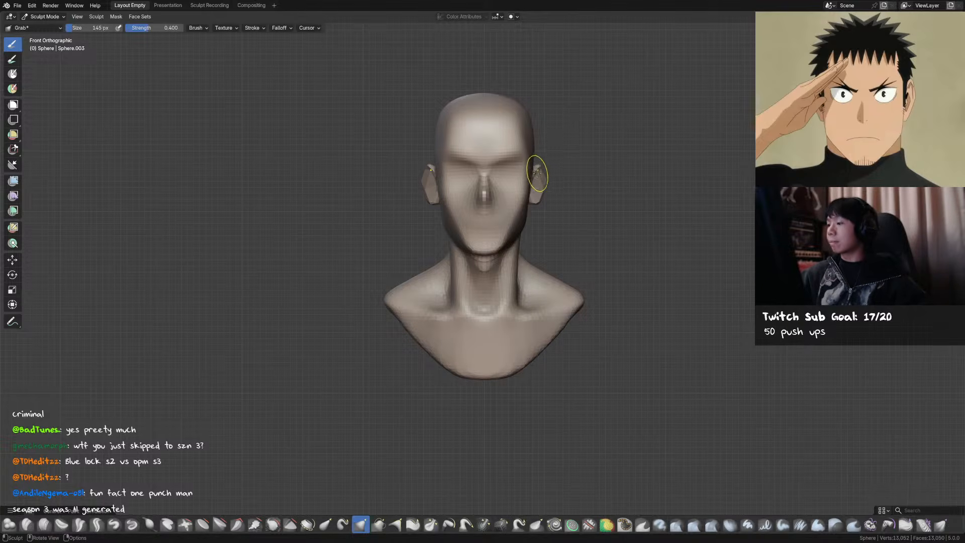
key("f")
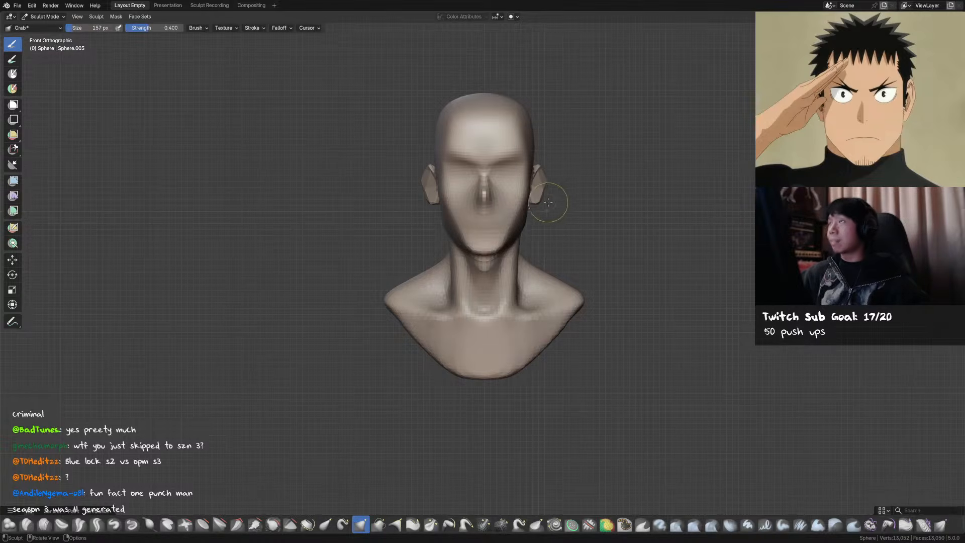
key("f")
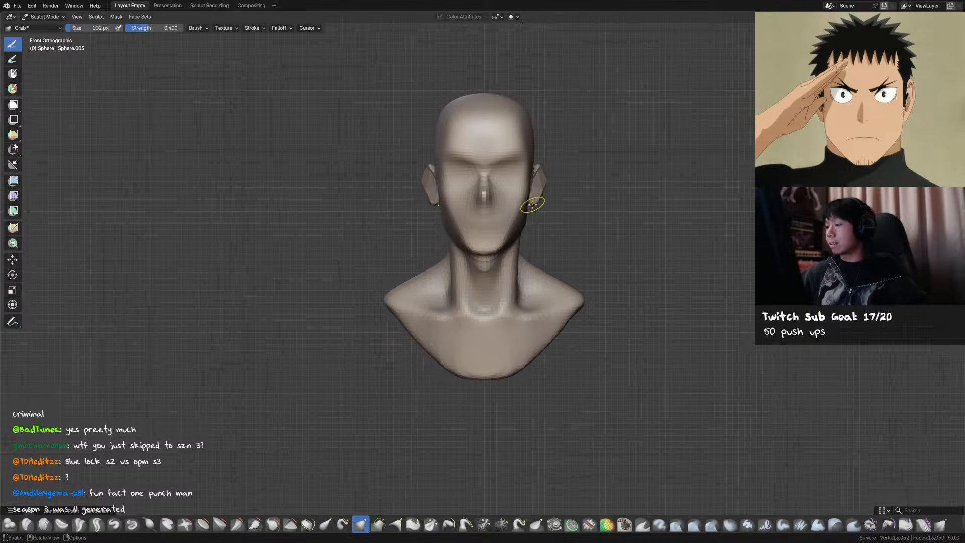
Refine the ear's rear edge and lobe in side view with 140 and 126 px Grab brushes, and save the file
middle_click_drag(534, 205, 459, 200, "alt")
key("f")
left_click(507, 192)
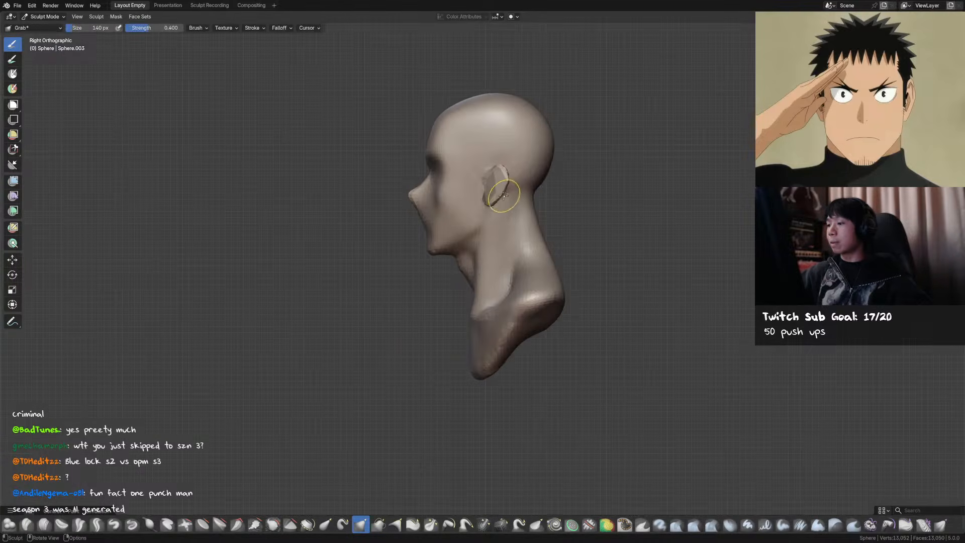
key("f")
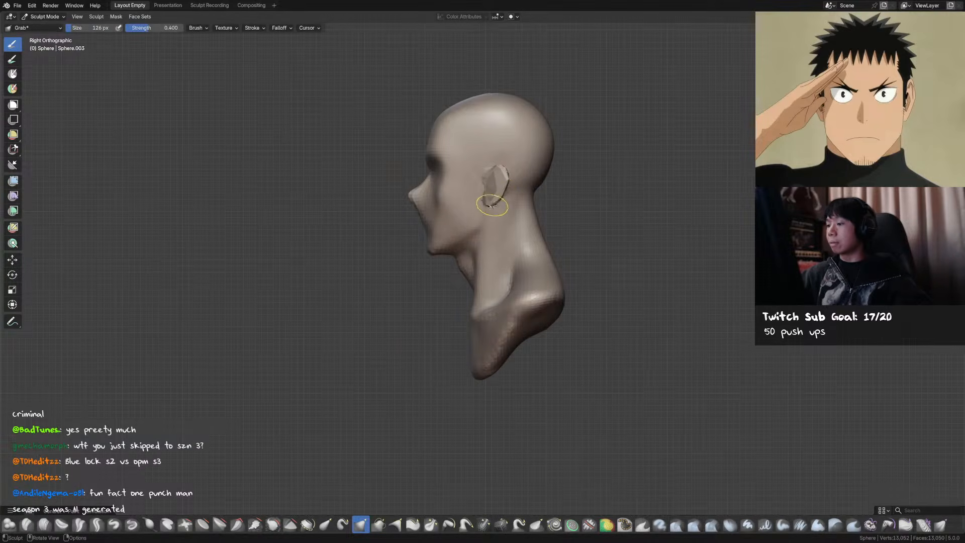
left_click(505, 199)
middle_click_drag(505, 199, 545, 196)
key("KP_1")
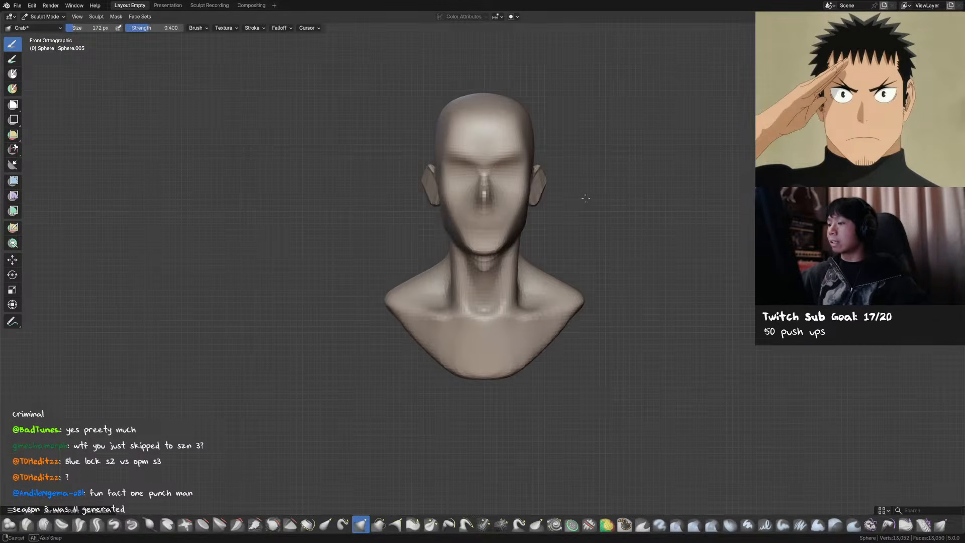
key("ctrl+s")
Pull the ears' outer edges slightly outward in front view and adjust the lobe in side view with resized Grab brushes
key("f")
left_click(551, 179)
left_click_drag(546, 183, 549, 183)
middle_click_drag(569, 208, 564, 194, "shift")
mouse_move(564, 194)
middle_mouse_down("ctrl")
mouse_move(560, 207)
mouse_move(563, 185)
mouse_move(522, 186)
mouse_move(560, 187)
mouse_move(555, 195)
mouse_move(463, 205)
mouse_move(500, 199)
mouse_move(637, 219)
mouse_move(533, 223)
middle_mouse_up("ctrl")
key("f")
left_click(474, 200)
key("f")
left_click(474, 201)
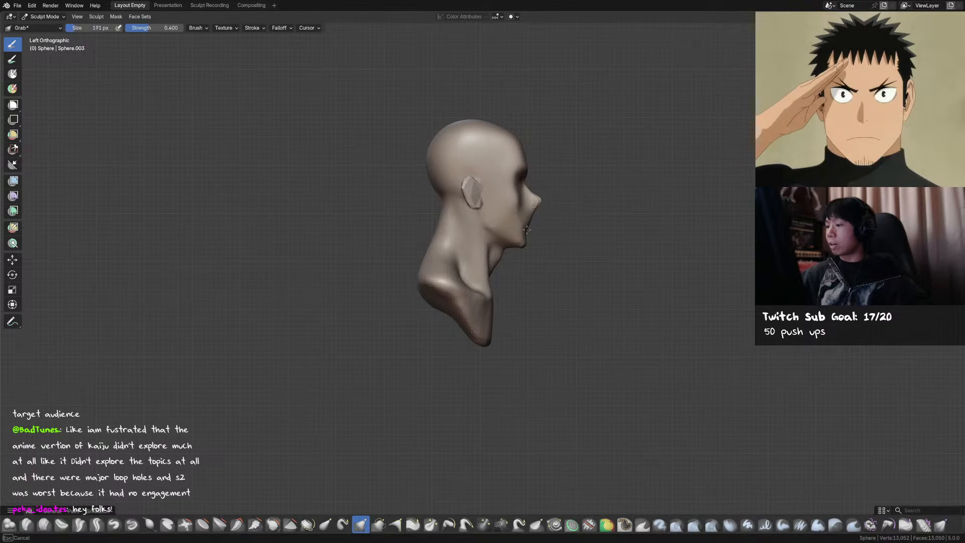
Adjust the mouth profile between nose and chin in side view with 191 and 179 px Grab brushes
left_click_drag(528, 229, 530, 228)
key("f")
left_click(526, 228)
left_click_drag(527, 228, 533, 214)
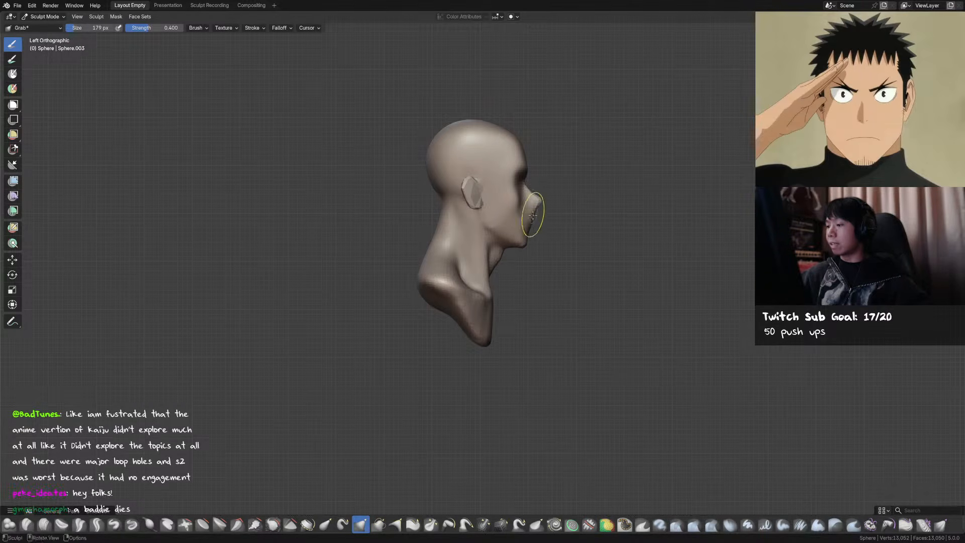
middle_click_drag(536, 227, 461, 241)
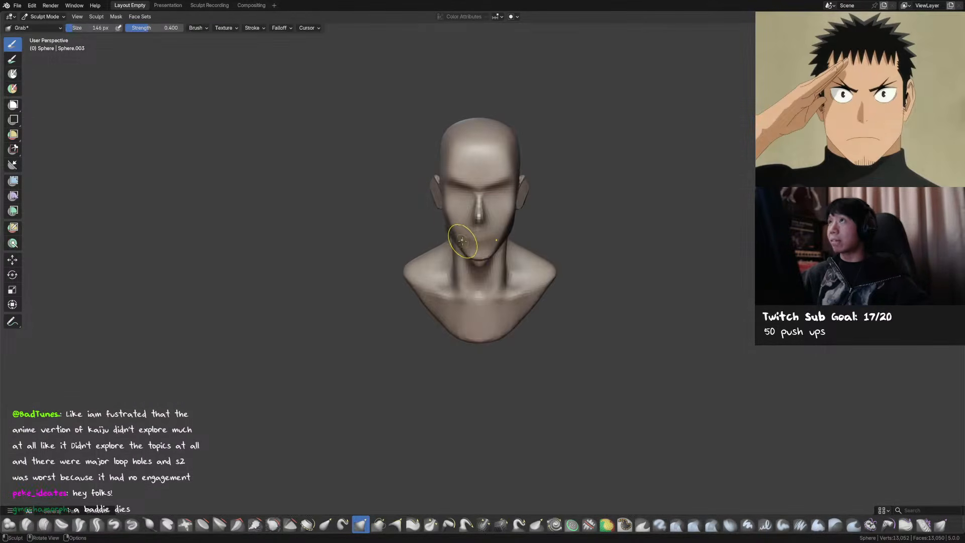
Shape the lower cheeks and mouth sides with Grab brushes between 157 and 130 px, and save the file
key("f")
left_click(496, 235)
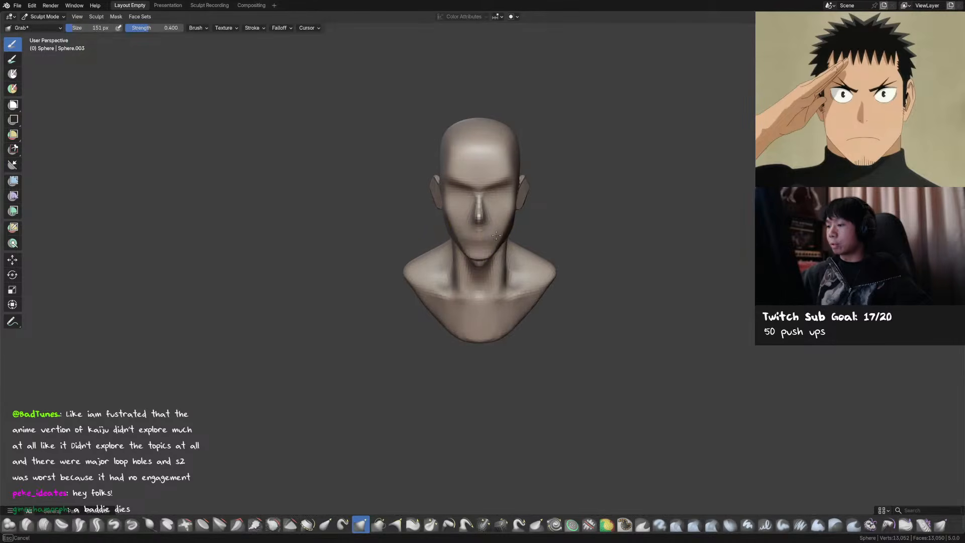
middle_click_drag(498, 235, 444, 228)
key("ctrl+s")
key("f")
left_click(444, 227)
key("KP_3")
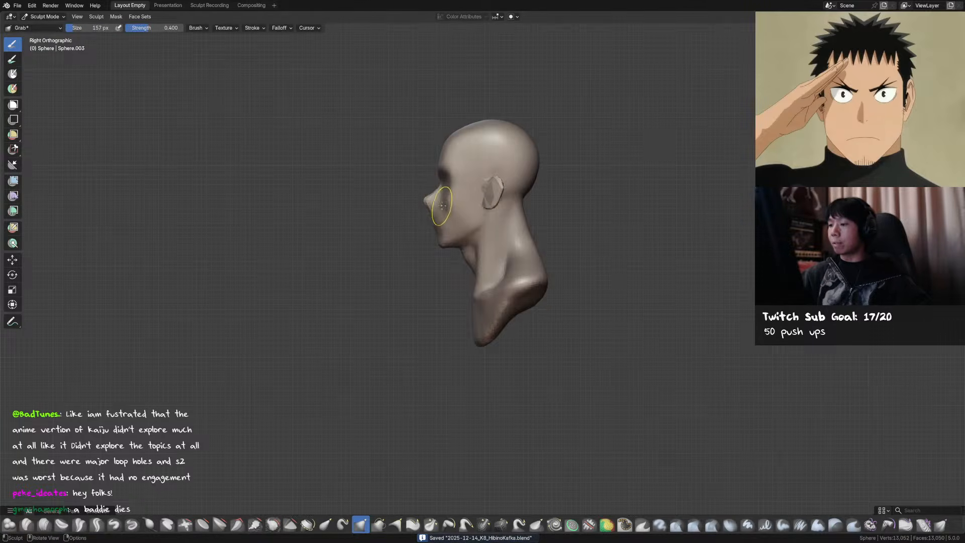
mouse_move(443, 205)
middle_mouse_down()
mouse_move(550, 208)
mouse_move(499, 201)
middle_mouse_up()
key("f")
left_click(465, 202)
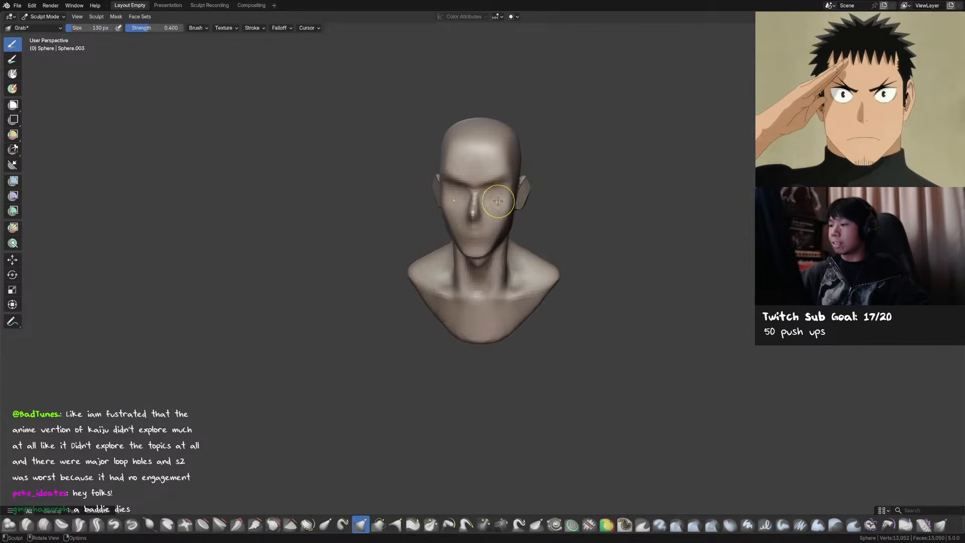
key("KP_1")
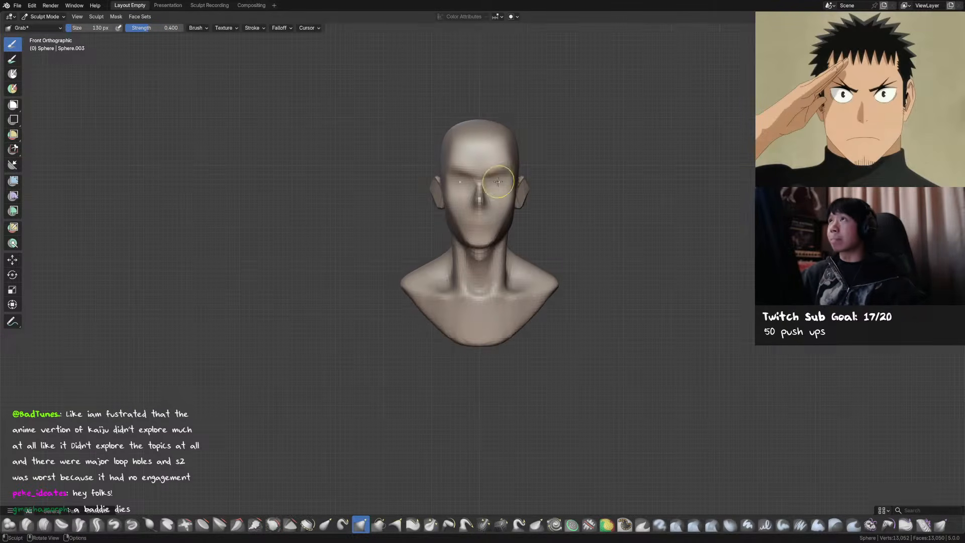
Build up the closed-eye volumes beneath the brow with the Draw brush at about 107 px, and save the file
key("shift+c")
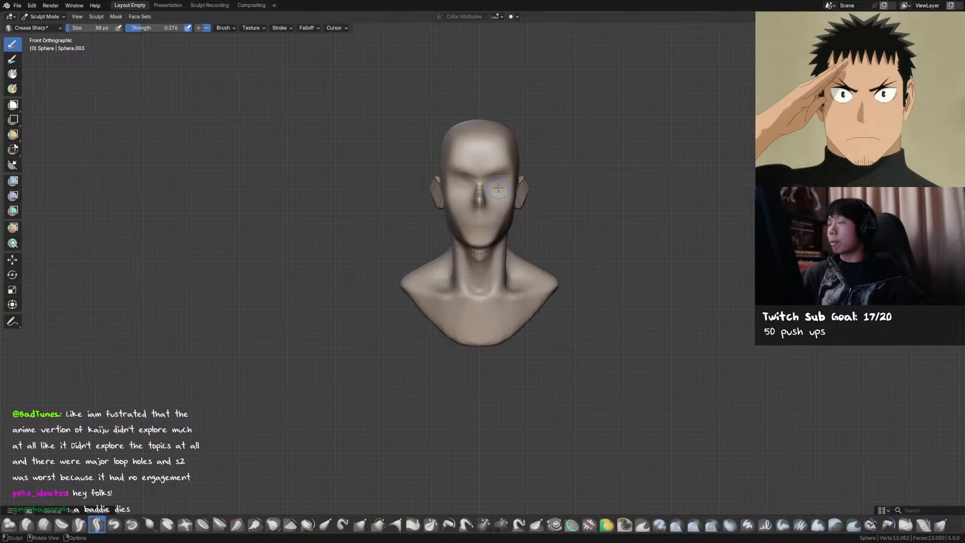
key("x")
mouse_move(511, 188)
middle_mouse_down()
mouse_move(466, 186)
mouse_move(495, 187)
mouse_move(509, 199)
middle_mouse_up()
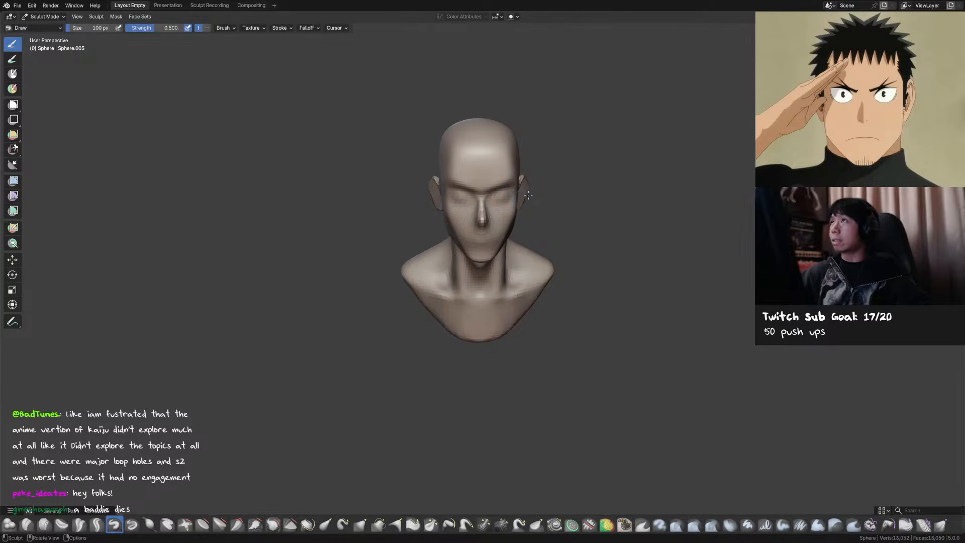
middle_click_drag(505, 188, 567, 164)
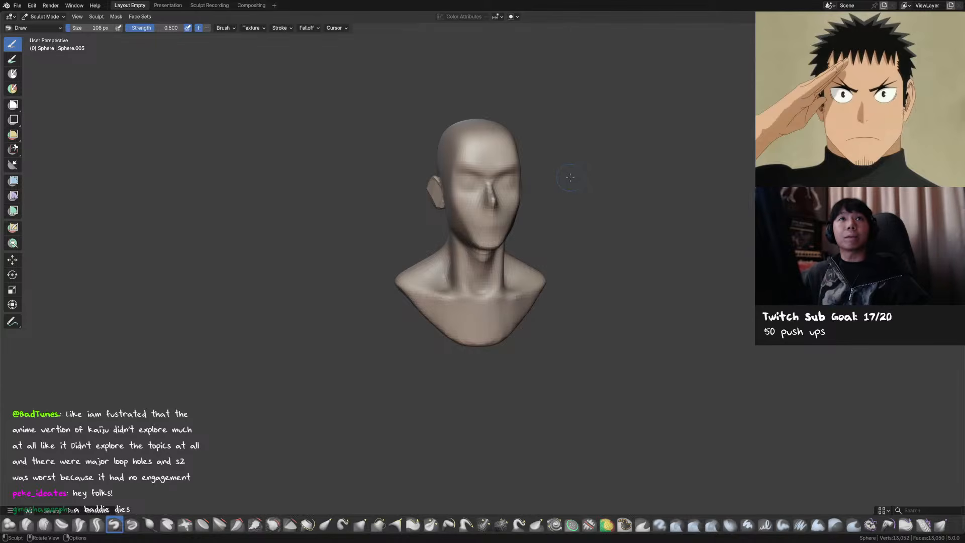
mouse_move(569, 179)
middle_mouse_down()
mouse_move(491, 187)
mouse_move(475, 198)
mouse_move(446, 188)
mouse_move(523, 167)
mouse_move(477, 181)
middle_mouse_up()
key("ctrl+s")
key("f")
key("Escape")
key("ctrl+s")
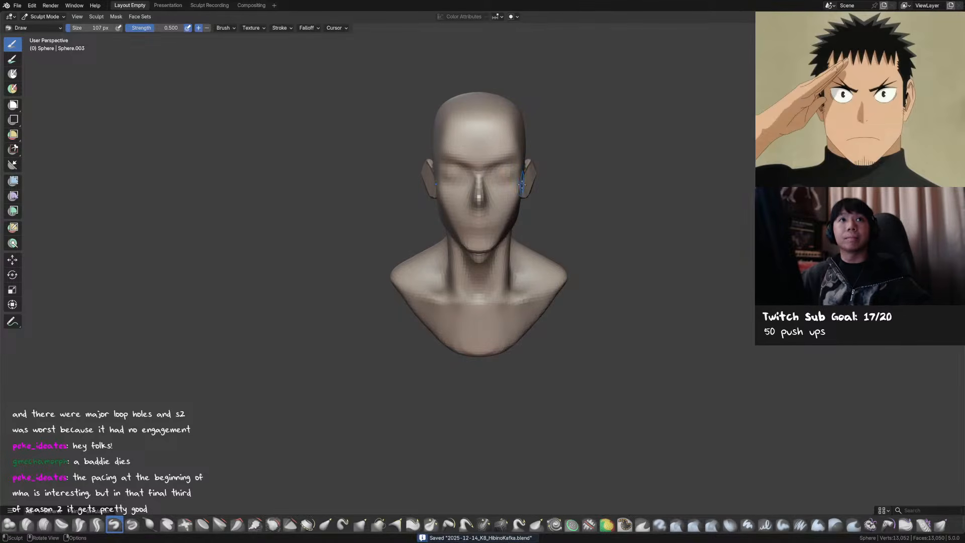
Remesh the bust at a finer voxel size and save the file
middle_click_drag(523, 184, 563, 160)
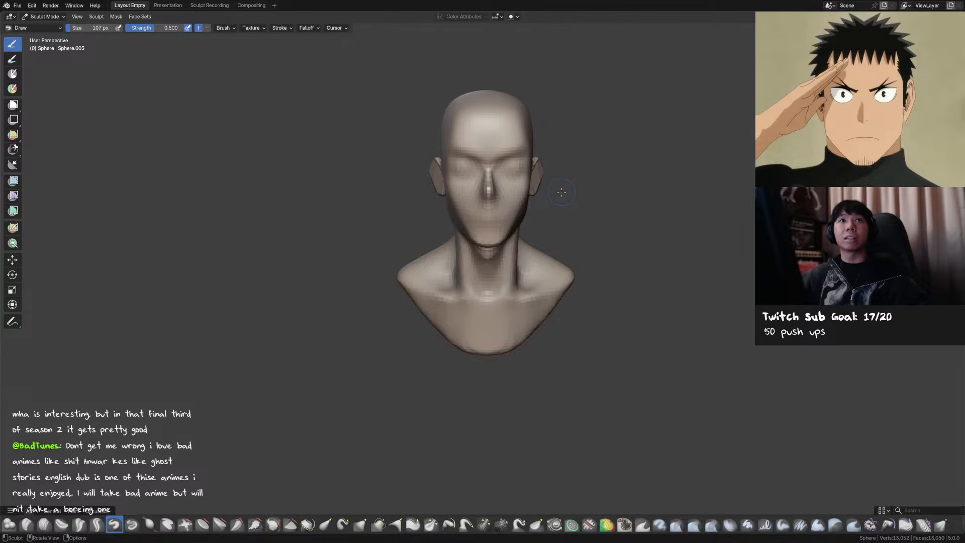
key("KP_1")
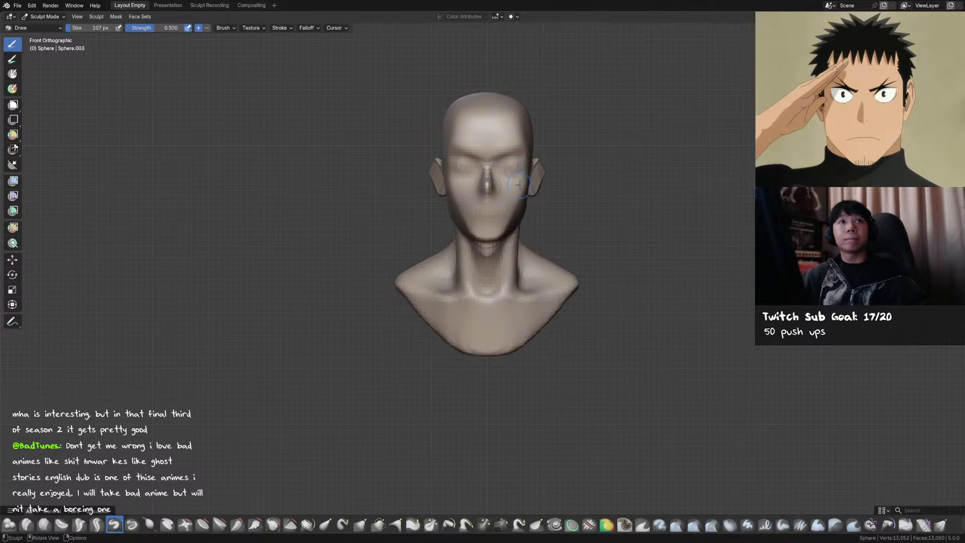
key("r")
left_click(553, 165)
key("ctrl+r")
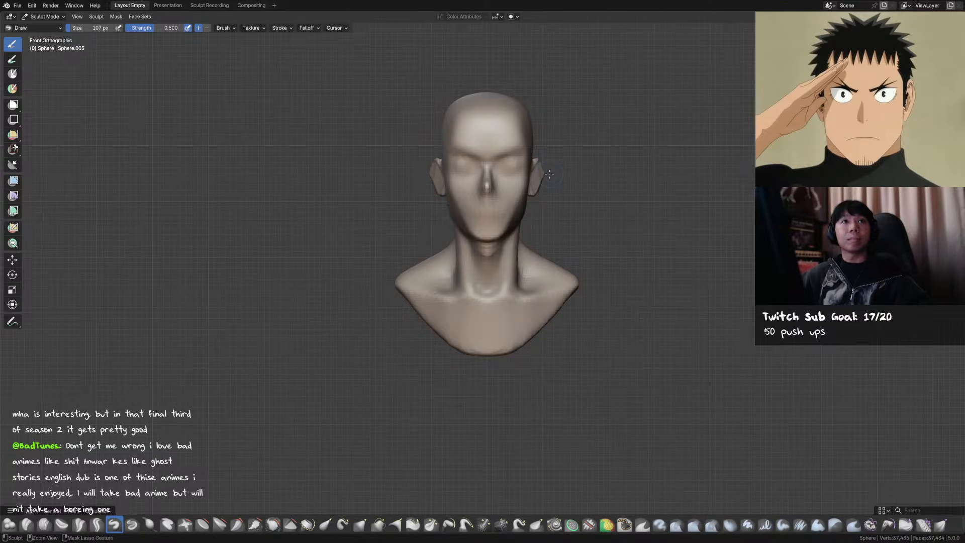
key("ctrl+s")
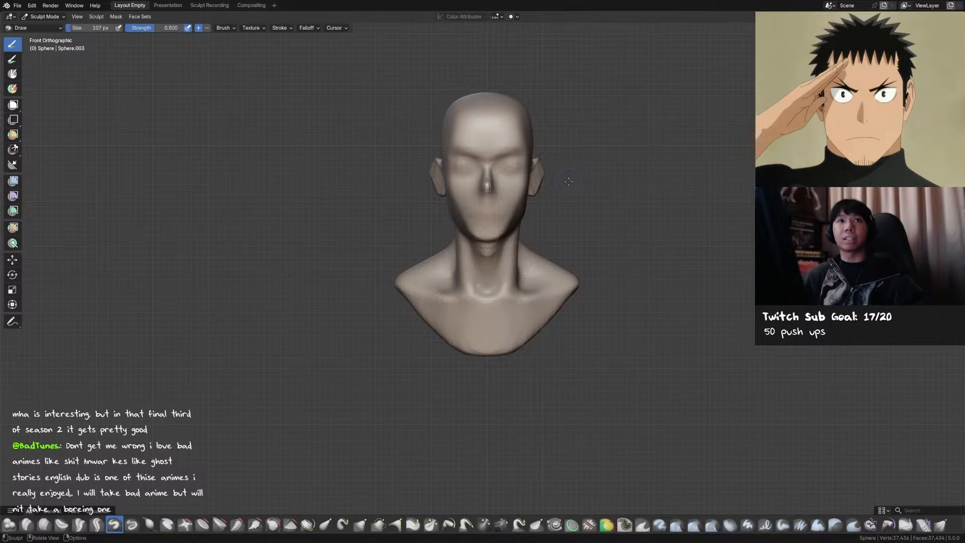
Build up the nostril wings beside the nose tip with the Draw and Crease Sharp brushes
middle_click_drag(568, 182, 557, 191)
mouse_move(497, 166)
middle_mouse_down()
mouse_move(534, 186)
mouse_move(533, 206)
middle_mouse_up()
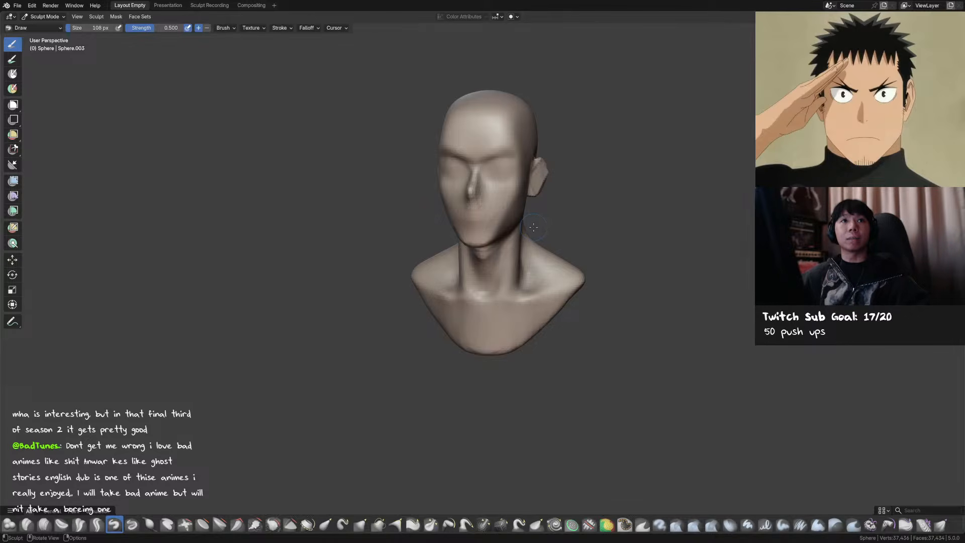
mouse_move(535, 225)
middle_mouse_down()
mouse_move(516, 187)
mouse_move(493, 198)
mouse_move(525, 198)
mouse_move(537, 175)
mouse_move(501, 214)
middle_mouse_up()
scroll(538, 175, "up", 2)
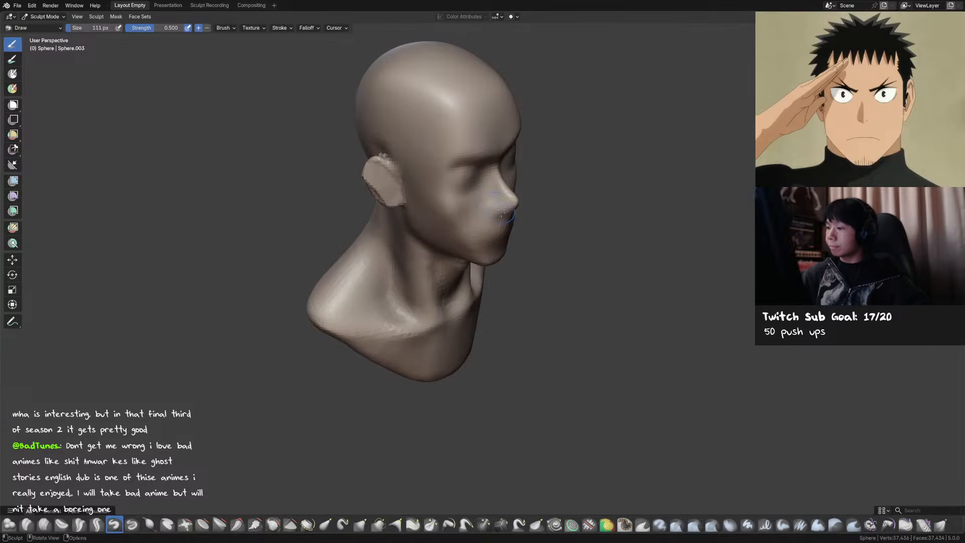
key("shift+c")
mouse_move(502, 214)
middle_mouse_down()
mouse_move(469, 180)
mouse_move(463, 194)
mouse_move(451, 186)
mouse_move(536, 174)
middle_mouse_up()
key("g")
key("x")
key("shift+x")
key("f")
left_click(535, 174)
left_click_drag(531, 175, 551, 166, "ctrl")
middle_click_drag(553, 165, 453, 174)
Reshape the nostril wings in front view and the nose underside in side view with Grab brushes of 106 to 148 px
key("g")
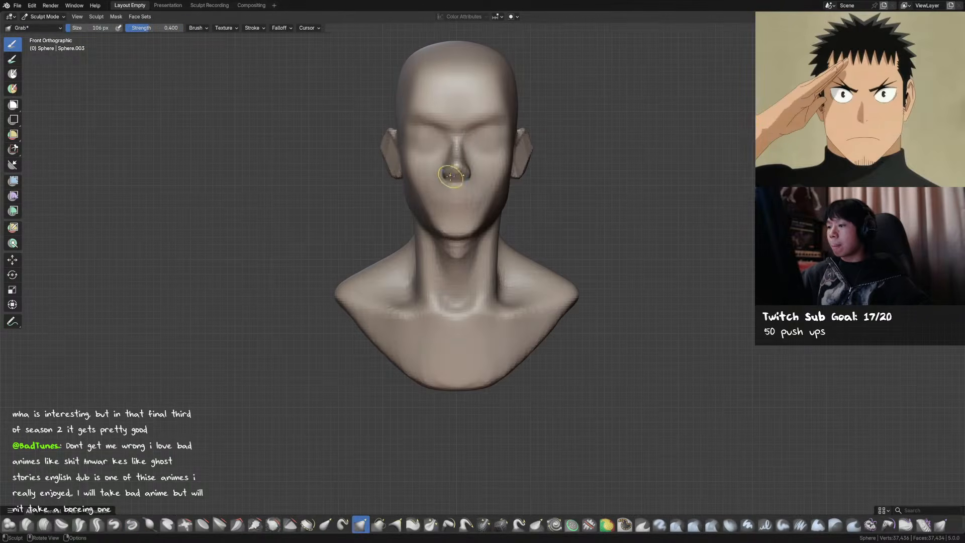
left_click_drag(440, 182, 444, 182)
middle_click_drag(445, 182, 531, 183)
key("f")
left_click(533, 184)
left_click_drag(533, 181, 535, 183)
key("f")
left_click(535, 182)
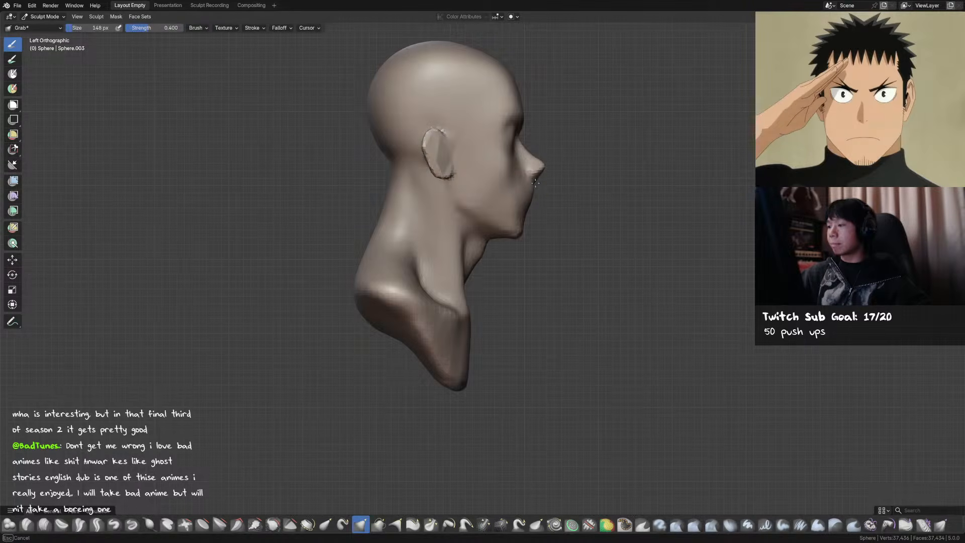
Save the file and adjust the nose tip in side view with a 164 px Grab brush
key("f")
left_click(573, 171)
scroll(558, 181, "down", 1)
key("ctrl+s")
key("f")
left_click(548, 173)
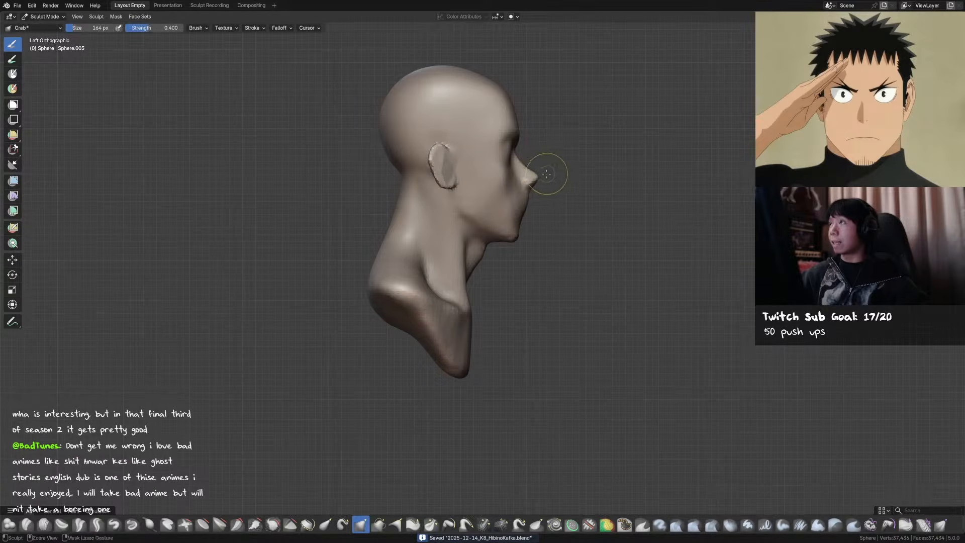
left_click_drag(538, 175, 540, 175)
Refine the mouth sides and jawline around the chin with Grab brushes up to 176 px
mouse_move(540, 175)
middle_mouse_down()
mouse_move(455, 221)
mouse_move(461, 230)
middle_mouse_up()
key("f")
left_click(455, 221)
key("f")
left_click(469, 230)
left_click_drag(442, 226, 439, 226)
key("f")
left_click(478, 222)
middle_click_drag(477, 221, 476, 226)
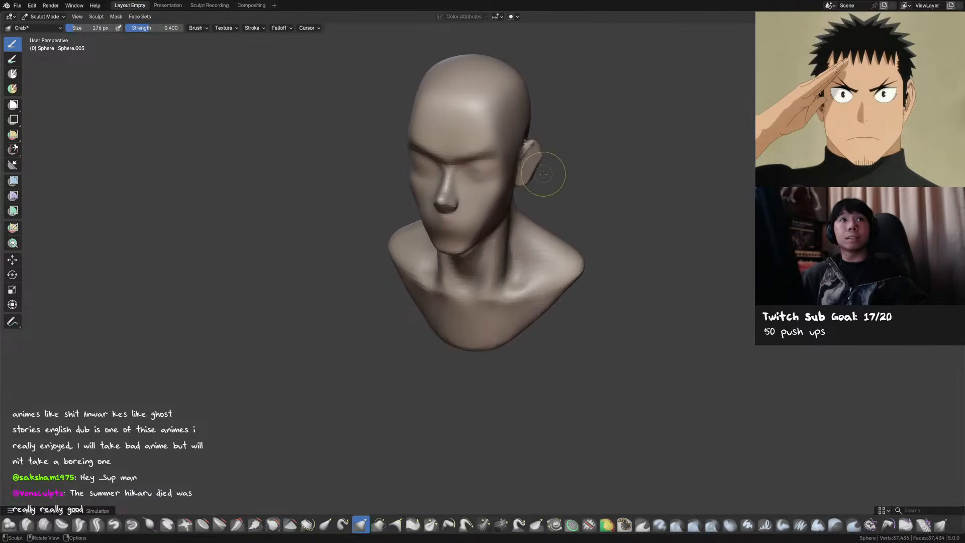
Save the file, smooth the eye socket and cheek beside the nose, reduce the Grab brush to 135 px and save again
key("ctrl+s")
mouse_move(544, 174)
middle_mouse_down()
mouse_move(541, 197)
mouse_move(549, 177)
mouse_move(557, 193)
mouse_move(569, 175)
mouse_move(502, 209)
mouse_move(497, 190)
middle_mouse_up()
left_click_drag(489, 194, 487, 178, "shift")
middle_click_drag(502, 173, 495, 177)
key("f")
left_click(488, 177)
left_click_drag(475, 179, 490, 181, "shift")
middle_click_drag(493, 168, 512, 118)
key("f")
left_click(506, 127)
key("ctrl+s")
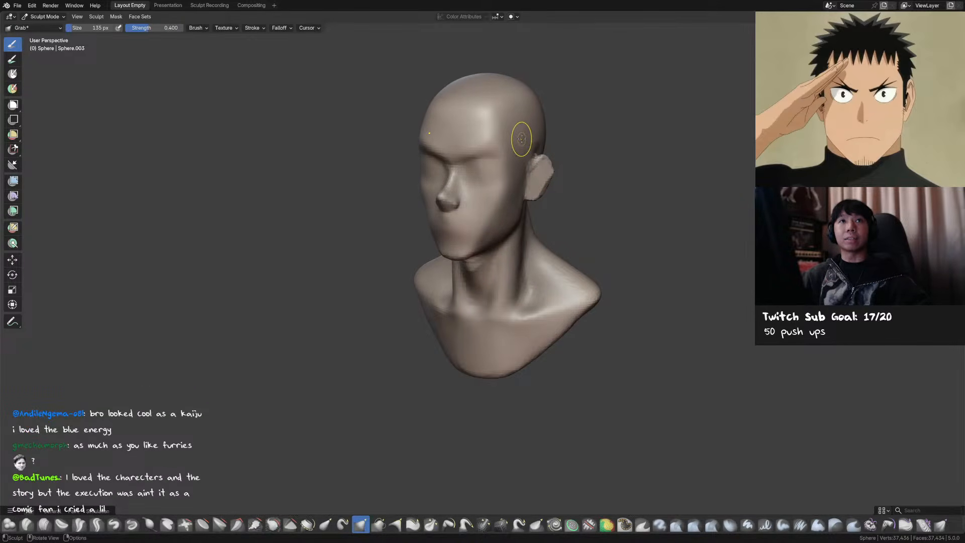
Define the outer end of the brow with the Crease Sharp brush and pull it outward with Grab
middle_click_drag(539, 154, 537, 150)
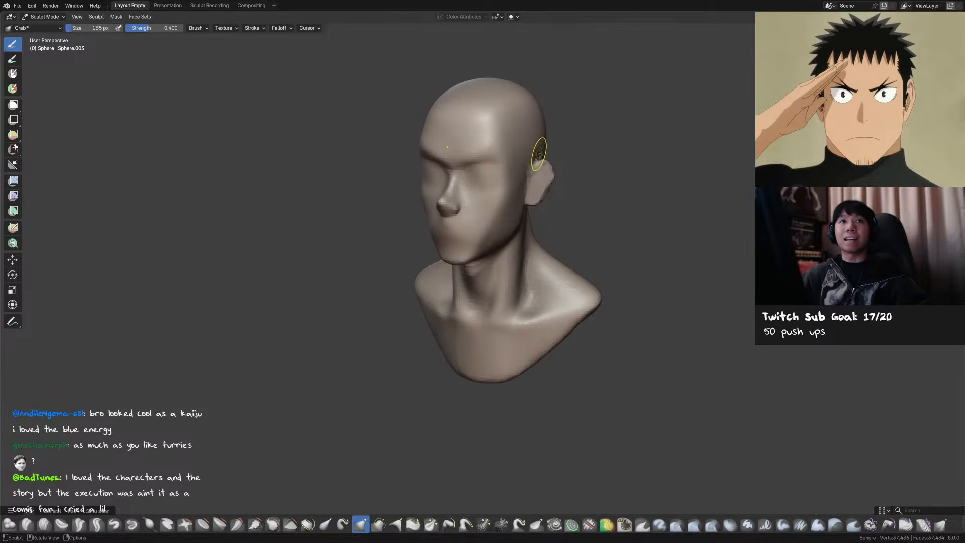
mouse_move(547, 152)
middle_mouse_down()
mouse_move(502, 119)
mouse_move(506, 125)
mouse_move(566, 107)
middle_mouse_up()
key("shift+c")
key("g")
left_click_drag(521, 151, 526, 144)
key("v")
middle_click_drag(534, 140, 498, 161)
Strengthen the brow ridge toward the nose bridge with Draw and a 146 px Grab brush
key("f")
left_click(504, 162)
key("x")
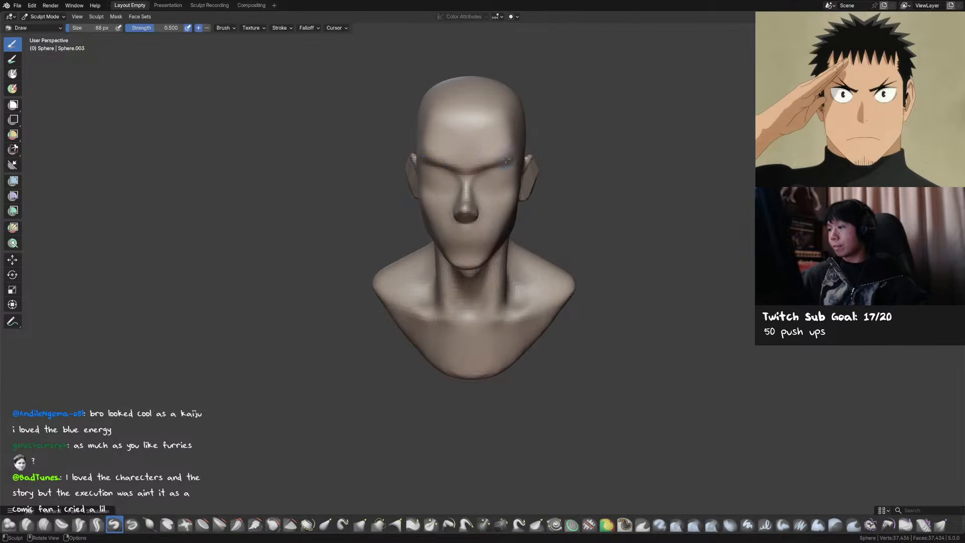
mouse_move(491, 164)
middle_mouse_down()
mouse_move(523, 161)
mouse_move(521, 151)
middle_mouse_up()
key("g")
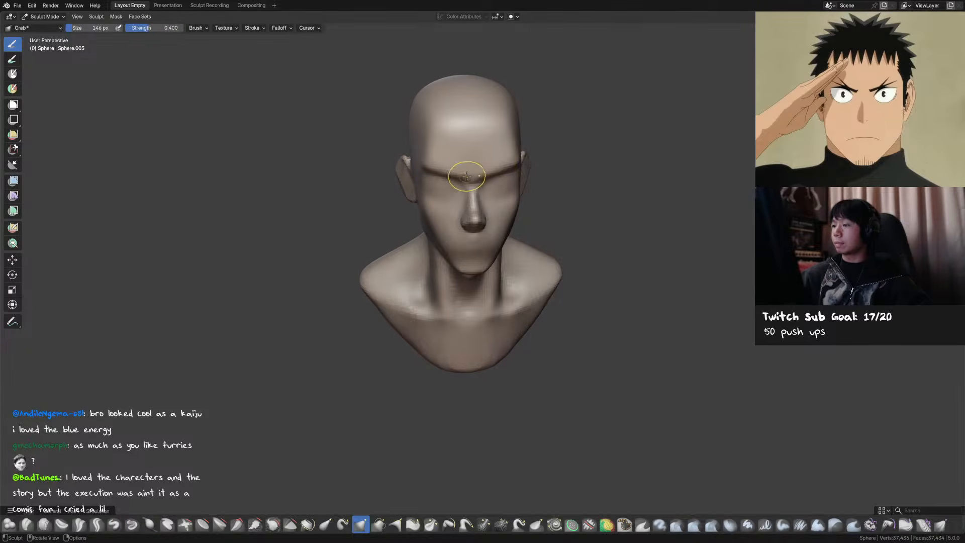
mouse_move(460, 179)
middle_mouse_down()
mouse_move(443, 177)
mouse_move(428, 154)
middle_mouse_up()
key("x")
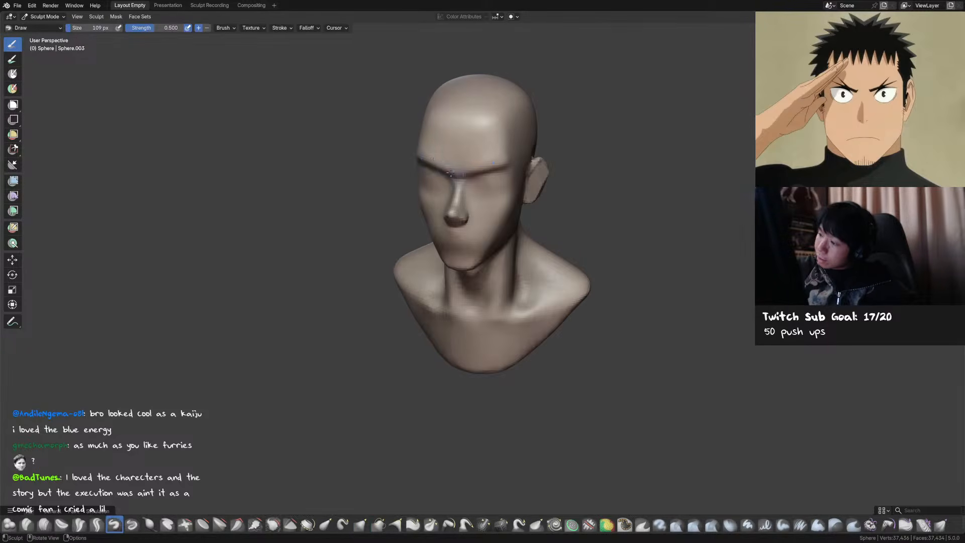
Adjust the brow and nose bridge profile in side view with Grab brushes of 147 to 170 px
middle_click_drag(471, 160, 538, 150)
key("g")
key("f")
left_click(525, 147)
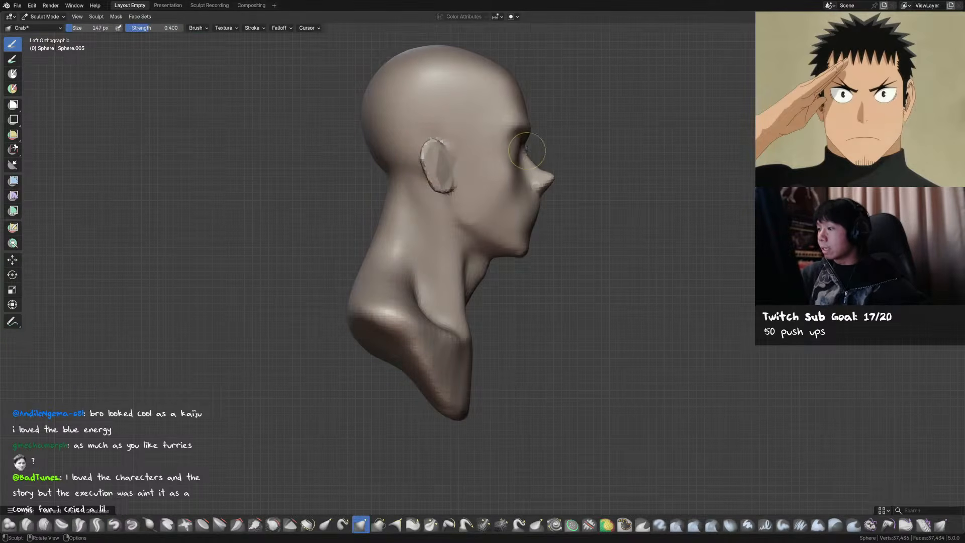
left_click(532, 148)
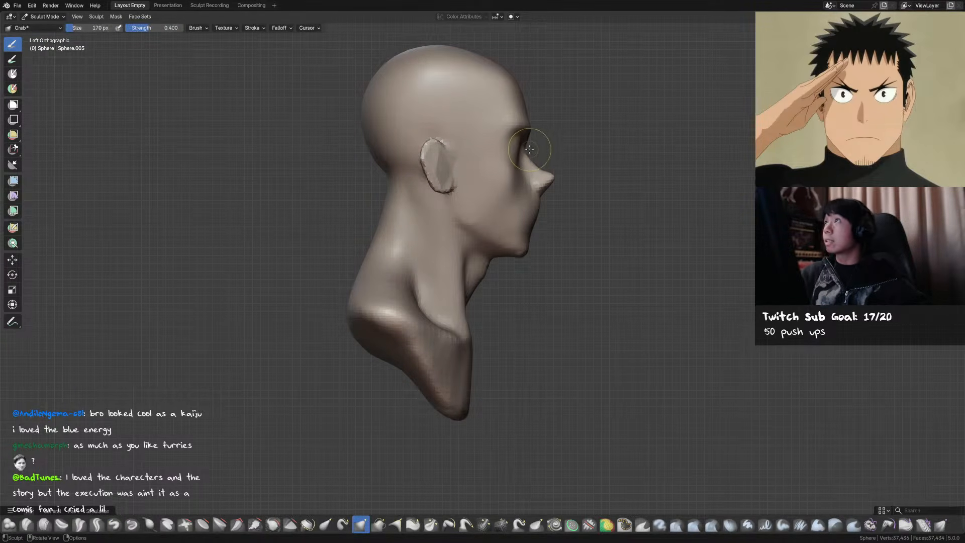
key("f")
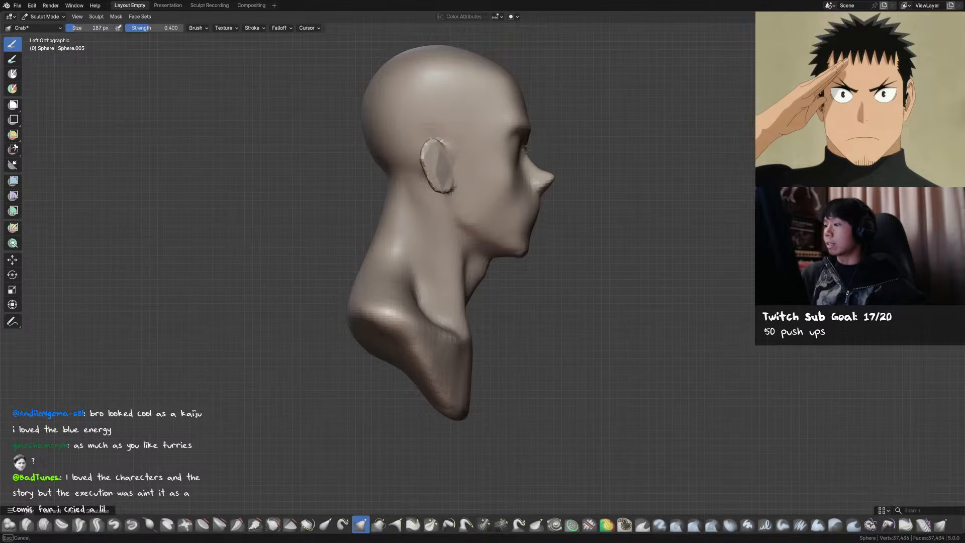
key("f")
Refine the eye socket depth and nose side in profile with Grab brushes of 139 to 202 px, then save the file
left_click_drag(525, 150, 499, 139)
left_click(529, 144)
scroll(521, 161, "up", 3)
left_click(500, 139)
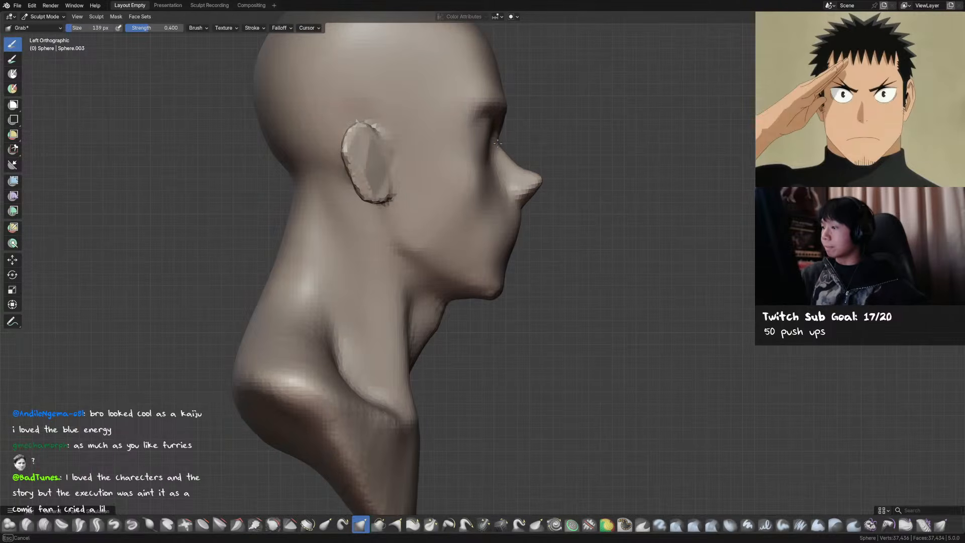
key("f")
left_click(511, 197)
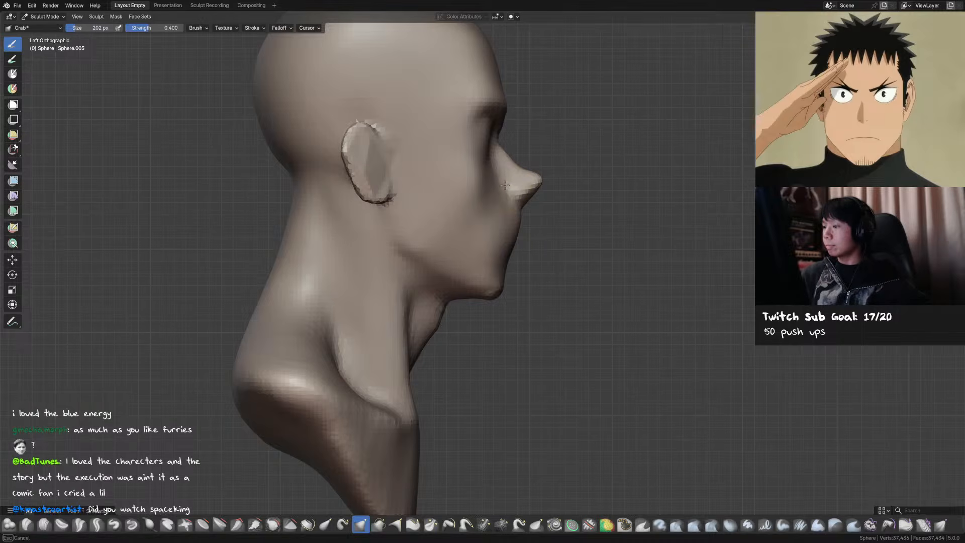
scroll(517, 205, "down", 1)
middle_click_drag(518, 206, 510, 183)
key("ctrl+s")
mouse_move(552, 222)
middle_mouse_down()
mouse_move(563, 201)
mouse_move(534, 166)
mouse_move(582, 194)
middle_mouse_up()
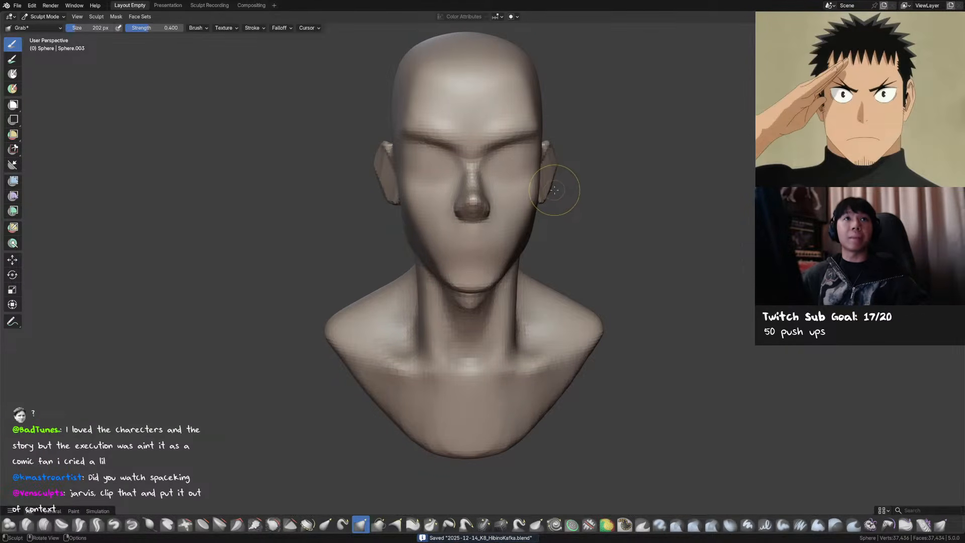
Carve the eye sockets beneath the brows with Draw Sharp brushes of 113 to 125 px and save the file
mouse_move(554, 191)
middle_mouse_down()
mouse_move(550, 202)
mouse_move(511, 189)
mouse_move(493, 181)
mouse_move(502, 172)
middle_mouse_up()
key("f")
left_click(480, 190)
middle_click_drag(485, 195, 502, 179)
key("shift+c")
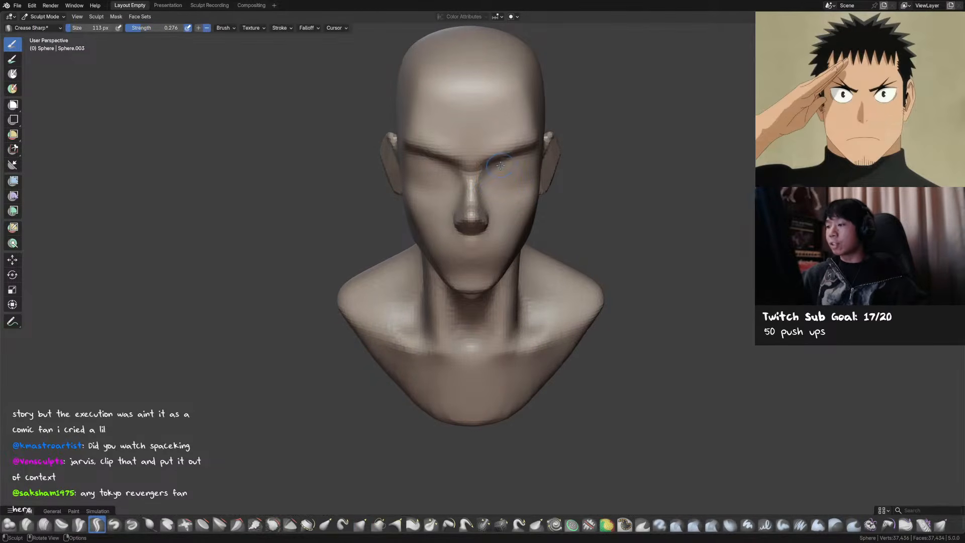
key("x")
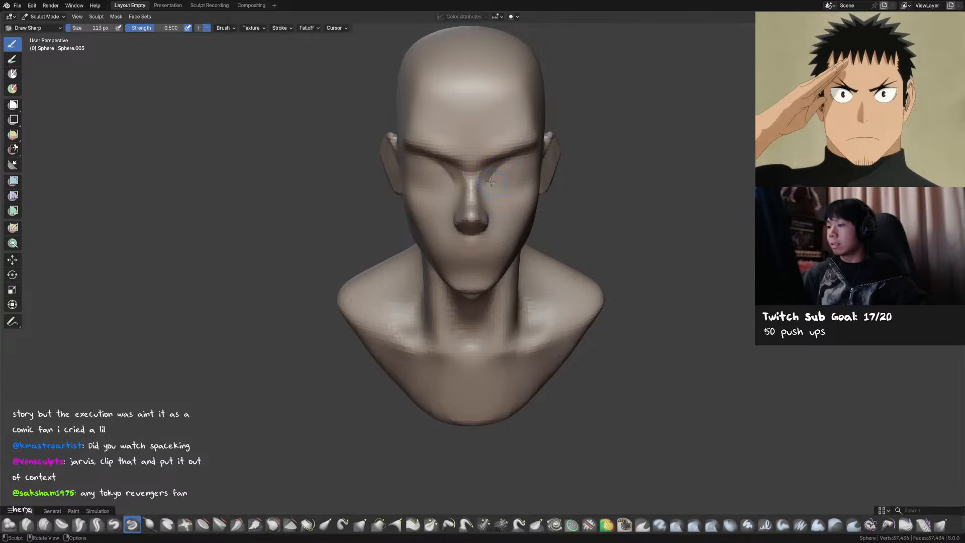
mouse_move(496, 185)
middle_mouse_down()
mouse_move(524, 186)
mouse_move(528, 166)
mouse_move(519, 178)
mouse_move(511, 172)
middle_mouse_up()
key("g")
key("x")
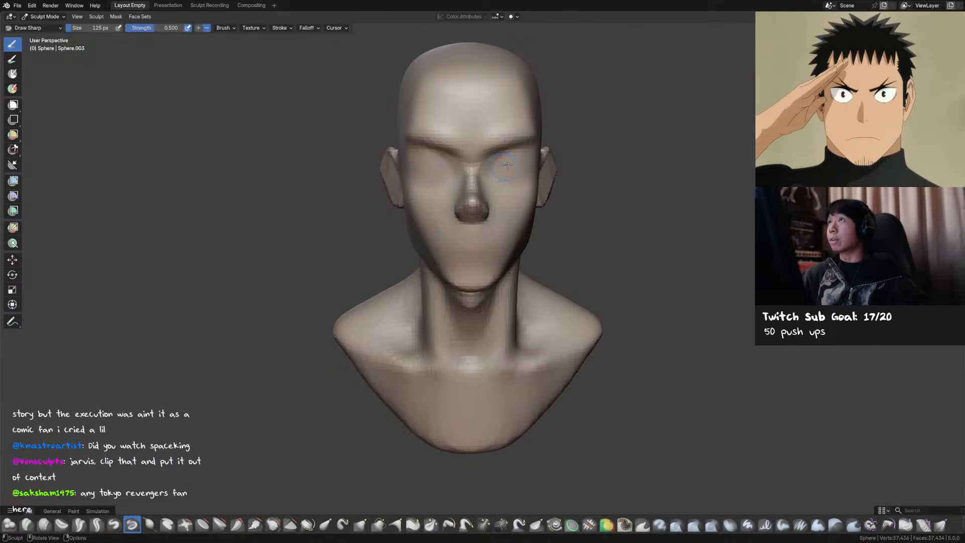
mouse_move(497, 166)
left_mouse_down()
mouse_move(512, 155)
mouse_move(523, 160)
left_mouse_up()
mouse_move(537, 167)
middle_mouse_down()
mouse_move(498, 165)
mouse_move(559, 163)
mouse_move(503, 169)
middle_mouse_up()
key("ctrl+s")
Build up the eyelid volume under the brows with Draw brushes of 79 to 90 px
key("x")
mouse_move(498, 174)
middle_mouse_down()
mouse_move(533, 166)
mouse_move(477, 157)
middle_mouse_up()
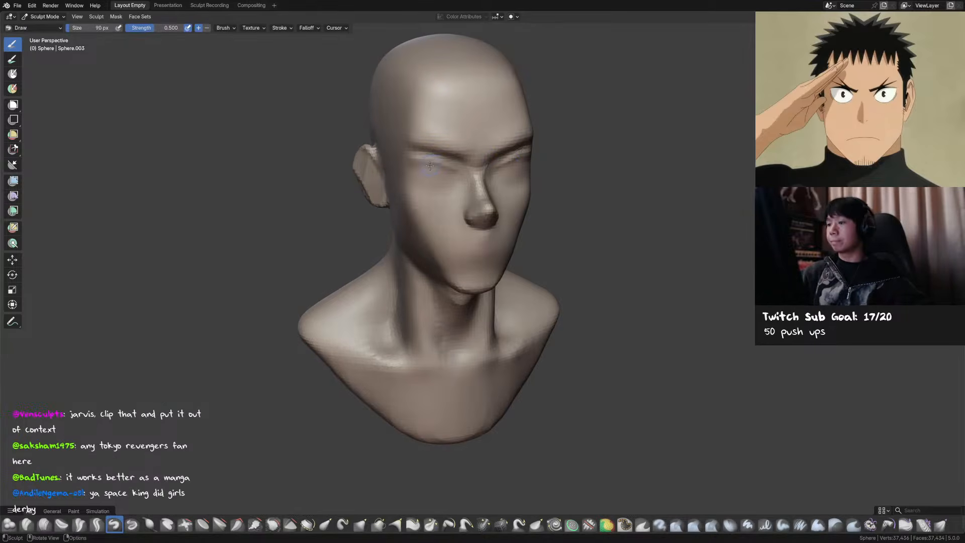
key("f")
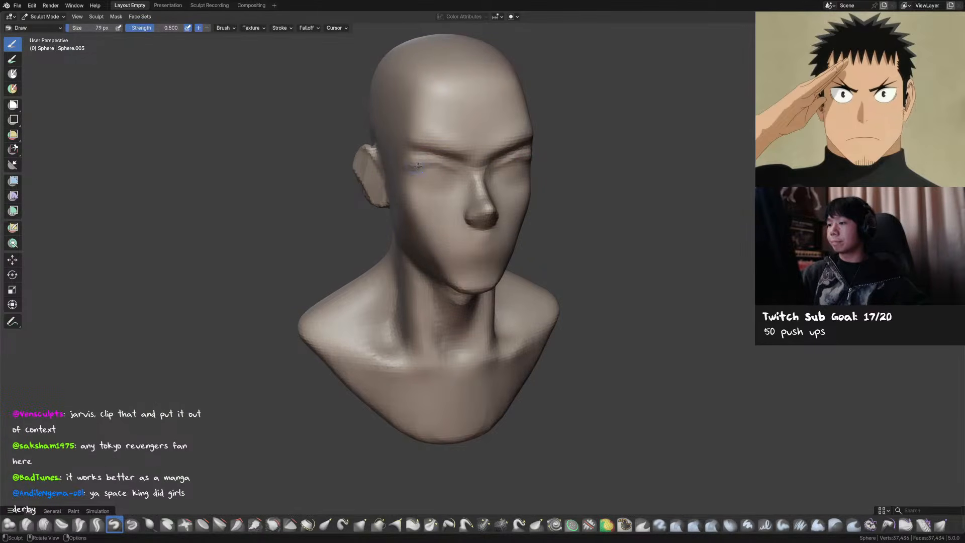
key("g")
Crease the upper eyelid line in front view with a 75 px Crease Sharp brush and shift it outward with Grab
key("KP_1")
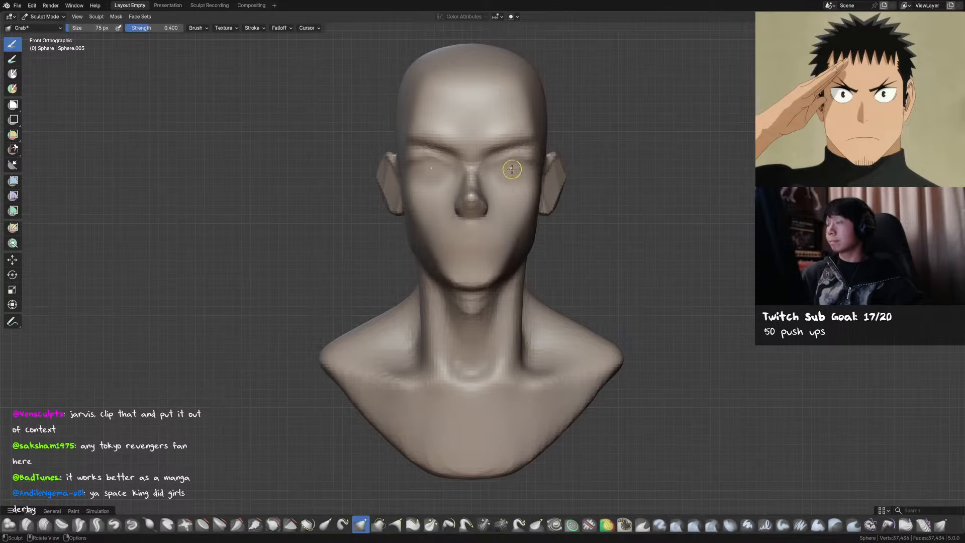
key("shift+c")
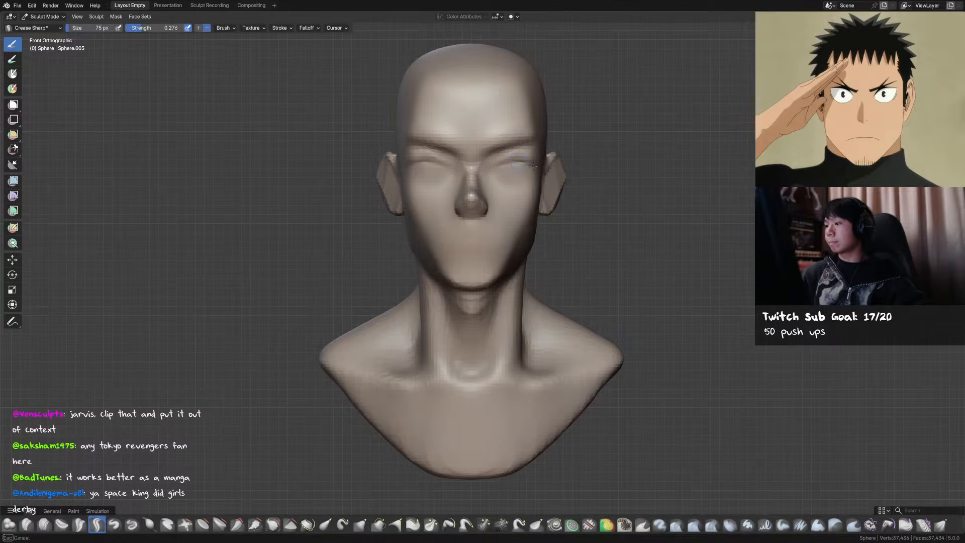
key("g")
left_click_drag(510, 162, 526, 162)
middle_click_drag(526, 162, 513, 183)
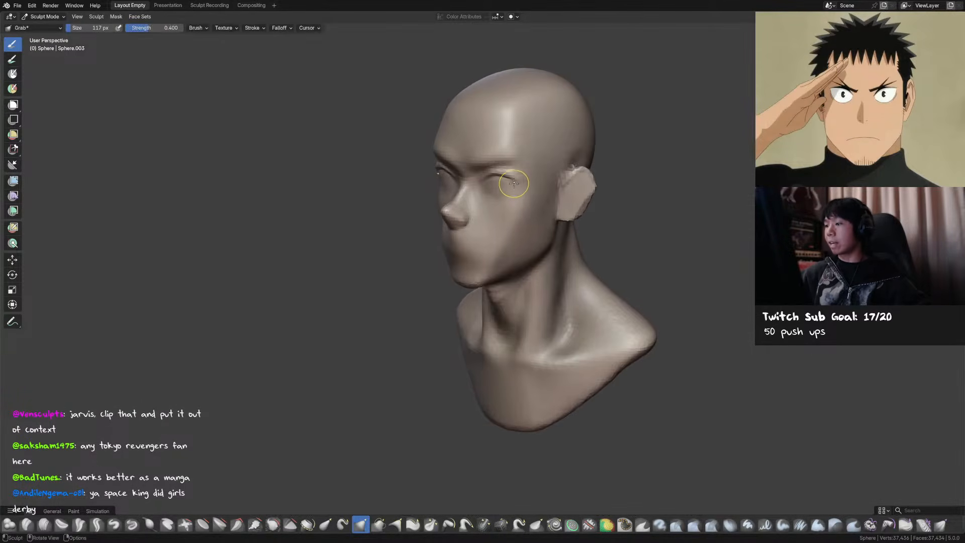
Sharpen the outer corner of the upper eyelid with Crease Sharp and reshape it with a Grab brush of about 117 px
key("shift+c")
left_click_drag(514, 178, 518, 181)
mouse_move(518, 180)
middle_mouse_down()
mouse_move(502, 189)
mouse_move(517, 176)
middle_mouse_up()
key("g")
left_click_drag(517, 176, 509, 178)
middle_click_drag(510, 177, 569, 176, "alt")
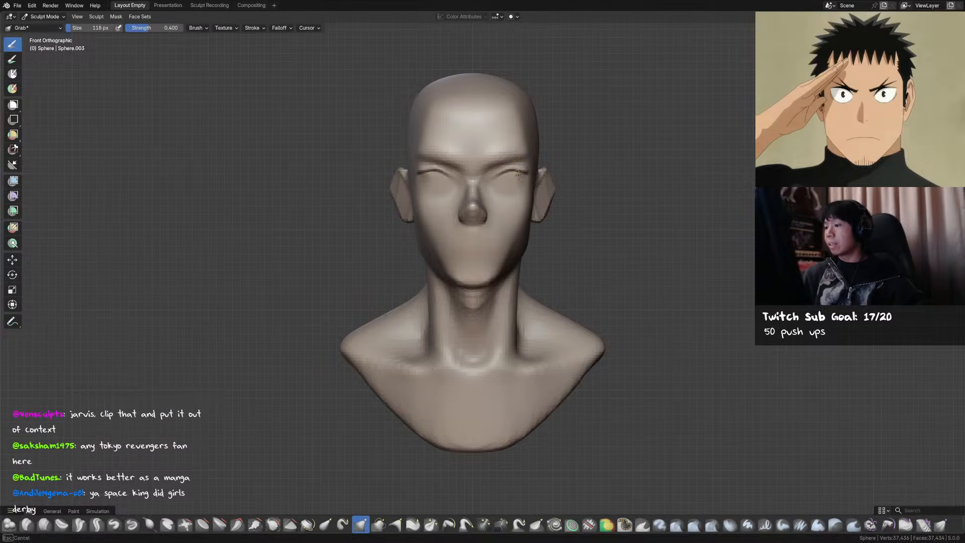
Adjust the curve of the upper eyelids with a 91 px Grab brush
mouse_move(521, 174)
middle_mouse_down()
mouse_move(501, 186)
mouse_move(525, 173)
middle_mouse_up()
key("f")
left_click(512, 184)
left_click_drag(510, 183, 508, 182)
mouse_move(508, 182)
middle_mouse_down()
mouse_move(527, 176)
mouse_move(503, 177)
middle_mouse_up()
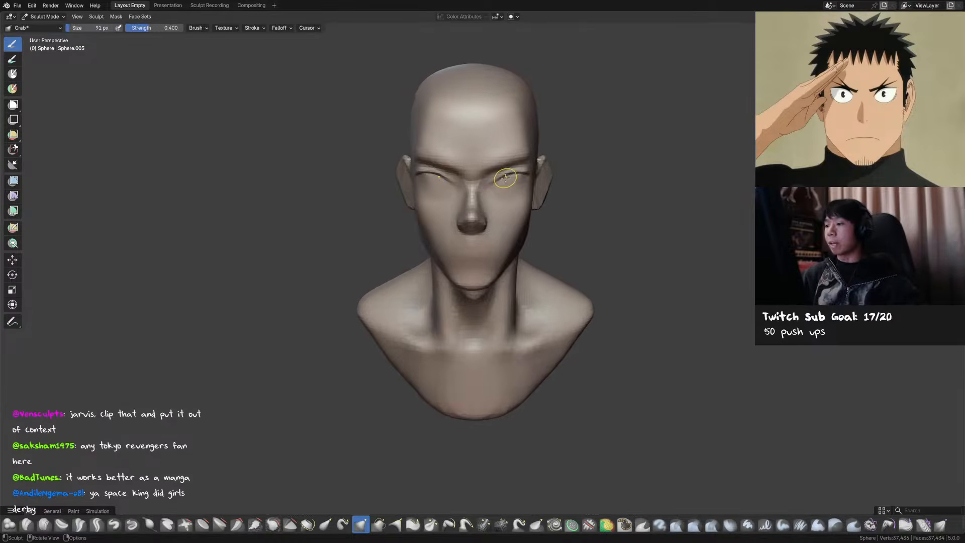
Extend the upper eyelid line toward the inner eye corner with a 70 px Draw Sharp brush and save the file
key("shift+c")
key("f")
left_click(497, 181)
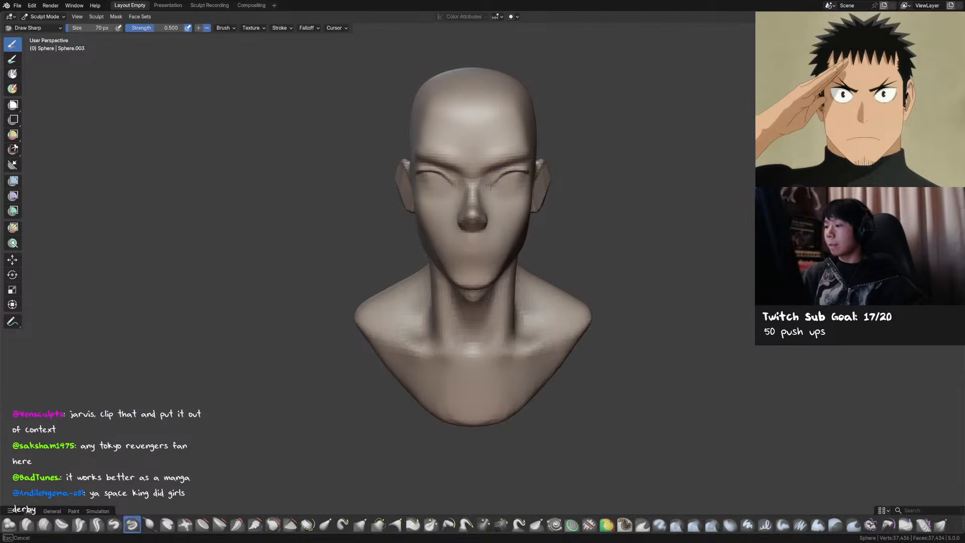
mouse_move(499, 177)
middle_mouse_down()
mouse_move(458, 185)
mouse_move(491, 180)
mouse_move(477, 185)
middle_mouse_up()
key("g")
key("ctrl+s")
Reshape the inner eye corners beside the nose bridge with Grab brushes of 83 to 110 px and save the file
key("f")
left_click(478, 184)
key("f")
left_click(477, 185)
key("KP_1")
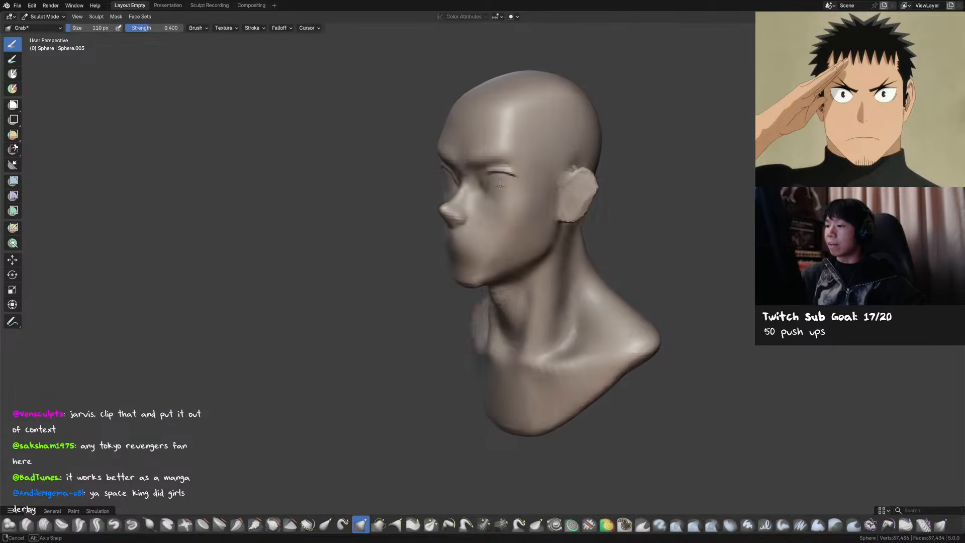
key("shift+x")
key("g")
key("f")
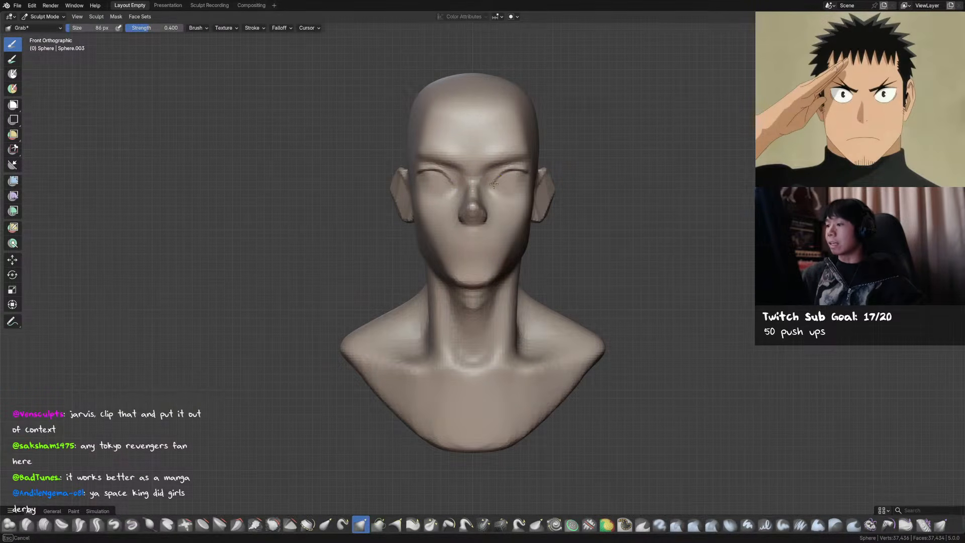
middle_click_drag(453, 174, 455, 183)
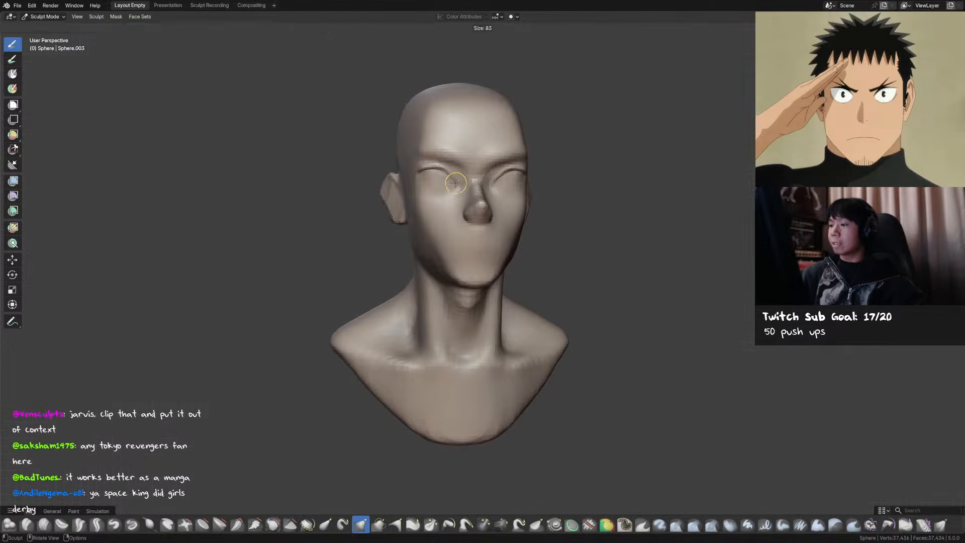
left_click_drag(454, 180, 454, 182)
mouse_move(454, 182)
middle_mouse_down()
mouse_move(440, 193)
mouse_move(497, 169)
middle_mouse_up()
key("ctrl+s")
Deepen the area between the inner brow and the nose bridge with Draw Sharp brushes of 100 to 118 px
key("d")
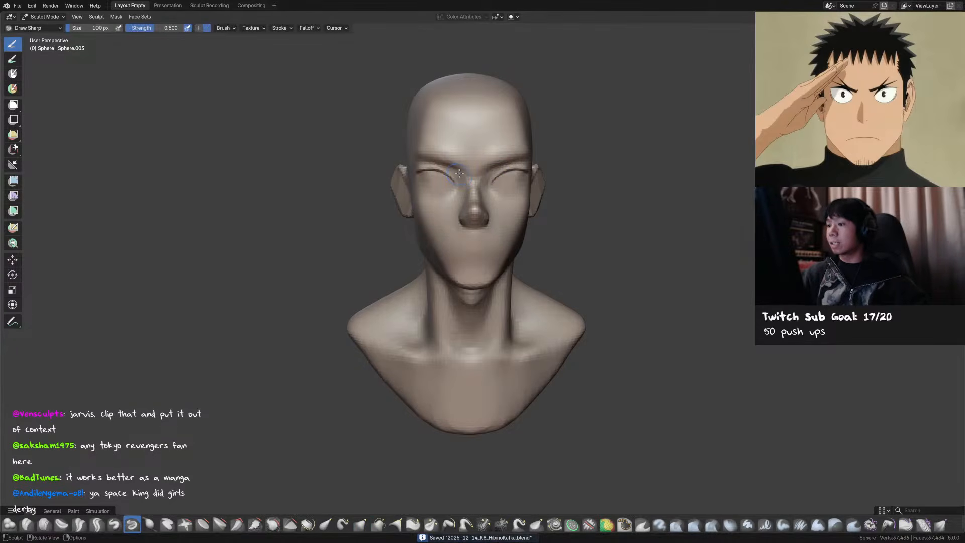
middle_click_drag(471, 191, 483, 193)
key("f")
left_click(471, 174)
key("KP_1")
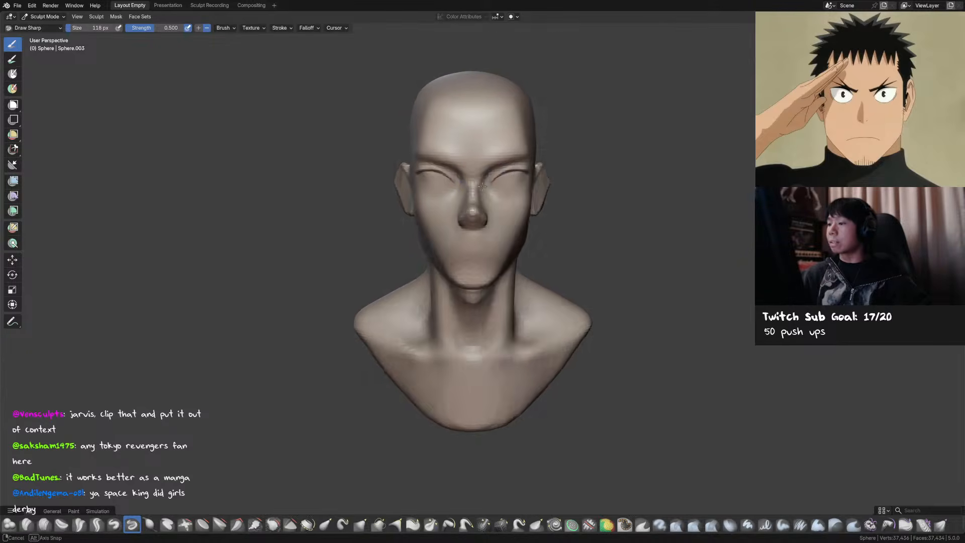
Adjust the inner brows and nose bridge with Grab brushes of 146 and 59 px, then save the file
key("g")
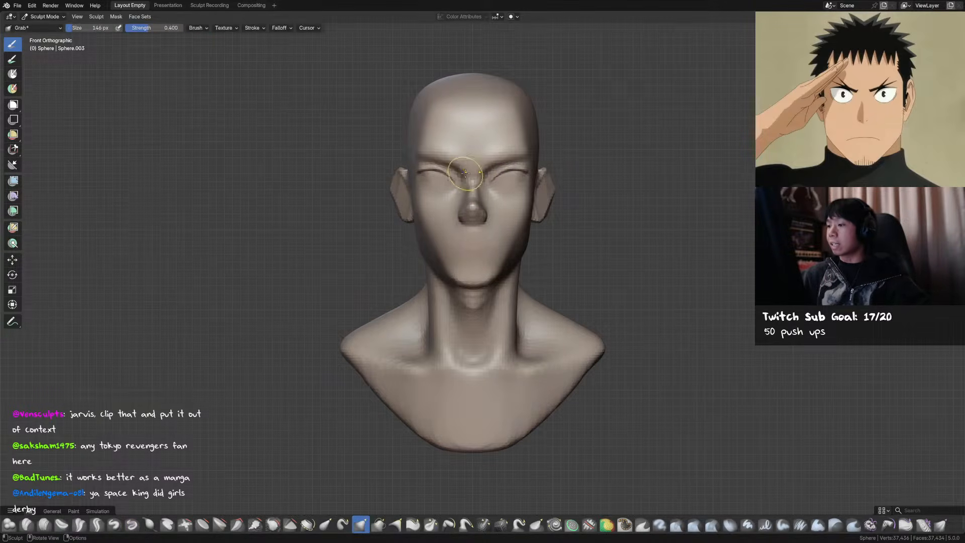
middle_click_drag(471, 174, 467, 178)
key("f")
key("f")
left_click(471, 199)
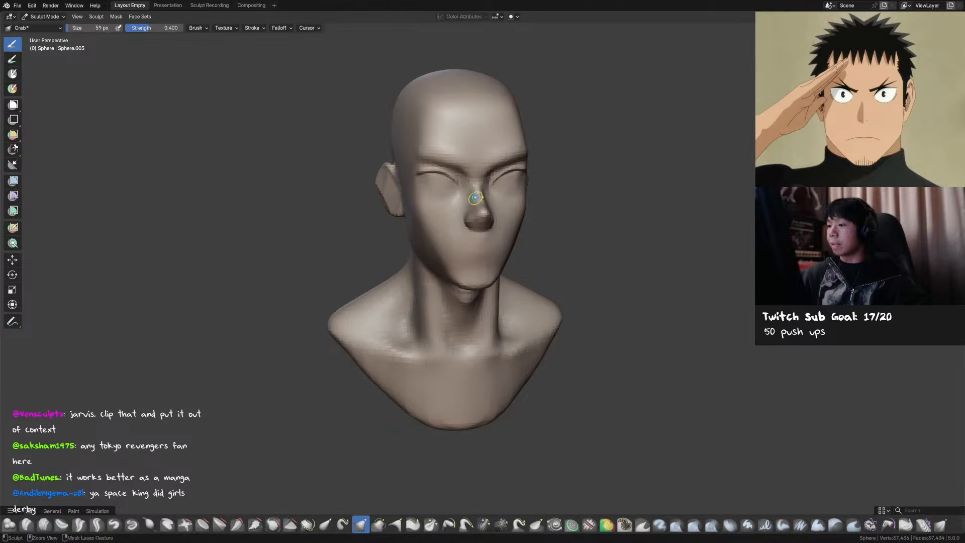
key("ctrl+s")
Smooth the side of the nose, adjust its wing in side view with a 110 px Grab brush and save the file
mouse_move(450, 239)
middle_mouse_down()
mouse_move(491, 247)
mouse_move(481, 222)
mouse_move(476, 227)
mouse_move(482, 216)
middle_mouse_up()
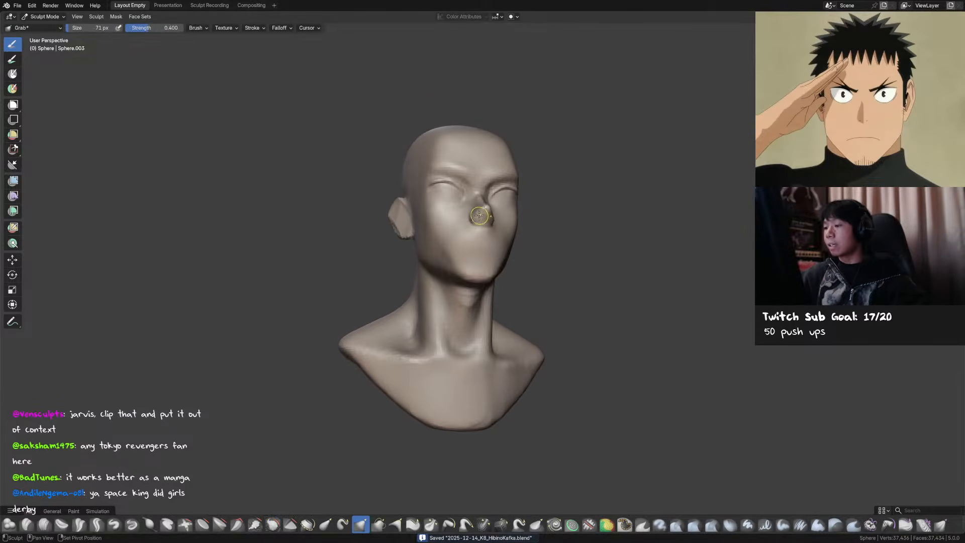
left_click_drag(481, 216, 482, 216, "shift")
key("g")
mouse_move(553, 194)
middle_mouse_down()
mouse_move(499, 222)
mouse_move(512, 217)
middle_mouse_up()
key("f")
left_click(511, 217)
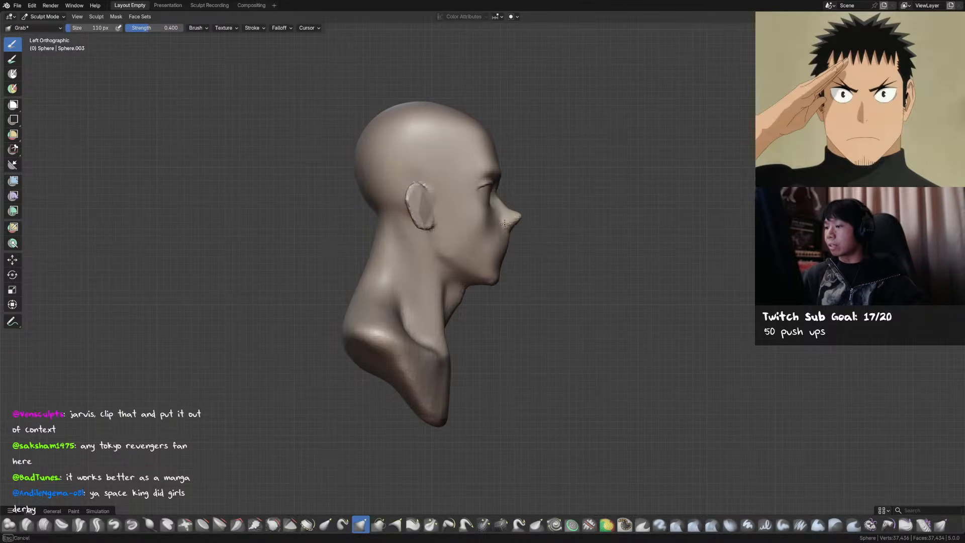
key("ctrl+s")
middle_click_drag(583, 192, 549, 197)
mouse_move(609, 157)
middle_mouse_down()
mouse_move(620, 158)
mouse_move(552, 152)
middle_mouse_up()
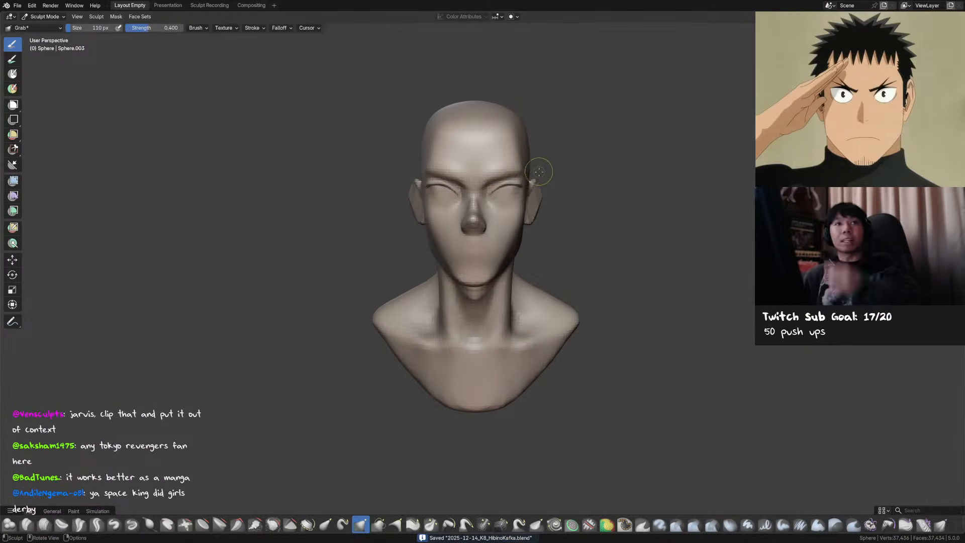
middle_click_drag(553, 202, 555, 192)
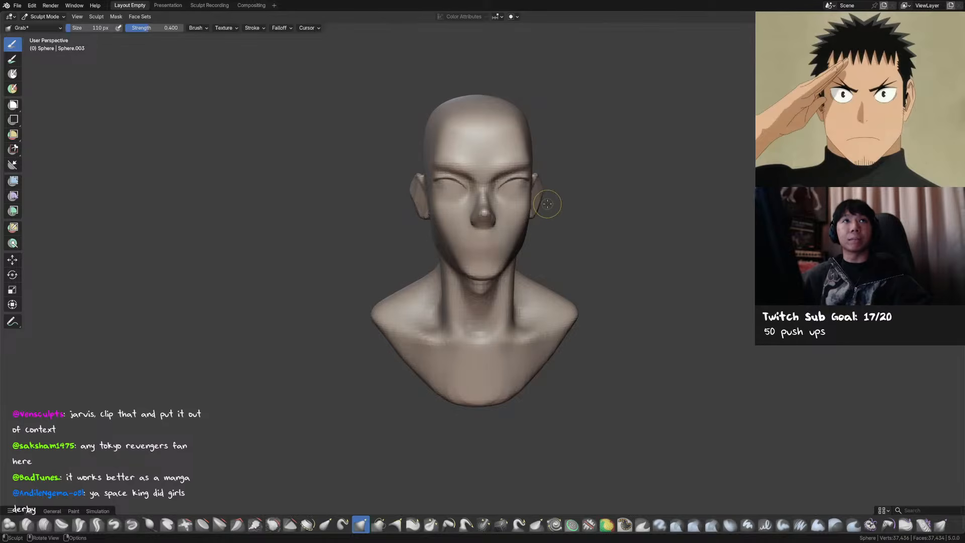
key("ctrl+s")
Reshape and smooth the ears from the side and back with a 97 px Grab brush
middle_click_drag(550, 213, 461, 215)
key("f")
left_click(466, 215)
key("f")
left_click(460, 215)
left_click_drag(458, 214, 462, 215)
middle_click_drag(462, 216, 522, 200)
mouse_move(534, 211)
left_mouse_down("shift")
mouse_move(543, 214)
mouse_move(553, 178)
left_mouse_up("shift")
middle_click_drag(547, 178, 458, 204)
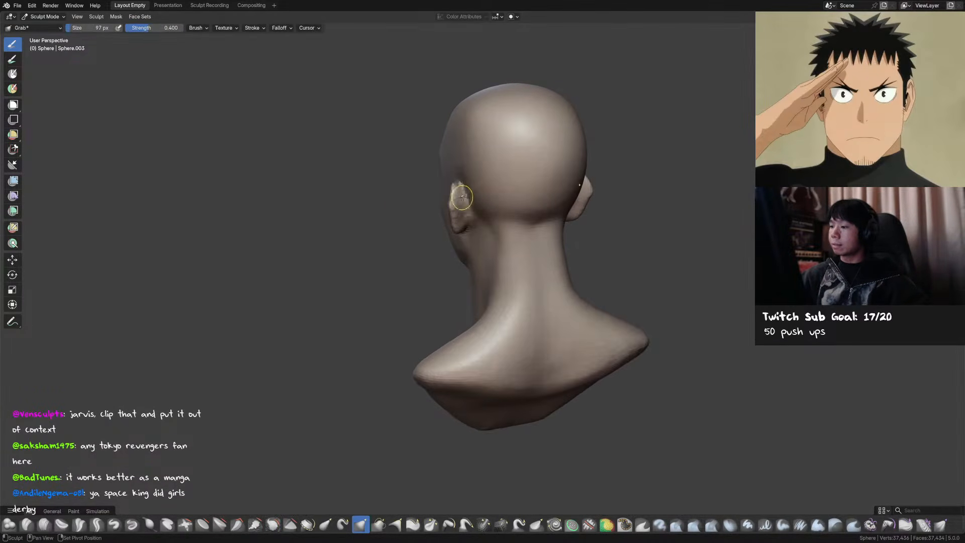
Save the file, enlarge the Grab brush to 132 px and smooth the side of the head above the ear
key("ctrl+s")
mouse_move(517, 201)
middle_mouse_down()
mouse_move(560, 193)
mouse_move(523, 189)
mouse_move(490, 211)
mouse_move(439, 182)
mouse_move(558, 181)
mouse_move(637, 194)
mouse_move(534, 138)
mouse_move(538, 175)
middle_mouse_up()
key("f")
left_click(475, 168)
key("f")
left_click(547, 151)
key("shift+s")
left_click_drag(537, 175, 539, 146, "shift")
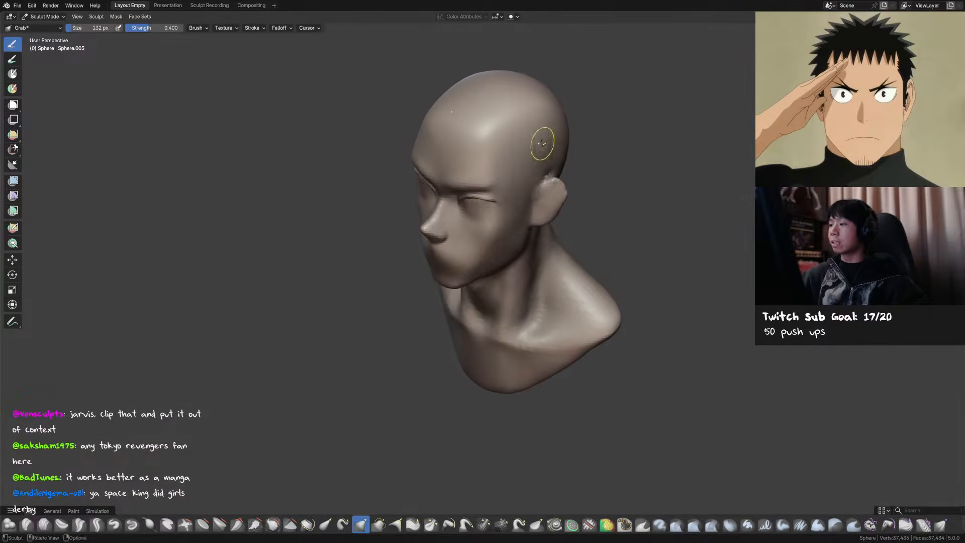
Smooth the upper side of the head, enlarge the Crease Sharp brush to 217 px and save the file
mouse_move(517, 146)
middle_mouse_down()
mouse_move(568, 145)
mouse_move(528, 120)
middle_mouse_up()
key("shift+c")
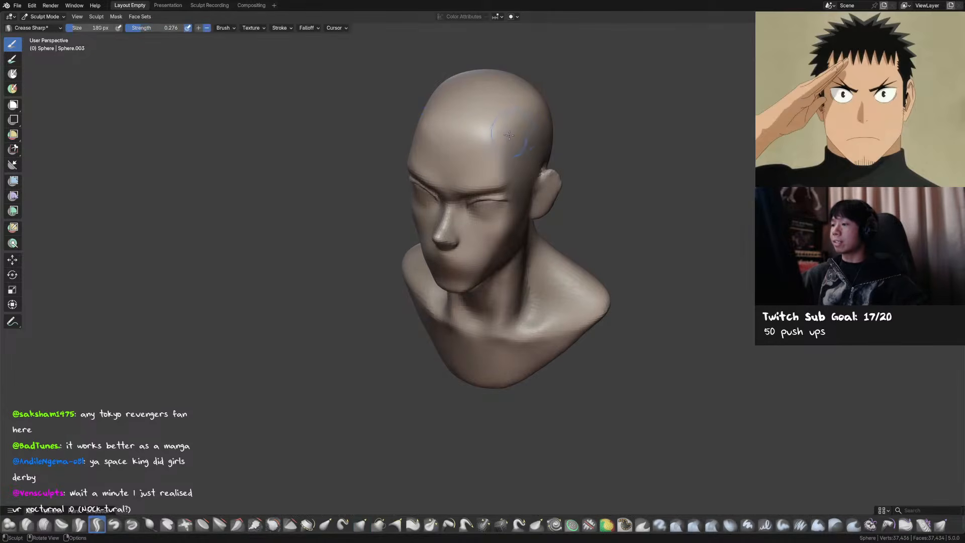
mouse_move(534, 101)
left_mouse_down("shift")
mouse_move(489, 123)
mouse_move(480, 113)
mouse_move(474, 132)
mouse_move(480, 93)
left_mouse_up("shift")
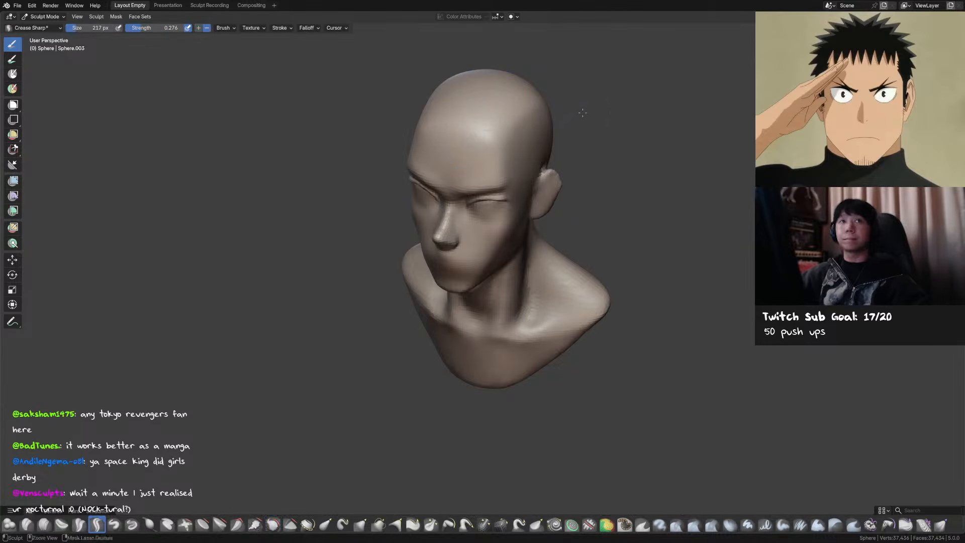
key("ctrl+s")
middle_click_drag(581, 133, 583, 125)
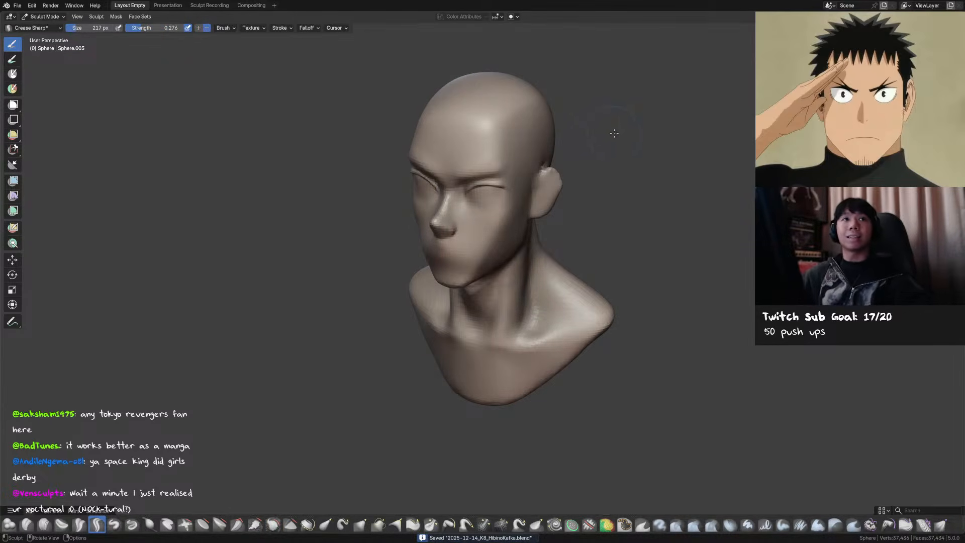
Reshape the side of the neck below the jaw and ear with the Grab brush, resizing it between strokes
mouse_move(605, 137)
middle_mouse_down()
mouse_move(633, 176)
mouse_move(567, 157)
mouse_move(548, 207)
middle_mouse_up()
key("g")
mouse_move(409, 241)
middle_mouse_down()
mouse_move(532, 206)
mouse_move(586, 173)
mouse_move(517, 108)
middle_mouse_up()
middle_click_drag(548, 221, 569, 226)
key("f")
left_click(549, 217)
middle_click_drag(528, 265, 534, 252)
left_click_drag(524, 235, 528, 236)
middle_click_drag(536, 239, 525, 241)
key("f")
left_click(525, 244)
left_click_drag(525, 237, 533, 262)
Set the Crease Sharp brush to 148 px, return to the front view and save the file
key("shift+c")
key("f")
mouse_move(533, 262)
middle_mouse_down()
mouse_move(514, 254)
mouse_move(478, 261)
mouse_move(493, 261)
middle_mouse_up()
left_click(527, 265)
key("f")
left_click(502, 275)
key("ctrl+s")
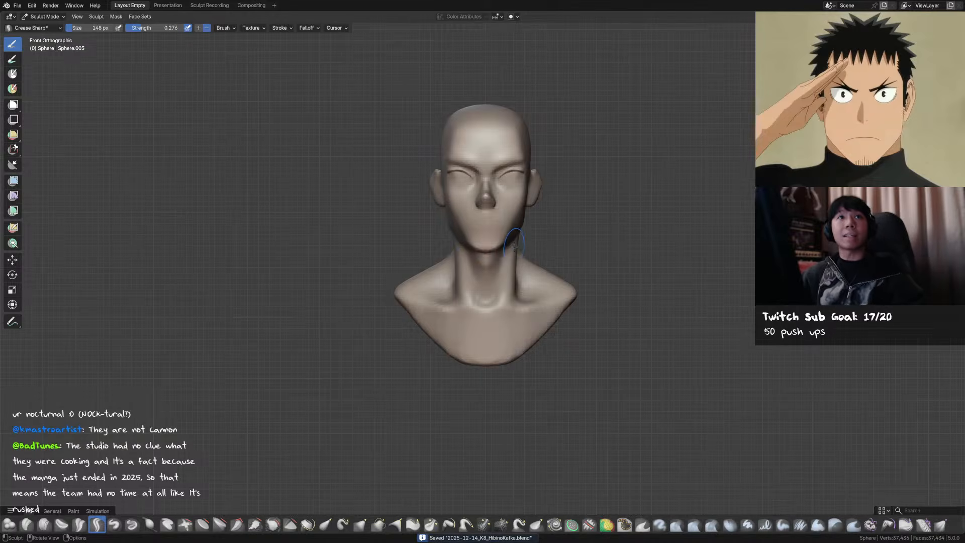
middle_click_drag(515, 255, 513, 285, "shift")
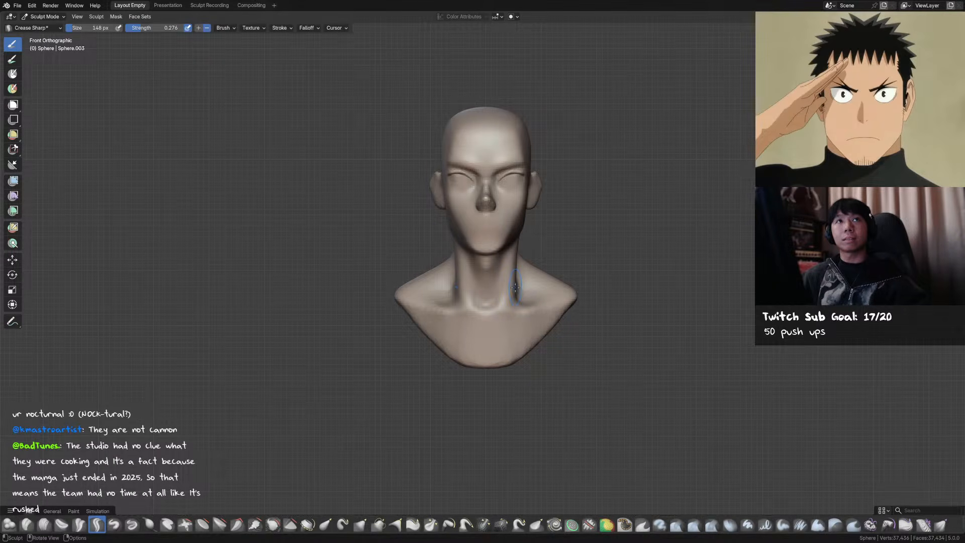
key("ctrl+s")
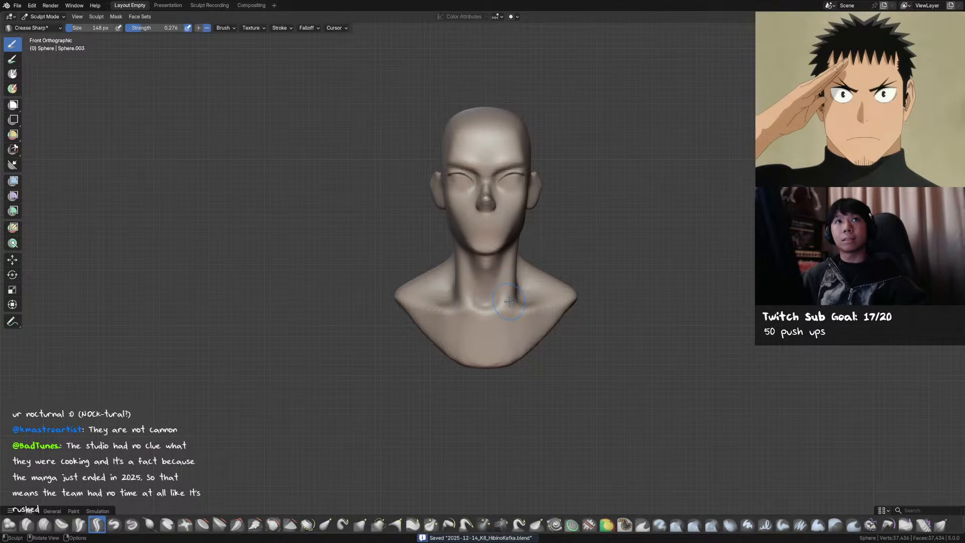
Adjust the base of the neck with a 227 px Grab brush and smooth it into the collarbone and neck side
middle_click_drag(502, 284, 500, 289, "shift")
key("g")
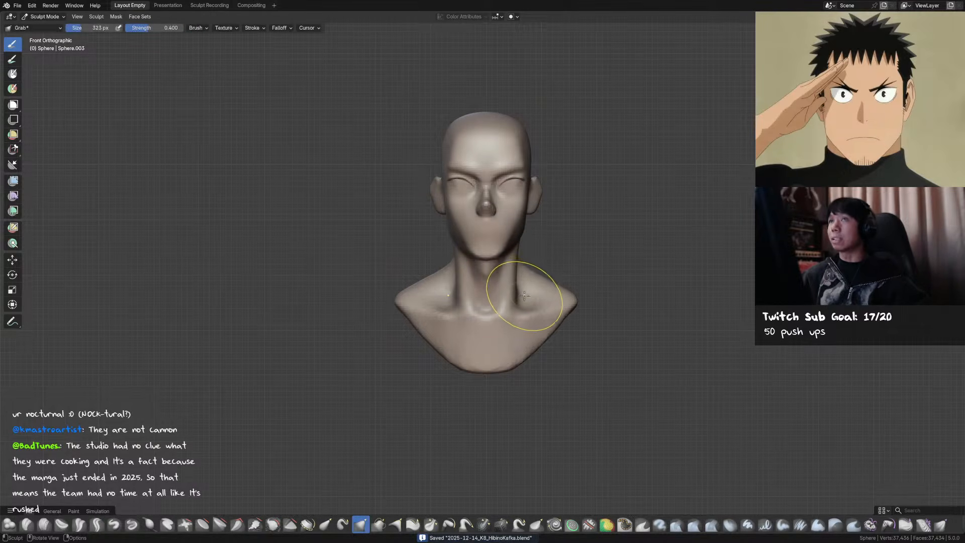
key("f")
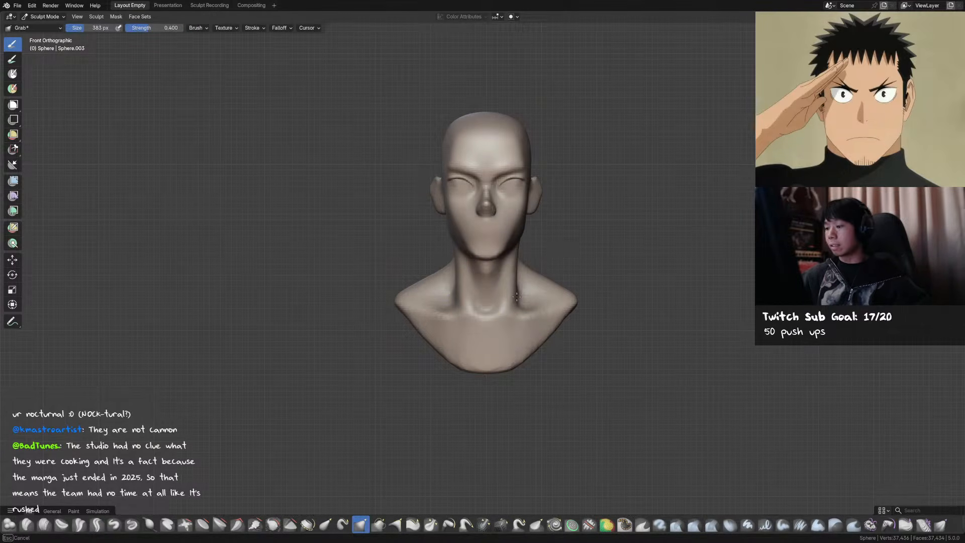
left_click(442, 323)
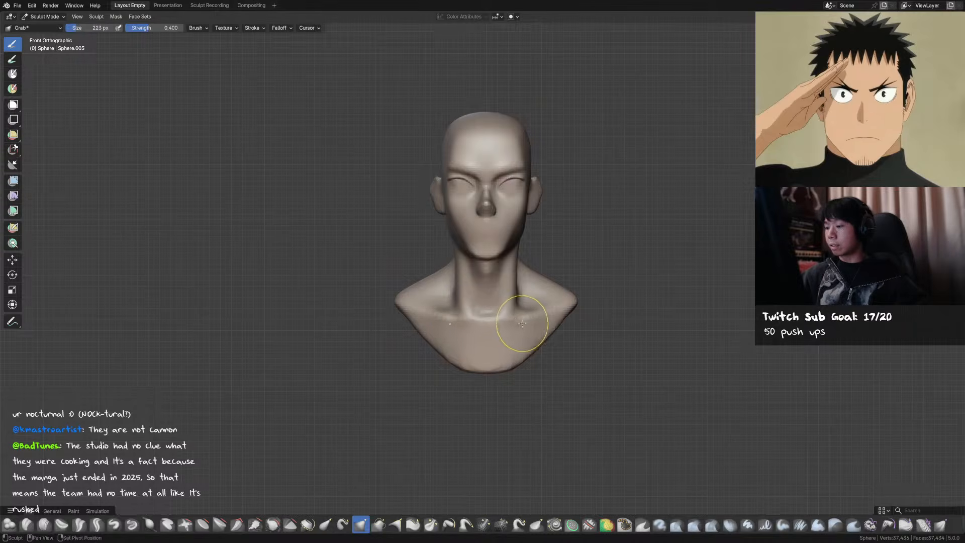
middle_click_drag(521, 323, 511, 308, "shift")
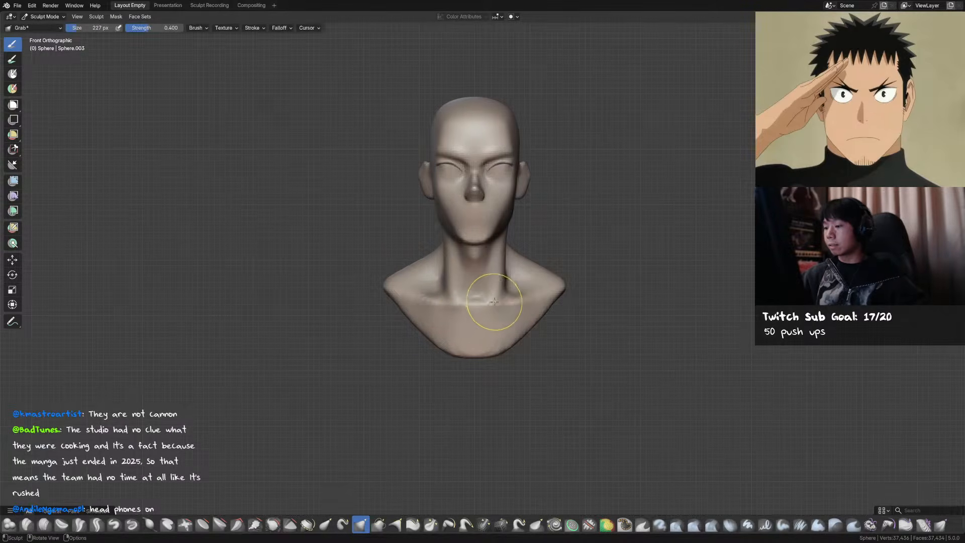
middle_click_drag(495, 311, 517, 319)
left_click_drag(518, 319, 512, 320)
left_click_drag(495, 317, 548, 301, "shift")
middle_click_drag(548, 301, 540, 319)
left_click_drag(539, 309, 532, 284, "shift")
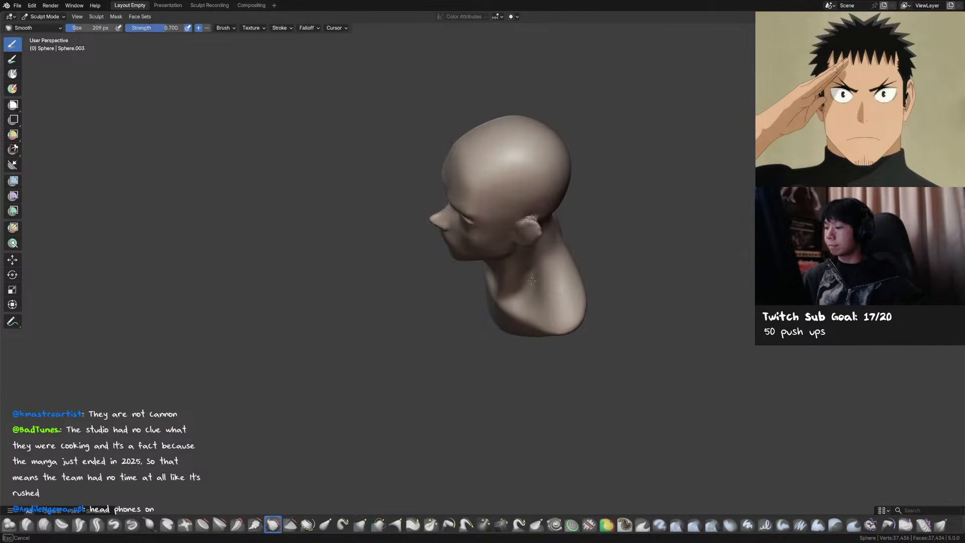
Nudge the outer end of the shoulder inward in top view with a 273 px Grab brush and save the file
mouse_move(567, 308)
middle_mouse_down()
mouse_move(579, 346)
mouse_move(563, 352)
middle_mouse_up()
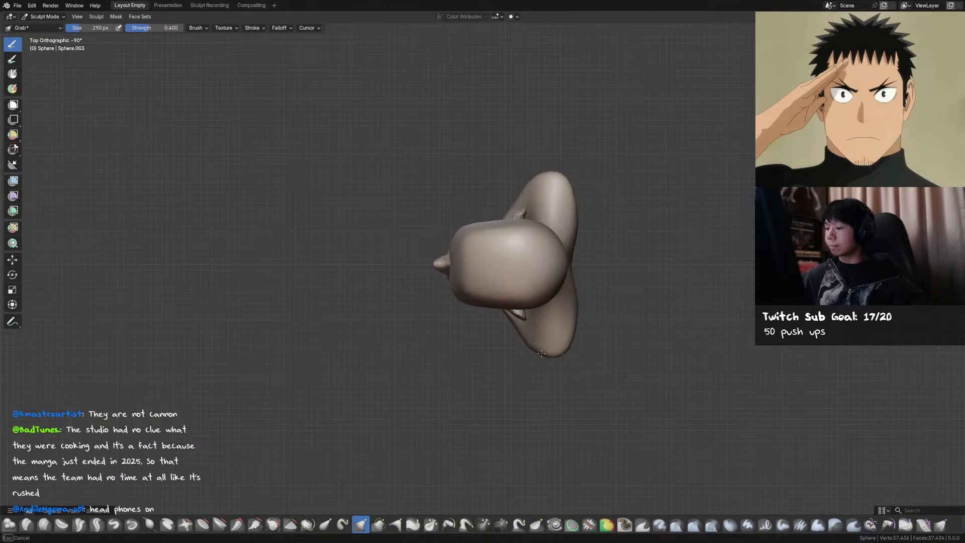
key("f")
left_click(556, 359)
left_click_drag(554, 358, 554, 354)
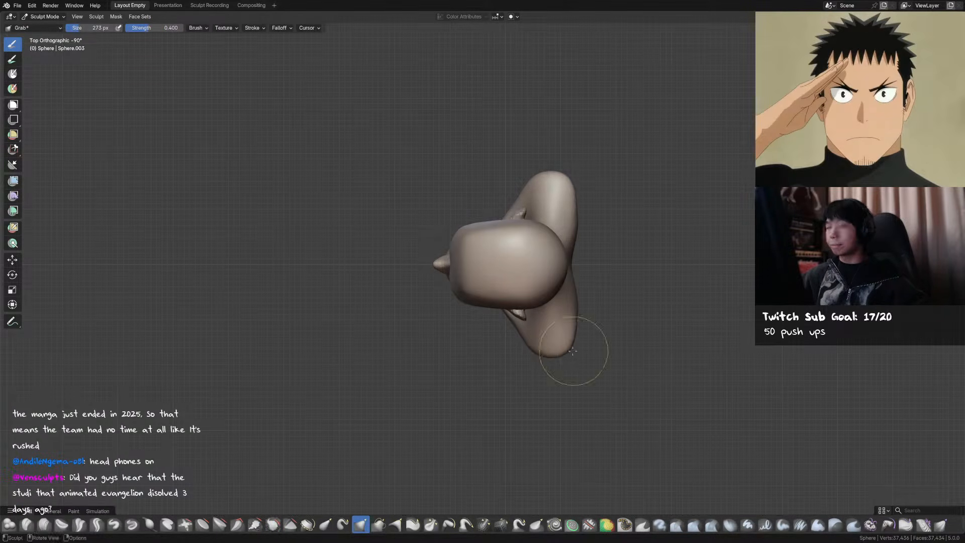
key("ctrl+s")
middle_click_drag(565, 358, 577, 358, "shift")
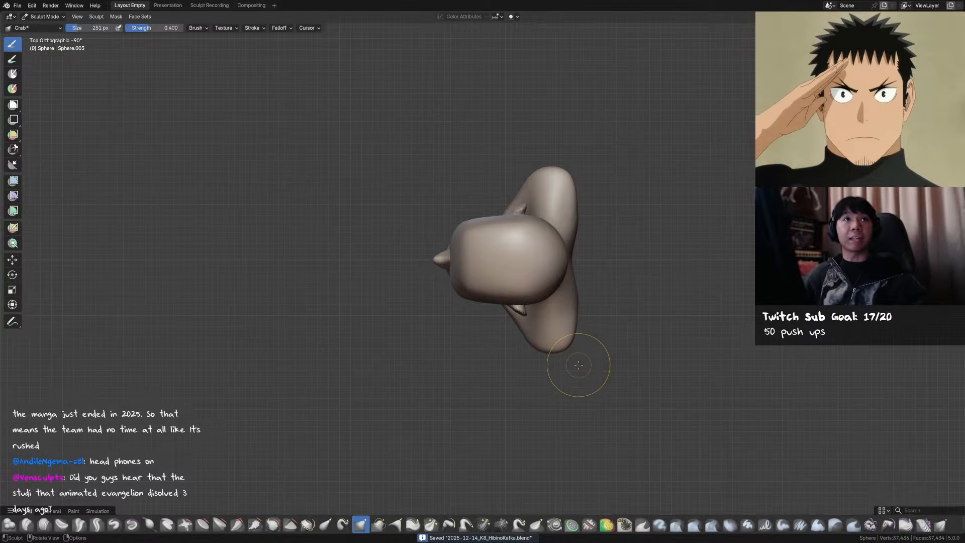
mouse_move(582, 363)
middle_mouse_down("shift")
mouse_move(582, 349)
mouse_move(574, 359)
middle_mouse_up("shift")
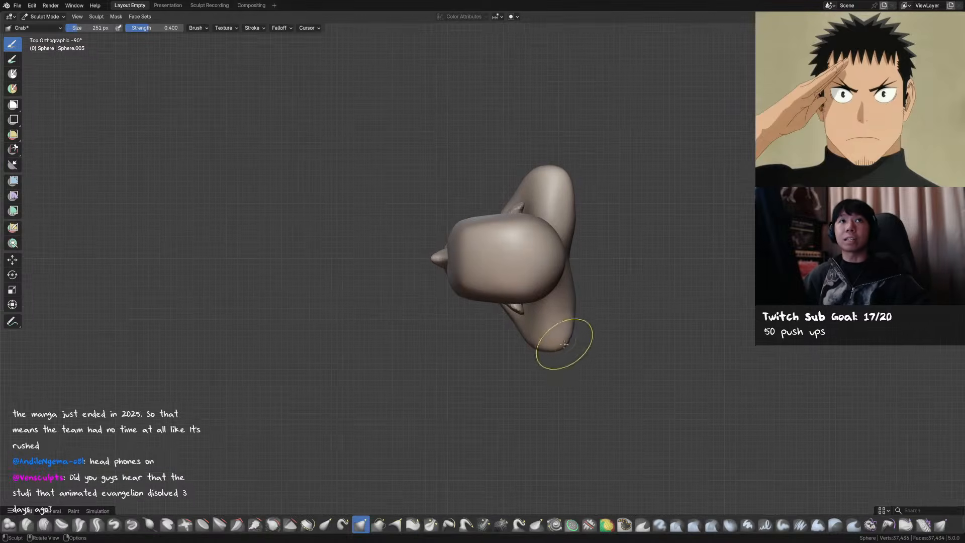
Reshape the underside of the shoulder in back view with a 310 px Grab brush
key("f")
left_click(552, 357)
key("f")
left_click(543, 345)
mouse_move(543, 345)
middle_mouse_down()
mouse_move(538, 294)
mouse_move(431, 355)
mouse_move(441, 301)
middle_mouse_up()
key("f")
left_click(455, 301)
left_click_drag(447, 294, 438, 299)
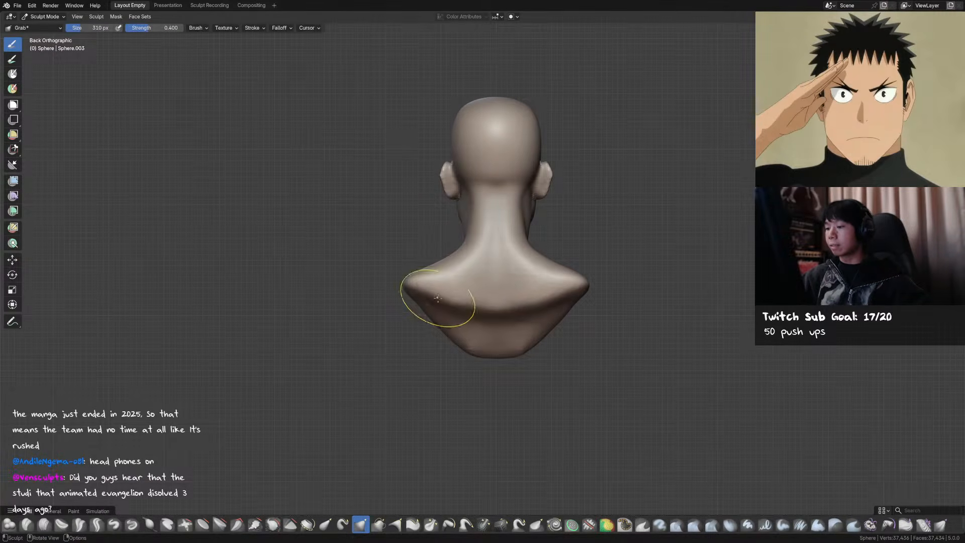
Adjust the lower back edge of the bust in right side view with a 260 px Grab brush and save the file
middle_click_drag(491, 308, 560, 322)
mouse_move(545, 328)
left_mouse_down()
mouse_move(526, 337)
mouse_move(548, 325)
left_mouse_up()
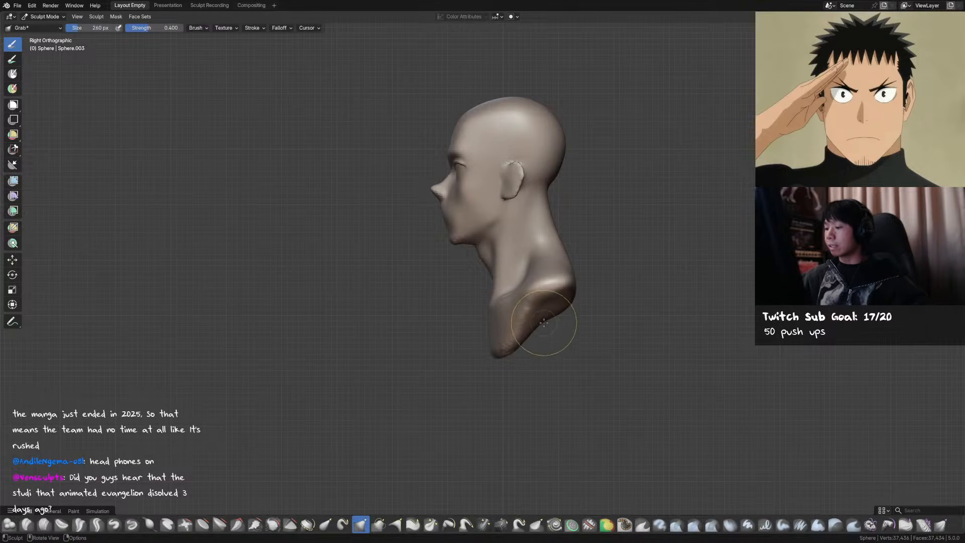
middle_click_drag(562, 312, 550, 282)
key("x")
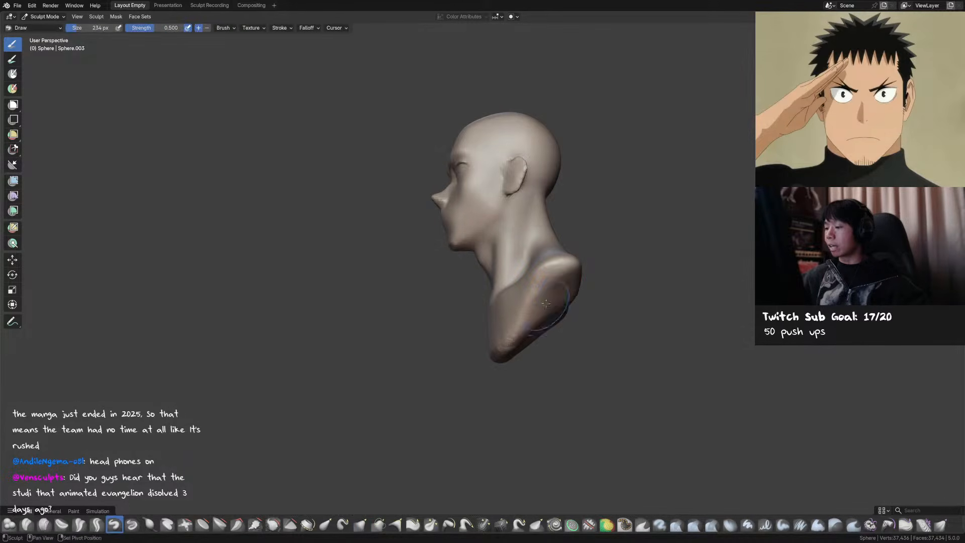
key("KP_1")
key("g")
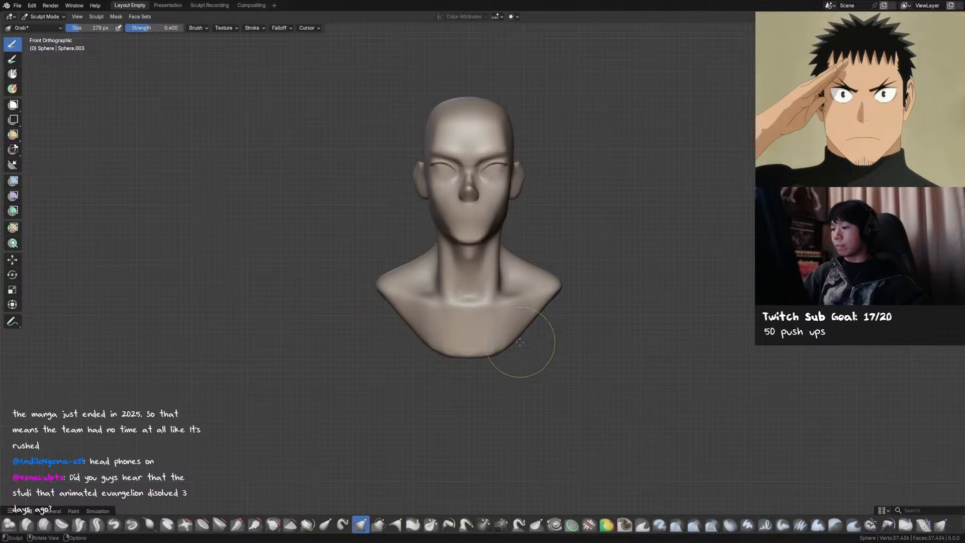
key("ctrl+s")
Widen the neck slightly in front view with a 291 px Grab brush and save the file
scroll(562, 270, "down", 1)
middle_click_drag(526, 260, 516, 226)
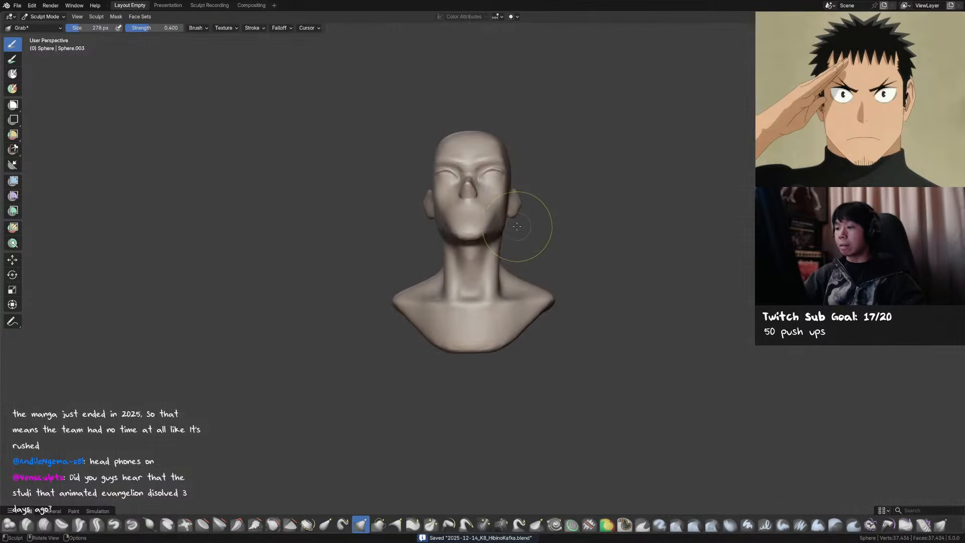
key("KP_1")
key("f")
left_click(498, 263)
left_click_drag(497, 264, 499, 264)
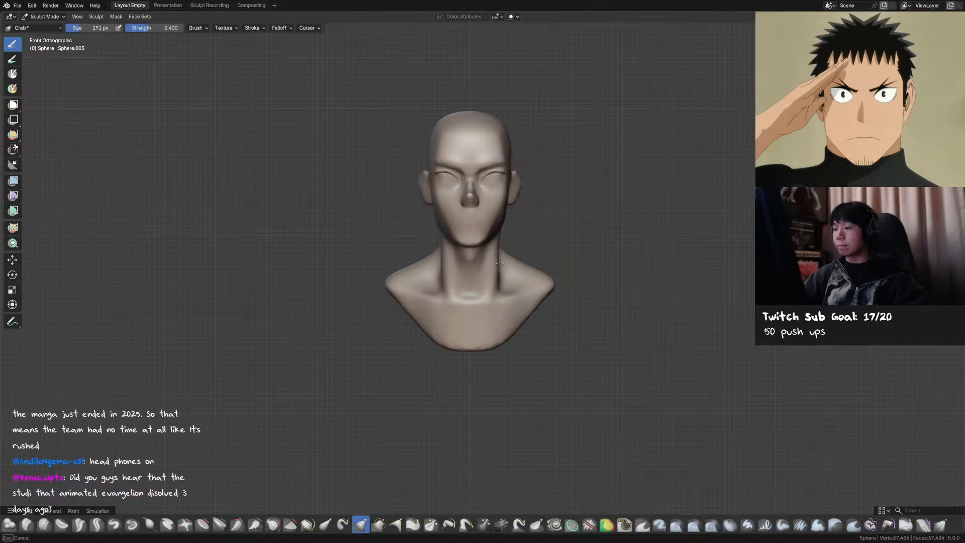
mouse_move(593, 243)
middle_mouse_down()
mouse_move(586, 252)
mouse_move(553, 221)
mouse_move(537, 230)
middle_mouse_up()
key("ctrl+s")
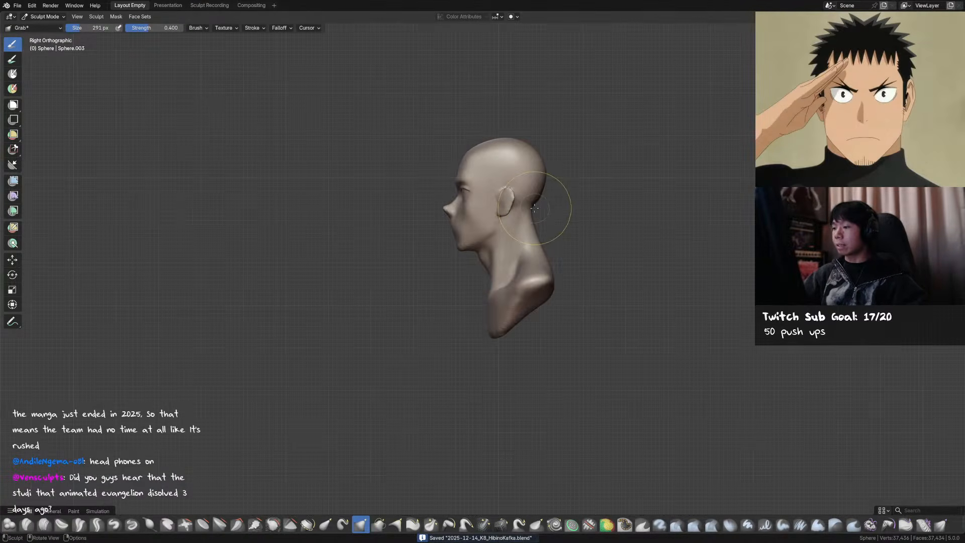
Mask the whole head above the jawline in right side view, leaving the neck and shoulders editable
key("b")
mouse_move(484, 244)
left_mouse_down()
mouse_move(528, 151)
mouse_move(535, 207)
left_mouse_up()
mouse_move(603, 227)
middle_mouse_down()
mouse_move(626, 227)
mouse_move(573, 269)
middle_mouse_up()
key("g")
middle_click_drag(703, 236, 559, 237, "ctrl")
key("h")
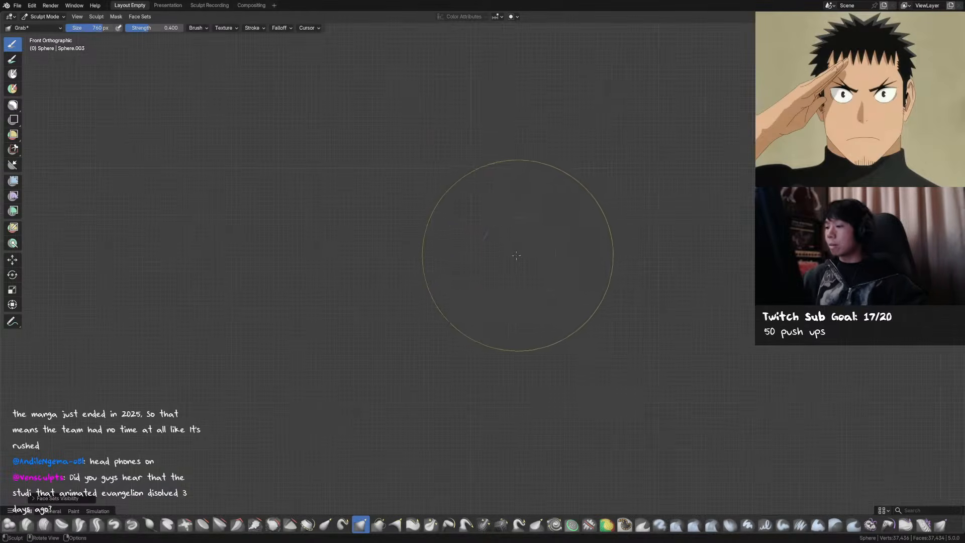
key("f")
left_click(566, 221)
key("ctrl+z")
key("f")
left_click(518, 252)
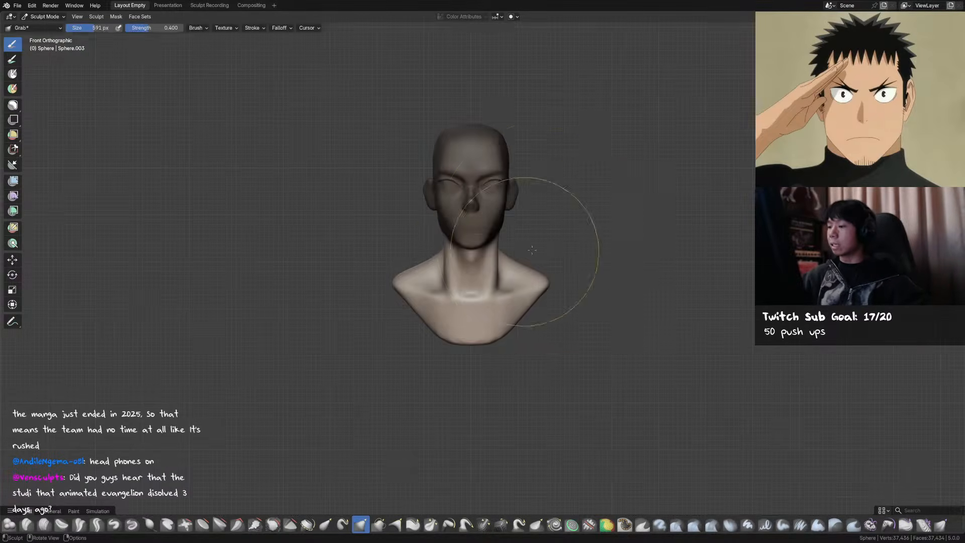
Try to pull the unmasked neck and shoulders down in front view with a 1000 px Grab brush
middle_click_drag(688, 248, 598, 250)
key("f")
left_click(555, 250)
middle_click_drag(446, 241, 534, 234)
key("f")
left_click(536, 236)
key("f")
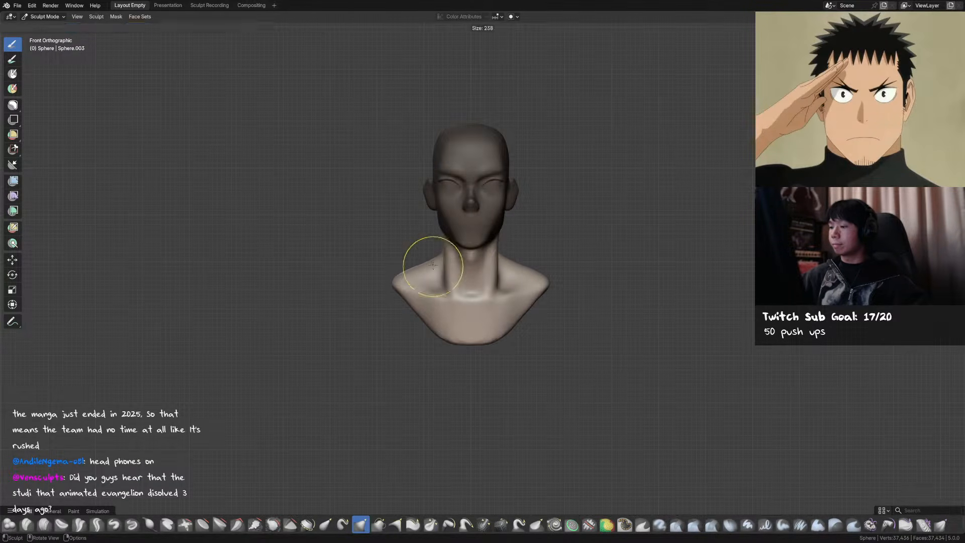
scroll(473, 302, "down", 5)
key("f")
left_click(623, 259)
key("f")
left_click(634, 261)
key("ctrl+s")
left_click_drag(486, 273, 486, 278)
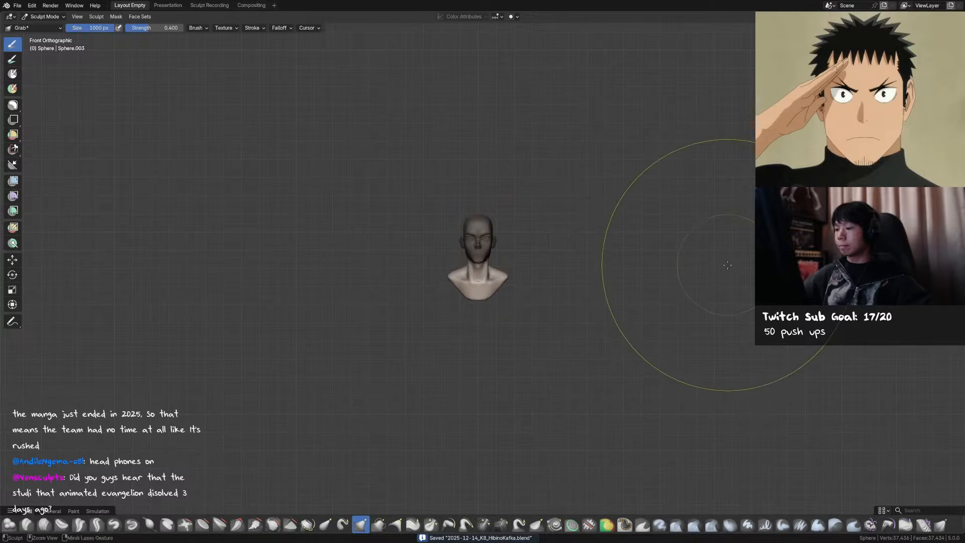
Check the bust without overlays, undo the last pull on the neck and shoulders and save the file
scroll(759, 194, "up", 3)
key("shift+alt+z")
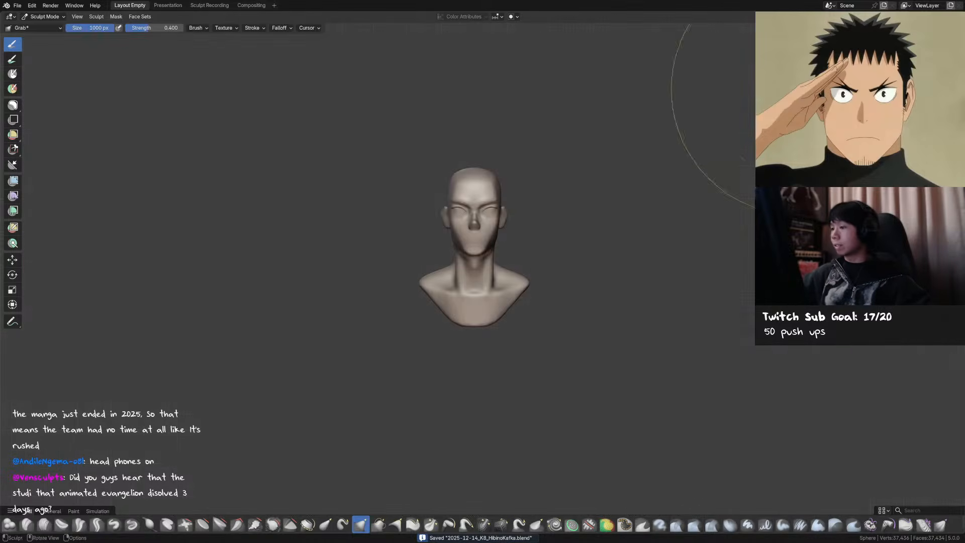
mouse_move(658, 247)
middle_mouse_down()
mouse_move(679, 269)
mouse_move(725, 267)
mouse_move(647, 259)
middle_mouse_up()
key("ctrl+z")
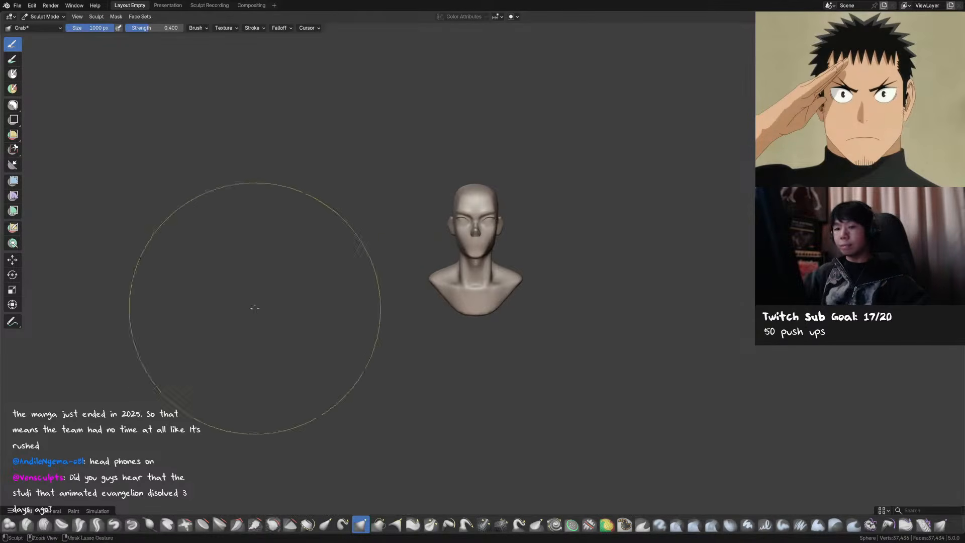
key("ctrl+s")
Move the unmasked neck and shoulders slightly down along the vertical axis with the Transform tool, checking front and left views
left_click(12, 259)
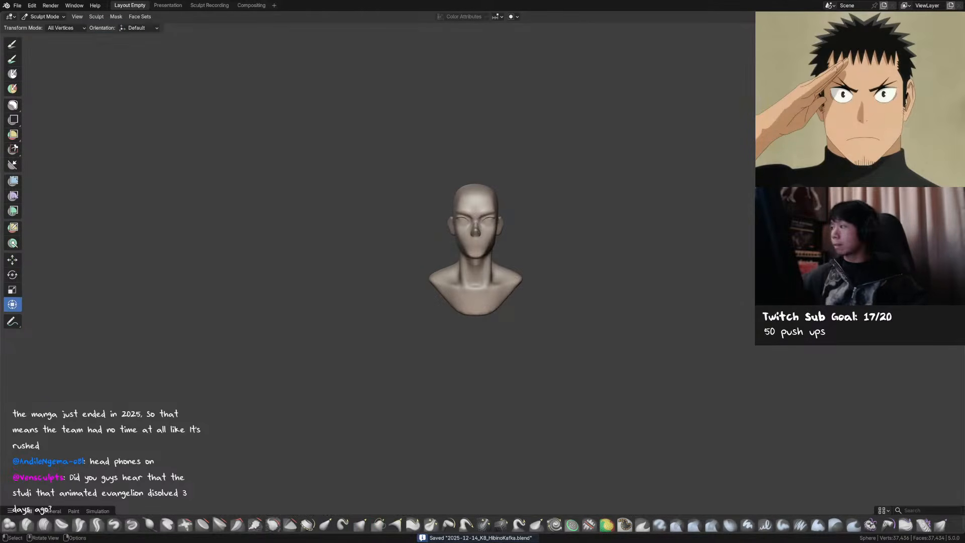
key("KP_1")
key("ctrl+grave")
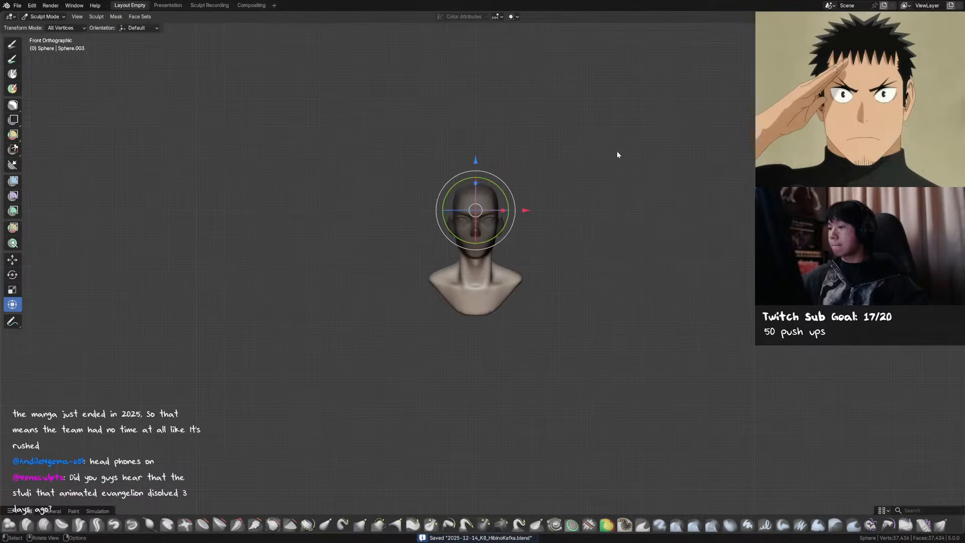
left_click_drag(476, 164, 480, 176)
middle_click_drag(482, 175, 636, 150)
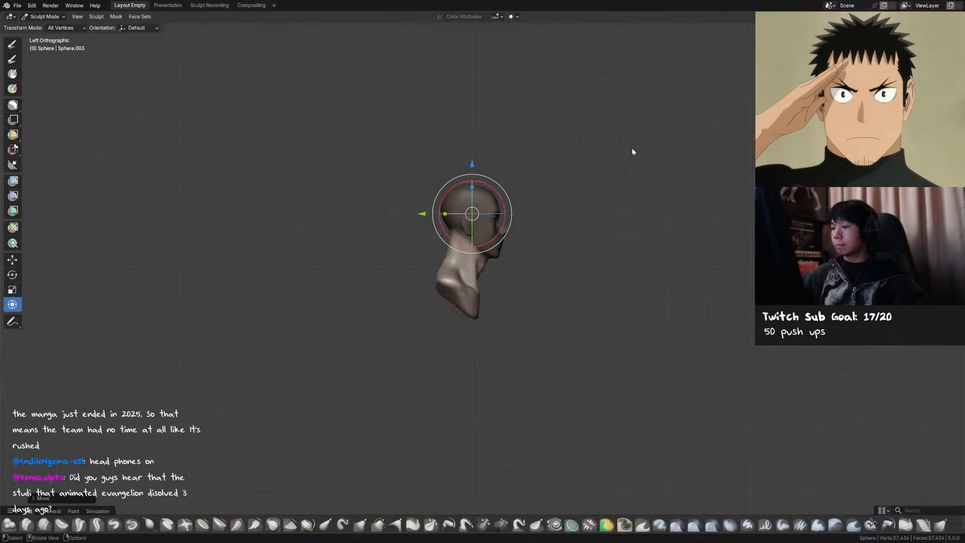
left_click_drag(472, 164, 474, 170)
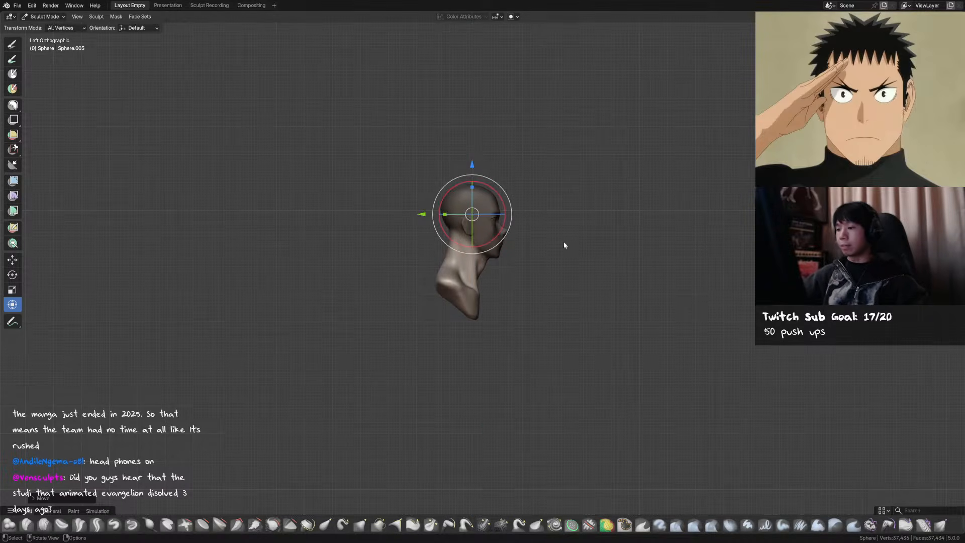
Raise the back of the shoulder in left side view with a reduced Grab brush
key("g")
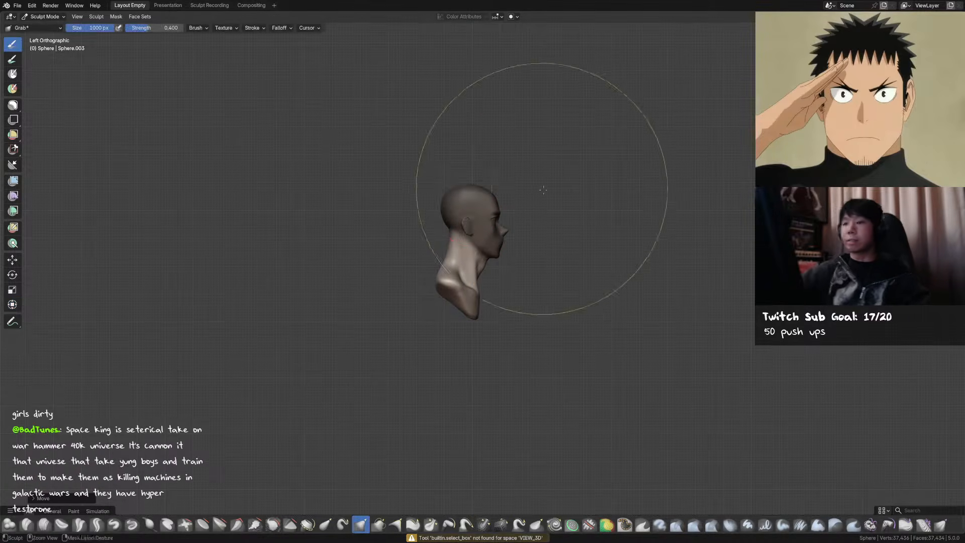
middle_click_drag(351, 330, 355, 367, "ctrl")
key("f")
left_click(484, 310)
key("f")
left_click(472, 283)
mouse_move(447, 285)
left_mouse_down()
mouse_move(450, 263)
mouse_move(445, 273)
left_mouse_up()
key("f")
left_click(445, 275)
Pull the shoulders inward in front view with the Grab brush and resize the brush to 194 px
middle_click_drag(454, 279, 593, 286)
key("f")
left_click(548, 277)
left_click_drag(517, 282, 500, 285)
key("f")
left_click(540, 281)
mouse_move(499, 285)
middle_mouse_down()
mouse_move(586, 287)
mouse_move(523, 273)
middle_mouse_up()
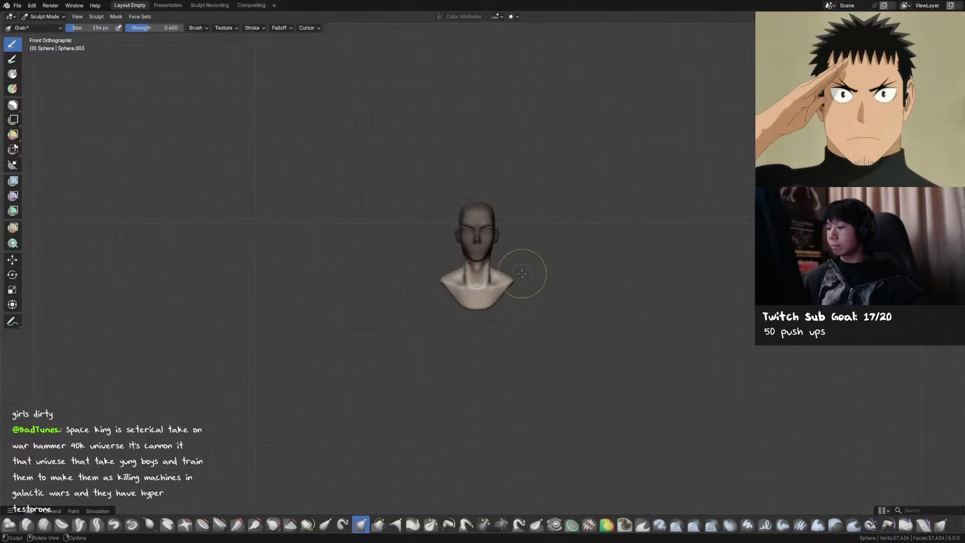
Reduce the Grab brush to 88 px, save the file and check the bust from a three-quarter angle
key("f")
left_click(514, 256)
scroll(553, 200, "up", 2)
key("ctrl+s")
middle_click_drag(575, 201, 530, 209)
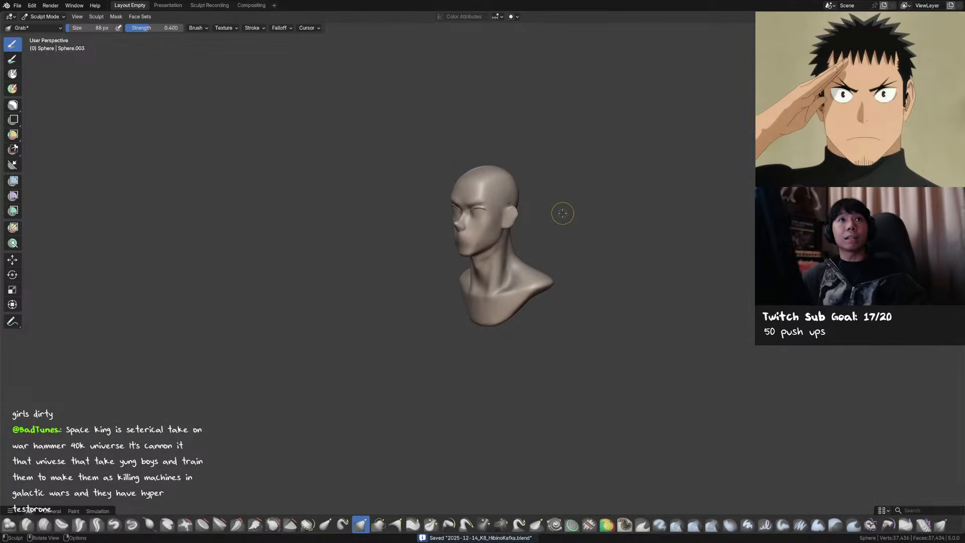
Smooth the base of the neck and reshape the upper chest with the Grab brush
mouse_move(556, 222)
middle_mouse_down()
mouse_move(556, 232)
mouse_move(557, 203)
mouse_move(562, 216)
mouse_move(549, 216)
mouse_move(567, 214)
mouse_move(518, 221)
mouse_move(504, 247)
mouse_move(519, 255)
mouse_move(493, 260)
middle_mouse_up()
left_click_drag(493, 260, 493, 257, "shift")
middle_click_drag(492, 258, 543, 244)
mouse_move(483, 260)
middle_mouse_down()
mouse_move(525, 257)
mouse_move(463, 251)
middle_mouse_up()
key("x")
middle_click_drag(480, 290, 464, 294)
middle_click_drag(497, 246, 533, 293)
key("g")
mouse_move(486, 291)
left_mouse_down()
mouse_move(498, 285)
mouse_move(493, 312)
left_mouse_up()
Adjust the shoulder tips and slopes in front view with the Grab brush at about 184 to 186 px
key("f")
left_click(528, 296)
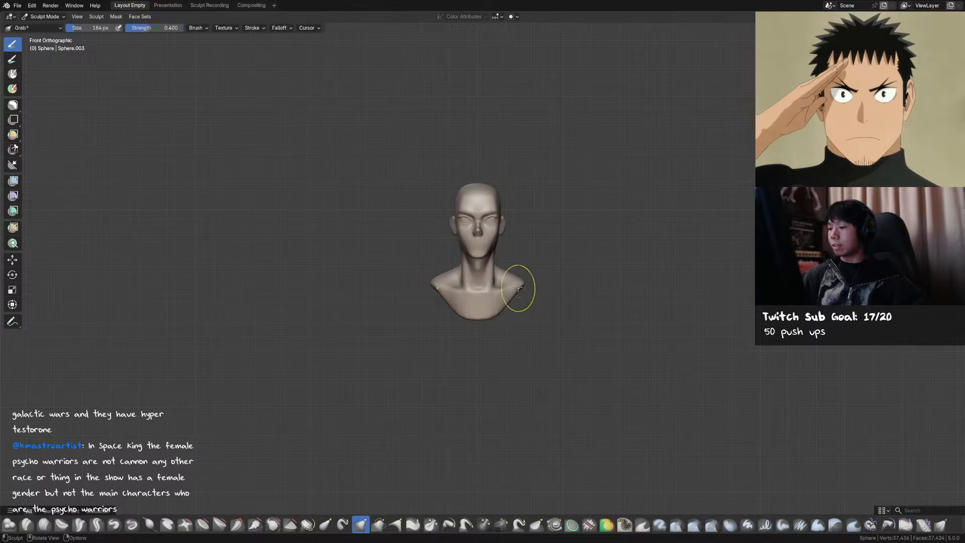
middle_click_drag(530, 282, 601, 255)
key("f")
left_click(550, 259)
key("f")
left_click(536, 258)
left_click_drag(506, 264, 499, 268)
left_click(513, 272)
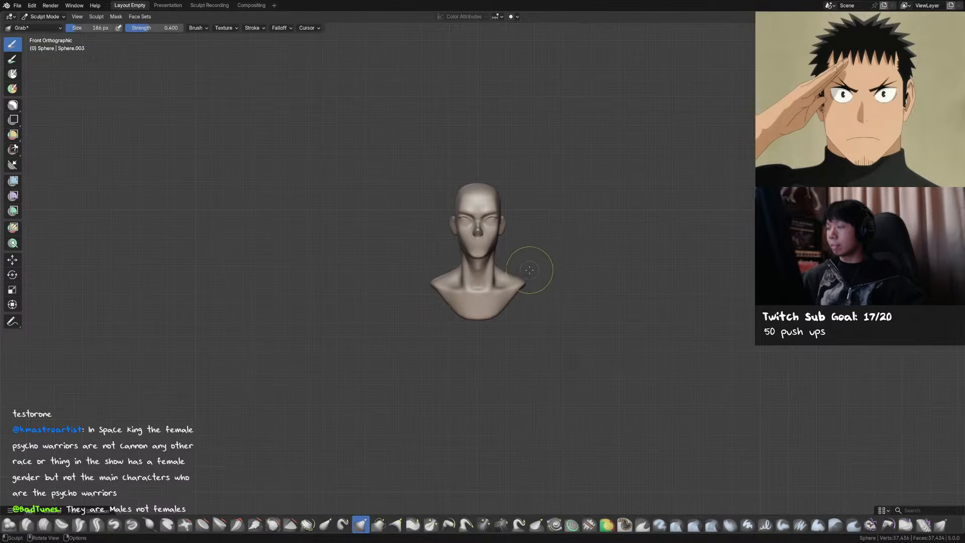
Refine the shoulder outline in front view with the Grab brush, stepping its size down from 255 to 85 px
key("f")
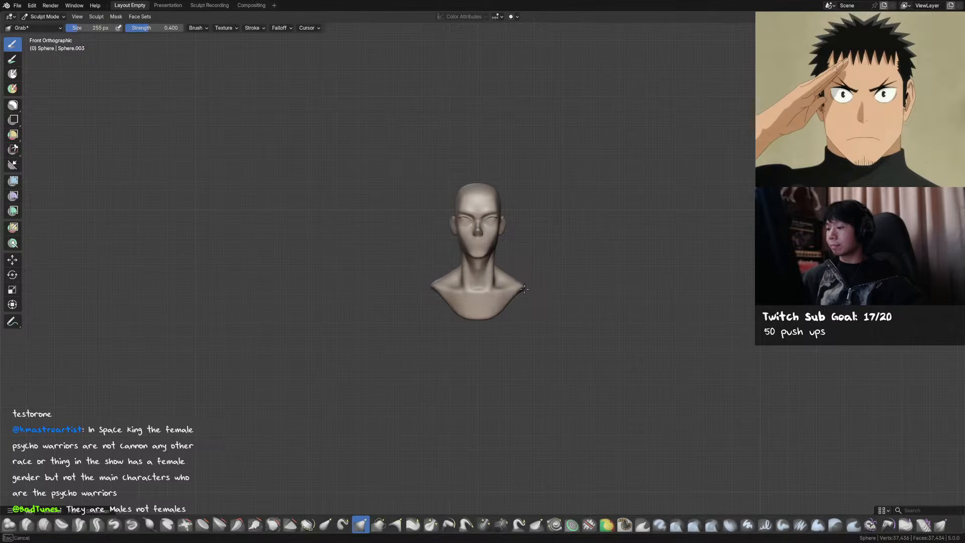
left_click(408, 285)
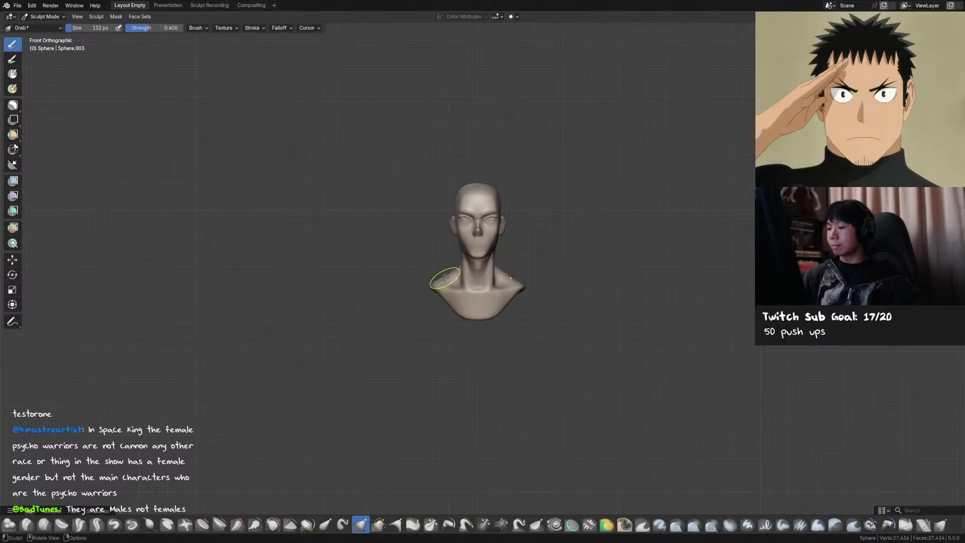
key("f")
left_click(520, 292)
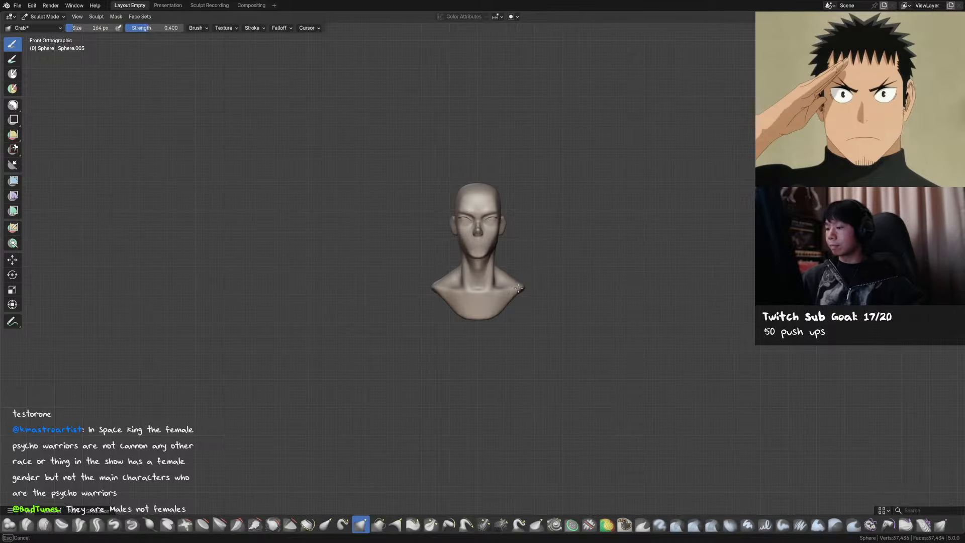
key("bracketleft")
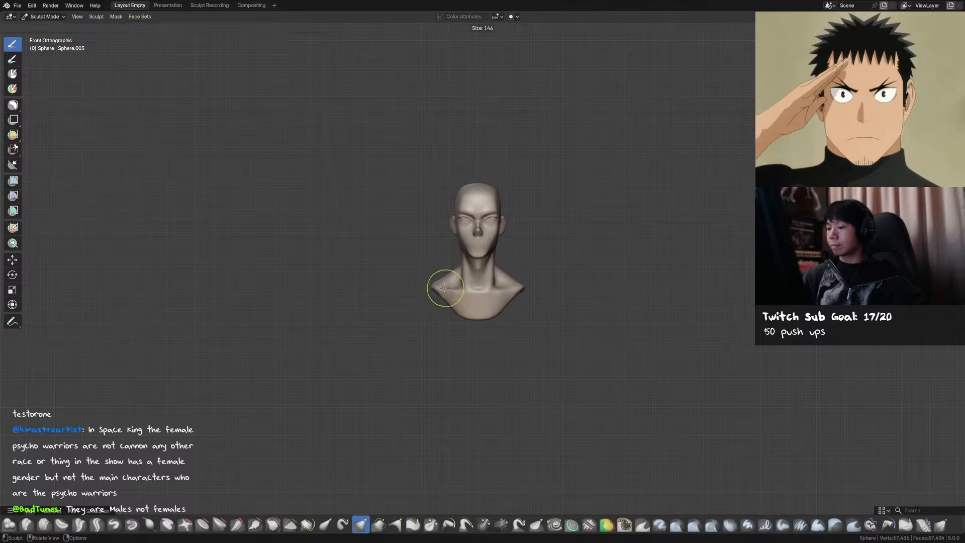
key("bracketleft")
key("bracketleft")
key("bracketleft")
key("bracketleft")
middle_click_drag(502, 282, 475, 313)
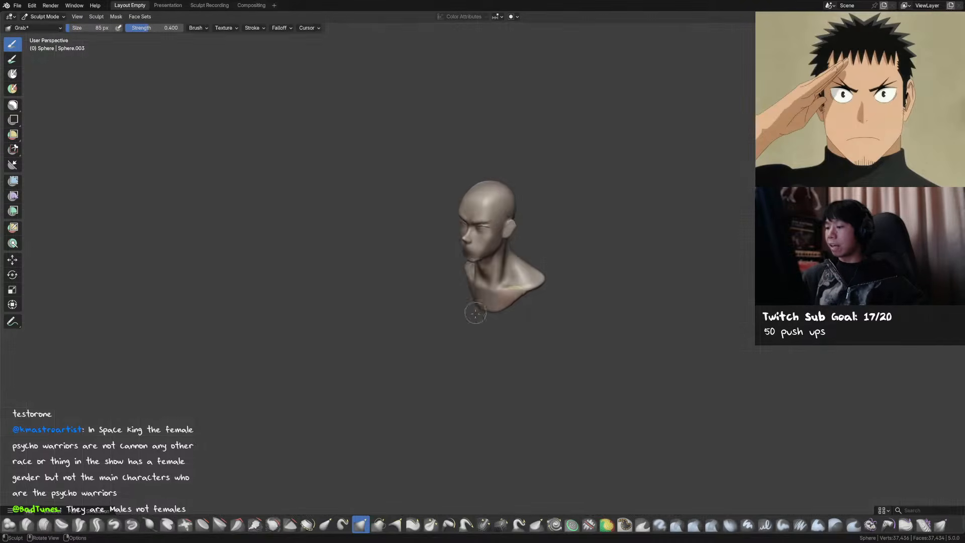
Reshape the shoulders and base of the bust from below with the Grab brush enlarged to 252 px
mouse_move(547, 292)
middle_mouse_down()
mouse_move(534, 299)
mouse_move(537, 326)
mouse_move(525, 308)
mouse_move(486, 312)
mouse_move(508, 317)
mouse_move(492, 308)
mouse_move(487, 284)
middle_mouse_up()
key("f")
left_click(539, 312)
mouse_move(534, 261)
middle_mouse_down()
mouse_move(544, 276)
mouse_move(510, 243)
mouse_move(478, 233)
mouse_move(516, 233)
mouse_move(520, 280)
mouse_move(502, 302)
mouse_move(531, 236)
mouse_move(503, 222)
middle_mouse_up()
key("shift+c")
key("f")
key("g")
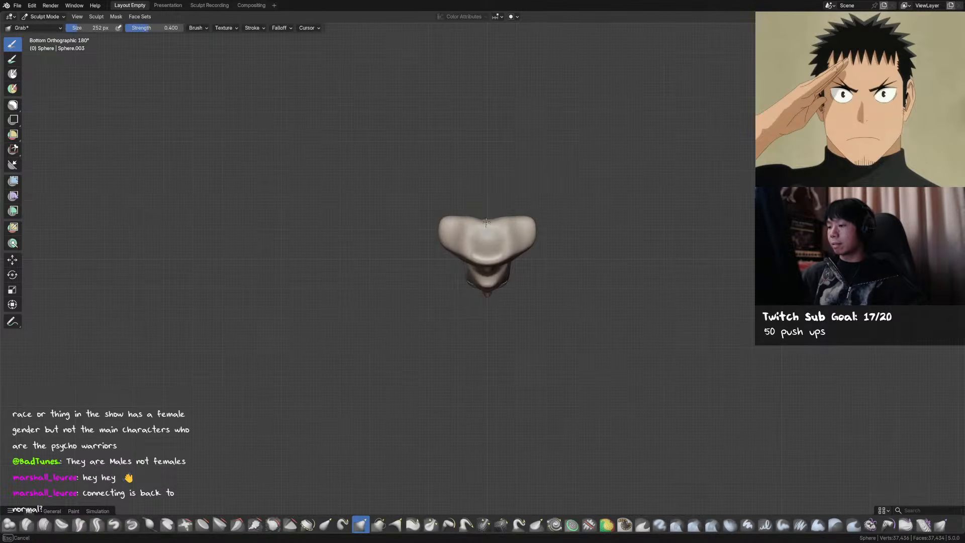
key("f")
left_click(491, 228)
Touch up the shoulders with the Grab and Draw brushes, and save the file
mouse_move(491, 229)
middle_mouse_down()
mouse_move(500, 308)
mouse_move(469, 309)
mouse_move(464, 302)
mouse_move(507, 294)
mouse_move(493, 309)
mouse_move(541, 262)
middle_mouse_up()
key("x")
key("g")
key("shift+s")
key("x")
key("ctrl+s")
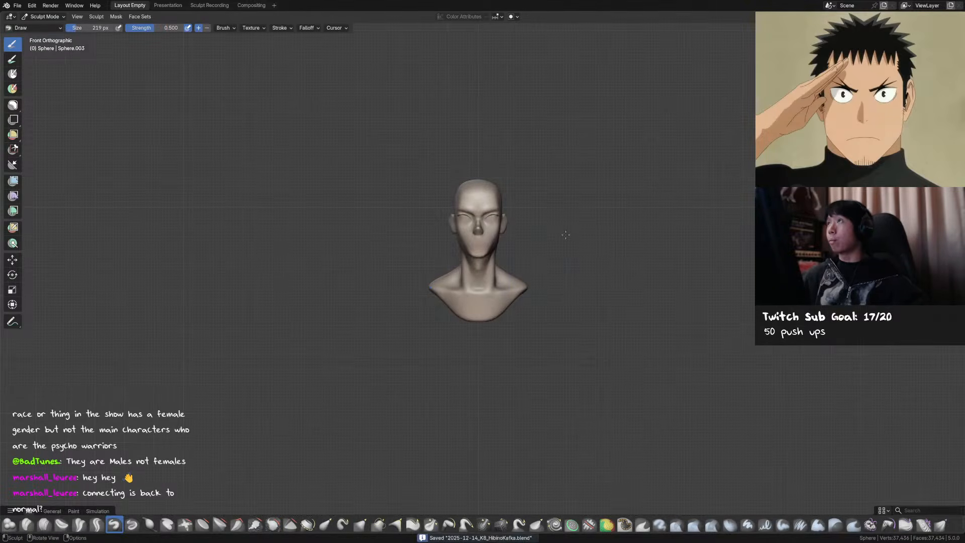
Adjust the eye area in front view with the Grab brush reduced to 99 px
middle_click_drag(566, 232, 557, 209, "ctrl")
scroll(503, 217, "up", 1)
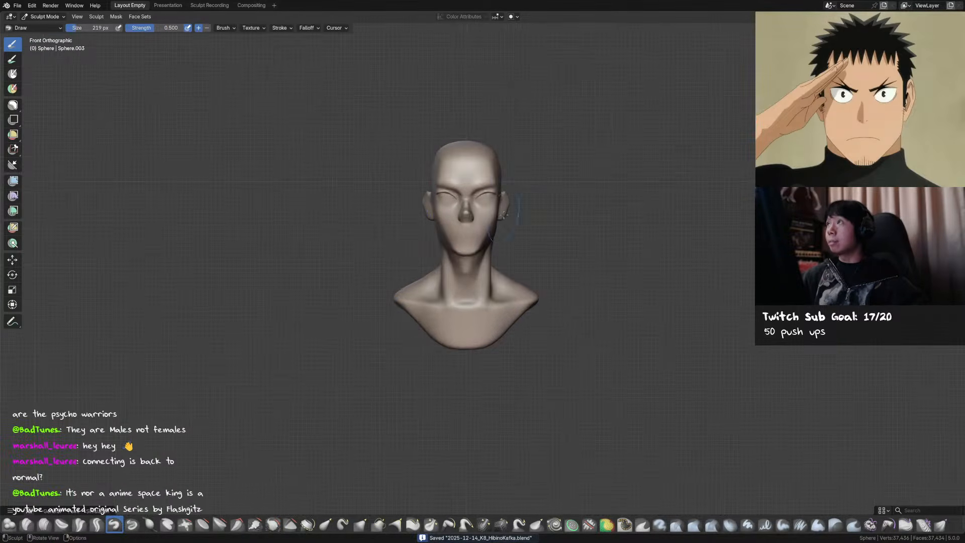
key("g")
middle_click_drag(506, 199, 494, 197)
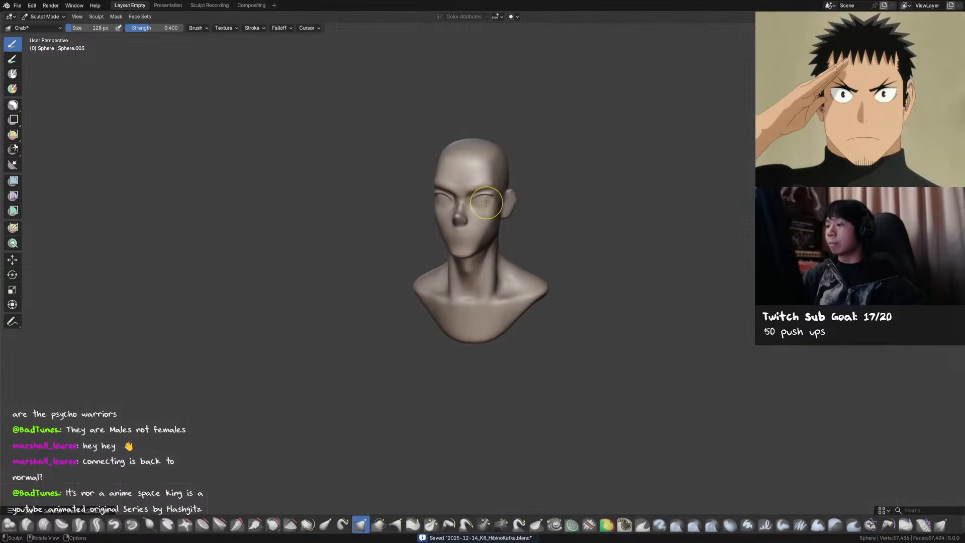
key("KP_1")
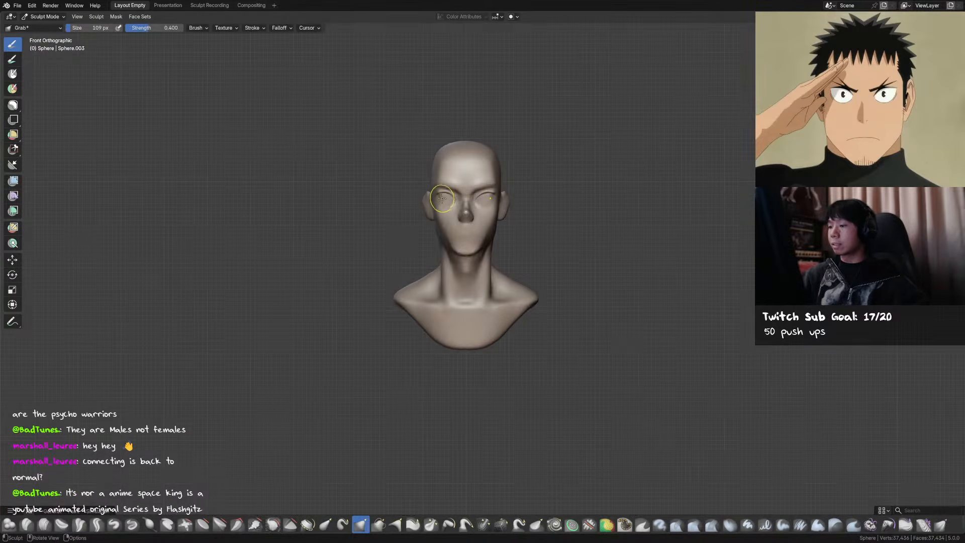
key("bracketleft")
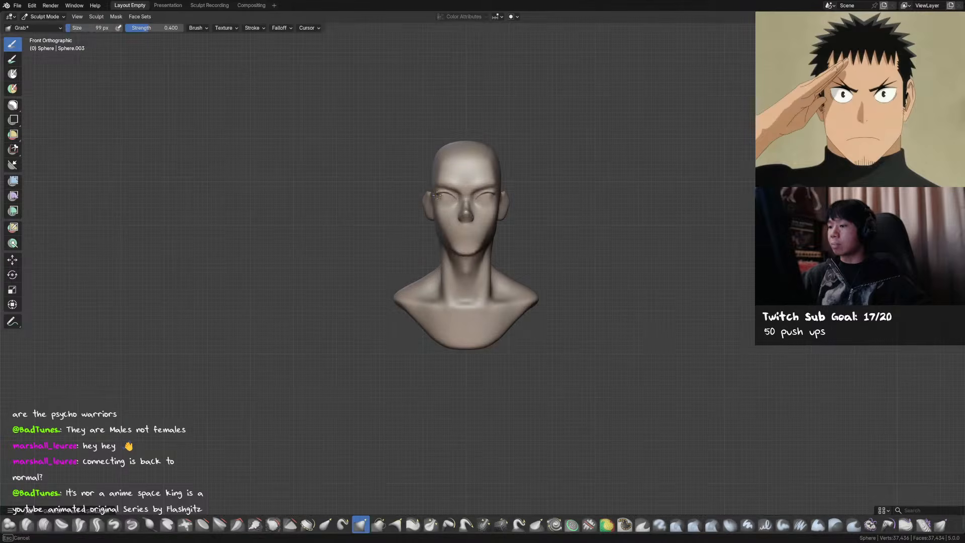
Carve the lower eyelid line with the Draw Sharp and Crease Sharp brushes, saving the file along the way
mouse_move(437, 193)
middle_mouse_down()
mouse_move(471, 182)
mouse_move(483, 202)
mouse_move(429, 178)
mouse_move(491, 197)
middle_mouse_up()
key("shift+c")
key("x")
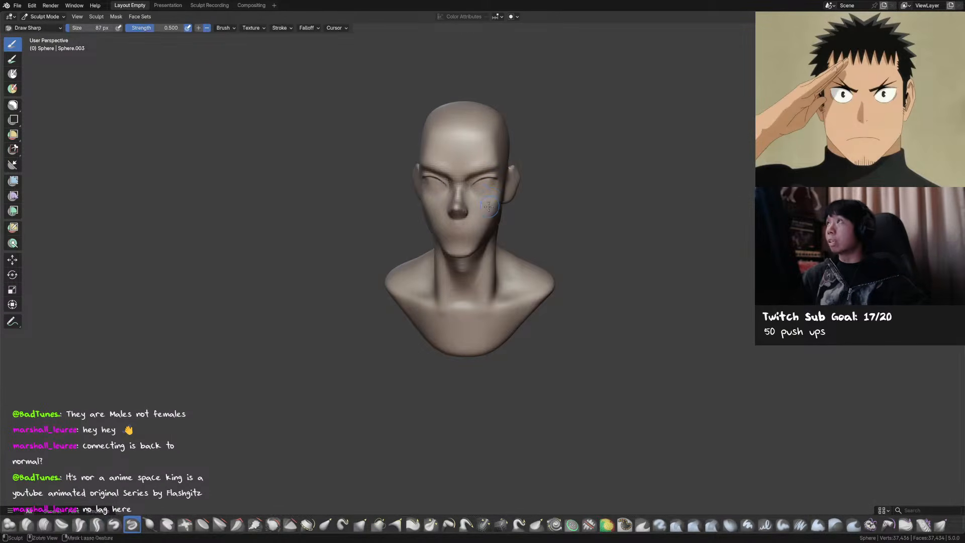
key("ctrl+s")
key("f")
left_click(471, 190)
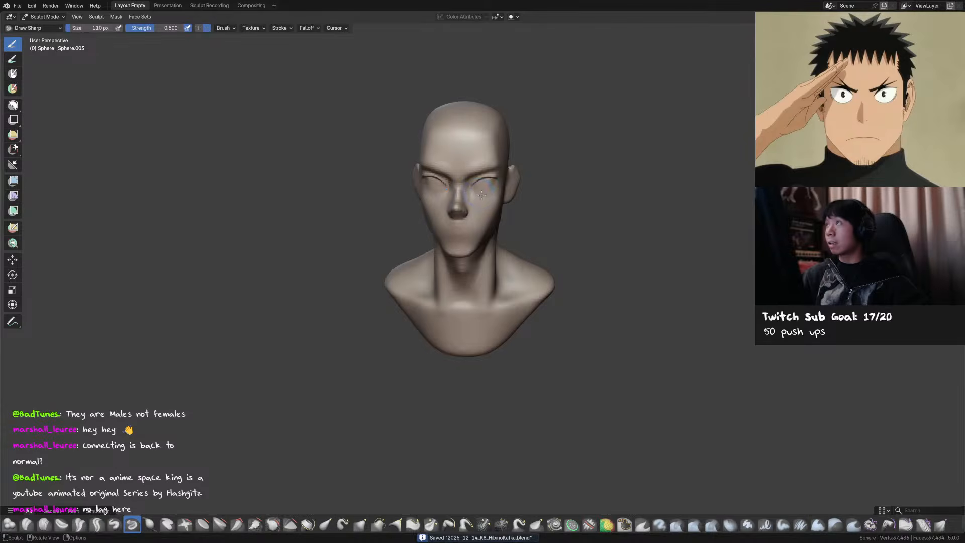
key("shift+c")
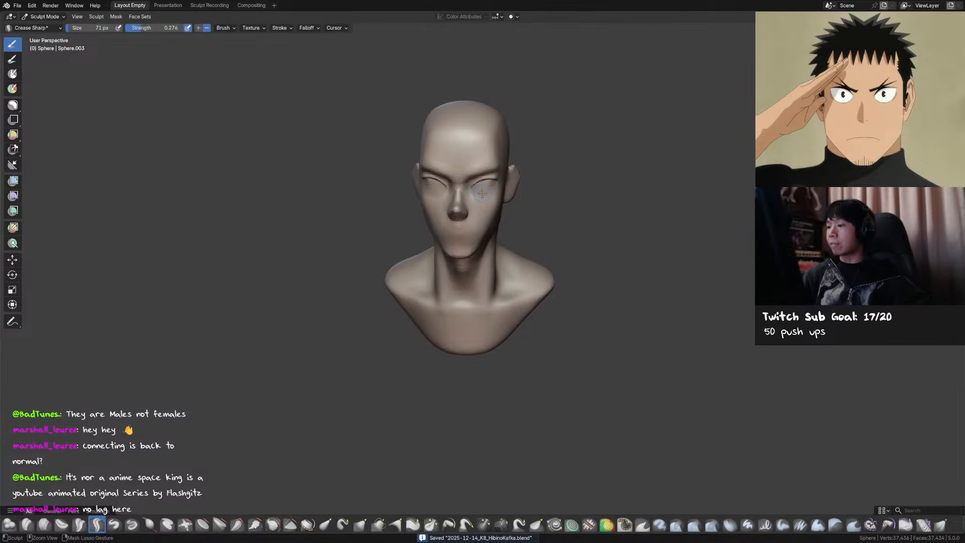
key("x")
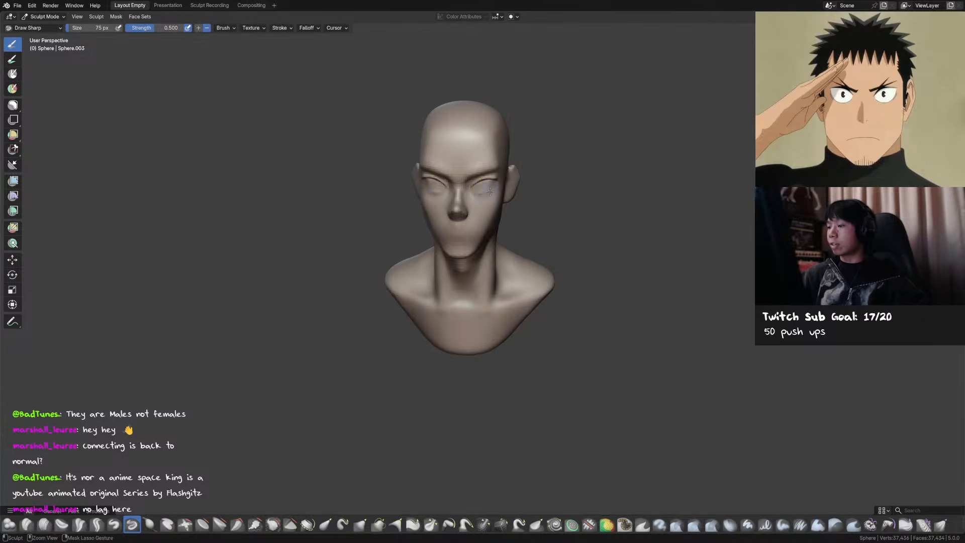
Shape the eyelids from three-quarter angles with a small Grab brush of about 58 to 69 px
mouse_move(504, 192)
middle_mouse_down()
mouse_move(483, 190)
mouse_move(523, 173)
mouse_move(455, 198)
middle_mouse_up()
key("shift+c")
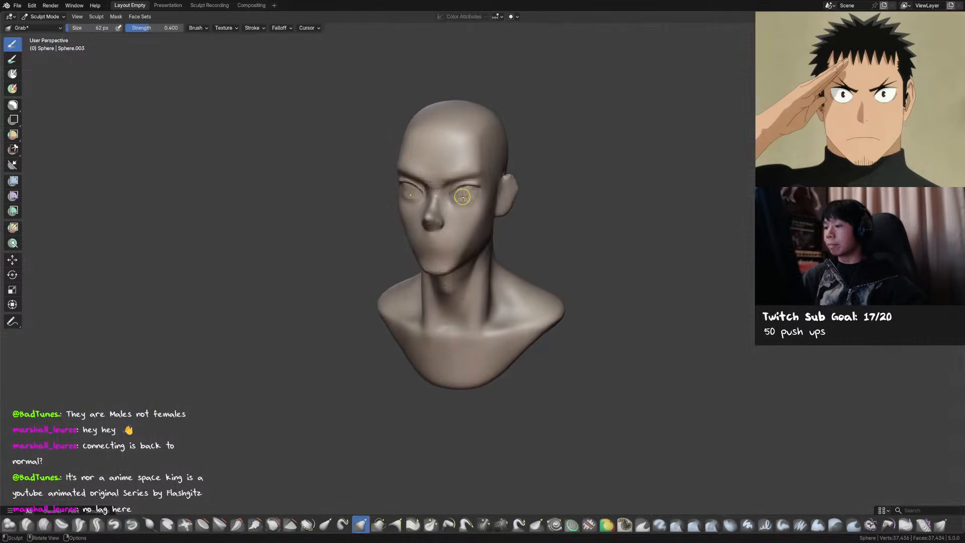
key("g")
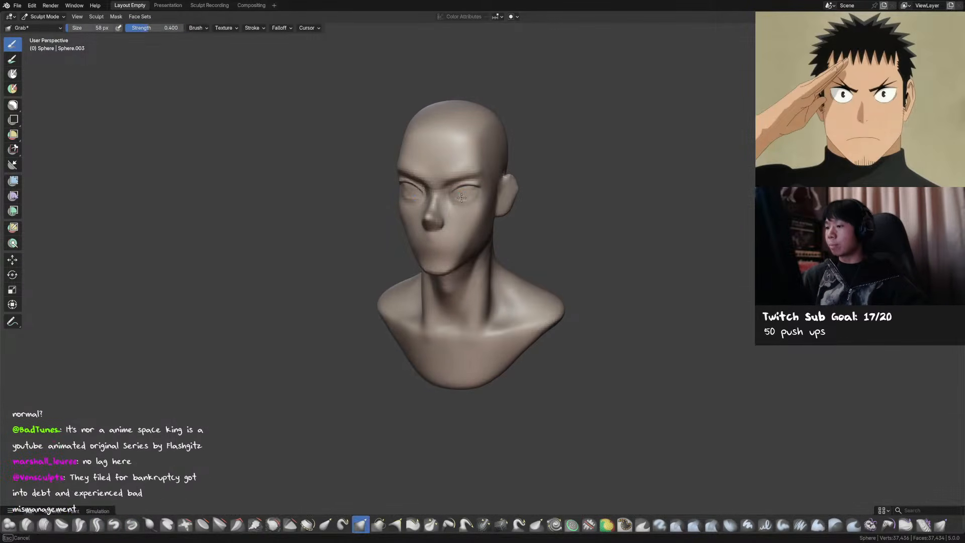
key("f")
left_click(462, 198)
middle_click_drag(483, 195, 463, 189)
key("f")
left_click(468, 189)
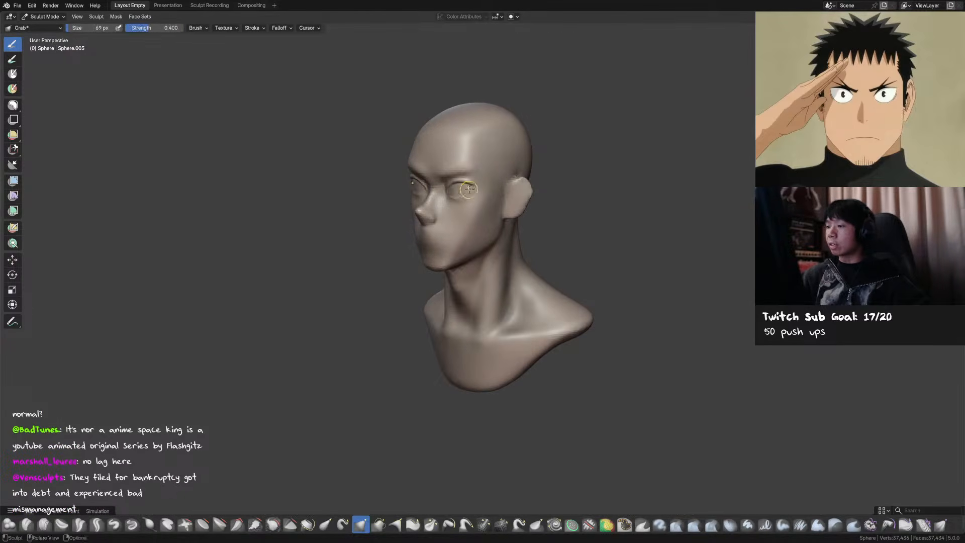
Even out the lower eyelid in front view with the Grab brush at about 68 px, and save the file
key("KP_1")
middle_click_drag(491, 190, 445, 190)
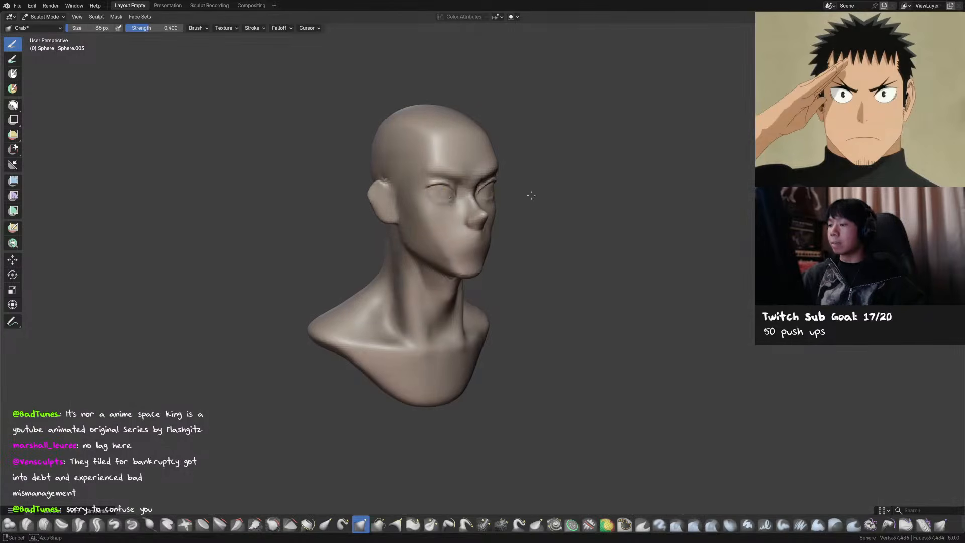
key("KP_1")
key("f")
left_click(475, 199)
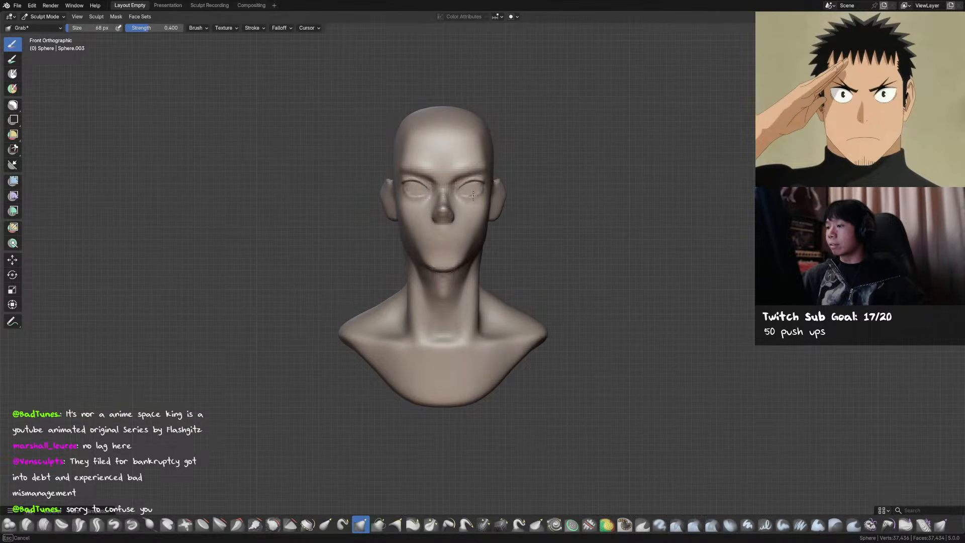
mouse_move(507, 197)
middle_mouse_down()
mouse_move(467, 197)
mouse_move(496, 210)
middle_mouse_up()
key("ctrl+s")
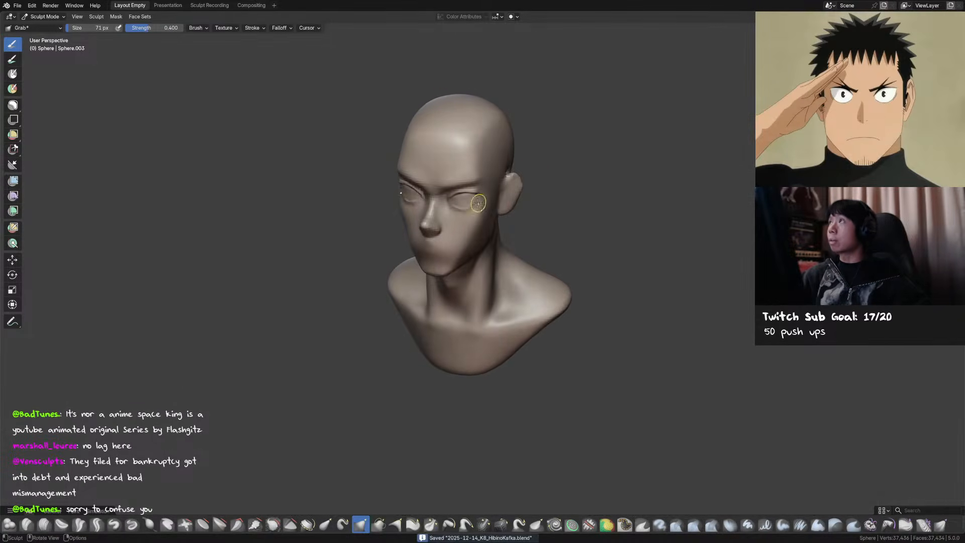
Refine the inner eye corner in front view with the Grab brush reduced to about 54 px
key("KP_1")
left_click(460, 191)
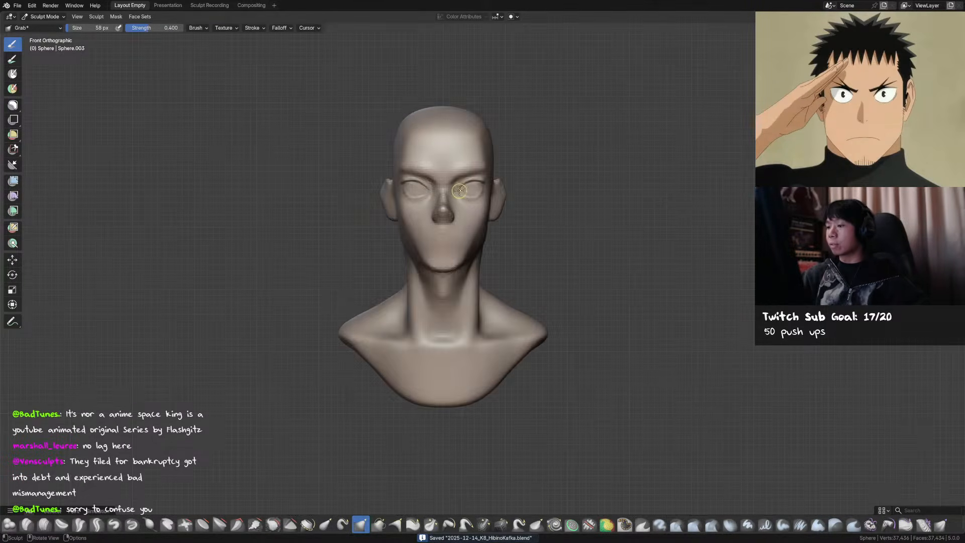
key("f")
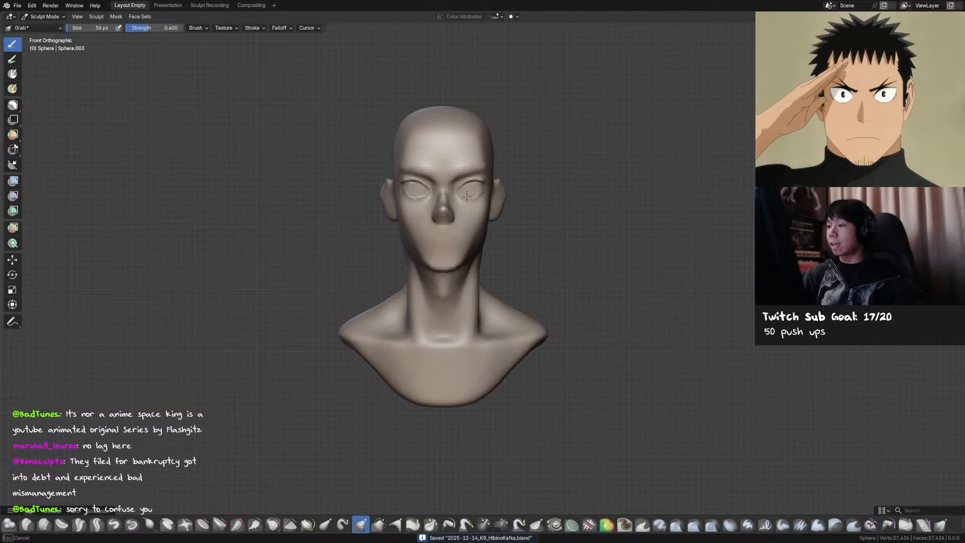
left_click_drag(463, 196, 426, 196)
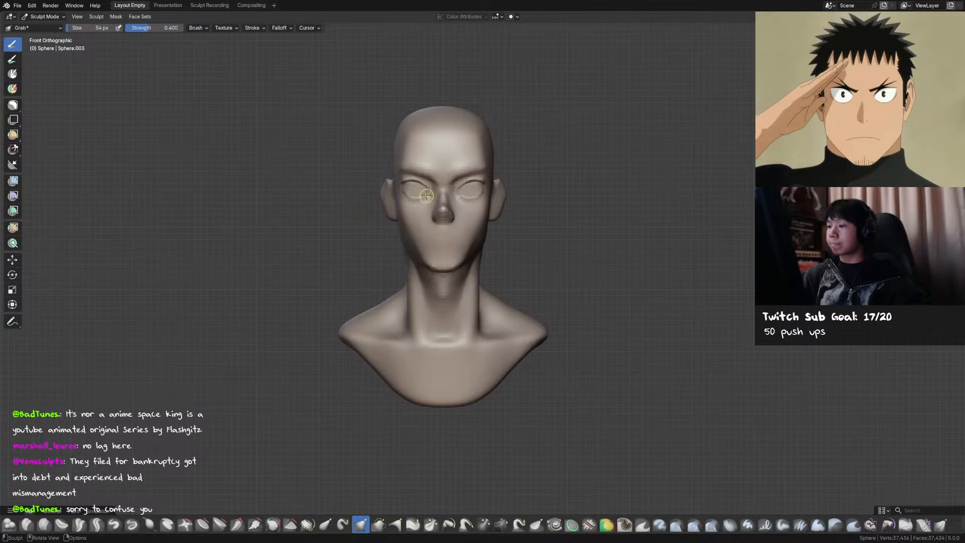
Pull the area below the inner eye corner slightly down with a resized Grab brush
mouse_move(462, 194)
middle_mouse_down()
mouse_move(482, 194)
mouse_move(478, 210)
middle_mouse_up()
key("f")
left_click(463, 208)
left_click_drag(462, 205, 463, 208)
middle_click_drag(468, 204, 483, 191)
key("KP_1")
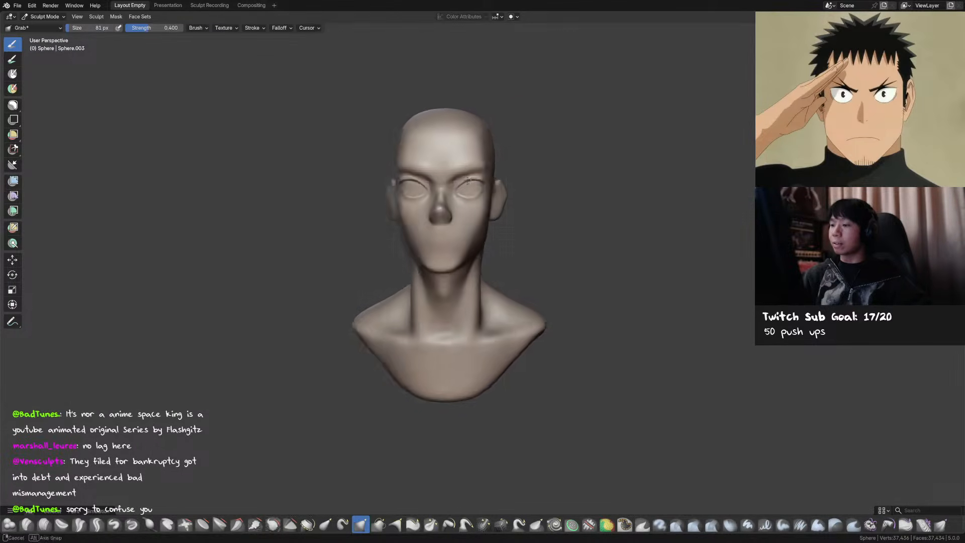
Pull the outer eye corner outward with the Grab brush, switch to the Draw brush at 85 px and save the file
key("f")
left_click(483, 187)
left_click_drag(481, 188, 494, 190)
mouse_move(509, 191)
middle_mouse_down()
mouse_move(571, 190)
mouse_move(477, 197)
mouse_move(480, 205)
mouse_move(466, 197)
middle_mouse_up()
key("v")
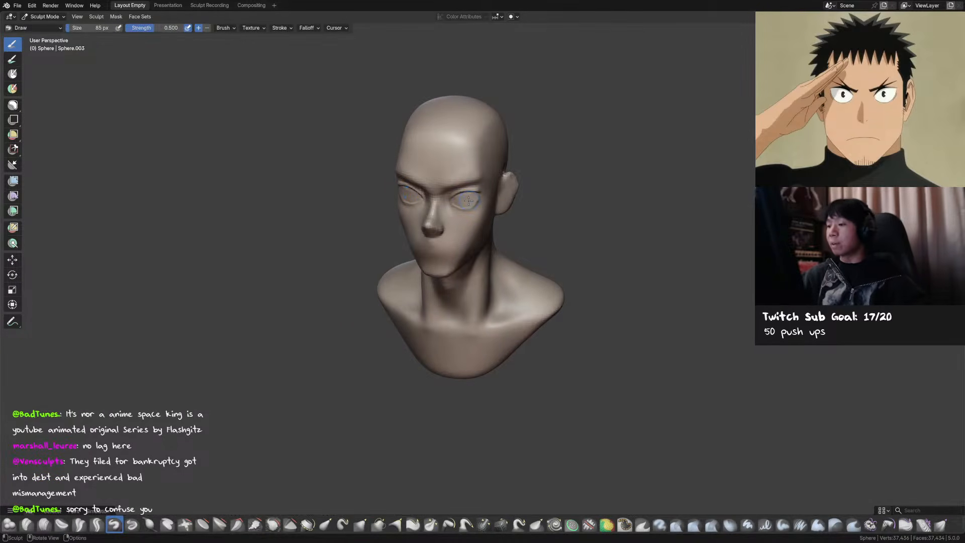
key("ctrl+s")
mouse_move(499, 200)
middle_mouse_down()
mouse_move(504, 188)
mouse_move(494, 207)
middle_mouse_up()
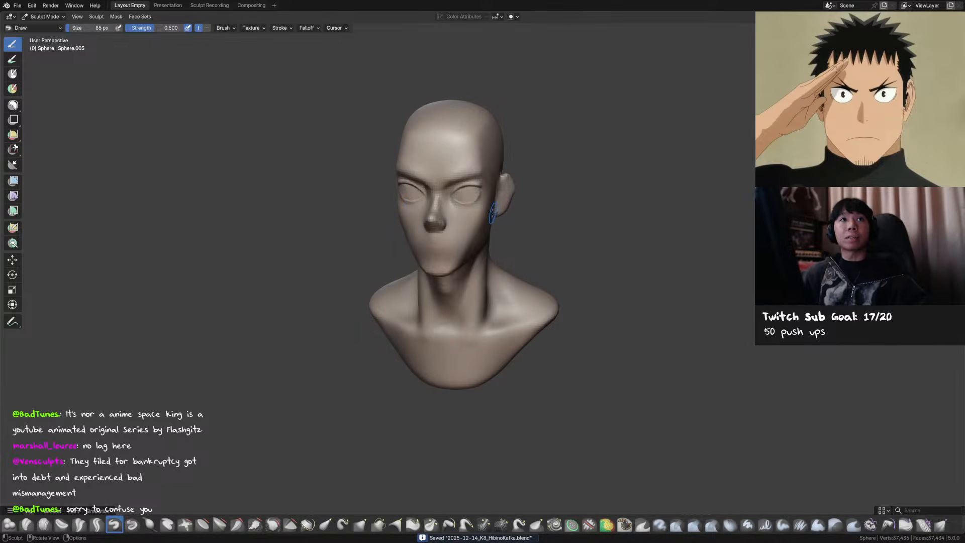
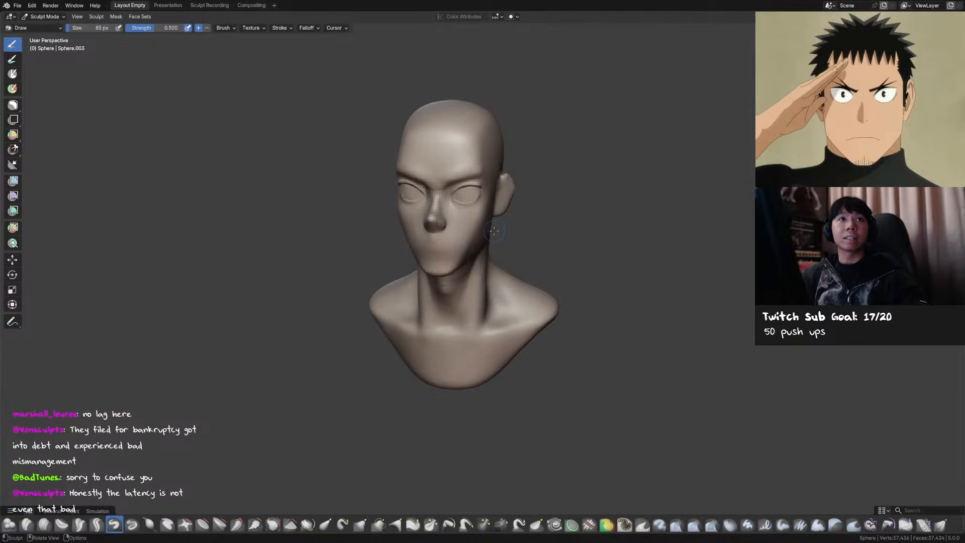
Save the file again and build up the outer eyelid with the Draw brush at 79 px
key("ctrl+s")
mouse_move(506, 225)
middle_mouse_down()
mouse_move(447, 192)
mouse_move(468, 176)
mouse_move(480, 186)
middle_mouse_up()
key("g")
key("x")
key("f")
left_click(481, 183)
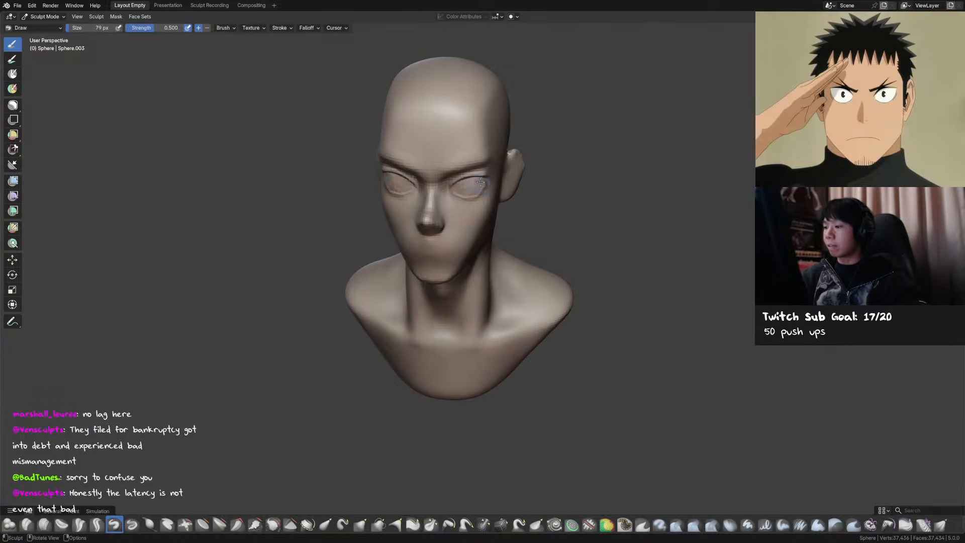
mouse_move(468, 190)
middle_mouse_down()
mouse_move(556, 170)
mouse_move(474, 167)
middle_mouse_up()
Adjust the eye in profile and the lower jaw with the Grab brush at about 116 to 138 px, and save
key("g")
scroll(463, 176, "up", 1)
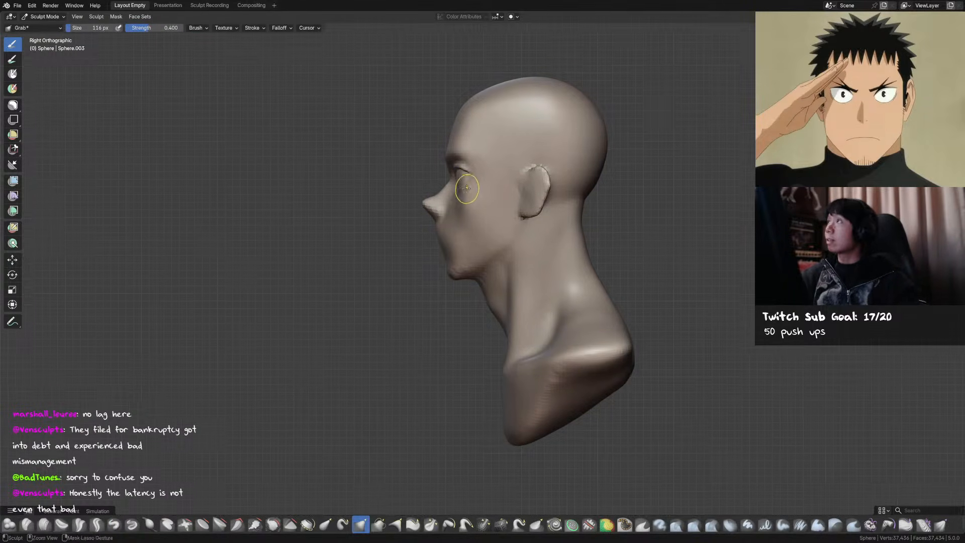
mouse_move(456, 188)
middle_mouse_down()
mouse_move(504, 202)
mouse_move(463, 205)
middle_mouse_up()
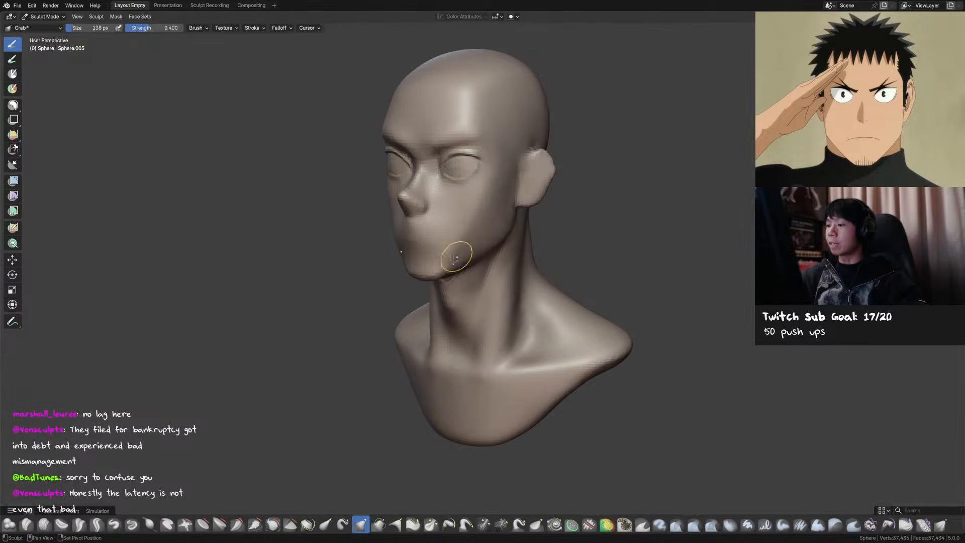
middle_click_drag(459, 251, 472, 245)
mouse_move(440, 279)
middle_mouse_down()
mouse_move(461, 267)
mouse_move(467, 232)
middle_mouse_up()
key("ctrl+s")
Reshape the jawline from several angles with the Grab brush enlarged to 180 px, saving the file between strokes
mouse_move(435, 263)
middle_mouse_down()
mouse_move(433, 253)
mouse_move(431, 308)
middle_mouse_up()
key("f")
left_click(469, 274)
left_click_drag(468, 274, 470, 271)
mouse_move(475, 277)
middle_mouse_down()
mouse_move(489, 274)
mouse_move(470, 270)
middle_mouse_up()
key("f")
left_click(486, 274)
key("ctrl+s")
left_click_drag(469, 271, 464, 275)
mouse_move(464, 276)
middle_mouse_down()
mouse_move(543, 272)
mouse_move(578, 211)
mouse_move(589, 172)
mouse_move(583, 177)
middle_mouse_up()
left_click_drag(469, 261, 467, 263)
mouse_move(467, 262)
middle_mouse_down()
mouse_move(473, 283)
mouse_move(441, 318)
mouse_move(446, 313)
middle_mouse_up()
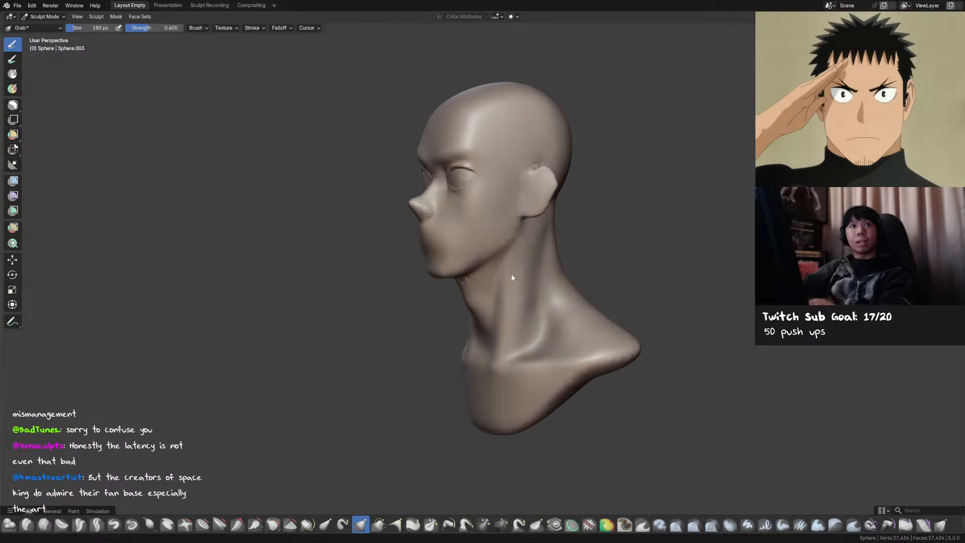
Save the file, switch from Sculpt Mode to Object Mode and frame the selected bust
mouse_move(631, 228)
middle_mouse_down()
mouse_move(674, 233)
mouse_move(580, 234)
middle_mouse_up()
key("shift+c")
middle_click_drag(551, 262, 439, 276)
key("ctrl+s")
key("KP_0")
key("ctrl+Tab")
left_click(565, 270)
key("KP_Decimal")
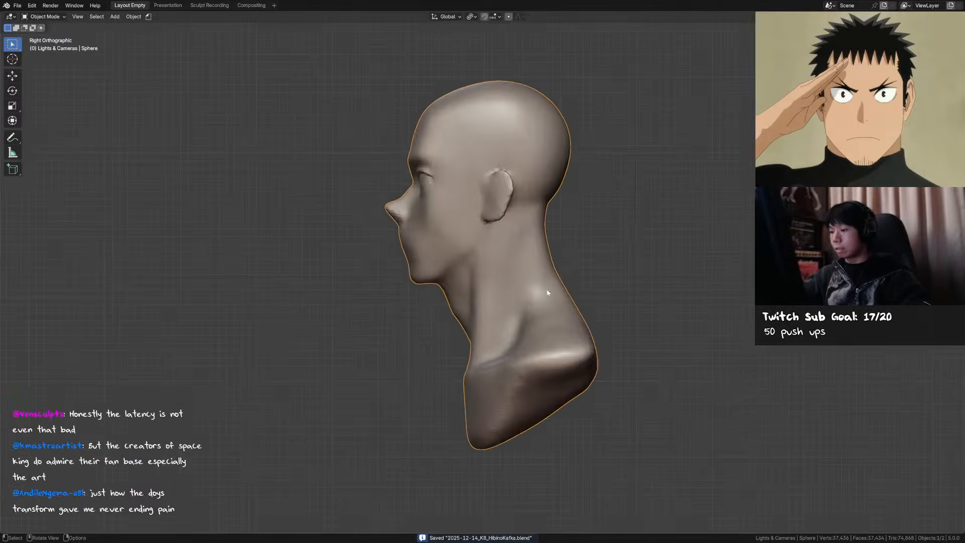
Return to Sculpt Mode and sharpen the lower edge of the jaw with strokes running from the chin towards the ear
middle_click_drag(497, 304, 613, 280)
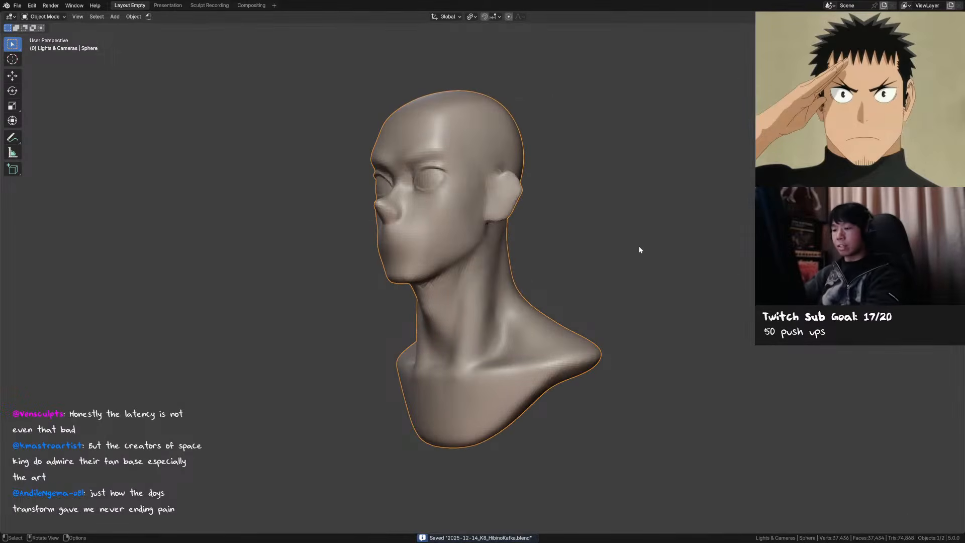
mouse_move(549, 256)
middle_mouse_down()
mouse_move(493, 230)
mouse_move(493, 243)
middle_mouse_up()
key("ctrl+Tab")
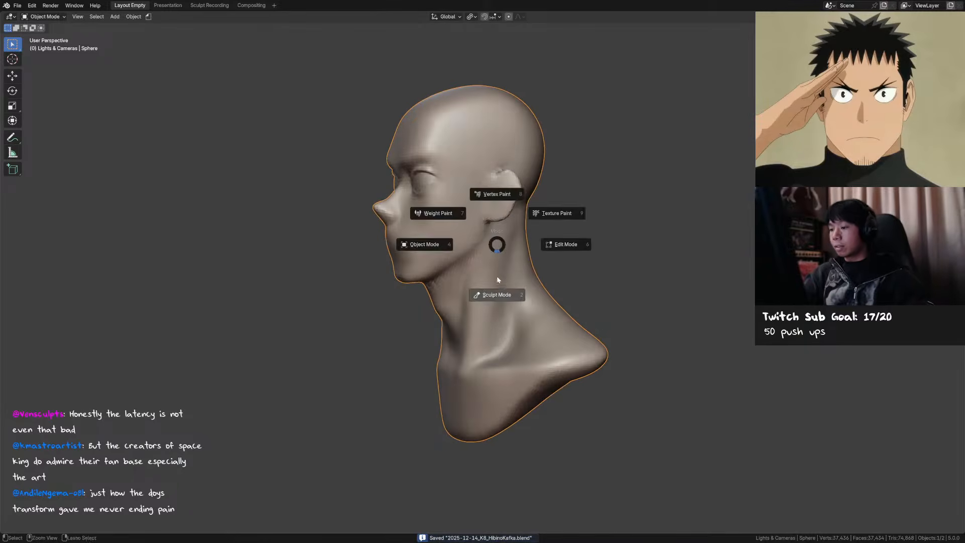
left_click(492, 272)
key("f")
left_click(444, 277)
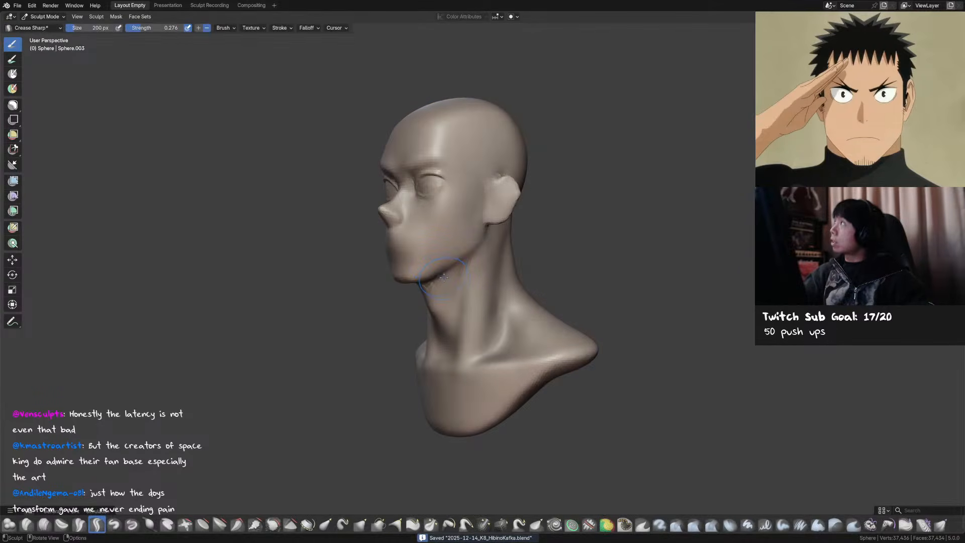
middle_click_drag(451, 288, 433, 273)
key("d")
key("f")
left_click(428, 279)
left_click_drag(427, 279, 479, 245)
left_click_drag(427, 277, 481, 241)
Adjust the rear jaw with the Grab brush at 227 px, refine the area with the Draw brush at 191 px, and save
key("g")
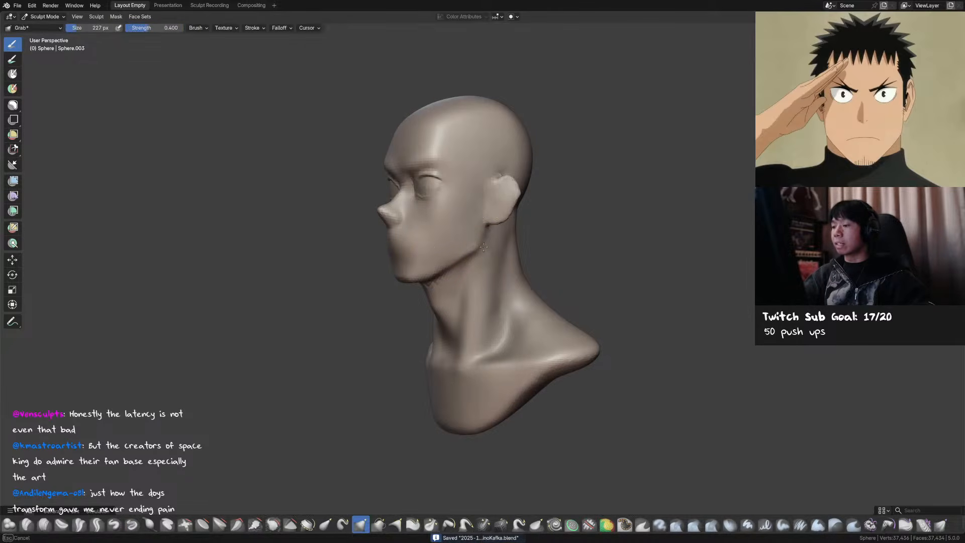
mouse_move(485, 223)
middle_mouse_down()
mouse_move(505, 238)
mouse_move(541, 237)
mouse_move(480, 232)
mouse_move(475, 248)
middle_mouse_up()
key("d")
key("v")
key("]")
key("shift")
left_click_drag(472, 237, 473, 236, "shift")
mouse_move(472, 236)
middle_mouse_down()
mouse_move(466, 227)
mouse_move(523, 222)
mouse_move(459, 236)
mouse_move(508, 217)
mouse_move(477, 221)
middle_mouse_up()
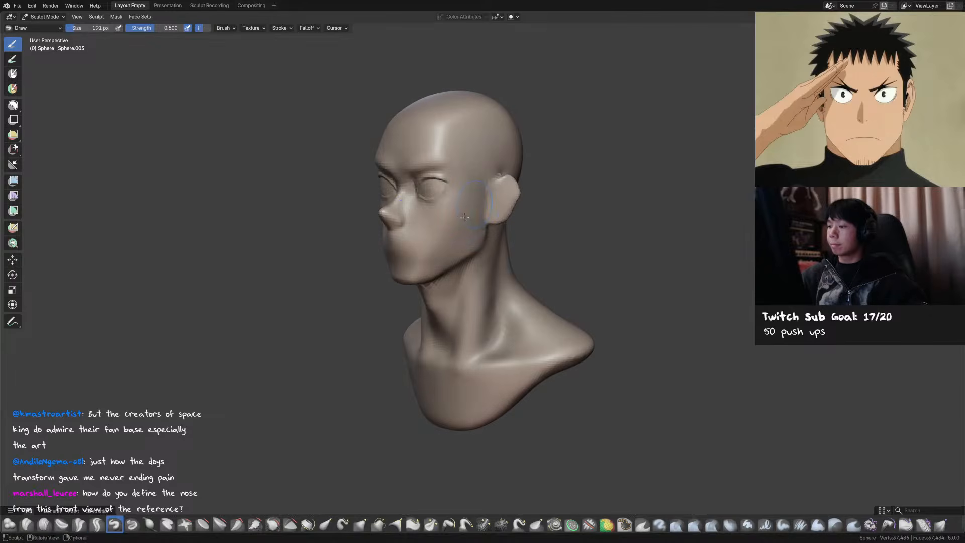
key("ctrl+s")
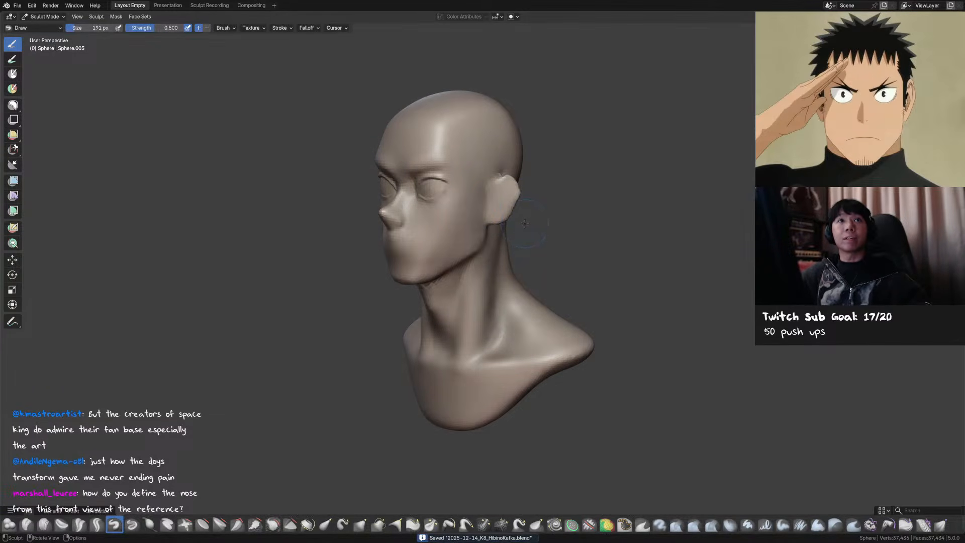
Reshape the cheeks and lower face with the Grab brush at 210 px and 69 px, and smooth the cheek surface
mouse_move(549, 212)
middle_mouse_down()
mouse_move(550, 199)
mouse_move(484, 216)
middle_mouse_up()
key("g")
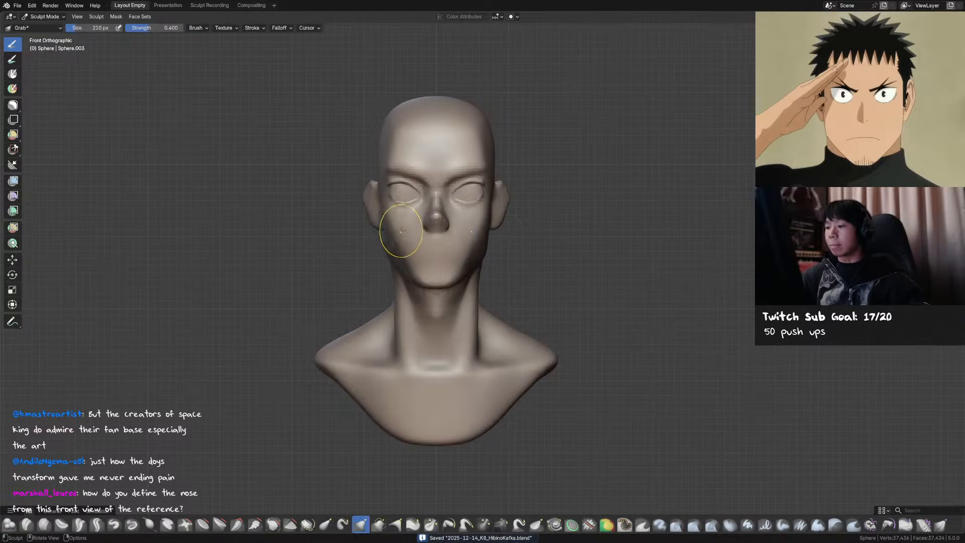
left_click_drag(420, 245, 422, 252)
mouse_move(543, 231)
middle_mouse_down()
mouse_move(465, 237)
mouse_move(448, 253)
middle_mouse_up()
key("f")
left_click(455, 241)
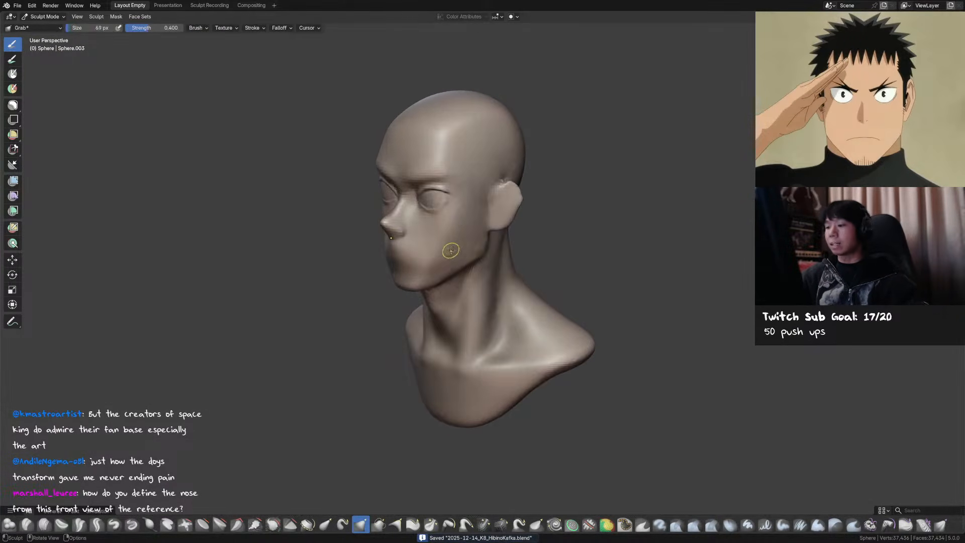
left_click_drag(447, 255, 444, 259, "shift")
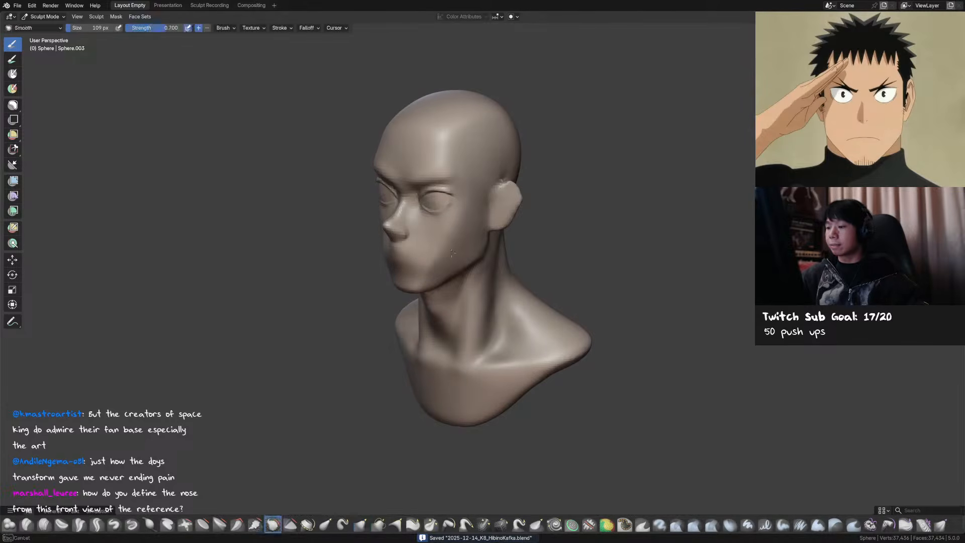
middle_click_drag(476, 248, 446, 271)
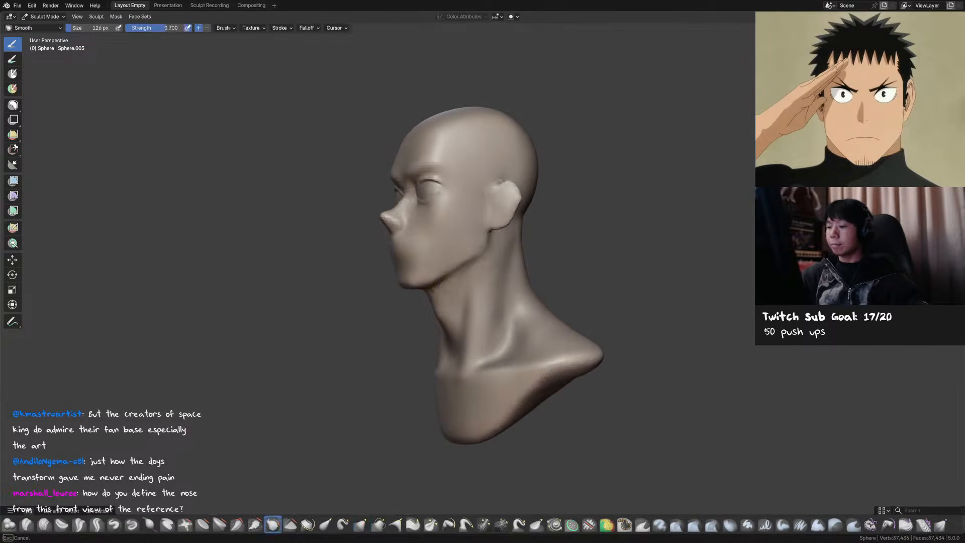
Save the file while checking the whole bust from the front and from an angle
key("KP_1")
key("ctrl+s")
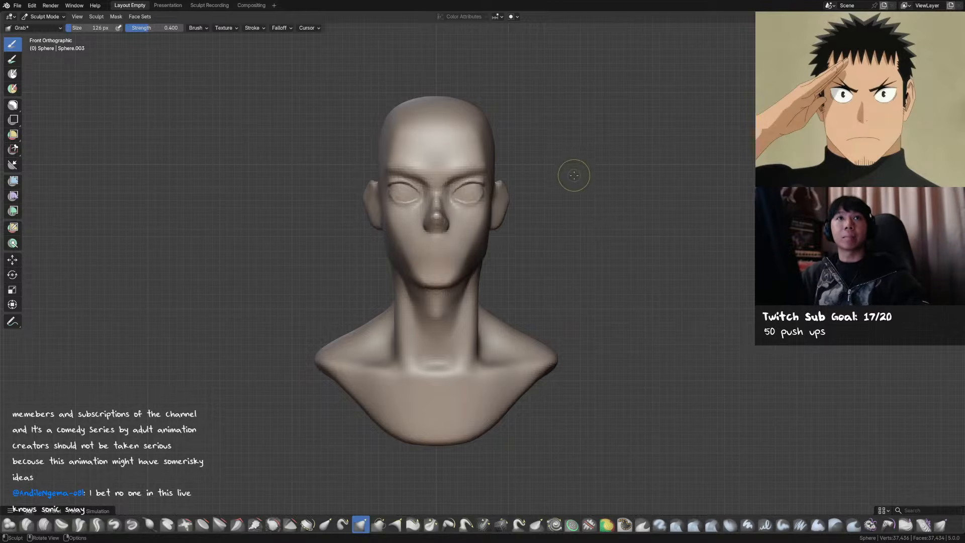
key("ctrl+s")
scroll(572, 186, "down", 2)
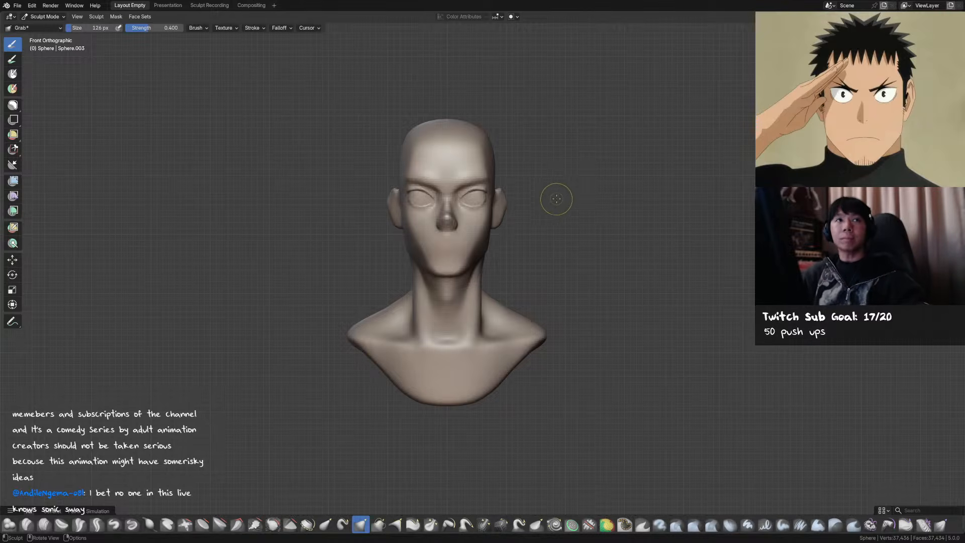
middle_click_drag(550, 204, 550, 206)
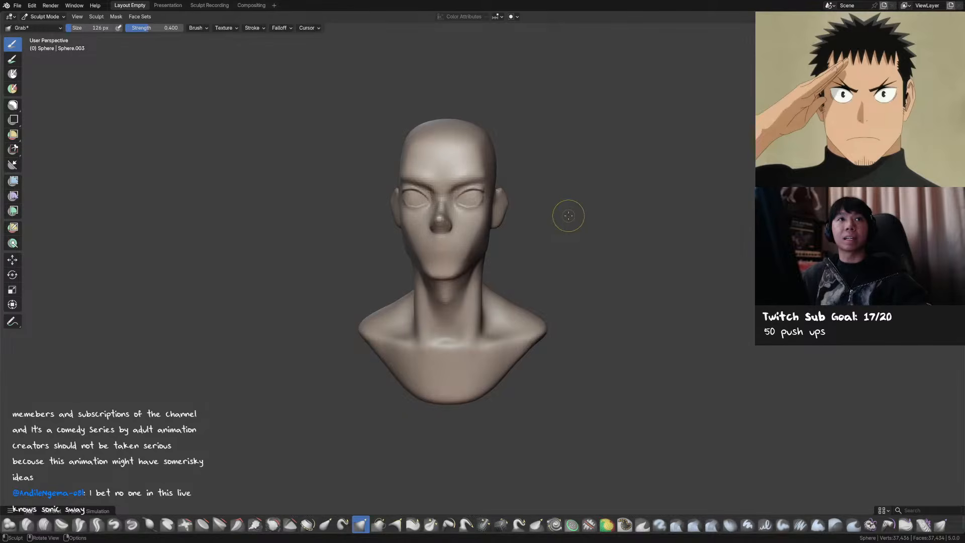
key("ctrl+s")
mouse_move(550, 194)
middle_mouse_down("alt")
mouse_move(513, 210)
mouse_move(490, 240)
mouse_move(535, 246)
mouse_move(538, 226)
middle_mouse_up("alt")
scroll(499, 224, "down", 1)
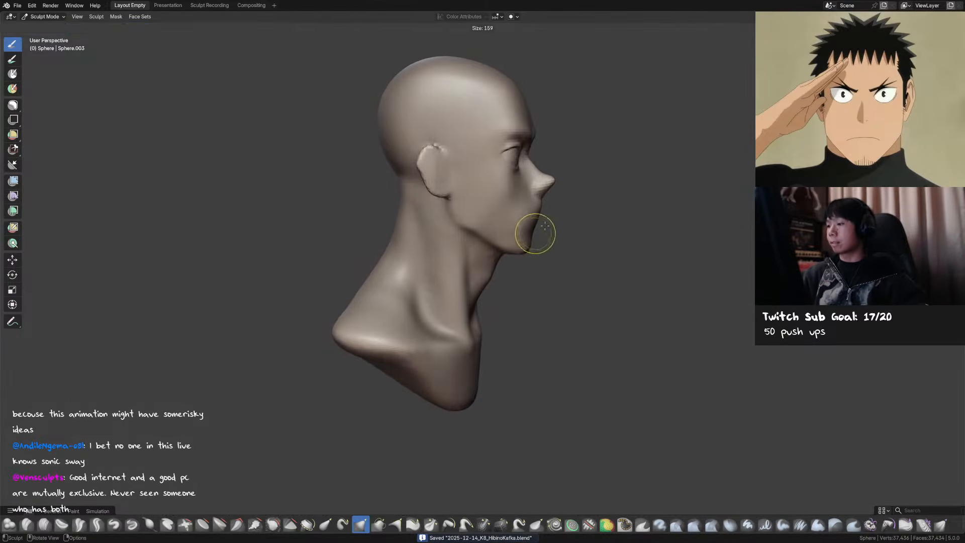
Adjust the mouth area in left profile and three-quarter view with the Grab brush at about 192 to 210 px, and save
key("ctrl+KP_3")
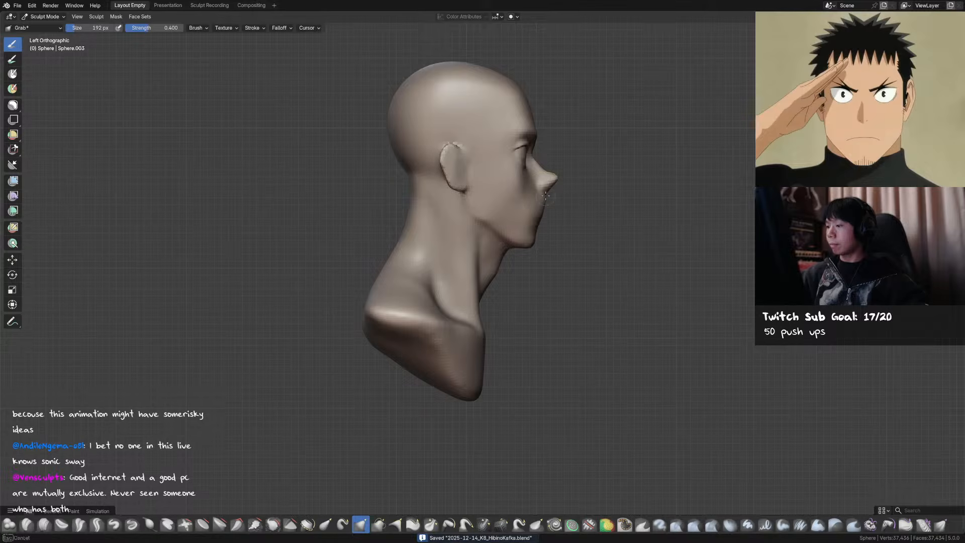
mouse_move(546, 196)
middle_mouse_down()
mouse_move(463, 217)
mouse_move(510, 209)
middle_mouse_up()
left_click(464, 218)
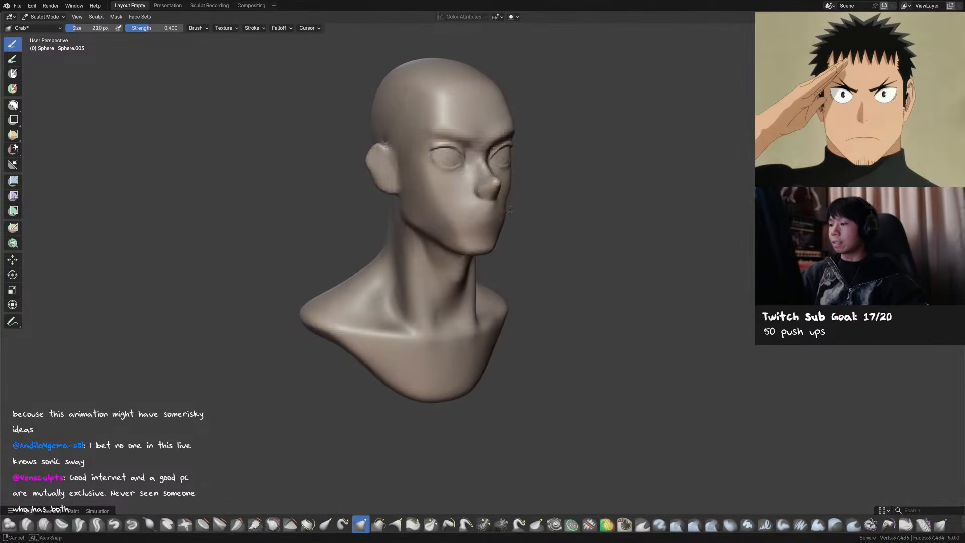
key("f")
left_click(497, 211)
mouse_move(458, 200)
middle_mouse_down()
mouse_move(437, 206)
mouse_move(513, 192)
mouse_move(509, 216)
mouse_move(493, 213)
middle_mouse_up()
key("f")
left_click(452, 211)
key("ctrl+s")
Paint a mask over the lower lip and chin with the Mask brush at 63 px and 84 px, and save
key("v")
key("shift+c")
key("m")
key("f")
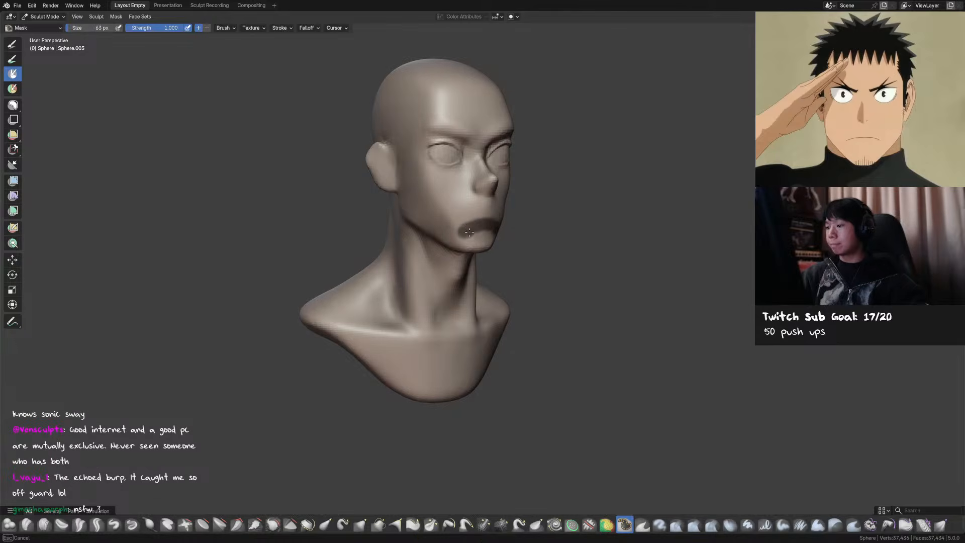
middle_click_drag(496, 241, 503, 237)
key("ctrl+s")
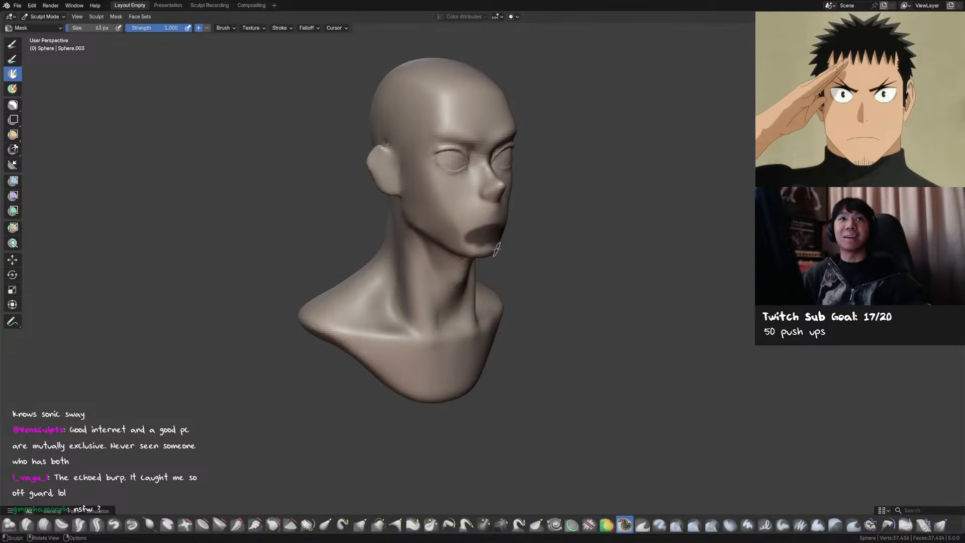
key("f")
left_click(455, 246)
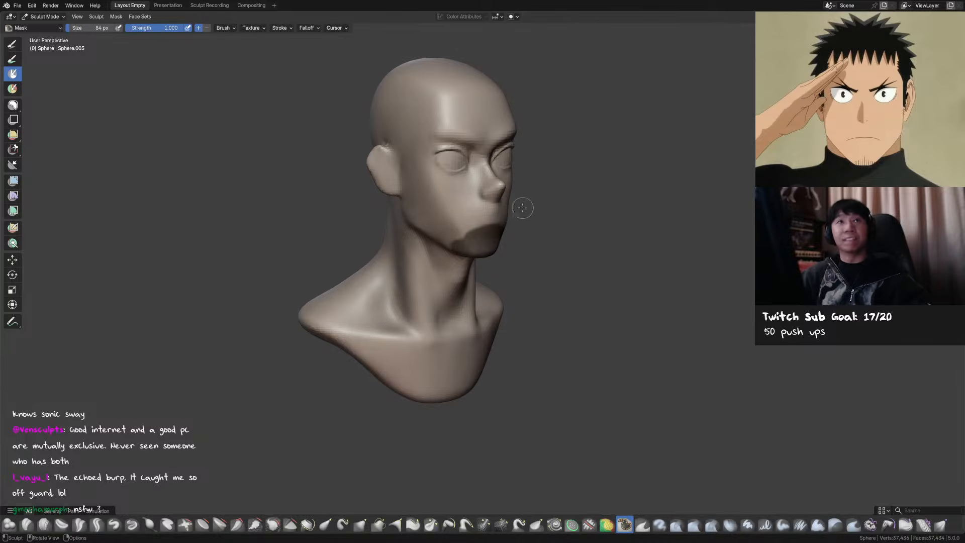
key("ctrl+s")
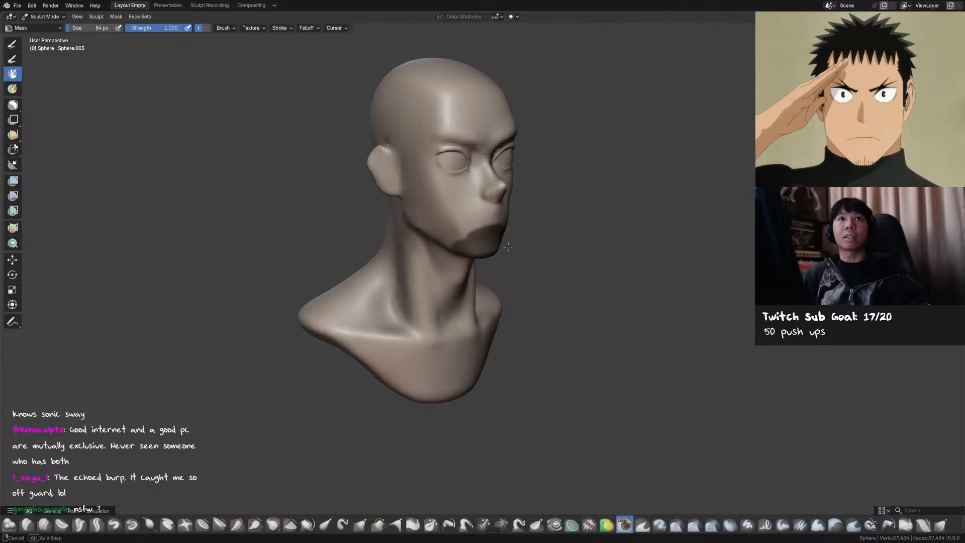
Shape the upper lip above the masked chin in left profile with the Grab brush, starting at 172 px
middle_click_drag(507, 247, 543, 221, "alt")
key("g")
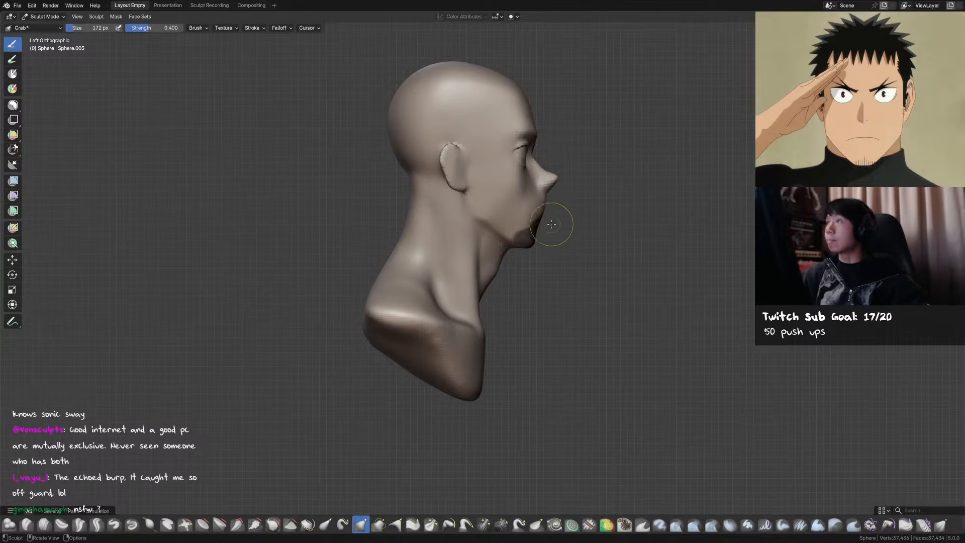
key("f")
left_click(548, 217)
mouse_move(543, 211)
middle_mouse_down()
mouse_move(514, 229)
mouse_move(552, 216)
mouse_move(452, 220)
mouse_move(445, 201)
mouse_move(455, 217)
mouse_move(432, 217)
mouse_move(435, 227)
mouse_move(495, 222)
mouse_move(430, 221)
middle_mouse_up()
key("f")
left_click(555, 216)
Shape the upper lip and mouth corners along the mask edge from the front with the Grab brush at about 124 px
key("f")
left_click(429, 203)
key("f")
left_click(440, 224)
key("f")
left_click(465, 216)
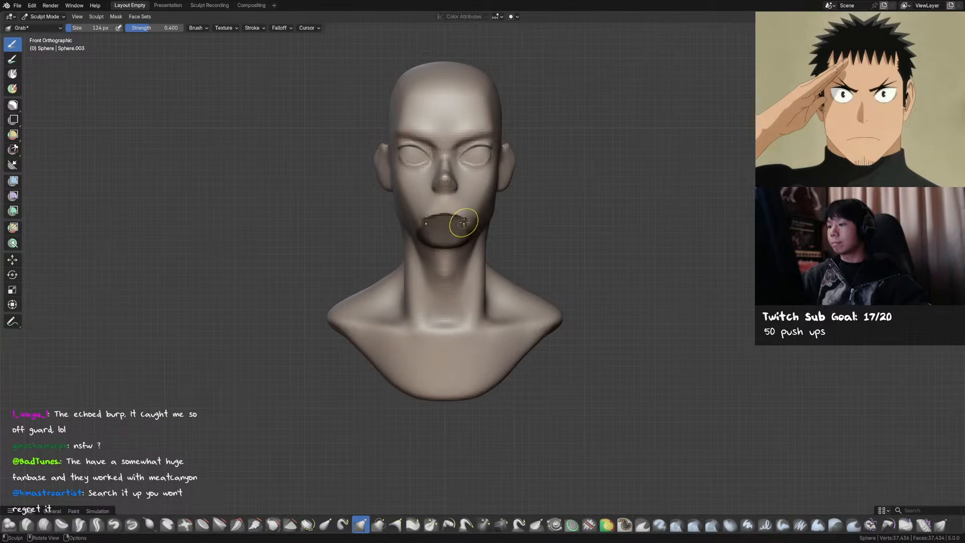
Refine the upper lip profile below the nose with the Grab brush at 151 px
mouse_move(578, 184)
middle_mouse_down()
mouse_move(640, 186)
mouse_move(597, 183)
mouse_move(558, 160)
mouse_move(513, 193)
mouse_move(498, 192)
mouse_move(519, 190)
middle_mouse_up()
key("f")
left_click(514, 199)
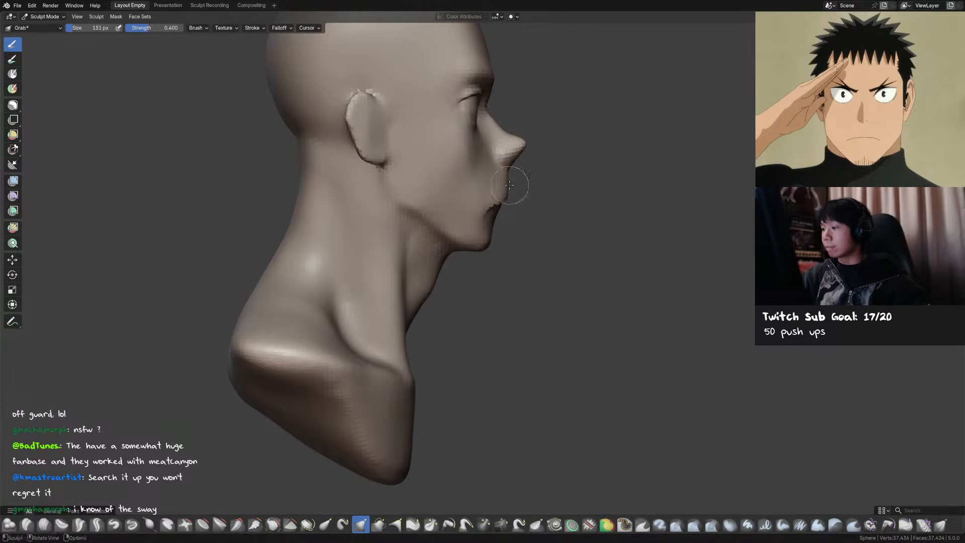
middle_click_drag(517, 176, 470, 195)
left_click(471, 196)
Define the philtrum with the Draw Sharp brush at 112 px and refine the lips with the Draw brush at about 118 to 123 px
key("d")
left_click_drag(467, 193, 465, 192)
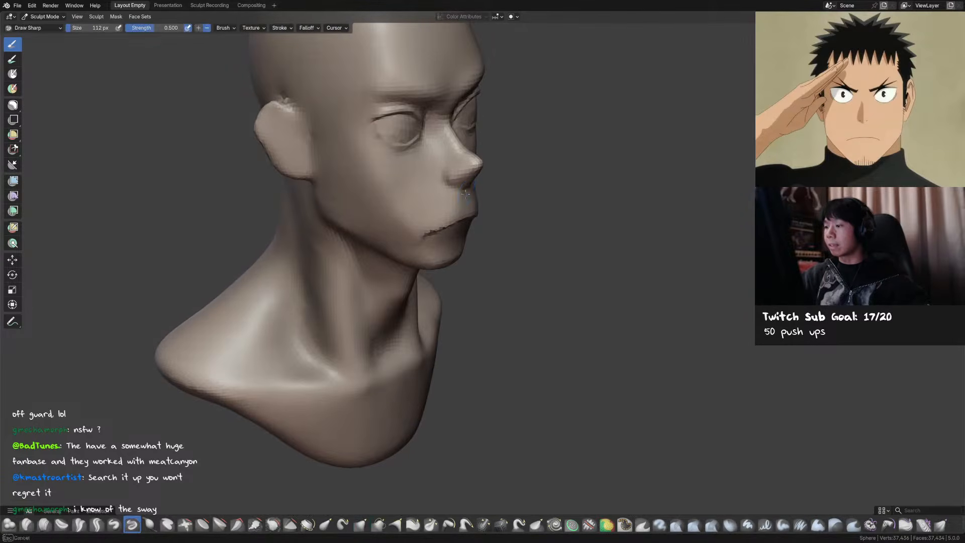
middle_click_drag(460, 194, 430, 177)
key("x")
left_click_drag(430, 177, 430, 183)
mouse_move(437, 183)
middle_mouse_down()
mouse_move(422, 185)
mouse_move(447, 171)
mouse_move(479, 178)
mouse_move(453, 189)
mouse_move(484, 211)
middle_mouse_up()
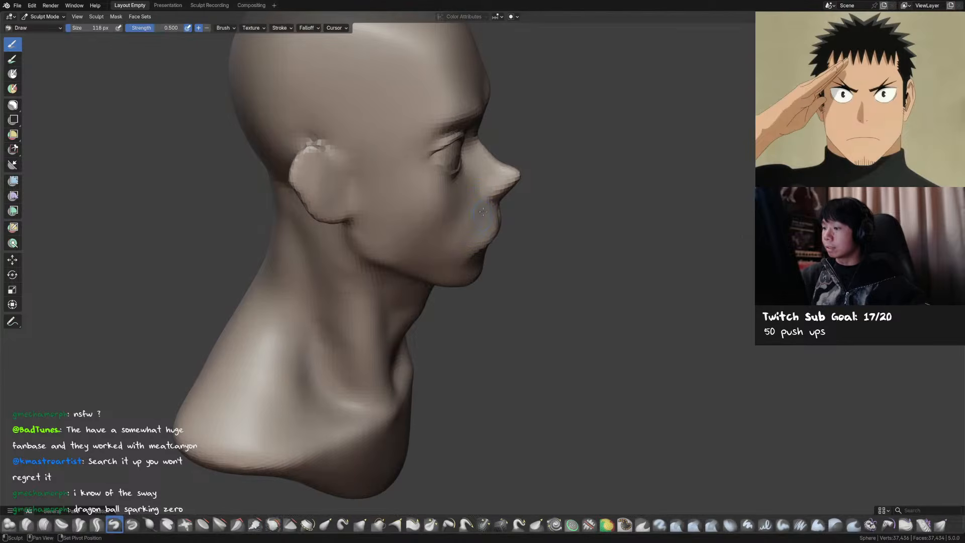
middle_click_drag(462, 261, 467, 228)
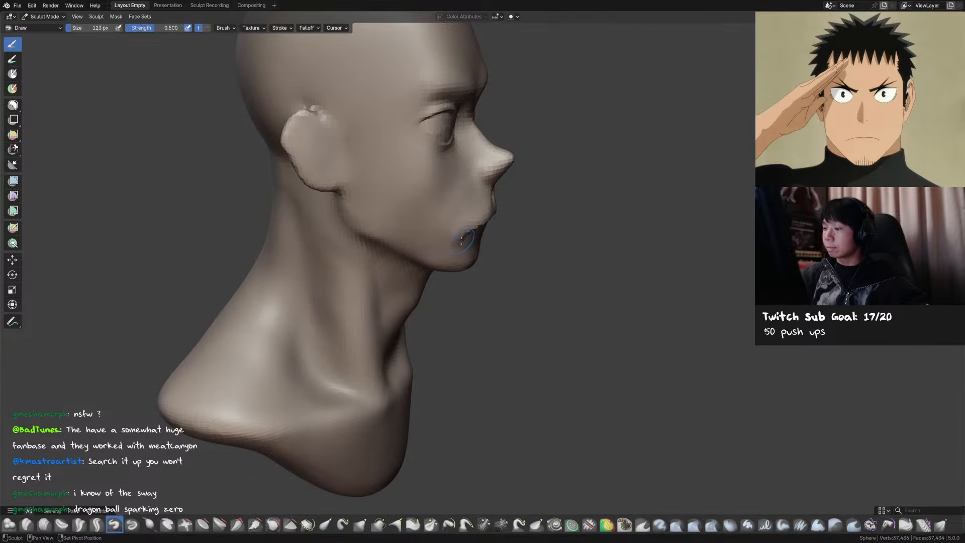
Adjust the mouth line from the front with the Grab brush at 106 px
key("KP_1")
key("g")
key("f")
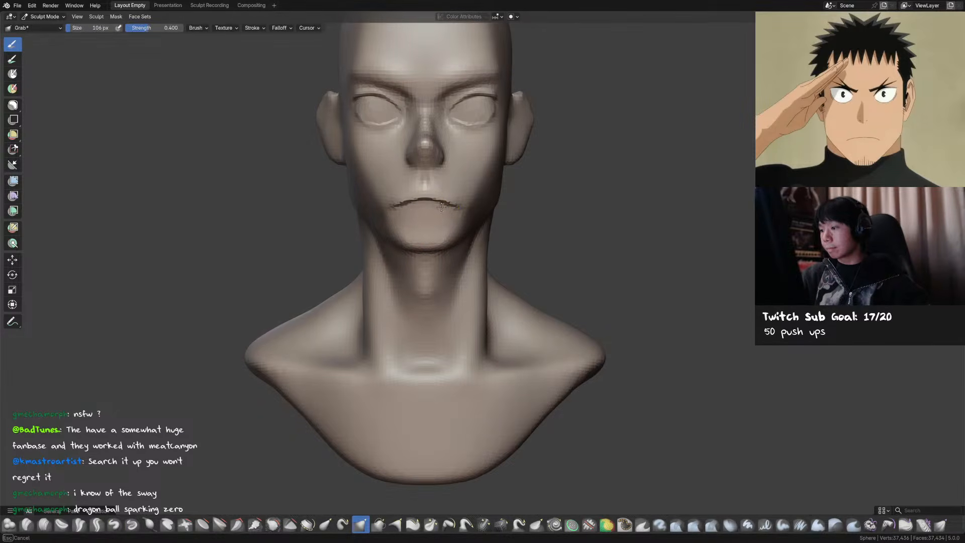
mouse_move(452, 213)
middle_mouse_down()
mouse_move(510, 215)
mouse_move(462, 222)
middle_mouse_up()
Carve the area below the lower lip with the Draw Sharp brush at 143 px and refine the lip edge
key("x")
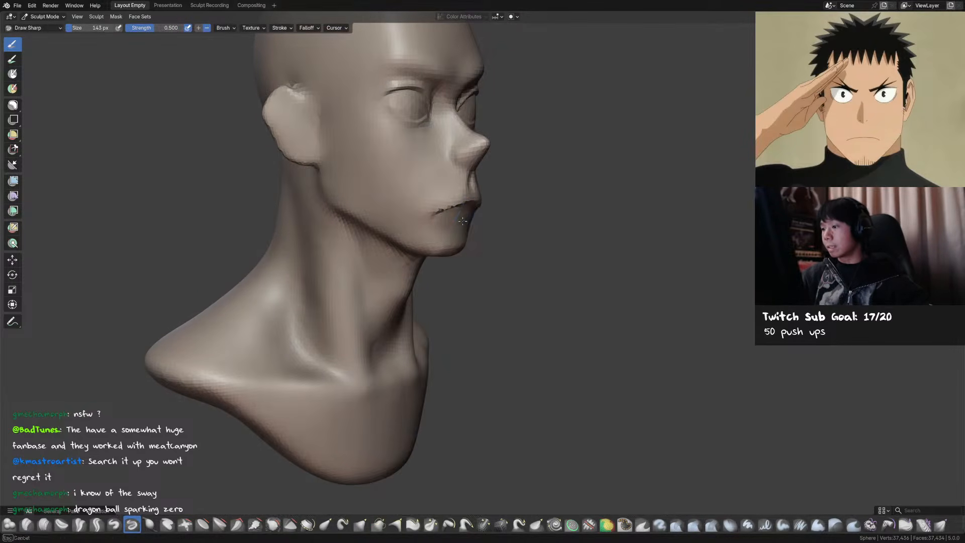
mouse_move(464, 214)
middle_mouse_down()
mouse_move(437, 227)
mouse_move(498, 237)
mouse_move(467, 237)
mouse_move(517, 254)
mouse_move(543, 231)
mouse_move(578, 230)
mouse_move(500, 233)
mouse_move(514, 219)
mouse_move(445, 174)
mouse_move(440, 241)
mouse_move(463, 218)
middle_mouse_up()
key("shift+c")
key("f")
left_click(477, 241)
Reshape the lips and chin with the Grab brush, resizing it between strokes
key("g")
key("f")
left_click(536, 216)
key("f")
left_click(434, 244)
key("f")
left_click(465, 219)
left_click_drag(466, 219, 468, 223)
Adjust the mouth corners with the Grab brush at 80 px and a smaller size, and save the file
middle_click_drag(479, 200, 492, 243, "ctrl")
middle_click_drag(492, 243, 424, 230)
key("f")
left_click(423, 229)
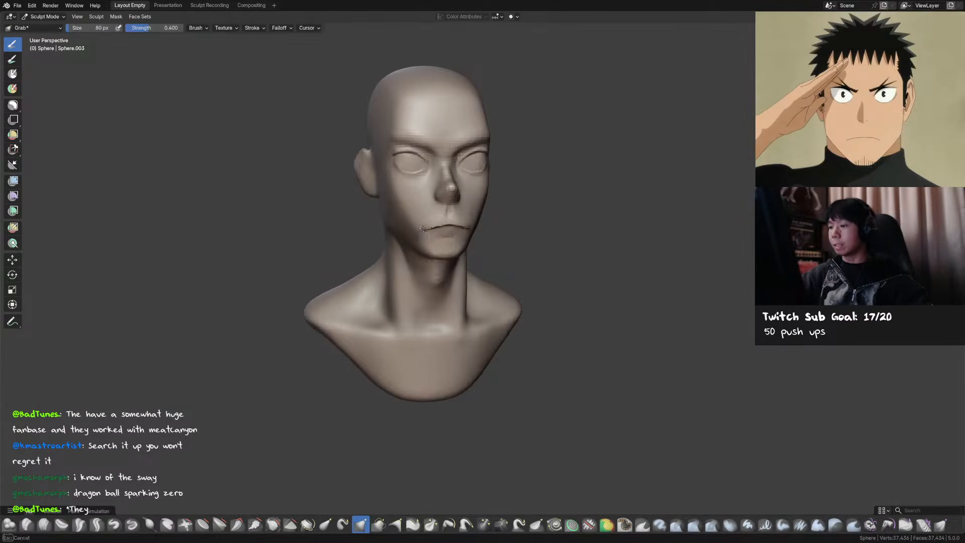
mouse_move(473, 211)
middle_mouse_down()
mouse_move(521, 195)
mouse_move(442, 222)
mouse_move(466, 225)
mouse_move(438, 222)
mouse_move(460, 217)
mouse_move(450, 206)
mouse_move(483, 175)
middle_mouse_up()
key("ctrl+s")
key("f")
left_click(443, 218)
key("ctrl+s")
Adjust the mouth corner in right profile with the Grab brush, enlarging it from 49 px
scroll(485, 224, "down", 2, "shift")
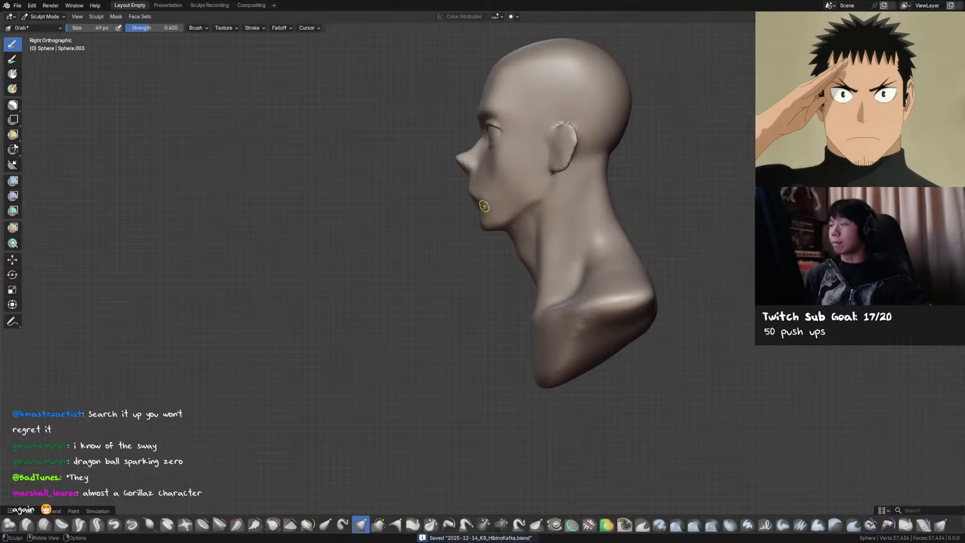
scroll(485, 207, "up", 1, "shift")
key("bracketright")
key("bracketright")
key("bracketright")
key("bracketright")
key("bracketright")
key("bracketright")
key("bracketright")
mouse_move(472, 207)
middle_mouse_down()
mouse_move(517, 209)
mouse_move(452, 178)
middle_mouse_up()
Carve the mouth line and lower lip with the Draw Sharp brush, enlarging it from 69 px to 137 px, and save
key("x")
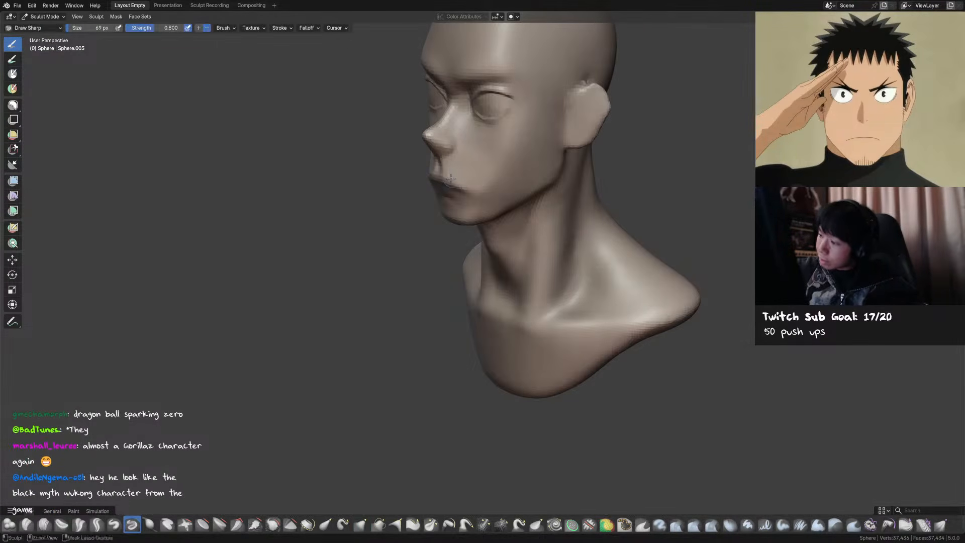
mouse_move(537, 157)
middle_mouse_down()
mouse_move(586, 152)
mouse_move(548, 143)
mouse_move(510, 205)
mouse_move(465, 238)
middle_mouse_up()
key("bracketright")
key("bracketright")
key("bracketright")
key("bracketright")
key("bracketright")
key("bracketright")
key("f")
left_click(460, 242)
left_click_drag(459, 246, 451, 281)
middle_click_drag(449, 269, 566, 175)
key("ctrl+s")
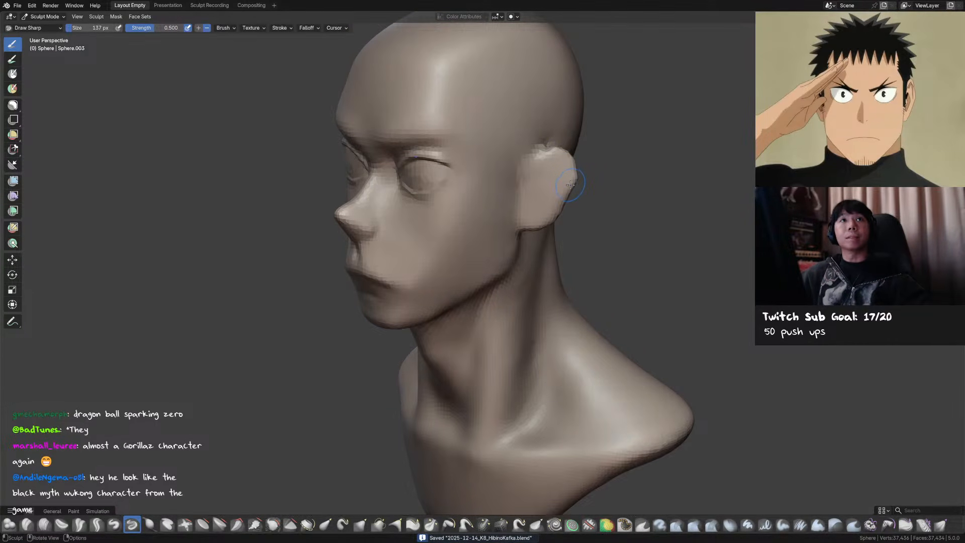
Carve a hollow into the upper inner ear with the Draw Sharp brush at 116 px
mouse_move(569, 186)
middle_mouse_down()
mouse_move(565, 194)
mouse_move(546, 163)
middle_mouse_up()
key("f")
left_click(534, 176)
left_click_drag(534, 176, 531, 177)
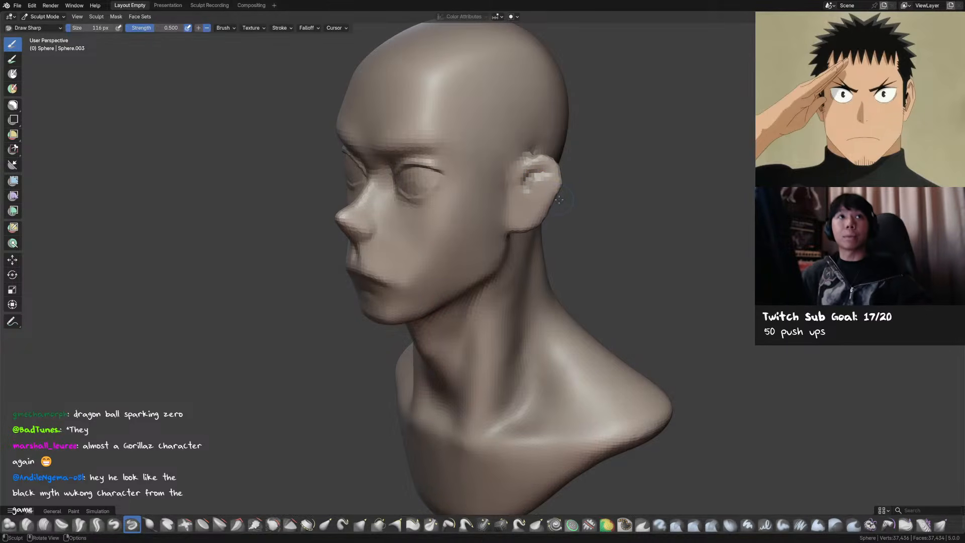
Smooth the ear hollow and refine its shape with the Grab brush at 82 px and the Draw Sharp brush at 96 px
middle_click_drag(558, 175, 536, 182)
left_click_drag(543, 185, 540, 189, "shift")
middle_click_drag(541, 189, 541, 191)
key("x")
key("g")
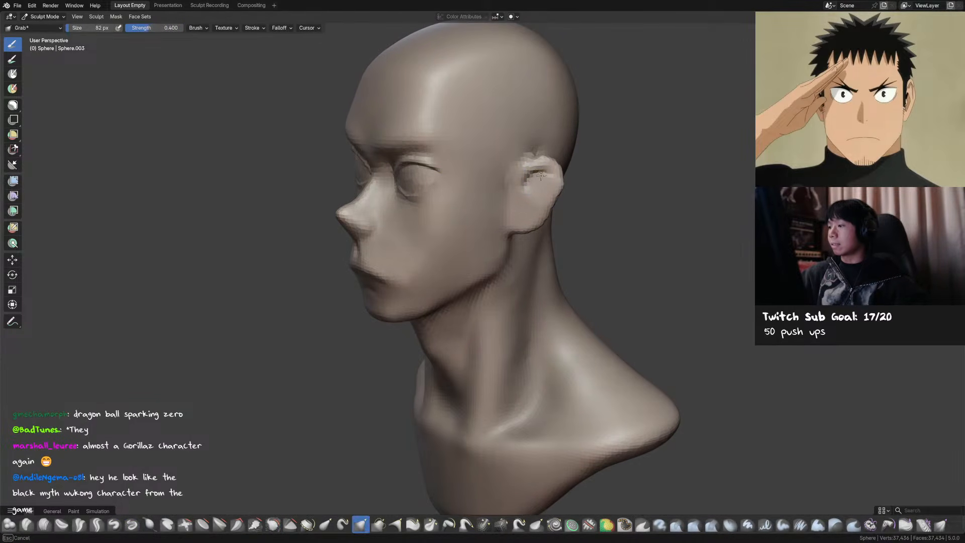
mouse_move(538, 179)
middle_mouse_down()
mouse_move(508, 174)
mouse_move(528, 177)
middle_mouse_up()
key("shift+x")
left_click_drag(528, 177, 528, 177)
middle_click_drag(526, 183, 586, 189, "alt")
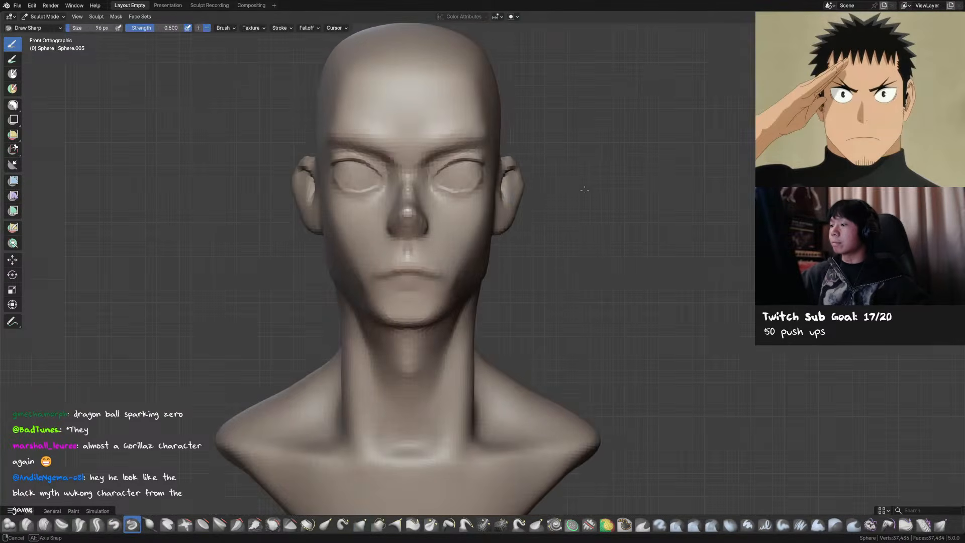
Reshape the top of the ear in front view with the Grab brush at 131 px and 107 px
key("g")
key("f")
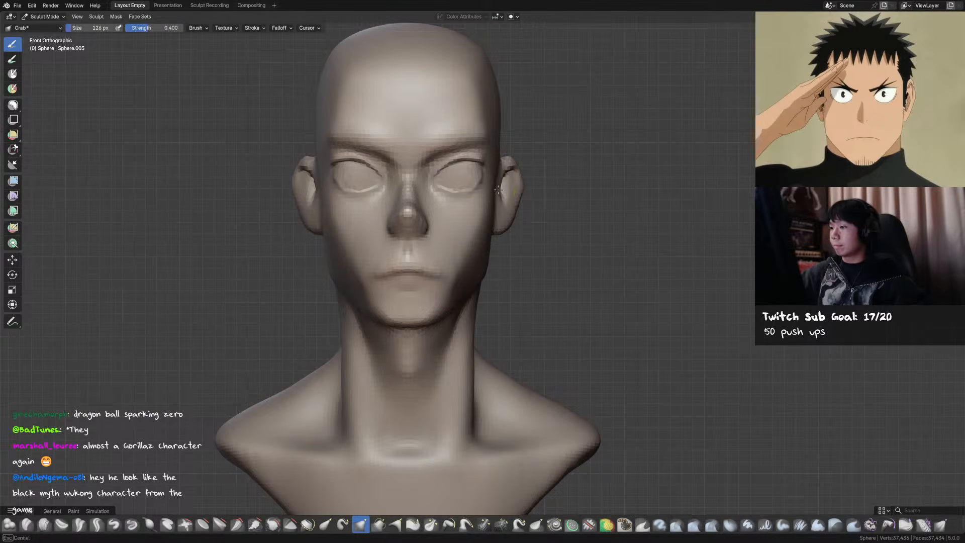
left_click(502, 179)
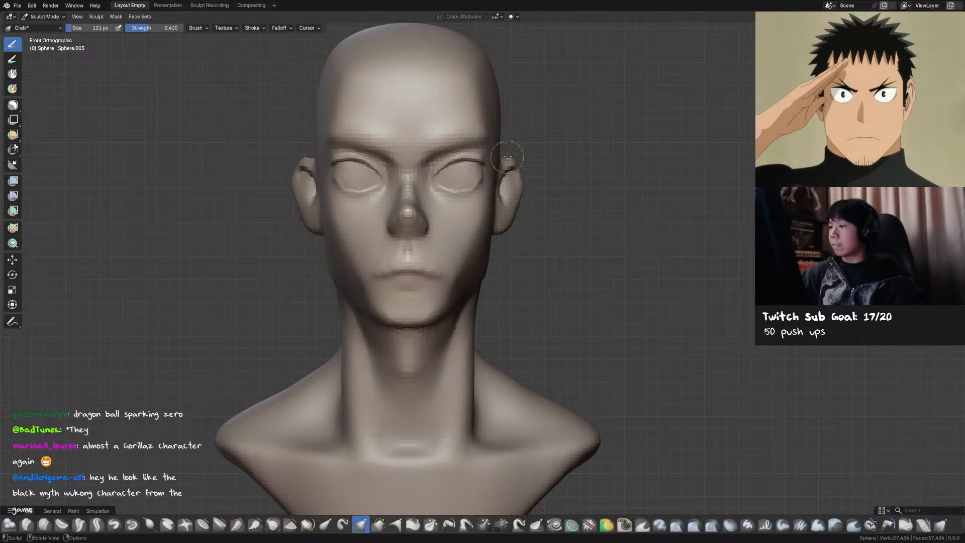
key("bracketleft")
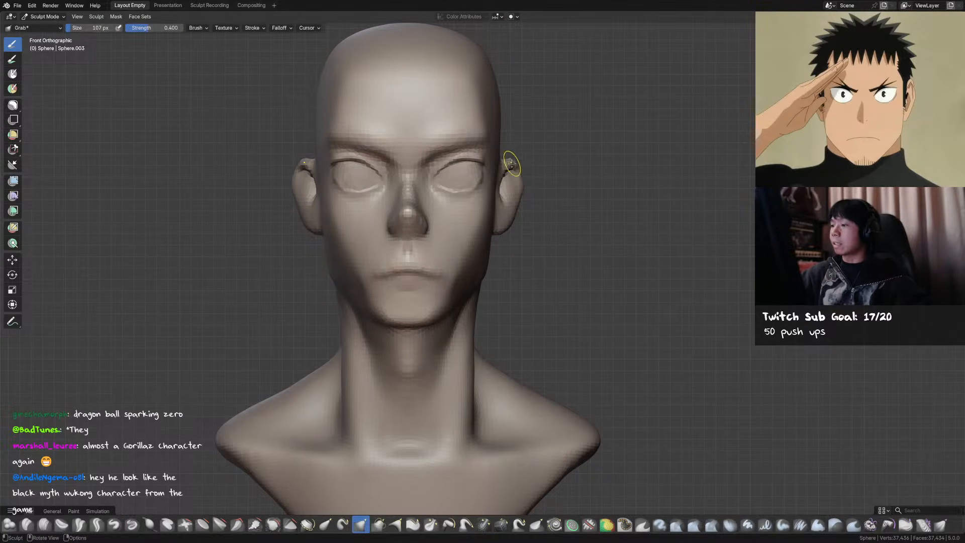
left_click_drag(516, 164, 512, 162)
mouse_move(511, 162)
middle_mouse_down()
mouse_move(522, 170)
mouse_move(613, 157)
middle_mouse_up()
key("bracketright")
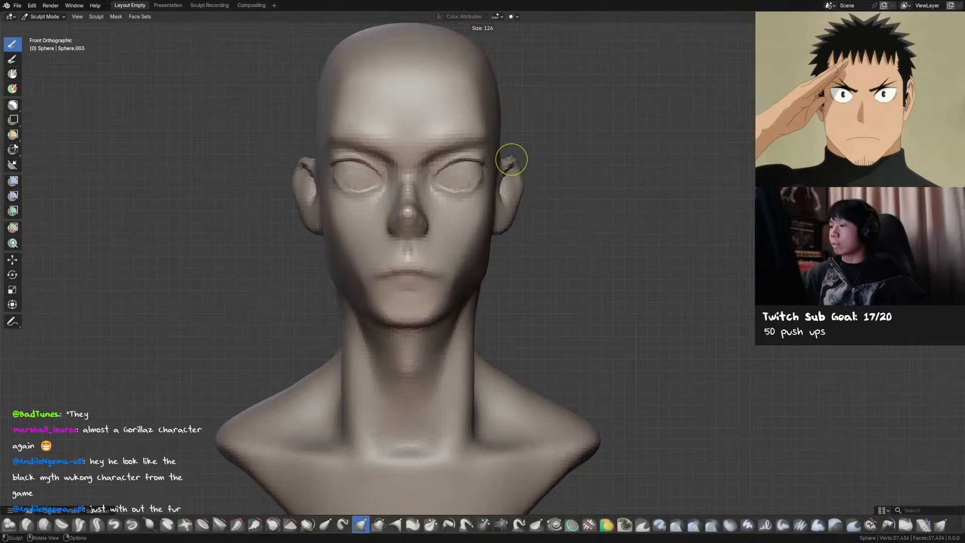
left_click(511, 161)
Build up the inner ear with the Clay Strips brush at 72 px, deepen its hollow with the Draw Sharp brush, and save
middle_click_drag(529, 195, 551, 179)
key("shift+x")
key("f")
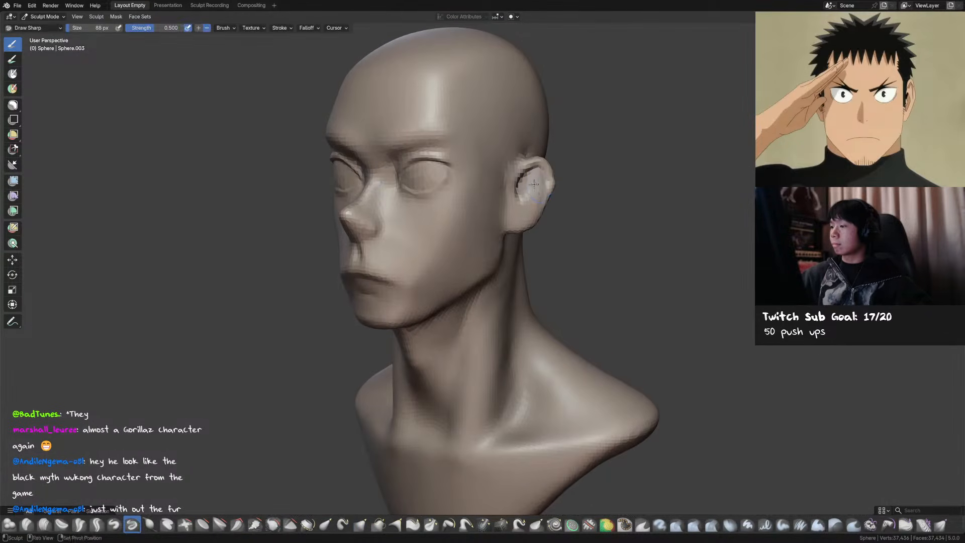
key("shift")
middle_click_drag(536, 185, 536, 182)
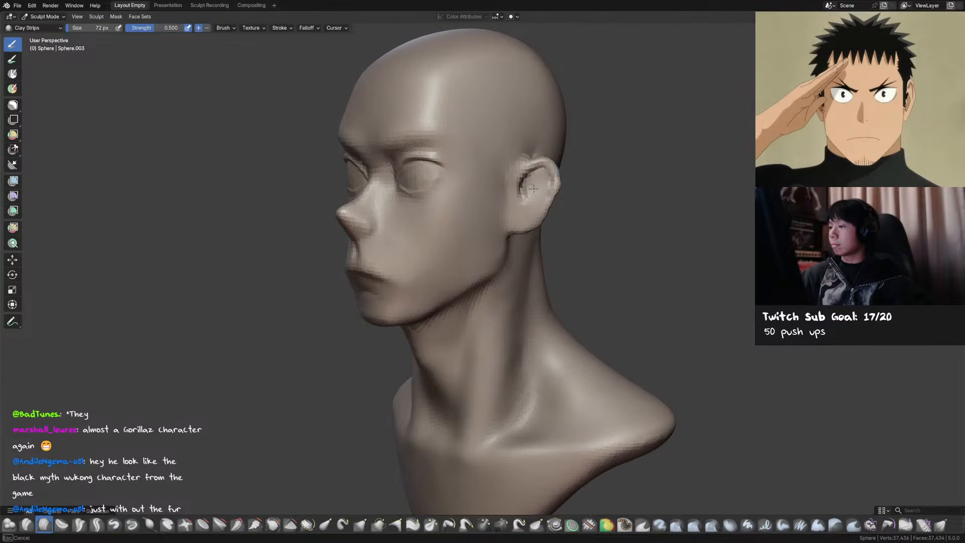
mouse_move(543, 181)
left_mouse_down()
mouse_move(530, 185)
mouse_move(534, 194)
left_mouse_up()
key("d")
key("ctrl+s")
mouse_move(534, 194)
middle_mouse_down()
mouse_move(546, 191)
mouse_move(546, 204)
mouse_move(551, 186)
mouse_move(537, 193)
mouse_move(551, 196)
middle_mouse_up()
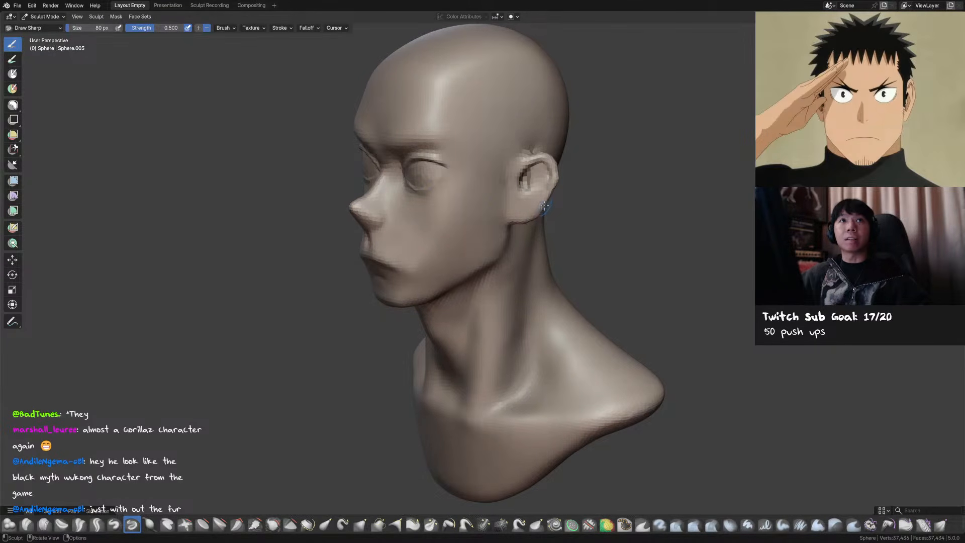
Carve the lower ear hollow with a resized Draw Sharp brush and shift the front of the ear with the Grab brush
middle_click_drag(549, 188, 513, 195)
key("f")
left_click(522, 204)
key("g")
left_click_drag(512, 195, 523, 191)
key("f")
left_click(519, 194)
Refine the inner fold and rear rim of the ear with the Grab and Draw Sharp brushes
mouse_move(528, 193)
middle_mouse_down()
mouse_move(490, 207)
mouse_move(523, 199)
middle_mouse_up()
key("f")
left_click(530, 191)
left_click_drag(531, 191, 537, 189)
key("d")
key("g")
middle_click_drag(536, 188, 530, 182)
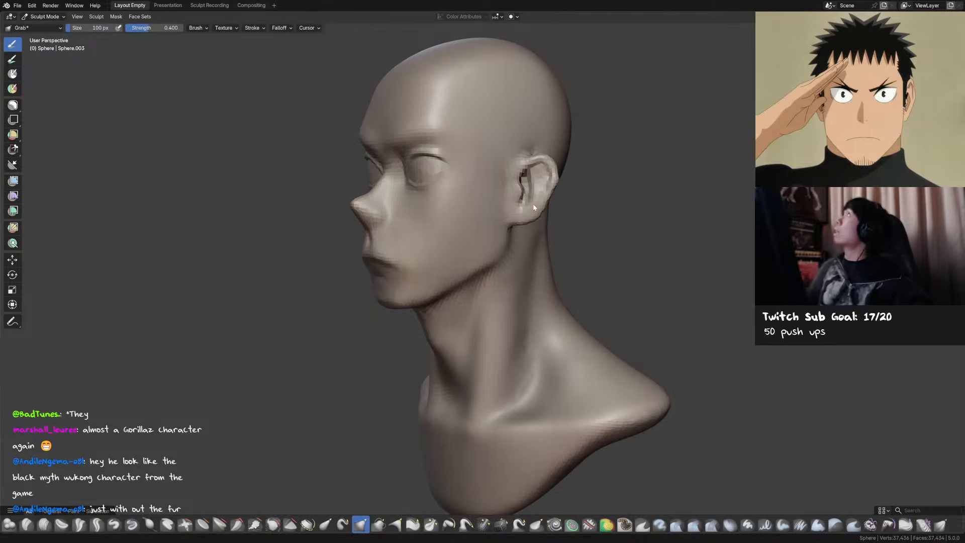
Adjust the earlobe with the Grab brush and add volume to it with the Draw brush at 115 px
mouse_move(532, 222)
middle_mouse_down()
mouse_move(534, 209)
mouse_move(532, 222)
middle_mouse_up()
key("f")
left_click(541, 219)
key("x")
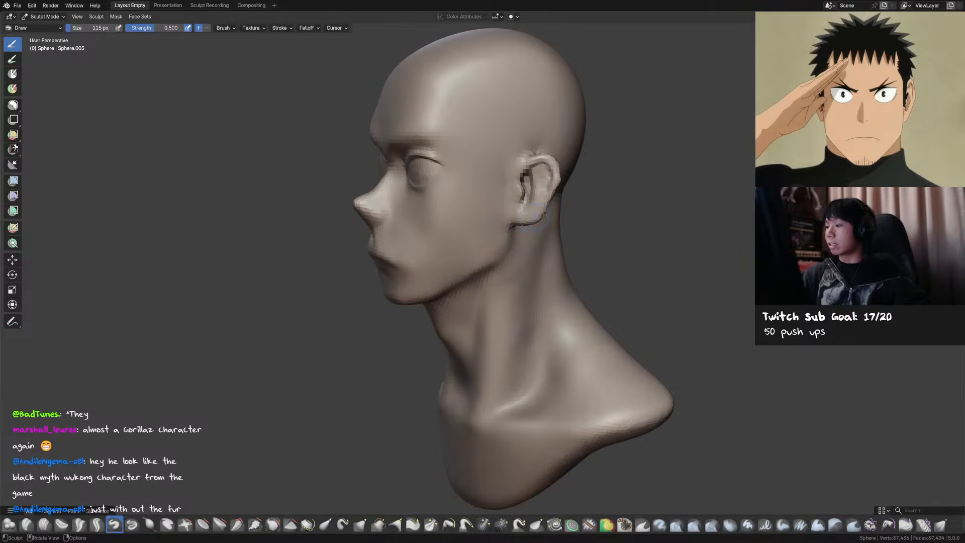
Adjust the earlobe and outer ear edge in front view with the Grab brush at 141 px and 151 px, and save
key("KP_1")
key("g")
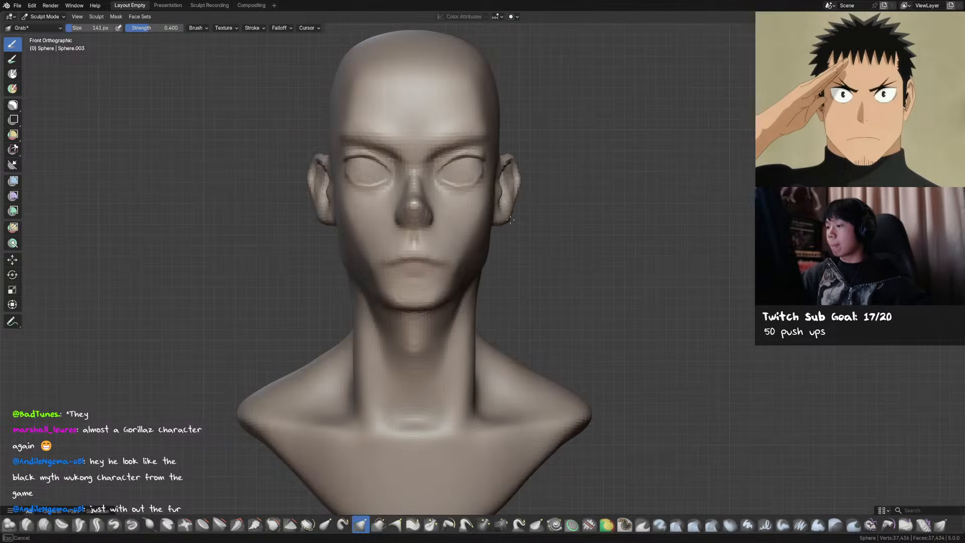
left_click_drag(510, 222, 512, 221)
key("f")
left_click(577, 177)
key("ctrl+s")
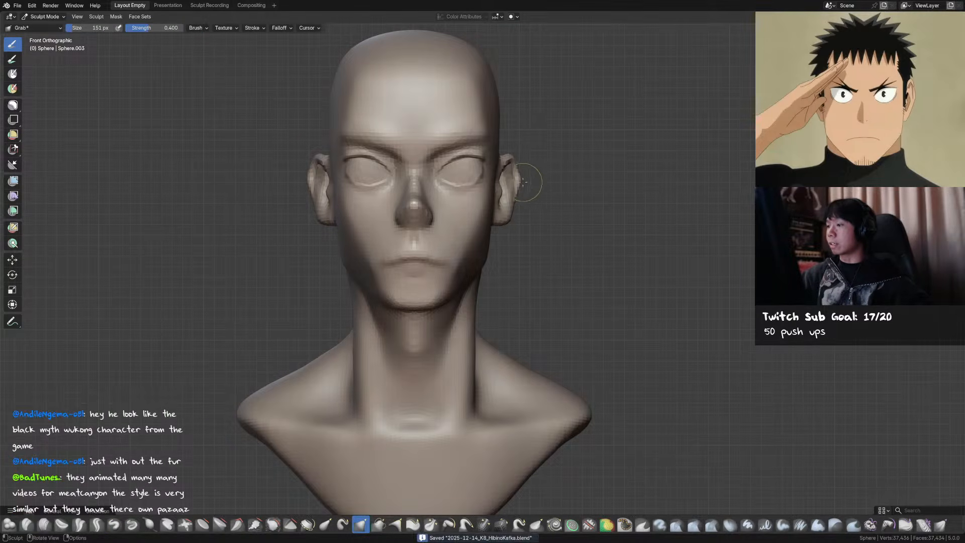
Carve the ear from above and behind with the Draw Sharp brush at 93 px, and save
mouse_move(514, 180)
middle_mouse_down()
mouse_move(550, 174)
mouse_move(480, 198)
mouse_move(502, 245)
middle_mouse_up()
key("d")
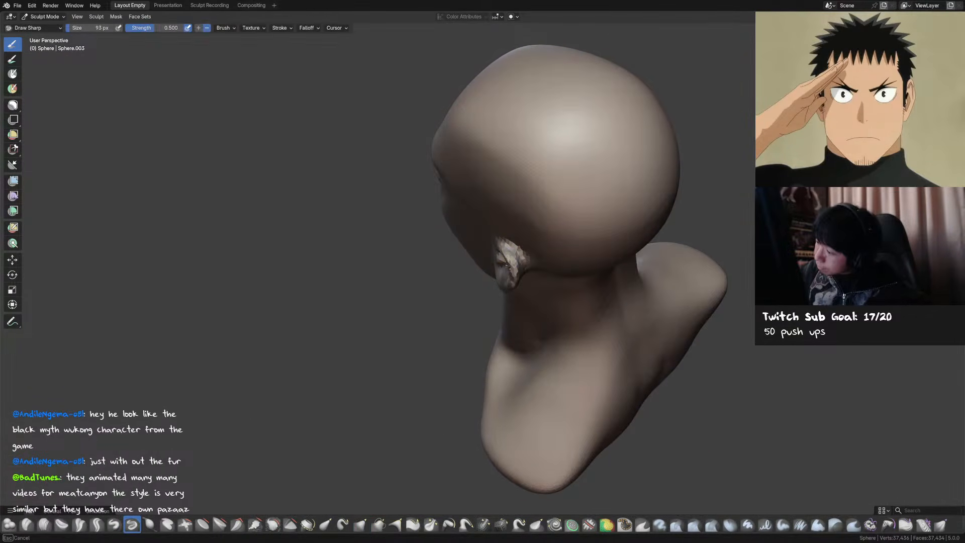
mouse_move(518, 271)
middle_mouse_down()
mouse_move(548, 217)
mouse_move(542, 249)
mouse_move(504, 186)
mouse_move(518, 179)
middle_mouse_up()
key("ctrl+s")
middle_click_drag(527, 213, 546, 174)
Refine the upper ear rim with the Grab and Crease Sharp brushes at 99 px, and save
key("g")
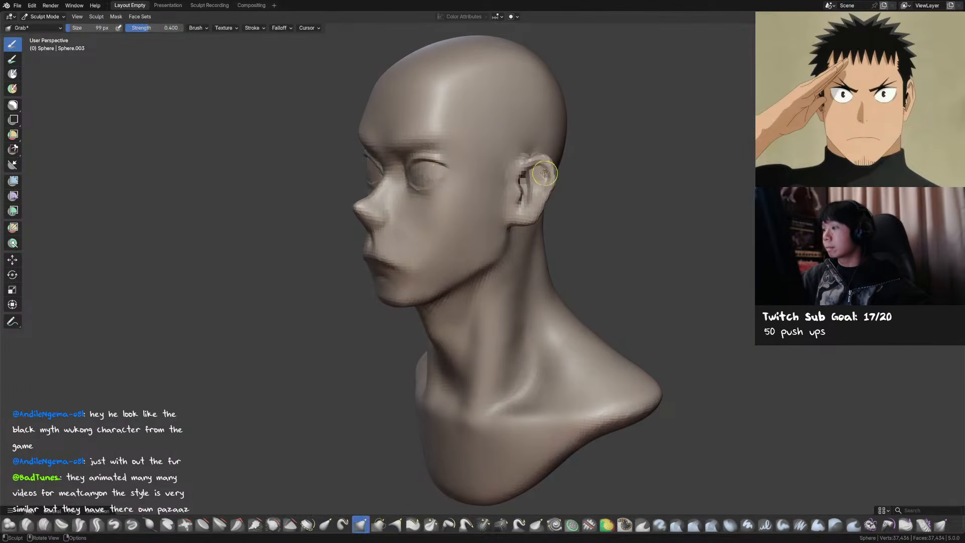
key("shift+c")
mouse_move(542, 171)
middle_mouse_down()
mouse_move(565, 149)
mouse_move(610, 180)
mouse_move(560, 196)
mouse_move(659, 192)
mouse_move(565, 199)
mouse_move(588, 196)
mouse_move(578, 193)
middle_mouse_up()
key("ctrl+s")
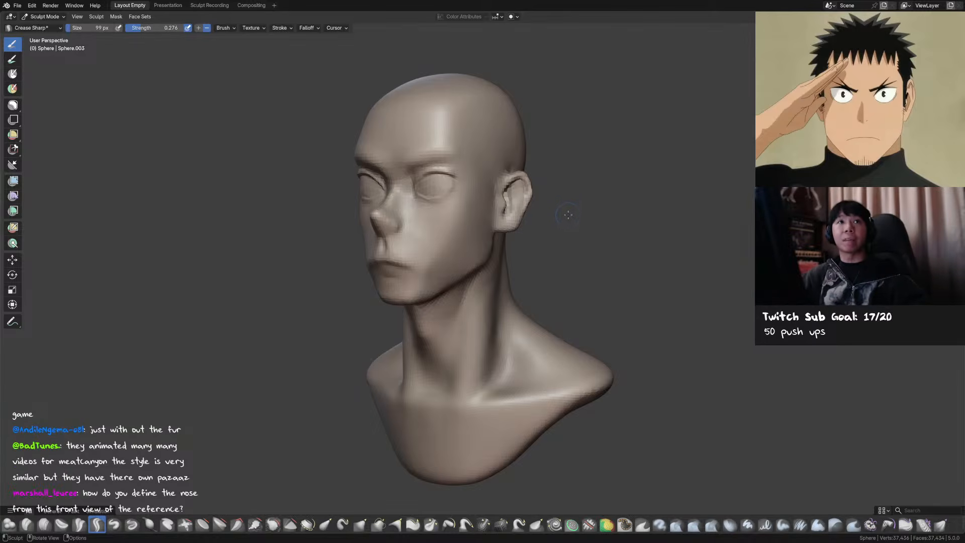
Reshape the back of the ear with the Grab brush enlarged to 266 px
middle_click_drag(567, 206, 522, 179)
key("g")
key("f")
left_click(539, 199)
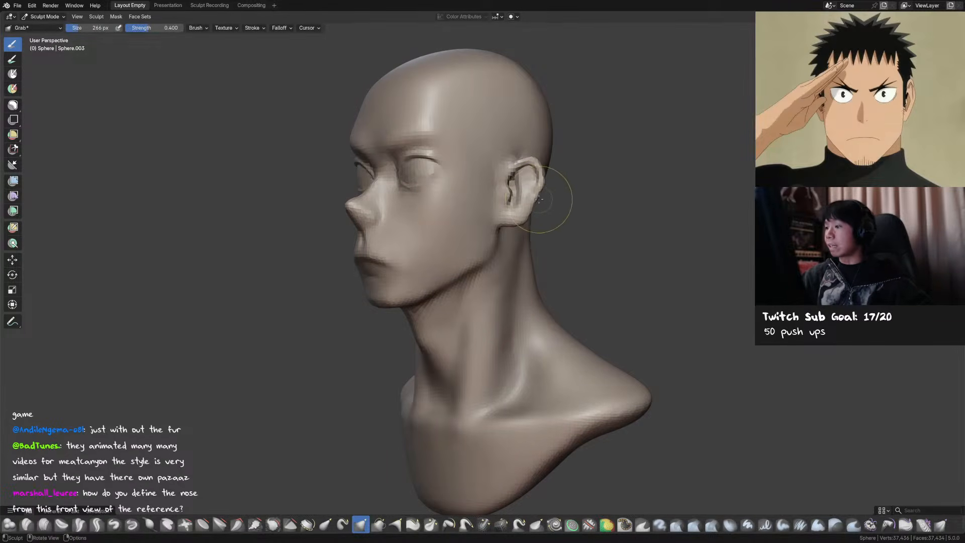
key("f")
left_click_drag(542, 191, 526, 190)
Adjust the ear's outline and inner fold in right profile with the Grab brush at 277 px and 118 px, and save
key("KP_3")
key("f")
left_click(524, 191)
left_click_drag(527, 190, 527, 184)
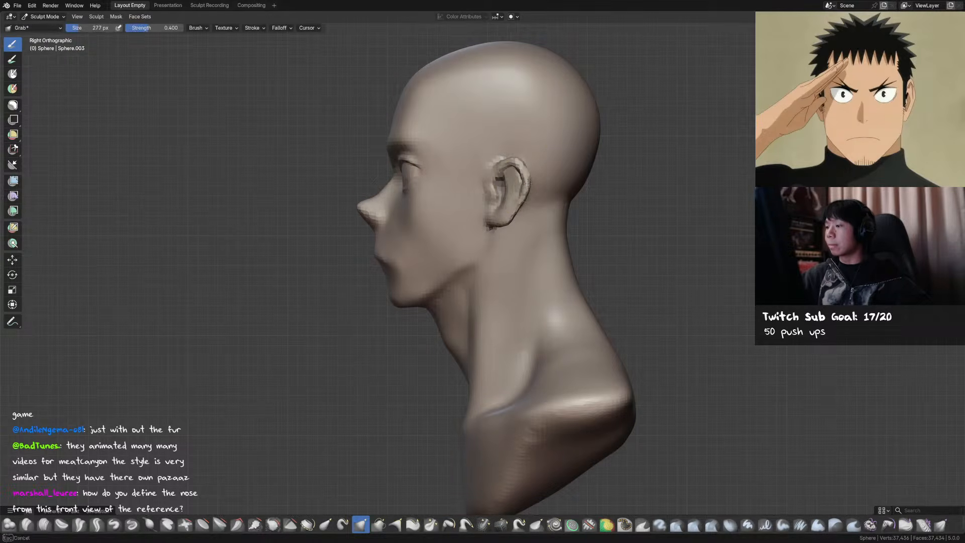
left_click(503, 179)
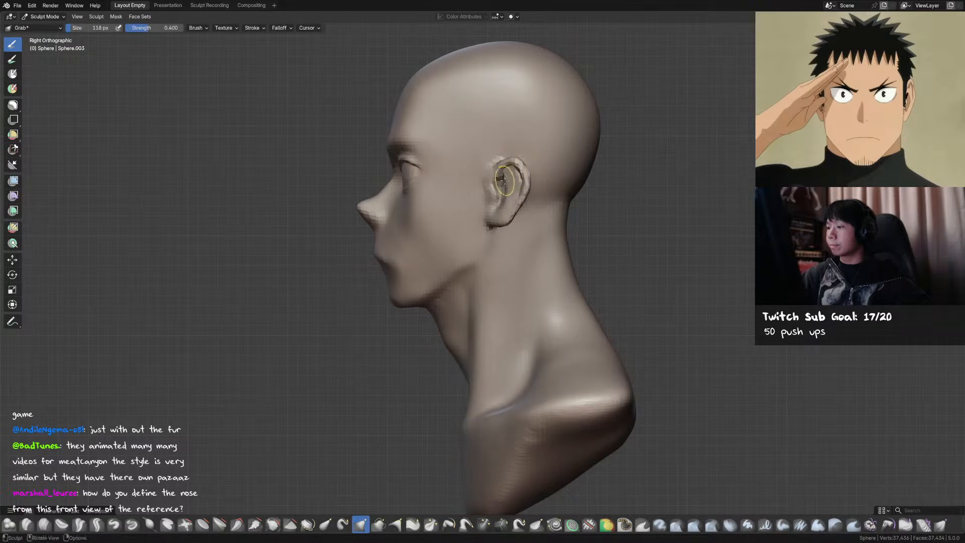
middle_click_drag(501, 166, 518, 165)
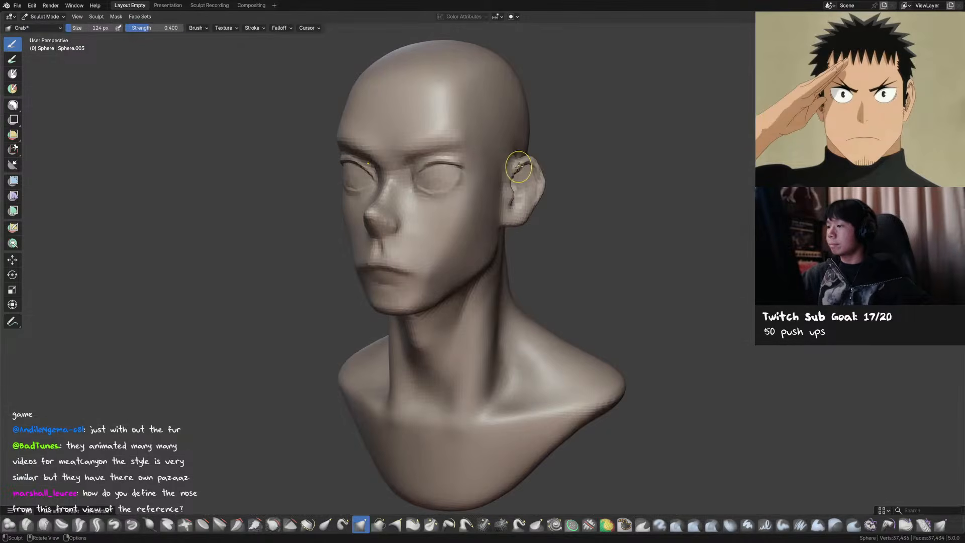
key("ctrl+s")
Adjust the outer edge of the ear in front view with the Grab brush at 192 px and 196 px
key("KP_1")
key("f")
left_click(543, 210)
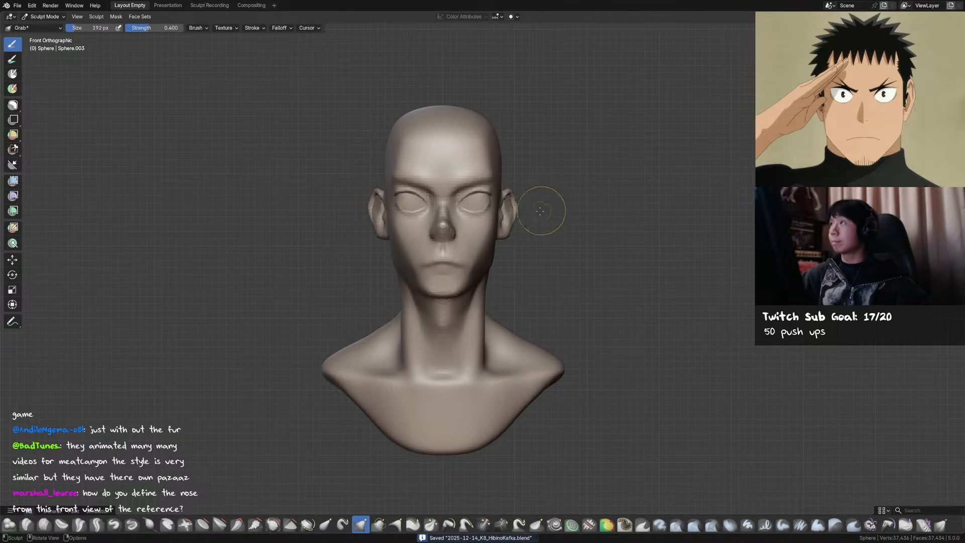
key("f")
left_click(547, 210)
key("f")
left_click(517, 211)
key("f")
left_click(517, 229)
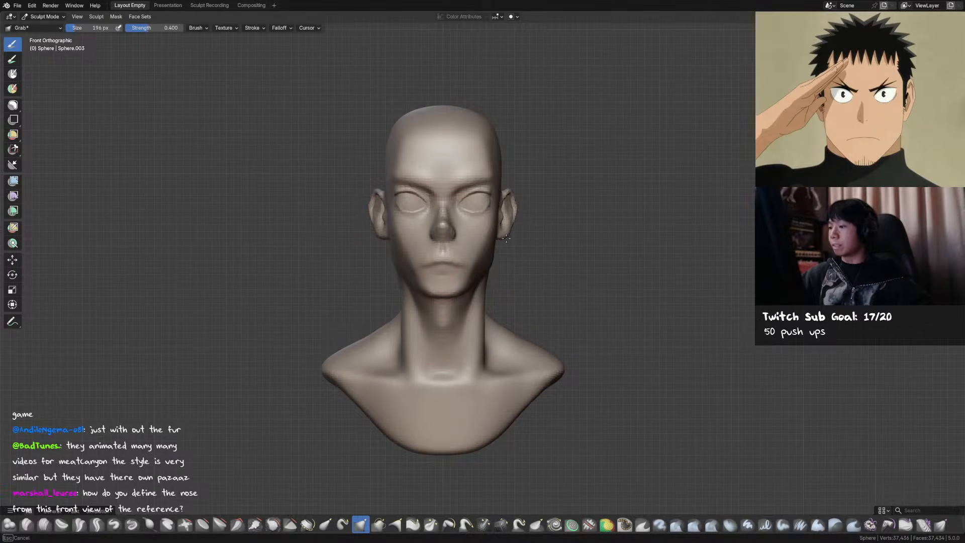
Reshape the earlobe and the middle of the outer ear rim in front view with a resized Grab brush
key("f")
left_click(504, 240)
key("f")
left_click(505, 239)
key("f")
left_click(517, 215)
key("f")
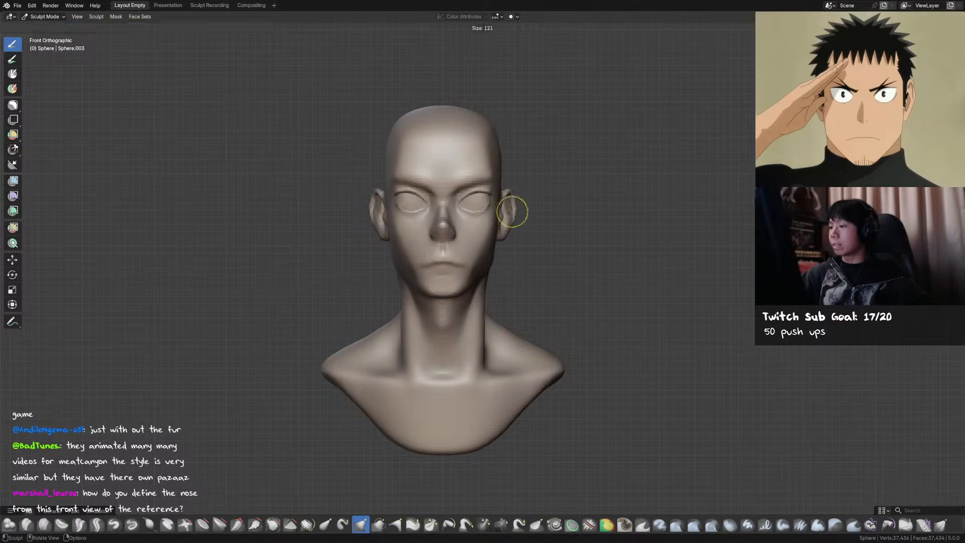
Save the file and nudge the inner part of the ear with the Grab brush at 68 px
left_click(512, 210)
key("ctrl+s")
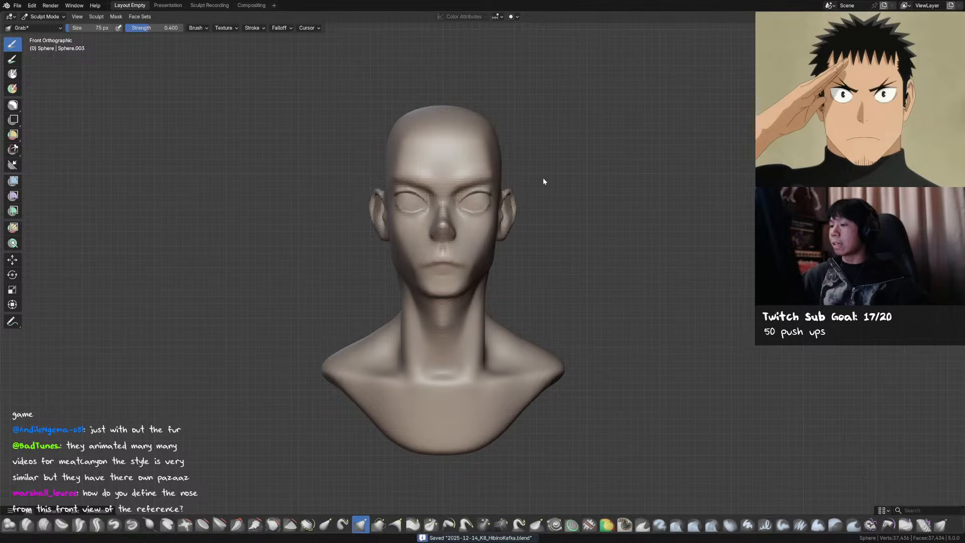
mouse_move(543, 177)
middle_mouse_down("shift")
mouse_move(572, 180)
mouse_move(513, 217)
middle_mouse_up("shift")
key("bracketleft")
key("bracketleft")
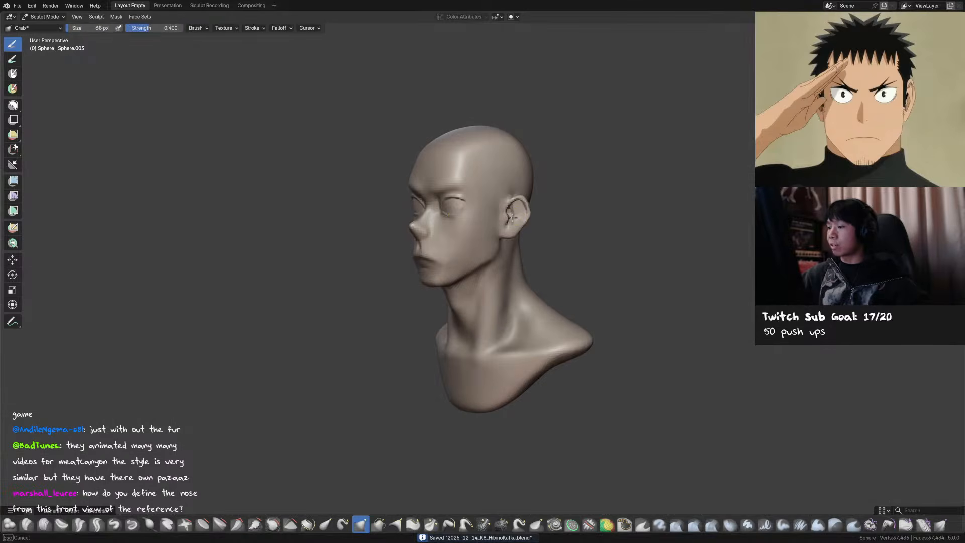
left_click_drag(513, 215, 510, 207)
Carve the inner ear groove with the Draw Sharp brush at 56 px and strength 0.500, and save the file
key("shift+c")
key("g")
key("shift+c")
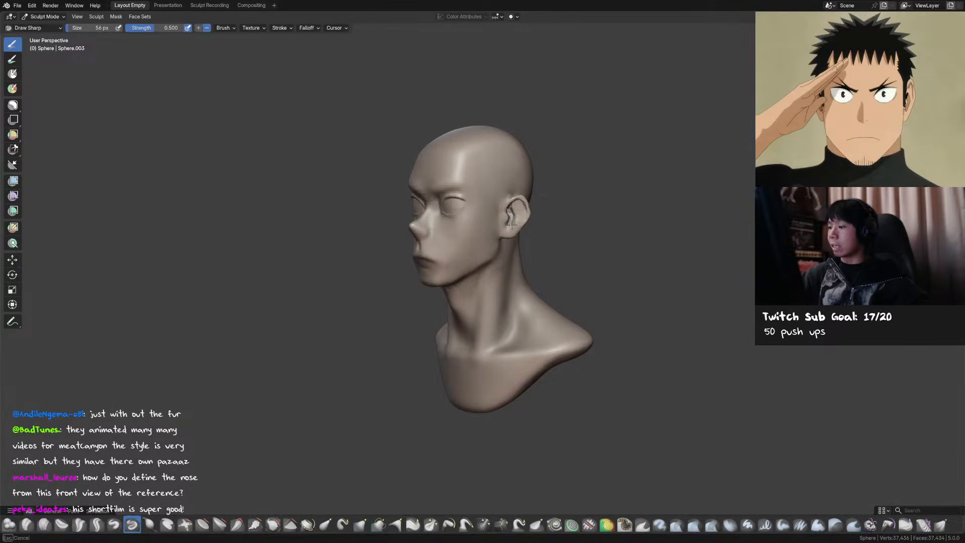
left_click_drag(509, 223, 509, 227)
mouse_move(513, 224)
middle_mouse_down("alt")
mouse_move(577, 218)
mouse_move(561, 216)
middle_mouse_up("alt")
key("ctrl+s")
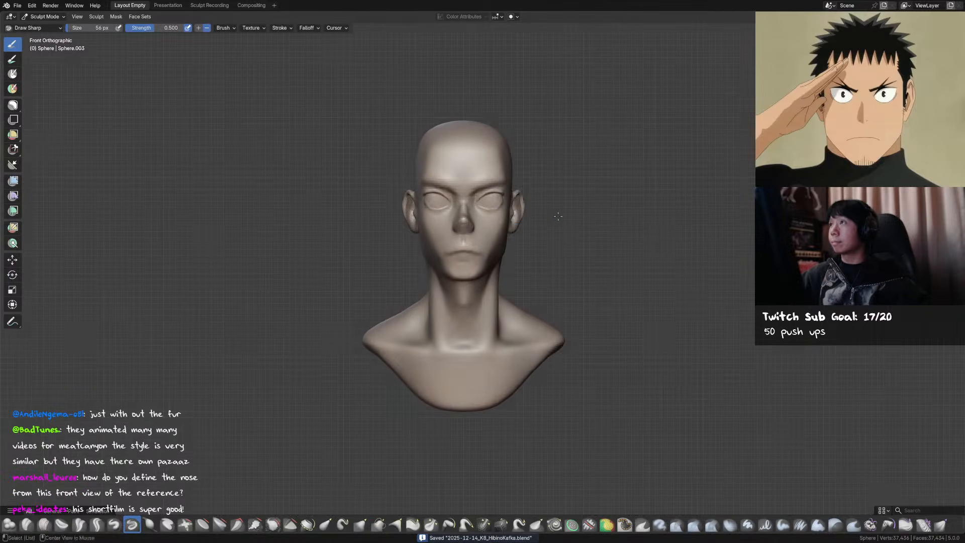
Carve the mouth line with the Crease Sharp brush at 63 px and strength 0.276
key("shift+c")
middle_click_drag(485, 253, 512, 204)
key("f")
left_click(515, 208)
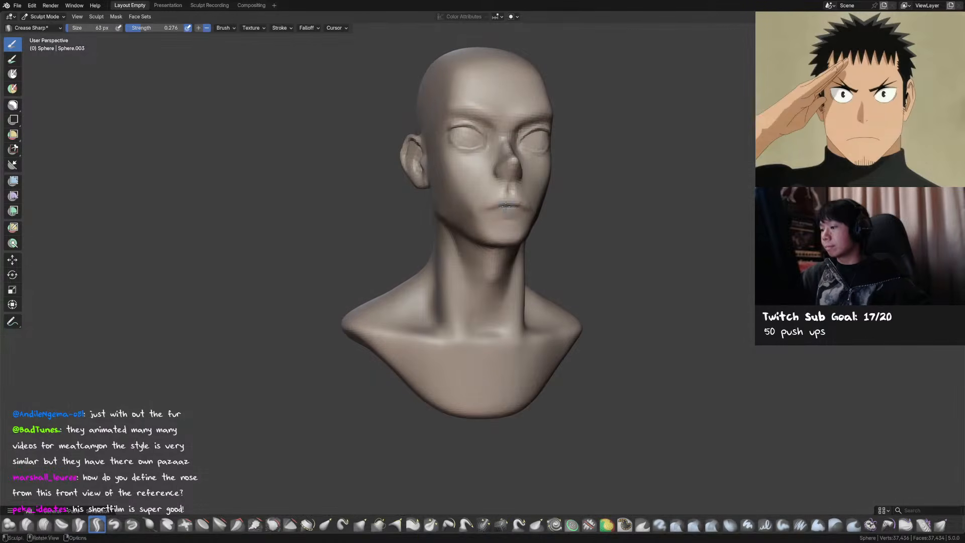
middle_click_drag(506, 205, 518, 200)
left_click_drag(514, 202, 518, 199, "shift")
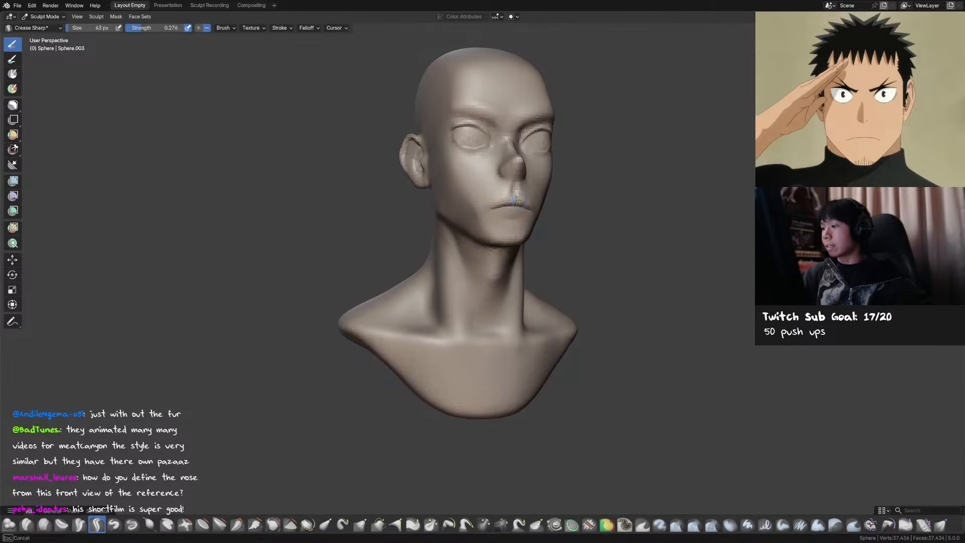
Nudge the centre of the mouth line with the Grab brush in front view
middle_click_drag(525, 203, 521, 222, "alt")
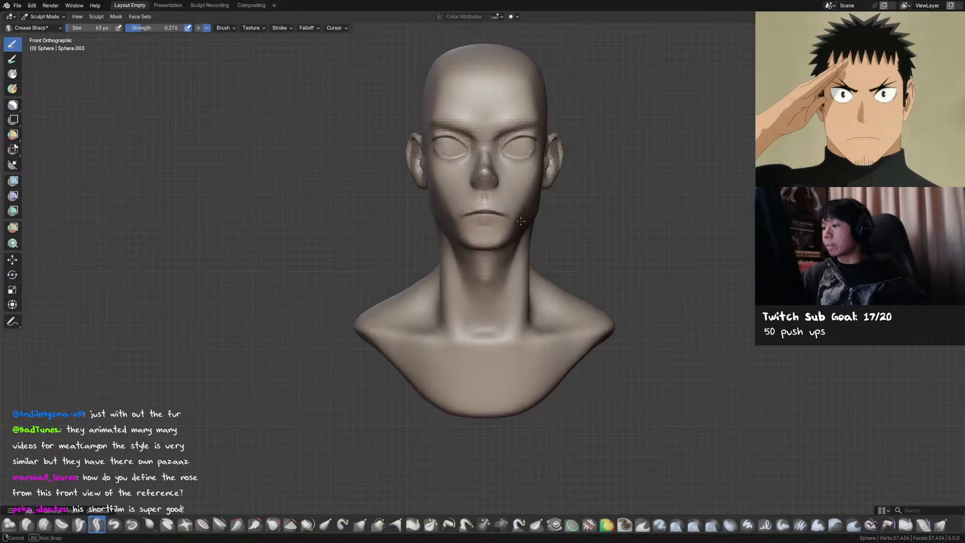
key("g")
left_click_drag(483, 212, 482, 210)
Enlarge the Crease Sharp brush and deepen the crease between the lips
mouse_move(479, 210)
middle_mouse_down()
mouse_move(573, 204)
mouse_move(524, 186)
mouse_move(514, 203)
middle_mouse_up()
key("f")
key("shift+c")
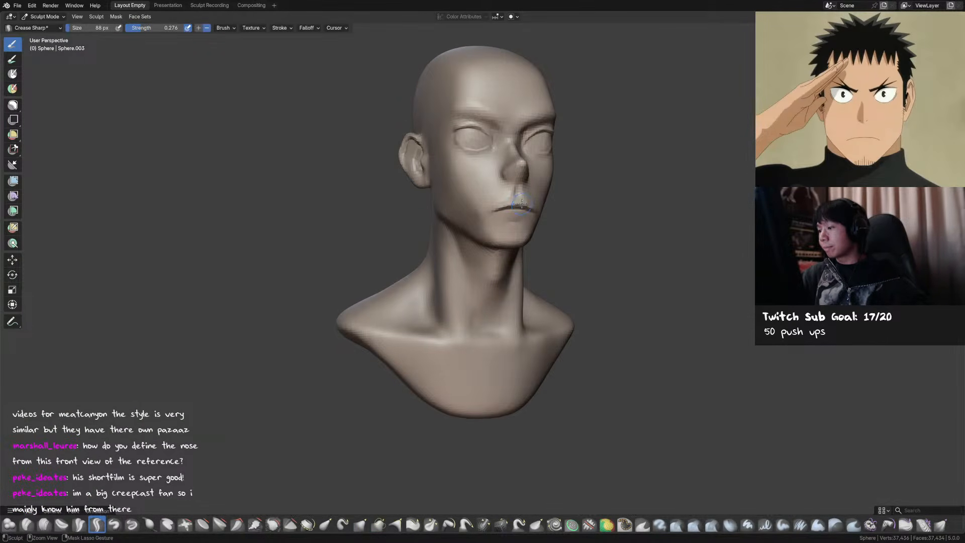
mouse_move(493, 212)
middle_mouse_down()
mouse_move(480, 226)
mouse_move(511, 223)
middle_mouse_up()
Adjust the shape of the lips with the Grab brush in front view and save the file
key("g")
key("KP_1")
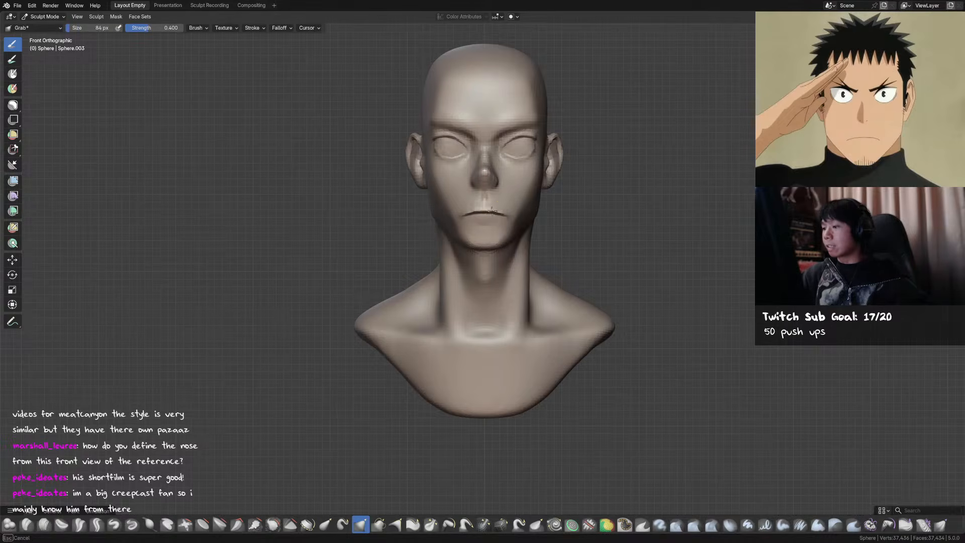
left_click_drag(490, 211, 477, 217)
mouse_move(477, 217)
middle_mouse_down()
mouse_move(584, 230)
mouse_move(495, 258)
middle_mouse_up()
scroll(500, 258, "down", 2)
key("ctrl+s")
middle_click_drag(562, 190, 571, 183)
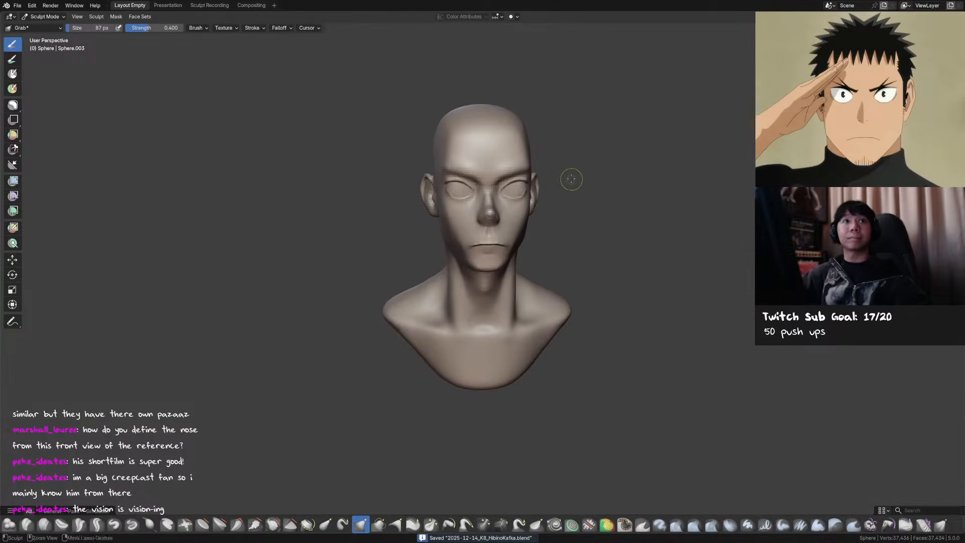
Switch to Object Mode and deselect the bust to check the overall head shape
key("ctrl+Tab")
left_click_drag(668, 67, 378, 323)
left_click(662, 176)
scroll(661, 176, "up", 1)
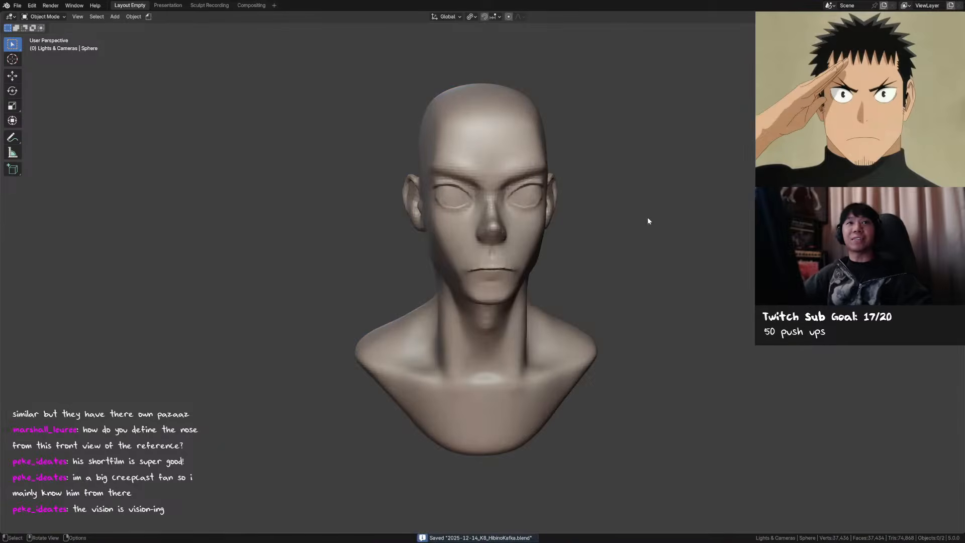
middle_click_drag(598, 150, 598, 147)
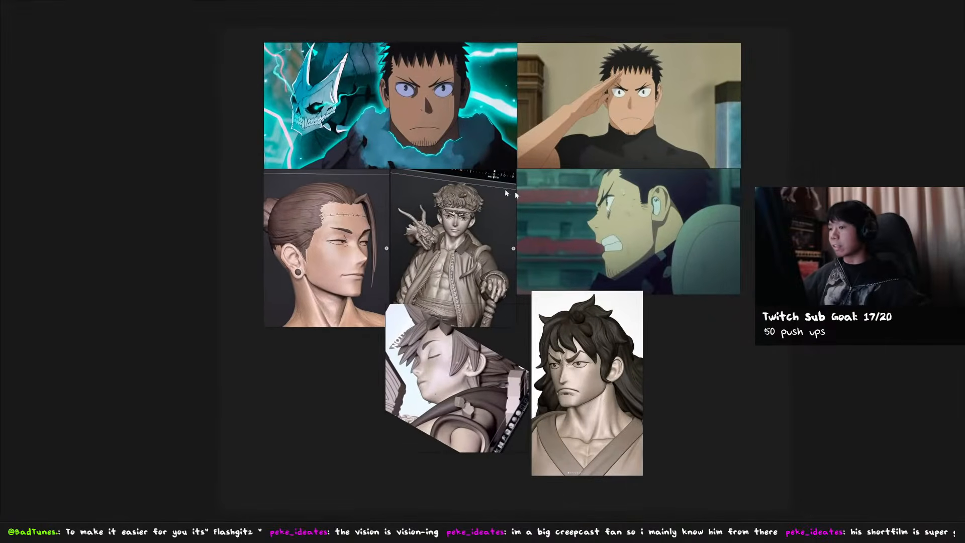
Switch to the reference board and place the closed-eye head image behind the jacketed-figure image
scroll(499, 201, "up", 5)
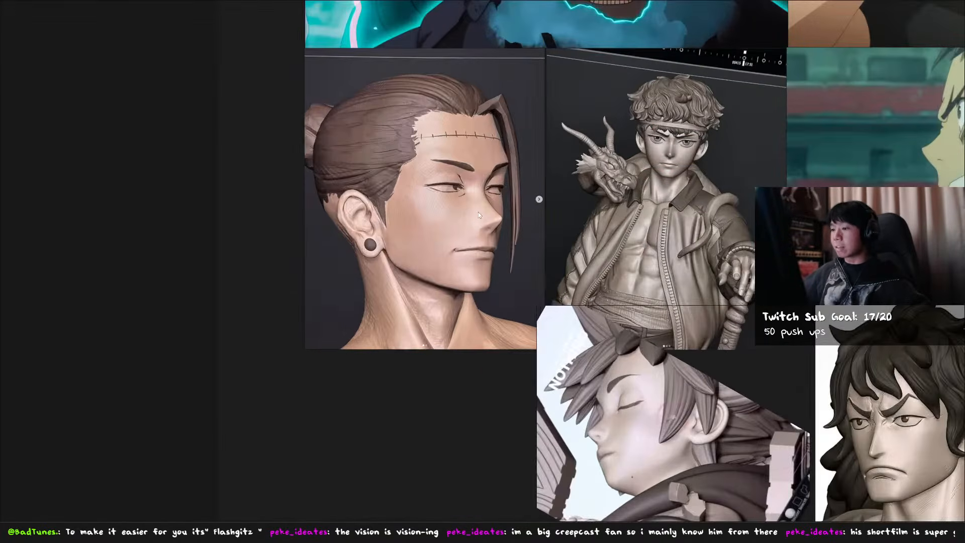
right_click(625, 347)
left_click(630, 302)
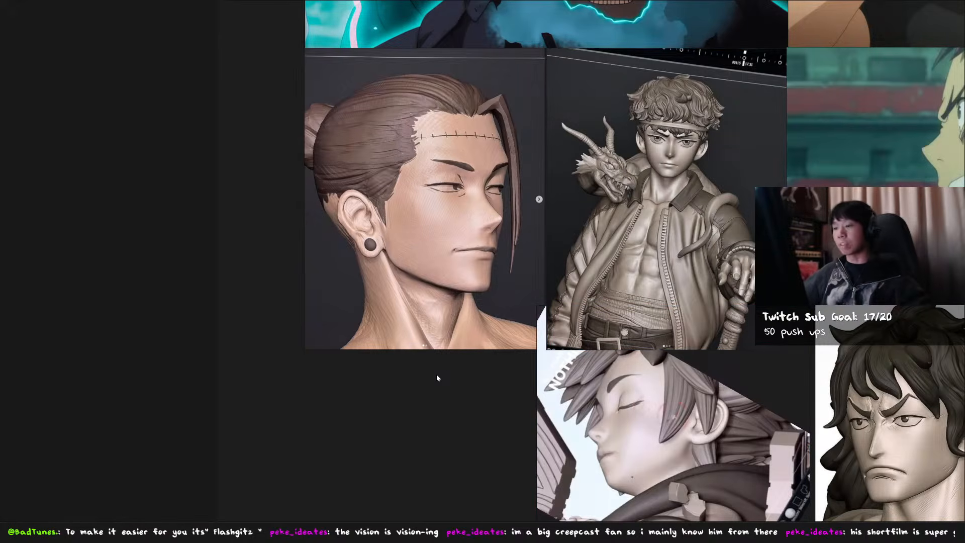
Examine the nose and face shapes of the stitched-forehead and jacketed-figure sculpt references
scroll(432, 371, "right", 3)
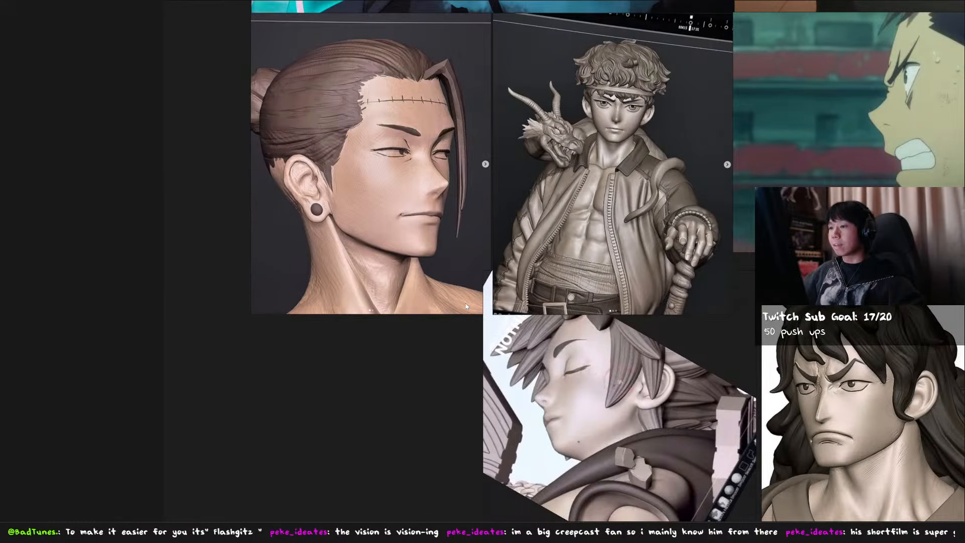
scroll(467, 306, "down", 2)
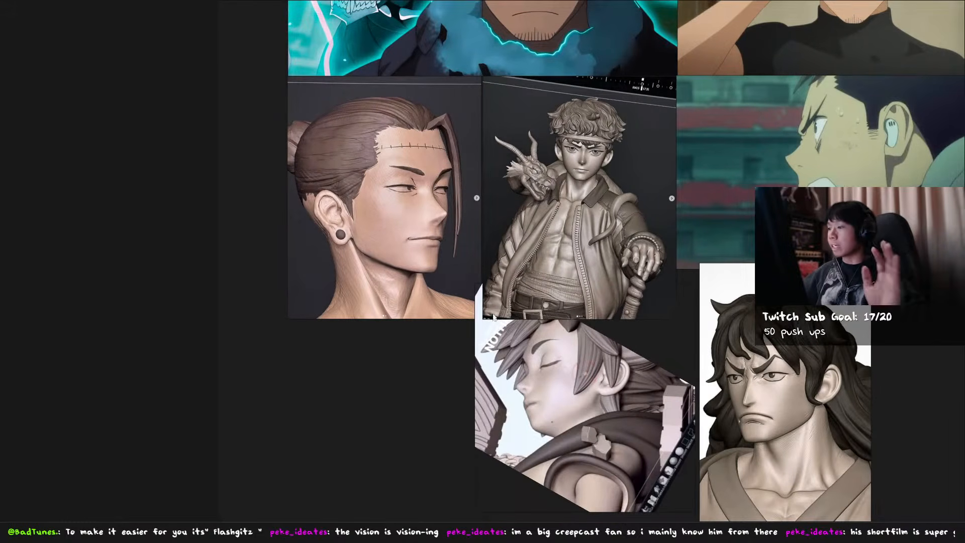
scroll(463, 204, "up", 2)
scroll(448, 248, "up", 2)
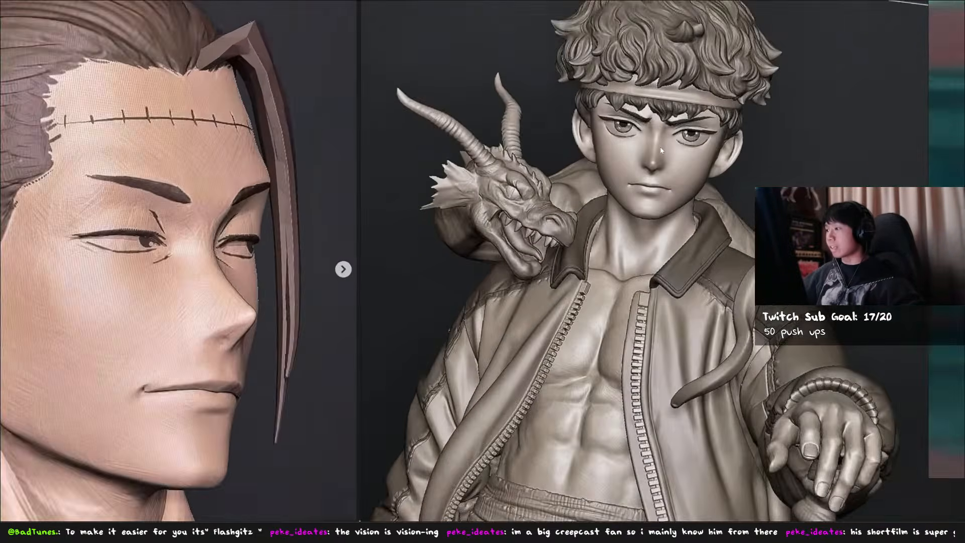
scroll(661, 150, "up", 3)
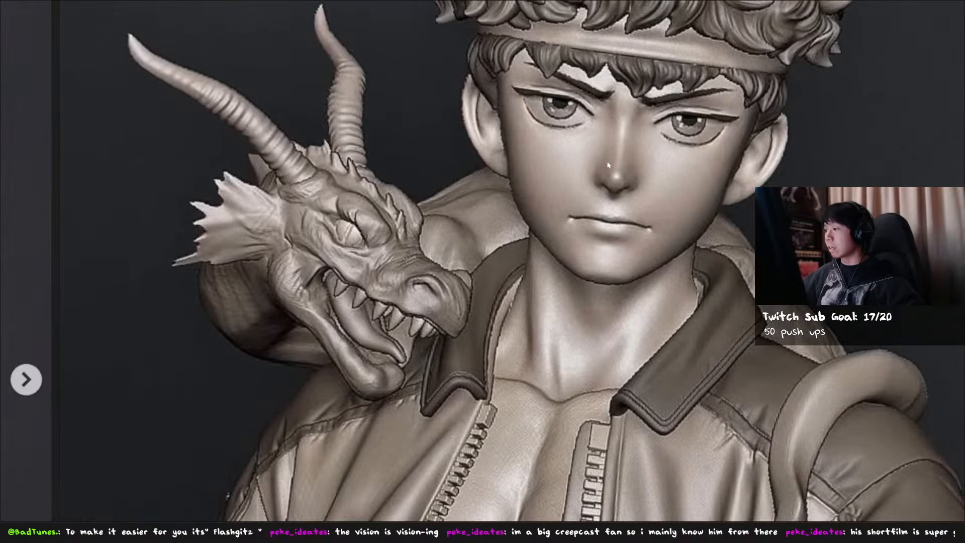
scroll(608, 165, "down", 5)
scroll(592, 299, "up", 2)
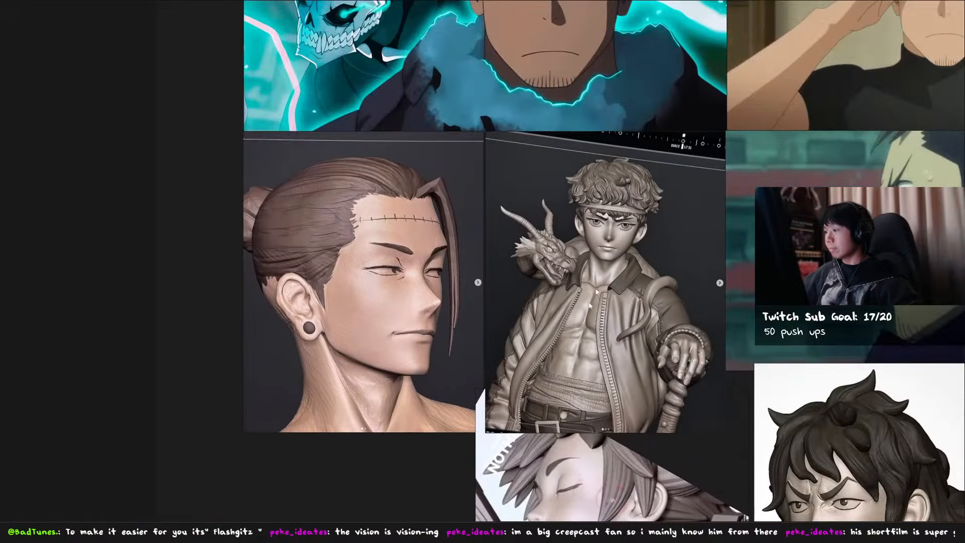
Examine the nose shading, mouth and jaw in the front-facing anime reference with the blue glow
scroll(599, 289, "up", 1)
middle_click_drag(593, 150, 601, 402)
scroll(551, 222, "up", 2)
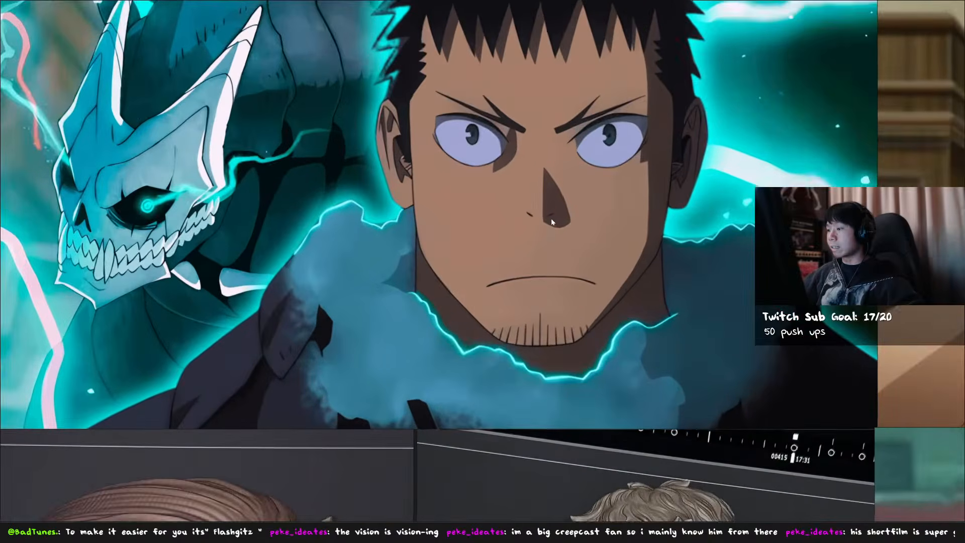
scroll(563, 236, "down", 3)
scroll(580, 257, "down", 1)
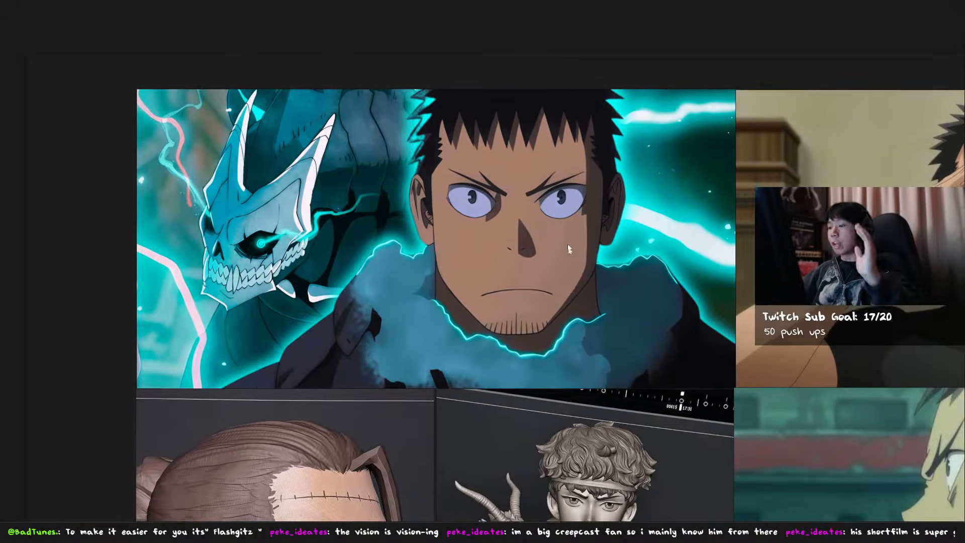
middle_click_drag(568, 249, 561, 225)
middle_click_drag(624, 257, 602, 257)
middle_click_drag(483, 245, 496, 245)
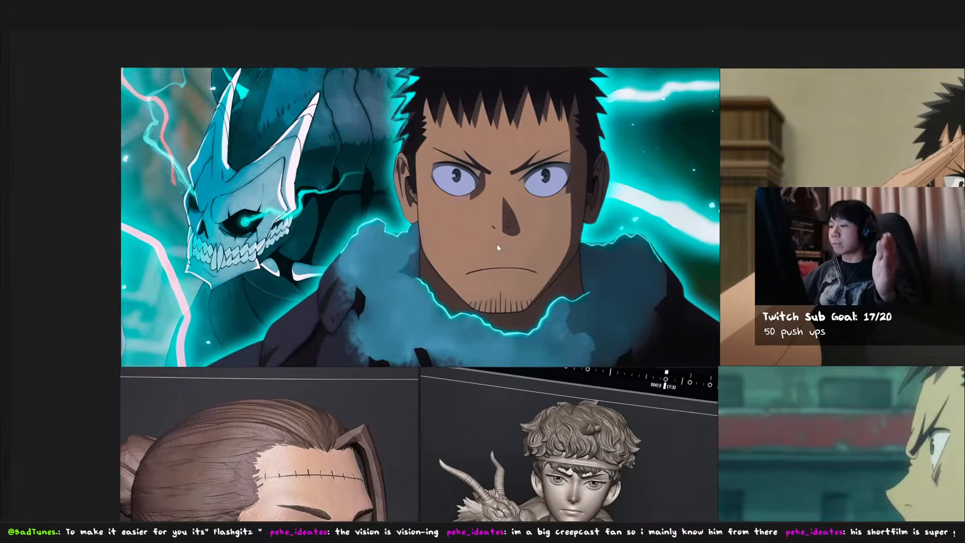
scroll(509, 232, "up", 2)
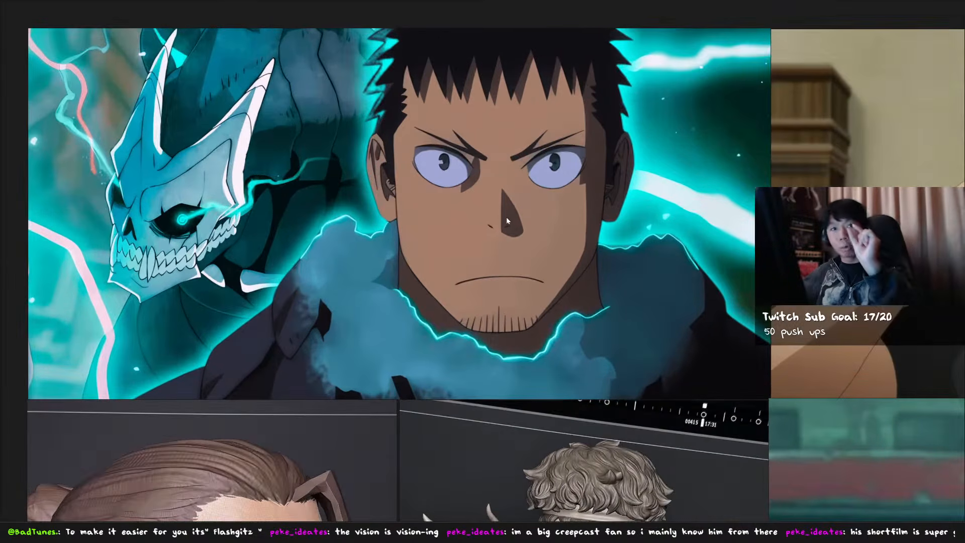
scroll(503, 221, "up", 2)
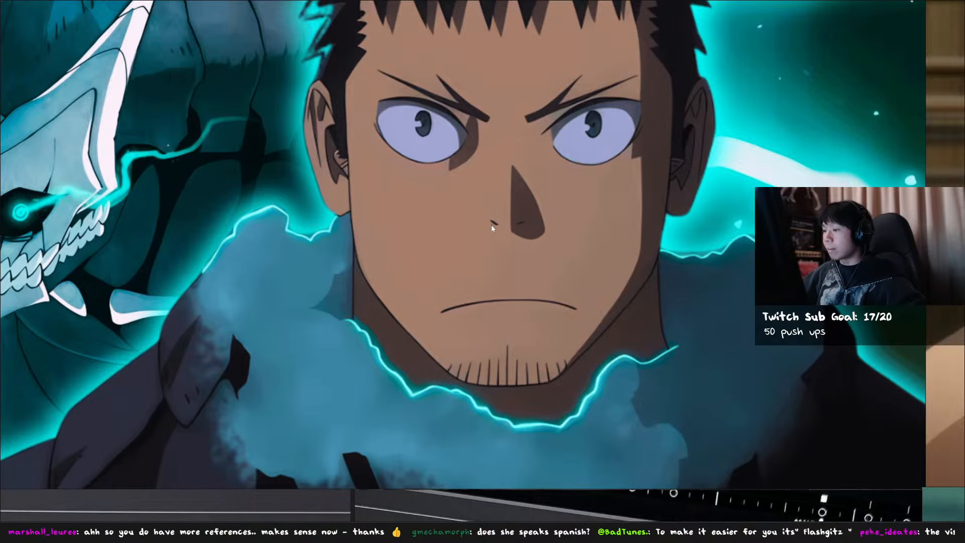
scroll(489, 230, "down", 5)
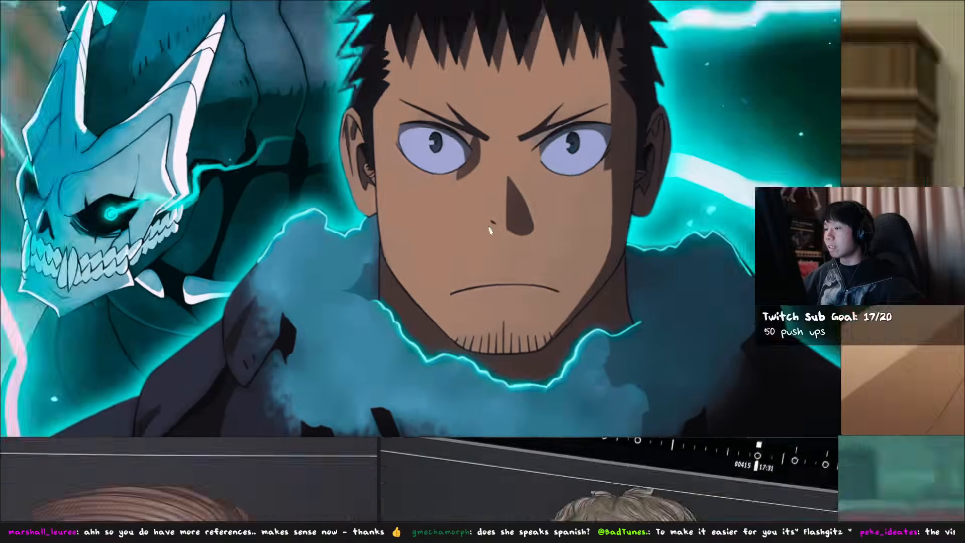
Examine the closed-eye head, the frowning long-haired sculpt and the anime side profile references
scroll(520, 285, "up", 5)
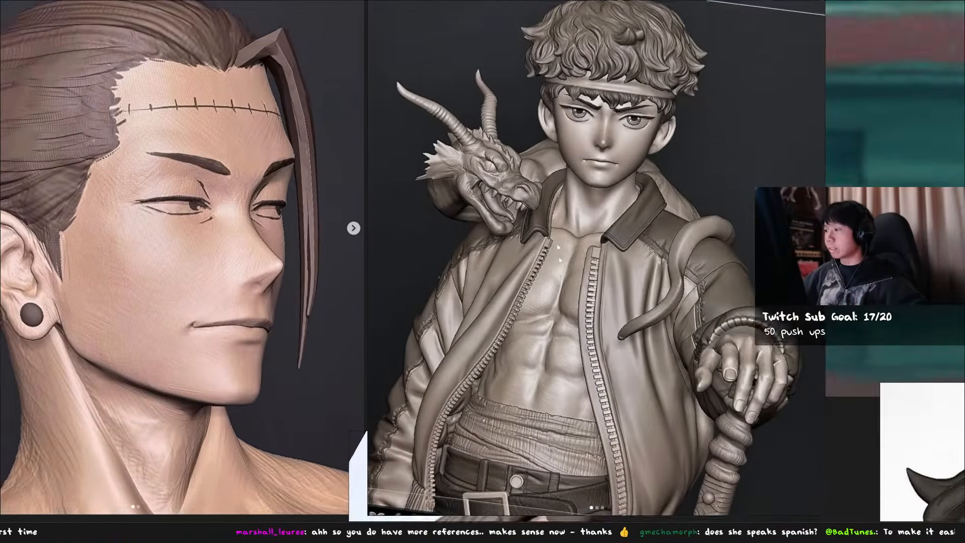
middle_click_drag(568, 402, 561, 88)
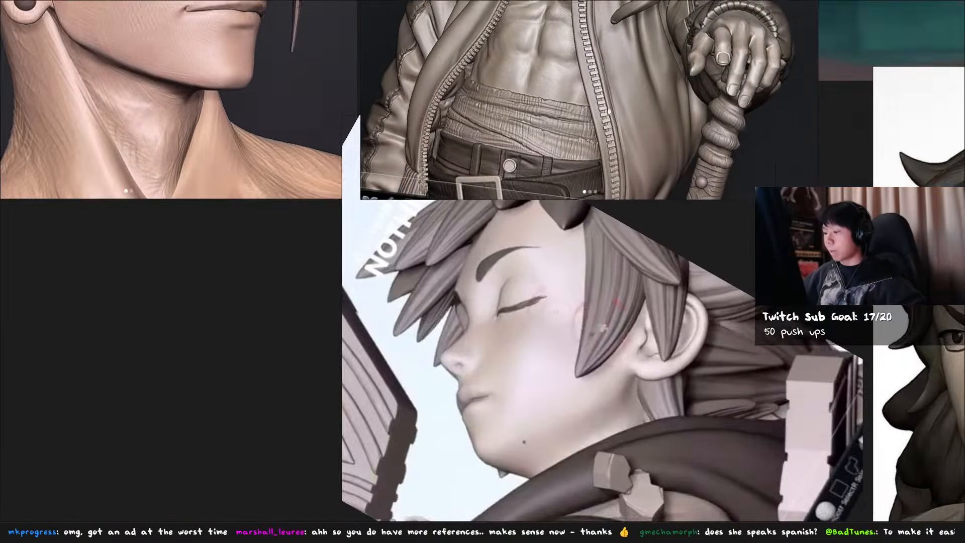
scroll(578, 196, "down", 2)
middle_click_drag(734, 146, 498, 78)
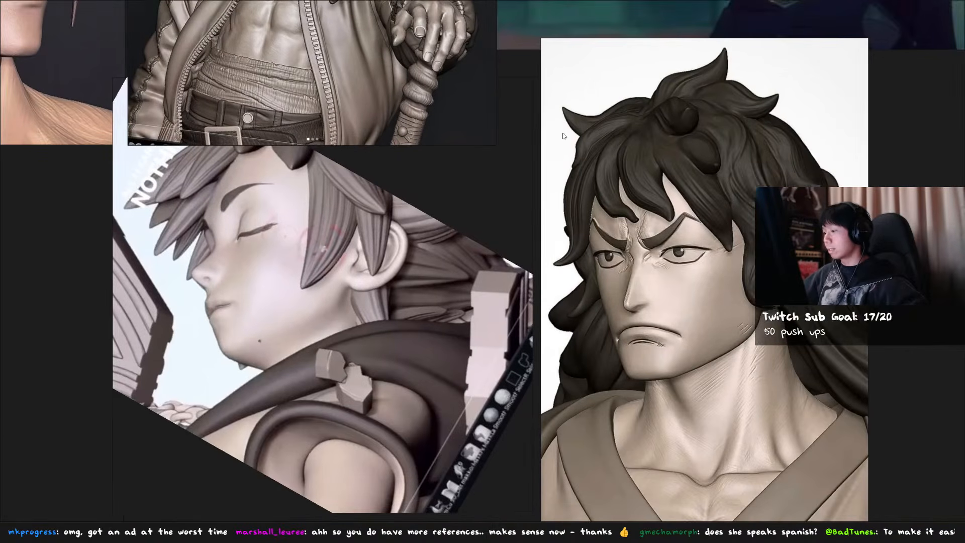
scroll(564, 136, "down", 3)
middle_click_drag(555, 156, 478, 354)
middle_click_drag(563, 120, 476, 156)
scroll(643, 186, "up", 3)
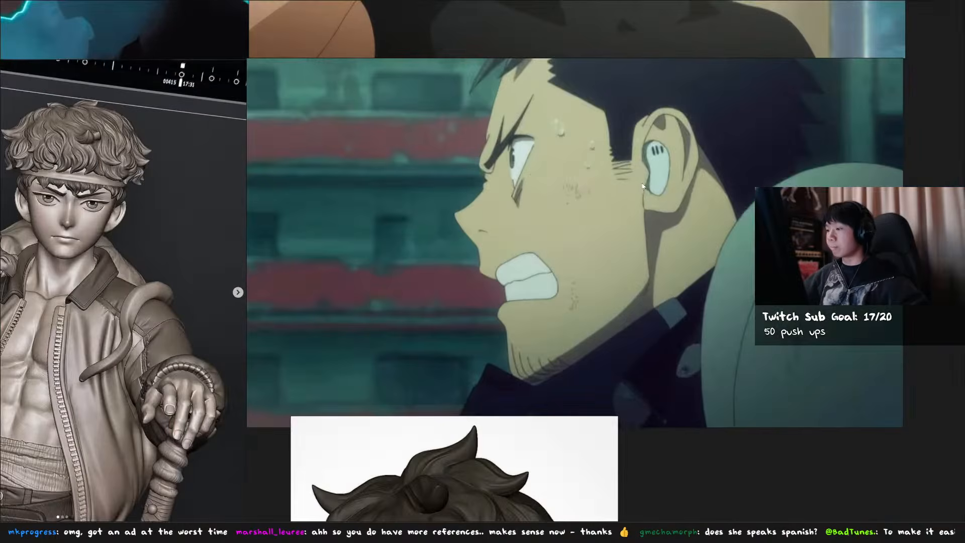
scroll(634, 186, "down", 3)
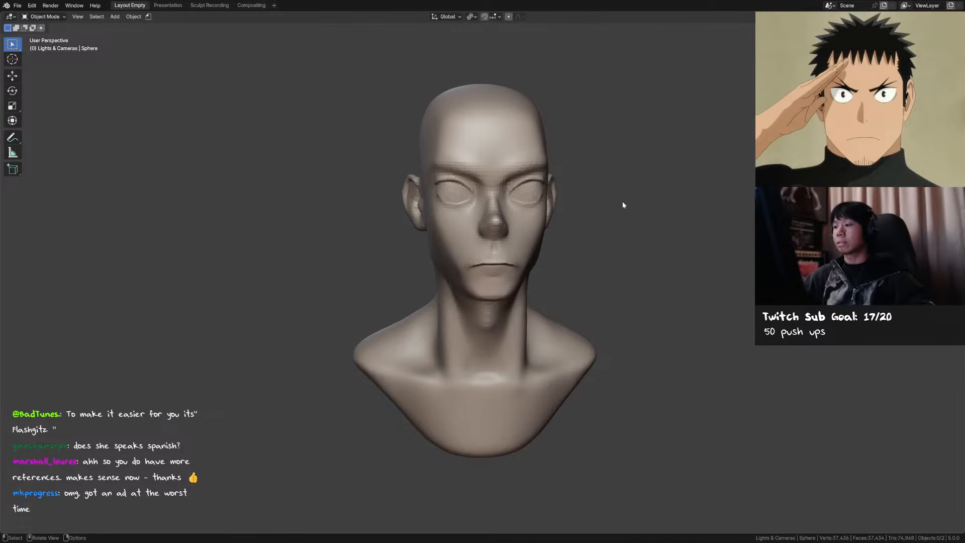
Switch back to Blender, return the bust to Sculpt Mode in front view and save the file
key("KP_1")
left_click(521, 195)
key("ctrl+Tab")
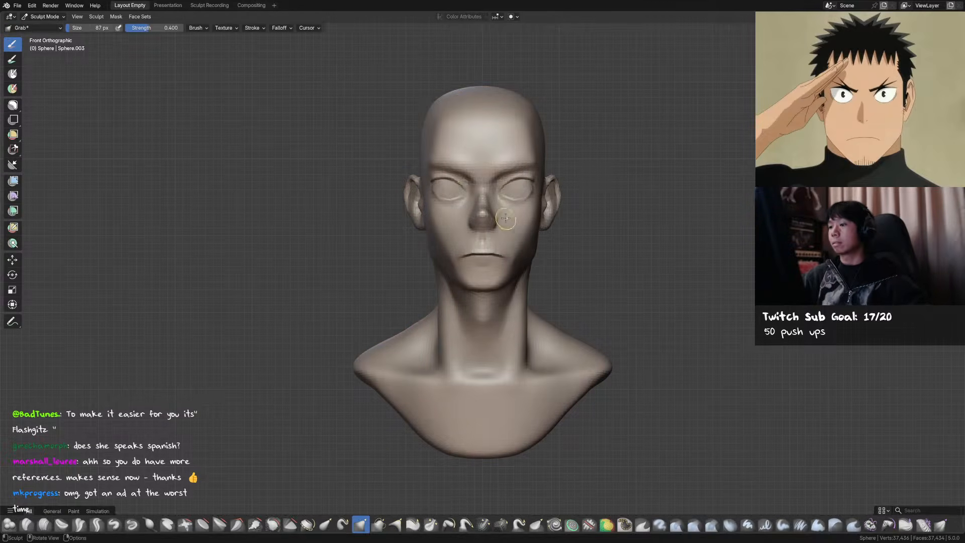
key("ctrl+s")
Reshape the lower face around the mouth with the Grab brush, setting its size to 160 px
mouse_move(532, 188)
left_mouse_down()
mouse_move(533, 180)
mouse_move(522, 190)
mouse_move(469, 172)
mouse_move(466, 252)
left_mouse_up()
key("bracketleft")
key("bracketleft")
key("bracketleft")
left_click(479, 253)
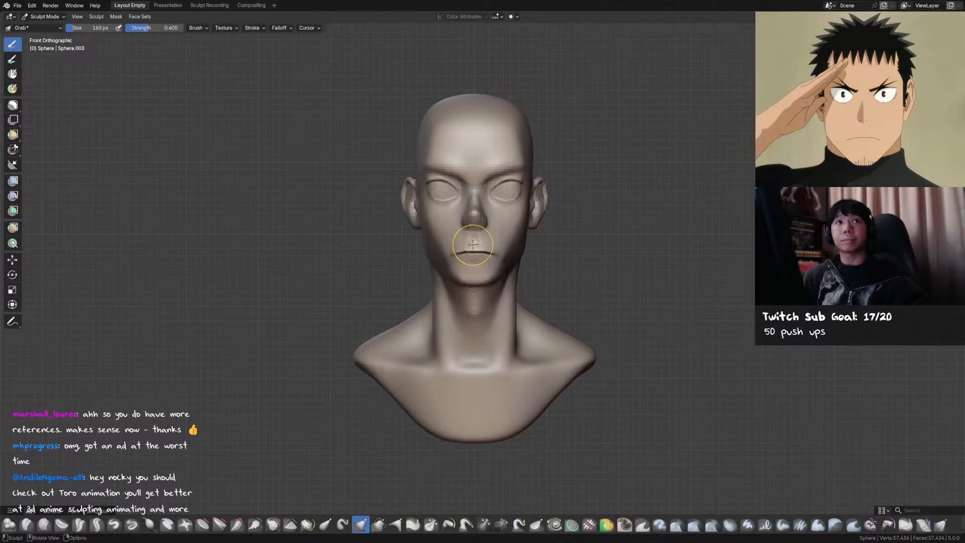
Set the Grab brush size to 131 px, adjust the mouth and chin area, and save the file
middle_click_drag(472, 251, 479, 257, "shift")
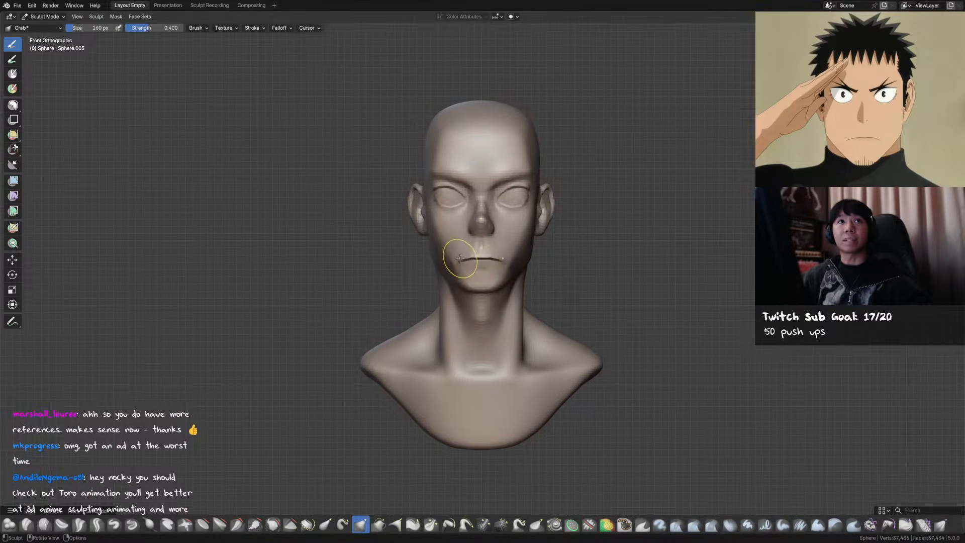
key("f")
left_click(465, 260)
left_click_drag(474, 257, 477, 284)
middle_click_drag(476, 284, 475, 284)
key("ctrl+s")
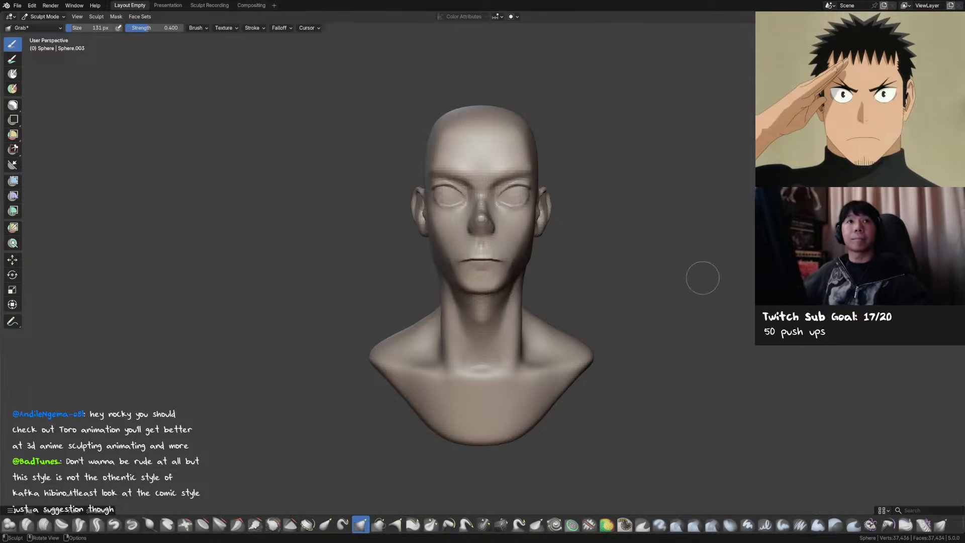
key("ctrl+s")
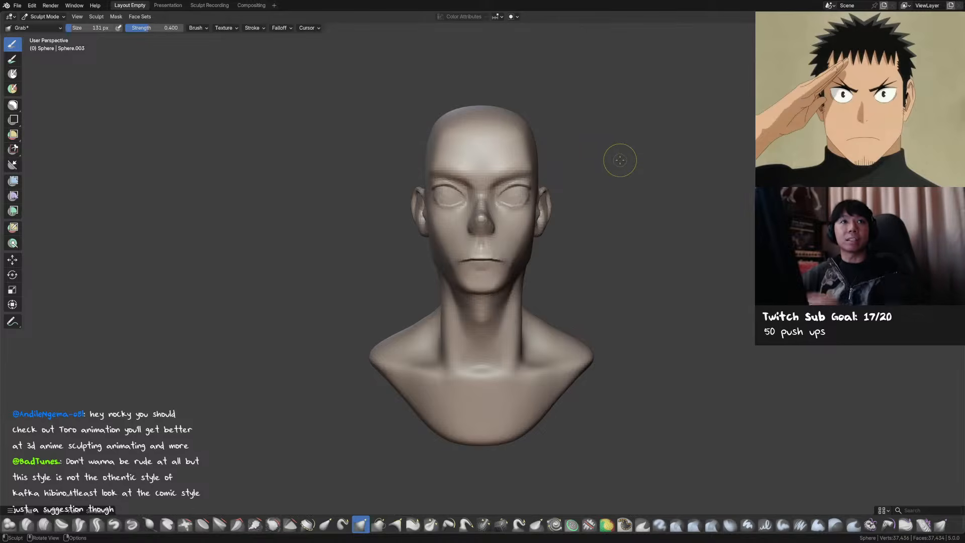
Save the file and nudge the area just below the mouth with the Grab brush
key("KP_1")
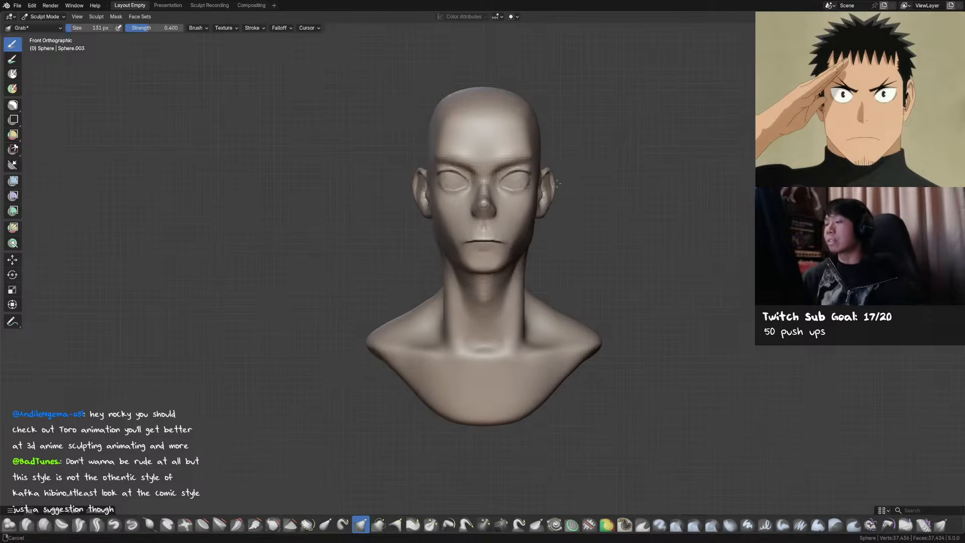
key("ctrl+s")
scroll(501, 230, "up", 2)
middle_click_drag(500, 230, 475, 248)
left_click_drag(485, 247, 484, 246)
mouse_move(485, 246)
middle_mouse_down()
mouse_move(496, 245)
mouse_move(471, 244)
middle_mouse_up()
middle_click_drag(509, 212, 497, 252, "alt")
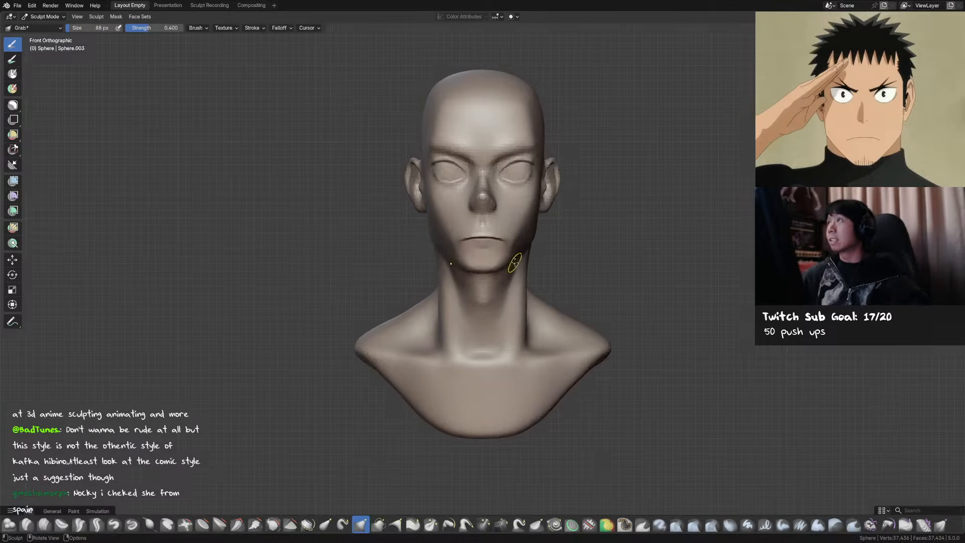
Set the Grab brush size to 205 px, adjust the bottom of the chin in front view, and save the file
key("f")
left_click(493, 271)
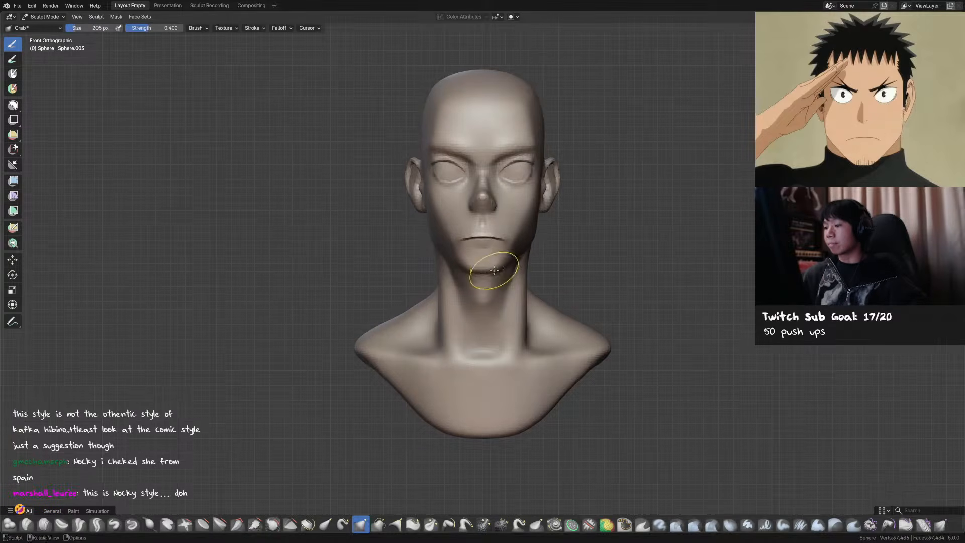
mouse_move(492, 271)
middle_mouse_down()
mouse_move(533, 254)
mouse_move(569, 263)
mouse_move(524, 264)
mouse_move(528, 256)
middle_mouse_up()
key("ctrl+s")
Define the chin's lower edge with the Crease Sharp brush, then adjust it with the Grab brush in front view
key("shift+c")
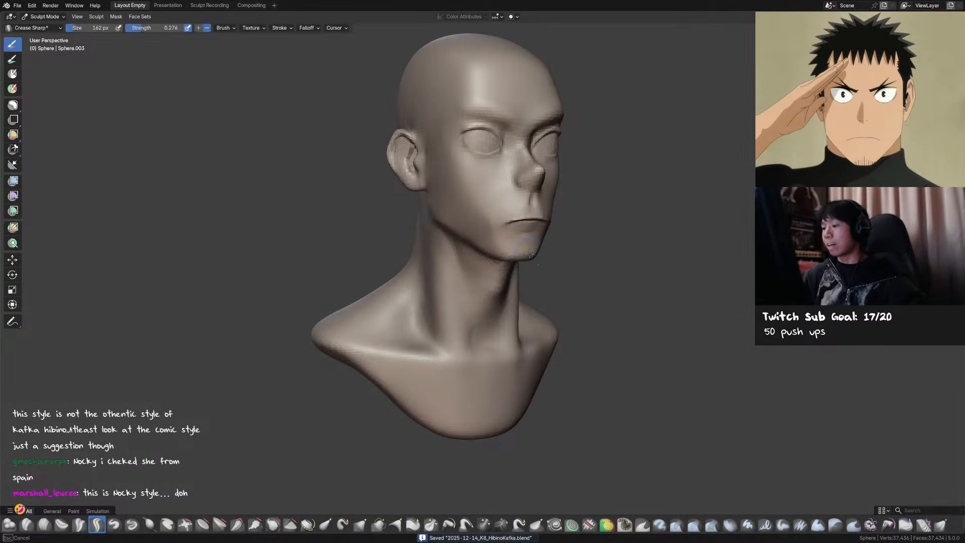
key("g")
key("KP_1")
key("f")
left_click(497, 253)
Smooth the chin area below the mouth, resizing the brush between strokes
middle_click_drag(512, 244, 476, 242)
key("shift+s")
left_click_drag(476, 244, 480, 240, "shift")
middle_click_drag(479, 237, 484, 250)
key("f")
left_click(484, 249)
left_click_drag(482, 247, 482, 241, "shift")
Reshape the cheek and jaw beside the mouth with the Grab brush, starting at a size of 111 px
middle_click_drag(485, 239, 492, 245)
key("f")
left_click(493, 245)
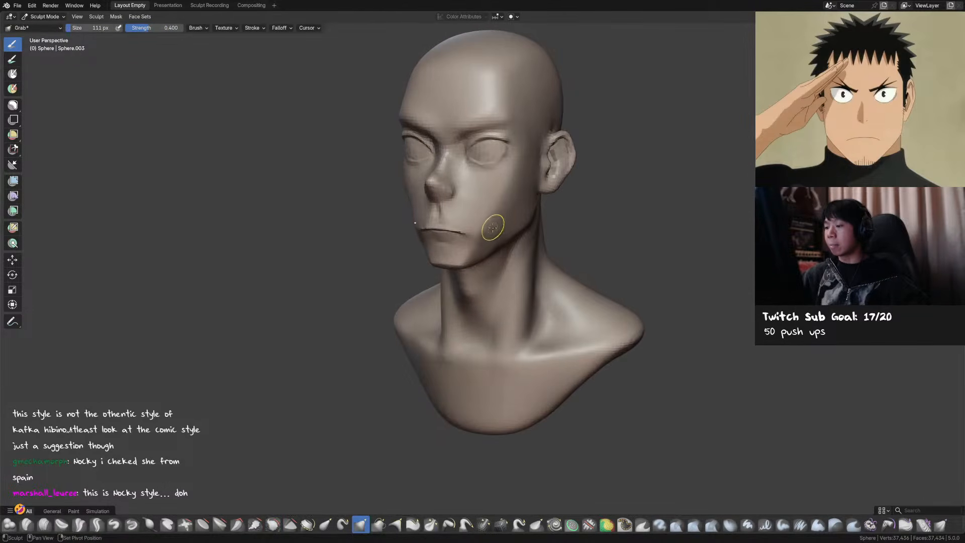
middle_click_drag(515, 205, 566, 200)
key("f")
left_click(535, 218)
mouse_move(490, 213)
middle_mouse_down()
mouse_move(514, 211)
mouse_move(508, 176)
middle_mouse_up()
key("f")
left_click(500, 199)
Work on the cheek beside the nose with the Draw brush at 90 px and save the file
key("x")
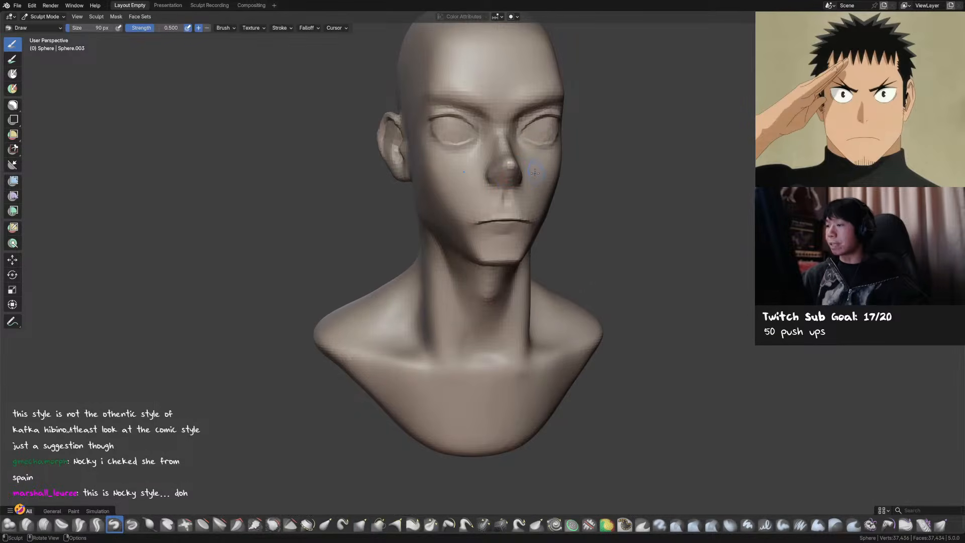
key("ctrl+s")
mouse_move(534, 172)
middle_mouse_down()
mouse_move(476, 178)
mouse_move(481, 188)
mouse_move(475, 174)
mouse_move(485, 161)
middle_mouse_up()
Carve the inner eye corner beside the nose bridge with the Draw Sharp brush at 79 px
key("shift+c")
key("f")
left_click(476, 157)
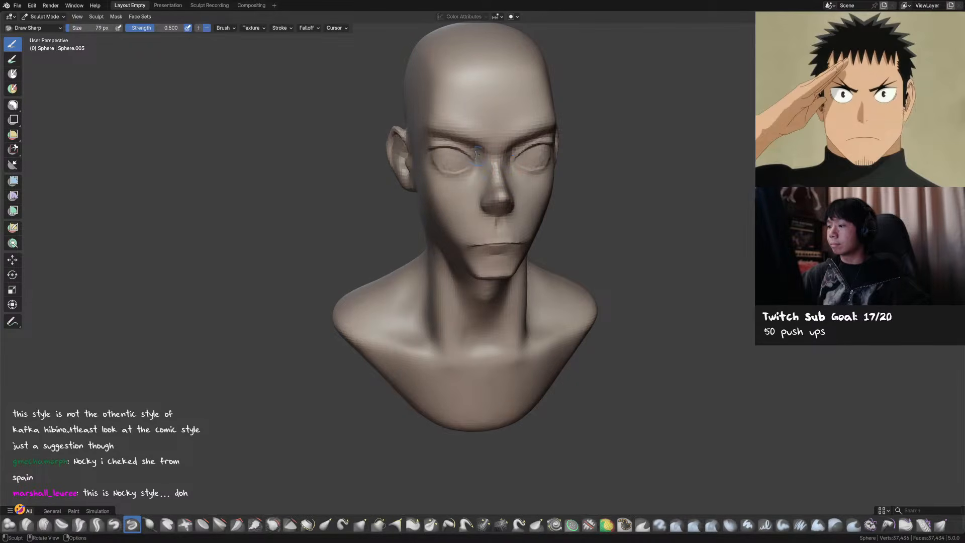
mouse_move(458, 186)
middle_mouse_down("ctrl")
mouse_move(535, 225)
mouse_move(517, 229)
mouse_move(484, 185)
mouse_move(477, 189)
mouse_move(499, 179)
mouse_move(495, 144)
middle_mouse_up("ctrl")
Adjust the inner brow beside the nose bridge with short Grab brush strokes
key("g")
key("f")
left_click(501, 140)
left_click_drag(491, 147, 488, 153)
left_click_drag(491, 150, 490, 152)
Nudge the lower face and chin with the Grab brush, resizing it between strokes
middle_click_drag(495, 176, 496, 215, "alt")
key("f")
left_click(489, 237)
left_click_drag(489, 237, 490, 238)
key("f")
left_click(486, 272)
left_click_drag(486, 272, 488, 274)
Enlarge the Grab brush to 429 px and adjust the bust's profile in right view
key("f")
left_click(454, 274)
mouse_move(448, 291)
middle_mouse_down()
mouse_move(440, 186)
mouse_move(452, 171)
middle_mouse_up()
key("f")
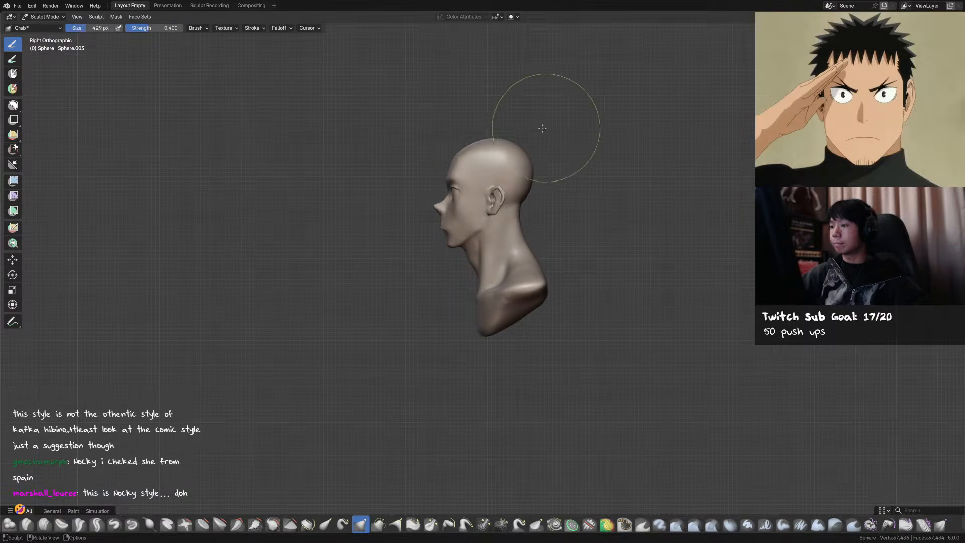
left_click(474, 248)
mouse_move(474, 248)
middle_mouse_down()
mouse_move(567, 239)
mouse_move(485, 232)
mouse_move(514, 224)
mouse_move(496, 215)
middle_mouse_up()
Carve the back edge of the jaw below the ear with the Draw Sharp brush at 119 px
key("f")
left_click(490, 232)
key("d")
left_click_drag(495, 213, 494, 211)
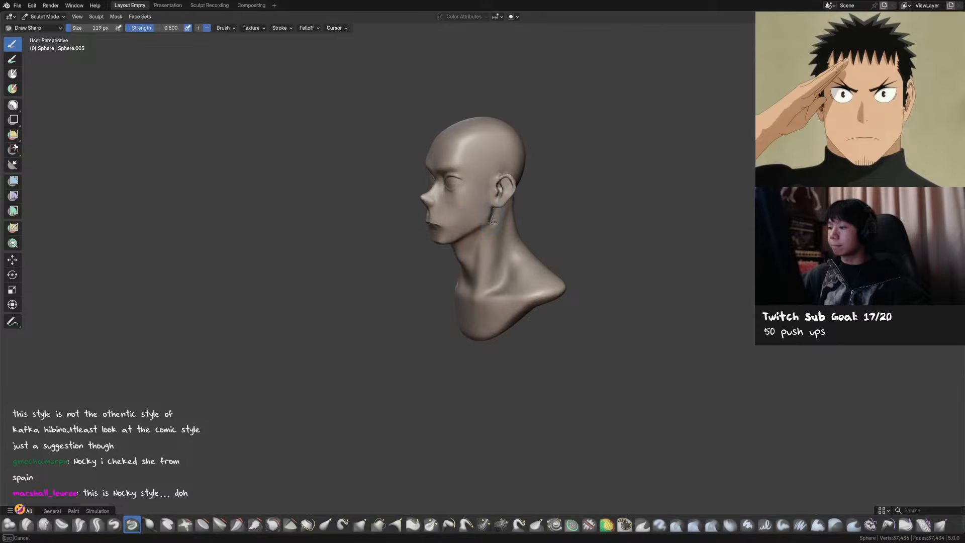
mouse_move(488, 225)
middle_mouse_down()
mouse_move(504, 225)
mouse_move(494, 221)
middle_mouse_up()
Smooth the transition between the jaw and the neck below the ear
key("[")
key("s")
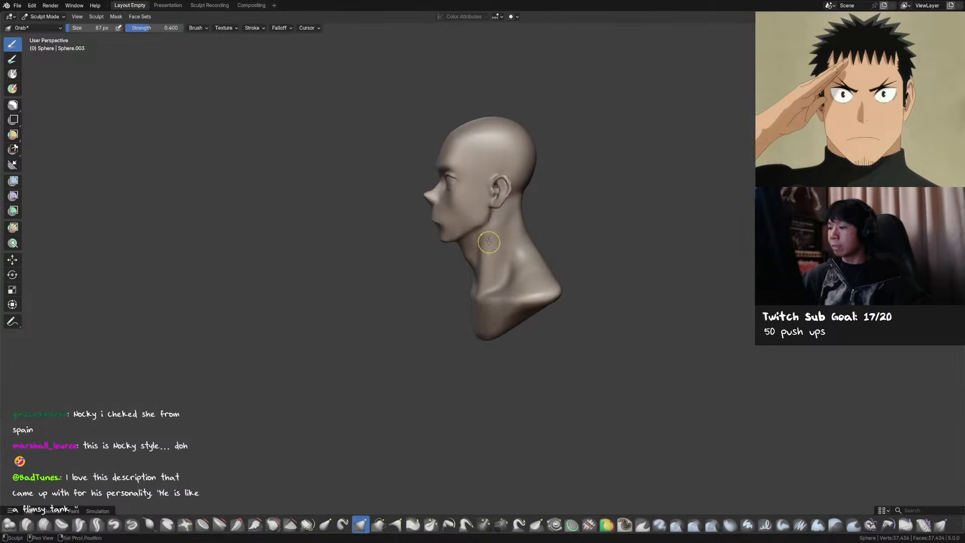
left_click_drag(494, 220, 500, 227, "shift")
middle_click_drag(500, 226, 496, 239)
Reshape the neck and jaw behind the ear with the Grab brush, starting at 93 px, and save the file
key("g")
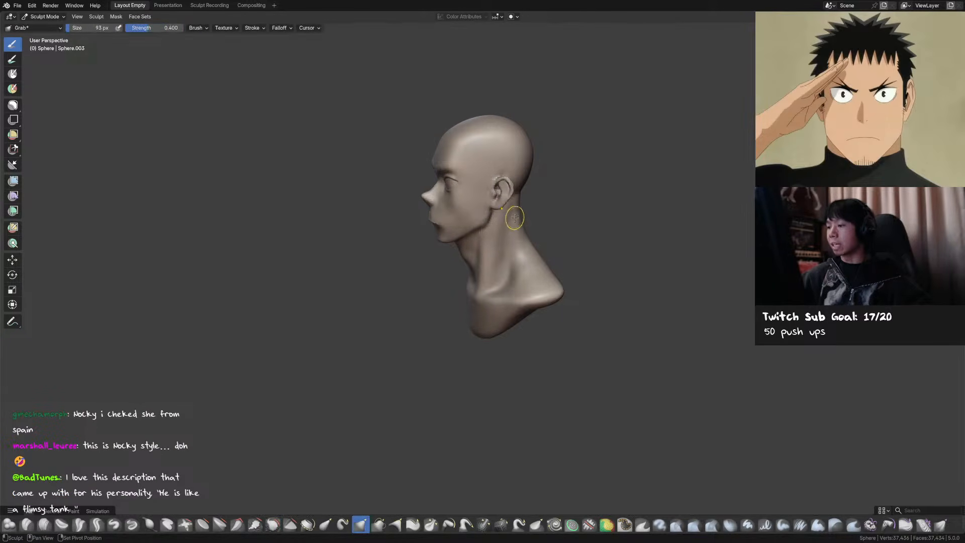
key("f")
left_click(525, 222)
mouse_move(521, 217)
middle_mouse_down()
mouse_move(512, 230)
mouse_move(525, 242)
mouse_move(505, 228)
mouse_move(551, 204)
mouse_move(542, 221)
mouse_move(497, 237)
mouse_move(507, 236)
mouse_move(445, 214)
middle_mouse_up()
key("f")
left_click(515, 235)
key("f")
key("f")
key("ctrl+s")
Adjust the jawline and the underside of the chin with the Grab brush, using sizes of 129 and 141 px
key("f")
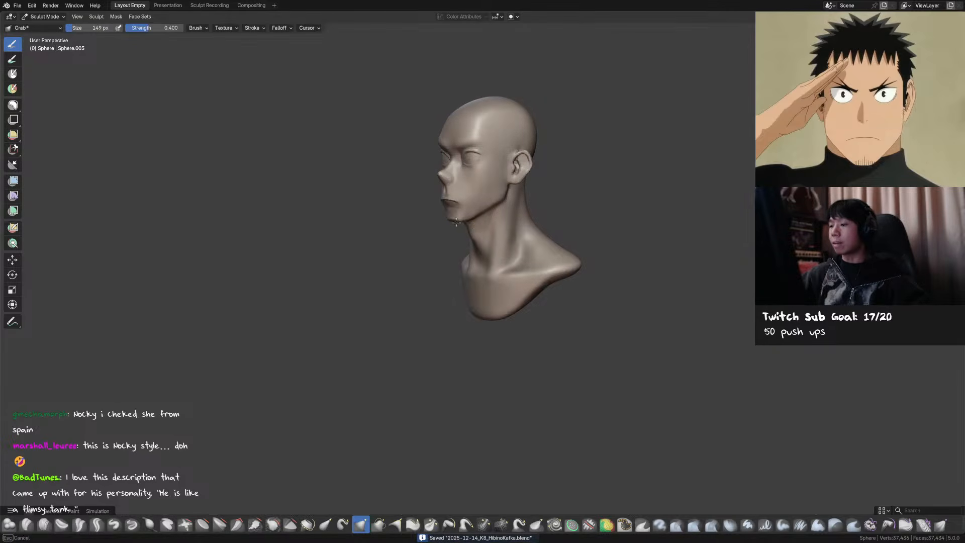
middle_click_drag(463, 225, 459, 216)
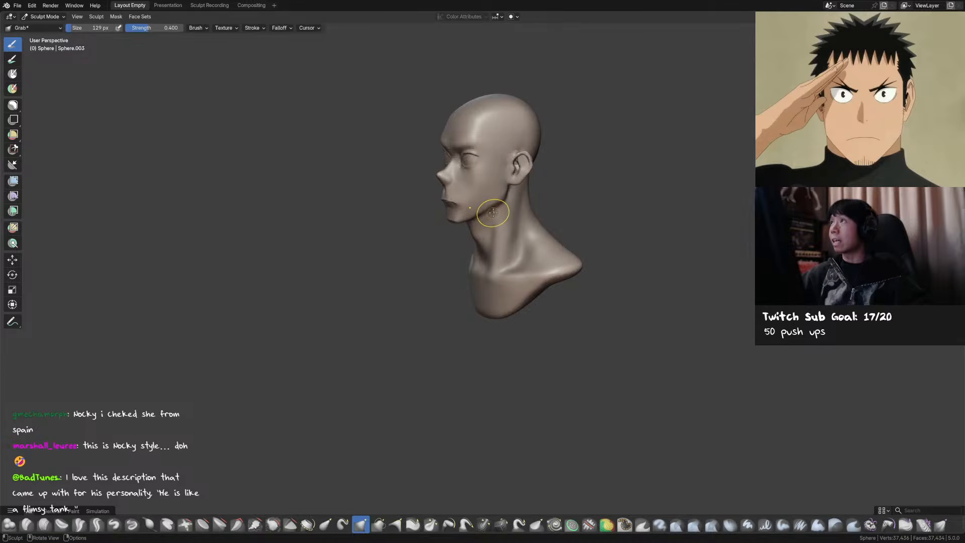
mouse_move(498, 213)
middle_mouse_down("alt")
mouse_move(487, 208)
mouse_move(502, 161)
middle_mouse_up("alt")
key("f")
left_click(481, 231)
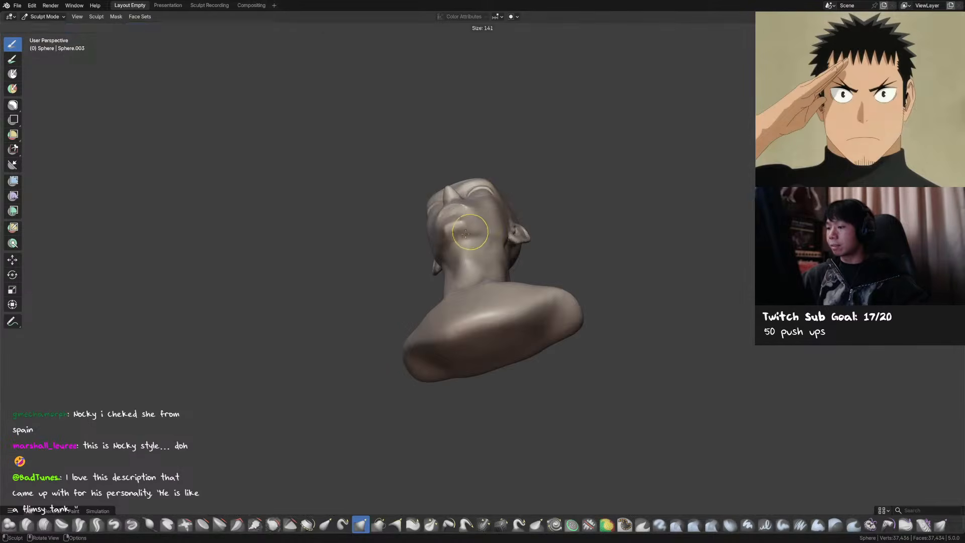
middle_click_drag(481, 231, 479, 251)
Smooth the underside of the jaw and save the file
key("f")
left_click(474, 206)
left_click_drag(488, 193, 493, 180, "shift")
mouse_move(493, 179)
middle_mouse_down()
mouse_move(488, 203)
mouse_move(495, 181)
mouse_move(513, 197)
middle_mouse_up()
key("ctrl+s")
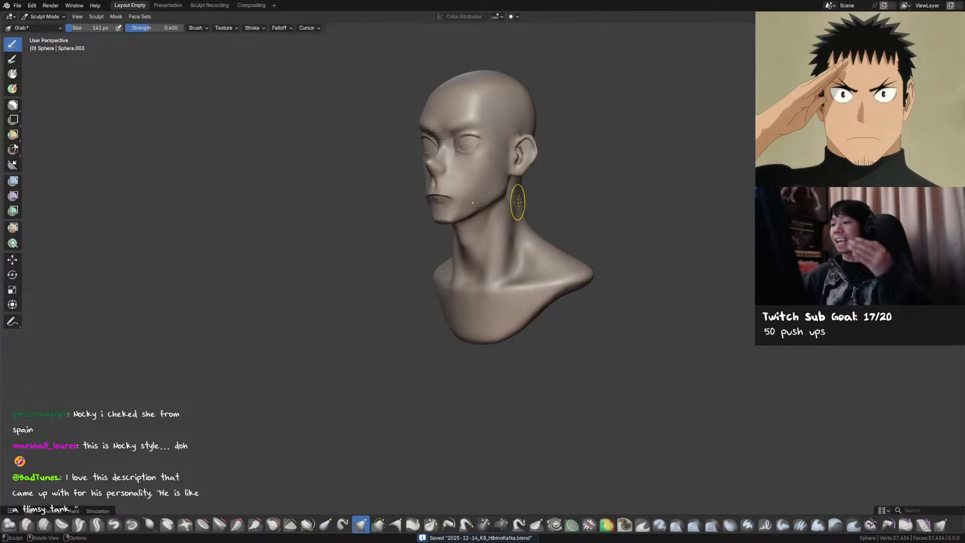
Reshape the jaw and side of the neck with the Grab brush at 206 px and save the file
middle_click_drag(519, 204, 502, 220)
key("f")
left_click(507, 202)
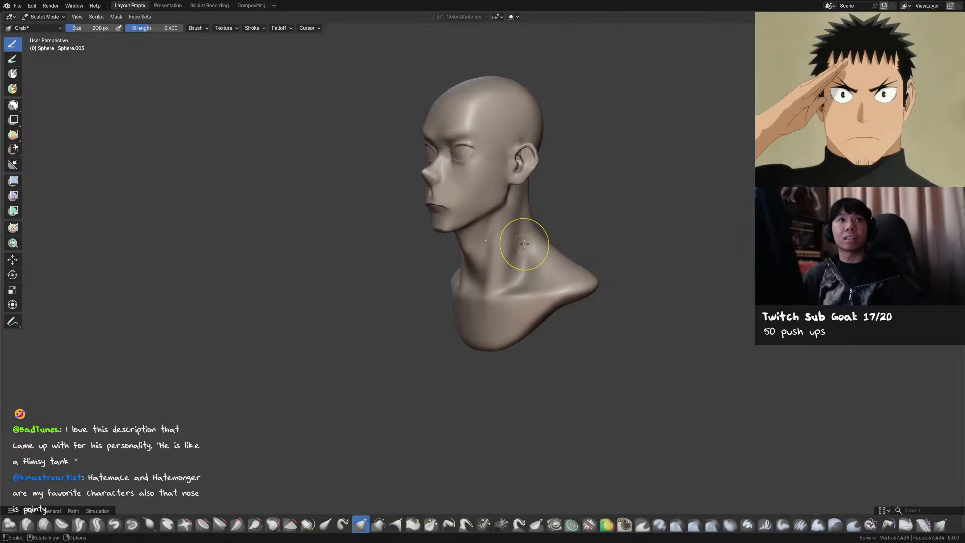
key("ctrl+s")
Adjust the jawline in right view with the Grab brush at 170 px and save the file
middle_click_drag(526, 248, 500, 215)
key("KP_3")
key("bracketleft")
key("bracketleft")
left_click_drag(486, 210, 484, 211)
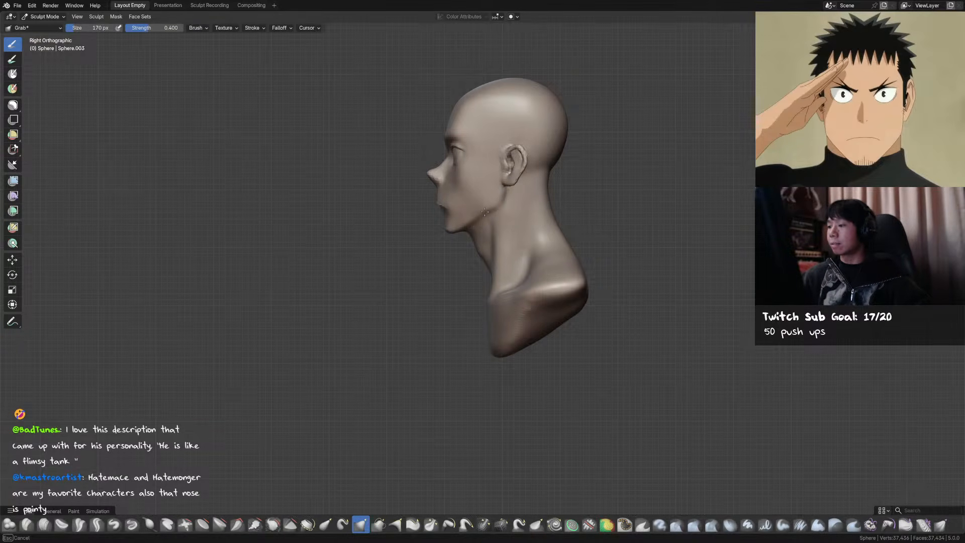
mouse_move(501, 203)
middle_mouse_down()
mouse_move(526, 190)
mouse_move(529, 216)
mouse_move(523, 209)
middle_mouse_up()
key("ctrl+s")
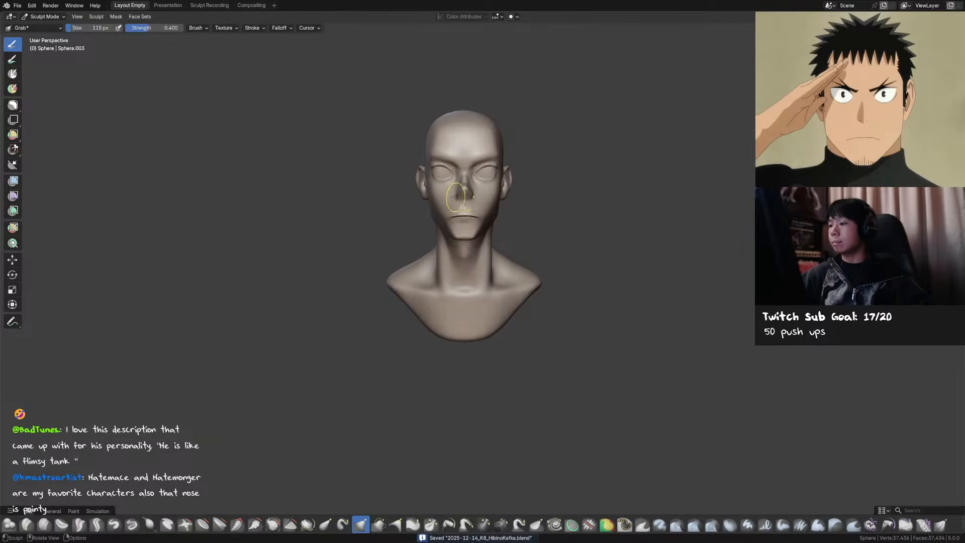
Save the file and check the bust's overall proportions from the front
mouse_move(459, 199)
middle_mouse_down()
mouse_move(504, 174)
mouse_move(487, 166)
mouse_move(485, 148)
mouse_move(517, 189)
middle_mouse_up()
key("ctrl+s")
key("KP_1")
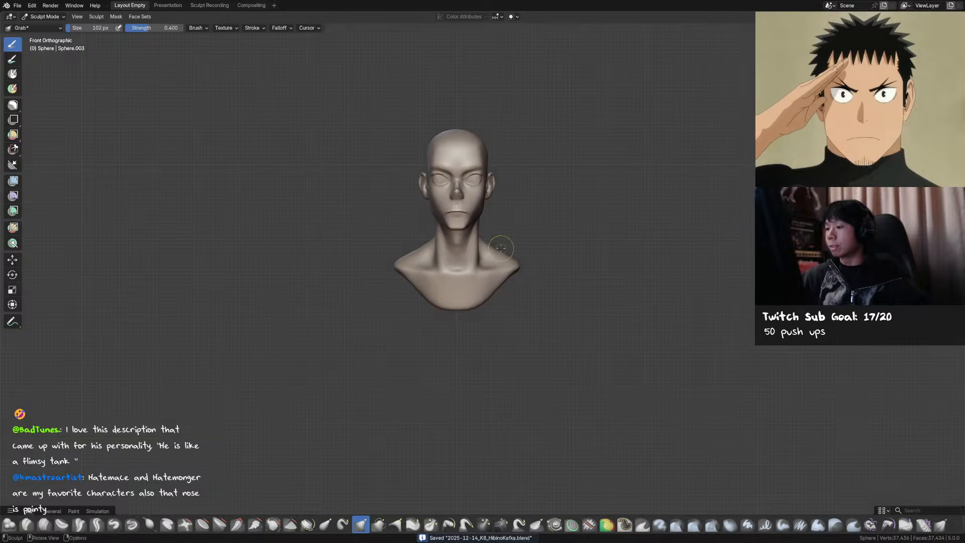
mouse_move(521, 224)
middle_mouse_down()
mouse_move(502, 253)
mouse_move(479, 251)
middle_mouse_up()
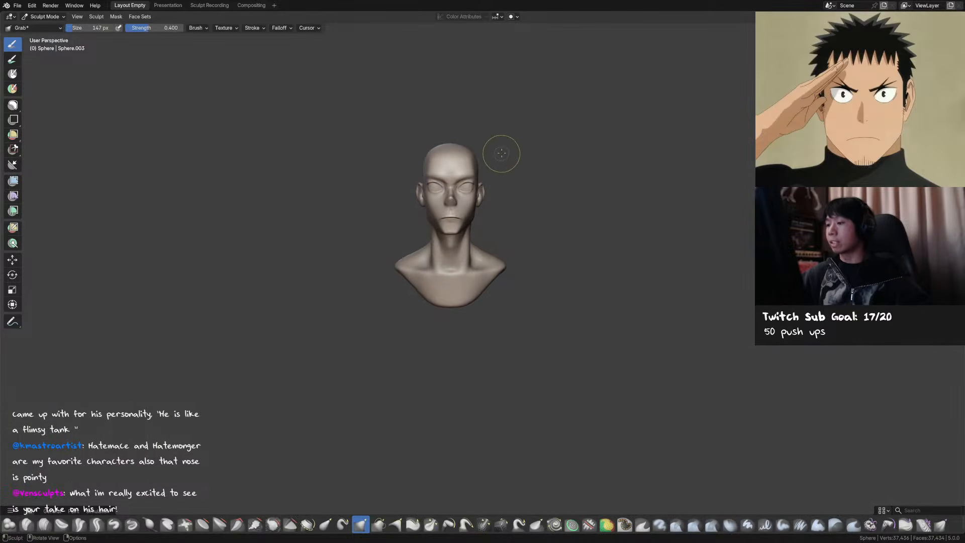
middle_click_drag(513, 158, 511, 164, "ctrl")
mouse_move(485, 193)
middle_mouse_down()
mouse_move(448, 120)
mouse_move(474, 133)
middle_mouse_up()
Switch to the Draw brush for the brow area and set its size to 65 px
key("v")
key("f")
left_click(473, 133)
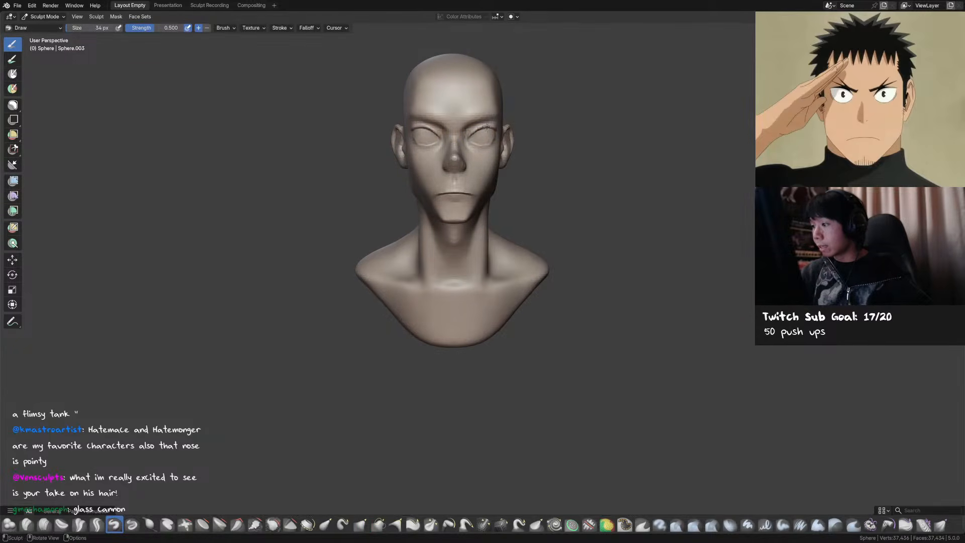
scroll(511, 152, "down", 1)
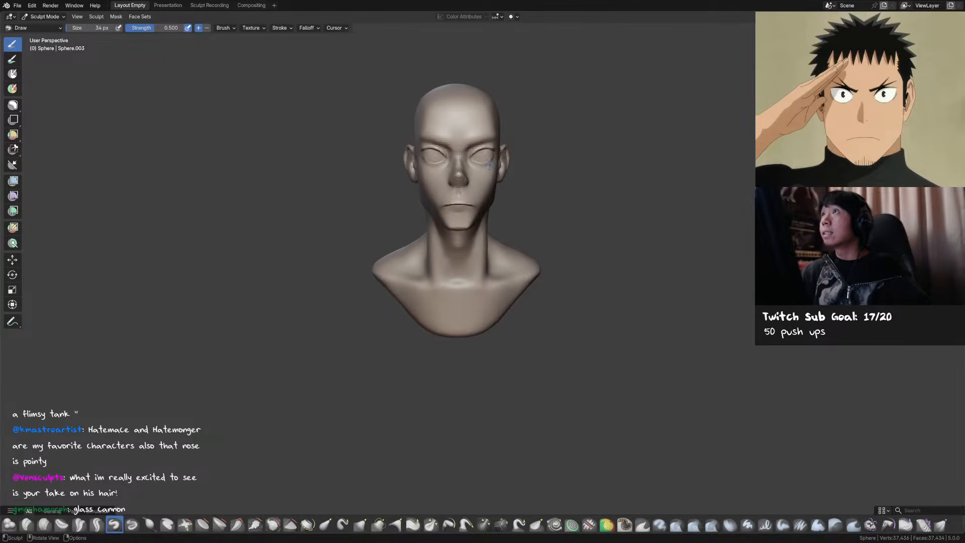
key("bracketright")
key("bracketright")
key("bracketright")
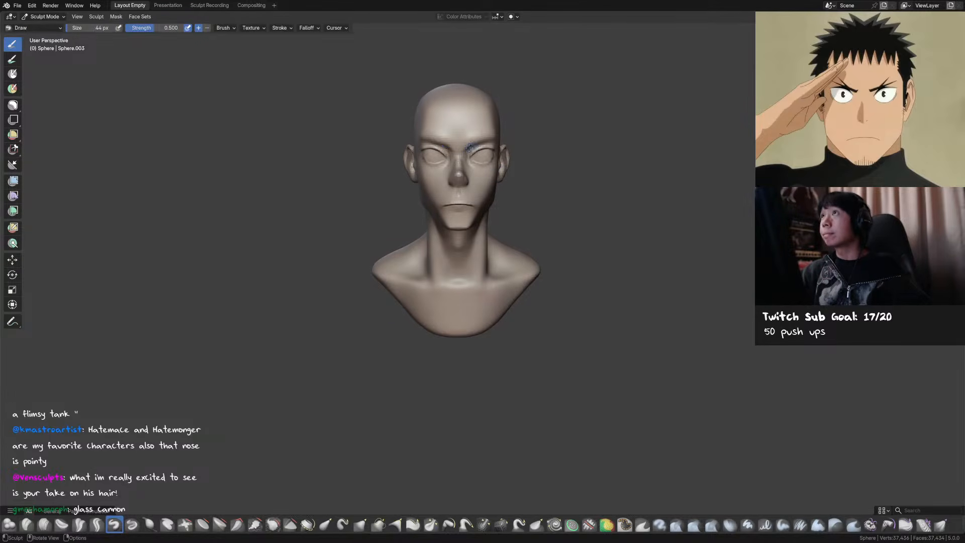
key("bracketright")
key("bracketright")
key("bracketright")
key("bracketright")
key("bracketright")
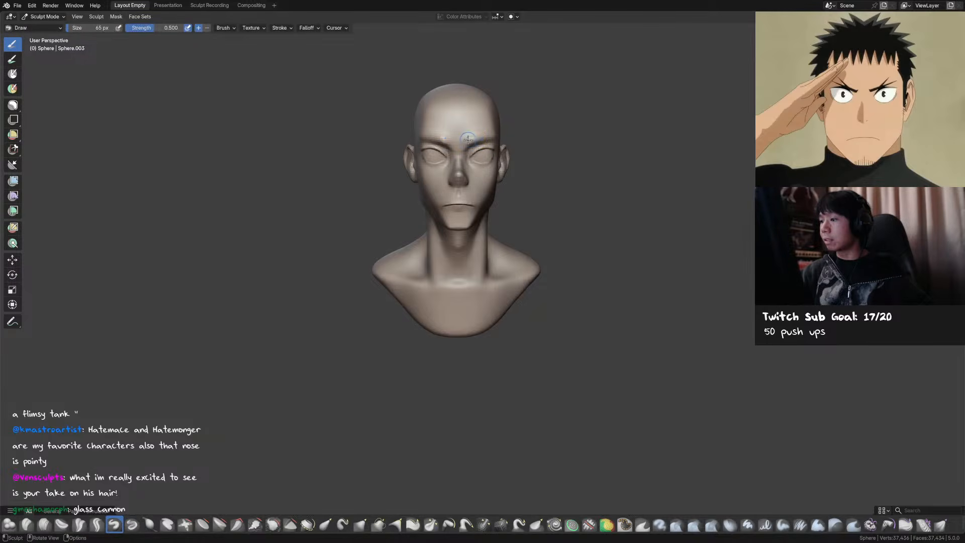
Build up the inner brow with the Draw brush at 56 px and cut a crease there with Draw Sharp
middle_click_drag(470, 137, 470, 150)
key("bracketleft")
left_click_drag(471, 140, 467, 145)
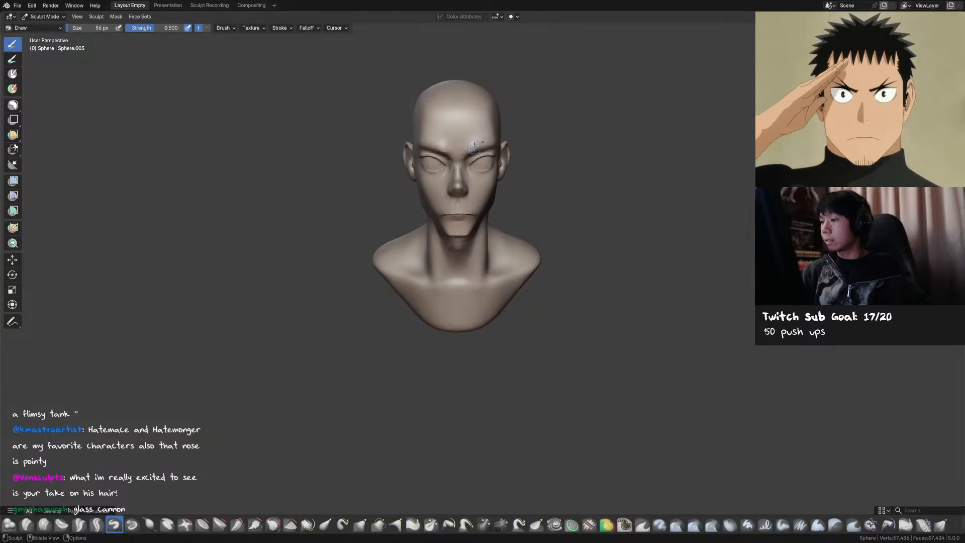
key("d")
mouse_move(480, 148)
left_mouse_down()
mouse_move(469, 155)
mouse_move(477, 146)
left_mouse_up()
Build up the brow ridge with the Draw brush at 70 px and carve its slanted line with Draw Sharp
key("x")
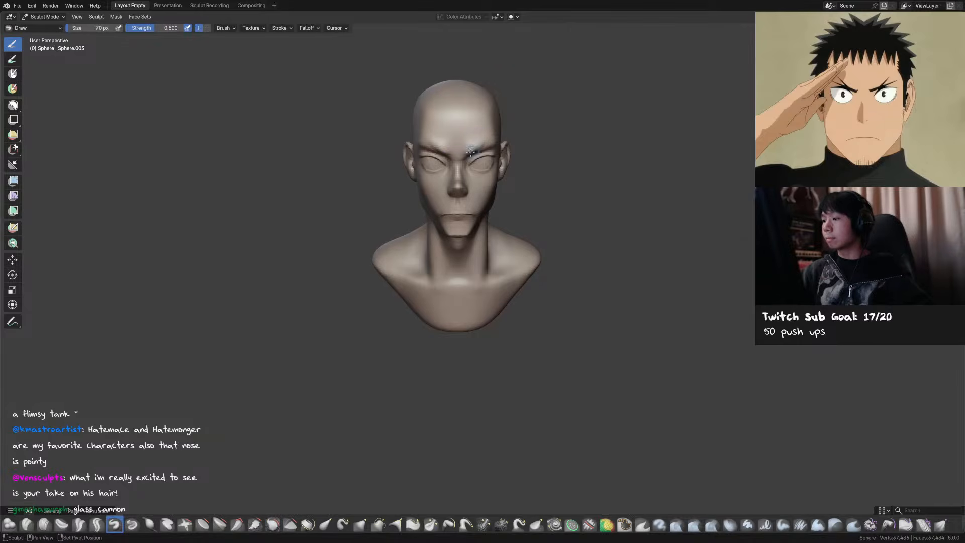
middle_click_drag(463, 154, 480, 144)
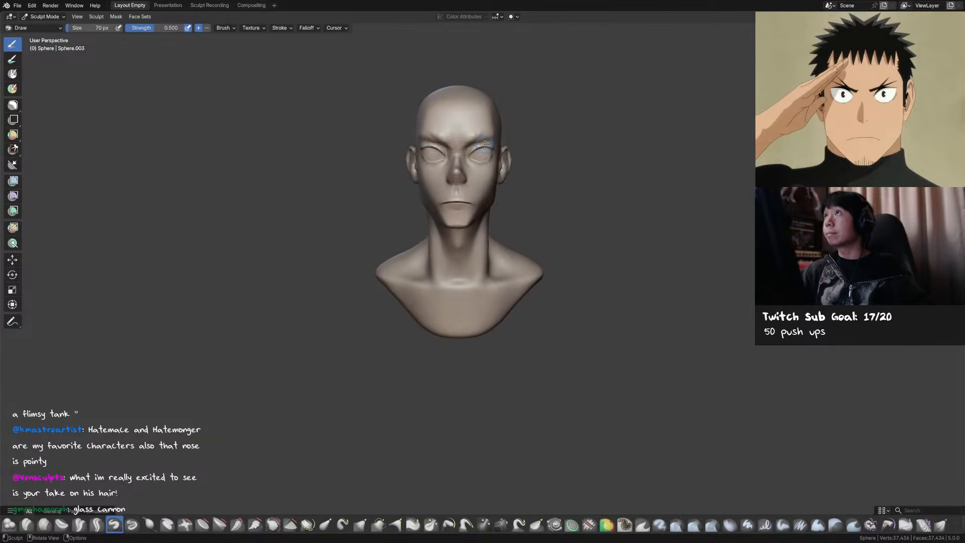
key("d")
left_click_drag(468, 143, 487, 134)
left_click_drag(473, 141, 489, 136)
key("f")
left_click(481, 138)
Pull the brow ridge above the eye inward with the Grab brush at 79 px
middle_click_drag(491, 135, 488, 140)
key("g")
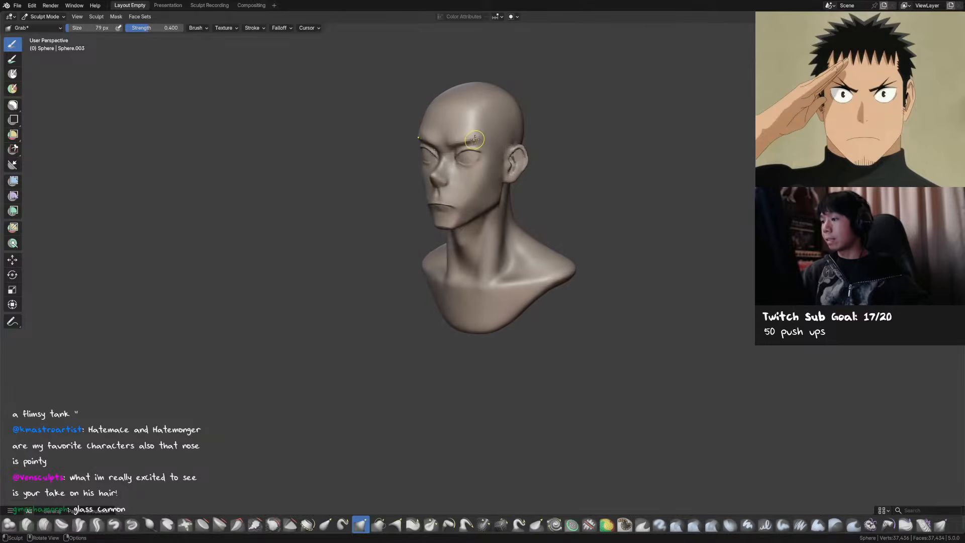
left_click_drag(474, 139, 465, 142)
Build up the outer brow with the Draw brush at 42 px and save the file
key("x")
scroll(468, 142, "up", 2)
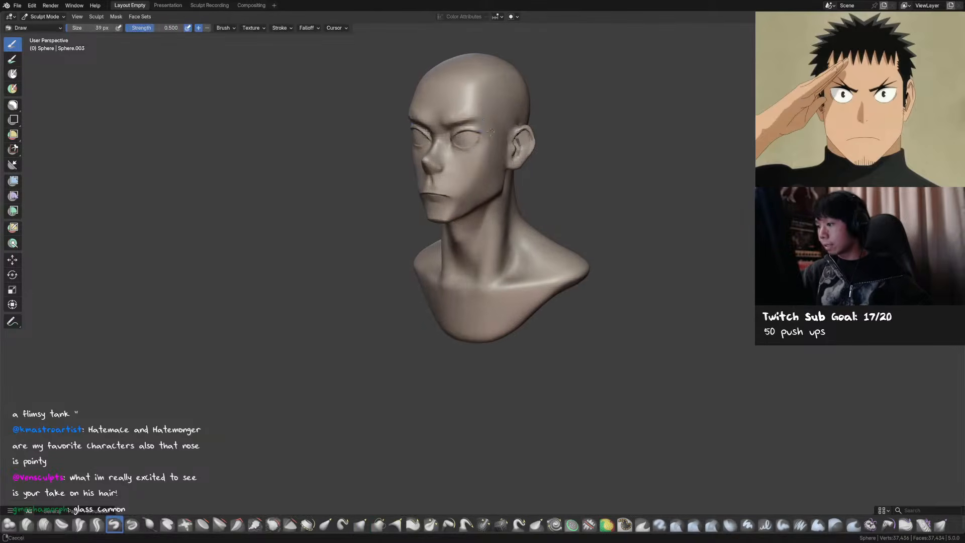
key("ctrl+s")
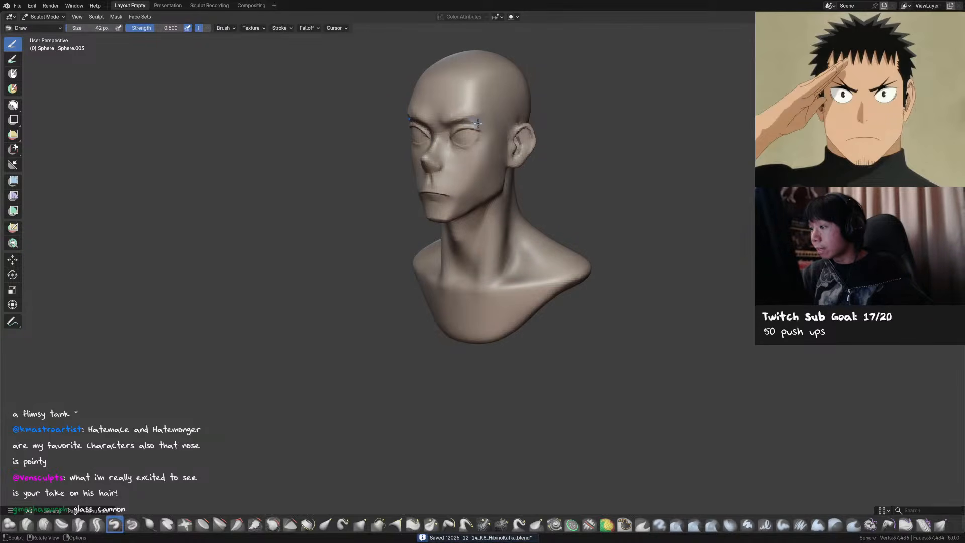
mouse_move(476, 123)
middle_mouse_down()
mouse_move(515, 123)
mouse_move(453, 121)
mouse_move(509, 113)
middle_mouse_up()
key("f")
left_click(480, 118)
Crease the fold between the brow and the upper eyelid with the Crease Sharp brush at 42 px
scroll(480, 119, "up", 1)
key("shift+c")
key("f")
left_click(480, 99)
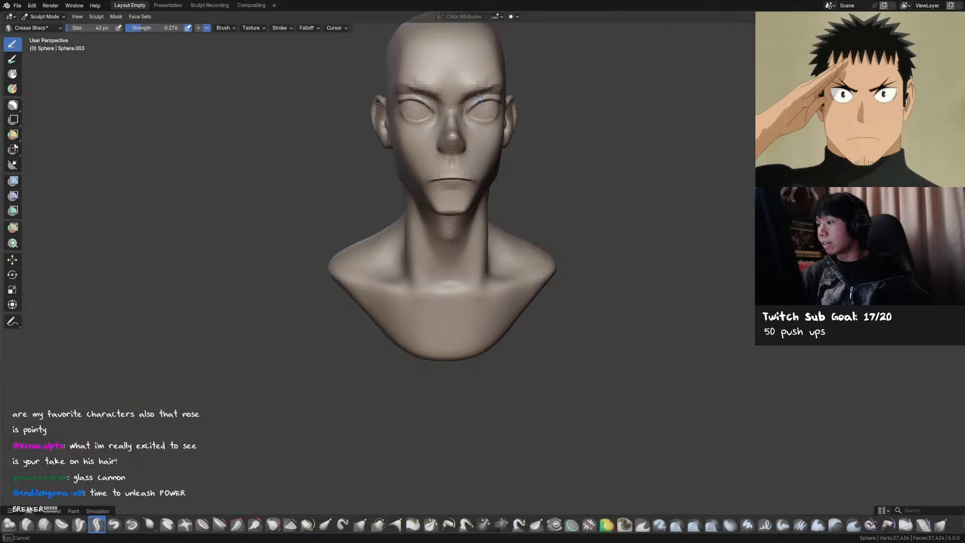
Sharpen the inner eye corner beside the nose with the Draw Sharp brush at 42 px and save the file
key("x")
middle_click_drag(481, 101, 467, 76)
scroll(466, 71, "up", 1)
key("ctrl+s")
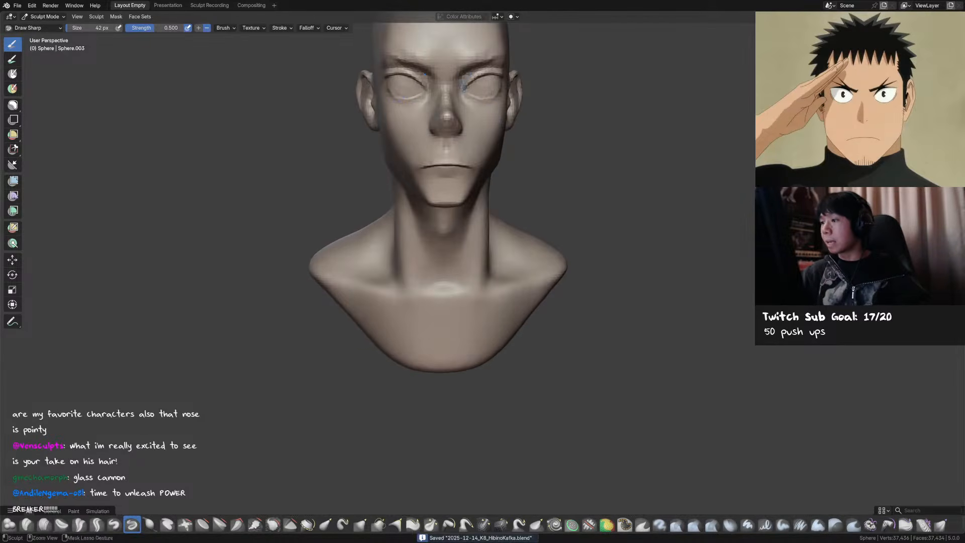
Adjust the inner eye corner beside the nose from the front with the Grab brush at 53 px
scroll(462, 86, "down", 3)
mouse_move(483, 126)
middle_mouse_down()
mouse_move(507, 166)
mouse_move(477, 162)
mouse_move(456, 131)
middle_mouse_up()
key("g")
key("f")
left_click(463, 158)
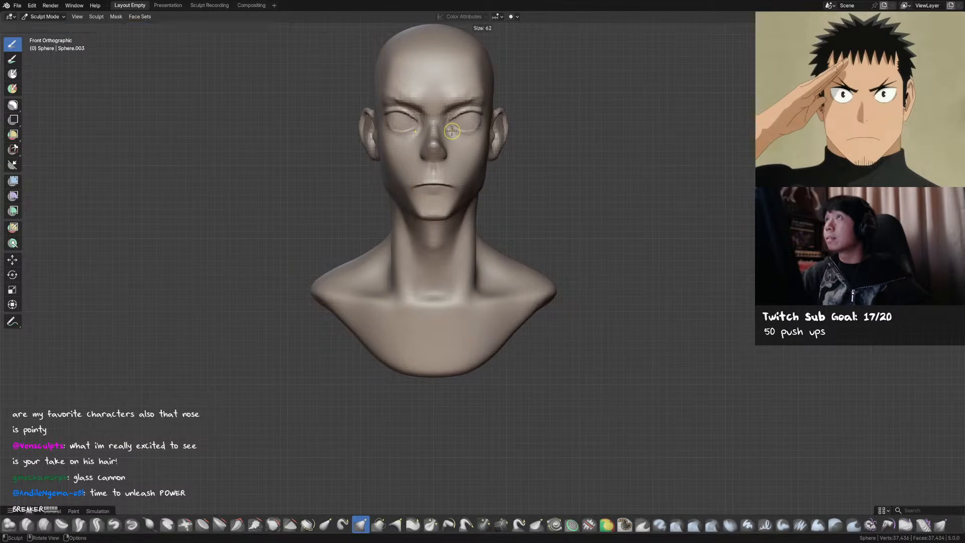
key("f")
left_click(451, 130)
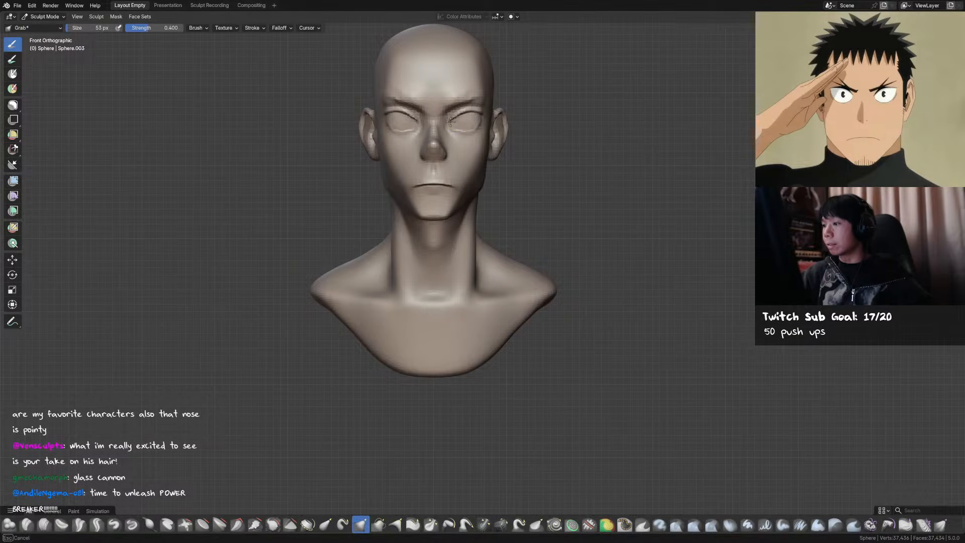
Reshape the upper eyelid and outer eye corner with the Grab brush at 71 to 100 px, smoothing between strokes
key("f")
left_click(457, 119)
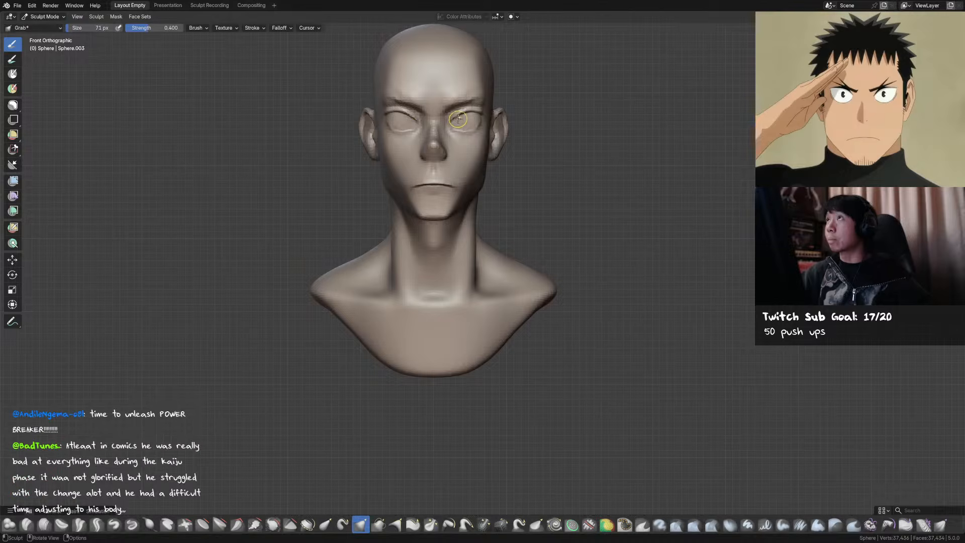
left_click_drag(458, 118, 466, 122, "shift")
key("f")
left_click(468, 121)
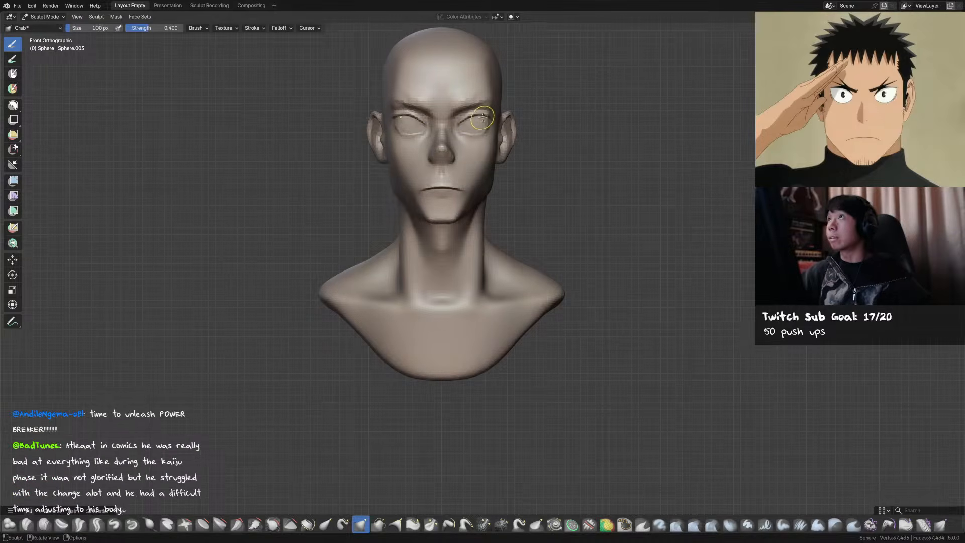
key("f")
left_click(472, 117)
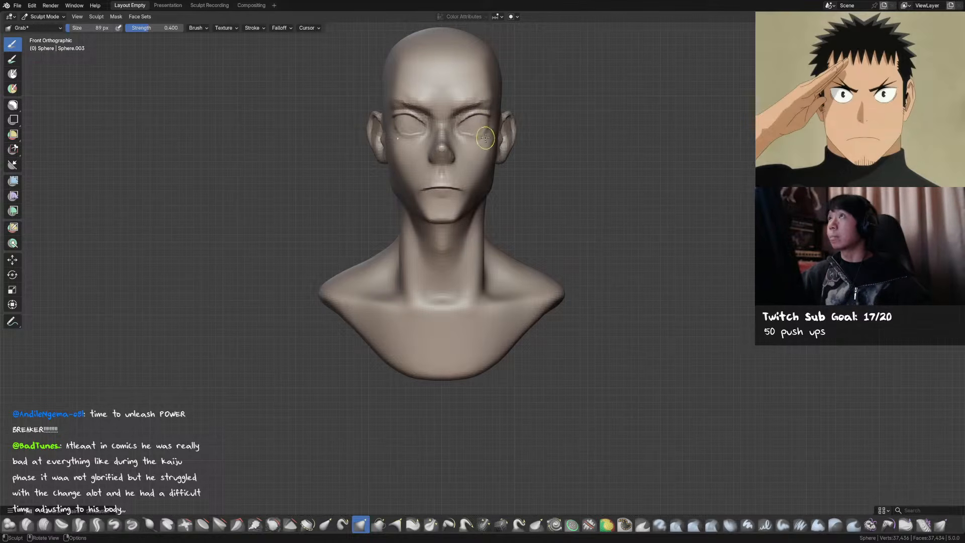
Crease the inner eye corner with the Crease Sharp brush at 63 px and save the file
middle_click_drag(498, 135, 473, 131)
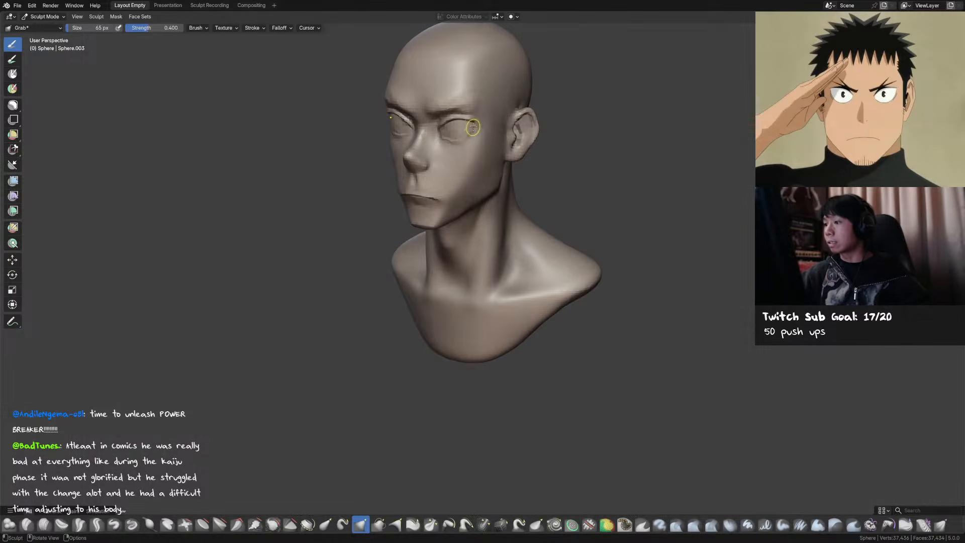
key("KP_1")
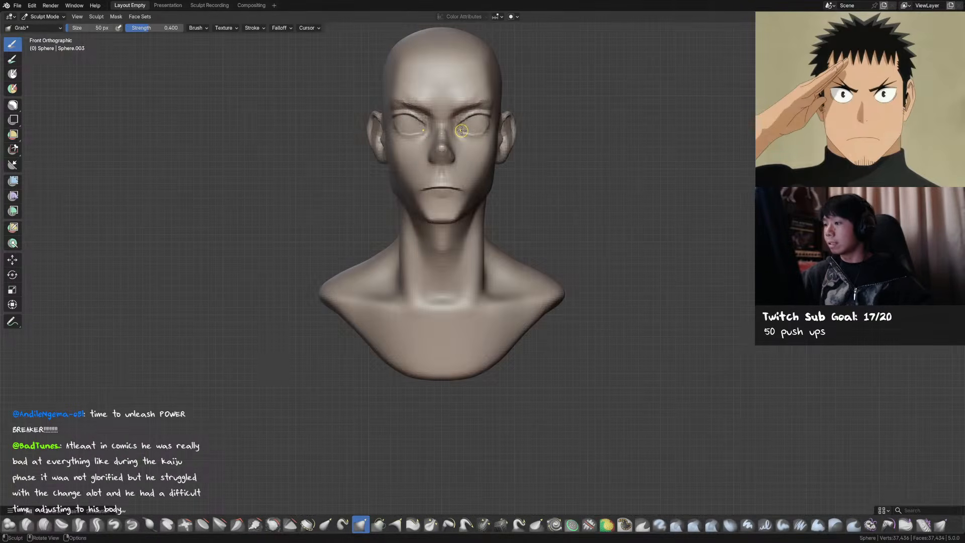
key("shift+c")
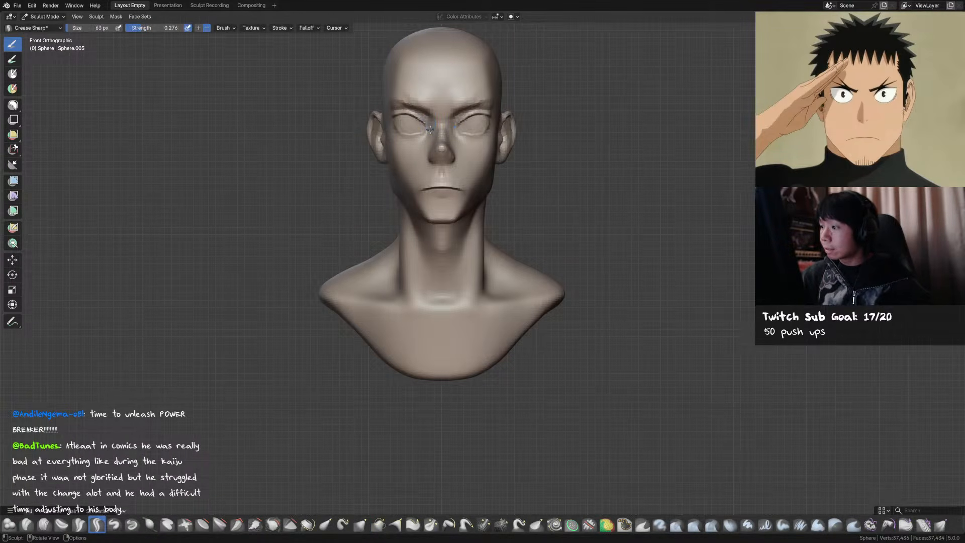
middle_click_drag(416, 145, 623, 157)
key("ctrl+s")
Define the side of the nose with the Draw brush at 48 px and the Crease Sharp brush at 66 px
middle_click_drag(449, 146, 494, 136)
key("x")
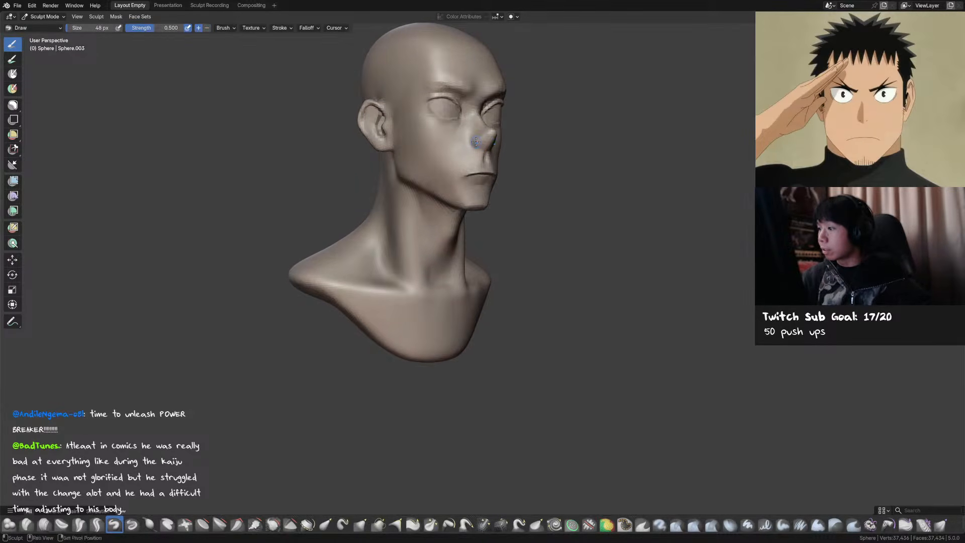
mouse_move(476, 143)
middle_mouse_down()
mouse_move(520, 164)
mouse_move(480, 164)
middle_mouse_up()
key("shift+c")
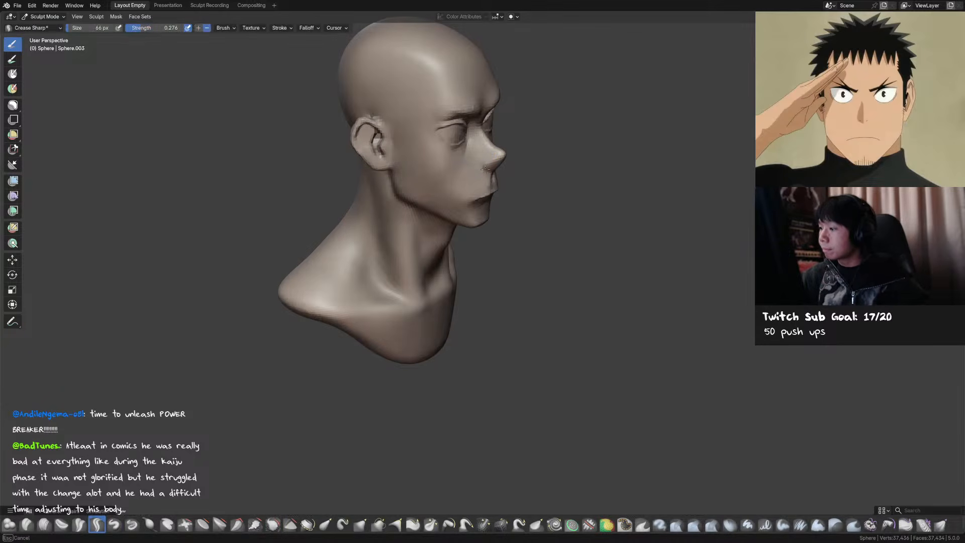
key("x")
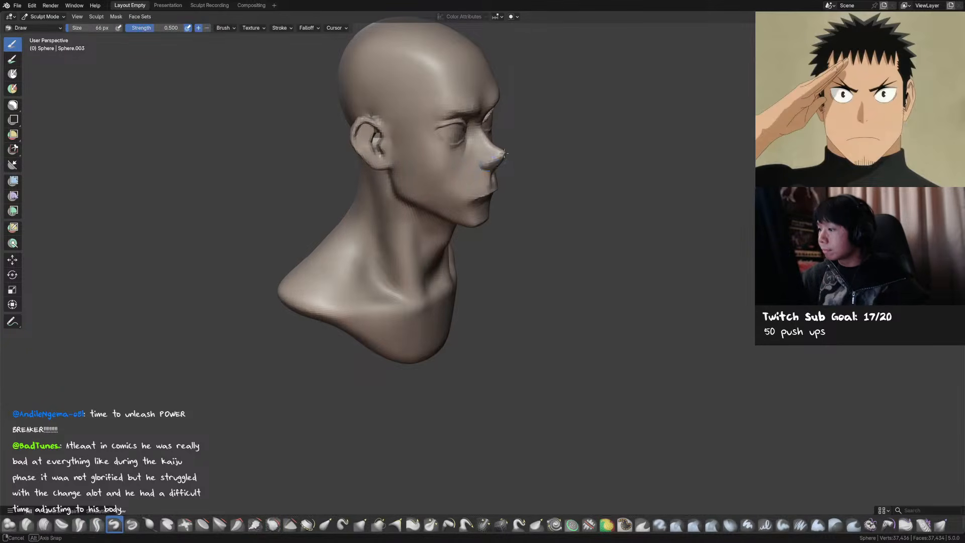
Build up the area between the nose and upper lip with the Draw brush at 92 px and save the file
key("KP_1")
key("g")
mouse_move(430, 139)
middle_mouse_down()
mouse_move(459, 128)
mouse_move(513, 146)
mouse_move(487, 120)
mouse_move(566, 140)
mouse_move(491, 158)
mouse_move(459, 204)
mouse_move(435, 191)
mouse_move(451, 166)
mouse_move(607, 132)
middle_mouse_up()
key("f")
left_click(459, 169)
key("x")
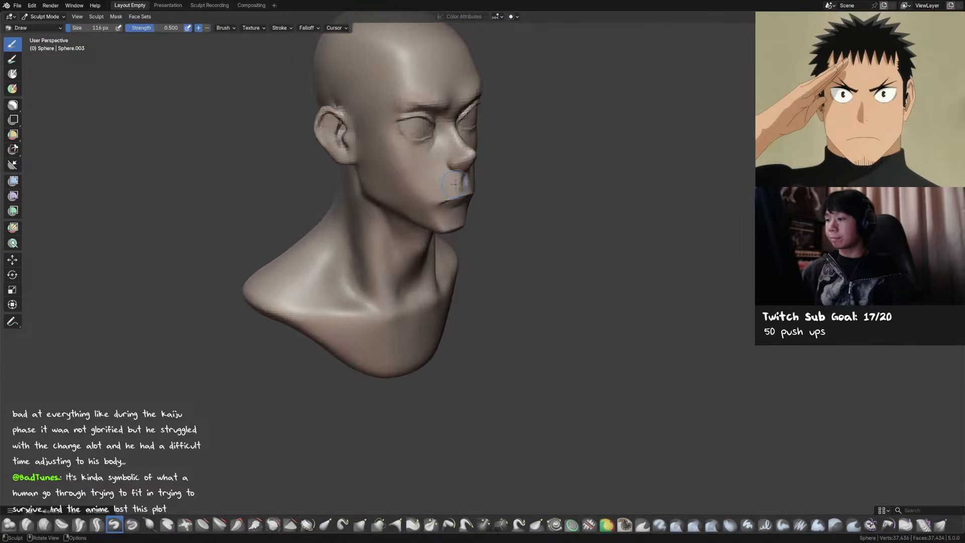
middle_click_drag(455, 184, 512, 205)
key("f")
left_click(507, 208)
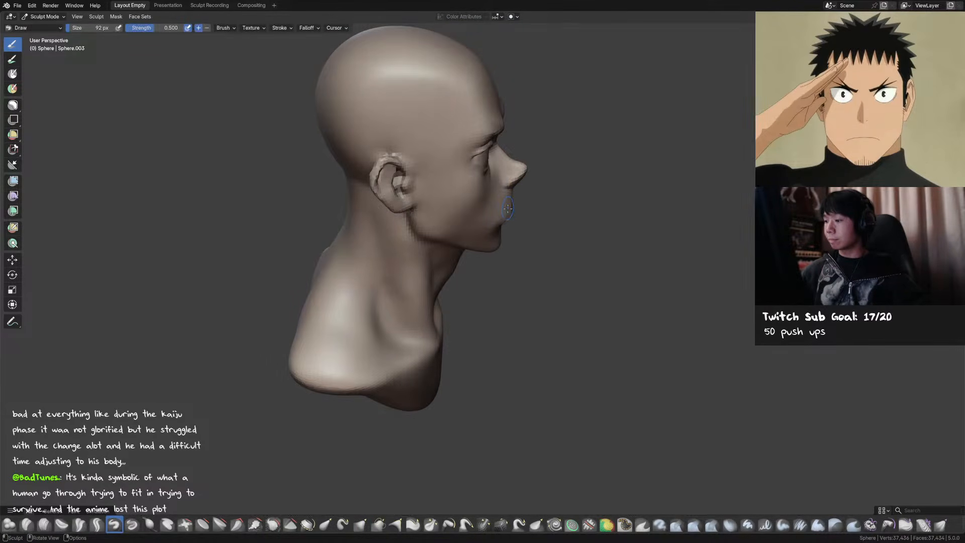
mouse_move(513, 202)
middle_mouse_down()
mouse_move(480, 203)
mouse_move(525, 185)
mouse_move(498, 140)
mouse_move(587, 136)
mouse_move(518, 151)
mouse_move(502, 173)
middle_mouse_up()
key("f")
key("ctrl+s")
Adjust the cheek contour in three-quarter view with the Grab brush at 209 px and save the file
key("g")
key("bracketleft")
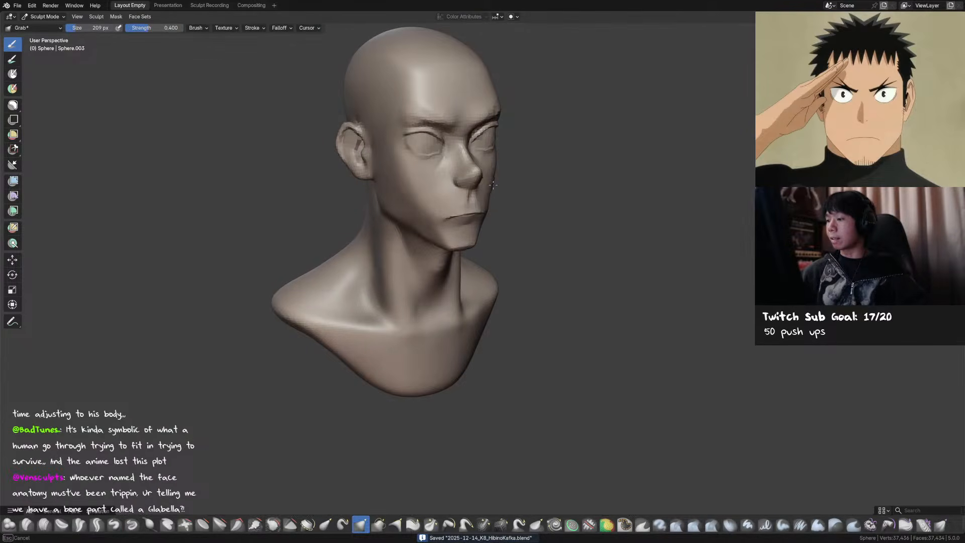
mouse_move(499, 182)
middle_mouse_down()
mouse_move(517, 151)
mouse_move(538, 147)
mouse_move(567, 164)
middle_mouse_up()
mouse_move(511, 180)
middle_mouse_down()
mouse_move(526, 186)
mouse_move(494, 186)
middle_mouse_up()
left_click_drag(494, 185, 493, 184)
middle_click_drag(493, 183, 517, 196)
key("ctrl+s")
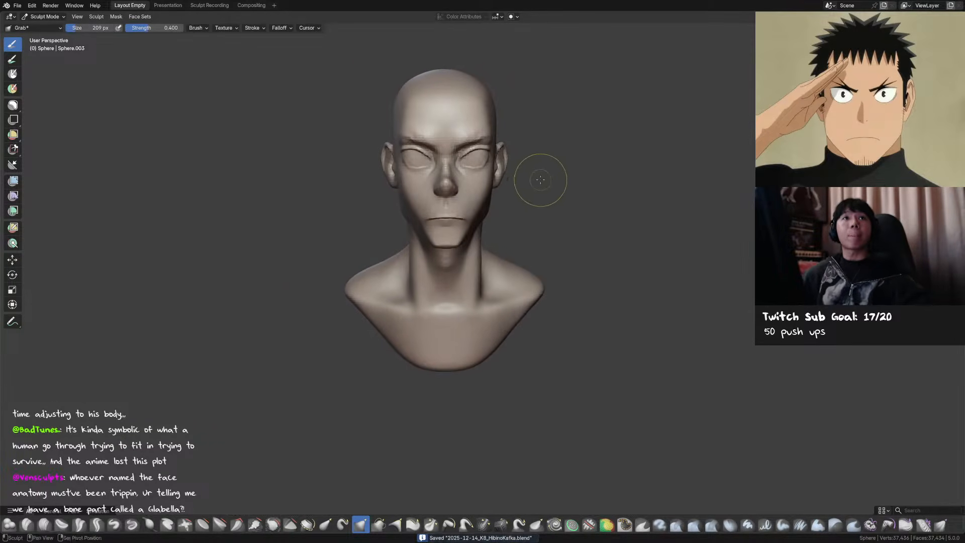
Switch to Object Mode, save the file and examine the whole bust's proportions from the front
scroll(540, 179, "down", 1)
scroll(538, 176, "up", 2)
key("ctrl+Tab")
left_click(465, 136)
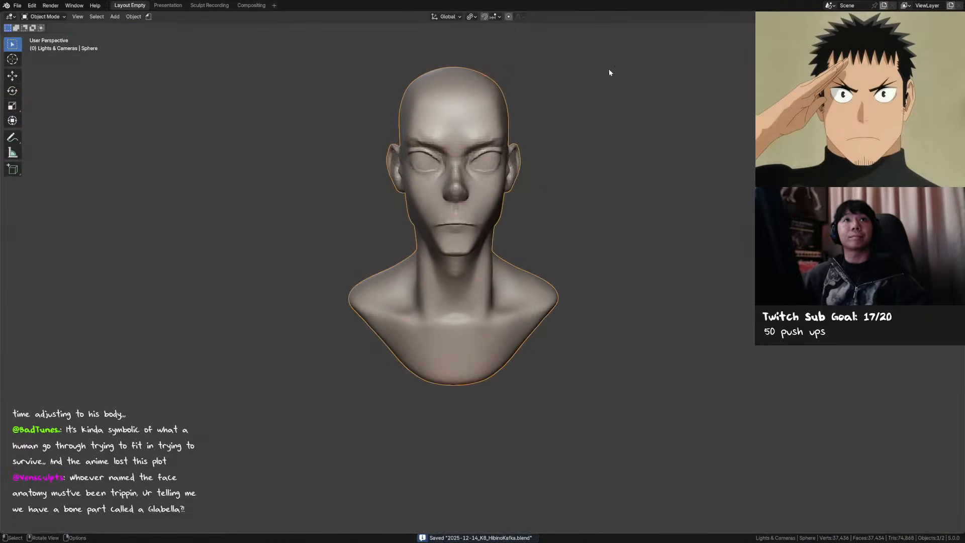
key("Home")
mouse_move(650, 142)
middle_mouse_down("ctrl")
mouse_move(628, 120)
mouse_move(619, 144)
mouse_move(538, 180)
mouse_move(543, 202)
middle_mouse_up("ctrl")
key("KP_1")
key("ctrl+s")
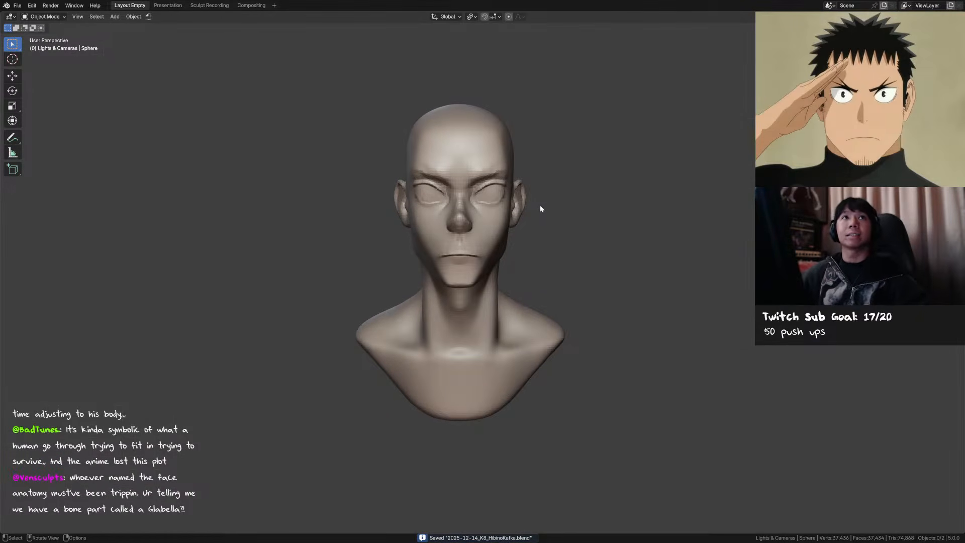
middle_click_drag(542, 209, 543, 210)
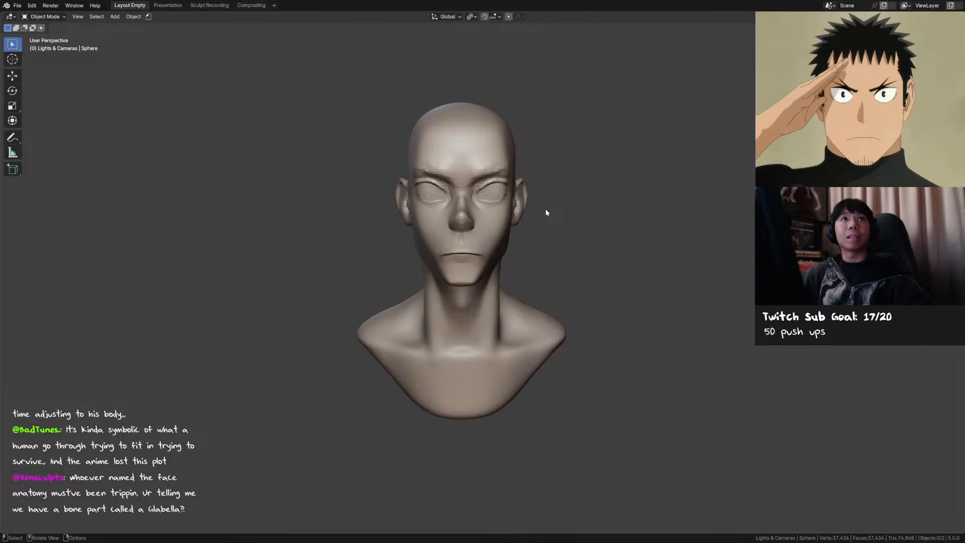
mouse_move(548, 207)
middle_mouse_down()
mouse_move(509, 221)
mouse_move(514, 235)
mouse_move(508, 229)
middle_mouse_up()
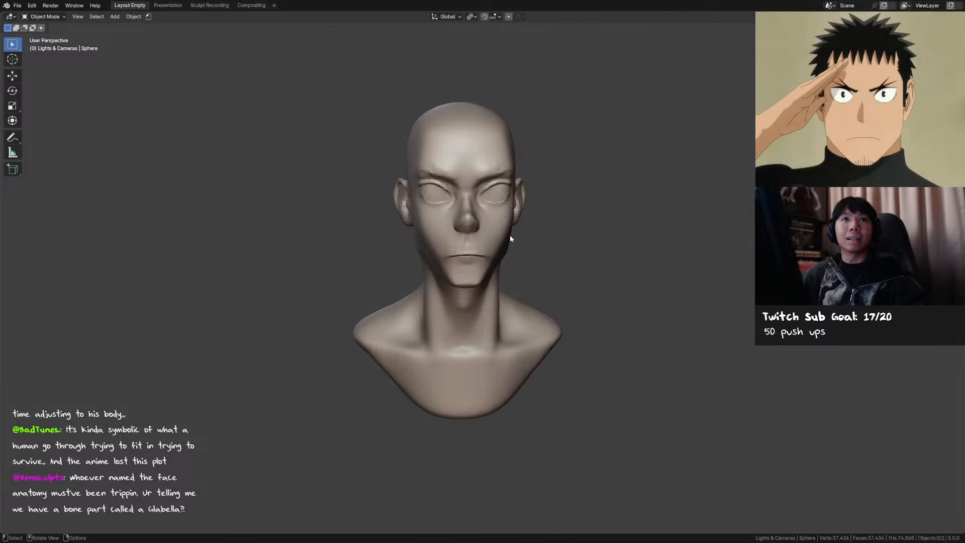
Return the bust to Sculpt Mode and reshape the nose in profile with a Grab brush smaller than 189 px
left_click(509, 236)
middle_click_drag(521, 233, 578, 240)
key("ctrl+Tab")
mouse_move(565, 204)
middle_mouse_down()
mouse_move(520, 193)
mouse_move(562, 209)
mouse_move(504, 202)
middle_mouse_up()
key("bracketleft")
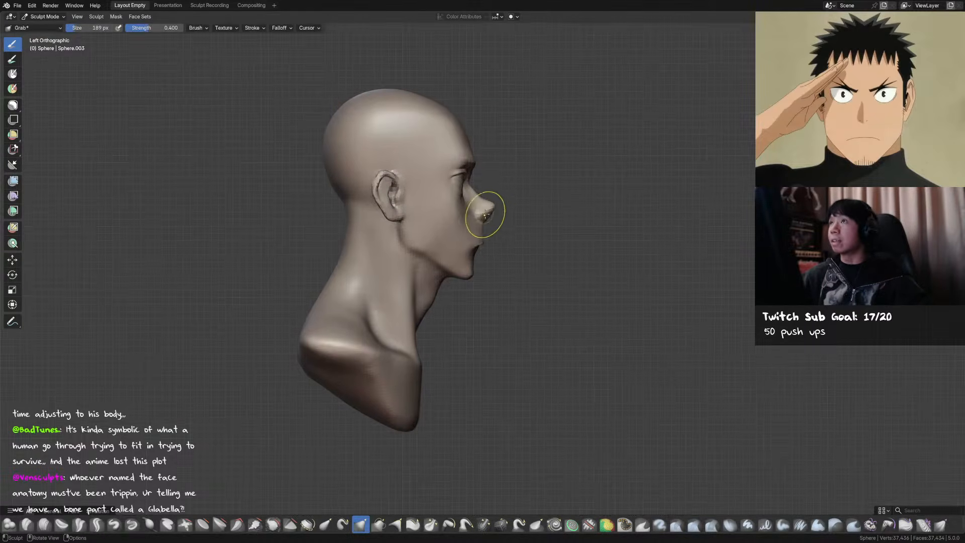
key("bracketleft")
key("bracketleft")
key("bracketleft")
key("bracketleft")
middle_click_drag(496, 211, 438, 215)
key("bracketright")
key("bracketright")
left_click_drag(438, 215, 433, 211)
middle_click_drag(440, 213, 457, 174)
Refine the nose tip and bridge with short upward Grab strokes, resizing the brush as needed, and save the file
key("f")
left_click(438, 215)
left_click_drag(439, 216, 440, 206)
key("f")
left_click(440, 205)
left_click_drag(439, 206, 446, 206)
middle_click_drag(446, 204, 519, 246, "alt")
key("f")
left_click(495, 207)
key("f")
left_click(496, 207)
left_click_drag(495, 206, 495, 201)
key("f")
left_click(486, 194)
key("ctrl+s")
Save the file, switch to the Draw brush and examine the head from front and three-quarter views
mouse_move(545, 144)
middle_mouse_down()
mouse_move(519, 159)
mouse_move(555, 168)
mouse_move(541, 195)
mouse_move(467, 221)
mouse_move(524, 198)
mouse_move(493, 218)
mouse_move(513, 189)
mouse_move(497, 211)
mouse_move(458, 226)
mouse_move(507, 226)
mouse_move(495, 211)
mouse_move(523, 181)
mouse_move(524, 192)
mouse_move(550, 197)
middle_mouse_up()
key("bracketright")
key("bracketright")
scroll(476, 231, "down", 1)
key("ctrl+s")
key("v")
mouse_move(494, 188)
middle_mouse_down()
mouse_move(585, 154)
mouse_move(563, 164)
middle_mouse_up()
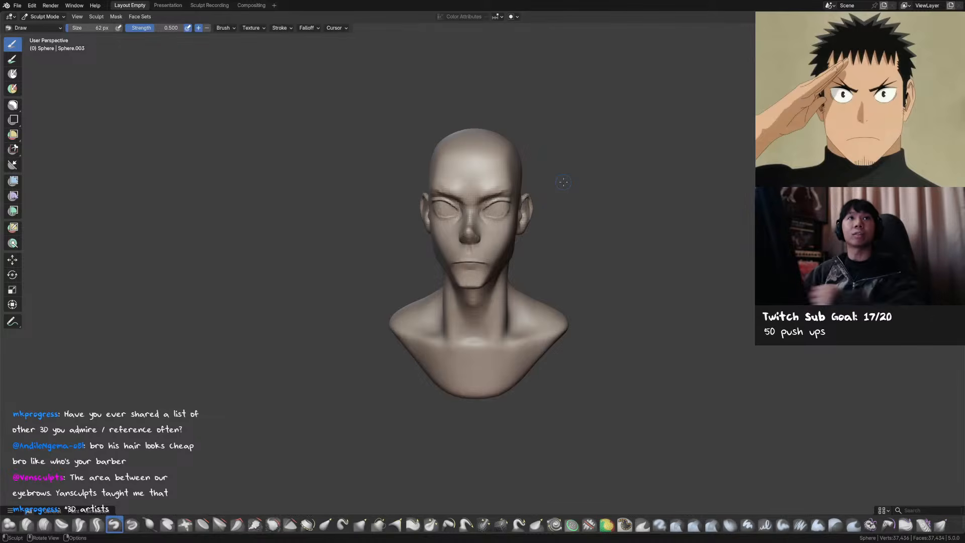
mouse_move(578, 151)
middle_mouse_down()
mouse_move(527, 174)
mouse_move(557, 178)
mouse_move(541, 171)
middle_mouse_up()
key("ctrl+s")
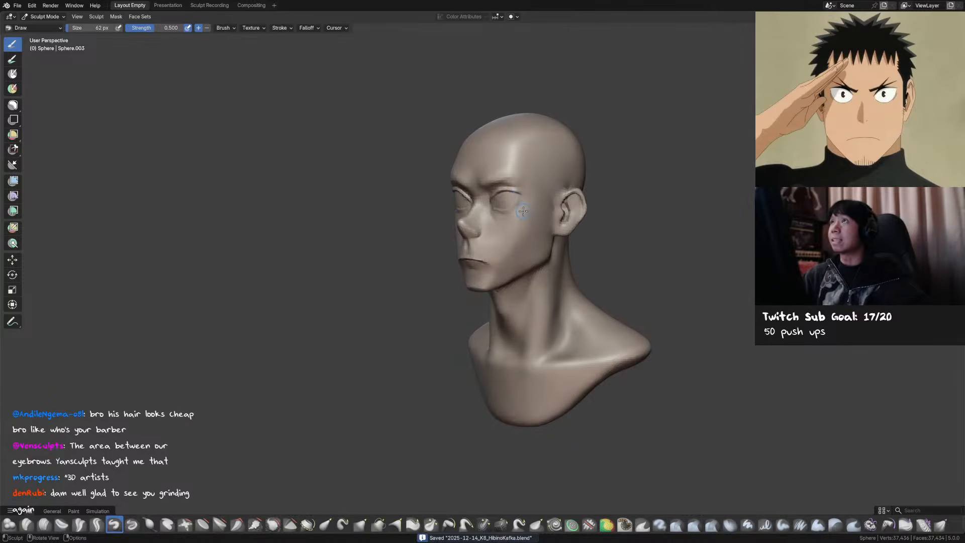
Sharpen the outer eye corner with the Draw Sharp brush and save the file
mouse_move(527, 208)
middle_mouse_down()
mouse_move(496, 223)
mouse_move(542, 207)
mouse_move(506, 215)
mouse_move(544, 197)
mouse_move(530, 186)
middle_mouse_up()
key("g")
key("shift+c")
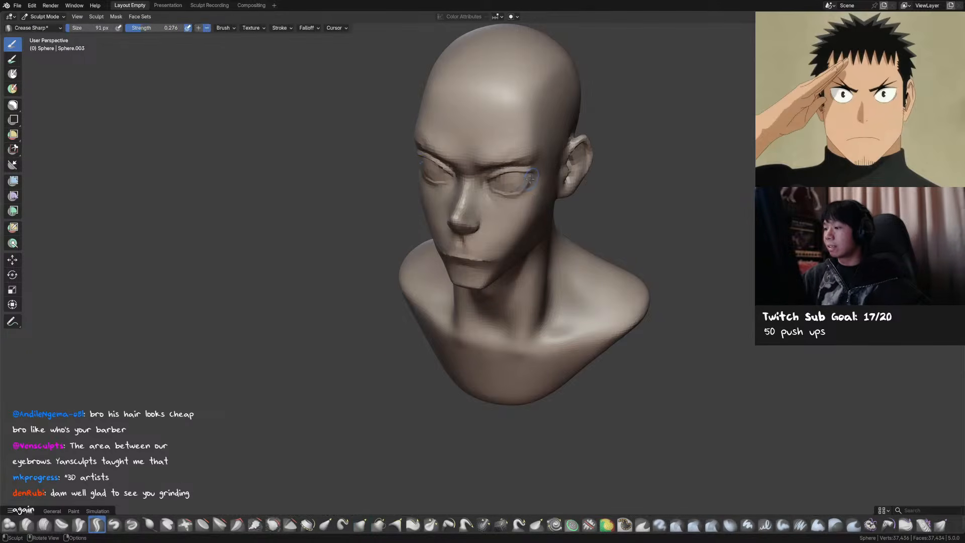
key("shift+x")
left_click_drag(525, 181, 533, 174)
mouse_move(528, 180)
middle_mouse_down()
mouse_move(571, 157)
mouse_move(554, 206)
mouse_move(519, 249)
mouse_move(545, 227)
mouse_move(494, 239)
mouse_move(516, 240)
mouse_move(502, 238)
mouse_move(520, 201)
middle_mouse_up()
key("ctrl+s")
Carve a hollow in the cheek between the ear and mouth with the Crease Sharp brush at 131 px
key("g")
key("shift+c")
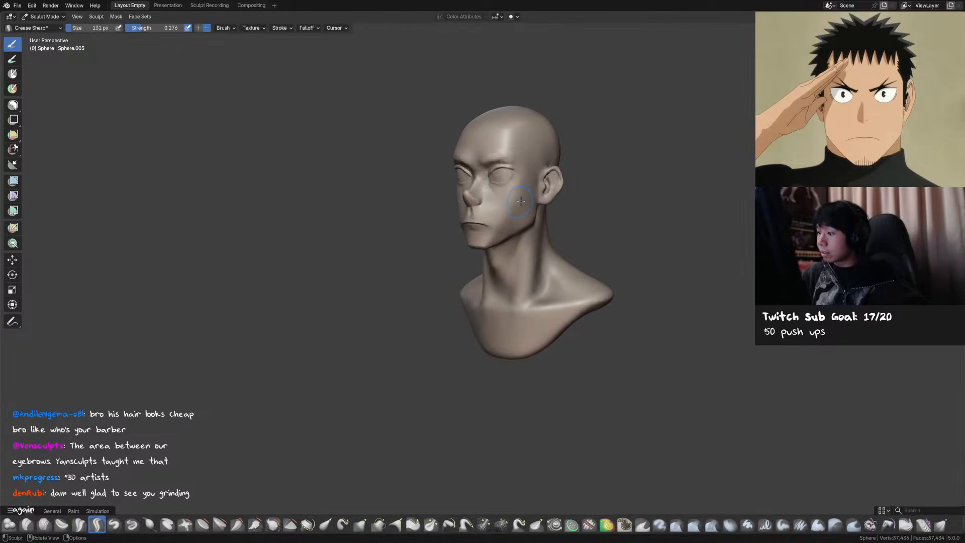
left_click_drag(520, 201, 516, 205)
middle_click_drag(492, 236, 525, 174)
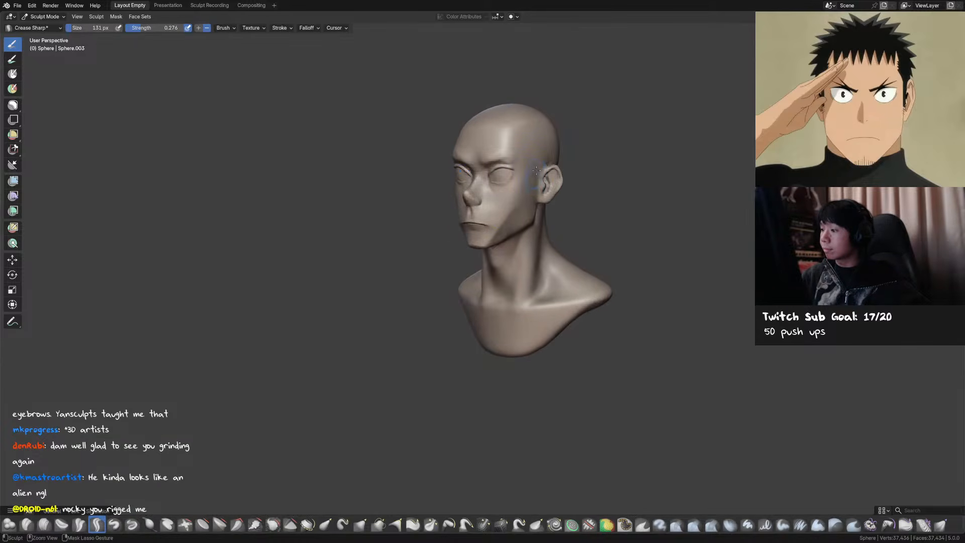
left_click_drag(534, 179, 511, 208)
middle_click_drag(521, 190, 575, 212)
Refine the lower cheek along the jaw with the Crease Sharp brush at 84 px and smooth the transition toward the ear
middle_click_drag(489, 213, 500, 231)
key("f")
left_click(496, 236)
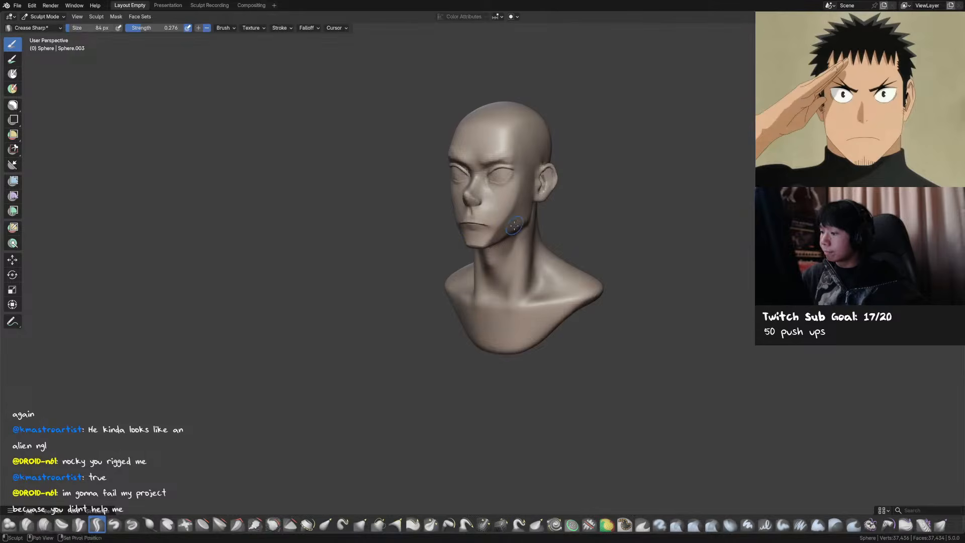
left_click_drag(528, 208, 531, 196, "shift")
middle_click_drag(505, 233, 554, 202)
Switch to the Grab brush and change the viewport's matcap to the light grey one
key("g")
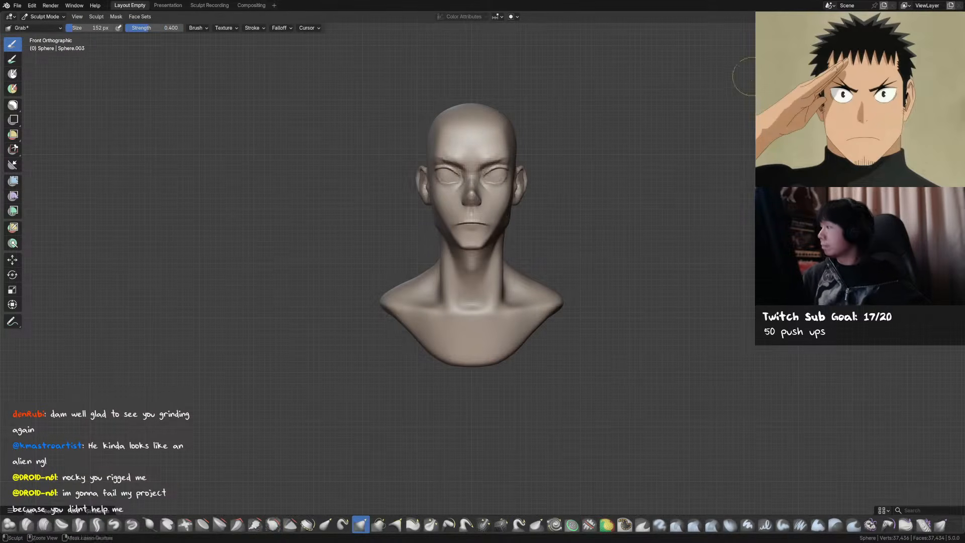
left_click(900, 75)
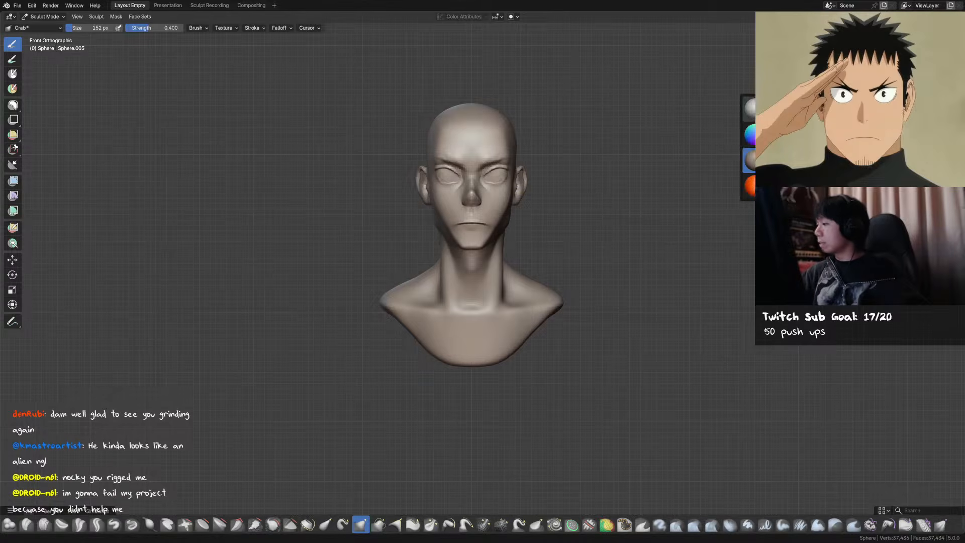
left_click(754, 108)
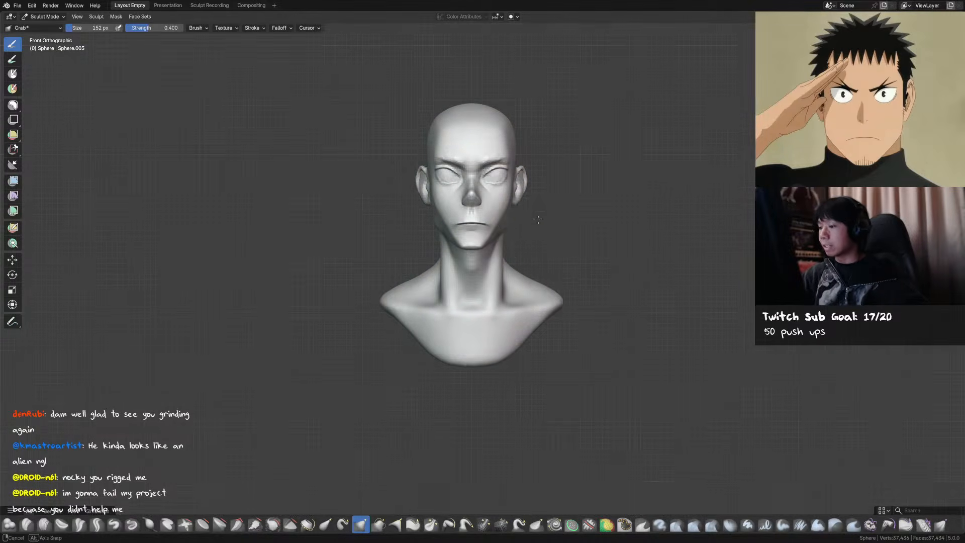
Try to reshape the lower cheek and jaw with the Grab brush at 199 to 205 px, and undo the stroke
scroll(502, 221, "up", 1)
key("f")
left_click(510, 223)
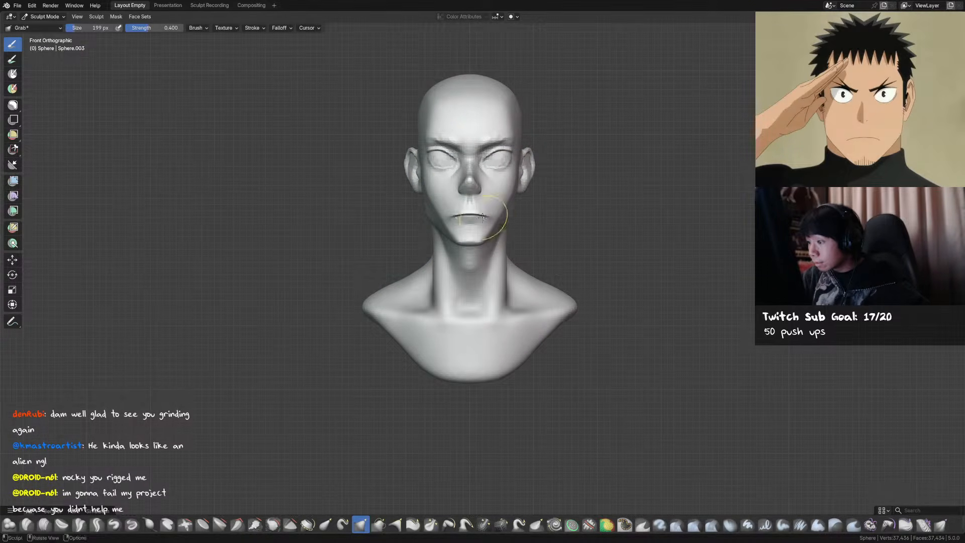
middle_click_drag(502, 219, 440, 216)
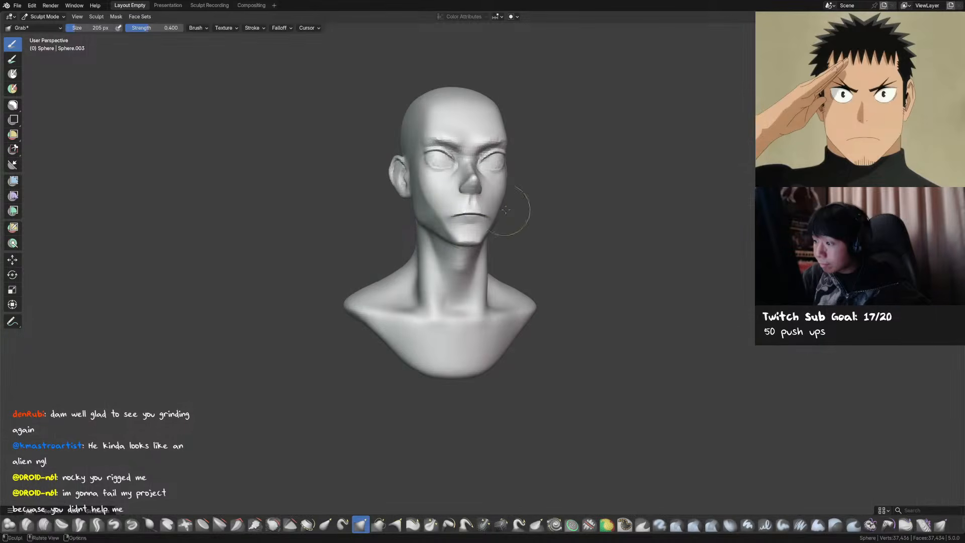
key("KP_1")
key("ctrl+z")
key("b")
key("Escape")
Adjust the cheek and jaw contour with the Grab brush at 145 to 174 px and save the file
key("f")
left_click(446, 227)
key("f")
left_click(443, 221)
key("f")
left_click(437, 212)
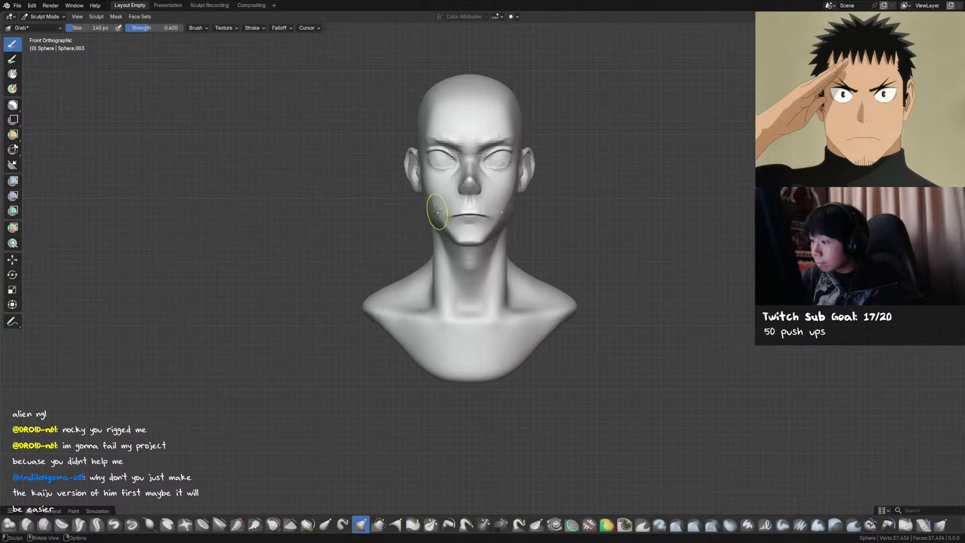
mouse_move(438, 212)
middle_mouse_down()
mouse_move(502, 226)
mouse_move(492, 236)
mouse_move(496, 227)
middle_mouse_up()
key("f")
left_click(510, 225)
key("ctrl+s")
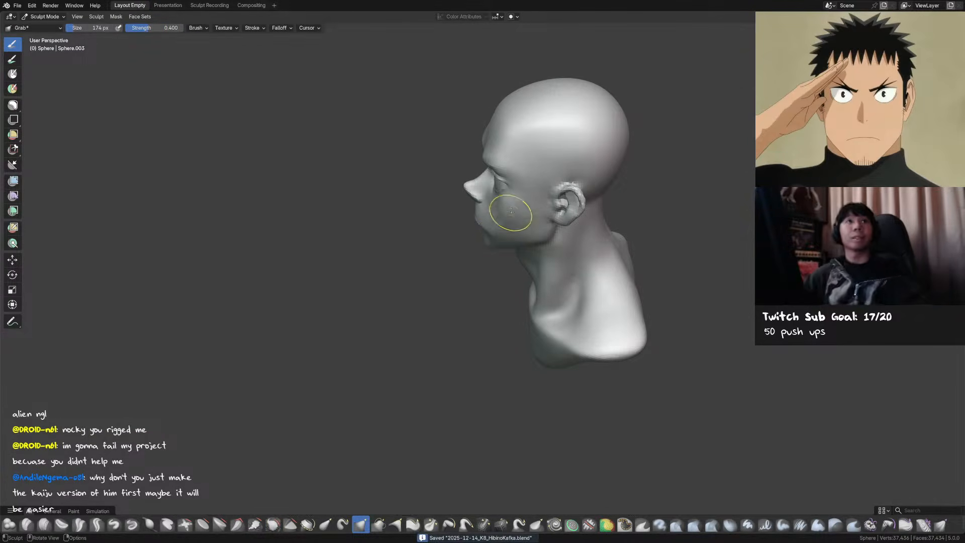
Switch to Object Mode and examine the face from the front, both close up and as a whole bust
mouse_move(522, 220)
middle_mouse_down()
mouse_move(618, 201)
mouse_move(573, 168)
mouse_move(583, 150)
mouse_move(552, 173)
middle_mouse_up()
key("ctrl+Tab")
scroll(485, 154, "up", 2)
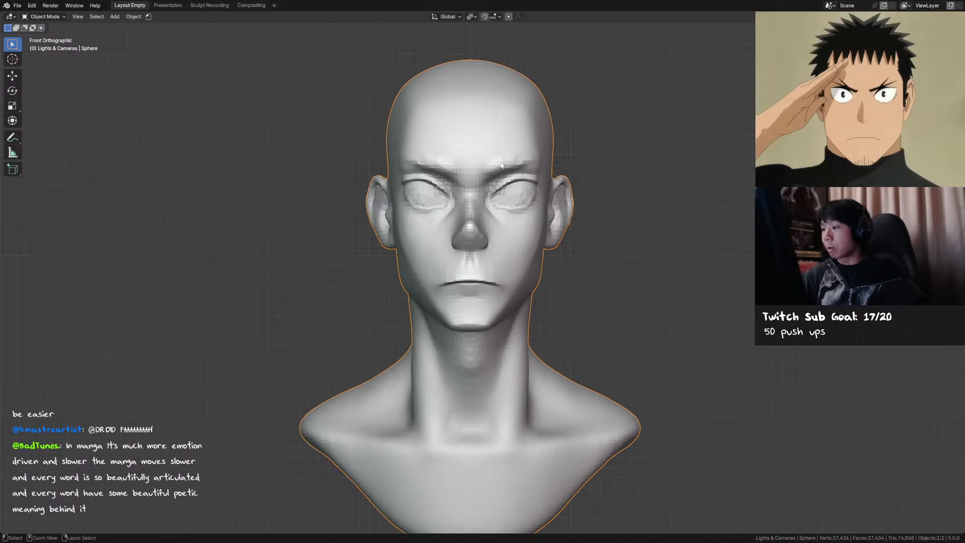
scroll(486, 222, "down", 5)
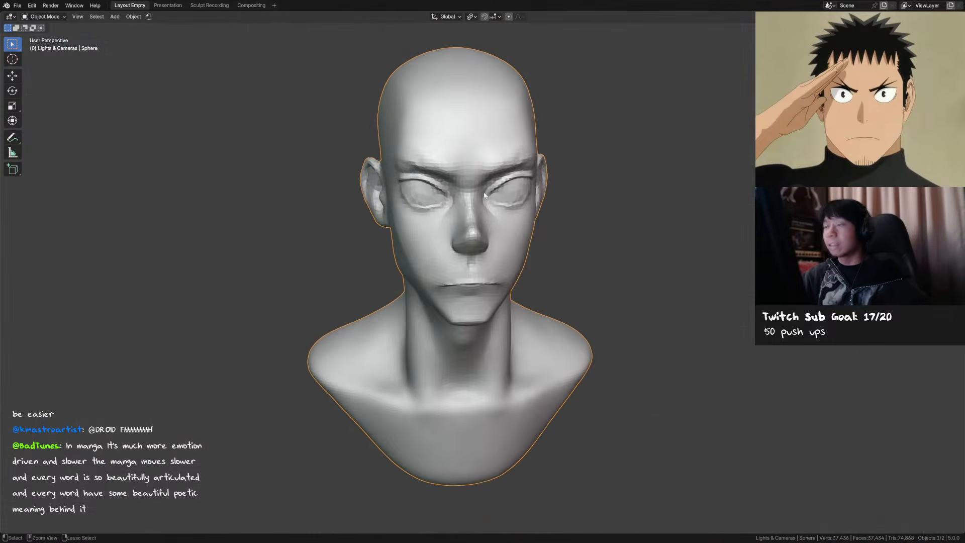
Save the file and check the whole bust from the front in Object Mode
key("ctrl+s")
middle_click_drag(529, 259, 548, 220)
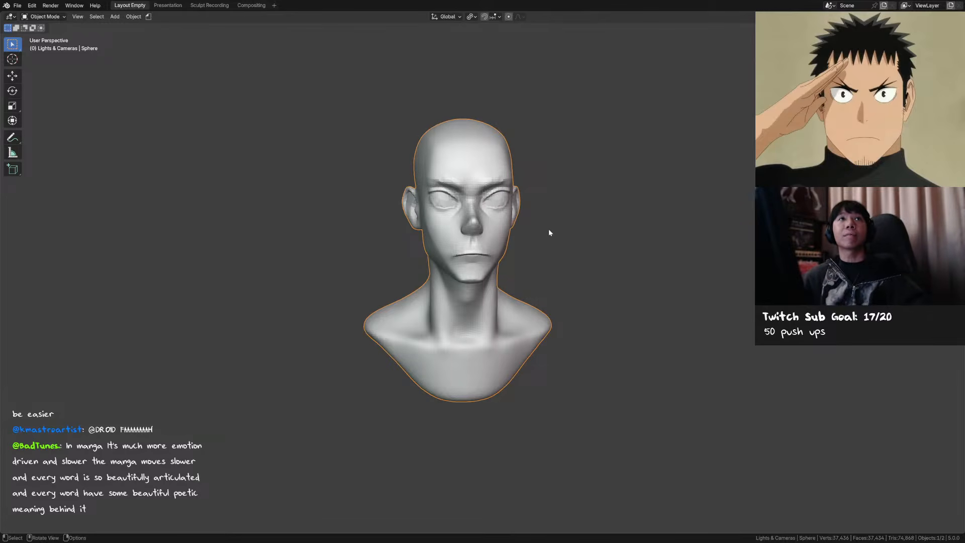
middle_click_drag(549, 231, 514, 212)
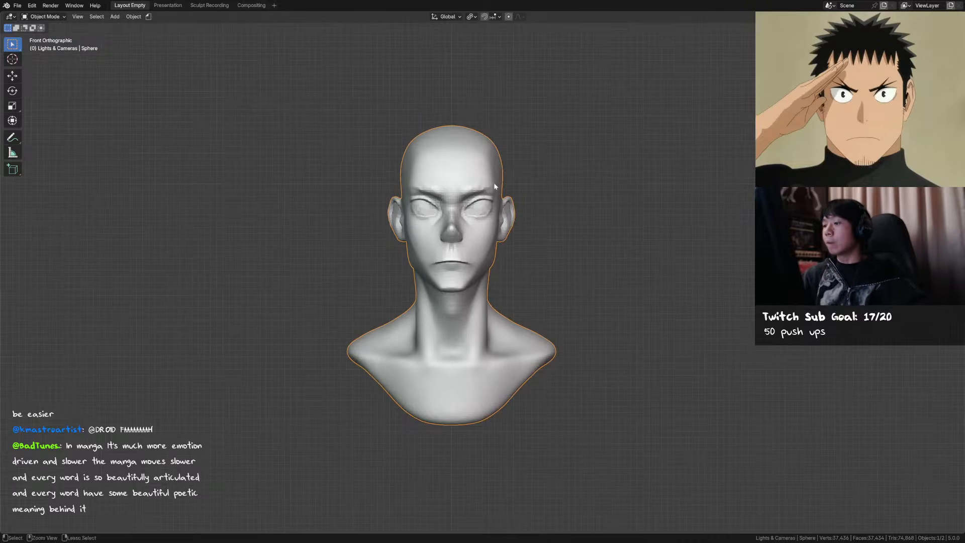
Return to Sculpt Mode and adjust the outer brow and temples with the Grab brush, smoothing the area lightly
key("ctrl+Tab")
mouse_move(452, 168)
middle_mouse_down()
mouse_move(415, 182)
mouse_move(492, 185)
middle_mouse_up()
key("x")
key("bracketleft")
key("bracketleft")
key("g")
left_click_drag(492, 183, 492, 182)
key("f")
left_click(409, 187)
left_click_drag(405, 187, 404, 185)
middle_click_drag(427, 180, 476, 185)
left_click_drag(478, 189, 482, 188, "shift")
key("f")
left_click(480, 188)
mouse_move(478, 187)
middle_mouse_down()
mouse_move(420, 181)
mouse_move(470, 166)
mouse_move(500, 193)
mouse_move(518, 184)
middle_mouse_up()
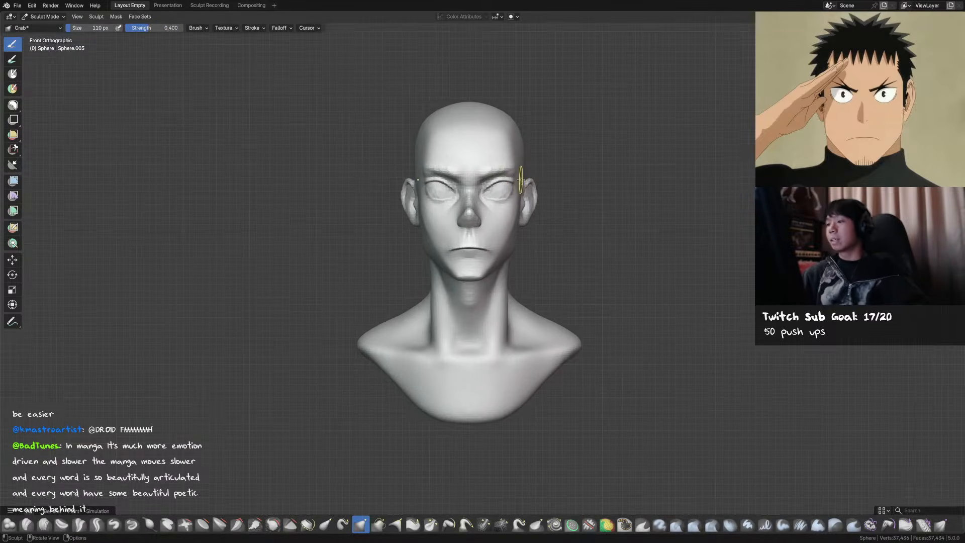
Refine the brow area from the front with the brush at 92 to 119 px, smooth it, and save the file
key("f")
left_click(471, 182)
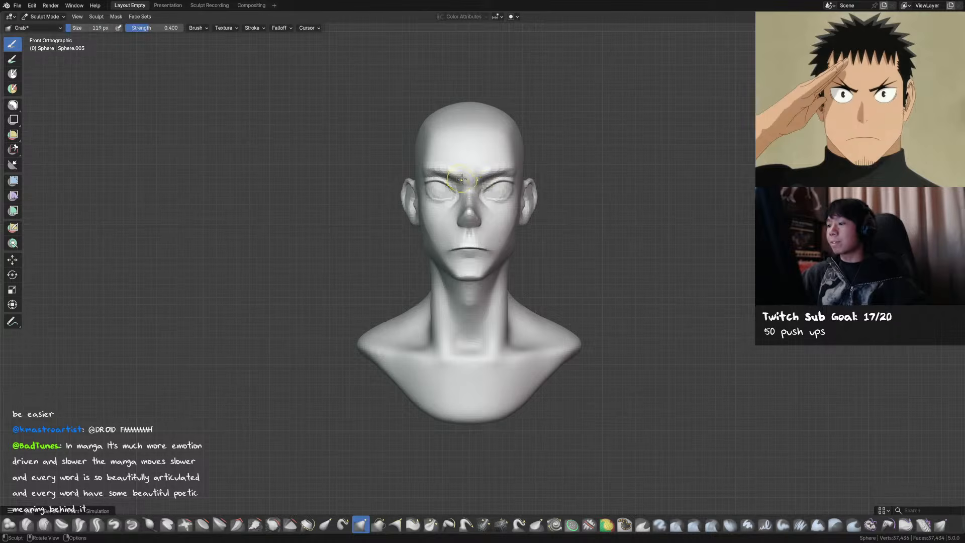
middle_click_drag(517, 175, 481, 177, "shift")
left_click_drag(481, 168, 481, 168, "shift")
middle_click_drag(482, 167, 484, 174)
key("f")
left_click(485, 173)
left_click_drag(485, 173, 483, 171, "shift")
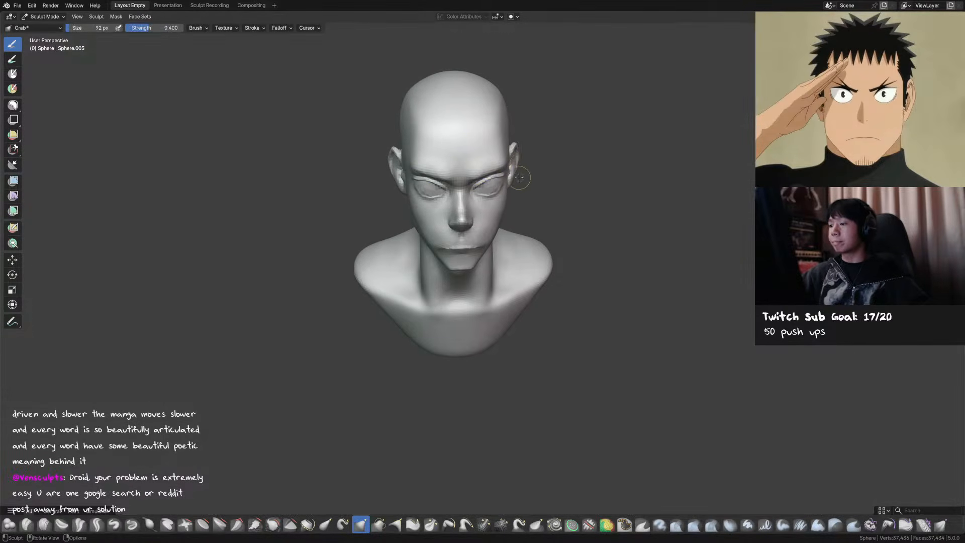
key("KP_1")
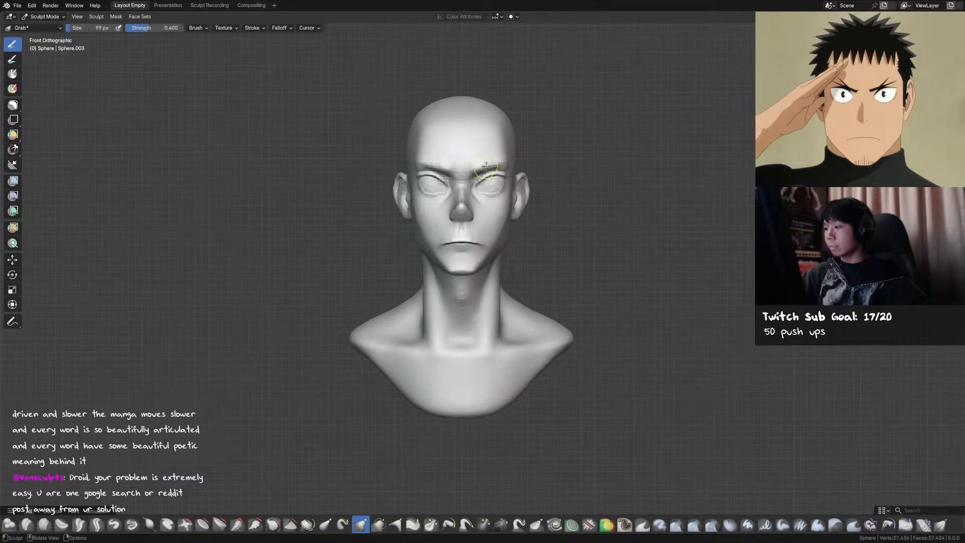
middle_click_drag(489, 192, 508, 190)
key("ctrl+s")
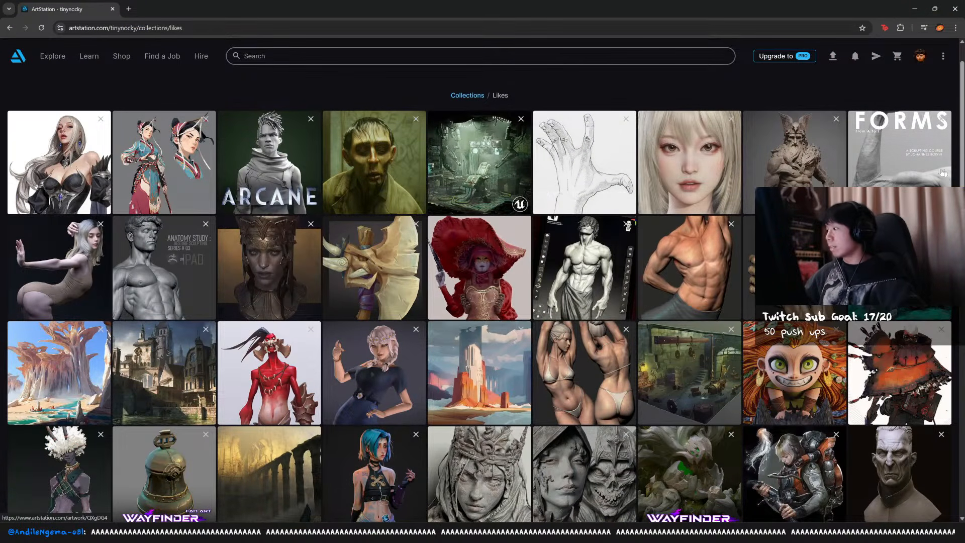
In the ArtStation likes collection, open the Zbrush sculpting tutorial, Anatomy Speed Sculpting, Anatomy Practice_01 and Wednesday Addams artworks in new tabs
middle_click(895, 159)
scroll(195, 221, "down", 1)
middle_click(195, 222)
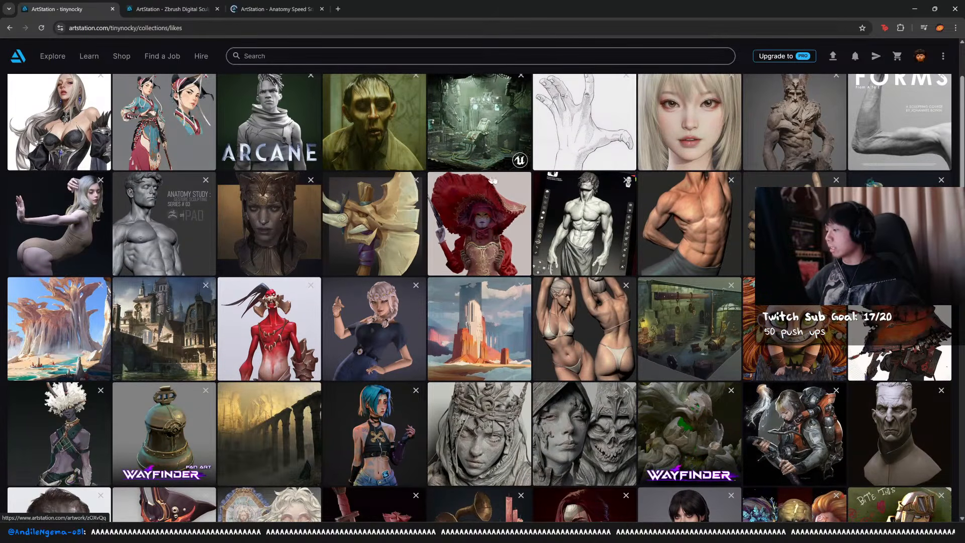
scroll(195, 222, "down", 1)
middle_click(574, 278)
scroll(574, 278, "down", 3)
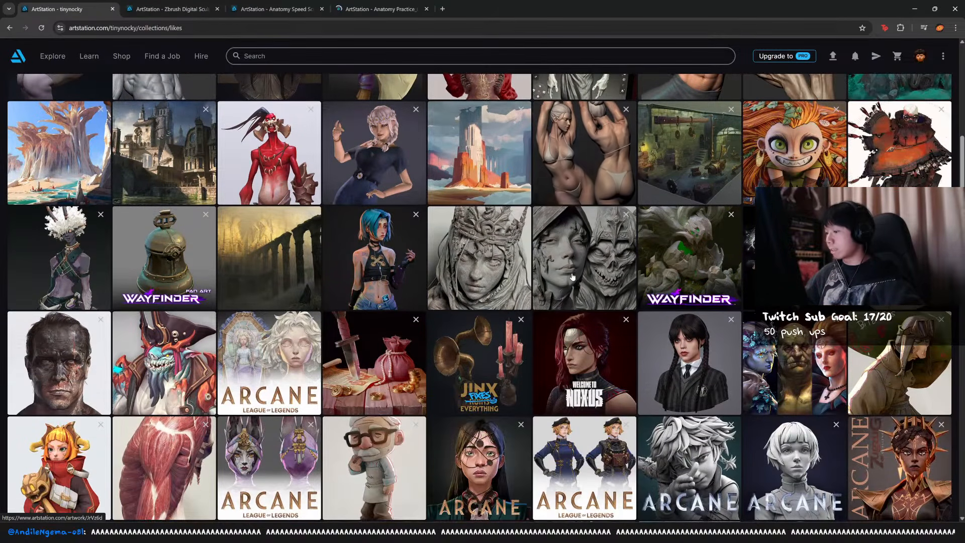
middle_click(689, 347)
scroll(689, 346, "down", 2)
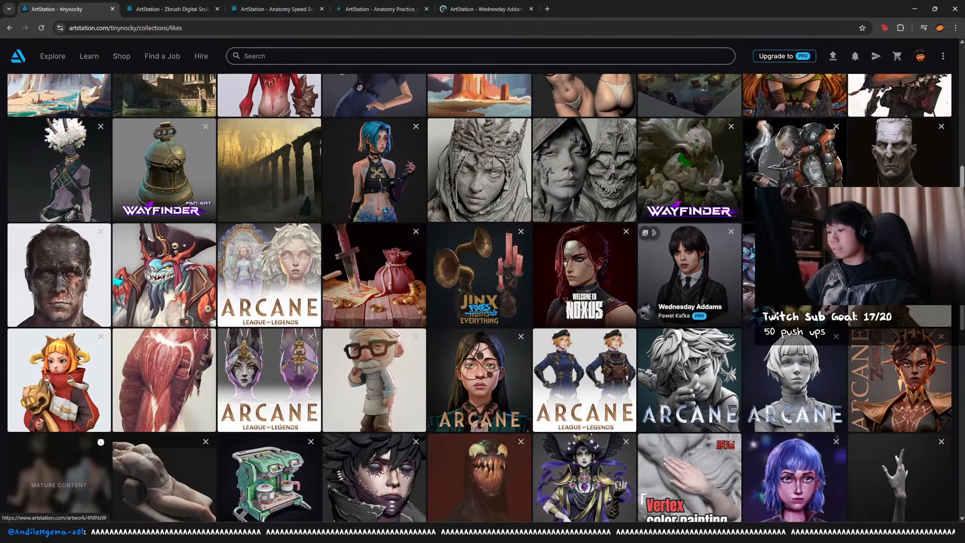
Browse further through the likes and open the Dabi, -03- and Sculpting tips & tricks artworks in new tabs
scroll(439, 308, "down", 1)
scroll(294, 263, "down", 2)
scroll(294, 263, "up", 3)
scroll(294, 263, "down", 4)
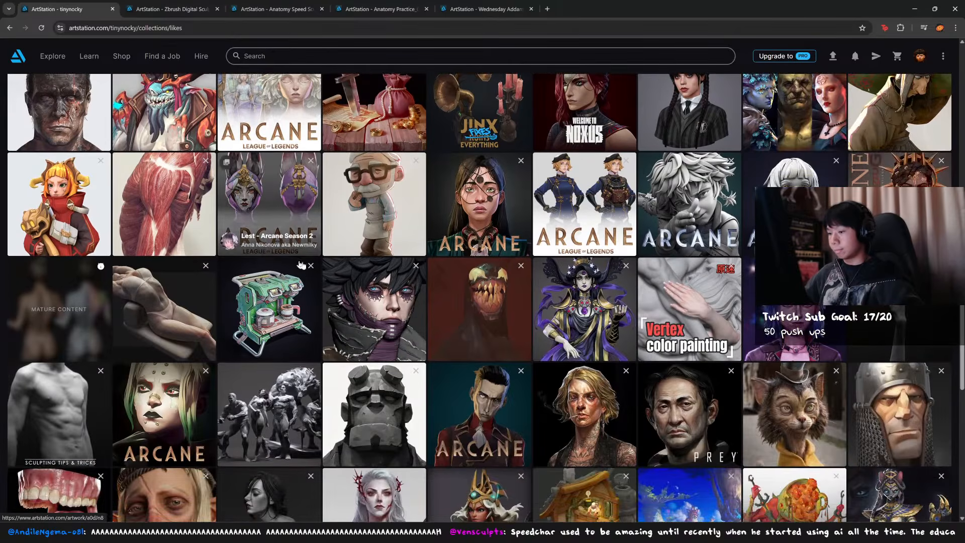
middle_click(381, 293)
scroll(380, 293, "down", 1)
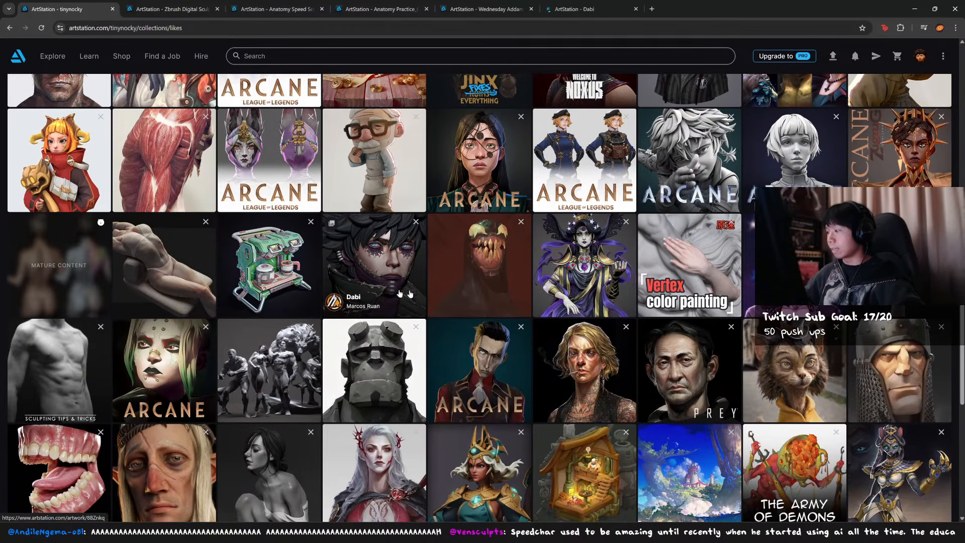
middle_click(613, 324)
middle_click(55, 372)
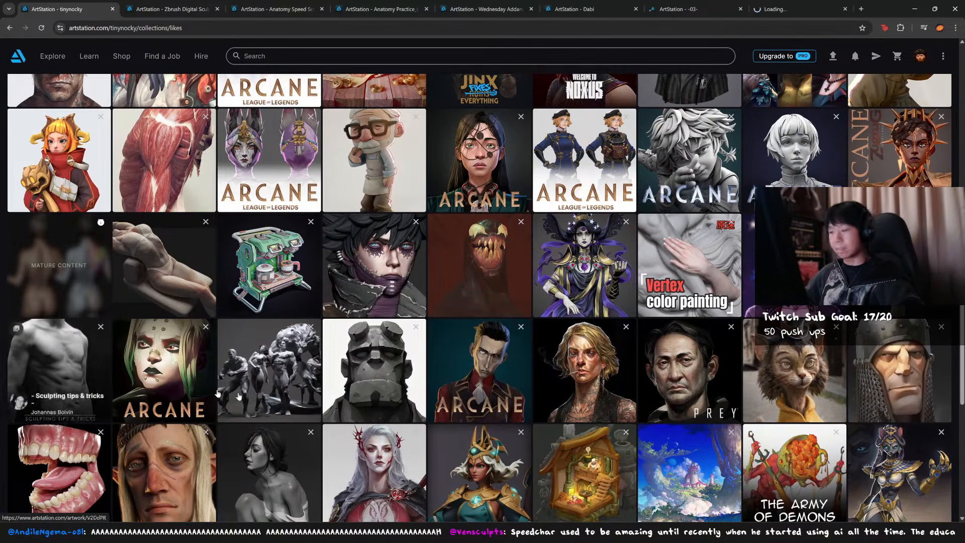
scroll(55, 372, "down", 2)
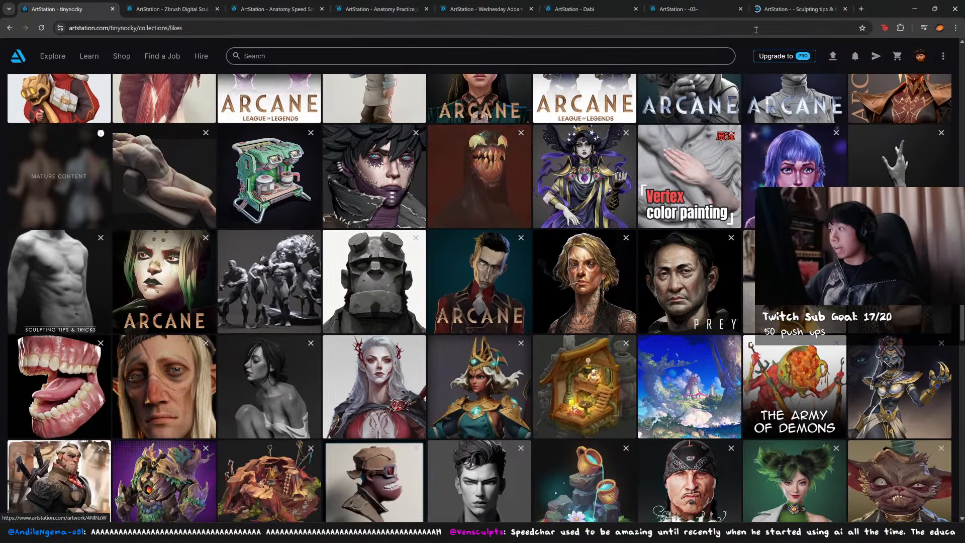
Examine the male figure renders in the Sculpting tips & tricks artwork, including the front and back torso views
left_click(784, 10)
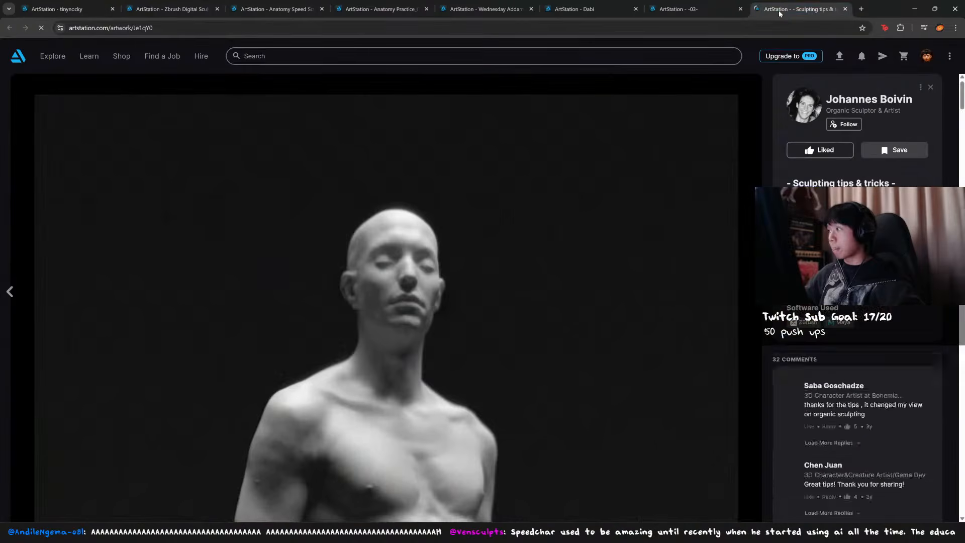
scroll(649, 216, "down", 6)
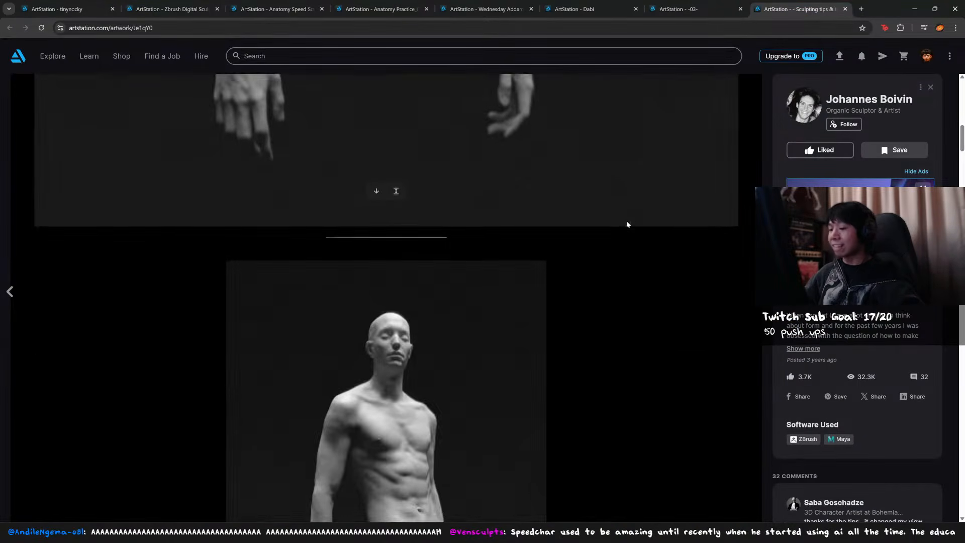
scroll(610, 225, "down", 4)
scroll(607, 218, "up", 2)
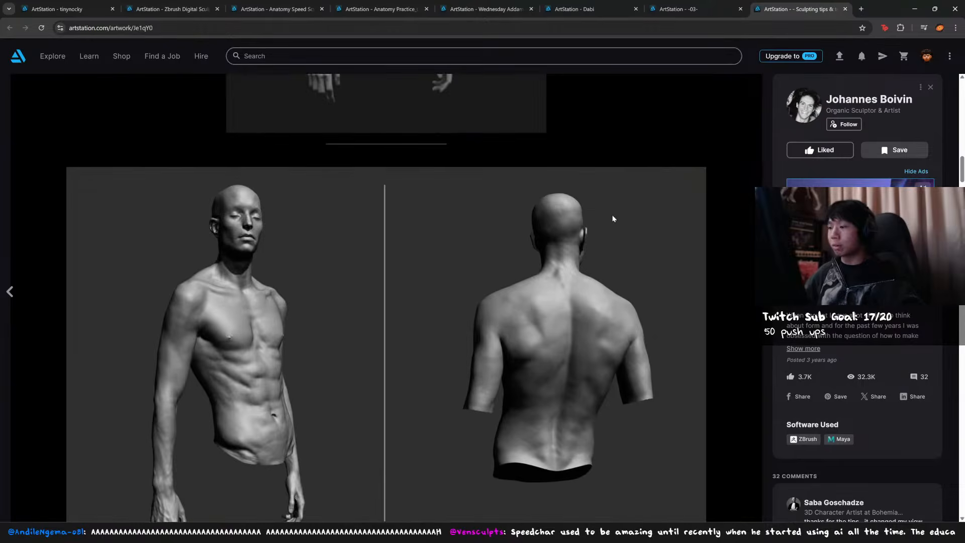
scroll(613, 215, "down", 2)
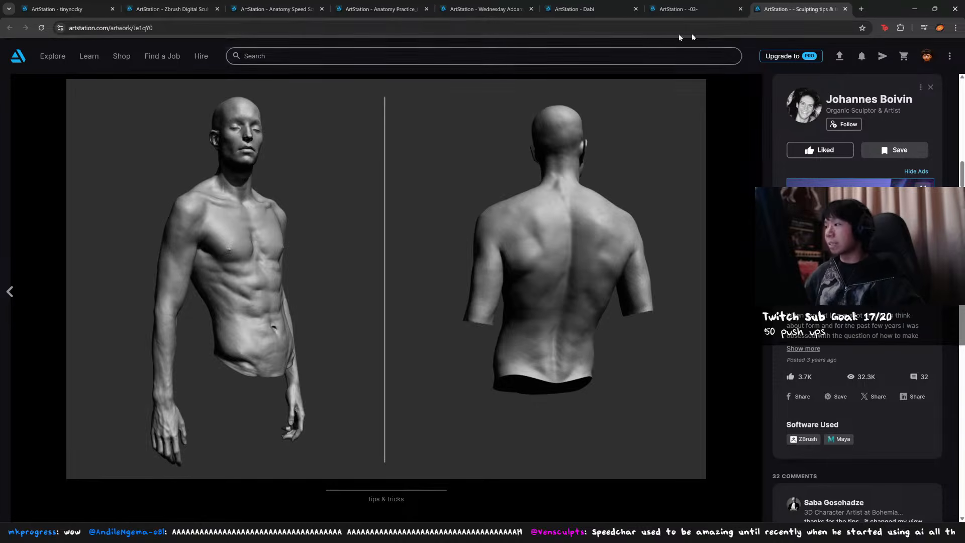
View the -03- hand sculpt and the full-figure and close-up renders of the Dabi statue
left_click(704, 9)
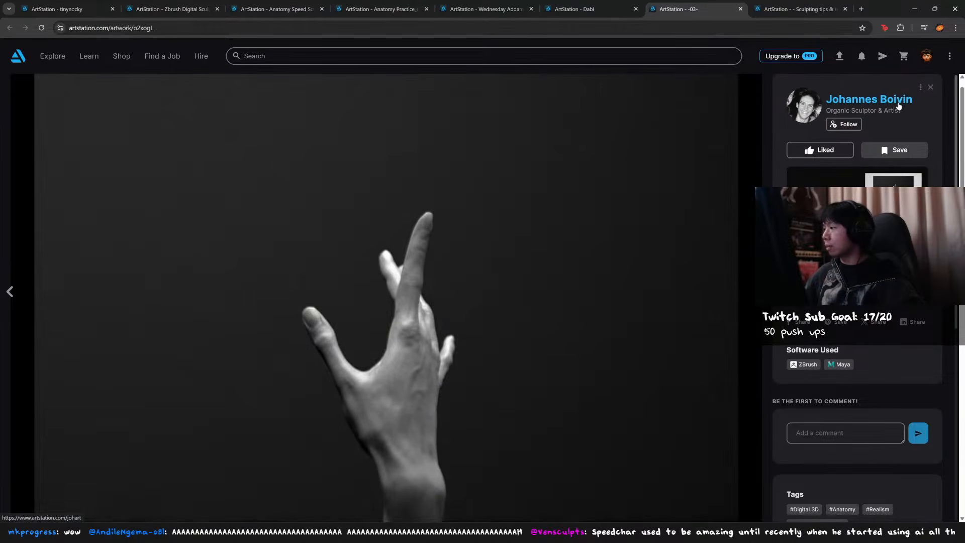
left_click(601, 14)
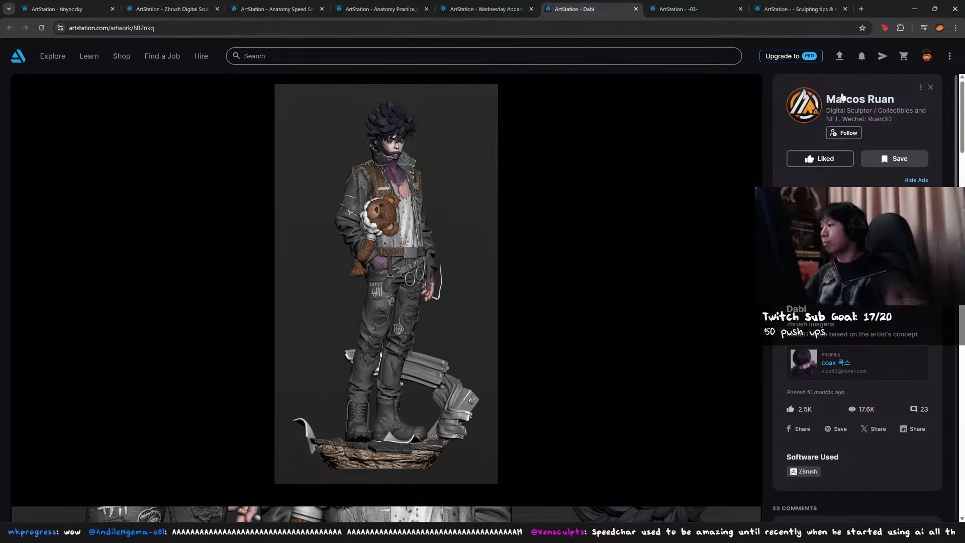
scroll(549, 155, "down", 8)
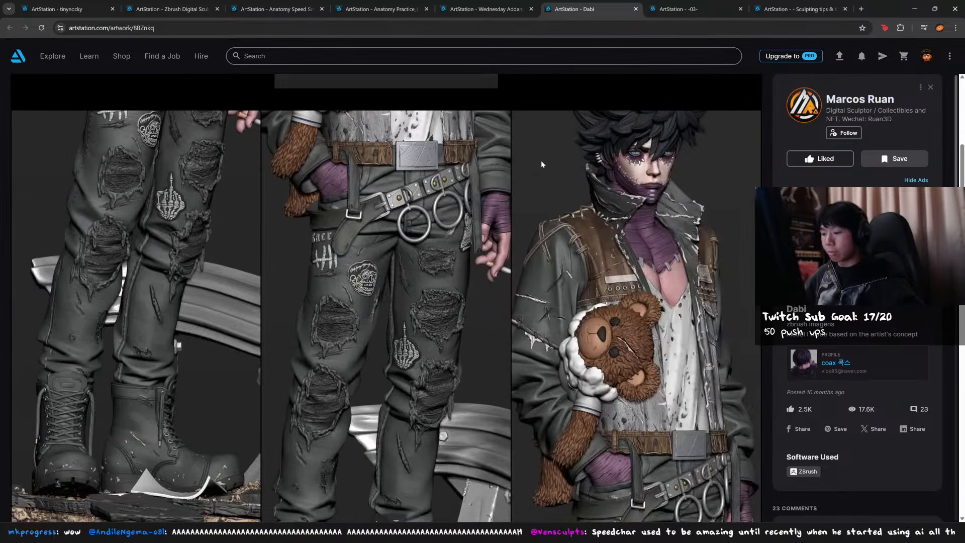
scroll(541, 164, "up", 8)
Examine the Wednesday Addams bust renders from the coloured portraits down to the grey clay version
key("ctrl+shift+Tab")
scroll(511, 104, "down", 2)
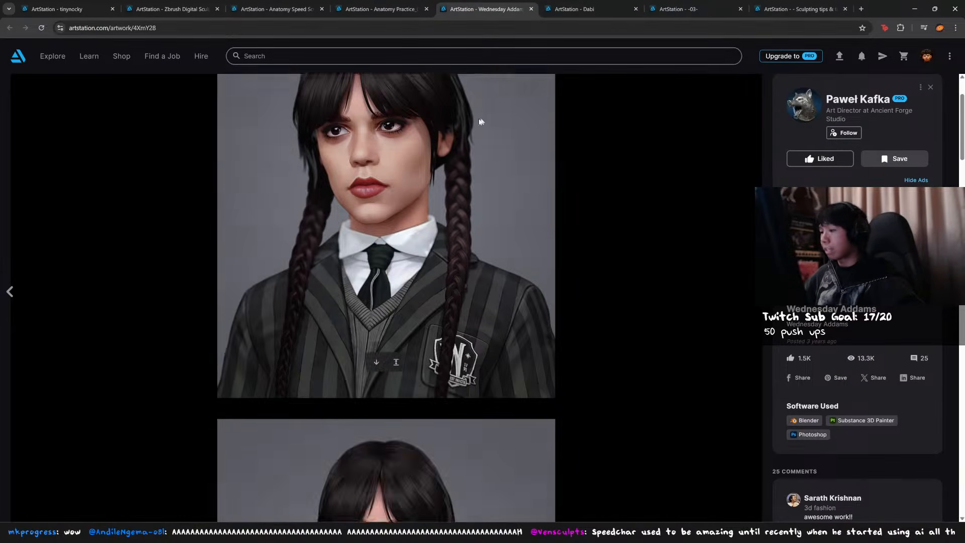
scroll(484, 121, "down", 7)
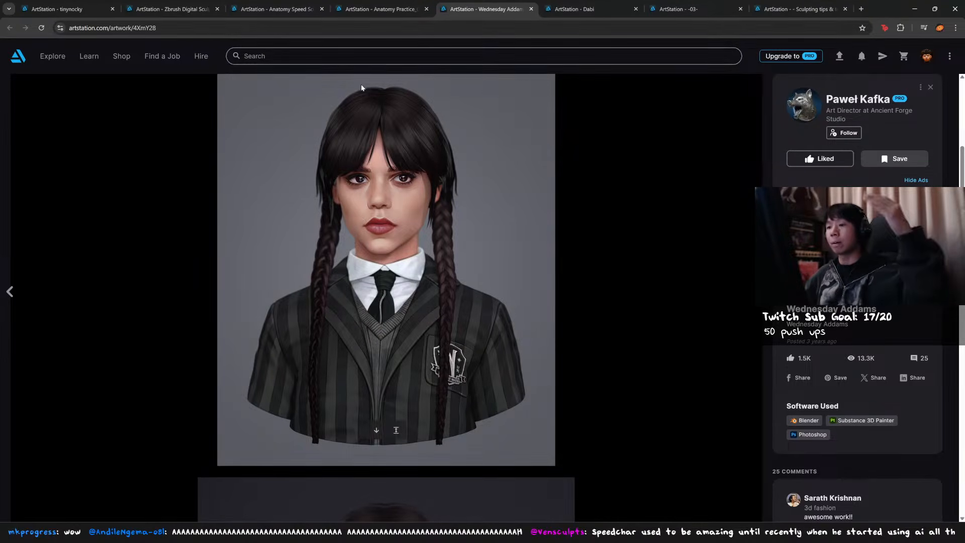
scroll(402, 144, "down", 5)
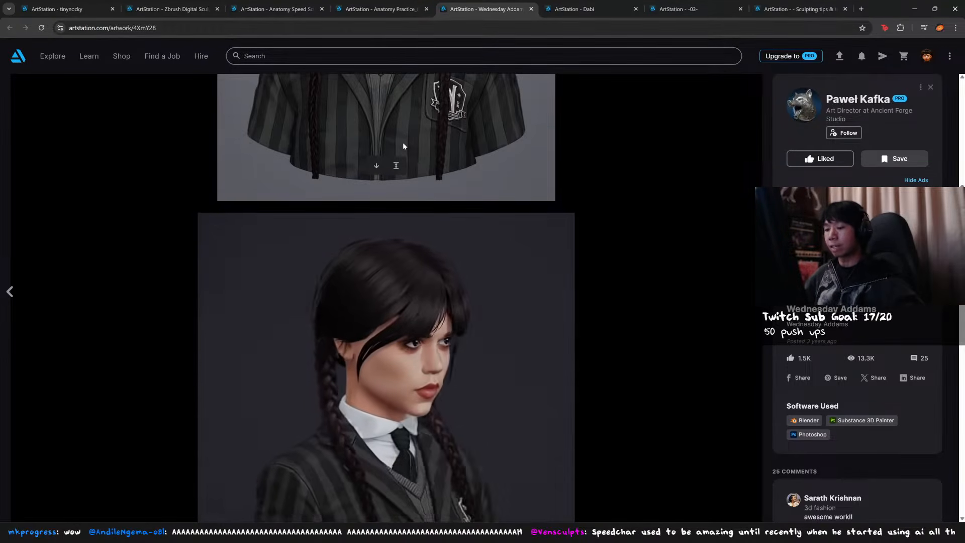
scroll(403, 143, "down", 1)
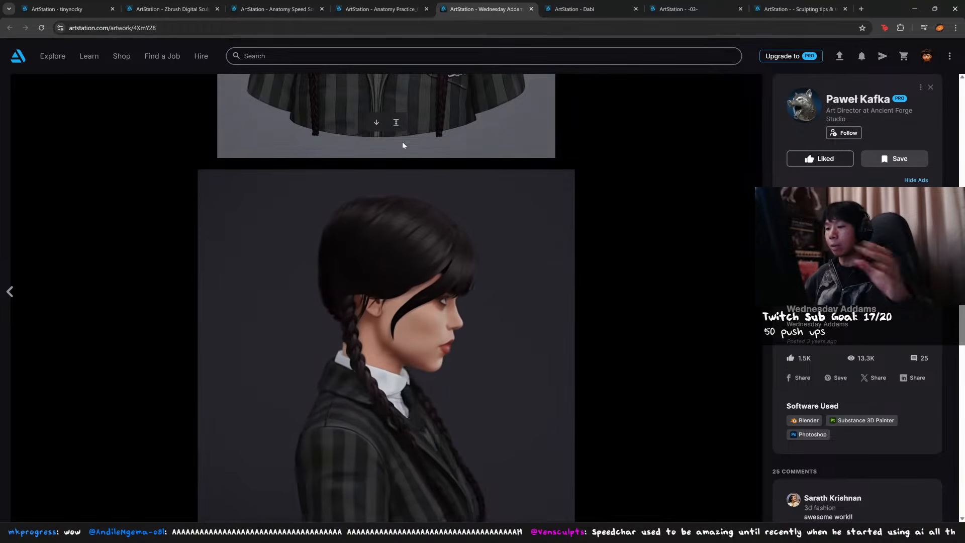
scroll(387, 131, "down", 6)
scroll(372, 169, "down", 10)
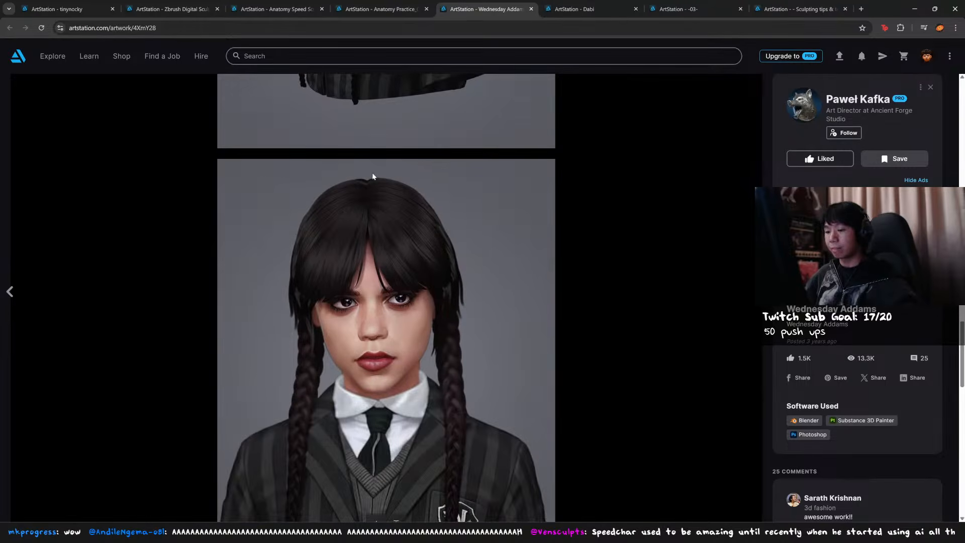
scroll(372, 176, "down", 10)
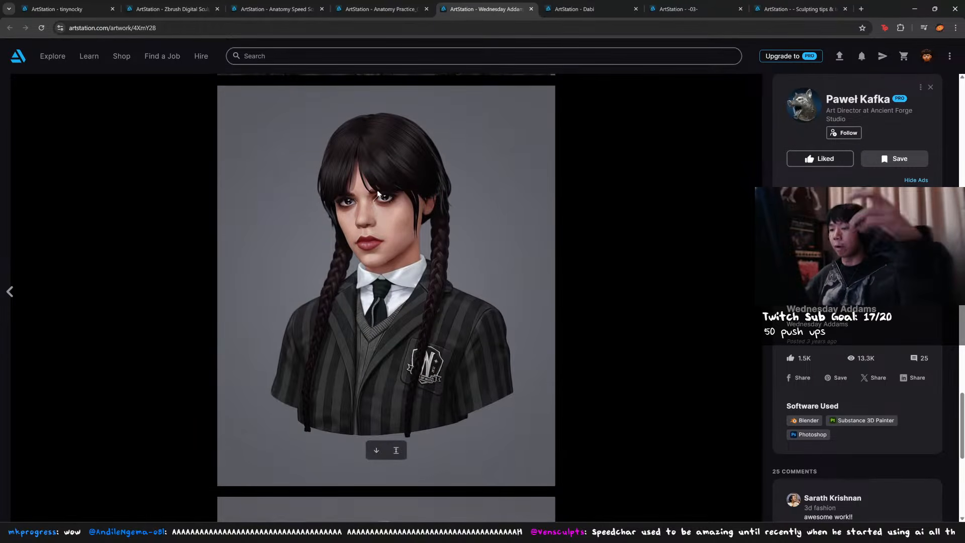
scroll(424, 135, "down", 4)
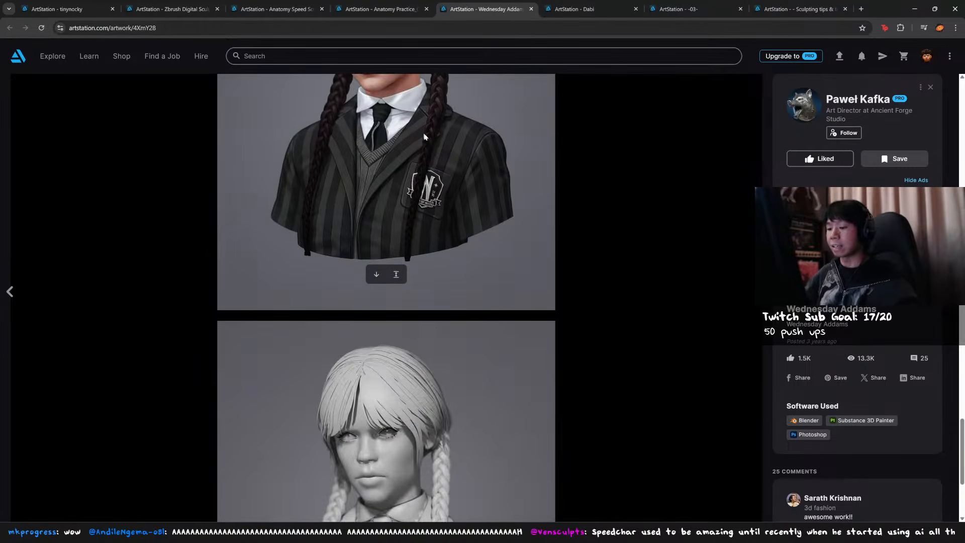
scroll(424, 136, "down", 3)
Look through the female figure renders in Anatomy Practice_01 and the muscle studies in the Anatomy Speed Sculpting Series
left_click(402, 10)
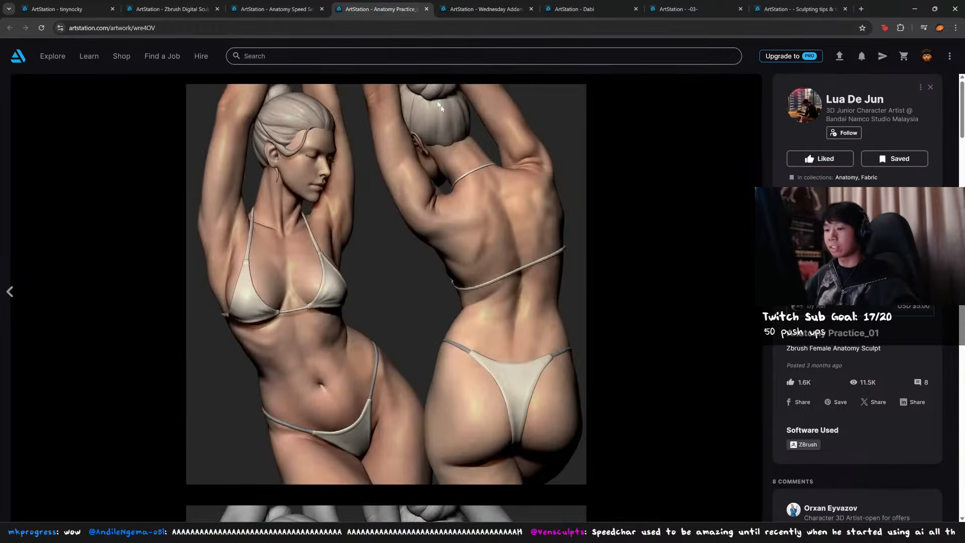
scroll(416, 122, "down", 15)
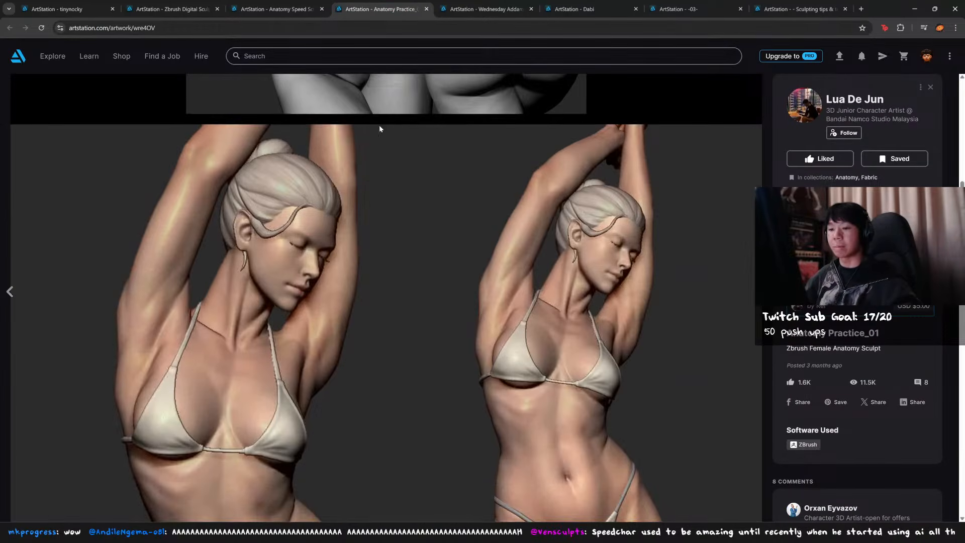
scroll(380, 129, "up", 7)
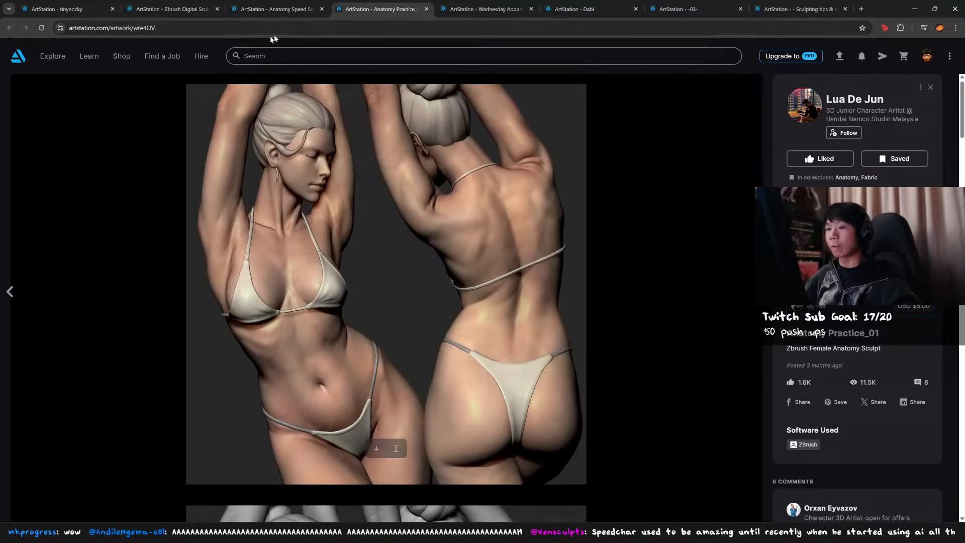
left_click(273, 12)
scroll(412, 189, "down", 6)
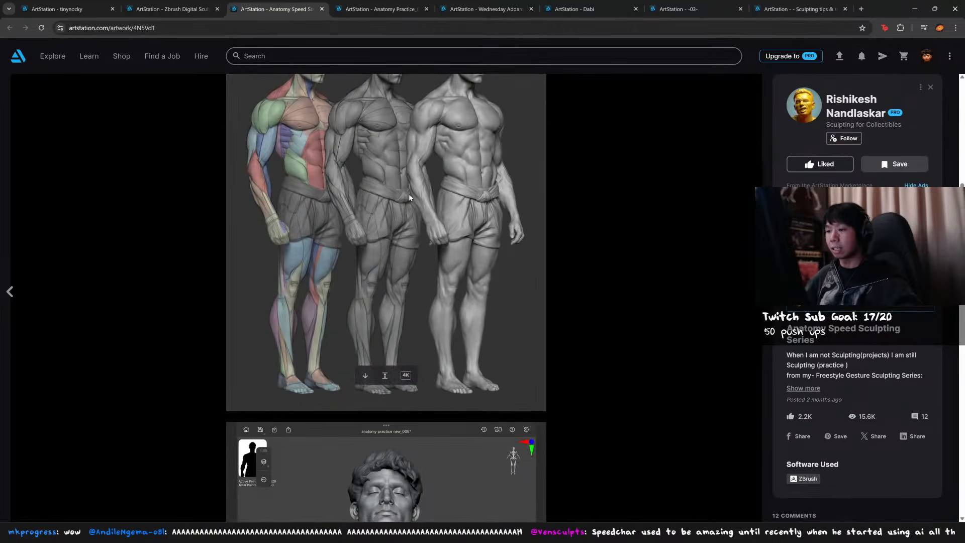
scroll(408, 194, "down", 6)
Study the flexed arm references and sculpts in the Zbrush Digital Sculpting Tutorial artwork, and switch back to Blender
left_click(177, 10)
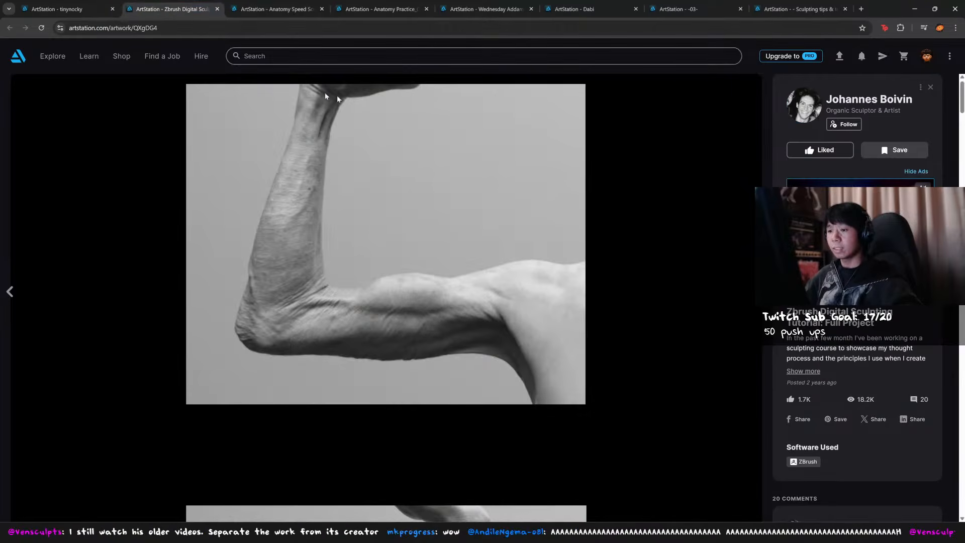
scroll(362, 108, "down", 13)
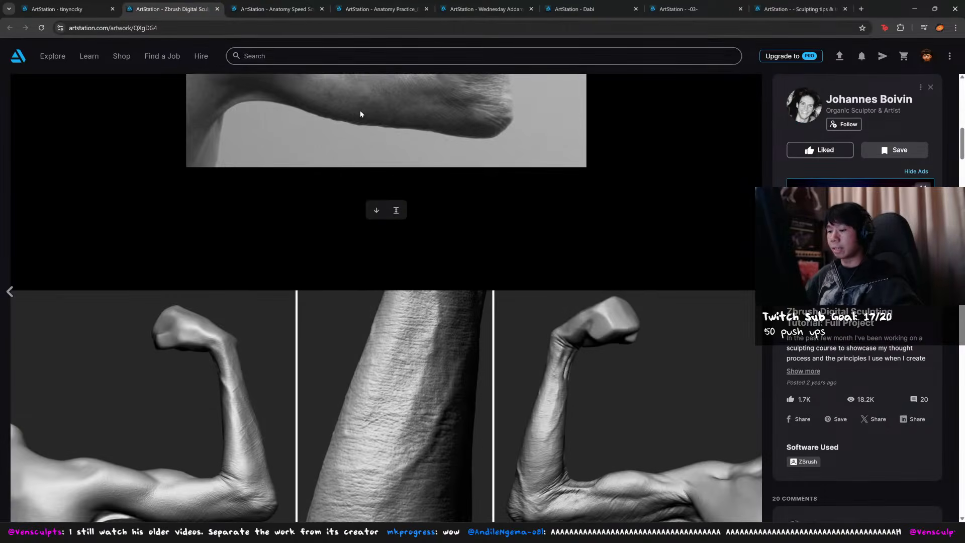
scroll(352, 116, "down", 4)
key("alt+Tab")
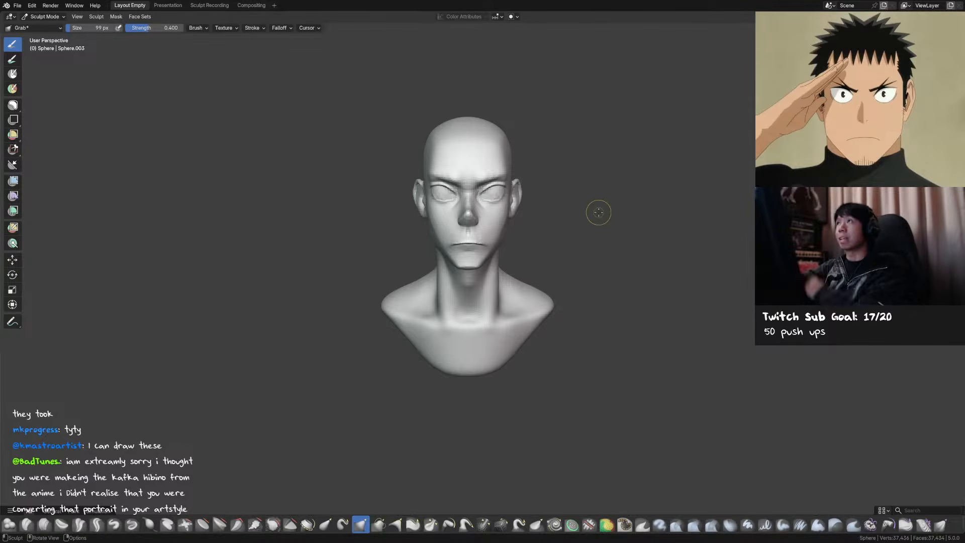
Adjust the temple and outer eye area in front view with the Grab brush at 104 px and 73 px
middle_click_drag(567, 133, 552, 131)
middle_click_drag(521, 171, 533, 171, "shift")
middle_click_drag(531, 174, 524, 169, "ctrl")
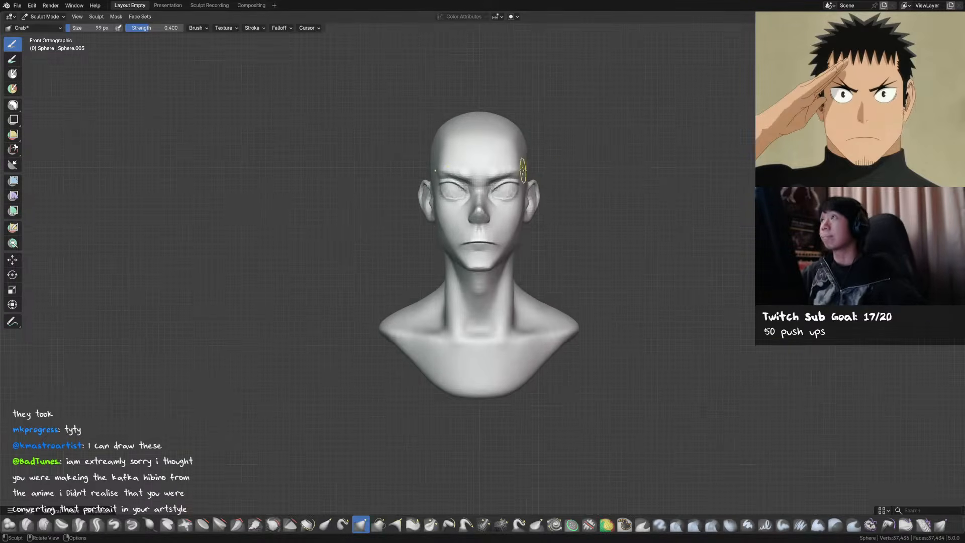
key("f")
left_click(460, 179)
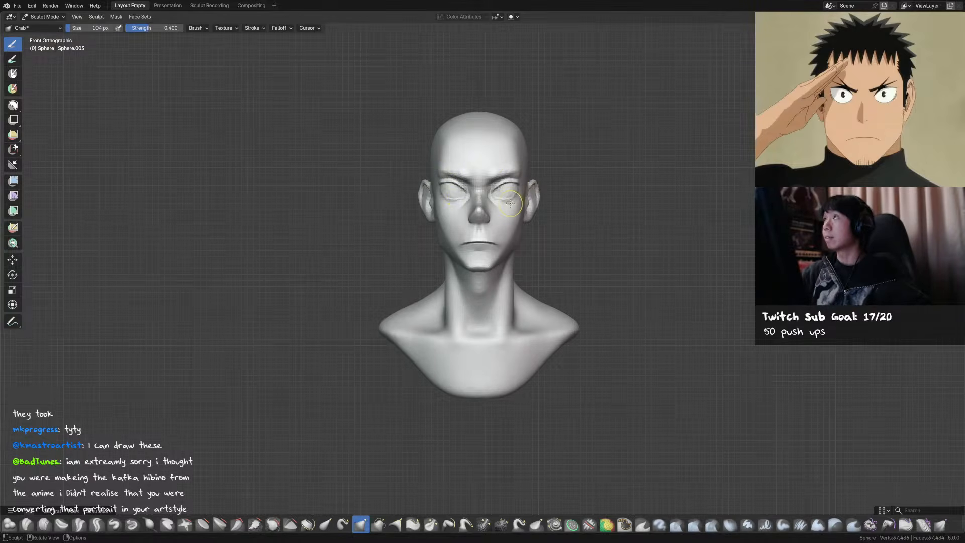
key("f")
left_click(518, 187)
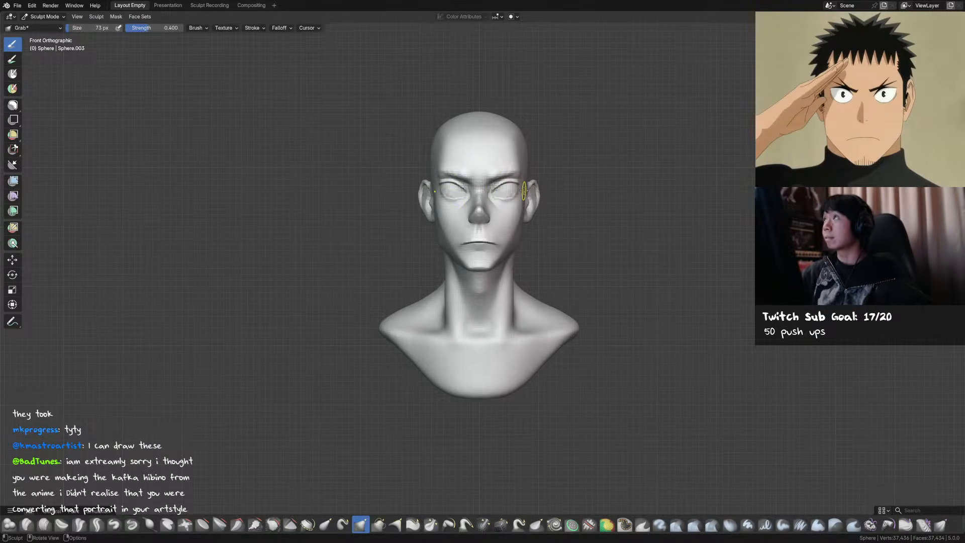
Refine the outer end of the brow above the eye with the Draw brush in a three-quarter view
middle_click_drag(529, 183, 510, 194)
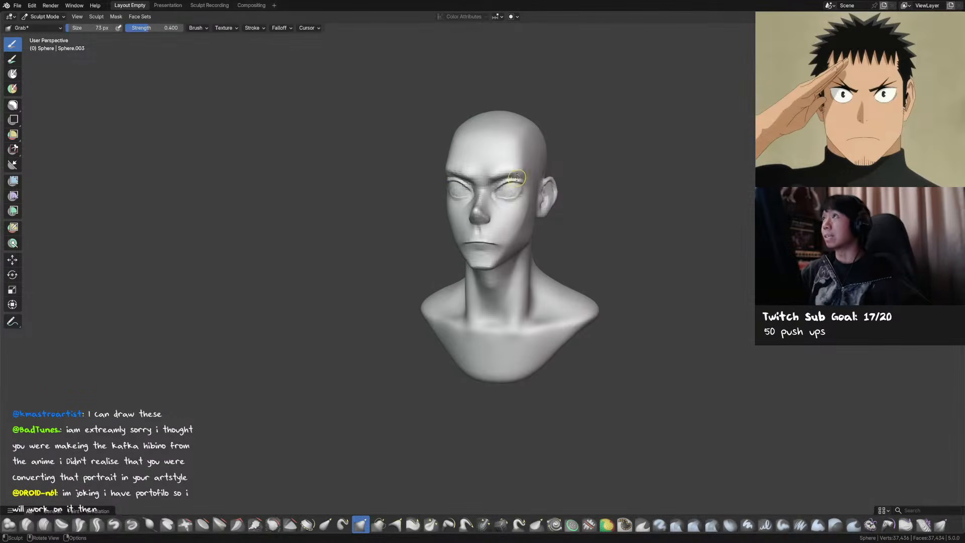
key("f")
left_click(522, 176)
key("x")
key("f")
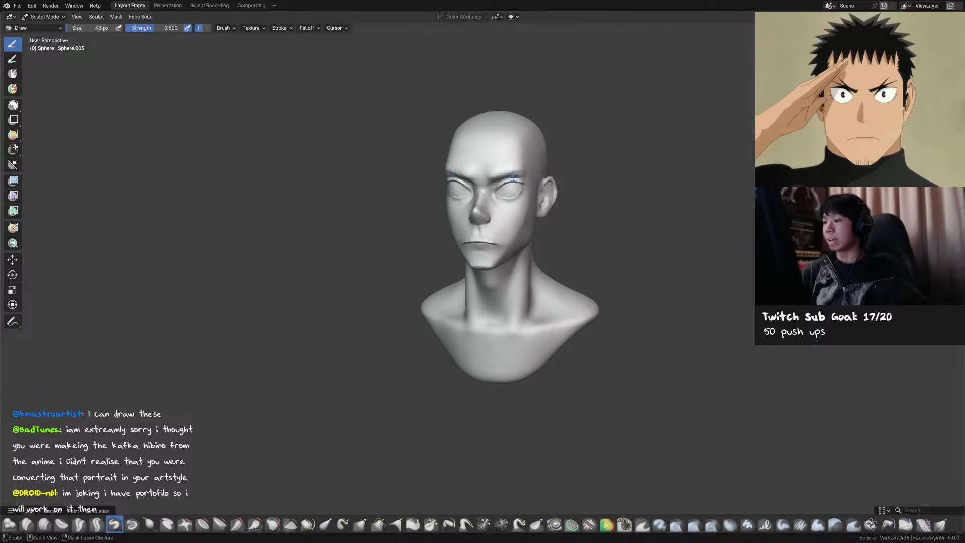
left_click(525, 177)
Reshape the jawline and chin contour with the Grab brush, varying the brush size
middle_click_drag(526, 177, 541, 182)
middle_click_drag(525, 218, 518, 207, "shift")
scroll(532, 225, "down", 2)
key("g")
mouse_move(483, 261)
left_mouse_down()
mouse_move(483, 269)
mouse_move(472, 245)
mouse_move(455, 252)
left_mouse_up()
key("f")
left_click(483, 267)
key("f")
left_click(473, 247)
key("f")
left_click(453, 253)
Adjust the lower cheeks and the jaw beside the mouth with the Grab brush, and smooth the area
middle_click_drag(521, 251, 518, 253)
key("f")
left_click(499, 240)
key("f")
left_click(499, 232)
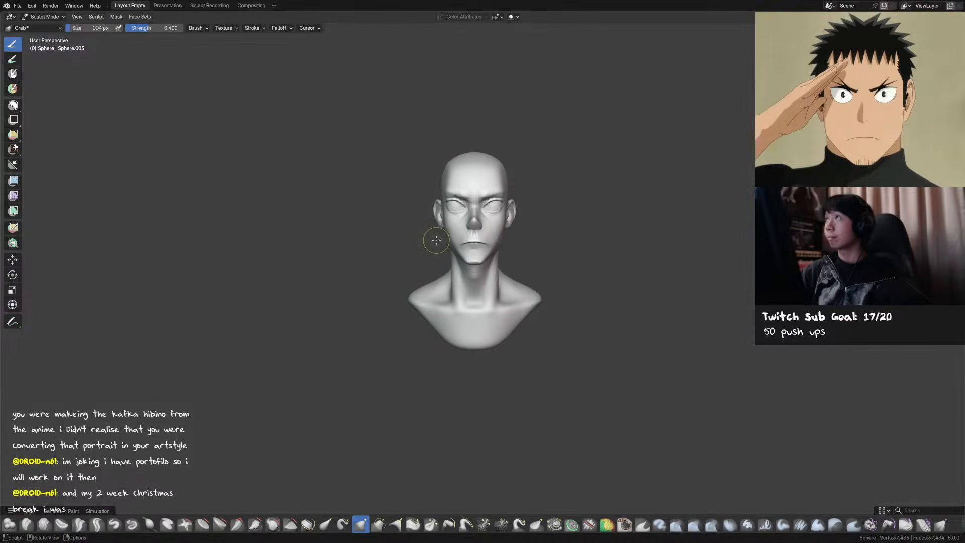
mouse_move(519, 234)
middle_mouse_down()
mouse_move(527, 237)
mouse_move(417, 239)
middle_mouse_up()
left_click_drag(493, 252, 492, 254)
mouse_move(492, 255)
middle_mouse_down()
mouse_move(582, 243)
mouse_move(491, 232)
mouse_move(573, 225)
mouse_move(443, 241)
middle_mouse_up()
key("f")
left_click(505, 231)
left_click_drag(443, 242, 447, 252, "shift")
Push the jaw and chin profile into shape in the left orthographic view with the Grab brush, and save the file
middle_click_drag(449, 250, 503, 242, "alt")
key("f")
left_click(527, 264)
left_click_drag(467, 264, 464, 266)
scroll(498, 269, "up", 3)
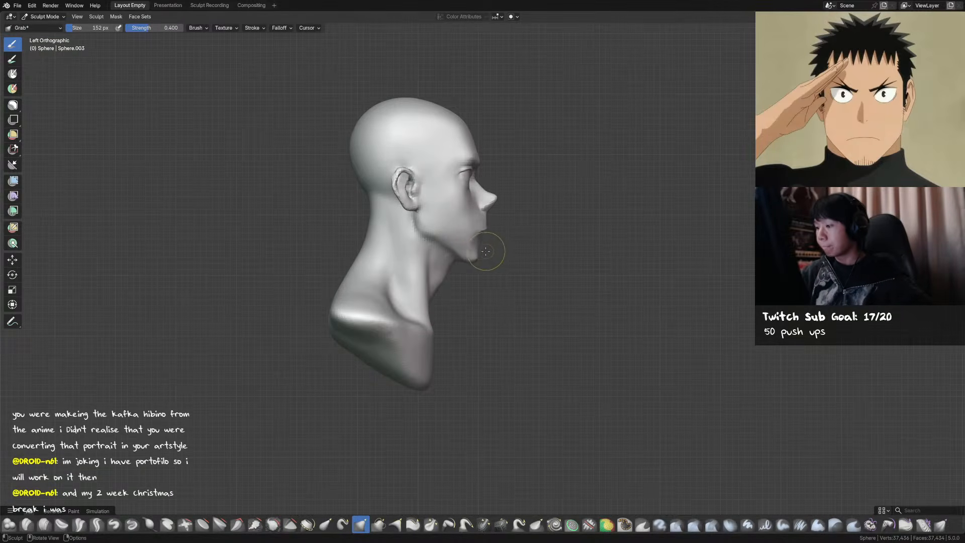
key("ctrl+s")
Add volume around the mouth corner and lower cheek with the Draw brush
mouse_move(553, 233)
middle_mouse_down()
mouse_move(541, 246)
mouse_move(450, 275)
mouse_move(461, 254)
mouse_move(509, 243)
mouse_move(473, 231)
middle_mouse_up()
key("x")
key("f")
left_click(473, 230)
mouse_move(470, 232)
left_mouse_down()
mouse_move(460, 235)
mouse_move(469, 231)
left_mouse_up()
key("f")
left_click(437, 236)
Carve into the cheek beside the mouth with the inverted Draw brush, smooth the transition and save the file
mouse_move(456, 238)
middle_mouse_down()
mouse_move(497, 240)
mouse_move(461, 241)
mouse_move(511, 246)
mouse_move(519, 257)
mouse_move(484, 235)
middle_mouse_up()
mouse_move(483, 234)
left_mouse_down("ctrl")
mouse_move(476, 233)
mouse_move(489, 238)
left_mouse_up("ctrl")
middle_click_drag(500, 239, 487, 238)
left_click_drag(488, 238, 495, 242, "shift")
mouse_move(494, 242)
middle_mouse_down()
mouse_move(516, 234)
mouse_move(511, 179)
mouse_move(515, 226)
mouse_move(542, 173)
mouse_move(548, 200)
middle_mouse_up()
key("ctrl+s")
Duplicate the bust in Object Mode as a backup in a new collection named hide, and check the Sculpt Recording workspace
key("r")
key("Escape")
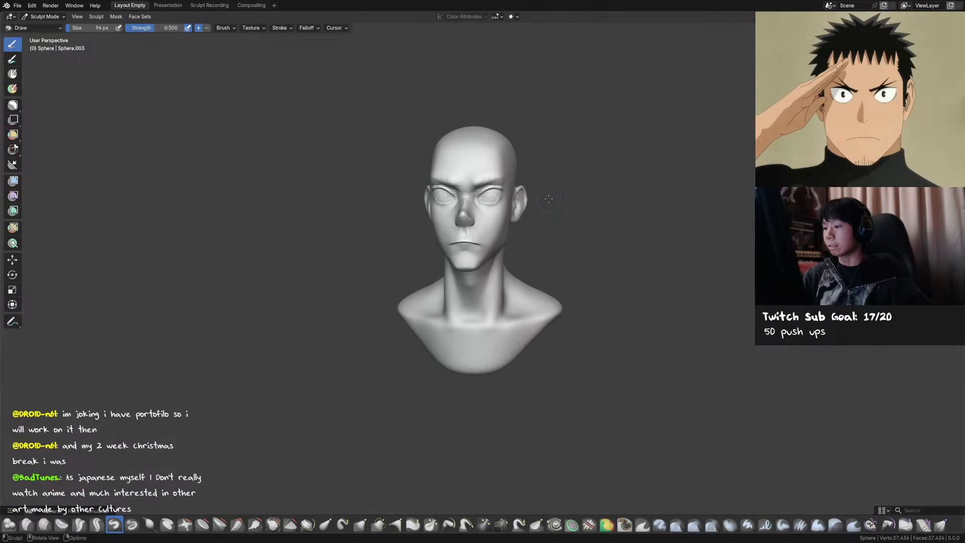
key("ctrl+Tab")
key("ctrl+s")
key("shift+d")
key("Escape")
key("m")
left_click(516, 197)
type("hide")
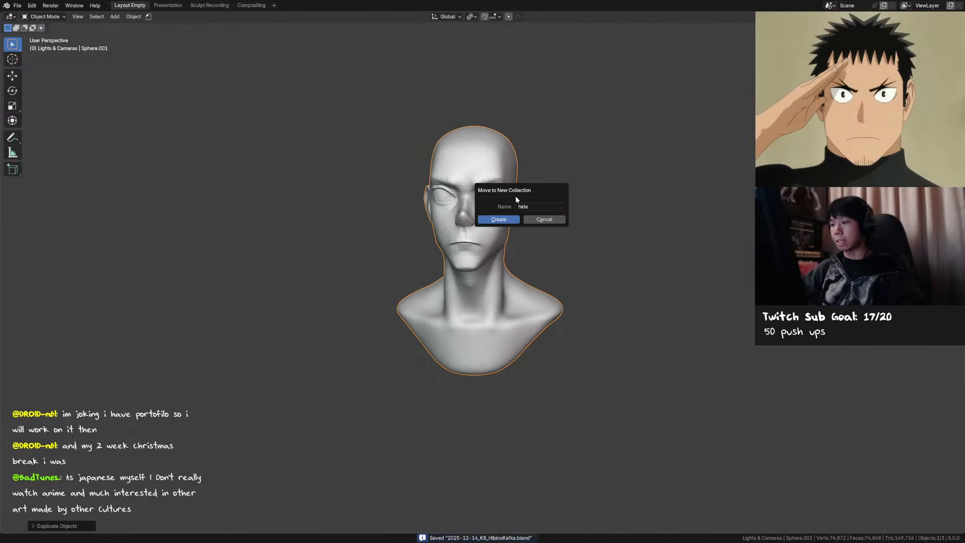
key("Return")
left_click(197, 6)
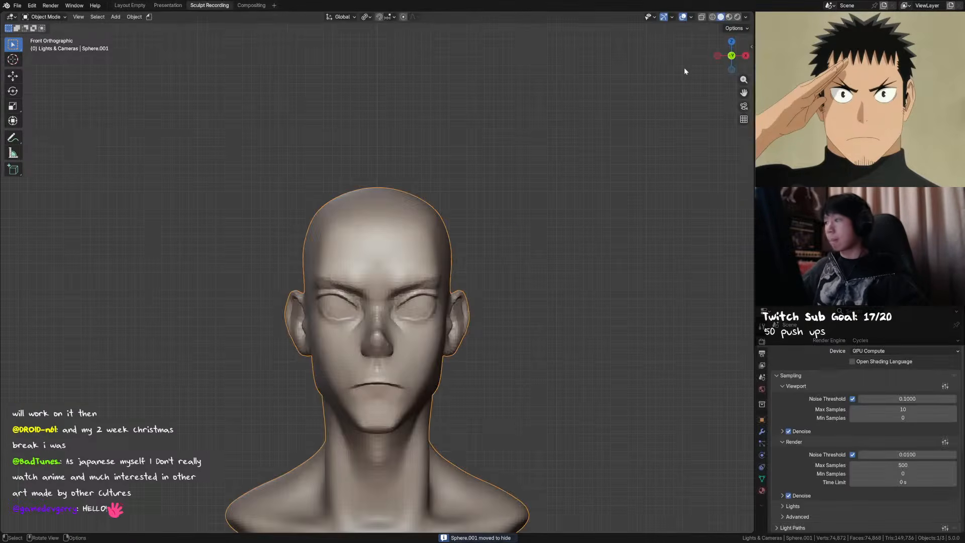
left_click(129, 5)
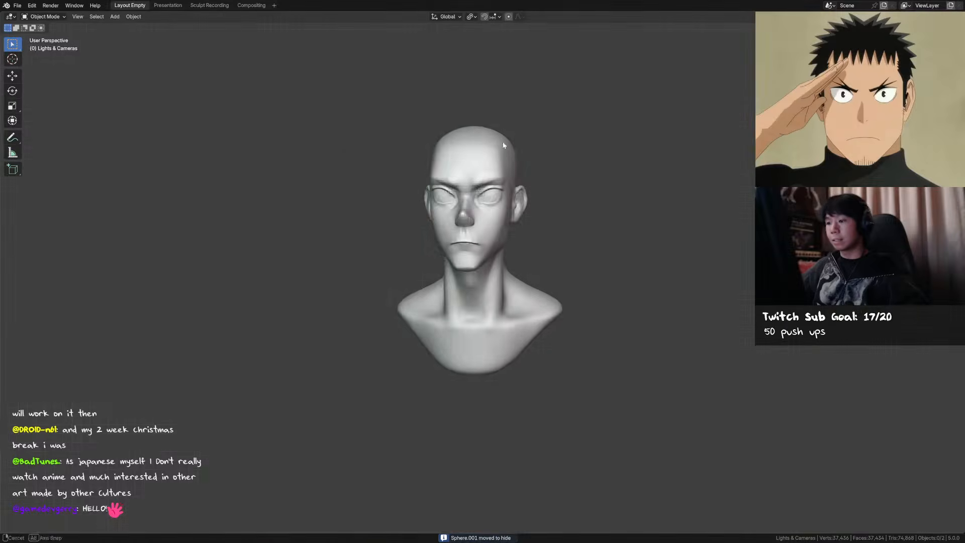
Set the bust's voxel size to 0.00268 m in Sculpt Mode and remesh it at the higher resolution
key("ctrl+Tab")
key("shift+r")
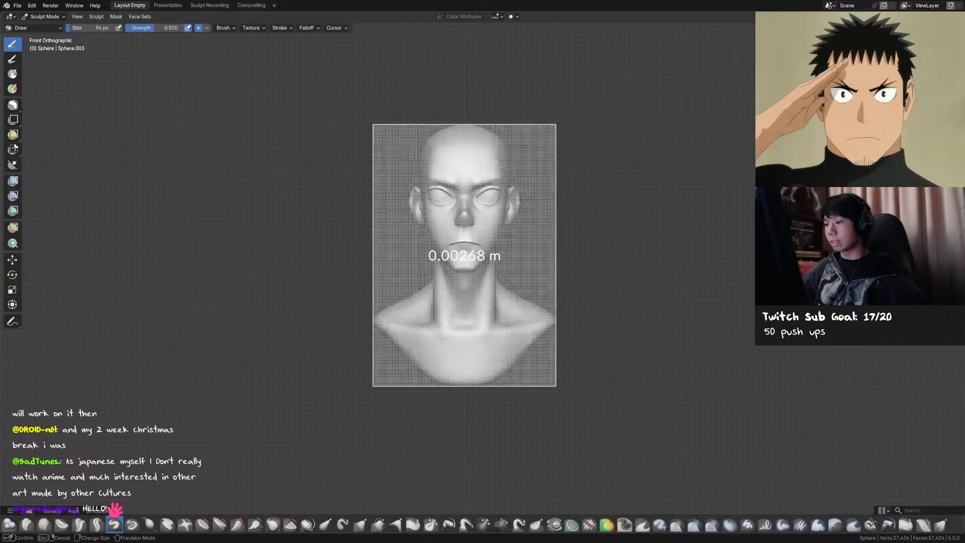
left_click(523, 202)
key("ctrl+r")
key("q")
left_click(523, 204)
middle_click_drag(521, 202, 504, 202)
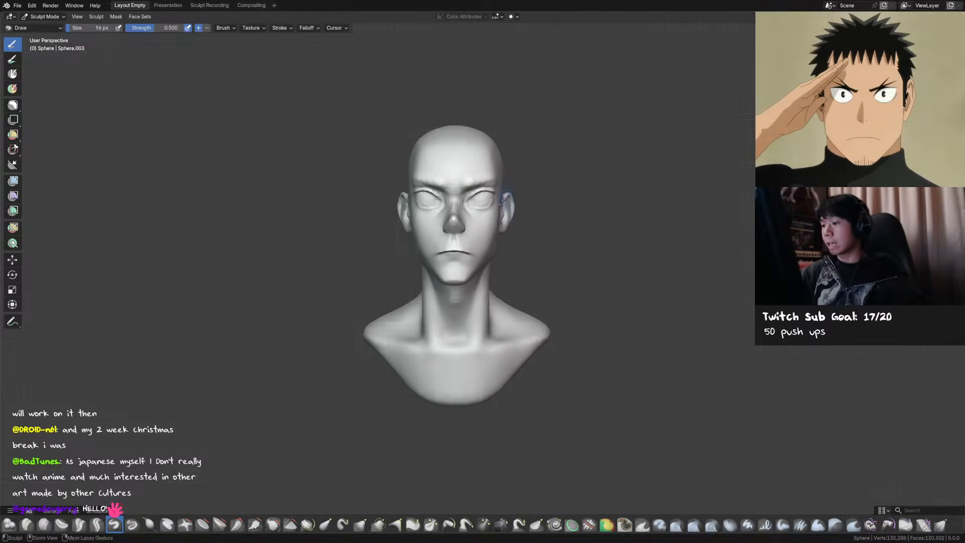
Reshape the mouth and the jaw around it in front view with the Grab brush at about 160 to 205 px
key("KP_1")
key("g")
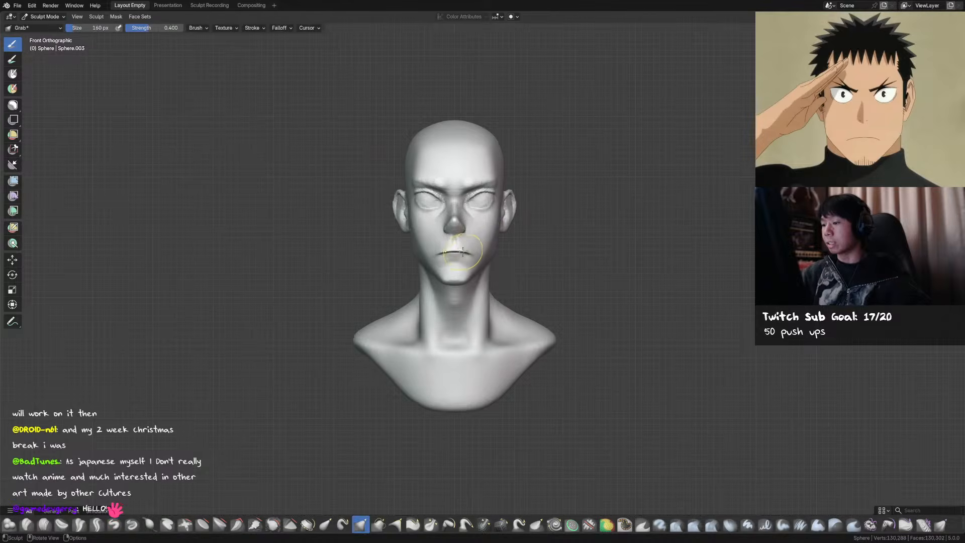
key("f")
left_click(457, 251)
middle_click_drag(490, 254, 473, 269)
key("f")
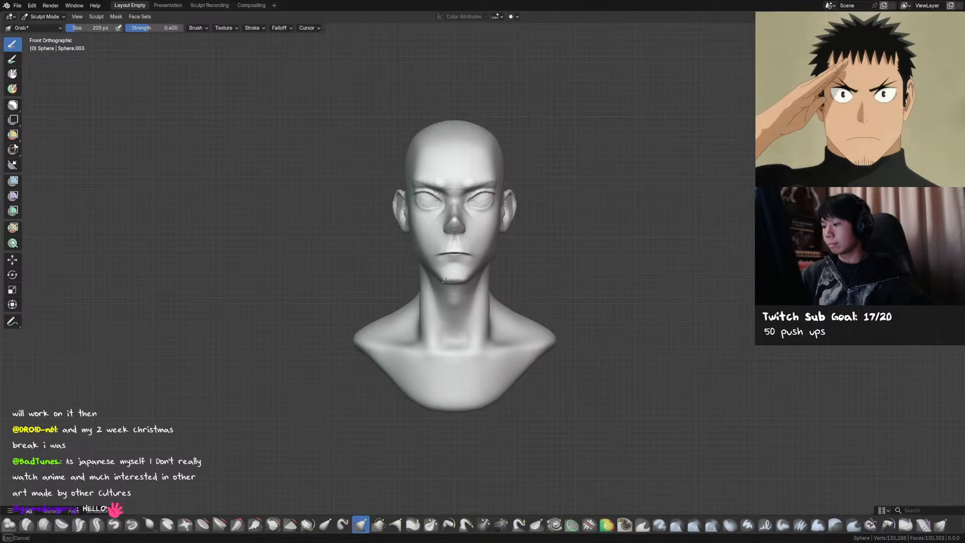
left_click(436, 257)
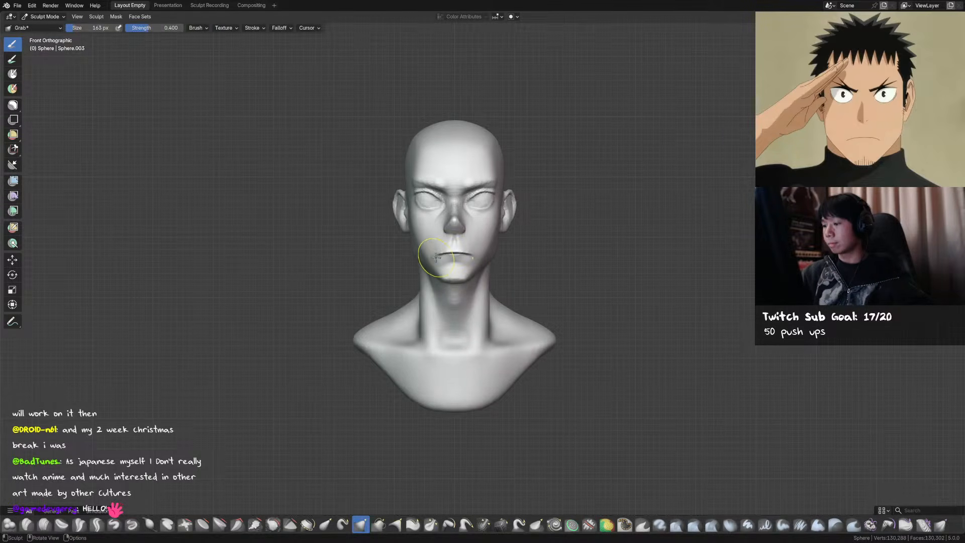
mouse_move(437, 256)
middle_mouse_down()
mouse_move(465, 251)
mouse_move(463, 232)
mouse_move(480, 227)
middle_mouse_up()
Sharpen the mouth line and its corners with the Crease Sharp and Draw Sharp brushes
scroll(463, 246, "up", 2)
key("shift+c")
scroll(455, 221, "up", 1)
key("f")
left_click(452, 222)
left_click_drag(462, 213, 456, 217)
key("x")
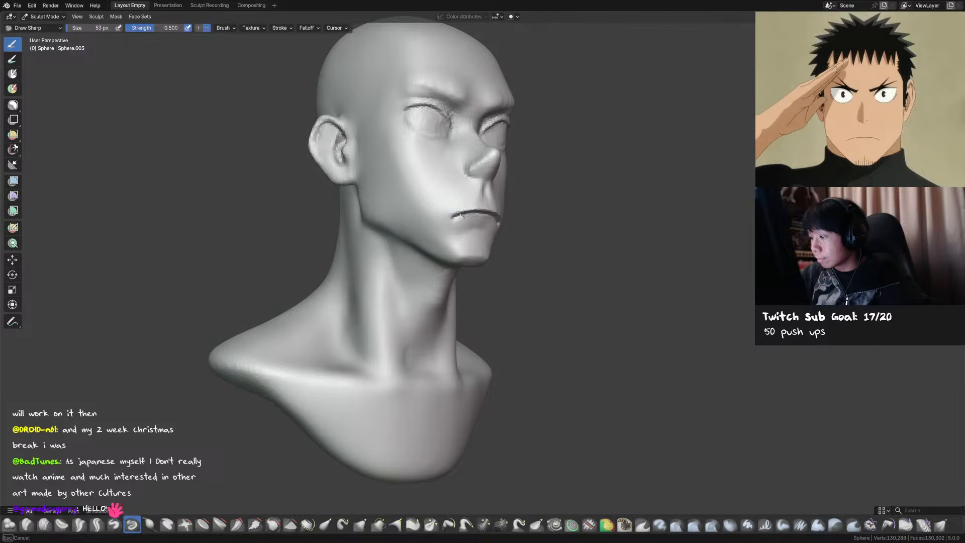
key("shift+c")
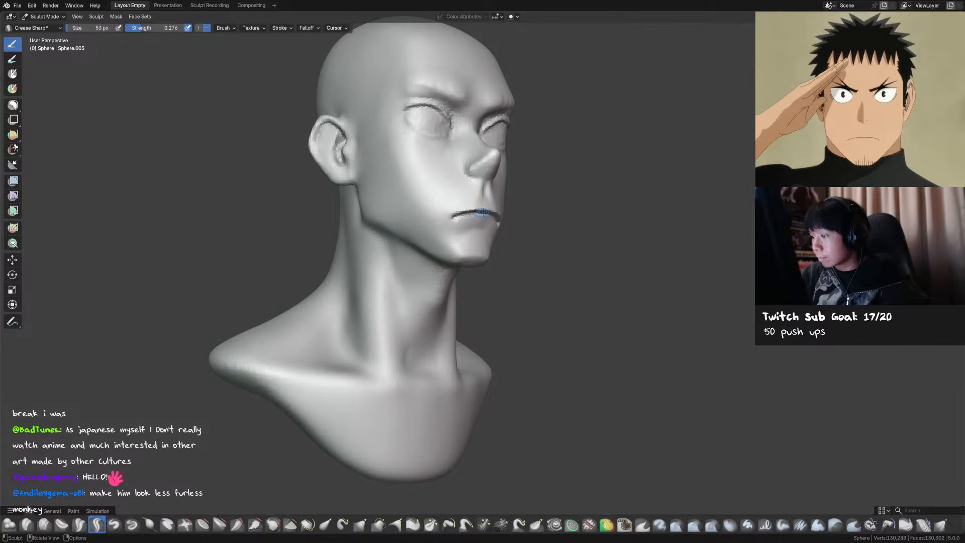
mouse_move(455, 216)
middle_mouse_down()
mouse_move(442, 236)
mouse_move(482, 242)
mouse_move(472, 250)
middle_mouse_up()
Define the planes between the lower lip and chin with the Draw Sharp and Draw brushes, smooth them and save
key("x")
key("s")
key("x")
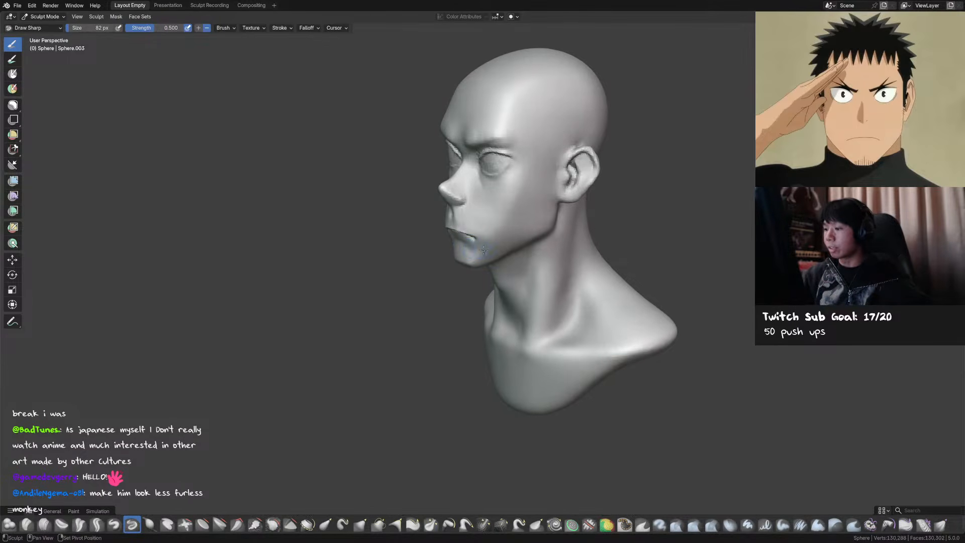
mouse_move(486, 248)
middle_mouse_down()
mouse_move(513, 253)
mouse_move(471, 247)
mouse_move(484, 253)
middle_mouse_up()
key("x")
left_click_drag(483, 253, 486, 246, "shift")
mouse_move(486, 246)
middle_mouse_down()
mouse_move(506, 240)
mouse_move(470, 243)
mouse_move(500, 244)
mouse_move(524, 215)
mouse_move(509, 230)
middle_mouse_up()
key("ctrl+s")
Build up the lips and mouth corners with the Draw brush at varying sizes down to 57 px, and save the file
key("f")
left_click(469, 243)
key("f")
left_click(487, 258)
key("f")
left_click(480, 224)
key("f")
left_click(451, 229)
key("f")
left_click(454, 229)
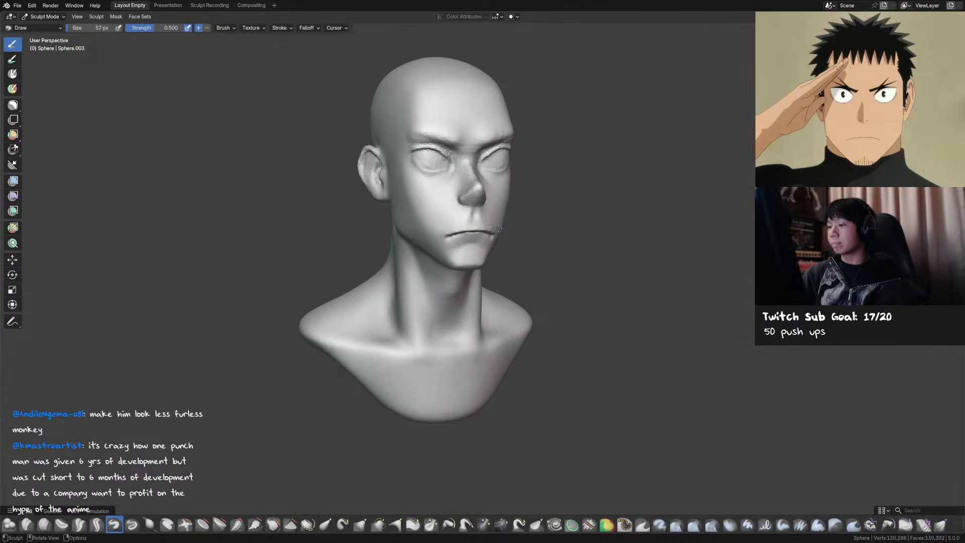
key("ctrl+s")
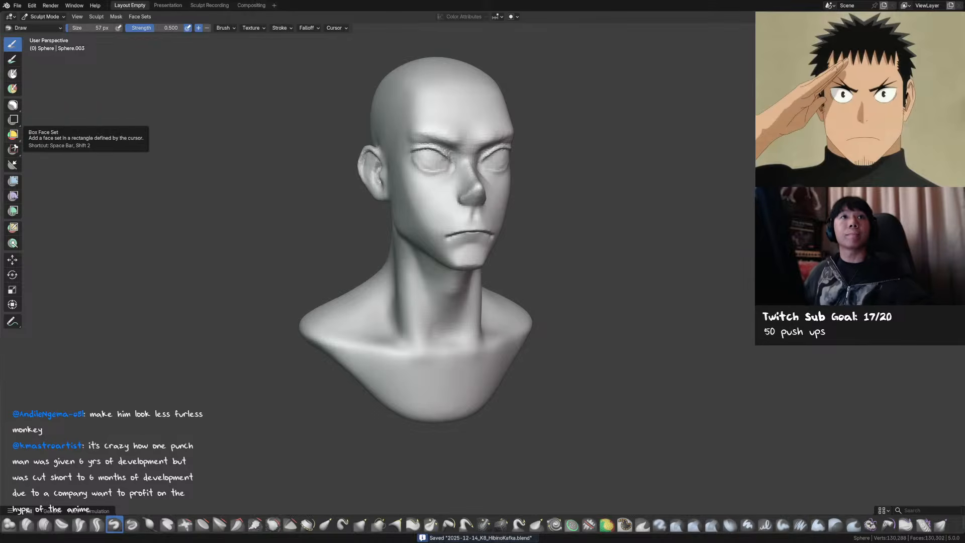
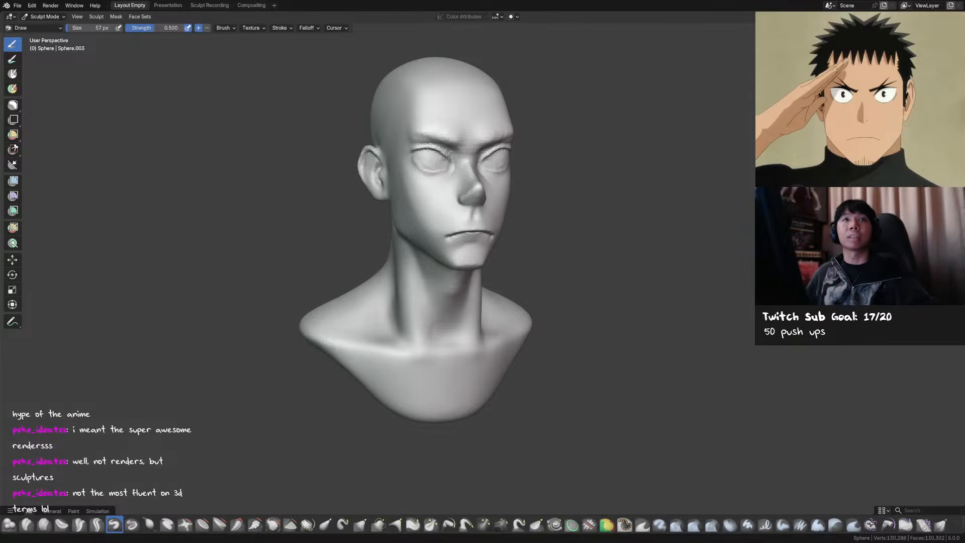
Smooth the mouth corners and the surrounding skin on both sides of the face
scroll(493, 188, "up", 2)
mouse_move(493, 188)
middle_mouse_down()
mouse_move(516, 188)
mouse_move(485, 190)
middle_mouse_up()
left_click_drag(487, 221, 495, 226, "shift")
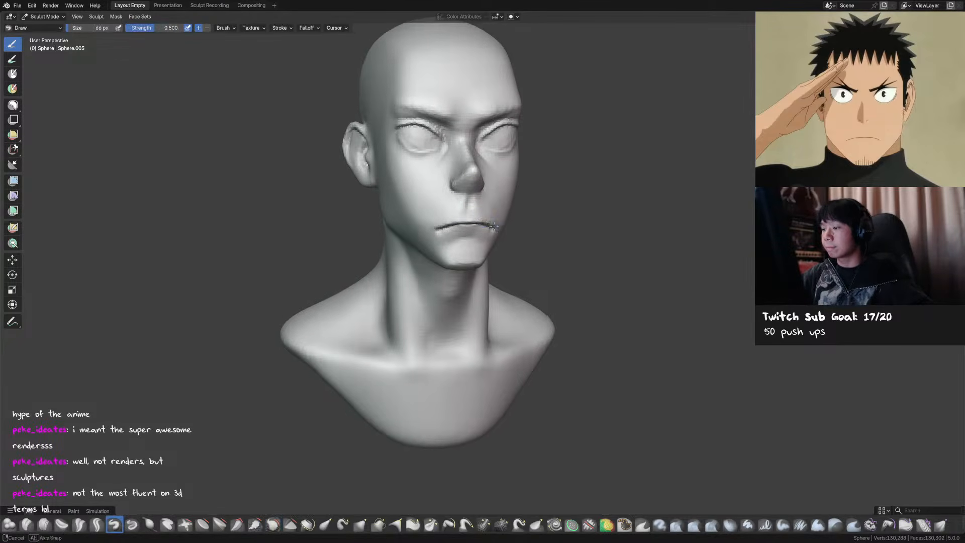
middle_click_drag(503, 224, 476, 218)
left_click_drag(485, 217, 492, 229, "shift")
mouse_move(495, 228)
middle_mouse_down()
mouse_move(459, 238)
mouse_move(488, 221)
middle_mouse_up()
Build up the chin and its underside with a larger Draw brush of about 123 px, and smooth the result
key("bracketright")
key("bracketright")
key("bracketright")
key("bracketright")
key("bracketright")
key("bracketright")
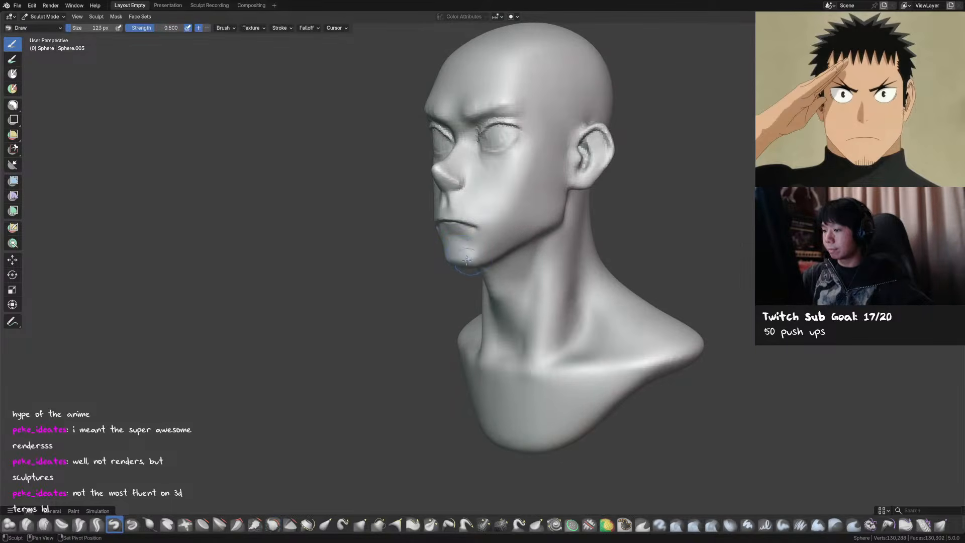
mouse_move(471, 262)
middle_mouse_down()
mouse_move(503, 262)
mouse_move(485, 250)
mouse_move(470, 274)
mouse_move(490, 276)
middle_mouse_up()
key("bracketleft")
key("f")
left_click(455, 268)
left_click_drag(491, 276, 497, 273, "shift")
middle_click_drag(496, 273, 495, 285)
Adjust the jawline between the chin and ear with the Grab brush at about 216 px
key("g")
scroll(526, 257, "down", 1)
key("f")
left_click(523, 255)
left_click_drag(501, 260, 503, 263)
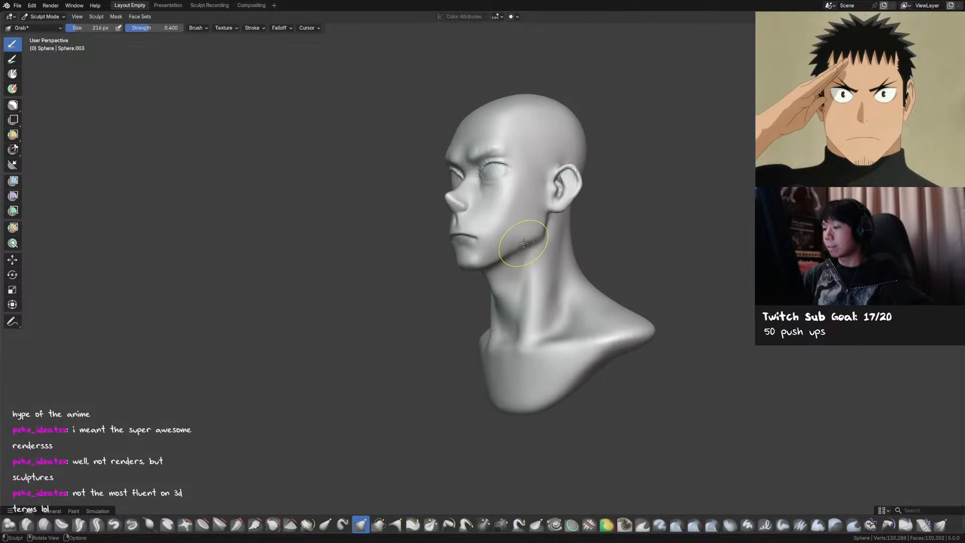
key("f")
left_click(517, 242)
mouse_move(540, 226)
middle_mouse_down()
mouse_move(543, 242)
mouse_move(529, 251)
mouse_move(488, 233)
mouse_move(499, 224)
mouse_move(540, 228)
mouse_move(491, 342)
mouse_move(467, 221)
mouse_move(538, 205)
mouse_move(433, 231)
mouse_move(478, 235)
mouse_move(498, 226)
mouse_move(457, 218)
mouse_move(468, 228)
mouse_move(484, 208)
mouse_move(467, 213)
mouse_move(515, 216)
mouse_move(521, 200)
middle_mouse_up()
Adjust the profile between the nose and upper lip with the Grab brush at about 70 px
key("shift+s")
key("bracketleft")
key("g")
key("f")
left_click(498, 225)
key("f")
left_click(454, 219)
middle_click_drag(454, 219, 457, 249)
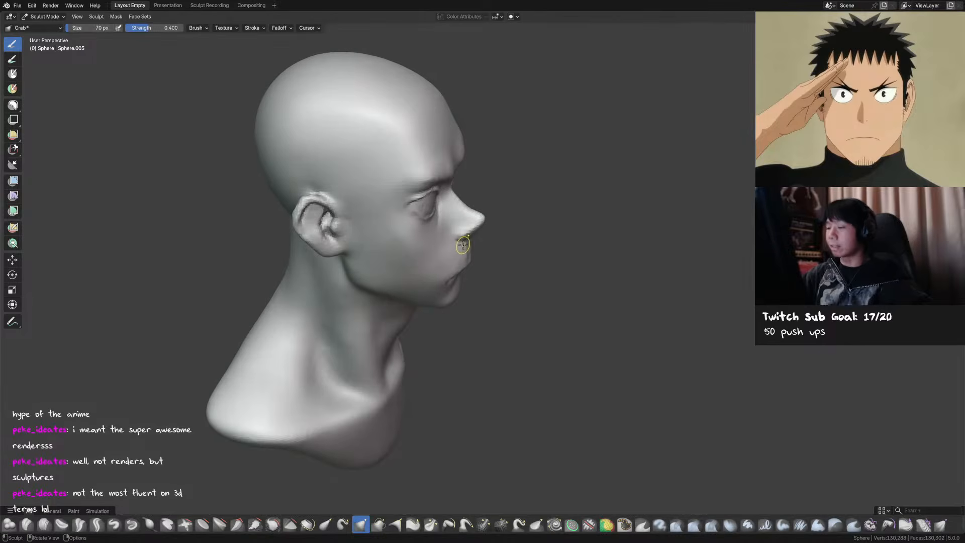
mouse_move(528, 181)
middle_mouse_down()
mouse_move(452, 216)
mouse_move(435, 262)
mouse_move(402, 253)
mouse_move(432, 242)
mouse_move(428, 228)
mouse_move(595, 209)
mouse_move(575, 201)
mouse_move(583, 199)
middle_mouse_up()
Build up the base and side of the nose with the Draw brush, starting at about 86 px
key("x")
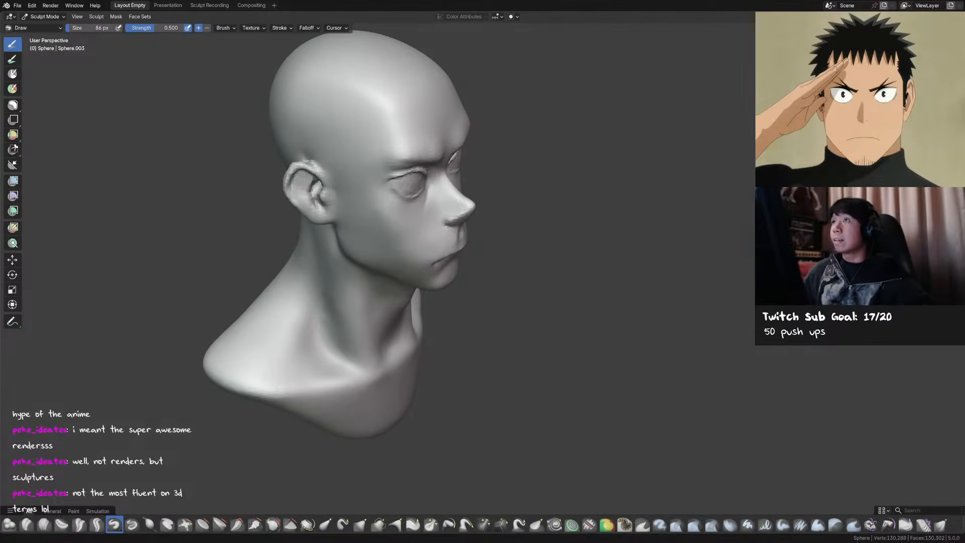
mouse_move(498, 210)
middle_mouse_down()
mouse_move(454, 215)
mouse_move(469, 229)
mouse_move(460, 233)
mouse_move(461, 223)
mouse_move(427, 250)
middle_mouse_up()
key("d")
key("f")
left_click(461, 224)
key("f")
left_click(435, 208)
mouse_move(436, 208)
middle_mouse_down()
mouse_move(434, 231)
mouse_move(448, 231)
mouse_move(470, 208)
mouse_move(513, 204)
mouse_move(473, 197)
middle_mouse_up()
Reshape the tip of the nose with small Grab brush strokes
key("g")
key("f")
key("f")
left_click(475, 196)
left_click_drag(476, 196, 473, 197)
key("f")
left_click(469, 198)
mouse_move(478, 199)
middle_mouse_down()
mouse_move(565, 209)
mouse_move(604, 226)
mouse_move(623, 213)
middle_mouse_up()
Adjust the cheek and upper lip area beside the nose with the Grab brush at about 71 px
key("f")
left_click(432, 224)
key("f")
left_click(416, 233)
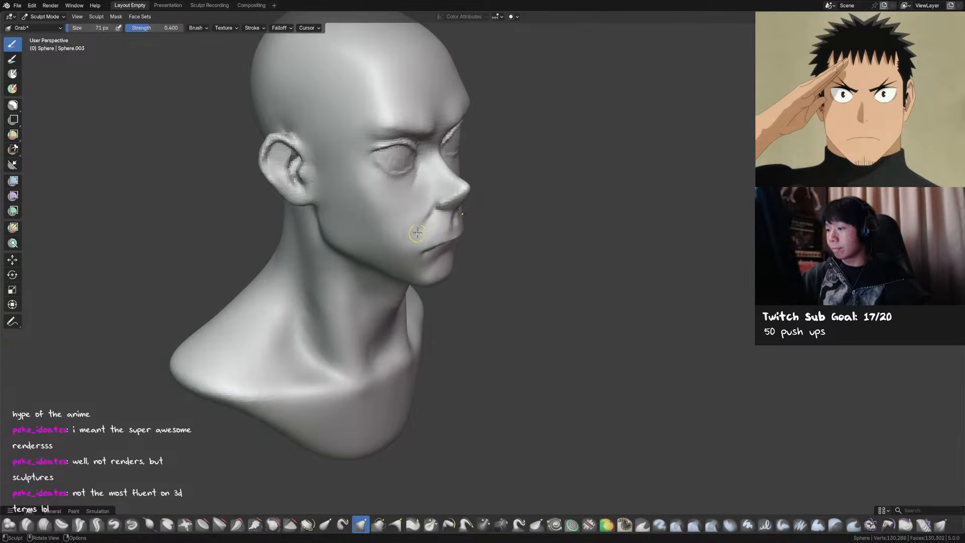
key("f")
left_click(425, 216)
key("f")
left_click(438, 217)
mouse_move(456, 214)
middle_mouse_down()
mouse_move(503, 201)
mouse_move(467, 183)
middle_mouse_up()
Crease the edge where the nose wing meets the face with Crease Sharp at about 66 px, and smooth the area
key("shift+c")
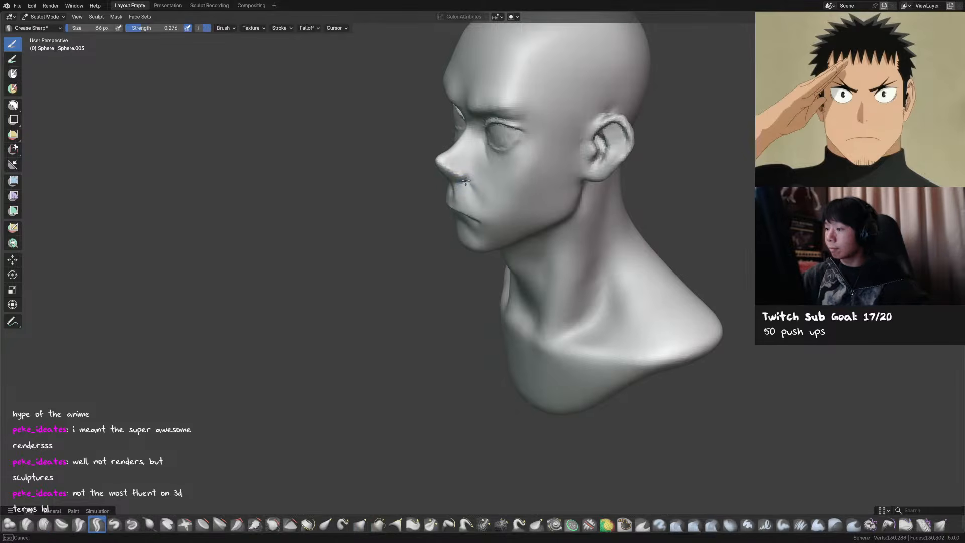
key("f")
left_click(465, 181)
mouse_move(467, 182)
middle_mouse_down()
mouse_move(499, 212)
mouse_move(545, 215)
middle_mouse_up()
key("f")
left_click(461, 198)
left_click_drag(461, 198, 465, 194, "shift")
middle_click_drag(453, 198, 508, 203)
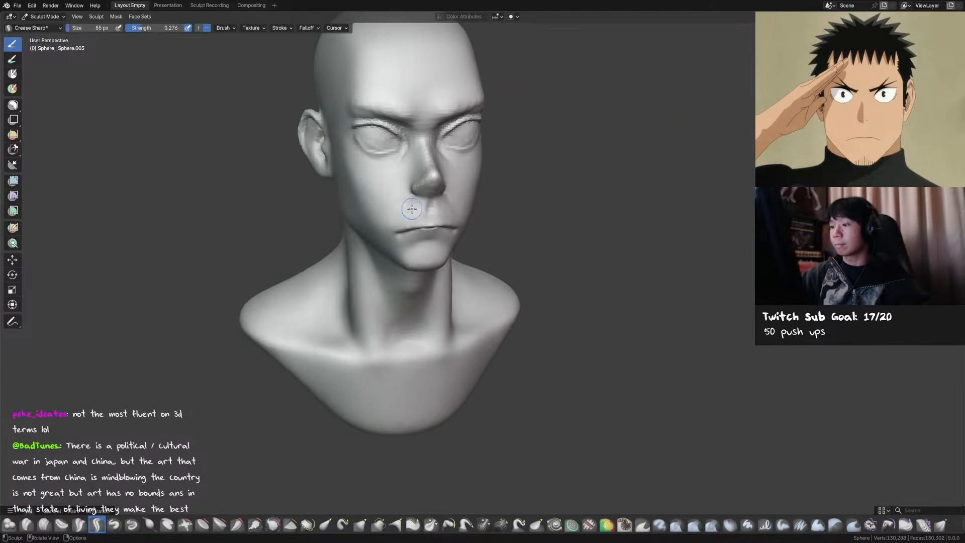
Smooth the skin around the upper lip and cheek, and save the file
middle_click_drag(411, 207, 420, 213)
mouse_move(419, 213)
left_mouse_down("shift")
mouse_move(399, 219)
mouse_move(389, 207)
left_mouse_up("shift")
mouse_move(389, 207)
middle_mouse_down()
mouse_move(363, 202)
mouse_move(518, 139)
mouse_move(507, 176)
middle_mouse_up()
key("ctrl+s")
key("KP_1")
scroll(502, 208, "up", 3)
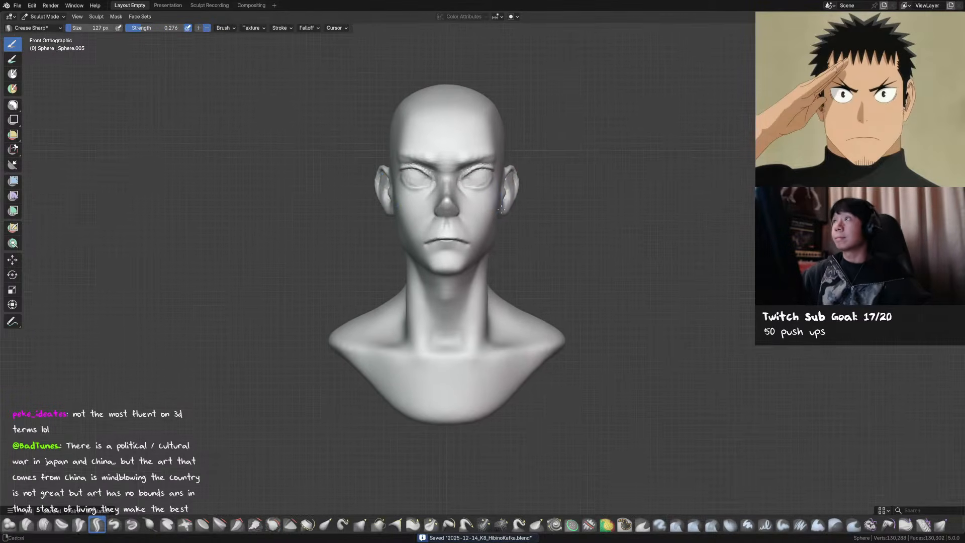
Save the file, and refine the upper eyelid crease with Crease Sharp at about 71 to 82 px, smoothing the lid
mouse_move(455, 266)
middle_mouse_down()
mouse_move(464, 267)
mouse_move(464, 203)
mouse_move(468, 215)
mouse_move(444, 217)
mouse_move(502, 168)
middle_mouse_up()
key("bracketleft")
key("bracketleft")
key("bracketleft")
key("ctrl+s")
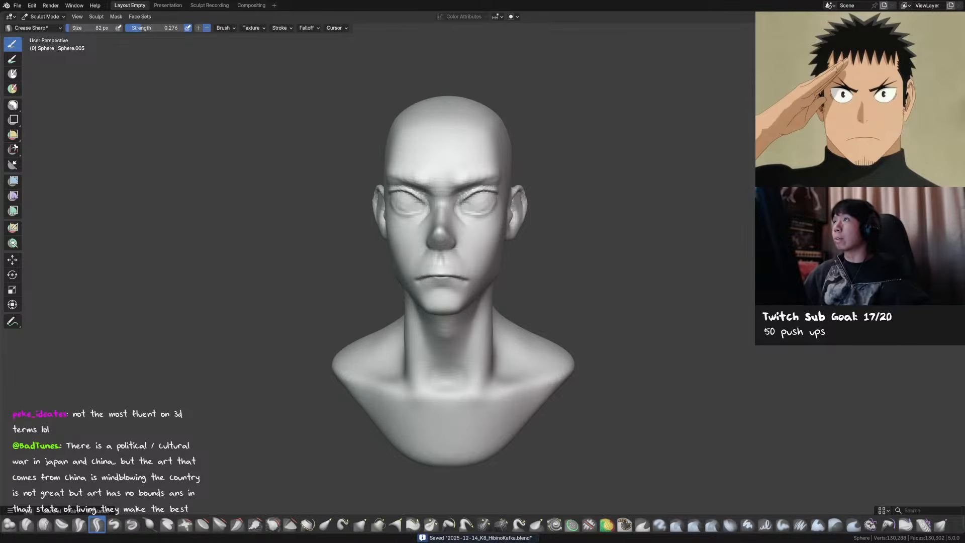
middle_click_drag(554, 197, 555, 197)
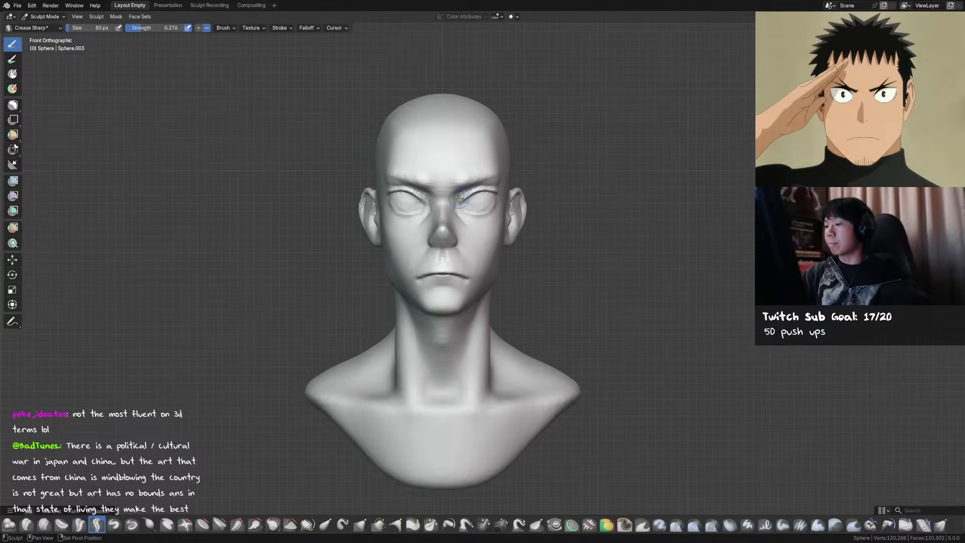
left_click_drag(475, 190, 481, 190, "shift")
middle_click_drag(481, 190, 490, 190)
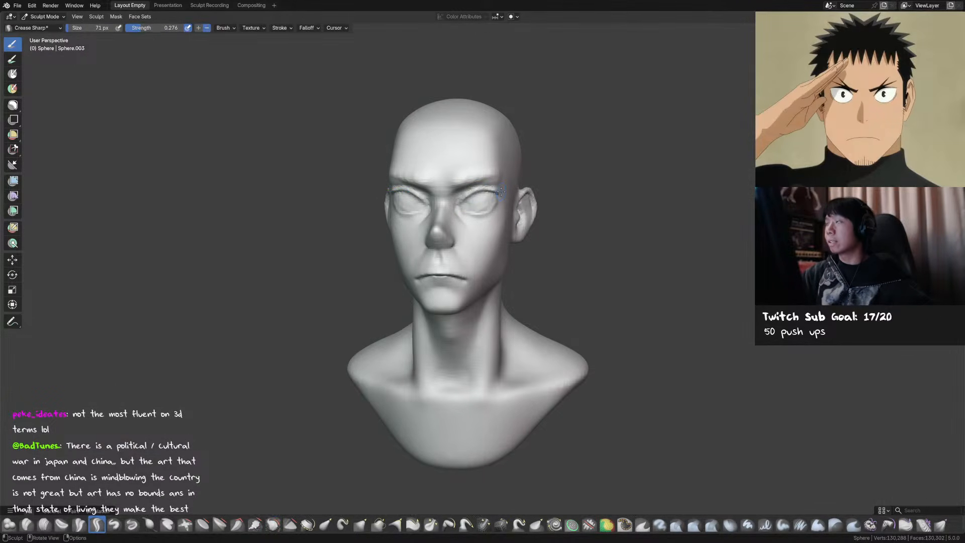
key("bracketright")
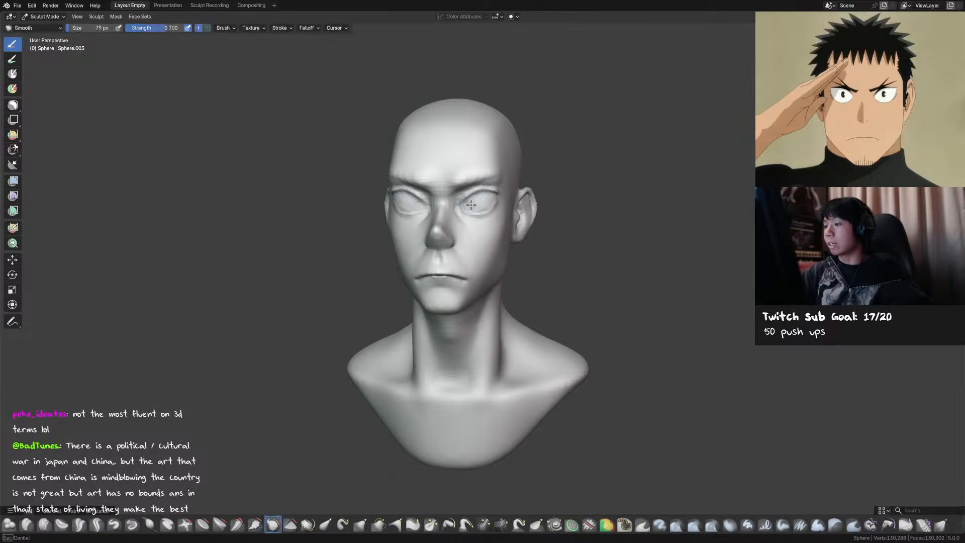
Refine the brow ridge above the eyes with a brush stroke along the upper lid
key("bracketleft")
middle_click_drag(489, 205, 459, 186, "alt")
key("bracketright")
key("bracketright")
left_click_drag(458, 186, 477, 177)
mouse_move(477, 177)
middle_mouse_down()
mouse_move(446, 168)
mouse_move(491, 180)
middle_mouse_up()
key("bracketleft")
key("bracketleft")
Build up the outer brow with the Draw brush at 67 px, and save the file
key("x")
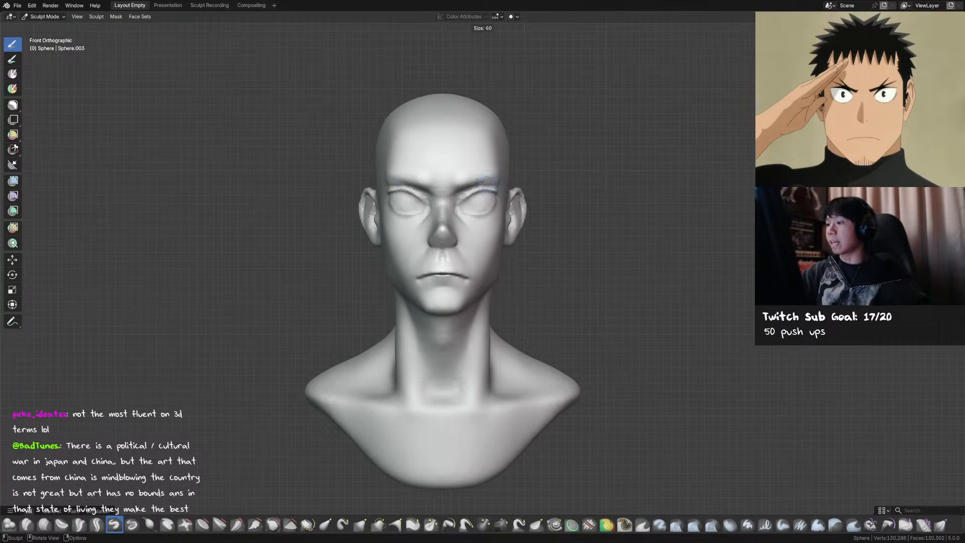
key("bracketright")
key("bracketright")
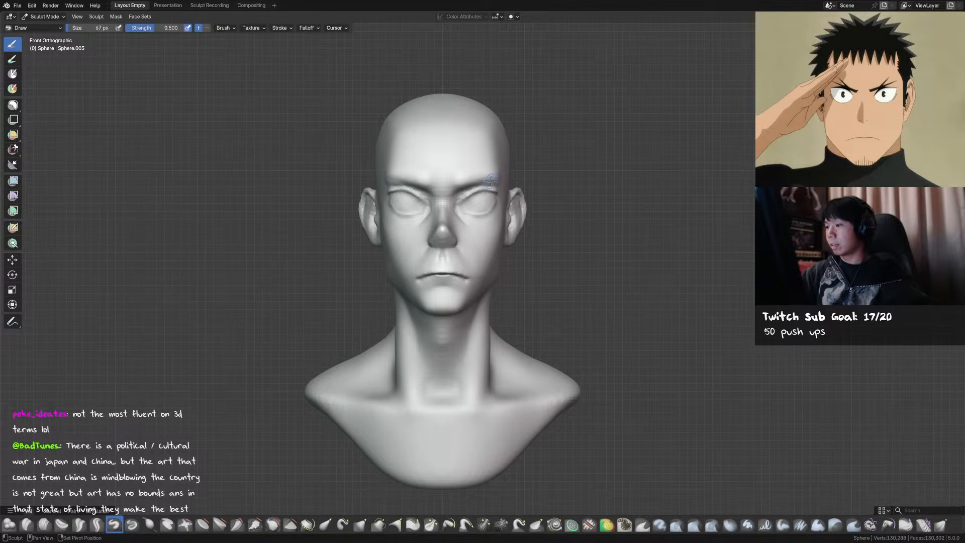
middle_click_drag(476, 202, 477, 201)
key("ctrl+s")
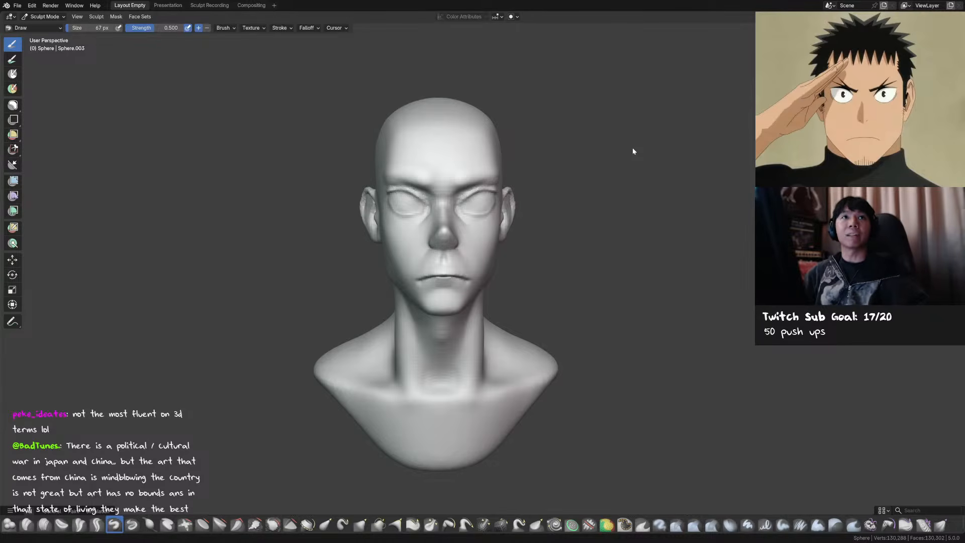
Build up the transition from outer brow to temple with the Draw brush at about 81 to 86 px, and smooth it
middle_click_drag(467, 187, 489, 185)
key("f")
left_click(502, 186)
middle_click_drag(501, 184, 513, 187)
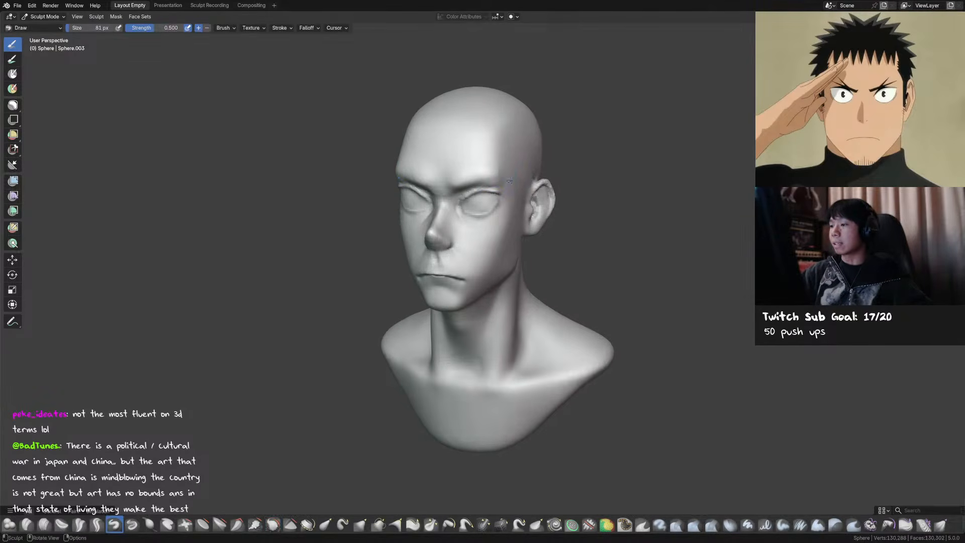
key("f")
mouse_move(504, 174)
left_mouse_down("shift")
mouse_move(508, 182)
mouse_move(508, 147)
mouse_move(509, 160)
left_mouse_up("shift")
left_click(511, 176)
key("f")
left_click(504, 160)
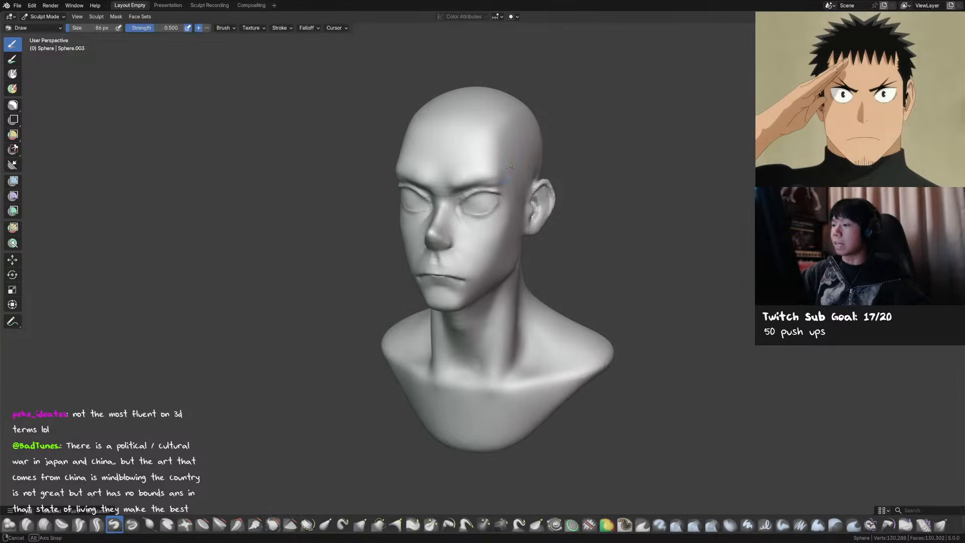
Smooth the temple and fill the side of the forehead with the Draw brush at about 139 to 156 px
middle_click_drag(509, 163, 509, 171)
left_click_drag(507, 165, 505, 151, "shift")
key("f")
left_click(508, 151)
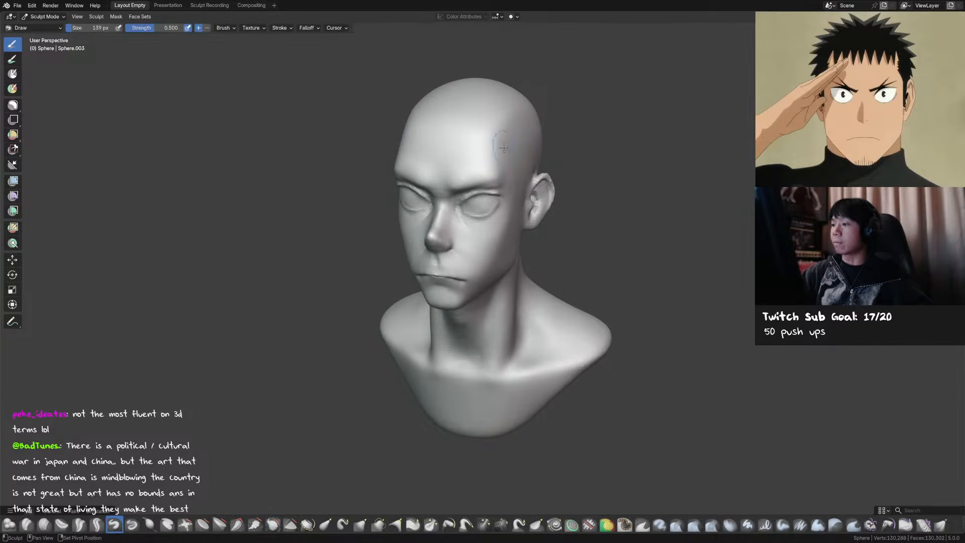
middle_click_drag(506, 145, 530, 151)
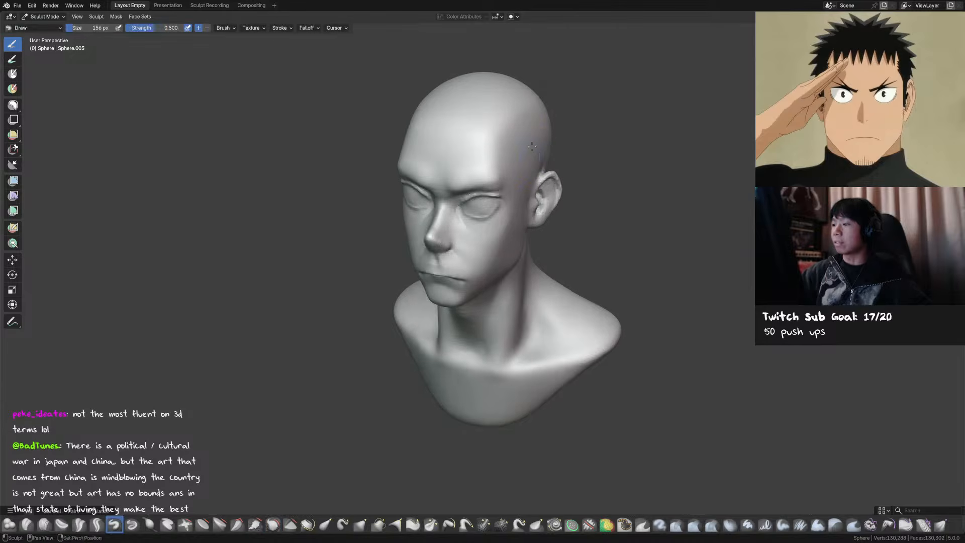
Smooth the side of the forehead at about 123 px, and save the file
key("KP_1")
key("f")
left_click(525, 169)
mouse_move(491, 134)
middle_mouse_down()
mouse_move(506, 151)
mouse_move(390, 174)
middle_mouse_up()
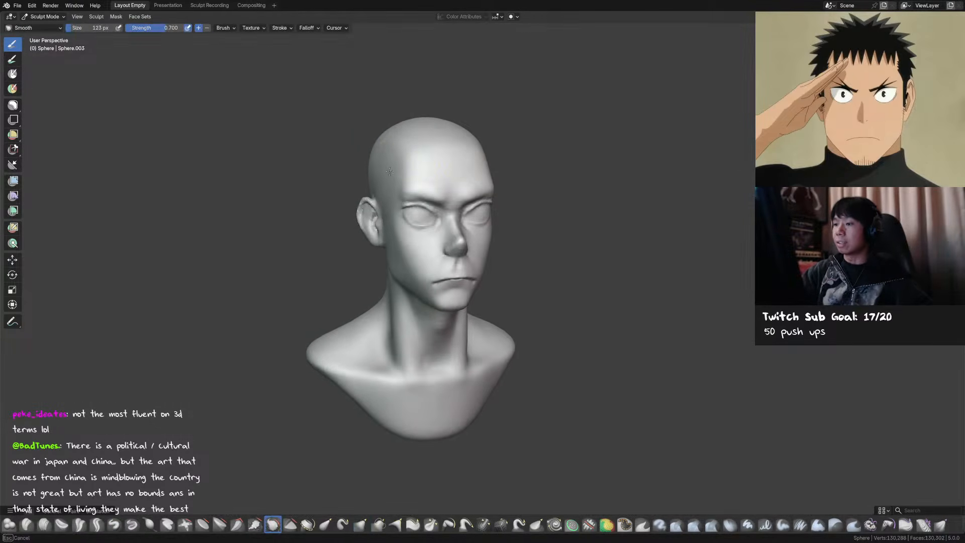
key("ctrl+s")
Adjust the side of the head above the ear with the Grab brush at about 50 px, and smooth it
middle_click_drag(562, 163, 520, 185)
key("g")
key("f")
left_click(529, 172)
left_click_drag(539, 182, 540, 179, "shift")
left_click_drag(539, 181, 539, 176, "shift")
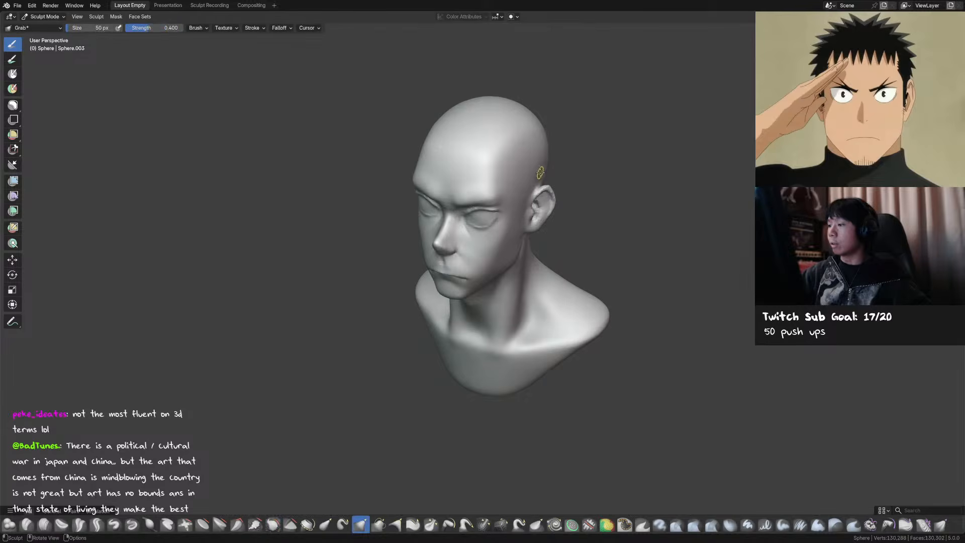
Smooth the forehead and crown of the head with a large brush of about 205 px
key("KP_1")
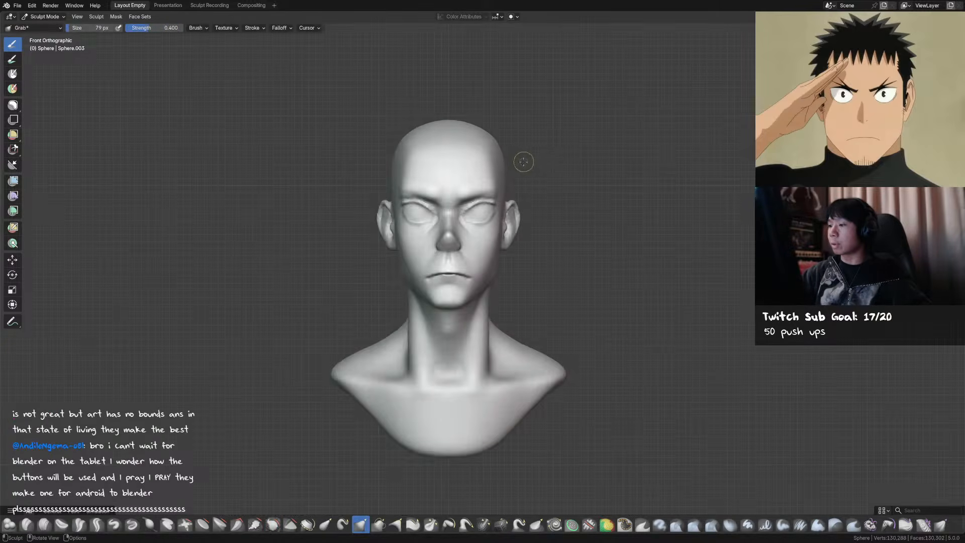
middle_click_drag(551, 142, 526, 200)
key("f")
left_click(543, 178)
left_click_drag(460, 116, 449, 95, "shift")
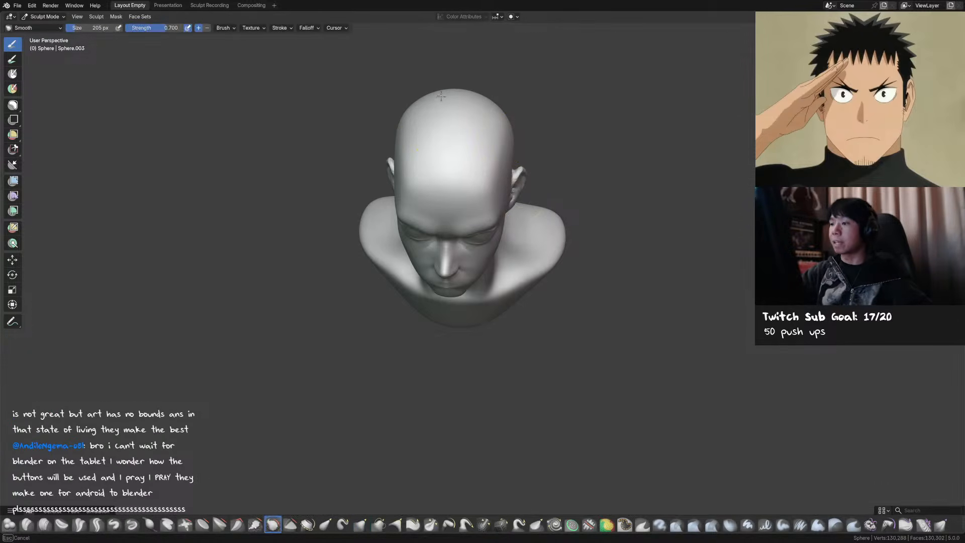
middle_click_drag(448, 95, 500, 140)
key("f")
left_click(433, 171)
Smooth the skull behind the ear and along the hairline at about 107 px
mouse_move(433, 170)
middle_mouse_down()
mouse_move(596, 183)
mouse_move(521, 203)
middle_mouse_up()
key("f")
left_click(526, 203)
key("f")
left_click(524, 231)
left_click_drag(511, 219, 516, 238, "shift")
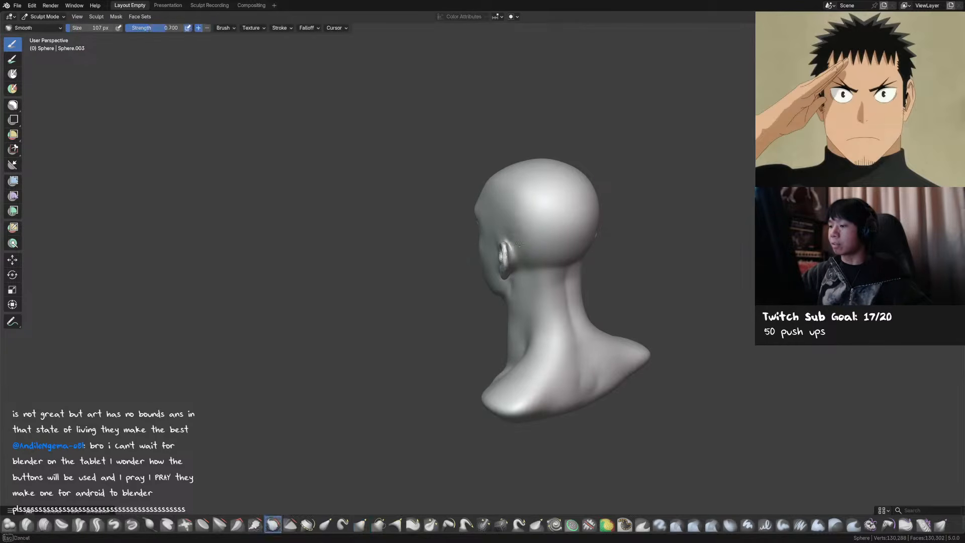
middle_click_drag(516, 237, 567, 244)
left_click_drag(545, 265, 575, 243, "shift")
Smooth the back of the head with a resized brush, and save the file
key("f")
left_click(585, 236)
left_click_drag(586, 185, 540, 155, "shift")
middle_click_drag(541, 155, 582, 190)
key("ctrl+s")
scroll(556, 179, "up", 4)
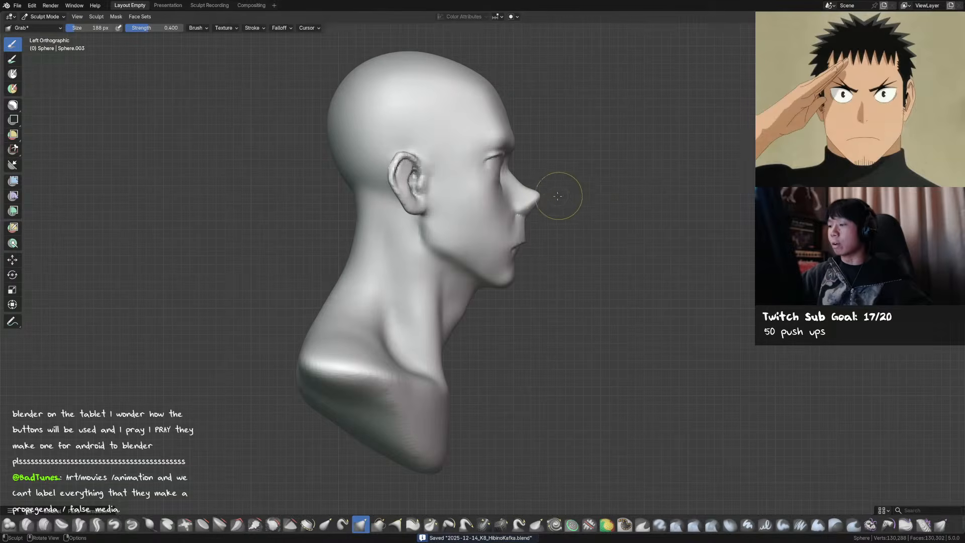
Reshape the tip and underside of the nose with the Grab brush, checking it in profile and three-quarter view
key("f")
left_click(553, 199)
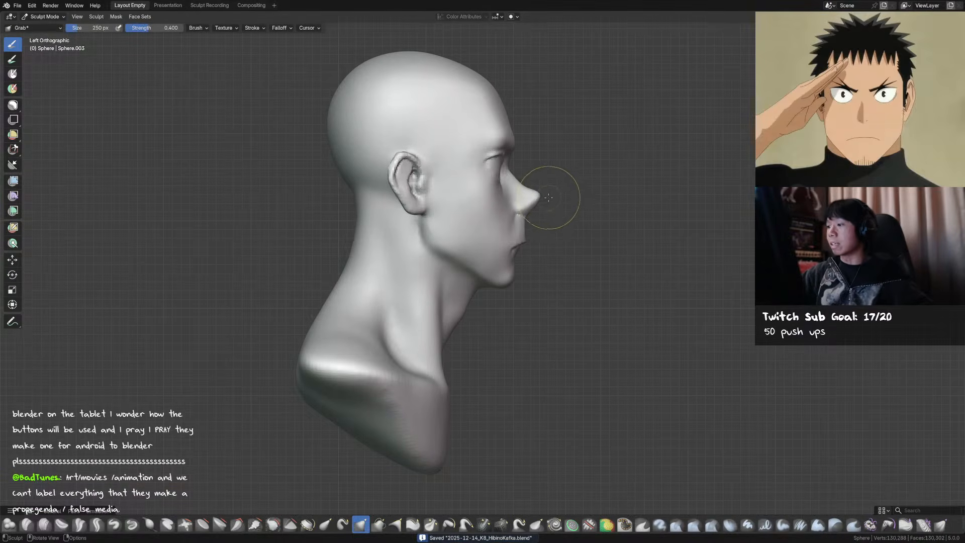
key("f")
left_click(547, 197)
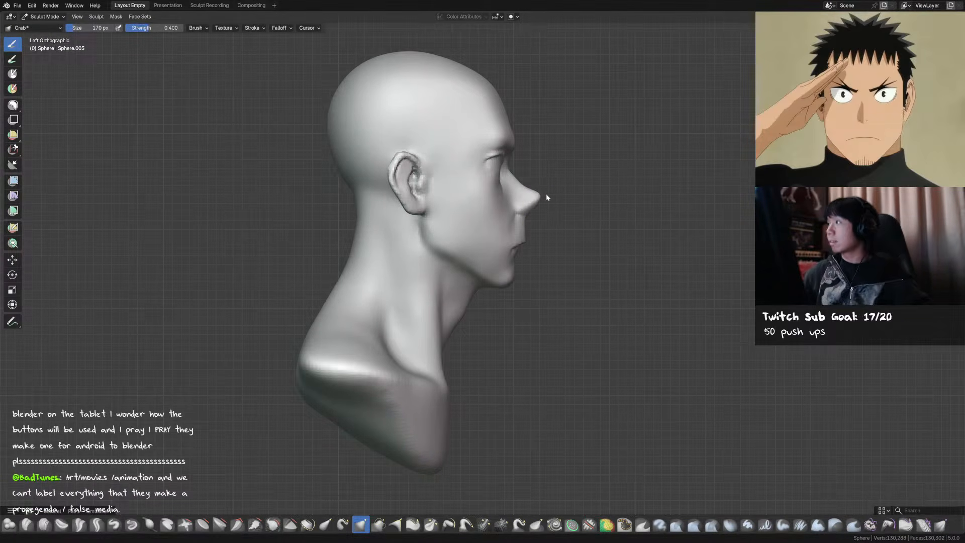
mouse_move(621, 211)
middle_mouse_down("ctrl")
mouse_move(564, 193)
mouse_move(572, 203)
middle_mouse_up("ctrl")
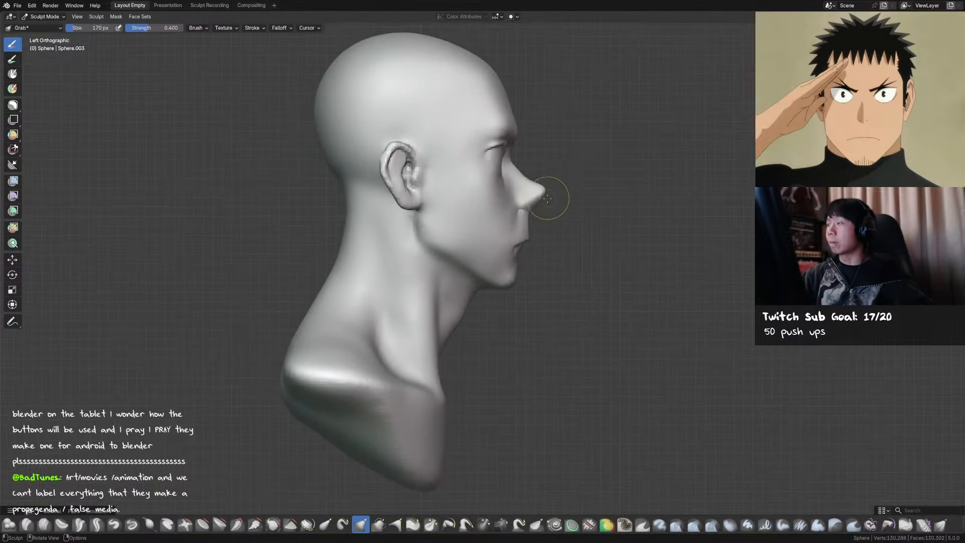
key("f")
left_click(531, 207)
left_click_drag(528, 206, 538, 194)
mouse_move(545, 194)
middle_mouse_down()
mouse_move(505, 206)
mouse_move(453, 201)
middle_mouse_up()
left_click_drag(450, 201, 460, 191)
mouse_move(460, 191)
middle_mouse_down()
mouse_move(483, 188)
mouse_move(470, 195)
middle_mouse_up()
Build up the side of the nose tip with the Draw brush at 81 px, and save the file
key("x")
key("f")
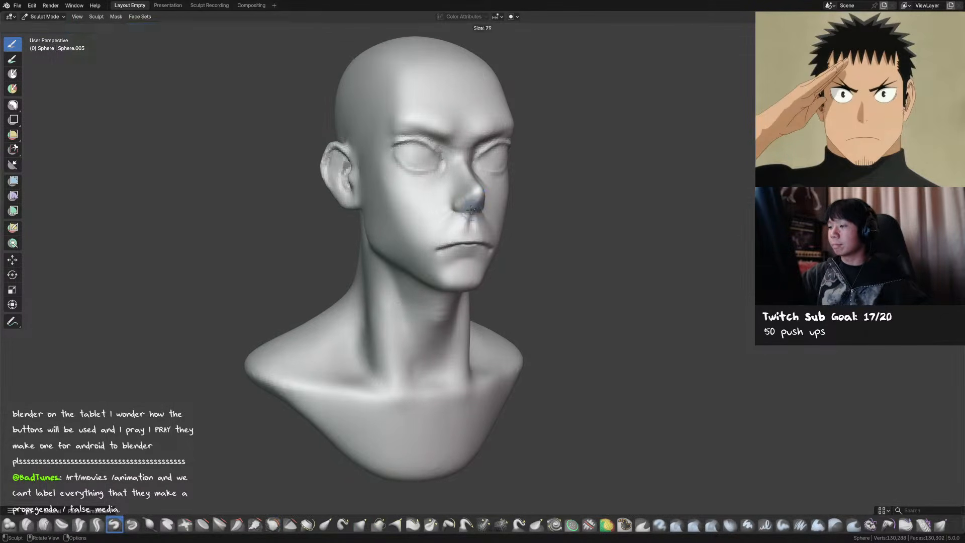
left_click(468, 203)
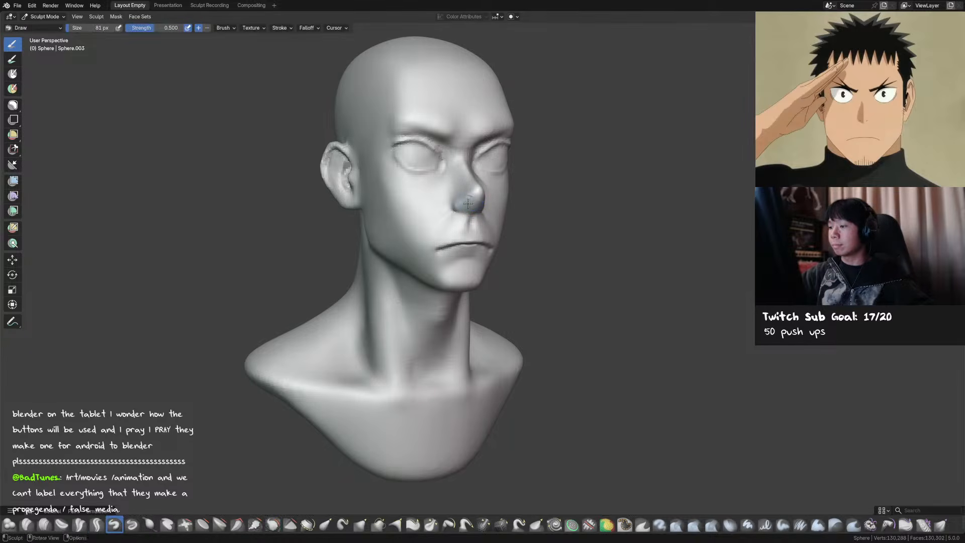
mouse_move(467, 202)
middle_mouse_down()
mouse_move(452, 187)
mouse_move(421, 205)
mouse_move(542, 195)
middle_mouse_up()
key("g")
key("ctrl+s")
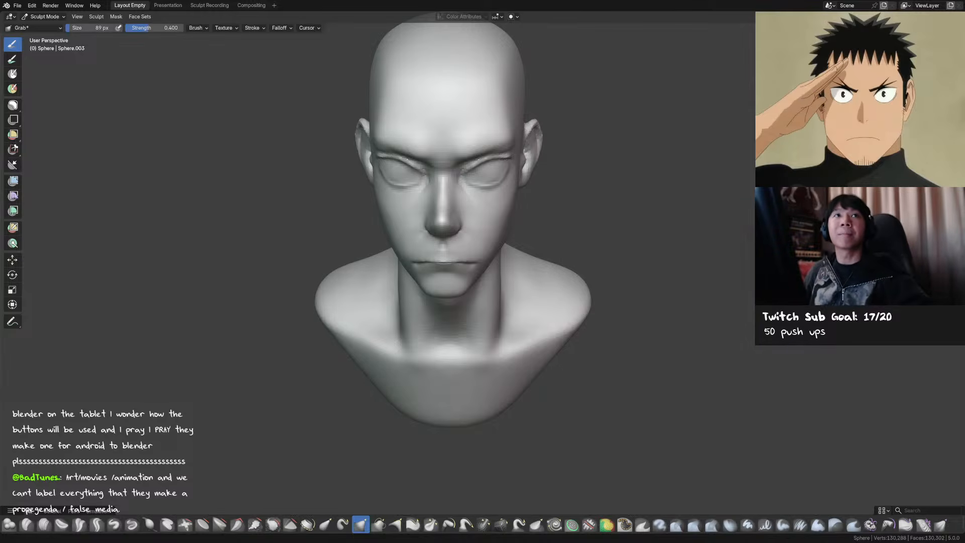
Refine the nose bridge and inner eye area with the Grab brush and Draw Sharp at about 102 px
mouse_move(489, 193)
middle_mouse_down()
mouse_move(543, 200)
mouse_move(491, 131)
middle_mouse_up()
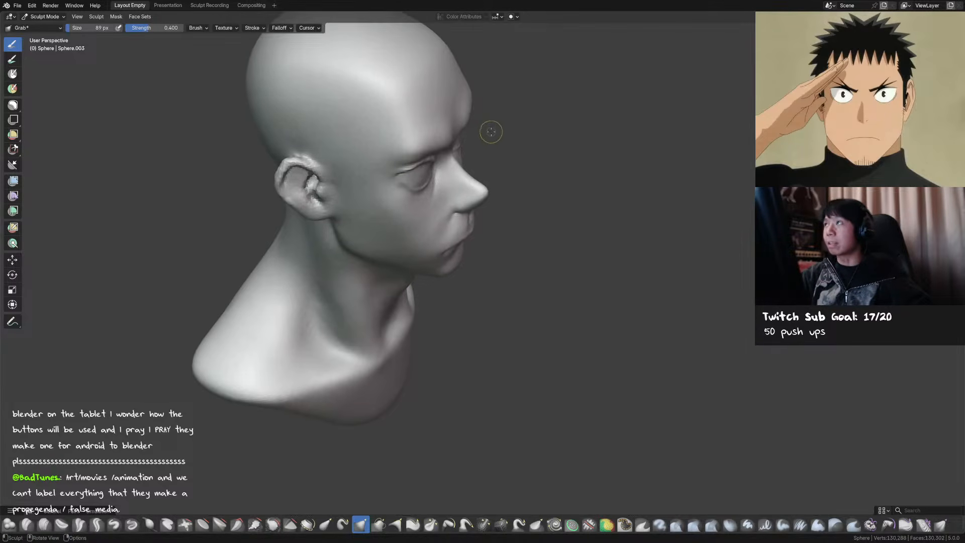
middle_click_drag(496, 185, 419, 231)
key("d")
mouse_move(483, 200)
middle_mouse_down()
mouse_move(452, 212)
mouse_move(445, 201)
mouse_move(468, 191)
mouse_move(455, 176)
mouse_move(469, 165)
mouse_move(494, 174)
mouse_move(438, 146)
middle_mouse_up()
key("g")
key("shift+c")
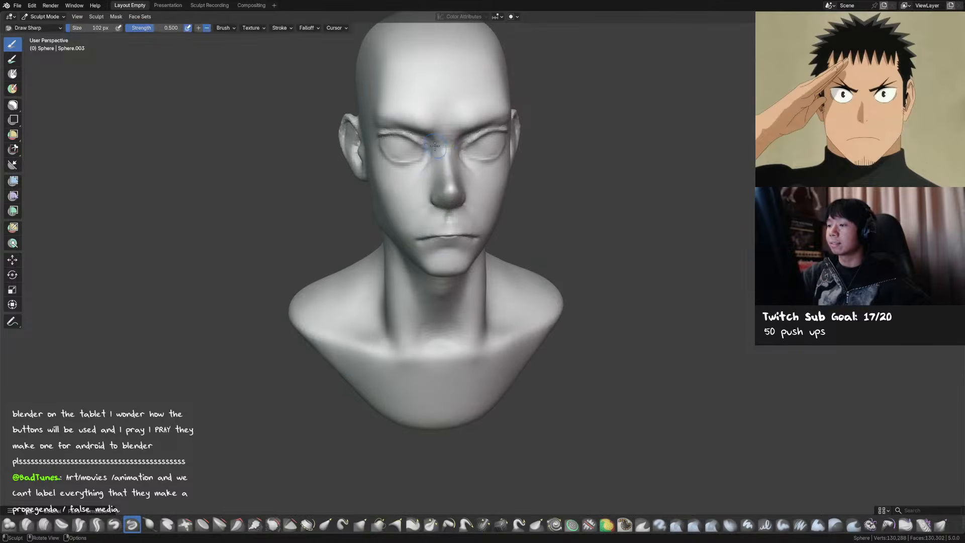
key("g")
Define the inner eye corner with Draw Sharp at 43 px and the Draw brush at 35 px, and save the file
mouse_move(434, 158)
middle_mouse_down()
mouse_move(457, 158)
mouse_move(435, 159)
mouse_move(485, 187)
mouse_move(466, 168)
mouse_move(470, 156)
mouse_move(488, 165)
middle_mouse_up()
key("x")
key("shift+v")
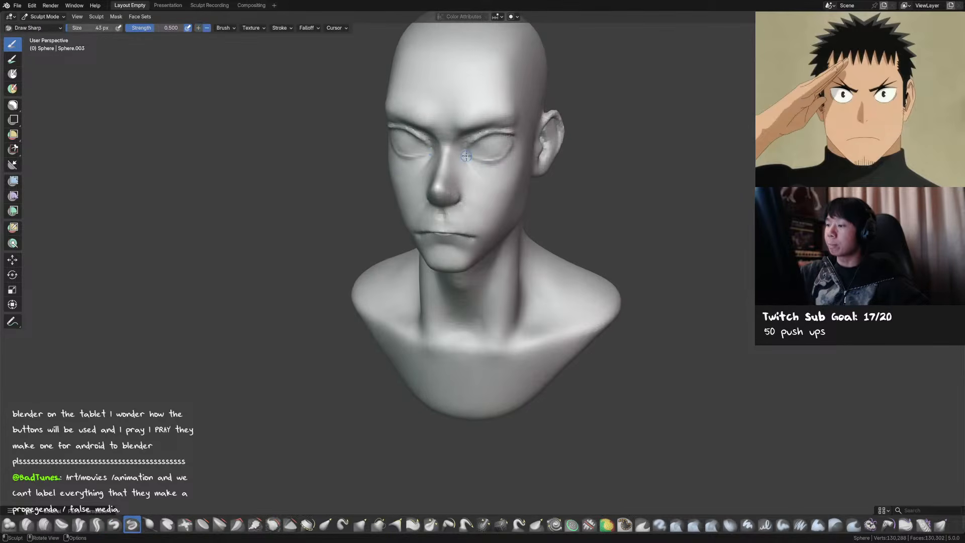
key("v")
key("ctrl+s")
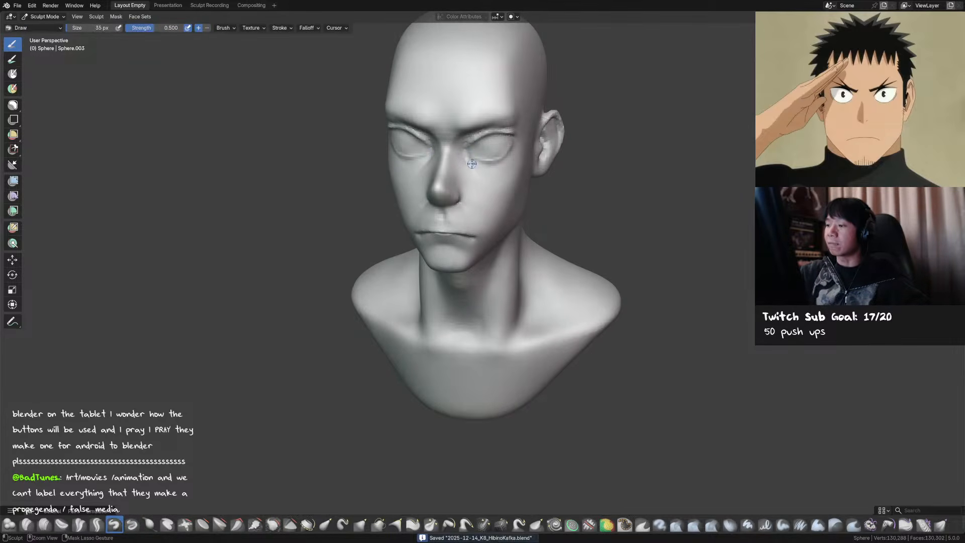
Build up the area beneath the eye with the Draw brush, bringing its size to about 70 px
middle_click_drag(473, 165, 500, 167)
key("f")
left_click(471, 159)
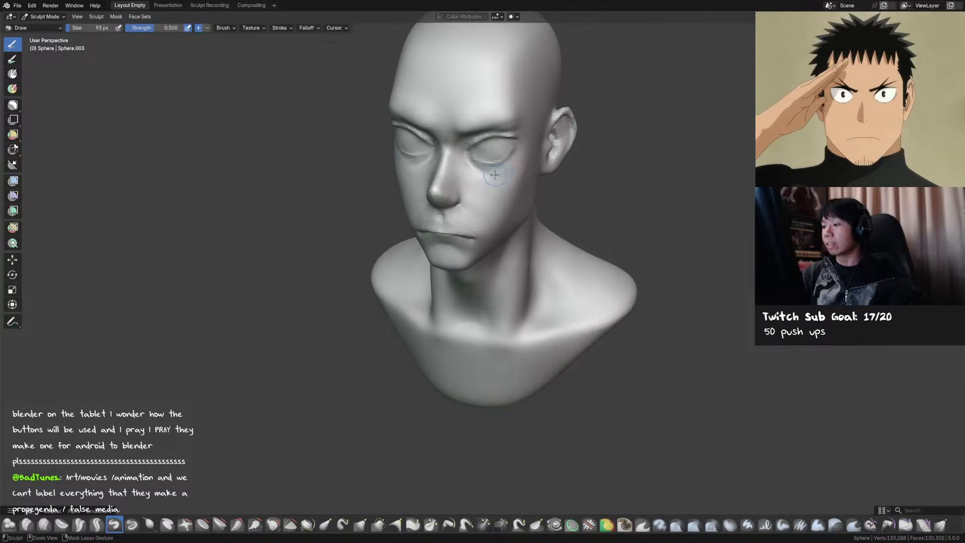
mouse_move(494, 173)
middle_mouse_down()
mouse_move(504, 174)
mouse_move(491, 171)
middle_mouse_up()
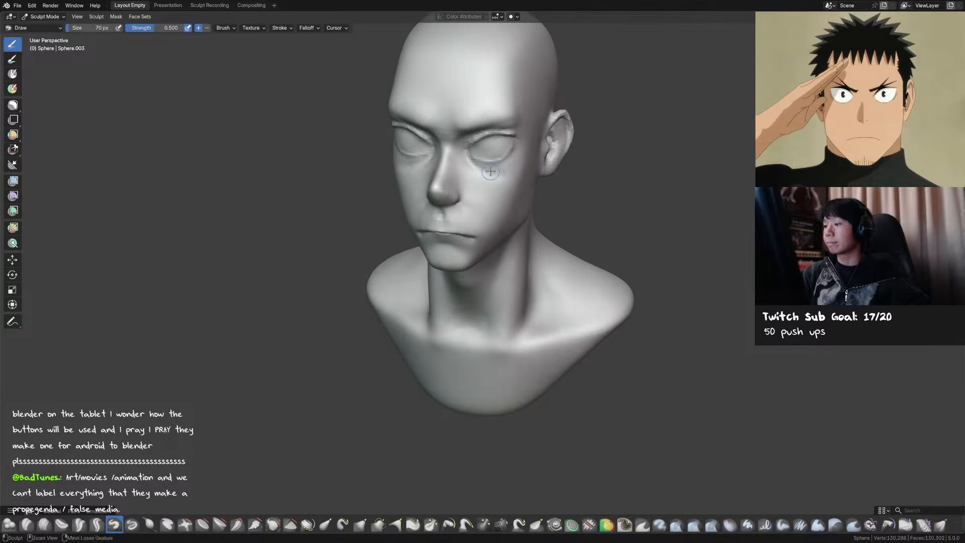
Sharpen the outer corner of the eye with Draw Sharp at about 50 px, smoothing beneath it, and save the file
key("shift+d")
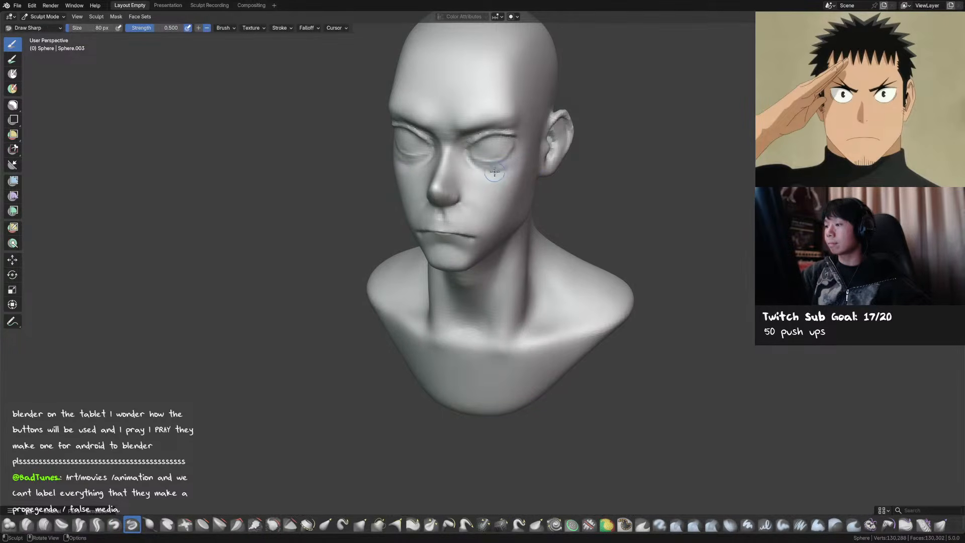
middle_click_drag(520, 159, 517, 158)
key("bracketleft")
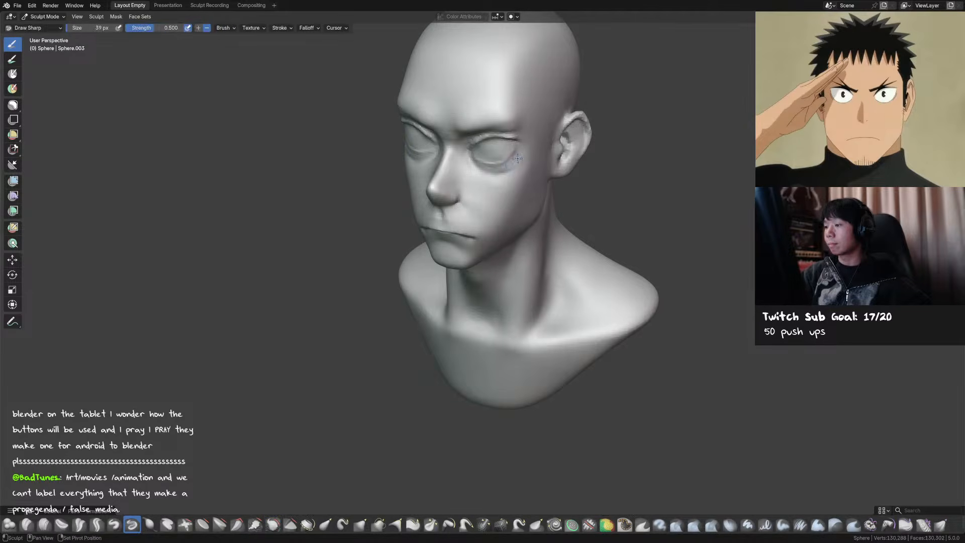
middle_click_drag(530, 158, 518, 142)
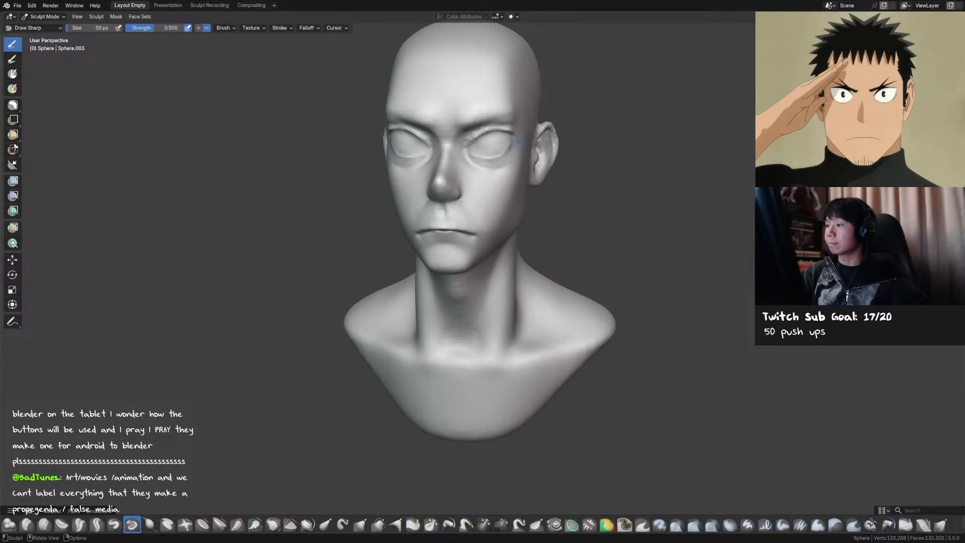
left_click_drag(502, 167, 501, 167, "shift")
key("g")
key("ctrl+s")
middle_click_drag(521, 170, 502, 173, "shift")
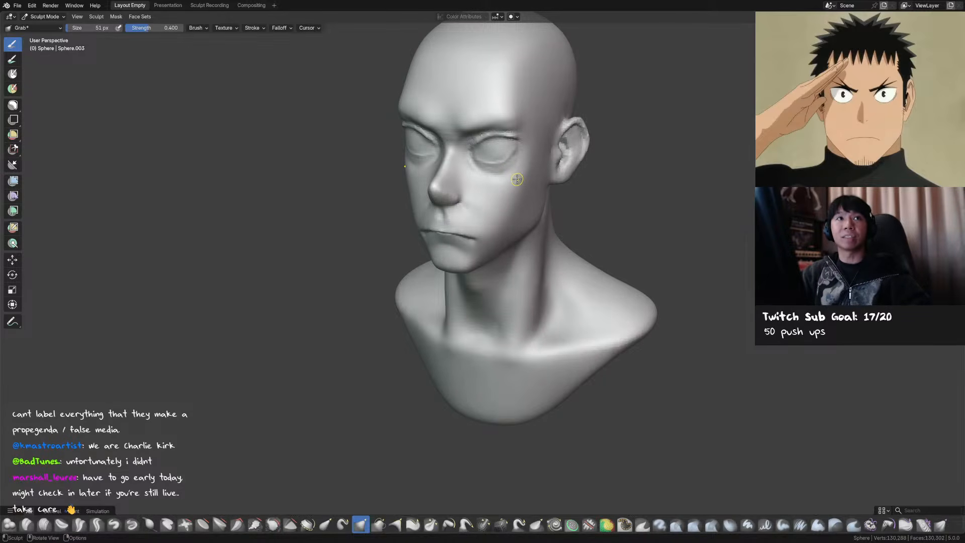
Build up the lower eyelid towards the outer corner with the Draw brush at about 48 px
mouse_move(512, 181)
middle_mouse_down()
mouse_move(489, 166)
mouse_move(498, 166)
middle_mouse_up()
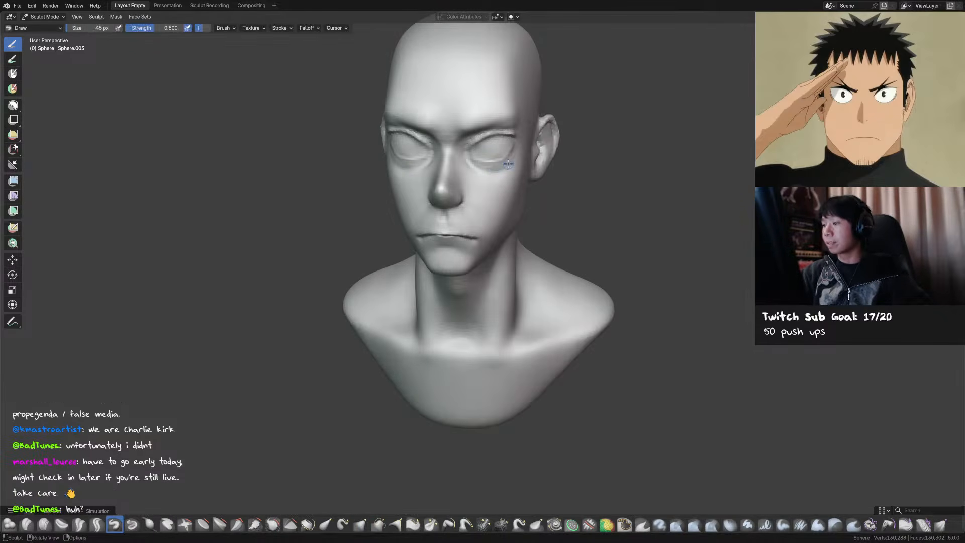
middle_click_drag(497, 178, 484, 167)
key("f")
left_click(496, 164)
left_click_drag(486, 168, 511, 161)
key("f")
left_click(514, 157)
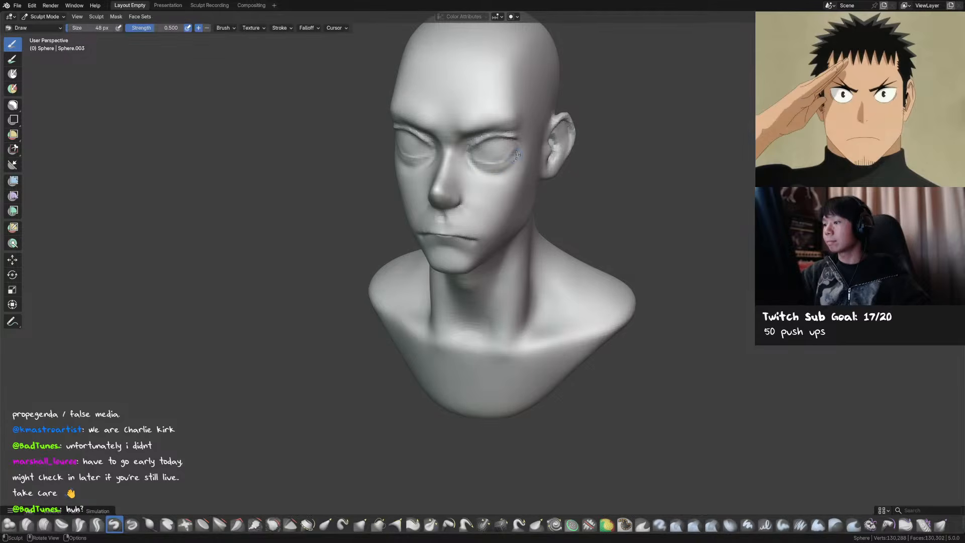
Refine the outer end of the lower eyelid with the Draw brush and reshape it with Grab
key("f")
left_click(517, 151)
mouse_move(516, 152)
middle_mouse_down()
mouse_move(503, 165)
mouse_move(517, 156)
mouse_move(510, 149)
mouse_move(386, 148)
mouse_move(409, 160)
mouse_move(423, 148)
middle_mouse_up()
key("g")
key("f")
left_click(516, 156)
key("f")
left_click(513, 157)
Carve the upper eyelid crease towards the outer corner with Crease Sharp at 51 to 60 px, and save the file
key("shift+c")
key("f")
left_click(501, 150)
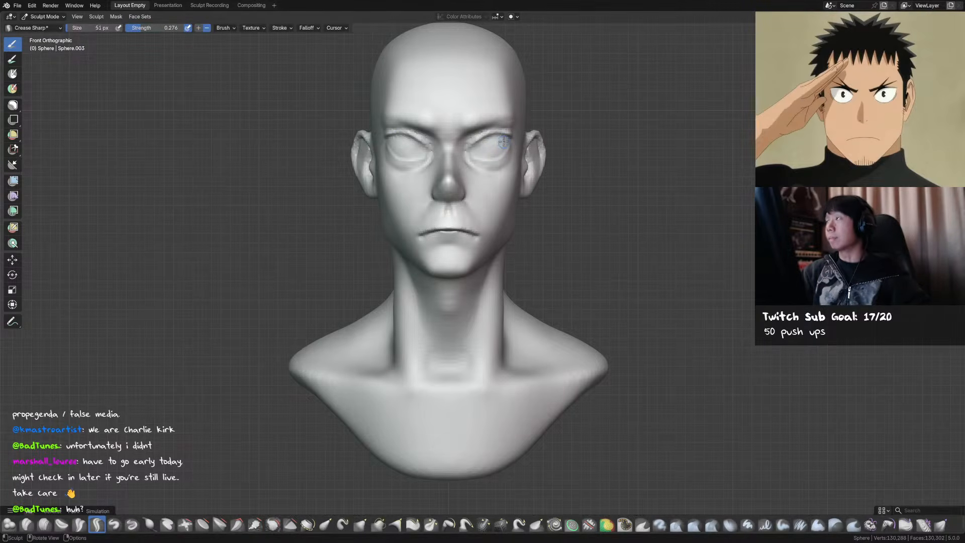
key("f")
left_click(512, 139)
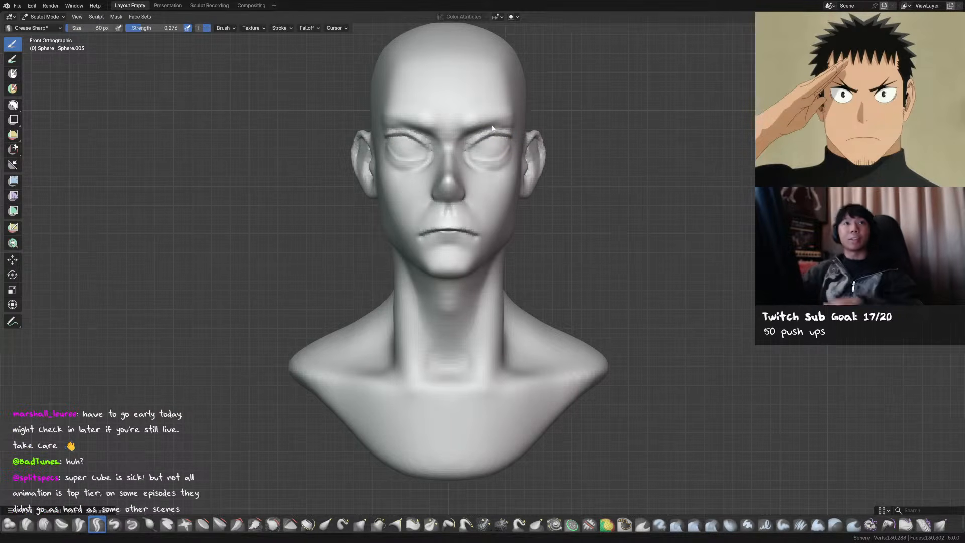
middle_click_drag(499, 154, 506, 161, "shift")
key("ctrl+s")
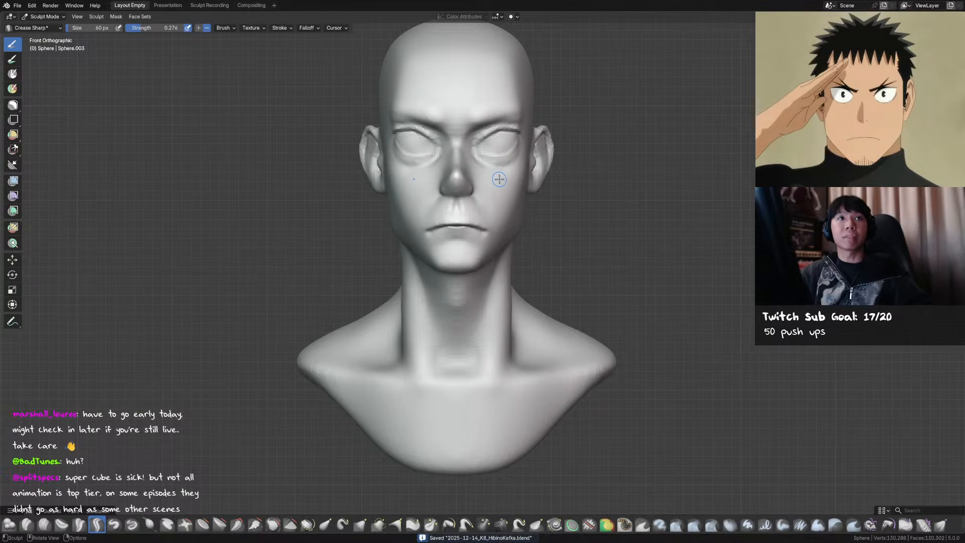
Adjust the inner eye corner with Grab and define the inner upper eyelid with Crease Sharp at 60 px
middle_click_drag(495, 161, 490, 165)
key("KP_1")
key("g")
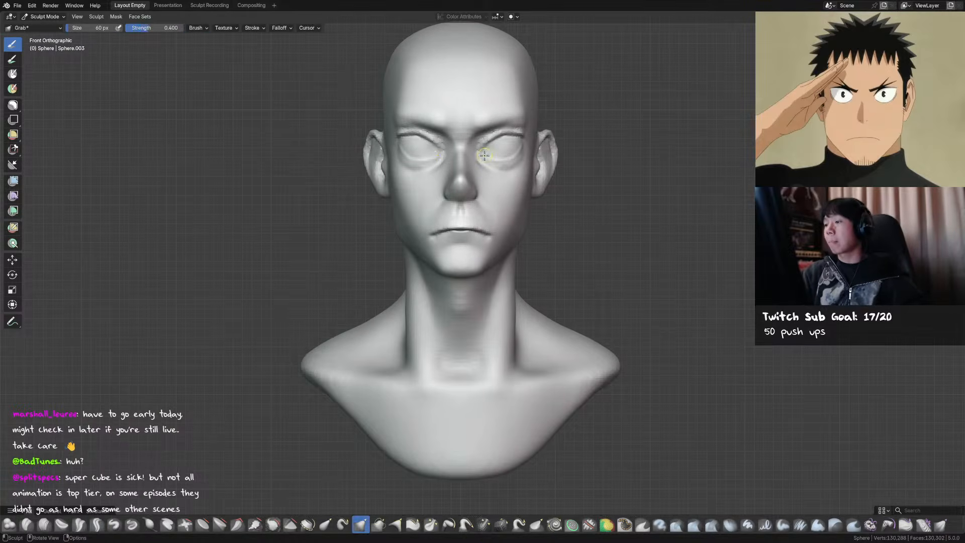
key("shift+c")
middle_click_drag(487, 146, 496, 157)
key("f")
left_click(488, 135)
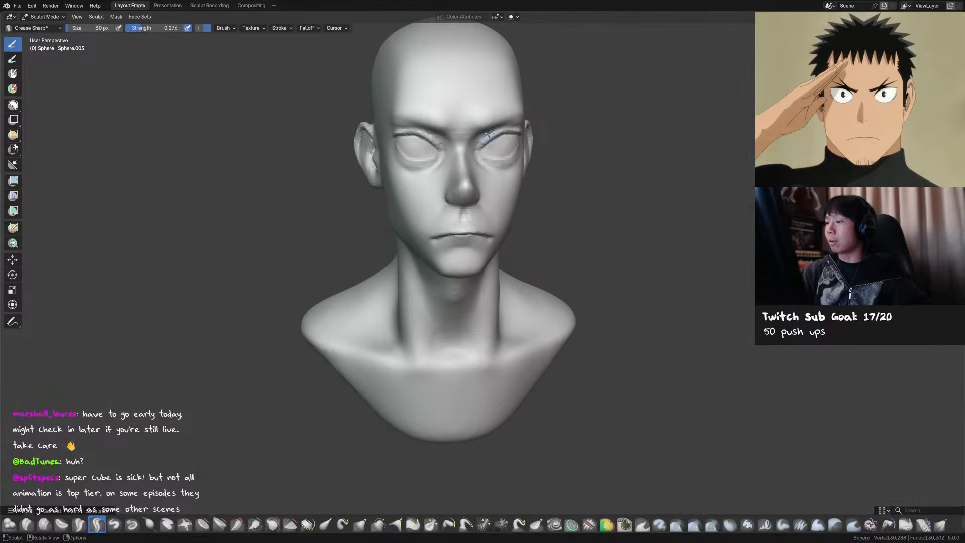
Sharpen the inner brow and eye area with Draw Sharp at 60 px, and save the file
key("shift+x")
key("f")
left_click(440, 141)
middle_click_drag(495, 147, 477, 212)
key("ctrl+s")
key("ctrl+z")
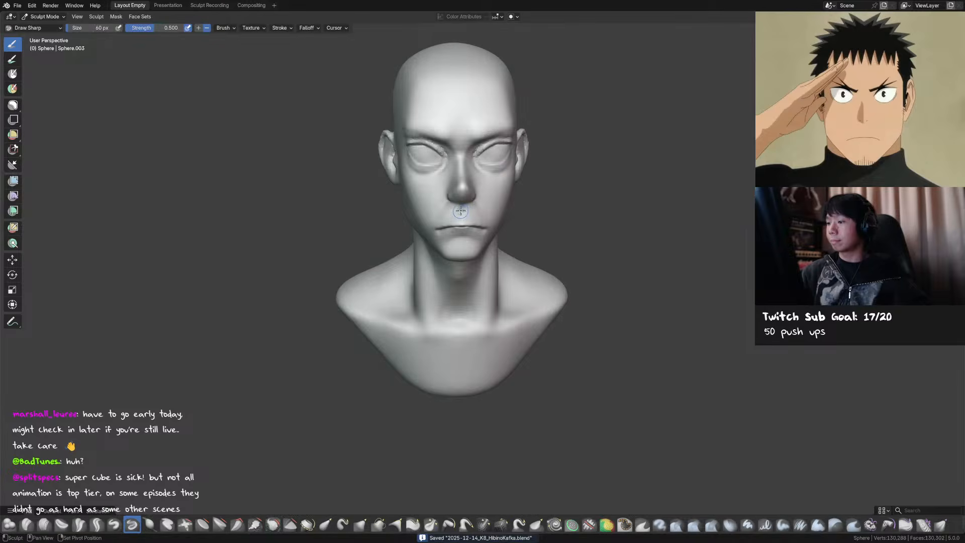
Define the underside of the nose with Draw Sharp at 69 to 76 px, smooth above the mouth, and save the file
mouse_move(476, 212)
middle_mouse_down()
mouse_move(496, 209)
mouse_move(450, 203)
mouse_move(478, 196)
mouse_move(467, 192)
middle_mouse_up()
left_click_drag(468, 192, 473, 187)
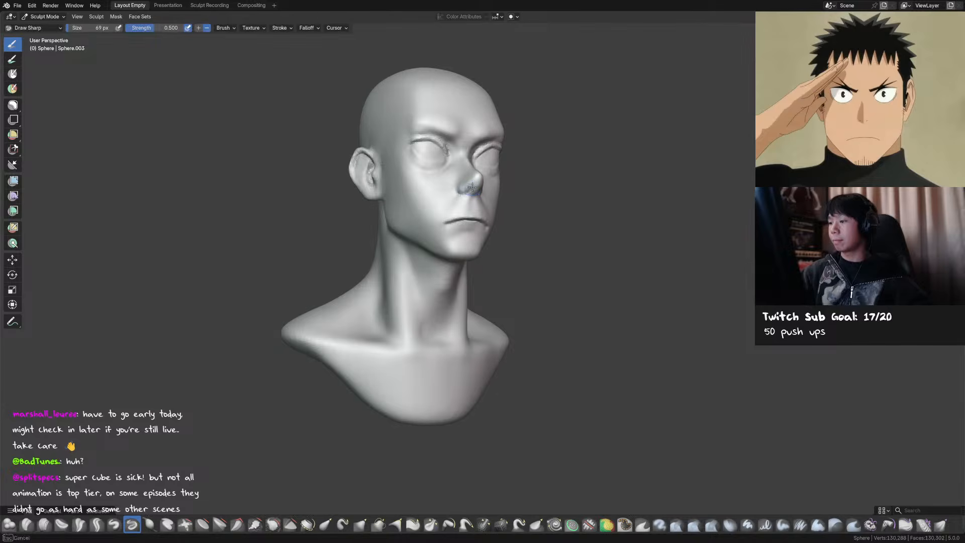
mouse_move(476, 190)
middle_mouse_down()
mouse_move(463, 177)
mouse_move(501, 230)
mouse_move(511, 218)
mouse_move(496, 198)
mouse_move(481, 197)
middle_mouse_up()
key("ctrl")
key("ctrl+s")
left_click_drag(449, 193, 452, 196, "shift")
middle_click_drag(467, 197, 478, 199, "shift")
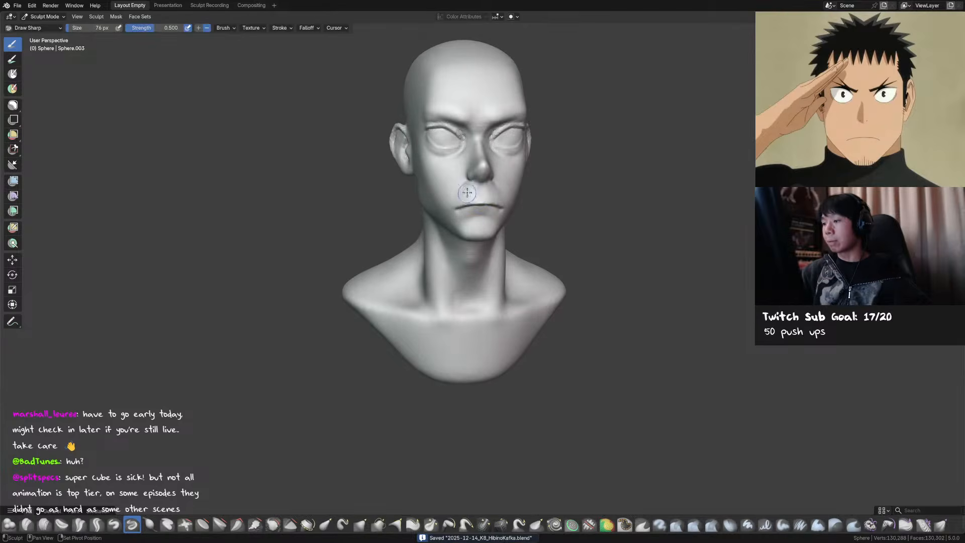
key("ctrl+s")
scroll(559, 197, "up", 3)
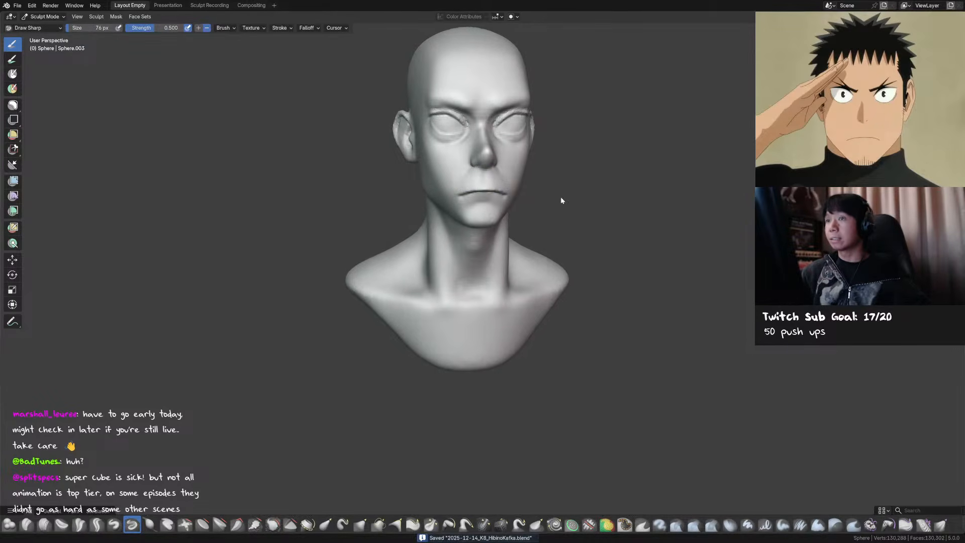
Build up the lower lip with the Draw brush, enlarging it from 79 px to 109 px
key("x")
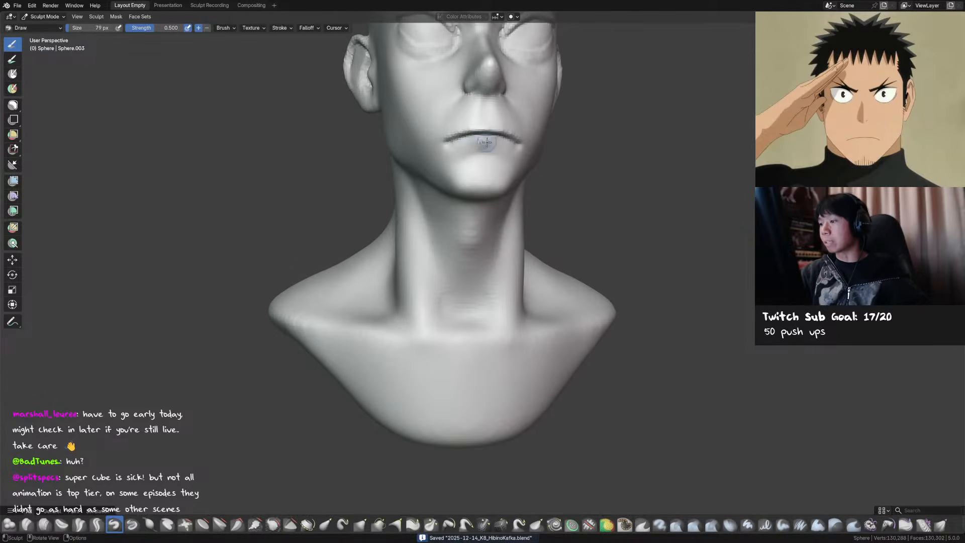
middle_click_drag(472, 156, 510, 157)
key("f")
left_click(488, 146)
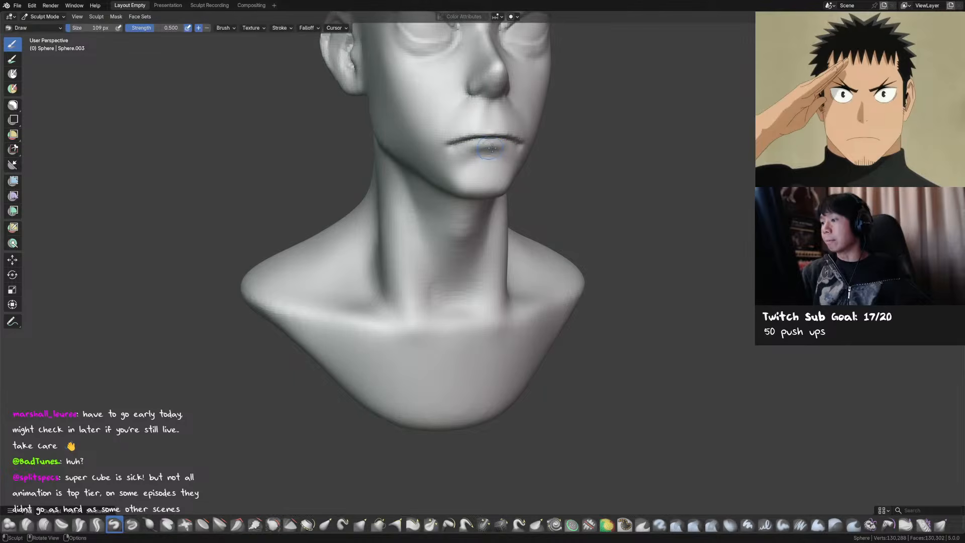
mouse_move(497, 153)
middle_mouse_down()
mouse_move(502, 177)
mouse_move(500, 160)
mouse_move(479, 141)
mouse_move(468, 147)
middle_mouse_up()
Adjust the lips with Grab and deepen the mouth line with Crease Sharp at 83 px
key("g")
key("shift+c")
key("g")
key("shift+c")
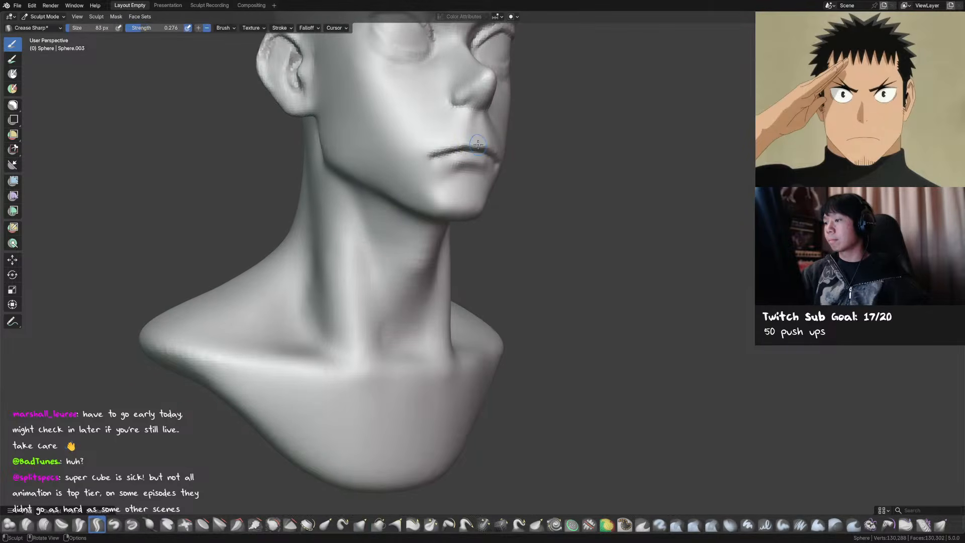
left_click_drag(463, 144, 445, 148)
Reshape the centre of the mouth line in front view with the Grab brush at about 118 px
mouse_move(445, 159)
middle_mouse_down()
mouse_move(475, 157)
mouse_move(454, 178)
mouse_move(471, 203)
mouse_move(480, 196)
mouse_move(473, 190)
mouse_move(477, 208)
mouse_move(446, 193)
middle_mouse_up()
key("g")
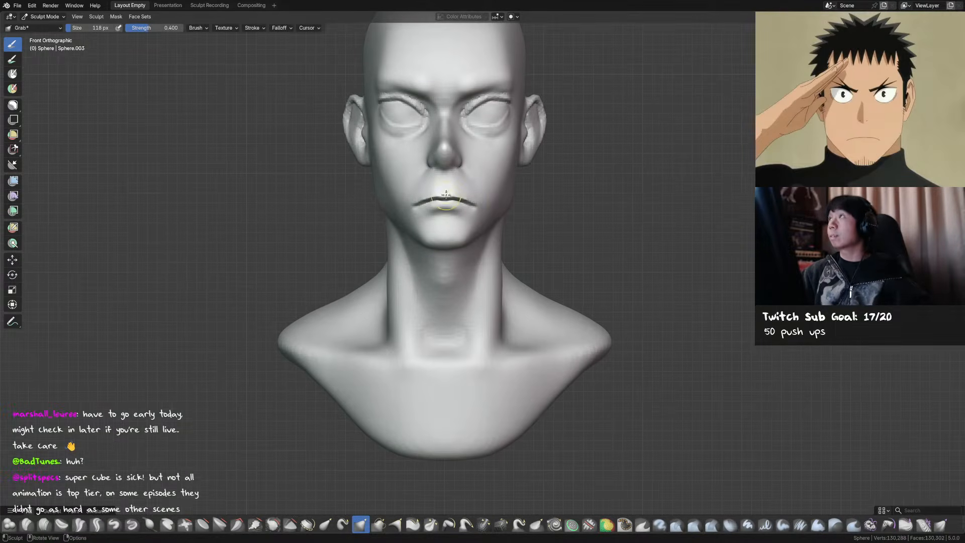
left_click_drag(438, 199, 438, 195)
key("f")
left_click(437, 198)
Adjust the inner brow above the eye with the Grab brush reduced to about 53 px
mouse_move(445, 200)
middle_mouse_down("ctrl")
mouse_move(455, 218)
mouse_move(467, 171)
middle_mouse_up("ctrl")
key("bracketleft")
key("bracketleft")
key("bracketleft")
key("bracketleft")
key("bracketleft")
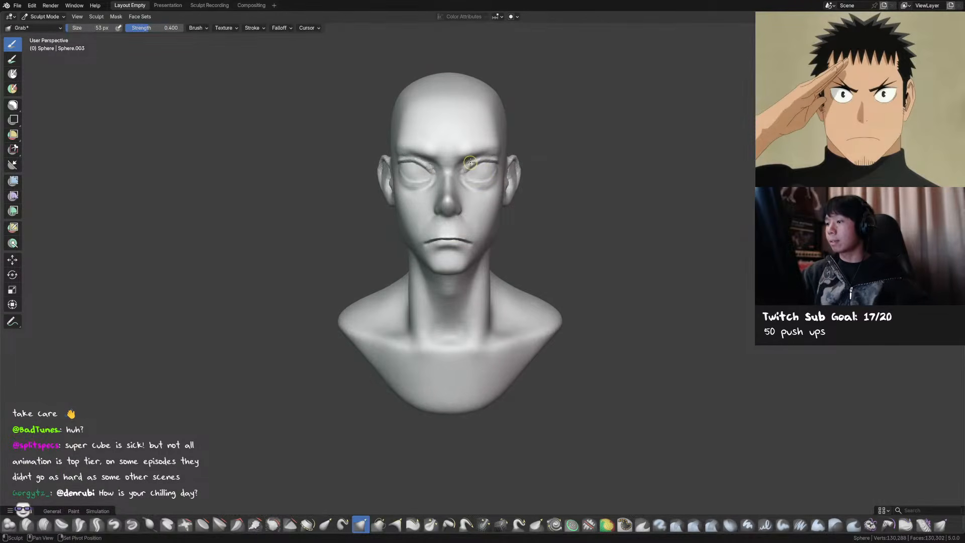
key("r")
key("Escape")
Reshape the upper ear with Grab at 80 px, smooth its top edge at 90 px, and save the file
mouse_move(470, 166)
middle_mouse_down()
mouse_move(514, 117)
mouse_move(513, 165)
mouse_move(501, 160)
middle_mouse_up()
key("bracketright")
key("bracketright")
key("bracketright")
key("bracketright")
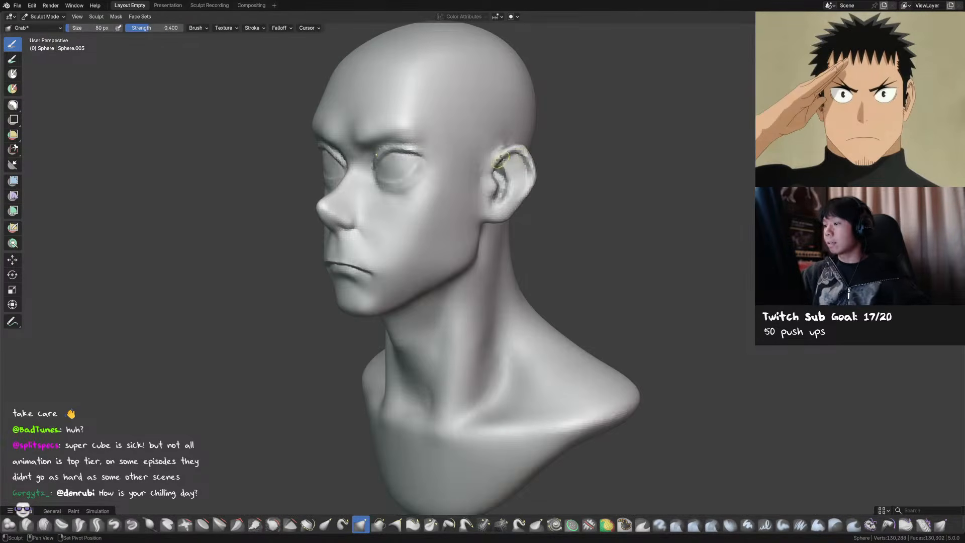
key("bracketright")
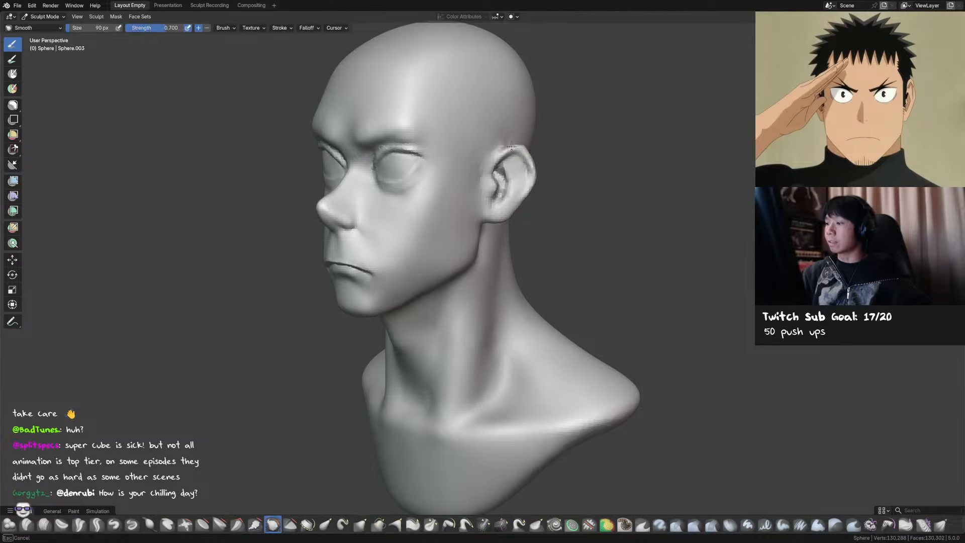
key("ctrl+s")
key("bracketright")
key("bracketright")
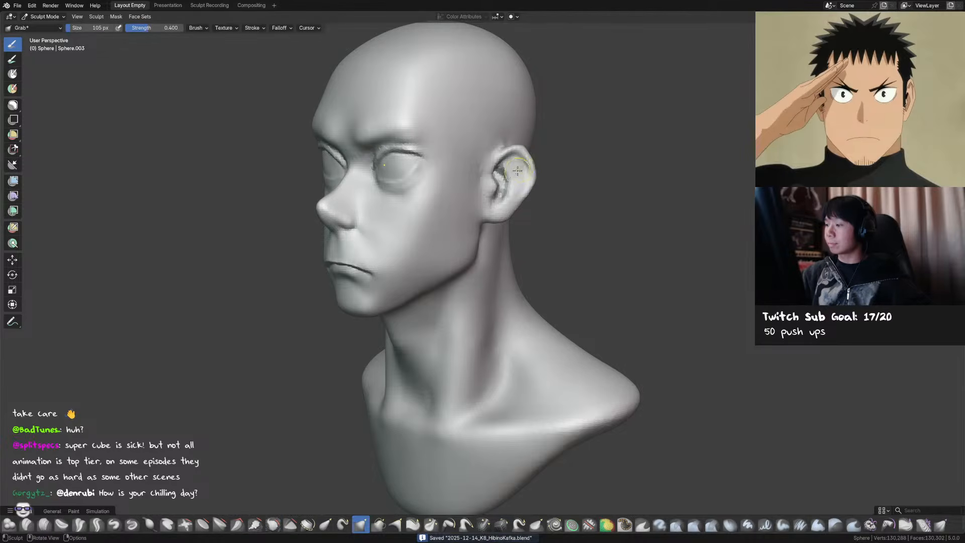
Build up the outer rim of the ear with Clay Strips at 38 px and strength 1.000
key("c")
mouse_move(513, 150)
left_mouse_down()
mouse_move(525, 161)
mouse_move(522, 152)
left_mouse_up()
key("shift+f")
left_click(544, 139)
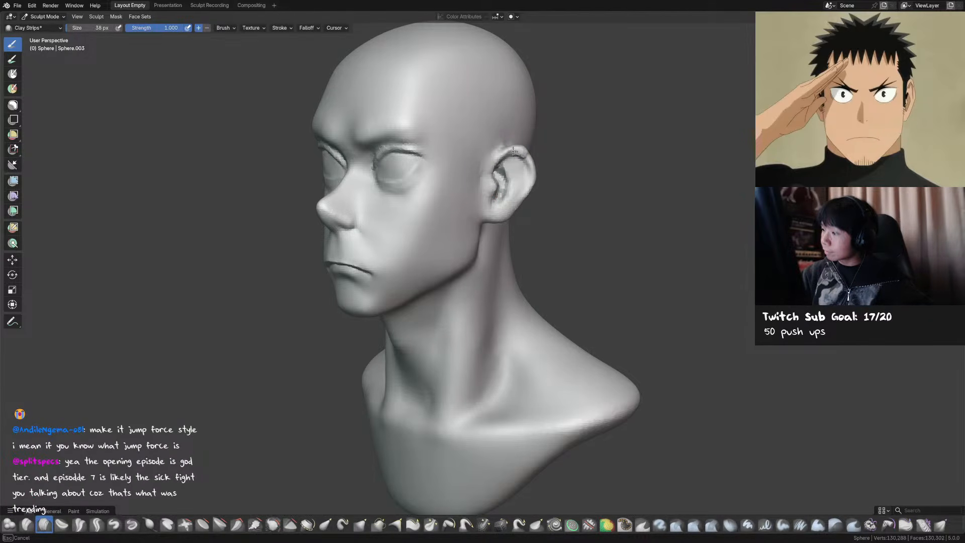
middle_click_drag(494, 163, 530, 155)
left_click_drag(529, 160, 534, 182)
mouse_move(534, 182)
middle_mouse_down()
mouse_move(516, 146)
mouse_move(528, 173)
mouse_move(541, 171)
mouse_move(533, 173)
middle_mouse_up()
Carve the groove inside the ear rim with Crease Sharp at about 72 px, and save the file
key("shift+c")
key("ctrl+s")
key("f")
left_click(524, 167)
key("f")
left_click(529, 161)
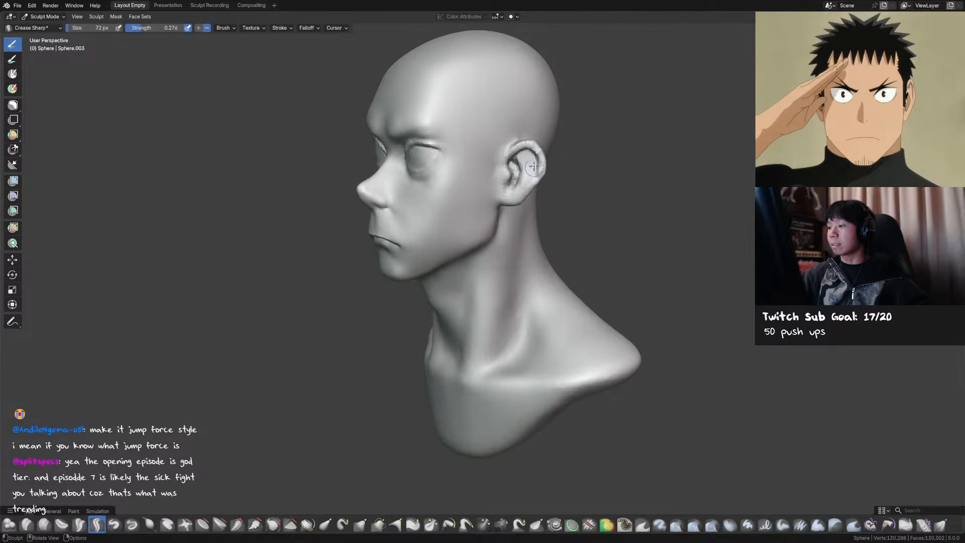
Reshape the upper back edge of the ear with Grab at 80 to 97 px, and save the file
key("g")
key("f")
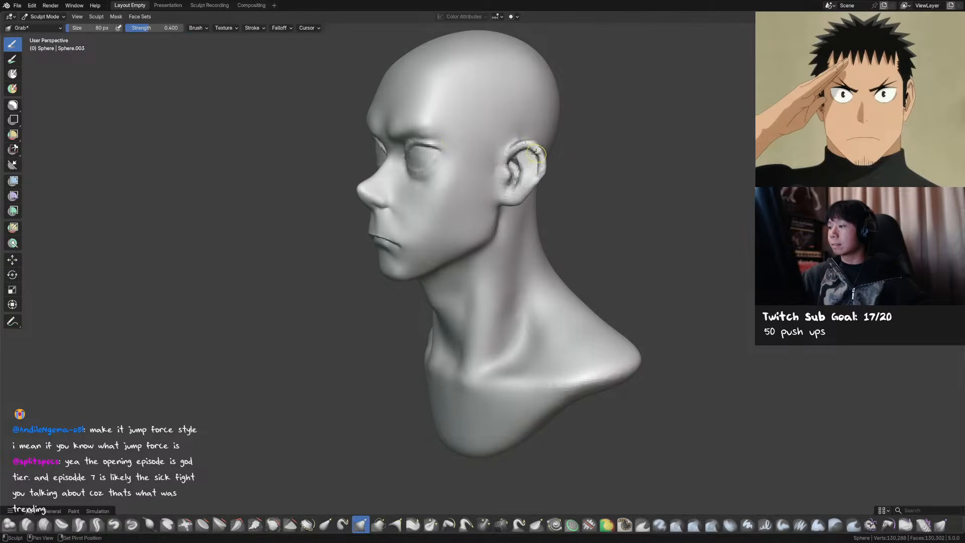
left_click(545, 146)
key("f")
left_click(546, 146)
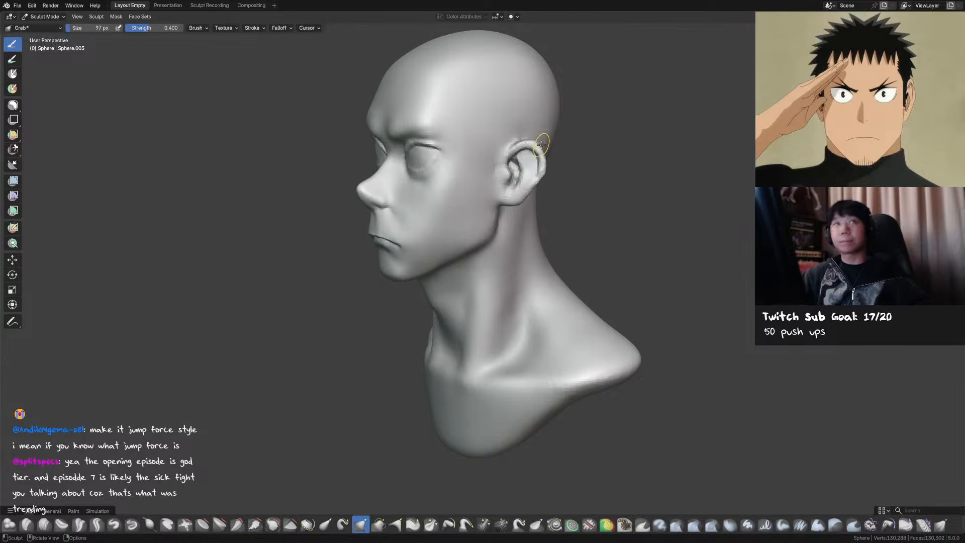
mouse_move(547, 145)
middle_mouse_down()
mouse_move(536, 150)
mouse_move(546, 159)
mouse_move(533, 127)
middle_mouse_up()
key("ctrl+s")
Pull the top of the ear into shape with Grab at 126 px and deepen its inner groove with Crease Sharp
key("f")
left_click(532, 127)
left_click_drag(529, 120, 530, 124)
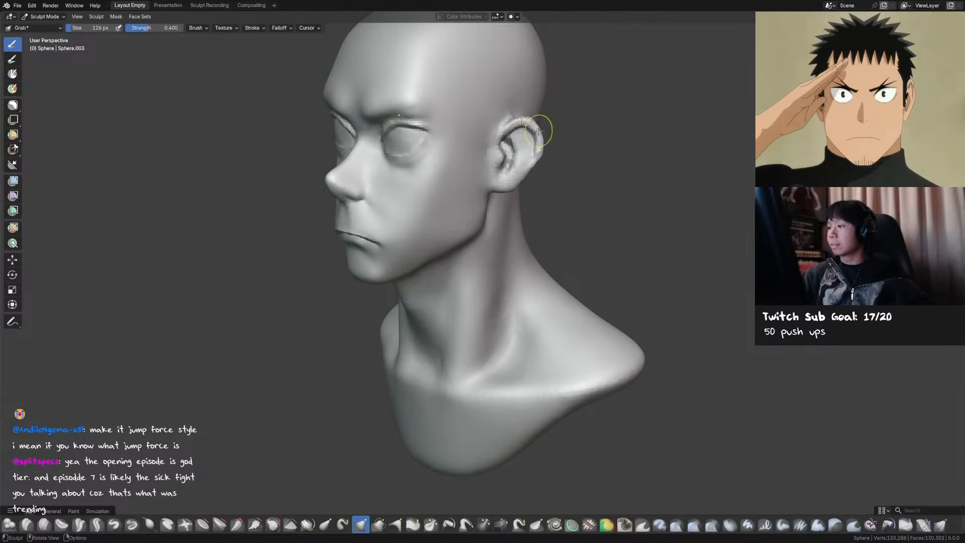
key("shift+c")
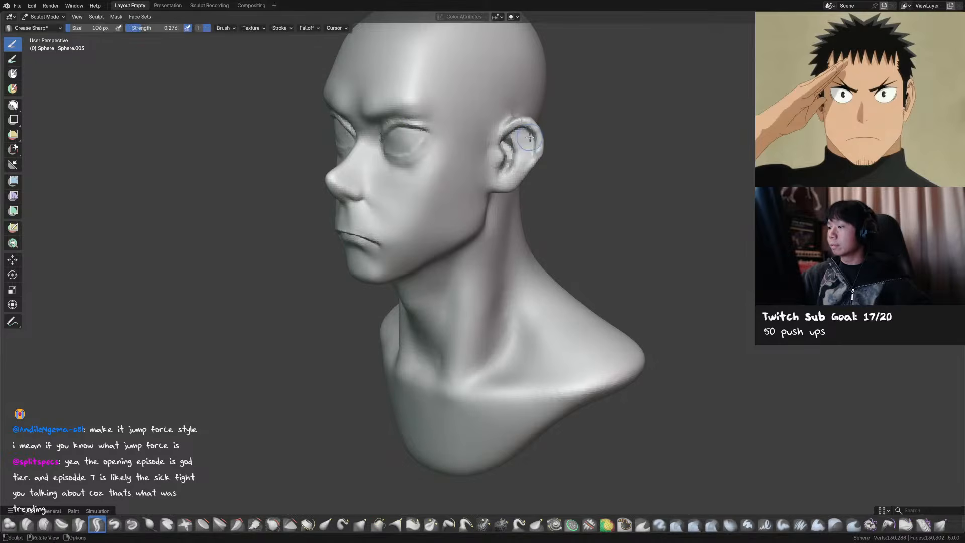
mouse_move(523, 131)
middle_mouse_down()
mouse_move(528, 138)
mouse_move(522, 131)
middle_mouse_up()
key("g")
key("shift+c")
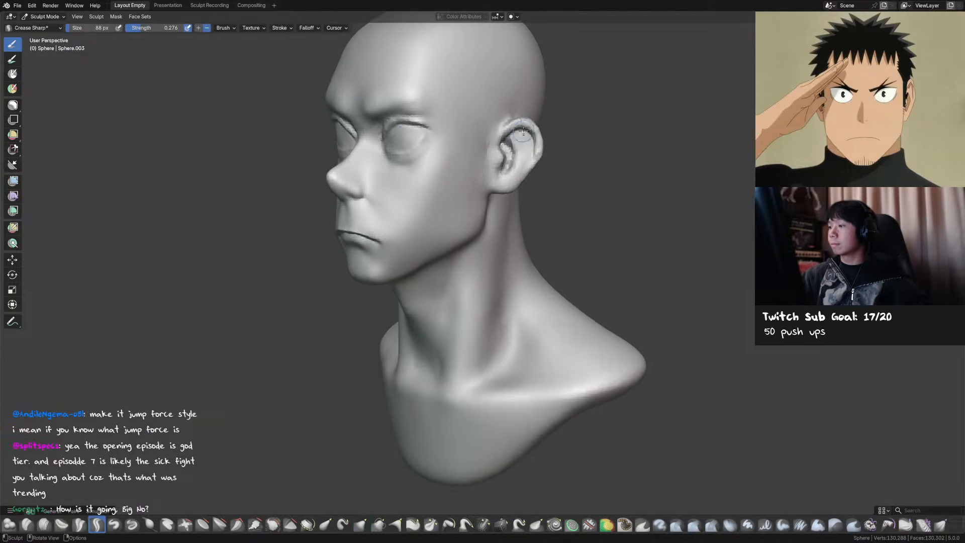
key("g")
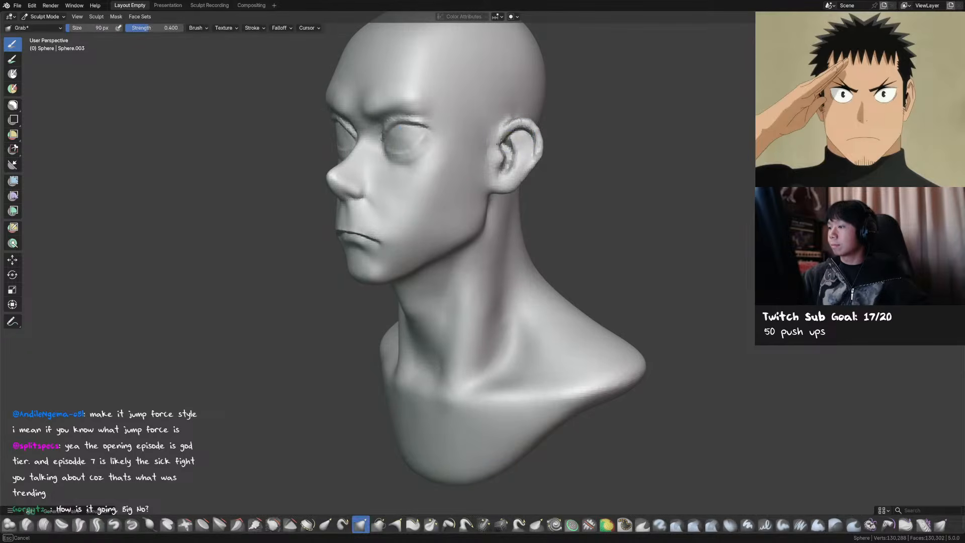
Save the file and sharpen the hollow inside the ear with Draw Sharp at 44 to 48 px and strength 0.500
mouse_move(501, 144)
middle_mouse_down()
mouse_move(541, 124)
mouse_move(525, 116)
mouse_move(552, 130)
mouse_move(509, 139)
mouse_move(571, 140)
mouse_move(538, 151)
mouse_move(531, 165)
mouse_move(523, 151)
middle_mouse_up()
key("ctrl+s")
key("s")
key("shift+c")
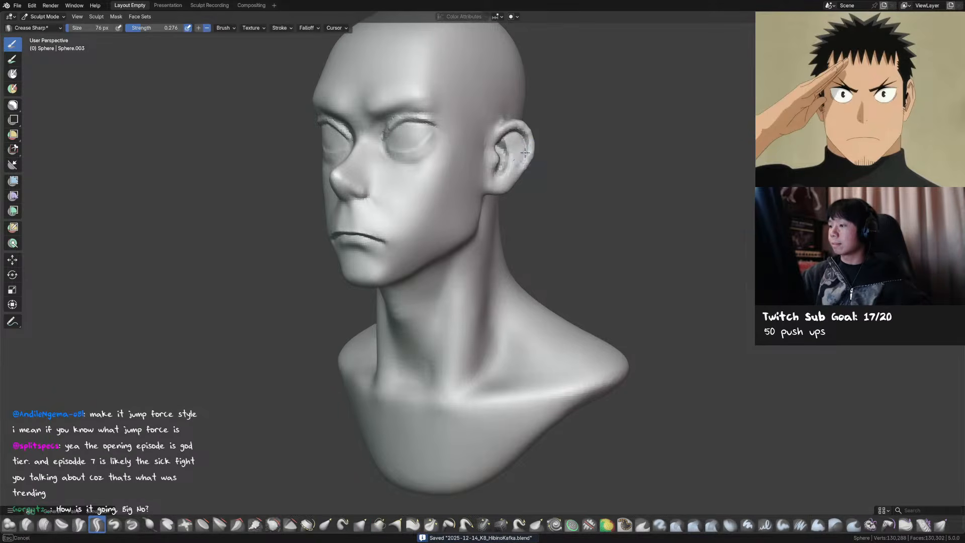
key("s")
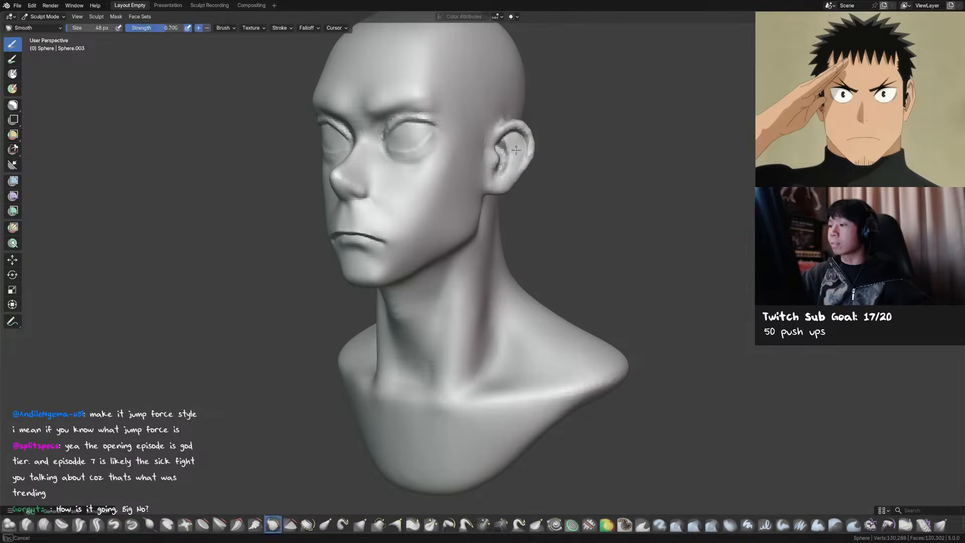
key("shift+x")
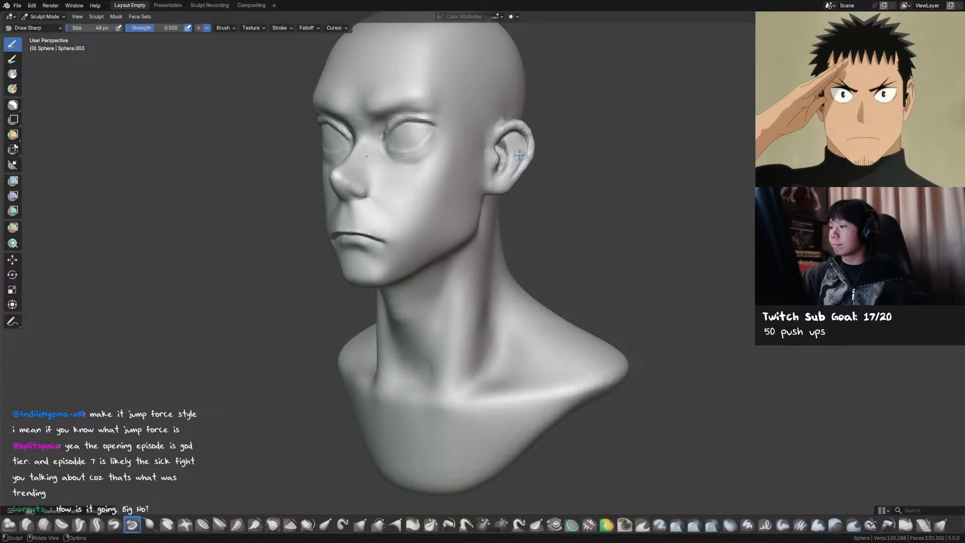
left_click_drag(519, 156, 511, 166, "shift")
middle_click_drag(511, 166, 507, 151)
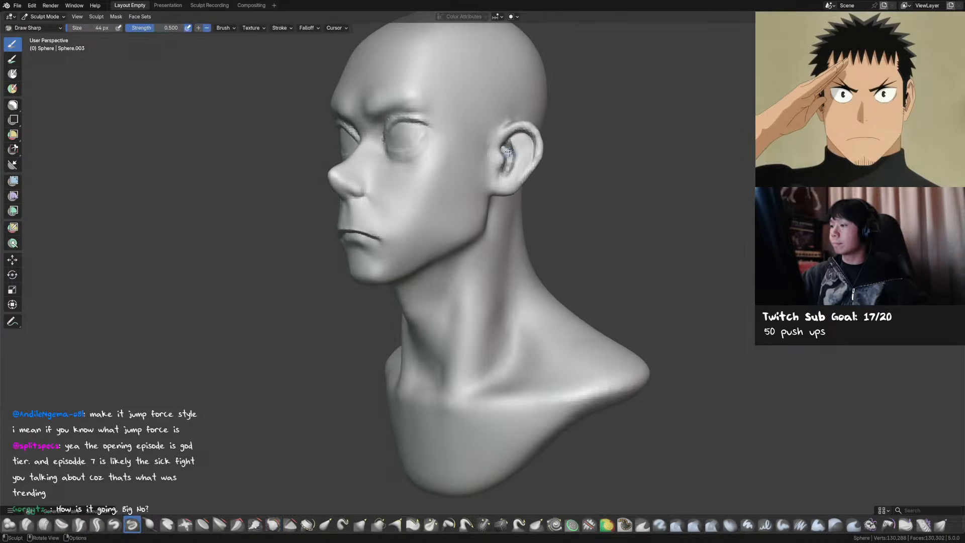
Deepen the inner ear cavity with Crease Sharp, adjust its edges with Grab, and save the file
key("shift+c")
key("g")
left_click_drag(512, 161, 511, 143)
key("shift+c")
key("g")
key("shift+c")
mouse_move(511, 143)
middle_mouse_down()
mouse_move(528, 159)
mouse_move(559, 150)
mouse_move(537, 150)
mouse_move(519, 167)
mouse_move(521, 153)
mouse_move(516, 165)
middle_mouse_up()
key("ctrl+s")
Build up the inner ear fold with Draw at 52 px and strength 0.500, and save the file
key("shift+x")
key("g")
key("shift+c")
key("x")
key("ctrl+s")
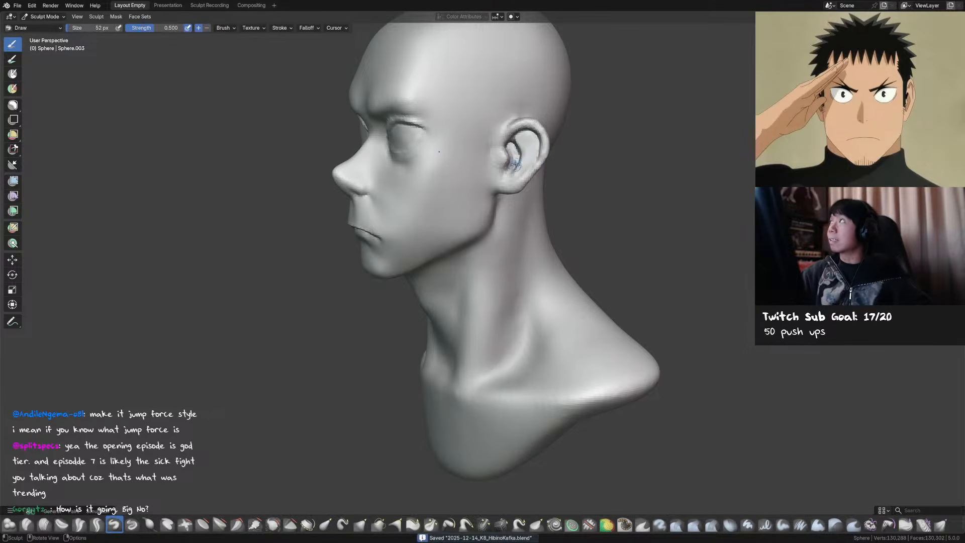
Tighten the crease along the inner ear fold with Crease Sharp, nudge it with Grab, and save the file
right_click(516, 155)
mouse_move(512, 153)
middle_mouse_down()
mouse_move(515, 171)
mouse_move(513, 141)
mouse_move(526, 135)
mouse_move(521, 159)
middle_mouse_up()
key("shift+c")
key("g")
key("shift+c")
key("ctrl+s")
Crease and smooth the ear's inner groove from its upper curve down towards the lobe
left_click_drag(504, 157, 519, 153)
middle_click_drag(548, 174, 570, 181)
left_click_drag(519, 155, 521, 153, "shift")
middle_click_drag(523, 153, 528, 173)
left_click_drag(528, 174, 505, 193)
Define the bottom of the ear cavity above the lobe with Crease Sharp and reshape it with Grab at 72 px
key("f")
left_click(496, 199)
mouse_move(496, 202)
middle_mouse_down()
mouse_move(510, 212)
mouse_move(537, 195)
mouse_move(492, 171)
mouse_move(505, 172)
mouse_move(504, 187)
mouse_move(532, 184)
mouse_move(502, 187)
middle_mouse_up()
key("g")
key("shift+c")
left_click(503, 175)
key("g")
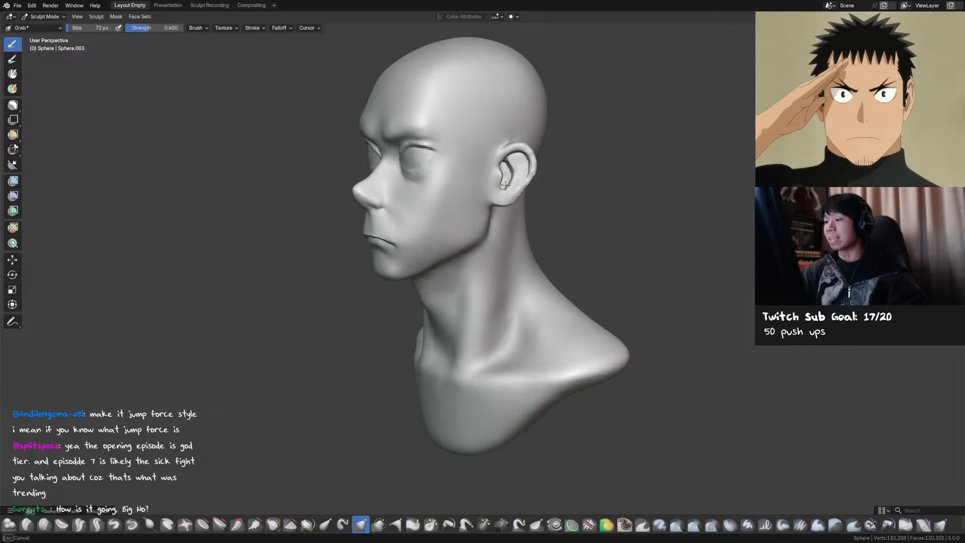
Carve the groove beneath the ear's upper rim with Crease Sharp and save the file
key("shift+c")
middle_click_drag(502, 159, 499, 154)
key("f")
left_click(499, 154)
key("f")
left_click(520, 148)
left_click_drag(522, 149, 505, 147)
key("f")
left_click(515, 148)
middle_click_drag(603, 146, 523, 158)
key("ctrl+s")
Reshape the top of the ear with Grab at 152 px and cut the inner cavity with Draw Sharp at 65 px
key("g")
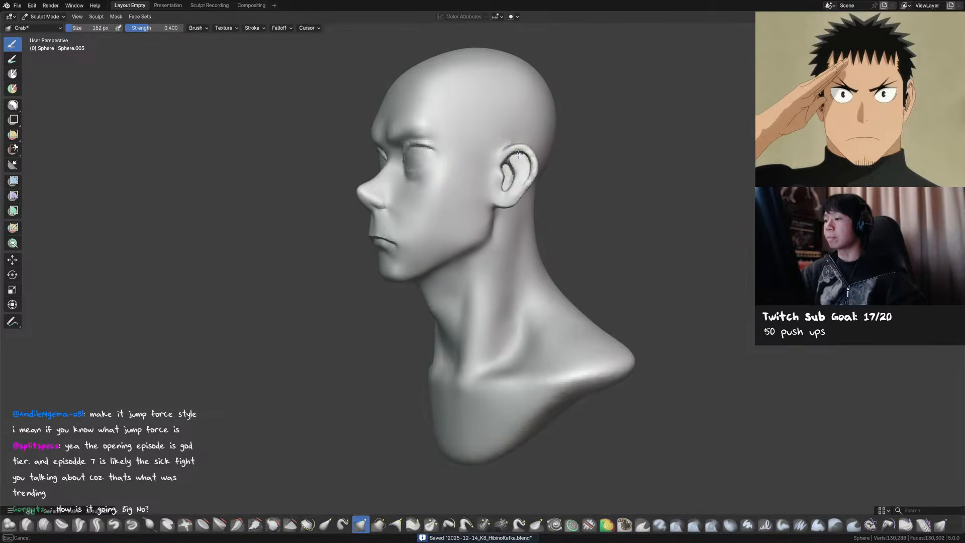
mouse_move(516, 156)
middle_mouse_down()
mouse_move(503, 156)
mouse_move(584, 163)
mouse_move(537, 151)
mouse_move(543, 134)
mouse_move(548, 146)
mouse_move(520, 140)
mouse_move(513, 201)
mouse_move(518, 172)
mouse_move(509, 180)
middle_mouse_up()
key("f")
left_click(511, 170)
key("shift+c")
key("g")
key("d")
left_click_drag(508, 175, 508, 173)
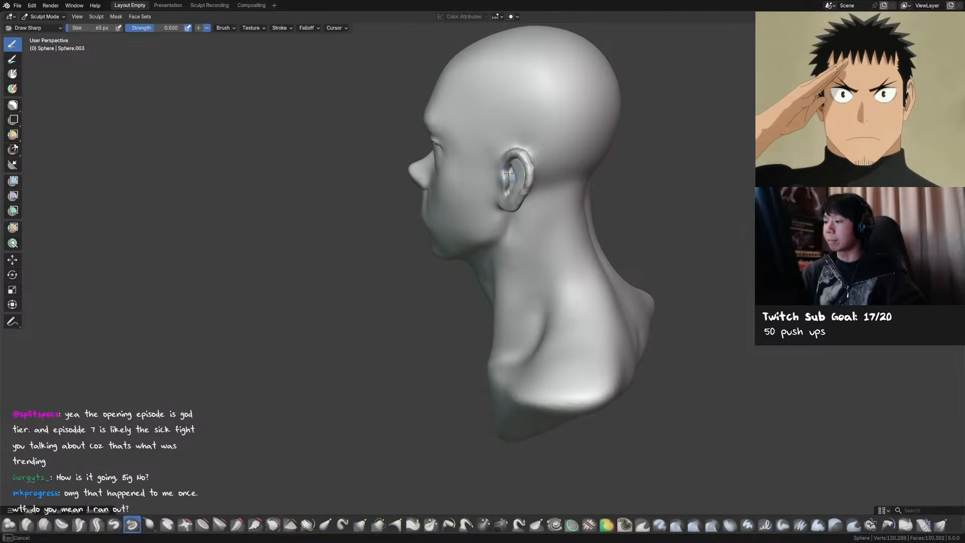
Adjust the inner ear and the rim's upper front attachment with Grab at 72 to 94 px, and save the file
mouse_move(509, 178)
middle_mouse_down()
mouse_move(519, 180)
mouse_move(507, 175)
middle_mouse_up()
key("g")
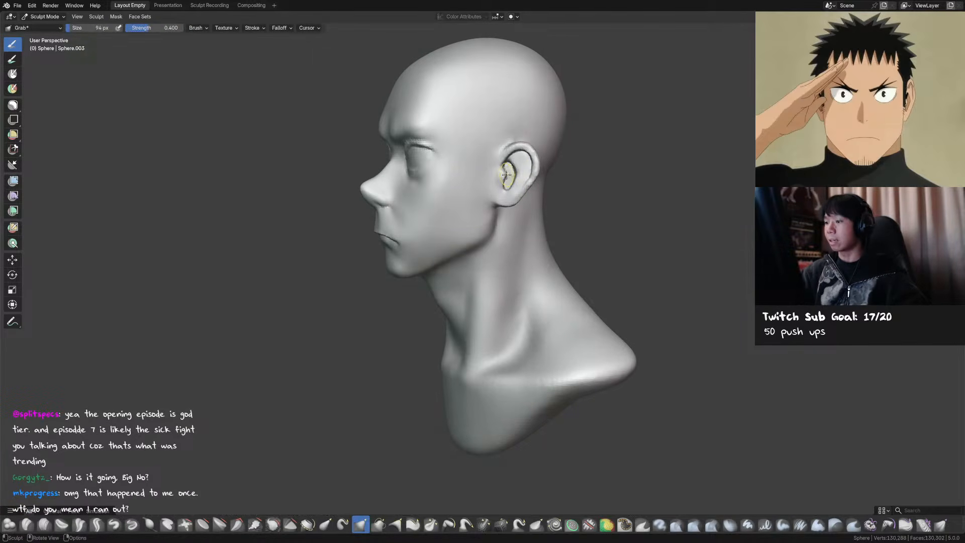
mouse_move(515, 179)
middle_mouse_down()
mouse_move(490, 197)
mouse_move(467, 196)
mouse_move(587, 136)
middle_mouse_up()
key("ctrl+s")
middle_click_drag(518, 173, 509, 161)
key("f")
left_click(509, 161)
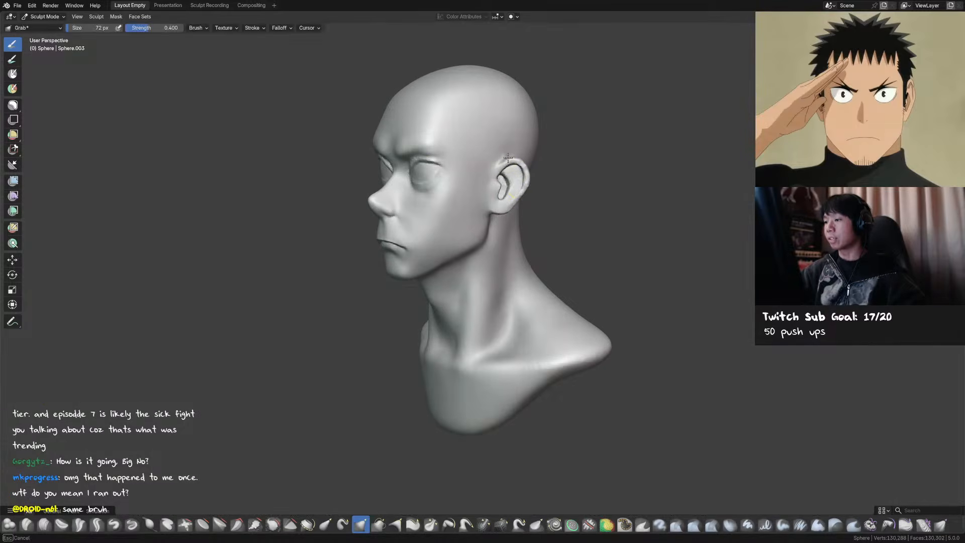
key("ctrl+s")
Undo the last sculpt edit and save the file
middle_click_drag(562, 146, 568, 150, "shift")
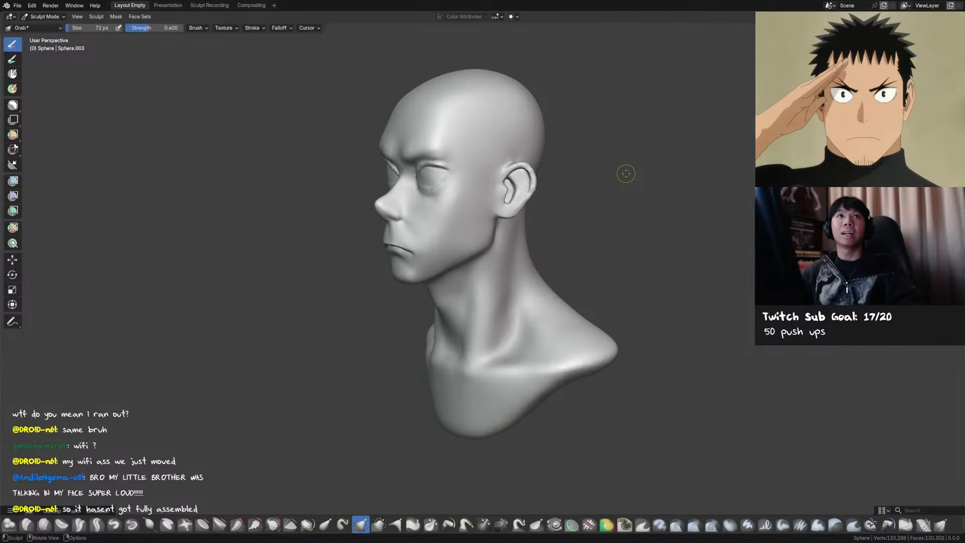
key("ctrl+z")
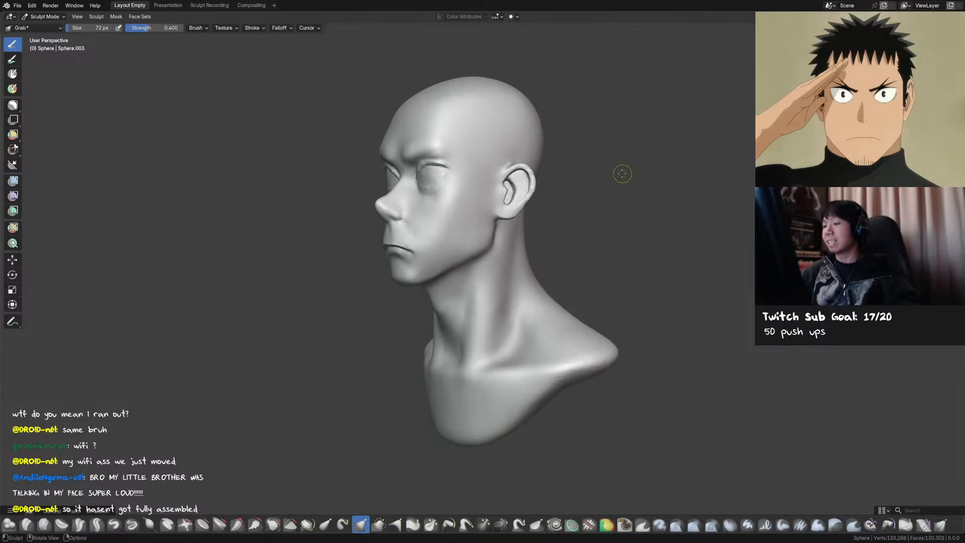
key("ctrl+s")
Refine the ear's outer edge and inner fold with Grab at 69 to 99 px, and save the file
middle_click_drag(554, 174, 533, 185)
key("f")
left_click(530, 181)
left_click_drag(529, 182, 531, 183)
middle_click_drag(545, 180, 515, 189)
key("f")
left_click(513, 190)
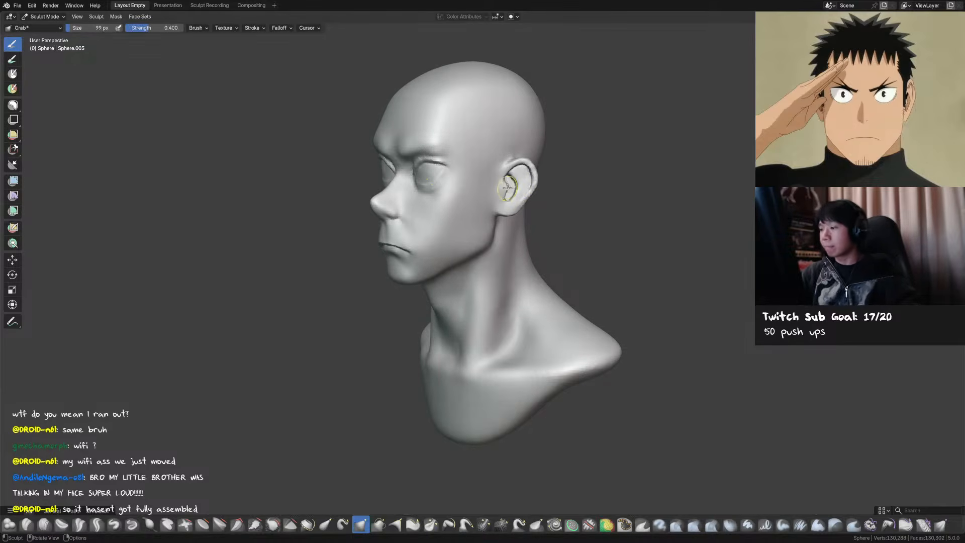
key("f")
left_click(507, 186)
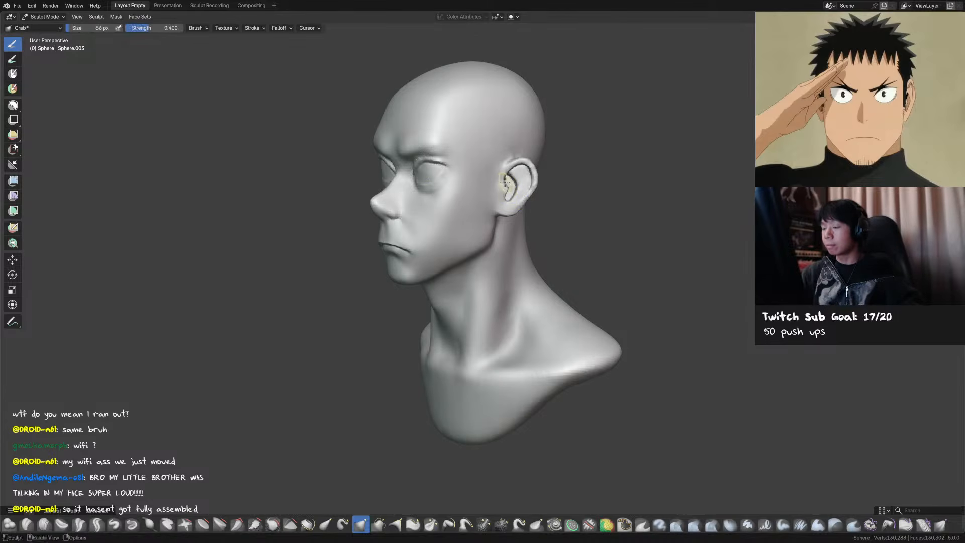
key("KP_1")
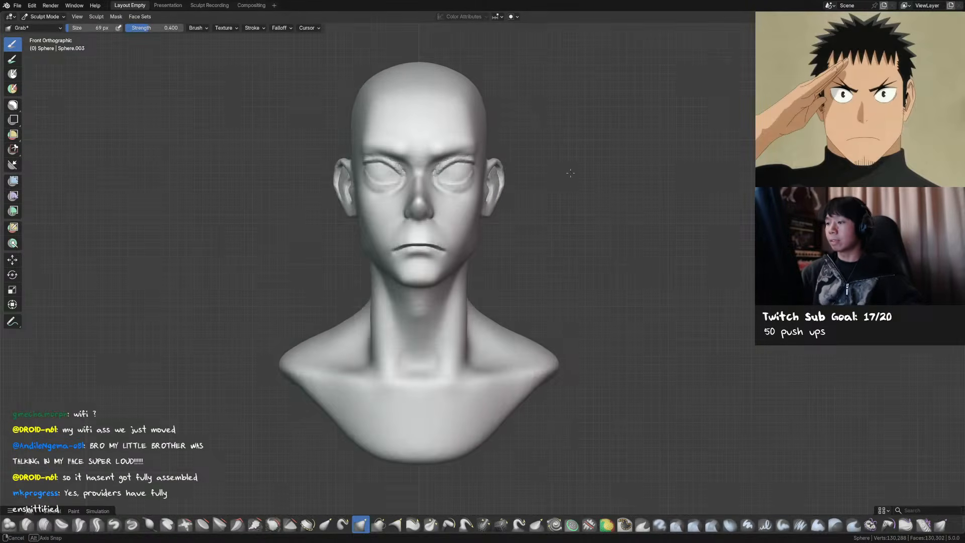
key("ctrl+s")
Cut the junction between the back of the ear and the skull with Draw Sharp at 104 px, and save the file
mouse_move(519, 176)
middle_mouse_down()
mouse_move(556, 179)
mouse_move(487, 171)
mouse_move(486, 216)
mouse_move(497, 200)
mouse_move(502, 265)
mouse_move(502, 176)
middle_mouse_up()
key("f")
left_click(541, 177)
key("shift+x")
key("ctrl+s")
scroll(491, 191, "up", 1)
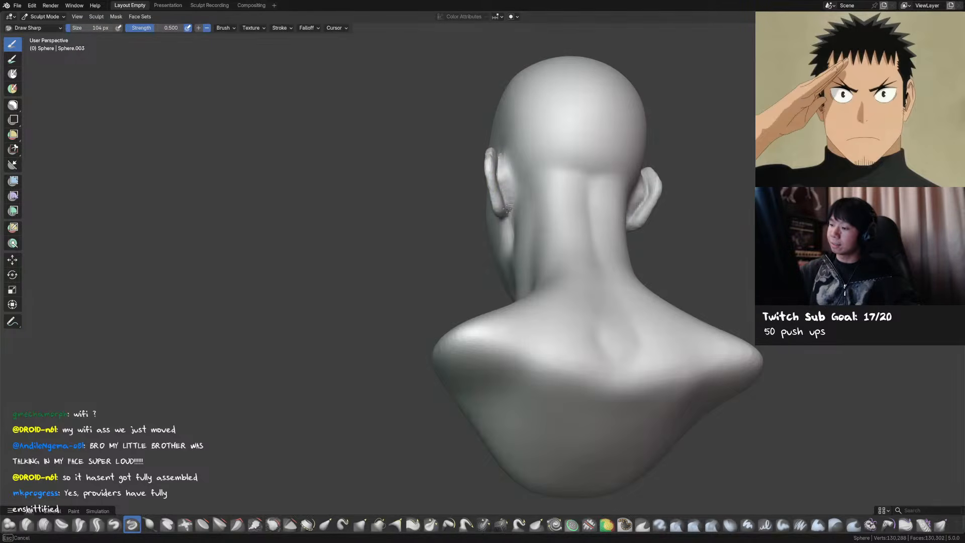
Crease the area behind the earlobe with Crease Sharp and pull it into shape with Grab
mouse_move(507, 209)
middle_mouse_down()
mouse_move(503, 226)
mouse_move(535, 211)
mouse_move(493, 221)
mouse_move(480, 190)
mouse_move(560, 187)
mouse_move(524, 221)
middle_mouse_up()
key("g")
key("shift+c")
key("g")
key("shift+c")
key("f")
left_click(477, 186)
left_click_drag(521, 232, 527, 226)
middle_click_drag(548, 223, 473, 266)
Reshape the back of the ear with Grab at varying brush sizes and smooth its surface
mouse_move(517, 225)
middle_mouse_down()
mouse_move(485, 225)
mouse_move(467, 199)
middle_mouse_up()
key("g")
key("f")
left_click(474, 222)
key("f")
left_click(481, 223)
key("f")
left_click(464, 199)
left_click_drag(471, 195, 475, 211, "shift")
mouse_move(478, 216)
middle_mouse_down()
mouse_move(506, 192)
mouse_move(676, 145)
mouse_move(659, 158)
middle_mouse_up()
Adjust the ear's outward angle with Grab at about 100 px, save the file, and compare both ears from the front
key("f")
left_click(502, 190)
key("f")
left_click(516, 201)
key("ctrl+s")
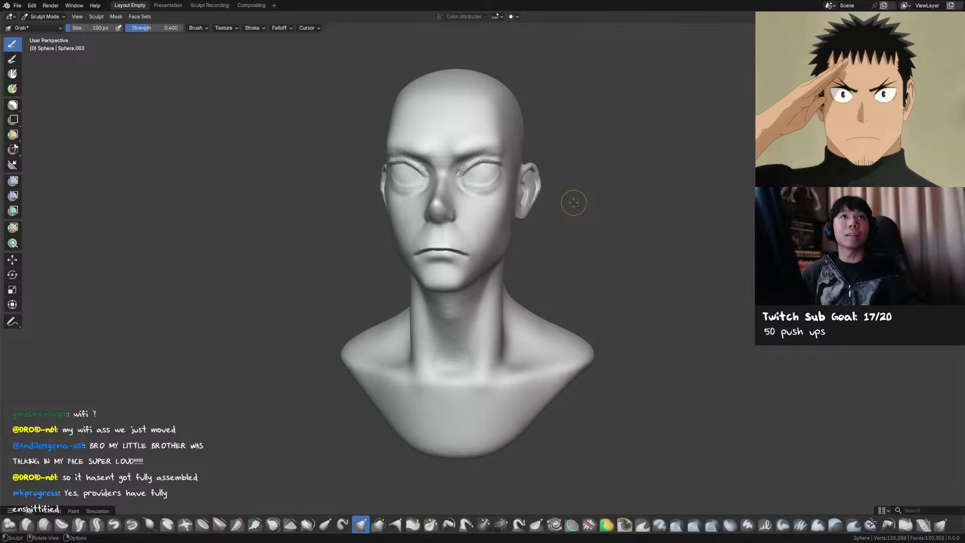
key("KP_1")
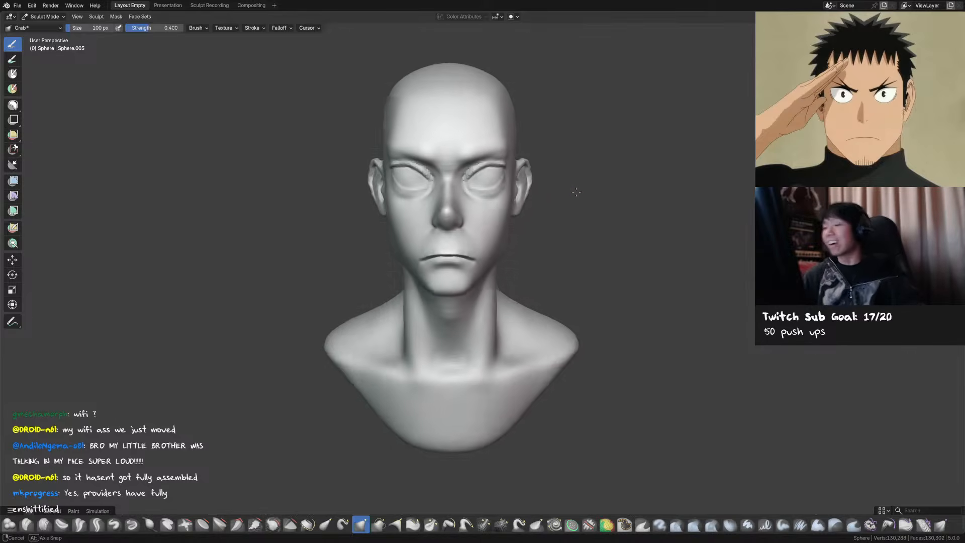
Adjust the profile between the nose and mouth with Grab at 66 to 74 px
mouse_move(563, 180)
middle_mouse_down()
mouse_move(558, 173)
mouse_move(540, 199)
mouse_move(484, 232)
mouse_move(451, 190)
mouse_move(425, 201)
middle_mouse_up()
key("f")
left_click(480, 232)
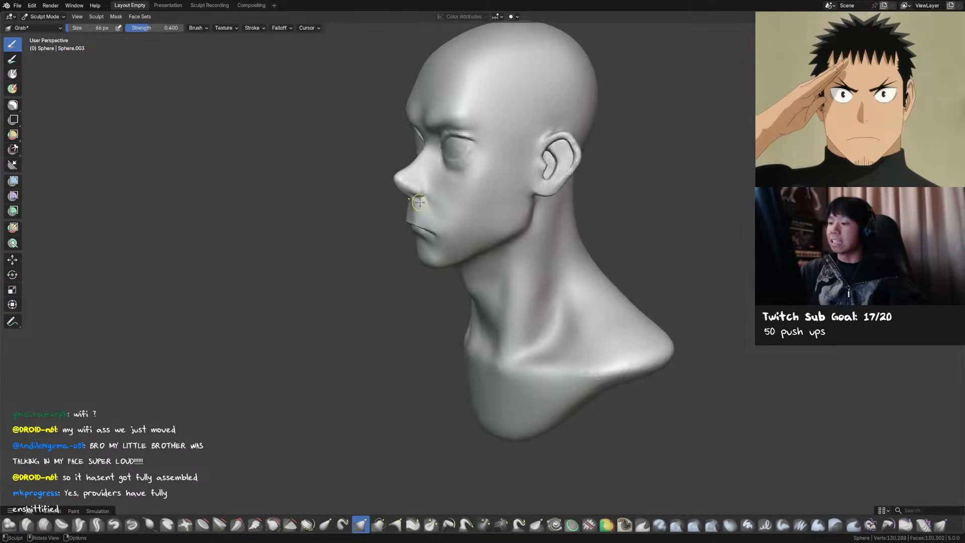
key("f")
left_click(425, 226)
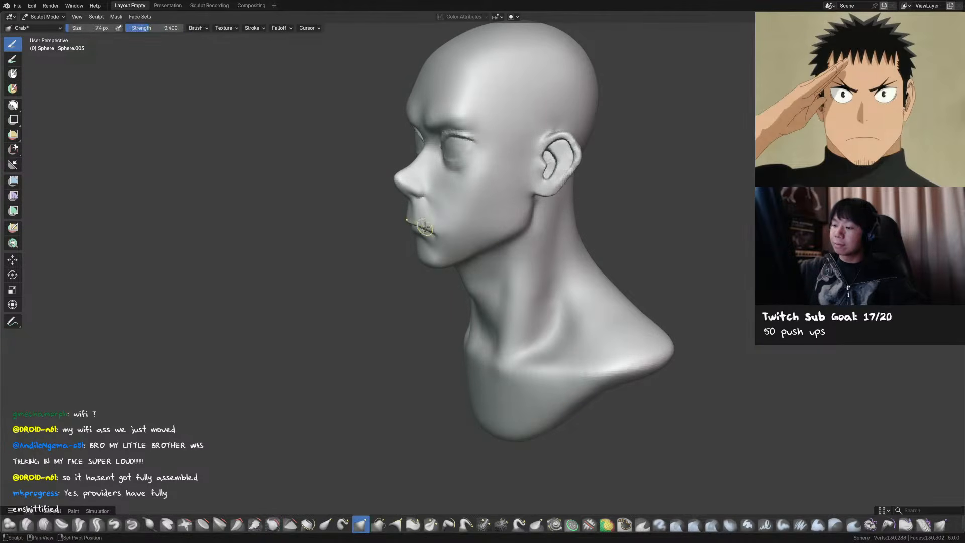
Shape the lips and mouth corner with Grab at 104 to 105 px, and save the file
middle_click_drag(428, 227, 422, 227)
key("bracketright")
key("bracketright")
key("bracketright")
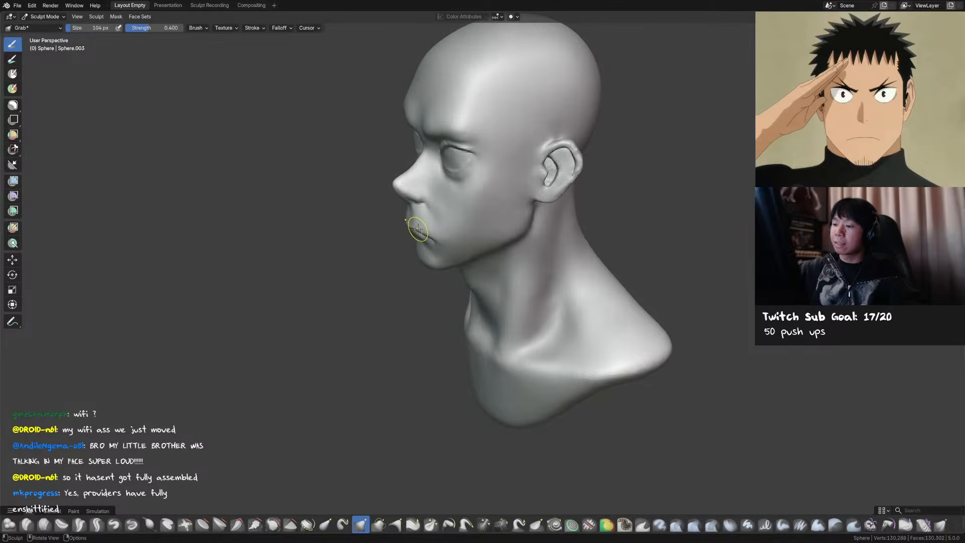
mouse_move(428, 230)
middle_mouse_down()
mouse_move(414, 237)
mouse_move(581, 233)
middle_mouse_up()
middle_click_drag(516, 238, 481, 223)
right_click(481, 223)
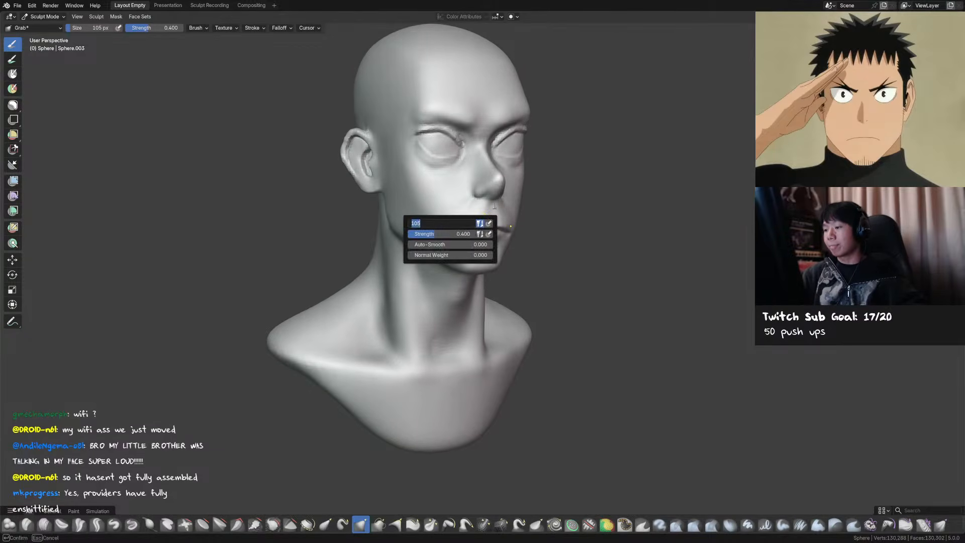
key("ctrl+s")
scroll(475, 221, "up", 3)
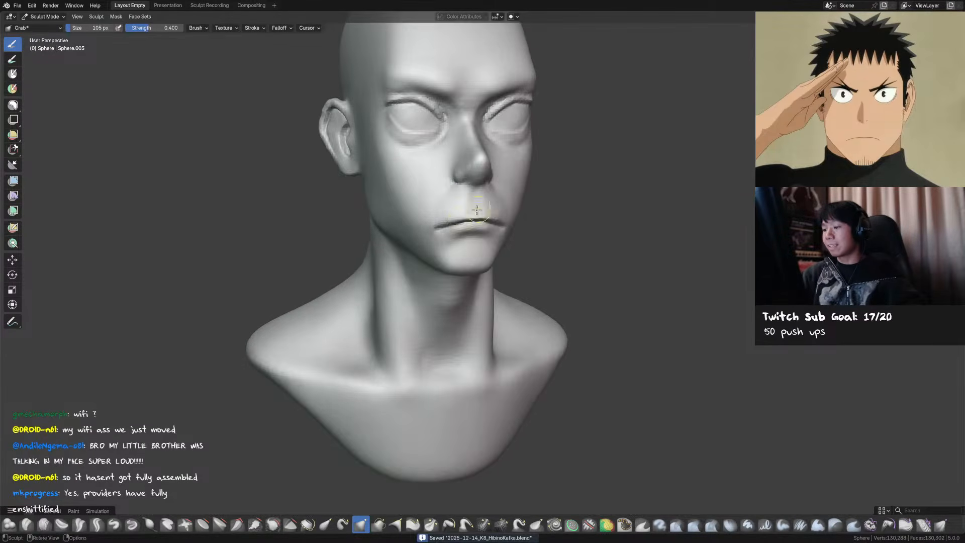
Refine the curve of the upper lip and mouth corners with Grab, and save the file
mouse_move(470, 220)
middle_mouse_down()
mouse_move(478, 218)
mouse_move(452, 206)
mouse_move(480, 211)
mouse_move(431, 243)
mouse_move(498, 267)
mouse_move(445, 219)
mouse_move(431, 232)
middle_mouse_up()
key("f")
key("f")
left_click(445, 221)
scroll(445, 227, "down", 1)
key("ctrl+s")
Reshape the mouth area and the surrounding cheek with Grab at several brush sizes, and save the file
key("f")
left_click(431, 231)
mouse_move(432, 232)
middle_mouse_down()
mouse_move(549, 232)
mouse_move(482, 233)
mouse_move(537, 240)
mouse_move(545, 228)
mouse_move(508, 211)
mouse_move(521, 217)
mouse_move(452, 207)
mouse_move(500, 205)
mouse_move(466, 209)
middle_mouse_up()
key("f")
left_click(481, 231)
key("f")
left_click(551, 230)
key("ctrl+s")
Redefine the mouth line with Crease Sharp and Draw, and lift the lip edge with Grab
key("shift+c")
key("x")
key("shift+c")
key("g")
key("f")
left_click(468, 200)
left_click_drag(463, 207, 463, 202)
Add volume below the mouth corner with Draw at 53 px and strength 0.500, and recrease the mouth line
mouse_move(497, 216)
middle_mouse_down()
mouse_move(452, 214)
mouse_move(469, 203)
middle_mouse_up()
key("x")
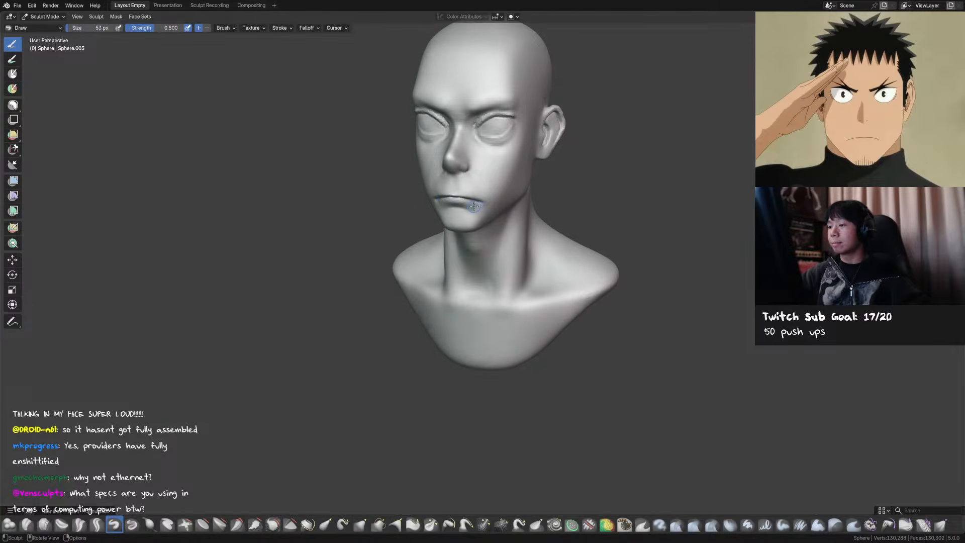
mouse_move(470, 216)
middle_mouse_down()
mouse_move(498, 208)
mouse_move(456, 198)
mouse_move(518, 189)
middle_mouse_up()
key("shift+c")
mouse_move(518, 189)
middle_mouse_down("ctrl")
mouse_move(533, 152)
mouse_move(476, 153)
middle_mouse_up("ctrl")
Pull the mouth corner into shape with Grab, starting at 72 px and strength 0.400
key("g")
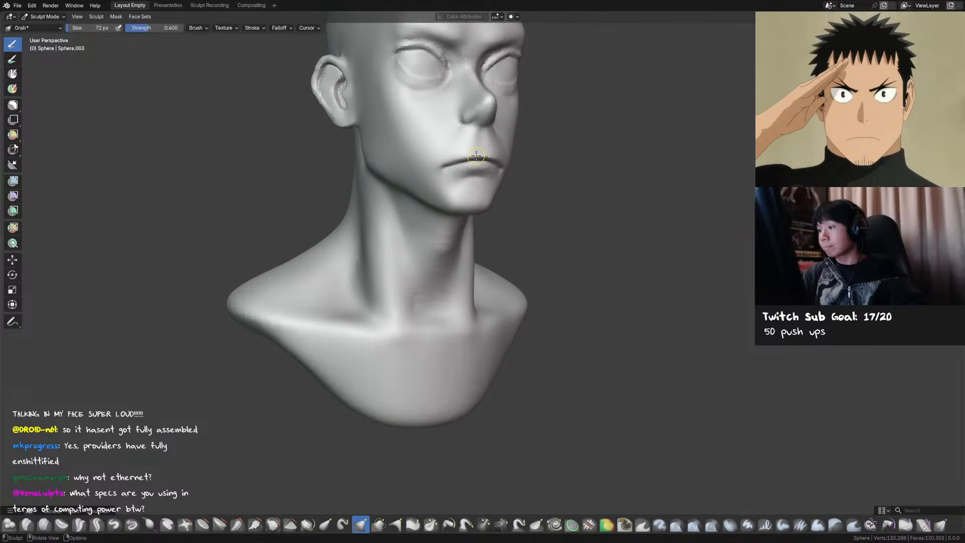
middle_click_drag(459, 165, 445, 161, "alt")
key("f")
left_click(449, 161)
left_click_drag(451, 164, 450, 161)
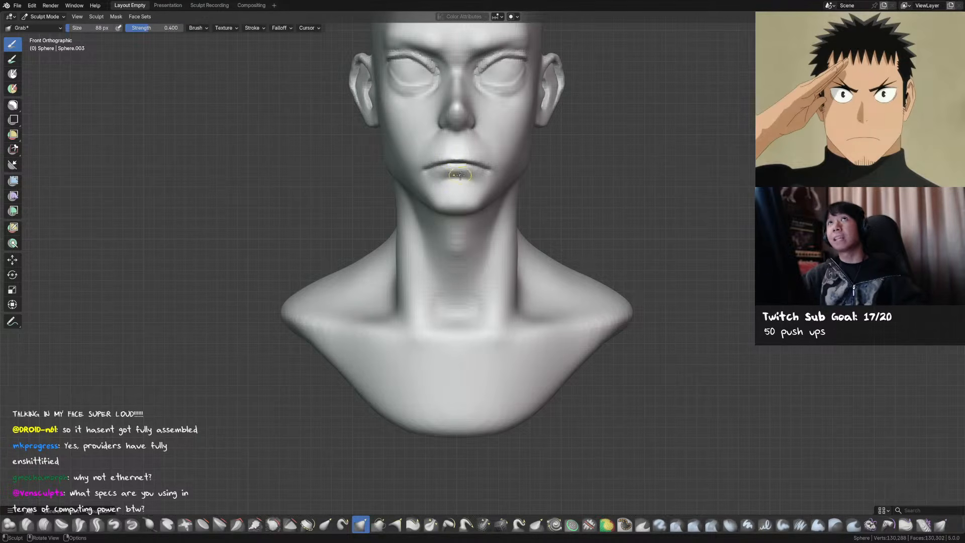
Refine the centre of the lips in front view with Grab, working at about 89 to 116 px and strength 0.400
key("f")
left_click(452, 161)
key("f")
left_click(464, 159)
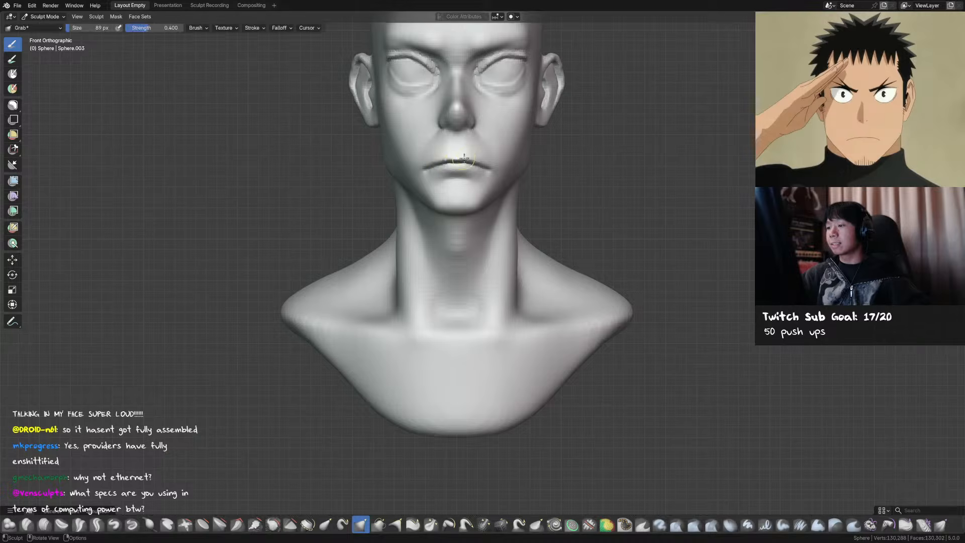
middle_click_drag(467, 160, 468, 182, "ctrl")
key("f")
left_click(463, 195)
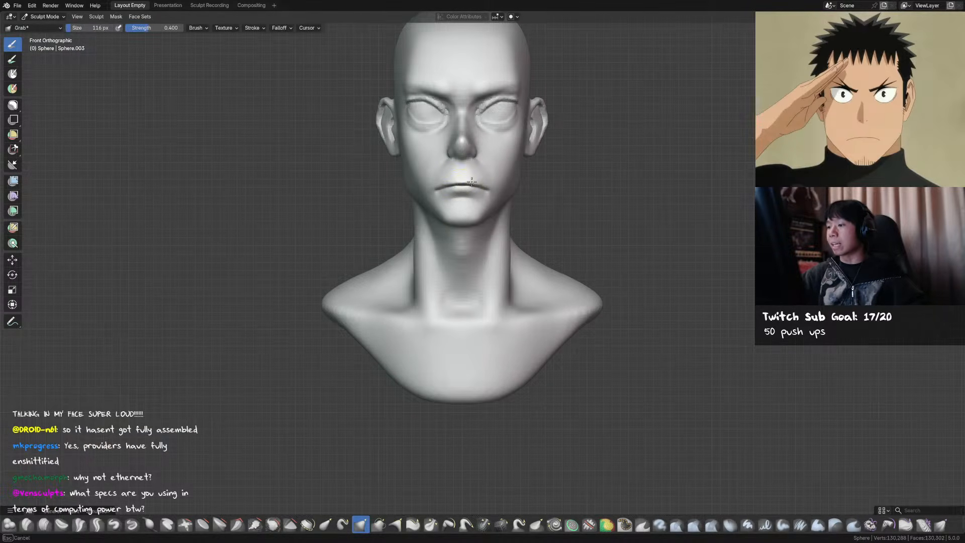
Adjust the mouth and chin area with Grab at 145 px, and save the file
key("f")
left_click(444, 194)
mouse_move(489, 187)
middle_mouse_down()
mouse_move(467, 193)
mouse_move(475, 201)
mouse_move(465, 215)
mouse_move(543, 165)
mouse_move(538, 183)
middle_mouse_up()
key("shift+c")
key("g")
key("ctrl+s")
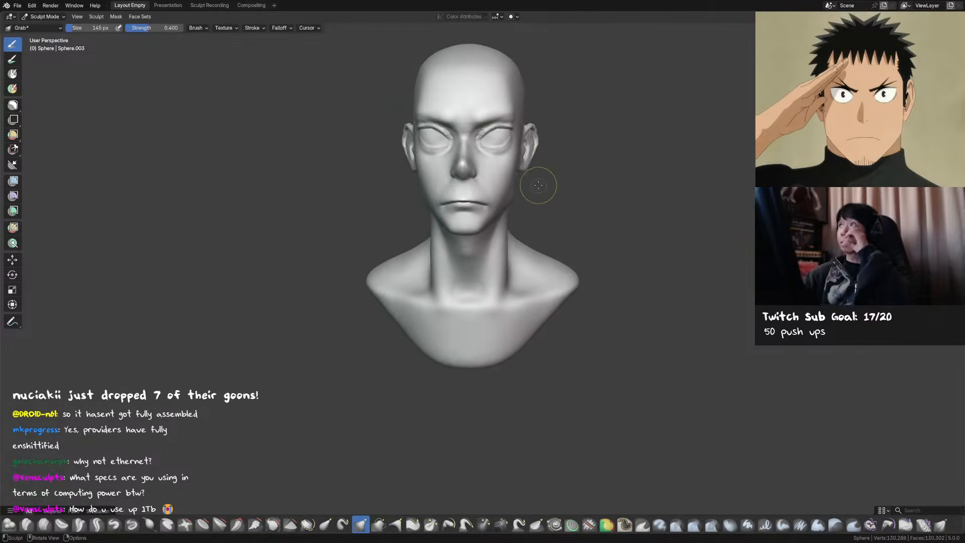
mouse_move(523, 119)
middle_mouse_down("ctrl")
mouse_move(528, 156)
mouse_move(458, 158)
mouse_move(505, 165)
mouse_move(498, 146)
mouse_move(485, 169)
middle_mouse_up("ctrl")
key("ctrl+s")
Refine the middle of the face with Grab at 124 px, and save the file
key("f")
left_click(466, 165)
key("f")
left_click(470, 162)
key("ctrl+s")
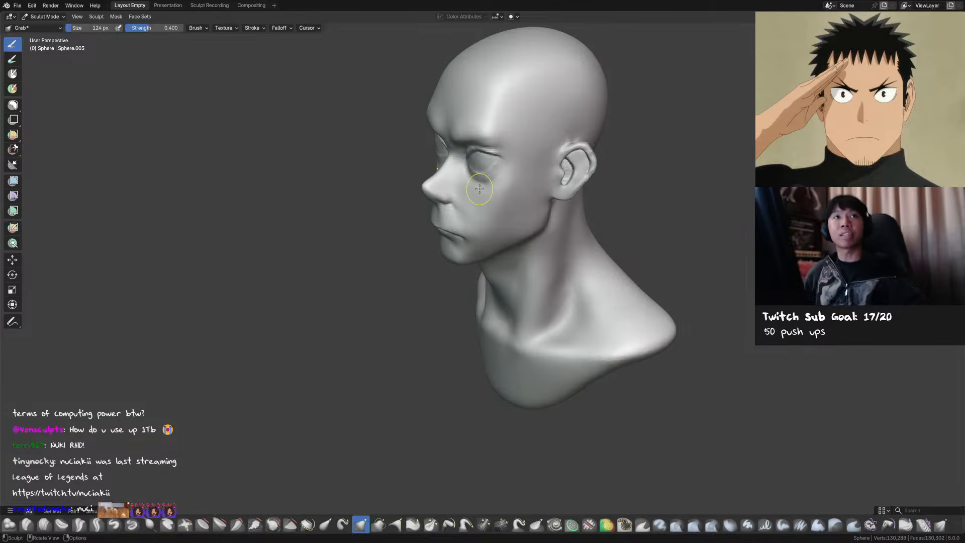
middle_click_drag(641, 141, 609, 151)
key("ctrl+s")
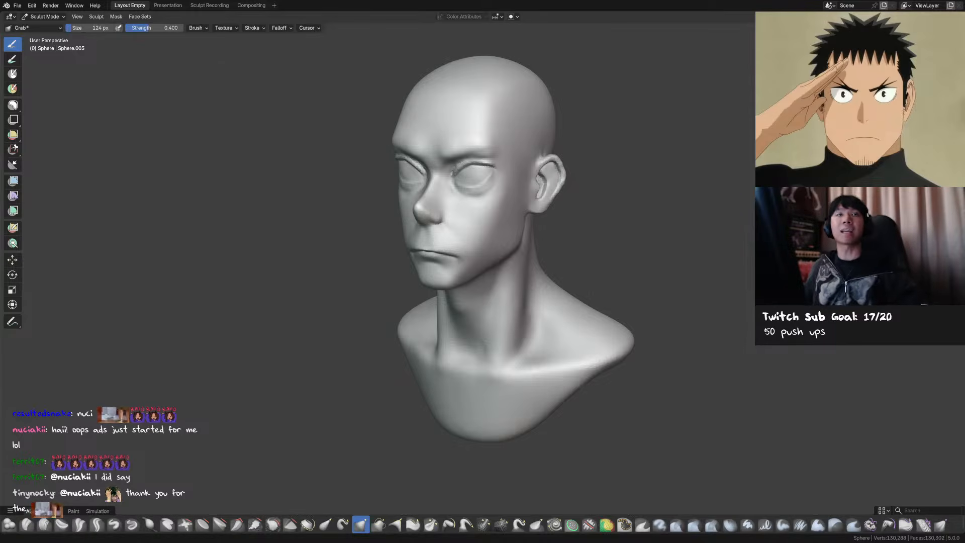
Reshape the area around the mouth in front view with Grab, reducing the brush from 193 to 142 px
key("KP_1")
middle_click_drag(566, 201, 537, 215, "ctrl")
key("KP_1")
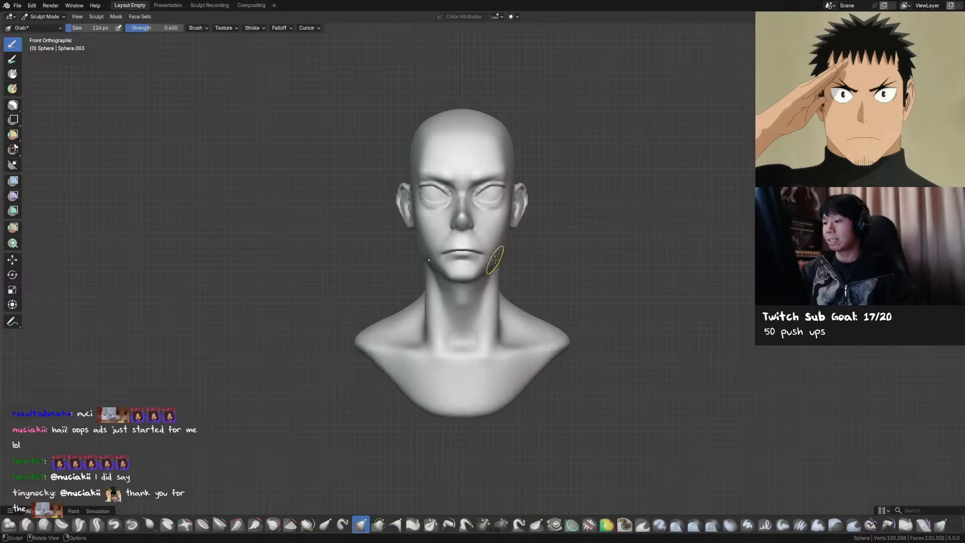
key("f")
left_click(513, 263)
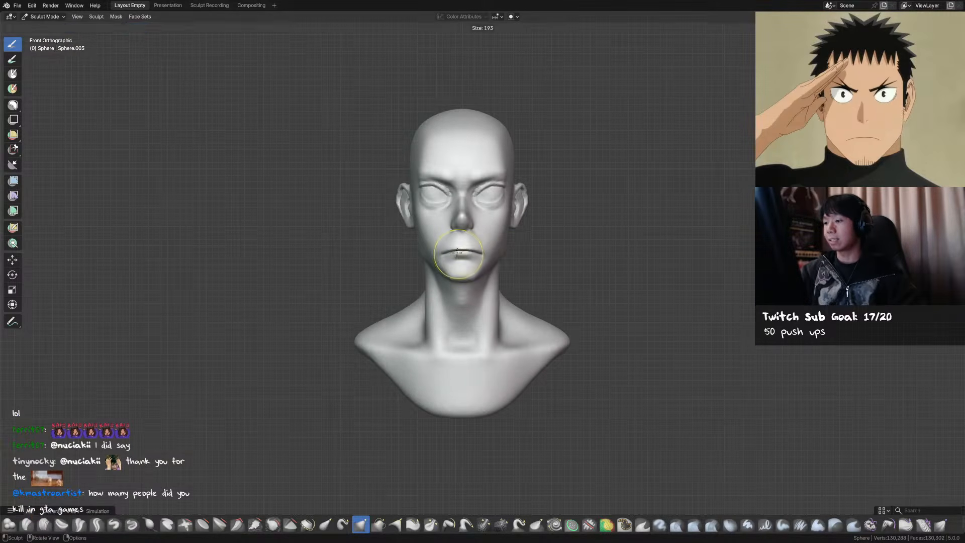
key("f")
left_click(456, 251)
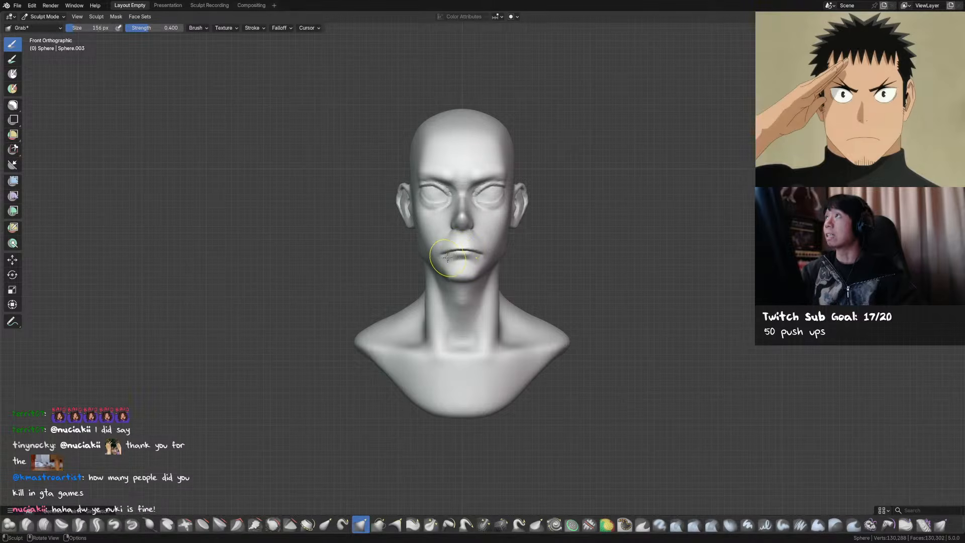
key("f")
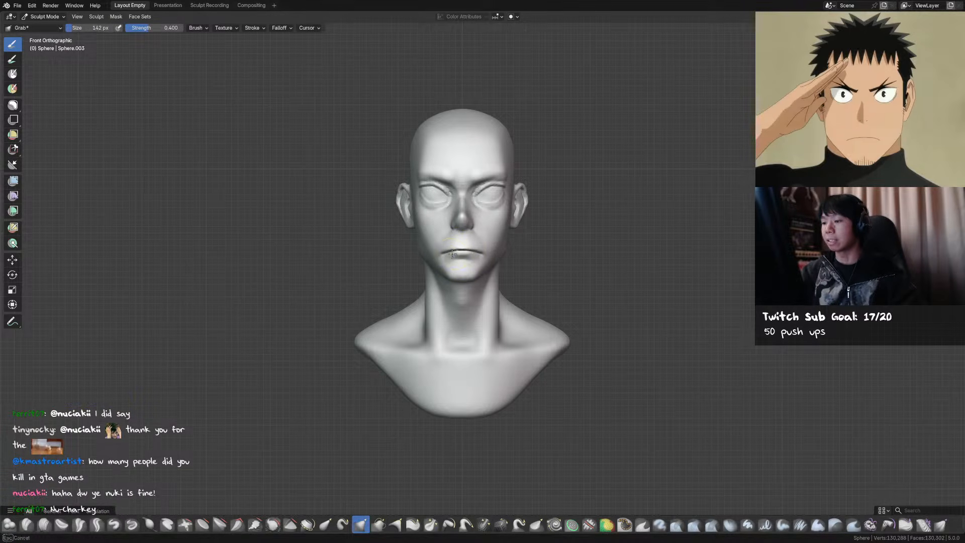
Pull the mouth corner and chin slightly downward with Grab, working from front and side angles
mouse_move(450, 255)
middle_mouse_down()
mouse_move(461, 261)
mouse_move(445, 258)
middle_mouse_up()
left_click(462, 263)
key("f")
left_click(445, 260)
left_click_drag(445, 259, 444, 263)
mouse_move(459, 269)
middle_mouse_down()
mouse_move(598, 247)
mouse_move(603, 232)
mouse_move(583, 236)
middle_mouse_up()
key("f")
left_click(511, 245)
mouse_move(513, 246)
middle_mouse_down()
mouse_move(509, 258)
mouse_move(441, 239)
mouse_move(492, 257)
mouse_move(454, 240)
middle_mouse_up()
Refine the cheek and mouth corner with Grab at several sizes down to 72 px, and save the file
key("f")
left_click(508, 258)
key("f")
left_click(442, 240)
key("f")
left_click(472, 243)
key("f")
left_click(492, 258)
key("f")
left_click(493, 234)
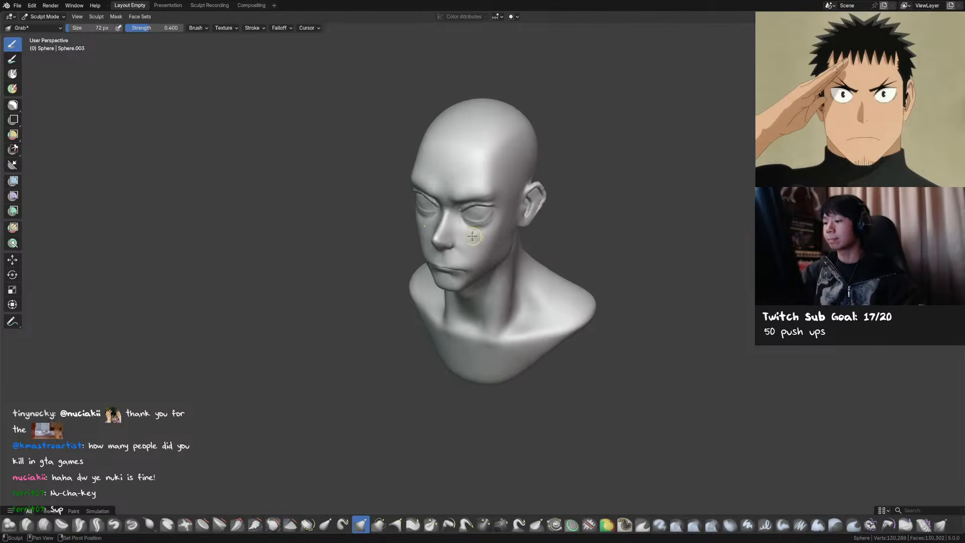
key("KP_1")
key("ctrl+s")
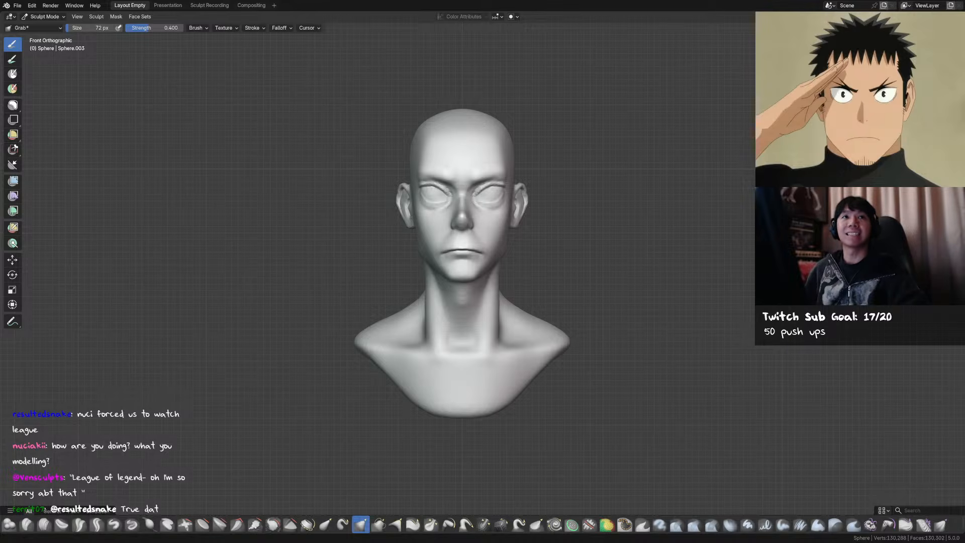
Switch to Object Mode, save the file and deselect the bust to examine the head from the front and at an angle
key("ctrl+Tab")
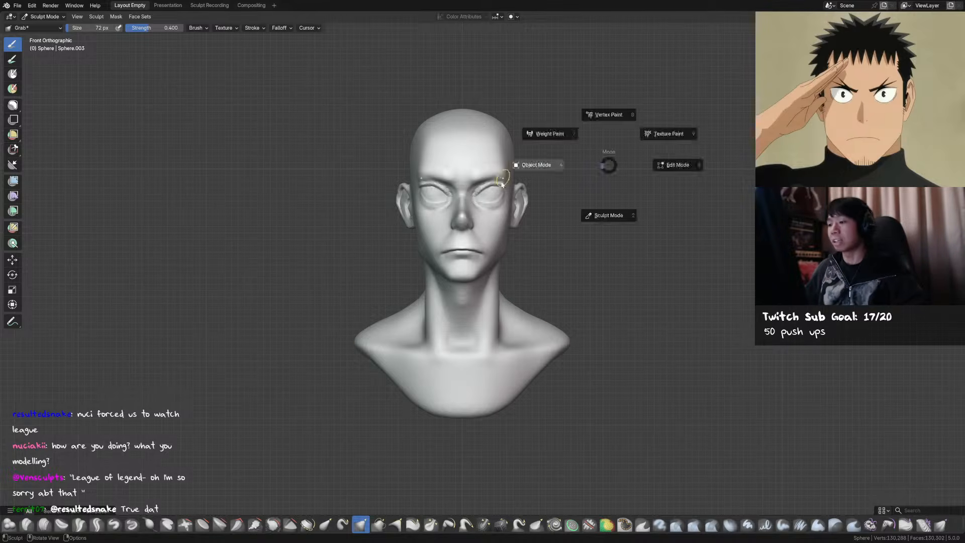
left_click(532, 166)
middle_click_drag(485, 226, 529, 232)
key("ctrl+s")
mouse_move(511, 197)
middle_mouse_down("shift")
mouse_move(519, 216)
mouse_move(488, 216)
mouse_move(499, 238)
middle_mouse_up("shift")
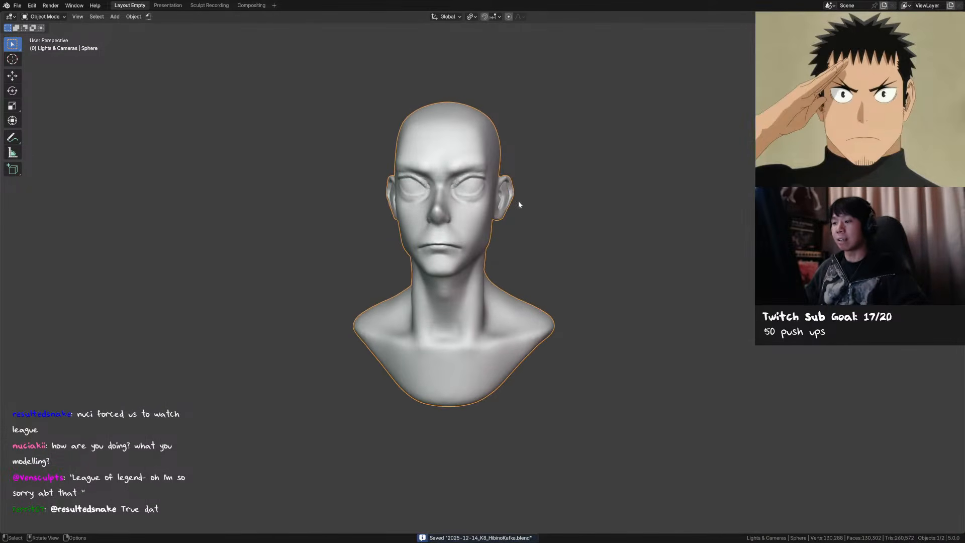
middle_click_drag(517, 203, 522, 205)
left_click(568, 207)
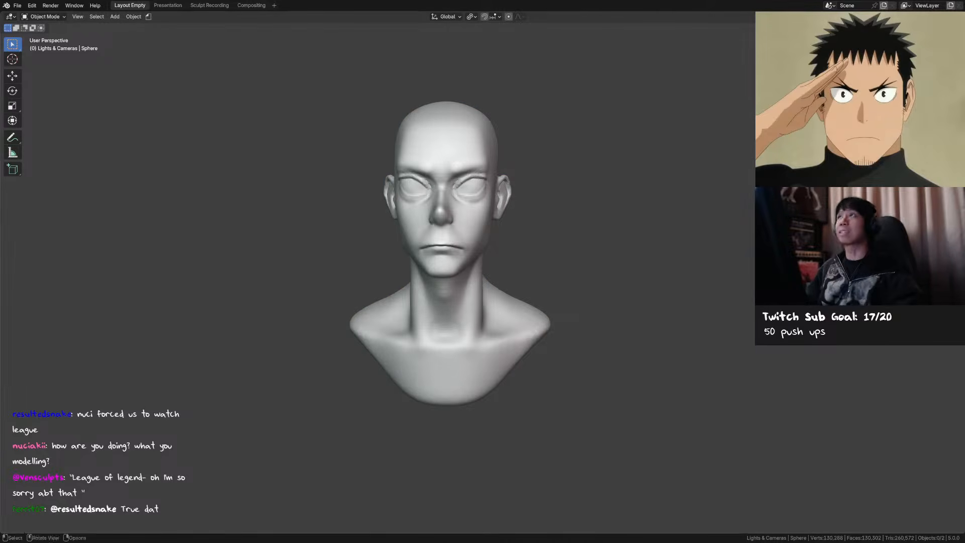
middle_click_drag(508, 179, 556, 180)
key("KP_1")
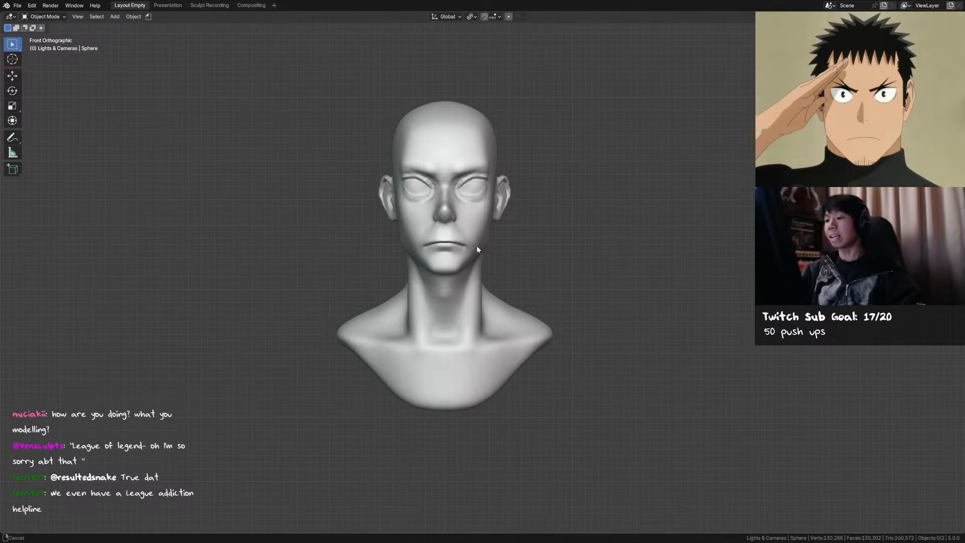
middle_click_drag(475, 248, 486, 222, "shift")
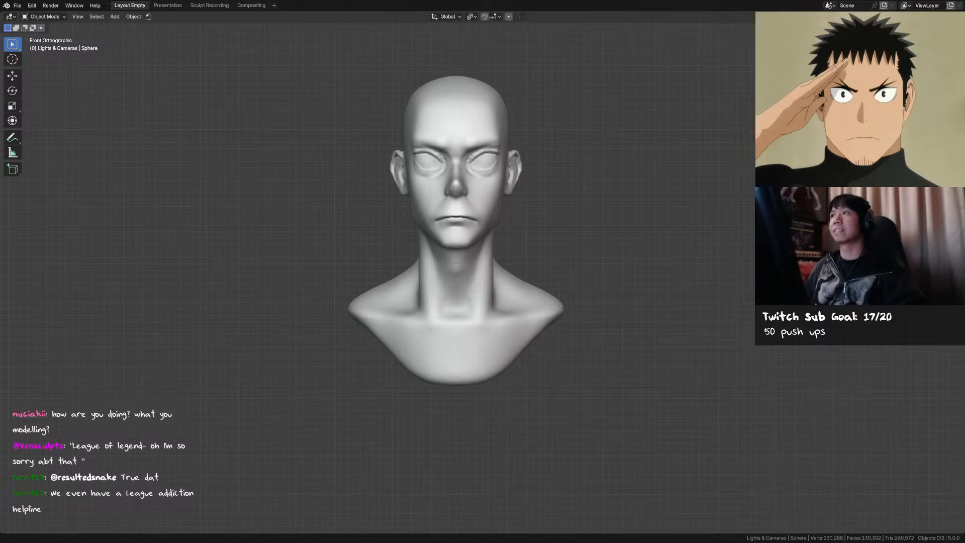
Return the bust to Sculpt Mode and reshape the chin and jaw underside with Grab at 215 px
left_click(472, 249)
key("ctrl+Tab")
key("f")
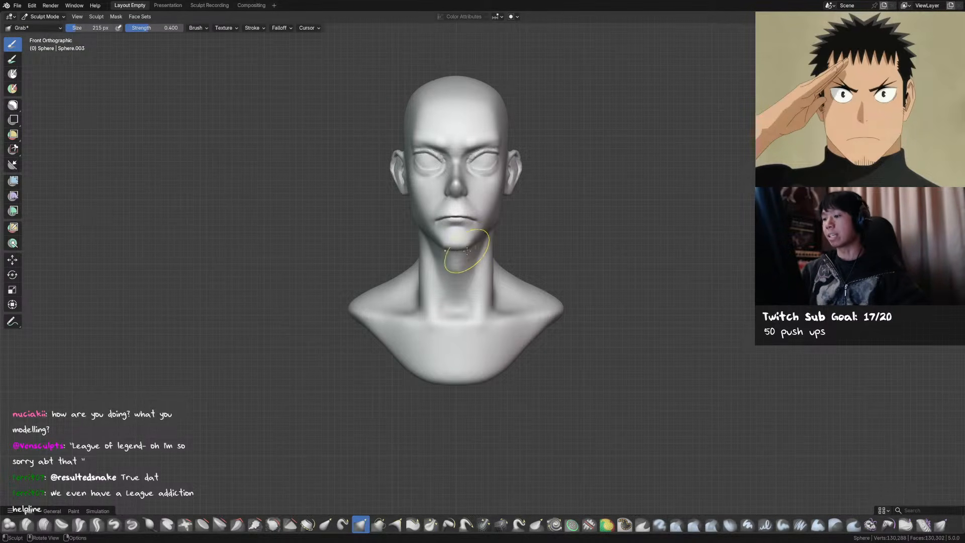
left_click(468, 250)
mouse_move(468, 246)
middle_mouse_down()
mouse_move(477, 228)
mouse_move(465, 238)
middle_mouse_up()
left_click_drag(467, 238, 472, 238)
key("f")
left_click(462, 242)
Adjust the lower jawline beside the chin with a larger Grab brush of 287 px
middle_click_drag(477, 234, 484, 242)
key("f")
left_click(504, 233)
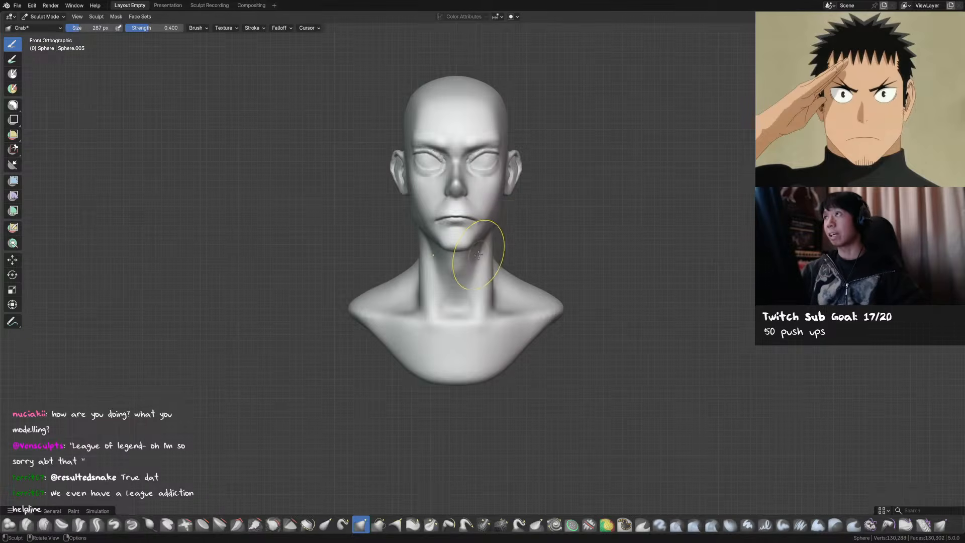
left_click_drag(470, 244, 472, 246)
mouse_move(452, 247)
middle_mouse_down()
mouse_move(571, 252)
mouse_move(523, 236)
mouse_move(446, 239)
middle_mouse_up()
key("f")
left_click(462, 244)
Refine the jaw with Grab at brush sizes down to 120 px, and save the file
key("f")
left_click(523, 241)
key("f")
left_click(446, 240)
key("ctrl+s")
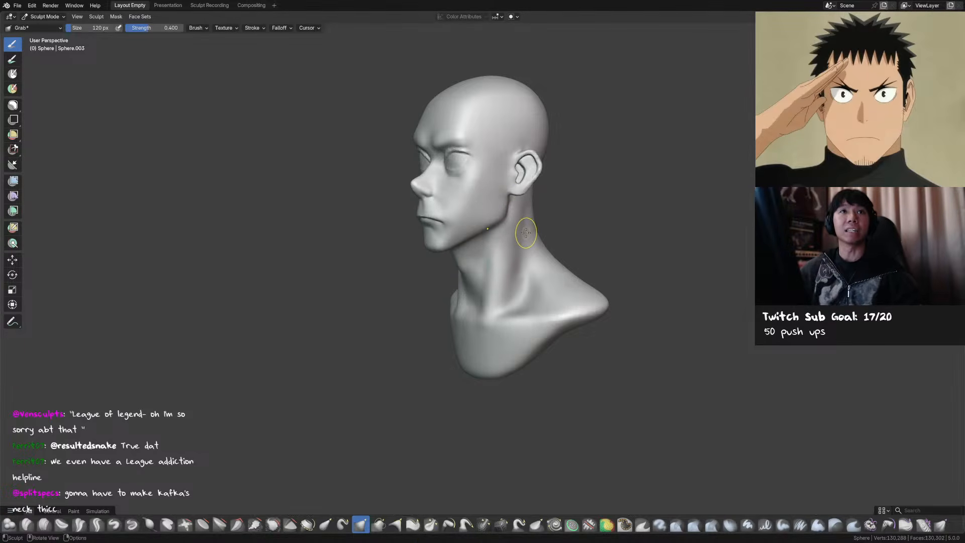
key("ctrl+s")
Enlarge the Grab brush to 160 px and save the file
mouse_move(518, 216)
middle_mouse_down()
mouse_move(452, 226)
mouse_move(444, 253)
mouse_move(495, 229)
mouse_move(553, 237)
mouse_move(487, 223)
middle_mouse_up()
key("bracketright")
key("bracketright")
key("bracketright")
key("bracketright")
key("bracketright")
key("bracketright")
key("bracketright")
key("bracketright")
key("bracketright")
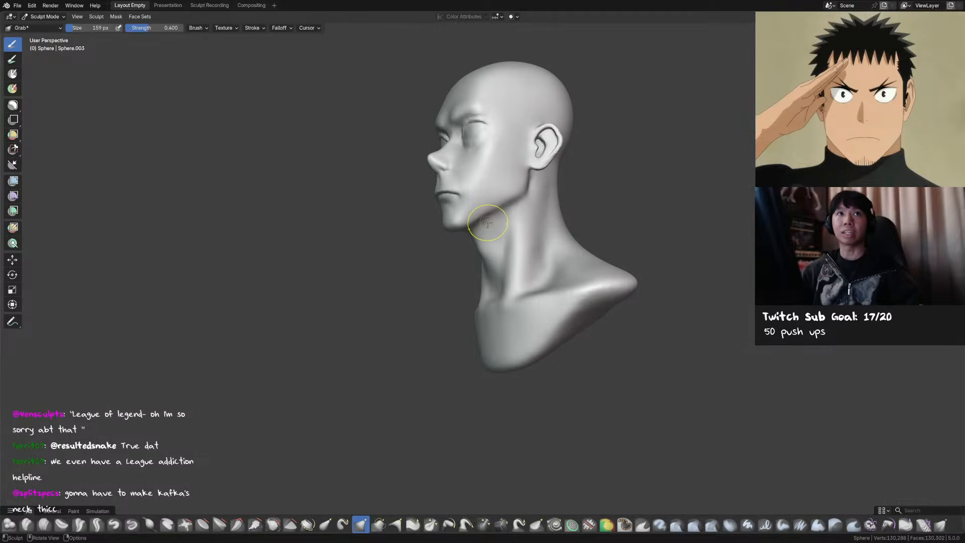
key("ctrl+s")
mouse_move(487, 223)
middle_mouse_down()
mouse_move(510, 251)
mouse_move(558, 237)
mouse_move(550, 183)
mouse_move(518, 259)
mouse_move(483, 251)
mouse_move(514, 251)
middle_mouse_up()
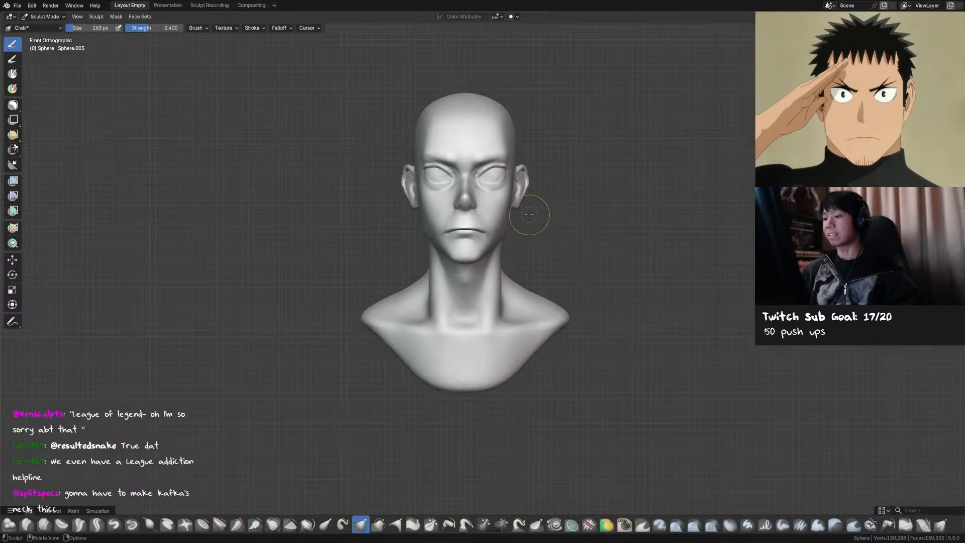
Shape the side of the jaw with Grab at changing brush sizes
key("f")
left_click(518, 250)
key("f")
left_click(519, 240)
mouse_move(497, 243)
middle_mouse_down()
mouse_move(502, 277)
mouse_move(505, 261)
middle_mouse_up()
Adjust the side of the skull with Grab at 385 px, and nudge the jaw contour downward
key("f")
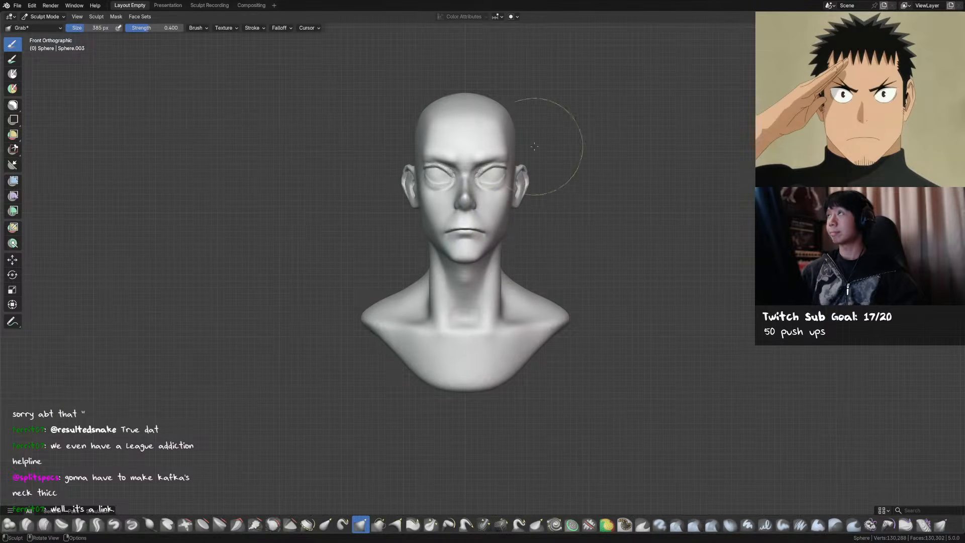
left_click(511, 120)
mouse_move(510, 120)
middle_mouse_down("alt")
mouse_move(455, 166)
mouse_move(542, 212)
mouse_move(512, 204)
middle_mouse_up("alt")
key("shift+c")
key("f")
left_click(509, 232)
left_click_drag(521, 221, 520, 232)
middle_click_drag(521, 234, 573, 267, "alt")
Save the file and adjust the lip profile in left side view with Grab at 156 px
mouse_move(545, 200)
middle_mouse_down()
mouse_move(546, 208)
mouse_move(457, 226)
mouse_move(478, 223)
mouse_move(518, 186)
middle_mouse_up()
scroll(502, 196, "up", 4)
key("ctrl+s")
key("g")
key("ctrl+KP_3")
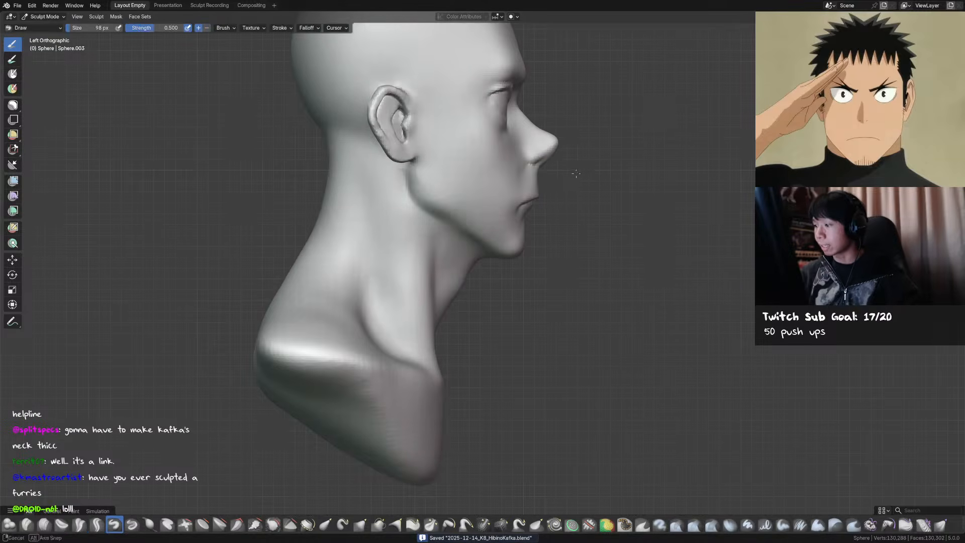
key("f")
left_click(549, 168)
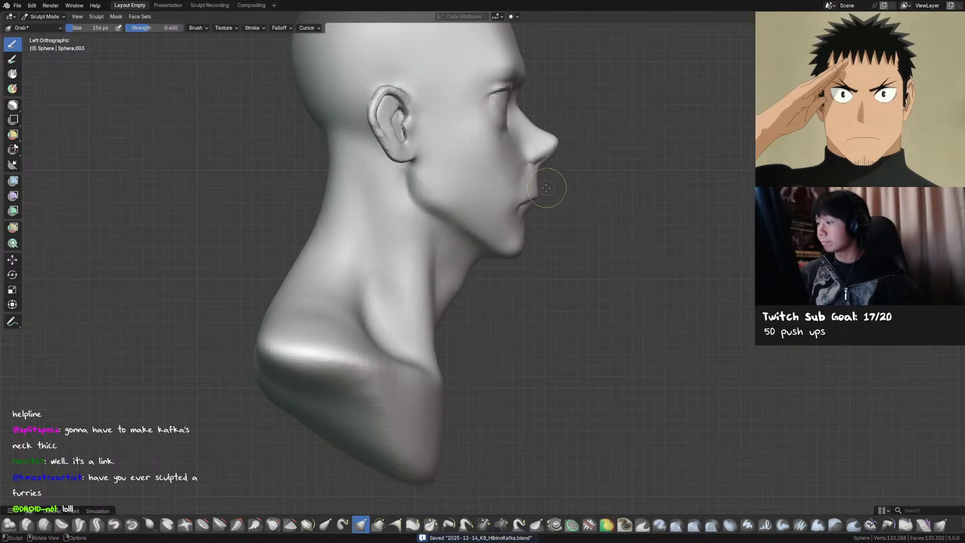
middle_click_drag(542, 196, 499, 191)
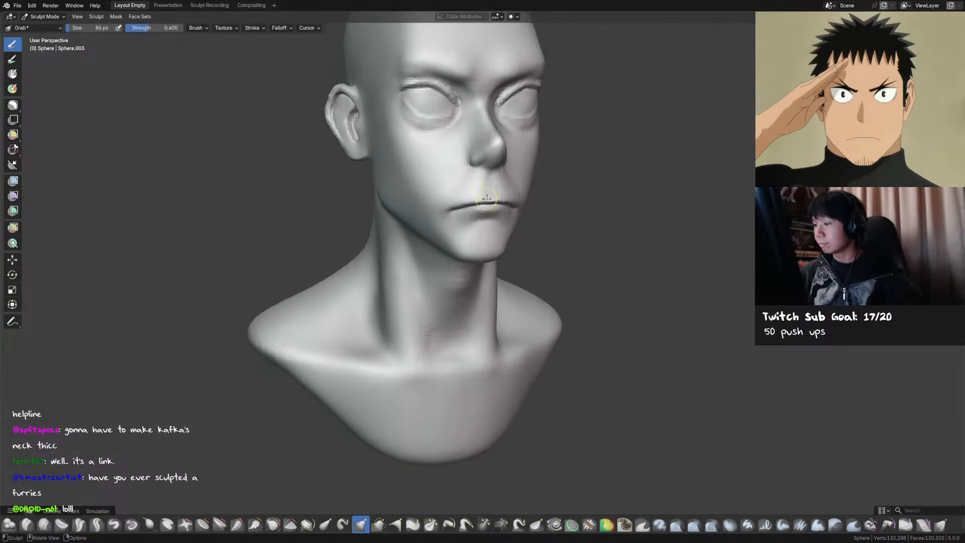
Refine the lips with Draw and with Grab at 89 px, and save the file
key("x")
mouse_move(498, 197)
middle_mouse_down()
mouse_move(455, 199)
mouse_move(574, 195)
mouse_move(473, 202)
mouse_move(546, 190)
middle_mouse_up()
key("f")
left_click(474, 202)
key("g")
key("f")
left_click(540, 195)
middle_click_drag(540, 193, 477, 195)
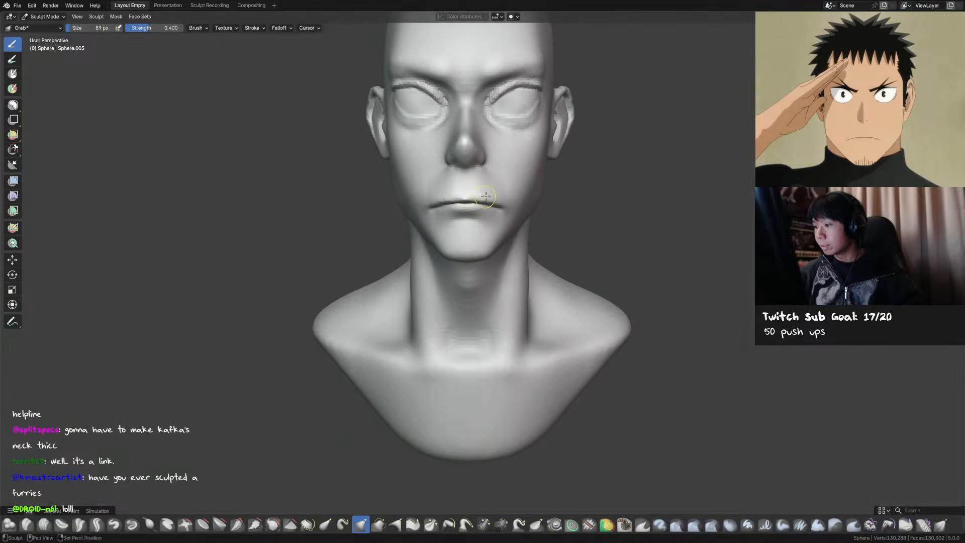
mouse_move(577, 190)
middle_mouse_down("ctrl")
mouse_move(563, 206)
mouse_move(522, 165)
mouse_move(467, 141)
mouse_move(496, 127)
mouse_move(481, 146)
mouse_move(508, 144)
middle_mouse_up("ctrl")
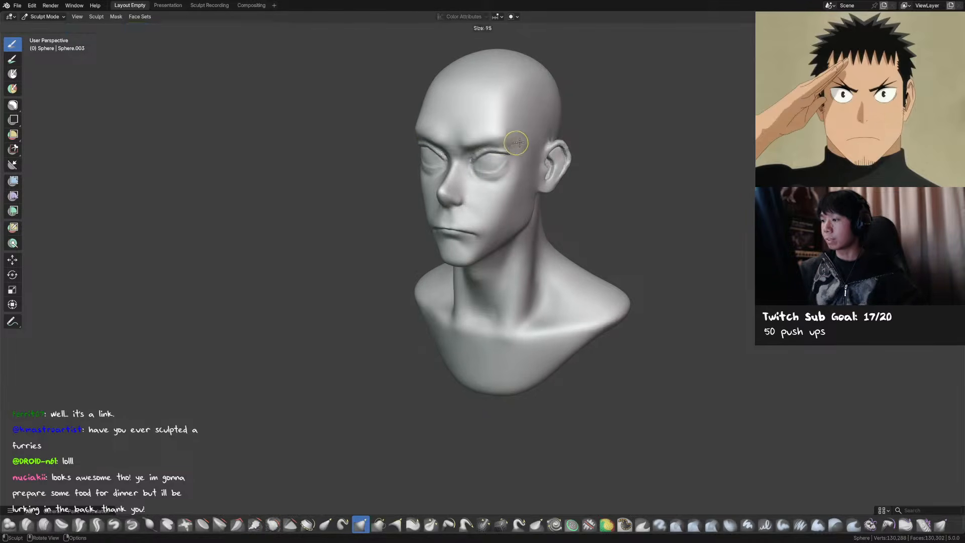
scroll(581, 179, "down", 2)
key("ctrl+s")
Mask the whole head down to the jawline, leaving the neck and shoulders free, and save the file
mouse_move(581, 178)
middle_mouse_down()
mouse_move(581, 151)
mouse_move(588, 166)
middle_mouse_up()
middle_click_drag(547, 201, 523, 221)
middle_click_drag(506, 260, 526, 160, "shift")
key("b")
mouse_move(524, 161)
left_mouse_down()
mouse_move(521, 181)
mouse_move(478, 80)
mouse_move(525, 160)
left_mouse_up()
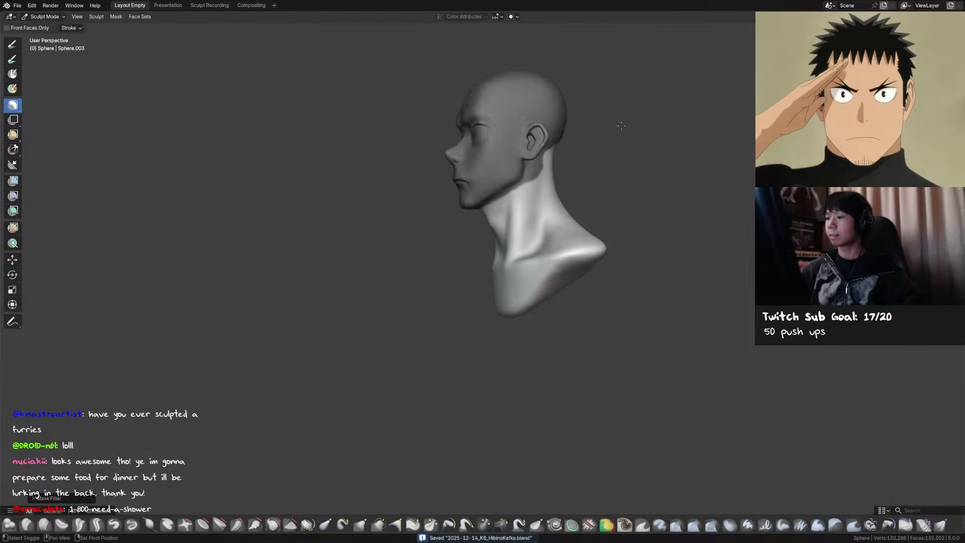
middle_click_drag(527, 164, 633, 167, "alt")
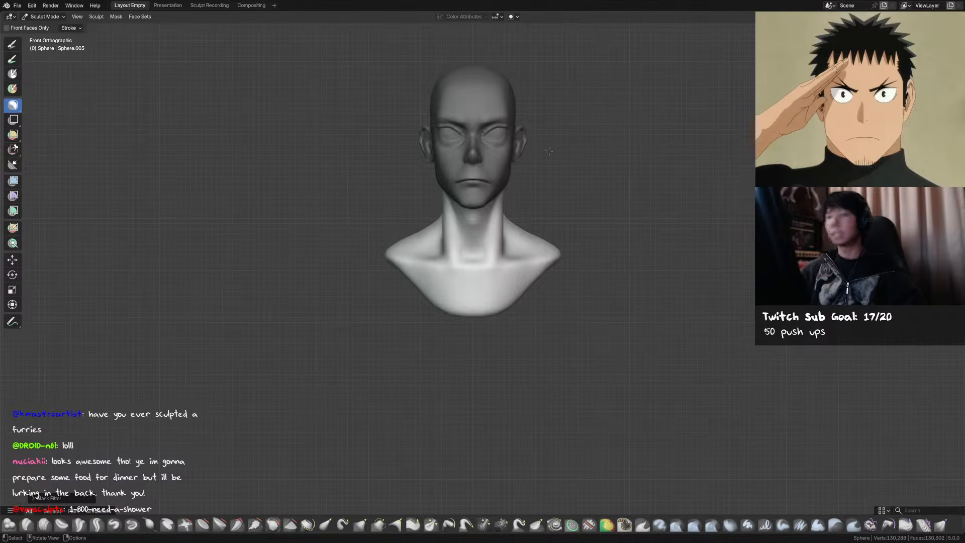
key("ctrl+s")
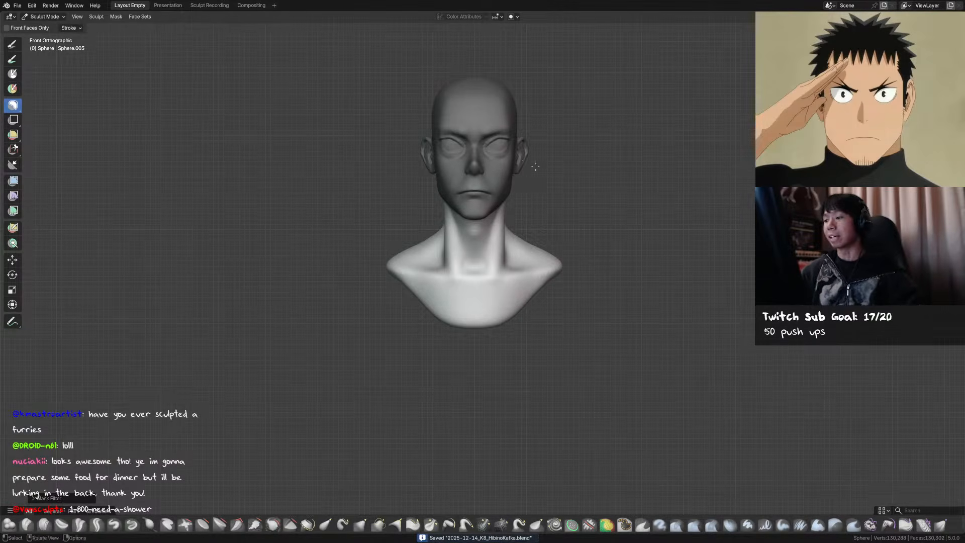
middle_click_drag(533, 172, 532, 189, "shift")
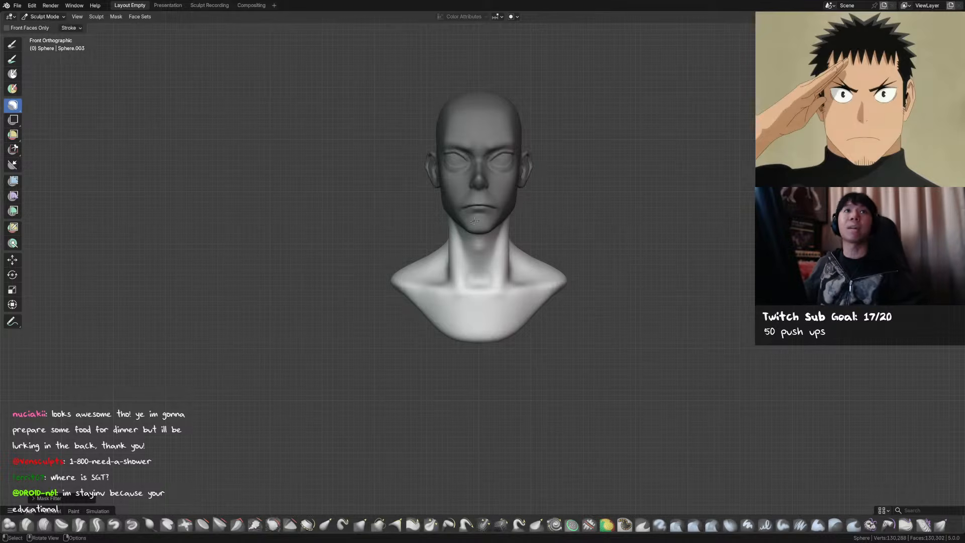
mouse_move(448, 218)
middle_mouse_down("shift")
mouse_move(461, 237)
mouse_move(437, 247)
middle_mouse_up("shift")
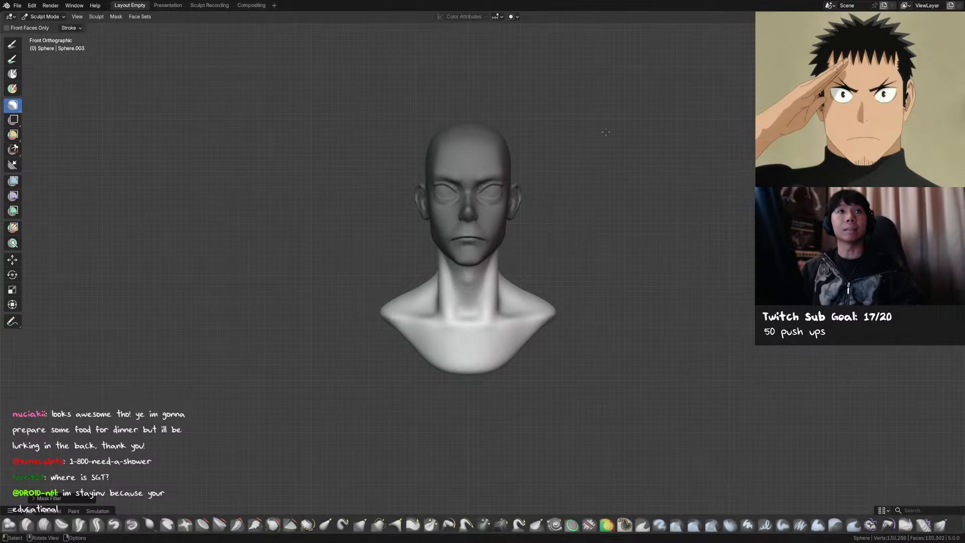
mouse_move(563, 189)
middle_mouse_down("shift")
mouse_move(527, 175)
mouse_move(546, 203)
middle_mouse_up("shift")
key("ctrl+s")
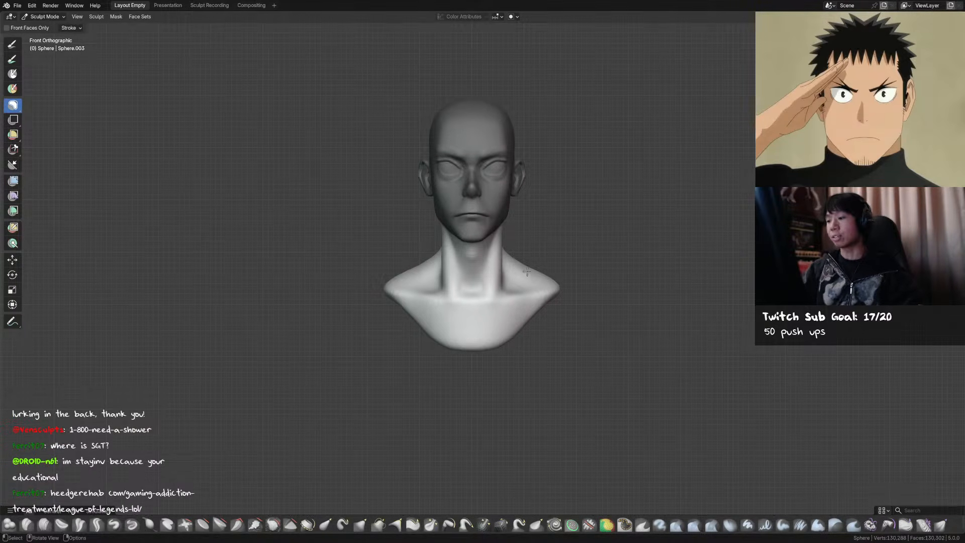
Reshape the unmasked neck and shoulders with a large Grab brush of 634 px at strength 0.400
middle_click_drag(510, 303, 471, 299)
key("g")
mouse_move(587, 223)
middle_mouse_down()
mouse_move(609, 221)
mouse_move(598, 243)
middle_mouse_up()
middle_click_drag(551, 245, 568, 245, "alt")
key("f")
left_click(578, 274)
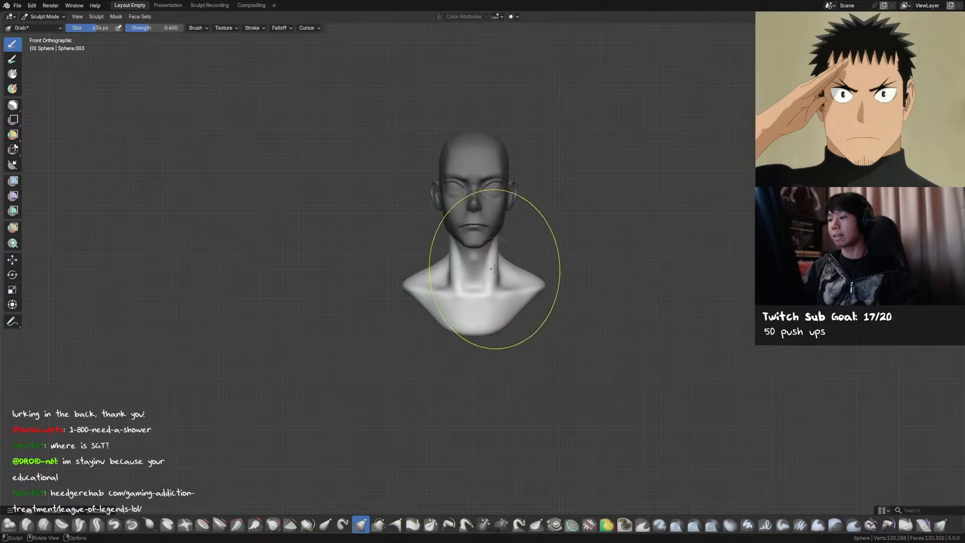
key("f")
left_click_drag(501, 268, 502, 276)
left_click(572, 258)
Pull the side of the neck slightly outward below the jaw with a resized Grab brush
key("f")
left_click(504, 284)
key("f")
left_click(510, 244)
left_click_drag(499, 233, 502, 234)
Touch up the mask along the jaw edge below the ear with the Mask brush at 82 px and strength 1.000
mouse_move(563, 237)
middle_mouse_down()
mouse_move(472, 236)
mouse_move(508, 232)
mouse_move(480, 227)
mouse_move(547, 229)
mouse_move(543, 187)
mouse_move(535, 200)
middle_mouse_up()
key("m")
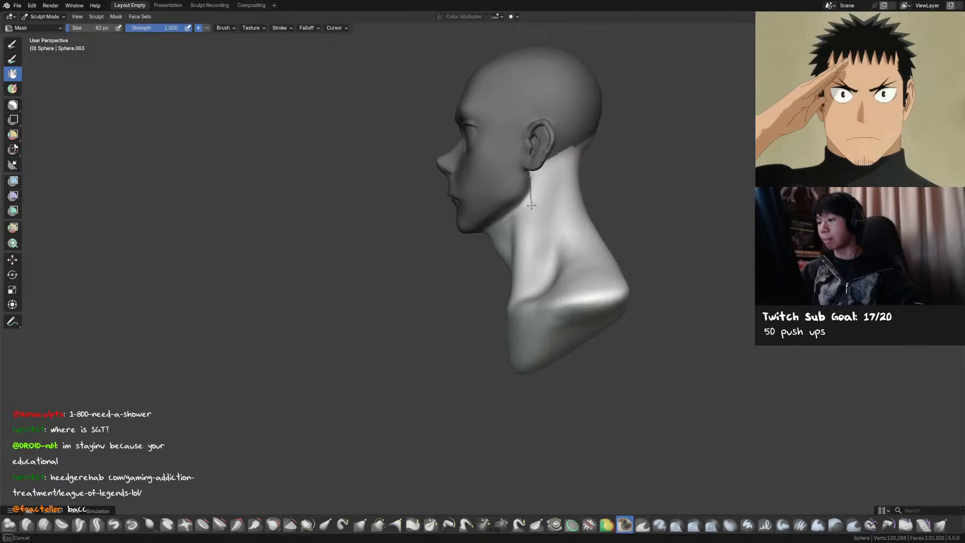
mouse_move(472, 243)
middle_mouse_down()
mouse_move(446, 187)
mouse_move(583, 206)
mouse_move(528, 236)
middle_mouse_up()
Reshape the unmasked neck under the jaw with the Grab brush, resizing it down to 299 px at strength 0.400
key("g")
key("f")
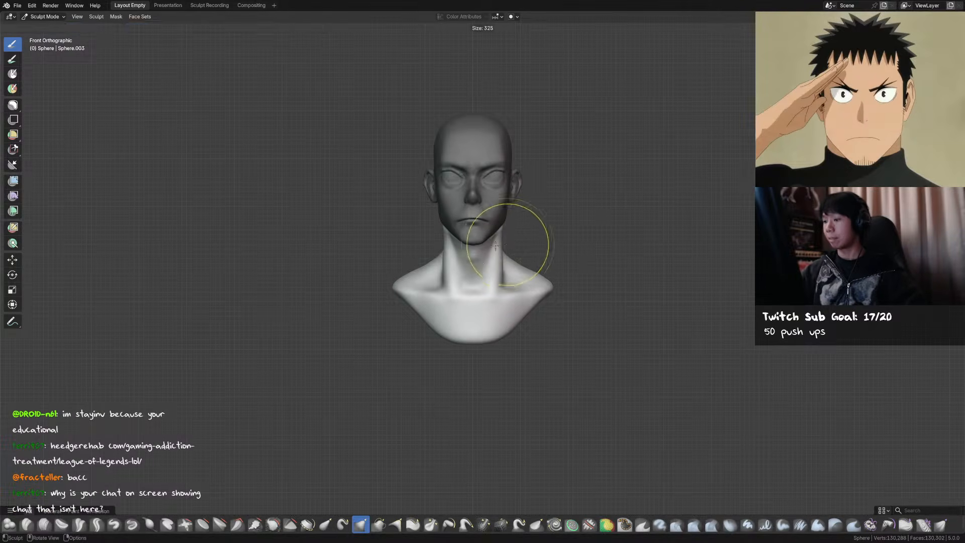
left_click(495, 226)
middle_click_drag(496, 228, 475, 227)
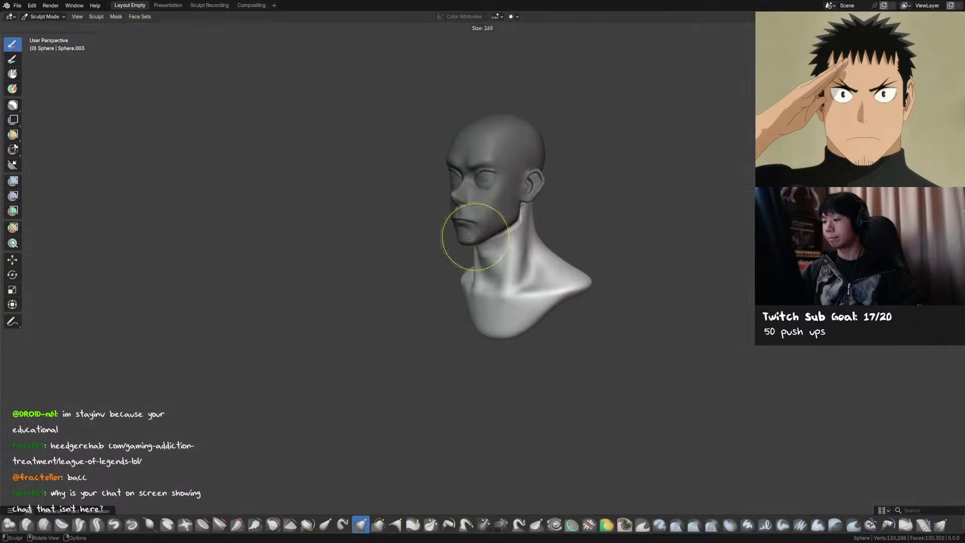
middle_click_drag(540, 217, 542, 211)
key("f")
left_click(502, 276)
scroll(532, 271, "down", 2)
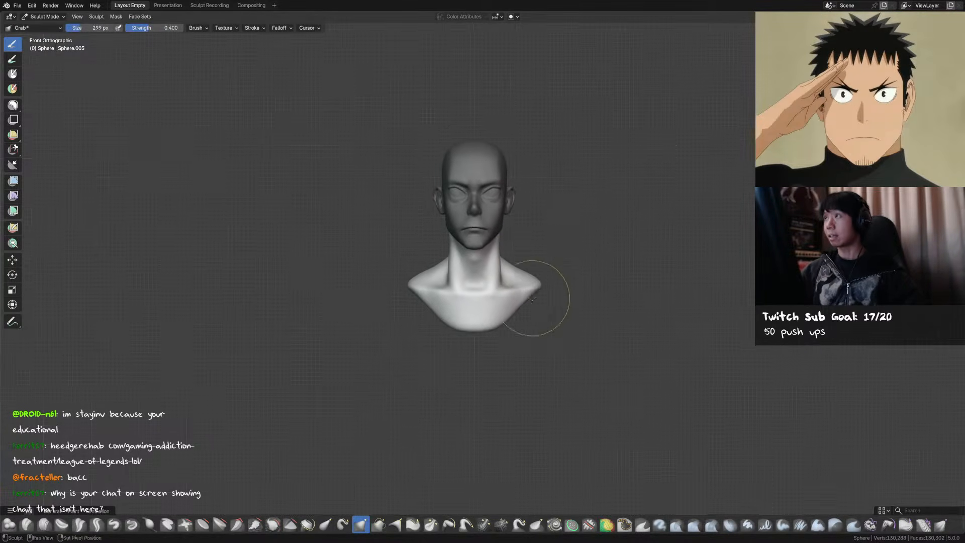
Adjust the shoulders and upper back with Grab at 252 px and 278 px, smooth the shoulder, and save the file
key("f")
left_click(513, 234)
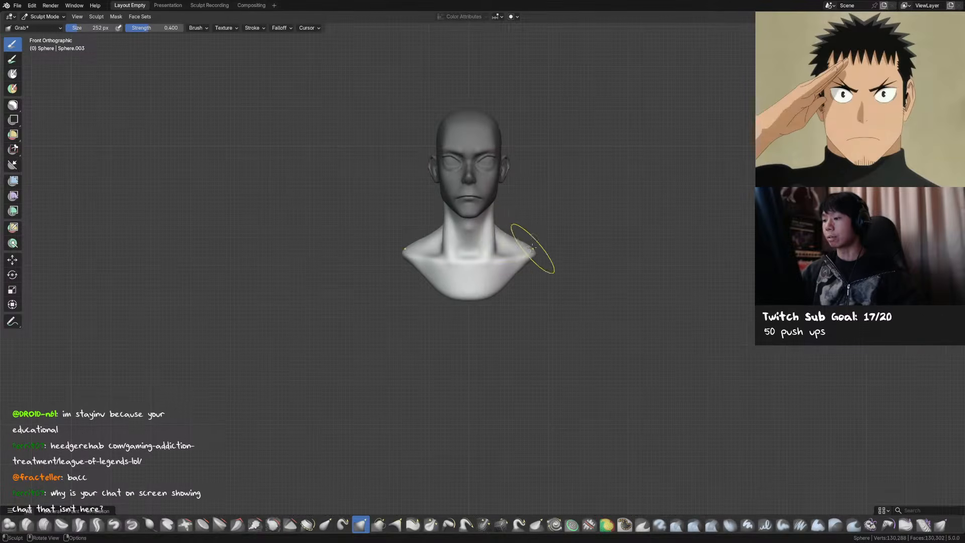
mouse_move(521, 237)
middle_mouse_down()
mouse_move(655, 261)
mouse_move(473, 245)
mouse_move(441, 290)
mouse_move(552, 288)
middle_mouse_up()
left_click_drag(426, 323, 423, 321)
middle_click_drag(423, 321, 479, 263, "alt")
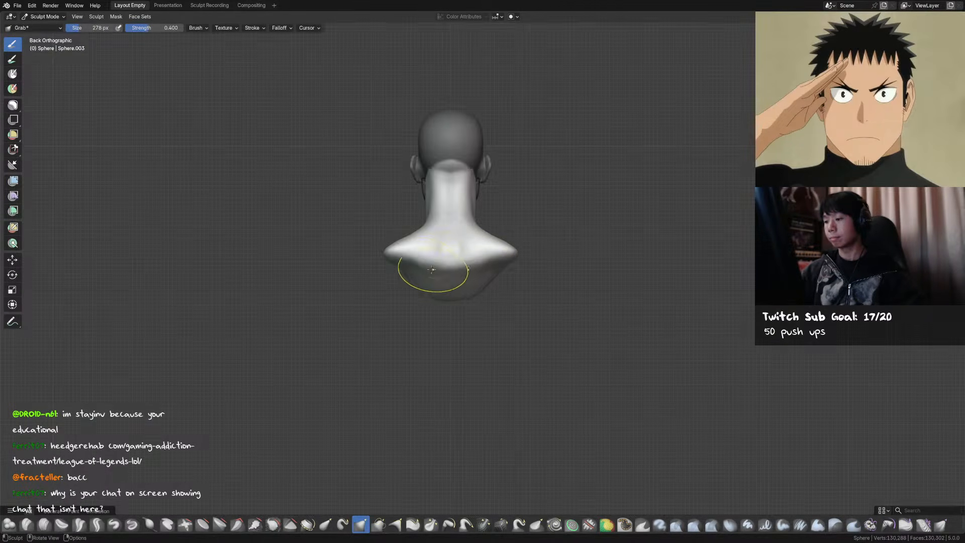
key("ctrl+s")
left_click_drag(509, 245, 512, 247, "shift")
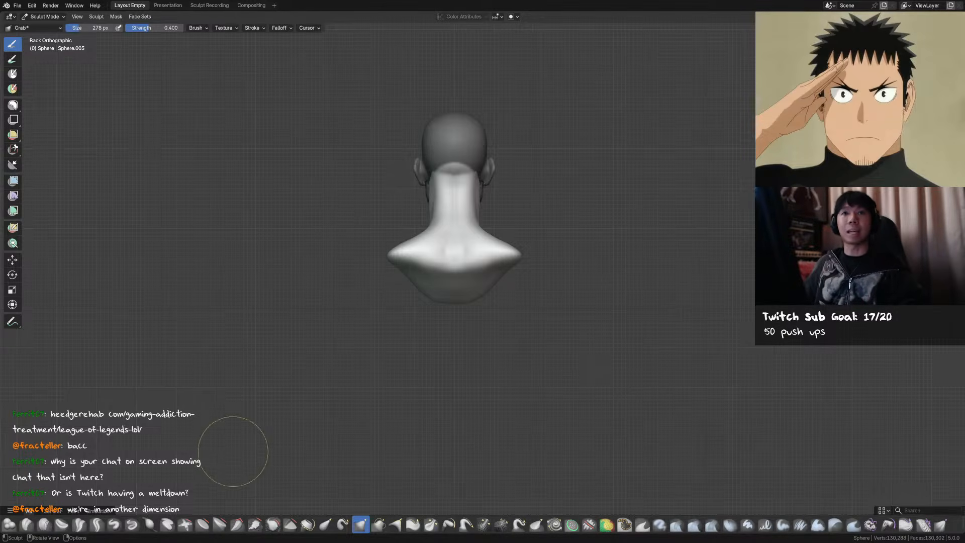
Switch the bust to Object Mode, save the file, and frame the whole bust
key("ctrl+Tab")
key("ctrl+s")
middle_click_drag(475, 307, 332, 287)
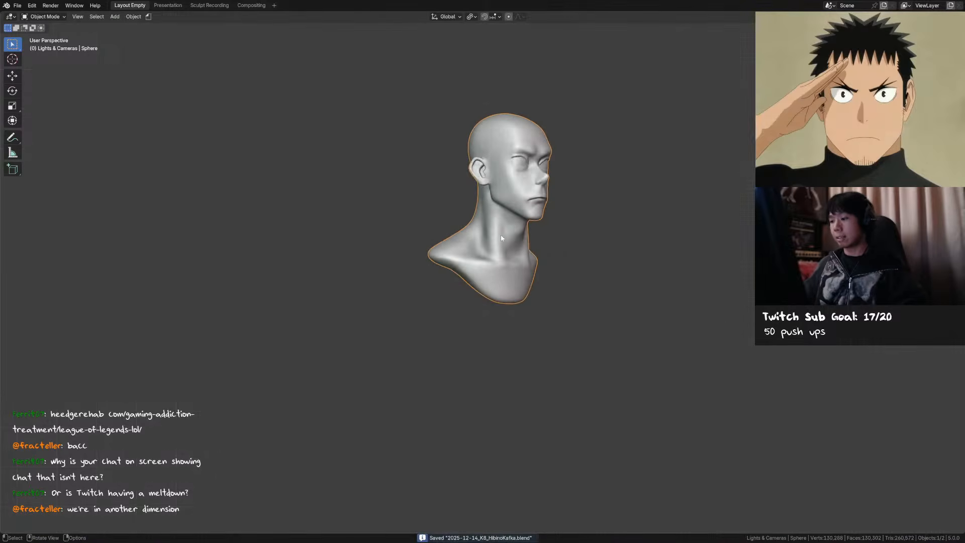
key("KP_Decimal")
scroll(534, 293, "down", 1)
middle_click_drag(562, 261, 544, 332)
key("F2")
key("Escape")
key("F3")
key("Escape")
key("alt+F11")
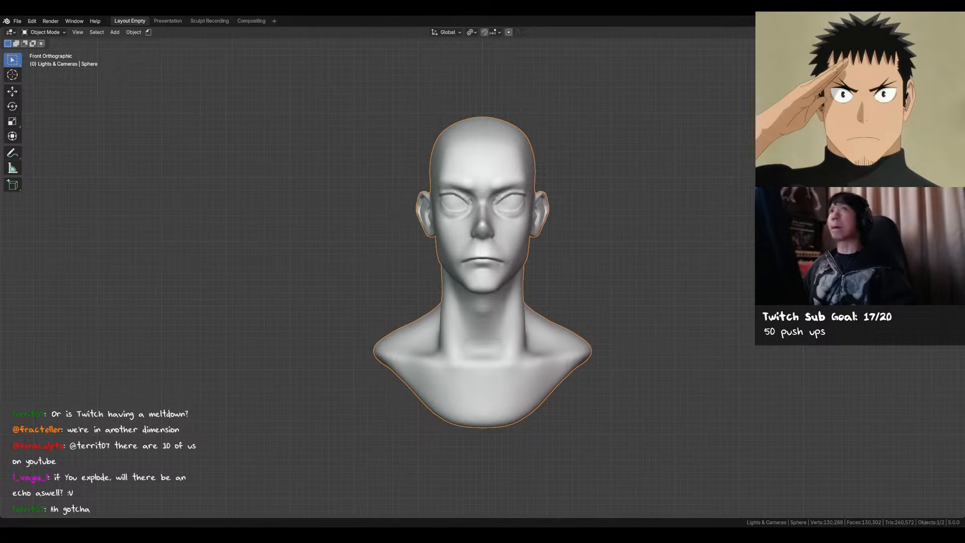
Deselect the bust and save the file again in Object Mode
key("ctrl+s")
left_click(553, 193)
middle_click_drag(552, 194, 523, 153)
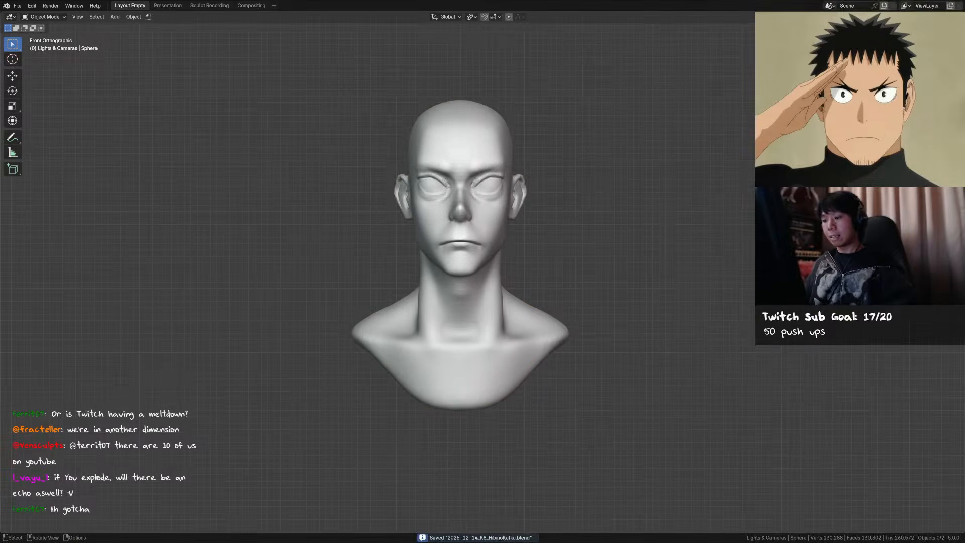
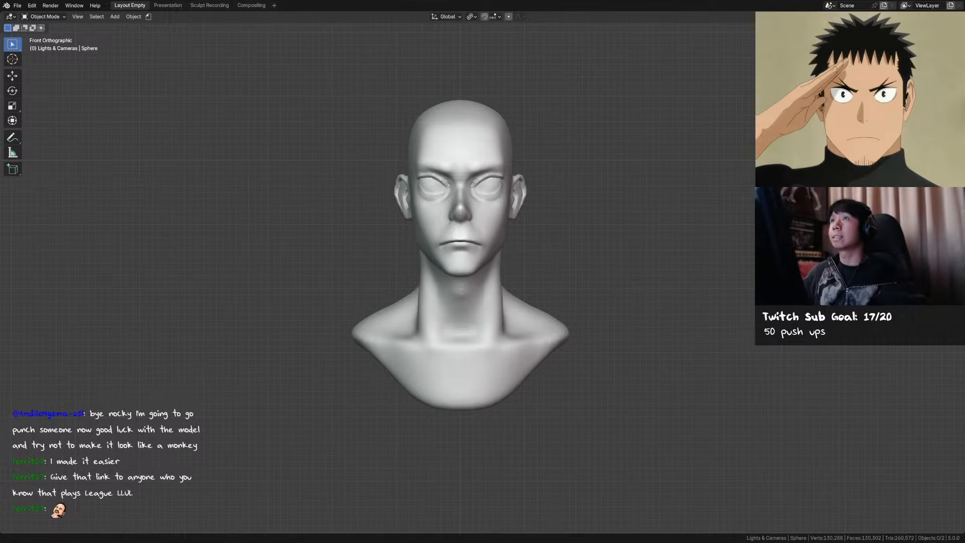
mouse_move(638, 156)
middle_mouse_down()
mouse_move(545, 158)
mouse_move(527, 167)
mouse_move(576, 176)
mouse_move(535, 188)
mouse_move(539, 177)
mouse_move(533, 221)
mouse_move(532, 209)
middle_mouse_up()
scroll(526, 167, "up", 3)
key("ctrl+s")
Select the bust, return to Sculpt Mode, and voxel-remesh it at a voxel size of about 0.00150 m
left_click(508, 186)
scroll(521, 182, "down", 3)
key("ctrl+Tab")
key("r")
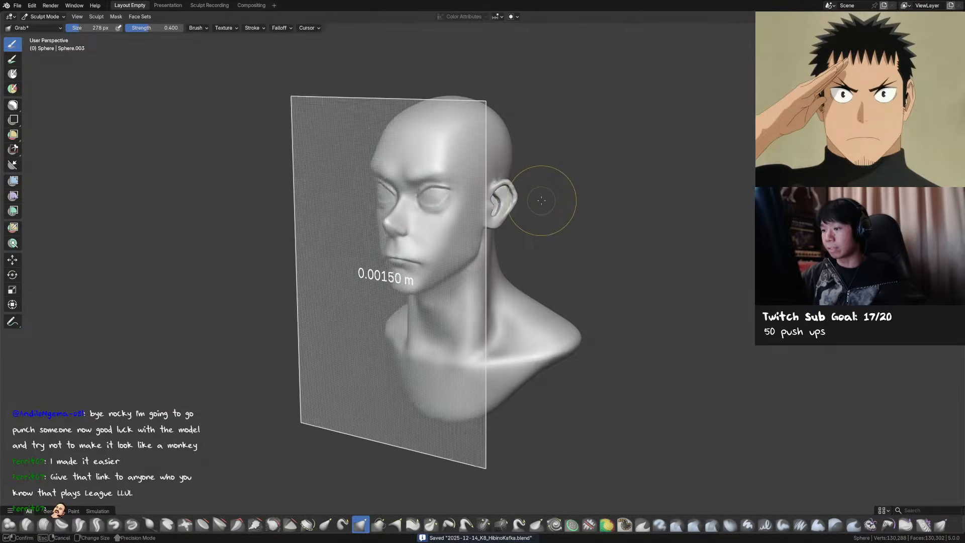
left_click(548, 196)
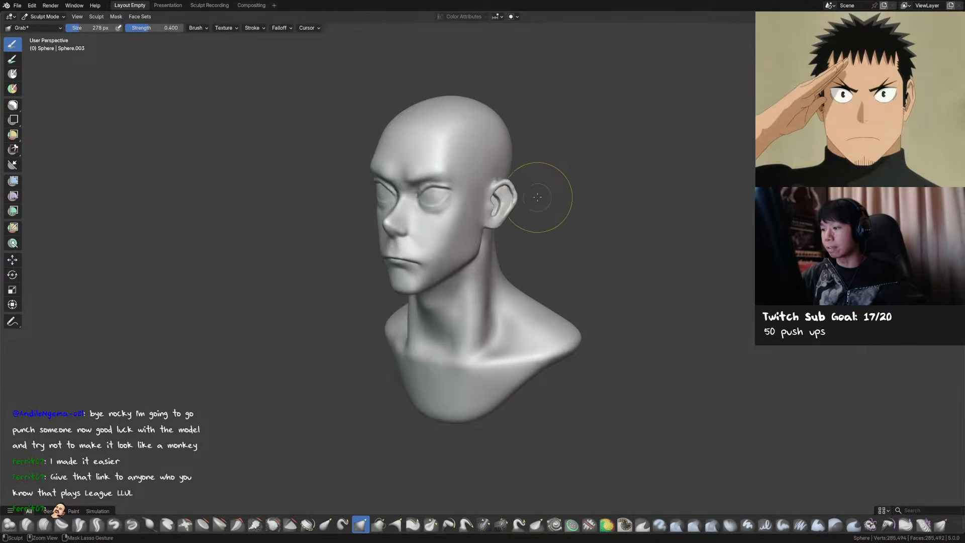
Build up the brow and inner eye corners with the Draw brush, reducing it from 144 px to 84 px at strength 0.500
scroll(550, 140, "up", 4)
middle_click_drag(520, 114, 591, 162)
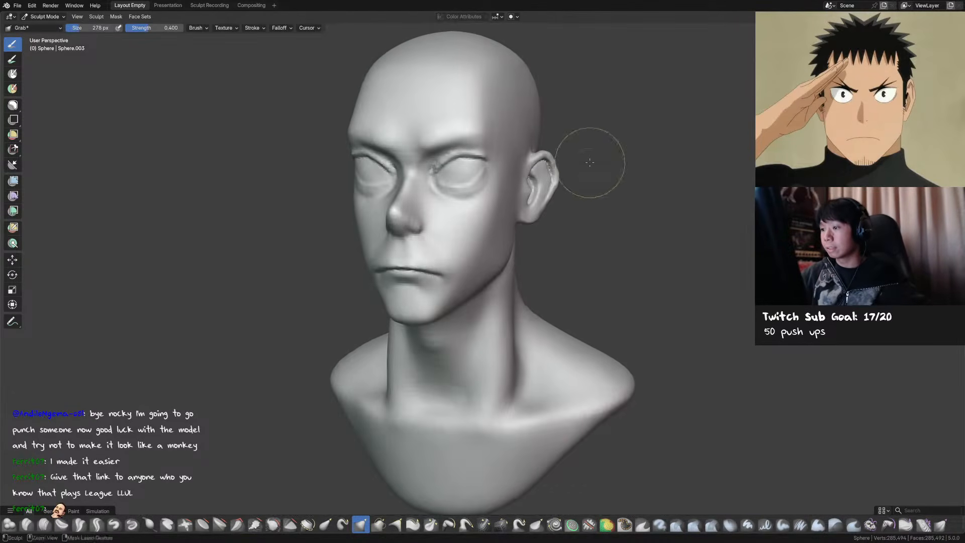
middle_click_drag(553, 134, 545, 135)
right_click(550, 135)
key("x")
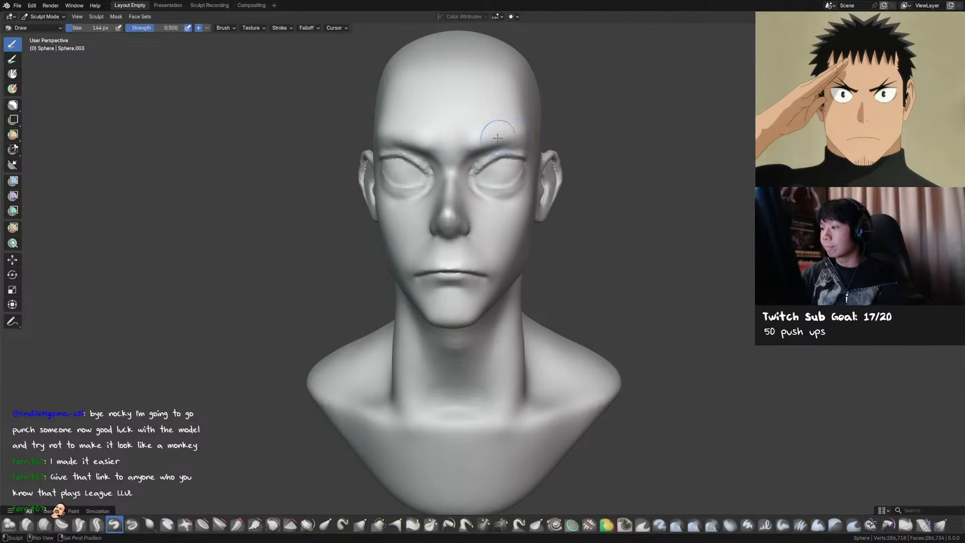
middle_click_drag(509, 132, 477, 137)
key("f")
left_click(473, 133)
key("f")
left_click(487, 148)
key("f")
left_click(490, 142)
middle_click_drag(490, 145, 498, 122)
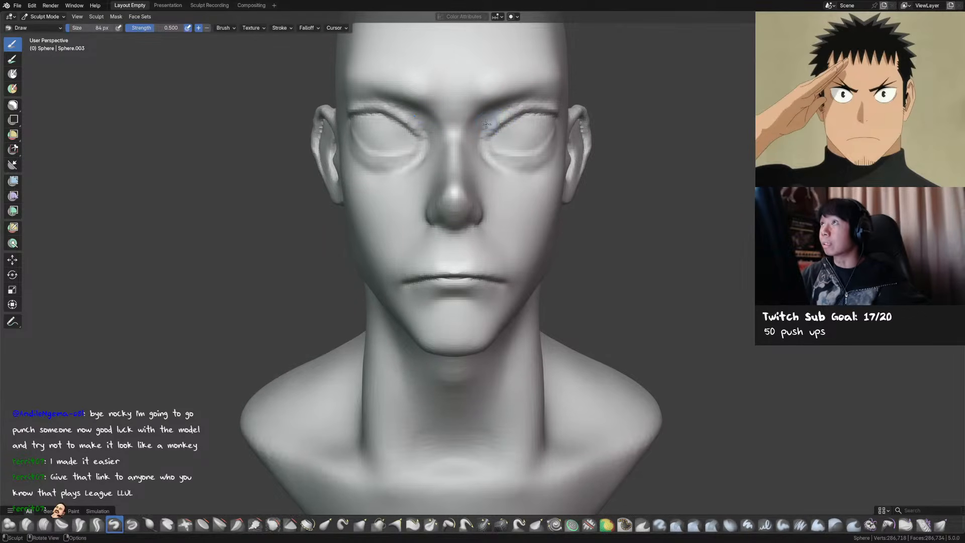
Sharpen the upper eyelid creases on both eyes with the Crease Sharp brush at 65 px and strength 0.276
key("shift+c")
key("f")
left_click(492, 131)
middle_click_drag(491, 131, 461, 125)
key("f")
left_click(454, 128)
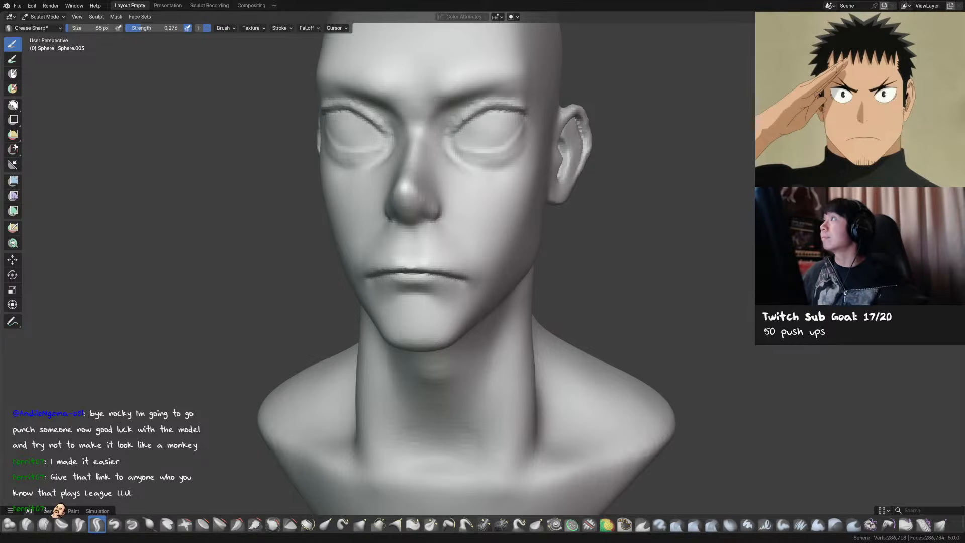
middle_click_drag(467, 108, 488, 108)
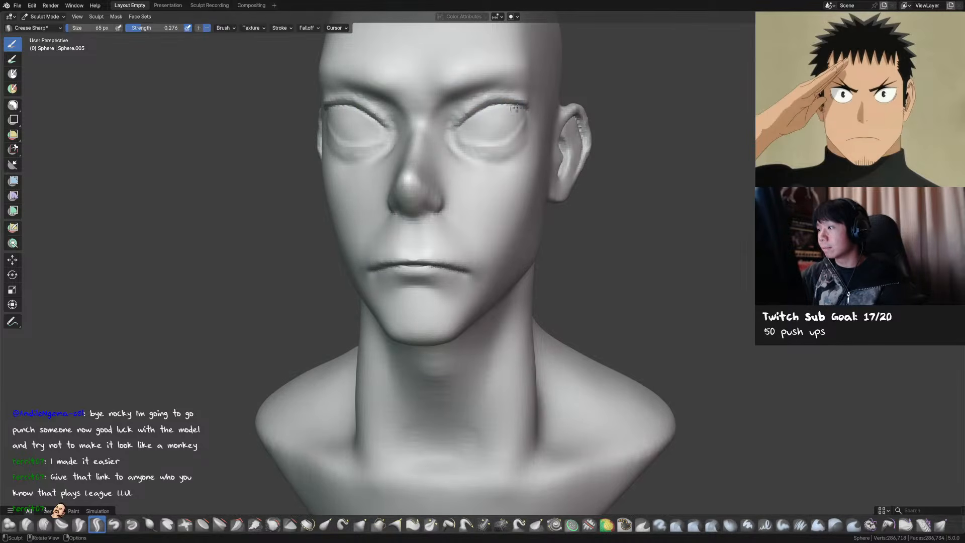
middle_click_drag(517, 109, 499, 105)
mouse_move(427, 96)
left_mouse_down()
mouse_move(446, 92)
mouse_move(431, 96)
left_mouse_up()
middle_click_drag(432, 97, 454, 98)
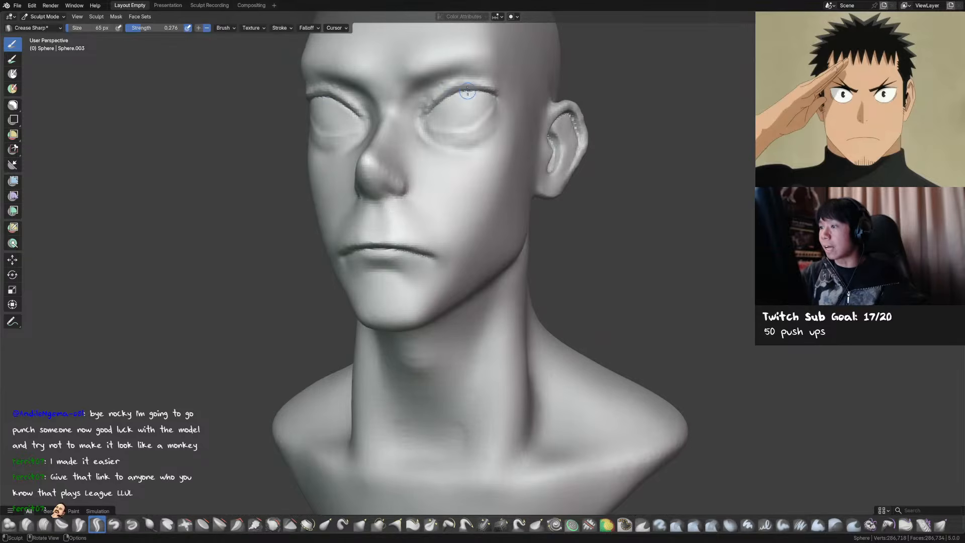
Adjust the eye shape in the front view with the Grab brush at 107 px and strength 0.400
key("KP_1")
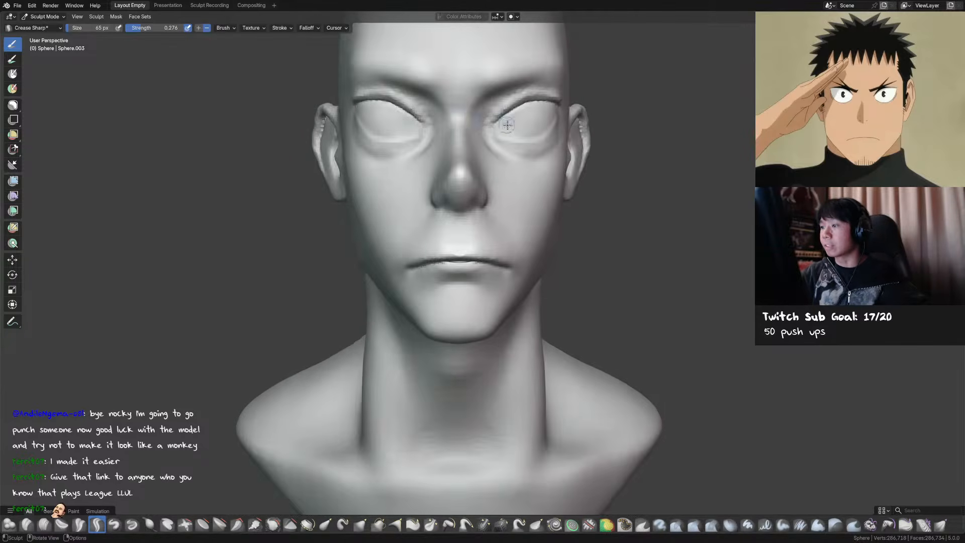
key("g")
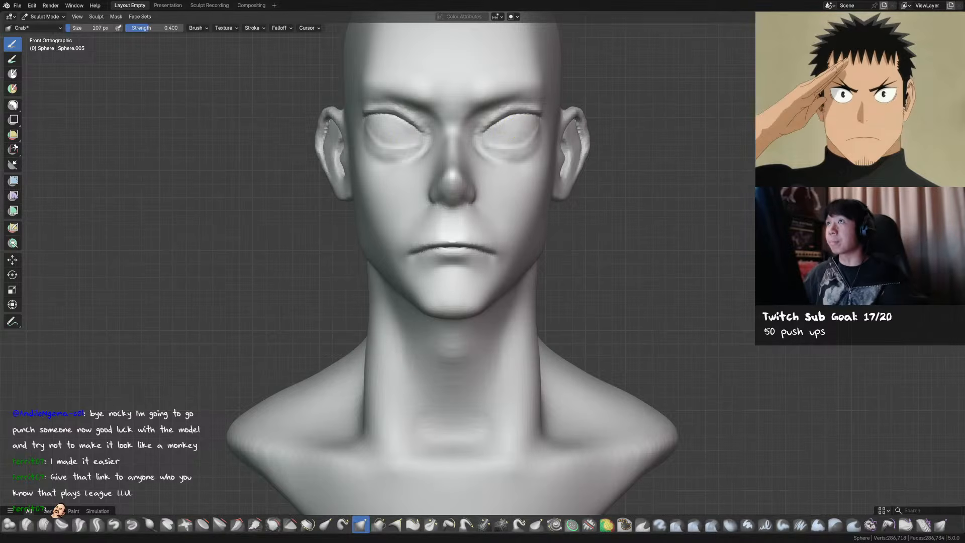
middle_click_drag(512, 117, 454, 131)
key("bracketleft")
Refine the inner part of the upper eyelid with Smooth at 60 px and a fine Draw brush of 34 px
key("x")
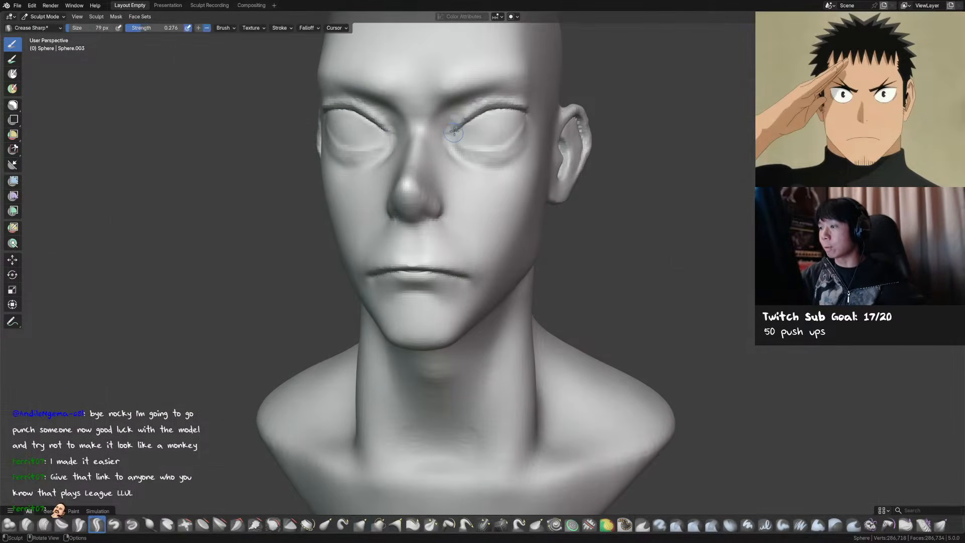
key("f")
left_click(471, 113)
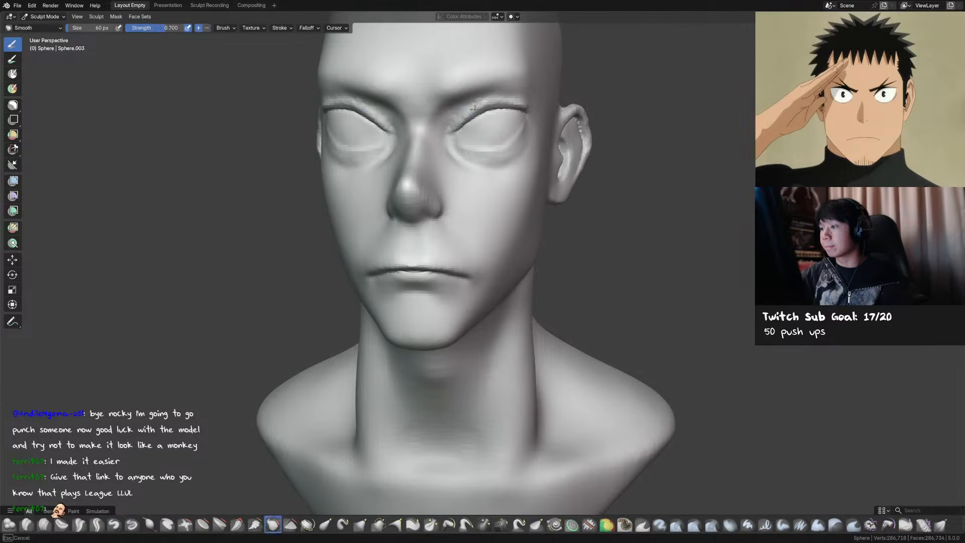
key("f")
left_click(463, 133)
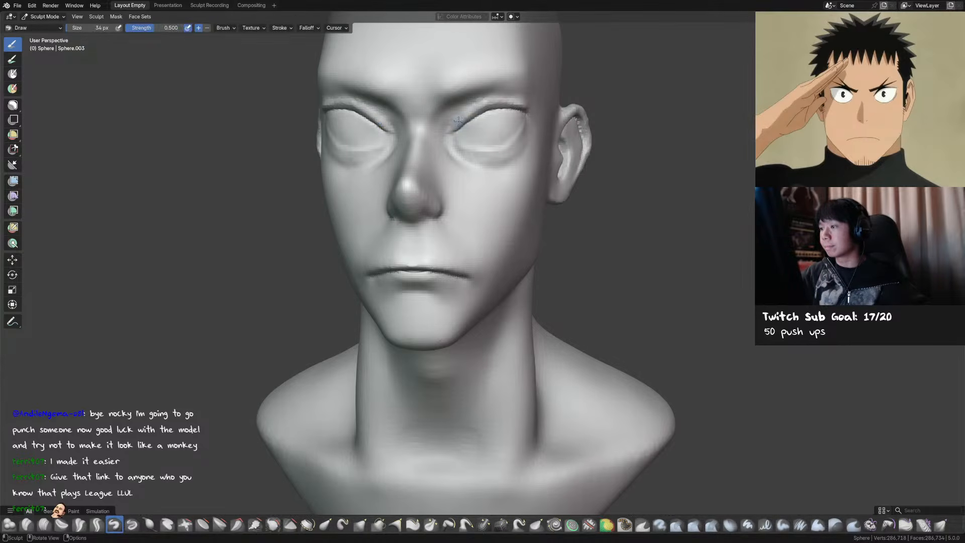
left_click_drag(468, 113, 485, 105, "shift")
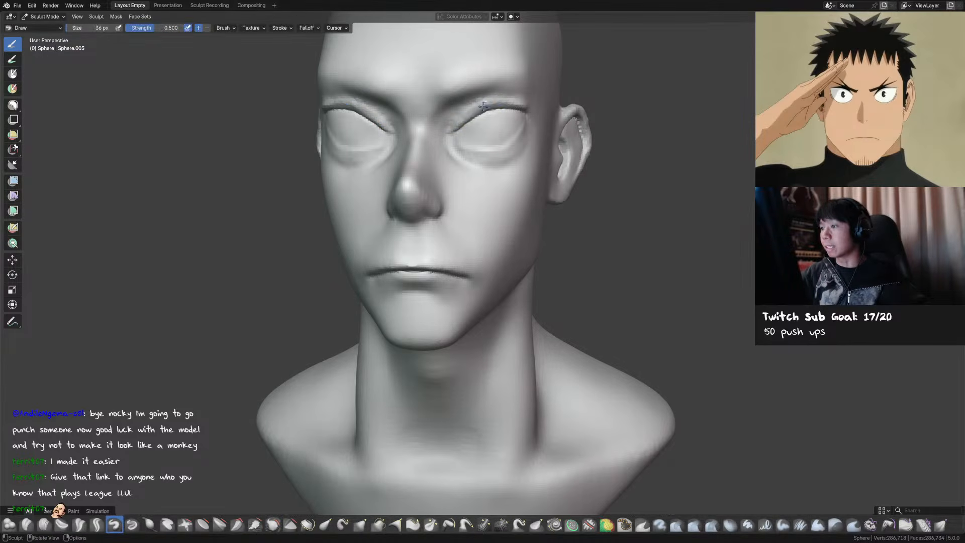
Build up and smooth the outer upper eyelid with Draw at 56 px, and refine the opposite lid at 48 px
key("f")
left_click(524, 108)
left_click_drag(521, 107, 526, 108, "shift")
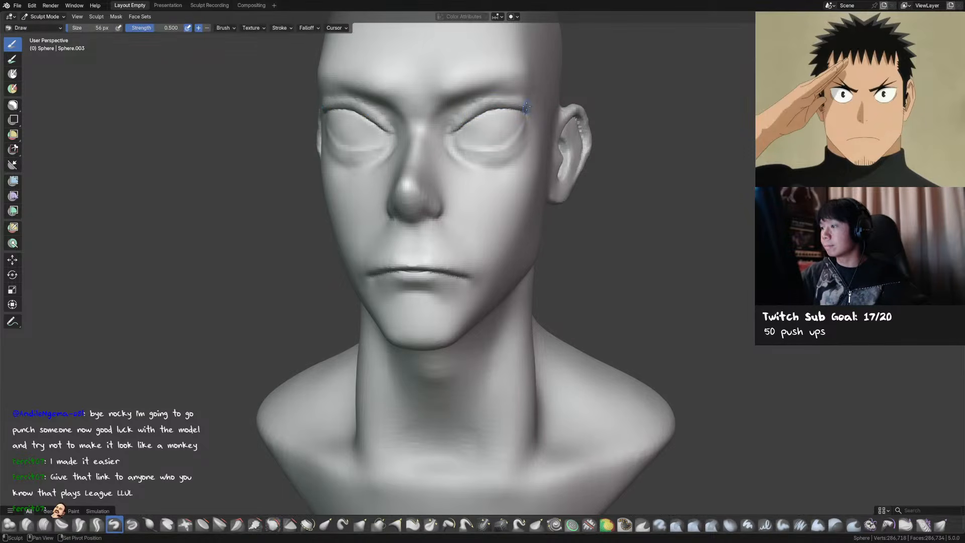
middle_click_drag(525, 109, 427, 96)
key("f")
left_click(410, 90)
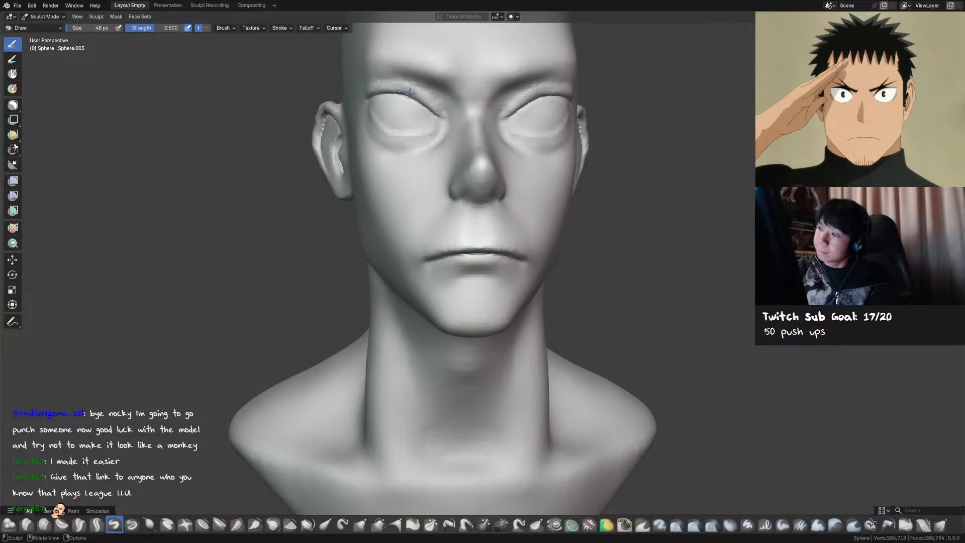
Reshape the inner eye corners with Grab at 64 px and Crease Sharp, and save the file
key("KP_1")
mouse_move(510, 130)
middle_mouse_down()
mouse_move(519, 115)
mouse_move(521, 127)
mouse_move(515, 117)
mouse_move(476, 138)
mouse_move(474, 151)
mouse_move(476, 133)
mouse_move(478, 142)
mouse_move(511, 123)
mouse_move(497, 155)
middle_mouse_up()
key("g")
key("shift+c")
left_click_drag(491, 160, 485, 158)
key("g")
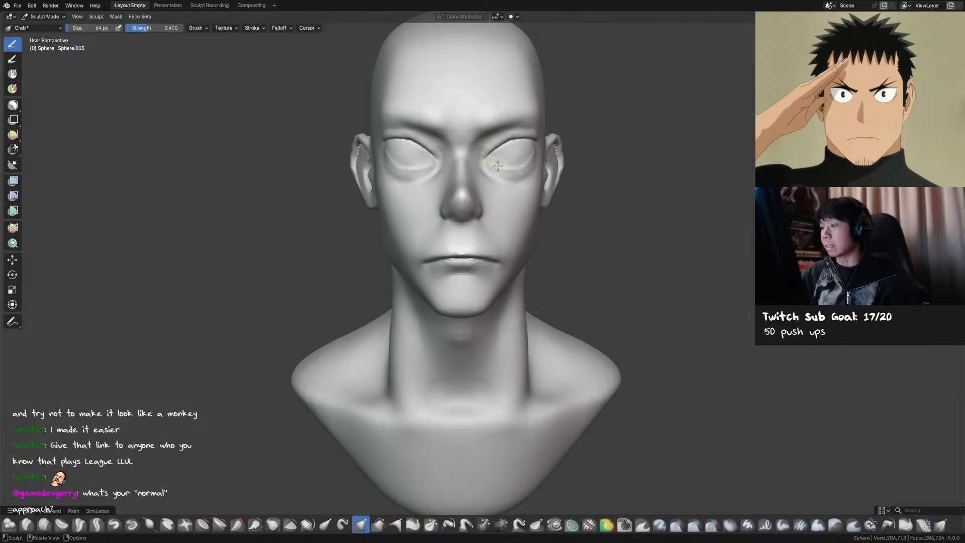
middle_click_drag(506, 176, 475, 197)
key("ctrl+s")
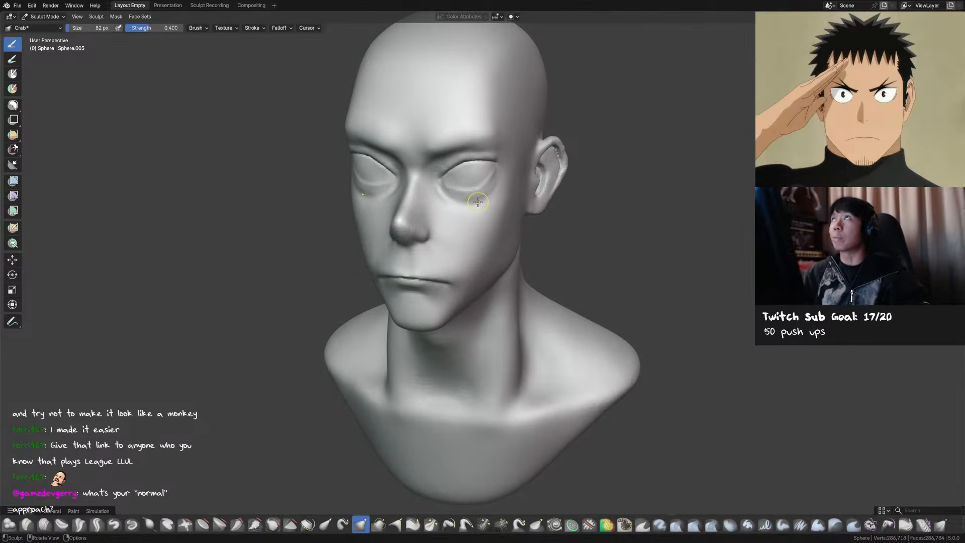
Build up the lower eyelid along the underside of the eye with the Draw brush at 84 px and strength 0.500
key("x")
key("f")
left_click(459, 197)
key("f")
left_click(454, 196)
left_click_drag(448, 194, 471, 195)
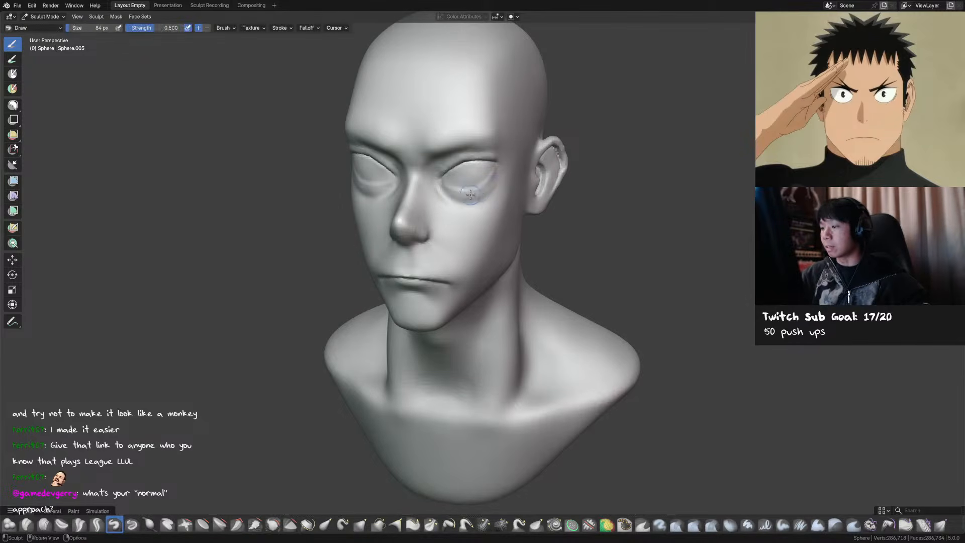
Define the edge between the lower eyelid and eyeball with Grab at 101 px and Crease Sharp at 73 px
key("g")
key("shift+c")
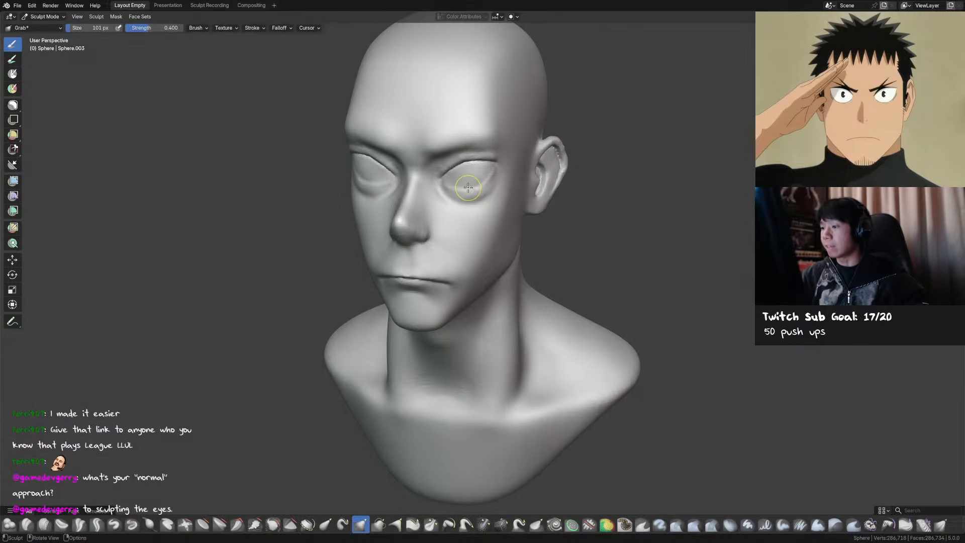
left_click_drag(445, 182, 448, 184)
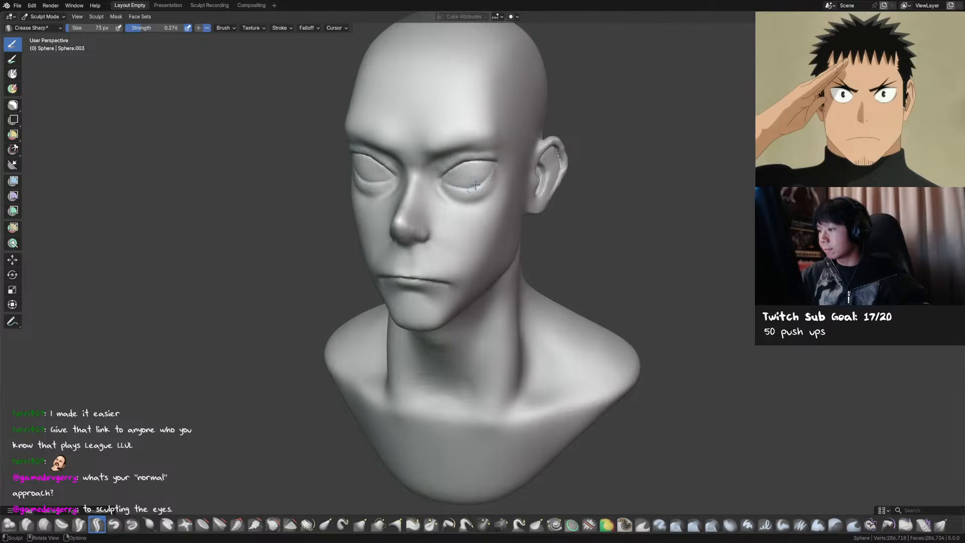
Thicken the outer corner of the lower eyelid with the Draw brush at 58 px and smooth it
key("x")
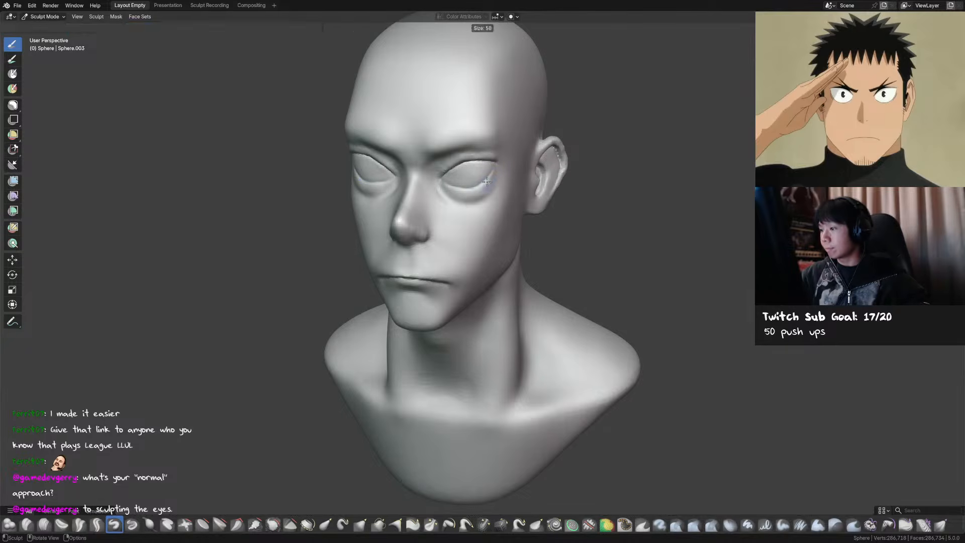
left_click_drag(487, 181, 490, 183, "shift")
mouse_move(501, 180)
middle_mouse_down()
mouse_move(427, 181)
mouse_move(528, 189)
middle_mouse_up()
left_click(468, 179)
Adjust the outer lower eyelid with the Grab brush at 71 px and 82 px, strength 0.400
key("g")
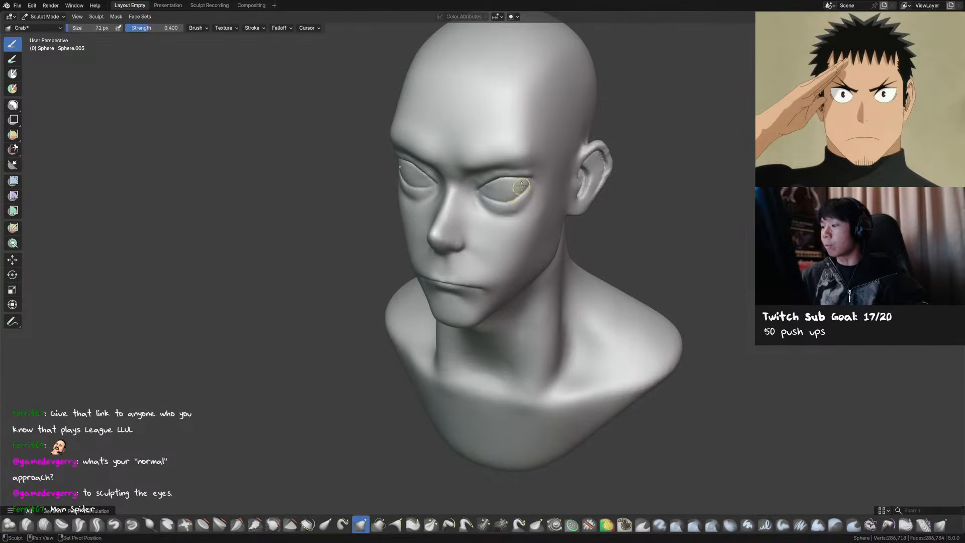
mouse_move(524, 188)
middle_mouse_down()
mouse_move(427, 181)
mouse_move(523, 172)
mouse_move(578, 181)
mouse_move(520, 166)
mouse_move(511, 174)
mouse_move(519, 176)
mouse_move(508, 151)
middle_mouse_up()
key("f")
left_click(526, 171)
key("f")
left_click(520, 166)
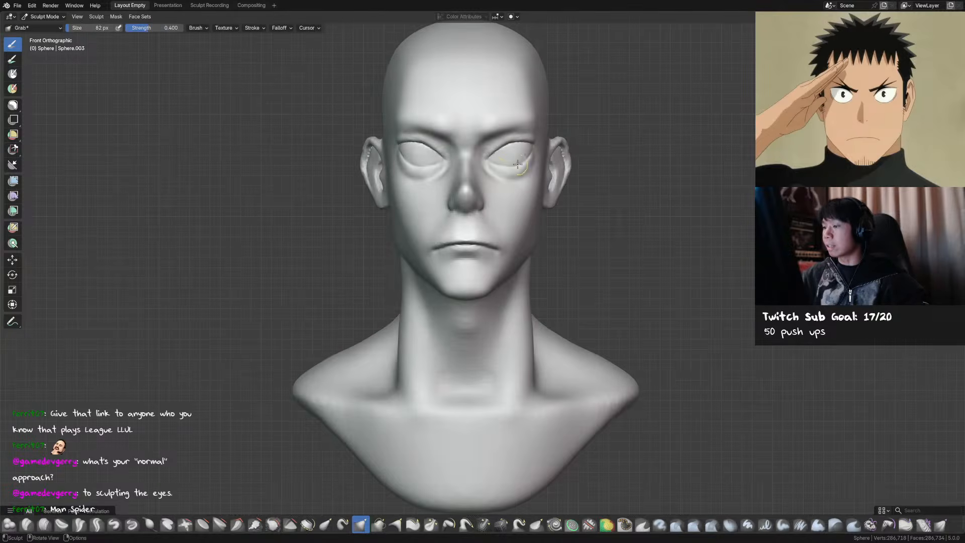
Refine the lower eyelid's curve from the front with the Grab brush at 108, 93 and 75 px, strength 0.400
key("f")
left_click(492, 163)
key("f")
left_click(500, 165)
key("f")
left_click(505, 169)
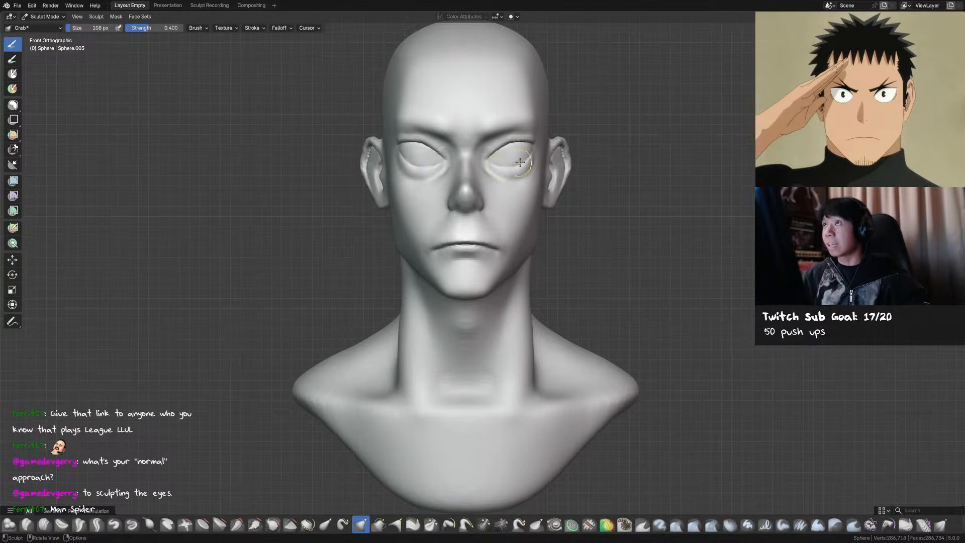
key("ctrl+z")
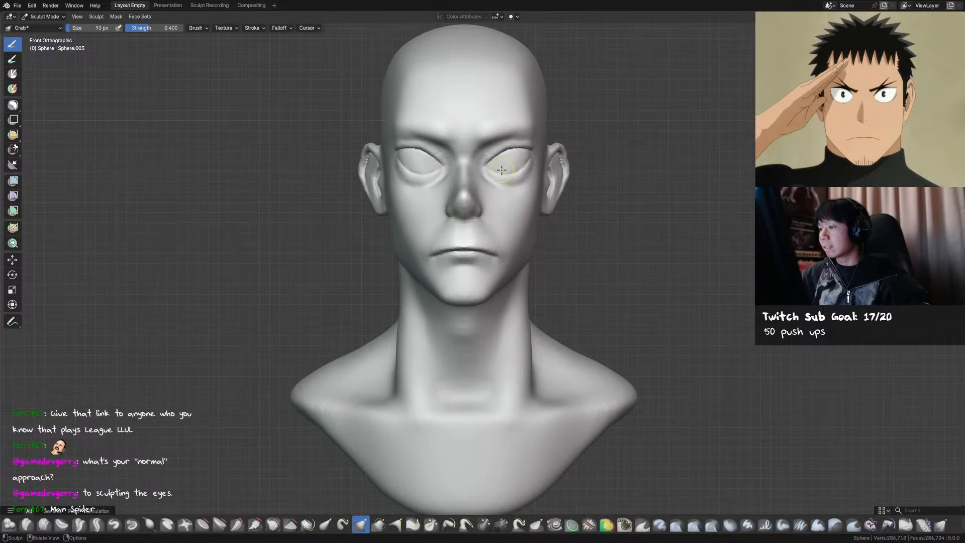
key("f")
left_click(519, 171)
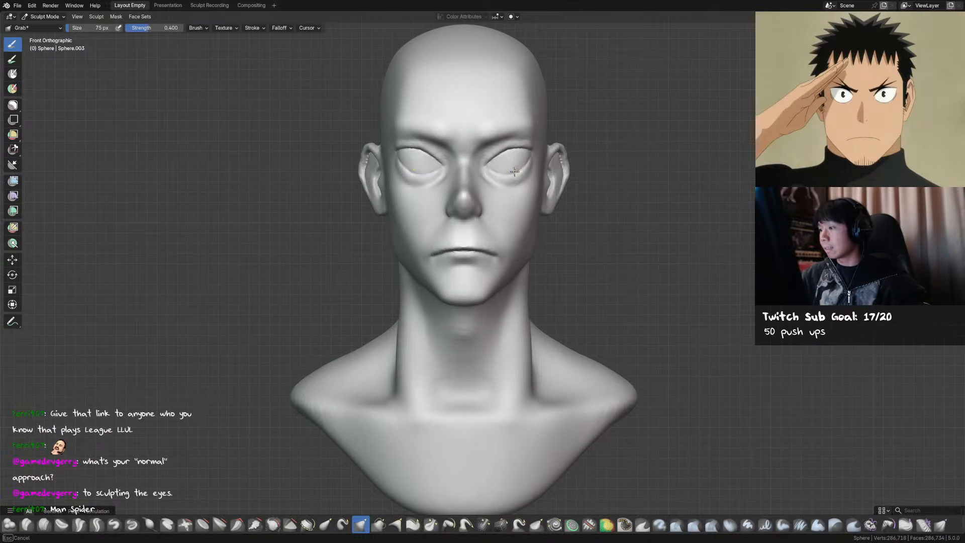
Sharpen the inner edge of the lower eyelid with Crease Sharp at 54 px, strength 0.276, and save the file
mouse_move(531, 172)
middle_mouse_down()
mouse_move(498, 182)
mouse_move(511, 160)
middle_mouse_up()
key("shift+c")
left_click(490, 185)
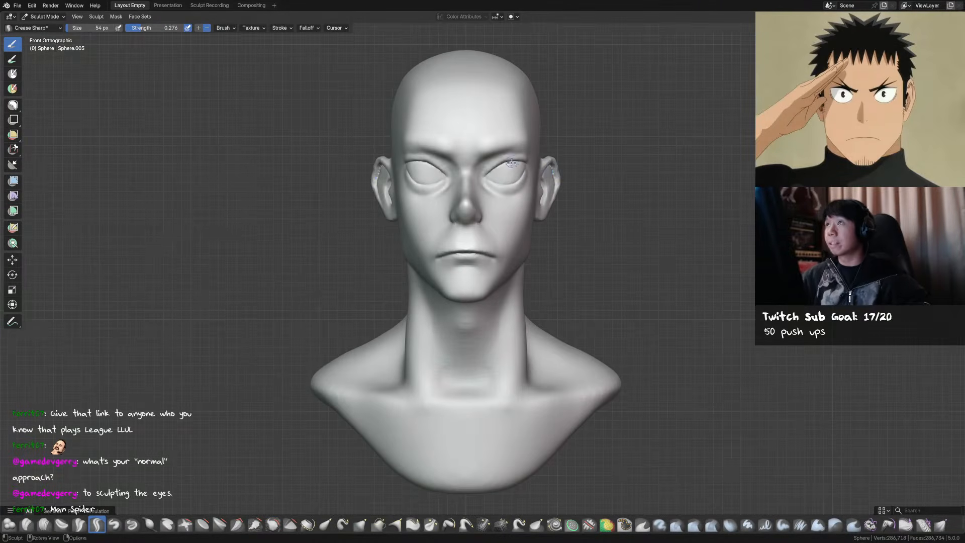
scroll(511, 160, "up", 1)
key("ctrl+s")
Raise a small round pupil on each eyeball with the Draw Sharp brush at 50 px, strength 0.500
key("shift+x")
left_click_drag(510, 160, 512, 159)
key("ctrl+z")
key("ctrl+z")
middle_click_drag(542, 132, 516, 165, "ctrl")
left_click_drag(508, 160, 511, 160)
mouse_move(510, 161)
middle_mouse_down("ctrl")
mouse_move(513, 202)
mouse_move(504, 196)
middle_mouse_up("ctrl")
key("ctrl+z")
left_click_drag(506, 196, 504, 195)
mouse_move(526, 202)
middle_mouse_down()
mouse_move(511, 202)
mouse_move(537, 194)
mouse_move(522, 193)
middle_mouse_up()
middle_click_drag(523, 194, 523, 173, "ctrl")
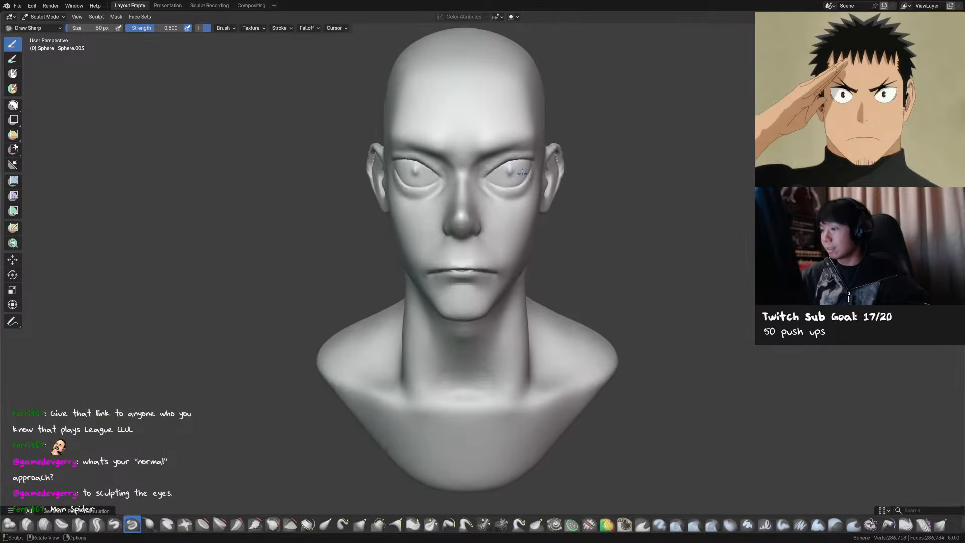
Touch up the pupil with Crease Sharp at 36 px, strength 0.276, and save the file
key("shift+c")
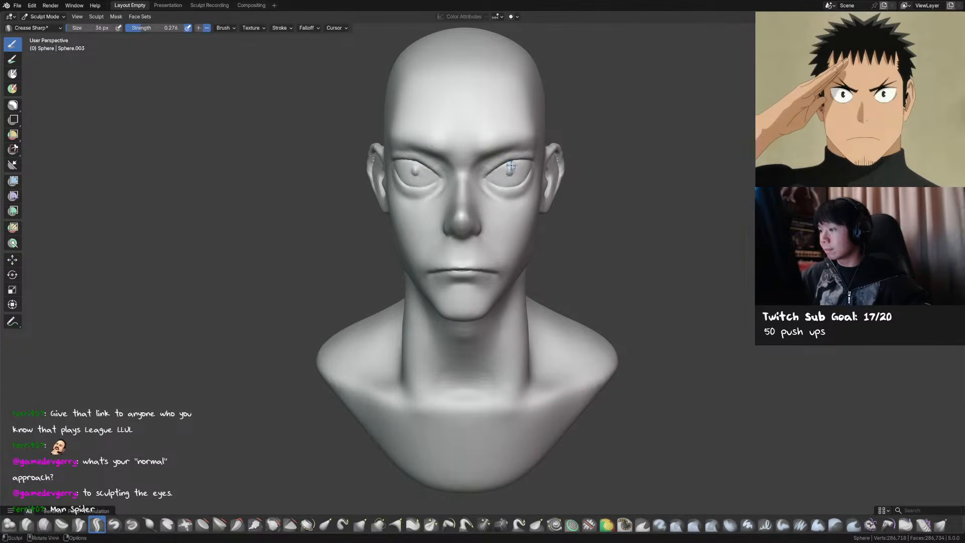
mouse_move(530, 171)
middle_mouse_down()
mouse_move(453, 175)
mouse_move(483, 176)
mouse_move(453, 176)
mouse_move(502, 255)
mouse_move(507, 238)
mouse_move(481, 267)
middle_mouse_up()
key("ctrl+s")
Adjust the inner part of the eye from above with the Grab brush at 157 px and 89 px
key("g")
key("f")
left_click(480, 263)
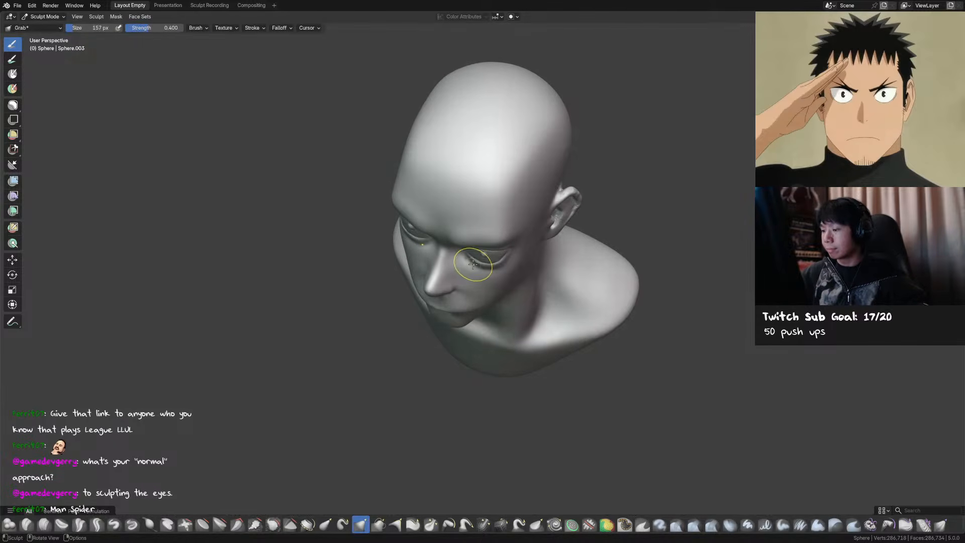
mouse_move(467, 256)
middle_mouse_down()
mouse_move(491, 227)
mouse_move(458, 243)
middle_mouse_up()
key("f")
left_click(459, 243)
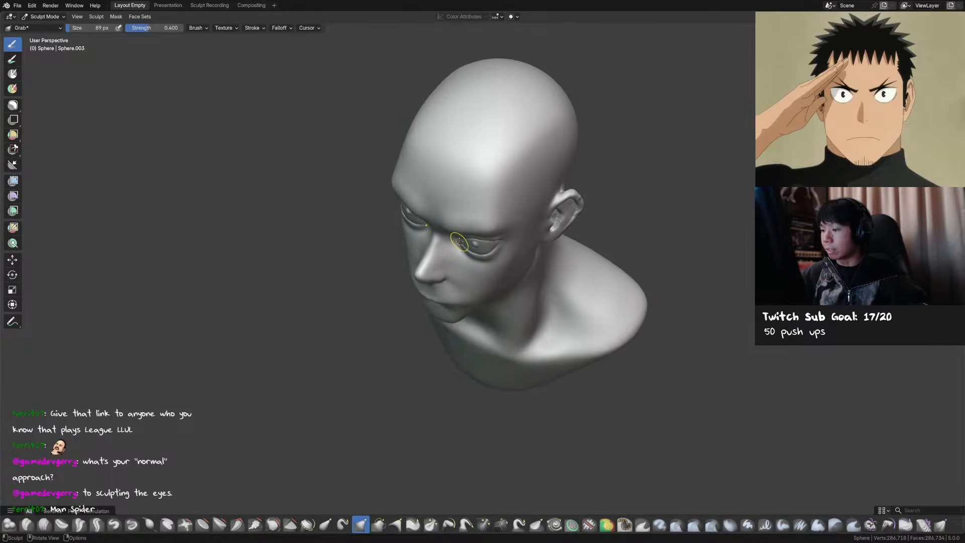
Shape the upper eyelid over the eyeball with the Grab brush at 91 px and 83 px
key("f")
left_click(472, 240)
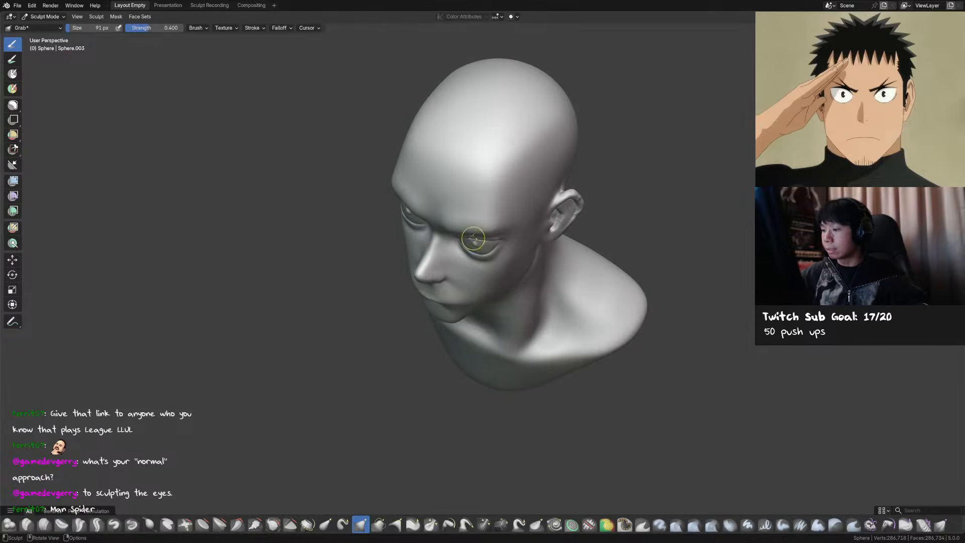
key("f")
left_click(472, 239)
middle_click_drag(473, 239, 471, 210)
key("f")
left_click(472, 211)
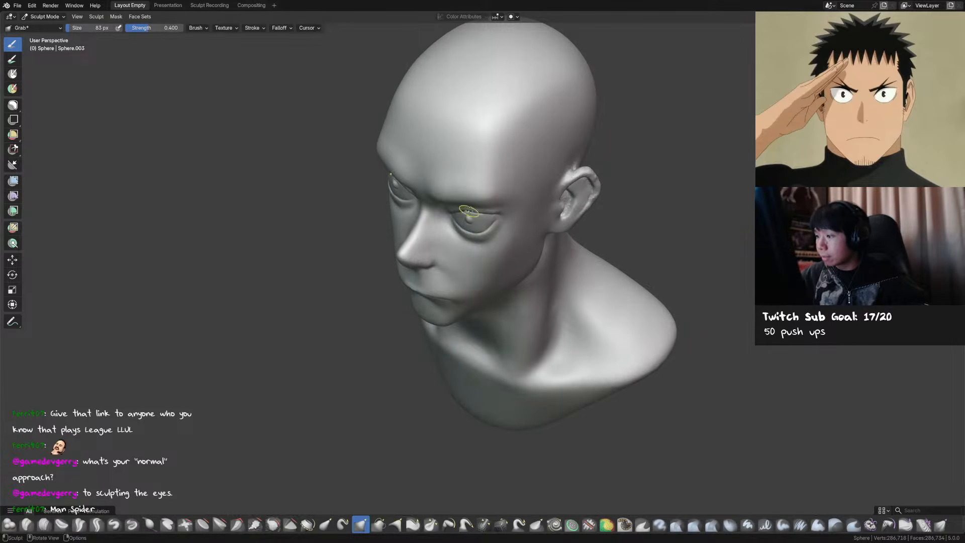
key("f")
mouse_move(480, 215)
middle_mouse_down()
mouse_move(458, 215)
mouse_move(545, 148)
mouse_move(509, 146)
middle_mouse_up()
left_click(459, 215)
Build up the inner upper eyelid with the Draw brush at 73 px and 28 px, strength 0.500, and save
key("x")
key("ctrl+s")
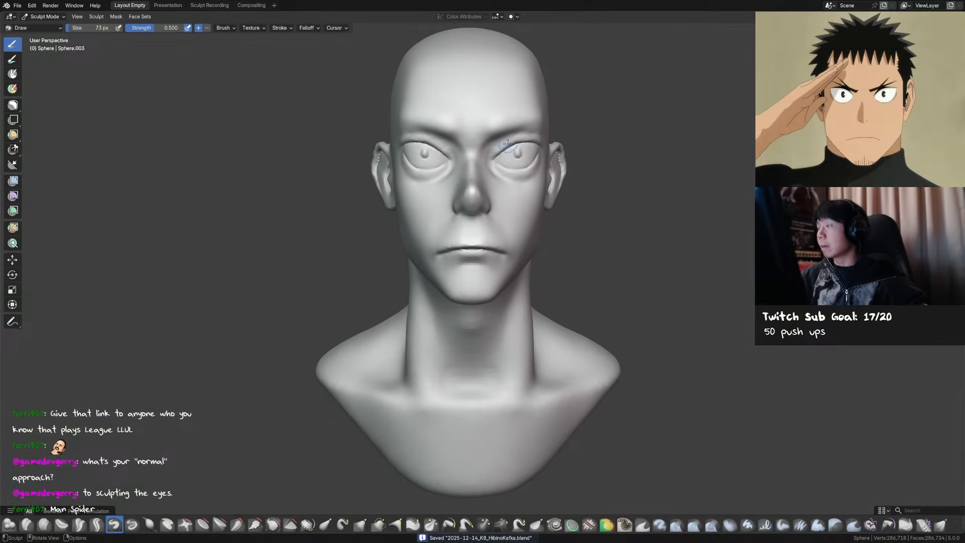
key("f")
left_click(491, 158)
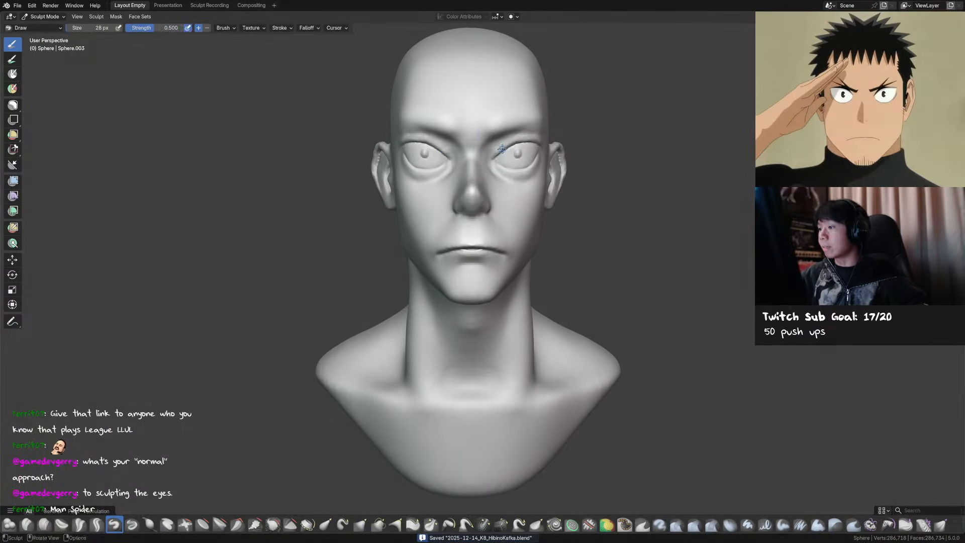
key("f")
left_click(507, 150)
Adjust the upper eyelid with Grab at 64 px, build up its outer edge with Draw at 48 px, and save
key("KP_1")
key("g")
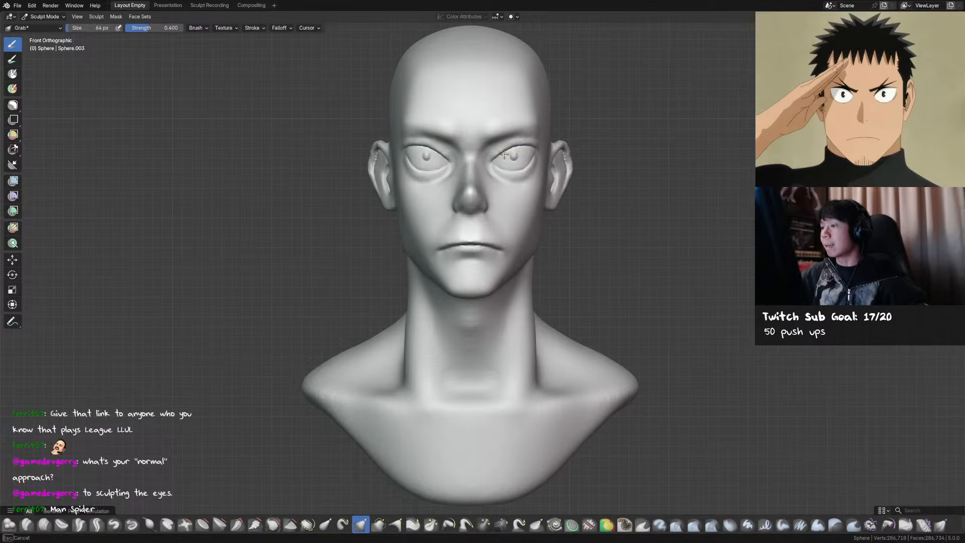
mouse_move(507, 155)
middle_mouse_down()
mouse_move(527, 167)
mouse_move(496, 157)
middle_mouse_up()
key("x")
key("f")
left_click(503, 155)
middle_click_drag(524, 150, 491, 161)
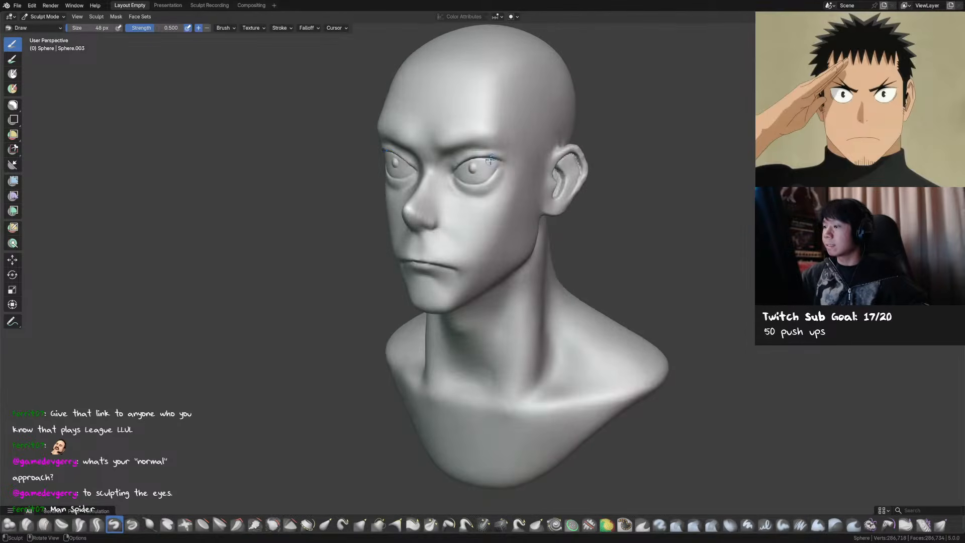
key("ctrl+s")
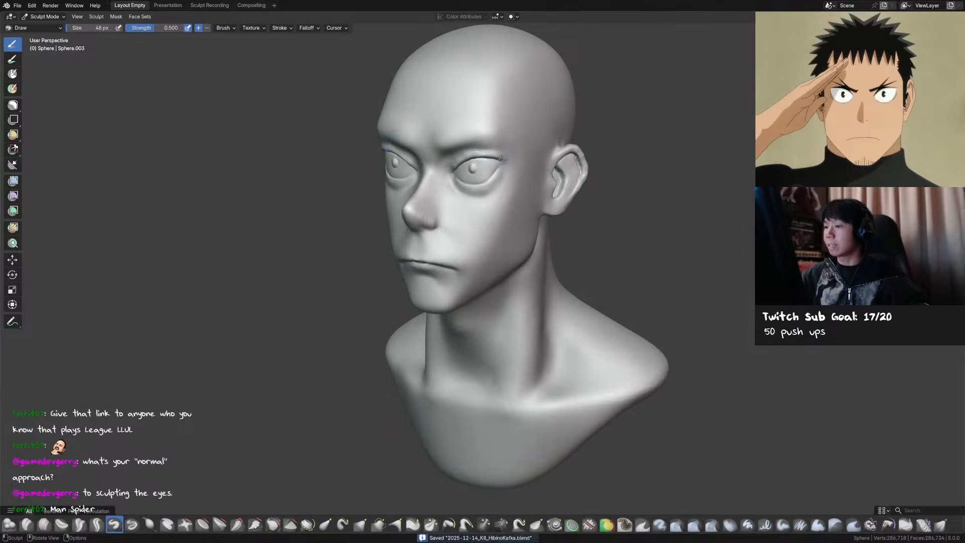
Smooth the area beside the nose and adjust the base of the nose with Grab at 60 px
middle_click_drag(411, 155, 429, 153)
middle_click_drag(561, 172, 457, 230)
left_click_drag(458, 230, 463, 222, "shift")
mouse_move(463, 222)
middle_mouse_down()
mouse_move(514, 228)
mouse_move(495, 201)
middle_mouse_up()
key("g")
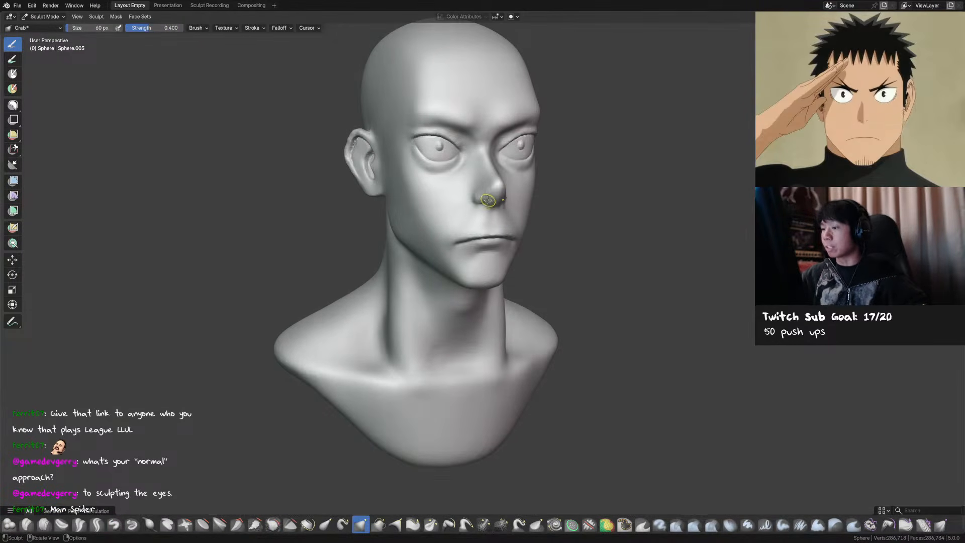
mouse_move(488, 198)
middle_mouse_down()
mouse_move(524, 218)
mouse_move(422, 197)
middle_mouse_up()
Define the nostril's edge with Crease Sharp at 76 px and 100 px, smoothing around it
key("shift+c")
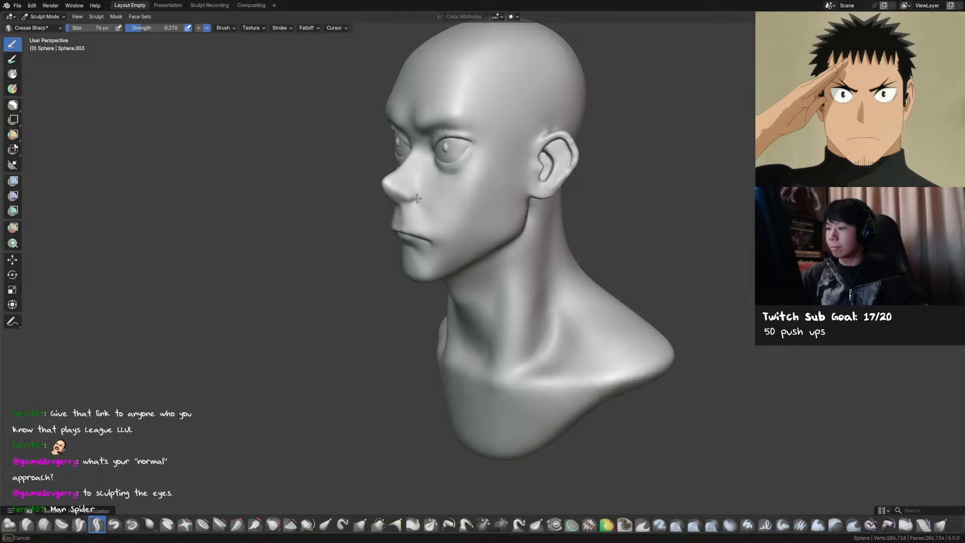
middle_click_drag(420, 195, 513, 222)
key("s")
left_click_drag(513, 224, 514, 219, "shift")
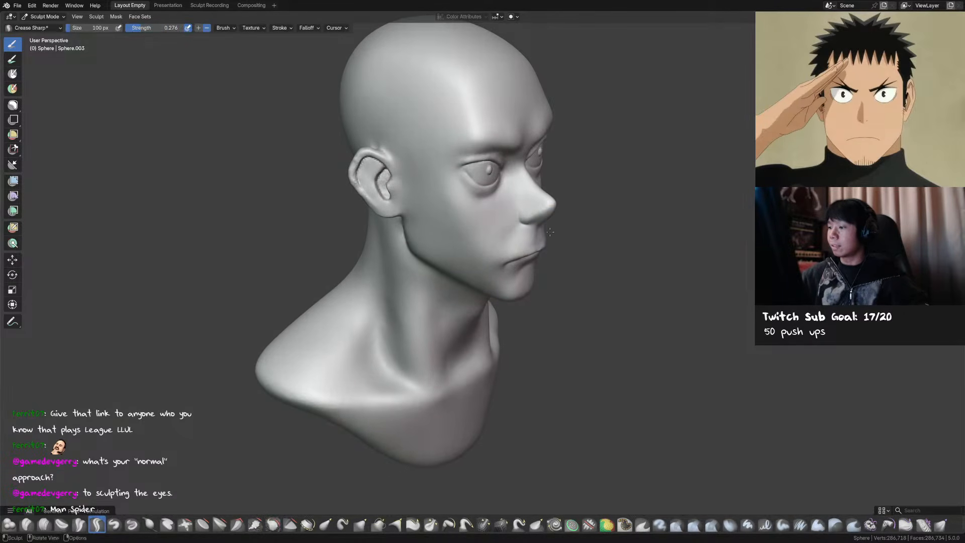
Reshape the nose tip in side profile with the Grab brush and smooth the area beside the nose
middle_click_drag(515, 219, 558, 201, "alt")
key("g")
left_click_drag(564, 197, 563, 208)
middle_click_drag(563, 207, 431, 229)
left_click_drag(431, 229, 436, 239, "shift")
Adjust the cheek and under-eye area beside the nose with the Grab brush, smooth it, and save the file
key("f")
mouse_move(436, 240)
middle_mouse_down()
mouse_move(428, 221)
mouse_move(448, 210)
mouse_move(522, 211)
middle_mouse_up()
left_click(424, 221)
key("f")
left_click(438, 201)
key("f")
left_click(456, 173)
left_click_drag(456, 173, 459, 176, "shift")
mouse_move(458, 176)
middle_mouse_down()
mouse_move(485, 187)
mouse_move(495, 147)
middle_mouse_up()
key("ctrl+s")
Adjust the jawline from the front view with the Grab brush, strength 0.400
key("KP_1")
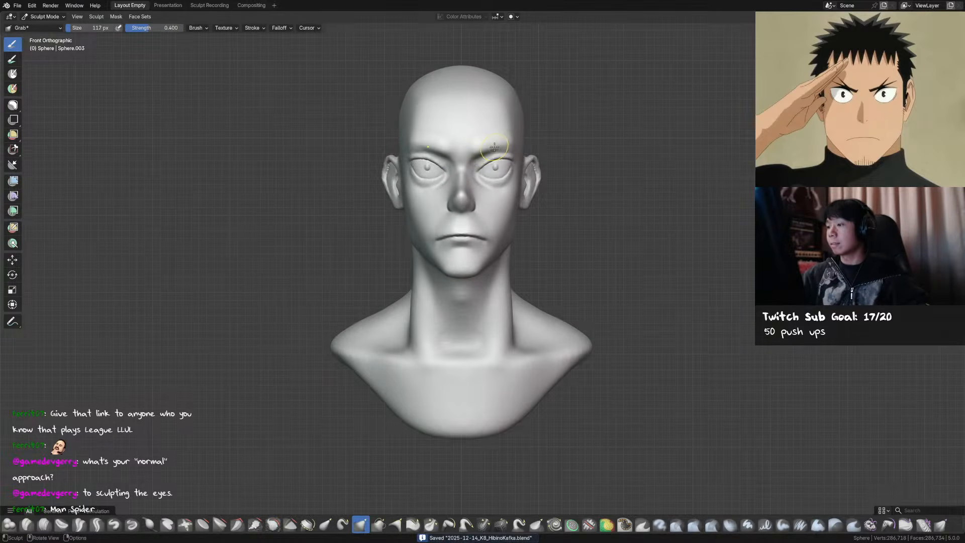
scroll(513, 153, "down", 2)
middle_click_drag(532, 161, 530, 187)
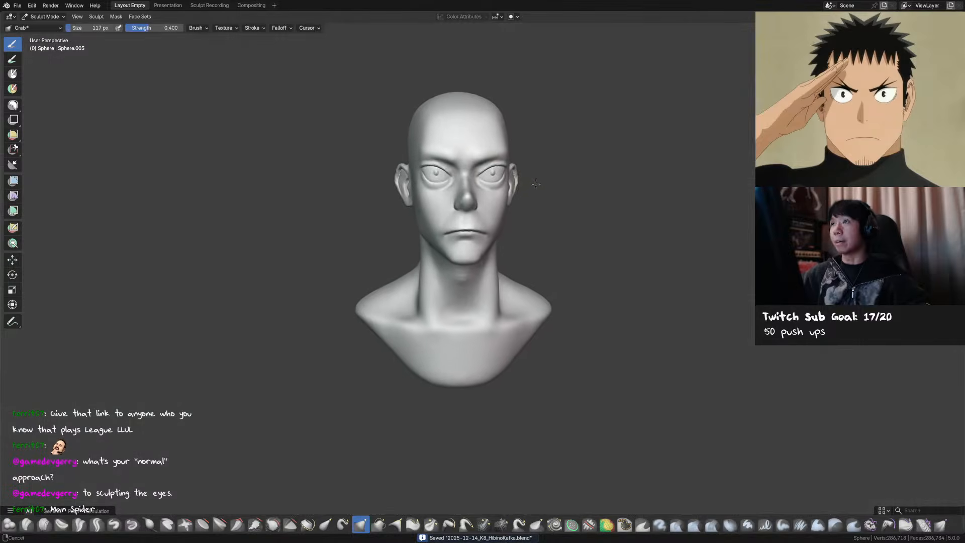
key("KP_1")
middle_click_drag(513, 263, 507, 237, "shift")
middle_click_drag(507, 237, 507, 258, "ctrl")
key("f")
left_click(540, 256)
left_click_drag(492, 237, 498, 239)
Refine the lower jaw outline towards the neck with a resized Grab brush
middle_click_drag(518, 261, 509, 231, "shift")
middle_click_drag(509, 231, 510, 252, "ctrl")
key("f")
left_click(516, 253)
left_click_drag(487, 253, 493, 234)
key("f")
left_click(502, 234)
mouse_move(563, 221)
middle_mouse_down()
mouse_move(507, 213)
mouse_move(521, 234)
mouse_move(507, 224)
mouse_move(499, 261)
middle_mouse_up()
Build up the side of the neck with the Draw brush at 130 px and save the file
key("x")
key("ctrl+s")
scroll(500, 261, "down", 2)
key("shift+s")
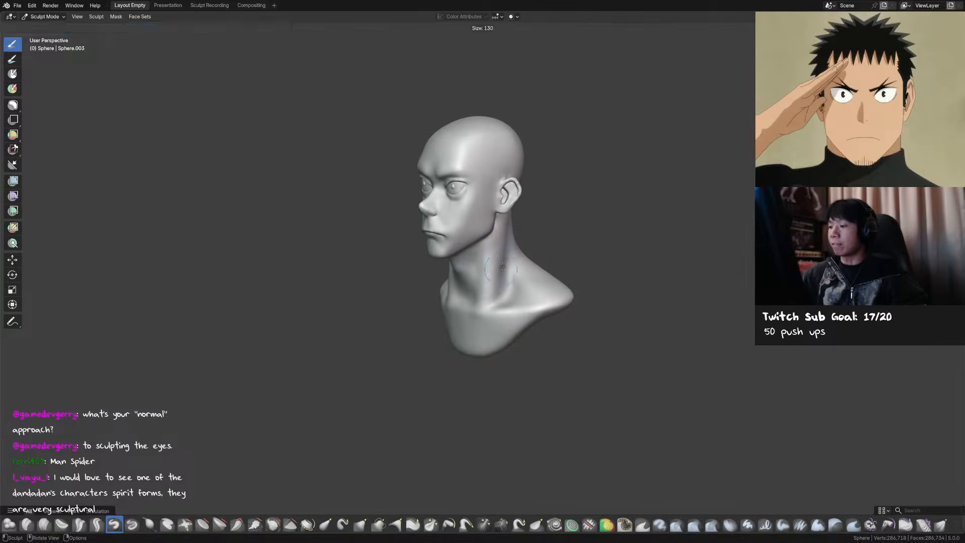
Reshape the neck's outline from the back view with the Grab brush at 279 px, strength 0.400
key("KP_1")
key("g")
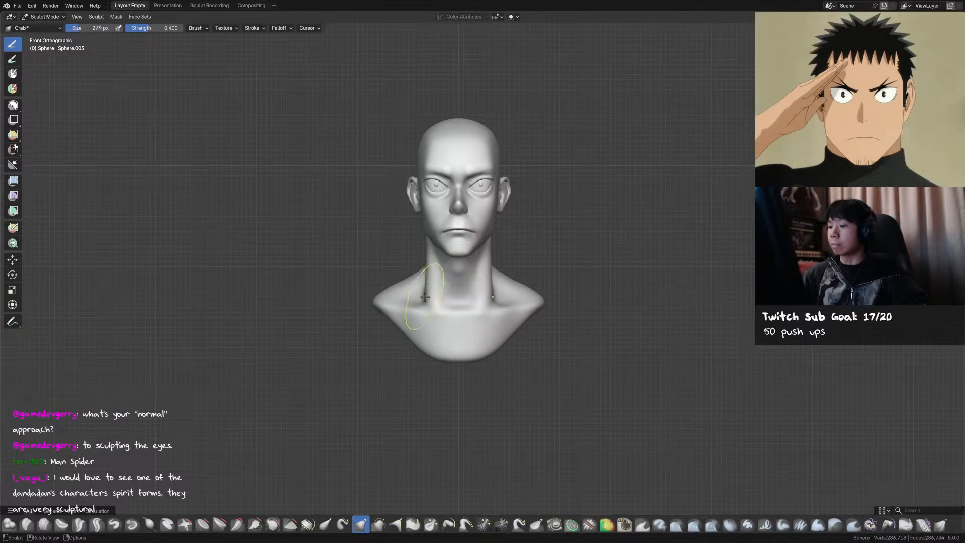
middle_click_drag(420, 254, 625, 265)
middle_click_drag(574, 233, 588, 237, "alt")
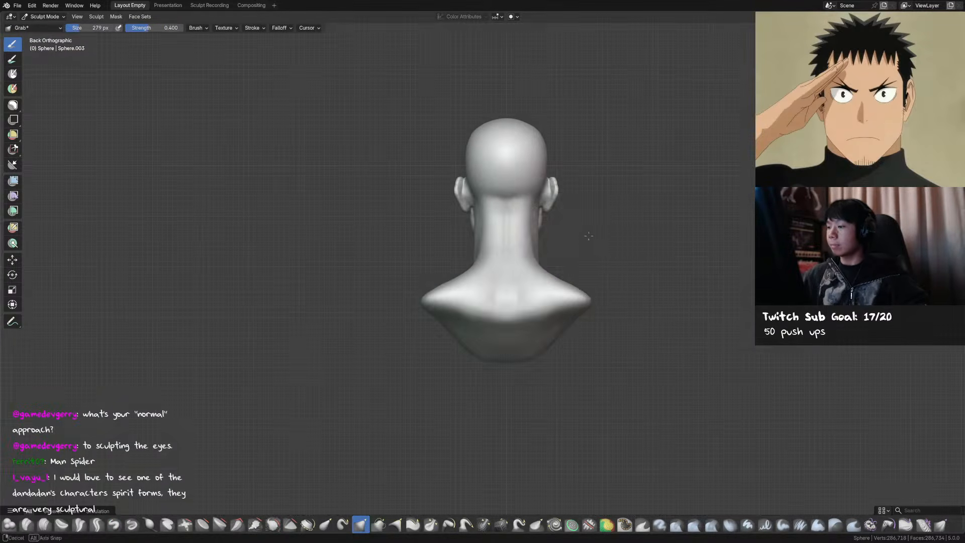
key("f")
left_click(477, 225)
key("f")
left_click(477, 224)
Adjust the neck below the ear with resized Grab brushes and smooth its surface
mouse_move(477, 224)
middle_mouse_down()
mouse_move(501, 234)
mouse_move(490, 229)
mouse_move(532, 222)
mouse_move(484, 225)
mouse_move(564, 238)
middle_mouse_up()
key("f")
left_click(486, 225)
key("f")
left_click(548, 220)
key("f")
left_click(507, 236)
left_click_drag(509, 229, 512, 239, "shift")
mouse_move(515, 248)
middle_mouse_down()
mouse_move(533, 254)
mouse_move(493, 245)
middle_mouse_up()
Build up the neck's side muscle with Draw at 123 px and adjust the neck contour with Grab at 178 px
key("x")
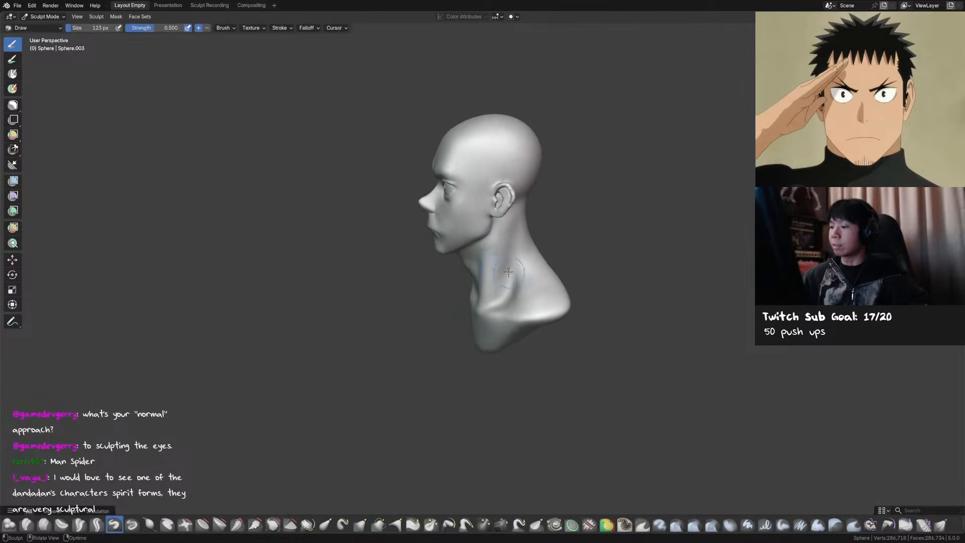
key("ctrl+KP_1")
key("g")
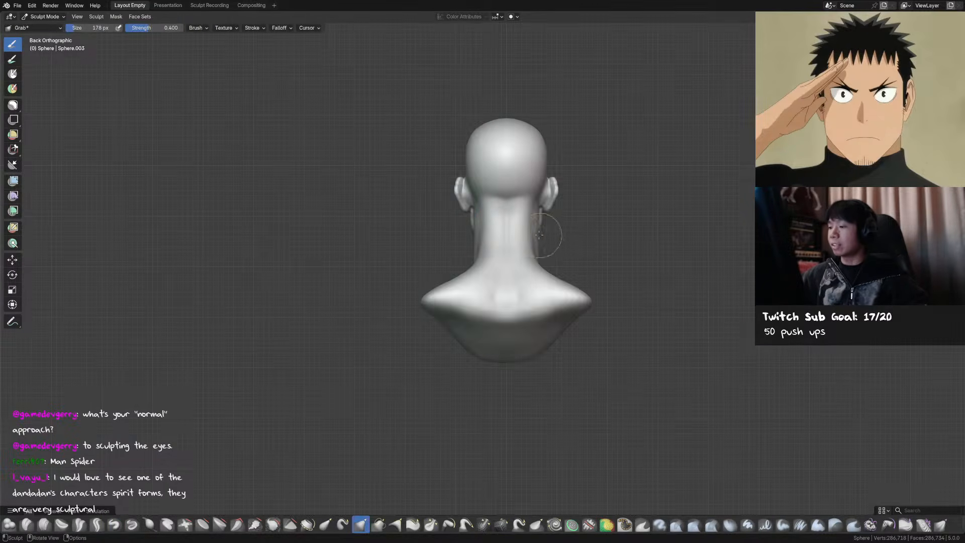
key("f")
left_click(477, 221)
Refine the back and side of the neck with the Grab brush, smooth the surface, and save the file
mouse_move(493, 223)
middle_mouse_down()
mouse_move(484, 230)
mouse_move(521, 229)
middle_mouse_up()
key("f")
left_click(483, 231)
key("f")
left_click(512, 229)
left_click_drag(521, 229, 518, 236, "shift")
middle_click_drag(480, 236, 499, 248)
key("f")
left_click(500, 251)
left_click_drag(500, 251, 499, 259, "shift")
key("ctrl+s")
Define the front edge of the neck muscle with Draw Sharp at 97 px, strength 0.500
mouse_move(498, 257)
middle_mouse_down()
mouse_move(485, 260)
mouse_move(497, 257)
mouse_move(485, 251)
middle_mouse_up()
key("d")
key("f")
left_click(480, 266)
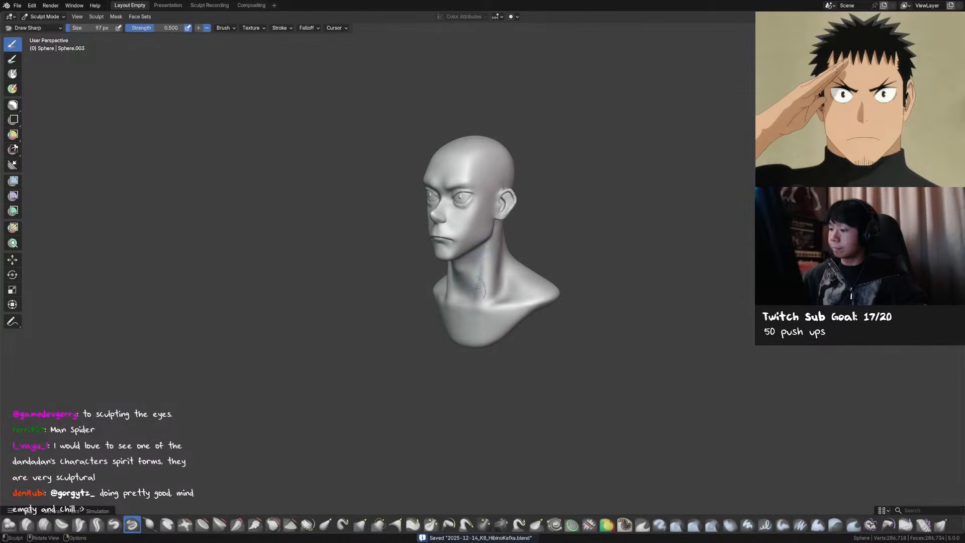
Reshape the front of the neck with the Grab brush at 111 px and 119 px, and save the file
key("KP_1")
key("t")
key("f")
left_click(454, 283)
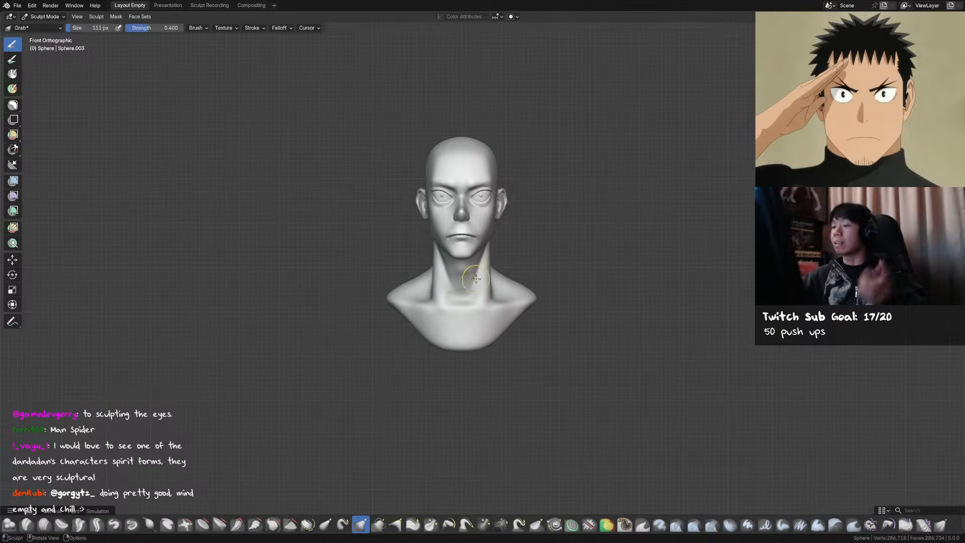
mouse_move(472, 255)
middle_mouse_down()
mouse_move(460, 282)
mouse_move(471, 289)
mouse_move(504, 258)
mouse_move(514, 294)
middle_mouse_up()
key("f")
left_click(472, 290)
key("ctrl+s")
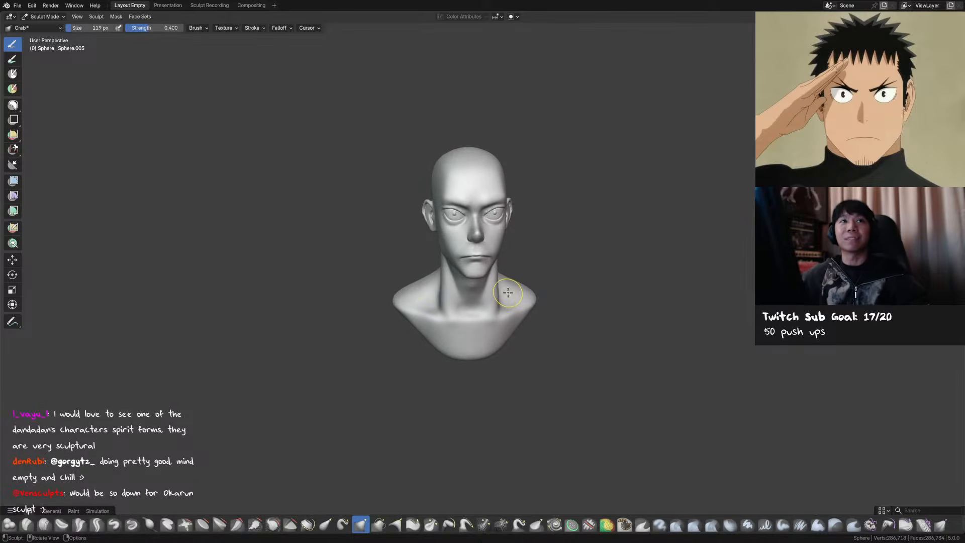
Adjust the base of the neck with the Grab brush at 147 px, strength 0.400, and save the file
mouse_move(512, 294)
middle_mouse_down()
mouse_move(495, 293)
mouse_move(484, 311)
mouse_move(503, 321)
middle_mouse_up()
key("f")
left_click(490, 296)
key("ctrl+s")
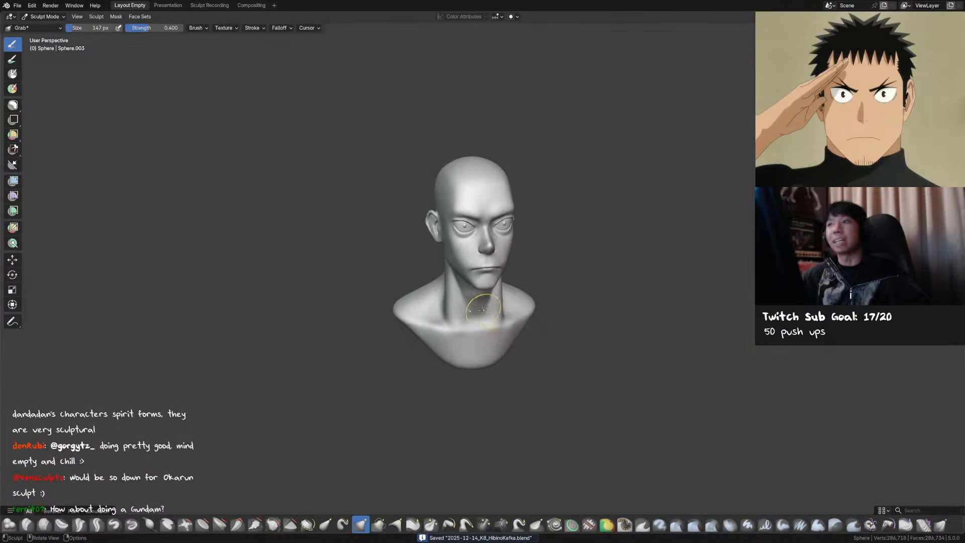
Sculpt a stroke down the front of the neck, from below the jaw toward the collar area
mouse_move(479, 335)
middle_mouse_down()
mouse_move(484, 312)
mouse_move(506, 300)
middle_mouse_up()
key("d")
key("g")
key("f")
left_click(486, 317)
key("d")
key("f")
left_click(490, 302)
left_click_drag(492, 298, 483, 321)
Refine the side and base of the neck with the Grab brush at 116 px, strength 0.400, and save the file
mouse_move(482, 322)
middle_mouse_down()
mouse_move(455, 332)
mouse_move(467, 322)
mouse_move(457, 333)
mouse_move(460, 324)
middle_mouse_up()
key("f")
left_click(470, 324)
key("g")
key("f")
left_click(464, 307)
mouse_move(464, 307)
middle_mouse_down()
mouse_move(458, 284)
mouse_move(447, 286)
mouse_move(493, 286)
middle_mouse_up()
key("f")
left_click(495, 282)
key("ctrl+s")
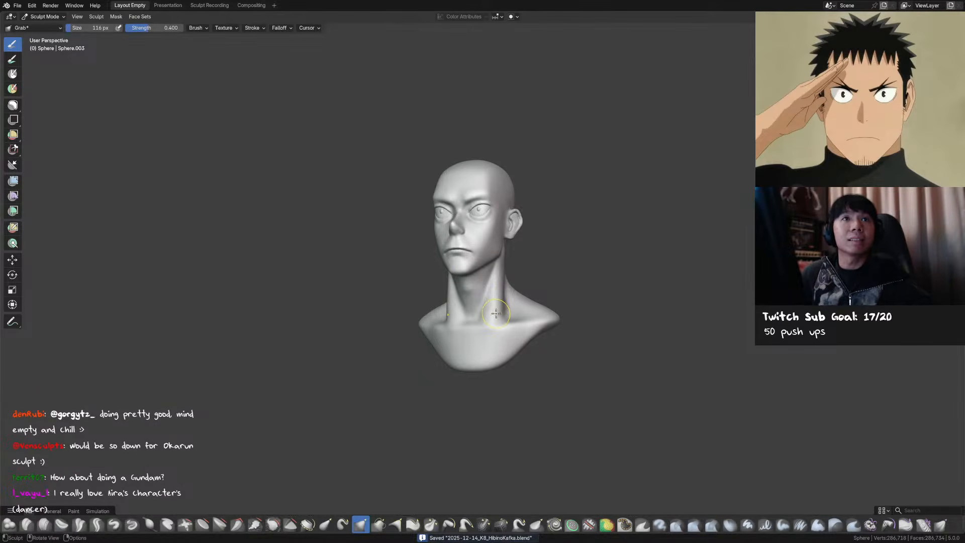
Save the file and switch to the Crease Sharp brush at strength 0.276 for the lower face
middle_click_drag(499, 314, 500, 316)
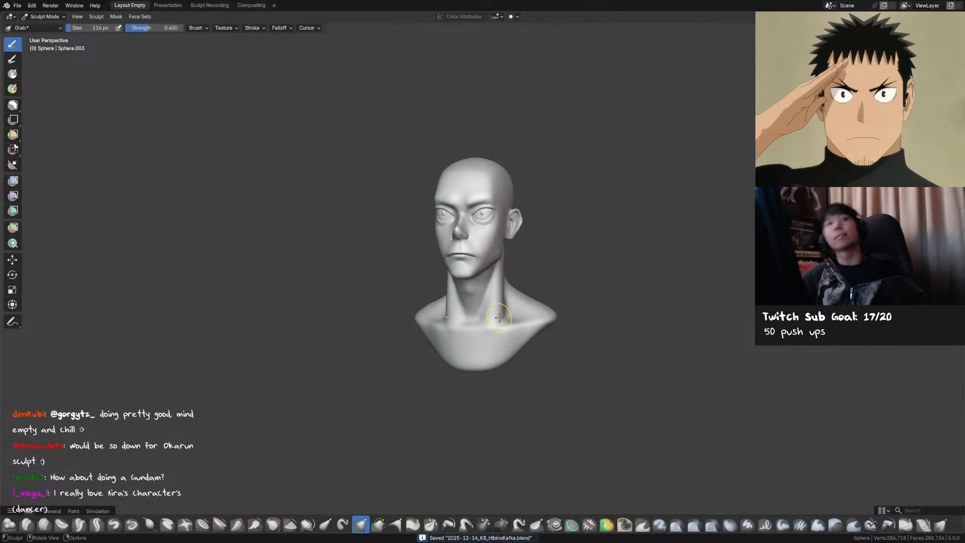
middle_click_drag(497, 320, 493, 316)
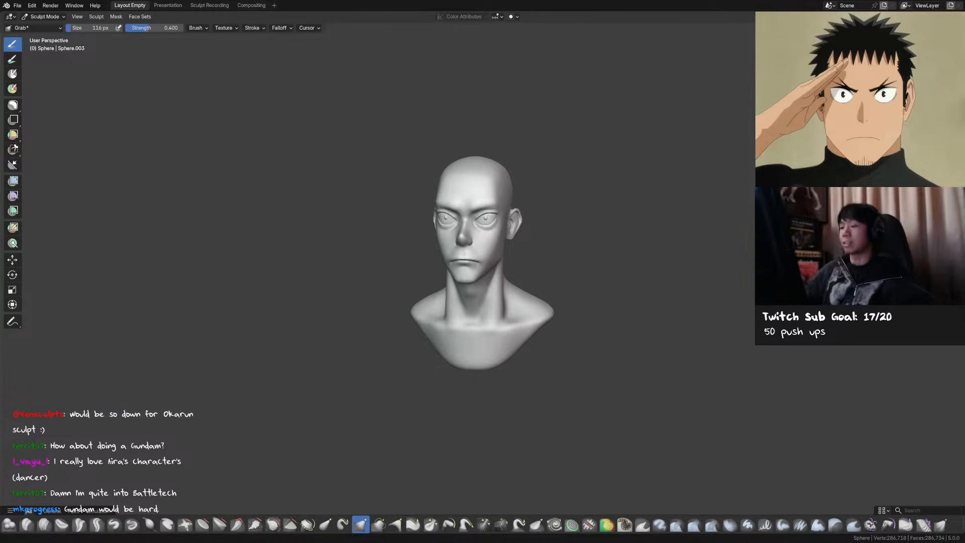
mouse_move(477, 244)
middle_mouse_down()
mouse_move(452, 239)
mouse_move(478, 244)
mouse_move(476, 254)
mouse_move(410, 252)
mouse_move(454, 236)
mouse_move(453, 261)
middle_mouse_up()
key("ctrl+s")
scroll(476, 251, "up", 3)
key("shift+c")
key("g")
key("shift+c")
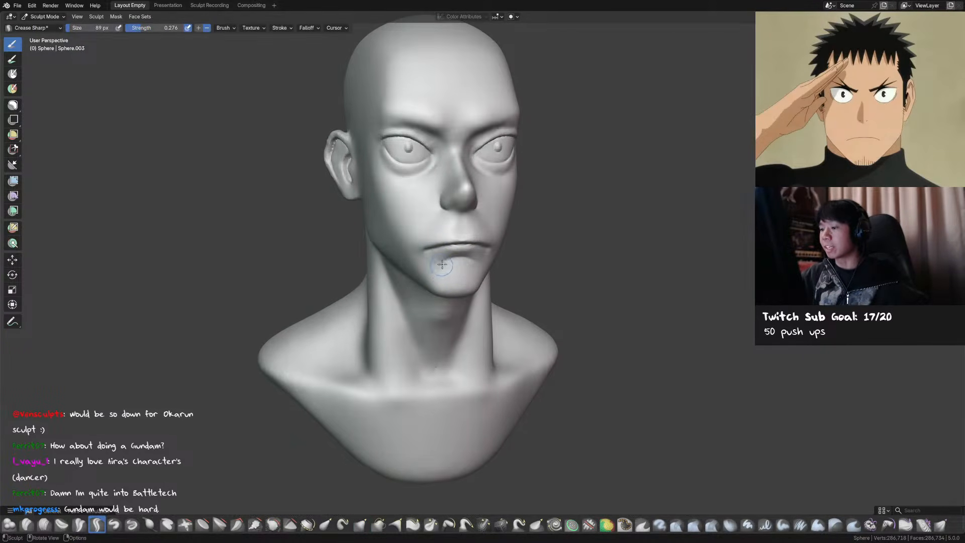
mouse_move(477, 264)
middle_mouse_down()
mouse_move(447, 256)
mouse_move(460, 264)
middle_mouse_up()
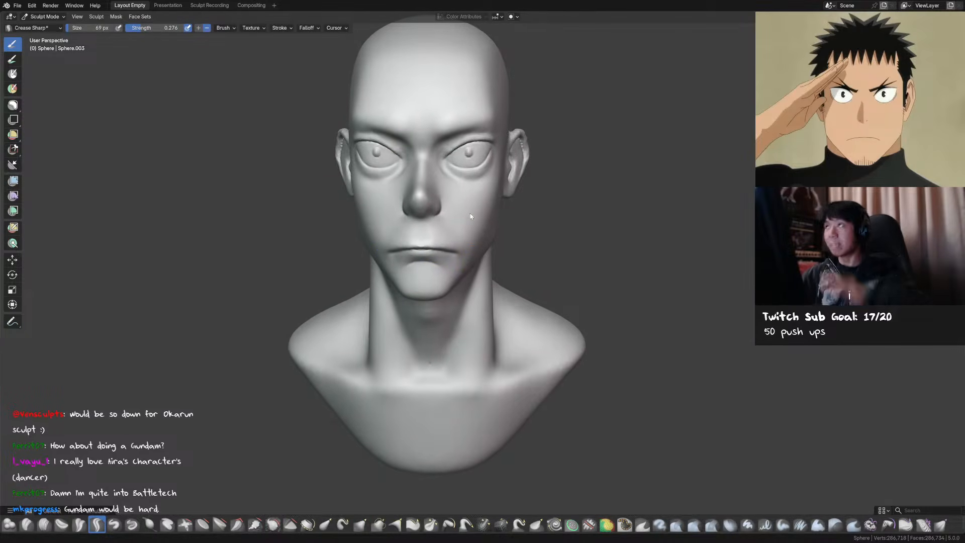
Set the sculpt brush size to 224 px, save the file, and smooth the bust's shoulder and lower chest
key("KP_1")
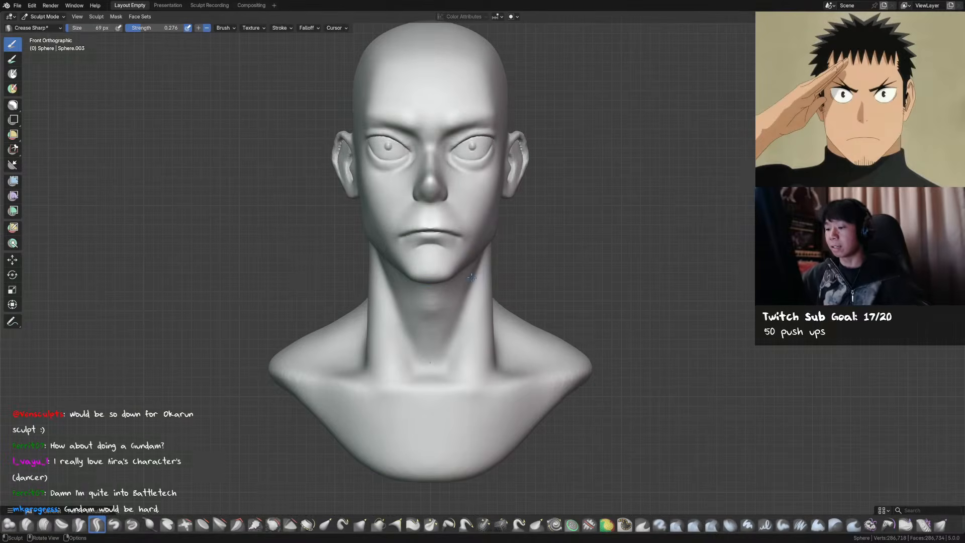
mouse_move(491, 292)
middle_mouse_down()
mouse_move(427, 358)
mouse_move(470, 297)
middle_mouse_up()
key("f")
left_click(576, 291)
key("ctrl+s")
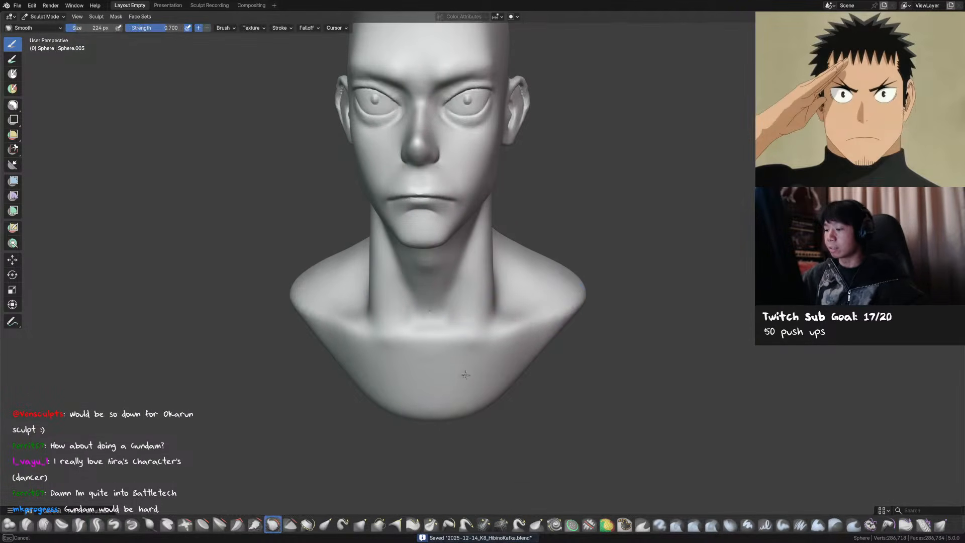
left_click_drag(575, 291, 439, 404, "shift")
left_click_drag(551, 307, 558, 301, "shift")
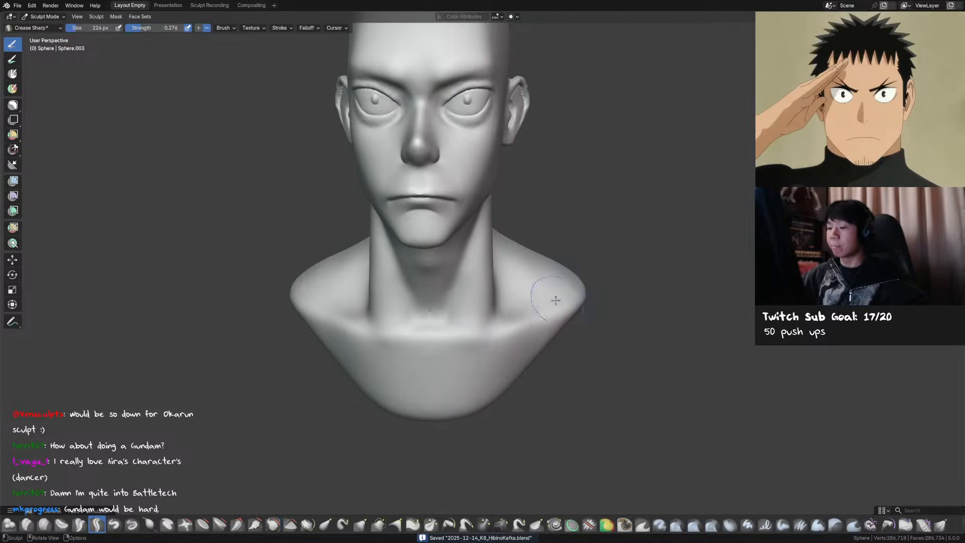
Delete the stray edge sticking out at the base of the throat in Edit Mode, save the file, and return to Sculpt Mode
scroll(451, 239, "up", 4)
key("Tab")
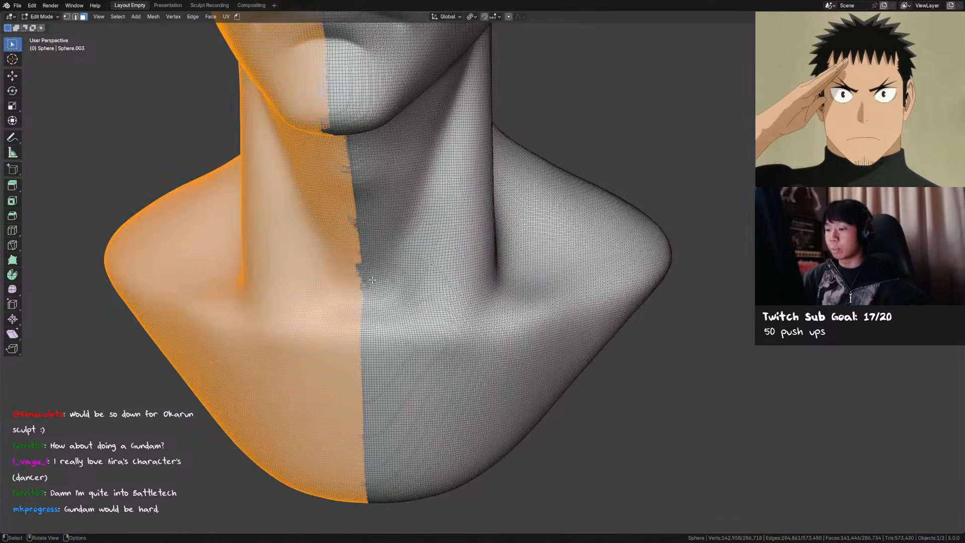
key("KP_Decimal")
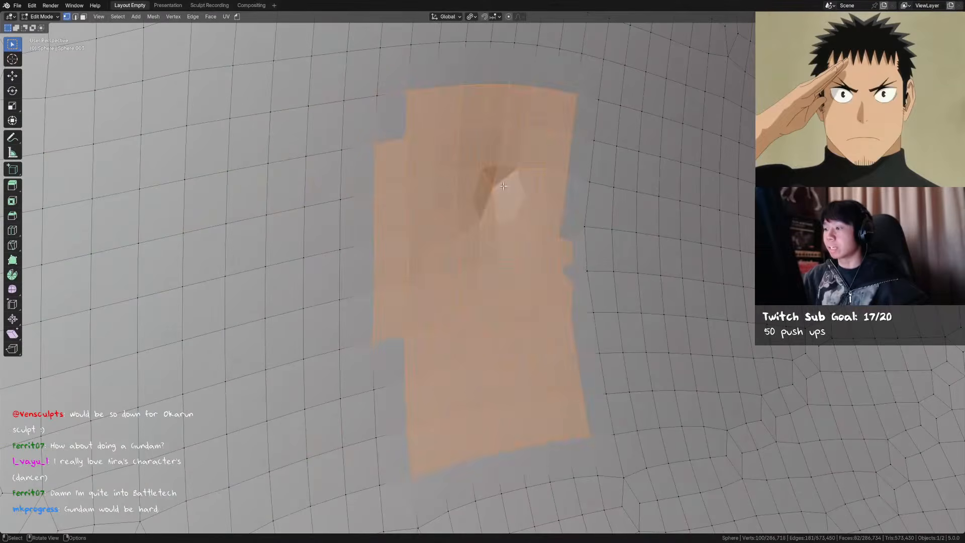
key("alt+a")
key("2")
middle_click_drag(505, 185, 588, 236)
key("ctrl+s")
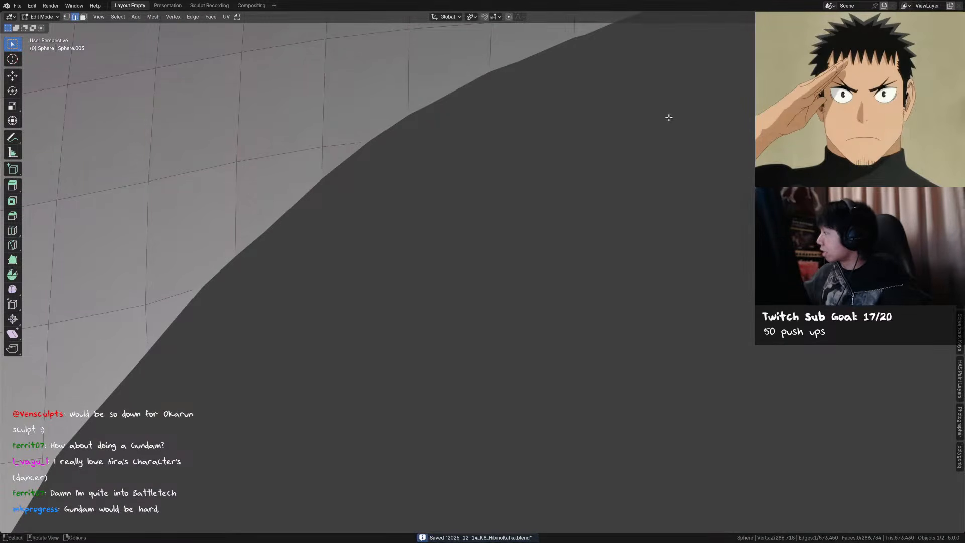
key("KP_Decimal")
left_click(481, 219)
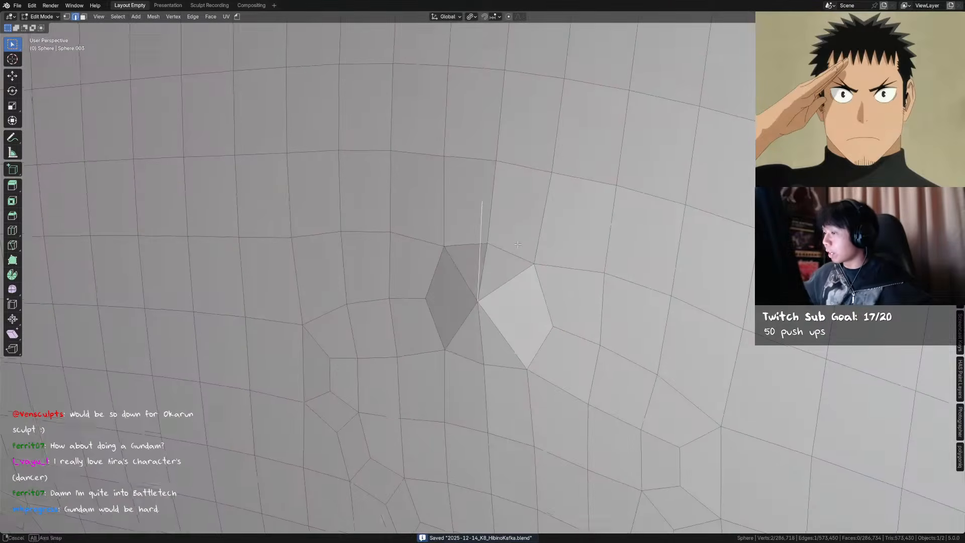
key("x")
left_click(505, 234)
mouse_move(505, 236)
middle_mouse_down()
mouse_move(466, 246)
mouse_move(495, 296)
middle_mouse_up()
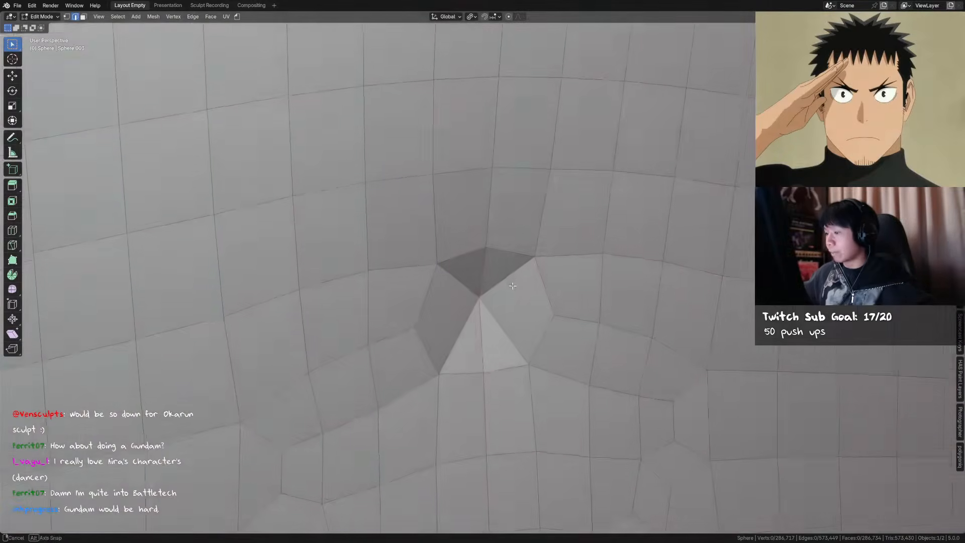
key("Tab")
Reshape the front of the throat with the Grab brush at a reduced size
scroll(487, 299, "down", 10)
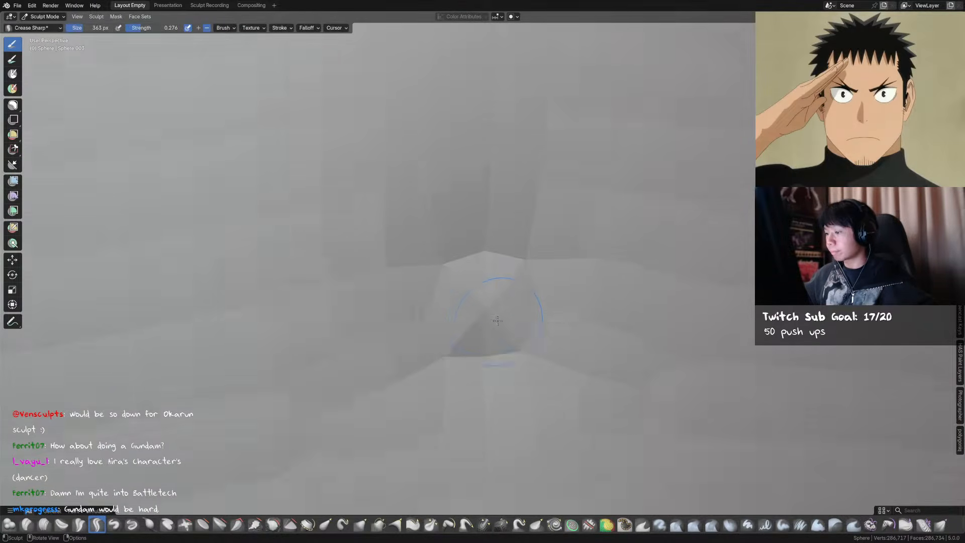
key("x")
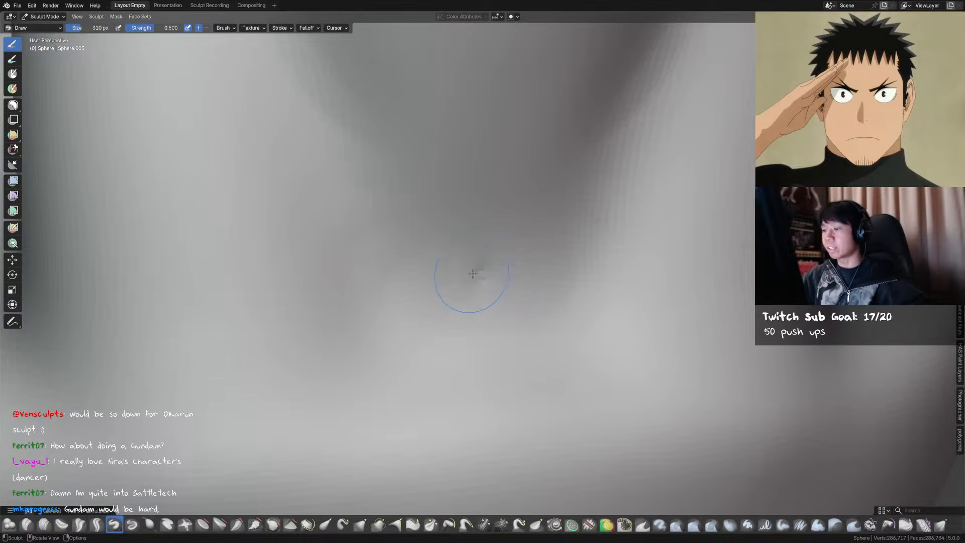
scroll(470, 301, "down", 5)
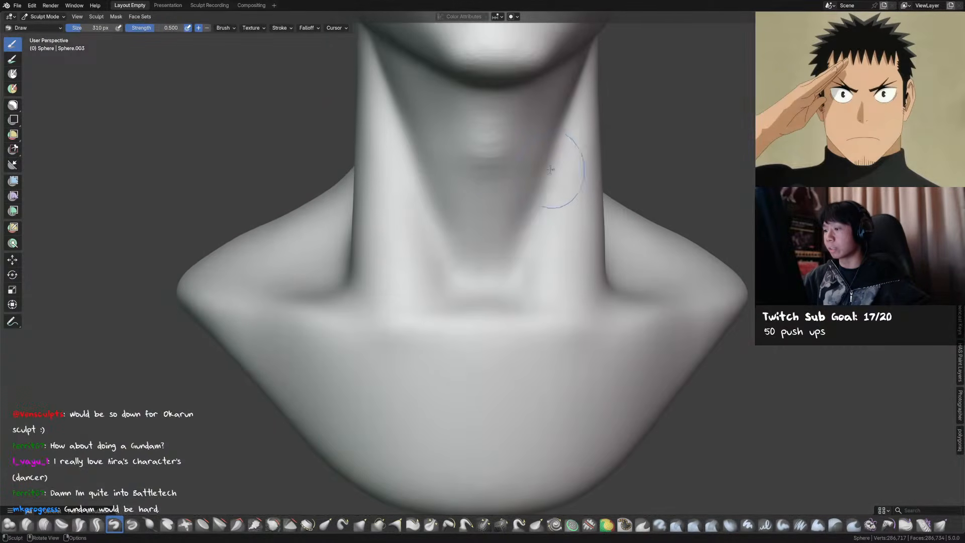
mouse_move(551, 217)
middle_mouse_down()
mouse_move(554, 156)
mouse_move(472, 230)
mouse_move(448, 213)
middle_mouse_up()
key("g")
key("f")
left_click(420, 209)
middle_click_drag(420, 209, 510, 199)
left_click_drag(509, 199, 517, 204)
Check and adjust the throat contour from the side and front with the Grab brush at 293 px
middle_click_drag(499, 216, 559, 224)
key("f")
left_click(563, 223)
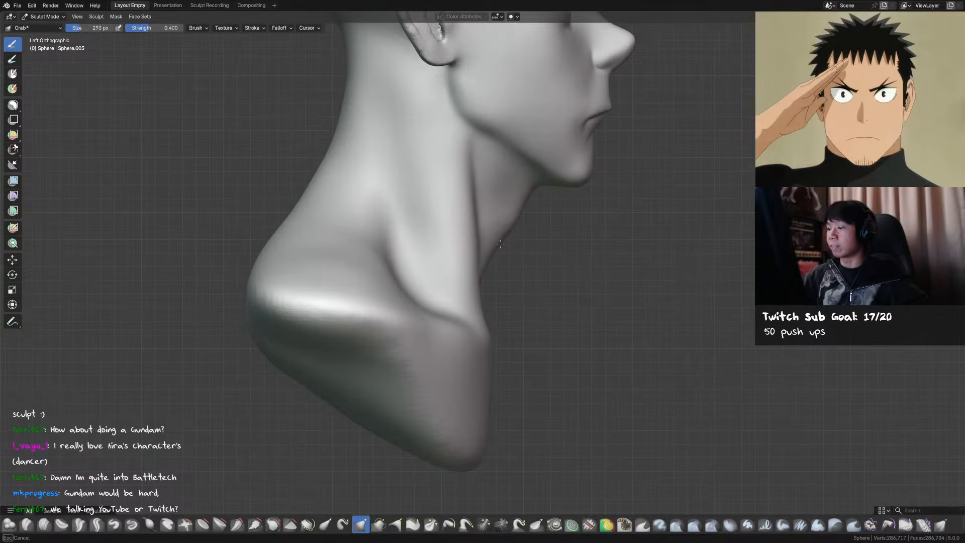
mouse_move(503, 236)
middle_mouse_down("ctrl")
mouse_move(526, 242)
mouse_move(421, 241)
middle_mouse_up("ctrl")
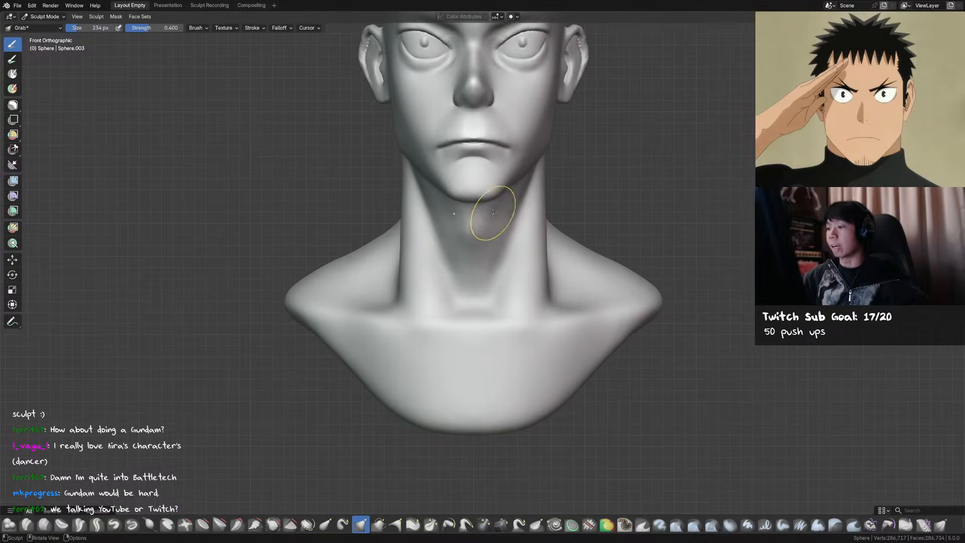
mouse_move(491, 210)
middle_mouse_down()
mouse_move(491, 238)
mouse_move(535, 240)
mouse_move(506, 211)
mouse_move(475, 235)
mouse_move(498, 211)
mouse_move(477, 270)
mouse_move(503, 322)
mouse_move(498, 253)
mouse_move(483, 266)
mouse_move(477, 241)
middle_mouse_up()
scroll(477, 270, "down", 3)
Build up the base of the throat with the Clay Strips brush and smooth the added volume
key("shift+c")
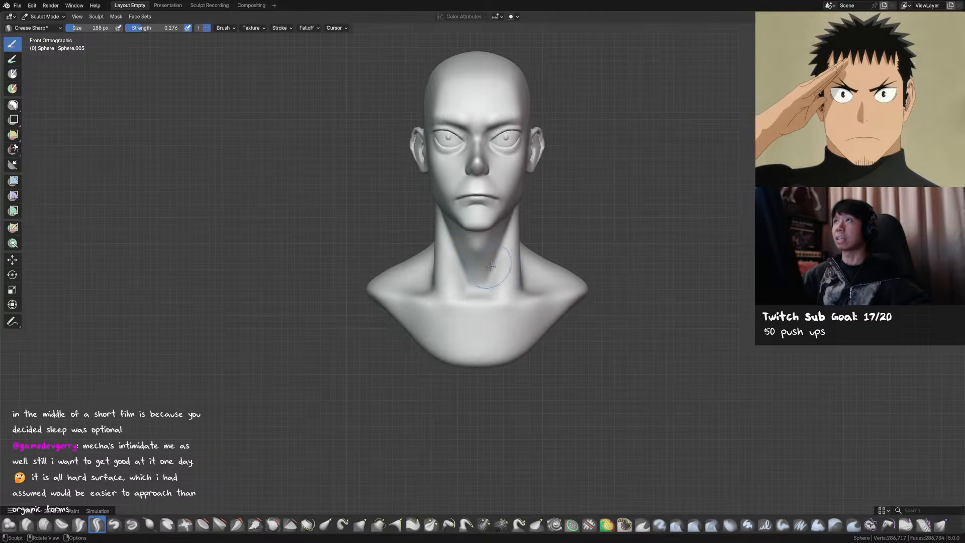
middle_click_drag(477, 289, 480, 285)
key("c")
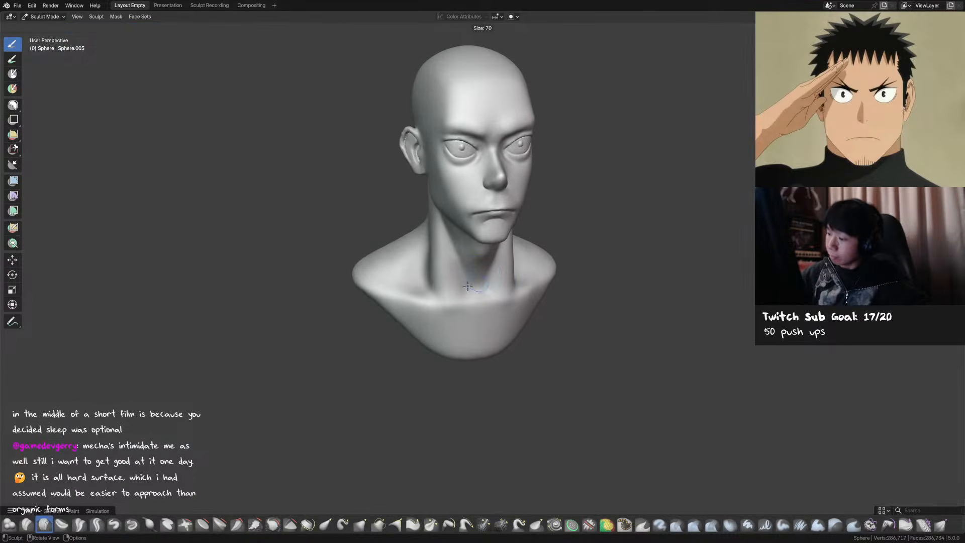
left_click_drag(481, 285, 475, 275)
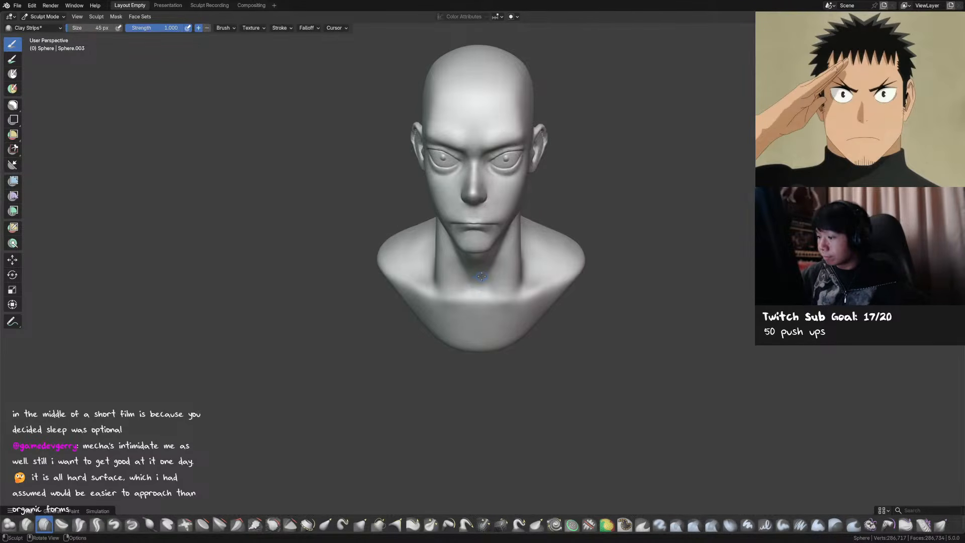
left_click_drag(481, 276, 475, 284)
key("f")
left_click(486, 280)
left_click_drag(476, 284, 475, 278, "shift")
middle_click_drag(473, 276, 492, 267)
left_click_drag(482, 276, 480, 271, "shift")
middle_click_drag(480, 271, 471, 270)
Refine the throat beneath the chin with the Crease Sharp and Grab brushes, and smooth the area
key("shift+c")
mouse_move(481, 274)
middle_mouse_down()
mouse_move(526, 251)
mouse_move(465, 266)
mouse_move(479, 280)
mouse_move(453, 258)
mouse_move(502, 250)
mouse_move(484, 250)
mouse_move(503, 241)
middle_mouse_up()
key("f")
left_click(463, 268)
key("g")
key("shift+s")
left_click_drag(486, 234, 487, 238, "shift")
Reshape the neck's front profile from the side with the Grab brush at 221 px and smooth it
mouse_move(528, 266)
middle_mouse_down()
mouse_move(488, 274)
mouse_move(515, 281)
middle_mouse_up()
key("f")
left_click(525, 286)
key("f")
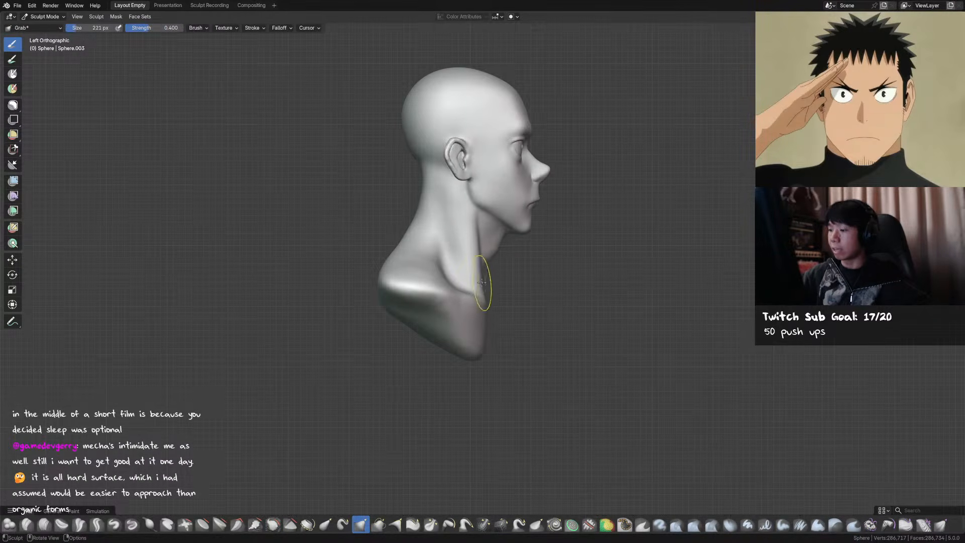
left_click_drag(478, 241, 489, 223)
left_click_drag(486, 231, 481, 251, "shift")
Smooth the side of the neck up toward the jaw and save the file
middle_click_drag(523, 271, 485, 276)
left_click_drag(461, 251, 447, 224, "shift")
left_click_drag(440, 214, 437, 207, "shift")
mouse_move(438, 207)
middle_mouse_down()
mouse_move(533, 206)
mouse_move(468, 206)
mouse_move(536, 234)
mouse_move(574, 213)
middle_mouse_up()
key("ctrl+s")
Resize the brush, smooth the transition behind the jaw and along the back of the neck, and save the file
key("f")
left_click(561, 213)
left_click_drag(530, 215, 524, 210, "shift")
middle_click_drag(505, 211, 576, 214)
left_click_drag(538, 218, 535, 225, "shift")
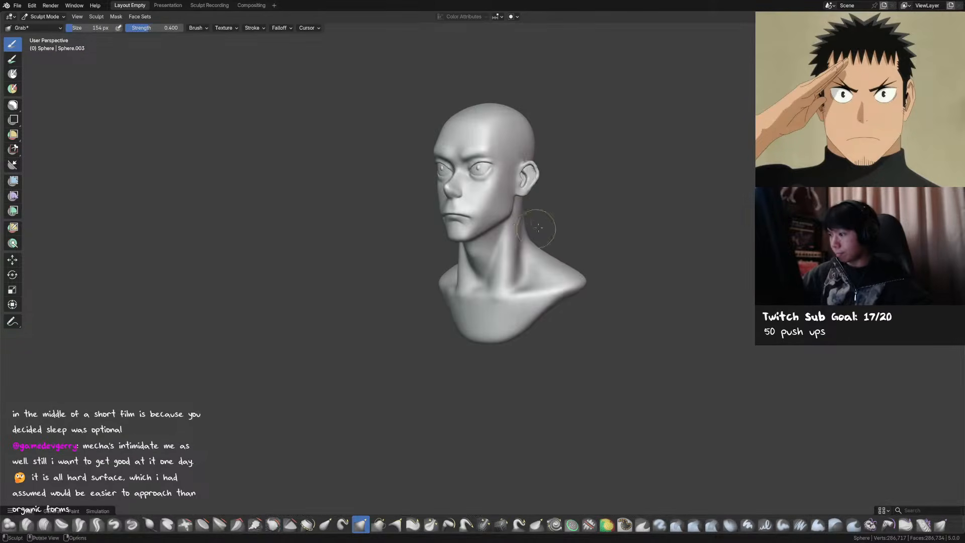
middle_click_drag(535, 226, 593, 225)
key("ctrl+s")
Review the bust from the front in Object Mode, and open a reference image from the "kaiju no 8 captain mina" results in Google Images
key("ctrl+Tab")
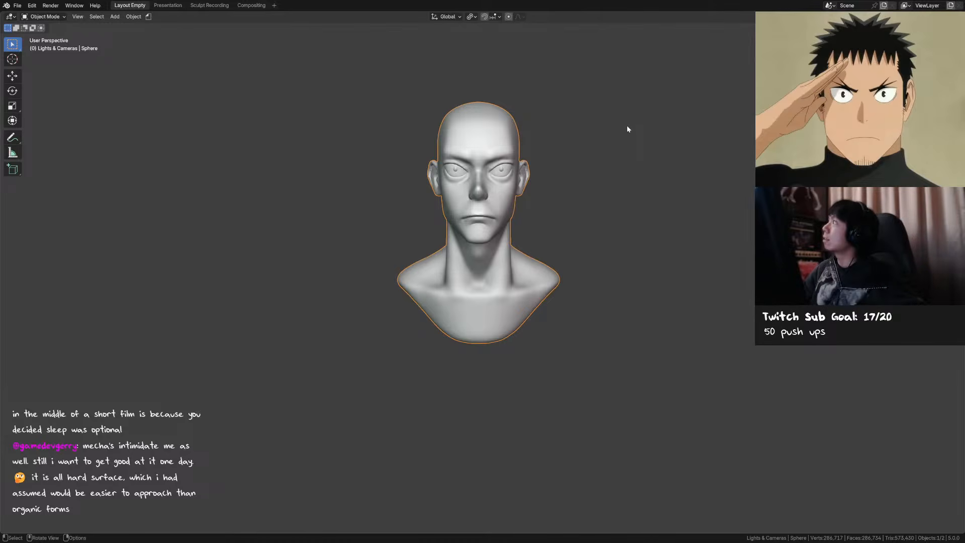
key("KP_1")
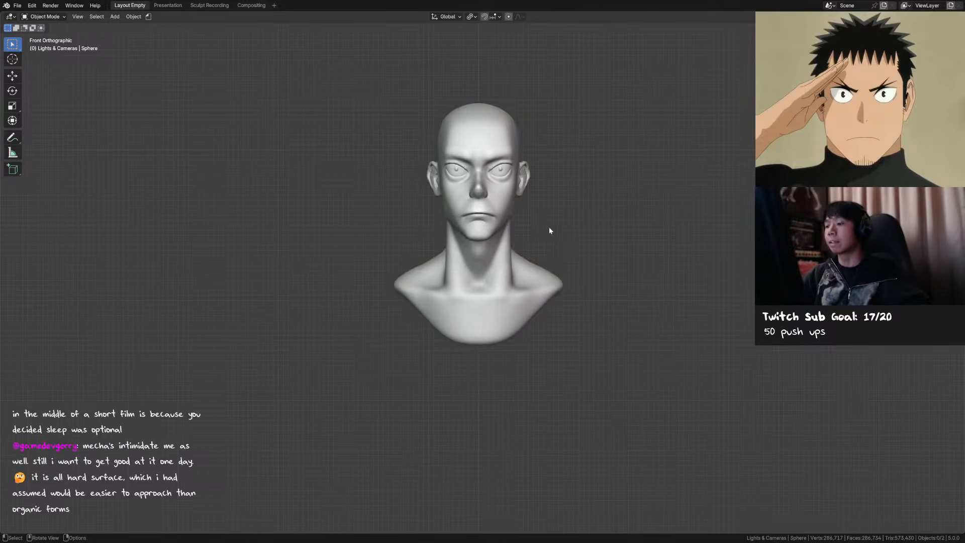
key("ctrl+Tab")
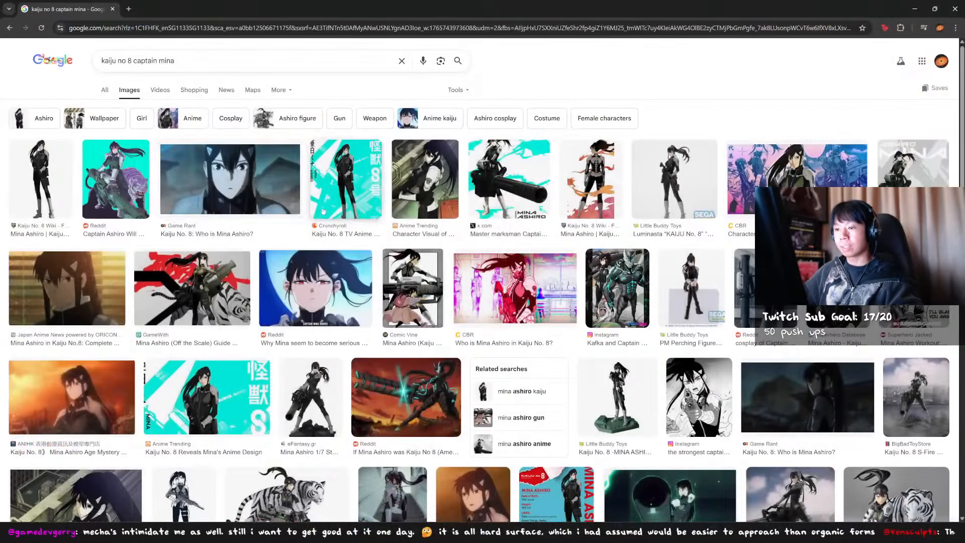
left_click(237, 183)
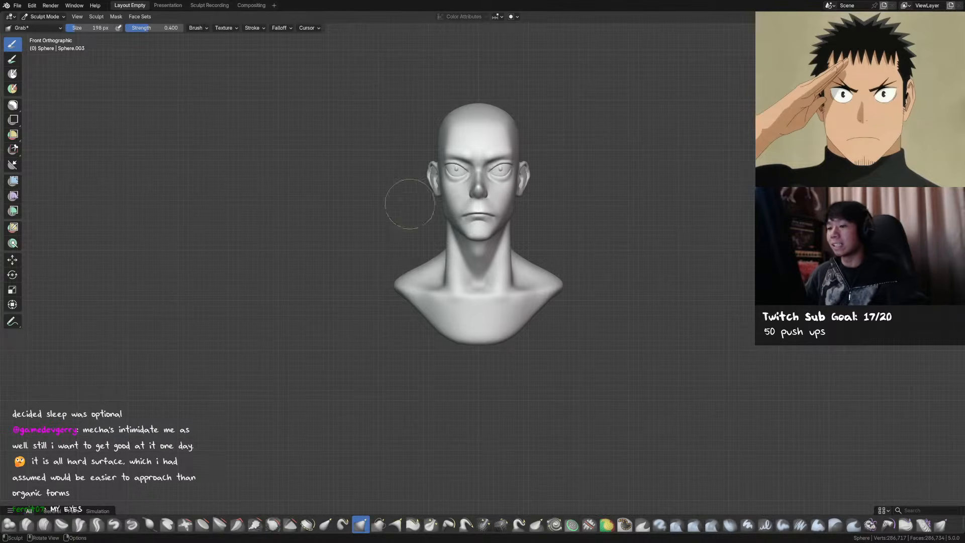
Save the file and resize the Grab brush to adjust the sides of the neck in the front view
middle_click_drag(636, 203, 628, 212, "shift")
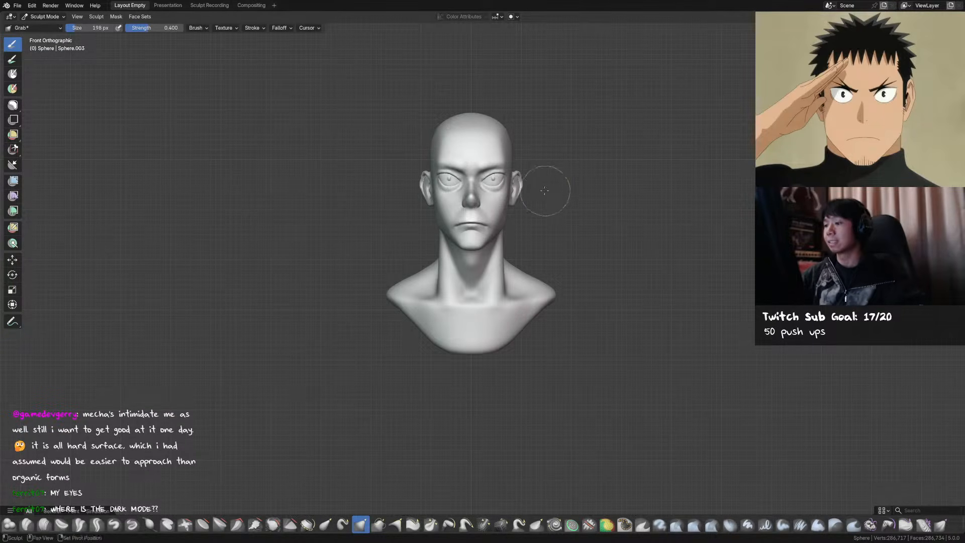
middle_click_drag(549, 190, 538, 211, "shift")
key("ctrl+s")
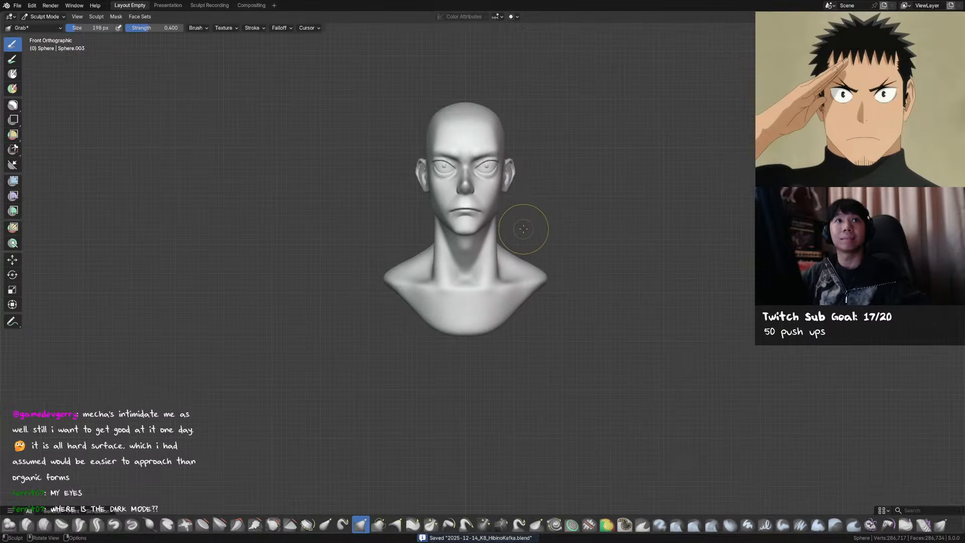
middle_click_drag(530, 232, 534, 241, "shift")
key("f")
left_click(529, 236)
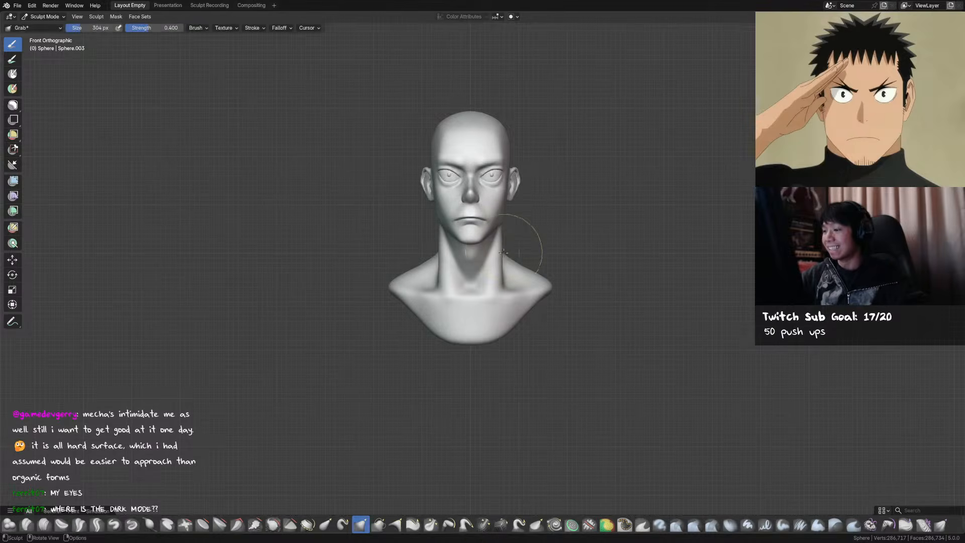
key("f")
left_click(509, 274)
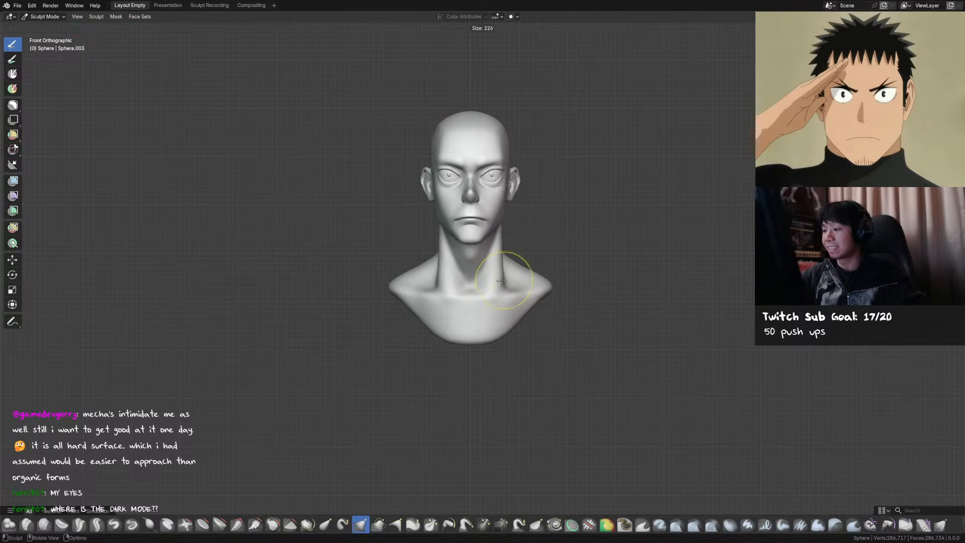
Refine the back and nape of the neck with the Grab brush from the back and side, and smooth the contour
middle_click_drag(441, 240, 442, 216, "alt")
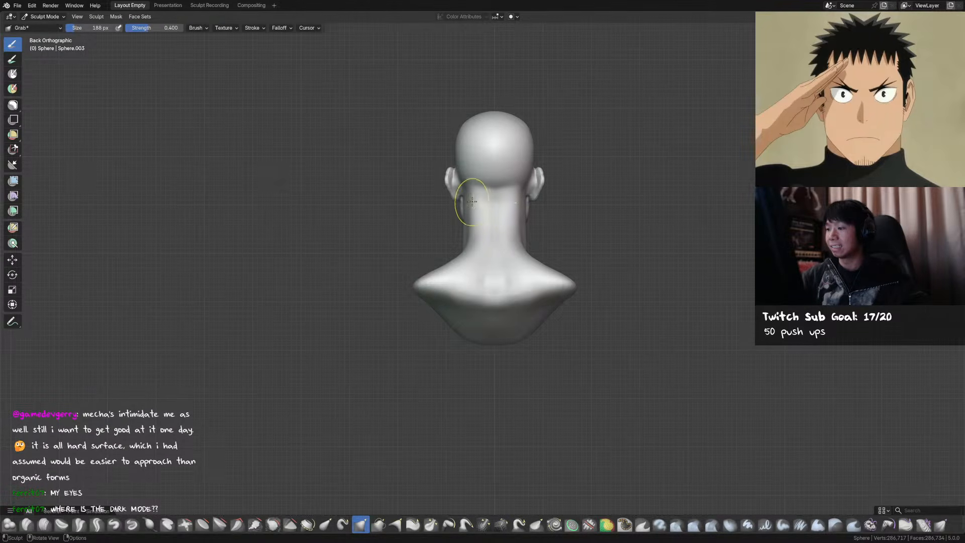
middle_click_drag(471, 216, 465, 194, "alt")
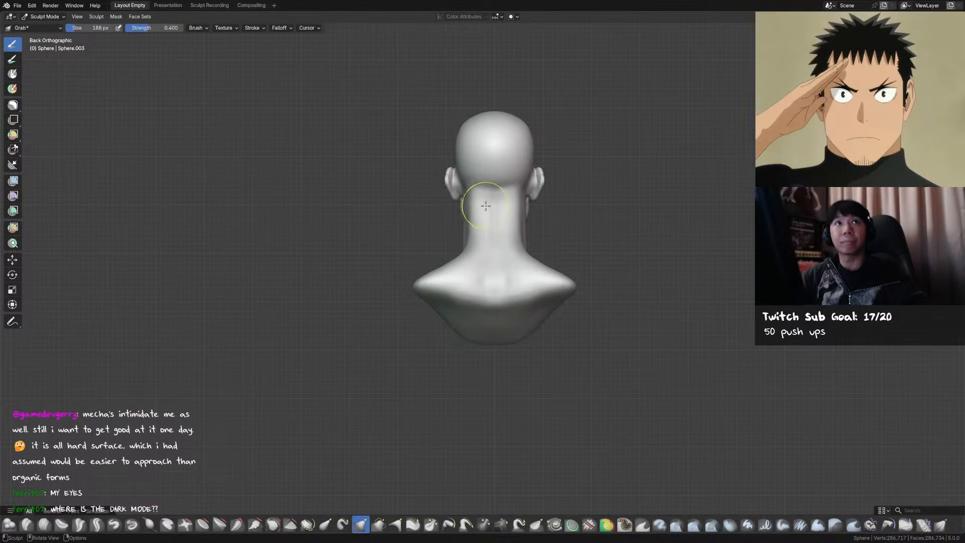
key("f")
left_click(486, 234)
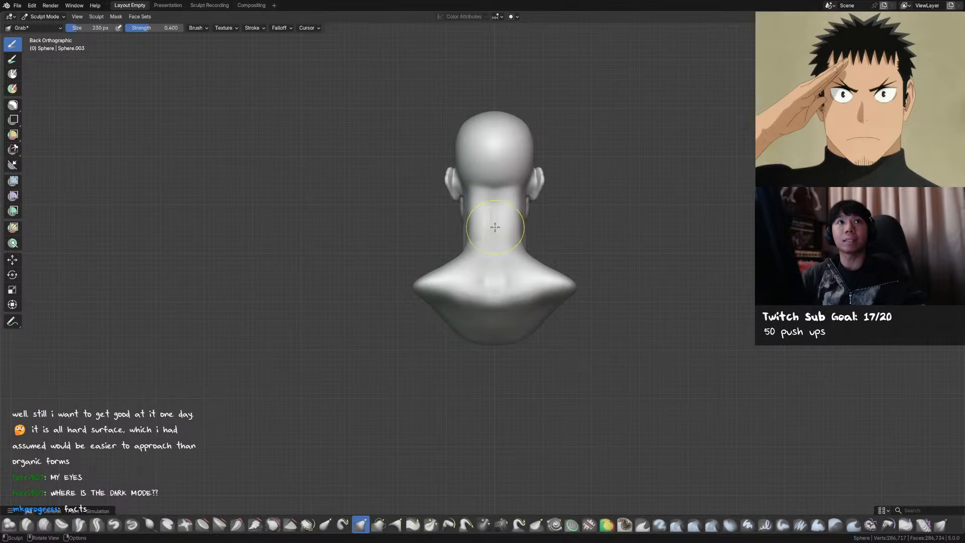
mouse_move(485, 246)
middle_mouse_down("shift")
mouse_move(505, 229)
mouse_move(532, 232)
middle_mouse_up("shift")
key("f")
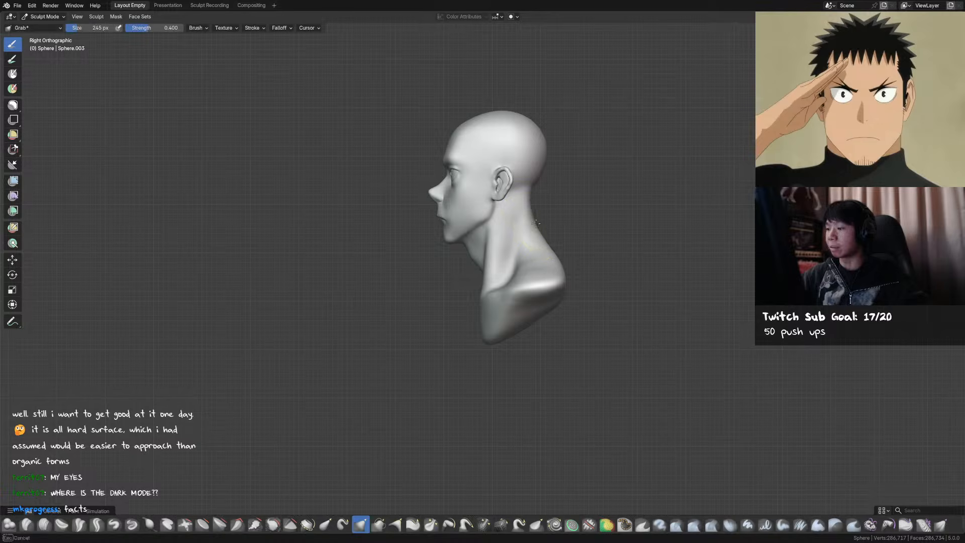
middle_click_drag(533, 211, 527, 210)
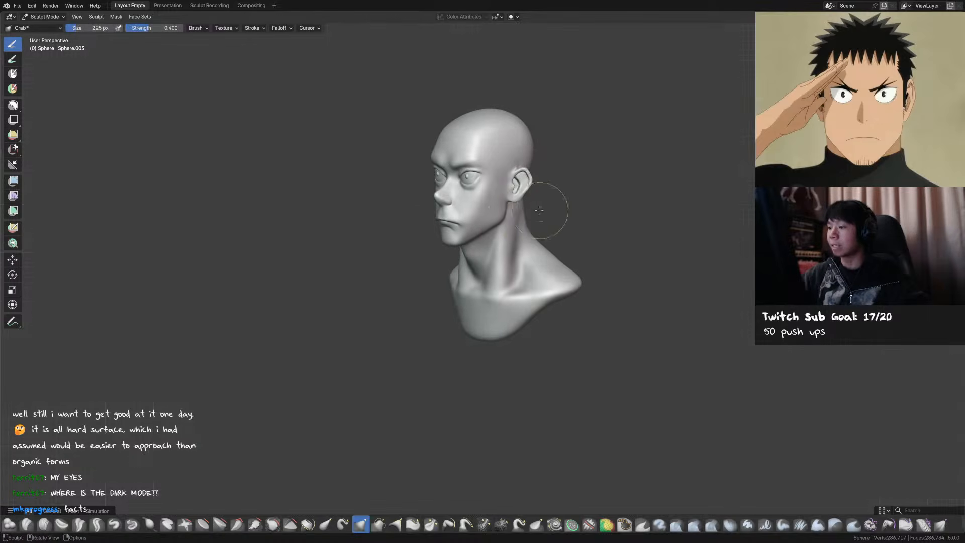
key("shift+s")
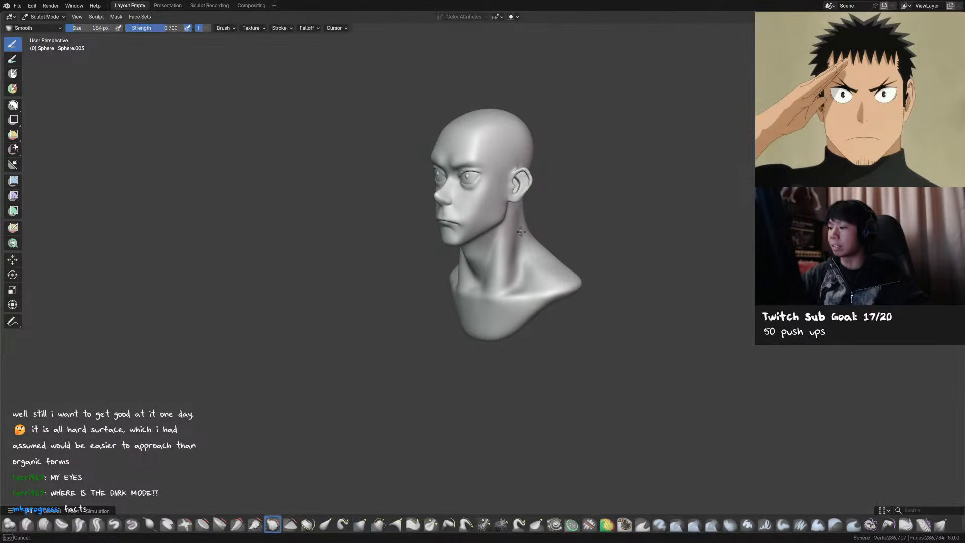
key("g")
Adjust the outer neck contours on both sides with the Grab brush and resize the Smooth brush for the nape
key("KP_1")
left_click_drag(505, 257, 505, 250)
left_click_drag(442, 242, 437, 253)
middle_click_drag(548, 272, 495, 271)
left_click_drag(530, 225, 522, 229)
key("shift+s")
key("f")
left_click(523, 236)
key("g")
Smooth the front and side neck muscles below the jaw, with a small Grab adjustment near the jawline
middle_click_drag(561, 233, 589, 240)
mouse_move(548, 263)
middle_mouse_down()
mouse_move(512, 265)
mouse_move(537, 266)
middle_mouse_up()
key("KP_1")
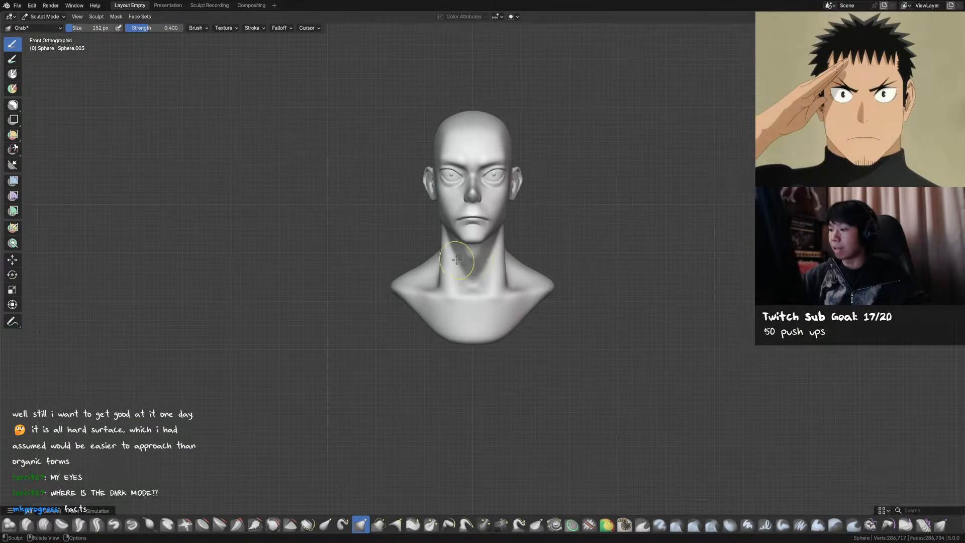
middle_click_drag(457, 260, 485, 262)
key("shift+s")
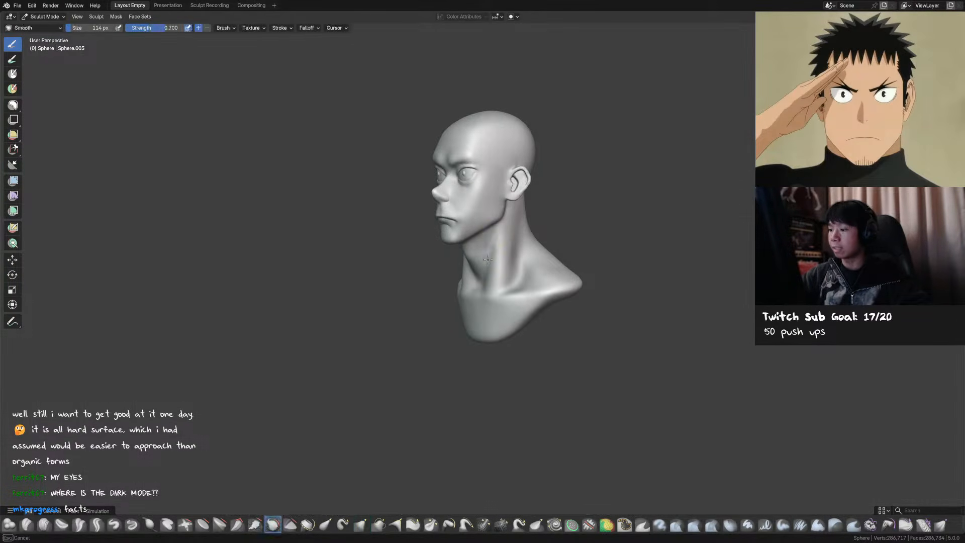
left_click_drag(487, 262, 486, 267, "shift")
middle_click_drag(487, 261, 504, 261)
left_click_drag(504, 232, 502, 233)
middle_click_drag(502, 233, 518, 233)
left_click_drag(508, 227, 497, 257, "shift")
middle_click_drag(498, 255, 538, 254)
Leave Sculpt Mode and save the file
key("ctrl+Tab")
key("ctrl+s")
left_click(573, 173)
key("KP_1")
mouse_move(579, 162)
middle_mouse_down("shift")
mouse_move(580, 194)
mouse_move(538, 169)
middle_mouse_up("shift")
key("shift+a")
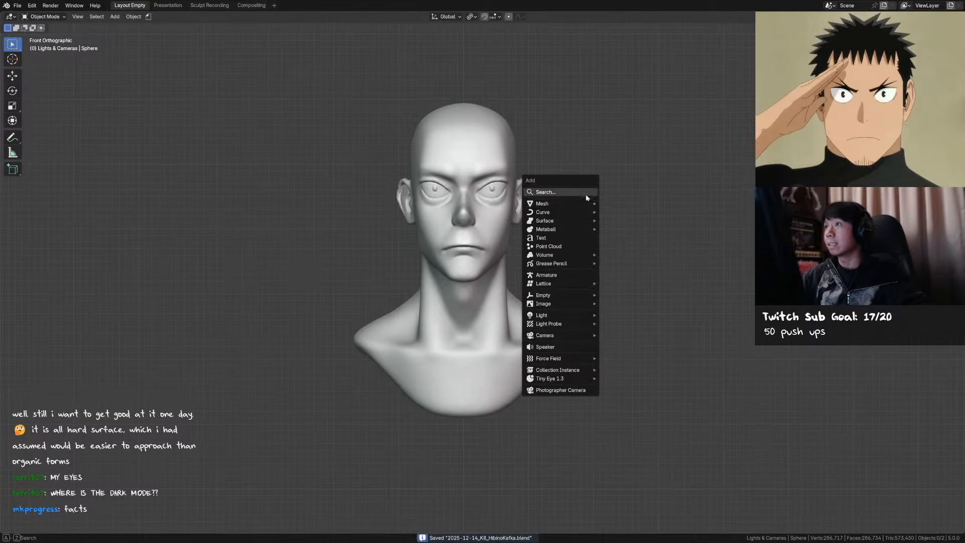
mouse_move(585, 204)
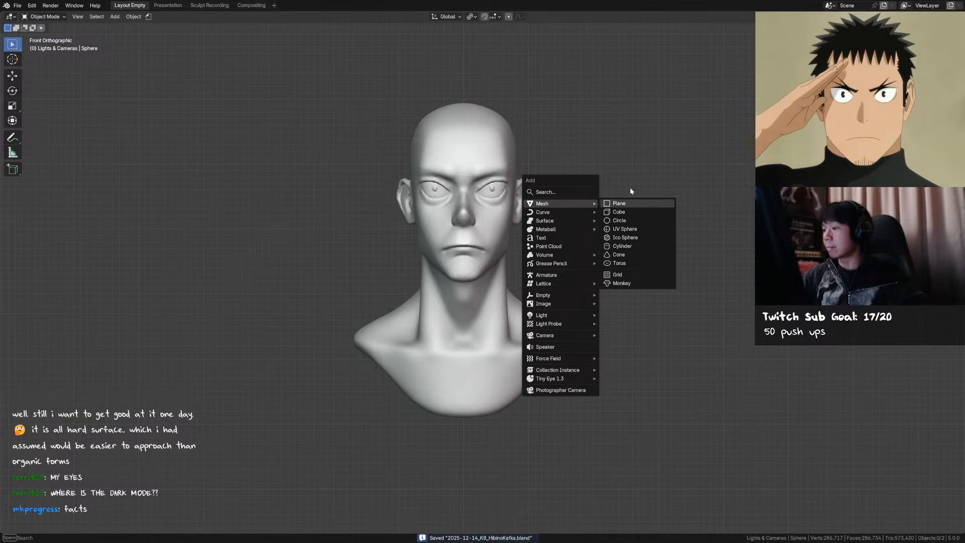
Select the bust in Sculpt Mode and paint a mask band across the brow and lower forehead
left_click(515, 177)
key("ctrl+Tab")
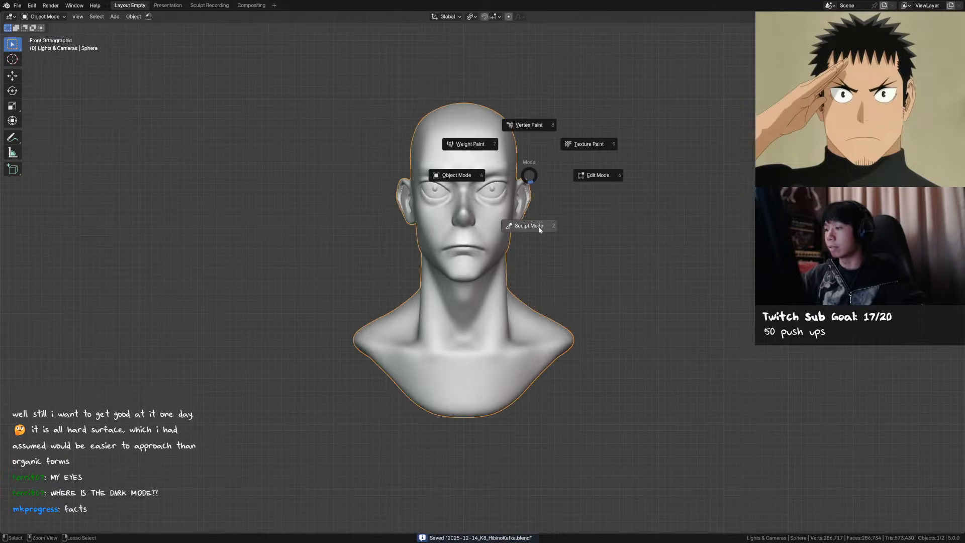
left_click(539, 230)
middle_click_drag(540, 211, 540, 251, "shift")
scroll(540, 251, "up", 2)
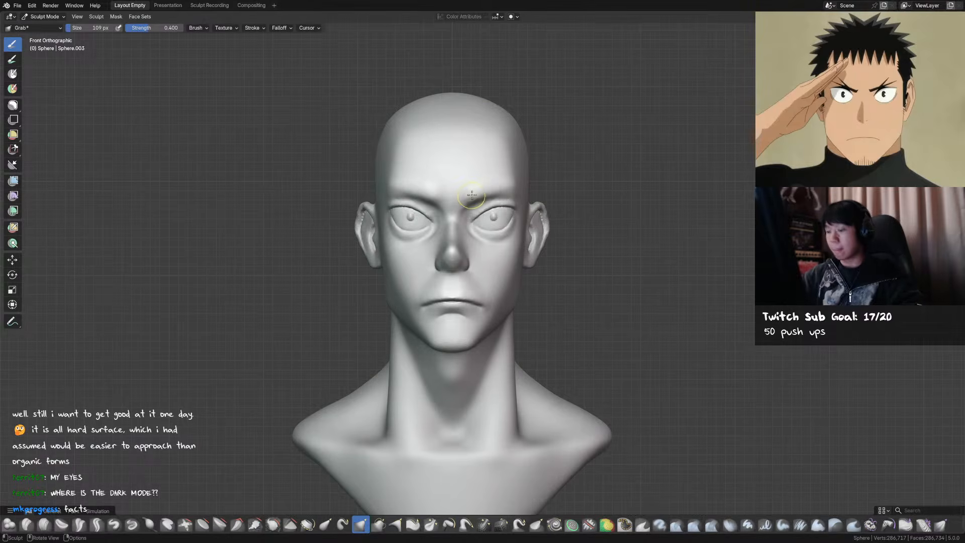
key("m")
mouse_move(458, 178)
left_mouse_down()
mouse_move(481, 194)
mouse_move(420, 191)
mouse_move(503, 195)
left_mouse_up()
middle_click_drag(502, 195, 471, 209)
mouse_move(475, 187)
left_mouse_down()
mouse_move(424, 187)
mouse_move(480, 175)
left_mouse_up()
middle_click_drag(480, 175, 467, 187)
mouse_move(467, 187)
left_mouse_down()
mouse_move(479, 190)
mouse_move(452, 176)
mouse_move(477, 174)
mouse_move(403, 173)
mouse_move(488, 191)
mouse_move(470, 171)
left_mouse_up()
middle_click_drag(470, 171, 537, 161)
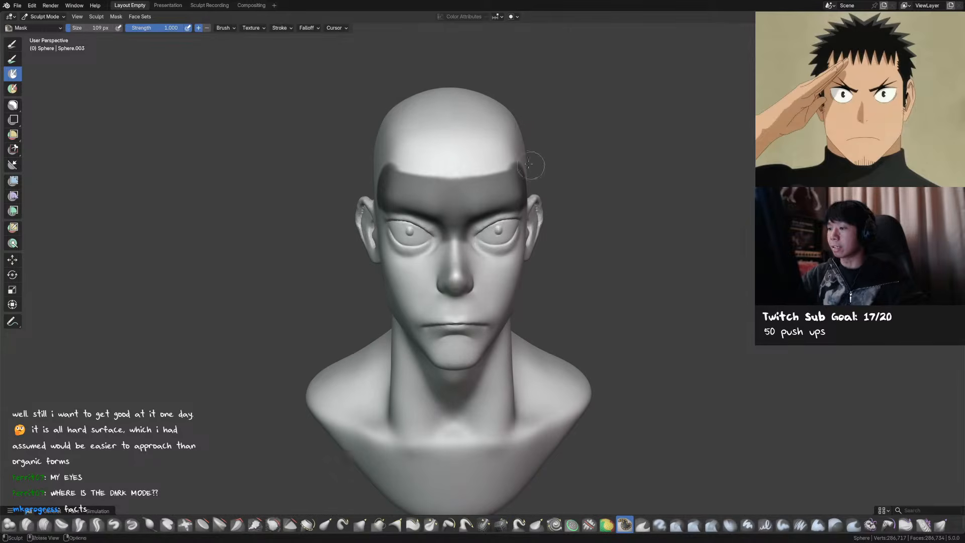
Save the file and extract the masked brow area as a new solid mesh with threshold 0.500 and 4 smooth iterations
key("ctrl+s")
left_click(116, 16)
left_click(179, 167)
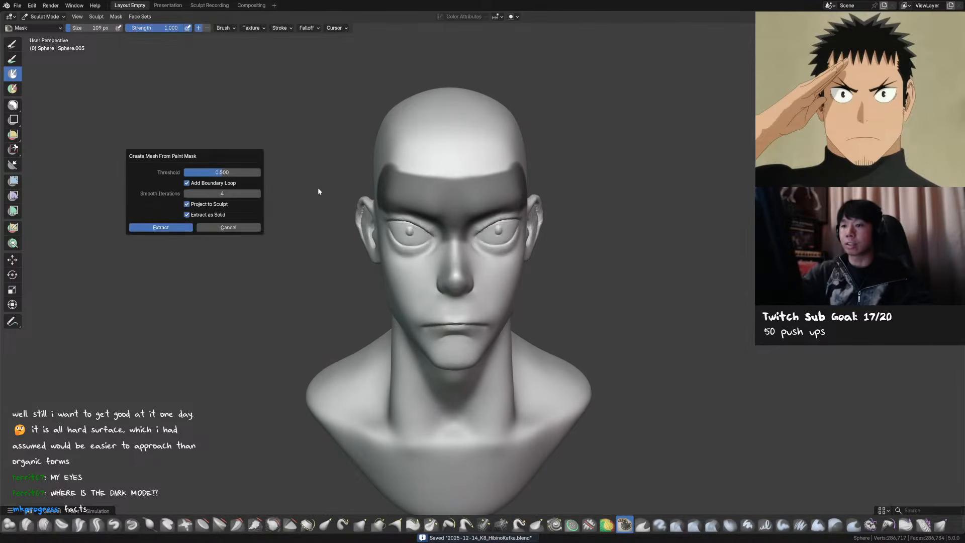
key("Return")
In the Sculpt Recording workspace, isolate the extracted brow mesh and apply its solidify modifier
left_click(221, 7)
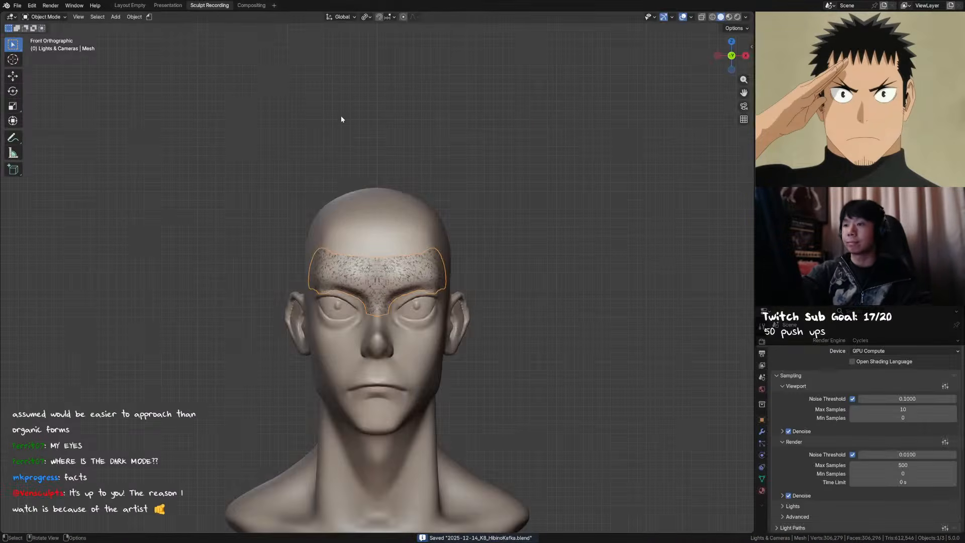
left_click(762, 432)
key("shift+h")
mouse_move(570, 362)
middle_mouse_down()
mouse_move(634, 406)
mouse_move(740, 400)
middle_mouse_up()
key("ctrl+a")
Adjust the voxel size and remesh the brow mesh in Sculpt Mode, then save and return to the Layout Empty workspace
key("ctrl+Tab")
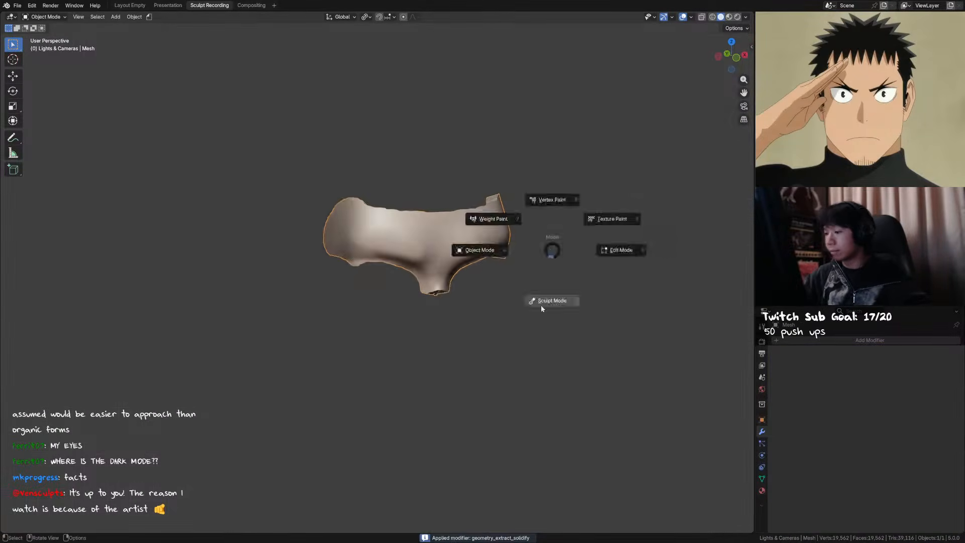
left_click(534, 287)
key("r")
left_click(559, 260)
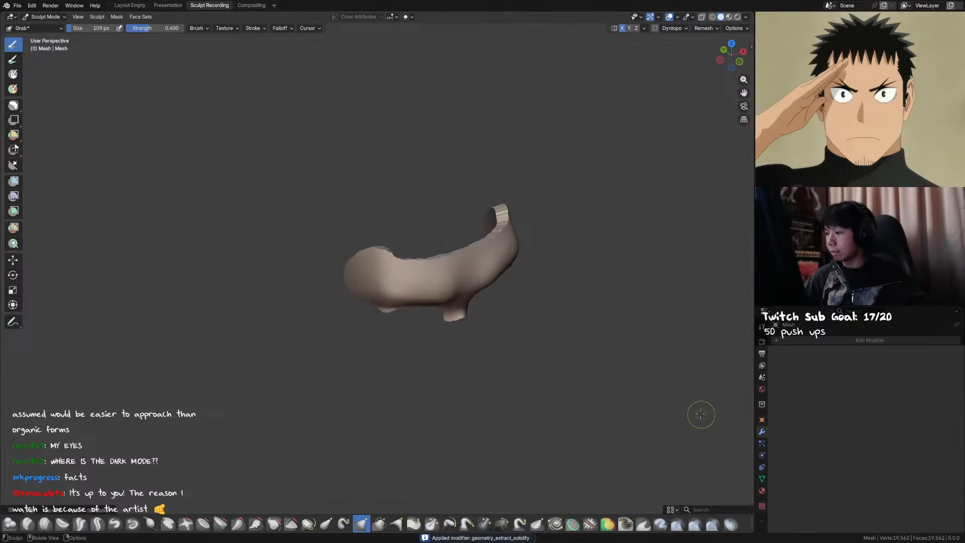
key("r")
left_click(577, 299)
key("ctrl+r")
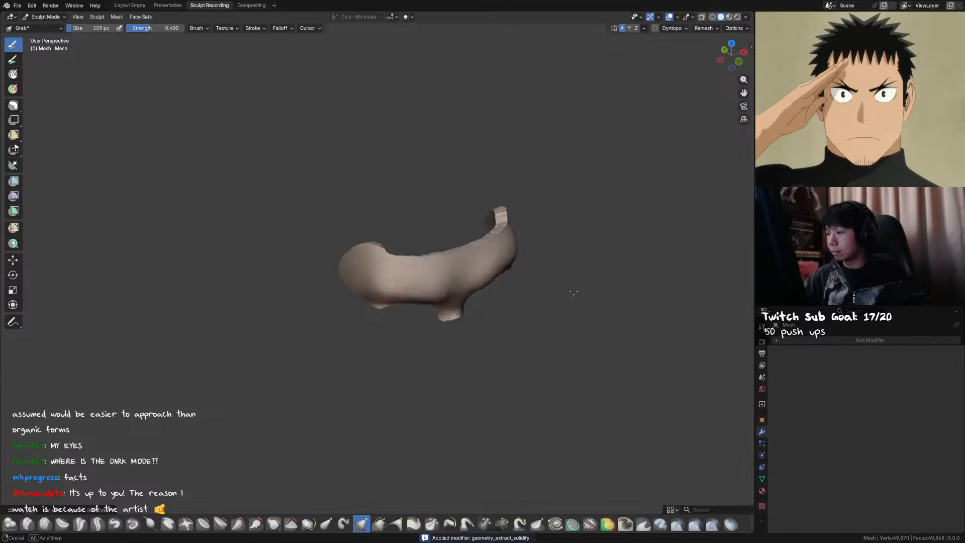
middle_click_drag(577, 299, 548, 272)
key("q")
left_click(548, 272)
key("ctrl+s")
key("ctrl+Page_Up")
key("ctrl+Page_Up")
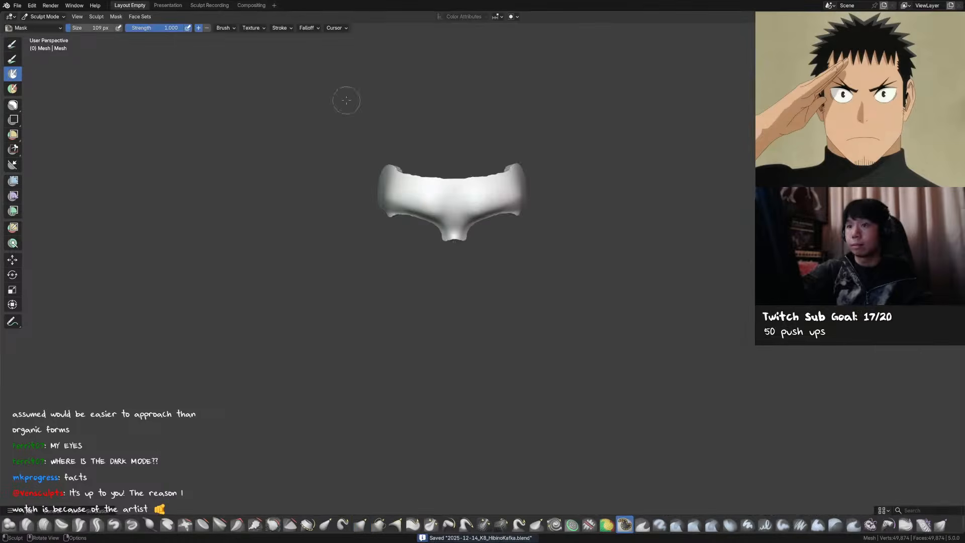
Show the bust again and push the brow mesh below the forehead surface with inverted Draw brush strokes
key("ctrl+Tab")
key("slash")
left_click(492, 211)
key("Tab")
key("ctrl+Tab")
scroll(503, 220, "up", 1)
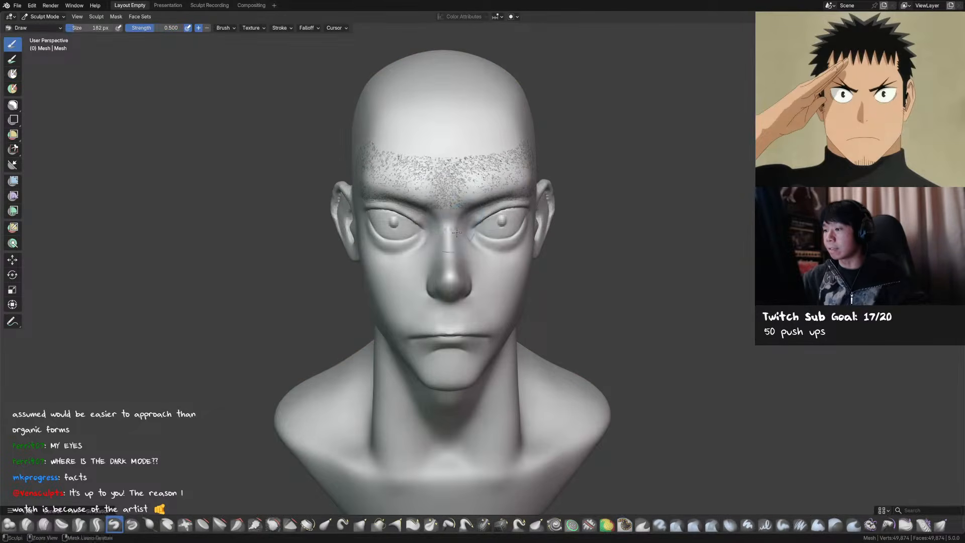
mouse_move(456, 199)
left_mouse_down()
mouse_move(462, 159)
mouse_move(438, 164)
mouse_move(487, 211)
left_mouse_up()
middle_click_drag(487, 212, 490, 206)
left_click_drag(527, 193, 508, 197, "ctrl")
middle_click_drag(528, 196, 477, 189)
mouse_move(498, 143)
left_mouse_down("ctrl")
mouse_move(491, 180)
mouse_move(511, 199)
left_mouse_up("ctrl")
Isolate the brow mesh, smooth it with a 250 px brush and remesh it
key("ctrl+Tab")
key("shift+h")
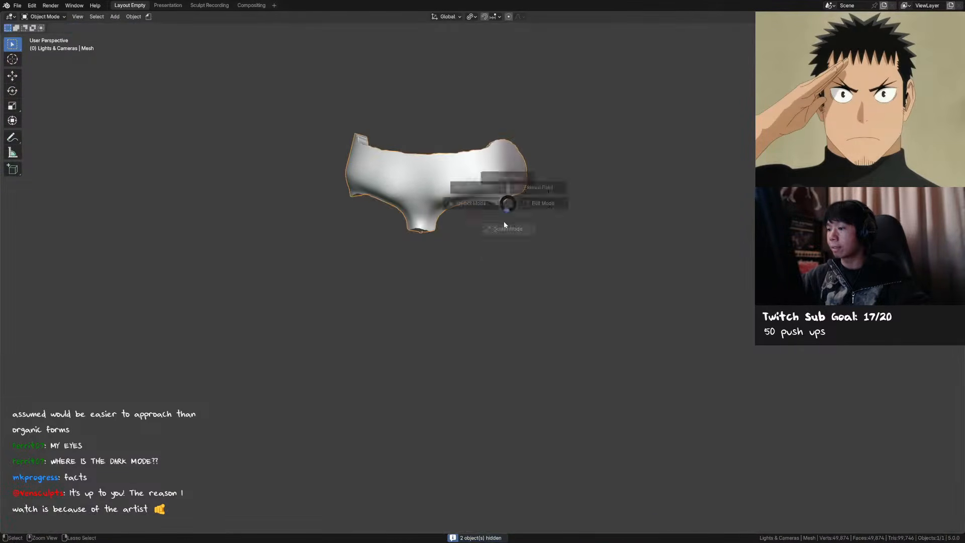
key("ctrl+Tab")
key("q")
left_click(513, 210)
key("f")
left_click(430, 203)
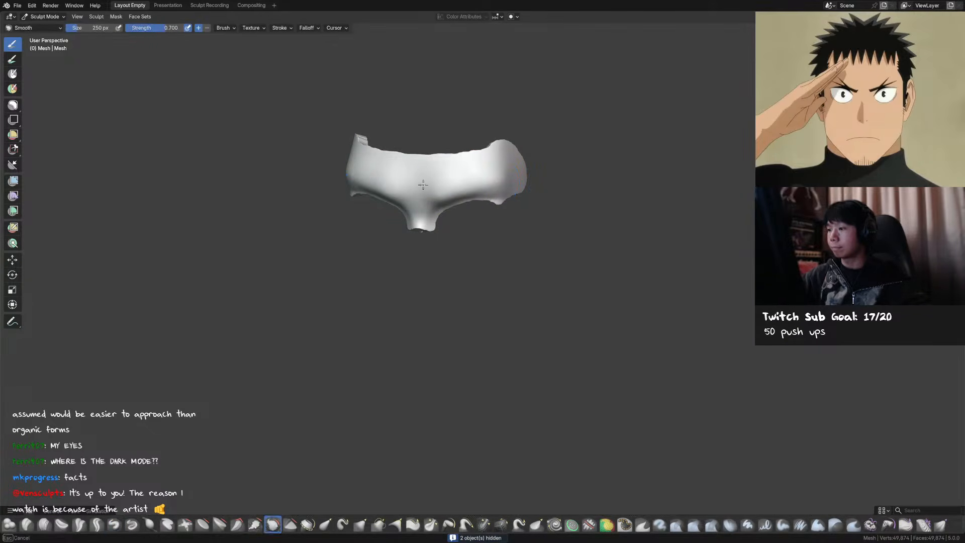
middle_click_drag(430, 203, 540, 176)
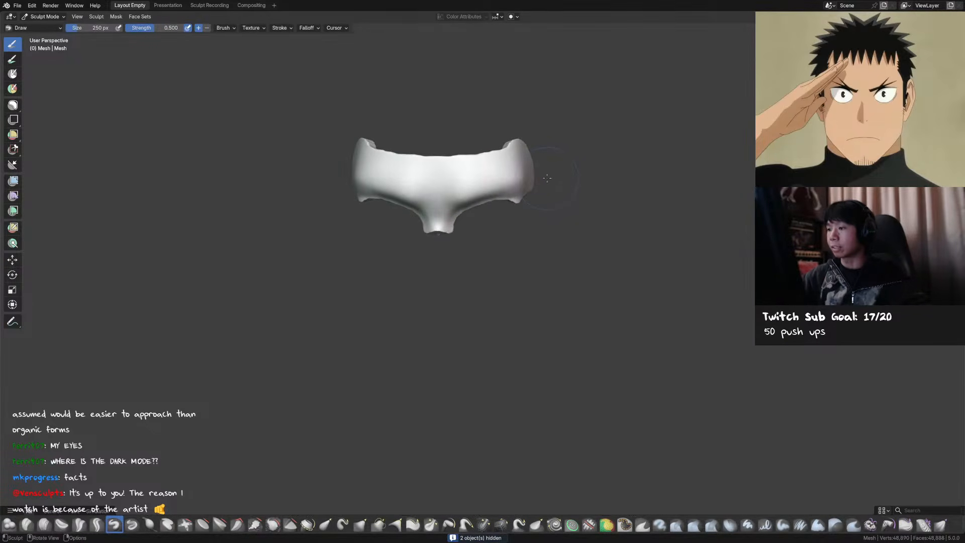
Unhide the bust, save the file and return to sculpting the brow mesh
key("ctrl+Tab")
key("alt+h")
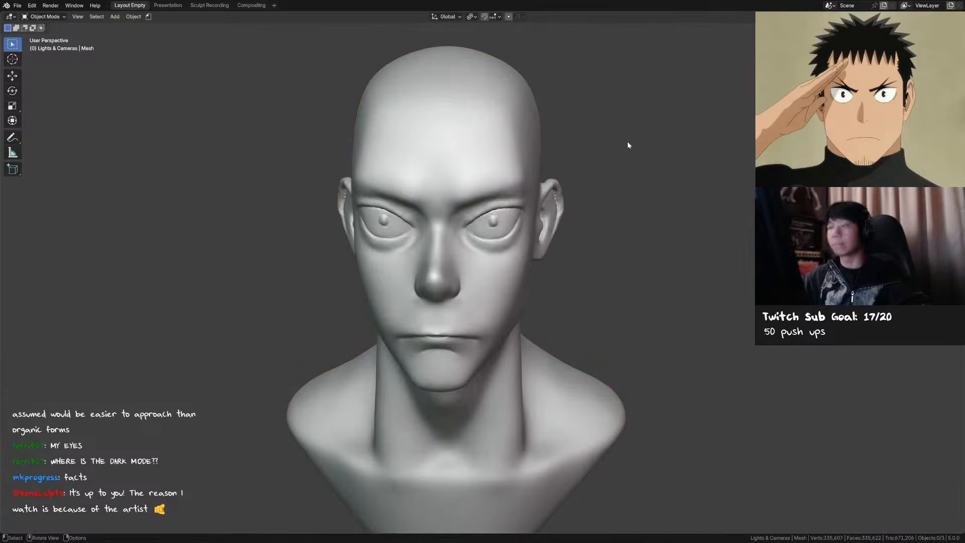
key("ctrl+s")
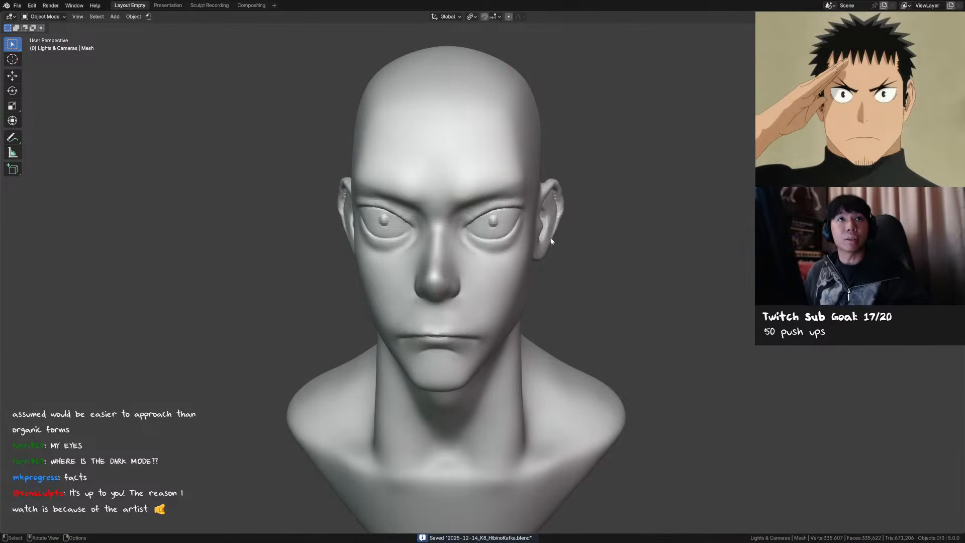
left_click(488, 192)
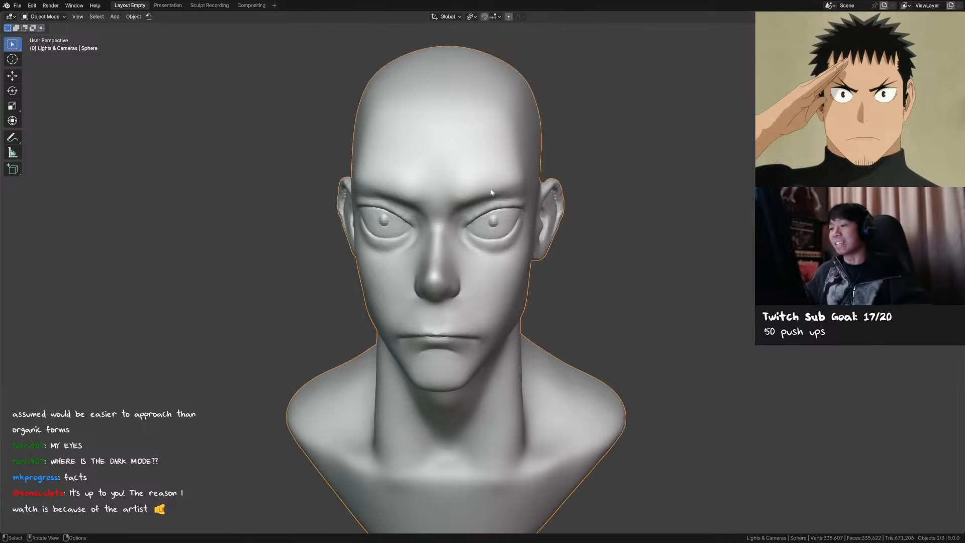
key("ctrl+Tab")
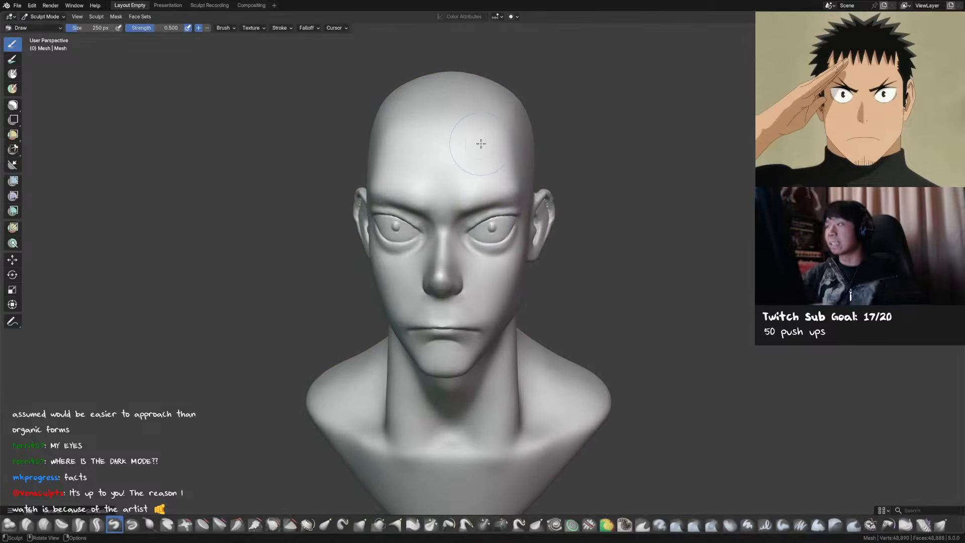
key("KP_1")
mouse_move(523, 160)
middle_mouse_down("ctrl")
mouse_move(492, 200)
mouse_move(521, 161)
middle_mouse_up("ctrl")
key("ctrl+s")
Reduce the Draw brush size to 67 px for the eyebrow area and save the file
mouse_move(492, 202)
middle_mouse_down("shift")
mouse_move(504, 185)
mouse_move(493, 203)
mouse_move(491, 184)
mouse_move(471, 193)
mouse_move(518, 195)
mouse_move(503, 201)
middle_mouse_up("shift")
key("f")
left_click(475, 184)
key("f")
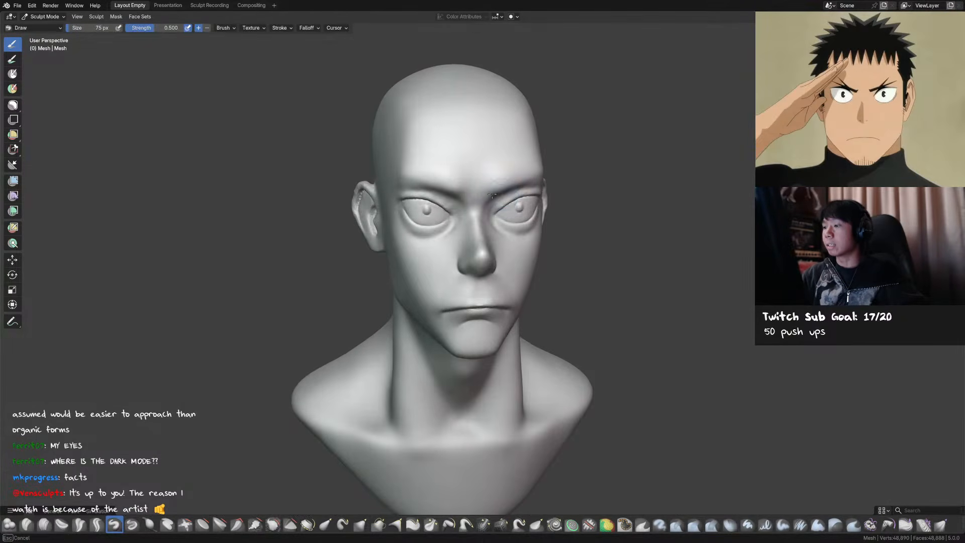
left_click(500, 188)
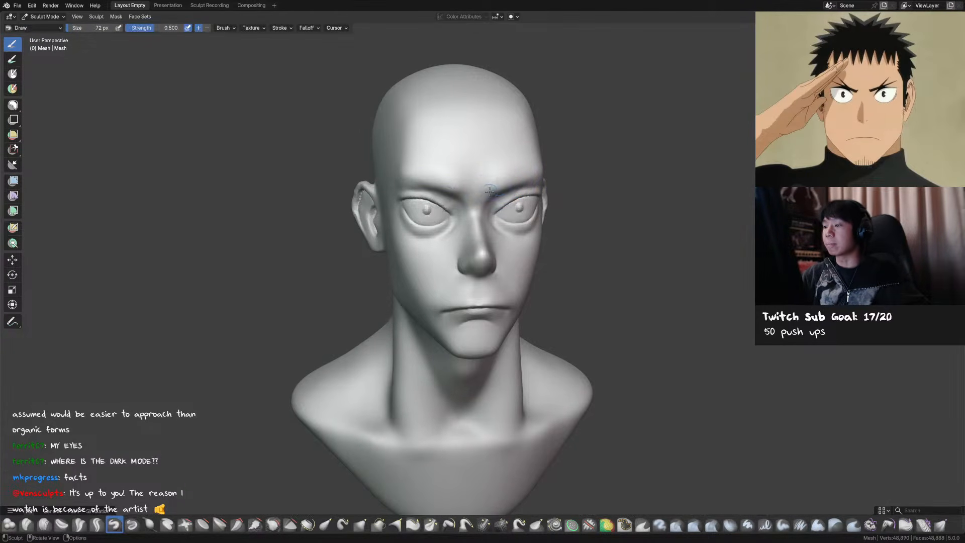
key("ctrl+s")
key("f")
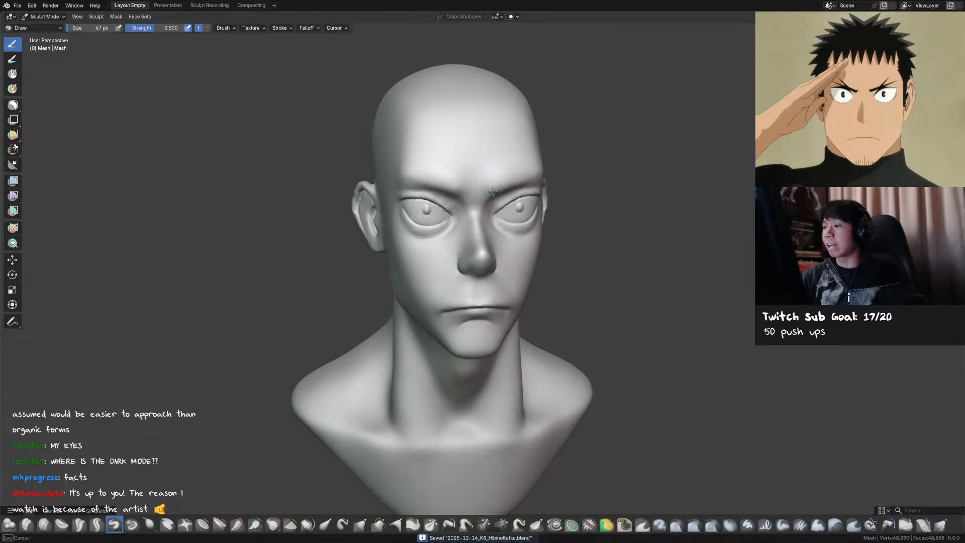
left_click(491, 188)
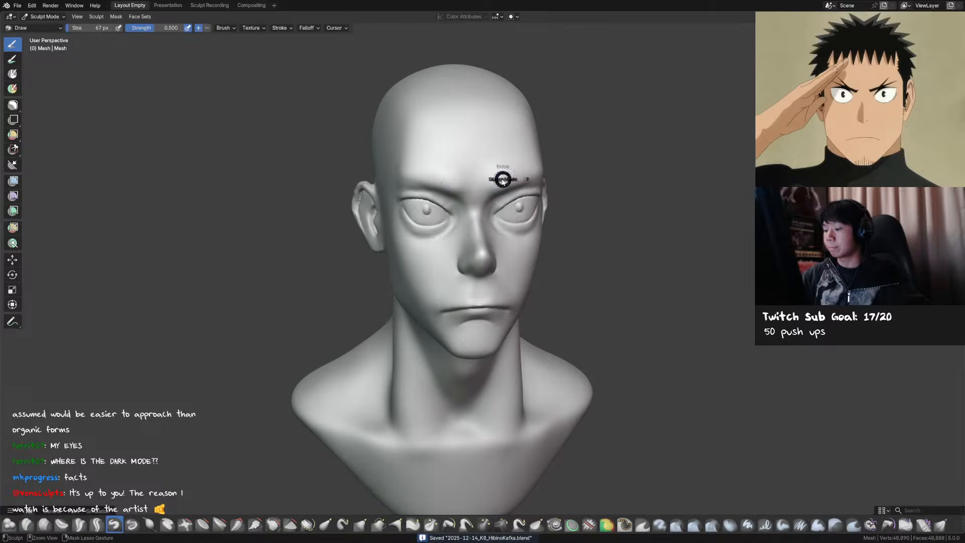
key("ctrl+Tab")
key("shift+h")
key("ctrl+Tab")
key("ctrl+z")
key("ctrl+z")
key("ctrl+z")
Isolate the brow mesh, recalculate its normals outward in Edit Mode and unhide the bust
key("ctrl+Tab")
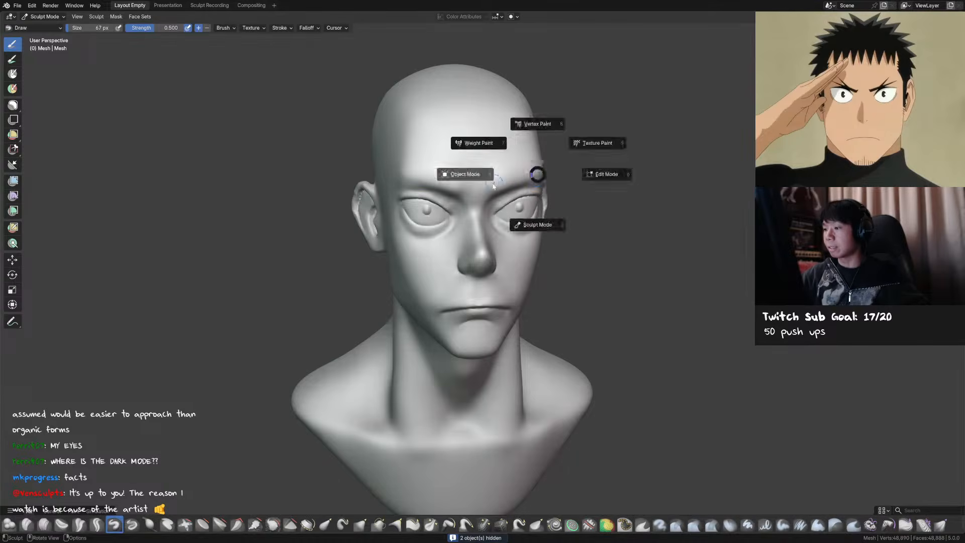
key("shift+h")
key("ctrl+Tab")
key("Tab")
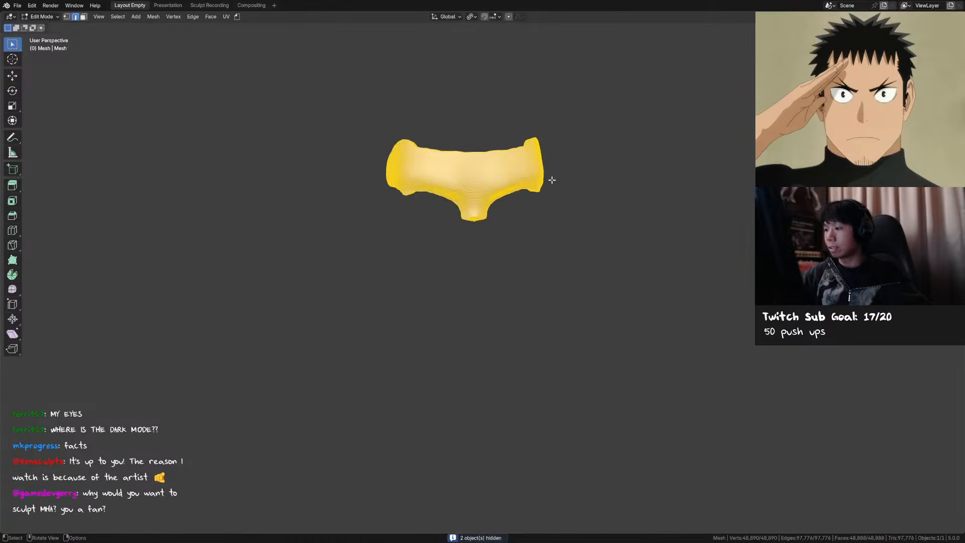
key("shift+n")
key("ctrl+Tab")
left_click(511, 184)
key("alt+h")
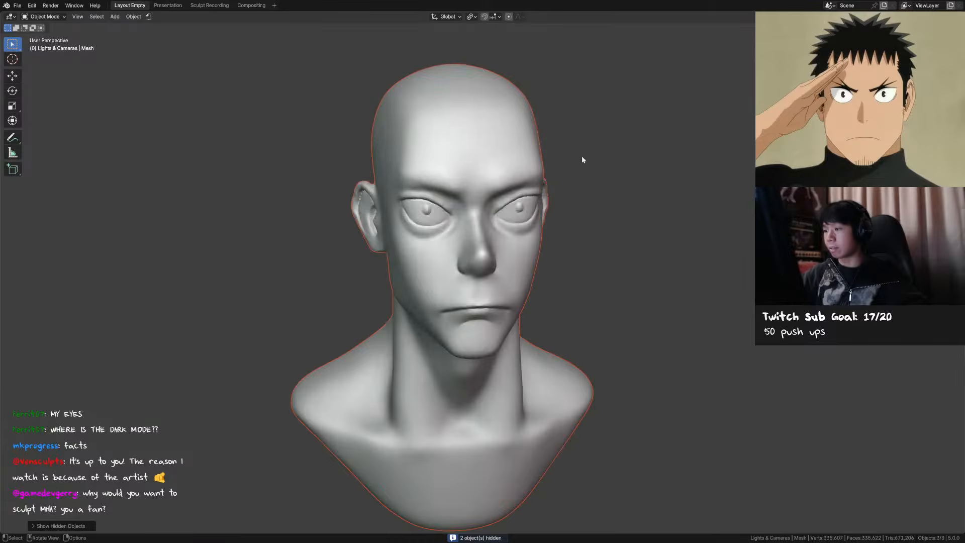
Raise thin eyebrow ridges above both eyes with inverted Draw Sharp strokes on the brow mesh
middle_click_drag(511, 187, 504, 186)
key("ctrl+Tab")
left_click(509, 229)
key("d")
left_click_drag(492, 189, 521, 183, "ctrl")
middle_click_drag(524, 185, 511, 187)
left_click_drag(484, 190, 518, 179, "ctrl")
Set the Draw Sharp brush to 34 px and define the eyebrow ridges out to their outer ends
key("f")
left_click(495, 185)
key("f")
left_click(494, 186)
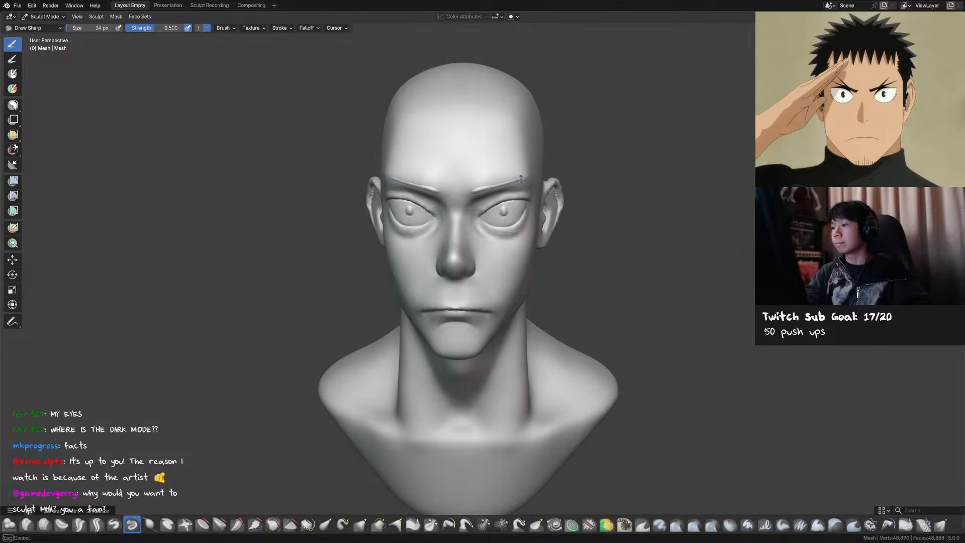
middle_click_drag(527, 175, 523, 176)
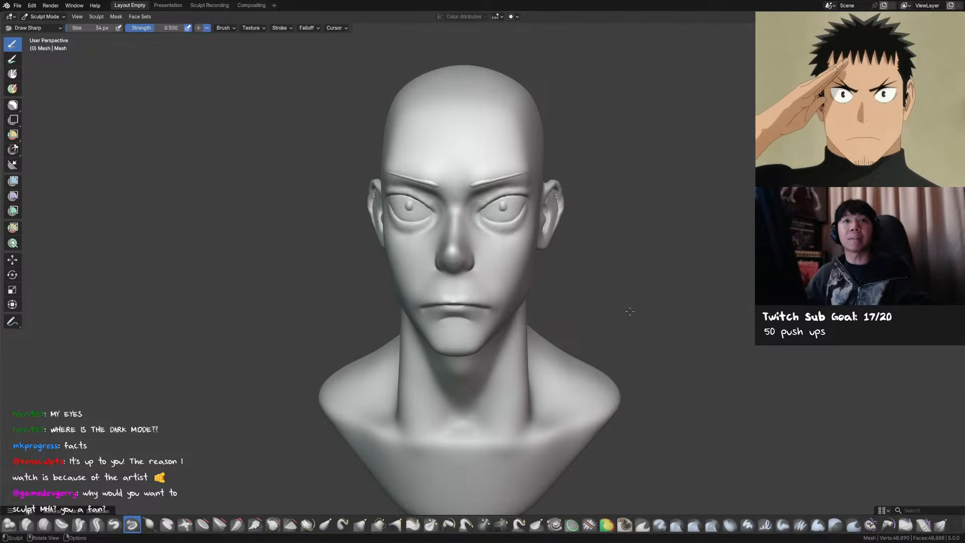
Add short diagonal spikes at the inner ends of the eyebrows with a 35 px Draw Sharp brush
middle_click_drag(534, 175, 507, 182)
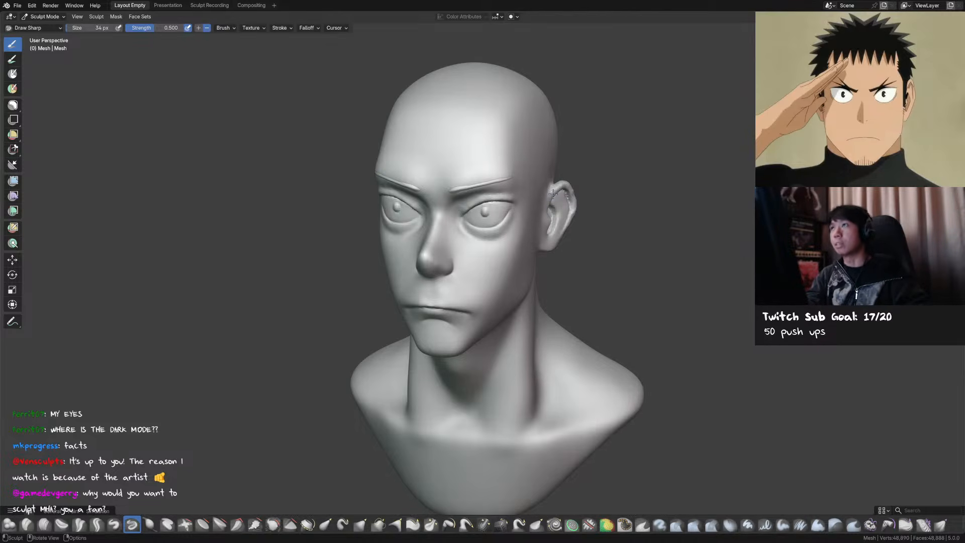
middle_click_drag(530, 239, 503, 198)
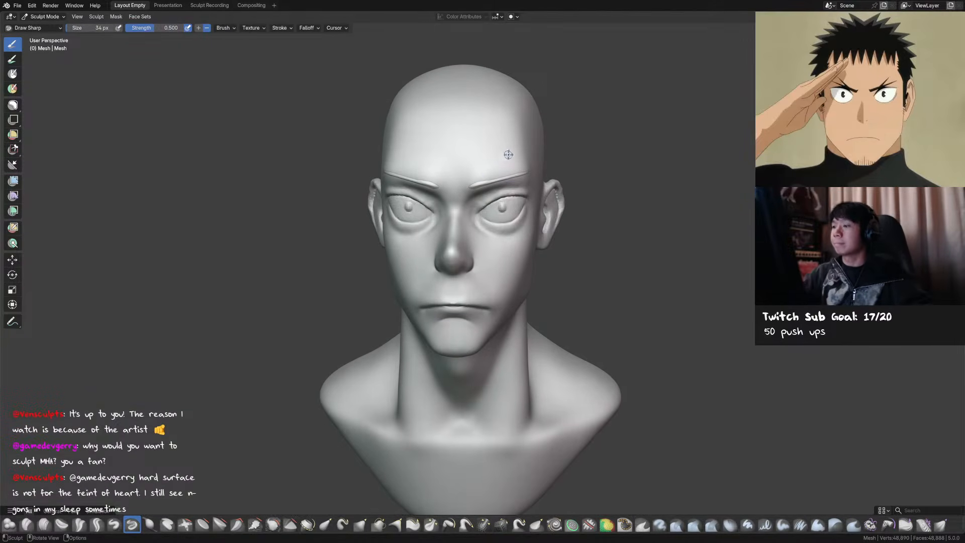
middle_click_drag(516, 165, 502, 178)
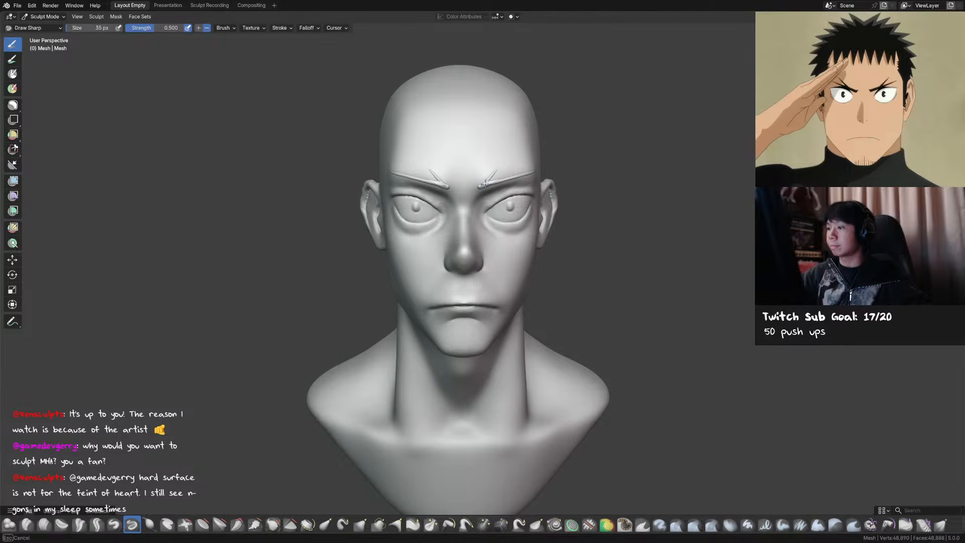
key("KP_1")
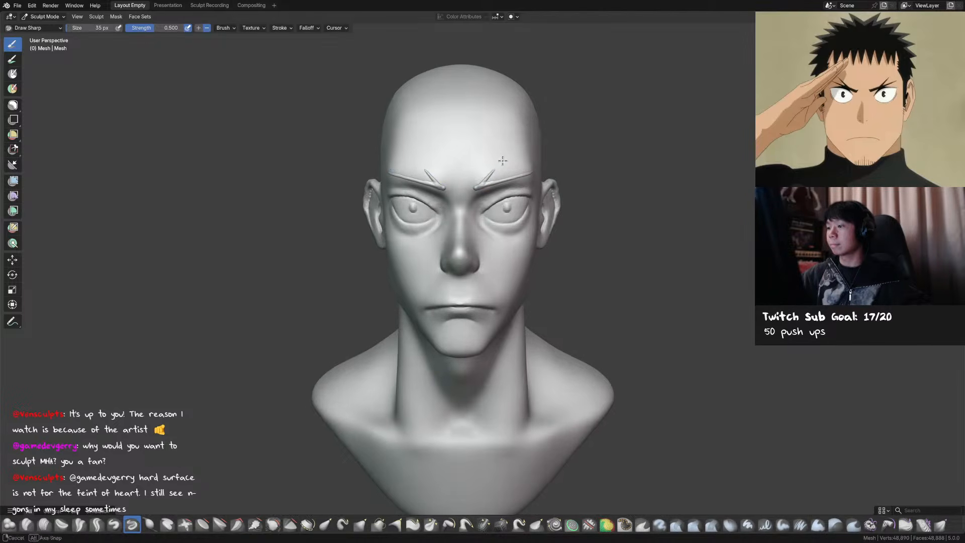
scroll(522, 178, "down", 2)
scroll(536, 182, "up", 3)
middle_click_drag(536, 182, 493, 186)
Adjust the placement of the eyebrows' inner ends from the front with a 299 px Grab brush
key("g")
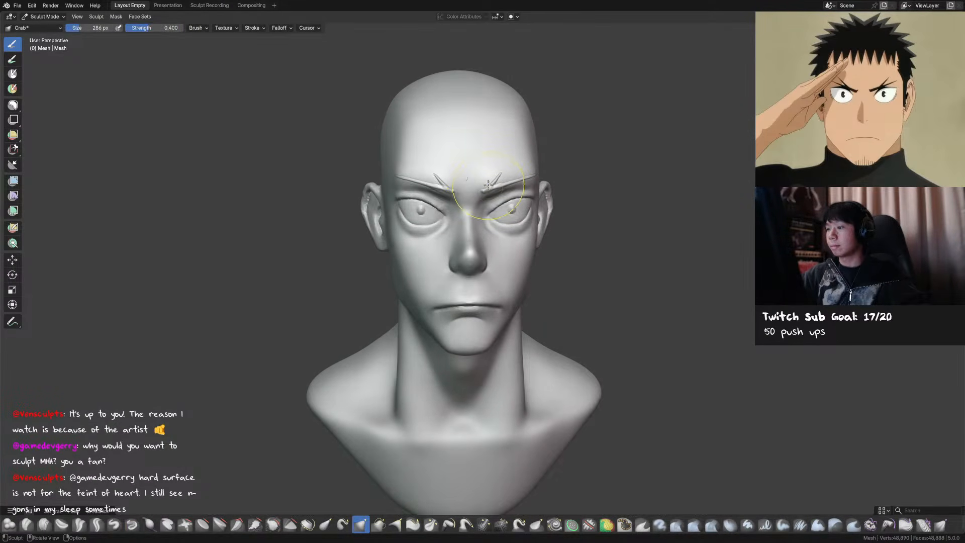
key("KP_1")
key("f")
left_click(505, 173)
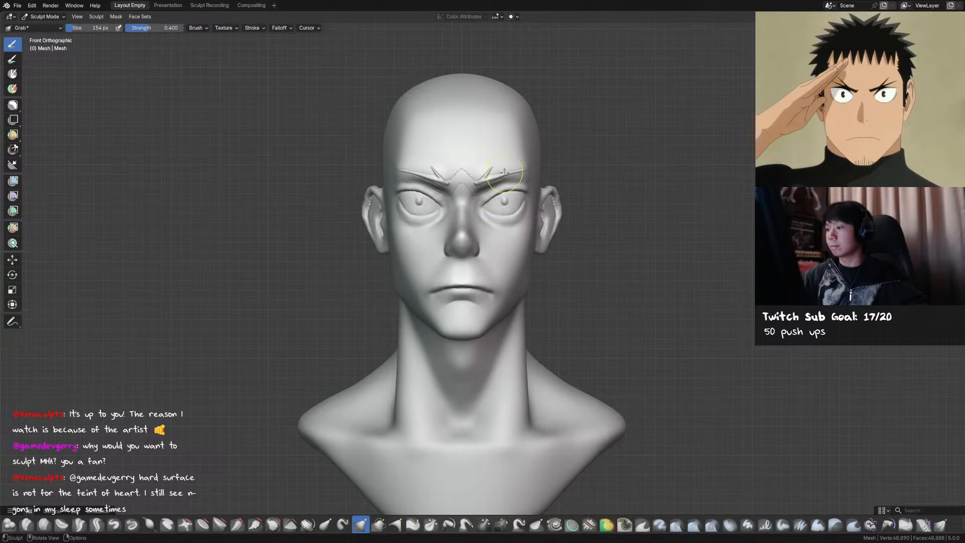
key("f")
left_click(515, 171)
key("f")
left_click(481, 177)
left_click_drag(478, 176, 481, 177)
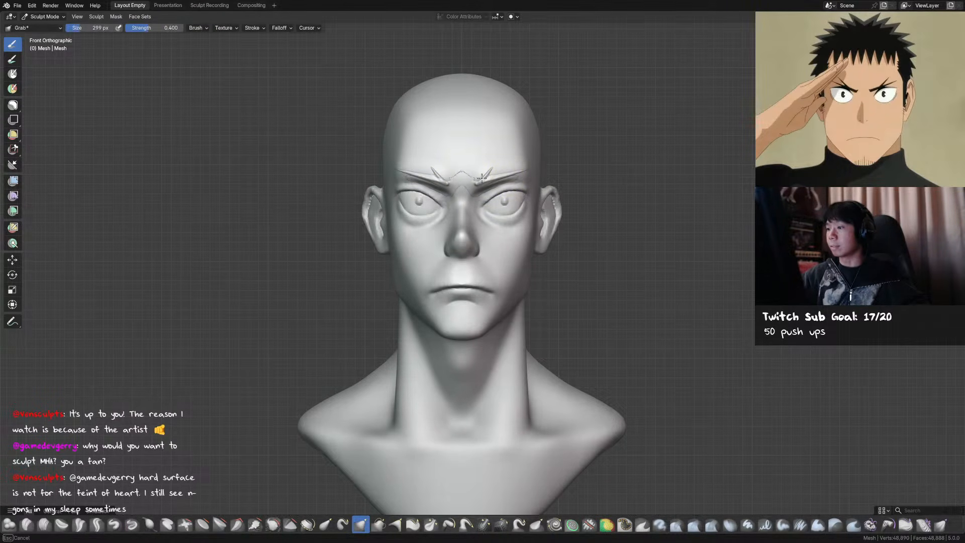
Work the brow surface around the eyebrow ridges with the Draw Sharp brush between 136 and 102 px, undoing the last stroke
middle_click_drag(492, 174, 538, 172)
key("shift+x")
scroll(497, 161, "up", 2)
key("f")
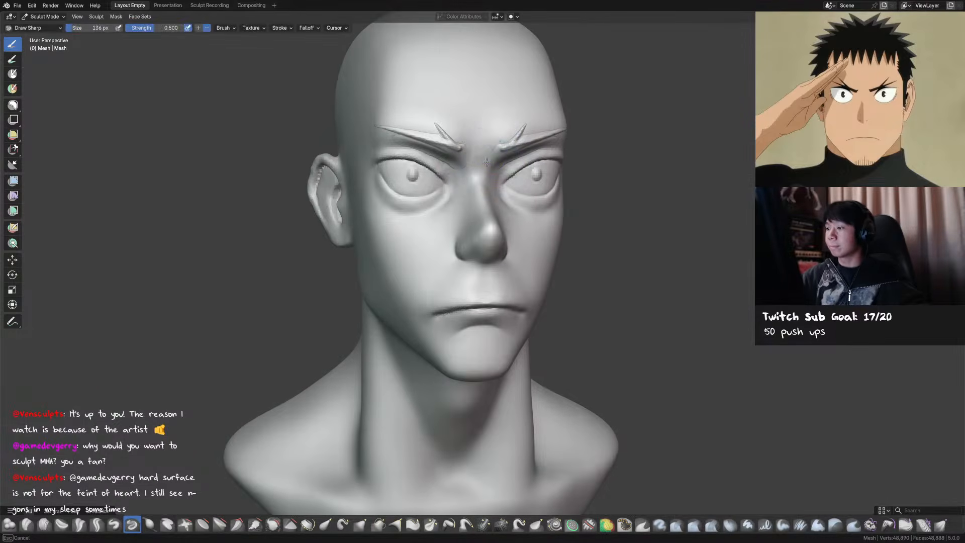
middle_click_drag(506, 166, 472, 156)
key("f")
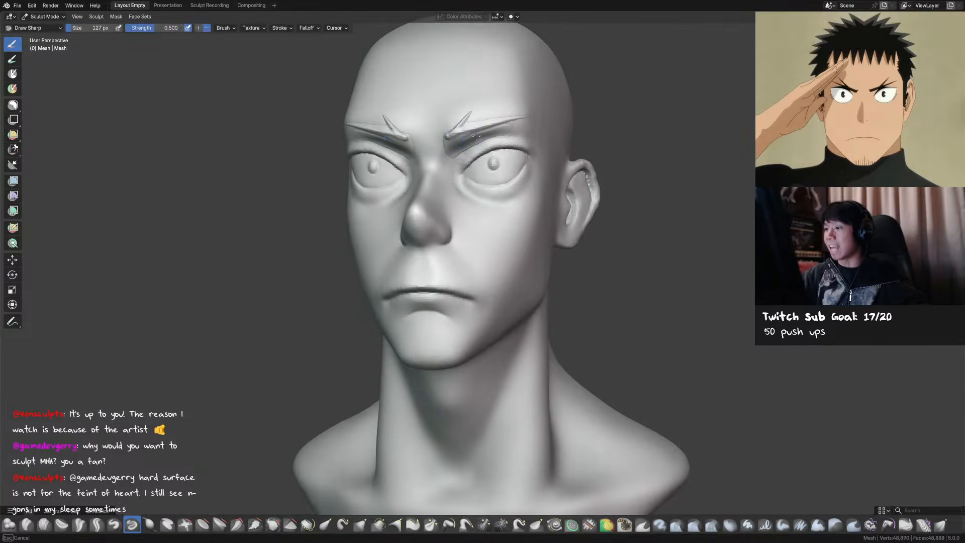
left_click(439, 133)
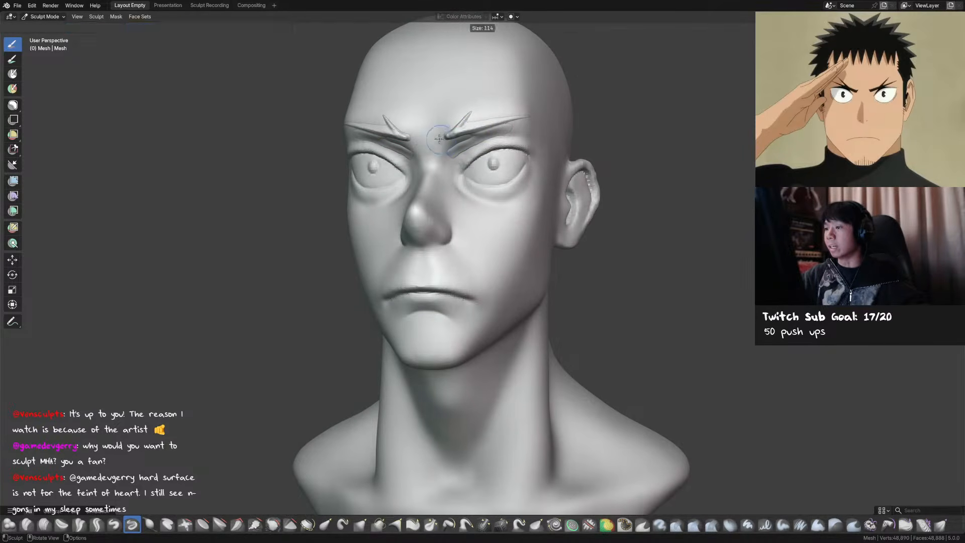
key("ctrl+z")
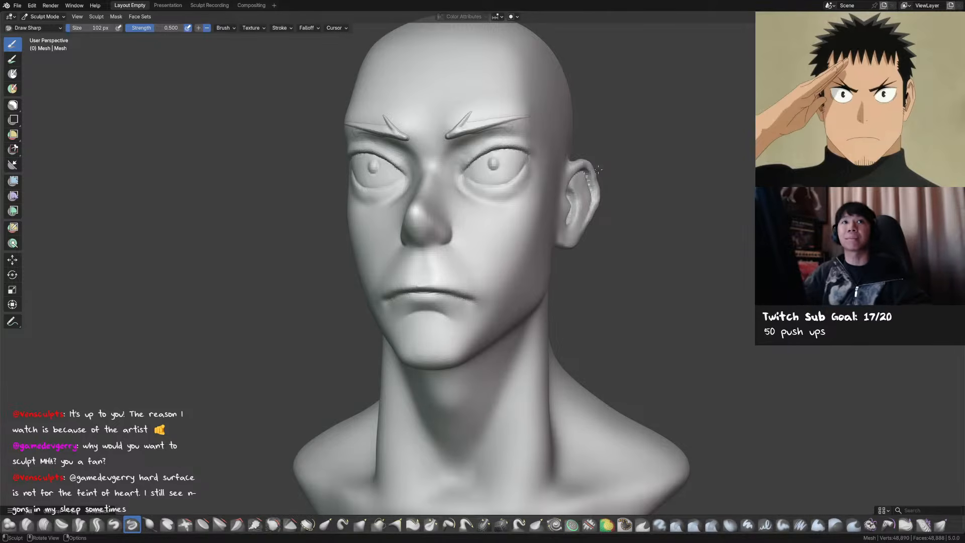
Sharpen the lower edges of the eyebrows with the Draw Sharp brush at about 90 px
middle_click_drag(621, 215, 617, 191)
middle_click_drag(524, 146, 529, 140)
key("bracketright")
key("bracketleft")
key("bracketleft")
key("bracketleft")
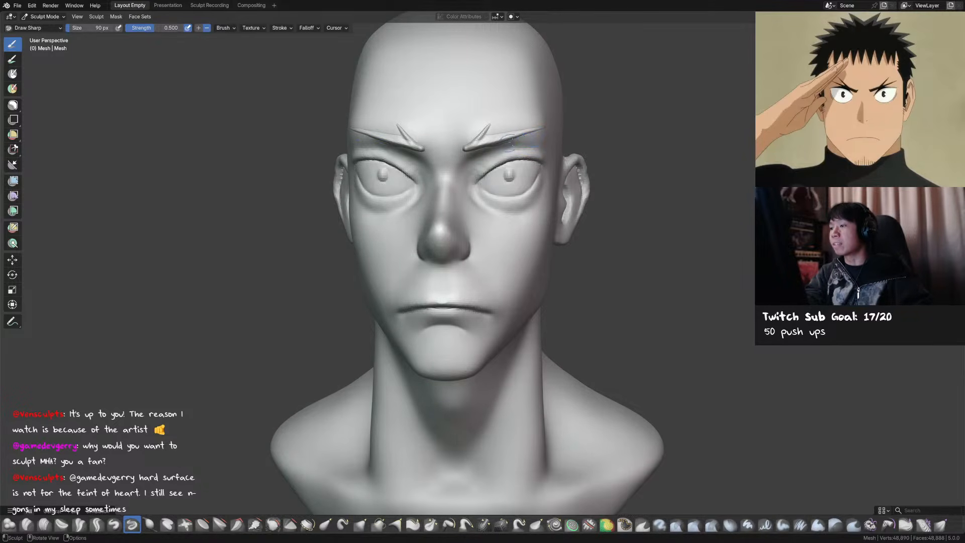
key("bracketright")
key("bracketright")
middle_click_drag(490, 146, 492, 133)
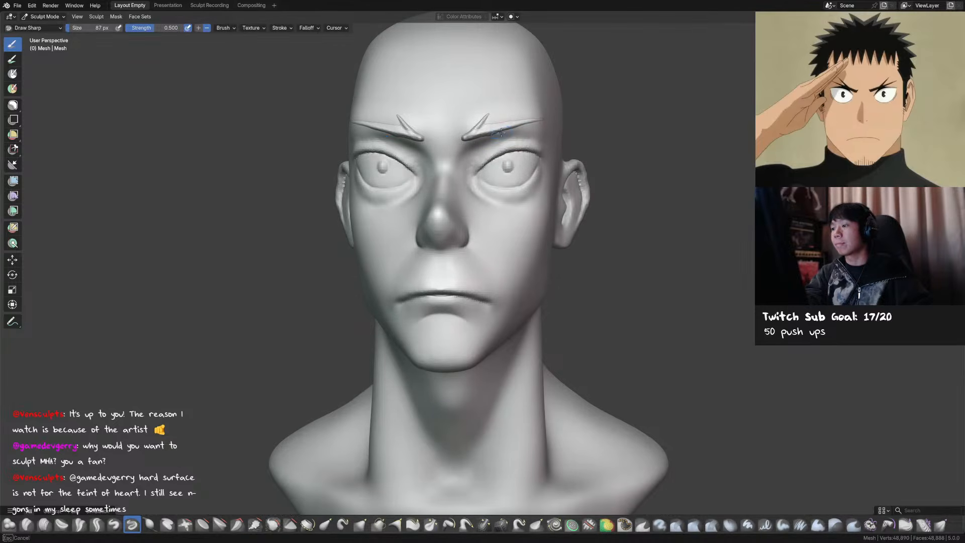
Adjust the inner eyebrow spikes with a 57 px Grab brush and redefine them with a 49 px Draw Sharp brush
key("KP_1")
key("g")
key("bracketleft")
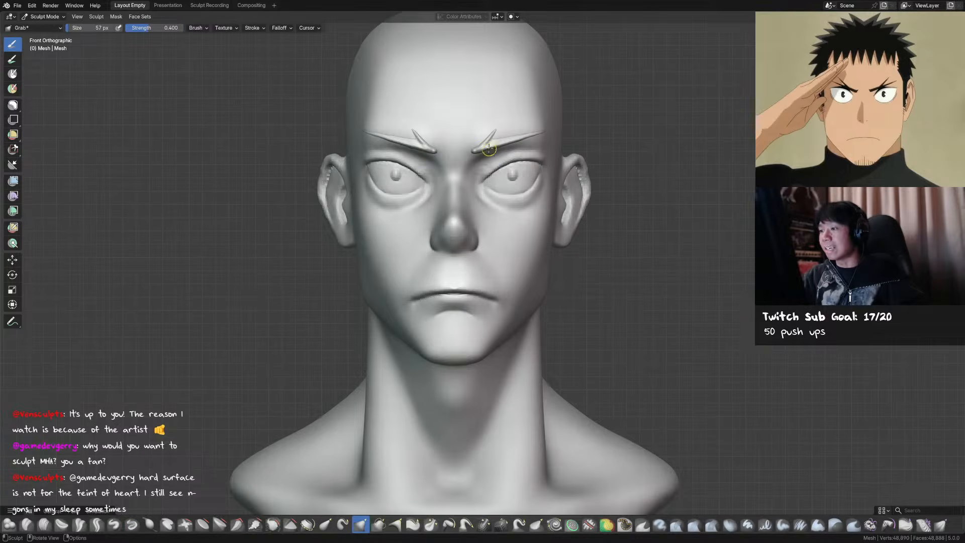
mouse_move(489, 146)
middle_mouse_down()
mouse_move(498, 153)
mouse_move(489, 151)
middle_mouse_up()
key("x")
key("f")
left_click(484, 146)
left_click_drag(486, 144, 517, 140)
key("f")
left_click(486, 151)
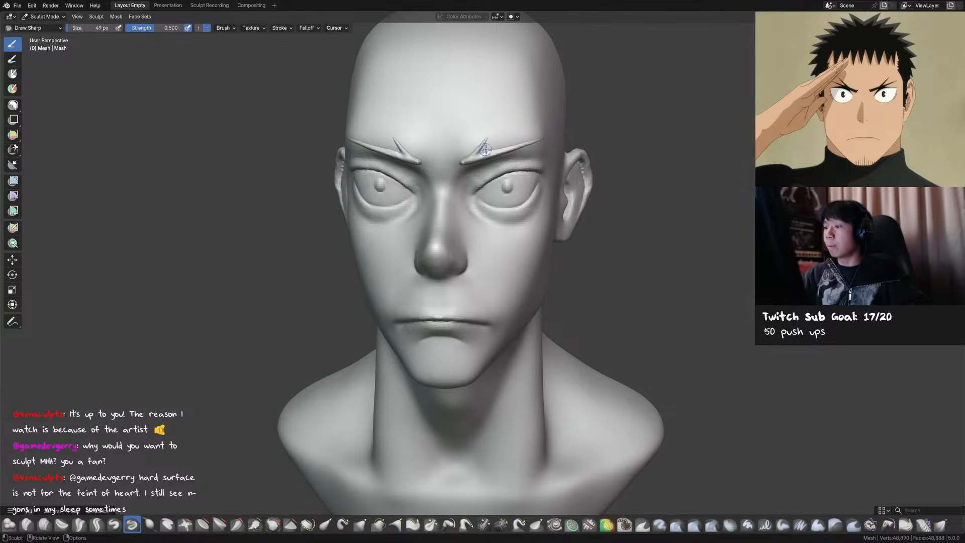
Refine the notch between each spike and its eyebrow from the front with a 42 px Draw Sharp brush
key("KP_1")
key("f")
left_click(479, 147)
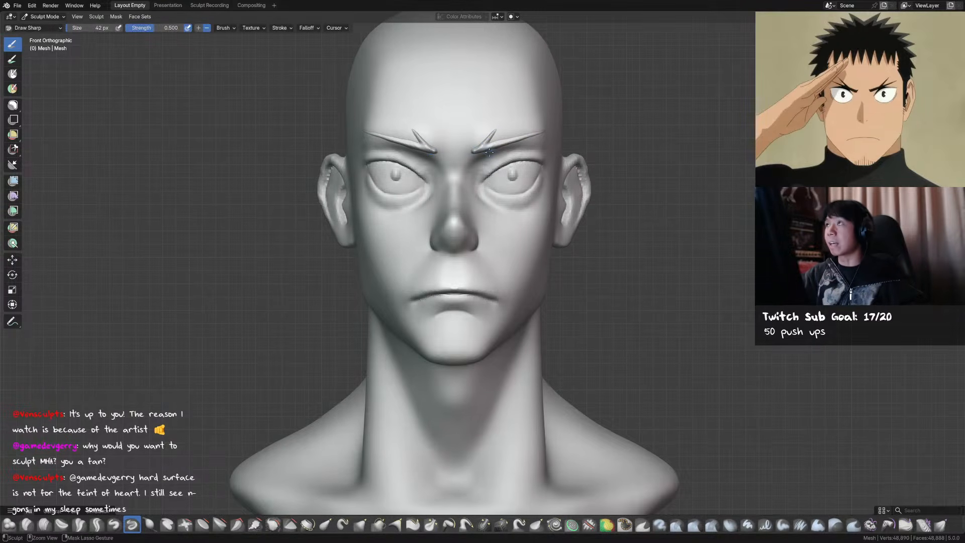
left_click(483, 148)
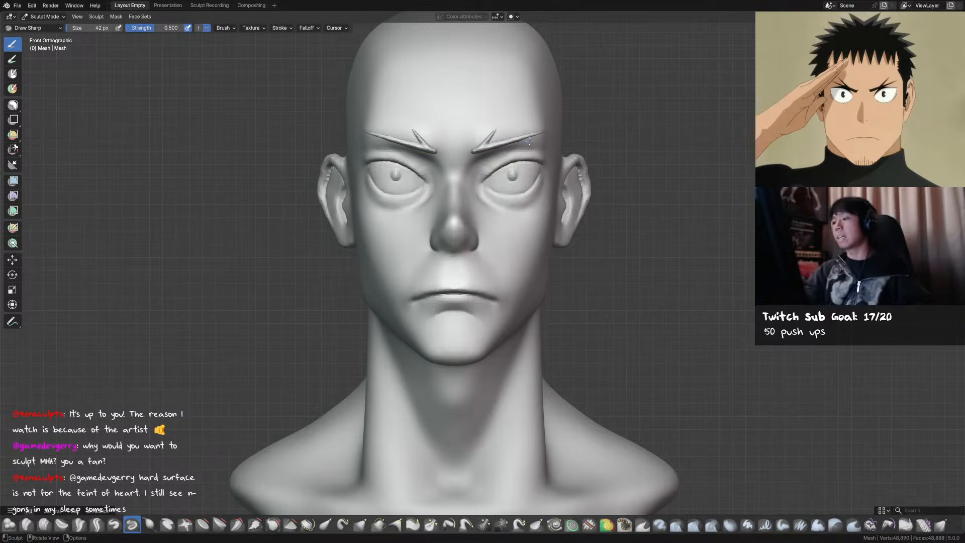
scroll(532, 161, "down", 2)
mouse_move(534, 164)
middle_mouse_down()
mouse_move(555, 167)
mouse_move(546, 152)
mouse_move(480, 165)
mouse_move(488, 170)
mouse_move(474, 120)
mouse_move(481, 142)
middle_mouse_up()
Flatten the eyebrows where the spikes branch off with the Scrape/Fill brush, enlarging it from 32 to 111 px
key("g")
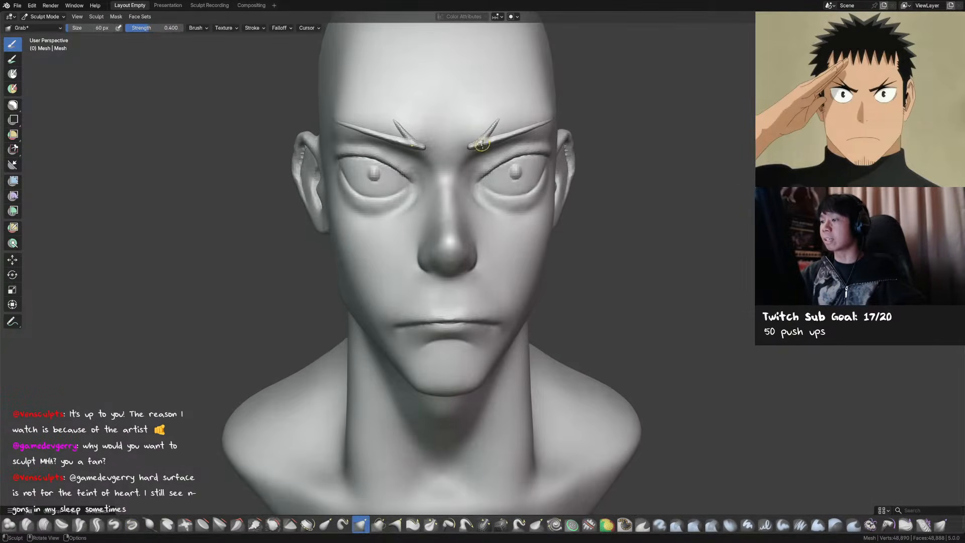
key("shift+t")
key("f")
left_click_drag(482, 143, 498, 144)
left_click(488, 142)
key("f")
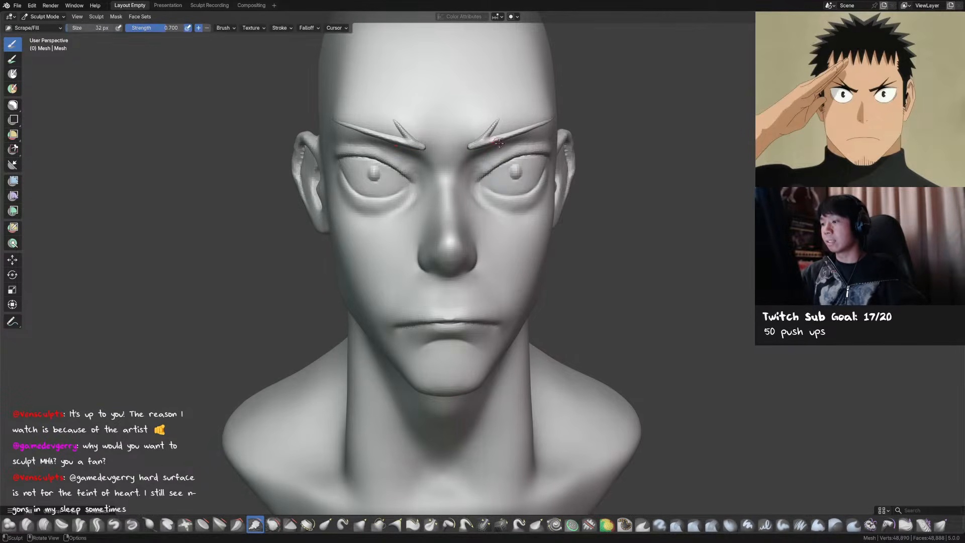
left_click(501, 136)
middle_click_drag(494, 132, 495, 149)
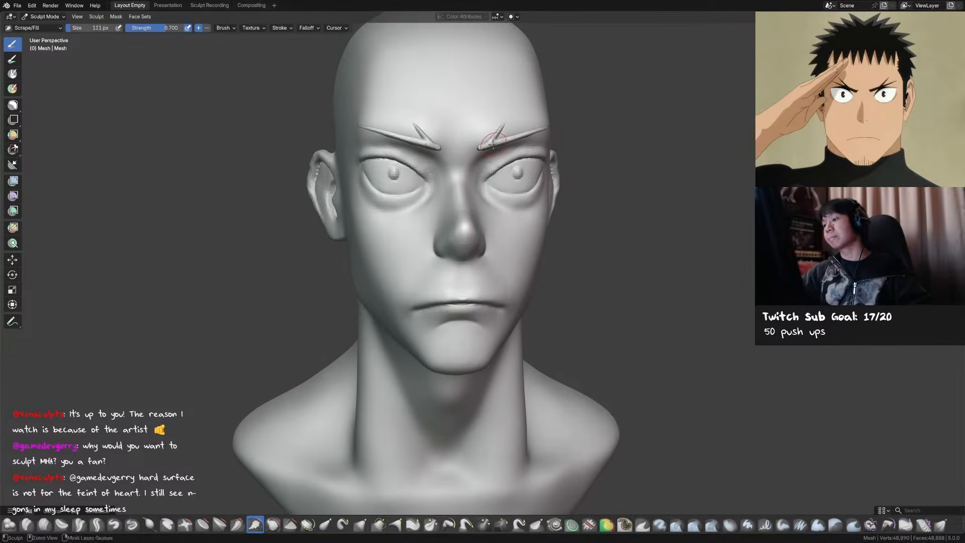
key("f")
left_click(488, 145)
middle_click_drag(512, 148, 496, 138)
Define the outer halves of the eyebrows with the Draw Sharp brush, reducing it from 87 to 72 px
key("d")
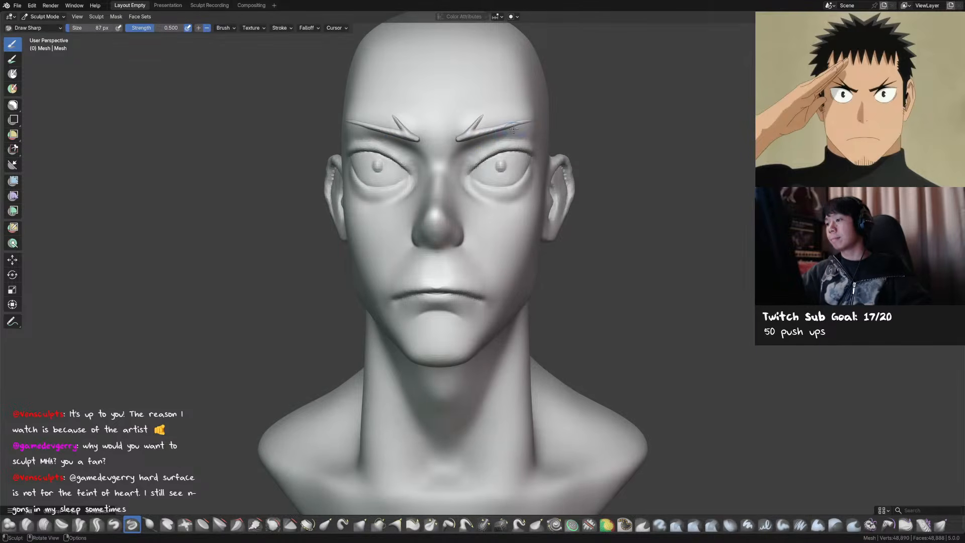
middle_click_drag(496, 132, 499, 138)
key("f")
left_click(501, 143)
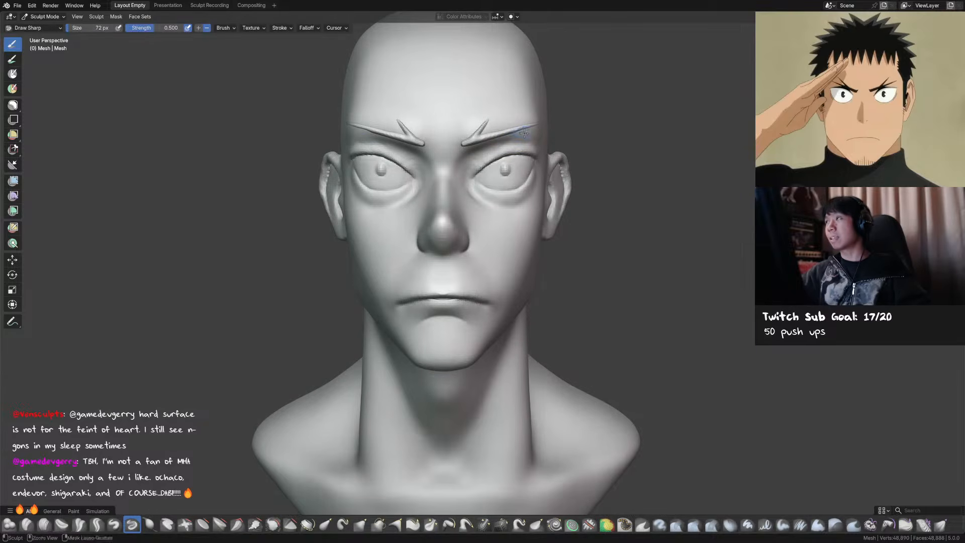
scroll(502, 145, "down", 1)
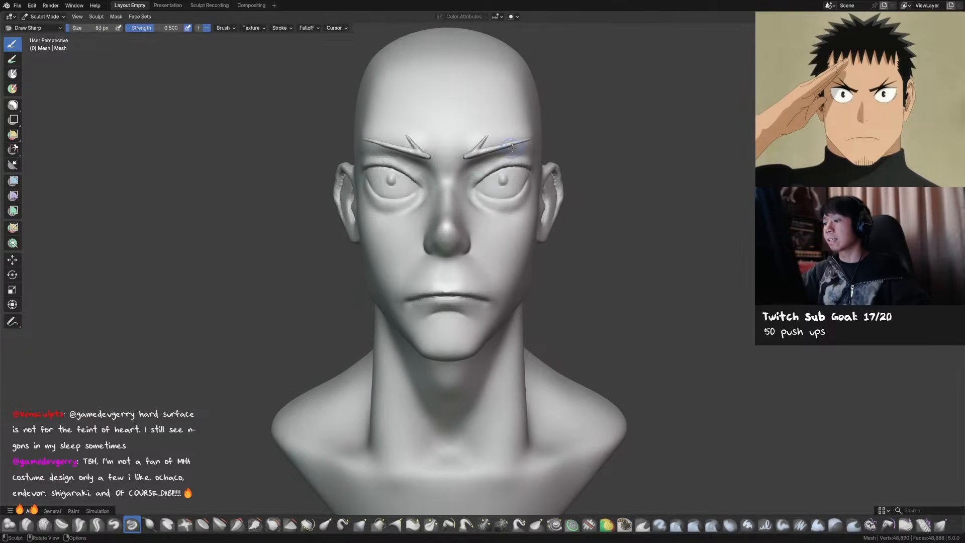
Smooth the outer tails of the eyebrows, set the Draw Sharp brush to 62 px and save the file
left_click_drag(515, 142, 529, 139, "shift")
left_click_drag(515, 144, 520, 141, "shift")
mouse_move(520, 142)
middle_mouse_down()
mouse_move(485, 157)
mouse_move(504, 136)
middle_mouse_up()
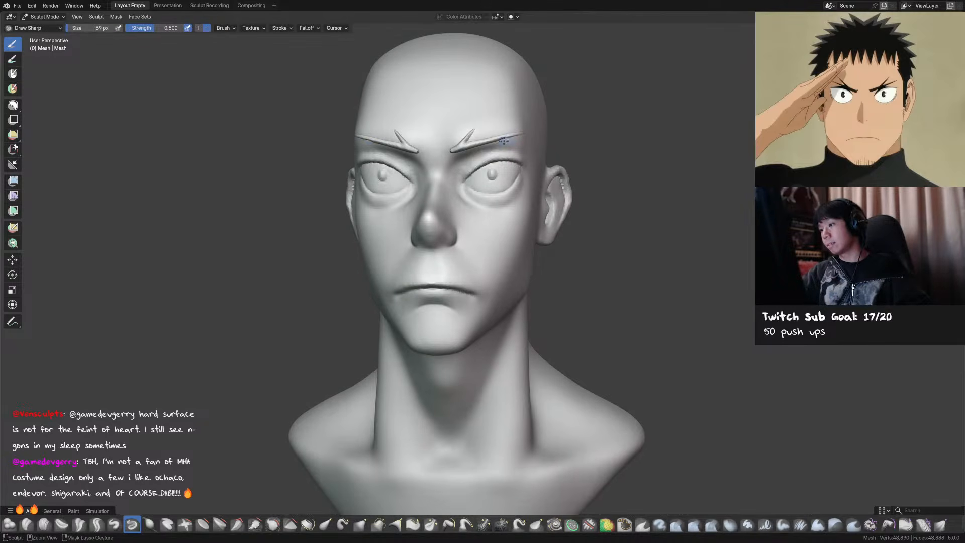
key("f")
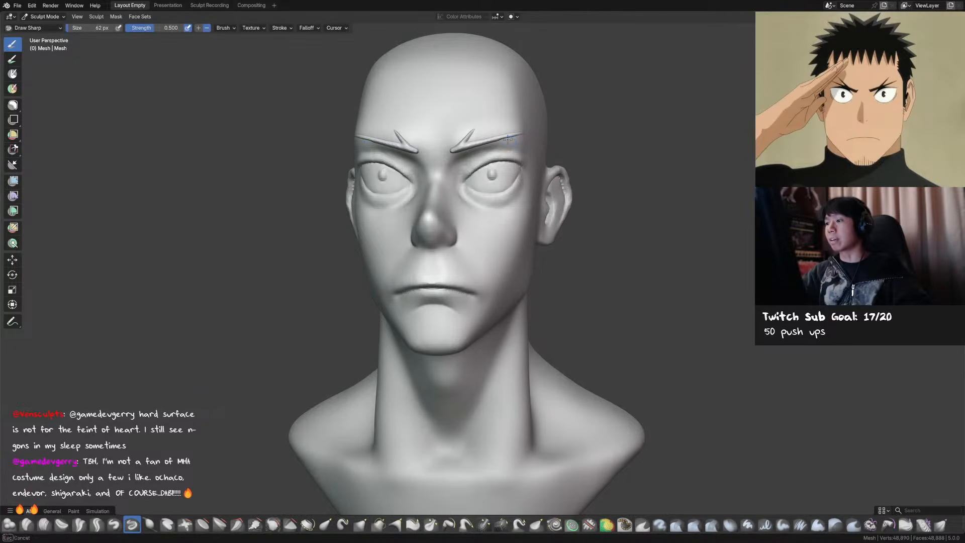
scroll(507, 143, "down", 2)
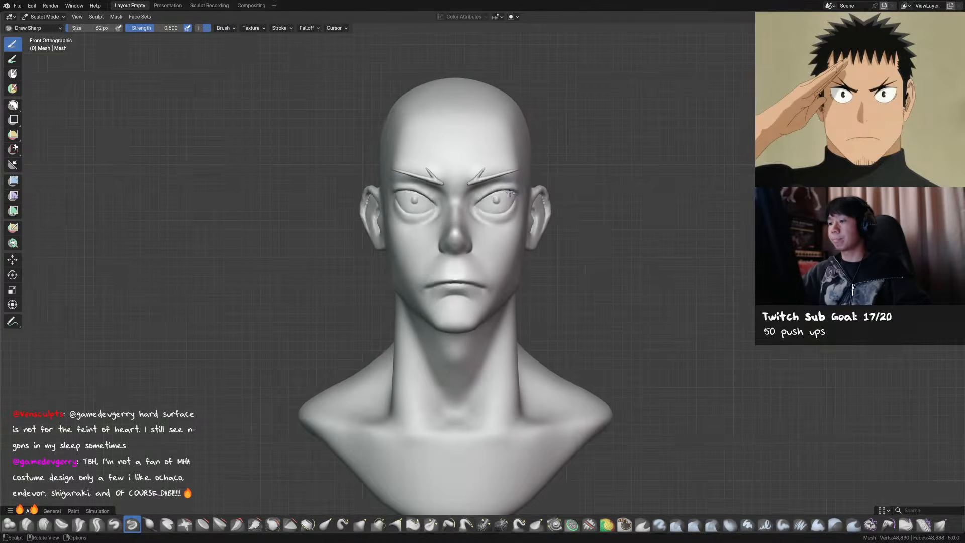
key("ctrl+s")
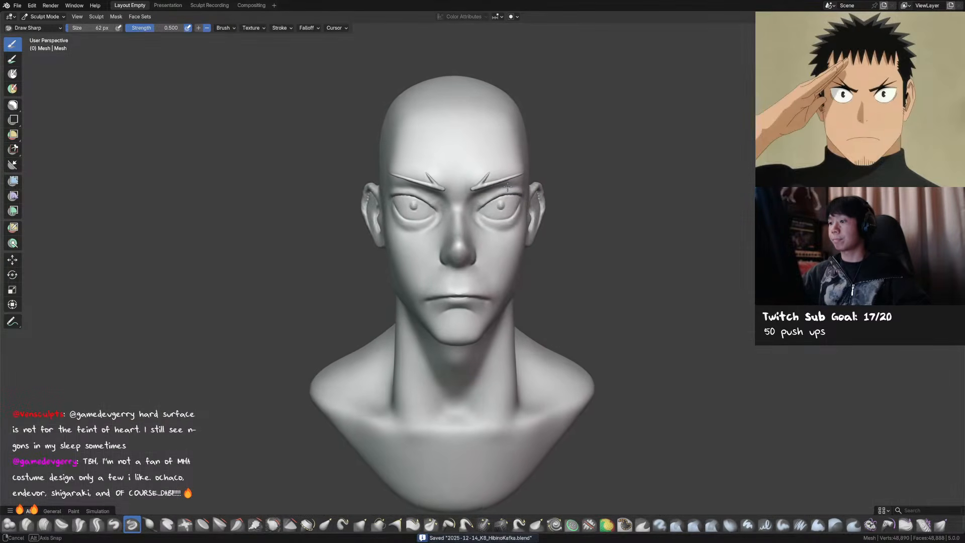
Reshape the eyebrows' inner ends from a low angle with the Grab brush, sized between 209 and 173 px
key("KP_1")
key("g")
middle_click_drag(524, 178, 473, 146)
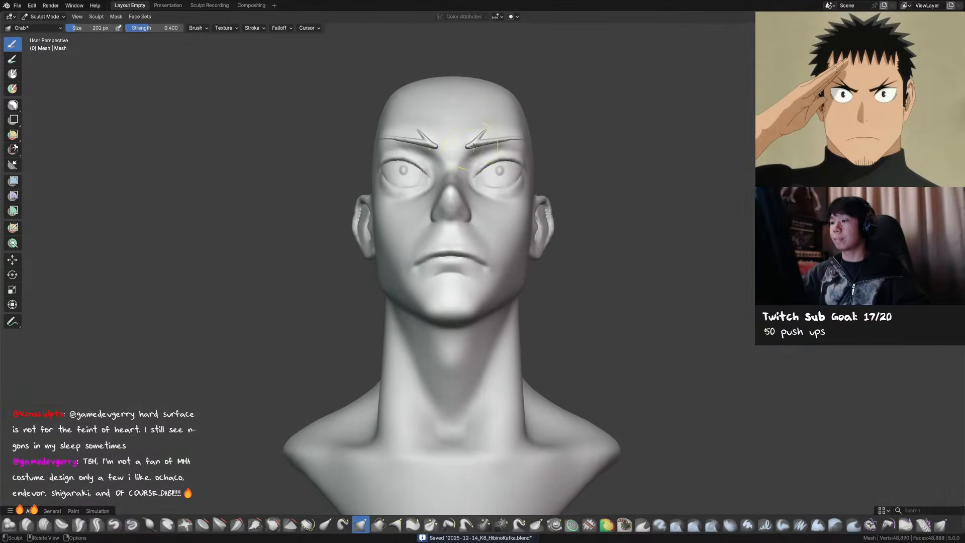
key("f")
left_click(475, 140)
key("f")
left_click(467, 149)
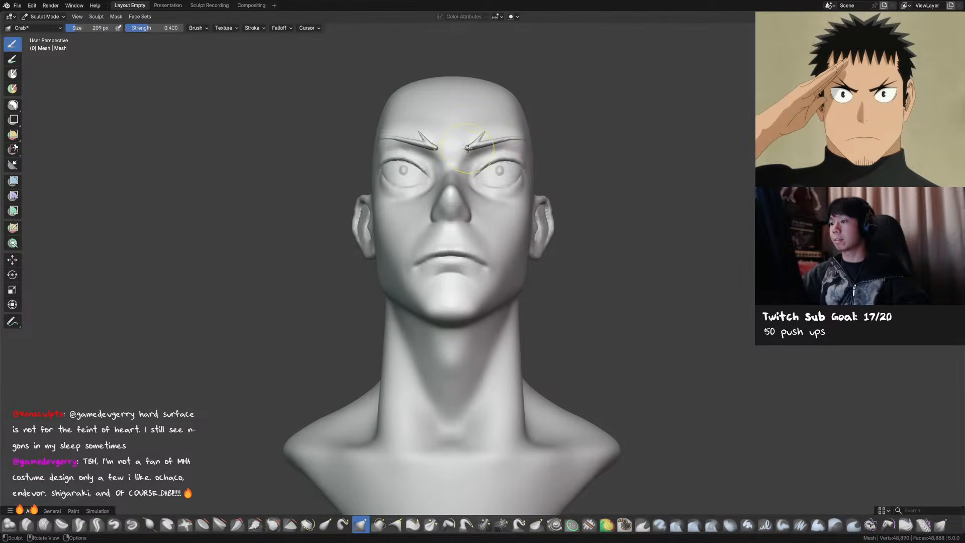
key("f")
left_click(471, 148)
middle_click_drag(470, 148, 481, 150)
key("f")
left_click(481, 151)
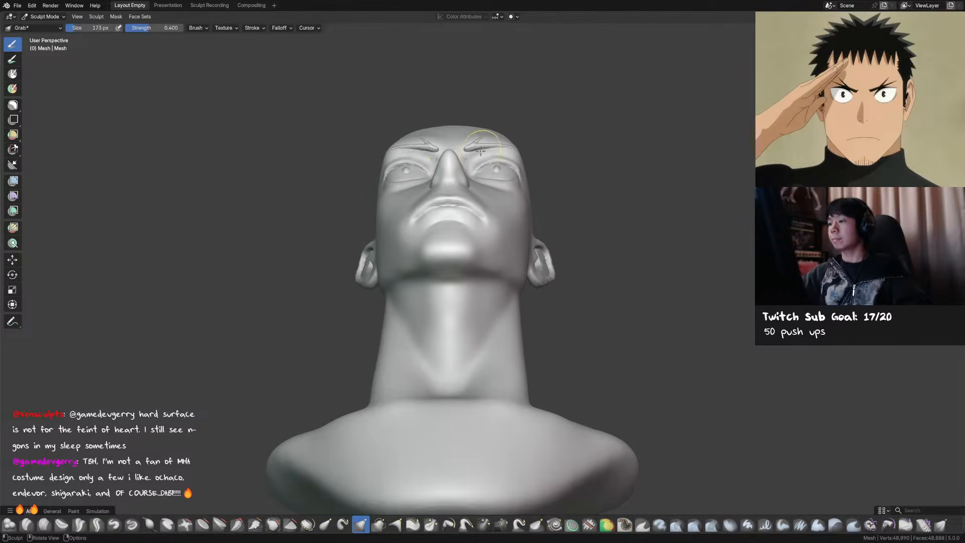
Fit the inner eyebrow ends to the brow from below with a 122 px Grab brush and save the file
key("KP_1")
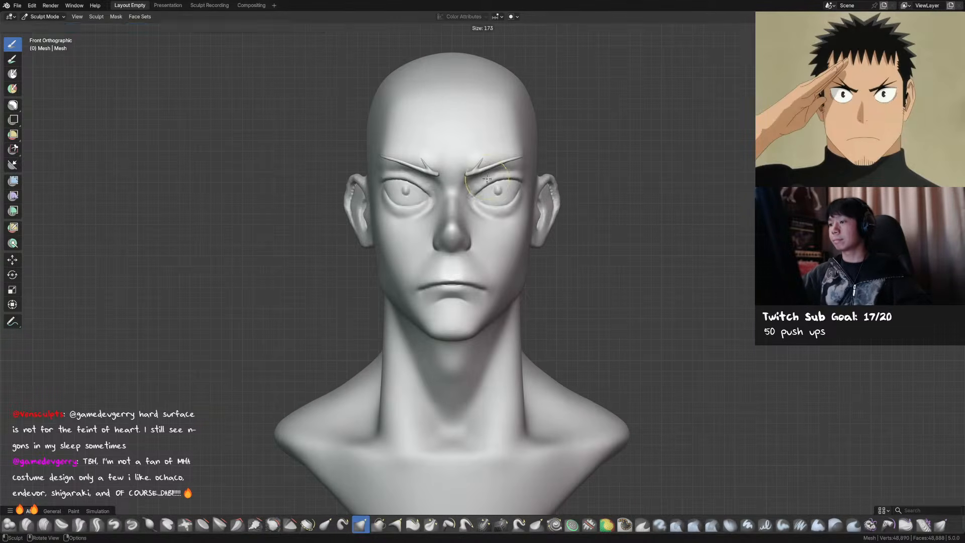
key("f")
left_click(483, 171)
mouse_move(483, 171)
middle_mouse_down()
mouse_move(451, 125)
mouse_move(442, 166)
middle_mouse_up()
key("f")
left_click(451, 127)
key("v")
middle_click_drag(444, 200, 435, 179)
key("g")
left_click_drag(434, 179, 430, 177)
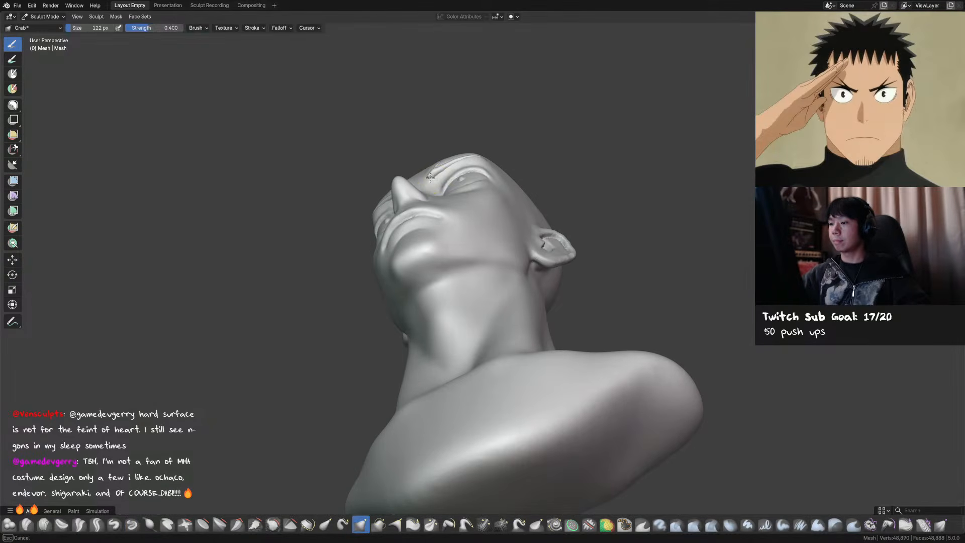
mouse_move(433, 174)
middle_mouse_down()
mouse_move(496, 209)
mouse_move(498, 181)
mouse_move(519, 187)
middle_mouse_up()
key("ctrl+s")
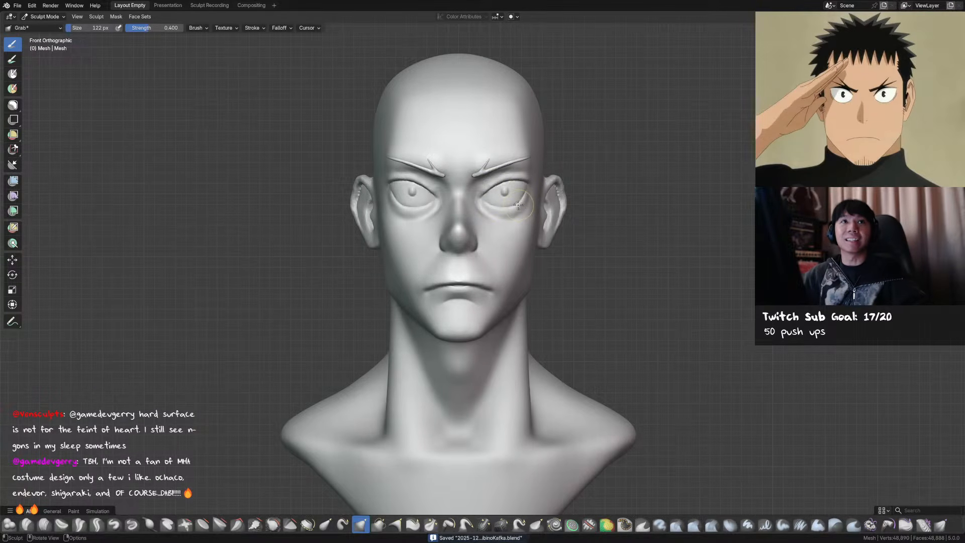
middle_click_drag(519, 205, 484, 203)
key("ctrl+s")
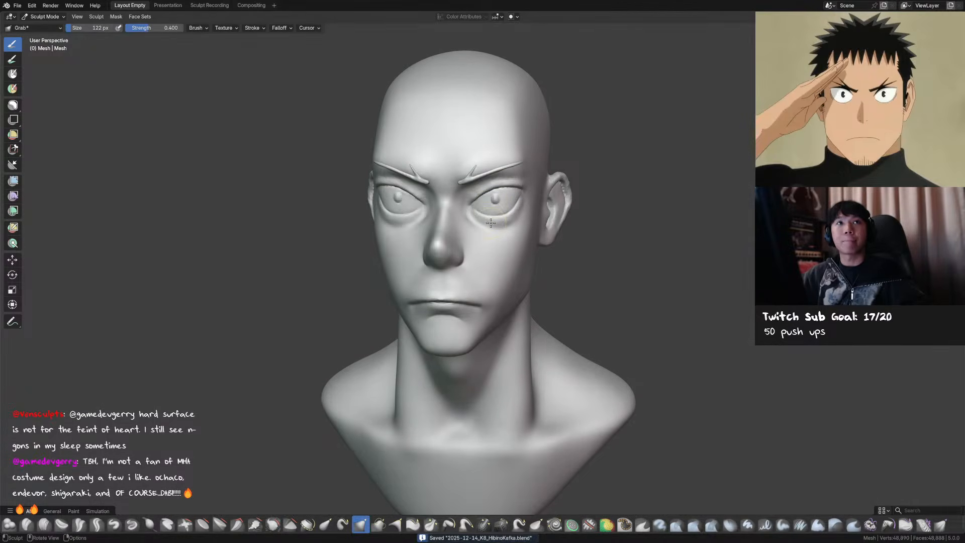
Sharpen the underside of the eyebrow's inner end with an 82 px Draw Sharp brush and smooth the ridge above the eye
mouse_move(491, 226)
middle_mouse_down()
mouse_move(468, 198)
mouse_move(416, 176)
middle_mouse_up()
mouse_move(416, 176)
middle_mouse_down("ctrl")
mouse_move(420, 150)
mouse_move(409, 184)
middle_mouse_up("ctrl")
key("shift+c")
mouse_move(404, 185)
left_mouse_down()
mouse_move(399, 195)
mouse_move(416, 179)
mouse_move(403, 190)
left_mouse_up()
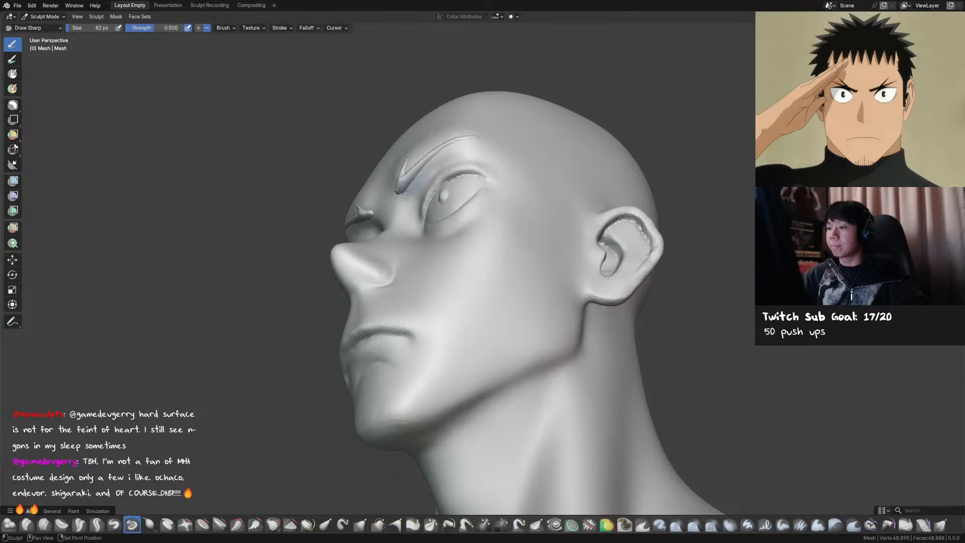
mouse_move(405, 191)
middle_mouse_down()
mouse_move(461, 229)
mouse_move(437, 157)
middle_mouse_up()
key("f")
left_click(436, 157)
left_click_drag(436, 157, 427, 160, "shift")
mouse_move(428, 160)
middle_mouse_down()
mouse_move(465, 168)
mouse_move(380, 203)
mouse_move(400, 199)
middle_mouse_up()
Pull the inner tips of the eyebrows into shape with a small Grab brush, reducing it from 88 to 78 px
key("g")
left_click_drag(403, 200, 416, 199)
mouse_move(416, 200)
middle_mouse_down()
mouse_move(522, 245)
mouse_move(520, 230)
middle_mouse_up()
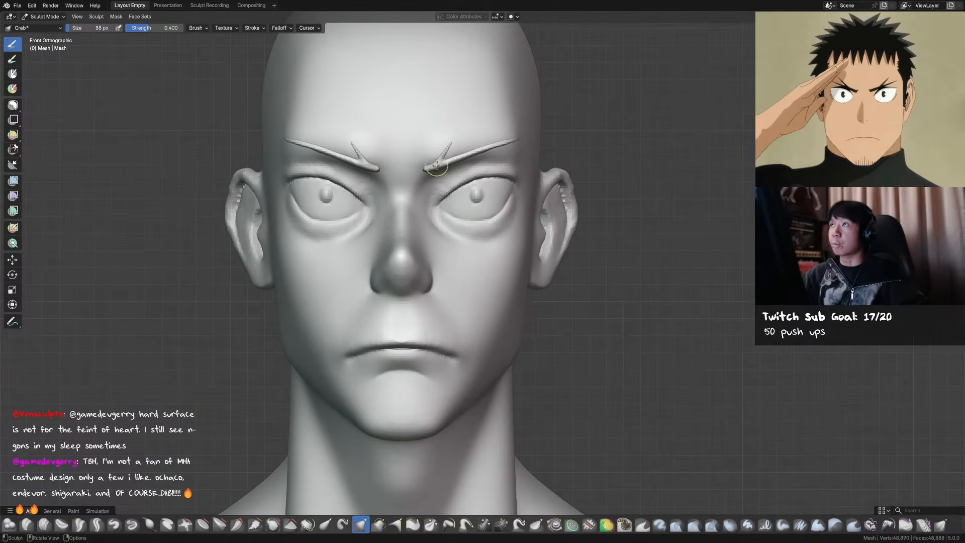
middle_click_drag(435, 165, 442, 173, "shift")
left_click_drag(432, 172, 425, 169)
mouse_move(435, 171)
middle_mouse_down()
mouse_move(441, 155)
mouse_move(438, 183)
middle_mouse_up()
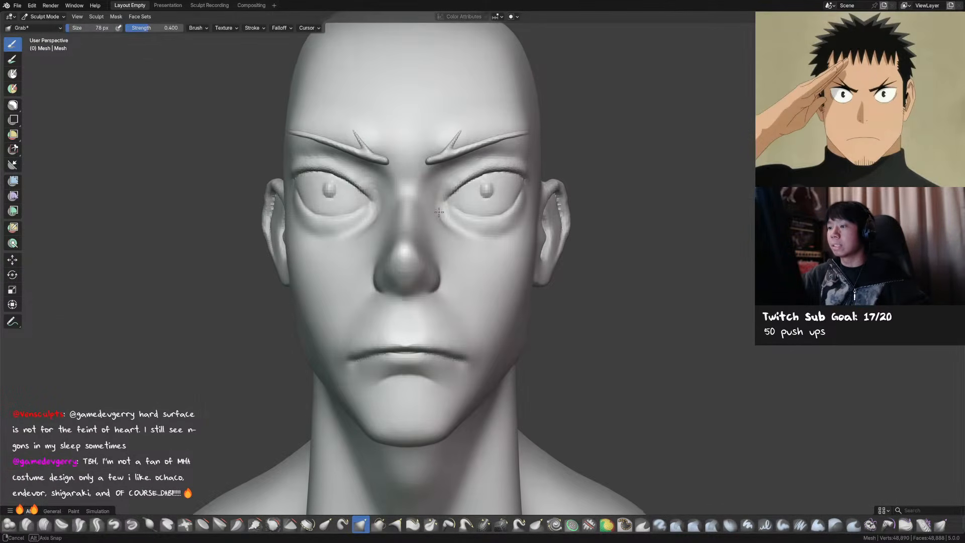
mouse_move(430, 169)
middle_mouse_down()
mouse_move(455, 159)
mouse_move(430, 166)
mouse_move(440, 171)
middle_mouse_up()
mouse_move(440, 171)
left_mouse_down()
mouse_move(426, 164)
mouse_move(433, 169)
left_mouse_up()
key("f")
left_click(425, 167)
Sharpen the eyebrows' inner ends and edges with the Crease Sharp brush at 82 and 68 px, and save the file
mouse_move(482, 167)
middle_mouse_down()
mouse_move(470, 154)
mouse_move(424, 153)
middle_mouse_up()
key("shift+c")
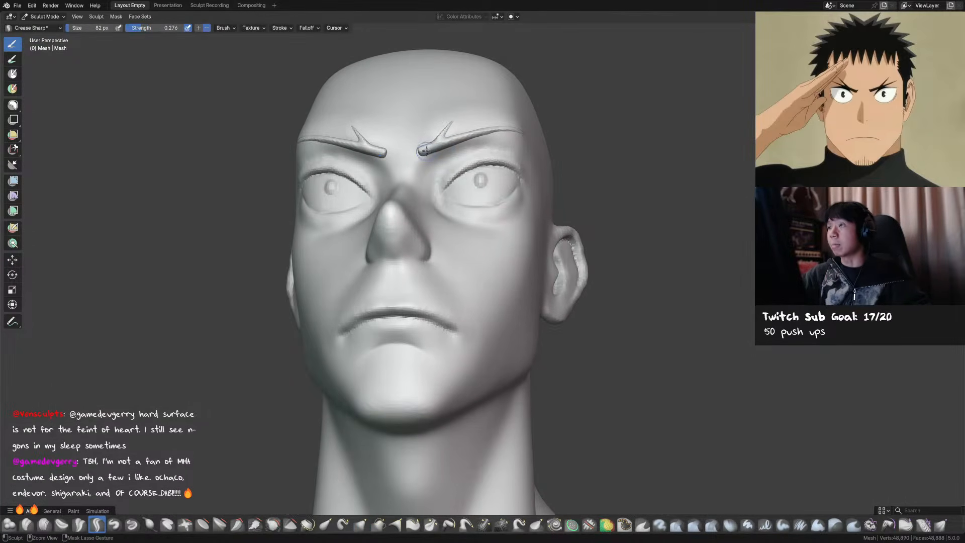
key("g")
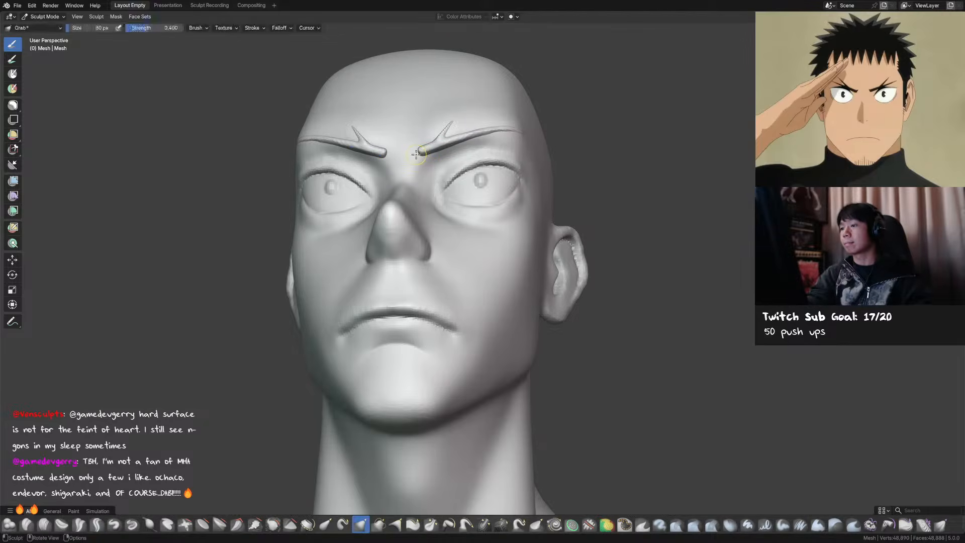
key("shift+c")
left_click_drag(455, 142, 507, 127)
key("ctrl+s")
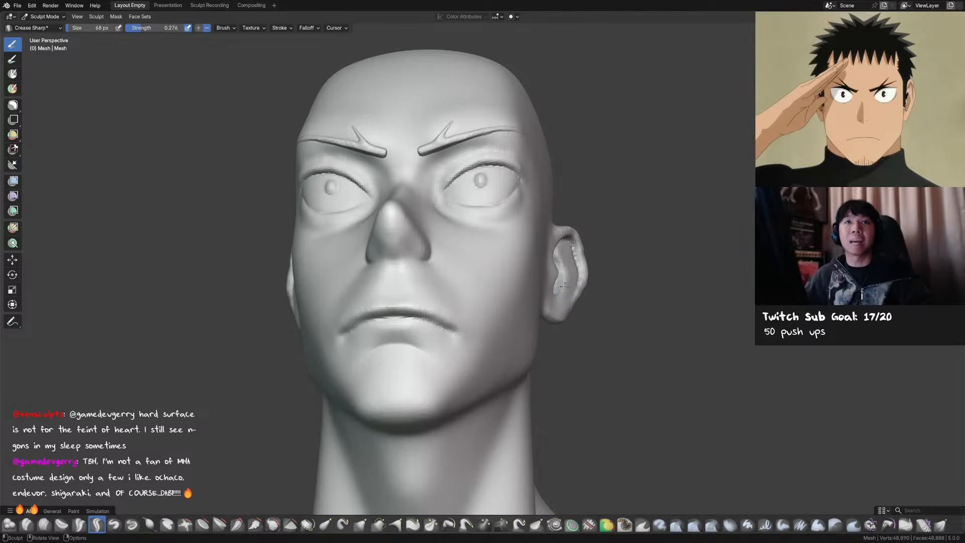
Refine the outer ends of the eyebrows with a 139 px Grab brush and a 117 px Draw Sharp brush, saving the file
mouse_move(541, 255)
middle_mouse_down()
mouse_move(487, 148)
mouse_move(498, 160)
mouse_move(484, 158)
middle_mouse_up()
key("x")
key("ctrl+s")
key("g")
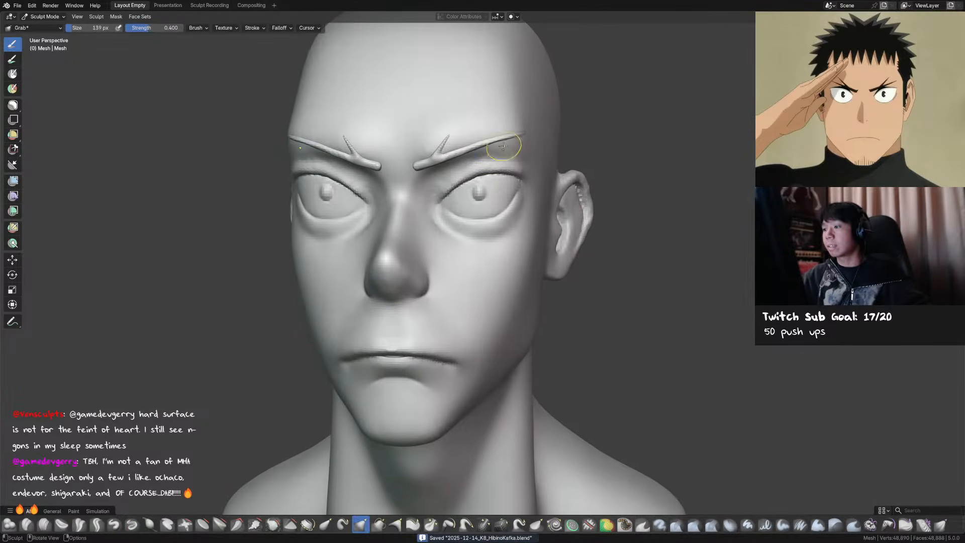
key("x")
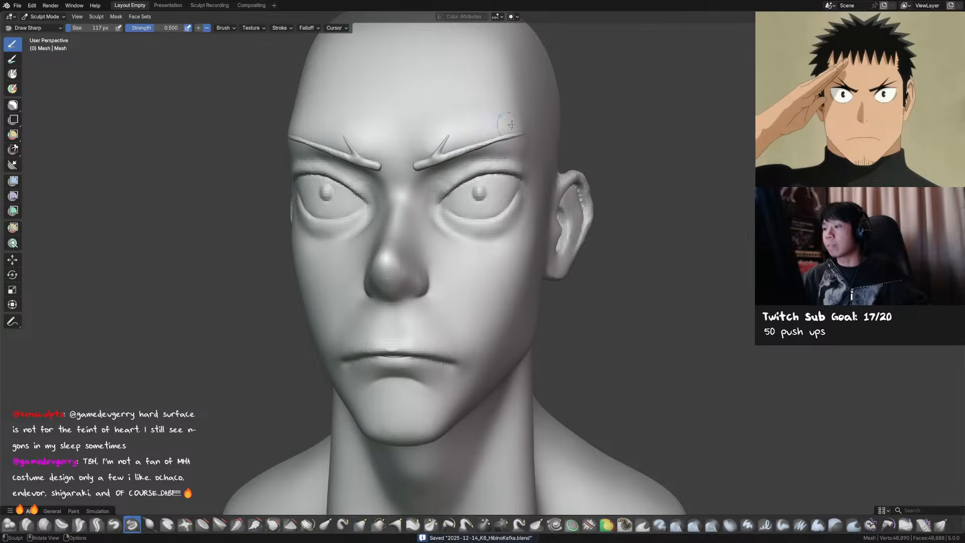
mouse_move(506, 146)
middle_mouse_down()
mouse_move(528, 145)
mouse_move(565, 206)
mouse_move(532, 194)
middle_mouse_up()
key("f")
left_click(529, 135)
key("f")
left_click(520, 151)
Save the file and switch sculpting from the eyebrow mesh to the bust mesh
scroll(520, 151, "down", 4)
key("ctrl+Tab")
key("ctrl+s")
key("KP_1")
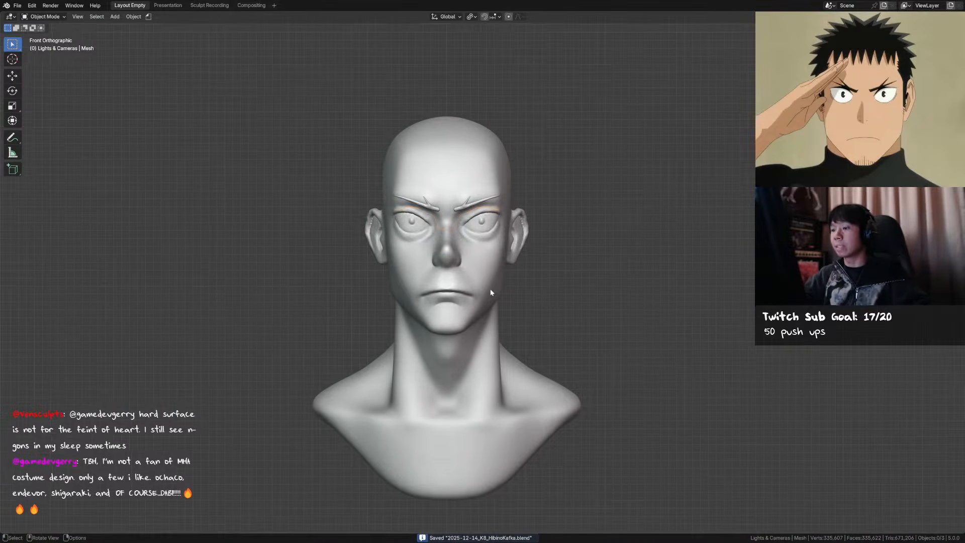
scroll(484, 243, "up", 1)
key("ctrl+Tab")
left_click(478, 304)
middle_click_drag(478, 303, 440, 273)
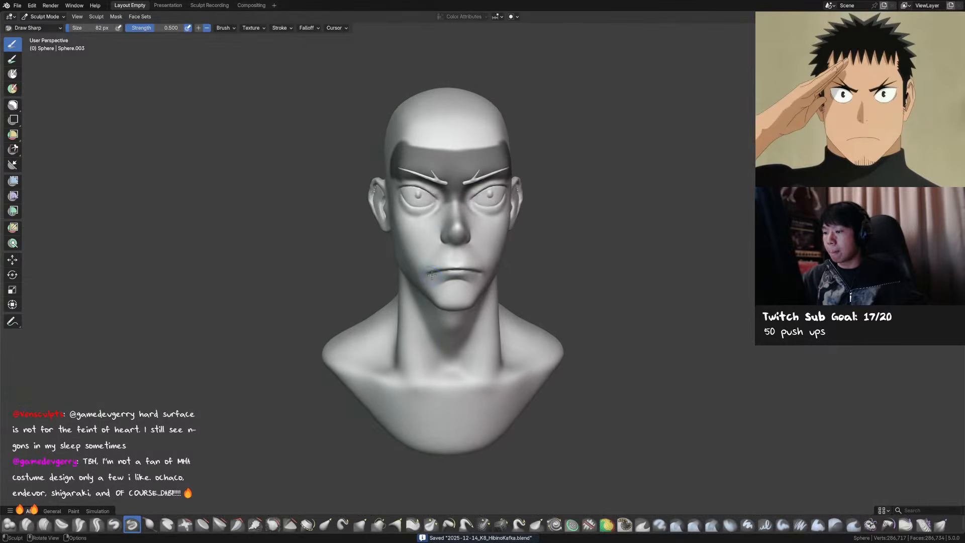
Adjust the mouth corners with a 134 px Grab brush and define the nose wing with a 119 px Crease Sharp brush
key("f")
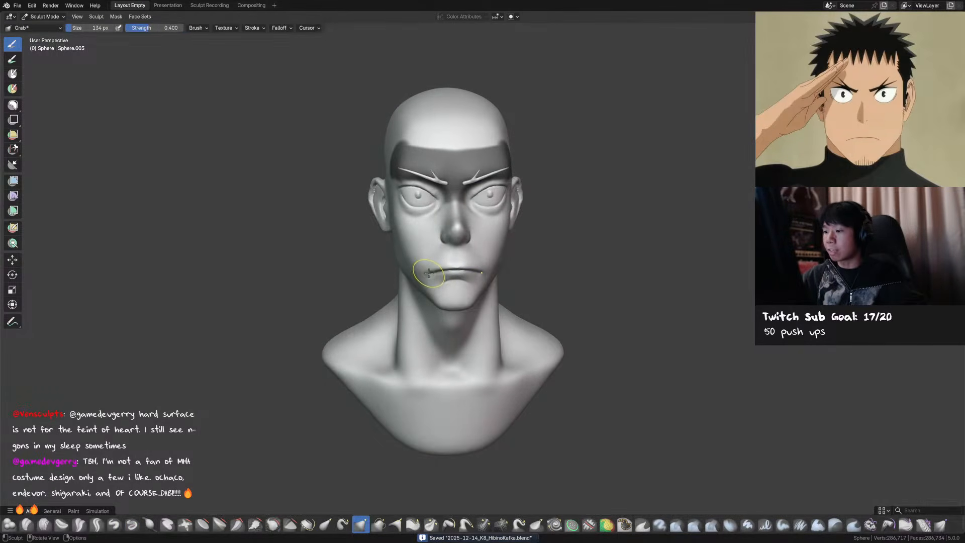
left_click(428, 274)
middle_click_drag(485, 252, 495, 226)
middle_click_drag(495, 226, 475, 217, "ctrl")
key("shift+c")
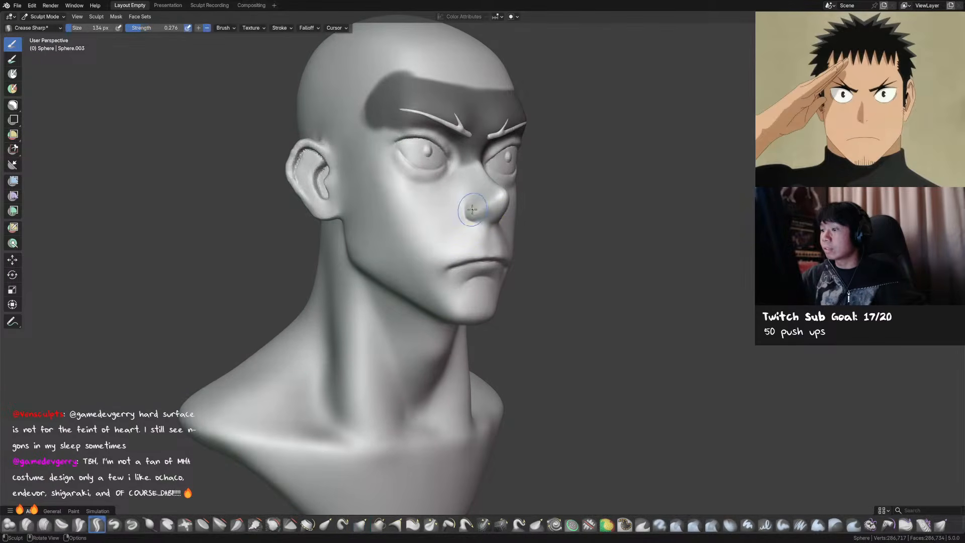
key("f")
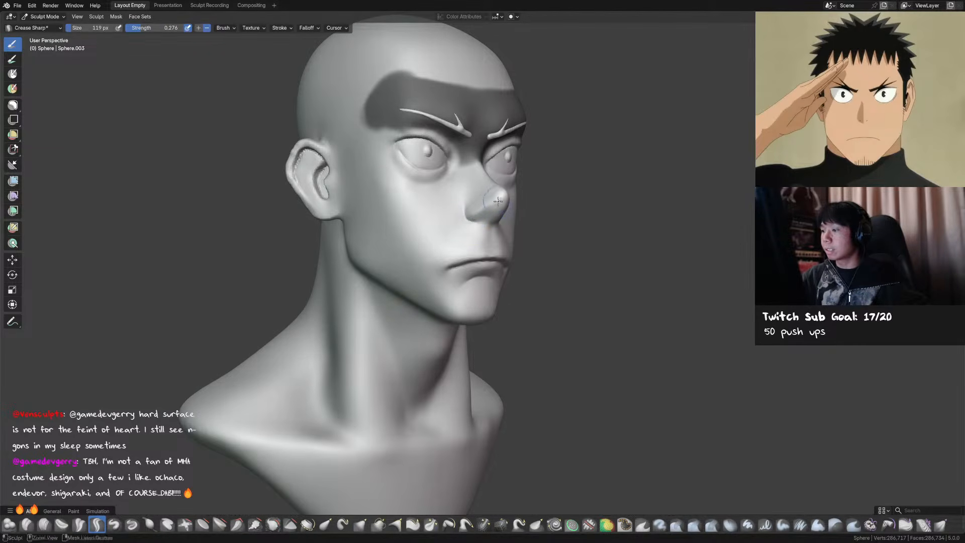
middle_click_drag(515, 194, 501, 206)
Shape the nostril area under the nose, alternating small Draw strokes at 54 and 46 px with a 55 px Crease Sharp brush
key("x")
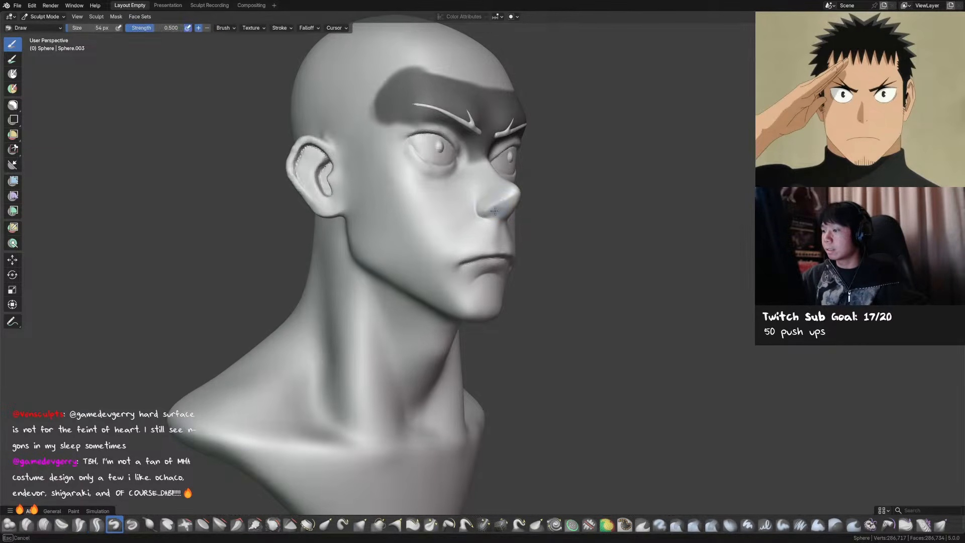
key("bracketright")
middle_click_drag(516, 197, 500, 214)
key("shift+c")
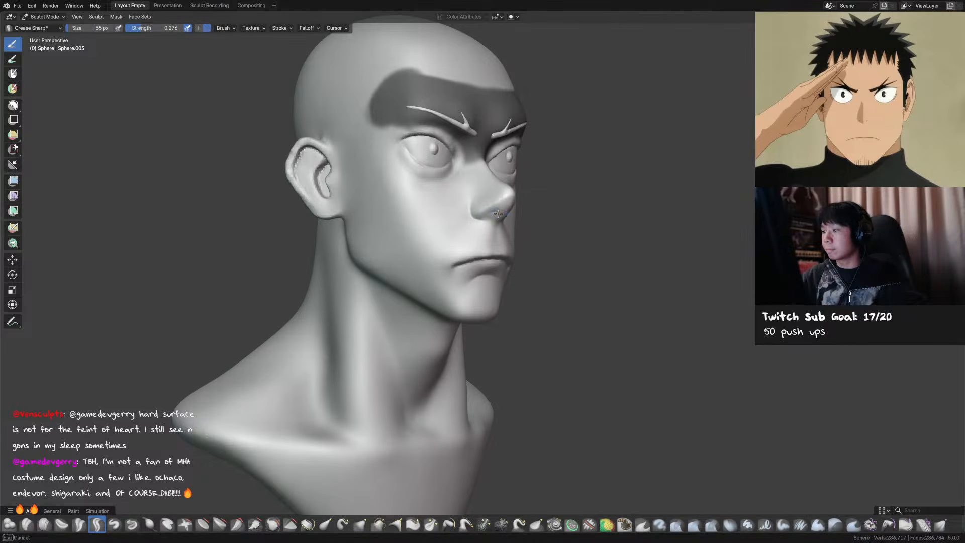
key("x")
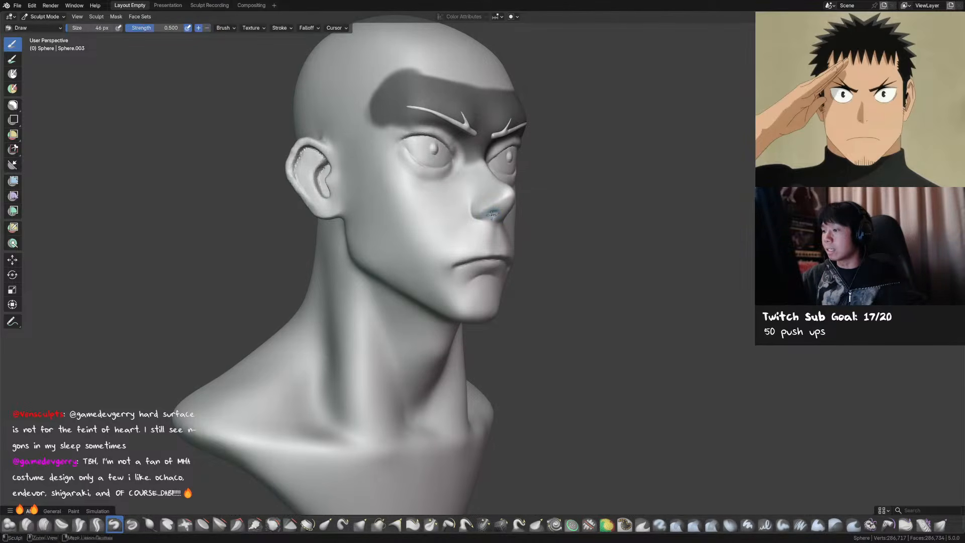
Save the file, clear the mask on the forehead and return the bust to Object Mode in front view
mouse_move(491, 216)
middle_mouse_down()
mouse_move(455, 215)
mouse_move(462, 206)
mouse_move(474, 266)
middle_mouse_up()
mouse_move(474, 266)
middle_mouse_down("ctrl")
mouse_move(513, 282)
mouse_move(470, 258)
middle_mouse_up("ctrl")
key("ctrl+s")
key("alt+m")
key("ctrl+Tab")
left_click_drag(543, 156, 557, 148)
key("KP_1")
scroll(555, 167, "down", 4)
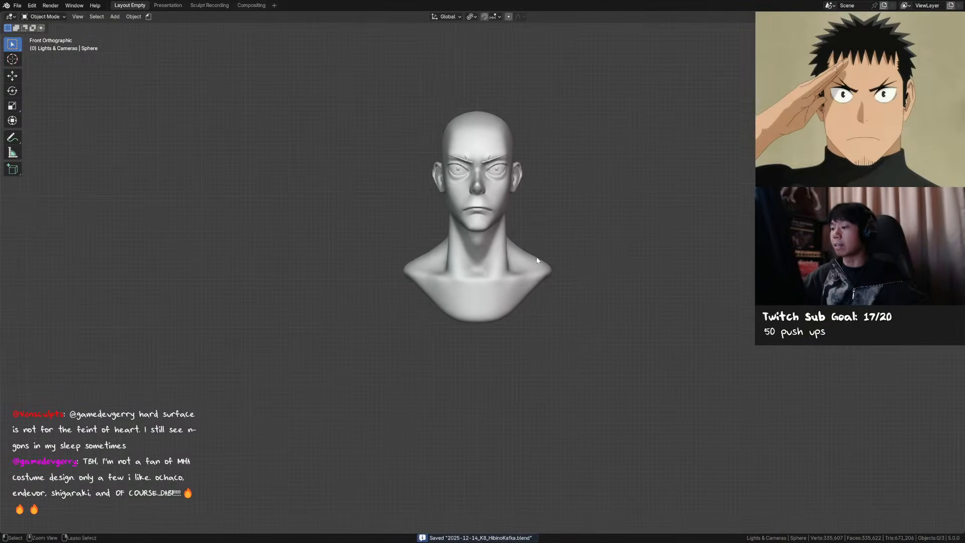
Select the bust mesh, enter Sculpt Mode on it again and save the file
middle_click_drag(526, 306, 501, 268, "shift")
left_click(503, 256)
key("ctrl+Tab")
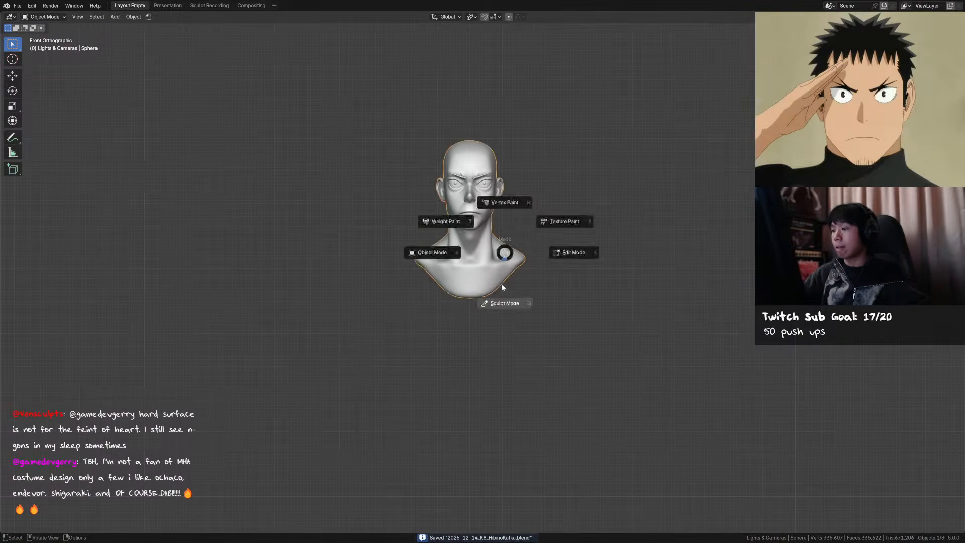
left_click(504, 293)
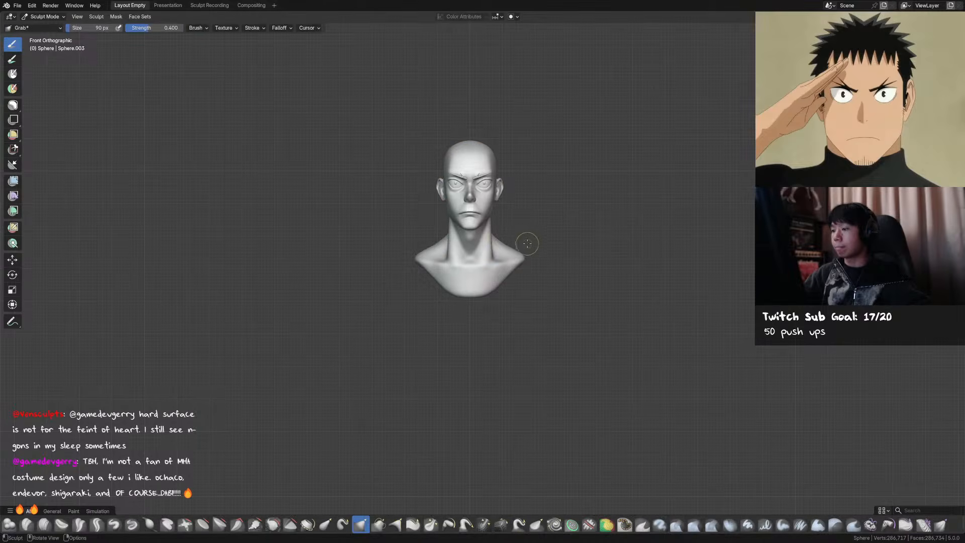
key("ctrl+s")
mouse_move(558, 269)
middle_mouse_down()
mouse_move(485, 269)
mouse_move(558, 273)
middle_mouse_up()
scroll(532, 227, "up", 2)
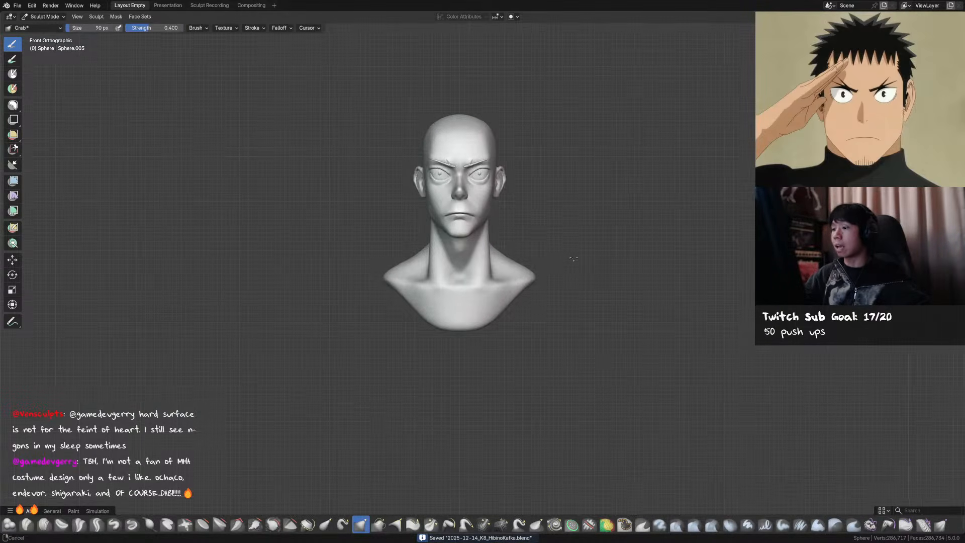
Box-mask the lower neck, shoulders and chest from the front and adjust the mask edge with the mask filter
key("m")
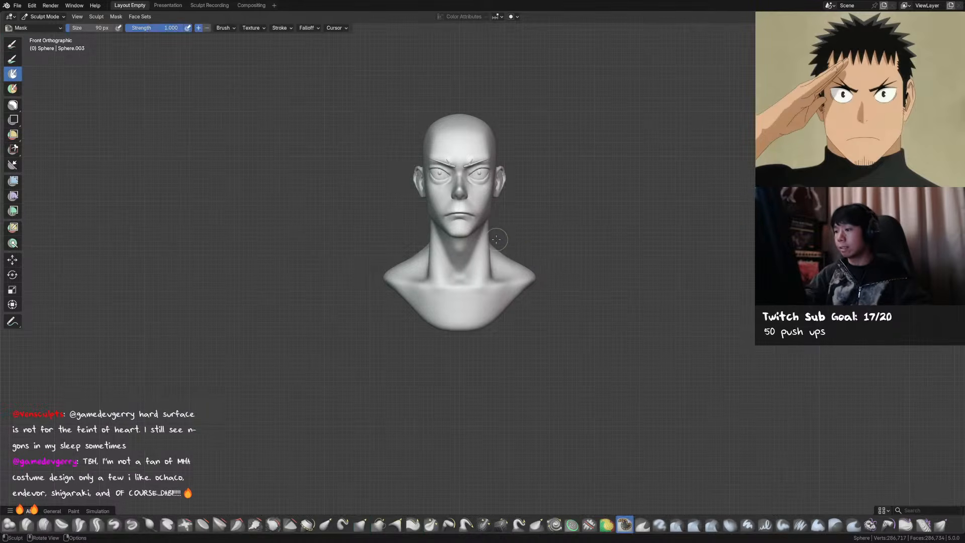
key("b")
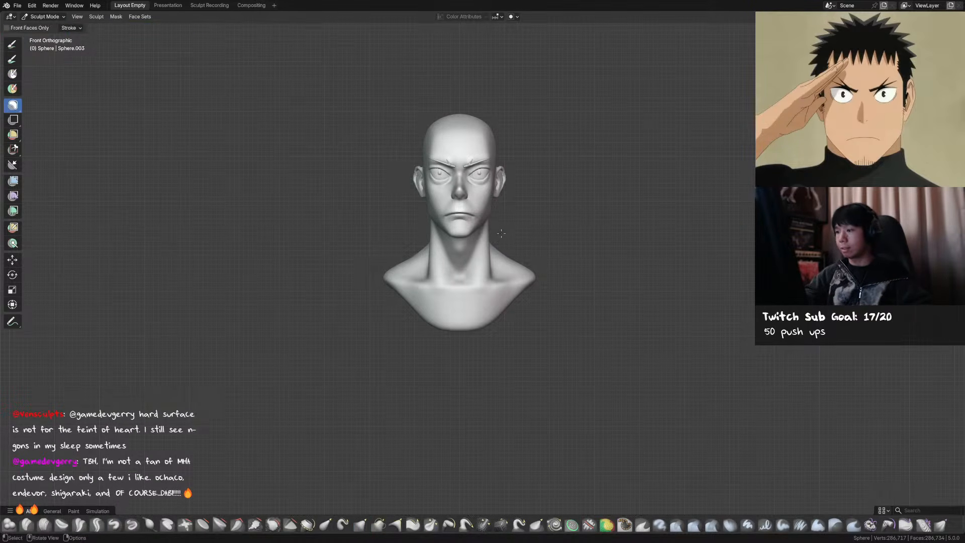
left_click_drag(477, 246, 609, 353)
middle_click_drag(611, 263, 612, 236, "shift")
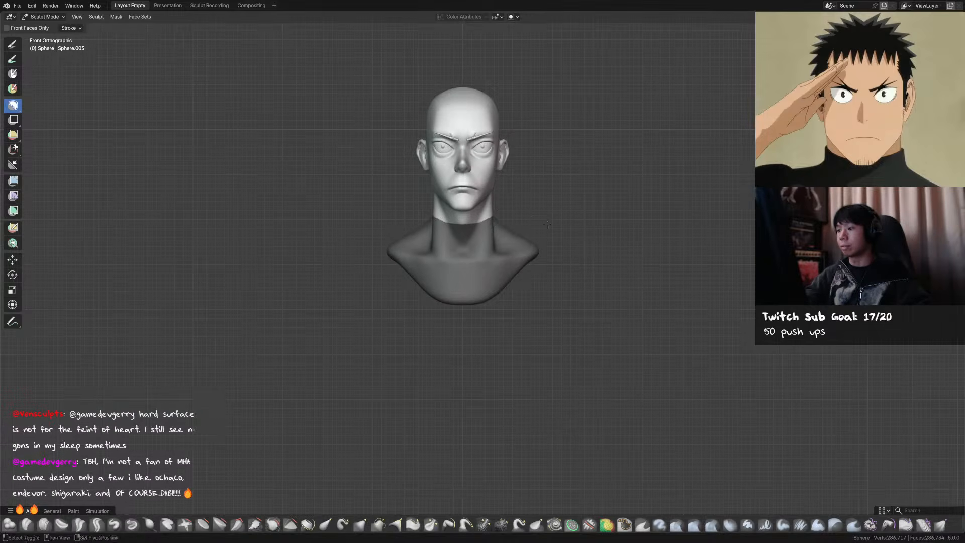
key("a")
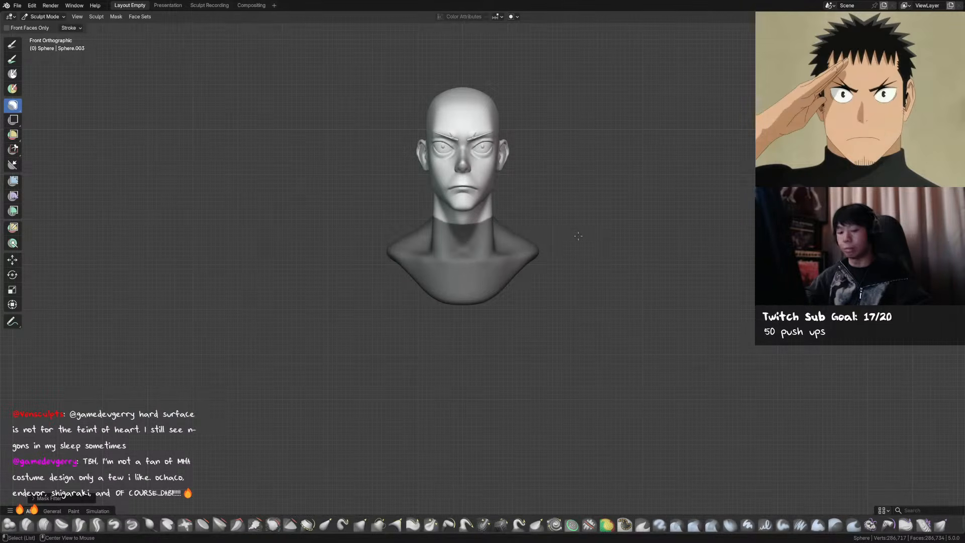
key("alt+w")
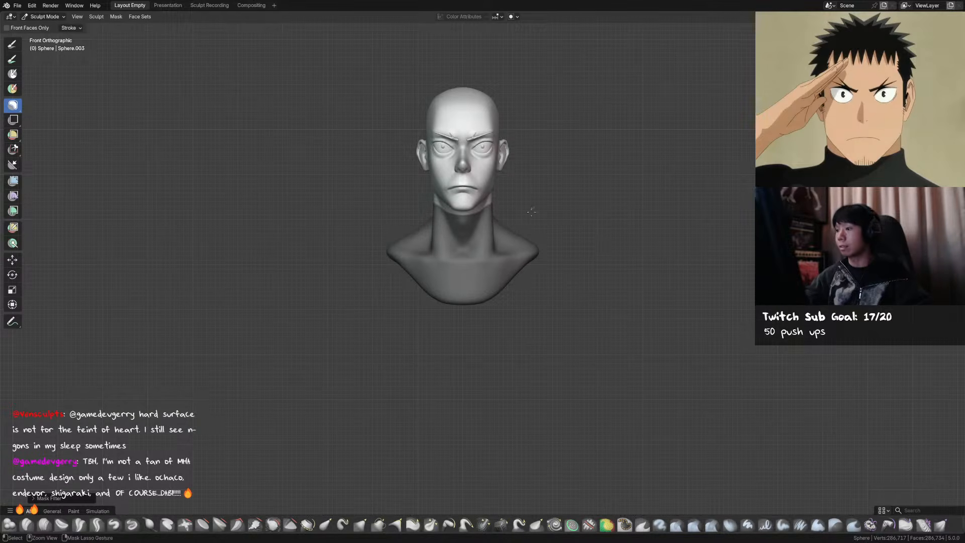
key("alt+w")
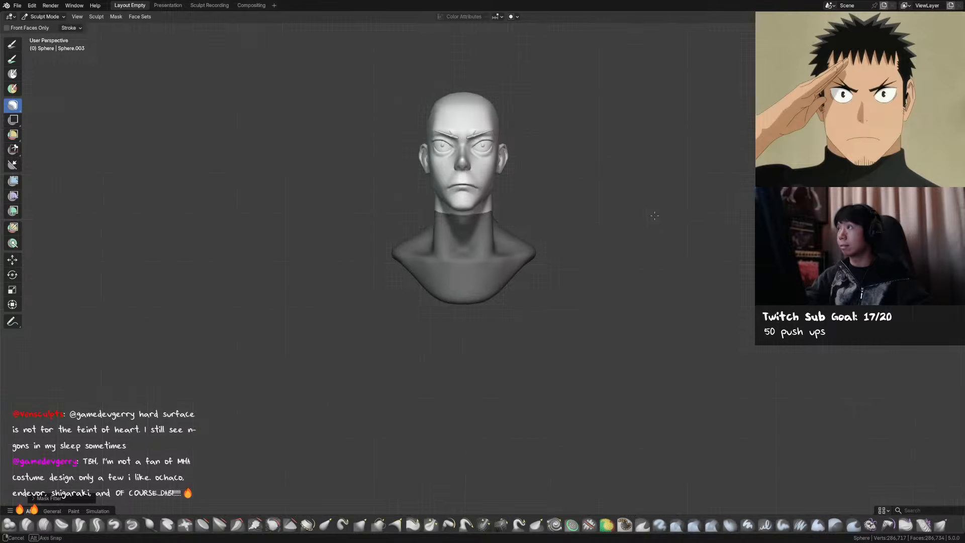
Slant the mask edge in side view from under the jaw up to the nape, soften it and save the file
middle_click_drag(655, 216, 558, 213, "alt")
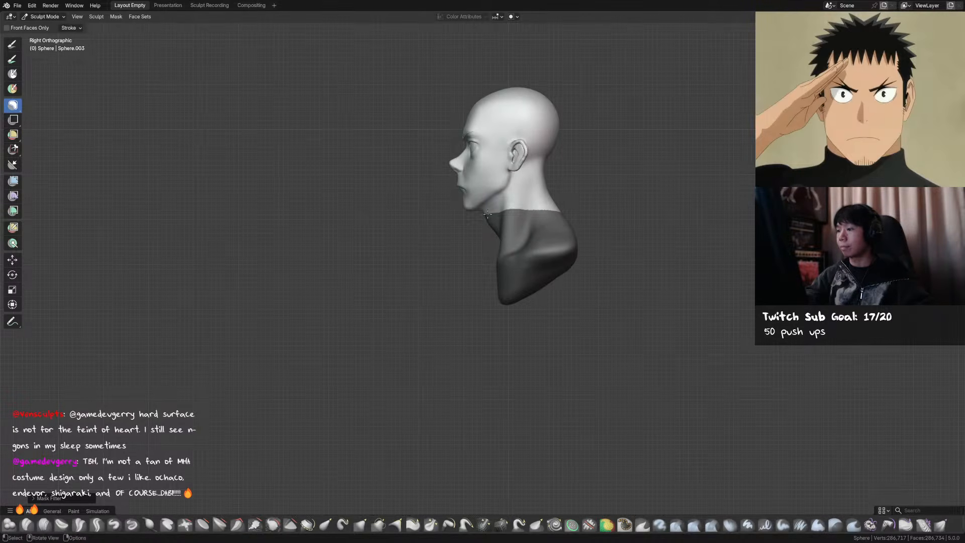
middle_click_drag(502, 216, 567, 200)
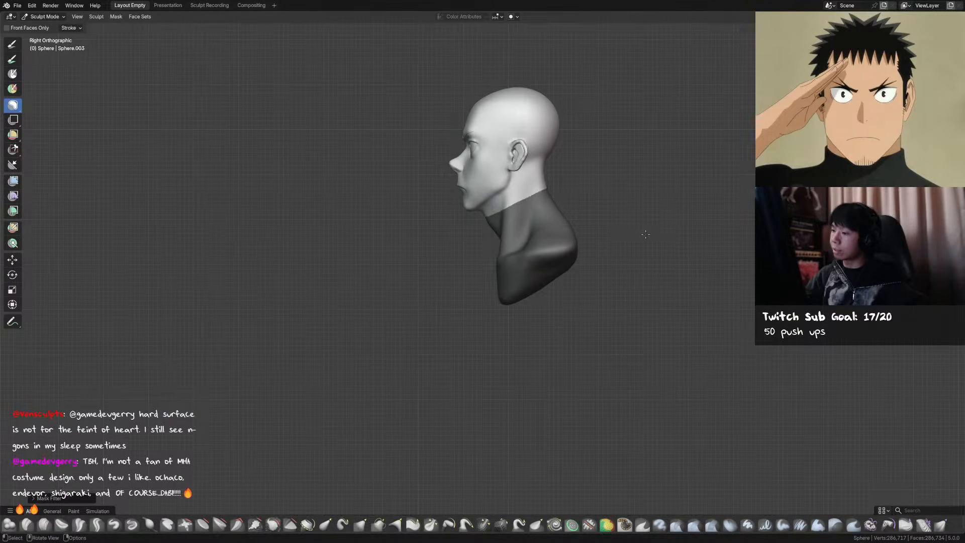
middle_click_drag(646, 236, 666, 246)
key("ctrl+s")
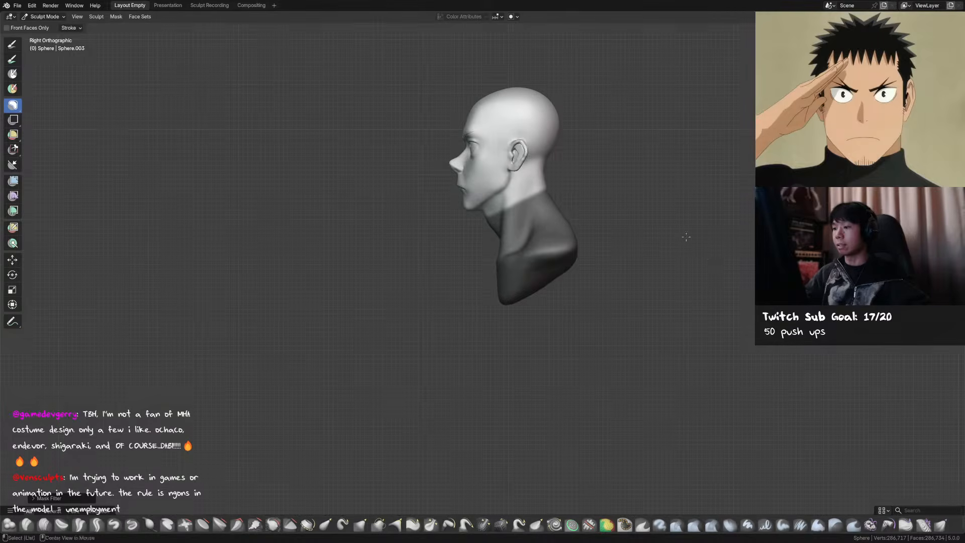
key("ctrl+s")
scroll(634, 296, "down", 1)
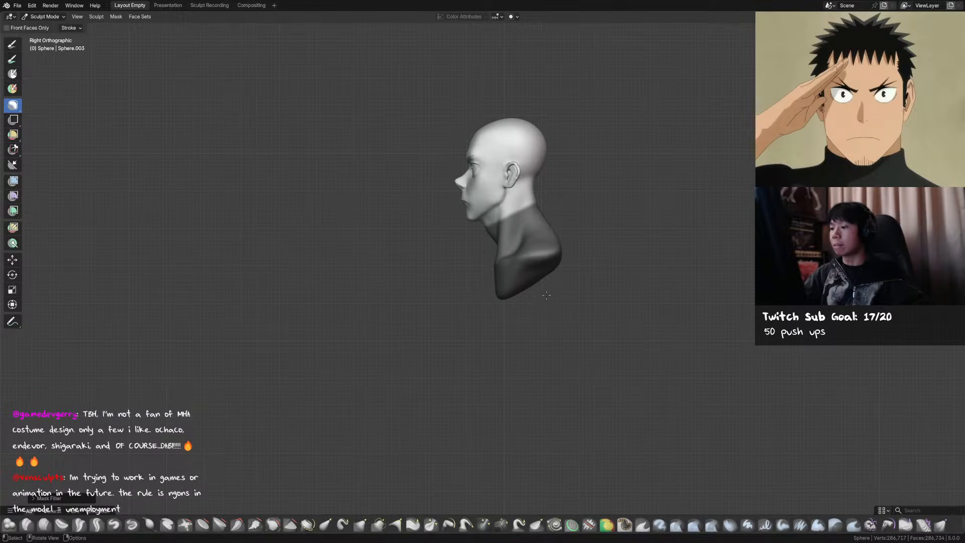
Invert the mask to protect the head and reshape the lower chest with the Grab brush, sized 425 and 237 px
key("ctrl+i")
key("g")
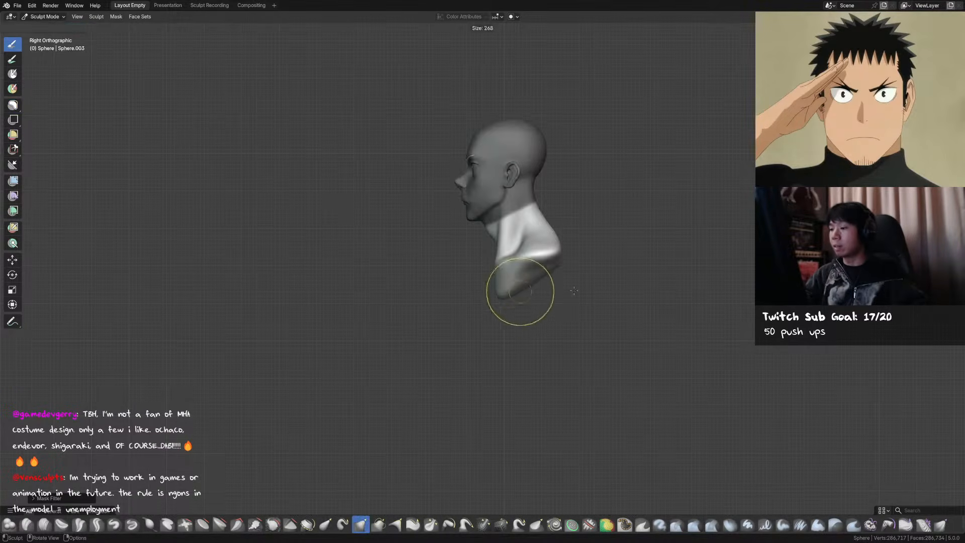
left_click_drag(535, 306, 497, 301)
key("f")
left_click(516, 302)
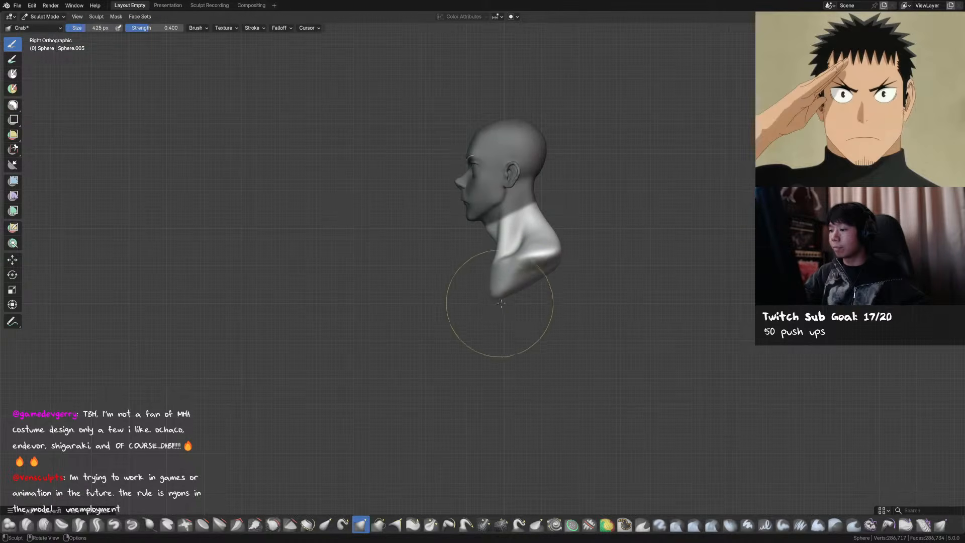
key("f")
left_click(482, 272)
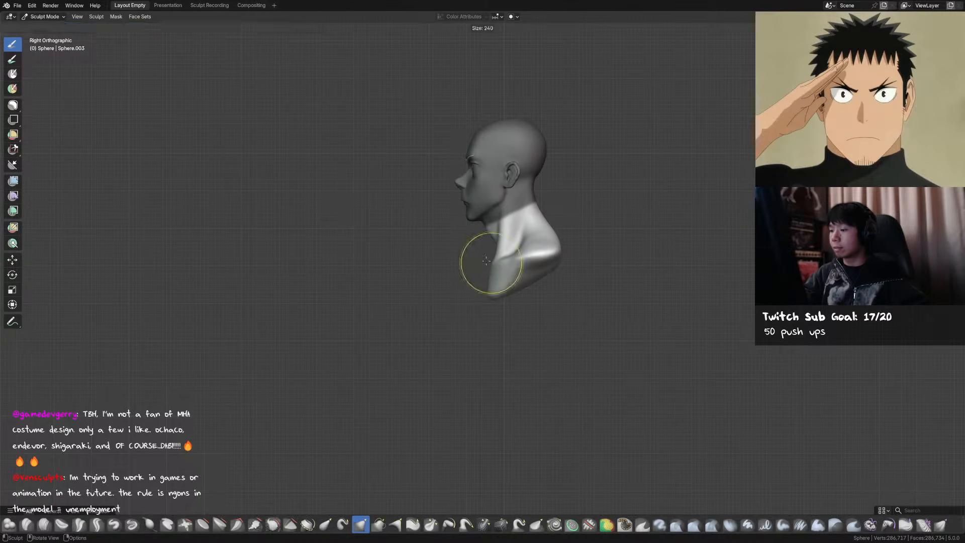
left_click_drag(484, 258, 488, 266)
mouse_move(488, 266)
middle_mouse_down()
mouse_move(568, 280)
mouse_move(594, 178)
mouse_move(547, 251)
middle_mouse_up()
left_click_drag(501, 298, 500, 297)
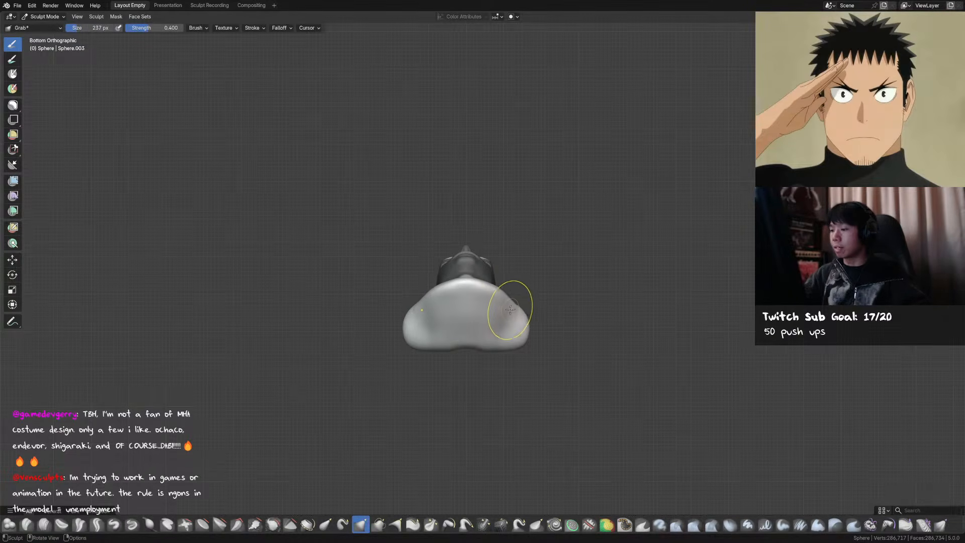
Adjust the bust's bottom edge from the front and side with the Grab brush at 187 and 180 px, and save the file
key("KP_1")
key("f")
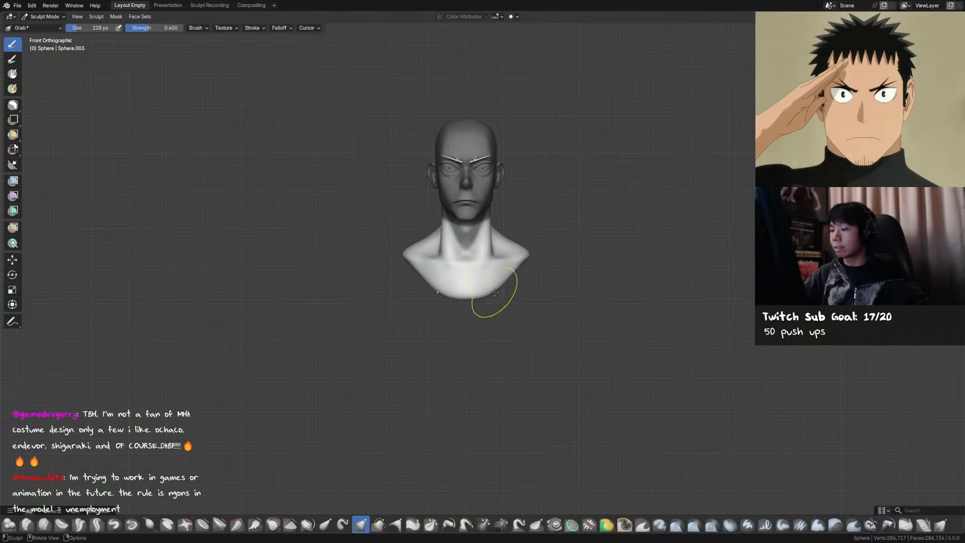
left_click(470, 297)
left_click_drag(467, 298, 467, 297)
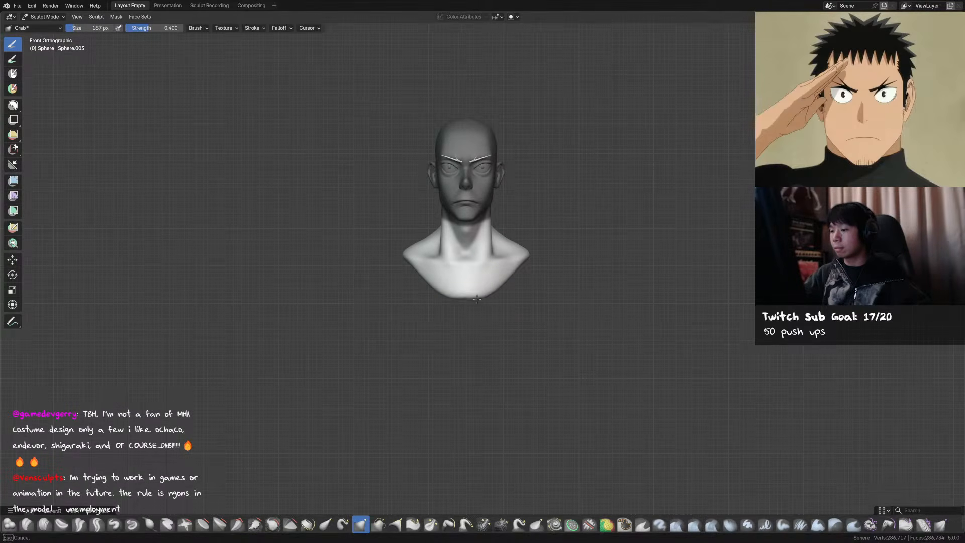
left_click(477, 298)
key("KP_3")
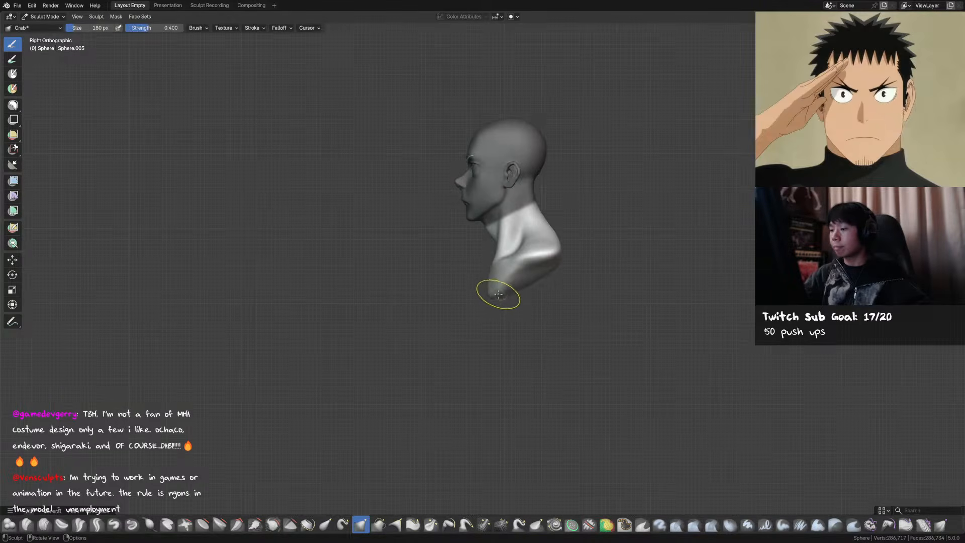
key("ctrl+s")
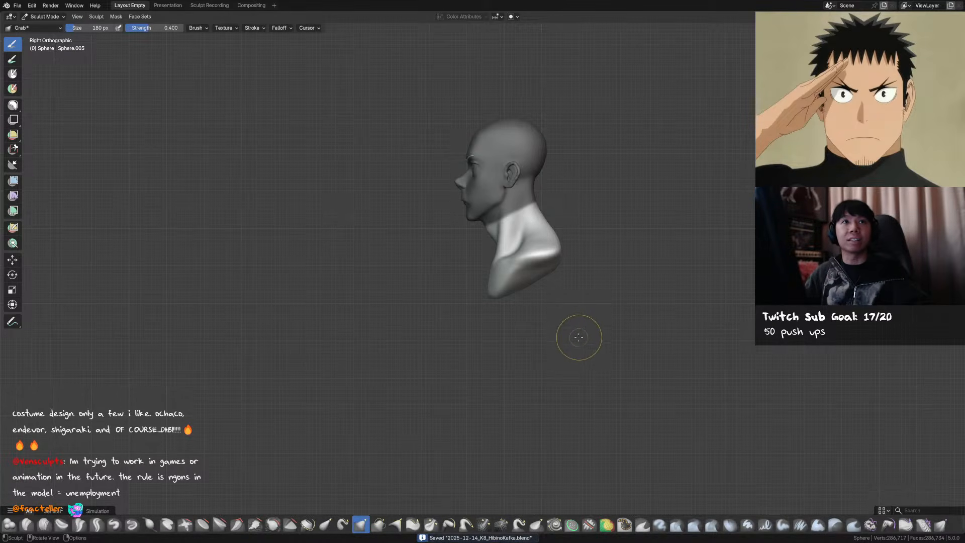
Refine the bust's lower edge and the underside of the shoulders with the Grab brush at 155 px and Crease Sharp, and save the file
key("KP_1")
key("shift+c")
key("g")
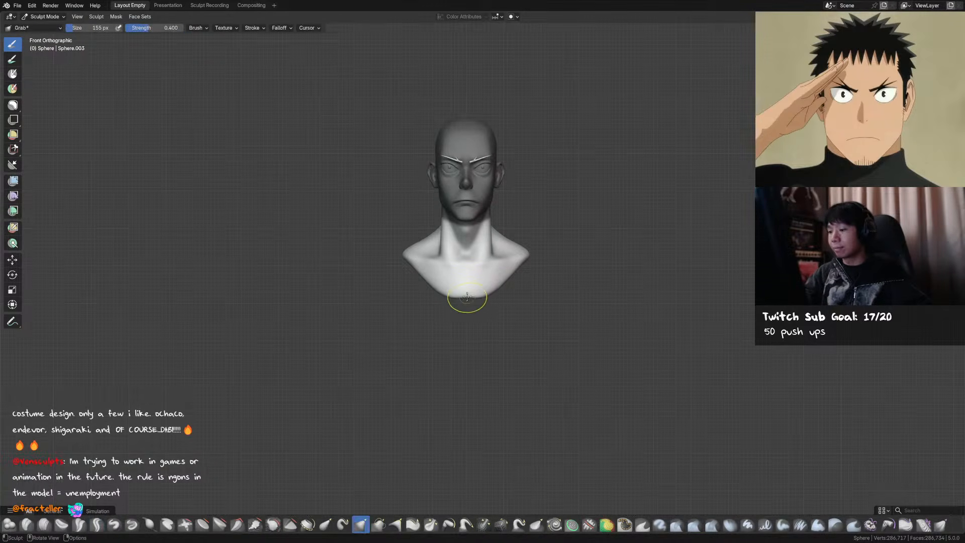
middle_click_drag(478, 302, 496, 283)
key("shift+c")
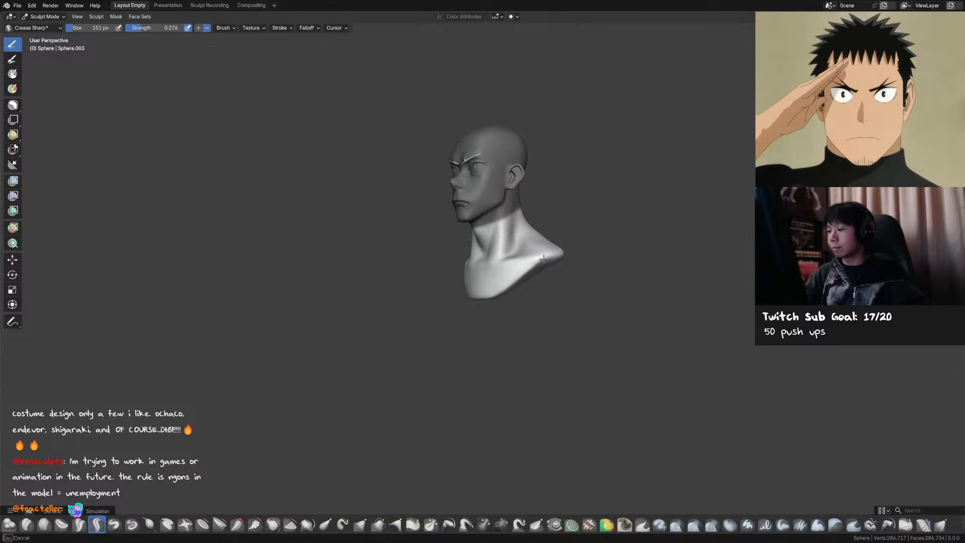
key("KP_1")
middle_click_drag(562, 267, 538, 257)
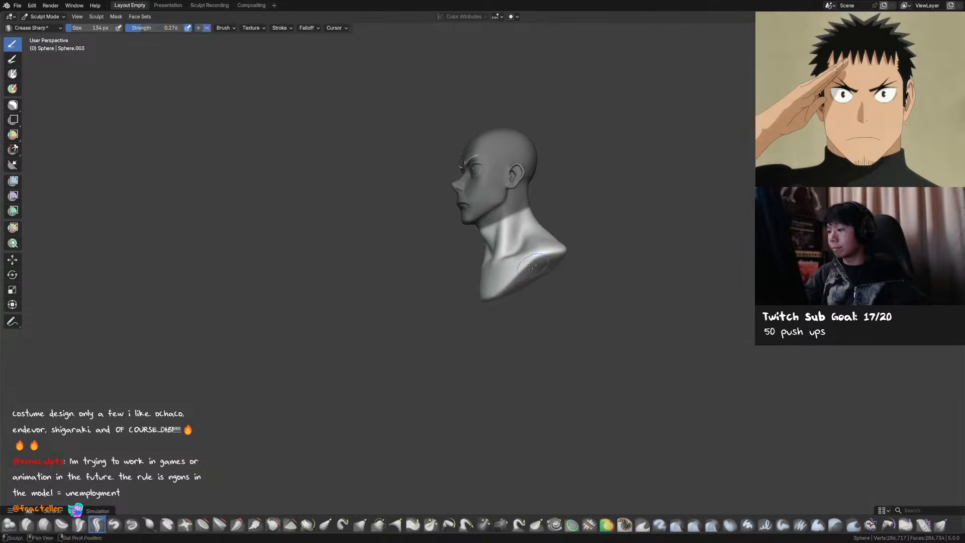
key("KP_1")
key("ctrl+s")
Invert the mask to cover the neck and chest, and touch up its edge under the jaw with the Mask brush at 44 px
middle_click_drag(641, 261, 630, 242, "ctrl")
key("ctrl+i")
middle_click_drag(568, 229, 551, 208, "ctrl")
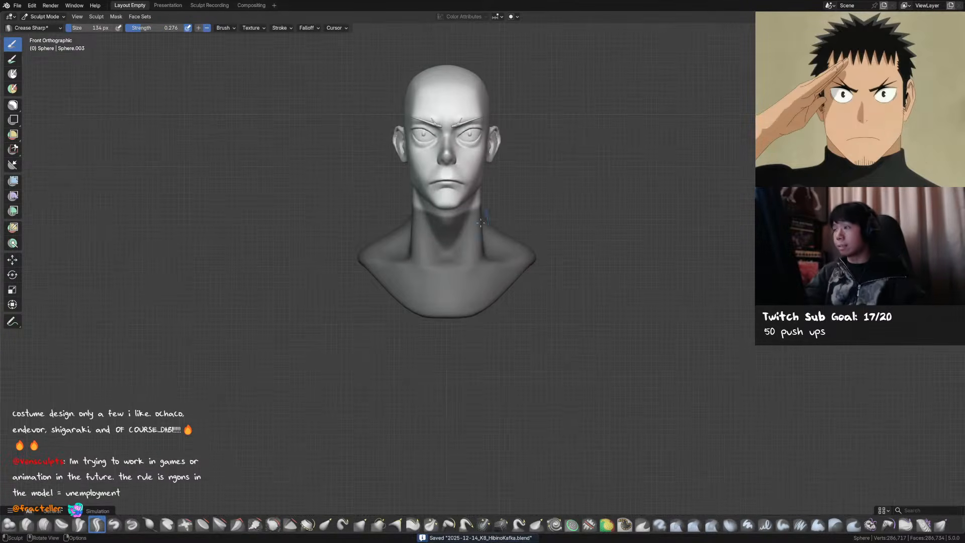
key("m")
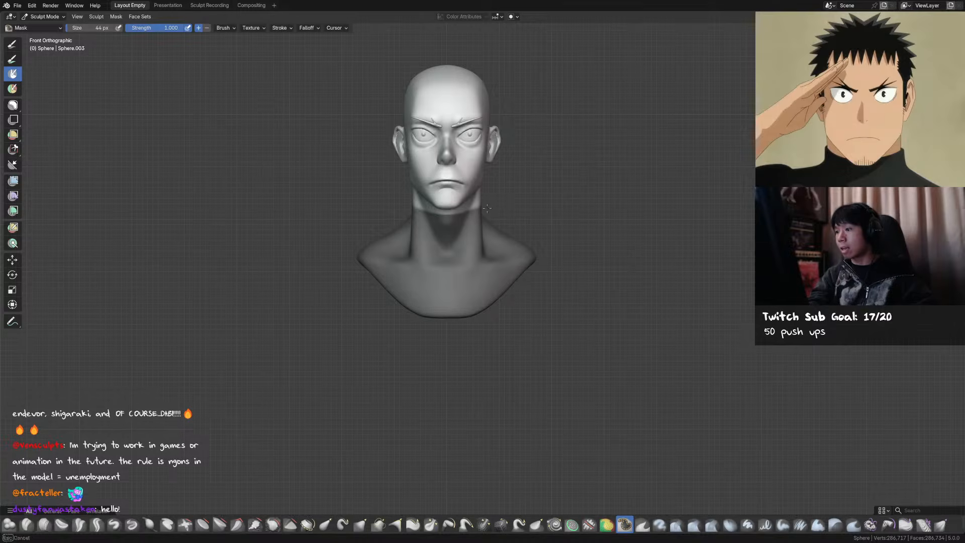
middle_click_drag(503, 203, 501, 209)
key("KP_1")
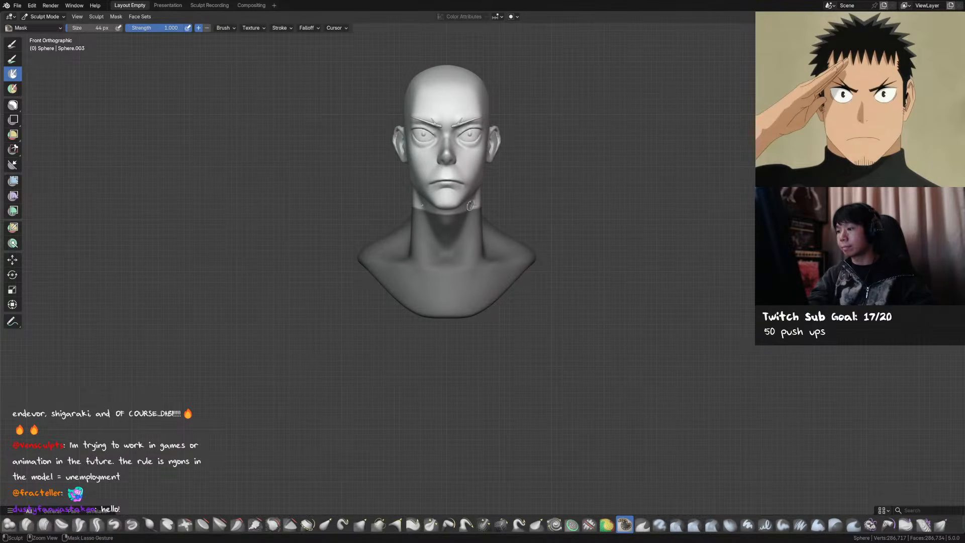
key("KP_3")
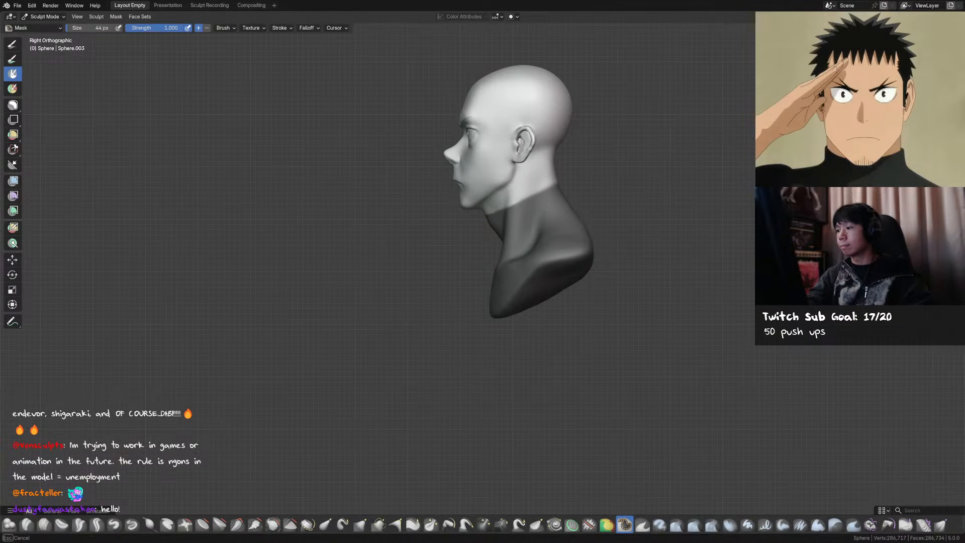
key("ctrl+KP_1")
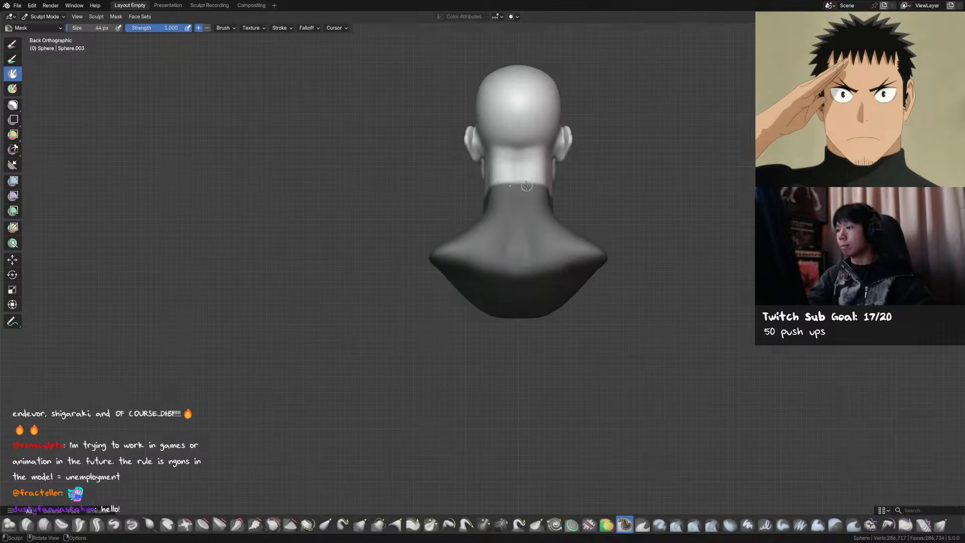
Even out the mask edge around the nape, neck sides and jaw with the Mask brush at 44 px, and save the file
key("b")
key("Escape")
key("KP_3")
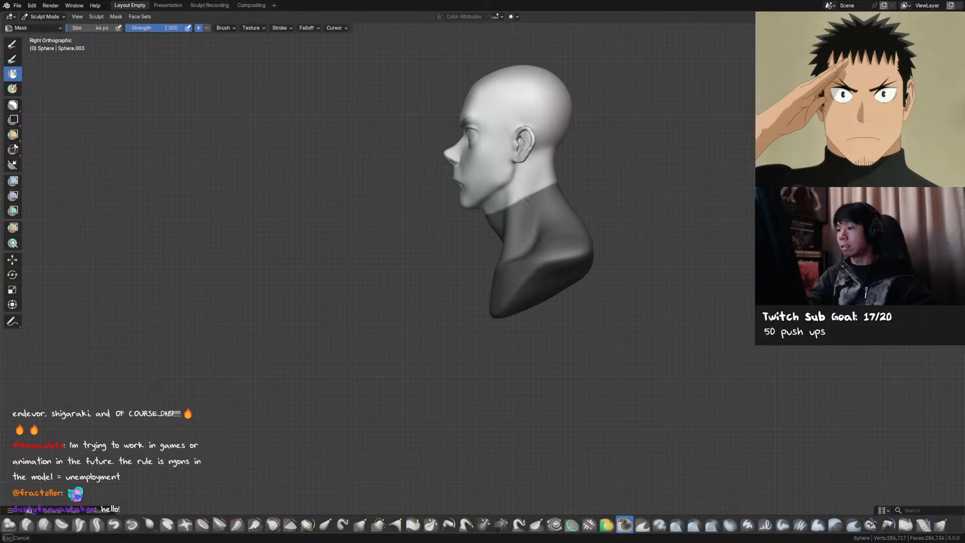
key("Escape")
key("KP_1")
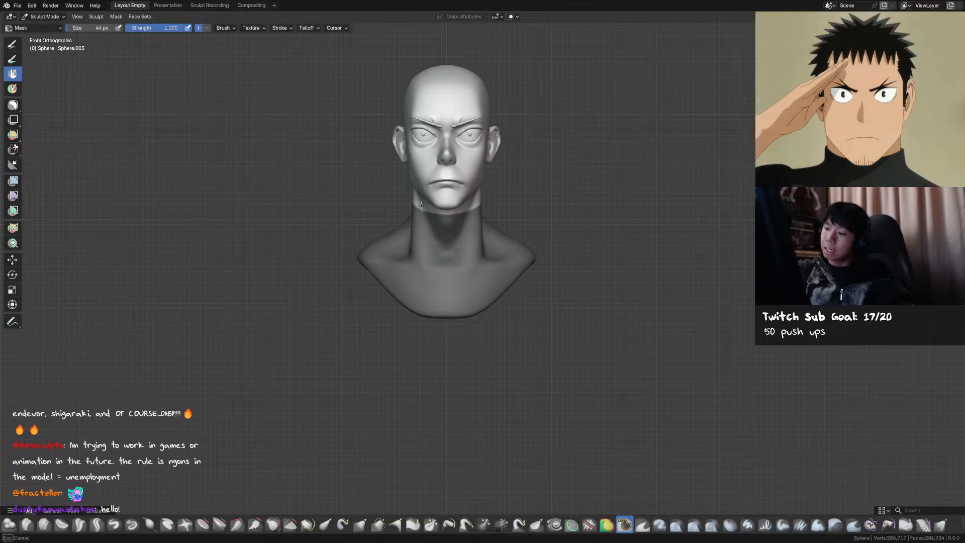
middle_click_drag(532, 178, 450, 182)
mouse_move(520, 210)
middle_mouse_down()
mouse_move(541, 220)
mouse_move(511, 207)
middle_mouse_up()
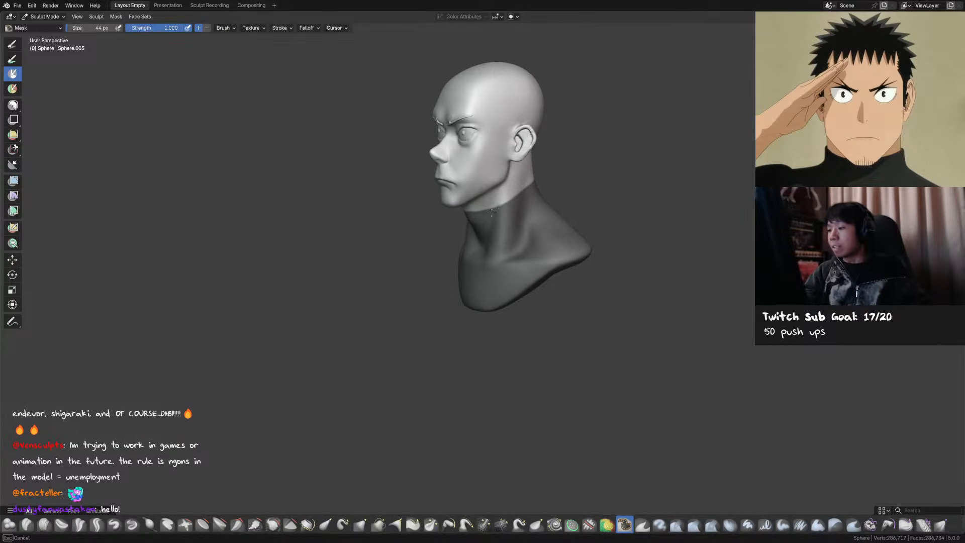
key("ctrl+s")
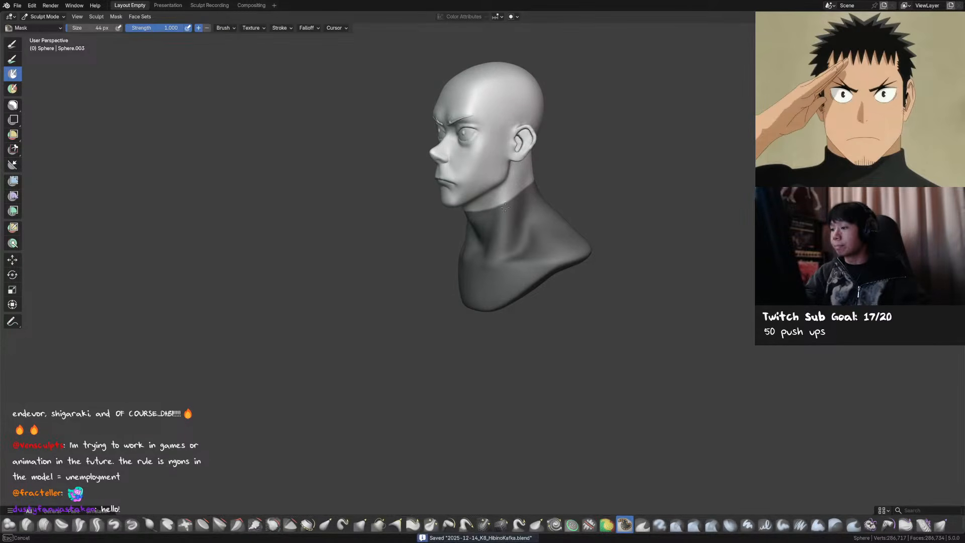
Check the mask edge around the neck from the side and front, and save the file
key("KP_3")
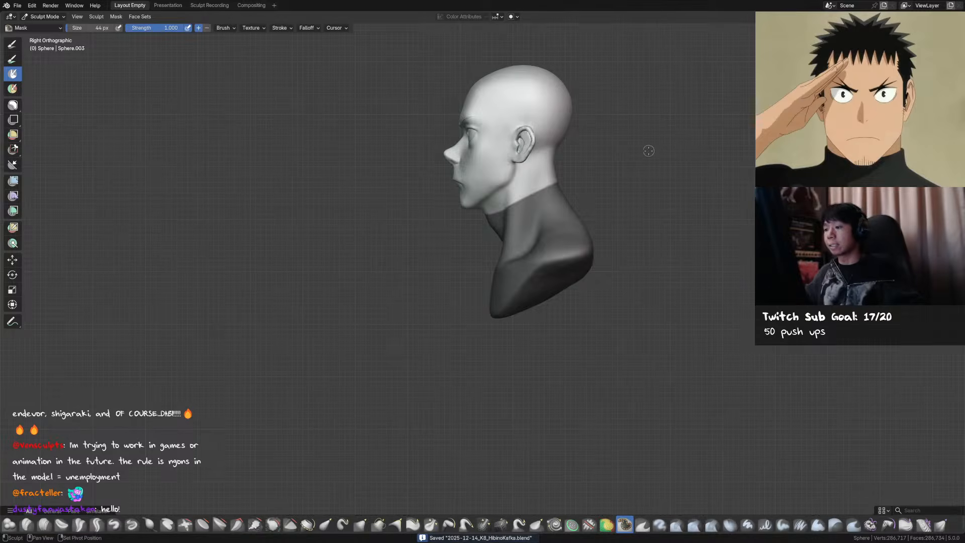
key("KP_1")
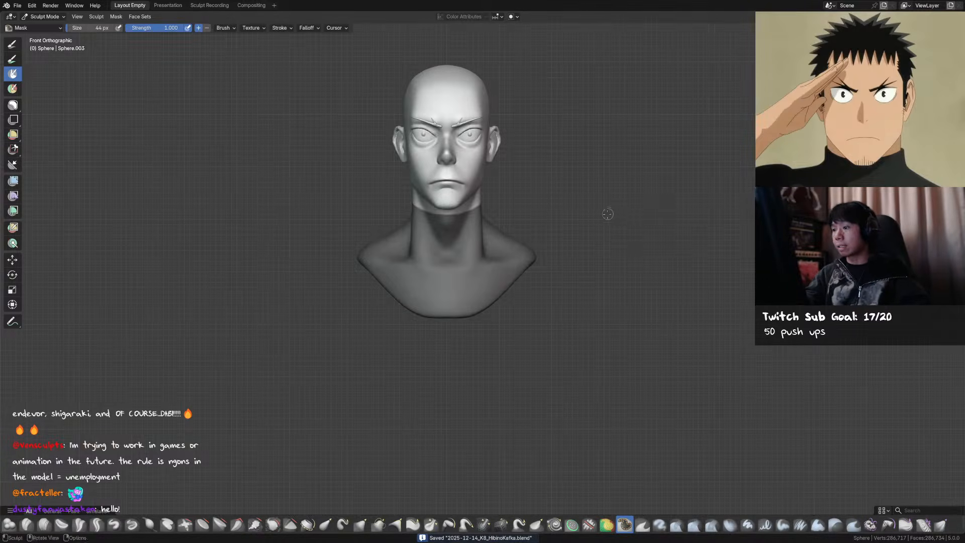
key("KP_3")
key("b")
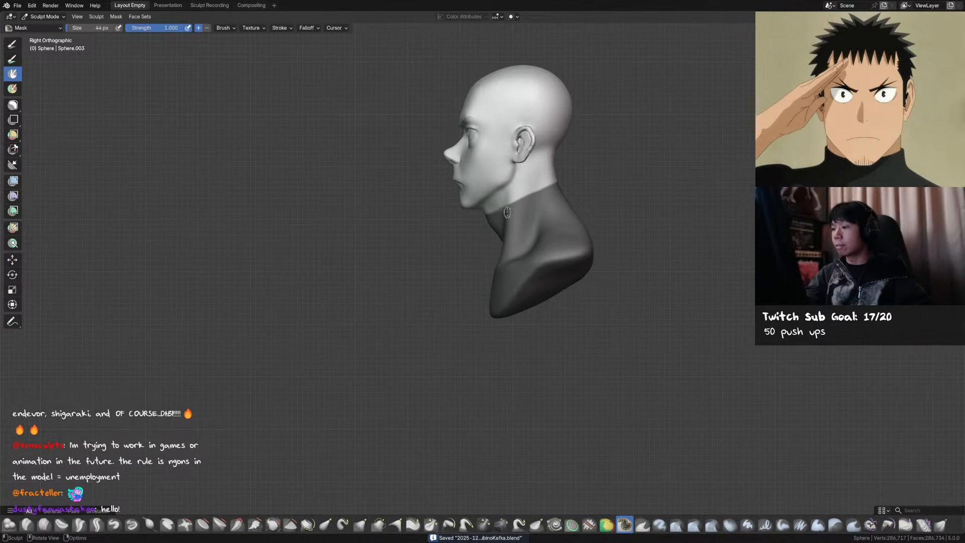
key("Escape")
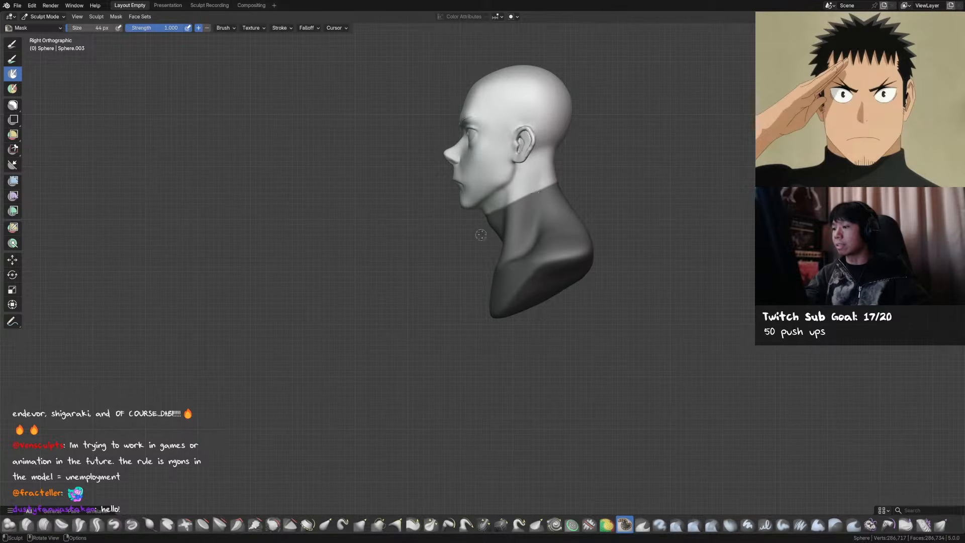
key("KP_1")
key("ctrl+s")
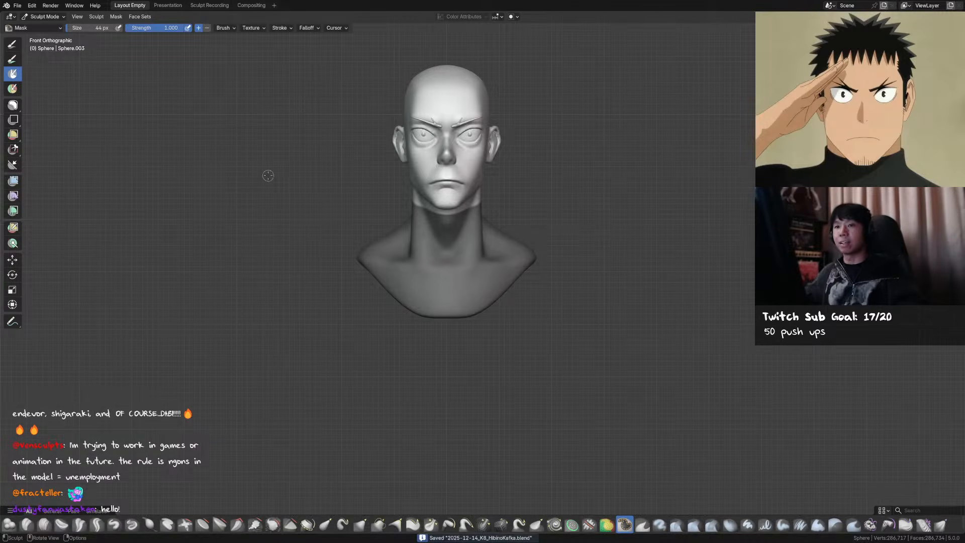
Extract the masked area as a separate solid mesh with threshold 0.500 and 4 smooth iterations, and save the file
left_click(116, 17)
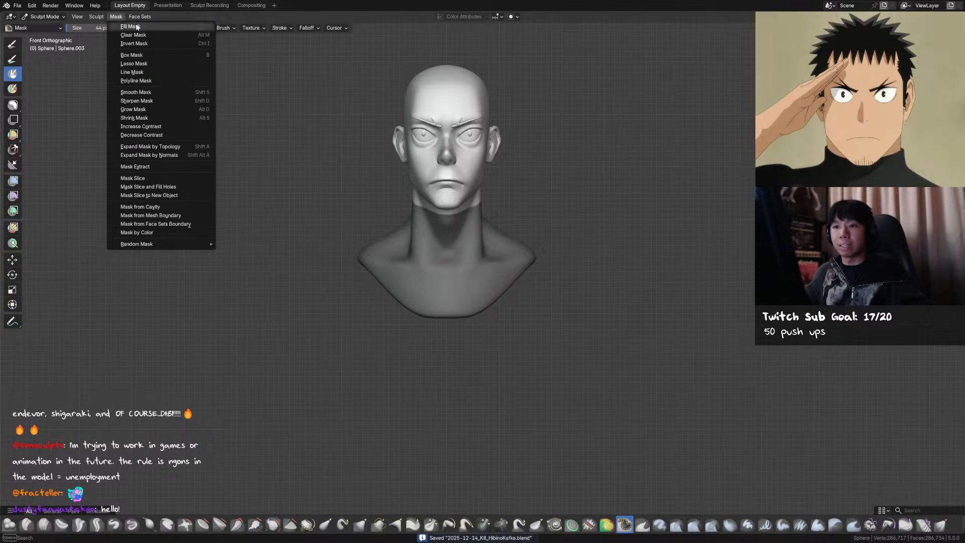
left_click(116, 17)
left_click(149, 166)
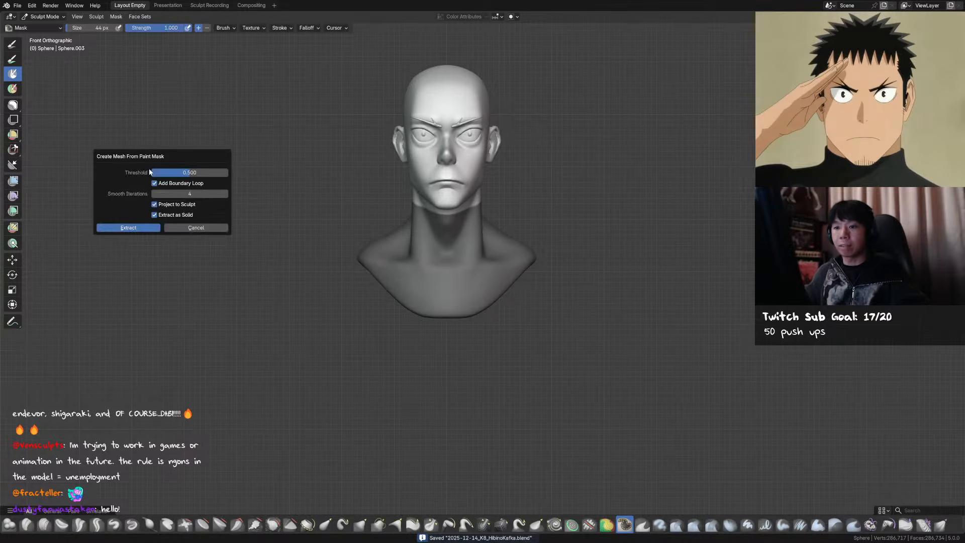
key("Return")
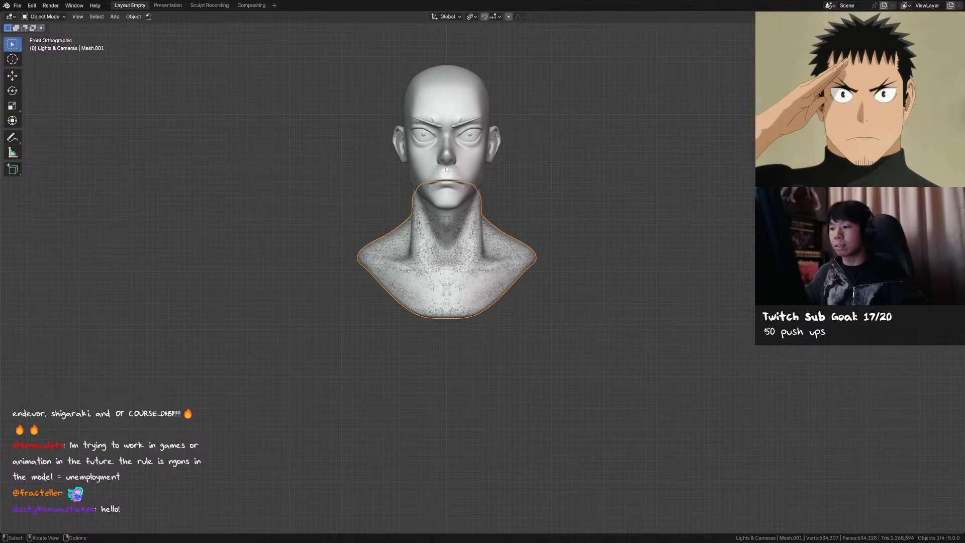
key("ctrl+s")
In the Sculpt Recording workspace, set the extracted mesh's solidify modifier to offset 1.0000 and thickness 0.005 m
left_click(210, 5)
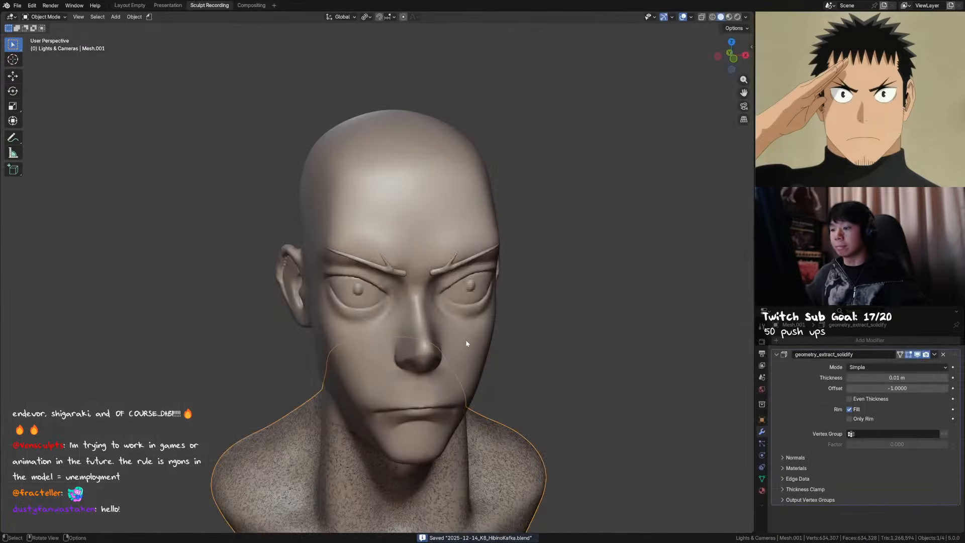
key("KP_1")
left_click_drag(897, 388, 945, 388)
key("ctrl+a")
left_click(589, 331)
key("Tab")
key("Tab")
middle_click_drag(532, 322, 526, 342)
left_click(887, 377)
left_click(887, 376)
type("05")
key("Return")
left_click(565, 297)
middle_click_drag(566, 298, 512, 330)
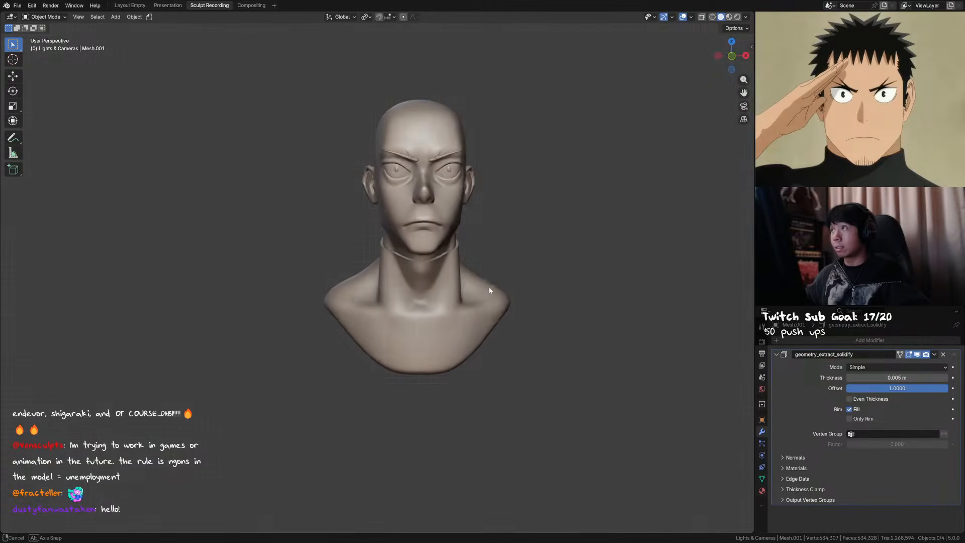
middle_click_drag(471, 301, 539, 308)
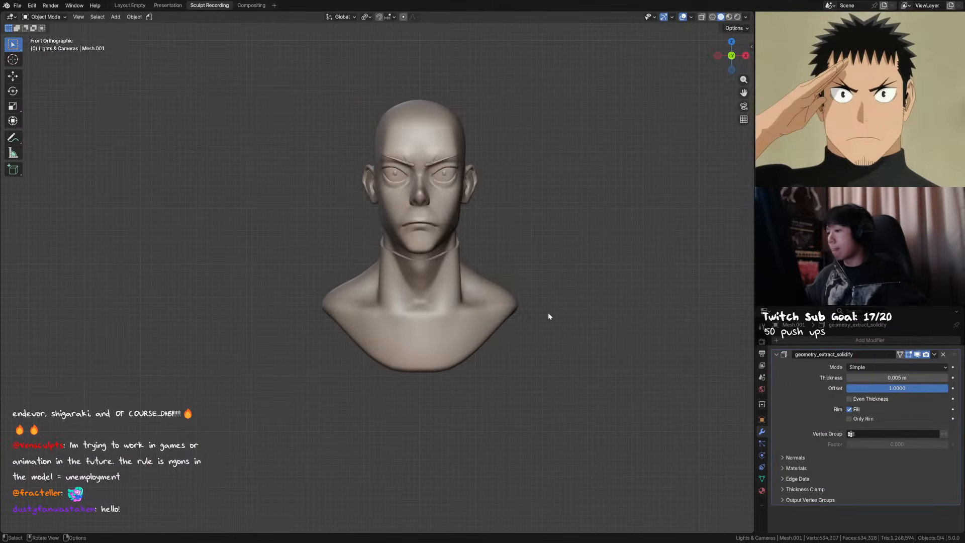
scroll(551, 316, "up", 2)
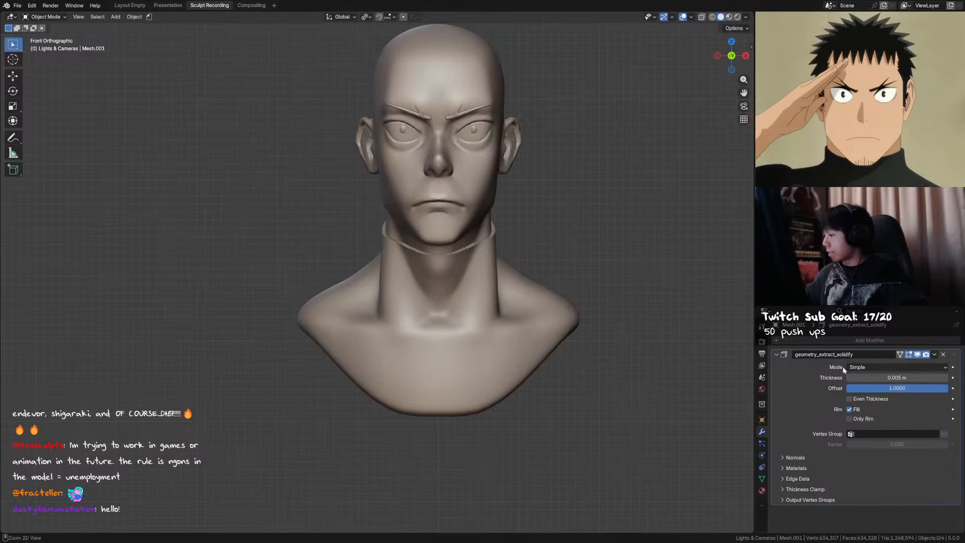
Apply the geometry_extract_solidify modifier and switch the extracted mesh to Sculpt Mode
key("ctrl+a")
left_click(496, 297)
key("ctrl+Tab")
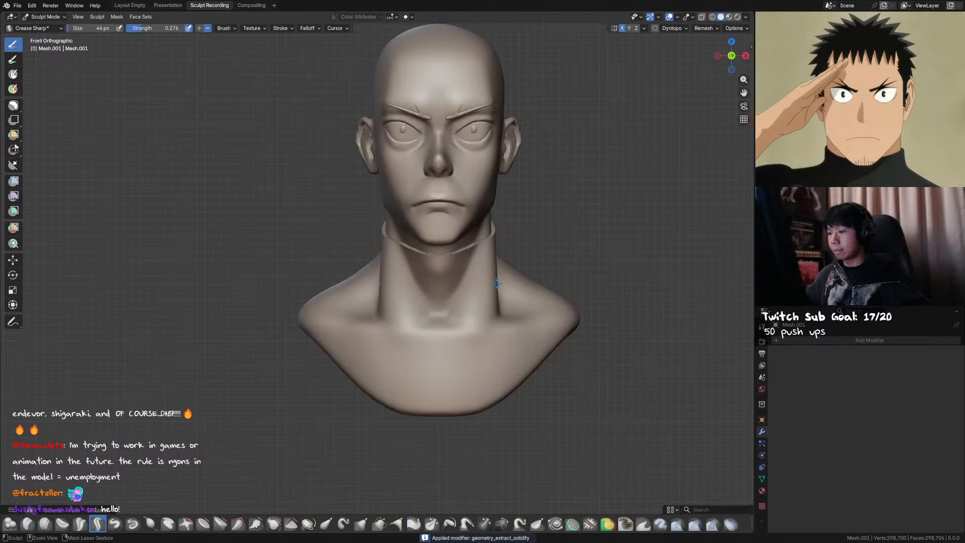
Smooth the jagged collar rim under the jaw and along the neck with the Smooth brush at 103 px
middle_click_drag(494, 290, 451, 252)
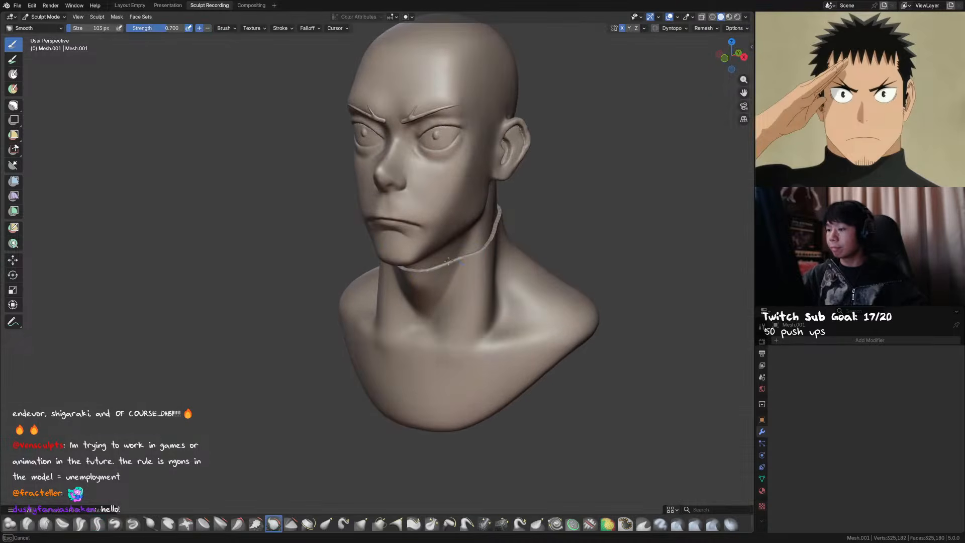
mouse_move(473, 253)
middle_mouse_down()
mouse_move(433, 262)
mouse_move(487, 251)
mouse_move(494, 246)
mouse_move(470, 241)
mouse_move(483, 235)
mouse_move(554, 237)
mouse_move(518, 255)
mouse_move(495, 250)
middle_mouse_up()
key("s")
key("s")
Thicken the collar rim around the neck with the Inflate/Deflate brush at 196, 172 and 166 px, smoothing it at the nape
key("i")
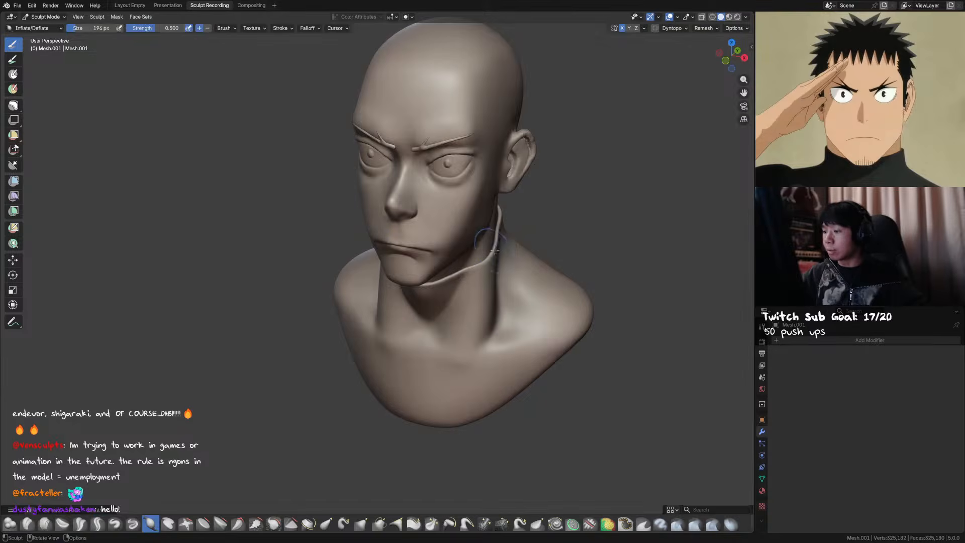
mouse_move(425, 287)
middle_mouse_down()
mouse_move(403, 265)
mouse_move(487, 249)
mouse_move(483, 242)
middle_mouse_up()
key("f")
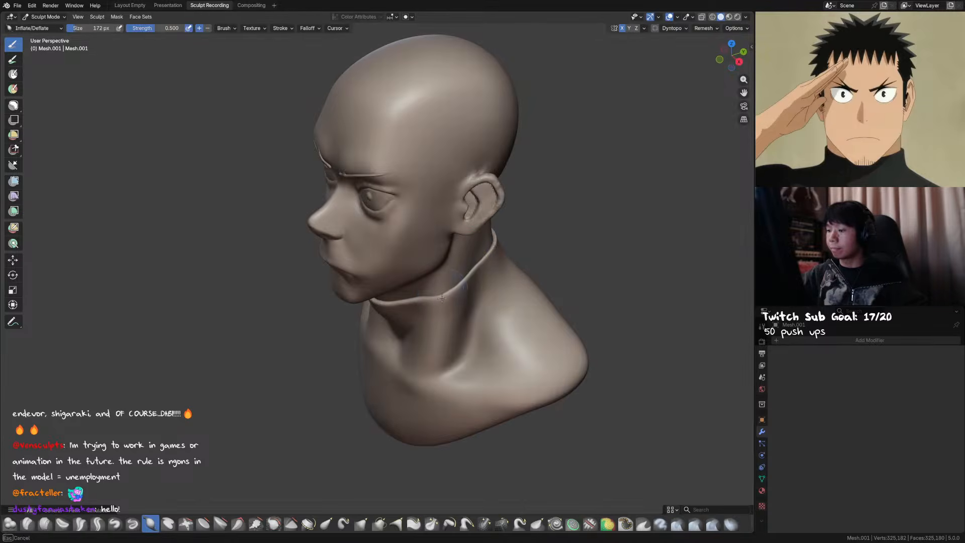
middle_click_drag(470, 273, 442, 249)
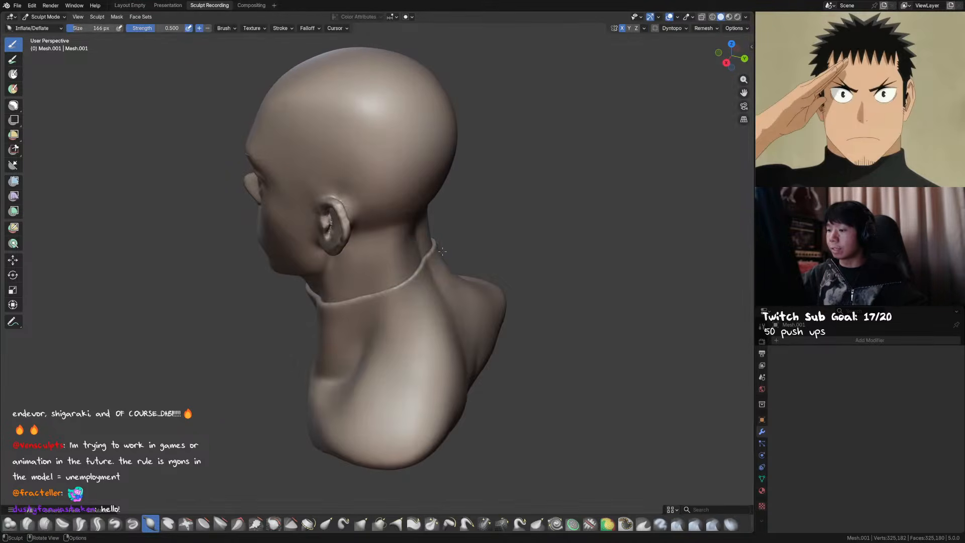
left_click_drag(423, 260, 431, 247, "shift")
middle_click_drag(431, 247, 462, 217)
Reposition the collar around the side of the neck with the Grab brush at 196 px
key("g")
middle_click_drag(388, 233, 490, 201)
key("f")
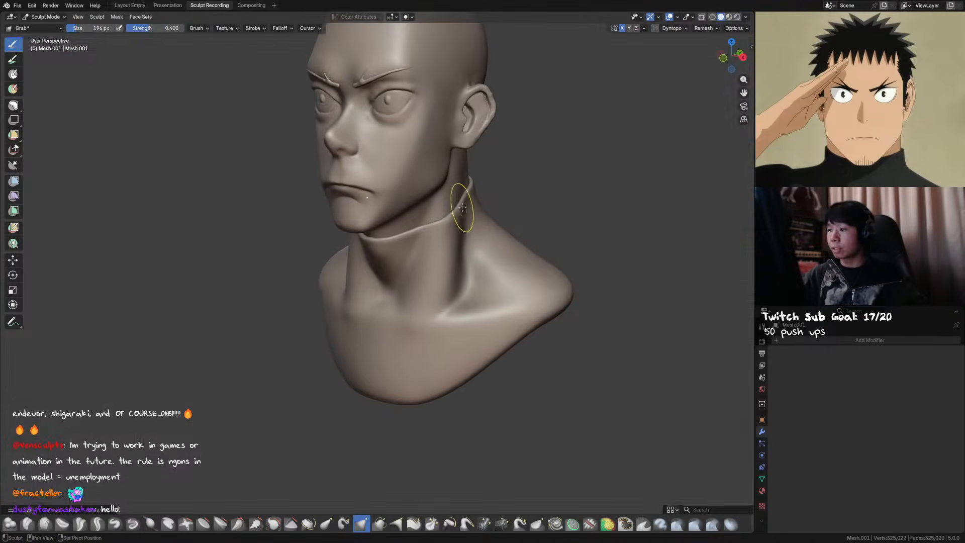
left_click(442, 241)
middle_click_drag(443, 242, 473, 263)
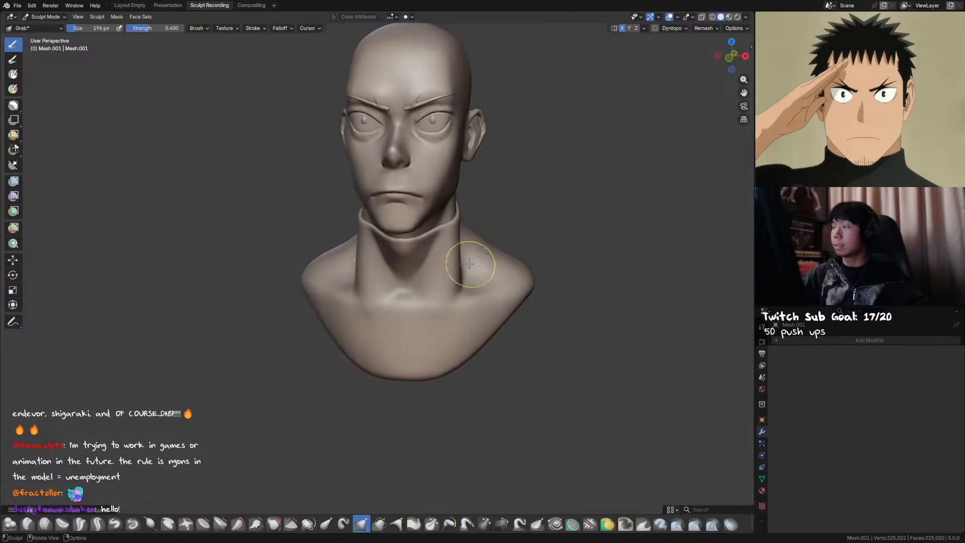
Reshape the collar's front over the throat, starting with the Grab brush at 94 px, and smooth the fabric below it
middle_click_drag(418, 278, 391, 238)
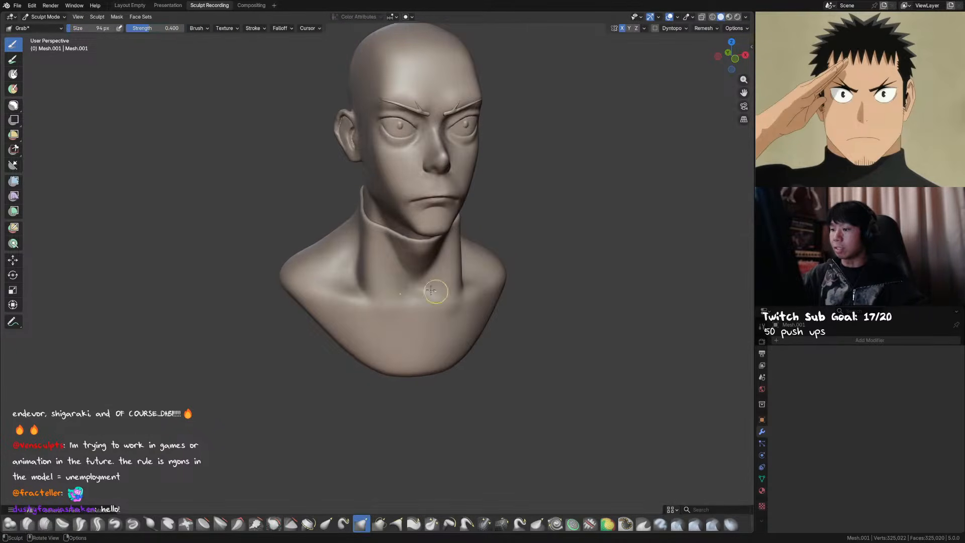
mouse_move(415, 281)
middle_mouse_down()
mouse_move(432, 252)
mouse_move(456, 259)
mouse_move(338, 259)
mouse_move(427, 251)
mouse_move(440, 284)
mouse_move(476, 286)
mouse_move(418, 278)
mouse_move(408, 313)
middle_mouse_up()
key("f")
left_click(442, 247)
key("f")
left_click(420, 242)
key("f")
left_click(422, 267)
key("f")
left_click(434, 267)
left_click_drag(402, 284, 418, 286, "shift")
Rework the transition from the neck to the collarbones with resized brush strokes and smooth it
mouse_move(442, 277)
middle_mouse_down()
mouse_move(414, 268)
mouse_move(403, 302)
mouse_move(464, 301)
middle_mouse_up()
key("f")
left_click(422, 285)
key("f")
left_click(399, 300)
left_click_drag(442, 308, 449, 304, "shift")
mouse_move(466, 304)
middle_mouse_down()
mouse_move(459, 323)
mouse_move(425, 293)
mouse_move(431, 274)
mouse_move(464, 298)
middle_mouse_up()
left_click_drag(463, 294, 452, 294, "shift")
middle_click_drag(455, 295, 423, 284)
Resize the brush and smooth the upper chest below the neck
scroll(424, 287, "down", 1)
key("f")
left_click(420, 304)
left_click_drag(412, 308, 388, 324, "shift")
Shape the slope between collar and shoulder with the Draw brush at 151 px, smoothing and the Grab brush at 179 px
middle_click_drag(388, 324, 454, 294)
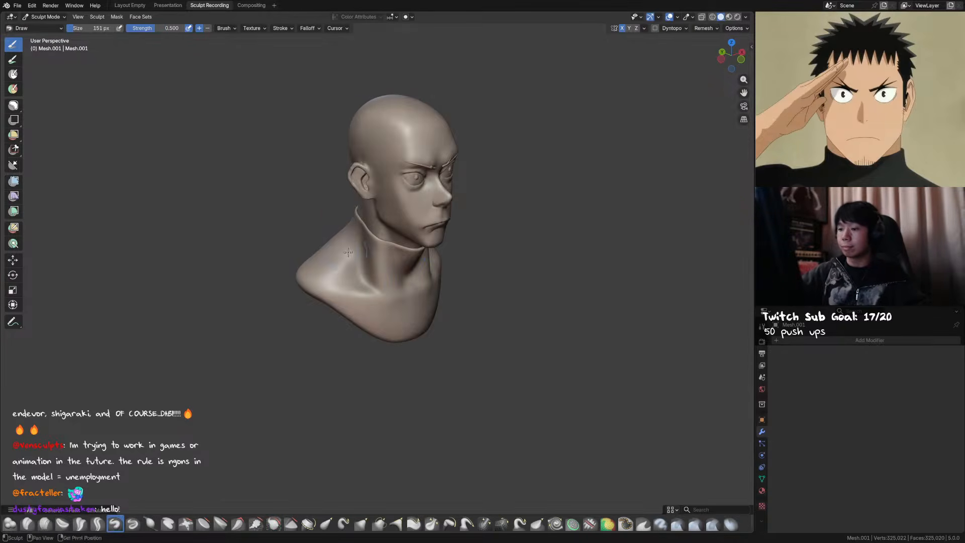
mouse_move(340, 251)
left_mouse_down("shift")
mouse_move(347, 259)
mouse_move(335, 235)
left_mouse_up("shift")
key("g")
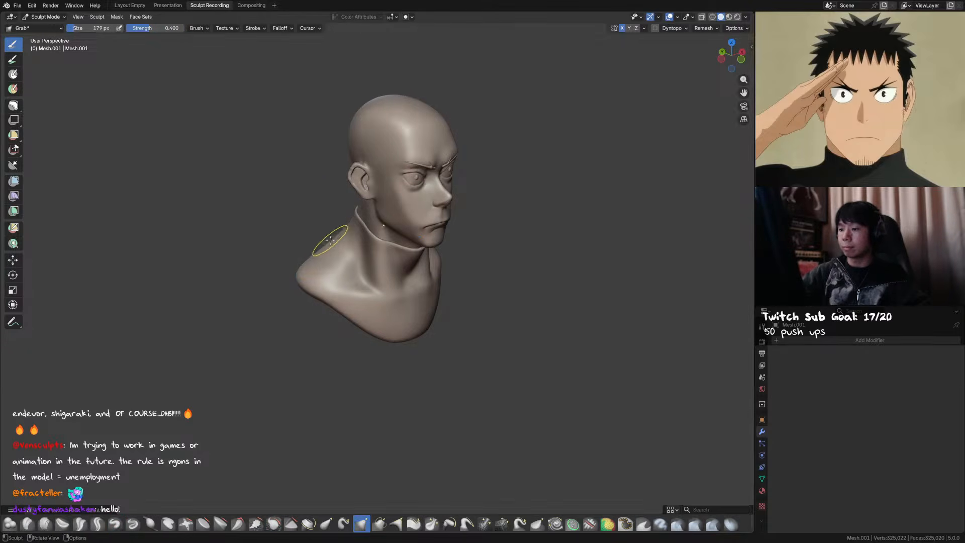
middle_click_drag(548, 198, 578, 201)
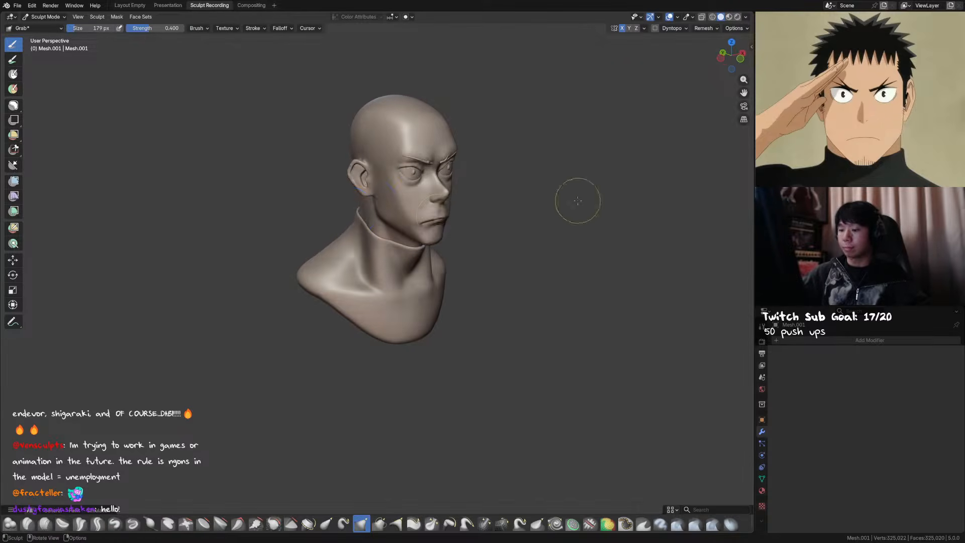
Thicken the collar's rim at the side of the neck with the Inflate/Deflate brush at 176 px and smooth it
key("i")
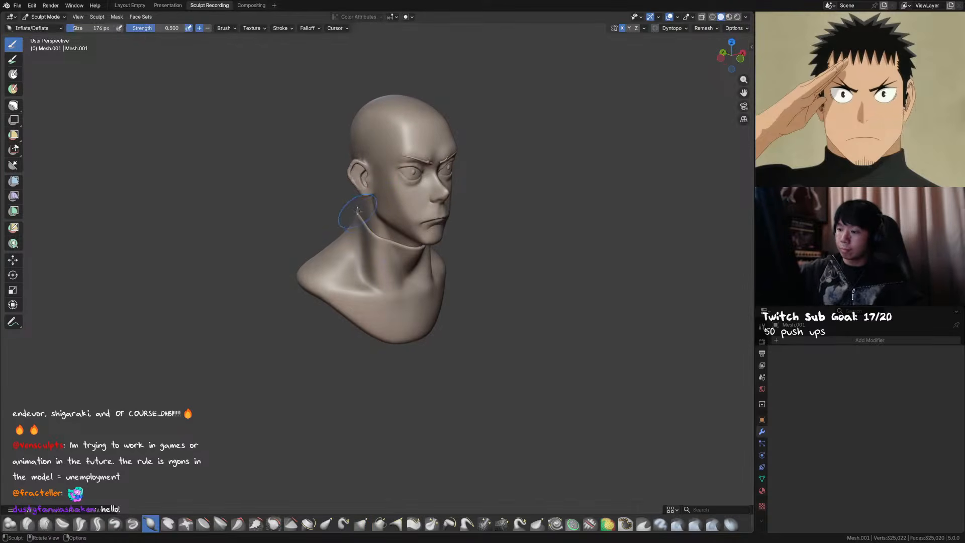
mouse_move(465, 243)
middle_mouse_down()
mouse_move(406, 243)
mouse_move(409, 256)
middle_mouse_up()
key("shift+s")
left_click_drag(438, 226, 439, 229, "shift")
mouse_move(439, 229)
middle_mouse_down()
mouse_move(402, 226)
mouse_move(507, 211)
mouse_move(375, 279)
middle_mouse_up()
Shape the collar's side below the rim with the Grab and Draw brushes, smoothing it at 147 px
key("g")
key("x")
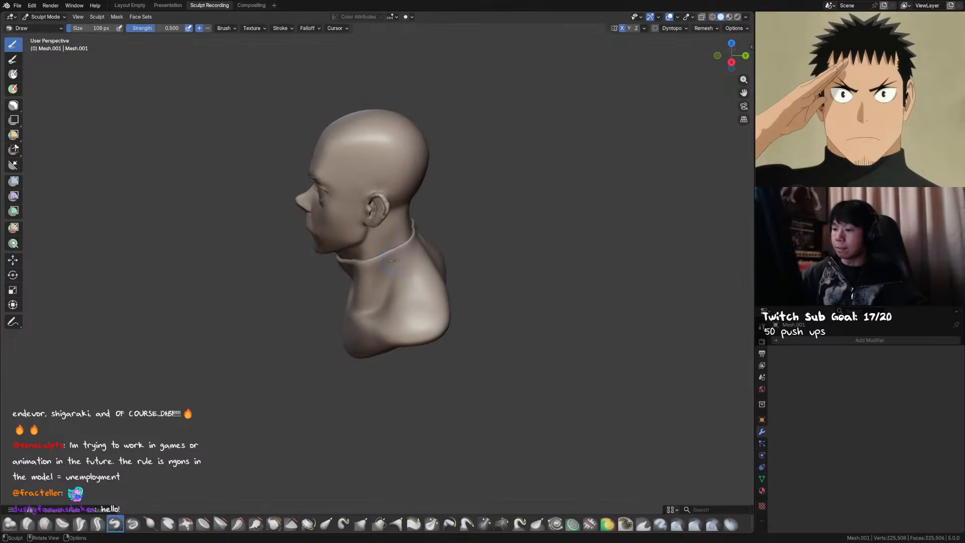
key("shift+s")
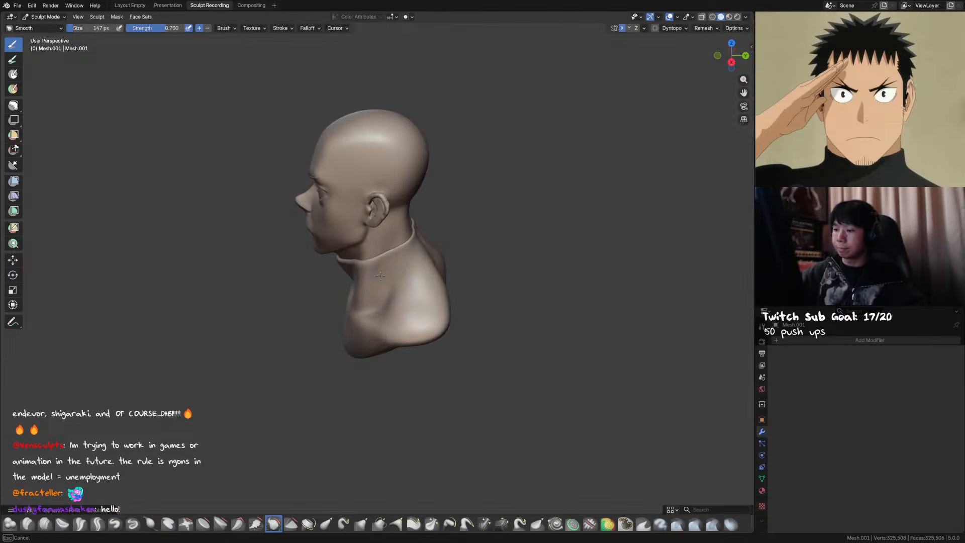
key("x")
mouse_move(387, 266)
middle_mouse_down()
mouse_move(406, 245)
mouse_move(442, 251)
mouse_move(433, 270)
mouse_move(454, 267)
mouse_move(520, 208)
middle_mouse_up()
Save the file and switch from sculpting the shirt to sculpting the head mesh around the ear
key("KP_1")
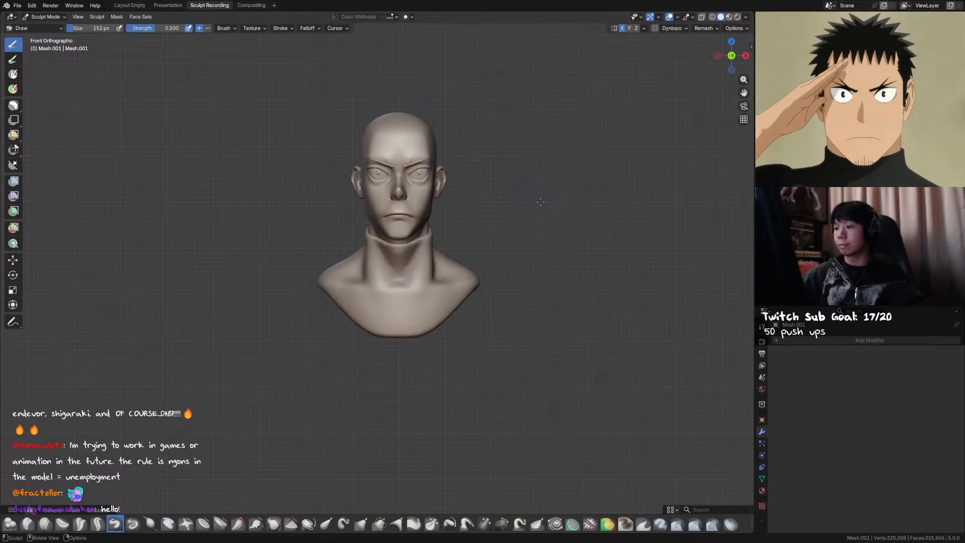
key("ctrl+Tab")
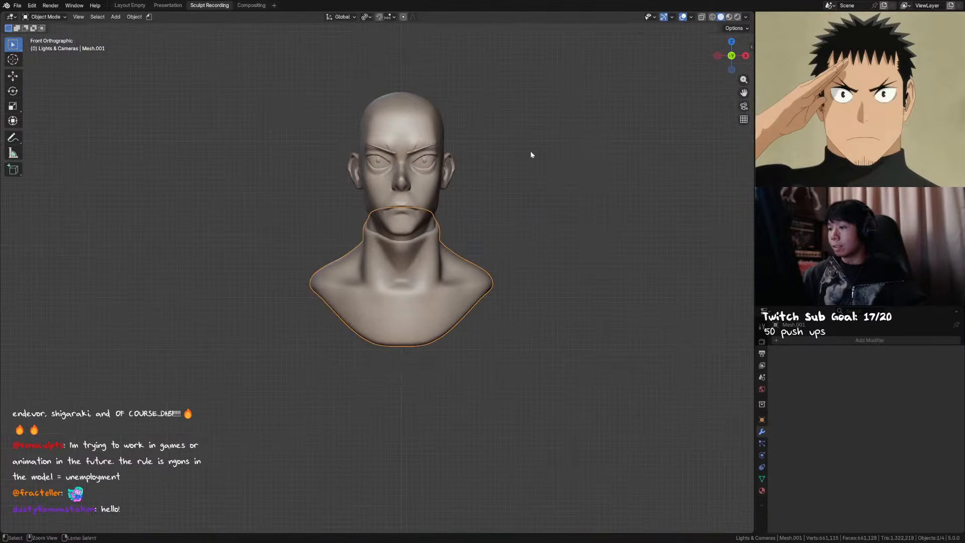
key("ctrl+s")
mouse_move(593, 144)
middle_mouse_down()
mouse_move(612, 155)
mouse_move(506, 164)
middle_mouse_up()
left_click(430, 207)
key("ctrl+Tab")
mouse_move(444, 281)
middle_mouse_down("ctrl")
mouse_move(482, 170)
mouse_move(497, 160)
mouse_move(455, 167)
middle_mouse_up("ctrl")
Start refining the ear's inner surface with the Grab brush at 97 px and the Draw brush at 86 px
key("g")
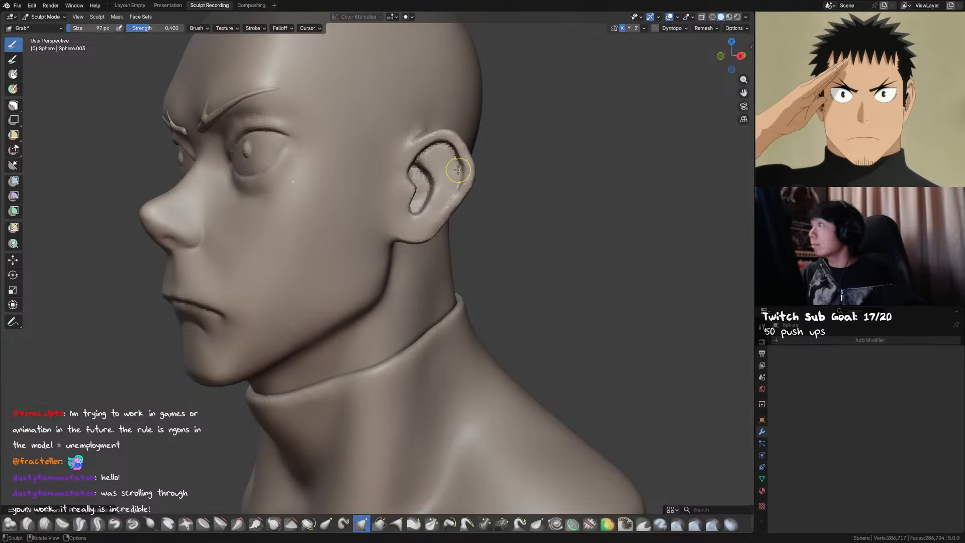
key("x")
key("f")
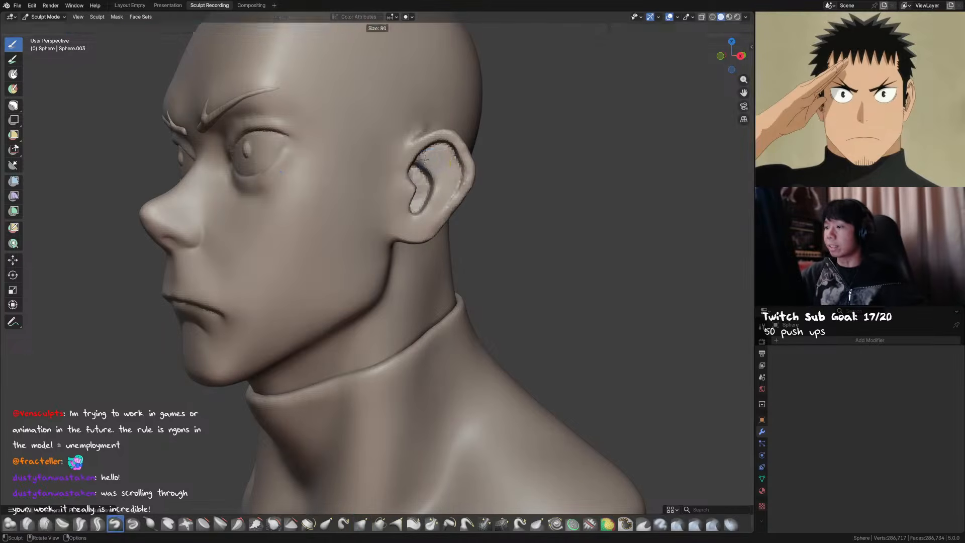
left_click(437, 174)
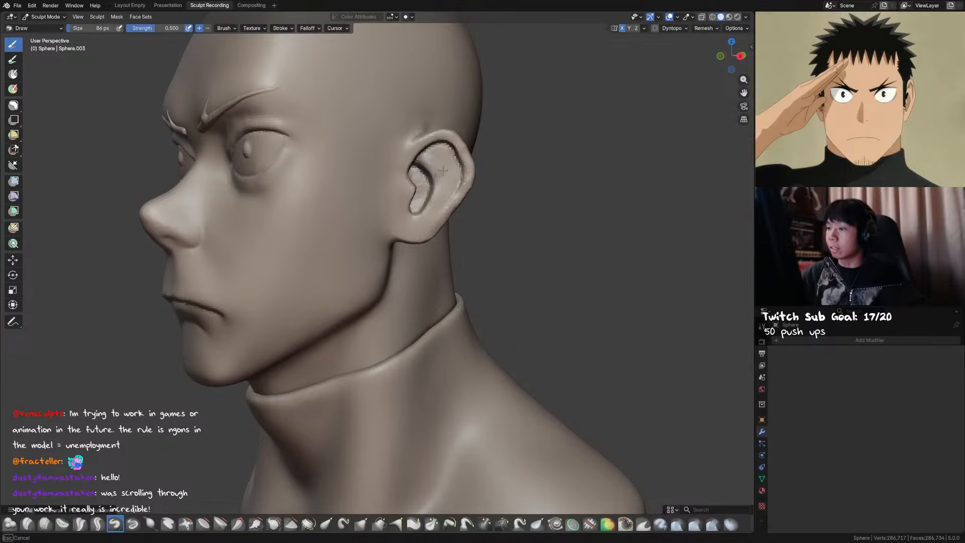
middle_click_drag(441, 169, 471, 147)
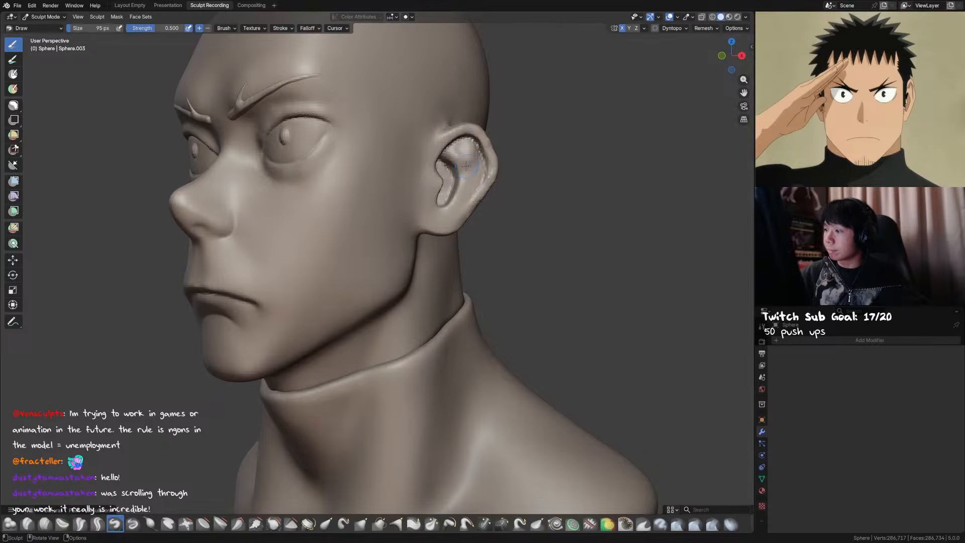
Adjust the ear's inner folds by alternating the Grab brush at 111 px with the Draw brush
key("g")
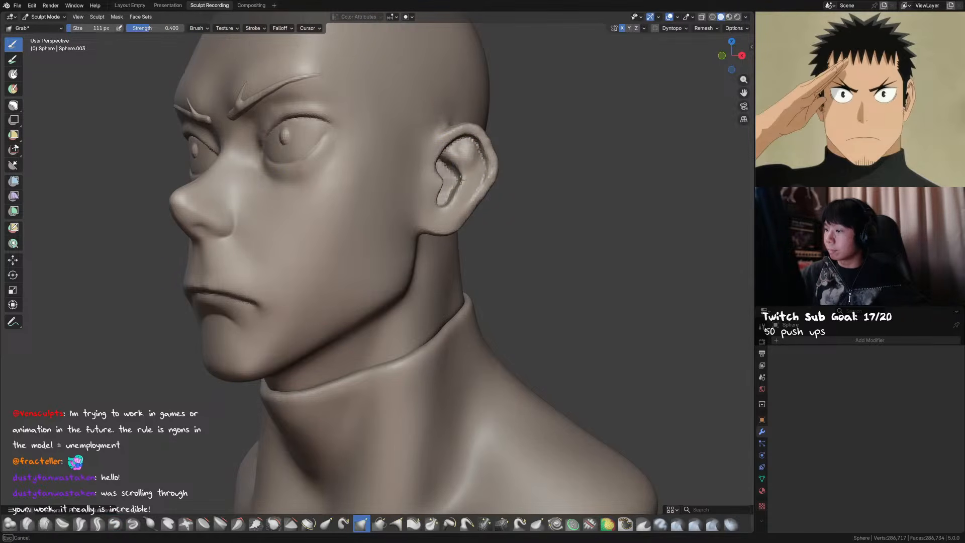
key("x")
key("g")
mouse_move(463, 188)
middle_mouse_down()
mouse_move(506, 162)
mouse_move(507, 196)
middle_mouse_up()
mouse_move(568, 130)
middle_mouse_down("shift")
mouse_move(508, 172)
mouse_move(498, 120)
mouse_move(508, 119)
middle_mouse_up("shift")
middle_click_drag(502, 165, 483, 136, "ctrl")
Build up the antihelix inside the ear with the Draw brush at 78 px and save the file
key("x")
left_click_drag(451, 146, 455, 171)
key("f")
left_click(442, 152)
middle_click_drag(438, 151, 430, 182, "ctrl")
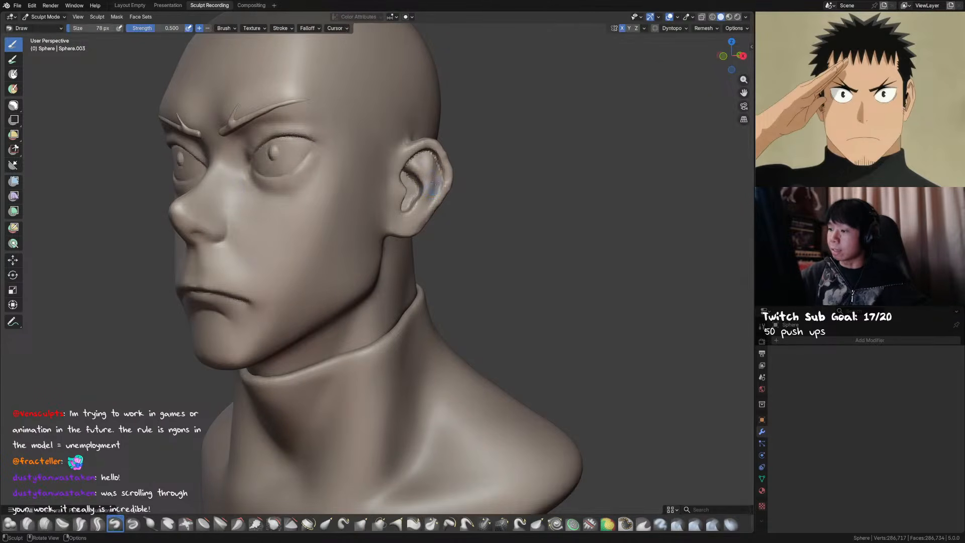
mouse_move(433, 191)
middle_mouse_down()
mouse_move(445, 187)
mouse_move(429, 185)
mouse_move(430, 176)
middle_mouse_up()
key("ctrl+s")
Refine the fold above the ear canal with Draw at 88 px, Smooth at 99 px and Grab at 101 px, then save
key("f")
left_click(427, 172)
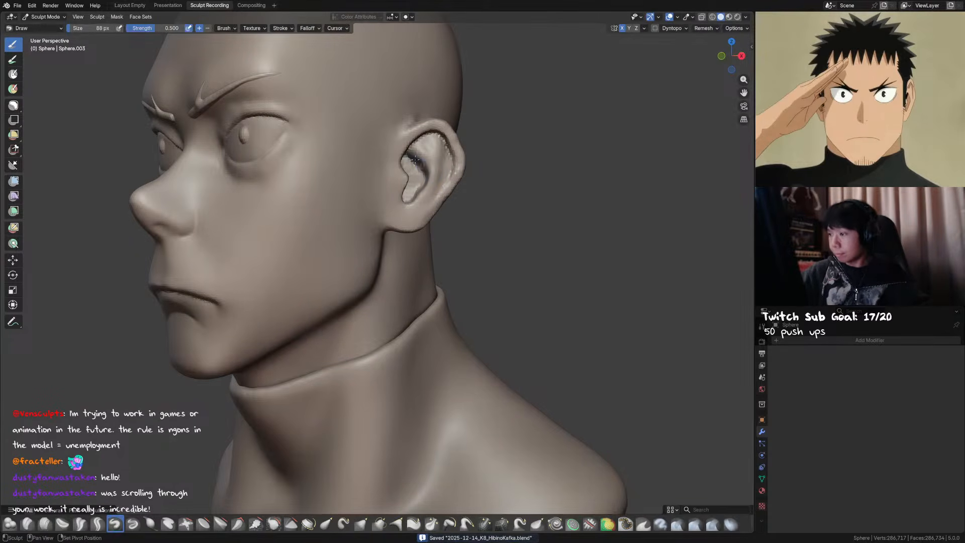
key("g")
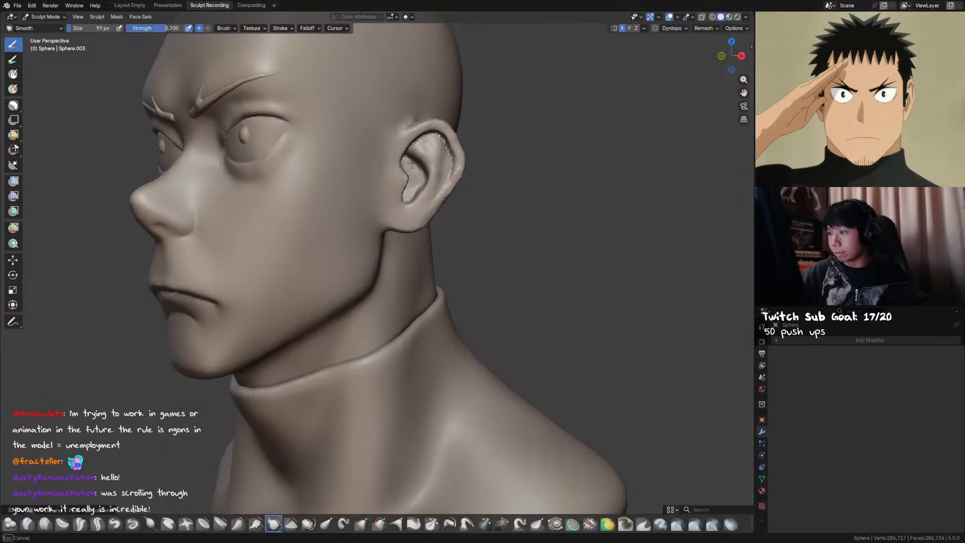
key("f")
left_click(414, 170)
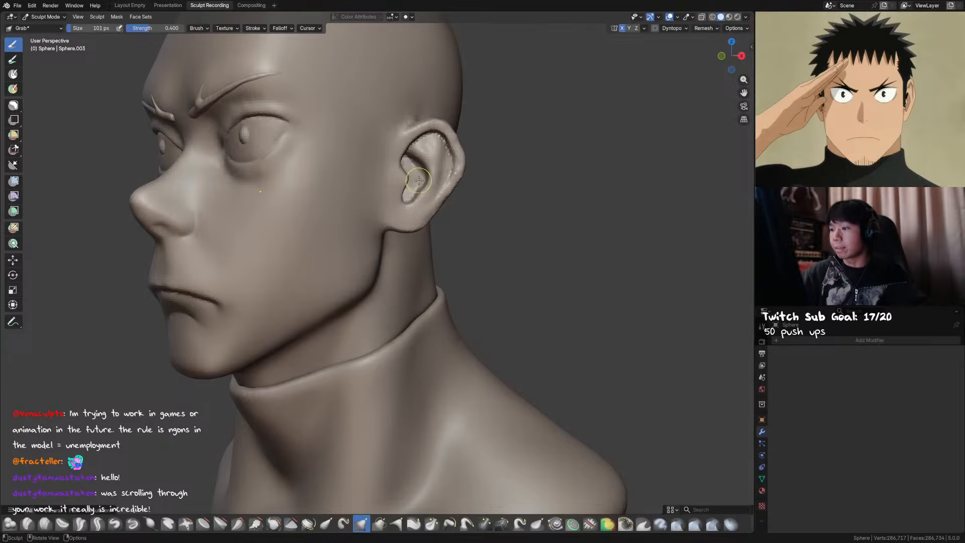
middle_click_drag(413, 170, 411, 168)
key("ctrl+s")
Reshape the ear's rear edge and lower hollow with the Grab brush at up to 114 px
middle_click_drag(472, 187, 470, 182)
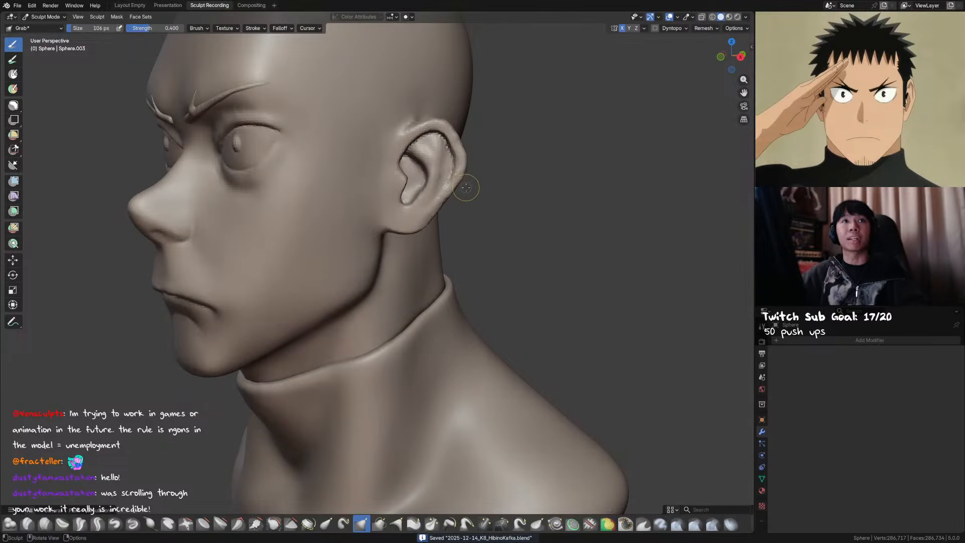
key("f")
left_click(448, 185)
middle_click_drag(448, 186, 423, 188)
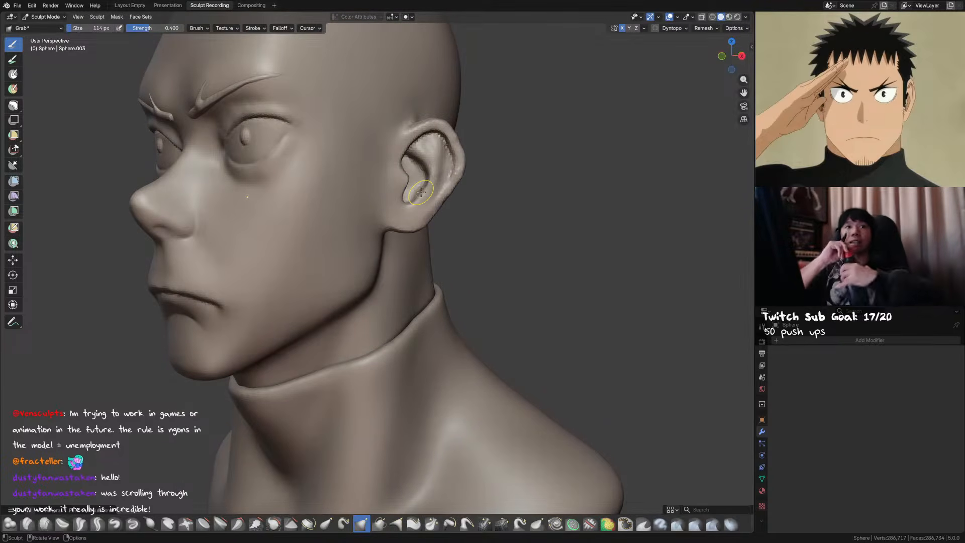
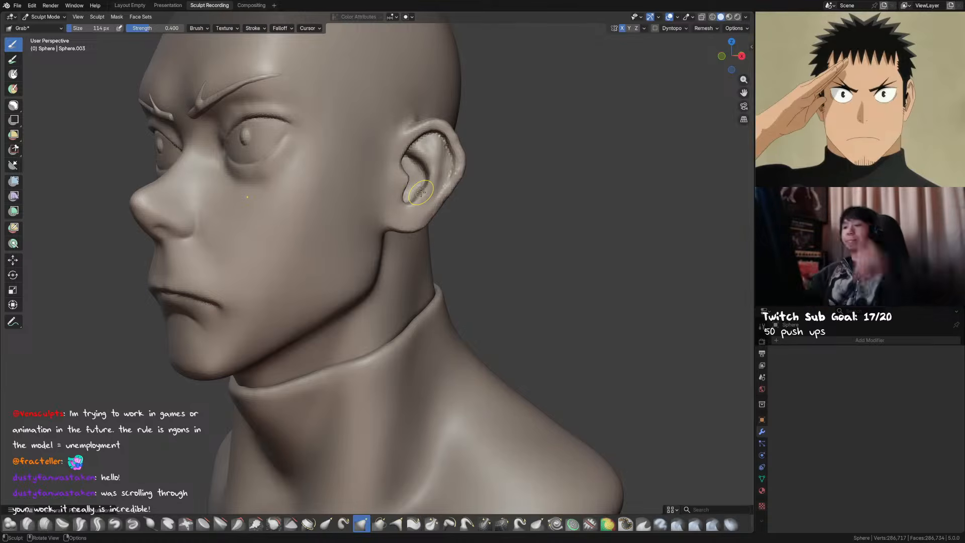
Resize the Grab brush to adjust the ear's front attachment and inner rim, and save the file
mouse_move(499, 162)
middle_mouse_down()
mouse_move(442, 177)
mouse_move(436, 164)
mouse_move(410, 164)
mouse_move(434, 165)
mouse_move(483, 205)
middle_mouse_up()
key("bracketright")
key("f")
left_click(402, 153)
key("f")
left_click(441, 175)
key("ctrl+s")
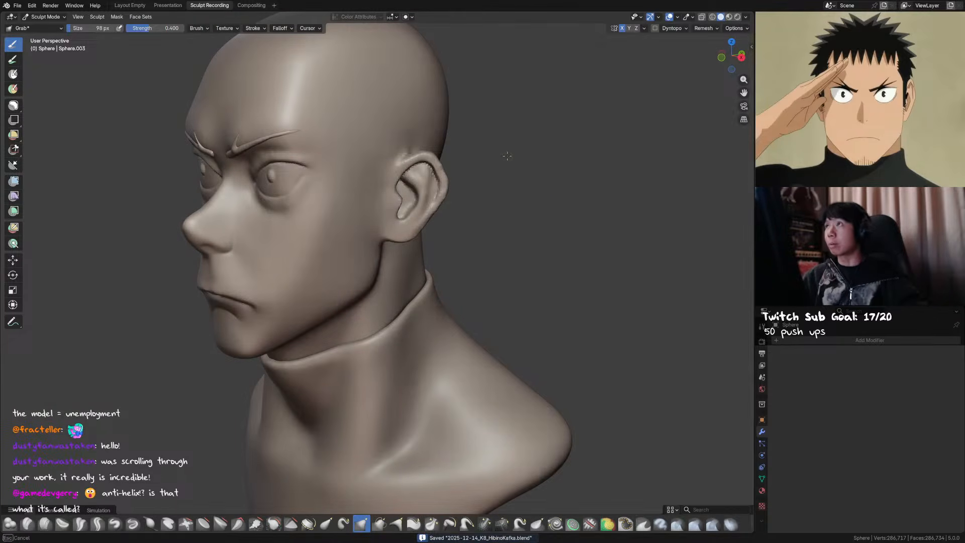
Reposition the tragus and lower ear hollow with the Grab brush at 126 and 118 px, smoothing the tragus lightly
middle_click_drag(539, 176, 509, 151)
key("f")
left_click(412, 202)
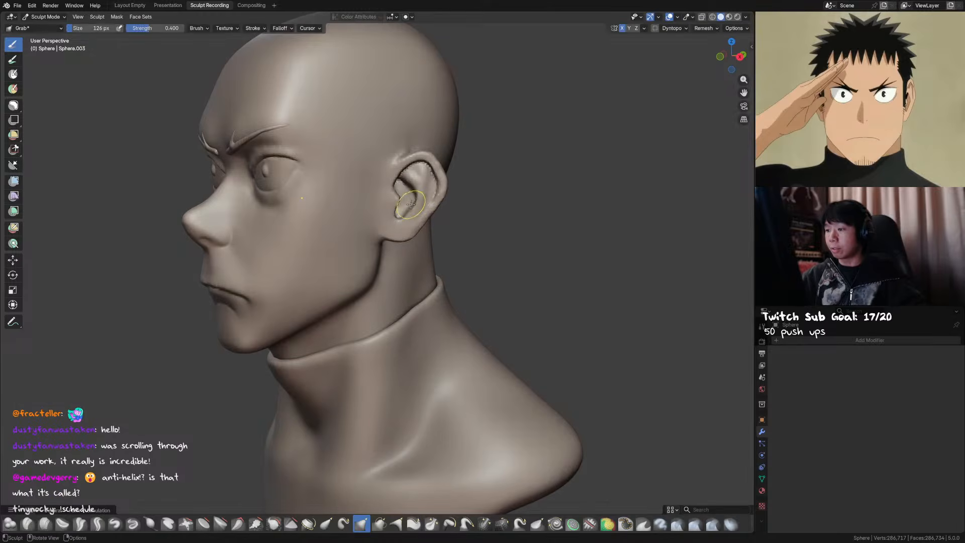
middle_click_drag(406, 206, 393, 203)
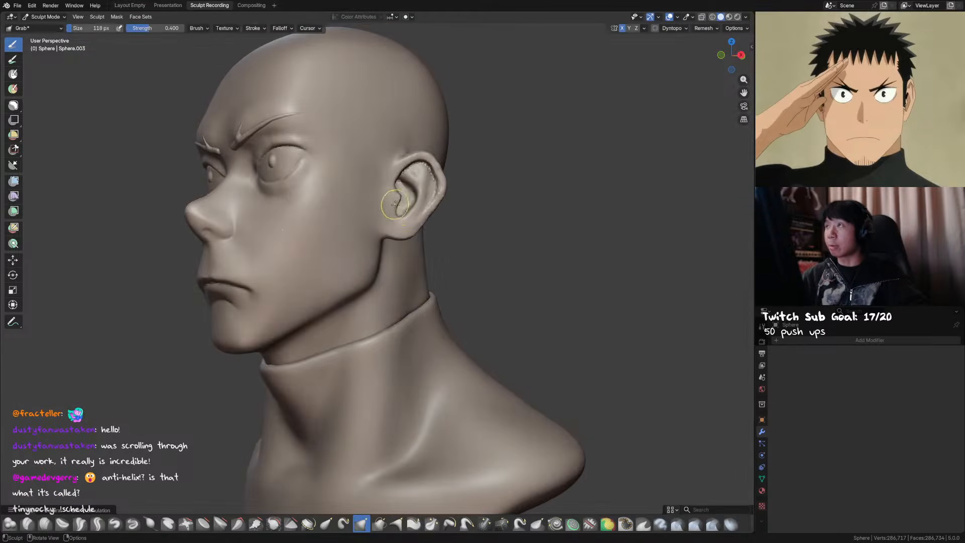
left_click_drag(401, 210, 397, 205)
left_click_drag(397, 205, 399, 203, "shift")
middle_click_drag(415, 202, 428, 192)
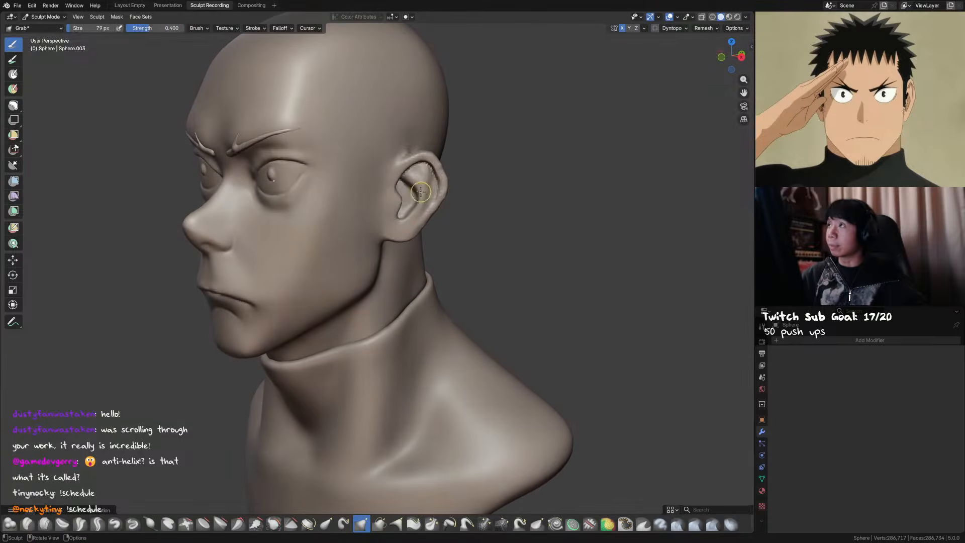
Adjust the antihelix with the Grab brush at 79 px and sharpen the upper inner folds with the Crease Sharp brush
left_click_drag(432, 196, 427, 194)
key("shift+c")
mouse_move(421, 182)
middle_mouse_down()
mouse_move(434, 177)
mouse_move(420, 165)
mouse_move(418, 185)
mouse_move(424, 167)
mouse_move(457, 206)
middle_mouse_up()
key("f")
left_click(414, 176)
key("f")
left_click(421, 166)
Rework the ear's rear rim with Grab, Crease Sharp and the Draw brush at 61 px
key("g")
key("f")
left_click(440, 190)
middle_click_drag(427, 146, 442, 188)
key("shift+c")
key("f")
left_click(432, 161)
key("f")
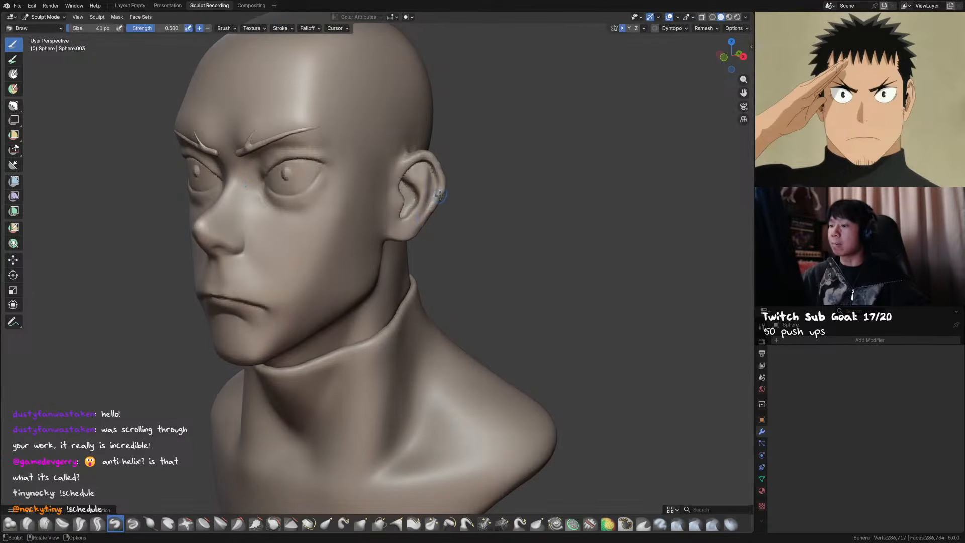
Deepen the groove between helix and antihelix with Crease Sharp at about 77 px and adjust the outer rim
mouse_move(423, 221)
middle_mouse_down()
mouse_move(444, 161)
mouse_move(419, 162)
mouse_move(428, 164)
middle_mouse_up()
key("shift+c")
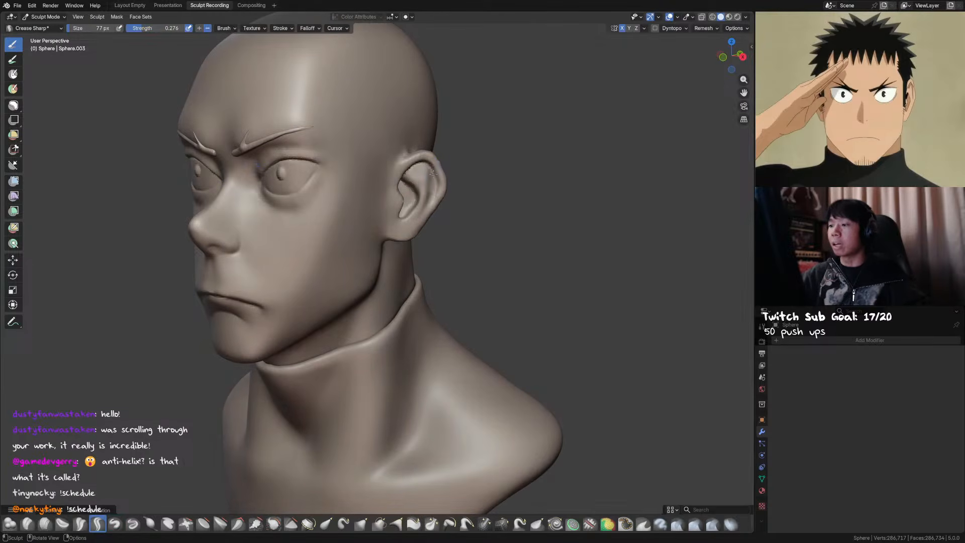
key("g")
key("shift+c")
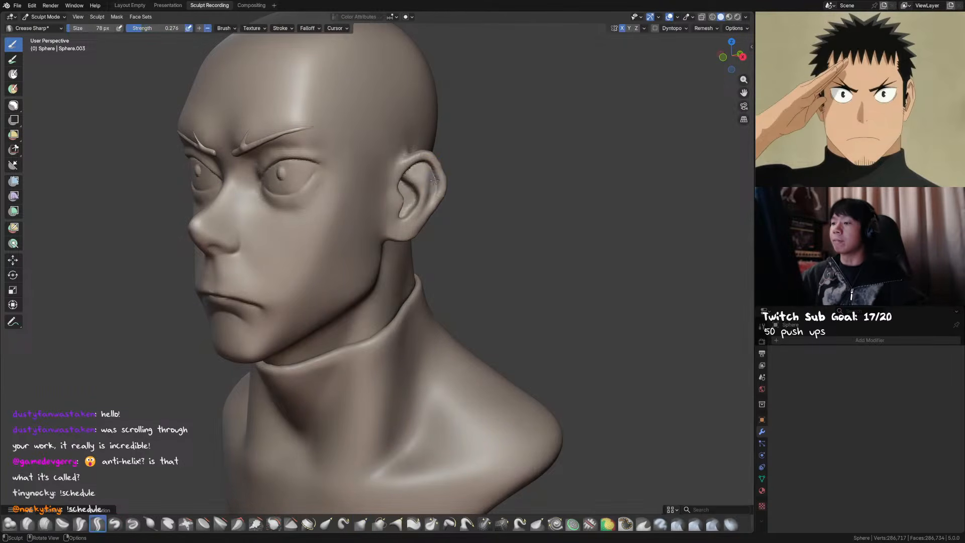
key("shift+t")
middle_click_drag(437, 202, 451, 181)
key("f")
left_click(448, 181)
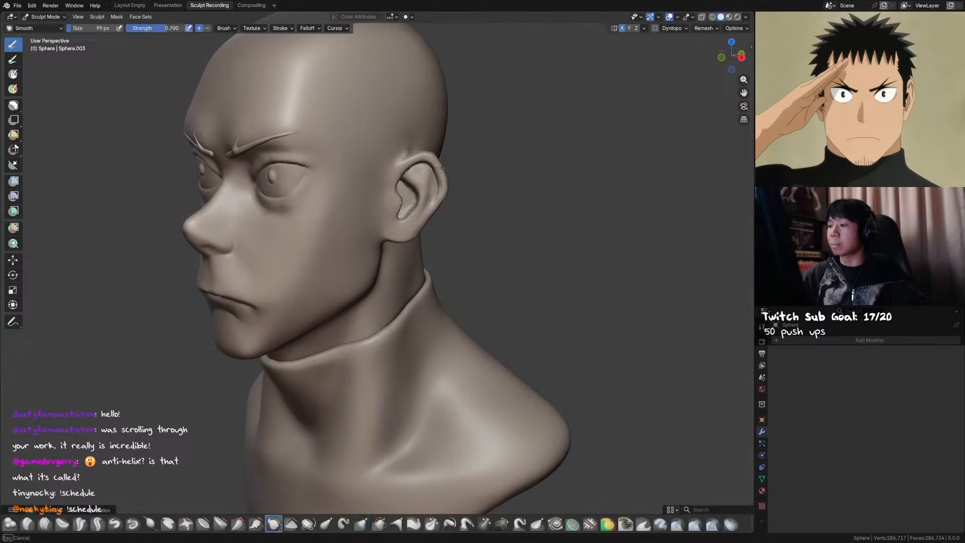
Smooth the helix, define the lower ear hollow with Crease Sharp at 99 px, and save the file
key("f")
left_click(453, 180)
mouse_move(452, 180)
middle_mouse_down()
mouse_move(450, 200)
mouse_move(433, 196)
middle_mouse_up()
key("shift+c")
key("f")
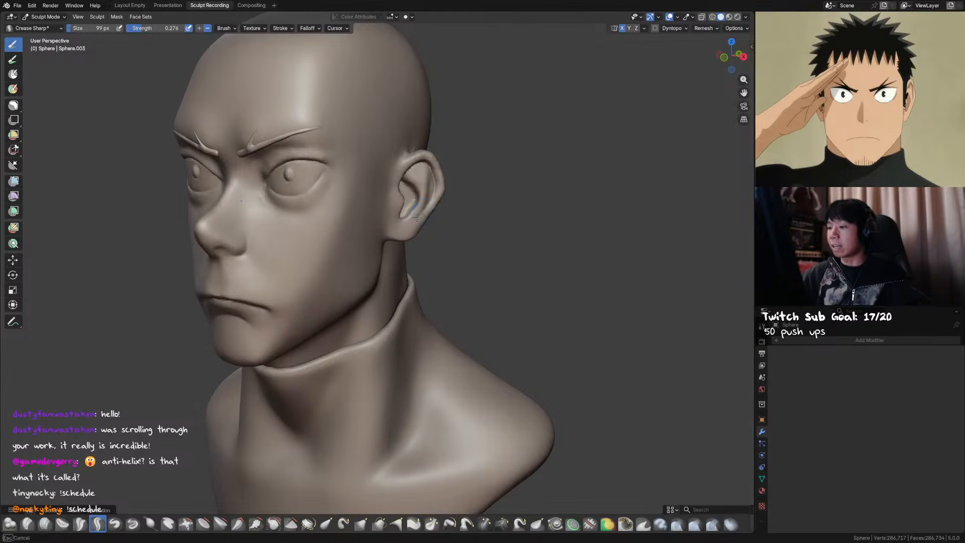
mouse_move(428, 215)
middle_mouse_down()
mouse_move(392, 211)
mouse_move(488, 190)
mouse_move(480, 171)
mouse_move(425, 166)
mouse_move(454, 198)
mouse_move(355, 213)
mouse_move(361, 202)
mouse_move(395, 249)
mouse_move(394, 267)
mouse_move(410, 274)
mouse_move(465, 258)
mouse_move(416, 188)
mouse_move(438, 179)
mouse_move(443, 146)
middle_mouse_up()
key("ctrl+s")
Adjust and smooth the upper inner ear with the Grab brush at 63 px
key("g")
key("shift+s")
key("g")
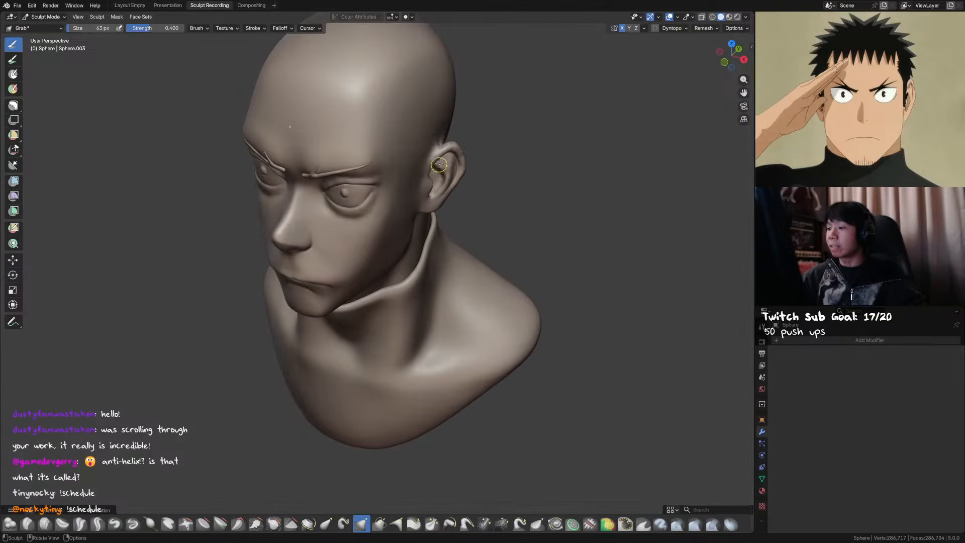
Cut the crease where the ear's top meets the head with Draw Sharp, build it up with Draw at 72 px, and save
key("d")
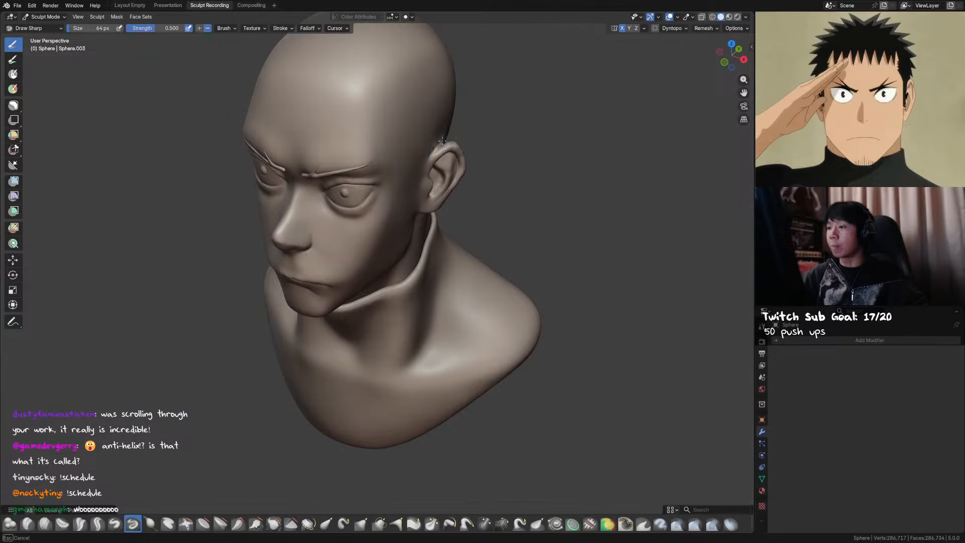
middle_click_drag(439, 149, 370, 262, "shift")
mouse_move(452, 227)
middle_mouse_down("ctrl")
mouse_move(437, 187)
mouse_move(433, 216)
mouse_move(402, 219)
middle_mouse_up("ctrl")
key("KP_1")
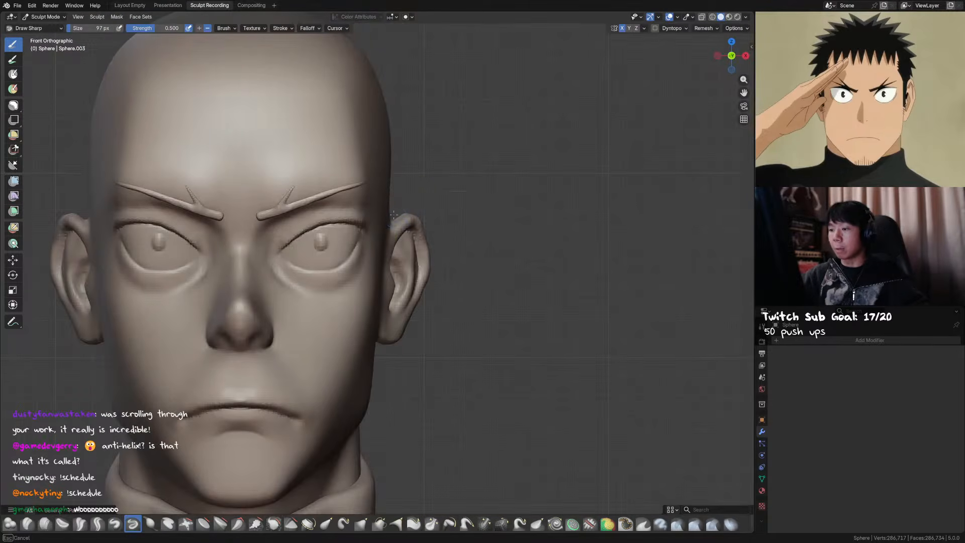
mouse_move(387, 243)
middle_mouse_down()
mouse_move(423, 221)
mouse_move(396, 236)
mouse_move(410, 220)
mouse_move(421, 230)
middle_mouse_up()
key("x")
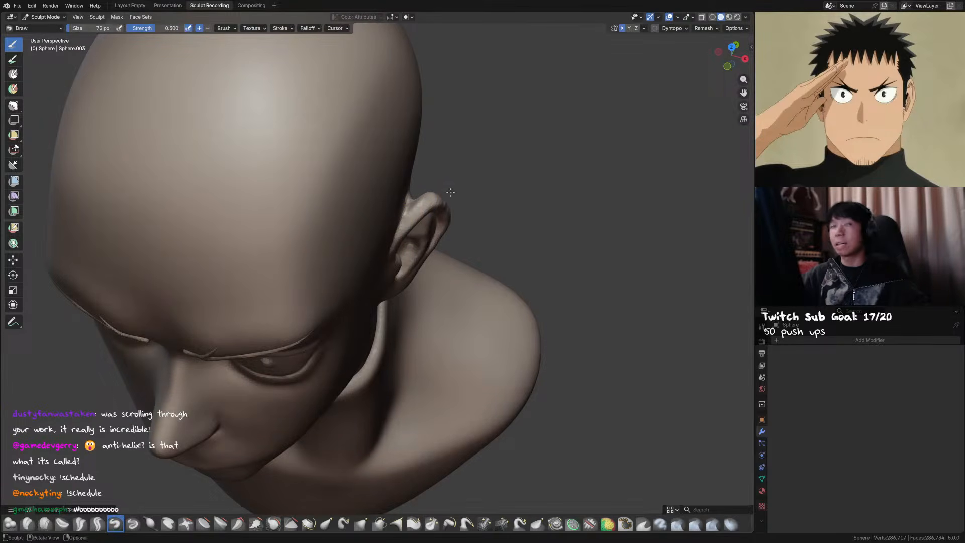
key("ctrl+s")
Sharpen the fold at the front of the helix with the Draw Sharp brush at 90 px and save the file
mouse_move(451, 191)
middle_mouse_down()
mouse_move(448, 214)
mouse_move(485, 226)
mouse_move(422, 240)
mouse_move(469, 278)
mouse_move(370, 212)
mouse_move(342, 228)
middle_mouse_up()
key("d")
middle_click_drag(385, 304, 397, 249)
left_click_drag(378, 235, 374, 230)
mouse_move(373, 230)
middle_mouse_down()
mouse_move(402, 271)
mouse_move(430, 245)
mouse_move(402, 229)
mouse_move(415, 203)
middle_mouse_up()
key("ctrl+s")
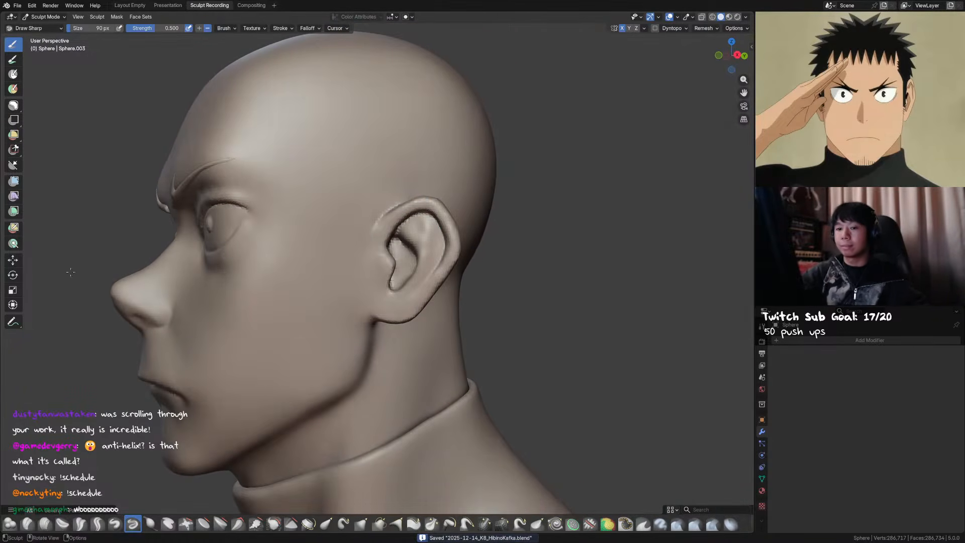
Trace the ear's helix with the Annotate tool using a thicker line
left_click(14, 321)
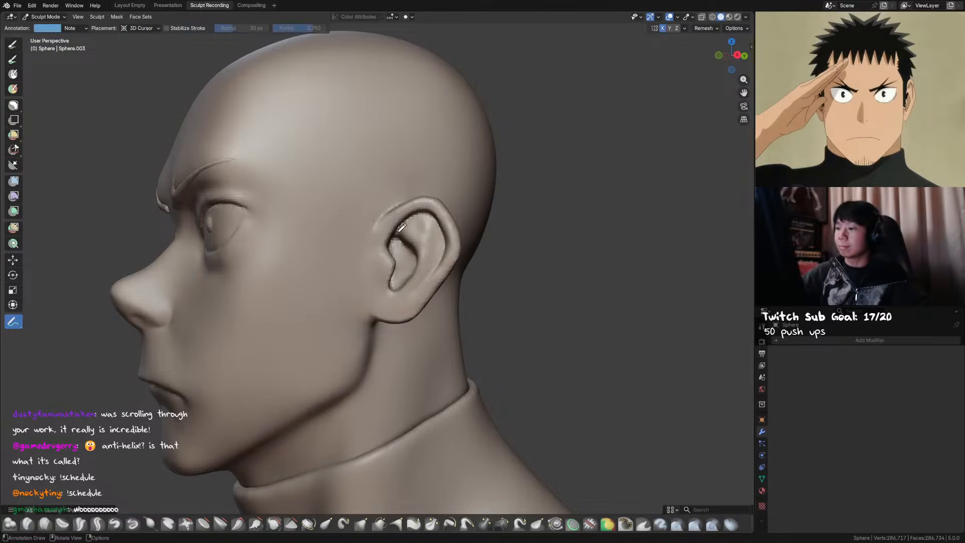
left_click(86, 28)
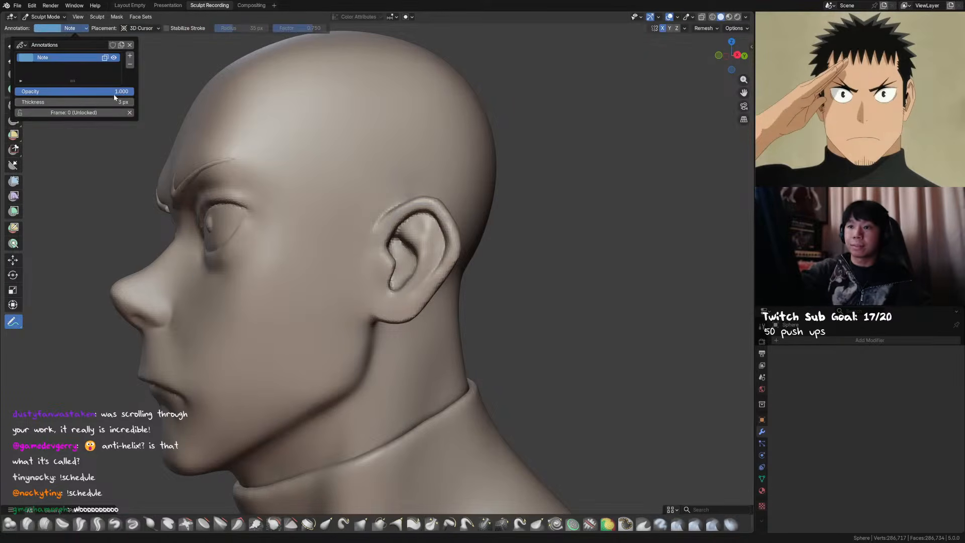
left_click_drag(109, 102, 183, 95)
left_click(409, 208)
mouse_move(385, 239)
left_mouse_down()
mouse_move(402, 213)
mouse_move(395, 248)
left_mouse_up()
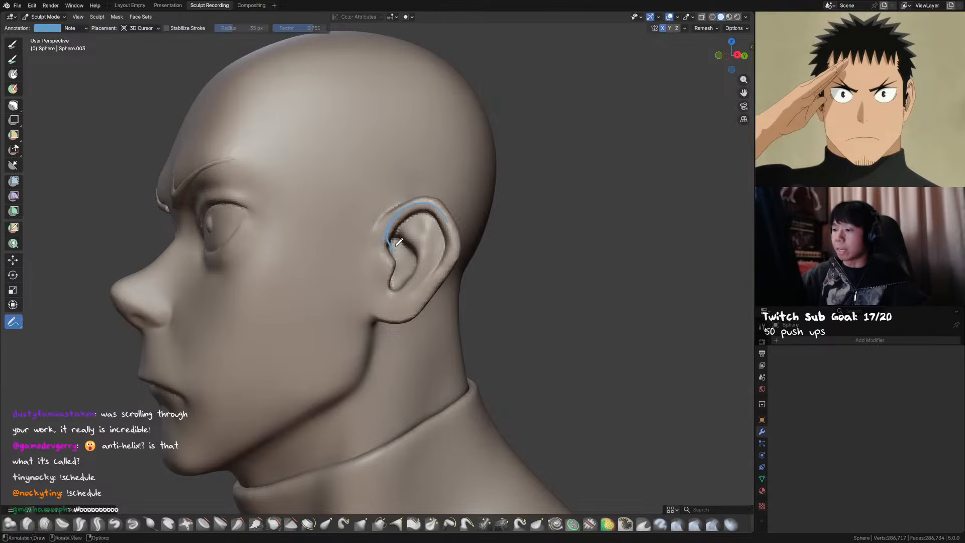
Undo the stray annotation stroke and circle the tragus in front of the ear canal
left_click_drag(395, 238, 395, 251)
key("ctrl+z")
mouse_move(386, 243)
left_mouse_down()
mouse_move(391, 277)
mouse_move(377, 260)
mouse_move(387, 249)
left_mouse_up()
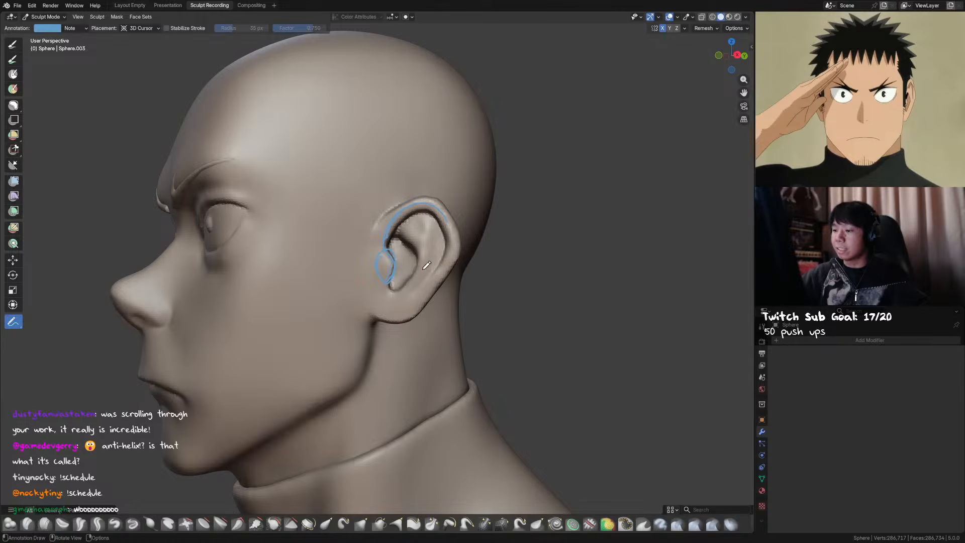
Mark the ear's antihelix with annotation strokes by outlining it, hatching its surface, and tracing the concha edge and upper helix
left_click_drag(402, 290, 423, 274)
left_click_drag(396, 233, 420, 263)
mouse_move(436, 228)
left_mouse_down()
mouse_move(437, 252)
mouse_move(408, 290)
left_mouse_up()
left_click_drag(409, 242, 426, 226)
left_click_drag(414, 244, 431, 234)
left_click_drag(419, 249, 435, 244)
left_click_drag(421, 261, 433, 256)
left_click_drag(390, 232, 436, 205)
mouse_move(418, 263)
left_mouse_down()
mouse_move(402, 283)
mouse_move(409, 245)
mouse_move(405, 287)
left_mouse_up()
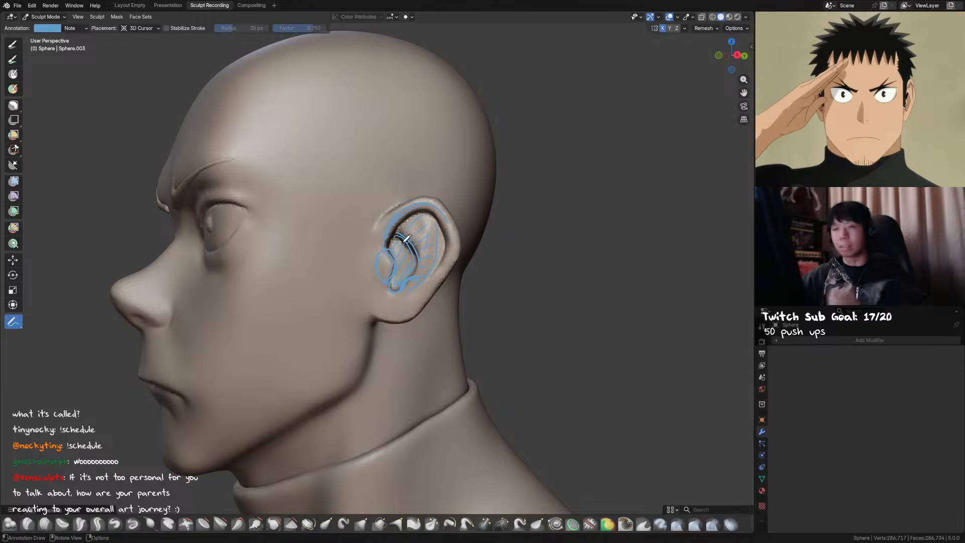
Hide the Note annotation layer, return to sculpting with the Draw brush, and save the file
left_click(82, 28)
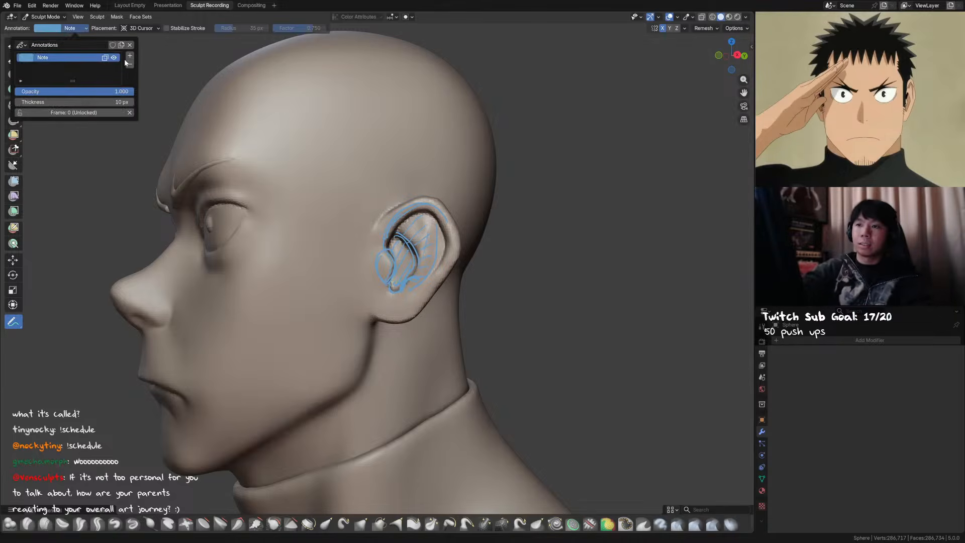
left_click(115, 58)
mouse_move(494, 235)
middle_mouse_down()
mouse_move(502, 239)
mouse_move(482, 221)
mouse_move(439, 236)
middle_mouse_up()
key("w")
key("x")
key("ctrl+s")
Nudge the ear's inner rim and the front of its helix with the Grab brush
key("g")
left_click_drag(436, 239, 436, 242)
key("f")
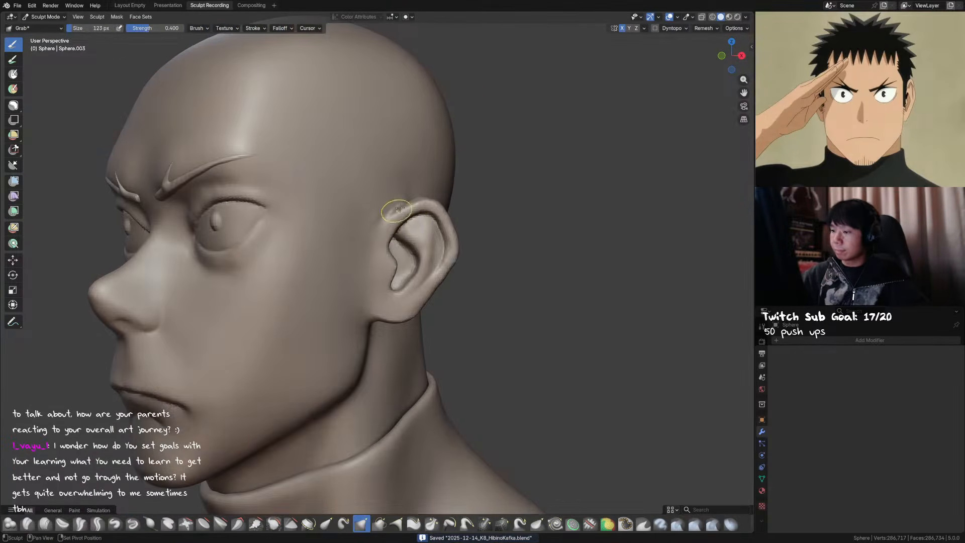
left_click(389, 216)
middle_click_drag(389, 216, 482, 198)
Build up the ear's antihelix with the Draw brush and adjust the ear's shape with Grab at 90 px
key("x")
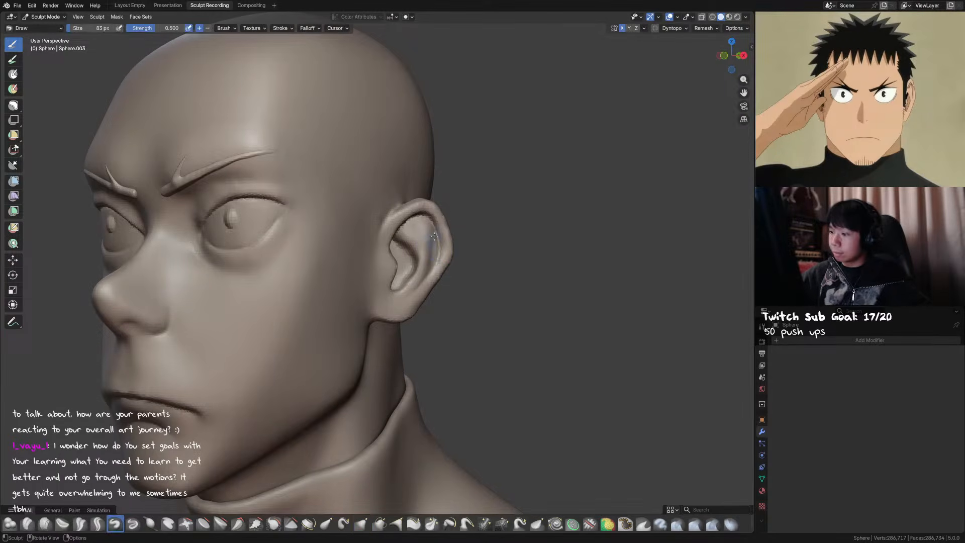
middle_click_drag(423, 267, 423, 252)
key("g")
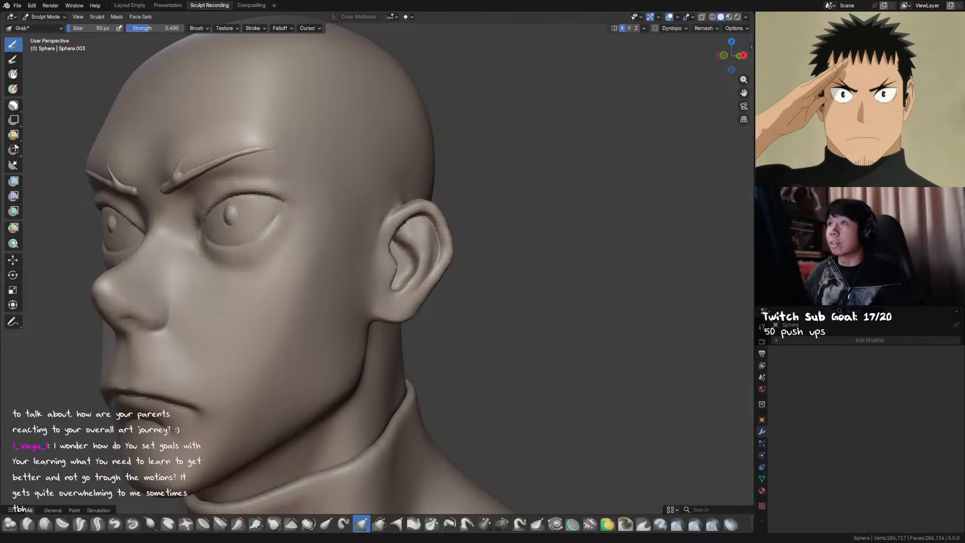
middle_click_drag(457, 194, 438, 193)
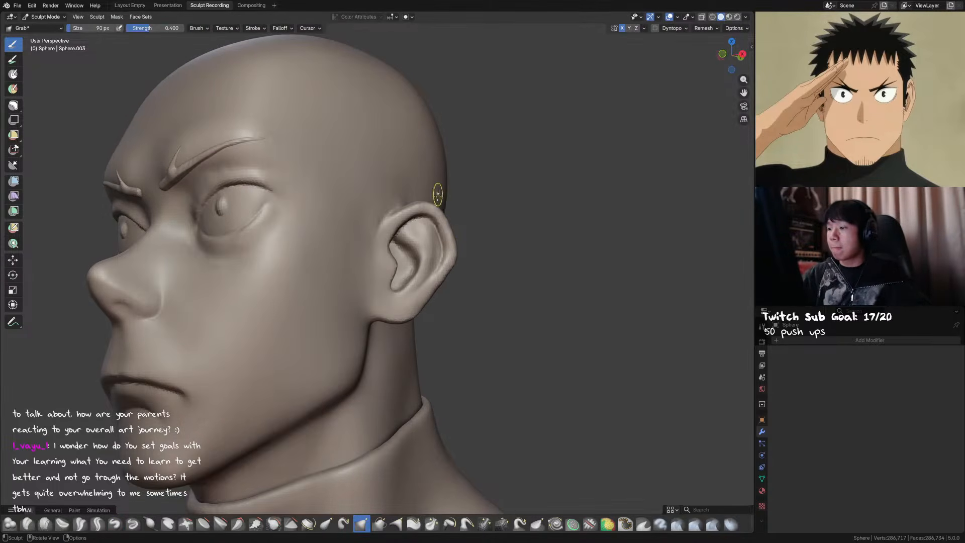
Cut the groove inside the upper helix with Crease Sharp at 67 px, refine its rear rim with Draw, and save
key("shift+c")
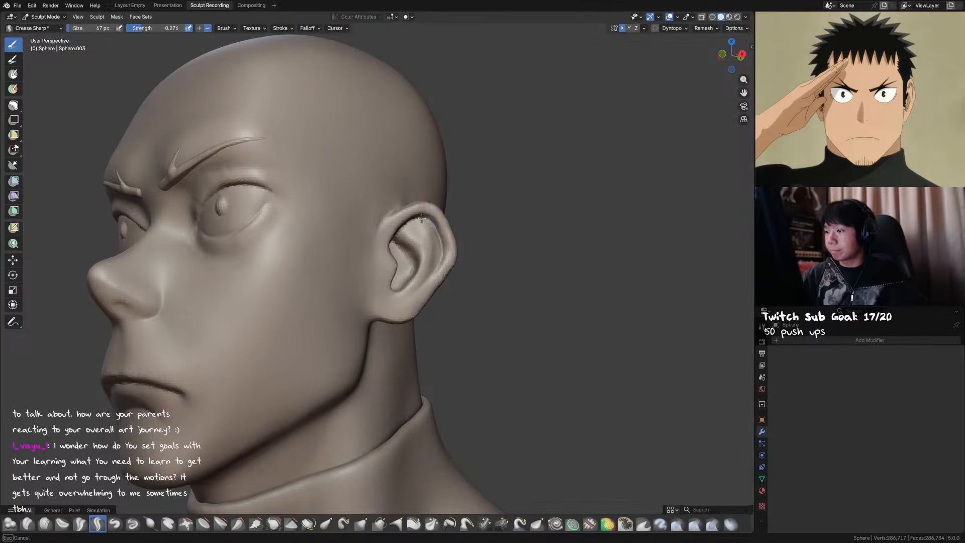
key("x")
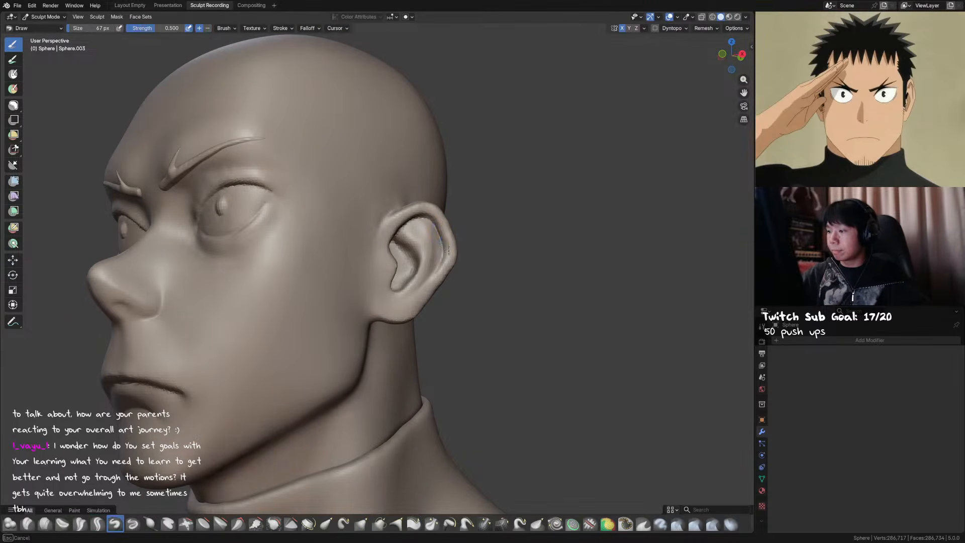
mouse_move(448, 256)
middle_mouse_down()
mouse_move(455, 264)
mouse_move(449, 276)
middle_mouse_up()
key("ctrl+s")
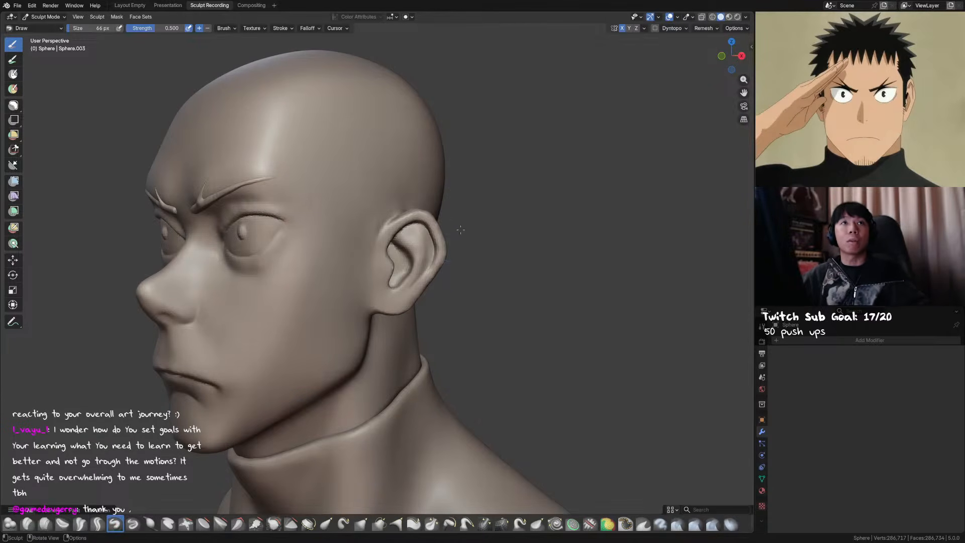
Save the file, refine the ear's lower outer rim with Draw at 67 px, and adjust it with Grab at 90 px
middle_click_drag(517, 210, 455, 246)
key("ctrl+s")
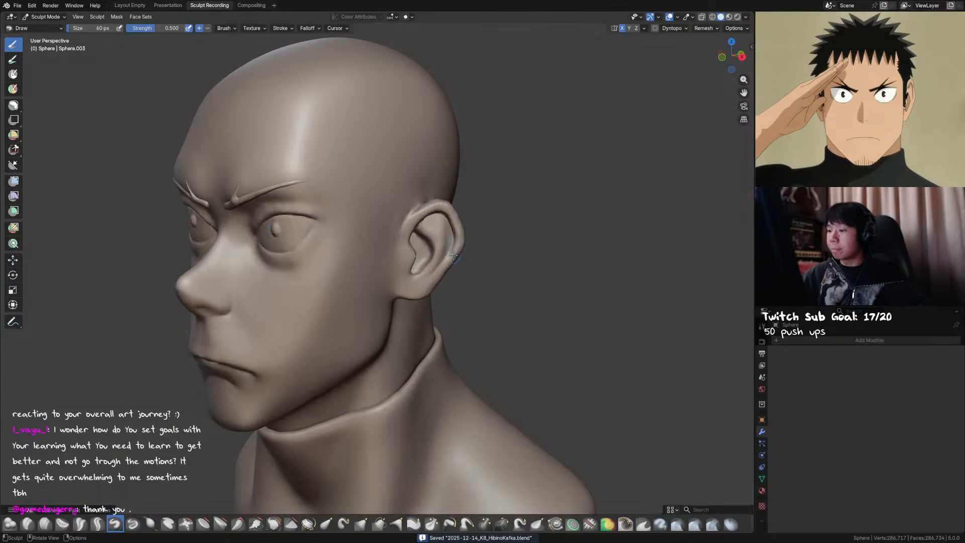
key("Escape")
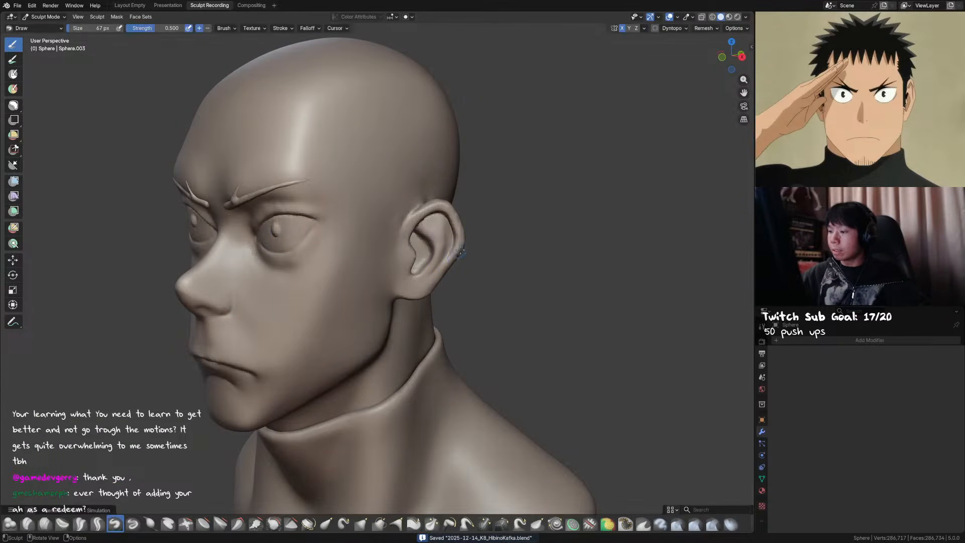
key("g")
left_click(447, 271)
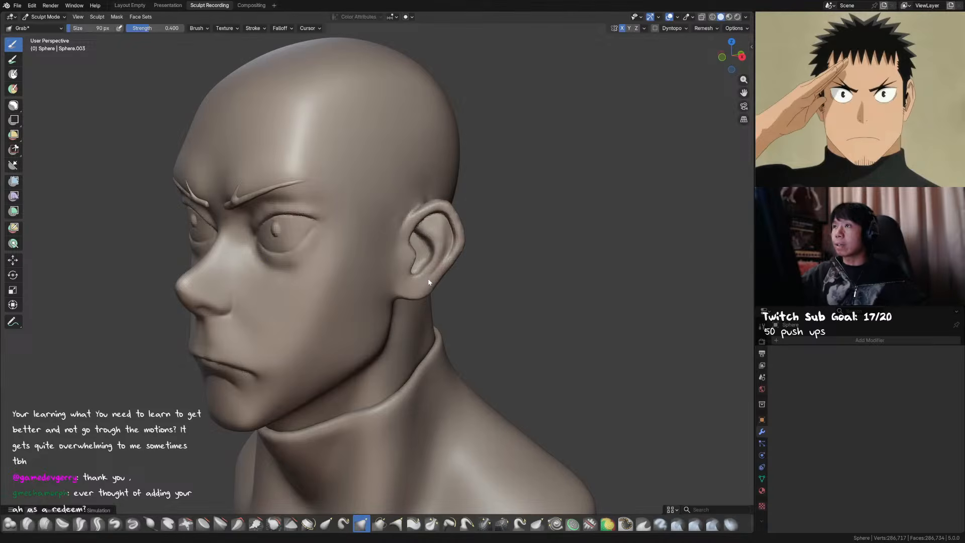
Sharpen the ear's inner folds from a side angle with the Crease Sharp brush and save the file
mouse_move(493, 231)
middle_mouse_down()
mouse_move(380, 269)
mouse_move(430, 269)
mouse_move(410, 256)
mouse_move(448, 235)
mouse_move(428, 201)
mouse_move(431, 187)
mouse_move(457, 190)
mouse_move(436, 181)
middle_mouse_up()
key("shift+c")
key("f")
left_click(405, 255)
key("ctrl+s")
Reshape the ear's concha near the canal opening with the Grab brush at 70 to 78 px, saving the file
key("g")
key("f")
left_click(431, 186)
key("ctrl+s")
key("f")
left_click(433, 177)
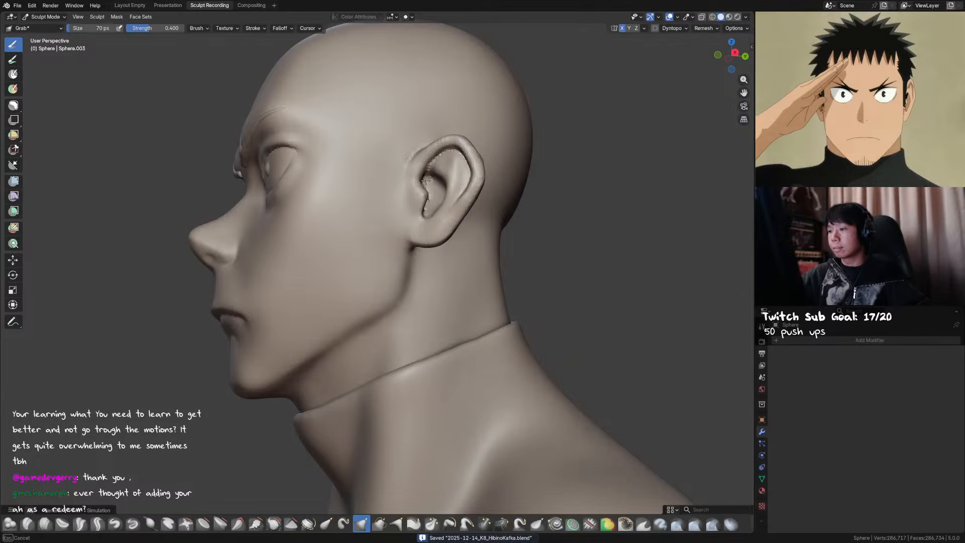
middle_click_drag(427, 180, 451, 203)
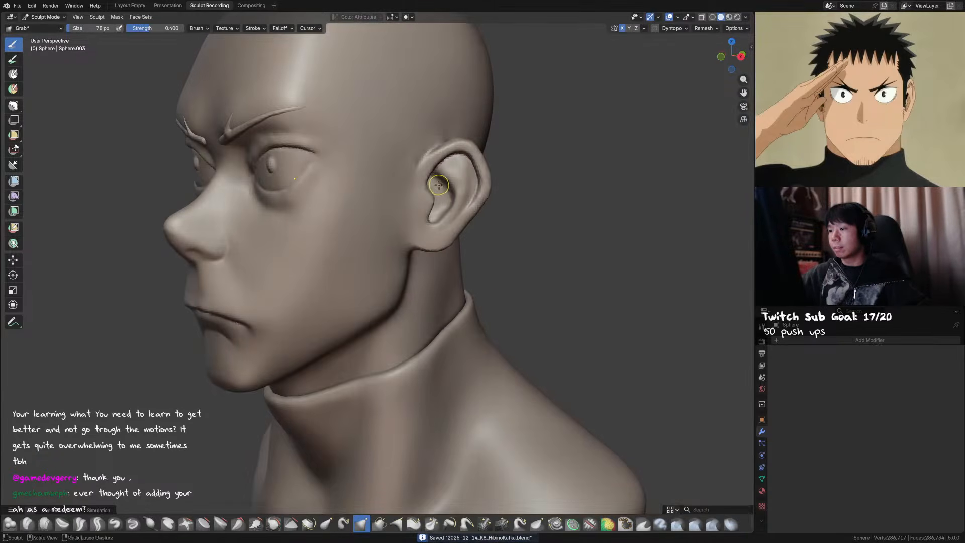
mouse_move(445, 185)
middle_mouse_down()
mouse_move(454, 187)
mouse_move(449, 197)
mouse_move(475, 201)
mouse_move(467, 177)
mouse_move(443, 162)
mouse_move(461, 156)
mouse_move(452, 159)
middle_mouse_up()
Build up the top of the antihelix under the upper helix with the Draw brush at 74 px
key("f")
left_click(456, 192)
key("x")
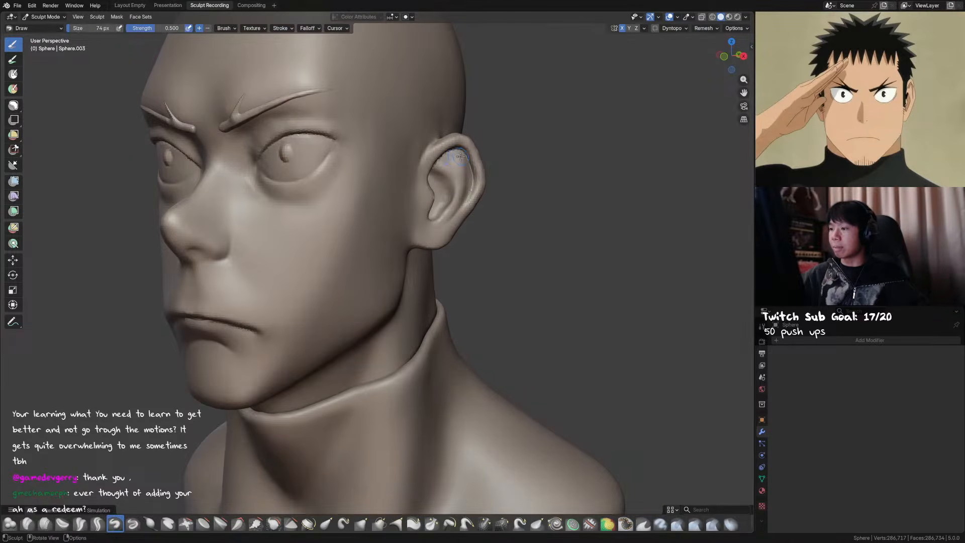
mouse_move(468, 199)
middle_mouse_down()
mouse_move(484, 191)
mouse_move(445, 200)
mouse_move(468, 216)
mouse_move(548, 156)
mouse_move(489, 133)
mouse_move(485, 145)
mouse_move(554, 152)
mouse_move(523, 181)
mouse_move(487, 165)
mouse_move(478, 187)
middle_mouse_up()
Refine the ear's inner folds with the Crease Sharp and Grab brushes and save the file
key("shift+c")
key("g")
key("ctrl+s")
scroll(482, 138, "up", 2)
key("shift+c")
scroll(528, 176, "down", 2)
scroll(523, 181, "up", 2)
Adjust the concha of the ear with the Grab brush at 86 px
key("g")
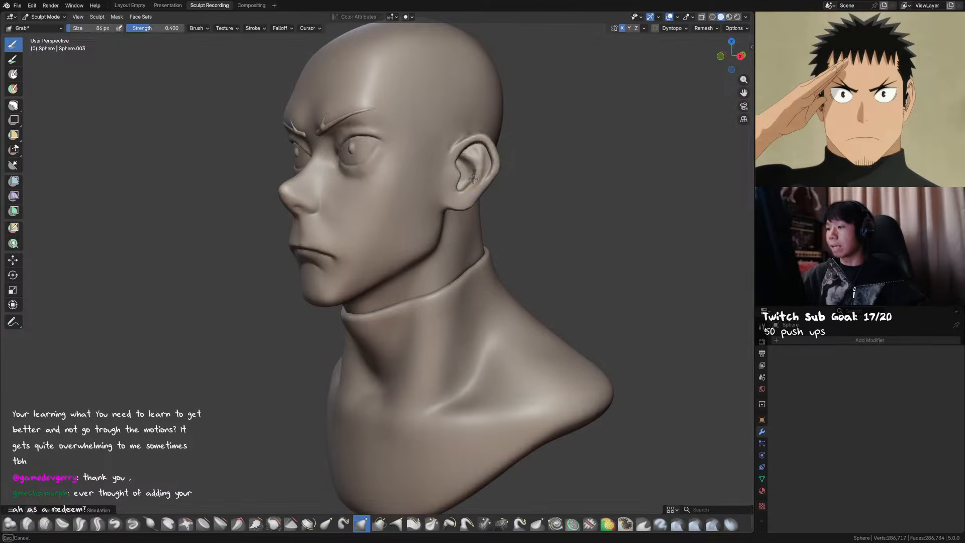
middle_click_drag(468, 172, 467, 171)
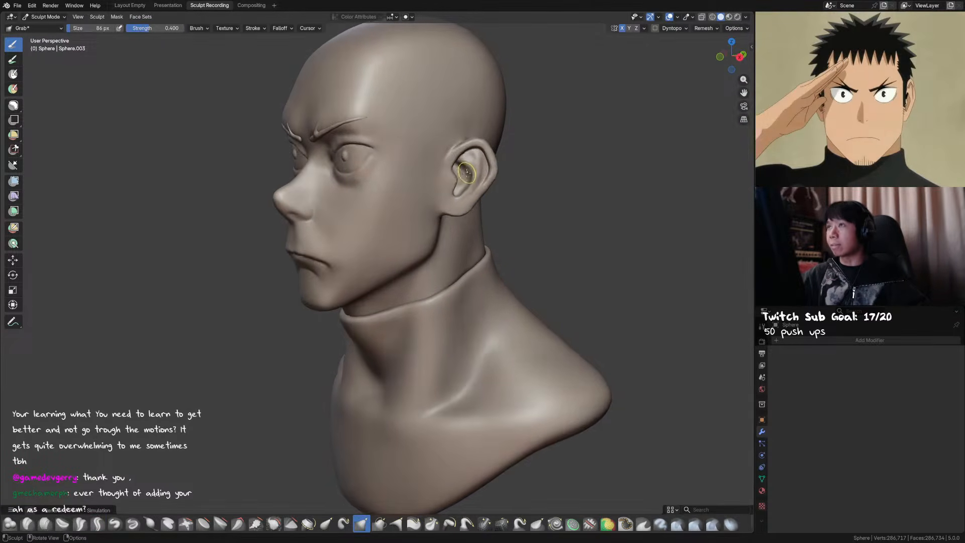
mouse_move(475, 167)
middle_mouse_down()
mouse_move(497, 187)
mouse_move(477, 156)
middle_mouse_up()
key("f")
left_click(472, 154)
Touch up the upper ear with Draw at 61 px, shift the front of its helix with Grab, and save
key("x")
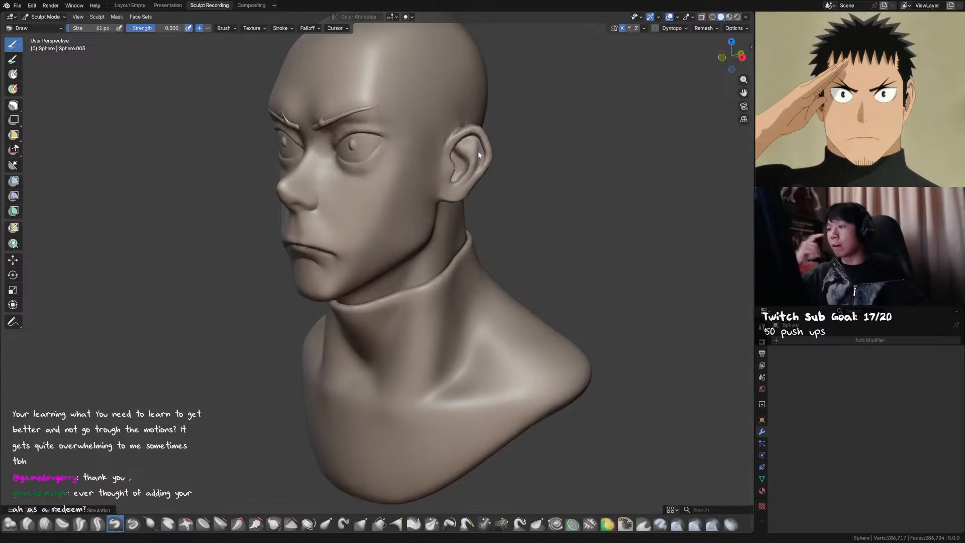
key("g")
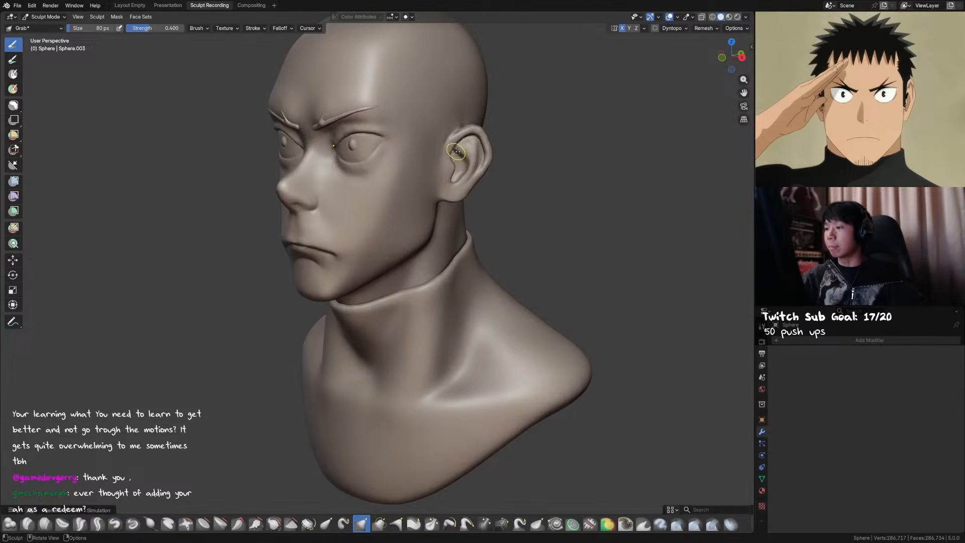
mouse_move(468, 157)
middle_mouse_down()
mouse_move(485, 160)
mouse_move(449, 170)
mouse_move(500, 161)
mouse_move(490, 172)
mouse_move(463, 156)
middle_mouse_up()
key("ctrl+s")
Define the groove behind the antihelix with Crease Sharp at 66 px and Draw at 49 px, and save the file
key("shift+c")
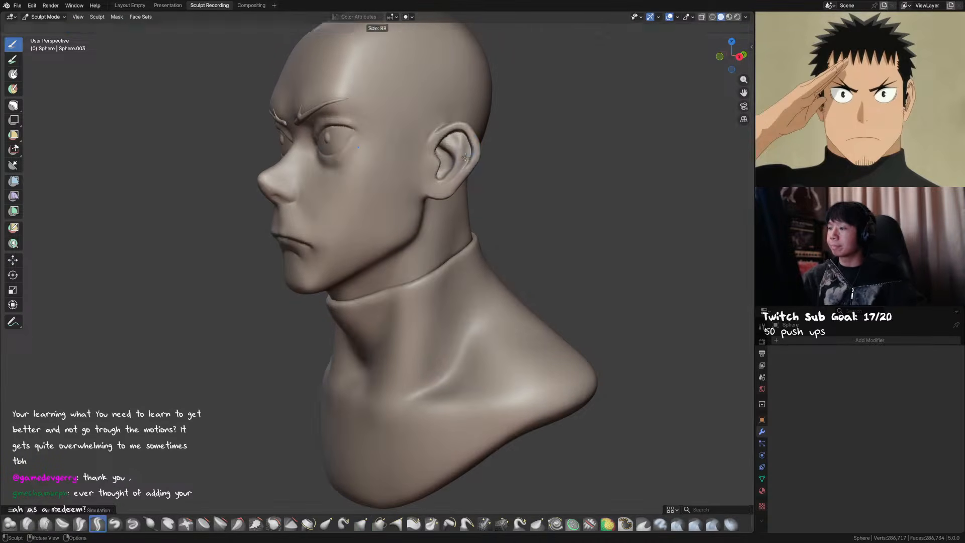
key("f")
left_click(465, 139)
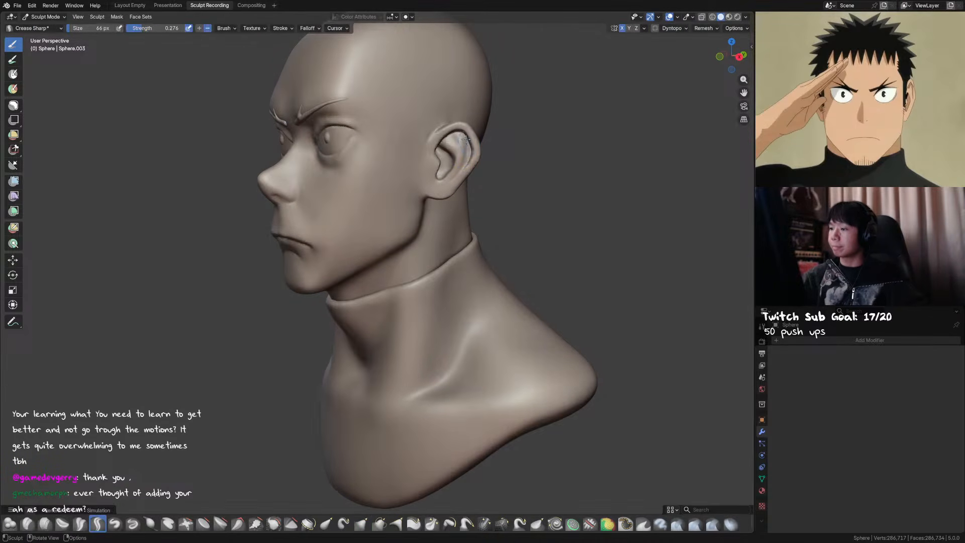
key("x")
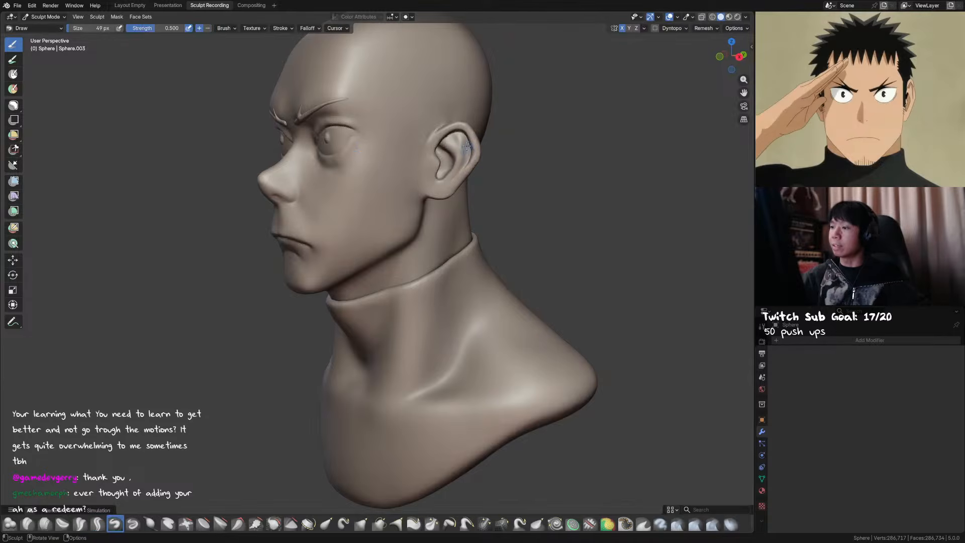
middle_click_drag(466, 149, 471, 176)
key("shift+c")
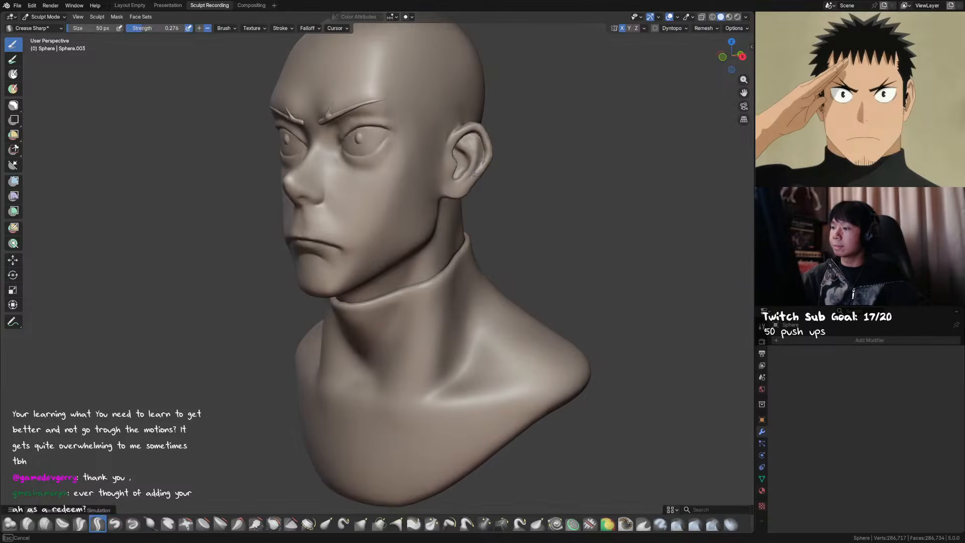
key("ctrl+s")
Save the file and adjust the ear's outer silhouette in front view with the Grab brush at 148 px
mouse_move(473, 177)
middle_mouse_down()
mouse_move(523, 171)
mouse_move(479, 155)
mouse_move(542, 184)
middle_mouse_up()
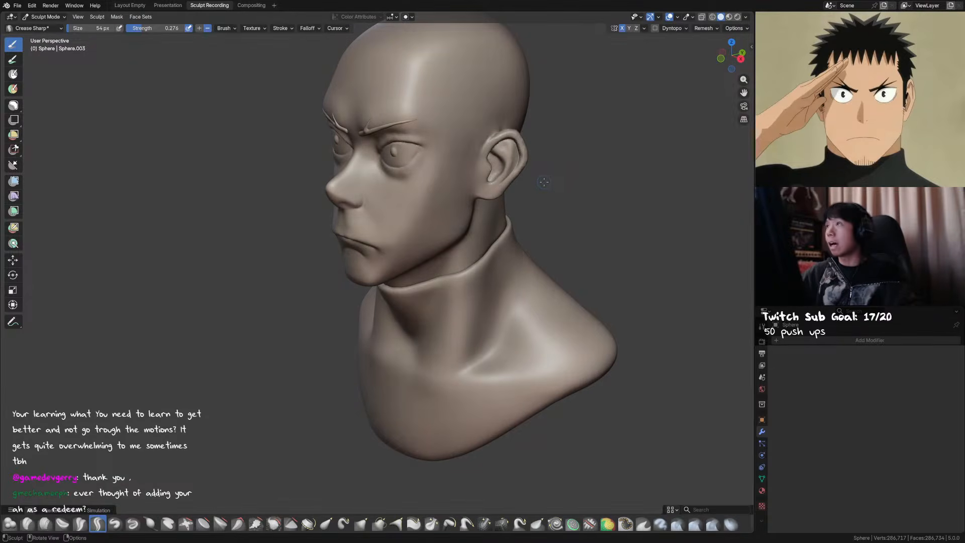
key("ctrl+s")
middle_click_drag(542, 184, 540, 151)
scroll(541, 151, "up", 1)
key("g")
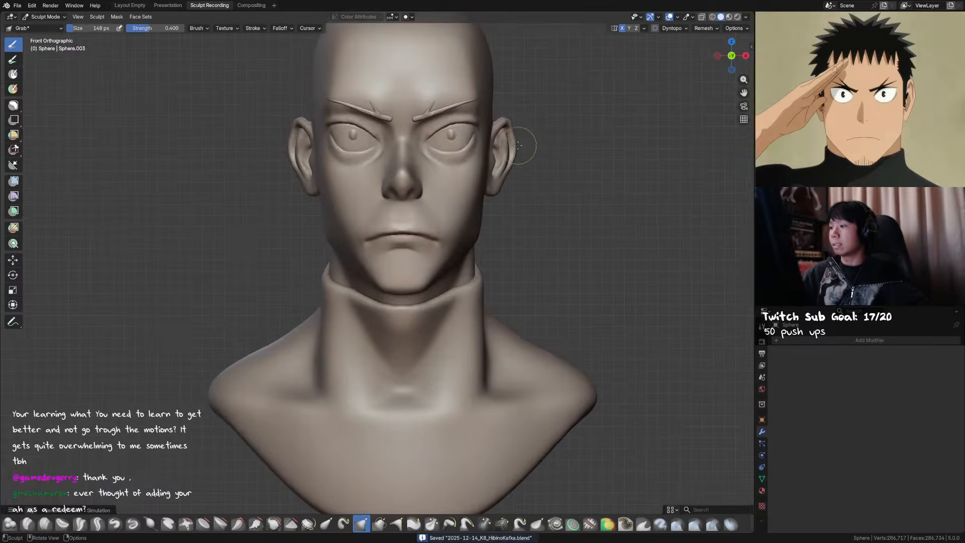
middle_click_drag(525, 128, 373, 147)
Push the area behind the ear inward from the back view with the Grab brush at 240 px
key("f")
left_click(380, 161)
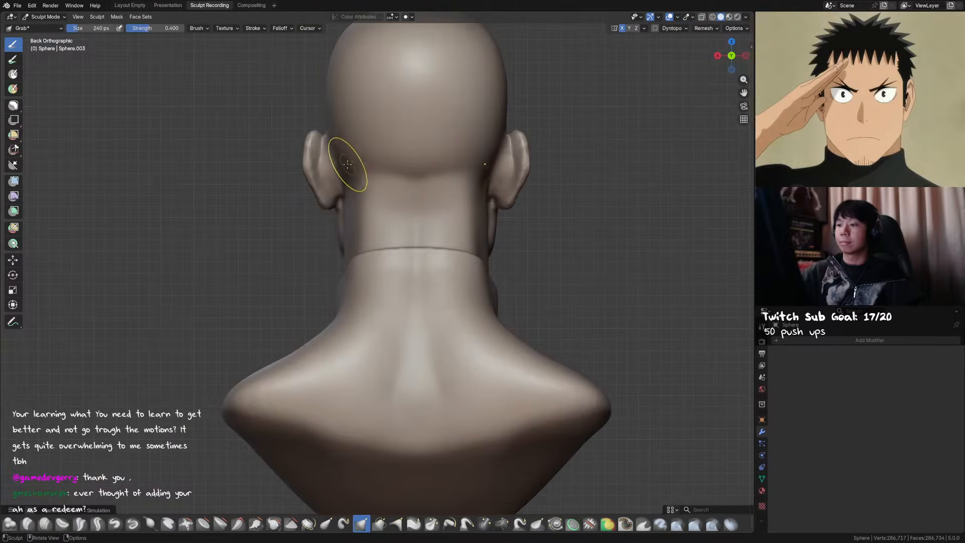
left_click_drag(343, 162, 349, 159)
mouse_move(350, 158)
middle_mouse_down("ctrl")
mouse_move(351, 179)
mouse_move(400, 209)
mouse_move(340, 224)
mouse_move(373, 186)
mouse_move(350, 190)
middle_mouse_up("ctrl")
key("f")
left_click(388, 209)
key("f")
left_click(324, 235)
Sharpen the crease behind the earlobe with the Draw Sharp brush at 89 px
key("shift+c")
key("x")
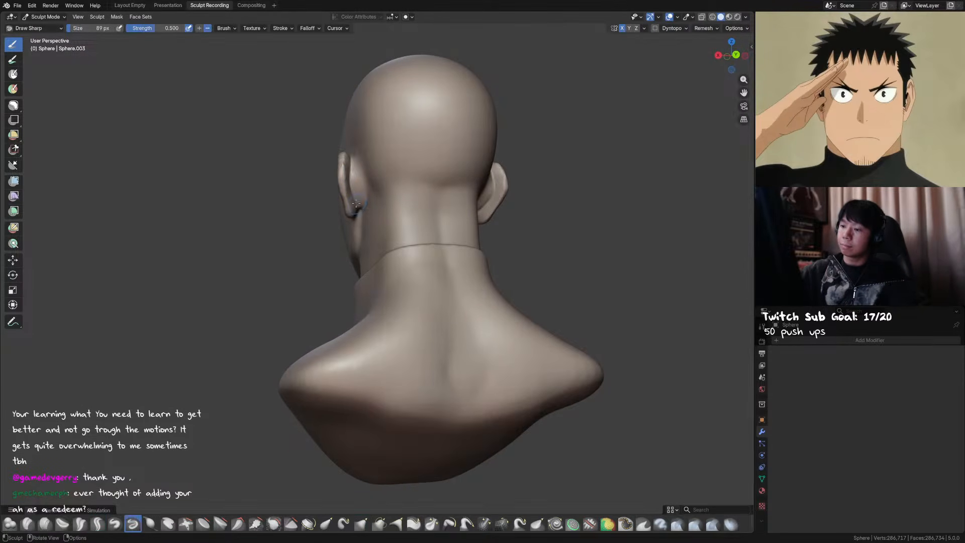
mouse_move(357, 208)
middle_mouse_down()
mouse_move(444, 218)
mouse_move(551, 201)
middle_mouse_up()
Pull the ear's outer edge with the Grab brush and save the file
key("g")
key("ctrl+Tab")
key("ctrl+s")
left_click_drag(506, 175, 521, 161)
middle_click_drag(521, 162, 549, 152, "alt")
middle_click_drag(549, 152, 544, 162, "ctrl")
middle_click_drag(439, 190, 481, 200)
Deepen the corner of the mouth from a low front angle with Crease Sharp at 73 px and save the file
key("ctrl+Tab")
middle_click_drag(450, 250, 472, 211, "shift")
mouse_move(472, 211)
middle_mouse_down("ctrl")
mouse_move(469, 173)
mouse_move(433, 150)
middle_mouse_up("ctrl")
key("shift+c")
key("f")
left_click(452, 100)
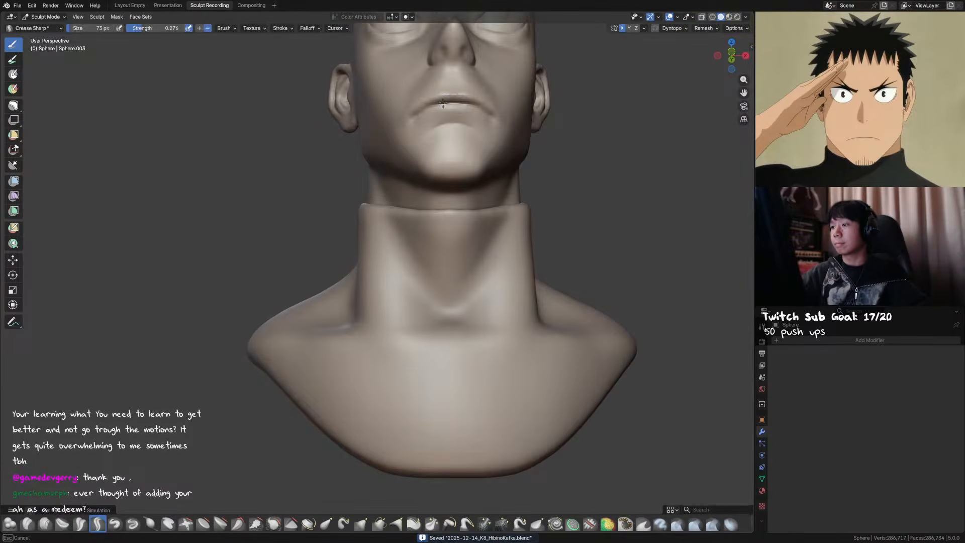
mouse_move(429, 105)
left_mouse_down()
mouse_move(441, 105)
mouse_move(413, 119)
left_mouse_up()
mouse_move(414, 120)
middle_mouse_down()
mouse_move(454, 196)
mouse_move(448, 186)
mouse_move(430, 189)
mouse_move(442, 164)
mouse_move(456, 194)
mouse_move(563, 174)
mouse_move(614, 148)
middle_mouse_up()
key("KP_1")
key("ctrl+s")
Switch to Object Mode, deselect all objects, and examine the whole bust's proportions from the front
scroll(445, 184, "down", 3)
key("ctrl+Tab")
key("a")
middle_click_drag(444, 171, 469, 178, "shift")
key("alt+a")
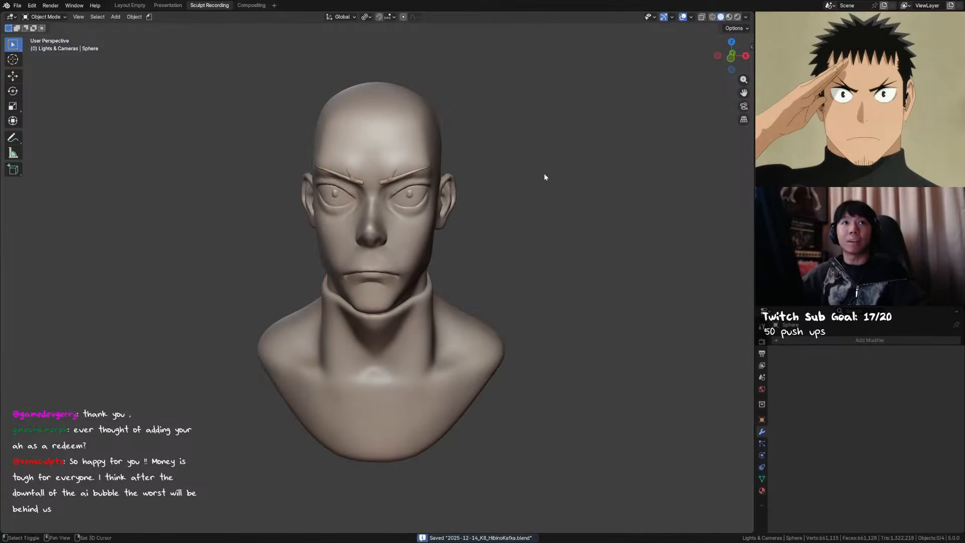
middle_click_drag(543, 177, 567, 150, "shift")
middle_click_drag(567, 150, 574, 144, "alt")
scroll(587, 134, "up", 3)
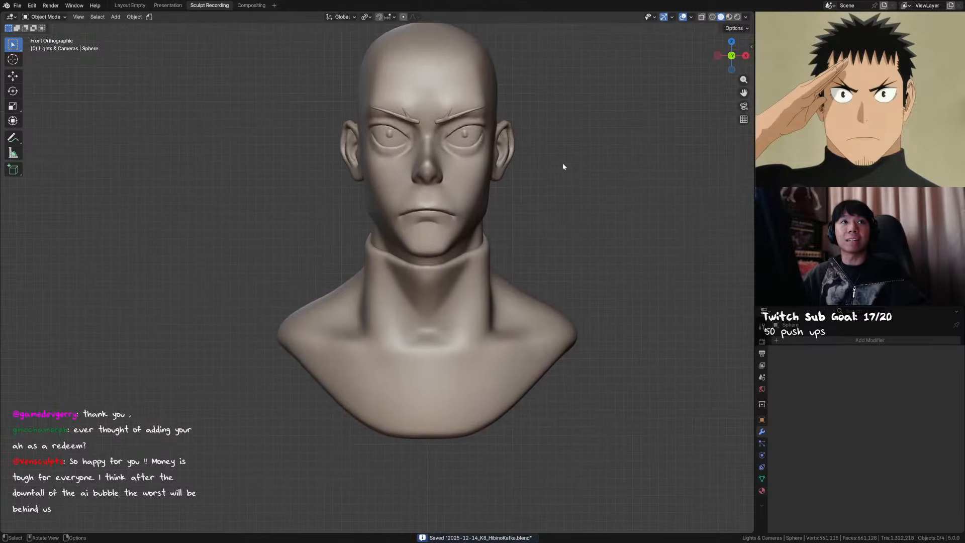
scroll(567, 174, "down", 2)
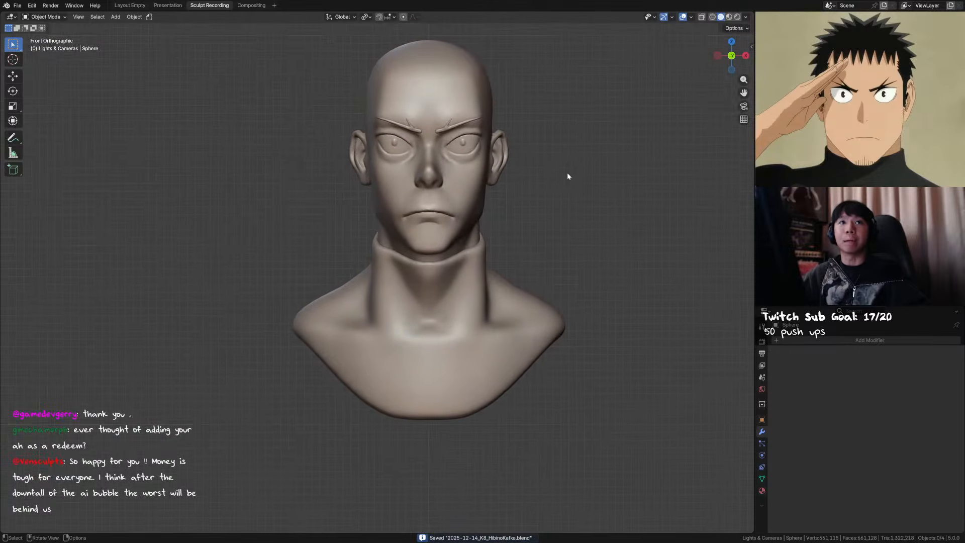
scroll(553, 266, "down", 3)
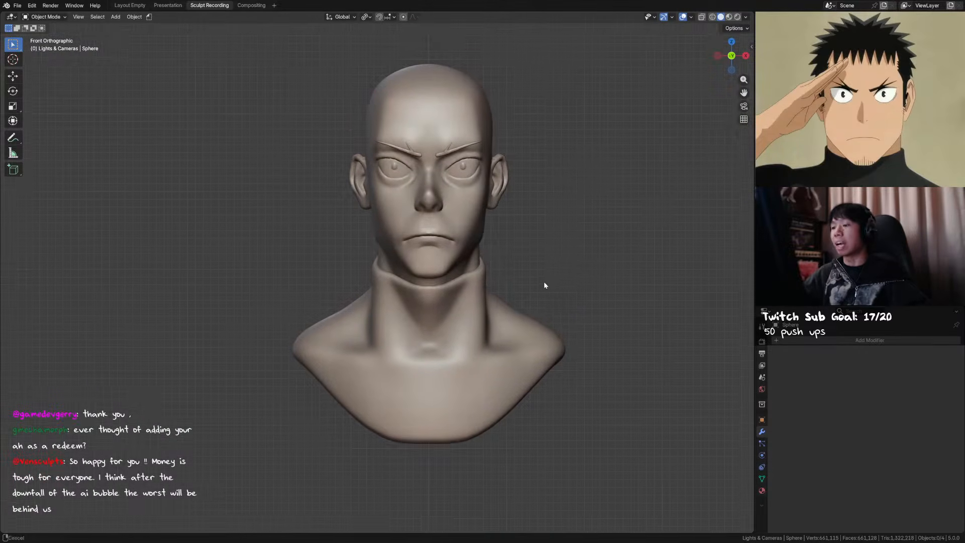
Select the high-collared shirt mesh and switch it to Sculpt Mode
mouse_move(528, 319)
middle_mouse_down()
mouse_move(466, 325)
mouse_move(459, 396)
middle_mouse_up()
left_click(466, 325)
key("ctrl+Tab")
left_click(471, 399)
middle_click_drag(435, 246, 413, 284)
Reshape the back of the shirt collar from the side with the Grab brush at about 303 px
key("v")
key("f")
left_click(423, 282)
mouse_move(430, 284)
middle_mouse_down()
mouse_move(398, 294)
mouse_move(442, 273)
mouse_move(423, 270)
mouse_move(466, 271)
mouse_move(421, 258)
middle_mouse_up()
key("i")
key("g")
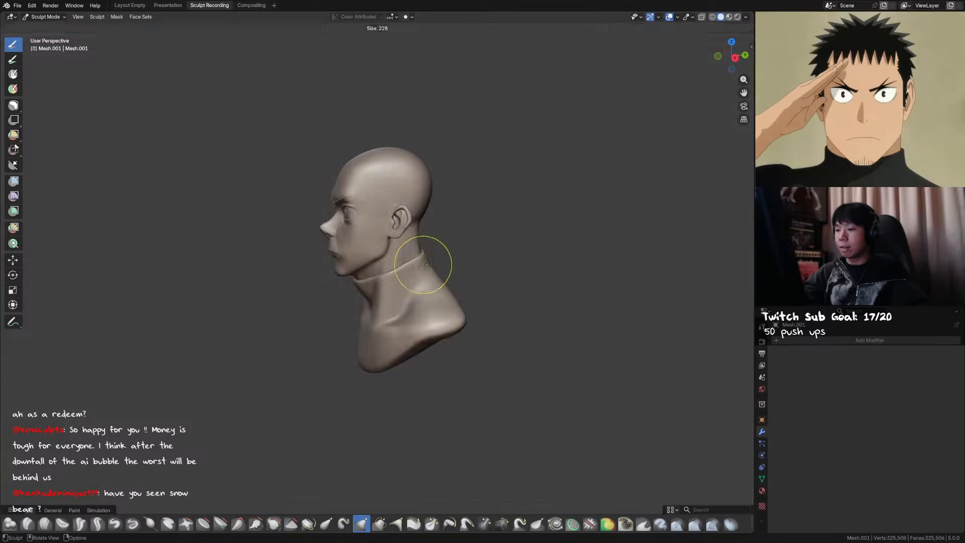
mouse_move(386, 265)
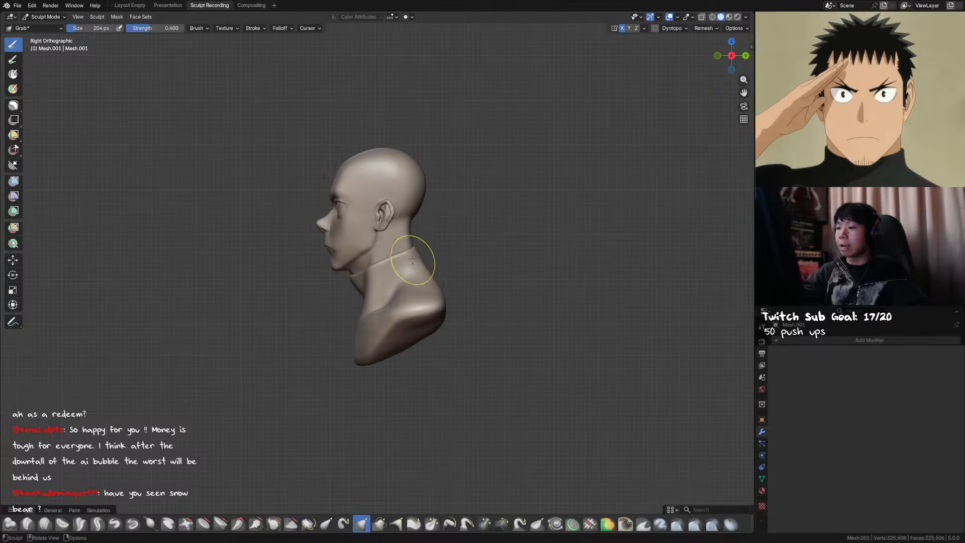
key("f")
key("f")
left_click(418, 247)
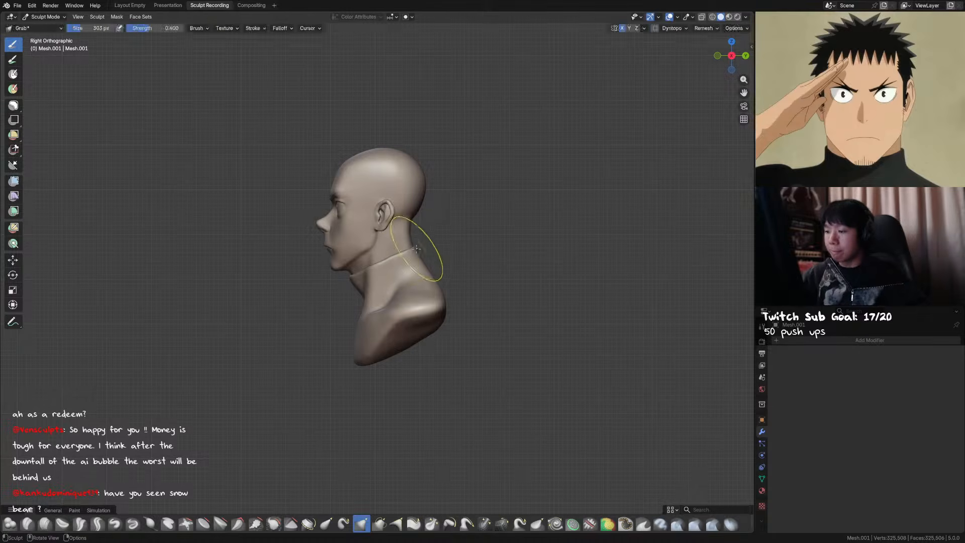
key("f")
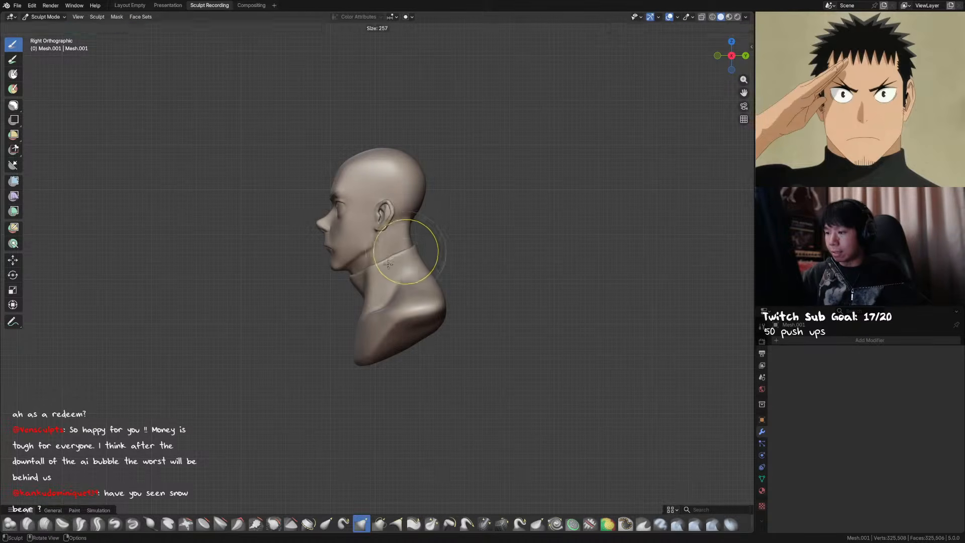
Refine the shirt around the collar with the Grab brush from an angled view and save the file
mouse_move(388, 261)
middle_mouse_down()
mouse_move(452, 297)
mouse_move(416, 275)
mouse_move(399, 295)
mouse_move(443, 297)
mouse_move(436, 278)
middle_mouse_up()
key("i")
key("ctrl+s")
key("g")
left_click_drag(443, 271, 439, 271)
Smooth the front of the shirt near the shoulder with the Smooth brush at 208 px and save the file
mouse_move(439, 271)
middle_mouse_down()
mouse_move(422, 271)
mouse_move(448, 289)
middle_mouse_up()
key("f")
left_click(399, 291)
left_click_drag(394, 294, 382, 301, "shift")
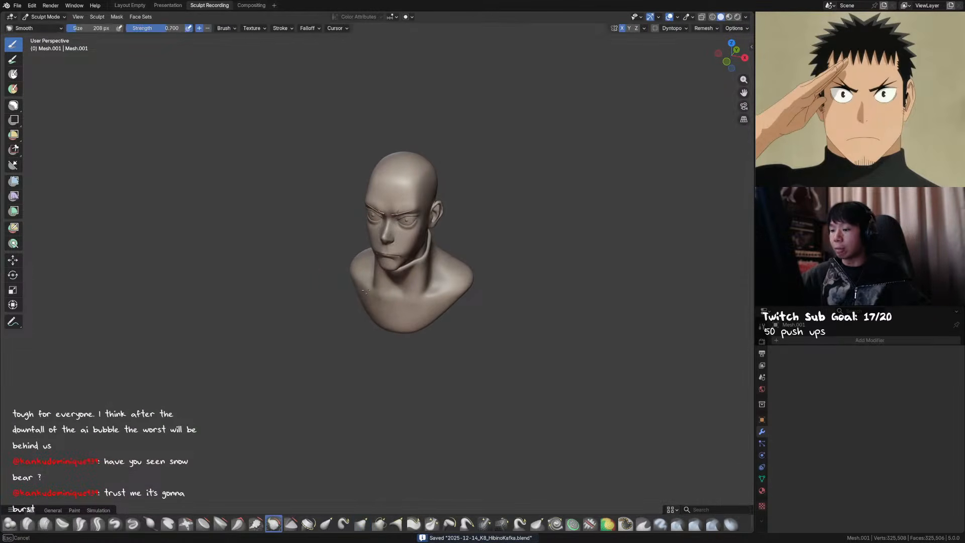
mouse_move(368, 291)
middle_mouse_down()
mouse_move(421, 296)
mouse_move(437, 281)
middle_mouse_up()
key("x")
key("ctrl+s")
Frame the bust in Object Mode, deselect everything, and put the shirt mesh back into Sculpt Mode
key("ctrl+Tab")
left_click_drag(578, 100, 316, 304)
key("KP_Decimal")
left_click(522, 177)
mouse_move(525, 168)
middle_mouse_down()
mouse_move(516, 195)
mouse_move(529, 180)
middle_mouse_up()
left_click(432, 276)
key("ctrl+Tab")
Adjust the shirt's collar with the Grab brush at 171 px, return to Object Mode, and save the file
key("g")
mouse_move(419, 271)
left_mouse_down()
mouse_move(430, 269)
mouse_move(409, 302)
left_mouse_up()
mouse_move(410, 302)
middle_mouse_down()
mouse_move(445, 311)
mouse_move(428, 279)
middle_mouse_up()
left_click(428, 280)
middle_click_drag(478, 230, 430, 253)
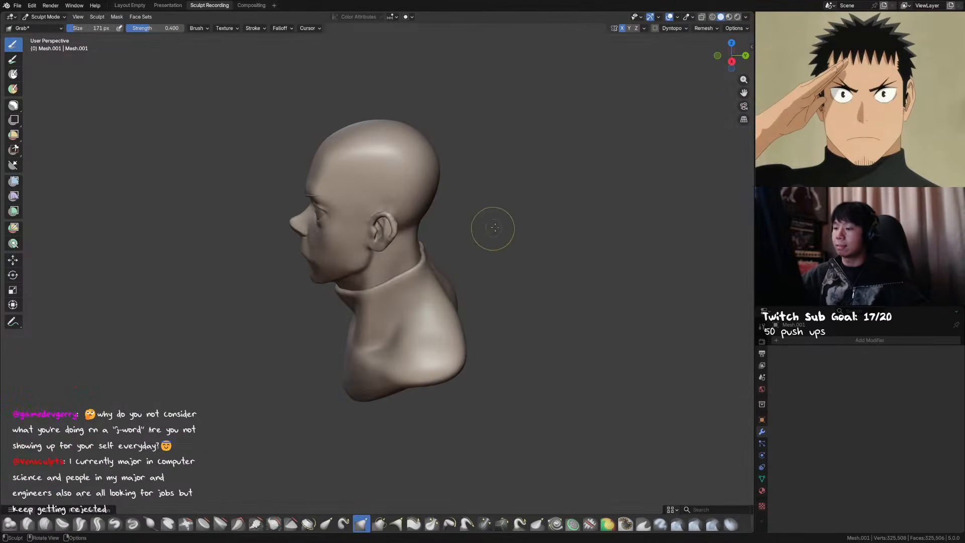
middle_click_drag(490, 229, 579, 175)
key("ctrl+Tab")
key("ctrl+s")
key("KP_1")
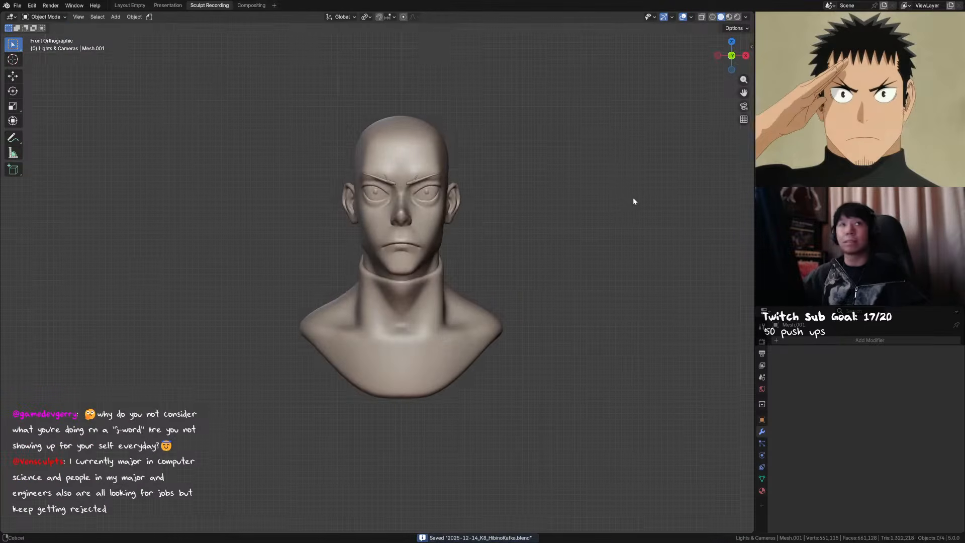
middle_click_drag(631, 201, 669, 219, "shift")
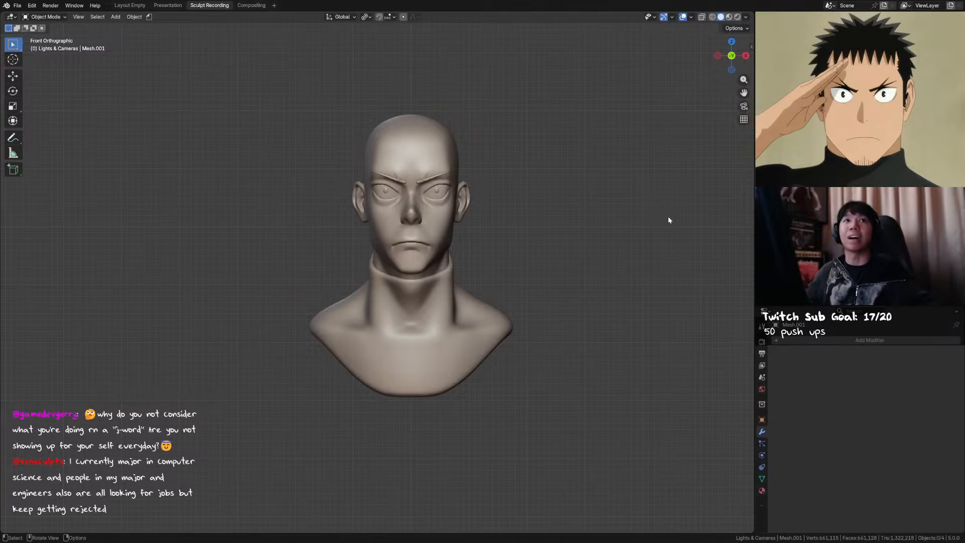
middle_click_drag(536, 175, 542, 190, "shift")
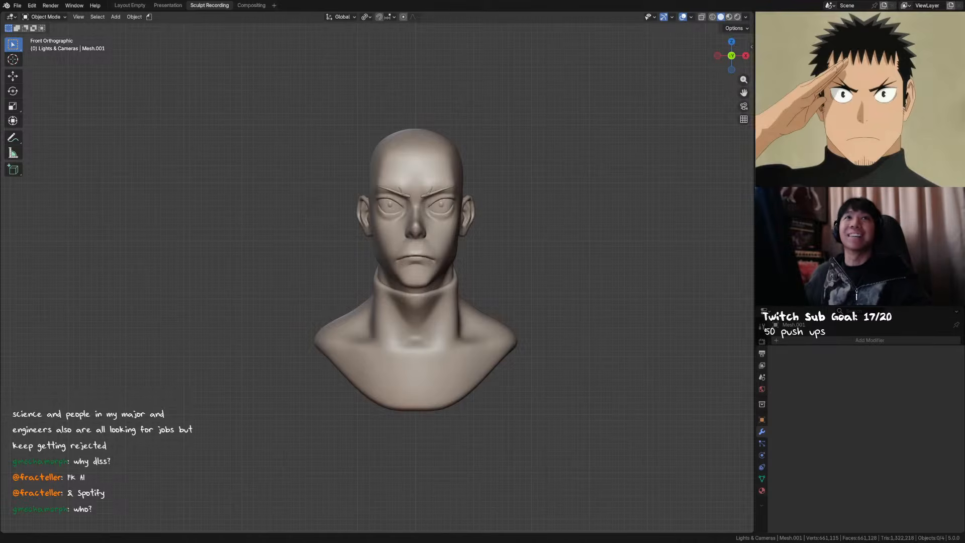
Reshape the side of the collar from the back view with the Grab brush at about 361 px and save the file
middle_click_drag(472, 308, 297, 315)
key("ctrl+KP_1")
key("ctrl+Tab")
key("f")
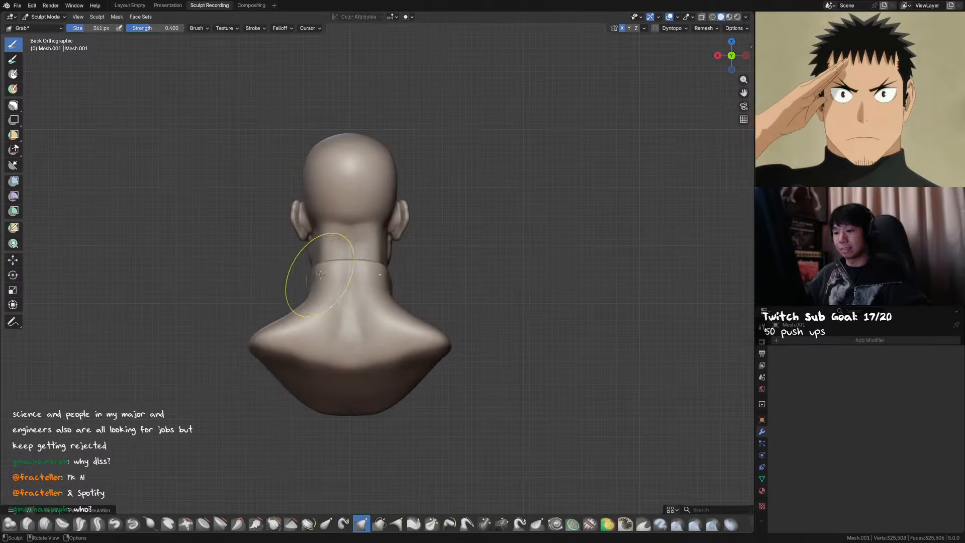
left_click(314, 281)
middle_click_drag(314, 280, 407, 314)
middle_click_drag(440, 284, 456, 287)
key("KP_1")
key("f")
key("ctrl+Tab")
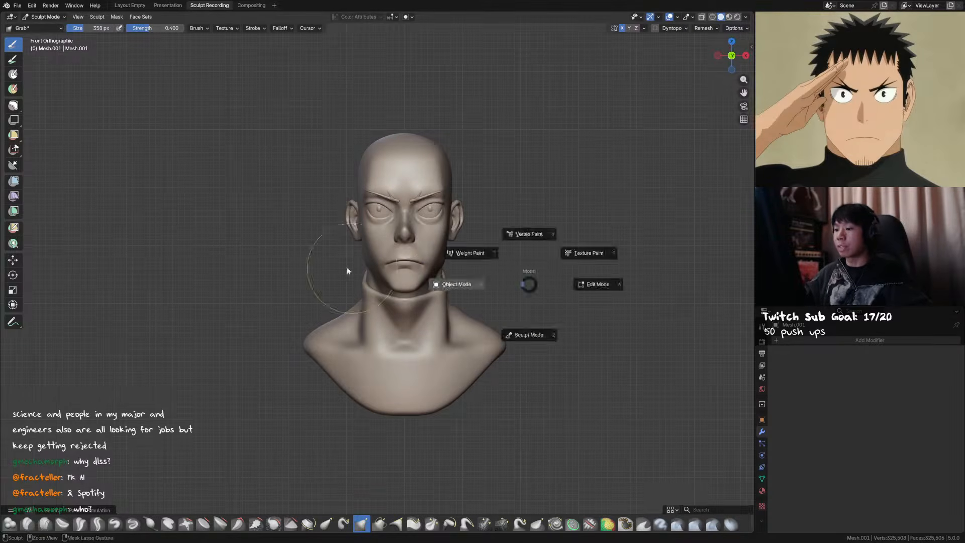
key("ctrl+s")
Pull the front of the shirt's collar rim with the Grab brush, then save and deselect everything in Object Mode
middle_click_drag(492, 310, 442, 314)
left_click(443, 313)
key("ctrl+Tab")
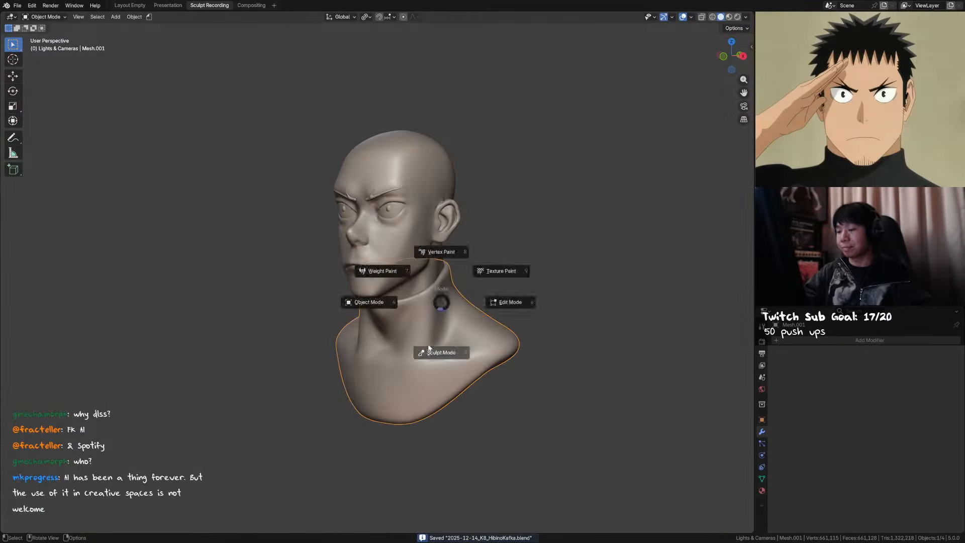
key("f")
left_click(409, 297)
left_click_drag(403, 299, 418, 296)
mouse_move(460, 268)
middle_mouse_down()
mouse_move(450, 257)
mouse_move(581, 246)
middle_mouse_up()
key("ctrl+Tab")
key("ctrl+s")
key("alt+a")
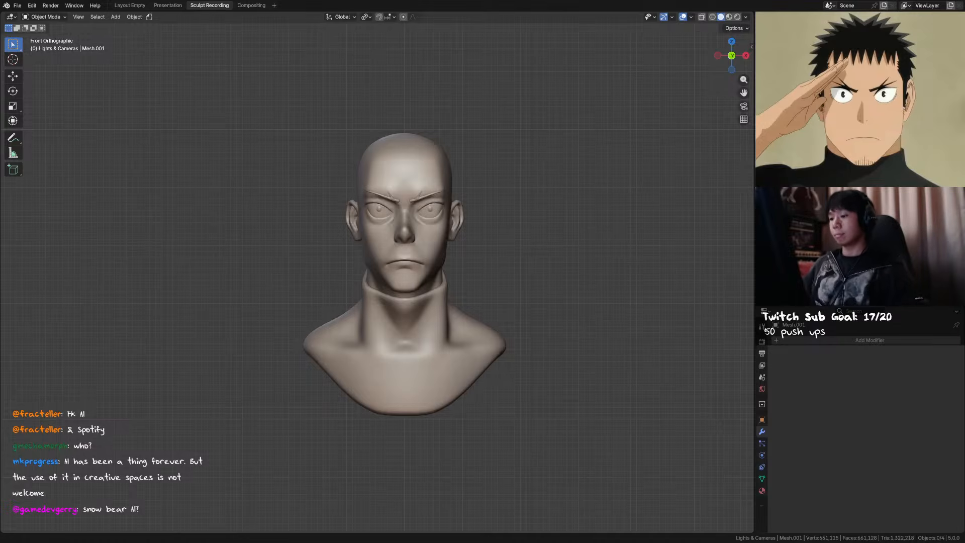
Refine the front of the shirt collar with the Grab brush at 144 px and save the file
key("ctrl+Tab")
left_click(432, 294)
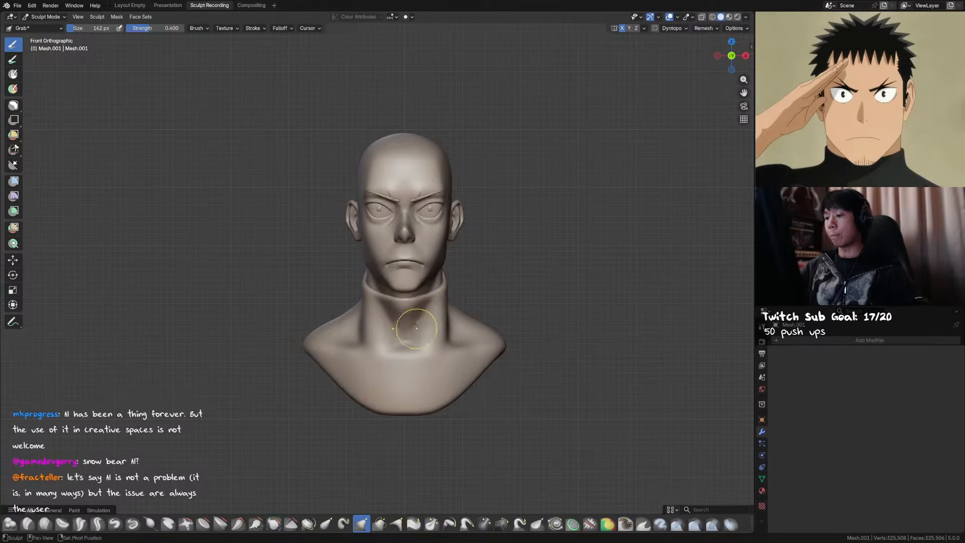
middle_click_drag(432, 294, 410, 317)
key("f")
left_click(410, 320)
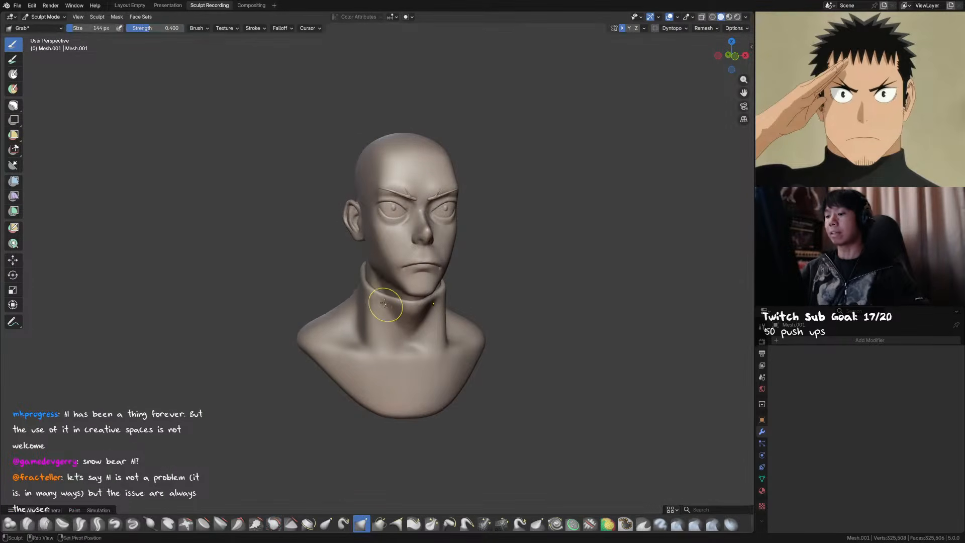
key("ctrl+s")
key("KP_1")
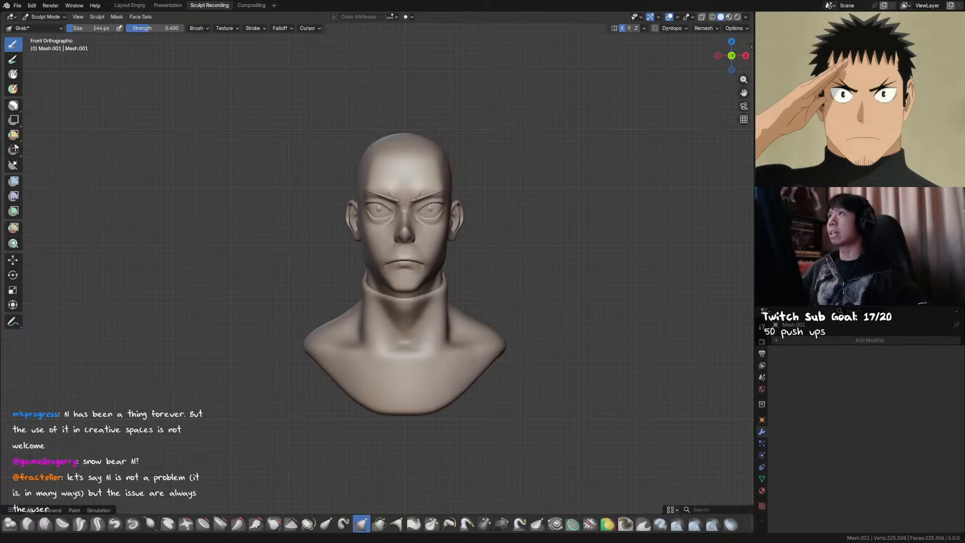
Leave Sculpt Mode for Object Mode, deselect the shirt, and save the file
key("ctrl+Tab")
middle_click_drag(473, 175, 490, 165, "shift")
left_click(519, 157)
key("ctrl+s")
key("shift+a")
mouse_move(549, 158)
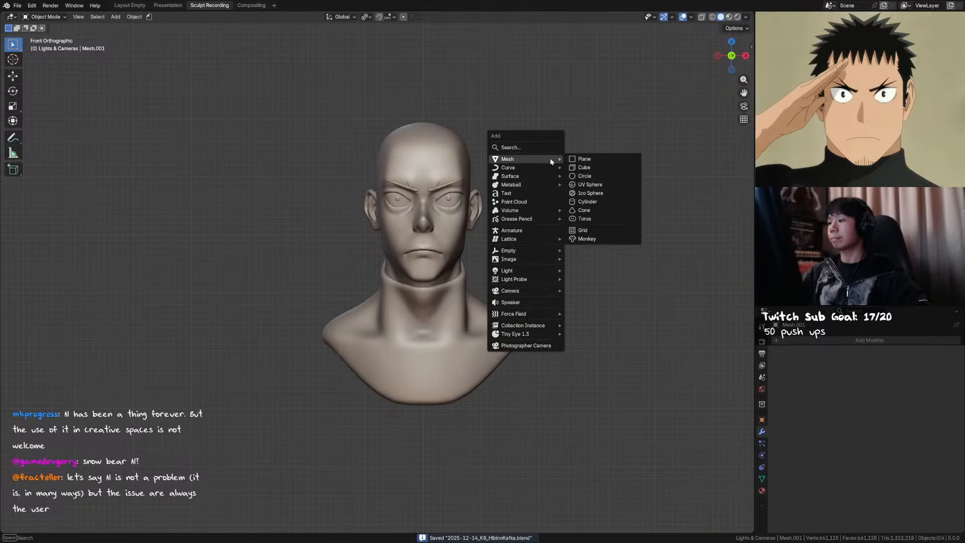
key("Escape")
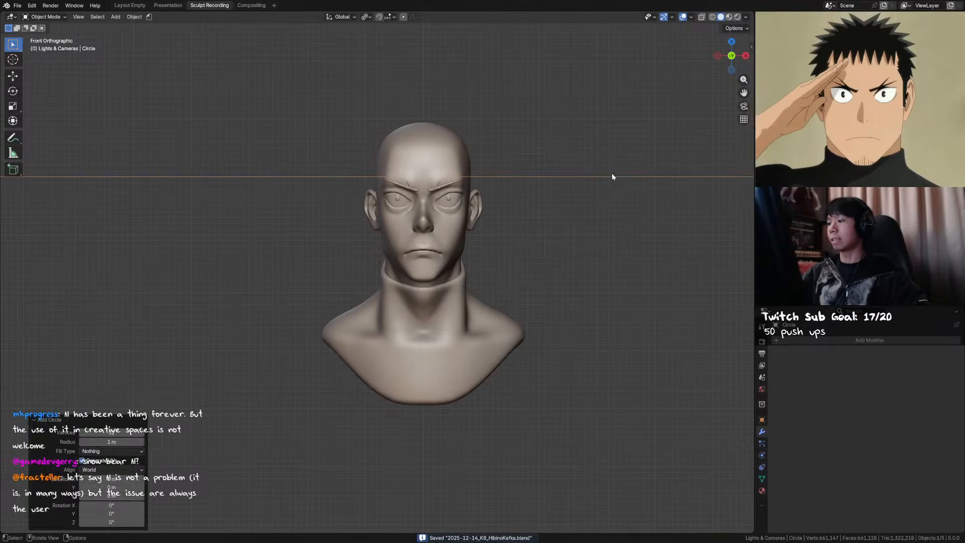
Add a UV sphere at the head, scale it to 0.107 as a hair base, and save the file
key("shift+a")
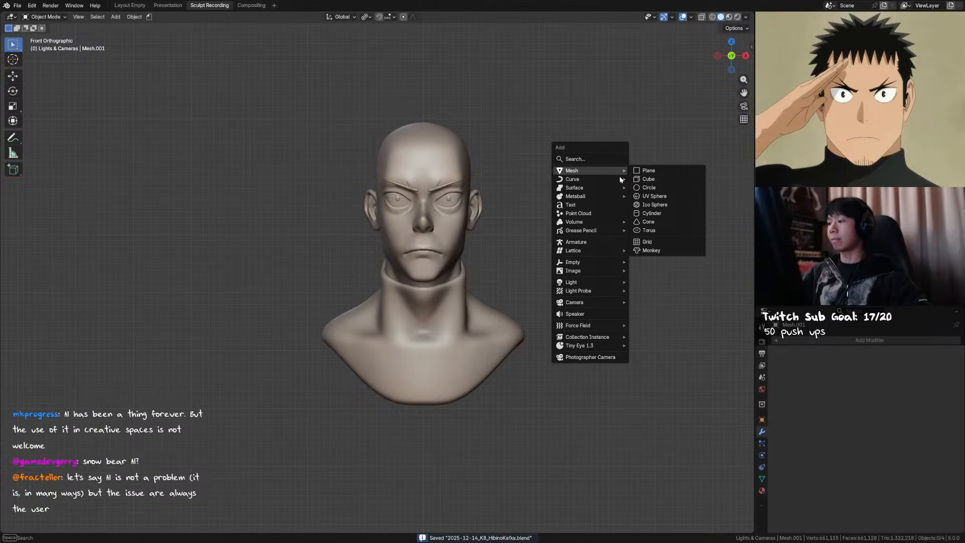
left_click(655, 196)
key("s")
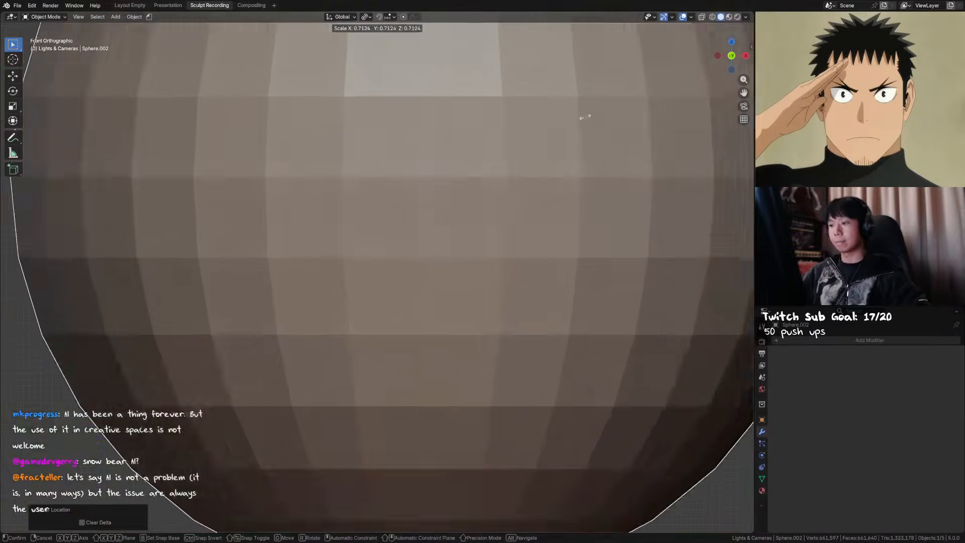
left_click(468, 153)
key("KP_3")
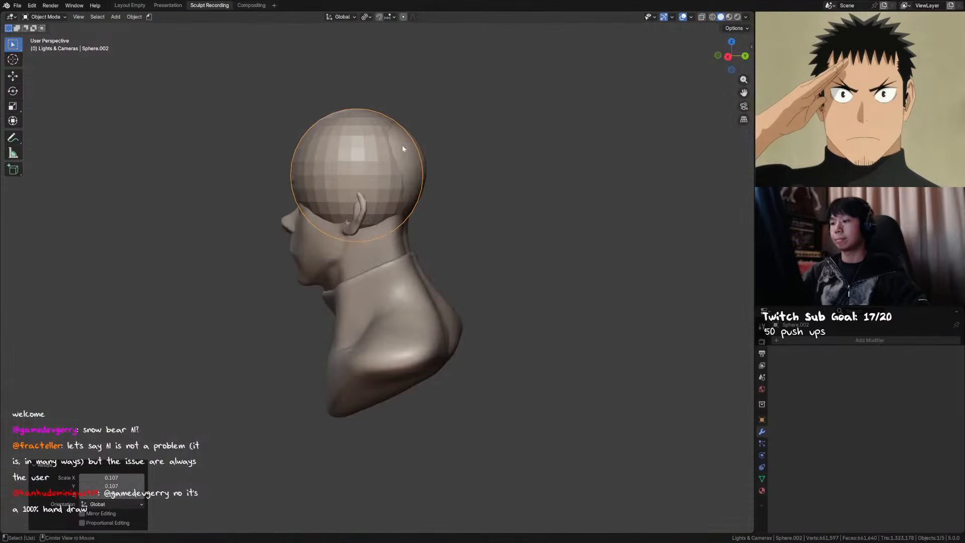
key("ctrl+s")
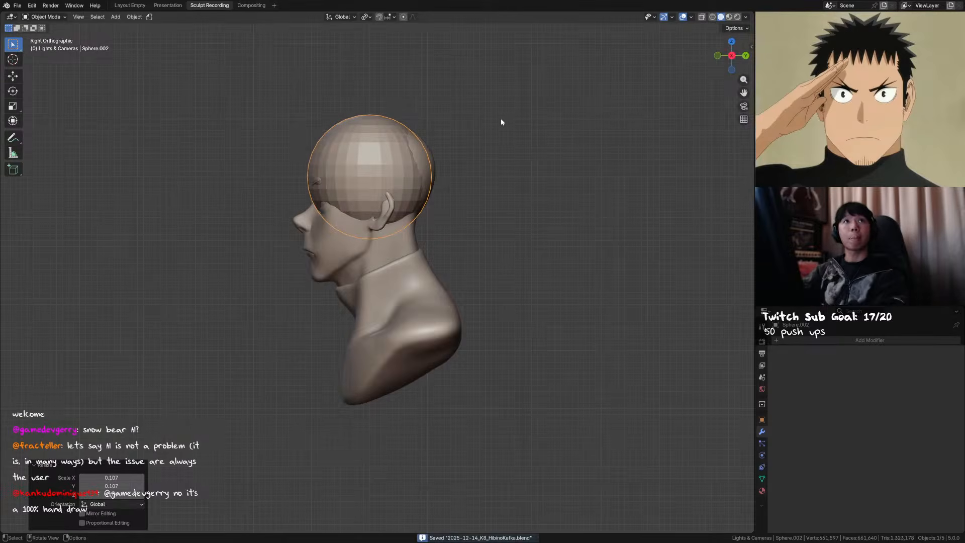
Move the hair sphere about 0.015 m back along the Y axis so it sits over the skull
middle_click_drag(501, 178, 534, 193, "shift")
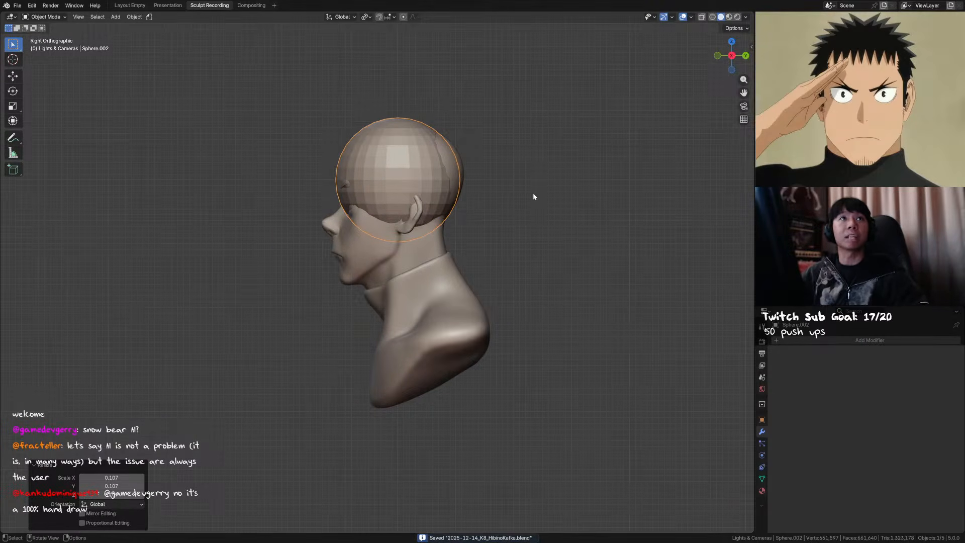
middle_click_drag(535, 191, 566, 192, "shift")
key("ctrl+s")
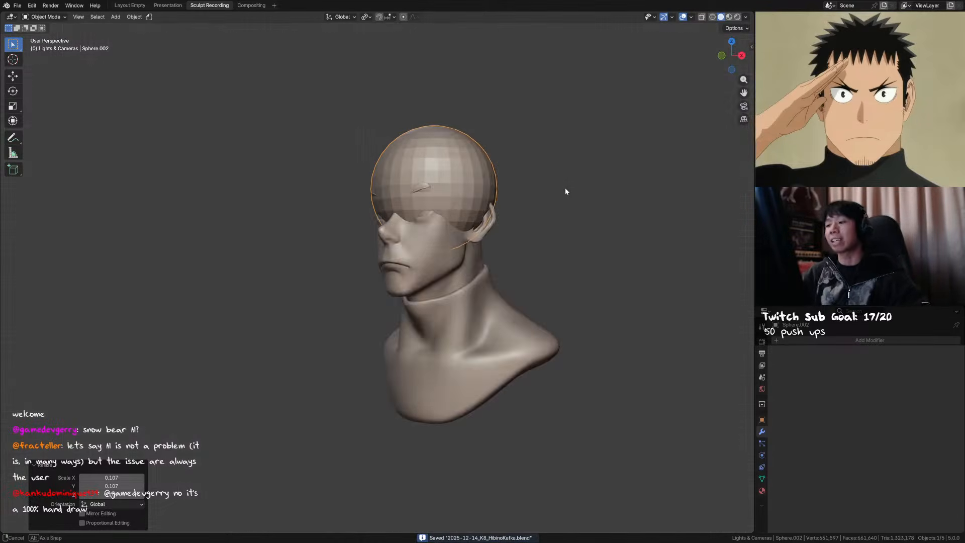
key("KP_3")
key("g")
key("y")
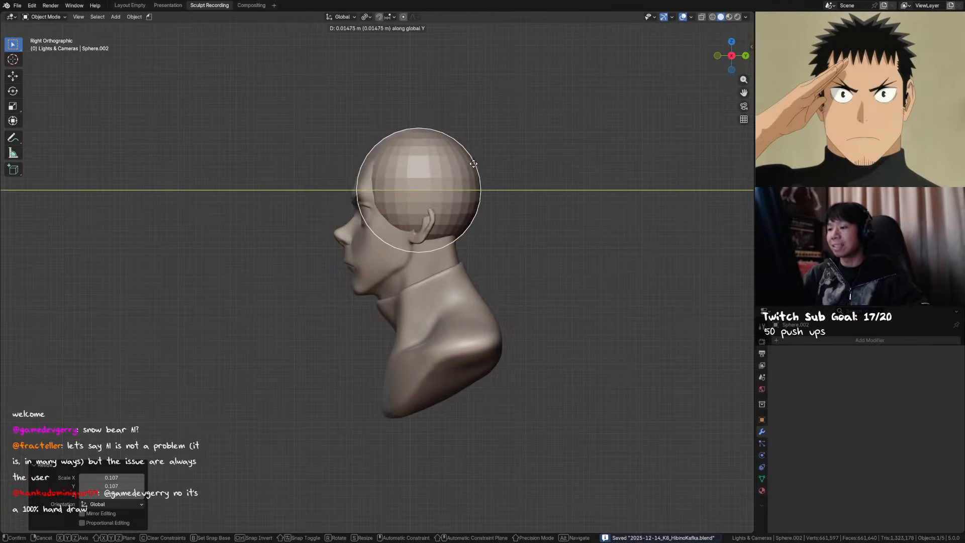
left_click(484, 202)
scroll(484, 204, "down", 1)
key("KP_1")
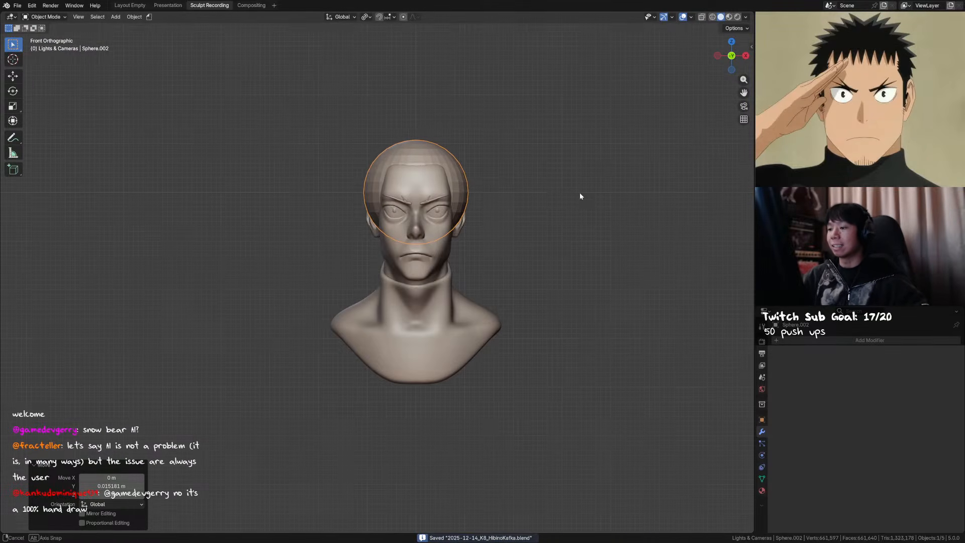
Fit the hair sphere's sides to the head from the front with the Grab brush at about 345 px in Sculpt Mode
key("ctrl+Tab")
key("f")
left_click(503, 188)
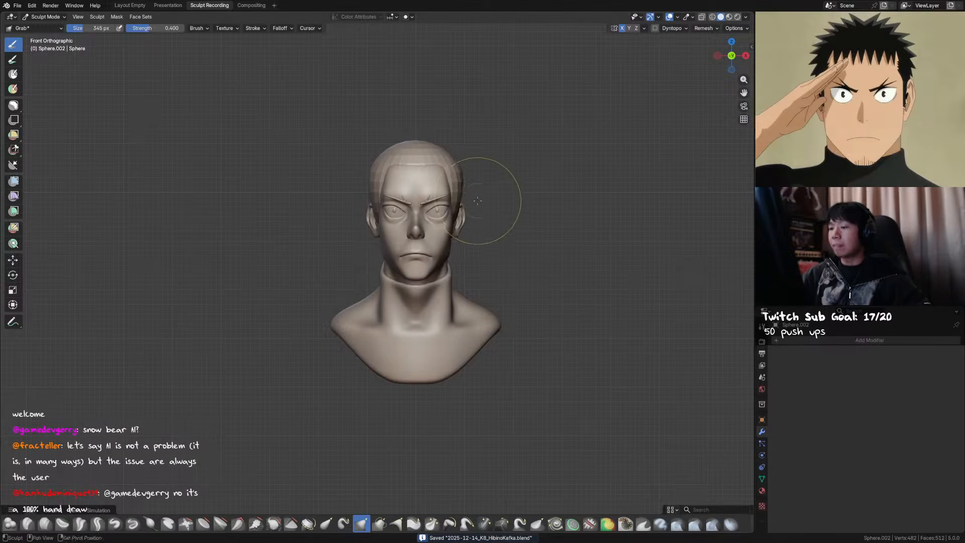
middle_click_drag(479, 201, 477, 213, "shift")
middle_click_drag(477, 213, 472, 182, "ctrl")
key("f")
left_click(478, 205)
mouse_move(474, 207)
left_mouse_down()
mouse_move(491, 183)
mouse_move(502, 190)
left_mouse_up()
Shape the hair sphere's front edge along the forehead and temple from the side with the Grab brush
key("KP_3")
key("f")
left_click(372, 184)
left_click_drag(373, 180, 351, 179)
key("f")
left_click(375, 177)
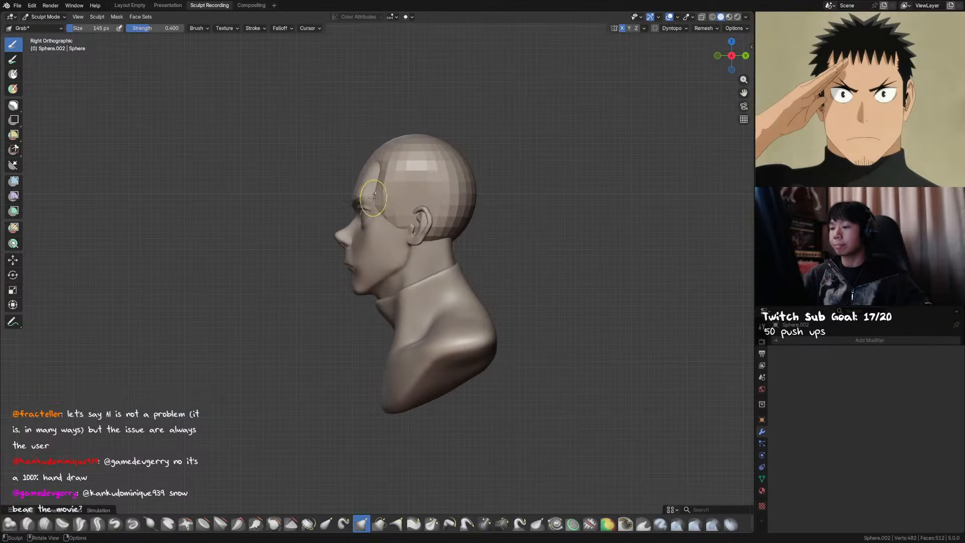
Form the sideburn in front of the ear on the hair sphere with the Grab brush at about 86 px
middle_click_drag(402, 221, 402, 245)
key("KP_1")
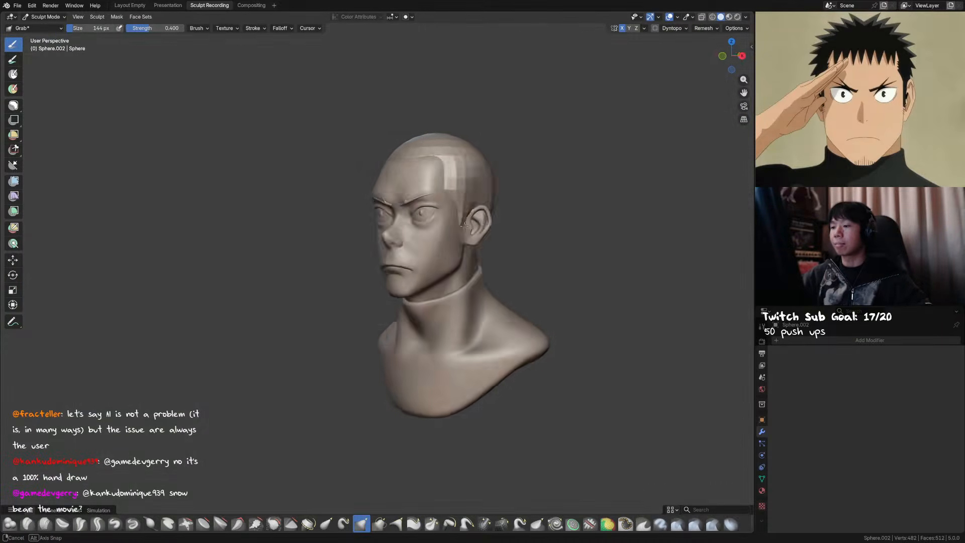
middle_click_drag(413, 162, 447, 167, "shift")
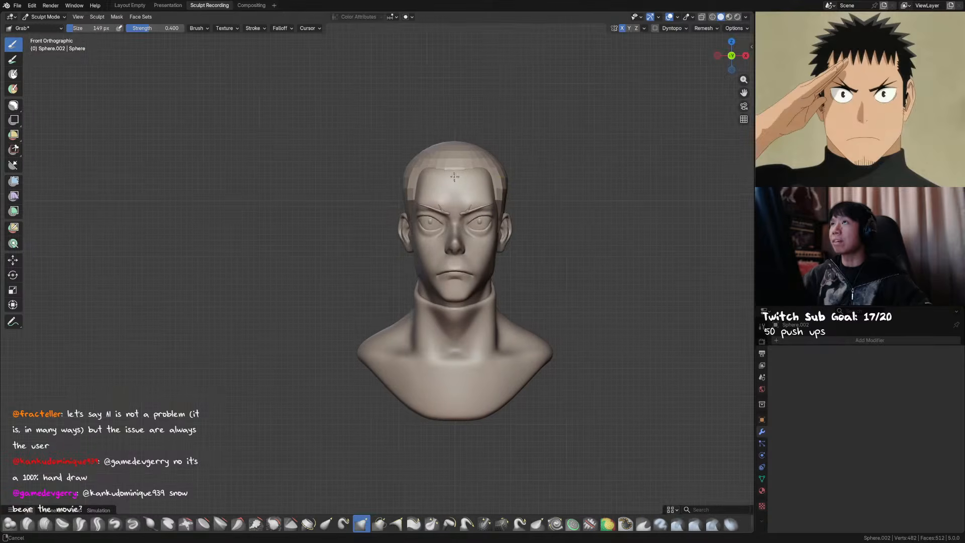
mouse_move(529, 186)
middle_mouse_down("shift")
mouse_move(436, 214)
mouse_move(404, 237)
middle_mouse_up("shift")
key("f")
left_click(431, 214)
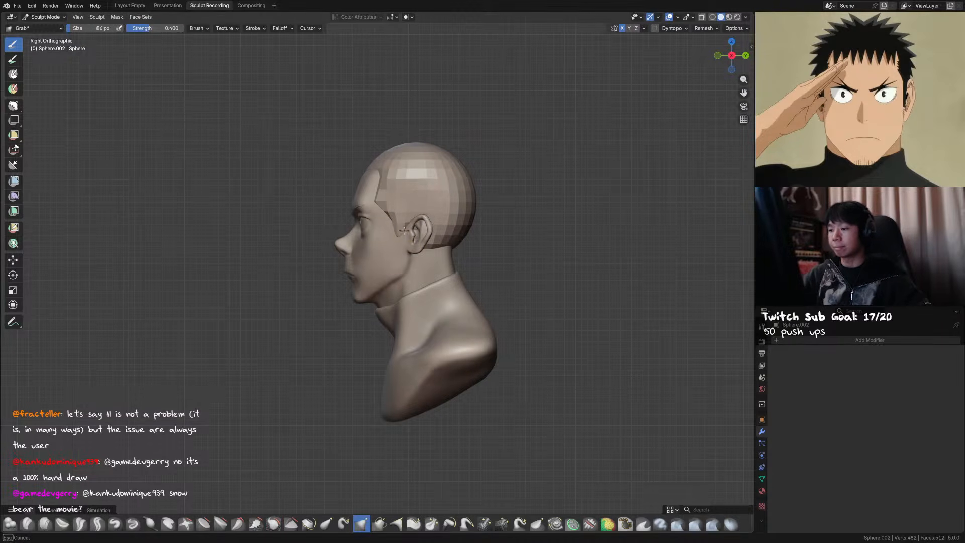
key("f")
left_click(434, 216)
left_click_drag(413, 218, 432, 223)
Pull the hair mesh down over the nape with the Grab brush at about 200 px and save the file
mouse_move(433, 223)
middle_mouse_down()
mouse_move(345, 265)
mouse_move(360, 259)
mouse_move(348, 248)
middle_mouse_up()
key("f")
left_click(396, 245)
key("f")
left_click(363, 258)
left_click_drag(340, 247, 362, 244)
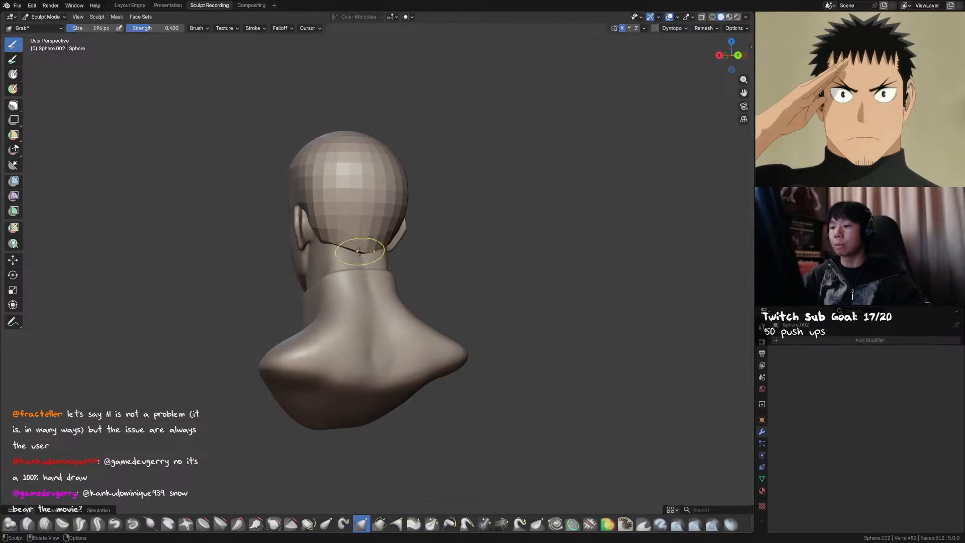
key("KP_3")
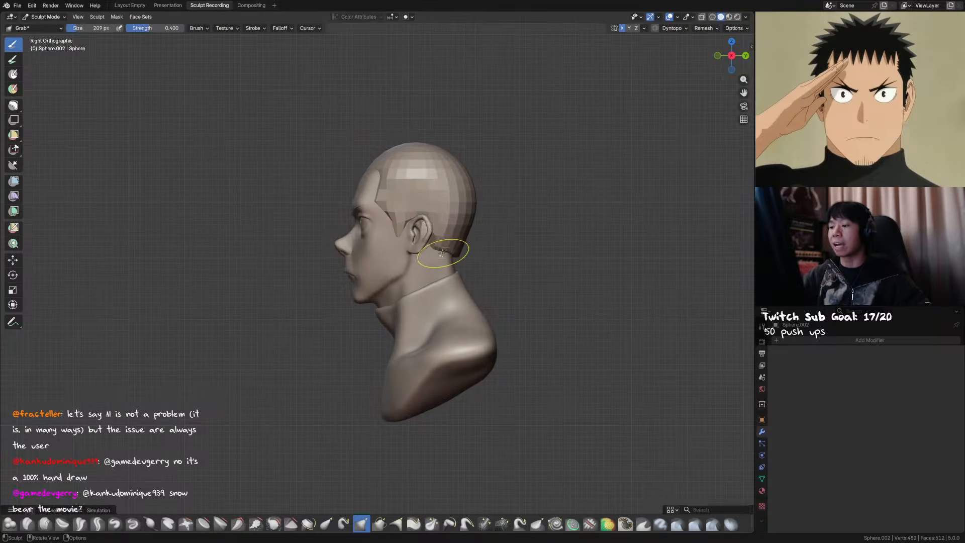
mouse_move(443, 251)
middle_mouse_down()
mouse_move(356, 246)
mouse_move(372, 225)
mouse_move(374, 239)
mouse_move(379, 221)
mouse_move(419, 214)
mouse_move(431, 235)
mouse_move(355, 246)
mouse_move(509, 219)
mouse_move(497, 193)
mouse_move(455, 196)
mouse_move(384, 154)
middle_mouse_up()
key("ctrl+s")
Pull the top front of the hair mesh outward above the forehead with the Grab brush and save the file
key("bracketright")
key("bracketright")
key("bracketright")
key("bracketright")
key("bracketright")
key("bracketright")
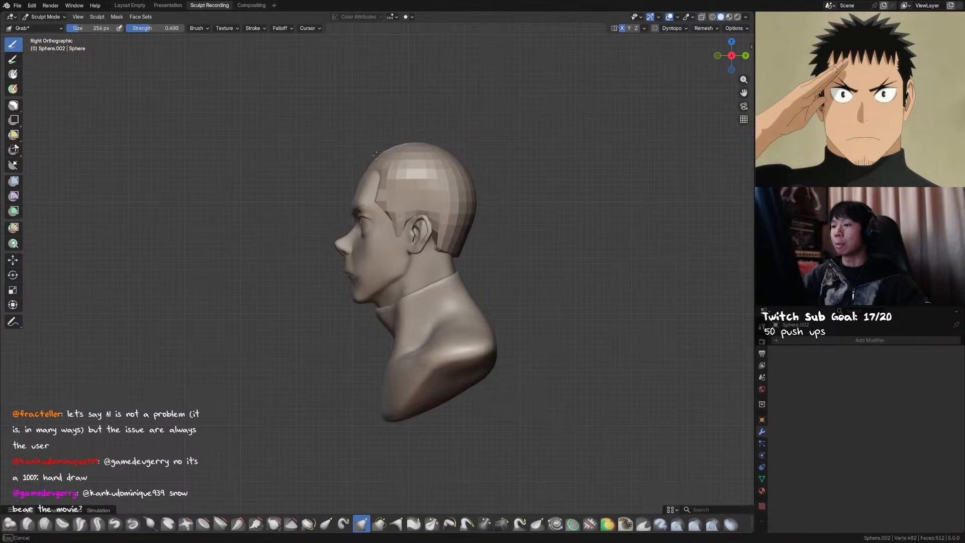
key("bracketleft")
key("bracketleft")
key("bracketleft")
key("ctrl+s")
Reshape the top and crown of the hair mesh from the side with the Grab brush enlarged to about 340 px
mouse_move(382, 154)
middle_mouse_down()
mouse_move(477, 169)
mouse_move(475, 158)
mouse_move(420, 150)
middle_mouse_up()
key("bracketright")
key("bracketright")
key("bracketright")
key("bracketright")
key("bracketright")
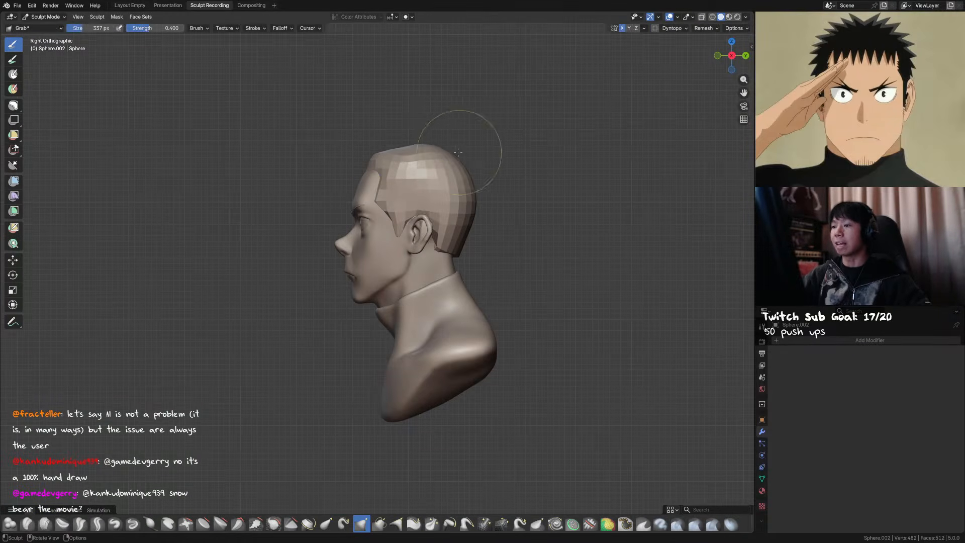
key("f")
left_click(495, 160)
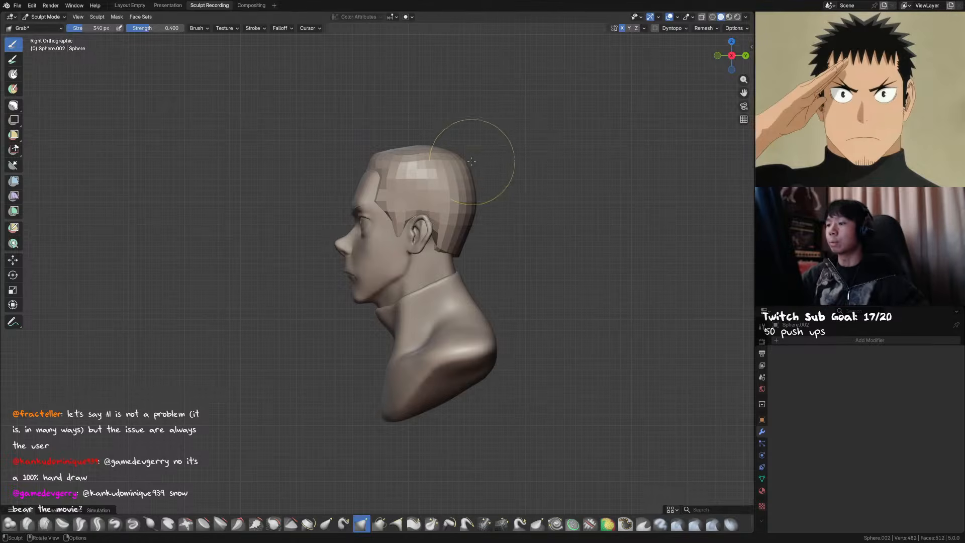
left_click(443, 159)
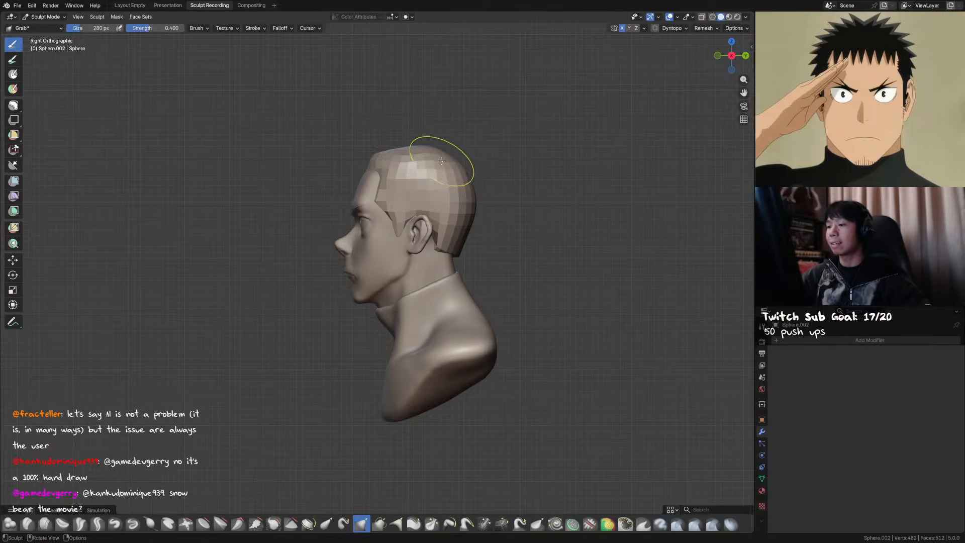
left_click_drag(437, 154, 439, 156)
Adjust the hair mesh's top front corner above the forehead with the Grab brush and save the file
key("f")
left_click(481, 160)
left_click_drag(375, 155, 376, 156)
left_click_drag(375, 155, 373, 156)
mouse_move(374, 156)
middle_mouse_down()
mouse_move(413, 186)
mouse_move(452, 150)
mouse_move(510, 156)
mouse_move(469, 166)
mouse_move(460, 136)
middle_mouse_up()
key("ctrl+s")
Make the head mesh active and adjust the mouth area's profile with the Grab brush at about 290 px
mouse_move(489, 194)
middle_mouse_down("shift")
mouse_move(493, 156)
mouse_move(484, 170)
middle_mouse_up("shift")
mouse_move(482, 188)
middle_mouse_down("ctrl")
mouse_move(472, 175)
mouse_move(482, 182)
mouse_move(512, 171)
mouse_move(479, 201)
middle_mouse_up("ctrl")
key("alt+q")
key("f")
left_click(453, 193)
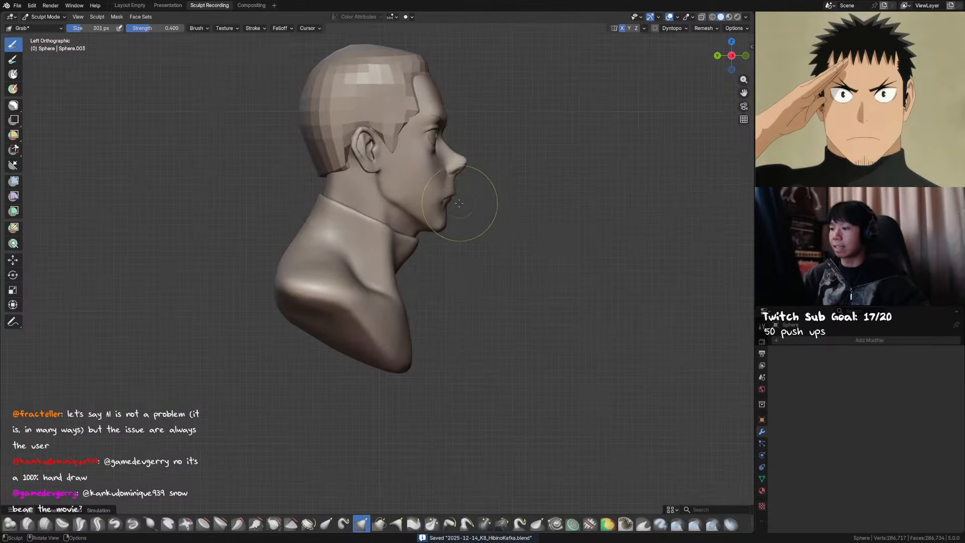
key("f")
left_click(455, 196)
key("f")
left_click(458, 198)
left_click_drag(450, 198, 459, 198)
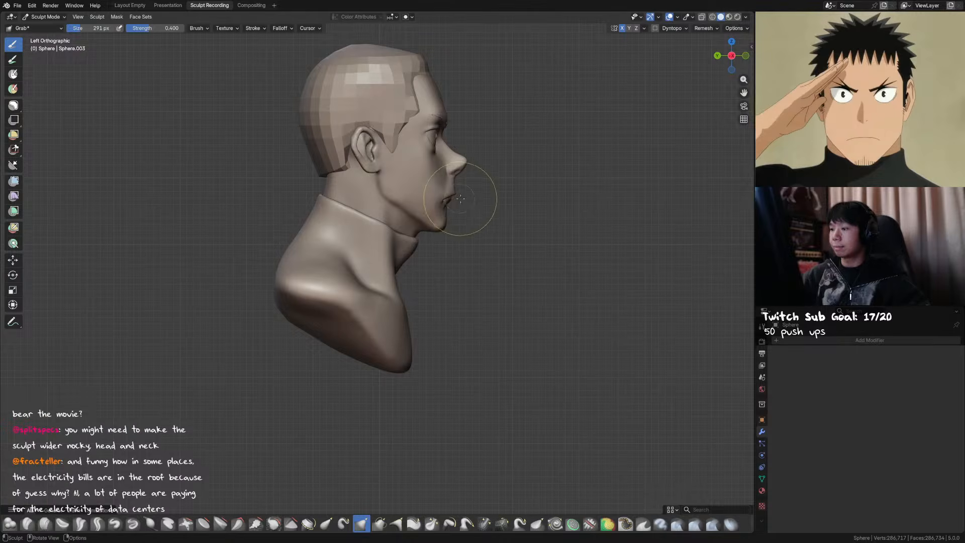
mouse_move(455, 196)
middle_mouse_down()
mouse_move(532, 165)
mouse_move(454, 172)
mouse_move(478, 151)
middle_mouse_up()
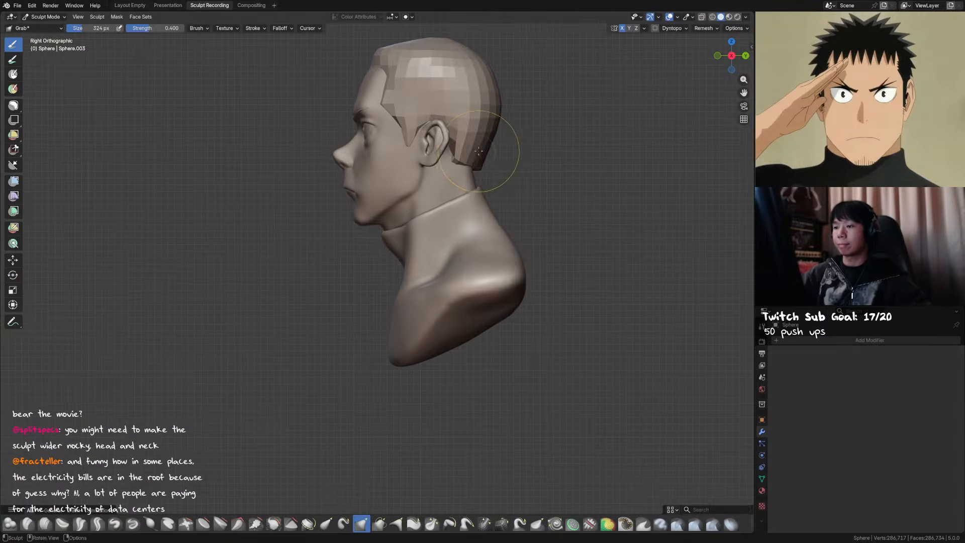
Reshape the jaw and the underside of the chin from the side with the Grab brush at about 190 to 235 px
middle_click_drag(373, 200, 405, 189, "shift")
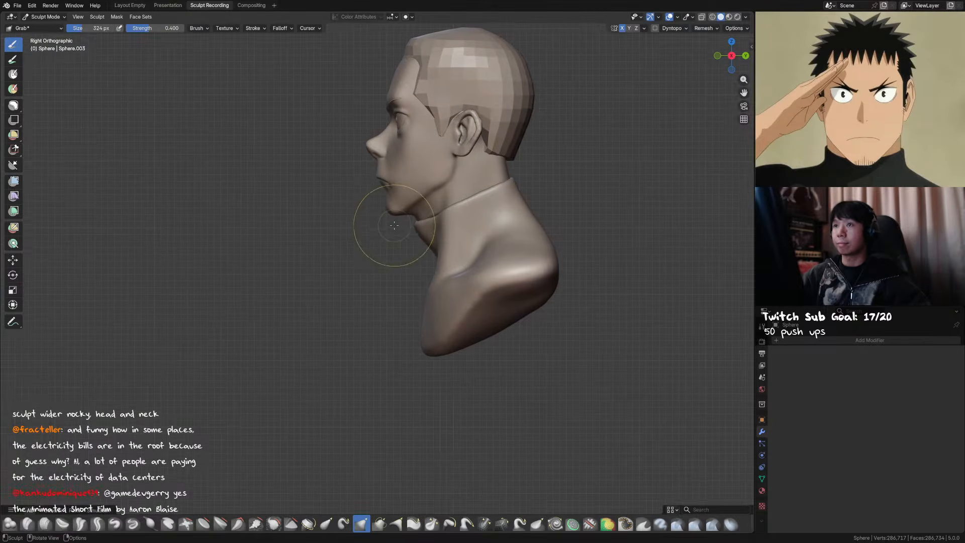
middle_click_drag(422, 226, 443, 234, "shift")
key("bracketleft")
key("bracketleft")
key("bracketleft")
key("bracketleft")
key("bracketleft")
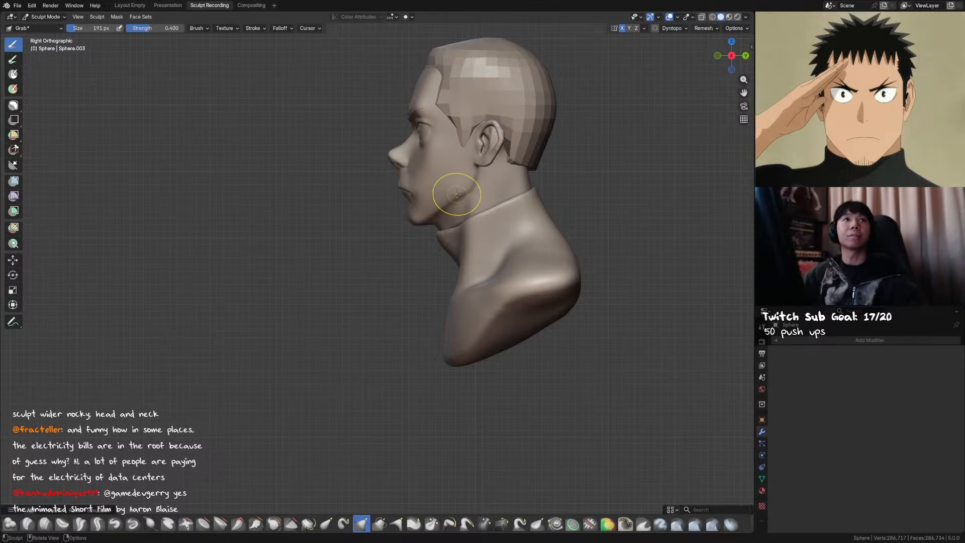
mouse_move(464, 174)
middle_mouse_down()
mouse_move(489, 187)
mouse_move(637, 164)
middle_mouse_up()
left_click(460, 184)
left_click_drag(433, 189, 433, 218)
key("]")
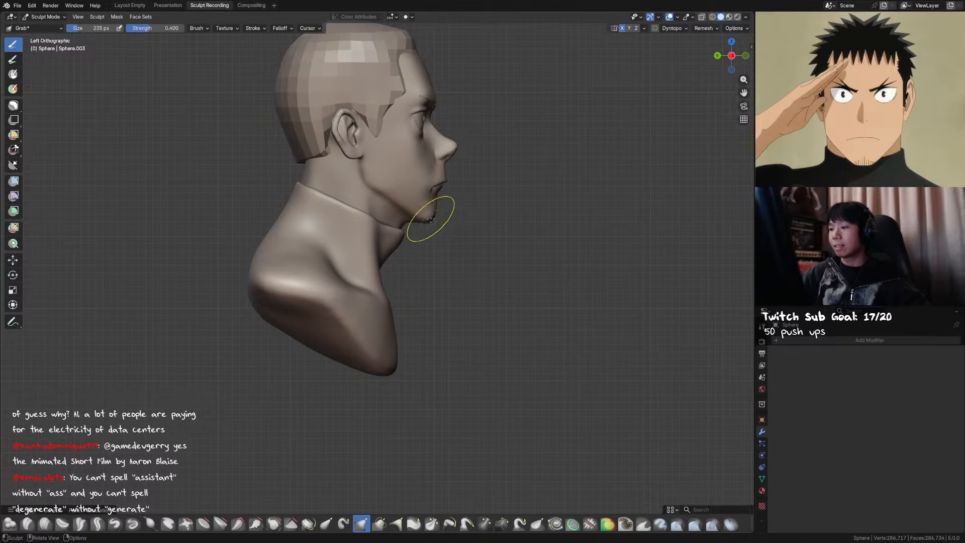
left_click(435, 216)
Refine the chin's profile with the Grab brush at about 187 px, checking it from a three-quarter angle
key("KP_1")
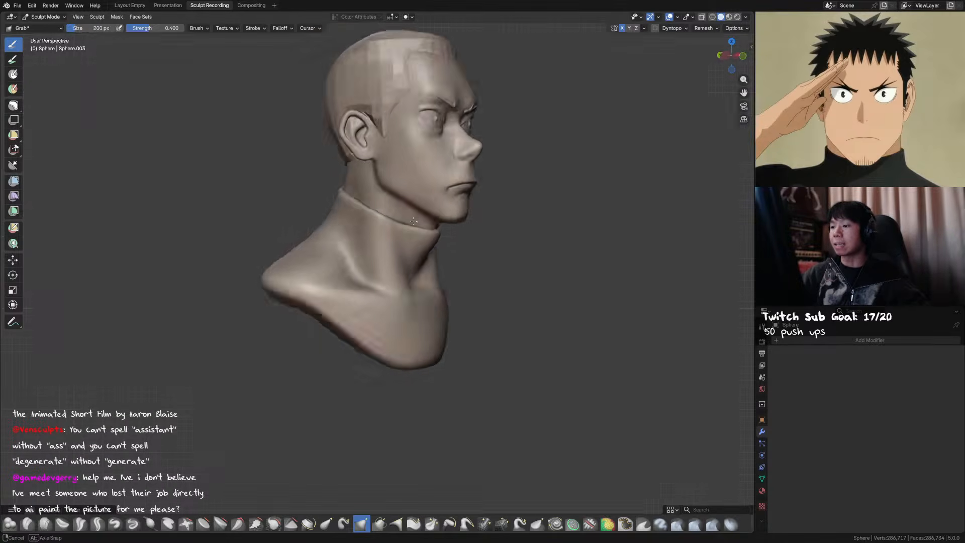
key("f")
left_click(467, 211)
middle_click_drag(466, 211, 459, 226)
key("f")
left_click(402, 217)
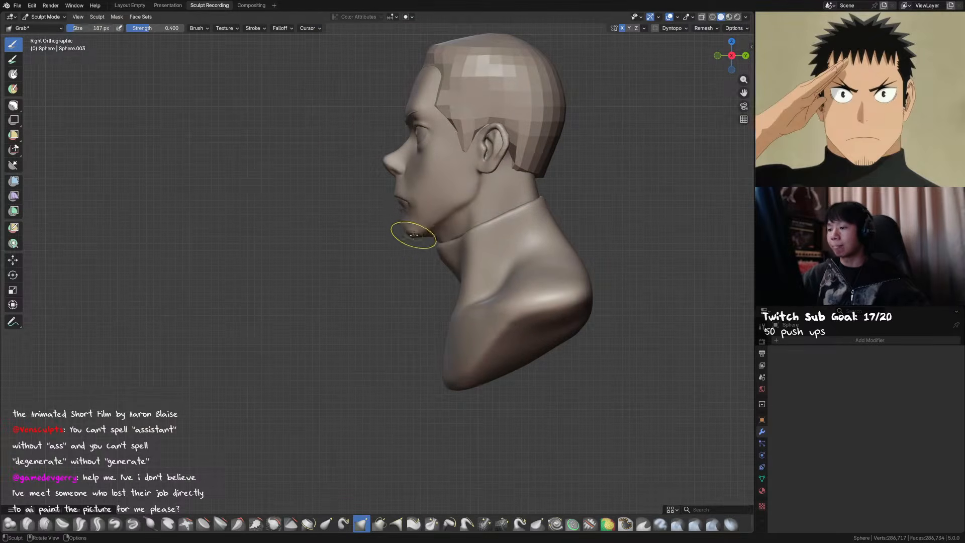
key("f")
mouse_move(409, 231)
middle_mouse_down("shift")
mouse_move(528, 239)
mouse_move(455, 237)
mouse_move(476, 252)
mouse_move(473, 268)
middle_mouse_up("shift")
left_click(436, 245)
middle_click_drag(475, 224, 471, 243, "shift")
Save the file and adjust the nose's profile with the Grab brush at about 146 px
middle_click_drag(482, 154, 553, 156, "alt")
middle_click_drag(553, 157, 616, 141, "shift")
mouse_move(430, 237)
middle_mouse_down("shift")
mouse_move(459, 222)
mouse_move(457, 241)
middle_mouse_up("shift")
key("ctrl+s")
key("f")
left_click(456, 221)
key("f")
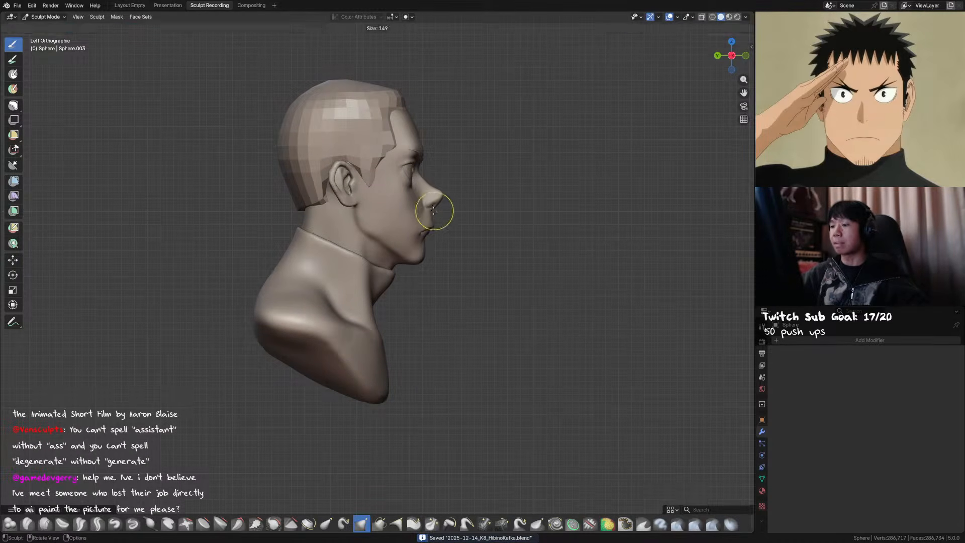
left_click(456, 215)
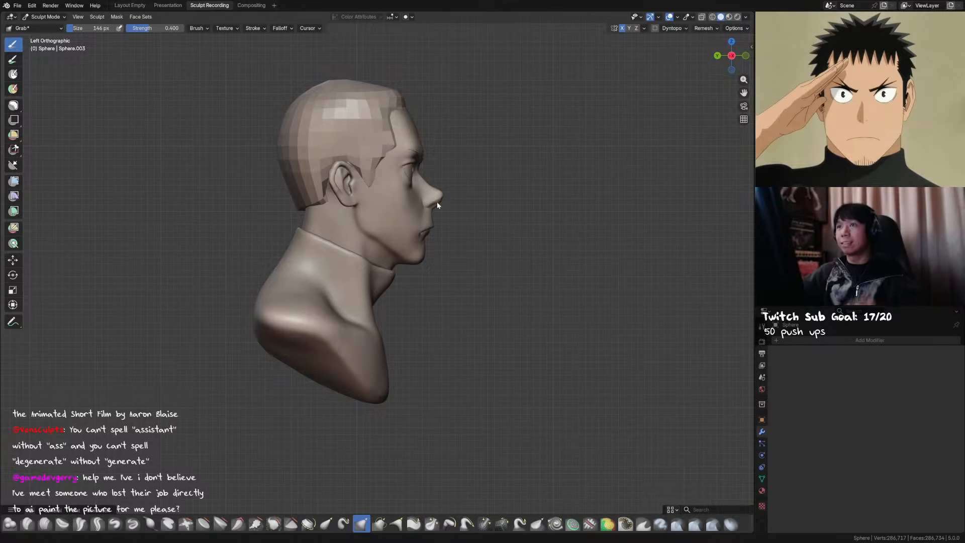
Refine the transition between nose and mouth with the Grab brush, smooth it, and save the file
mouse_move(530, 176)
middle_mouse_down()
mouse_move(465, 231)
mouse_move(452, 216)
mouse_move(416, 209)
middle_mouse_up()
key("f")
left_click(461, 221)
mouse_move(536, 203)
middle_mouse_down()
mouse_move(411, 216)
mouse_move(417, 224)
mouse_move(492, 216)
mouse_move(417, 200)
mouse_move(419, 215)
middle_mouse_up()
key("ctrl+s")
left_click_drag(411, 213, 432, 208, "shift")
key("f")
left_click(410, 220)
Adjust the nose and cheek forms from several angles with resized Grab brush strokes and save the file
mouse_move(436, 207)
middle_mouse_down()
mouse_move(412, 217)
mouse_move(568, 178)
middle_mouse_up()
mouse_move(431, 176)
middle_mouse_down()
mouse_move(393, 214)
mouse_move(422, 204)
mouse_move(421, 216)
mouse_move(413, 182)
mouse_move(399, 198)
middle_mouse_up()
key("f")
left_click(428, 205)
key("f")
left_click(420, 215)
key("f")
left_click(392, 224)
mouse_move(411, 236)
middle_mouse_down()
mouse_move(445, 203)
mouse_move(448, 174)
middle_mouse_up()
key("f")
left_click(429, 212)
key("ctrl+s")
Adjust and smooth the area below the eye with the Grab brush at about 35 px and save the file
key("f")
left_click(447, 197)
key("f")
left_click(437, 206)
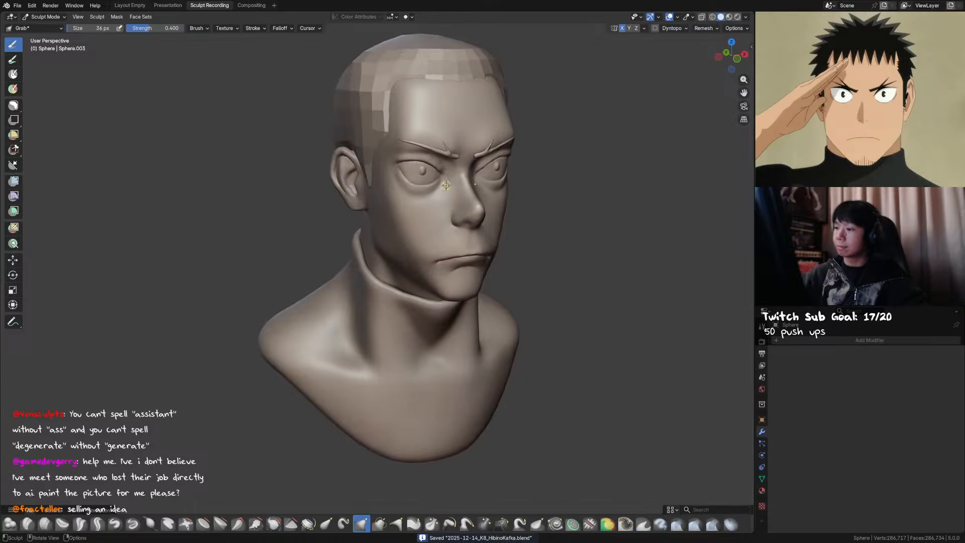
left_click_drag(436, 195, 431, 196, "shift")
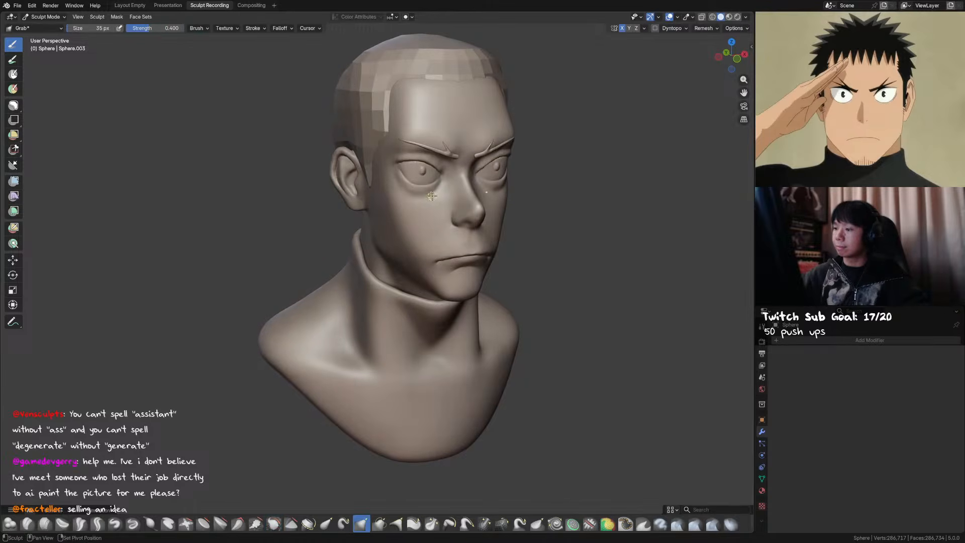
key("ctrl+s")
Examine the face's proportions from the front against the reference image
mouse_move(498, 208)
middle_mouse_down()
mouse_move(510, 190)
mouse_move(566, 190)
mouse_move(562, 176)
mouse_move(533, 167)
mouse_move(564, 159)
mouse_move(554, 175)
middle_mouse_up()
key("KP_1")
scroll(553, 179, "up", 1)
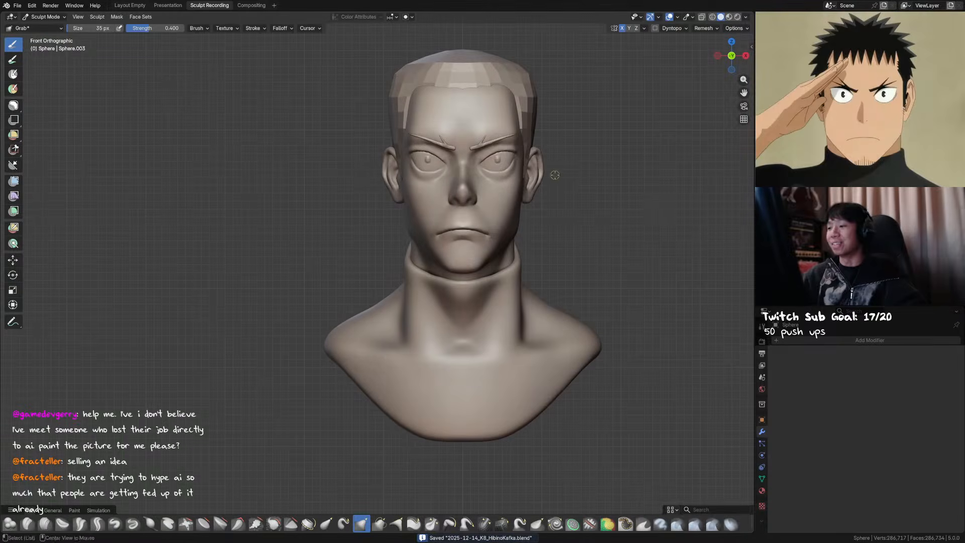
scroll(508, 179, "up", 2)
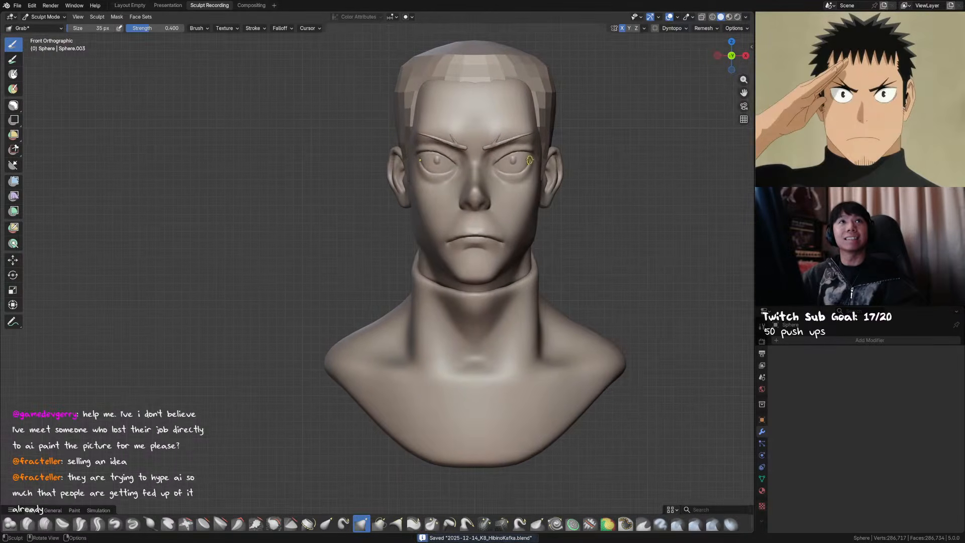
scroll(530, 163, "down", 2)
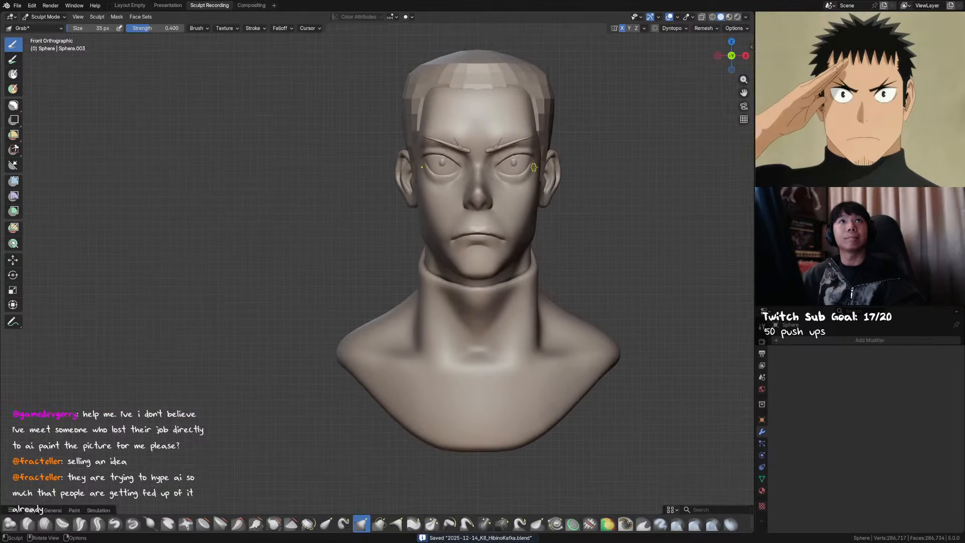
scroll(533, 168, "up", 1)
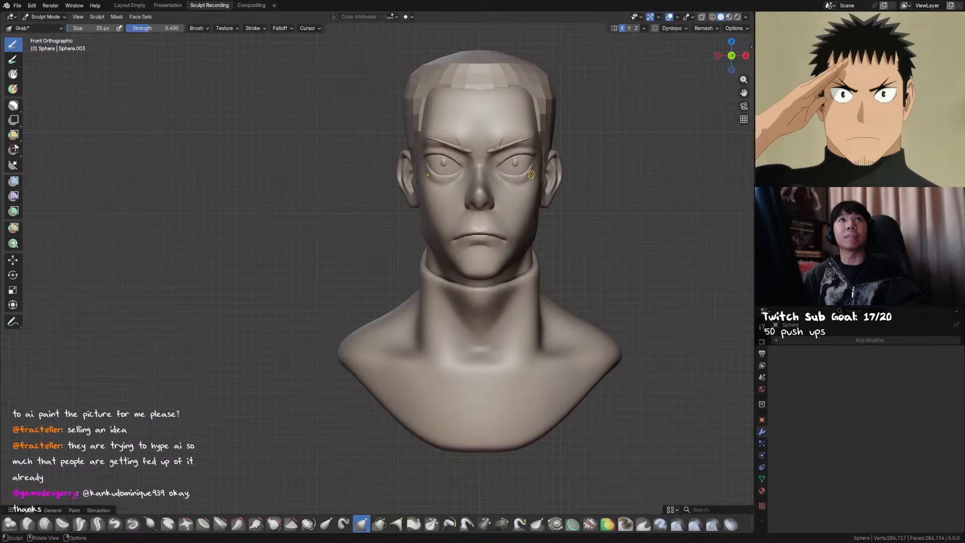
scroll(531, 175, "up", 1)
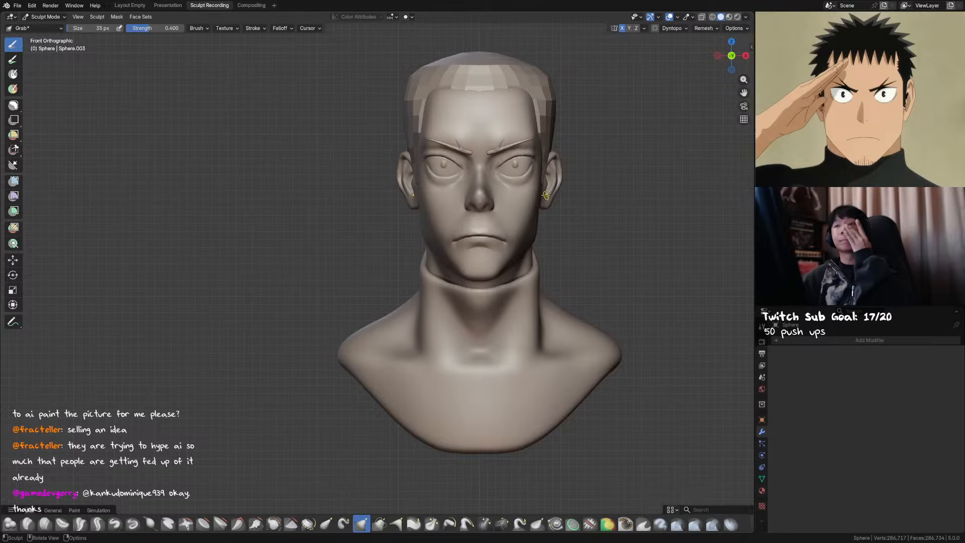
mouse_move(593, 146)
middle_mouse_down()
mouse_move(558, 151)
mouse_move(577, 150)
mouse_move(544, 164)
mouse_move(554, 167)
mouse_move(493, 150)
middle_mouse_up()
Detail the pupil area of the eyes with the Crease Sharp brush at about 49 px and save the file
key("ctrl+s")
key("shift+c")
key("f")
left_click(504, 142)
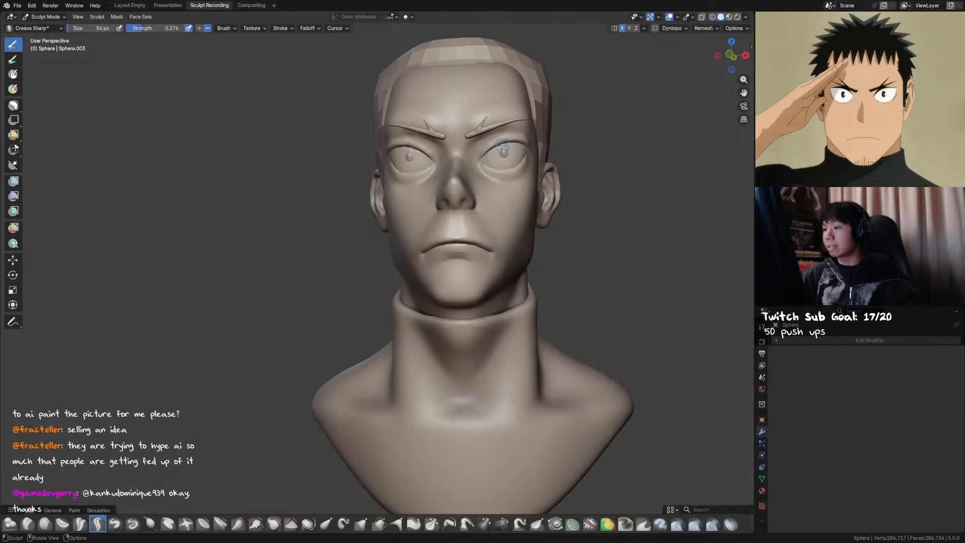
left_click(503, 145)
key("ctrl+s")
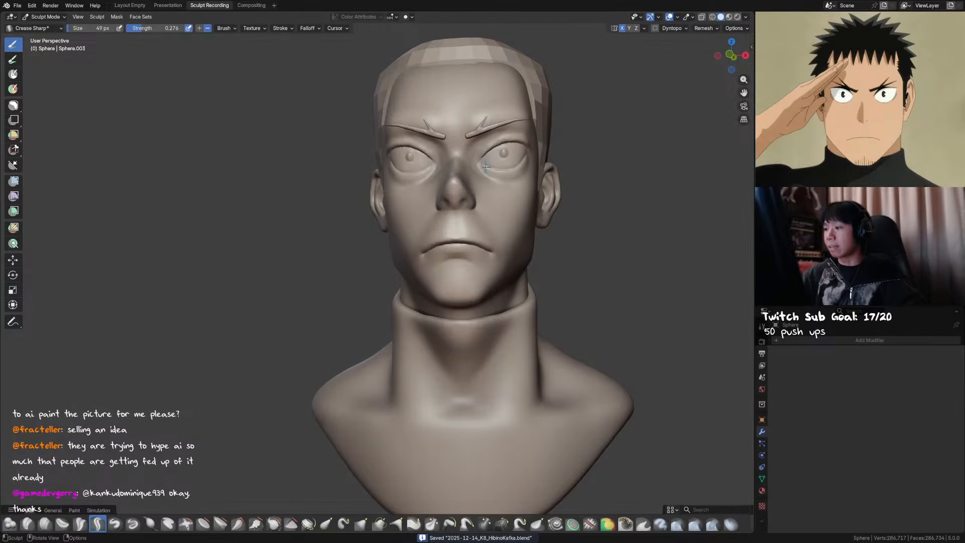
Adjust the outer part of the eyes with the Grab brush at about 35 px, smooth it, and save the file
key("KP_1")
key("g")
key("f")
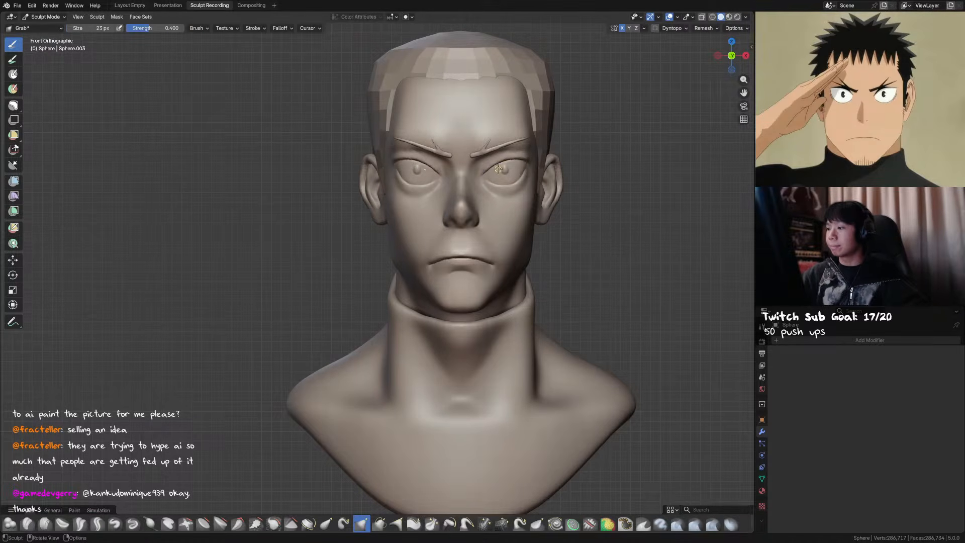
middle_click_drag(521, 167, 484, 183)
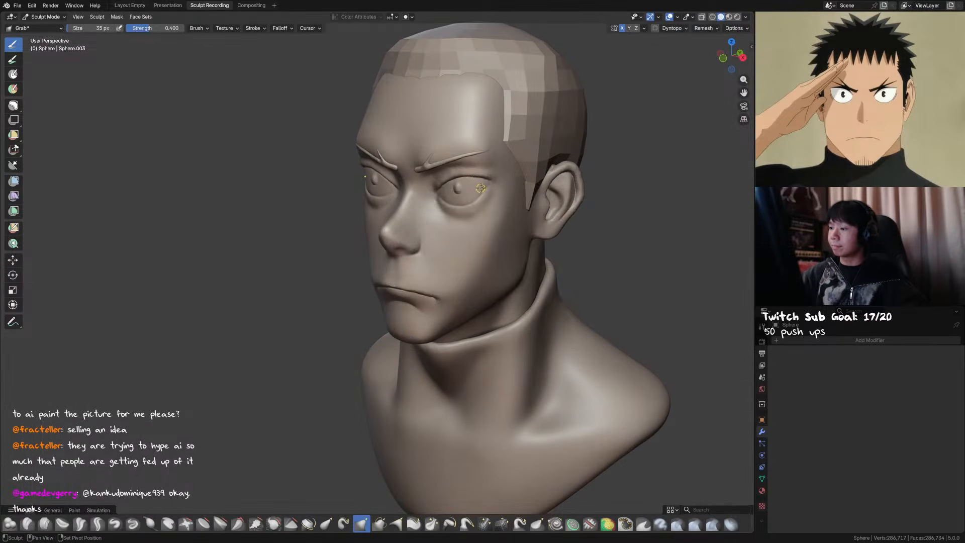
middle_click_drag(479, 190, 480, 194)
left_click_drag(480, 194, 480, 196, "shift")
mouse_move(491, 189)
middle_mouse_down()
mouse_move(550, 156)
mouse_move(546, 166)
middle_mouse_up()
key("ctrl+s")
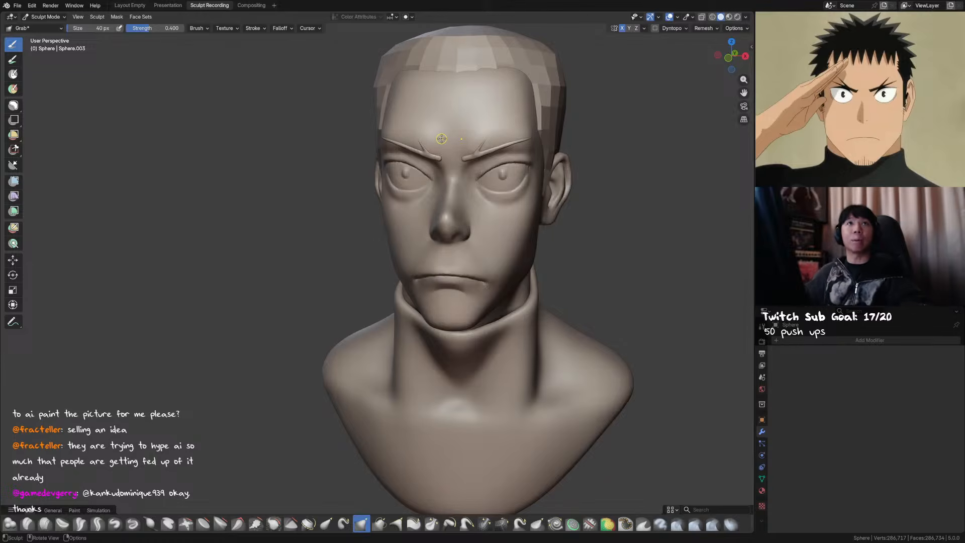
Make the hair mesh active and voxel remesh it at a finer voxel size
middle_click_drag(618, 199, 492, 125, "alt")
key("alt+q")
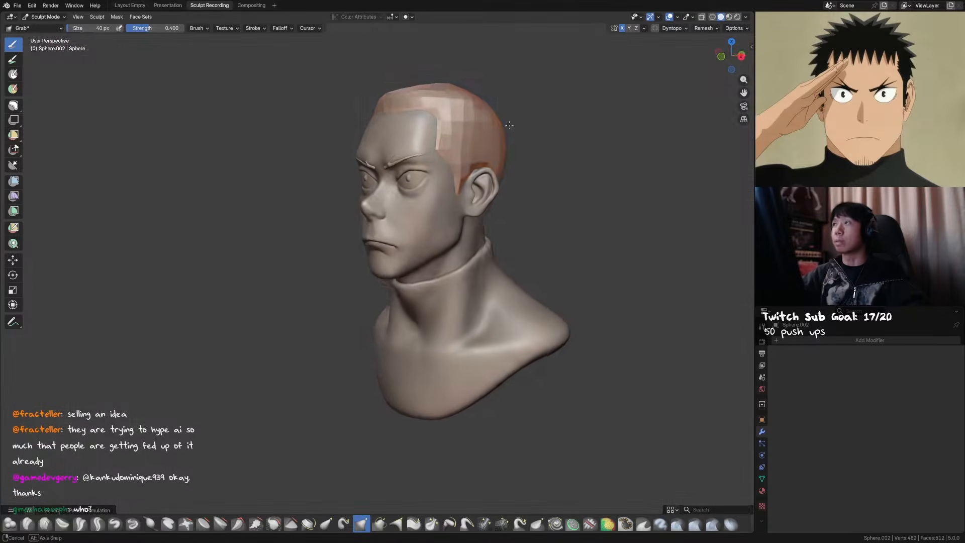
key("KP_3")
key("KP_1")
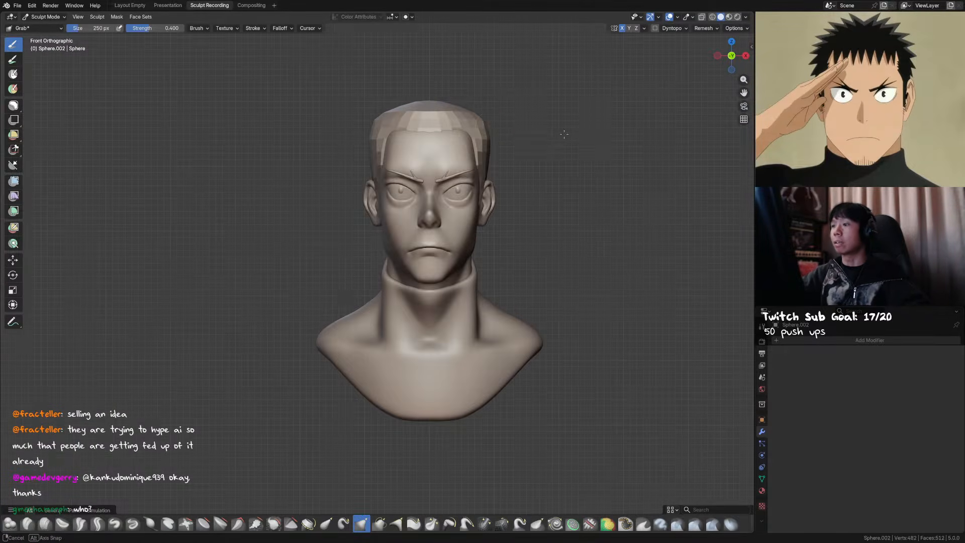
middle_click_drag(534, 129, 501, 122)
key("KP_1")
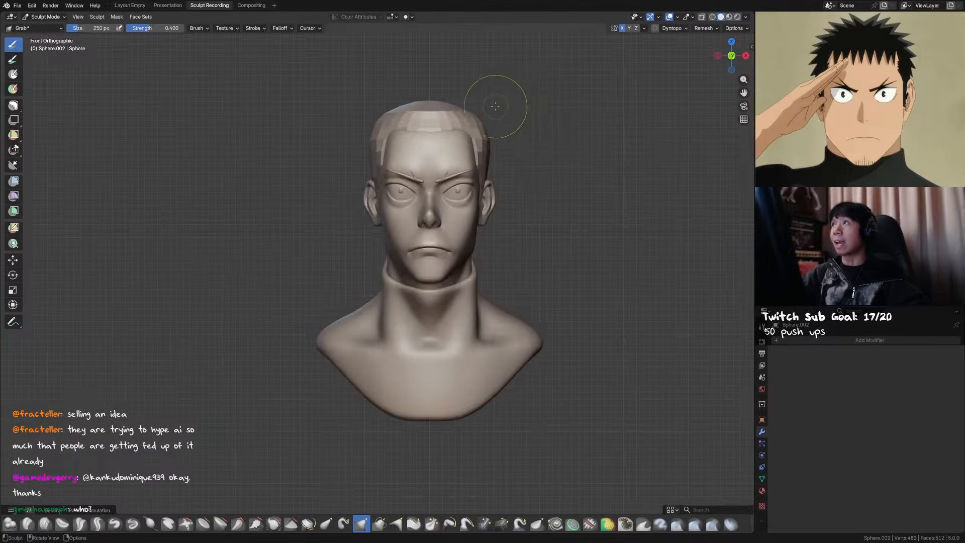
key("shift+r")
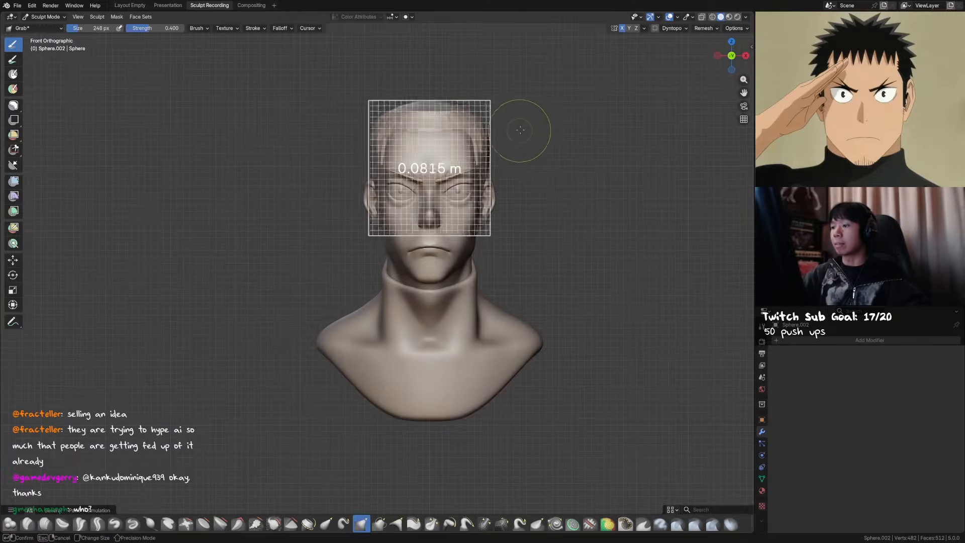
left_click(548, 105)
key("ctrl+r")
key("q")
left_click(508, 114)
Smooth away the faceted surface of the remeshed hair and correct its form with the Grab brush
middle_click_drag(542, 116, 509, 134)
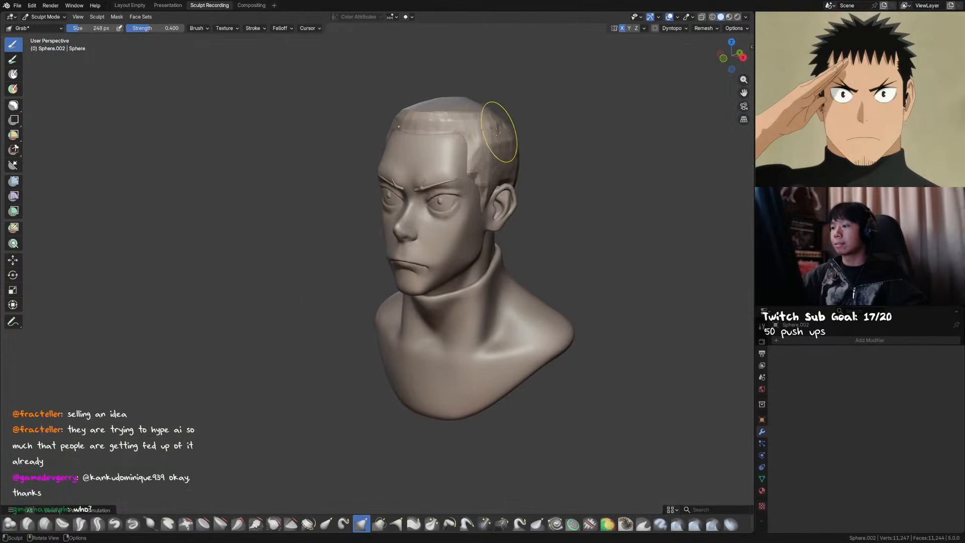
mouse_move(484, 182)
middle_mouse_down()
mouse_move(460, 179)
mouse_move(510, 114)
middle_mouse_up()
middle_click_drag(490, 151, 481, 169)
mouse_move(460, 224)
middle_mouse_down()
mouse_move(417, 231)
mouse_move(429, 242)
middle_mouse_up()
key("d")
key("f")
left_click(405, 212)
key("f")
left_click(441, 234)
key("g")
left_click_drag(421, 236, 424, 235)
mouse_move(427, 234)
left_mouse_down("shift")
mouse_move(444, 208)
mouse_move(407, 159)
mouse_move(435, 146)
left_mouse_up("shift")
key("f")
left_click(440, 200)
Refine the side and top of the smoothed hair mesh with the Grab brush at about 192 px and save the file
mouse_move(441, 142)
middle_mouse_down()
mouse_move(463, 143)
mouse_move(468, 189)
mouse_move(522, 174)
mouse_move(493, 170)
middle_mouse_up()
key("f")
left_click(495, 165)
key("f")
left_click(464, 175)
key("ctrl+s")
Try to pull a strand out of the centre of the front hairline with the Snake Hook brush at about 110 px
mouse_move(431, 148)
middle_mouse_down()
mouse_move(478, 162)
mouse_move(477, 174)
mouse_move(473, 162)
middle_mouse_up()
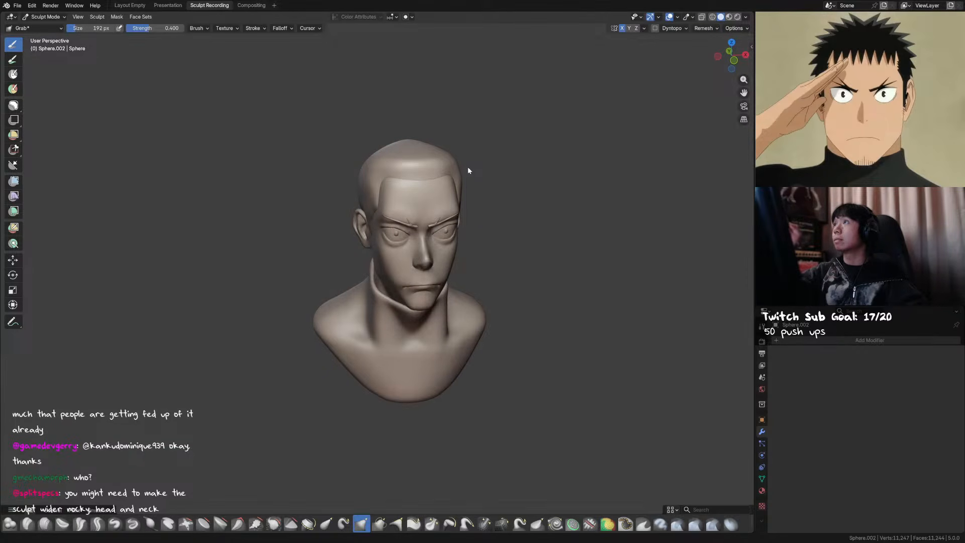
middle_click_drag(467, 168, 490, 166)
key("k")
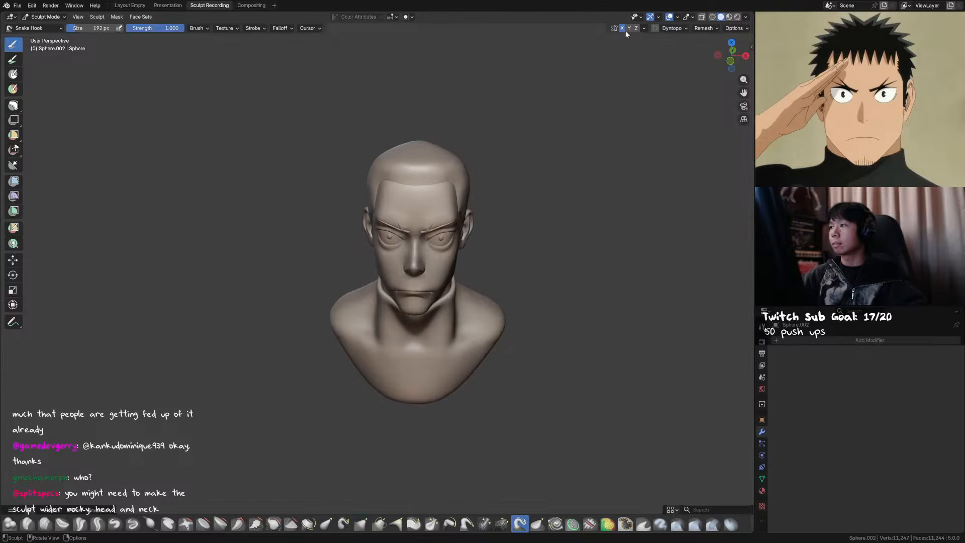
key("f")
left_click(479, 126)
key("f")
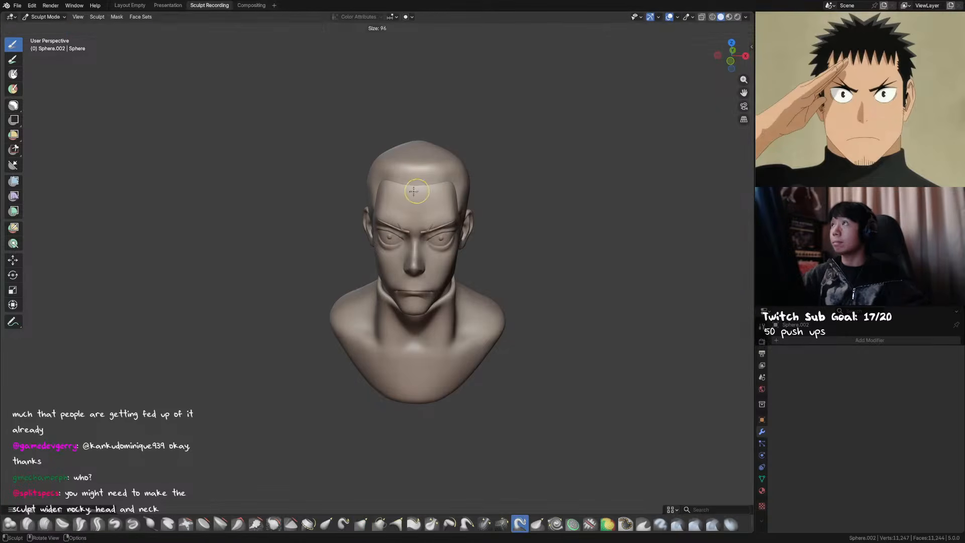
left_click(415, 181)
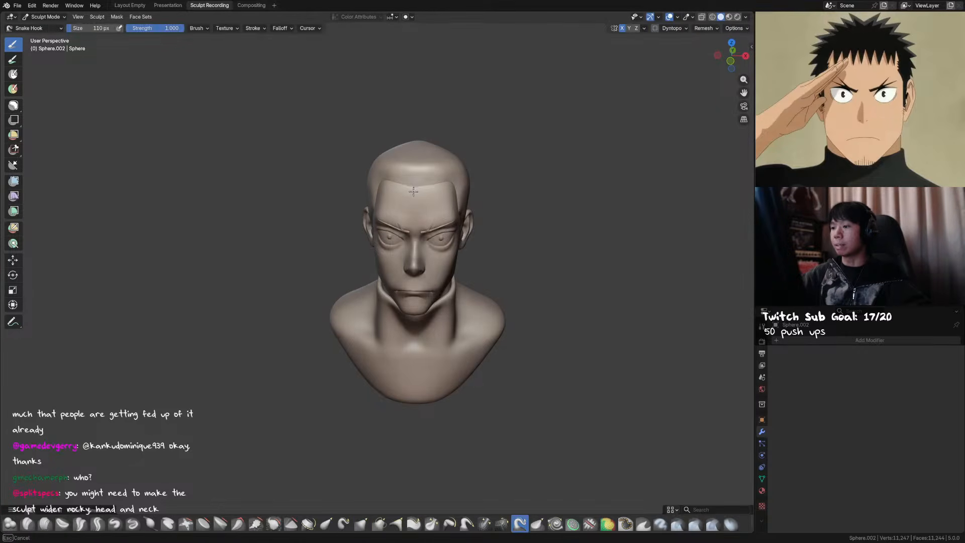
mouse_move(413, 191)
middle_mouse_down()
mouse_move(393, 192)
mouse_move(391, 207)
middle_mouse_up()
key("bracketleft")
key("bracketleft")
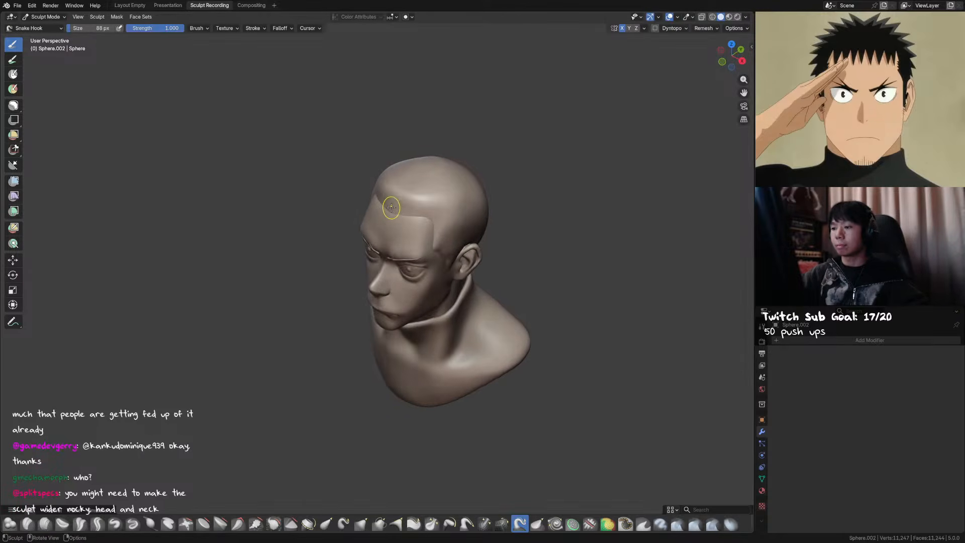
Mask the whole hair mesh except a small spot at the centre of the front hairline, and save the file
key("m")
left_click_drag(393, 207, 394, 208)
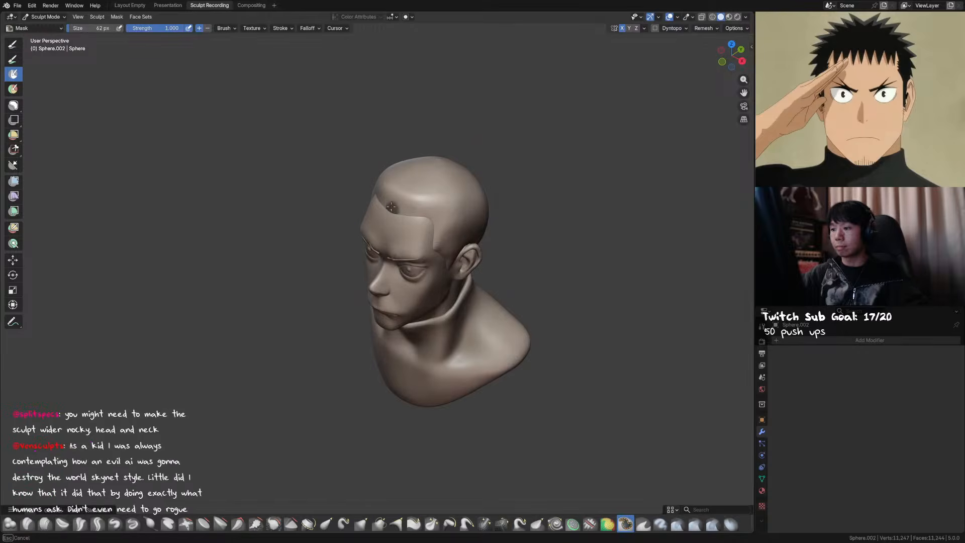
left_click(394, 208, "ctrl")
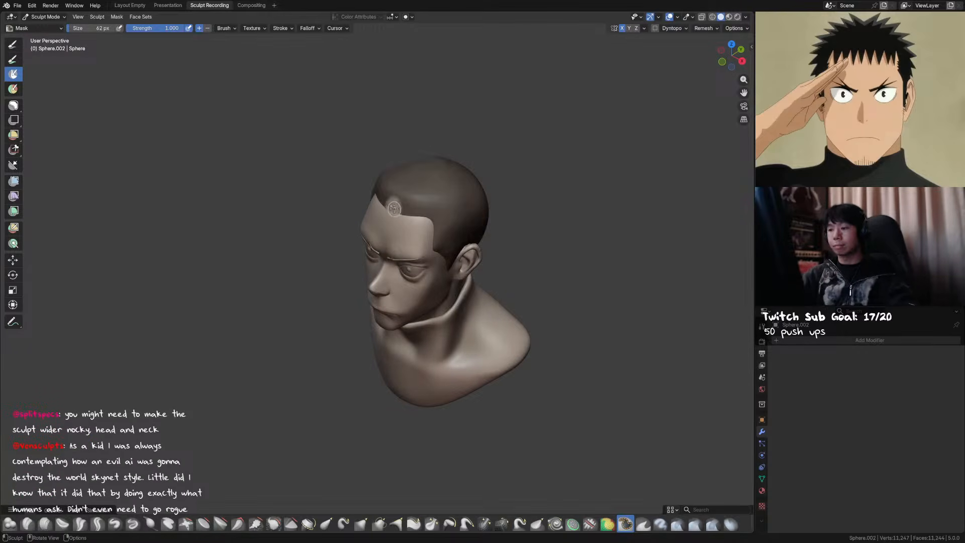
middle_click_drag(392, 208, 413, 200)
key("g")
key("ctrl+s")
Pull the unmasked spot at the front hairline forward and down into a central fringe spike with the Grab and Snake Hook brushes
left_click_drag(415, 198, 408, 206)
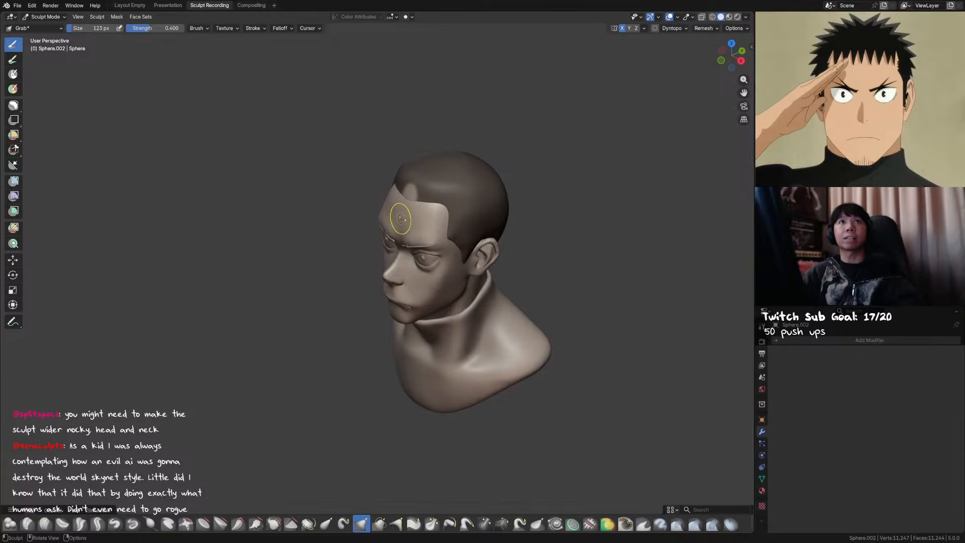
middle_click_drag(400, 222, 407, 223)
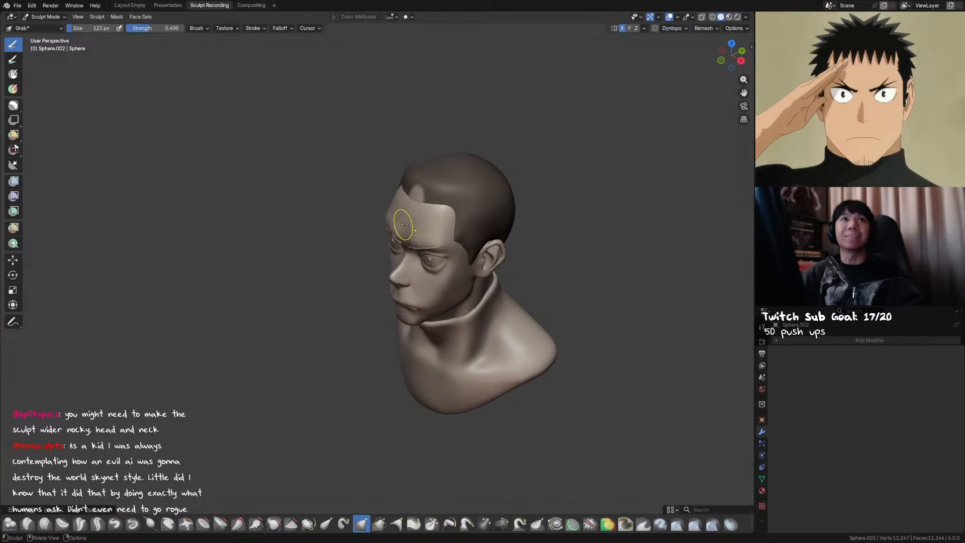
mouse_move(411, 224)
middle_mouse_down()
mouse_move(397, 224)
mouse_move(433, 222)
mouse_move(405, 166)
middle_mouse_up()
key("k")
key("f")
left_click(389, 173)
mouse_move(390, 174)
left_mouse_down()
mouse_move(394, 164)
mouse_move(381, 186)
left_mouse_up()
Clear the mask and shape the central fringe spike with the Grab brush from the front and the side
key("g")
key("KP_1")
key("f")
left_click(435, 181)
mouse_move(433, 181)
middle_mouse_down()
mouse_move(463, 162)
mouse_move(444, 183)
mouse_move(517, 194)
mouse_move(487, 166)
mouse_move(445, 161)
middle_mouse_up()
key("f")
left_click(444, 182)
key("f")
left_click(444, 183)
key("f")
left_click(445, 182)
key("f")
left_click(442, 158)
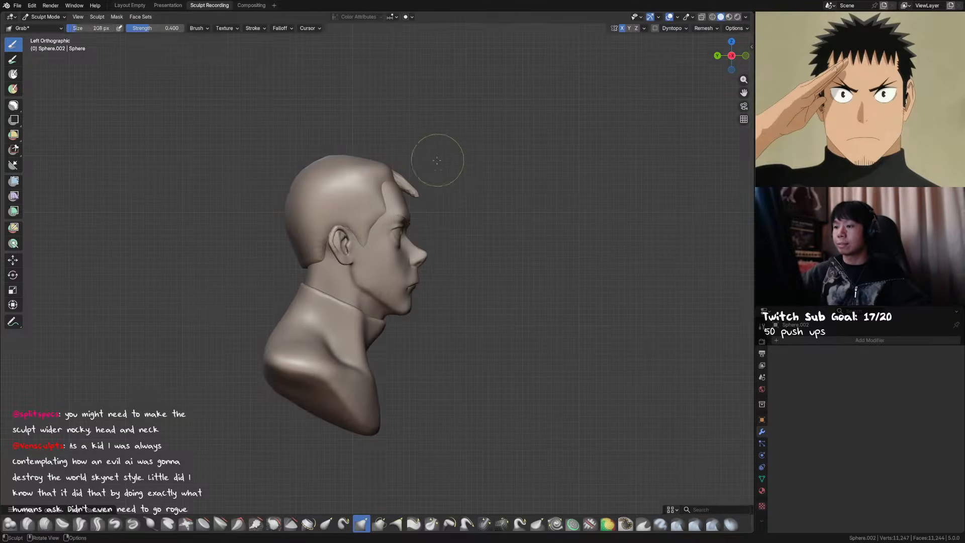
Bring the central spike's tip closer to the forehead in side view with the Grab brush at about 160 px, and save the file
key("f")
left_click(405, 171)
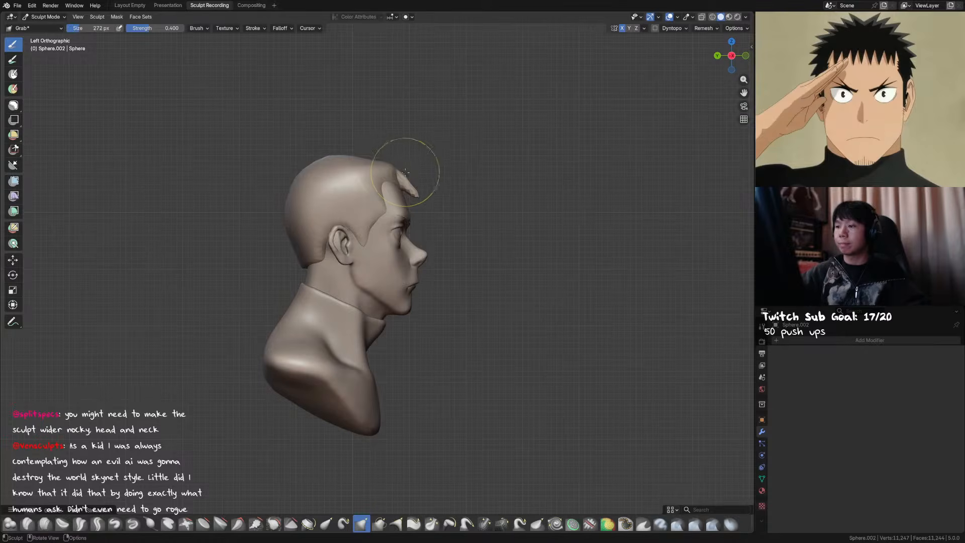
key("f")
left_click(414, 197)
key("f")
left_click(410, 198)
left_click_drag(423, 202, 415, 195)
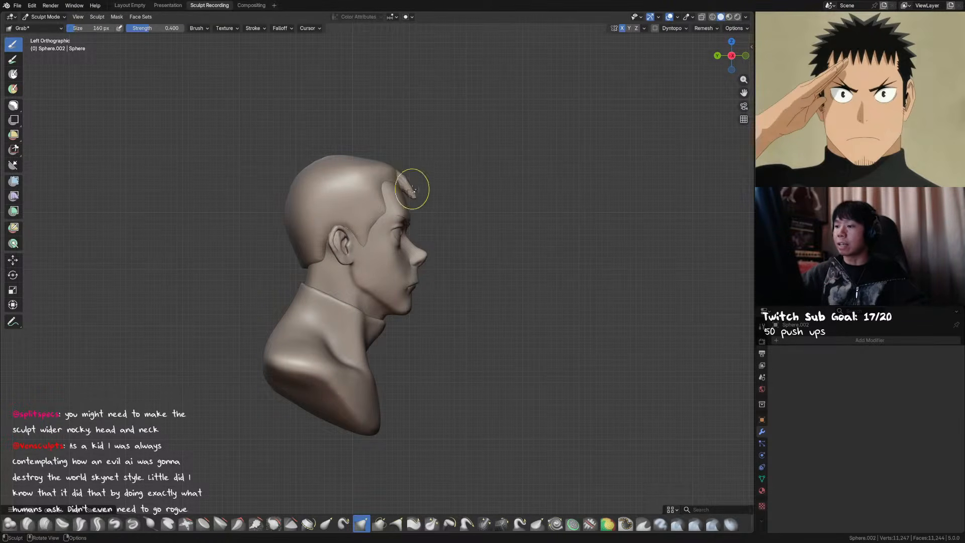
key("f")
left_click(405, 180)
middle_click_drag(405, 179, 424, 226)
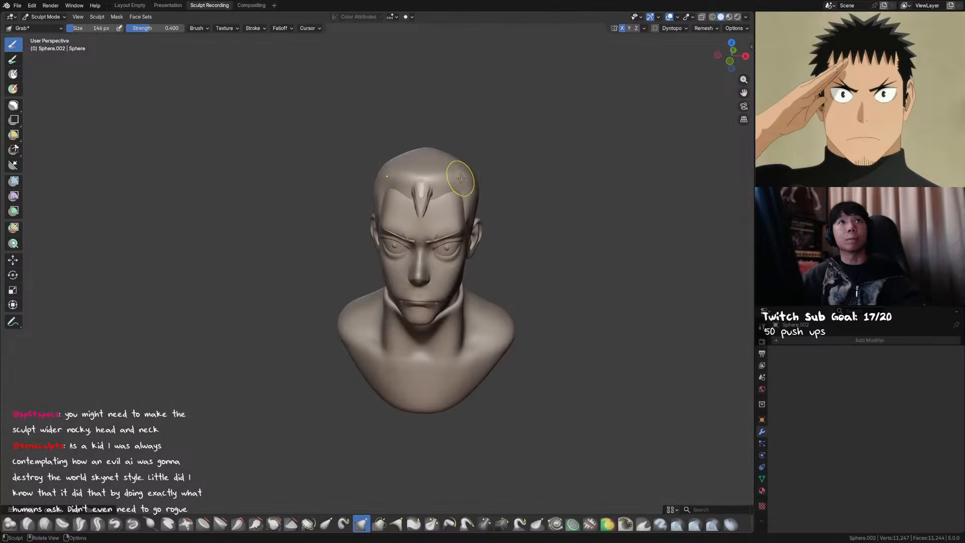
key("ctrl+s")
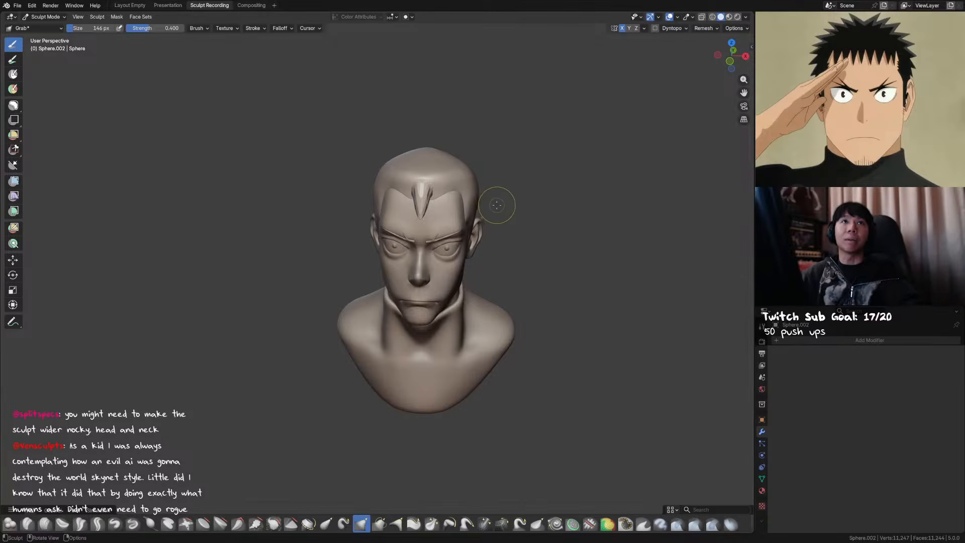
Try to pull a mirrored strand beside the central spike with the Snake Hook brush and undo the stroke
middle_click_drag(495, 206, 460, 195)
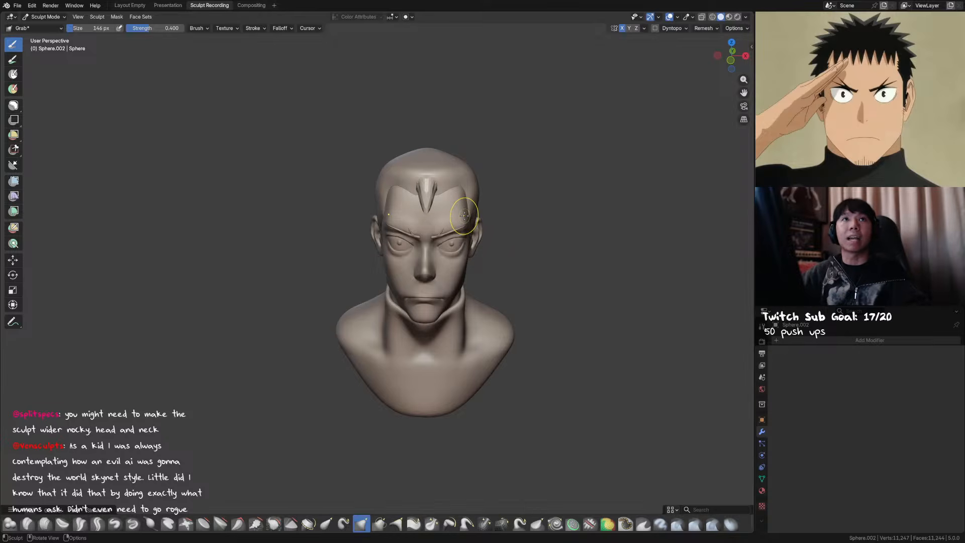
middle_click_drag(468, 211, 422, 215)
key("k")
key("f")
left_click(424, 217)
left_click_drag(419, 217, 425, 226)
key("ctrl+z")
Pull mirrored fringe strands out of the hairline on both sides of the central spike with the Snake Hook brush at about 103 px
middle_click_drag(428, 217, 423, 231)
key("f")
left_click(423, 232)
key("f")
left_click(424, 237)
left_click_drag(424, 236, 418, 260)
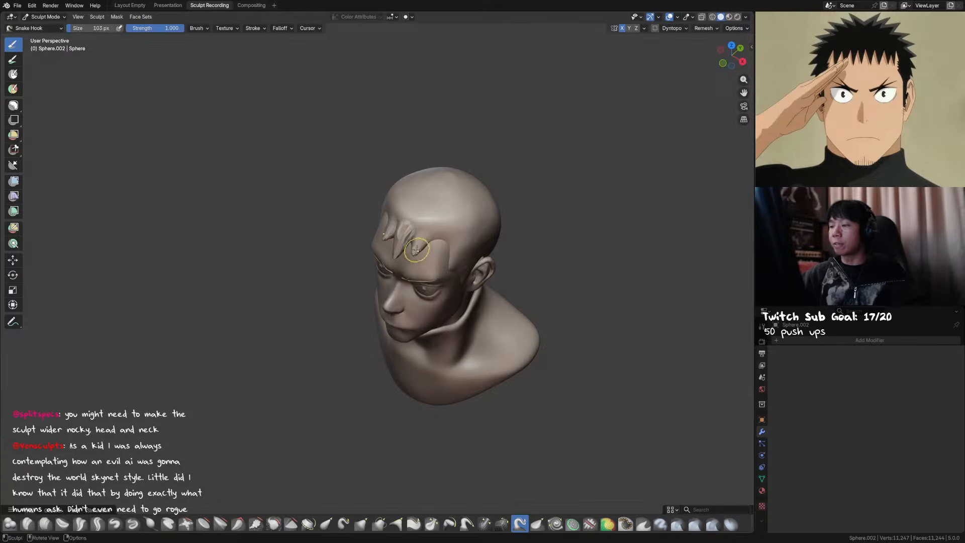
middle_click_drag(418, 261, 438, 219)
left_click_drag(435, 215, 435, 220)
mouse_move(435, 219)
middle_mouse_down()
mouse_move(353, 196)
mouse_move(447, 203)
middle_mouse_up()
Reshape the new side strands of the fringe with the Grab brush and save the file
key("g")
key("f")
left_click(351, 193)
key("f")
left_click(411, 198)
left_click_drag(410, 197, 411, 198)
key("f")
left_click(445, 186)
mouse_move(462, 151)
middle_mouse_down()
mouse_move(500, 164)
mouse_move(494, 184)
mouse_move(495, 166)
mouse_move(519, 203)
mouse_move(459, 214)
mouse_move(465, 223)
mouse_move(447, 228)
mouse_move(428, 207)
middle_mouse_up()
key("ctrl+s")
Extend the fringe outward with another mirrored pair of strands using the Snake Hook brush
key("k")
key("f")
left_click(463, 225)
key("f")
left_click(463, 228)
Lift the front profile of the fringe in side view with the Grab brush at about 251 px
key("g")
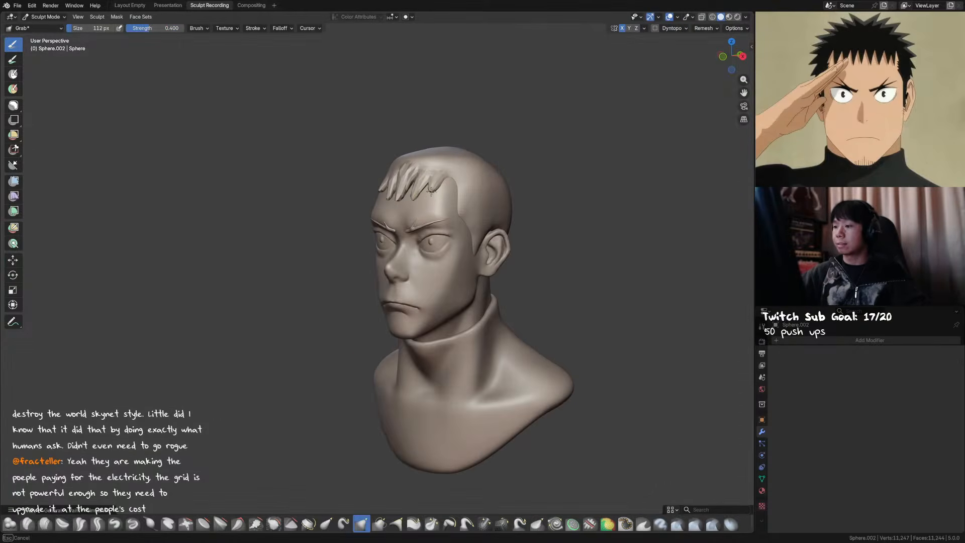
key("KP_3")
key("f")
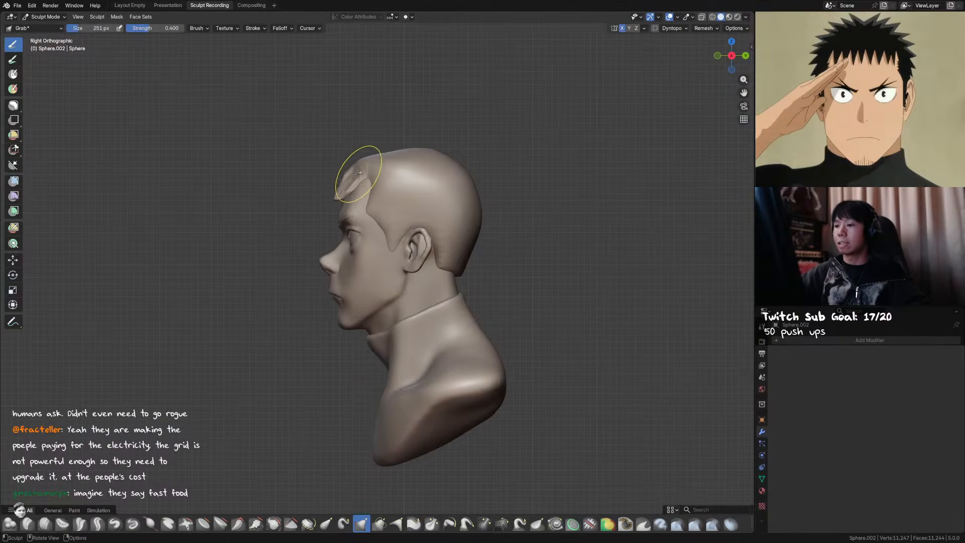
left_click(351, 171)
left_click_drag(350, 172, 354, 166)
mouse_move(354, 174)
middle_mouse_down()
mouse_move(481, 178)
mouse_move(456, 186)
mouse_move(475, 193)
middle_mouse_up()
Refine the fringe strands from the front and side with the Grab brush at about 145 px, and save the file
key("f")
left_click(432, 200)
left_click_drag(406, 192, 412, 188)
middle_click_drag(542, 185, 352, 181)
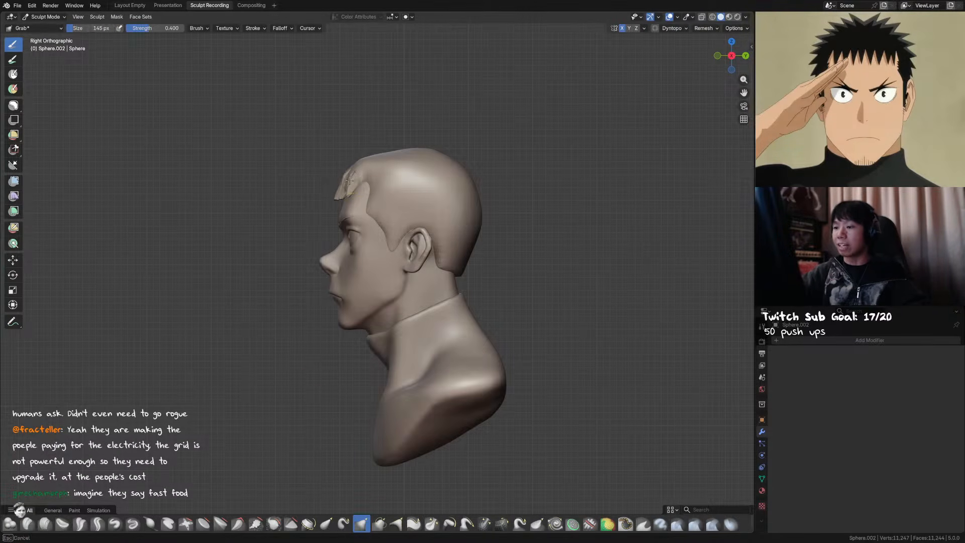
key("f")
left_click(358, 172)
left_click_drag(363, 164, 369, 159)
mouse_move(371, 160)
middle_mouse_down()
mouse_move(533, 186)
mouse_move(534, 166)
mouse_move(545, 181)
middle_mouse_up()
key("ctrl+s")
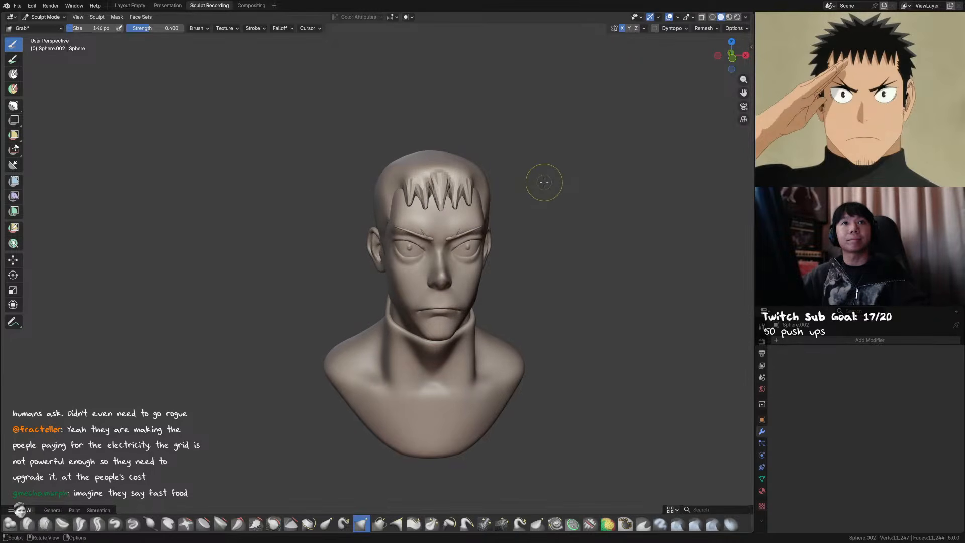
Pull an outermost mirrored pair of fringe strands near the temples with the Snake Hook brush at about 91 px
mouse_move(543, 184)
middle_mouse_down()
mouse_move(452, 186)
mouse_move(511, 179)
mouse_move(509, 196)
mouse_move(406, 225)
middle_mouse_up()
key("k")
key("f")
left_click(403, 228)
left_click_drag(400, 230, 393, 238)
middle_click_drag(387, 247, 474, 215)
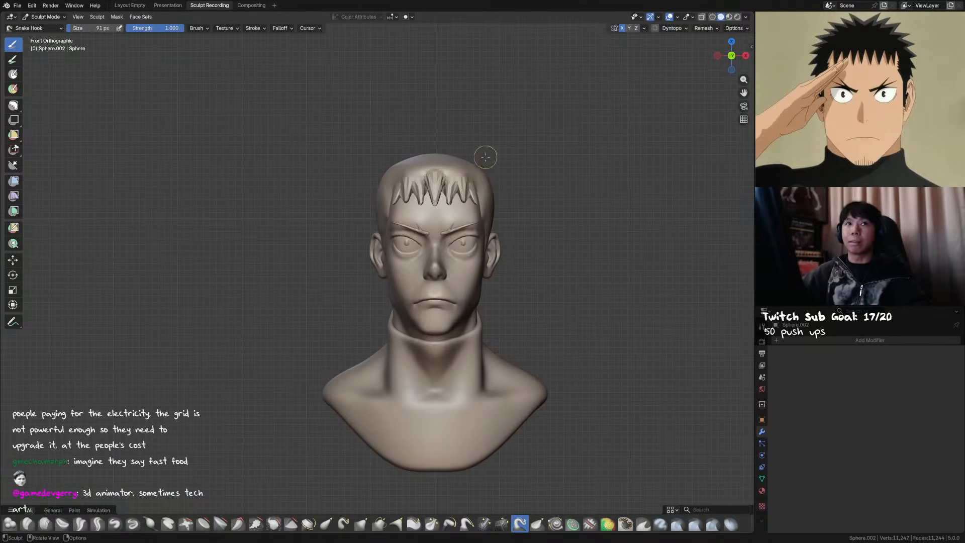
Adjust the outer fringe strands and their roots in front view with the Grab brush at about 127 to 141 px
key("g")
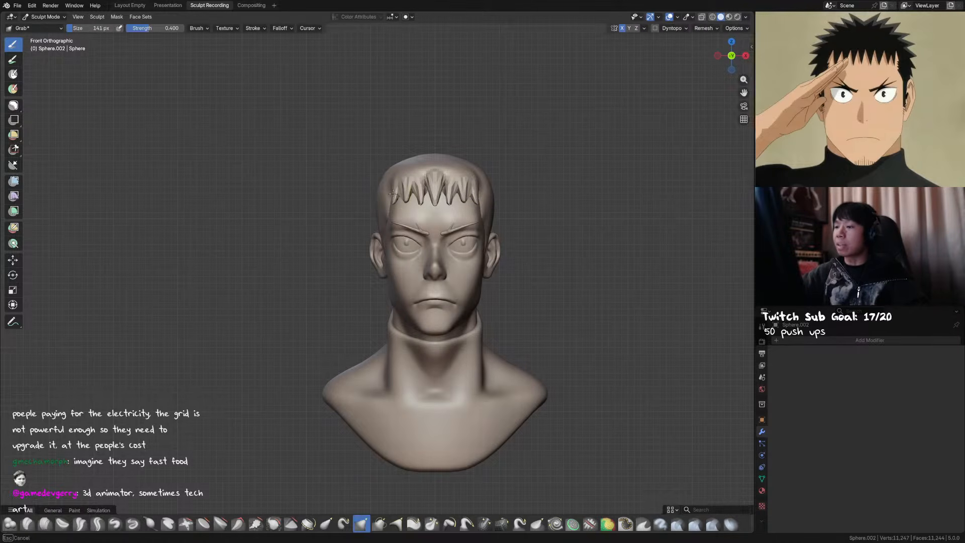
middle_click_drag(506, 191, 496, 196, "shift")
key("f")
left_click(475, 202)
left_click_drag(473, 205, 471, 203)
key("f")
left_click(474, 192)
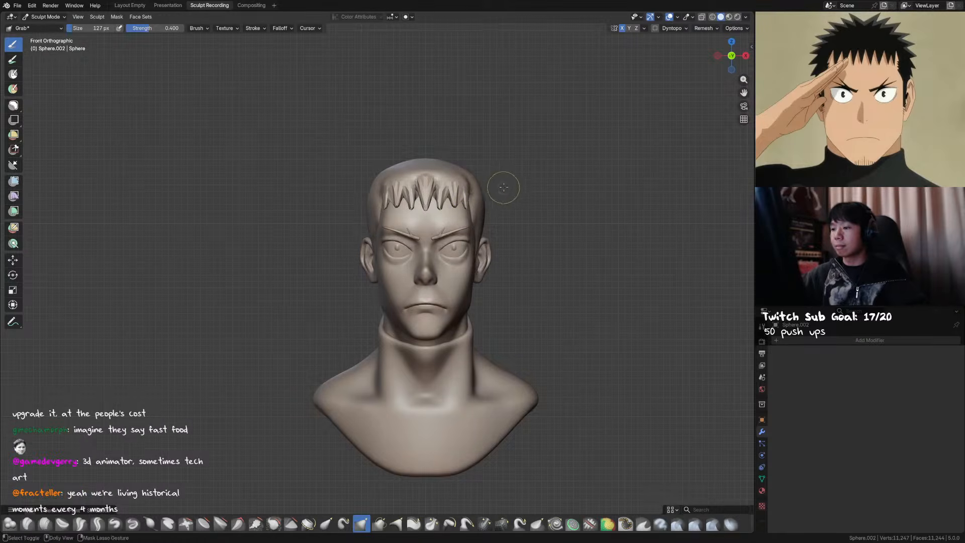
middle_click_drag(392, 203, 419, 215)
key("f")
left_click(393, 203)
left_click_drag(395, 201, 397, 197)
Round out the upper front of the fringe in side view with the Grab brush at about 139 px
mouse_move(503, 180)
middle_mouse_down()
mouse_move(452, 193)
mouse_move(515, 191)
mouse_move(445, 214)
mouse_move(378, 186)
middle_mouse_up()
key("f")
left_click(455, 203)
key("f")
left_click(386, 184)
left_click_drag(366, 183, 362, 178)
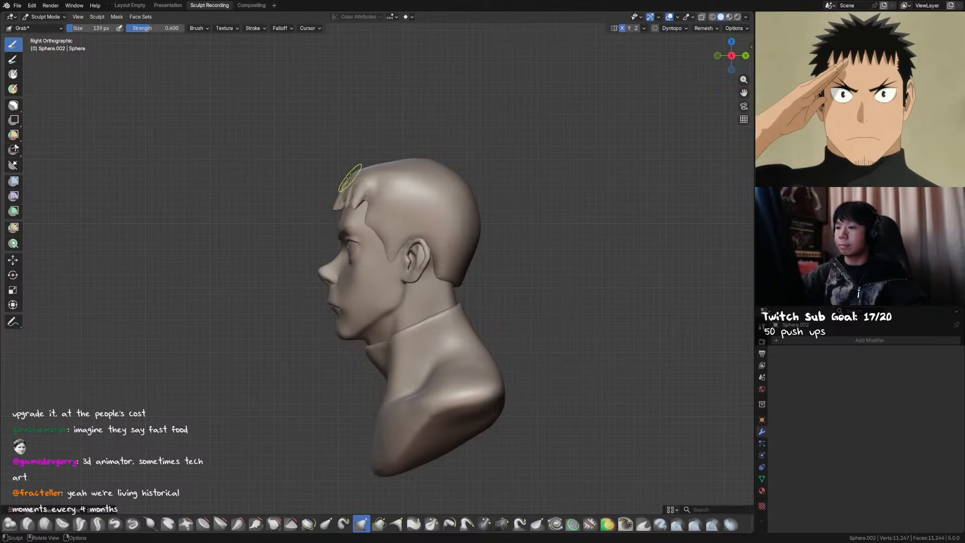
key("f")
left_click(352, 173)
mouse_move(352, 173)
middle_mouse_down("alt")
mouse_move(485, 172)
mouse_move(483, 195)
middle_mouse_up("alt")
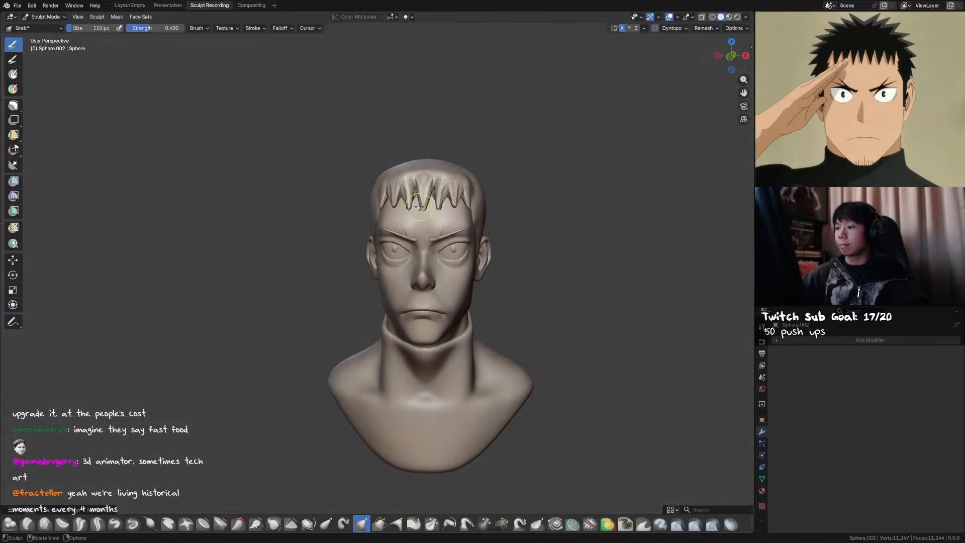
Refine the middle fringe strands in front view with the Grab brush at about 86 px, and save the file
key("f")
left_click(433, 191)
middle_click_drag(433, 191, 441, 211)
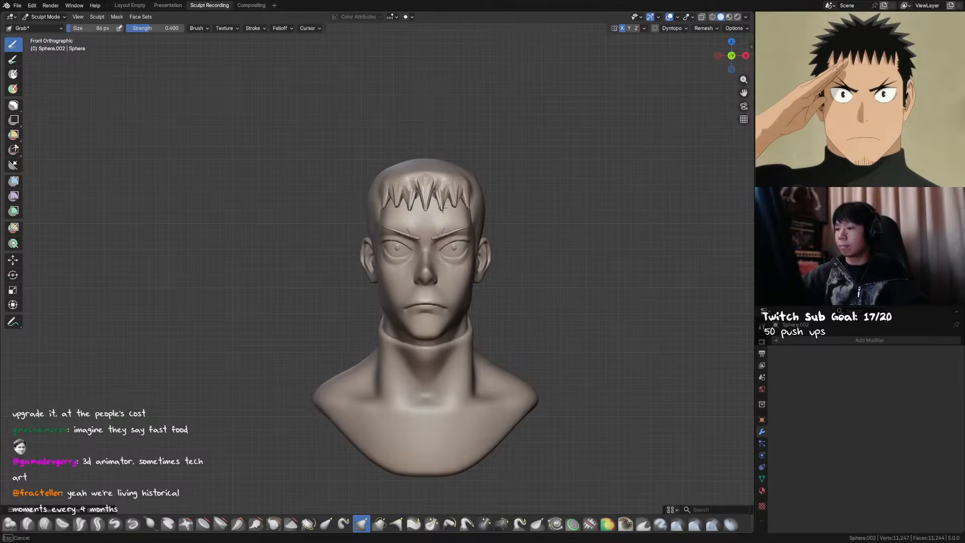
key("ctrl+s")
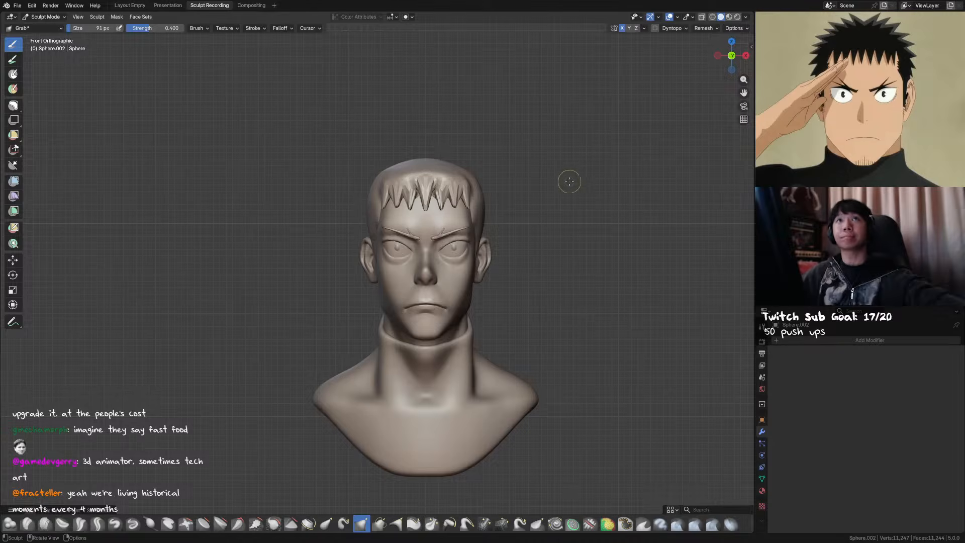
Adjust the tip of the central fringe spike with the Grab brush at about 93 px, and save the file
middle_click_drag(517, 179, 484, 187)
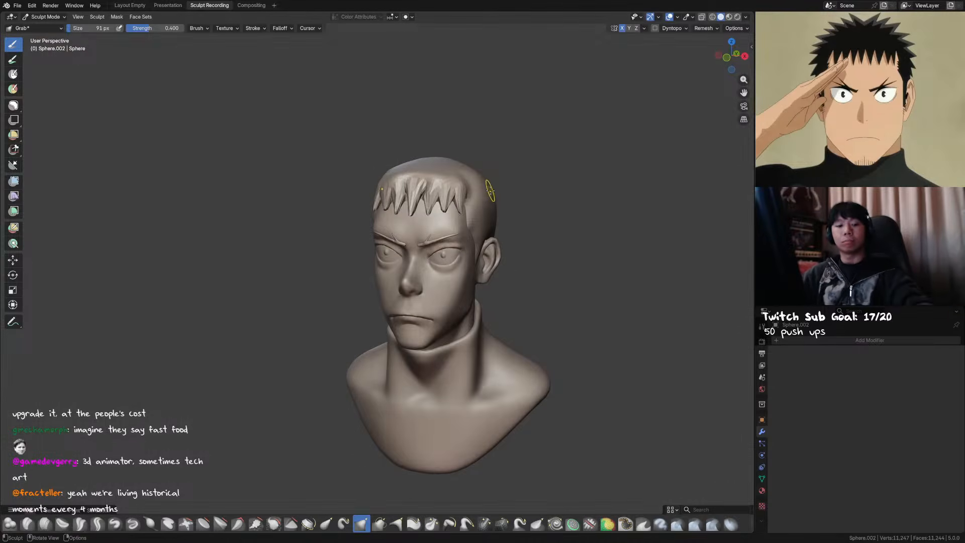
middle_click_drag(565, 170, 547, 173)
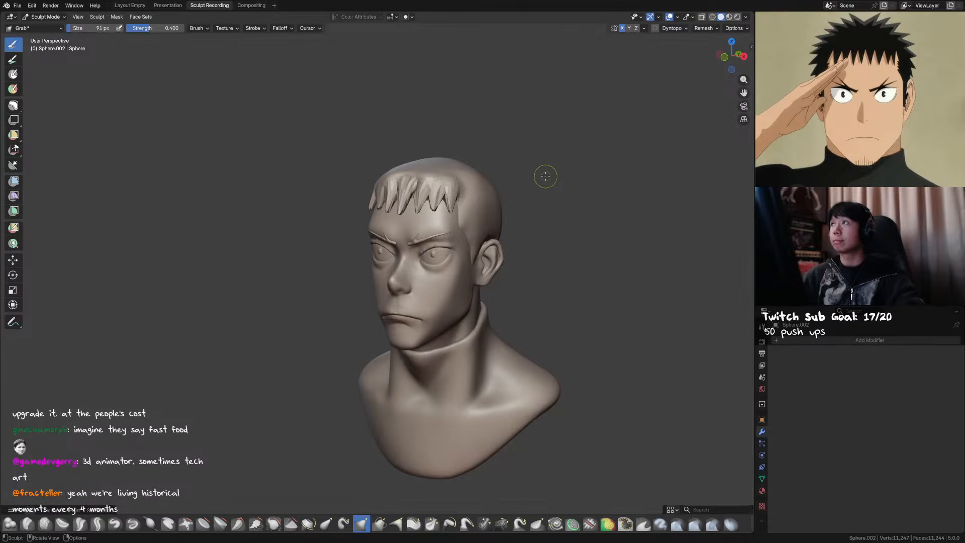
middle_click_drag(492, 204, 460, 214)
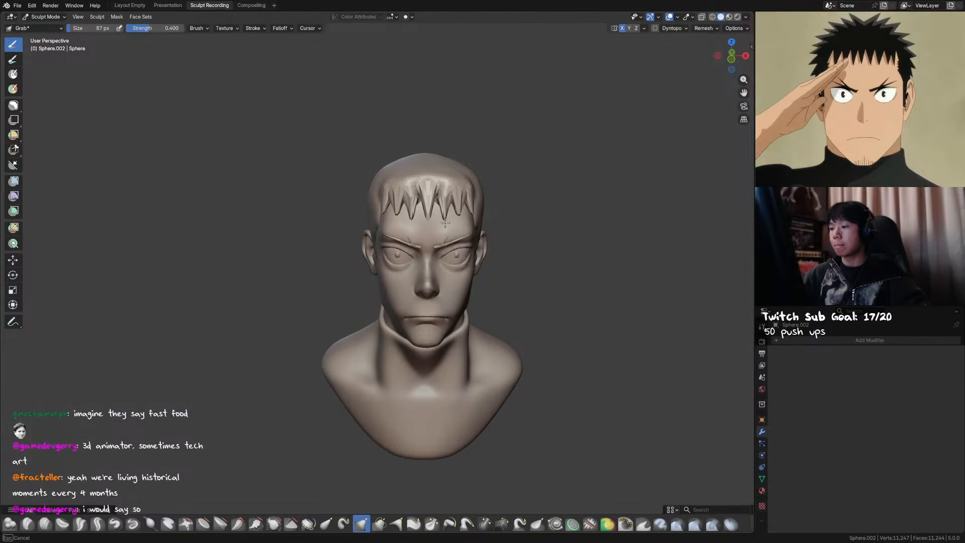
key("f")
left_click_drag(426, 226, 428, 218)
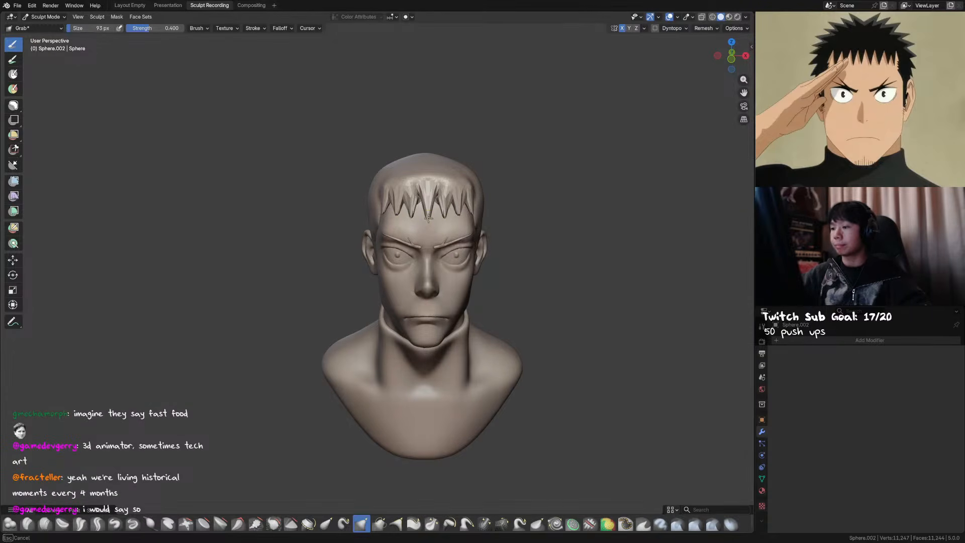
key("ctrl+s")
Adjust the fringe strands in right side view with the Grab brush at about 66 px
mouse_move(519, 151)
middle_mouse_down()
mouse_move(556, 143)
mouse_move(532, 160)
mouse_move(680, 151)
middle_mouse_up()
mouse_move(491, 160)
middle_mouse_down()
mouse_move(453, 215)
mouse_move(495, 182)
mouse_move(501, 161)
mouse_move(529, 173)
mouse_move(392, 201)
middle_mouse_up()
key("f")
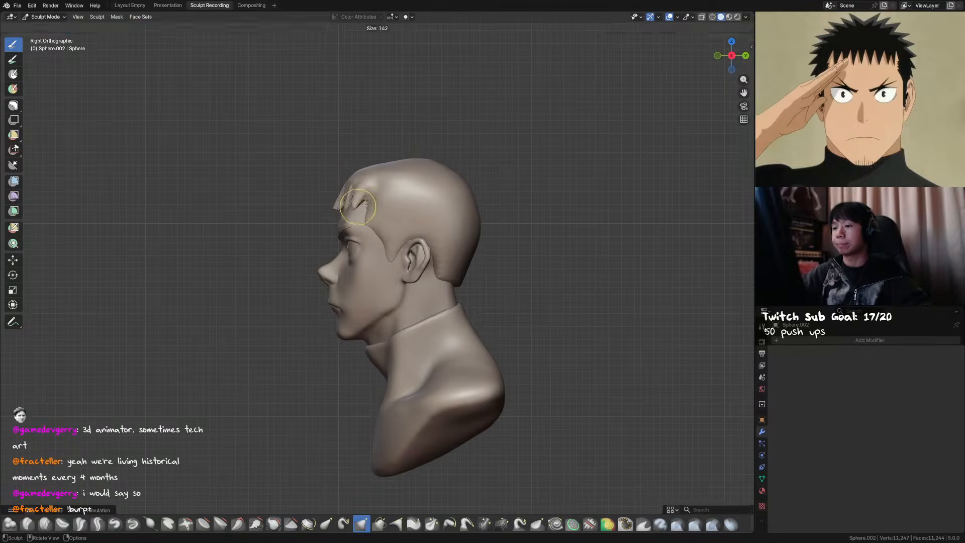
left_click(387, 212)
left_click_drag(385, 210, 383, 210)
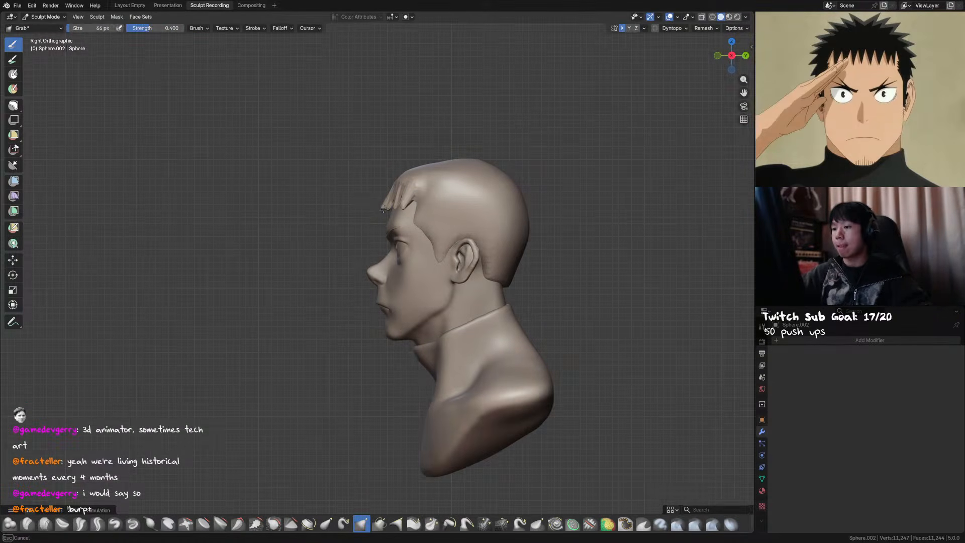
Reshape the roots of the outer fringe strands with the Grab brush, resizing it between strokes
middle_click_drag(378, 206, 409, 204)
key("f")
left_click(419, 198)
mouse_move(422, 199)
middle_mouse_down()
mouse_move(416, 206)
mouse_move(432, 198)
middle_mouse_up()
key("f")
left_click(431, 197)
left_click_drag(428, 197, 426, 191)
mouse_move(426, 191)
middle_mouse_down()
mouse_move(405, 208)
mouse_move(445, 186)
mouse_move(528, 189)
mouse_move(287, 185)
mouse_move(489, 189)
mouse_move(357, 192)
mouse_move(392, 195)
mouse_move(380, 200)
middle_mouse_up()
Refine the tips of the outer fringe strands in right side view with the Grab brush at about 119 px
key("f")
left_click(375, 201)
left_click(368, 211)
key("f")
left_click(386, 211)
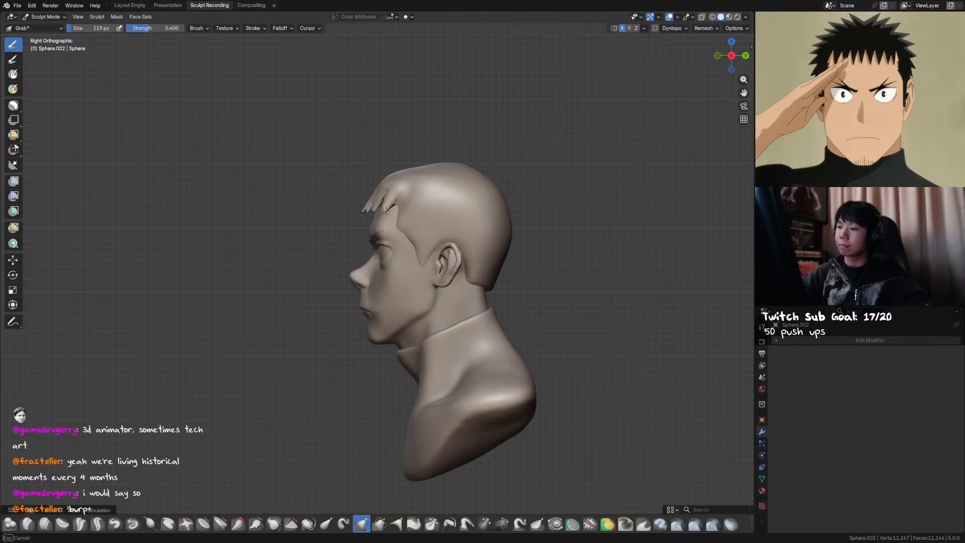
left_click_drag(390, 208, 386, 210)
key("f")
left_click(384, 209)
Sharpen the notch between the outermost fringe strand and the temple hairline with the Crease Sharp brush at about 98 px
key("shift+c")
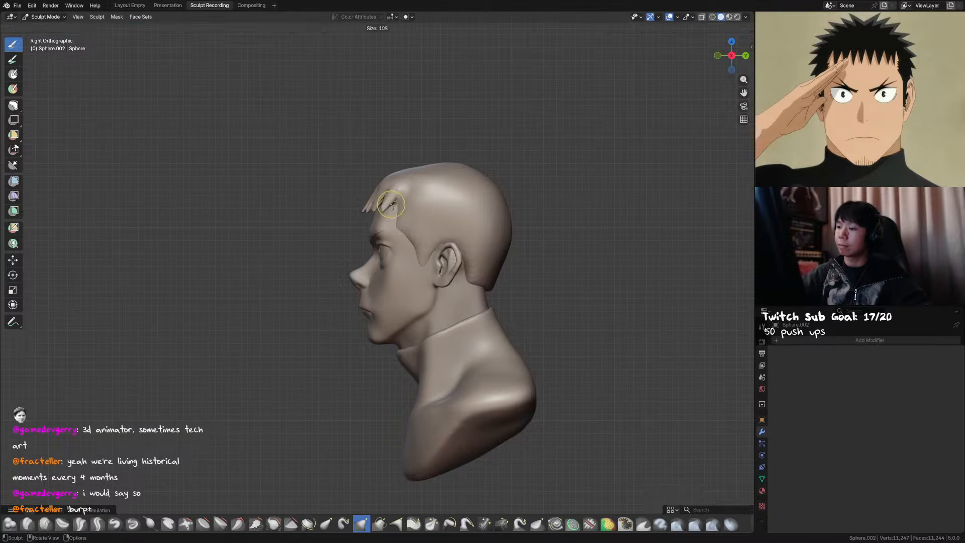
mouse_move(384, 207)
middle_mouse_down()
mouse_move(469, 207)
mouse_move(422, 190)
mouse_move(423, 204)
mouse_move(410, 190)
middle_mouse_up()
left_click_drag(411, 192, 414, 194)
mouse_move(414, 193)
middle_mouse_down()
mouse_move(398, 199)
mouse_move(407, 199)
middle_mouse_up()
key("f")
left_click(400, 204)
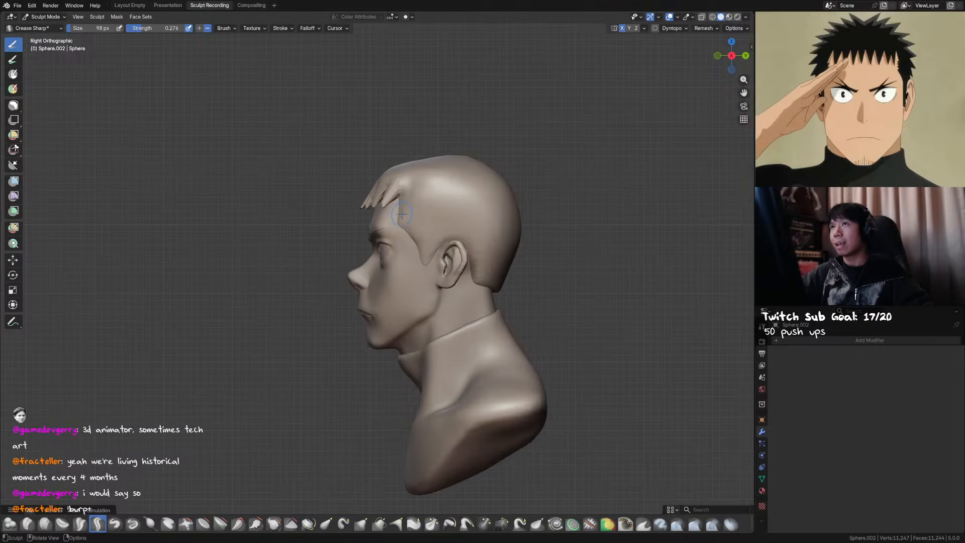
Nudge the outermost fringe strand with the Grab brush at about 83 px, and save the file
middle_click_drag(424, 194, 430, 205, "shift")
key("g")
key("f")
left_click(386, 216)
left_click_drag(387, 217, 391, 215)
mouse_move(392, 216)
middle_mouse_down()
mouse_move(423, 231)
mouse_move(500, 227)
middle_mouse_up()
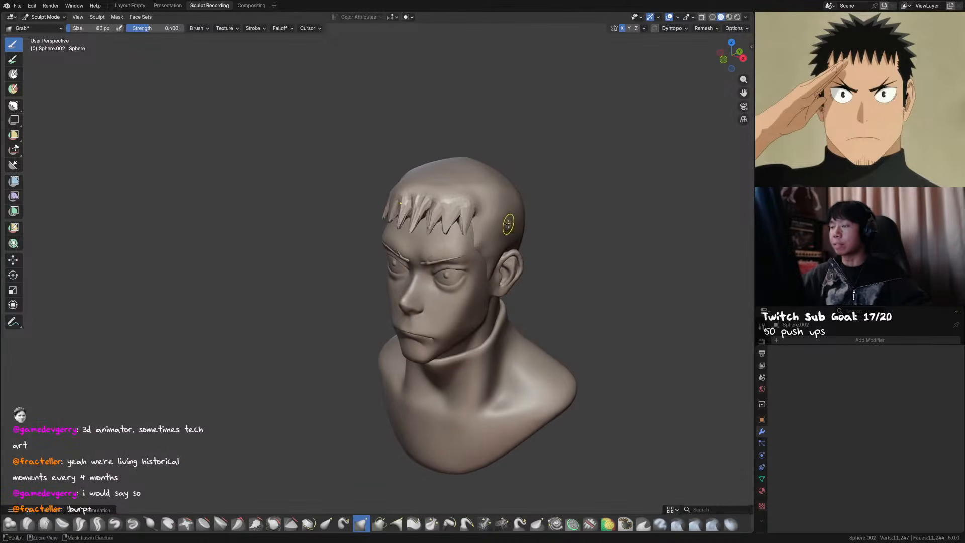
key("ctrl+s")
Adjust the temple hairline behind the fringe in side view with the Grab brush at about 94 to 111 px, and save the file
key("KP_3")
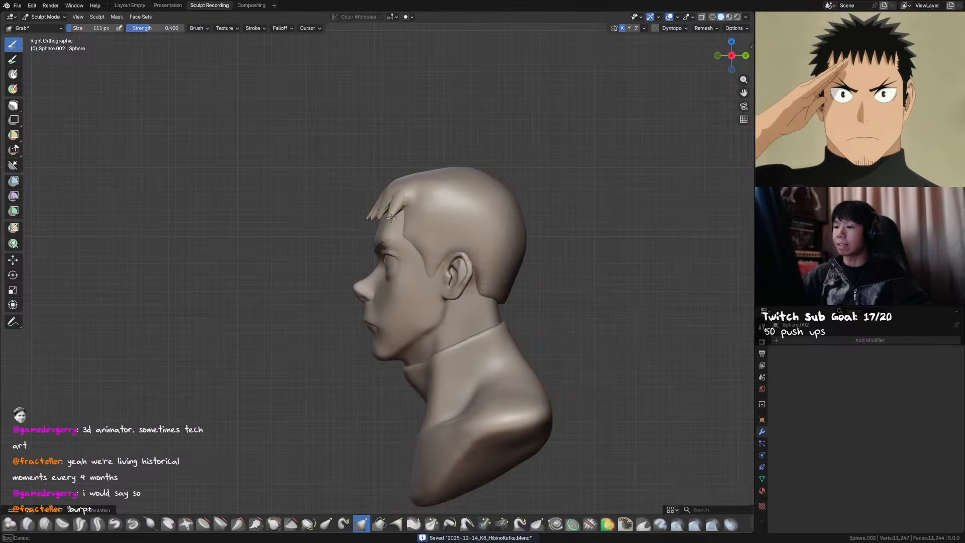
mouse_move(391, 217)
middle_mouse_down()
mouse_move(485, 200)
mouse_move(444, 211)
middle_mouse_up()
key("d")
key("KP_3")
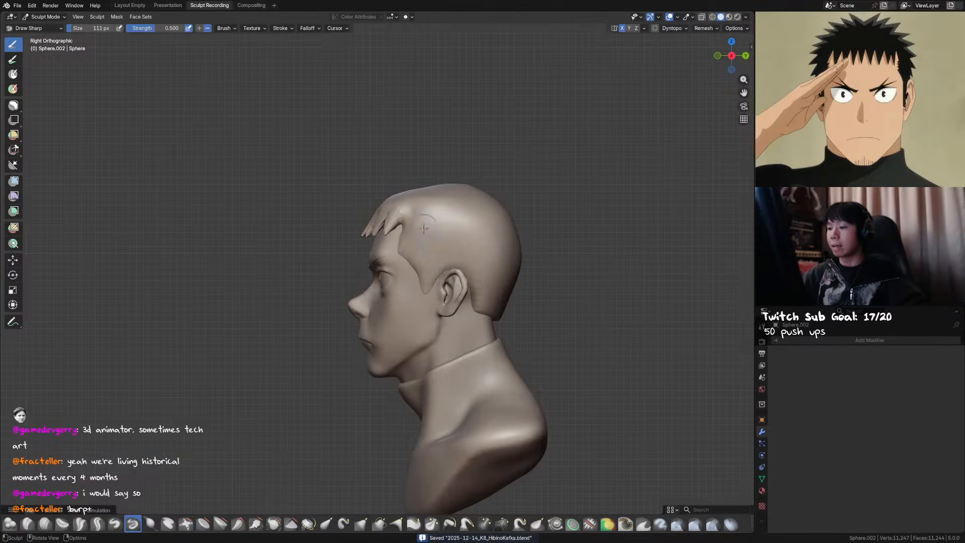
key("g")
mouse_move(405, 222)
middle_mouse_down()
mouse_move(463, 242)
mouse_move(458, 218)
mouse_move(425, 221)
middle_mouse_up()
key("shift+c")
key("ctrl+s")
key("g")
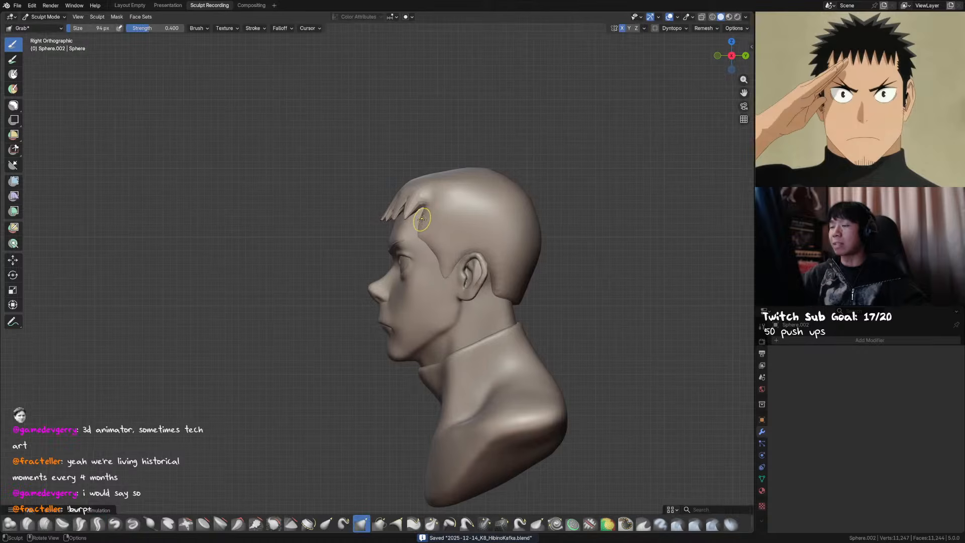
Carve a crisp, angular hairline from the temple toward the sideburn with the Crease Sharp brush at about 79 px
key("shift+c")
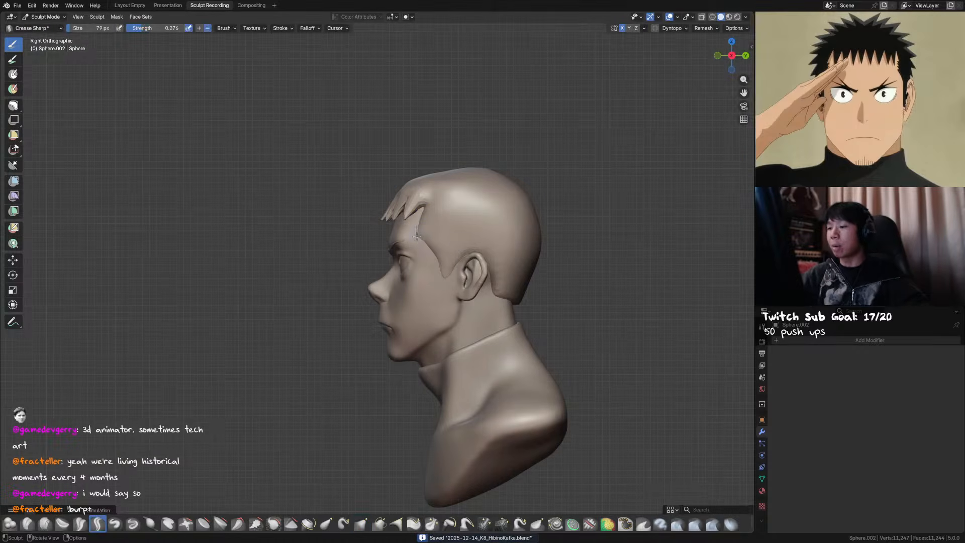
mouse_move(426, 237)
left_mouse_down()
mouse_move(438, 257)
mouse_move(421, 219)
mouse_move(425, 239)
left_mouse_up()
key("g")
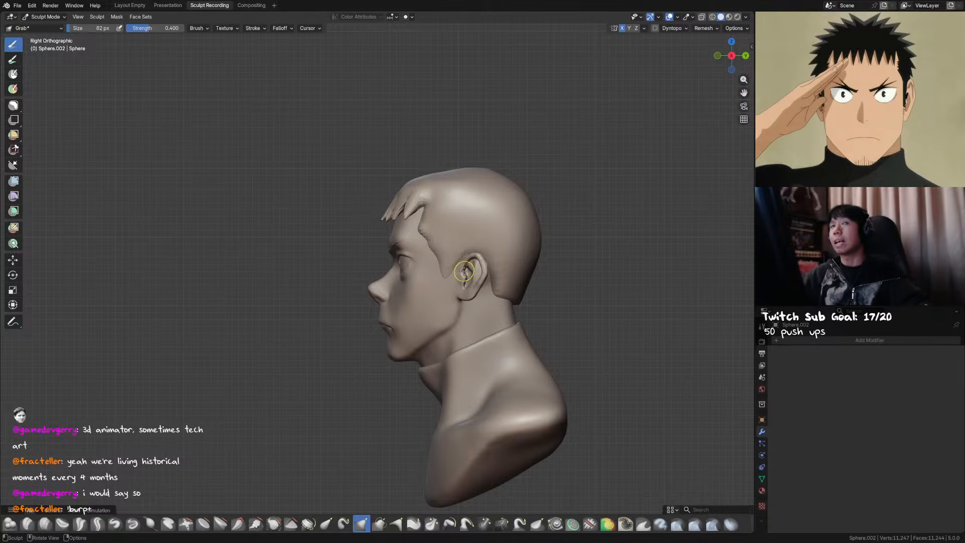
key("shift+c")
mouse_move(422, 233)
left_mouse_down()
mouse_move(441, 263)
mouse_move(438, 251)
left_mouse_up()
Straighten the sideburn's front edge and square off its lower end with the Grab brush at about 75 to 87 px
key("g")
key("bracketright")
key("shift+c")
key("g")
left_click_drag(440, 256, 439, 257)
left_click_drag(441, 263, 440, 265)
left_click_drag(442, 270, 440, 271)
mouse_move(449, 282)
middle_mouse_down()
mouse_move(508, 276)
mouse_move(459, 266)
middle_mouse_up()
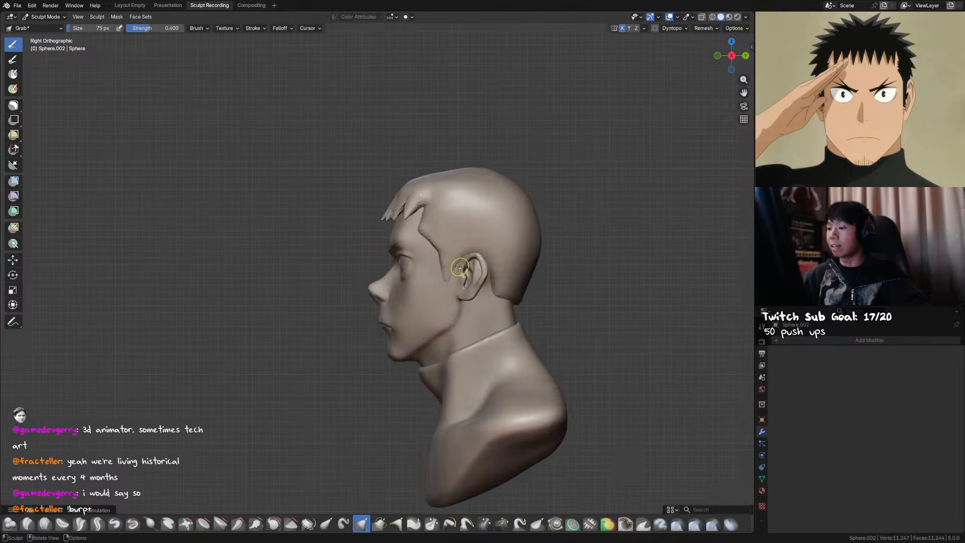
left_click_drag(453, 278, 445, 270)
key("f")
left_click(446, 276)
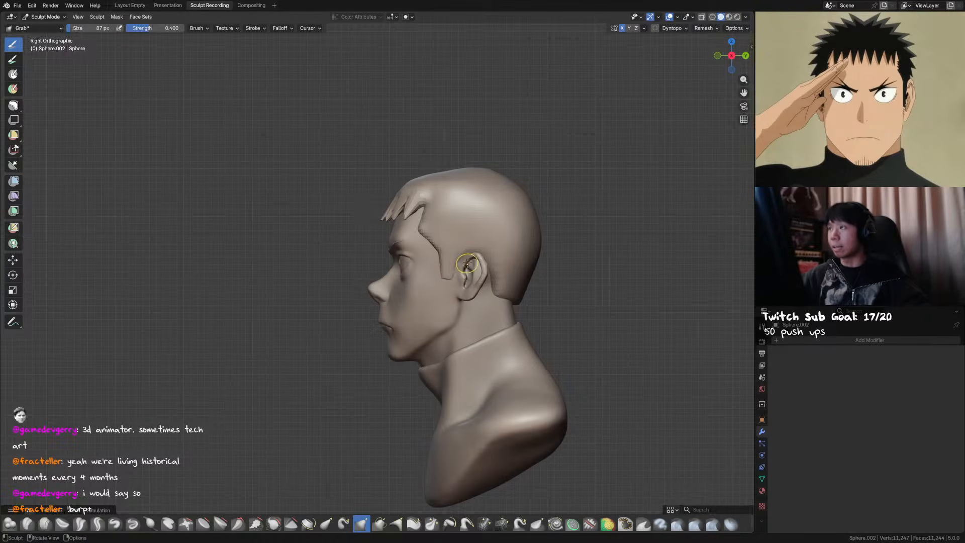
Define the hair edge between the sideburn and ear with the Crease Sharp and Grab brushes, and save the file
key("shift+c")
key("g")
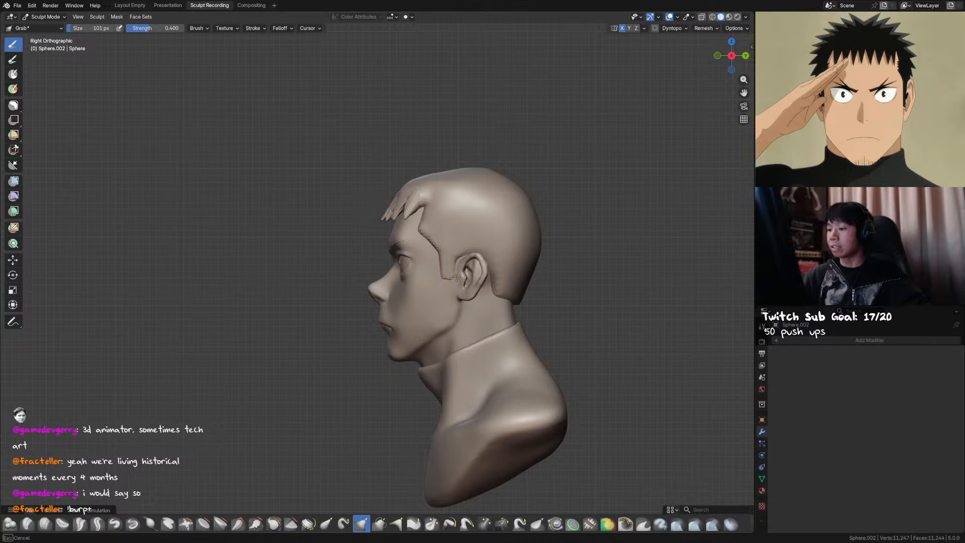
key("f")
left_click(457, 289)
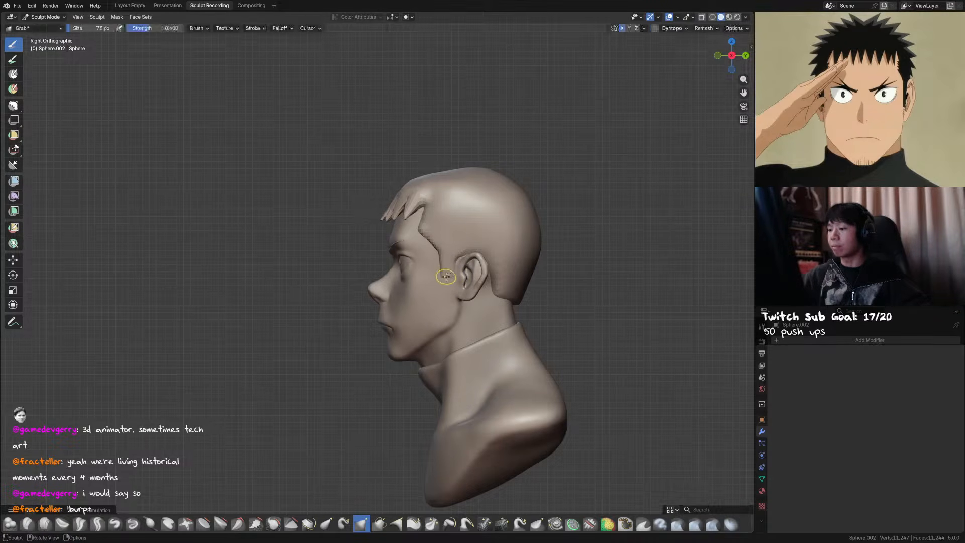
scroll(454, 292, "down", 1)
key("ctrl+s")
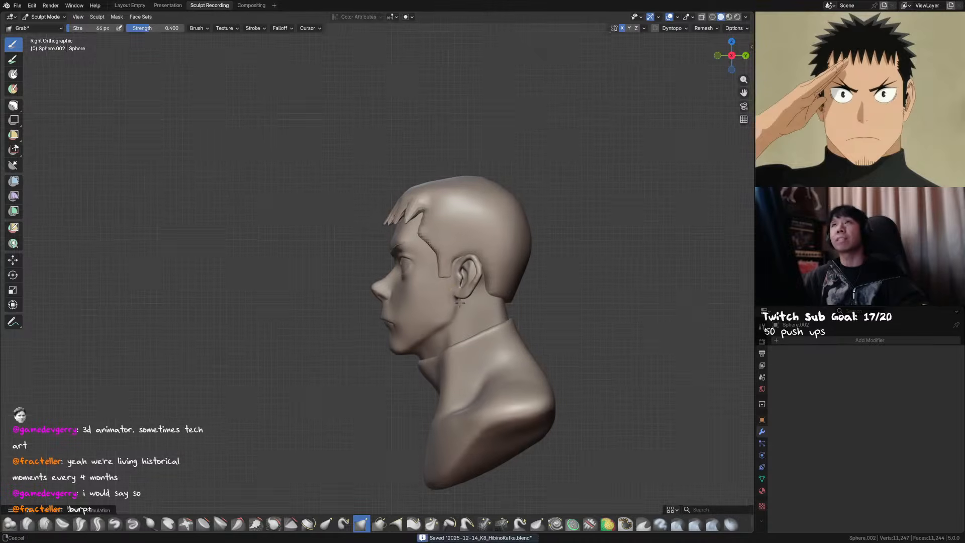
Refine the hair edge above the ear with the Crease Sharp brush and the Grab brush at about 80 to 87 px
scroll(458, 292, "up", 1)
key("f")
left_click(452, 286)
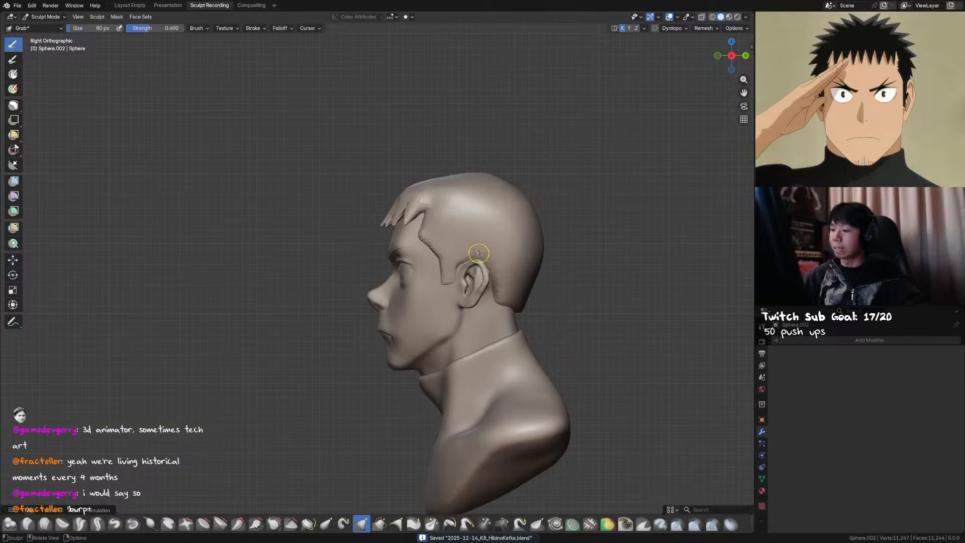
key("shift+c")
key("g")
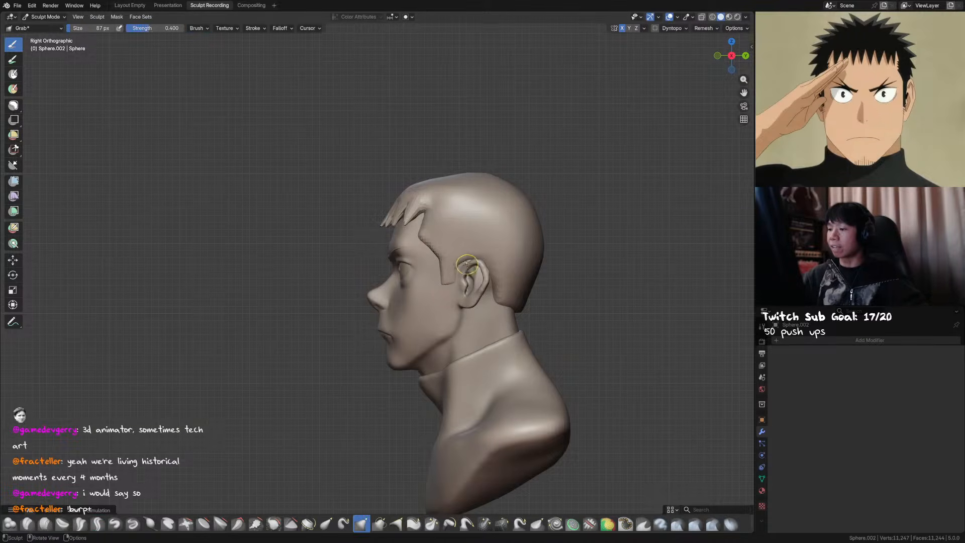
Clean up the angular temple hairline with the Crease Sharp and Grab brushes, saving the file along the way
mouse_move(490, 264)
middle_mouse_down("shift")
mouse_move(478, 256)
mouse_move(452, 280)
mouse_move(522, 279)
mouse_move(439, 276)
mouse_move(510, 233)
mouse_move(438, 246)
middle_mouse_up("shift")
key("shift+c")
key("g")
key("ctrl+s")
key("f")
left_click(432, 248)
left_click_drag(431, 248, 413, 230)
Crease the hair edge around the ear with the Crease Sharp brush, check the front view and save the file
mouse_move(426, 235)
middle_mouse_down()
mouse_move(493, 222)
mouse_move(470, 245)
middle_mouse_up()
key("shift+c")
left_click_drag(477, 261, 463, 229)
key("KP_1")
key("ctrl+s")
Pull a first spike out of the upper front of the hair with the Snake Hook brush at 106 px, and save the file
key("g")
mouse_move(508, 231)
middle_mouse_down()
mouse_move(503, 252)
mouse_move(511, 227)
middle_mouse_up()
key("KP_3")
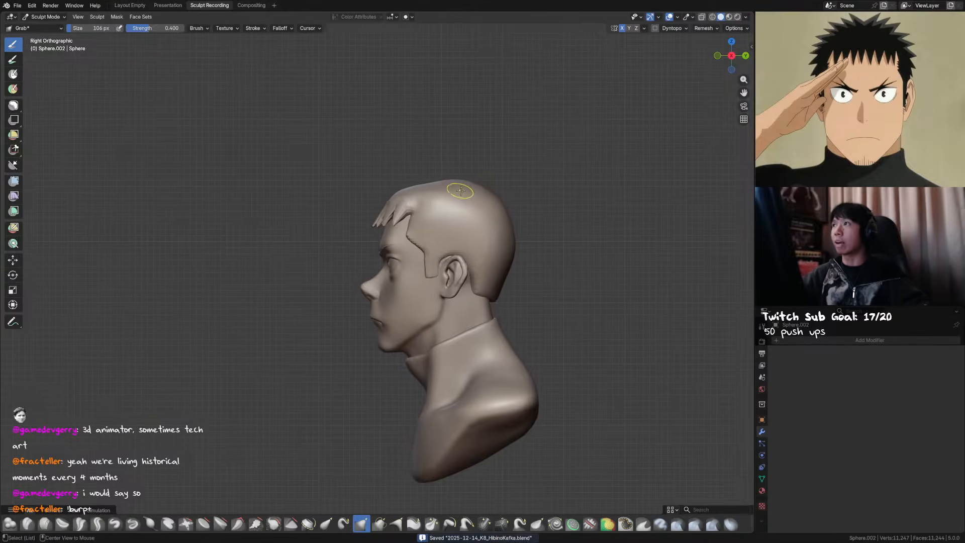
scroll(436, 200, "up", 2)
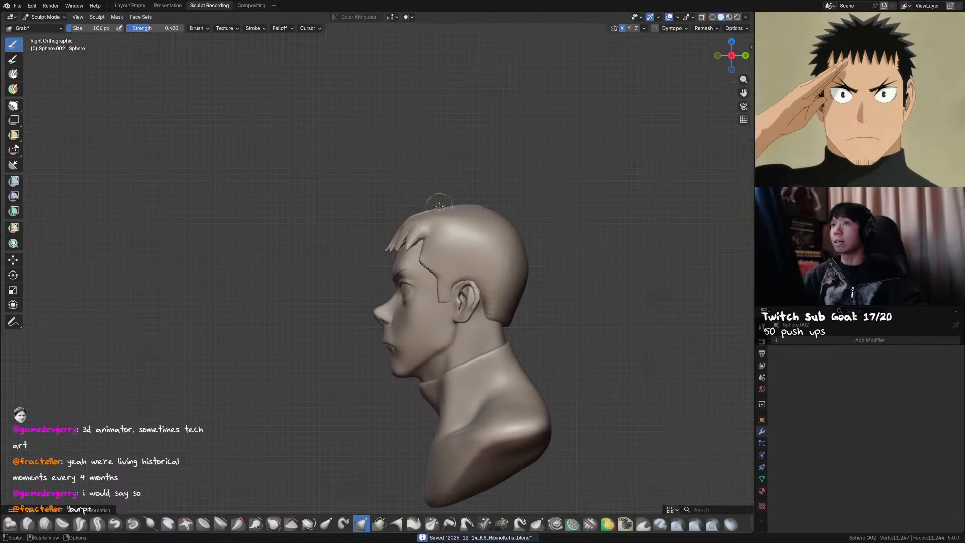
key("k")
key("g")
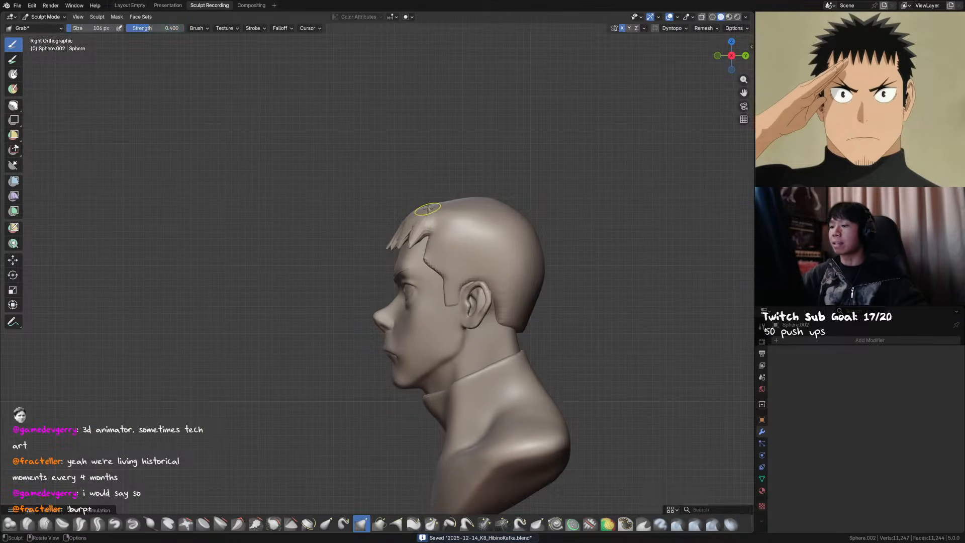
key("k")
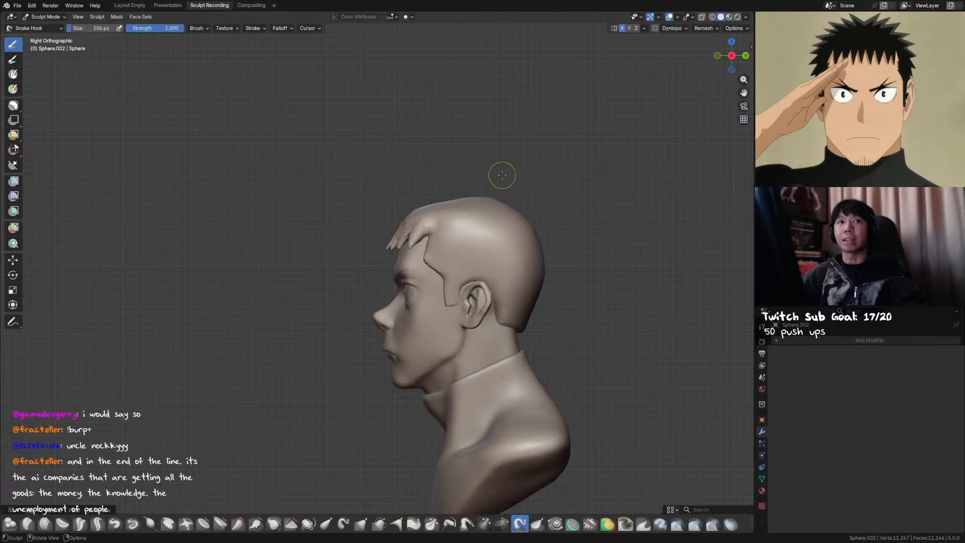
middle_click_drag(508, 187, 410, 221)
key("ctrl+s")
key("ctrl+s")
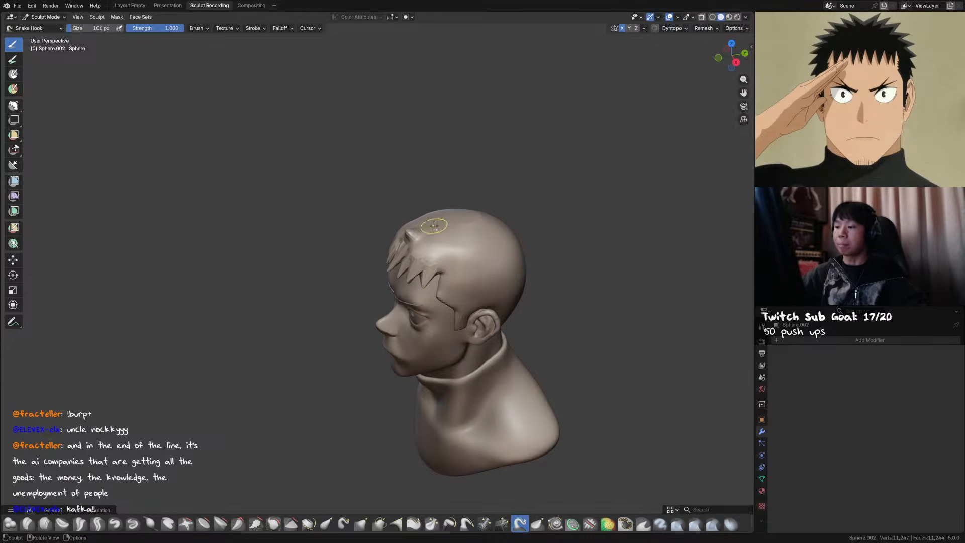
key("ctrl+s")
Lengthen the top front spike with Snake Hook at 140 px, and shape it in side view with Grab at about 92 px
key("KP_3")
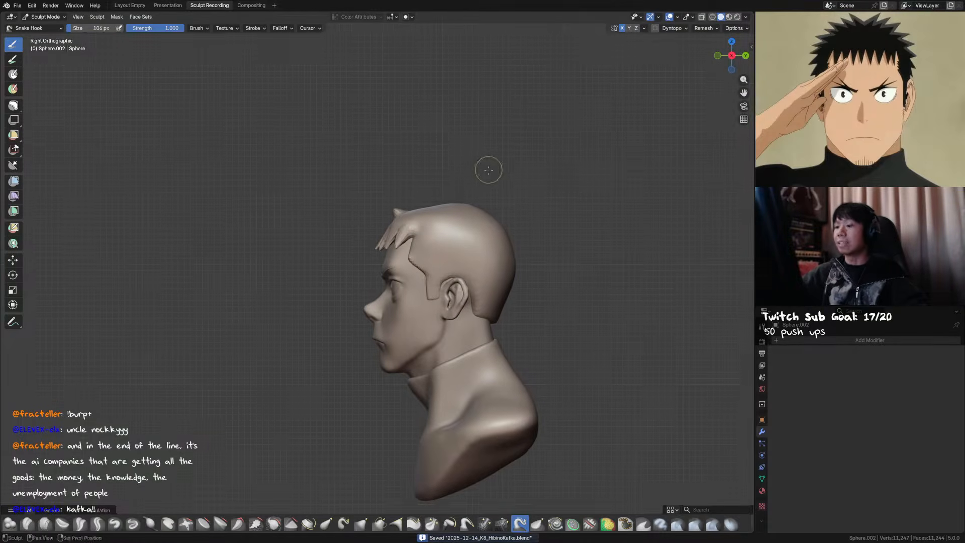
middle_click_drag(488, 166, 478, 151, "shift")
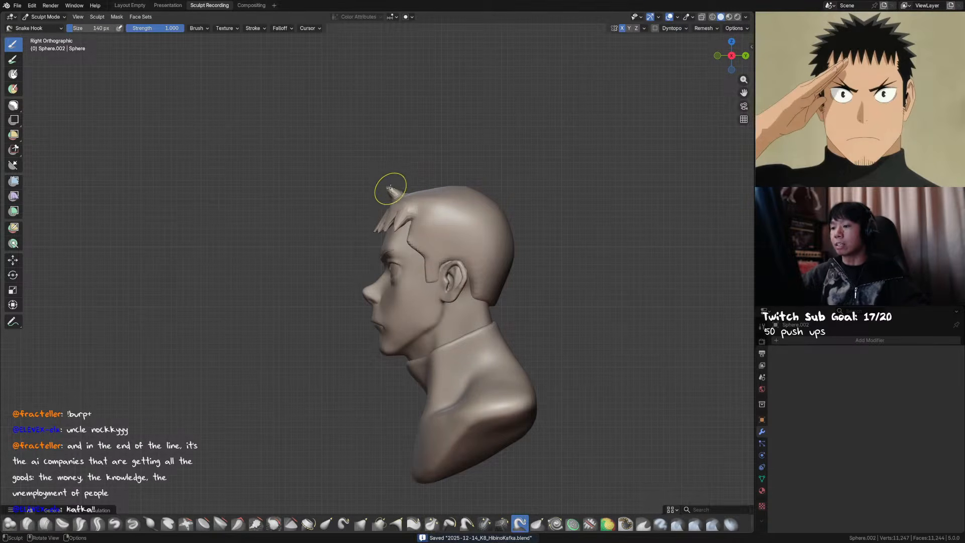
key("g")
left_click_drag(393, 191, 386, 198)
key("f")
left_click(400, 192)
mouse_move(393, 193)
middle_mouse_down()
mouse_move(491, 192)
mouse_move(448, 159)
mouse_move(523, 191)
mouse_move(541, 187)
mouse_move(424, 179)
middle_mouse_up()
key("f")
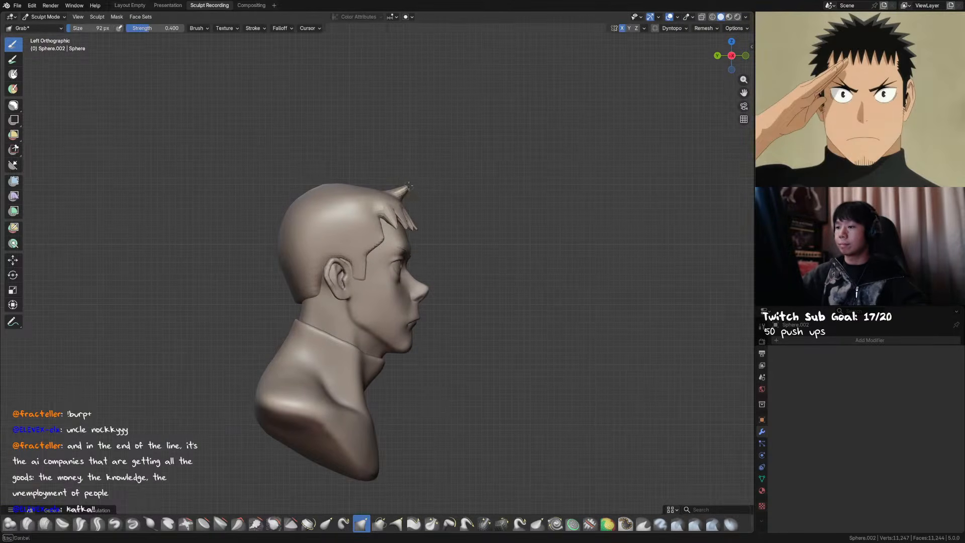
Reshape the tip of the front hair spike in side view with the Grab brush and save the file
left_click(407, 186)
key("bracketleft")
key("bracketleft")
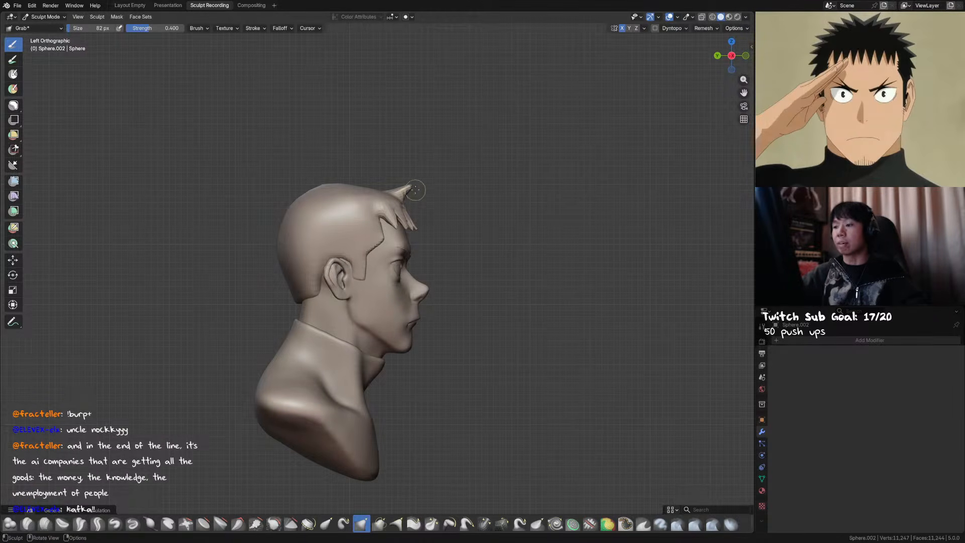
middle_click_drag(539, 183, 532, 180)
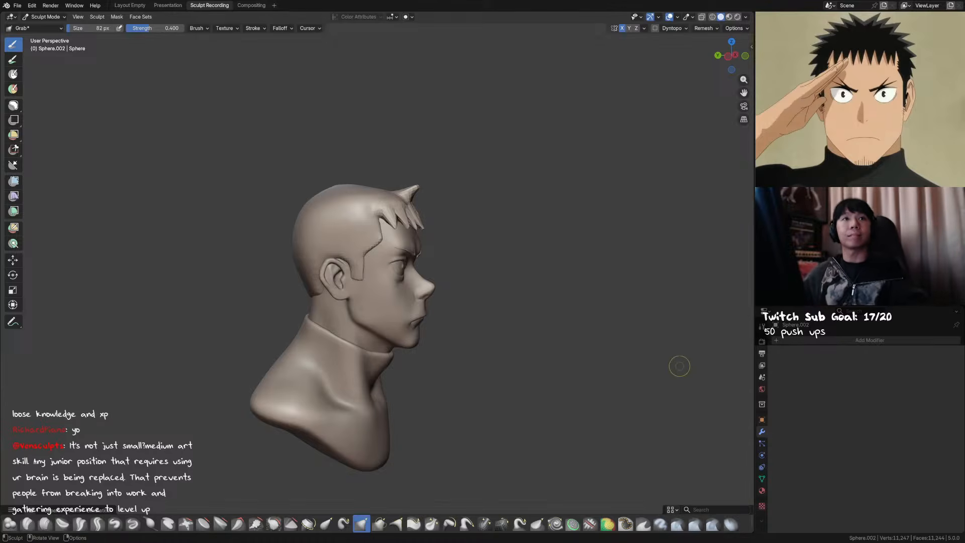
left_click(762, 420)
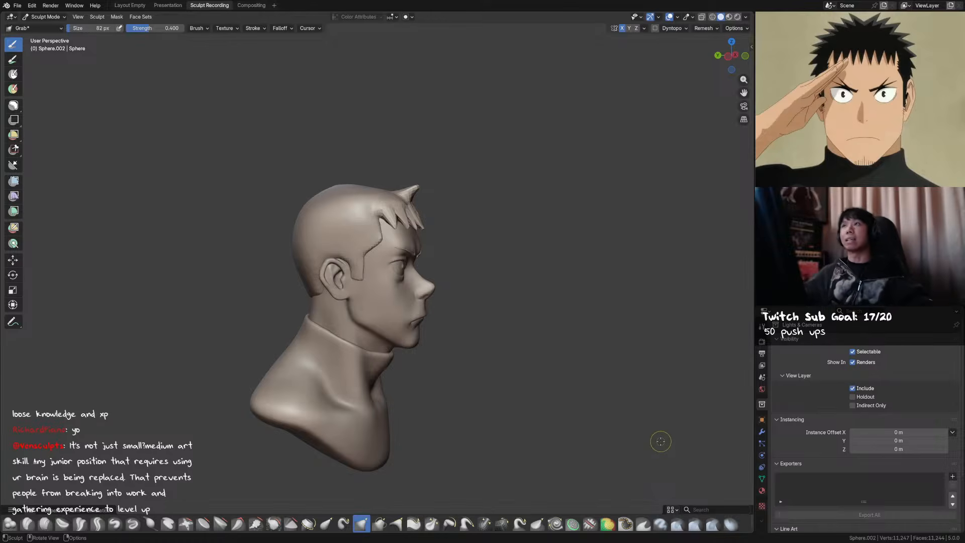
middle_click_drag(595, 373, 432, 300)
key("ctrl+s")
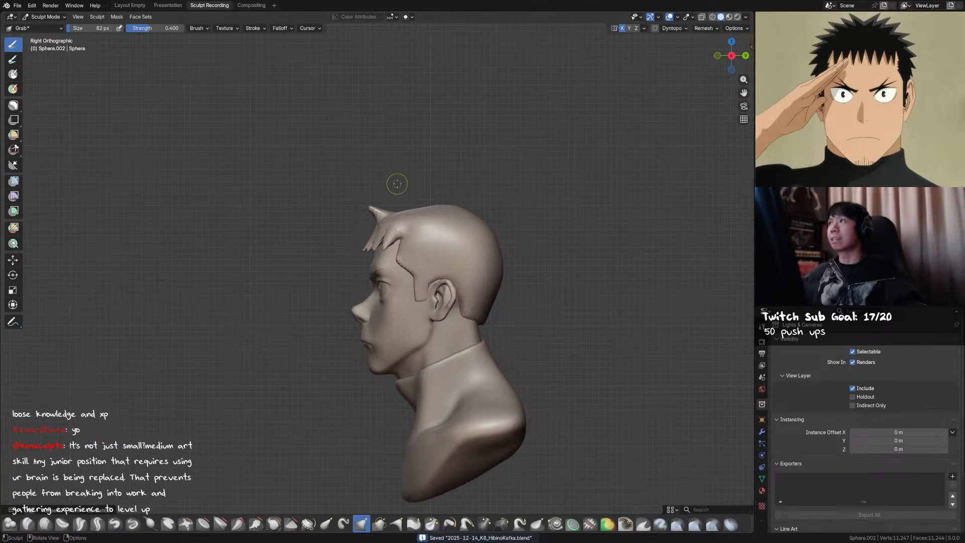
Pull the front hair spike's tip downward in the right side view with the Grab brush and save the file
middle_click_drag(373, 244, 364, 233, "shift")
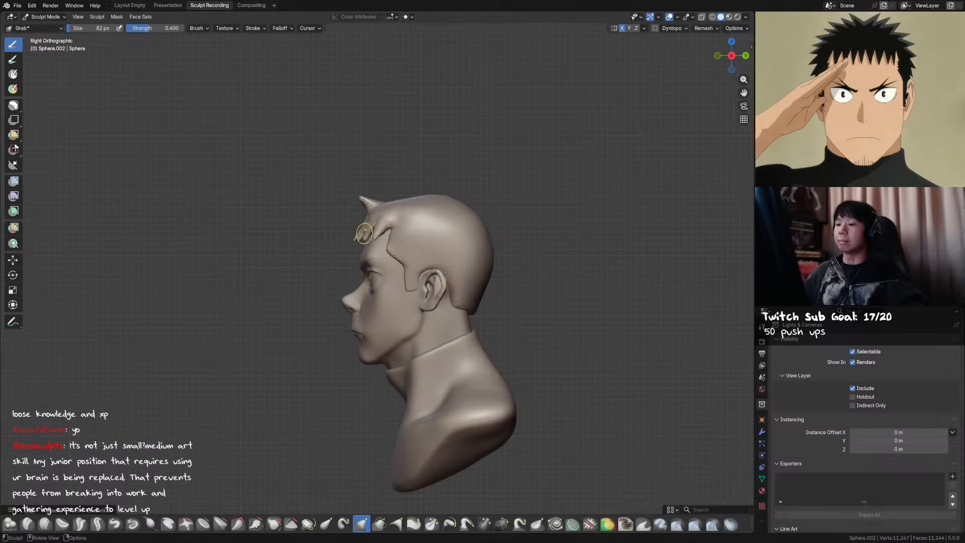
key("f")
left_click(389, 193)
mouse_move(362, 196)
left_mouse_down()
mouse_move(350, 202)
mouse_move(362, 210)
left_mouse_up()
key("f")
left_click(351, 204)
mouse_move(361, 203)
middle_mouse_down()
mouse_move(491, 225)
mouse_move(391, 228)
mouse_move(352, 241)
mouse_move(334, 264)
middle_mouse_up()
key("ctrl+s")
Draw out the front hair with the Snake Hook brush and save the file
key("k")
key("f")
left_click(341, 260)
left_click_drag(337, 263, 324, 254)
mouse_move(324, 255)
middle_mouse_down()
mouse_move(360, 216)
mouse_move(472, 231)
mouse_move(469, 216)
mouse_move(463, 237)
middle_mouse_up()
key("g")
key("ctrl+s")
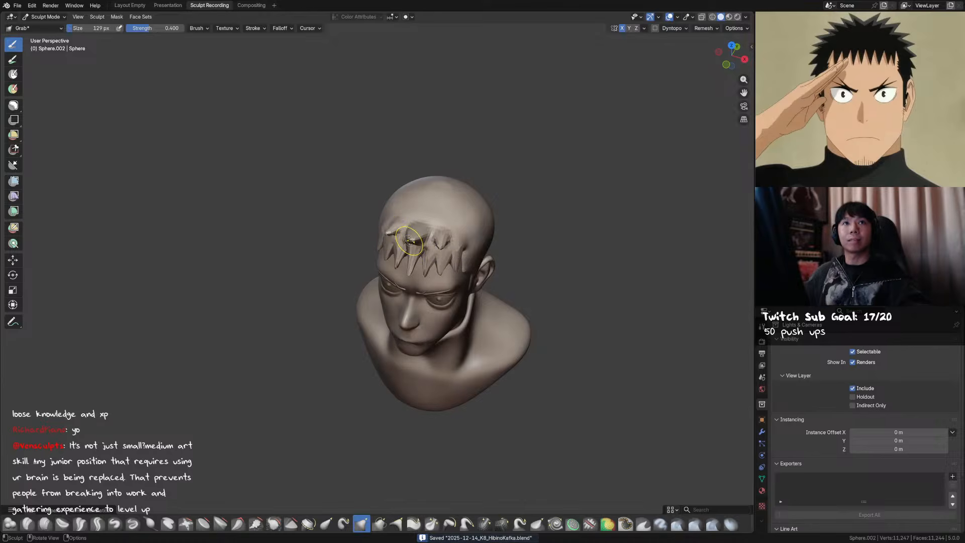
Refine the front hair spikes' shape with the Grab brush, checking the silhouette from the front and the right side
middle_click_drag(409, 242, 493, 232)
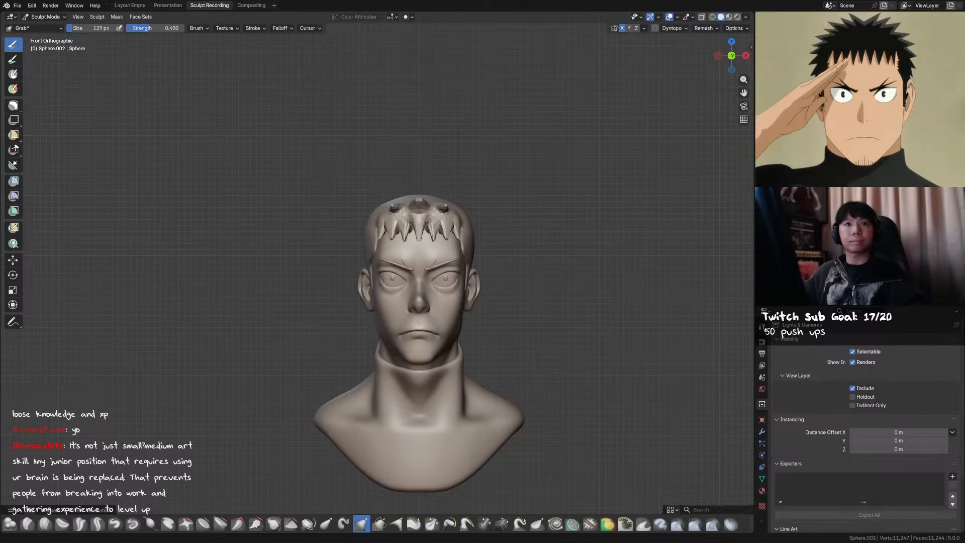
middle_click_drag(518, 201, 444, 183, "shift")
mouse_move(531, 229)
middle_mouse_down()
mouse_move(612, 217)
mouse_move(497, 183)
middle_mouse_up()
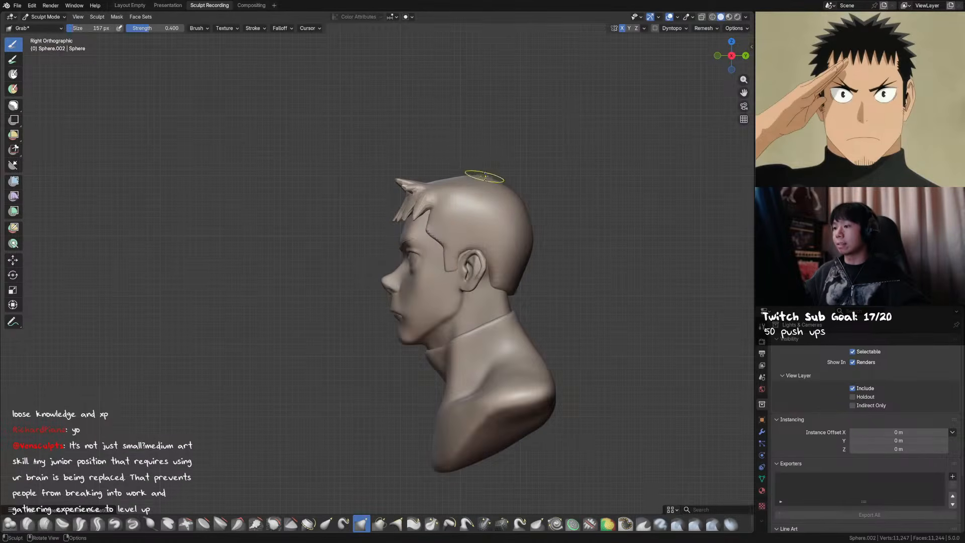
mouse_move(440, 181)
middle_mouse_down()
mouse_move(503, 197)
mouse_move(456, 191)
mouse_move(451, 183)
mouse_move(478, 166)
mouse_move(454, 182)
mouse_move(388, 183)
middle_mouse_up()
key("f")
left_click(454, 184)
key("f")
left_click(454, 182)
key("f")
left_click(464, 183)
Mask the hair for an outer pair of spikes above the temples with the Mask brush
key("k")
key("m")
middle_click_drag(511, 190, 464, 202)
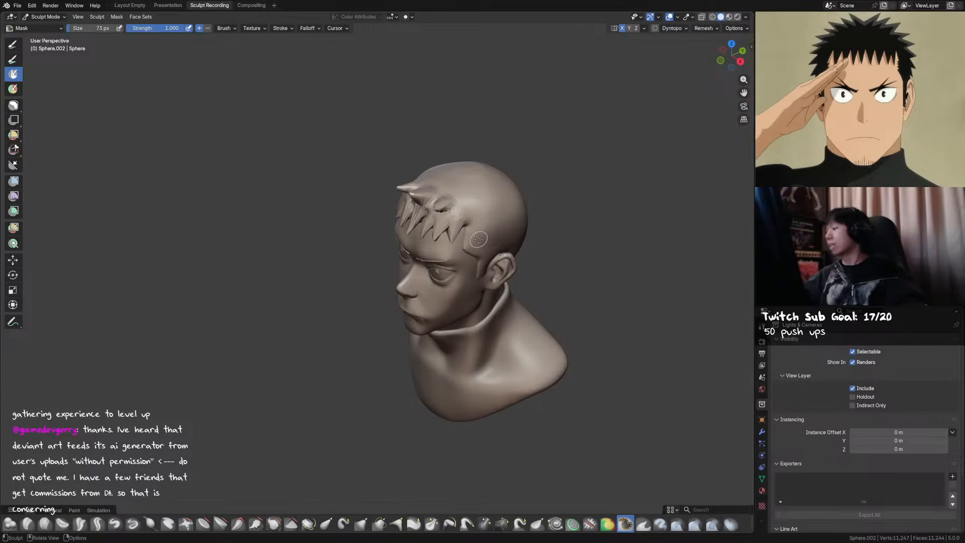
mouse_move(479, 240)
middle_mouse_down()
mouse_move(437, 240)
mouse_move(425, 204)
middle_mouse_up()
key("f")
left_click(445, 248)
key("g")
Pull the unmasked hair patches outward into a pair of side spikes with the Grab brush
key("f")
left_click(402, 205)
left_click_drag(399, 205, 370, 203)
left_click_drag(369, 203, 376, 205)
mouse_move(376, 205)
middle_mouse_down()
mouse_move(527, 203)
mouse_move(502, 201)
mouse_move(512, 199)
middle_mouse_up()
key("f")
left_click(444, 191)
left_click_drag(458, 186, 442, 181)
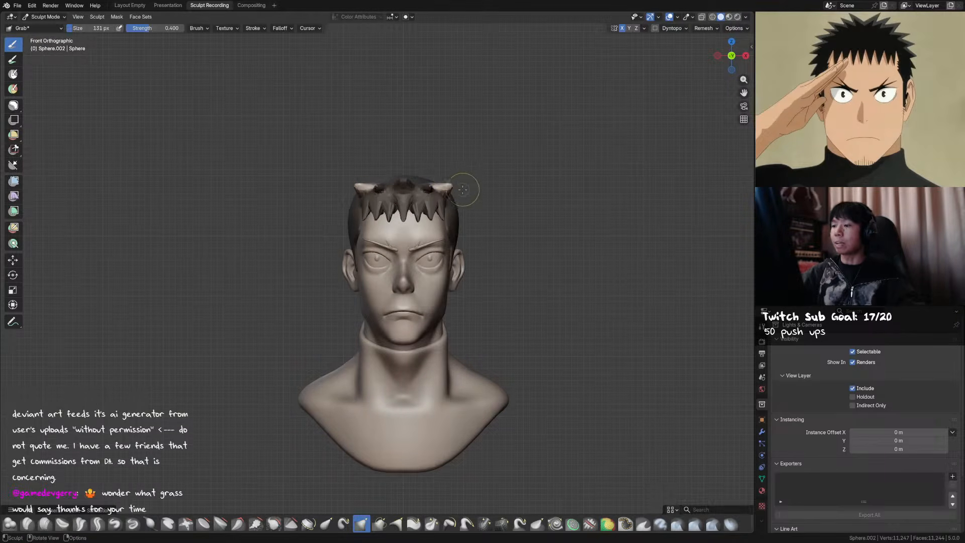
Adjust the pair of hair spikes beside the centre spike in front view with the Grab brush at about 103 px
middle_click_drag(468, 181, 496, 182)
key("f")
left_click(415, 190)
key("KP_1")
key("f")
left_click(441, 177)
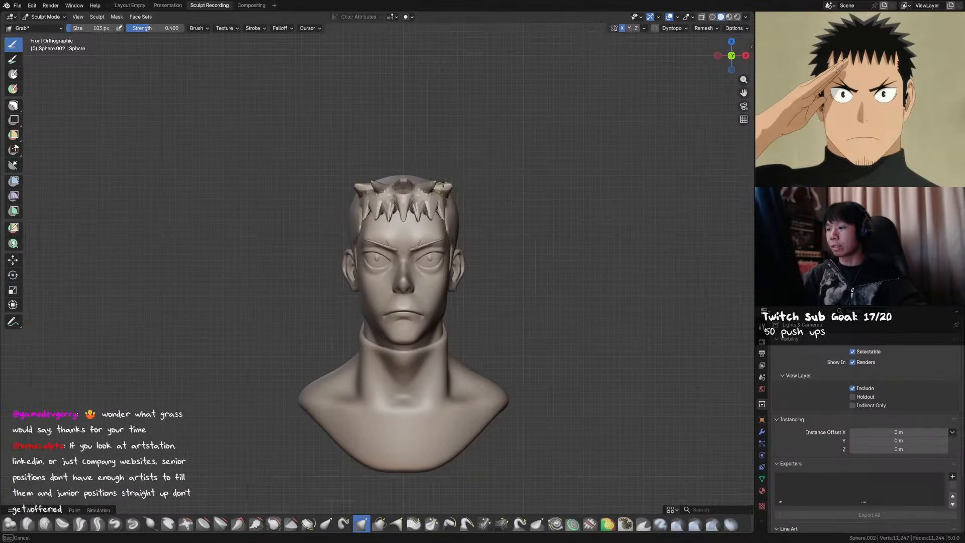
Shape the tips of the outer hair spikes in front view with a smaller Grab brush and save the file
key("f")
left_click(448, 189)
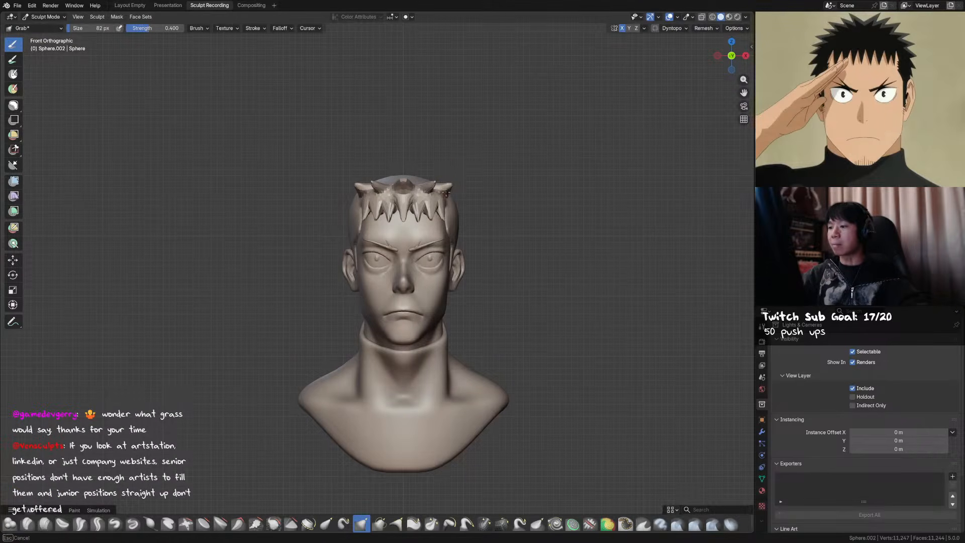
left_click_drag(451, 189, 449, 184)
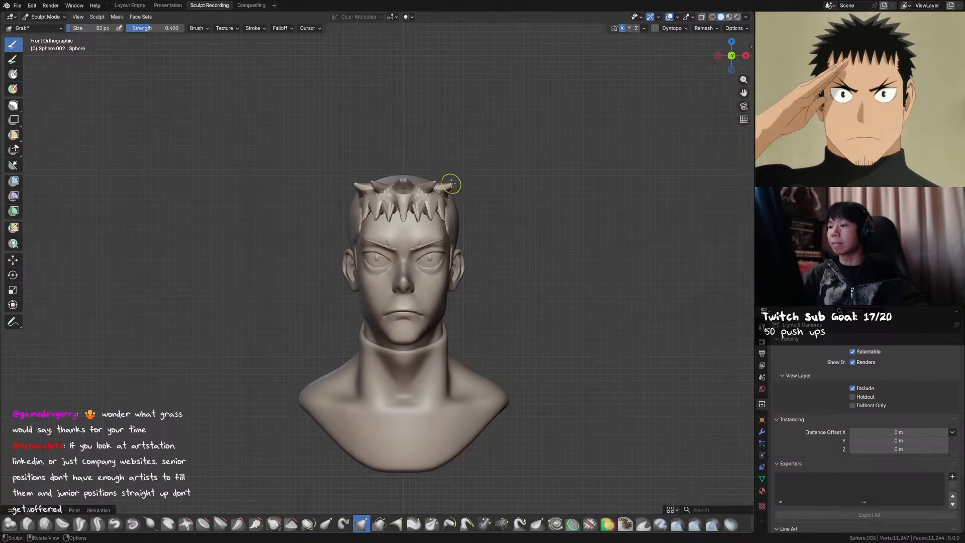
key("f")
left_click(358, 185)
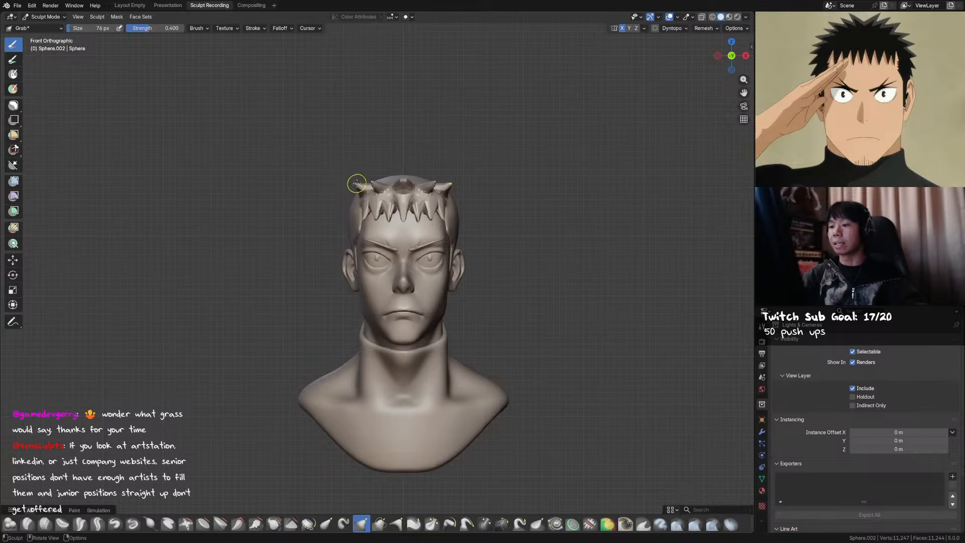
mouse_move(463, 175)
middle_mouse_down("alt")
mouse_move(478, 154)
mouse_move(442, 184)
mouse_move(474, 184)
middle_mouse_up("alt")
key("ctrl+s")
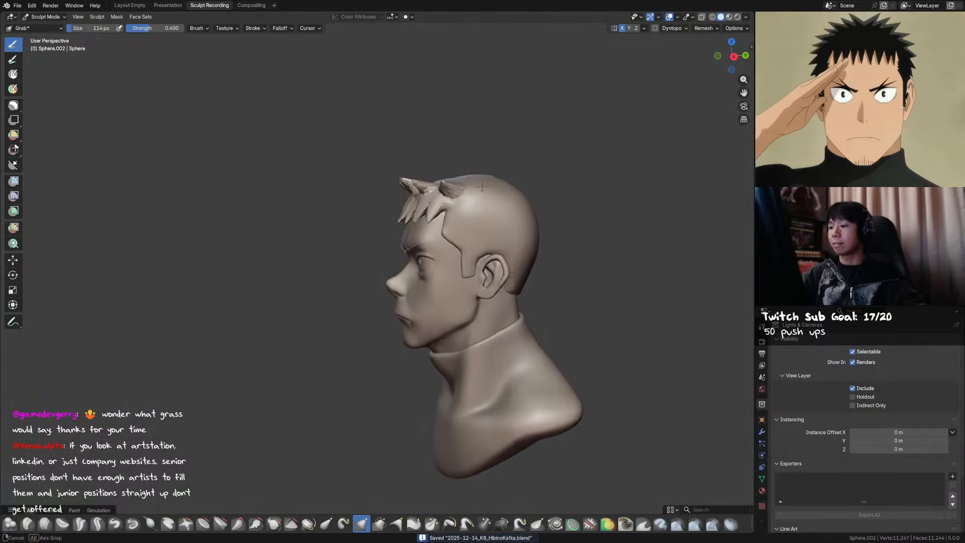
Pull small jagged points out of the temple hairline in the right side view with a Grab brush of about 57 px
middle_click_drag(487, 274, 441, 224, "alt")
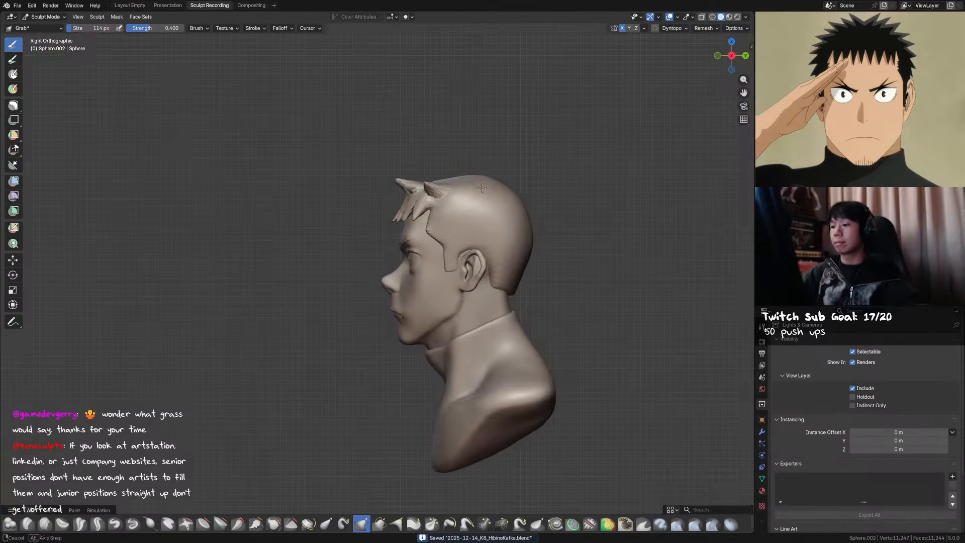
key("bracketleft")
key("bracketleft")
key("bracketleft")
key("bracketleft")
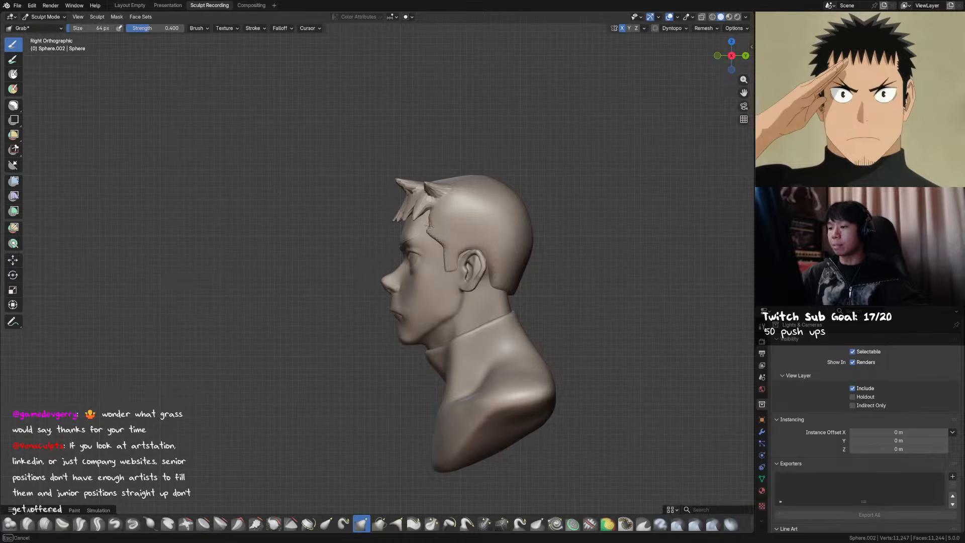
key("bracketleft")
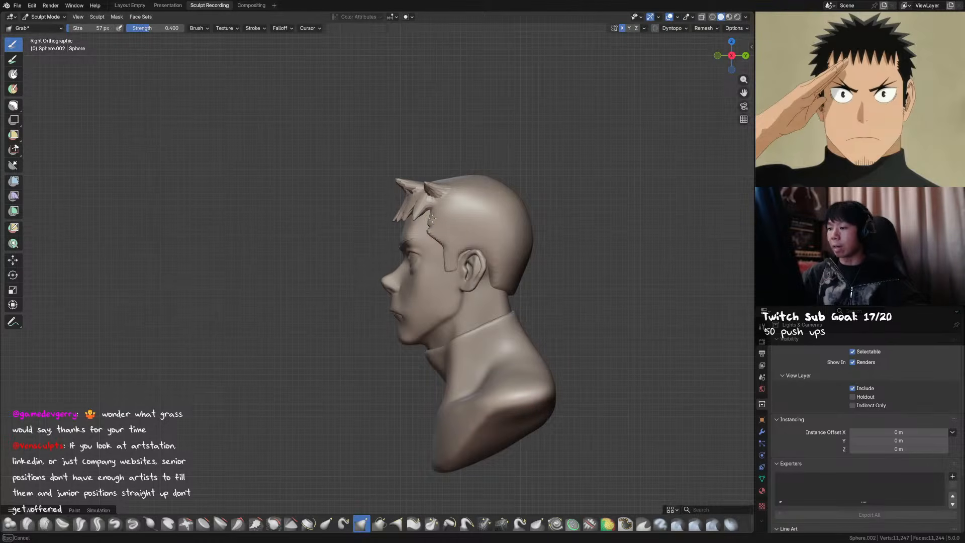
key("bracketleft")
Build up the jagged strand at the temple hairline with a short brush stroke and save the file
mouse_move(431, 218)
middle_mouse_down()
mouse_move(507, 224)
mouse_move(409, 246)
mouse_move(508, 224)
mouse_move(458, 219)
mouse_move(444, 230)
middle_mouse_up()
key("bracketright")
key("bracketright")
key("bracketright")
key("bracketleft")
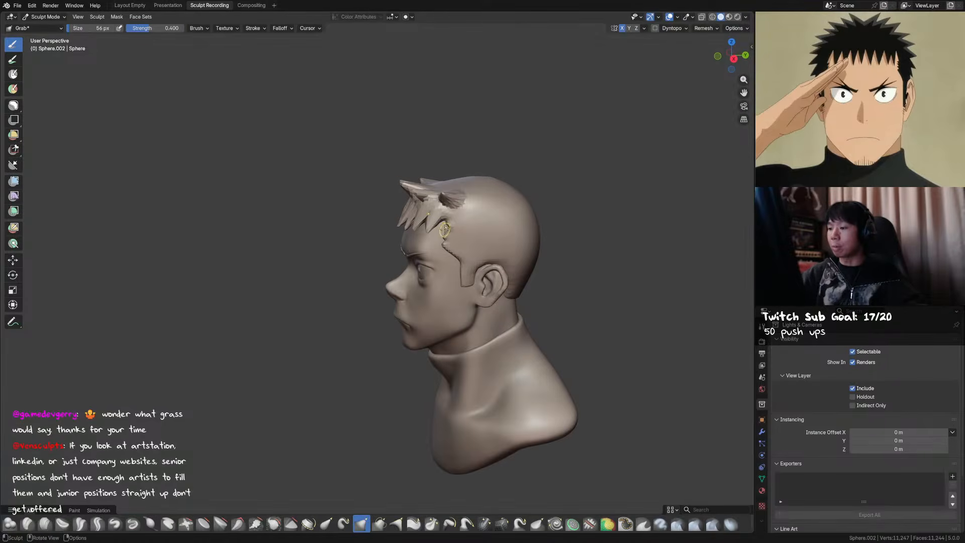
key("d")
left_click_drag(446, 229, 447, 224)
key("g")
mouse_move(449, 222)
middle_mouse_down()
mouse_move(454, 211)
mouse_move(450, 234)
mouse_move(431, 246)
mouse_move(467, 227)
mouse_move(436, 242)
middle_mouse_up()
key("ctrl+s")
Refine the edge of the temple hairline with the Grab brush and save the file
key("f")
left_click(438, 234)
key("d")
key("g")
key("f")
left_click(435, 243)
key("ctrl+s")
Inspect the hair spikes and temple hairline from several side angles and save the file
key("f")
left_click(478, 220)
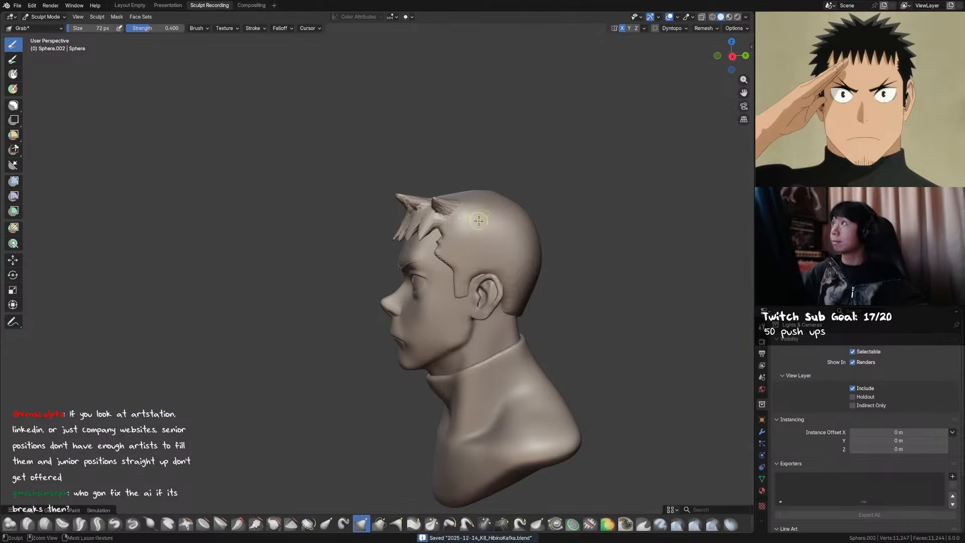
scroll(478, 219, "down", 3)
middle_click_drag(474, 206, 477, 209)
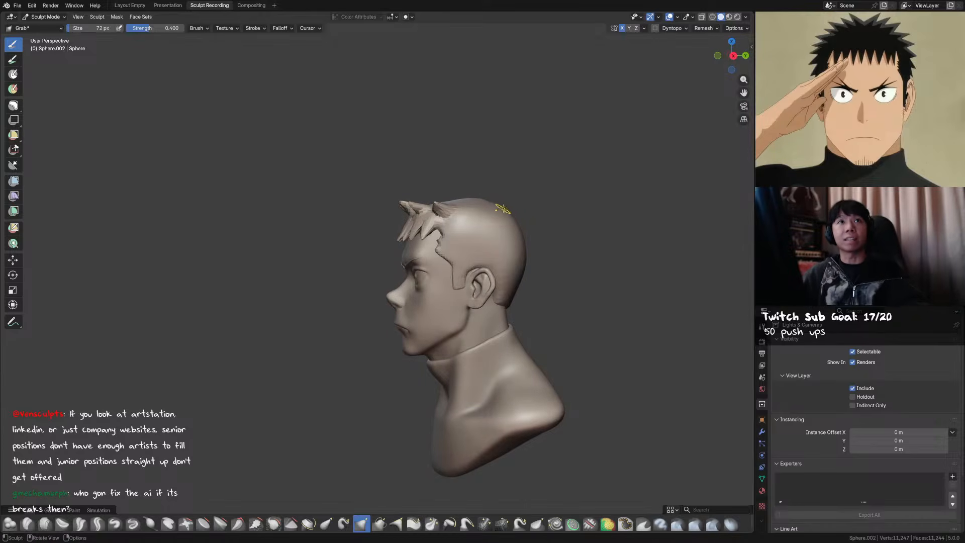
key("ctrl+s")
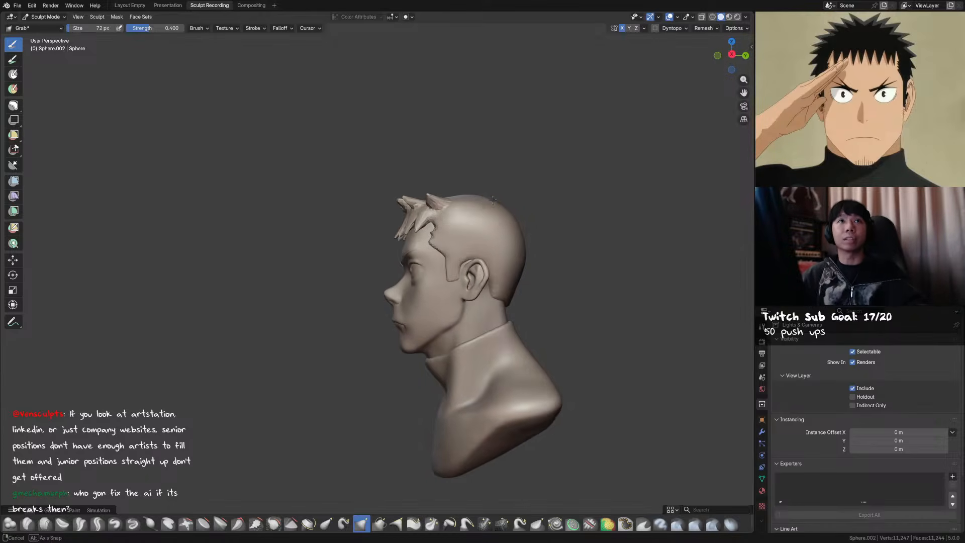
middle_click_drag(509, 225, 511, 223)
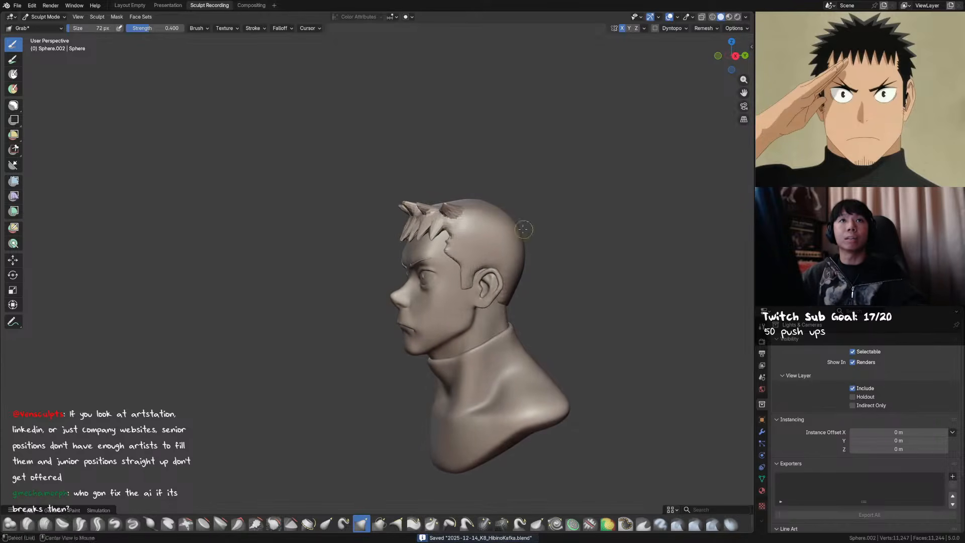
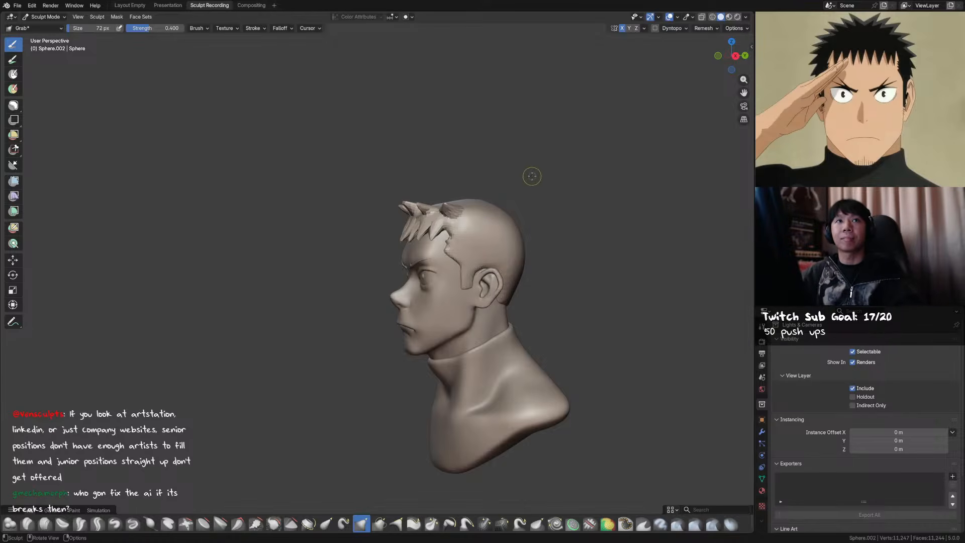
mouse_move(542, 187)
middle_mouse_down()
mouse_move(444, 220)
mouse_move(501, 192)
mouse_move(533, 198)
mouse_move(503, 186)
mouse_move(478, 211)
mouse_move(442, 221)
mouse_move(458, 202)
mouse_move(440, 216)
mouse_move(438, 240)
mouse_move(440, 213)
mouse_move(440, 227)
middle_mouse_up()
key("ctrl+s")
Pull out a new pair of hair spikes behind the front ones with the Snake Hook brush
key("k")
key("bracketright")
key("bracketright")
key("f")
left_click(445, 198)
key("f")
left_click(439, 212)
left_click_drag(444, 223, 435, 217)
Lengthen the new pair of spikes upward with the Snake Hook brush at about 74 px and save the file
middle_click_drag(452, 211, 417, 191)
key("f")
left_click(414, 186)
left_click_drag(414, 186, 415, 181)
key("f")
left_click(417, 179)
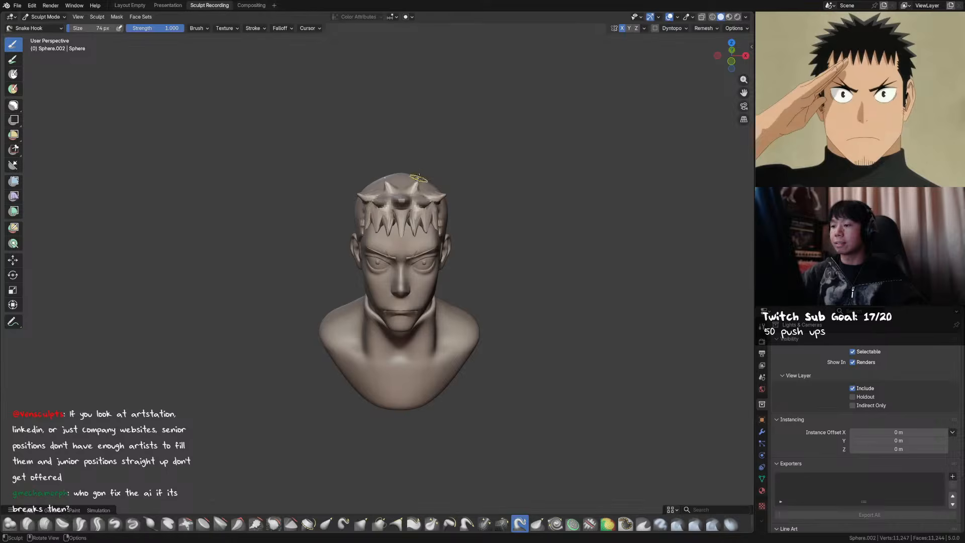
middle_click_drag(469, 177, 472, 166)
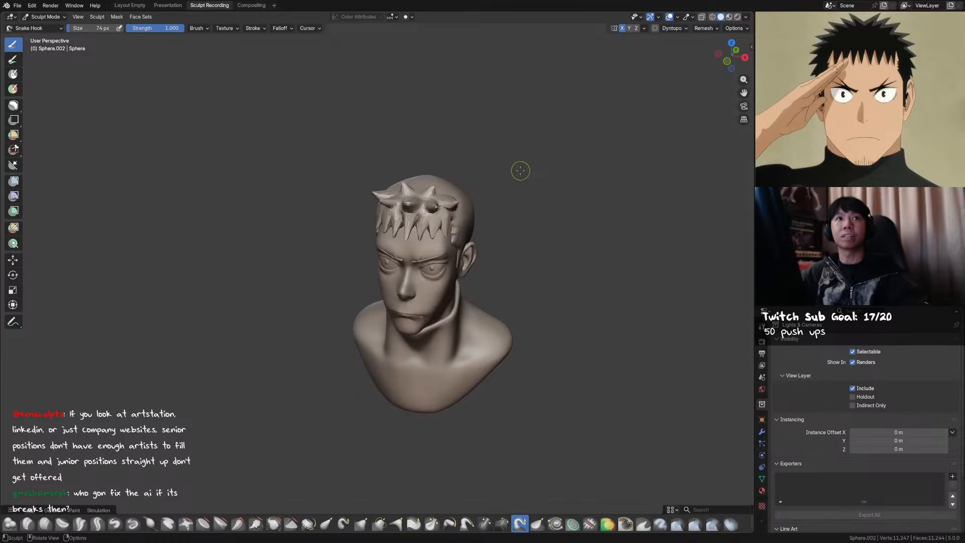
key("ctrl+s")
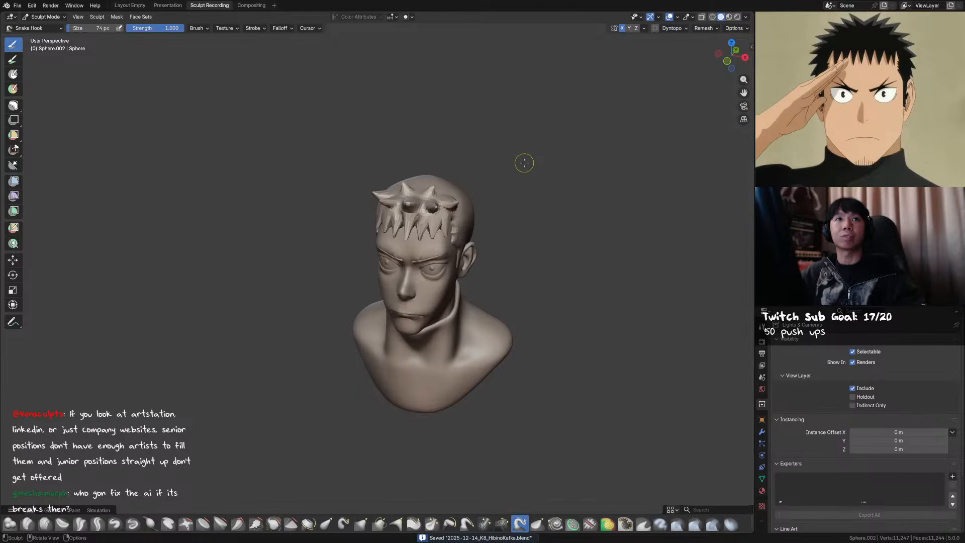
Bend the upper hair spikes forward in the right side view with the Snake Hook brush
middle_click_drag(523, 166, 451, 150, "alt")
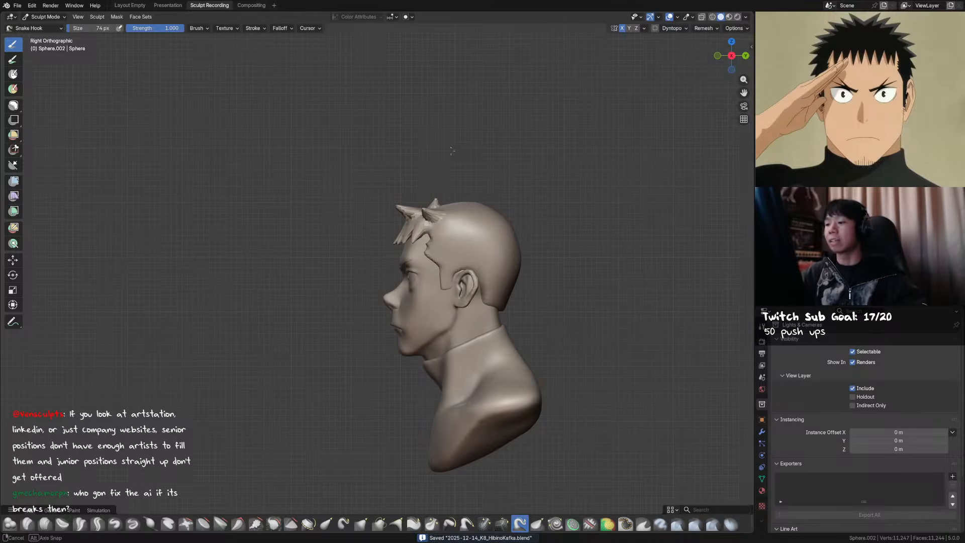
key("f")
left_click(453, 193)
left_click_drag(438, 199, 428, 199)
Mask the hair around a pair of crown patches, raise them into spikes with the Grab brush, and save the file
mouse_move(426, 198)
middle_mouse_down()
mouse_move(513, 197)
mouse_move(467, 220)
mouse_move(475, 203)
mouse_move(452, 217)
mouse_move(455, 242)
mouse_move(458, 206)
middle_mouse_up()
key("m")
key("g")
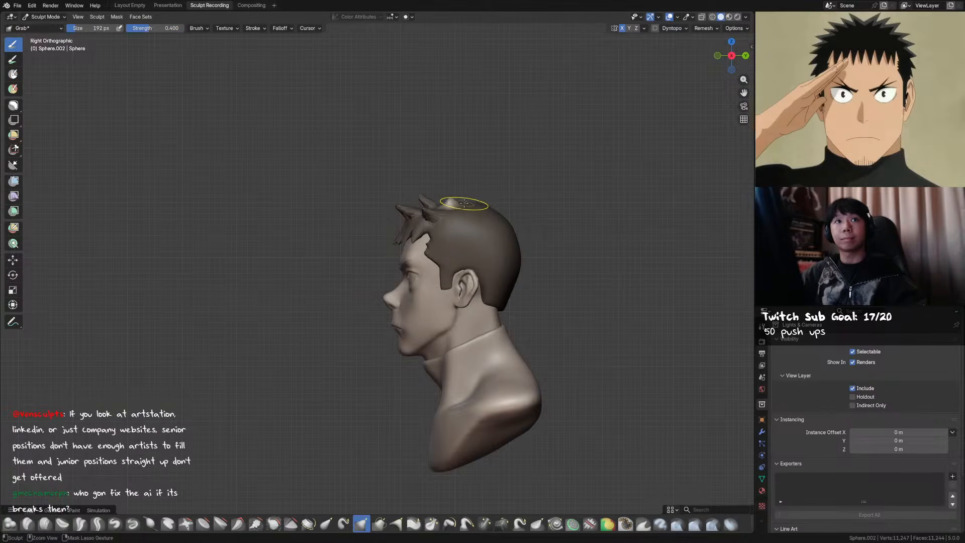
middle_click_drag(463, 210, 437, 204)
key("ctrl+s")
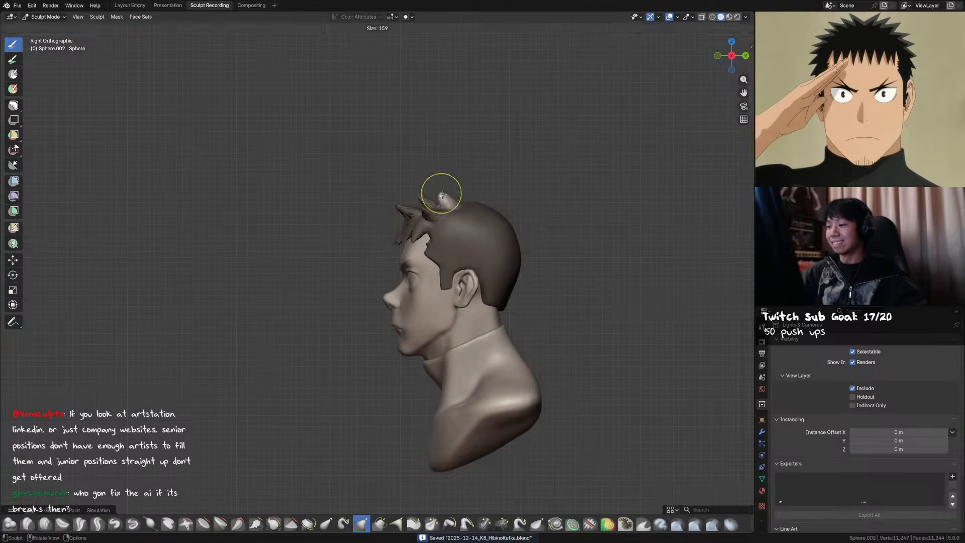
Shape the raised crown spikes from the side and front with the Grab brush and clear the mask
left_click_drag(441, 203, 442, 194)
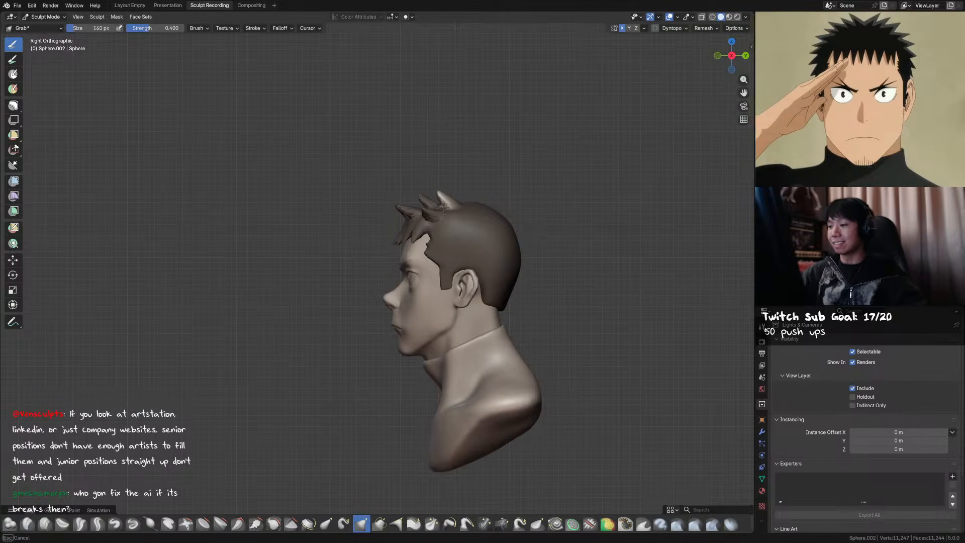
middle_click_drag(476, 212, 442, 177)
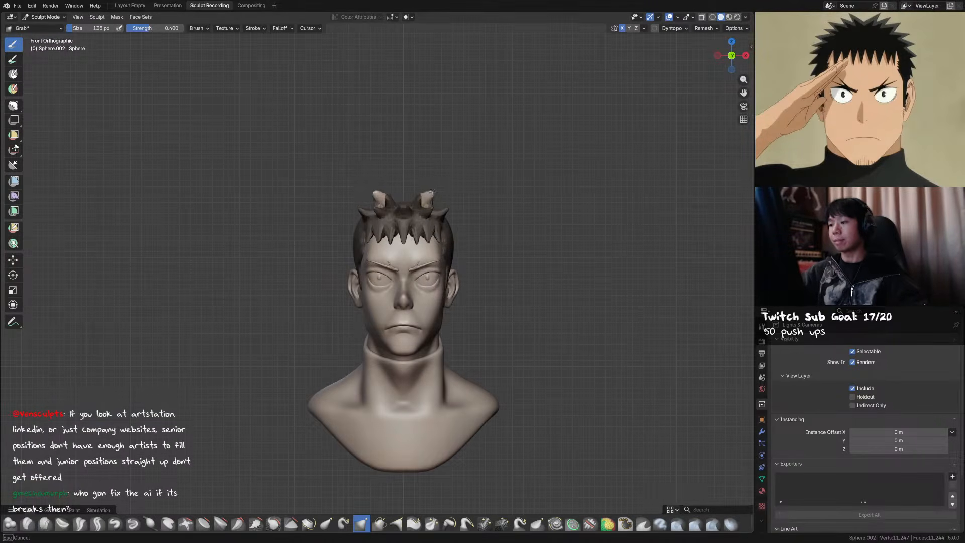
mouse_move(465, 186)
middle_mouse_down()
mouse_move(462, 214)
mouse_move(383, 249)
middle_mouse_up()
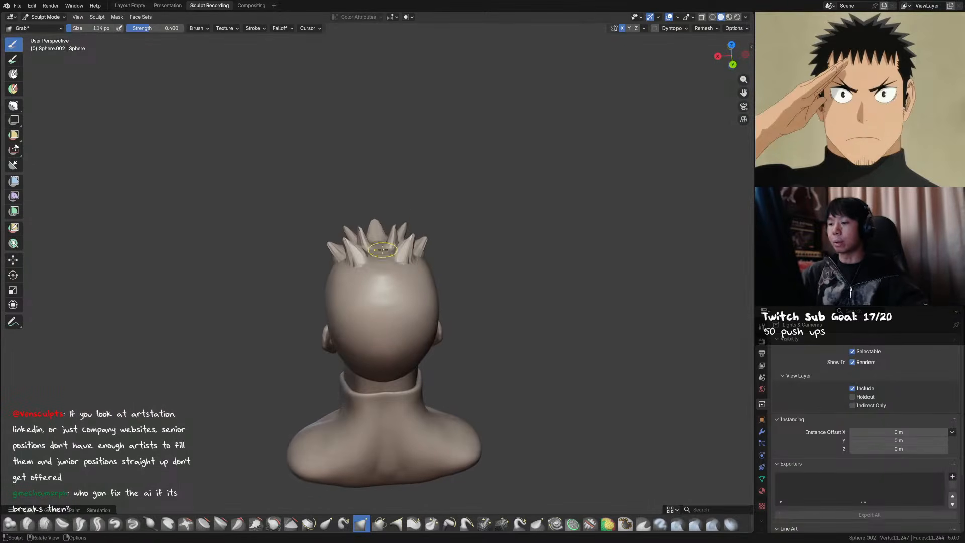
Smooth and blend the bases of the rear crown spikes from the back of the head
left_click_drag(357, 252, 360, 255, "shift")
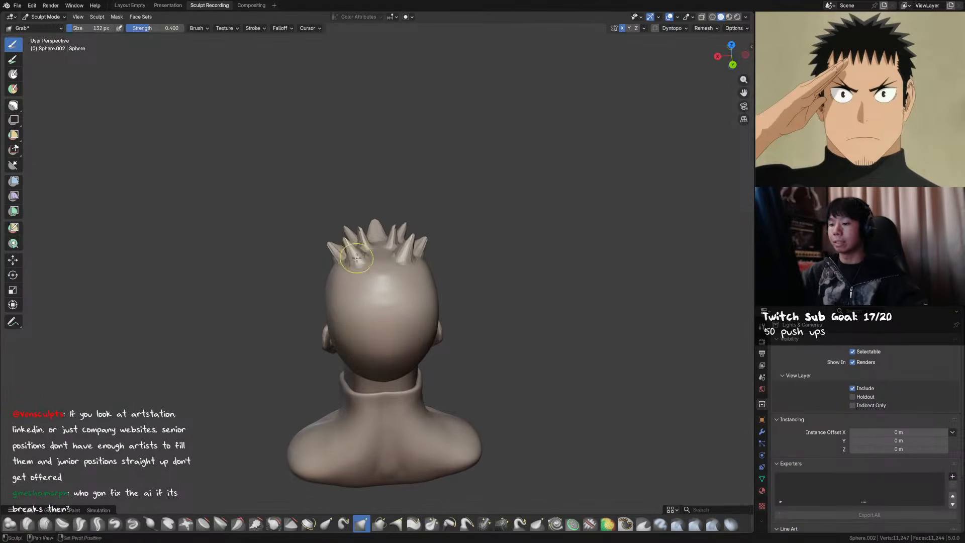
middle_click_drag(360, 256, 372, 259)
key("f")
left_click(369, 274)
left_click_drag(371, 265, 375, 257, "shift")
Pull the rear crown spikes' tips forward and up in the right side view with the Grab brush at about 130 px
middle_click_drag(337, 289, 385, 274)
key("f")
left_click(454, 178)
left_click_drag(442, 184, 438, 180)
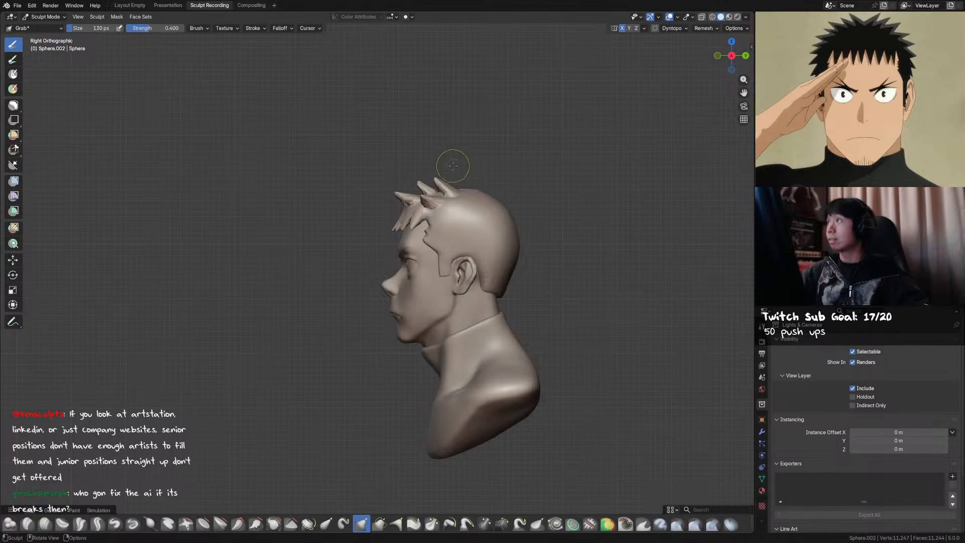
Mask the hair around a central patch at the crown, invert the mask, save, and raise the patch with the Grab brush at about 224 px
left_click_drag(509, 175, 504, 173)
key("ctrl+s")
mouse_move(502, 179)
middle_mouse_down()
mouse_move(588, 225)
mouse_move(461, 235)
middle_mouse_up()
key("m")
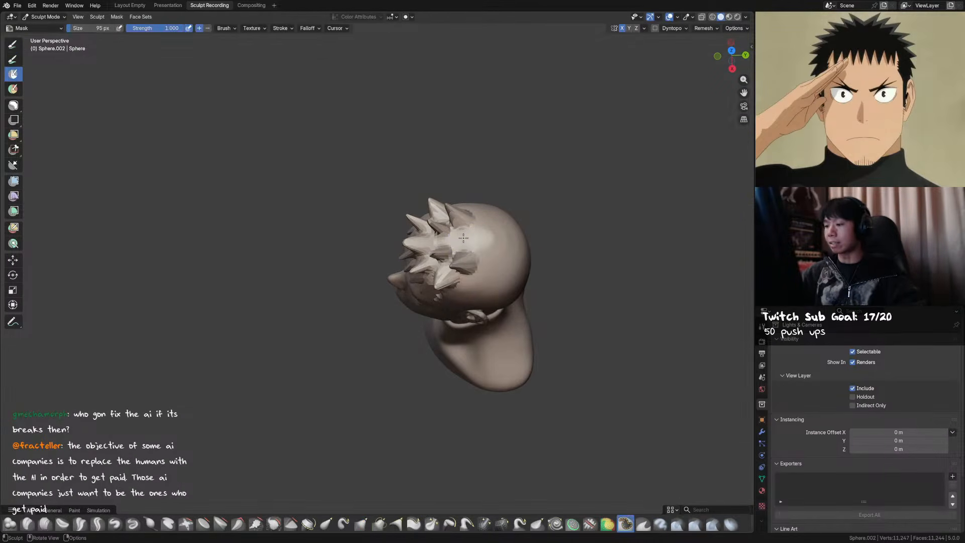
key("ctrl+i")
mouse_move(490, 229)
middle_mouse_down()
mouse_move(498, 216)
mouse_move(469, 221)
mouse_move(478, 188)
middle_mouse_up()
key("f")
left_click(465, 220)
key("g")
key("ctrl+s")
left_click_drag(463, 191, 454, 166)
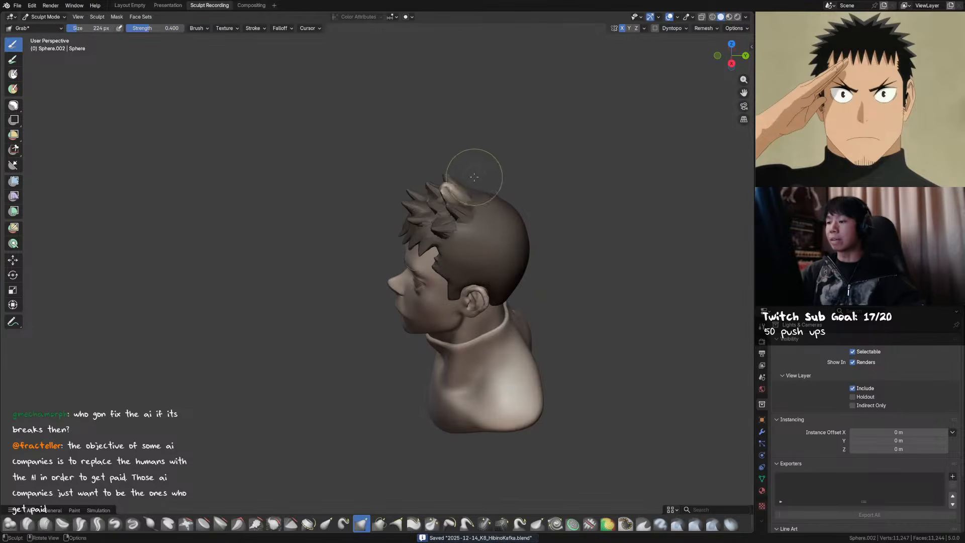
Shape the raised central crown patch into a spike from the side and front with the Grab brush at about 166 px
key("KP_3")
key("f")
left_click(437, 182)
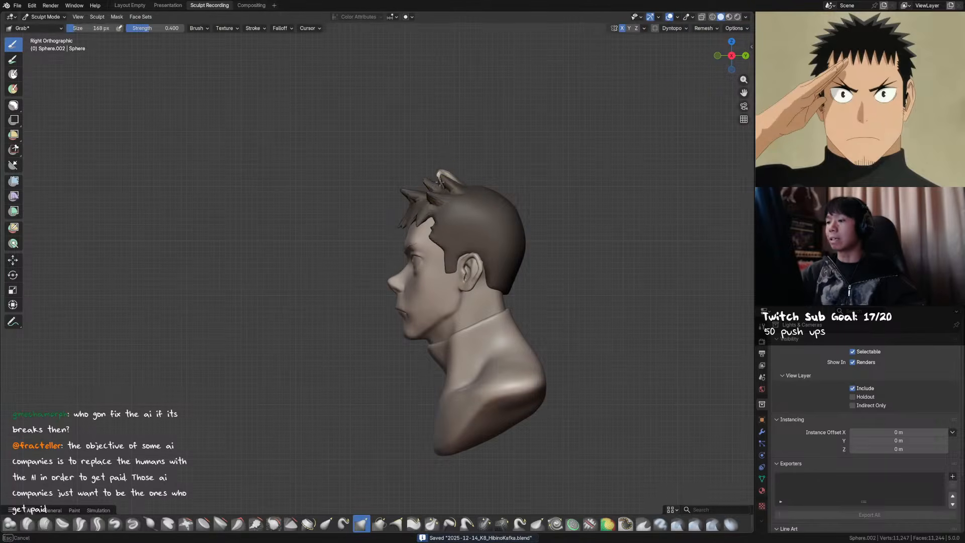
middle_click_drag(442, 172, 403, 218)
left_click_drag(400, 215, 406, 211)
mouse_move(410, 210)
middle_mouse_down("shift")
mouse_move(424, 207)
mouse_move(413, 196)
middle_mouse_up("shift")
key("f")
left_click(421, 195)
left_click_drag(397, 201, 401, 199)
mouse_move(402, 199)
middle_mouse_down()
mouse_move(496, 183)
mouse_move(447, 164)
middle_mouse_up()
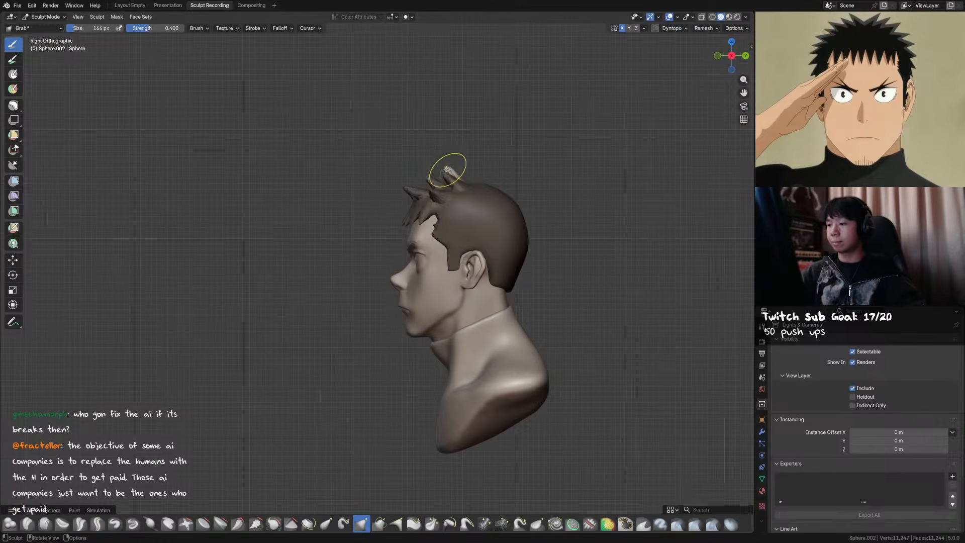
Clear the mask, refine the crown spikes with the Grab brush at about 106 to 111 px, and save the file
middle_click_drag(502, 192, 451, 206)
key("f")
left_click(451, 206)
left_click_drag(451, 206, 451, 207)
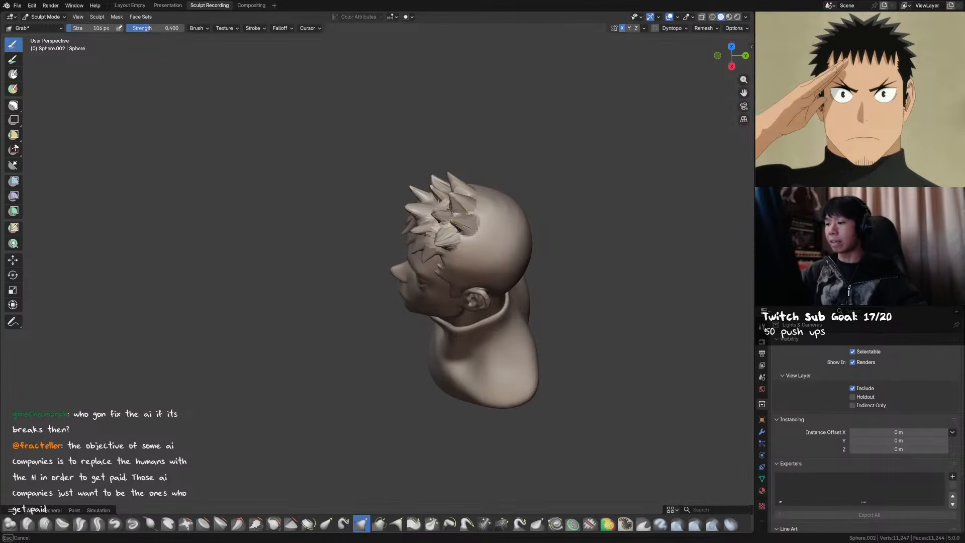
mouse_move(466, 205)
middle_mouse_down()
mouse_move(460, 164)
mouse_move(519, 165)
mouse_move(467, 154)
mouse_move(462, 165)
middle_mouse_up()
key("f")
left_click(458, 162)
key("ctrl+s")
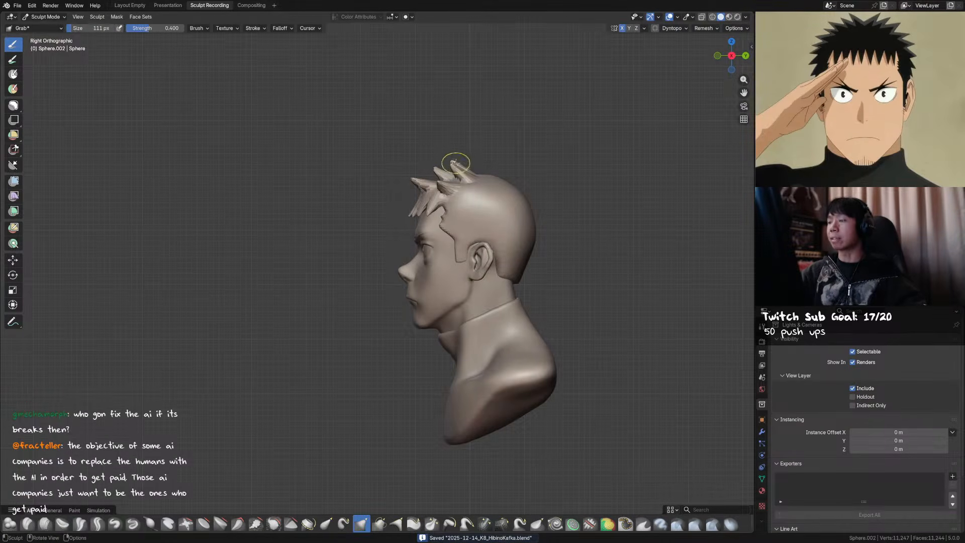
Adjust the rear crown spikes from the side and back of the head with the Grab brush and save the file
left_click_drag(454, 170, 458, 182)
middle_click_drag(458, 182, 372, 211)
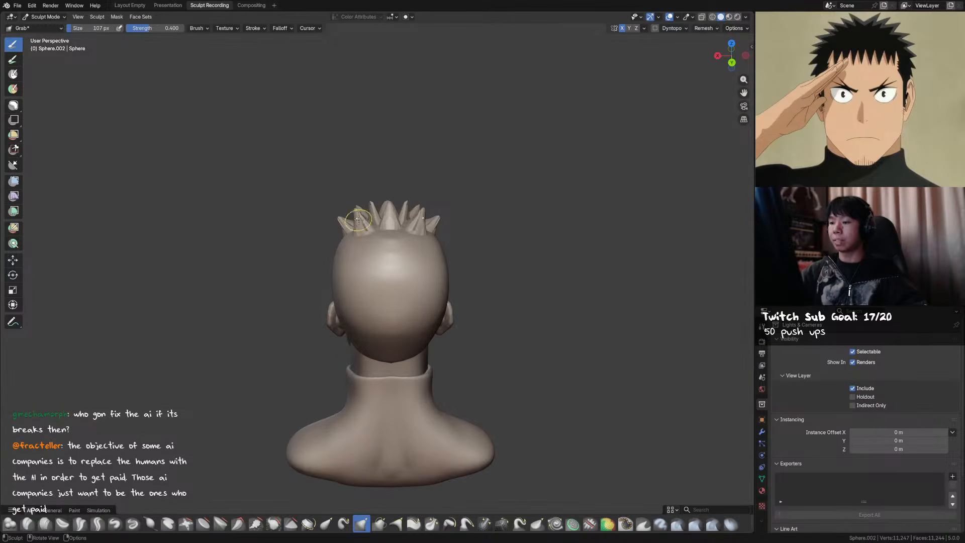
mouse_move(398, 201)
middle_mouse_down()
mouse_move(445, 164)
mouse_move(451, 181)
mouse_move(412, 239)
mouse_move(362, 245)
mouse_move(522, 176)
middle_mouse_up()
key("ctrl+s")
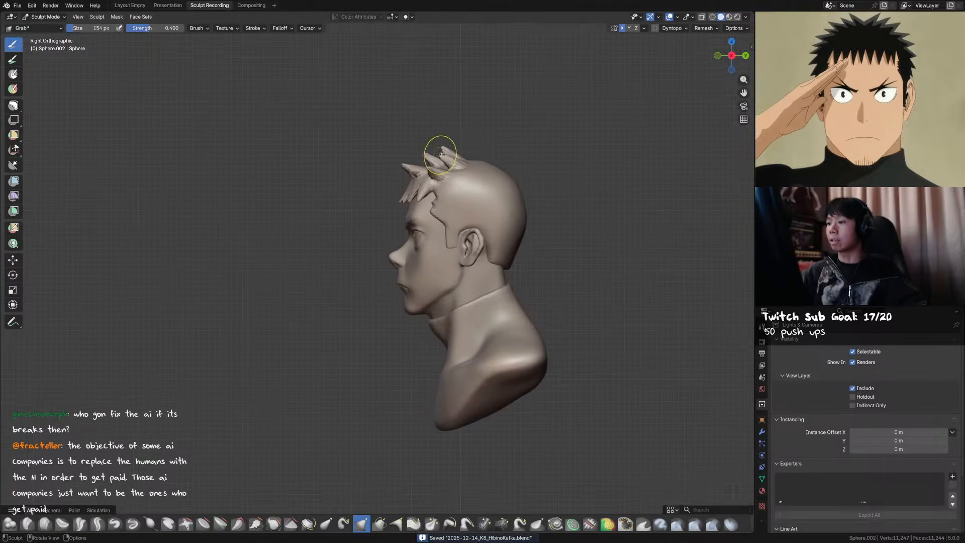
middle_click_drag(440, 153, 550, 153)
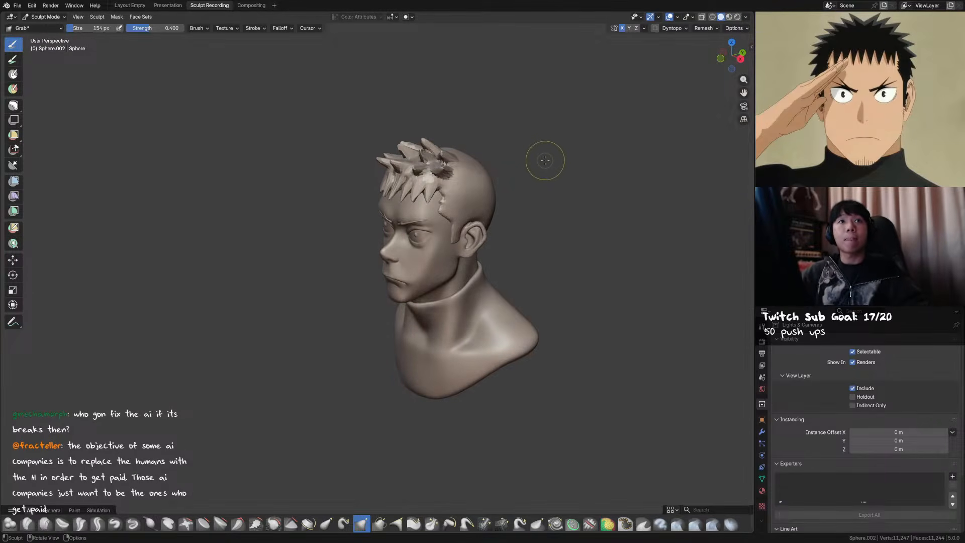
key("ctrl+s")
middle_click_drag(546, 162, 540, 162)
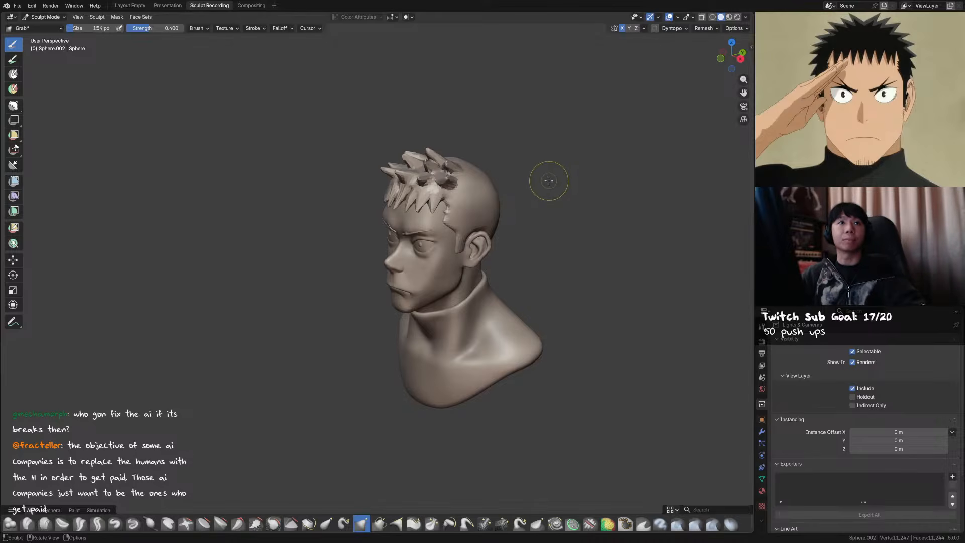
key("ctrl+s")
Check the hair in Object Mode, return to Sculpt Mode, and reshape the rear crown spikes in the right side view with the Grab brush
mouse_move(549, 181)
middle_mouse_down()
mouse_move(508, 164)
mouse_move(466, 189)
mouse_move(486, 179)
mouse_move(506, 186)
mouse_move(513, 162)
mouse_move(562, 145)
mouse_move(561, 164)
mouse_move(572, 168)
middle_mouse_up()
key("ctrl+Tab")
left_click(473, 169)
scroll(560, 171, "up", 6)
mouse_move(572, 169)
middle_mouse_down("shift")
mouse_move(586, 128)
mouse_move(561, 182)
middle_mouse_up("shift")
key("ctrl+Tab")
left_click(560, 233)
mouse_move(550, 226)
middle_mouse_down()
mouse_move(416, 181)
mouse_move(408, 205)
mouse_move(442, 196)
mouse_move(518, 209)
mouse_move(485, 171)
mouse_move(382, 183)
middle_mouse_up()
key("k")
key("g")
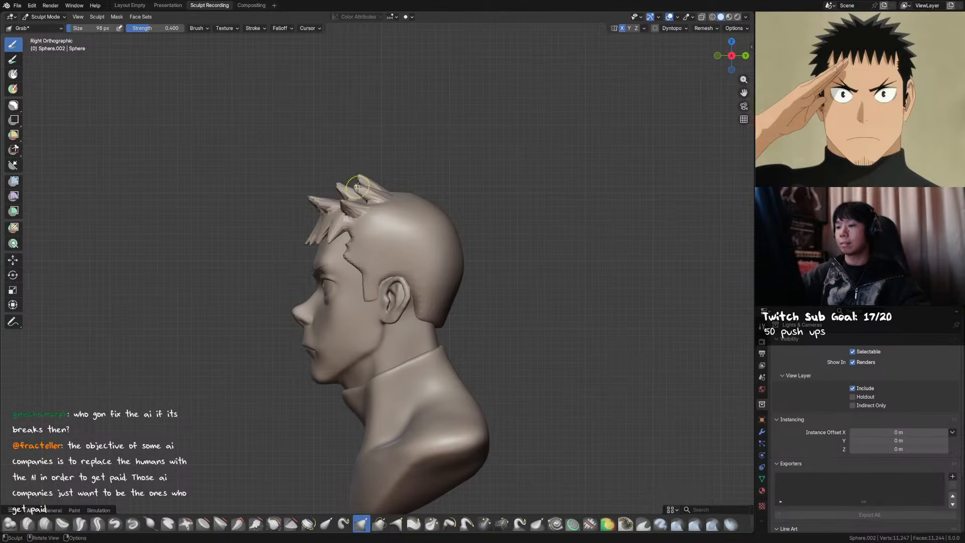
scroll(447, 222, "down", 2)
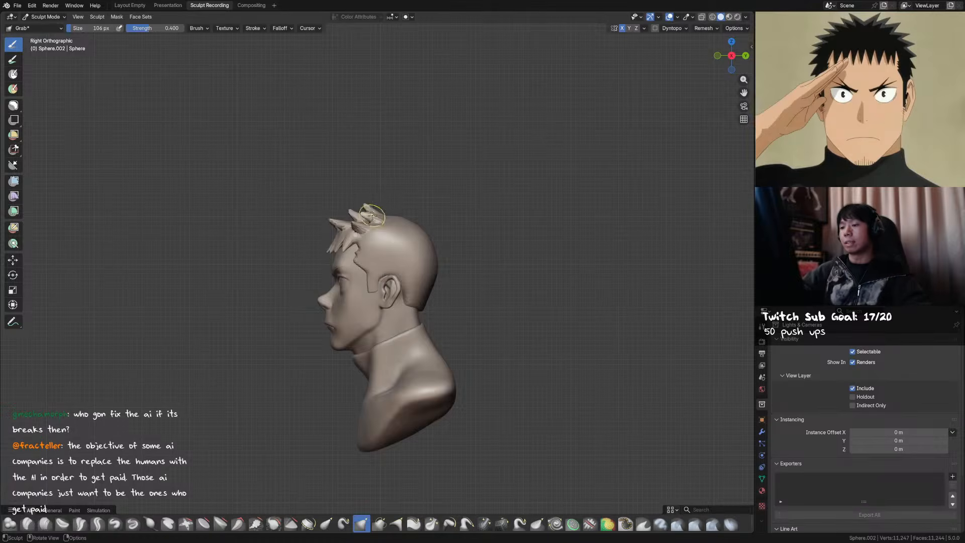
mouse_move(369, 217)
middle_mouse_down()
mouse_move(490, 197)
mouse_move(460, 192)
mouse_move(479, 209)
mouse_move(577, 210)
mouse_move(529, 161)
mouse_move(459, 194)
mouse_move(543, 178)
mouse_move(676, 184)
mouse_move(517, 168)
middle_mouse_up()
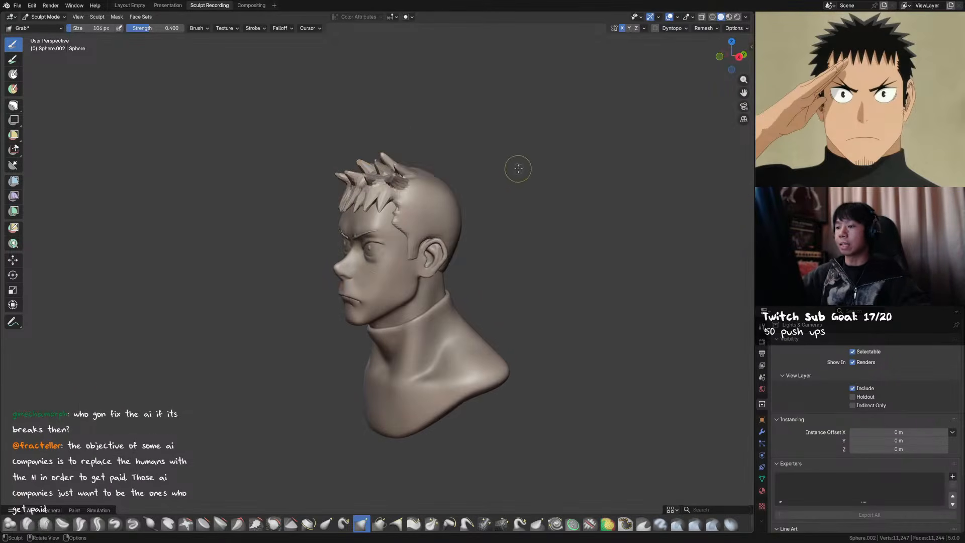
Review the bust in Object Mode, resume sculpting, and fine-tune the crown spikes' tips in profile with the Grab brush at about 97 px
key("ctrl+Tab")
right_click(483, 165)
left_click(537, 121)
mouse_move(538, 121)
middle_mouse_down()
mouse_move(545, 148)
mouse_move(713, 161)
mouse_move(713, 183)
mouse_move(645, 150)
mouse_move(478, 151)
middle_mouse_up()
key("ctrl+Tab")
left_click(373, 167)
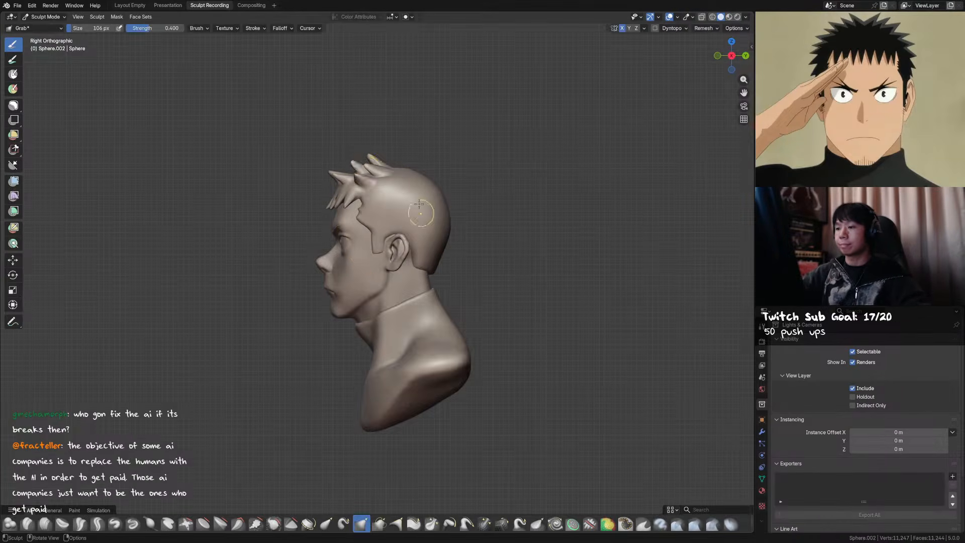
left_click_drag(372, 167, 377, 160)
key("bracketleft")
key("bracketleft")
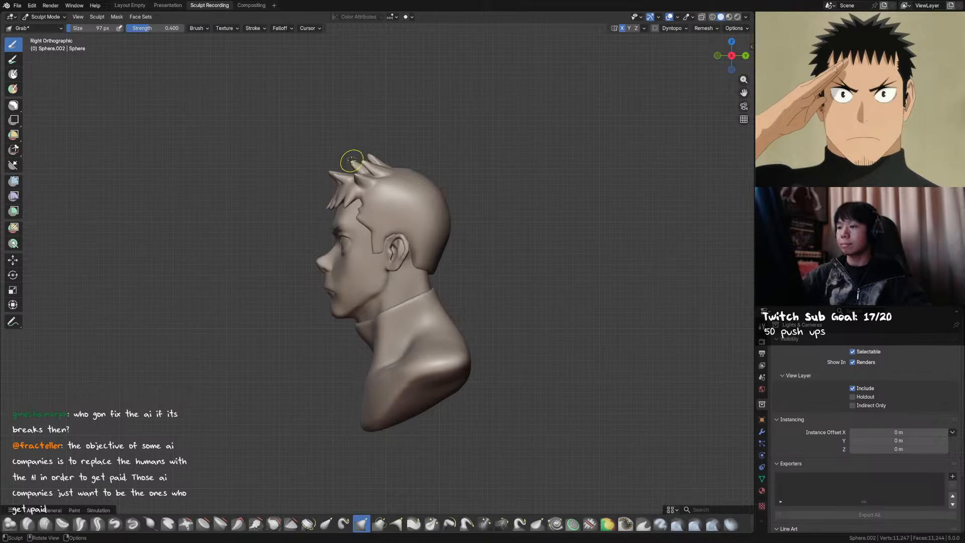
middle_click_drag(343, 162, 470, 158)
Inspect the bust in Object Mode, pull a mirrored pair of spikes out above the temples with the Snake Hook brush, and save
key("ctrl+Tab")
left_click(459, 171)
right_click(485, 178)
left_click(486, 175)
key("ctrl+Tab")
left_click(472, 234)
mouse_move(472, 234)
middle_mouse_down()
mouse_move(330, 207)
mouse_move(466, 204)
mouse_move(440, 203)
mouse_move(443, 297)
middle_mouse_up()
key("k")
key("ctrl+s")
Shape the temple spikes in the front view with the Grab brush at about 135 px and save the file
key("f")
key("g")
key("f")
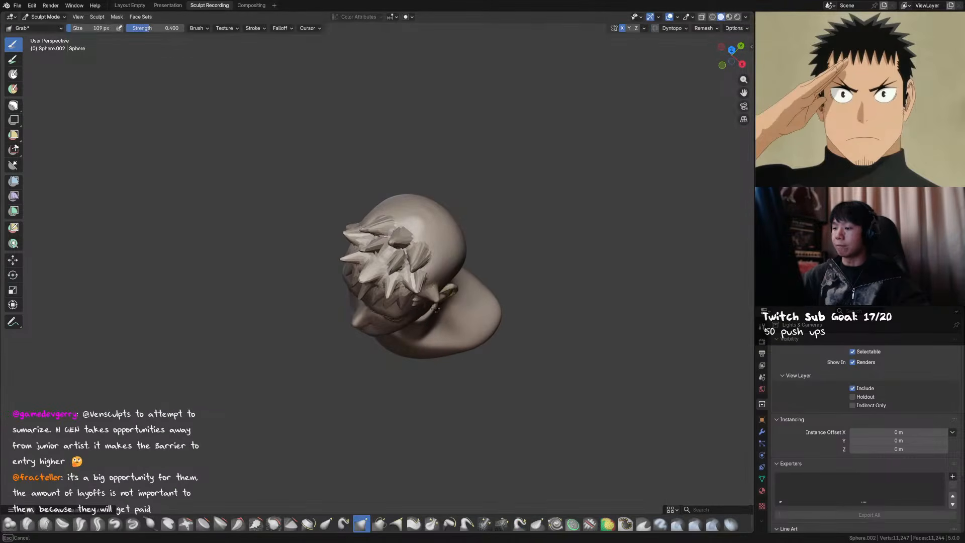
key("KP_1")
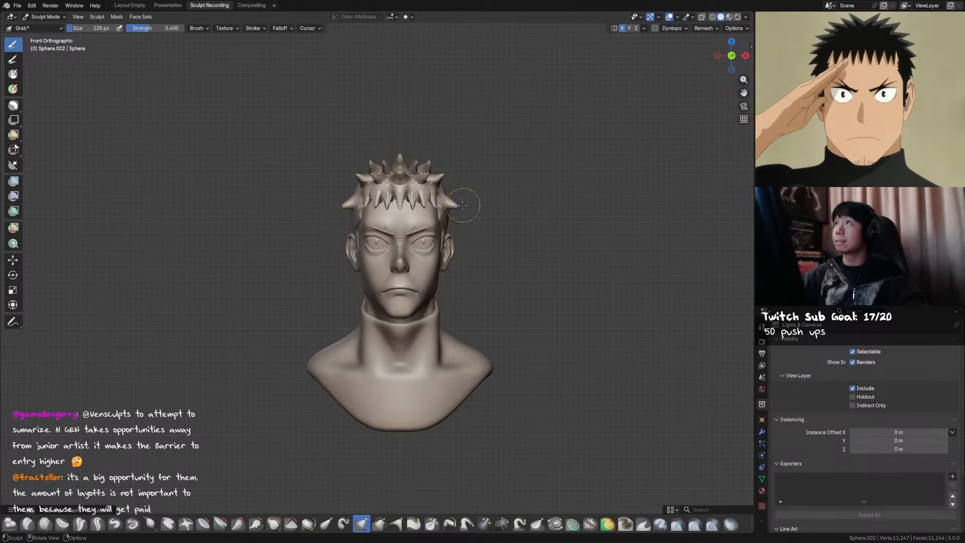
mouse_move(455, 204)
middle_mouse_down()
mouse_move(422, 213)
mouse_move(470, 205)
mouse_move(446, 253)
mouse_move(442, 240)
middle_mouse_up()
key("ctrl+s")
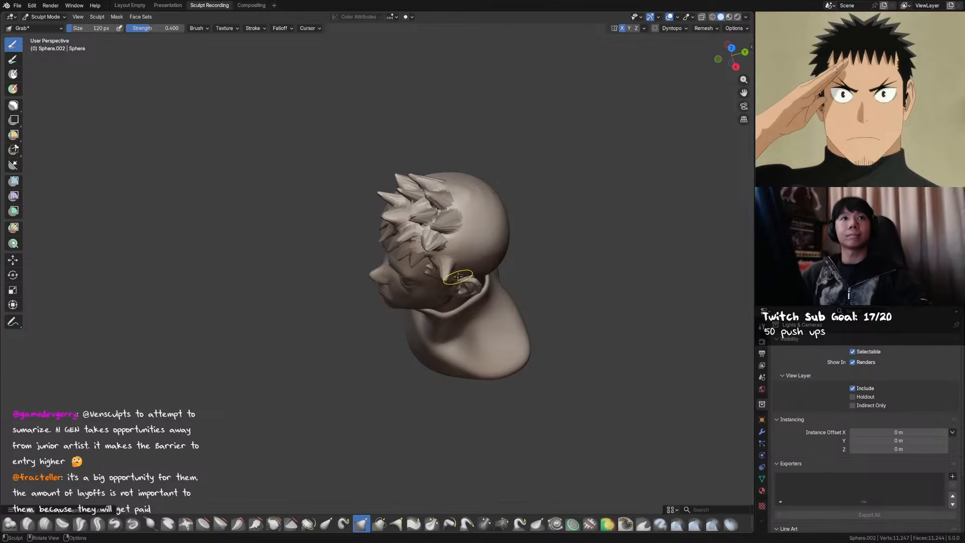
Refine the temple spikes from the top and front views with the Grab brush at about 87 px and save the file
middle_click_drag(463, 288, 457, 327)
key("f")
left_click(428, 358)
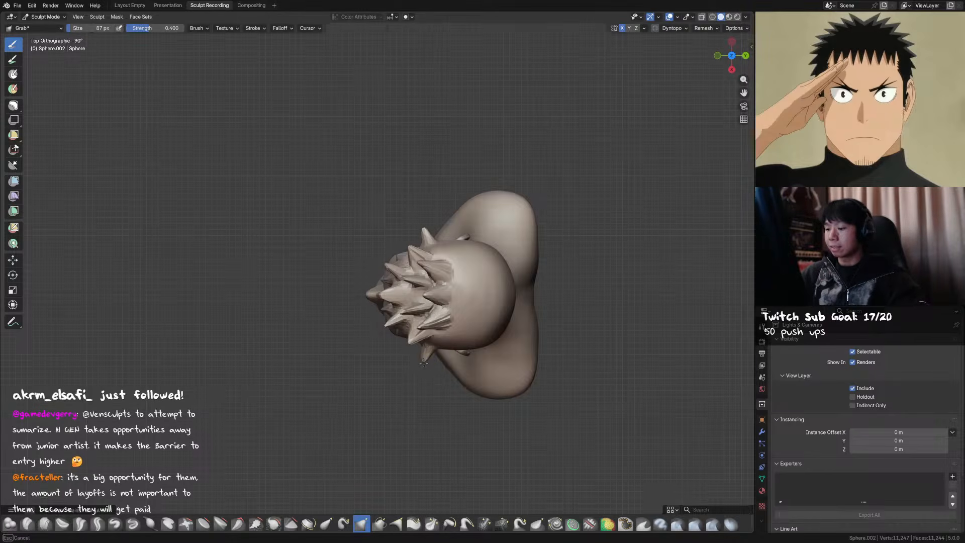
mouse_move(431, 357)
middle_mouse_down("alt")
mouse_move(530, 188)
mouse_move(524, 207)
middle_mouse_up("alt")
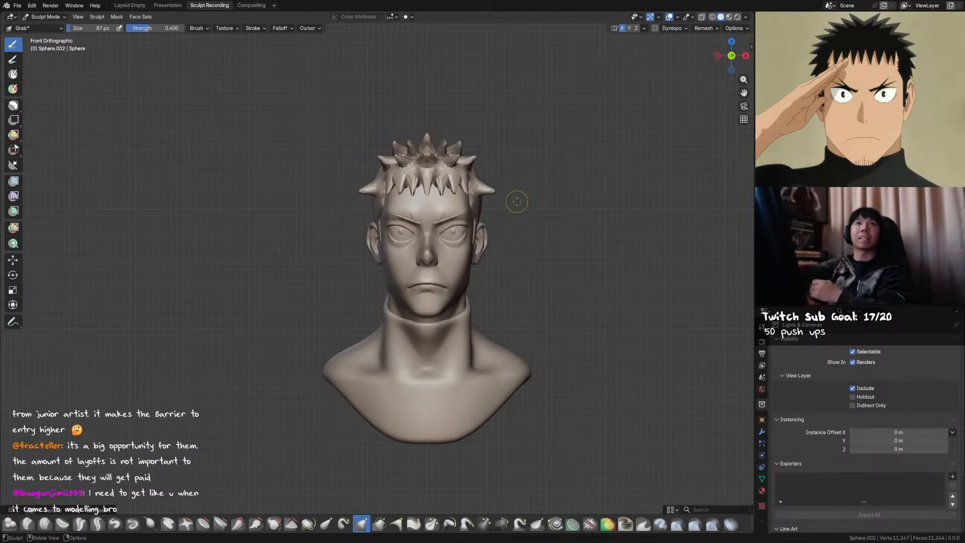
mouse_move(563, 186)
middle_mouse_down("shift")
mouse_move(584, 172)
mouse_move(577, 199)
mouse_move(495, 212)
mouse_move(517, 214)
mouse_move(489, 249)
mouse_move(529, 234)
middle_mouse_up("shift")
key("ctrl+s")
Adjust the temple spikes' bases and tips from the side and front with the Grab brush at about 99 to 122 px, and save
middle_click_drag(567, 185, 519, 205, "alt")
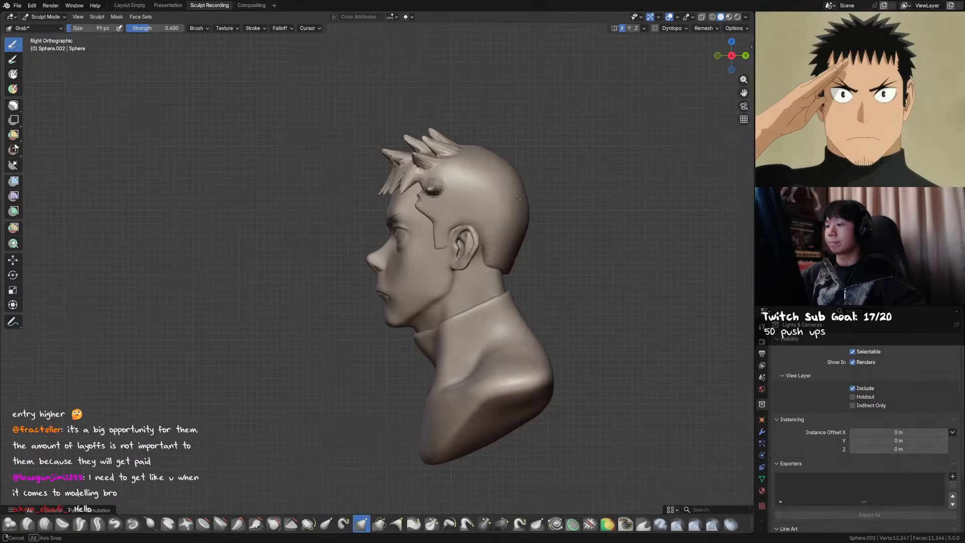
middle_click_drag(431, 189, 546, 192, "alt")
key("f")
left_click(528, 190)
left_click_drag(521, 189, 523, 194)
key("ctrl+s")
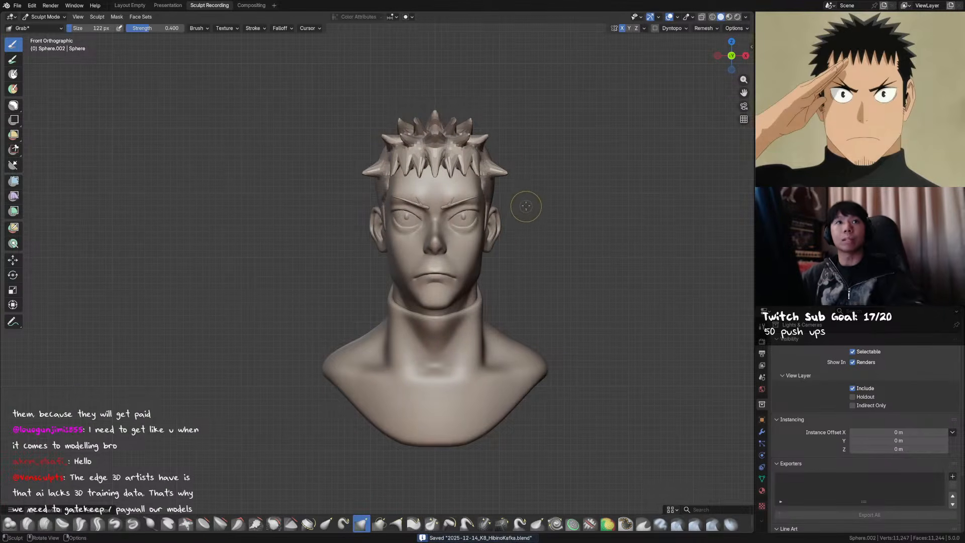
mouse_move(560, 167)
middle_mouse_down()
mouse_move(548, 189)
mouse_move(558, 166)
mouse_move(557, 204)
mouse_move(563, 179)
middle_mouse_up()
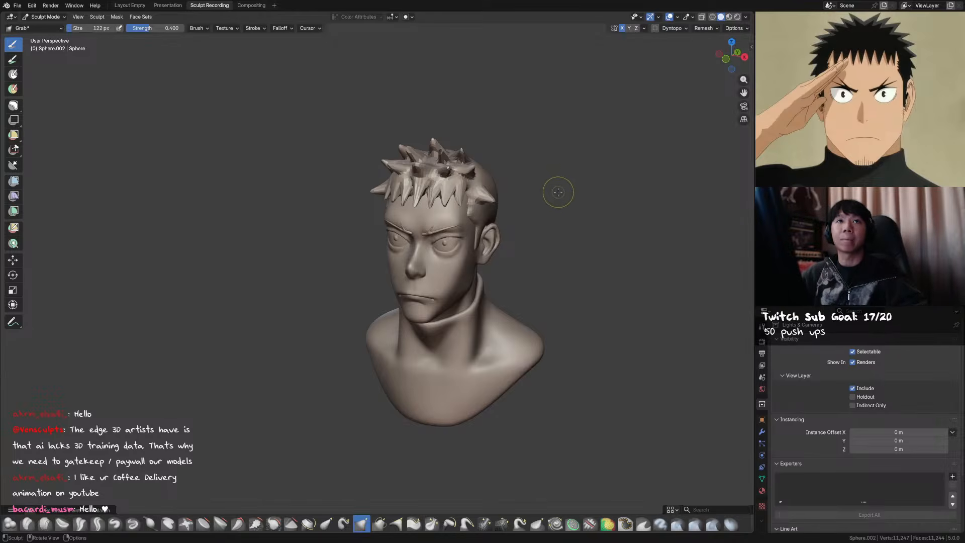
Pull a second mirrored pair of side spikes out above the temple spikes with the Snake Hook brush at about 105 px
middle_click_drag(554, 187, 502, 176)
key("ctrl+s")
mouse_move(577, 175)
middle_mouse_down()
mouse_move(511, 200)
mouse_move(503, 189)
mouse_move(515, 173)
mouse_move(465, 176)
middle_mouse_up()
key("k")
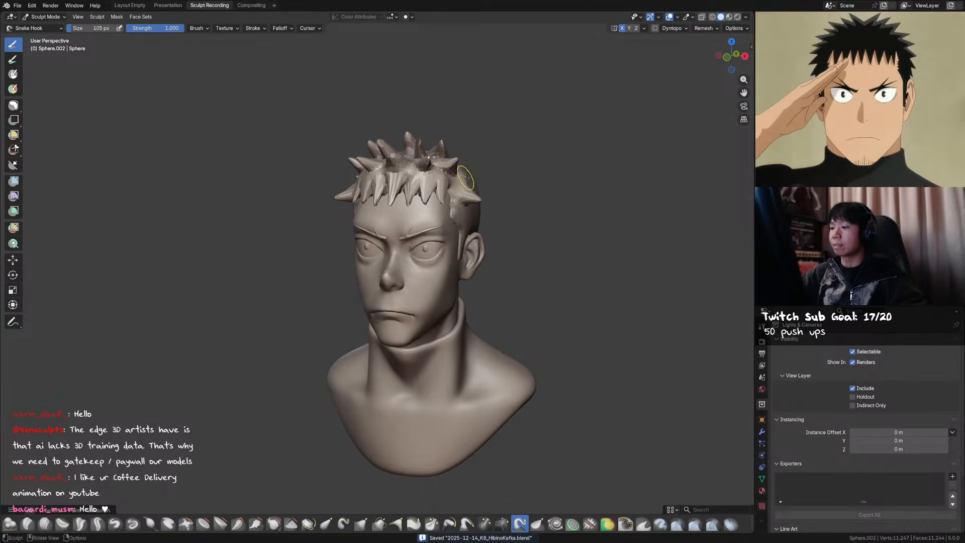
middle_click_drag(470, 177, 511, 165, "alt")
key("g")
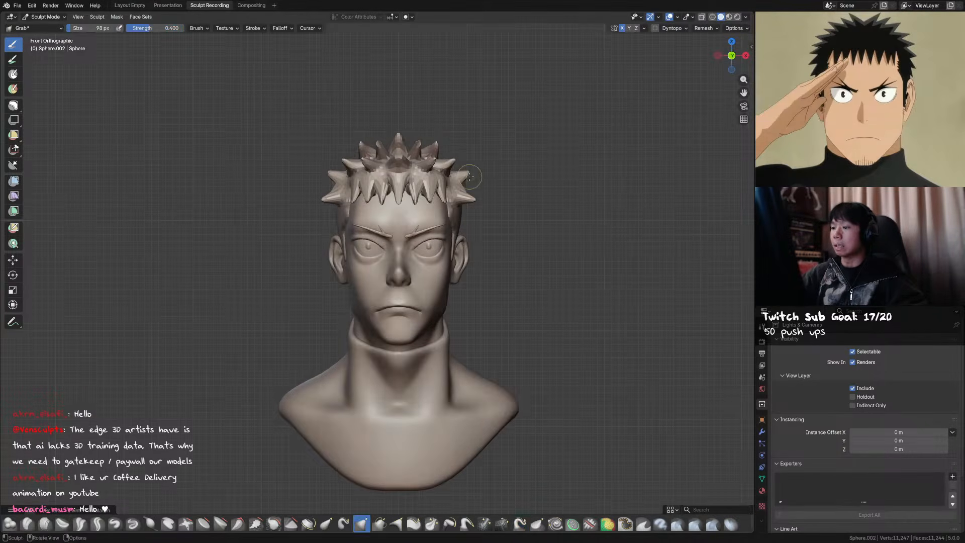
Shape the second pair of side spikes from behind and in the front view with the Grab brush at about 98 to 114 px
middle_click_drag(462, 184, 305, 222)
key("f")
left_click(305, 222)
left_click_drag(305, 222, 299, 214)
mouse_move(299, 214)
middle_mouse_down()
mouse_move(523, 206)
mouse_move(463, 194)
mouse_move(461, 183)
middle_mouse_up()
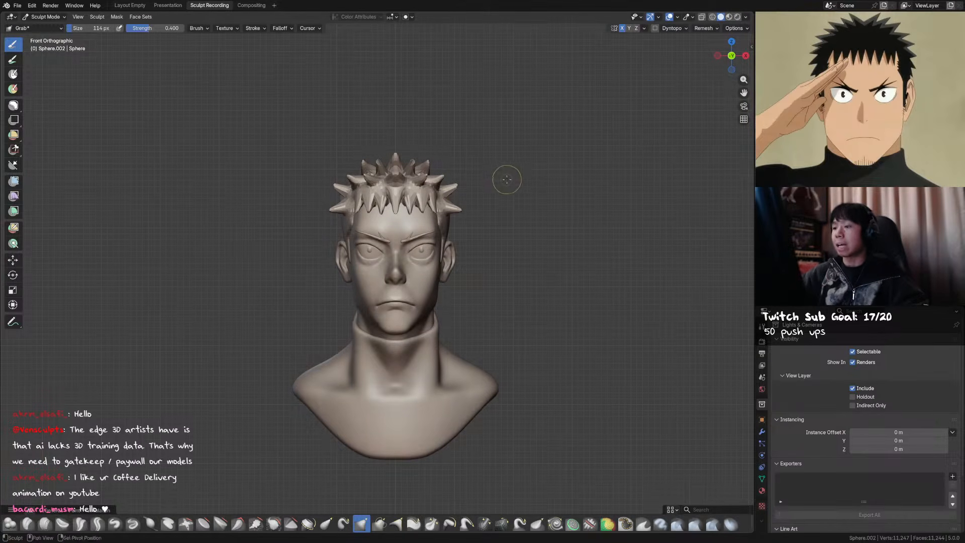
left_click_drag(506, 175, 505, 179, "shift")
Spread the paired crown spikes outward in the front view with the Grab brush at about 75 to 95 px
key("f")
left_click(428, 166)
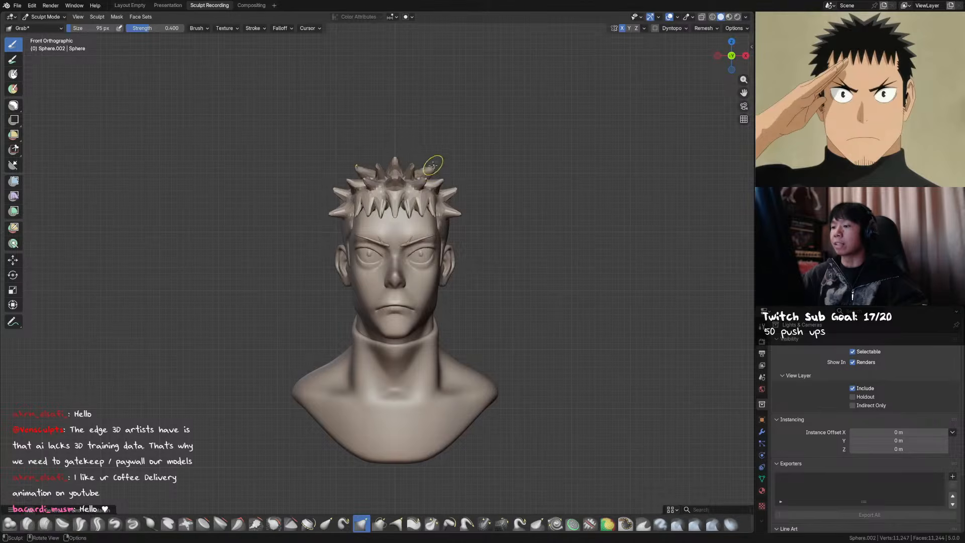
key("f")
left_click(418, 164)
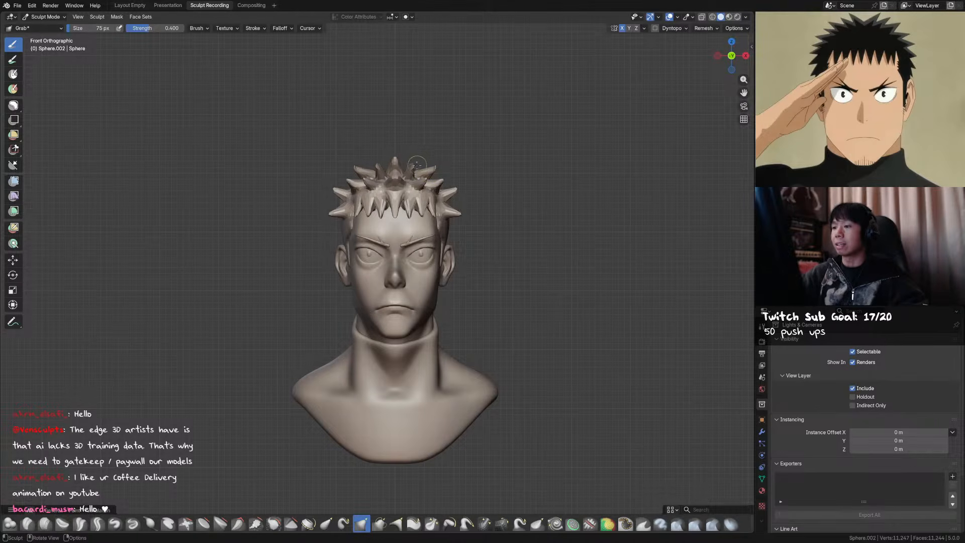
mouse_move(410, 161)
middle_mouse_down()
mouse_move(410, 143)
mouse_move(432, 155)
mouse_move(415, 147)
mouse_move(352, 167)
middle_mouse_up()
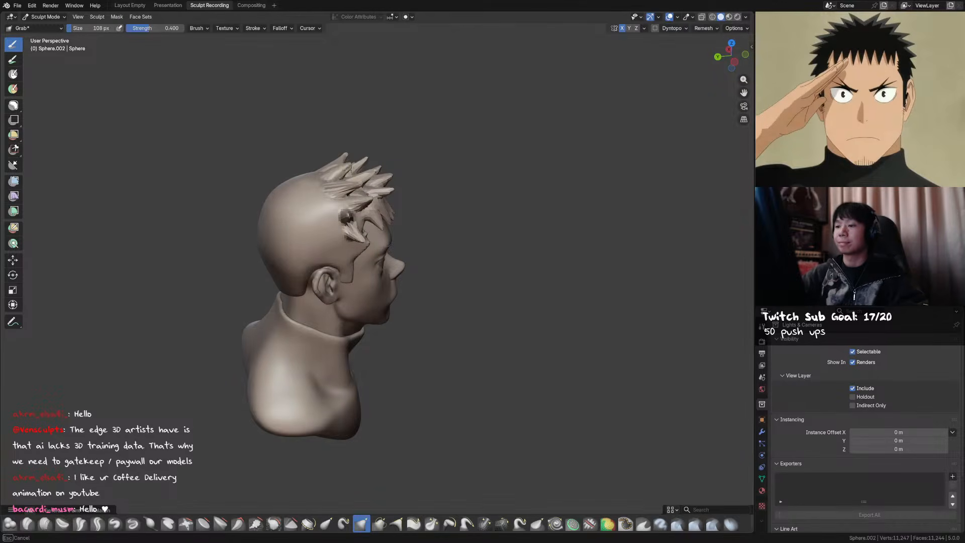
Save the file and pull a mirrored pair of spikes up from the rear of the crown with the Snake Hook brush
mouse_move(433, 157)
middle_mouse_down()
mouse_move(533, 156)
mouse_move(491, 172)
mouse_move(467, 153)
mouse_move(470, 181)
mouse_move(425, 221)
mouse_move(386, 228)
mouse_move(511, 159)
mouse_move(472, 150)
mouse_move(386, 161)
middle_mouse_up()
key("ctrl+s")
key("k")
key("f")
left_click(391, 176)
left_click_drag(365, 182, 357, 161)
middle_click_drag(357, 159, 558, 160)
Shape the rear crown pair and lower the central spike in the front view with the Grab brush at about 95 to 113 px, and save
middle_click_drag(472, 151, 503, 153)
key("g")
left_click_drag(420, 151, 421, 150)
middle_click_drag(432, 151, 458, 151)
key("f")
left_click(418, 153)
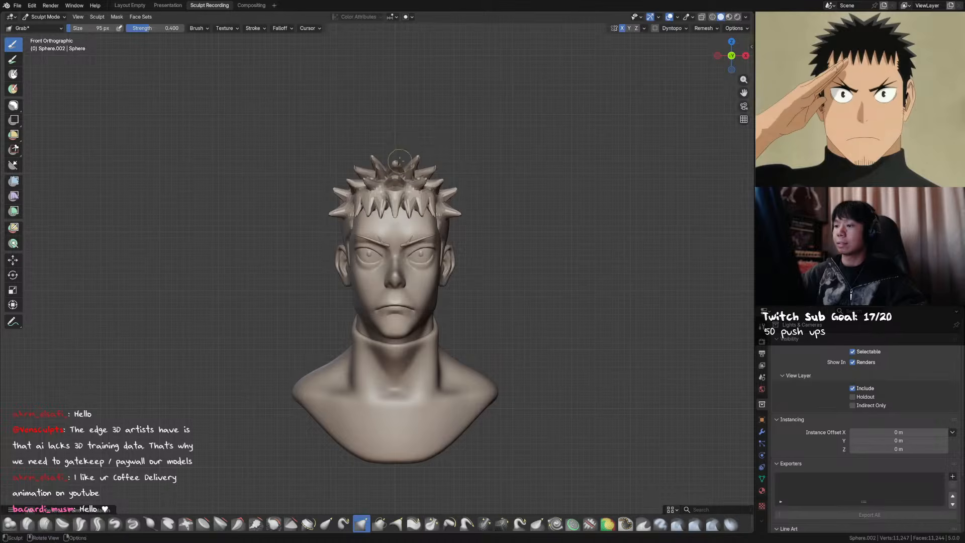
key("ctrl+s")
key("f")
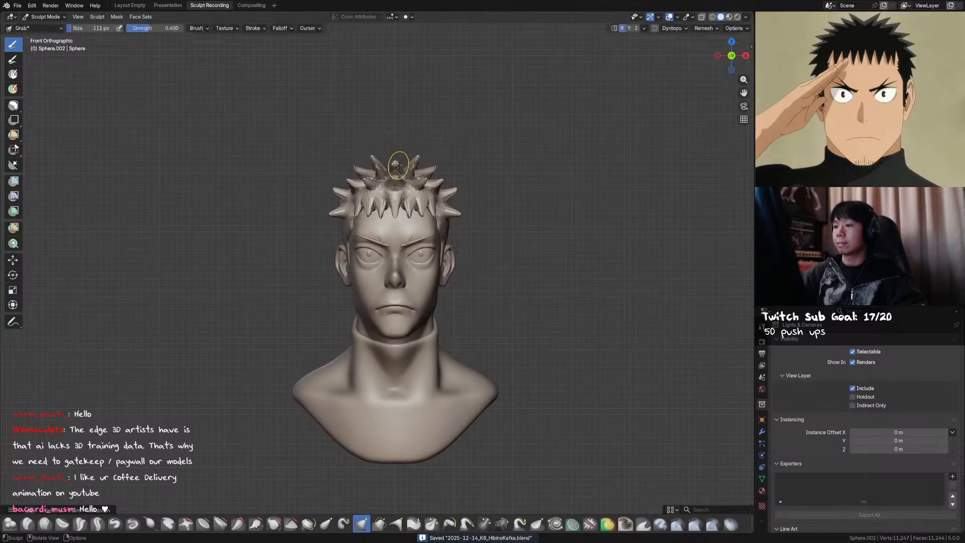
Refine the rear crown pair from the side and back with the Grab brush at about 128 to 190 px
mouse_move(467, 151)
middle_mouse_down()
mouse_move(355, 164)
mouse_move(478, 157)
middle_mouse_up()
key("f")
left_click(521, 165)
key("f")
left_click(455, 168)
key("f")
left_click(440, 160)
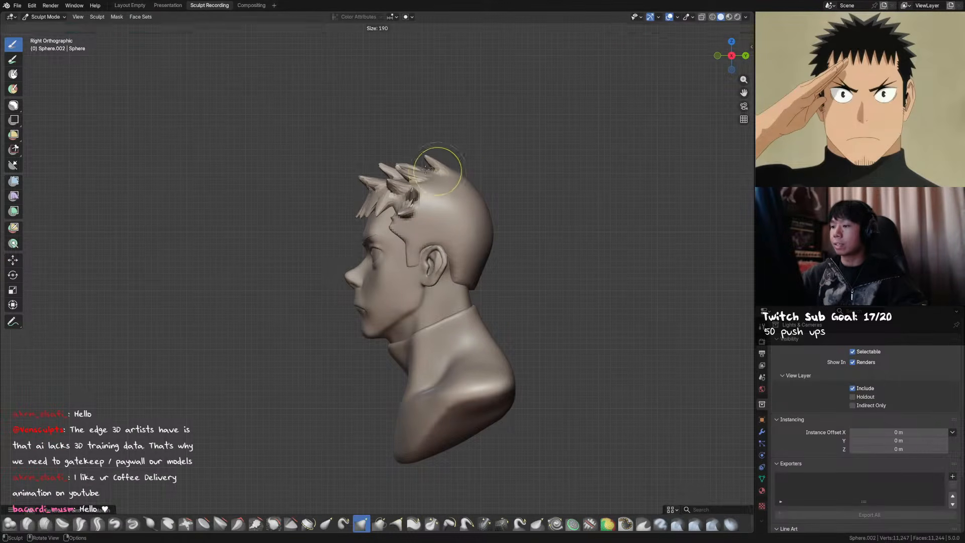
mouse_move(410, 161)
middle_mouse_down()
mouse_move(503, 164)
mouse_move(387, 125)
mouse_move(397, 181)
middle_mouse_up()
key("f")
left_click(402, 194)
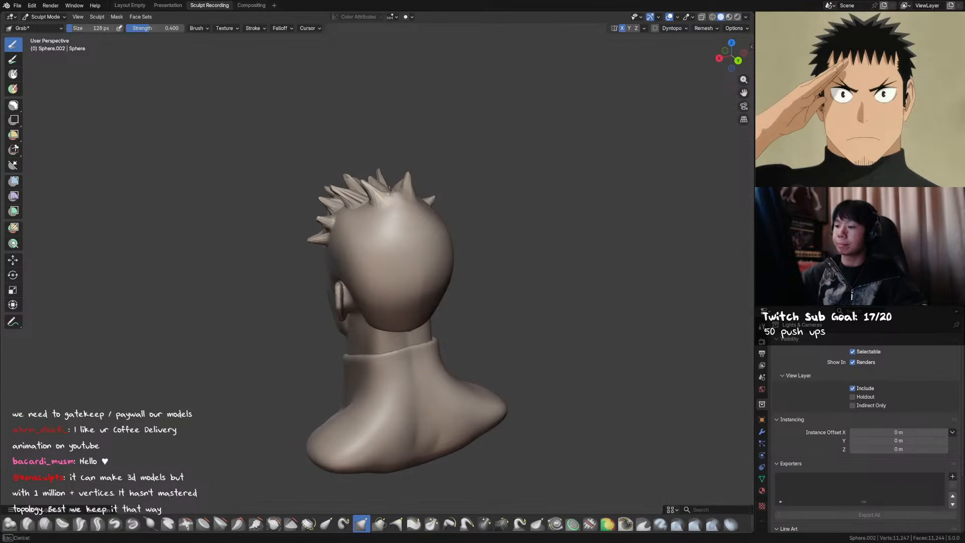
Switch to the Crease Sharp brush and save the file
key("shift+c")
key("ctrl+s")
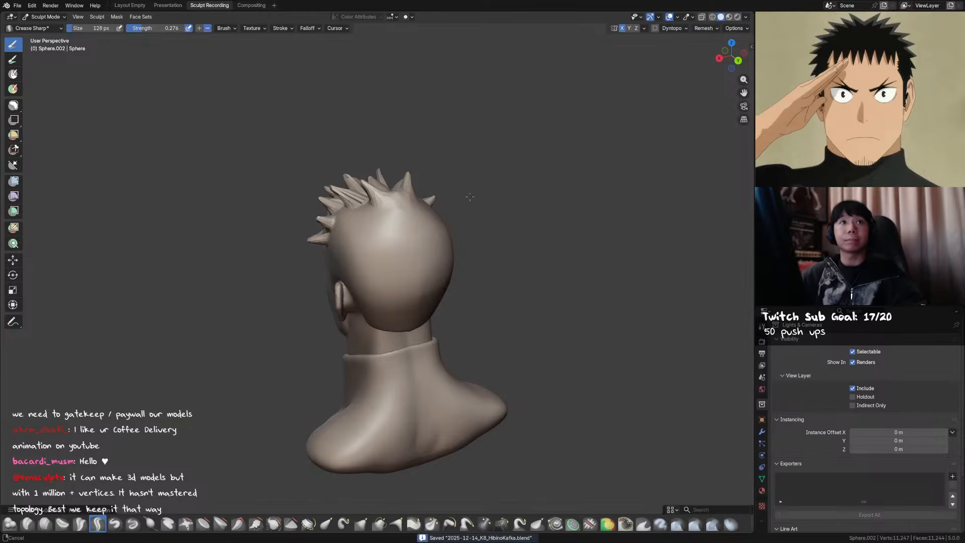
middle_click_drag(453, 170, 483, 154)
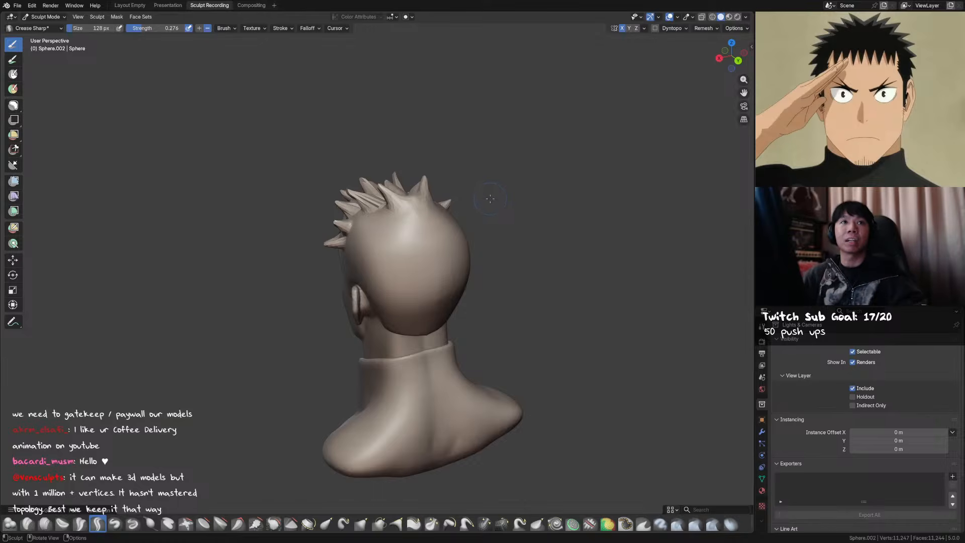
Adjust the rear crown spikes from the side with the Grab brush at about 90 px, and save the file
middle_click_drag(490, 198, 533, 184)
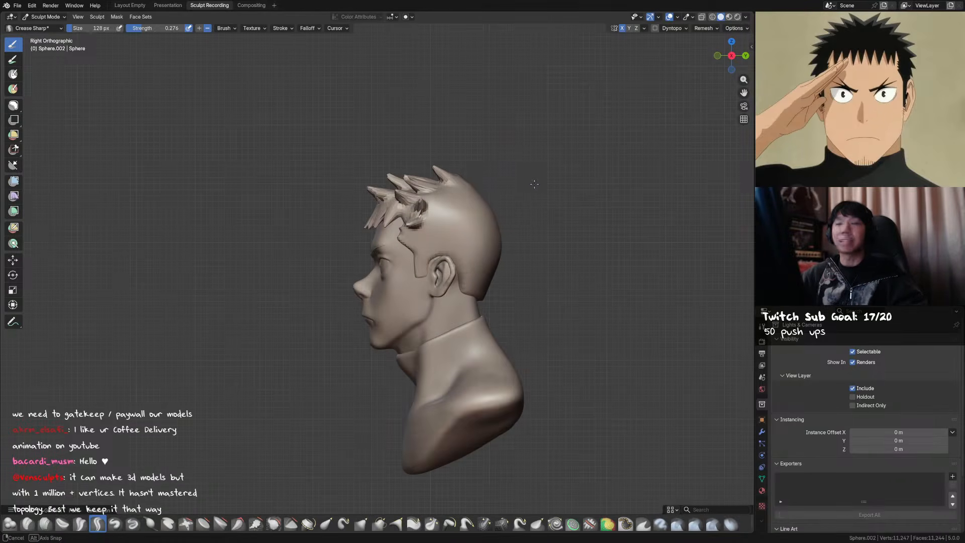
key("g")
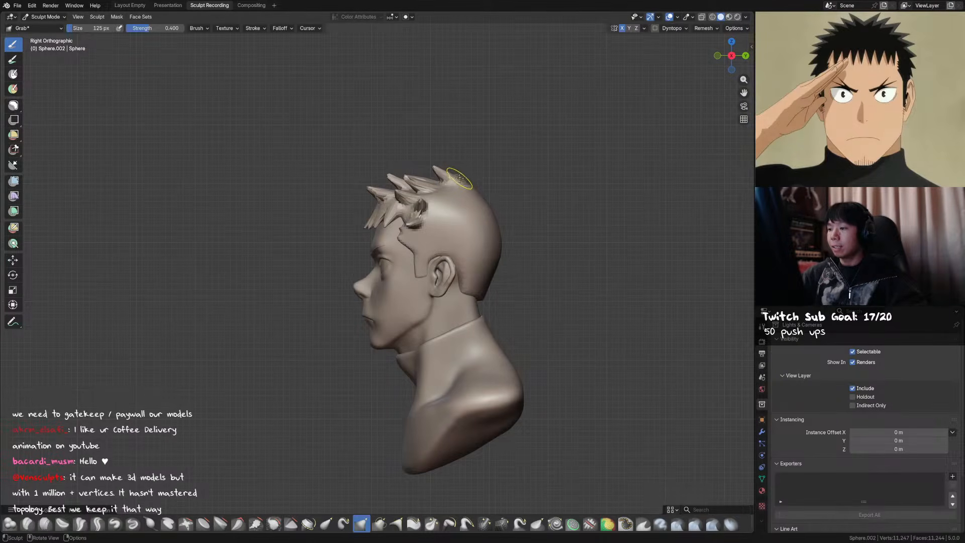
key("bracketleft")
key("bracketleft")
key("bracketleft")
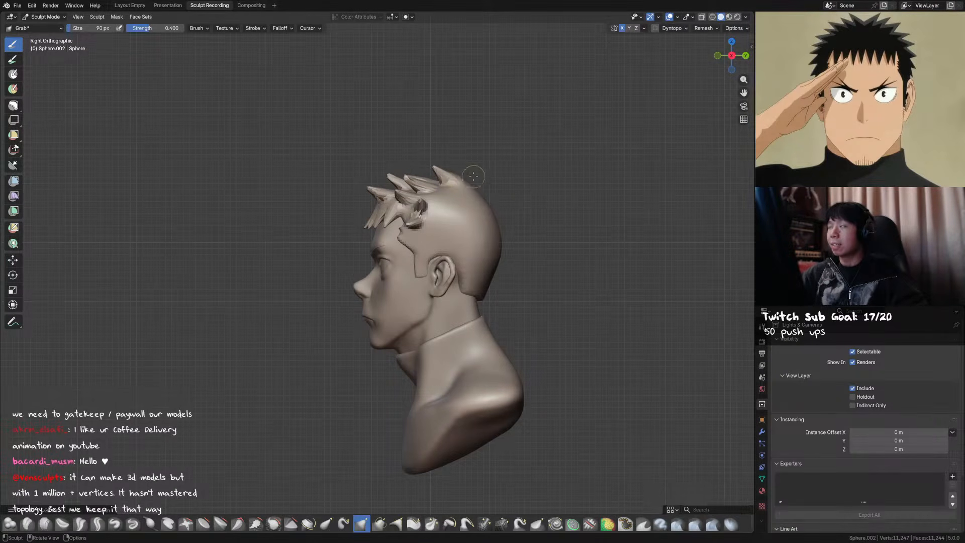
mouse_move(500, 173)
middle_mouse_down()
mouse_move(570, 172)
mouse_move(427, 176)
mouse_move(427, 188)
middle_mouse_up()
key("ctrl+s")
Refine the rear crown spikes from behind with the Crease Sharp brush and the Grab brush at about 131 px, and save
key("shift+c")
middle_click_drag(495, 196, 372, 237)
key("g")
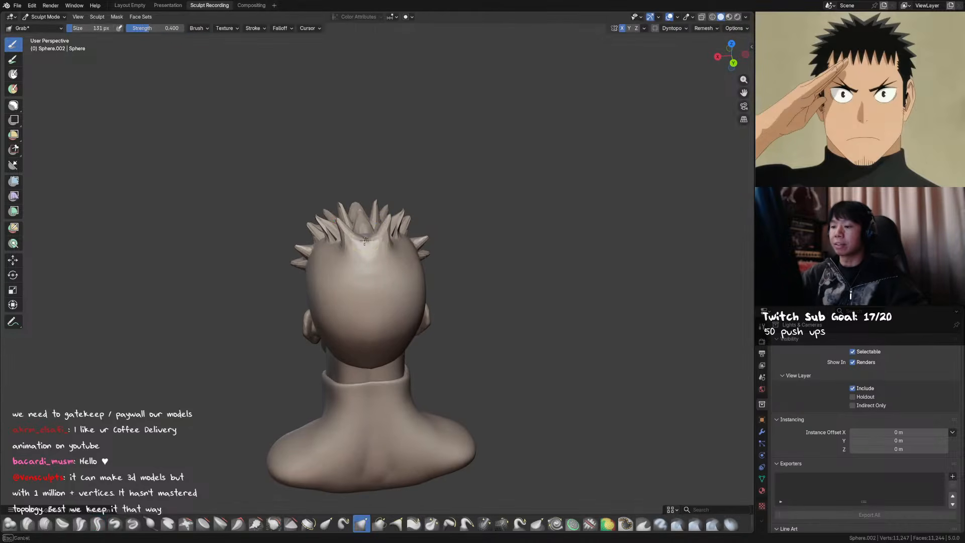
left_click_drag(342, 234, 340, 249)
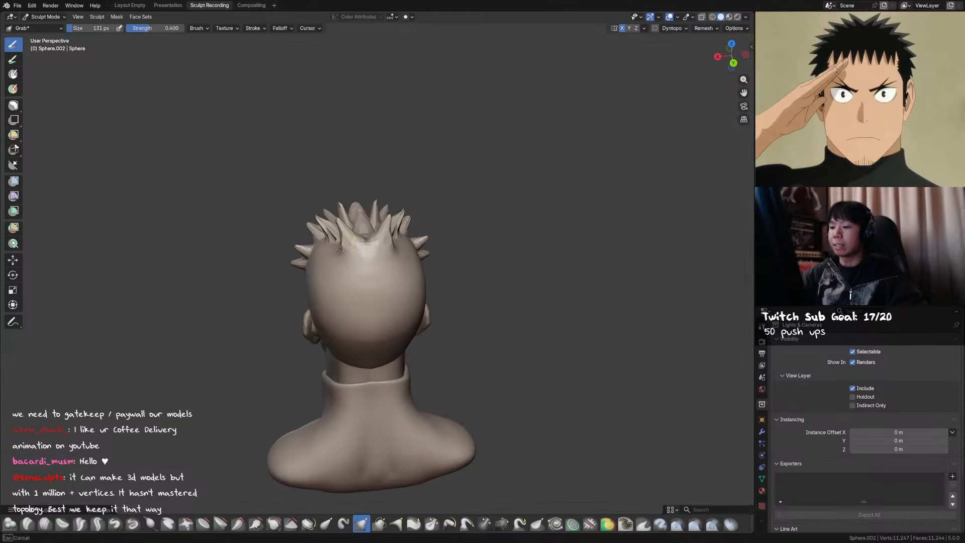
mouse_move(416, 239)
middle_mouse_down()
mouse_move(385, 197)
mouse_move(383, 226)
mouse_move(523, 231)
mouse_move(528, 181)
mouse_move(482, 194)
mouse_move(547, 206)
mouse_move(664, 201)
mouse_move(416, 186)
middle_mouse_up()
key("f")
left_click(382, 227)
key("ctrl+s")
Pull a mirrored pair of spikes out of the sides of the crown with the Snake Hook brush at about 106 to 145 px
key("k")
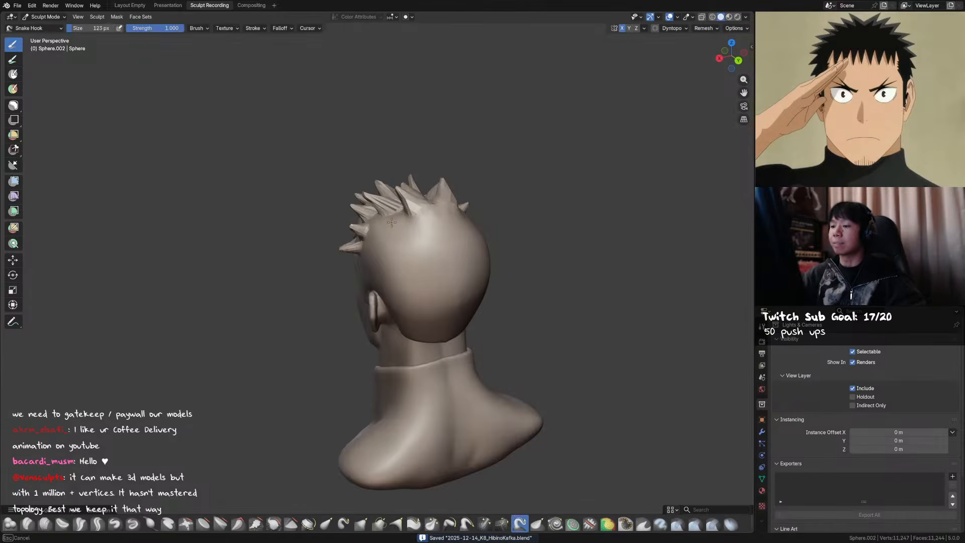
mouse_move(390, 226)
middle_mouse_down()
mouse_move(478, 201)
mouse_move(527, 172)
mouse_move(439, 169)
middle_mouse_up()
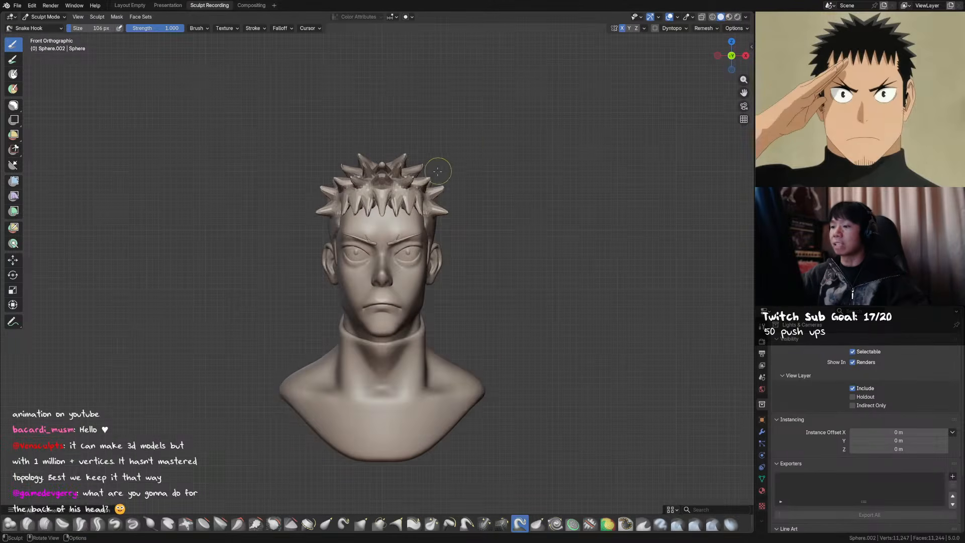
key("f")
left_click(443, 175)
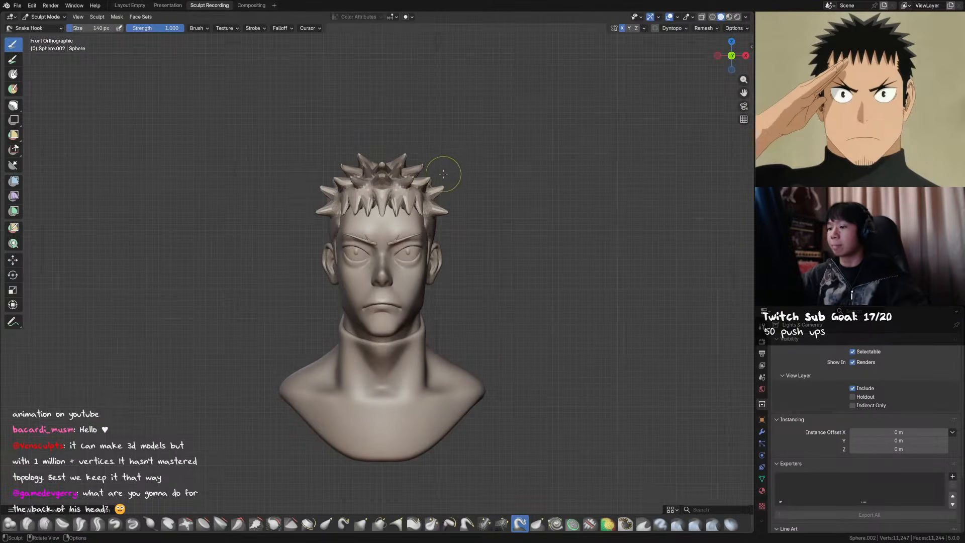
mouse_move(452, 185)
middle_mouse_down()
mouse_move(404, 151)
mouse_move(366, 161)
mouse_move(420, 192)
mouse_move(478, 173)
middle_mouse_up()
key("f")
left_click(418, 166)
key("f")
left_click(382, 166)
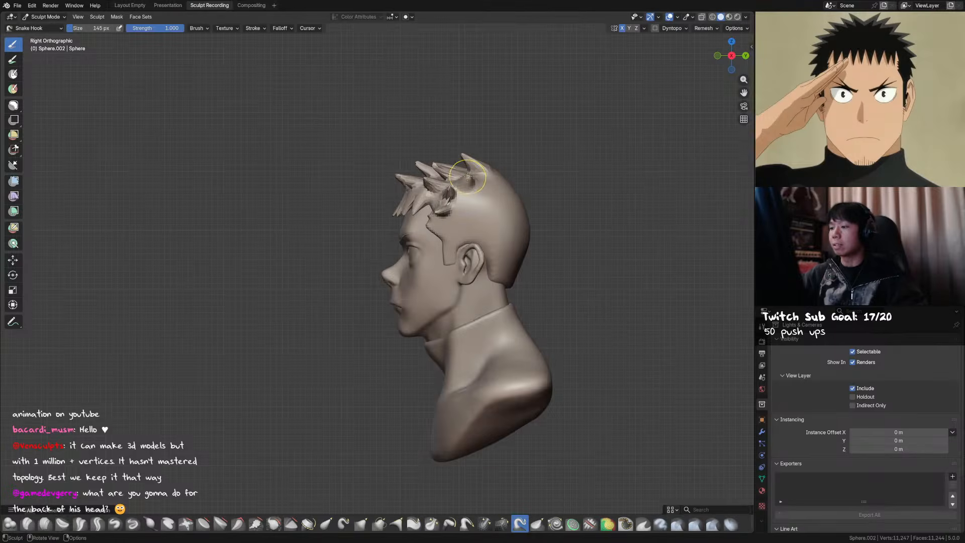
Shape the new side crown spikes from the side and above with the Grab brush at about 100 to 140 px, and save
key("g")
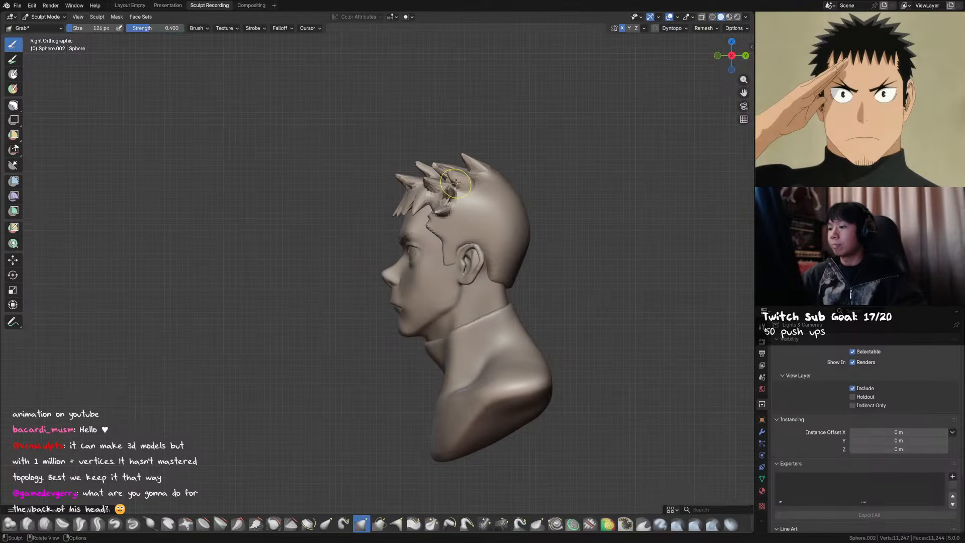
middle_click_drag(447, 173, 552, 185)
mouse_move(440, 169)
middle_mouse_down()
mouse_move(339, 201)
mouse_move(364, 191)
mouse_move(495, 193)
middle_mouse_up()
key("f")
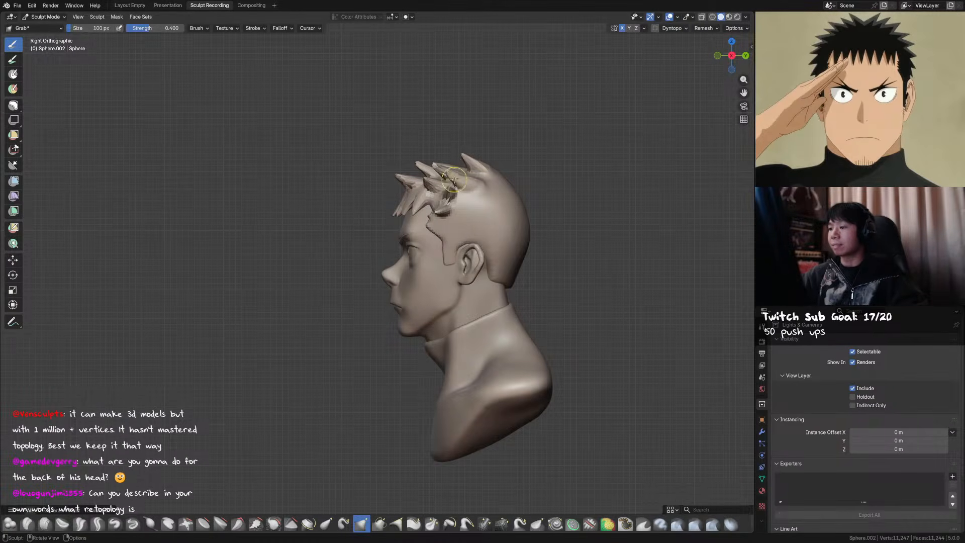
middle_click_drag(483, 167, 561, 175)
mouse_move(469, 176)
middle_mouse_down()
mouse_move(443, 179)
mouse_move(490, 274)
mouse_move(480, 282)
middle_mouse_up()
middle_click_drag(498, 274, 451, 205)
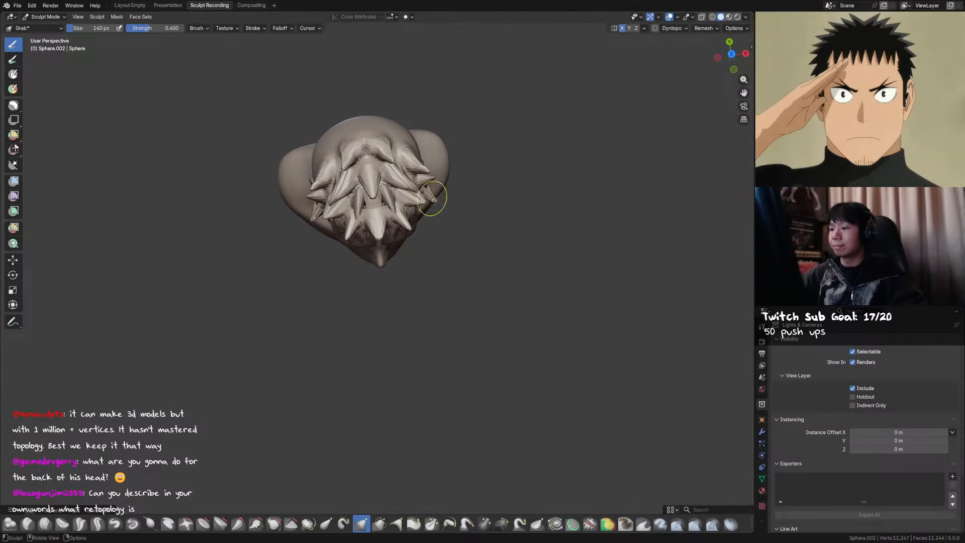
key("ctrl+s")
Thicken the temple spikes with the Inflate/Deflate brush at about 128 px, reshape them with the Grab brush at about 97 px, and save
mouse_move(558, 231)
middle_mouse_down()
mouse_move(466, 195)
mouse_move(522, 194)
mouse_move(464, 254)
mouse_move(452, 241)
middle_mouse_up()
key("i")
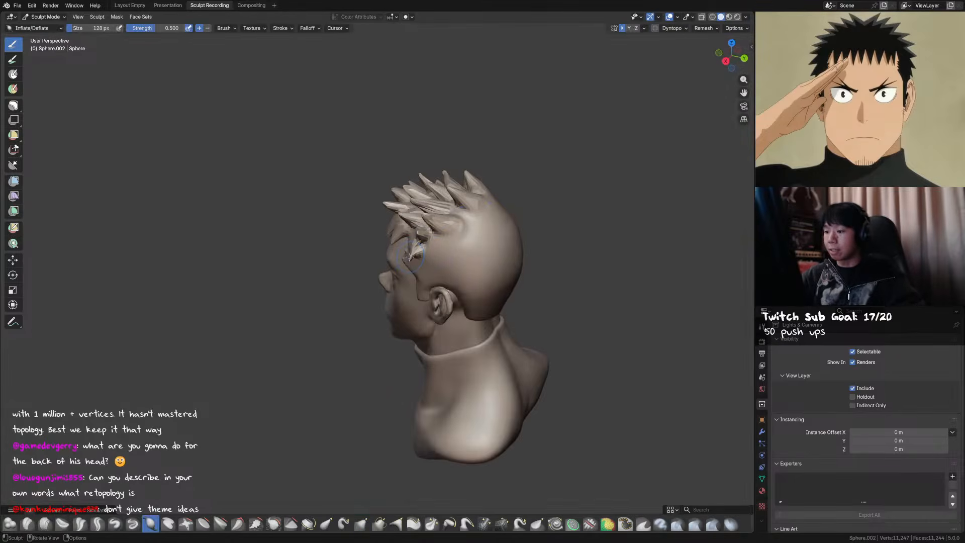
mouse_move(423, 248)
middle_mouse_down()
mouse_move(438, 221)
mouse_move(478, 260)
mouse_move(467, 268)
middle_mouse_up()
key("g")
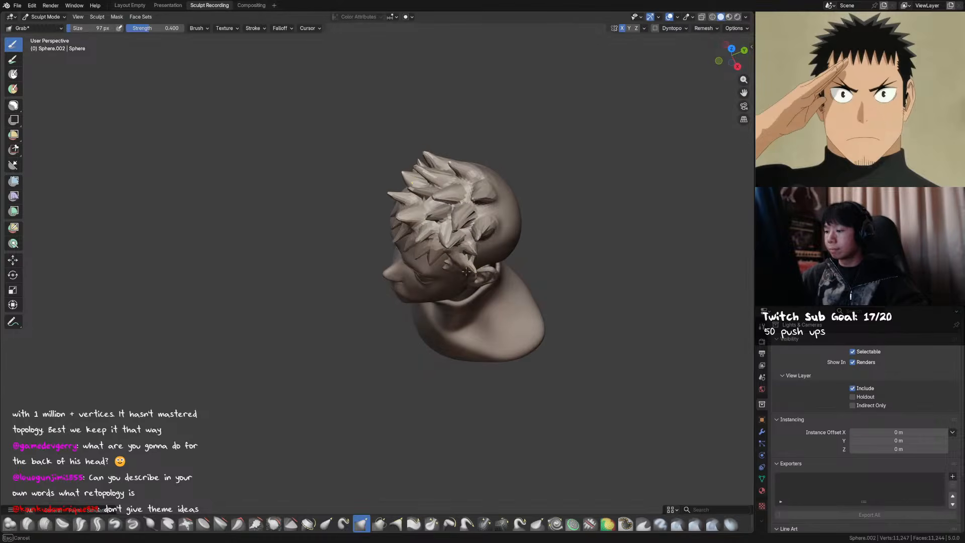
key("ctrl+s")
mouse_move(474, 258)
middle_mouse_down()
mouse_move(513, 199)
mouse_move(544, 227)
middle_mouse_up()
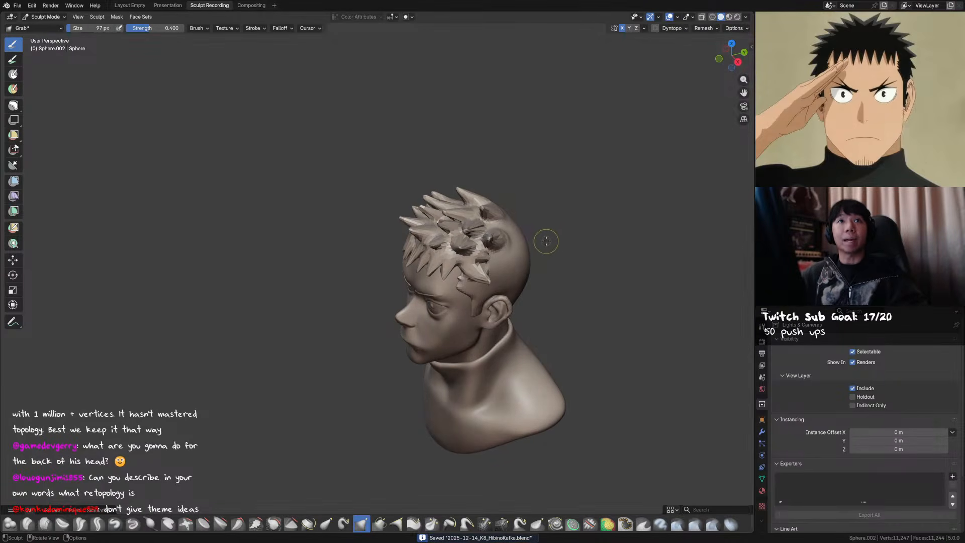
Adjust the temple spikes from the side and back with the Grab brush at about 83 px, and thicken them with Inflate/Deflate
middle_click_drag(556, 207, 503, 263)
key("bracketright")
middle_click_drag(457, 302, 409, 287)
key("bracketleft")
key("bracketleft")
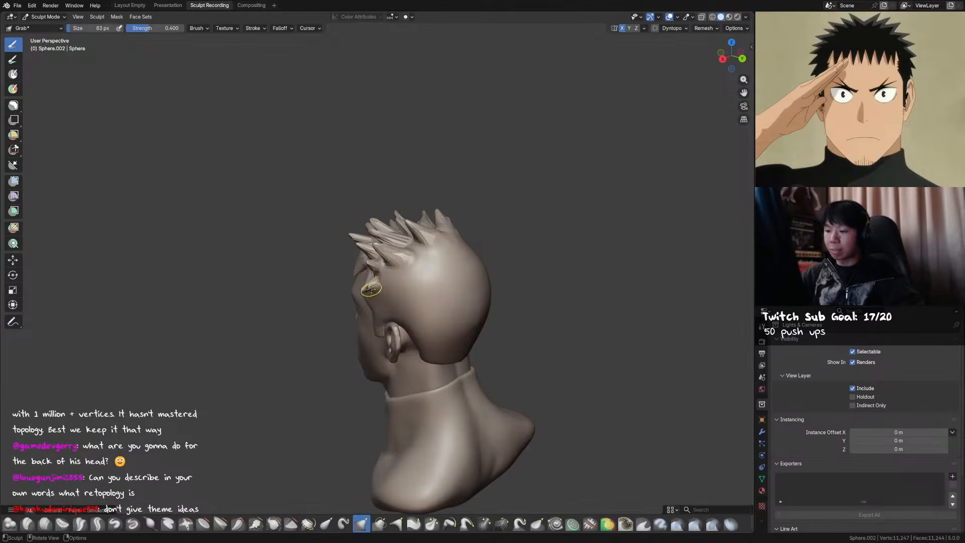
key("i")
mouse_move(373, 289)
middle_mouse_down()
mouse_move(491, 248)
mouse_move(469, 261)
middle_mouse_up()
Reshape the lowest mirrored side spikes in the front view with the Grab brush at about 108 px
key("g")
key("f")
left_click(489, 250)
left_click_drag(478, 247, 469, 250)
left_click_drag(475, 250, 477, 248)
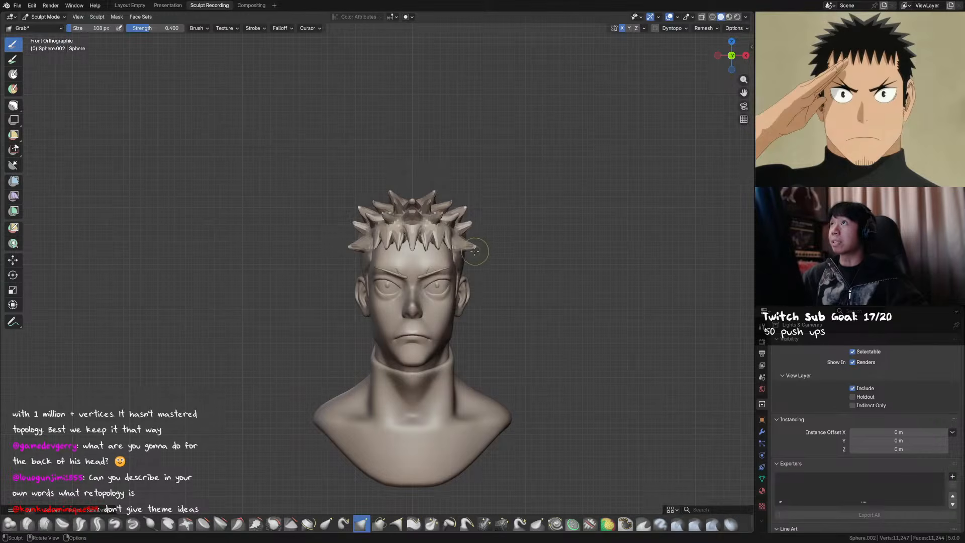
Adjust the middle and upper side spikes in the front view with the Grab brush at about 79 px, and save
left_click(473, 225)
key("f")
left_click(477, 208)
left_click_drag(467, 206, 463, 209)
key("f")
left_click(485, 229)
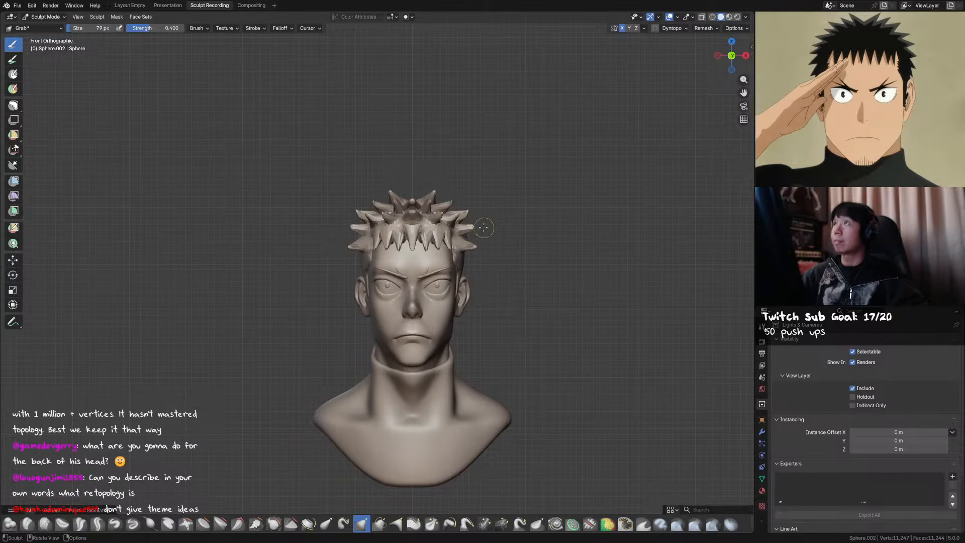
mouse_move(483, 265)
middle_mouse_down("shift")
mouse_move(478, 228)
mouse_move(508, 215)
mouse_move(471, 213)
mouse_move(503, 243)
mouse_move(478, 201)
mouse_move(522, 221)
middle_mouse_up("shift")
key("ctrl+s")
Adjust the temple spikes with the Grab brush at about 115 px, and save the file
key("f")
left_click(490, 256)
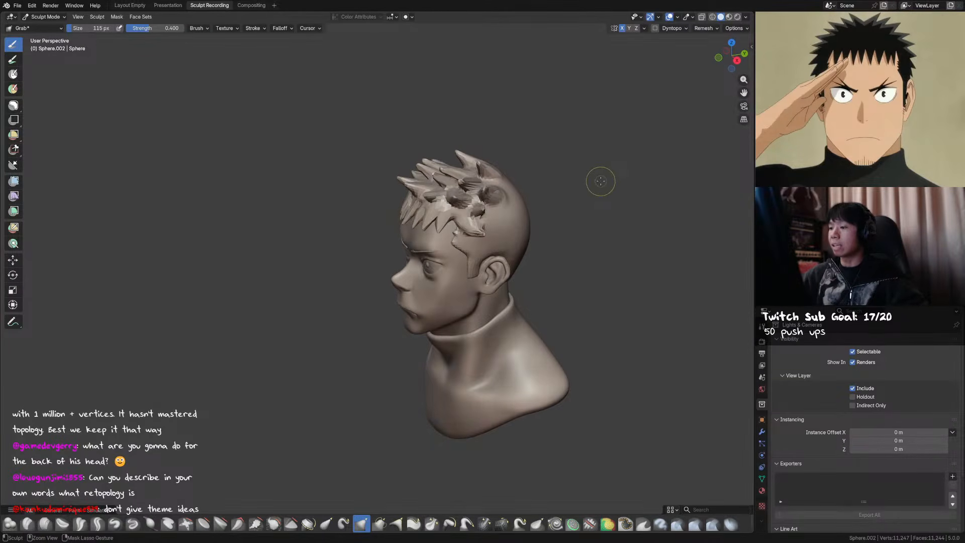
middle_click_drag(598, 182, 571, 198)
key("ctrl+s")
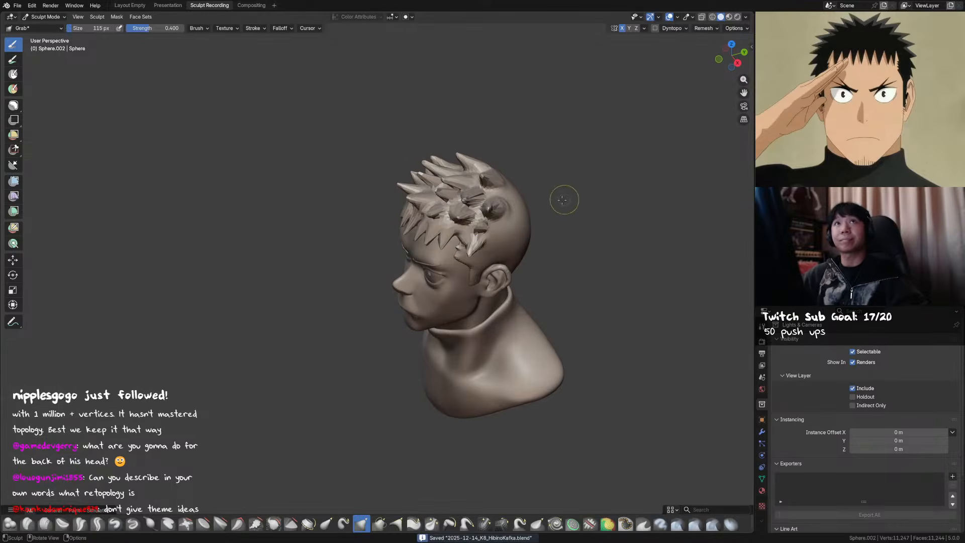
Refine the base and tip of the temple spikes from above with the Grab brush at about 83 px
key("f")
middle_click_drag(464, 224, 487, 258)
left_click(467, 230)
key("f")
left_click(487, 257)
left_click_drag(486, 257, 482, 258)
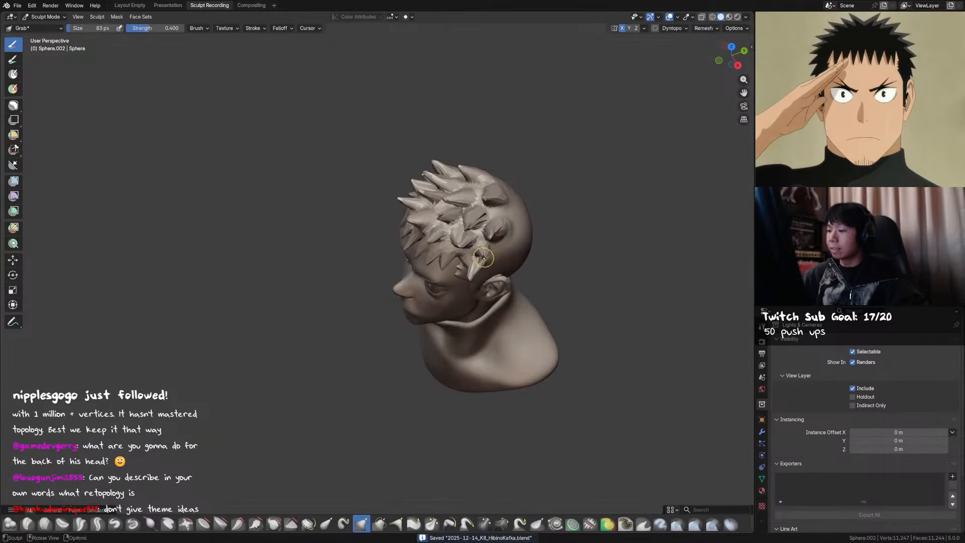
Refine the side spikes in the right side view with the Grab brush at about 89 px, and save
middle_click_drag(492, 258, 495, 275)
mouse_move(483, 229)
middle_mouse_down()
mouse_move(491, 247)
mouse_move(495, 210)
mouse_move(467, 184)
mouse_move(529, 225)
mouse_move(513, 207)
mouse_move(467, 206)
middle_mouse_up()
key("f")
left_click(495, 247)
key("f")
left_click(485, 192)
key("ctrl+s")
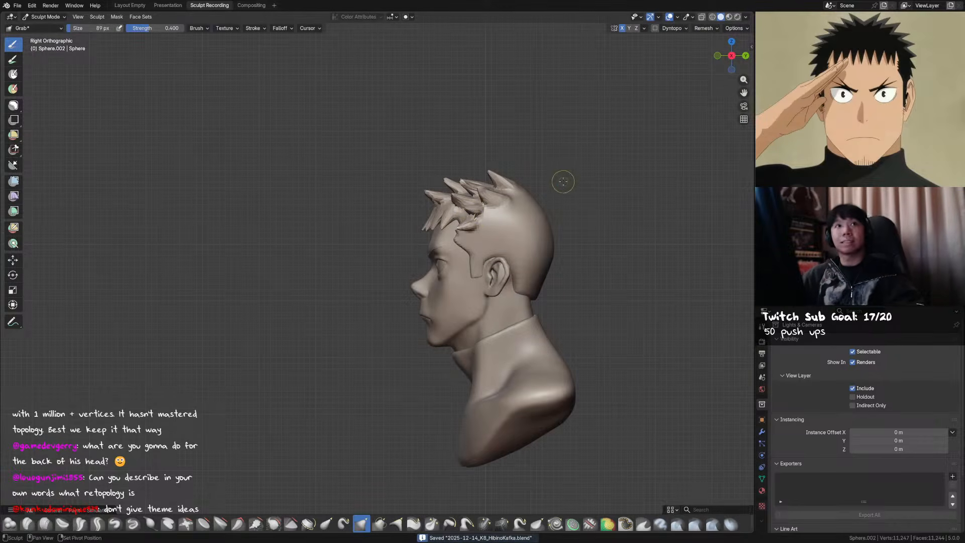
Raise the side spikes' tips in the front view with the Grab brush at about 119 px, and save
middle_click_drag(562, 190, 543, 181, "shift")
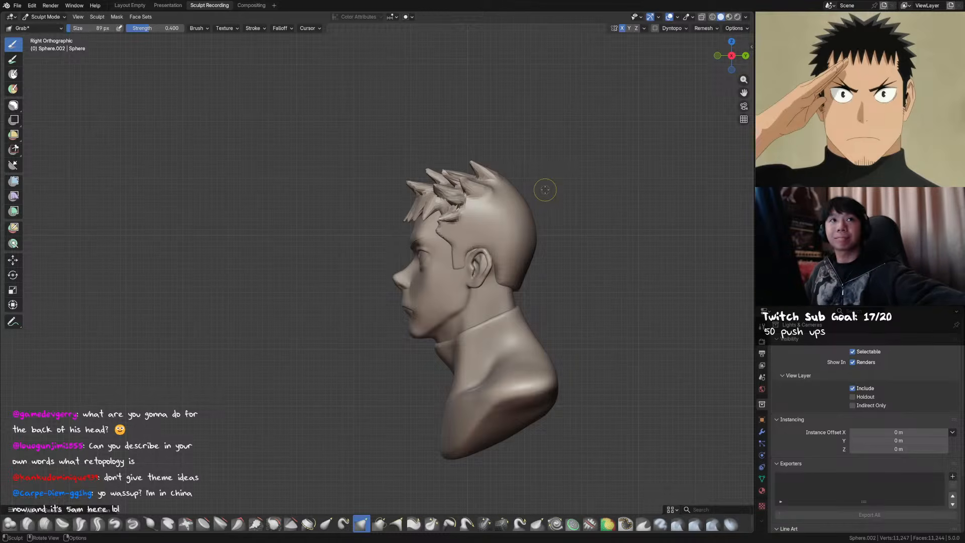
middle_click_drag(533, 176, 527, 196, "shift")
key("ctrl+s")
mouse_move(466, 172)
middle_mouse_down()
mouse_move(466, 218)
mouse_move(432, 193)
mouse_move(465, 189)
middle_mouse_up()
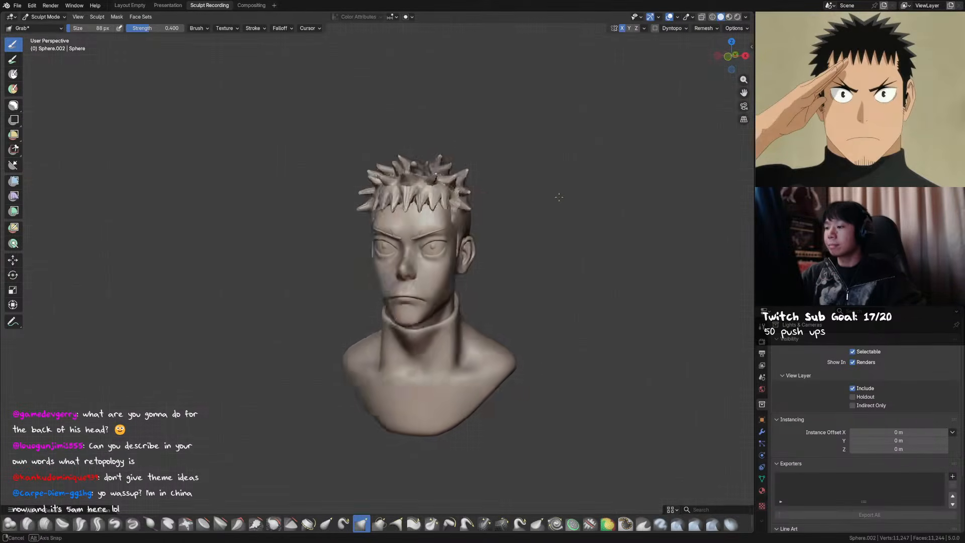
key("f")
left_click(472, 191)
key("ctrl+s")
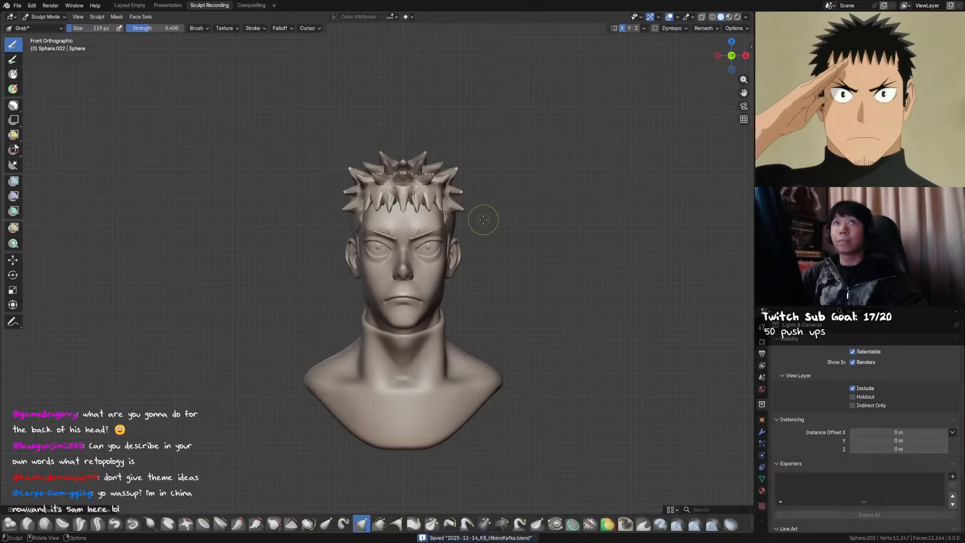
left_click_drag(458, 218, 463, 212)
Pull mirrored spikes out of the upper back of the head with the Snake Hook brush at about 124 to 133 px
mouse_move(540, 224)
middle_mouse_down("alt")
mouse_move(522, 191)
mouse_move(505, 187)
mouse_move(523, 236)
mouse_move(507, 254)
middle_mouse_up("alt")
key("k")
key("f")
left_click(506, 187)
key("f")
left_click(508, 186)
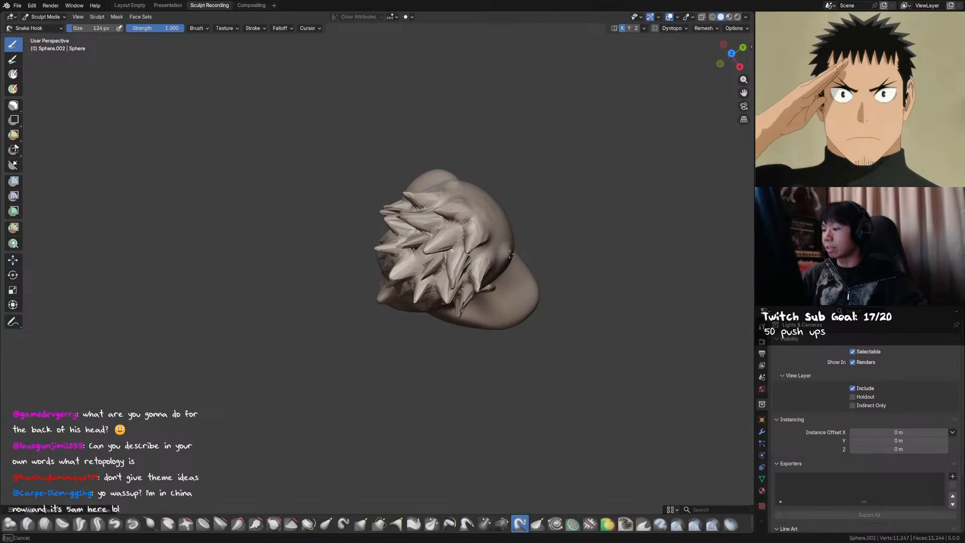
key("KP_3")
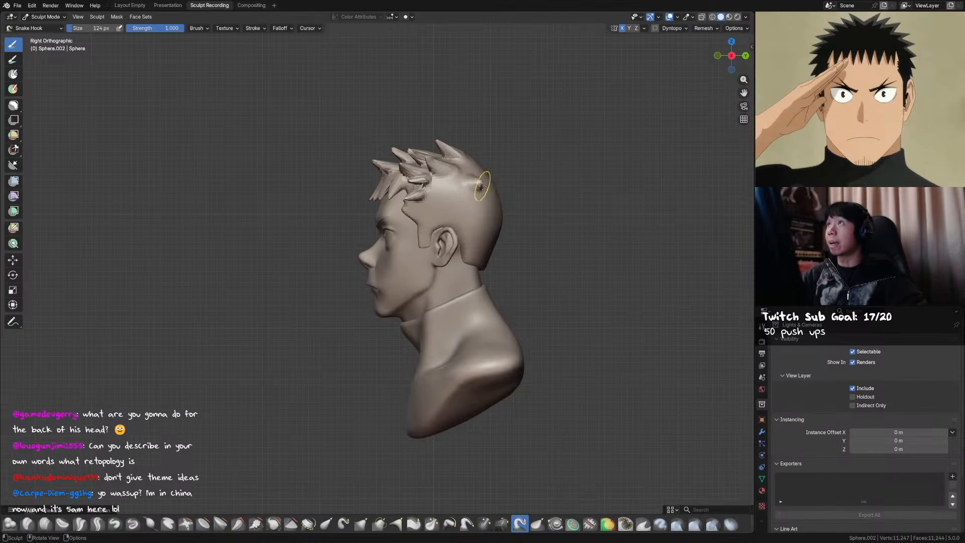
mouse_move(480, 184)
middle_mouse_down()
mouse_move(513, 230)
mouse_move(496, 292)
mouse_move(518, 221)
middle_mouse_up()
key("bracketright")
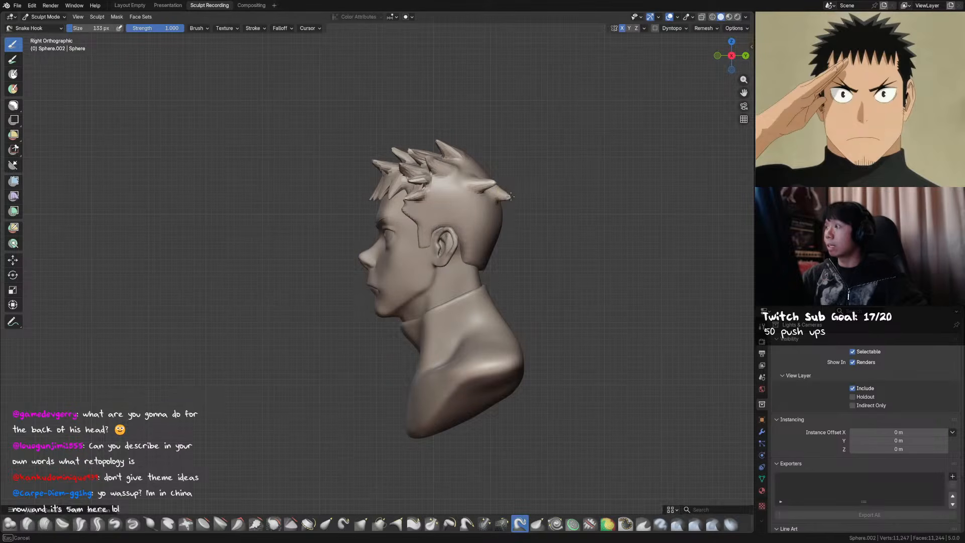
Shape the new back-of-head spikes with the Grab brush at about 135 px and extend their tips with Snake Hook
key("g")
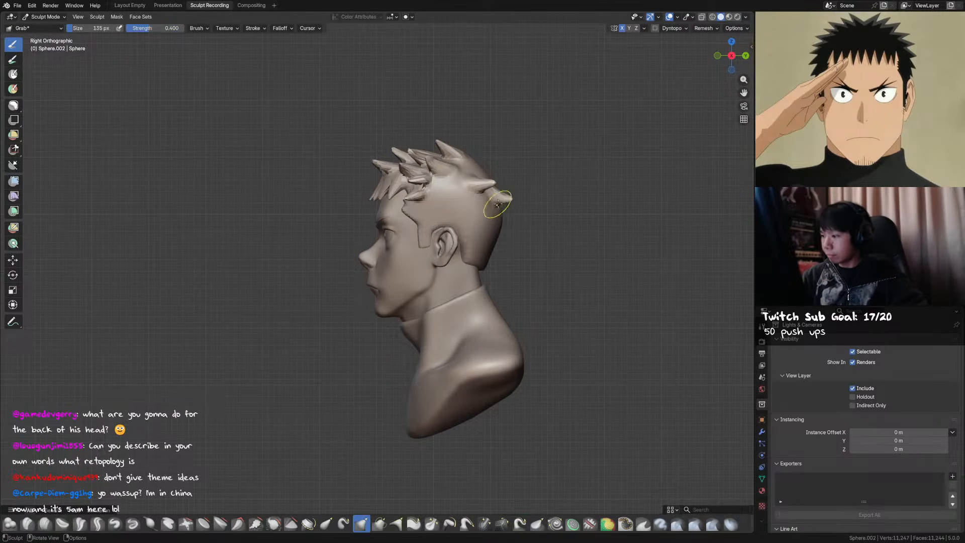
mouse_move(496, 206)
middle_mouse_down()
mouse_move(510, 204)
mouse_move(496, 216)
mouse_move(500, 198)
middle_mouse_up()
key("k")
left_click_drag(517, 199, 514, 204)
key("g")
middle_click_drag(513, 201, 503, 219)
Pull another spike out of the back of the crown, above the previous ones, with the Snake Hook brush at about 130 px
key("k")
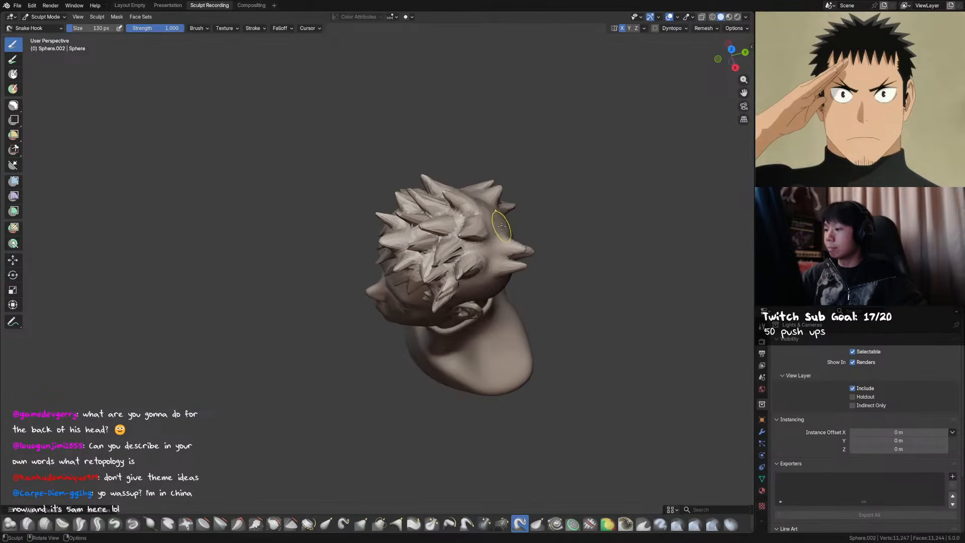
left_click_drag(520, 229, 525, 226)
middle_click_drag(523, 225, 504, 166)
key("f")
left_click(498, 167)
Shape the upper back-of-crown spike in the side view with the Grab brush at about 98 to 101 px
key("g")
key("f")
left_click(503, 164)
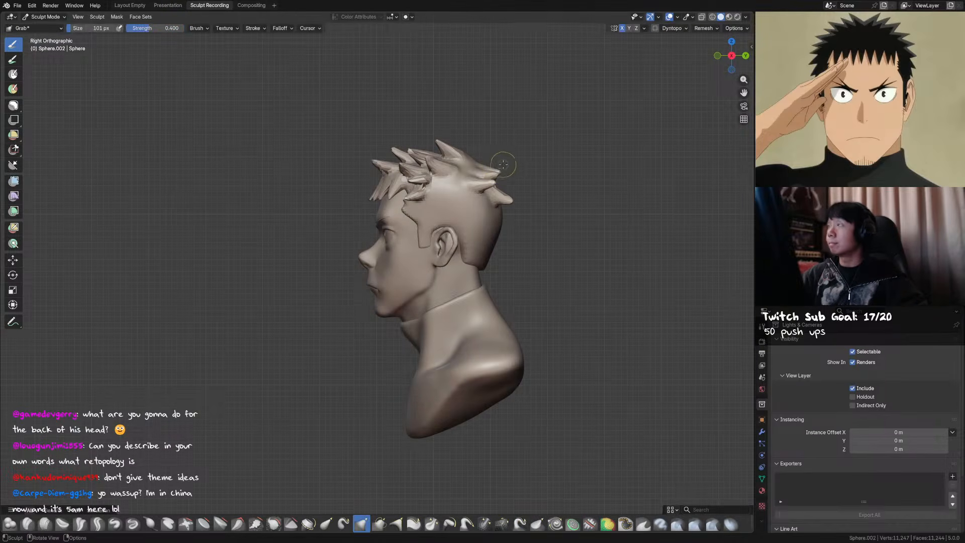
key("f")
left_click(499, 167)
key("f")
left_click(501, 167)
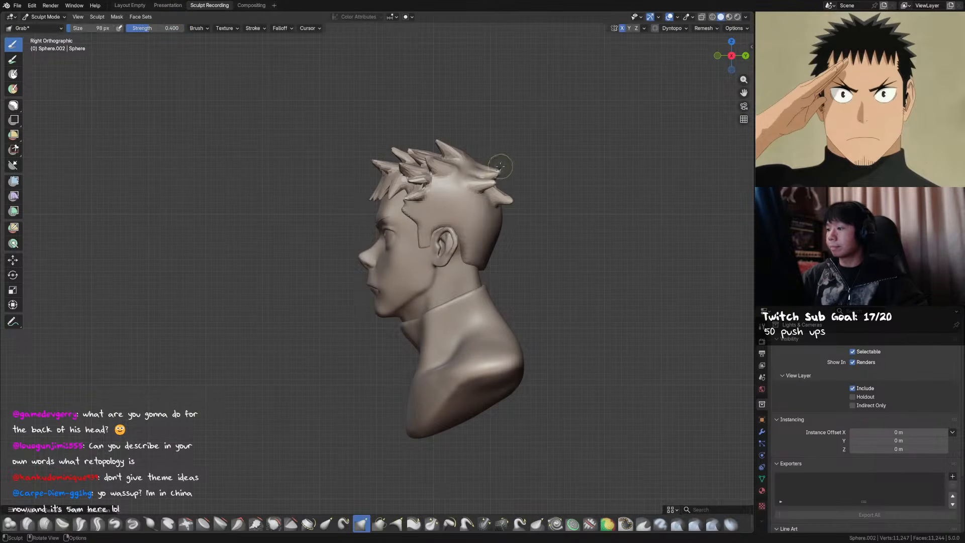
middle_click_drag(500, 156, 473, 194)
key("KP_3")
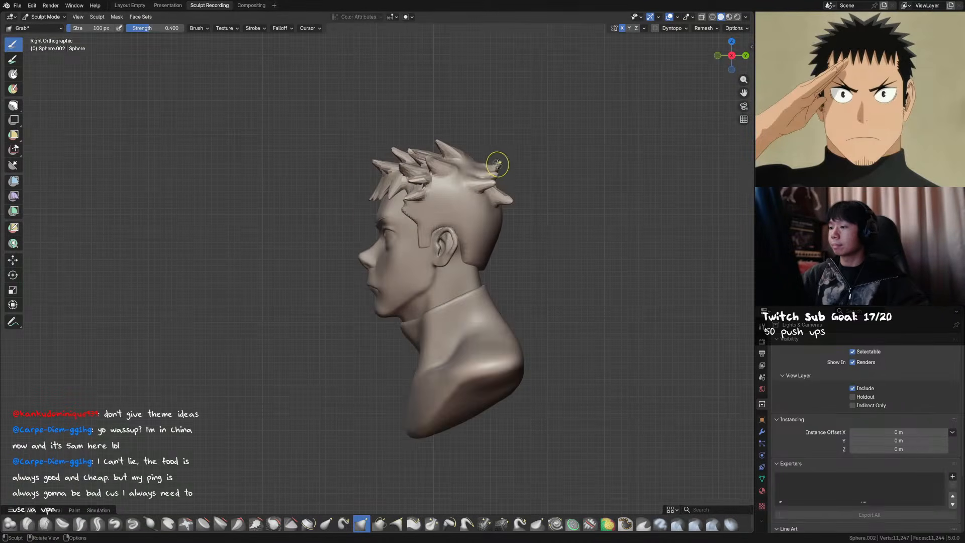
Bend the upper and lower back-of-head spikes upward in the side view with the Grab brush, enlarging it to about 185 px
left_click_drag(494, 161, 496, 159)
key("f")
left_click(513, 167)
mouse_move(512, 167)
middle_mouse_down()
mouse_move(500, 208)
mouse_move(516, 198)
middle_mouse_up()
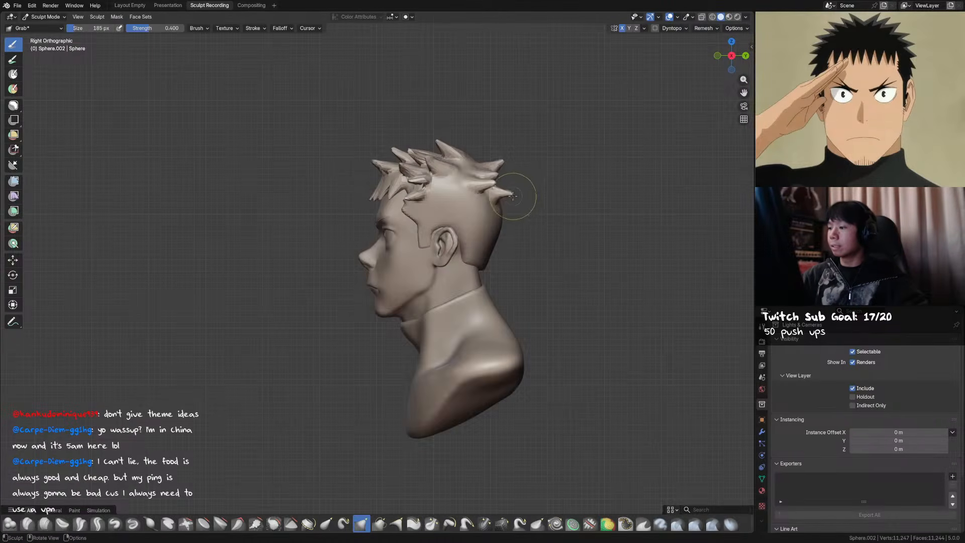
left_click_drag(509, 195, 513, 190)
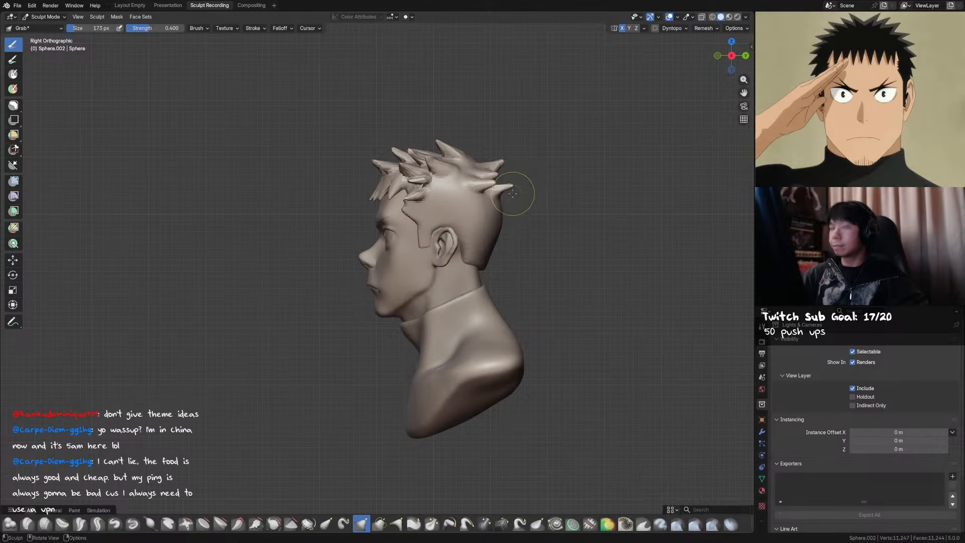
Save the file and adjust the lower back-of-head spikes with a resized Grab brush
key("ctrl+s")
mouse_move(539, 184)
middle_mouse_down()
mouse_move(519, 179)
mouse_move(530, 205)
mouse_move(539, 197)
mouse_move(506, 216)
mouse_move(558, 182)
middle_mouse_up()
key("f")
left_click(496, 197)
mouse_move(501, 195)
middle_mouse_down()
mouse_move(503, 209)
mouse_move(478, 211)
mouse_move(579, 272)
mouse_move(518, 216)
middle_mouse_up()
Shape the back-of-head spikes in the top view with the Grab brush at about 190 and 115 px
key("f")
left_click(470, 211)
key("f")
left_click(512, 260)
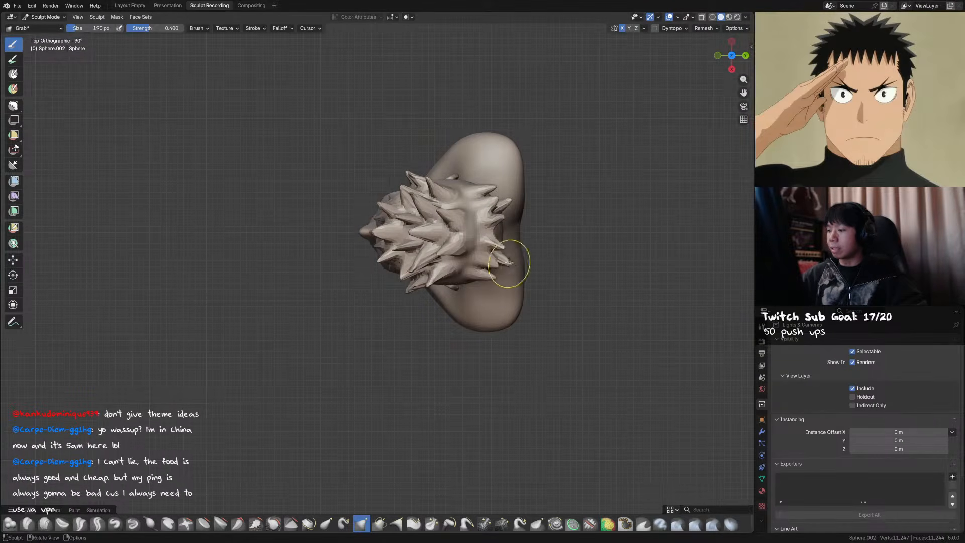
key("f")
left_click(458, 281)
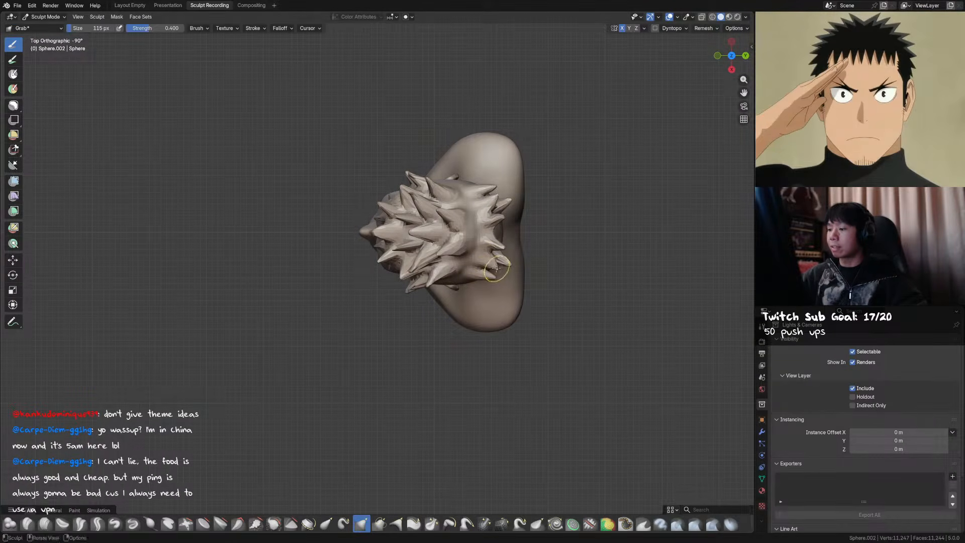
middle_click_drag(501, 257, 508, 153)
Save the file and extend the small lower back-of-head spikes with the Snake Hook brush at about 119 and 108 px
key("ctrl+s")
key("k")
mouse_move(490, 194)
middle_mouse_down()
mouse_move(399, 194)
mouse_move(382, 226)
middle_mouse_up()
key("f")
left_click(381, 228)
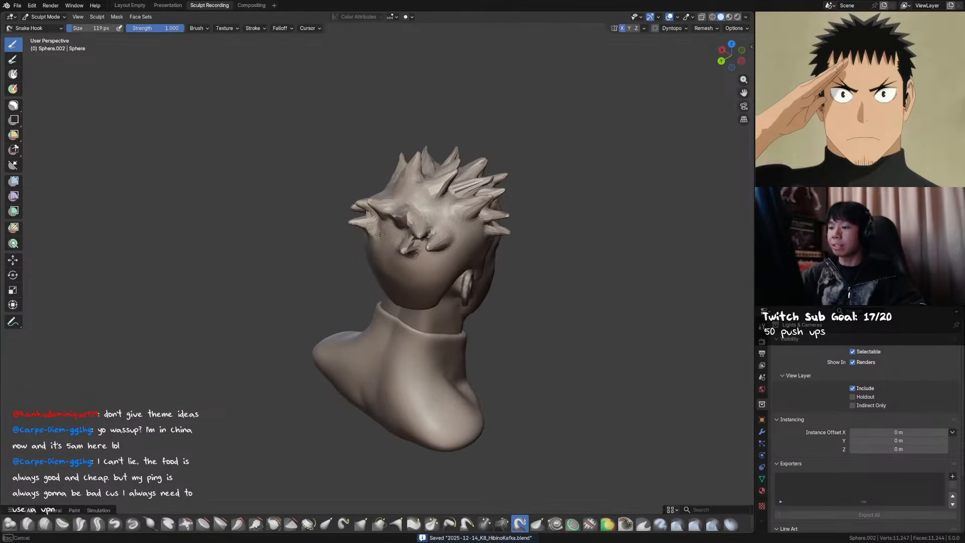
key("f")
left_click(387, 230)
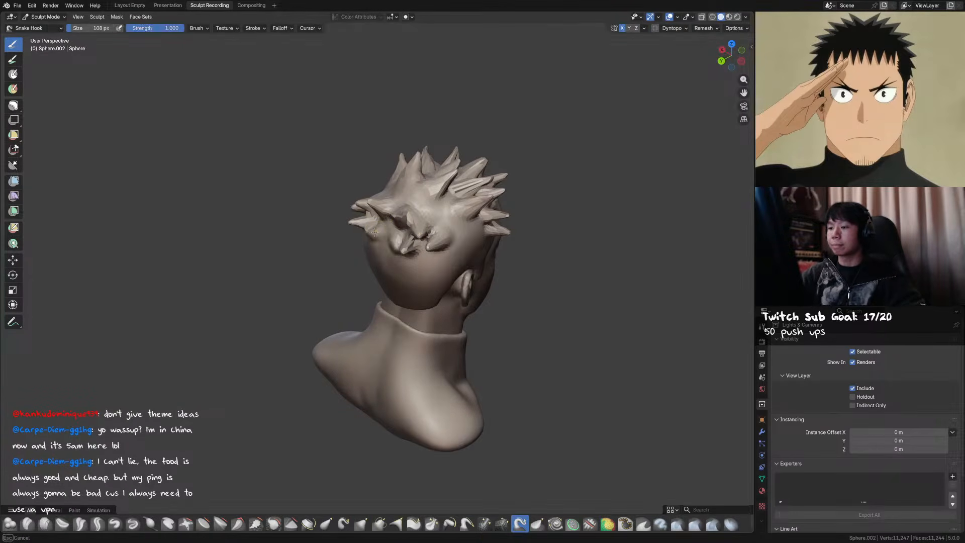
mouse_move(384, 231)
middle_mouse_down()
mouse_move(420, 258)
mouse_move(475, 262)
middle_mouse_up()
Bend the lower back-of-head spike upward in the side view with the Grab brush at about 126 to 148 px
key("g")
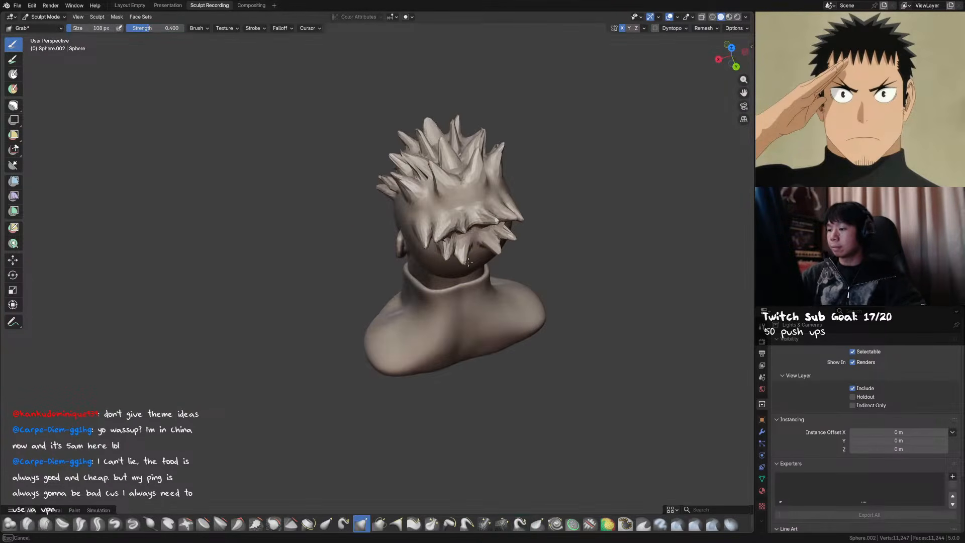
key("KP_3")
key("f")
left_click(478, 182)
mouse_move(478, 182)
middle_mouse_down("shift")
mouse_move(528, 190)
mouse_move(522, 177)
mouse_move(520, 201)
middle_mouse_up("shift")
middle_click_drag(523, 177, 505, 213)
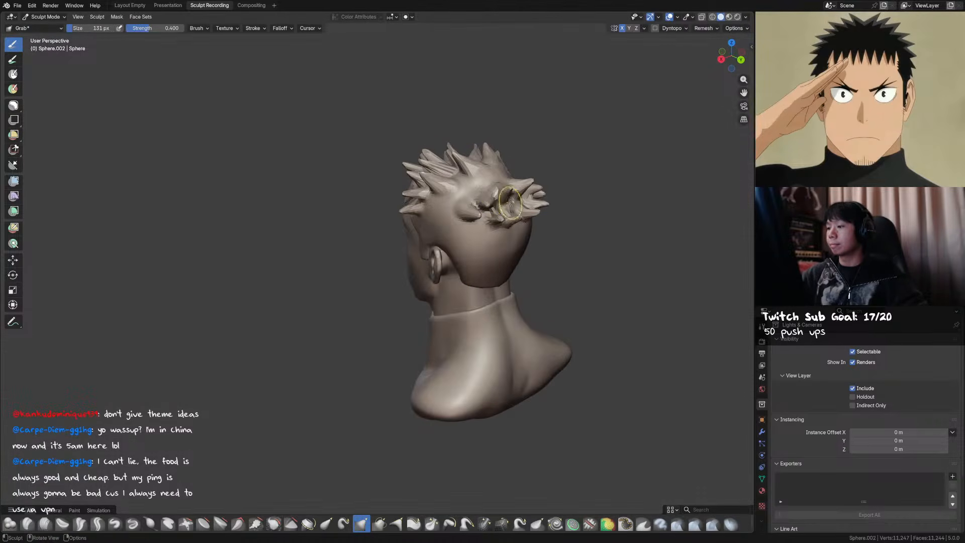
key("KP_3")
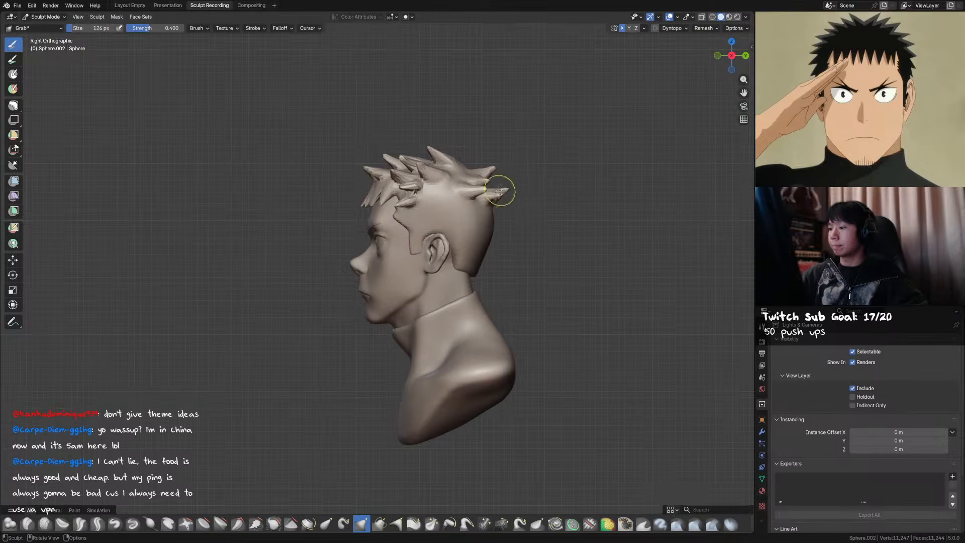
left_click(507, 190)
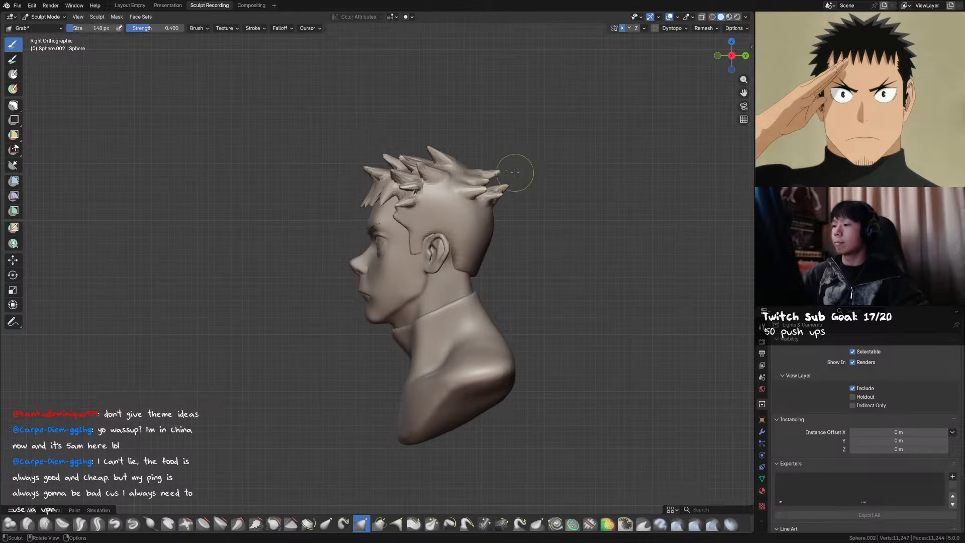
Reduce the Grab brush to about 113 px and shape the upper back-of-crown spikes
key("bracketleft")
key("bracketleft")
key("bracketleft")
middle_click_drag(503, 174, 567, 176)
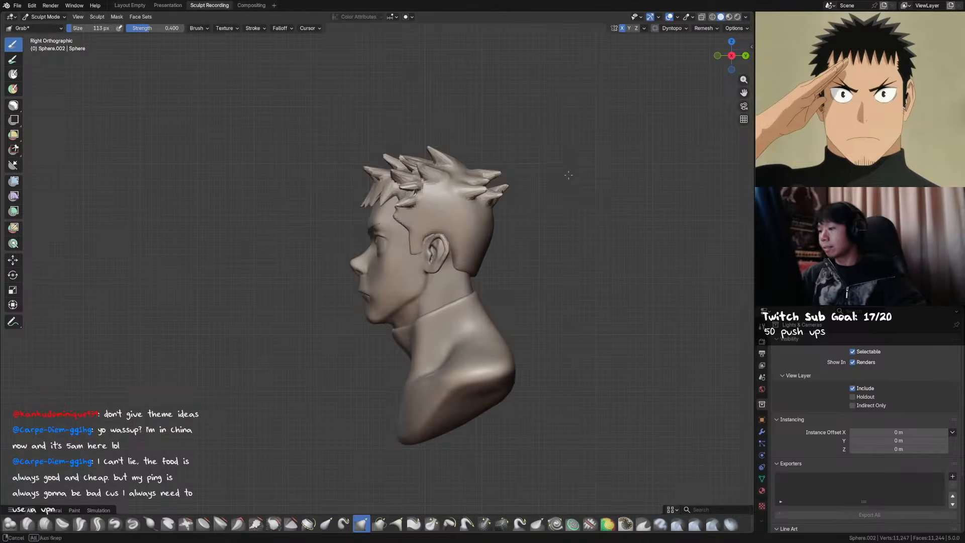
key("f")
left_click(477, 165)
mouse_move(470, 165)
middle_mouse_down()
mouse_move(475, 172)
mouse_move(420, 229)
mouse_move(438, 153)
mouse_move(497, 164)
mouse_move(451, 173)
mouse_move(459, 160)
middle_mouse_up()
Shape the rear crown spikes with Snake Hook and the Grab brush at about 87 to 107 px, saving the file
key("ctrl+s")
key("k")
key("g")
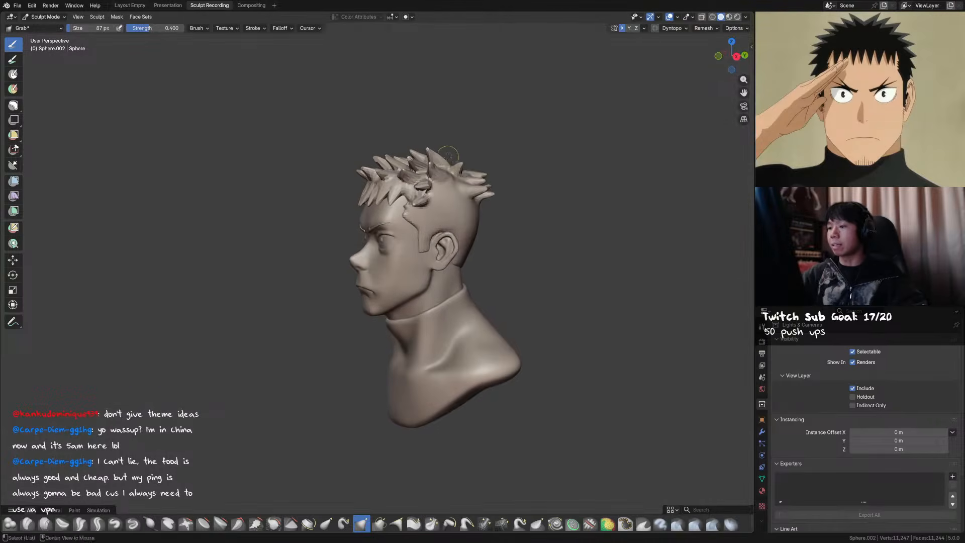
key("f")
left_click(470, 166)
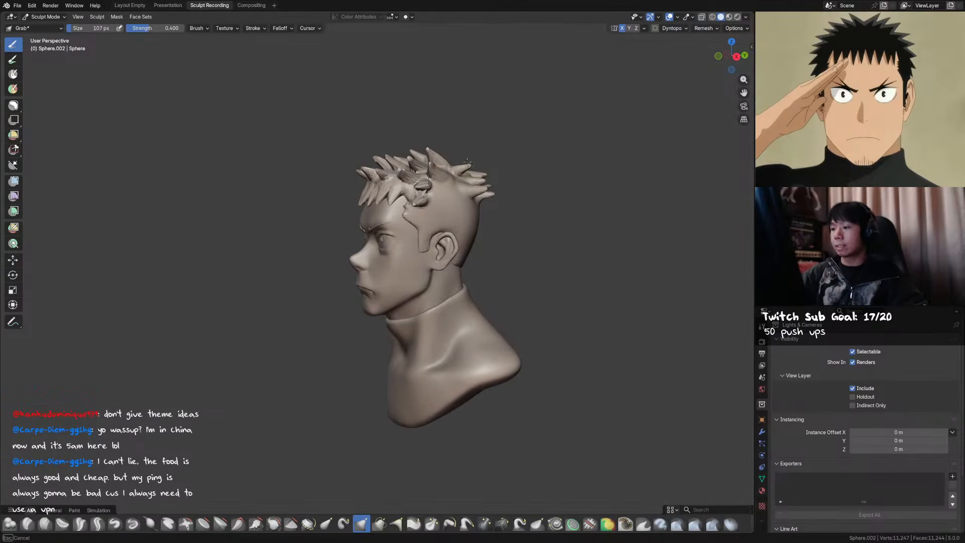
key("KP_1")
key("ctrl+s")
Refine the back crown spikes in the right side view with a resized Grab brush and save the file
key("KP_3")
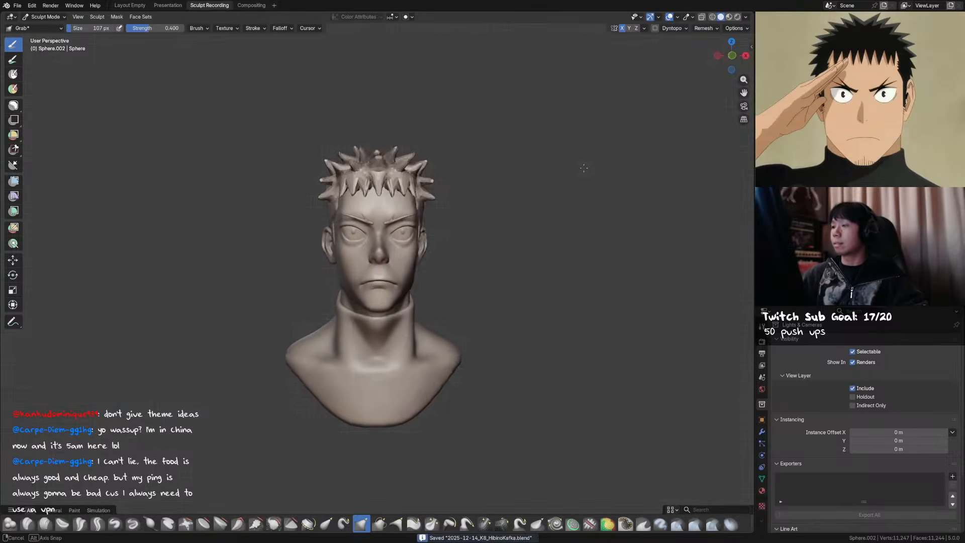
mouse_move(485, 158)
middle_mouse_down()
mouse_move(457, 134)
mouse_move(427, 147)
mouse_move(539, 162)
mouse_move(503, 158)
mouse_move(526, 150)
mouse_move(530, 184)
mouse_move(507, 184)
mouse_move(452, 227)
middle_mouse_up()
key("f")
left_click(525, 145)
key("ctrl+s")
Switch sculpting to the head mesh and adjust the lower face profile with the Grab brush, reducing it from about 348 to 258 px
key("f")
left_click(384, 273)
key("alt+q")
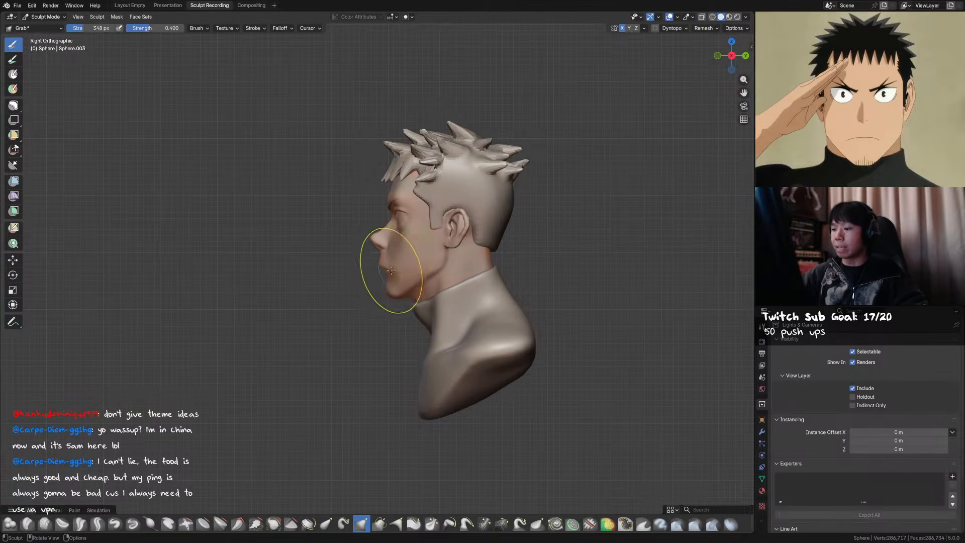
key("f")
left_click(387, 304)
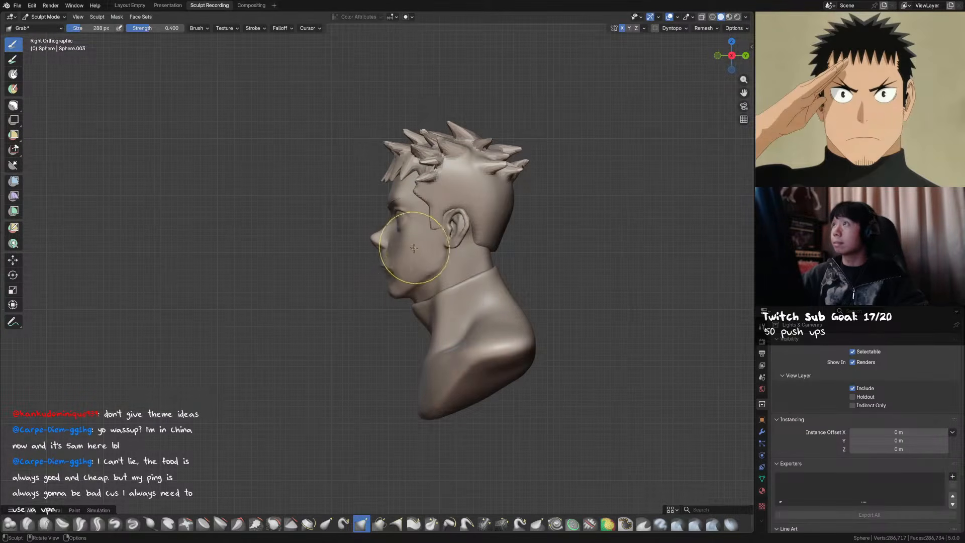
mouse_move(397, 267)
middle_mouse_down()
mouse_move(458, 274)
mouse_move(454, 244)
mouse_move(431, 227)
mouse_move(402, 230)
middle_mouse_up()
key("f")
left_click(409, 265)
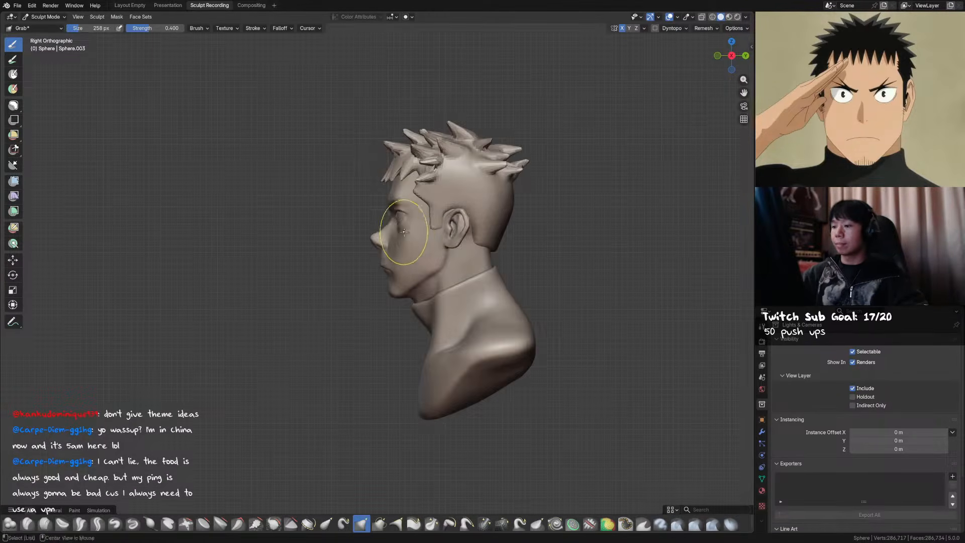
Refine the cheek and mouth area in profile with the Grab brush at about 208 and 193 px, and save the file
key("bracketleft")
key("bracketleft")
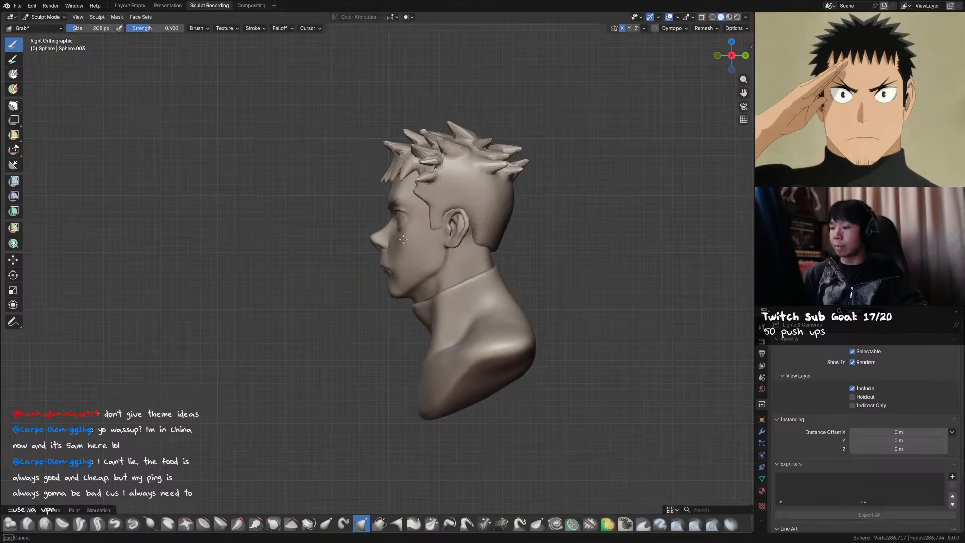
mouse_move(404, 240)
middle_mouse_down()
mouse_move(483, 247)
mouse_move(419, 243)
middle_mouse_up()
key("bracketleft")
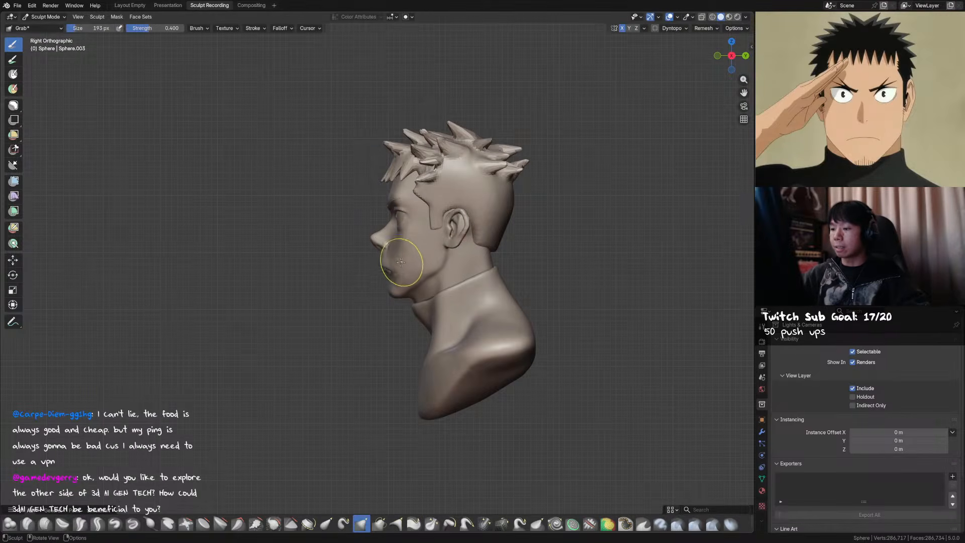
mouse_move(392, 272)
middle_mouse_down()
mouse_move(402, 273)
mouse_move(388, 287)
mouse_move(439, 280)
mouse_move(397, 263)
middle_mouse_up()
key("bracketleft")
key("bracketleft")
key("ctrl+s")
Fine-tune the nose and lip profile up close with progressively smaller Grab brush sizes, down to about 80 px
mouse_move(442, 241)
middle_mouse_down("ctrl")
mouse_move(449, 203)
mouse_move(394, 263)
mouse_move(421, 244)
mouse_move(404, 263)
mouse_move(440, 279)
mouse_move(513, 228)
middle_mouse_up("ctrl")
key("f")
left_click(393, 258)
key("bracketleft")
key("bracketleft")
key("f")
left_click(405, 262)
key("f")
left_click(515, 158)
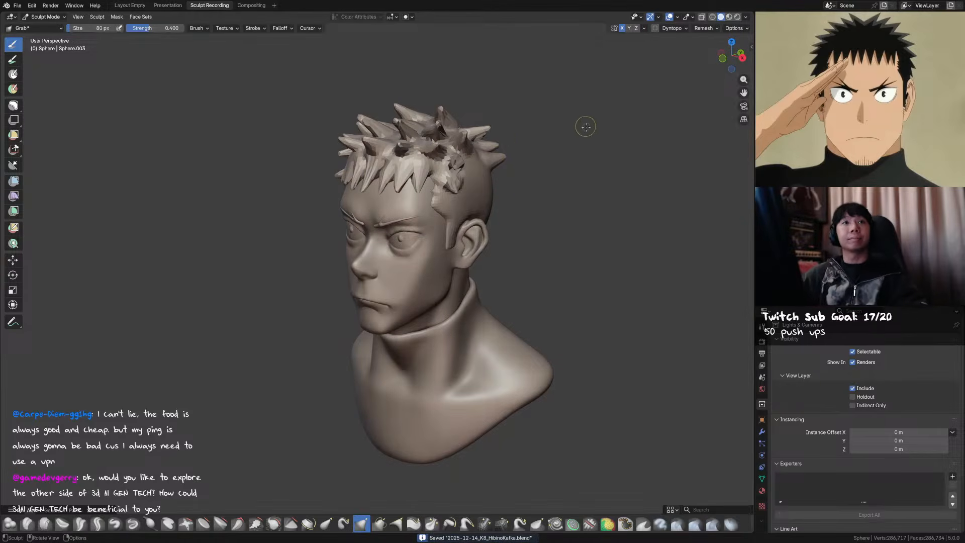
Save the file, select the hair object in Object Mode and return to sculpting on it
middle_click_drag(594, 154, 566, 138)
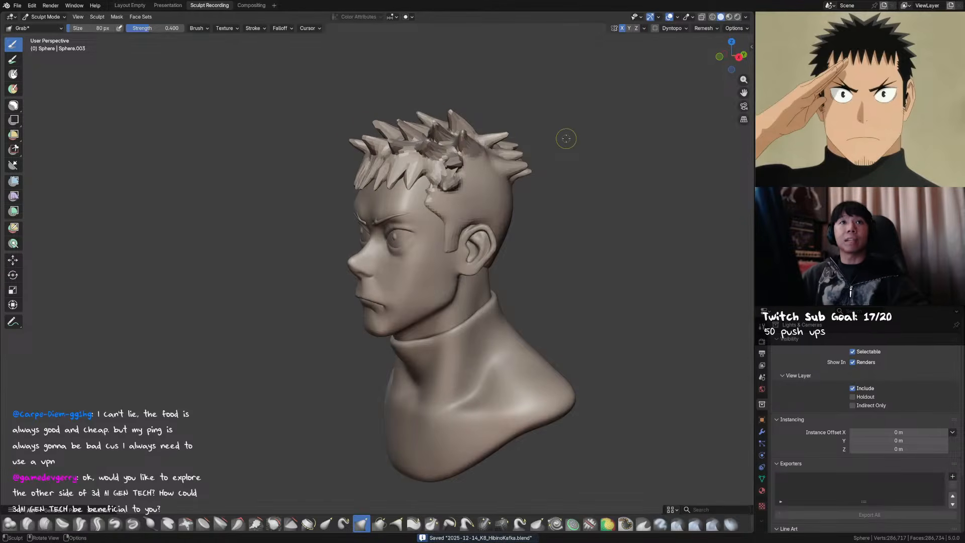
mouse_move(624, 113)
middle_mouse_down()
mouse_move(608, 131)
mouse_move(587, 121)
middle_mouse_up()
middle_click_drag(587, 121, 592, 136, "ctrl")
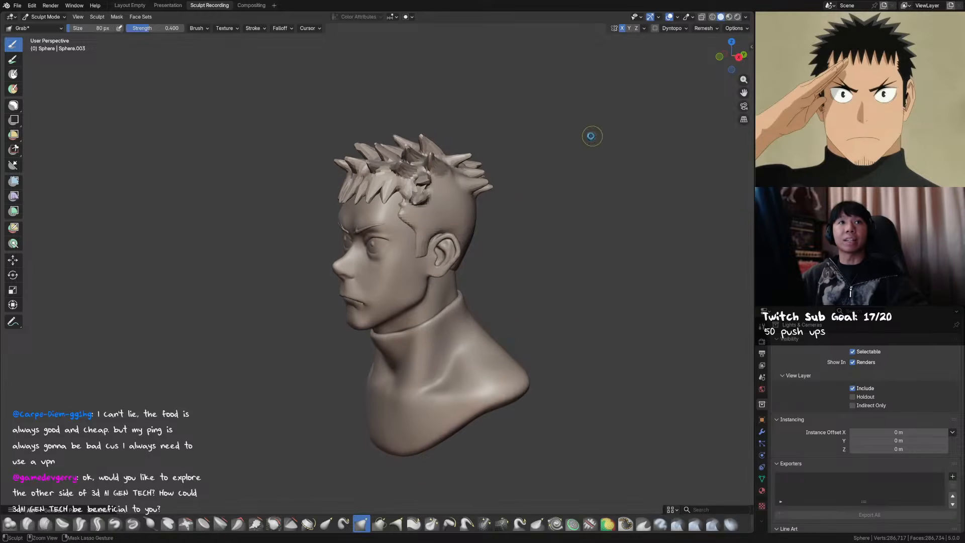
key("ctrl+s")
middle_click_drag(537, 155, 569, 161)
key("ctrl+Tab")
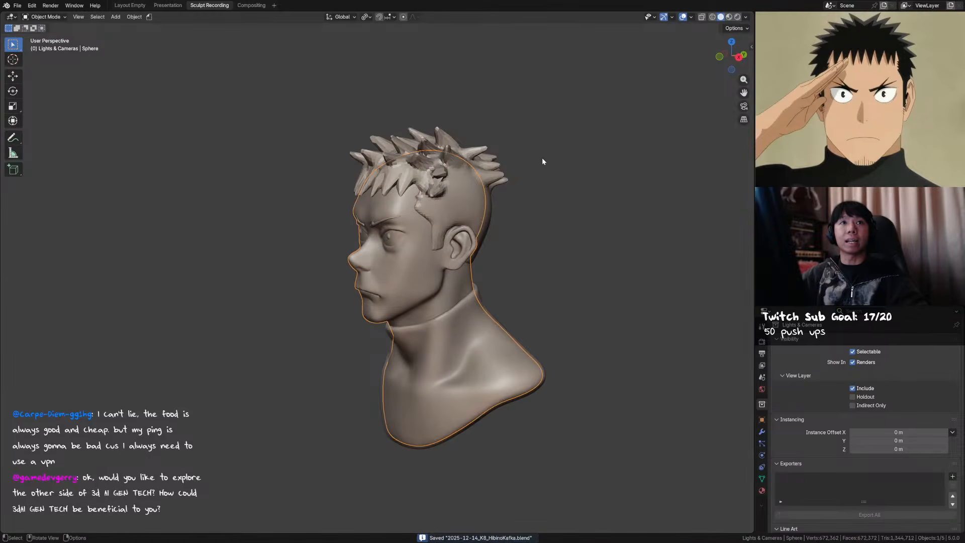
left_click(489, 182)
middle_click_drag(557, 180, 523, 150, "ctrl")
key("ctrl+s")
key("ctrl+Tab")
Reshape the back-of-head spikes from the side with the Grab brush at about 118 px and save the file
mouse_move(506, 208)
middle_mouse_down()
mouse_move(423, 228)
mouse_move(441, 220)
mouse_move(450, 159)
mouse_move(385, 193)
mouse_move(449, 182)
middle_mouse_up()
key("f")
left_click(452, 160)
left_click(447, 181)
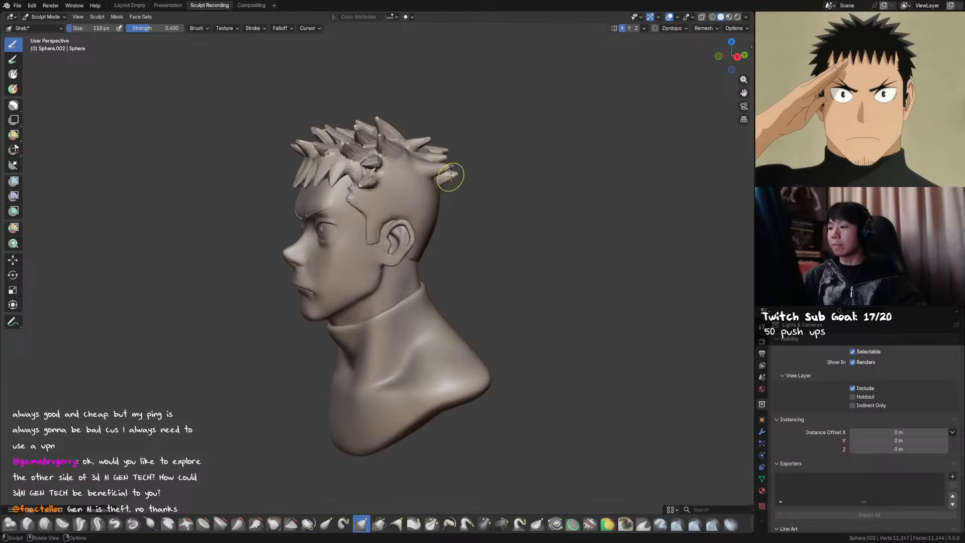
left_click(445, 167)
middle_click_drag(447, 170, 414, 191)
key("ctrl+s")
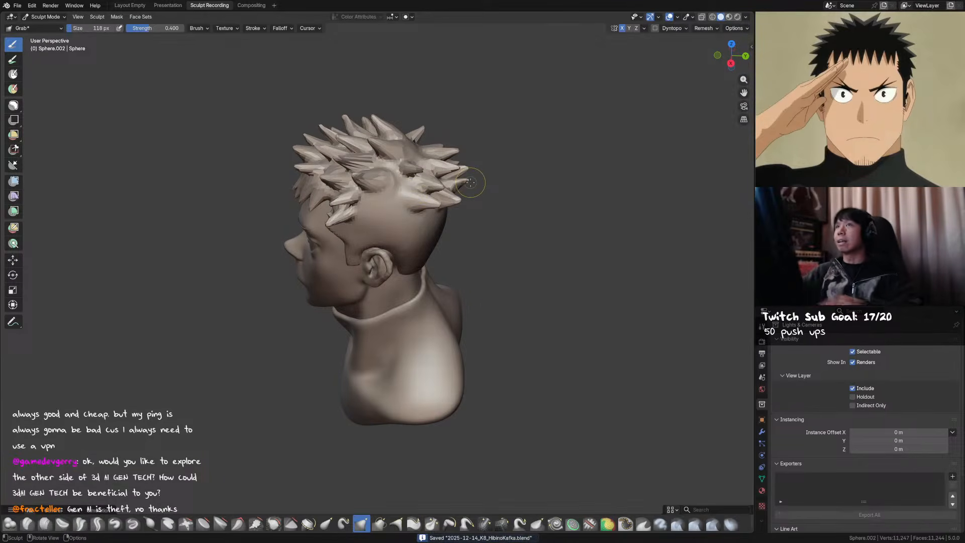
Adjust the rear side spikes from the front three-quarter view with the Grab brush at about 116 to 126 px, saving the file
mouse_move(543, 160)
middle_mouse_down()
mouse_move(504, 152)
mouse_move(453, 170)
mouse_move(433, 193)
mouse_move(420, 193)
mouse_move(431, 181)
mouse_move(410, 188)
middle_mouse_up()
key("k")
key("ctrl+s")
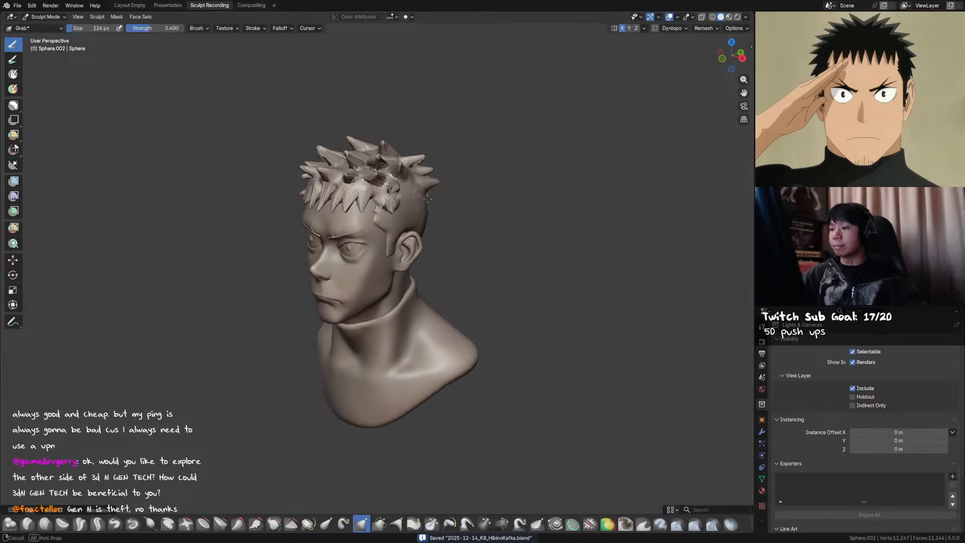
key("g")
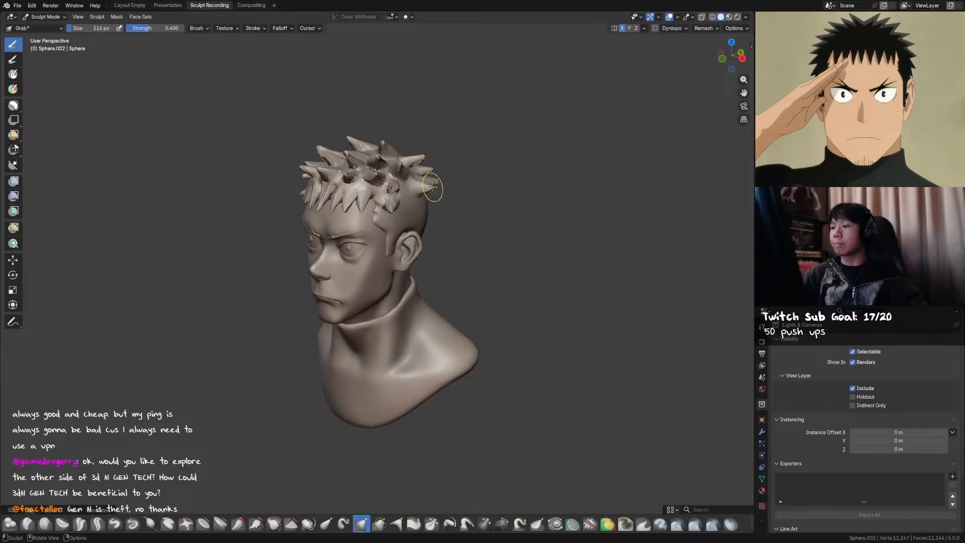
middle_click_drag(441, 194, 435, 225)
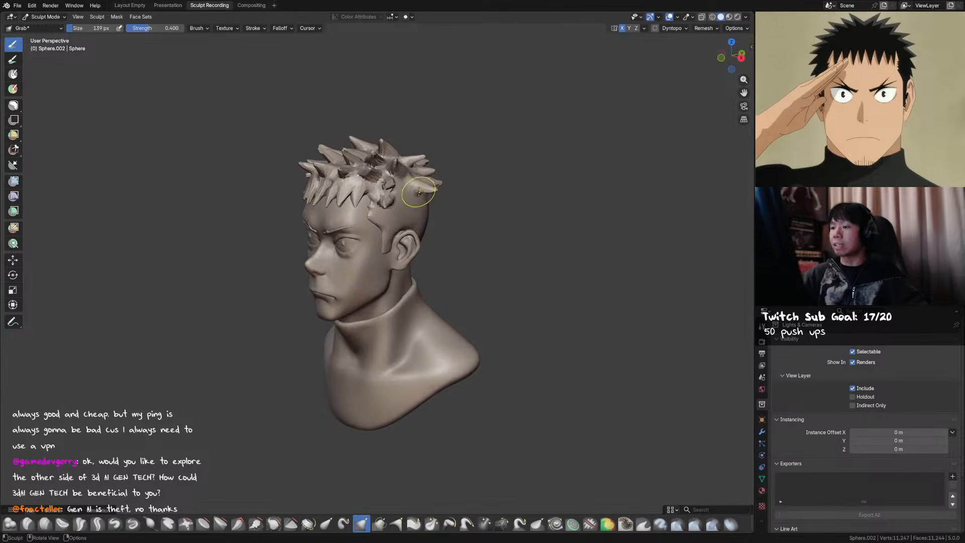
Pull a new spike from the side of the head with Snake Hook and shape it in the top view using a larger Grab brush
key("k")
mouse_move(421, 193)
middle_mouse_down()
mouse_move(390, 213)
mouse_move(429, 321)
middle_mouse_up()
key("g")
key("KP_7")
key("f")
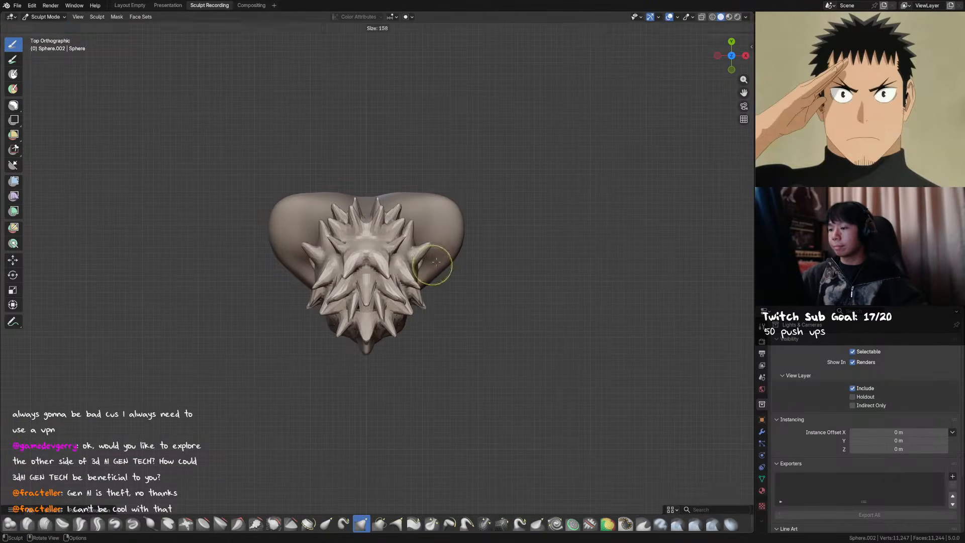
left_click(425, 259)
left_click_drag(433, 258, 434, 246)
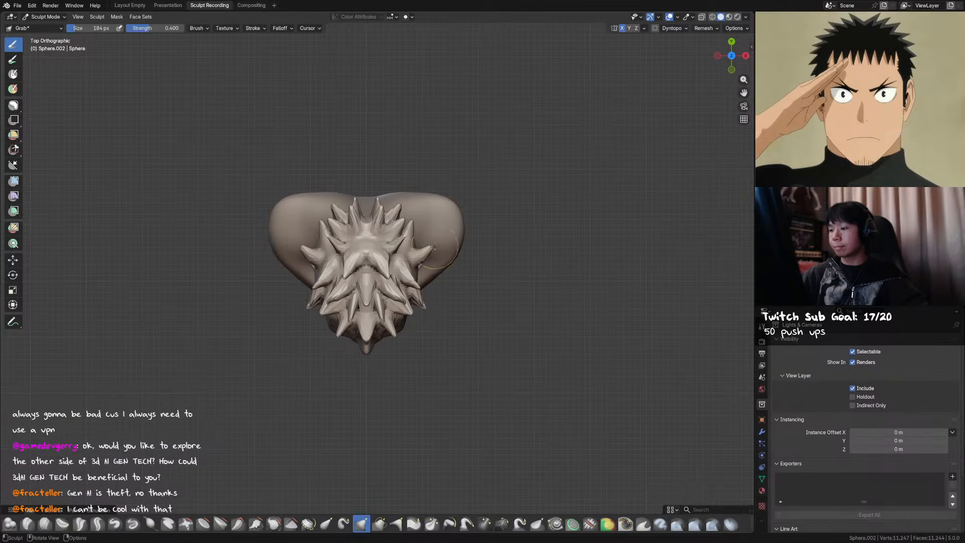
left_click(437, 269)
mouse_move(435, 277)
middle_mouse_down()
mouse_move(374, 192)
mouse_move(390, 291)
mouse_move(372, 203)
mouse_move(410, 203)
middle_mouse_up()
Extend the side spikes above the ear with the Snake Hook brush and shape them with a resized Grab brush
key("k")
key("g")
key("f")
left_click(408, 186)
middle_click_drag(414, 186, 385, 216)
Refine the spikes above the ear with the Grab brush at about 95 px
key("shift+c")
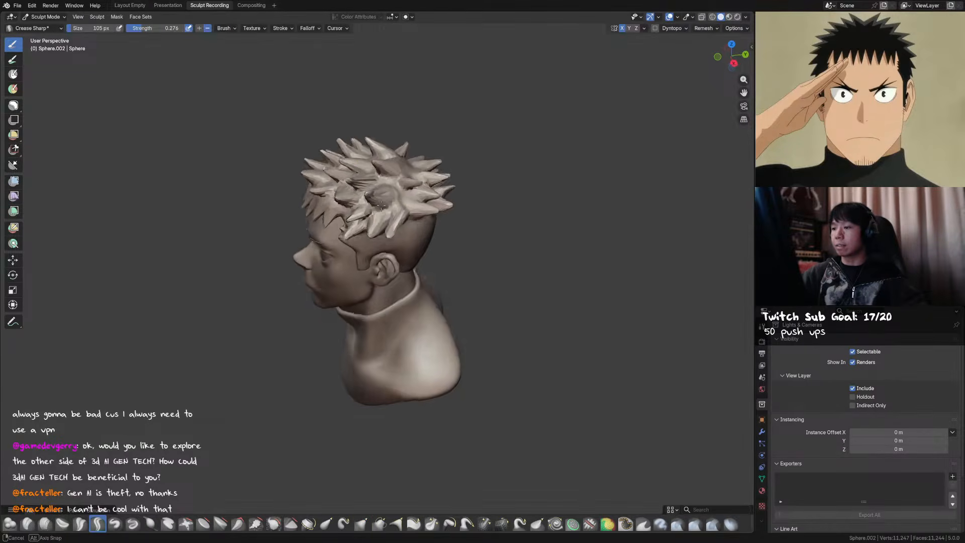
key("shift+t")
key("f")
left_click(377, 226)
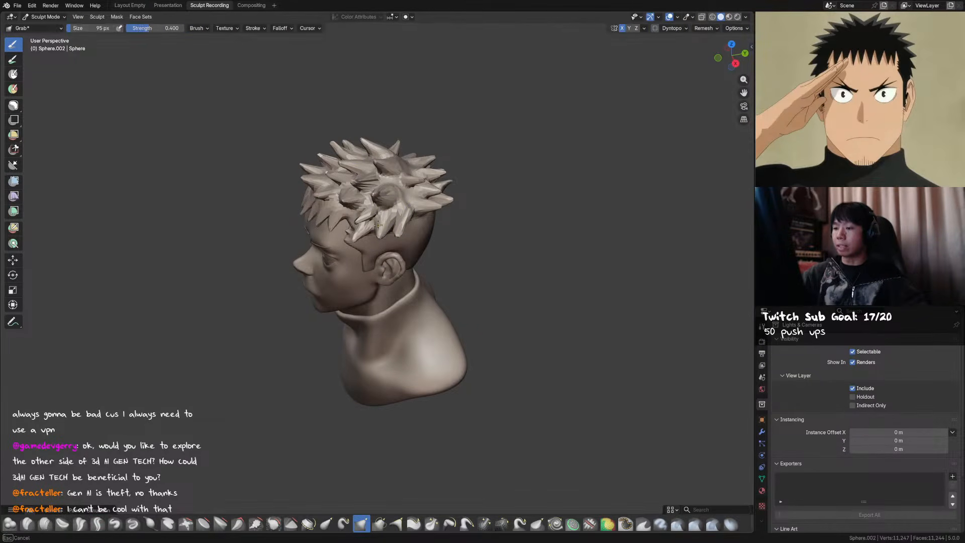
mouse_move(380, 236)
middle_mouse_down()
mouse_move(399, 203)
mouse_move(397, 190)
mouse_move(378, 193)
middle_mouse_up()
Reposition the side spikes above the temple with the resized Grab brush, saving the file along the way
key("f")
left_click(399, 202)
key("ctrl+s")
key("f")
left_click(383, 190)
left_click_drag(382, 187, 380, 184)
mouse_move(390, 187)
middle_mouse_down()
mouse_move(343, 195)
mouse_move(358, 187)
mouse_move(417, 204)
mouse_move(427, 187)
mouse_move(458, 239)
mouse_move(441, 312)
mouse_move(403, 190)
middle_mouse_up()
Settle the side spikes against the head with the Grab brush, ending at about 123 px in the side view, and save the file
key("f")
left_click(356, 183)
key("f")
left_click(400, 205)
key("ctrl+s")
key("f")
left_click(402, 334)
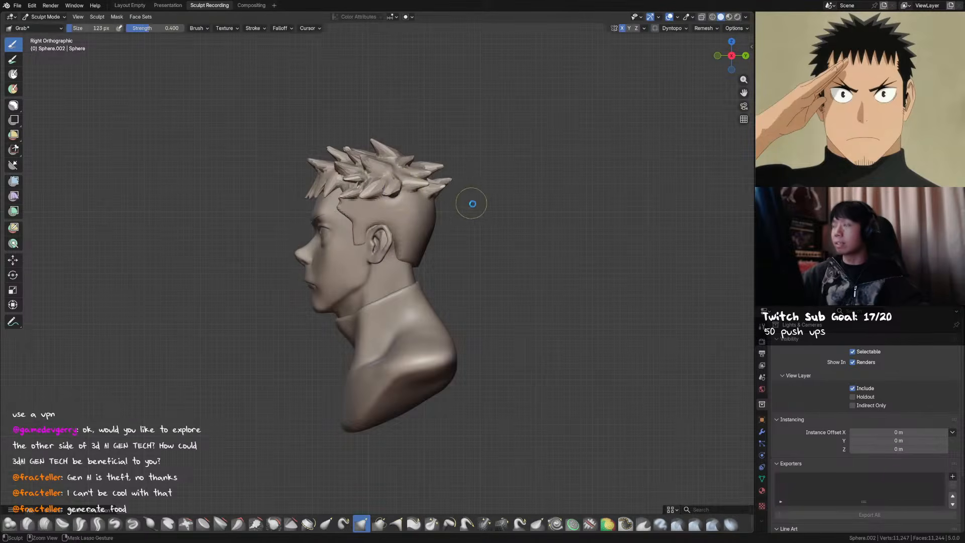
key("ctrl+s")
Save the file and adjust the side spikes above the ear from higher angles with the Grab brush at about 89 px
mouse_move(467, 187)
middle_mouse_down()
mouse_move(495, 171)
mouse_move(472, 182)
mouse_move(417, 259)
mouse_move(421, 234)
middle_mouse_up()
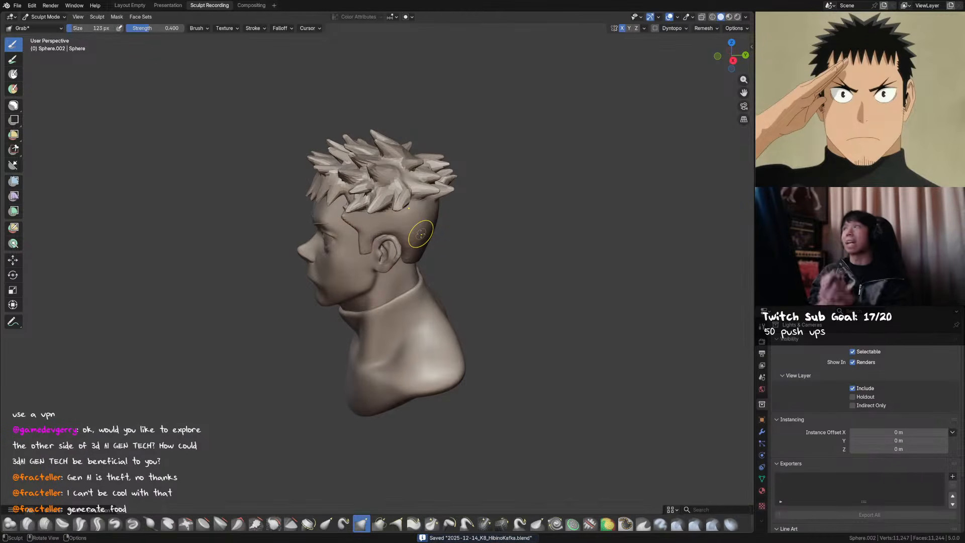
mouse_move(498, 185)
middle_mouse_down()
mouse_move(535, 175)
mouse_move(485, 180)
mouse_move(429, 223)
middle_mouse_up()
key("ctrl+s")
key("f")
left_click(423, 239)
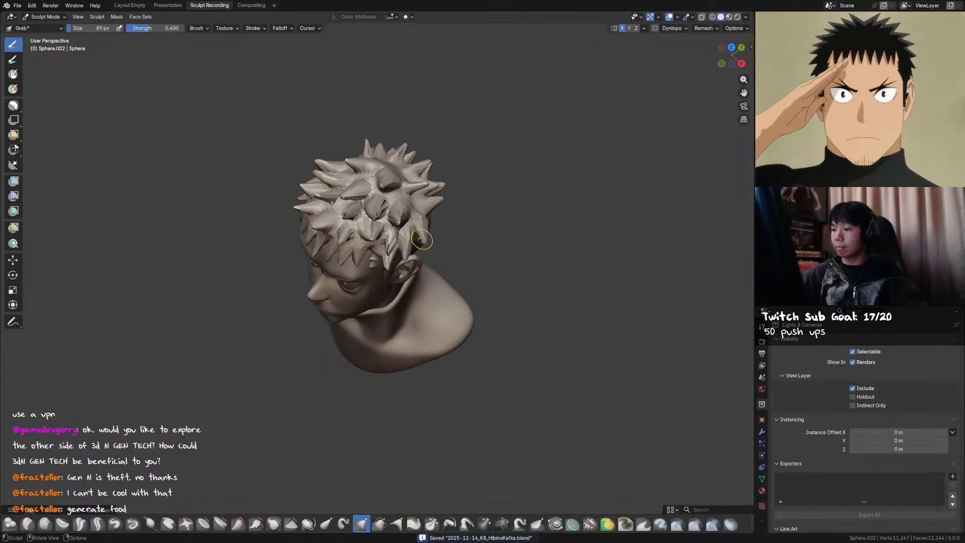
mouse_move(423, 239)
middle_mouse_down()
mouse_move(418, 207)
mouse_move(430, 189)
mouse_move(431, 204)
mouse_move(459, 207)
middle_mouse_up()
Pull a spike out of the back of the head with Snake Hook at about 119 px, shape it with Grab, and save
key("ctrl+s")
key("k")
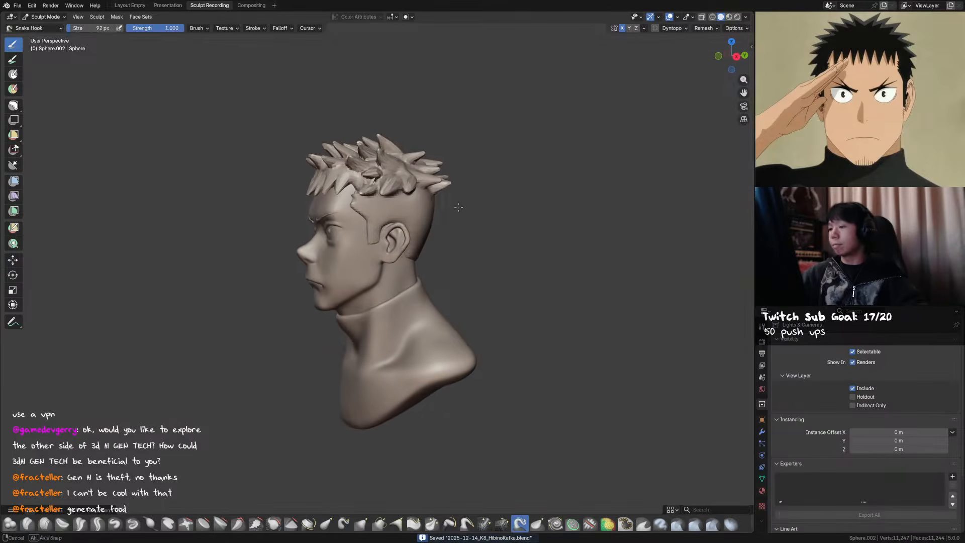
key("f")
left_click(432, 200)
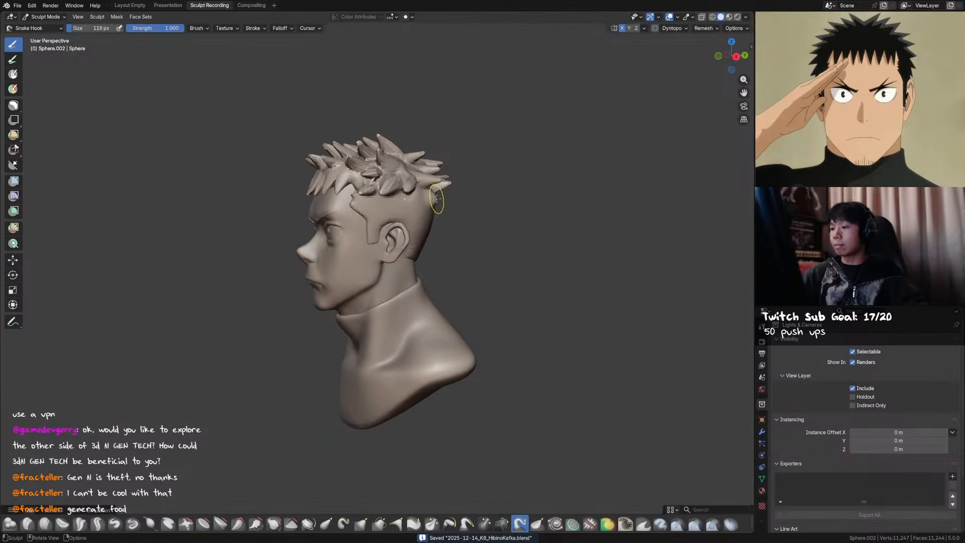
key("g")
mouse_move(439, 215)
middle_mouse_down()
mouse_move(455, 196)
mouse_move(441, 217)
middle_mouse_up()
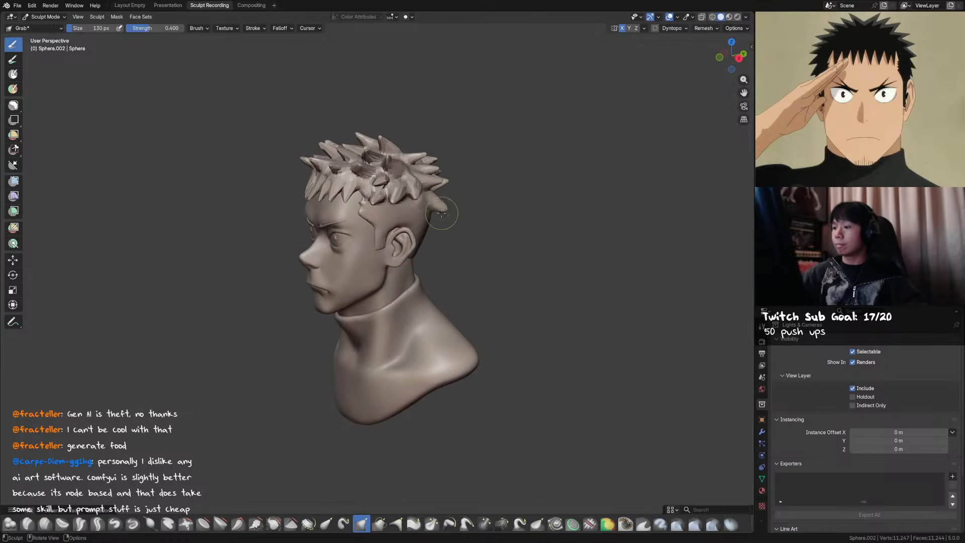
key("ctrl+s")
Save the file and pull another spike beside it on the back of the head with Snake Hook at about 112 px
mouse_move(521, 185)
middle_mouse_down()
mouse_move(502, 180)
mouse_move(524, 172)
middle_mouse_up()
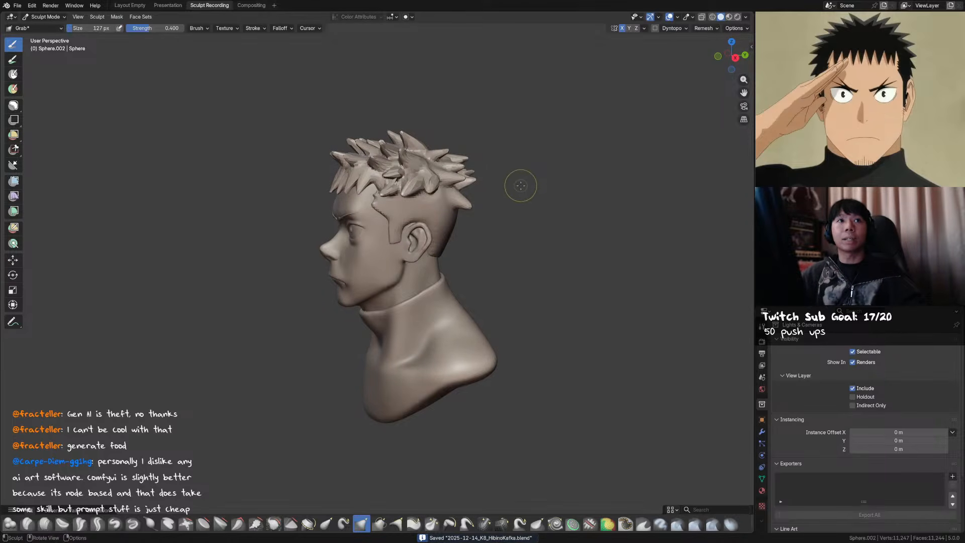
middle_click_drag(516, 190, 526, 197, "shift")
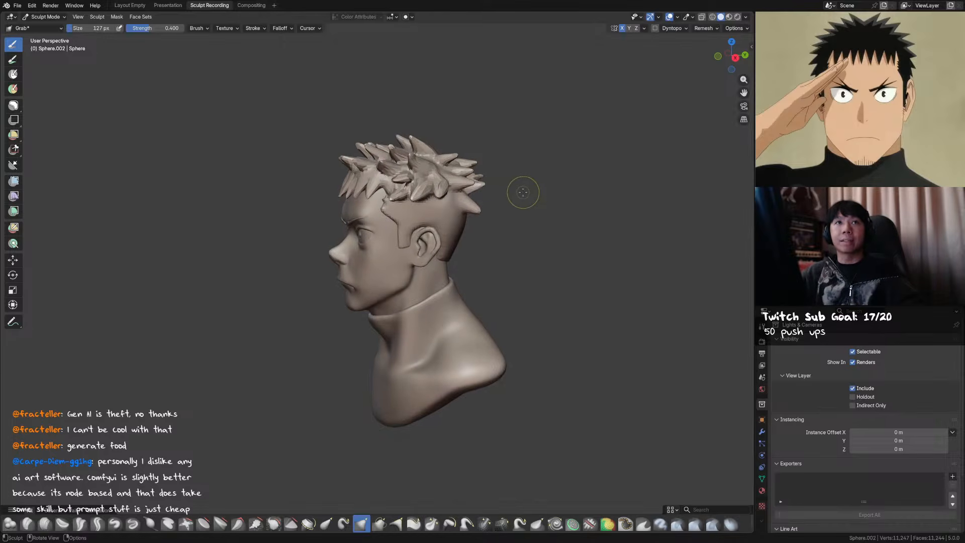
key("ctrl+s")
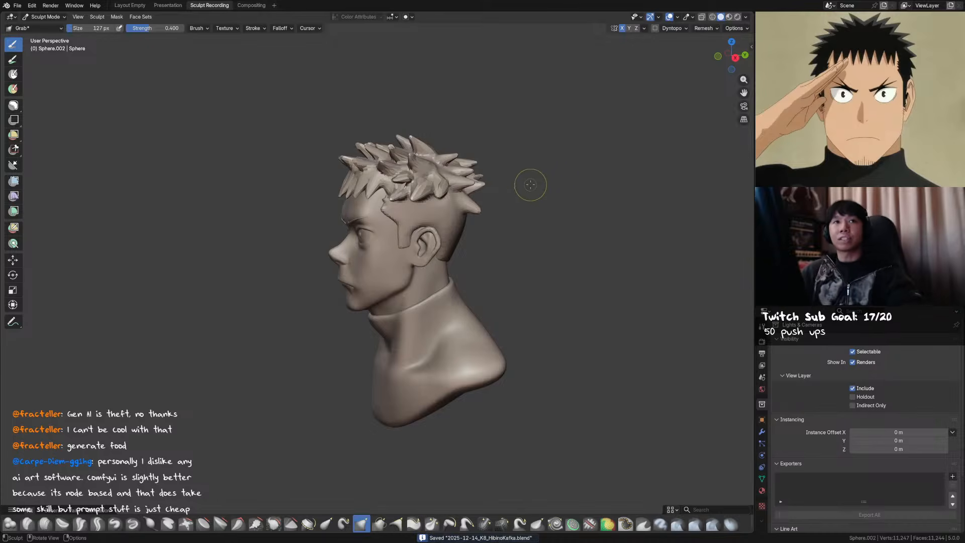
middle_click_drag(530, 185, 544, 185)
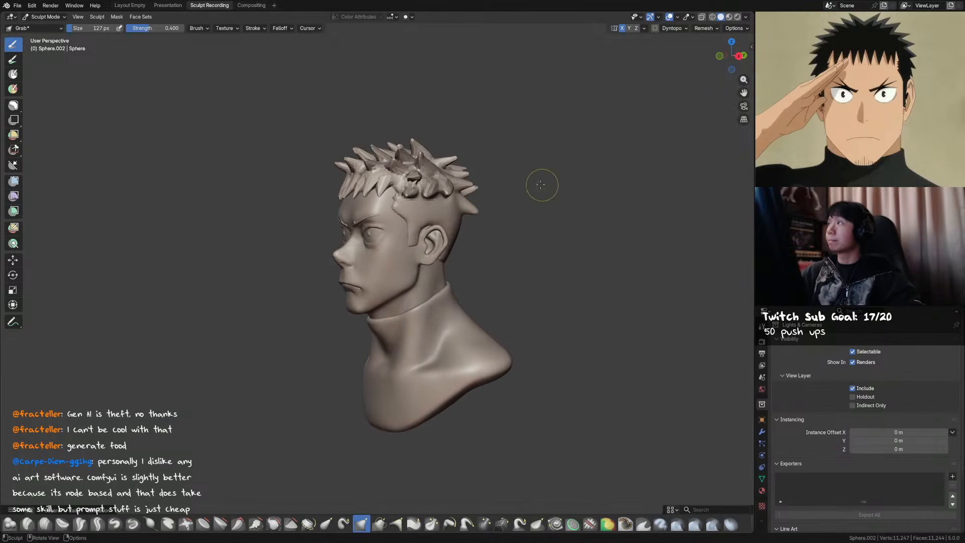
mouse_move(472, 201)
middle_mouse_down()
mouse_move(366, 238)
mouse_move(431, 218)
mouse_move(424, 210)
mouse_move(411, 222)
mouse_move(479, 207)
mouse_move(473, 195)
middle_mouse_up()
key("ctrl+s")
key("k")
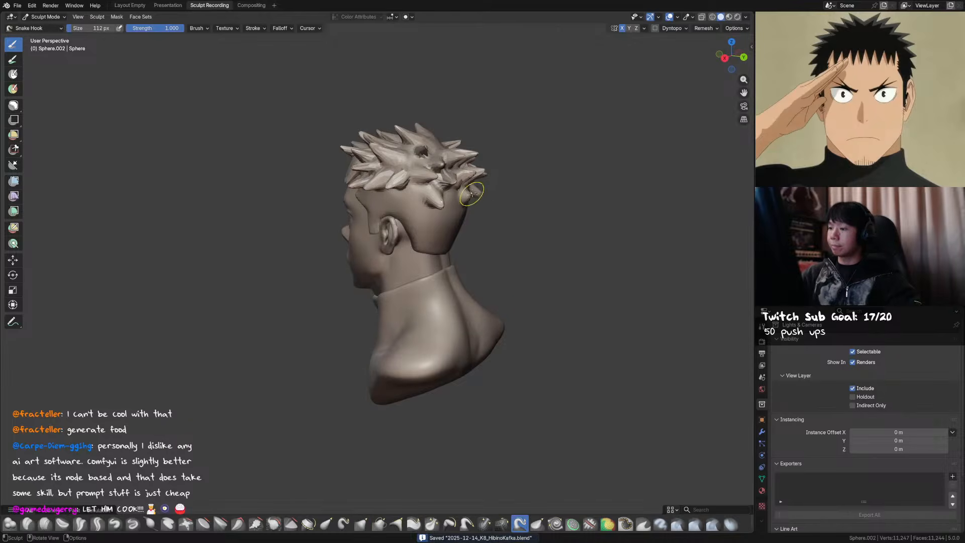
Adjust the rear spikes in the right side view with the Grab brush at about 132 px
key("KP_3")
key("g")
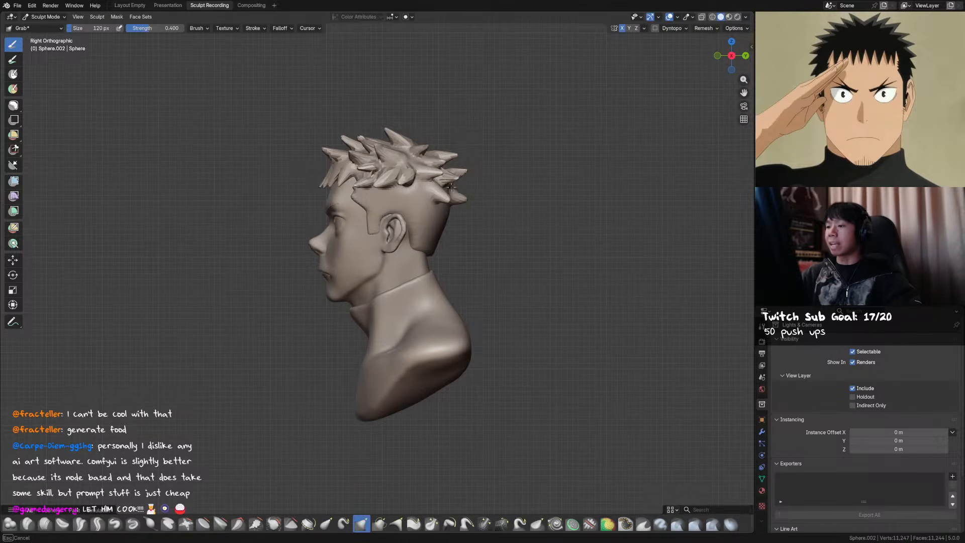
key("f")
left_click(471, 169)
key("f")
left_click(452, 159)
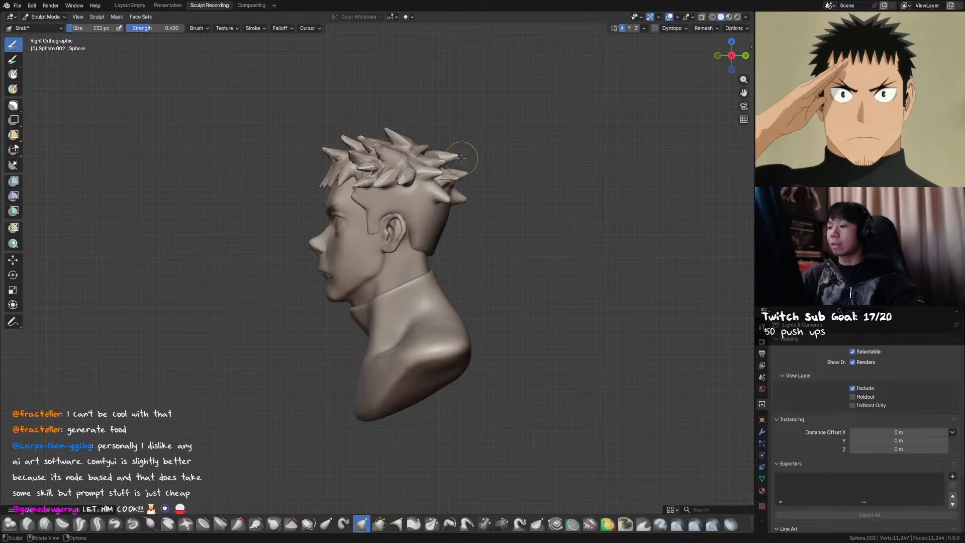
Refine the upper rear spikes in profile with the Grab brush at about 112 px and save the file
middle_click_drag(451, 162, 461, 173)
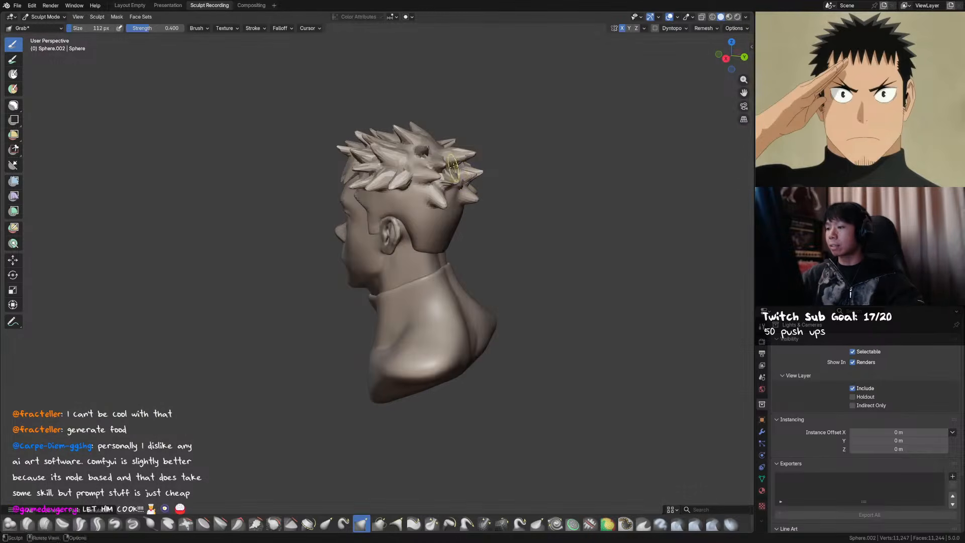
key("KP_3")
key("f")
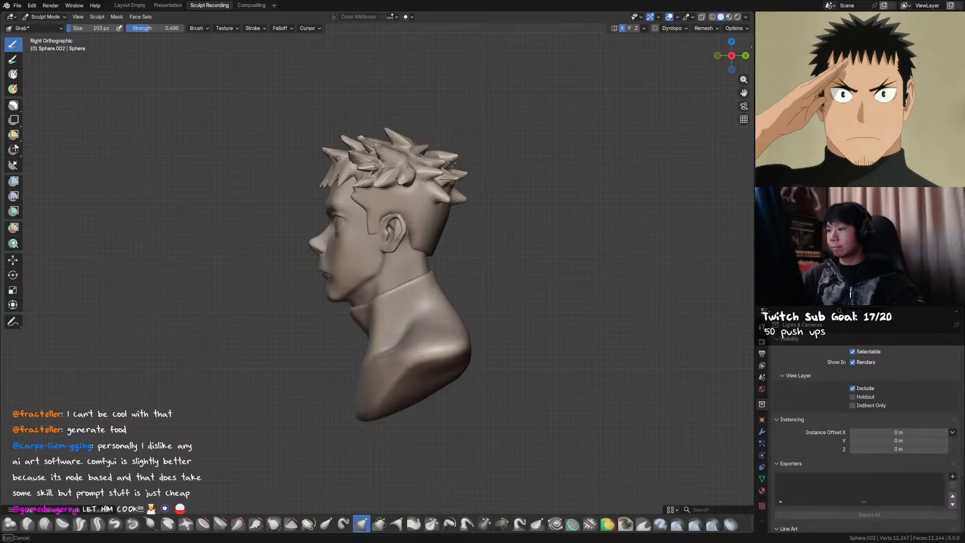
left_click(445, 149)
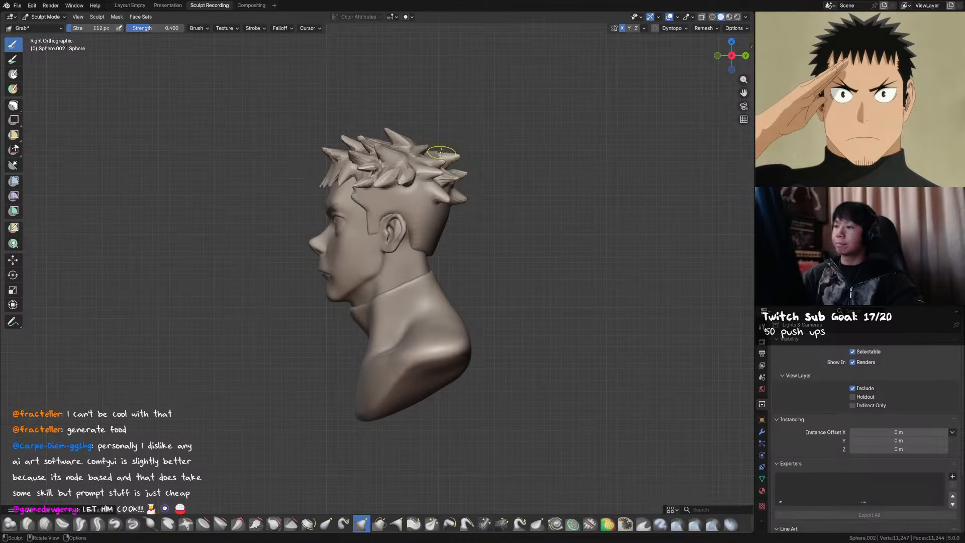
key("ctrl+s")
Extend the lowest row of spikes behind the ear with Snake Hook at about 95 px and save the file
mouse_move(485, 181)
middle_mouse_down()
mouse_move(432, 237)
mouse_move(374, 227)
middle_mouse_up()
key("k")
left_click_drag(372, 227, 368, 229)
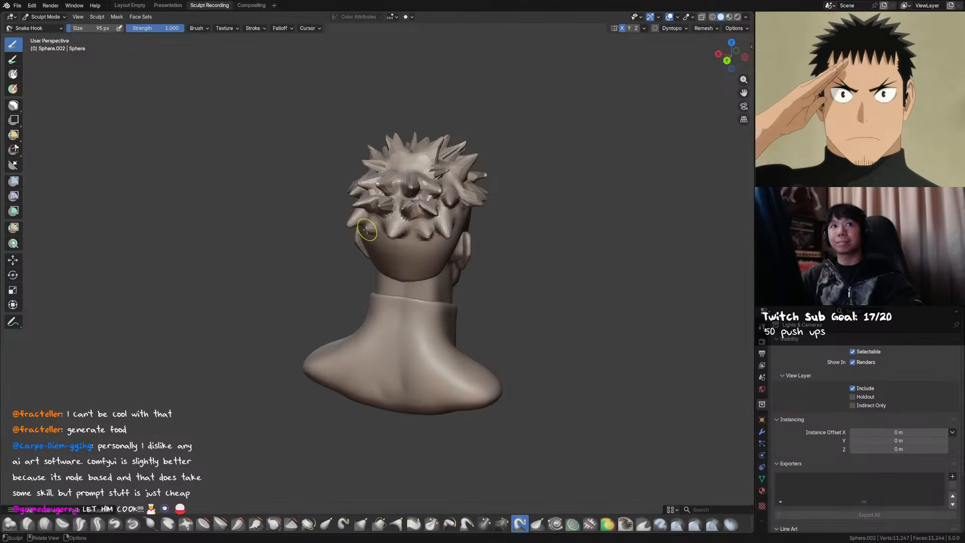
key("ctrl+s")
key("g")
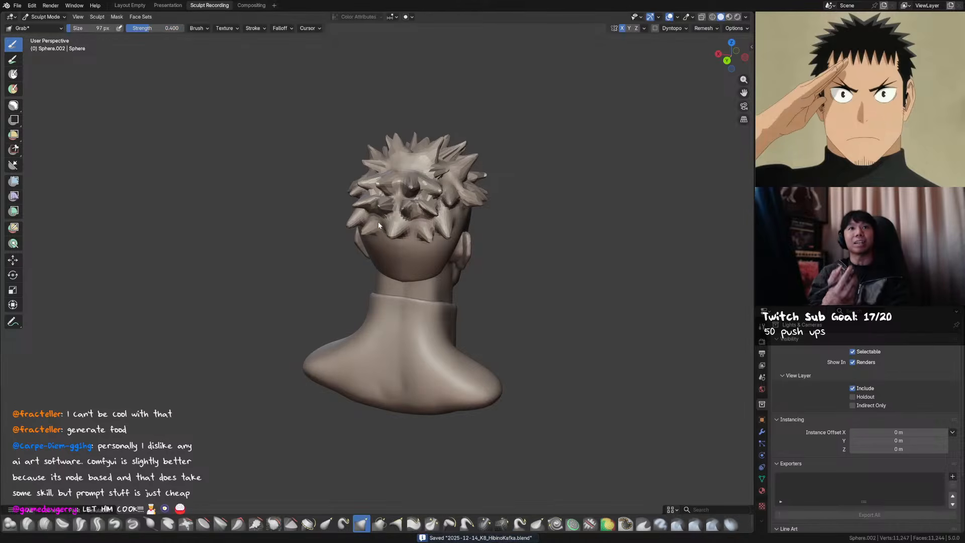
Bend the lowest rear spikes downward from the side and back with the Grab brush at about 118 px, saving the file
middle_click_drag(505, 159, 574, 151)
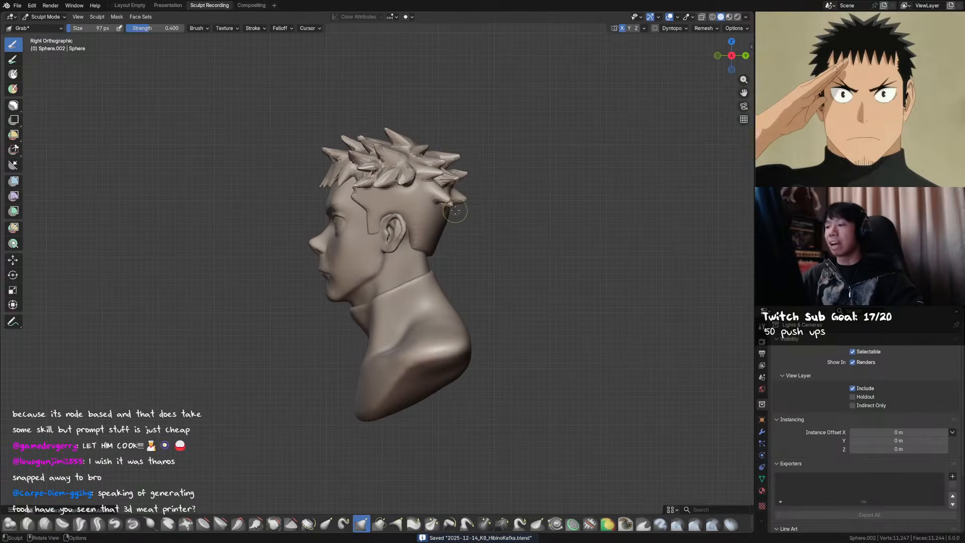
middle_click_drag(453, 197, 453, 191)
left_click_drag(452, 192, 458, 207)
mouse_move(468, 208)
middle_mouse_down()
mouse_move(442, 219)
mouse_move(437, 205)
middle_mouse_up()
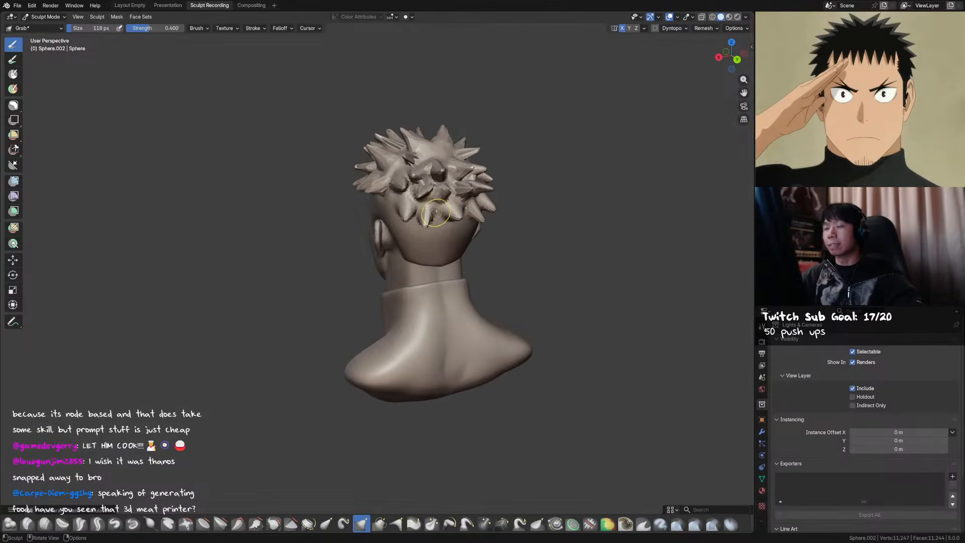
key("ctrl+s")
left_click_drag(437, 204, 439, 215)
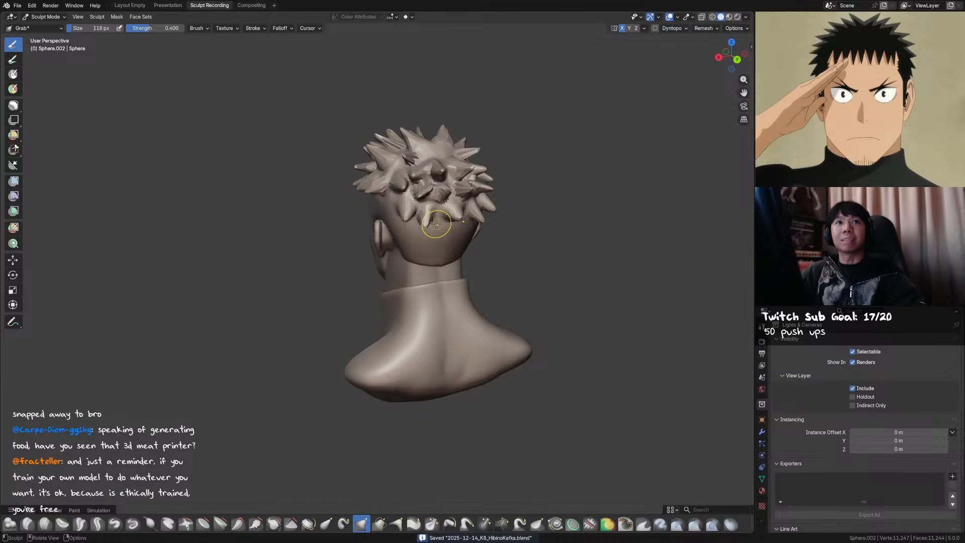
middle_click_drag(455, 217, 459, 205, "alt")
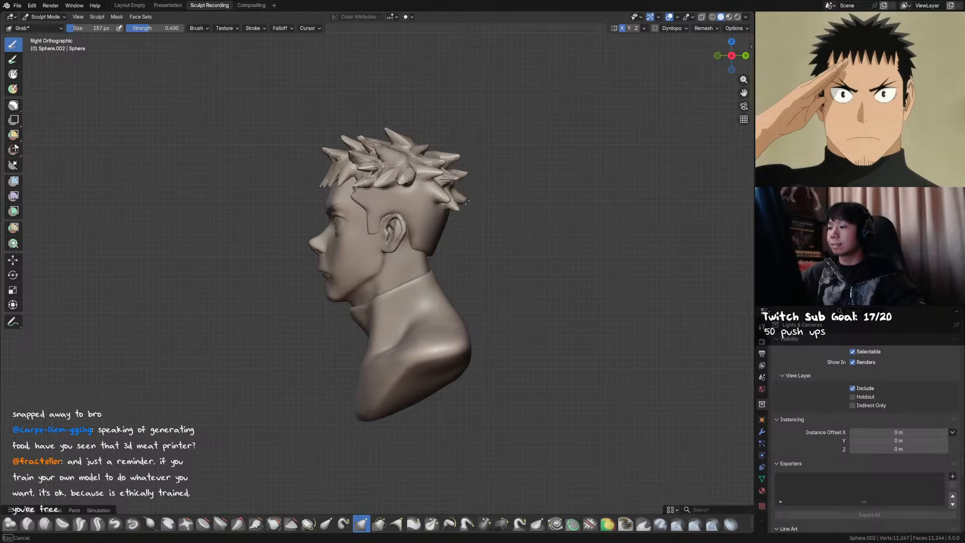
Reposition the back spikes from the side and from above with the Grab brush resized to about 161 px, saving the file
key("bracketleft")
key("bracketleft")
key("ctrl+s")
key("bracketright")
key("bracketright")
key("bracketright")
key("bracketright")
key("bracketright")
key("bracketright")
key("bracketright")
key("bracketright")
middle_click_drag(466, 134, 438, 204)
key("f")
left_click(428, 199)
left_click_drag(430, 192, 431, 198)
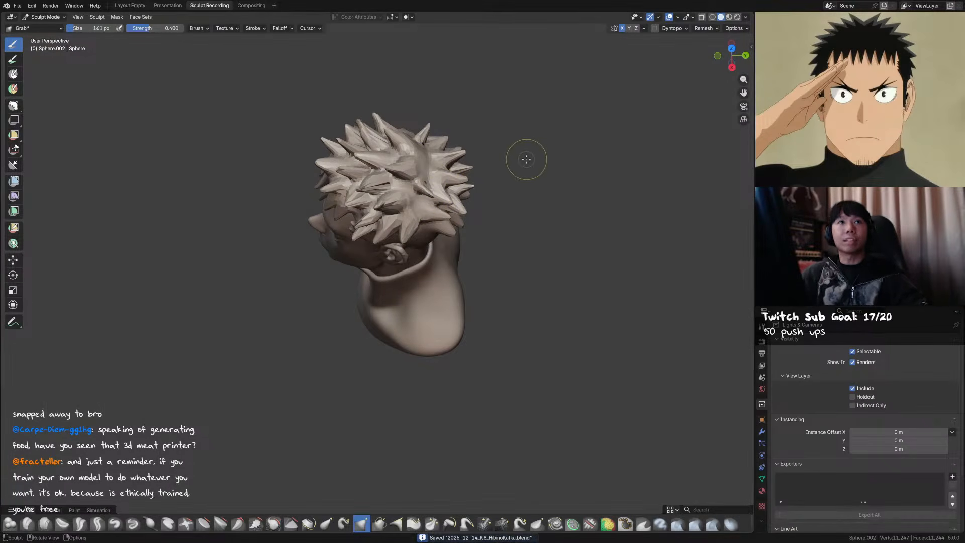
Spread and angle the lower back spikes with the Grab brush at about 142 px, saving the file along the way
mouse_move(527, 166)
middle_mouse_down()
mouse_move(533, 156)
mouse_move(524, 185)
mouse_move(545, 211)
mouse_move(497, 215)
mouse_move(481, 198)
mouse_move(392, 227)
middle_mouse_up()
key("ctrl+s")
left_click_drag(386, 218, 401, 211)
left_click_drag(462, 223, 471, 217)
left_click_drag(478, 208, 472, 204)
middle_click_drag(473, 204, 499, 211)
key("f")
left_click(424, 198)
mouse_move(425, 198)
middle_mouse_down()
mouse_move(402, 228)
mouse_move(518, 220)
middle_mouse_up()
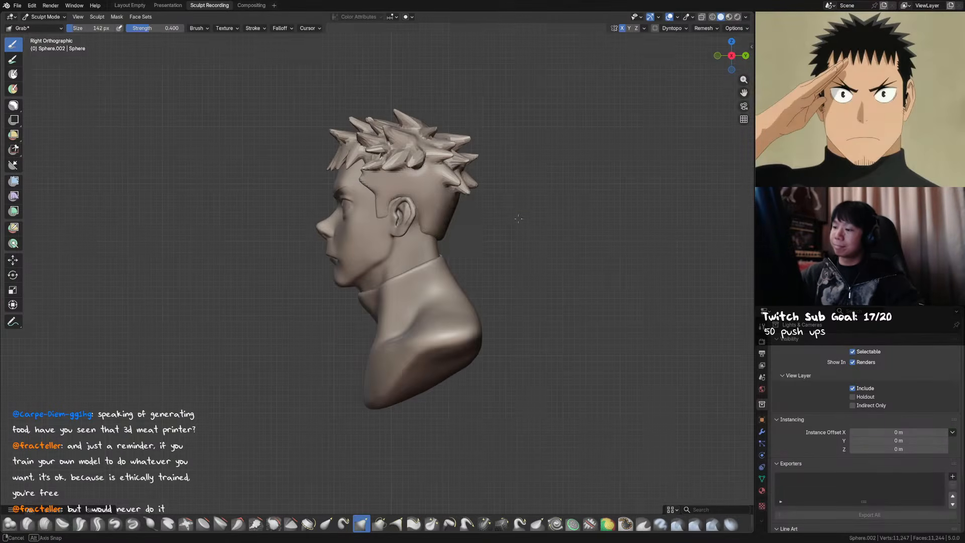
key("ctrl+s")
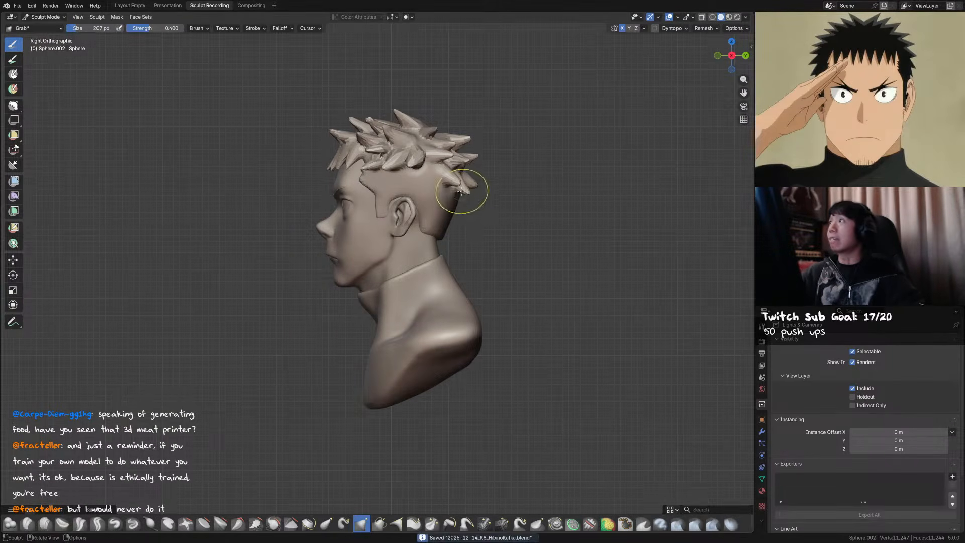
Pull a new row of spikes out of the lower back of the head with Snake Hook at about 100 px
key("k")
mouse_move(456, 191)
middle_mouse_down()
mouse_move(448, 199)
mouse_move(483, 196)
mouse_move(419, 216)
mouse_move(402, 200)
middle_mouse_up()
key("bracketright")
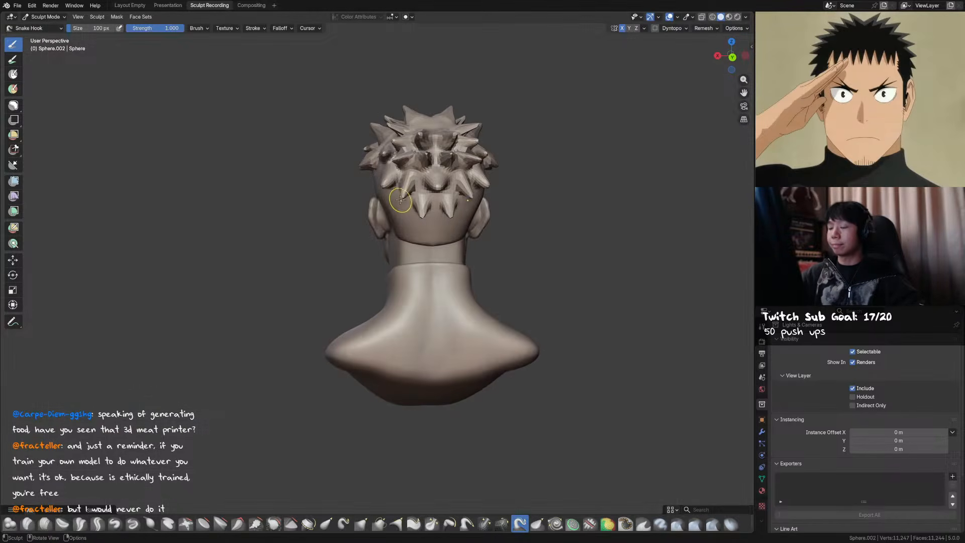
left_click_drag(398, 195, 397, 203)
middle_click_drag(397, 203, 495, 187)
left_click_drag(445, 202, 456, 207)
middle_click_drag(462, 207, 409, 213)
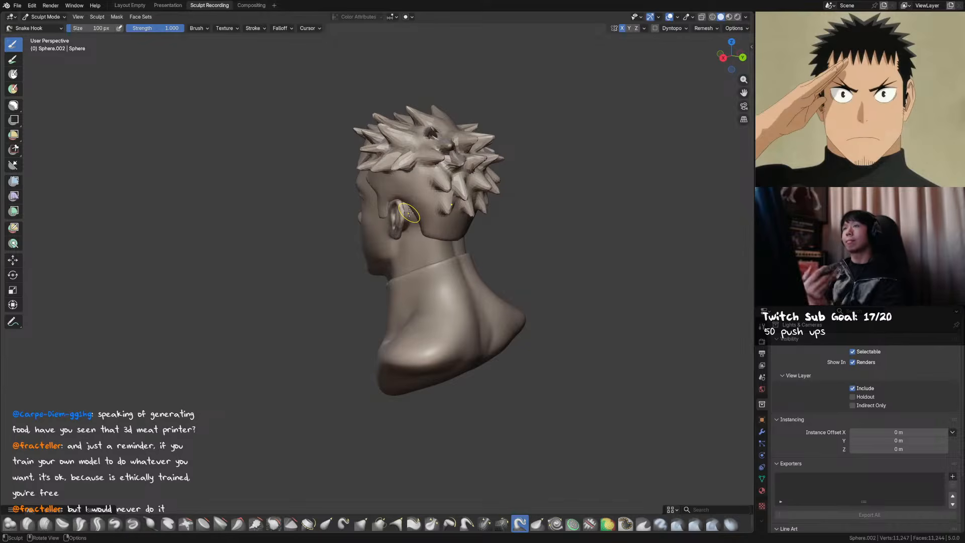
middle_click_drag(545, 178, 489, 171)
mouse_move(401, 216)
middle_mouse_down()
mouse_move(484, 209)
mouse_move(458, 211)
middle_mouse_up()
Shape the new lower row of spikes from the back and side with the Grab brush at about 98 to 118 px, saving the file
key("g")
key("ctrl+s")
key("f")
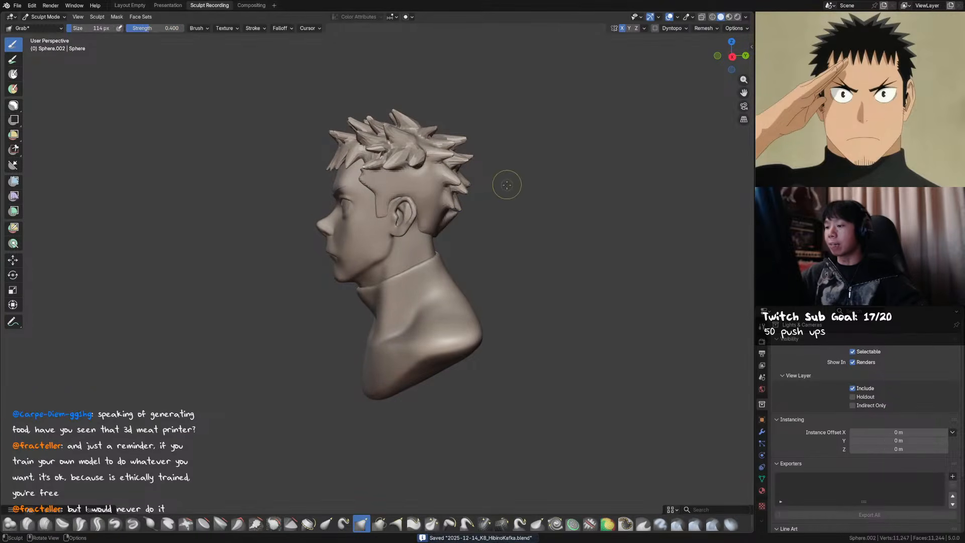
middle_click_drag(500, 205, 420, 206)
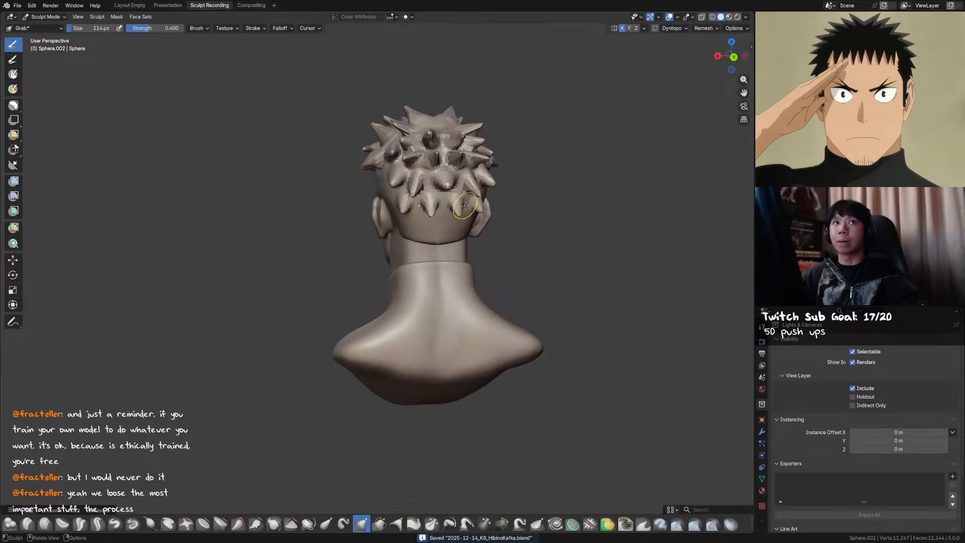
mouse_move(502, 209)
middle_mouse_down()
mouse_move(457, 197)
mouse_move(494, 194)
mouse_move(431, 215)
mouse_move(487, 217)
mouse_move(480, 206)
middle_mouse_up()
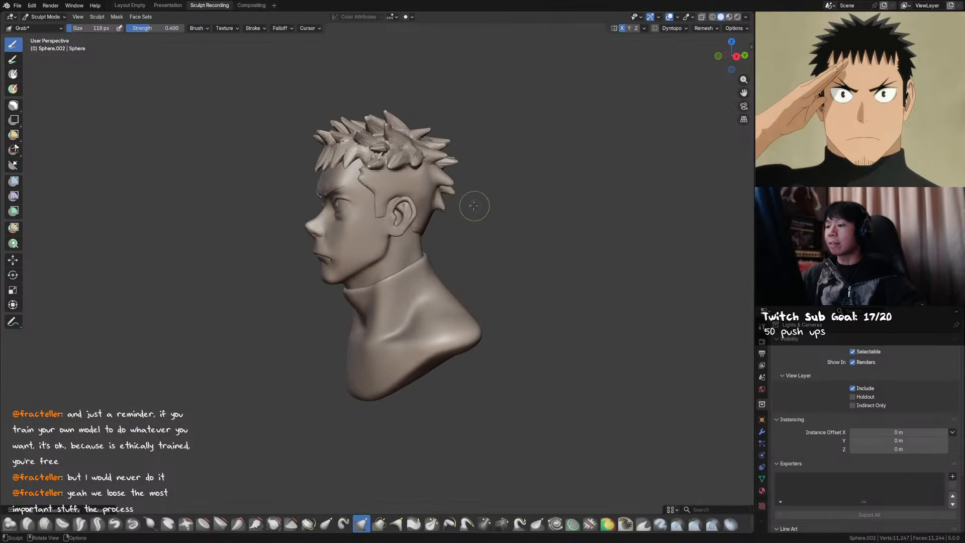
key("bracketleft")
key("bracketleft")
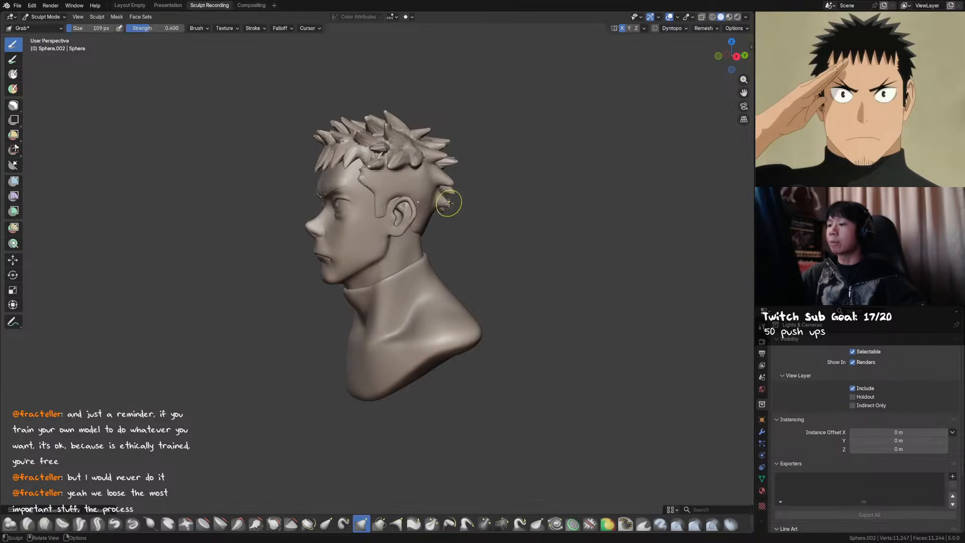
key("KP_3")
key("ctrl+s")
key("bracketright")
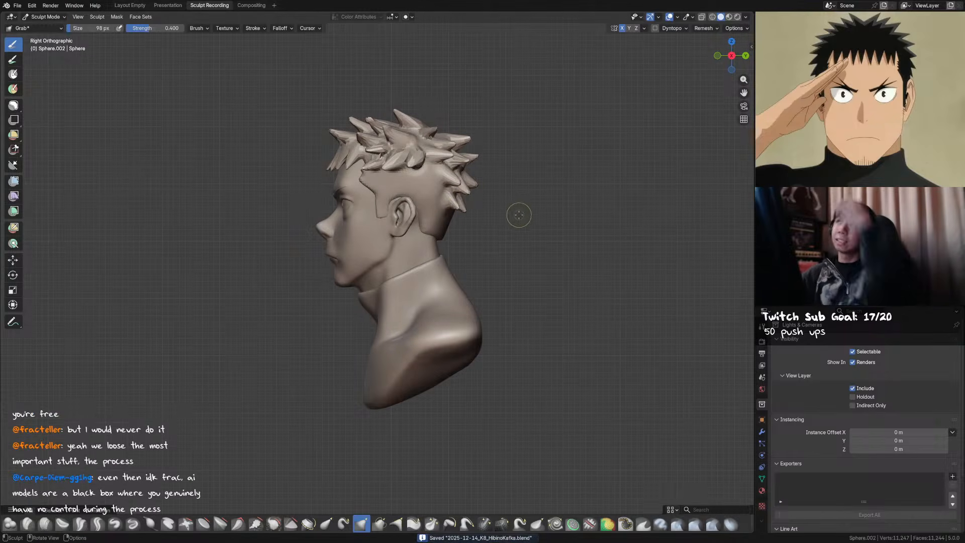
Fill out the lowest row of back spikes toward the ears with the resized brushes and save the file
mouse_move(524, 219)
middle_mouse_down()
mouse_move(421, 196)
mouse_move(410, 206)
mouse_move(440, 203)
mouse_move(467, 218)
middle_mouse_up()
key("f")
left_click(422, 196)
key("f")
left_click(405, 209)
key("g")
mouse_move(434, 184)
middle_mouse_down()
mouse_move(433, 207)
mouse_move(402, 197)
middle_mouse_up()
key("ctrl+s")
key("k")
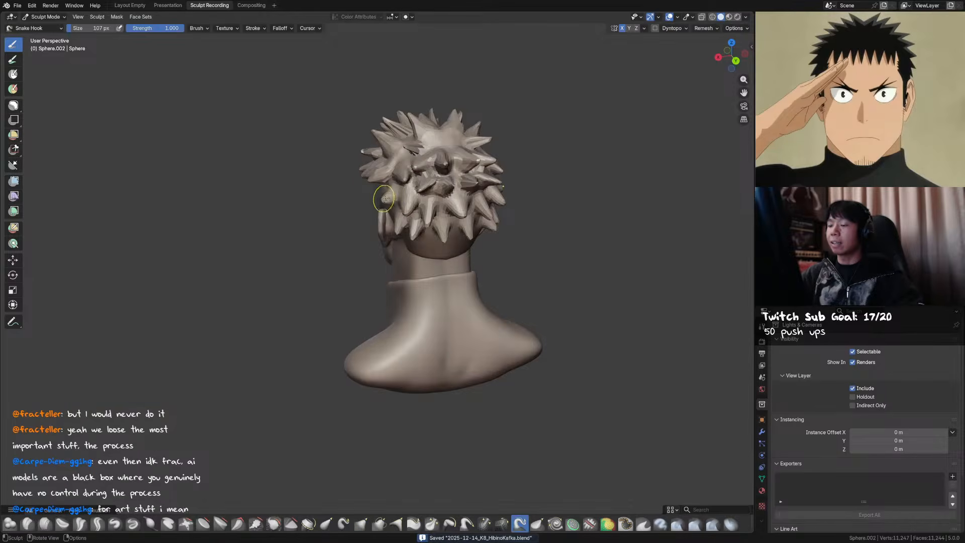
Adjust the lowest spikes behind the ear with the Grab brush at about 113 to 149 px
key("ctrl+KP_1")
key("g")
mouse_move(363, 186)
middle_mouse_down()
mouse_move(427, 186)
mouse_move(436, 192)
mouse_move(428, 200)
middle_mouse_up()
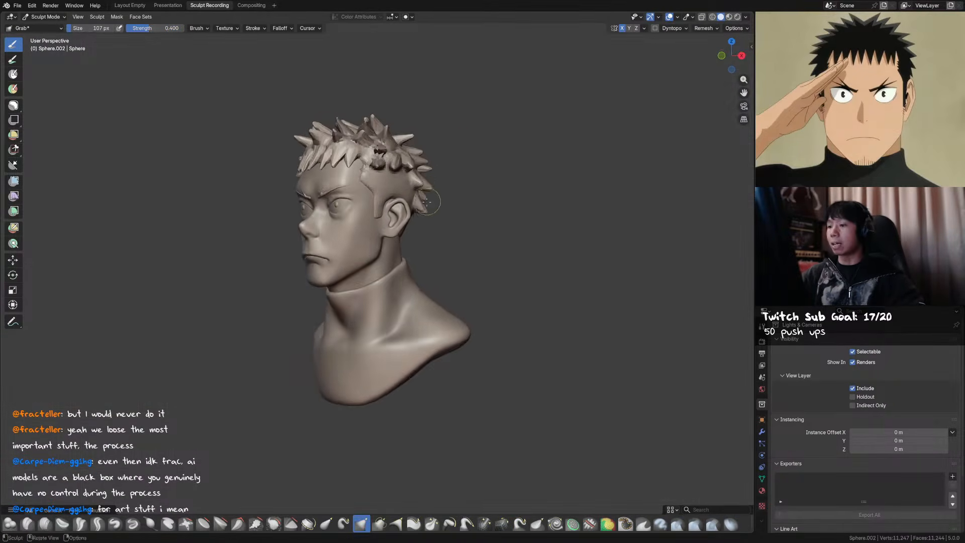
left_click(417, 214)
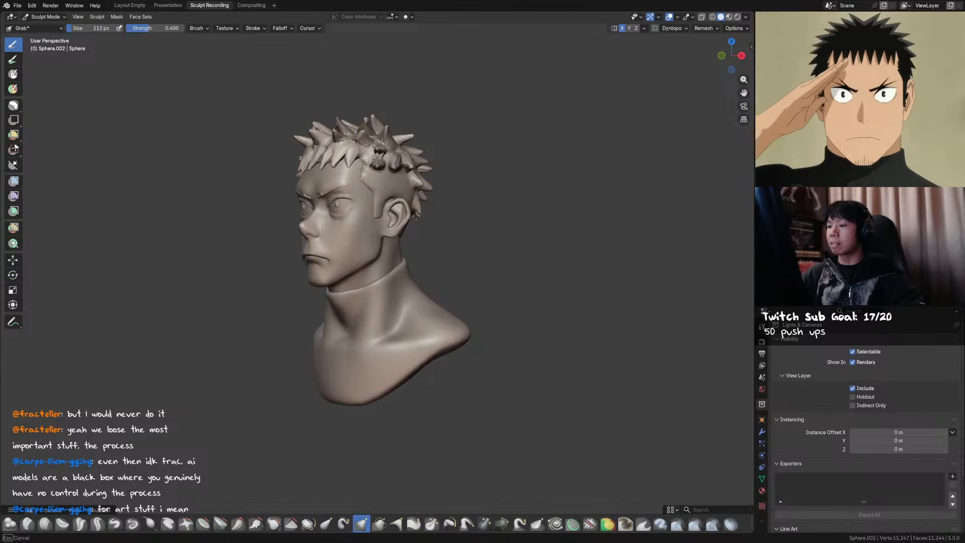
middle_click_drag(420, 216, 431, 211)
key("f")
left_click(447, 200)
left_click_drag(435, 196, 434, 193)
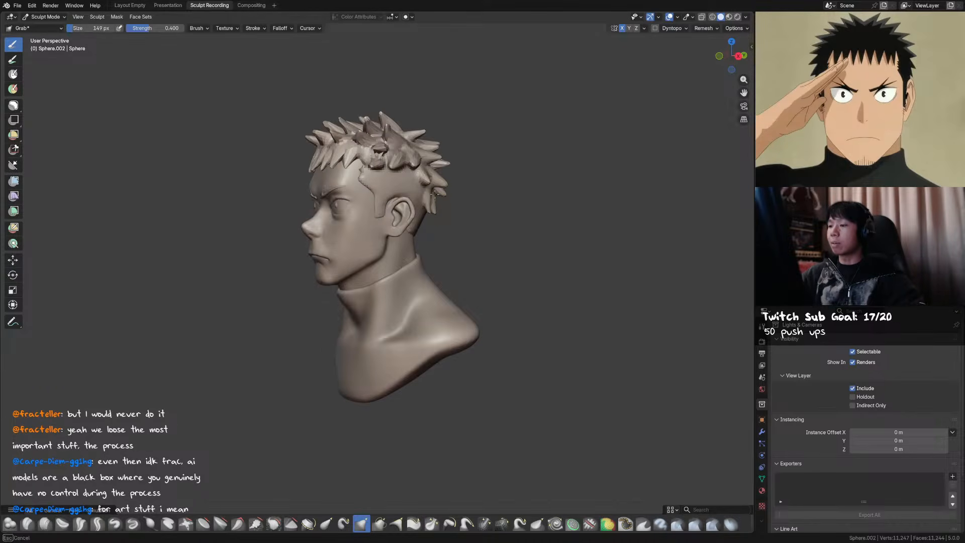
Settle the spikes behind the ear with the Grab brush at about 120 px and save the file
mouse_move(455, 192)
middle_mouse_down()
mouse_move(434, 221)
mouse_move(459, 184)
mouse_move(478, 179)
middle_mouse_up()
key("f")
left_click(443, 209)
key("ctrl+s")
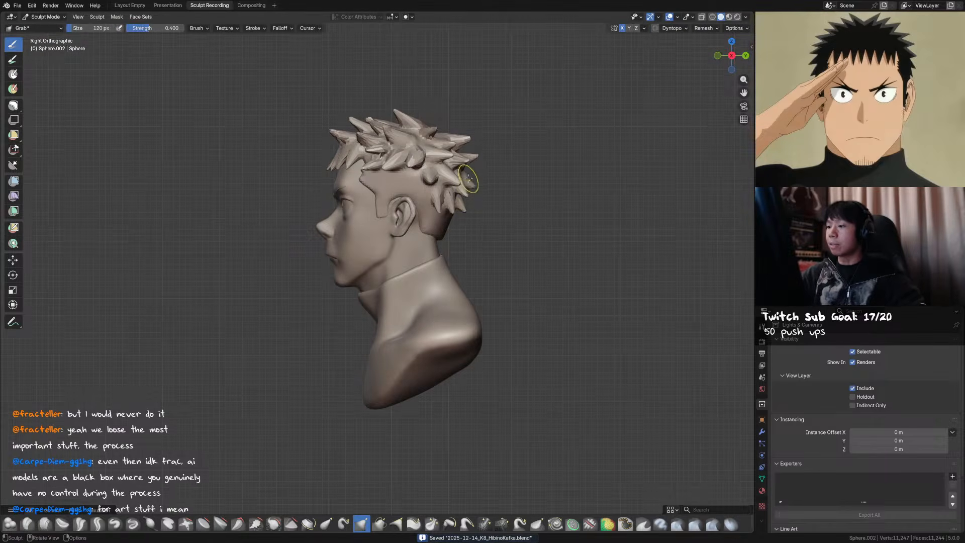
Refine the spikes at the back of the head with the Grab brush at about 120 to 126 px and save the file
mouse_move(479, 162)
middle_mouse_down()
mouse_move(490, 176)
mouse_move(442, 209)
mouse_move(449, 197)
mouse_move(417, 191)
mouse_move(483, 186)
middle_mouse_up()
key("bracketright")
key("bracketleft")
key("bracketleft")
key("bracketleft")
key("bracketright")
key("bracketright")
key("bracketright")
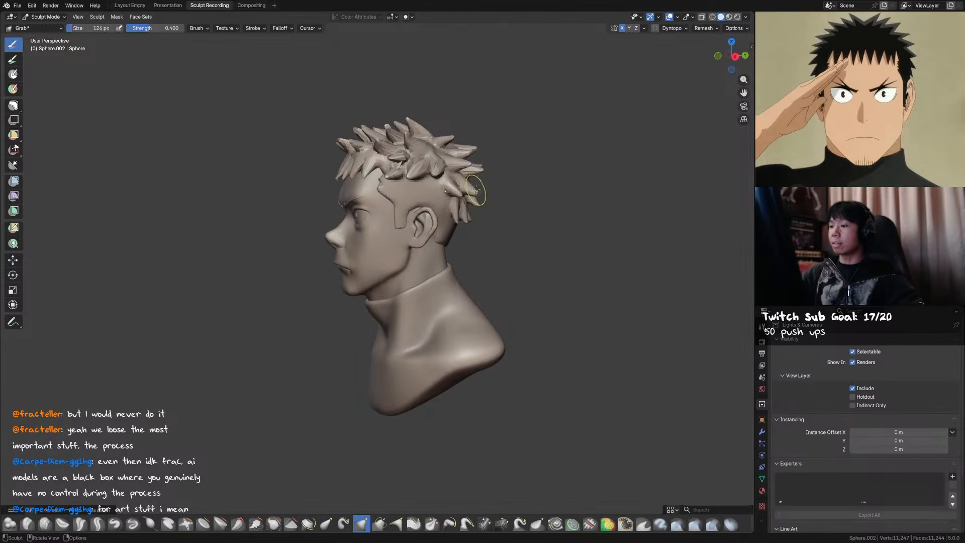
key("bracketleft")
key("bracketleft")
middle_click_drag(483, 193, 503, 189)
key("ctrl+s")
Adjust the side spikes above the ears from the front using the Grab brush and the Snake Hook brush at about 95 px
mouse_move(417, 188)
middle_mouse_down()
mouse_move(477, 201)
mouse_move(497, 197)
mouse_move(490, 188)
middle_mouse_up()
key("k")
key("KP_1")
key("g")
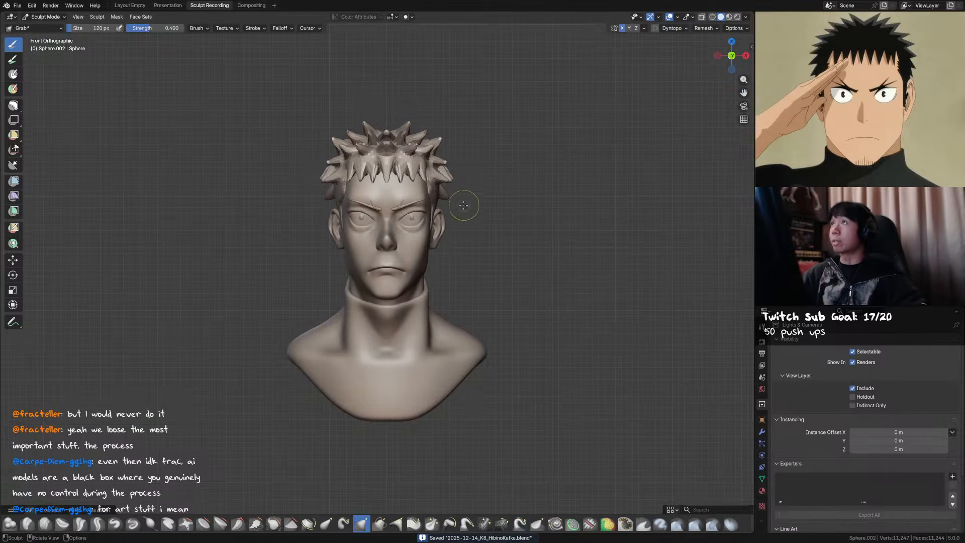
key("f")
left_click(451, 195)
left_click(444, 197)
key("f")
middle_click_drag(465, 200, 465, 191)
key("k")
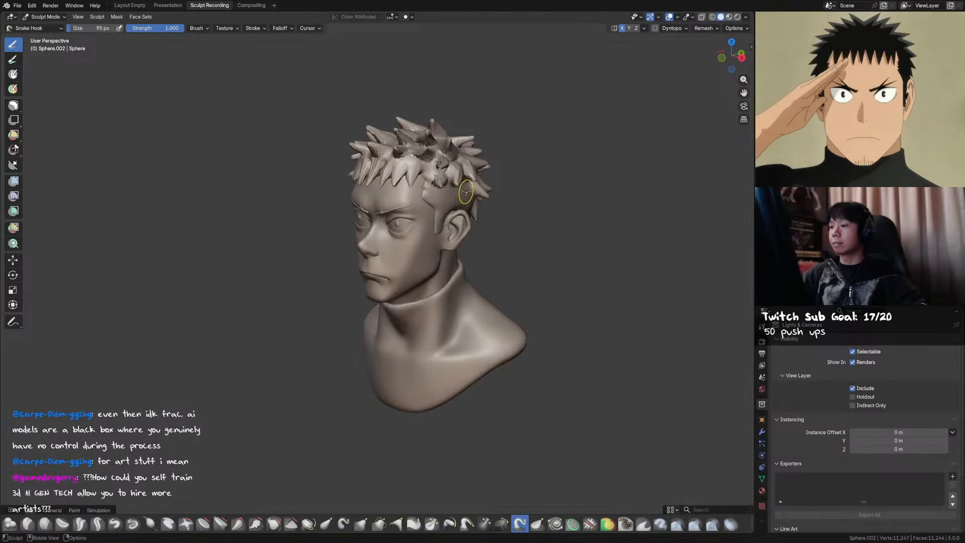
key("KP_1")
key("g")
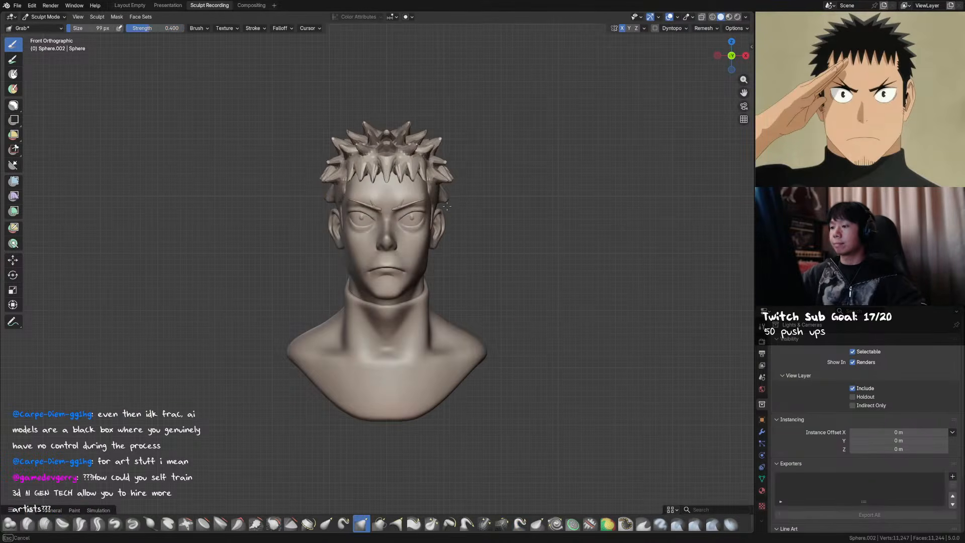
Push the spikes above the ears outward with the Grab brush at about 103 to 132 px and save the file
middle_click_drag(443, 205, 467, 213)
key("KP_3")
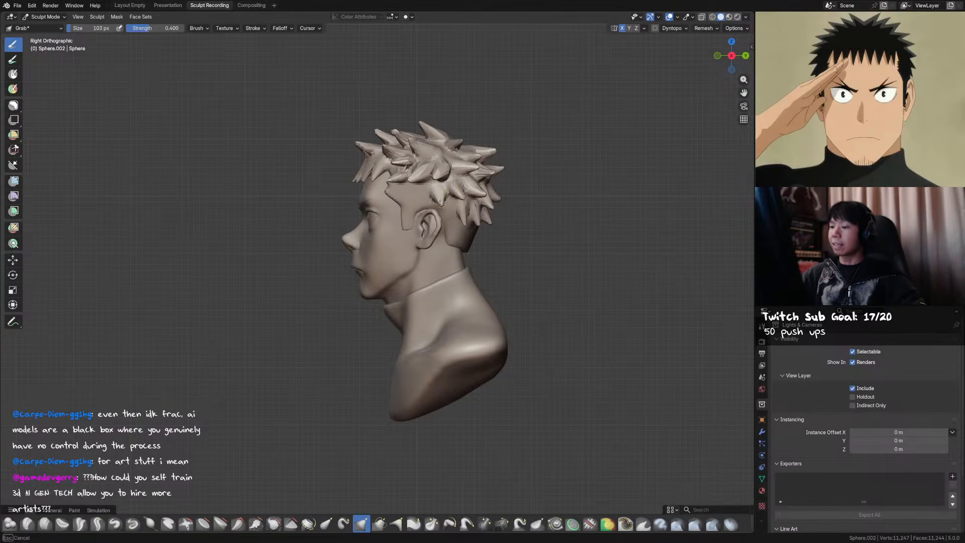
key("KP_1")
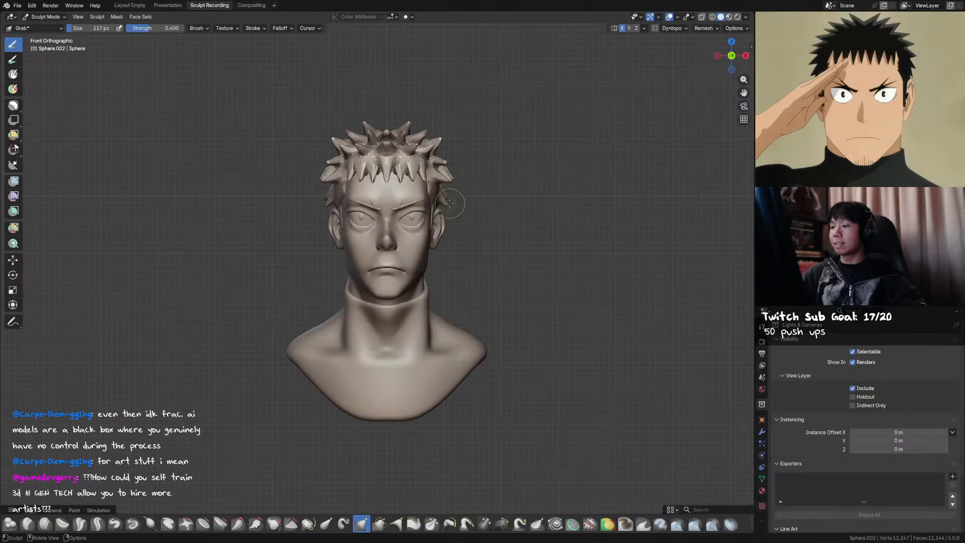
key("f")
left_click(453, 209)
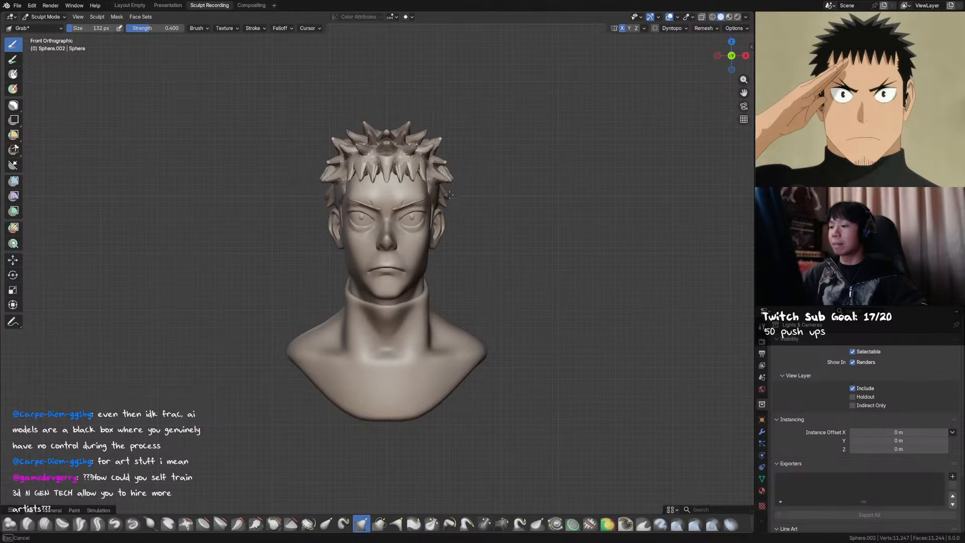
left_click(462, 184)
key("ctrl+s")
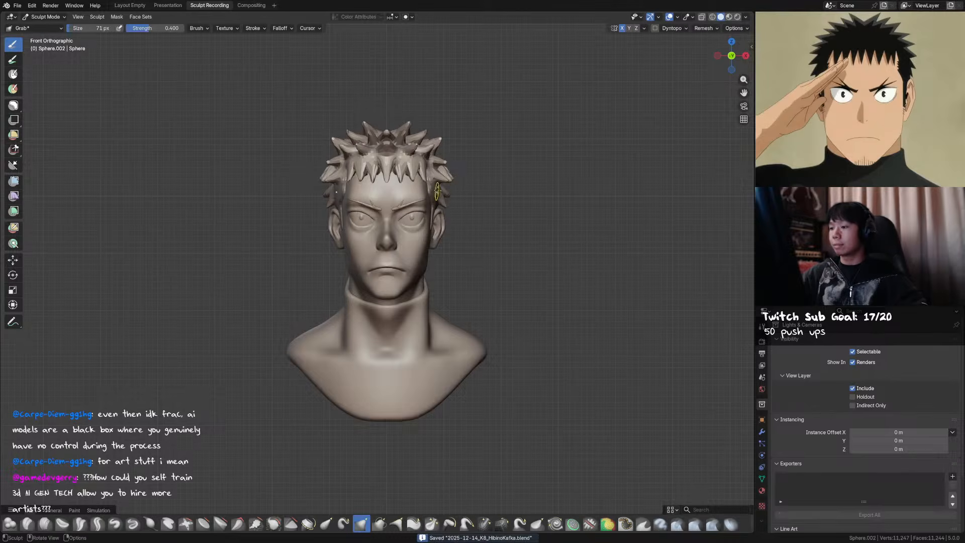
Refine the side spikes from the front and side with the Grab brush at about 89 to 122 px and save the file
left_click(455, 191)
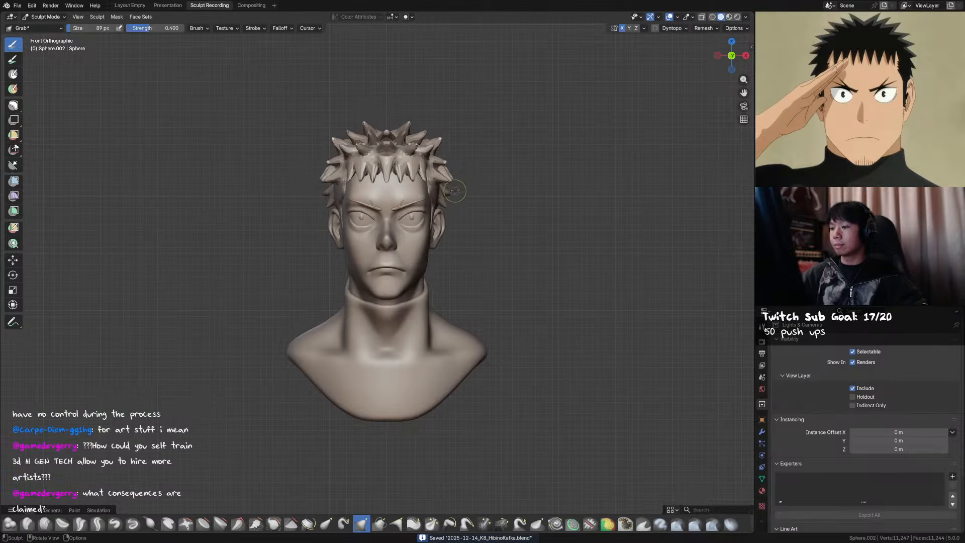
mouse_move(456, 191)
middle_mouse_down()
mouse_move(548, 176)
mouse_move(447, 162)
mouse_move(503, 193)
mouse_move(487, 203)
mouse_move(397, 198)
mouse_move(407, 176)
mouse_move(397, 193)
mouse_move(468, 196)
middle_mouse_up()
key("f")
left_click(458, 168)
key("k")
key("ctrl+s")
key("g")
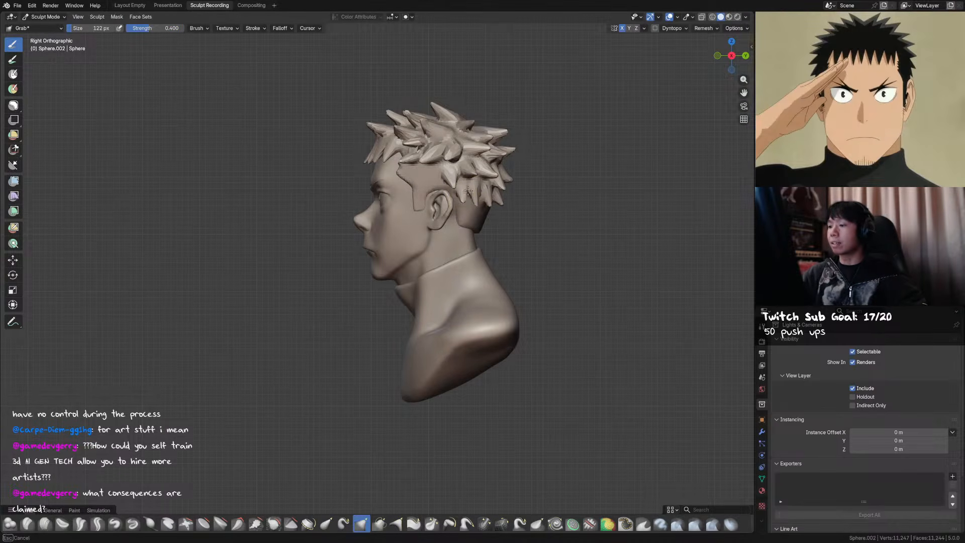
key("ctrl+s")
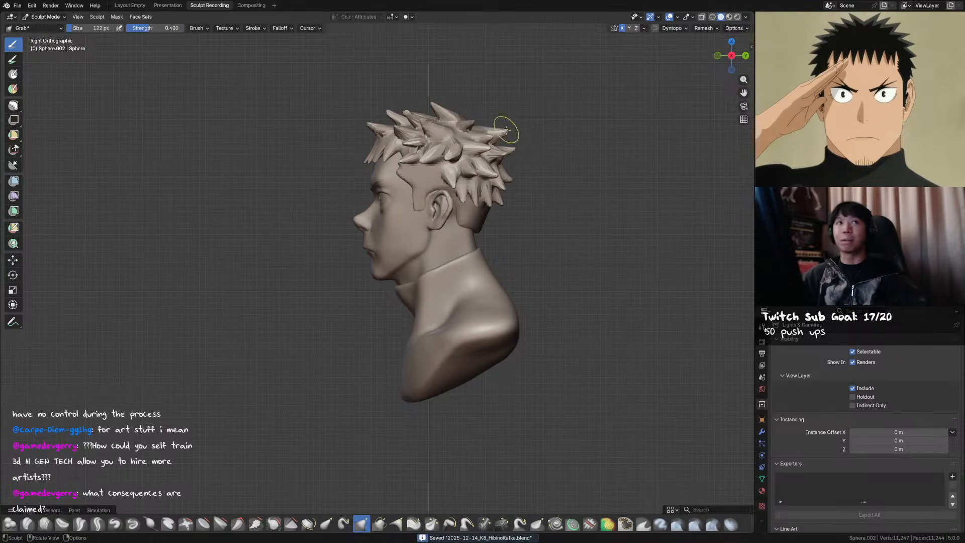
Touch up the back spikes with the Snake Hook brush at about 98 px and save the file
mouse_move(538, 140)
middle_mouse_down()
mouse_move(564, 170)
mouse_move(405, 213)
mouse_move(461, 219)
mouse_move(451, 245)
mouse_move(386, 215)
mouse_move(395, 207)
mouse_move(414, 219)
mouse_move(523, 212)
mouse_move(531, 203)
middle_mouse_up()
key("k")
key("ctrl+s")
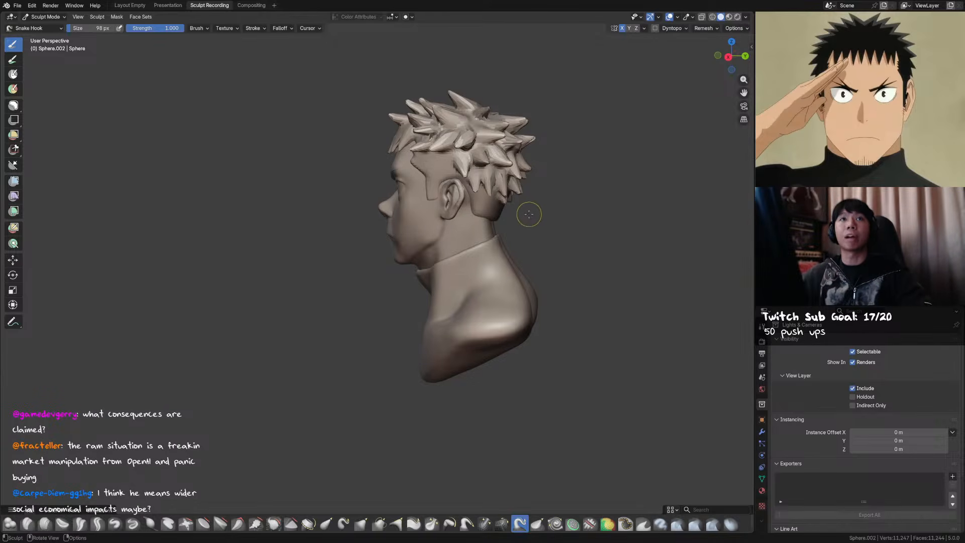
Reshape the hairline at the nape from the side with the Grab brush
key("KP_3")
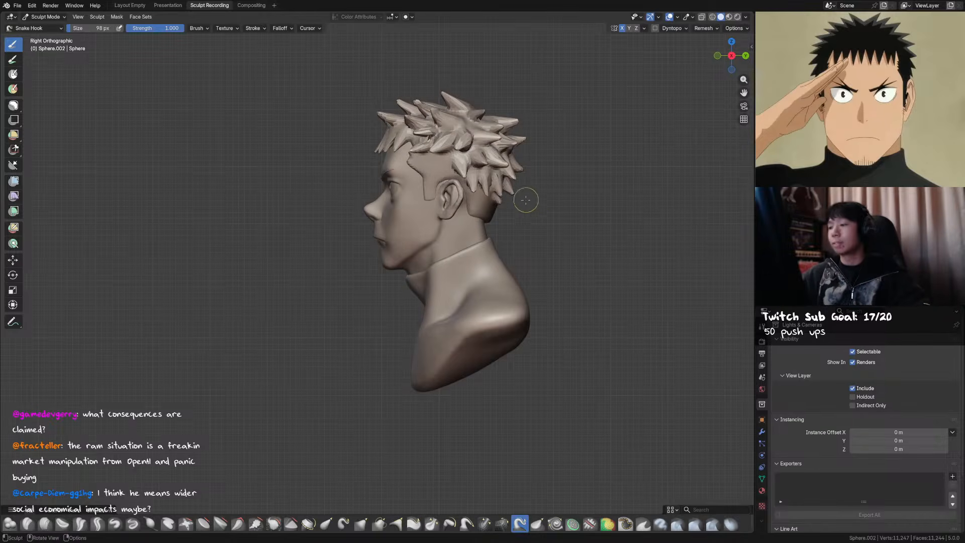
key("g")
middle_click_drag(501, 210, 506, 210)
left_click_drag(505, 209, 510, 209)
mouse_move(509, 209)
middle_mouse_down()
mouse_move(486, 220)
mouse_move(463, 215)
middle_mouse_up()
Pull a spike down from the nape hairline with the resized Snake Hook brush, undoing the first stroke
key("k")
left_click_drag(455, 212, 455, 210)
key("ctrl+z")
key("f")
middle_click_drag(455, 211, 454, 251)
key("f")
left_click(456, 262)
left_click_drag(456, 262, 455, 265)
Shape the new nape spike from the side with the Grab brush at about 122 px and save the file
mouse_move(456, 263)
middle_mouse_down()
mouse_move(515, 206)
mouse_move(495, 216)
middle_mouse_up()
key("g")
mouse_move(505, 211)
left_mouse_down()
mouse_move(513, 213)
mouse_move(501, 211)
left_mouse_up()
key("KP_3")
key("f")
left_click(501, 209)
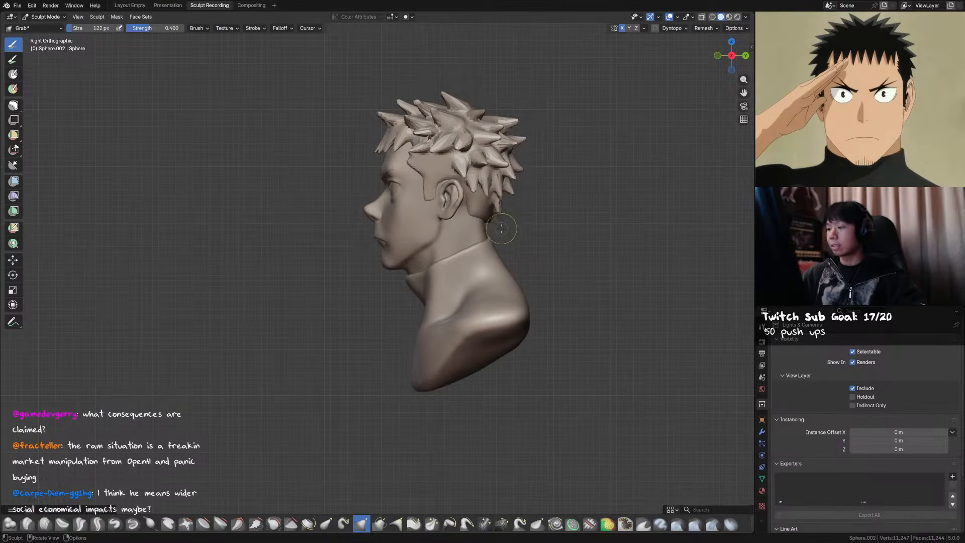
left_click_drag(497, 208, 508, 215)
mouse_move(513, 209)
middle_mouse_down()
mouse_move(517, 229)
mouse_move(543, 217)
mouse_move(455, 198)
middle_mouse_up()
key("ctrl+s")
Pull out another low spike behind the ear with the Snake Hook brush at about 78 px and adjust it with Grab
key("k")
left_click_drag(436, 187, 434, 181)
middle_click_drag(432, 187, 565, 211)
mouse_move(455, 207)
middle_mouse_down()
mouse_move(505, 201)
mouse_move(482, 202)
middle_mouse_up()
key("g")
key("k")
key("g")
key("f")
left_click(463, 204)
key("f")
left_click(472, 204)
key("k")
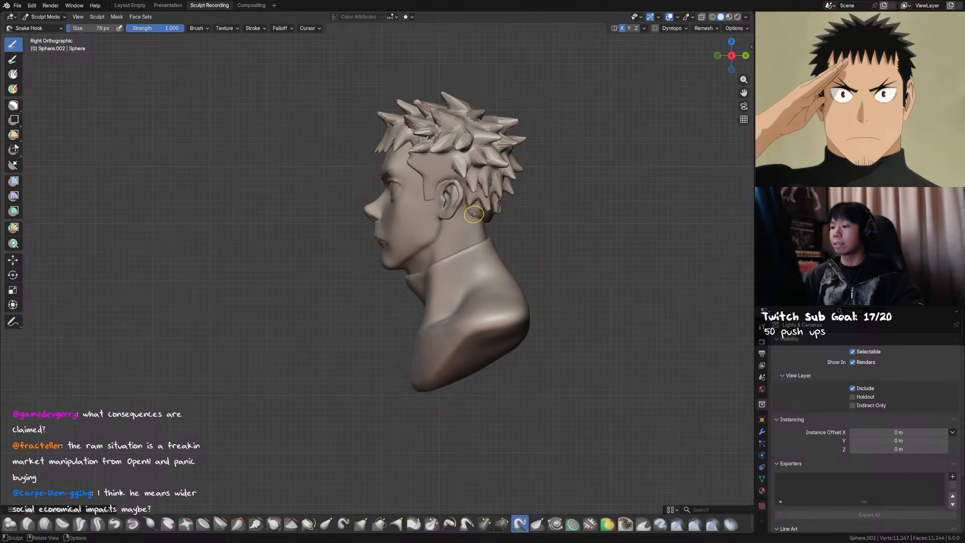
Adjust the low nape spikes from the side and back with the Grab brush at about 87 to 235 px
middle_click_drag(475, 216, 562, 225, "alt")
key("g")
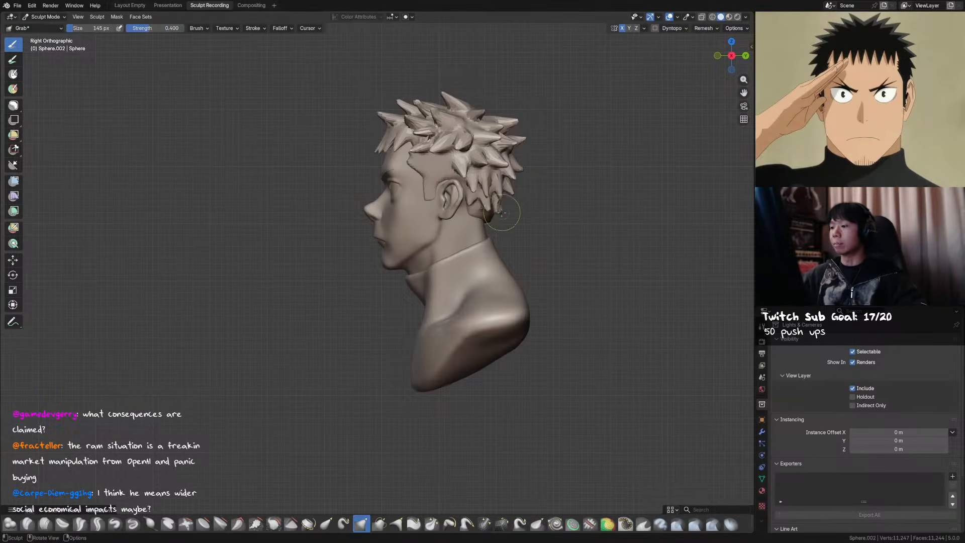
key("f")
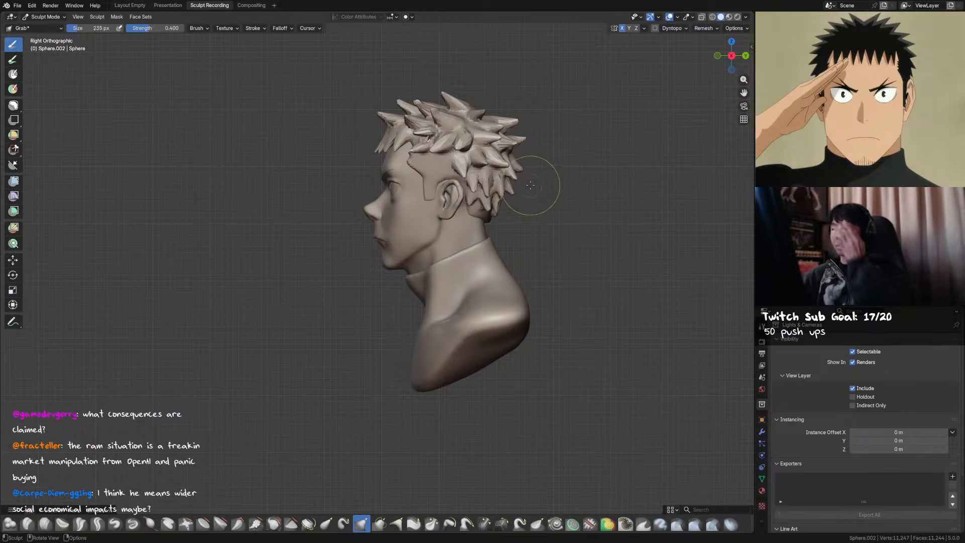
mouse_move(521, 178)
middle_mouse_down()
mouse_move(498, 198)
mouse_move(445, 189)
mouse_move(343, 220)
middle_mouse_up()
key("f")
left_click(387, 221)
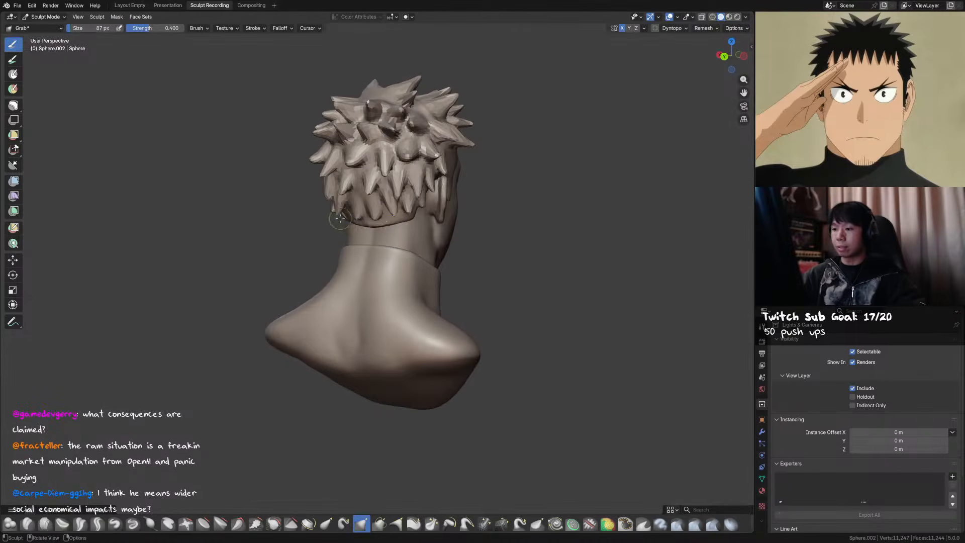
left_click_drag(340, 215, 343, 216)
Even out the spikes on the back of the head with the Grab brush at up to about 176 px and save the file
mouse_move(362, 212)
middle_mouse_down()
mouse_move(530, 215)
mouse_move(503, 194)
mouse_move(513, 169)
mouse_move(482, 178)
mouse_move(393, 165)
middle_mouse_up()
key("f")
left_click(504, 190)
key("ctrl+s")
key("f")
left_click(496, 174)
left_click(485, 176)
key("f")
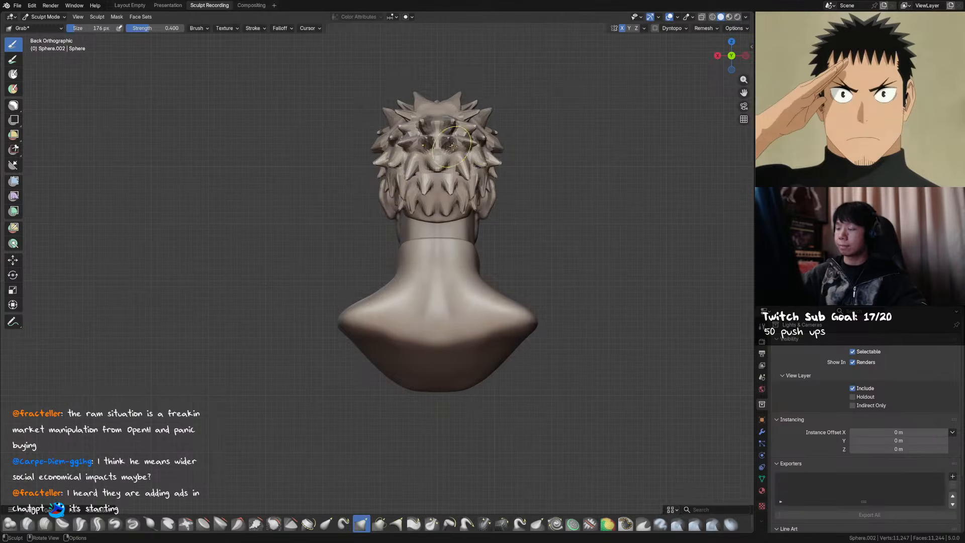
key("ctrl+s")
Form more spikes along the nape hairline using the Grab brush at about 105 px and the Snake Hook brush at about 79 px
key("f")
left_click(419, 219)
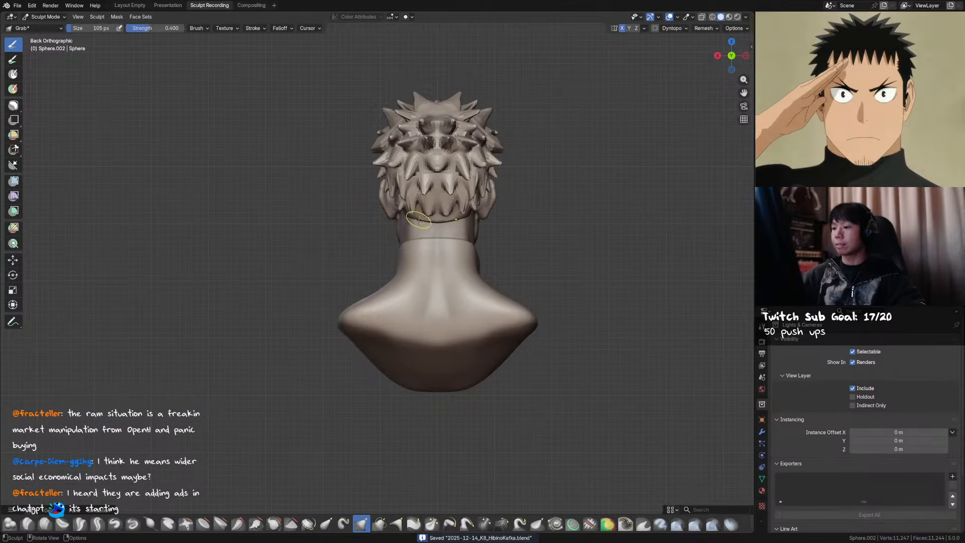
mouse_move(422, 221)
middle_mouse_down()
mouse_move(556, 225)
mouse_move(467, 219)
mouse_move(456, 200)
mouse_move(491, 221)
middle_mouse_up()
key("k")
key("g")
key("k")
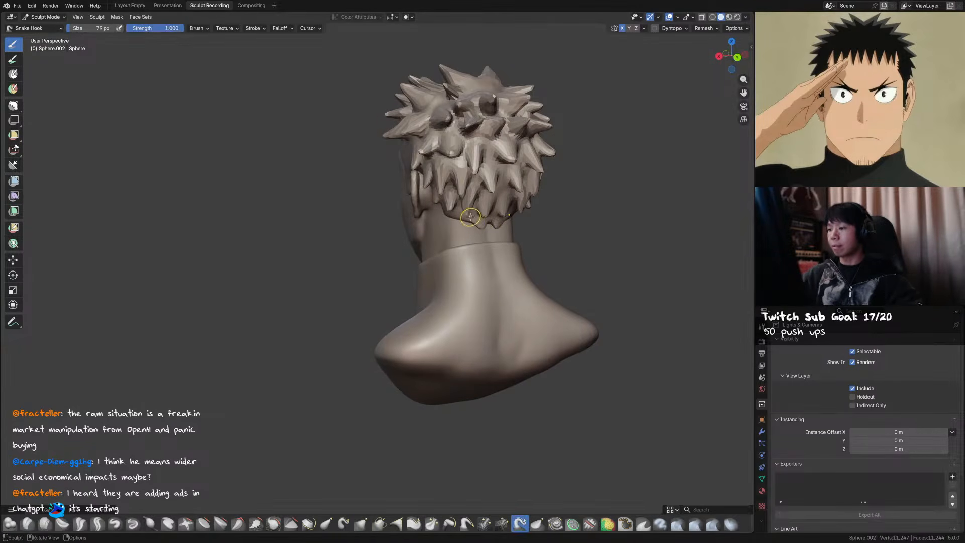
Settle the nape spikes from the back and side with the Grab brush at about 117 to 162 px and save the file
middle_click_drag(464, 228, 442, 210)
key("g")
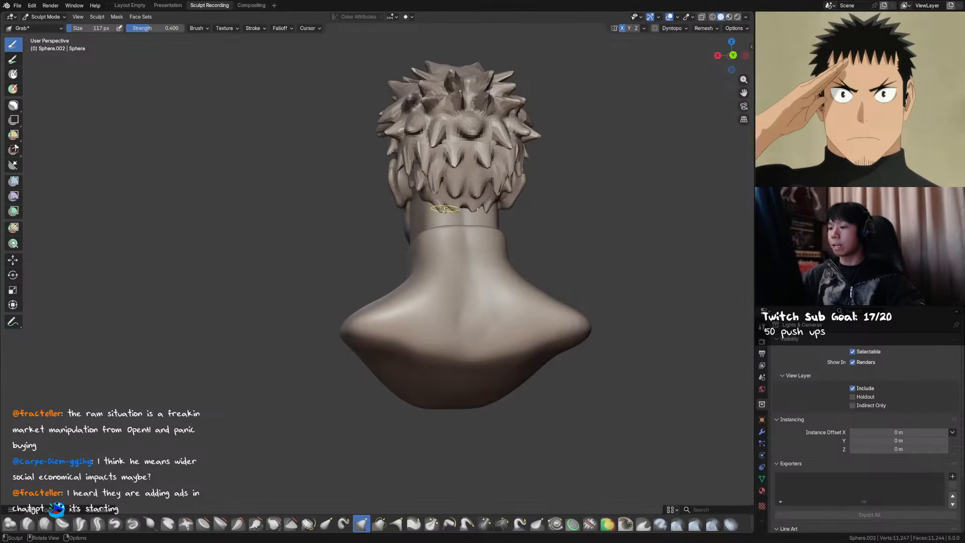
mouse_move(437, 210)
middle_mouse_down()
mouse_move(504, 225)
mouse_move(477, 223)
mouse_move(498, 210)
middle_mouse_up()
key("k")
key("g")
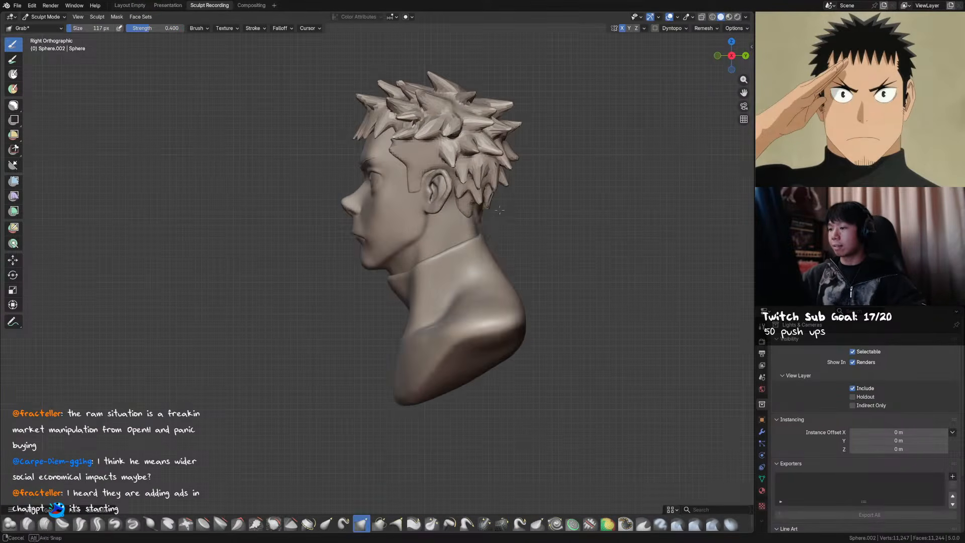
middle_click_drag(484, 158, 528, 166, "shift")
scroll(528, 167, "down", 1)
scroll(442, 162, "down", 1)
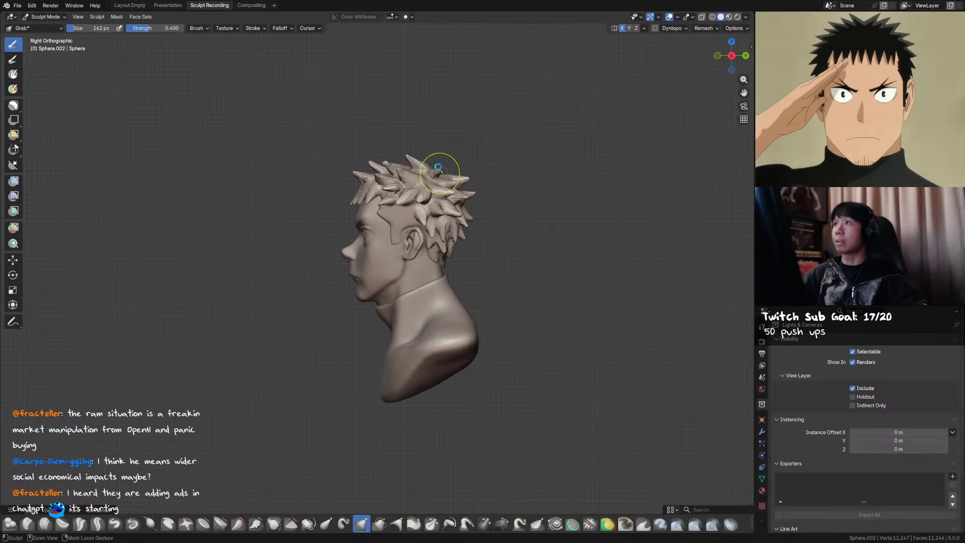
key("ctrl+s")
Adjust the spikes behind the ear from a three-quarter view with the Grab brush at about 68 px and save the file
mouse_move(427, 165)
middle_mouse_down()
mouse_move(497, 190)
mouse_move(467, 165)
mouse_move(518, 153)
mouse_move(548, 187)
middle_mouse_up()
middle_click_drag(502, 226, 478, 222)
key("f")
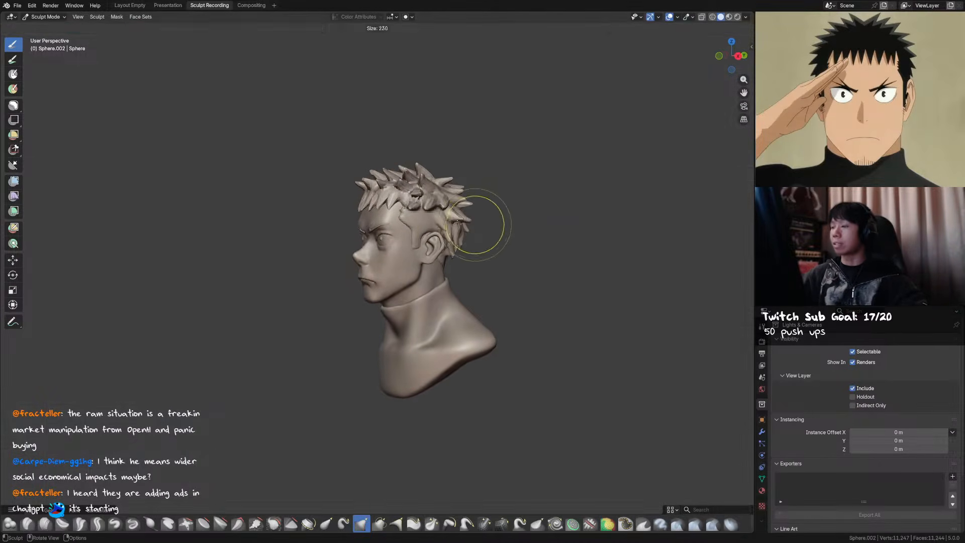
left_click(464, 217)
key("bracketleft")
key("bracketleft")
key("bracketleft")
key("bracketleft")
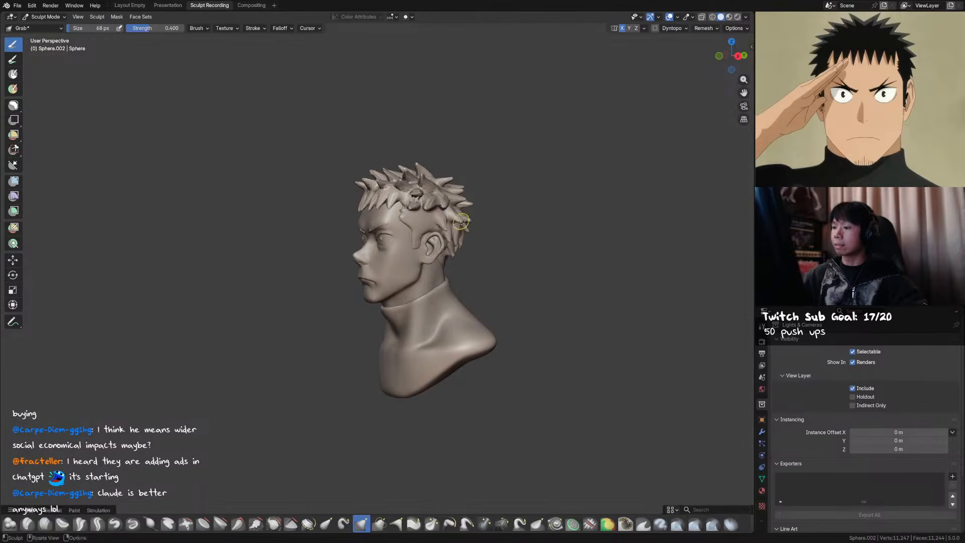
key("ctrl+s")
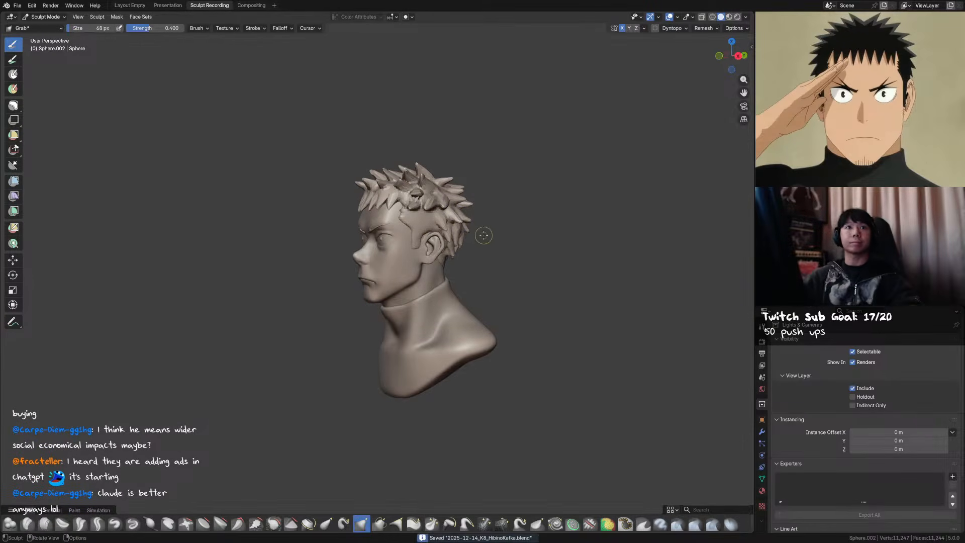
Refine the spikes above and behind the ear with the Grab brush at about 72 to 79 px and save the file
middle_click_drag(520, 211, 522, 204, "shift")
mouse_move(521, 204)
middle_mouse_down("shift")
mouse_move(533, 200)
mouse_move(519, 198)
mouse_move(530, 184)
mouse_move(495, 203)
middle_mouse_up("shift")
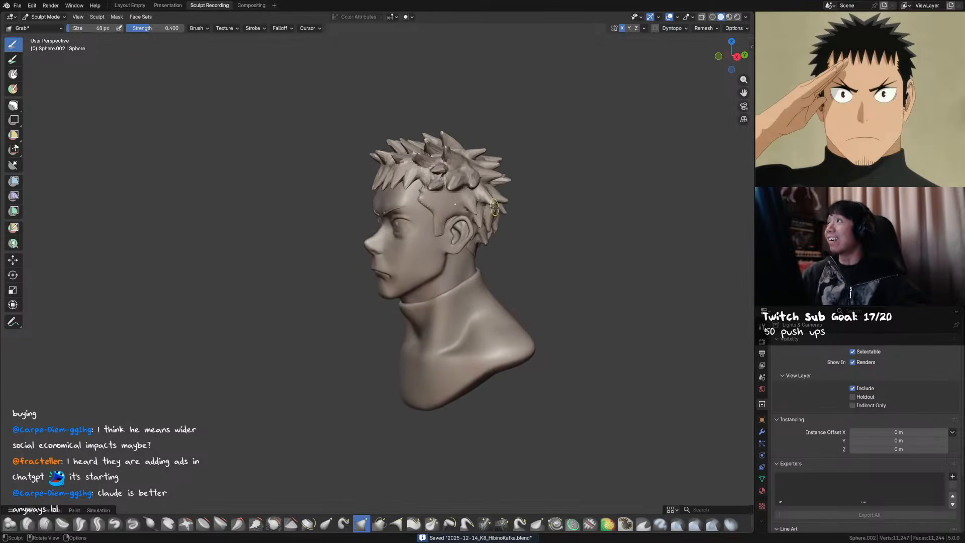
key("f")
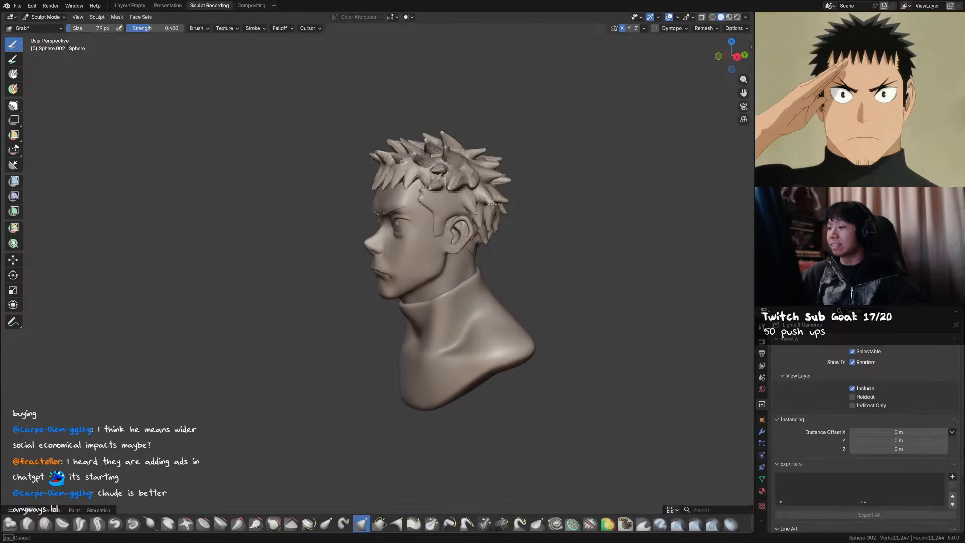
key("f")
left_click(491, 203)
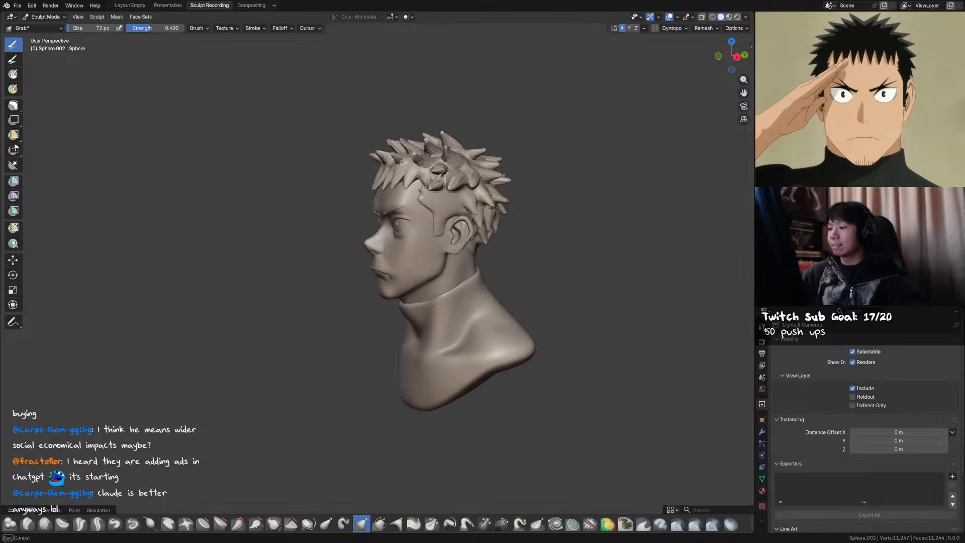
mouse_move(531, 177)
middle_mouse_down()
mouse_move(477, 204)
mouse_move(522, 229)
mouse_move(486, 228)
mouse_move(466, 247)
mouse_move(483, 205)
middle_mouse_up()
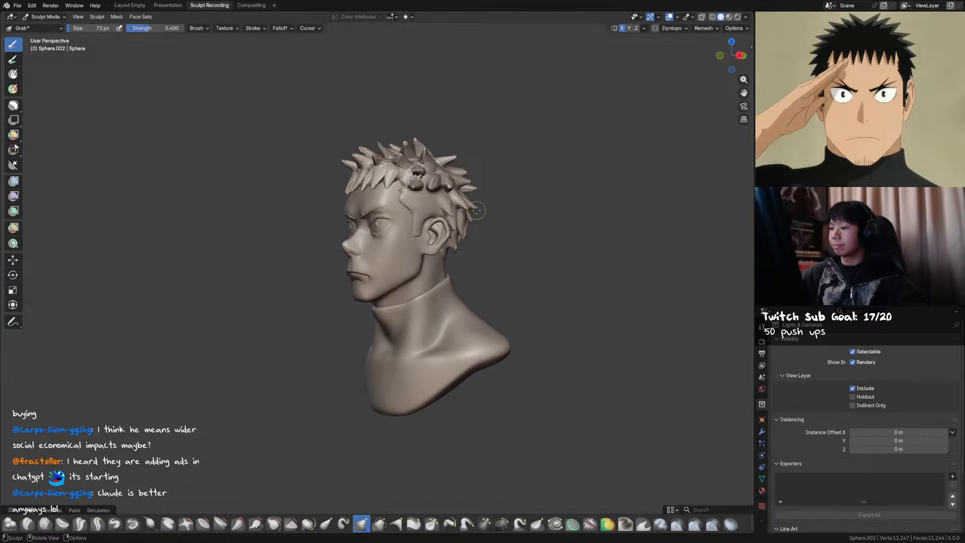
key("ctrl+s")
Examine the overall spiky hair silhouette from the side and save the file
mouse_move(549, 164)
middle_mouse_down()
mouse_move(557, 153)
mouse_move(475, 151)
mouse_move(502, 166)
mouse_move(467, 289)
mouse_move(452, 261)
mouse_move(482, 252)
mouse_move(465, 244)
mouse_move(563, 209)
middle_mouse_up()
key("f")
key("Escape")
key("ctrl+s")
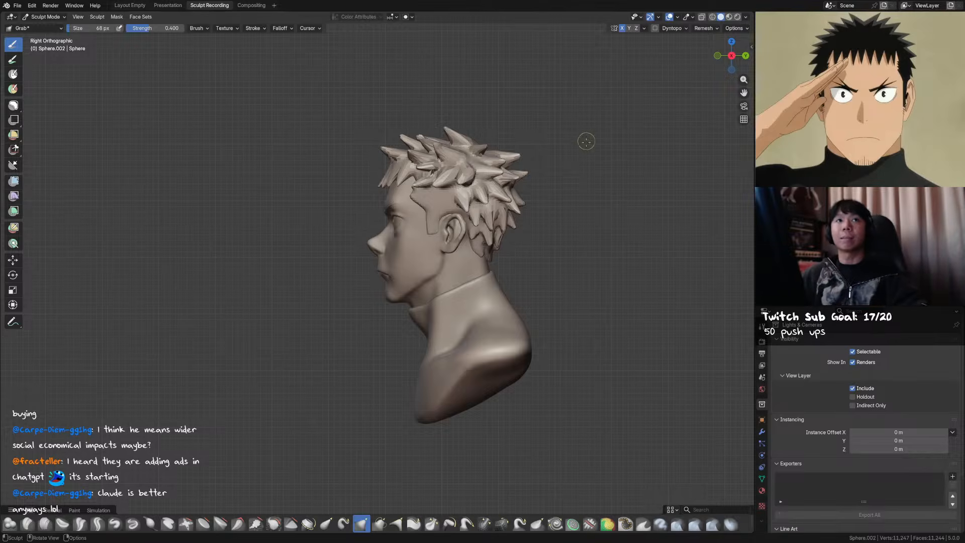
middle_click_drag(519, 188, 532, 193, "shift")
key("ctrl+s")
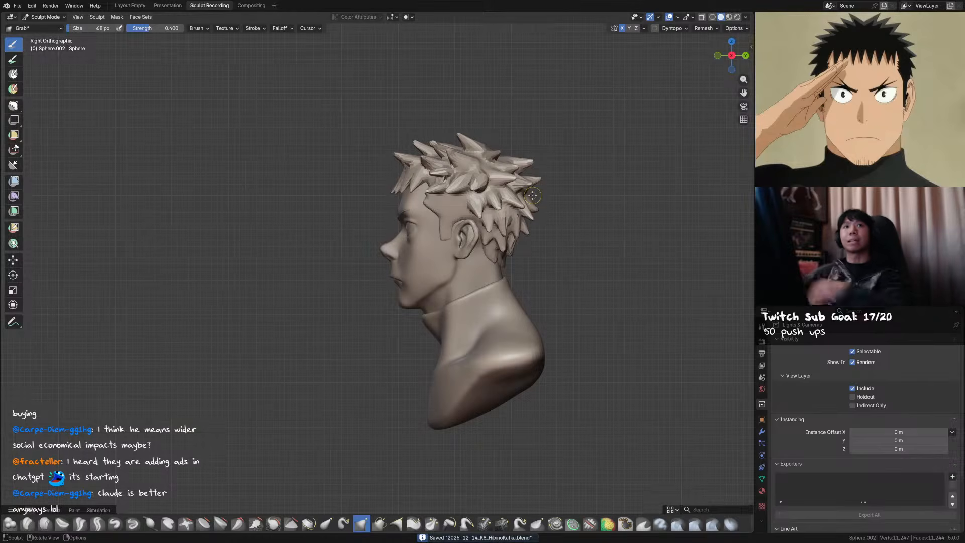
middle_click_drag(564, 184, 580, 200, "shift")
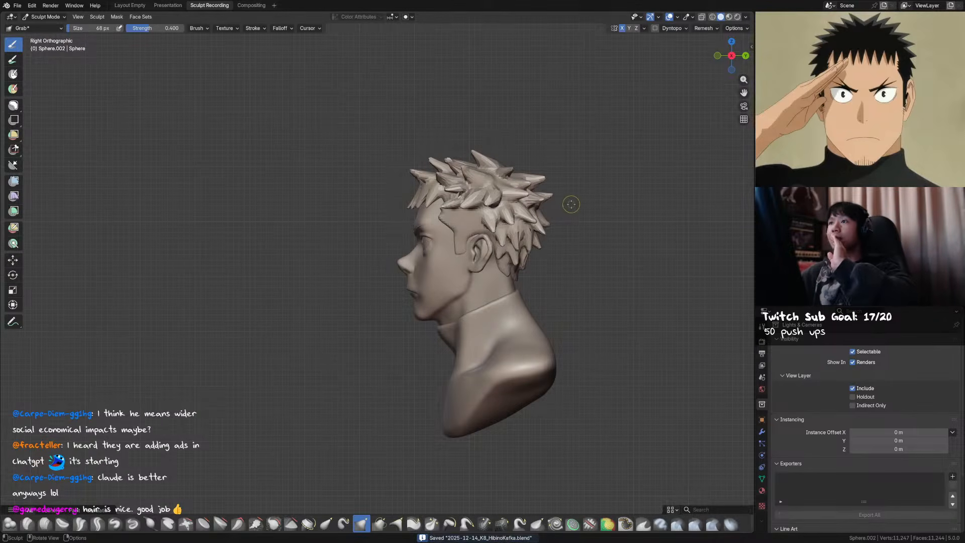
scroll(502, 210, "up", 2)
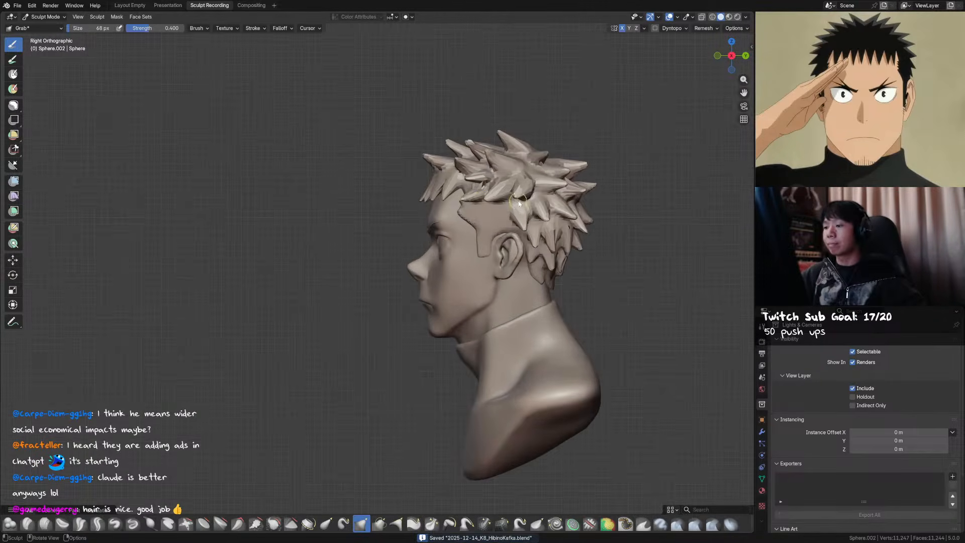
Sharpen the temple hairline with the Crease Sharp brush at about 52 px, adjust it with Grab at 61 px, and save the file
key("shift+c")
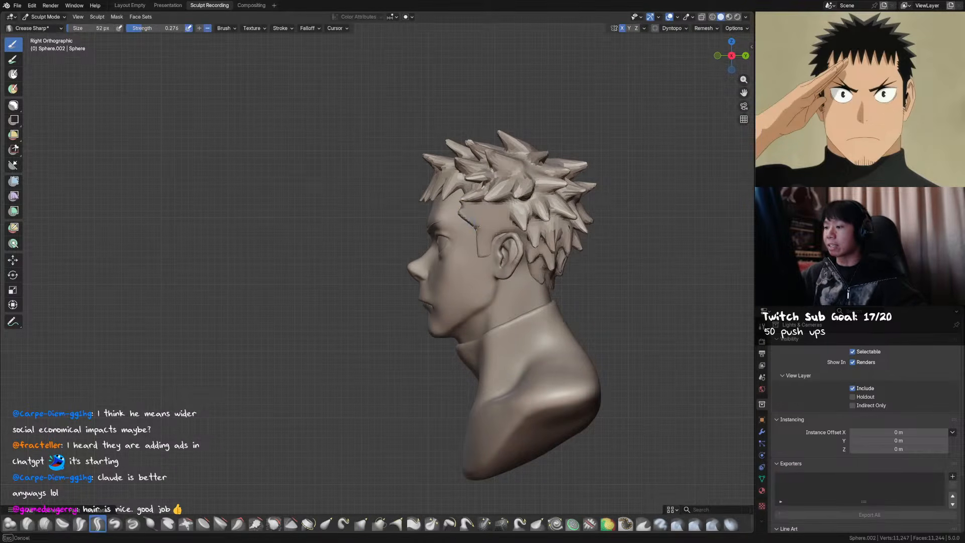
middle_click_drag(463, 217, 458, 214)
key("g")
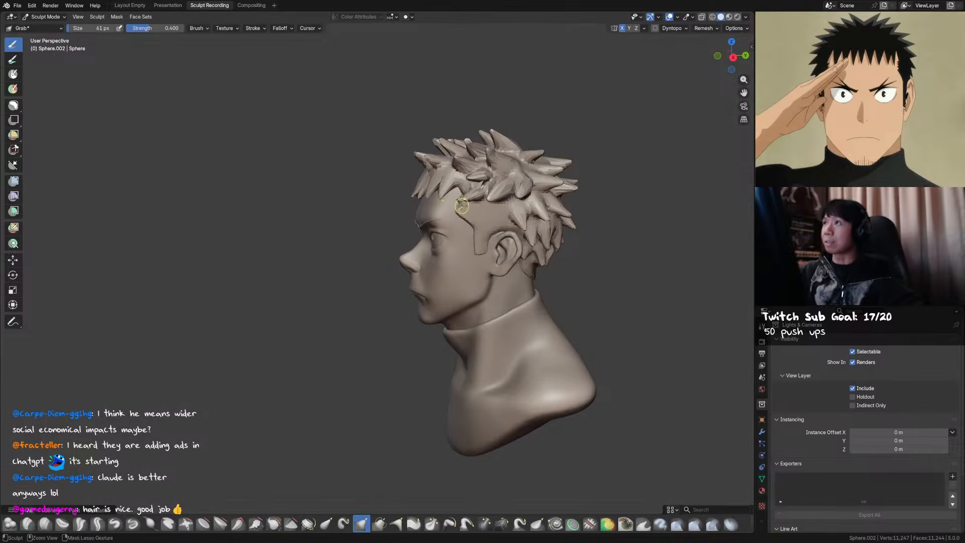
key("ctrl+s")
Straighten the temple hairline and sideburn edge from the side with the Grab brush at about 112 to 120 px
key("KP_3")
key("f")
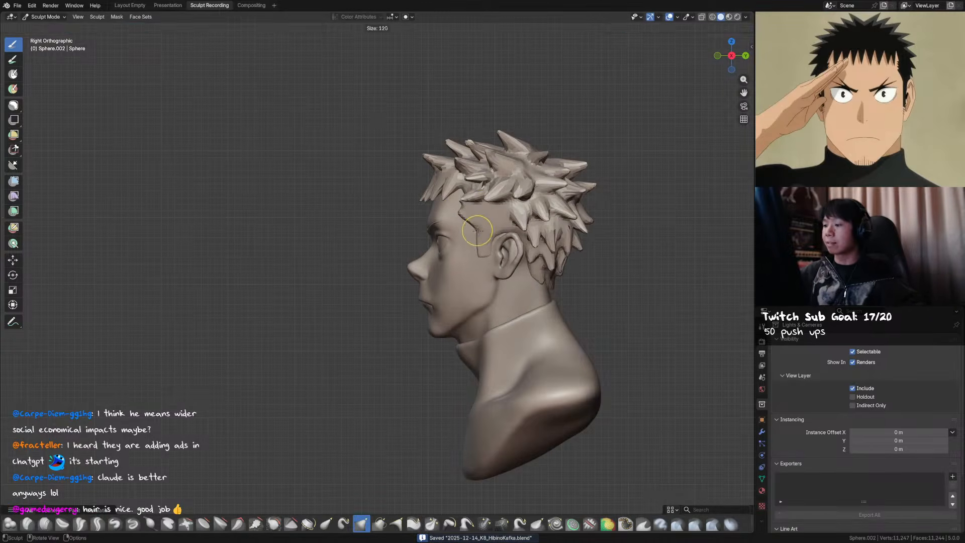
left_click(485, 231)
left_click_drag(482, 233, 478, 242)
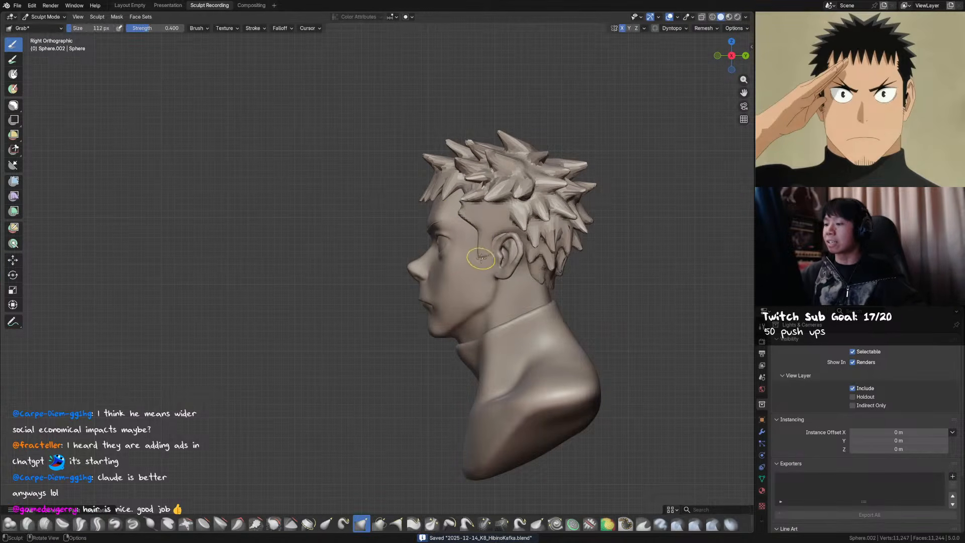
key("f")
left_click(488, 254)
Save the file and crease the hairline above the ear with the Crease Sharp brush at about 87 px
key("shift+c")
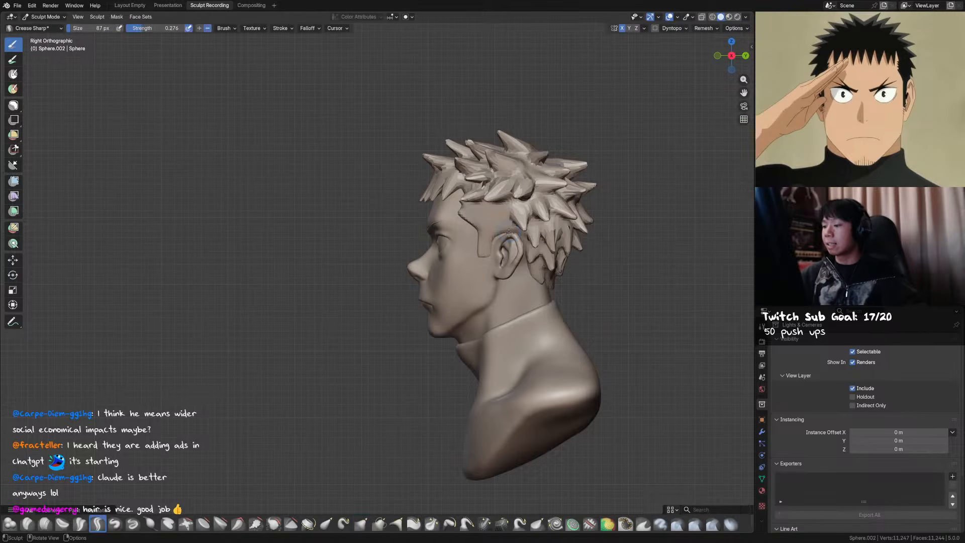
key("ctrl+s")
left_click_drag(515, 229, 495, 234)
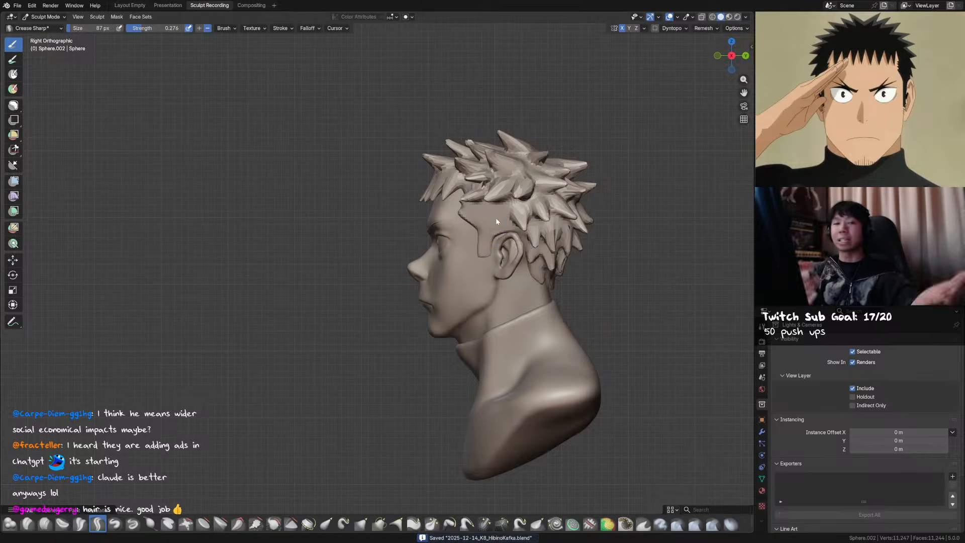
Reshape the lower end of the sideburn with the Grab brush at about 115 to 119 px and save the file
key("x")
mouse_move(496, 221)
middle_mouse_down()
mouse_move(482, 239)
mouse_move(486, 253)
middle_mouse_up()
key("g")
key("KP_3")
key("f")
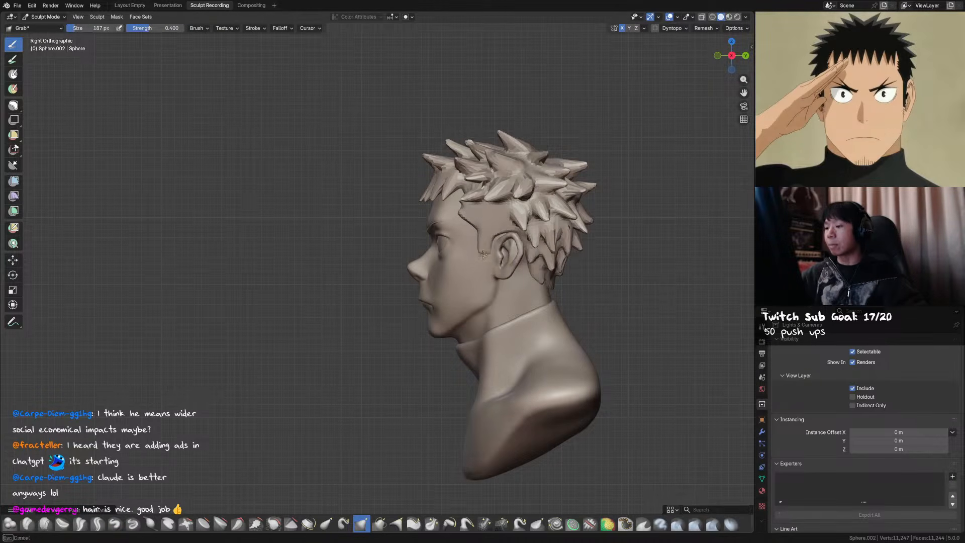
left_click(484, 254)
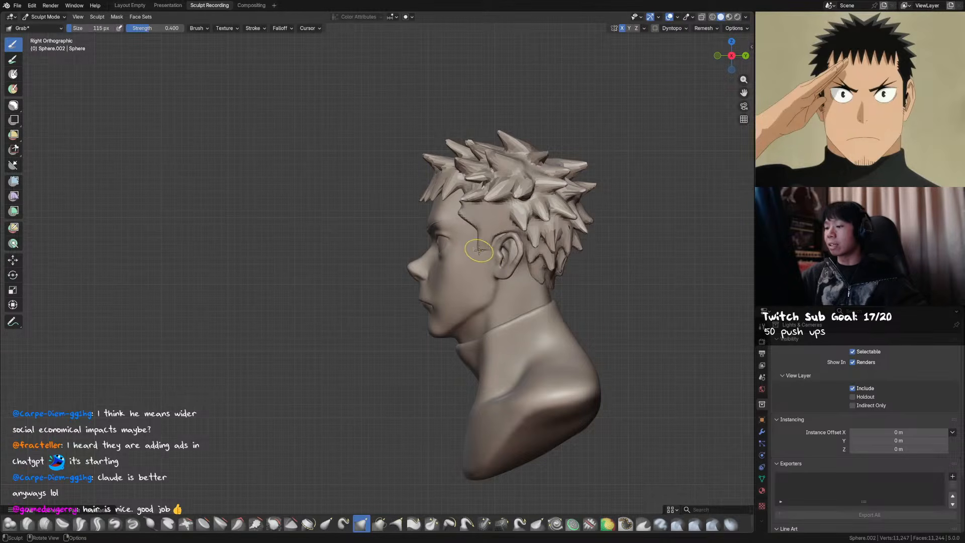
middle_click_drag(490, 248, 454, 237)
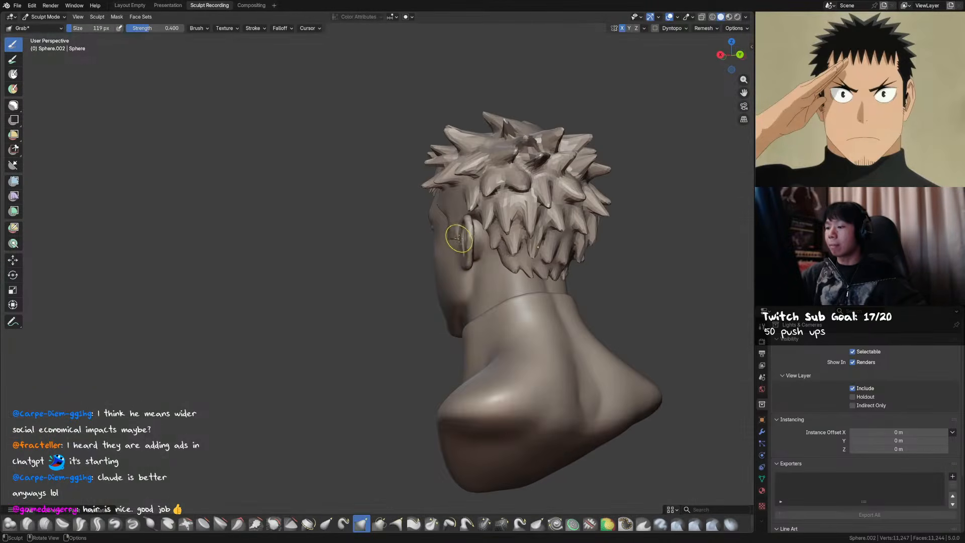
left_click_drag(454, 238, 456, 238)
middle_click_drag(466, 242, 496, 232, "alt")
key("ctrl+s")
Define the sideburn's bottom edge in front of the ear with Crease Sharp and Grab at about 90 to 95 px, and save the file
key("shift+c")
key("f")
left_click(497, 239)
key("g")
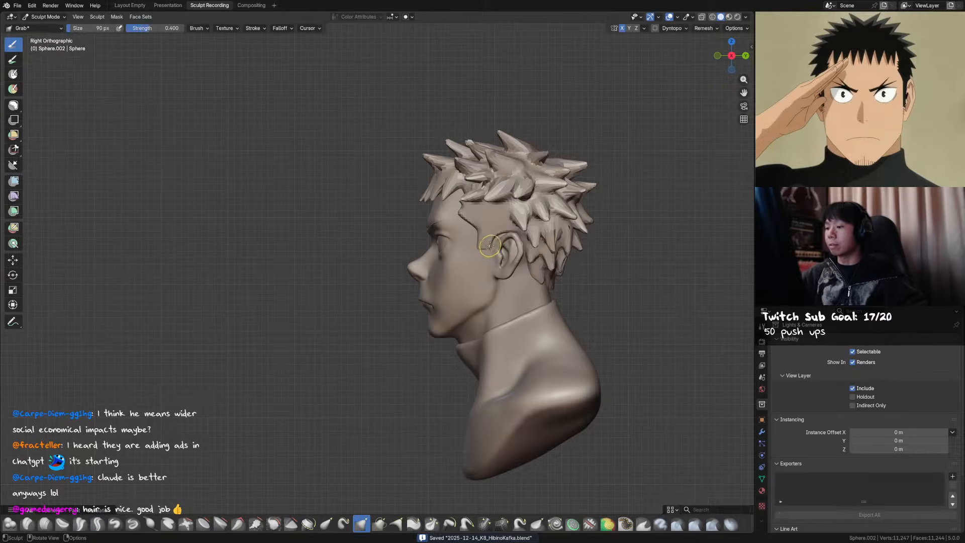
key("f")
left_click(483, 249)
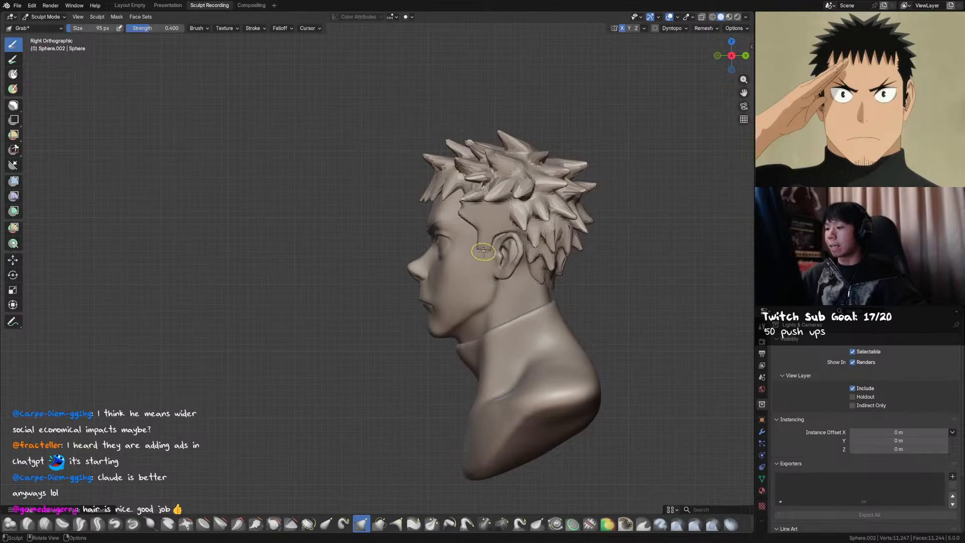
key("ctrl+s")
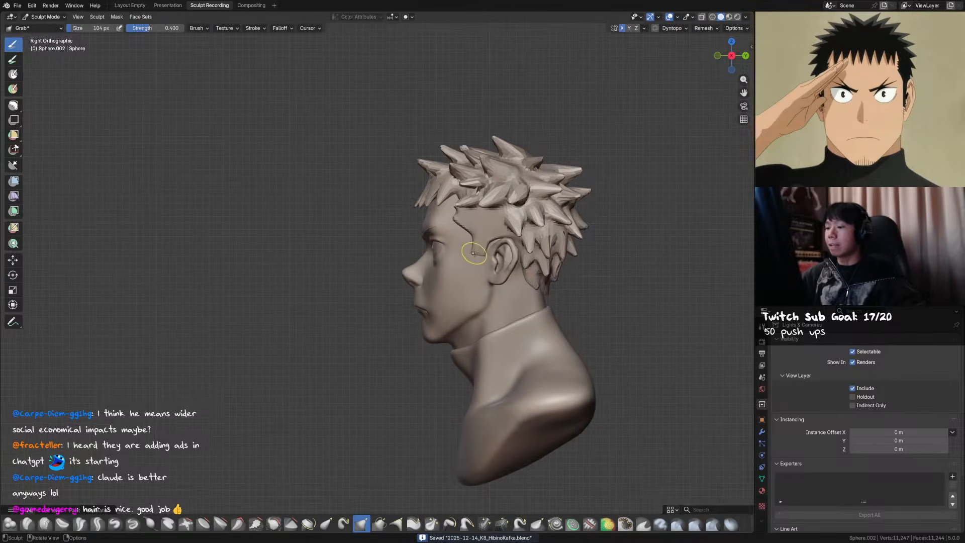
Smooth the area between sideburn and ear, refine it with the Grab brush at about 56 to 104 px, and save the file
mouse_move(473, 242)
middle_mouse_down()
mouse_move(647, 237)
mouse_move(474, 236)
mouse_move(480, 245)
middle_mouse_up()
left_click_drag(488, 244, 489, 245)
middle_click_drag(489, 244, 521, 242)
left_click_drag(508, 241, 514, 234, "shift")
key("f")
left_click(504, 235)
key("g")
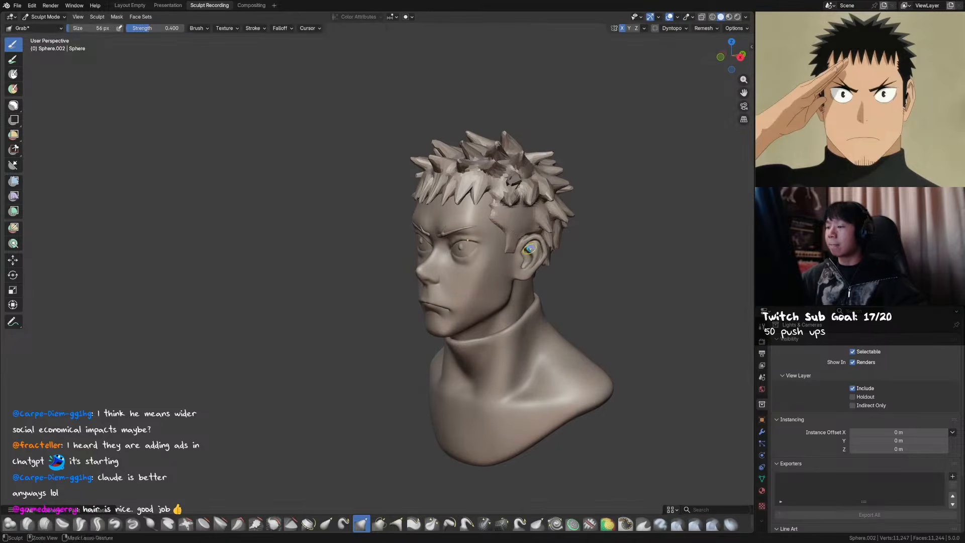
key("ctrl+s")
Refine the sideburn from the front and side with the Grab brush at about 102 to 145 px and save the file
middle_click_drag(553, 253, 600, 249)
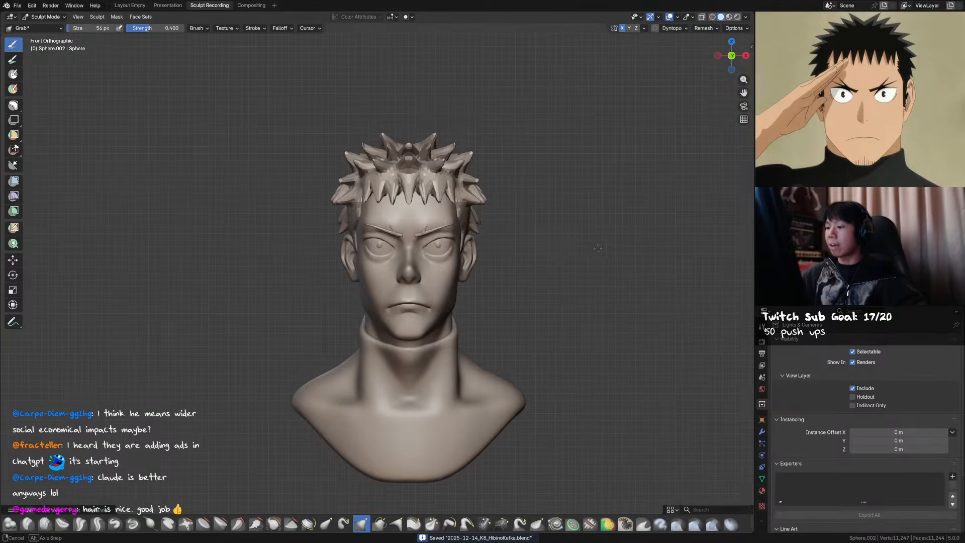
scroll(522, 249, "up", 2)
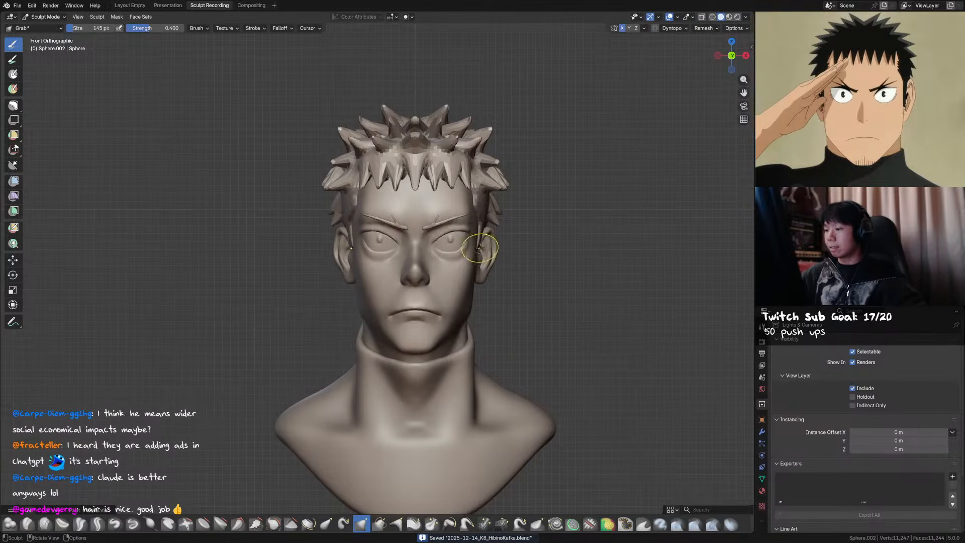
mouse_move(479, 246)
middle_mouse_down()
mouse_move(535, 249)
mouse_move(490, 250)
middle_mouse_up()
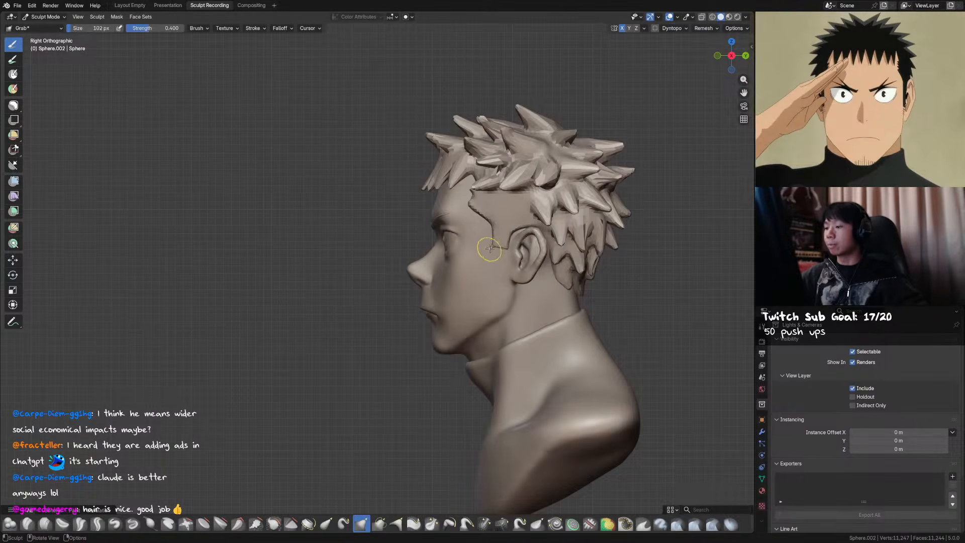
mouse_move(537, 239)
middle_mouse_down()
mouse_move(553, 242)
mouse_move(504, 213)
mouse_move(503, 232)
mouse_move(485, 231)
mouse_move(517, 231)
mouse_move(521, 217)
mouse_move(511, 216)
mouse_move(525, 216)
mouse_move(402, 197)
mouse_move(400, 211)
mouse_move(438, 182)
middle_mouse_up()
key("shift+c")
key("ctrl+s")
Adjust the upper side spikes from the front with the Grab brush at about 78 to 85 px
key("g")
key("f")
left_click(400, 211)
key("KP_1")
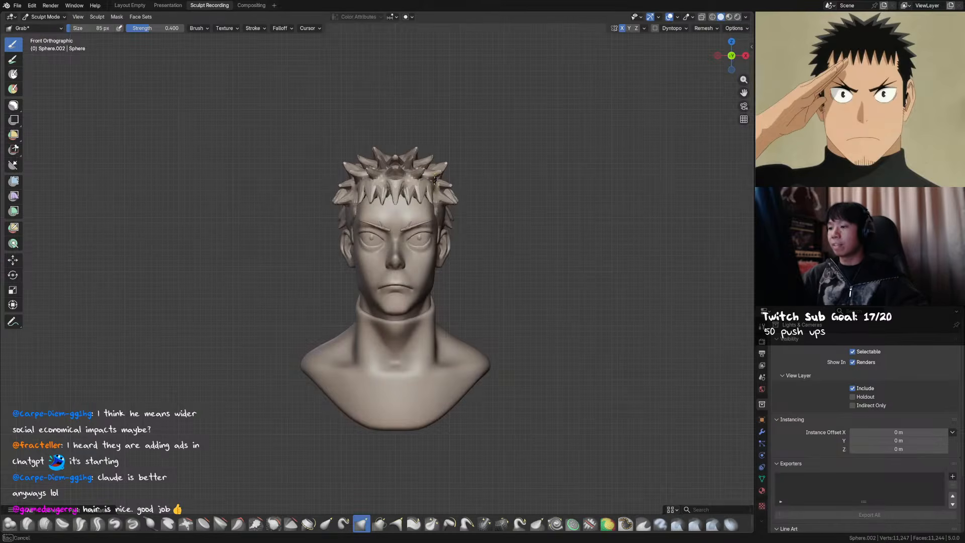
key("f")
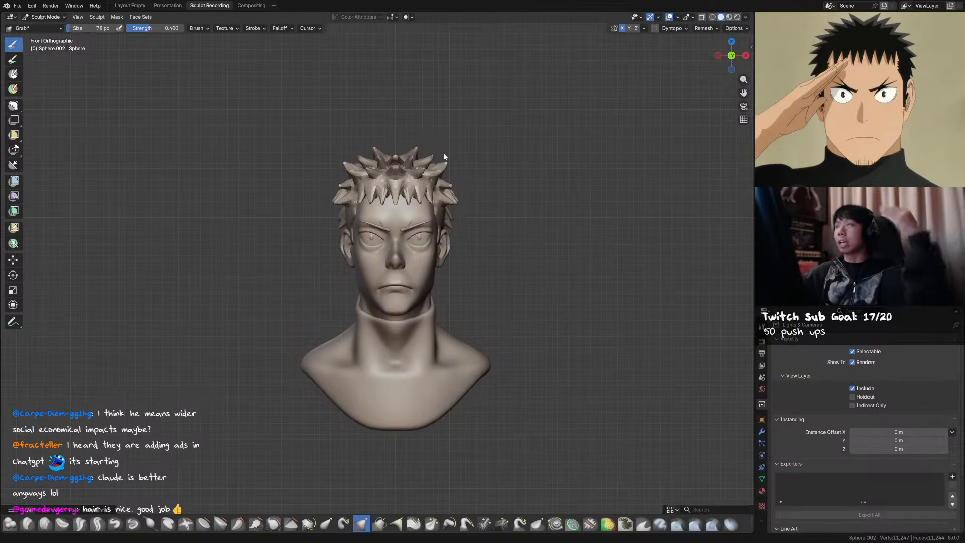
left_click(444, 156)
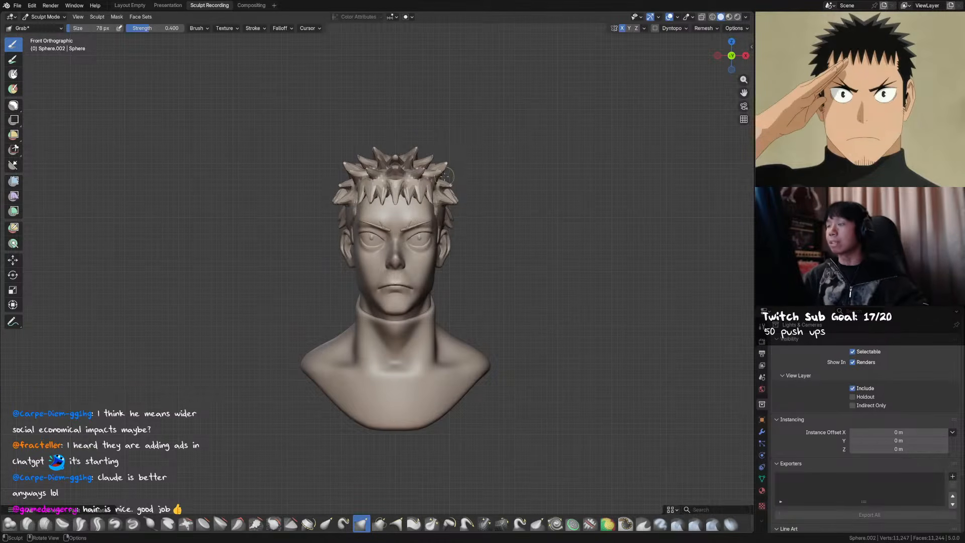
Reshape the outer side spikes above the ears in the front view with the Grab brush at varying sizes
key("f")
left_click(447, 161)
key("f")
left_click(456, 182)
key("f")
left_click_drag(452, 186, 458, 203)
left_click(465, 183)
key("f")
left_click(467, 207)
key("f")
left_click(456, 216)
Correct the side spikes from rotated views with the Grab brush and save the file
mouse_move(456, 216)
middle_mouse_down()
mouse_move(476, 224)
mouse_move(352, 213)
middle_mouse_up()
left_click_drag(322, 212, 324, 207)
mouse_move(324, 207)
middle_mouse_down()
mouse_move(502, 201)
mouse_move(477, 207)
middle_mouse_up()
key("f")
left_click(437, 209)
key("ctrl+s")
Pull out the spike above and behind the ear from a three-quarter view with the Grab brush at about 54 to 75 px
key("f")
left_click(481, 202)
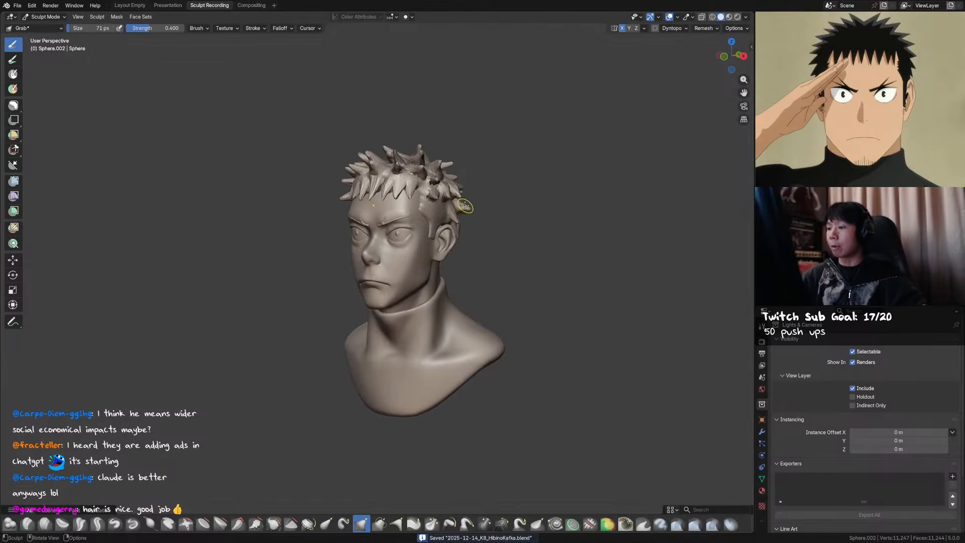
left_click(471, 209)
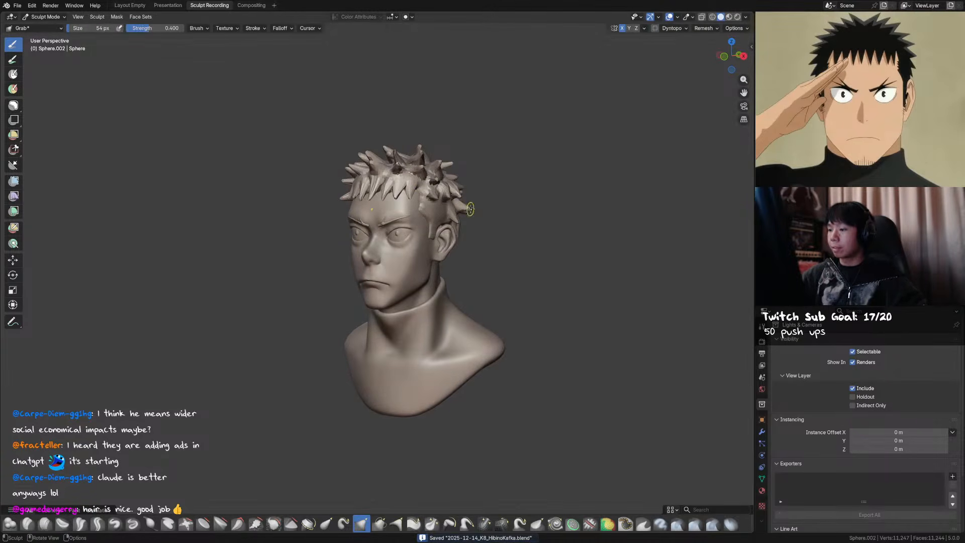
mouse_move(469, 207)
middle_mouse_down()
mouse_move(503, 206)
mouse_move(484, 218)
middle_mouse_up()
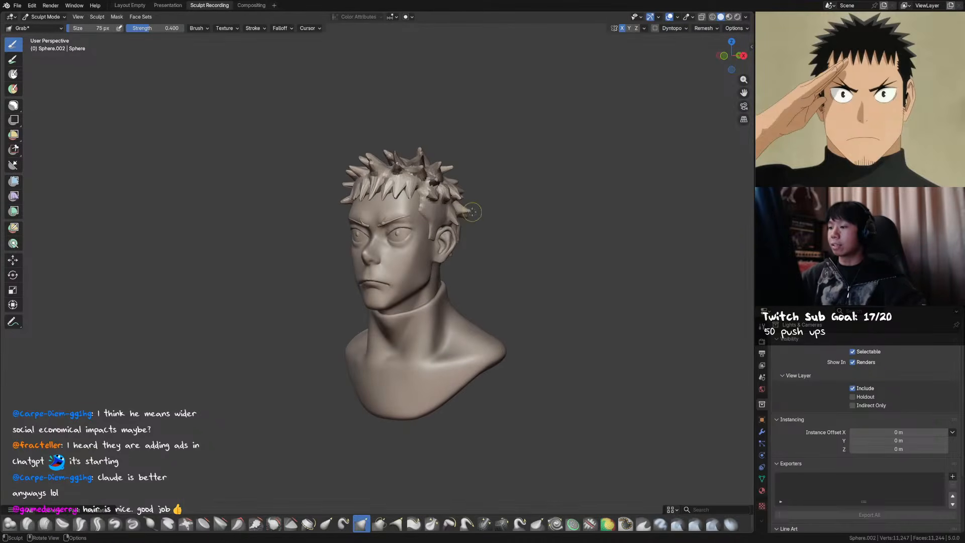
left_click_drag(464, 205, 467, 206)
mouse_move(469, 207)
middle_mouse_down()
mouse_move(485, 219)
mouse_move(476, 208)
middle_mouse_up()
Refine the tip of the spike behind the ear with the Grab brush at about 67 px and save the file
key("f")
left_click(483, 207)
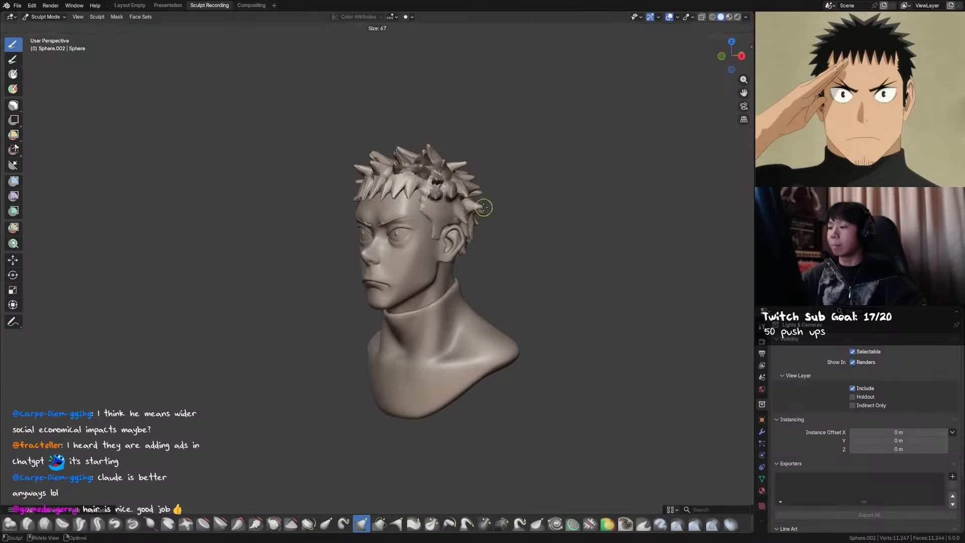
left_click(484, 205)
mouse_move(473, 208)
middle_mouse_down()
mouse_move(469, 216)
mouse_move(538, 193)
middle_mouse_up()
key("ctrl+s")
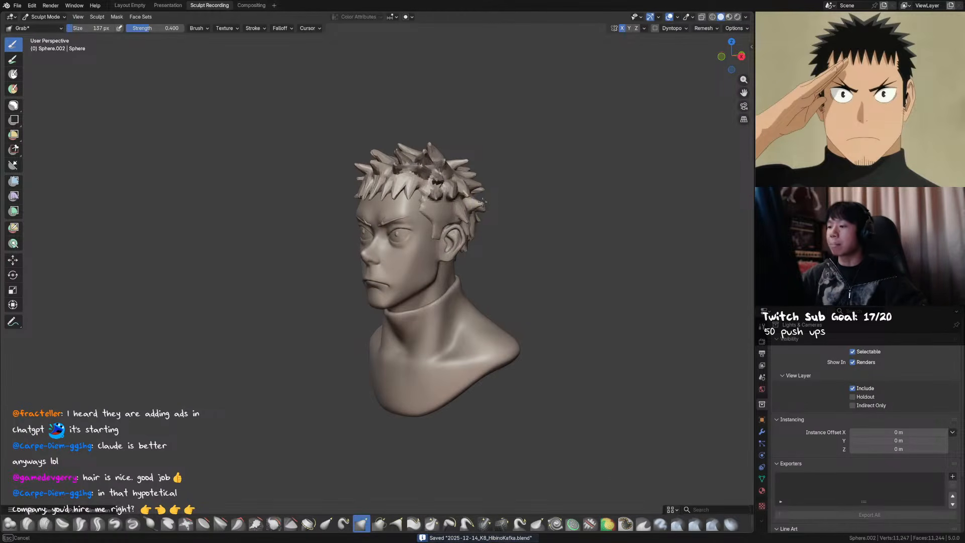
Examine the hair silhouette from the front against the anime reference and save the file
key("KP_1")
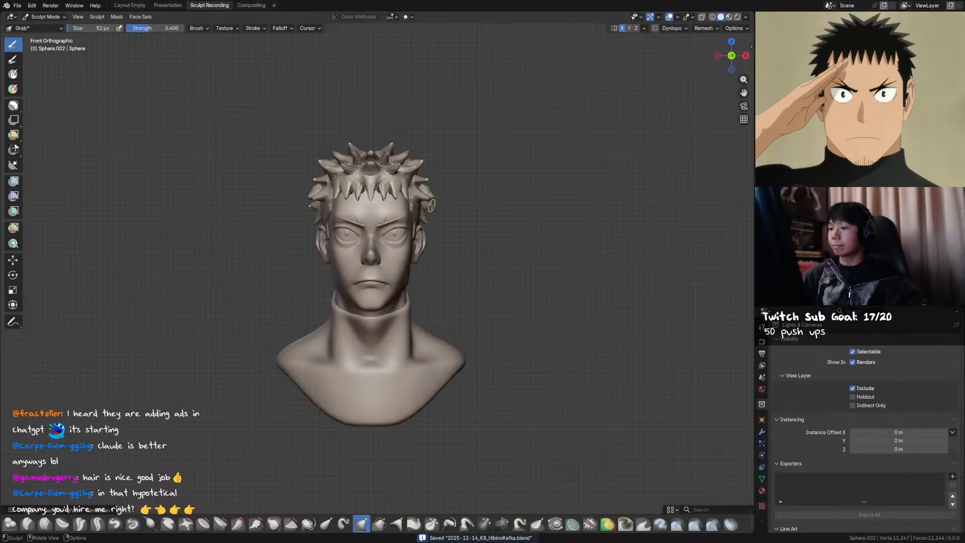
middle_click_drag(504, 215, 521, 211, "shift")
middle_click_drag(478, 153, 504, 189, "ctrl")
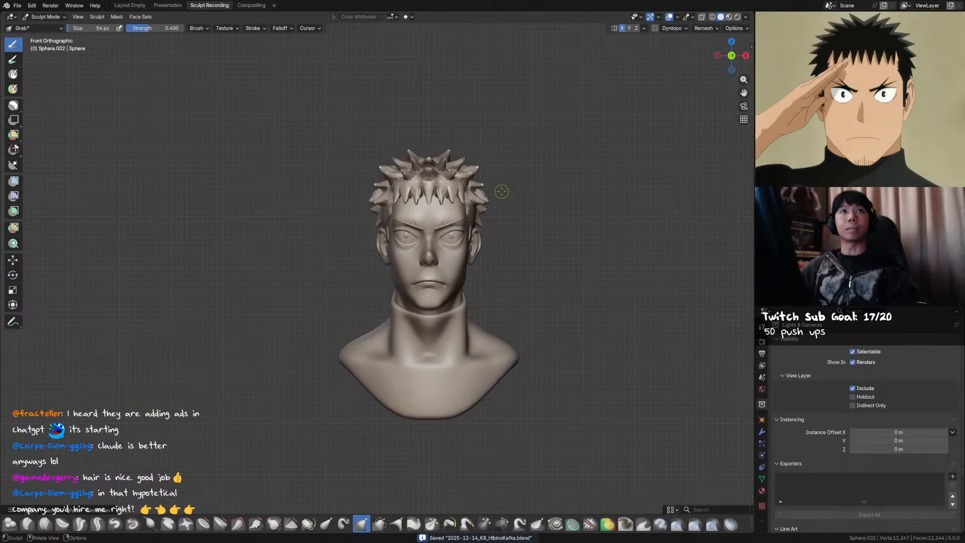
mouse_move(501, 192)
middle_mouse_down("shift")
mouse_move(490, 197)
mouse_move(503, 199)
mouse_move(501, 176)
middle_mouse_up("shift")
key("ctrl+s")
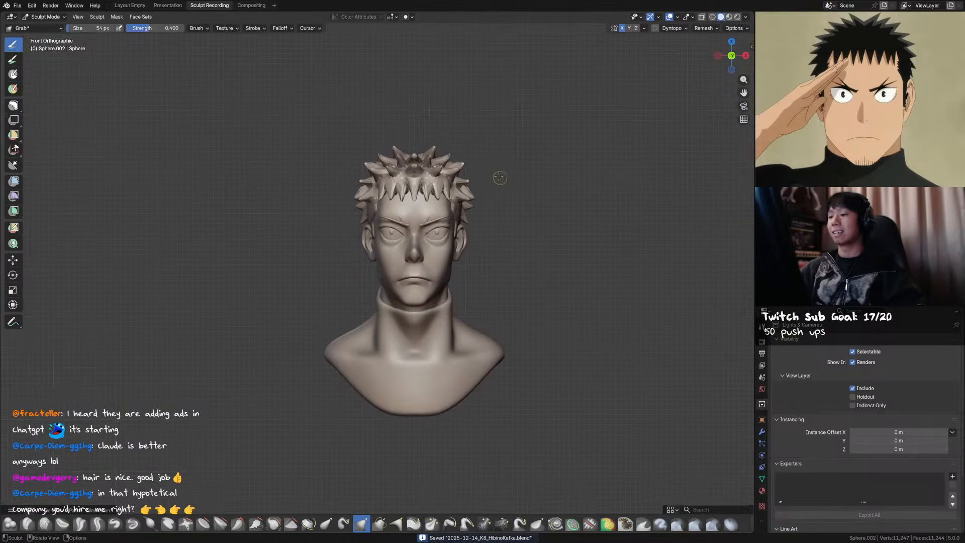
Adjust the side spikes above the ears from the front with the Grab brush at about 84 to 111 px and save the file
key("f")
left_click(491, 180)
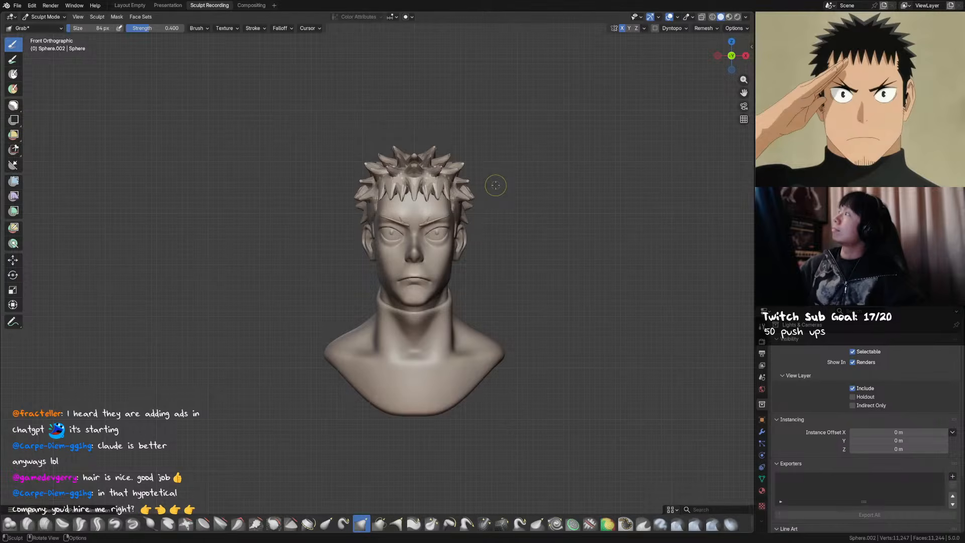
key("f")
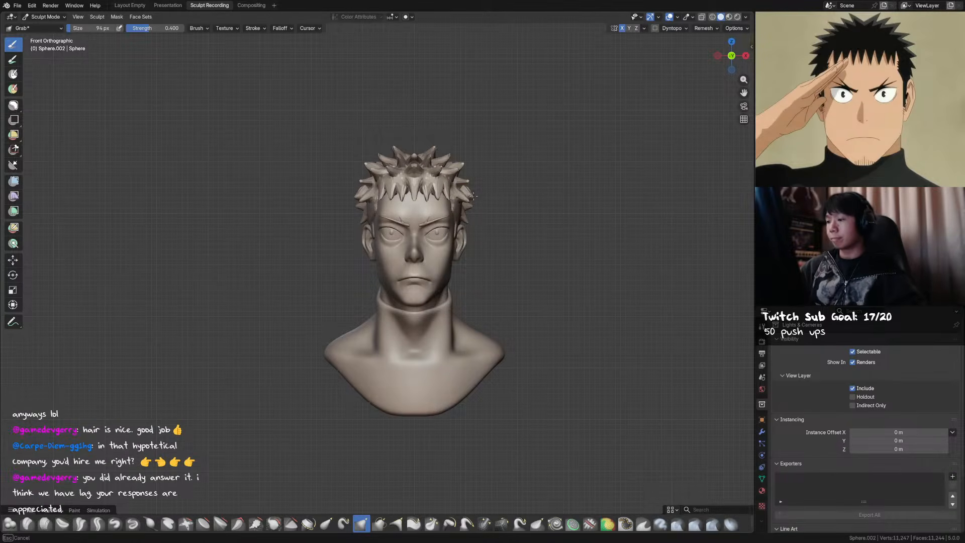
key("ctrl+s")
key("f")
left_click(493, 205)
mouse_move(493, 205)
middle_mouse_down()
mouse_move(451, 205)
mouse_move(478, 197)
middle_mouse_up()
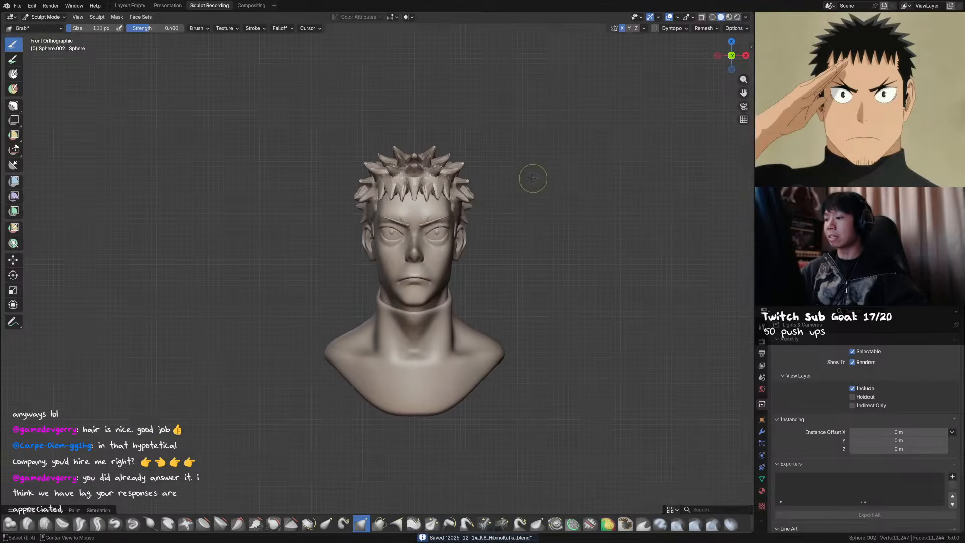
Push the lower side spikes outward in the front view with the Grab brush at about 107 px and save the file
mouse_move(480, 193)
middle_mouse_down("shift")
mouse_move(462, 215)
mouse_move(476, 199)
middle_mouse_up("shift")
key("f")
left_click(474, 201)
left_click_drag(470, 197, 475, 202)
key("f")
left_click(471, 203)
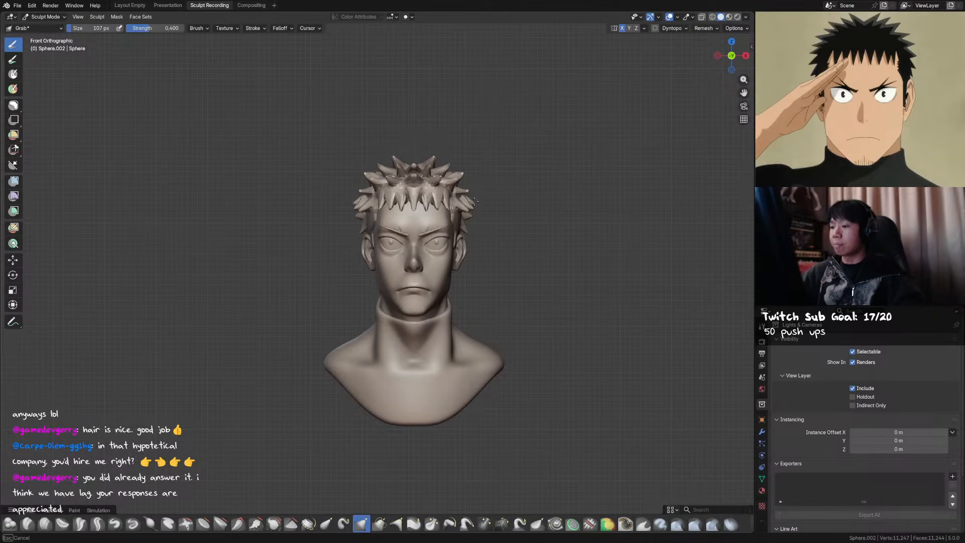
key("ctrl+s")
Adjust the outer side spikes in the front view with the Grab brush at about 77 to 101 px and save the file
middle_click_drag(515, 182, 511, 179, "shift")
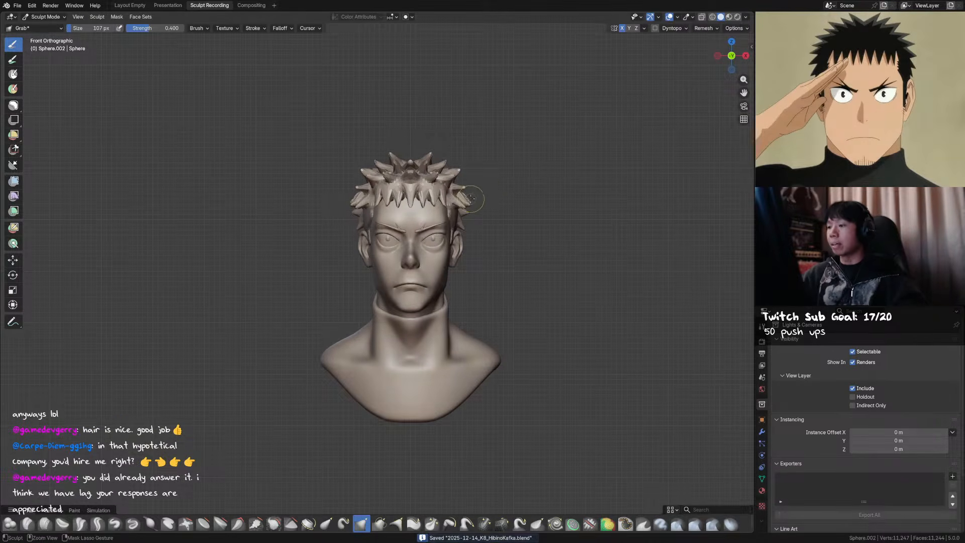
key("f")
left_click(466, 200)
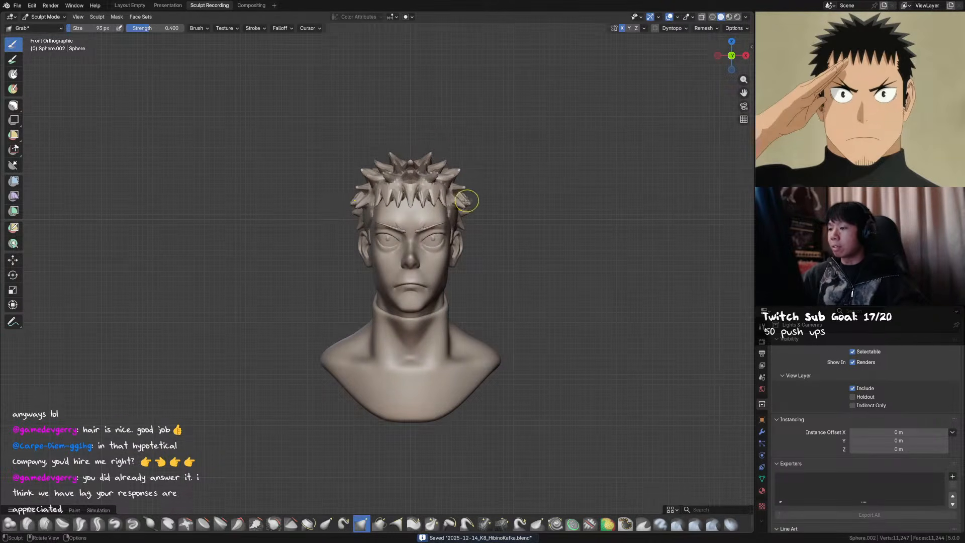
key("f")
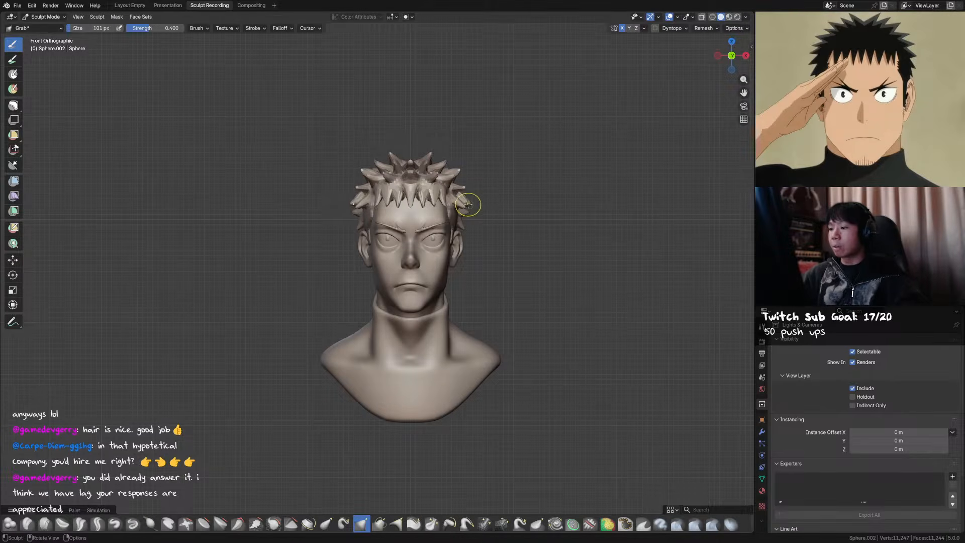
left_click(469, 204)
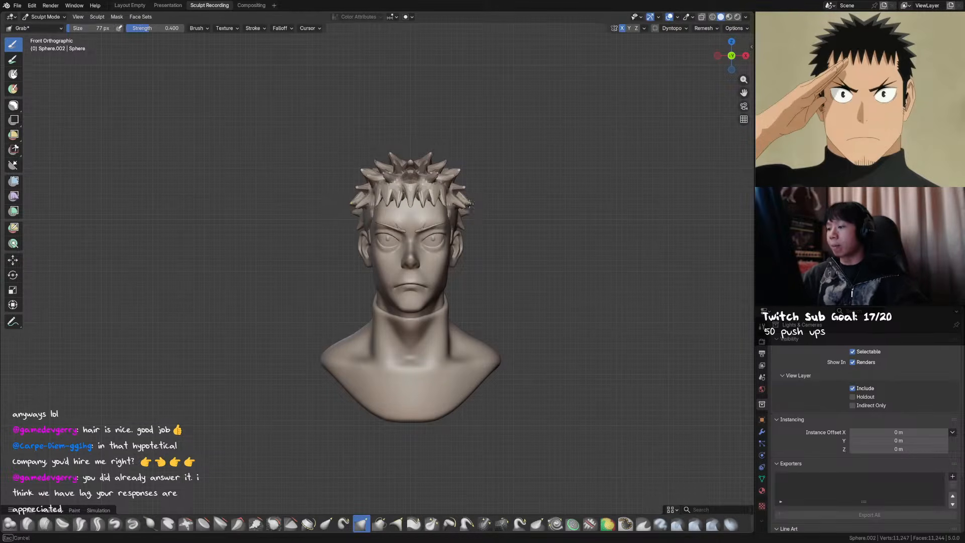
key("ctrl+s")
Switch to the Draw Sharp brush, check the hair from the front and save the file
mouse_move(502, 201)
middle_mouse_down()
mouse_move(487, 217)
mouse_move(418, 216)
mouse_move(493, 212)
mouse_move(500, 198)
middle_mouse_up()
key("shift+c")
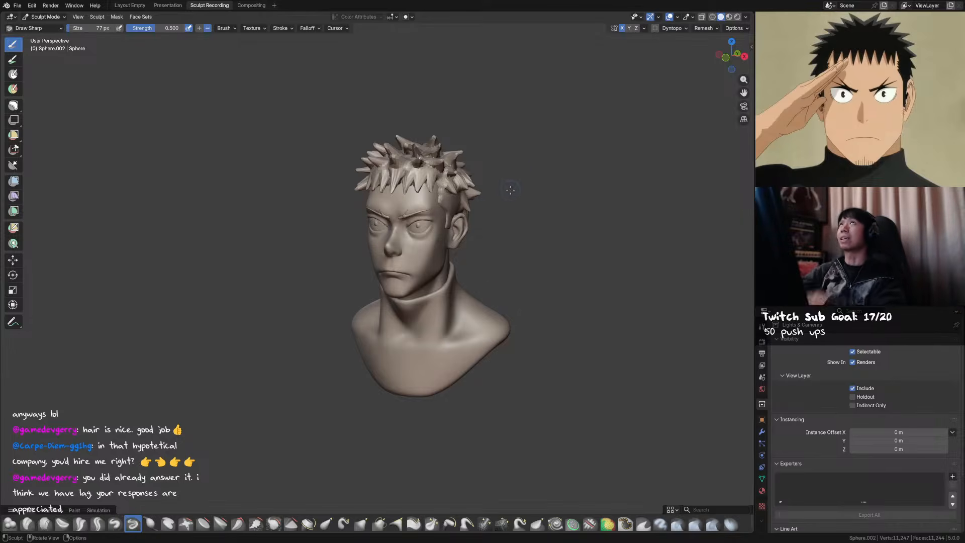
key("KP_1")
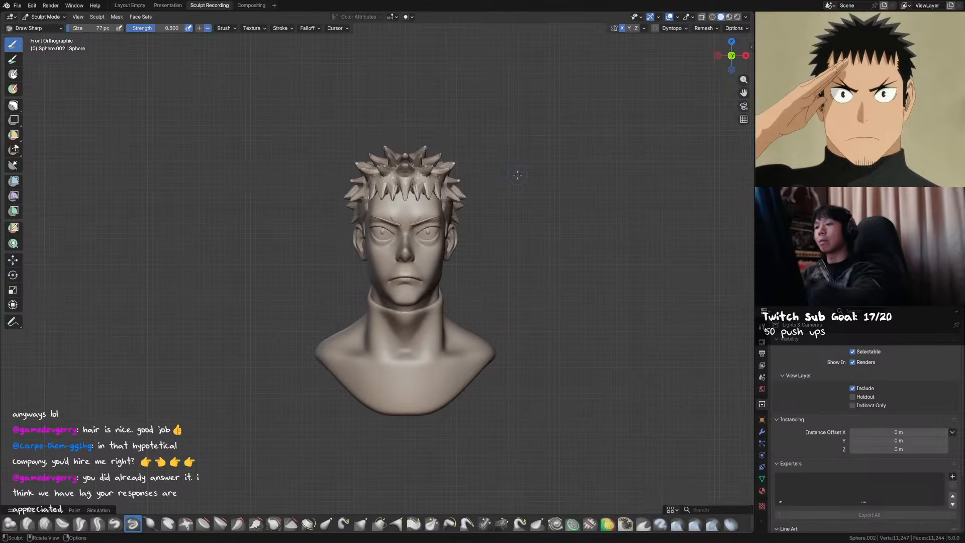
key("ctrl+s")
Smooth the short side hair above the ear and return to the Grab brush at about 93 px
mouse_move(511, 193)
middle_mouse_down()
mouse_move(411, 248)
mouse_move(504, 218)
mouse_move(465, 221)
middle_mouse_up()
key("k")
left_click(411, 248)
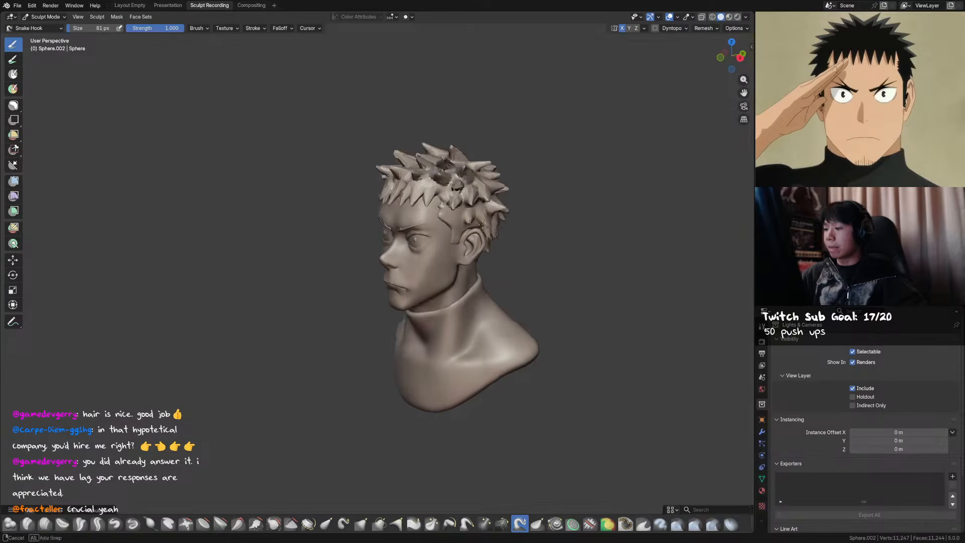
key("KP_1")
key("g")
middle_click_drag(510, 186, 432, 214)
left_click_drag(432, 214, 436, 221, "shift")
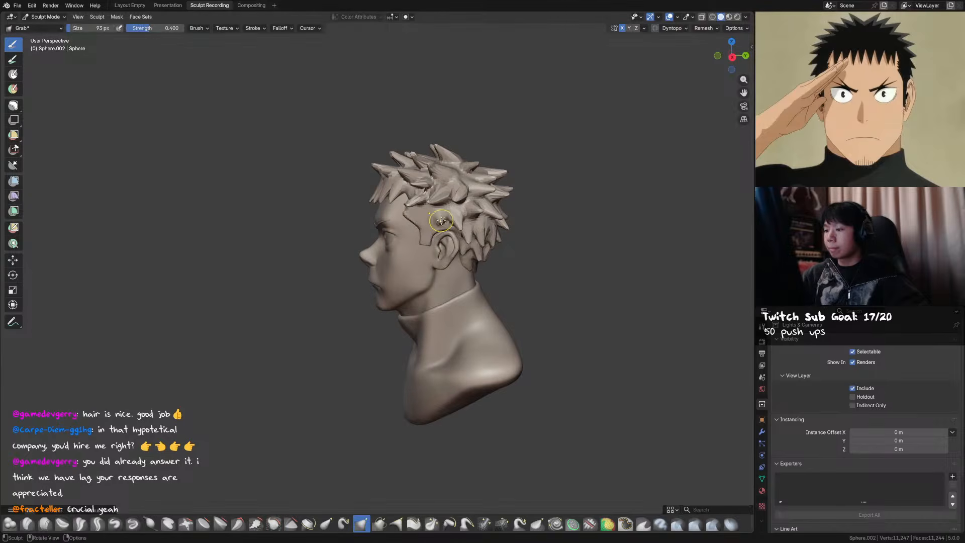
mouse_move(437, 220)
middle_mouse_down()
mouse_move(506, 209)
mouse_move(461, 209)
middle_mouse_up()
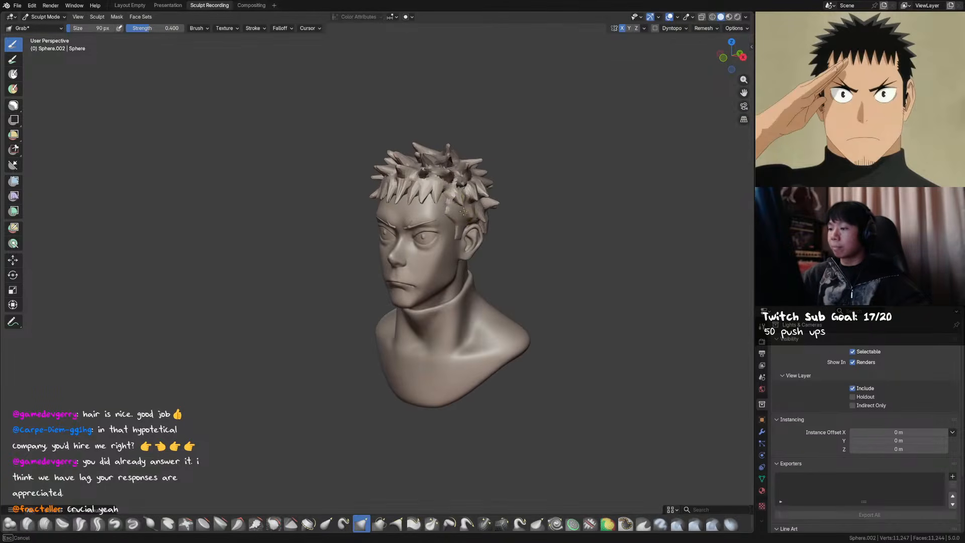
Adjust the lower side hair beside the ears with the Grab brush at about 72 to 111 px
middle_click_drag(533, 221, 480, 209)
key("f")
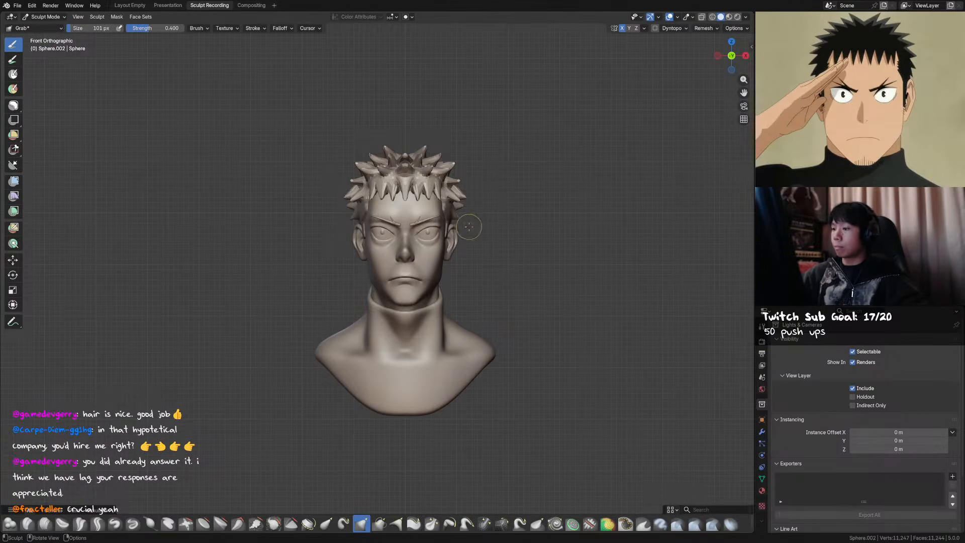
key("f")
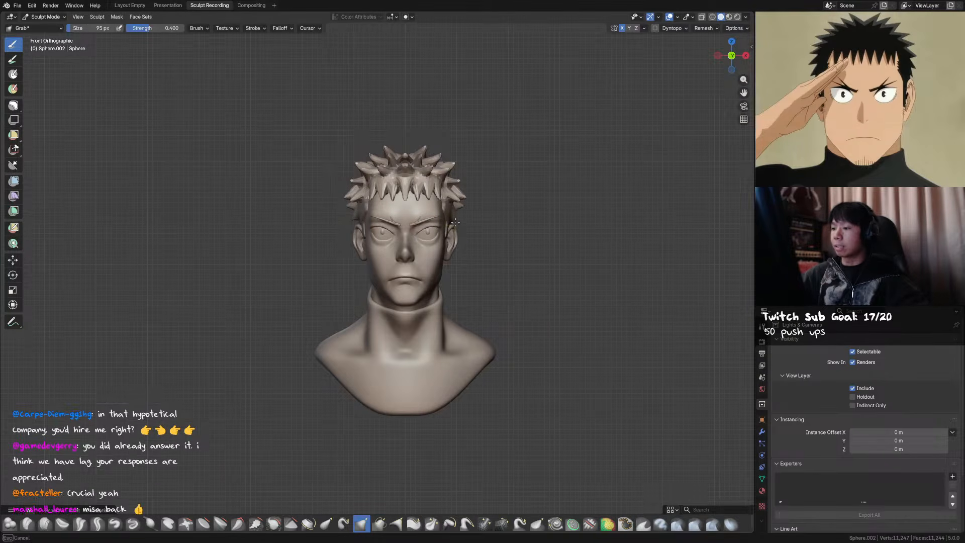
middle_click_drag(476, 223, 458, 212, "shift")
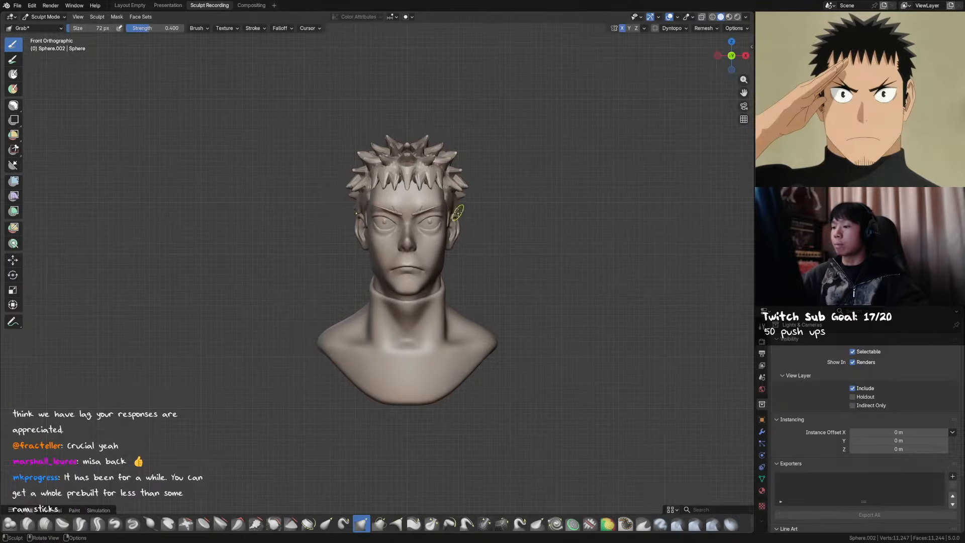
middle_click_drag(487, 215, 435, 215)
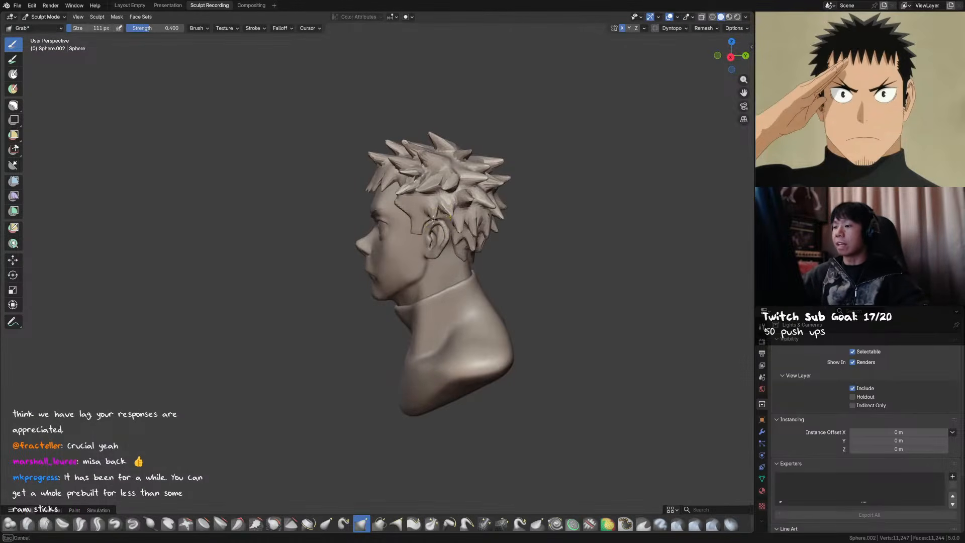
key("KP_1")
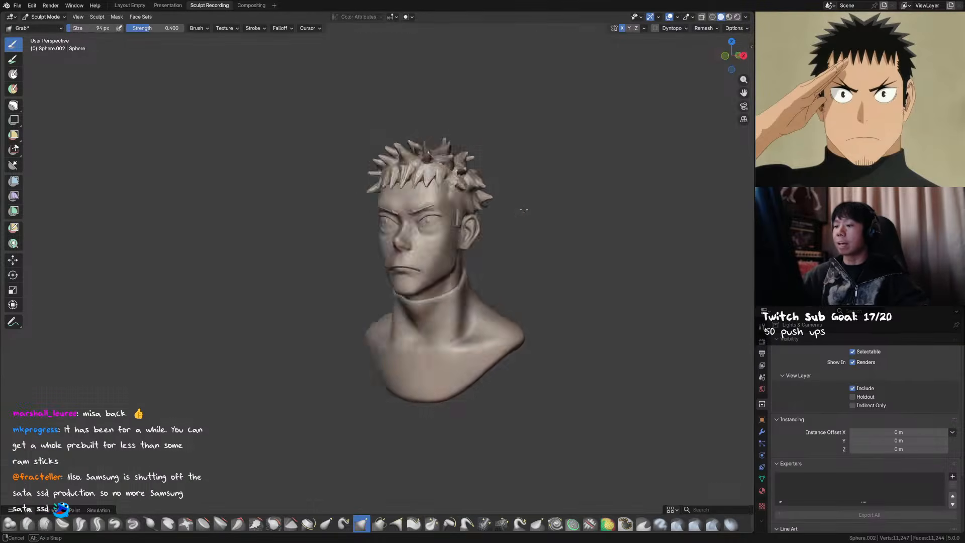
Refine the side spikes just above the ears in the front view with the Grab brush at about 94 to 101 px
key("bracketright")
middle_click_drag(455, 205, 466, 211)
key("bracketleft")
key("bracketleft")
key("bracketleft")
key("bracketleft")
key("f")
left_click(466, 210)
key("f")
left_click(465, 211)
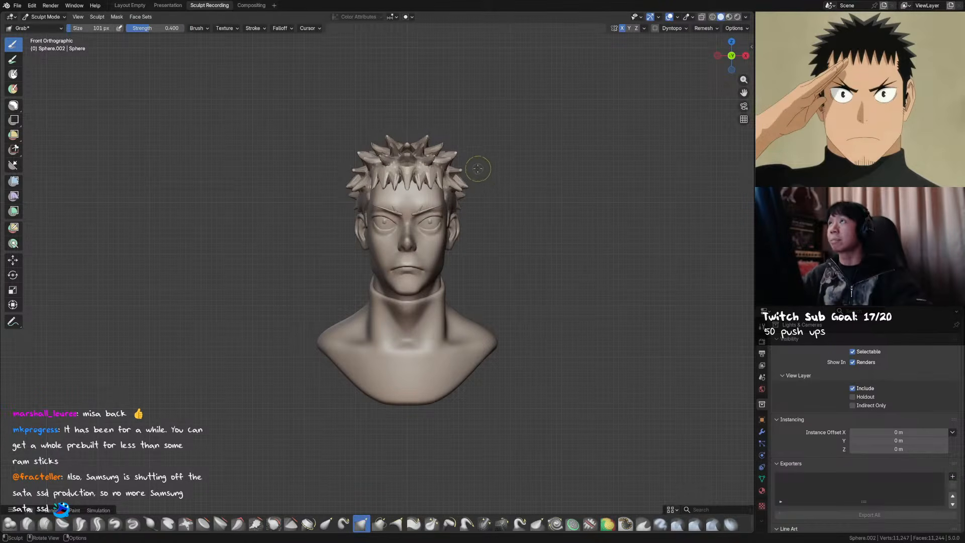
Shape the spikes above the temples from the front with the Grab brush at about 91 to 100 px
middle_click_drag(397, 176, 443, 171)
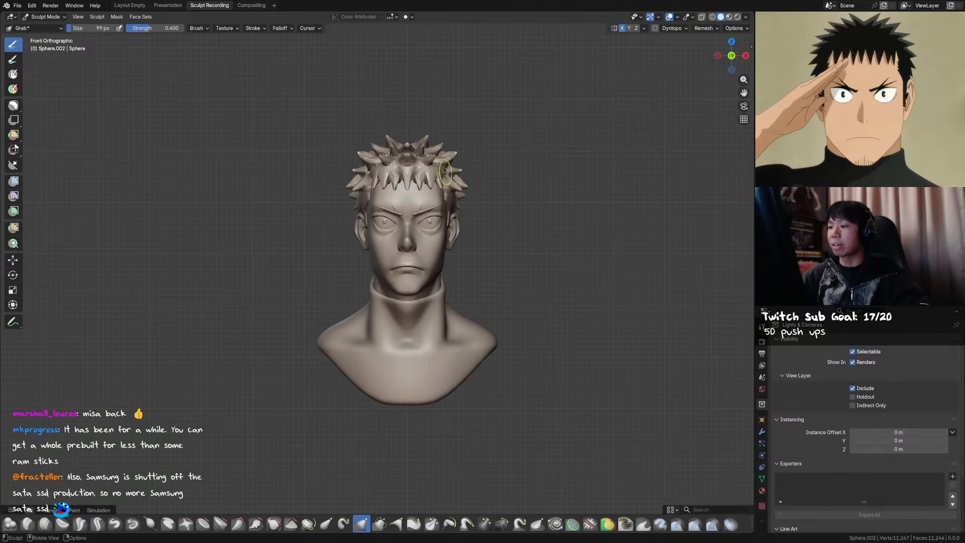
mouse_move(477, 203)
middle_mouse_down()
mouse_move(447, 160)
mouse_move(437, 173)
mouse_move(453, 176)
mouse_move(435, 170)
mouse_move(493, 213)
mouse_move(433, 151)
middle_mouse_up()
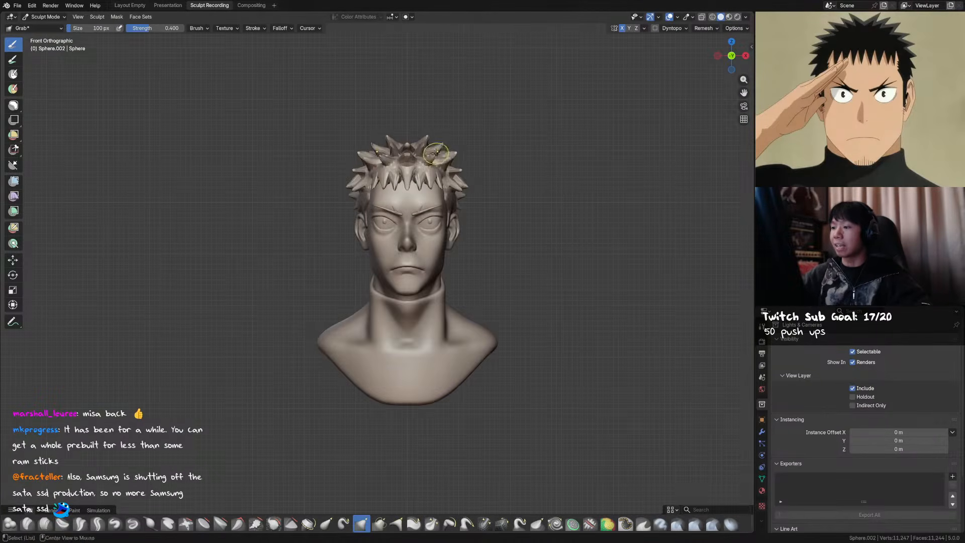
key("f")
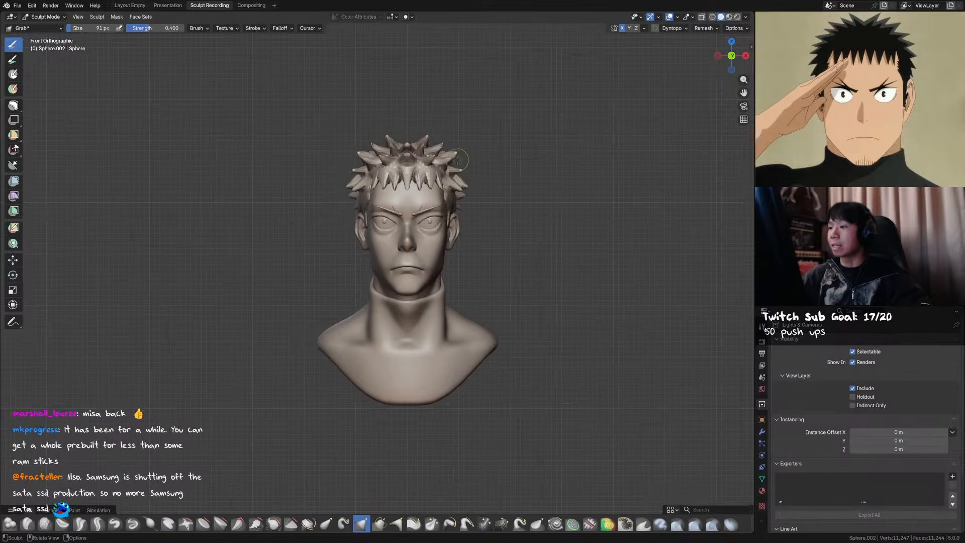
key("f")
left_click(374, 174)
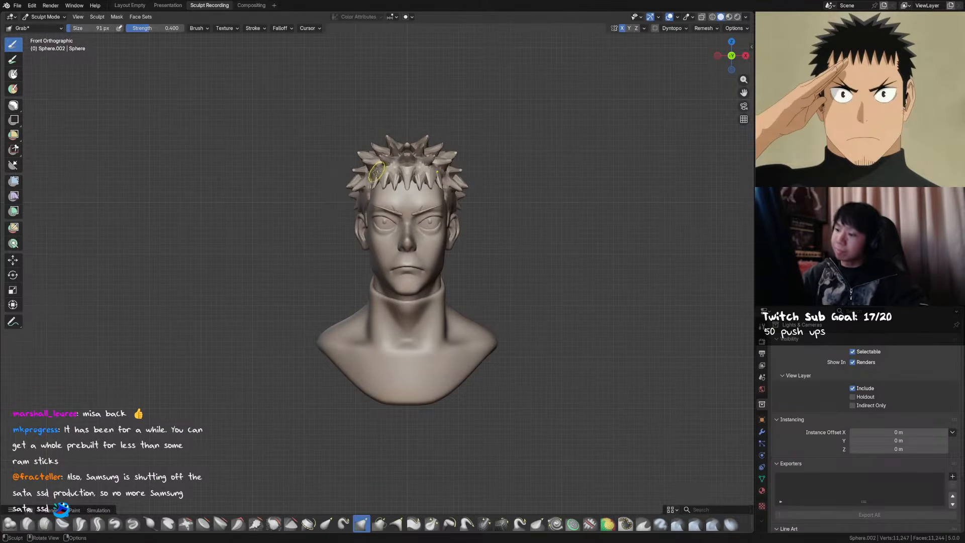
middle_click_drag(374, 171, 376, 178)
left_click_drag(370, 166, 369, 163)
Resize the Grab brush for the upper side spikes and save the file
mouse_move(479, 149)
middle_mouse_down()
mouse_move(450, 167)
mouse_move(467, 176)
mouse_move(445, 185)
mouse_move(512, 131)
middle_mouse_up()
key("f")
left_click(448, 167)
key("ctrl+s")
scroll(505, 195, "down", 1)
key("f")
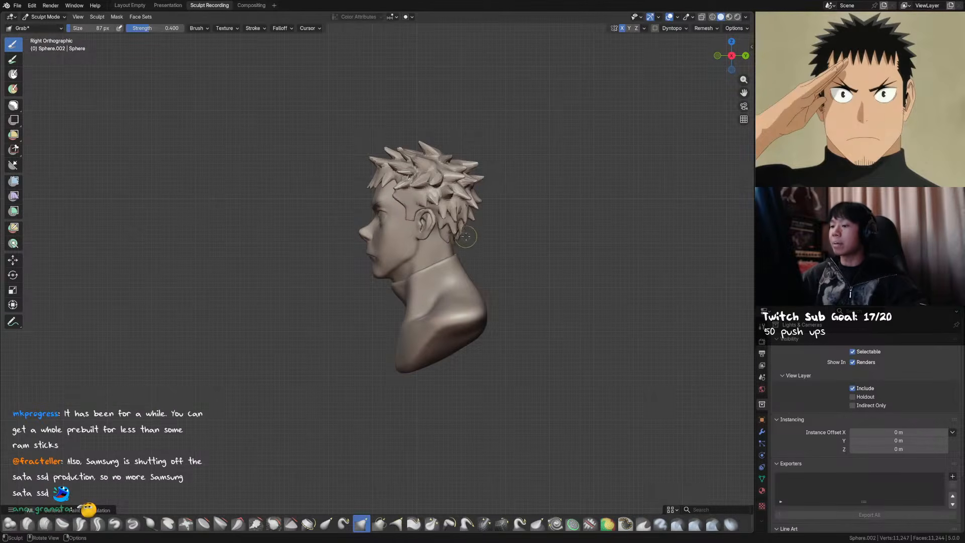
Examine the hair shape in profile and three-quarter views, including in Object Mode, and save the file
middle_click_drag(456, 240, 525, 236)
mouse_move(509, 204)
middle_mouse_down()
mouse_move(463, 155)
mouse_move(474, 146)
mouse_move(491, 177)
middle_mouse_up()
key("ctrl+Tab")
scroll(496, 175, "up", 1)
left_click(496, 176)
key("ctrl+Tab")
left_click(487, 251)
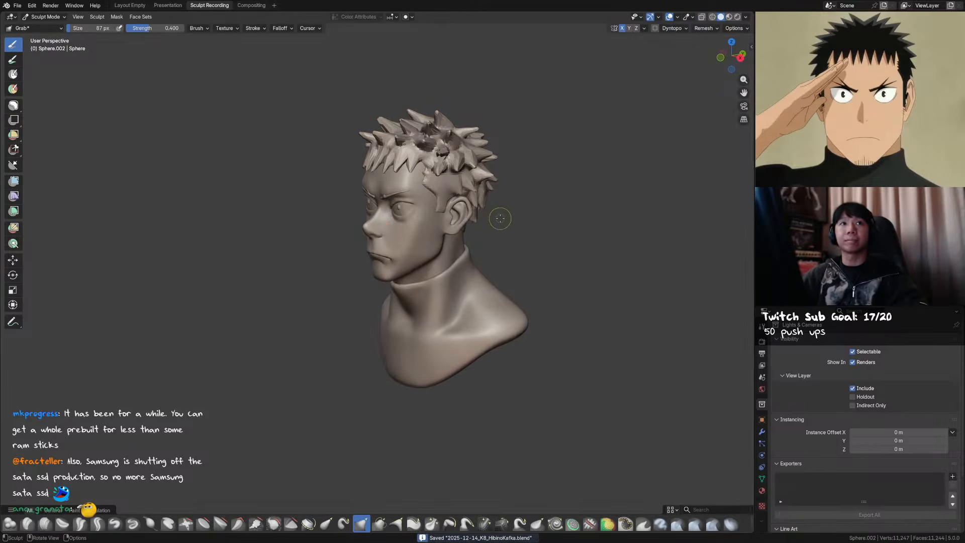
middle_click_drag(500, 177, 501, 174)
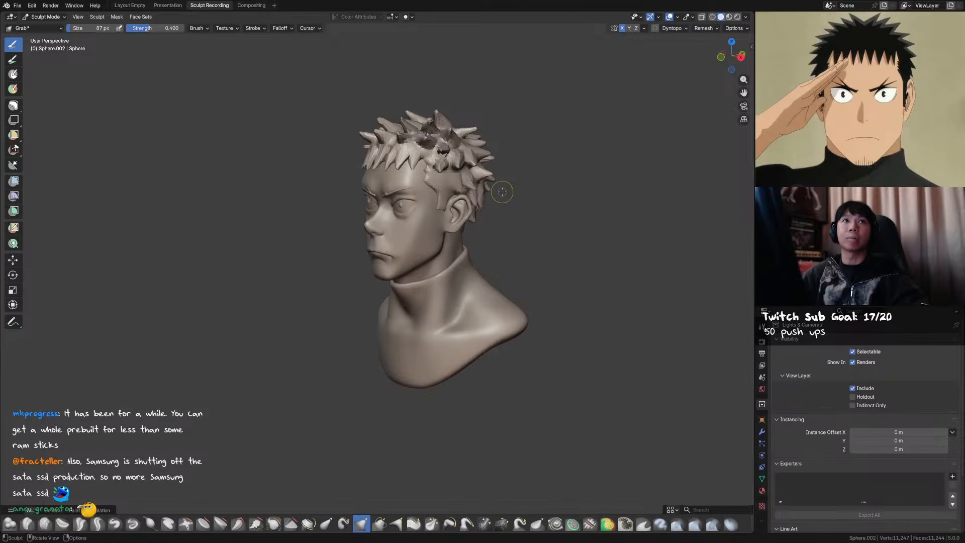
middle_click_drag(565, 146, 573, 158)
key("ctrl+Tab")
left_click(530, 165)
key("ctrl+s")
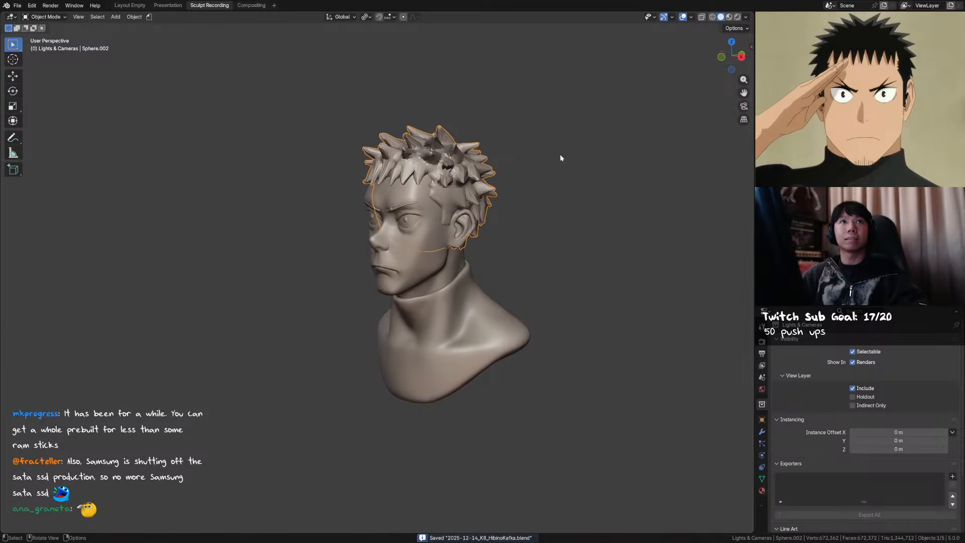
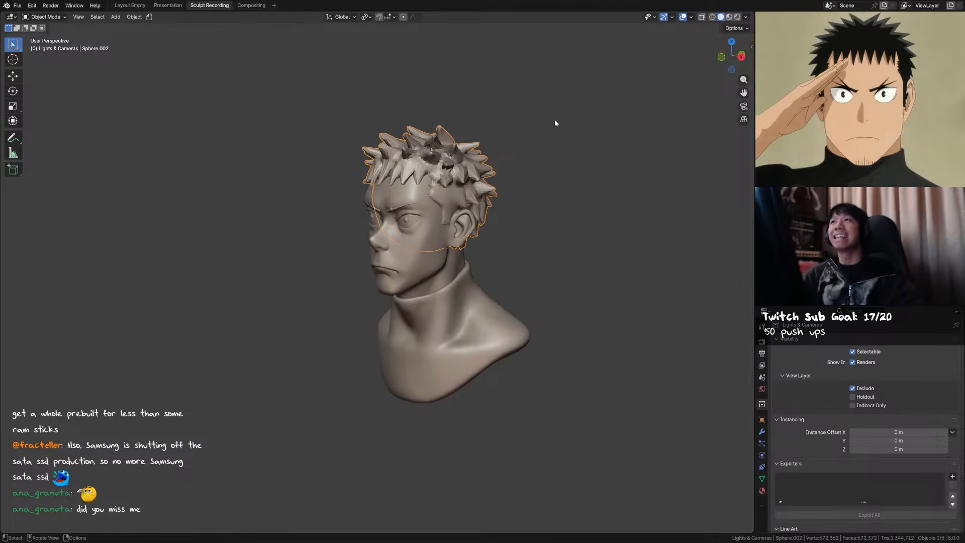
Return to Sculpt Mode, pull the spikes at the back of the head with the Grab brush, and save the file
middle_click_drag(551, 156, 520, 187)
key("ctrl+s")
key("ctrl+Tab")
key("KP_3")
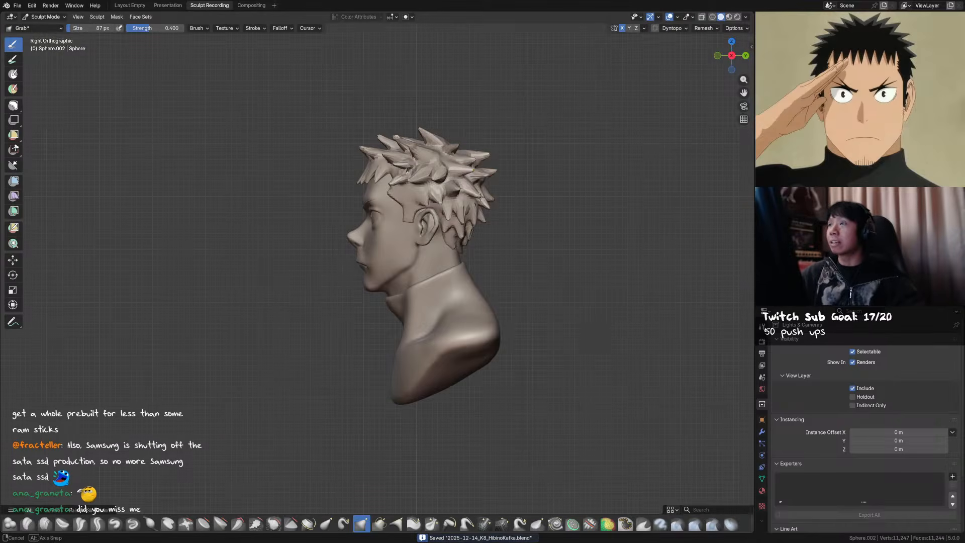
left_click_drag(478, 168, 491, 172)
mouse_move(490, 171)
middle_mouse_down()
mouse_move(432, 224)
mouse_move(442, 244)
middle_mouse_up()
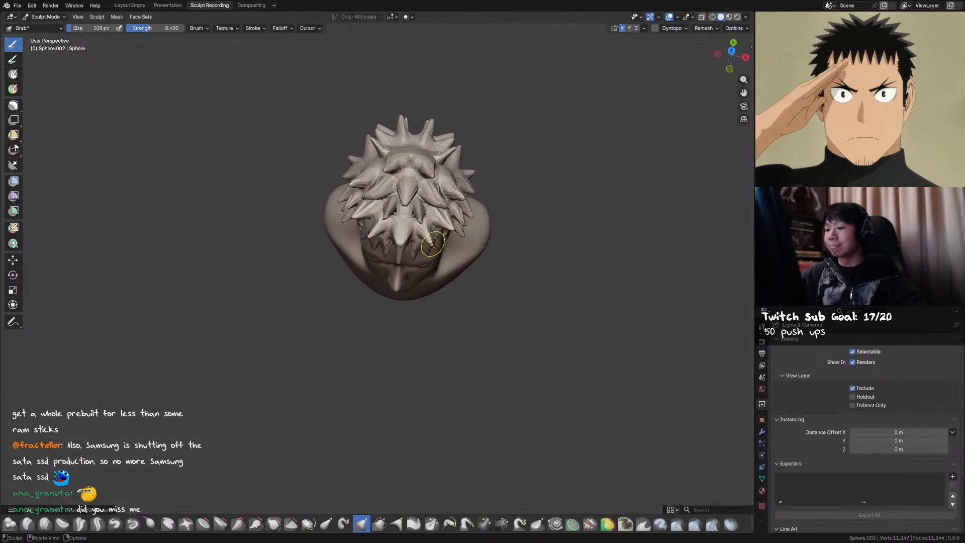
middle_click_drag(410, 224, 515, 169)
key("ctrl+s")
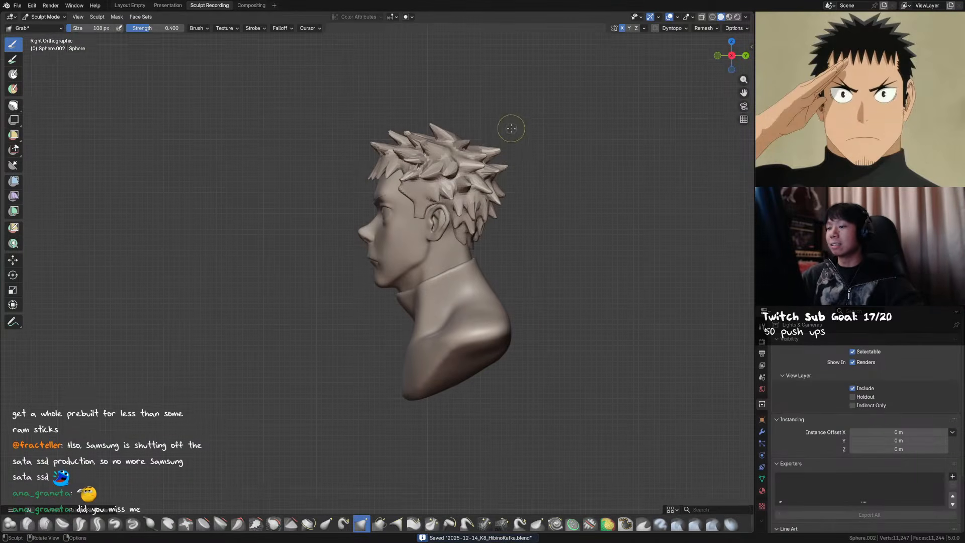
Try remeshing the hair at a voxel size of about 0.024 m and undo the remesh
key("r")
left_click(519, 155)
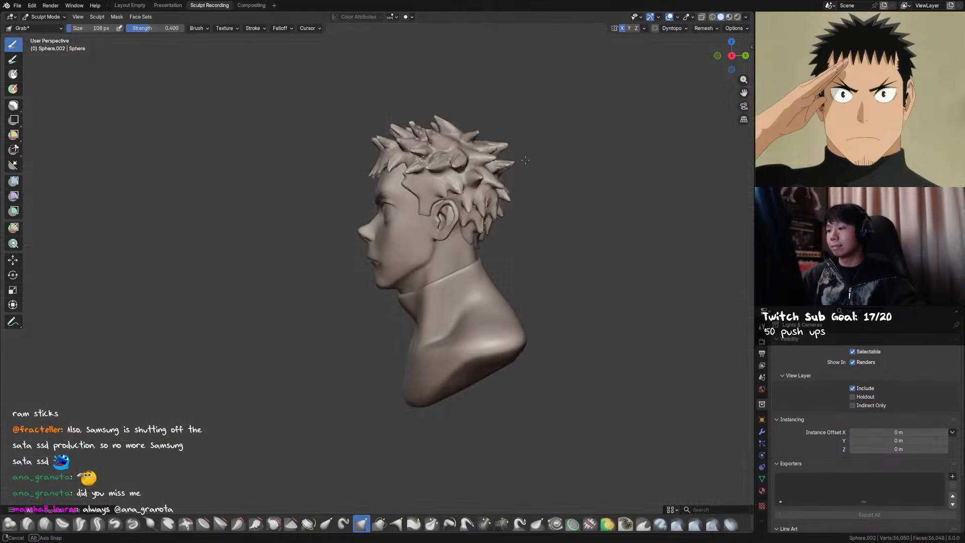
key("r")
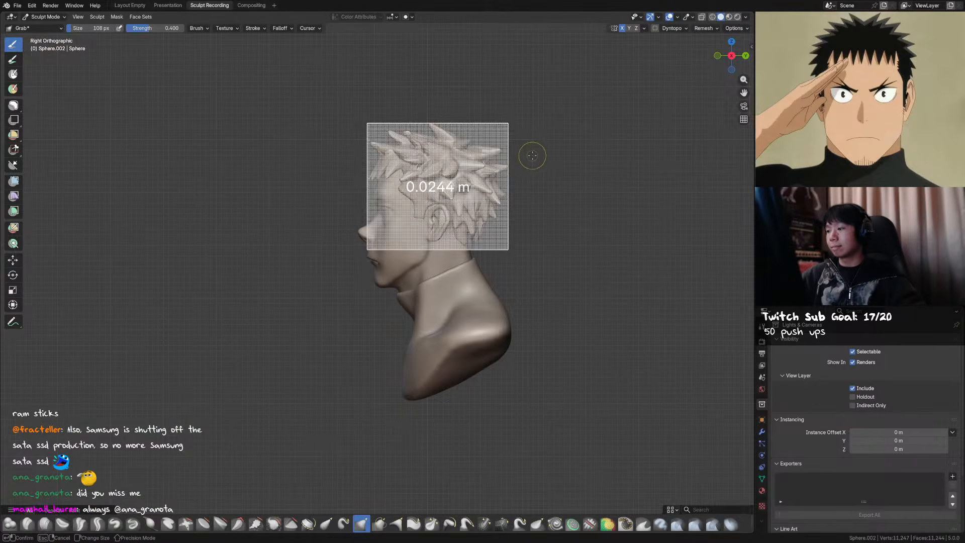
left_click(530, 156)
key("ctrl+r")
key("q")
key("Escape")
key("ctrl+z")
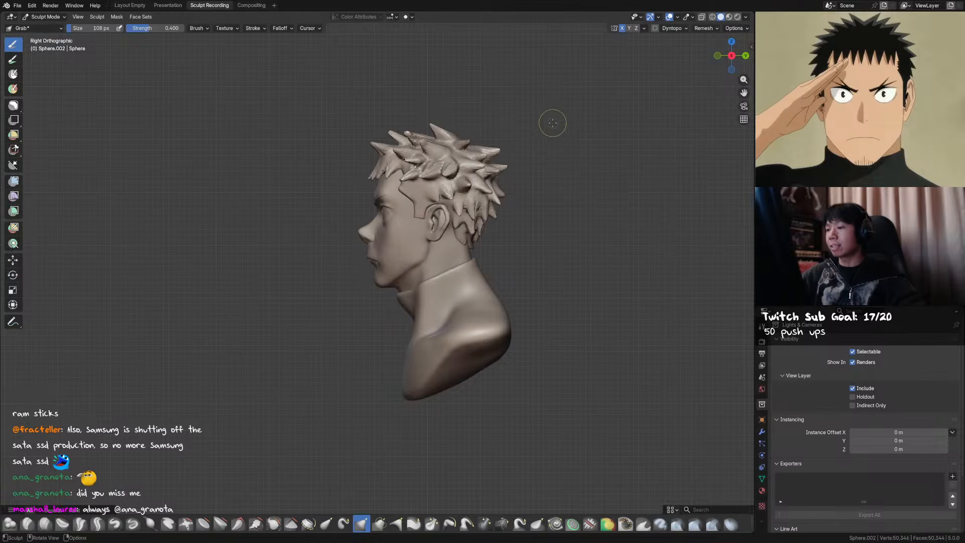
Set the hair's voxel size to about 0.0263 m and remesh it
key("r")
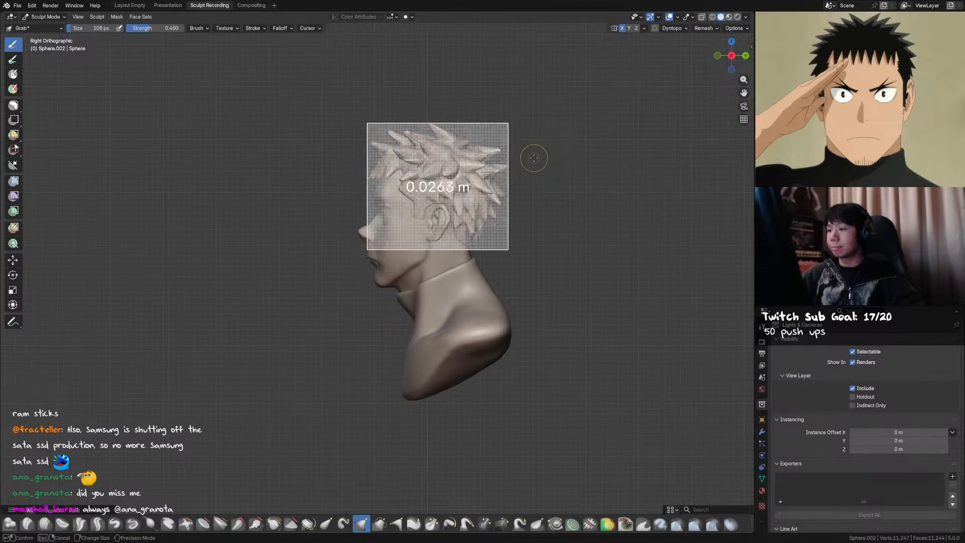
left_click(533, 156)
key("ctrl+r")
Smooth the remeshed spikes above the temple and the side of the head, and save the file
middle_click_drag(533, 155, 475, 199)
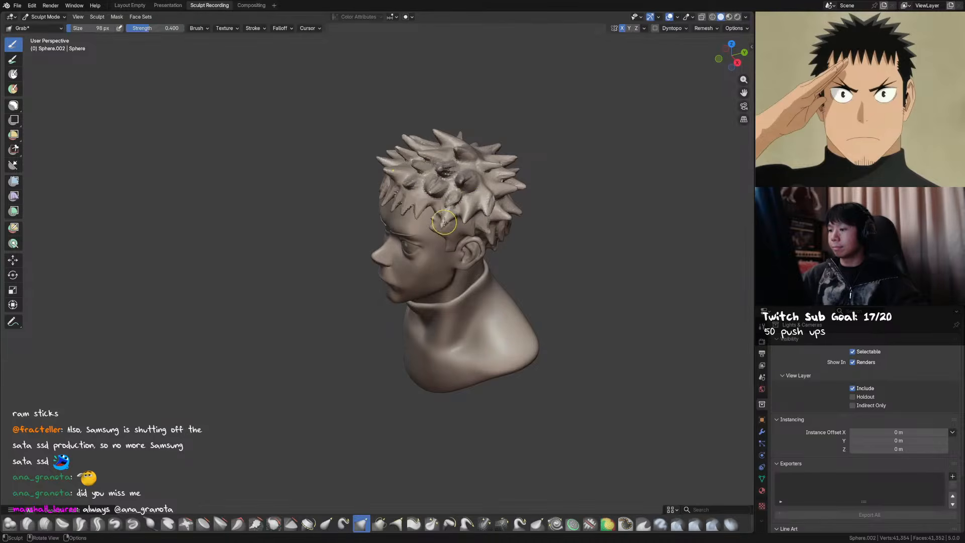
left_click_drag(448, 206, 460, 192, "shift")
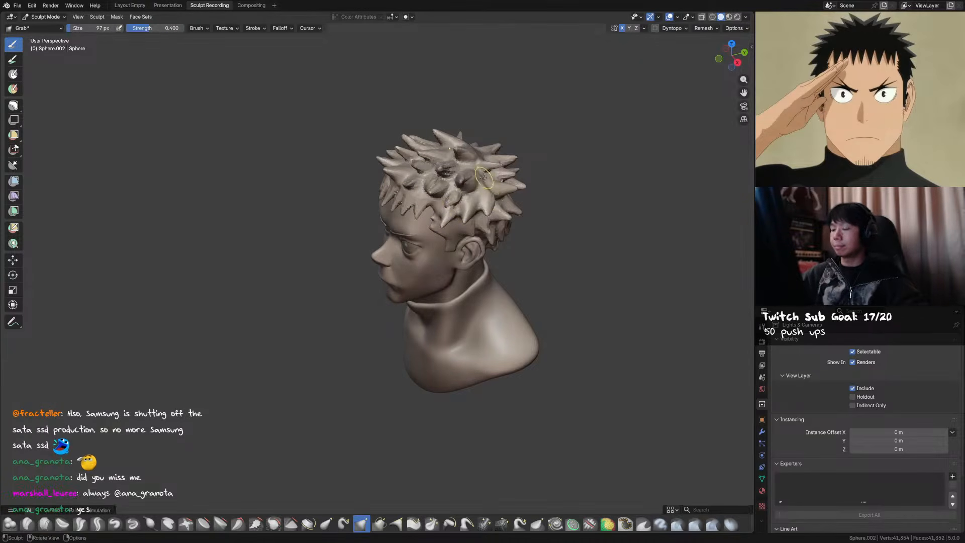
middle_click_drag(462, 195, 446, 199)
left_click_drag(445, 199, 446, 204, "shift")
key("g")
mouse_move(447, 205)
middle_mouse_down()
mouse_move(513, 204)
mouse_move(484, 264)
middle_mouse_up()
key("ctrl+s")
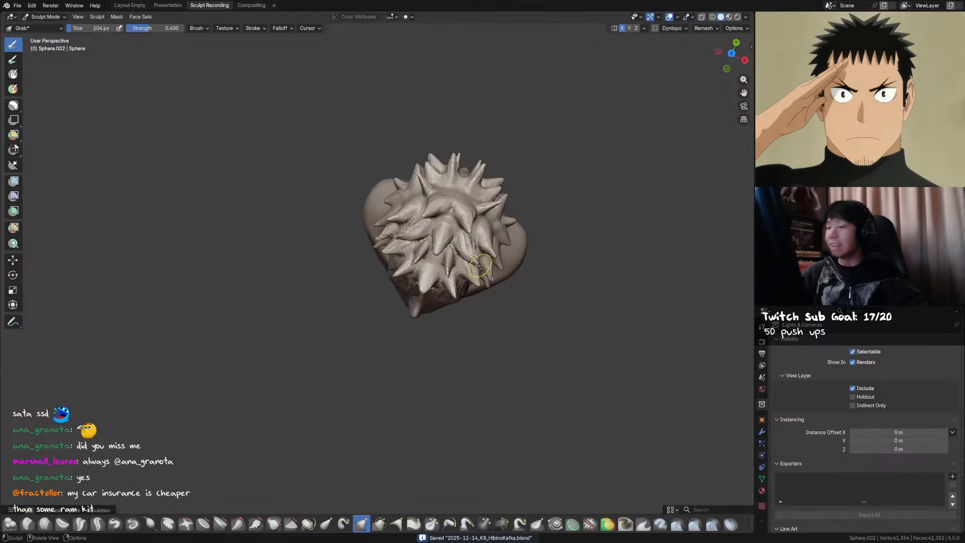
Smooth the spikes around the crown after resizing the brush, return to Grab, and save the file
key("f")
left_click(475, 261)
left_click_drag(473, 260, 475, 262, "shift")
key("g")
mouse_move(475, 262)
middle_mouse_down()
mouse_move(576, 163)
mouse_move(564, 175)
mouse_move(545, 149)
mouse_move(519, 149)
middle_mouse_up()
key("ctrl+s")
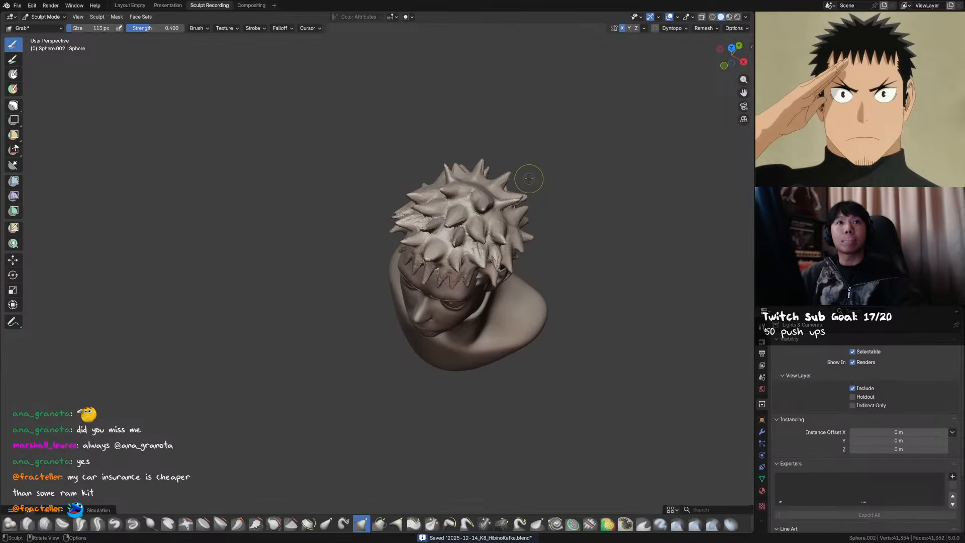
Adjust the spikes between the forehead and the crown with a resized Grab brush, and save the file
middle_click_drag(529, 182, 547, 199)
key("f")
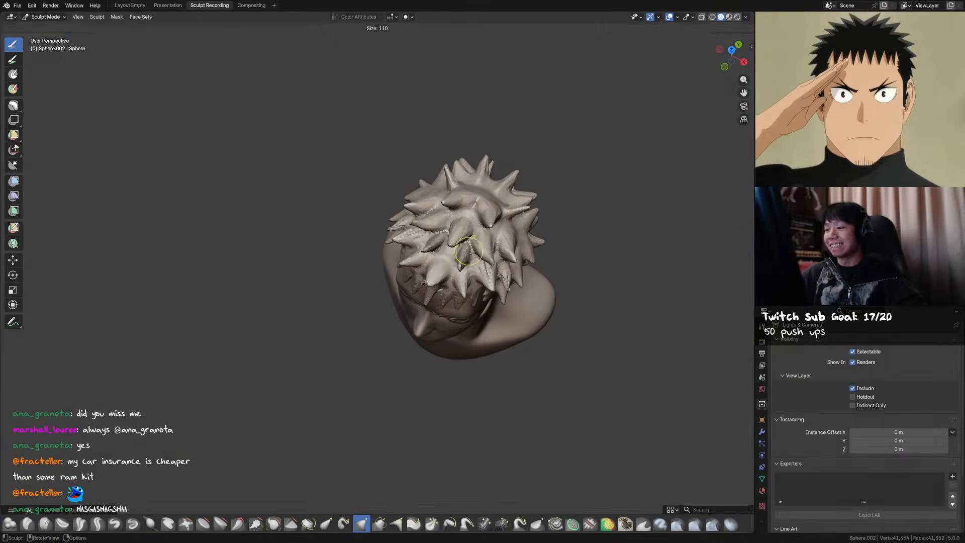
left_click(459, 267)
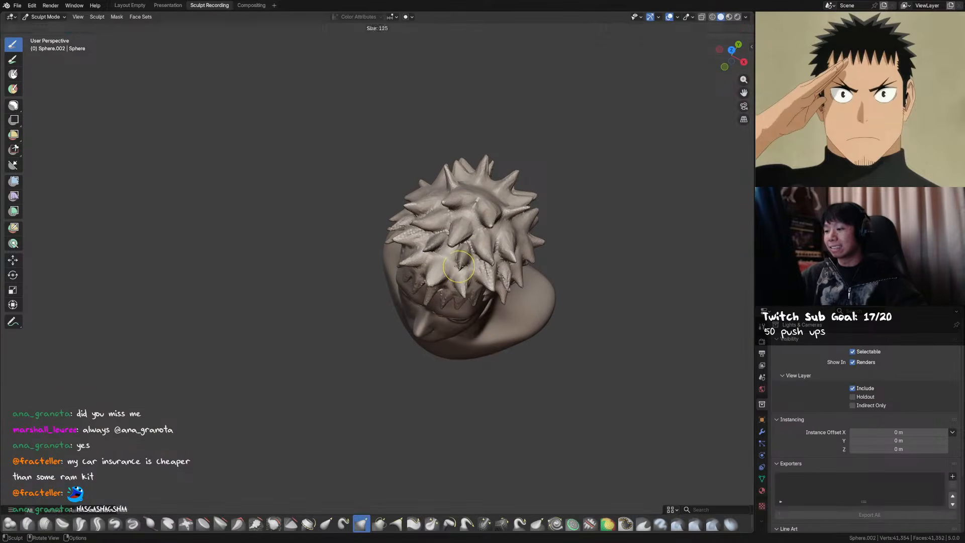
middle_click_drag(468, 264, 498, 256)
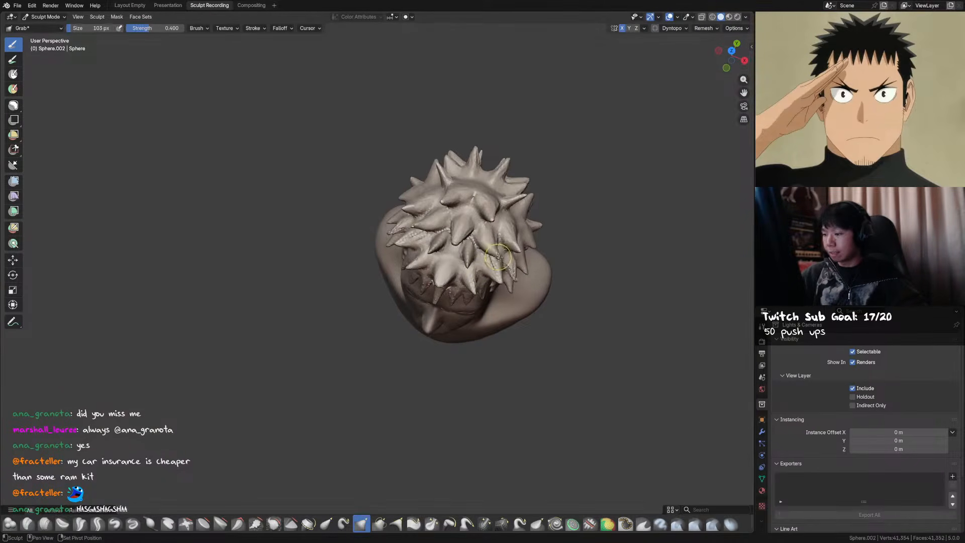
key("shift+s")
left_click_drag(491, 254, 481, 239)
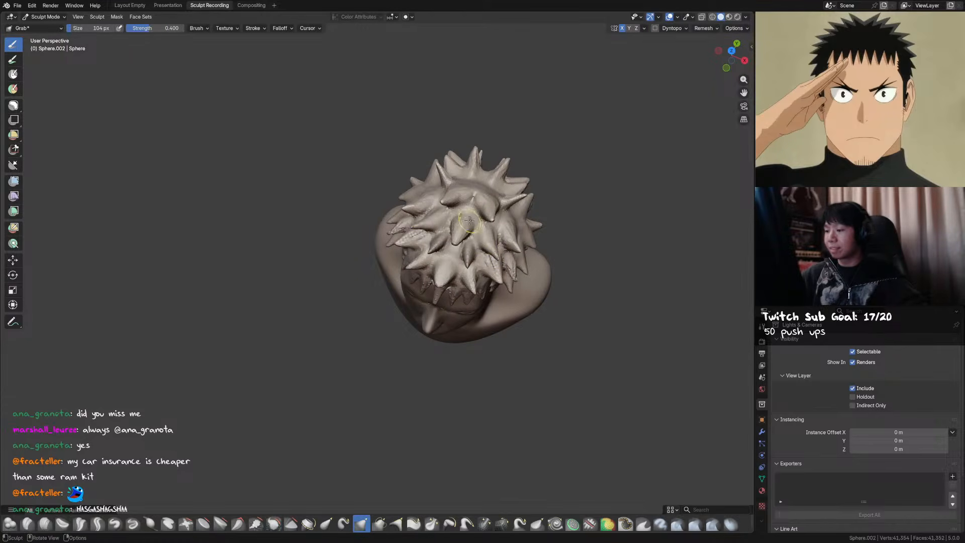
middle_click_drag(437, 198, 416, 211)
key("g")
key("ctrl+s")
Resize the Grab brush and smooth the fringe spikes above the forehead
middle_click_drag(528, 211, 489, 217)
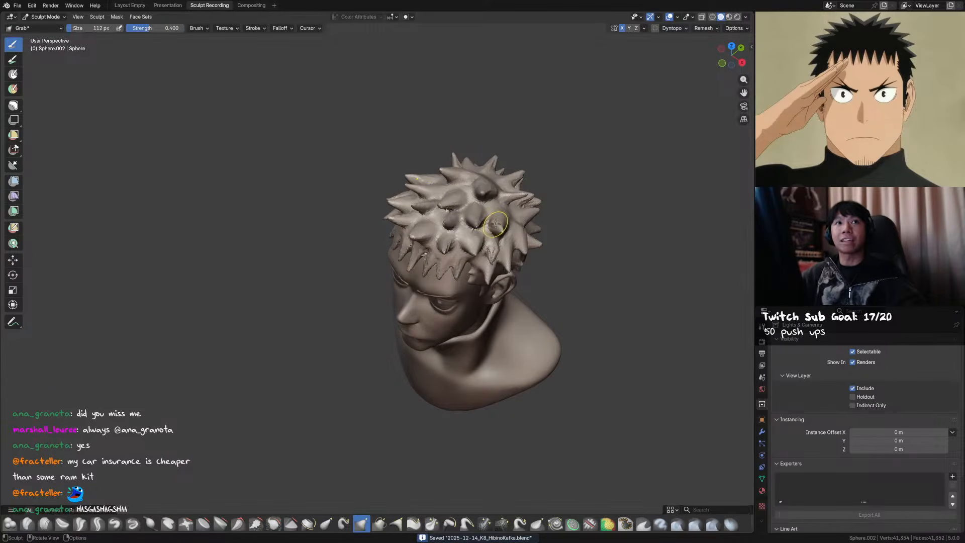
mouse_move(509, 186)
middle_mouse_down()
mouse_move(490, 156)
mouse_move(502, 162)
middle_mouse_up()
key("f")
left_click(453, 196)
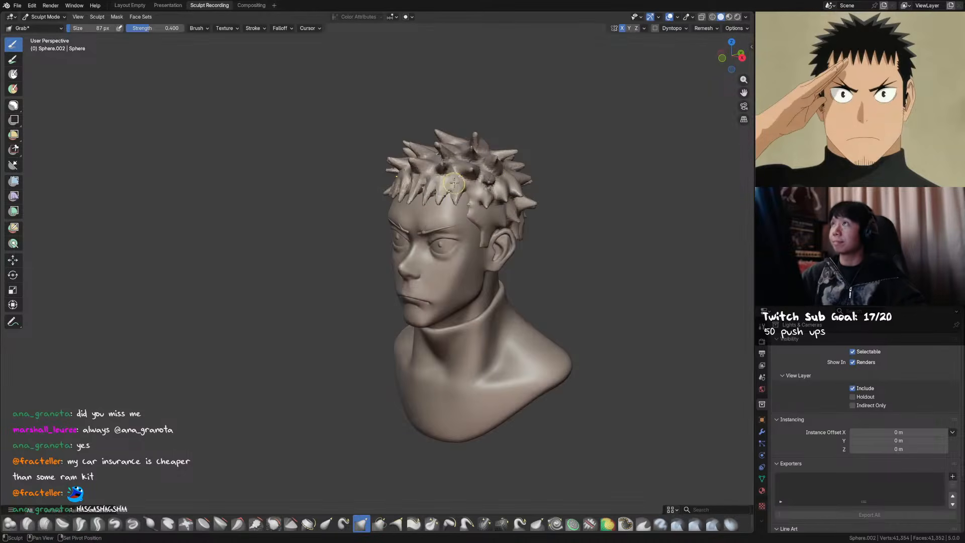
left_click_drag(438, 203, 436, 201, "shift")
key("f")
left_click(437, 202)
mouse_move(436, 201)
middle_mouse_down()
mouse_move(489, 212)
mouse_move(451, 220)
middle_mouse_up()
Build up the fringe spikes along the hairline with a resized Draw brush
key("f")
left_click(460, 201)
key("x")
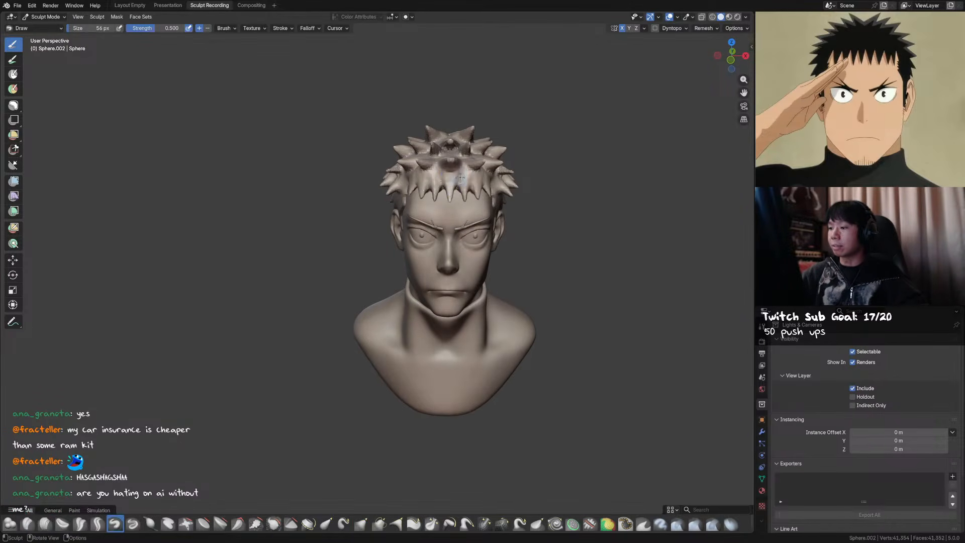
key("f")
left_click(452, 201)
mouse_move(463, 179)
middle_mouse_down()
mouse_move(453, 198)
mouse_move(464, 186)
mouse_move(451, 168)
mouse_move(461, 181)
mouse_move(451, 187)
middle_mouse_up()
key("shift+x")
key("g")
key("x")
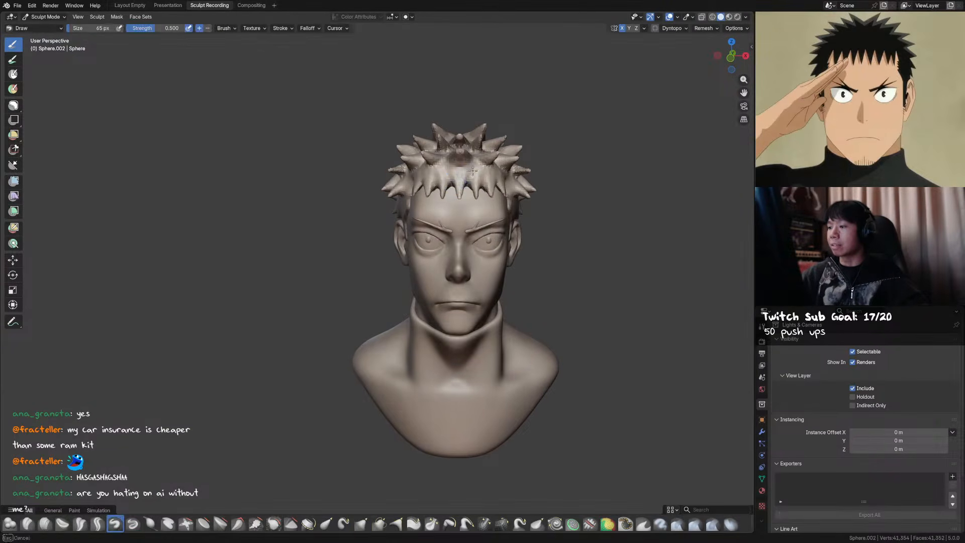
Grab the fringe tips near the temple into shape, smooth the spikes above them, and save the file
middle_click_drag(475, 171, 466, 221)
key("g")
left_click_drag(466, 221, 462, 220)
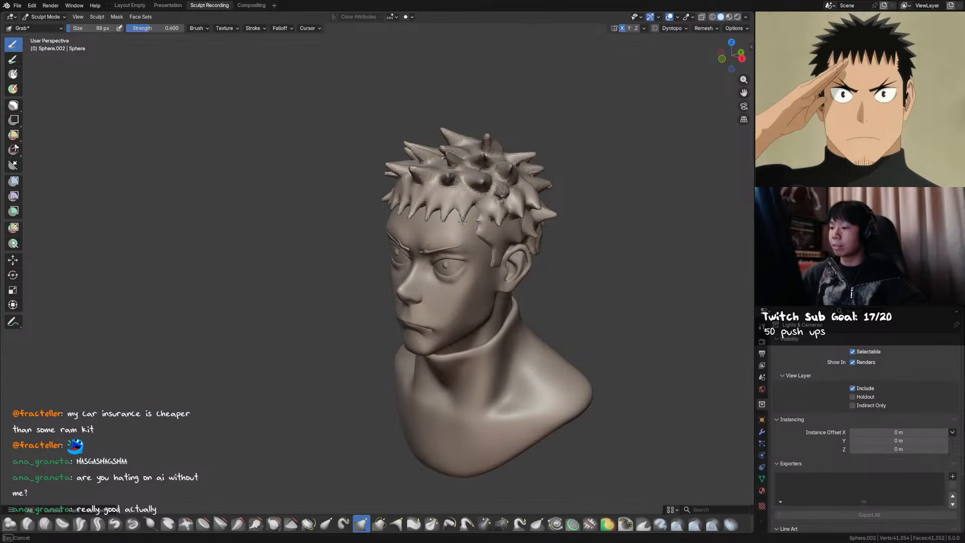
scroll(466, 218, "down", 1)
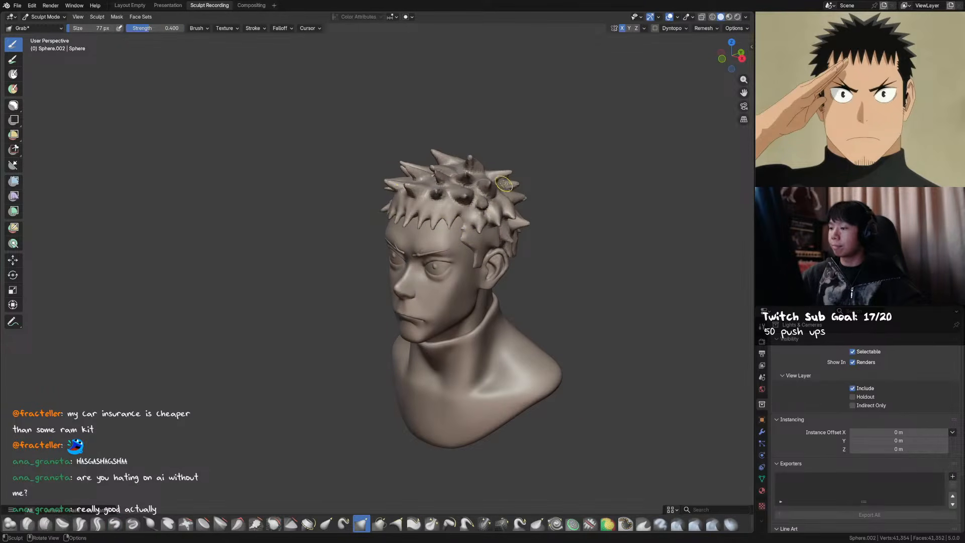
middle_click_drag(502, 189, 488, 180)
left_click_drag(482, 187, 486, 191, "shift")
mouse_move(502, 191)
middle_mouse_down()
mouse_move(483, 190)
mouse_move(534, 176)
mouse_move(470, 195)
mouse_move(452, 231)
mouse_move(474, 260)
mouse_move(495, 236)
mouse_move(468, 241)
middle_mouse_up()
key("ctrl+s")
Refine the spikes at the back of the head in the side view with Grab and smoothing, and save the file
mouse_move(466, 240)
left_mouse_down()
mouse_move(457, 242)
mouse_move(482, 245)
left_mouse_up()
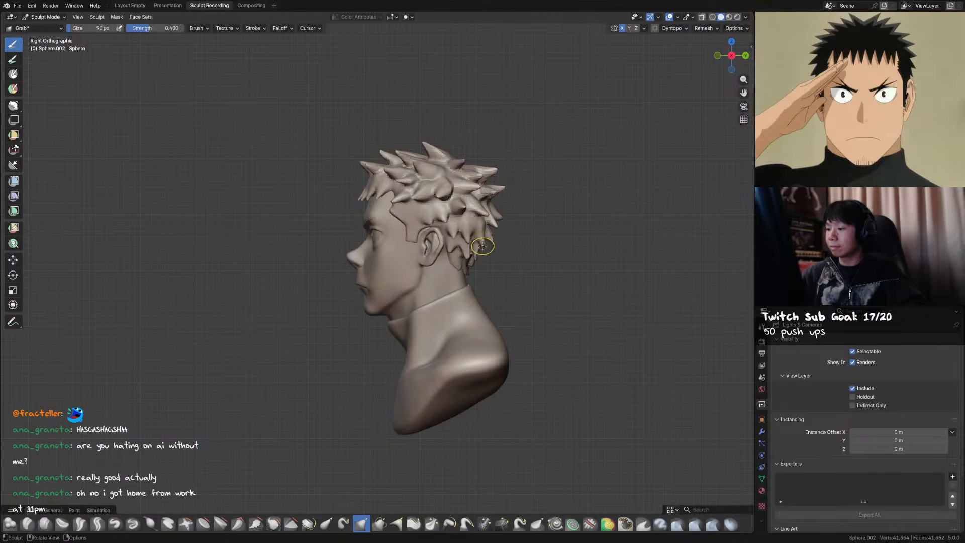
middle_click_drag(482, 246, 520, 217)
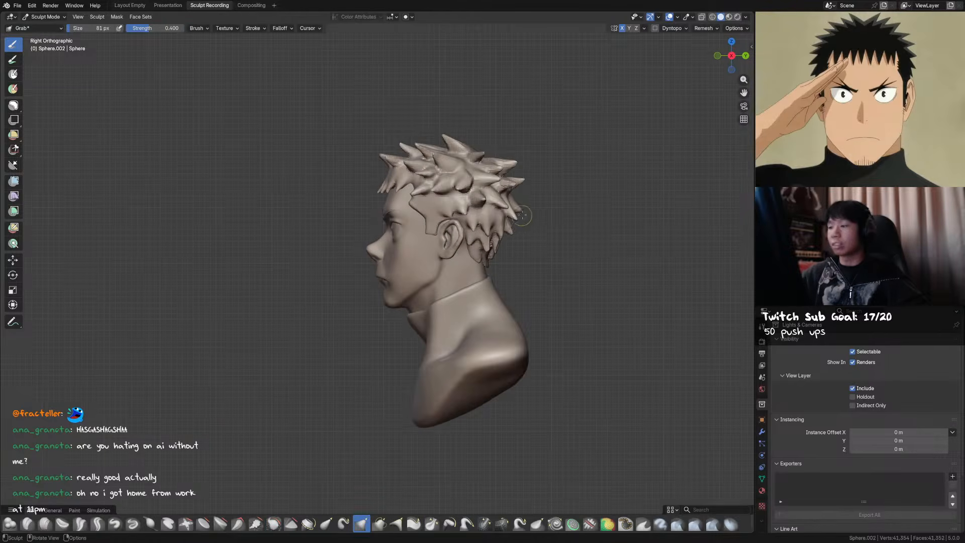
mouse_move(506, 173)
left_mouse_down("shift")
mouse_move(501, 164)
mouse_move(513, 165)
left_mouse_up("shift")
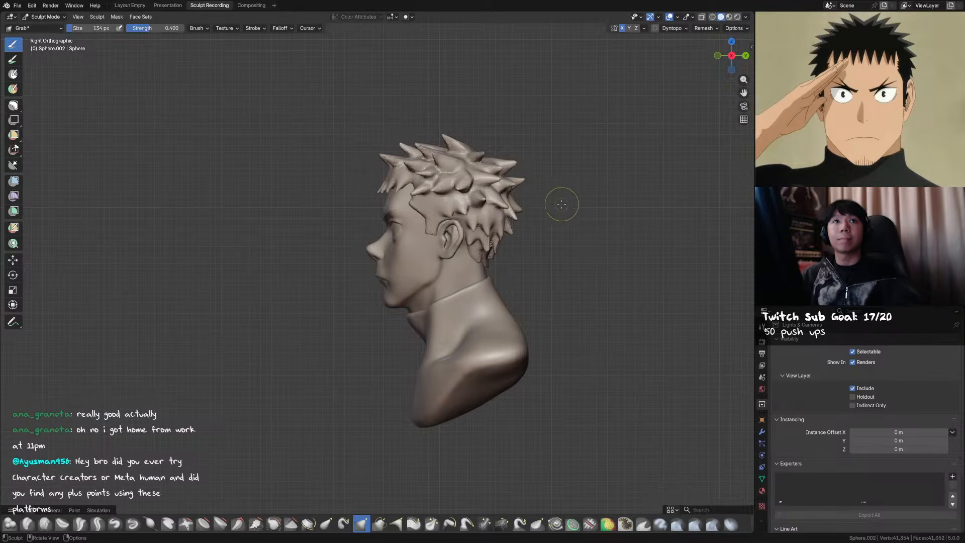
key("ctrl+s")
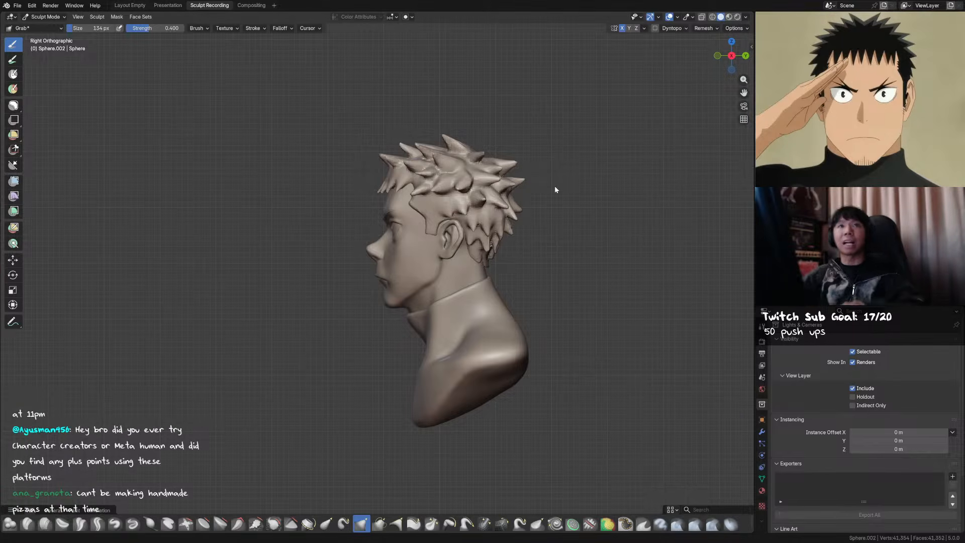
Define the grooves between the spikes above the ear with the Crease and Draw Sharp brushes, and return to Grab
mouse_move(560, 181)
middle_mouse_down()
mouse_move(578, 225)
mouse_move(494, 216)
mouse_move(455, 244)
middle_mouse_up()
key("ctrl+s")
key("shift+c")
left_click_drag(454, 246, 458, 257)
mouse_move(454, 243)
left_mouse_down()
mouse_move(454, 264)
mouse_move(443, 271)
left_mouse_up()
key("g")
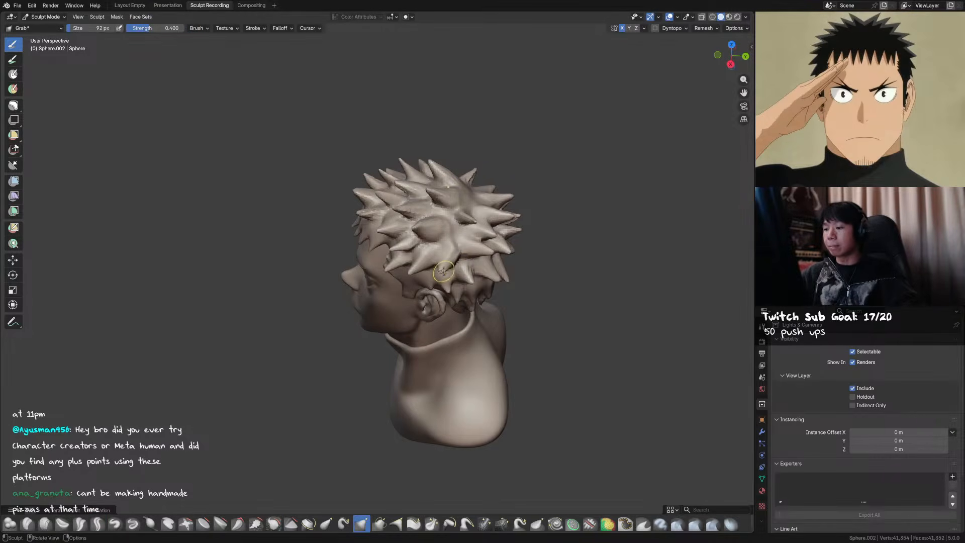
key("shift+x")
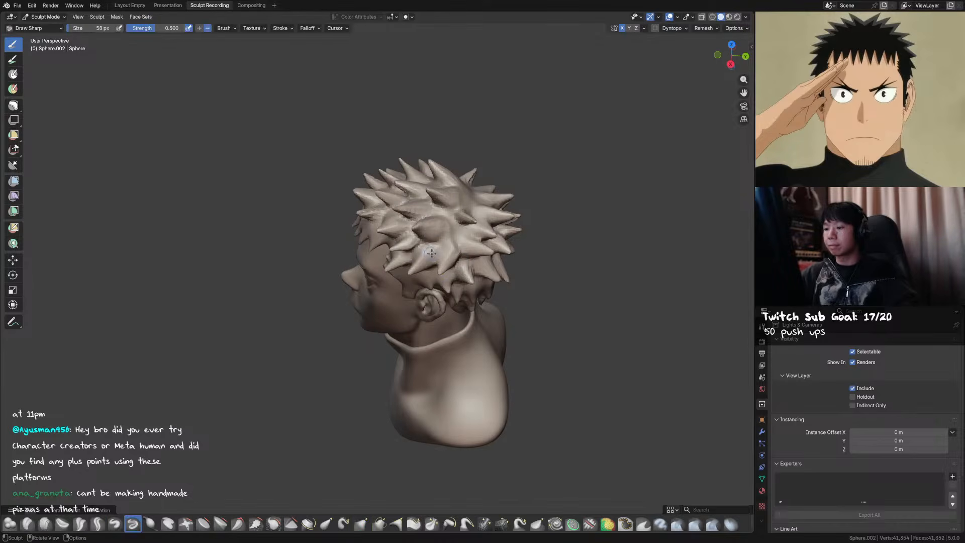
key("g")
Smooth the spikes above the fringe from a three-quarter view, and save the file
mouse_move(425, 258)
middle_mouse_down()
mouse_move(414, 215)
mouse_move(571, 176)
mouse_move(578, 157)
mouse_move(533, 139)
mouse_move(483, 191)
middle_mouse_up()
key("shift+s")
mouse_move(484, 191)
left_mouse_down("shift")
mouse_move(482, 202)
mouse_move(501, 192)
left_mouse_up("shift")
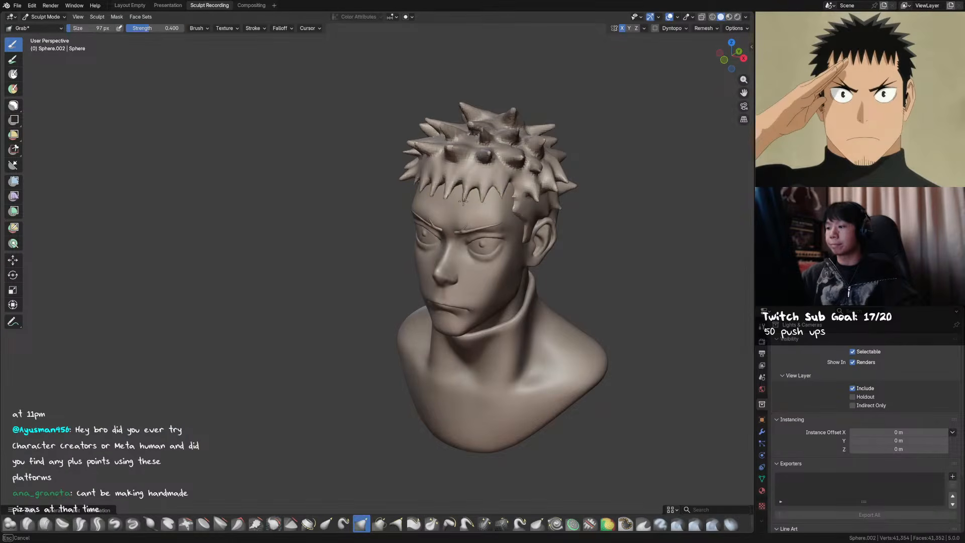
middle_click_drag(463, 187, 550, 191)
key("ctrl+s")
Refine the fringe spikes over the forehead with Inflate and Grab, and smooth the hair surface above them
mouse_move(490, 186)
middle_mouse_down("shift")
mouse_move(555, 202)
mouse_move(534, 186)
mouse_move(492, 187)
mouse_move(526, 191)
middle_mouse_up("shift")
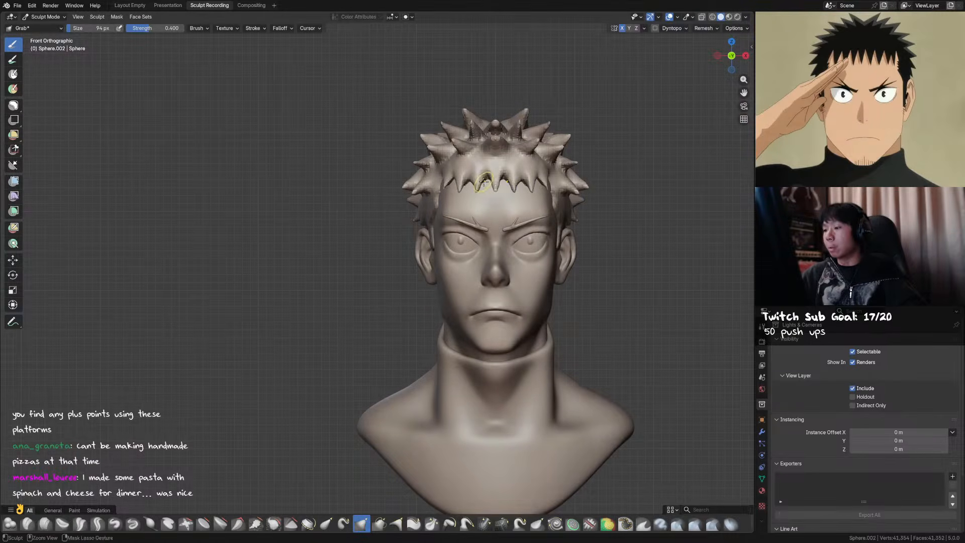
key("i")
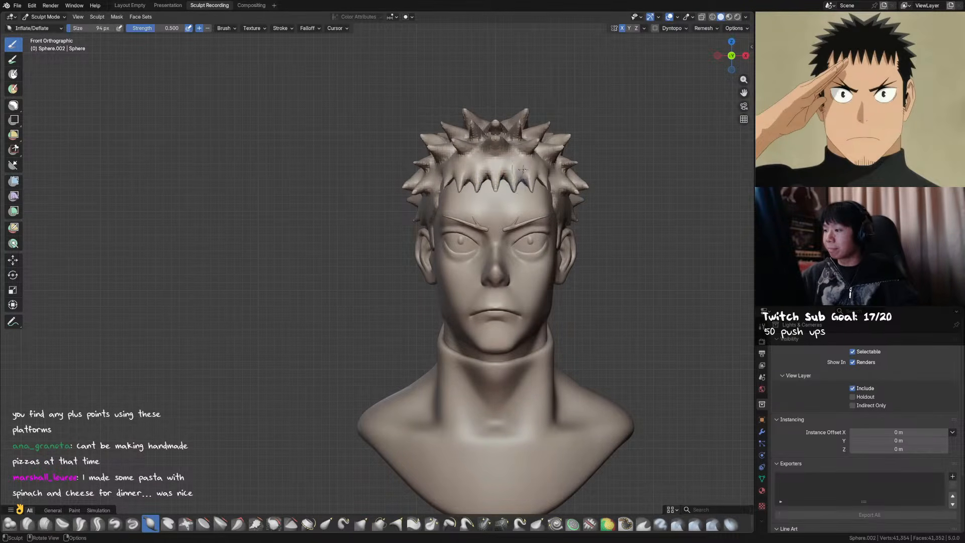
key("g")
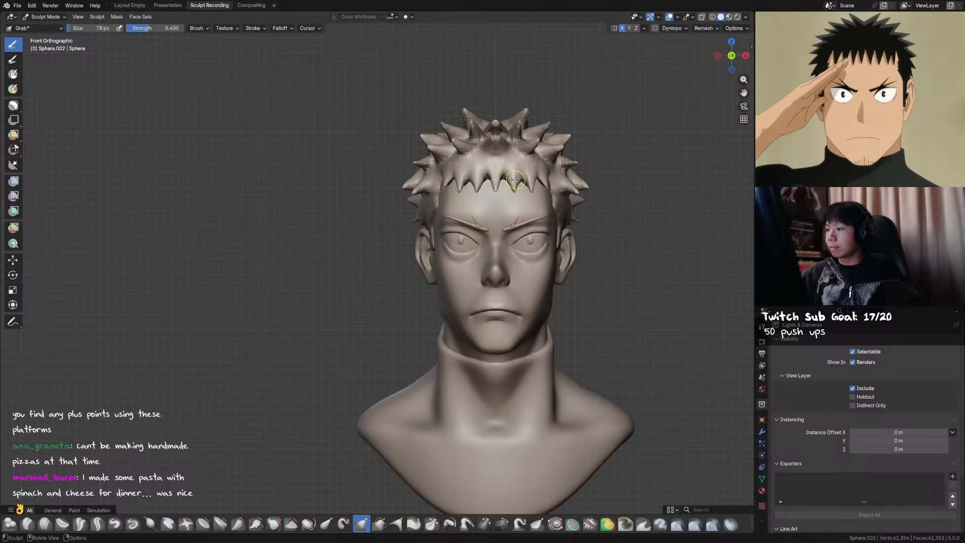
middle_click_drag(510, 162, 484, 162)
key("f")
left_click(485, 162)
key("x")
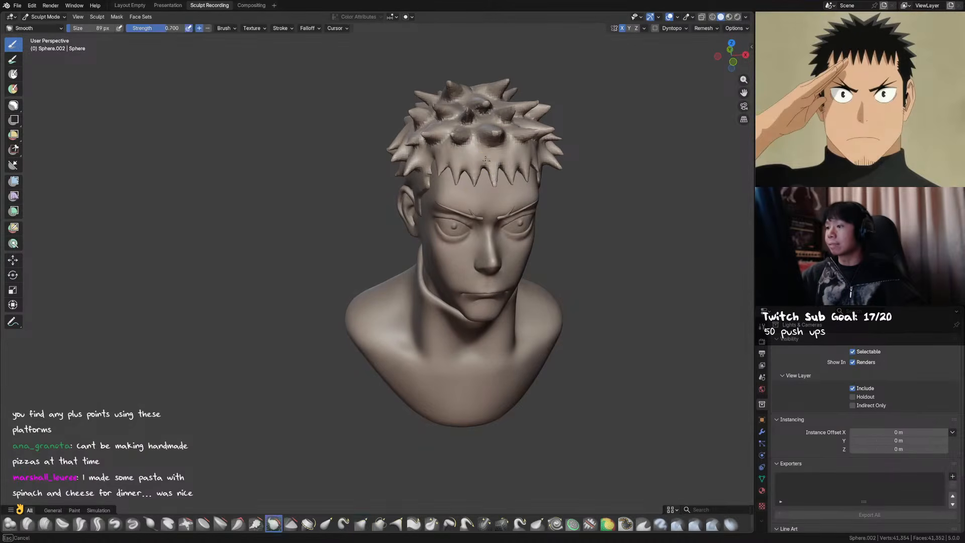
left_click_drag(479, 161, 473, 154, "shift")
Leave Sculpt Mode, deselect everything in the front view, save the file, and switch the viewport to Material Preview
mouse_move(561, 161)
middle_mouse_down()
mouse_move(569, 181)
mouse_move(578, 157)
middle_mouse_up()
key("ctrl+Tab")
key("KP_1")
key("alt+a")
key("ctrl+s")
key("z")
middle_click_drag(627, 130, 626, 110, "shift")
Select the head mesh, enter Sculpt Mode on it, and activate the Paint Hard brush
left_click(467, 219)
key("ctrl+Tab")
key("q")
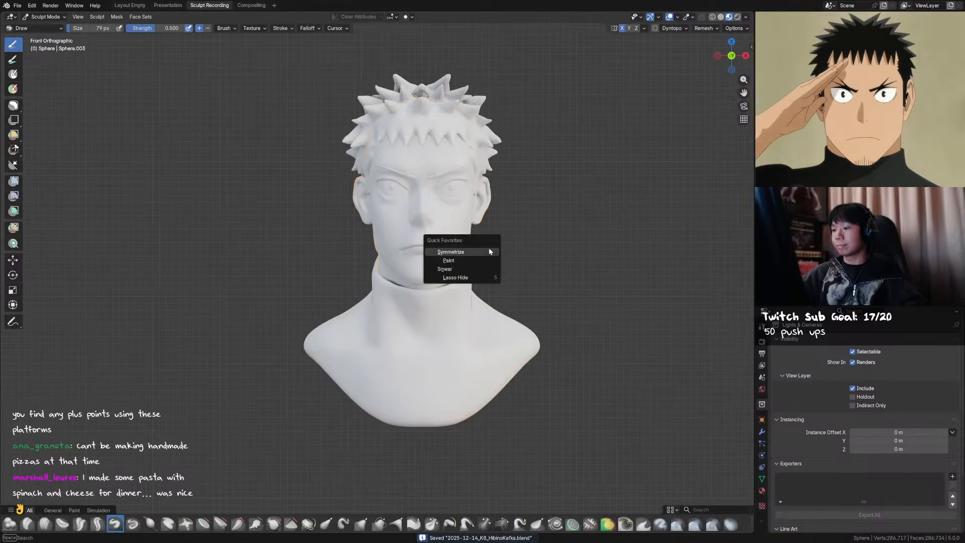
left_click(487, 262)
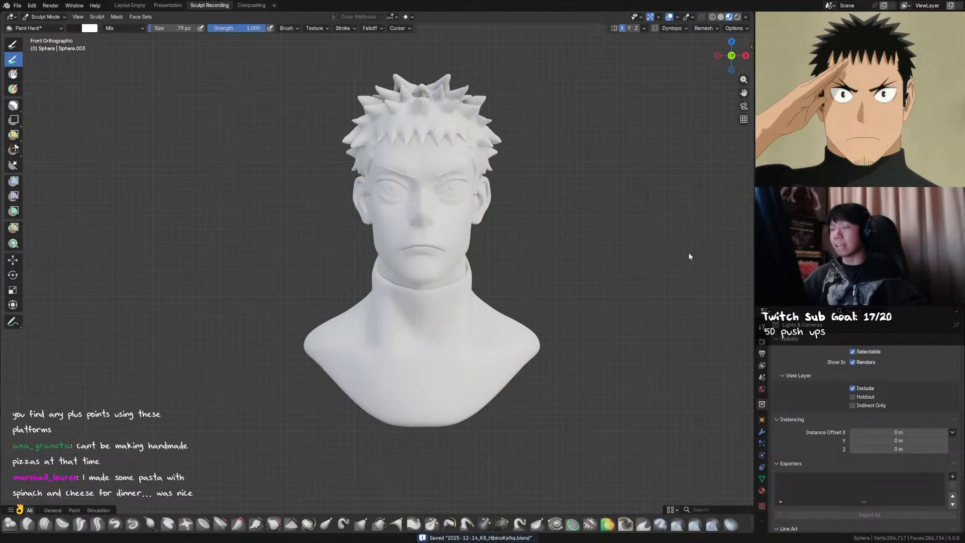
Give the head a flat tan skin colour
left_click(764, 16)
left_click(764, 17)
left_click(764, 16)
left_click(764, 16)
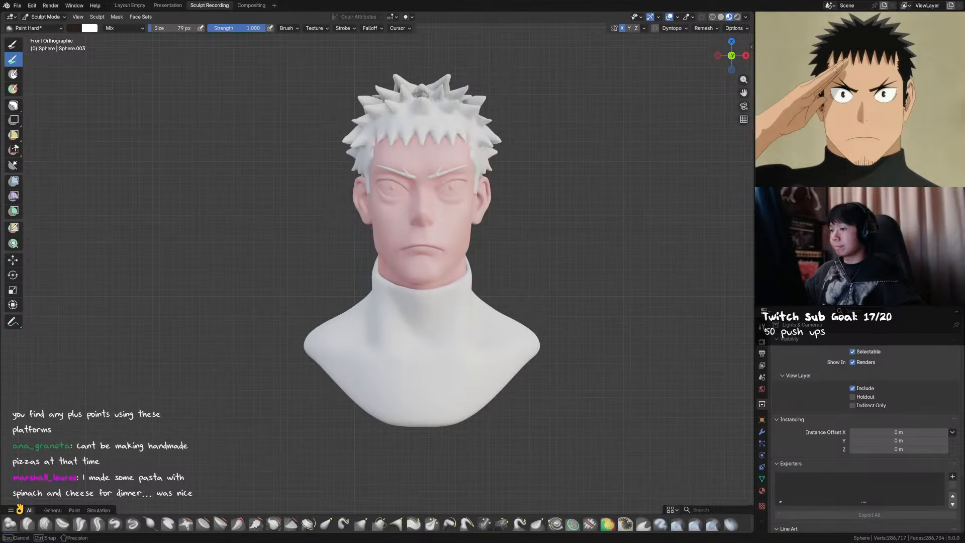
middle_click_drag(483, 251, 491, 257)
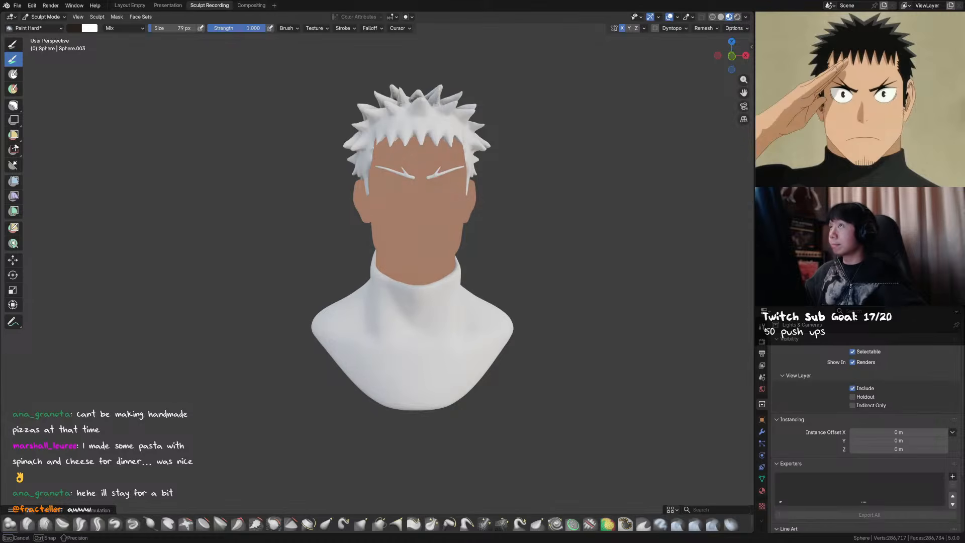
Set the scene's render engine to EEVEE
left_click(764, 17)
left_click(717, 39)
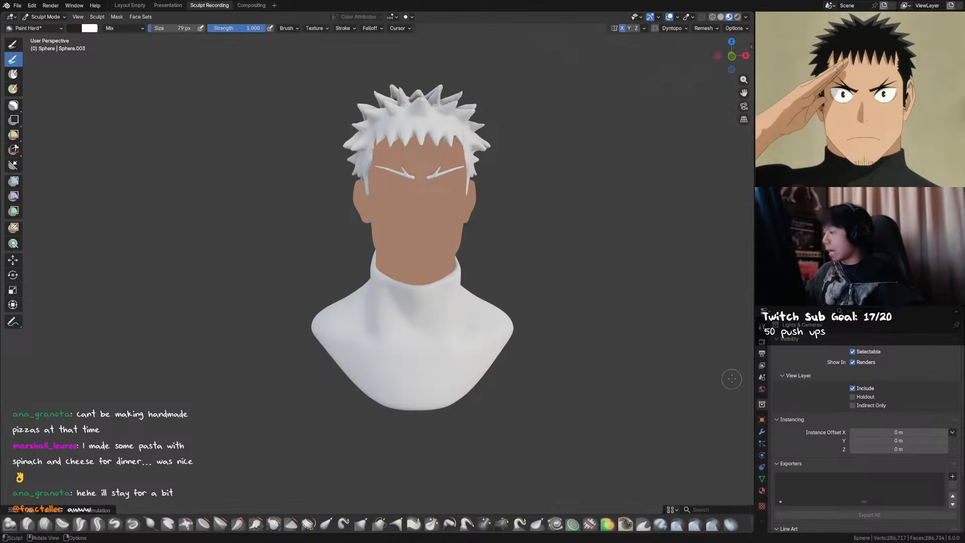
left_click(763, 343)
left_click(861, 340)
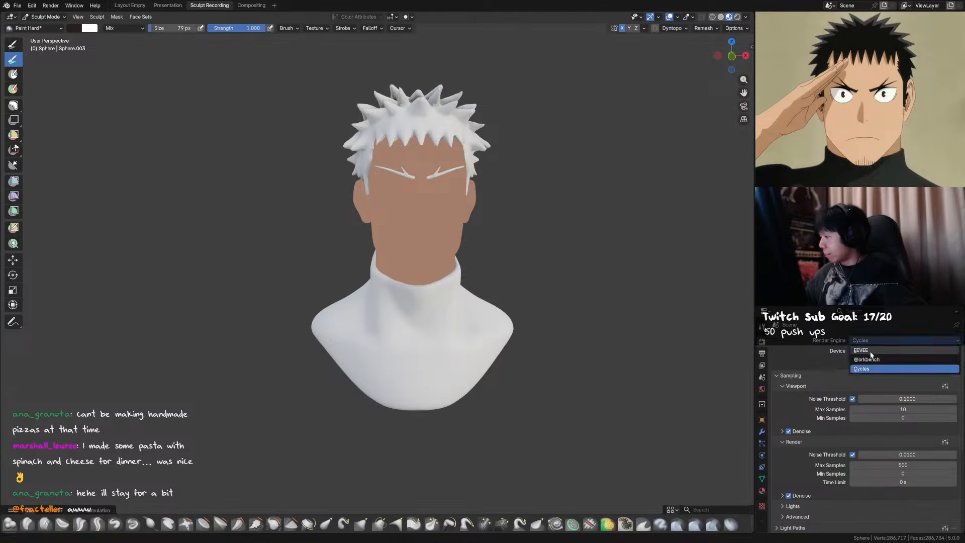
left_click(863, 346)
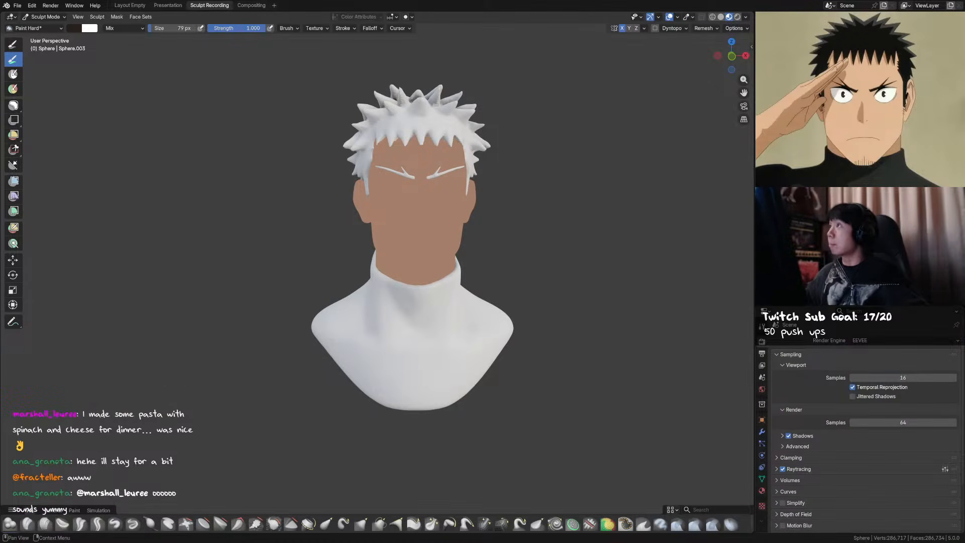
Examine the EEVEE render settings and the view layer's passes for options affecting the shading
scroll(857, 511, "down", 3)
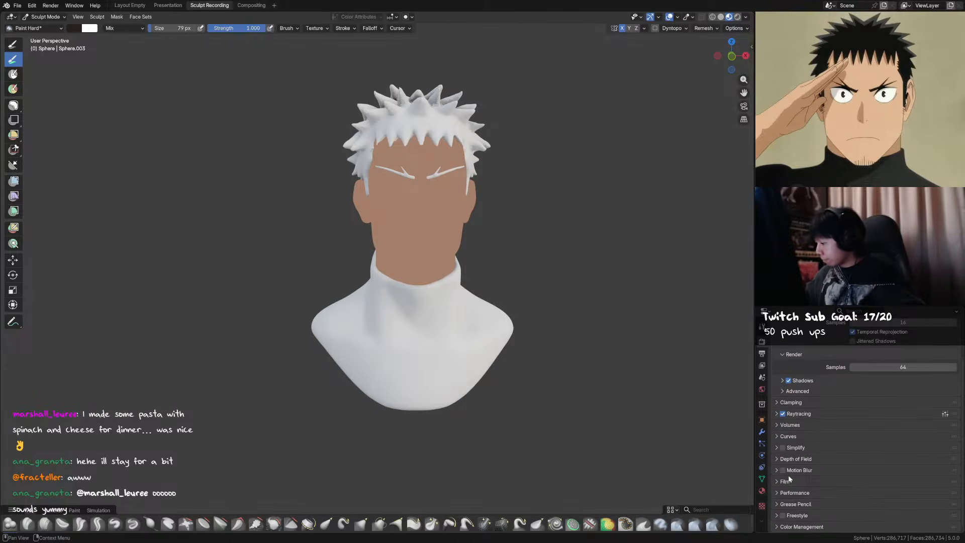
scroll(837, 427, "up", 3)
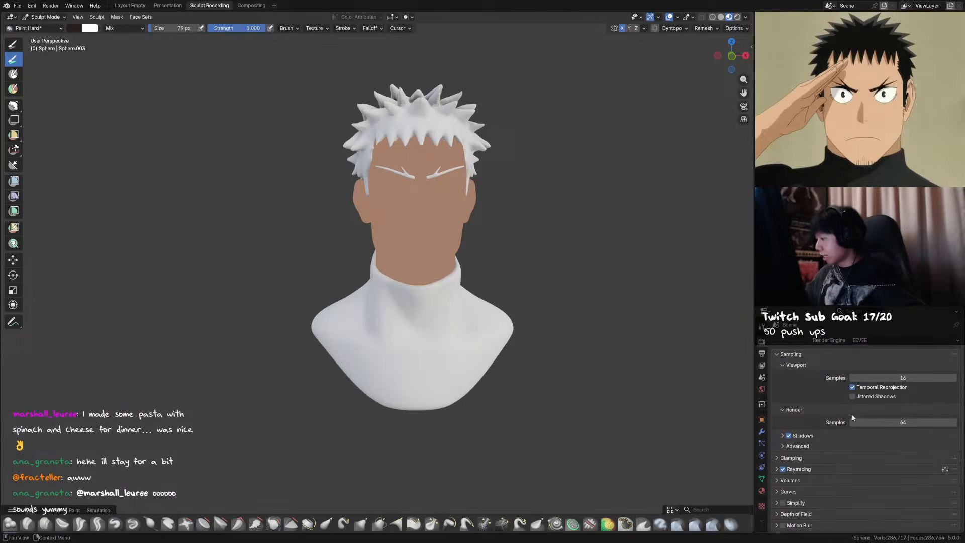
scroll(844, 412, "down", 3)
left_click(762, 354)
left_click(762, 365)
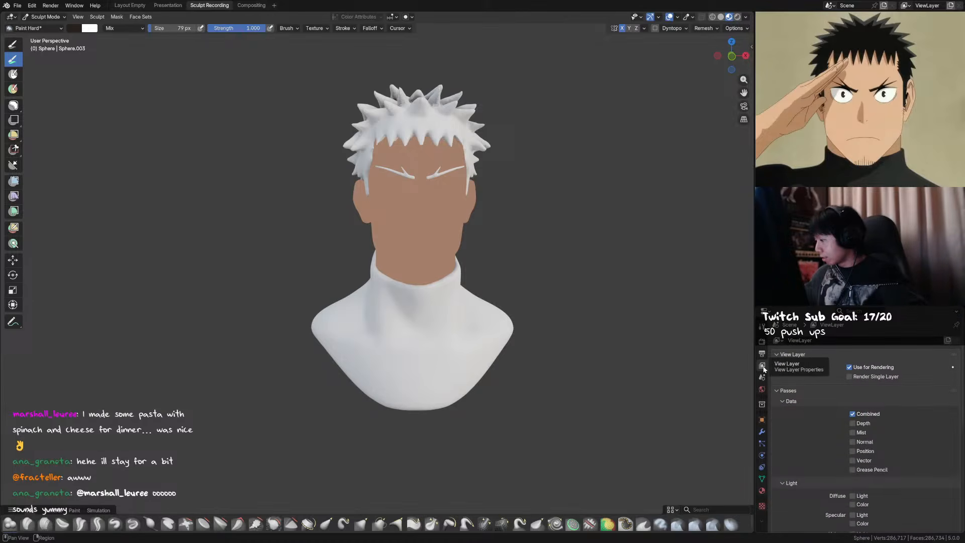
scroll(853, 490, "down", 6)
scroll(870, 428, "down", 3)
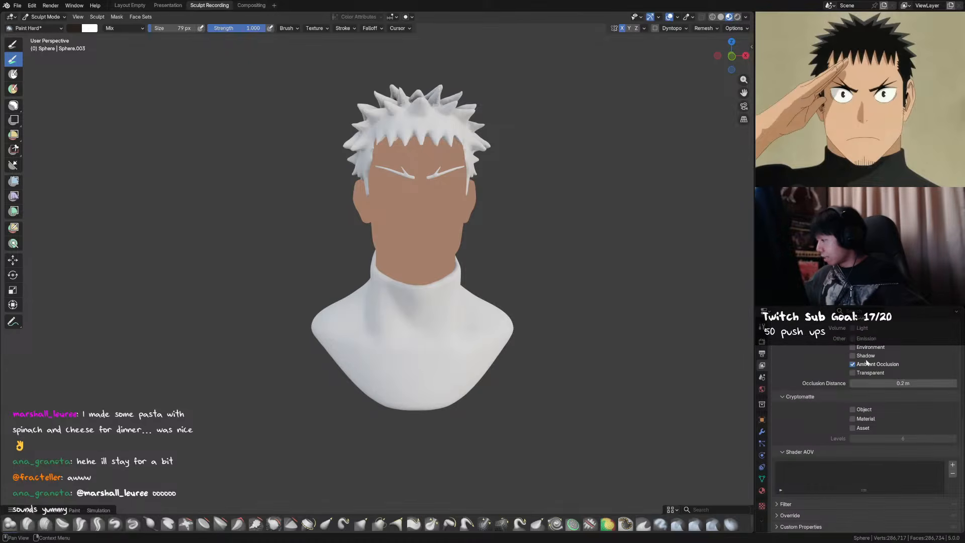
scroll(870, 358, "up", 9)
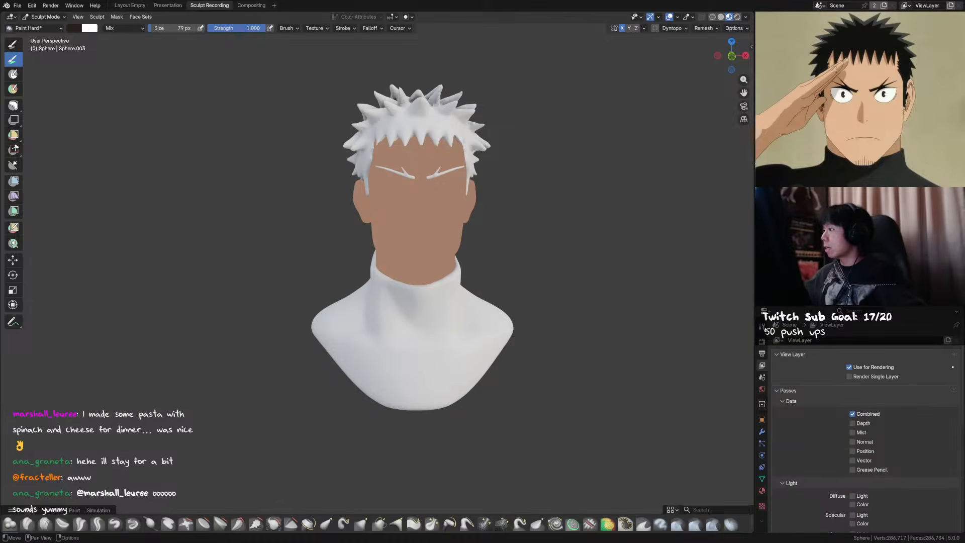
Adjust the viewport shading options to bring out the facial features over the flat skin colour
left_click(860, 311)
key("Escape")
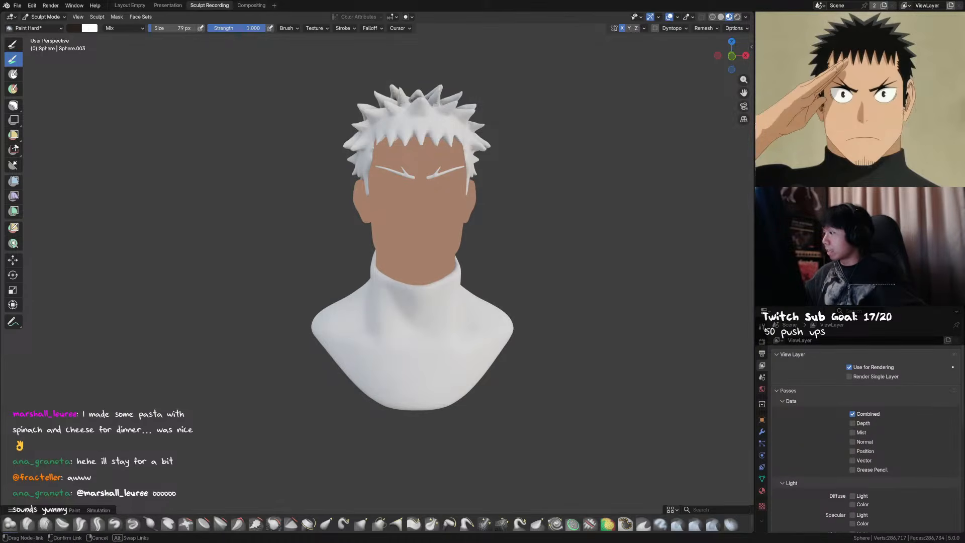
left_click(745, 17)
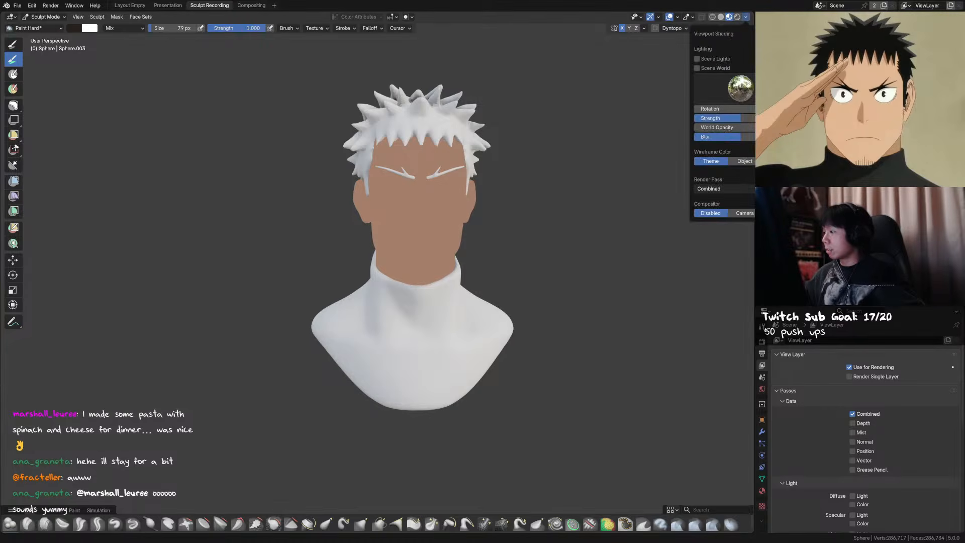
left_click(697, 59)
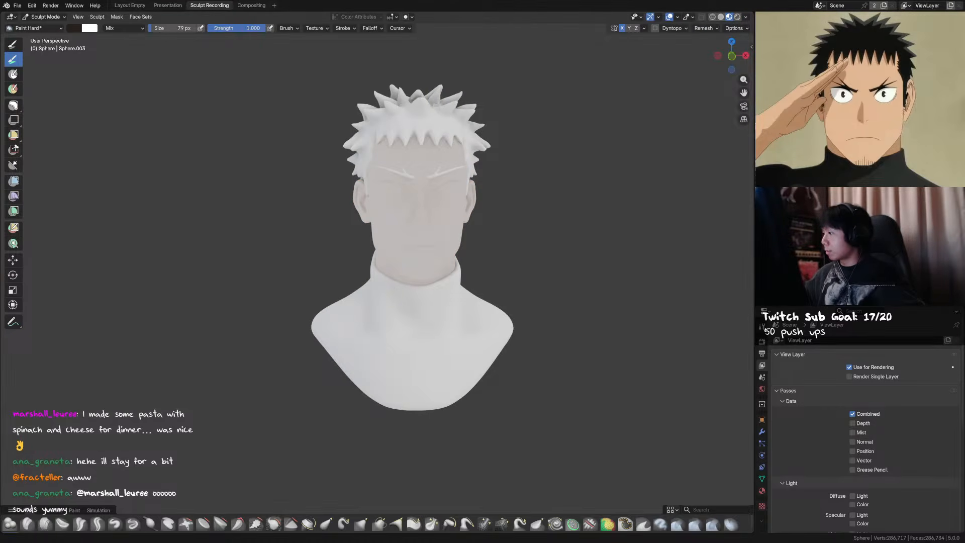
mouse_move(628, 194)
middle_mouse_down()
mouse_move(640, 179)
mouse_move(642, 202)
middle_mouse_up()
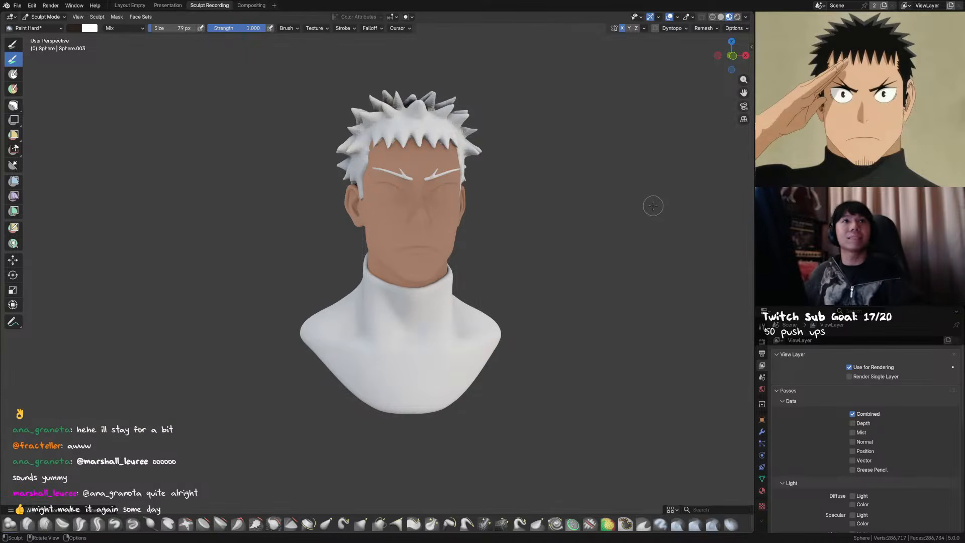
Leave Sculpt Mode on the head, returning it to Object Mode, and save the file
scroll(600, 211, "down", 1)
middle_click_drag(565, 211, 578, 211)
key("ctrl+Tab")
left_click(421, 203)
key("ctrl+s")
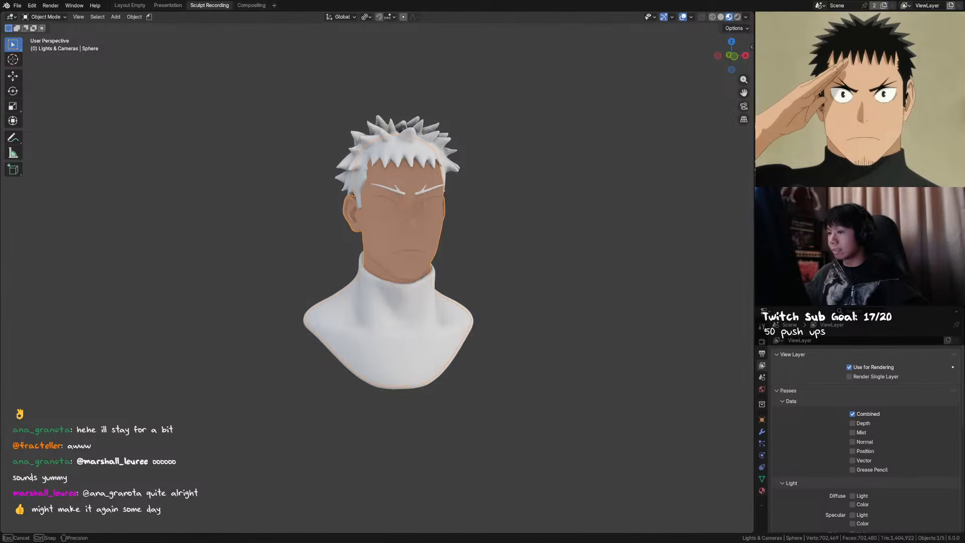
Display the head's material nodes in the Shader Editor and save the file
key("F2")
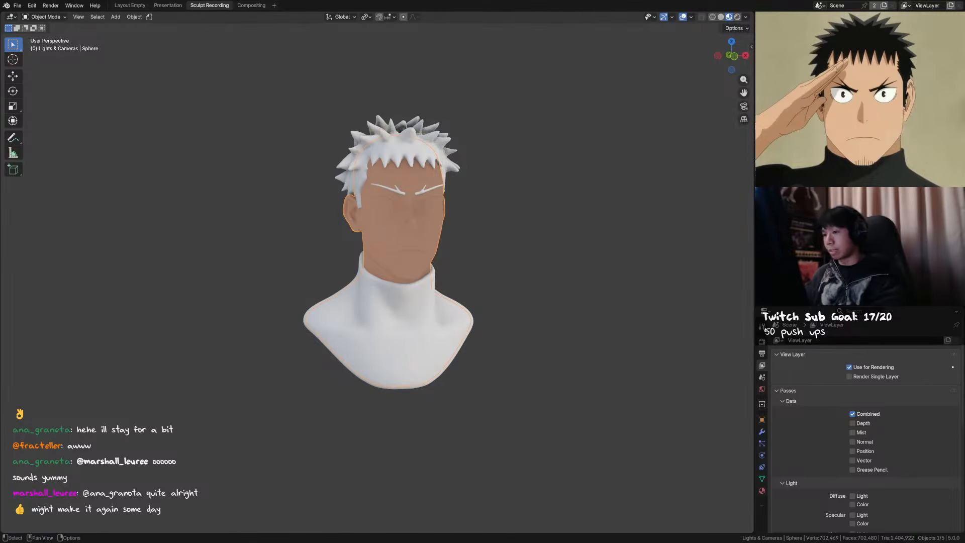
left_click(764, 311)
left_click(482, 392)
scroll(847, 376, "up", 5)
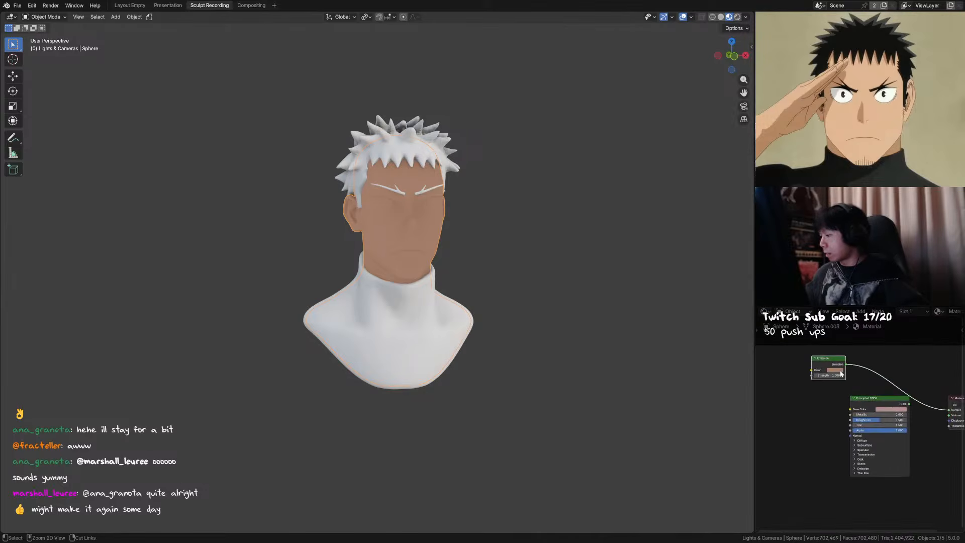
scroll(540, 291, "up", 1)
key("ctrl+s")
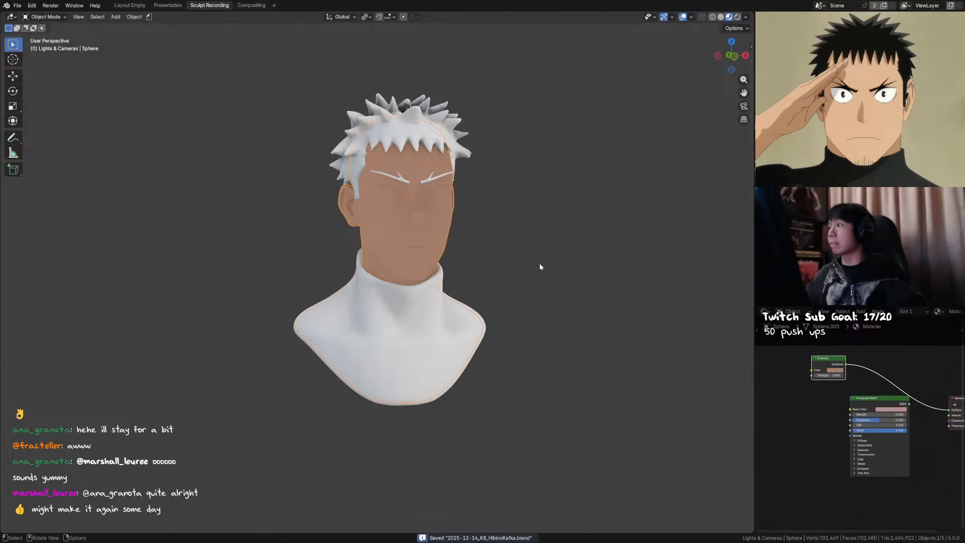
Enter Texture Paint mode, set the Emission colour's hue to 0.05, and tune its saturation and value for a lighter skin tone
key("ctrl+Tab")
left_click(528, 167)
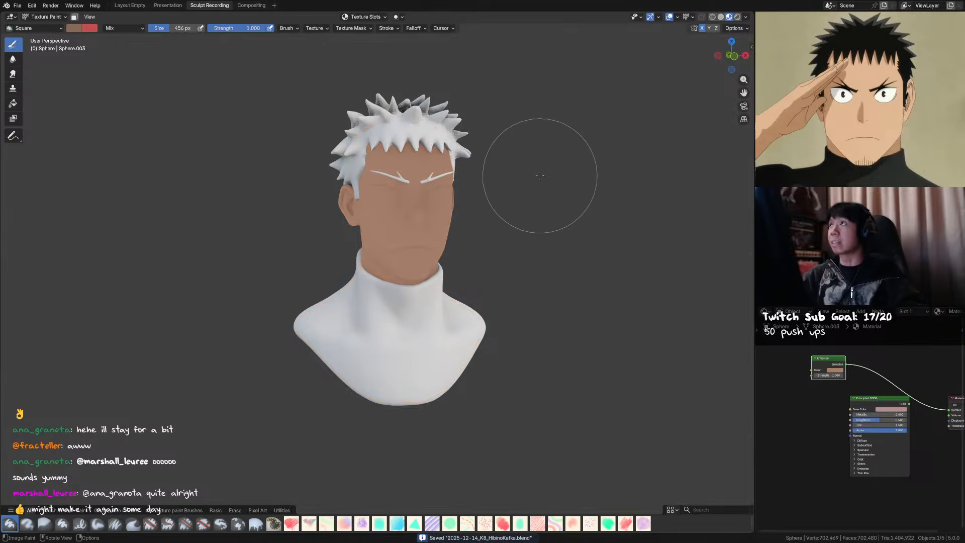
left_click(836, 370)
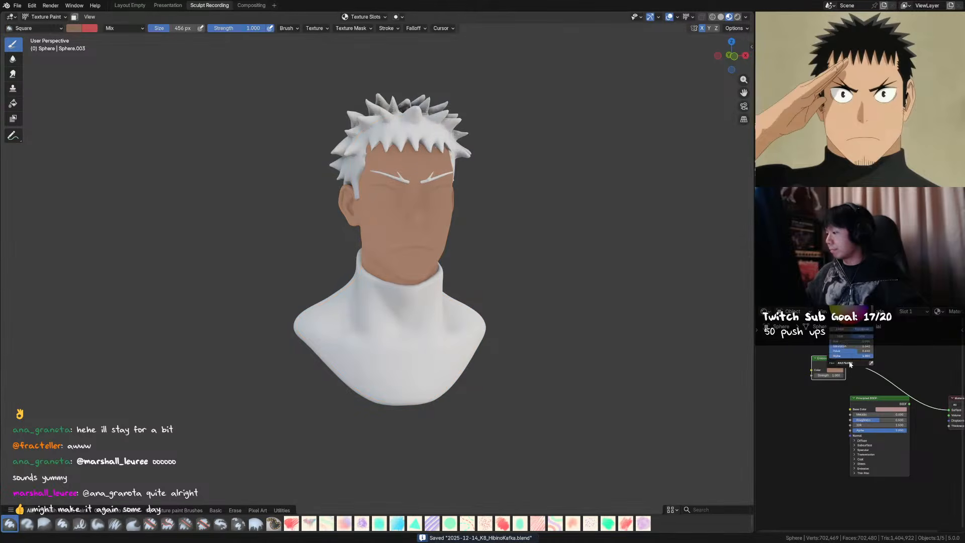
left_click_drag(859, 351, 859, 352)
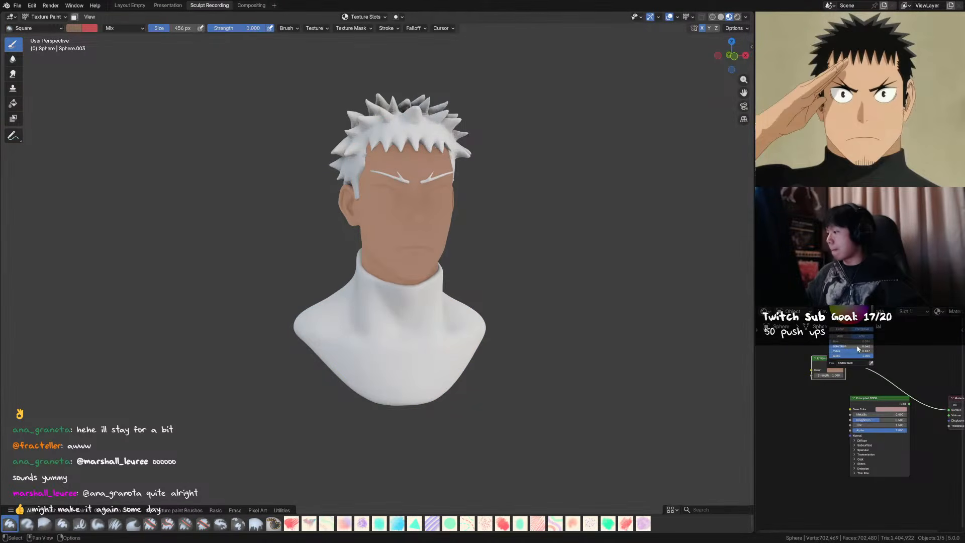
left_click(855, 342)
type("0.05")
key("Return")
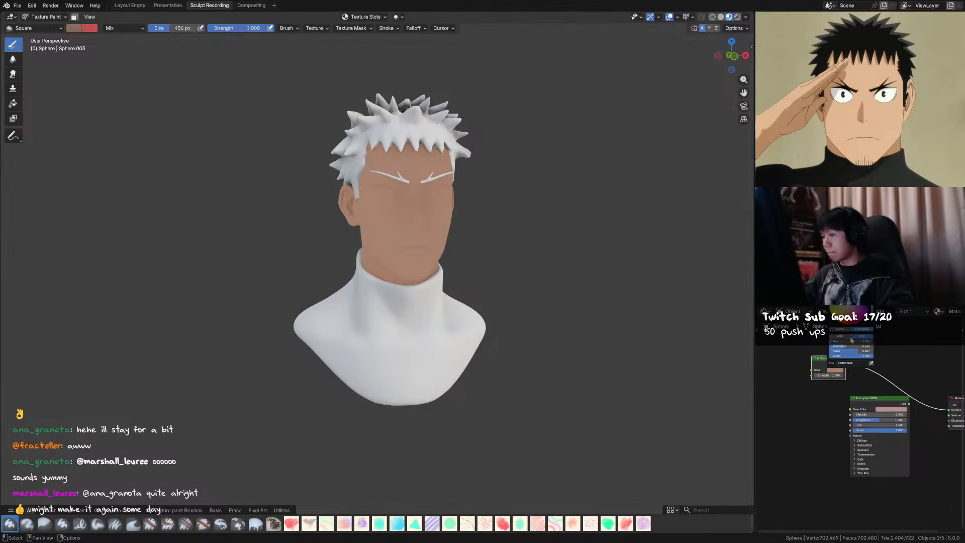
mouse_move(863, 346)
left_mouse_down()
mouse_move(885, 346)
mouse_move(864, 351)
left_mouse_up()
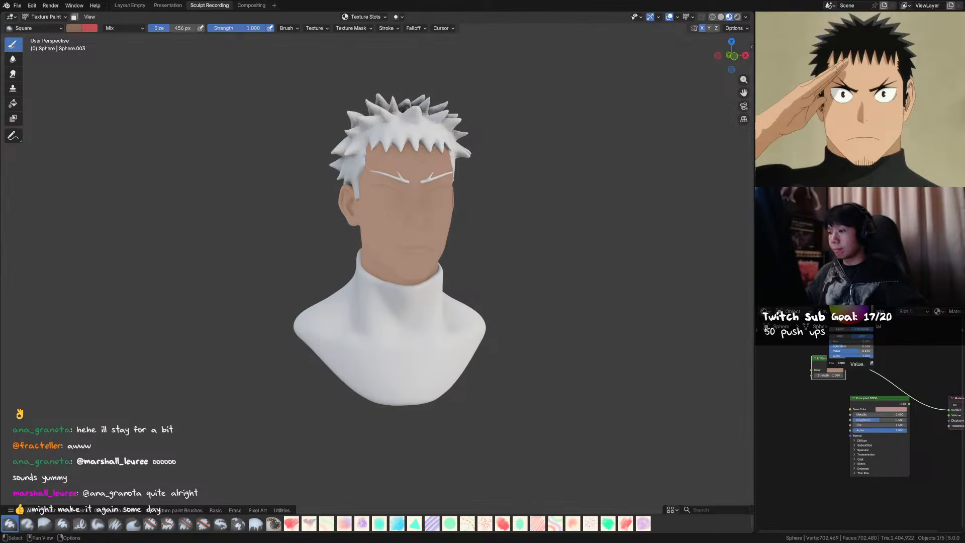
left_click(849, 363)
key("Return")
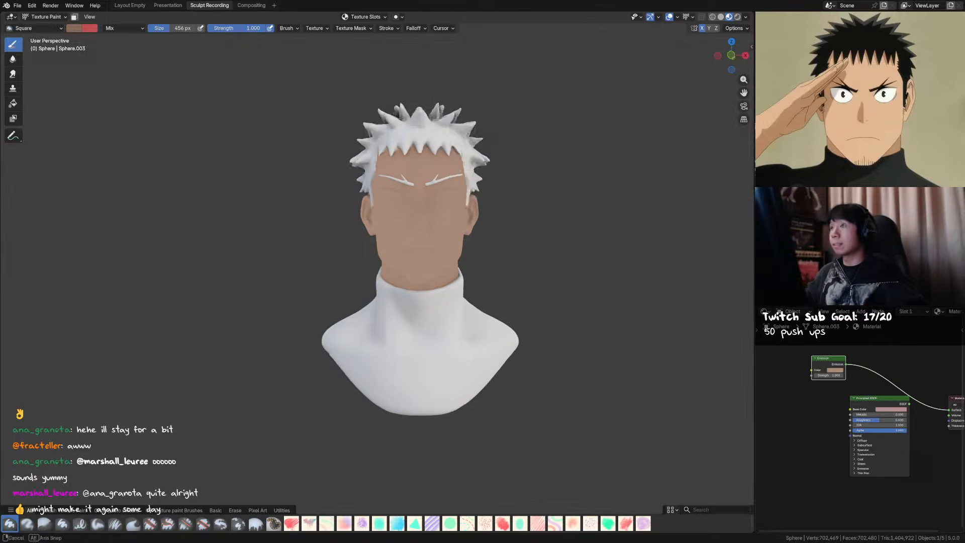
From the front view, re-enter 0.05 as the Emission skin colour's hue, and save the file
key("KP_1")
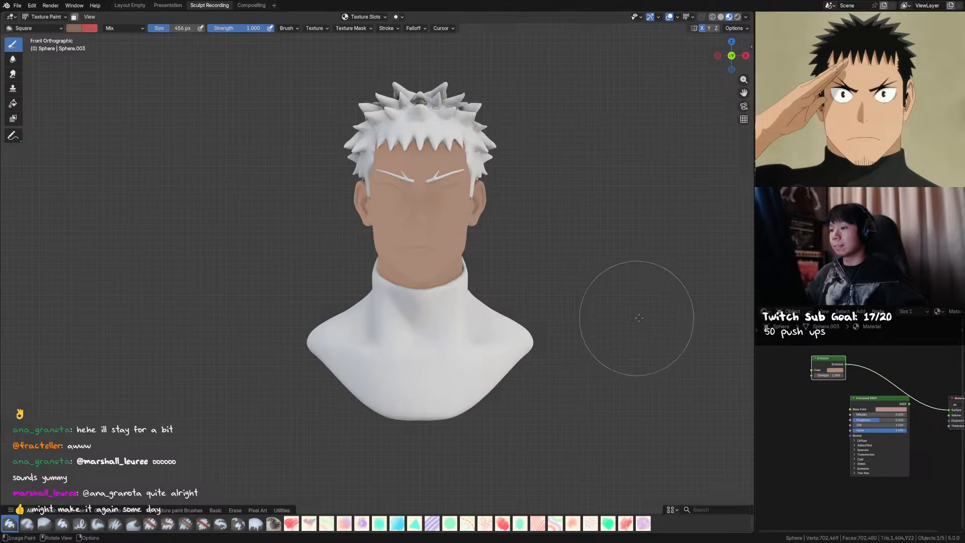
left_click(835, 370)
left_click(858, 342)
type("0.05")
key("Return")
middle_click_drag(640, 312, 647, 313)
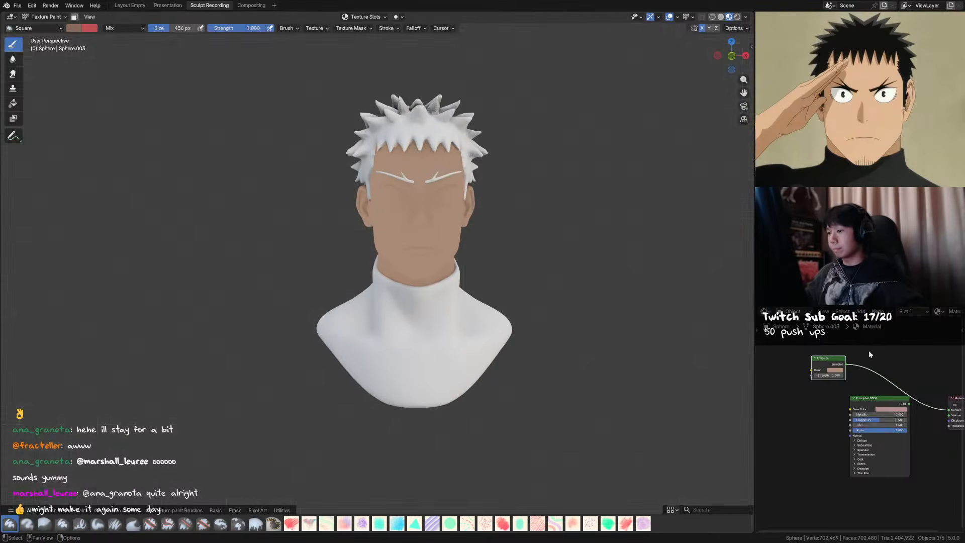
key("ctrl+s")
In Object Mode, connect the head material's Principled BSDF to the output, give it the tan base colour, and lower its IOR
middle_click_drag(549, 226, 562, 207)
key("ctrl+Tab")
mouse_move(485, 202)
middle_mouse_down()
mouse_move(521, 208)
mouse_move(457, 174)
middle_mouse_up()
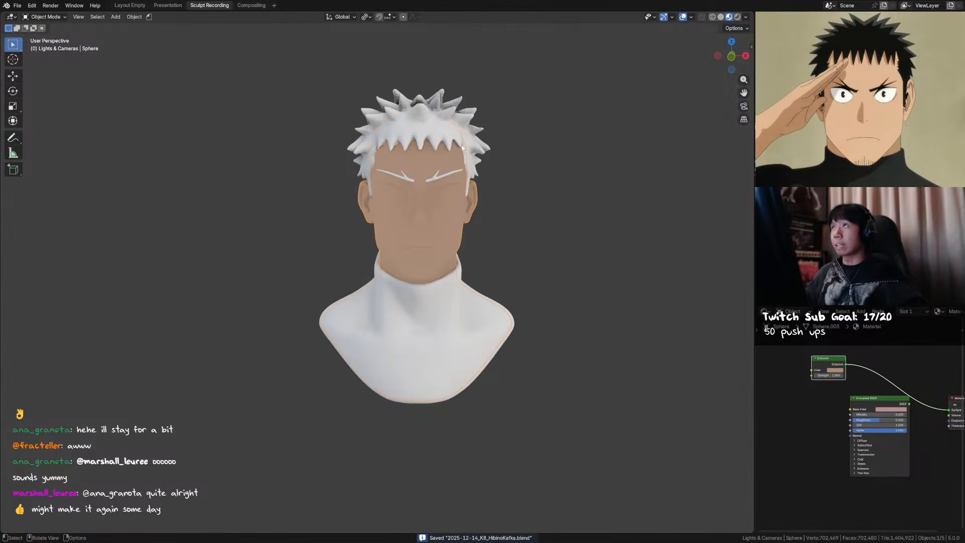
left_click(437, 140)
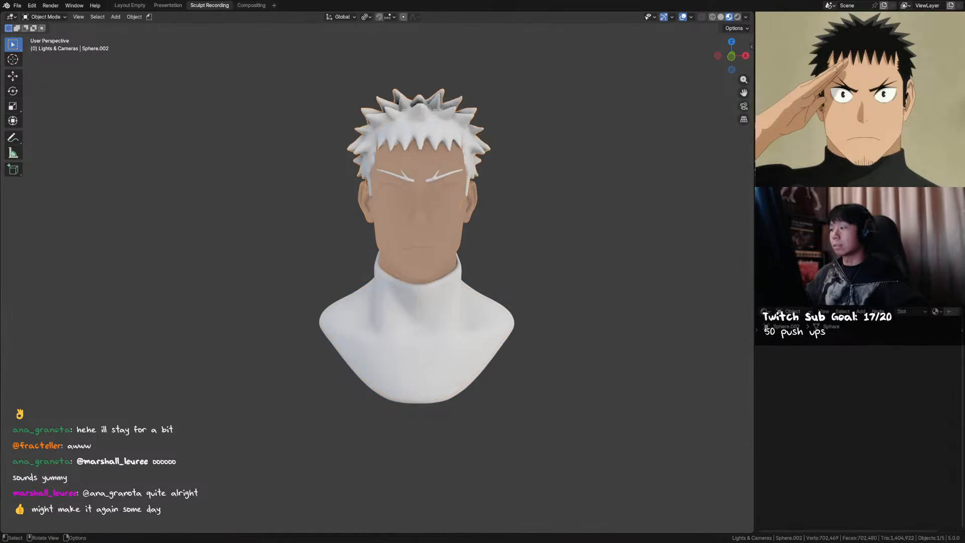
middle_click_drag(482, 243, 454, 246)
left_click(433, 239)
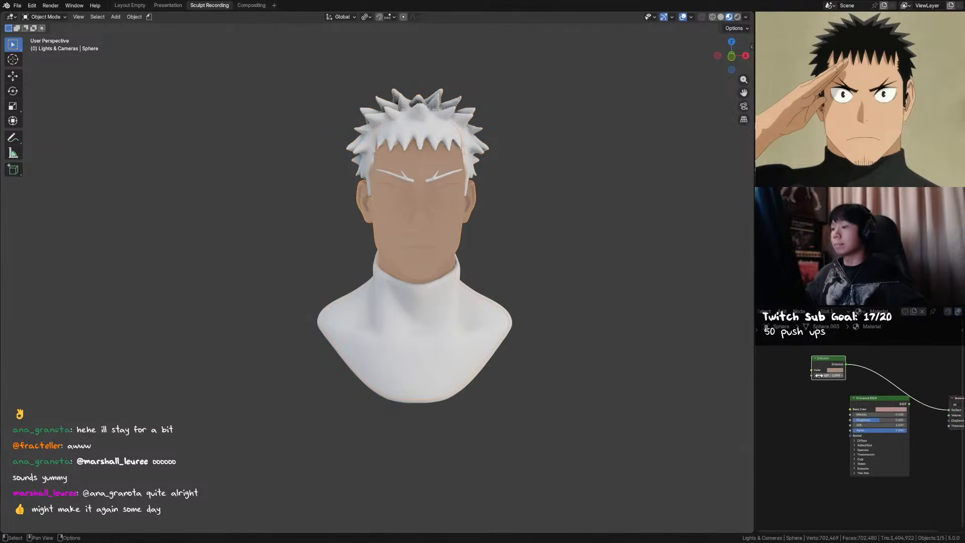
left_click(873, 402, "ctrl+shift")
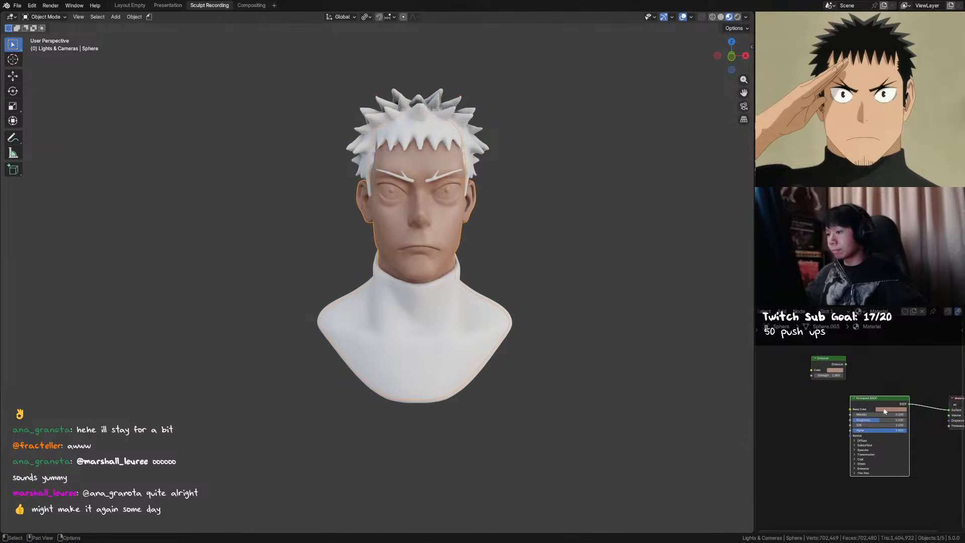
left_click_drag(887, 426, 855, 425)
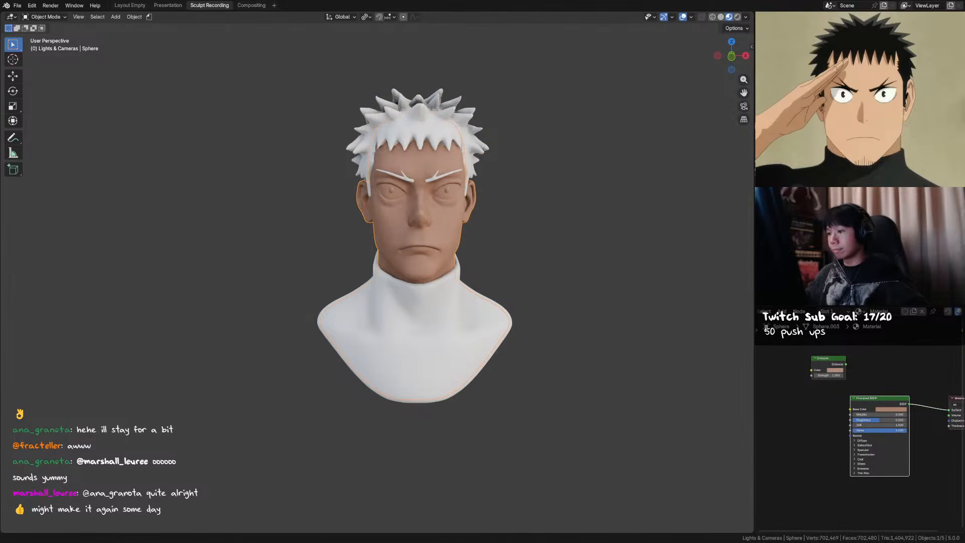
left_click(581, 286)
Enter Sculpt Mode on the head with the Draw brush and smooth the area around the upper lip
mouse_move(581, 286)
middle_mouse_down()
mouse_move(566, 269)
mouse_move(463, 258)
mouse_move(522, 262)
mouse_move(425, 261)
mouse_move(456, 257)
mouse_move(470, 233)
mouse_move(442, 216)
middle_mouse_up()
left_click(445, 247)
key("ctrl+Tab")
scroll(446, 236, "up", 2)
key("v")
key("f")
left_click(436, 242)
key("f")
left_click(445, 237)
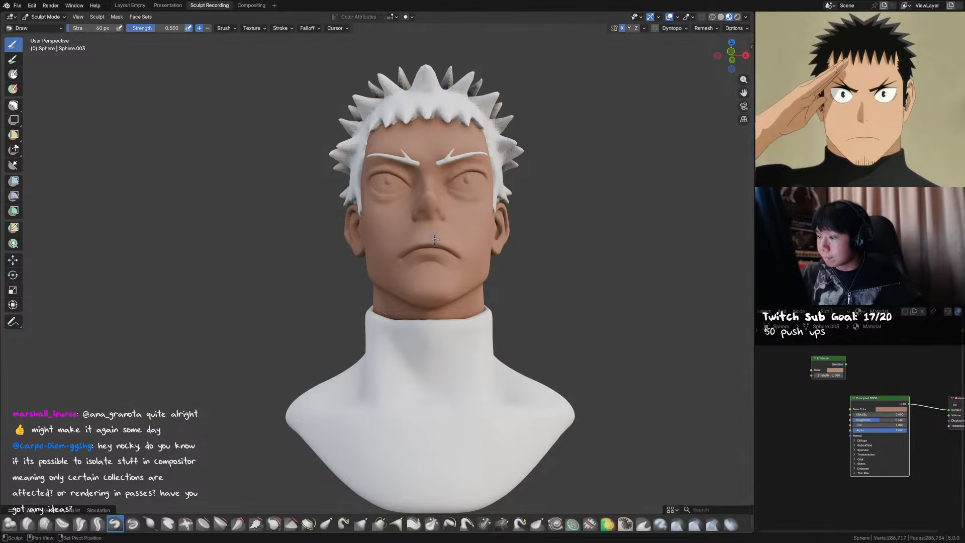
left_click_drag(452, 231, 454, 248, "shift")
Resize the Draw brush to 67 px and refine the form just below the mouth
mouse_move(454, 248)
middle_mouse_down()
mouse_move(463, 255)
mouse_move(413, 251)
middle_mouse_up()
scroll(468, 267, "down", 2)
key("f")
left_click(410, 251)
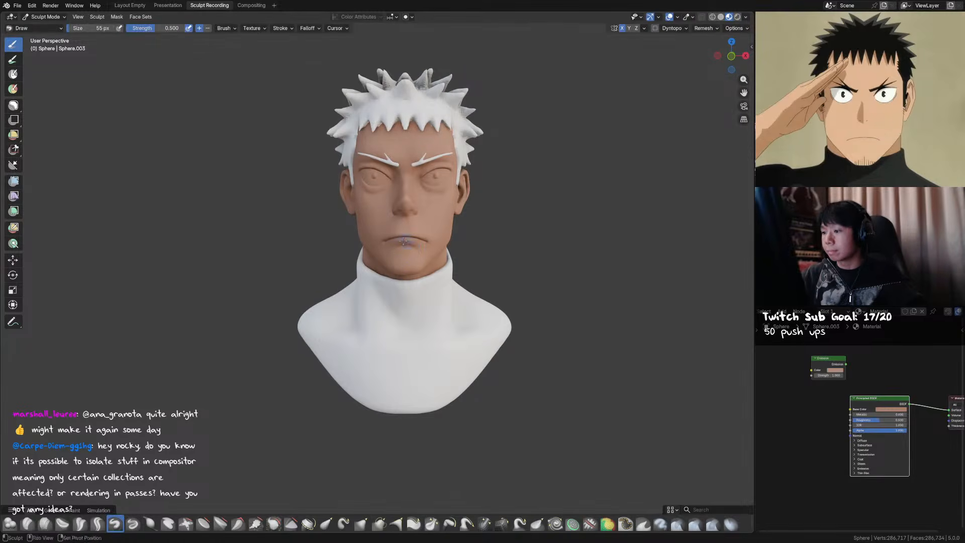
key("f")
left_click(412, 246)
left_click_drag(411, 249, 413, 250)
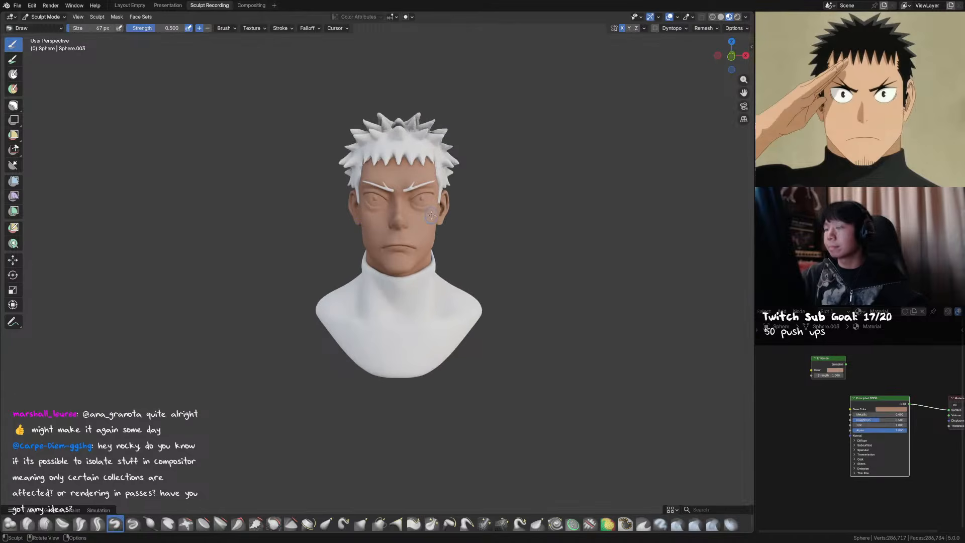
Choose the Draw Sharp brush and size it to 53 px for the inner eye corners
key("g")
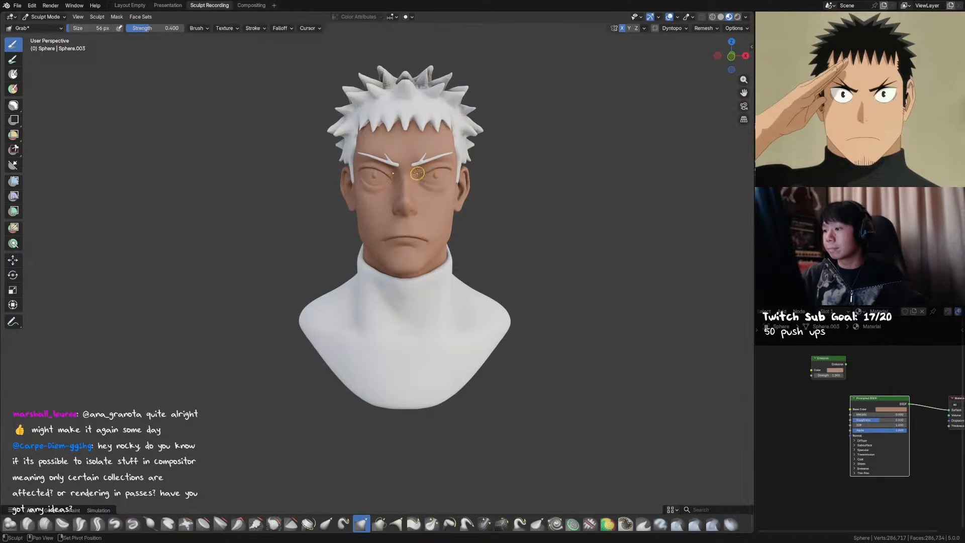
key("shift+c")
key("shift+v")
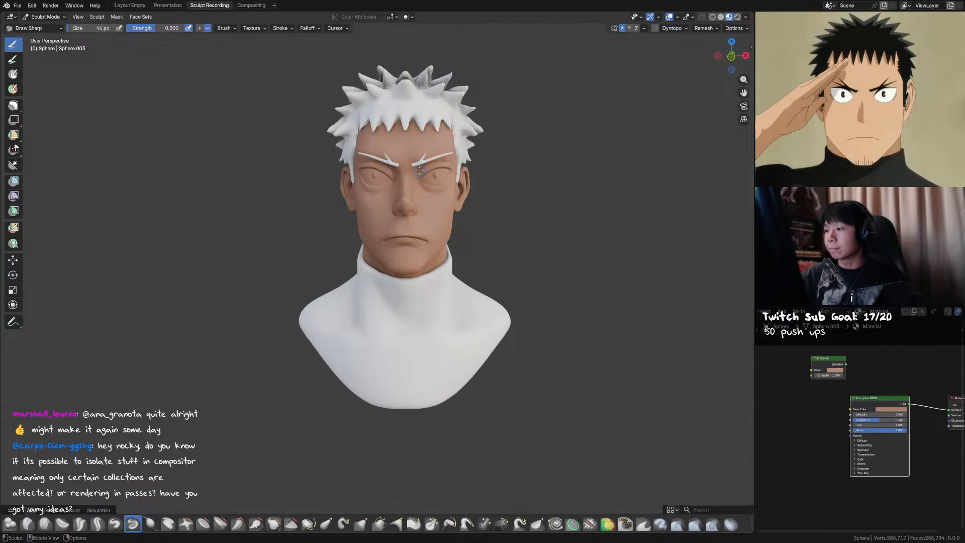
key("f")
left_click(421, 173)
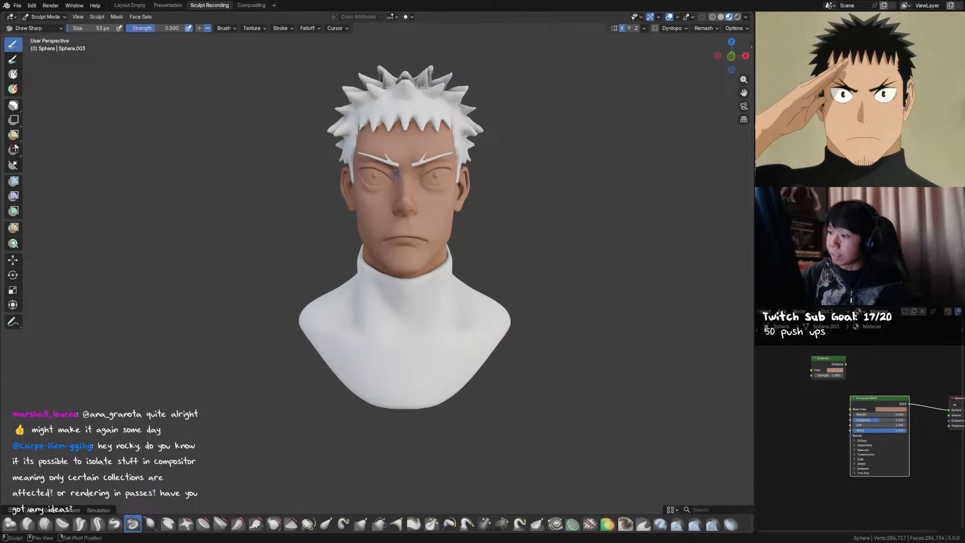
Transfer Sculpt Mode to the separate mesh around the eyes and set up the Grab brush to refine its inner corners
key("alt+q")
mouse_move(421, 173)
middle_mouse_down()
mouse_move(421, 144)
mouse_move(431, 243)
middle_mouse_up()
key("g")
key("f")
left_click(435, 242)
mouse_move(429, 186)
middle_mouse_down()
mouse_move(439, 232)
mouse_move(425, 186)
middle_mouse_up()
key("f")
left_click(418, 170)
middle_click_drag(421, 169, 471, 190)
Return the eye-area mesh to Object Mode and save the file
key("ctrl+Tab")
left_click(402, 203)
key("ctrl+s")
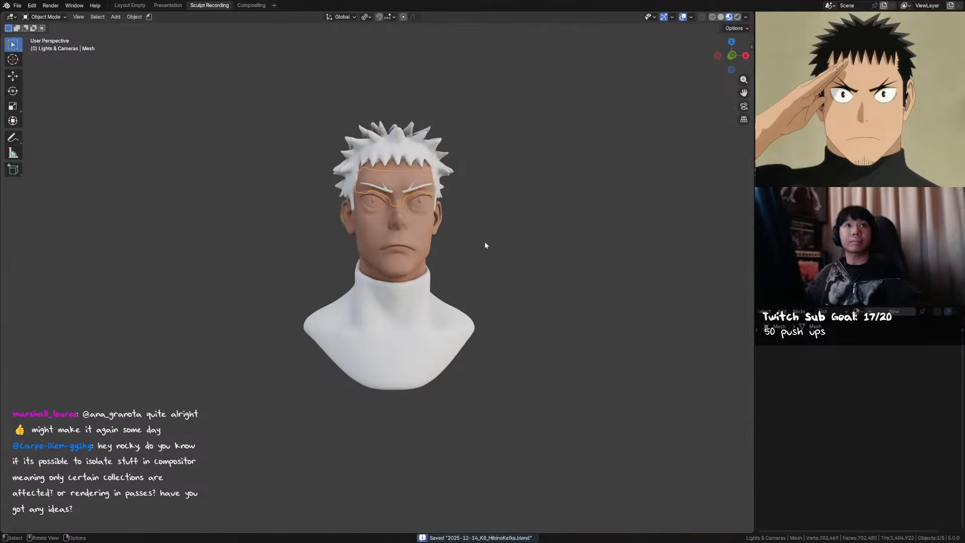
mouse_move(495, 251)
middle_mouse_down()
mouse_move(465, 251)
mouse_move(480, 252)
middle_mouse_up()
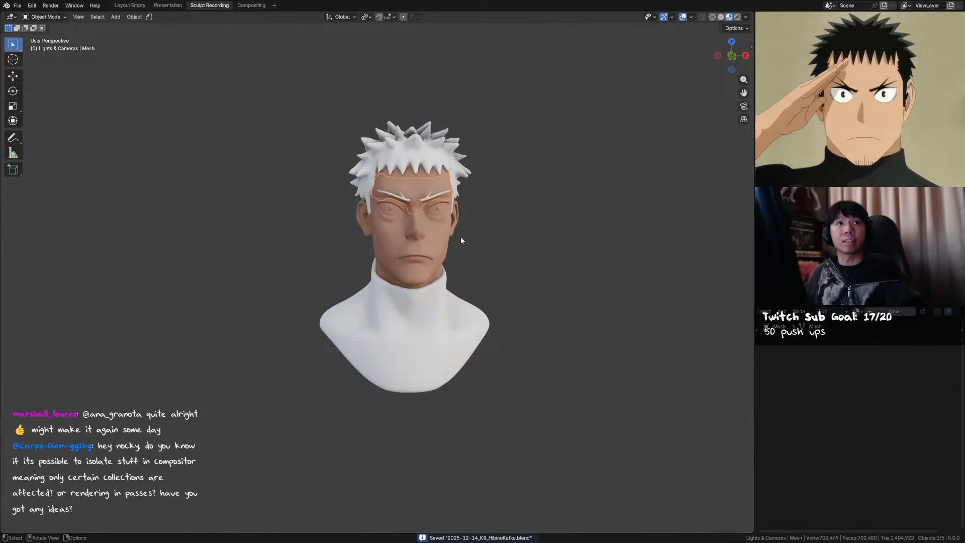
key("ctrl+s")
middle_click_drag(487, 221, 507, 220)
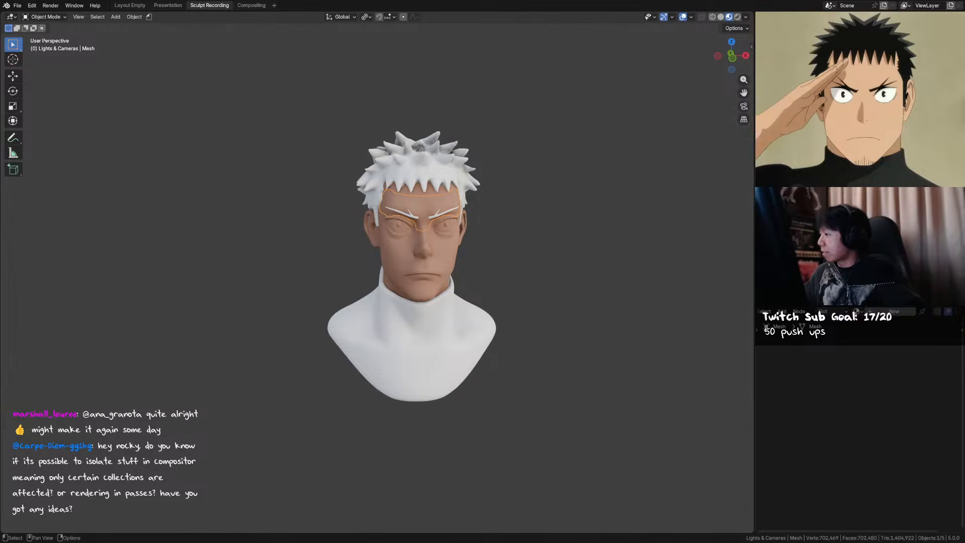
Display the scene's object hierarchy in the Outliner and make the main Collection active
left_click(763, 311)
left_click(748, 338)
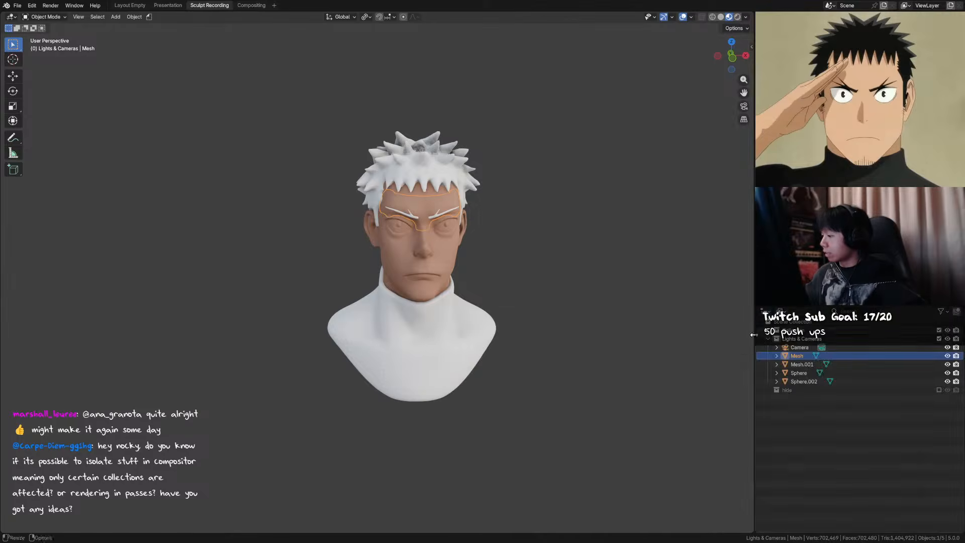
left_click(782, 330)
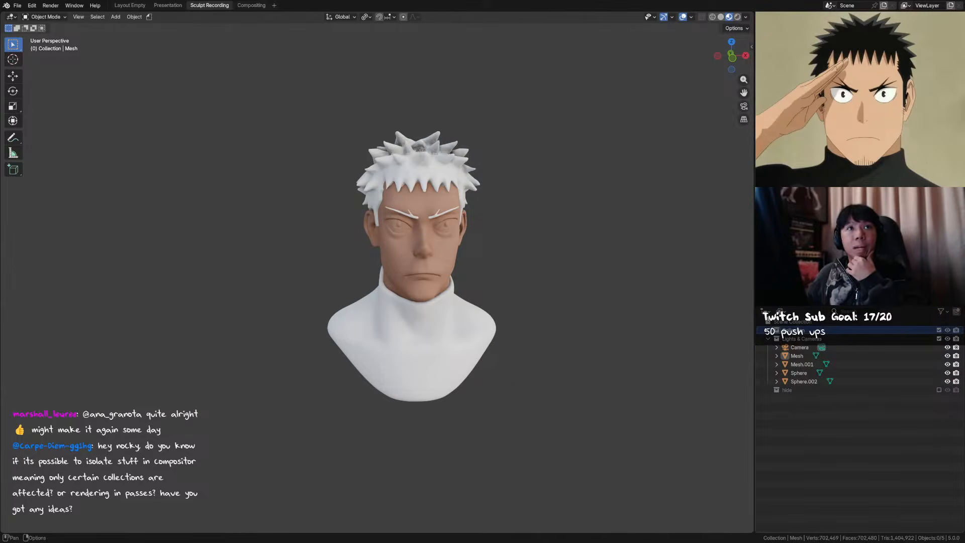
Bring up the view layer's passes and enable the Object Cryptomatte pass
left_click(765, 311)
left_click(745, 348)
left_click(764, 311)
left_click(745, 340)
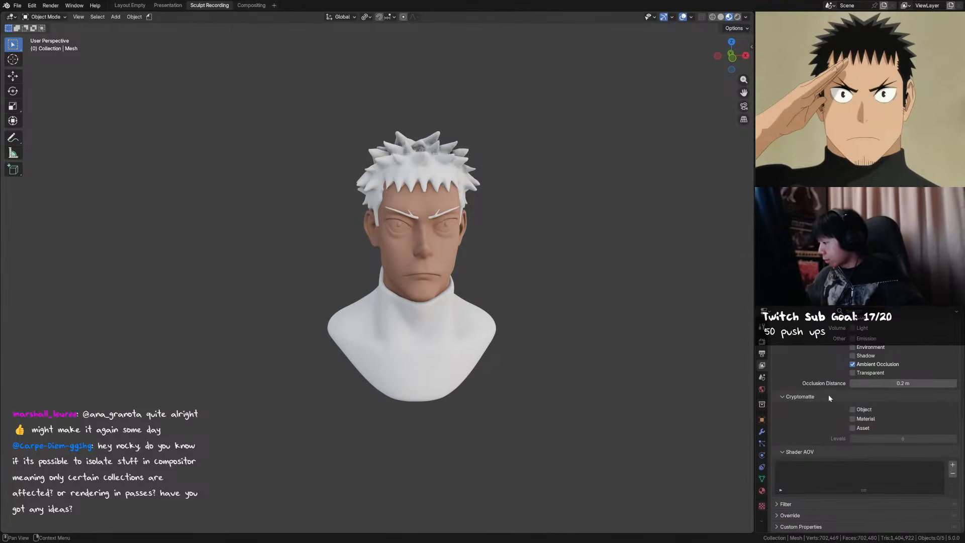
left_click(853, 410)
left_click(868, 410)
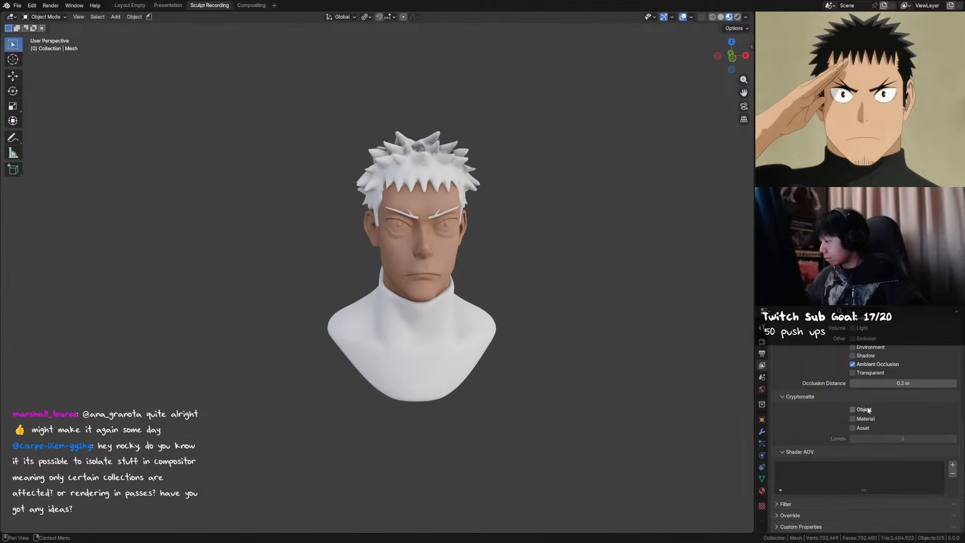
left_click(868, 413)
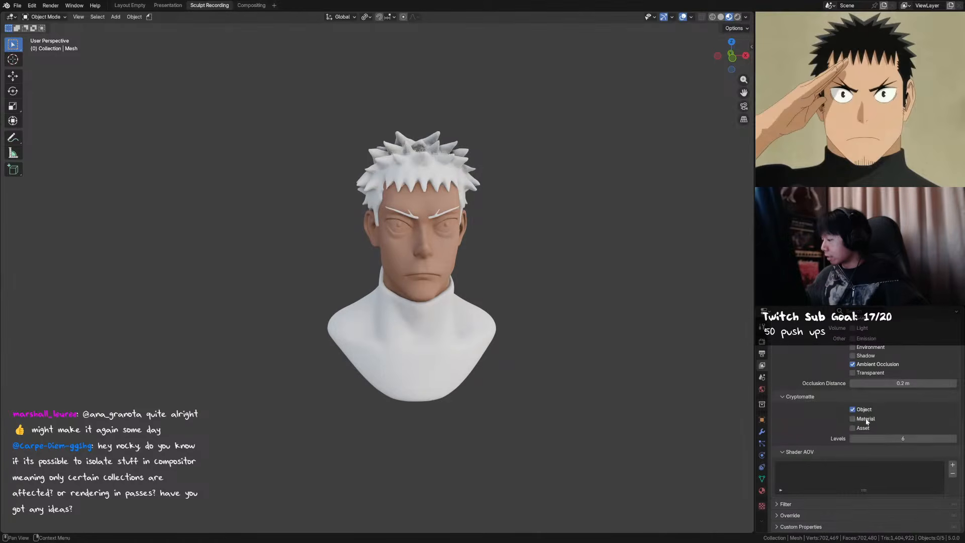
Try enabling the Material and Asset Cryptomatte passes, and turn both off
left_click(863, 428)
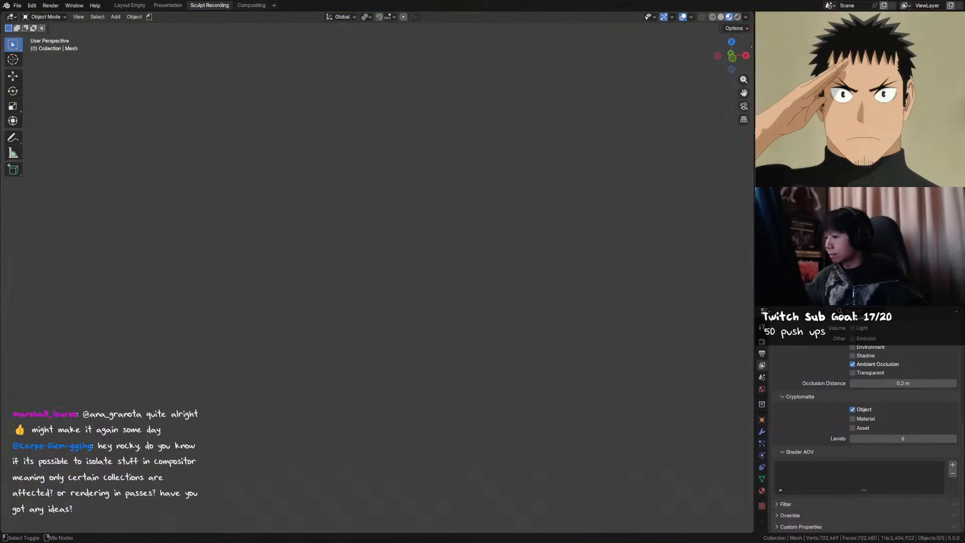
left_click(853, 418)
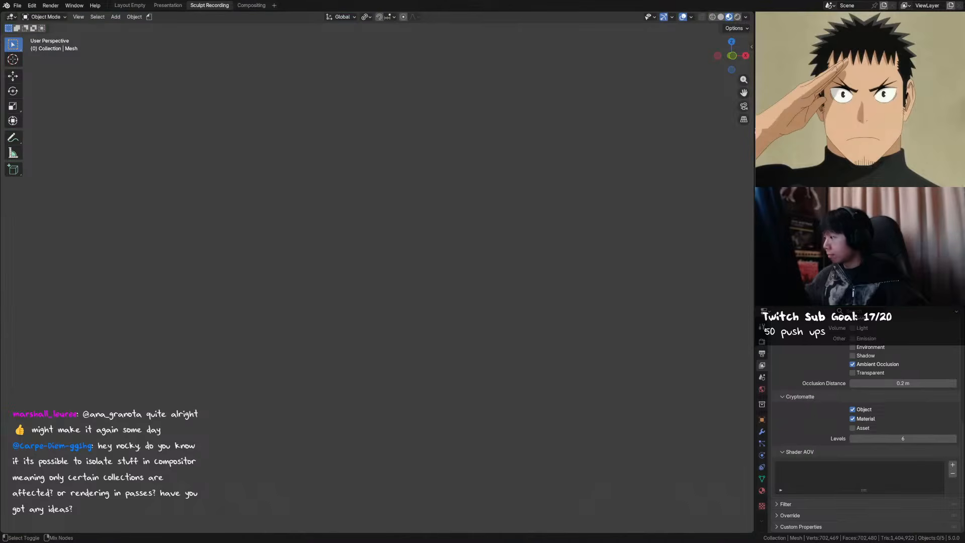
left_click(852, 427)
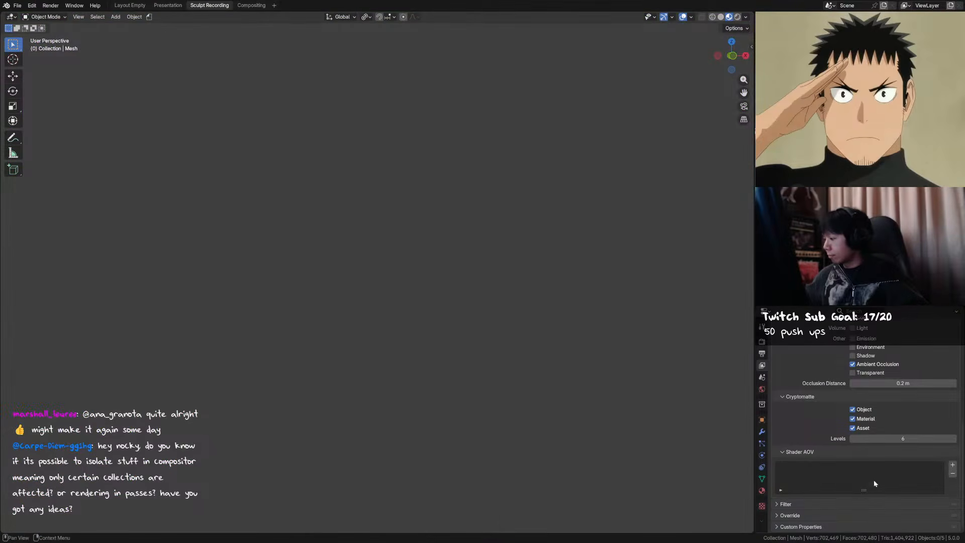
middle_click_drag(865, 415, 830, 378)
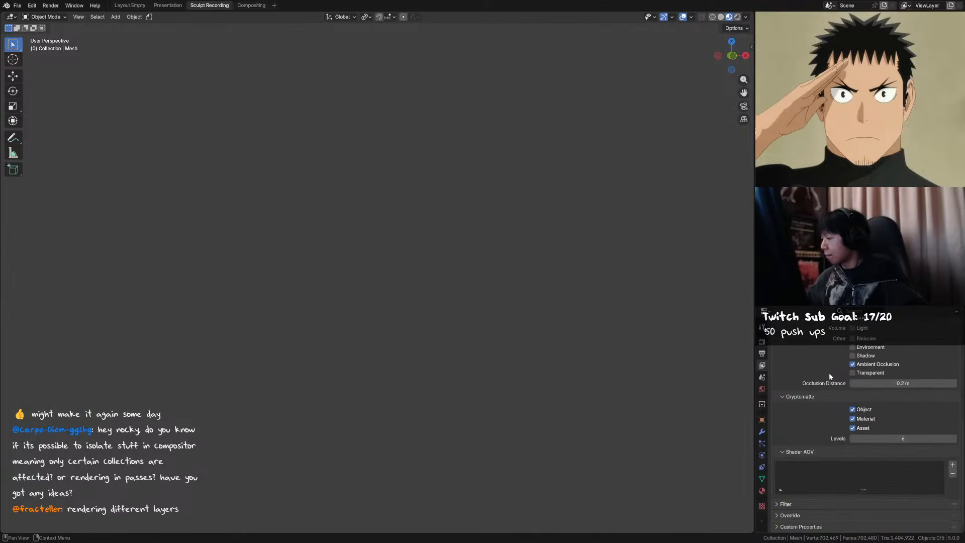
left_click_drag(858, 430, 861, 420)
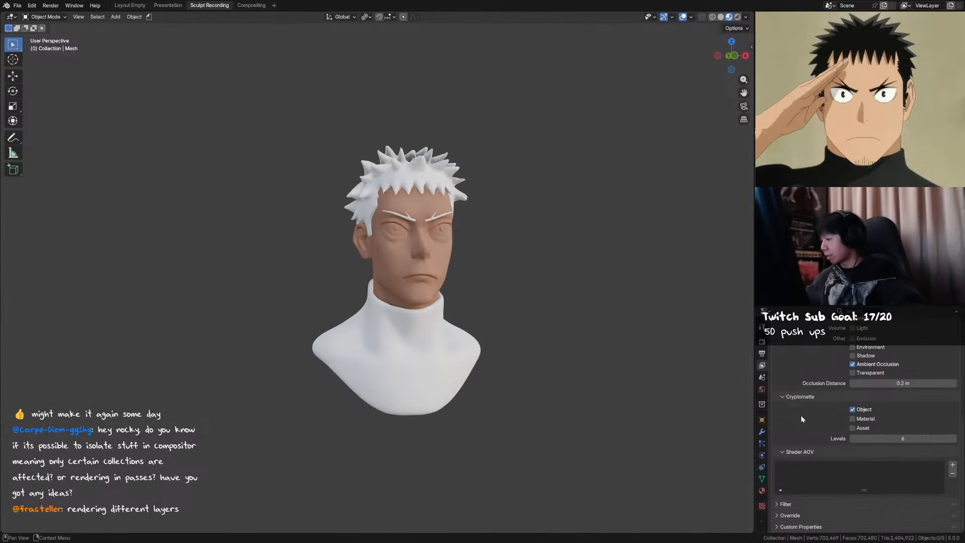
Look through the Collection's visibility and view layer options and the scene's EEVEE render settings
left_click(762, 404)
scroll(834, 351, "up", 3)
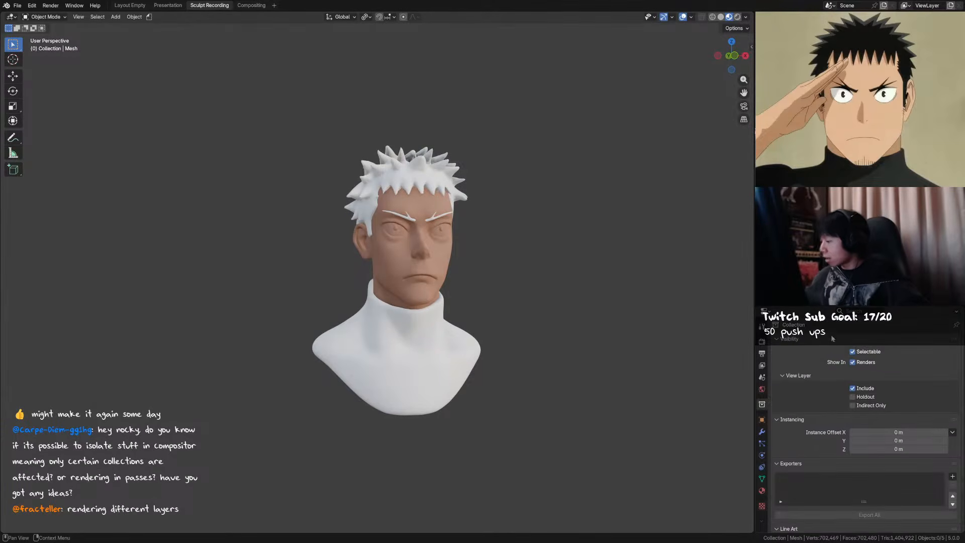
left_click(762, 342)
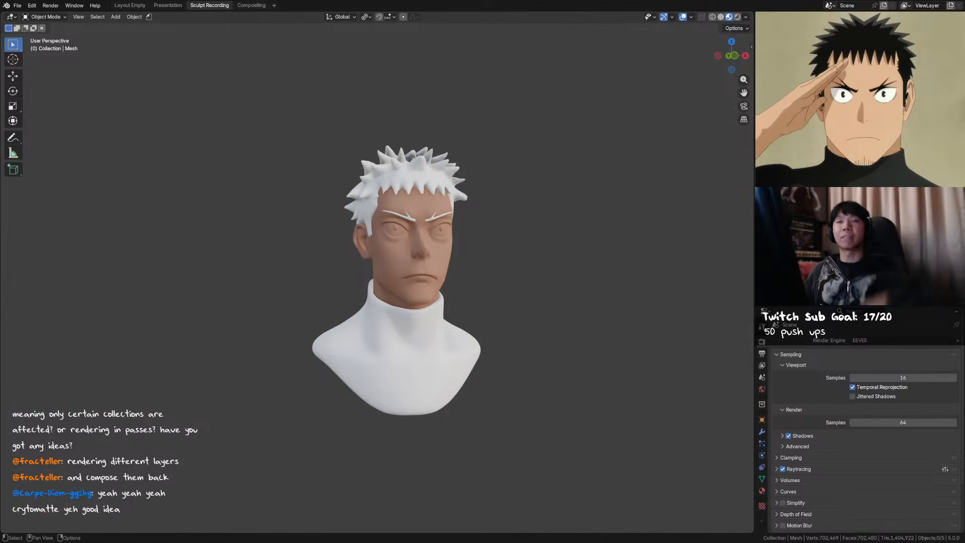
Display the scene hierarchy in the Outliner and collapse the Lights & Cameras collection
left_click(764, 311)
left_click(747, 334)
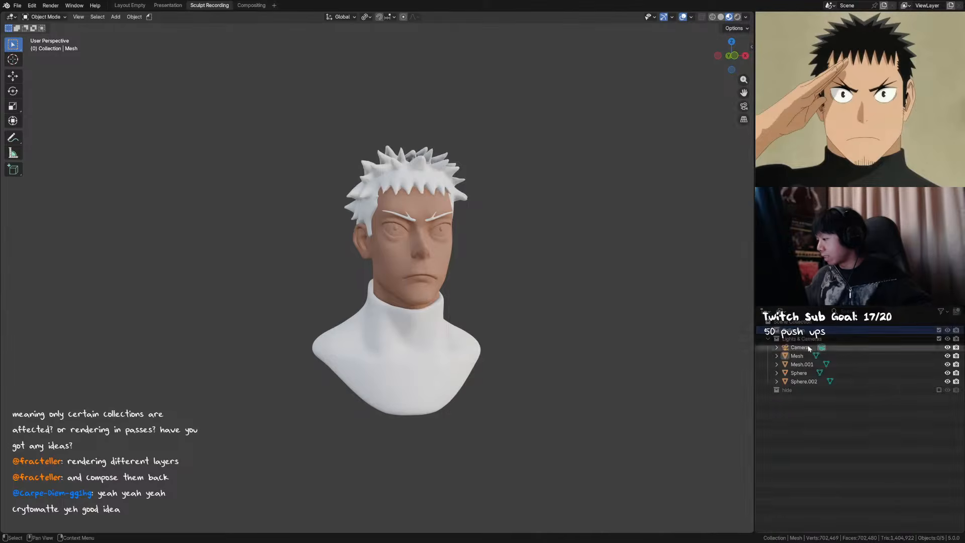
left_click(768, 339)
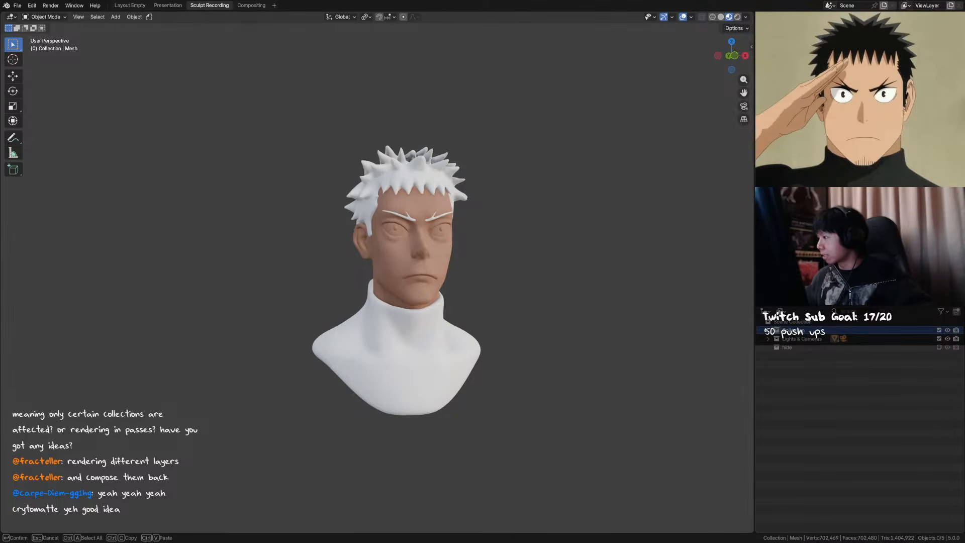
Return to the scene's properties and examine the view layer's passes and the EEVEE sampling settings
left_click(764, 311)
left_click(714, 343)
left_click(761, 353)
left_click(762, 365)
scroll(789, 404, "down", 10)
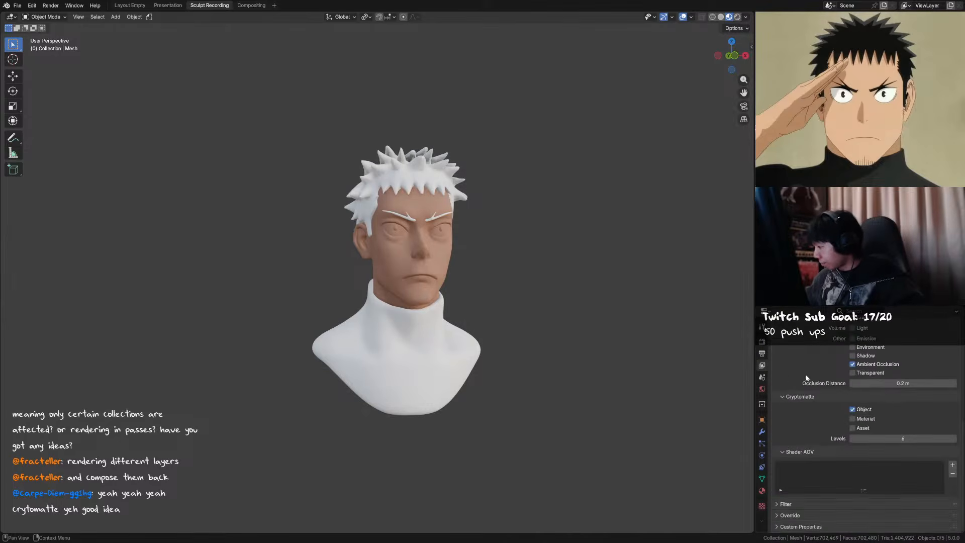
scroll(807, 497, "up", 10)
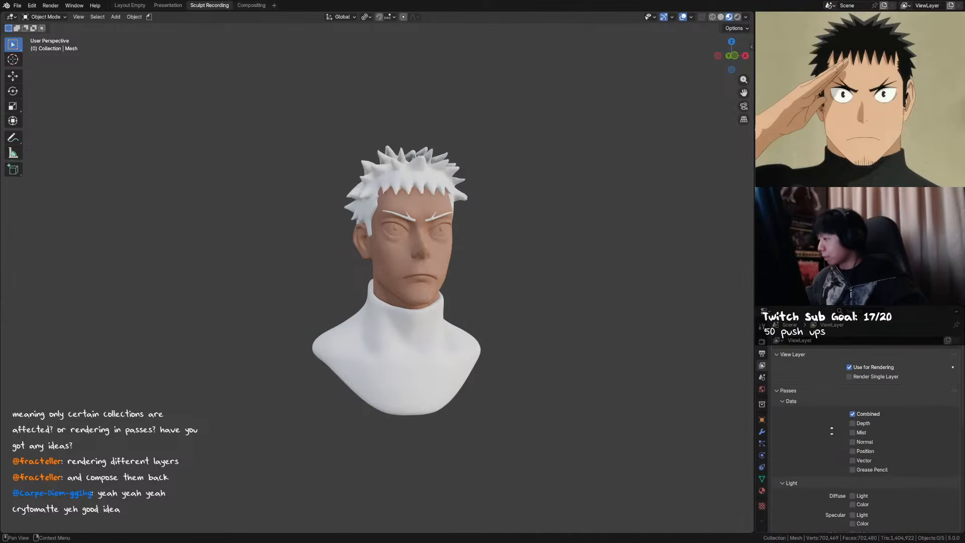
left_click(762, 342)
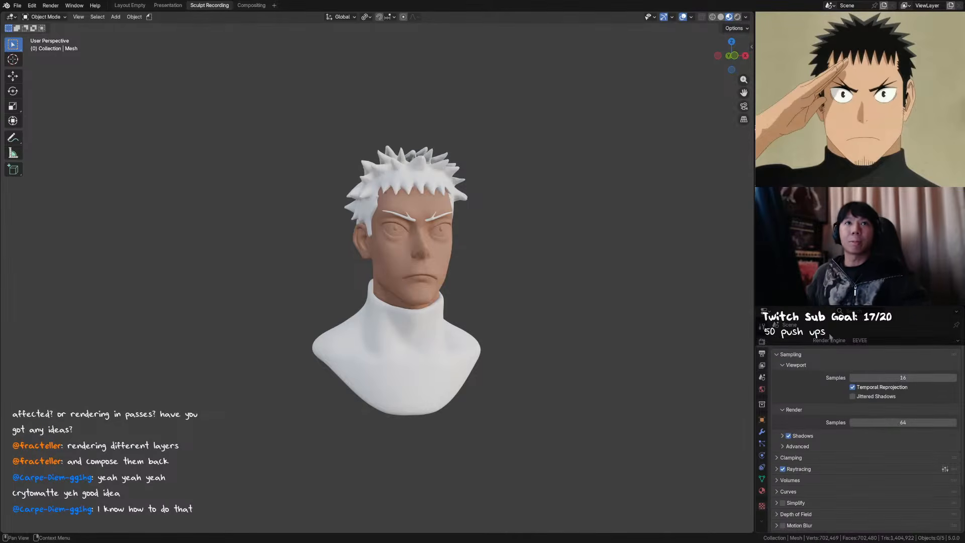
Save the file and bring up the head mesh's material nodes in the Shader Editor
mouse_move(611, 251)
middle_mouse_down()
mouse_move(627, 256)
mouse_move(608, 257)
middle_mouse_up()
key("ctrl+s")
left_click(424, 344)
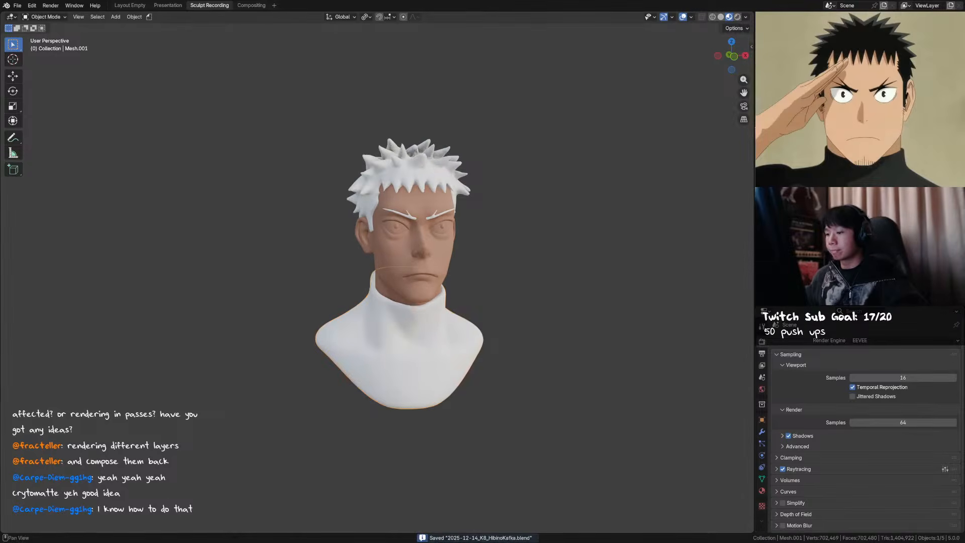
key("shift+F3")
scroll(860, 312, "down", 4)
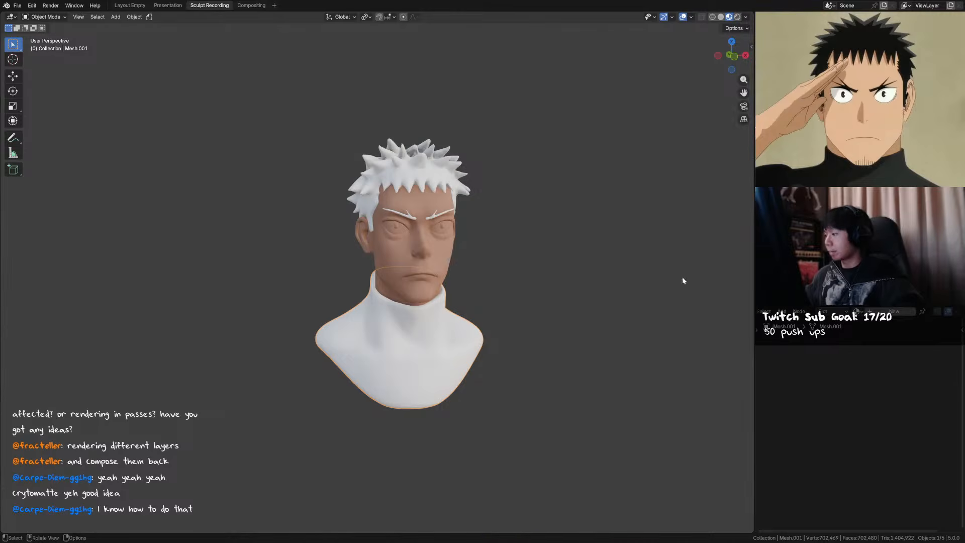
left_click(421, 256)
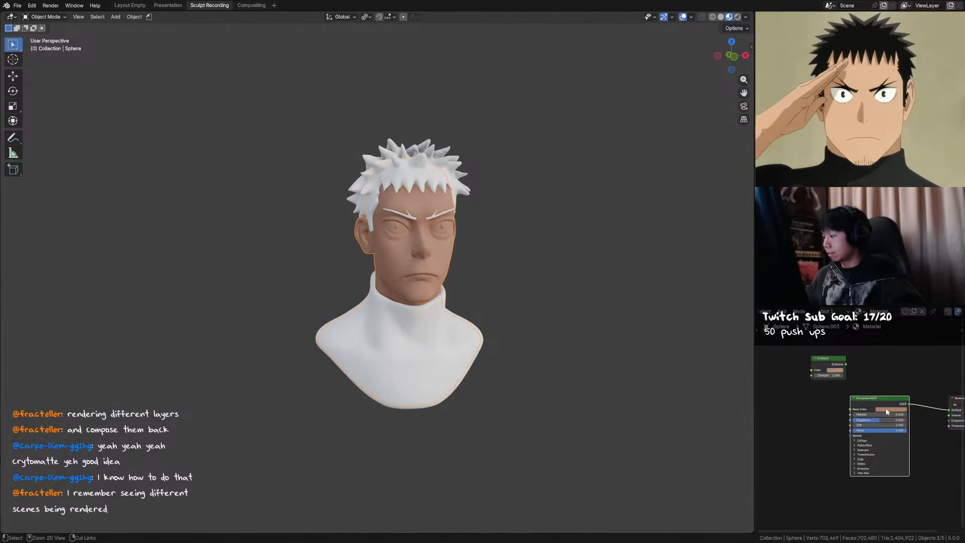
Link the head's skin-coloured material to the hair, eyebrow and turtleneck objects
left_click(432, 201, "shift")
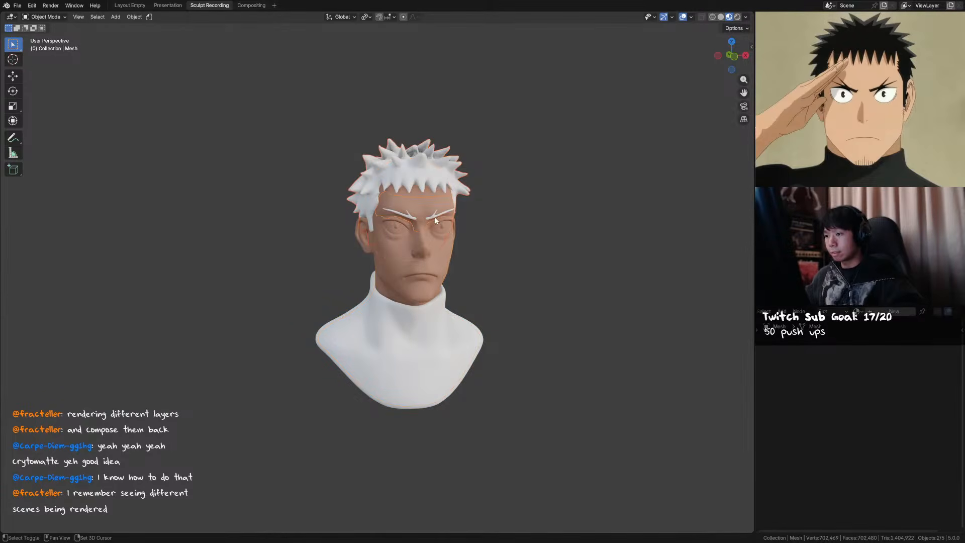
left_click(420, 324, "shift")
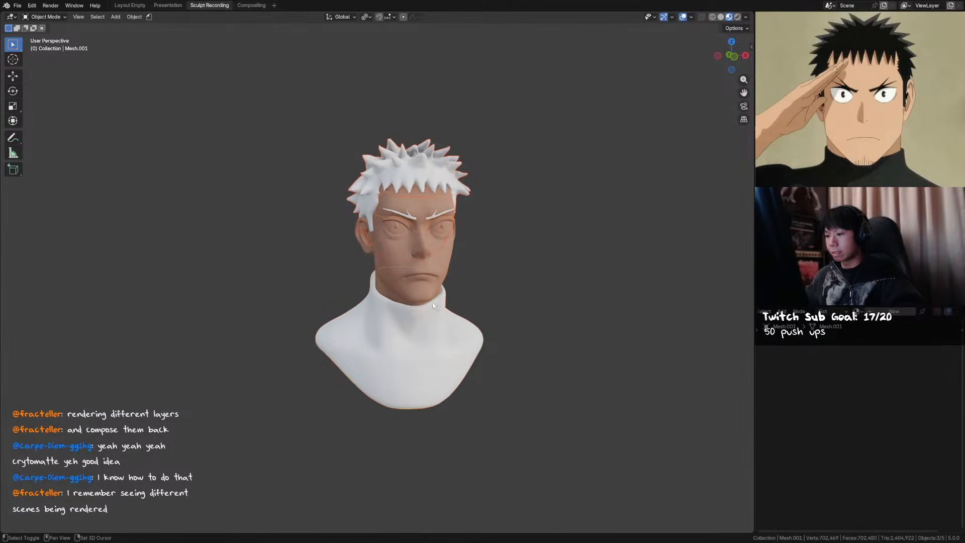
left_click(423, 274, "shift")
key("ctrl+l")
left_click(472, 303)
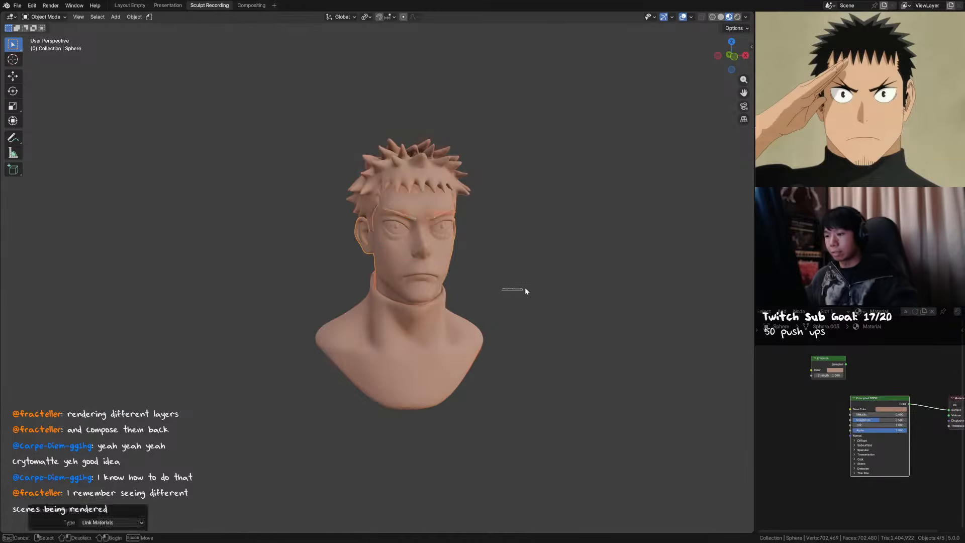
Switch the turtleneck to Sculpt Mode and activate the Paint tool
left_click(475, 339)
key("ctrl+Tab")
right_click(475, 340)
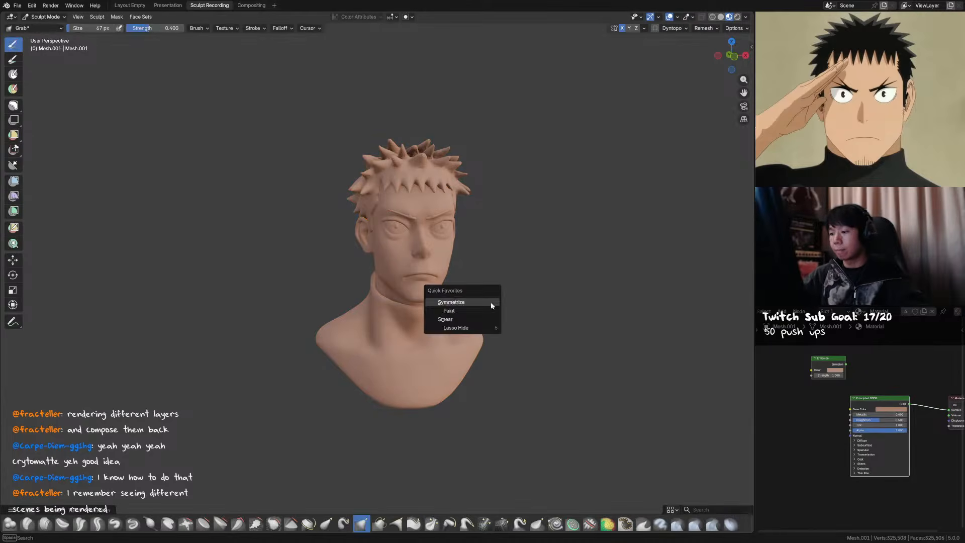
left_click(463, 302)
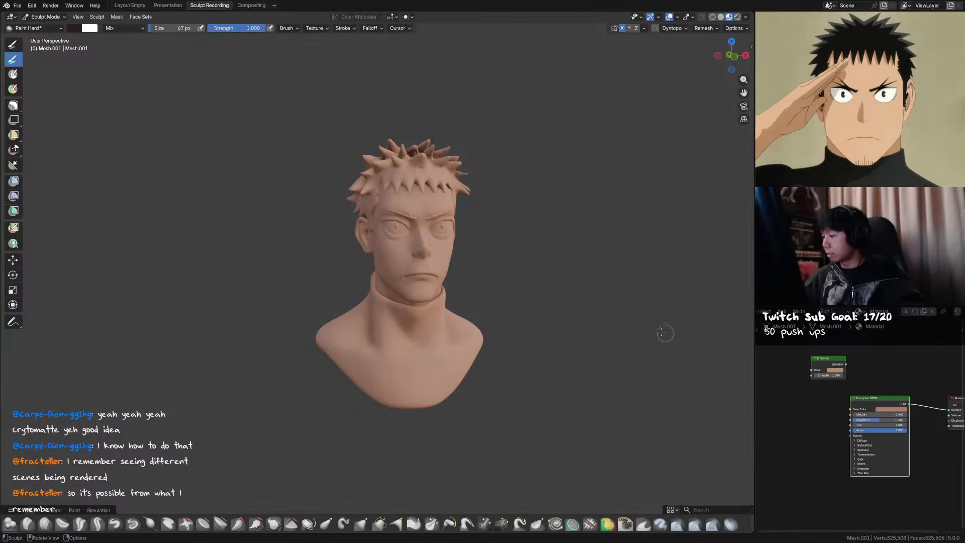
Transfer sculpting to the head and set the Paint brush colour to the skin tone copied from the material's base colour
key("alt+q")
middle_click_drag(432, 263, 457, 265)
key("q")
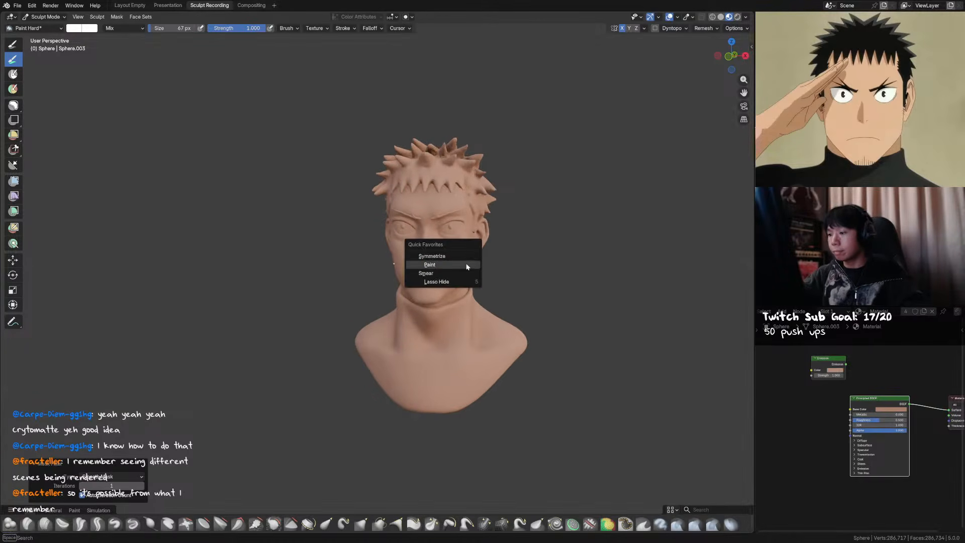
left_click(466, 268)
middle_click_drag(454, 262, 479, 268)
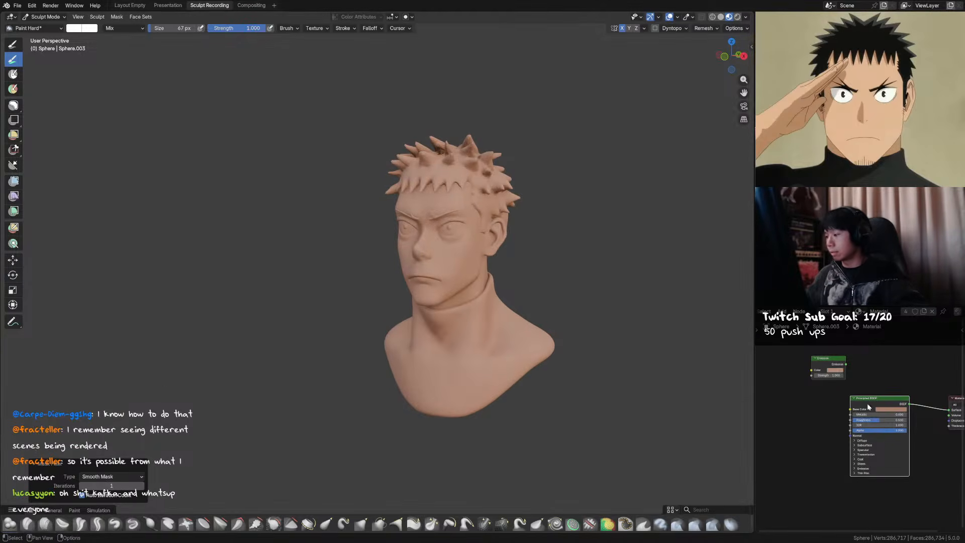
key("ctrl+v")
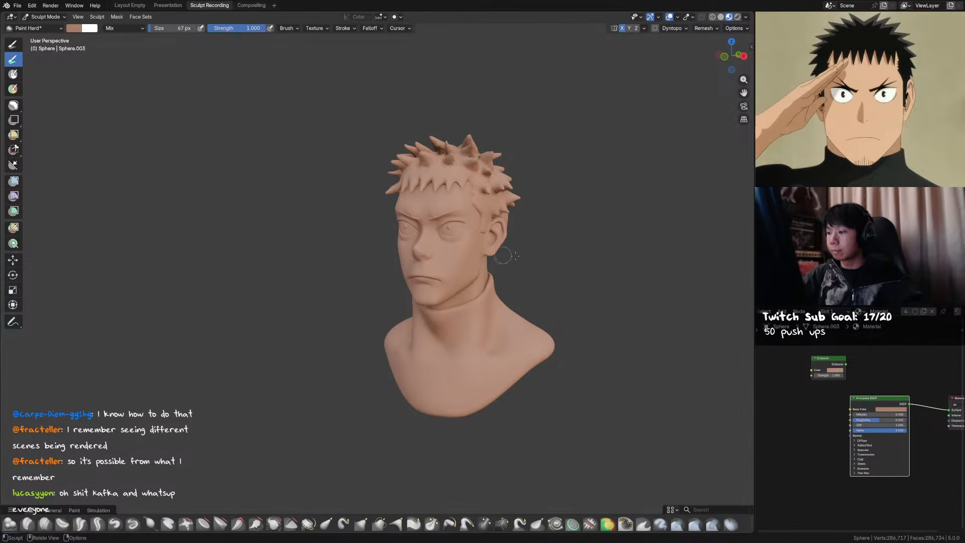
Add a Color Attribute node and connect its Color output to the Principled BSDF's Base Color
key("shift+a")
type("c")
left_click(808, 397)
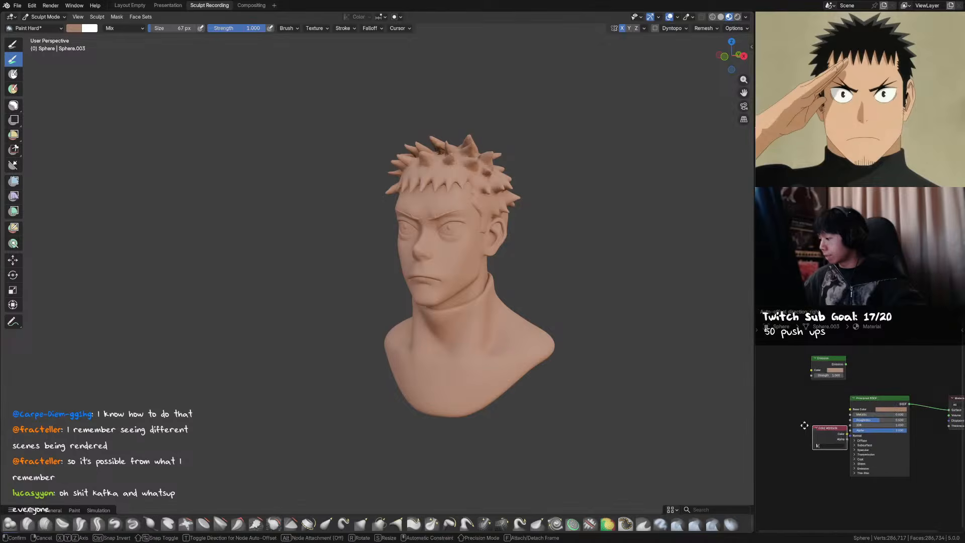
left_click(819, 425)
mouse_move(819, 423)
left_mouse_down()
mouse_move(850, 409)
mouse_move(807, 409)
mouse_move(817, 397)
left_mouse_up()
key("f")
Paint the face with the skin tone, hide all objects except the head, and return to Sculpt Mode
mouse_move(455, 221)
left_mouse_down()
mouse_move(437, 271)
mouse_move(446, 334)
mouse_move(484, 271)
left_mouse_up()
key("ctrl+Tab")
left_click(456, 259)
key("shift+h")
key("ctrl+Tab")
key("2")
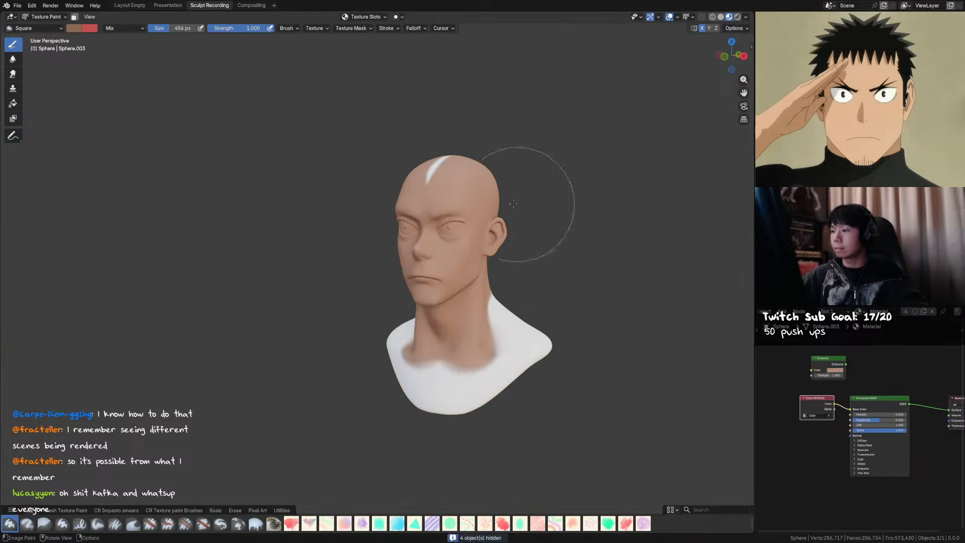
key("ctrl+Tab")
key("Escape")
Paint the remaining white areas of the head mesh, on the shoulders, neck and scalp, with the skin tone
mouse_move(407, 352)
left_mouse_down()
mouse_move(495, 362)
mouse_move(542, 347)
left_mouse_up()
middle_click_drag(528, 327, 382, 282)
key("f")
left_click(397, 285)
mouse_move(397, 285)
left_mouse_down()
mouse_move(347, 392)
mouse_move(362, 216)
left_mouse_up()
mouse_move(362, 216)
middle_mouse_down()
mouse_move(442, 184)
mouse_move(429, 342)
mouse_move(538, 342)
mouse_move(545, 327)
middle_mouse_up()
Unhide the hair, eyebrows and turtleneck, select the turtleneck, and save the file
key("ctrl+Tab")
left_click(476, 304)
key("alt+h")
left_click(597, 281)
left_click(505, 352)
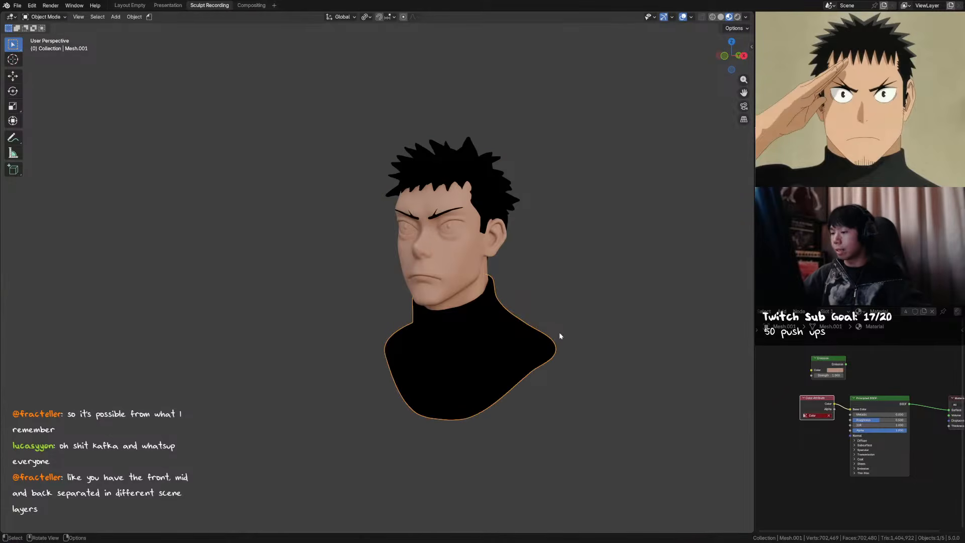
key("ctrl+s")
key("shift+a")
key("Escape")
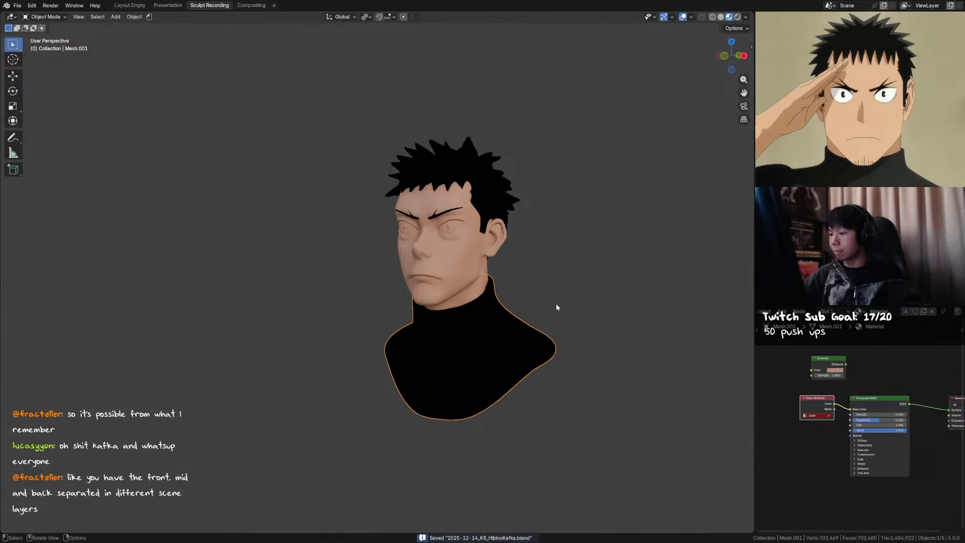
Put the turtleneck in Sculpt Mode and set the Paint brush colour to dark grey #2A2A2A
key("ctrl+Tab")
left_click(631, 383)
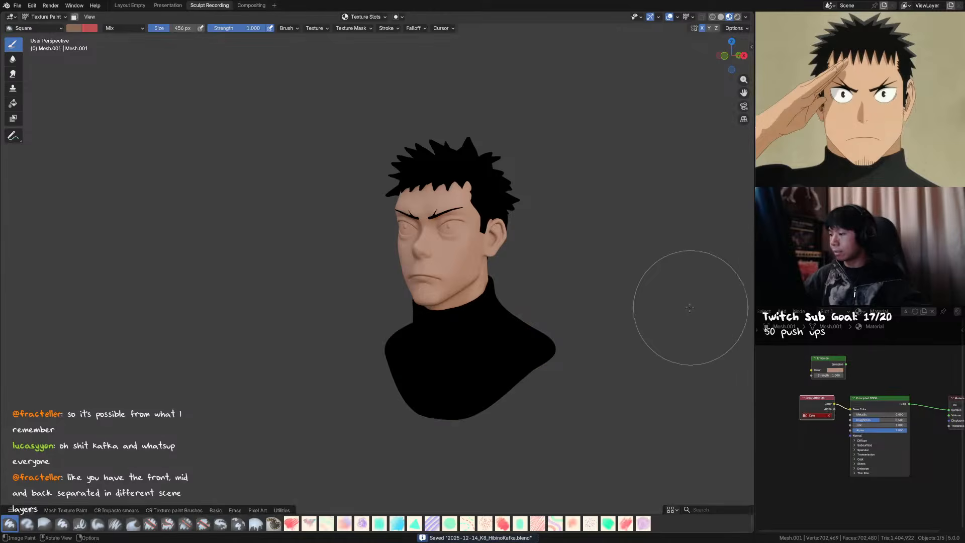
key("x")
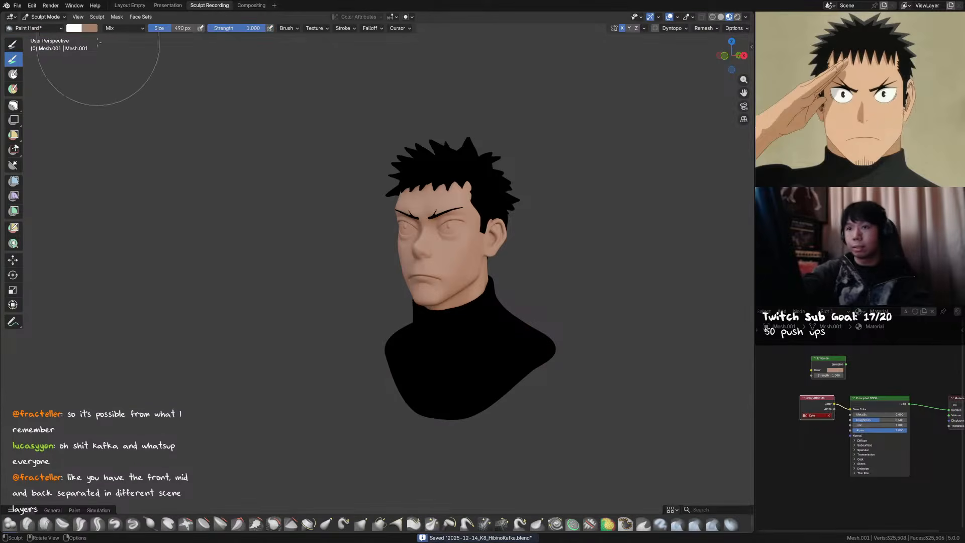
left_click(79, 28)
left_click_drag(149, 93, 149, 98)
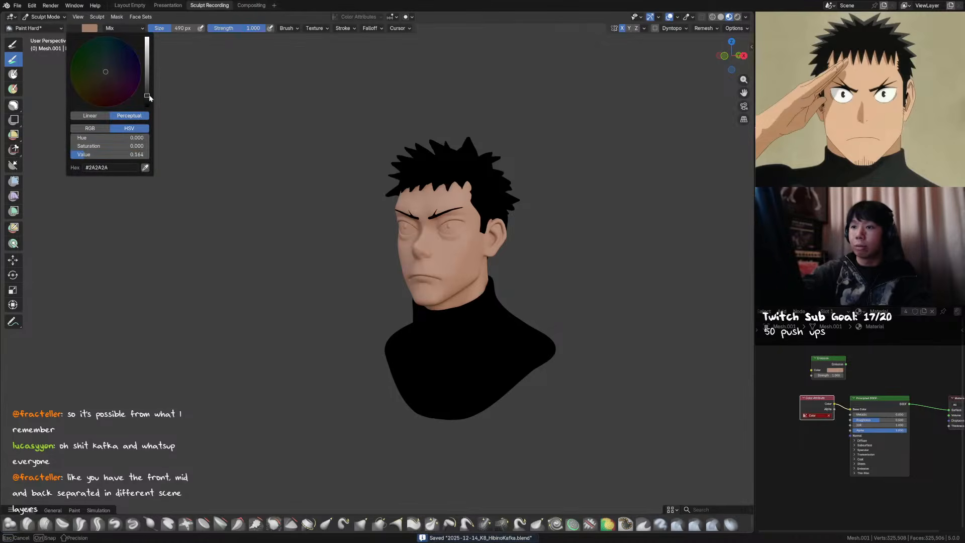
Paint the whole turtleneck dark grey and save the file
mouse_move(542, 350)
left_mouse_down()
mouse_move(515, 280)
mouse_move(508, 322)
left_mouse_up()
middle_click_drag(508, 321, 412, 322)
left_click_drag(518, 302, 487, 377)
mouse_move(495, 345)
middle_mouse_down()
mouse_move(500, 311)
mouse_move(497, 319)
mouse_move(570, 281)
middle_mouse_up()
key("ctrl+s")
key("ctrl+Tab")
key("shift+h")
key("ctrl+z")
left_click(604, 240)
key("ctrl+s")
Put the spiky hair mesh in Sculpt Mode and paint its top and front dark grey
middle_click_drag(592, 95, 556, 248)
middle_click_drag(556, 249, 512, 292, "shift")
left_click_drag(517, 201, 465, 160)
key("ctrl+Tab")
middle_click_drag(467, 242, 454, 239)
key("ctrl+Tab")
left_click(457, 155)
key("ctrl+Tab")
mouse_move(392, 168)
left_mouse_down()
mouse_move(375, 171)
mouse_move(483, 169)
left_mouse_up()
Paint the rest of the hair and the eyebrow mesh dark grey, return to Object Mode, and save the file
mouse_move(482, 168)
middle_mouse_down()
mouse_move(506, 173)
mouse_move(458, 216)
middle_mouse_up()
left_click_drag(457, 216, 428, 216)
left_click_drag(439, 266, 426, 262)
middle_click_drag(370, 218, 427, 195)
key("alt+q")
left_click_drag(424, 205, 363, 248)
key("ctrl+Tab")
key("ctrl+s")
middle_click_drag(574, 193, 596, 192, "shift")
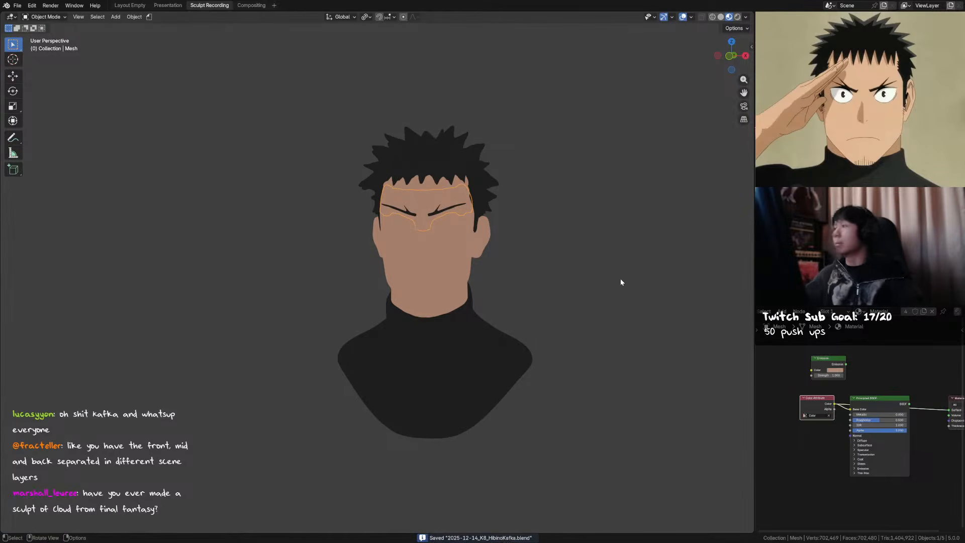
key("F2")
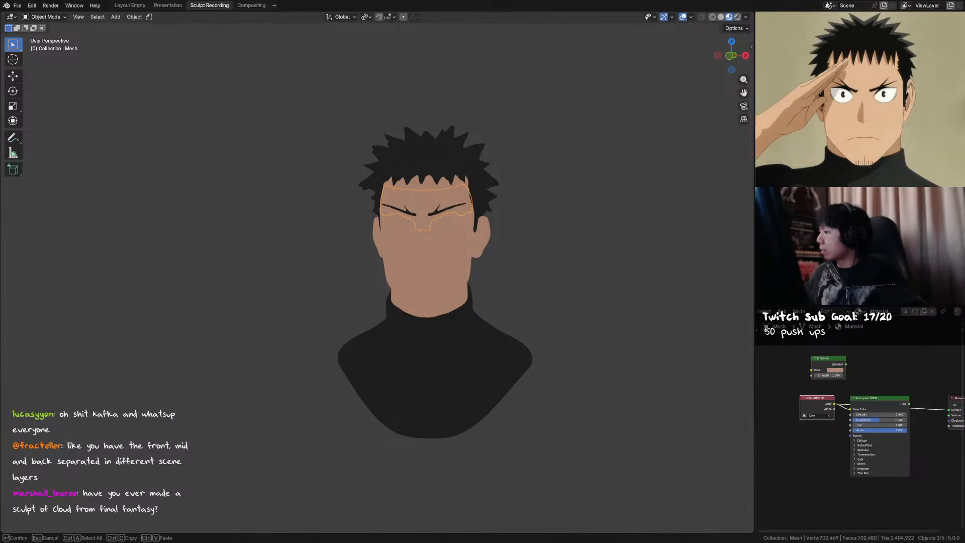
key("Escape")
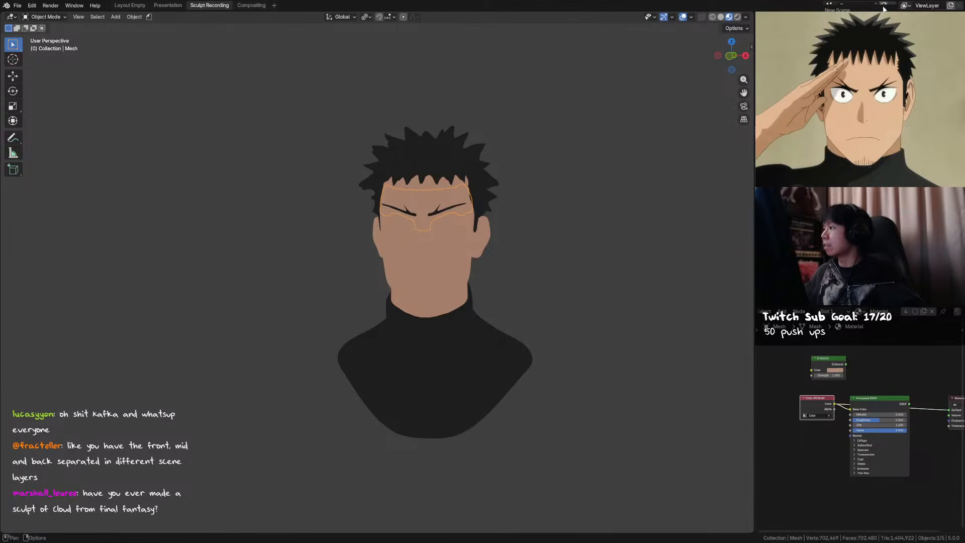
Create a full copy of the scene and move its head mesh out to the side of the hair and turtleneck
left_click(854, 49)
left_click(438, 238)
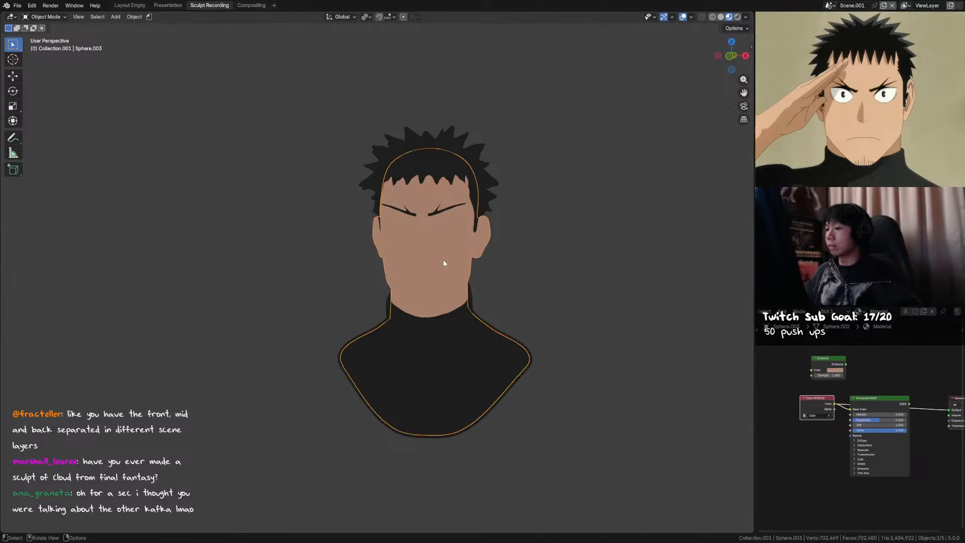
key("g")
left_click(605, 212)
Switch back and forth between the original scene and its copy to compare their objects
left_click(830, 5)
left_click(848, 18)
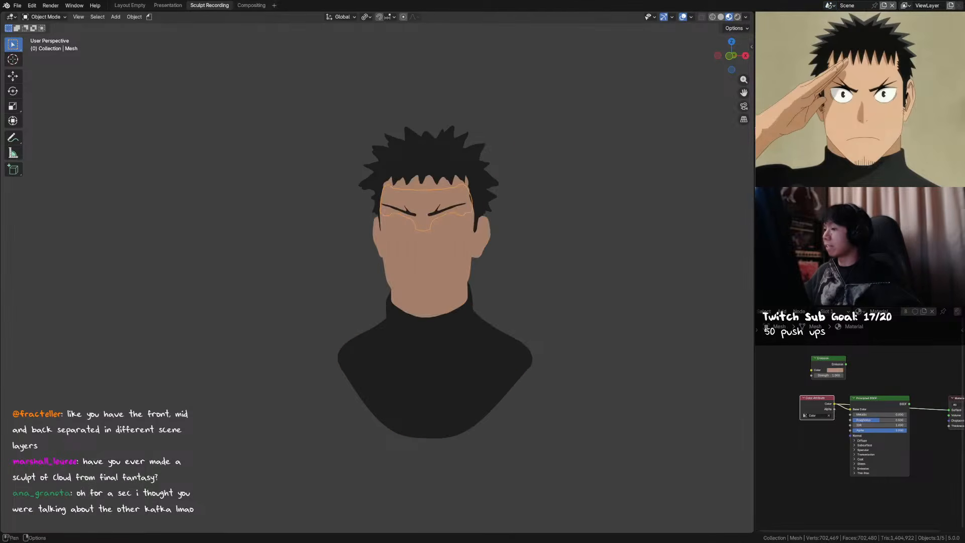
left_click(830, 6)
left_click(848, 29)
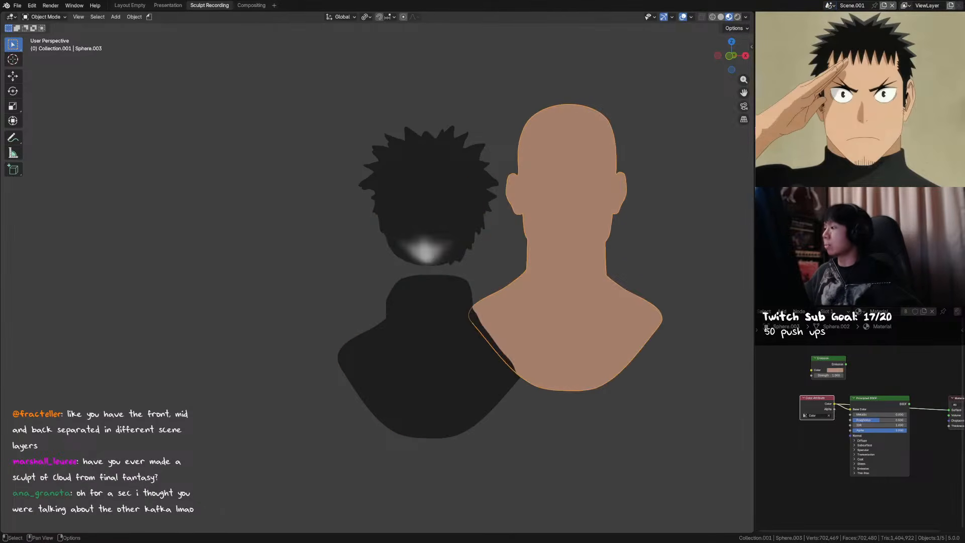
left_click(830, 5)
left_click(848, 18)
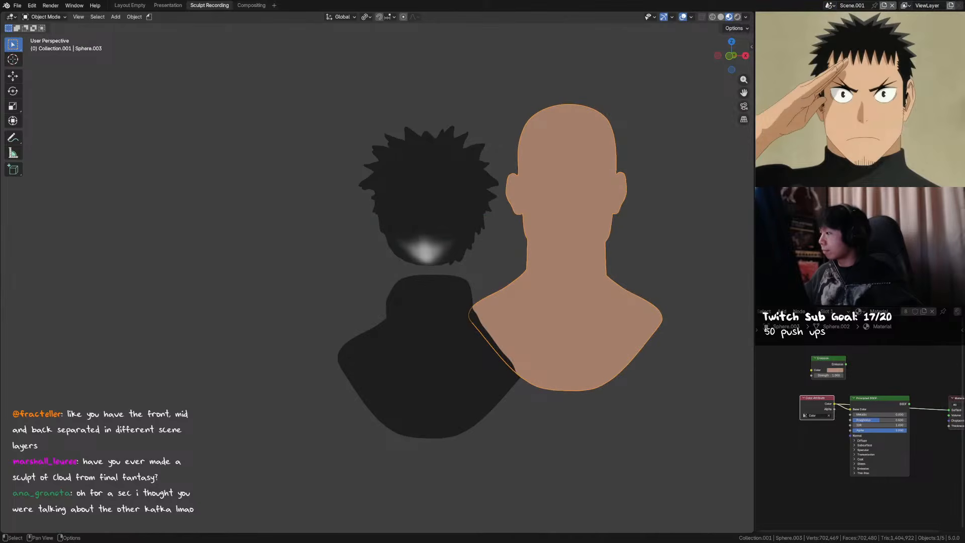
left_click(830, 5)
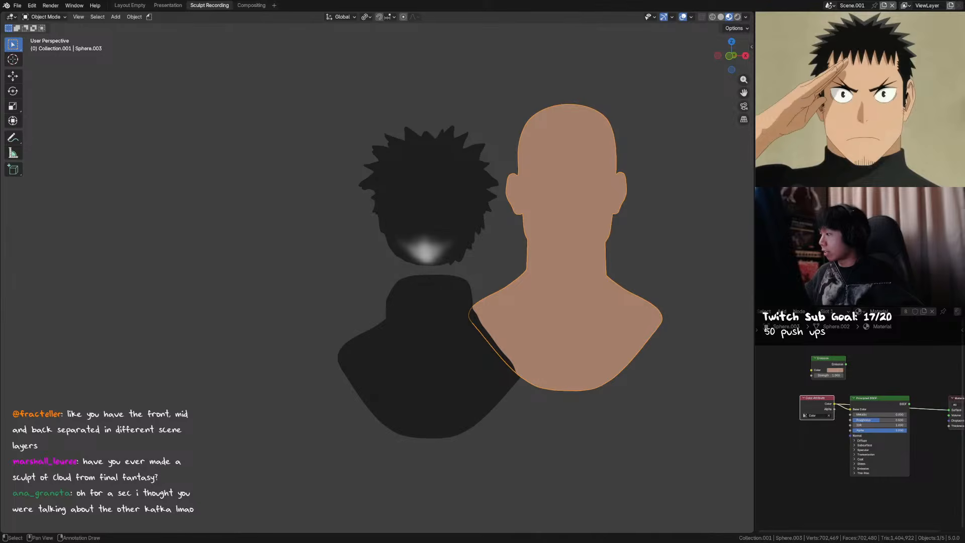
left_click(830, 5)
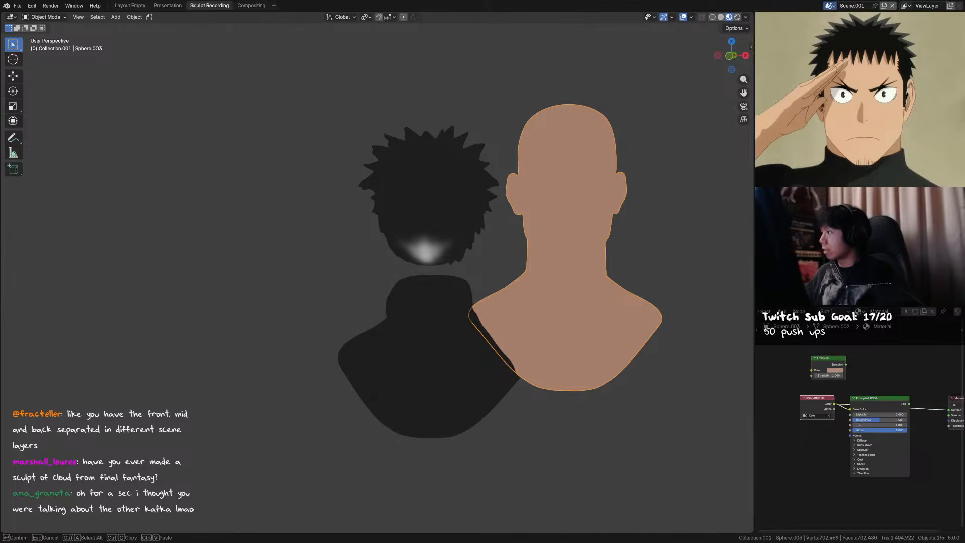
key("Return")
key("g")
left_click(820, 5)
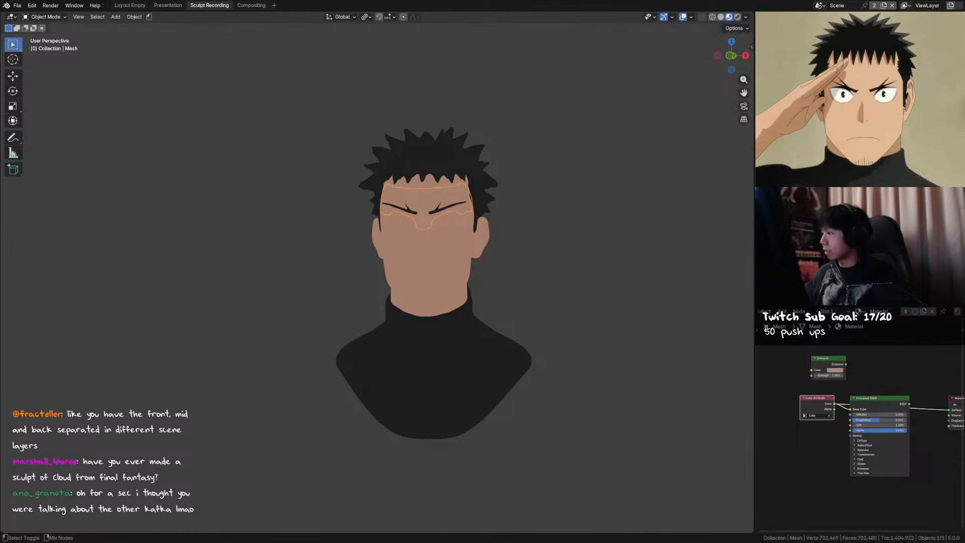
key("ctrl+z")
key("ctrl+shift+z")
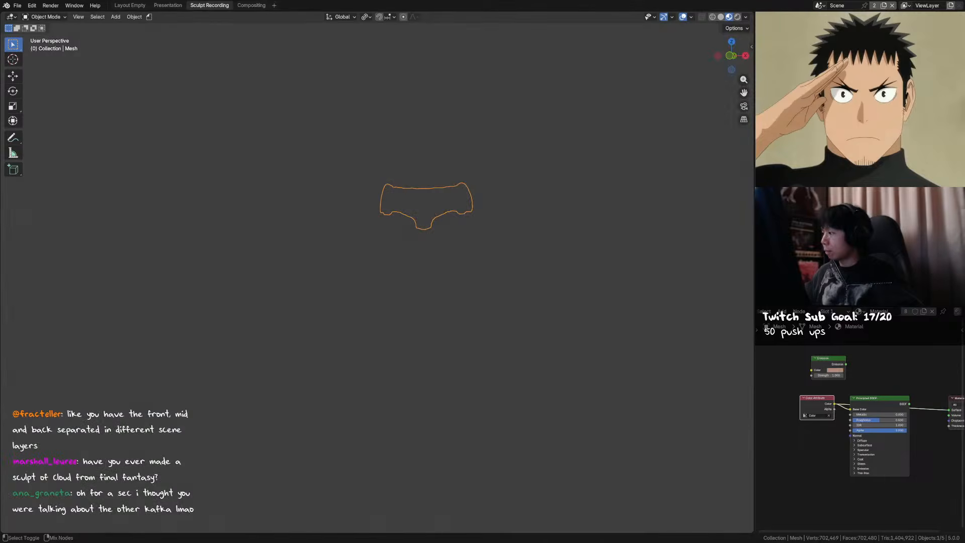
key("ctrl+shift+z")
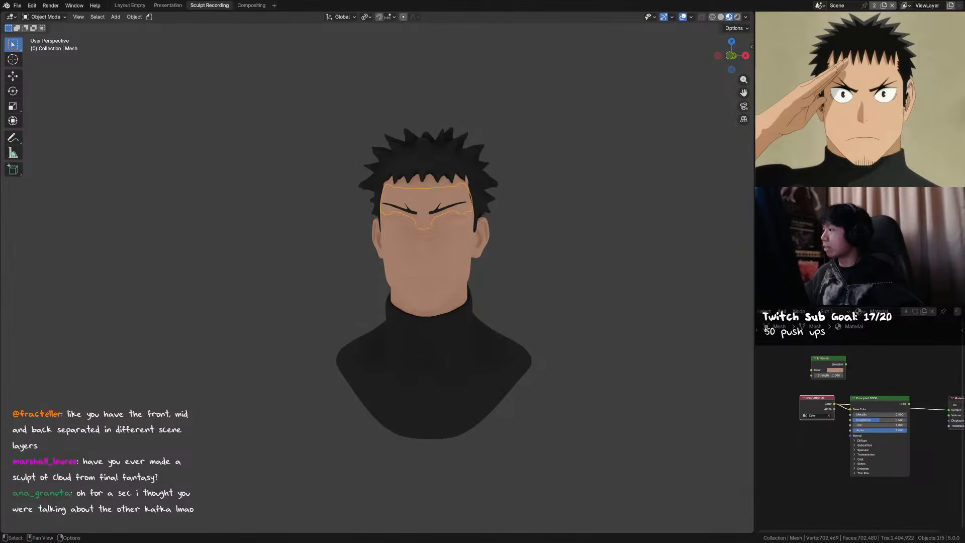
Save the file and delete the copied scene
key("ctrl+s")
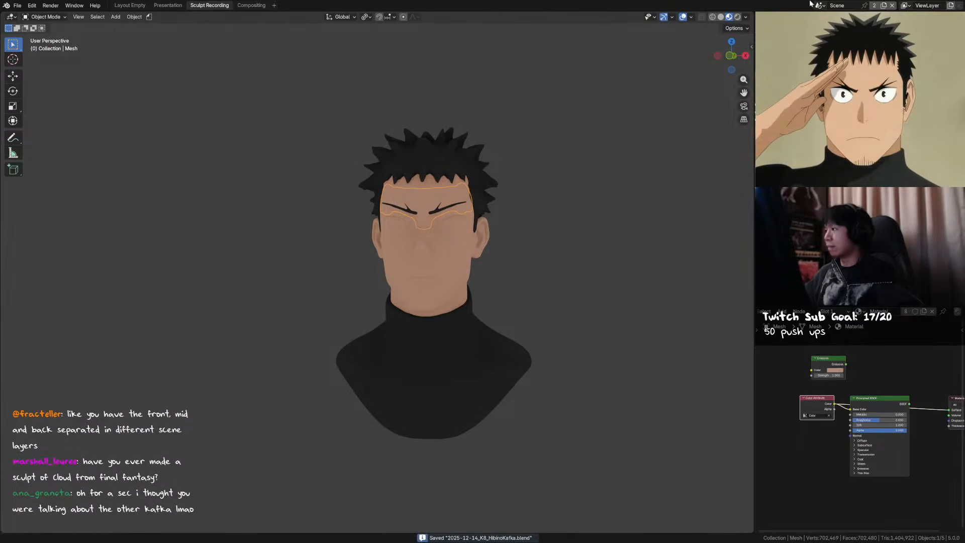
left_click(838, 27)
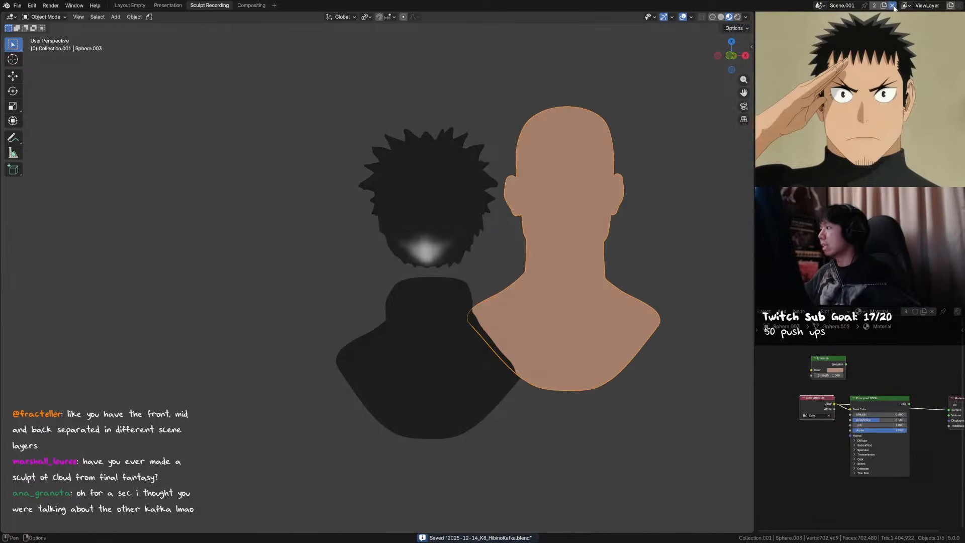
left_click(892, 5)
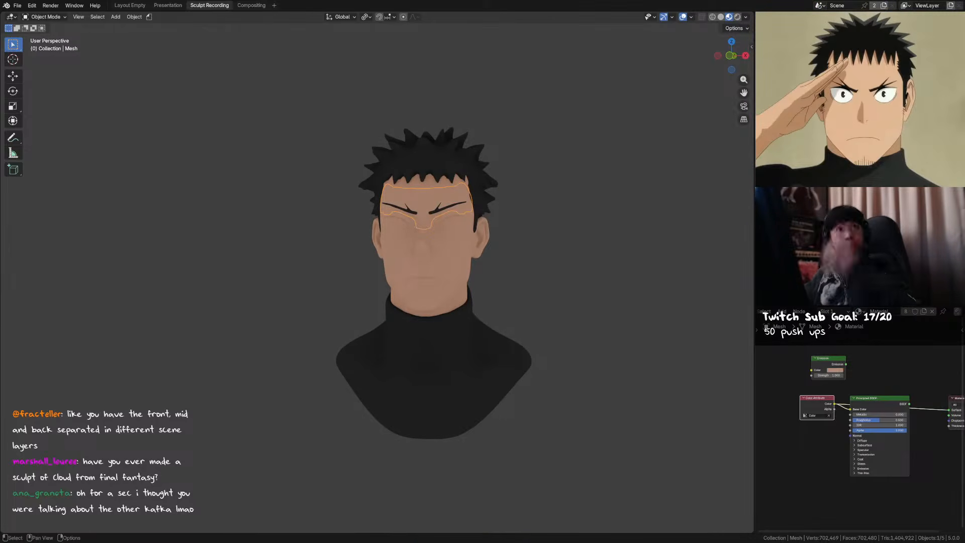
Deselect all objects and save the file
middle_click_drag(629, 211, 588, 211)
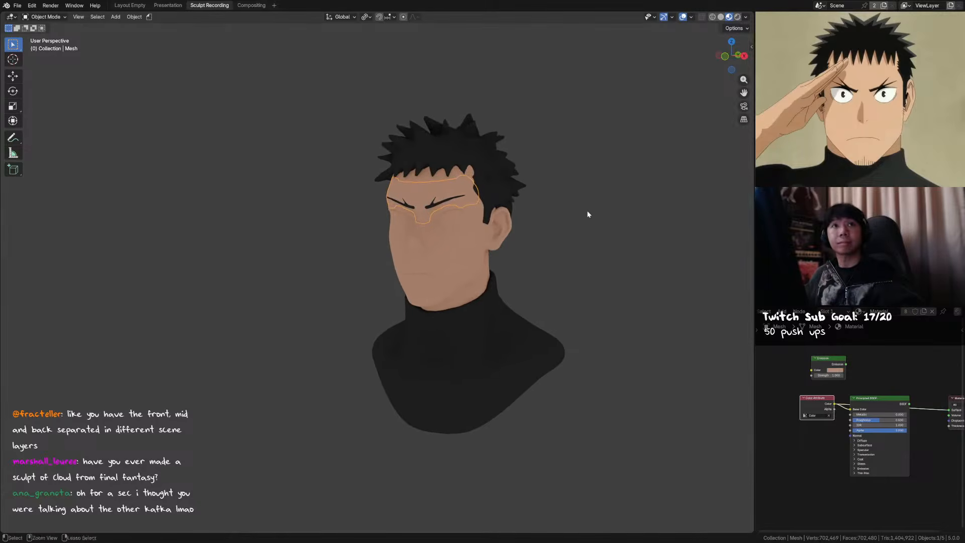
key("ctrl+s")
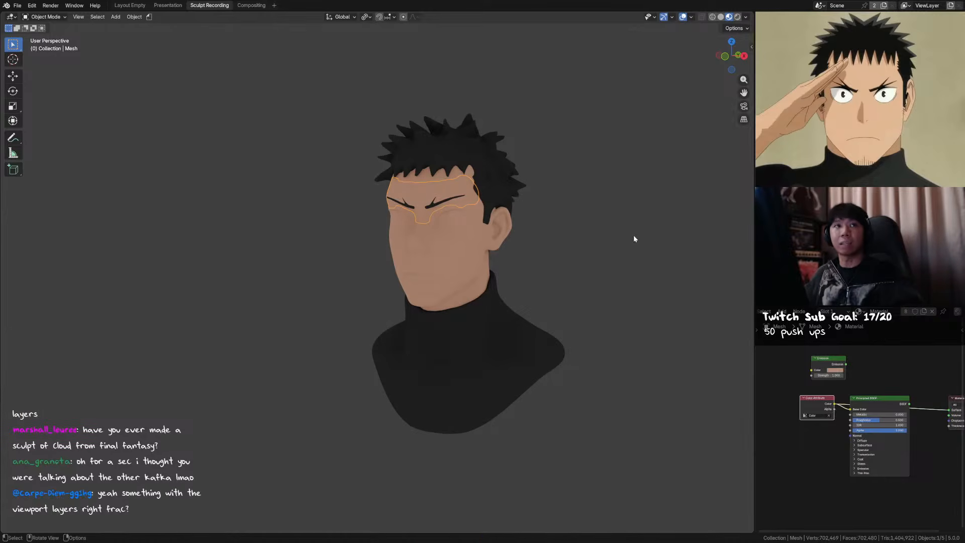
left_click(387, 301)
middle_click_drag(601, 196, 435, 245)
key("ctrl+s")
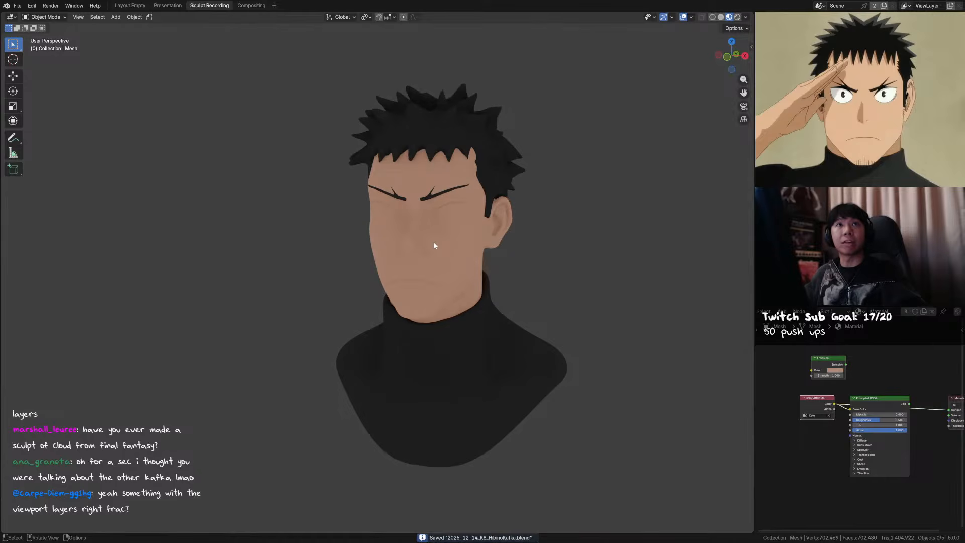
middle_click_drag(434, 243, 433, 223)
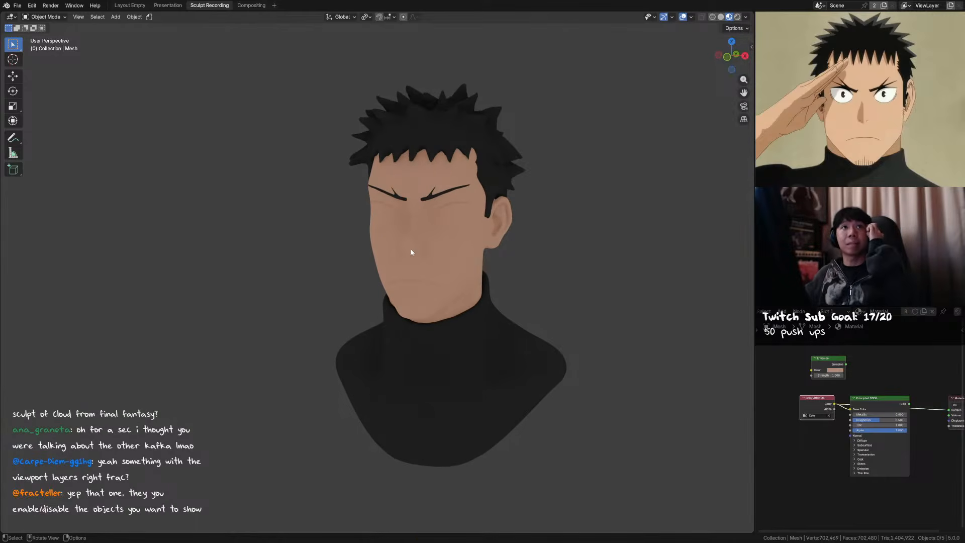
middle_click_drag(424, 226, 431, 223)
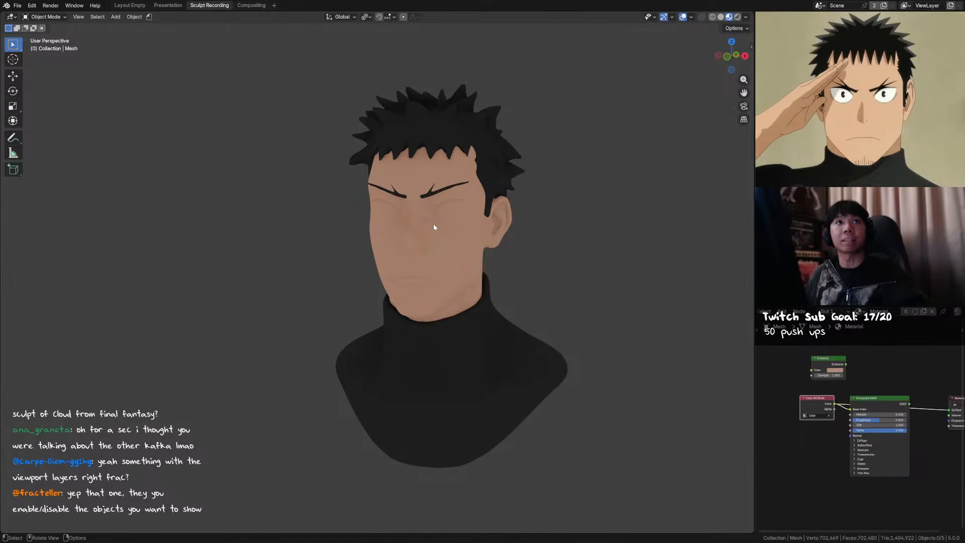
Select the head mesh, connect the Principled BSDF to the material output in place of the raw colour, and save the file
left_click(764, 17)
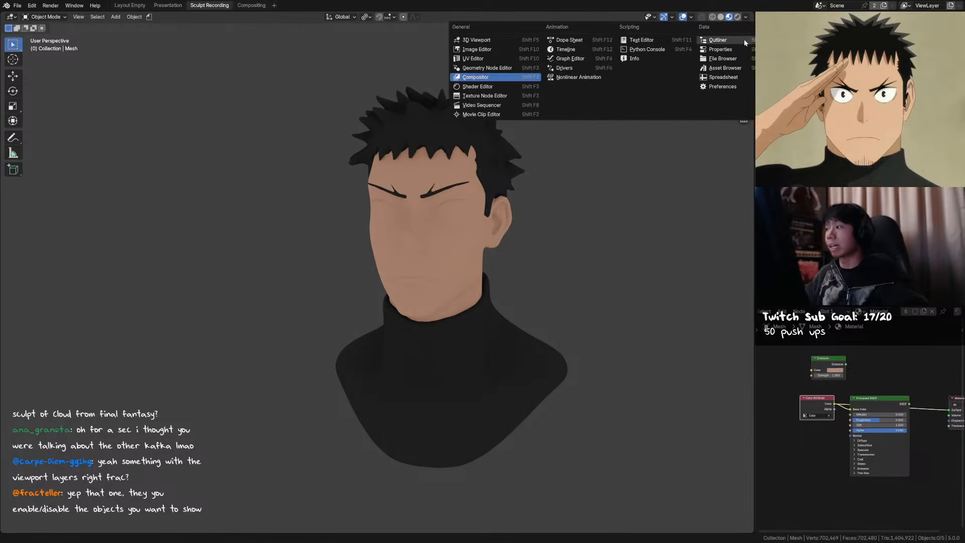
left_click(746, 40)
left_click(484, 228)
middle_click_drag(485, 228, 575, 234)
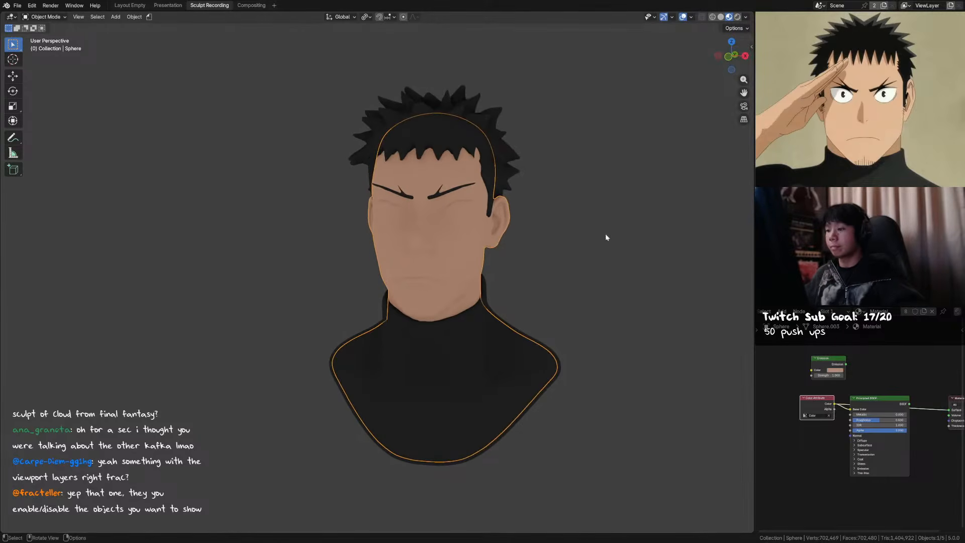
left_click(873, 400)
key("ctrl+s")
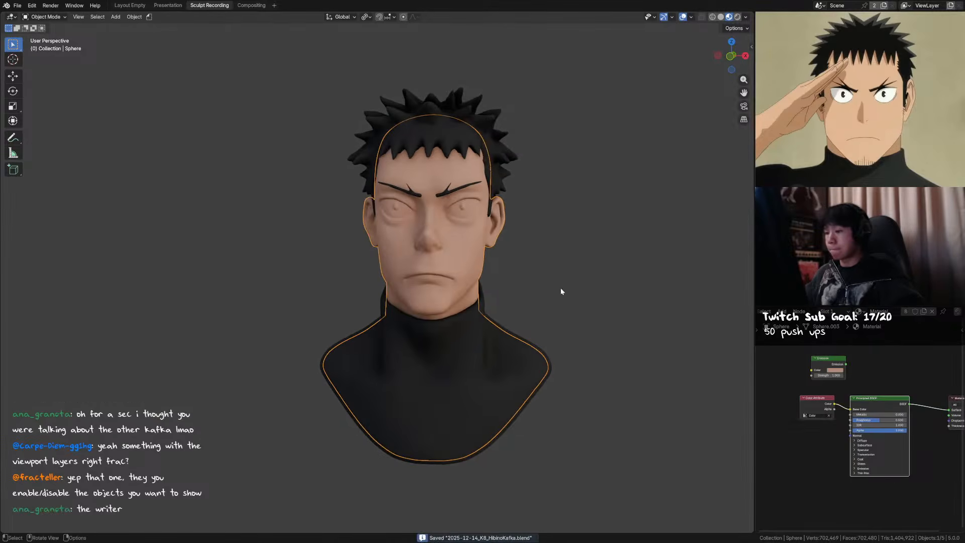
Enter Sculpt Mode on the head and set the Paint Hard brush size to 121 px
key("ctrl+Tab")
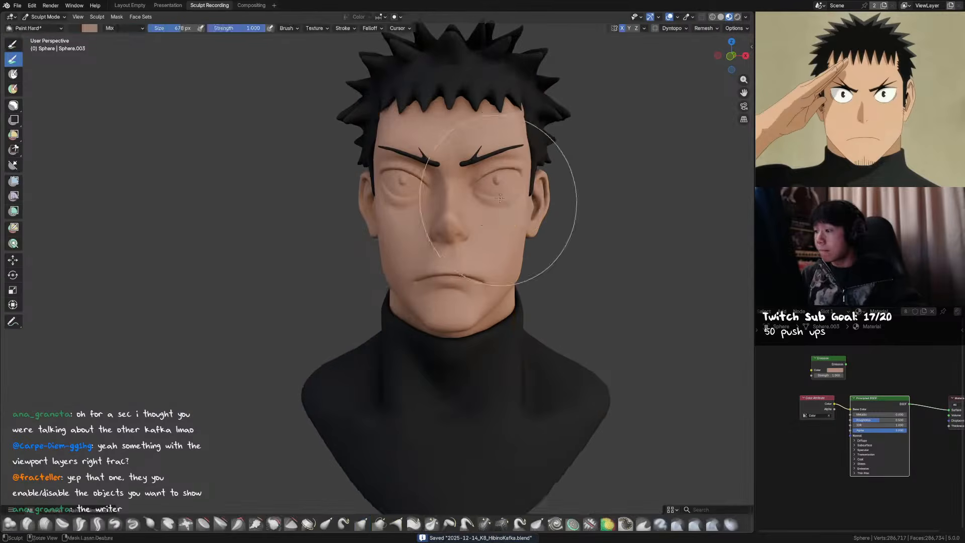
scroll(519, 154, "up", 3)
key("f")
left_click(503, 157)
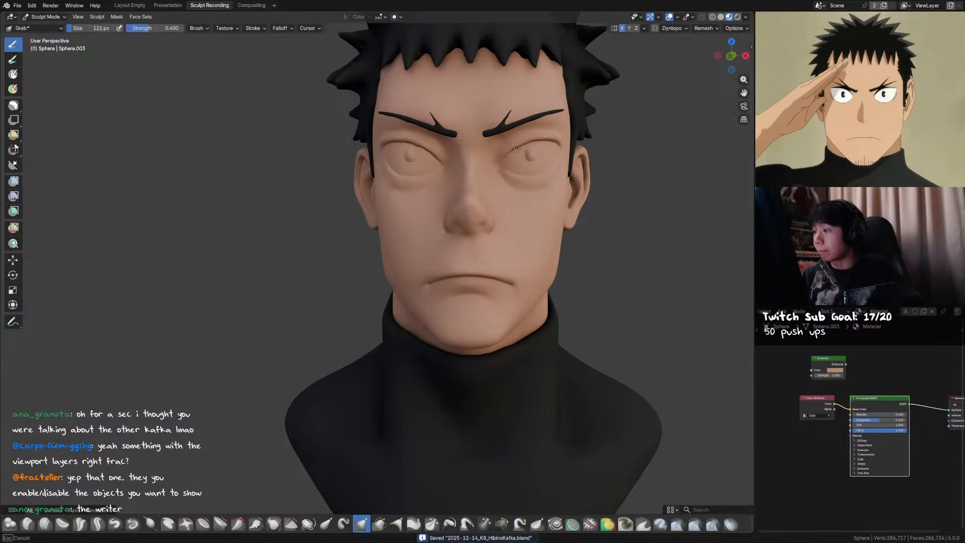
middle_click_drag(503, 157, 465, 155, "shift")
right_click(466, 155)
left_click(503, 174)
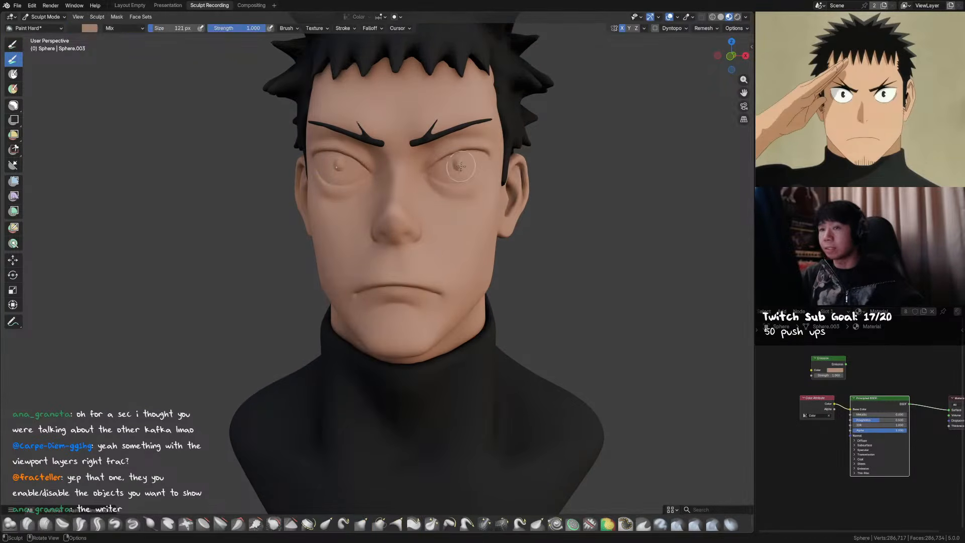
Set the Paint Hard brush colour to the light grey #AFA7A4
left_click(84, 31)
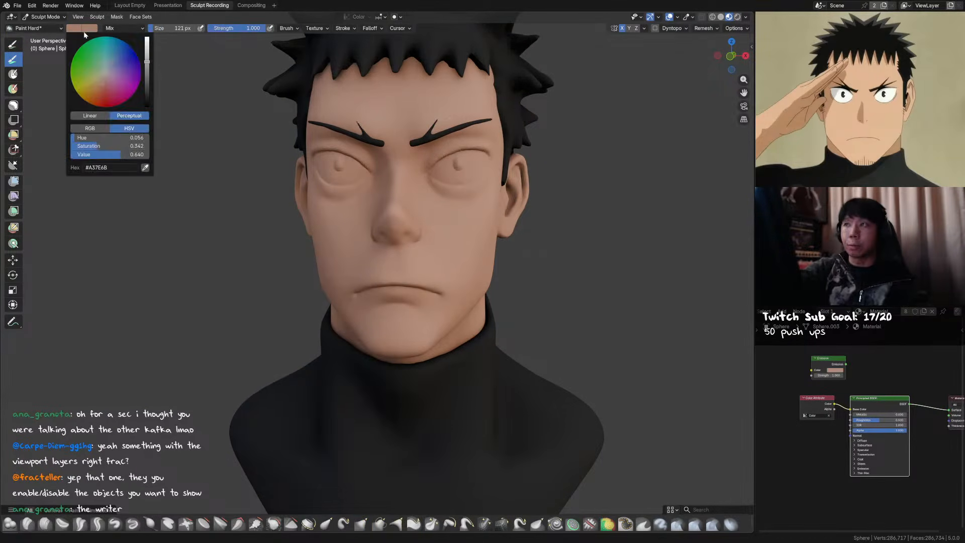
mouse_move(126, 154)
left_mouse_down()
mouse_move(133, 146)
mouse_move(117, 146)
mouse_move(151, 160)
mouse_move(134, 146)
left_mouse_up()
left_click(147, 93)
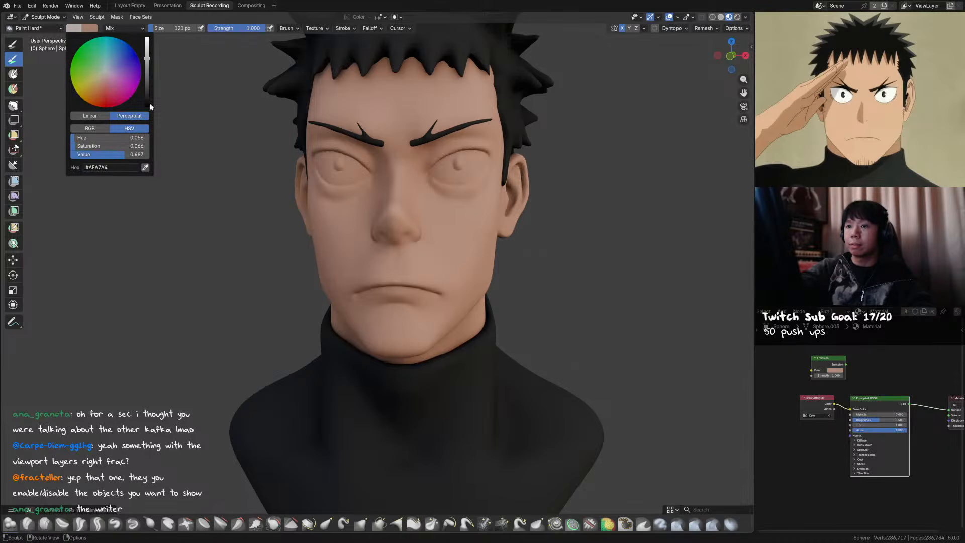
Try a light grey paint stroke across the eyeball and undo it
key("f")
left_click(578, 146)
mouse_move(455, 160)
left_mouse_down()
mouse_move(437, 173)
mouse_move(484, 157)
left_mouse_up()
key("ctrl+z")
Paint both eyeballs light grey with X symmetry, reducing the brush to 42 px for the edges
middle_click_drag(483, 158, 430, 166)
key("f")
left_click(424, 158)
left_click_drag(425, 152, 411, 175)
middle_click_drag(411, 175, 417, 176)
key("f")
left_click(446, 184)
key("f")
left_click(441, 178)
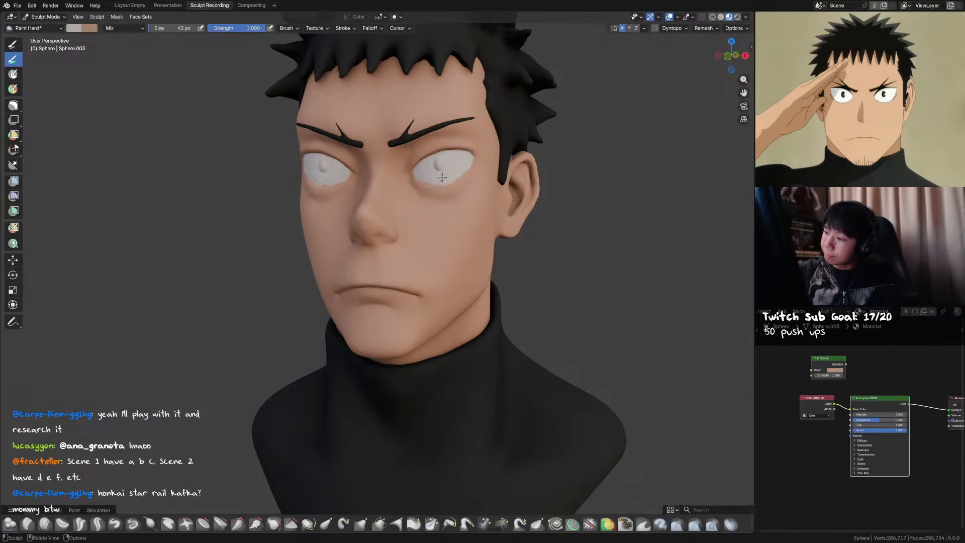
Clean up the borders of the painted eyes with small brushes, alternating between the skin and light grey colours
middle_click_drag(469, 151, 505, 181)
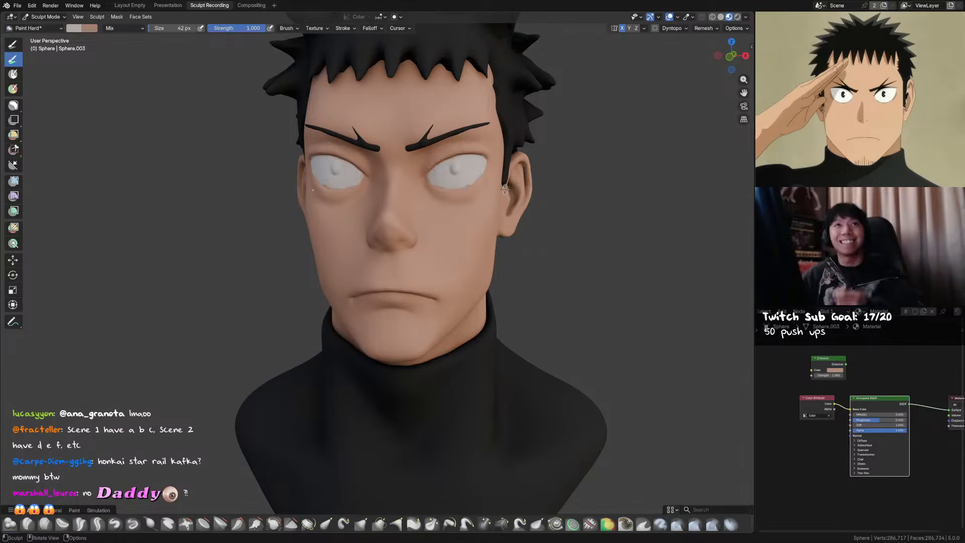
middle_click_drag(510, 189, 468, 186)
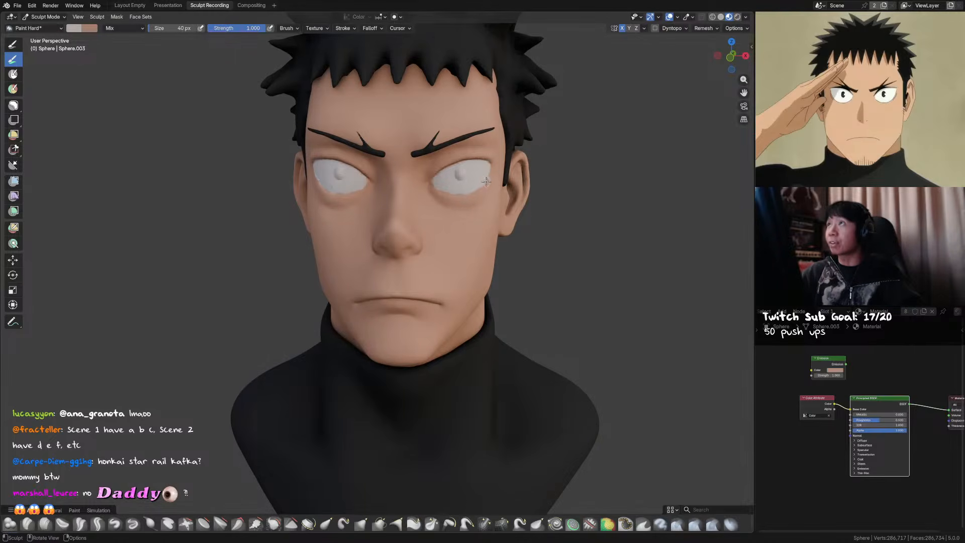
middle_click_drag(467, 188, 447, 200)
key("x")
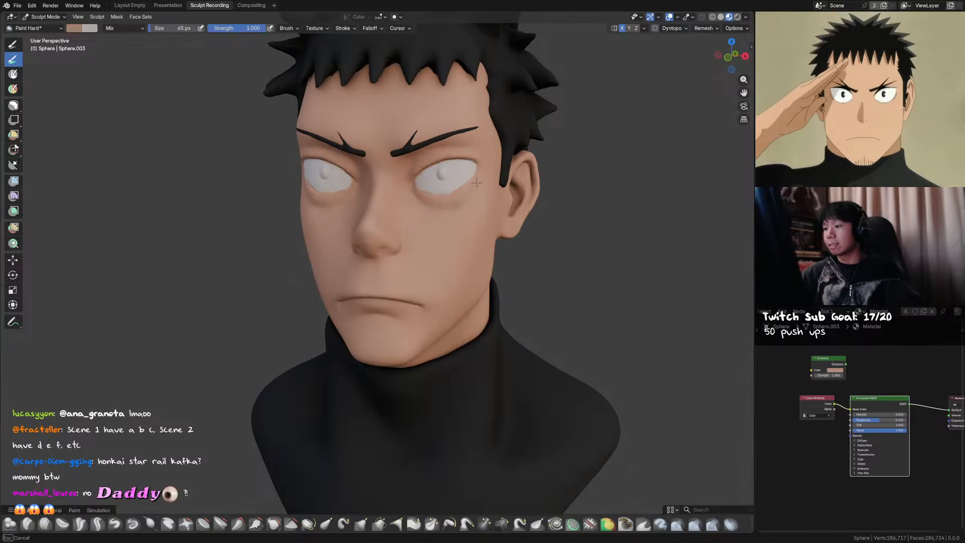
mouse_move(483, 173)
middle_mouse_down()
mouse_move(494, 173)
mouse_move(457, 196)
middle_mouse_up()
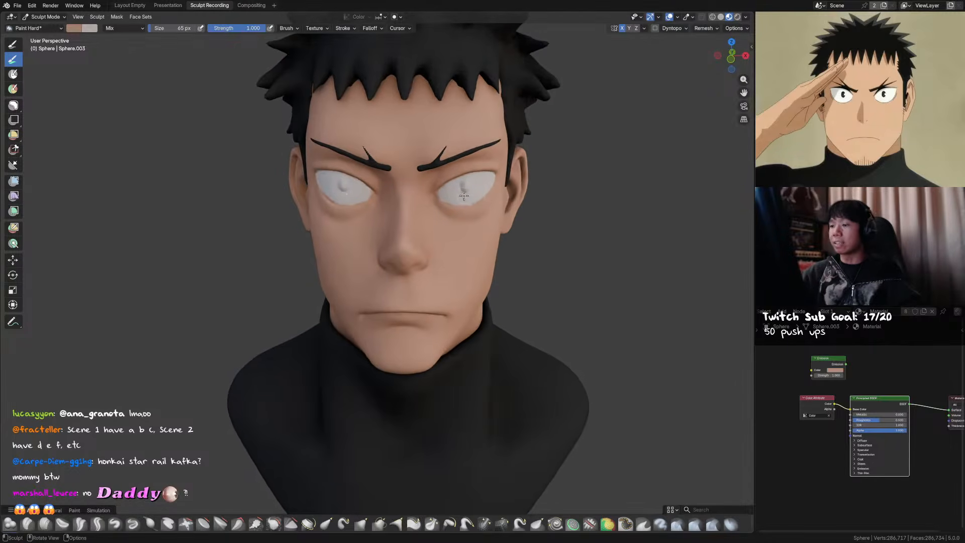
key("f")
left_click(445, 195)
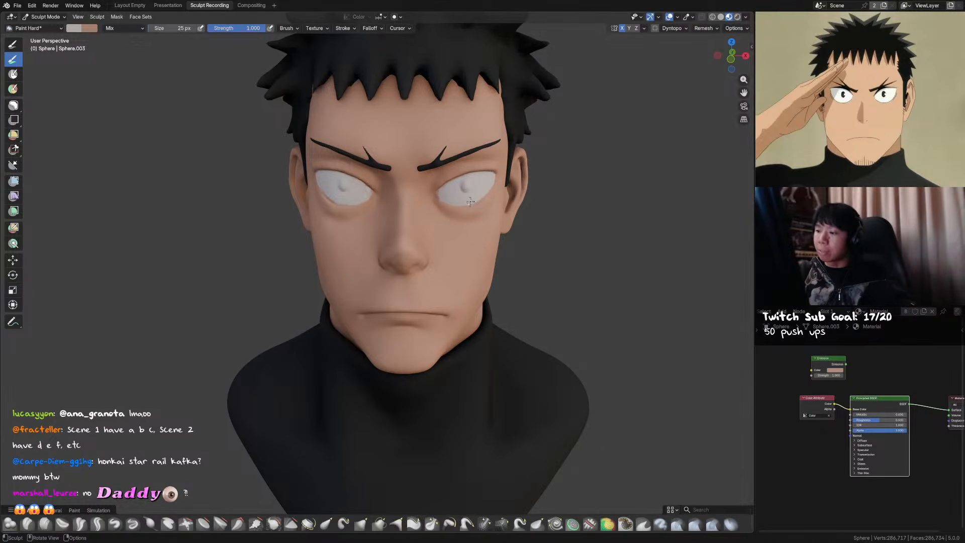
middle_click_drag(480, 181, 457, 171)
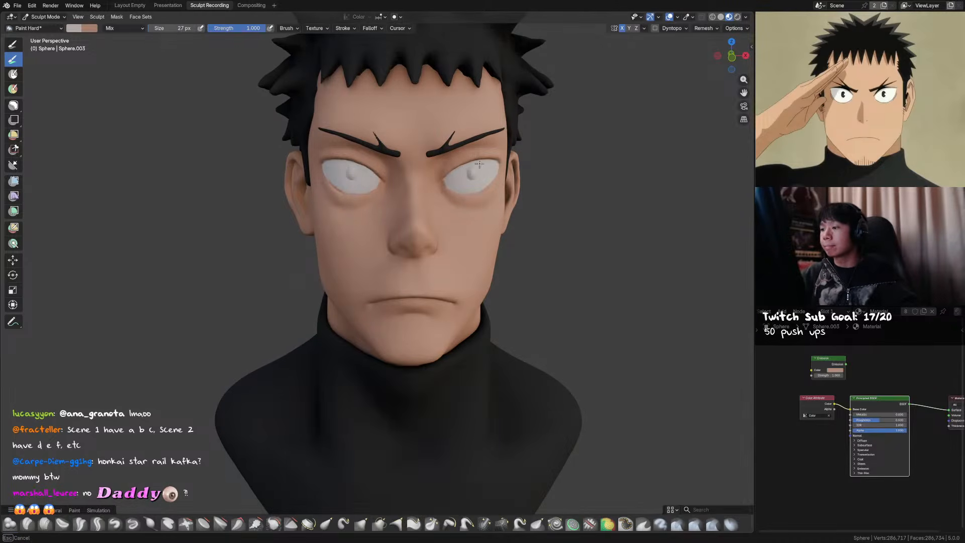
middle_click_drag(469, 165, 468, 157)
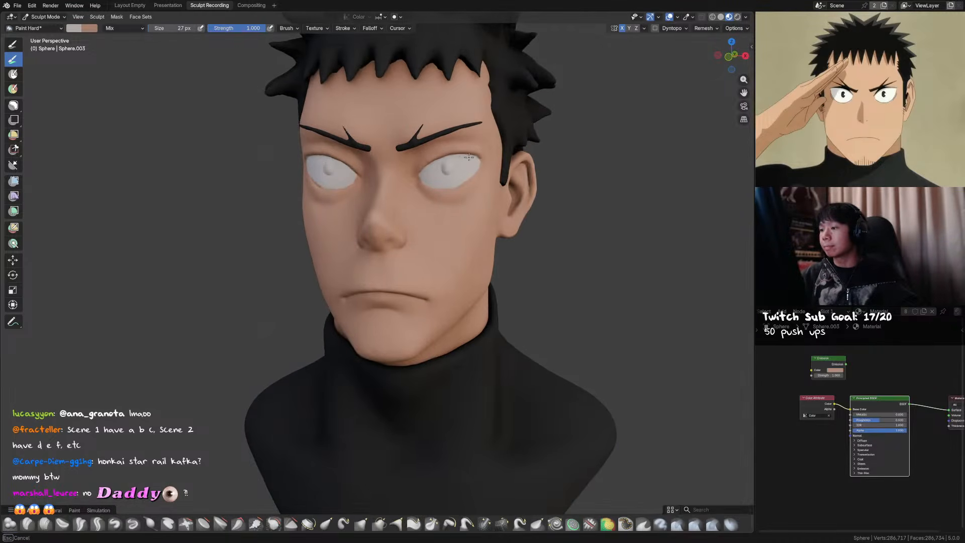
middle_click_drag(477, 171, 490, 184)
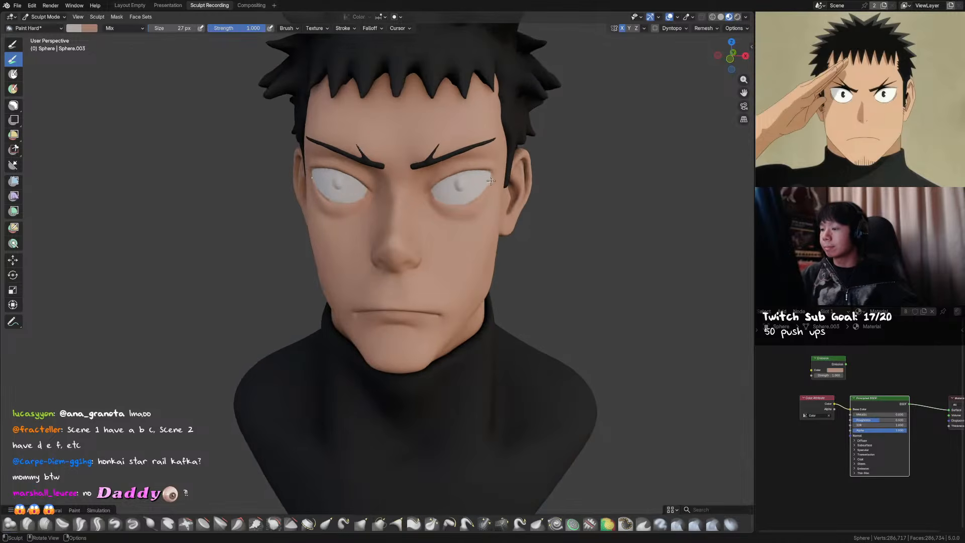
Sharpen the lower eyelid edges with the Crease Sharp brush at 55 px while viewing the head in solid shading
key("shift+c")
left_click(720, 17)
scroll(483, 201, "up", 3)
middle_click_drag(483, 150, 490, 121)
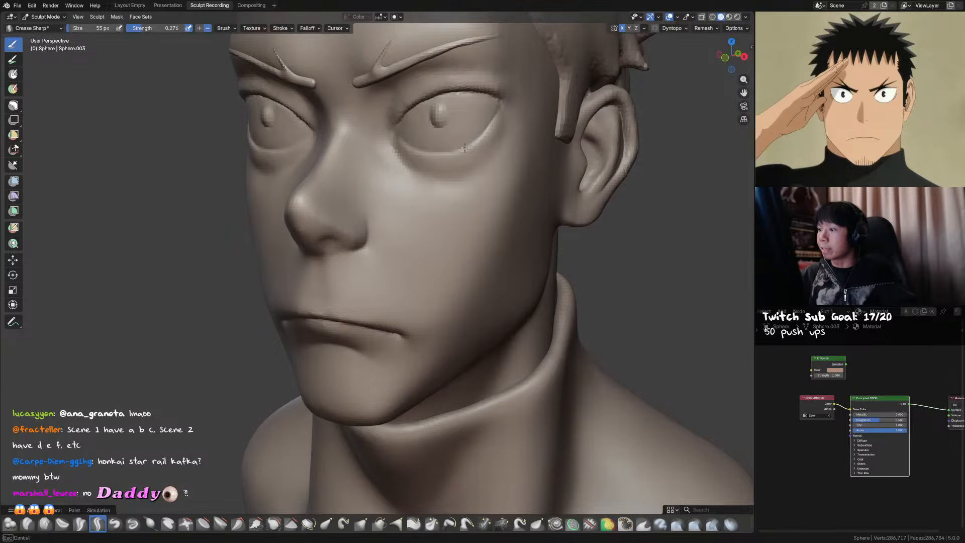
middle_click_drag(404, 129, 429, 144)
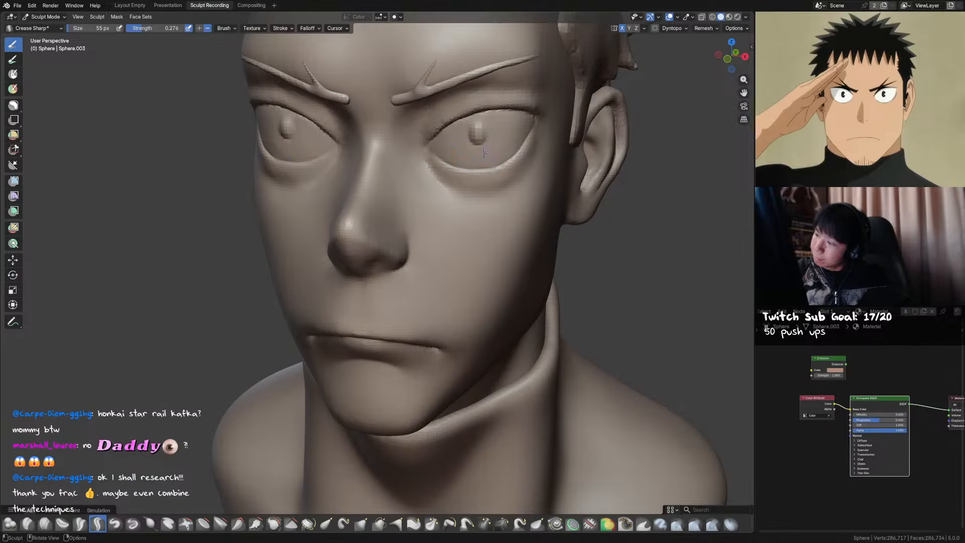
left_click_drag(487, 154, 492, 166)
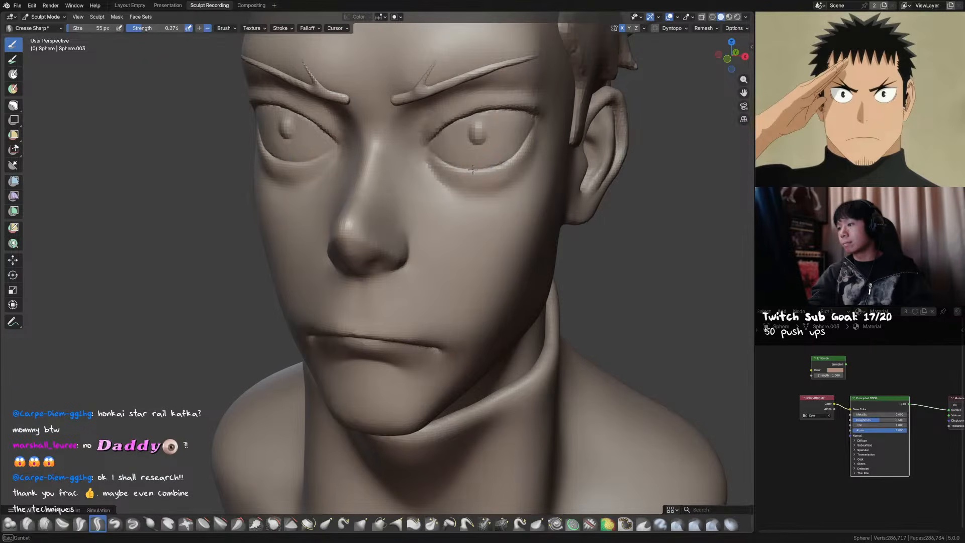
left_click_drag(481, 170, 444, 162)
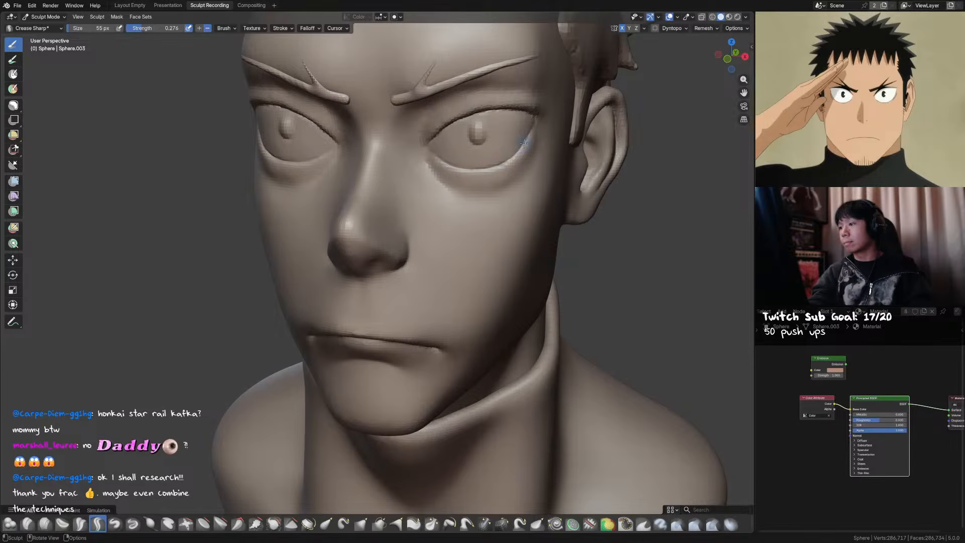
middle_click_drag(523, 143, 507, 150)
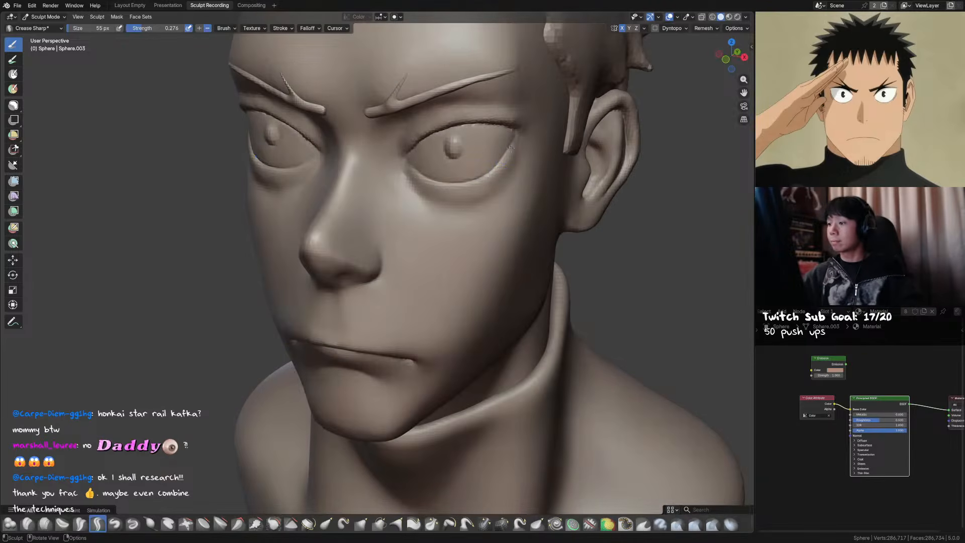
scroll(507, 150, "down", 2)
key("ctrl+Tab")
left_click(617, 129)
key("ctrl+Tab")
left_click(581, 202)
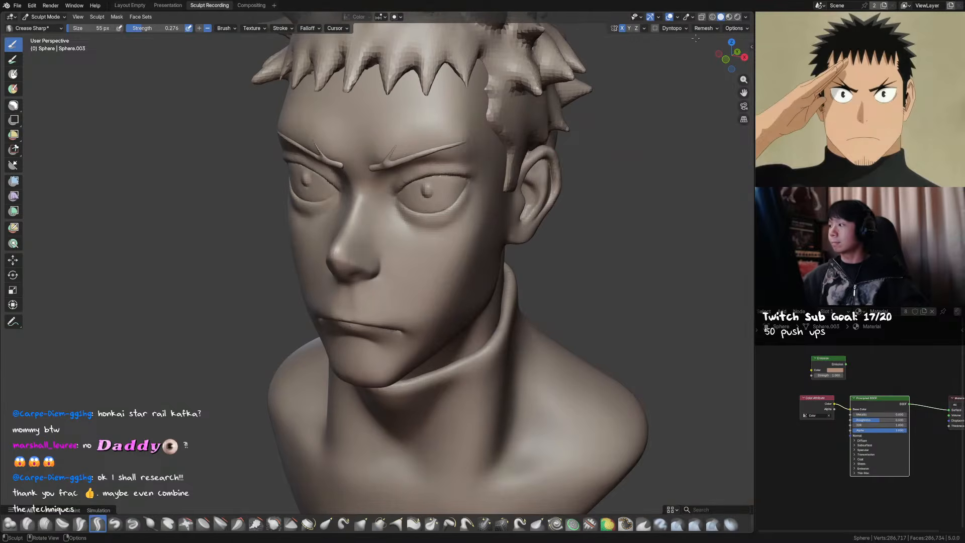
Return to the coloured preview, touch up the light grey along the lower eyelids with the Paint brush, and save the file
left_click(729, 17)
scroll(462, 185, "up", 2)
key("q")
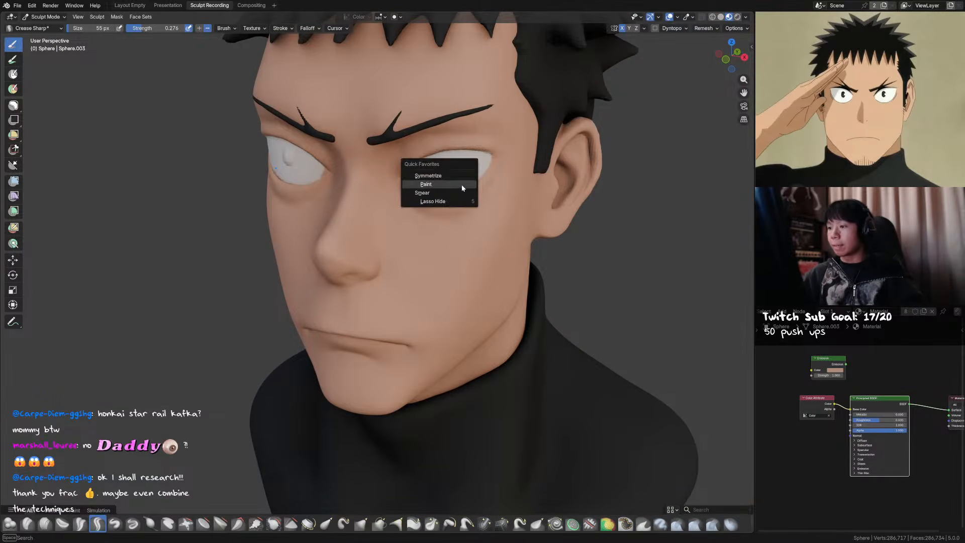
left_click(461, 185)
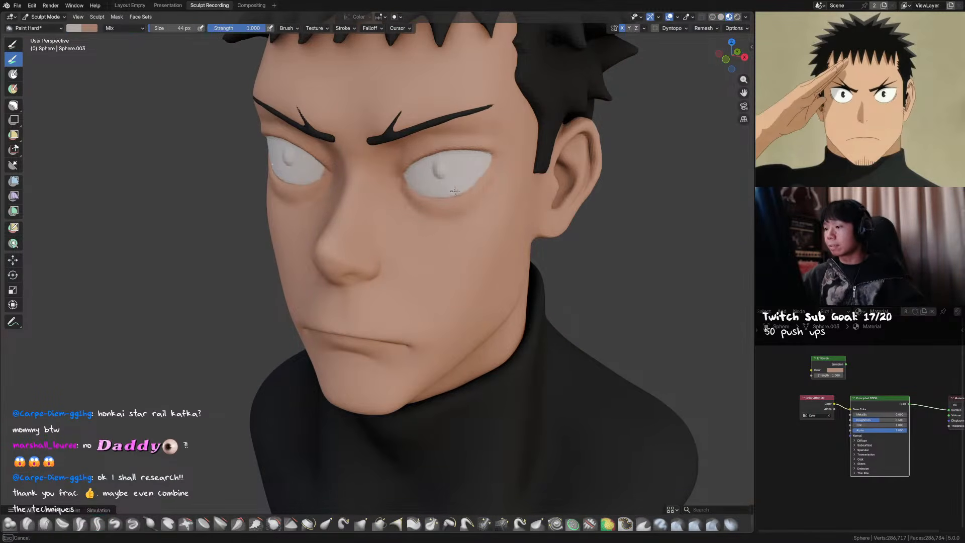
key("bracketleft")
left_click_drag(452, 193, 468, 182)
middle_click_drag(476, 175, 504, 188)
left_click_drag(495, 194, 438, 184)
key("f")
left_click(491, 191)
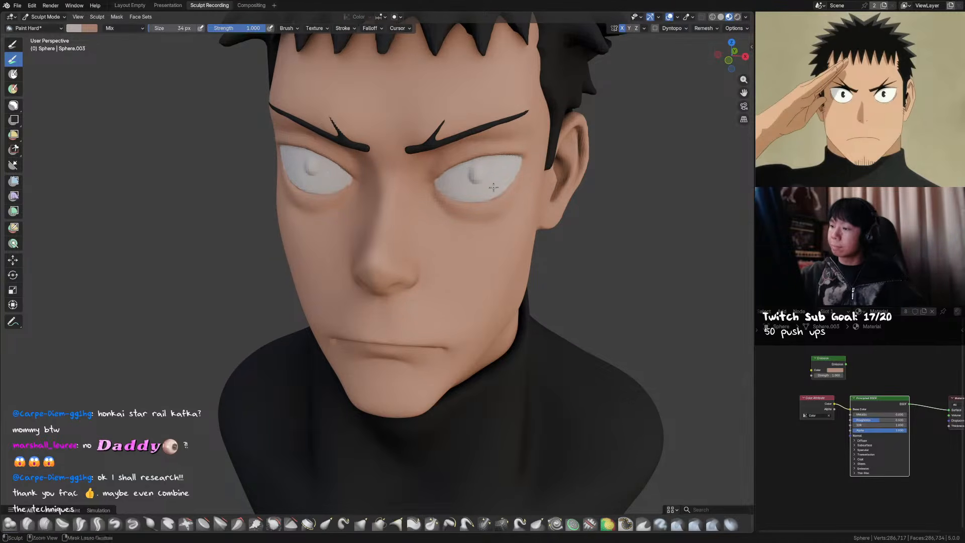
key("KP_1")
key("ctrl+s")
Darken the paint brush's skin colour to the dark brown #3A2D26
scroll(465, 185, "up", 2)
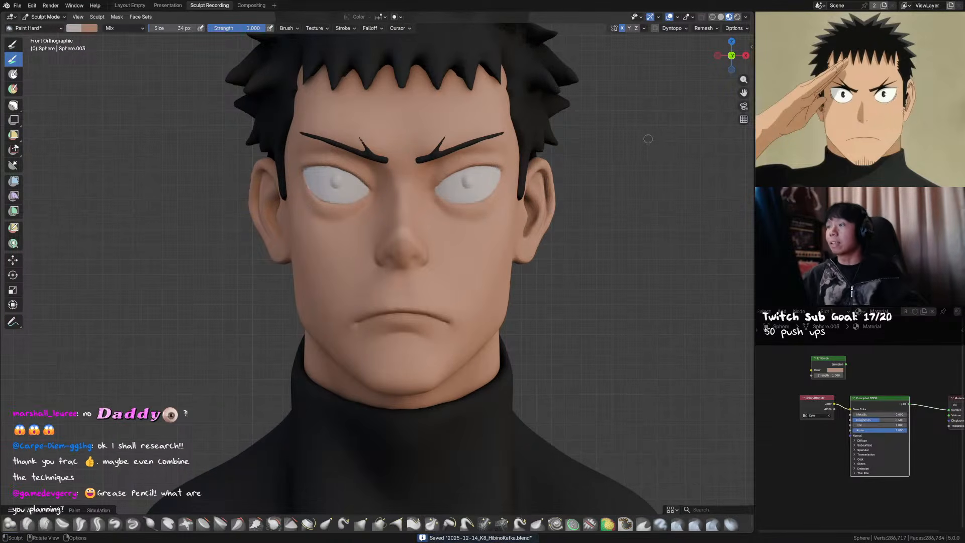
mouse_move(498, 161)
middle_mouse_down()
mouse_move(510, 159)
mouse_move(502, 166)
middle_mouse_up()
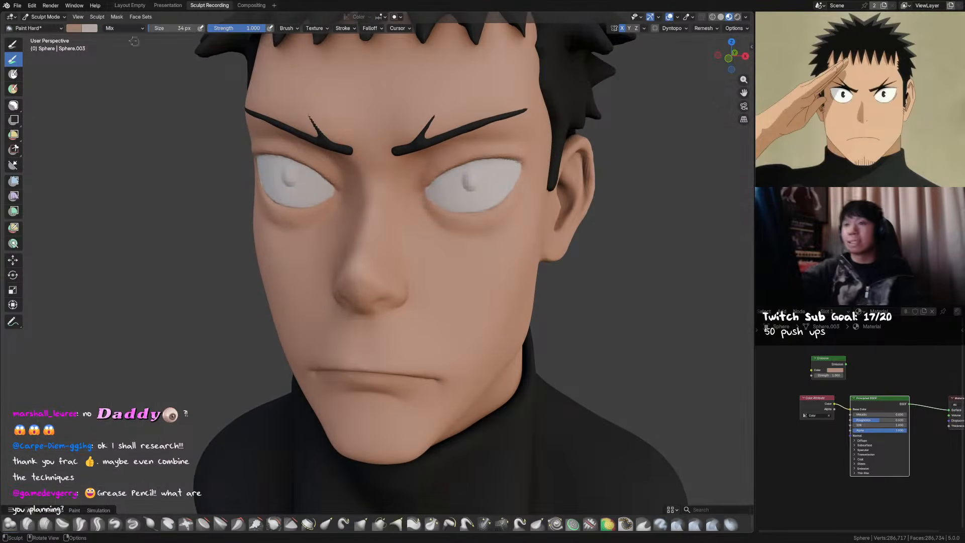
left_click(74, 29)
left_click_drag(148, 92, 149, 94)
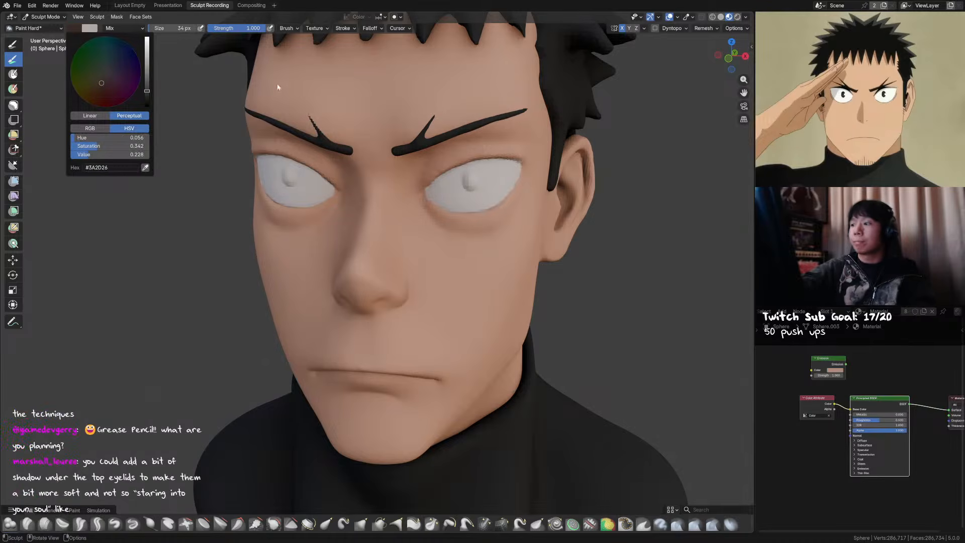
middle_click_drag(635, 169, 637, 188, "ctrl")
mouse_move(558, 201)
middle_mouse_down()
mouse_move(581, 192)
mouse_move(558, 201)
mouse_move(573, 205)
mouse_move(488, 185)
middle_mouse_up()
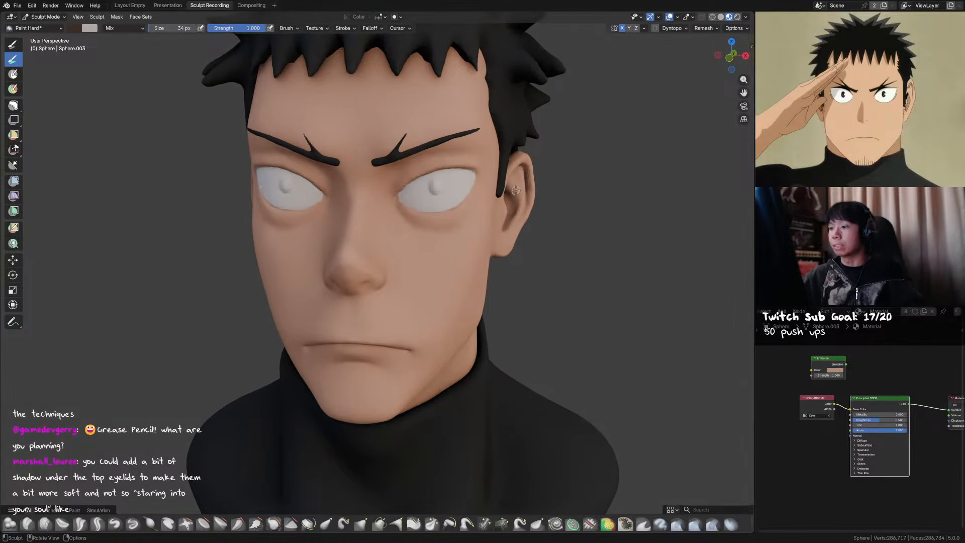
Save the file from Object Mode and go back to sculpting the head
key("shift+r")
key("Escape")
key("ctrl+Tab")
key("ctrl+s")
mouse_move(472, 227)
middle_mouse_down()
mouse_move(504, 212)
mouse_move(513, 196)
middle_mouse_up()
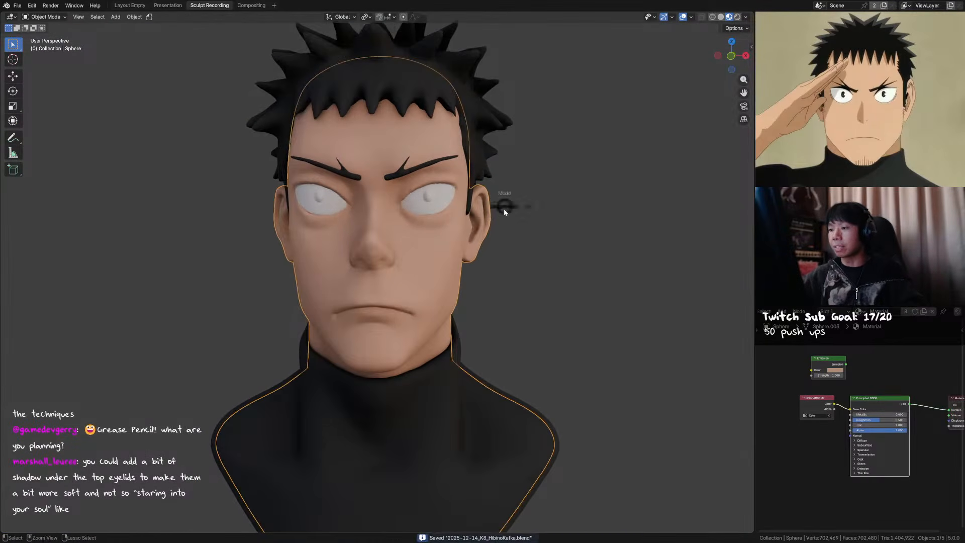
key("ctrl+Tab")
Try a voxel remesh of the head at a finer voxel size and undo it
key("shift+r")
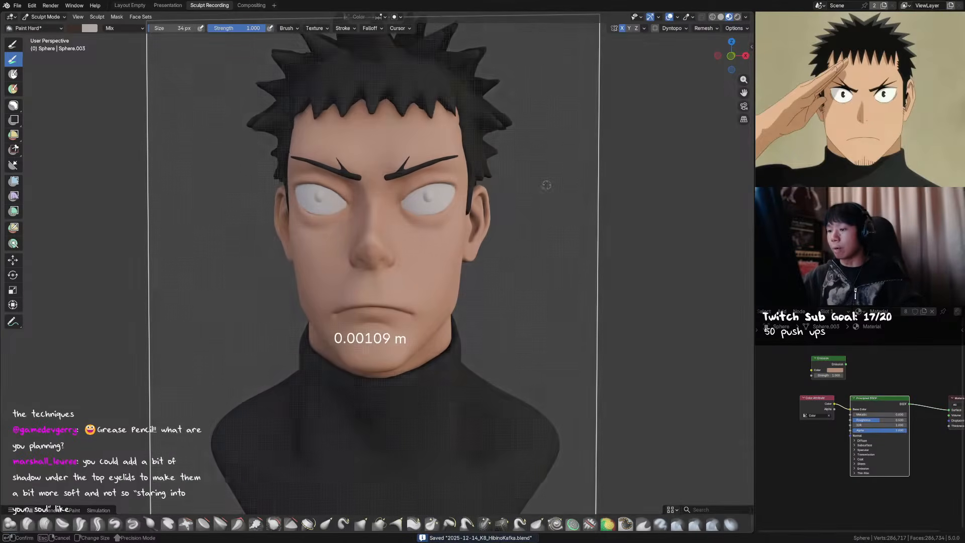
left_click(549, 183)
key("ctrl+r")
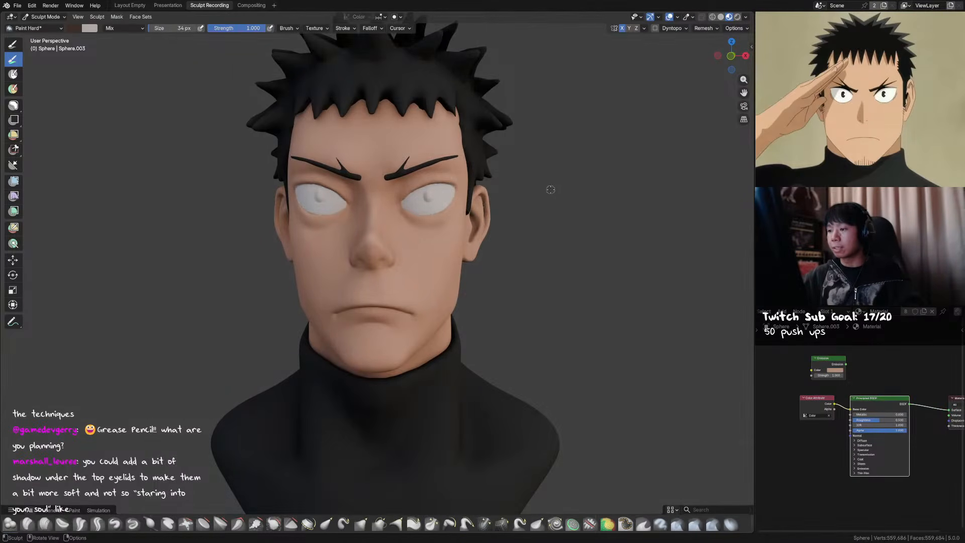
scroll(544, 179, "up", 2)
key("q")
middle_click_drag(583, 163, 549, 162, "ctrl")
key("ctrl+z")
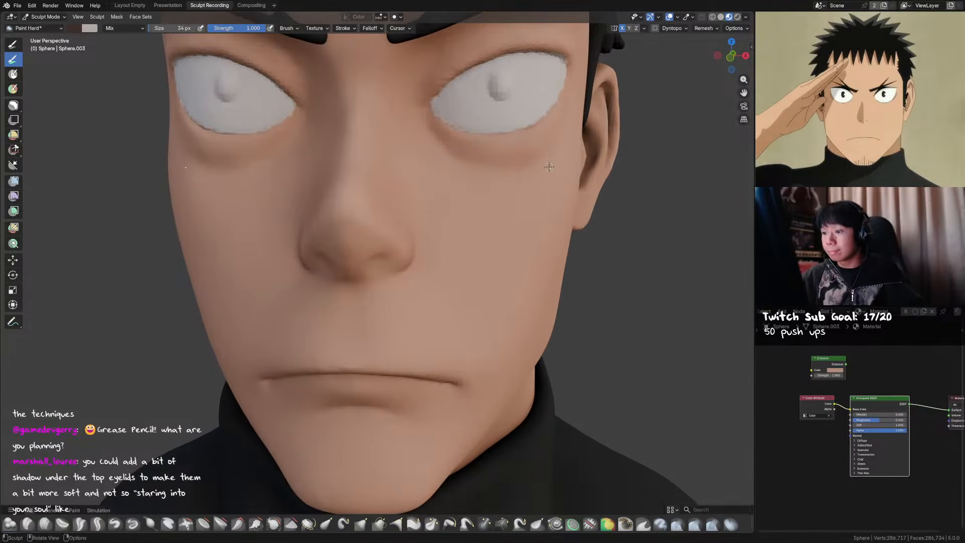
Reduce the head's voxel size further and remesh it at the higher resolution
key("r")
left_click(556, 181)
key("ctrl+r")
middle_click_drag(556, 180, 546, 183)
Undo the last remesh in solid shading, reduce the head's voxel size and remesh it at a higher resolution
key("f")
left_click(476, 169)
key("v")
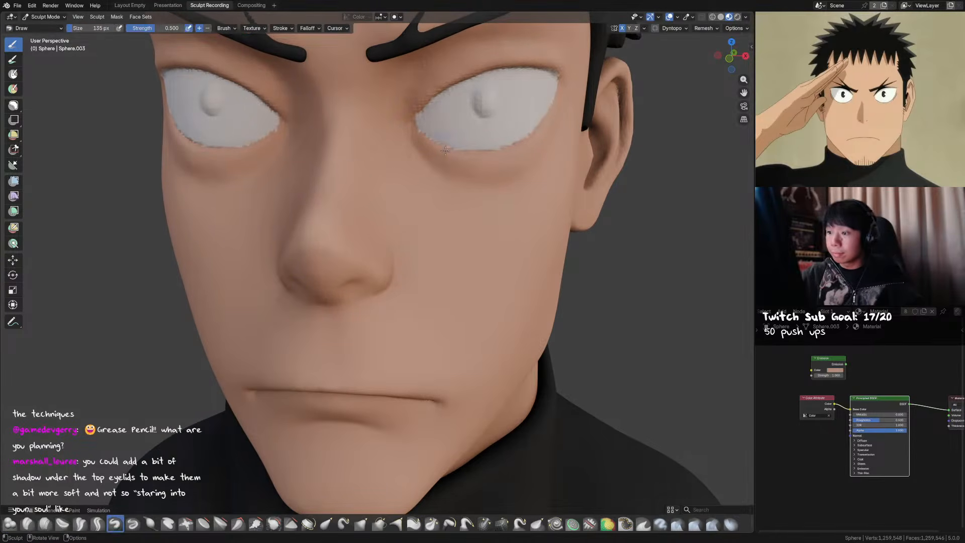
left_click(721, 17)
key("ctrl+z")
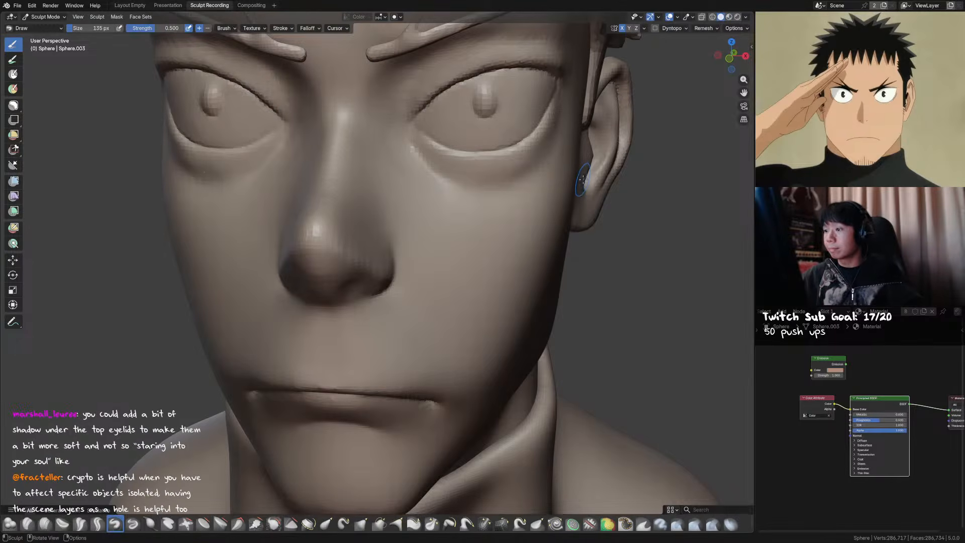
key("r")
left_click(592, 174)
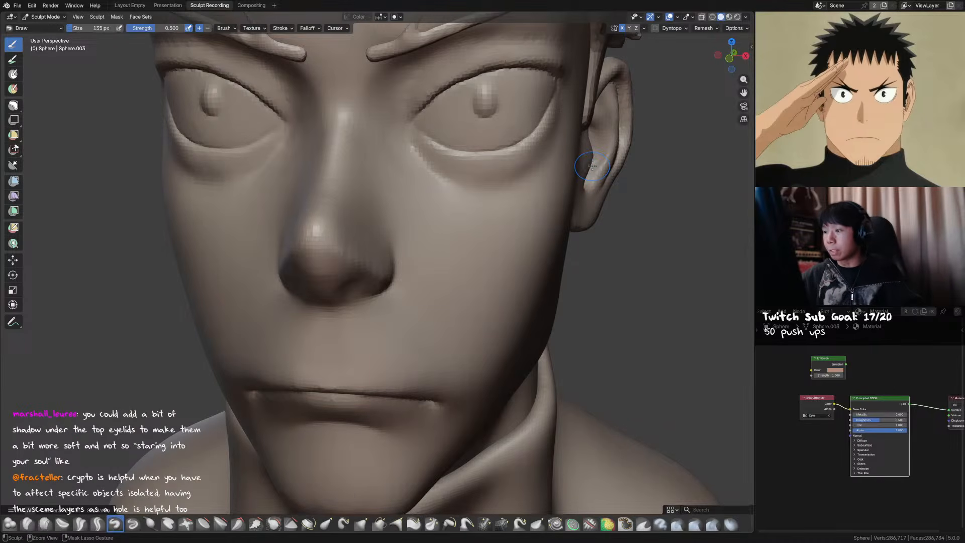
key("ctrl+r")
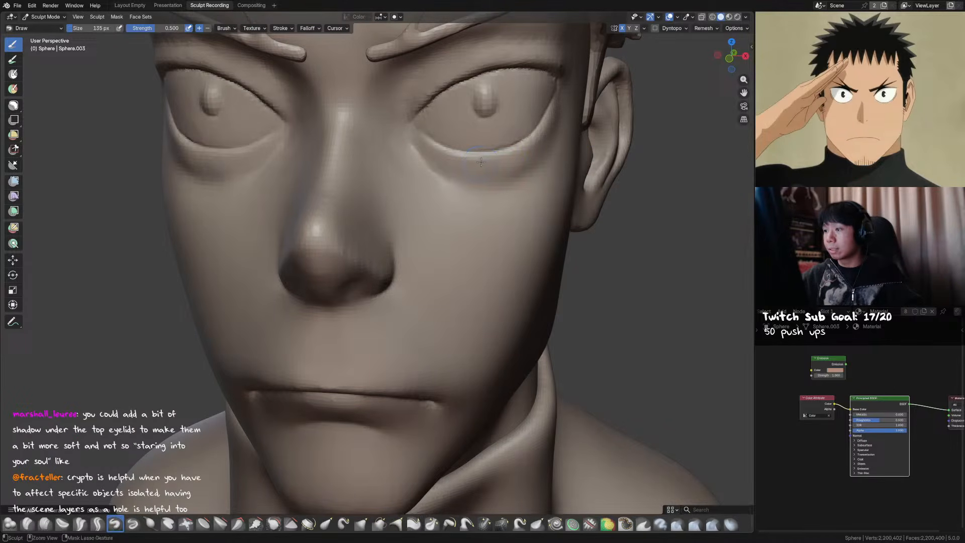
Smooth the raised pupils and refine their outline with the Crease Sharp brush
middle_click_drag(583, 159, 456, 141, "ctrl")
key("f")
left_click(470, 121)
left_click_drag(472, 120, 468, 115, "shift")
key("shift+c")
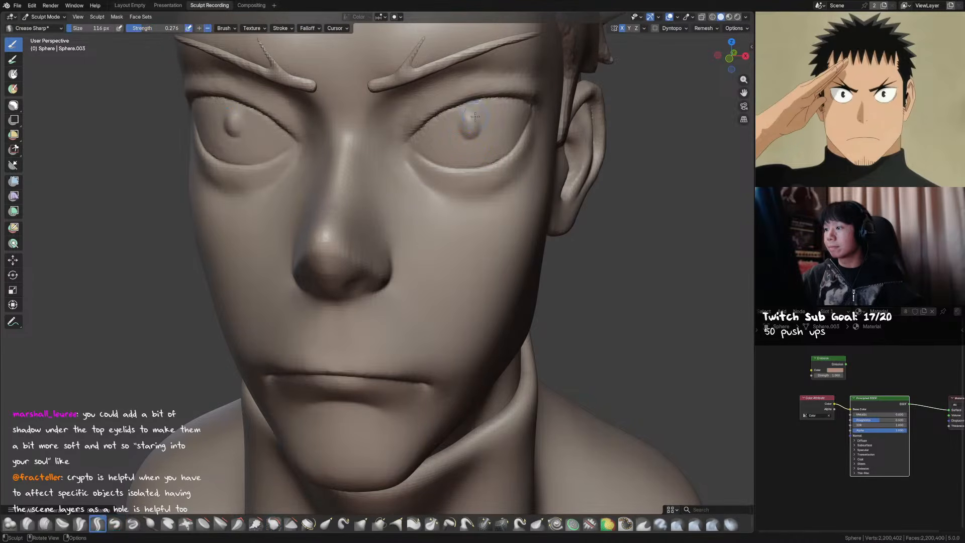
key("f")
left_click(475, 116)
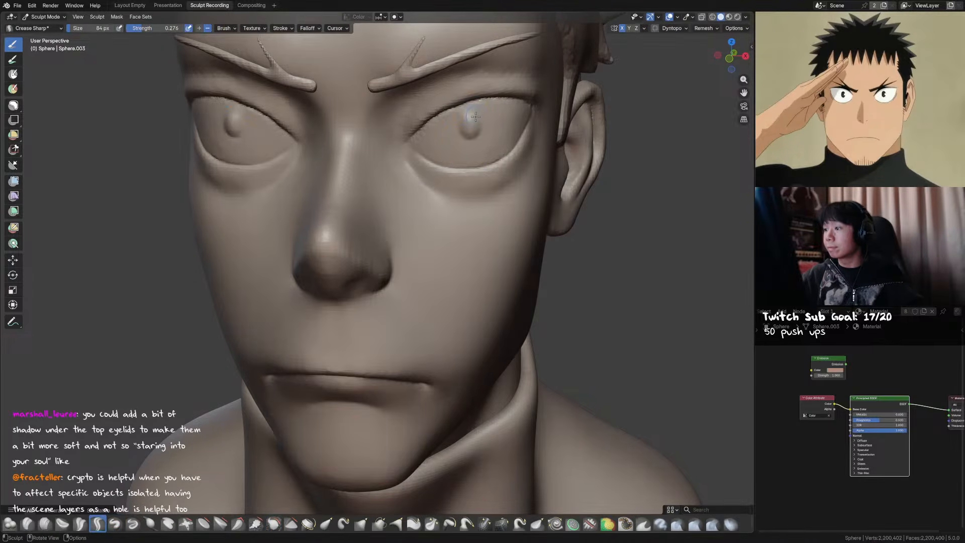
left_click_drag(476, 116, 477, 117)
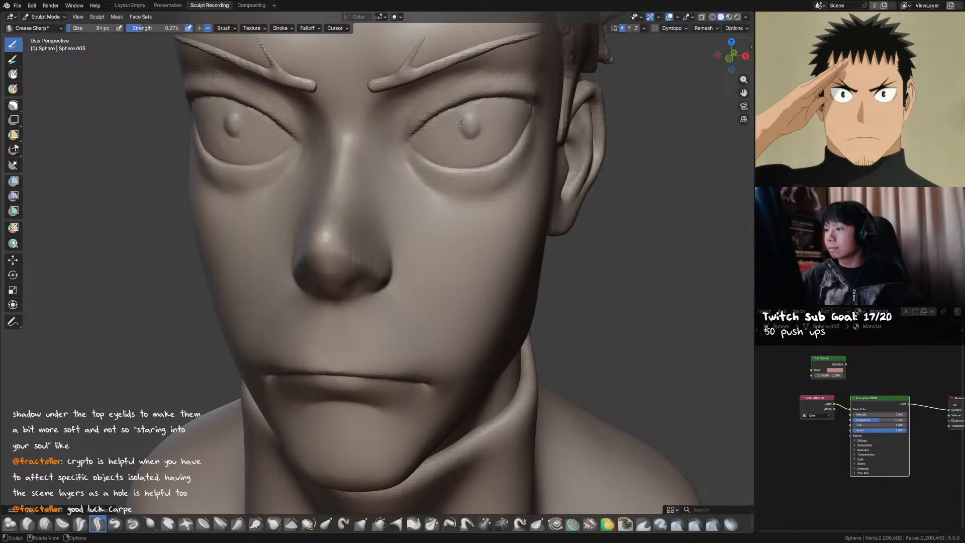
mouse_move(471, 130)
left_mouse_down()
mouse_move(481, 131)
mouse_move(477, 117)
left_mouse_up()
mouse_move(477, 117)
middle_mouse_down("ctrl")
mouse_move(496, 151)
mouse_move(474, 167)
middle_mouse_up("ctrl")
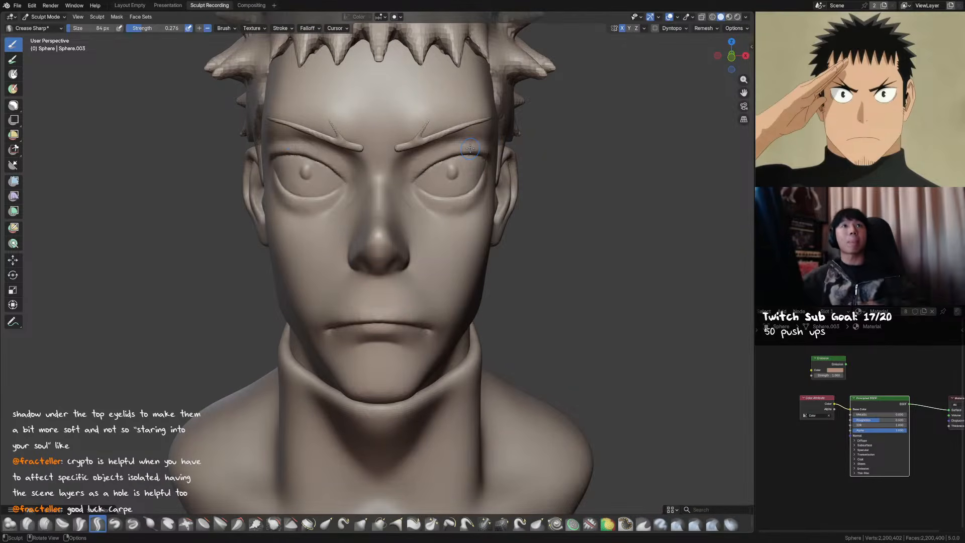
Save the file and smooth the area between the eyebrows and the outer upper eyelids
middle_click_drag(498, 177, 536, 173)
key("ctrl+s")
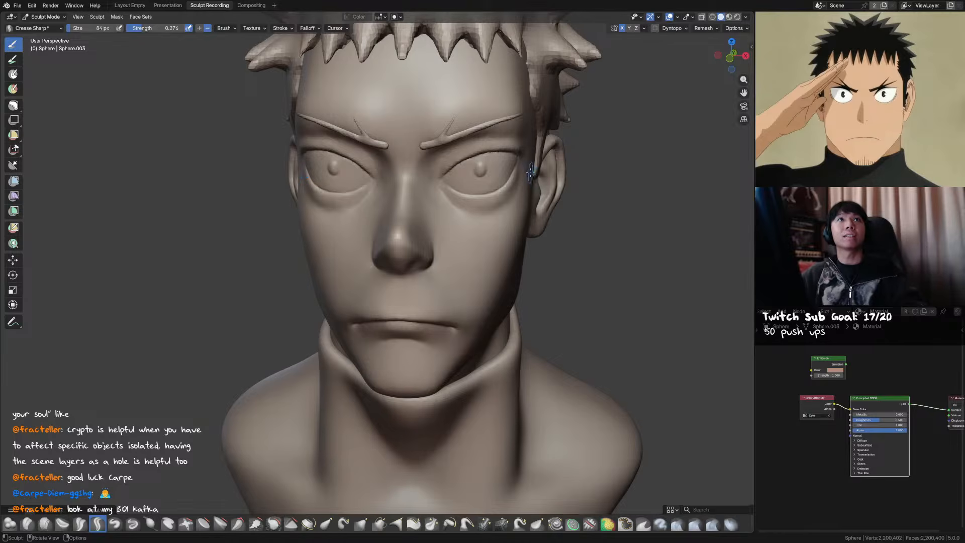
mouse_move(531, 173)
middle_mouse_down()
mouse_move(527, 181)
mouse_move(535, 152)
mouse_move(538, 163)
middle_mouse_up()
mouse_move(536, 163)
left_mouse_down("shift")
mouse_move(504, 165)
mouse_move(523, 157)
mouse_move(512, 157)
left_mouse_up("shift")
left_click_drag(518, 156, 504, 156, "shift")
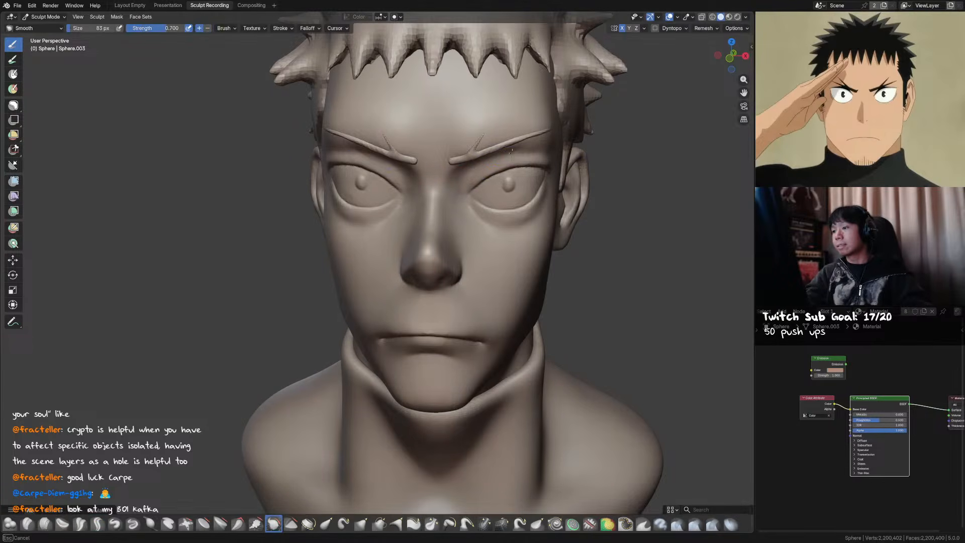
Reshape the upper eyelid edge above the pupils with the Grab brush
middle_click_drag(503, 157, 478, 166)
key("g")
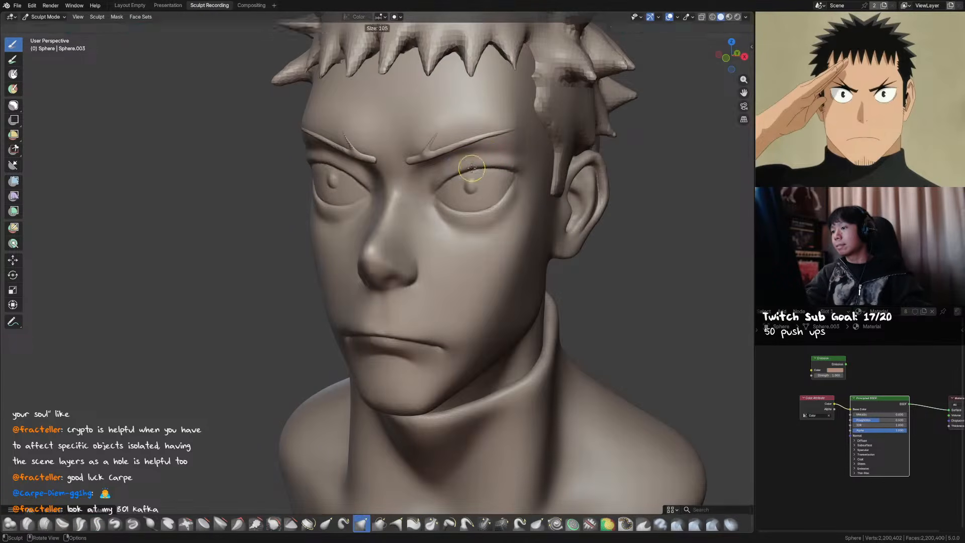
left_click_drag(465, 171, 470, 169)
key("f")
left_click(460, 173)
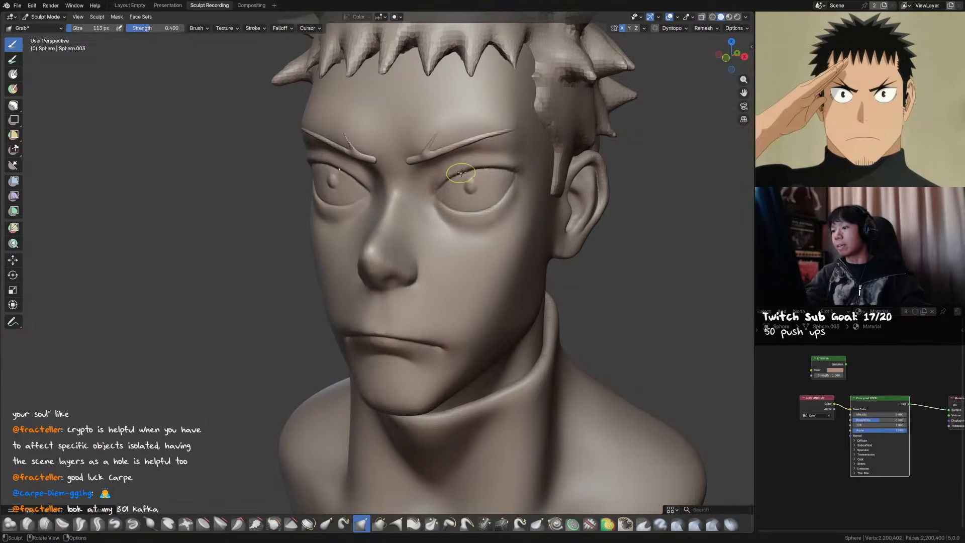
Sharpen the upper eyelid line with a small Crease Sharp brush
middle_click_drag(495, 165, 497, 161)
key("shift+c")
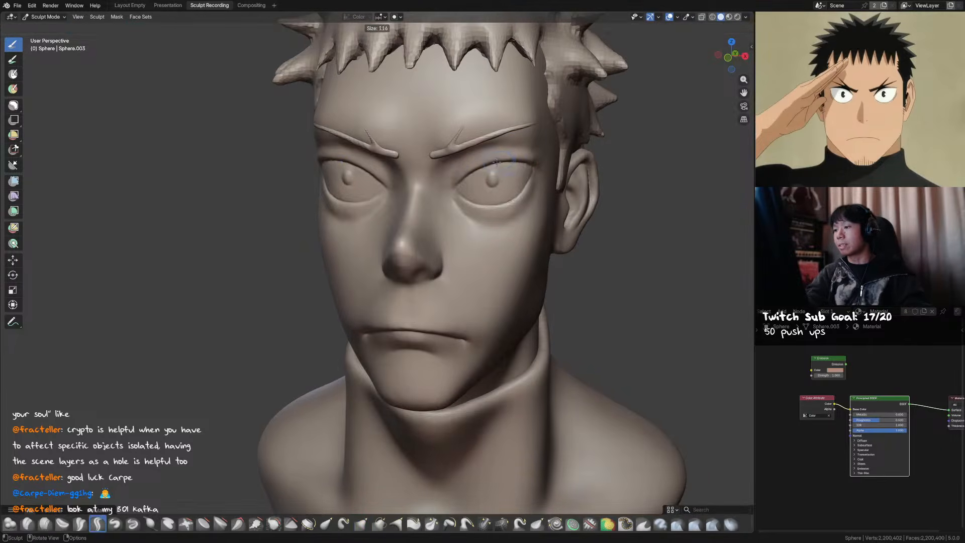
key("f")
left_click(496, 168)
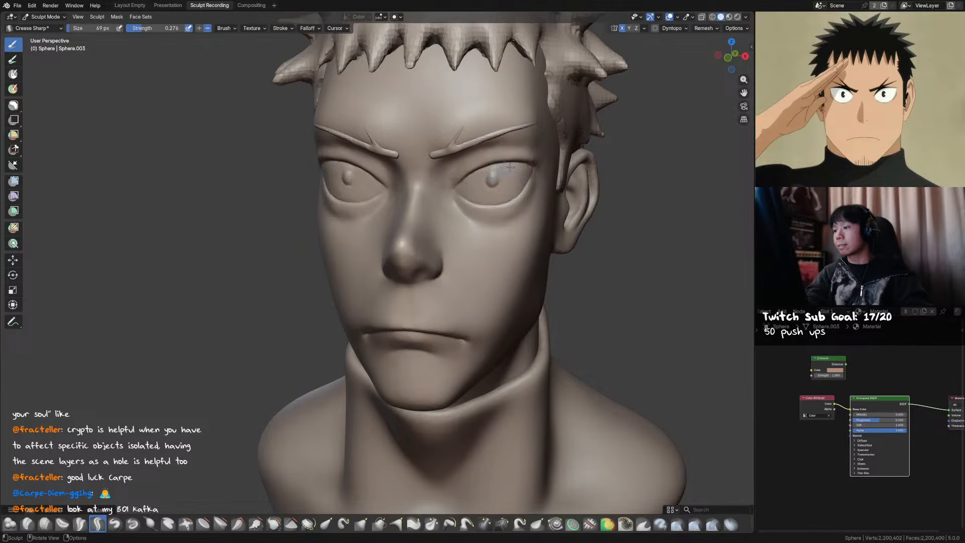
scroll(461, 186, "up", 2)
middle_click_drag(461, 186, 502, 124)
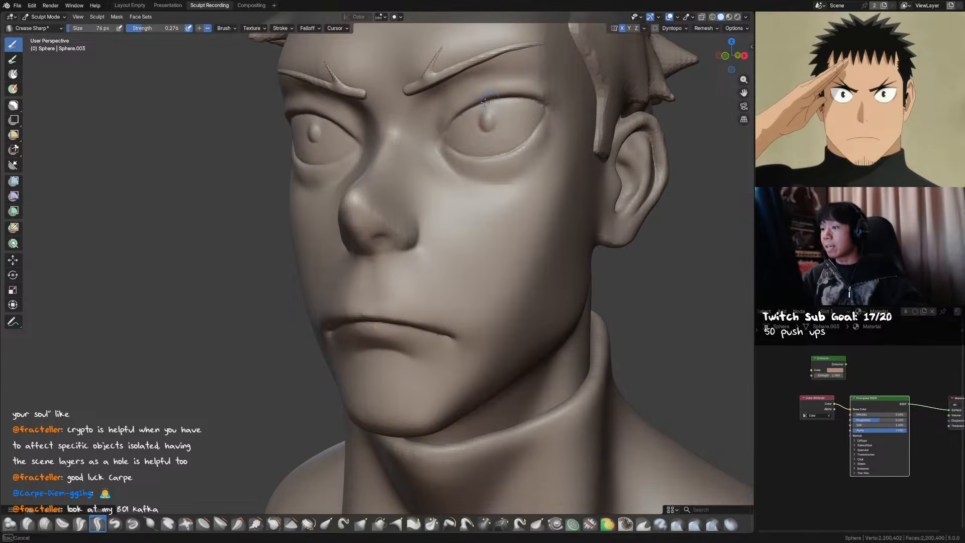
Adjust the inner part of the upper eyelids with the Grab brush and re-crease their edge with Crease Sharp
key("g")
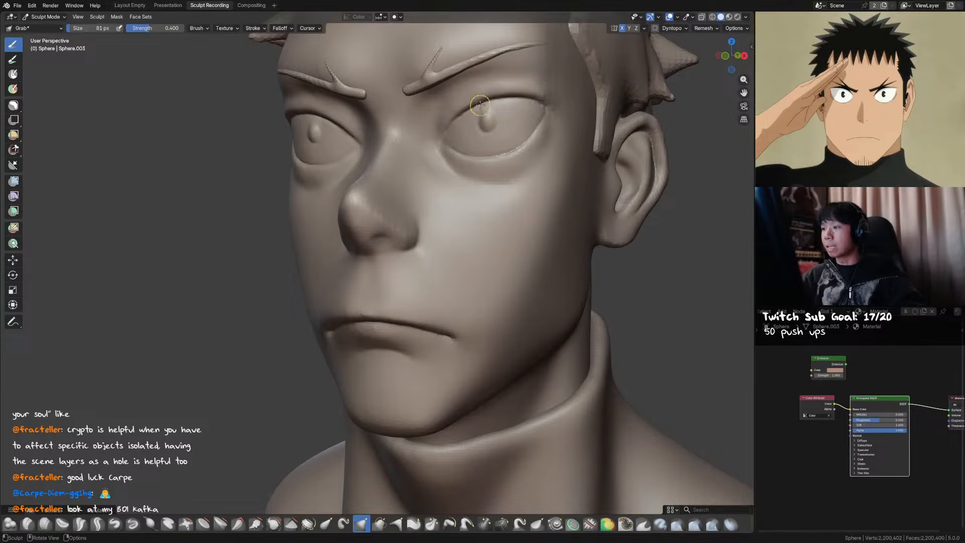
key("shift+c")
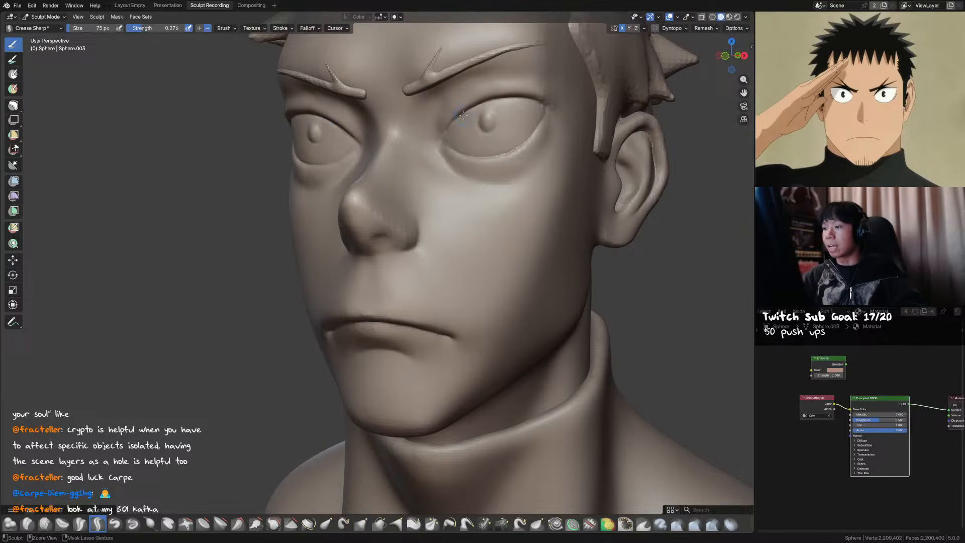
mouse_move(454, 123)
middle_mouse_down()
mouse_move(487, 143)
mouse_move(483, 128)
mouse_move(471, 171)
mouse_move(435, 183)
middle_mouse_up()
key("bracketleft")
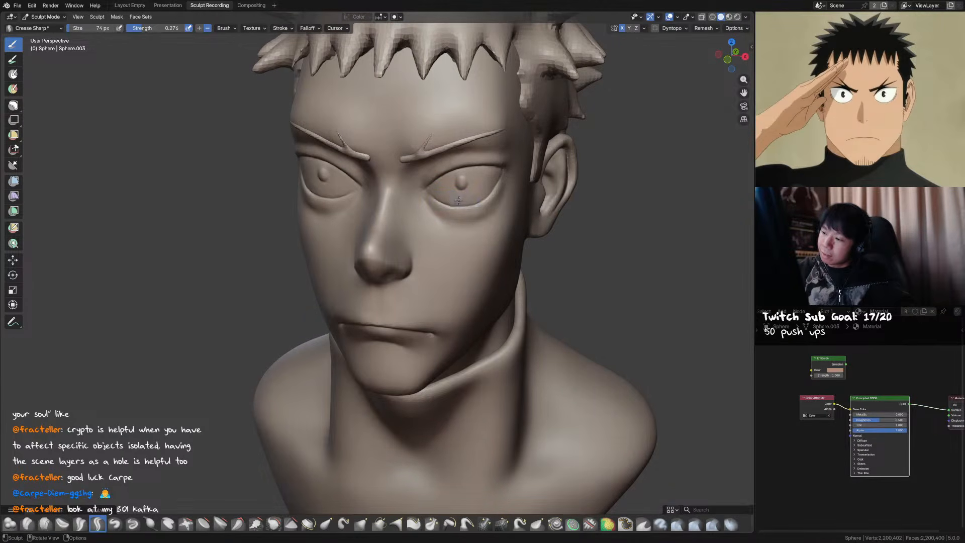
Crease the outer corners of the eyes at a 69 px brush size and adjust the lower lid there with Grab
middle_click_drag(492, 201, 465, 176)
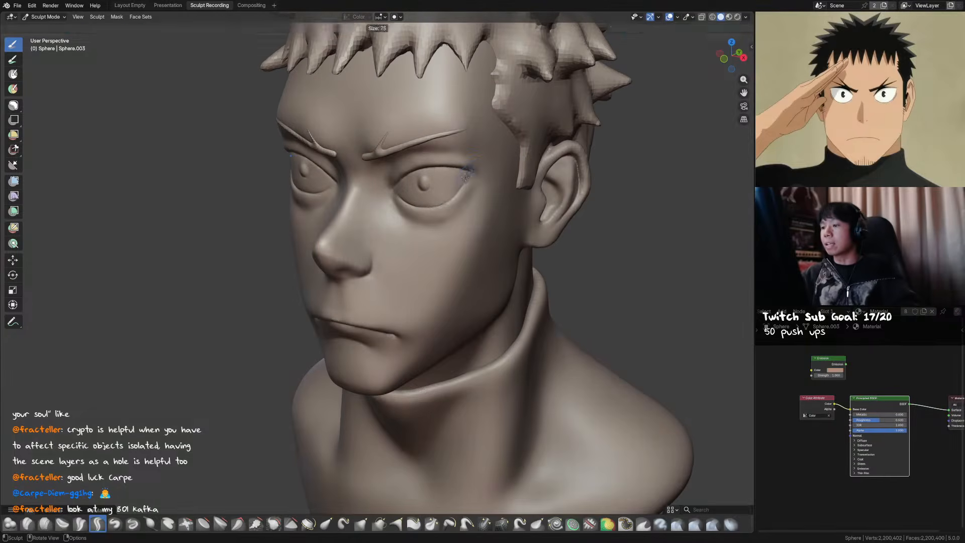
key("f")
left_click(466, 174)
key("f")
left_click(467, 173)
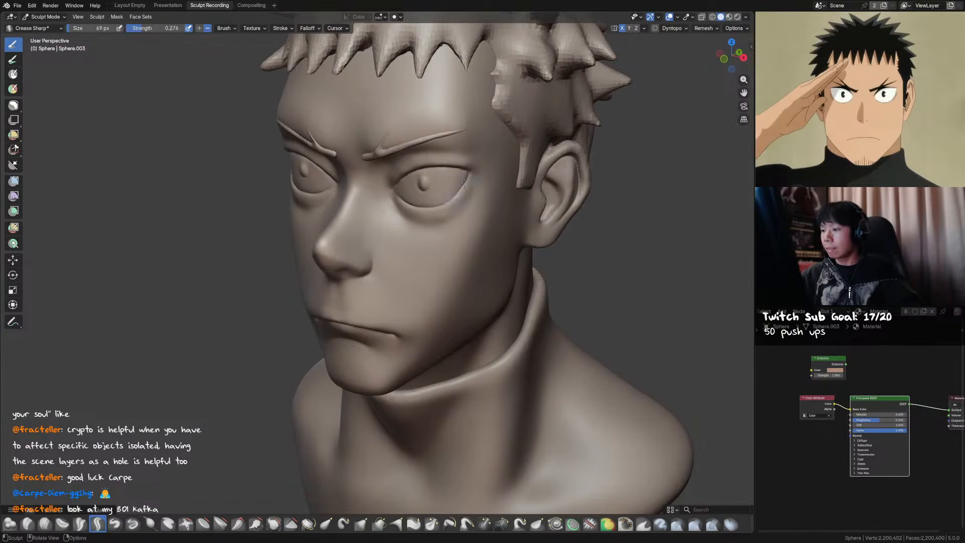
key("g")
key("f")
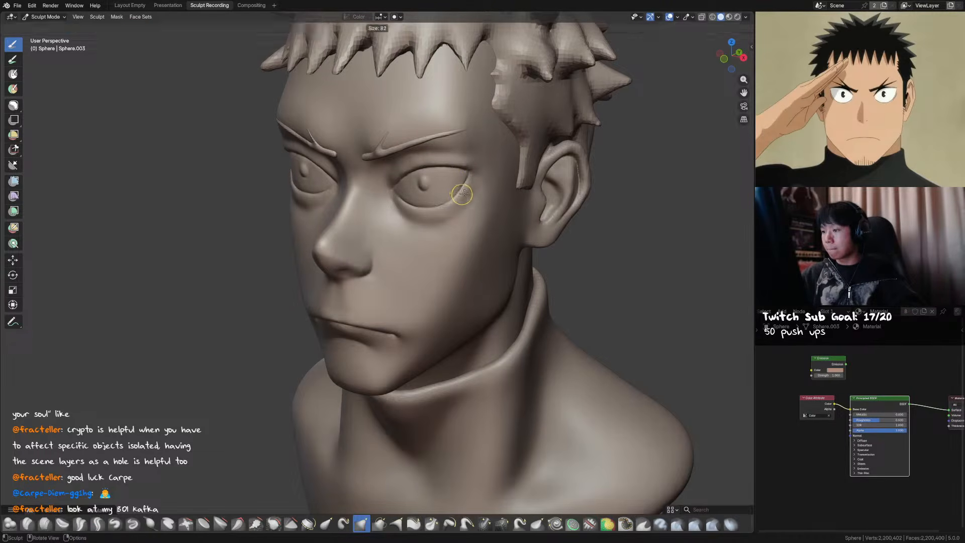
left_click(468, 201)
Define the lower eyelid edge with the Crease Sharp brush at 63 px and save the file
key("shift+c")
middle_click_drag(468, 201, 491, 202)
key("f")
left_click(504, 189)
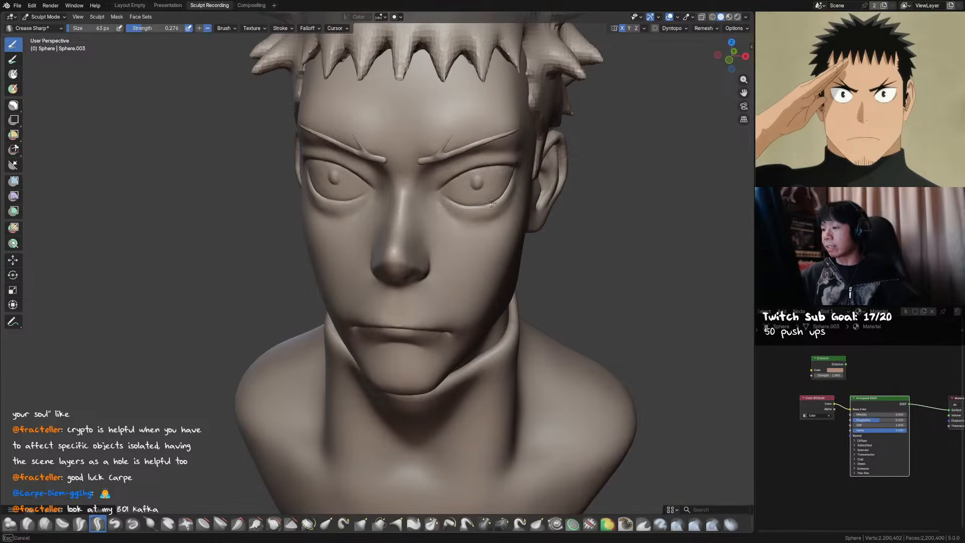
mouse_move(499, 202)
middle_mouse_down()
mouse_move(442, 222)
mouse_move(425, 198)
middle_mouse_up()
key("ctrl+s")
key("f")
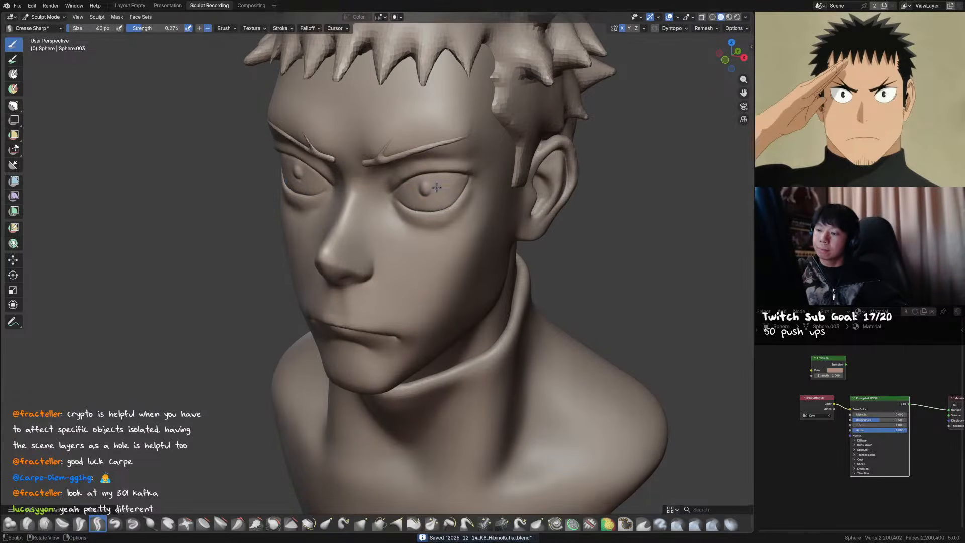
middle_click_drag(437, 192, 482, 192)
right_click(482, 192)
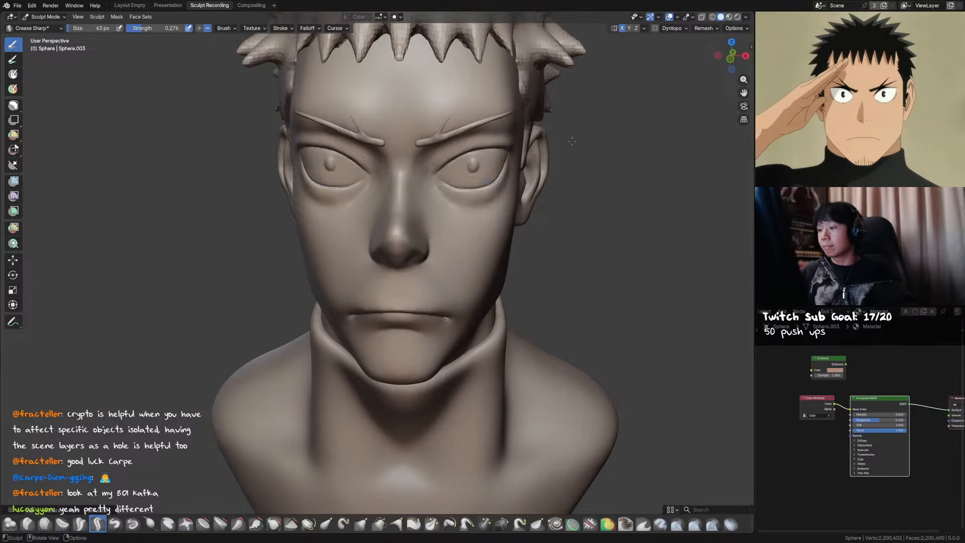
Reshape the lower eyelids from the front with a 57 px Grab brush, smooth them and save the file
key("KP_1")
key("g")
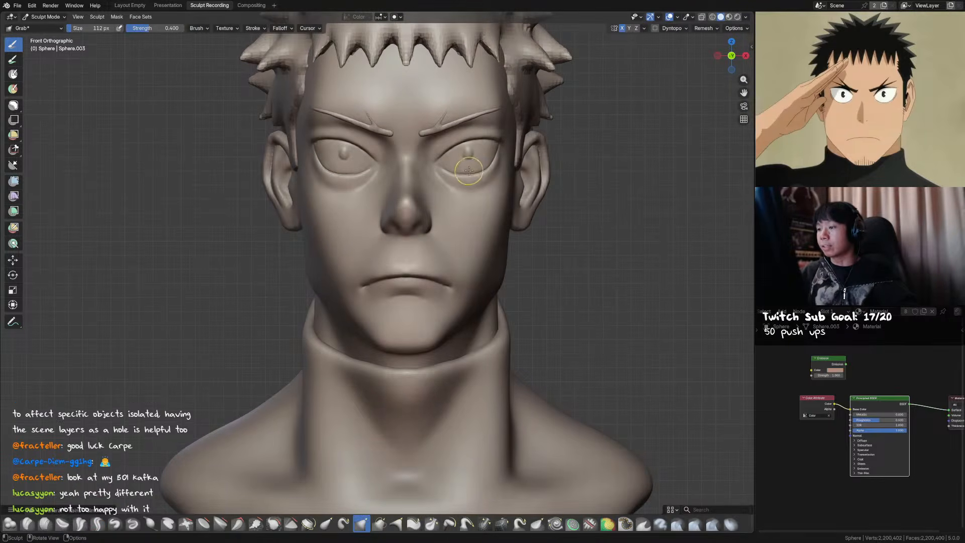
left_click(460, 169)
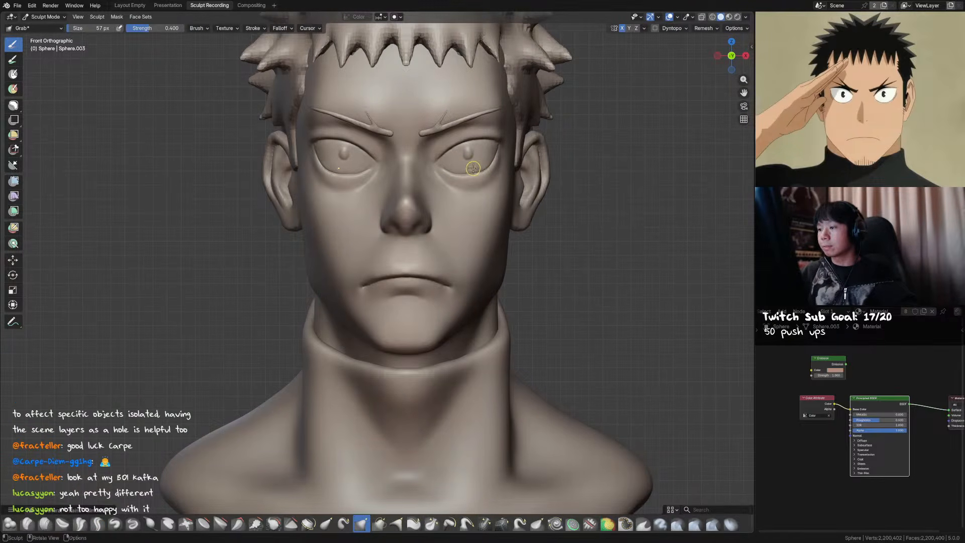
mouse_move(465, 170)
left_mouse_down("shift")
mouse_move(484, 166)
mouse_move(468, 173)
left_mouse_up("shift")
left_click_drag(467, 173, 474, 170, "shift")
middle_click_drag(447, 178, 475, 179)
mouse_move(475, 180)
left_mouse_down("shift")
mouse_move(460, 192)
mouse_move(457, 184)
left_mouse_up("shift")
middle_click_drag(456, 184, 463, 187)
key("ctrl+s")
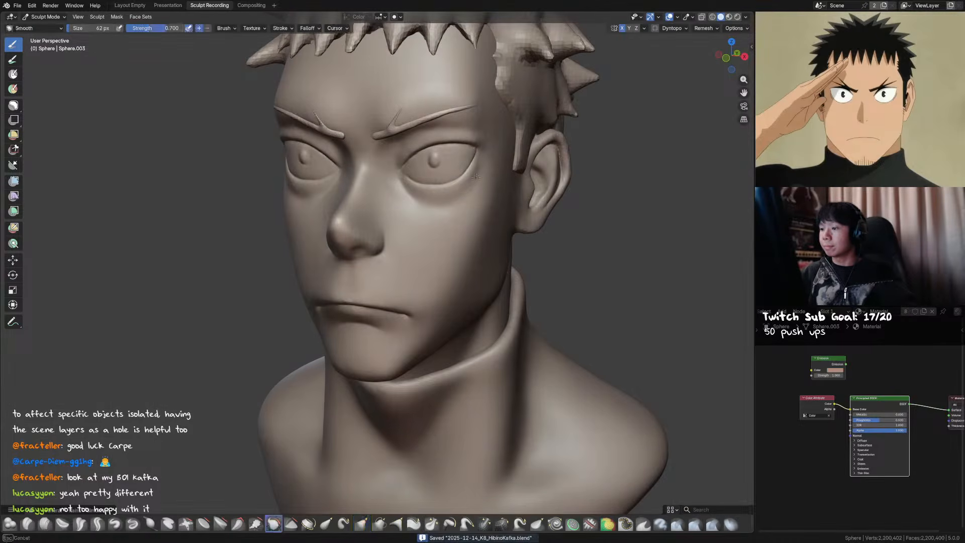
Refine the outer part of the lower eyelids with the Draw brush and a 72 px Grab brush, and save the file
key("x")
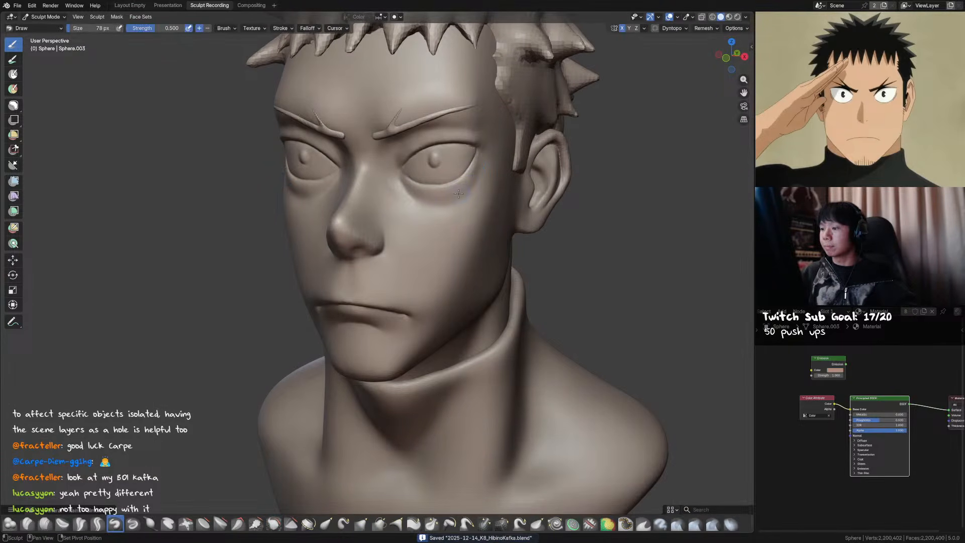
middle_click_drag(463, 189, 526, 173)
scroll(526, 173, "down", 5)
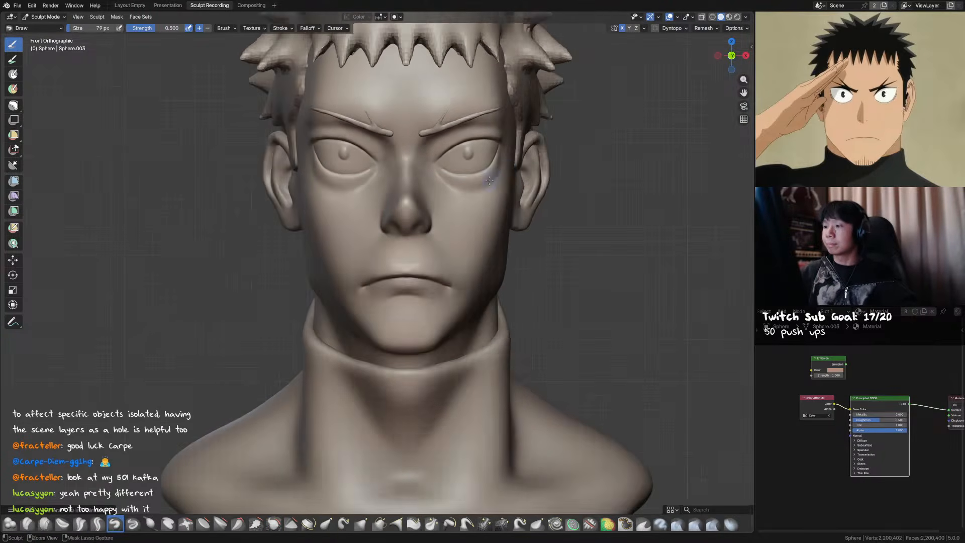
key("g")
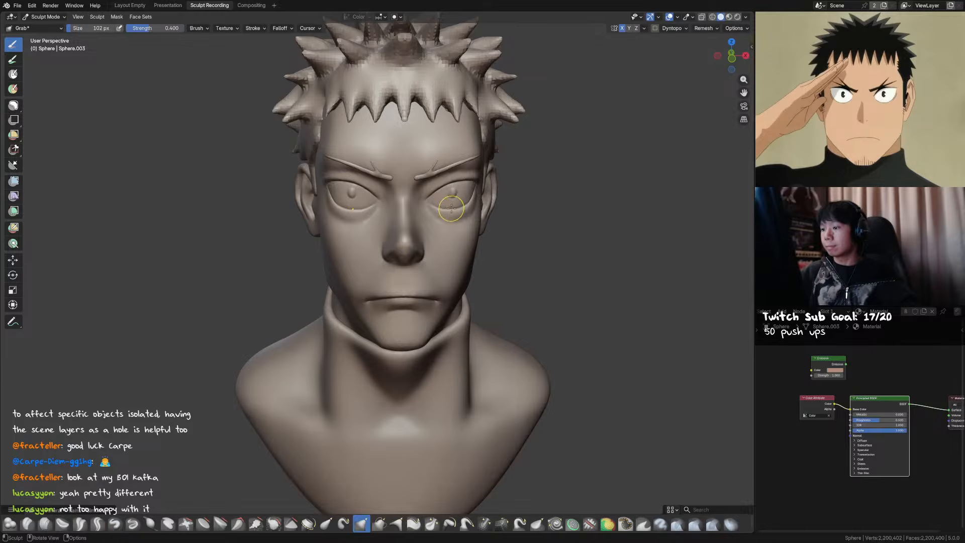
key("f")
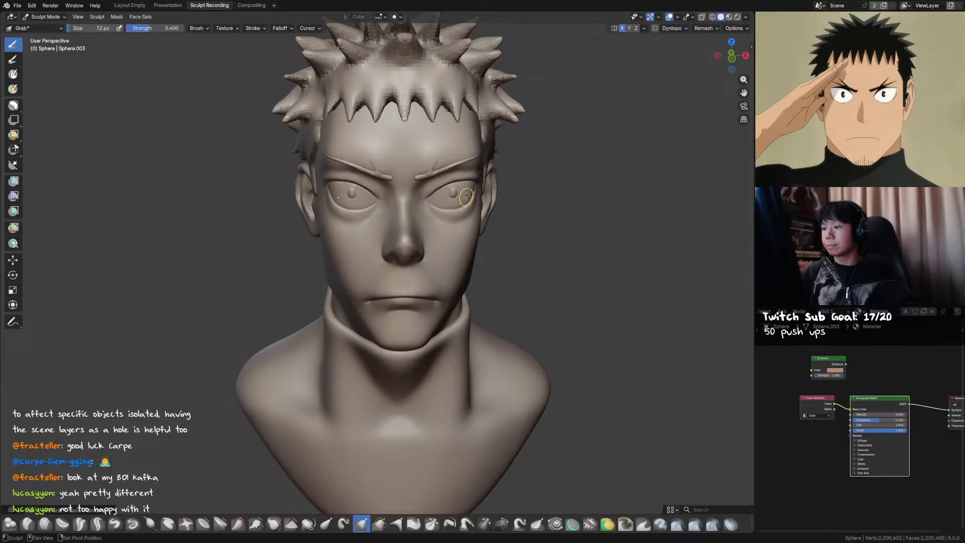
left_click(483, 191)
mouse_move(482, 191)
middle_mouse_down()
mouse_move(504, 171)
mouse_move(420, 230)
mouse_move(436, 217)
mouse_move(437, 231)
middle_mouse_up()
key("ctrl+s")
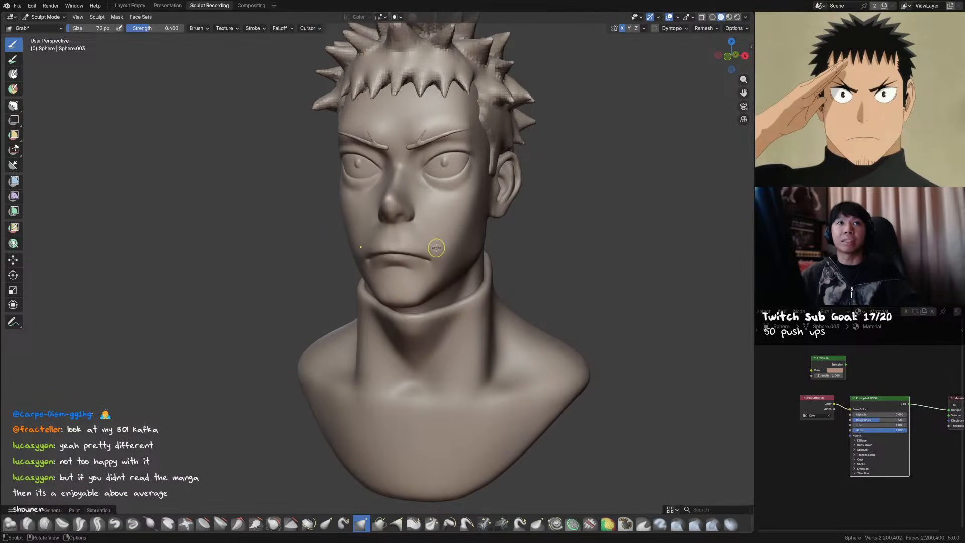
Smooth the cheeks below the eyes
mouse_move(437, 250)
middle_mouse_down()
mouse_move(458, 243)
mouse_move(447, 206)
middle_mouse_up()
left_click_drag(448, 206, 452, 208, "shift")
mouse_move(484, 210)
middle_mouse_down()
mouse_move(403, 218)
mouse_move(392, 229)
middle_mouse_up()
Refine the side of the nose with the Crease Sharp brush and smooth its surface
key("shift+c")
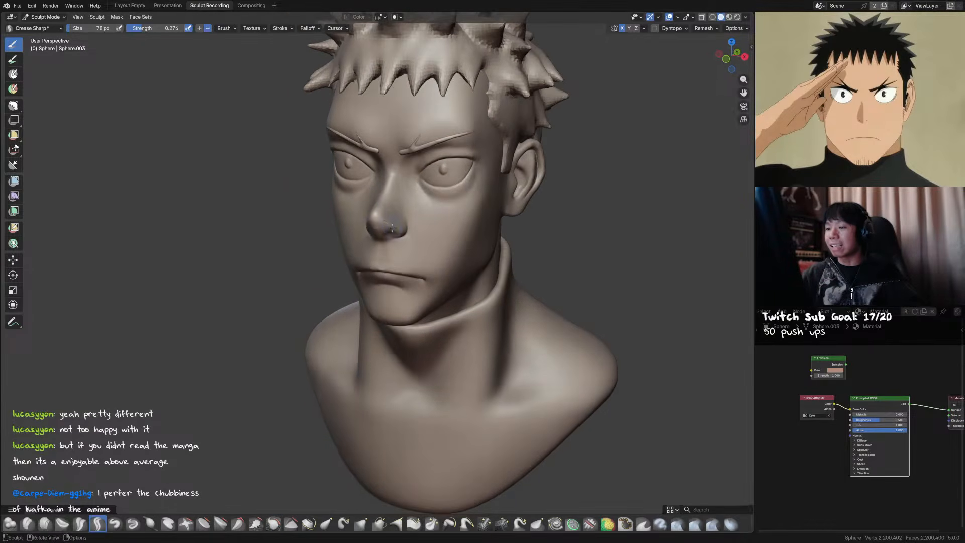
left_click_drag(395, 216, 379, 214, "shift")
key("f")
left_click(398, 181)
middle_click_drag(405, 195, 422, 204)
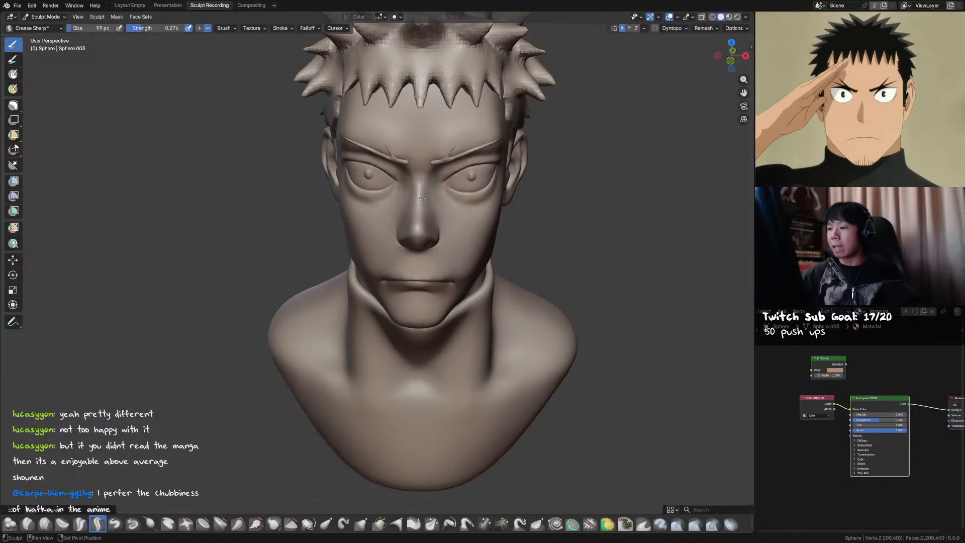
Hide the eyebrows object in Object Mode and return the head to Sculpt Mode
key("KP_1")
key("f")
left_click(424, 157)
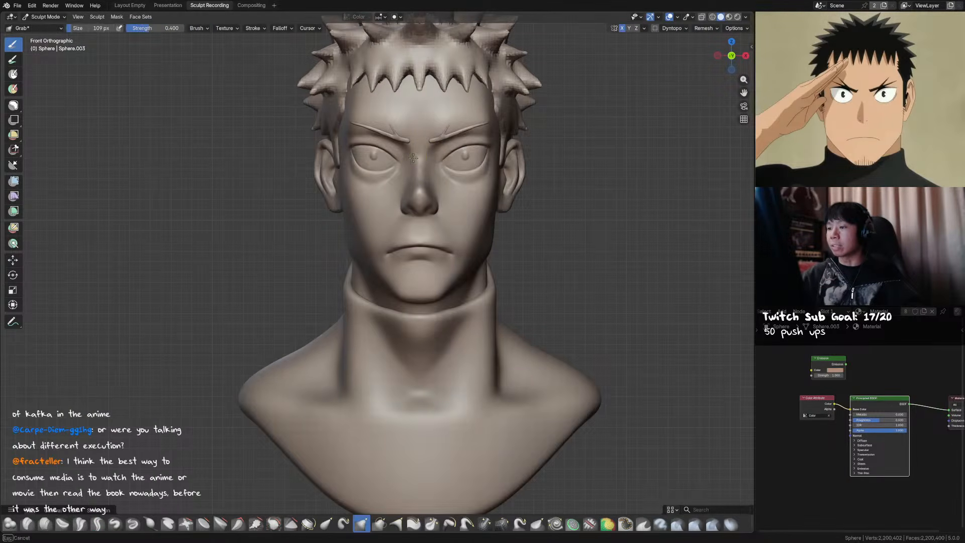
middle_click_drag(435, 156, 425, 172)
key("ctrl+Tab")
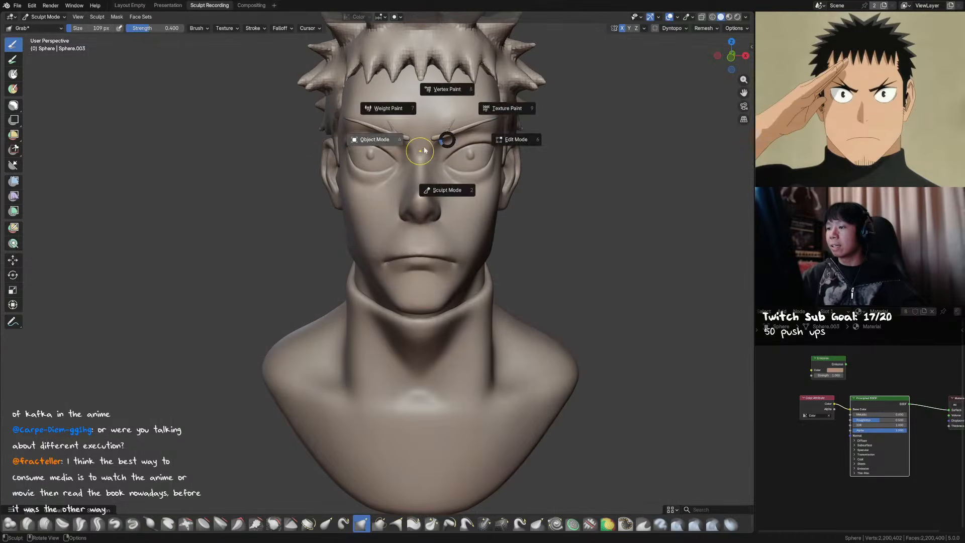
left_click(412, 148)
left_click(440, 142)
key("h")
left_click(433, 146)
key("ctrl+Tab")
left_click(431, 196)
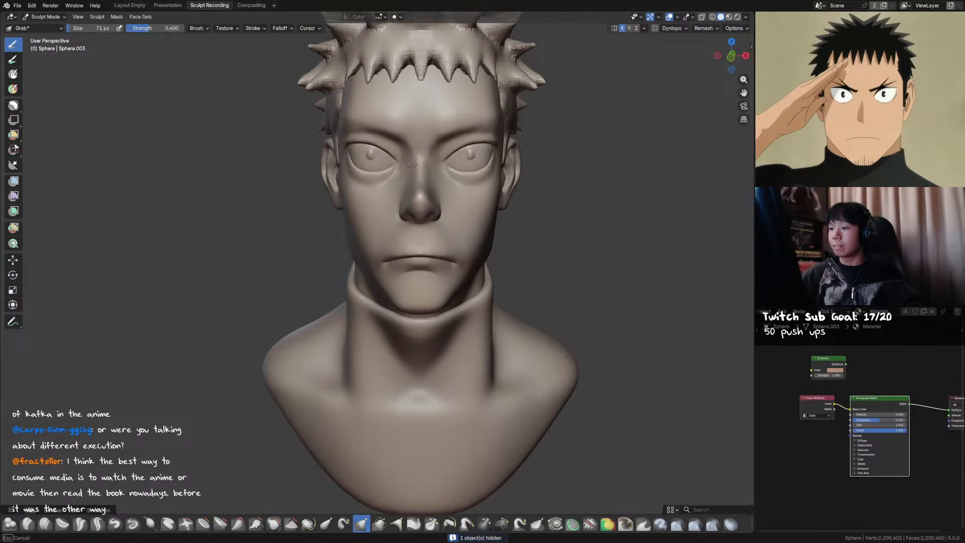
Adjust the area between the inner eye corners and the nose bridge with a 70 px Grab brush
middle_click_drag(436, 149, 434, 162)
key("s")
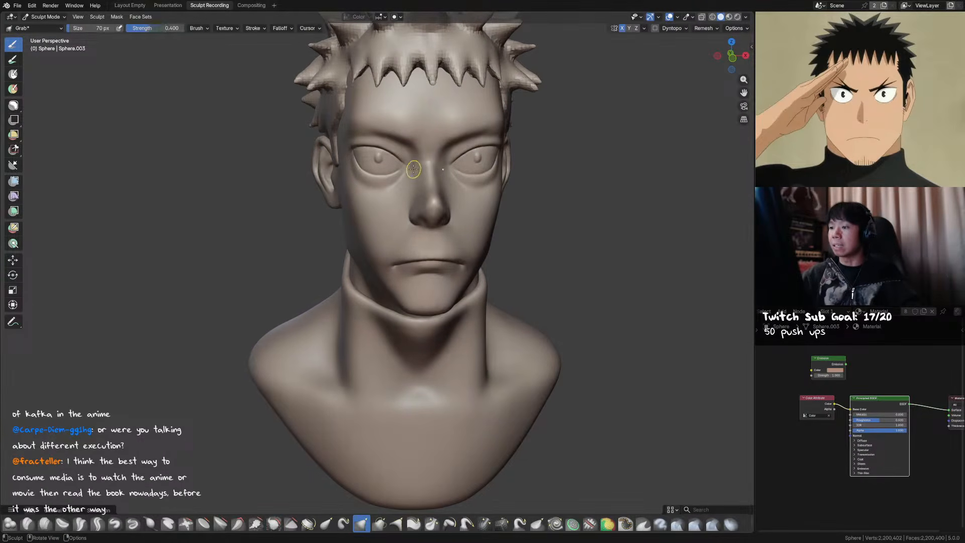
key("g")
mouse_move(470, 151)
middle_mouse_down()
mouse_move(432, 148)
mouse_move(426, 167)
middle_mouse_up()
key("KP_1")
Define the inner eye corners beside the nose with the Crease Sharp and 71 px Draw Sharp brushes, and smooth them
key("shift+c")
key("f")
left_click(438, 150)
key("shift+d")
key("f")
left_click(423, 165)
mouse_move(425, 177)
middle_mouse_down()
mouse_move(460, 179)
mouse_move(432, 155)
middle_mouse_up()
key("s")
key("shift+d")
left_click_drag(422, 162, 431, 182, "shift")
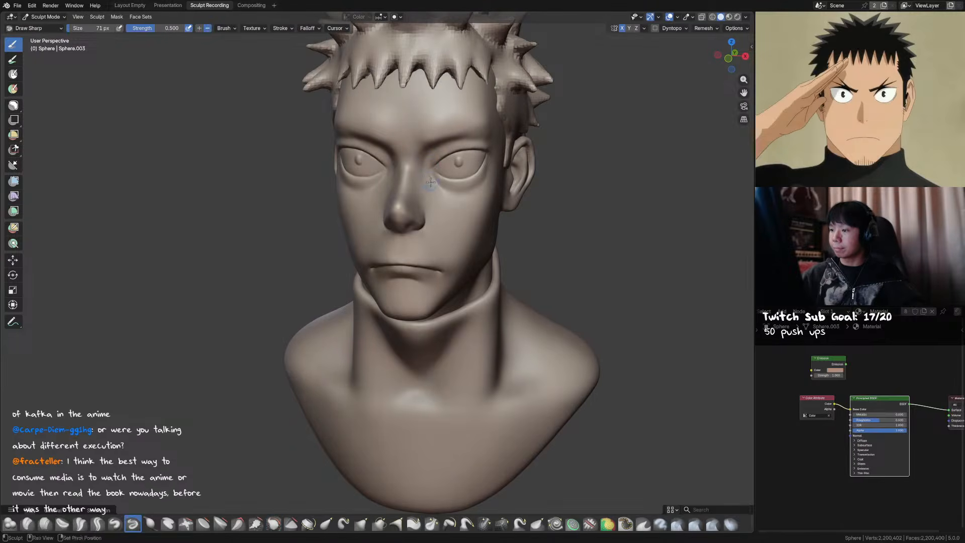
middle_click_drag(431, 182, 400, 152)
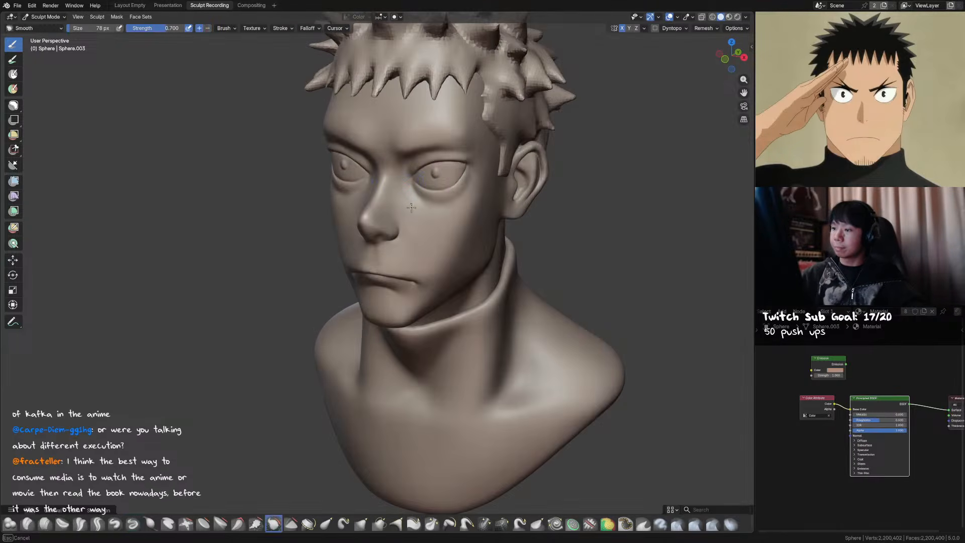
mouse_move(400, 152)
left_mouse_down("shift")
mouse_move(475, 135)
mouse_move(469, 162)
mouse_move(486, 176)
mouse_move(478, 149)
mouse_move(472, 160)
left_mouse_up("shift")
Sharpen the outer ends of the upper eyelids with the Crease Sharp brush at 58 px
key("f")
left_click(470, 151)
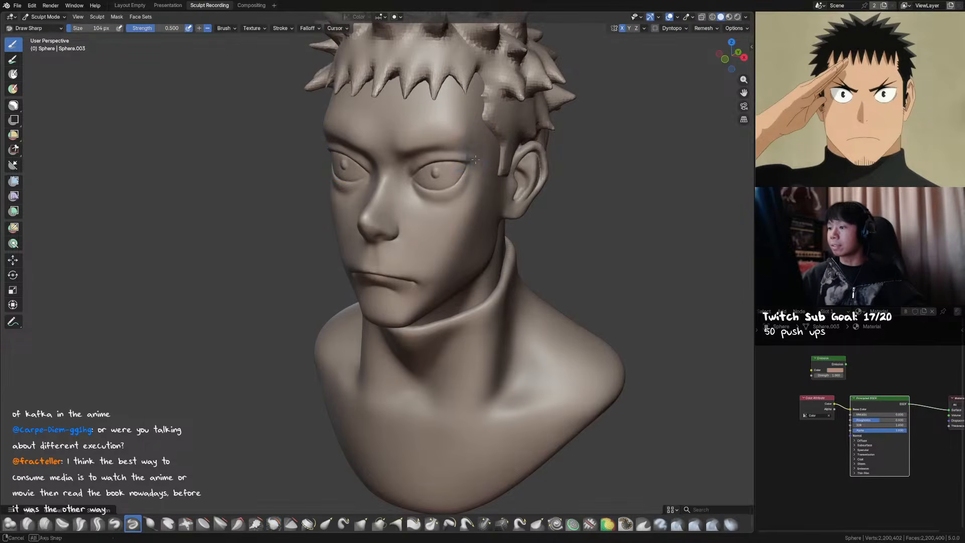
middle_click_drag(480, 161, 465, 160)
middle_click_drag(466, 160, 464, 126, "ctrl")
key("shift+c")
key("f")
left_click(466, 116)
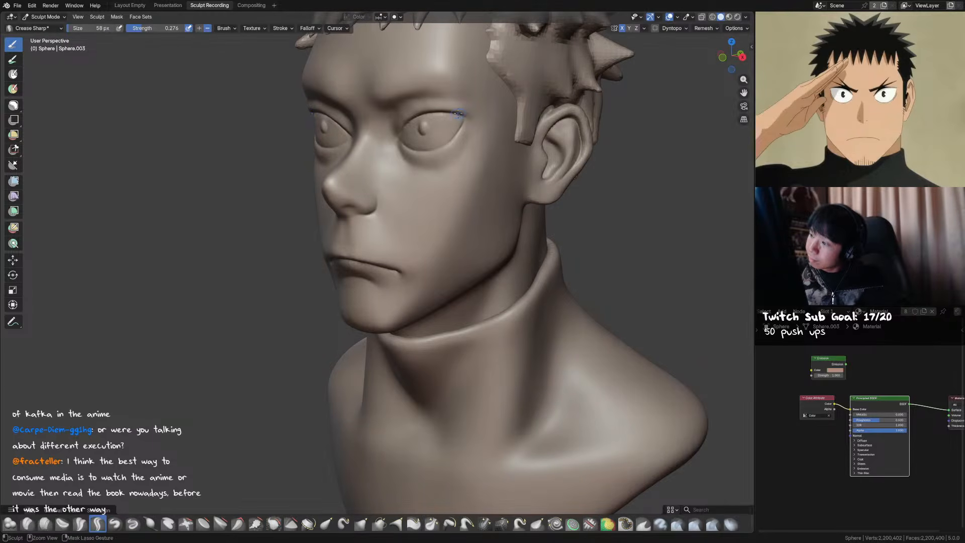
Refine the outer corners of the eyes with the Draw brush and smooth them with a 19 px brush
mouse_move(491, 89)
middle_mouse_down("ctrl")
mouse_move(477, 138)
mouse_move(442, 194)
middle_mouse_up("ctrl")
key("f")
left_click(452, 198)
key("f")
left_click(448, 200)
left_click_drag(448, 200, 447, 201, "shift")
key("v")
middle_click_drag(454, 202, 457, 198, "shift")
scroll(457, 198, "up", 2)
key("f")
left_click(454, 174)
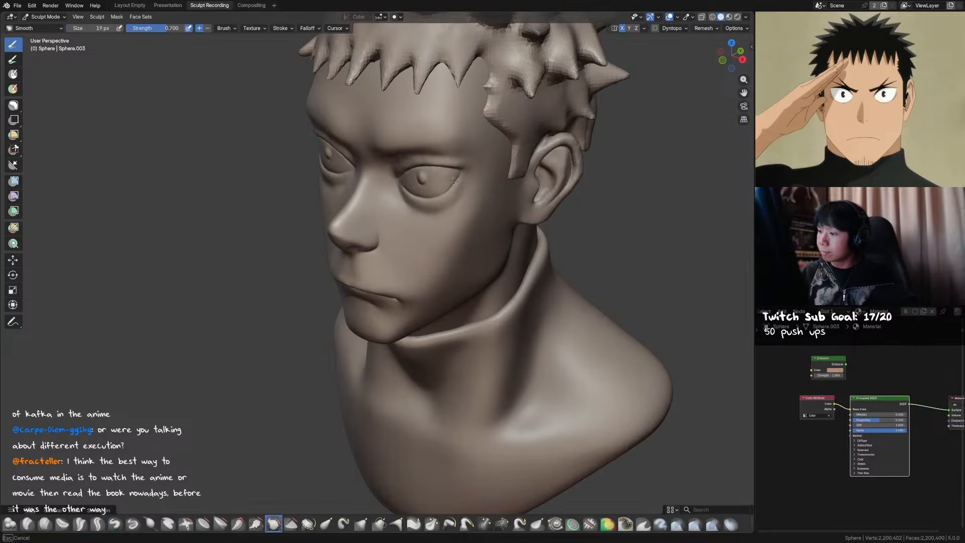
left_click_drag(453, 173, 453, 180, "shift")
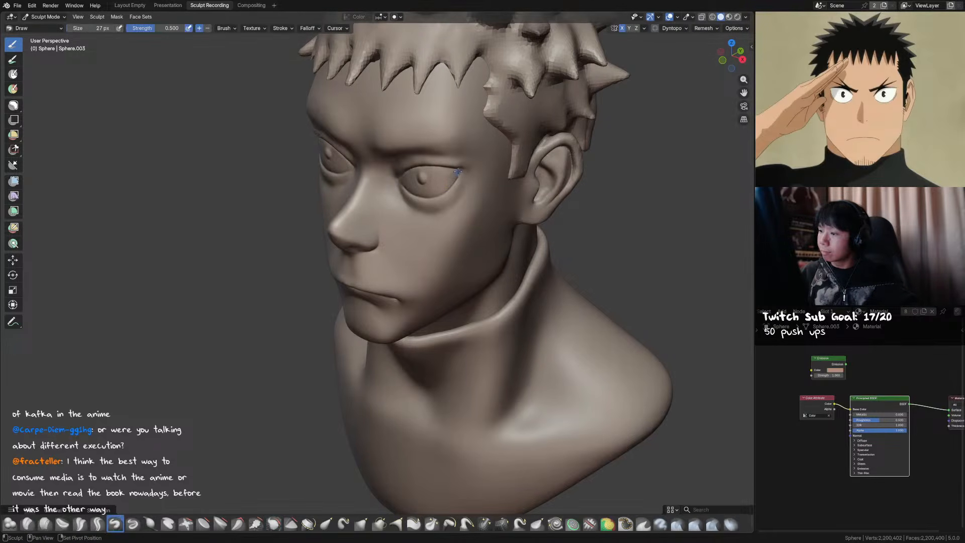
Crease the outer eye corners and the fold below the lower eyelids with Crease Sharp up to 72 px, and save the file
mouse_move(458, 172)
middle_mouse_down()
mouse_move(487, 172)
mouse_move(449, 166)
middle_mouse_up()
key("shift+c")
left_click_drag(450, 166, 446, 168)
mouse_move(448, 167)
middle_mouse_down()
mouse_move(511, 185)
mouse_move(448, 227)
middle_mouse_up()
key("f")
left_click(512, 185)
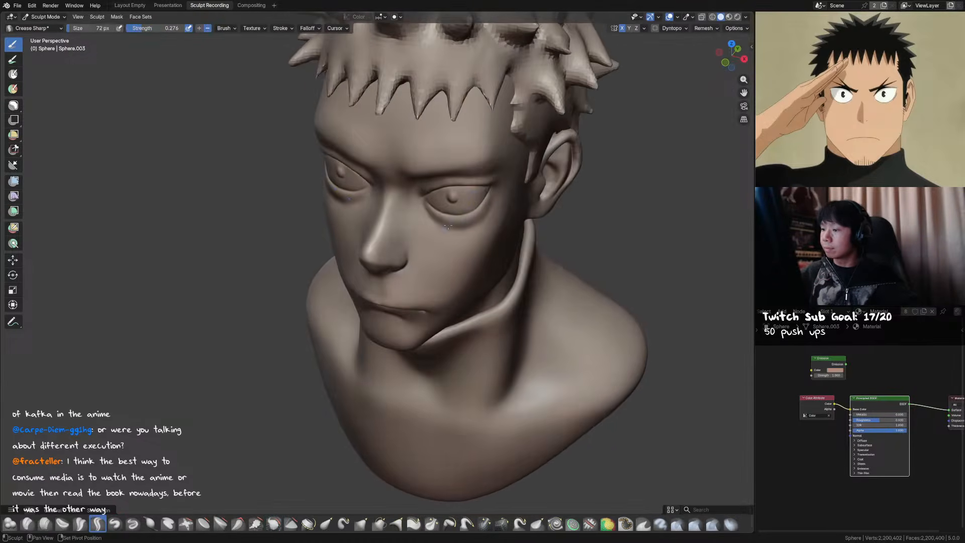
middle_click_drag(507, 221, 498, 201)
key("ctrl+s")
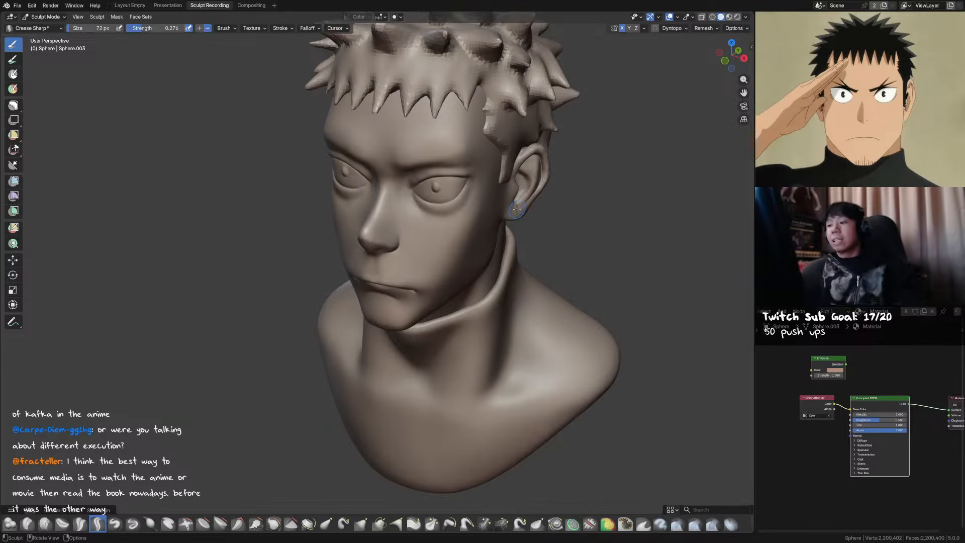
Carve the inner corners of the eyes with the Draw Sharp brush at 62 px and 44 px
middle_click_drag(512, 210, 448, 157)
key("d")
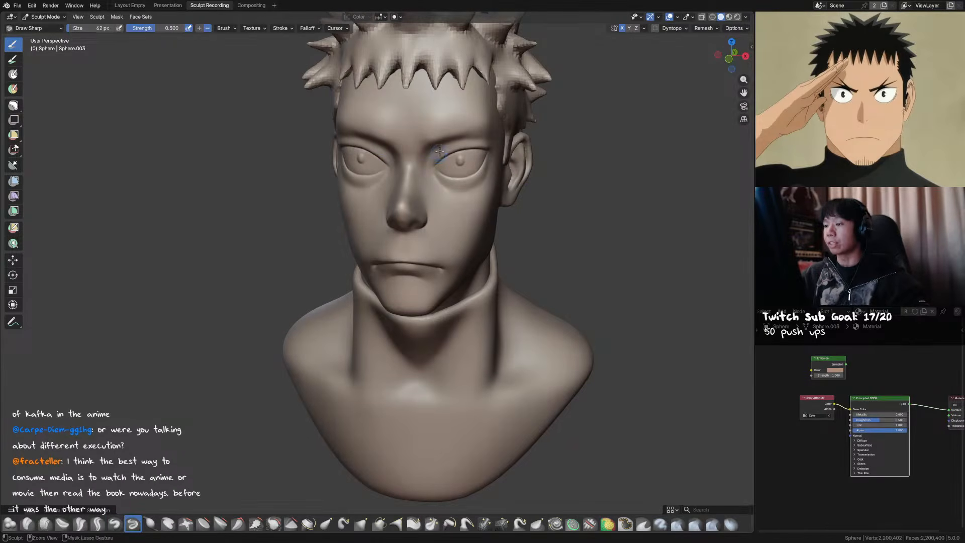
mouse_move(436, 146)
left_mouse_down("ctrl")
mouse_move(428, 159)
mouse_move(435, 174)
left_mouse_up("ctrl")
middle_click_drag(437, 176, 463, 172, "alt")
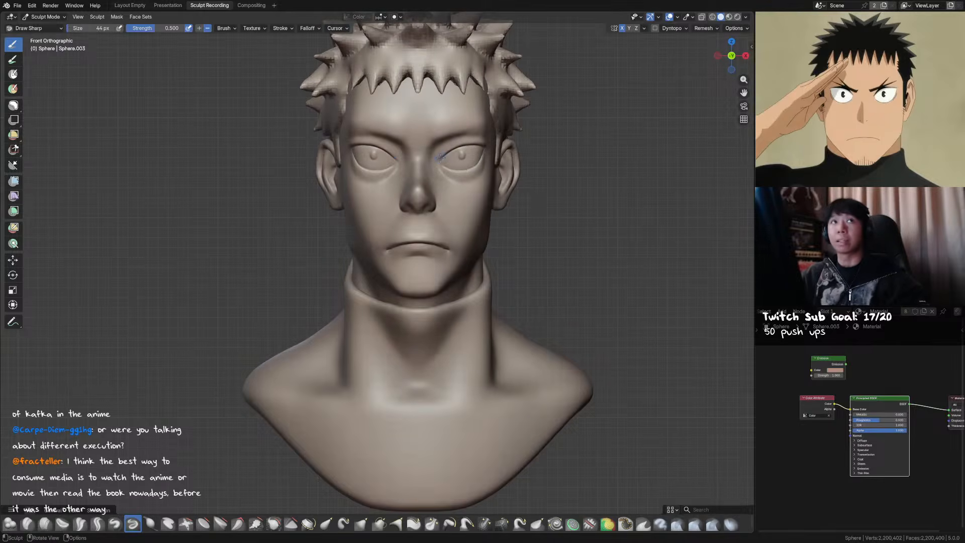
Smooth the forehead and temple area with an enlarged brush of about 113 px
mouse_move(460, 193)
middle_mouse_down()
mouse_move(374, 219)
mouse_move(398, 228)
mouse_move(526, 220)
mouse_move(464, 207)
mouse_move(434, 221)
mouse_move(436, 249)
mouse_move(391, 255)
mouse_move(445, 239)
middle_mouse_up()
key("bracketright")
key("bracketright")
key("bracketright")
key("bracketright")
key("f")
left_click(431, 261)
mouse_move(444, 238)
middle_mouse_down()
mouse_move(432, 240)
mouse_move(451, 237)
mouse_move(448, 230)
middle_mouse_up()
left_click_drag(431, 166, 404, 166, "shift")
key("f")
left_click(422, 168)
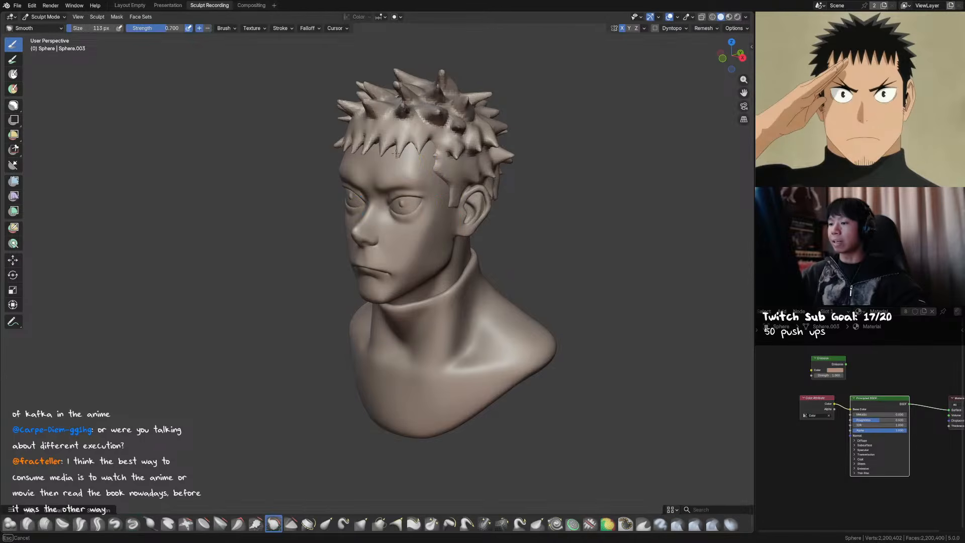
Isolate the head by hiding all other objects and return it to Sculpt Mode
key("ctrl+Tab")
left_click(489, 143)
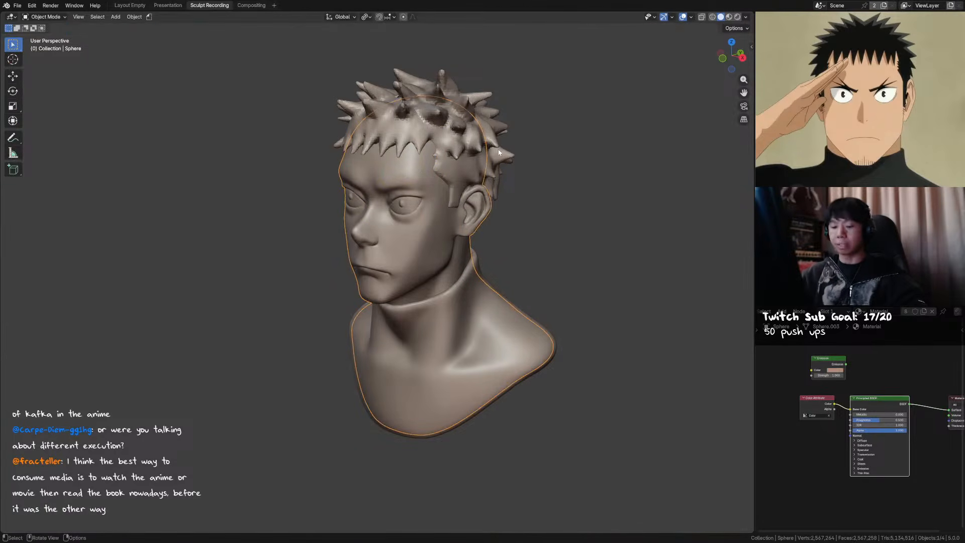
key("shift+h")
key("ctrl+Tab")
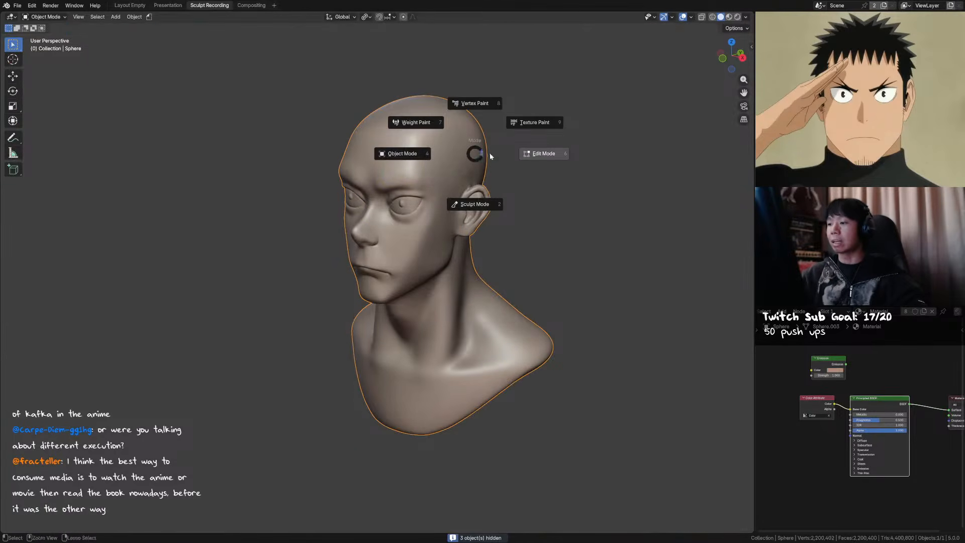
left_click(481, 202)
key("ctrl+Tab")
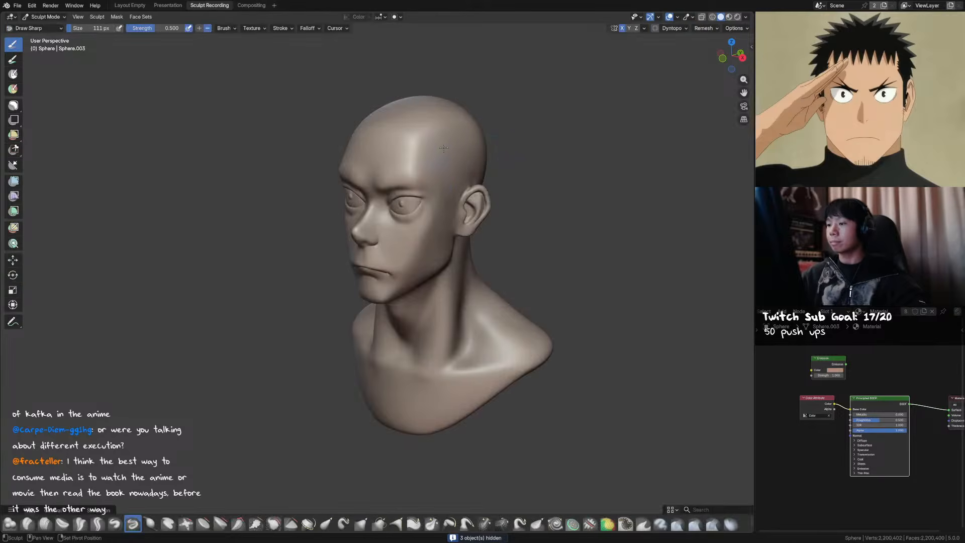
Smooth the forehead, temples and top of the bald skull with a large brush, and save the file
mouse_move(442, 149)
left_mouse_down("shift")
mouse_move(473, 149)
mouse_move(482, 160)
left_mouse_up("shift")
middle_click_drag(495, 146, 481, 146)
left_click_drag(405, 116, 383, 121, "shift")
middle_click_drag(498, 103, 493, 114)
left_click_drag(397, 121, 374, 133, "shift")
middle_click_drag(514, 120, 433, 113)
key("f")
left_click(419, 124)
left_click_drag(415, 141, 404, 135, "shift")
middle_click_drag(468, 176, 481, 169)
key("ctrl+s")
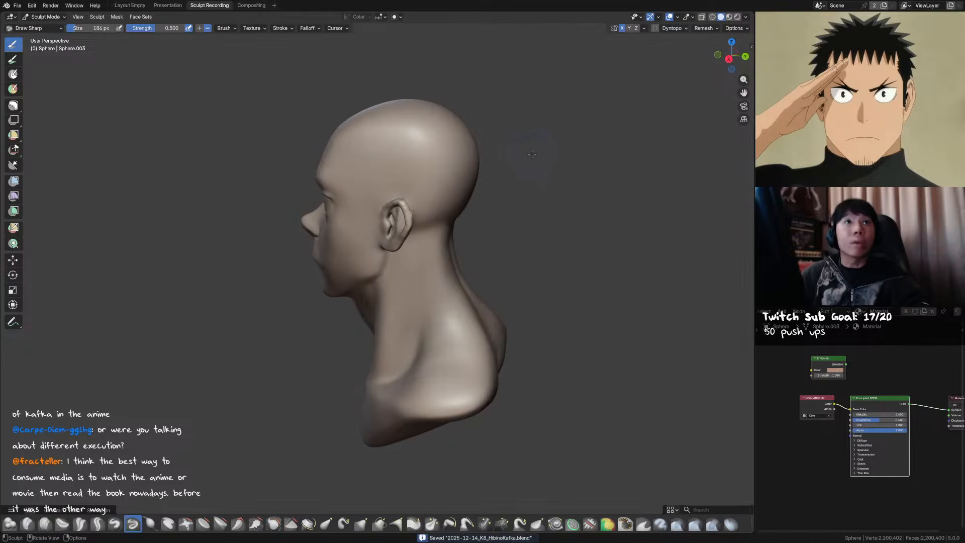
Smooth the back of the head and the side of the neck, reducing the brush from 226 px to 89 px
mouse_move(532, 160)
middle_mouse_down()
mouse_move(541, 169)
mouse_move(539, 157)
middle_mouse_up()
key("f")
left_click(455, 203)
left_click_drag(448, 206, 444, 234, "shift")
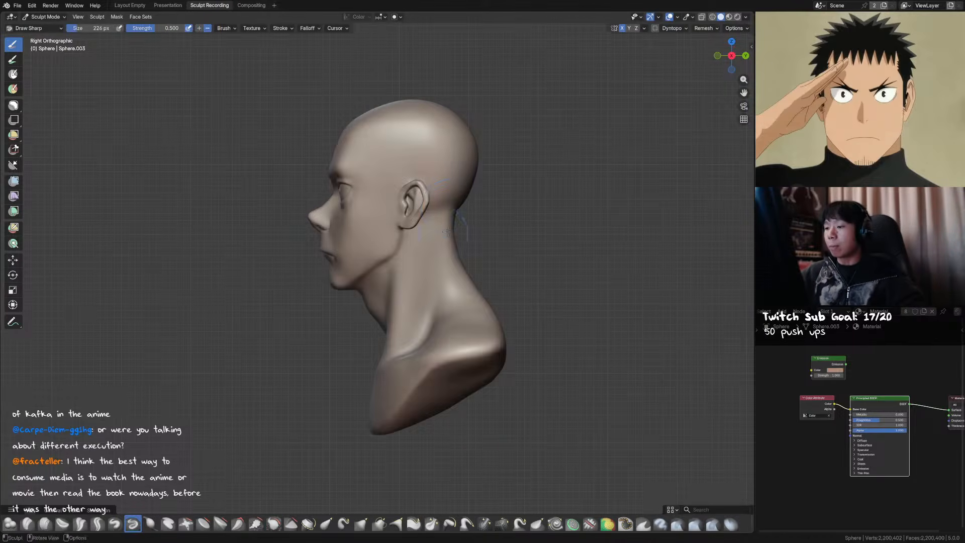
middle_click_drag(444, 234, 470, 199)
key("f")
left_click(478, 192)
middle_click_drag(453, 250, 476, 251)
key("f")
left_click(455, 256)
left_click_drag(435, 268, 418, 296, "shift")
middle_click_drag(415, 295, 432, 297)
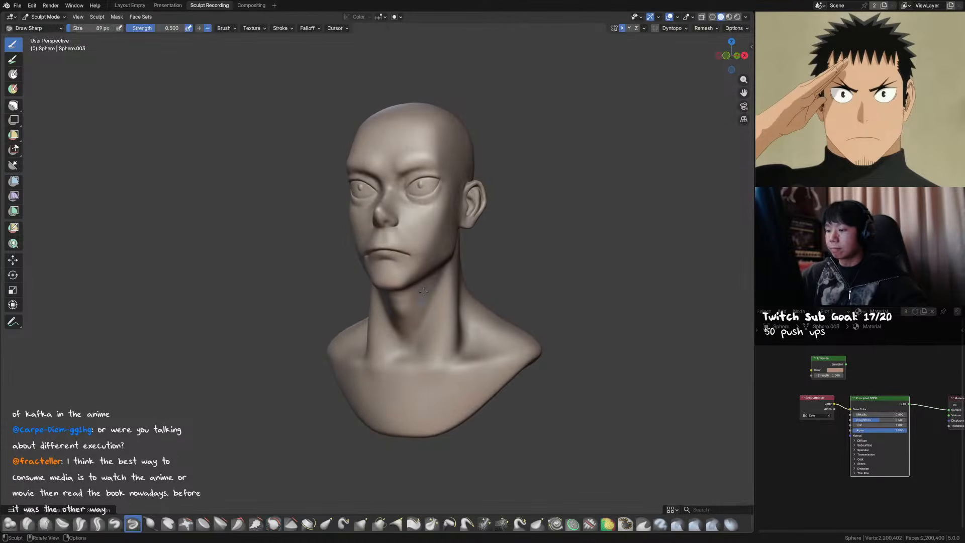
Reshape the throat profile under the chin with a 100 px Grab brush, smooth it and save the file
middle_click_drag(412, 296, 366, 300)
key("g")
left_click_drag(366, 300, 362, 296)
middle_click_drag(366, 301, 411, 286)
key("f")
left_click(409, 287)
left_click_drag(406, 291, 406, 300, "shift")
middle_click_drag(416, 299, 390, 305)
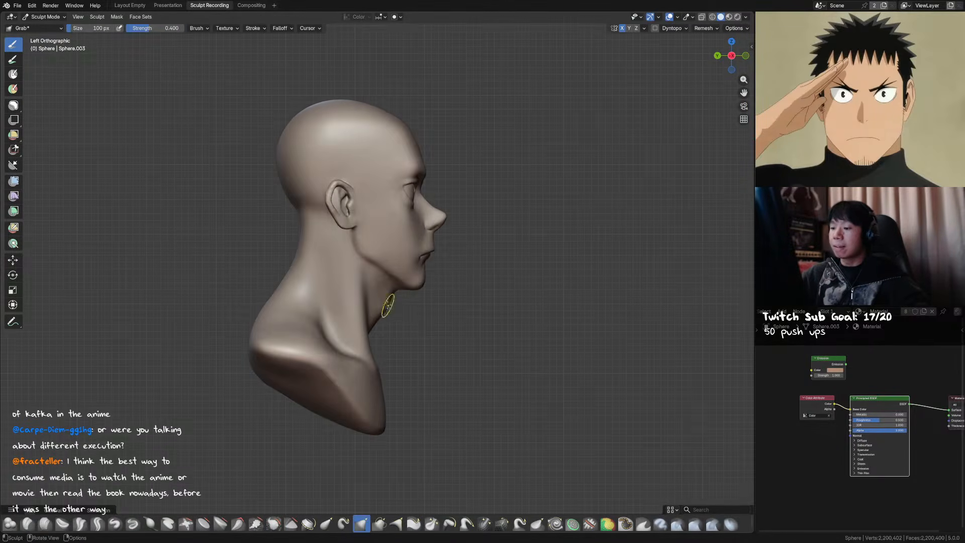
key("shift+s")
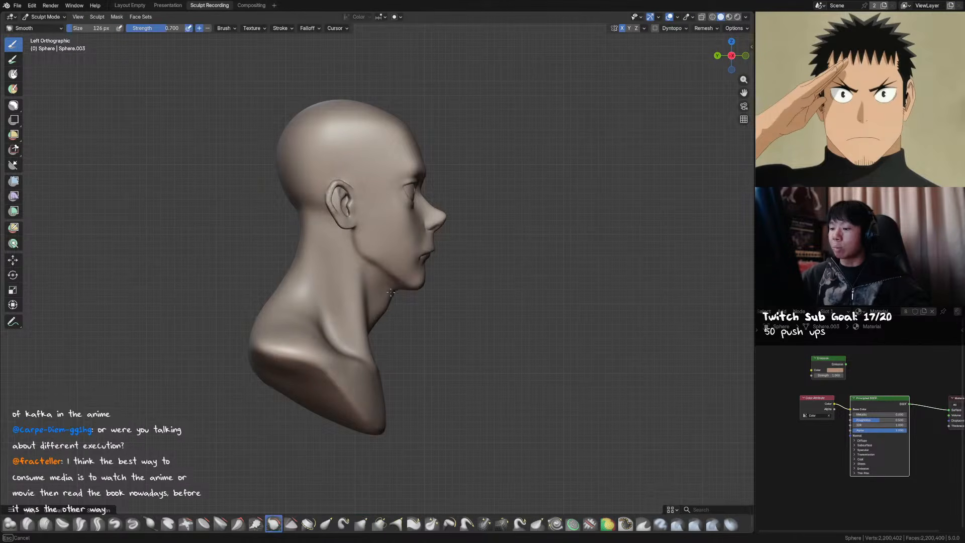
key("g")
mouse_move(446, 287)
middle_mouse_down()
mouse_move(438, 322)
mouse_move(442, 274)
middle_mouse_up()
key("ctrl+s")
Smooth the transition between the underside of the jaw and the neck
middle_click_drag(477, 242, 414, 304)
key("f")
left_click(415, 301)
left_click_drag(415, 295, 406, 301, "shift")
middle_click_drag(497, 187, 505, 218, "shift")
Unhide all objects in Object Mode and switch the viewport to Material Preview shading
key("ctrl+Tab")
key("alt+h")
left_click(575, 143)
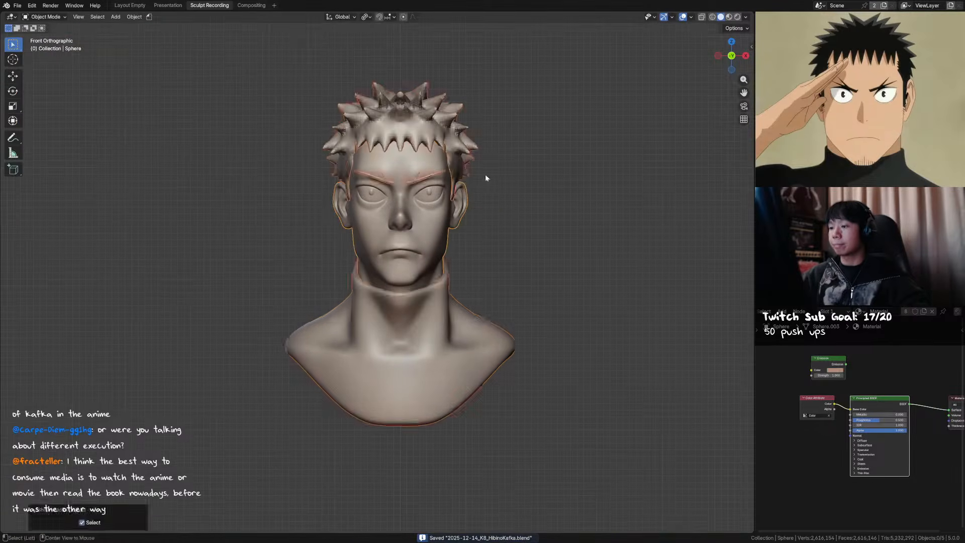
left_click(729, 17)
mouse_move(666, 81)
middle_mouse_down()
mouse_move(550, 140)
mouse_move(502, 148)
middle_mouse_up()
left_click(502, 148)
key("ctrl+Tab")
left_click(564, 121)
scroll(502, 176, "up", 5)
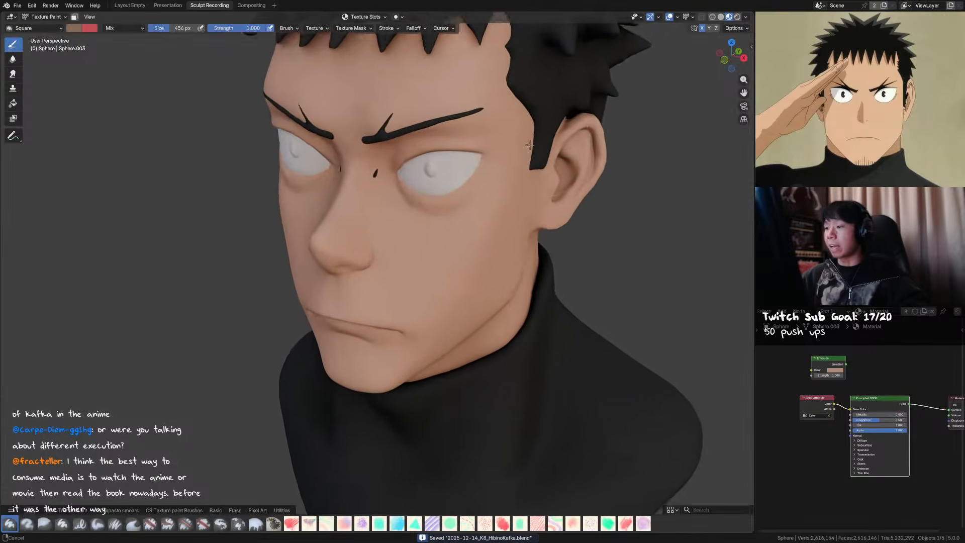
left_click_drag(503, 183, 450, 184)
key("Escape")
key("ctrl+z")
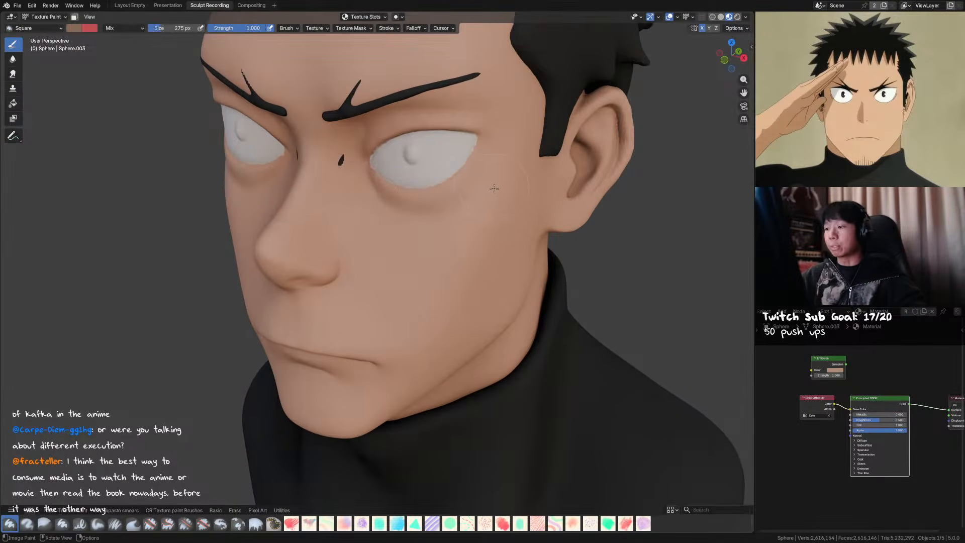
Put the head back into Sculpt Mode and save the file
key("q")
key("ctrl+Tab")
left_click(496, 230)
key("q")
left_click(482, 184)
key("ctrl+s")
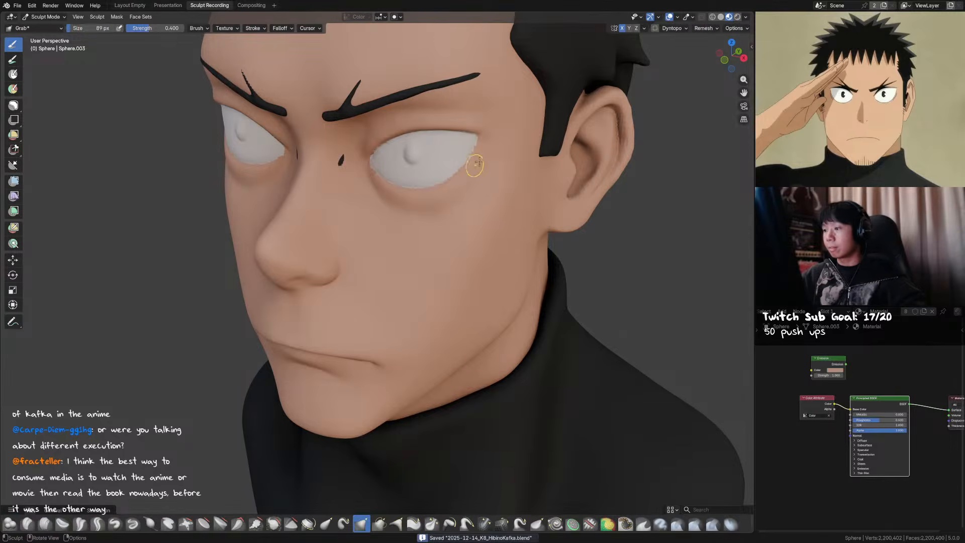
Clean up the skin colour around the eye edges with the Paint Hard brush at 77 px and 53 px, and save
key("q")
left_click(479, 156)
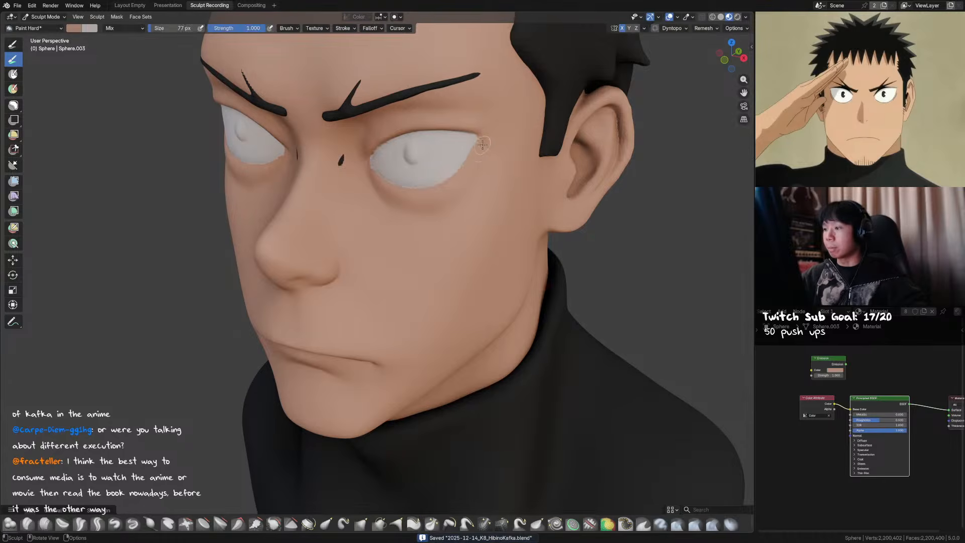
left_click_drag(484, 139, 484, 144)
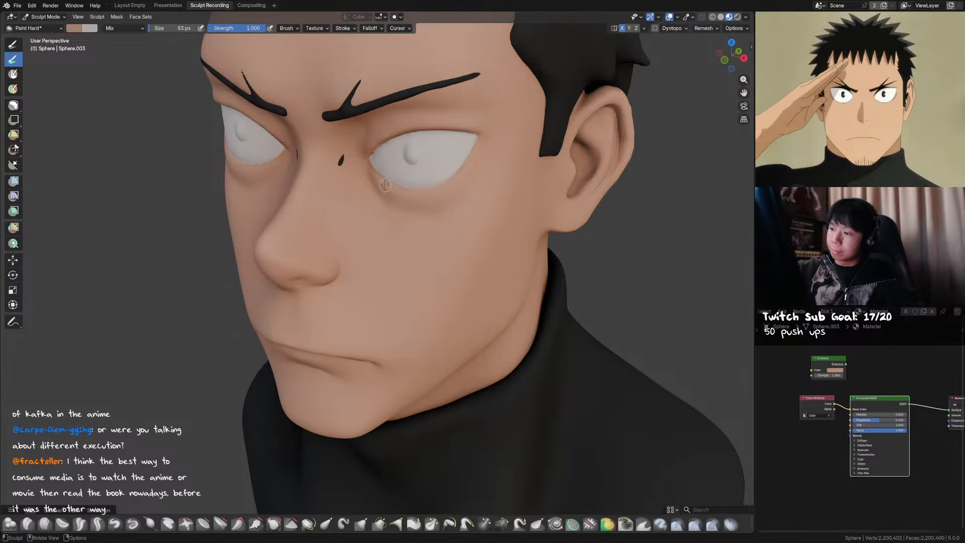
middle_click_drag(403, 195, 483, 69)
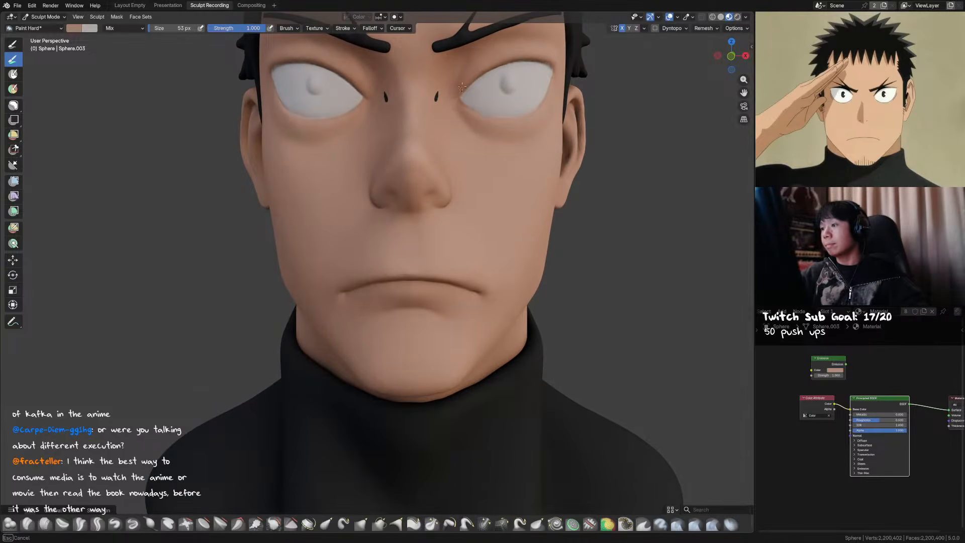
middle_click_drag(493, 61, 397, 76)
key("ctrl+s")
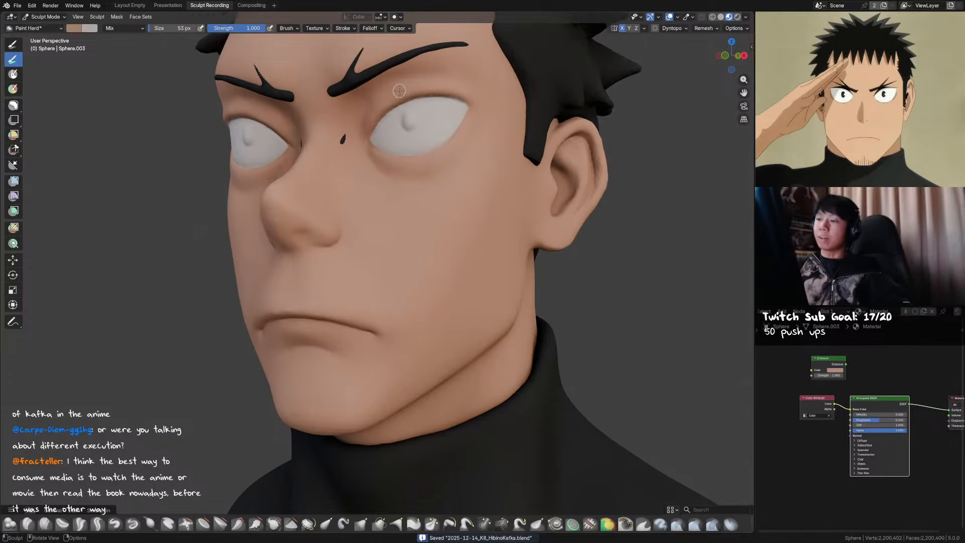
Refine the colour border along the upper eyelids with Paint Hard at about 53 px, alternating eye white and skin colours
key("s")
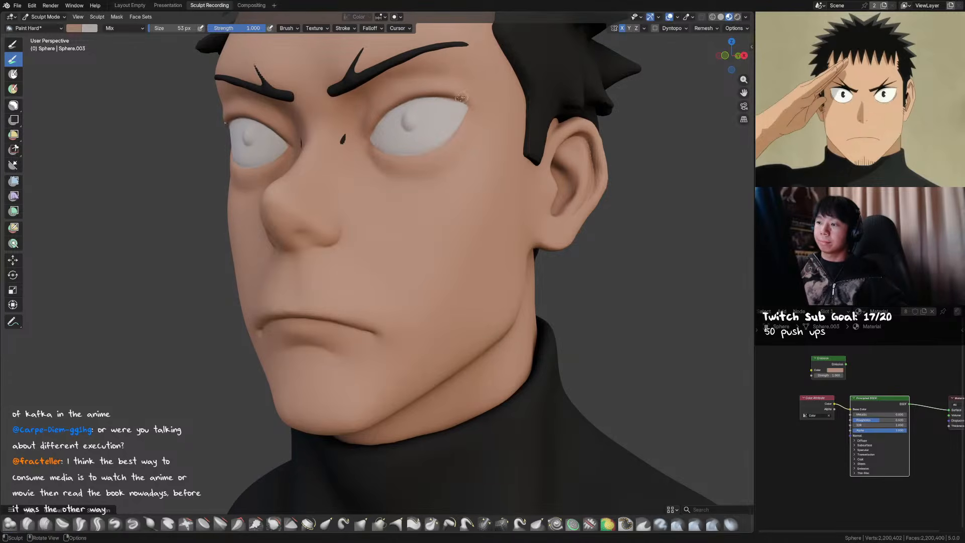
key("x")
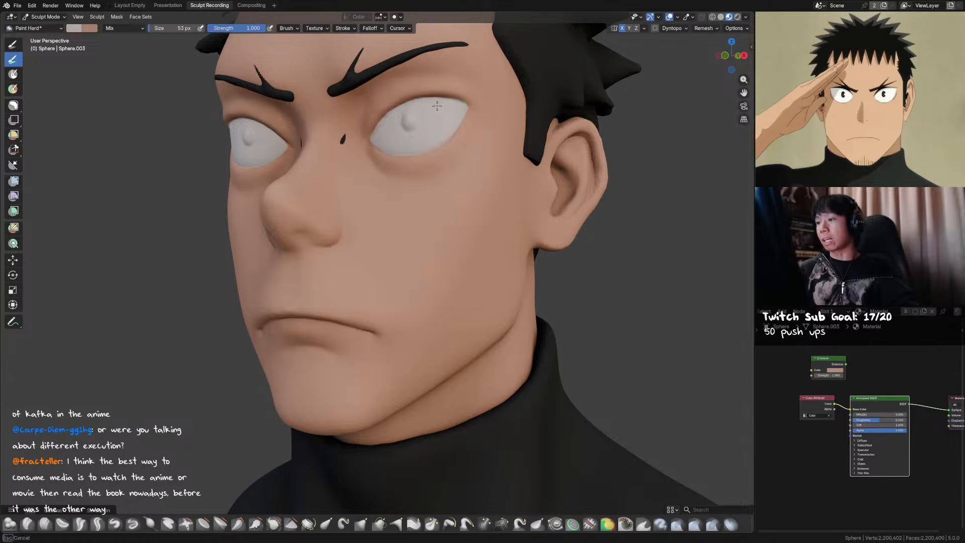
mouse_move(453, 106)
left_mouse_down()
mouse_move(407, 107)
mouse_move(413, 94)
left_mouse_up()
key("x")
mouse_move(400, 110)
middle_mouse_down()
mouse_move(450, 140)
mouse_move(433, 136)
middle_mouse_up()
key("x")
key("x")
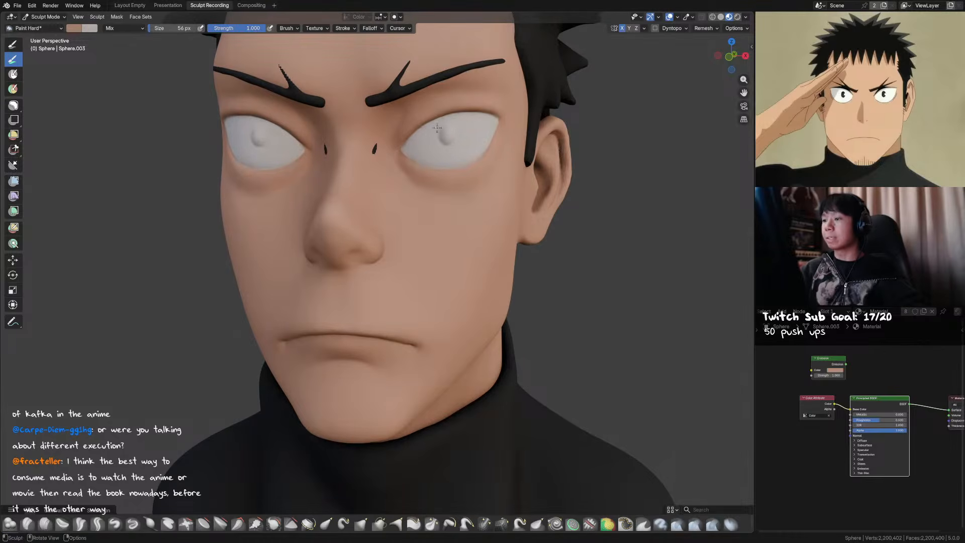
Touch up the eye white near the inner eye corners with the Paint Hard brush at 31 px
middle_click_drag(429, 152, 463, 158)
key("x")
key("f")
left_click(443, 158)
left_click_drag(444, 158, 447, 159)
key("KP_1")
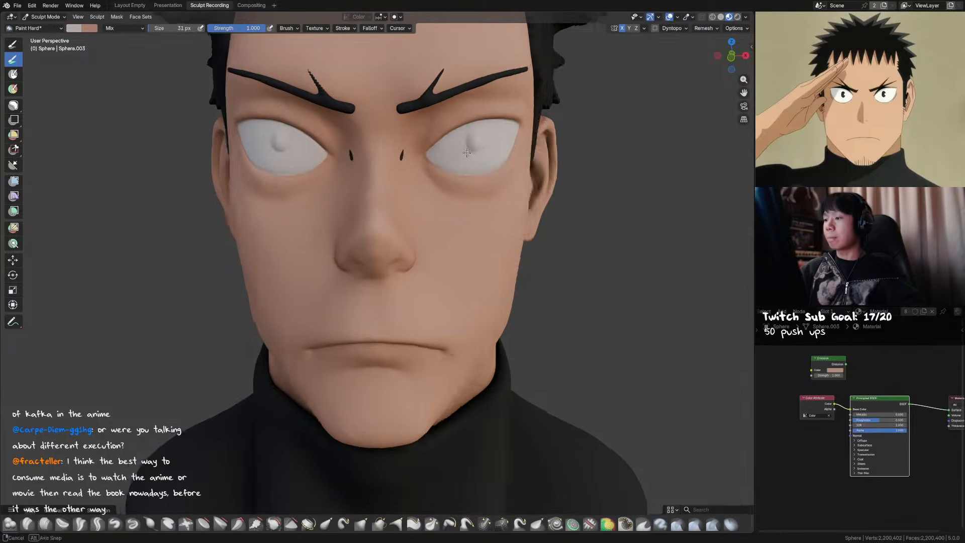
Swap the active paint colour to the skin tone, check the eyelids from several angles, and save the file
key("x")
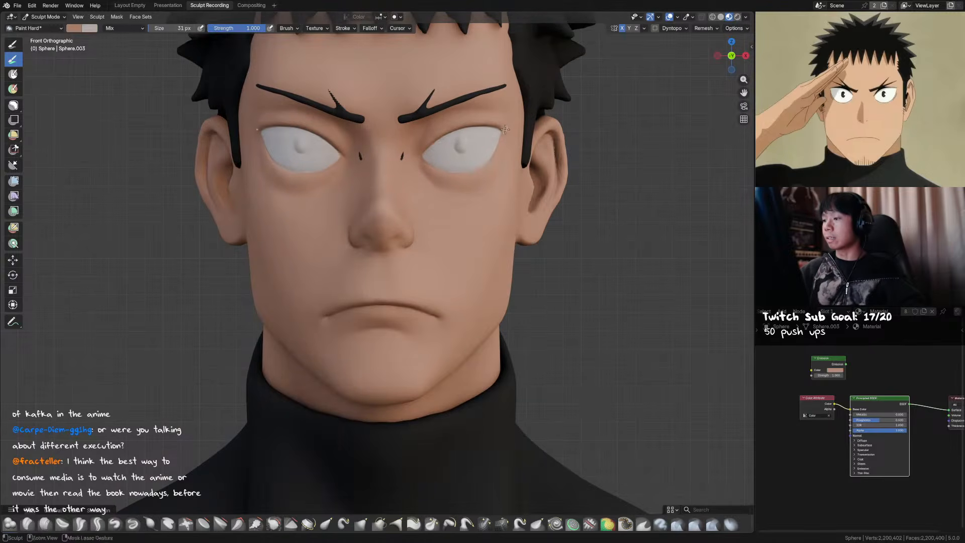
mouse_move(512, 150)
middle_mouse_down("shift")
mouse_move(508, 141)
mouse_move(403, 291)
middle_mouse_up("shift")
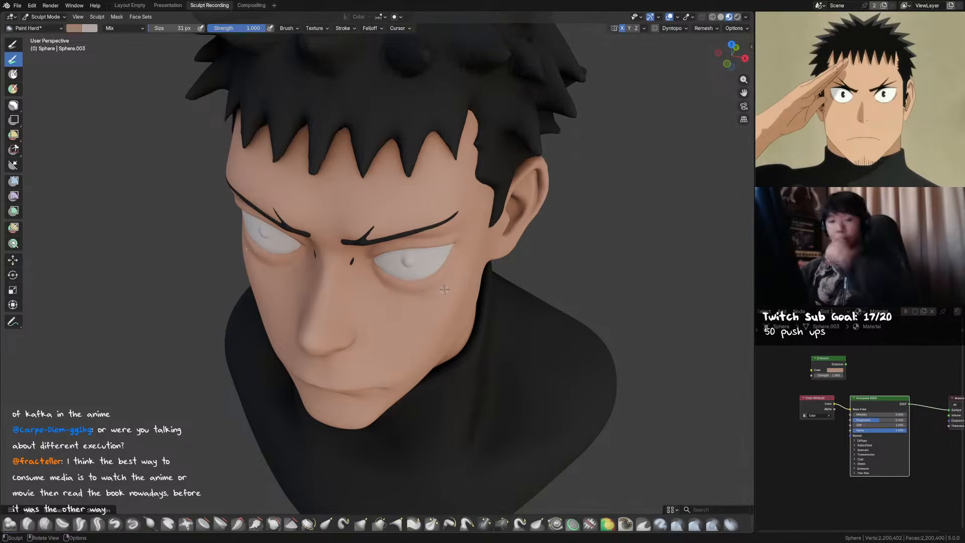
middle_click_drag(444, 291, 378, 221)
key("ctrl+s")
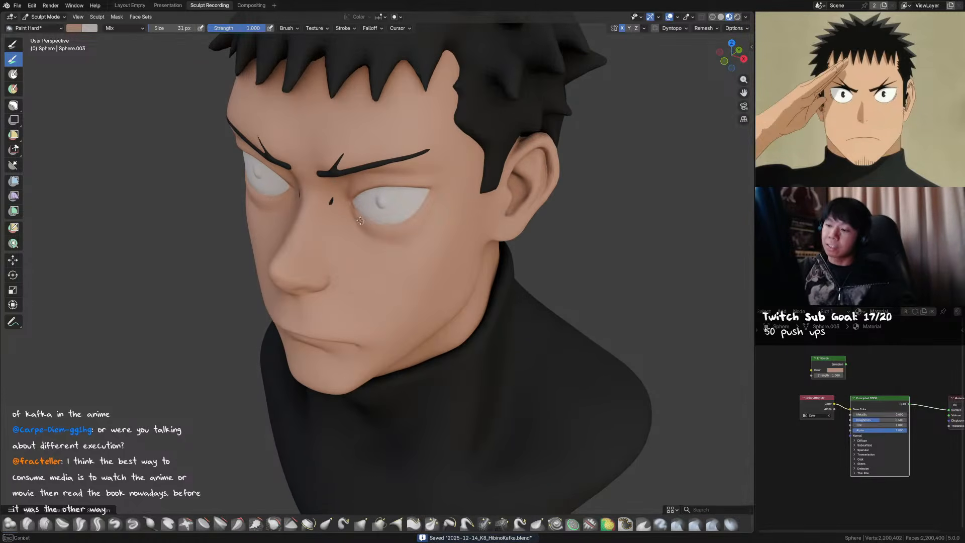
Clean up the skin colour along the lower eyelid edges with the Paint Hard brush at 62 px, and save
key("f")
left_click(368, 224)
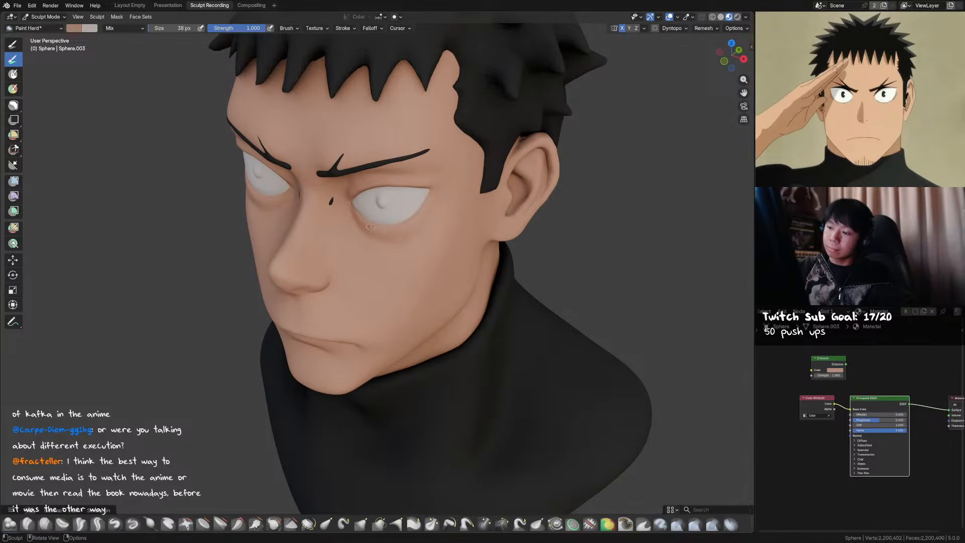
mouse_move(392, 201)
middle_mouse_down("ctrl")
mouse_move(393, 251)
mouse_move(444, 241)
middle_mouse_up("ctrl")
middle_click_drag(445, 241, 435, 191, "ctrl")
key("f")
left_click(438, 191)
key("f")
left_click(469, 187)
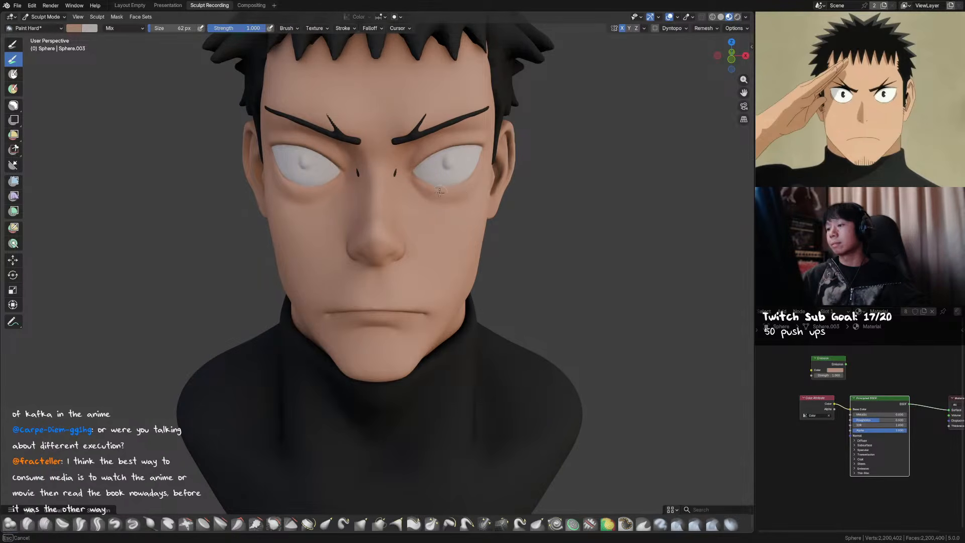
left_click_drag(470, 185, 446, 195)
left_click_drag(443, 194, 437, 194)
key("KP_1")
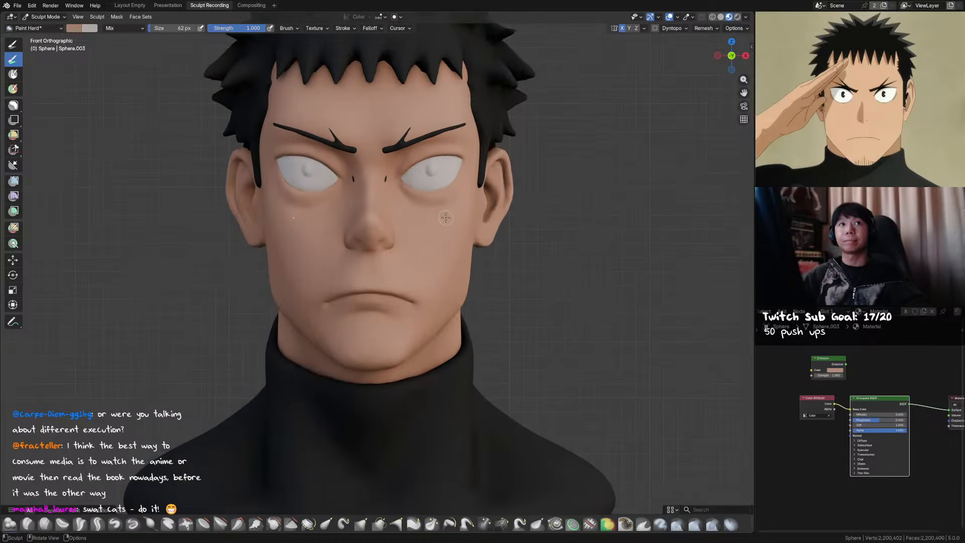
key("ctrl+s")
middle_click_drag(458, 212, 552, 200, "ctrl")
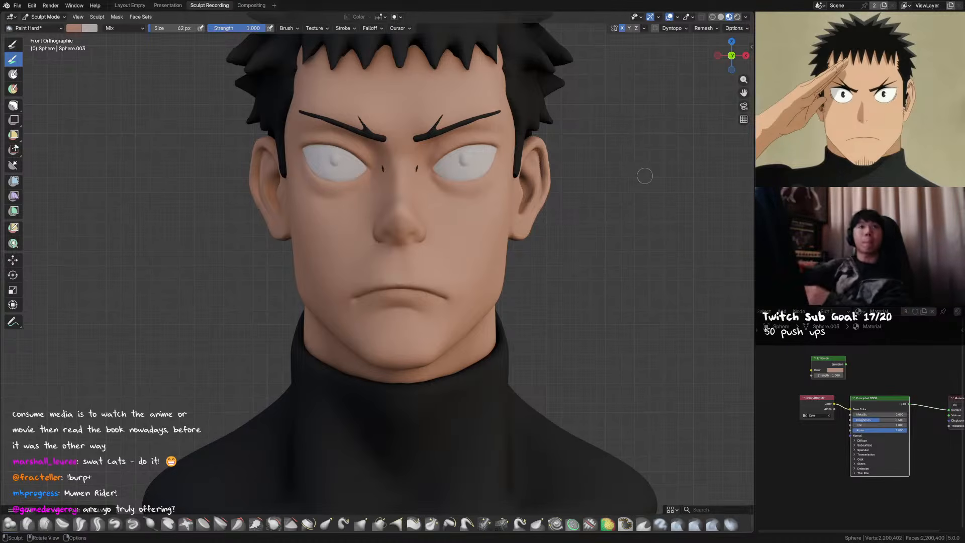
middle_click_drag(619, 161, 578, 151, "shift")
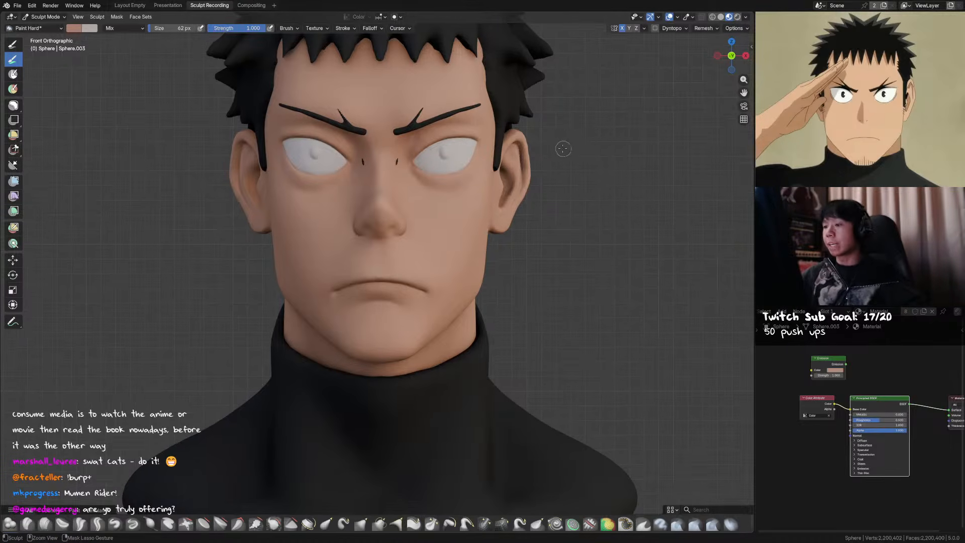
key("ctrl+s")
Switch sculpting to the eyebrow mesh and push its dark slivers beside the nose bridge beneath the skin with the Draw brush at 81 px
middle_click_drag(469, 160, 456, 163)
key("alt+q")
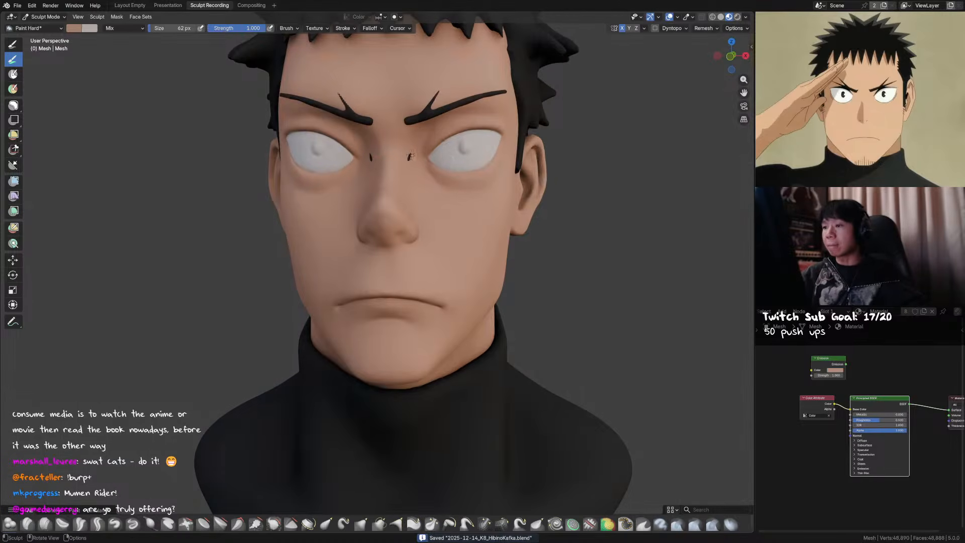
key("v")
key("f")
left_click(416, 156)
key("ctrl+z")
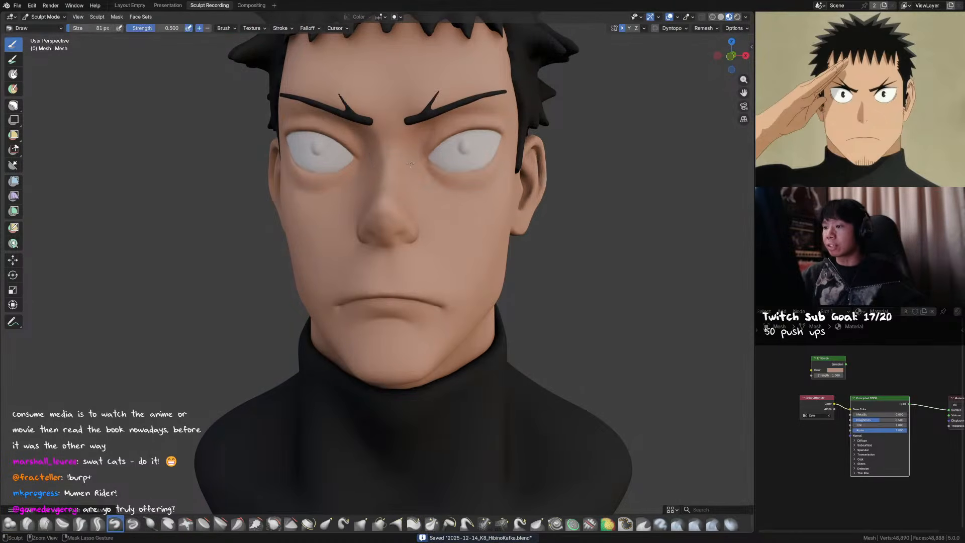
Switch to the Draw Sharp brush for the forked eyebrow spikes and set its size to 105 px
middle_click_drag(367, 92, 380, 102)
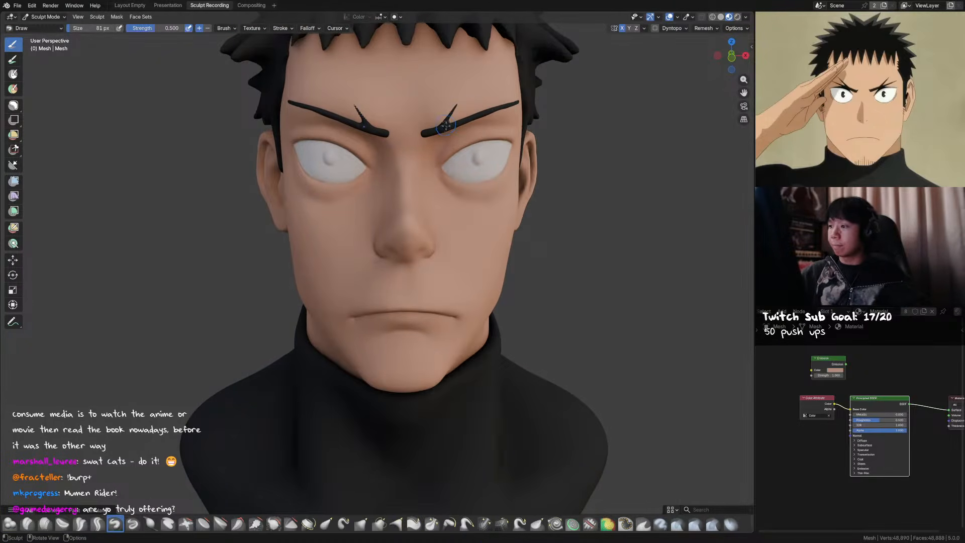
key("shift+v")
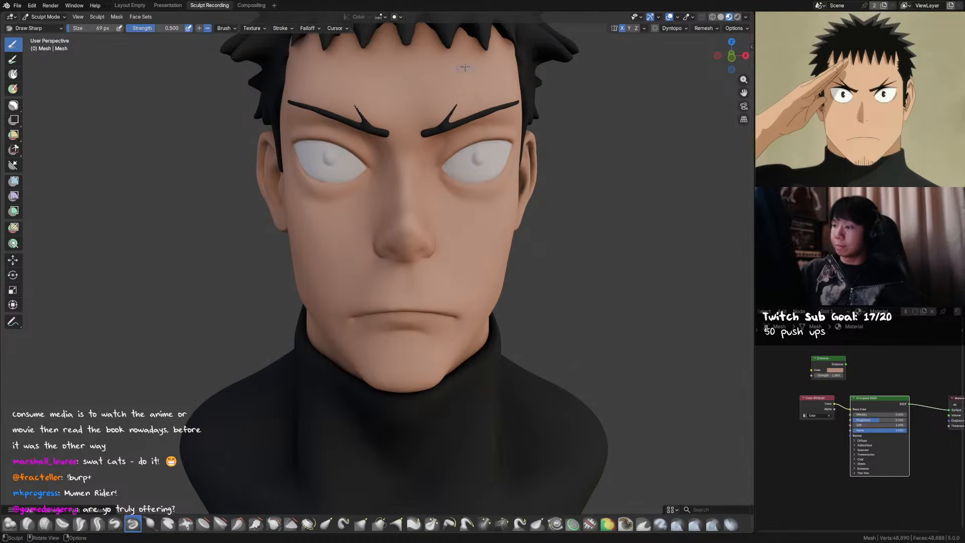
key("f")
left_click(448, 120)
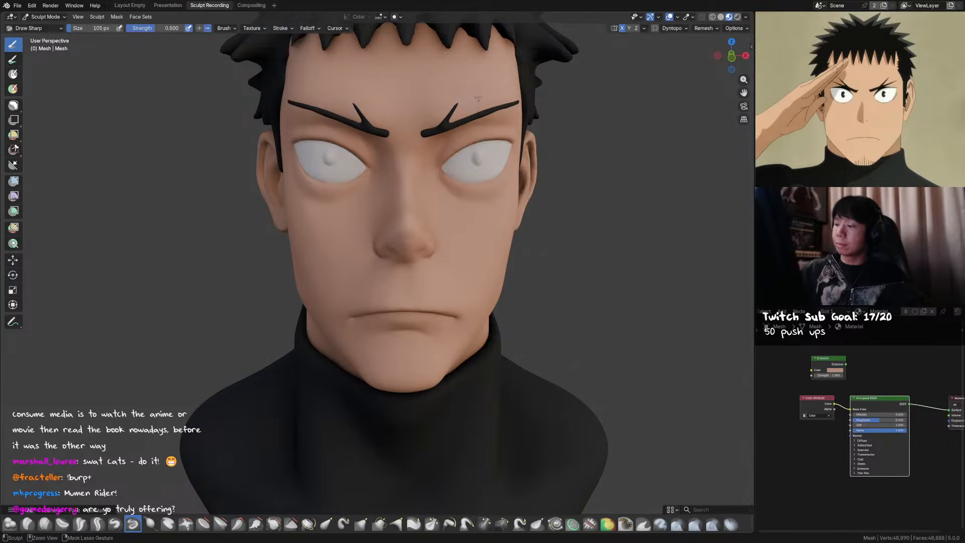
Isolate the eyebrow mesh to examine its overall shape, and unhide all the other objects
key("ctrl+Tab")
key("shift+h")
key("ctrl+Tab")
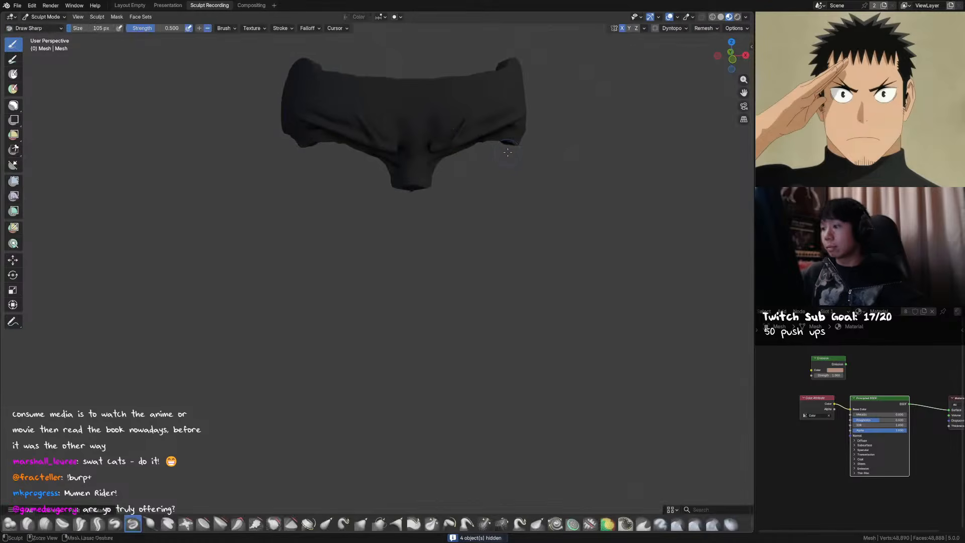
middle_click_drag(507, 152, 513, 144, "ctrl")
key("ctrl+Tab")
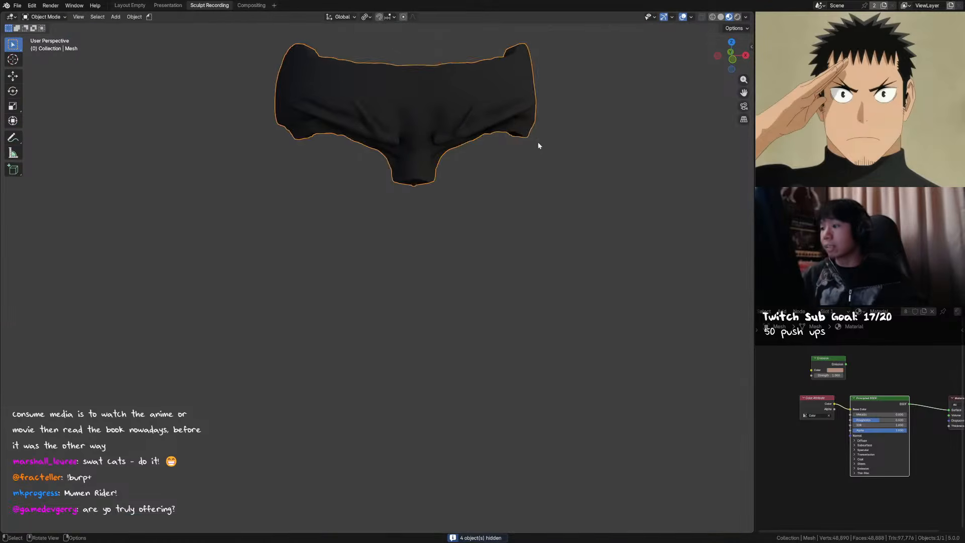
key("alt+h")
Select the head from the front and put it into Sculpt Mode with the Paint Hard brush
key("KP_1")
middle_click_drag(588, 104, 497, 219, "ctrl")
left_click(454, 211)
middle_click_drag(497, 219, 577, 138, "ctrl")
key("ctrl+Tab")
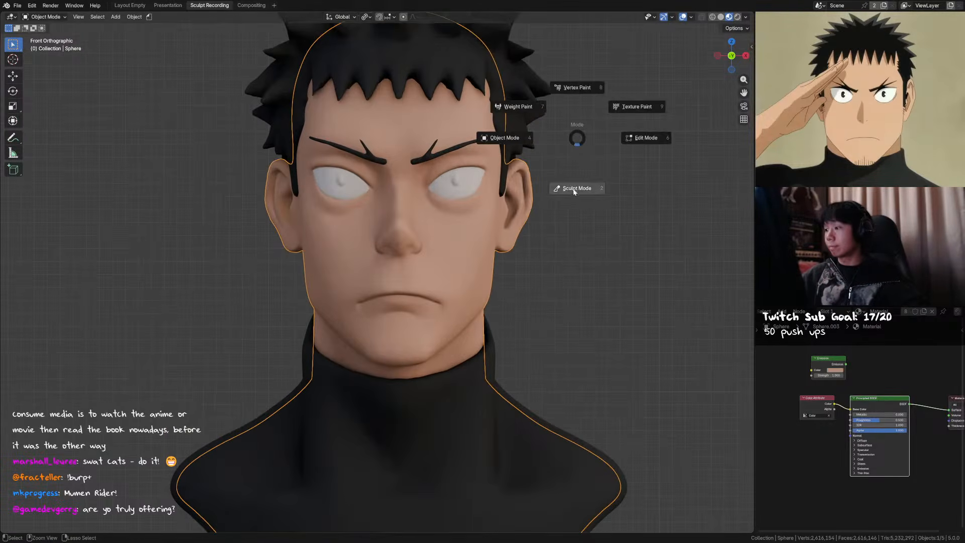
left_click(578, 173)
key("q")
left_click(475, 184)
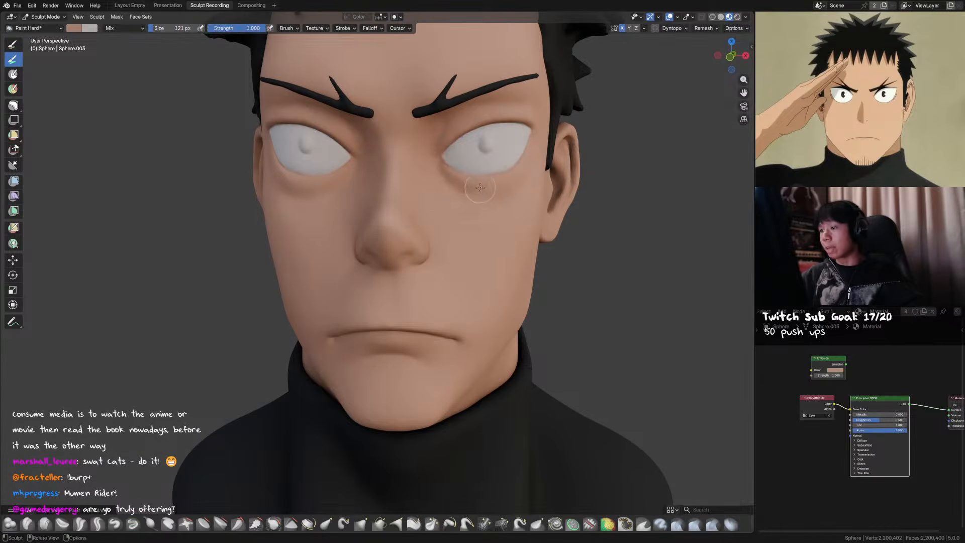
Paint skin colour along the lower eyelid towards the inner eye corner with the Paint Hard brush at 77 px
key("f")
left_click(460, 186)
middle_click_drag(492, 182, 468, 197)
key("f")
left_click(436, 196)
left_click_drag(432, 196, 416, 184)
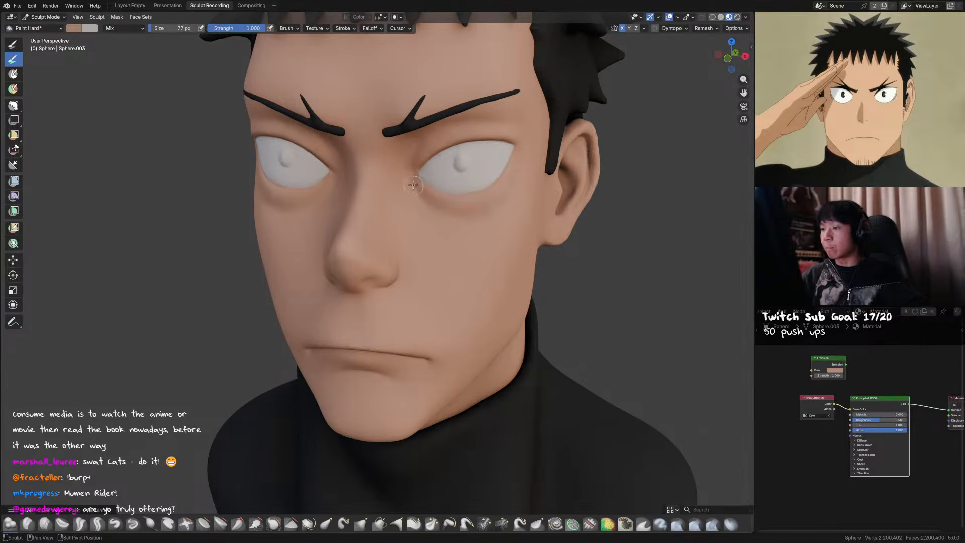
Touch up the lower eyelid border near the inner eye corner with Paint Hard at 57 px, and save
key("f")
left_click(427, 198)
key("x")
key("x")
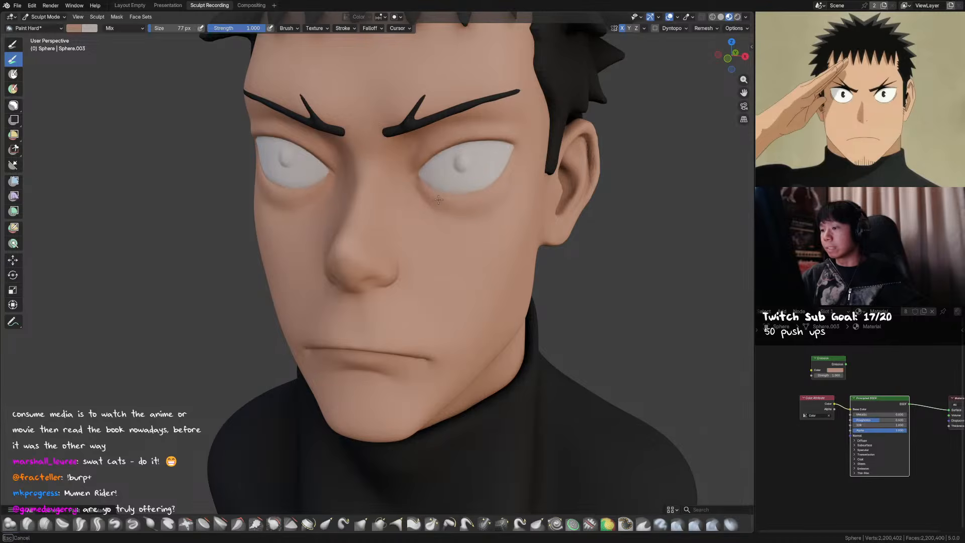
key("bracketleft")
key("bracketleft")
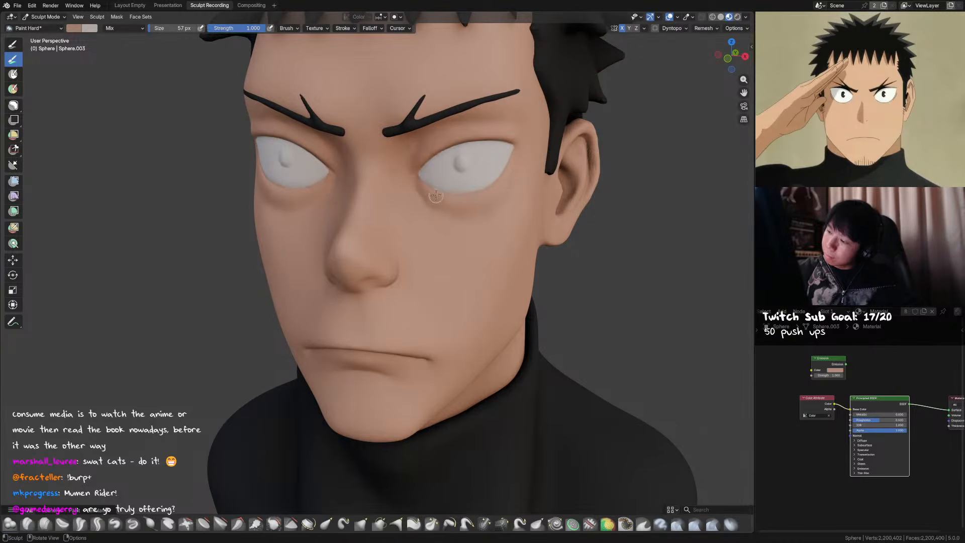
middle_click_drag(434, 197, 551, 201)
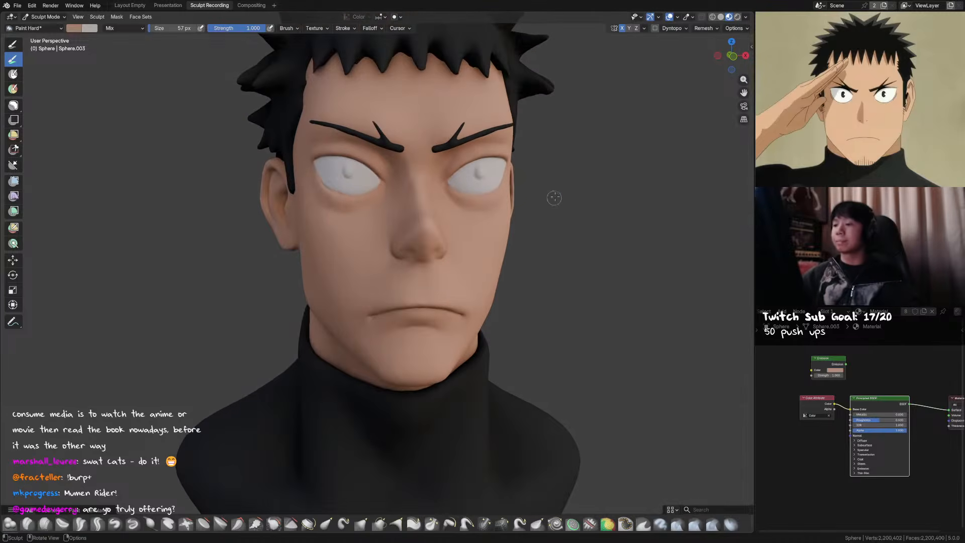
key("ctrl+s")
Paint black pupils on both raised eye bumps with the Paint Hard brush at 44 px, using the hair's black, and save
key("KP_1")
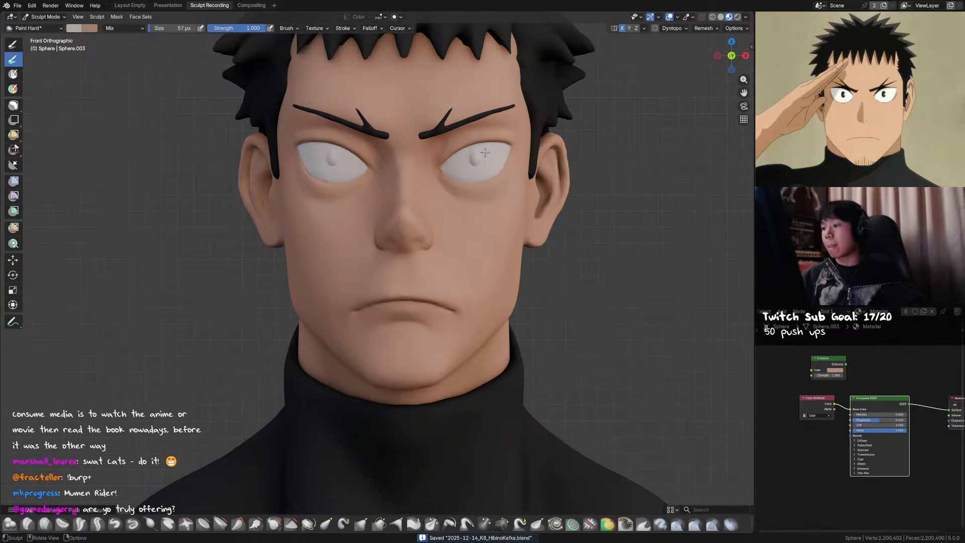
scroll(485, 150, "up", 3)
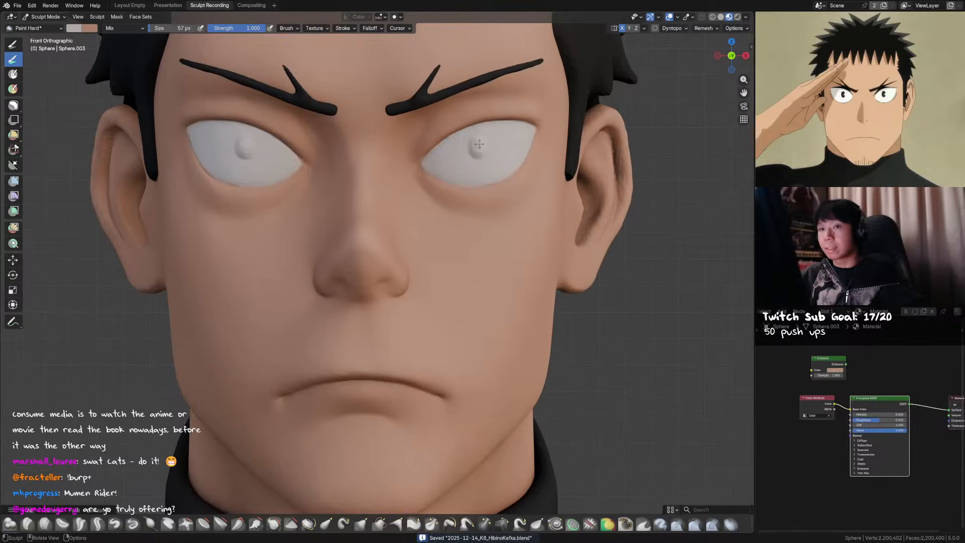
key("alt+q")
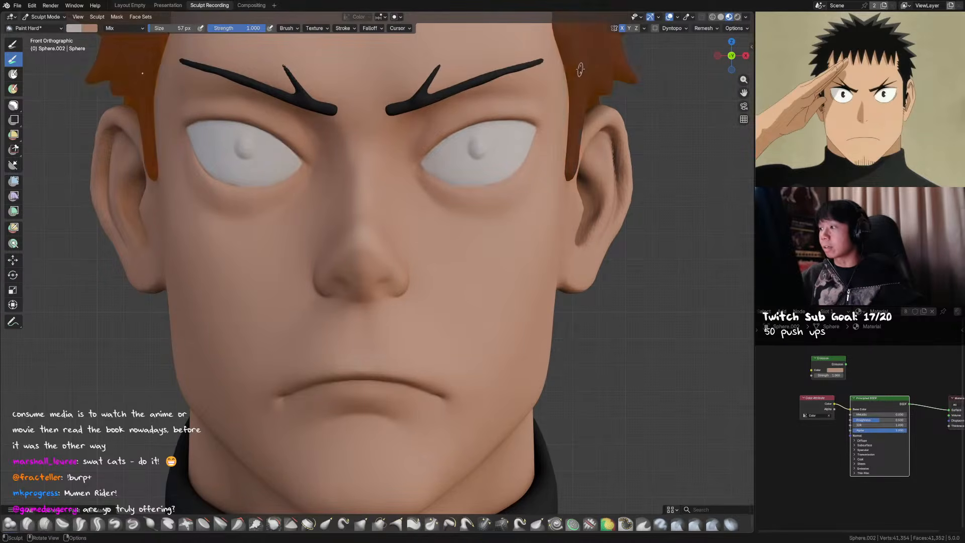
key("alt+q")
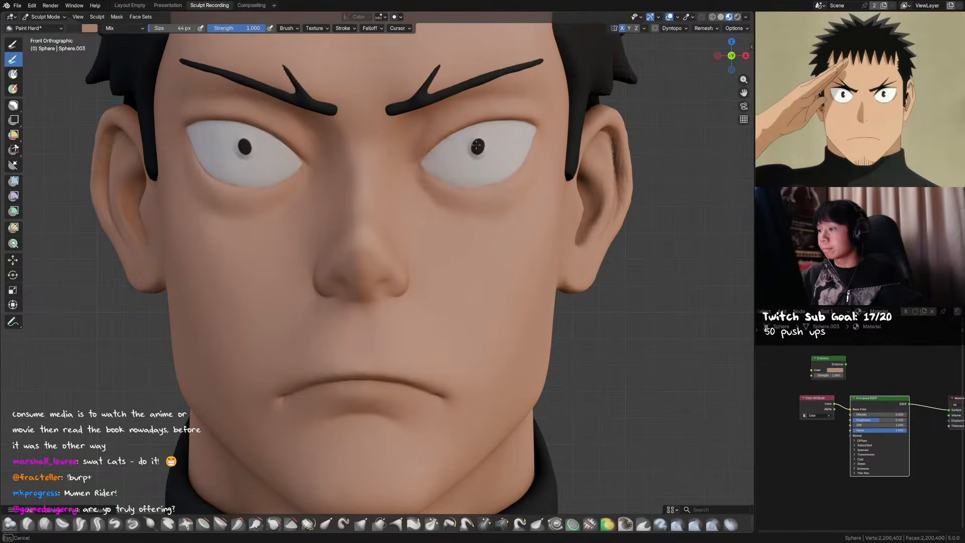
key("ctrl+s")
Switch to Solid shading with vertex colours and extend the black pupils over their bumps with Paint Hard at 50 px
key("z")
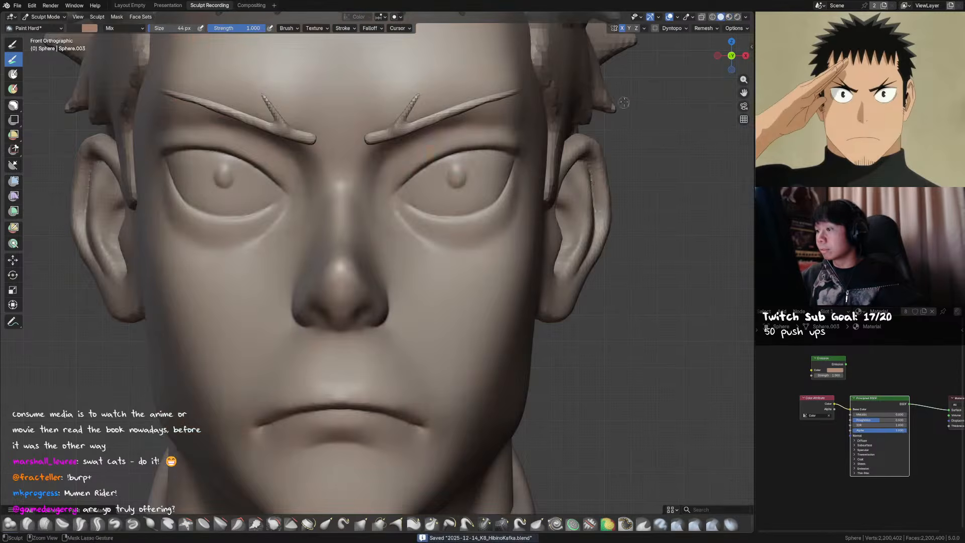
scroll(489, 138, "up", 2)
mouse_move(488, 138)
left_mouse_down()
mouse_move(475, 145)
mouse_move(478, 155)
mouse_move(492, 151)
mouse_move(485, 134)
mouse_move(476, 140)
mouse_move(490, 144)
mouse_move(483, 135)
left_mouse_up()
key("bracketright")
key("bracketright")
key("bracketright")
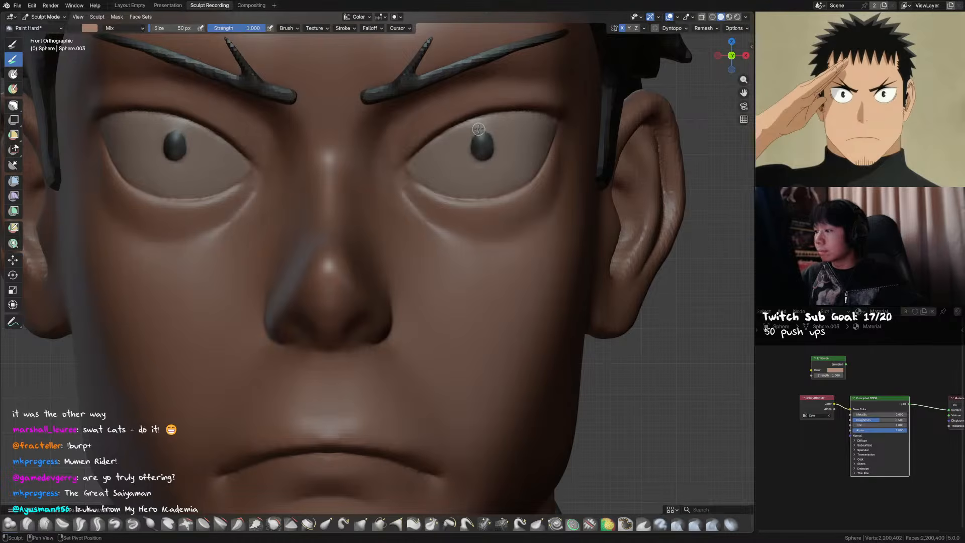
Refine the pupils' outline with the Paint Hard brush at 76 px and 45 px, and save
key("f")
left_click(480, 158)
left_click_drag(475, 160, 494, 149)
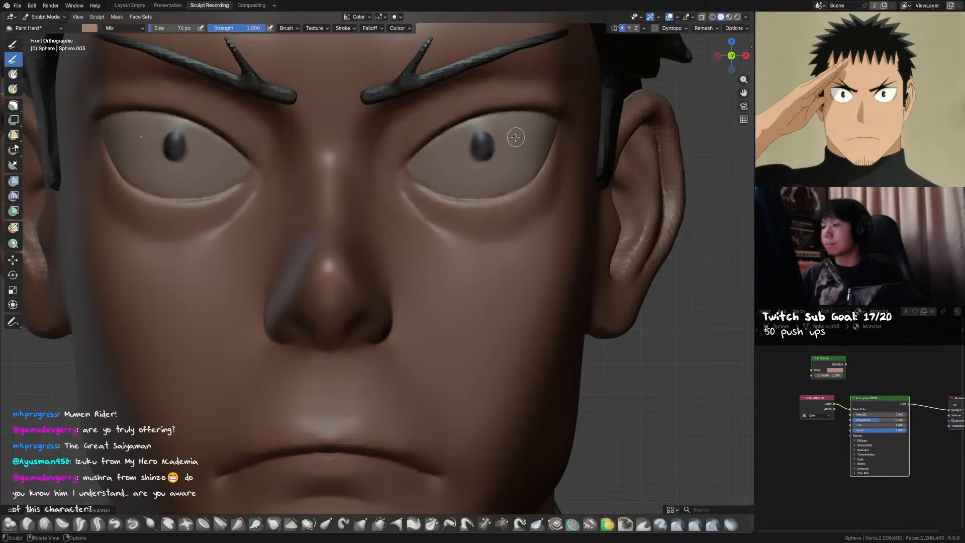
key("f")
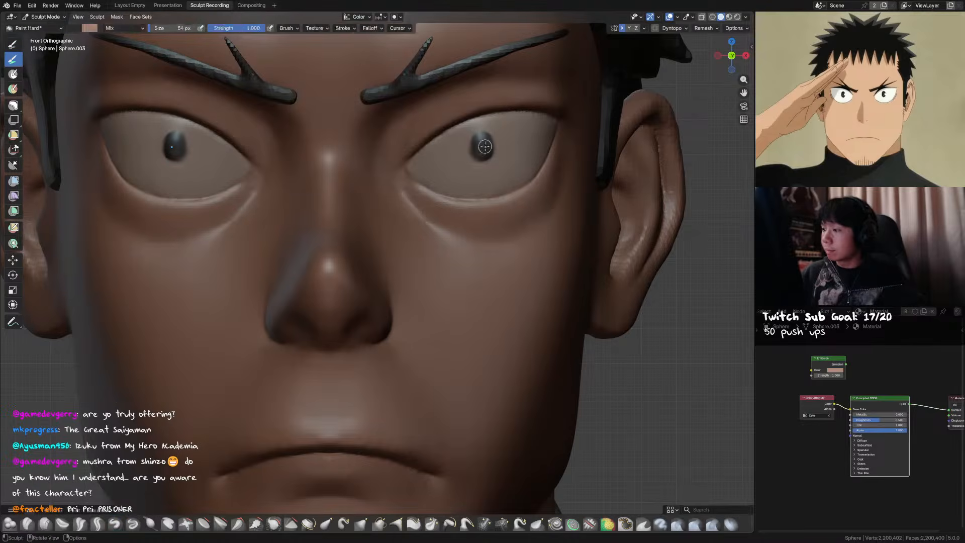
left_click(485, 149)
key("ctrl+s")
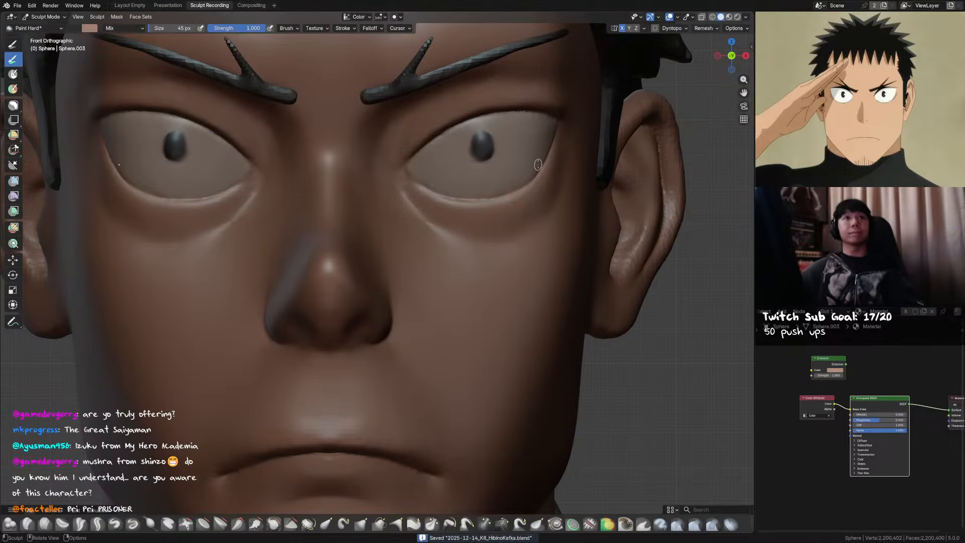
Return to Object Mode, save the file, and review the painted bust in Material Preview shading
middle_click_drag(538, 173, 519, 191, "shift")
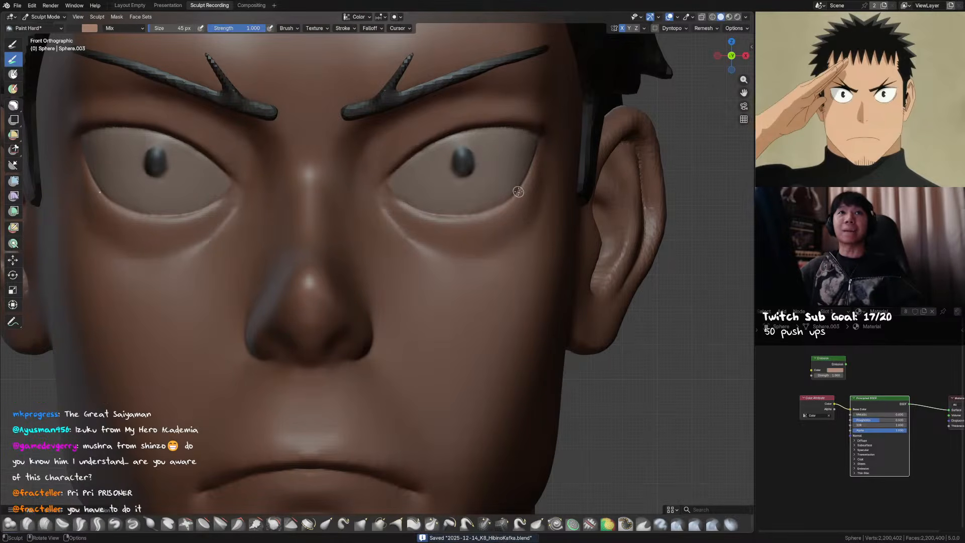
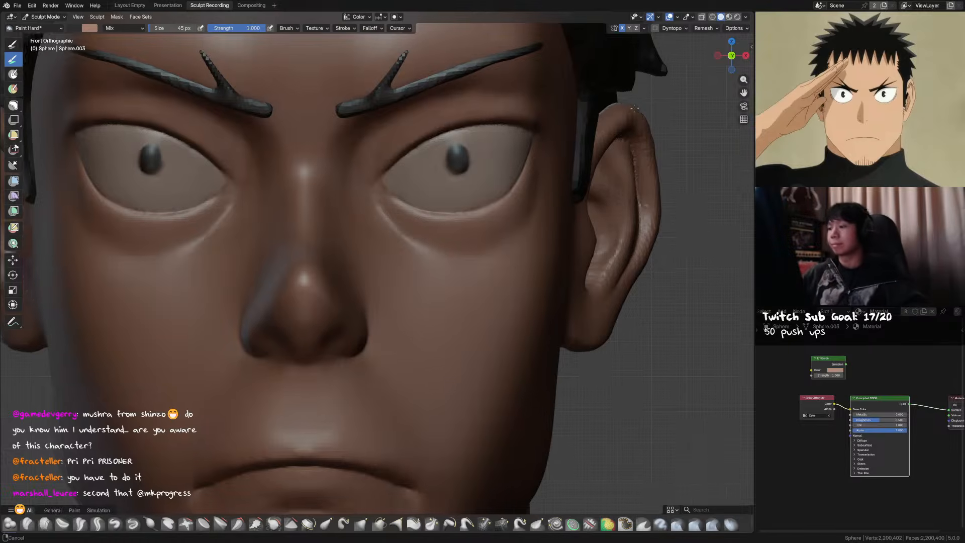
scroll(573, 112, "down", 3)
mouse_move(594, 129)
middle_mouse_down()
mouse_move(413, 176)
mouse_move(475, 201)
middle_mouse_up()
key("ctrl+Tab")
key("ctrl+s")
key("z")
mouse_move(533, 166)
middle_mouse_down()
mouse_move(576, 141)
mouse_move(541, 167)
mouse_move(562, 164)
middle_mouse_up()
scroll(554, 153, "up", 5)
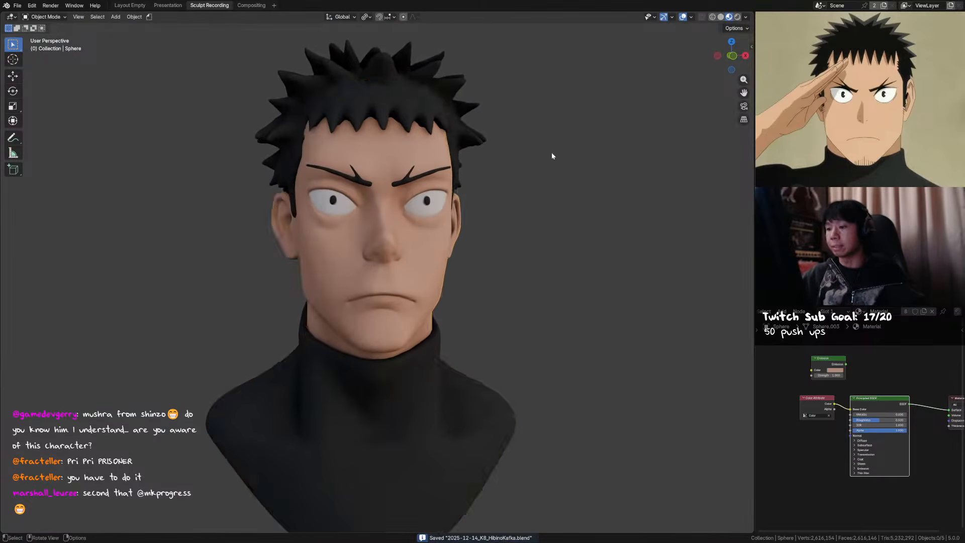
Put the head back into Sculpt Mode, framed on the eyes
key("ctrl+Tab")
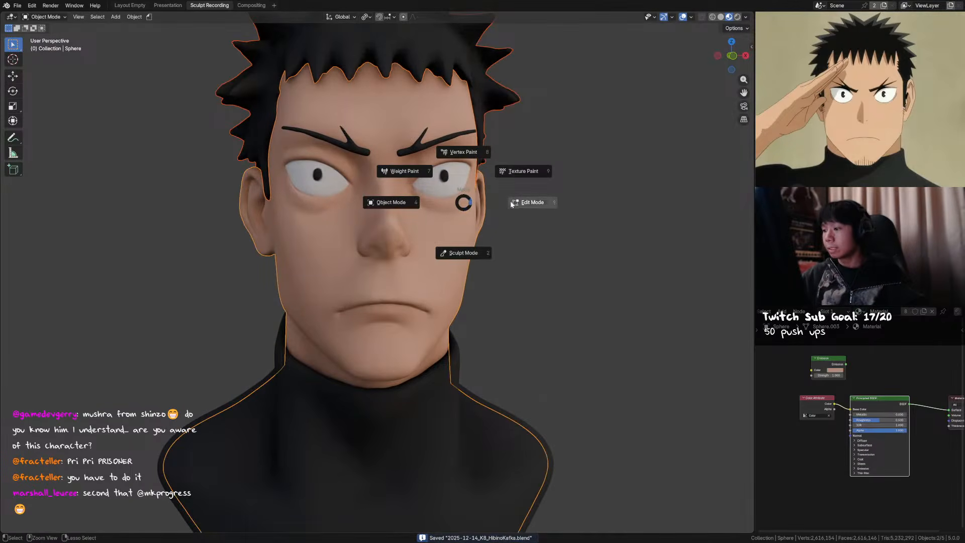
left_click(483, 240)
scroll(481, 180, "up", 2)
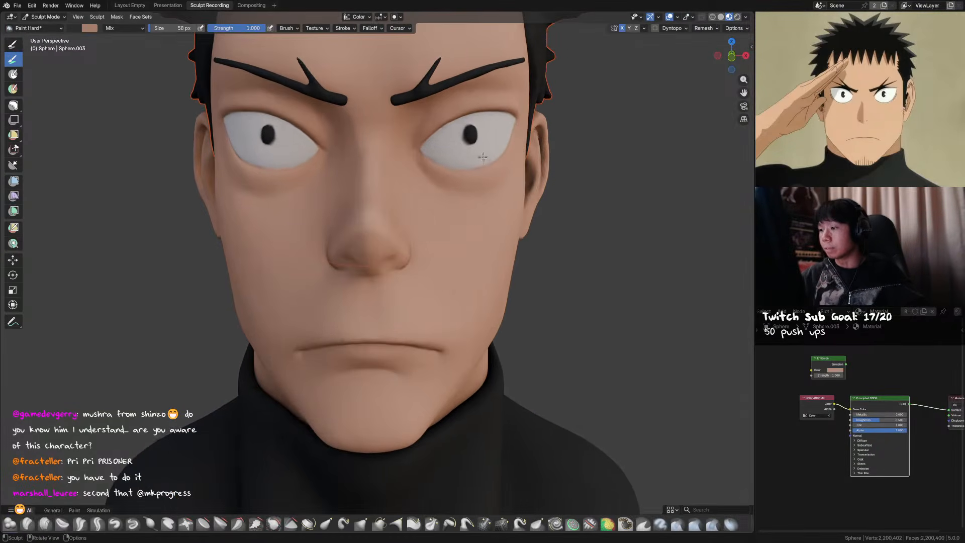
Clean up the pupils' outline with the Paint Hard brush at 18 px, sampling colours from the eyes
left_click(466, 145)
key("ctrl+z")
key("s")
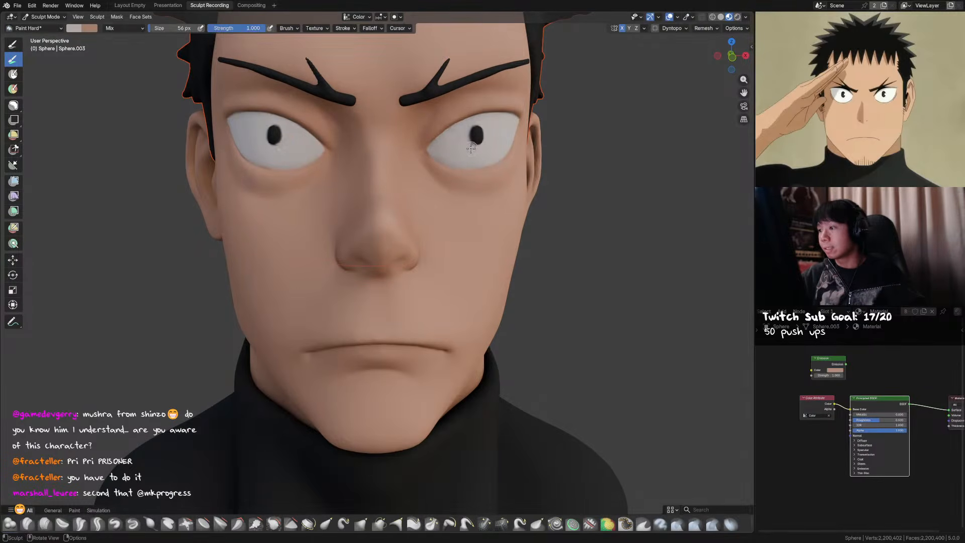
middle_click_drag(467, 148, 444, 163, "shift")
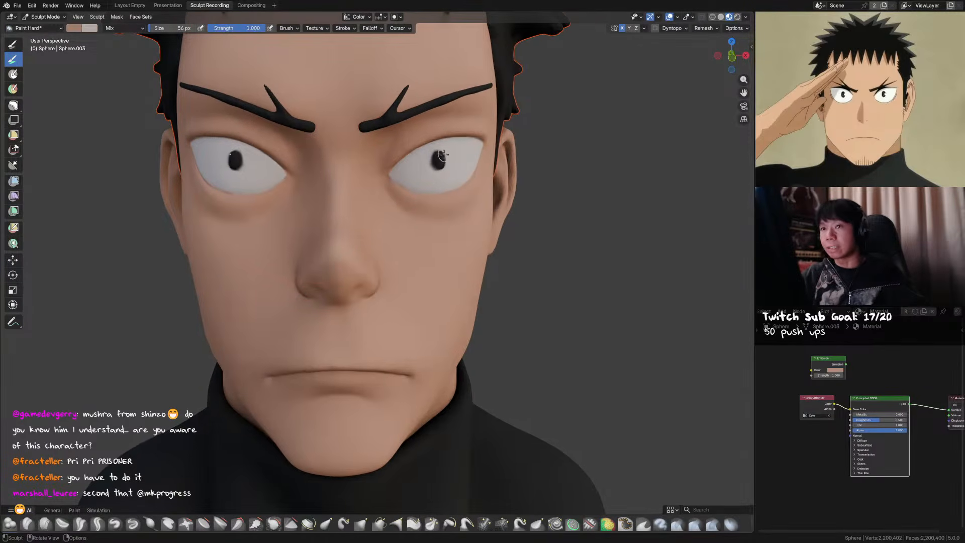
key("s")
key("f")
left_click(437, 160)
left_click(436, 160)
key("f")
left_click(437, 162)
left_click_drag(436, 163, 435, 168)
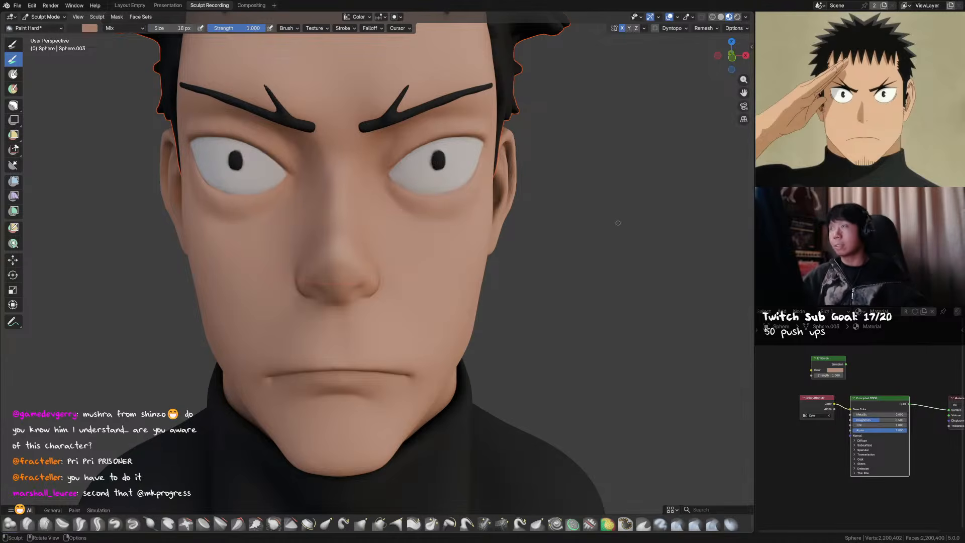
Switch the head out of Sculpt Mode and back into it, and save the file
middle_click_drag(615, 220, 607, 225)
middle_click_drag(438, 177, 441, 162, "ctrl")
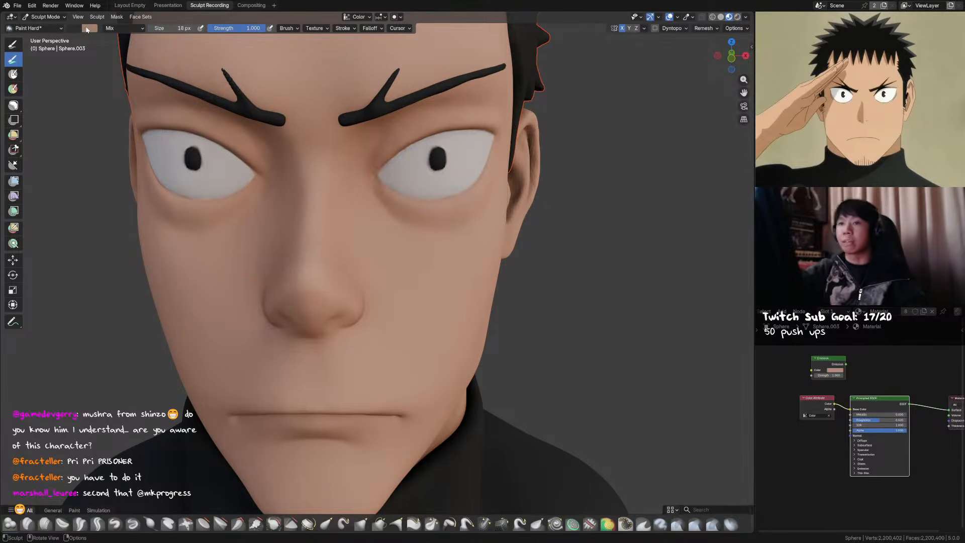
key("ctrl+Tab")
left_click(414, 221)
key("ctrl+Tab")
key("2")
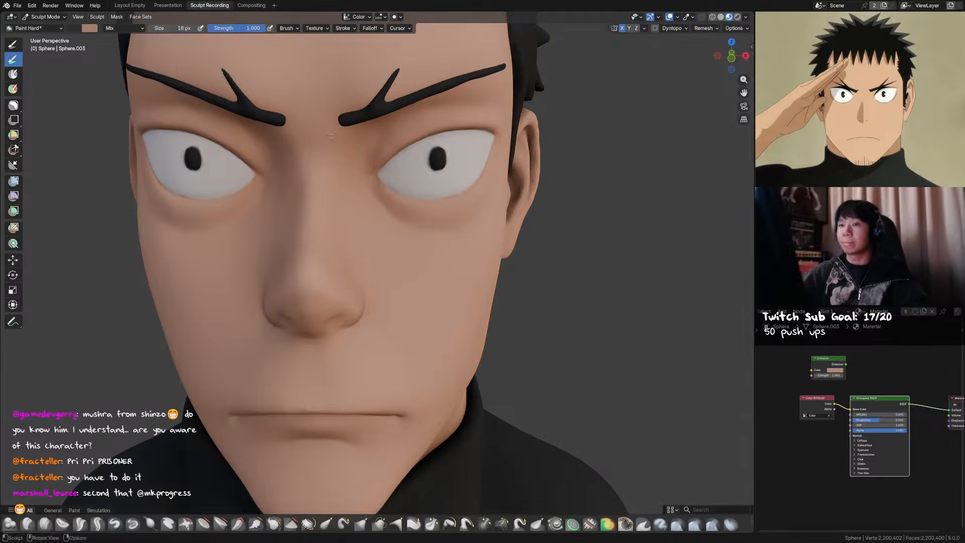
key("ctrl+s")
Shift the Paint Hard brush colour to a dark greenish grey
right_click(465, 121)
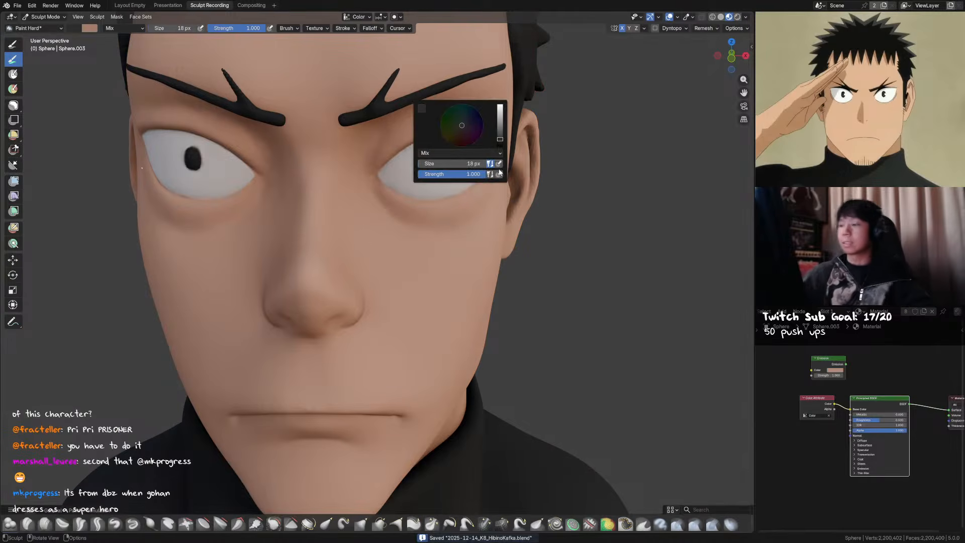
left_click_drag(469, 132, 459, 120)
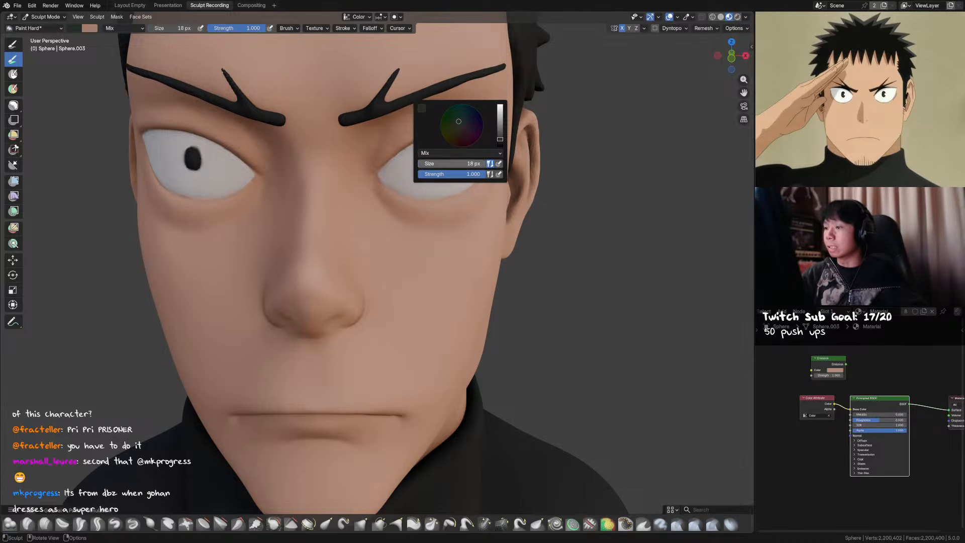
left_click_drag(466, 123, 460, 124)
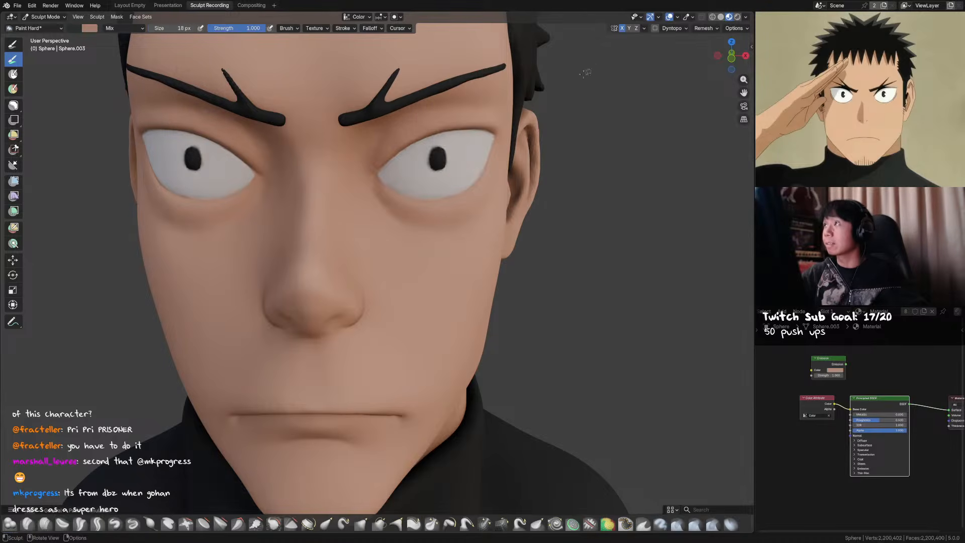
Paint greenish-grey centres inside the black pupils with Paint Hard at about 32 px
left_click_drag(436, 155, 437, 159)
key("f")
left_click(499, 134)
right_click(502, 133)
key("ctrl+z")
key("f")
left_click(438, 158)
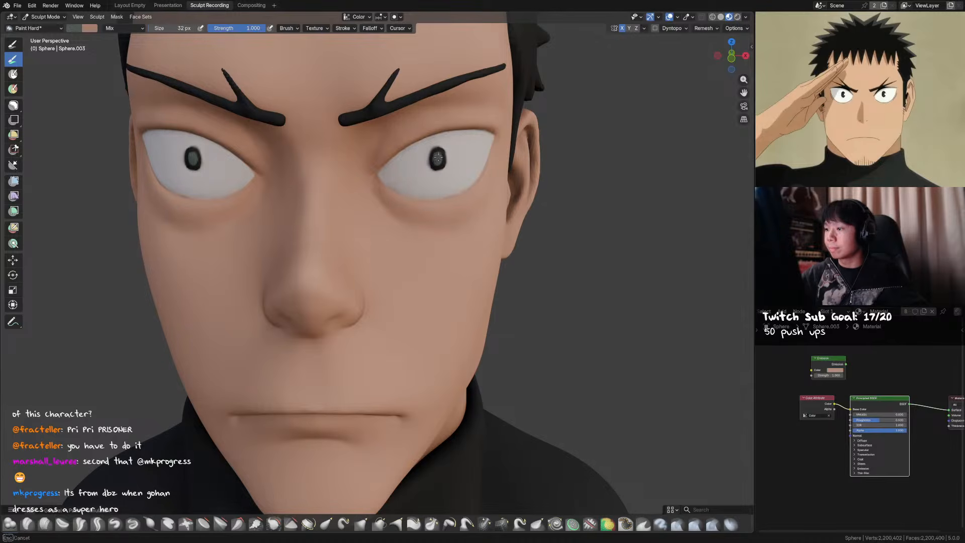
key("KP_1")
left_click(428, 146)
mouse_move(435, 154)
middle_mouse_down("ctrl")
mouse_move(446, 135)
mouse_move(472, 134)
middle_mouse_up("ctrl")
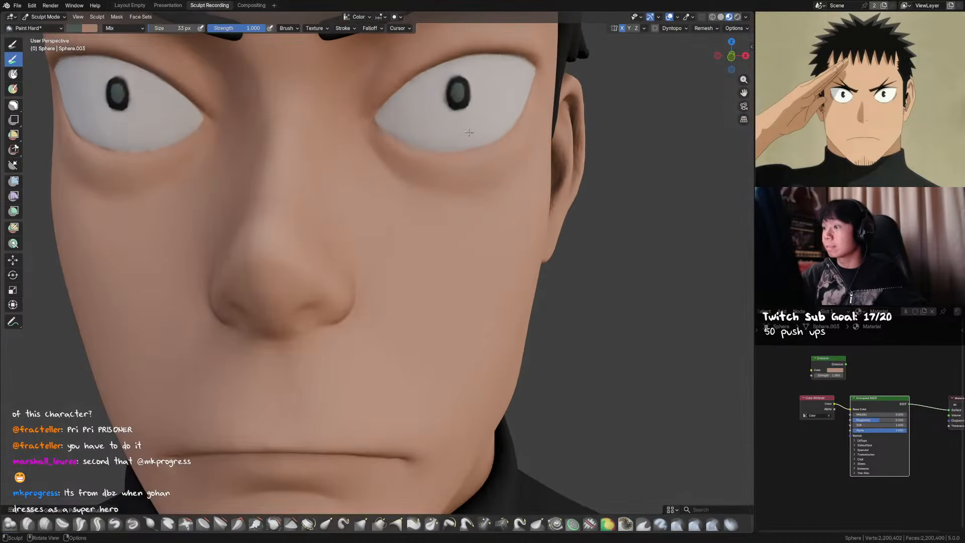
Undo the last pupil stroke, repaint the greenish-grey centres with Paint Hard at 43 px, and save
mouse_move(456, 97)
left_mouse_down()
mouse_move(459, 85)
mouse_move(465, 98)
mouse_move(453, 97)
mouse_move(455, 88)
left_mouse_up()
key("ctrl+z")
key("f")
left_click(463, 86)
scroll(456, 87, "down", 5)
scroll(435, 157, "up", 3)
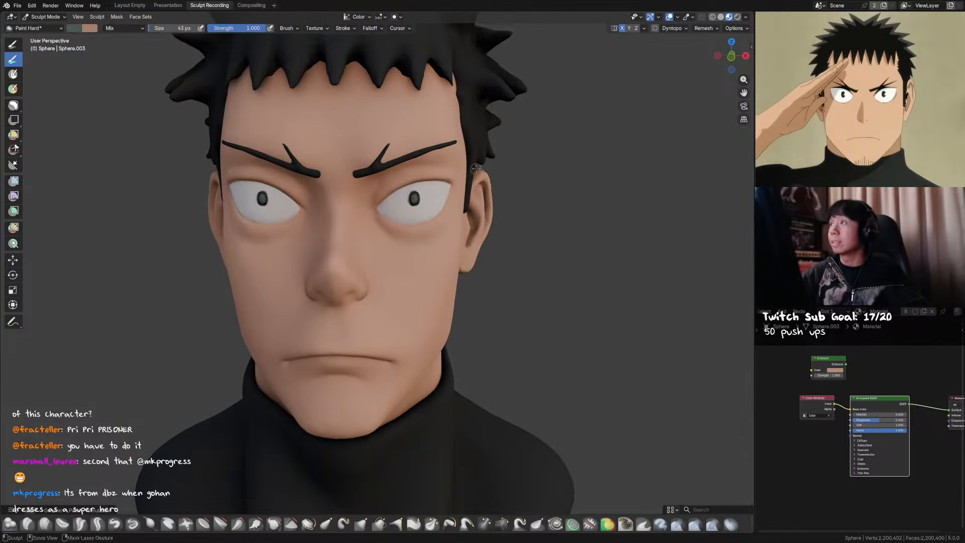
scroll(435, 158, "up", 1)
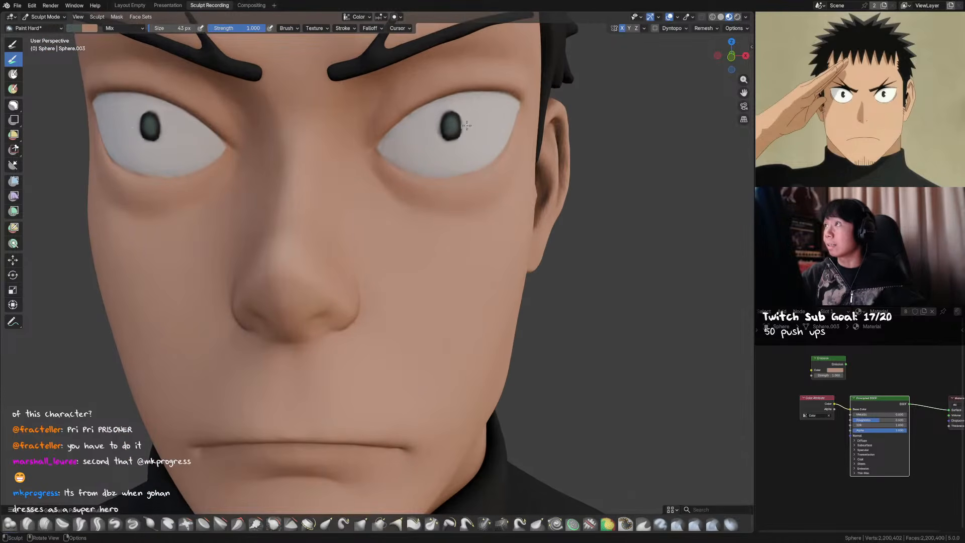
key("ctrl+s")
Set the Paint Hard brush's blend mode to Multiply and save the file
middle_click_drag(474, 125, 479, 135, "shift")
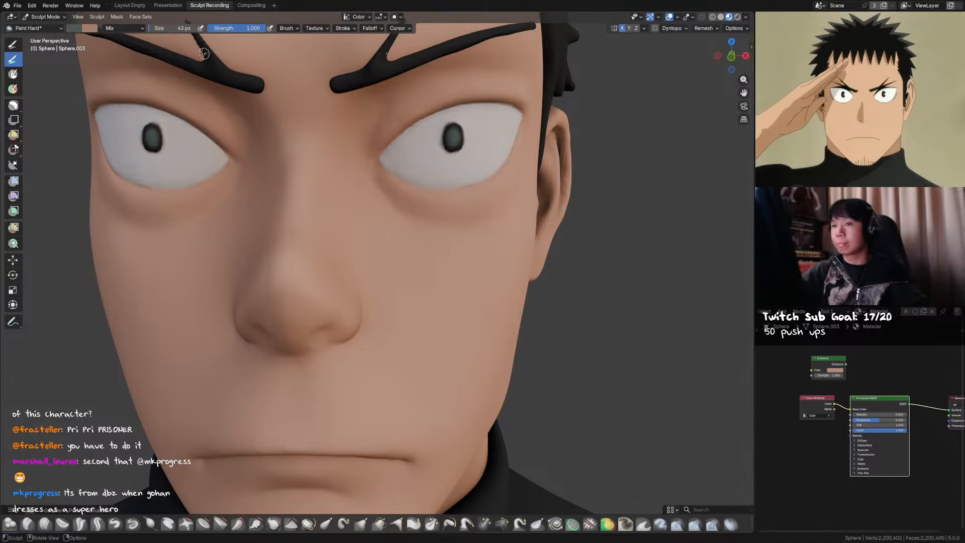
left_click(124, 28)
left_click(141, 73)
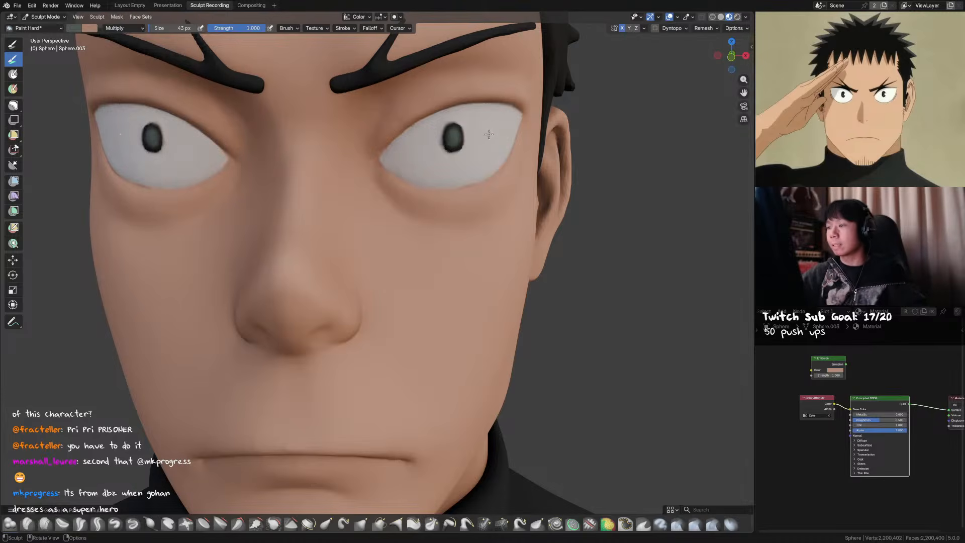
key("q")
key("ctrl+s")
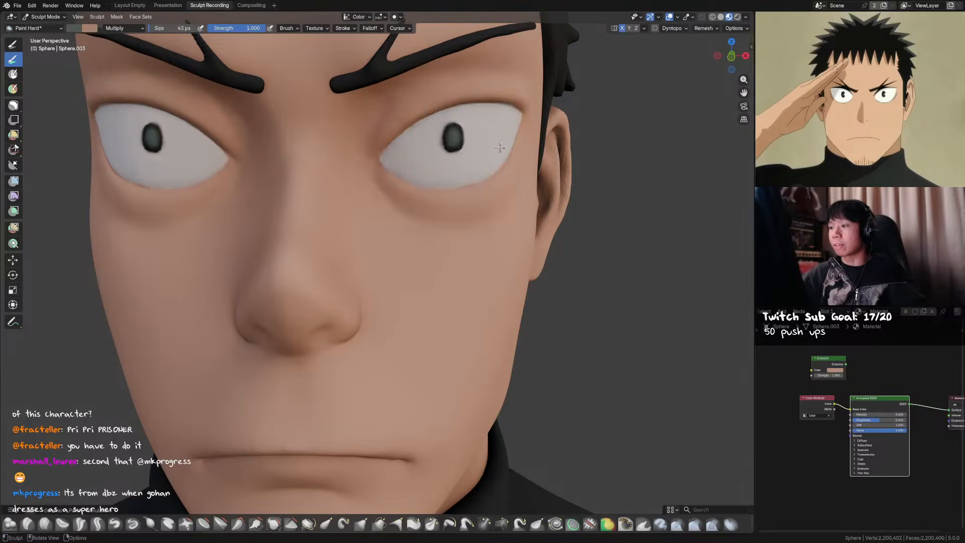
Search the brushes for "soft" and activate the Paint Soft brush
left_click(710, 511)
type("soft")
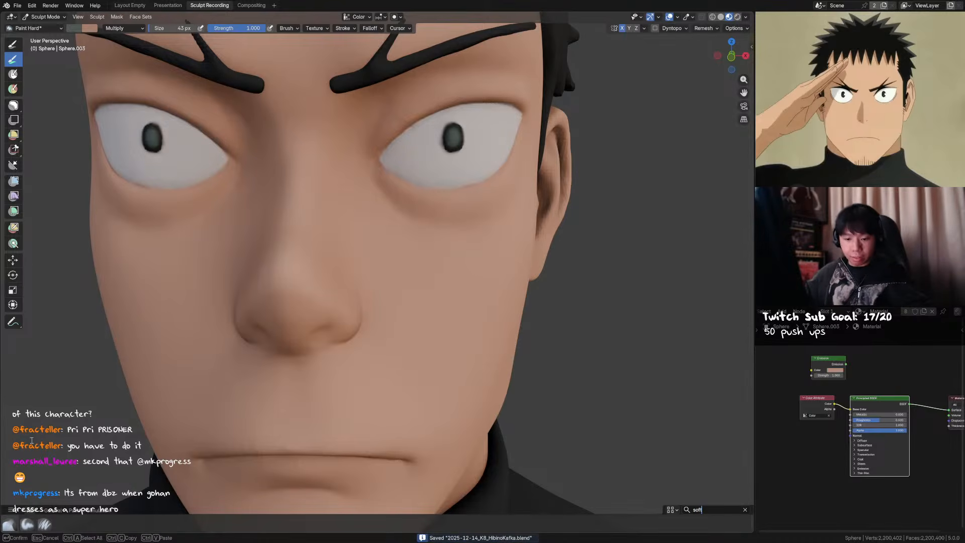
key("Return")
left_click(27, 524)
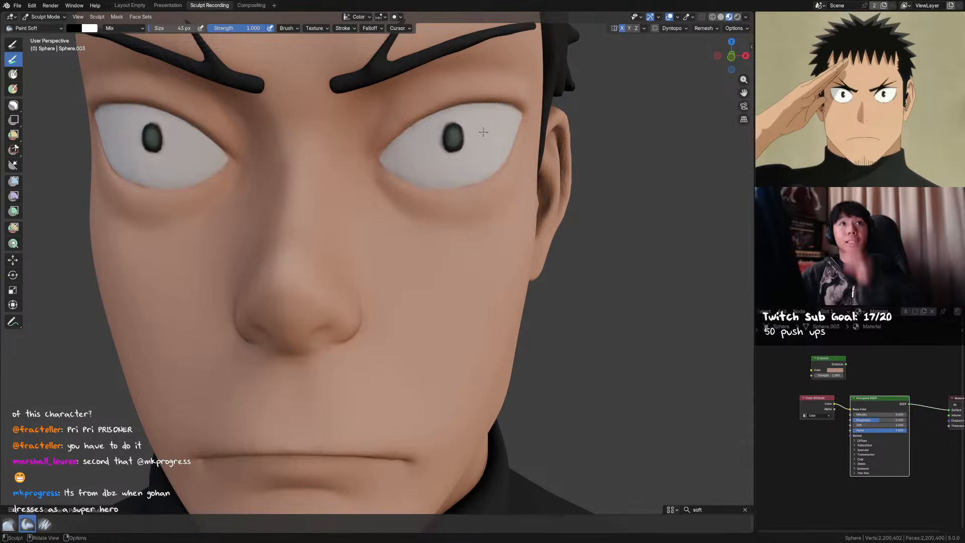
Shade the pupils with the Paint Soft brush at 48 px and 39 px
key("f")
left_click(495, 120)
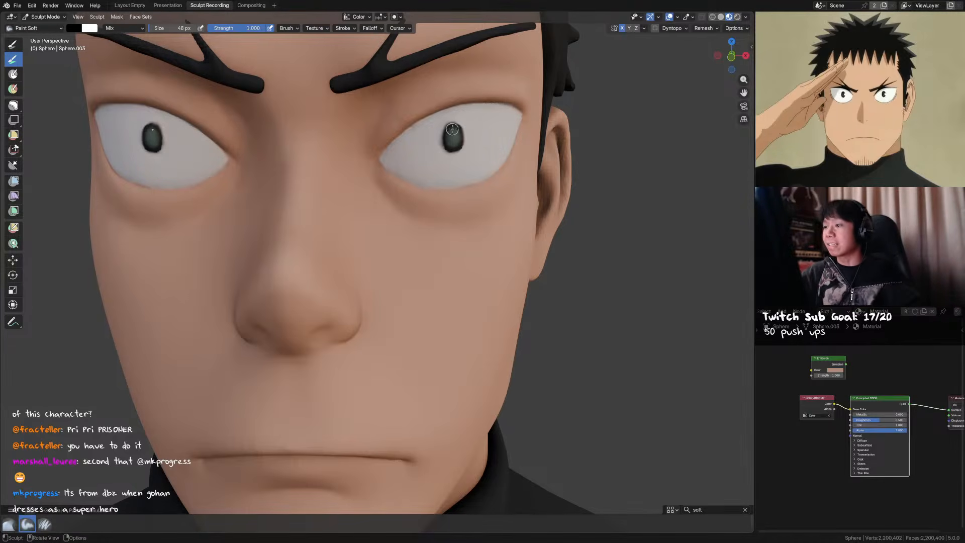
middle_click_drag(455, 141, 455, 147)
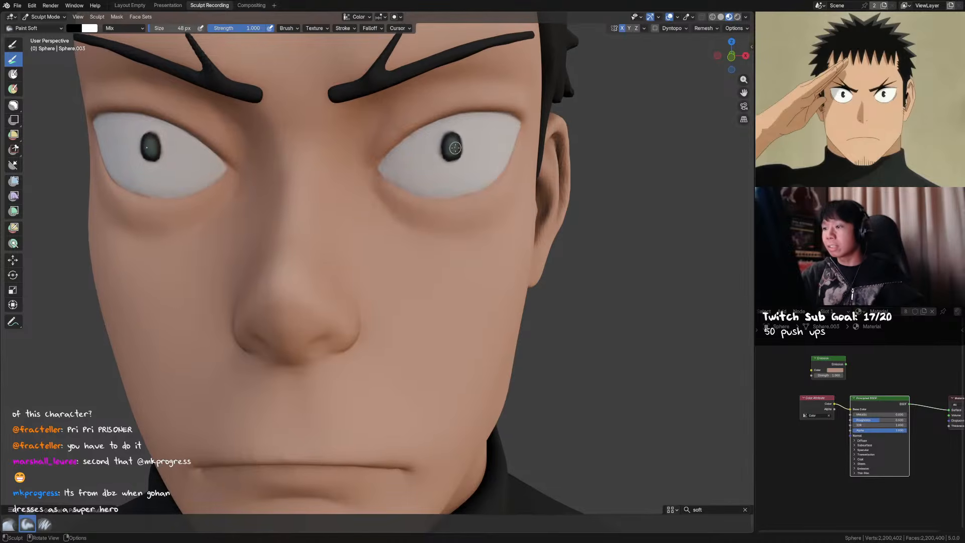
key("f")
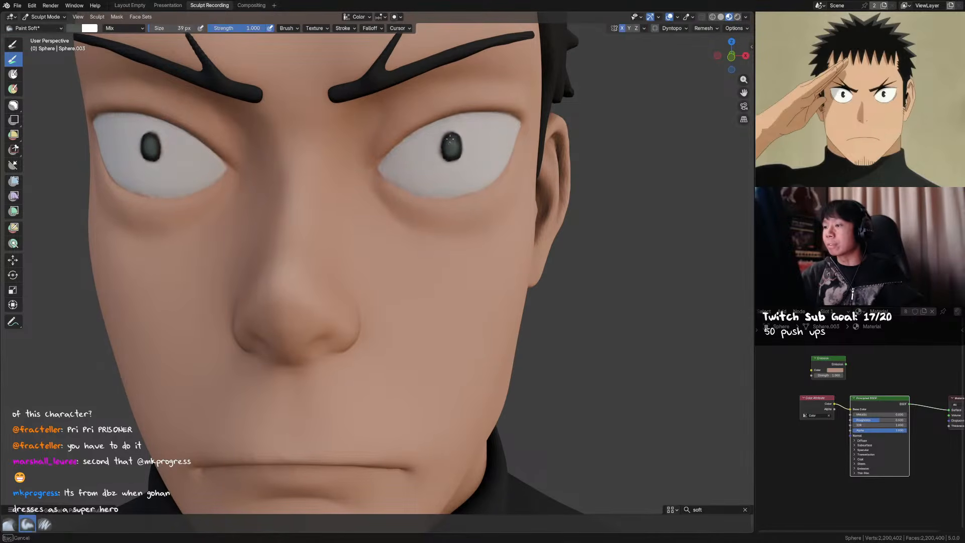
left_click(450, 138)
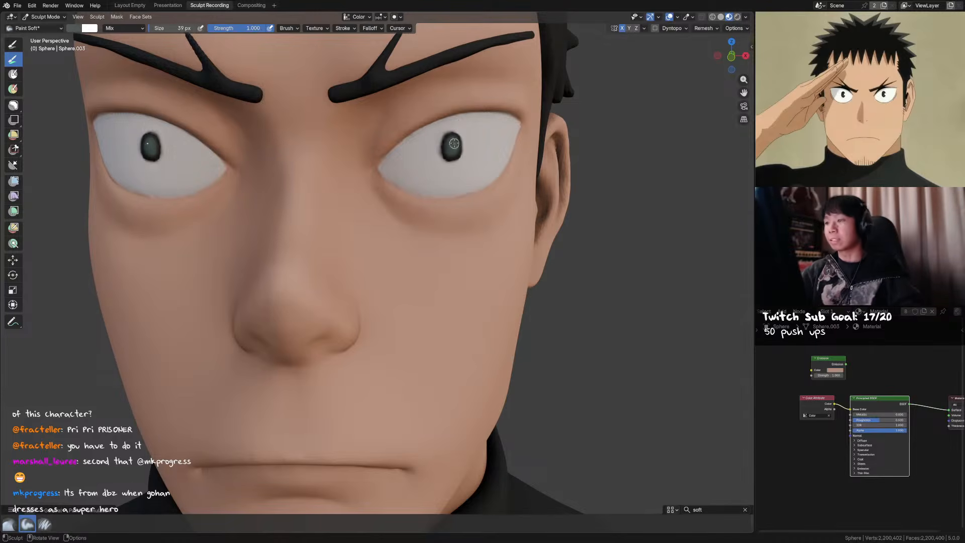
Set Paint Soft to Multiply blending, try darkening the pupils at 46 px, and undo the last stroke
left_click(140, 29)
left_click(145, 68)
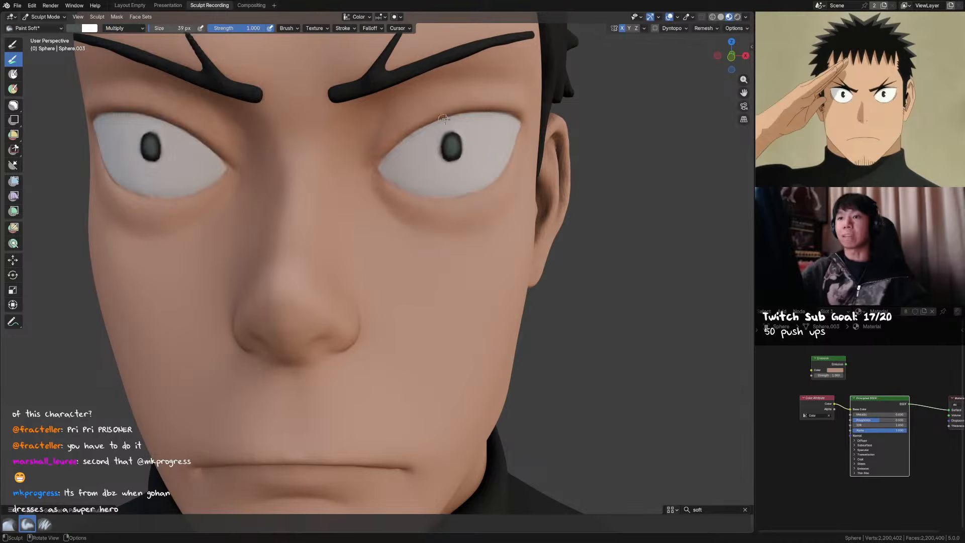
key("f")
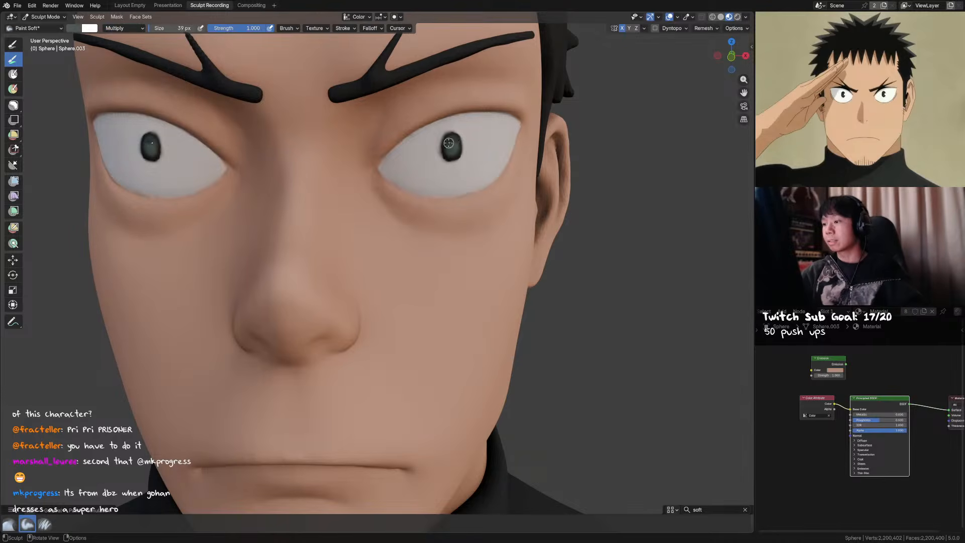
left_click(455, 141)
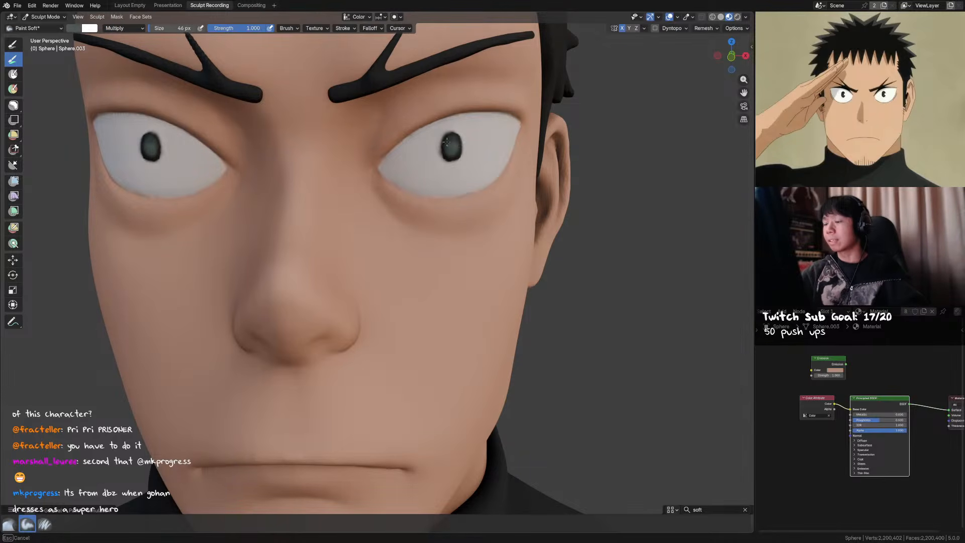
middle_click_drag(455, 140, 487, 203)
scroll(485, 174, "up", 2)
left_click_drag(442, 160, 447, 167)
key("ctrl+z")
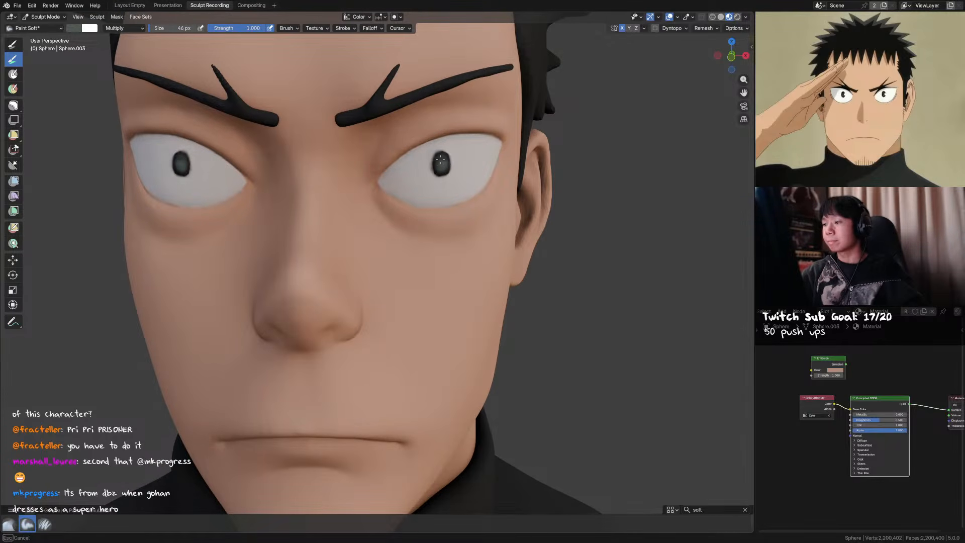
Darken the upper part of the pupils' greenish centres with Paint Soft in Multiply blending at 35 px
key("f")
left_click(436, 169)
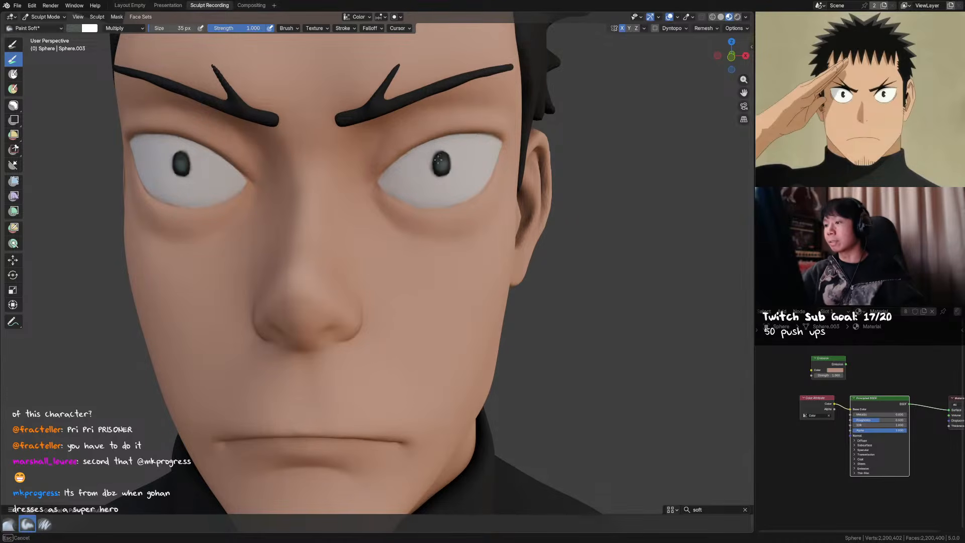
scroll(450, 170, "up", 3)
scroll(450, 170, "down", 1)
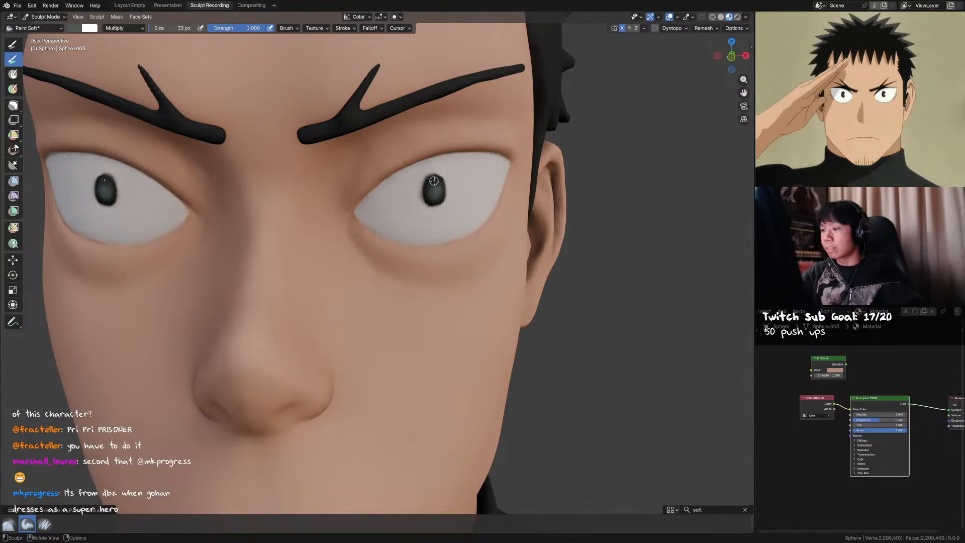
scroll(445, 183, "down", 4)
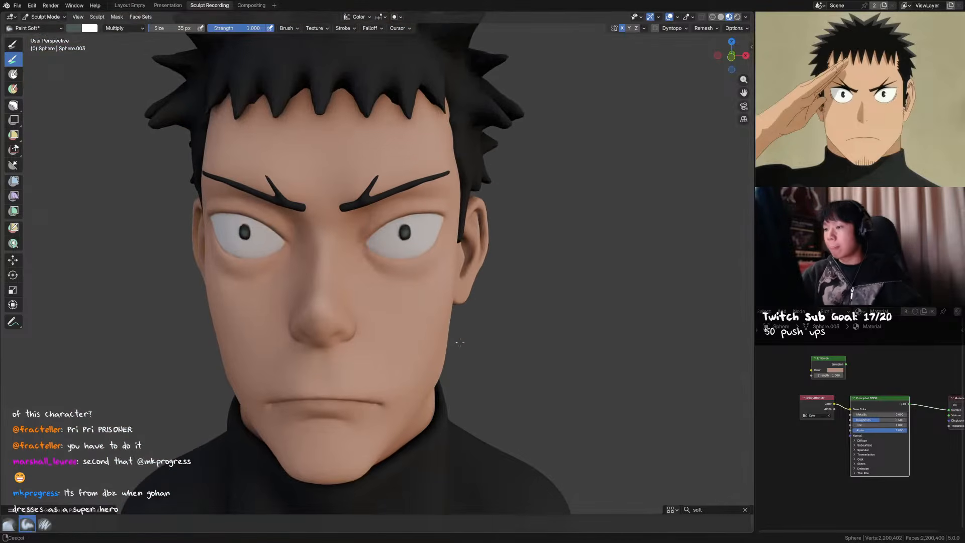
scroll(447, 171, "up", 3)
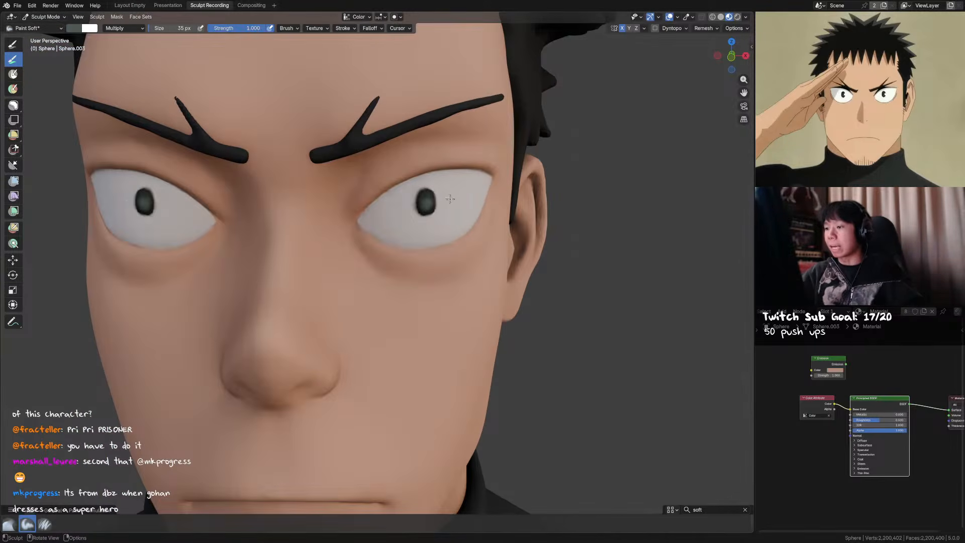
scroll(453, 176, "up", 1)
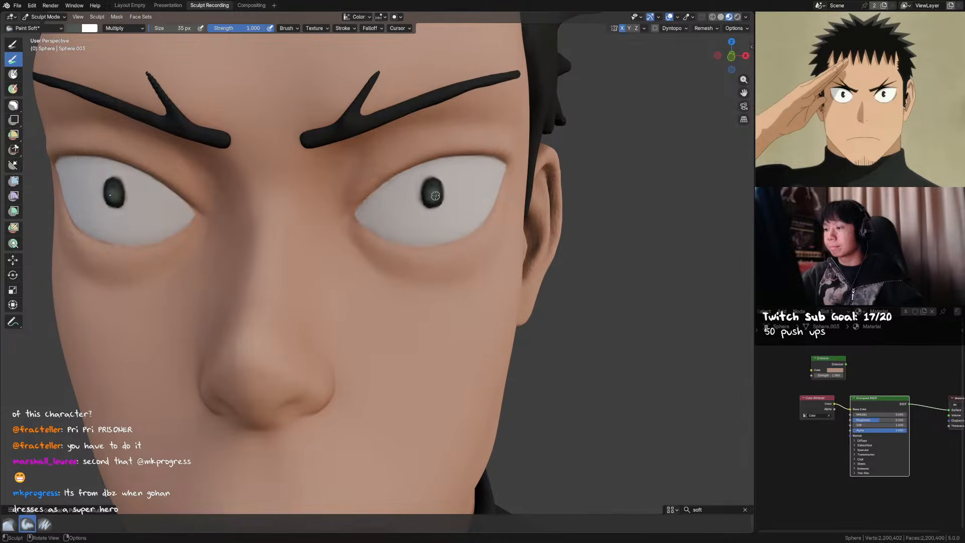
Soften the pupils' edges with Paint Soft in Mix blending at 50 px, sample the eye-white colour, and save
left_click(124, 28)
left_click(118, 51)
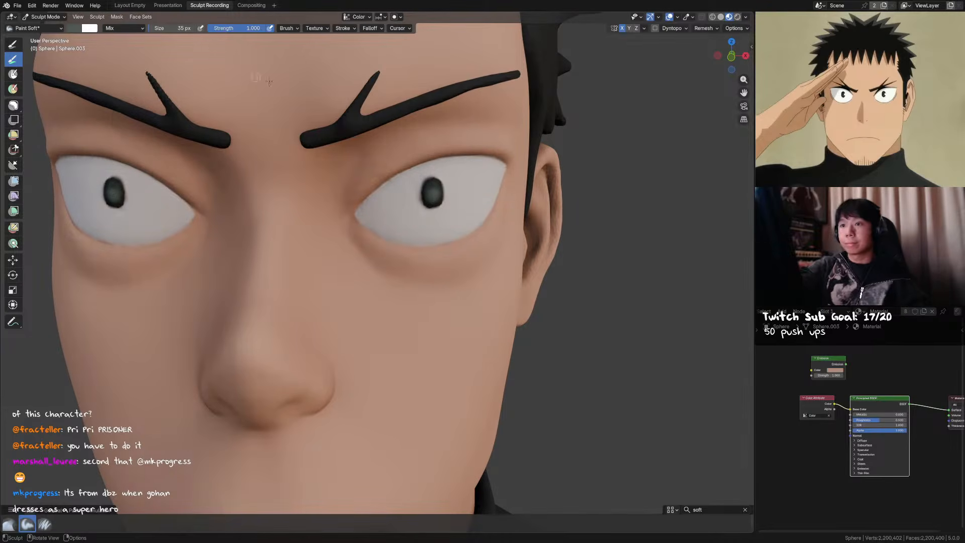
key("f")
left_click(435, 188)
key("bracketleft")
key("bracketleft")
key("bracketleft")
key("bracketleft")
key("bracketright")
key("bracketright")
key("bracketright")
key("bracketright")
key("bracketright")
key("bracketright")
key("bracketright")
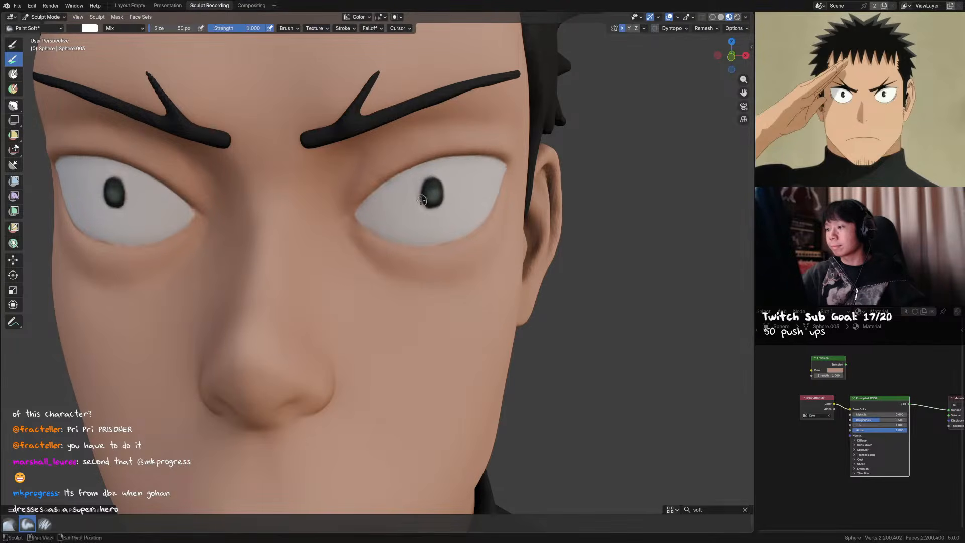
key("s")
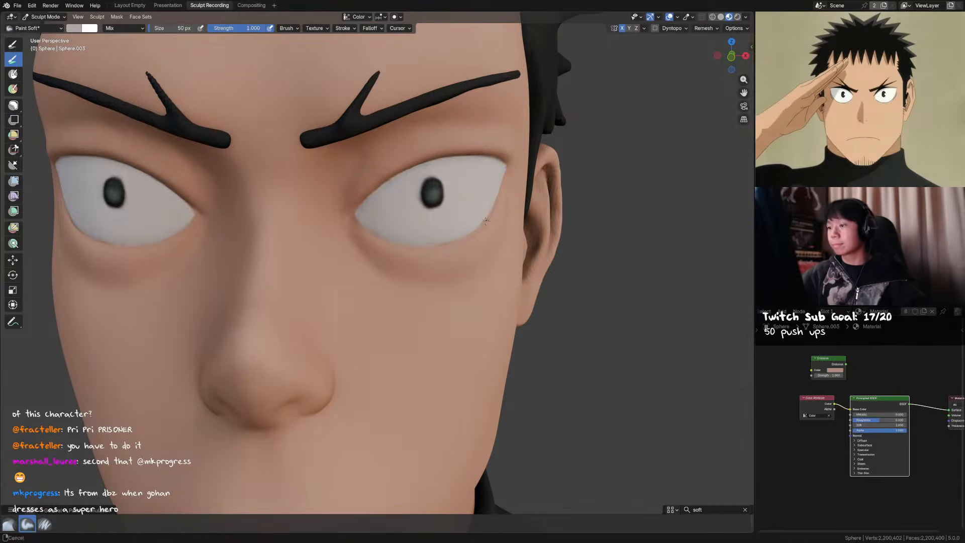
scroll(473, 207, "down", 3)
key("ctrl+s")
Touch up the eye's pupil with the Paint Soft brush at 35 px and save the file
scroll(450, 202, "up", 6)
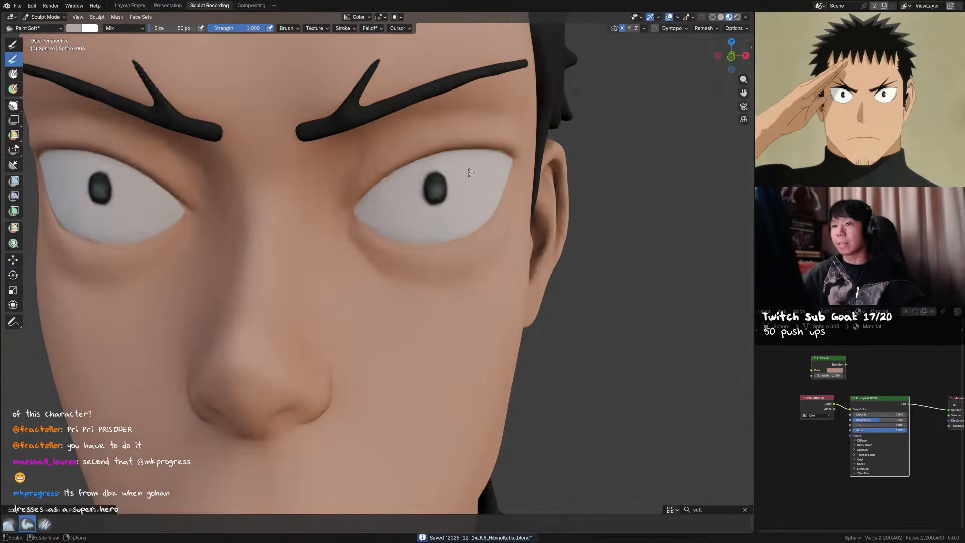
mouse_move(541, 67)
middle_mouse_down("shift")
mouse_move(456, 218)
mouse_move(414, 235)
mouse_move(411, 251)
middle_mouse_up("shift")
key("f")
left_click(409, 234)
key("ctrl+s")
key("f")
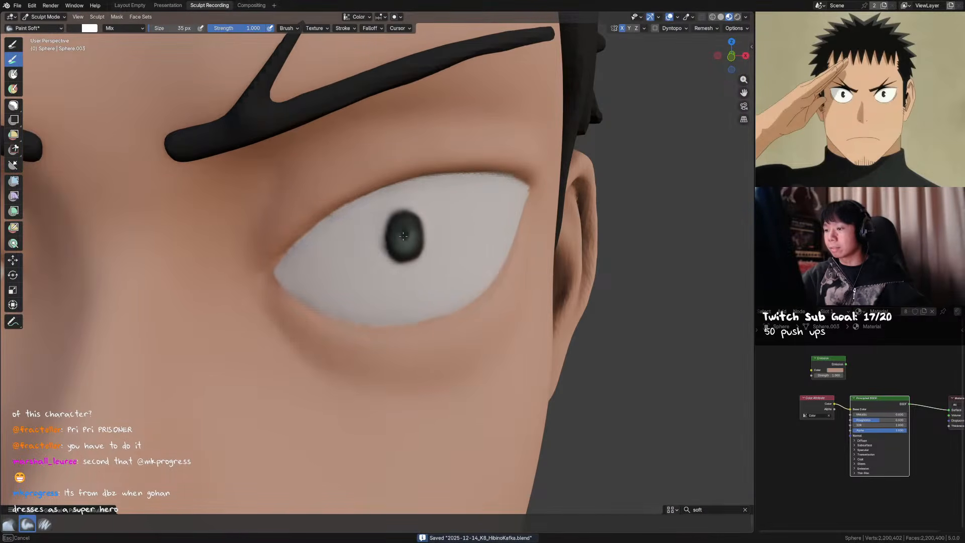
left_click(404, 229)
Refine both pupils' shading from the front view with Paint Soft at 32 px and 36 px, and save
key("KP_1")
mouse_move(472, 230)
middle_mouse_down("ctrl")
mouse_move(478, 184)
mouse_move(420, 237)
mouse_move(419, 204)
middle_mouse_up("ctrl")
key("f")
left_click(420, 204)
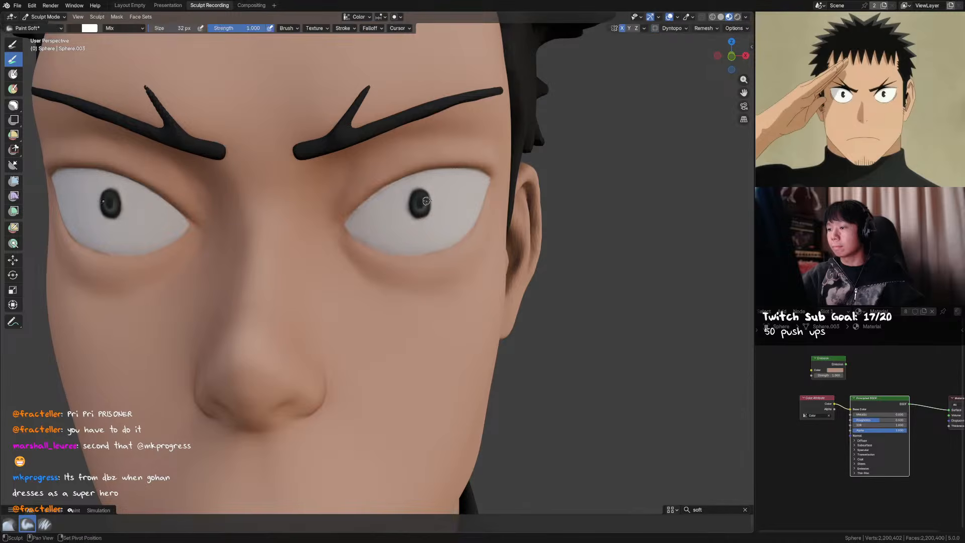
key("f")
left_click(426, 200)
middle_click_drag(427, 193, 446, 246, "ctrl")
left_click(446, 247)
key("ctrl+s")
key("KP_1")
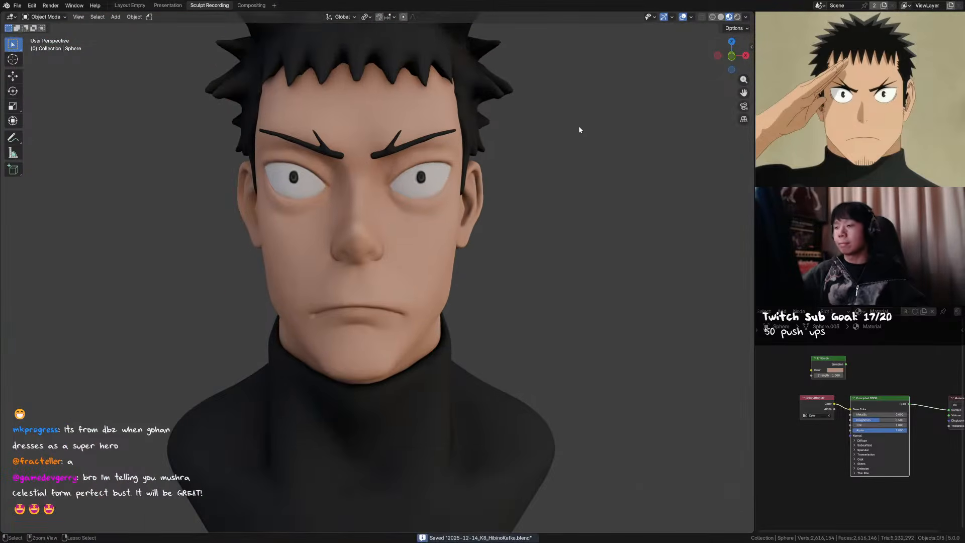
Reselect the head for sculpting and nudge the inner ends of the upper eyelids with the Grab brush at 101 px
middle_click_drag(482, 203, 428, 191, "ctrl")
left_click(409, 164)
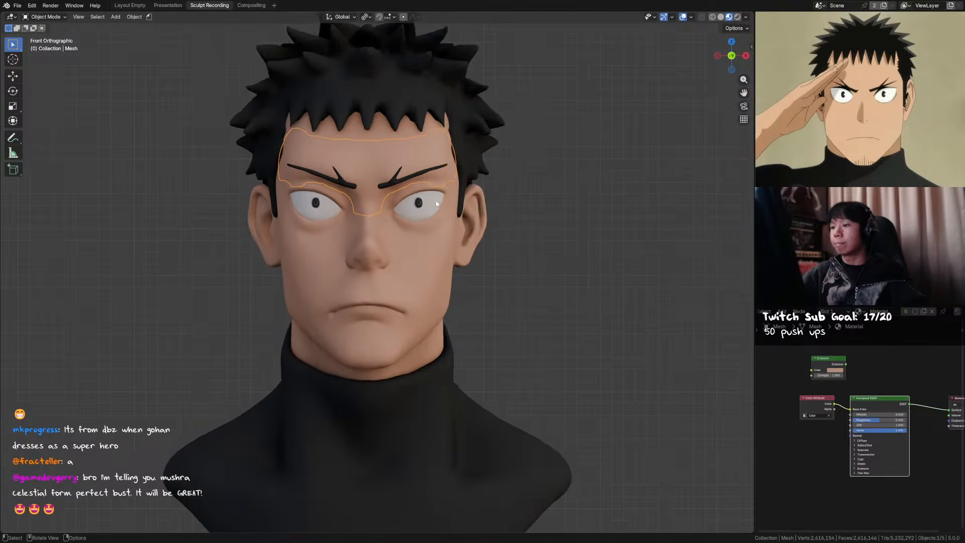
left_click(432, 189)
key("ctrl+Tab")
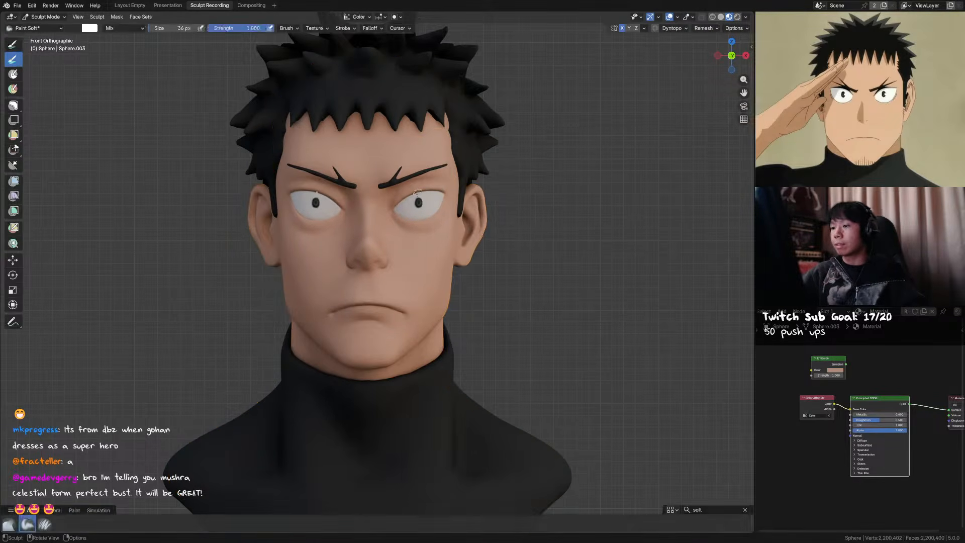
left_click(408, 198)
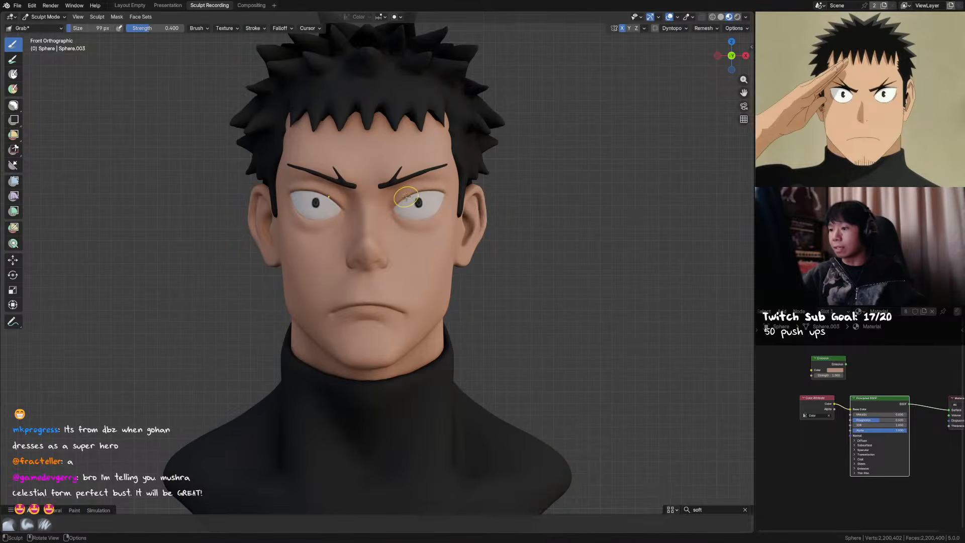
key("f")
left_click(402, 201)
mouse_move(401, 202)
left_mouse_down()
mouse_move(415, 193)
mouse_move(401, 201)
left_mouse_up()
key("f")
left_click(428, 187)
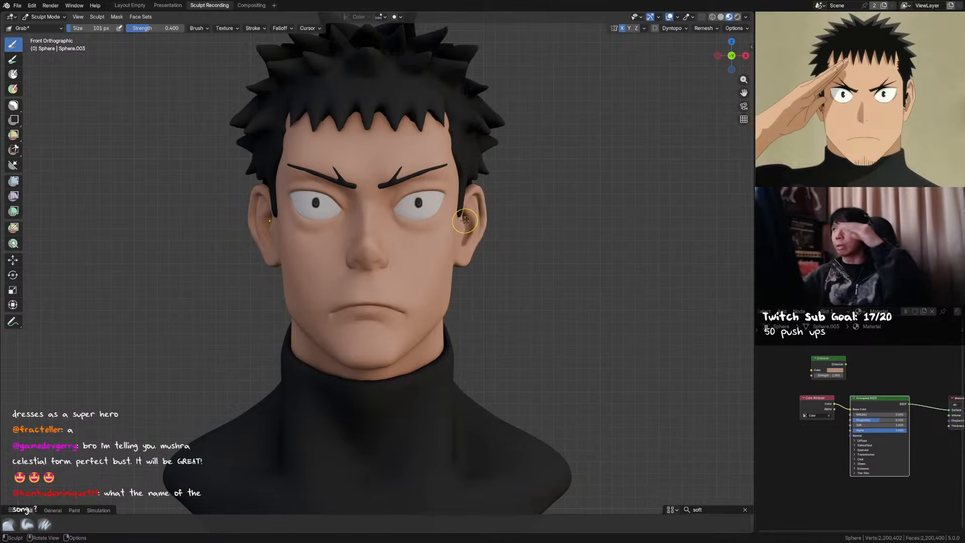
Switch sculpting to the eyebrow mesh, try a Draw Sharp stroke on the brow at 108 px, and undo it
key("alt+q")
scroll(391, 189, "down", 1)
middle_click_drag(387, 190, 386, 190)
key("ctrl+s")
middle_click_drag(386, 190, 383, 191)
key("shift+c")
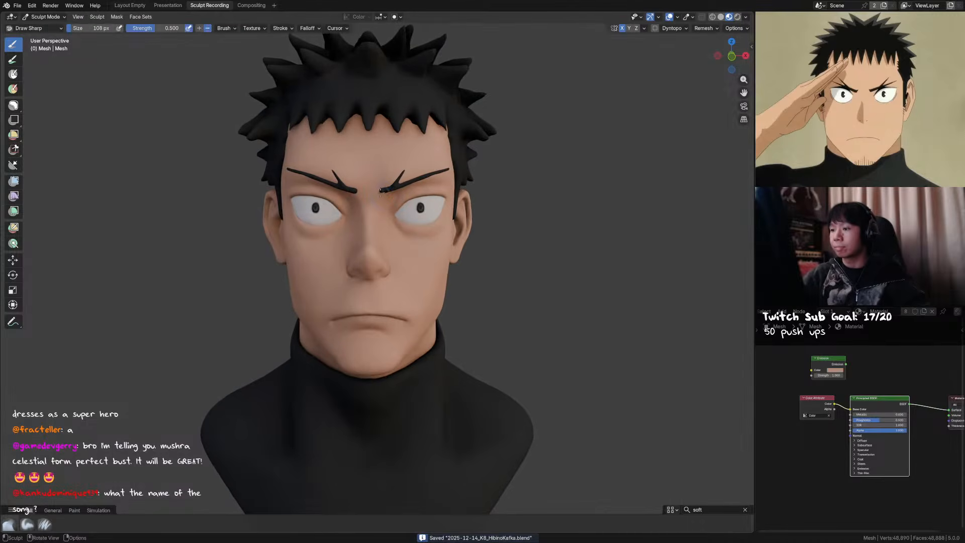
key("ctrl+z")
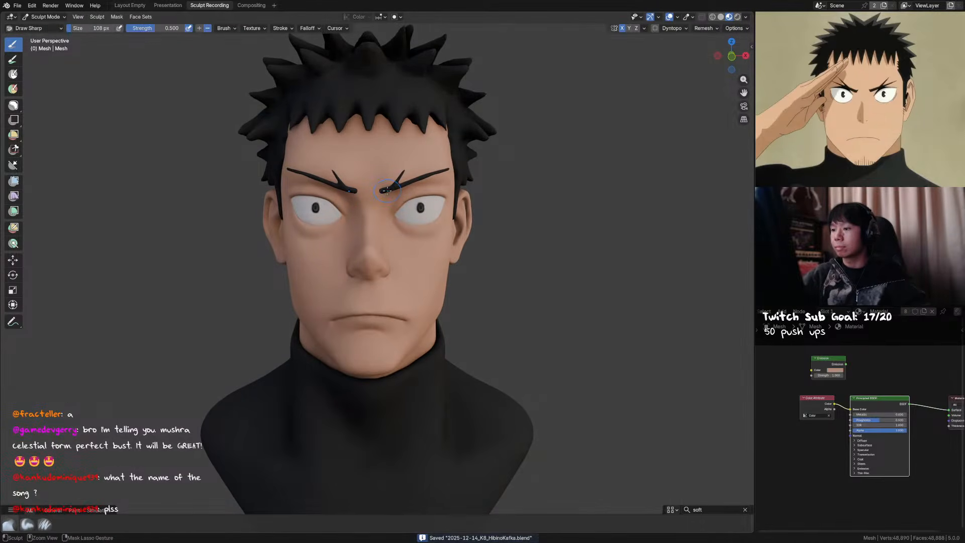
Try reshaping and smoothing the eyebrows' inner ends with the Grab brush at 147 px
key("alt+q")
left_click_drag(386, 192, 385, 191)
key("g")
mouse_move(423, 184)
middle_mouse_down()
mouse_move(408, 180)
mouse_move(438, 171)
mouse_move(403, 177)
middle_mouse_up()
key("f")
left_click(421, 169)
mouse_move(398, 186)
left_mouse_down("shift")
mouse_move(405, 174)
mouse_move(397, 186)
left_mouse_up("shift")
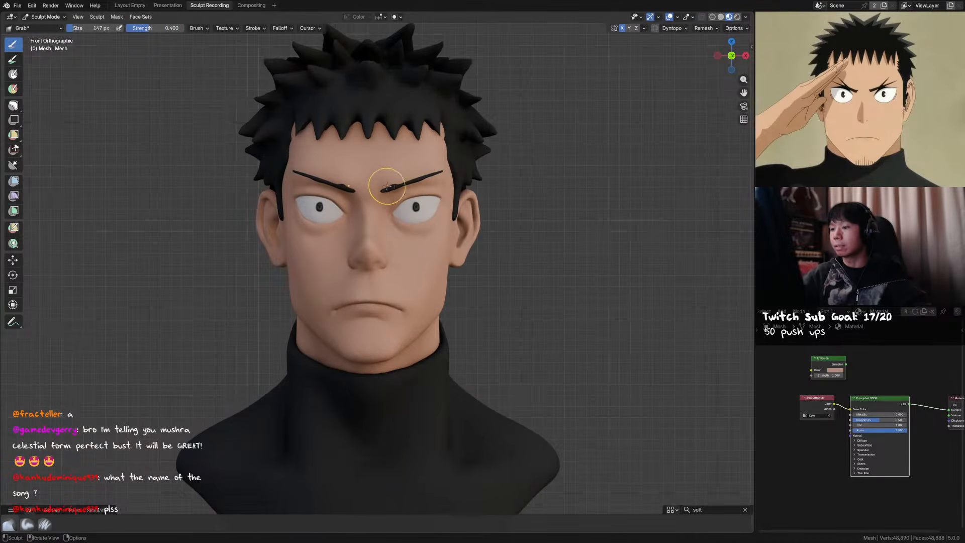
Leave Sculpt Mode, delete the eyebrow mesh, and save the file
key("ctrl+Tab")
mouse_move(436, 182)
middle_mouse_down()
mouse_move(431, 173)
mouse_move(417, 180)
middle_mouse_up()
left_click(399, 180)
key("x")
left_click(396, 174)
key("ctrl+s")
Enter Sculpt Mode on the head and shift the brow ridge with Grab at 142 px and 149 px, using solid viewport shading
left_click(425, 163)
key("ctrl+Tab")
left_click(427, 207)
key("f")
left_click(396, 193)
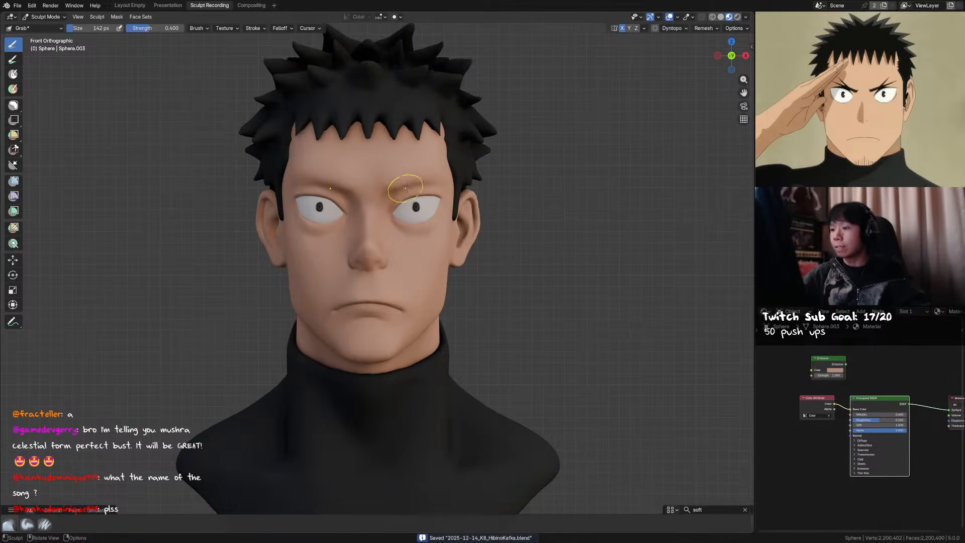
left_click(721, 16)
key("f")
left_click(401, 187)
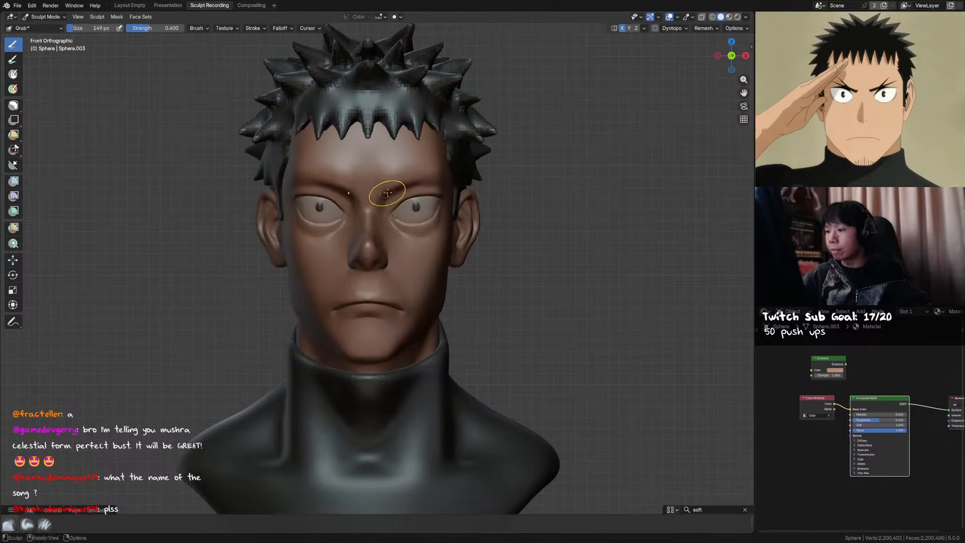
Lower and sharpen the brow ridge above the nose with the Grab brush from several angles, and save
mouse_move(420, 187)
middle_mouse_down()
mouse_move(405, 191)
mouse_move(468, 166)
mouse_move(483, 181)
middle_mouse_up()
key("f")
left_click(352, 186)
key("f")
left_click(402, 187)
key("ctrl+s")
Mask a band along both brows with the Mask brush at 73 px and 92 px
key("m")
key("f")
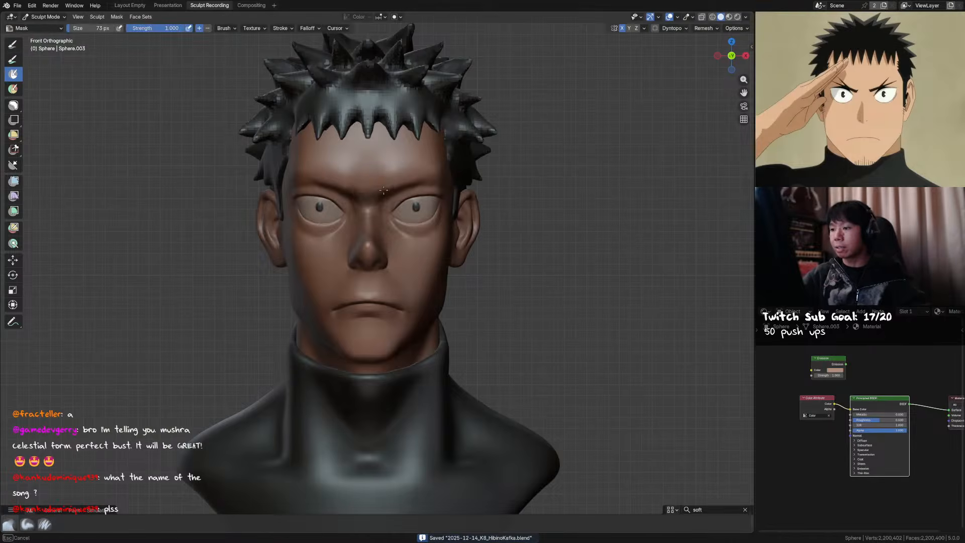
mouse_move(375, 197)
left_mouse_down()
mouse_move(404, 183)
mouse_move(394, 198)
mouse_move(440, 186)
left_mouse_up()
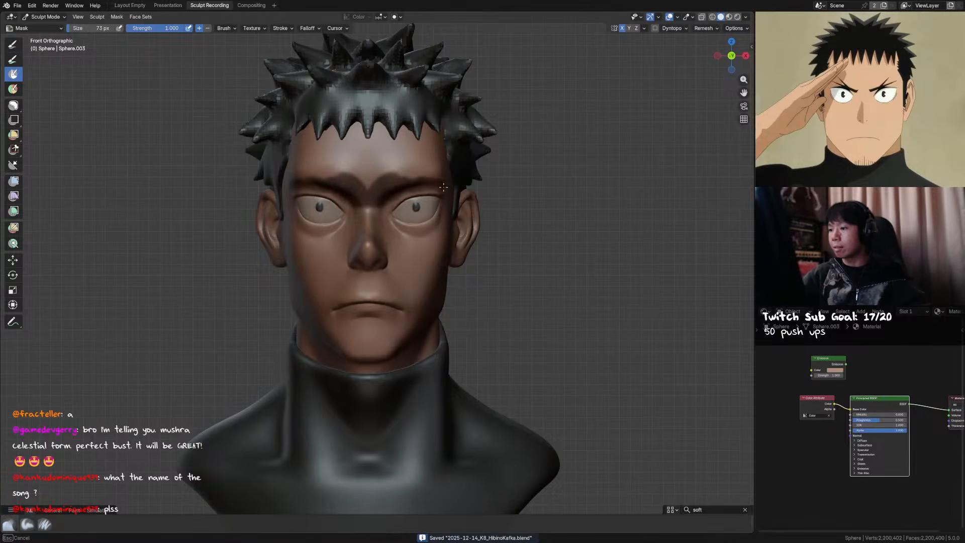
middle_click_drag(444, 186, 415, 195)
left_click_drag(336, 182, 425, 179)
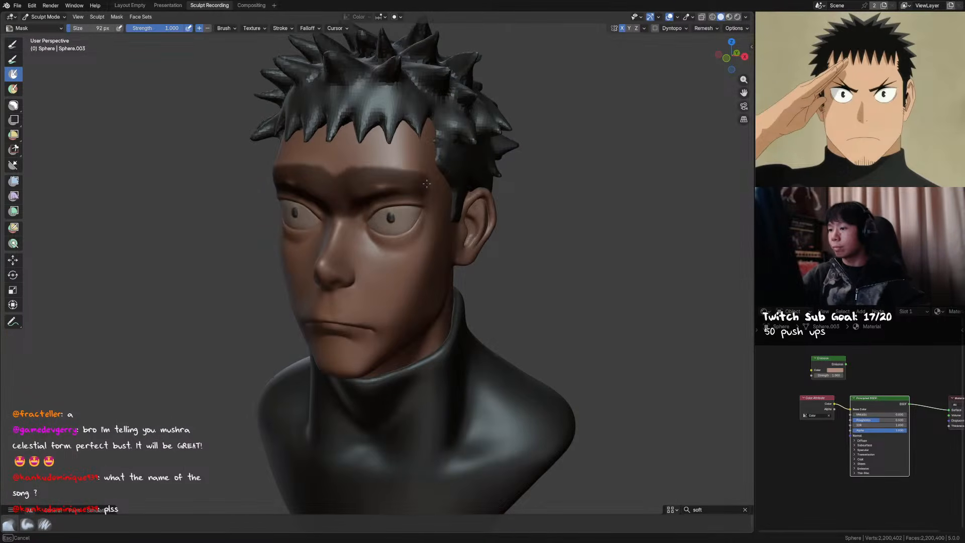
Fill and extend the brow mask from the upper eyelids to the lower forehead with the Mask brush at 62 px, and save
middle_click_drag(425, 181, 414, 196)
key("f")
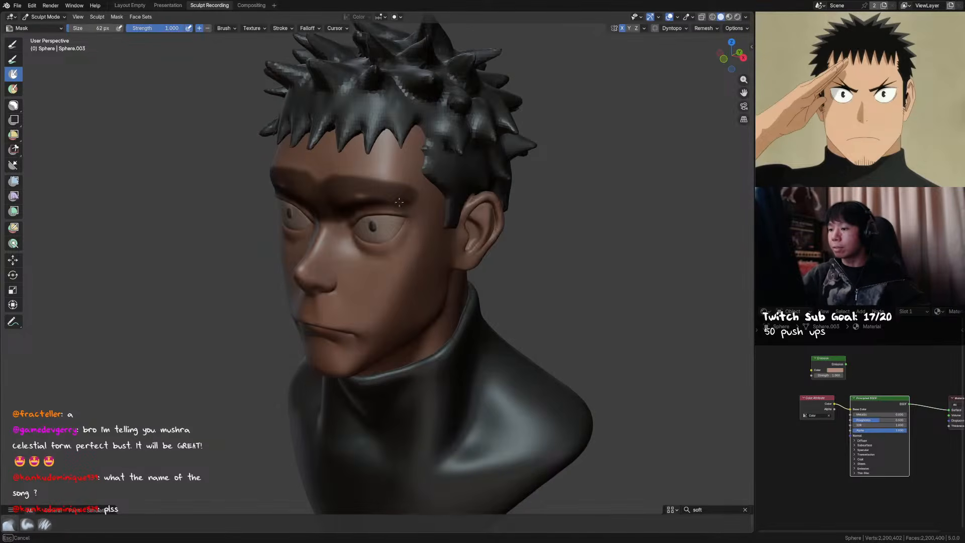
mouse_move(417, 203)
left_mouse_down()
mouse_move(354, 176)
mouse_move(322, 178)
mouse_move(364, 171)
mouse_move(339, 171)
mouse_move(341, 199)
left_mouse_up()
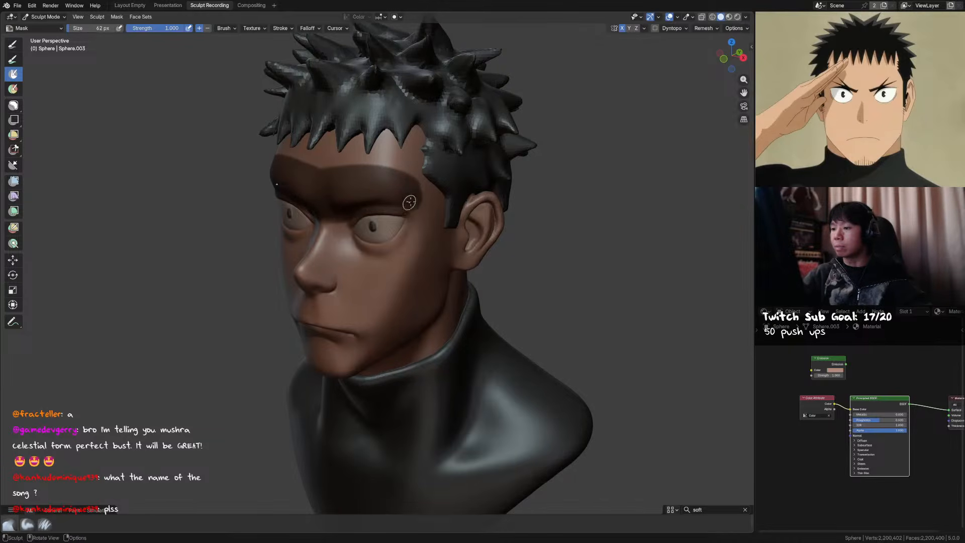
middle_click_drag(402, 211, 428, 216)
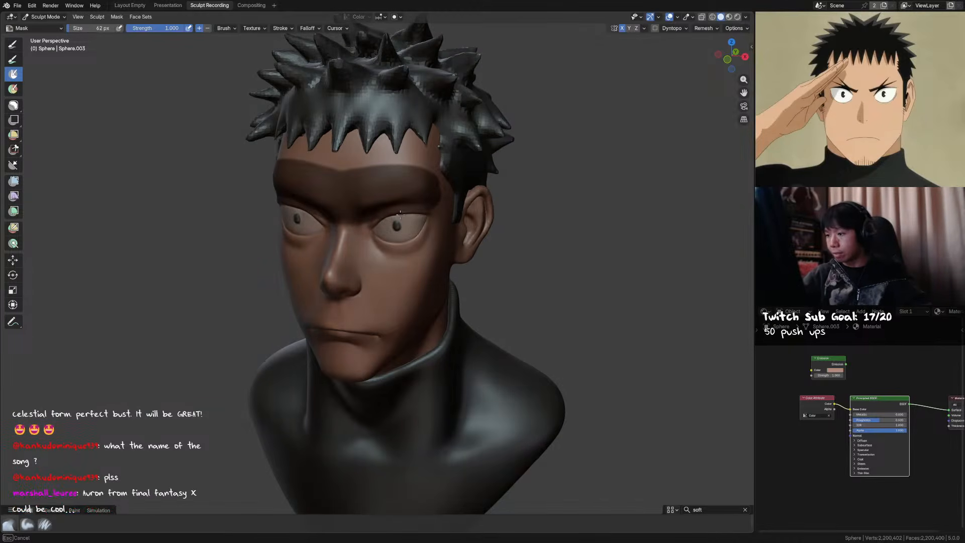
middle_click_drag(422, 213, 454, 204)
key("ctrl+s")
Extract the masked brow area as a separate mesh with Mask Extract and open that mesh in Sculpt Mode
left_click(117, 16)
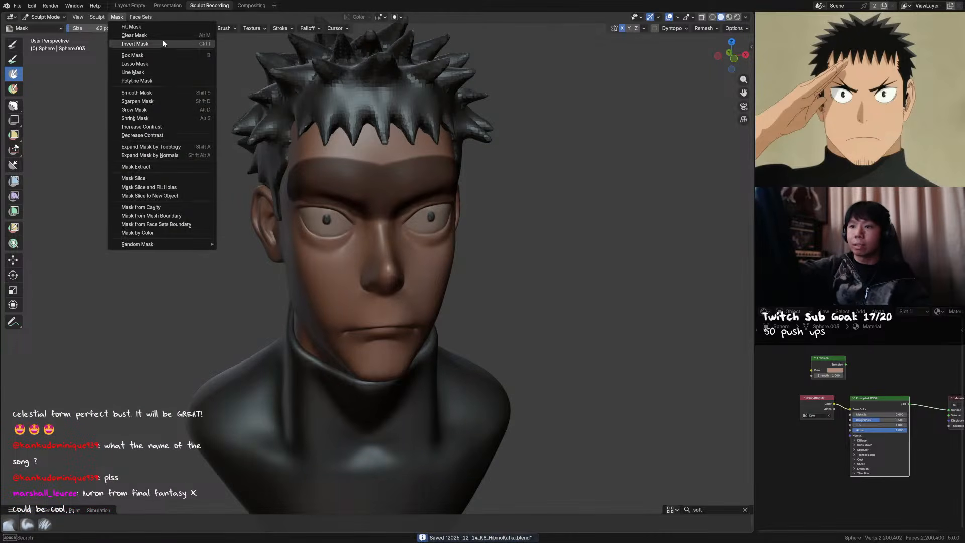
left_click(179, 171)
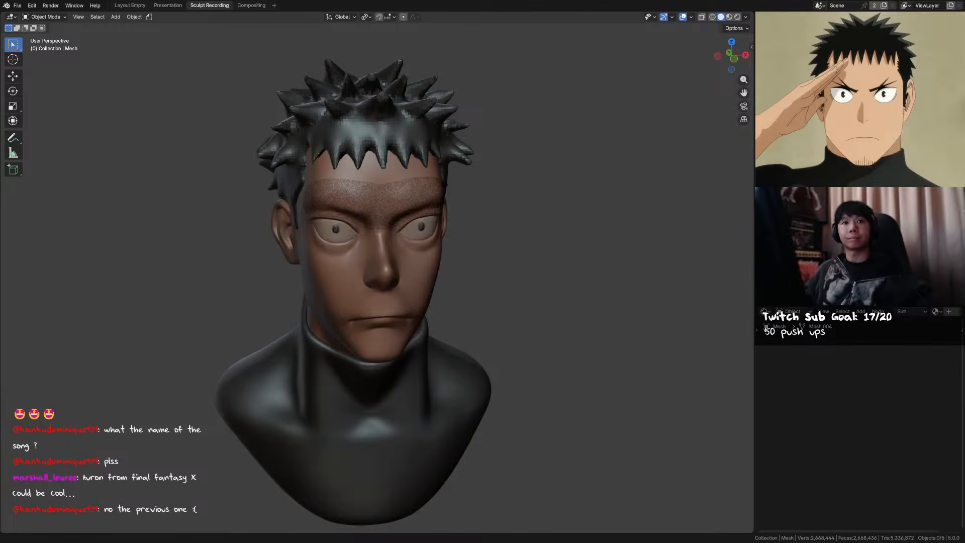
left_click(430, 200)
key("ctrl+Tab")
left_click(437, 247)
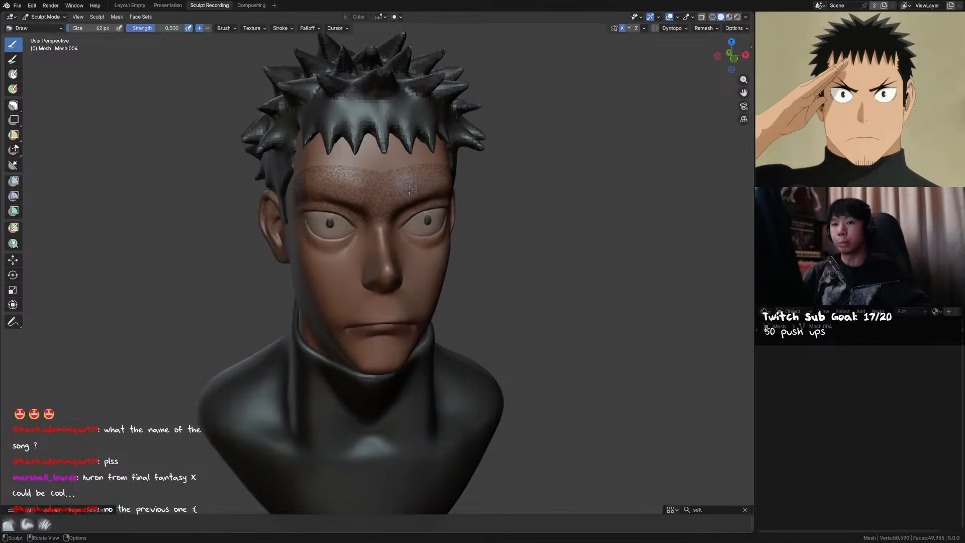
Switch to Material Preview shading, sculpt across the extracted brow mesh with the Draw brush at 177 px, and save
middle_click_drag(409, 187, 442, 181)
left_click(728, 16)
key("ctrl+s")
key("f")
mouse_move(352, 181)
left_mouse_down()
mouse_move(374, 161)
mouse_move(407, 156)
mouse_move(410, 183)
mouse_move(445, 181)
mouse_move(427, 145)
mouse_move(424, 171)
left_mouse_up()
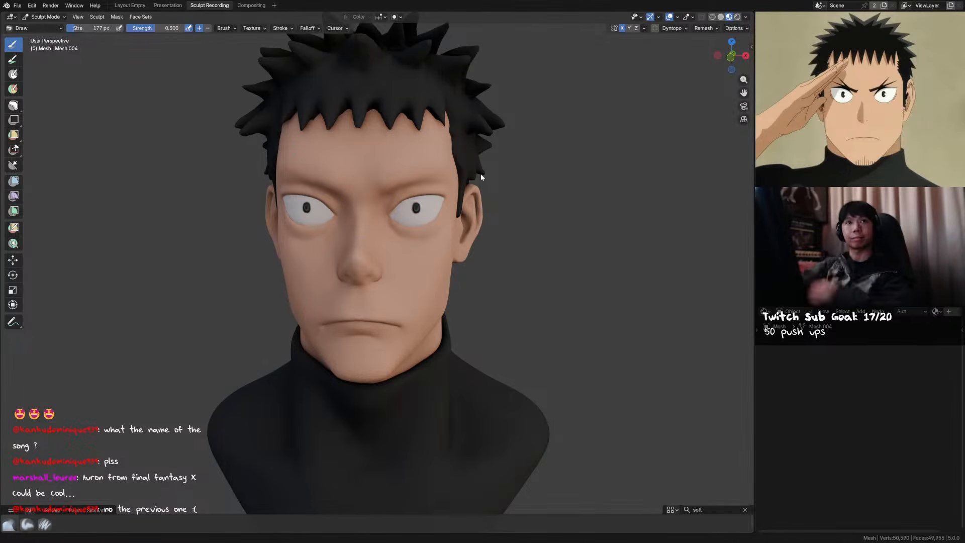
key("ctrl+s")
Switch sculpting from the brow mesh to the hair and head, return to Object Mode, and save
key("KP_1")
middle_click_drag(572, 165, 435, 150)
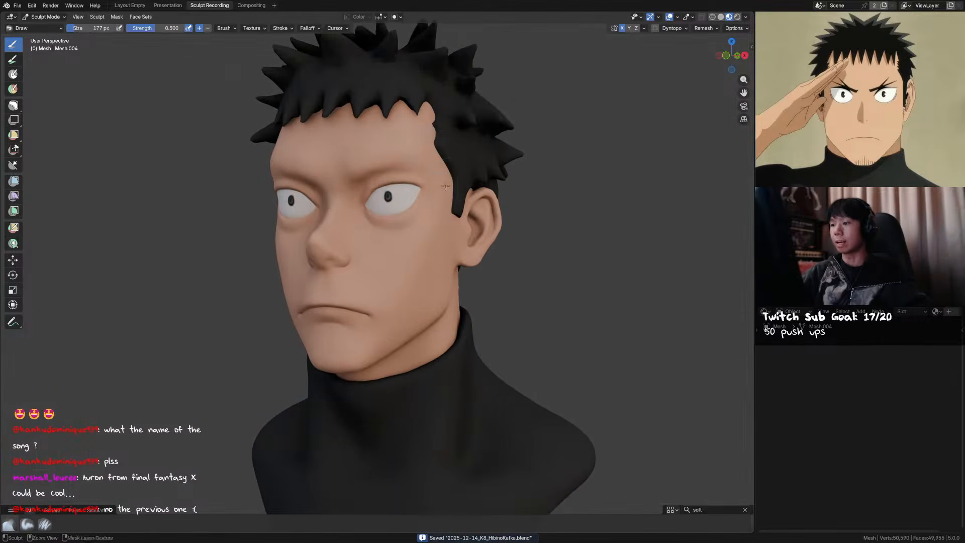
middle_click_drag(443, 186, 462, 174)
key("alt+q")
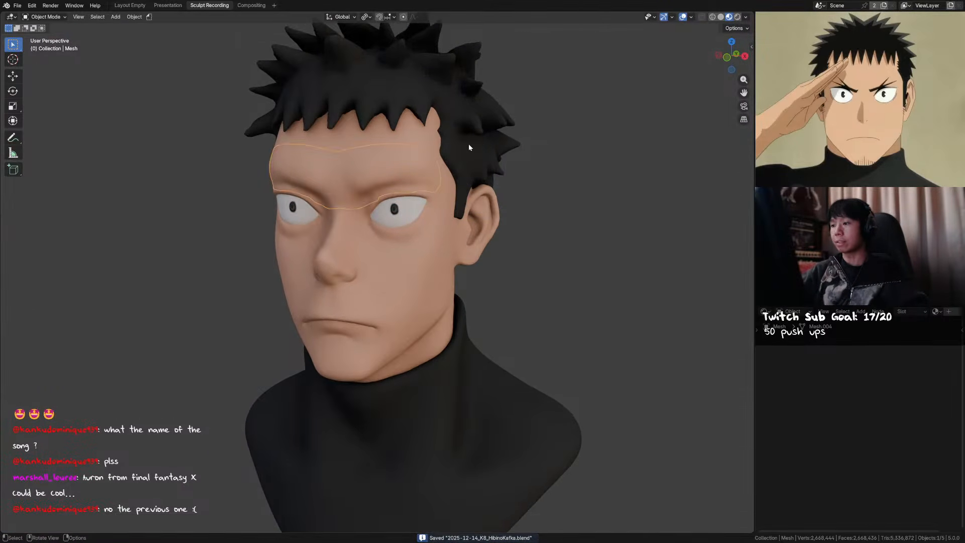
key("q")
left_click(466, 159)
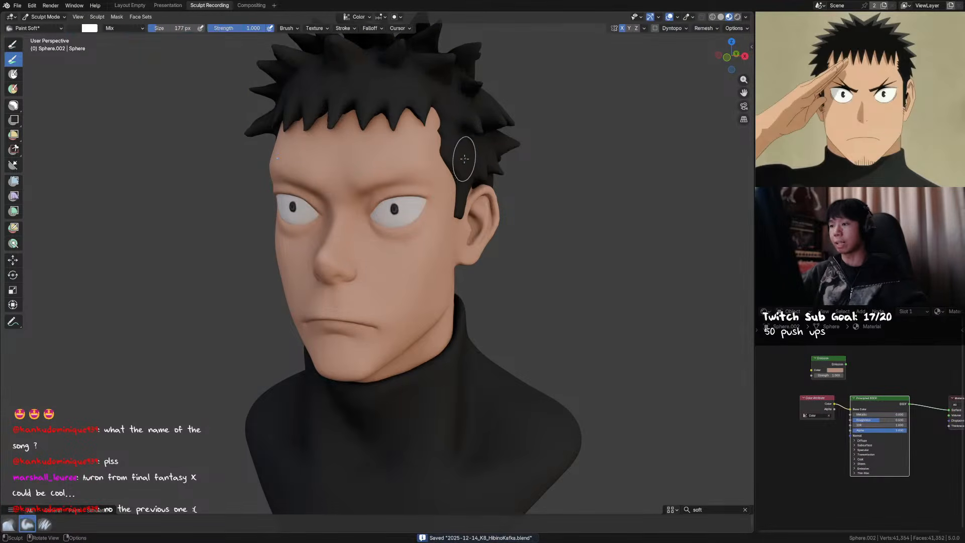
key("alt+q")
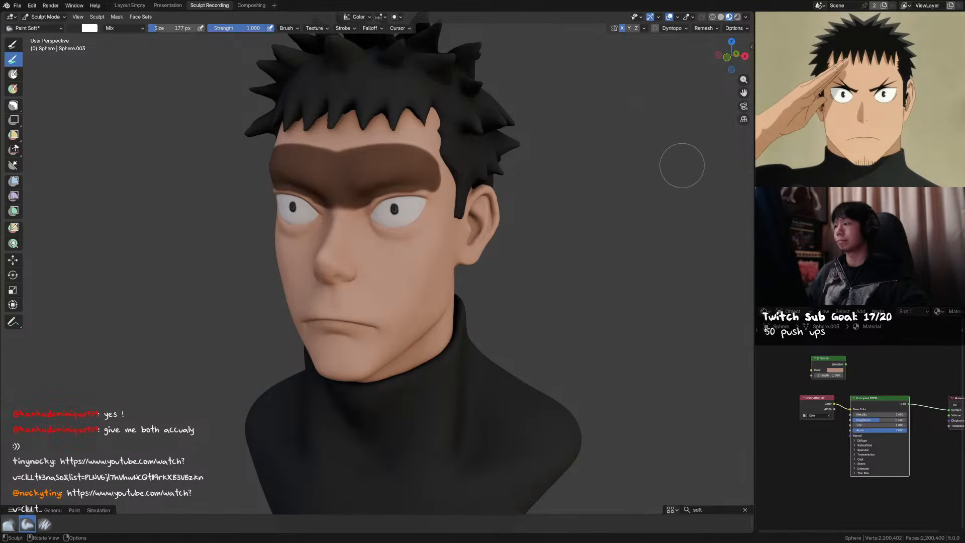
key("ctrl+Tab")
left_click(500, 191)
key("ctrl+s")
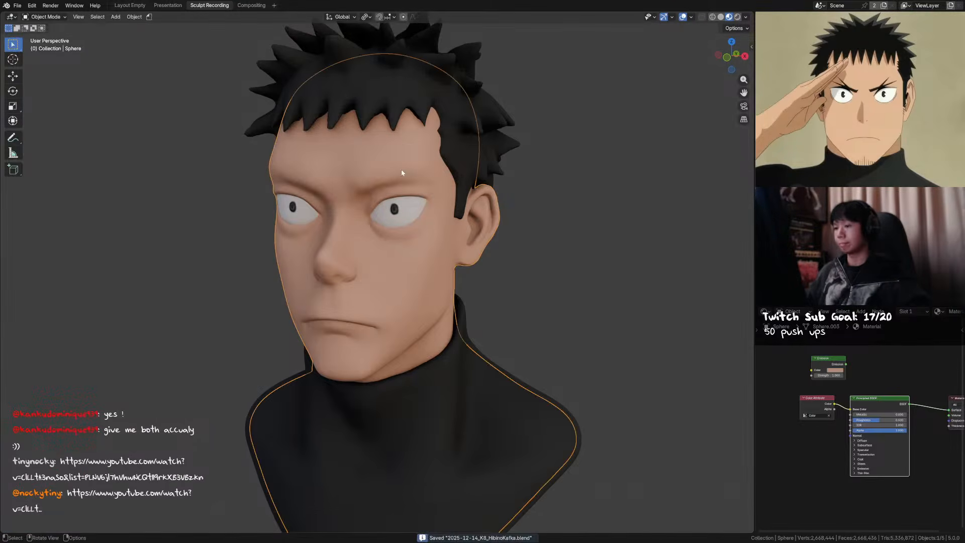
Try isolating the extracted brow mesh for painting with Paint Soft at 414 px, and unhide the other objects
left_click(407, 175)
left_click(454, 141)
left_click(408, 173)
left_click(380, 180)
key("shift+h")
key("ctrl+Tab")
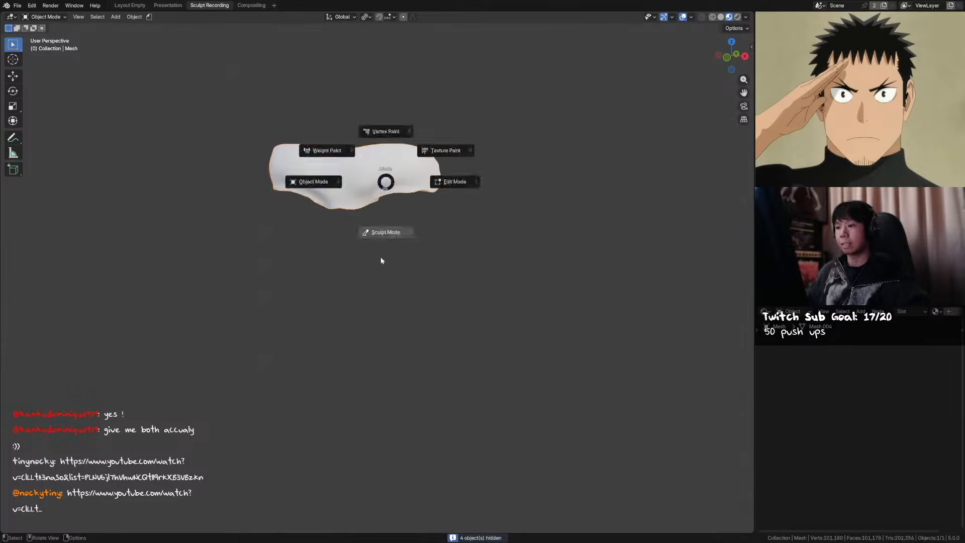
left_click(380, 257)
key("f")
left_click(417, 187)
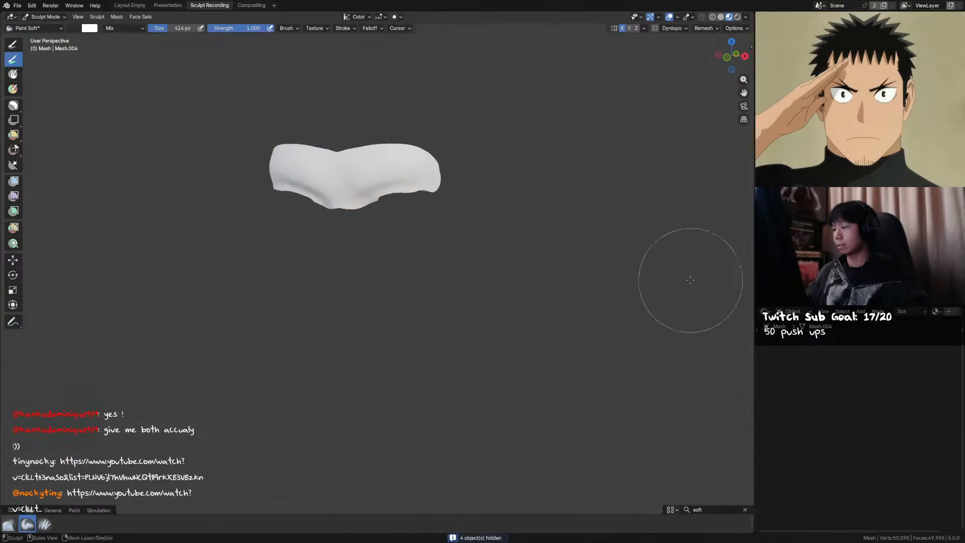
key("ctrl+Tab")
key("alt+h")
Link the head's material to the extracted brow mesh and hide every object except the brow mesh
left_click(370, 176)
left_click(350, 228, "shift")
key("ctrl+l")
left_click(350, 228)
left_click(362, 171)
key("shift+h")
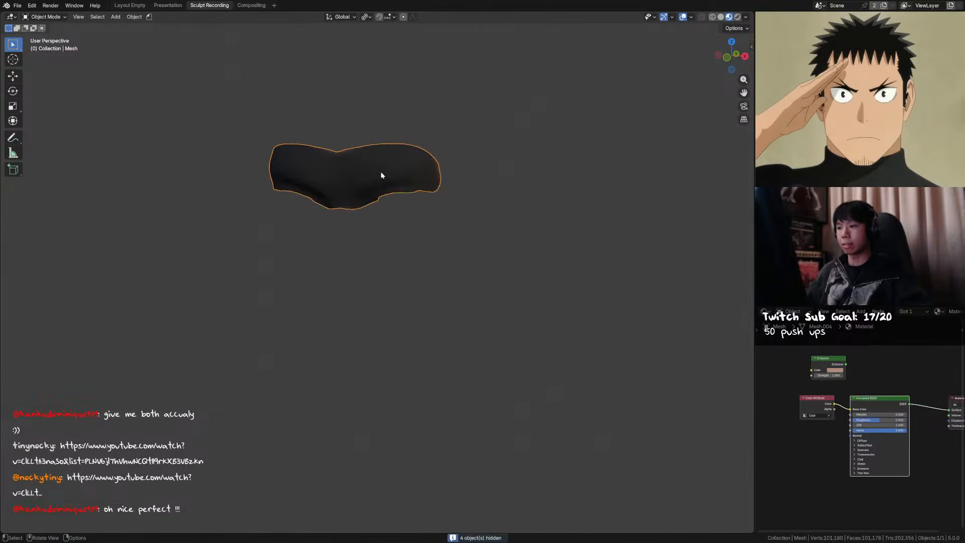
Paint the whole isolated brow mesh in the dark colour with Paint Soft, enlarging the brush to 591 px, and save
key("ctrl+Tab")
left_click_drag(367, 152, 432, 168)
middle_click_drag(532, 197, 413, 185)
mouse_move(412, 184)
left_mouse_down()
mouse_move(442, 159)
mouse_move(354, 201)
left_mouse_up()
middle_click_drag(354, 201, 433, 193)
key("f")
left_click(372, 213)
middle_click_drag(337, 190, 390, 187)
key("ctrl+Tab")
key("ctrl+s")
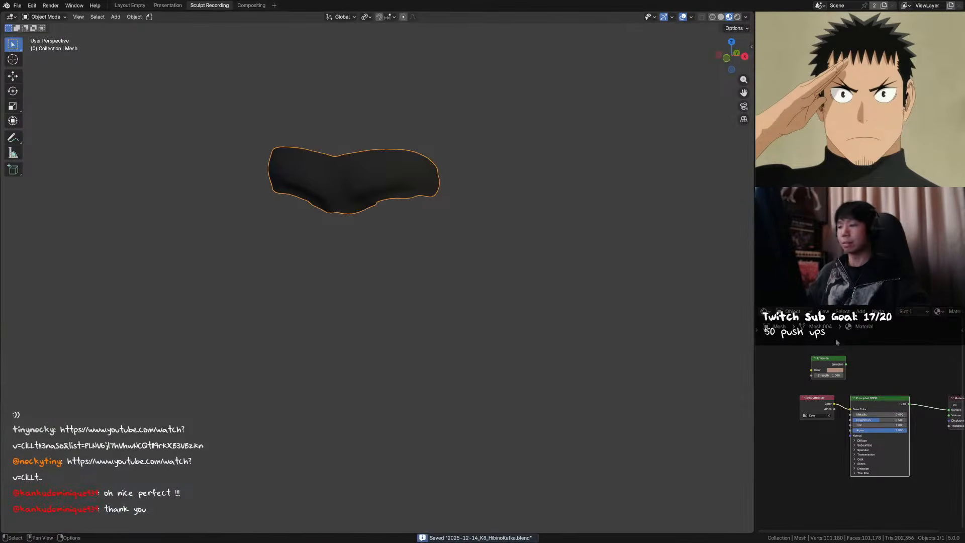
Apply the geometry_extract_solidify modifier to the brow mesh and return it to Sculpt Mode
left_click(766, 312)
left_click(759, 344)
middle_click_drag(654, 333, 558, 322)
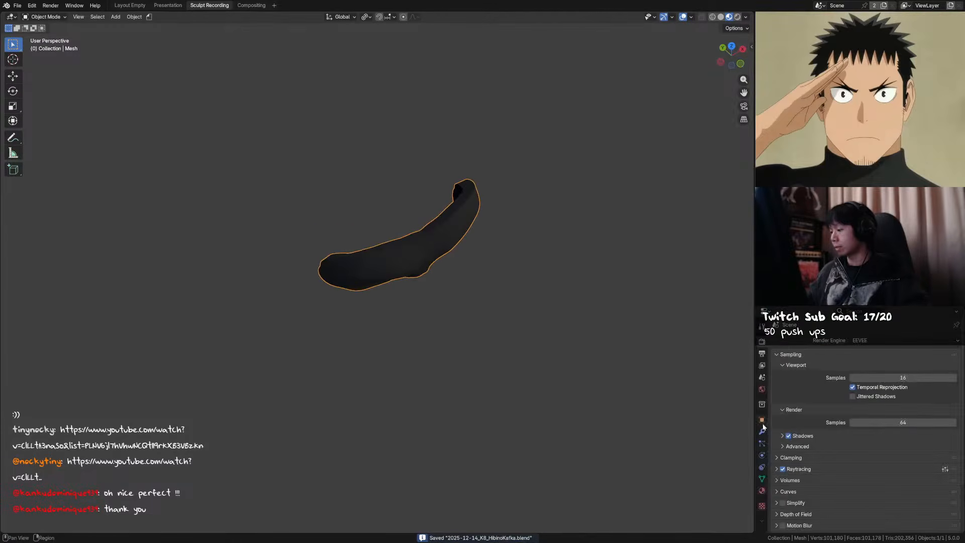
left_click(762, 432)
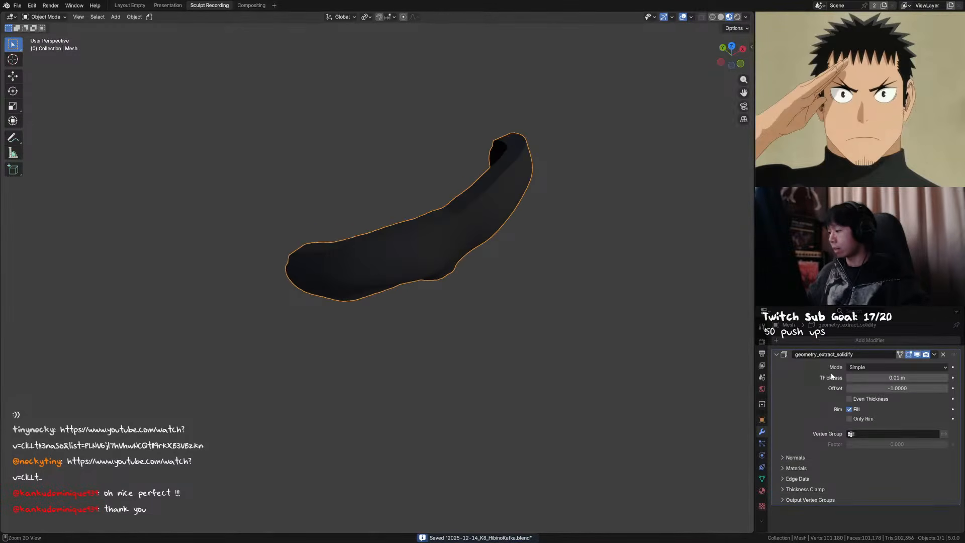
key("ctrl+a")
middle_click_drag(659, 306, 576, 297)
key("ctrl+Tab")
left_click(550, 362)
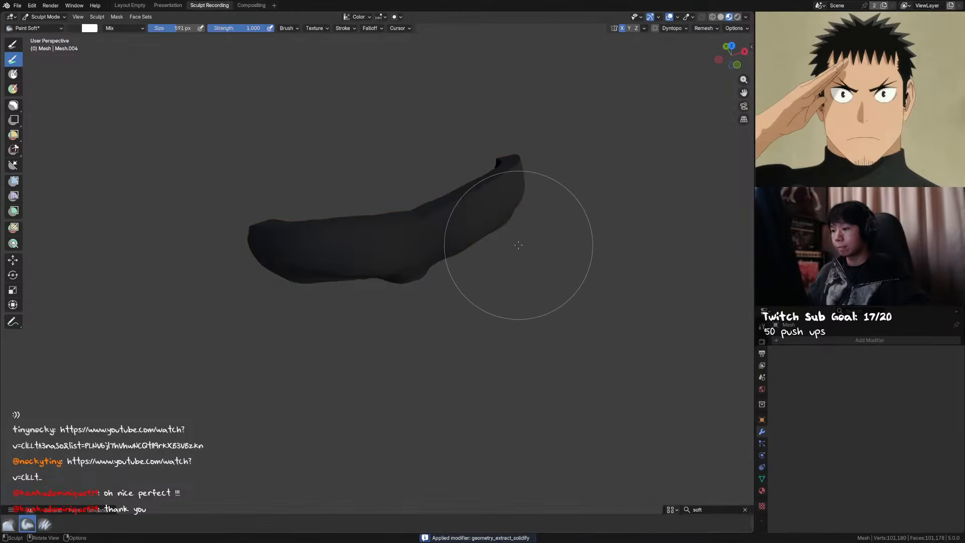
Save, voxel-remesh the solidified brow mesh, return to Object Mode, and unhide the rest of the bust
key("ctrl+s")
middle_click_drag(535, 228, 514, 222)
key("r")
left_click(514, 222)
key("ctrl+r")
key("s")
mouse_move(388, 224)
left_mouse_down()
mouse_move(442, 182)
mouse_move(536, 166)
left_mouse_up()
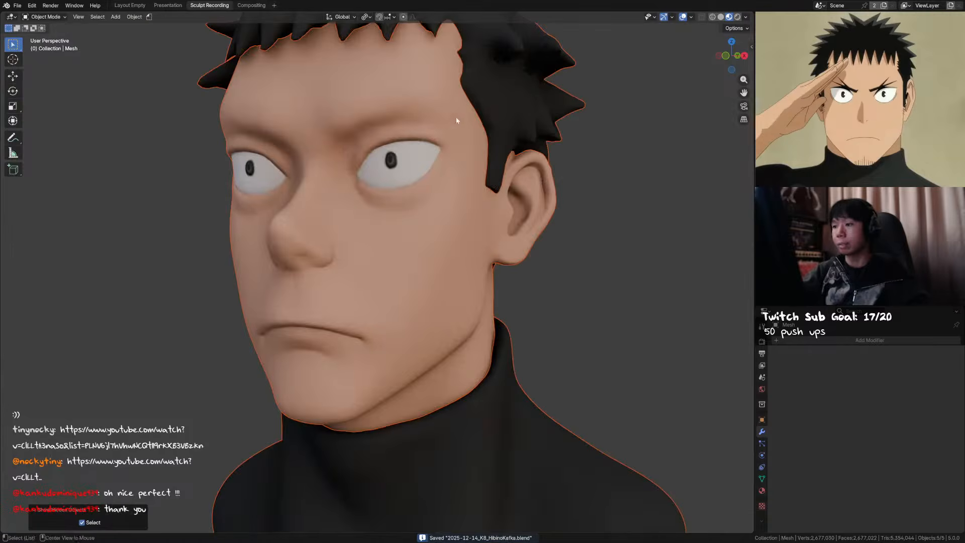
key("KP_1")
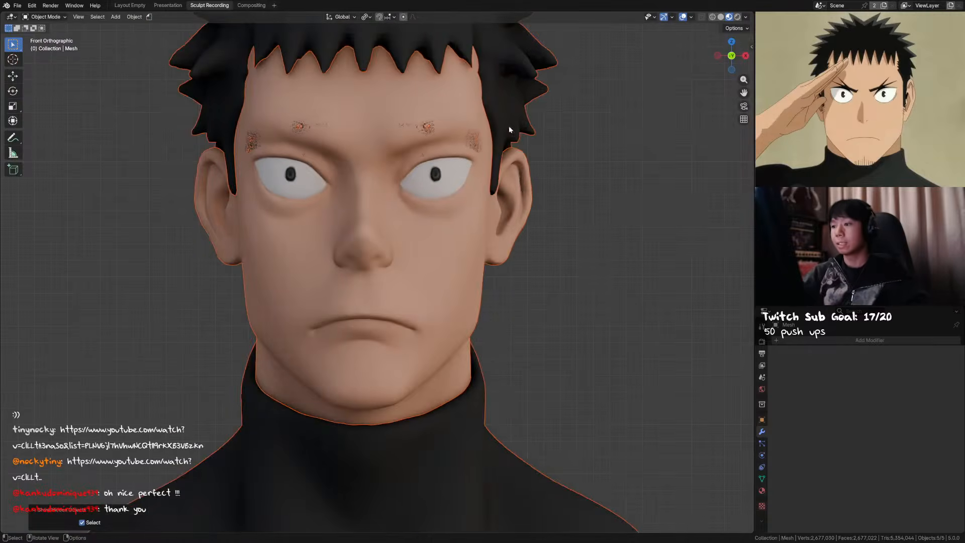
Select the brow mesh, enter Sculpt Mode, and sink the patches poking through the forehead beneath the skin
left_click(437, 133)
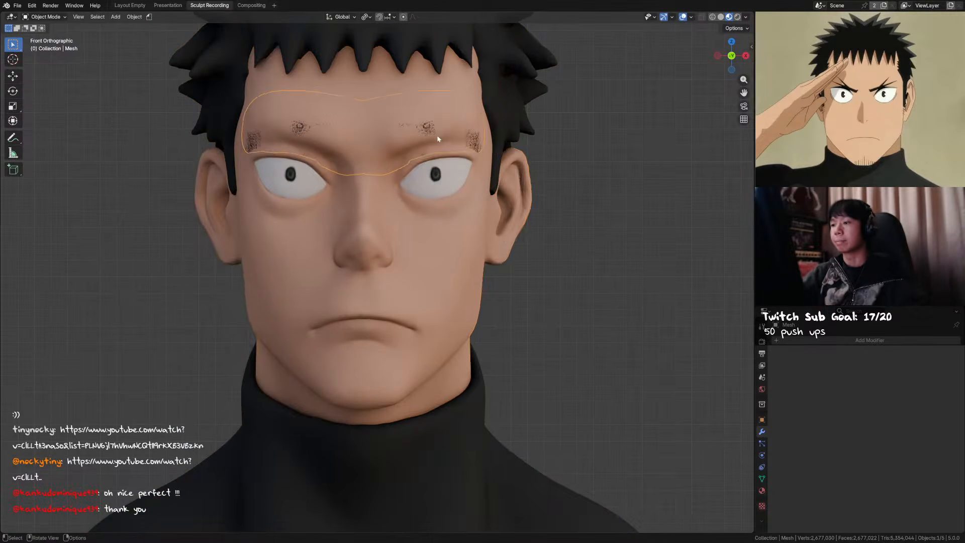
middle_click_drag(436, 134, 445, 155)
key("ctrl+Tab")
left_click(445, 197)
key("KP_1")
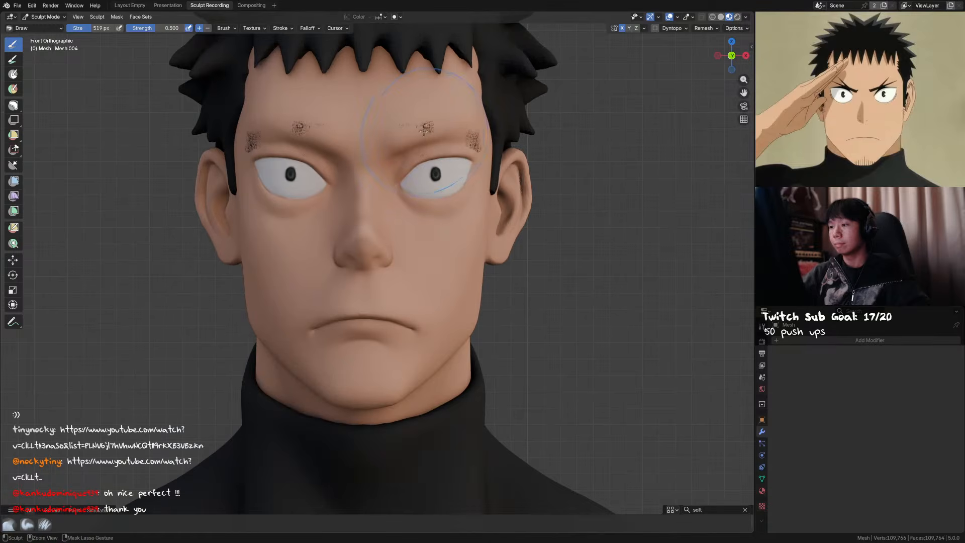
key("f")
left_click(478, 142)
middle_click_drag(477, 142, 548, 148)
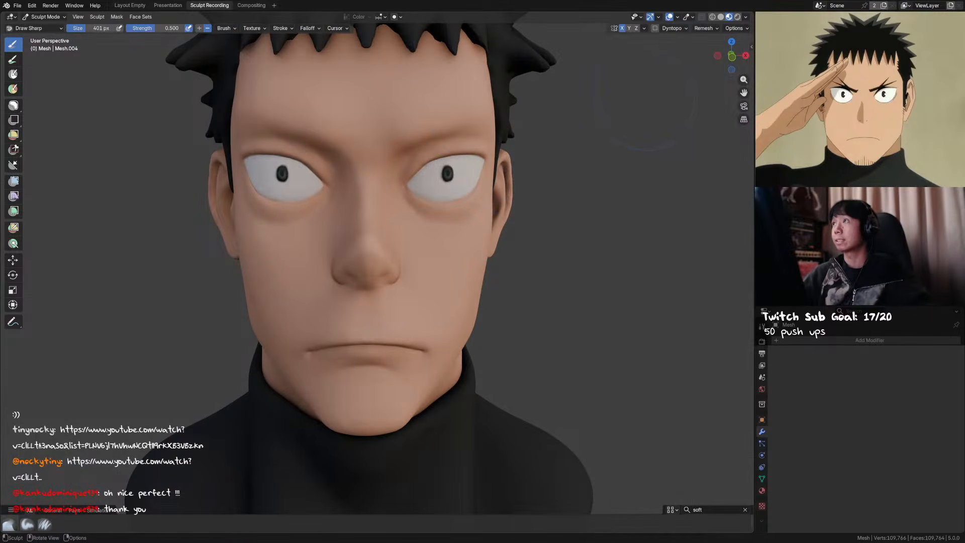
Sculpt symmetrical, tapered, slanted eyebrows out of the brow mesh with Draw Sharp, setting the brush to 49 px
key("KP_1")
key("f")
left_click(359, 157)
mouse_move(390, 152)
left_mouse_down()
mouse_move(473, 129)
mouse_move(401, 146)
left_mouse_up()
key("ctrl+z")
key("ctrl+z")
key("ctrl+z")
key("f")
left_click(465, 130)
key("ctrl+z")
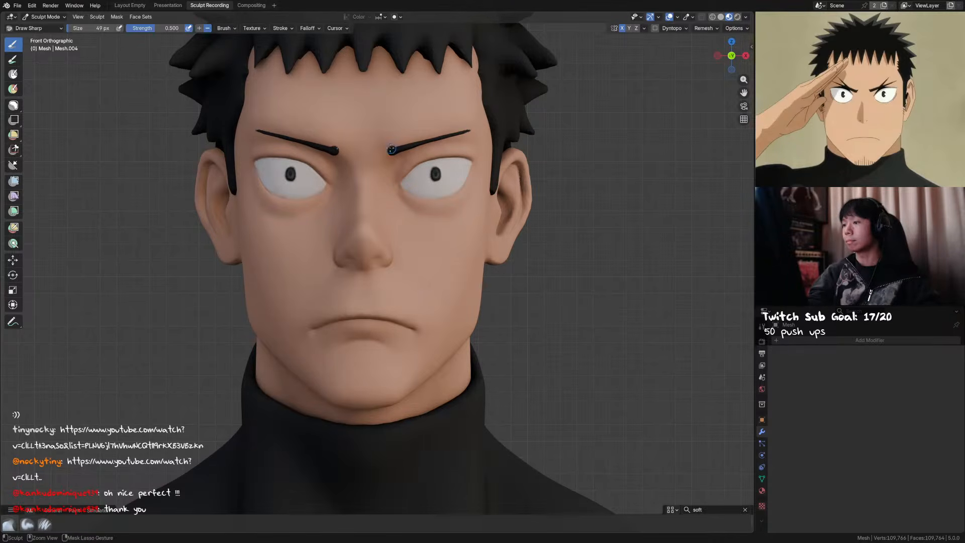
Switch the viewport to Solid shading with different lighting, thicken the brows' inner ends, and show the bust in plain white
left_click(721, 17)
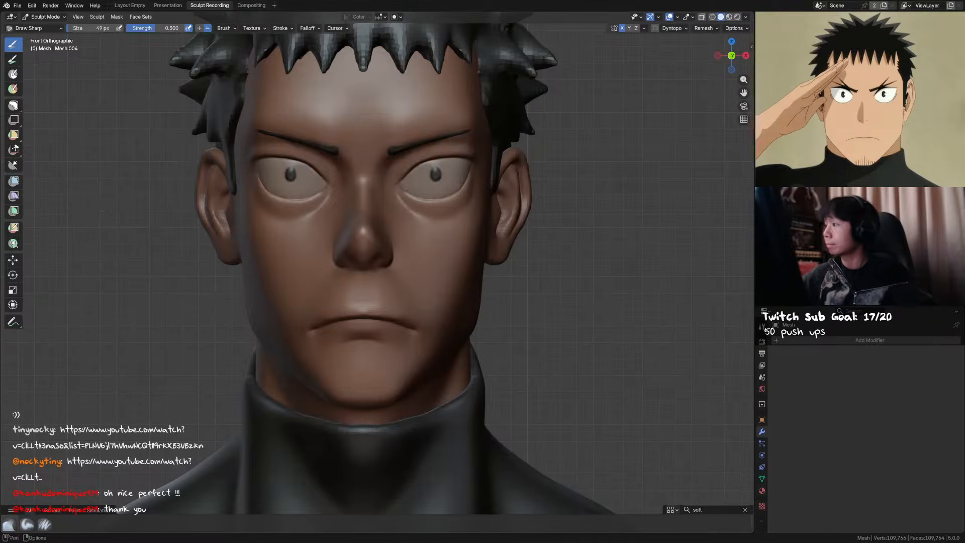
left_click(746, 17)
left_click(727, 78)
left_click(591, 118)
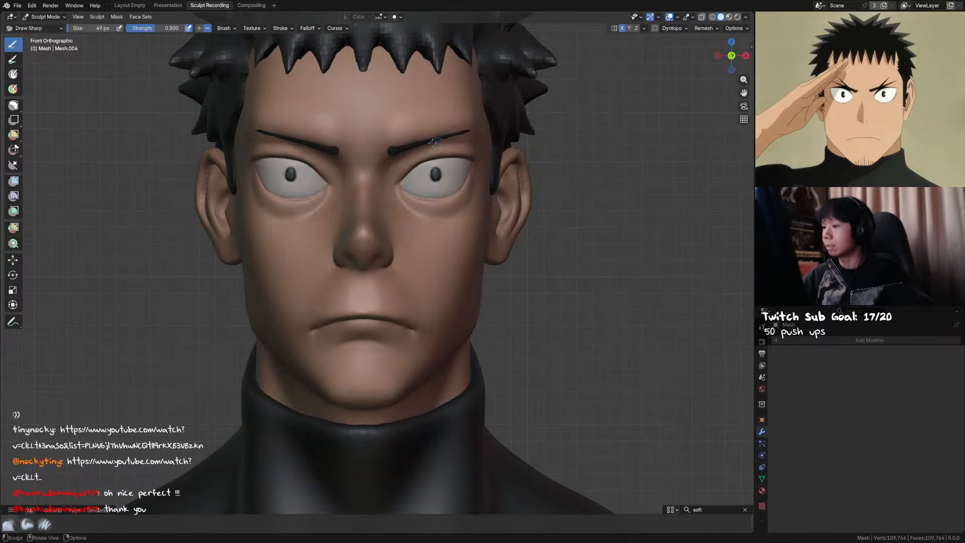
scroll(427, 138, "up", 1)
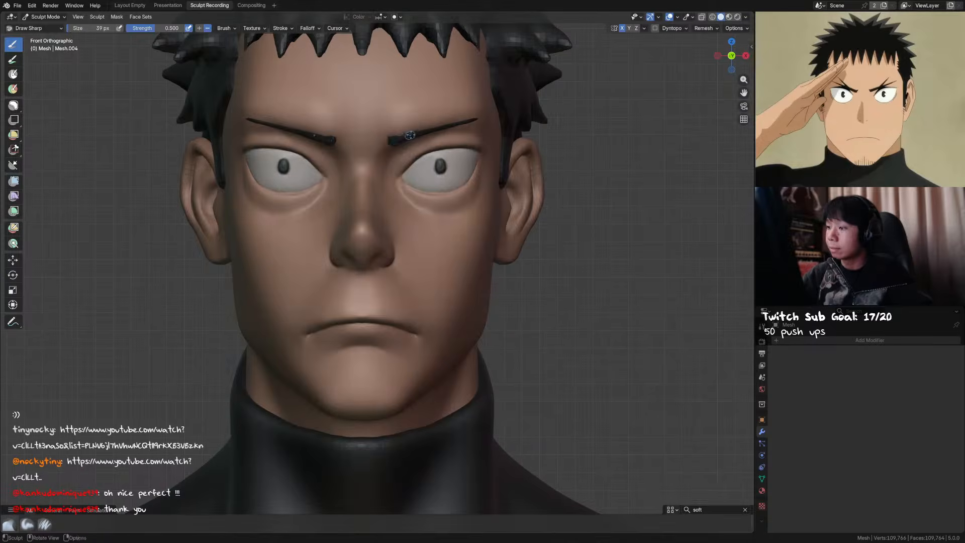
middle_click_drag(408, 137, 429, 106)
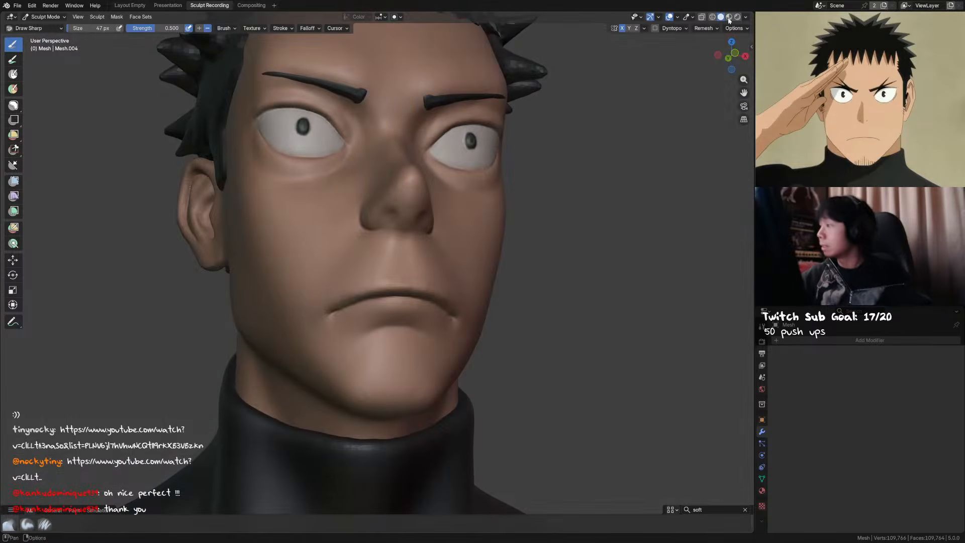
left_click(747, 17)
left_click(745, 138)
middle_click_drag(434, 92, 427, 102)
key("KP_1")
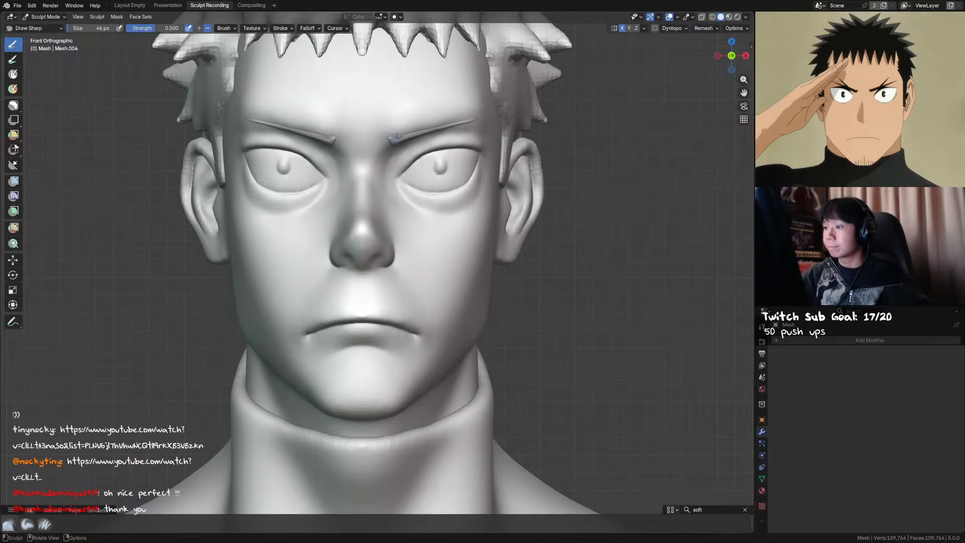
Build up the inner ends of the eyebrows from a low angle with Draw Sharp, and switch to the Draw brush
middle_click_drag(402, 135, 408, 102)
key("f")
left_click(398, 106)
mouse_move(395, 107)
left_mouse_down()
mouse_move(422, 101)
mouse_move(395, 106)
left_mouse_up()
key("v")
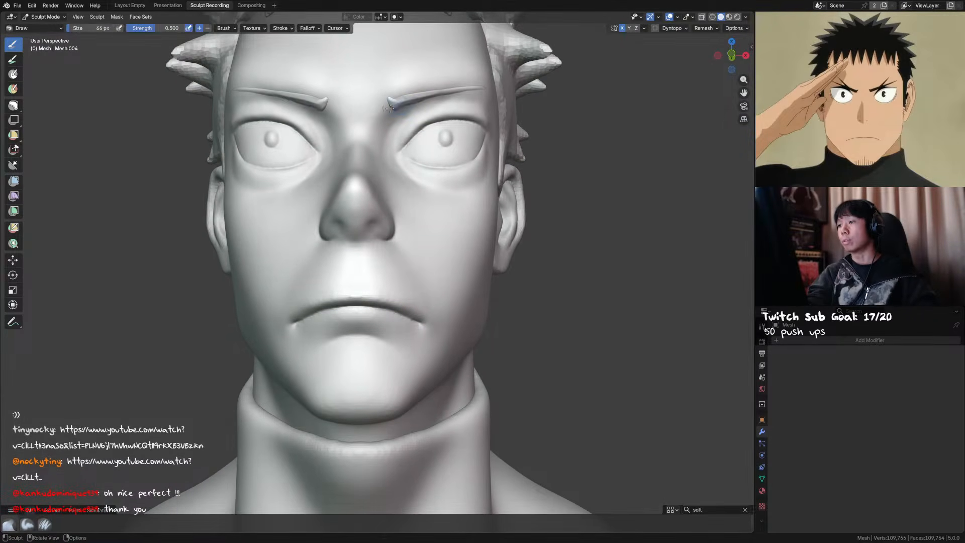
Leave the camera view, frame the whole bust in Object Mode, and save the file
key("KP_0")
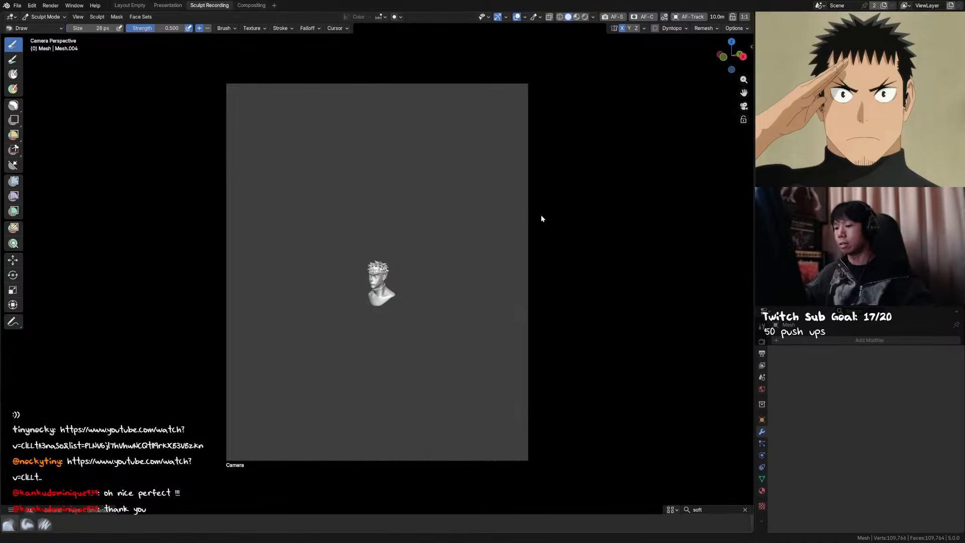
key("ctrl+Tab")
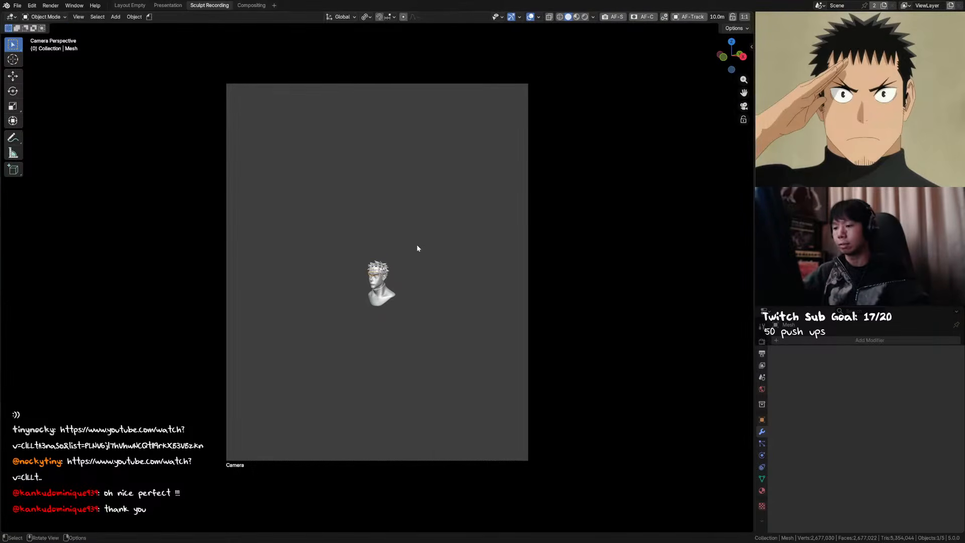
key("a")
key("KP_Decimal")
left_click(419, 188)
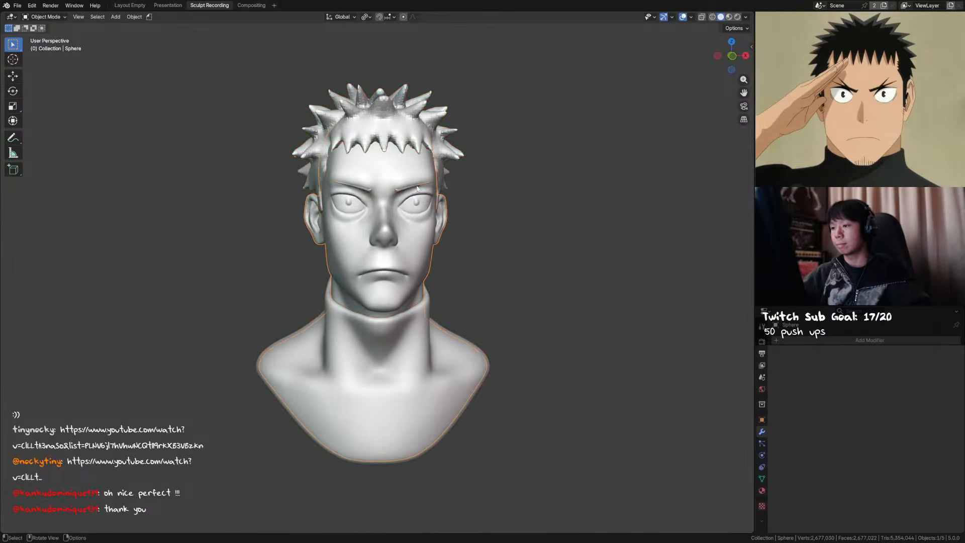
key("ctrl+s")
Make the brow mesh the active object again and put it in Sculpt Mode
key("ctrl+Tab")
left_click(423, 171)
scroll(423, 171, "up", 2)
mouse_move(419, 132)
middle_mouse_down()
mouse_move(406, 110)
mouse_move(351, 118)
mouse_move(433, 120)
mouse_move(426, 136)
middle_mouse_up()
key("ctrl+Tab")
left_click(354, 116)
left_click(383, 120)
key("ctrl+Tab")
left_click(386, 145)
Refine the inner and outer ends of the eyebrows with Draw Sharp at about 55 px
key("f")
left_click(408, 121)
mouse_move(394, 119)
left_mouse_down()
mouse_move(404, 117)
mouse_move(397, 119)
left_mouse_up()
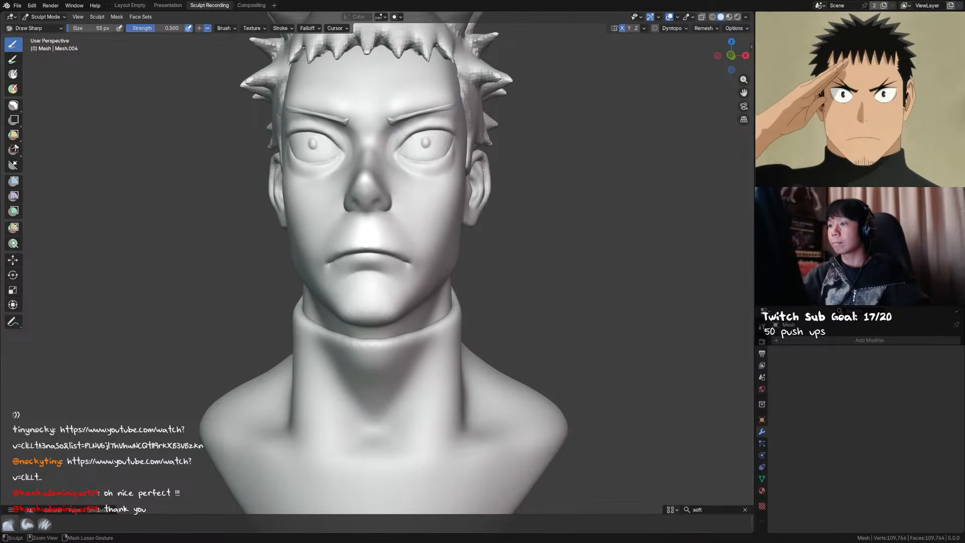
middle_click_drag(462, 99, 454, 124)
left_click_drag(444, 117, 440, 115)
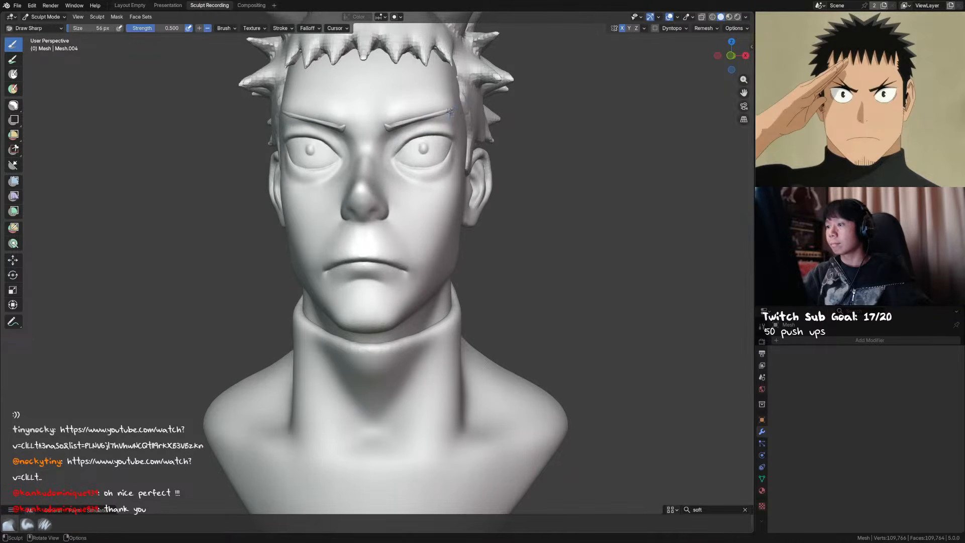
Reshape the outer tails of the eyebrows with Grab and Draw Sharp at 50 px, and save
middle_click_drag(467, 131, 443, 123)
key("g")
left_click_drag(441, 122, 439, 123)
key("x")
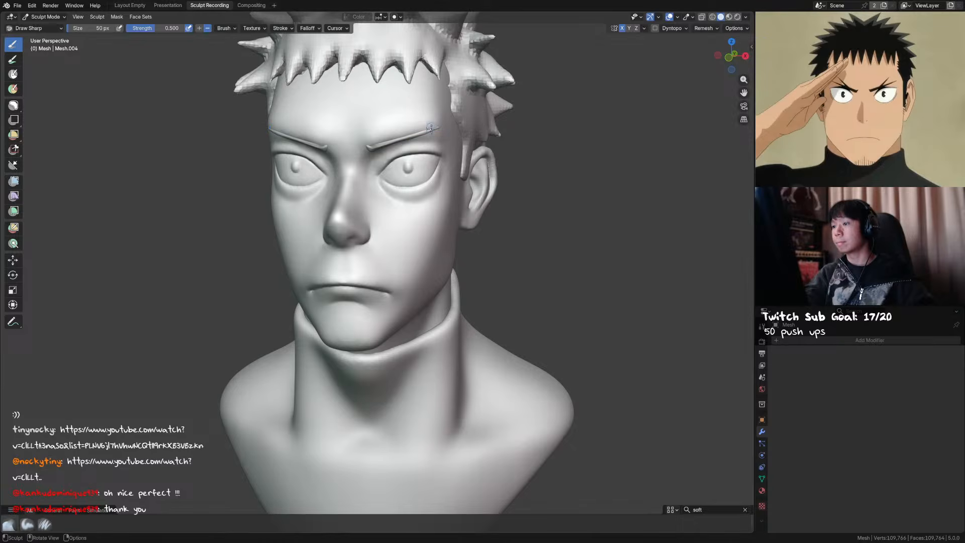
middle_click_drag(416, 132, 448, 123)
key("ctrl+s")
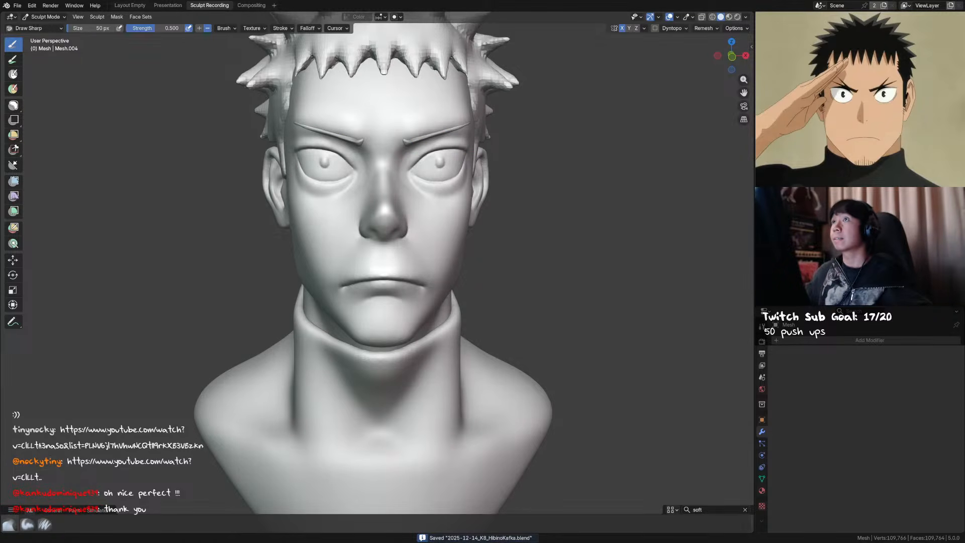
Add a short diagonal spike rising from the inner part of each eyebrow with Draw Sharp at 50 px
middle_click_drag(457, 124, 446, 122)
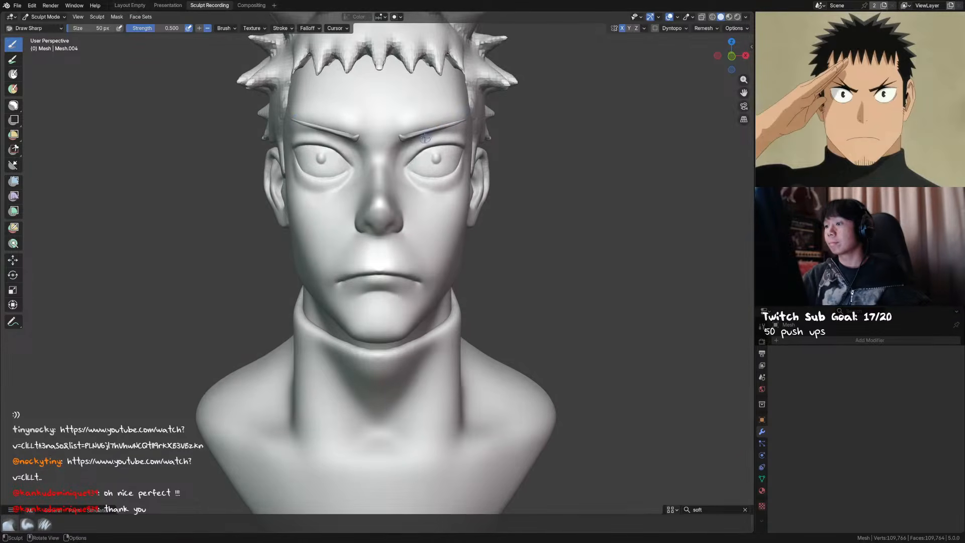
mouse_move(420, 129)
left_mouse_down()
mouse_move(438, 117)
mouse_move(417, 130)
left_mouse_up()
key("ctrl+z")
key("ctrl+z")
left_click_drag(431, 118, 416, 131, "ctrl")
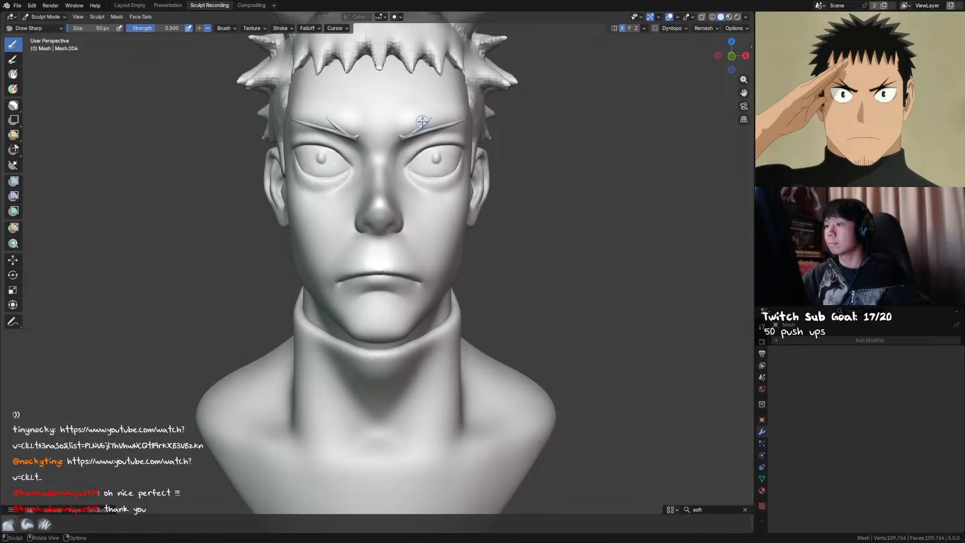
middle_click_drag(422, 129, 428, 129)
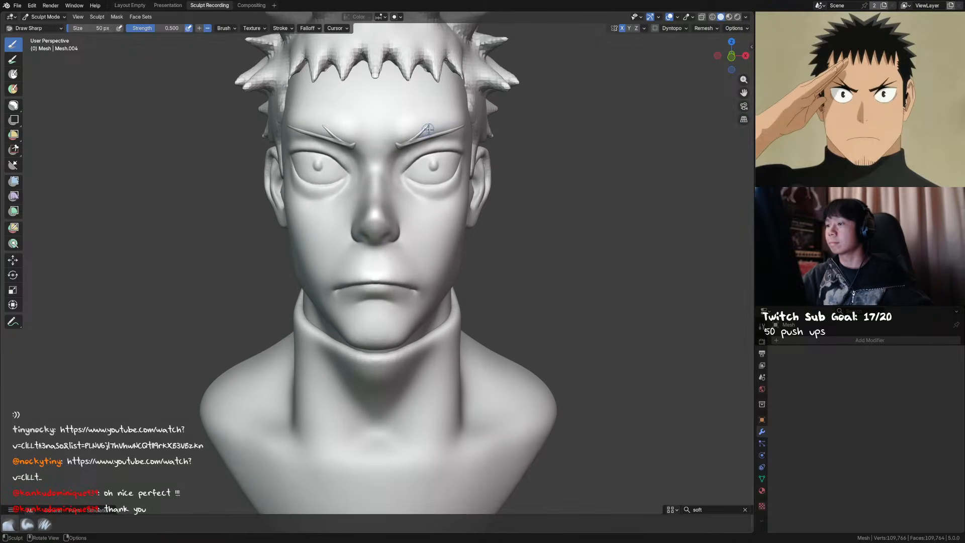
Switch to Material Preview shading and adjust the inner ends and spikes of the eyebrows with Grab and Draw Sharp
left_click(729, 17)
mouse_move(585, 75)
middle_mouse_down()
mouse_move(421, 134)
mouse_move(415, 147)
middle_mouse_up()
key("g")
key("d")
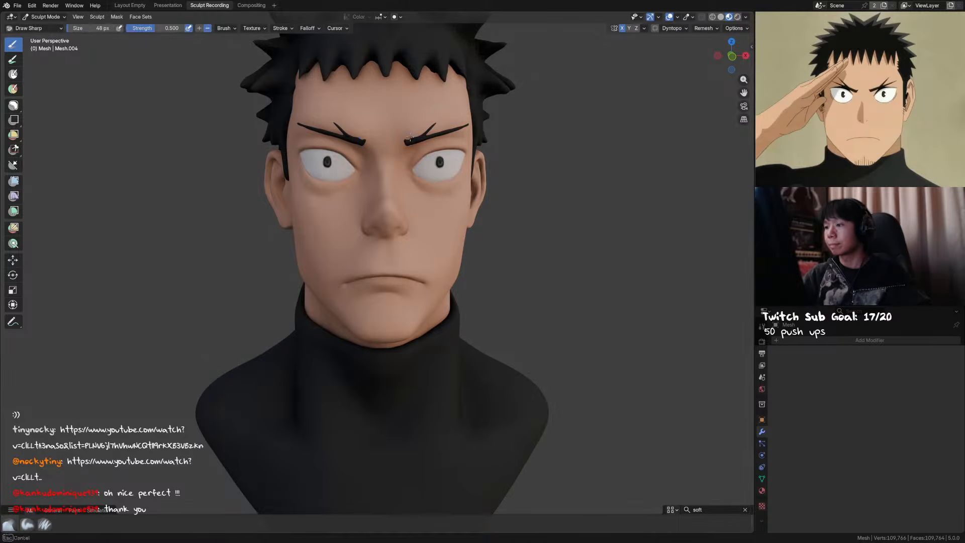
key("KP_1")
middle_click_drag(437, 133, 445, 129, "shift")
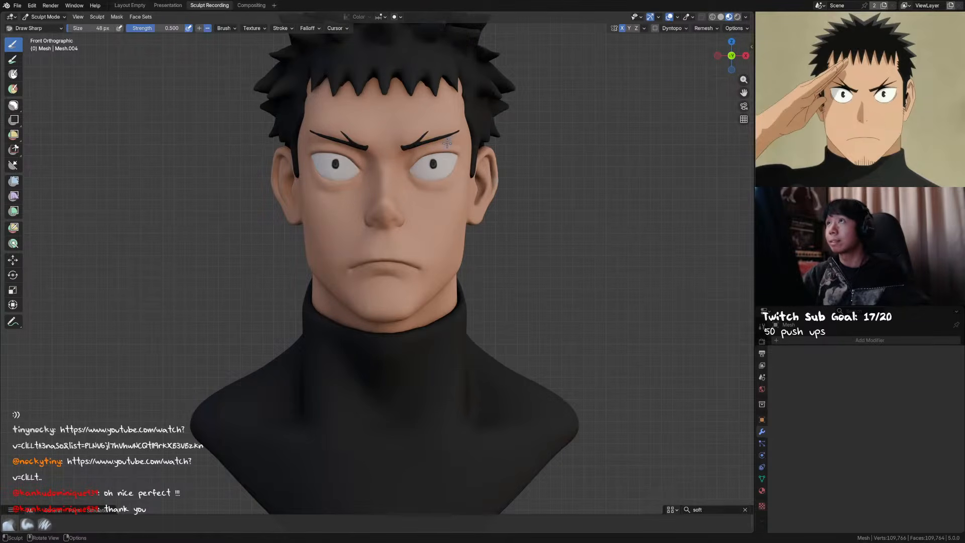
Smooth and refine the outer half of the eyebrows with Grab at 73 px and Draw Sharp at 52 px
key("f")
left_click(440, 139)
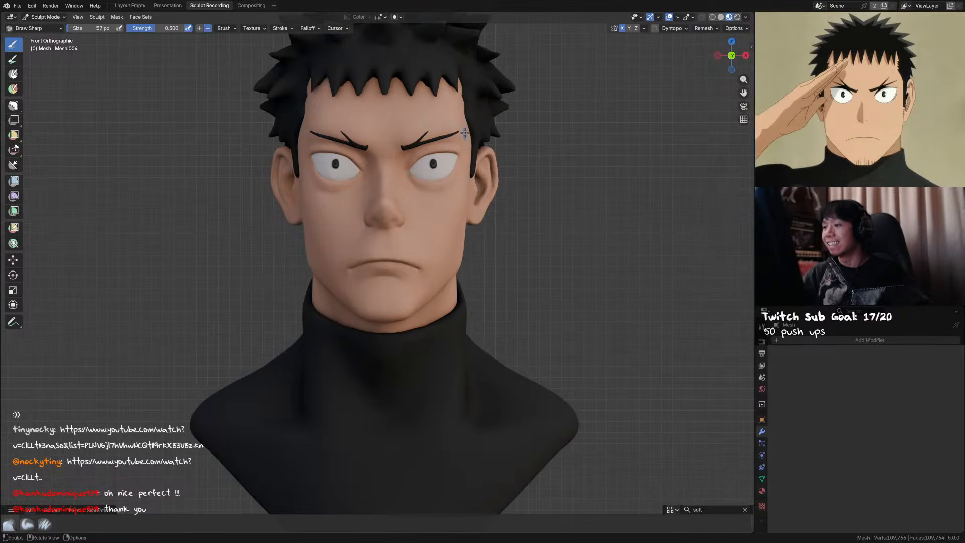
key("g")
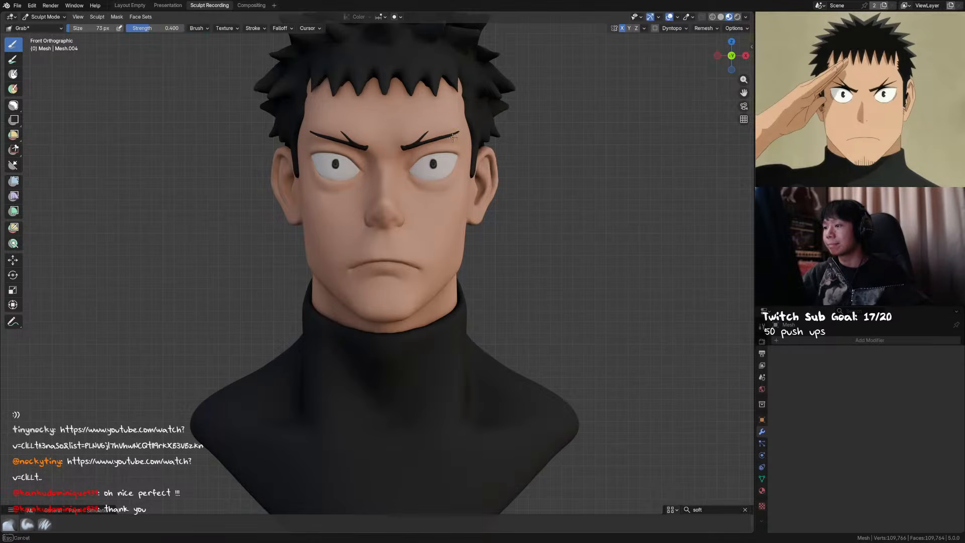
mouse_move(453, 136)
left_mouse_down("shift")
mouse_move(463, 133)
mouse_move(441, 144)
left_mouse_up("shift")
middle_click_drag(493, 114, 411, 118)
key("f")
left_click(415, 112)
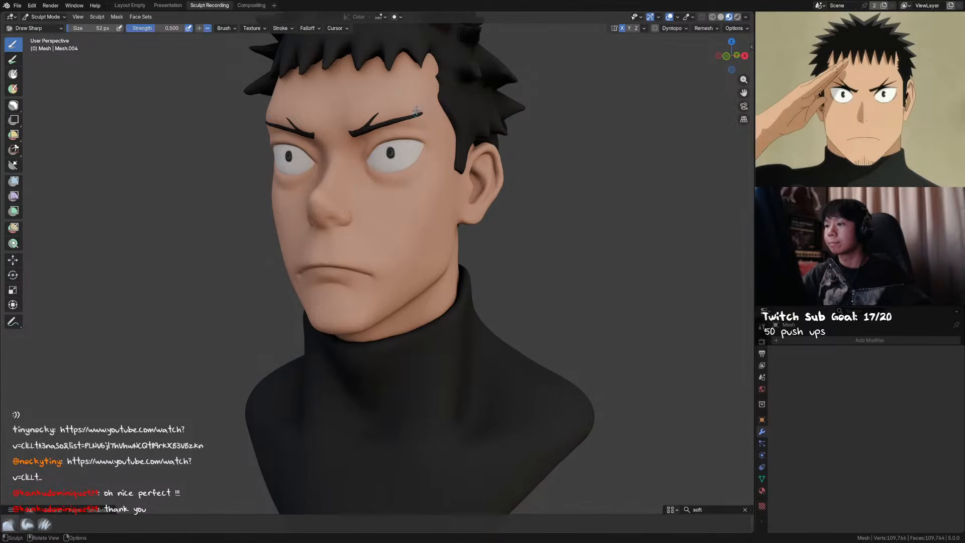
Adjust the eyebrow tails with Grab, touch up the spikes with Draw Sharp at 37 px, and save
middle_click_drag(418, 110, 432, 167)
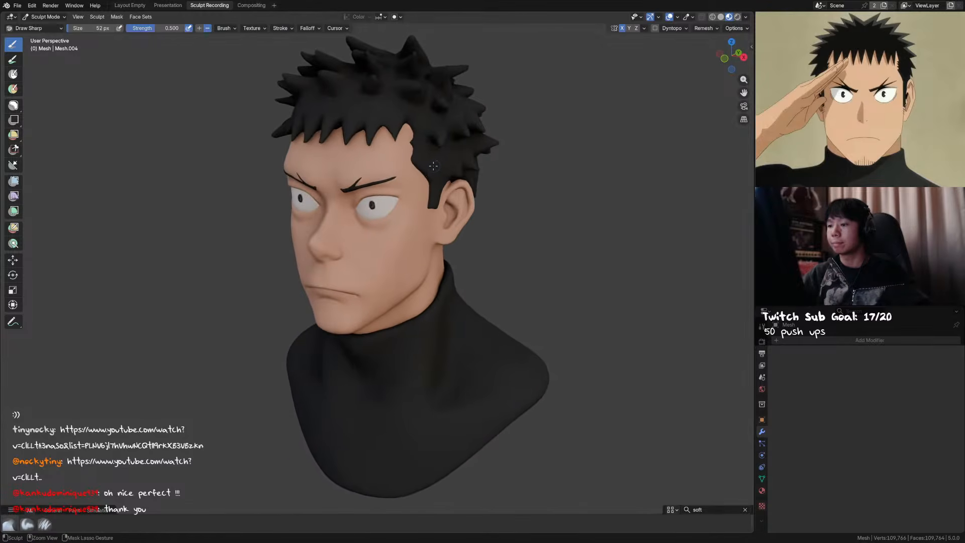
key("g")
left_click_drag(399, 177, 400, 180)
key("g")
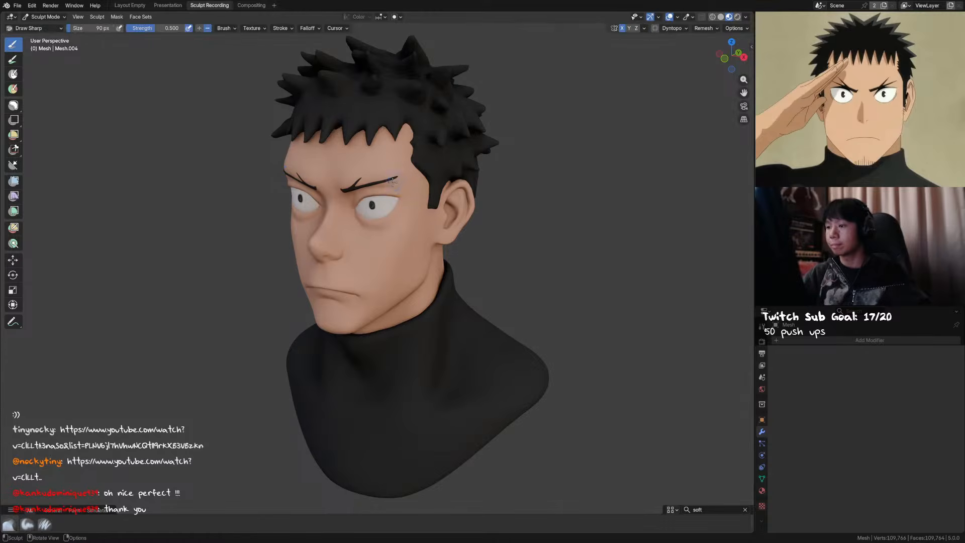
middle_click_drag(381, 186, 432, 163)
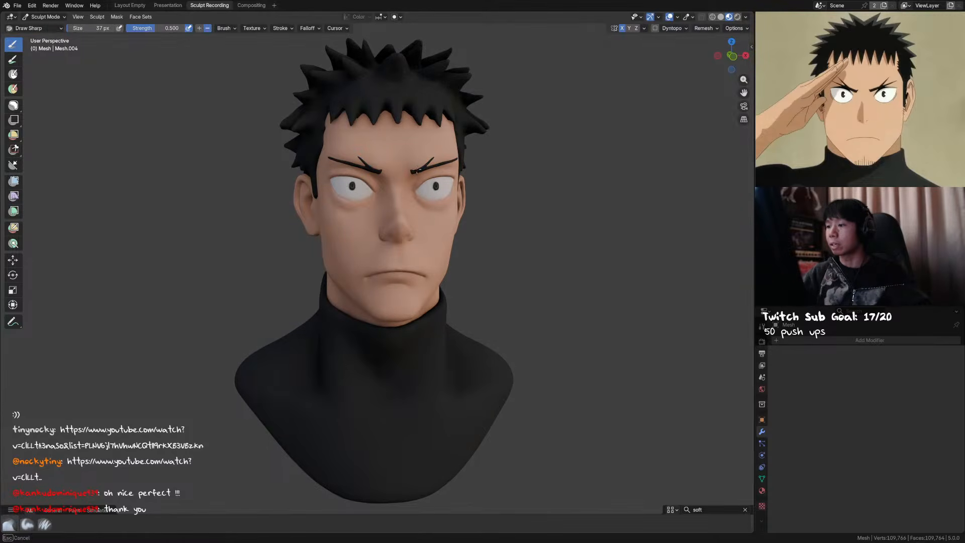
middle_click_drag(413, 170, 418, 162)
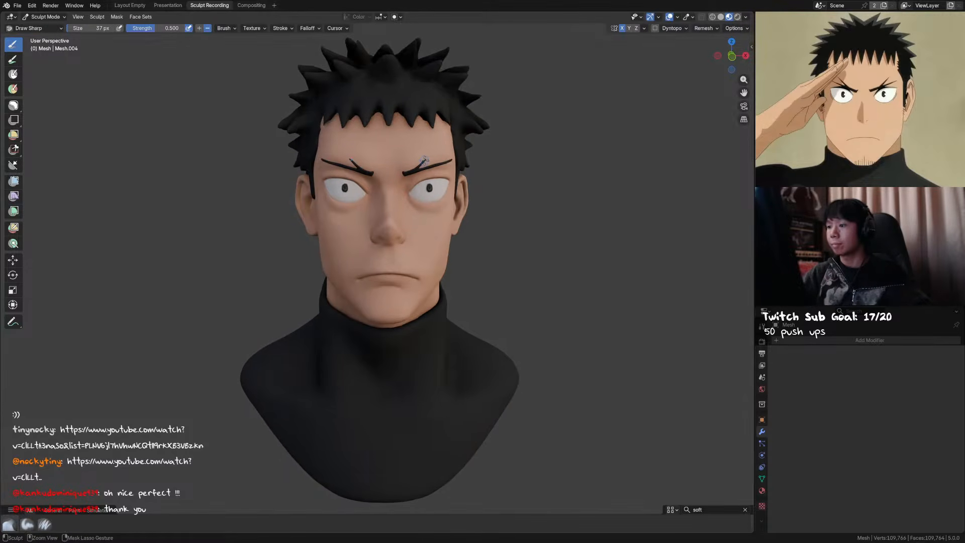
key("ctrl+s")
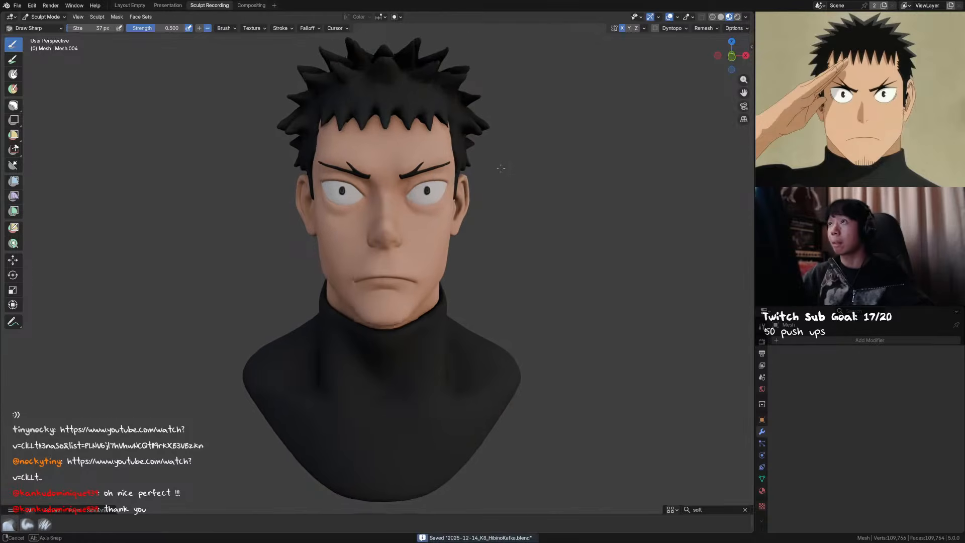
Switch sculpting to the head mesh, clear its brow mask, and smooth the inner eyelid corner with a 17 px brush
key("KP_1")
scroll(493, 170, "up", 2)
key("alt+q")
middle_click_drag(407, 181, 415, 190)
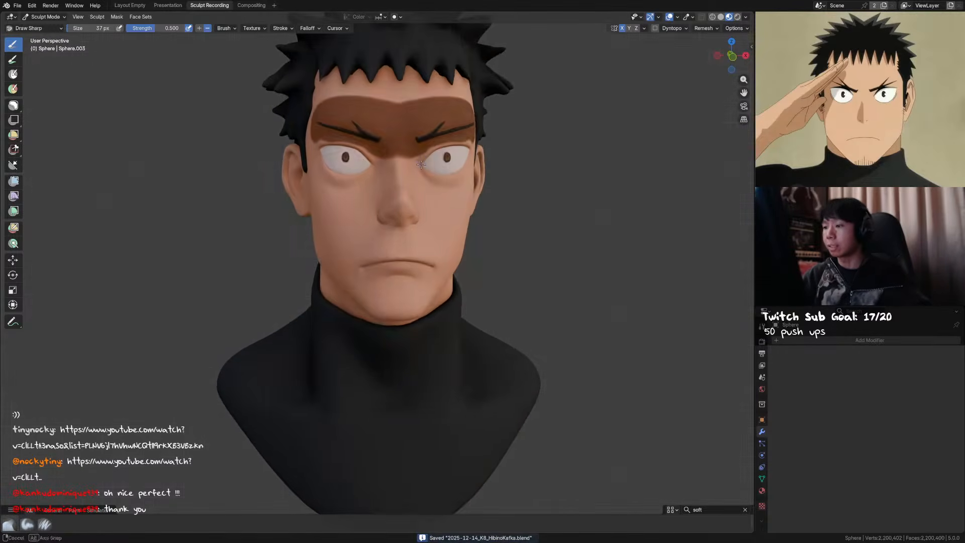
key("alt+m")
key("f")
left_click(427, 149)
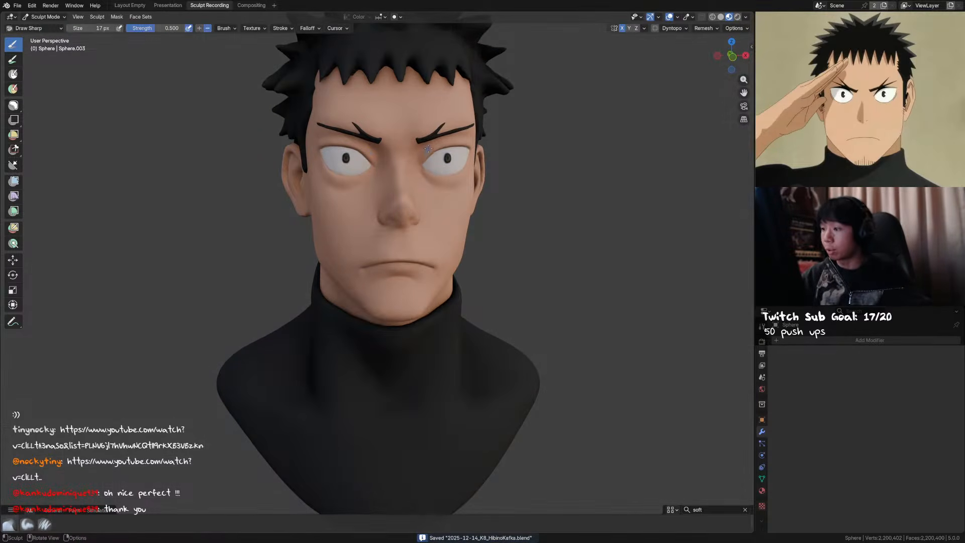
mouse_move(424, 158)
left_mouse_down("shift")
mouse_move(421, 169)
mouse_move(426, 150)
left_mouse_up("shift")
Save the file, add a plane at the world origin, and merge its vertices at center into one vertex
key("ctrl+s")
key("ctrl+Tab")
key("shift+a")
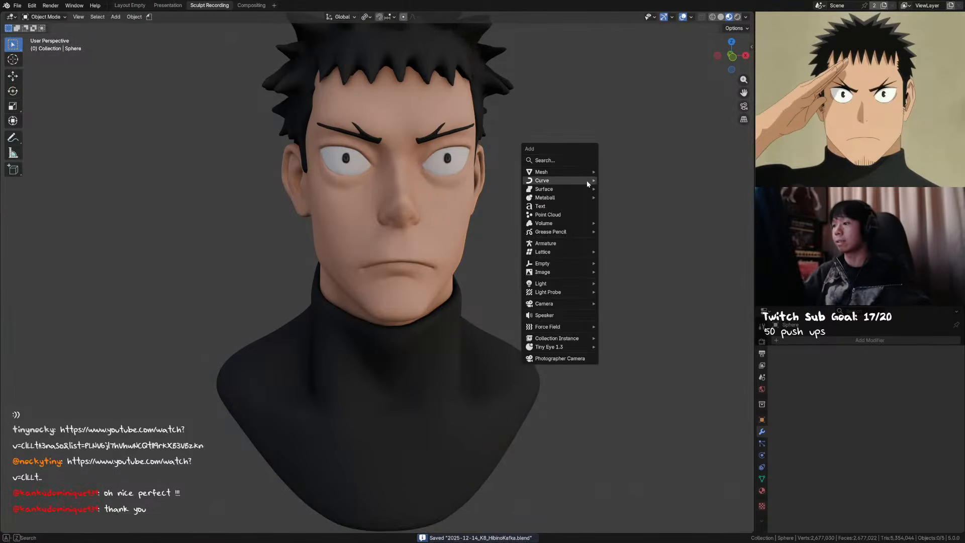
mouse_move(578, 171)
left_click(637, 169)
key("KP_1")
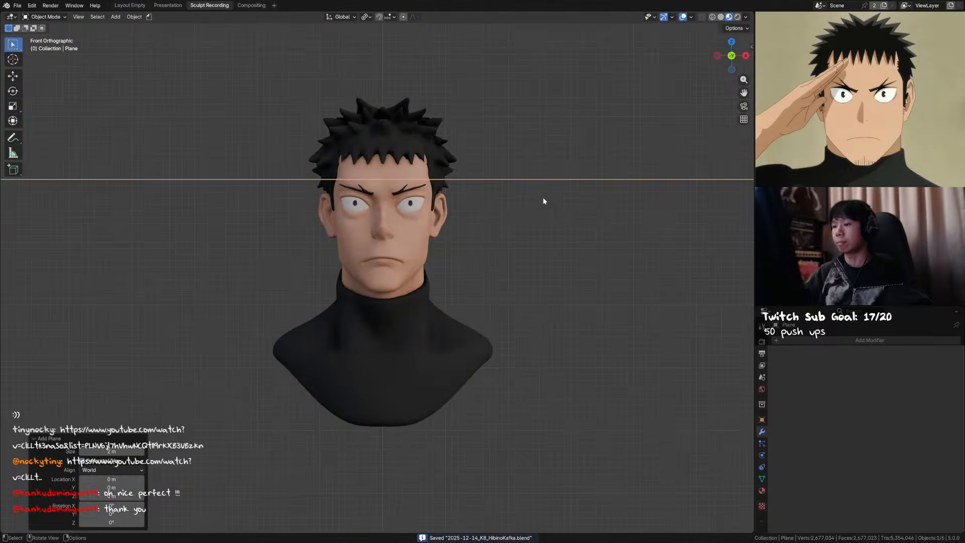
middle_click_drag(544, 199, 566, 209)
key("alt+g")
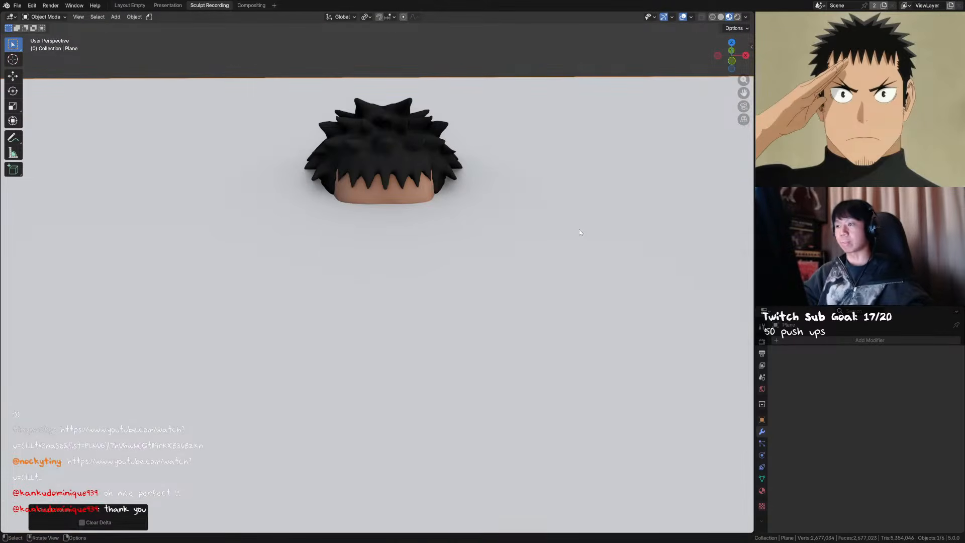
key("Tab")
key("m")
left_click(576, 231)
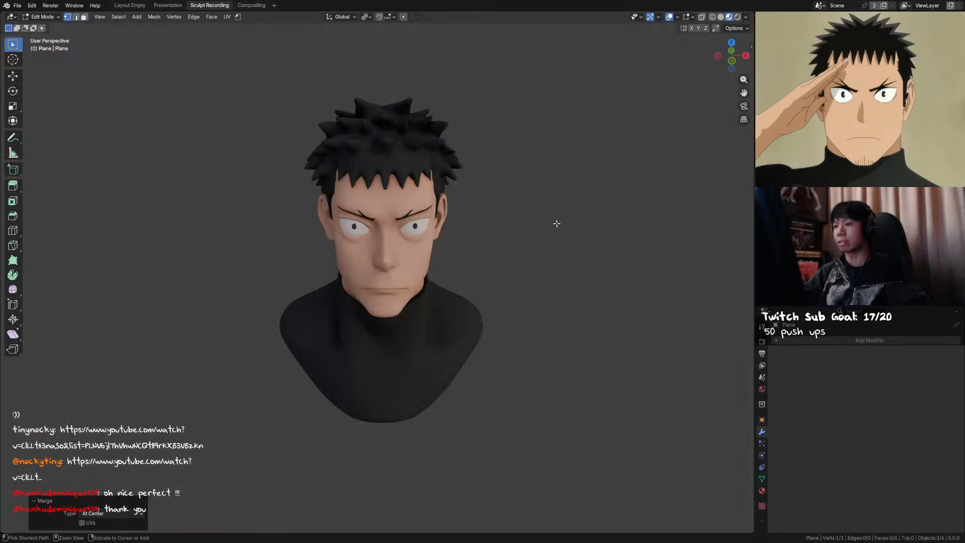
Set snapping to Face, enable X-ray, and place the vertex at the inner corner of the character's left eye
left_click(395, 18)
left_click(372, 95)
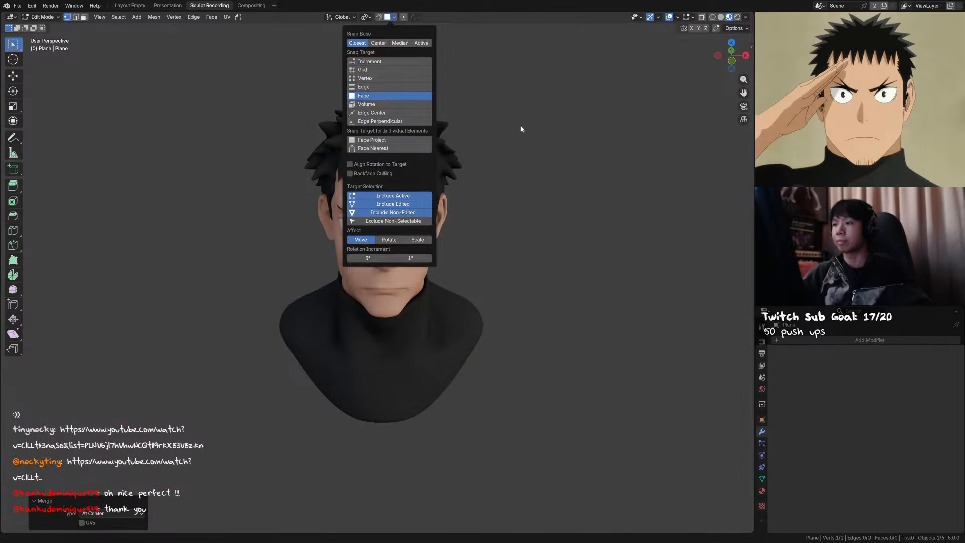
scroll(503, 151, "up", 4)
key("alt+z")
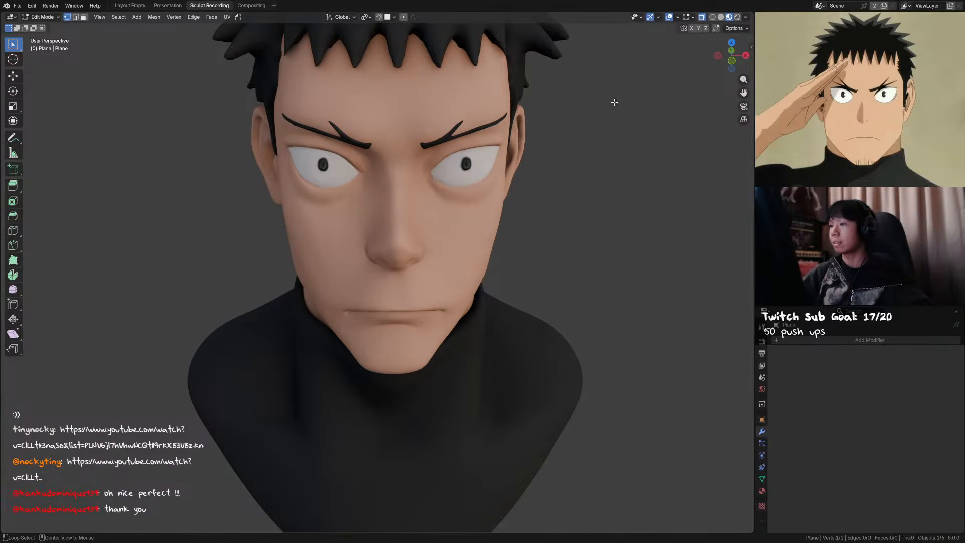
scroll(530, 166, "down", 4)
key("g")
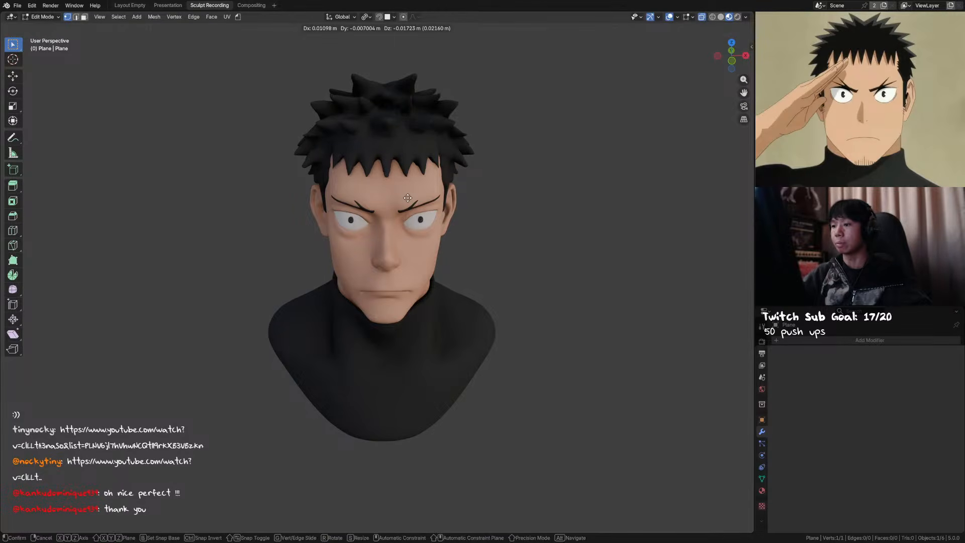
left_click(408, 221)
scroll(447, 166, "up", 5)
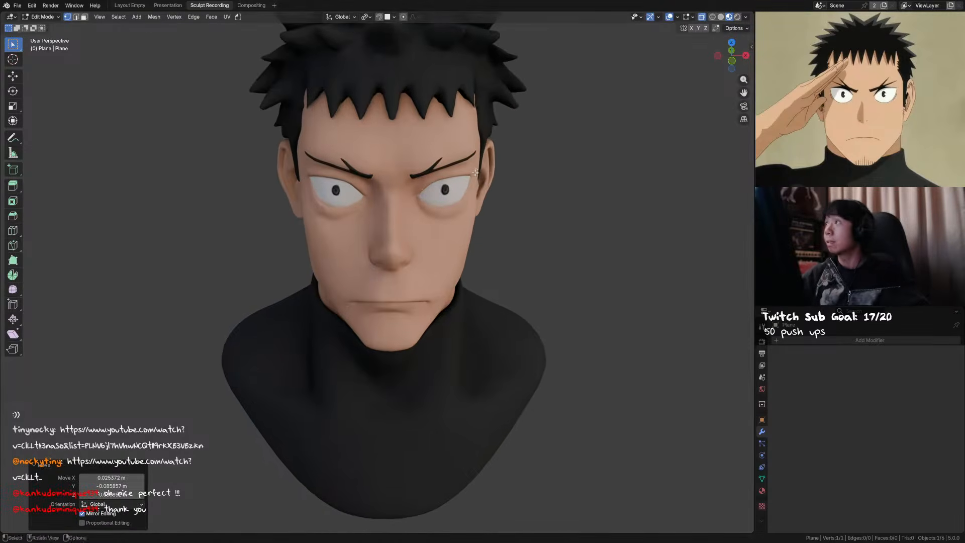
key("KP_1")
key("ctrl+s")
key("g")
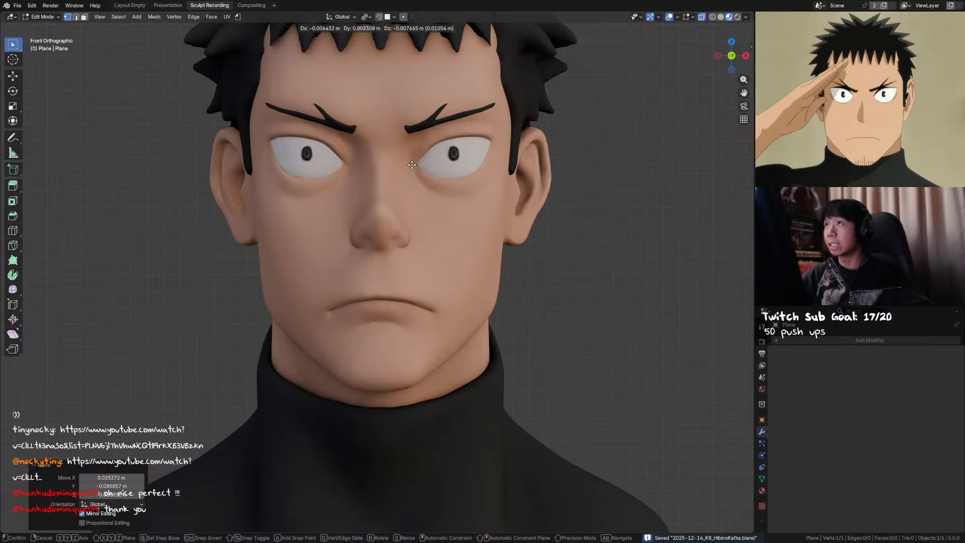
left_click(412, 165)
Extrude a chain of vertices from the inner eye corner along the left upper eyelid toward the outer side
key("e")
left_click(423, 155)
key("e")
left_click(435, 145)
key("e")
left_click(436, 144)
key("e")
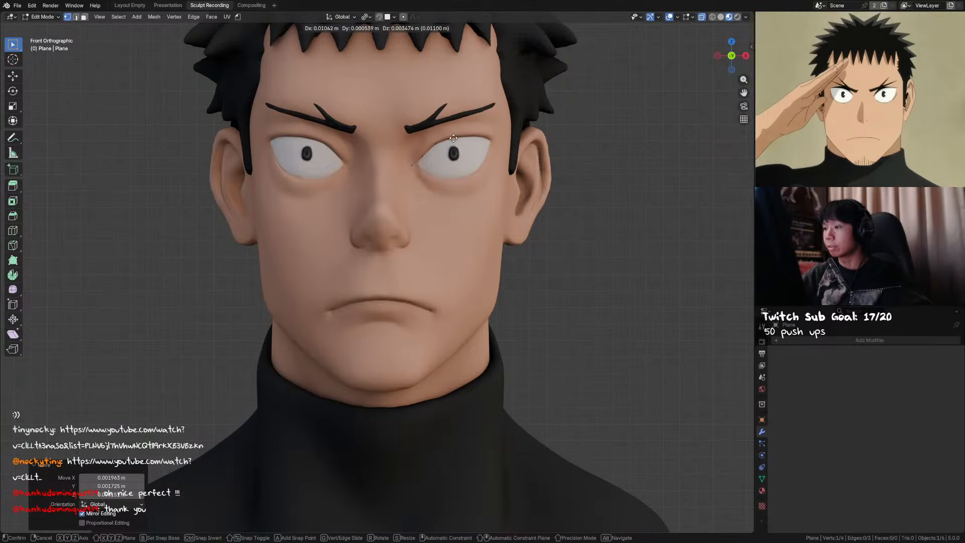
left_click(437, 143)
key("e")
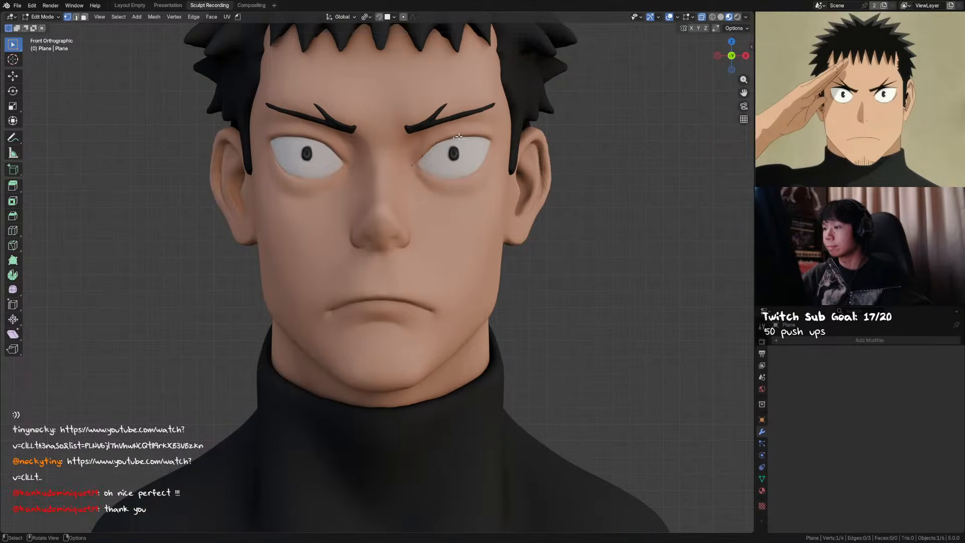
left_click(475, 136)
key("e")
Extend the chain to the outer eye corner and reposition its outer vertices along the upper lid edge
middle_click_drag(475, 136, 413, 156, "alt")
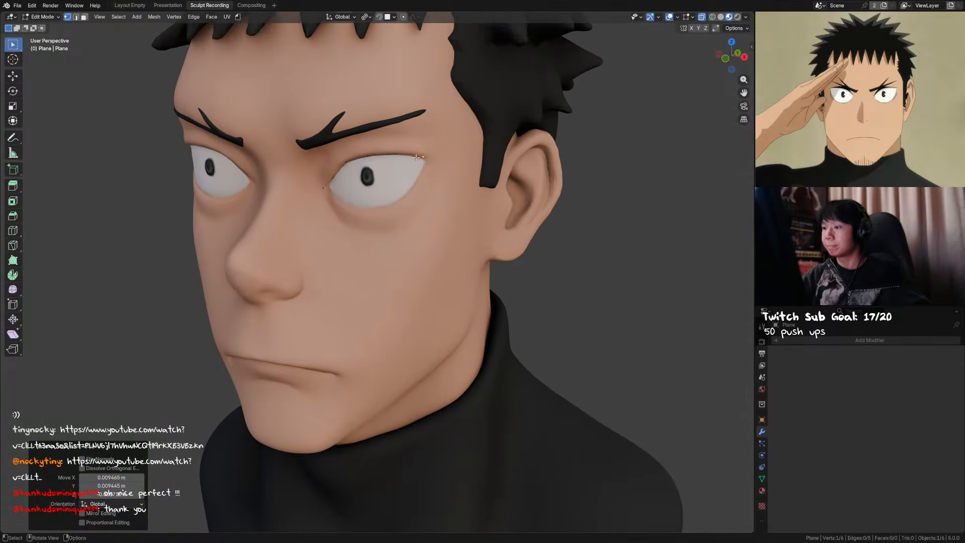
left_click(413, 156)
key("e")
left_click(427, 158)
left_click(413, 156)
key("g")
left_click(410, 155)
left_click(427, 158)
key("g")
left_click(427, 159)
left_click(396, 155)
key("g")
left_click(386, 155)
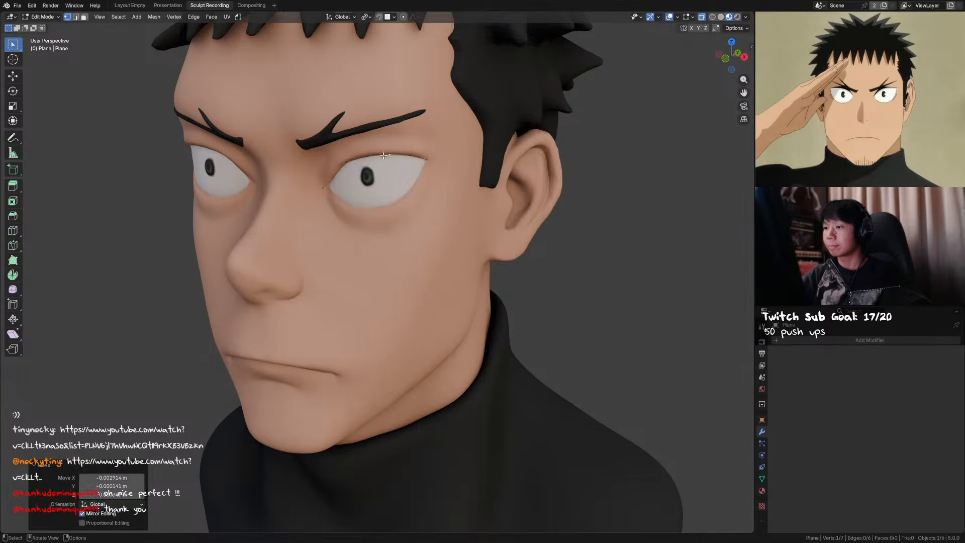
Save and extrude the whole upper lid vertex chain along the Y axis into a thin strip
key("KP_1")
key("a")
middle_click_drag(525, 160, 510, 113)
key("ctrl+s")
key("e")
key("y")
left_click(528, 115)
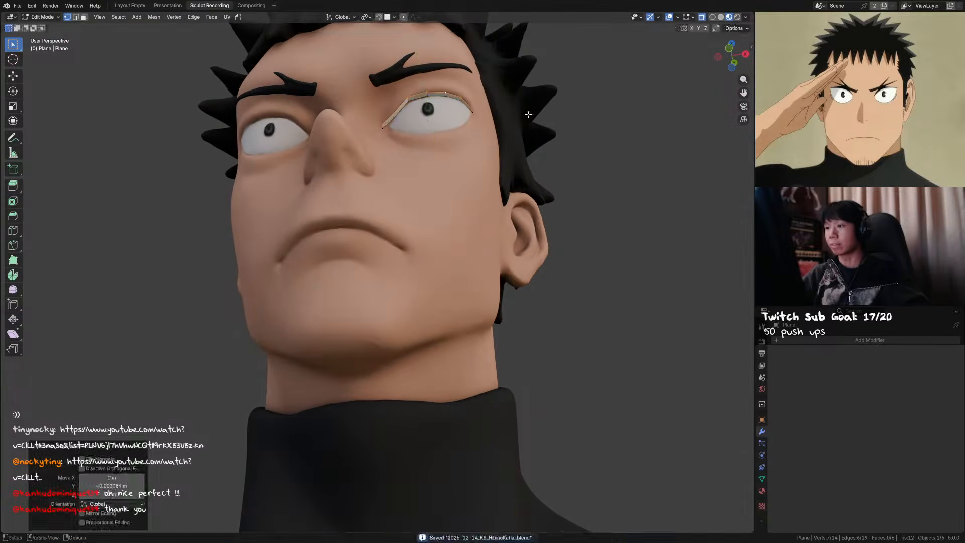
Reposition the strip's vertices at the outer and inner eye corners, sliding the inner one along its edge, and save
left_click(480, 109)
middle_click_drag(487, 121, 495, 143)
key("g")
left_click(488, 128)
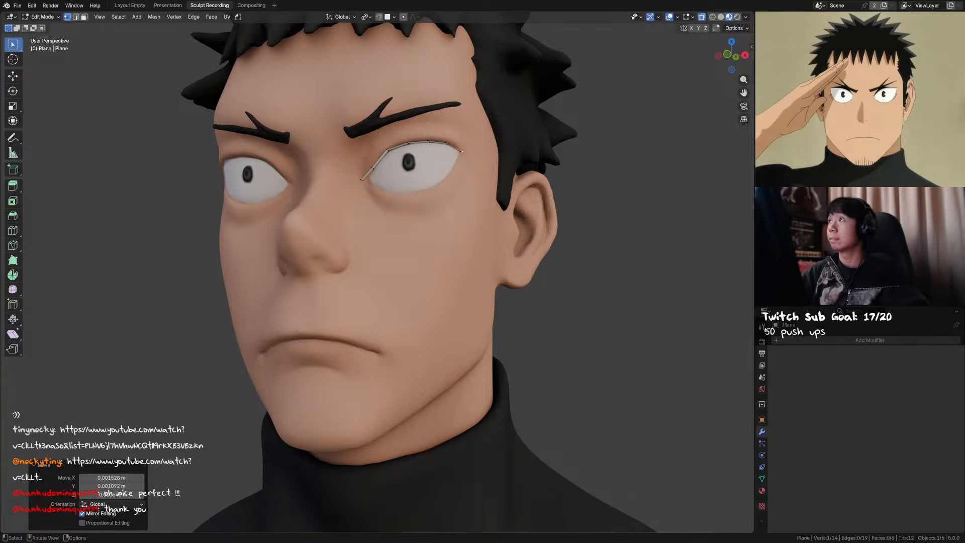
left_click(364, 180)
key("g")
left_click(366, 179)
left_click(361, 180)
key("g")
key("g")
left_click(394, 161)
mouse_move(395, 162)
middle_mouse_down()
mouse_move(395, 139)
mouse_move(409, 156)
middle_mouse_up()
key("ctrl+s")
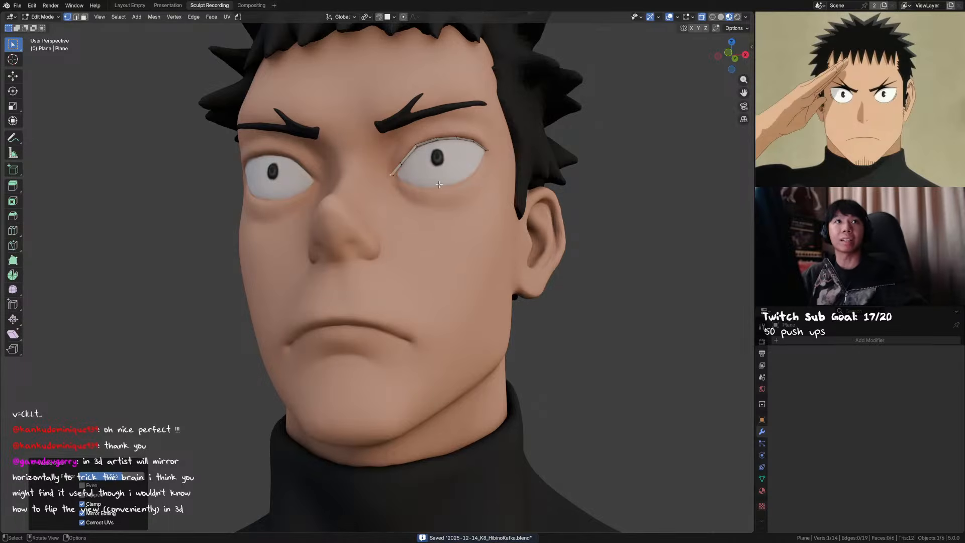
Move the upper lid vertices of the strip forward along the Y axis and save
middle_click_drag(437, 184, 447, 183, "shift")
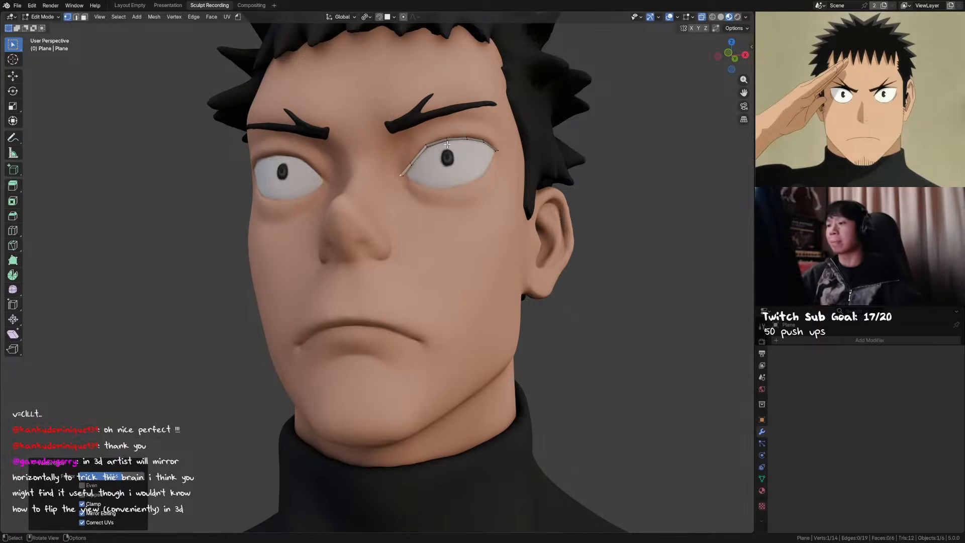
middle_click_drag(446, 145, 445, 128)
key("g")
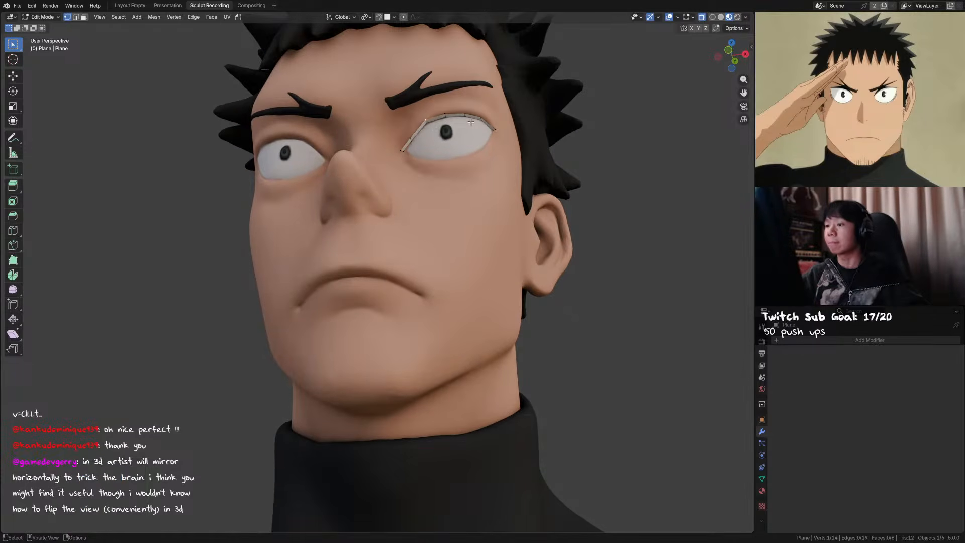
key("y")
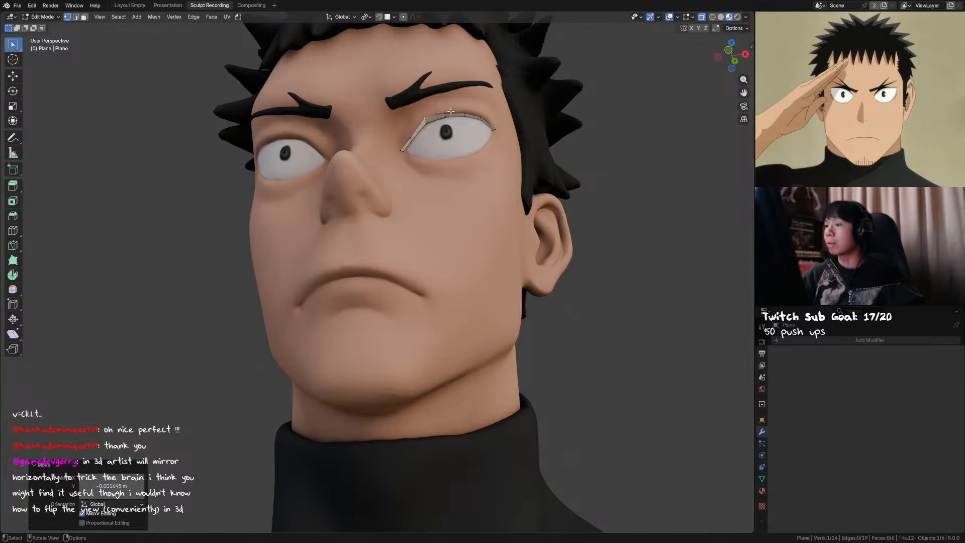
left_click(503, 106)
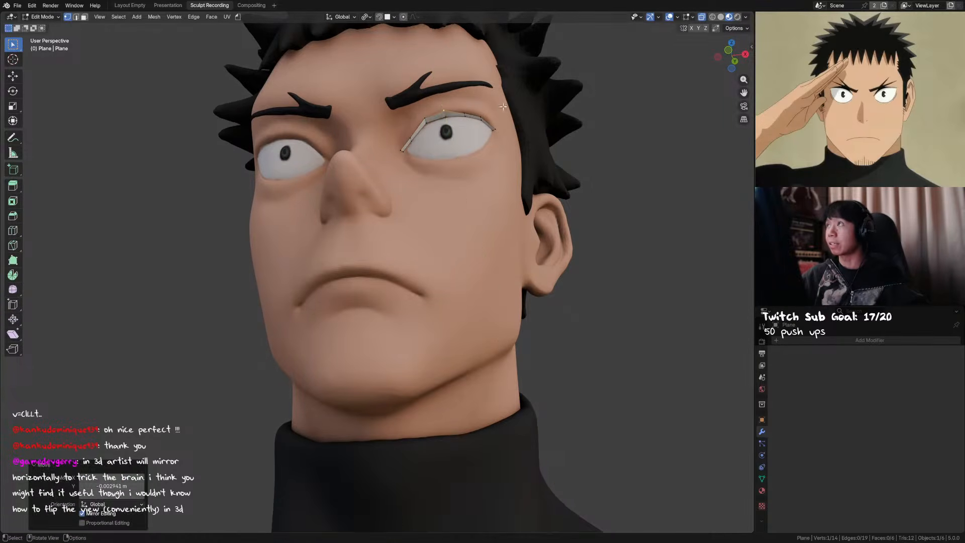
middle_click_drag(466, 107, 525, 157)
key("ctrl+s")
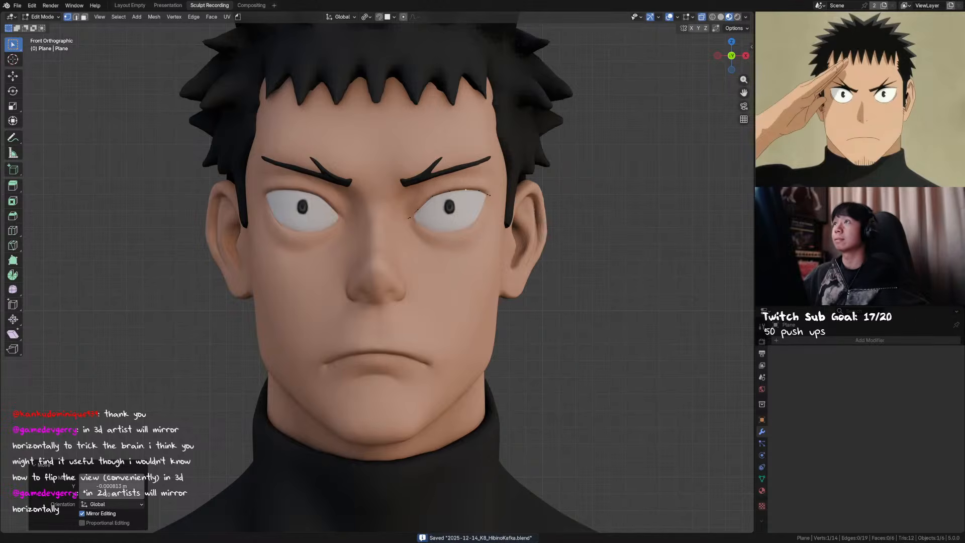
Adjust the heights of the strip's mid-lid and outer corner vertices along the Z axis in front view
left_click(552, 157)
middle_click_drag(536, 153, 534, 106, "shift")
left_click(452, 153)
key("g")
key("z")
left_click(518, 109)
left_click(474, 139)
left_click(496, 106)
key("g")
left_click(526, 114)
key("g")
key("z")
left_click(534, 105)
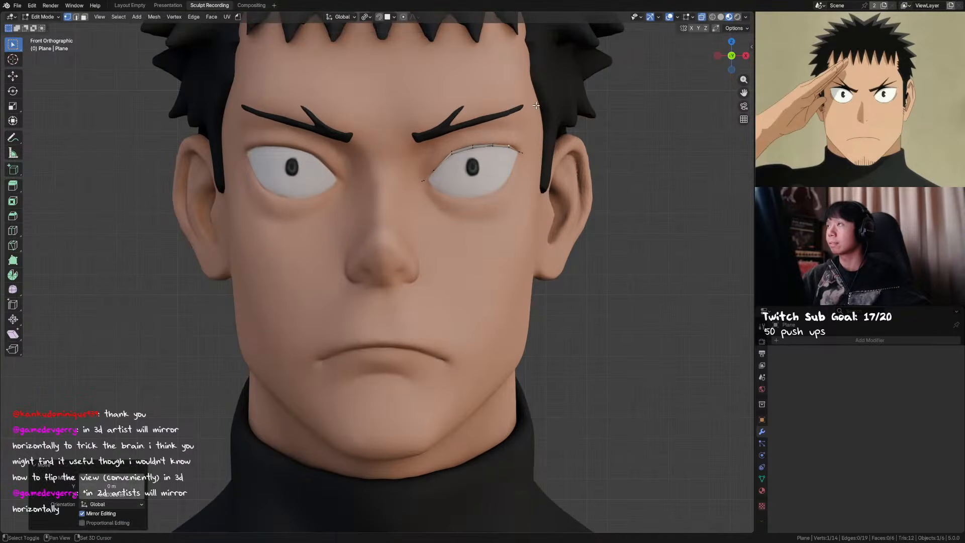
key("g")
key("z")
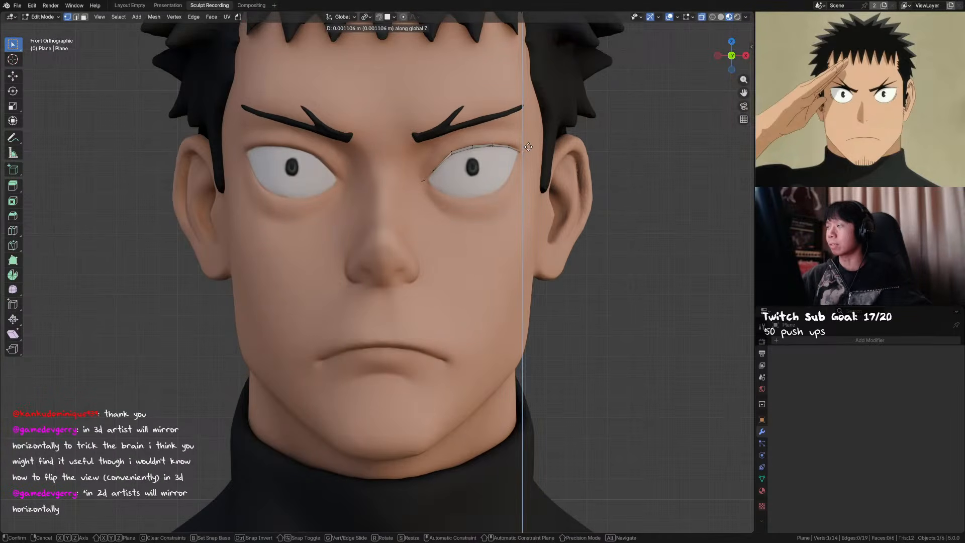
left_click(529, 146)
Refine the vertices at the strip's inner bend and along the middle of the upper lid, and save
left_click(453, 152)
middle_click_drag(447, 166, 450, 136)
key("g")
key("z")
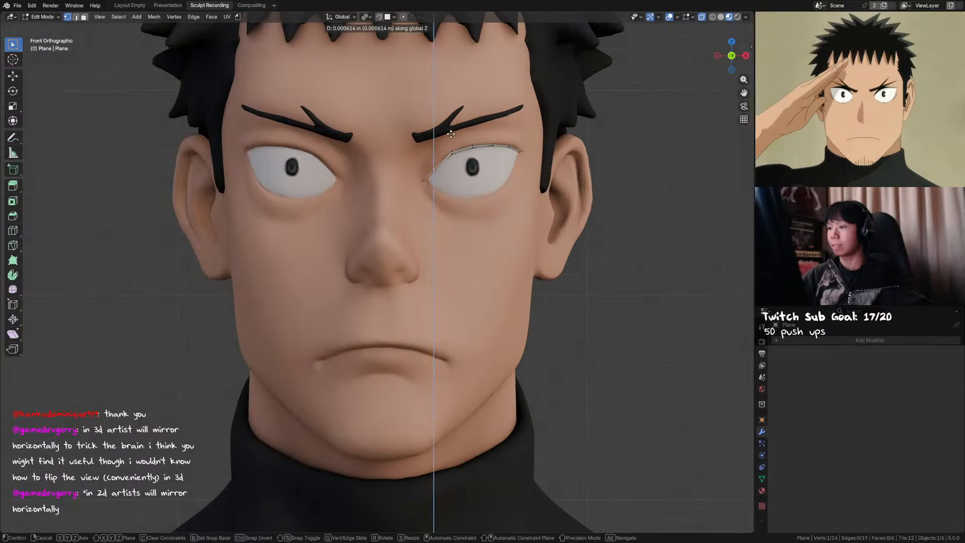
left_click(452, 133)
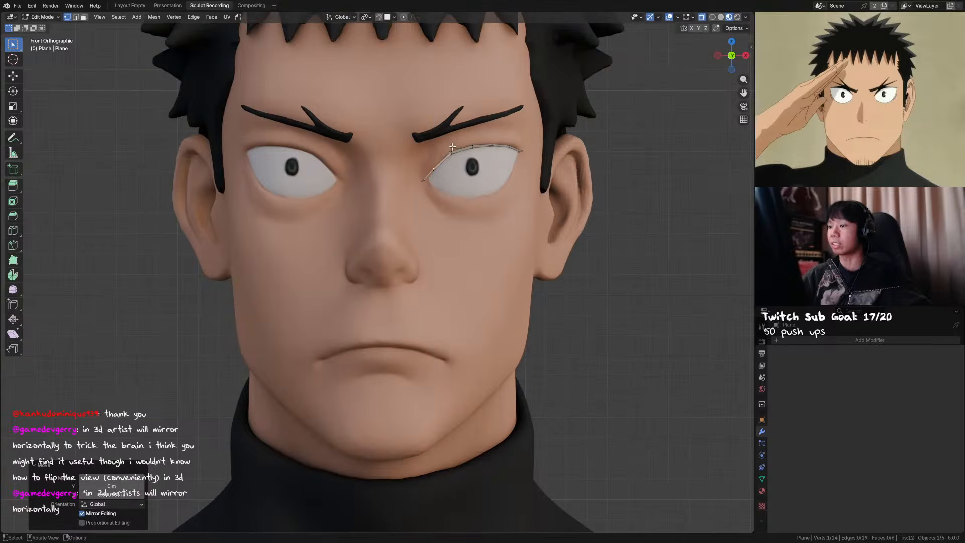
key("g")
left_click(454, 141)
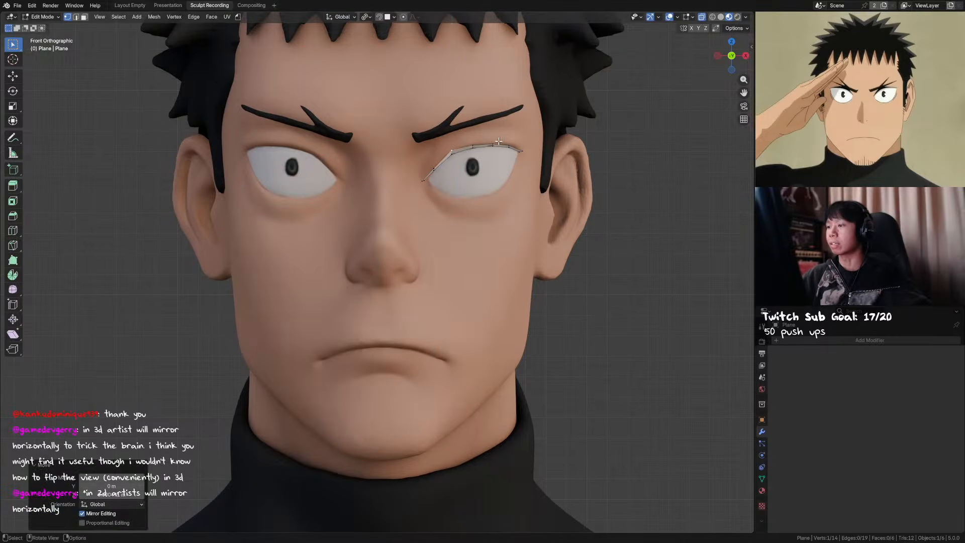
key("g")
left_click(506, 143)
key("g")
left_click(477, 143)
left_click(473, 146)
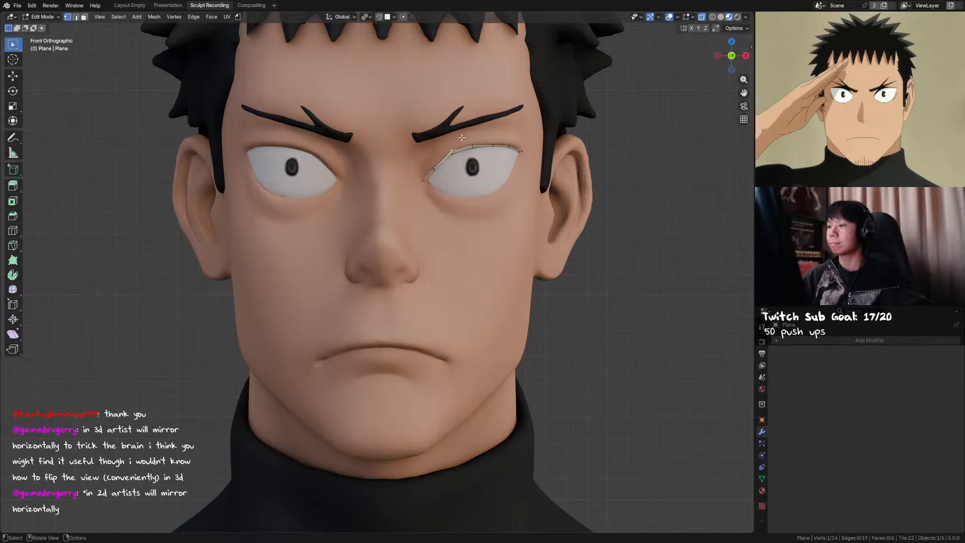
left_click(462, 138)
key("g")
left_click(485, 139)
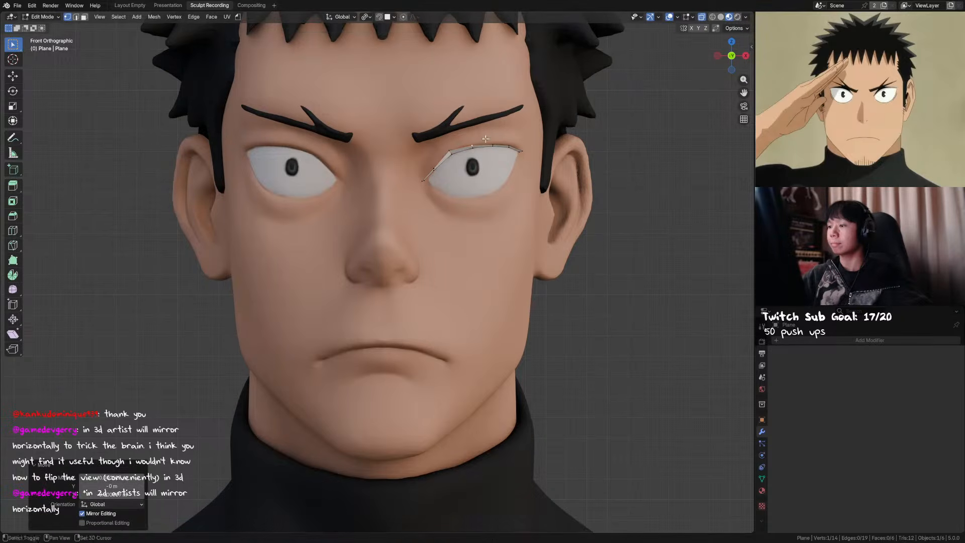
key("ctrl+s")
Nudge the strip's outer end and inner bend vertices to follow the eyelid outline in front view
middle_click_drag(432, 180, 496, 146)
key("g")
left_click(395, 129)
left_click(386, 137)
key("g")
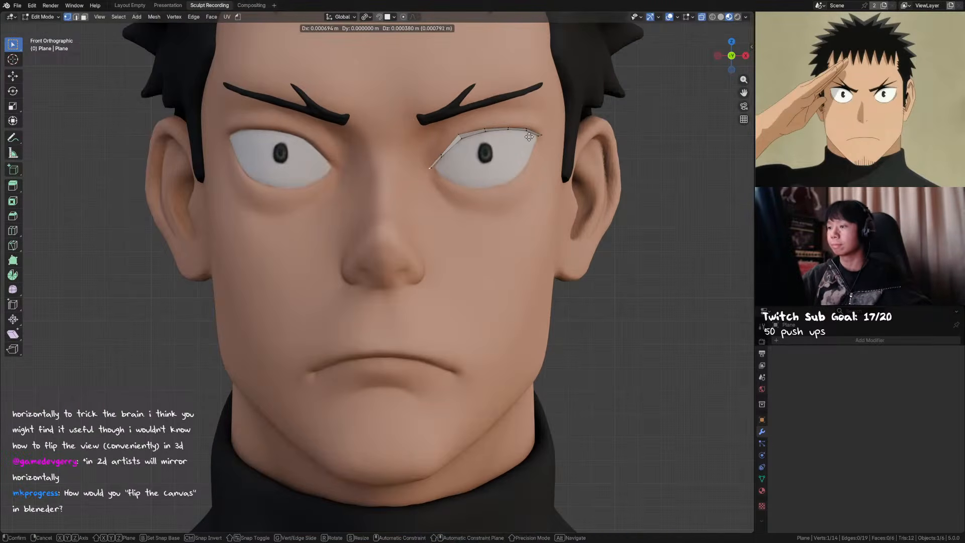
left_click(529, 137)
key("g")
right_click(452, 135)
key("g")
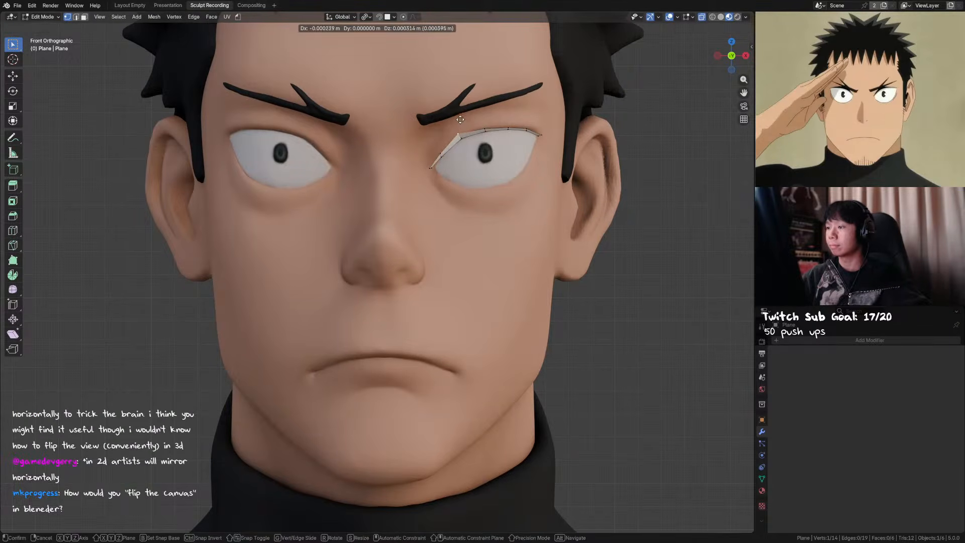
left_click(460, 119)
Add a centered lengthwise loop cut to the eyelid strip and adjust the vertex at its inner bend
key("ctrl+r")
left_click(462, 137)
right_click(462, 136)
left_click(461, 137)
middle_click_drag(462, 137, 562, 143)
key("g")
right_click(636, 149)
key("g")
left_click(569, 148)
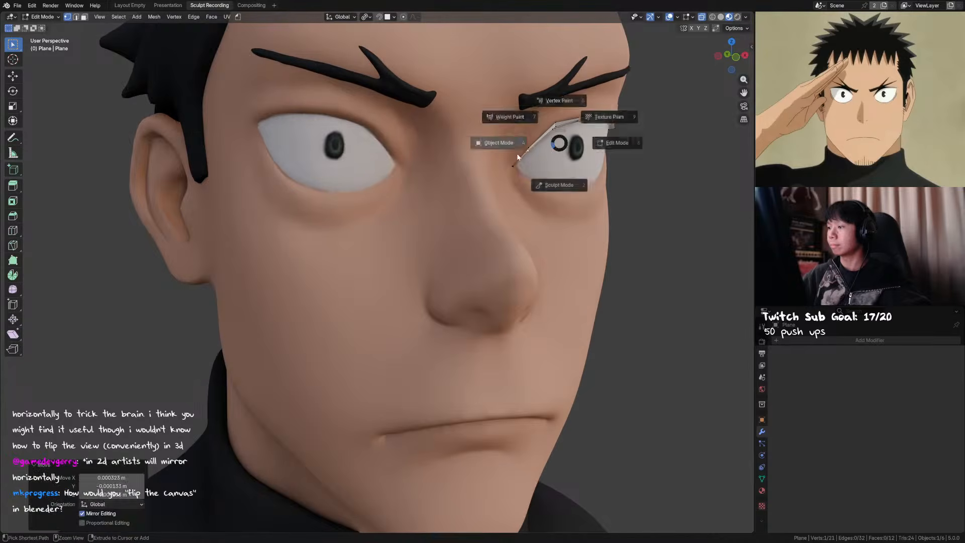
Return to Object Mode, save, and add a level 1 Subdivision modifier to the eyelid strip
key("Tab")
scroll(553, 151, "down", 5)
key("ctrl+s")
scroll(518, 244, "up", 5)
key("ctrl+1")
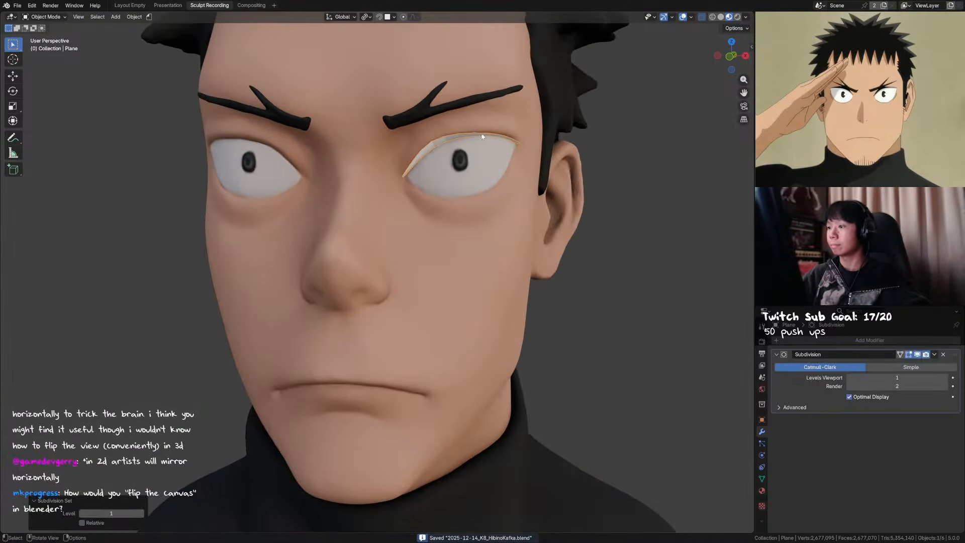
Crease the border and end edges of the eyelid strip to keep them sharp under subdivision
key("Tab")
left_click(531, 146, "alt+shift")
key("shift+e")
left_click(603, 115)
middle_click_drag(551, 134, 414, 77, "shift")
key("shift+e")
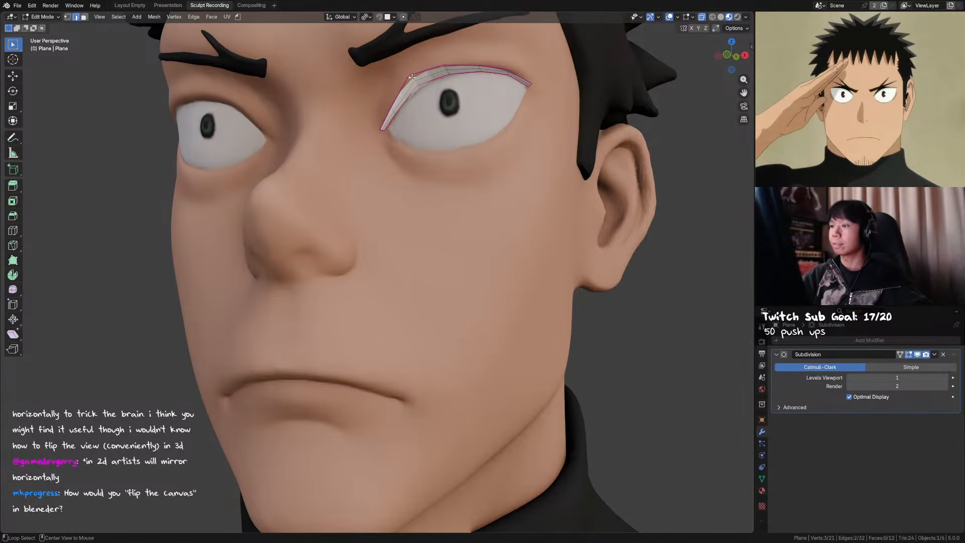
left_click(475, 109)
Return to Object Mode, set the strip's viewport subdivision level to 2, and save
key("Tab")
key("ctrl+2")
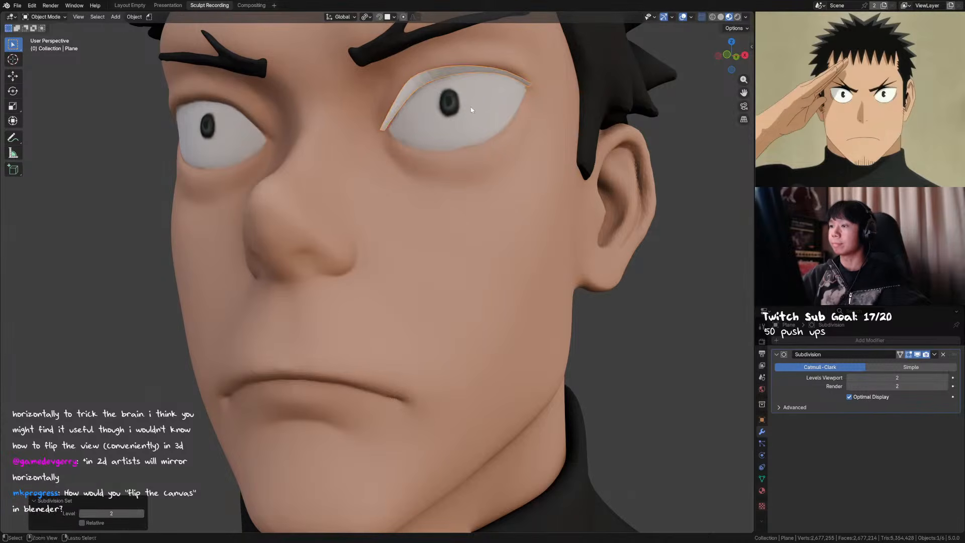
key("ctrl+s")
middle_click_drag(444, 121, 473, 221)
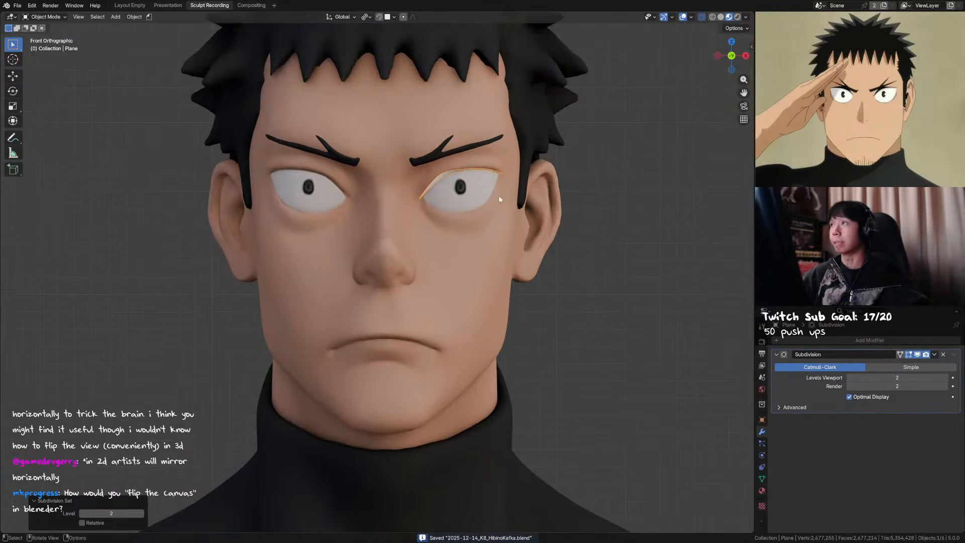
Reposition the vertex at the eyelid strip's inner bend in front view, return to Object Mode, and save
scroll(478, 176, "up", 2)
key("Tab")
key("1")
key("g")
left_click(511, 125)
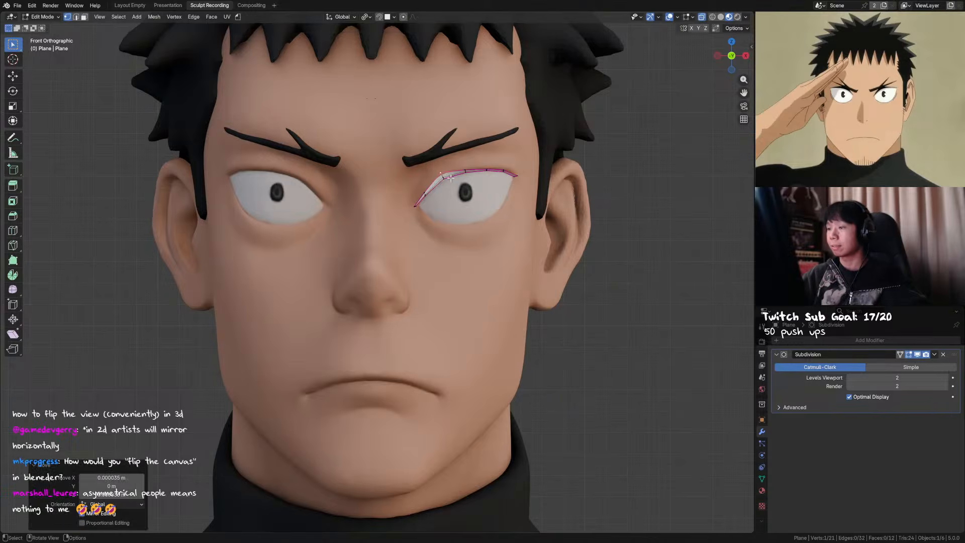
key("g")
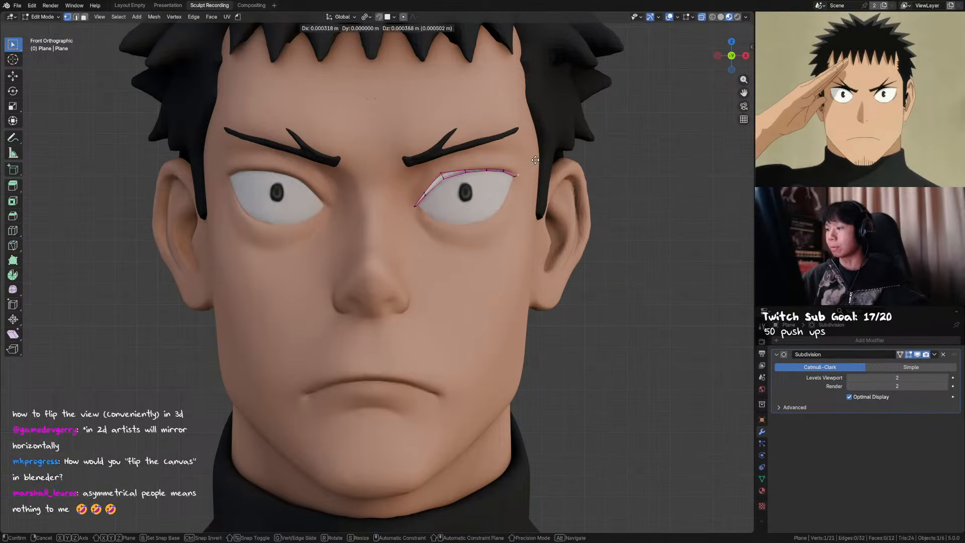
left_click(540, 156)
key("g")
left_click(515, 154)
key("Tab")
middle_click_drag(472, 193, 484, 350, "ctrl")
key("ctrl+s")
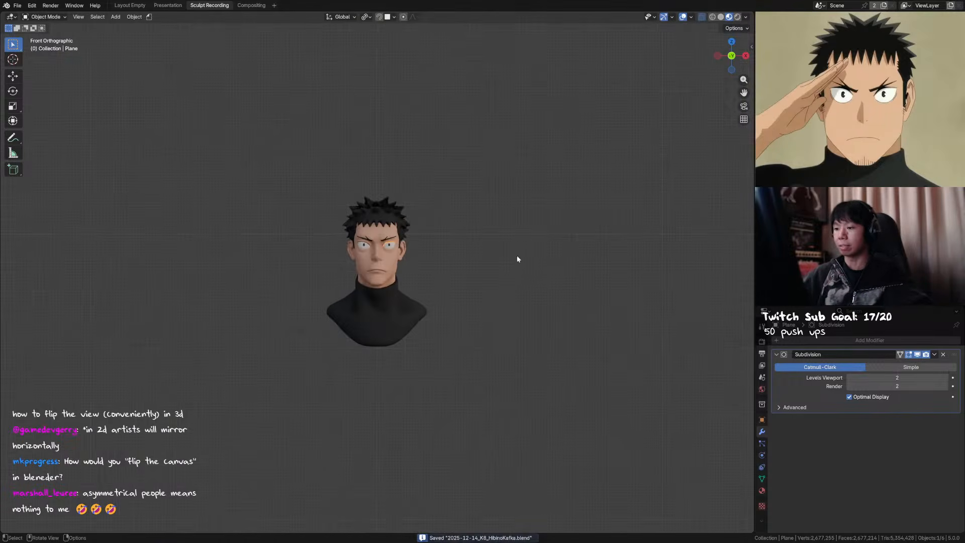
Show the Extras overlay so the scene camera is visible, and select and frame the camera outside its own view
scroll(514, 264, "down", 6)
key("KP_0")
middle_click_drag(518, 201, 617, 125)
left_click(692, 17)
left_click(645, 119)
left_click(419, 269)
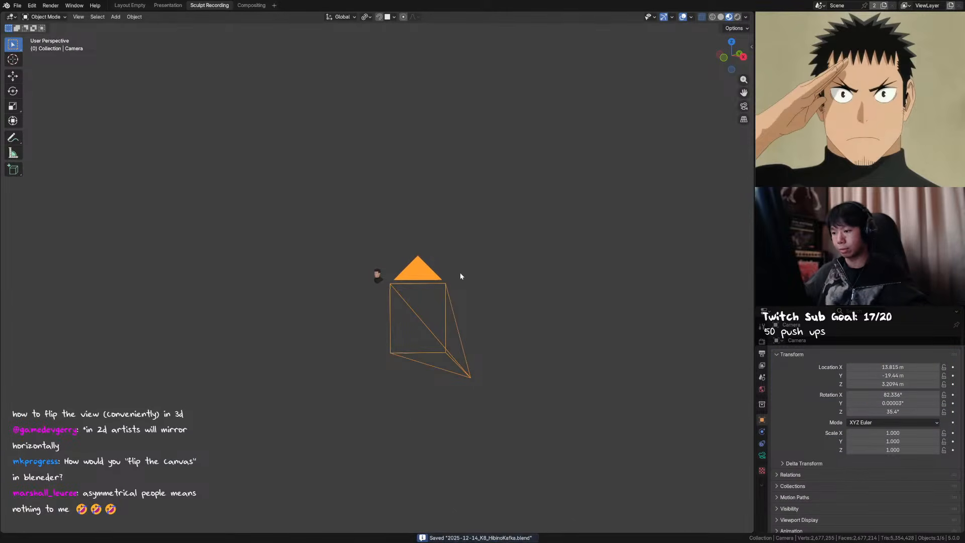
middle_click_drag(460, 273, 484, 264)
key("KP_Decimal")
left_click(691, 18)
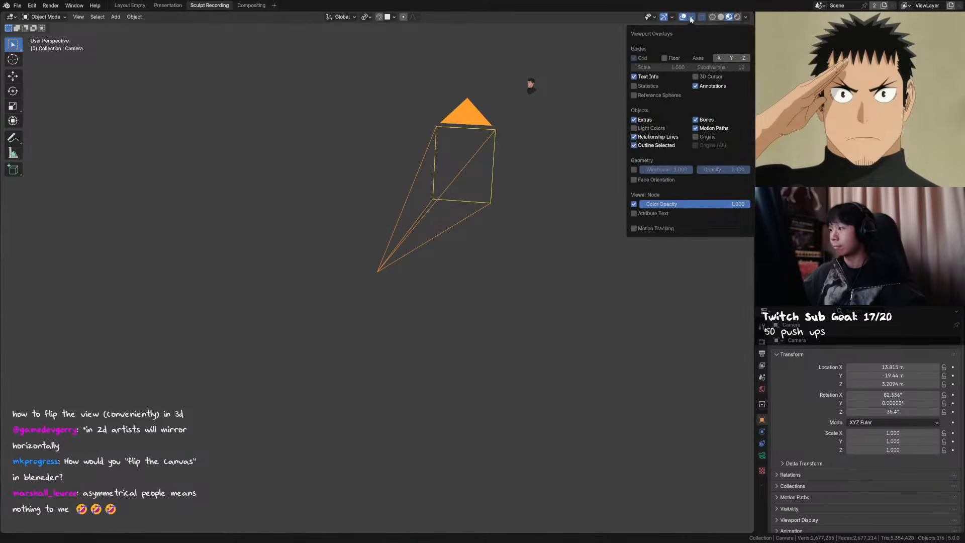
key("s")
key("x")
key("x")
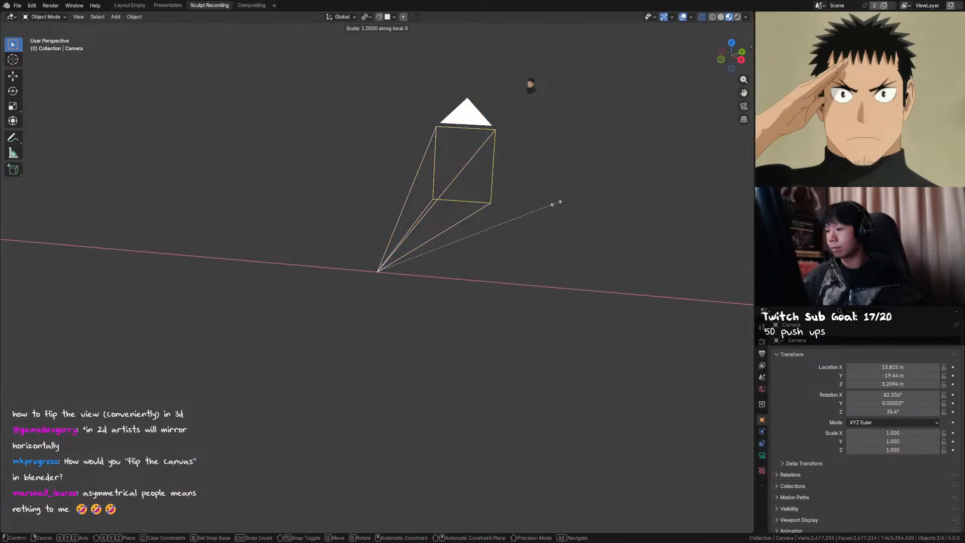
key("Escape")
key("s")
key("x")
key("x")
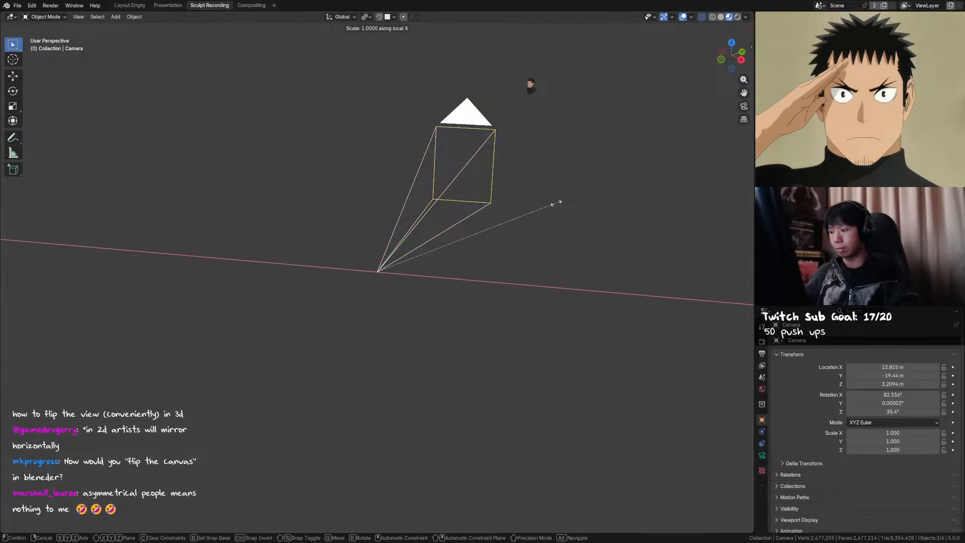
left_click(557, 203)
Set the camera's X scale to -1 and look through the camera
left_click_drag(892, 432, 787, 433)
left_click(910, 435)
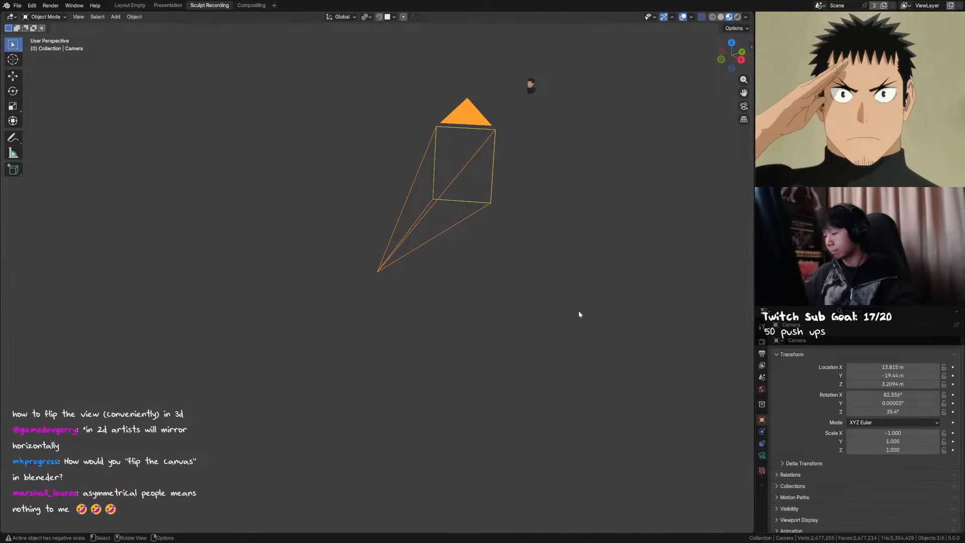
key("KP_0")
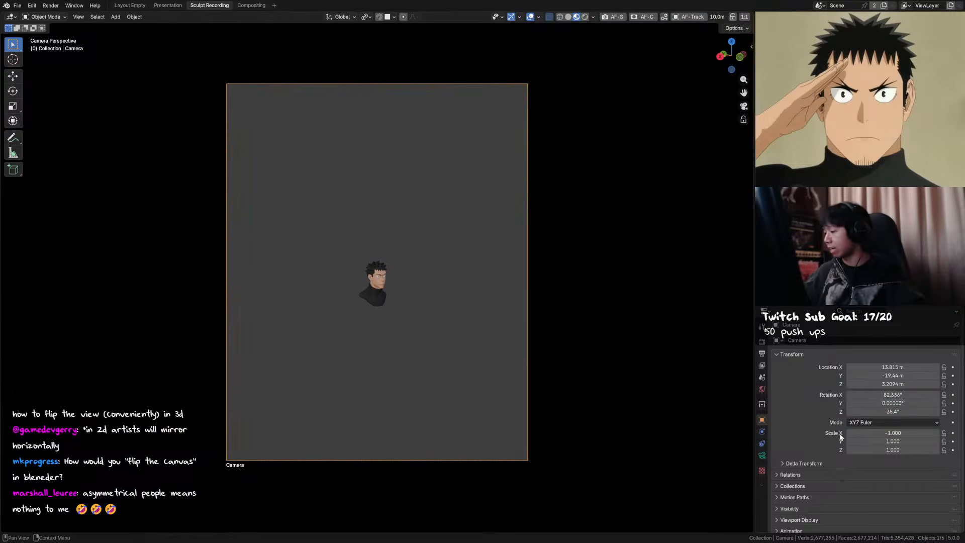
left_click_drag(892, 433, 779, 433)
key("Escape")
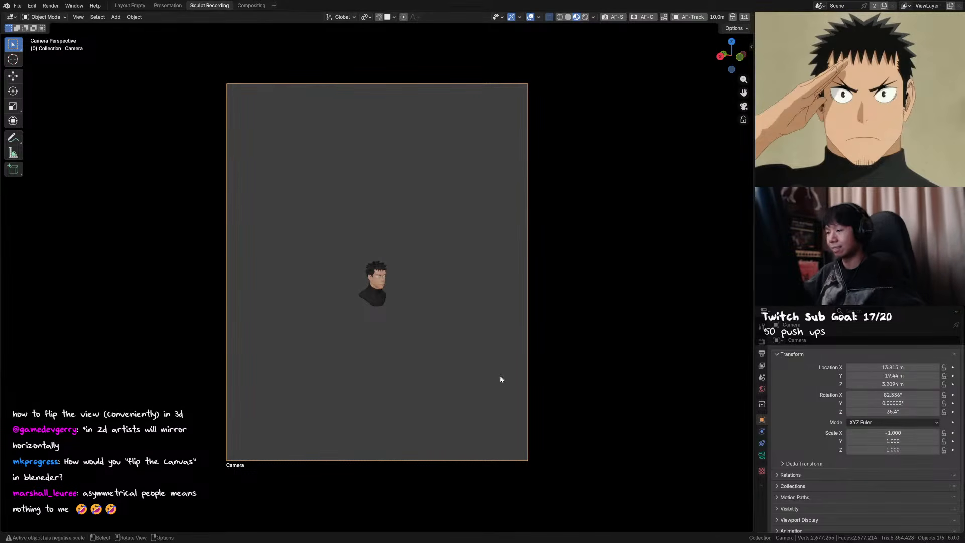
Lock the camera to the view, try orbiting with it, and set the camera's X scale to 1
left_click(732, 17)
scroll(480, 254, "up", 1)
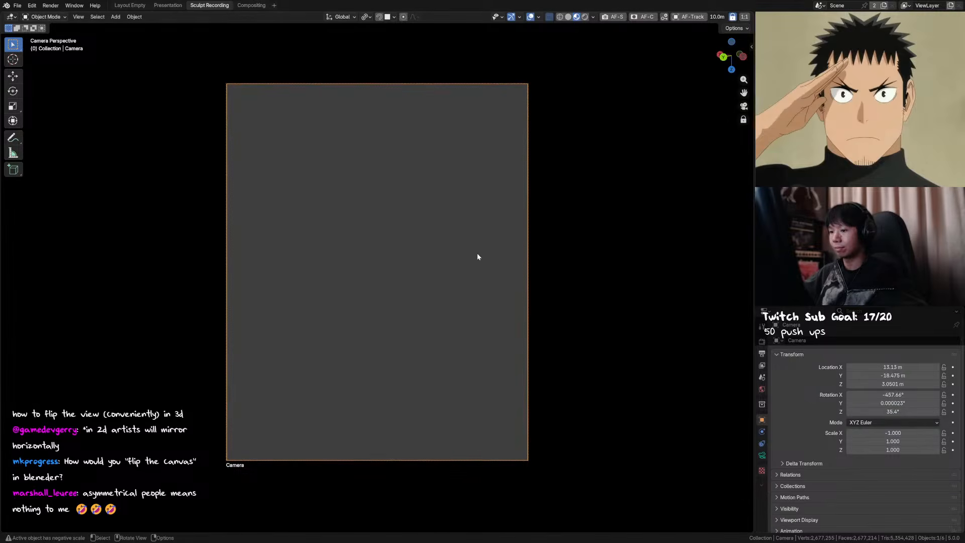
left_click_drag(483, 201, 412, 247)
left_click(893, 433)
type("1")
key("Return")
key("a")
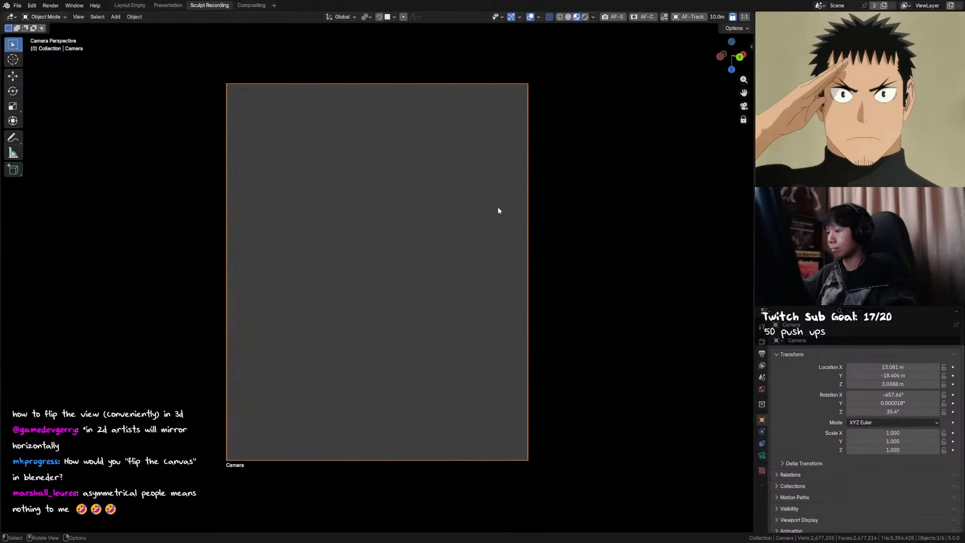
Frame the whole bust in a slight three-quarter angle through the locked camera, select the camera, and save
left_click(804, 63)
key("KP_Decimal")
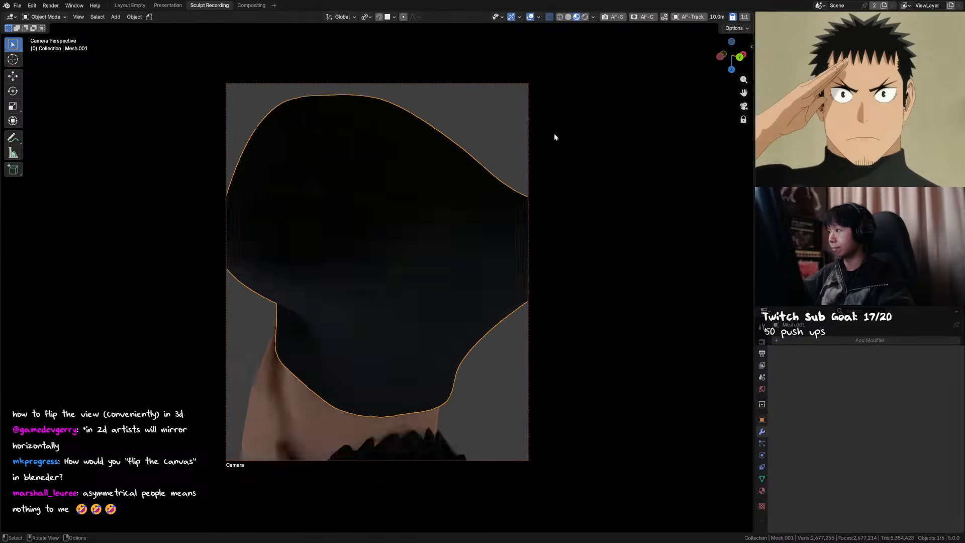
middle_click_drag(436, 265, 400, 192)
scroll(462, 161, "down", 2)
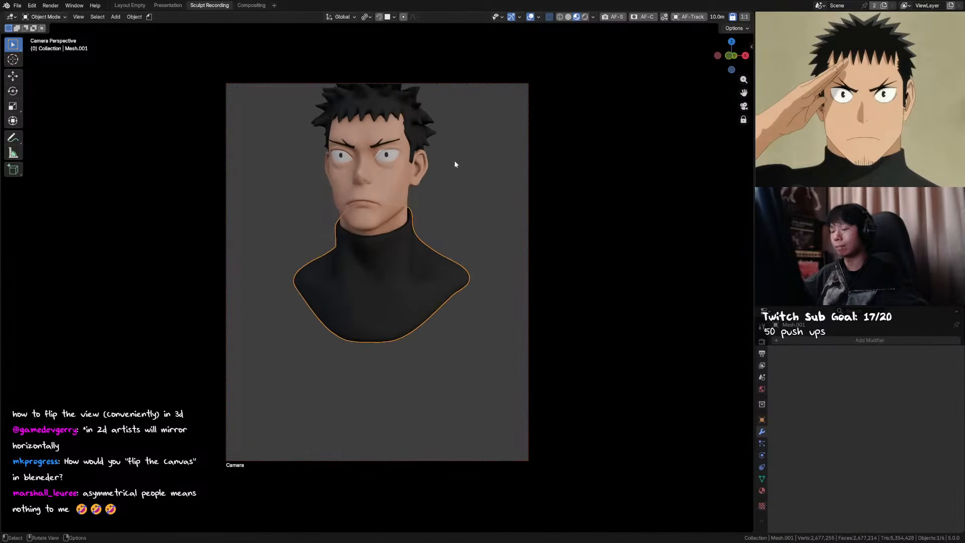
left_click_drag(461, 143, 278, 362)
scroll(409, 277, "down", 2)
scroll(408, 277, "up", 2)
left_click(487, 244)
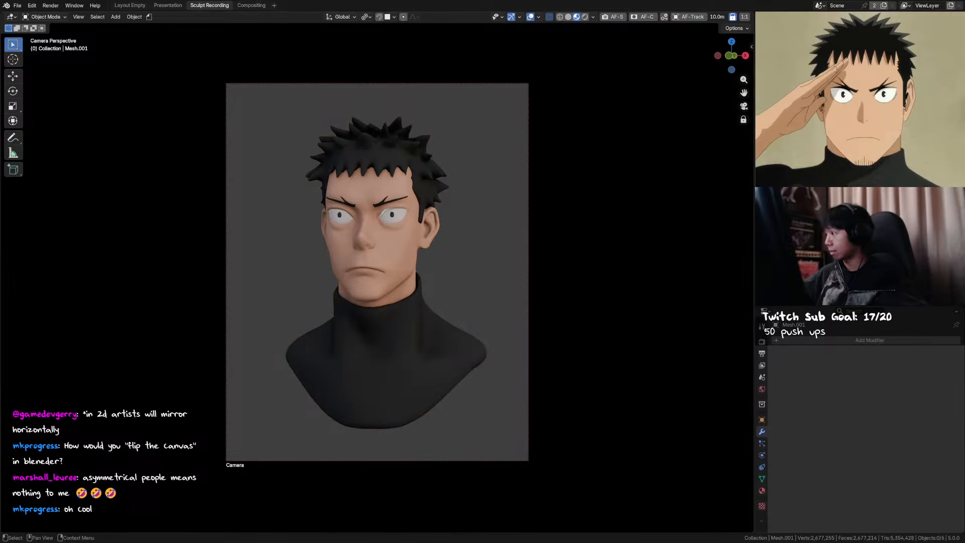
left_click(528, 287)
key("ctrl+s")
Flip the camera view horizontally by setting the camera's X scale to -1, and restore it to 1
left_click(762, 455)
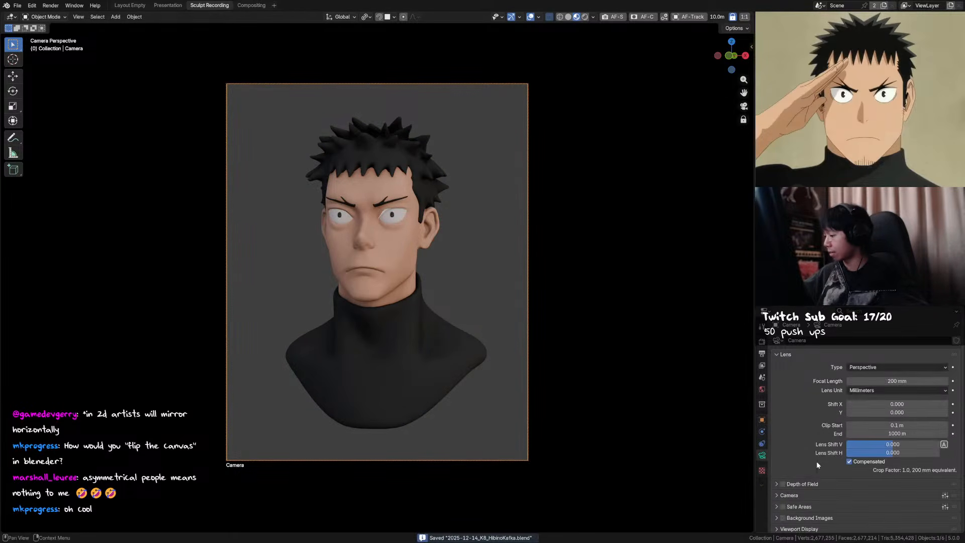
left_click(763, 421)
double_click(893, 435)
type("-1.0")
key("Return")
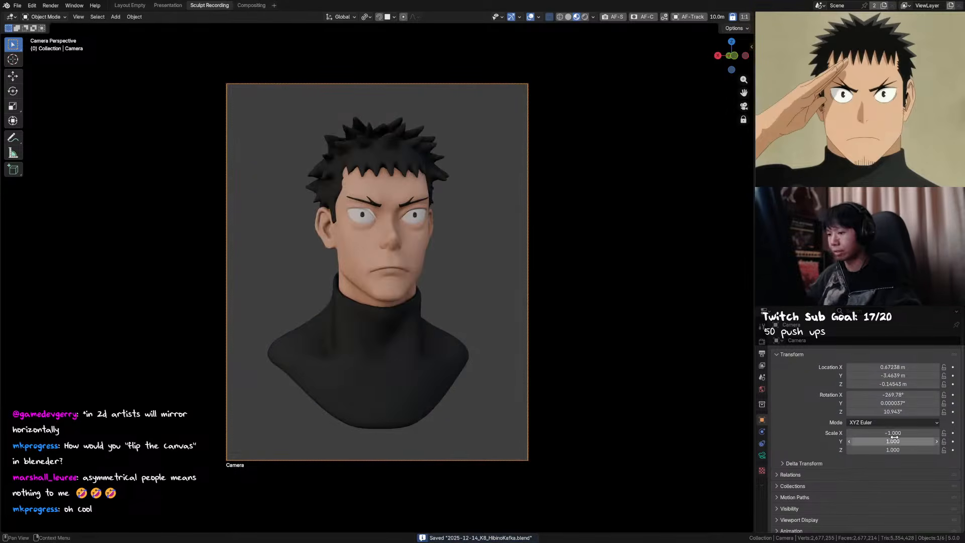
key("minus")
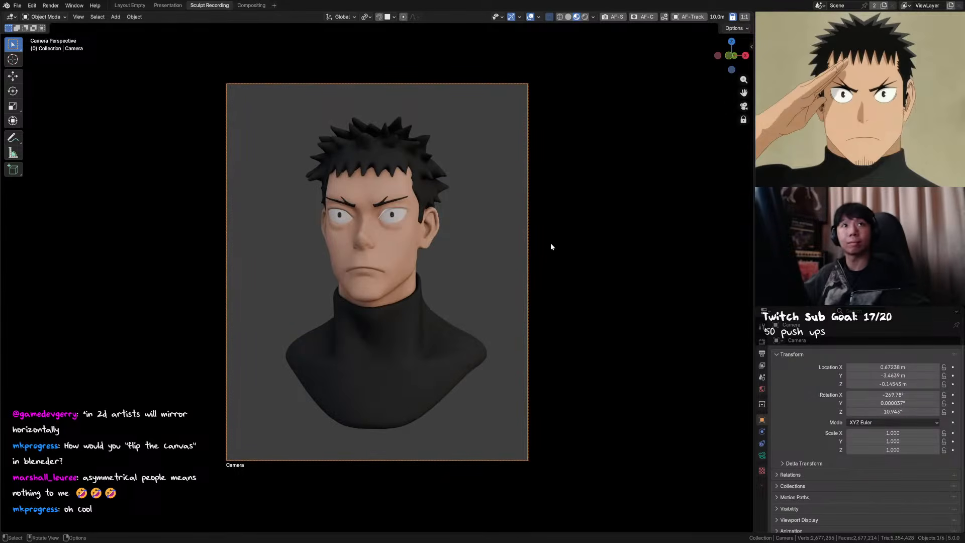
Pull the locked camera back and orbit it further around the bust, save, and leave the camera view
scroll(552, 204, "down", 6)
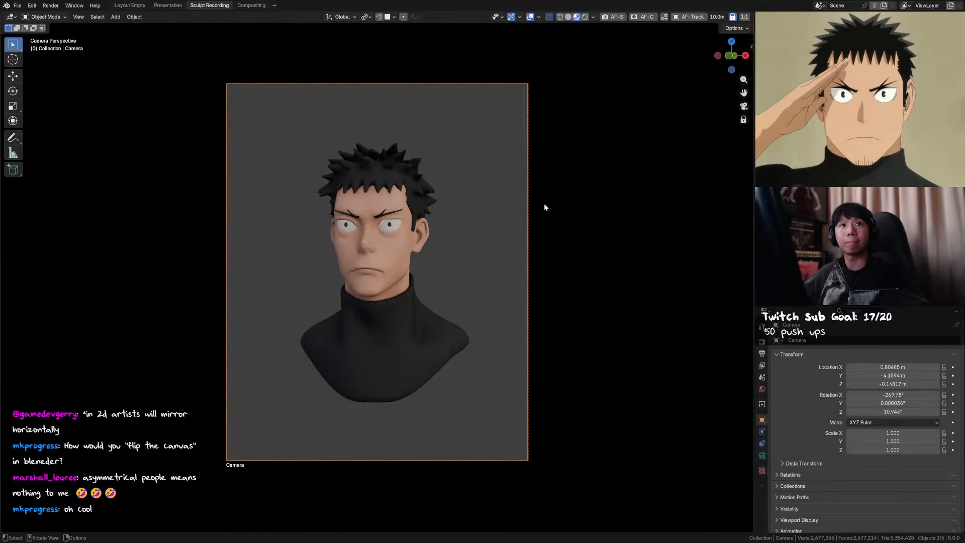
middle_click_drag(549, 204, 528, 207)
key("ctrl+s")
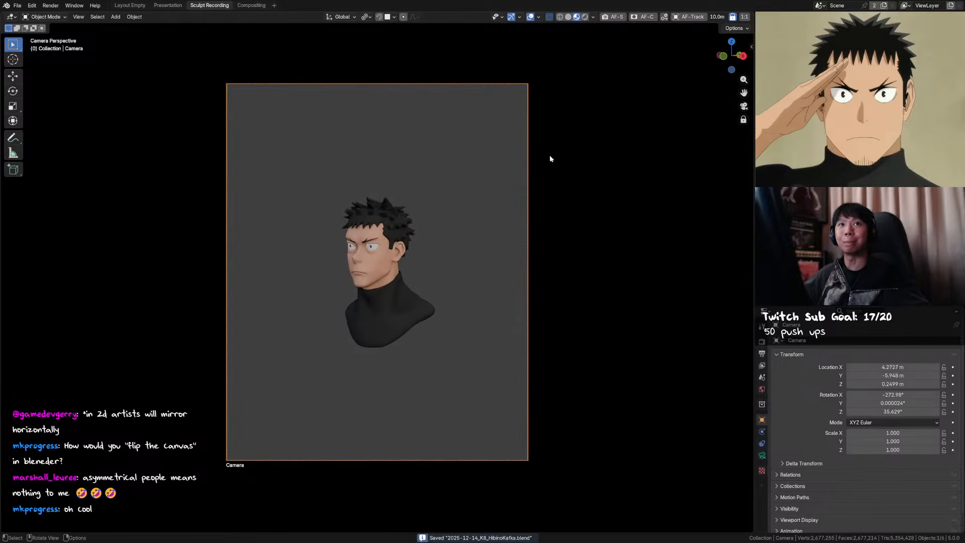
scroll(615, 89, "down", 4)
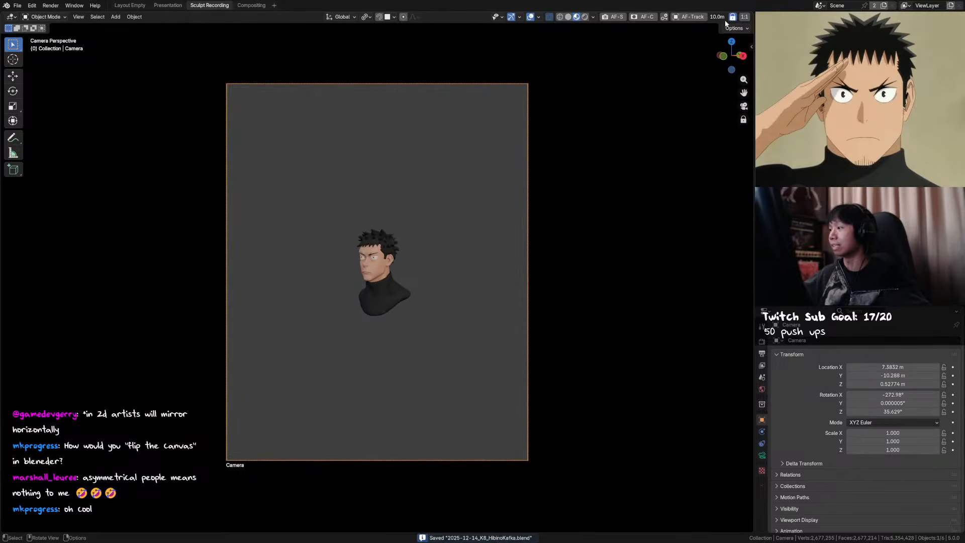
middle_click_drag(642, 121, 355, 303)
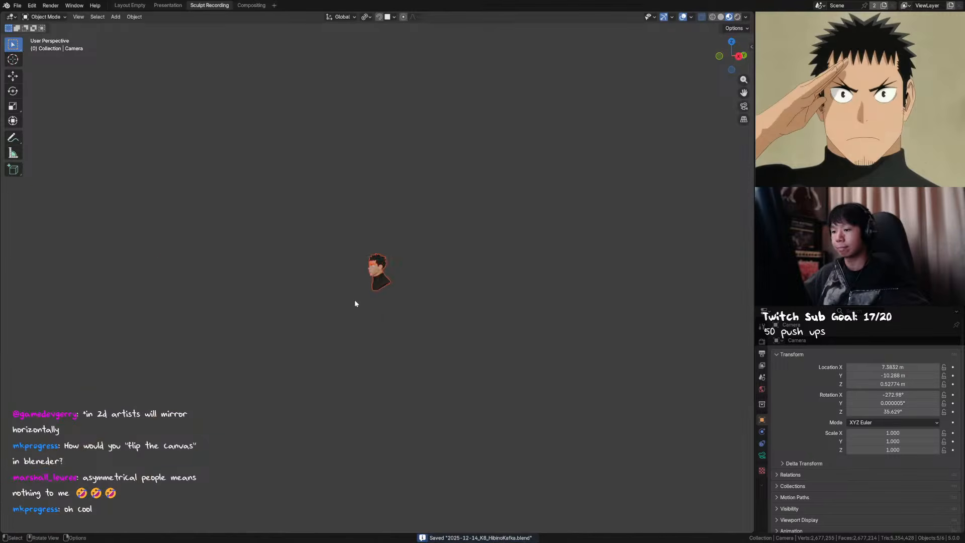
Enter Edit Mode on the eyelid strip in front view and shift its selected vertex vertically along Z
key("KP_Decimal")
key("KP_1")
scroll(512, 270, "up", 5)
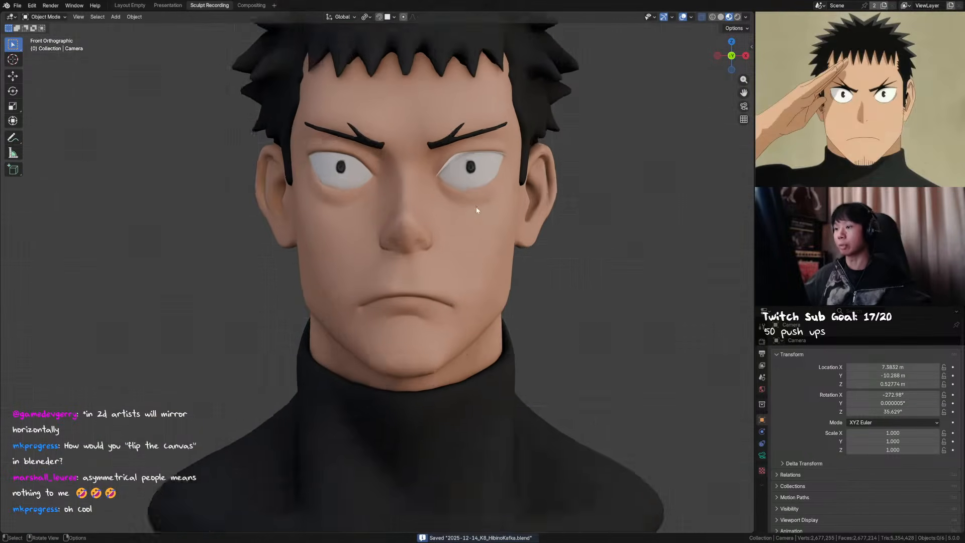
middle_click_drag(477, 210, 437, 284, "shift")
scroll(438, 284, "up", 1)
left_click(434, 226)
scroll(480, 209, "up", 1)
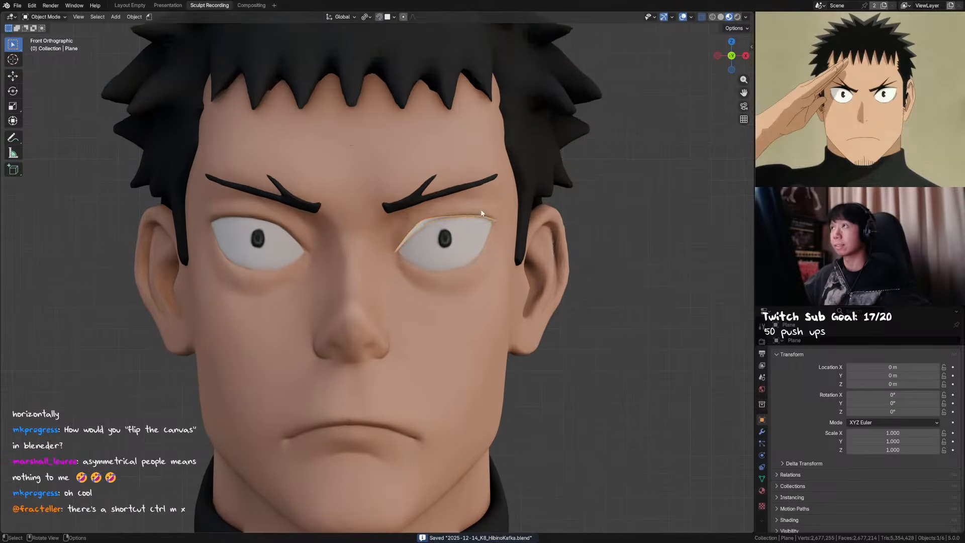
key("Tab")
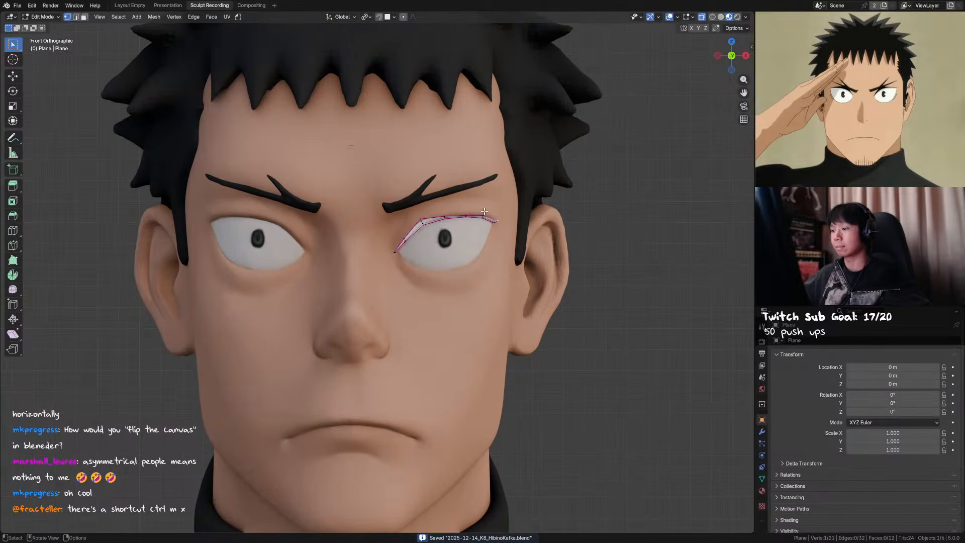
key("g")
key("z")
left_click(490, 214)
Adjust the heights of three more upper-edge vertices from the outer part to the inner bend, return to Object Mode, and save
left_click(469, 213)
key("g")
key("z")
left_click(470, 211)
left_click(446, 211)
key("g")
key("z")
left_click(446, 211)
left_click(421, 211)
key("g")
key("z")
left_click(421, 210)
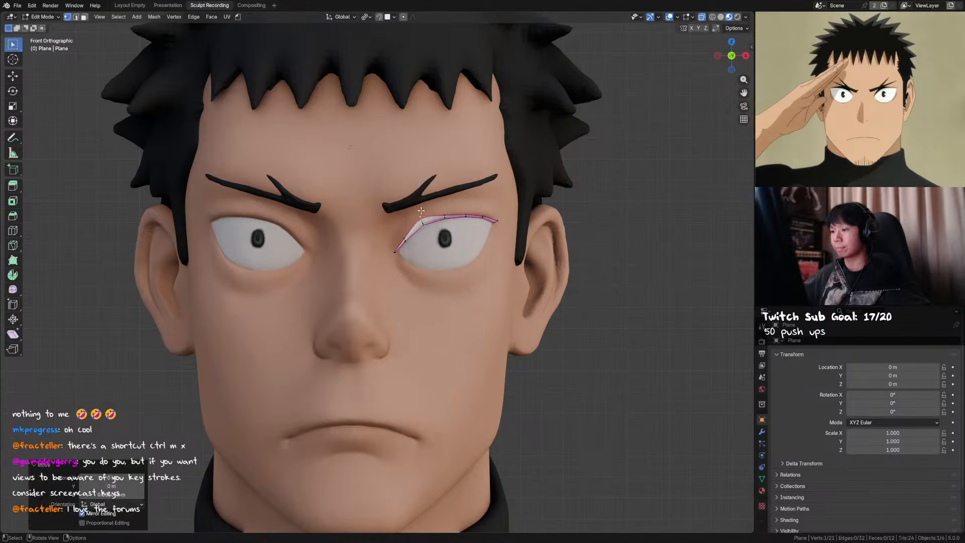
key("Tab")
key("ctrl+s")
Duplicate the head's skin mesh and place the copy beside the bust, about 0.52 m along X
scroll(448, 230, "down", 2)
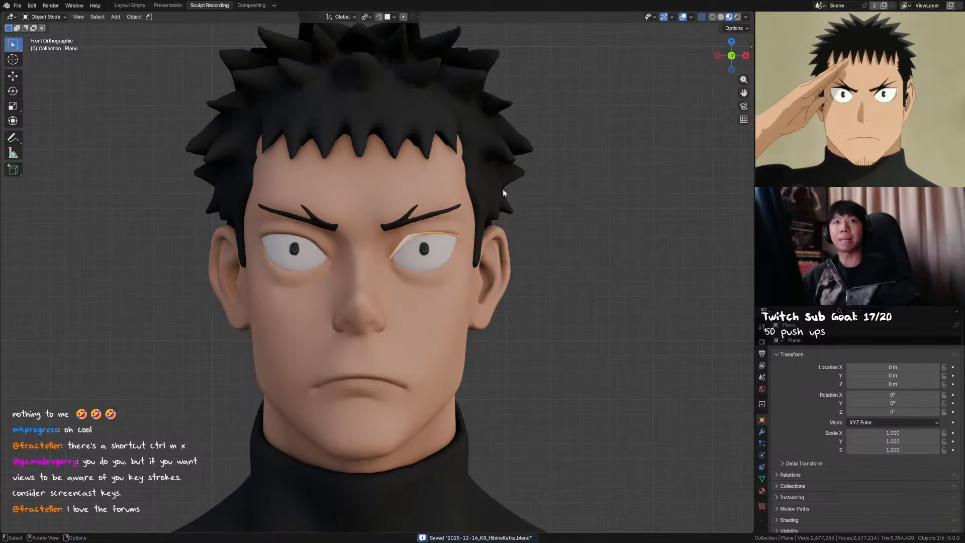
middle_click_drag(503, 191, 475, 261)
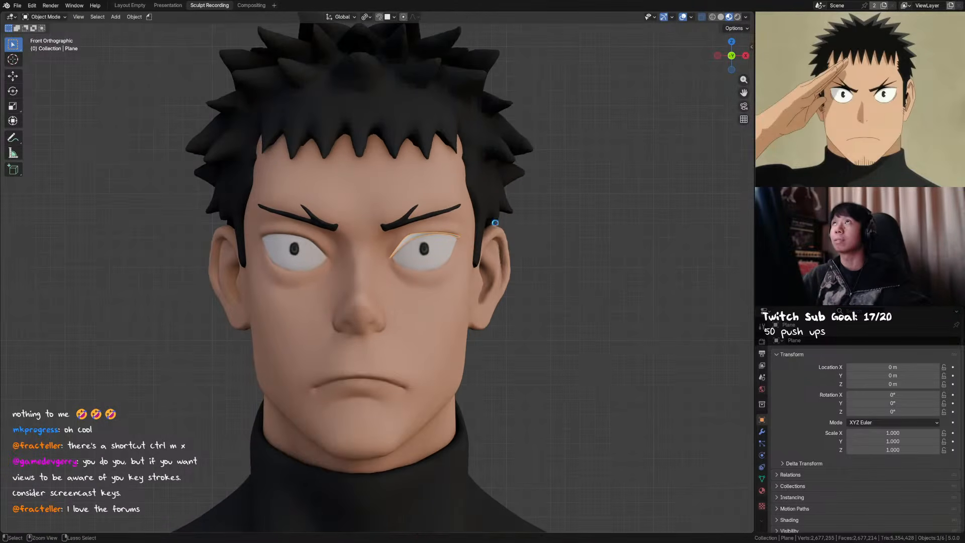
scroll(475, 261, "down", 2)
scroll(475, 249, "down", 4)
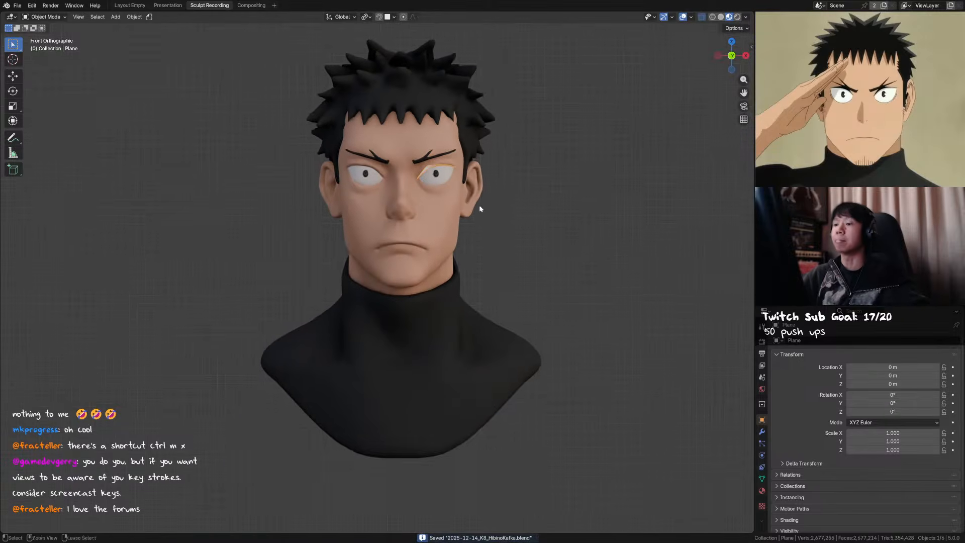
left_click(410, 283)
left_click(410, 283)
key("shift+d")
key("x")
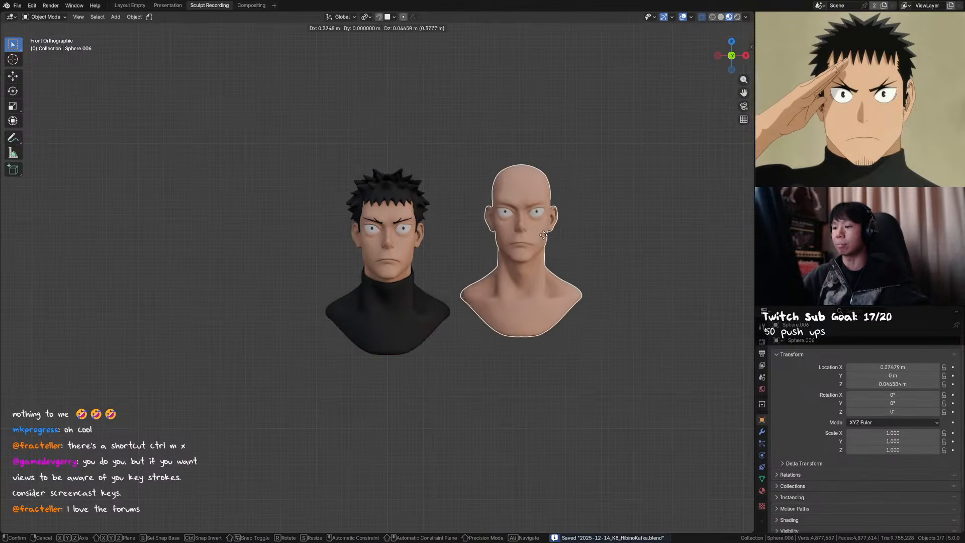
left_click(590, 249)
middle_click_drag(588, 248, 462, 219)
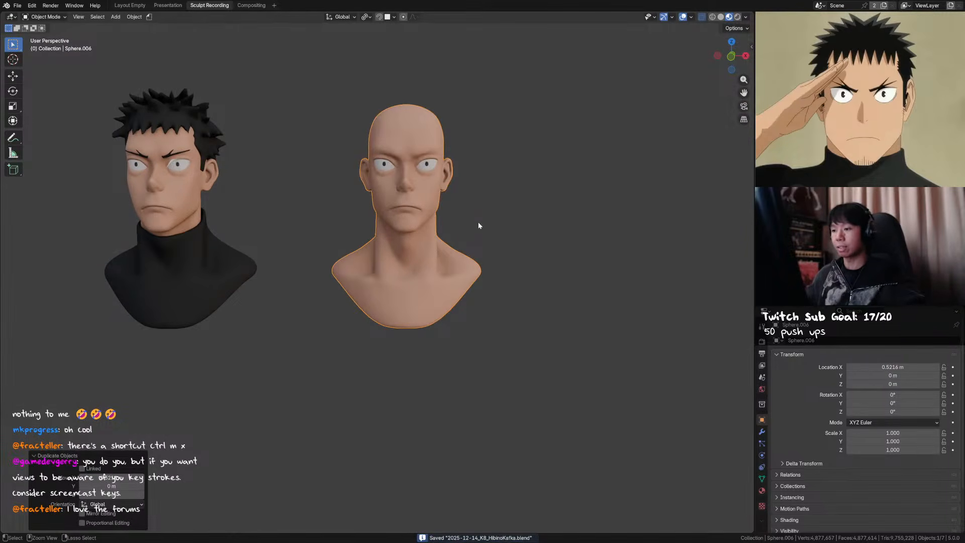
Try mirroring the duplicated head along global X, and delete the copy
key("ctrl+m")
key("x")
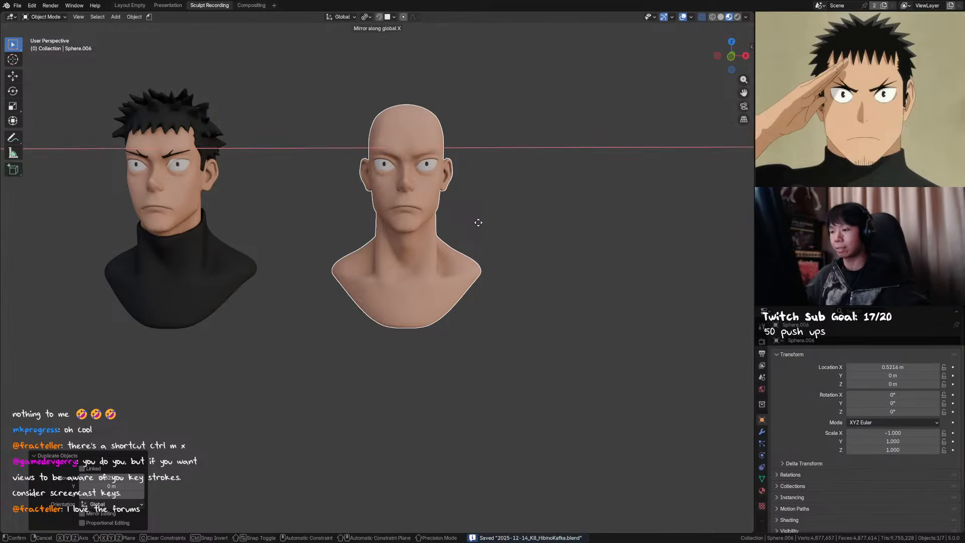
key("Escape")
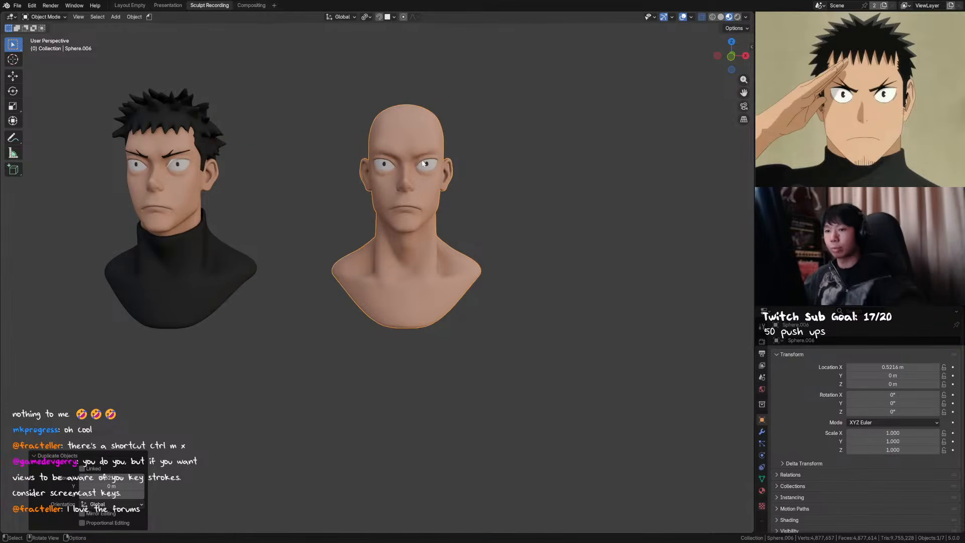
key("Delete")
Link the black eyebrow mesh's material to the upper eyelash strip
left_click(170, 162)
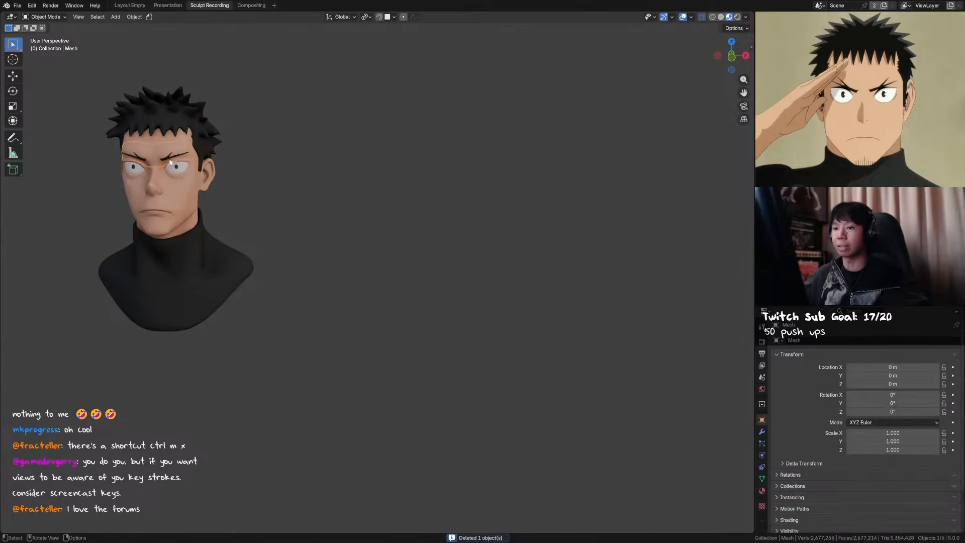
key("KP_Decimal")
scroll(319, 191, "down", 3)
key("ctrl+Tab")
key("q")
key("Escape")
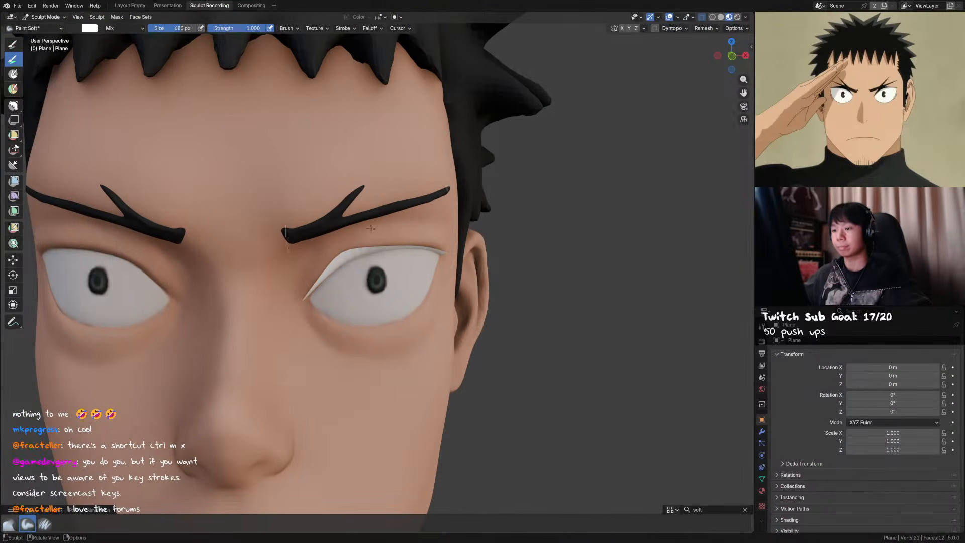
key("ctrl+Tab")
left_click(316, 224, "shift")
key("ctrl+l")
left_click(316, 224)
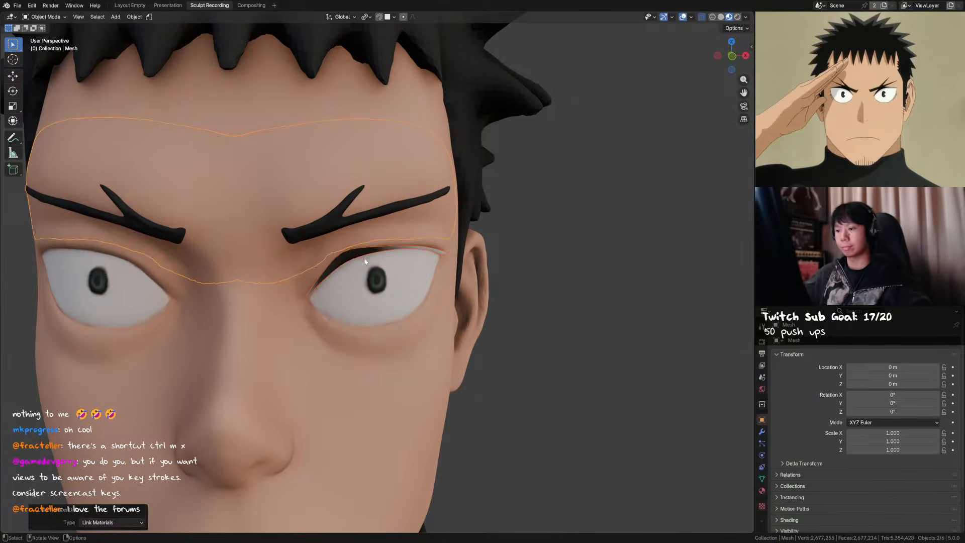
Paint the eyelash strip's outer part black in Sculpt Mode with the Paint Soft brush
key("ctrl+Tab")
scroll(351, 359, "down", 2)
middle_click_drag(352, 359, 439, 275)
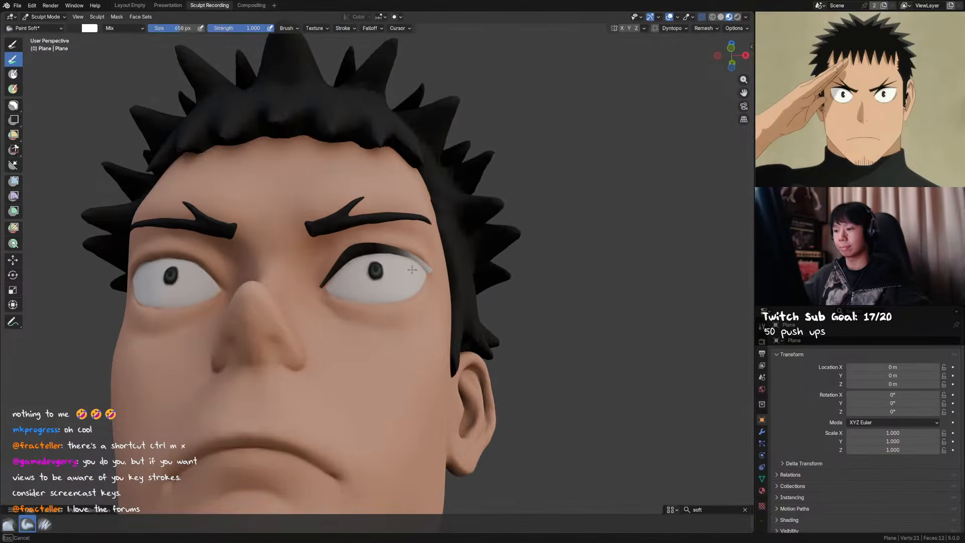
mouse_move(439, 275)
left_mouse_down()
mouse_move(377, 247)
mouse_move(352, 251)
left_mouse_up()
middle_click_drag(388, 242, 396, 280)
Return to Object Mode, save the file, mirror the eyelash strip onto the other eye, and view the face from the front
key("ctrl+Tab")
key("ctrl+s")
key("q")
left_click(359, 305)
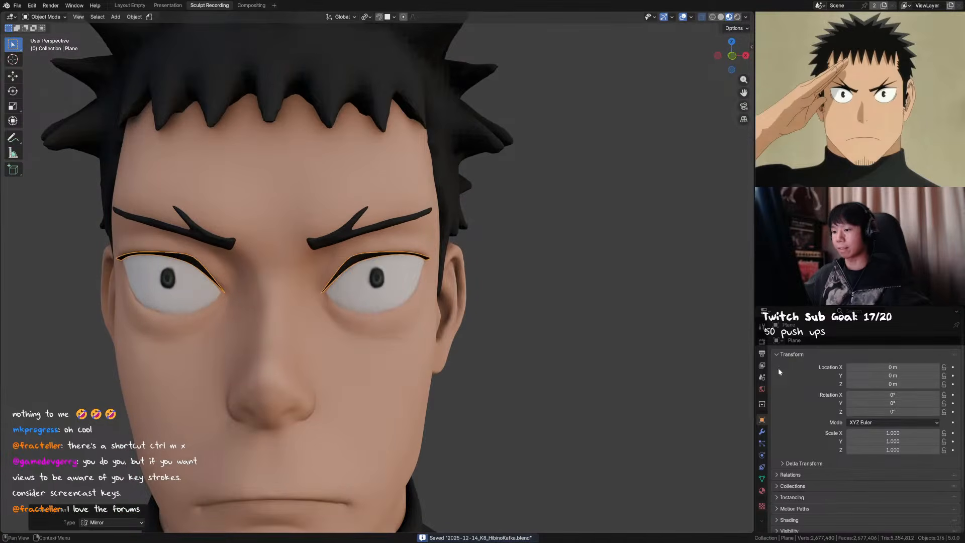
key("KP_1")
left_click(543, 277)
middle_click_drag(548, 272, 553, 220, "shift")
scroll(554, 220, "down", 2)
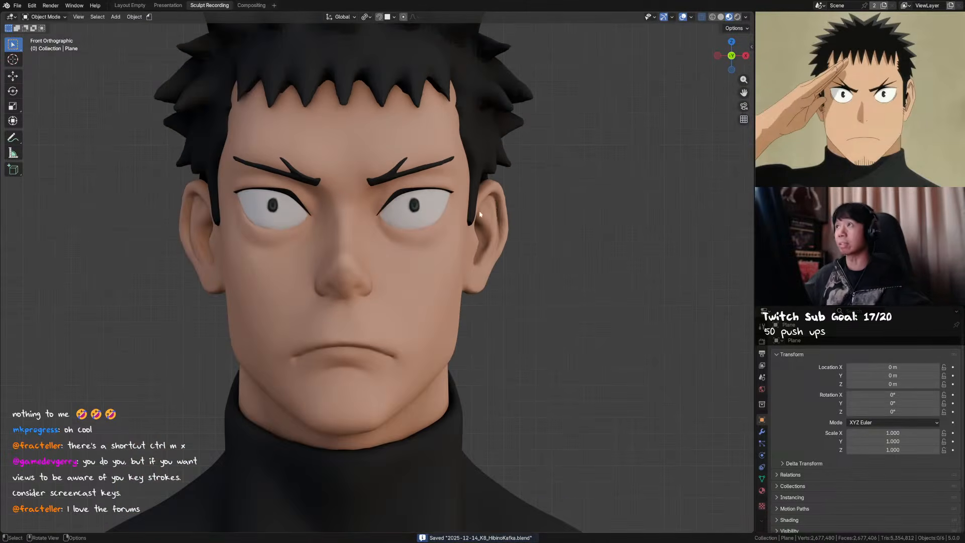
Enter Edit Mode on the eyelash strip and adjust the height of its outer-corner vertices along Z
scroll(484, 188, "up", 1)
left_click(444, 184)
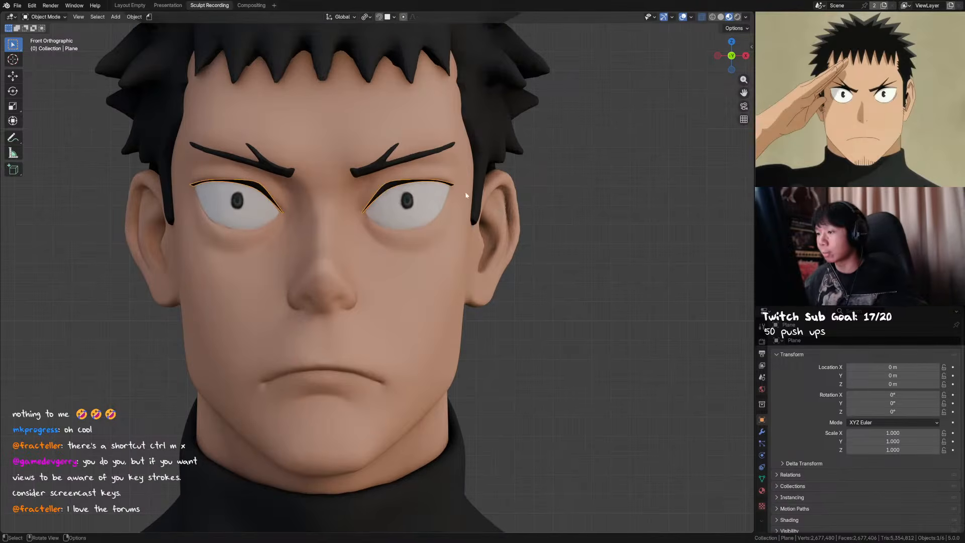
key("Tab")
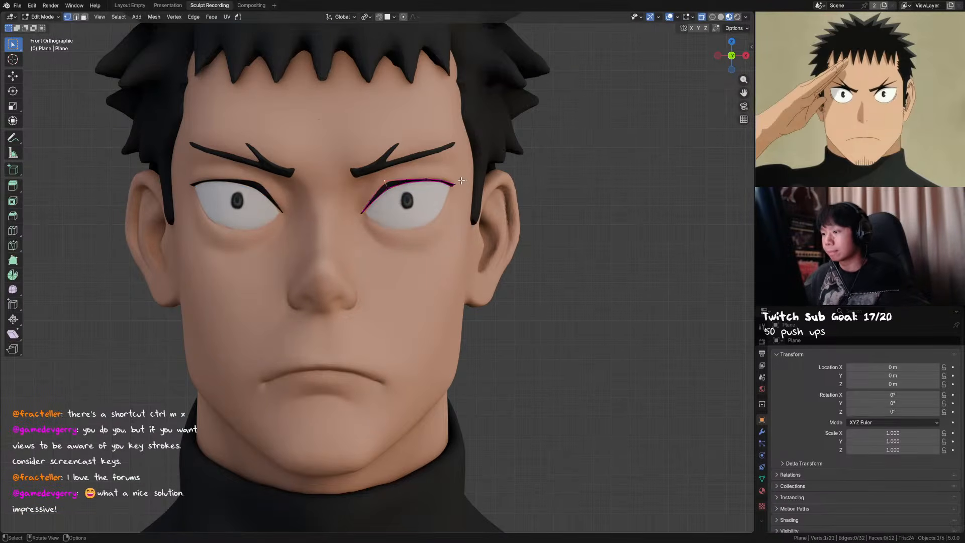
left_click_drag(463, 178, 443, 197)
key("g")
key("z")
left_click(482, 194)
Reposition the strip's upper-edge vertices above the iris, return to Object Mode, and save the file
key("g")
key("z")
left_click(433, 171)
key("g")
left_click(425, 184)
key("ctrl+Tab")
middle_click_drag(452, 171, 444, 205)
scroll(442, 219, "up", 2)
scroll(430, 218, "up", 3)
key("ctrl+s")
Reenter Edit Mode on the eyelash strip and fit a vertex near its outer corner against the eyelid from the side
left_click(444, 191)
key("Tab")
key("1")
left_click(441, 190)
scroll(440, 190, "up", 3)
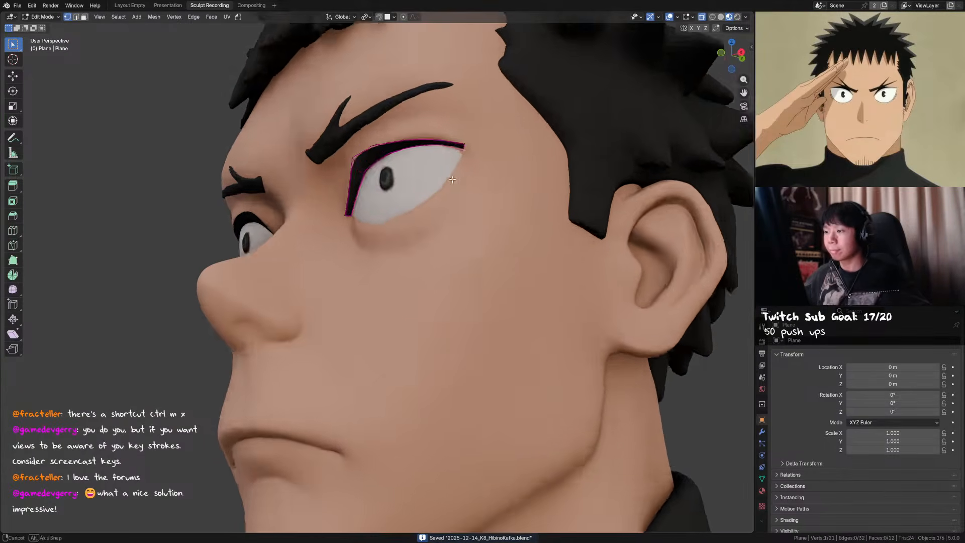
key("g")
left_click(448, 142)
Move the next two vertices inward along the eyelash strip closer to the eyelid surface
left_click(420, 140)
key("g")
left_click(420, 145)
middle_click_drag(419, 144, 377, 167)
left_click(391, 157)
key("g")
left_click(365, 176)
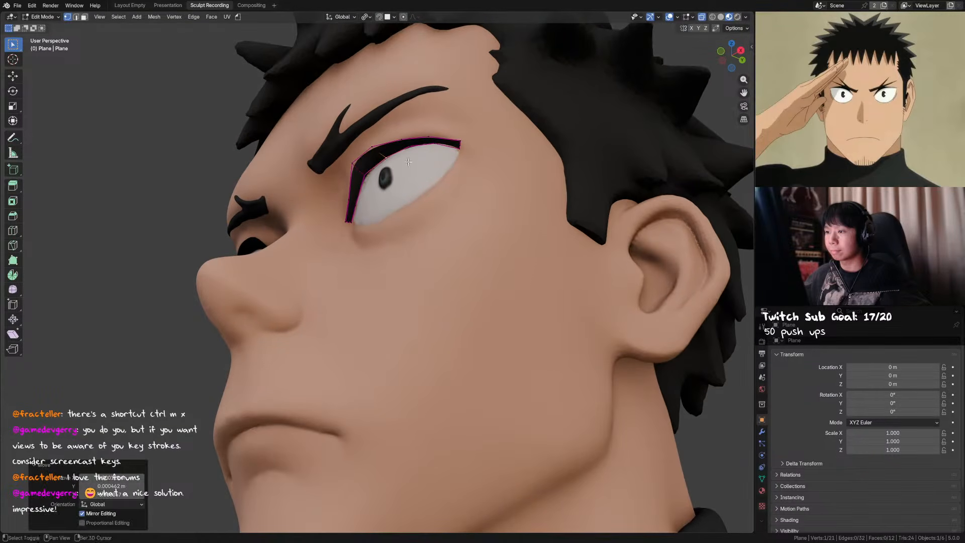
Nudge the vertex at the strip's inner bend, save the file, and go back to the front view
left_click(366, 177)
key("g")
left_click(373, 178)
key("ctrl+s")
middle_click_drag(386, 177, 597, 222)
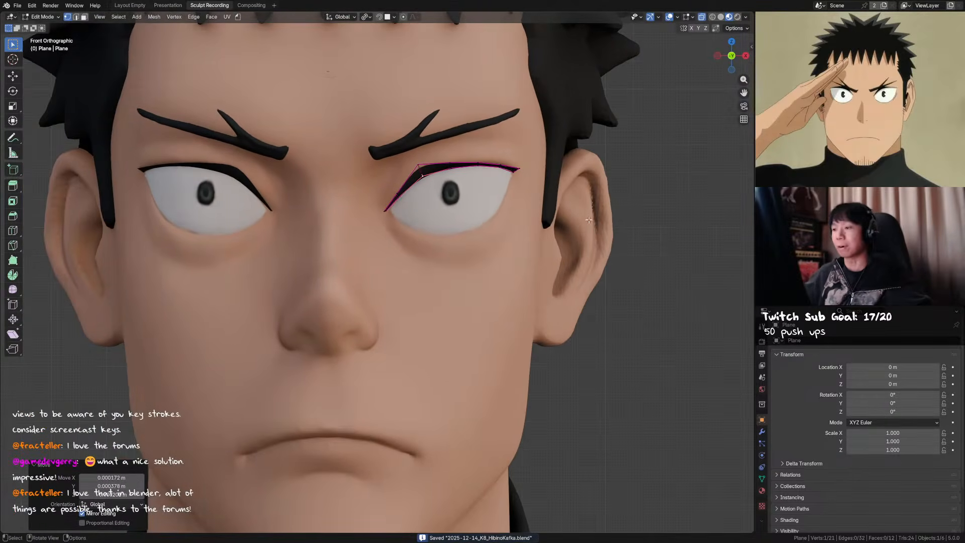
Shift the eyelash strip's inner-corner vertex along X and its local Y axis from the side view
middle_click_drag(443, 184, 378, 213)
key("g")
key("x")
key("x")
left_click(374, 206)
key("g")
key("y")
key("y")
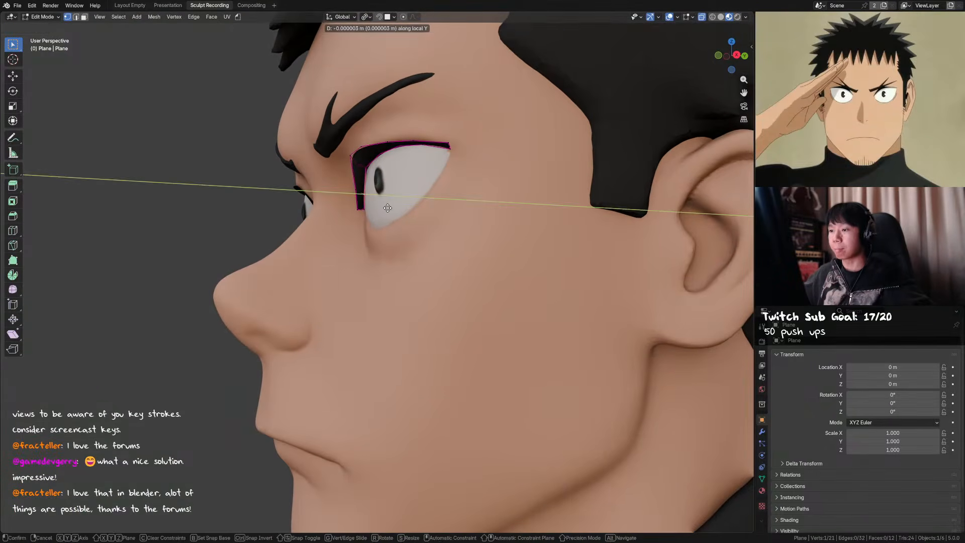
left_click(389, 208)
key("g")
key("y")
key("y")
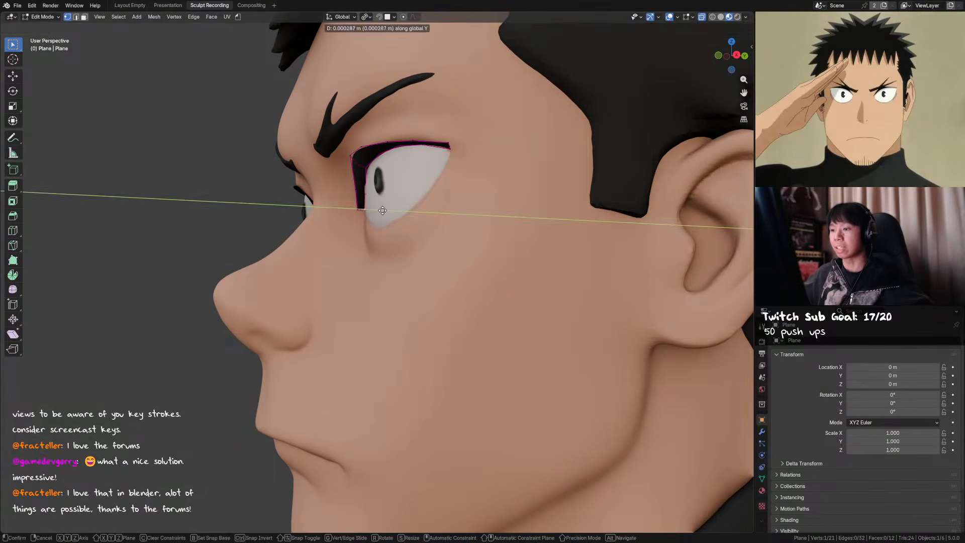
right_click(386, 212)
right_click(386, 212)
Move the vertices at the eyelash strip's inner corner along X, the last one by about 0.0011 m
middle_click_drag(386, 214, 428, 211)
left_click(370, 210)
key("g")
key("x")
left_click(406, 215)
left_click(383, 210)
key("g")
key("x")
left_click(435, 208)
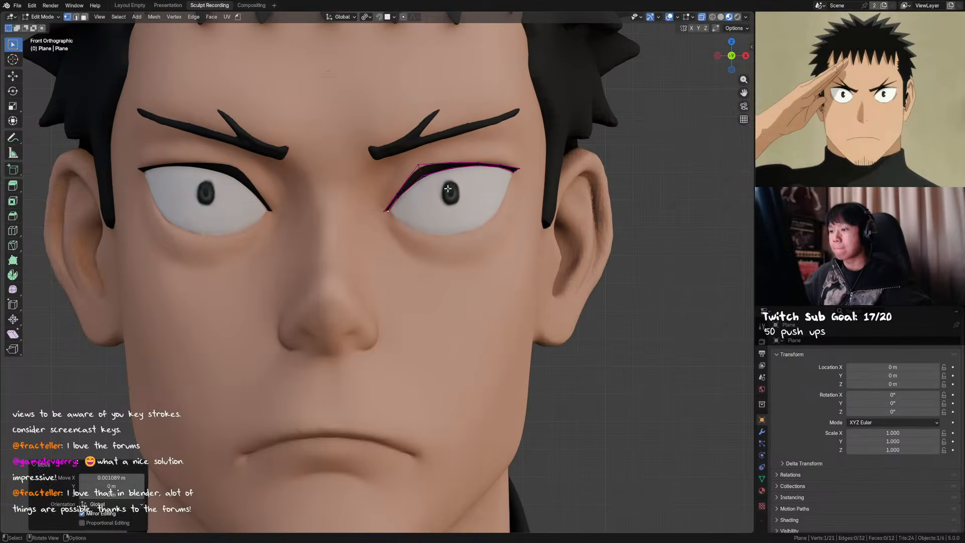
Leave Edit Mode on the eyelash mesh, save the file and view the face from the front
key("Tab")
key("Home")
key("ctrl+s")
middle_click_drag(575, 198, 482, 225)
scroll(482, 224, "up", 3)
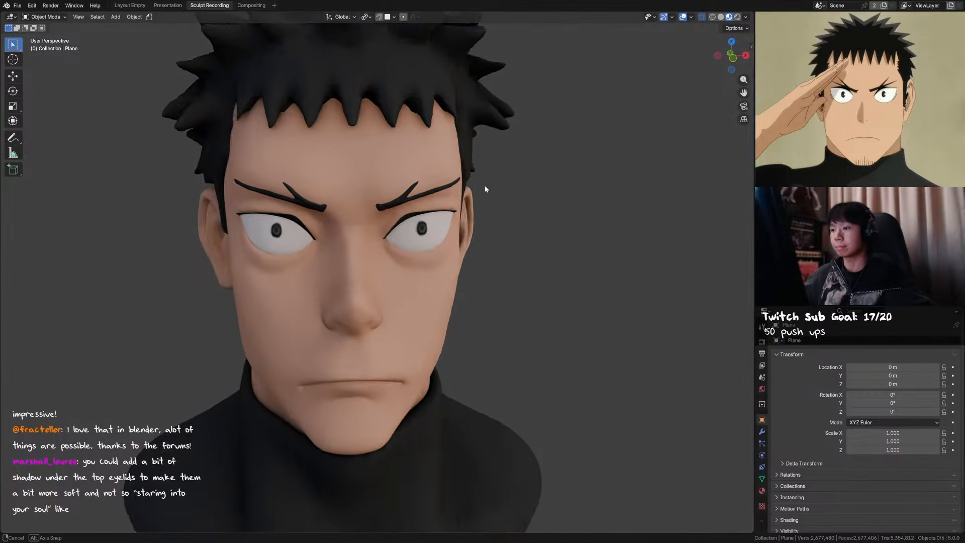
key("KP_1")
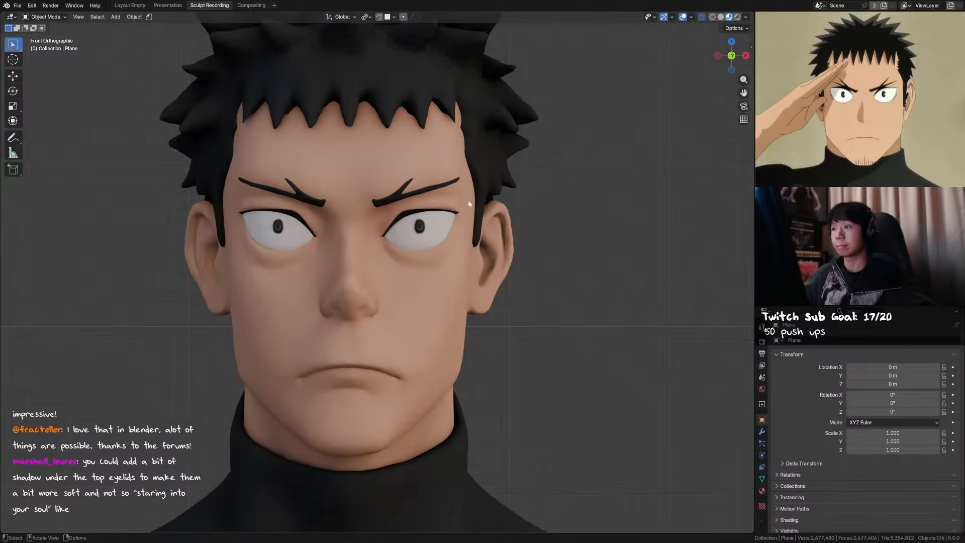
Hide the eyelash and eyebrow objects, then save the file
left_click(432, 209)
key("h")
left_click(413, 198)
left_click(409, 194)
key("h")
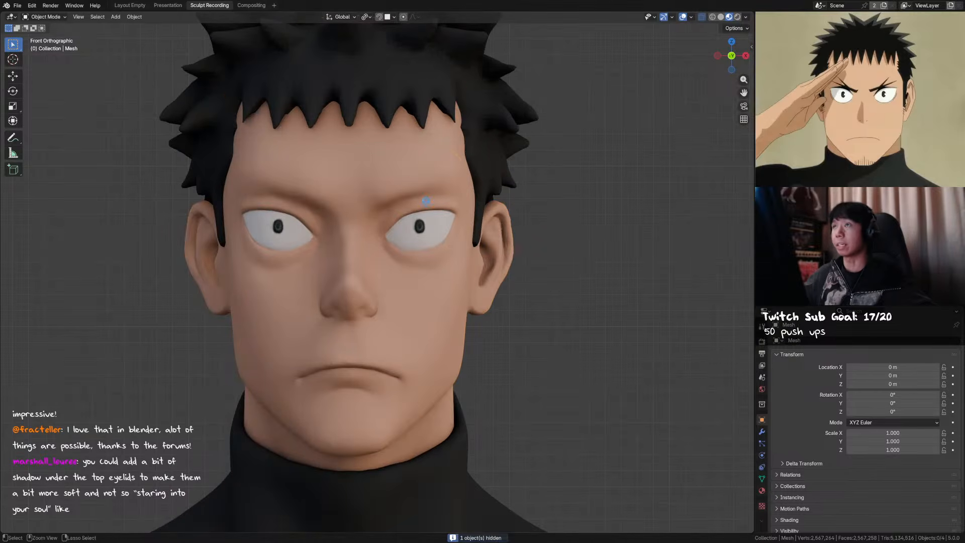
key("ctrl+s")
Switch the viewport to Solid shading with X-ray off to show the bust's bare forms
left_click(401, 191)
middle_click_drag(396, 198, 372, 196)
left_click(722, 16)
left_click(625, 117)
key("alt+z")
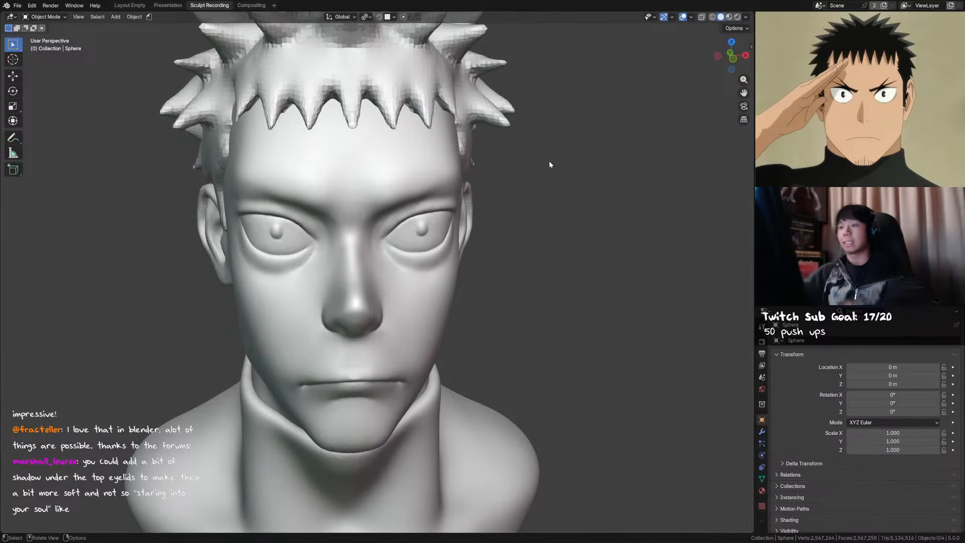
Save the file, select the head, and duplicate the scene with its objects as a separate copy for sculpting
scroll(535, 132, "down", 6)
key("KP_1")
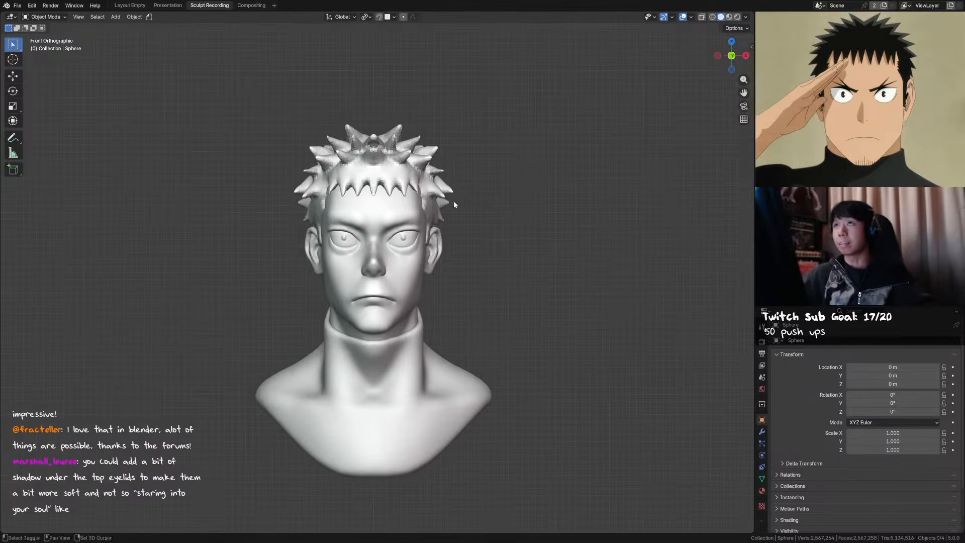
scroll(455, 203, "up", 2)
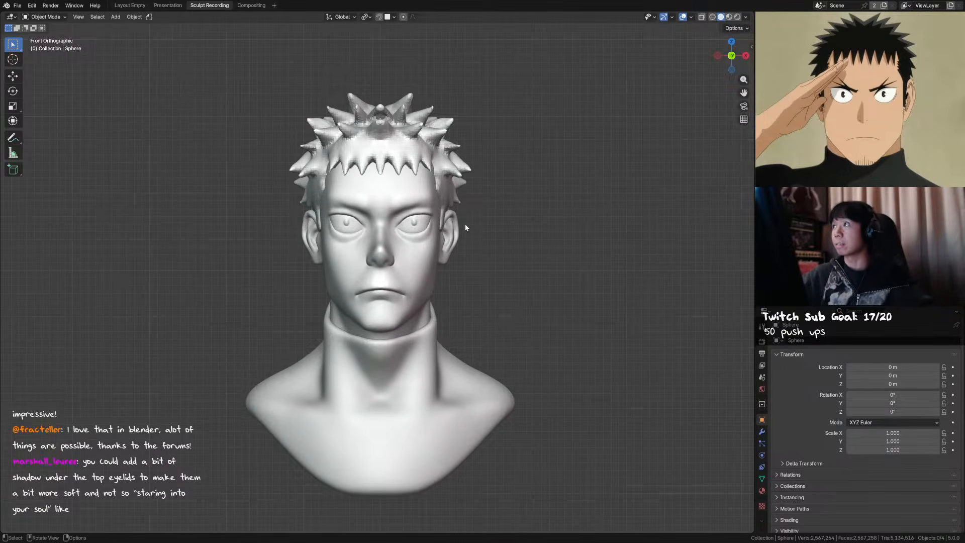
mouse_move(466, 229)
middle_mouse_down()
mouse_move(468, 237)
mouse_move(459, 217)
middle_mouse_up()
key("ctrl+s")
left_click(412, 206)
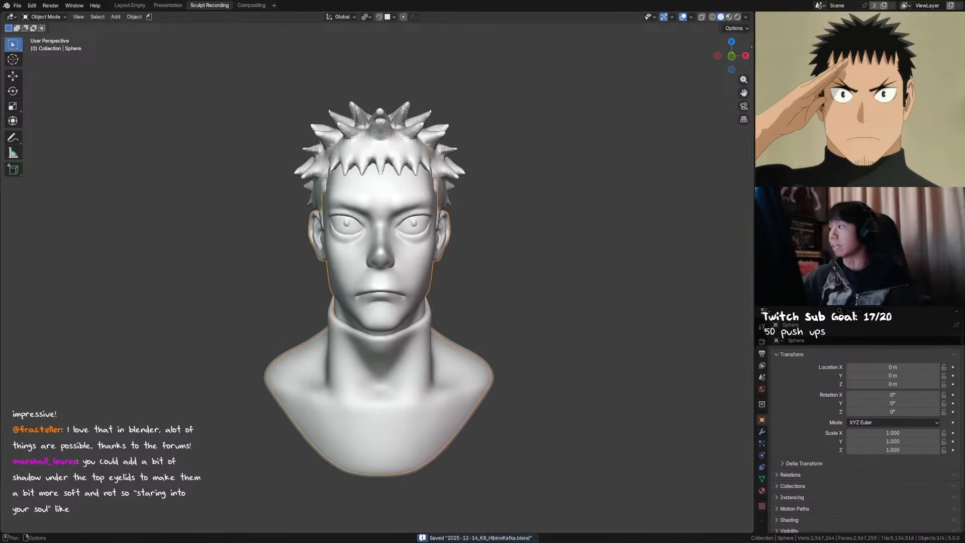
left_click(828, 8)
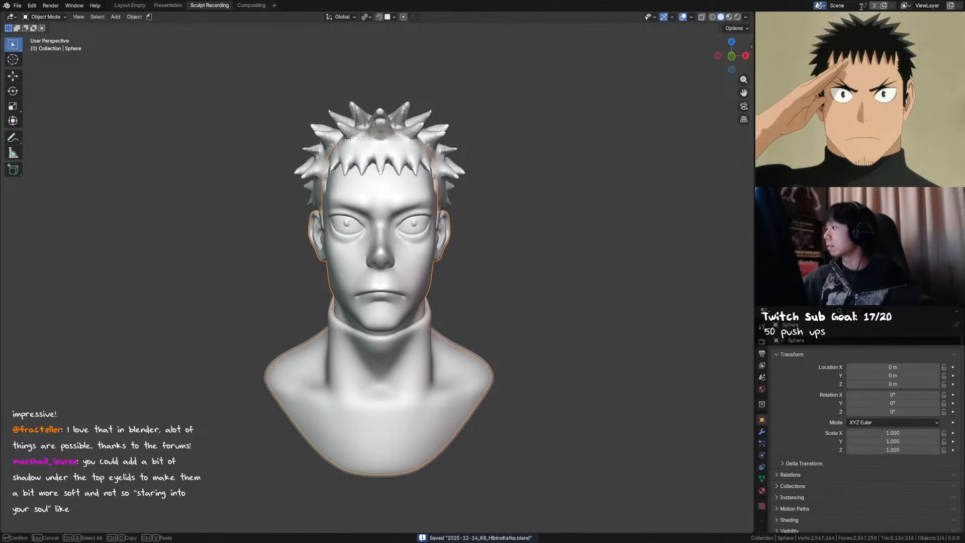
left_click(884, 6)
left_click(884, 6)
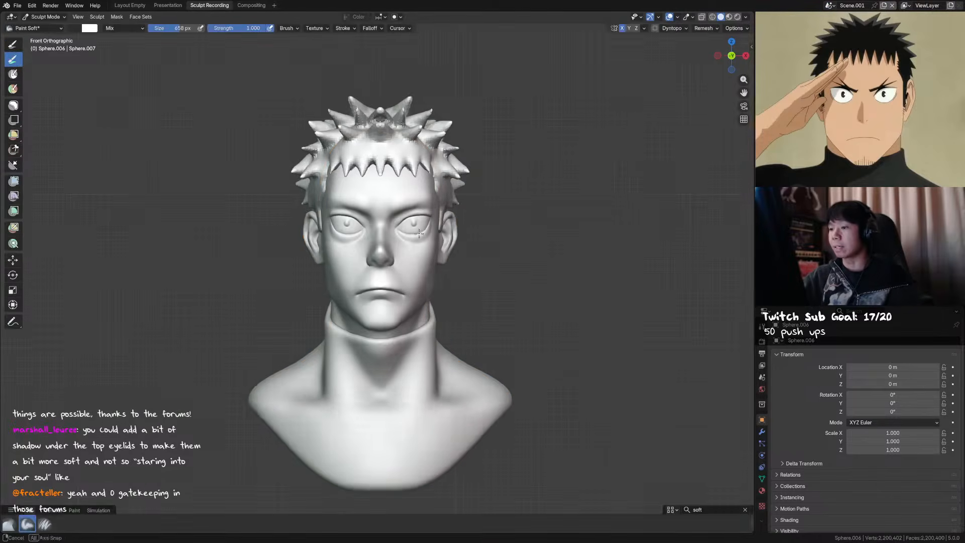
Mask both eyes and the area just around them with the Mask brush at about 69 px, then save the file
scroll(418, 233, "up", 1)
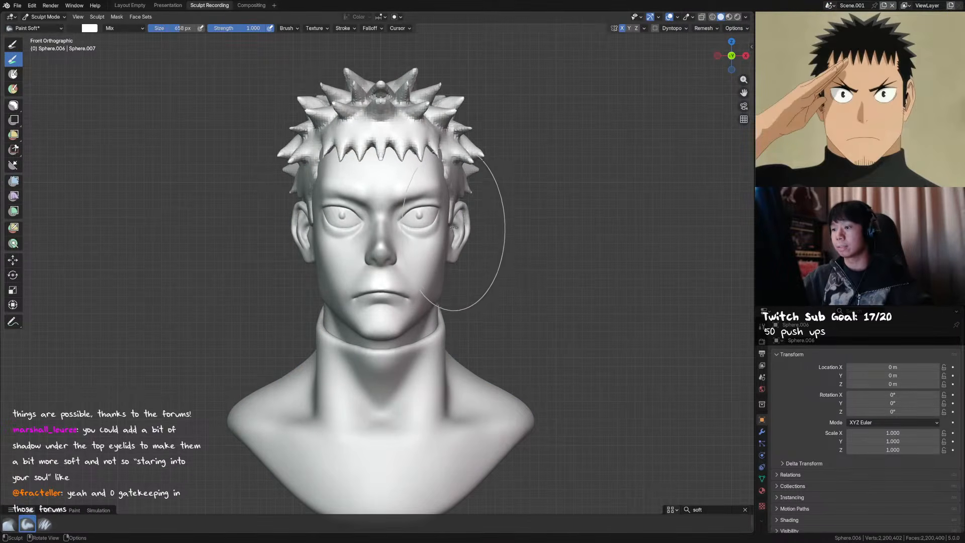
key("m")
key("f")
left_click(417, 214)
mouse_move(417, 214)
left_mouse_down()
mouse_move(405, 219)
mouse_move(409, 235)
mouse_move(415, 204)
left_mouse_up()
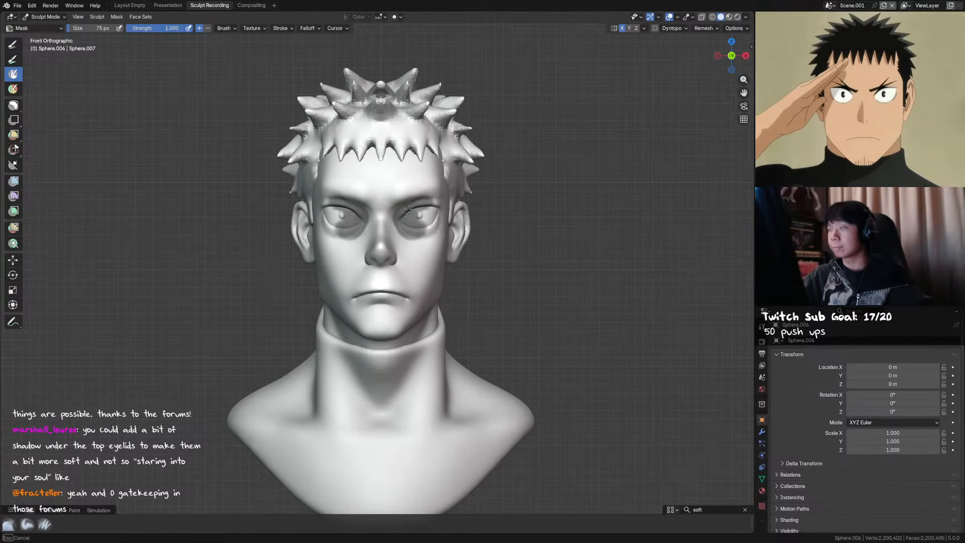
key("ctrl+z")
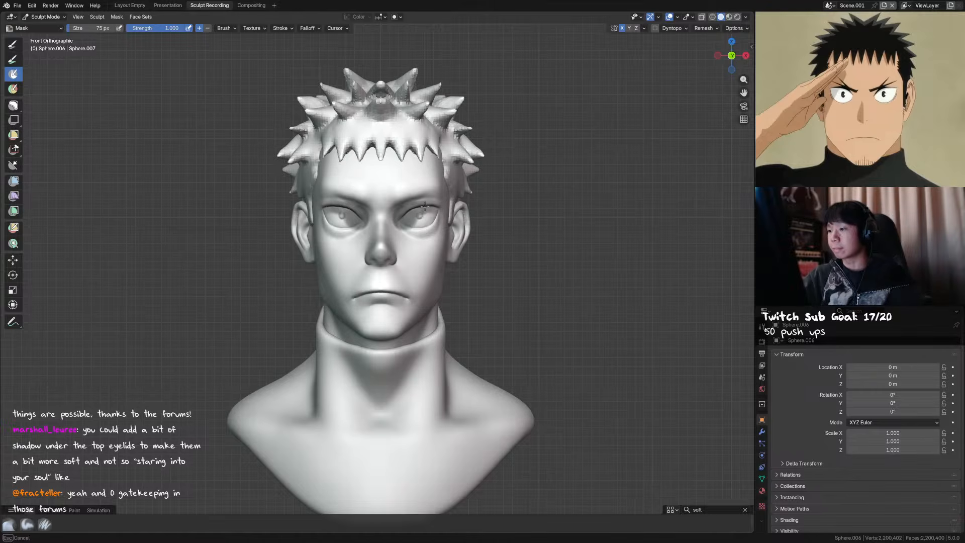
mouse_move(395, 226)
left_mouse_down()
mouse_move(406, 234)
mouse_move(431, 223)
mouse_move(437, 209)
mouse_move(416, 205)
left_mouse_up()
key("f")
left_click(437, 207)
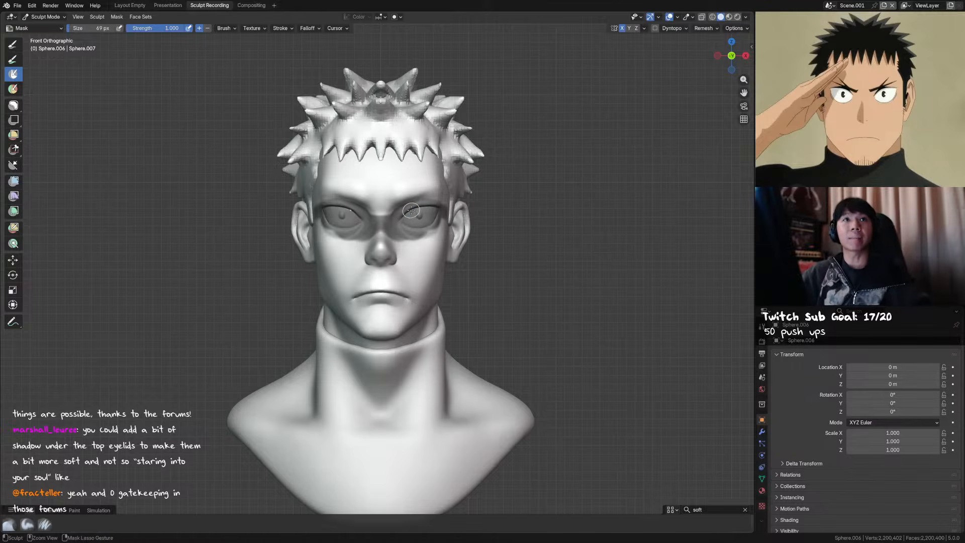
key("ctrl+s")
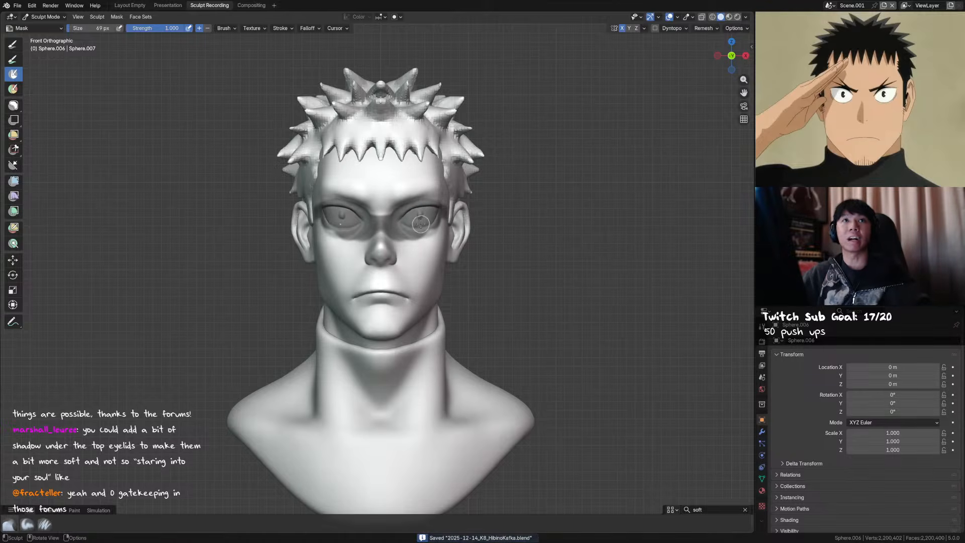
Touch up the mask along the upper edge of the eyes with the Mask brush at 76 px
key("g")
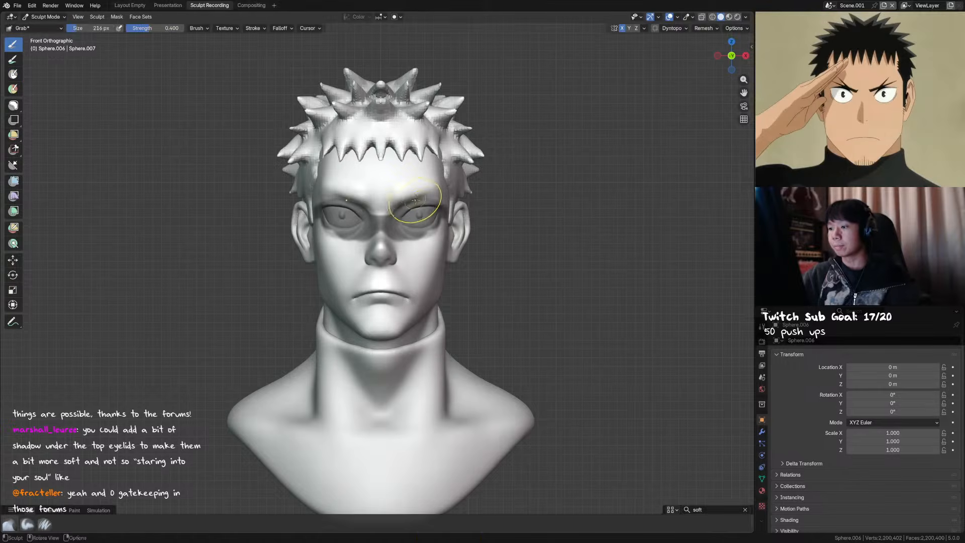
middle_click_drag(409, 211, 410, 204)
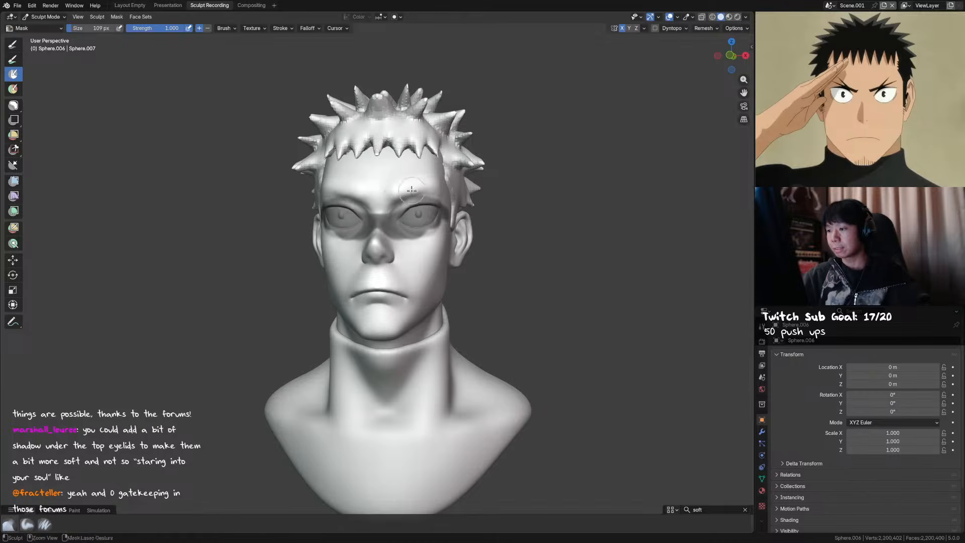
left_click(410, 192)
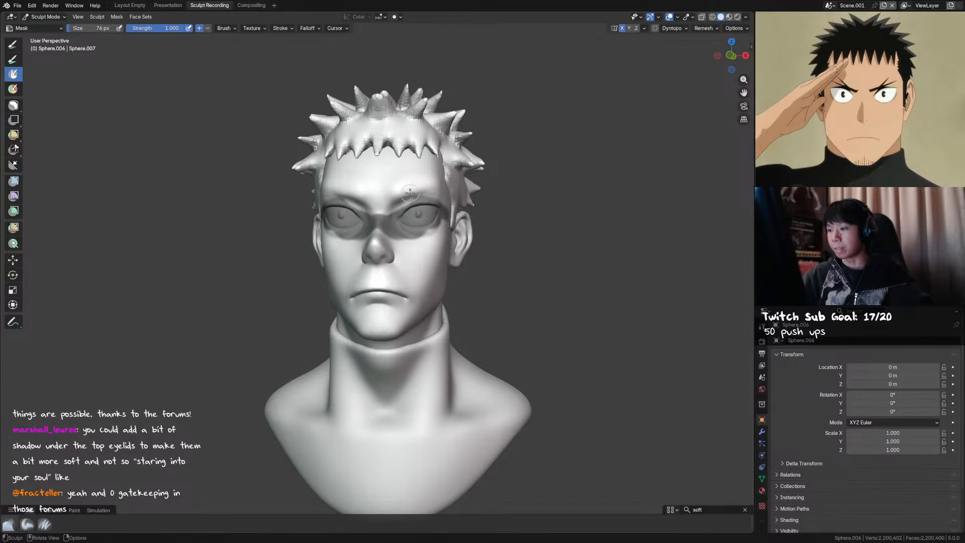
middle_click_drag(407, 198, 415, 208)
Pull the brow ridge down over the masked eyes with the Grab brush, at 201 px and a smaller 165 px
key("g")
key("f")
left_click(403, 210)
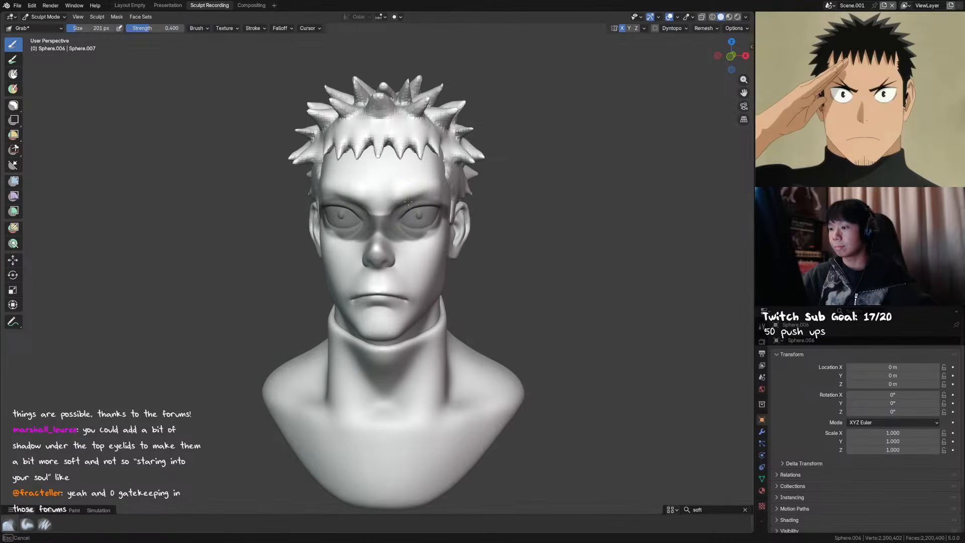
mouse_move(397, 205)
middle_mouse_down()
mouse_move(426, 194)
mouse_move(411, 219)
mouse_move(406, 183)
middle_mouse_up()
key("f")
left_click_drag(437, 209, 434, 201)
mouse_move(433, 180)
middle_mouse_down()
mouse_move(437, 196)
mouse_move(427, 194)
middle_mouse_up()
key("f")
left_click(433, 199)
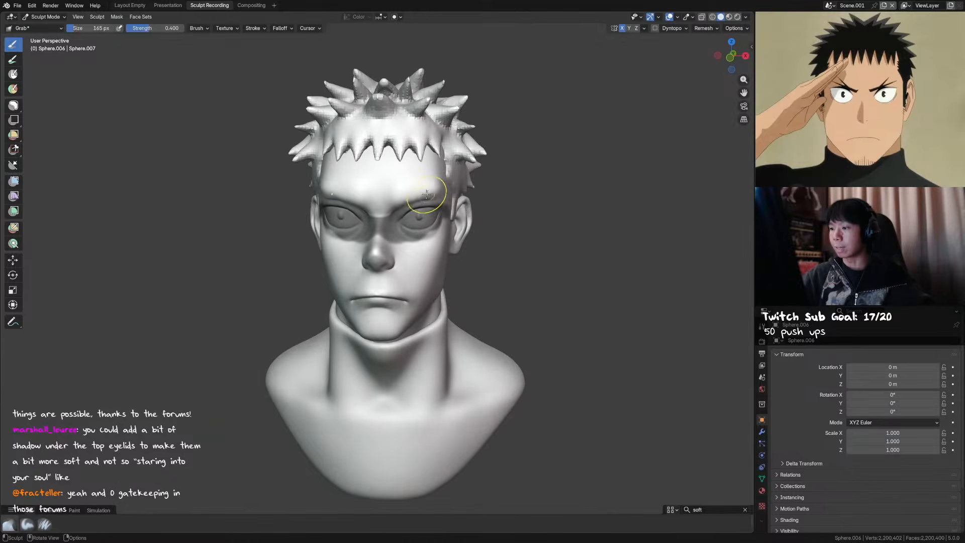
Hide the viewport overlays, save the file, and reshape the inner brows with the Grab brush at about 168 px
mouse_move(507, 141)
middle_mouse_down()
mouse_move(406, 221)
mouse_move(358, 216)
mouse_move(396, 215)
mouse_move(400, 206)
middle_mouse_up()
key("ctrl+s")
key("f")
left_click(397, 204)
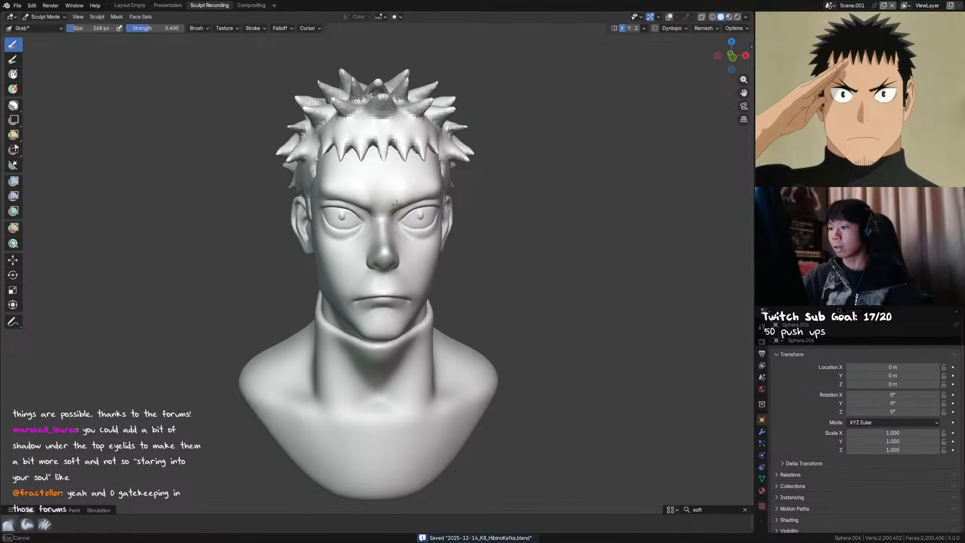
key("f")
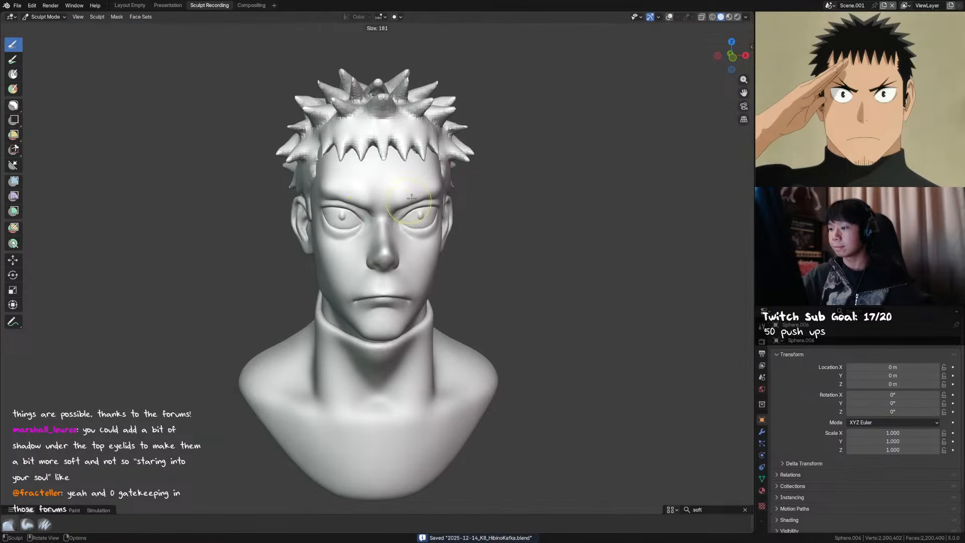
left_click(398, 203)
middle_click_drag(439, 188, 438, 191)
Sharpen the crease under the brows with Crease Sharp at 136 px and adjust the brow shape with Grab at about 111 px
key("shift+c")
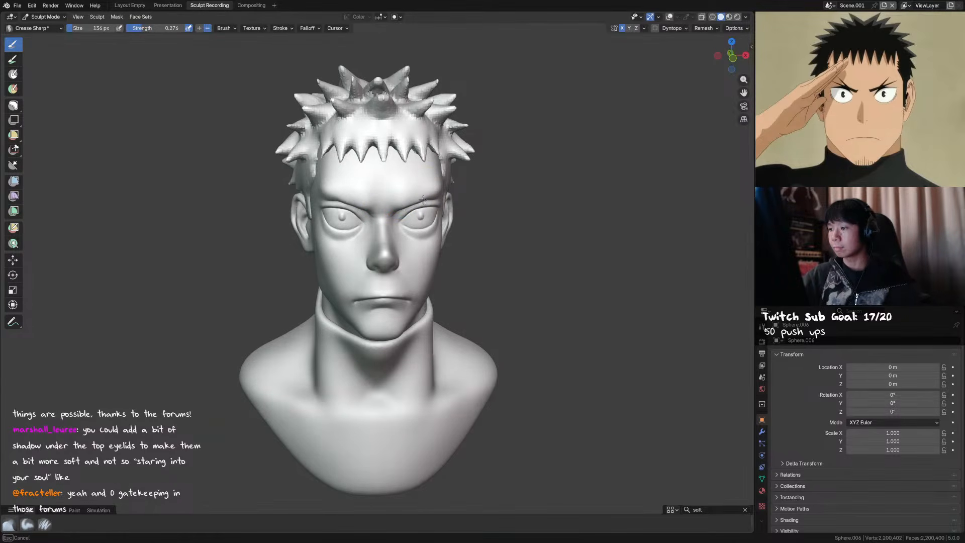
key("KP_1")
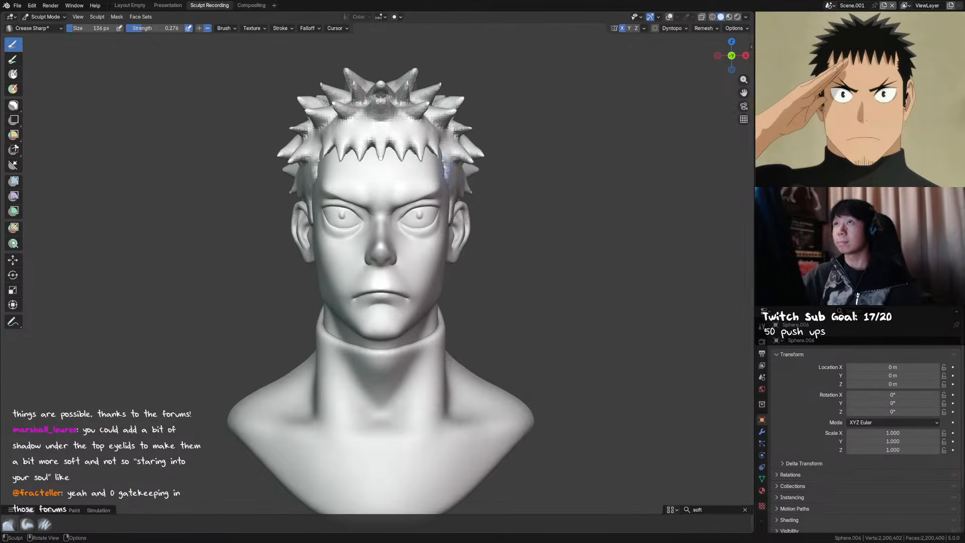
key("g")
mouse_move(420, 202)
middle_mouse_down()
mouse_move(427, 239)
mouse_move(415, 221)
middle_mouse_up()
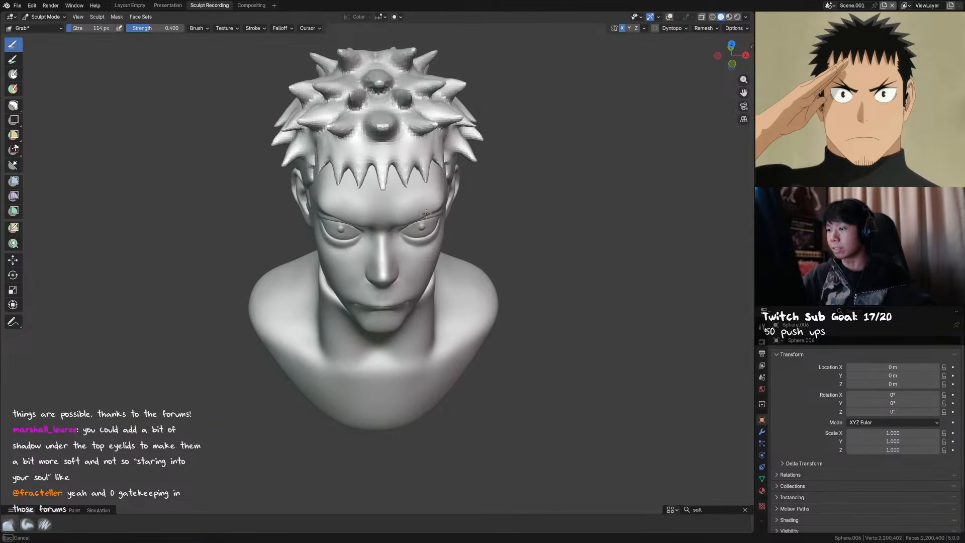
middle_click_drag(413, 220, 332, 178)
middle_click_drag(393, 190, 435, 200)
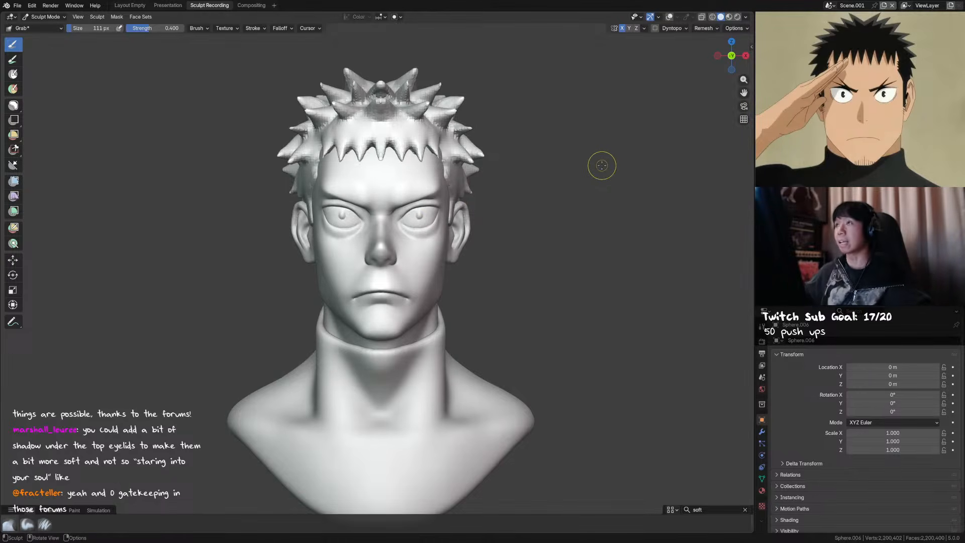
Turn the viewport overlays back on and clear the mask from the head
scroll(463, 190, "up", 2)
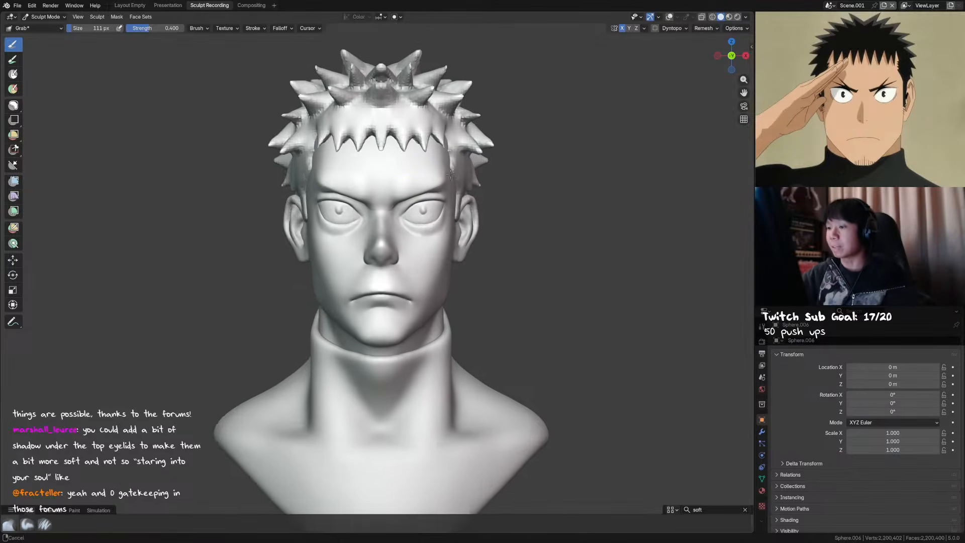
left_click(670, 17)
key("alt+m")
Refine the brows and the folds above the eyes, smoothing them with a 69 px brush
scroll(427, 160, "up", 2)
key("c")
left_click_drag(401, 180, 398, 180, "shift")
key("KP_1")
middle_click_drag(458, 155, 434, 167)
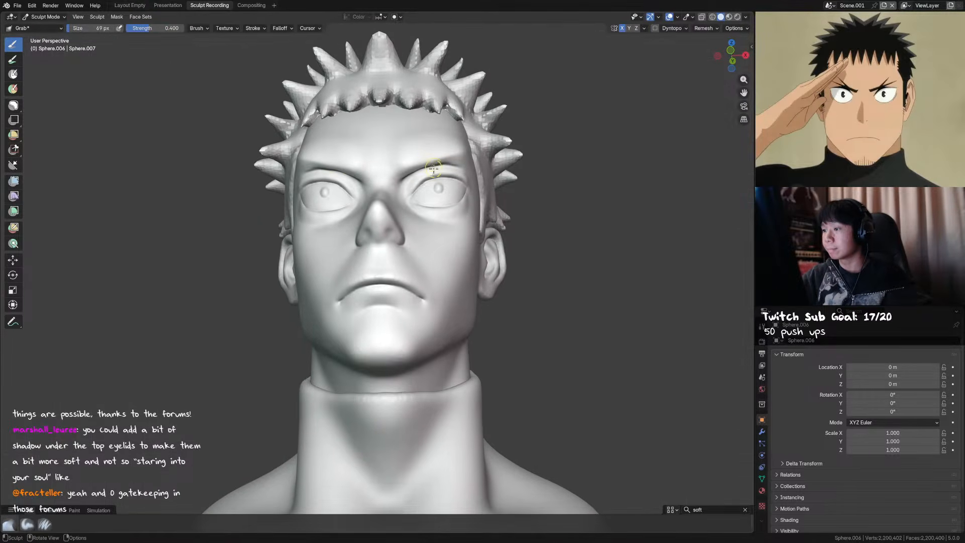
key("shift")
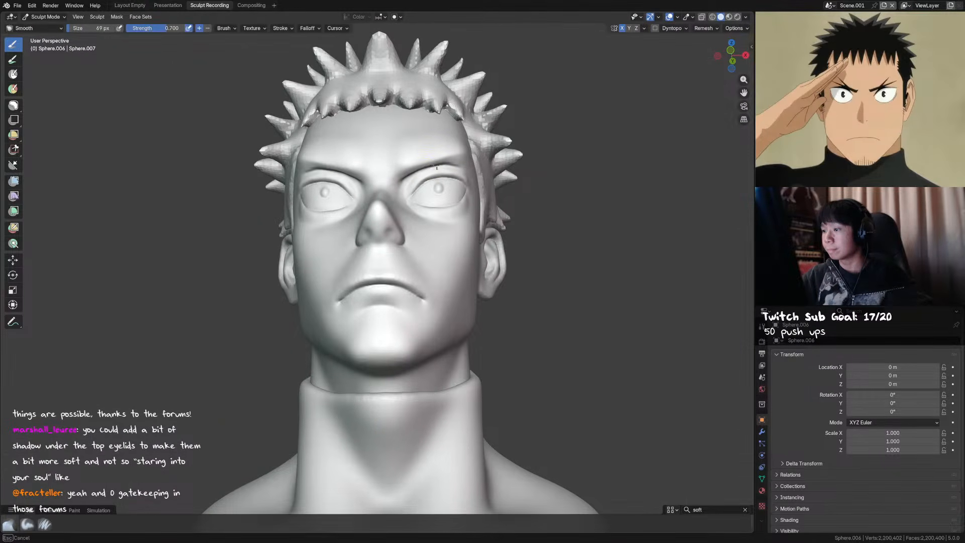
Sculpt the outer ends of the brow ridge with the Draw brush at about 90 px, smoothing the strokes
mouse_move(454, 162)
middle_mouse_down()
mouse_move(439, 151)
mouse_move(432, 167)
mouse_move(453, 154)
middle_mouse_up()
key("f")
left_click(454, 152)
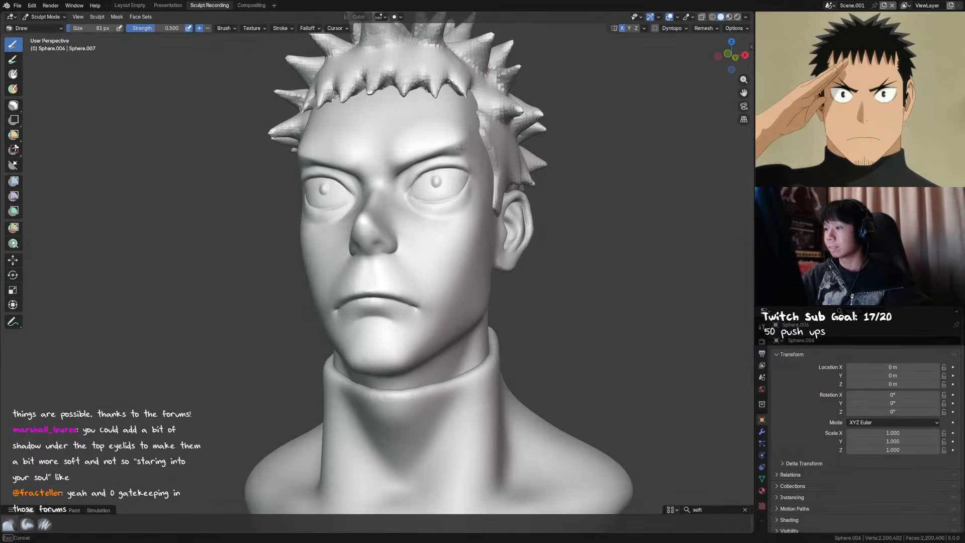
middle_click_drag(471, 153, 458, 159)
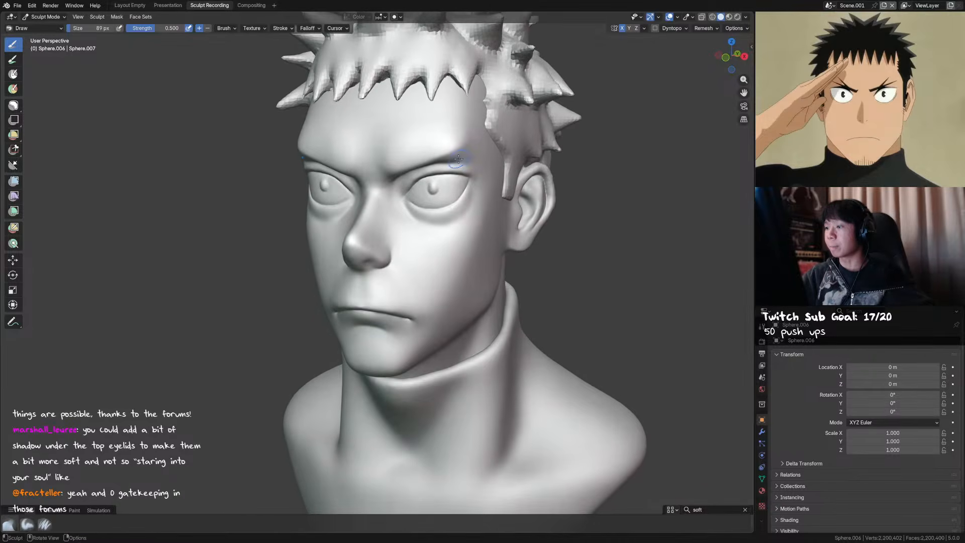
key("f")
left_click(474, 159)
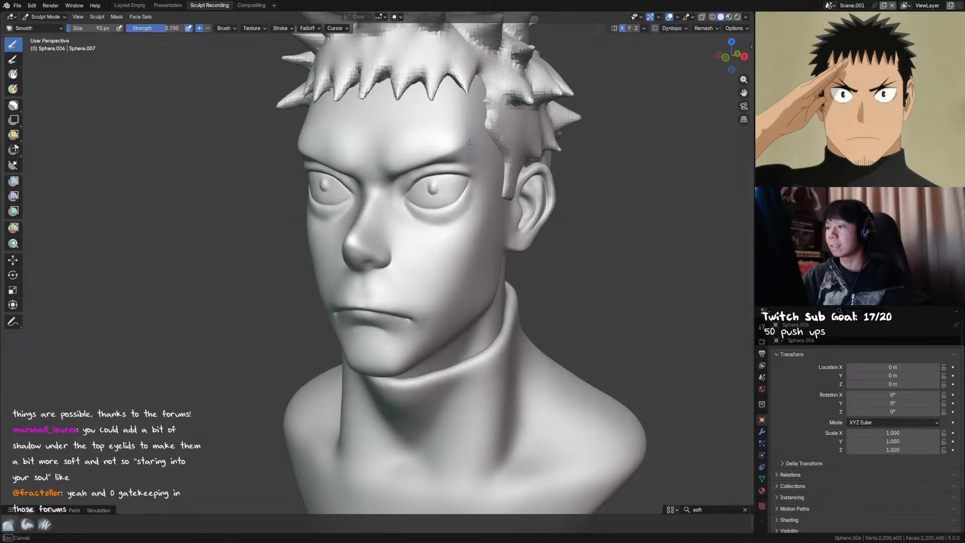
middle_click_drag(465, 153, 473, 158)
key("f")
left_click(473, 159)
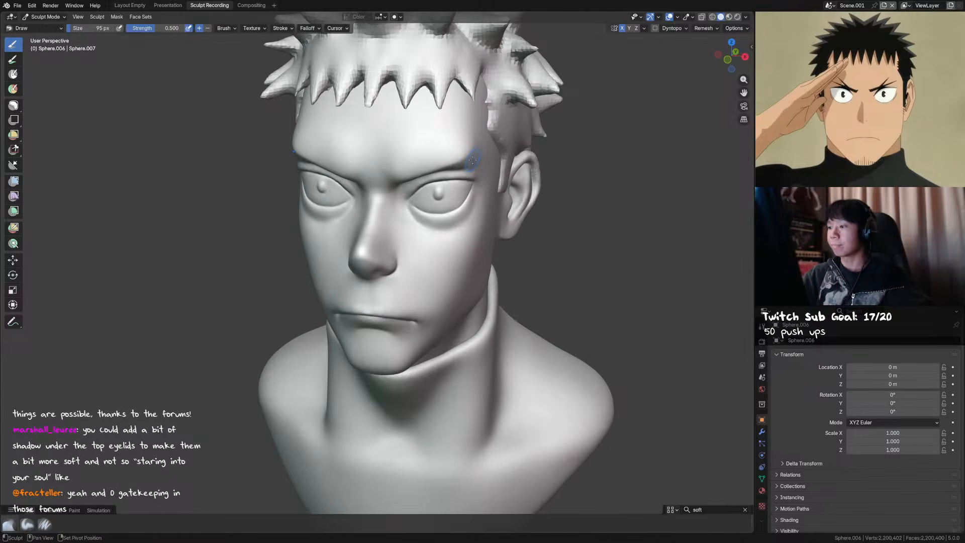
Sharpen the crease at the inner ends of the brows with Crease Sharp at 125 px and adjust the brow shape with Grab at 132 px
key("KP_1")
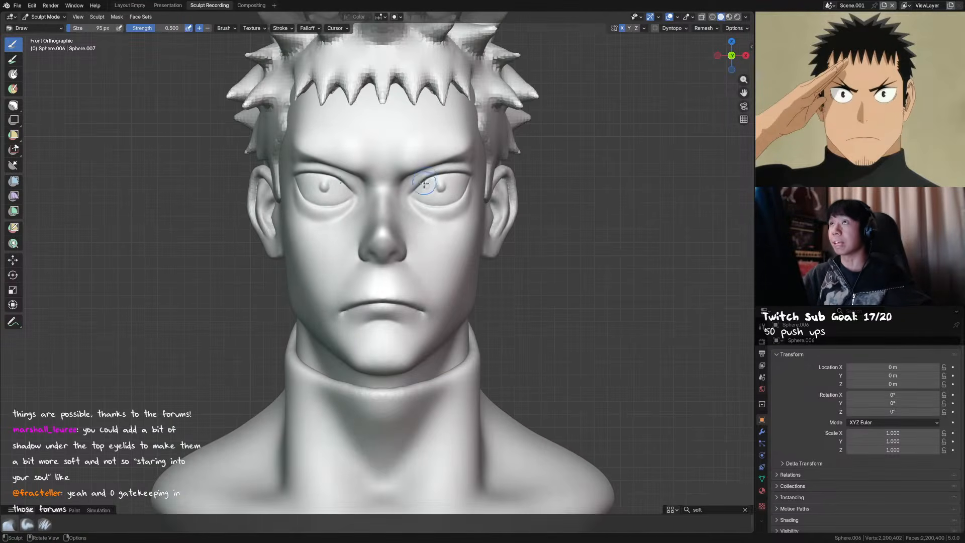
middle_click_drag(425, 182, 425, 168)
key("f")
left_click(425, 167)
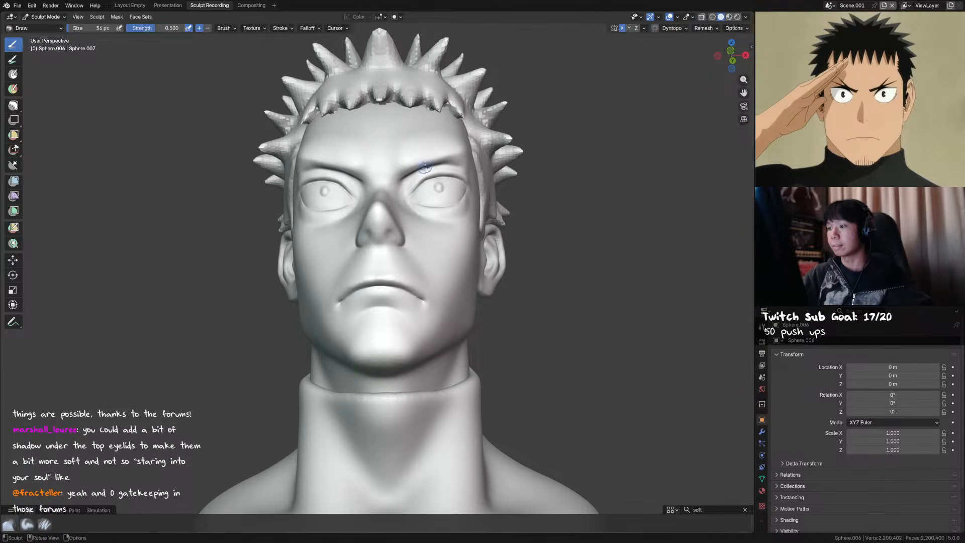
key("KP_1")
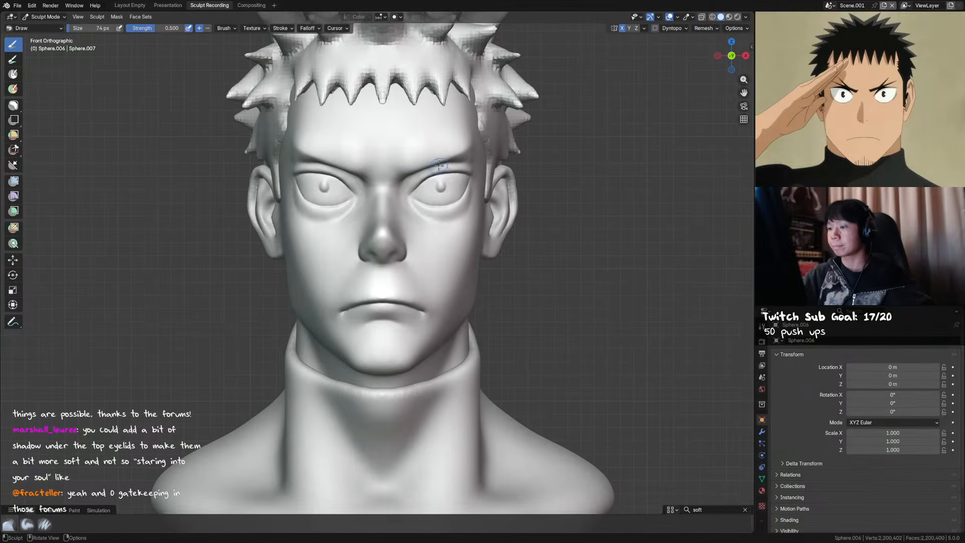
key("g")
key("shift+c")
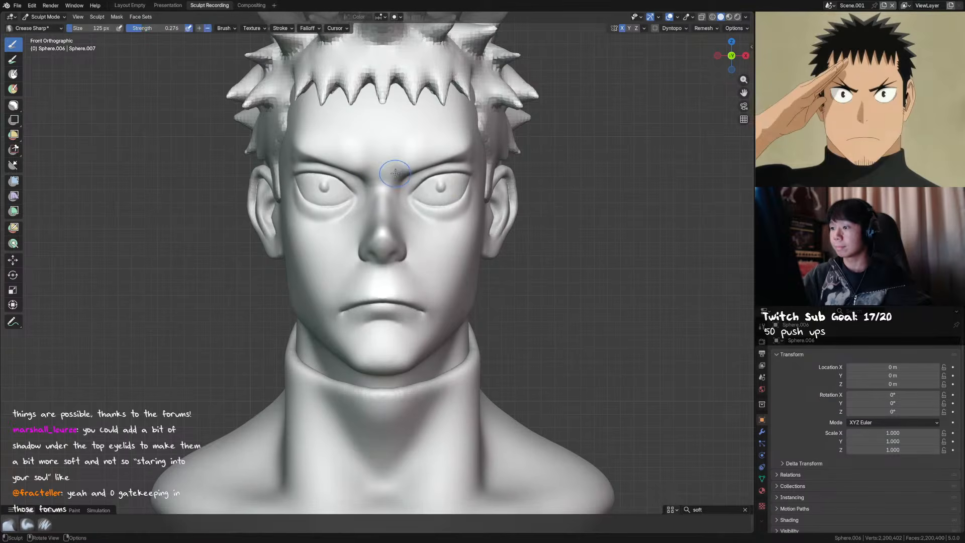
key("g")
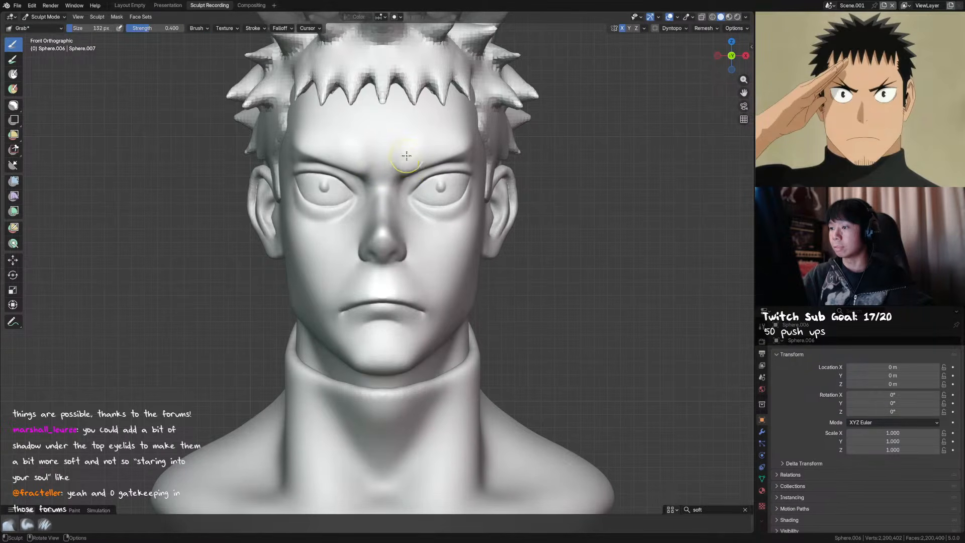
Sculpt the underside of the inner brows with the Draw brush at about 55 px, smooth the strokes and save the file
mouse_move(389, 164)
middle_mouse_down()
mouse_move(411, 160)
mouse_move(424, 132)
mouse_move(522, 132)
mouse_move(421, 151)
middle_mouse_up()
key("shift+c")
key("bracketleft")
key("bracketleft")
key("bracketleft")
key("bracketleft")
key("bracketleft")
key("x")
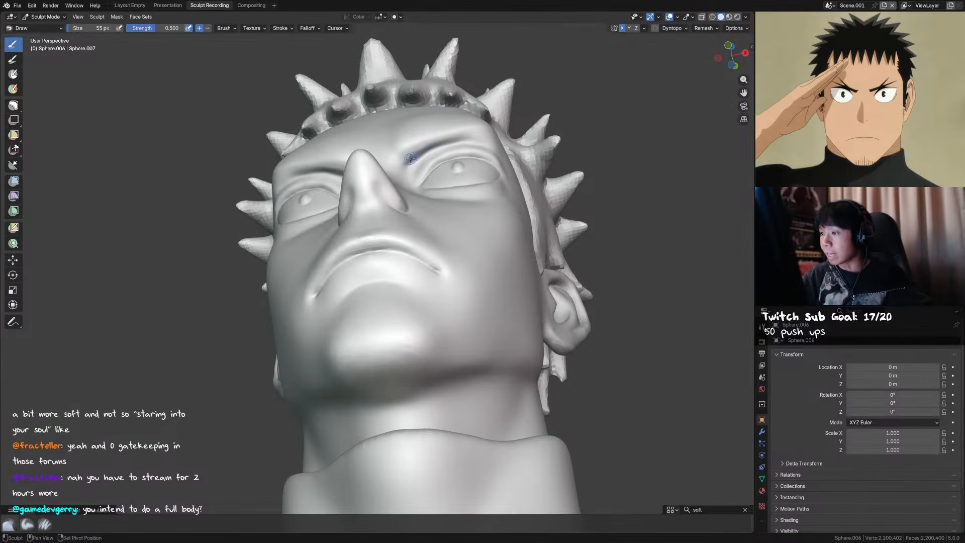
mouse_move(429, 146)
left_mouse_down("shift")
mouse_move(418, 152)
mouse_move(438, 142)
mouse_move(417, 152)
left_mouse_up("shift")
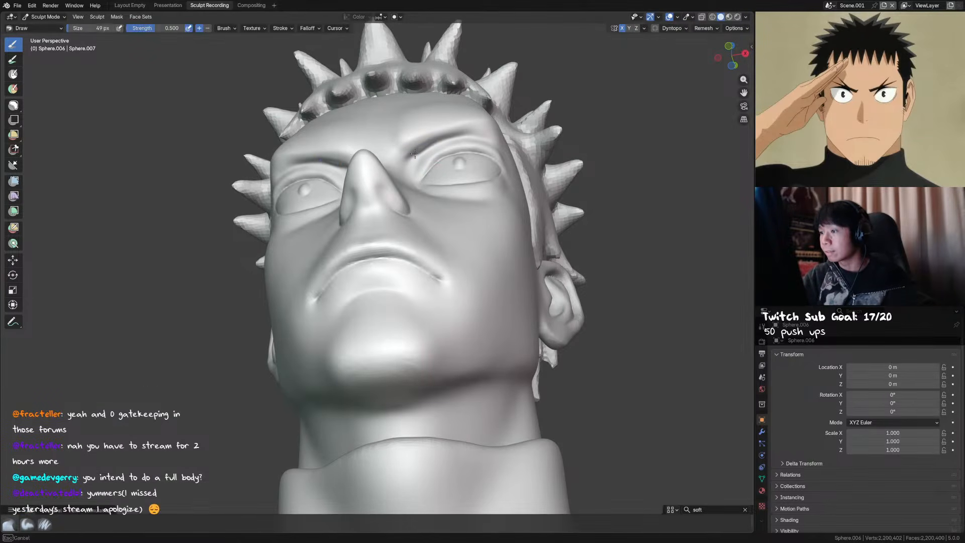
mouse_move(431, 139)
middle_mouse_down()
mouse_move(451, 146)
mouse_move(425, 156)
mouse_move(410, 131)
middle_mouse_up()
key("ctrl+s")
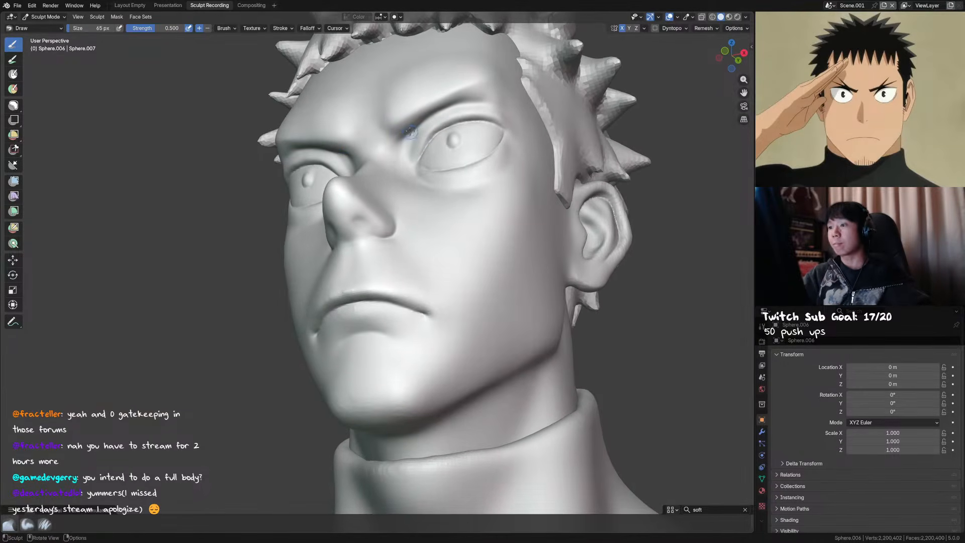
Smooth the fold between brow and upper eyelid and build it up with the Draw brush at about 61 px
left_click_drag(439, 107, 453, 101, "shift")
middle_click_drag(435, 110, 438, 123)
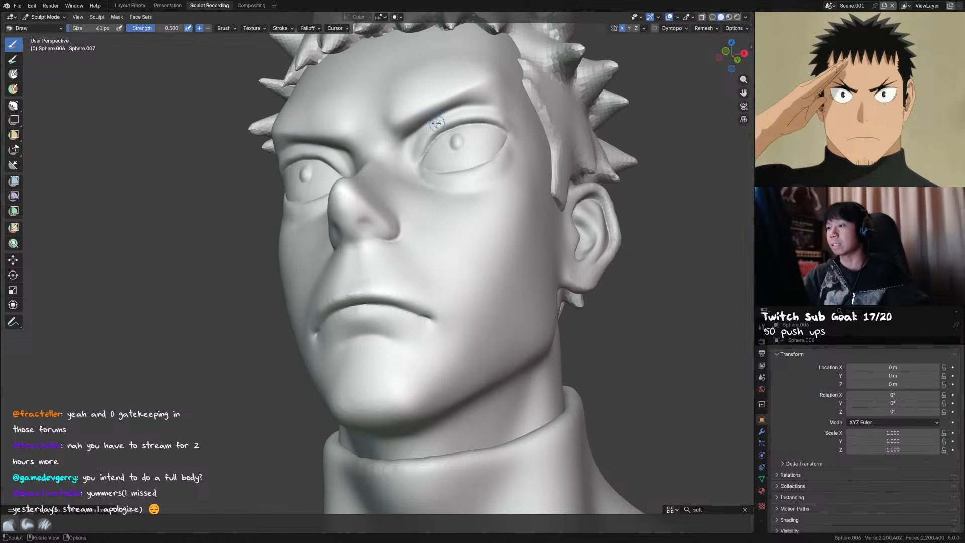
left_click_drag(431, 117, 408, 129)
key("f")
left_click(408, 129)
left_click(414, 127)
key("KP_1")
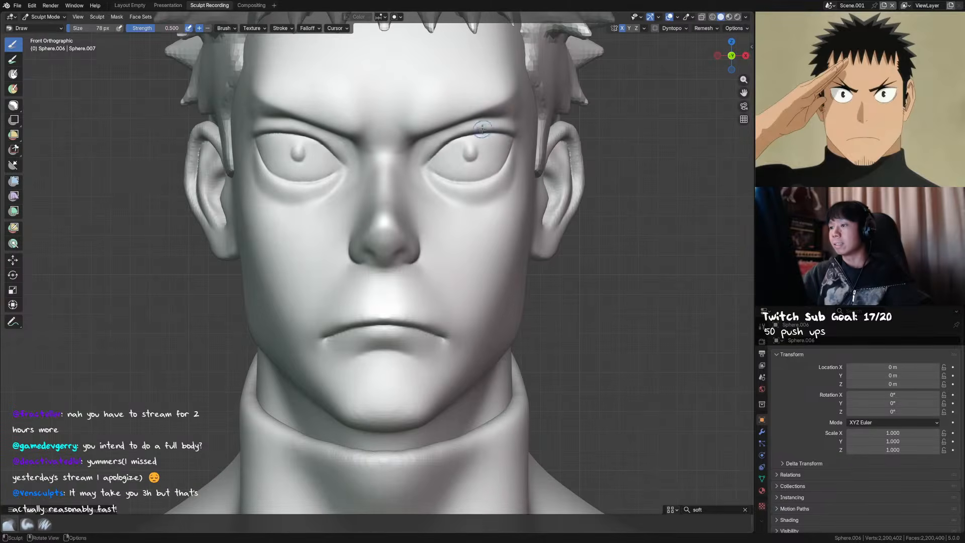
Sharpen the brow crease above the eyes with Crease Sharp at about 74 to 90 px
middle_click_drag(495, 129, 425, 130)
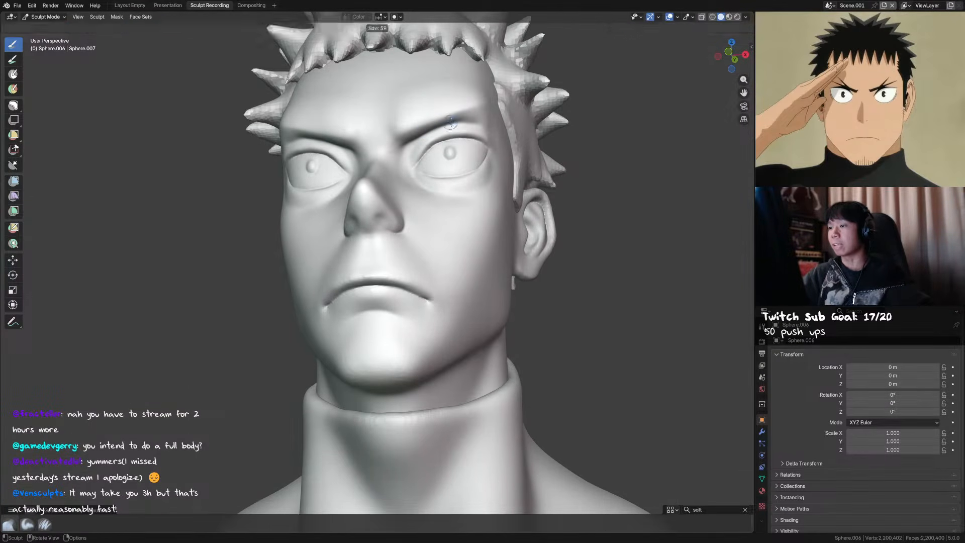
key("KP_4")
key("KP_4")
key("shift+c")
scroll(426, 143, "up", 2)
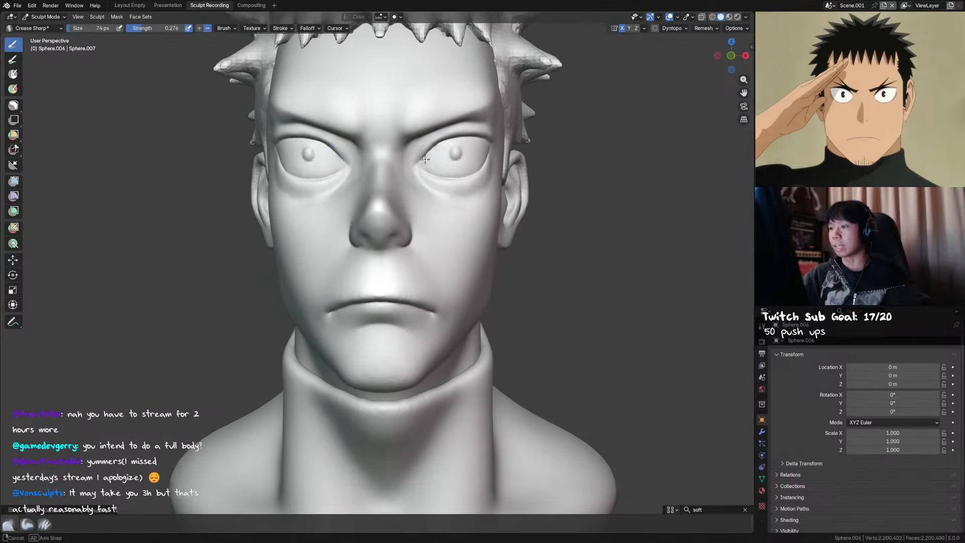
key("KP_1")
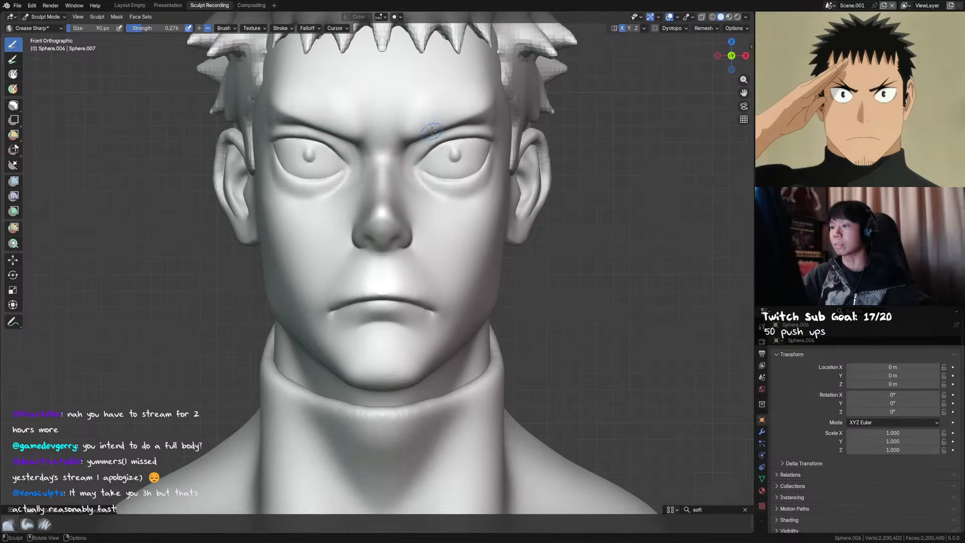
Nudge the outer ends of the brow ridge upward with Grab at 136 px and save the file
key("g")
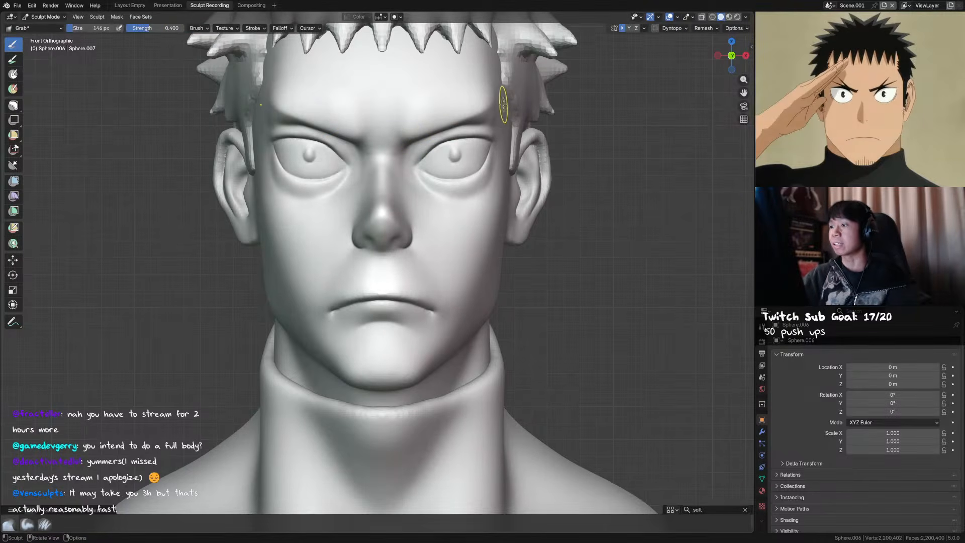
left_click_drag(491, 105, 491, 103)
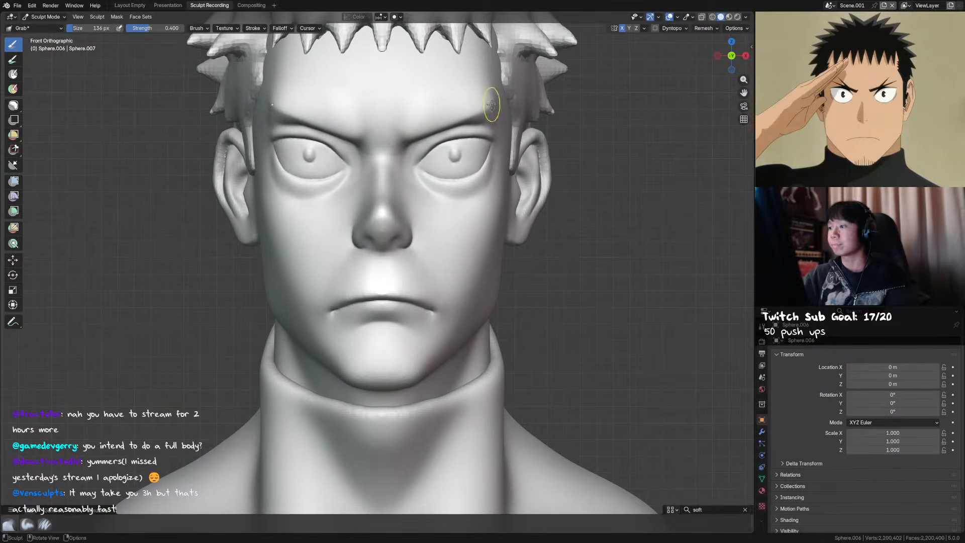
scroll(511, 111, "down", 1)
key("ctrl+s")
Adjust the outer brow and temple from a three-quarter view with Grab at about 107 px and save the file
mouse_move(512, 113)
middle_mouse_down("shift")
mouse_move(533, 105)
mouse_move(505, 133)
mouse_move(479, 133)
mouse_move(469, 146)
middle_mouse_up("shift")
key("f")
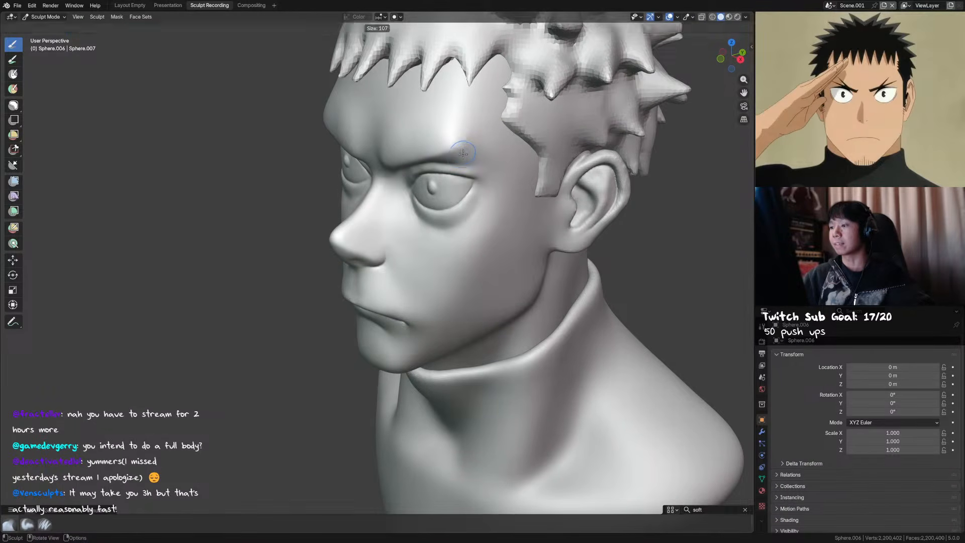
left_click(489, 139)
mouse_move(489, 140)
middle_mouse_down()
mouse_move(490, 129)
mouse_move(540, 120)
middle_mouse_up()
key("ctrl+s")
Review the whole bust from the front in Object Mode and return to Sculpt Mode
key("KP_1")
middle_click_drag(606, 98, 594, 117)
key("ctrl+Tab")
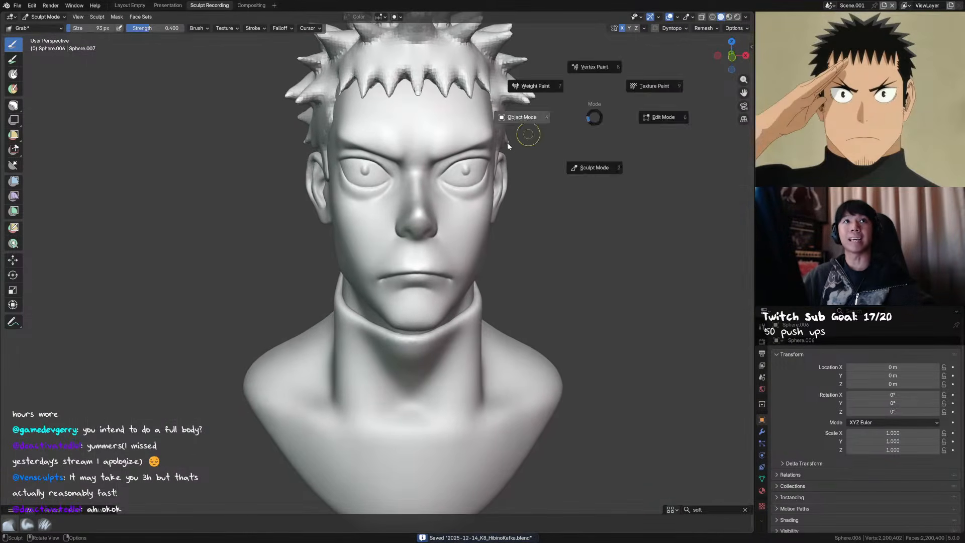
left_click(511, 141)
key("KP_1")
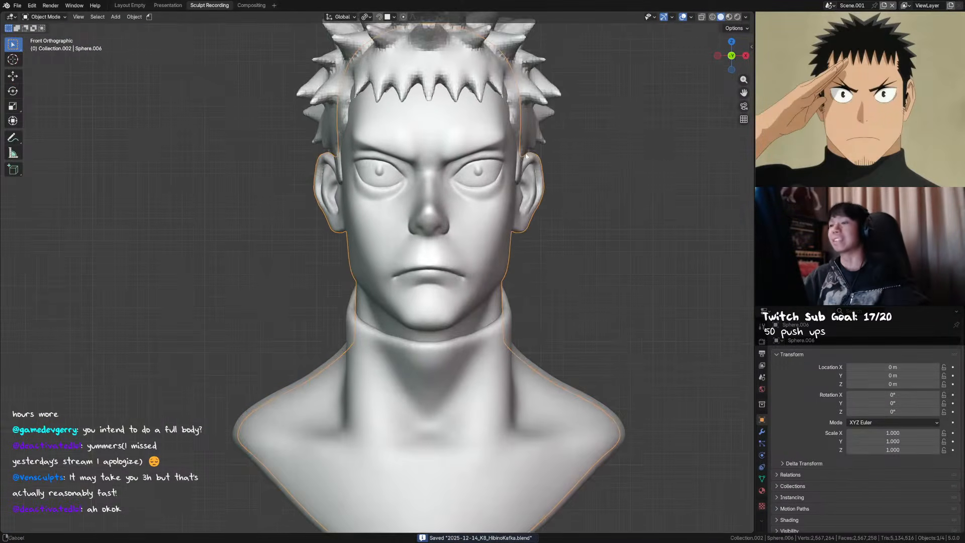
middle_click_drag(519, 161, 542, 145, "ctrl")
middle_click_drag(619, 102, 589, 110, "shift")
key("ctrl+Tab")
left_click(470, 294)
Adjust the upper lip and mouth line with Grab at about 101 px
middle_click_drag(463, 297, 486, 224, "shift")
middle_click_drag(428, 194, 455, 182)
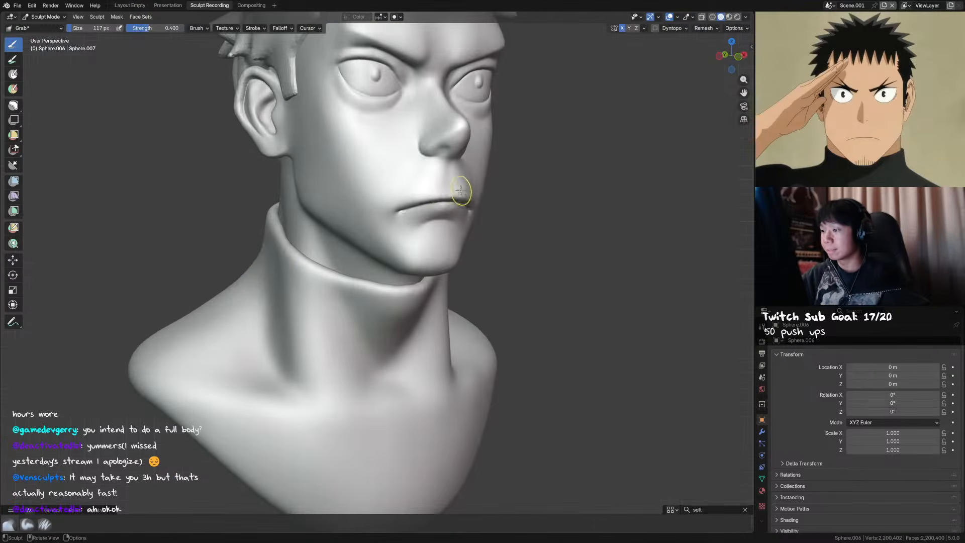
right_click(460, 180)
key("Tab")
key("ctrl+Tab")
left_click(531, 172)
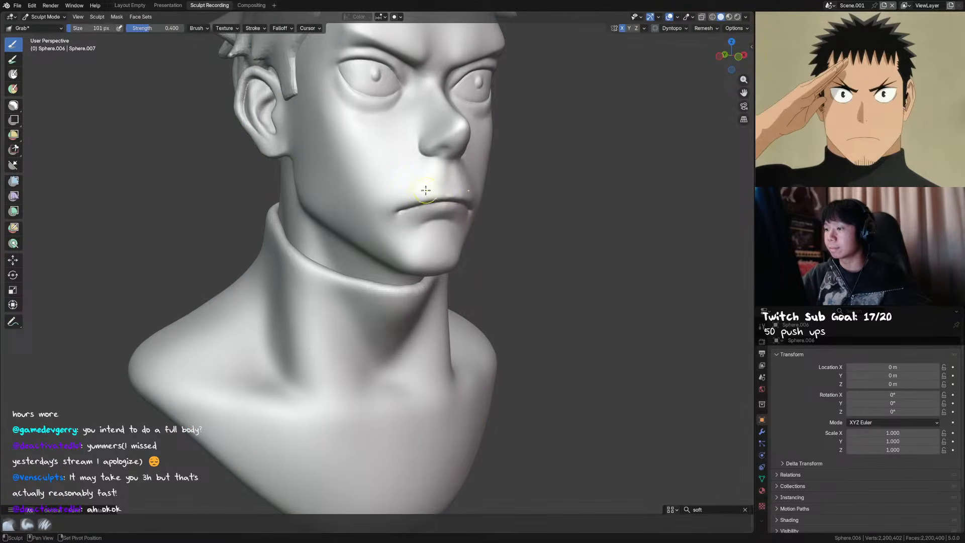
key("f")
left_click(438, 211)
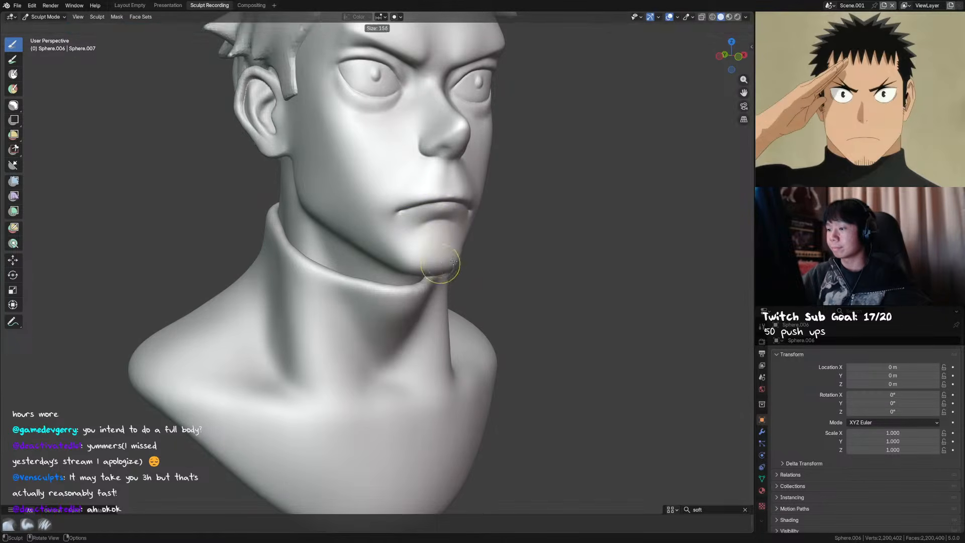
Reshape the area around the mouth corners and chin with Grab at 203 px and save the file
key("f")
key("f")
left_click(405, 262)
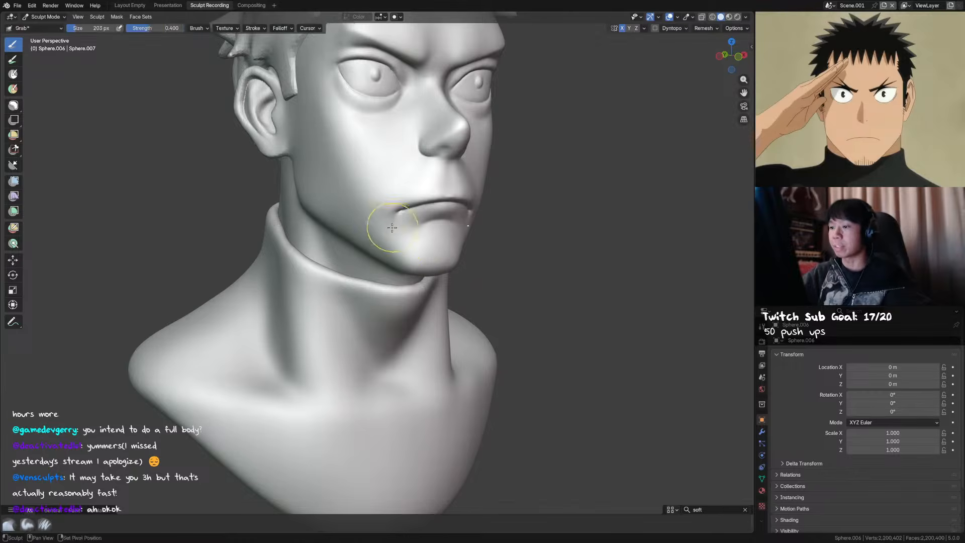
mouse_move(423, 108)
middle_mouse_down()
mouse_move(467, 172)
mouse_move(439, 162)
mouse_move(466, 137)
mouse_move(473, 146)
mouse_move(409, 124)
middle_mouse_up()
key("ctrl+s")
Define the side and underside of the nose with Draw Sharp, reducing the brush to 54 px
key("x")
key("f")
left_click(401, 126)
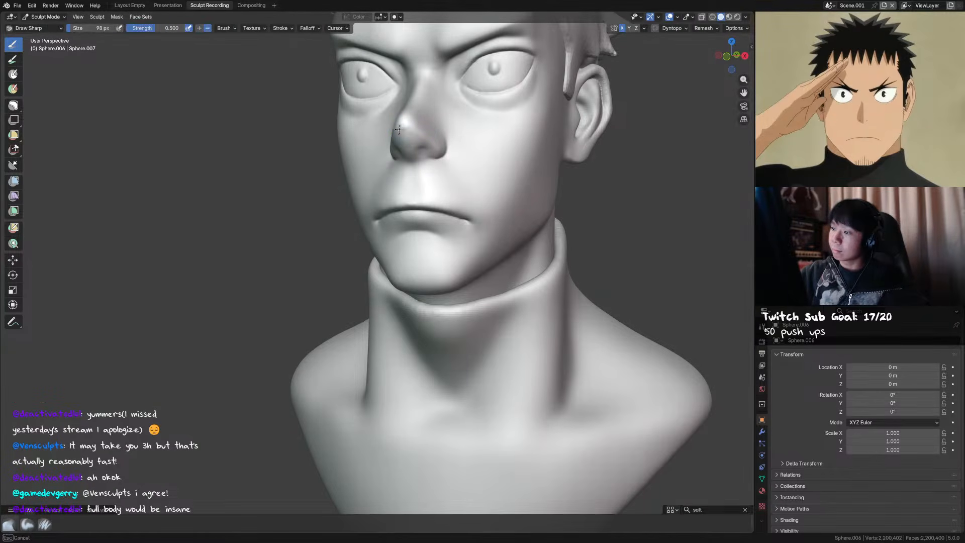
middle_click_drag(403, 133, 471, 135)
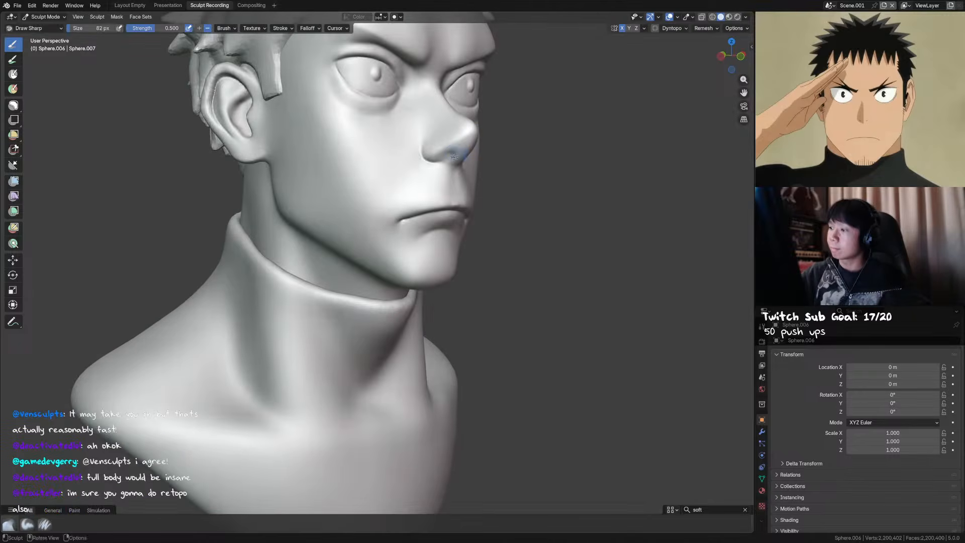
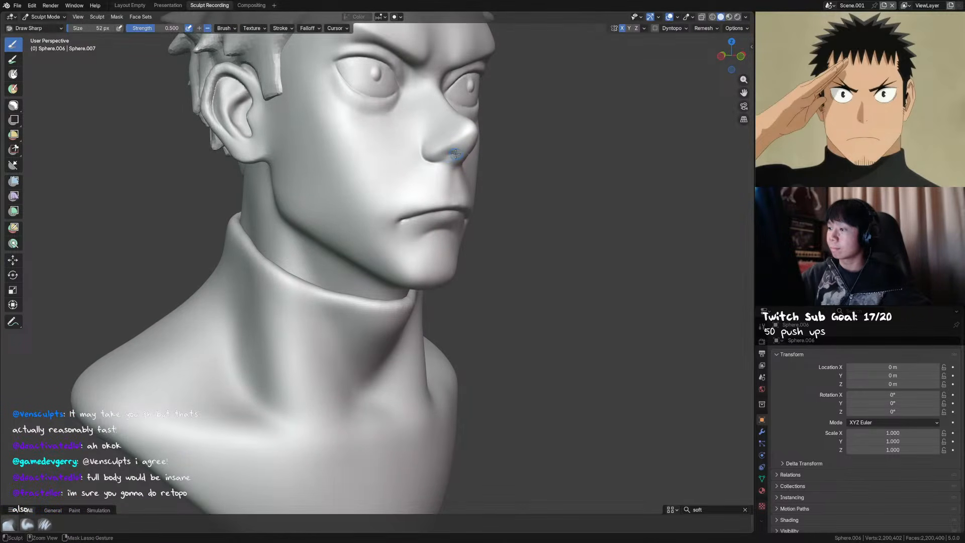
key("f")
left_click(465, 142)
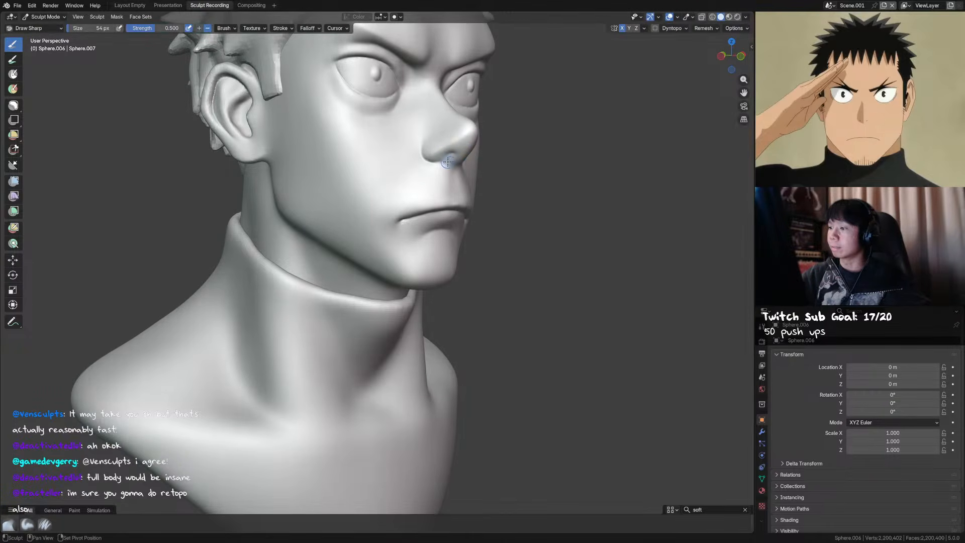
Sharpen the lower edge of the nose with Crease Sharp at 63 px and save the file
key("shift+c")
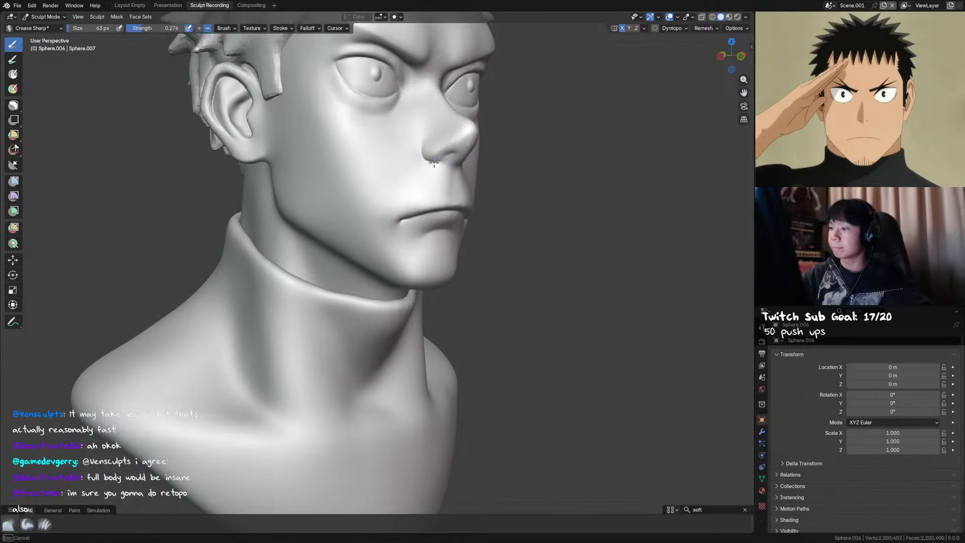
key("KP_1")
key("ctrl+s")
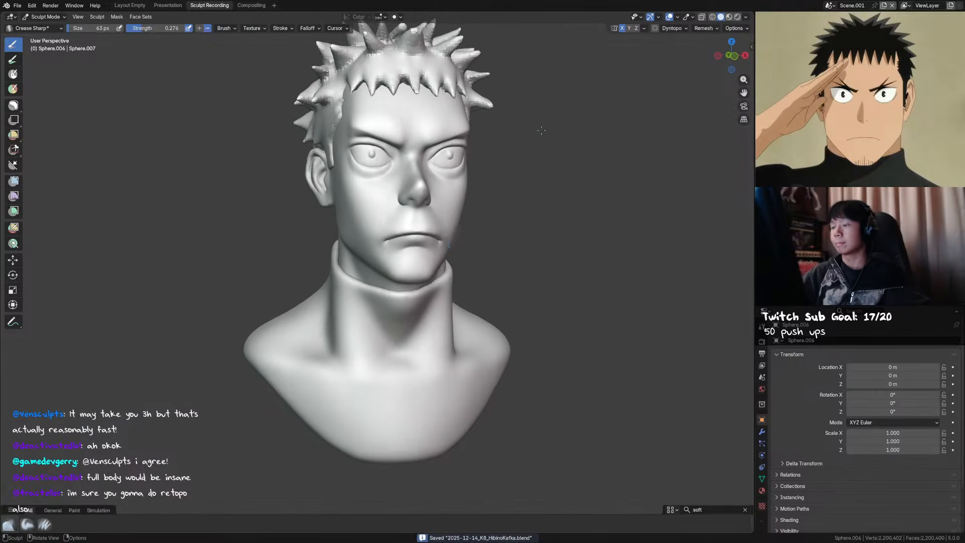
Switch the viewport shading to Material Preview and view the bust from the front
scroll(402, 241, "up", 1)
left_click(728, 16)
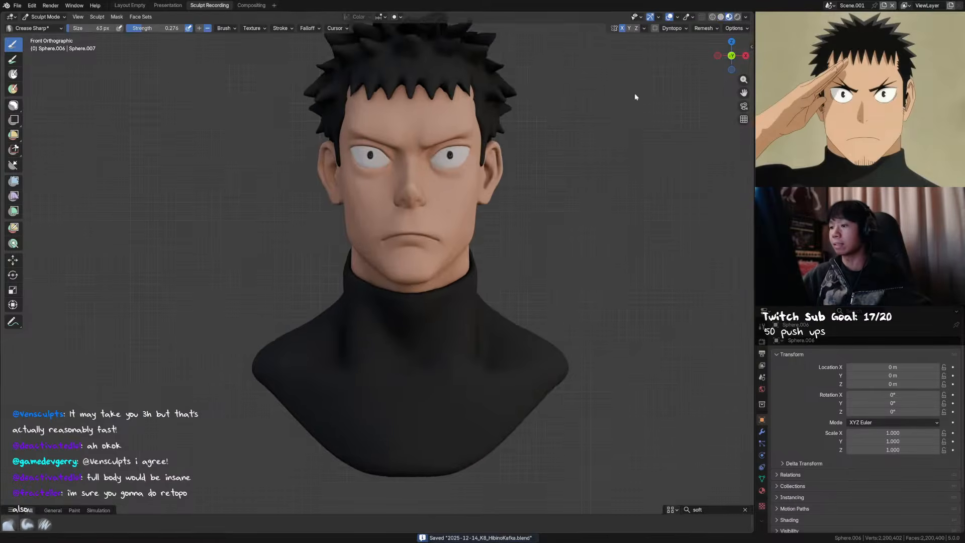
key("KP_1")
Delete the old eyebrow mesh across the forehead in Object Mode
key("ctrl+Tab")
left_click(470, 140)
mouse_move(584, 107)
middle_mouse_down()
mouse_move(502, 158)
mouse_move(433, 152)
mouse_move(467, 170)
middle_mouse_up()
left_click(433, 153)
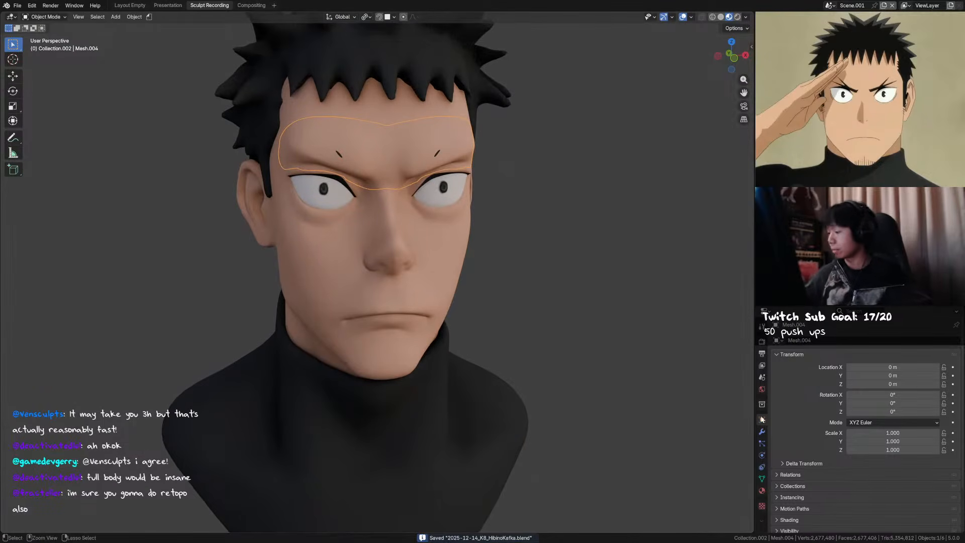
mouse_move(460, 214)
middle_mouse_down()
mouse_move(441, 221)
mouse_move(459, 213)
mouse_move(437, 151)
mouse_move(470, 182)
mouse_move(478, 176)
mouse_move(448, 196)
mouse_move(378, 199)
middle_mouse_up()
key("x")
left_click(458, 212)
Mask a wide band over the brow ridge on the head, from temple to temple, with the Mask brush at 77 px
left_click(437, 150)
scroll(439, 156, "down", 1)
key("ctrl+Tab")
key("m")
mouse_move(378, 199)
left_mouse_down()
mouse_move(361, 201)
mouse_move(390, 201)
mouse_move(347, 190)
mouse_move(458, 174)
left_mouse_up()
middle_click_drag(468, 161, 454, 173)
left_click_drag(454, 173, 453, 184)
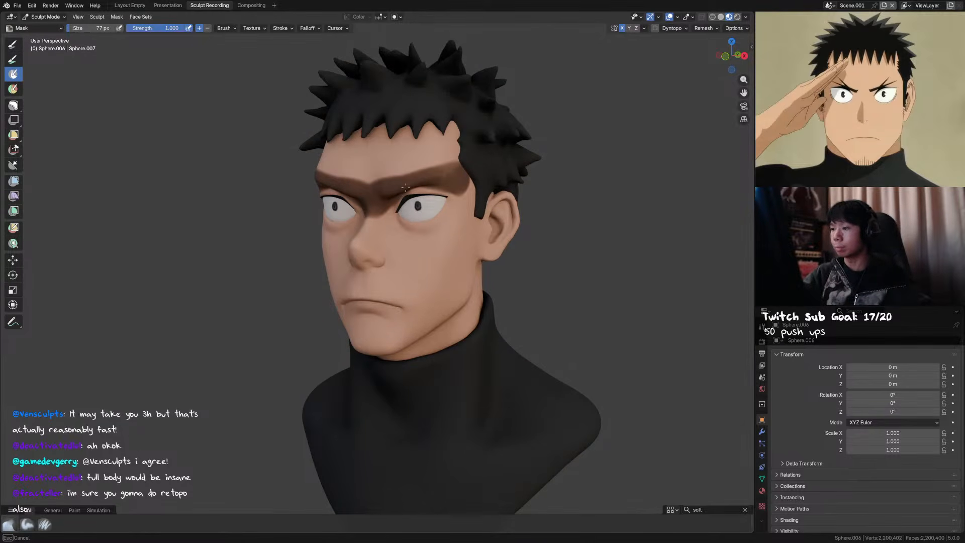
mouse_move(452, 172)
left_mouse_down()
mouse_move(371, 187)
mouse_move(332, 166)
left_mouse_up()
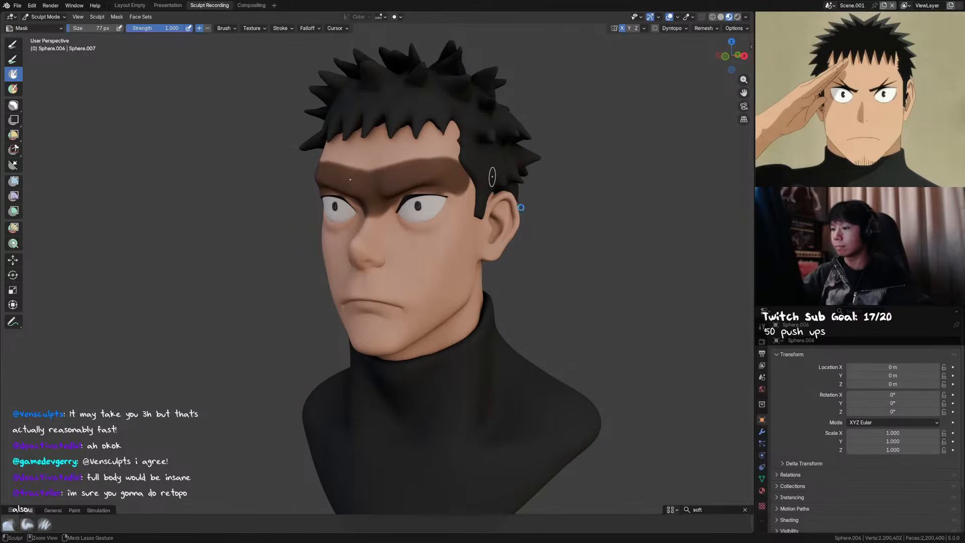
Save the file, extract the masked brow band as a solid mesh and open its modifier settings
key("ctrl+s")
key("q")
left_click(117, 17)
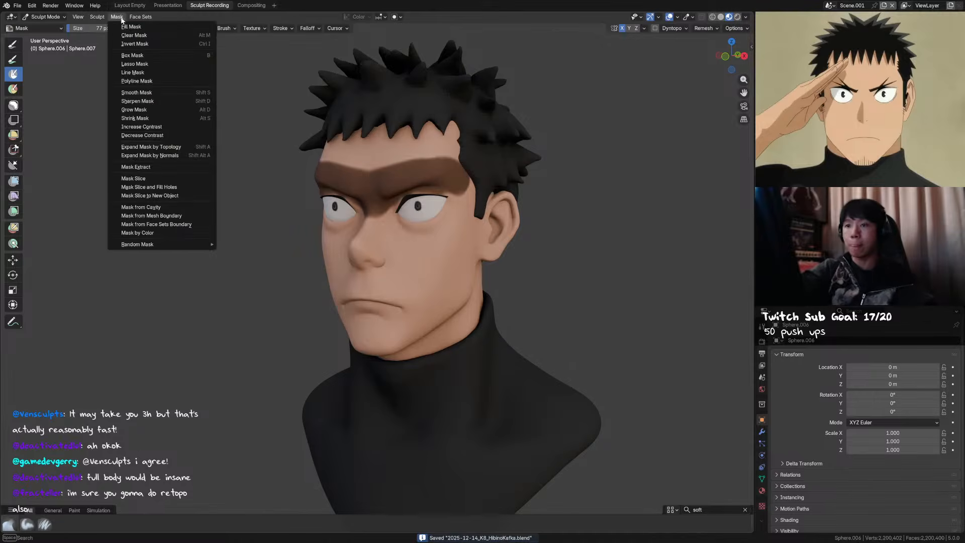
left_click(158, 166)
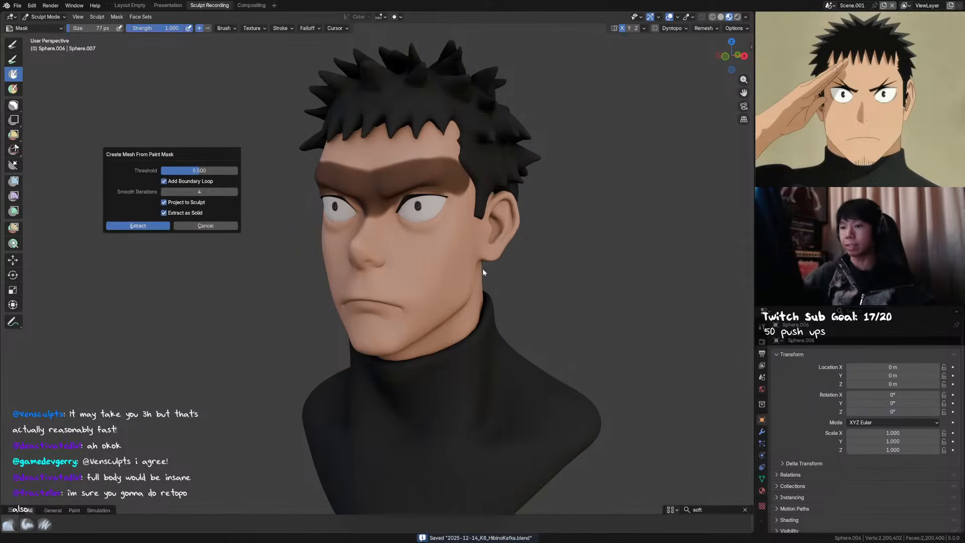
key("Return")
left_click(762, 432)
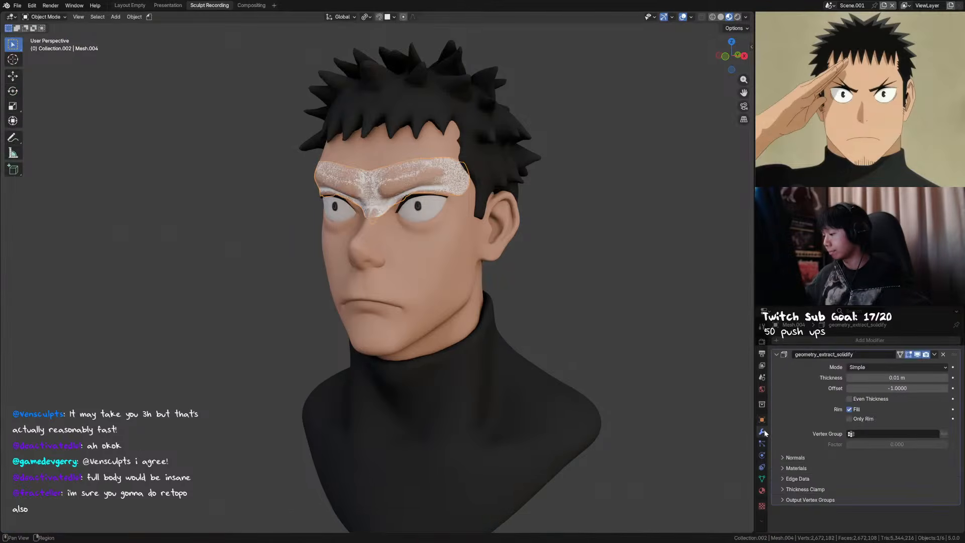
Isolate the extracted brow band in Local View, apply its solidify modifier and show the whole bust again
key("slash")
key("ctrl+a")
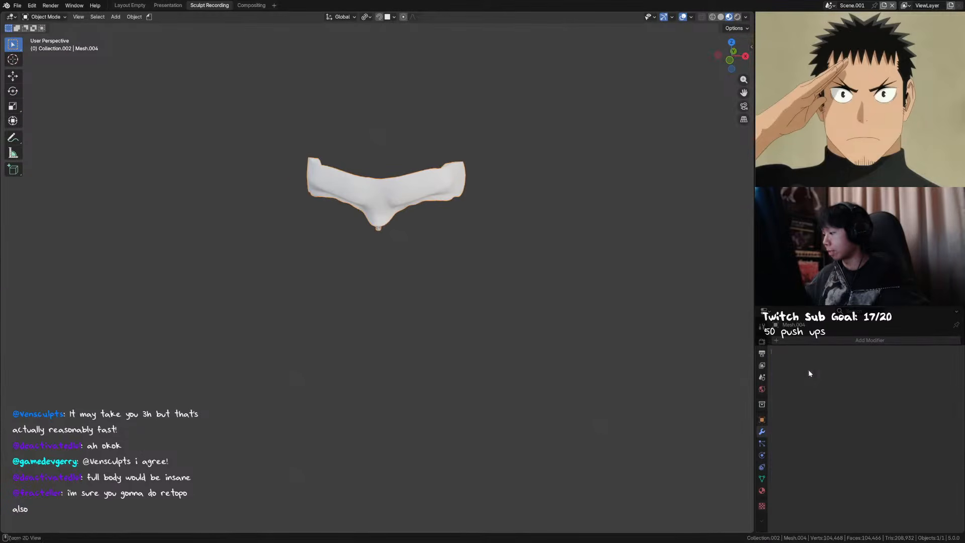
key("ctrl+Tab")
left_click(517, 315)
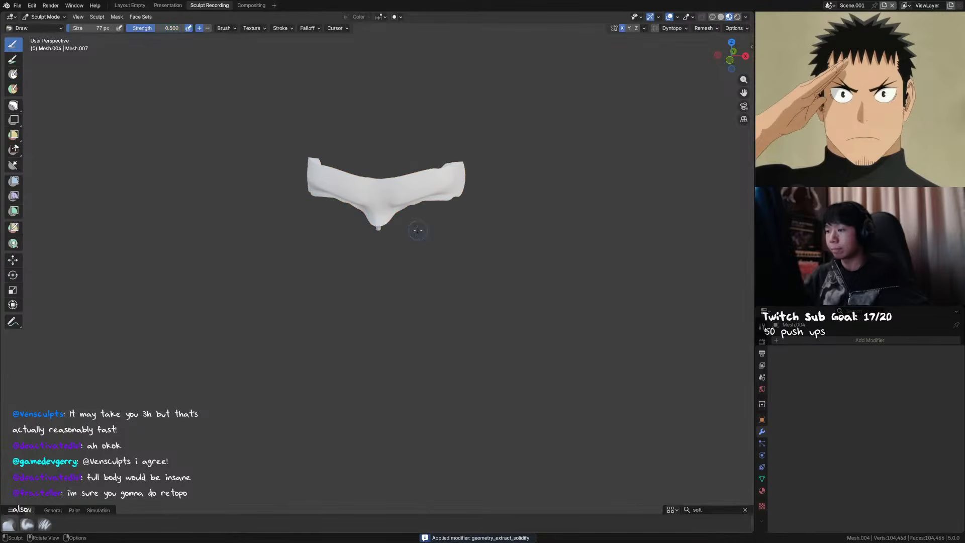
middle_click_drag(437, 199, 421, 159)
key("ctrl+Tab")
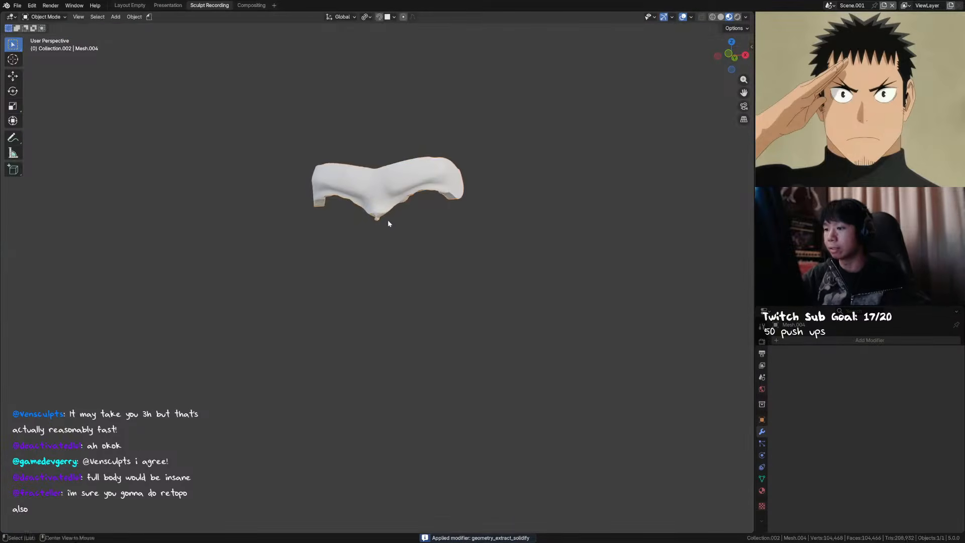
key("slash")
Examine the brow band on the bust from the front and below, and hide every other object in Object Mode
key("ctrl+Tab")
middle_click_drag(401, 207, 395, 223)
mouse_move(385, 216)
left_mouse_down("ctrl")
mouse_move(391, 175)
mouse_move(425, 174)
mouse_move(434, 185)
mouse_move(397, 177)
mouse_move(449, 176)
mouse_move(427, 194)
mouse_move(459, 185)
left_mouse_up("ctrl")
key("KP_1")
middle_click_drag(459, 185, 490, 158)
middle_click_drag(558, 182, 475, 207)
key("ctrl+Tab")
left_click(489, 187)
key("shift+h")
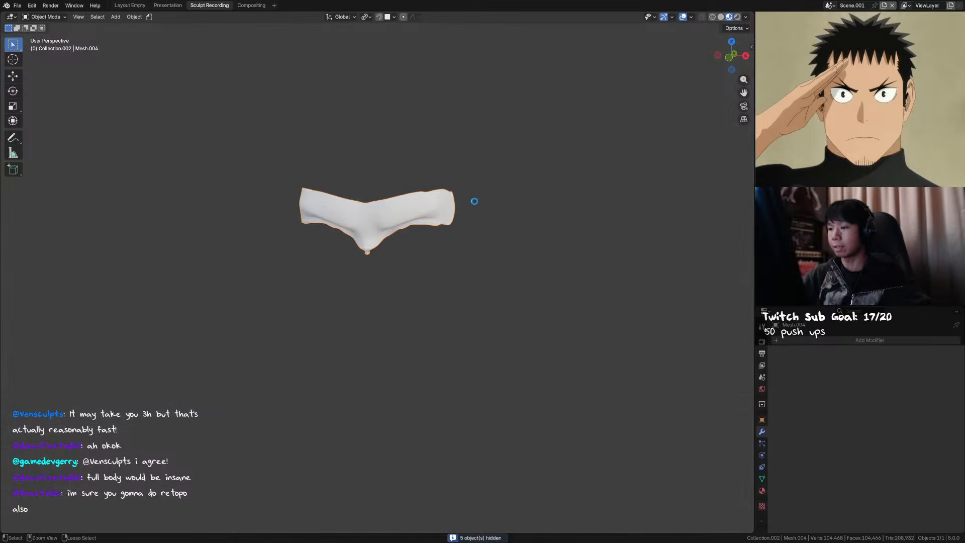
Save the file, unhide all objects and visit the hair mesh in Sculpt Mode before returning to Object Mode
key("ctrl+s")
key("alt+h")
left_click(457, 154)
key("ctrl+Tab")
key("shift+space")
left_click(457, 156)
key("ctrl+Tab")
left_click(396, 181)
left_click(418, 205)
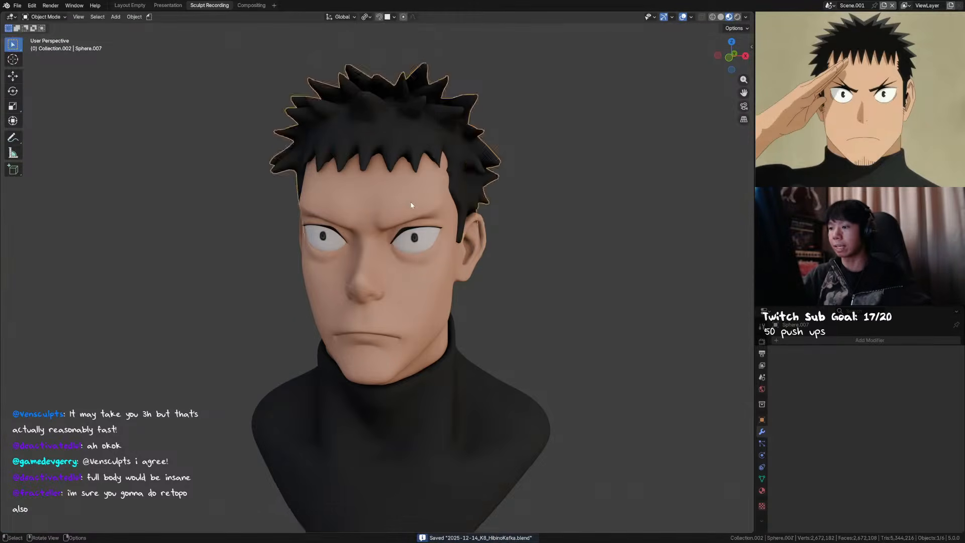
Hide everything except the brow band and set the Paint Soft brush to 280 px in Sculpt Mode
left_click(422, 203)
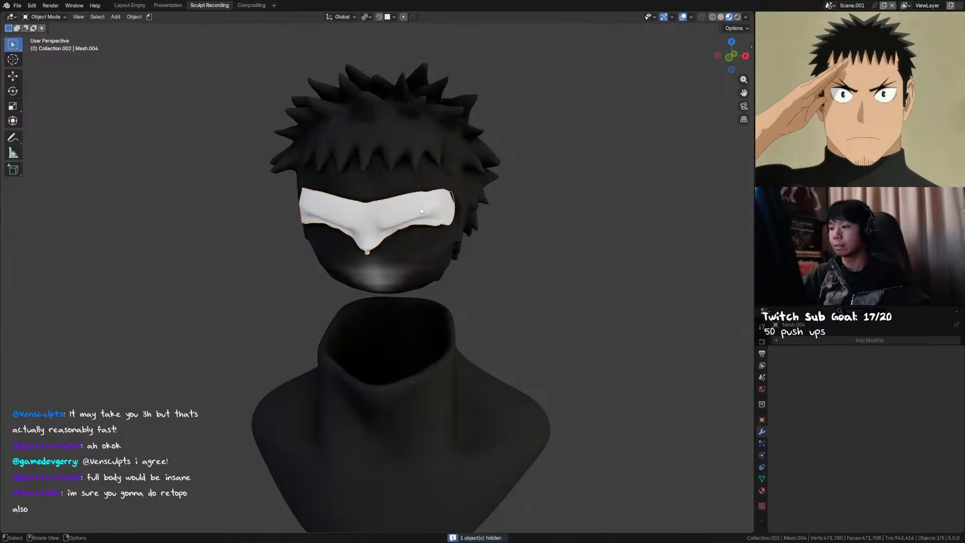
key("shift+h")
key("ctrl+Tab")
key("f")
left_click(452, 165)
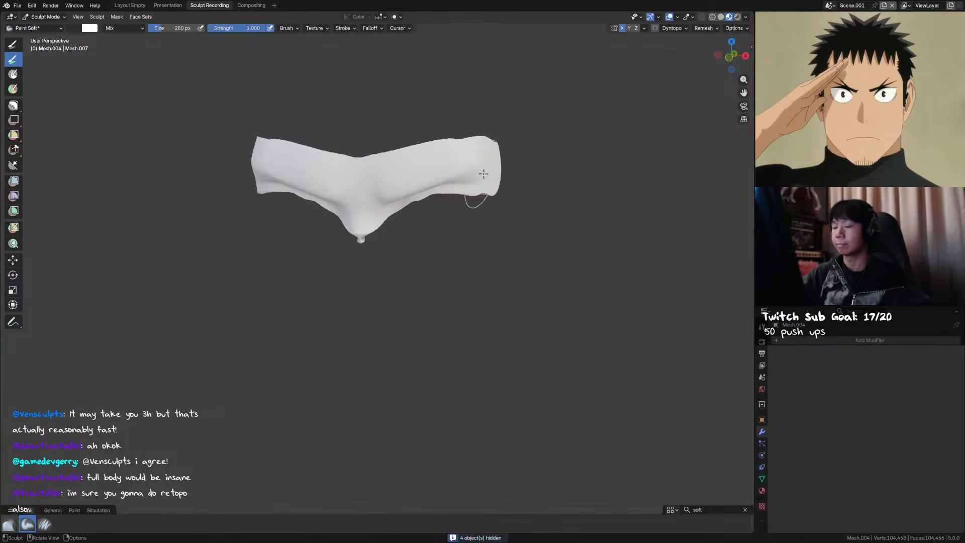
Unhide all objects and link the head's material to the brow band
key("ctrl+Tab")
key("alt+h")
left_click(468, 194)
left_click(518, 160, "shift")
key("ctrl+l")
left_click(516, 172)
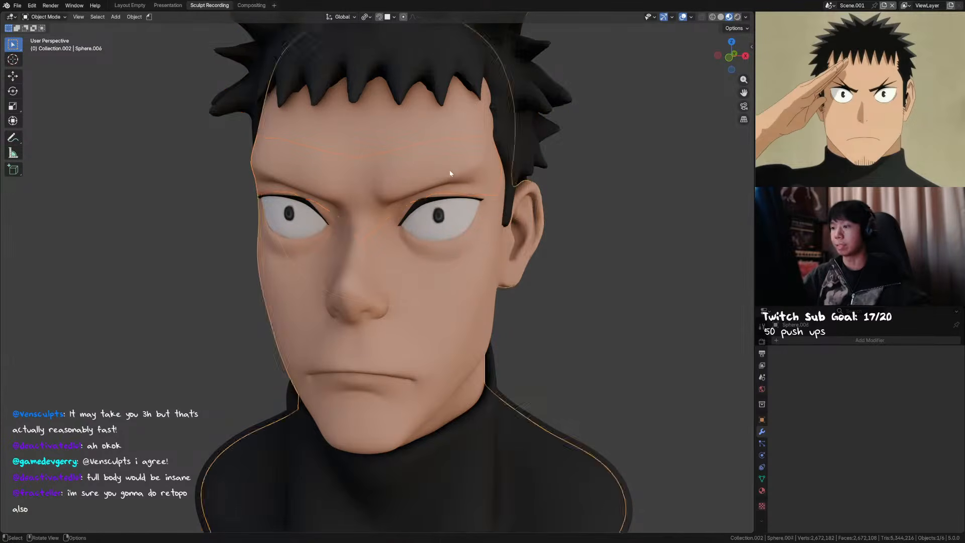
Isolate the brow band, paint it black all around with the Paint Soft brush at 412 px and save the file
left_click(453, 172)
key("shift+h")
key("ctrl+Tab")
left_click(466, 227)
mouse_move(450, 159)
left_mouse_down()
mouse_move(361, 166)
mouse_move(480, 173)
left_mouse_up()
middle_click_drag(482, 175, 488, 136)
mouse_move(487, 136)
left_mouse_down()
mouse_move(476, 138)
mouse_move(487, 131)
left_mouse_up()
middle_click_drag(495, 158, 464, 182)
key("f")
left_click(474, 184)
left_click_drag(432, 171, 398, 164)
mouse_move(398, 168)
middle_mouse_down("ctrl")
mouse_move(412, 222)
mouse_move(352, 242)
middle_mouse_up("ctrl")
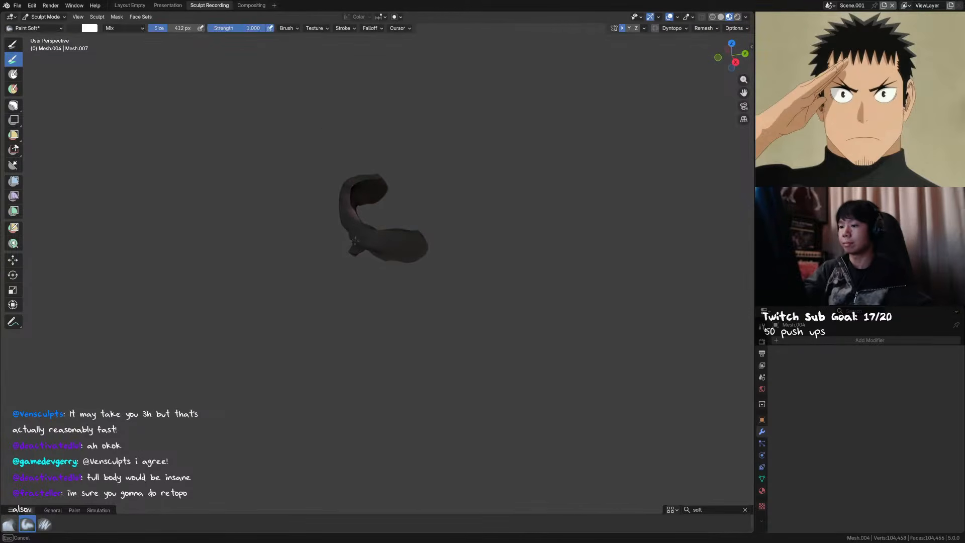
mouse_move(356, 208)
middle_mouse_down()
mouse_move(387, 194)
mouse_move(432, 221)
mouse_move(501, 194)
middle_mouse_up()
key("ctrl+s")
Check the brow band's voxel size for remeshing and activate the Draw brush
scroll(501, 194, "up", 3)
key("r")
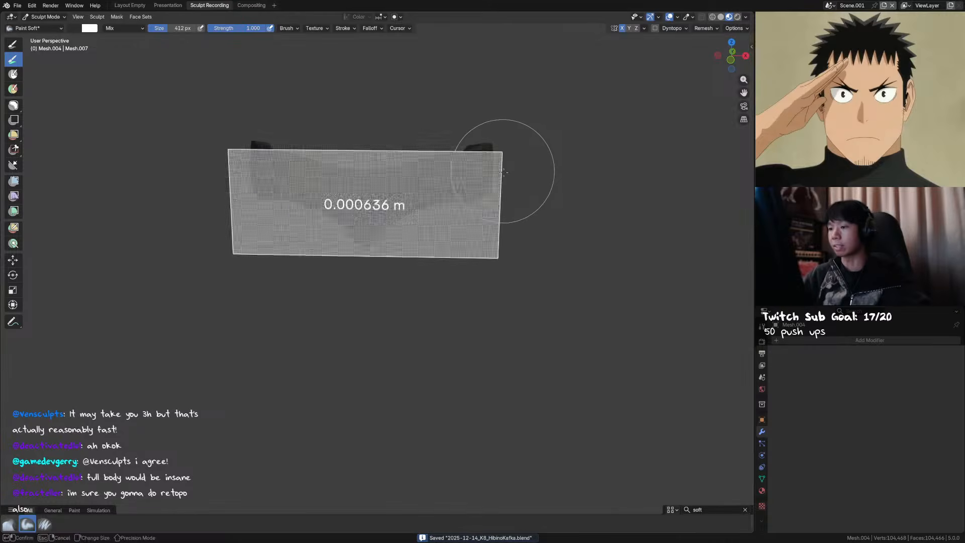
key("Escape")
key("q")
left_click(517, 160)
key("v")
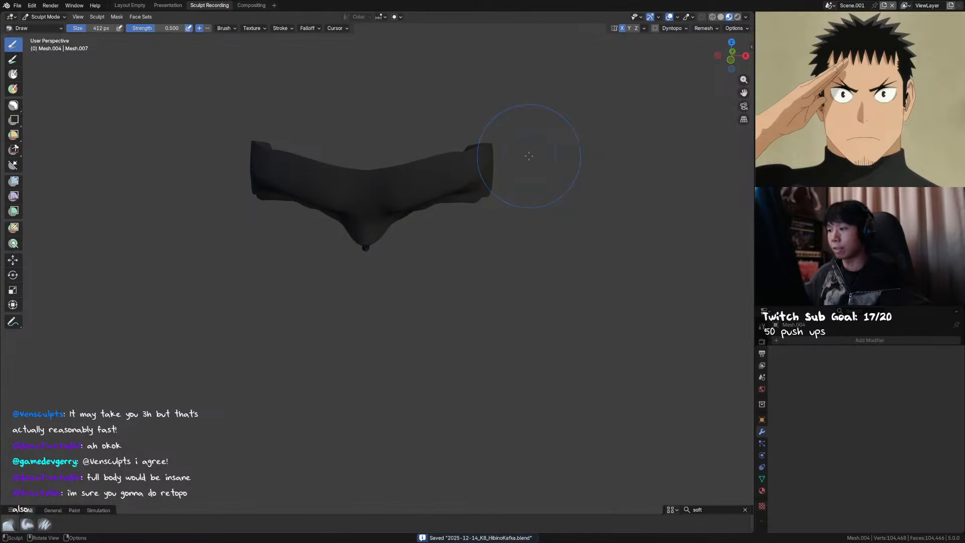
Remesh and smooth the brow band in Sculpt Mode with the brush size set to 440 px
middle_click_drag(492, 182, 487, 183)
key("f")
left_click(519, 173)
key("ctrl+Tab")
left_click(493, 177)
middle_click_drag(496, 189, 507, 215)
key("ctrl+Tab")
left_click(493, 273)
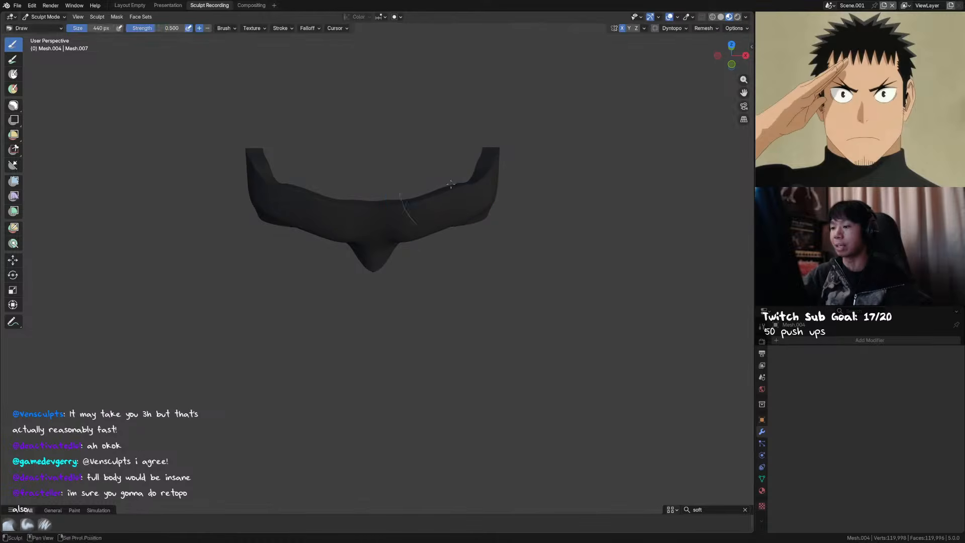
Unhide the rest of the bust, re-enter Sculpt Mode on the brow band and save the file
key("ctrl+Tab")
left_click(375, 203)
key("alt+h")
middle_click_drag(536, 139, 518, 108)
left_click(440, 186)
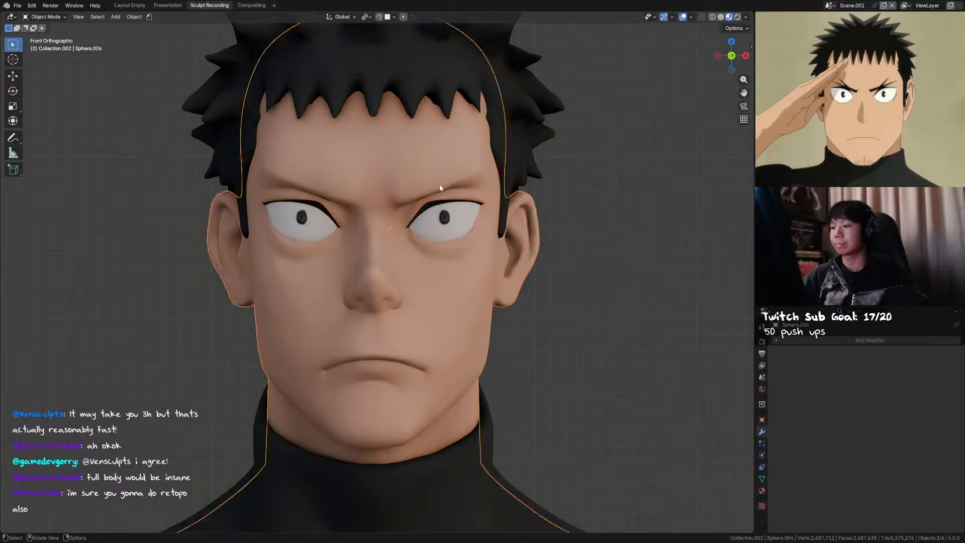
left_click(448, 194)
middle_click_drag(458, 189, 449, 167)
key("ctrl+Tab")
left_click(449, 224)
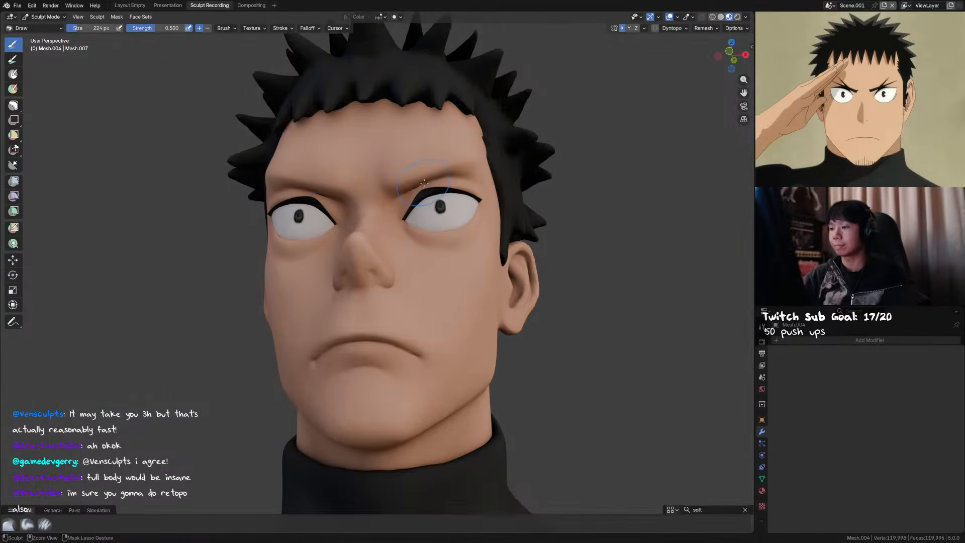
key("KP_1")
key("ctrl+s")
Mark the inner starting point of both eyebrows on the band with the Draw Sharp brush at 87 px
key("f")
left_click(394, 203)
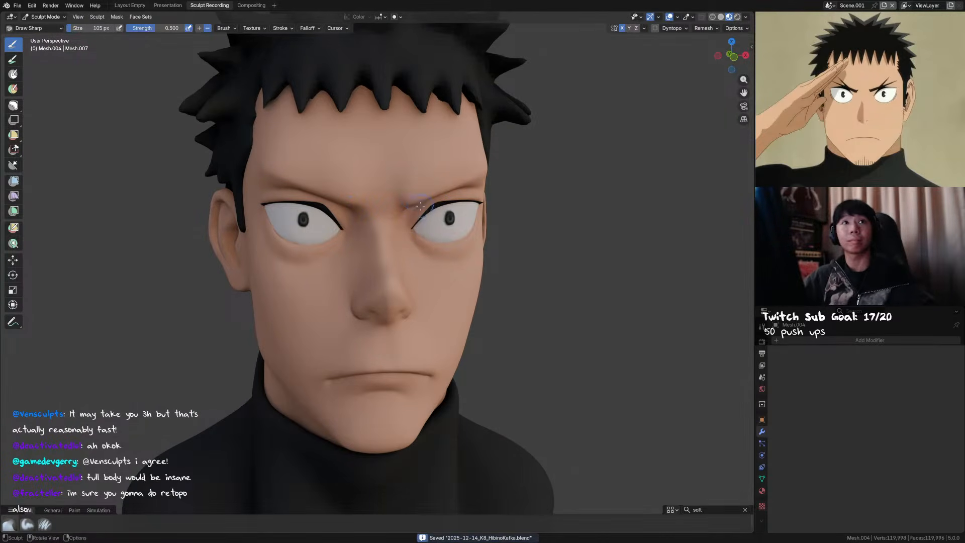
key("KP_1")
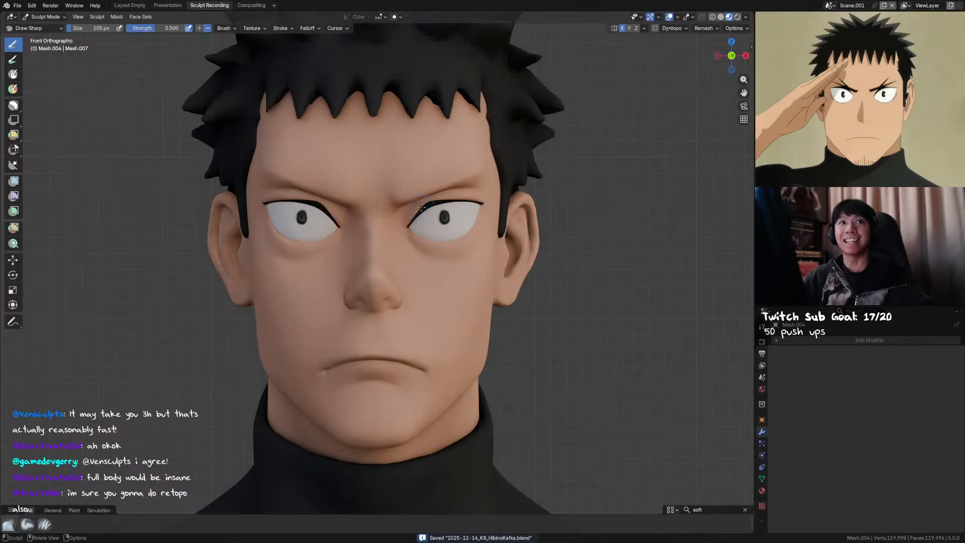
middle_click_drag(430, 213, 434, 206)
key("f")
left_click(422, 191)
left_click(418, 193)
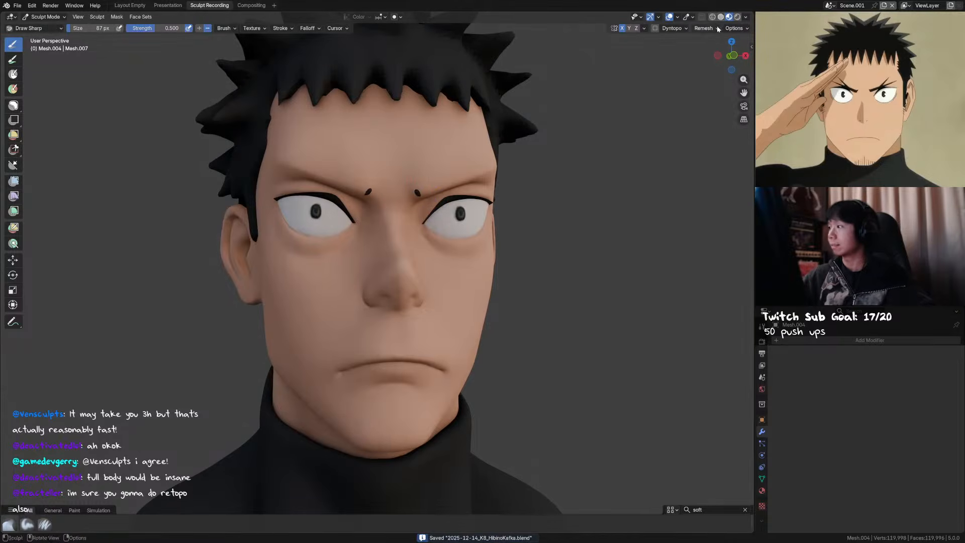
Switch to Solid shading and build up the inner eyebrow ends with the Draw Sharp brush at 74 px
left_click(720, 16)
left_click_drag(425, 192, 417, 188)
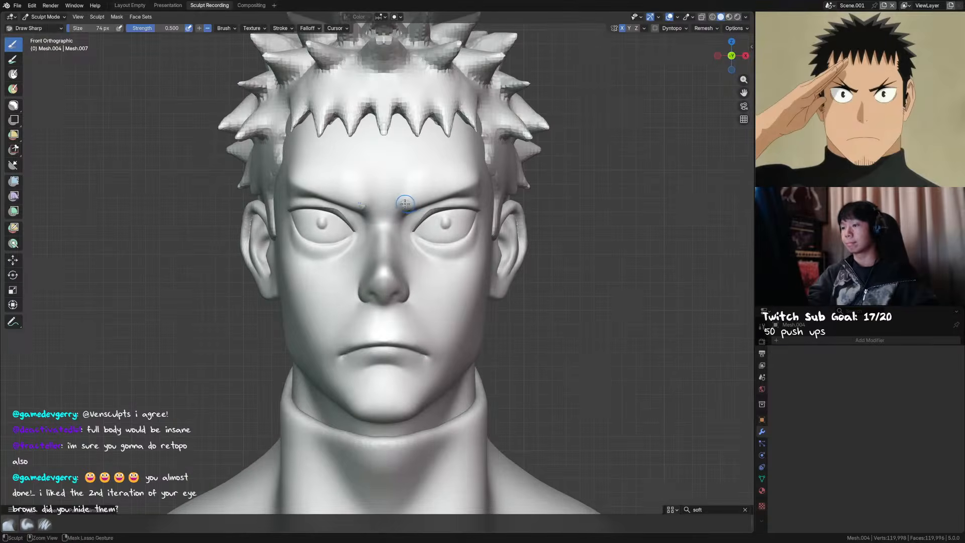
key("ctrl+KP_0")
middle_click_drag(508, 226, 467, 372)
middle_click_drag(468, 241, 464, 302, "alt")
middle_click_drag(460, 201, 456, 235, "ctrl")
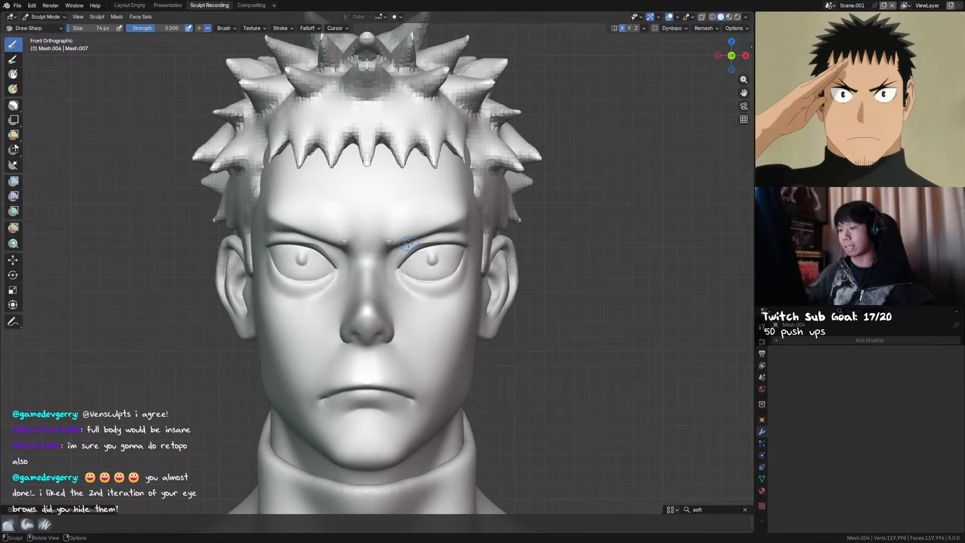
middle_click_drag(409, 244, 398, 247)
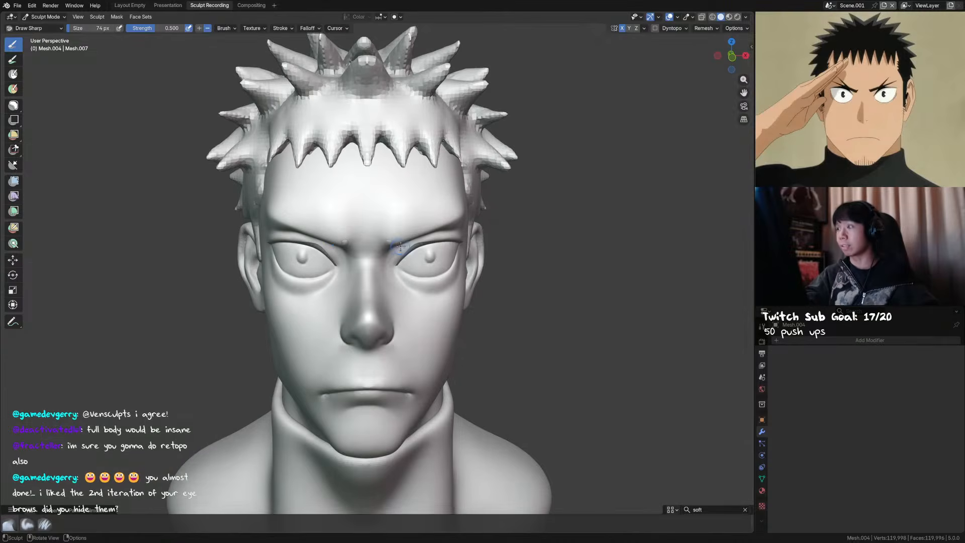
Raise both eyebrow ridges from the inner ends outward to the temples with the Draw Sharp brush at 74 px
left_click_drag(390, 239, 412, 238)
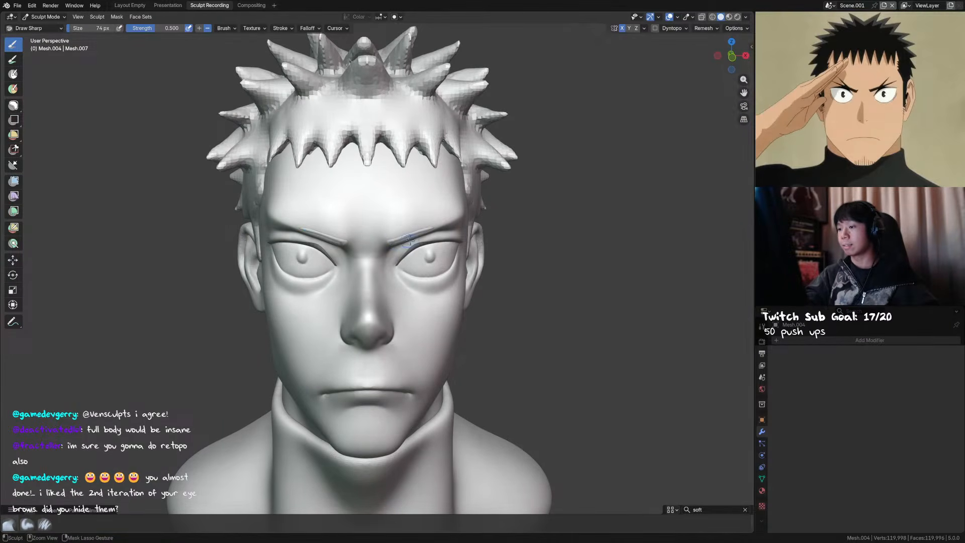
middle_click_drag(435, 228, 400, 239)
left_click_drag(400, 239, 393, 243)
middle_click_drag(402, 239, 435, 227)
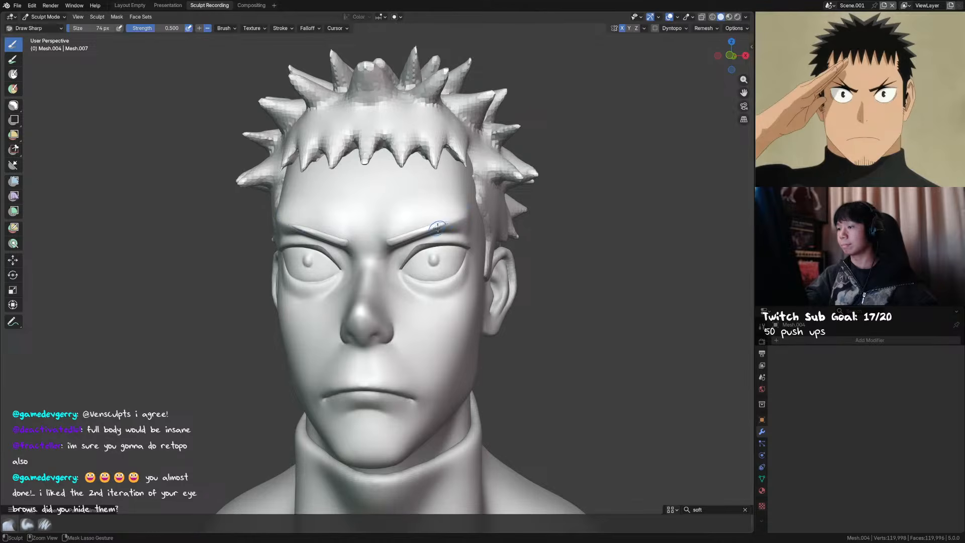
left_click_drag(436, 228, 451, 220)
middle_click_drag(462, 222, 471, 224)
Refine and smooth the eyebrow ridges with the Draw Sharp brush at 47 px and save the file
key("f")
left_click(427, 231)
left_click_drag(427, 230, 433, 229, "ctrl")
left_click_drag(427, 232, 412, 236, "shift")
left_click_drag(421, 233, 393, 245, "shift")
left_click_drag(394, 242, 405, 240, "shift")
key("ctrl+s")
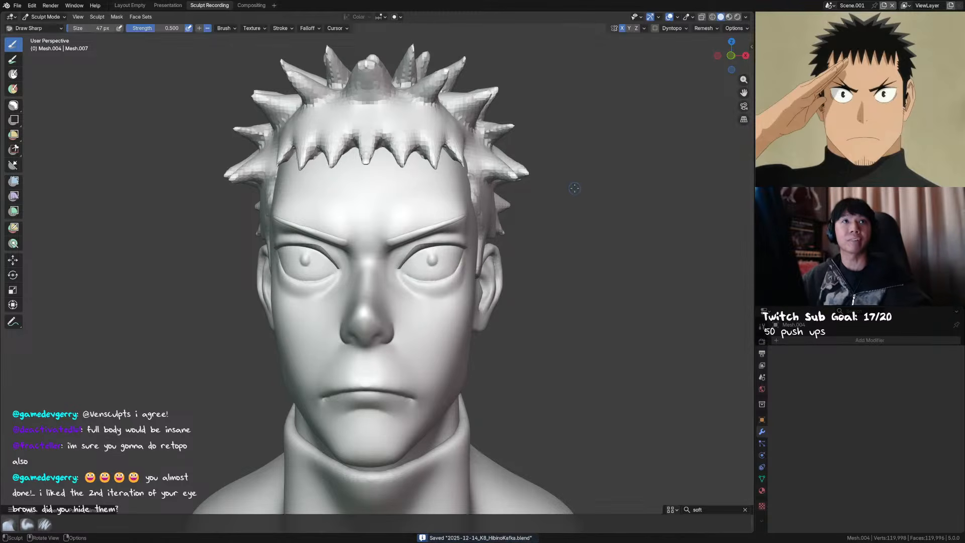
key("KP_1")
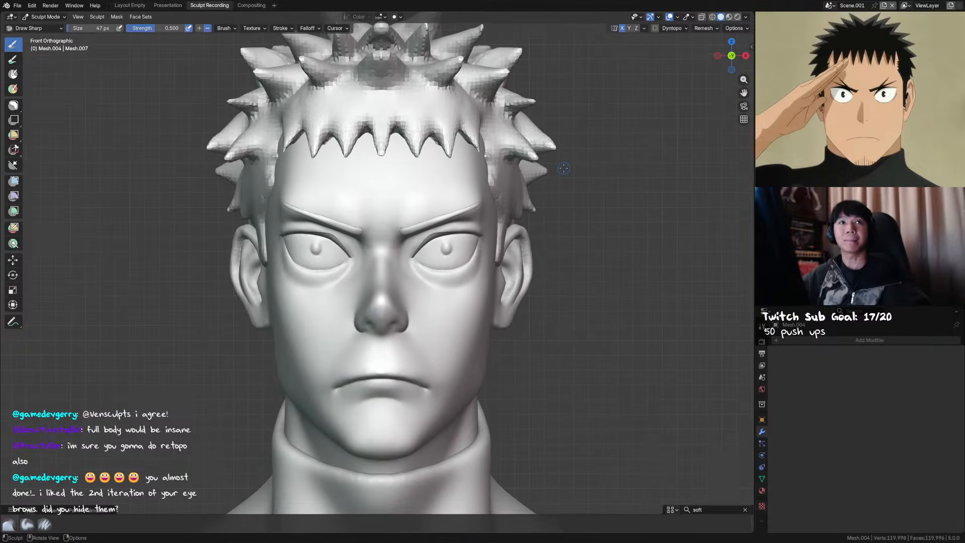
Save the file in Object Mode, switch to the scene named Scene and view its eyebrow version in Material Preview
key("ctrl+Tab")
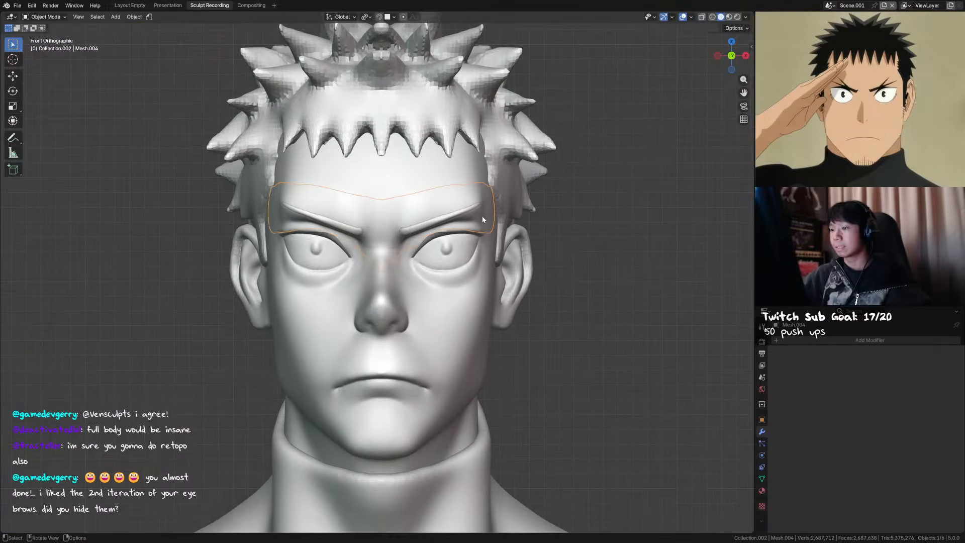
middle_click_drag(481, 219, 484, 225)
key("ctrl+s")
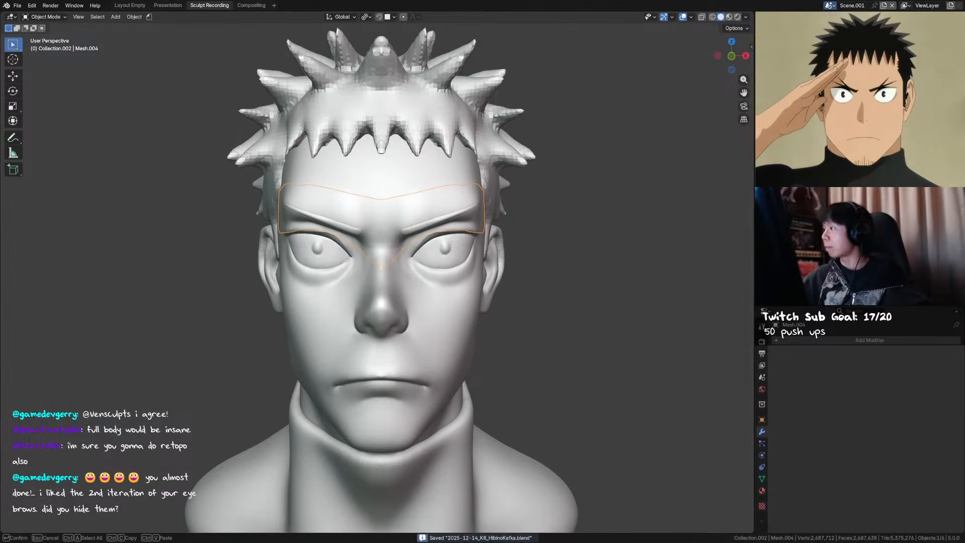
left_click(841, 19)
key("alt+h")
left_click(648, 115)
key("KP_1")
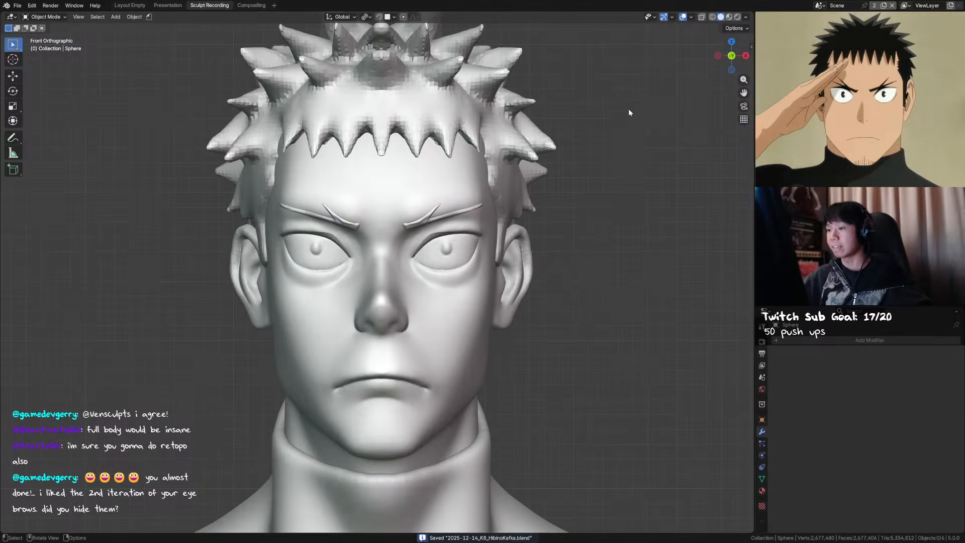
left_click(729, 18)
middle_click_drag(611, 137, 600, 144)
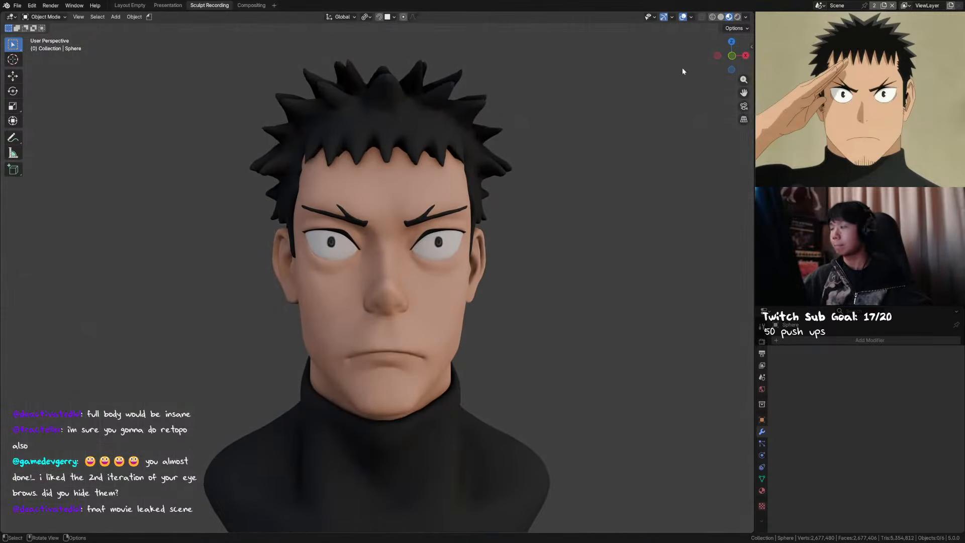
Return to Scene.001 and adjust the inner eyebrow ends in Sculpt Mode with the Grab brush at 194 px
left_click(818, 6)
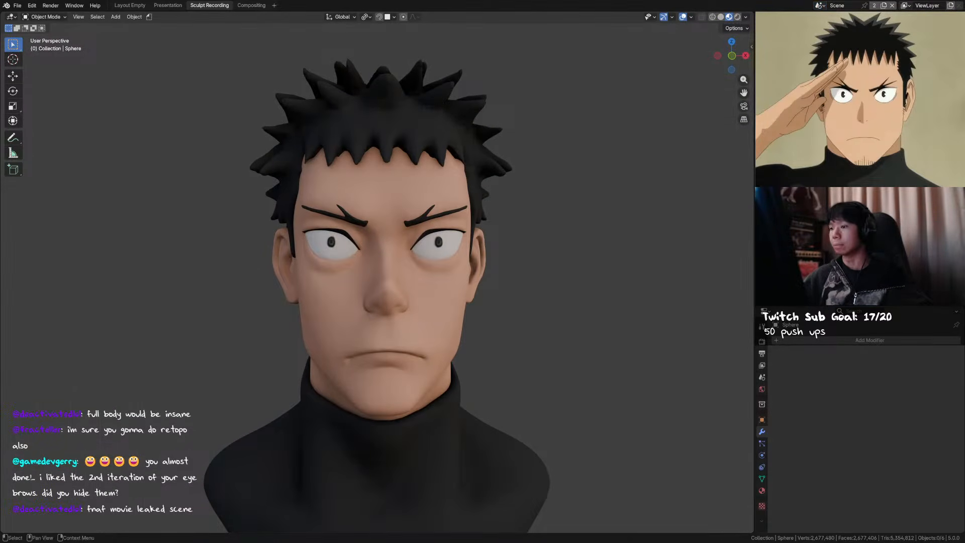
left_click(823, 8)
left_click(834, 31)
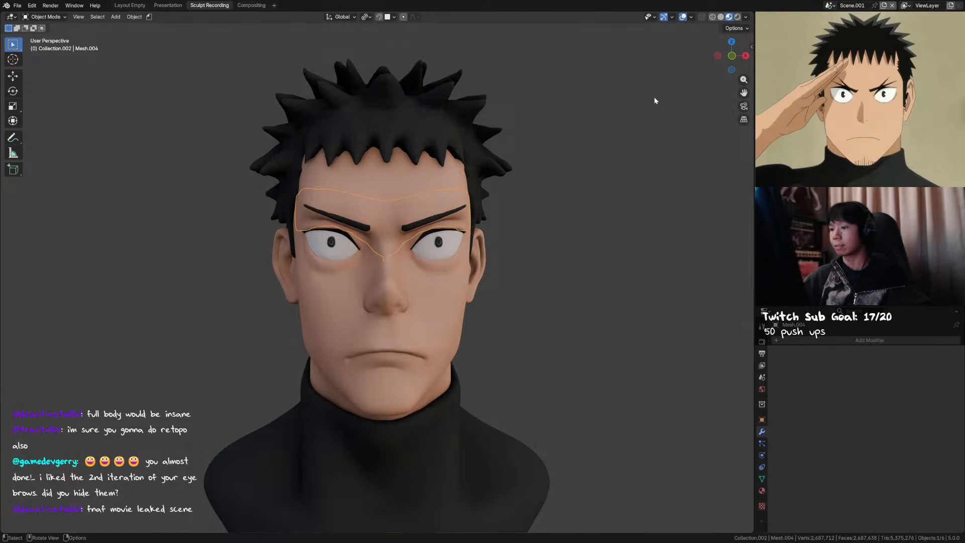
key("KP_1")
mouse_move(457, 221)
middle_mouse_down("shift")
mouse_move(471, 171)
mouse_move(443, 181)
middle_mouse_up("shift")
scroll(467, 171, "up", 1)
key("ctrl+Tab")
key("f")
left_click(442, 182)
key("KP_1")
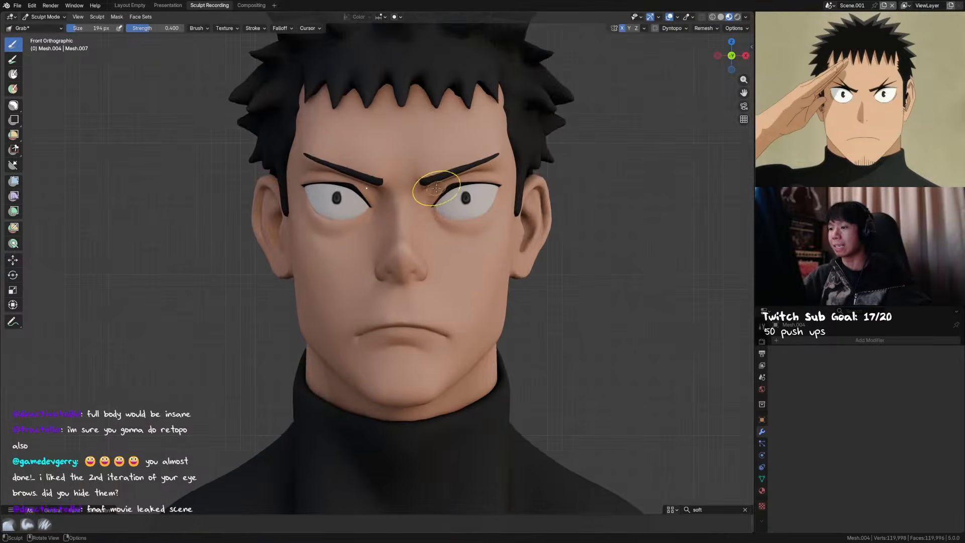
Thicken the underside of both eyebrows with the Draw Sharp brush, reducing its size to 68 px
middle_click_drag(426, 181, 440, 187)
key("ctrl+d")
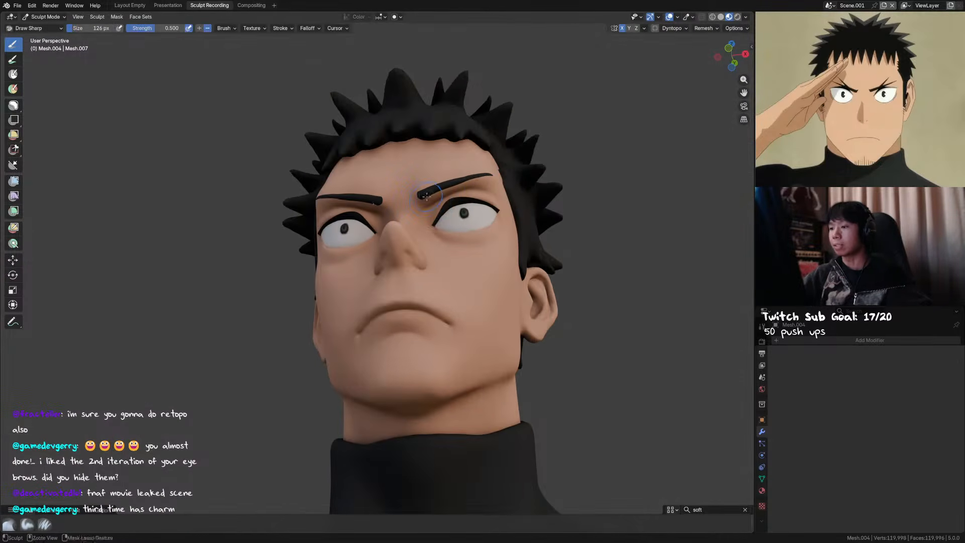
mouse_move(466, 184)
middle_mouse_down()
mouse_move(458, 183)
mouse_move(472, 180)
middle_mouse_up()
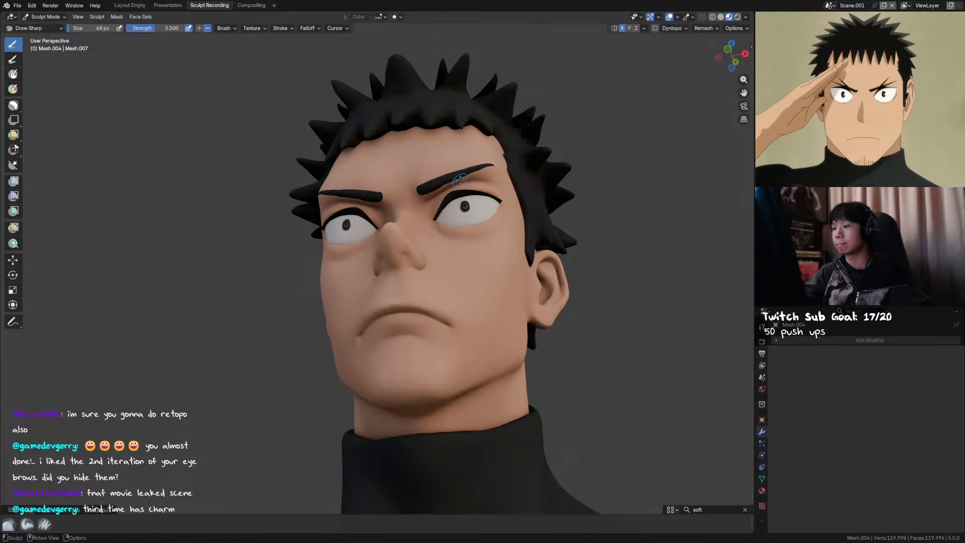
Nudge the outer eyebrow tips with the Grab brush, try Draw Sharp strokes at 58 px and undo the last ones
key("KP_1")
key("g")
left_click_drag(495, 155, 496, 156)
key("f")
left_click(496, 156)
key("ctrl+z")
key("ctrl+z")
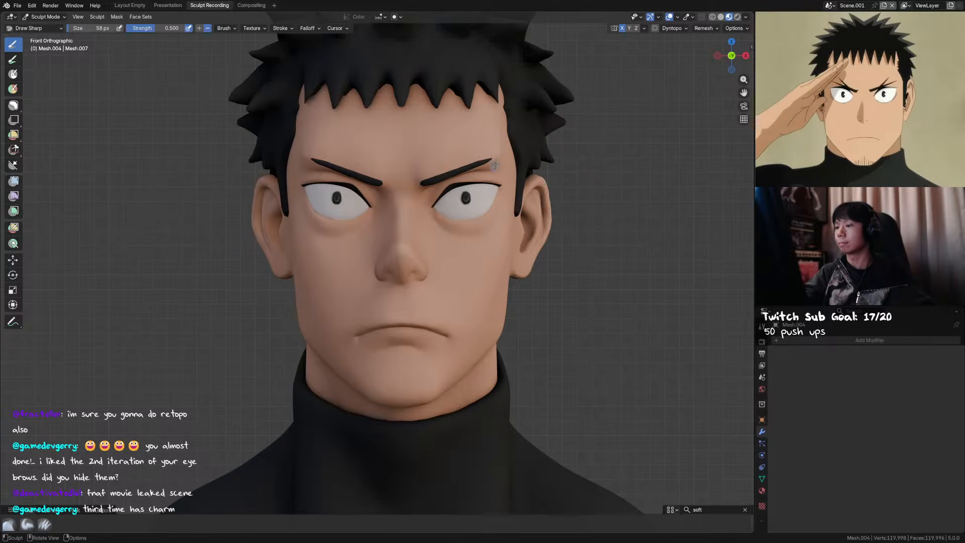
Redraw the thin outer eyebrow tips with the Draw Sharp brush at 53 px, undoing unwanted strokes
key("ctrl+z")
key("ctrl+z")
key("f")
left_click(445, 178)
key("ctrl+z")
key("ctrl+z")
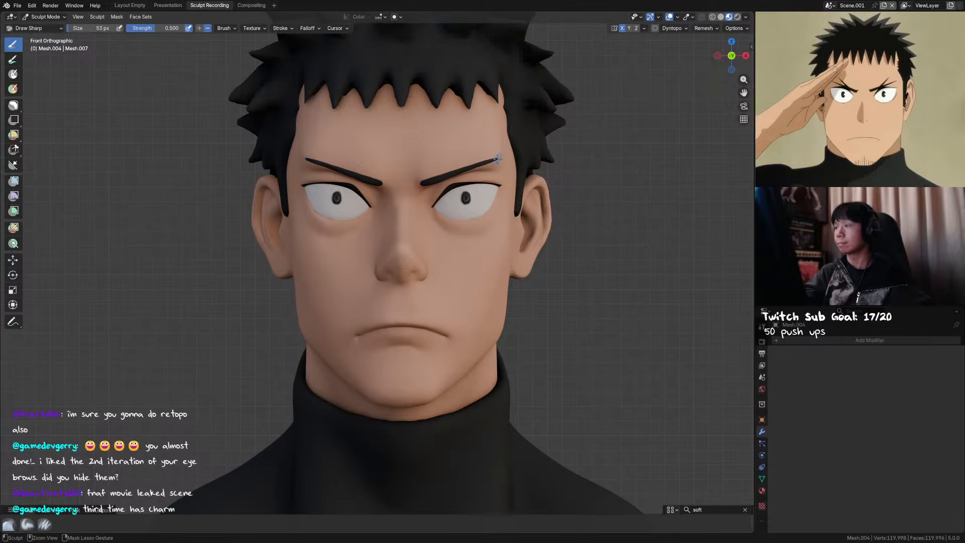
Undo the last eyebrow stroke and refine the outer half of both eyebrows with inverted Draw Sharp strokes at 55 px
key("f")
left_click(475, 162)
key("ctrl+z")
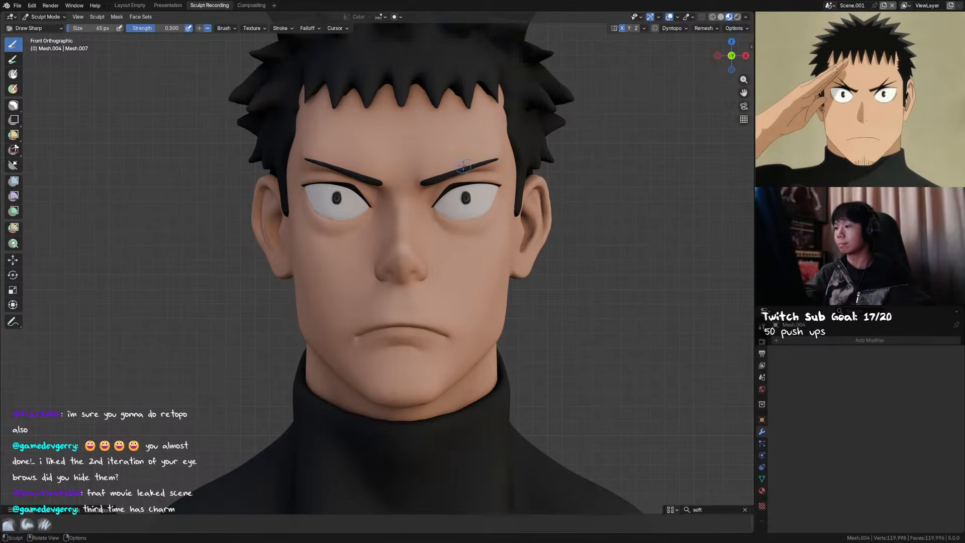
middle_click_drag(475, 161, 509, 172)
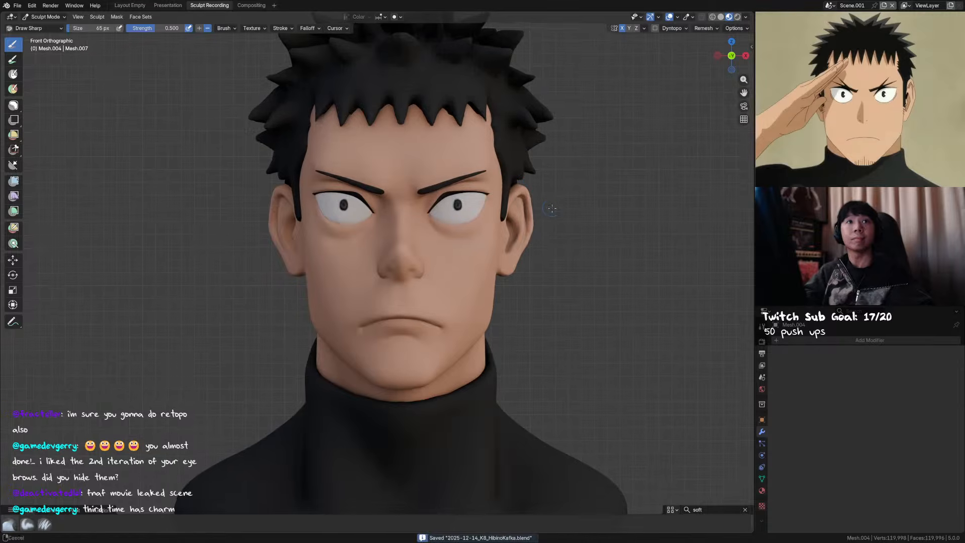
scroll(533, 176, "up", 2)
mouse_move(521, 162)
middle_mouse_down()
mouse_move(515, 178)
mouse_move(483, 182)
middle_mouse_up()
key("g")
key("KP_1")
key("x")
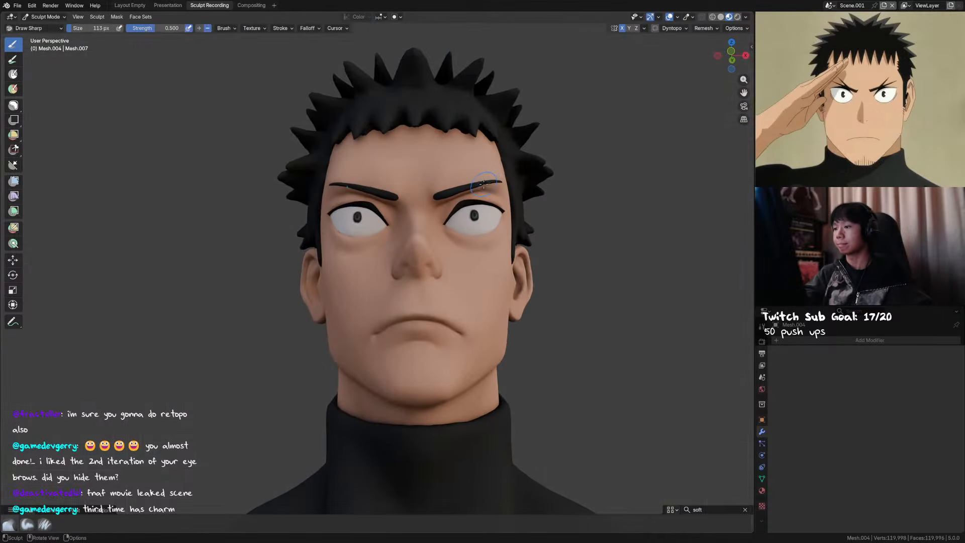
left_click_drag(464, 189, 490, 183, "ctrl")
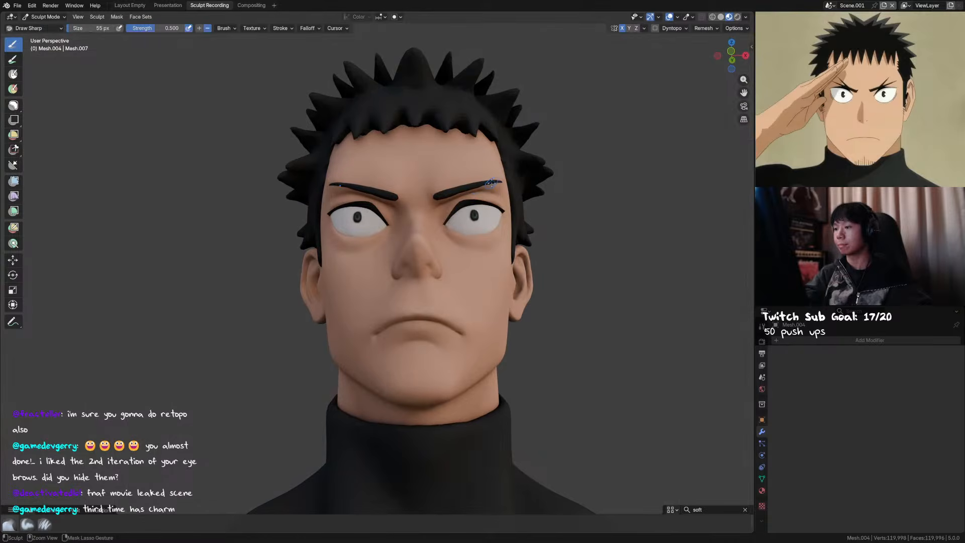
Nudge the outer eyebrow halves into line with the Grab brush at 105 px and save the file
mouse_move(459, 195)
middle_mouse_down()
mouse_move(503, 352)
mouse_move(534, 165)
mouse_move(484, 176)
middle_mouse_up()
key("g")
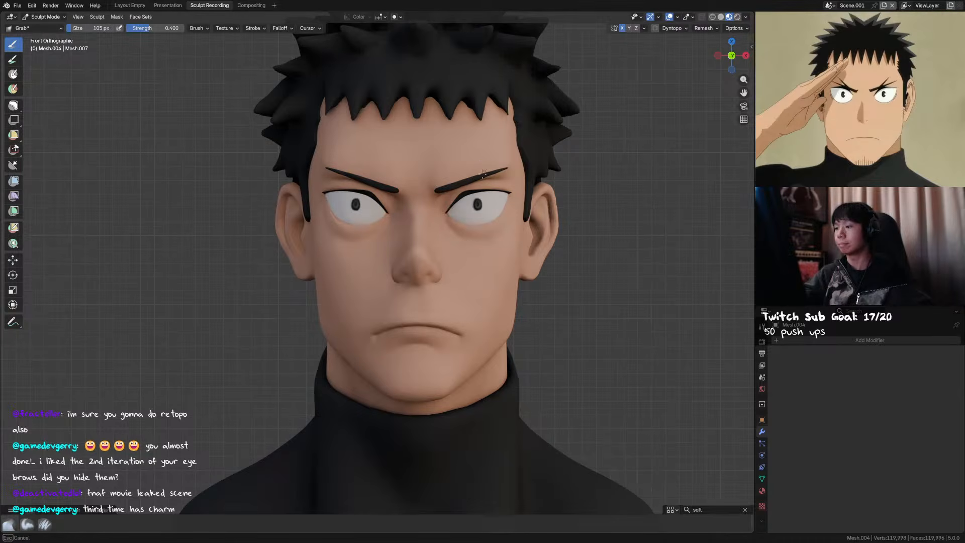
key("g")
key("ctrl+s")
Draw a short upward spike from the inner half of each eyebrow with the Draw Sharp brush at 49 and 45 px
key("f")
left_click(450, 181)
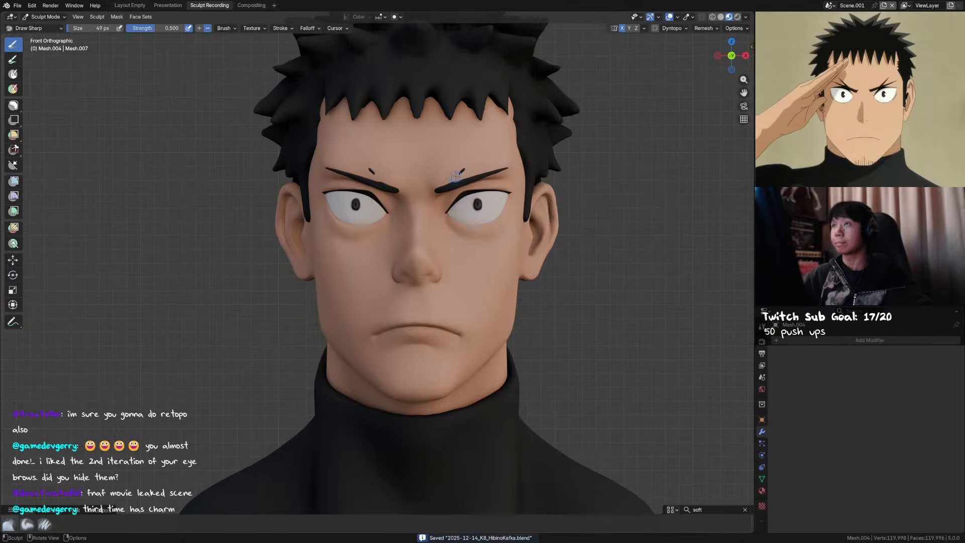
key("f")
left_click(455, 177)
left_click_drag(447, 184, 464, 170)
middle_click_drag(463, 170, 459, 178)
key("f")
left_click(461, 177)
left_click_drag(456, 180, 461, 172)
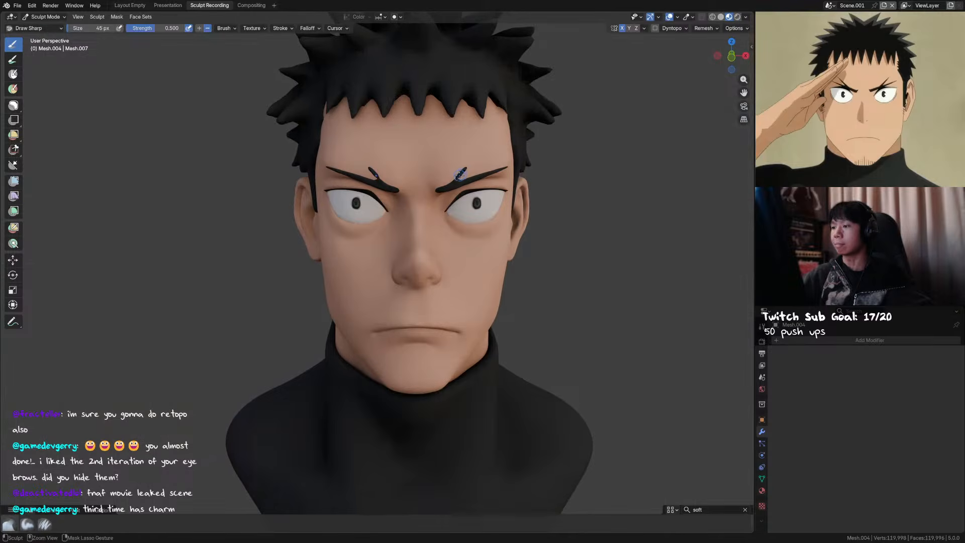
Save the file, join the spikes to the eyebrows with Draw Sharp, adjust them with Grab at 62 px and smooth them
key("ctrl+s")
middle_click_drag(470, 166, 461, 180)
key("f")
left_click(467, 170)
left_click_drag(461, 180, 454, 187)
key("g")
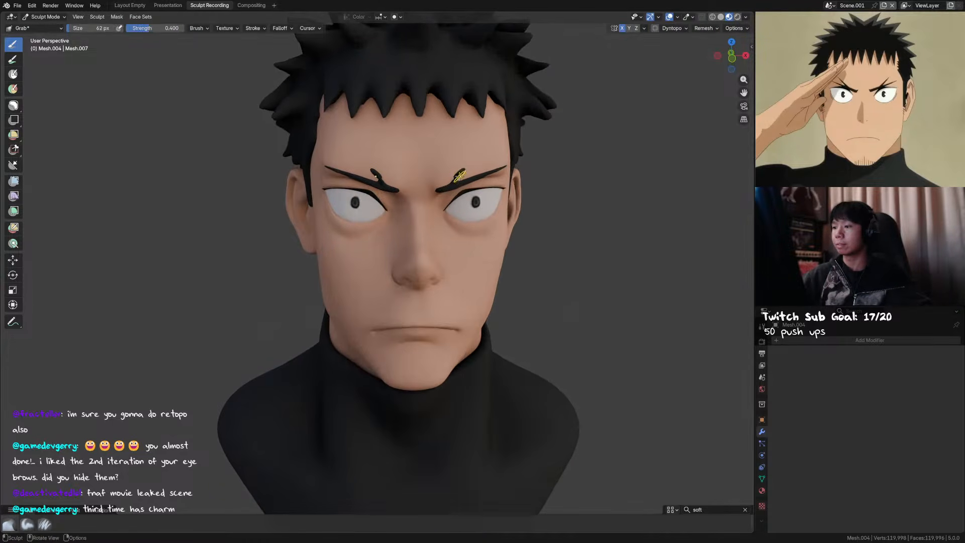
mouse_move(457, 186)
middle_mouse_down()
mouse_move(499, 177)
mouse_move(454, 172)
middle_mouse_up()
left_click_drag(457, 177, 455, 180, "shift")
left_click_drag(458, 174, 455, 181, "shift")
key("d")
key("f")
left_click(460, 166)
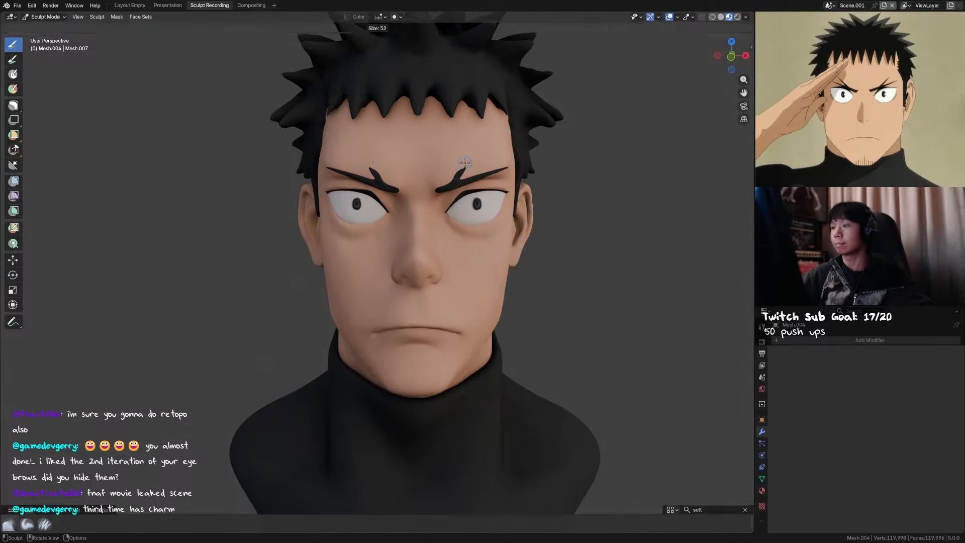
Sharpen and extend the eyebrow spike tips with the Draw Sharp brush at 39 and 37 px
middle_click_drag(458, 182, 461, 167, "alt")
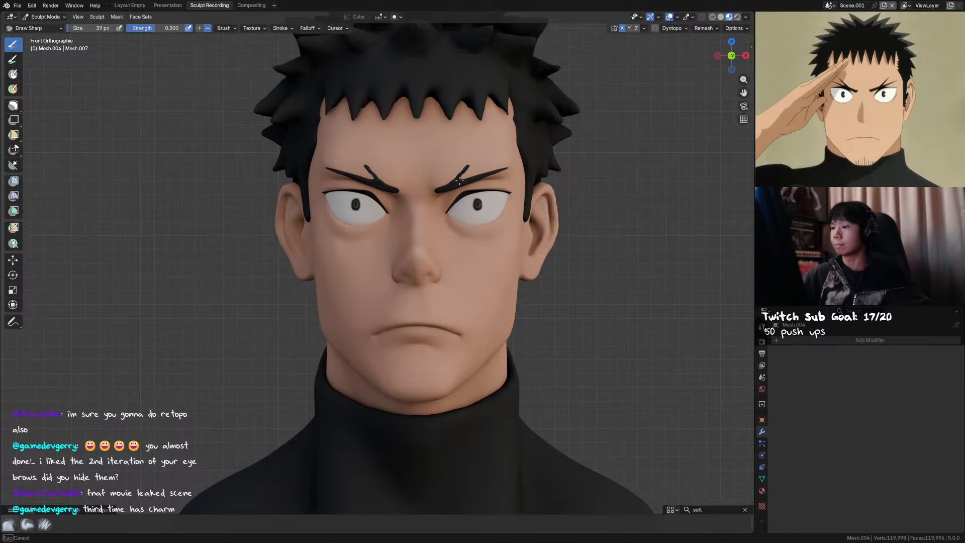
middle_click_drag(451, 179, 472, 163)
key("f")
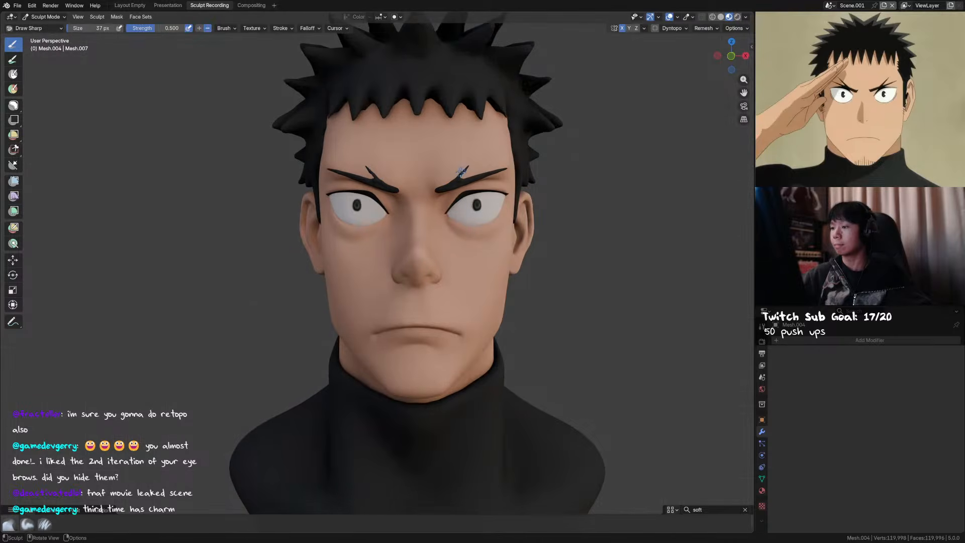
mouse_move(461, 179)
middle_mouse_down()
mouse_move(442, 175)
mouse_move(508, 168)
mouse_move(475, 168)
middle_mouse_up()
Switch to Solid shading and smooth the eyebrow spikes where they meet the brows at 45 px
left_click(721, 17)
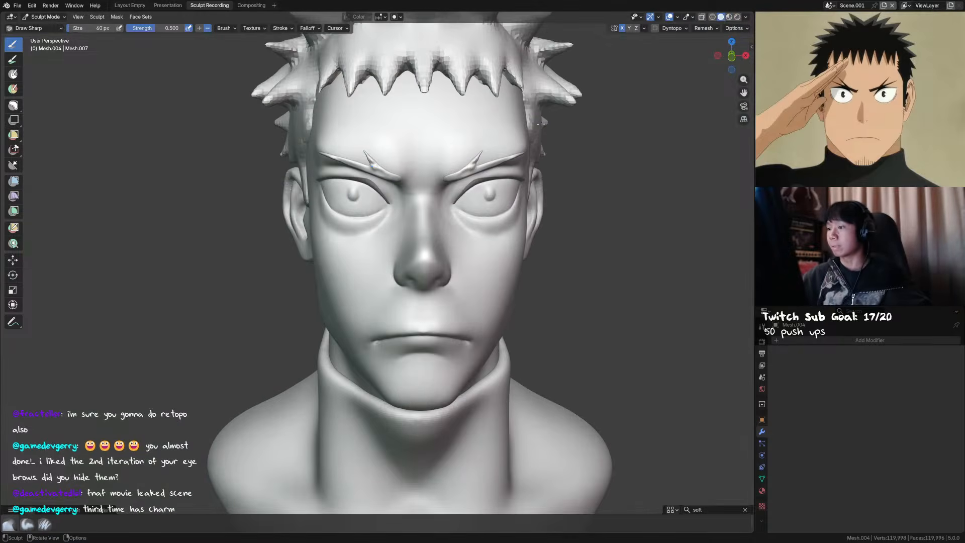
left_click_drag(474, 164, 477, 162, "shift")
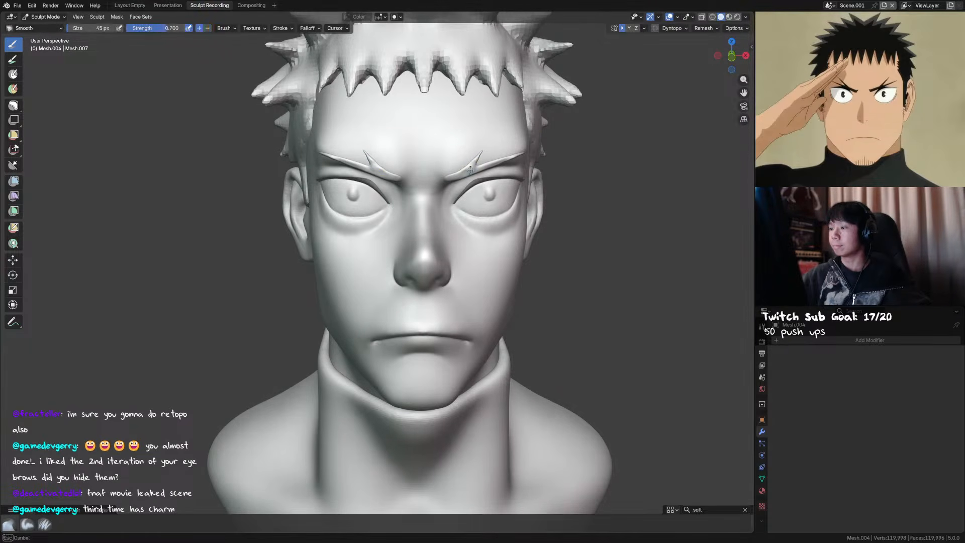
middle_click_drag(461, 175, 463, 174)
left_click_drag(463, 174, 460, 148, "shift")
middle_click_drag(460, 148, 479, 157)
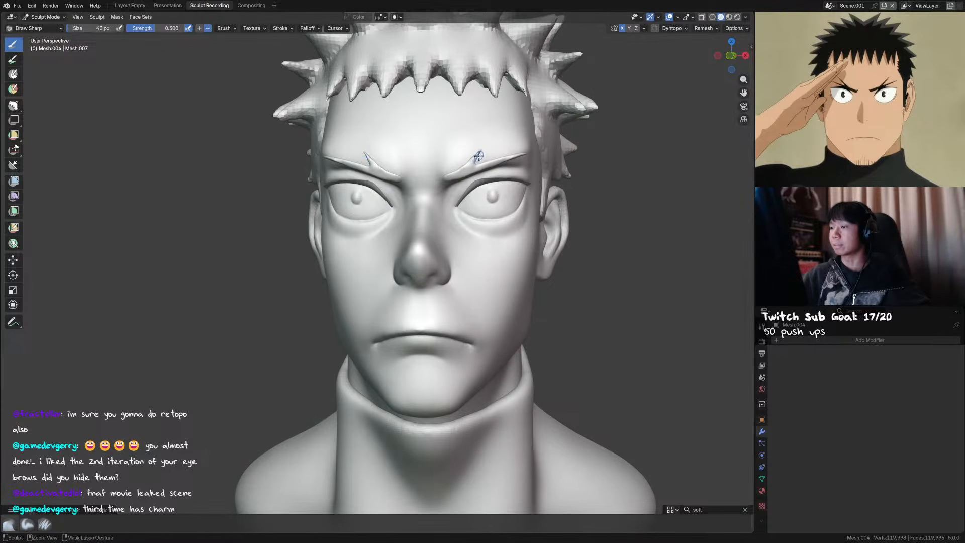
Reshape the eyebrow spikes and their bases with short Grab strokes from several angles
middle_click_drag(477, 158, 479, 161)
key("g")
left_click_drag(475, 159, 468, 171)
middle_click_drag(468, 170, 474, 173)
key("g")
left_click_drag(466, 176, 467, 172)
middle_click_drag(467, 172, 473, 174)
left_click_drag(468, 174, 472, 170)
key("x")
middle_click_drag(478, 155, 478, 155)
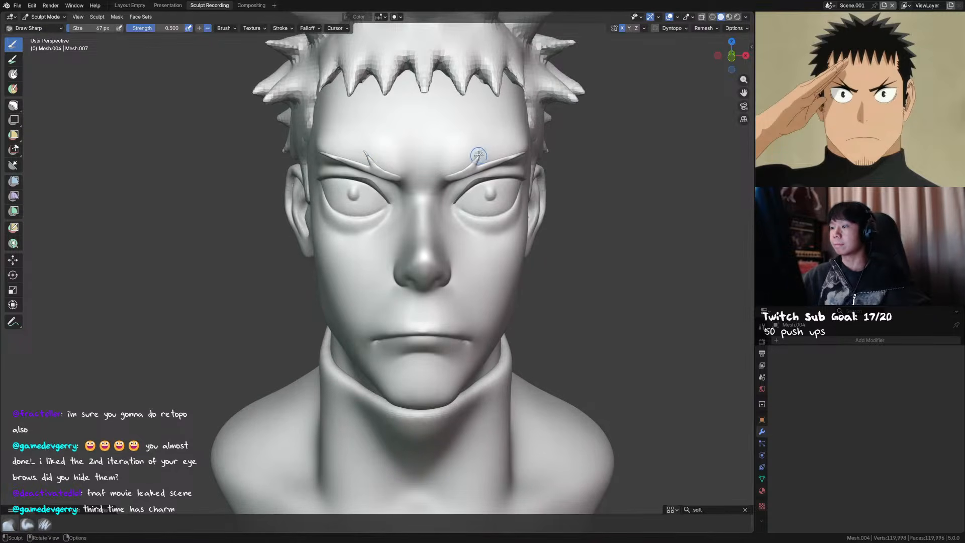
Refine the inner eyebrow ends with Draw Sharp at 49 px and shift them with the Grab brush at 75 px
key("f")
left_click(486, 154)
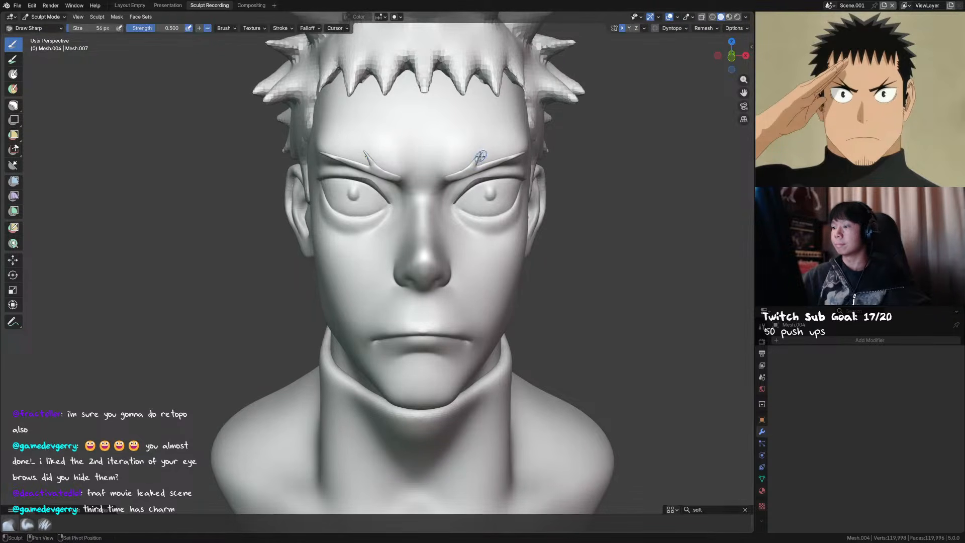
middle_click_drag(487, 156, 447, 191)
left_click_drag(441, 186, 441, 189)
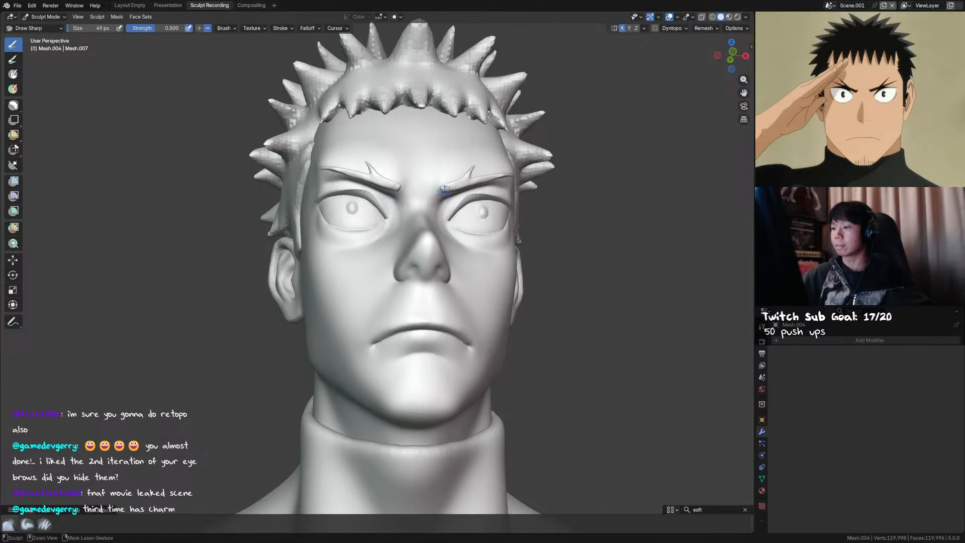
middle_click_drag(468, 188, 471, 177)
key("g")
left_click_drag(461, 177, 460, 179)
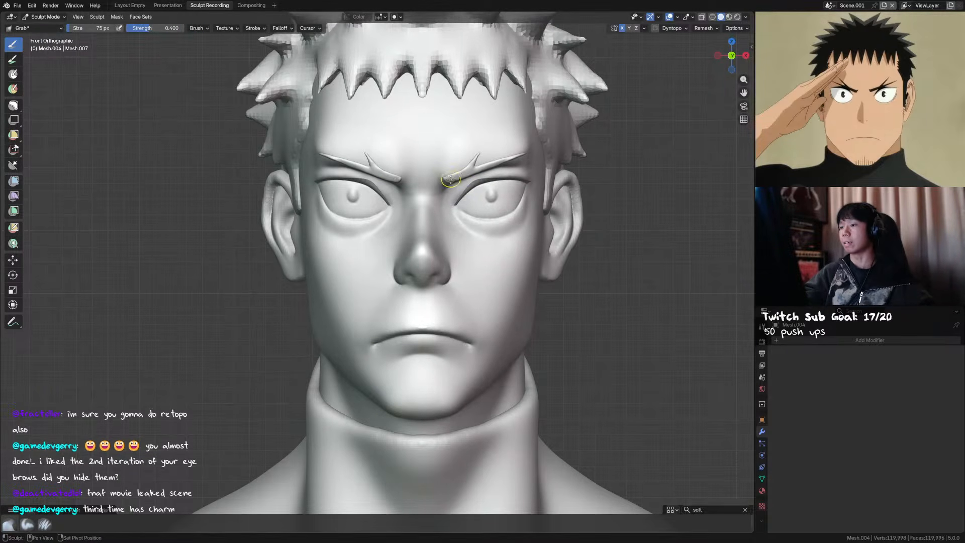
Adjust the outer eyebrow tips with the Grab brush at 97 px and refine them with Draw Sharp at 25 px
middle_click_drag(510, 160, 508, 176)
key("f")
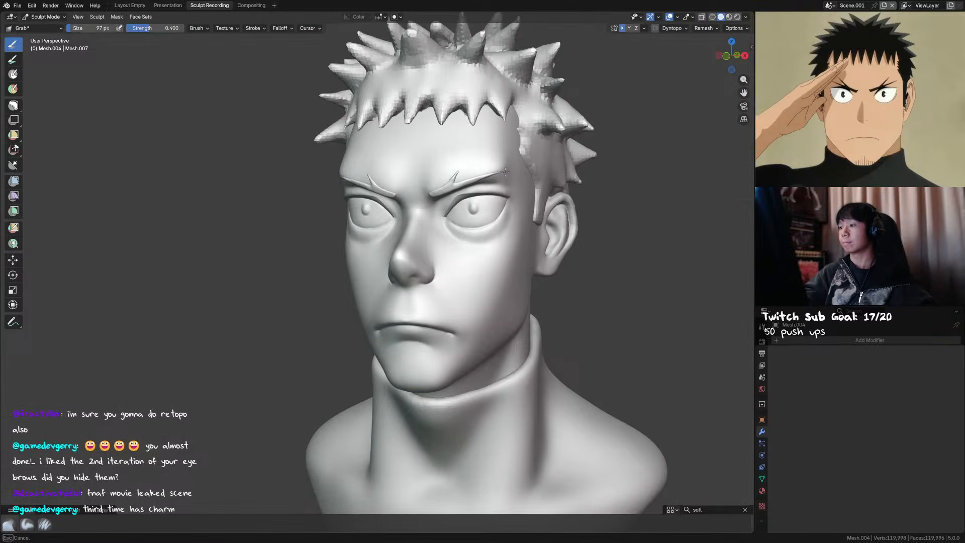
left_click_drag(505, 172, 503, 171)
key("f")
left_click(500, 171)
key("f")
left_click(499, 173)
middle_click_drag(502, 175, 515, 178)
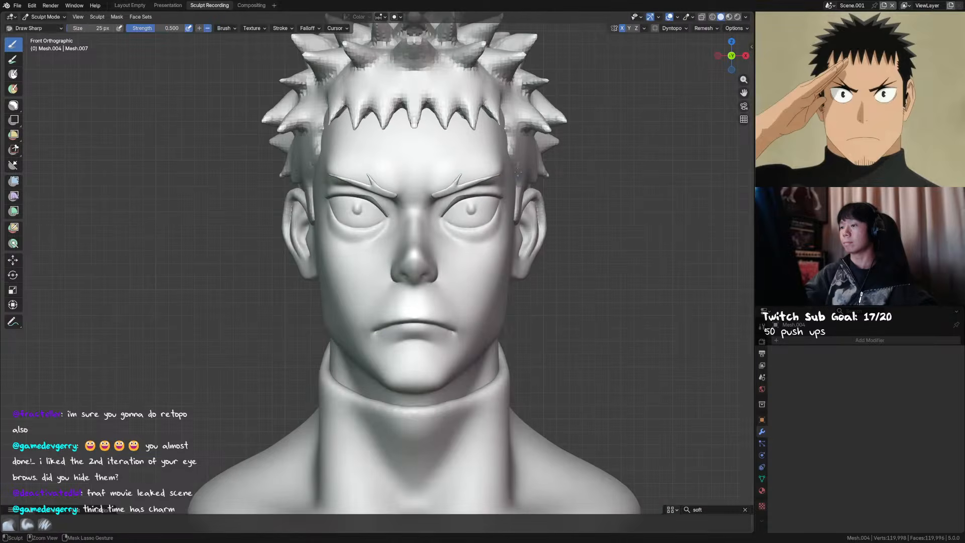
Return to Object Mode, save the file and display the bust in Material Preview shading
key("ctrl+Tab")
key("ctrl+s")
left_click(729, 17)
mouse_move(582, 202)
middle_mouse_down("ctrl")
mouse_move(537, 262)
mouse_move(521, 231)
middle_mouse_up("ctrl")
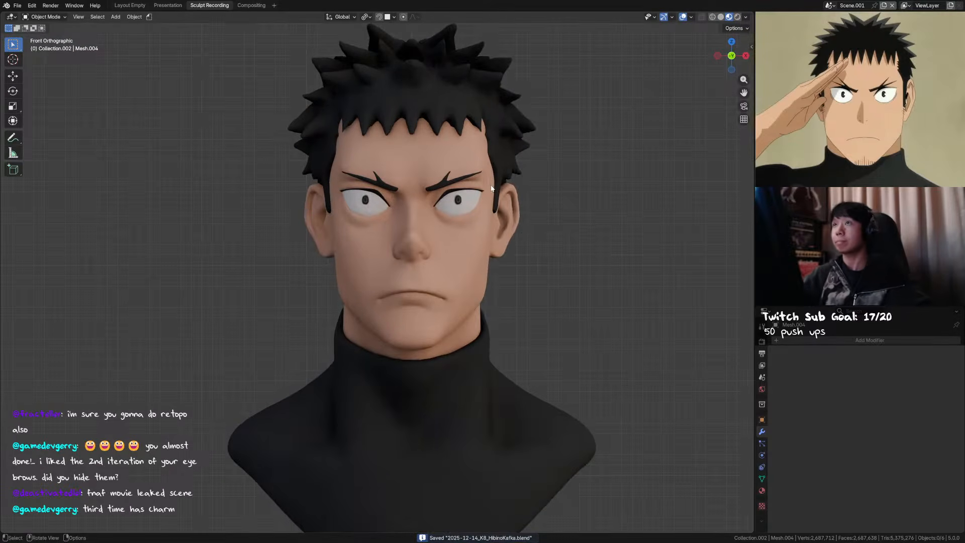
Select the head mesh, switch it to Sculpt Mode and clear its mask
left_click(478, 203)
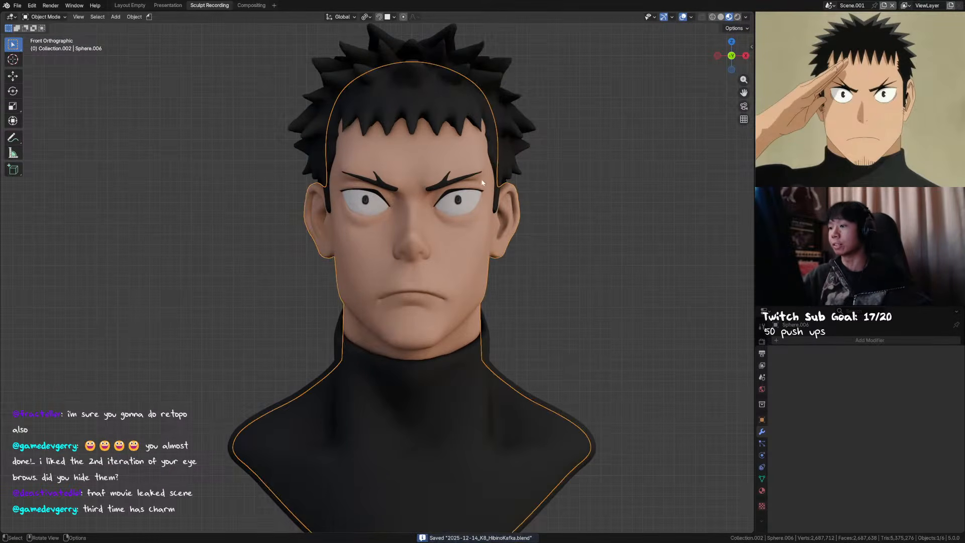
mouse_move(484, 193)
middle_mouse_down()
mouse_move(486, 214)
mouse_move(466, 176)
mouse_move(481, 190)
mouse_move(512, 190)
middle_mouse_up()
scroll(485, 211, "up", 2)
key("ctrl+Tab")
left_click(483, 247)
key("alt+m")
key("KP_1")
Adjust the sides of the jaw with the Grab brush at 88 px and save the file
key("g")
scroll(511, 177, "down", 4)
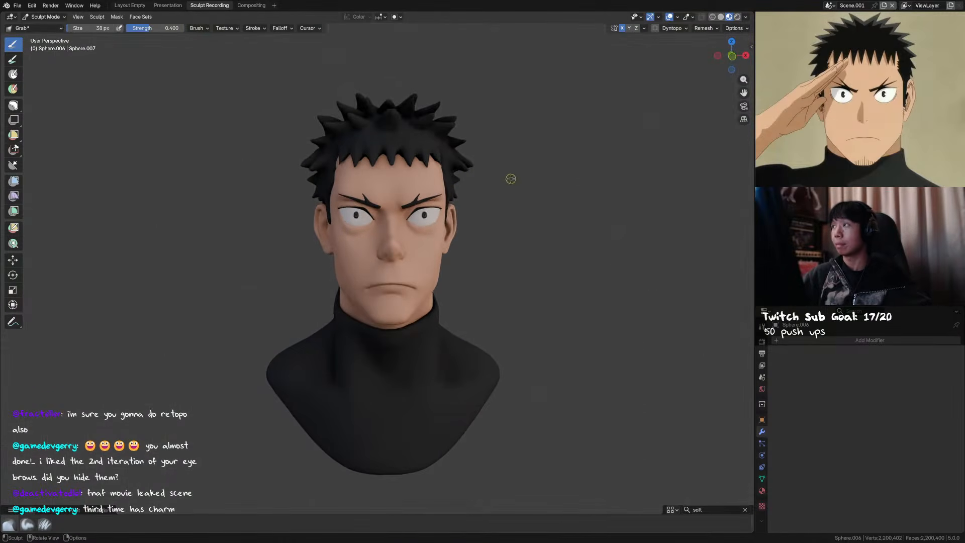
scroll(444, 245, "up", 2)
key("f")
left_click(451, 241)
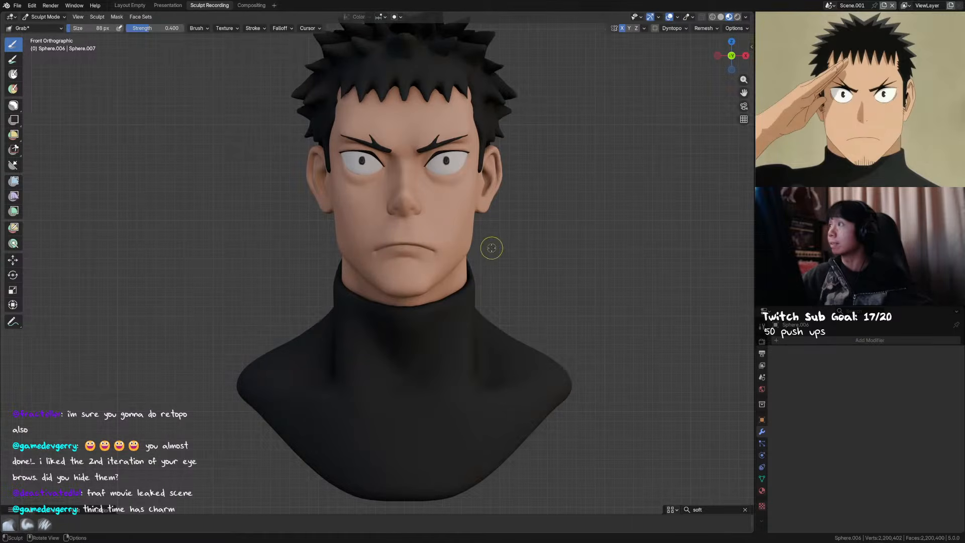
key("ctrl+s")
mouse_move(492, 247)
middle_mouse_down()
mouse_move(431, 234)
mouse_move(469, 228)
middle_mouse_up()
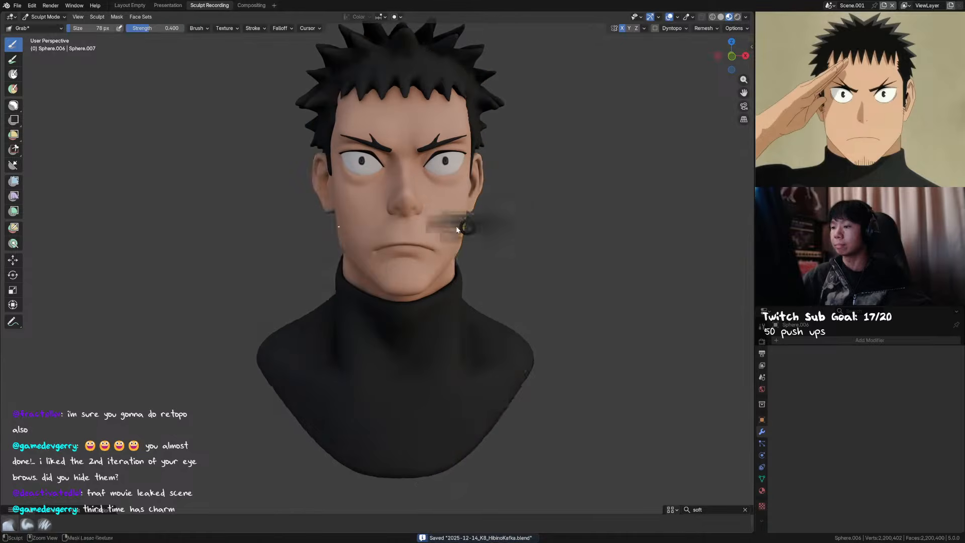
Return to Object Mode and add a blank Grease Pencil object in the front view
key("ctrl+Tab")
left_click(513, 168)
key("KP_1")
key("shift+a")
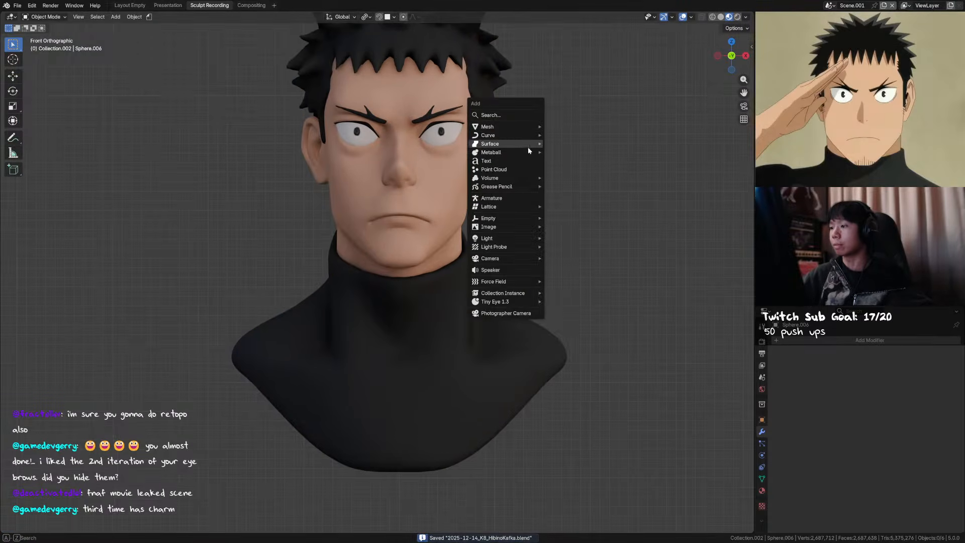
mouse_move(533, 187)
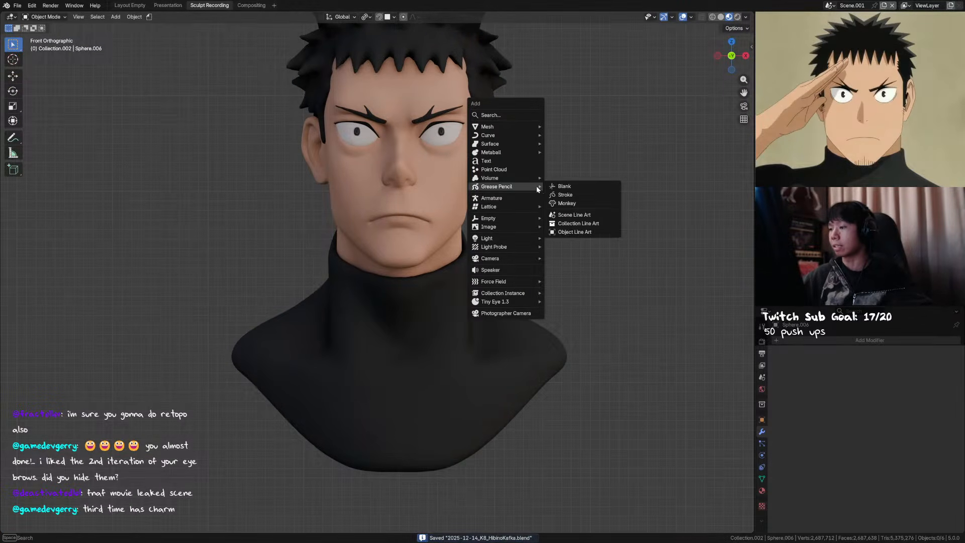
left_click(605, 188)
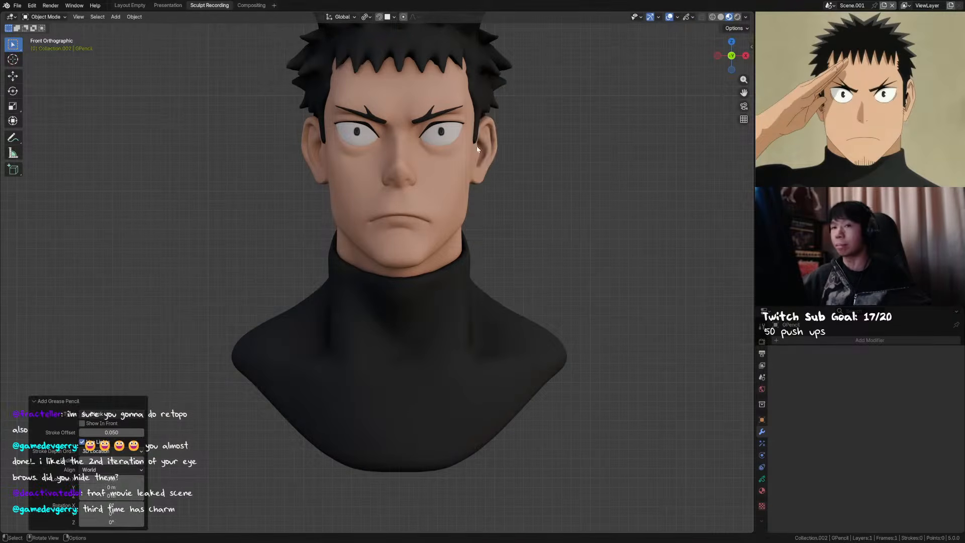
Switch the Grease Pencil object to Draw Mode and set its stroke placement to Surface
key("ctrl+Tab")
left_click(353, 115)
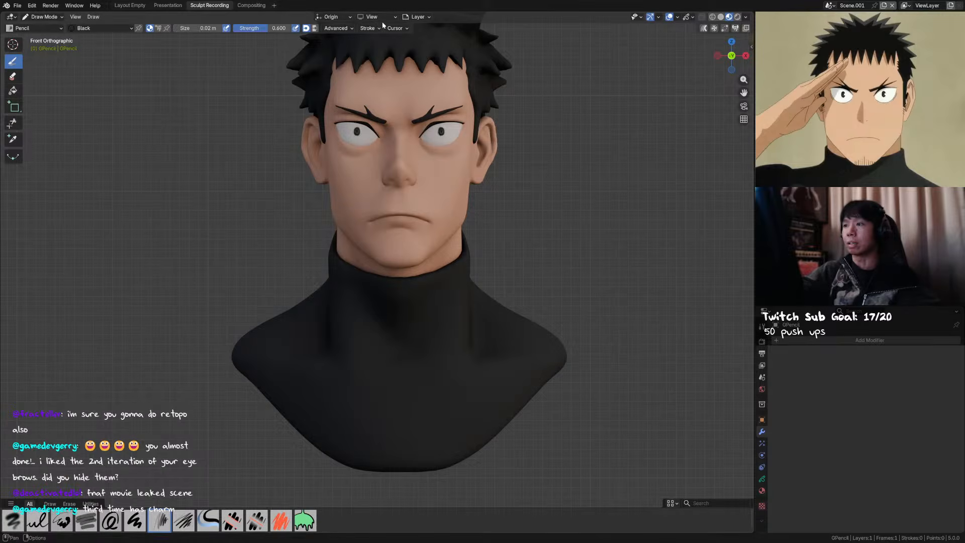
left_click(348, 18)
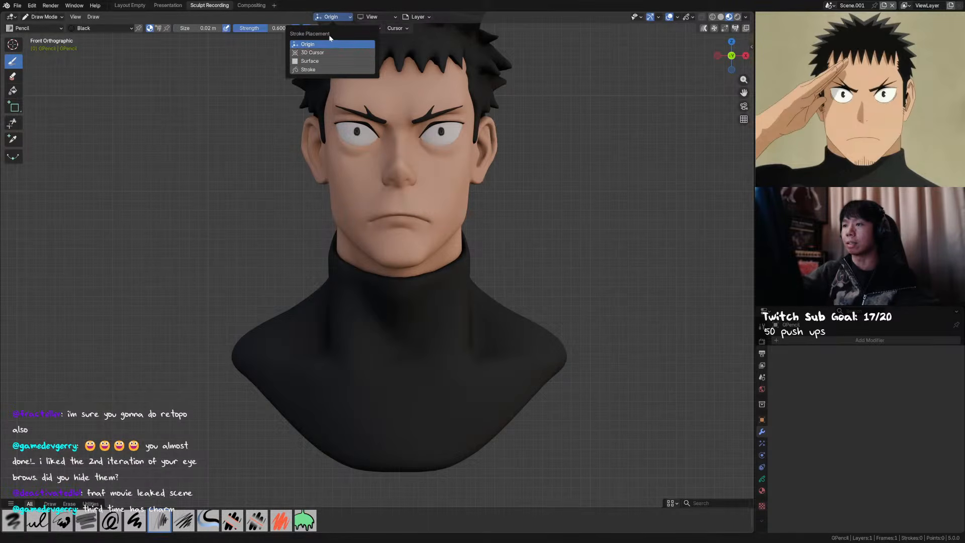
left_click(329, 61)
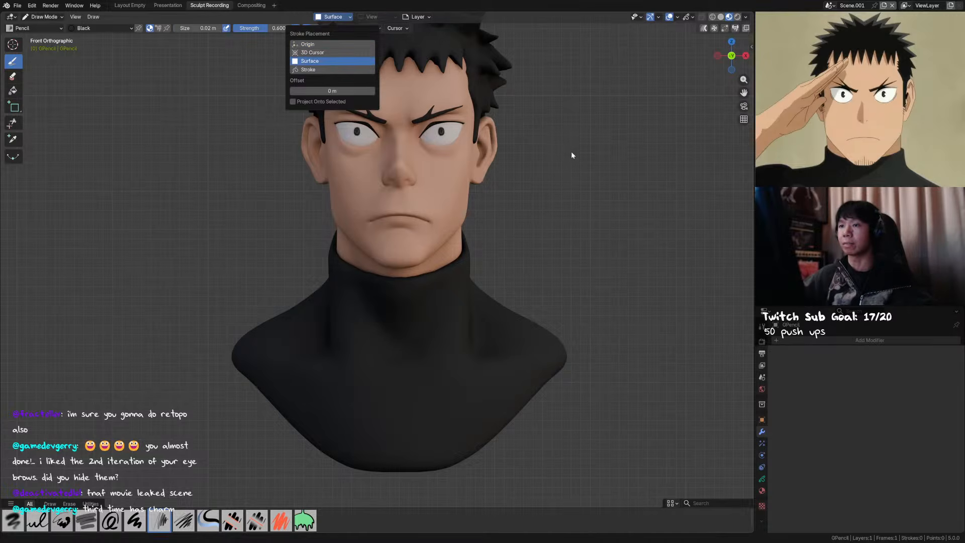
Set the Pencil brush to strength 1.000 and size 0.0047 m, undoing the test strokes on the face
left_click_drag(430, 214, 450, 170)
key("ctrl+z")
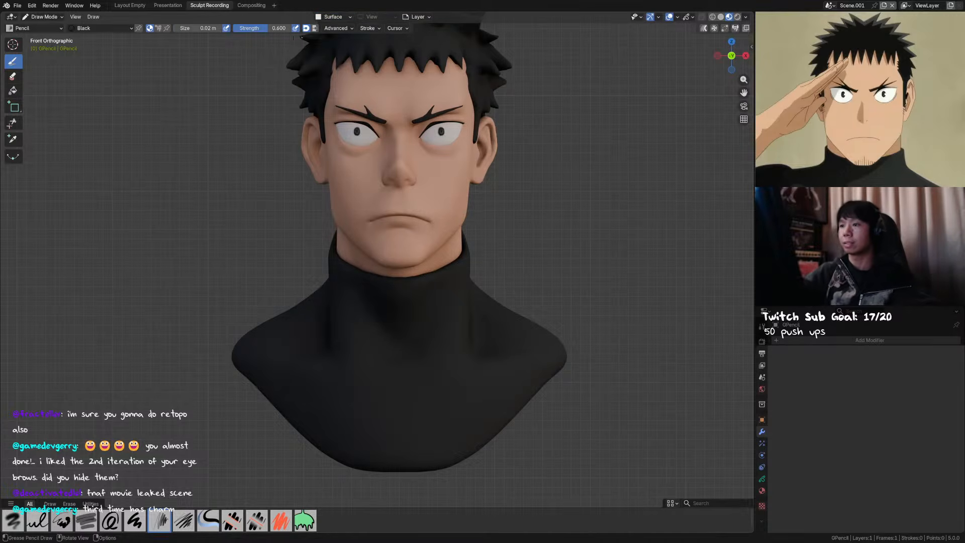
left_click_drag(278, 28, 310, 30)
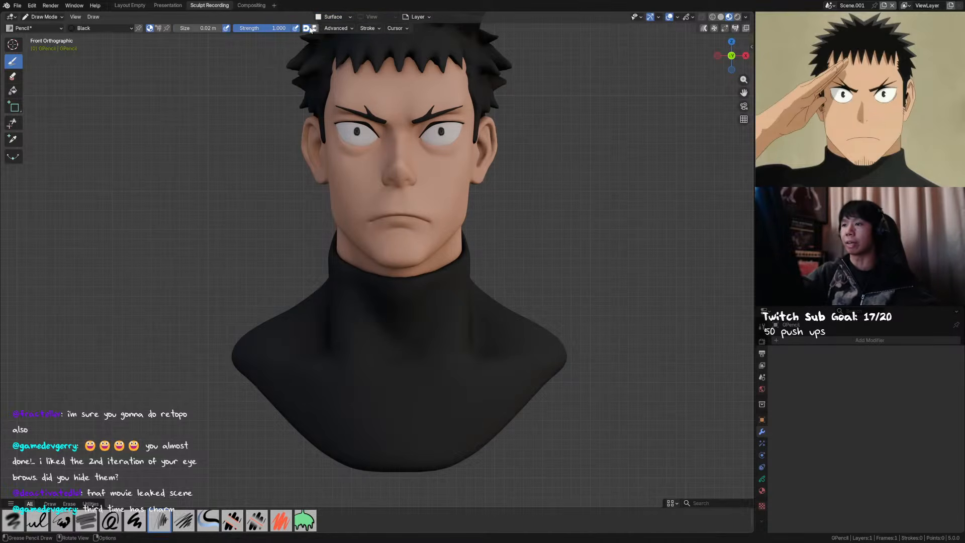
key("f")
left_click(425, 199)
left_click_drag(432, 187, 434, 232)
key("ctrl+z")
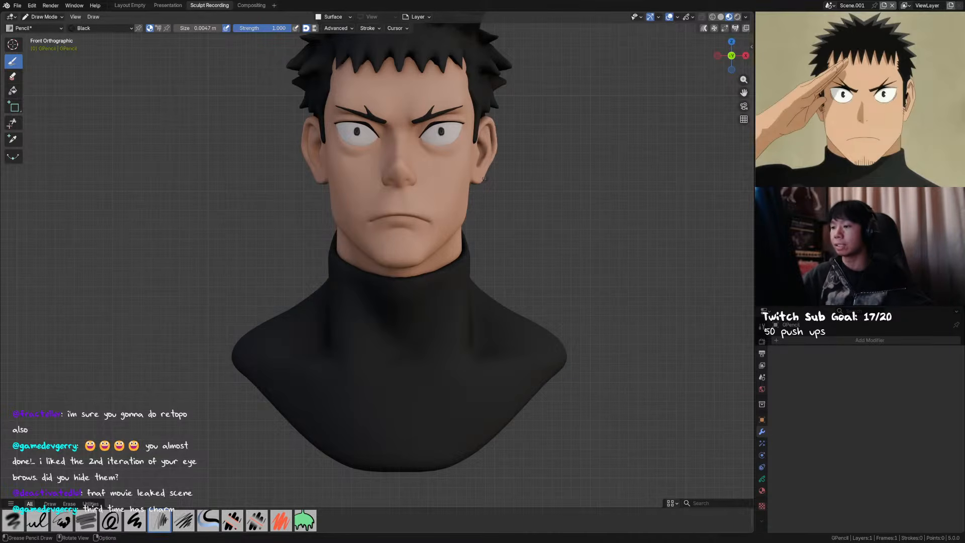
scroll(444, 173, "up", 2)
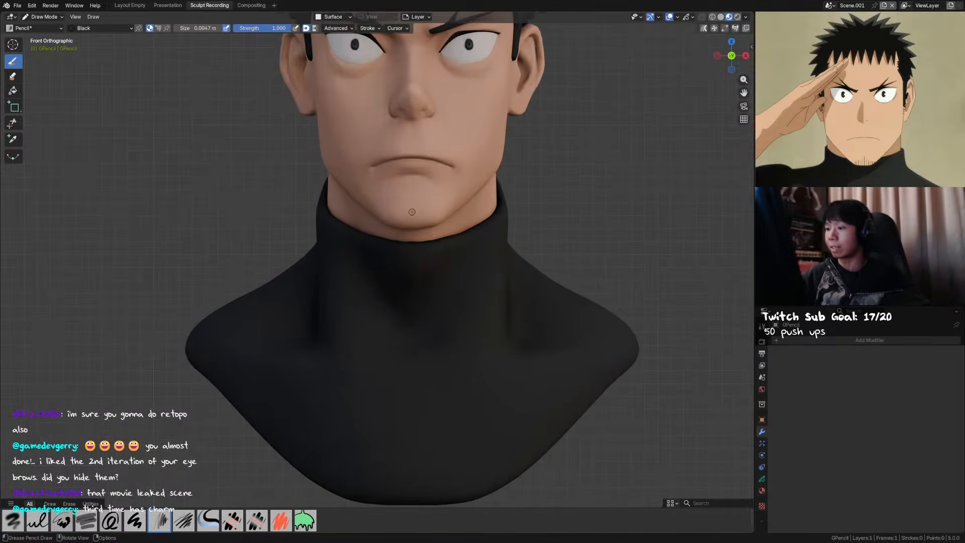
Set the Pencil brush size to 0.0022 m and draw one short vertical stubble line at the centre of the chin
key("f")
left_click(415, 212)
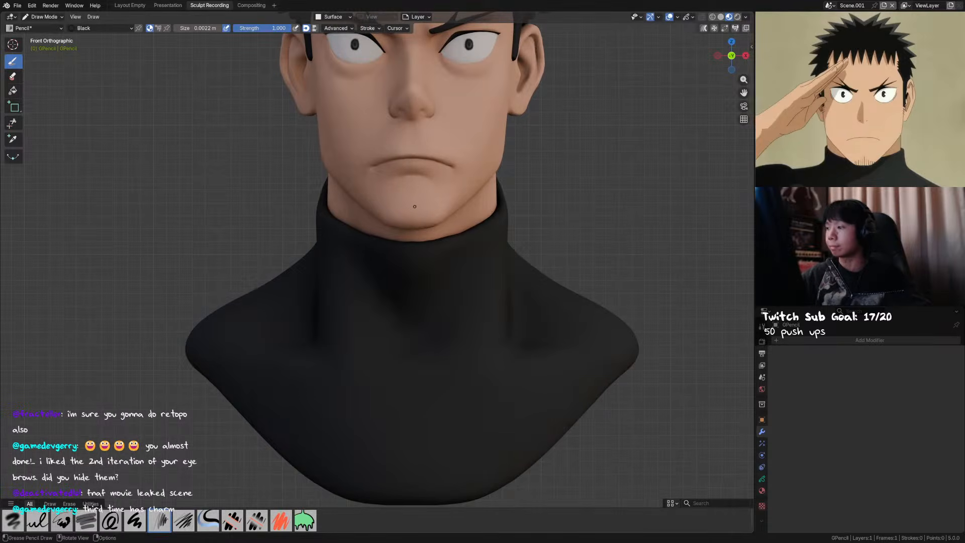
left_click_drag(413, 206, 413, 231)
scroll(425, 231, "down", 3)
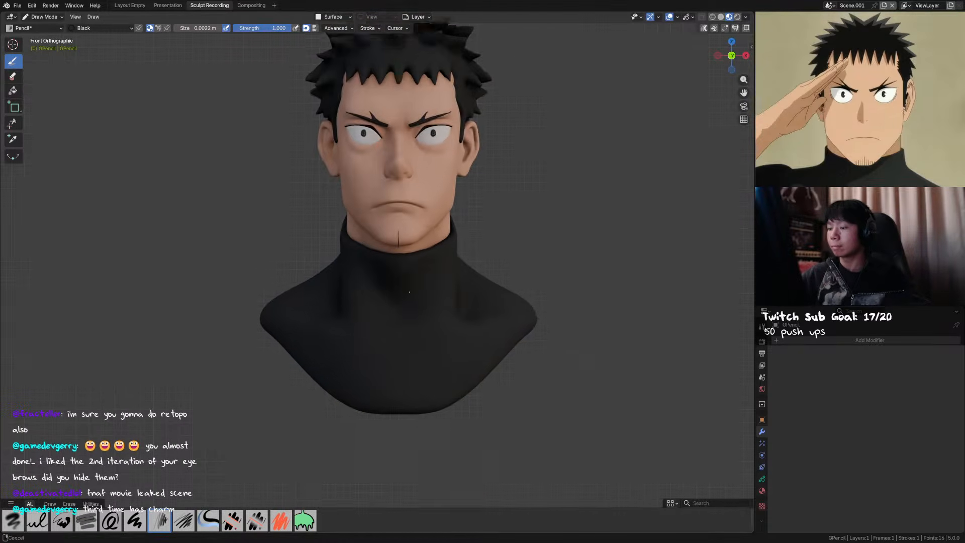
key("ctrl+z")
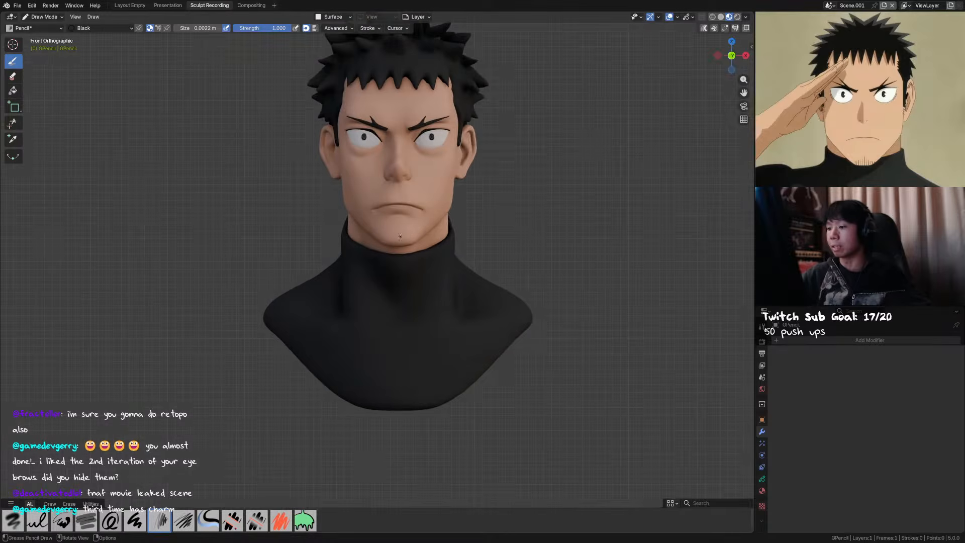
left_click_drag(398, 233, 398, 242)
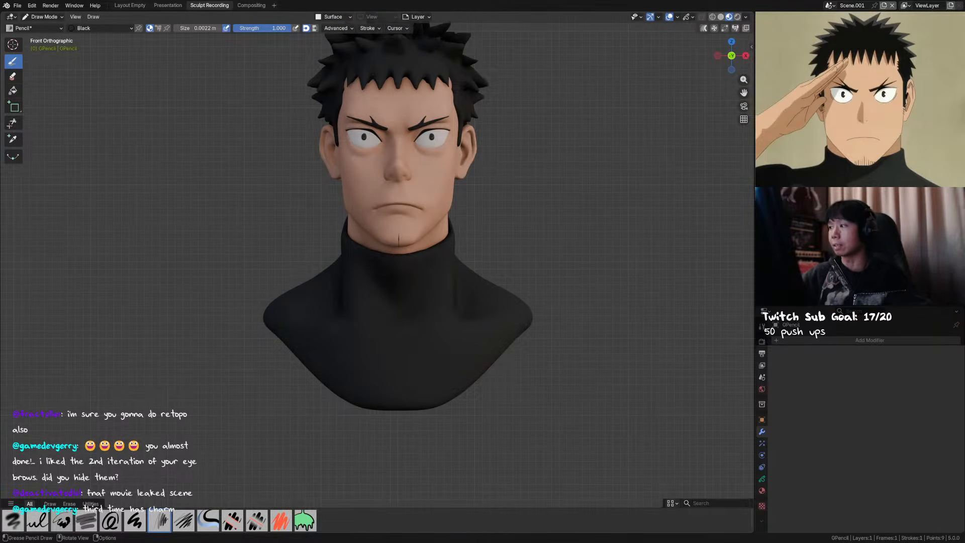
Add a Mirror modifier to the Grease Pencil object on the X axis, using the head Sphere.006 as mirror object
left_click(812, 341)
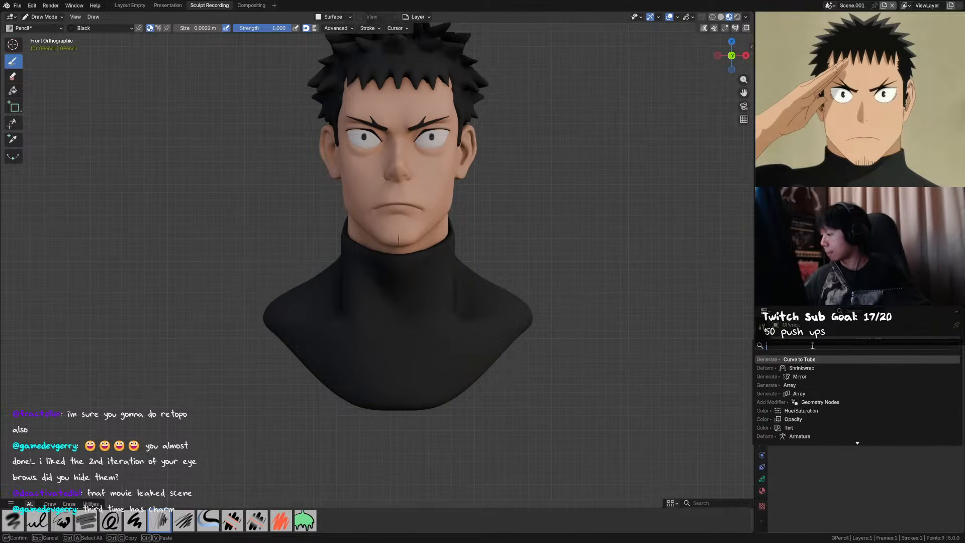
left_click(849, 377)
left_click(943, 378)
left_click(404, 201)
scroll(407, 234, "up", 1)
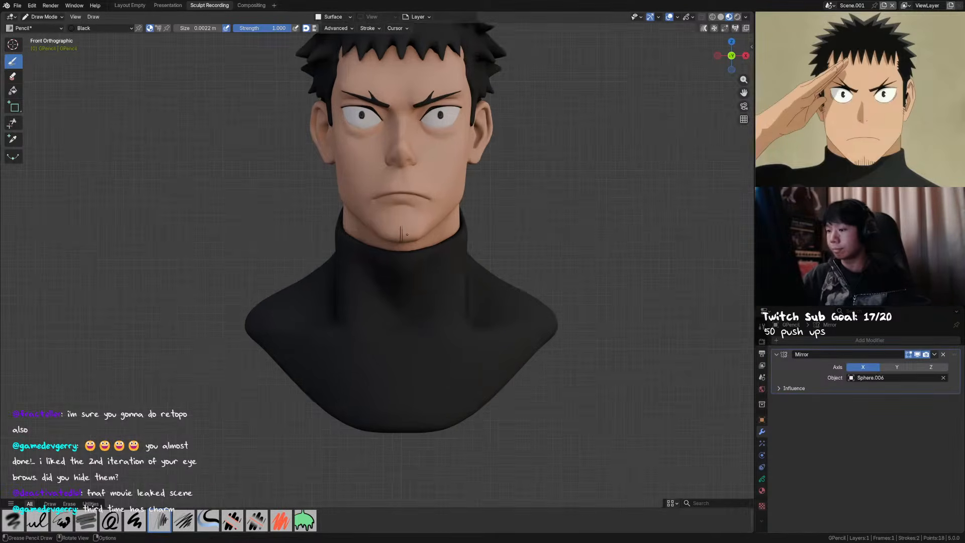
Draw a row of short mirrored stubble lines across the chin, redoing misplaced strokes, and save the file
left_click_drag(405, 234, 402, 239, "ctrl")
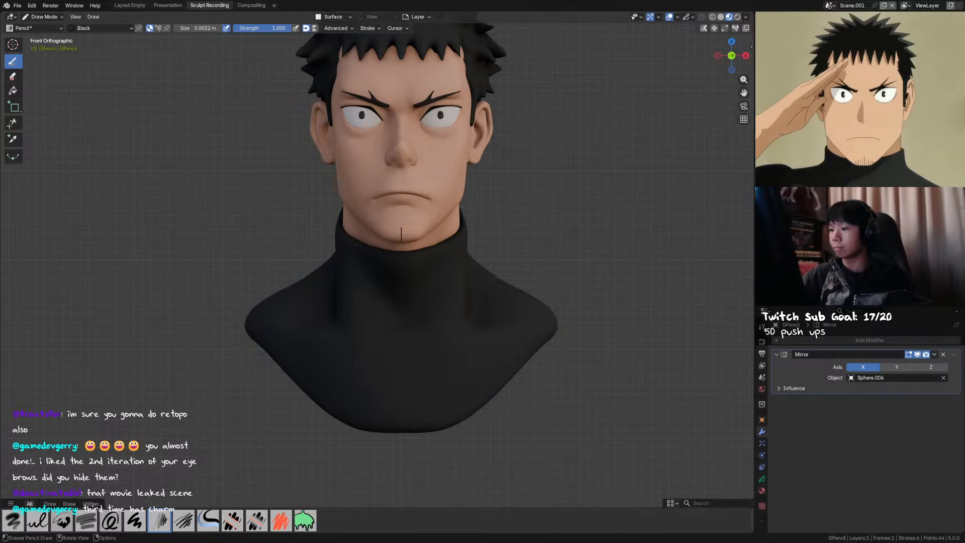
key("ctrl+z")
key("ctrl+z")
left_click_drag(399, 229, 399, 241)
left_click_drag(403, 229, 396, 242)
left_click_drag(408, 230, 408, 240)
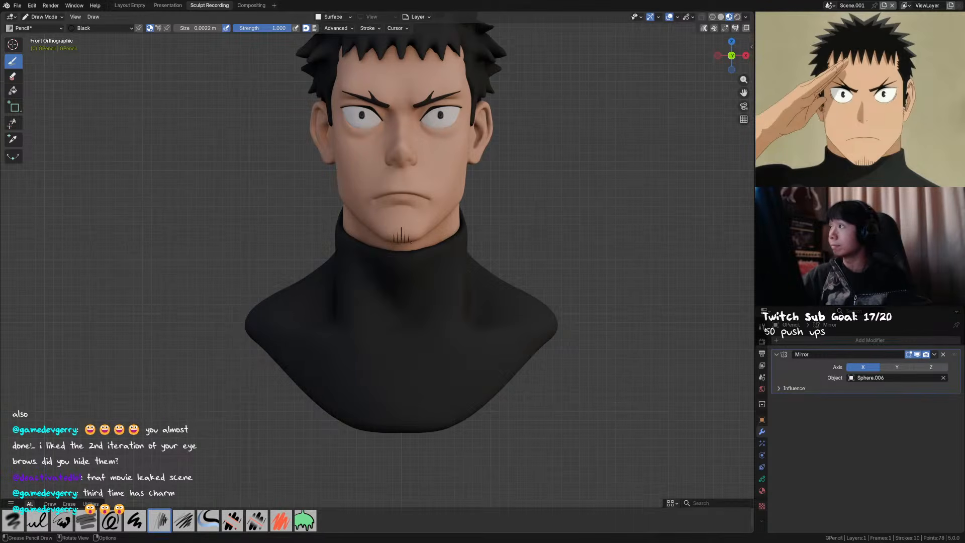
left_click_drag(415, 240, 415, 234)
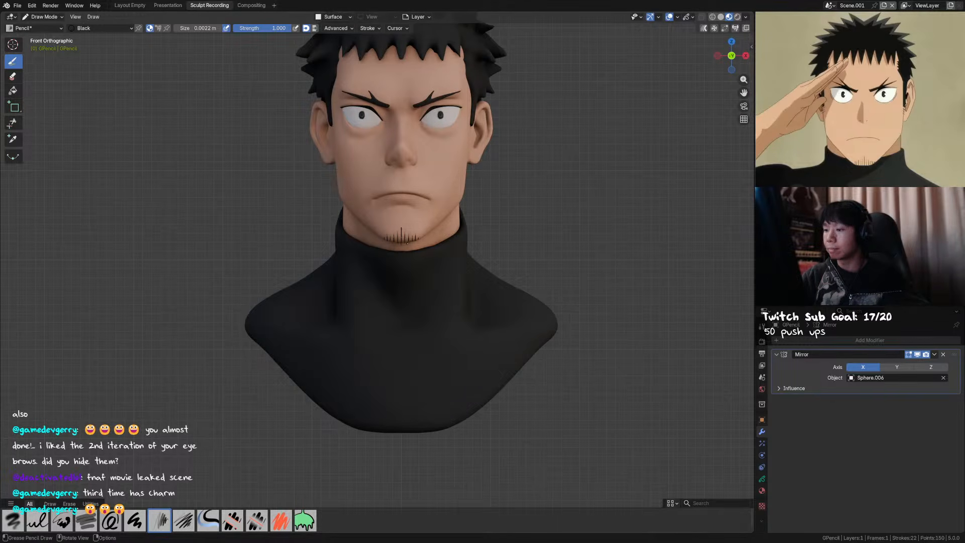
middle_click_drag(404, 226, 401, 246, "shift")
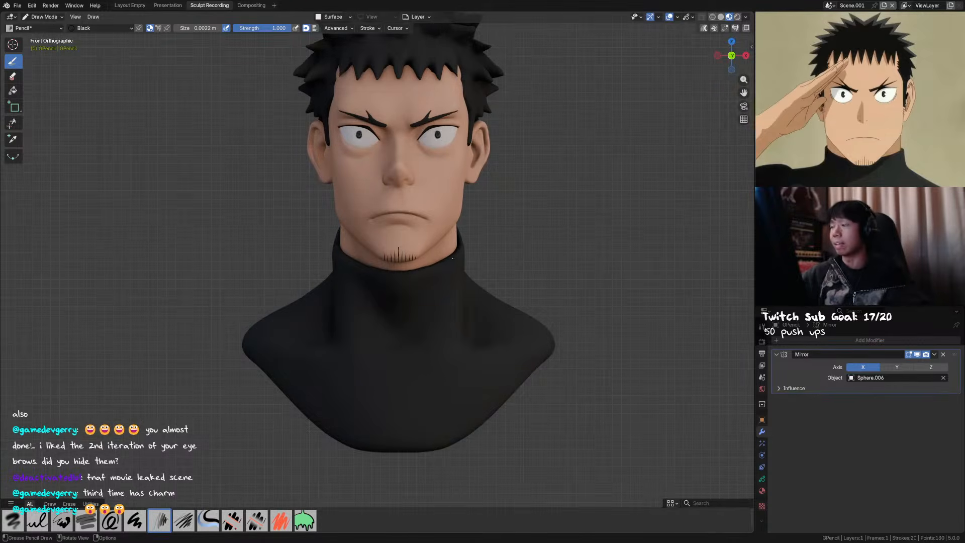
middle_click_drag(451, 259, 446, 269, "shift")
middle_click_drag(415, 197, 496, 276)
key("ctrl+s")
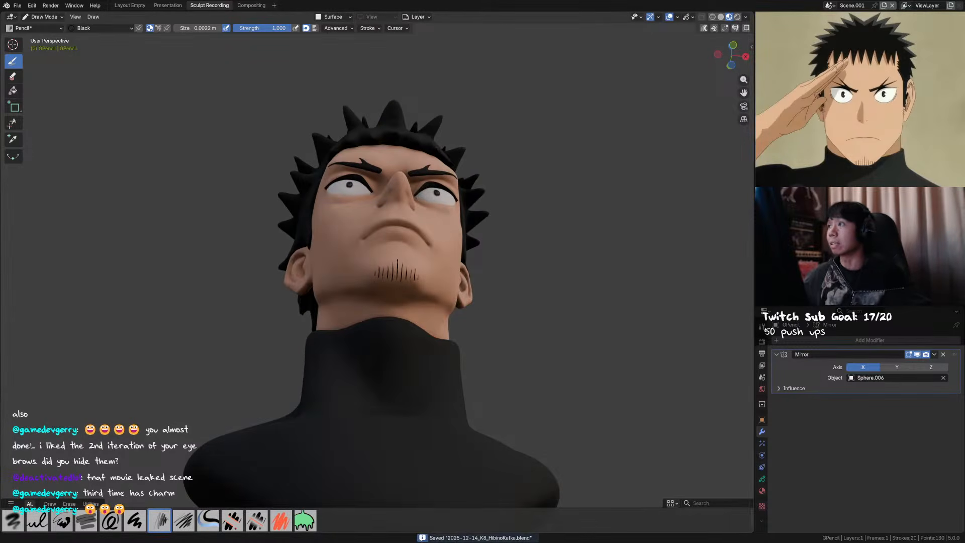
Add more stubble strokes along the underside of the chin, undoing the unsatisfactory ones, and save the file
mouse_move(422, 271)
middle_mouse_down()
mouse_move(437, 275)
mouse_move(419, 258)
middle_mouse_up()
key("ctrl+z")
key("ctrl+z")
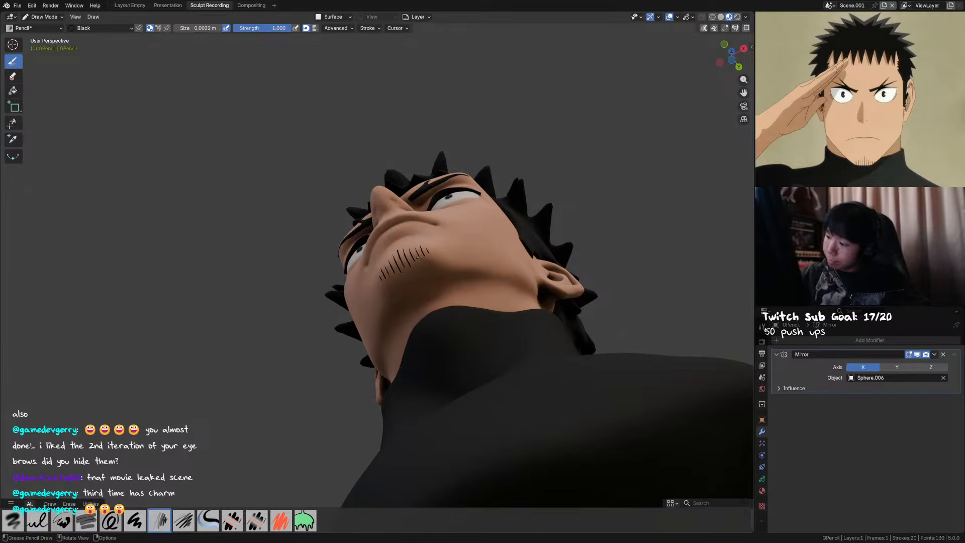
key("ctrl+z")
key("ctrl+z")
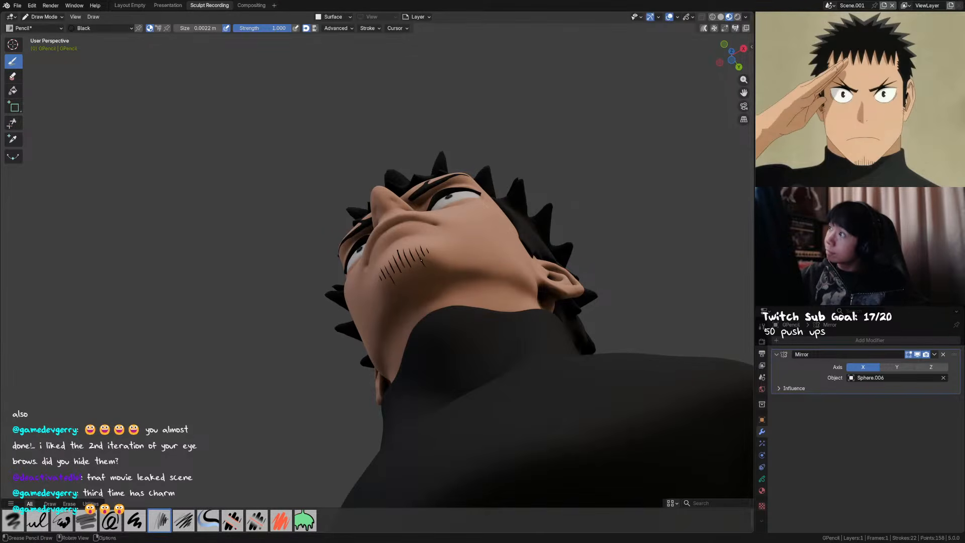
key("ctrl+z")
left_click_drag(420, 258, 429, 271)
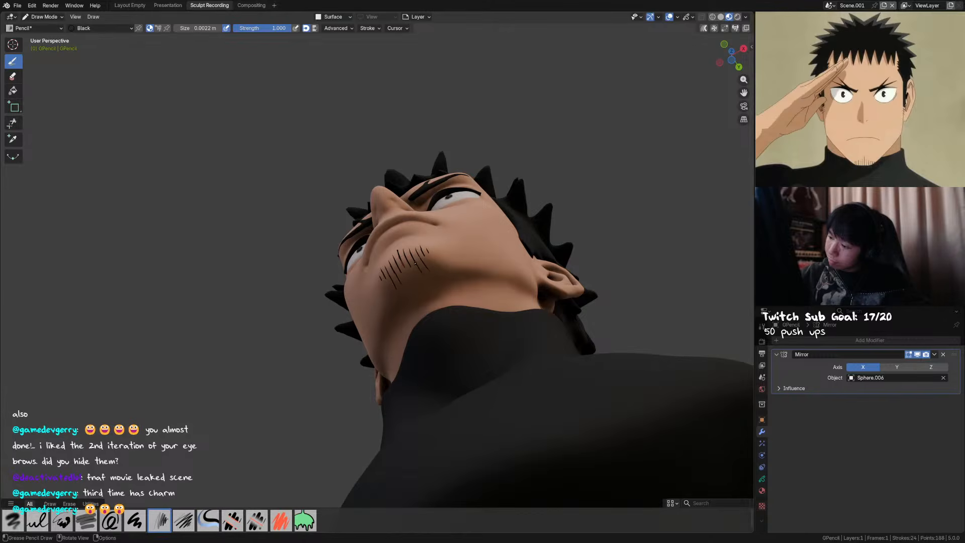
key("ctrl+z")
left_click_drag(407, 257, 413, 270)
middle_click_drag(435, 263, 440, 397)
key("ctrl+s")
Switch to sculpting the head and refine the underside of the nose with the Crease Sharp brush and smoothing, then save
mouse_move(440, 221)
middle_mouse_down()
mouse_move(447, 213)
mouse_move(435, 209)
middle_mouse_up()
scroll(443, 216, "up", 1)
key("ctrl+Tab")
left_click(436, 217)
key("ctrl+Tab")
scroll(422, 211, "up", 1)
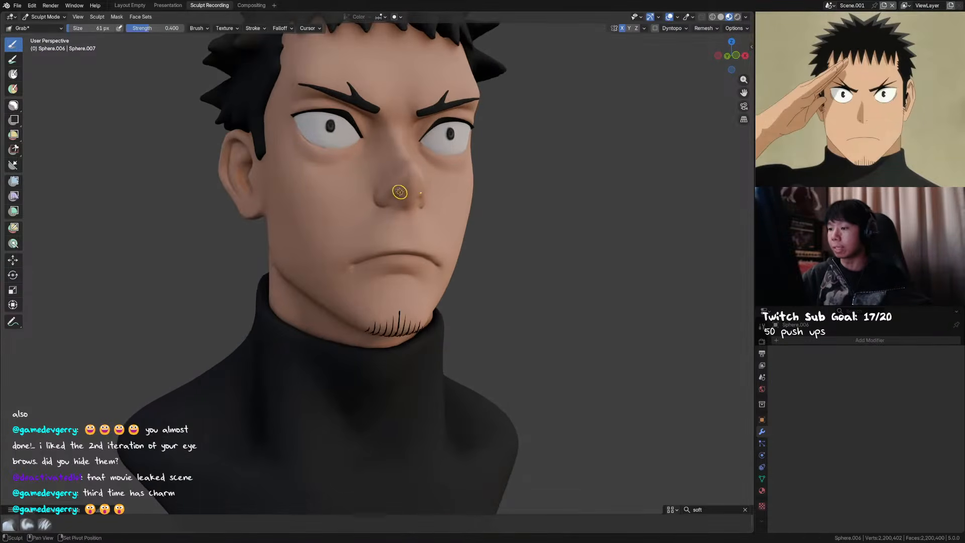
mouse_move(404, 190)
middle_mouse_down()
mouse_move(416, 214)
mouse_move(399, 209)
mouse_move(397, 222)
mouse_move(409, 237)
middle_mouse_up()
key("shift+c")
key("f")
left_click(406, 214)
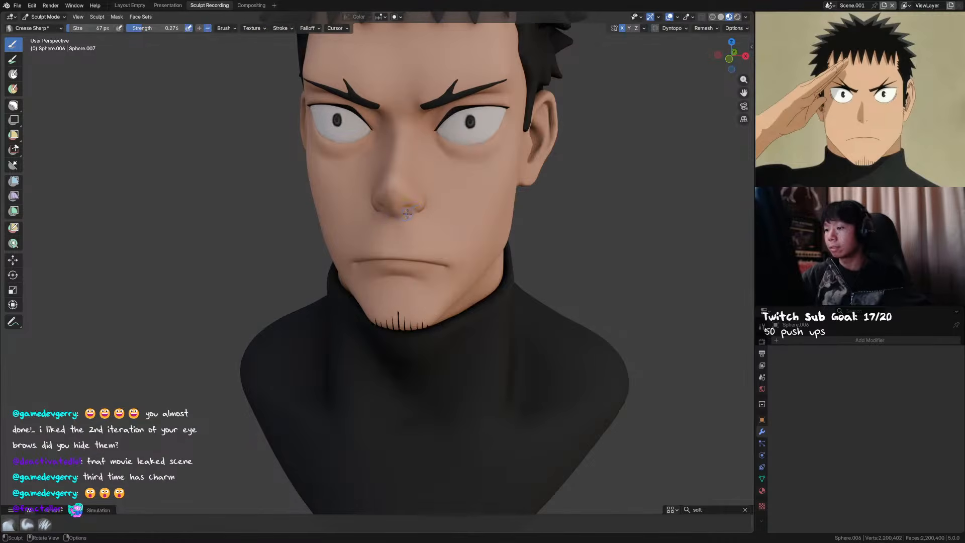
left_click_drag(402, 206, 394, 196, "shift")
scroll(394, 196, "down", 3)
middle_click_drag(393, 196, 506, 235)
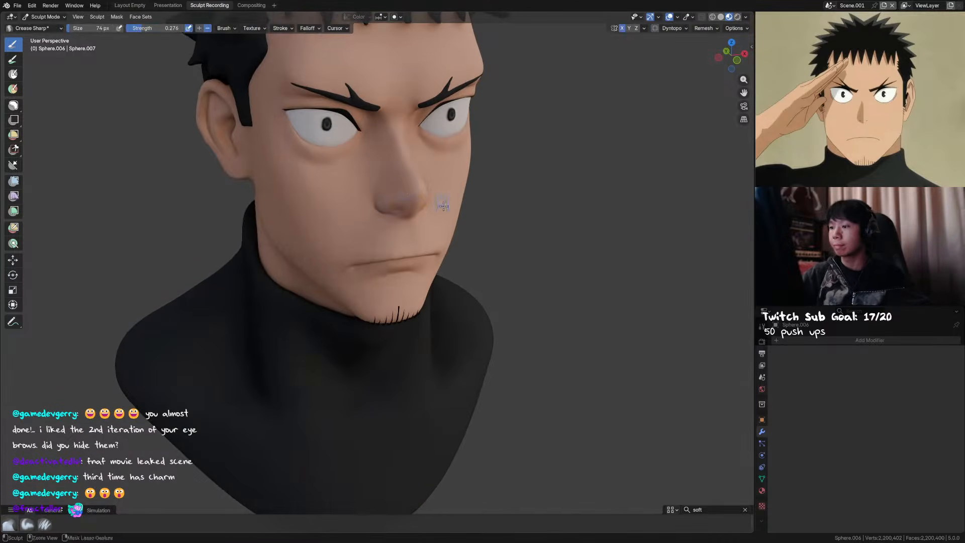
middle_click_drag(500, 201, 511, 189, "alt")
key("ctrl+Tab")
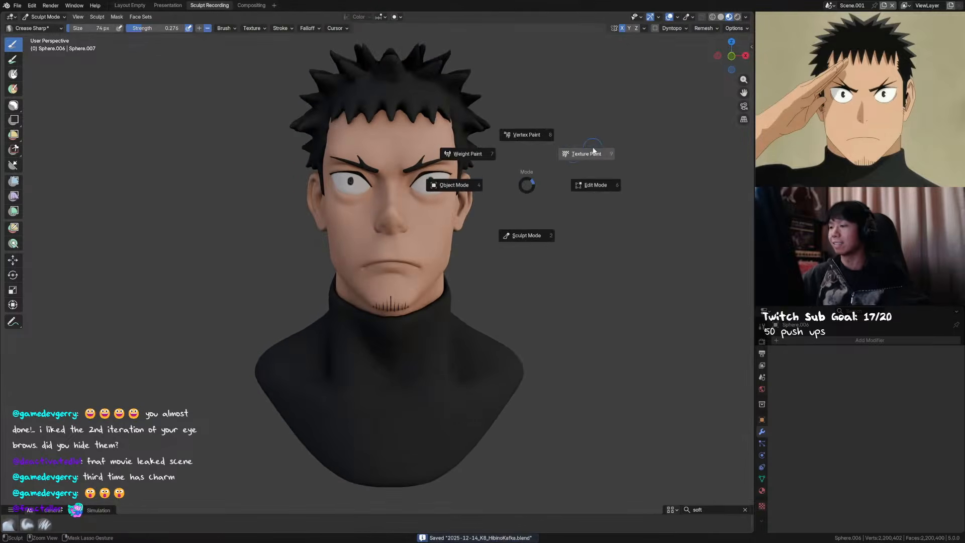
left_click(593, 152)
middle_click_drag(491, 222, 478, 241)
key("ctrl+Tab")
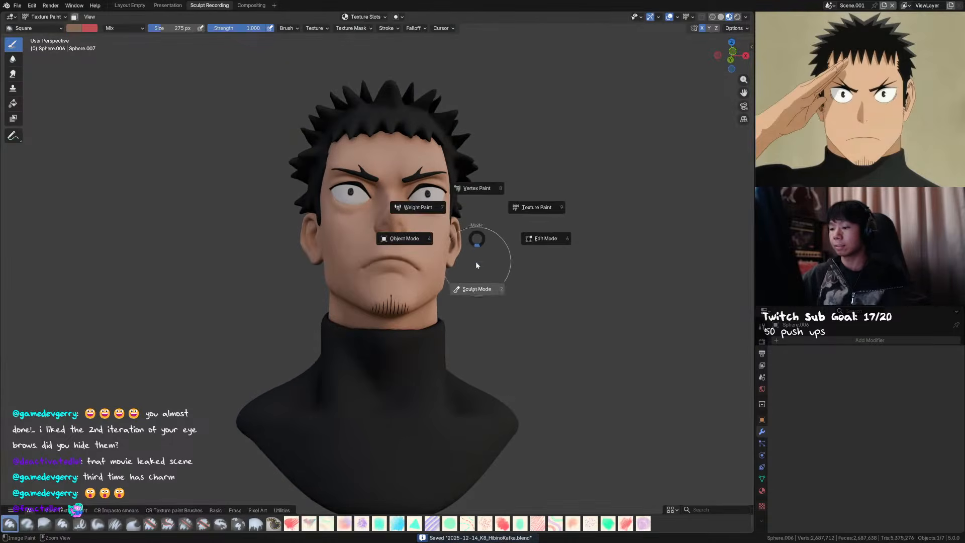
left_click(477, 289)
key("ctrl+Tab")
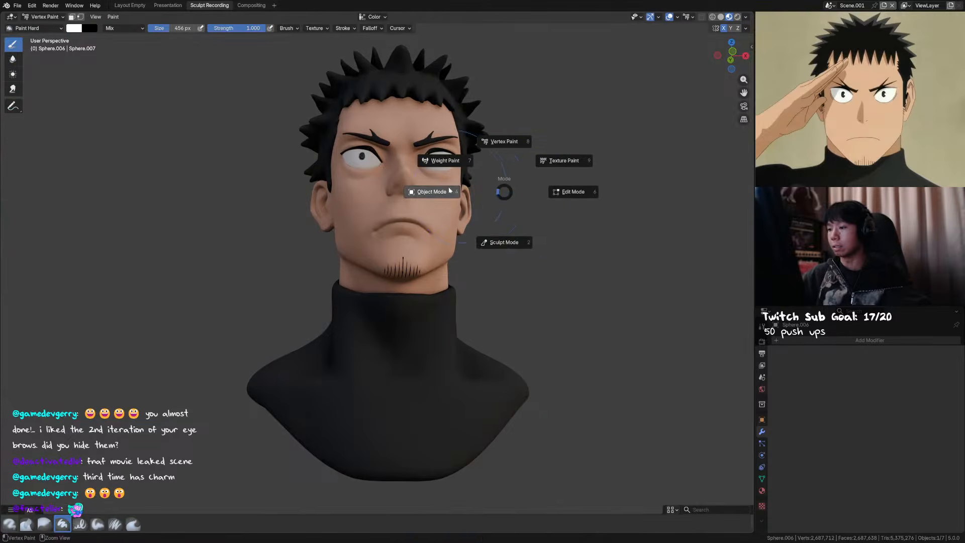
Return to Object Mode, select the chin stubble Grease Pencil object and switch it to Sculpt Mode
left_click(431, 191)
left_click(408, 267)
key("ctrl+Tab")
left_click(481, 210)
mouse_move(448, 224)
middle_mouse_down()
mouse_move(426, 256)
mouse_move(452, 236)
middle_mouse_up()
scroll(427, 257, "up", 3)
right_click(454, 236)
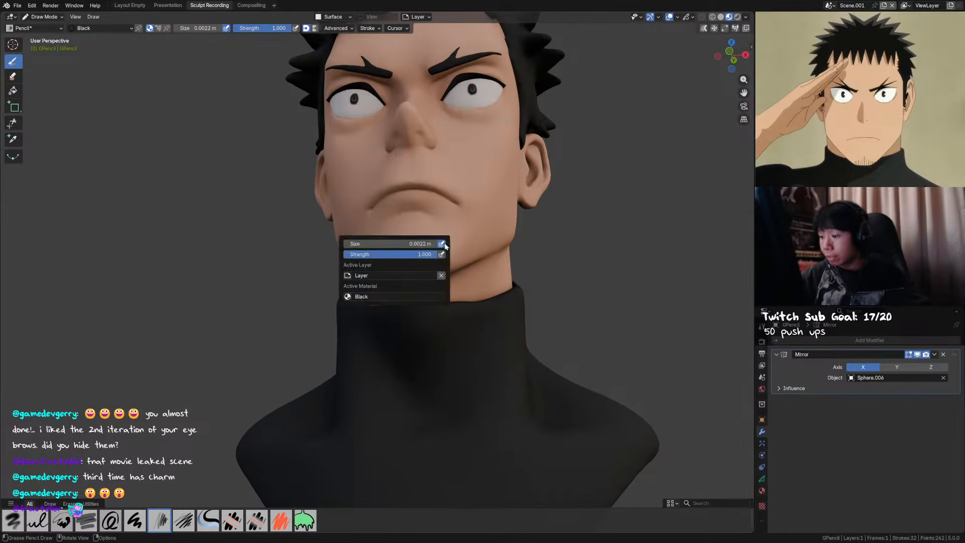
key("ctrl+Tab")
left_click(472, 292)
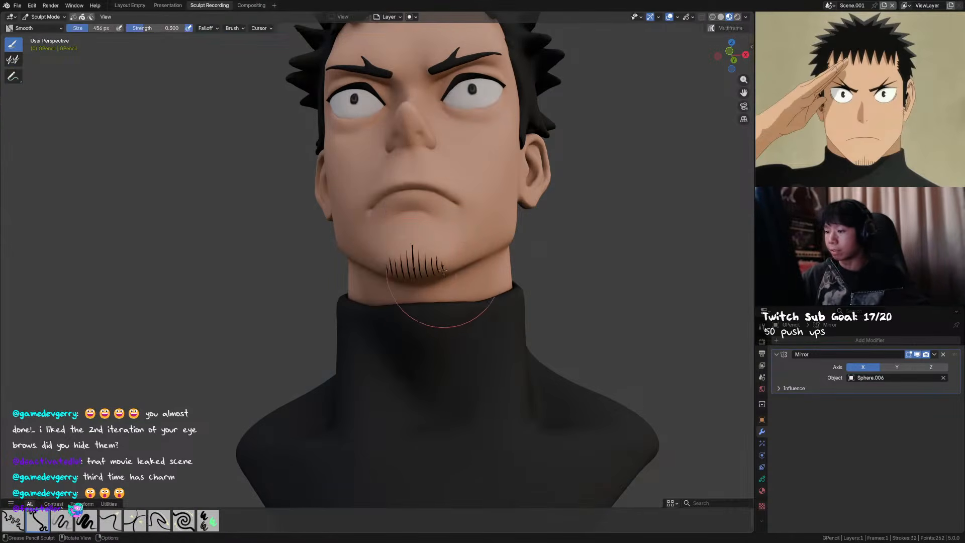
Smooth the chin stubble strokes with a resized Smooth brush at strength 0.300 and save the file
left_click(371, 275)
key("f")
left_click(398, 275)
left_click_drag(415, 275, 415, 275, "shift")
key("f")
left_click(412, 275)
mouse_move(417, 276)
middle_mouse_down()
mouse_move(450, 288)
mouse_move(514, 158)
middle_mouse_up()
key("ctrl+s")
Return to Draw Mode and draw a mirrored lower eyelid line along the bottom edge of the eyes, undoing the first attempt
key("ctrl+Tab")
left_click(535, 101)
scroll(548, 101, "up", 2)
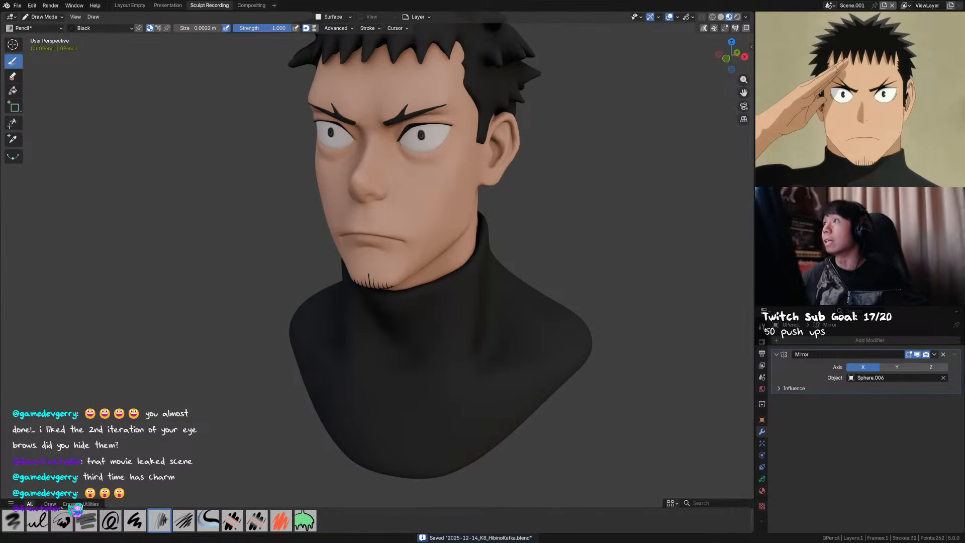
key("KP_1")
scroll(430, 131, "up", 3)
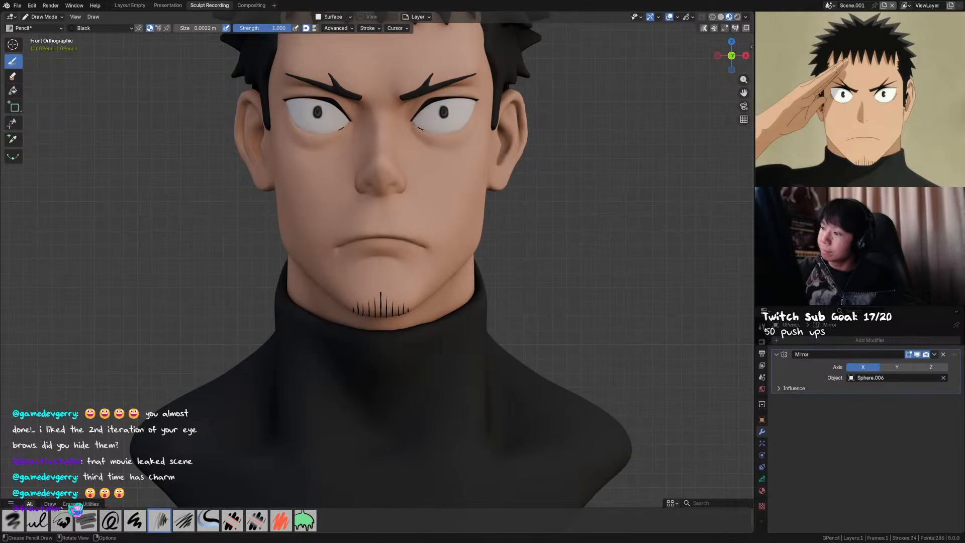
key("ctrl+z")
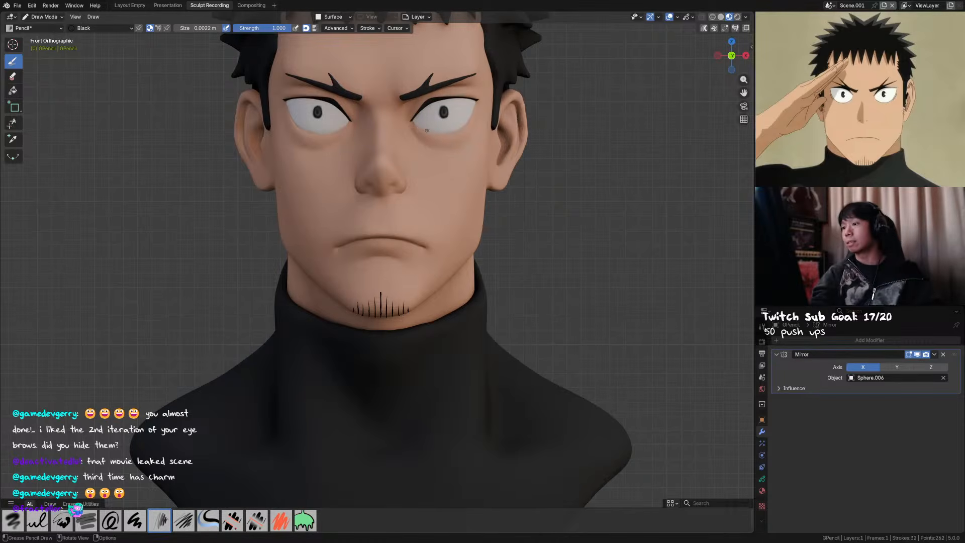
mouse_move(419, 128)
middle_mouse_down()
mouse_move(399, 123)
mouse_move(418, 156)
mouse_move(516, 138)
mouse_move(448, 148)
middle_mouse_up()
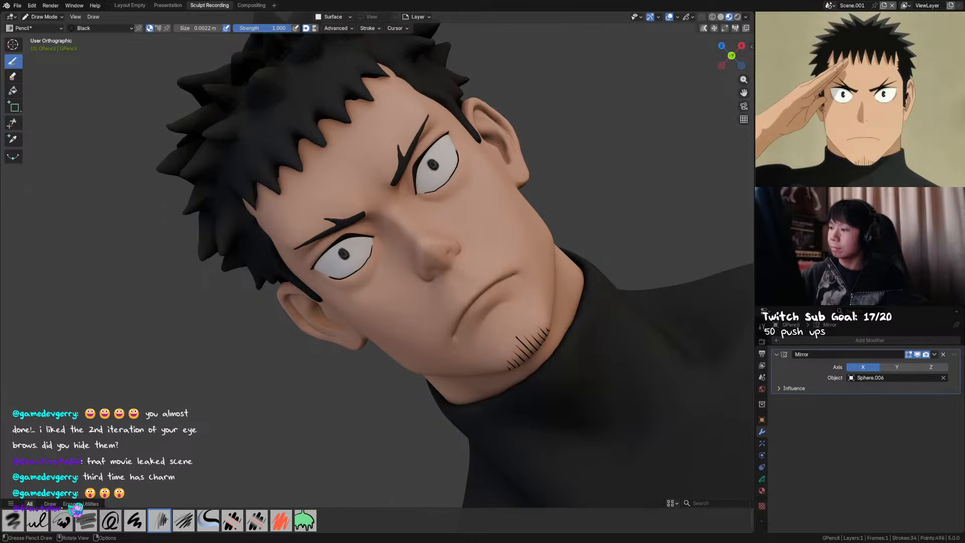
Switch to Sculpt Mode and smooth the lower eyelid line with the Smooth brush at about 103 px
key("ctrl+Tab")
left_click(472, 174)
key("f")
left_click(481, 174)
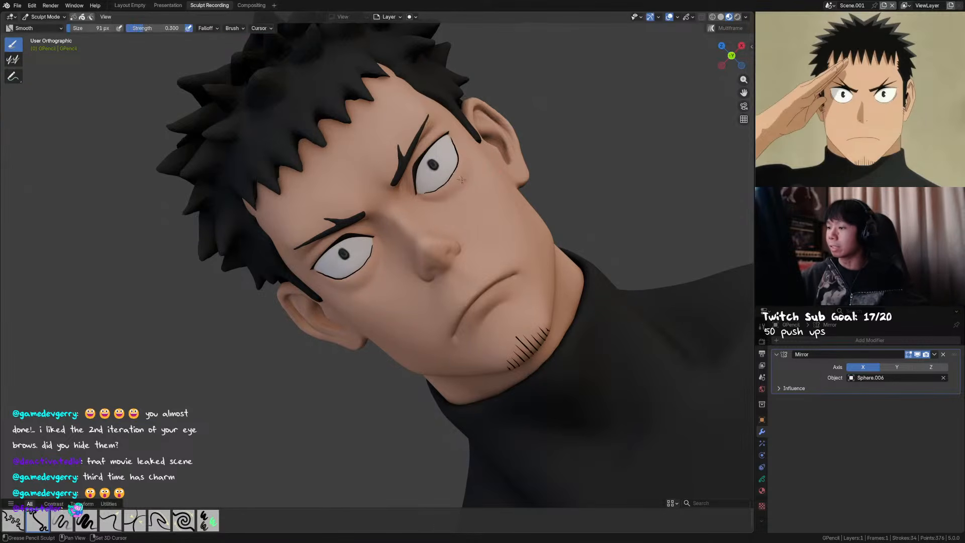
key("f")
left_click(427, 194)
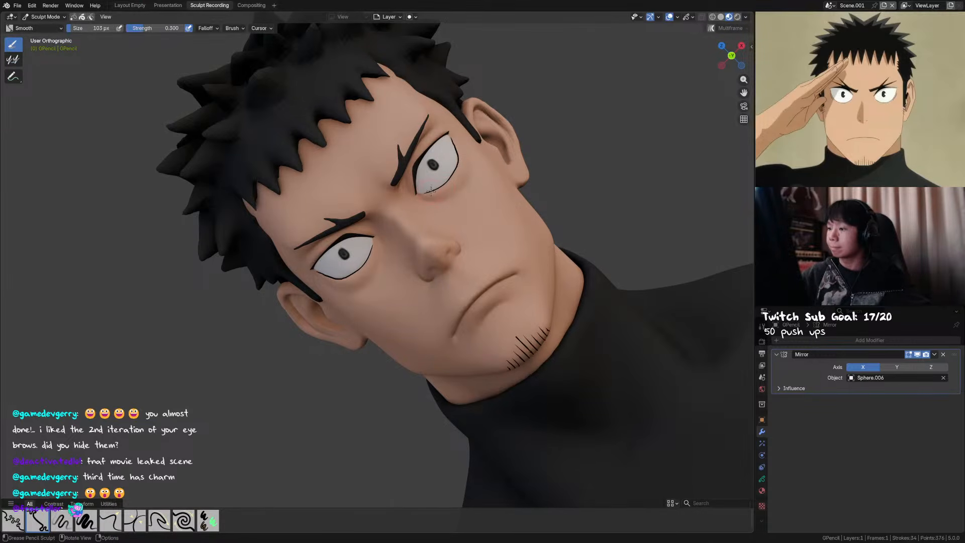
Adjust the course of the lower eyelid line up to the outer eye corner with the Grab brush at strength 0.600
key("g")
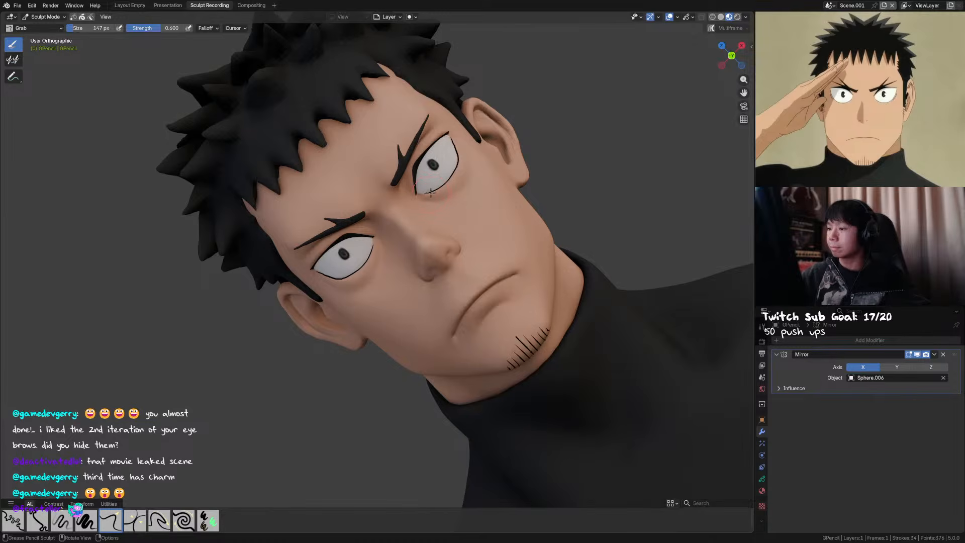
mouse_move(427, 193)
left_mouse_down()
mouse_move(456, 159)
mouse_move(453, 139)
left_mouse_up()
key("f")
left_click(459, 161)
key("f")
left_click(454, 144)
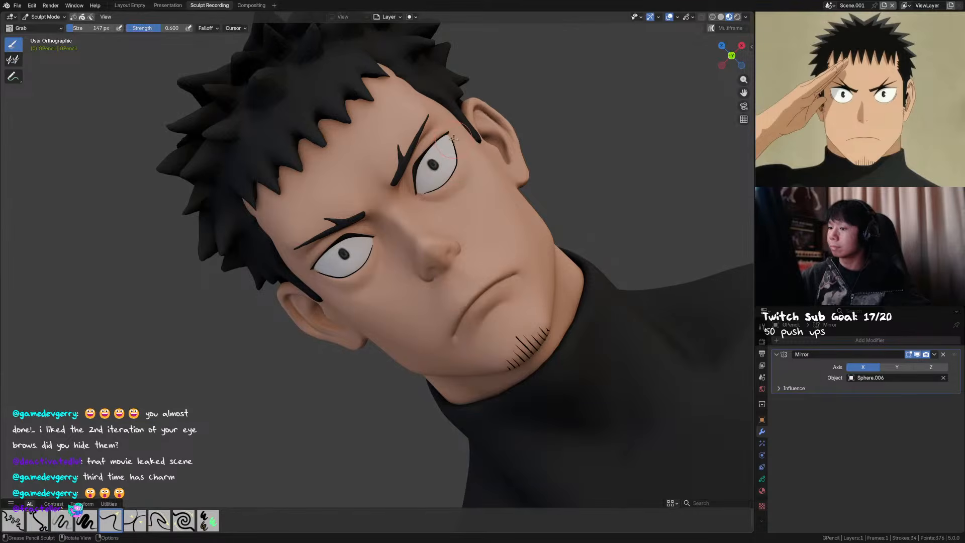
Select the whole lower eyelid stroke in Edit Mode and adjust its thickness with Shrink/Fatten
key("Tab")
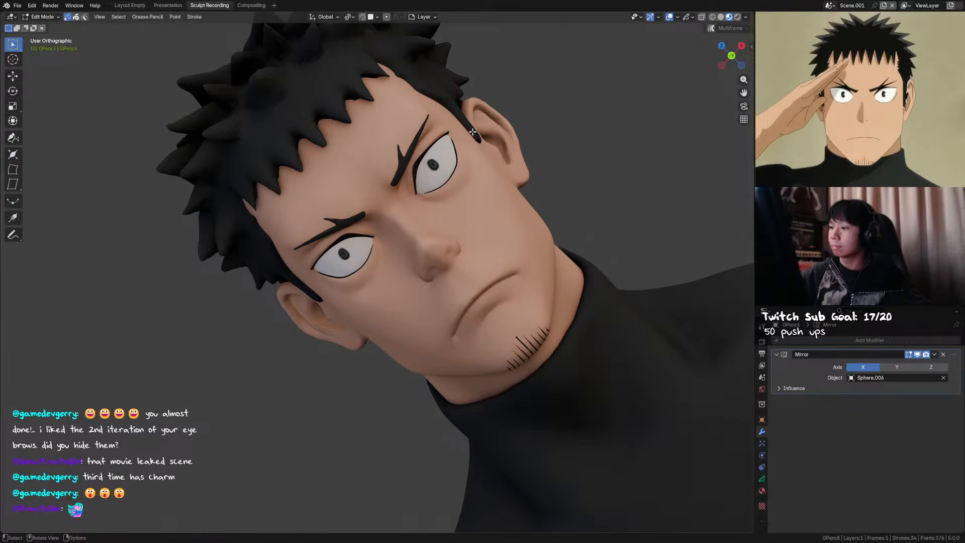
key("l")
key("alt+s")
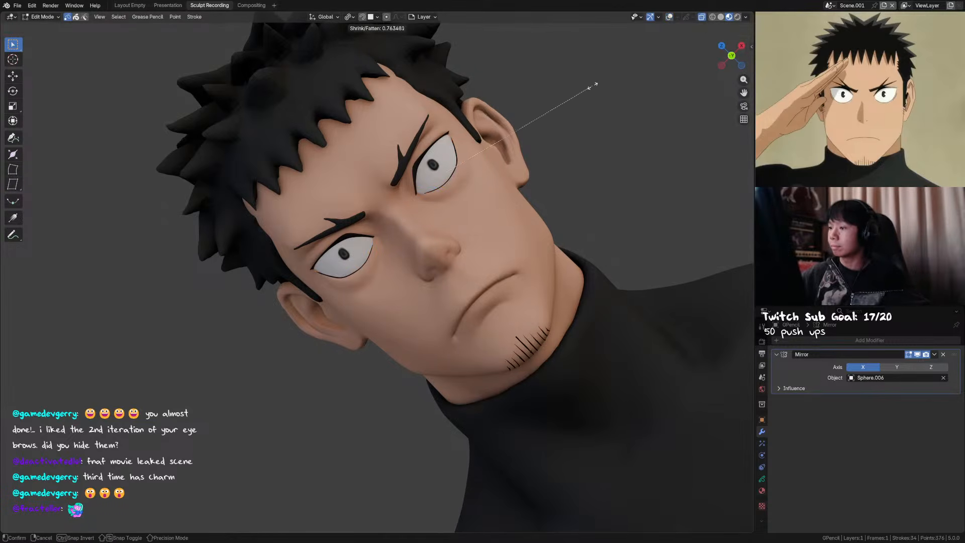
left_click(566, 97)
Readjust the thickness of the selected lower eyelid stroke with Shrink/Fatten in Edit Mode
key("ctrl+Tab")
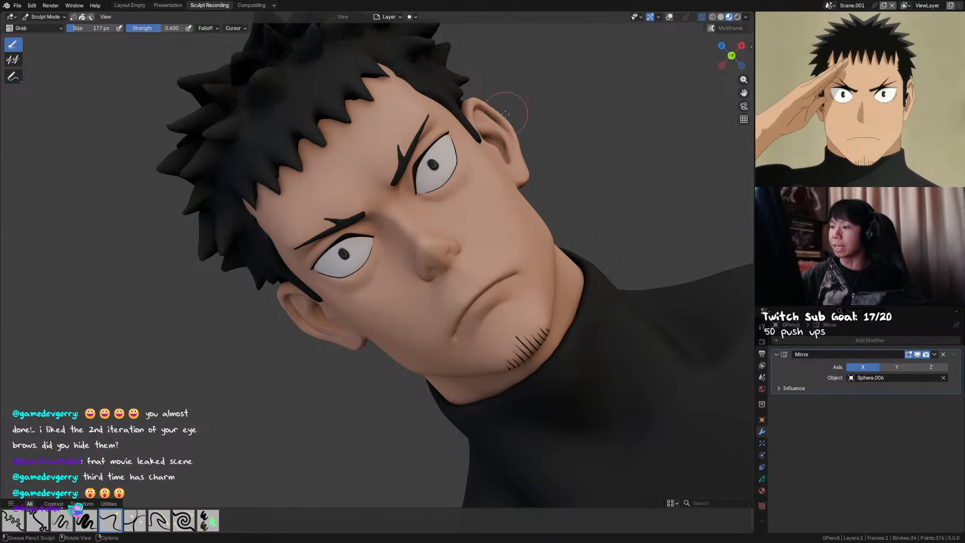
key("Tab")
left_click(669, 17)
key("alt+s")
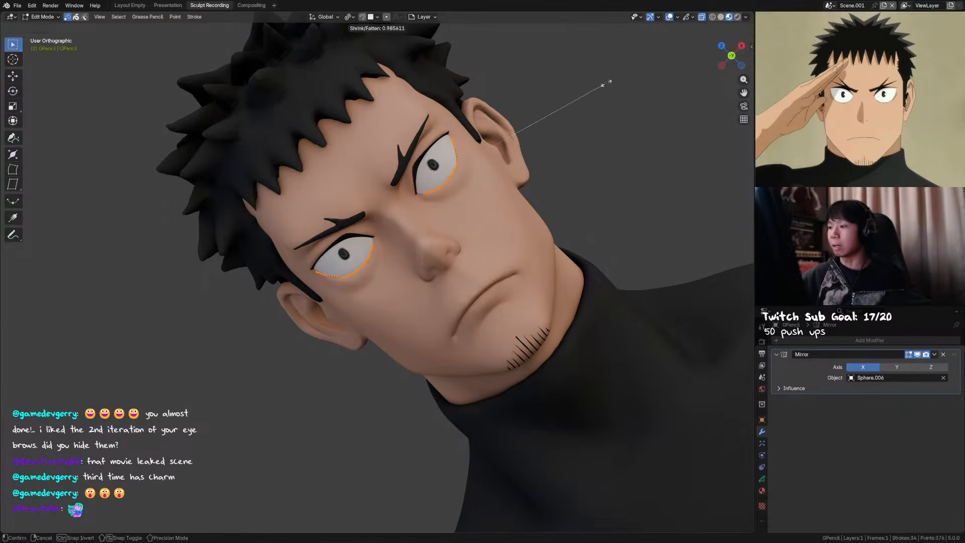
left_click(516, 132)
key("alt+s")
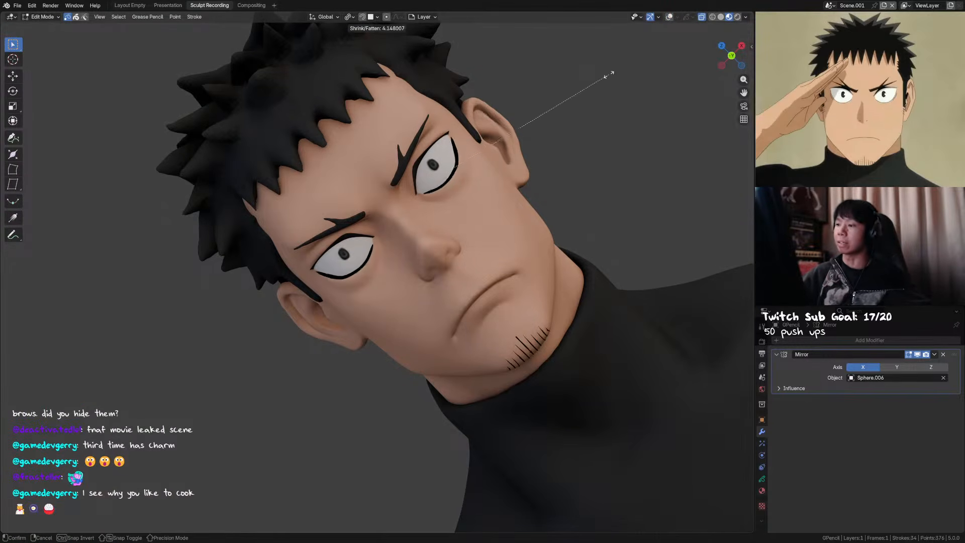
left_click(552, 118)
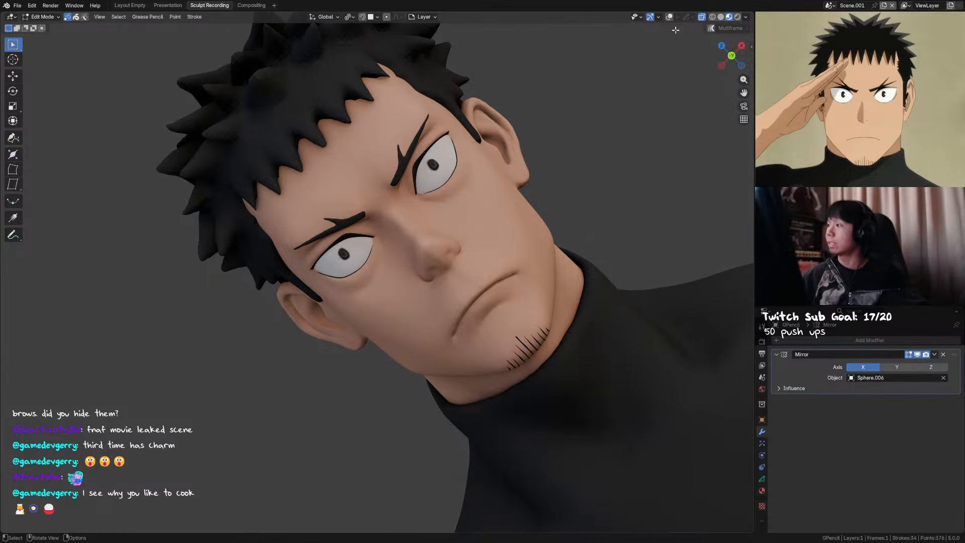
Switch to Draw Mode and draw a short mirrored accent line just below each outer eye corner, undoing the first attempts
key("ctrl+Tab")
left_click(456, 143)
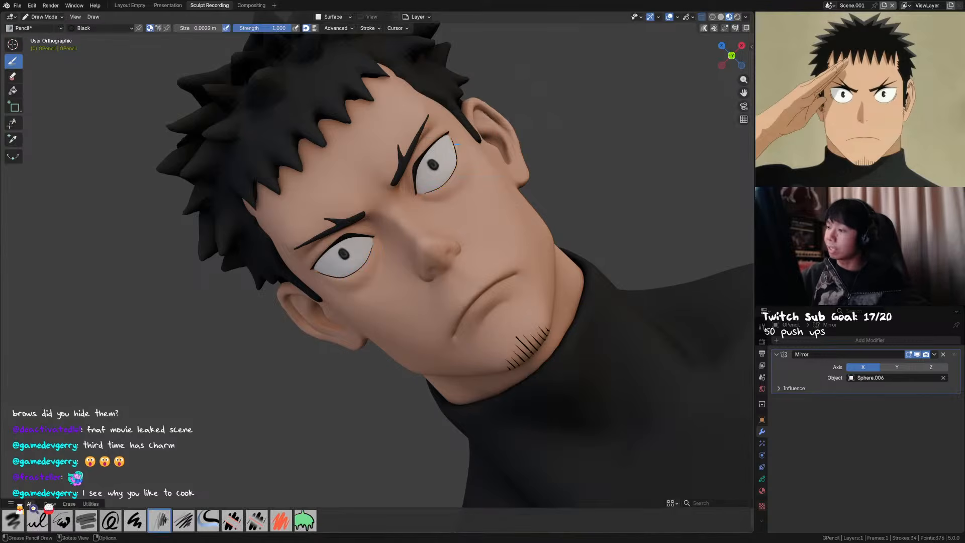
key("ctrl+s")
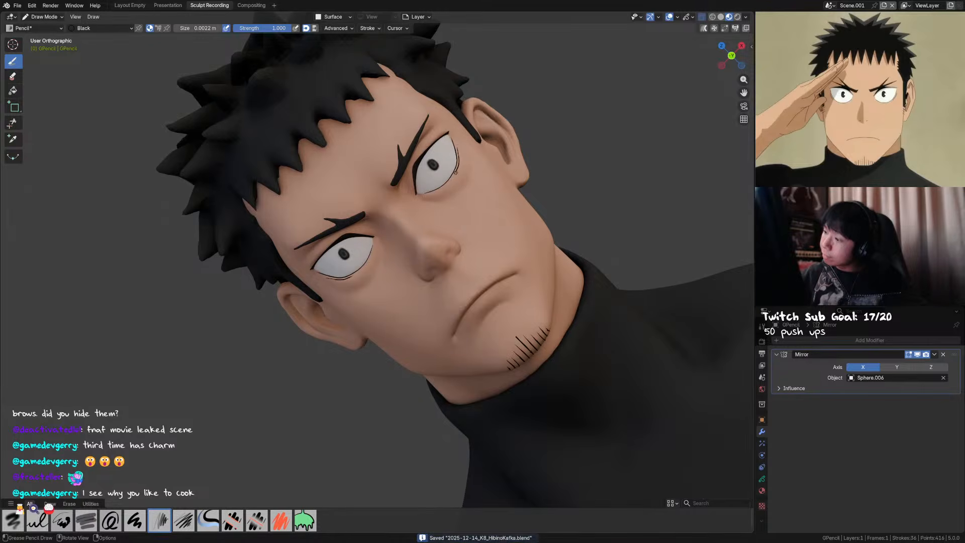
key("ctrl+z")
left_click_drag(457, 147, 459, 149)
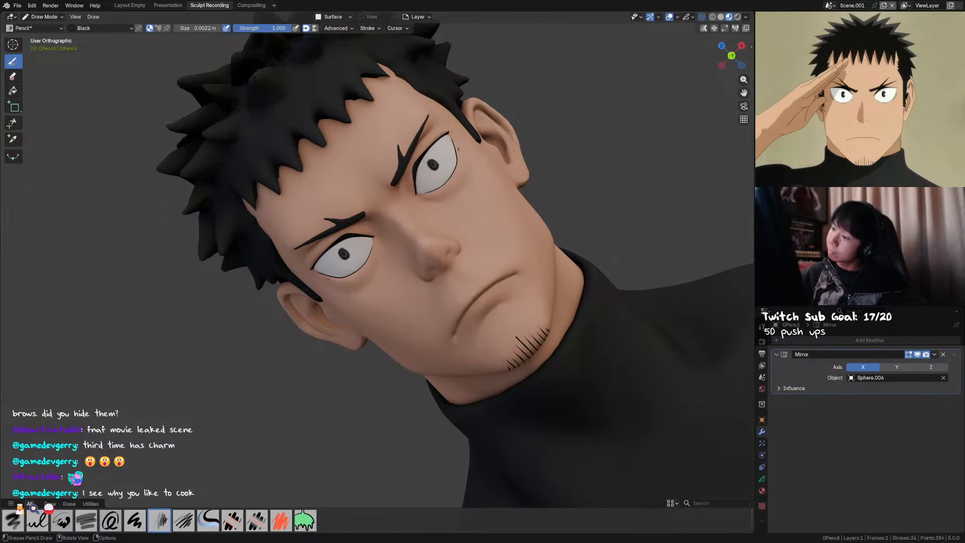
key("ctrl+z")
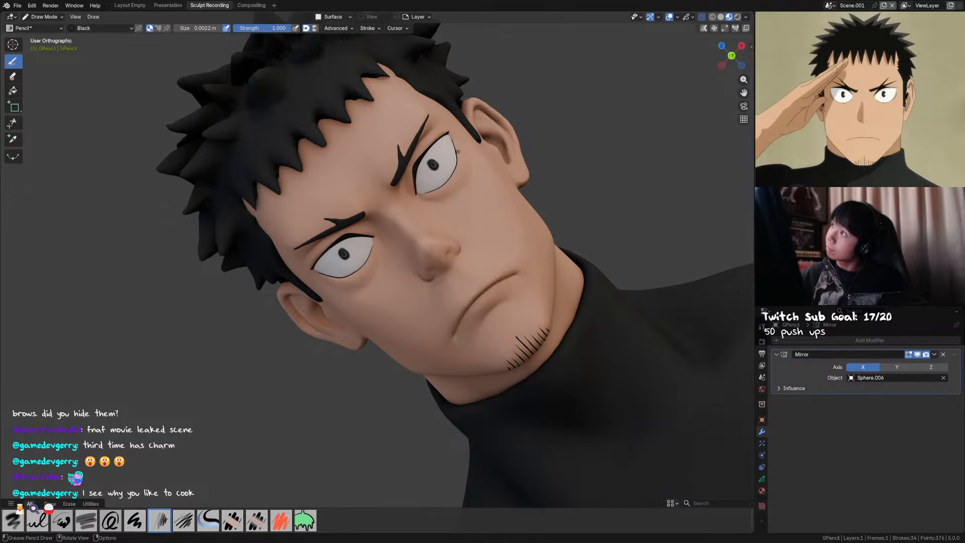
key("ctrl+z")
left_click_drag(457, 146, 458, 148)
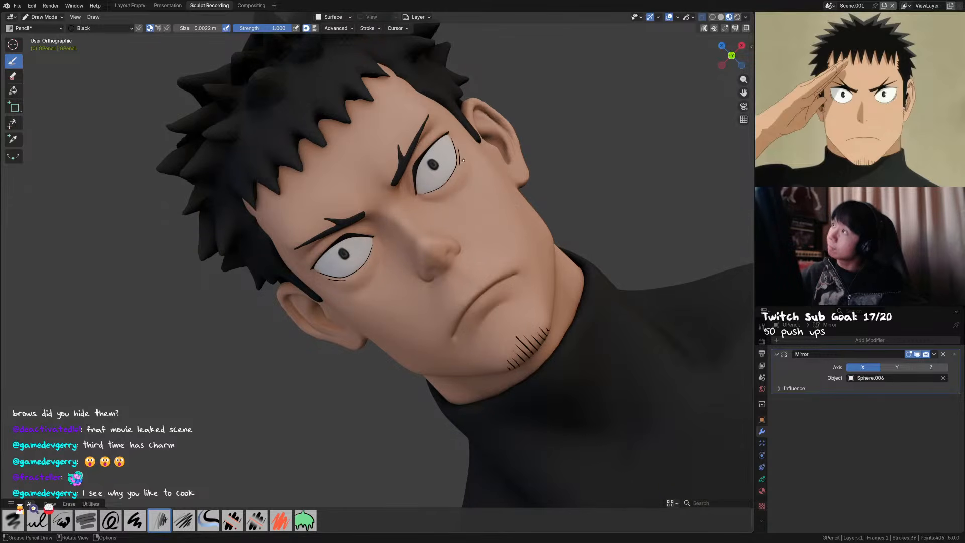
Adjust the short line below the outer eye corner, using the Grab brush at about 67 px, and save the file
key("Tab")
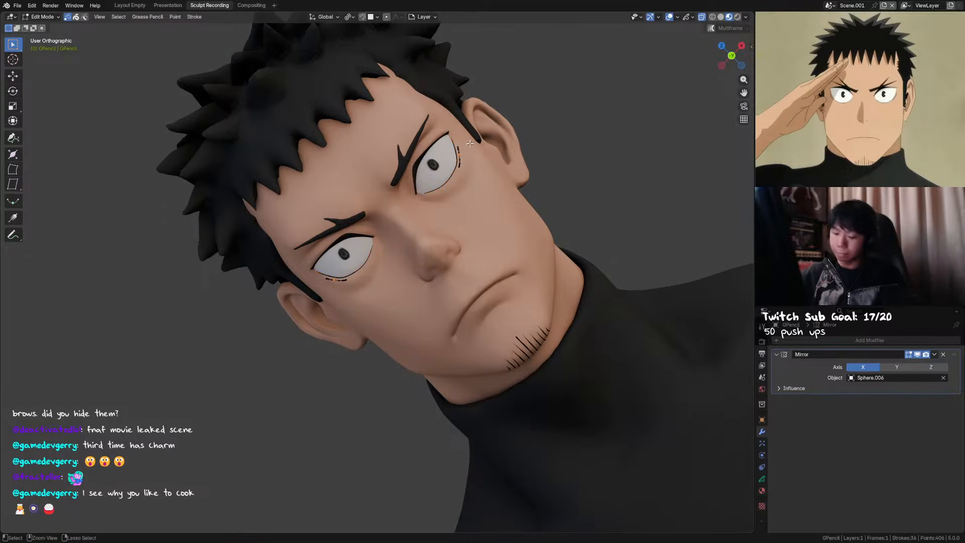
key("ctrl+Tab")
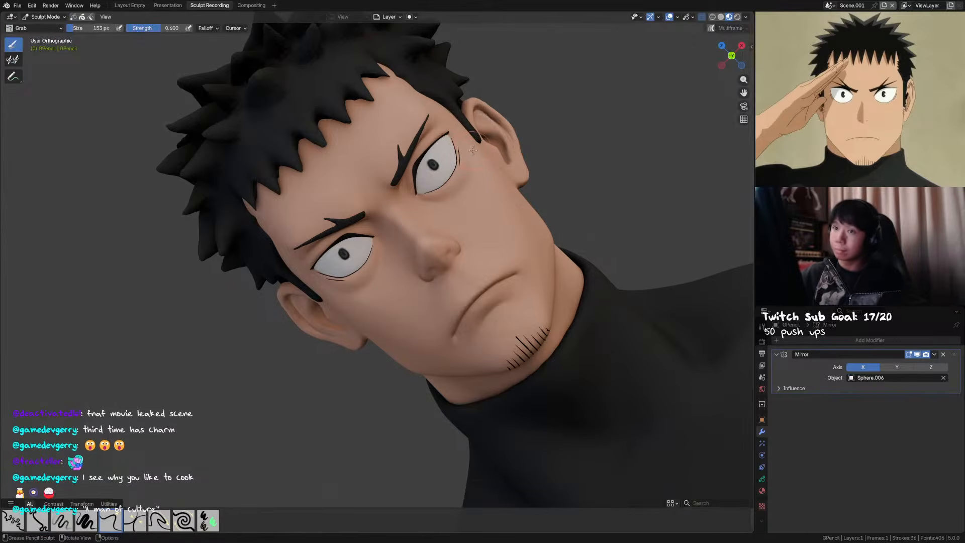
key("f")
left_click(463, 155)
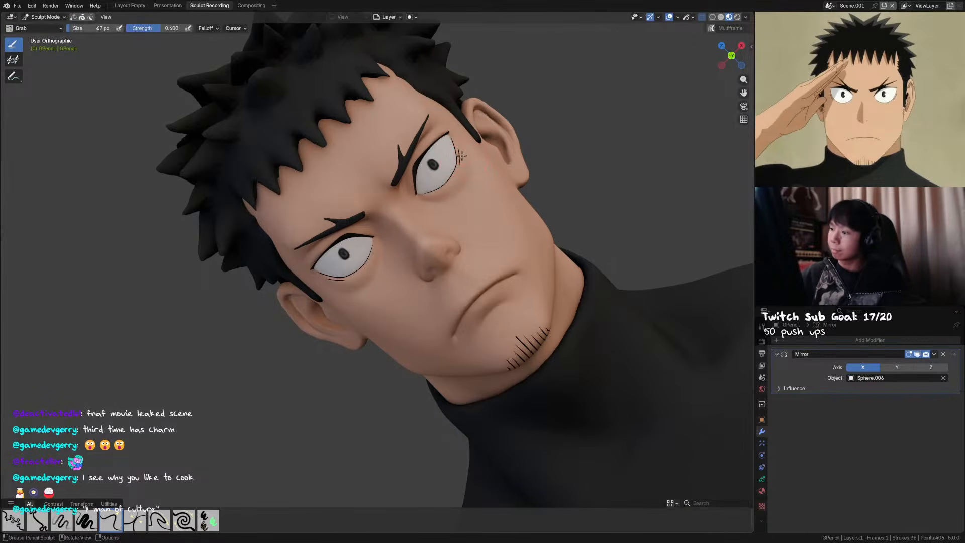
key("ctrl+Tab")
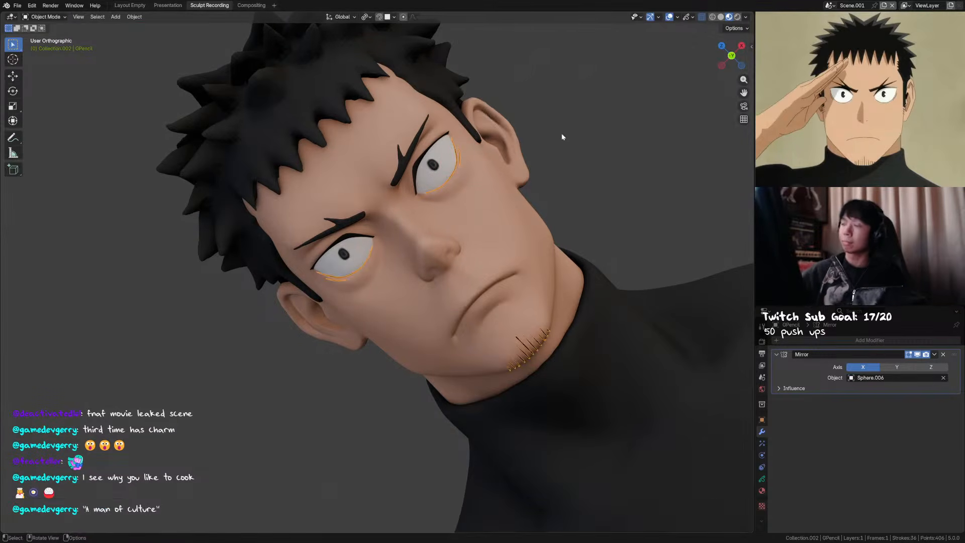
key("Tab")
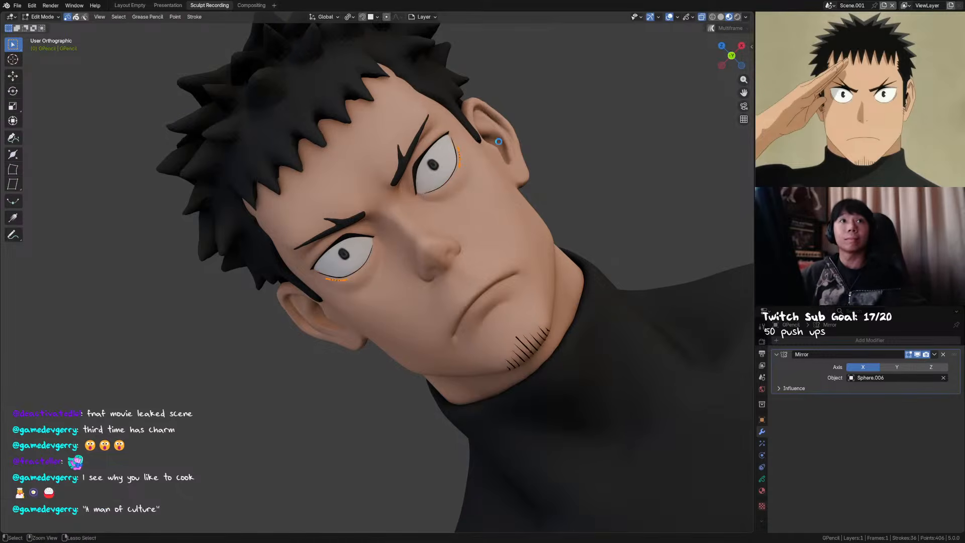
key("ctrl+s")
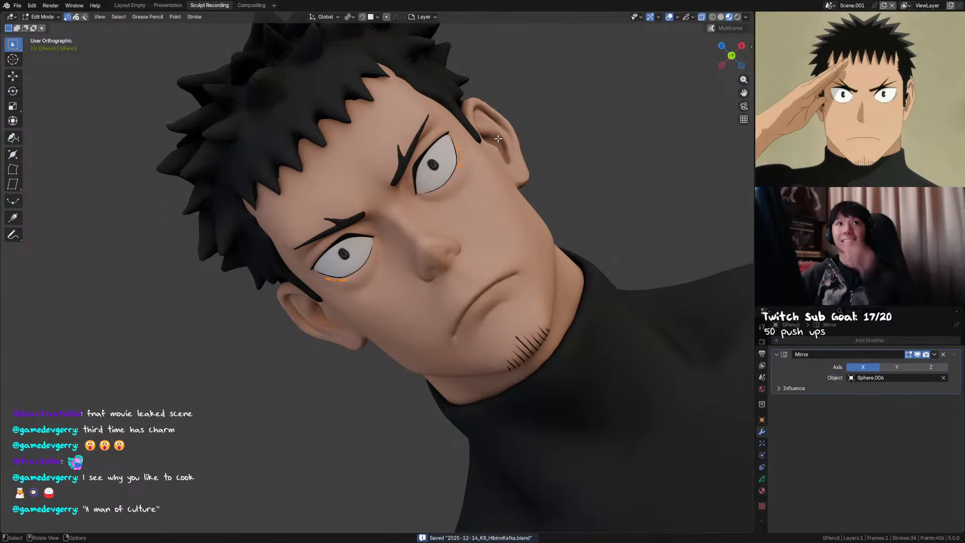
Return to Sculpt Mode, pull the short outer-corner line against the lower eyelid with the Grab brush at about 62 px, and save
key("KP_1")
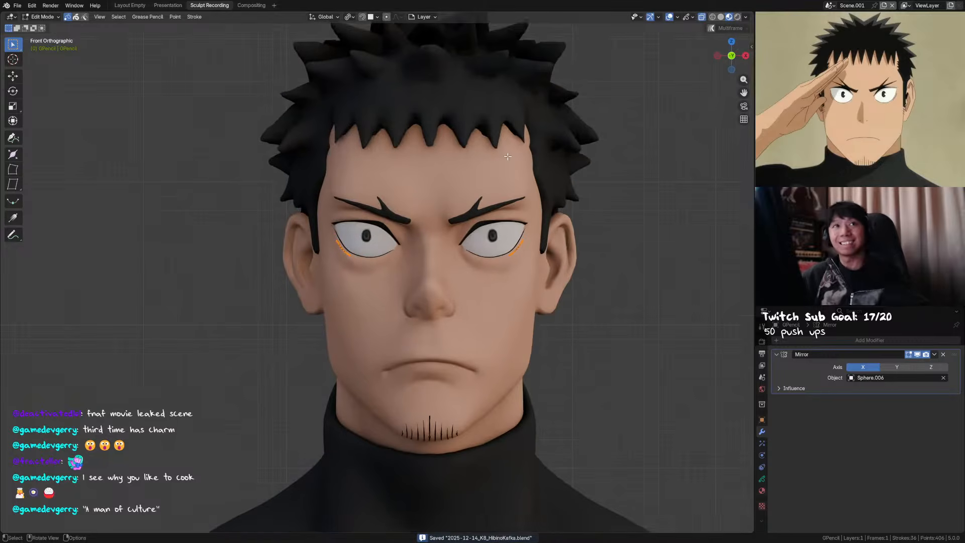
scroll(507, 156, "down", 1)
key("Tab")
scroll(564, 119, "down", 1)
mouse_move(566, 175)
middle_mouse_down()
mouse_move(543, 181)
mouse_move(523, 159)
mouse_move(490, 150)
middle_mouse_up()
scroll(479, 148, "down", 2)
key("ctrl+Tab")
scroll(452, 183, "up", 2)
middle_click_drag(455, 183, 446, 157)
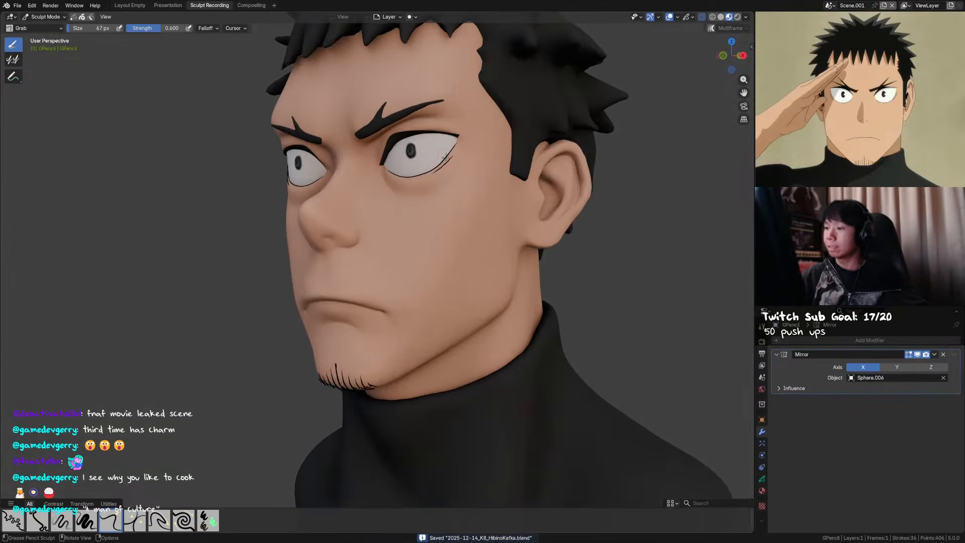
key("bracketleft")
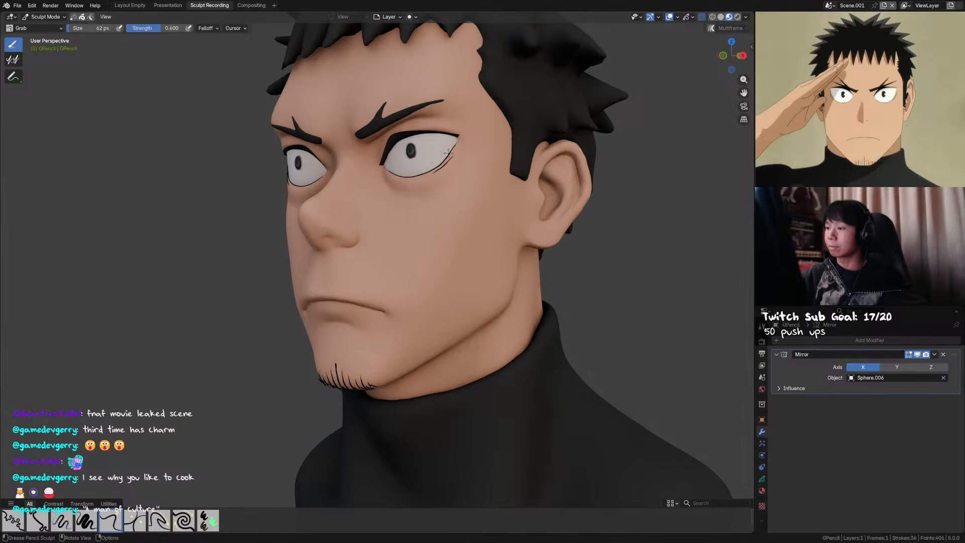
key("shift")
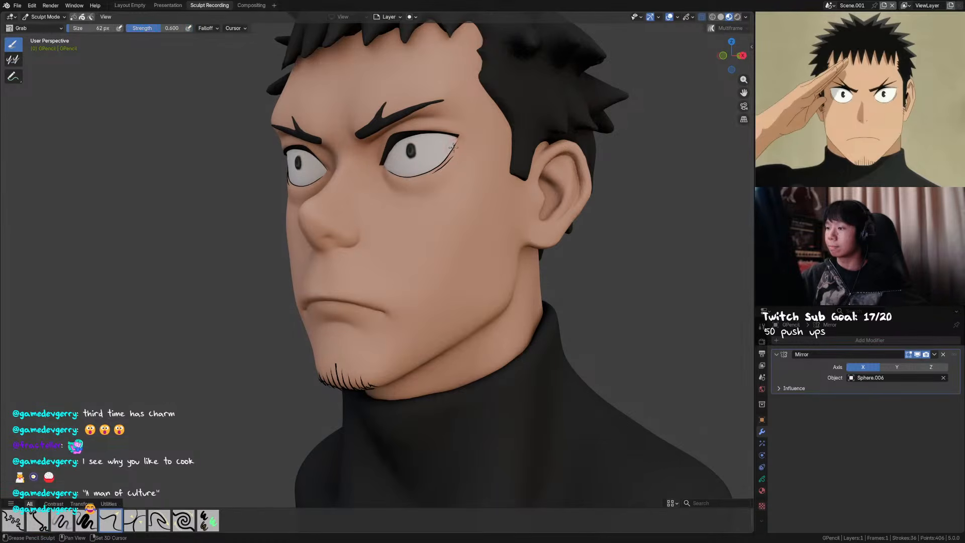
mouse_move(448, 151)
middle_mouse_down()
mouse_move(527, 194)
mouse_move(449, 217)
mouse_move(526, 207)
mouse_move(499, 199)
middle_mouse_up()
key("ctrl+s")
Draw three short, roughly horizontal lines on the cheek between the sideburn and the ear, undoing the first tries
key("ctrl+Tab")
left_click(445, 187)
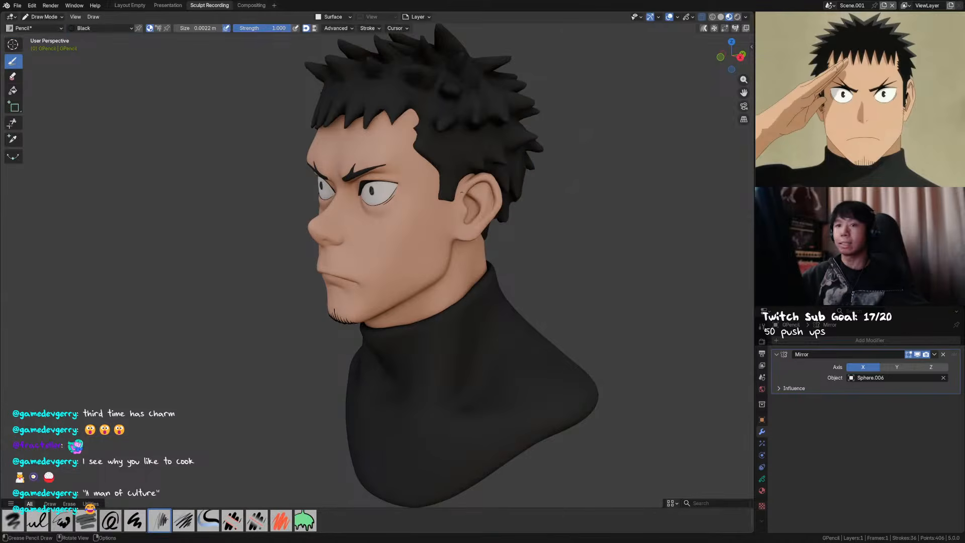
middle_click_drag(444, 187, 452, 210)
key("ctrl+s")
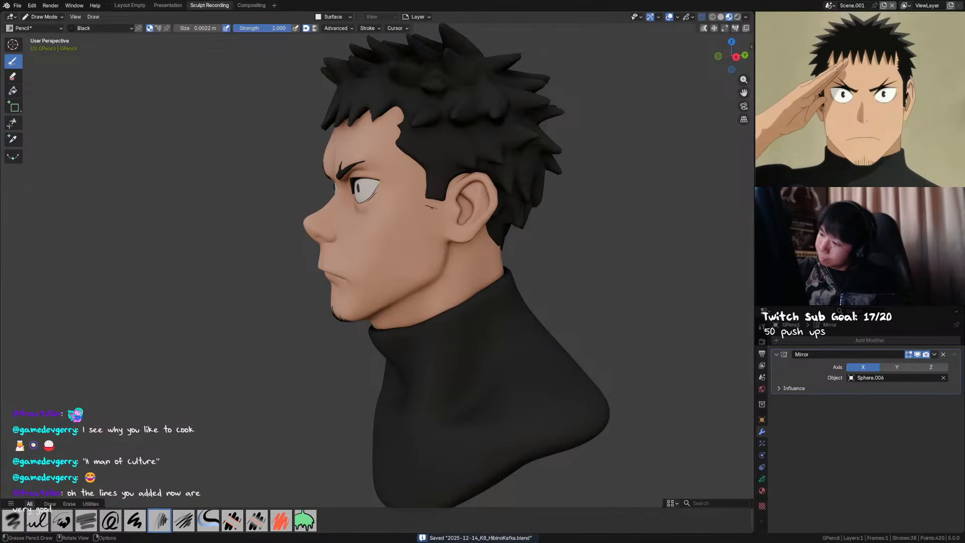
left_click_drag(441, 208, 427, 205)
key("ctrl+z")
key("ctrl+z")
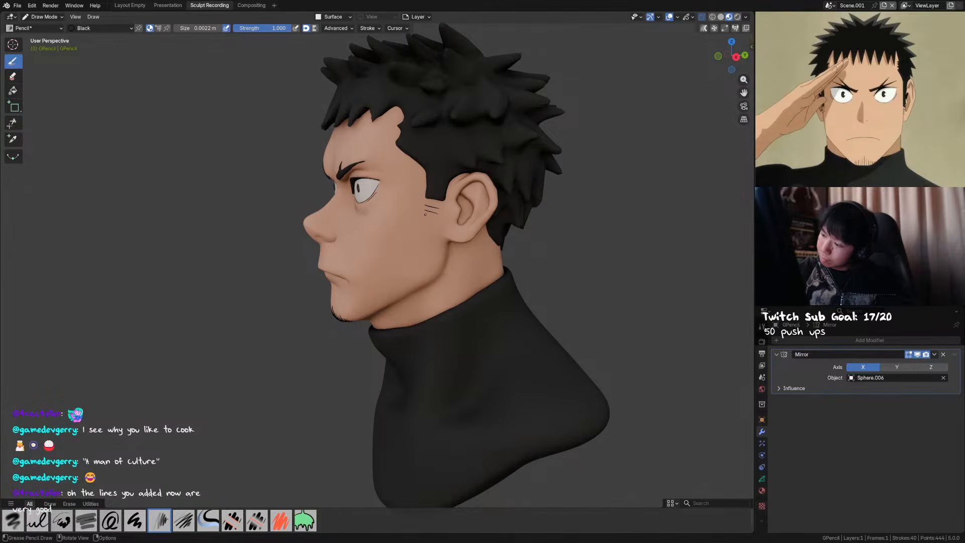
mouse_move(441, 193)
middle_mouse_down()
mouse_move(519, 194)
mouse_move(458, 201)
middle_mouse_up()
Rotate the sideburn lines -16.7° around Z, move them 0.001068 m along X to fit the face, and save the file
key("Tab")
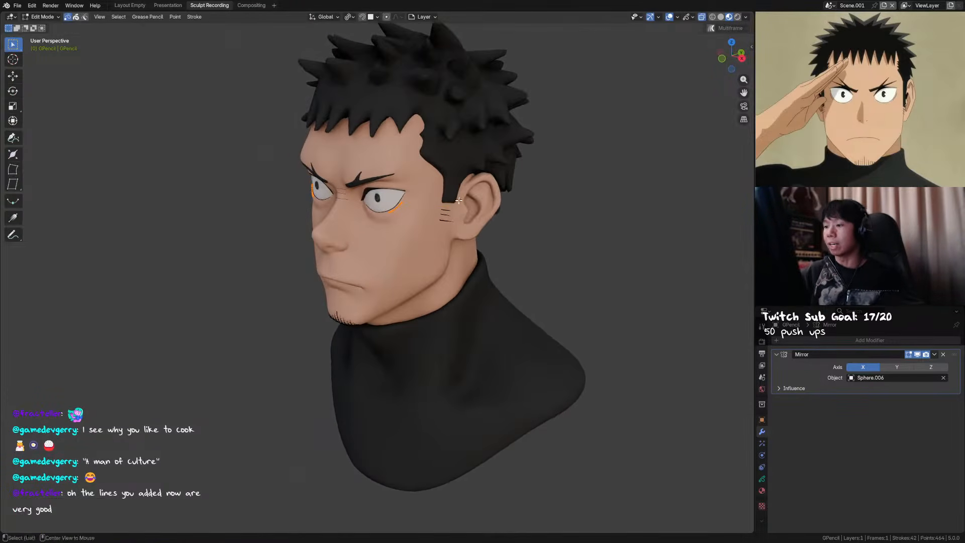
key("KP_1")
key("r")
key("z")
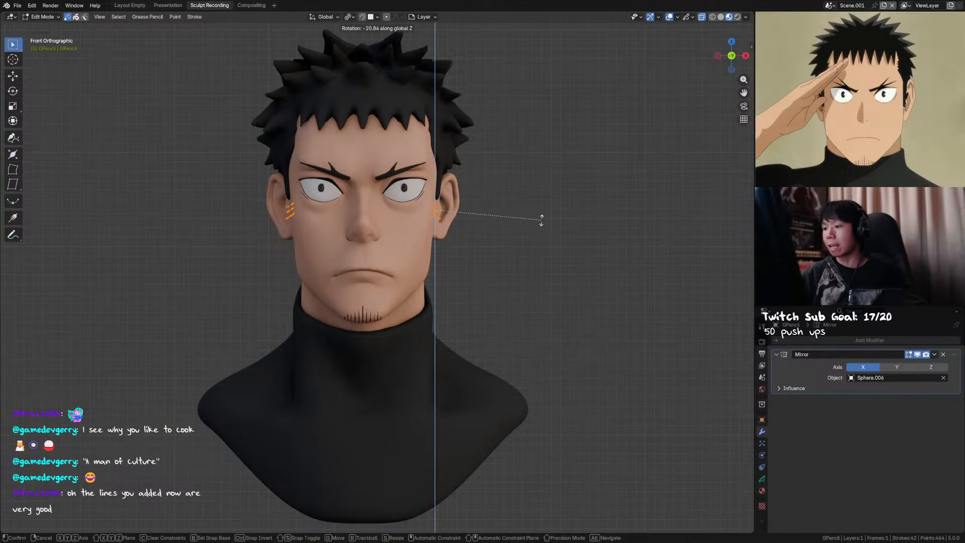
left_click(540, 217)
key("g")
key("x")
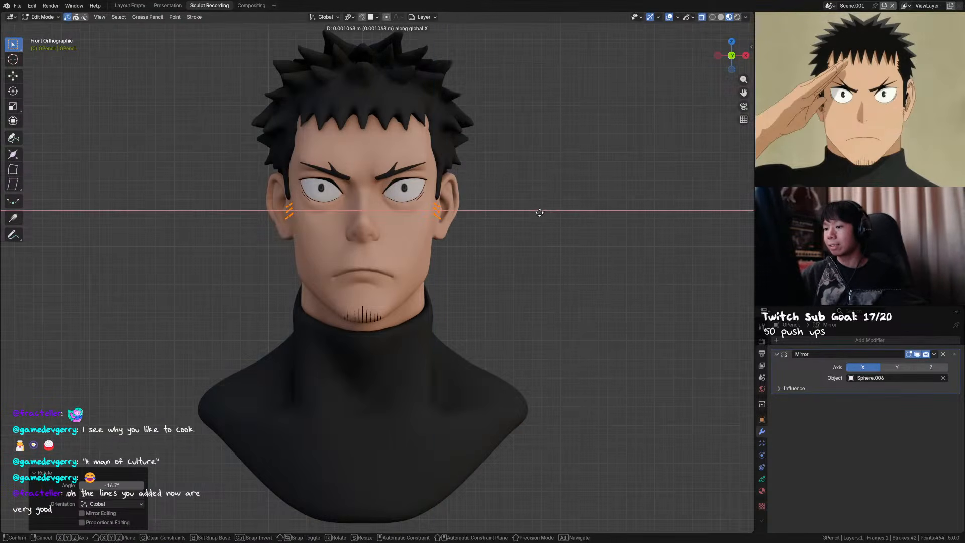
left_click(539, 212)
middle_click_drag(539, 210, 493, 211)
key("KP_1")
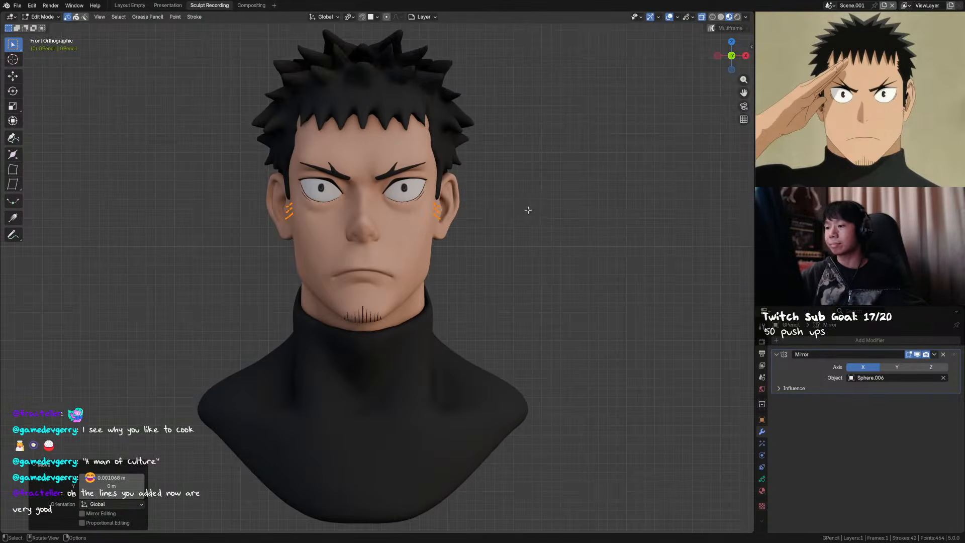
key("Tab")
mouse_move(531, 186)
middle_mouse_down()
mouse_move(506, 229)
mouse_move(445, 222)
mouse_move(520, 229)
mouse_move(515, 213)
mouse_move(536, 203)
mouse_move(534, 215)
mouse_move(545, 202)
mouse_move(537, 180)
mouse_move(535, 209)
mouse_move(422, 246)
middle_mouse_up()
key("ctrl+s")
Switch to sculpting the head mesh, smooth the area around the upper lip with the Smooth brush at about 53 px, and save
left_click(422, 246)
key("ctrl+Tab")
left_click(405, 253)
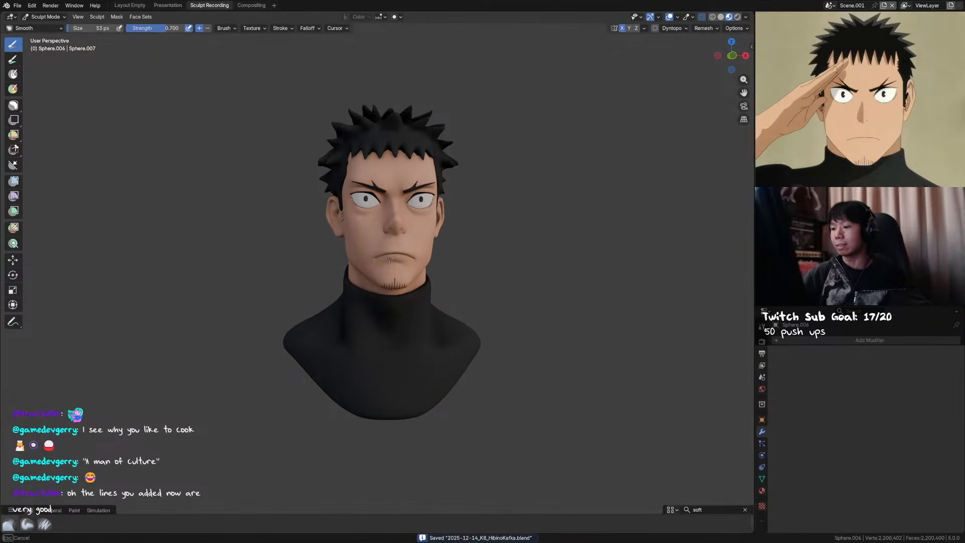
left_click_drag(399, 259, 394, 257, "shift")
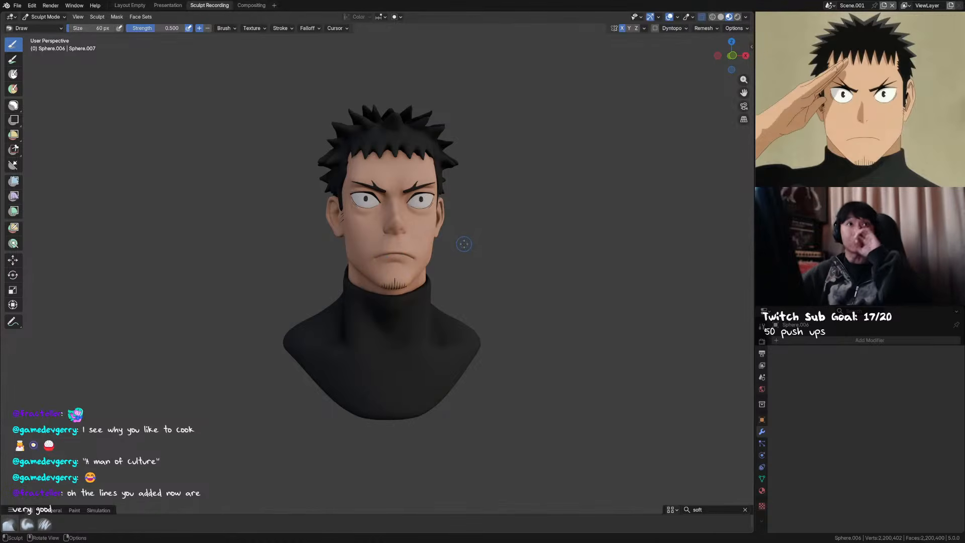
mouse_move(461, 233)
middle_mouse_down()
mouse_move(410, 226)
mouse_move(458, 216)
middle_mouse_up()
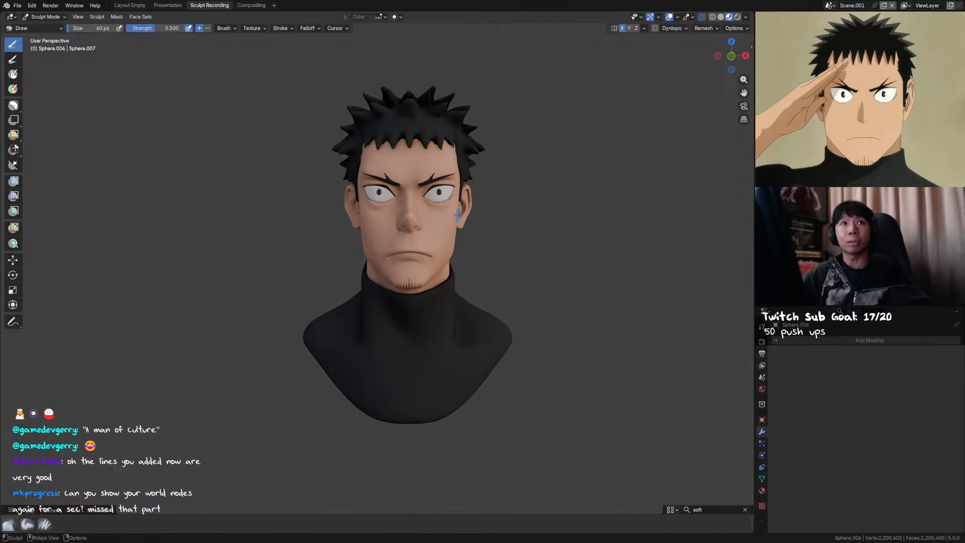
key("ctrl+s")
middle_click_drag(512, 181, 516, 183)
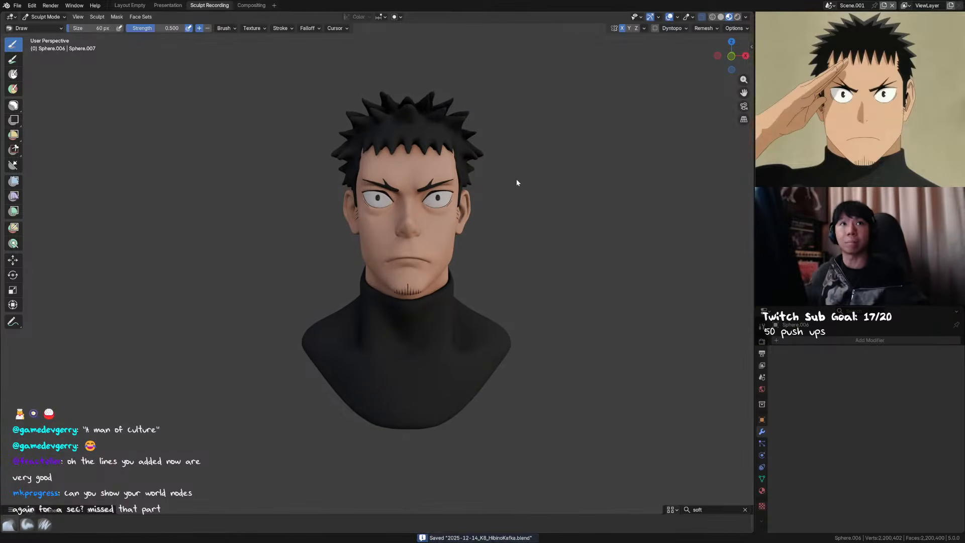
Turn the properties area into an enlarged Shader Editor and show the World's Background node
left_click_drag(777, 305, 777, 266)
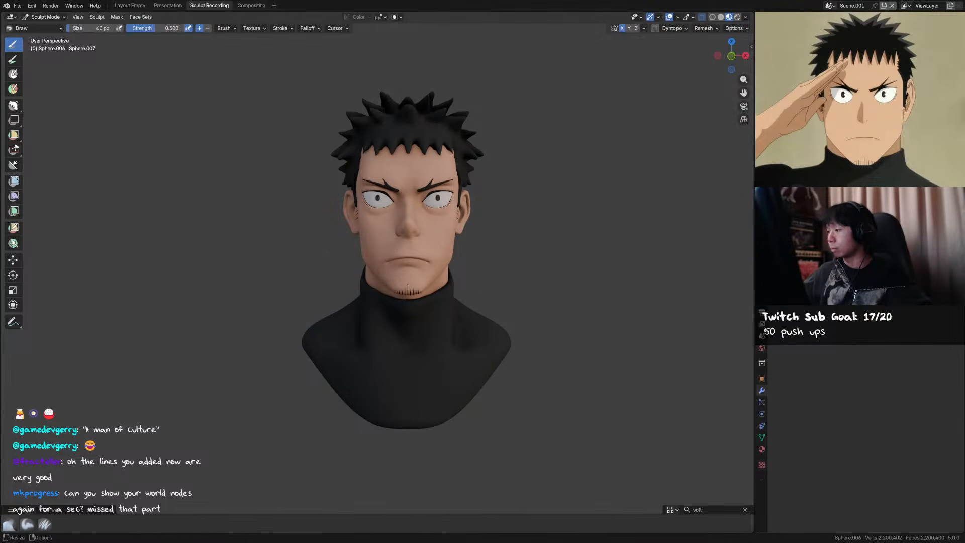
key("shift+F3")
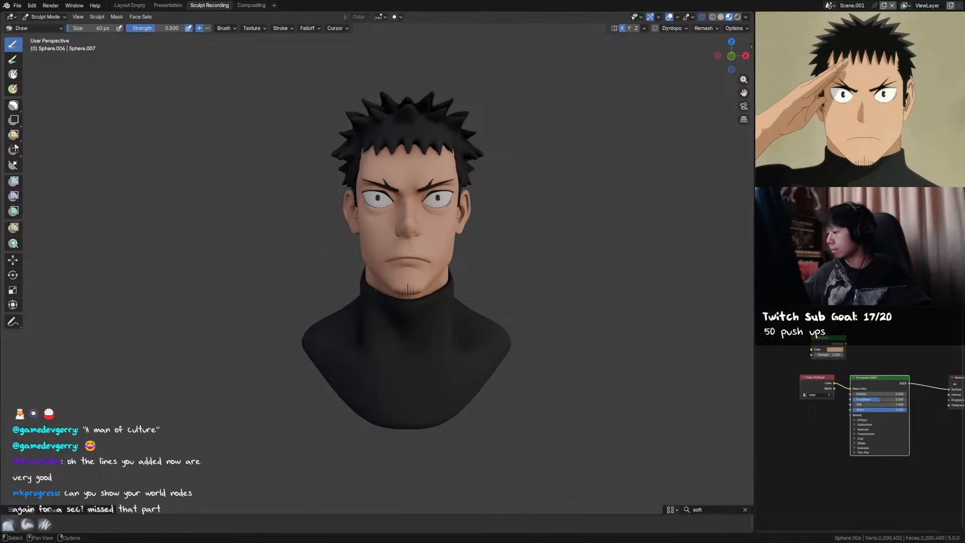
left_click(796, 300)
mouse_move(857, 389)
middle_mouse_down("ctrl")
mouse_move(875, 321)
mouse_move(863, 340)
mouse_move(865, 326)
middle_mouse_up("ctrl")
Return to Object Mode, deselect everything, adjust the Material Preview viewport shading options, and save the file
key("ctrl+Tab")
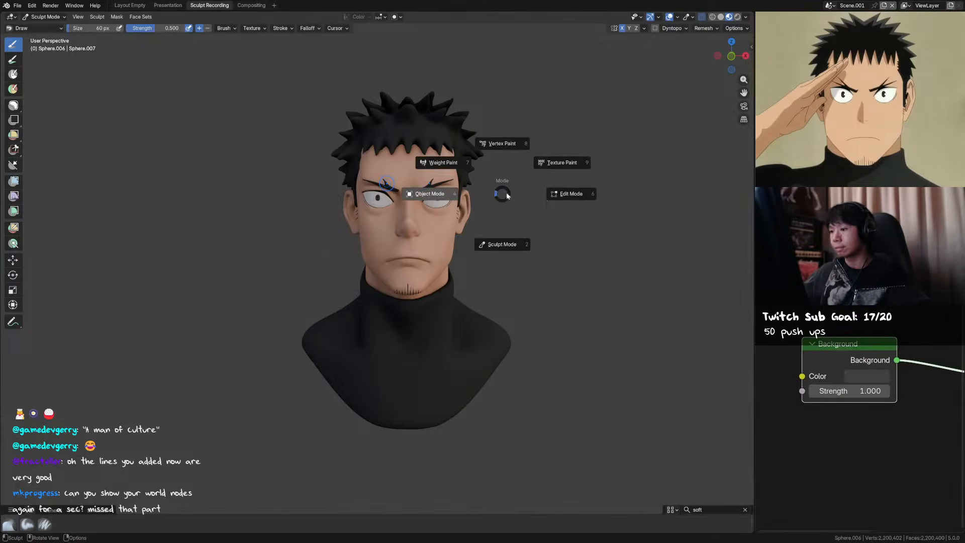
left_click(476, 194)
key("ctrl+s")
key("alt+a")
left_click(746, 17)
mouse_move(724, 108)
left_mouse_down()
mouse_move(744, 109)
mouse_move(739, 118)
left_mouse_up()
middle_click_drag(558, 185, 556, 190)
left_click(464, 150)
middle_click_drag(466, 144, 375, 157)
key("ctrl+s")
Select the head mesh, change the viewport to solid shading, and enter Sculpt Mode
key("KP_1")
left_click_drag(539, 215, 602, 217)
middle_click_drag(561, 227, 556, 213, "shift")
middle_click_drag(458, 207, 432, 220, "shift")
left_click(431, 220)
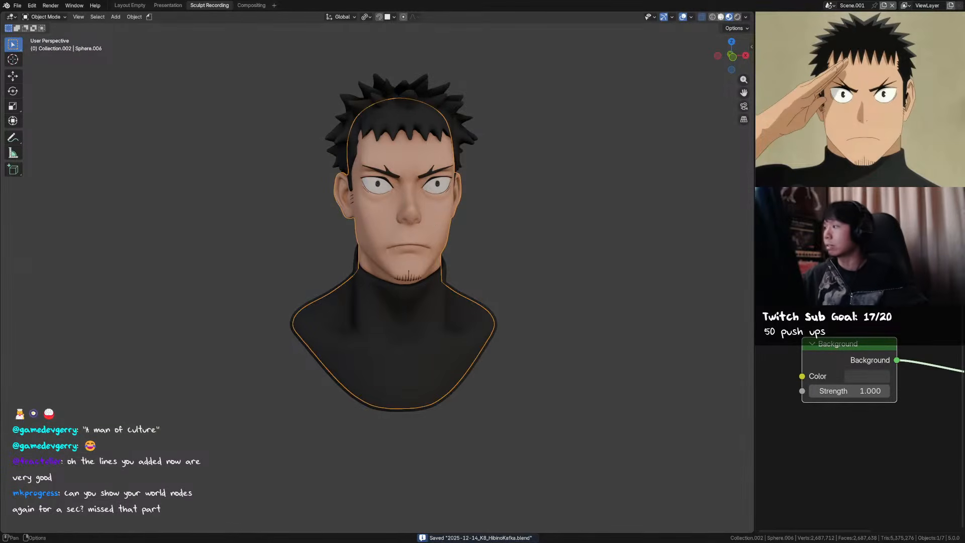
left_click(701, 17)
key("alt+z")
scroll(449, 189, "up", 2)
key("ctrl+Tab")
left_click(448, 235)
middle_click_drag(446, 144, 416, 152)
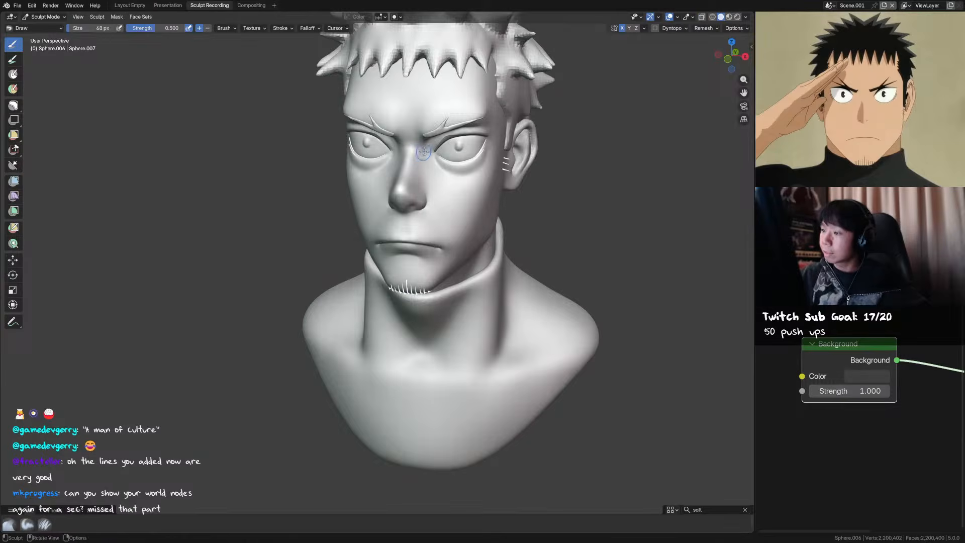
Choose the Crease Sharp brush and check the face from the front in both Material Preview and solid shading
key("KP_1")
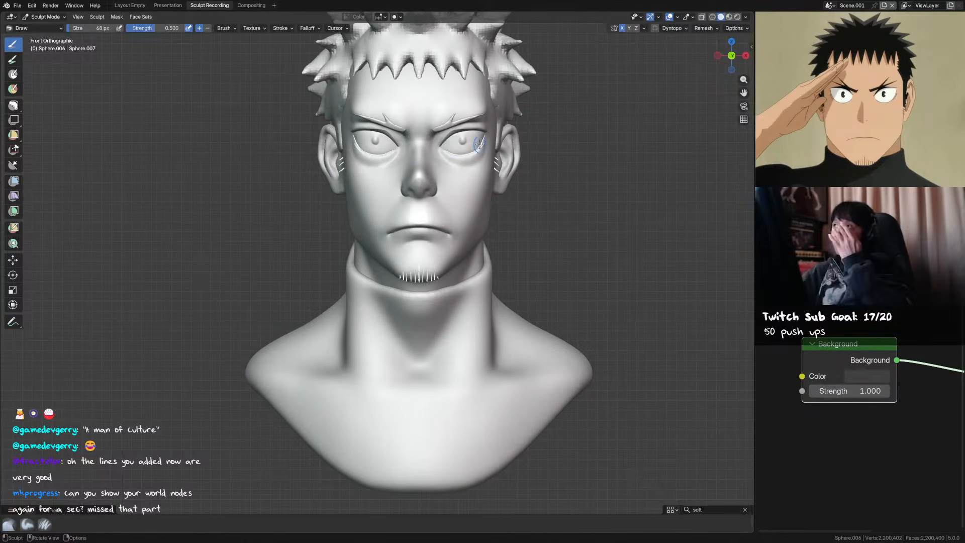
mouse_move(442, 142)
middle_mouse_down()
mouse_move(420, 145)
mouse_move(435, 141)
mouse_move(422, 139)
mouse_move(430, 133)
mouse_move(423, 143)
middle_mouse_up()
key("shift+c")
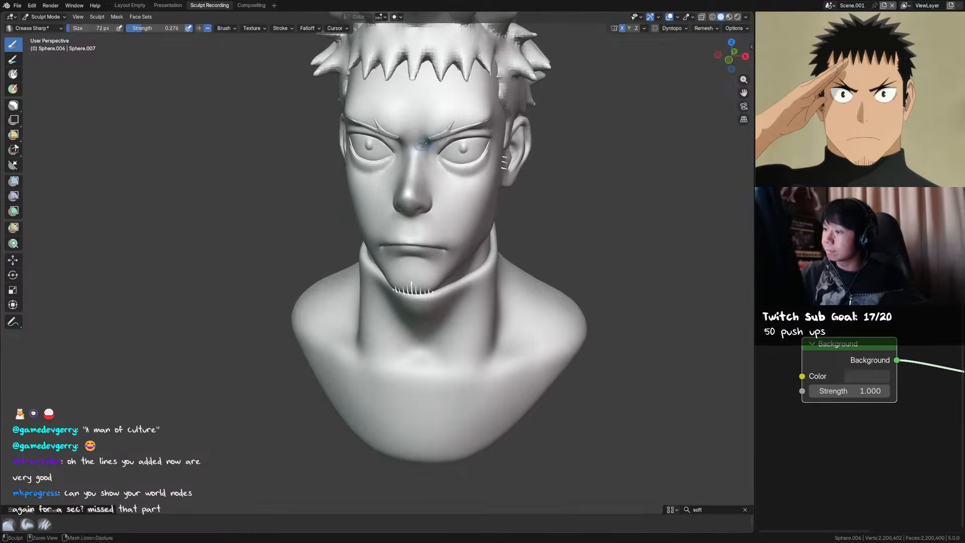
middle_click_drag(412, 192, 466, 146)
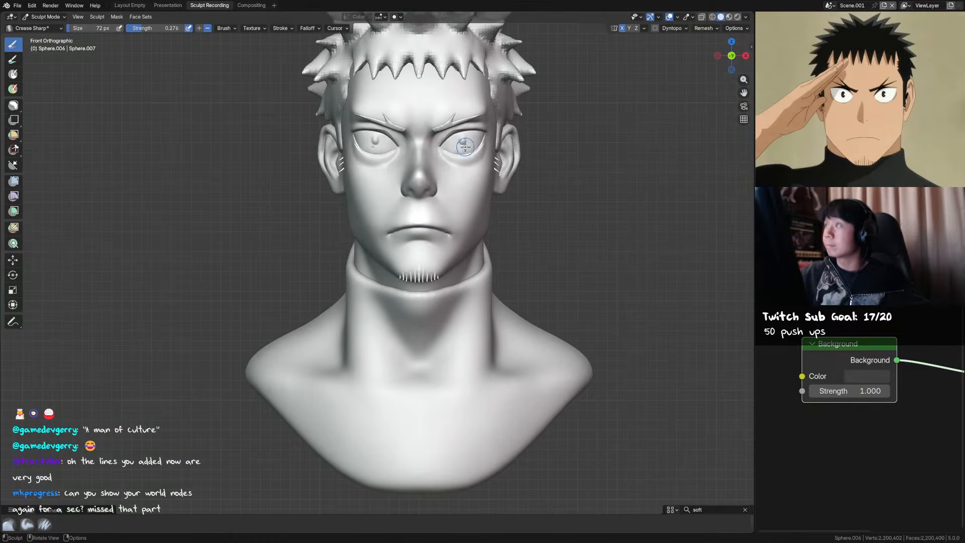
left_click(729, 17)
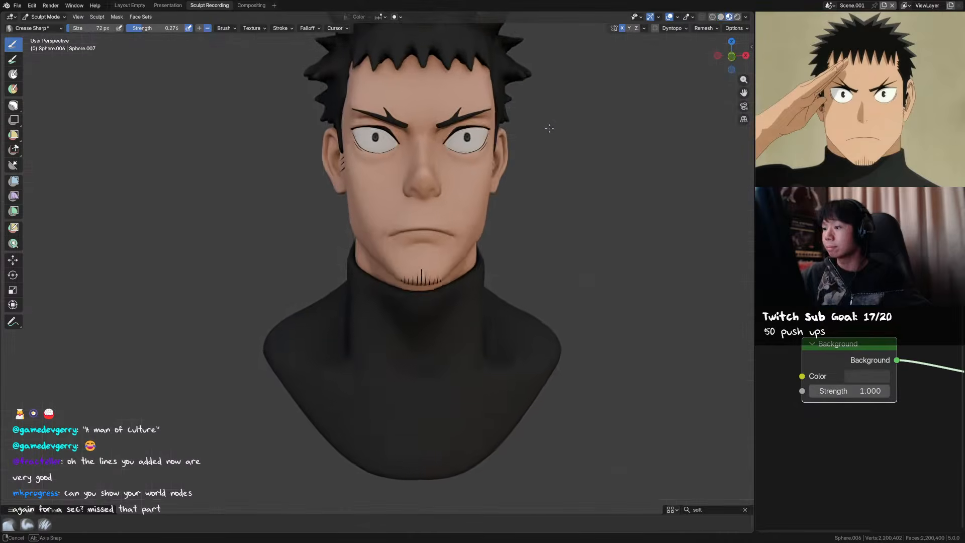
left_click(720, 17)
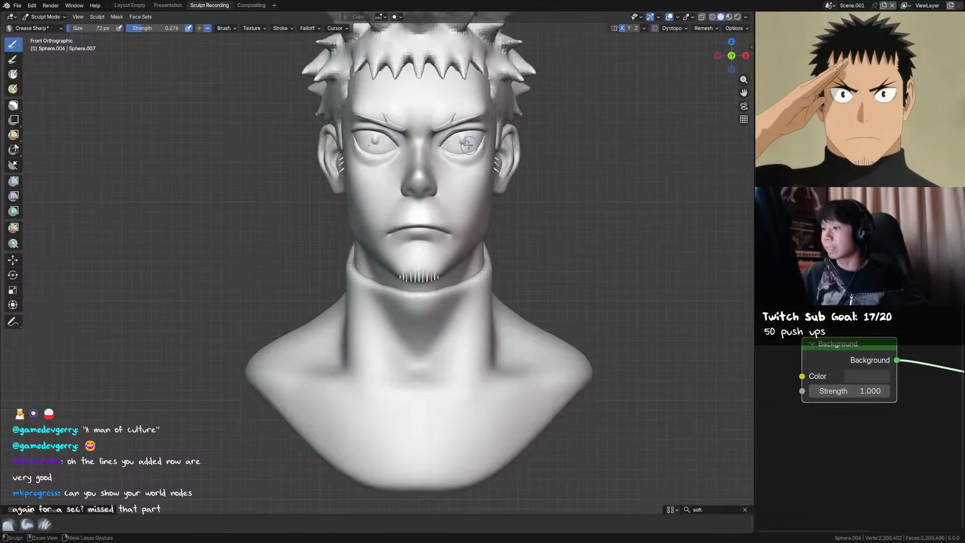
Flatten and smooth the nose bridge between the eyes with the Scrape/Fill brush at 0.700 strength
middle_click_drag(443, 150, 447, 117)
scroll(447, 116, "up", 2)
key("shift+t")
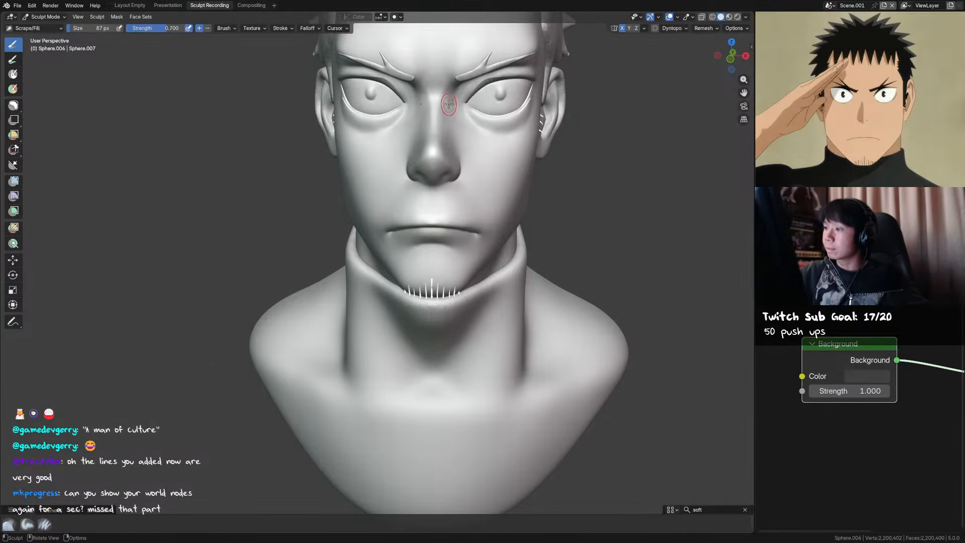
key("f")
left_click(442, 124)
key("shift+s")
left_click_drag(446, 116, 453, 121, "shift")
middle_click_drag(453, 122, 463, 125)
key("f")
left_click(445, 124)
left_click_drag(431, 130, 430, 96)
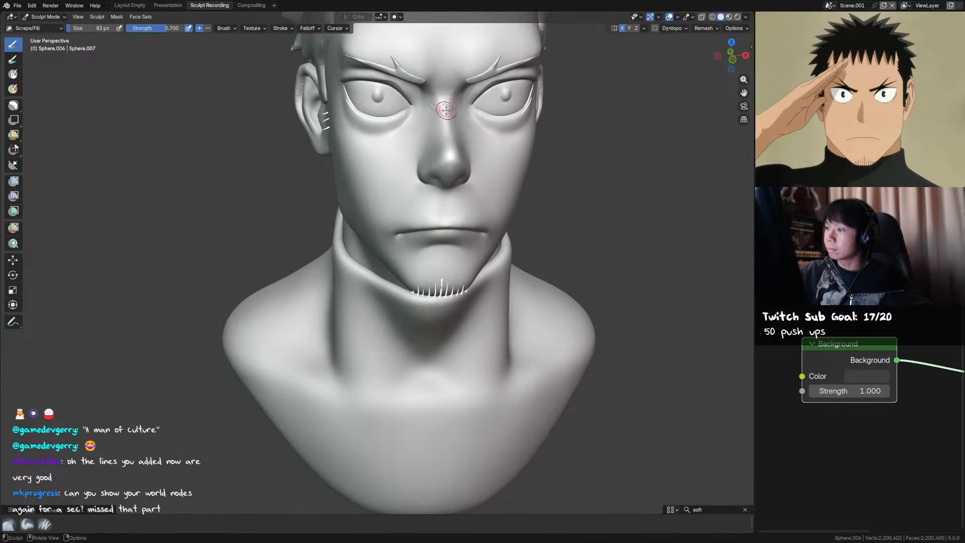
key("ctrl+Tab")
left_click(477, 79)
key("ctrl+Tab")
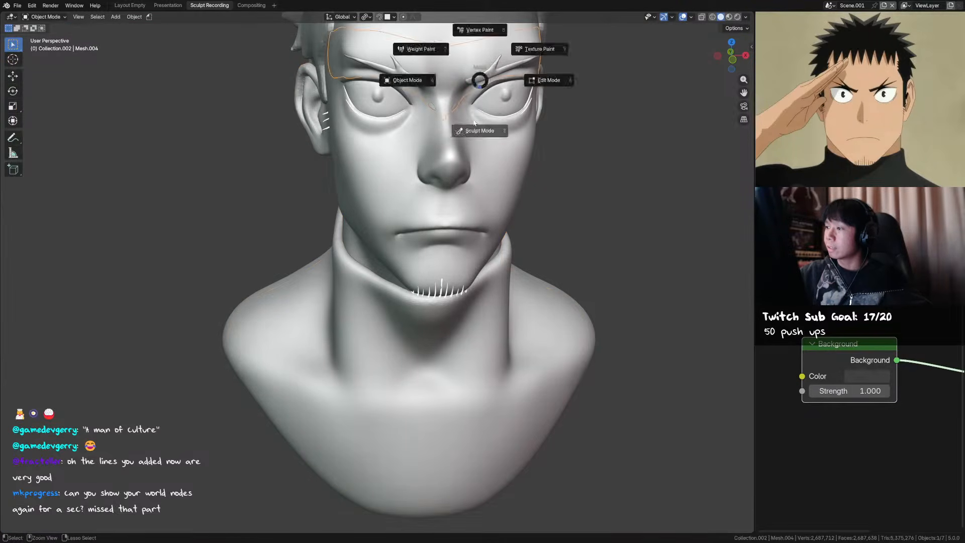
left_click(476, 110)
key("alt+q")
Carve into the side of the upper nose bridge with the Clay Strips brush at 1.000 strength
key("c")
middle_click_drag(468, 119, 440, 119)
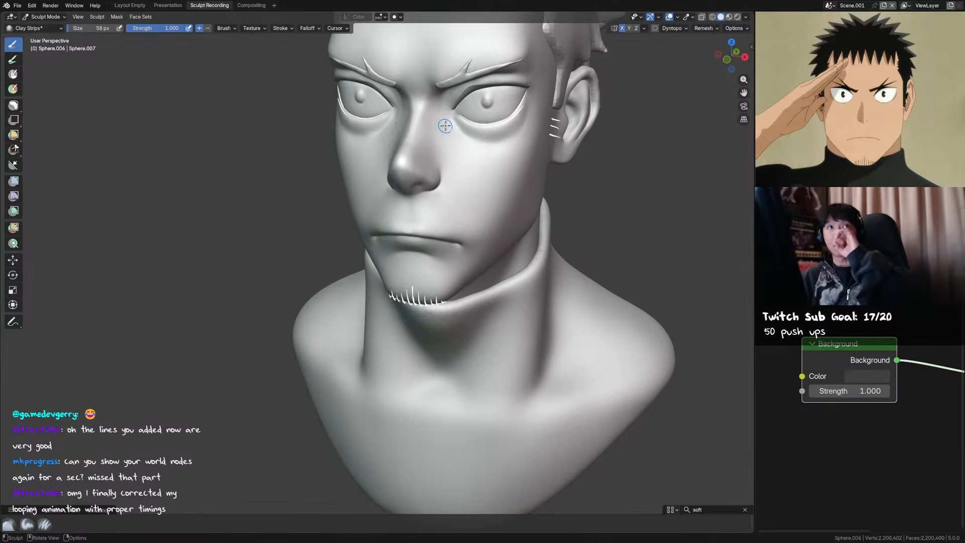
key("f")
left_click(432, 113)
left_click_drag(431, 122, 432, 108, "ctrl")
Scrape the nose bridge beside the inner eye corners with Scrape/Fill, reducing the brush to about 73 px
key("shift+t")
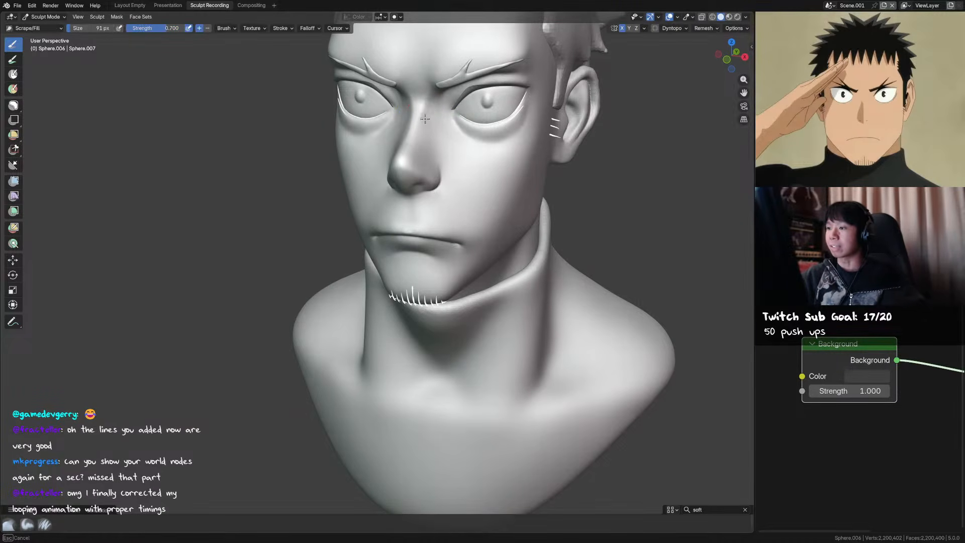
middle_click_drag(423, 123, 441, 103)
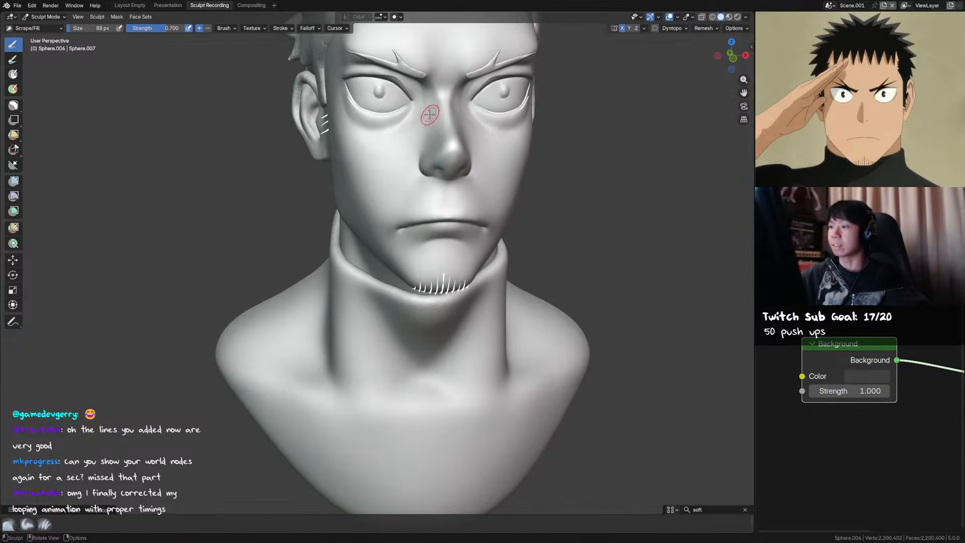
key("f")
left_click(432, 105)
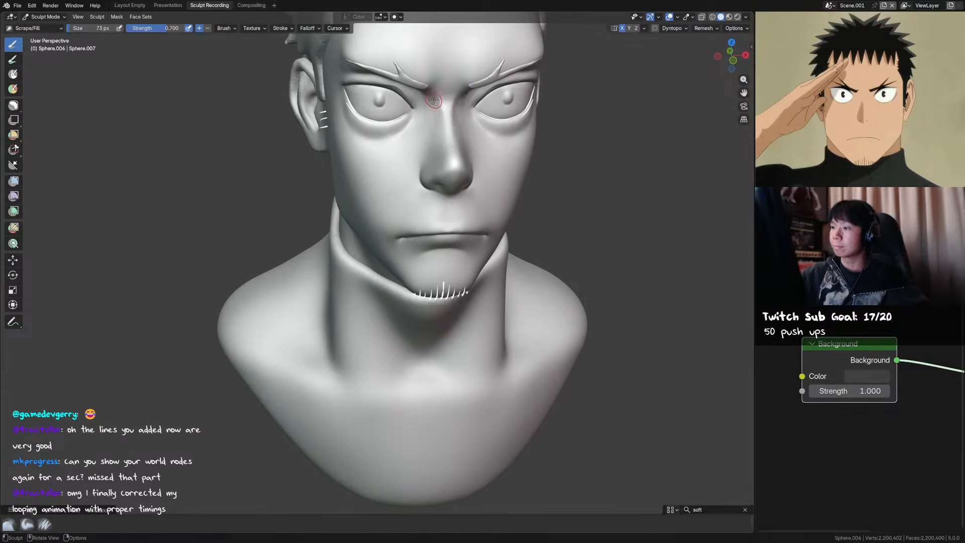
Refine the crease where brow meets nose bridge with Draw Sharp at 0.500 strength, smoothing it on the head mesh
key("x")
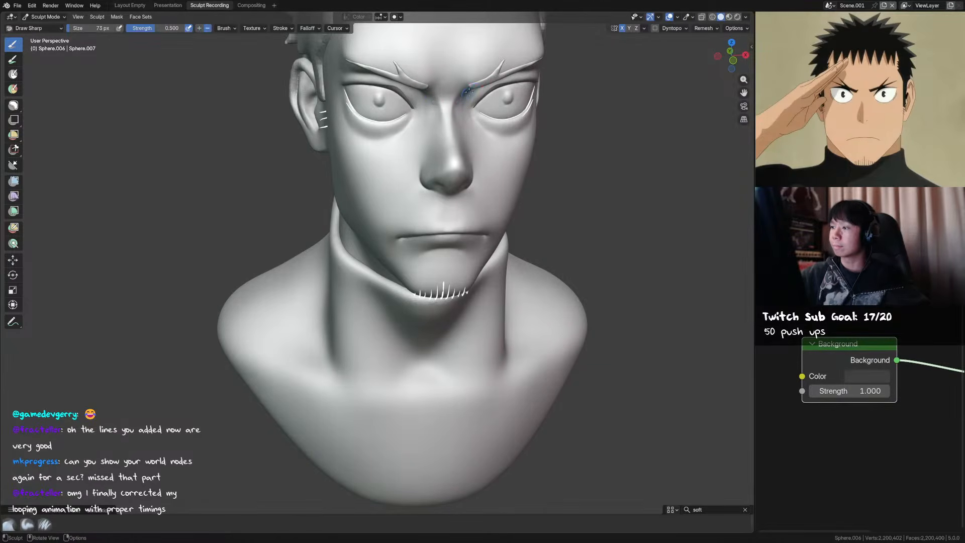
key("alt+q")
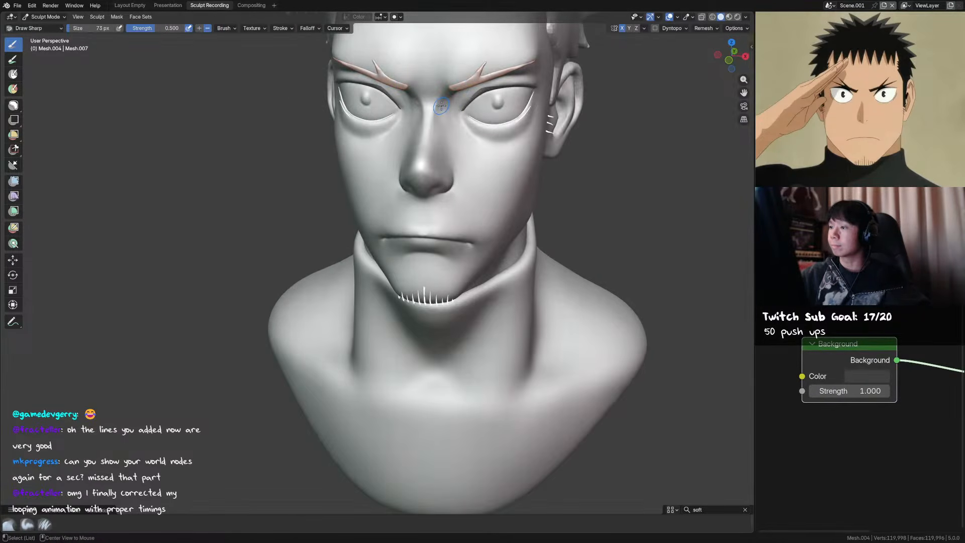
mouse_move(442, 108)
middle_mouse_down("ctrl")
mouse_move(428, 171)
mouse_move(442, 123)
middle_mouse_up("ctrl")
key("alt+q")
mouse_move(444, 124)
left_mouse_down("shift")
mouse_move(446, 100)
mouse_move(439, 137)
mouse_move(442, 124)
left_mouse_up("shift")
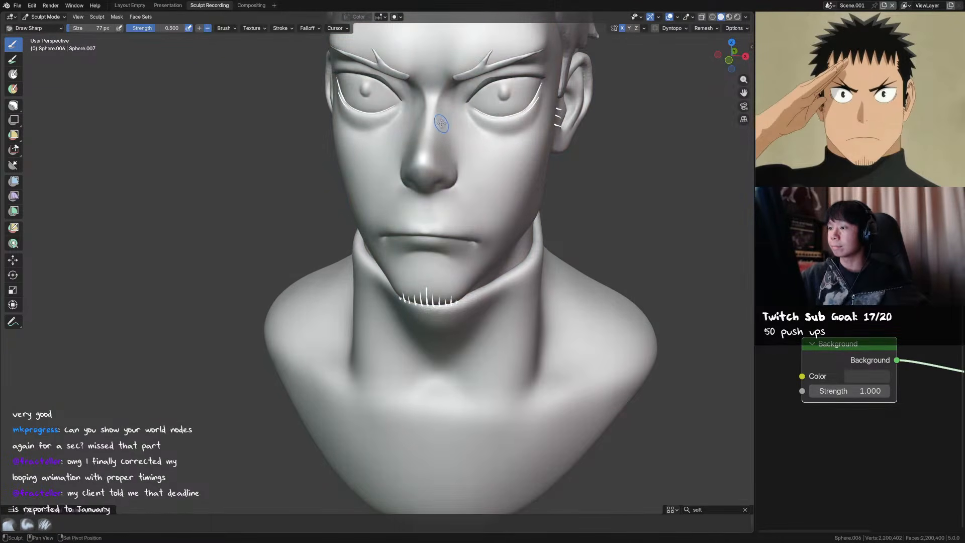
Even out both sides of the nose bridge with Scrape/Fill at about 90 px, checking the form from several angles
key("shift+t")
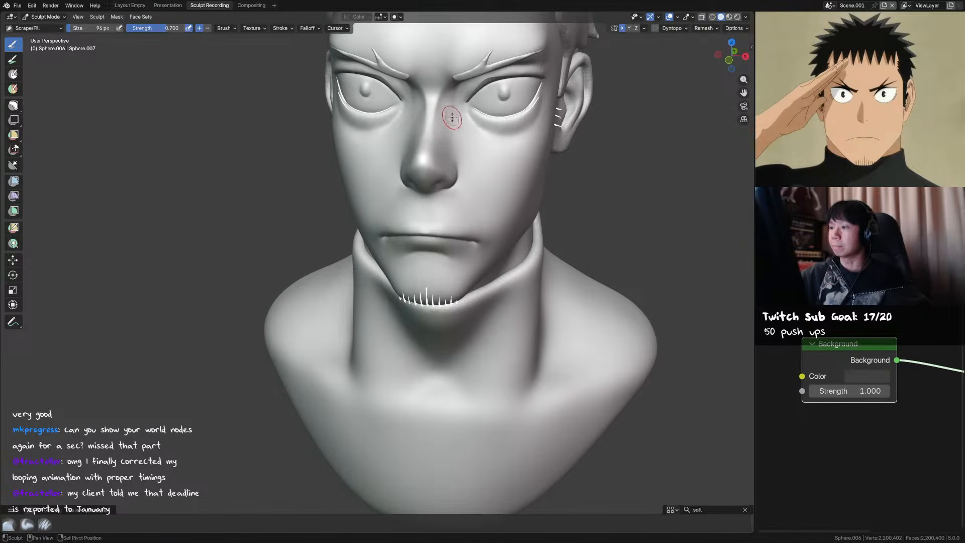
middle_click_drag(441, 97, 433, 90)
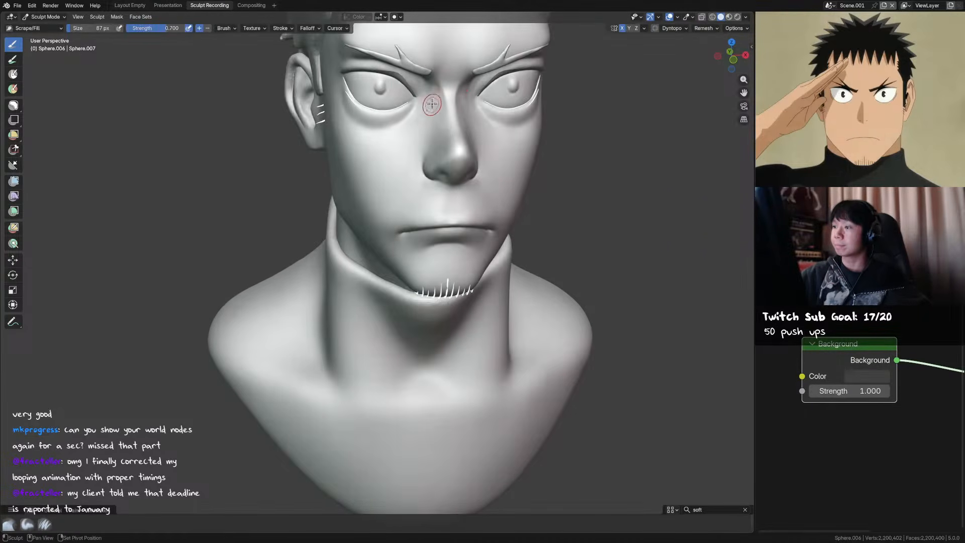
scroll(518, 166, "down", 3)
middle_click_drag(518, 166, 420, 160)
mouse_move(420, 159)
left_mouse_down("shift")
mouse_move(409, 150)
mouse_move(417, 171)
left_mouse_up("shift")
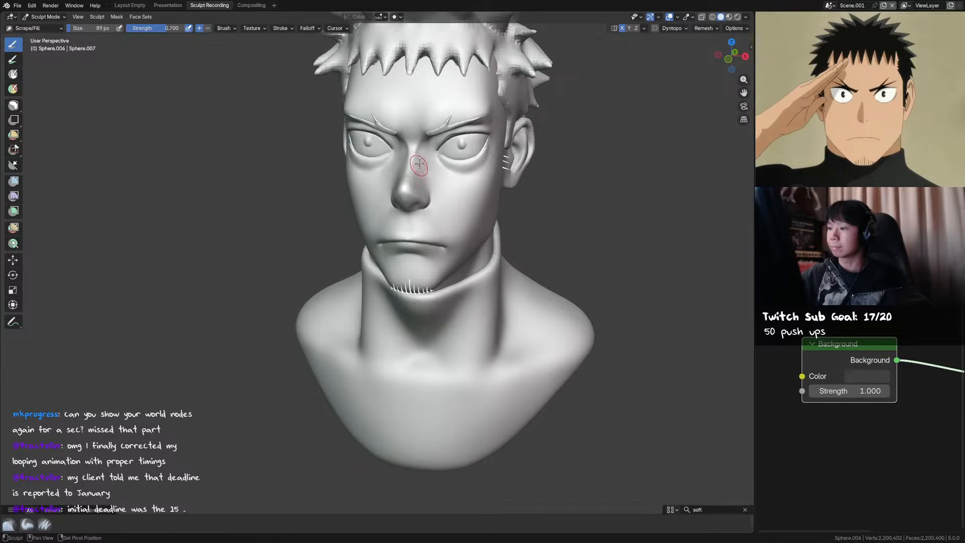
middle_click_drag(437, 179, 441, 173)
Return to Object Mode, save the file, and inspect the bust in Material Preview with everything deselected
key("ctrl+Tab")
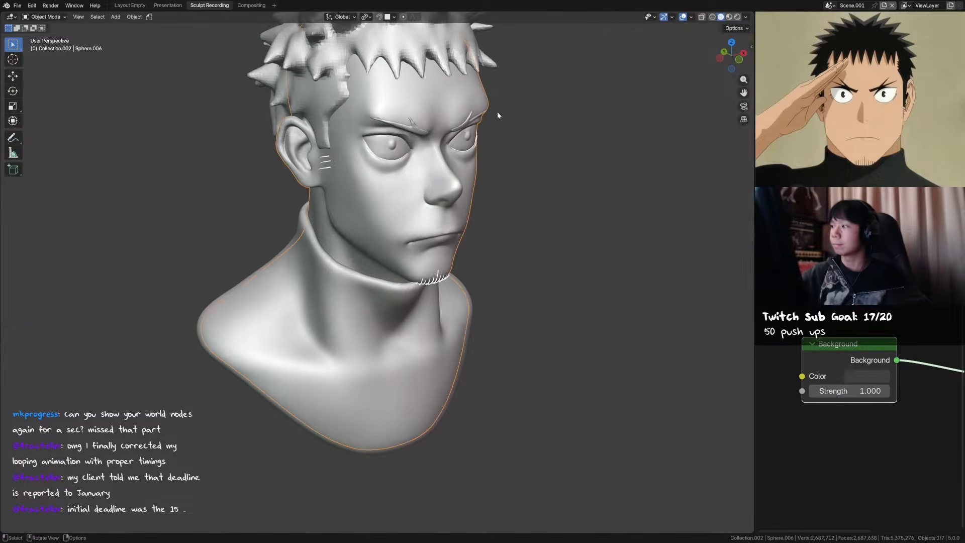
key("ctrl+s")
left_click(729, 17)
left_click(654, 99)
mouse_move(654, 101)
middle_mouse_down()
mouse_move(618, 86)
mouse_move(583, 158)
mouse_move(519, 134)
mouse_move(543, 140)
mouse_move(541, 159)
mouse_move(502, 152)
mouse_move(398, 190)
middle_mouse_up()
Re-enter Sculpt Mode in solid shading and crease the area between the eyebrows with Crease Sharp at about 113 px
key("ctrl+Tab")
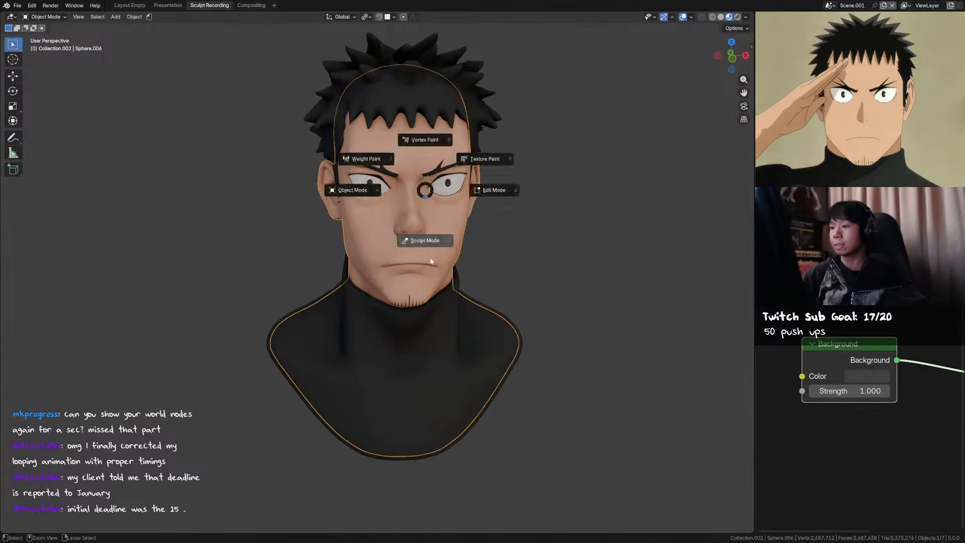
left_click(420, 236)
scroll(447, 114, "up", 5)
left_click(720, 17)
mouse_move(483, 130)
middle_mouse_down()
mouse_move(453, 115)
mouse_move(448, 98)
middle_mouse_up()
key("shift+c")
key("bracketright")
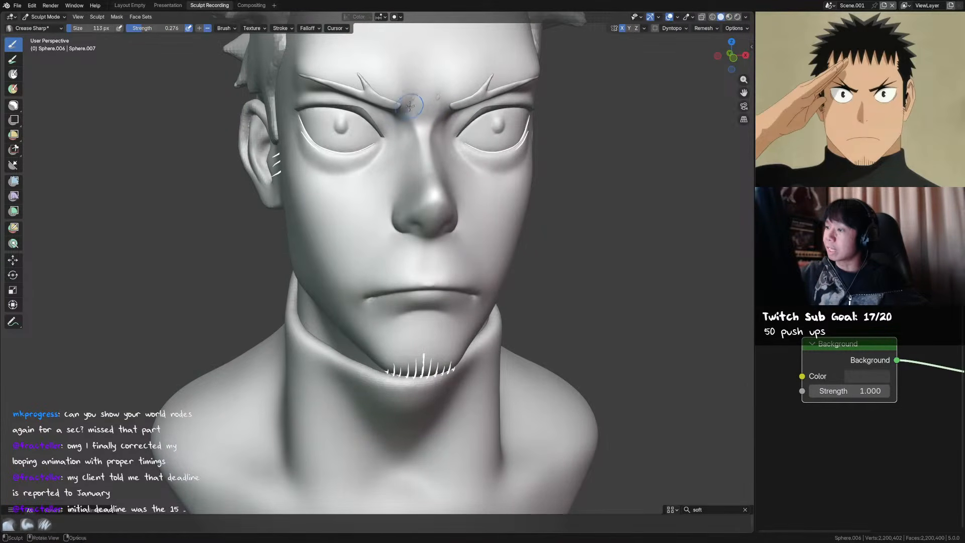
left_click_drag(404, 113, 406, 114)
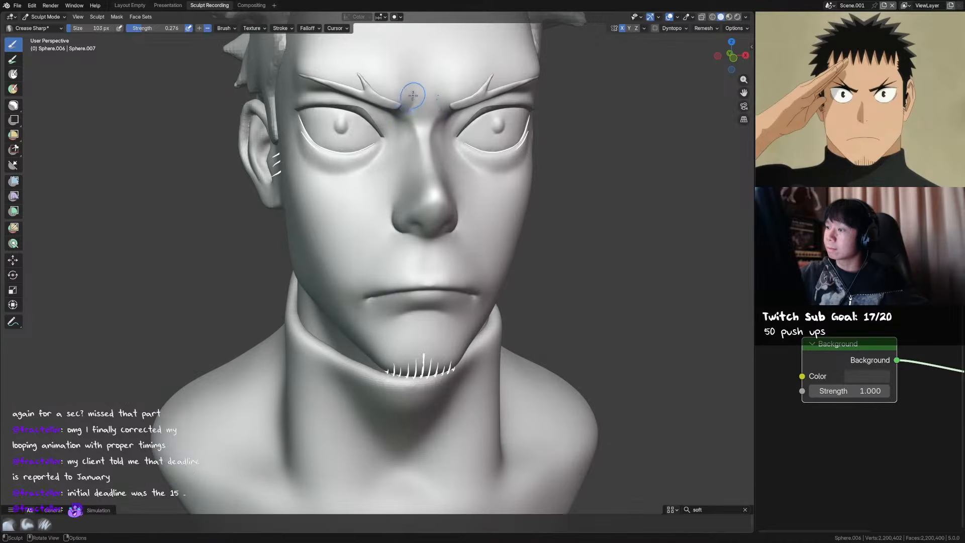
Switch to the eyebrow mesh, adjust the inner brow ends with one stroke, and switch back to the head mesh
key("alt+q")
key("v")
left_click_drag(425, 91, 410, 127)
key("alt+q")
Work the furrow between the brows on the head with Crease Sharp at 0.276 strength, resizing the brush
scroll(467, 88, "down", 4)
mouse_move(470, 100)
middle_mouse_down()
mouse_move(456, 120)
mouse_move(462, 137)
mouse_move(418, 162)
middle_mouse_up()
scroll(462, 133, "up", 2)
key("shift+c")
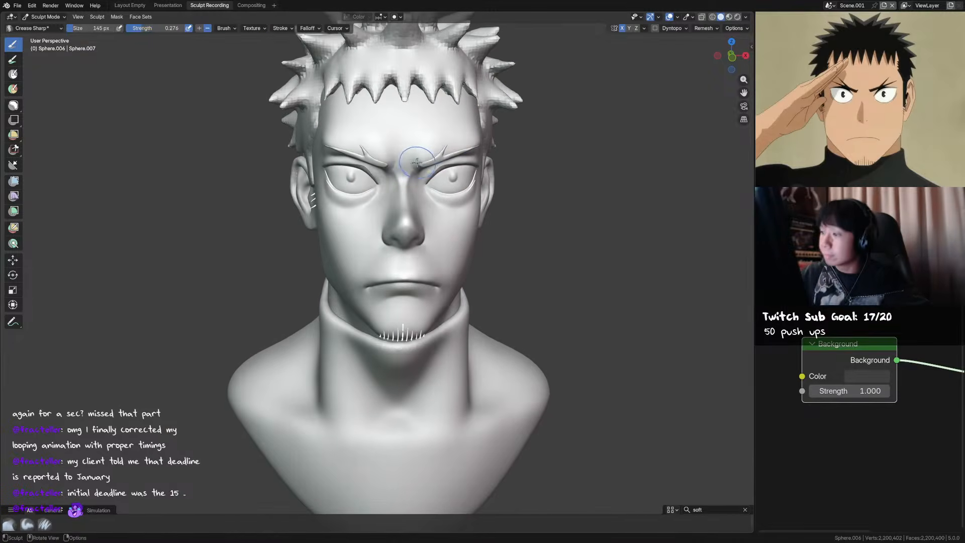
key("f")
left_click(419, 156)
Return to Object Mode, save the file, switch to Material Preview, and deselect everything
key("ctrl+Tab")
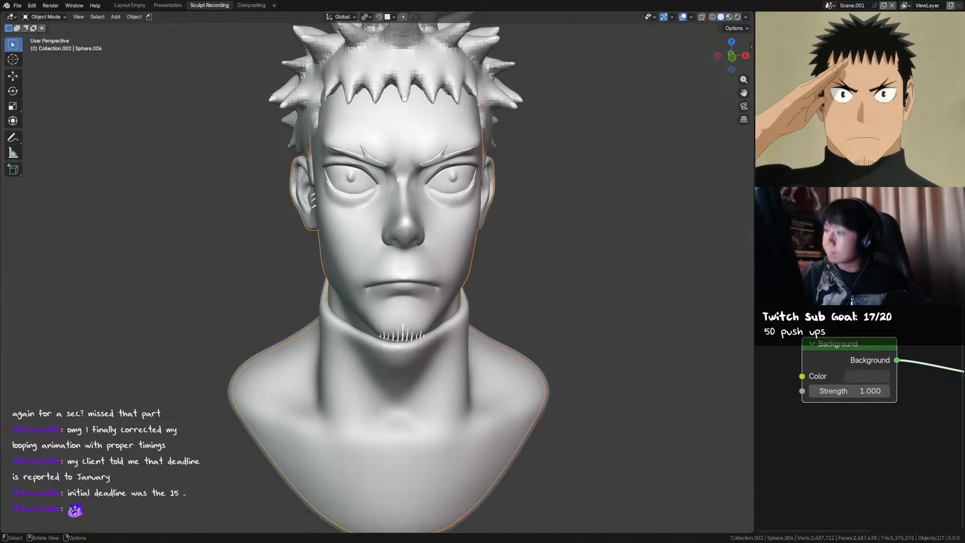
key("ctrl+s")
left_click(729, 17)
left_click(563, 154)
scroll(563, 154, "down", 4)
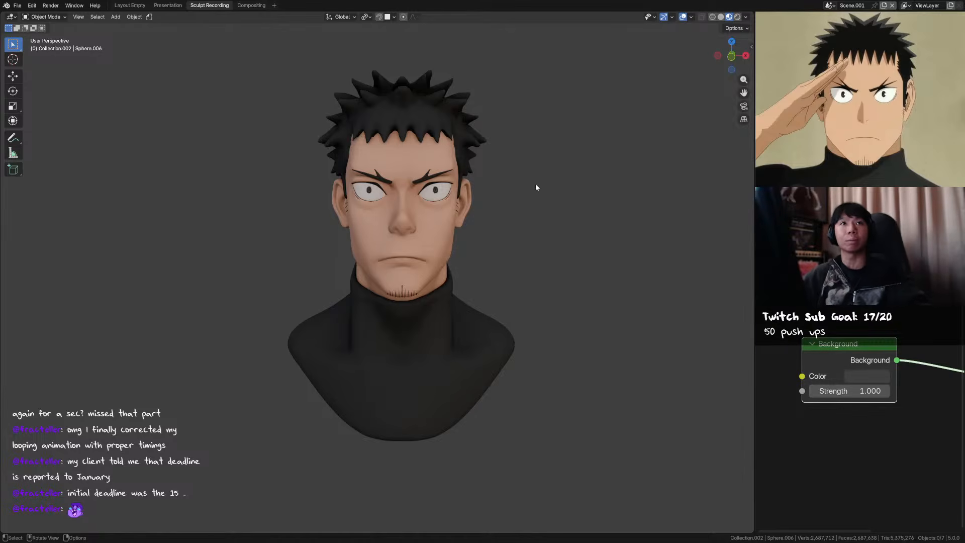
Review the whole bust in front orthographic view and save the file again
key("KP_1")
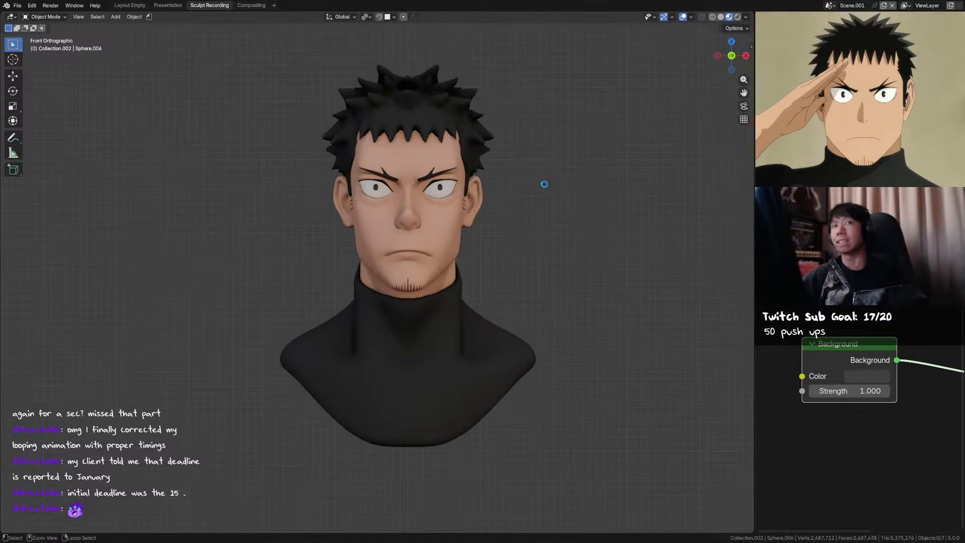
key("ctrl+s")
middle_click_drag(544, 185, 442, 209, "ctrl")
key("ctrl+s")
key("KP_1")
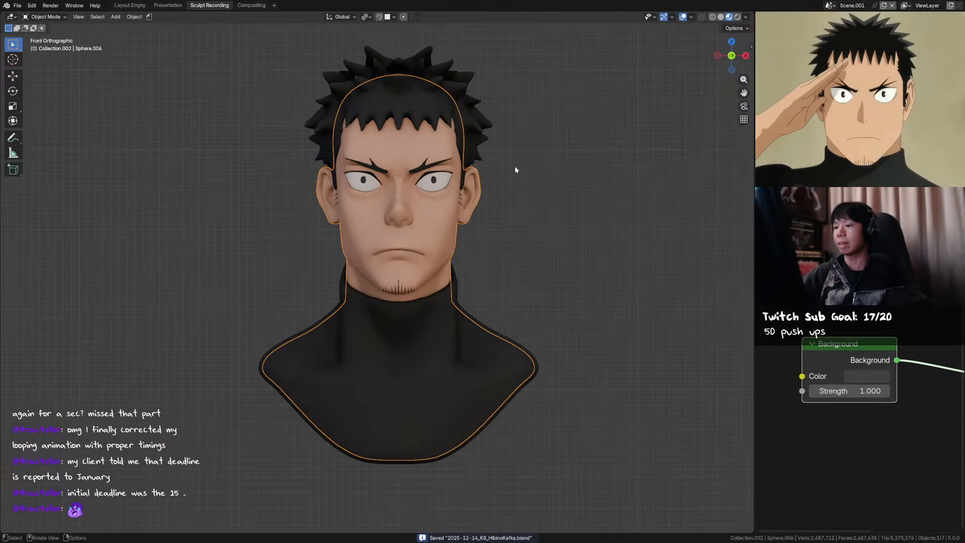
middle_click_drag(554, 173, 557, 190, "ctrl")
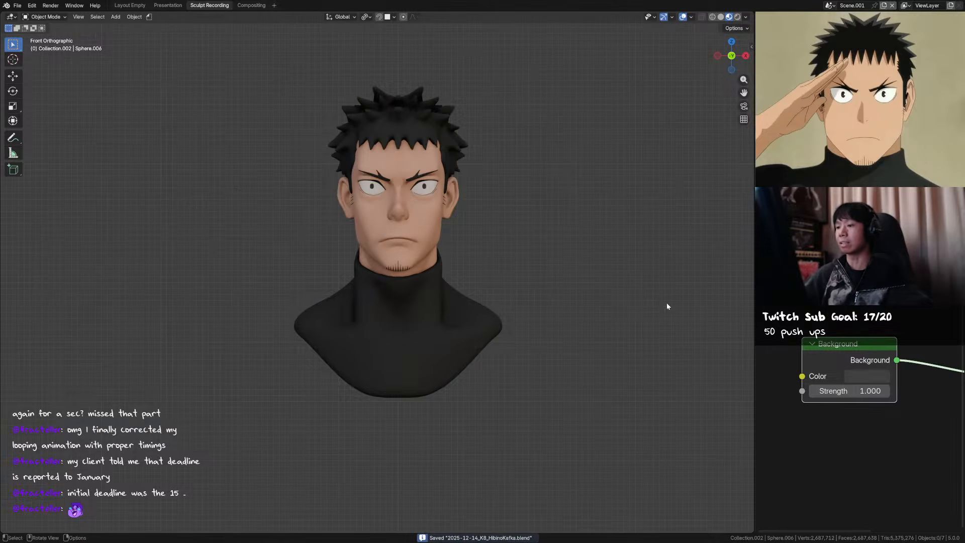
Enter Sculpt Mode on the head mesh, pick the Paint Soft brush, sample the skin colour as its paint colour, and save
middle_click_drag(704, 190, 566, 258)
left_click(442, 221)
key("ctrl+Tab")
left_click(457, 301)
key("q")
left_click(480, 198)
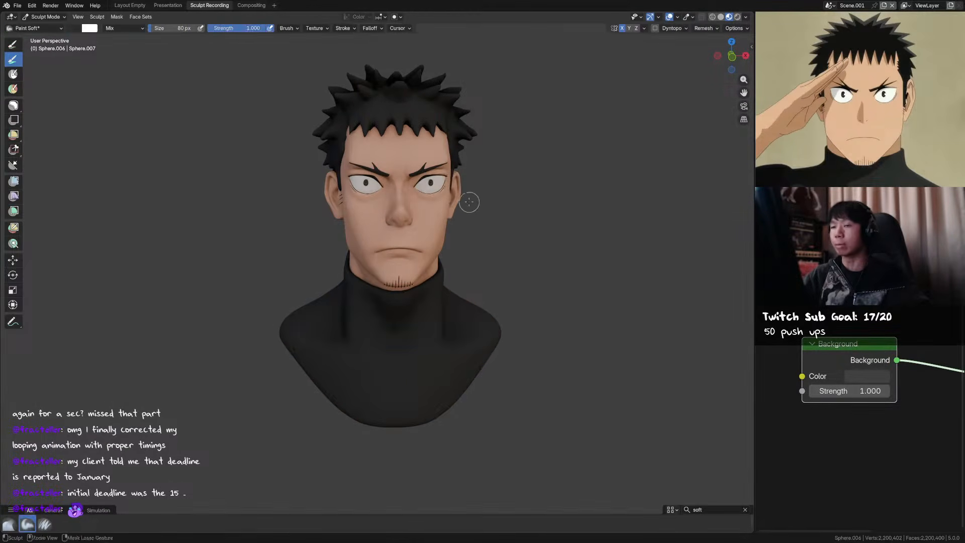
scroll(479, 166, "up", 1)
key("s")
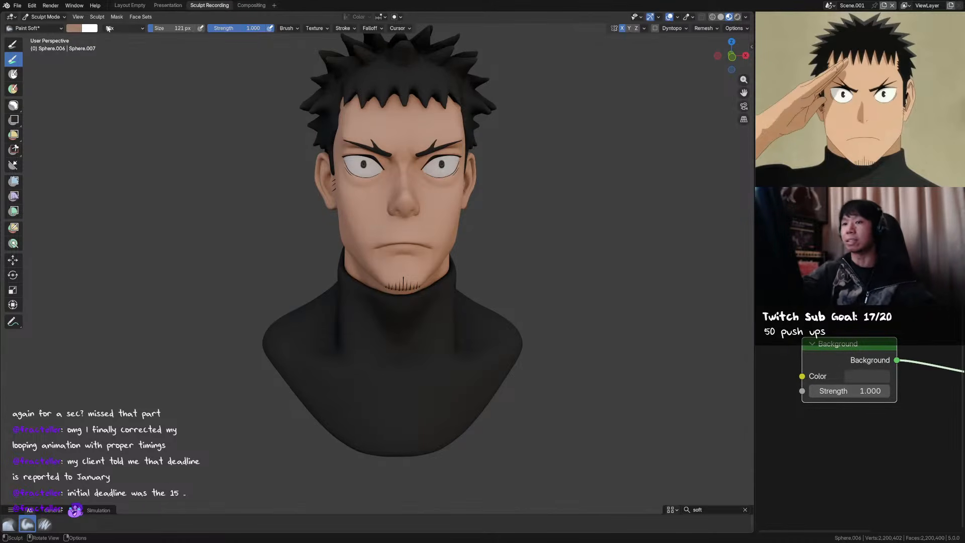
mouse_move(455, 159)
middle_mouse_down()
mouse_move(558, 161)
mouse_move(352, 164)
mouse_move(541, 173)
mouse_move(477, 170)
middle_mouse_up()
middle_click_drag(113, 91, 127, 125, "shift")
key("ctrl+s")
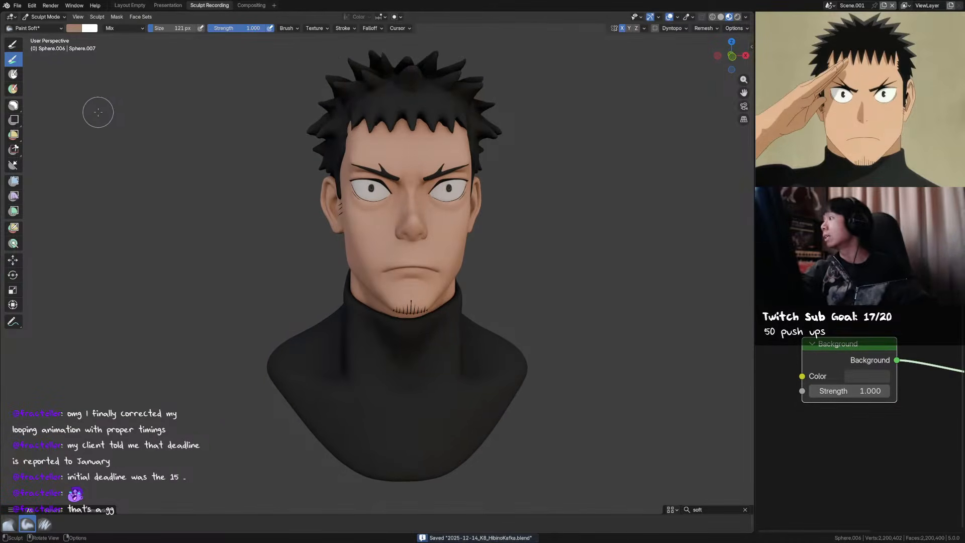
Darken the Paint Soft brush colour to the skin shadow tone #986E64 with value 0.598, and save the file
key("x")
key("x")
left_click(78, 30)
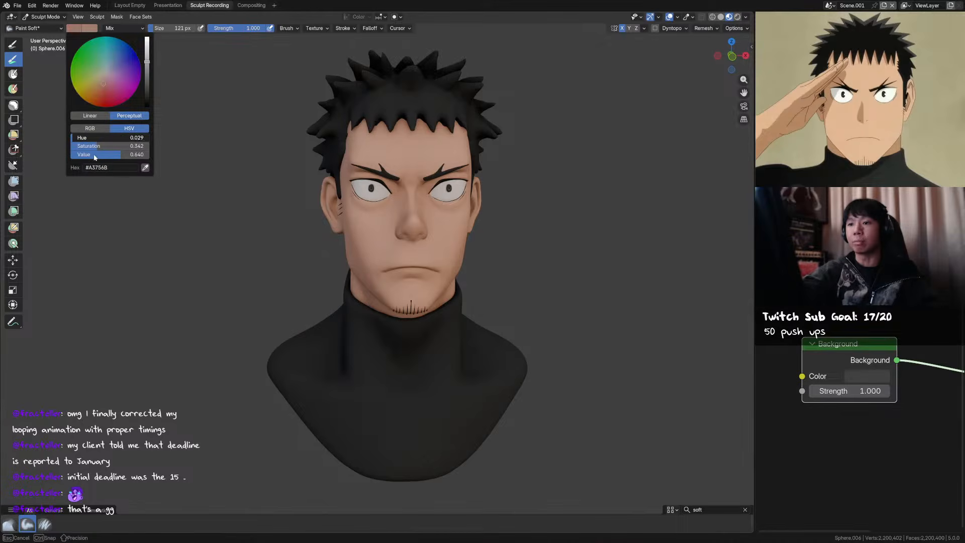
left_click(147, 62)
left_click_drag(149, 67, 148, 68)
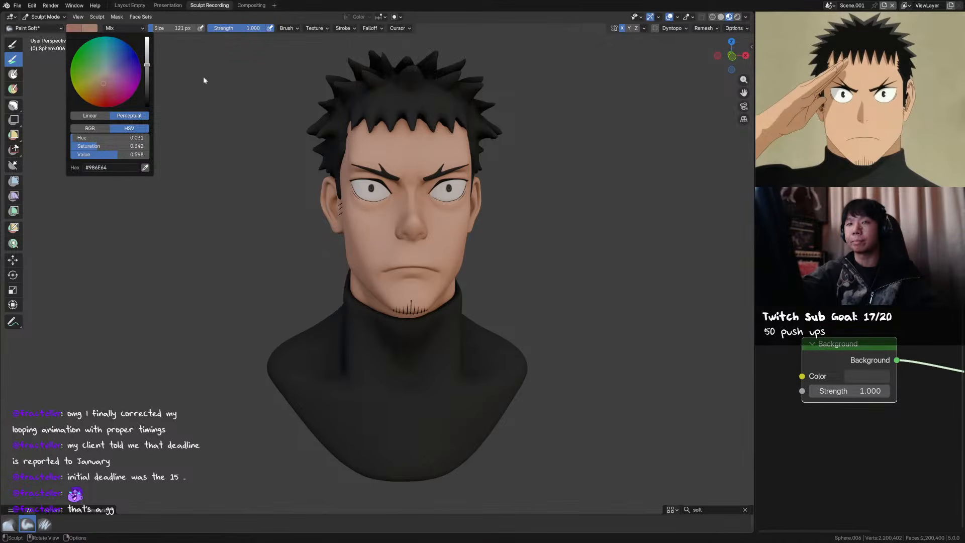
key("ctrl+s")
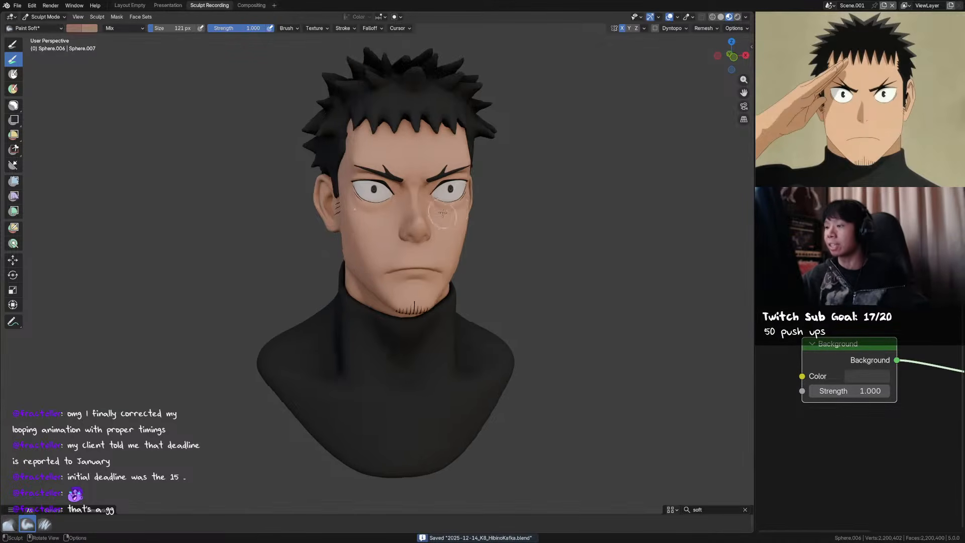
middle_click_drag(467, 201, 446, 226)
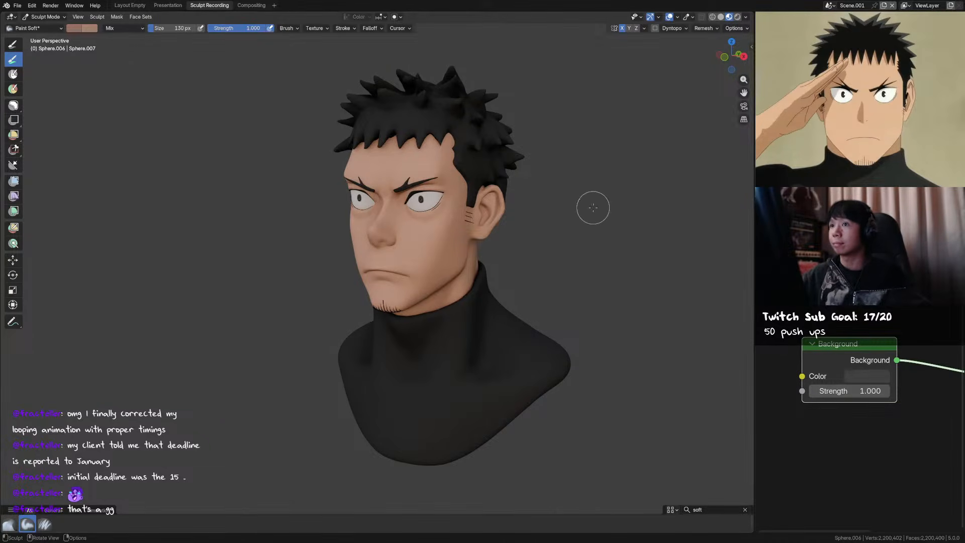
Shade the nose and ears with the darker skin tone, using Paint Soft at sizes from 83 to 131 px
middle_click_drag(592, 206, 489, 214)
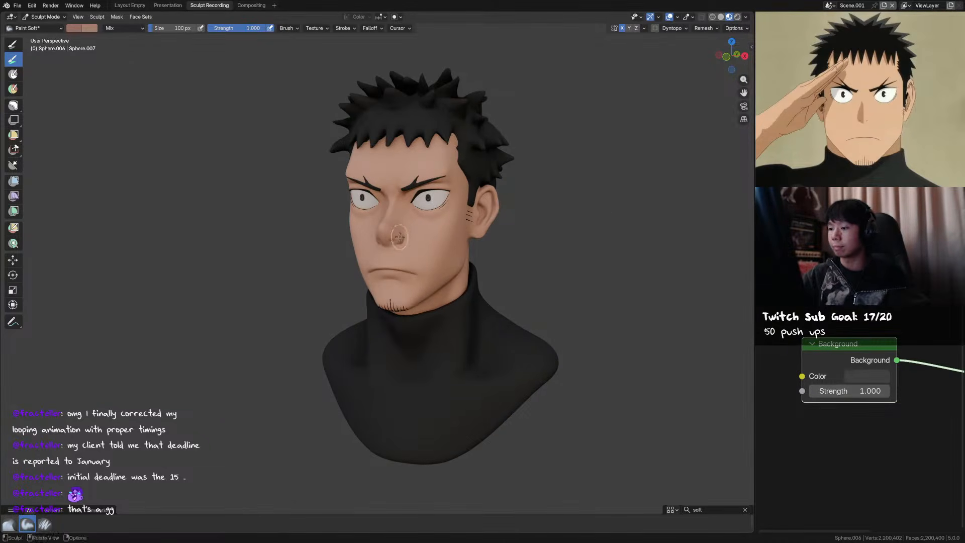
key("f")
left_click(429, 215)
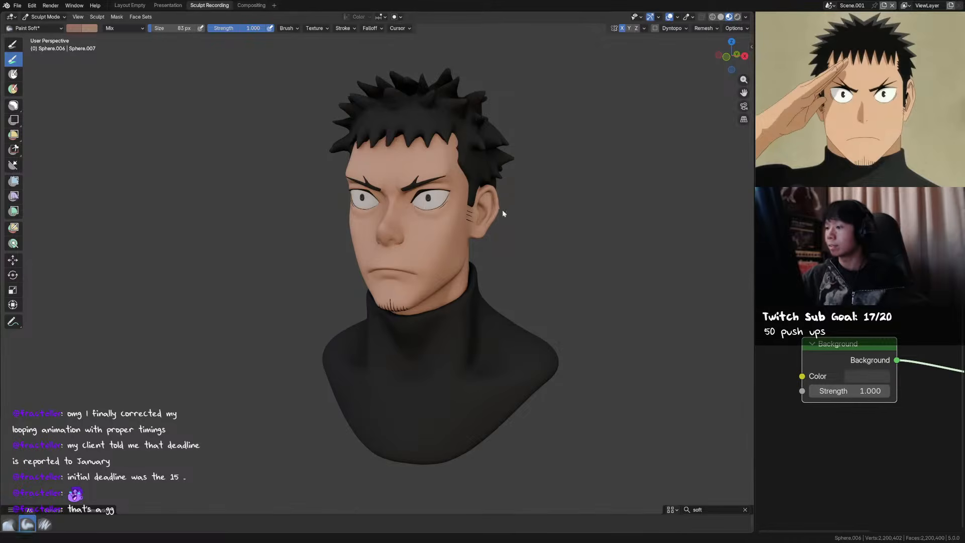
middle_click_drag(502, 210, 482, 211)
key("f")
left_click(490, 207)
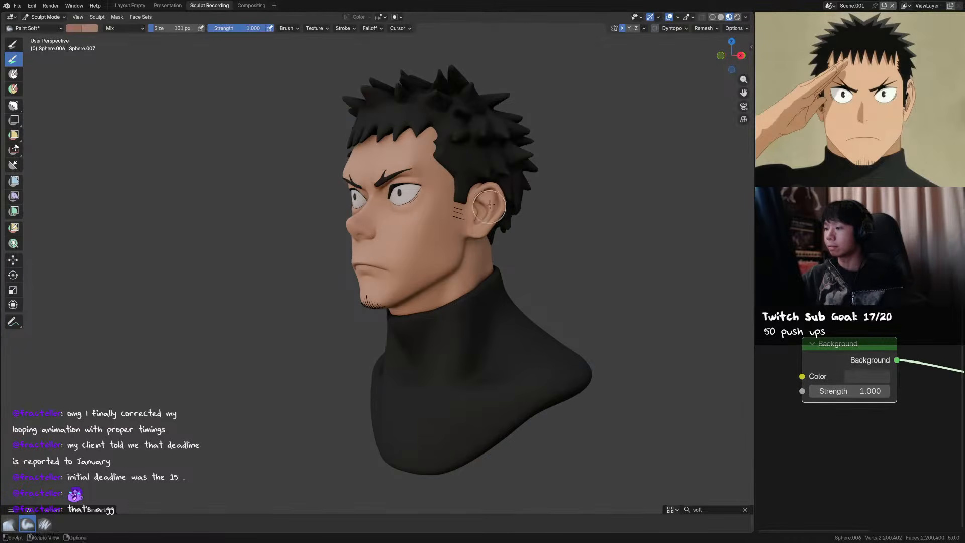
middle_click_drag(507, 202, 521, 211)
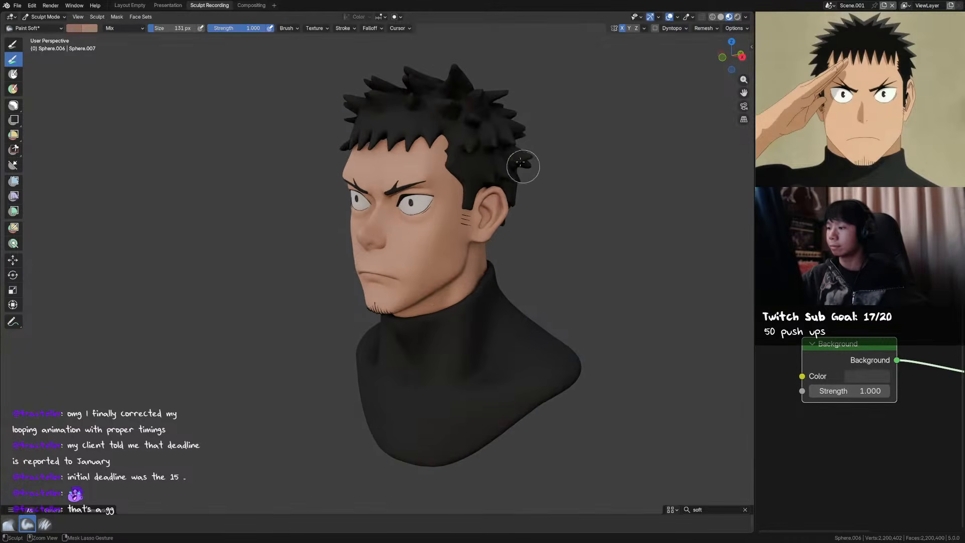
Fine-tune the Paint Soft colour and shade the inner folds of the ear with a brush of about 41 px
left_click(82, 28)
left_click_drag(147, 63, 148, 73)
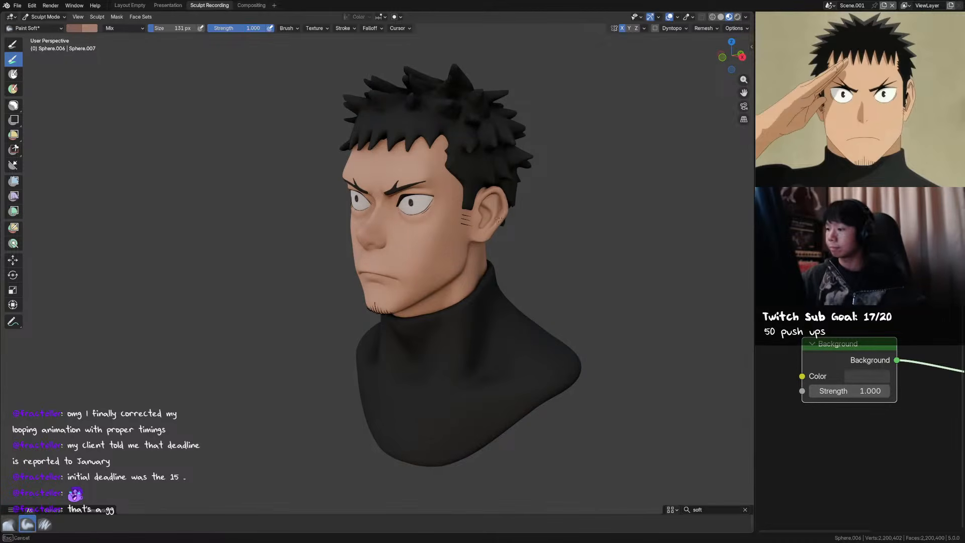
middle_click_drag(486, 234, 501, 211)
key("f")
left_click(478, 231)
key("f")
left_click(480, 224)
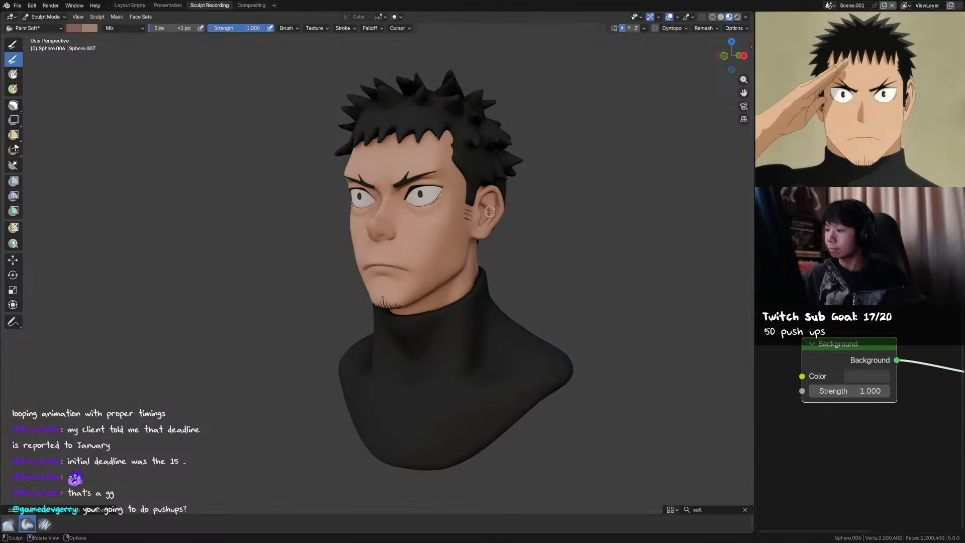
key("f")
left_click(481, 198)
Paint soft darker shading around the nose and the inner eye sockets, varying the brush size between 128 and 73 px
middle_click_drag(499, 213, 492, 249)
left_click_drag(396, 241, 384, 244)
left_click_drag(383, 244, 386, 229)
key("f")
left_click(387, 215)
key("f")
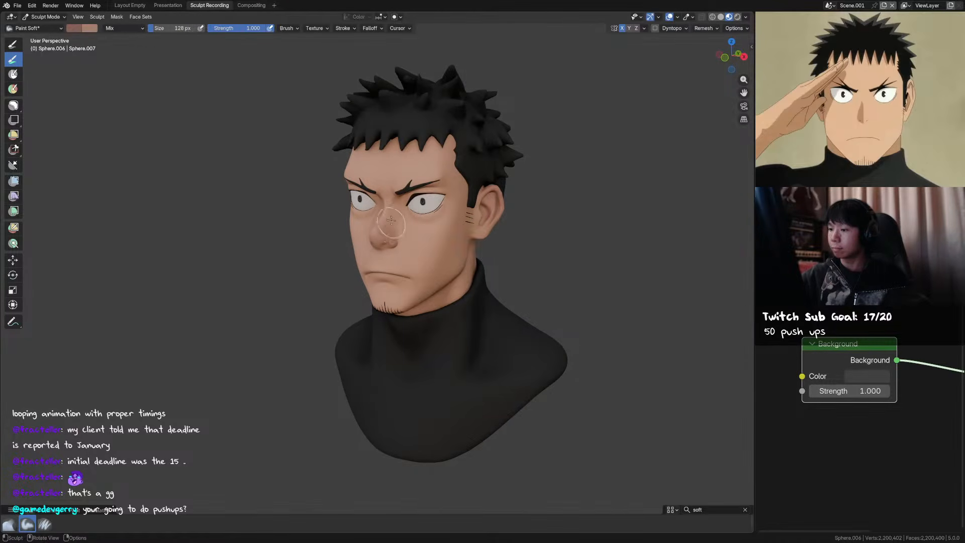
left_click(427, 219)
mouse_move(426, 220)
middle_mouse_down()
mouse_move(384, 213)
mouse_move(416, 196)
middle_mouse_up()
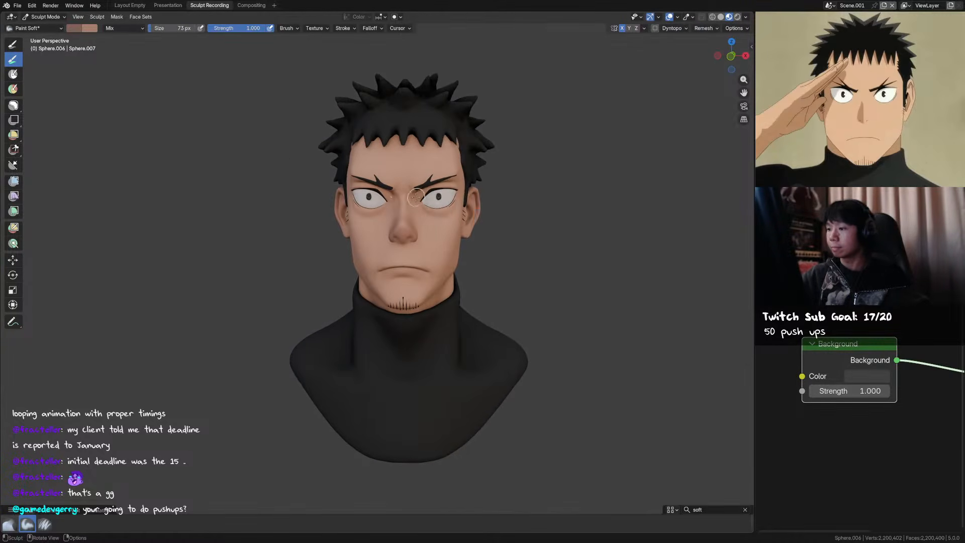
Save the file and show the face in front orthographic view
scroll(485, 176, "up", 1)
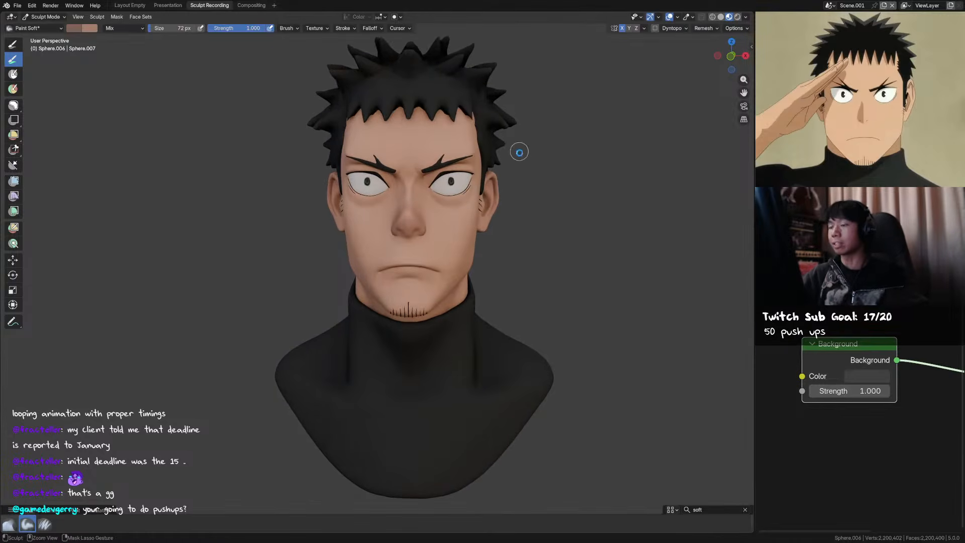
key("ctrl+s")
middle_click_drag(517, 151, 431, 159)
key("KP_1")
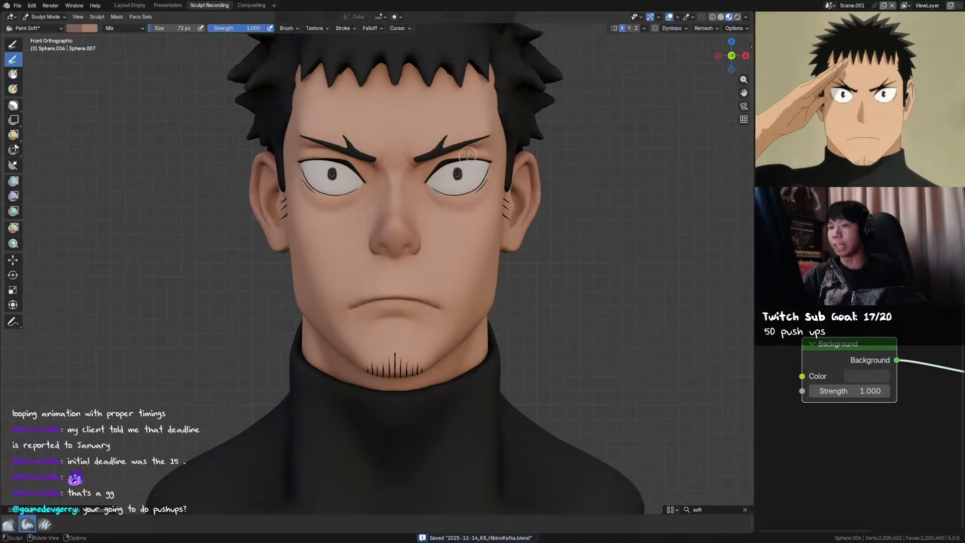
Set the Paint Soft blend mode to Multiply and reduce the brush size to 34 px
left_click(123, 28)
left_click(139, 73)
key("f")
left_click(432, 173)
Hide the upper eyelid line object in Object Mode and return to Sculpt Mode on the head mesh
key("ctrl+Tab")
key("Escape")
key("ctrl+Tab")
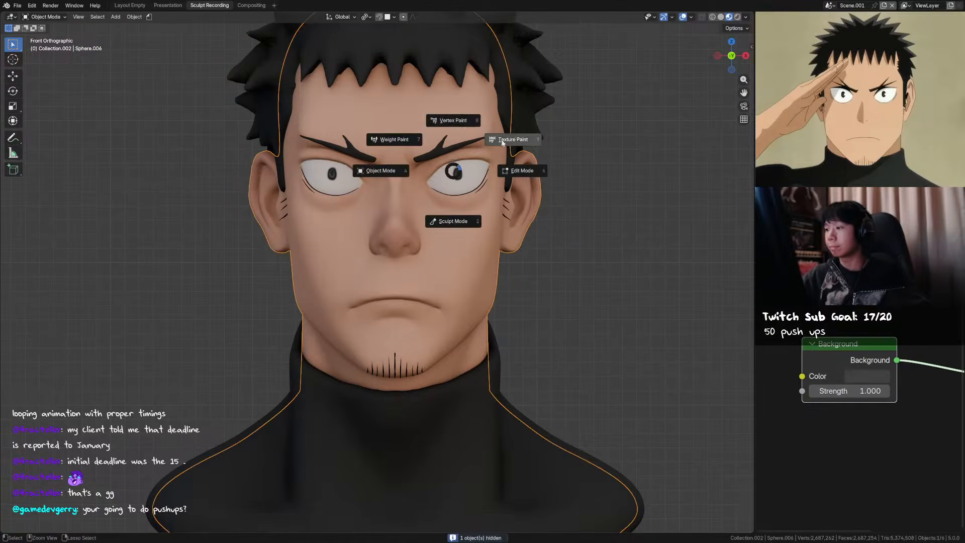
left_click(453, 168)
key("ctrl+Tab")
left_click(439, 178)
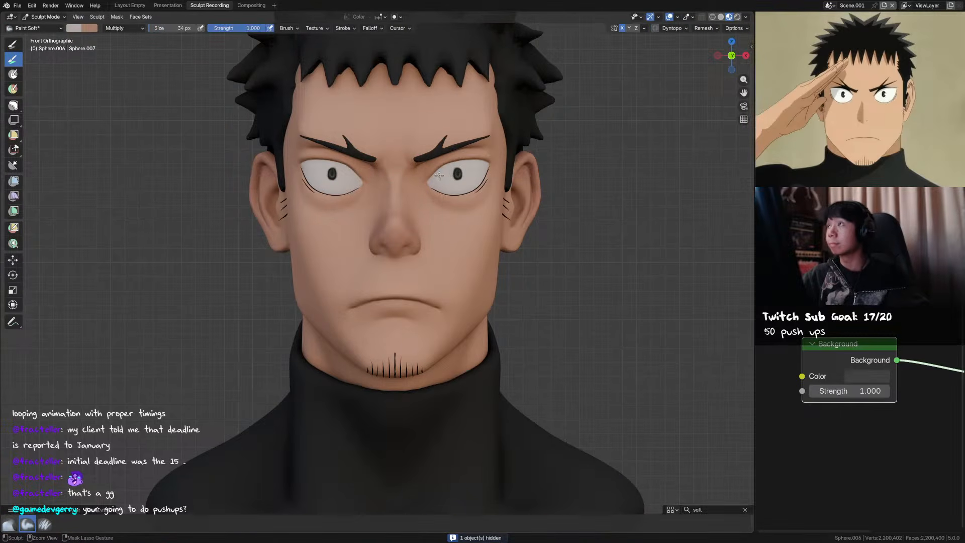
Save the file and paint Multiply shading along the upper edge of the eye whites with a brush of 18 to 24 px
key("ctrl+s")
key("f")
left_click(429, 181)
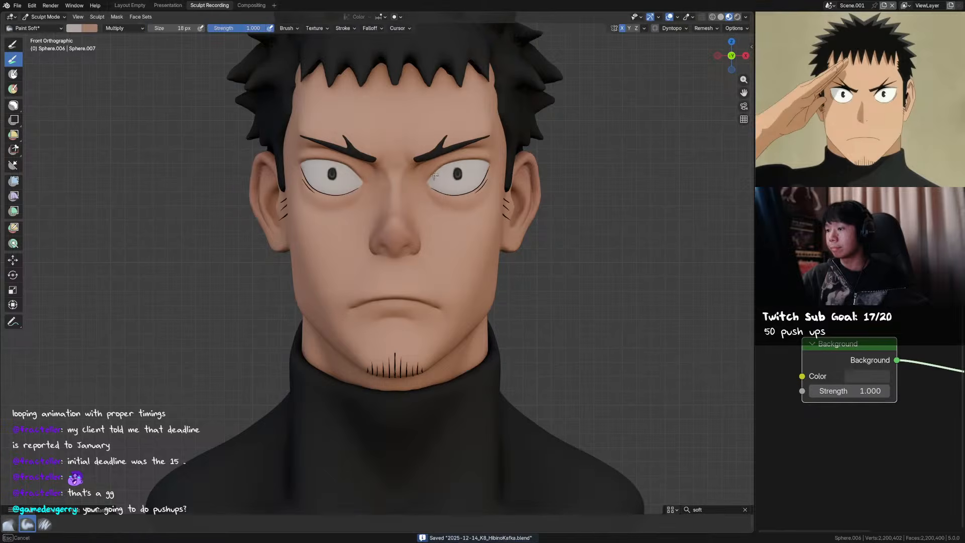
left_click_drag(433, 176, 454, 162)
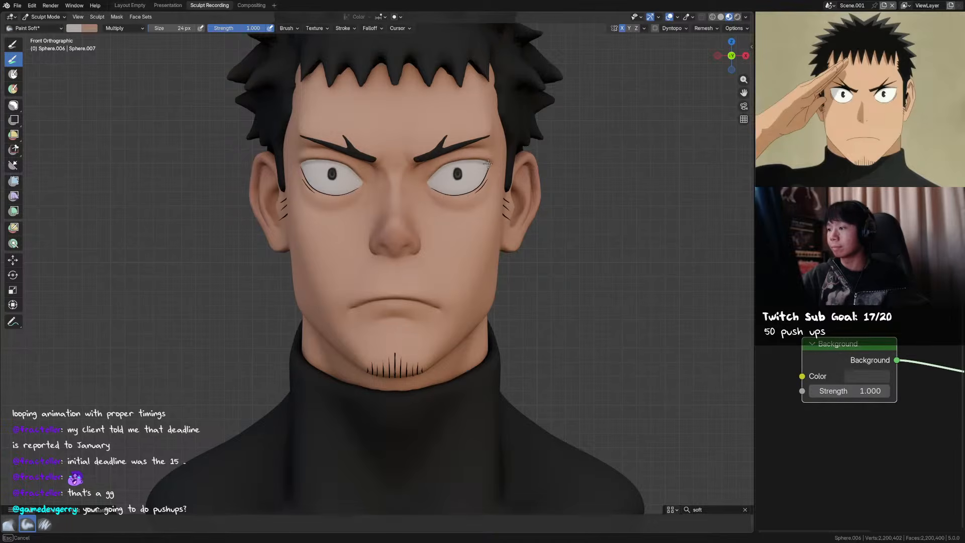
left_click_drag(462, 161, 463, 162)
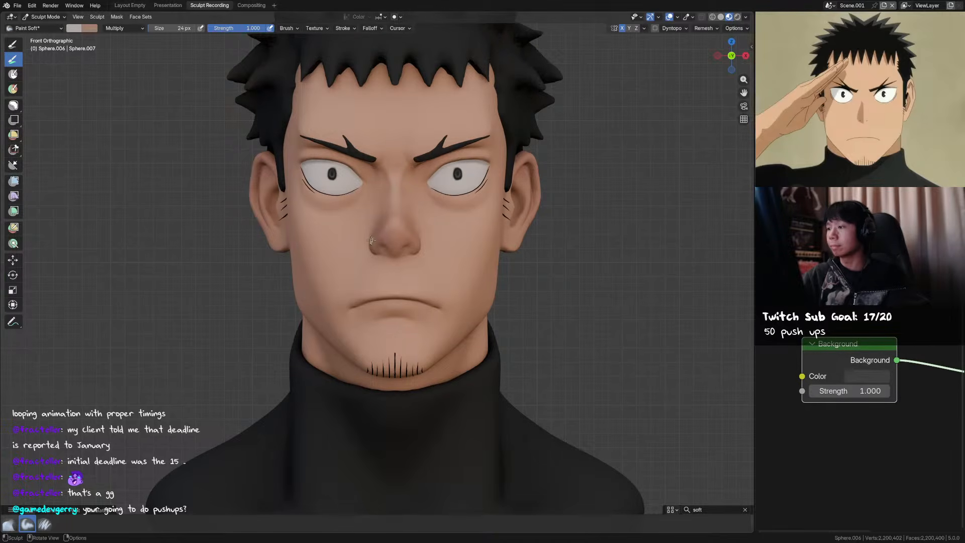
Set the blend mode to Mix and retouch the inner corners of the eye whites with a 31 px brush
scroll(519, 133, "up", 2)
scroll(502, 158, "up", 1)
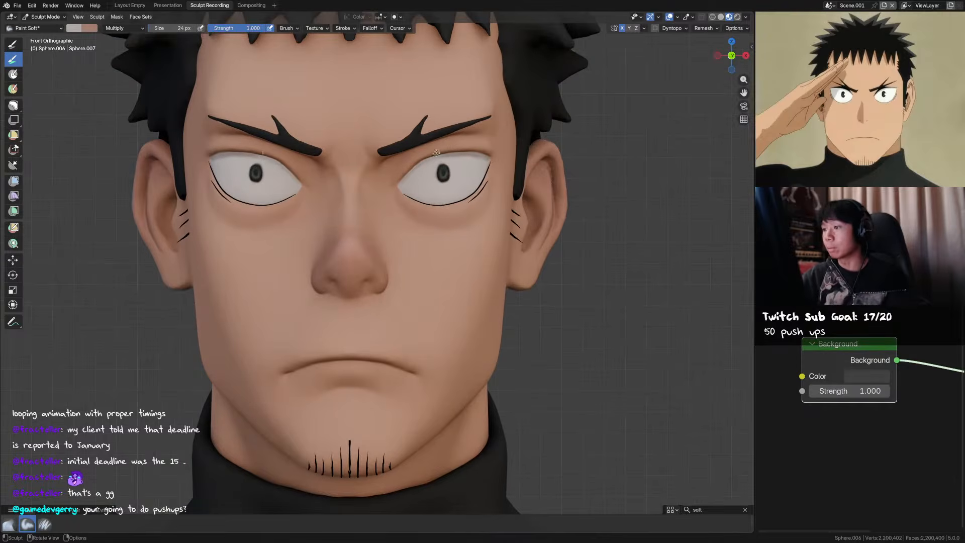
left_click(124, 28)
left_click(132, 44)
scroll(480, 122, "up", 1)
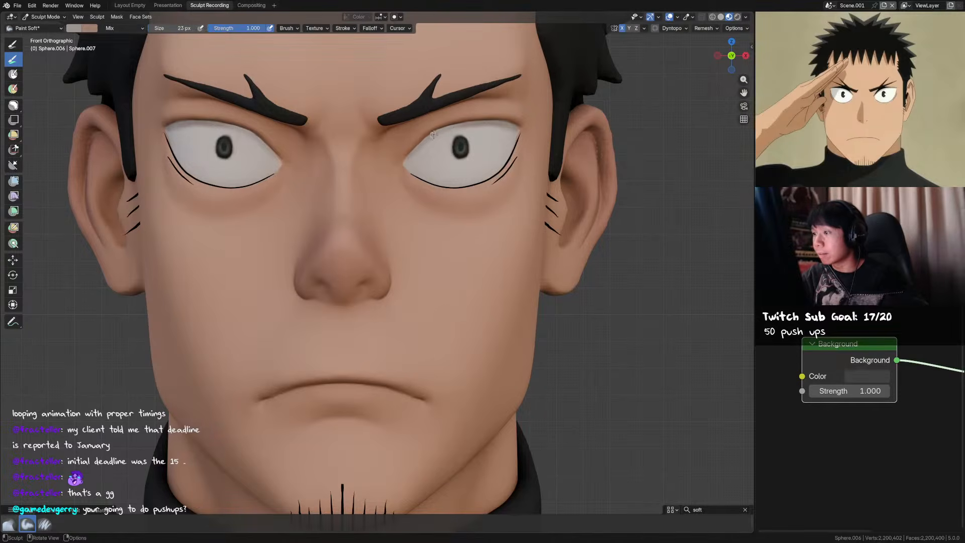
middle_click_drag(449, 130, 476, 135)
key("f")
left_click(418, 165)
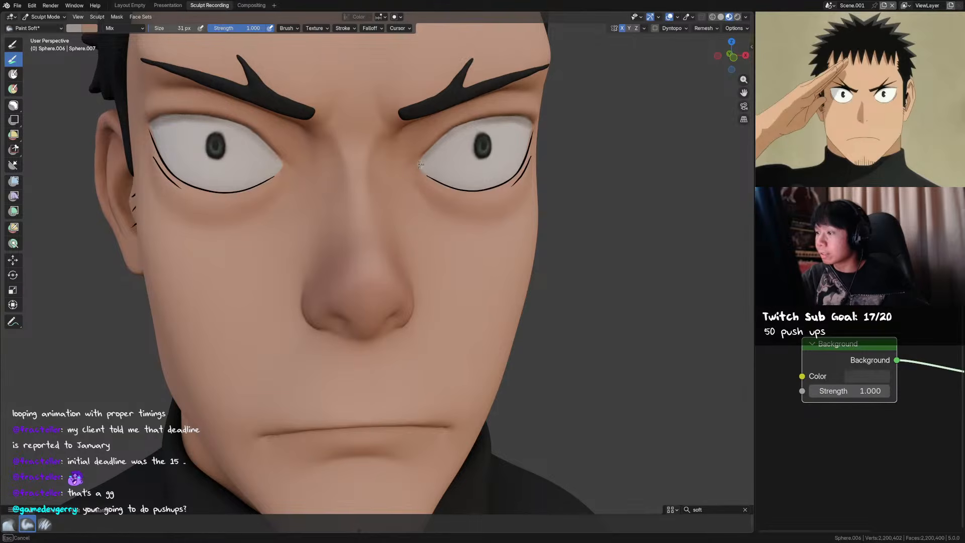
Paint along the upper and outer edge of the eye whites with a brush of 35 to 37 px
mouse_move(460, 131)
middle_mouse_down()
mouse_move(451, 130)
mouse_move(509, 125)
middle_mouse_up()
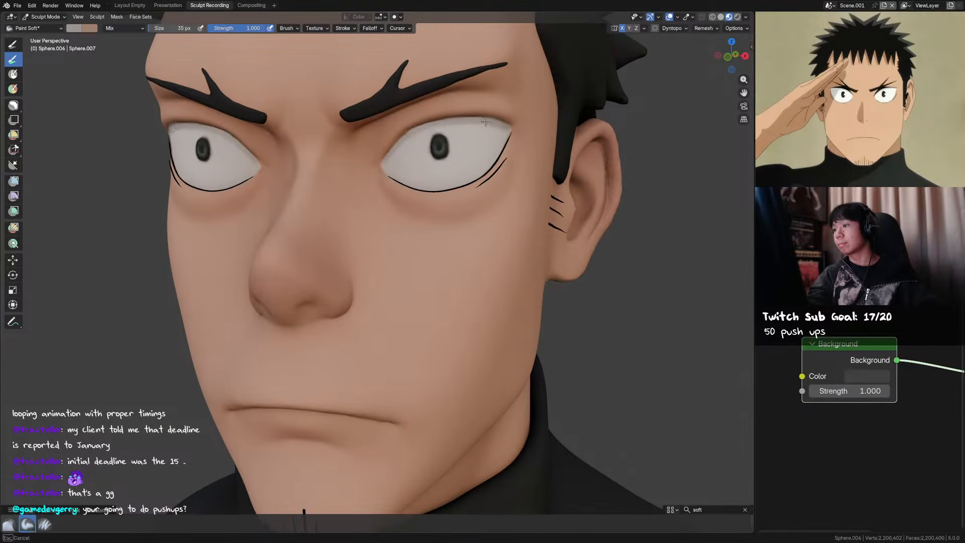
key("f")
left_click(501, 135)
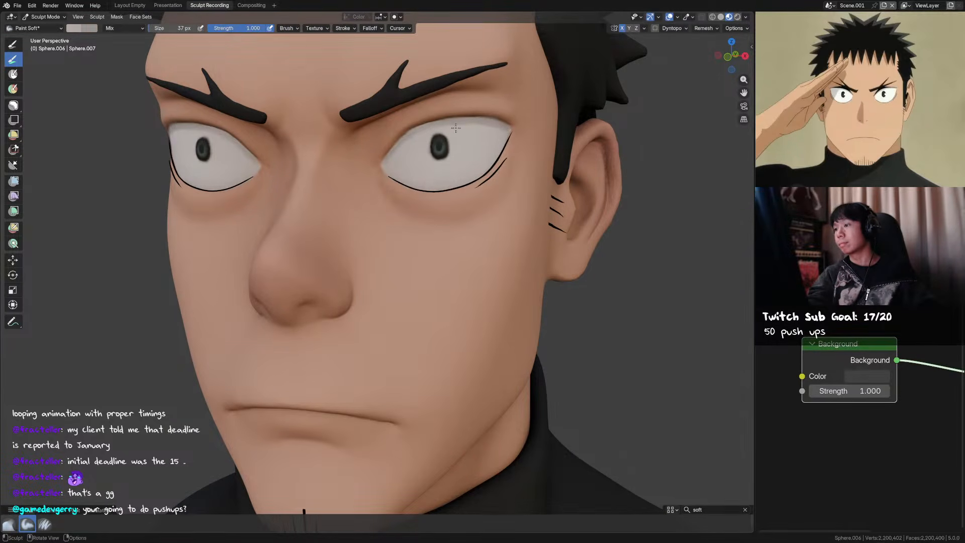
middle_click_drag(432, 127, 462, 123)
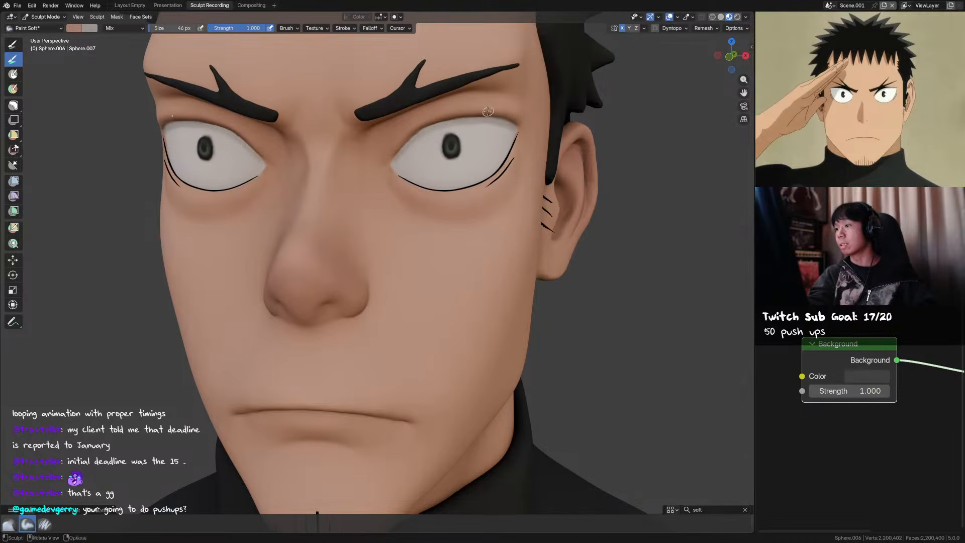
Enlarge the brush to 51 px and retouch the skin edge above the outer eye corners
key("bracketright")
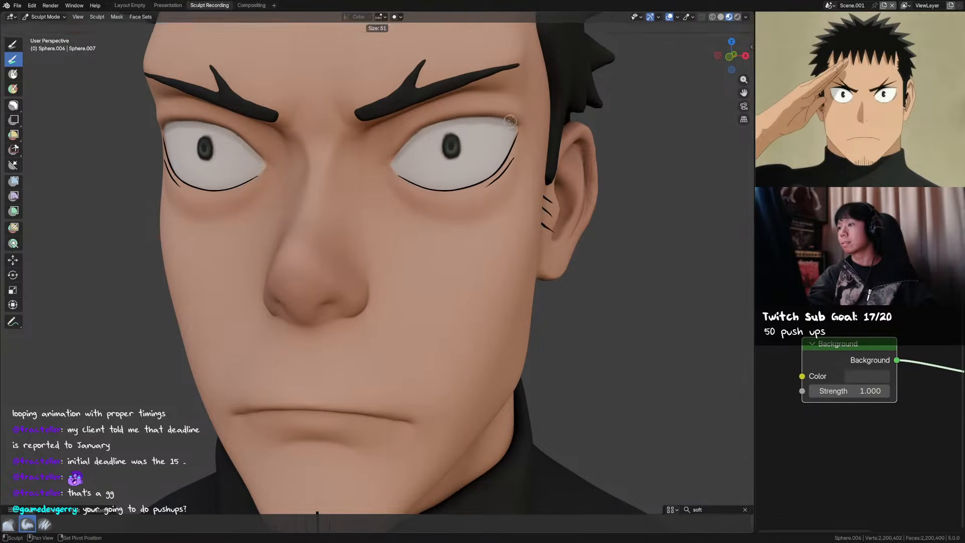
scroll(476, 114, "down", 3)
middle_click_drag(476, 114, 524, 163)
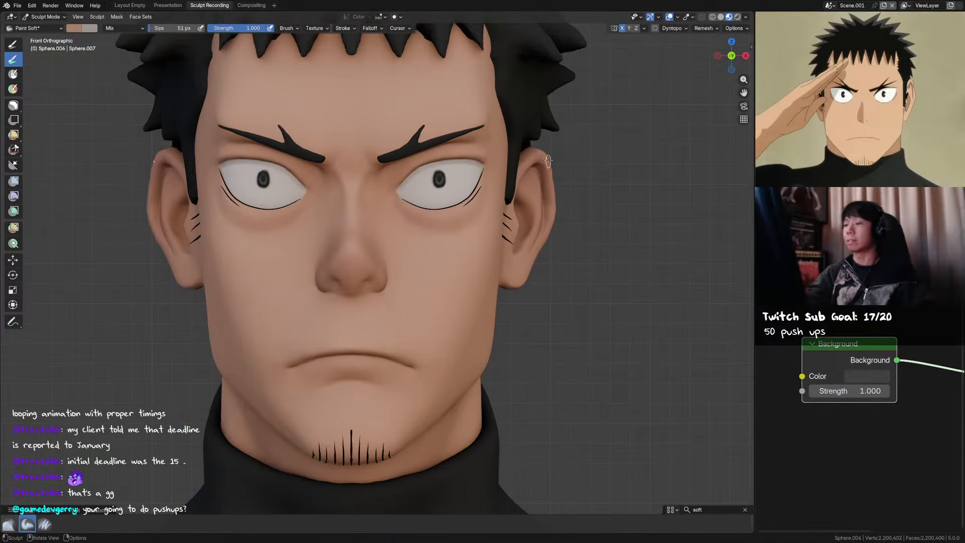
scroll(525, 163, "up", 2)
scroll(525, 163, "up", 2)
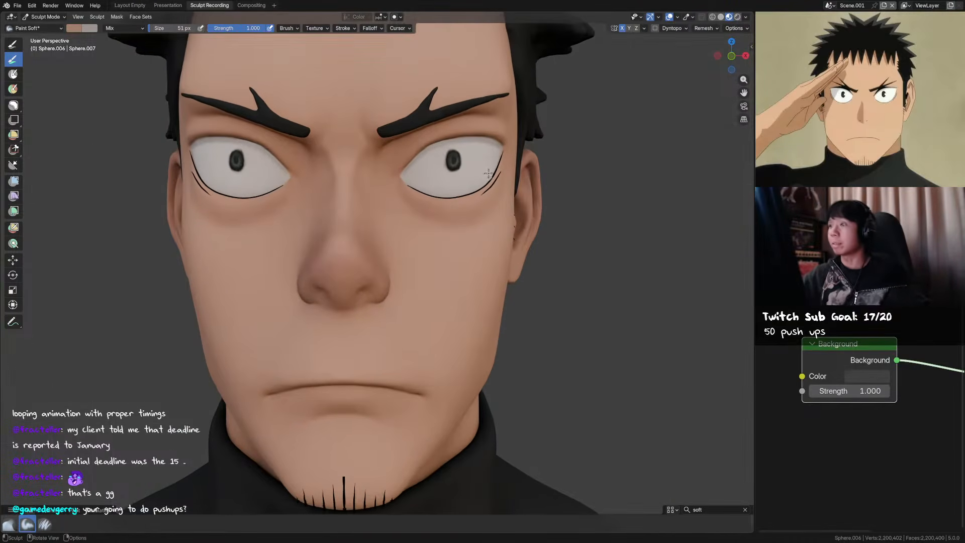
Clean up the inner eye corners with the brush reduced from 37 to 29 px, and save the file
key("bracketleft")
key("bracketleft")
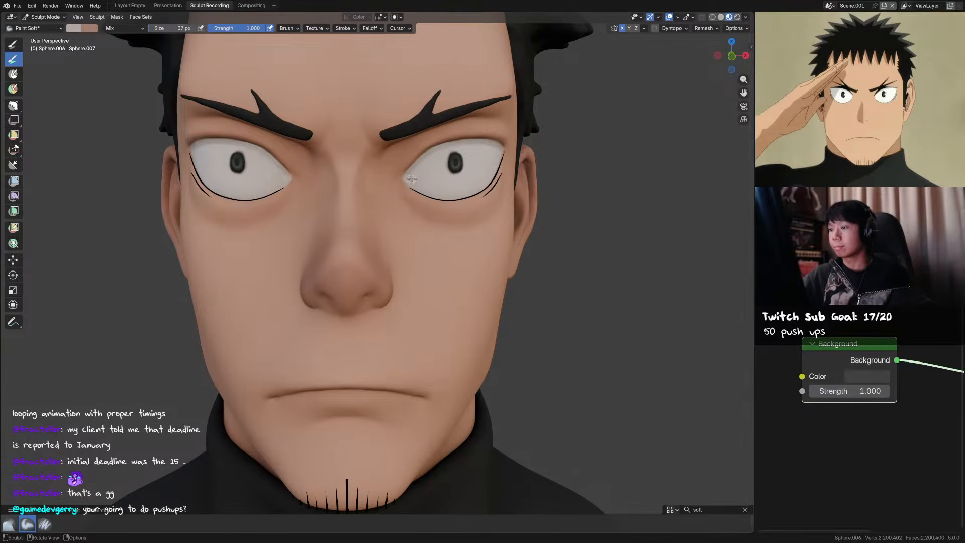
key("bracketleft")
key("bracketleft")
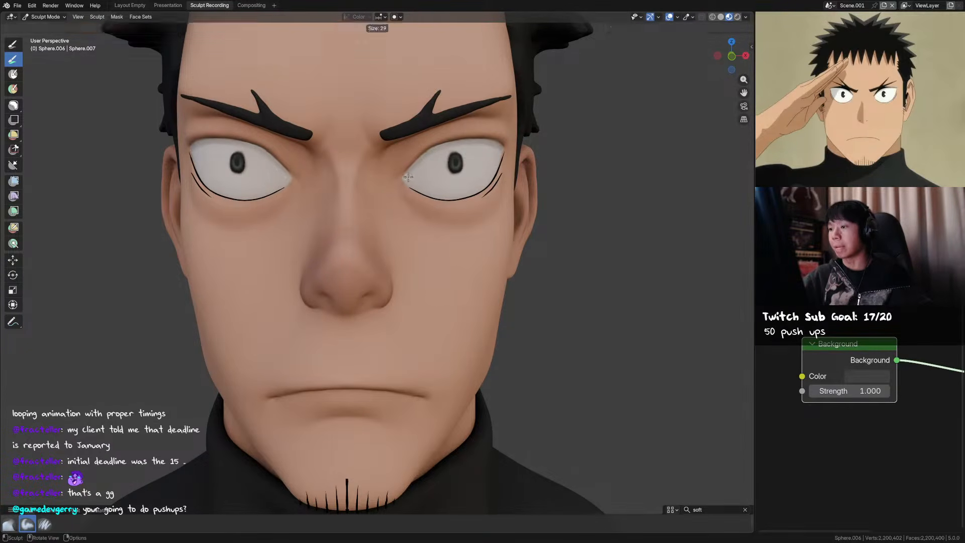
mouse_move(408, 177)
middle_mouse_down("ctrl")
mouse_move(495, 230)
mouse_move(523, 156)
middle_mouse_up("ctrl")
key("ctrl+s")
Reselect the Paint Soft brush and retouch the outer eye corner at 29 px from a side angle
middle_click_drag(523, 157, 413, 185)
key("c")
key("q")
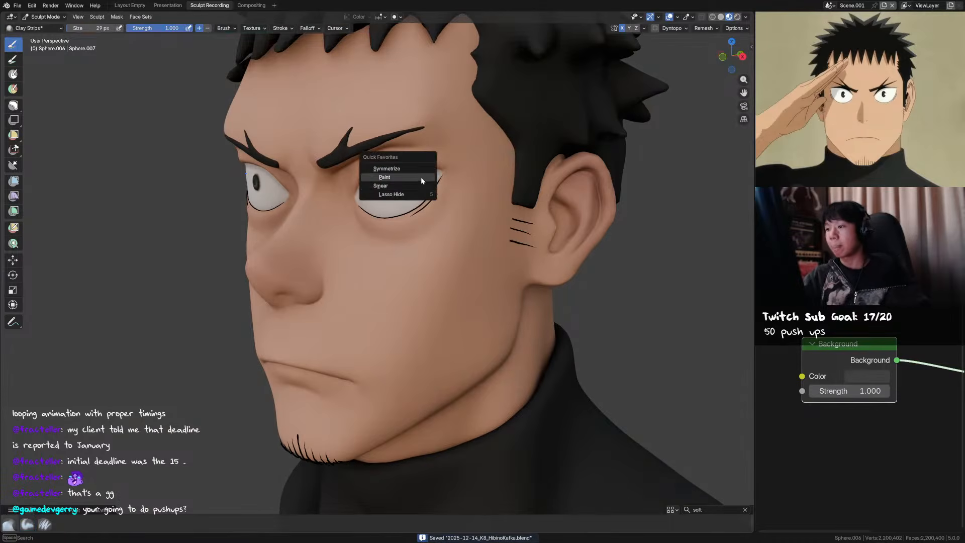
key("Escape")
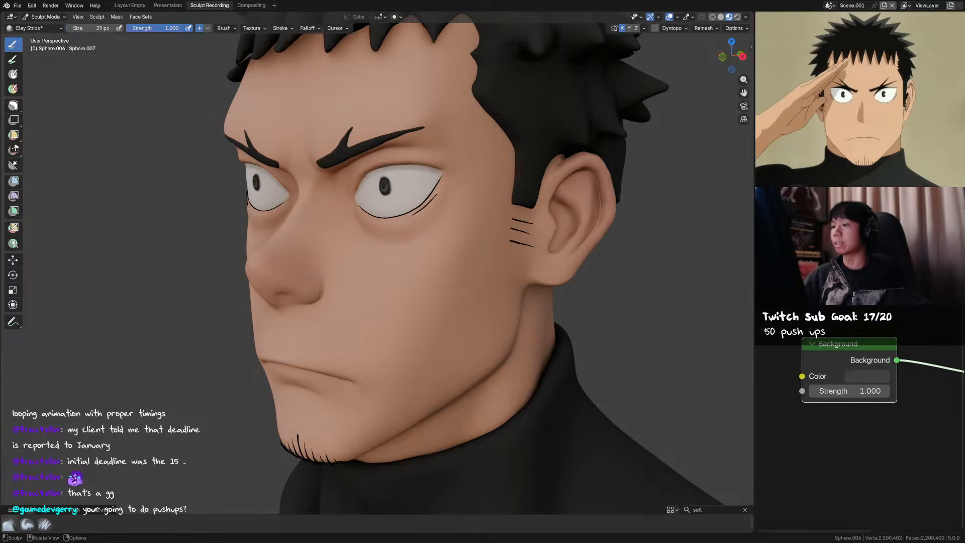
key("q")
left_click(439, 181)
middle_click_drag(439, 181, 422, 179)
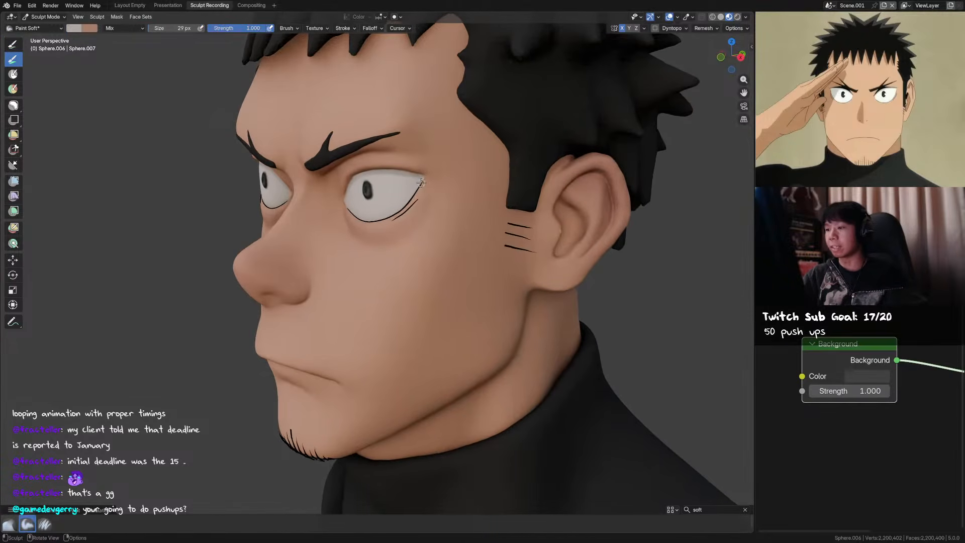
Smear the paint at the outer eye corner into the skin with the Smear brush at strength 0.600, sizes 58 and 45 px
key("c")
key("q")
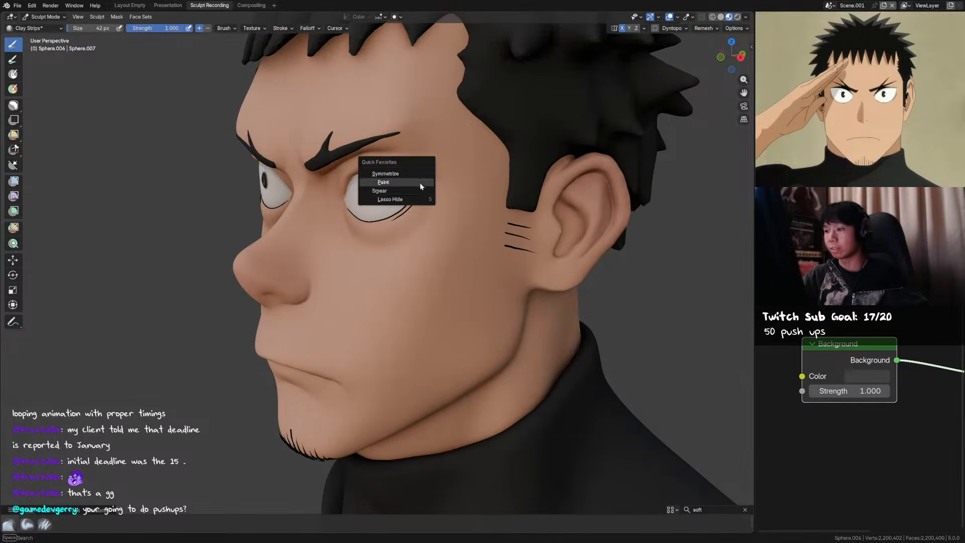
left_click(416, 190)
left_click_drag(416, 179, 428, 177)
left_click(419, 180)
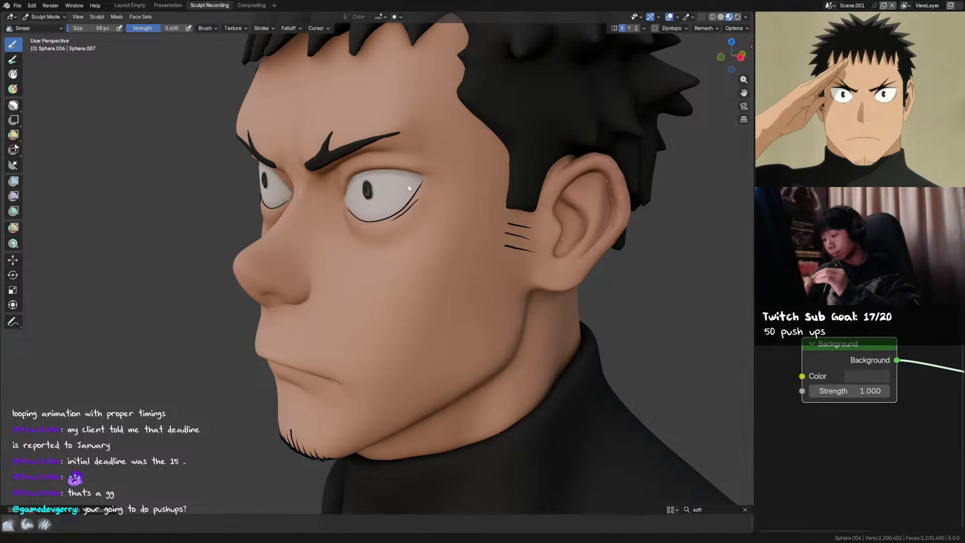
middle_click_drag(409, 188, 453, 182)
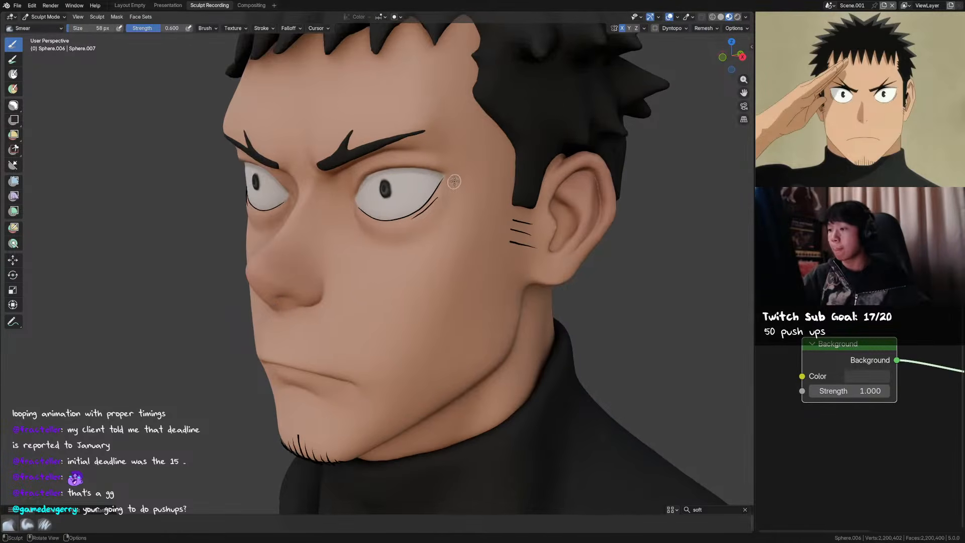
key("f")
left_click(447, 180)
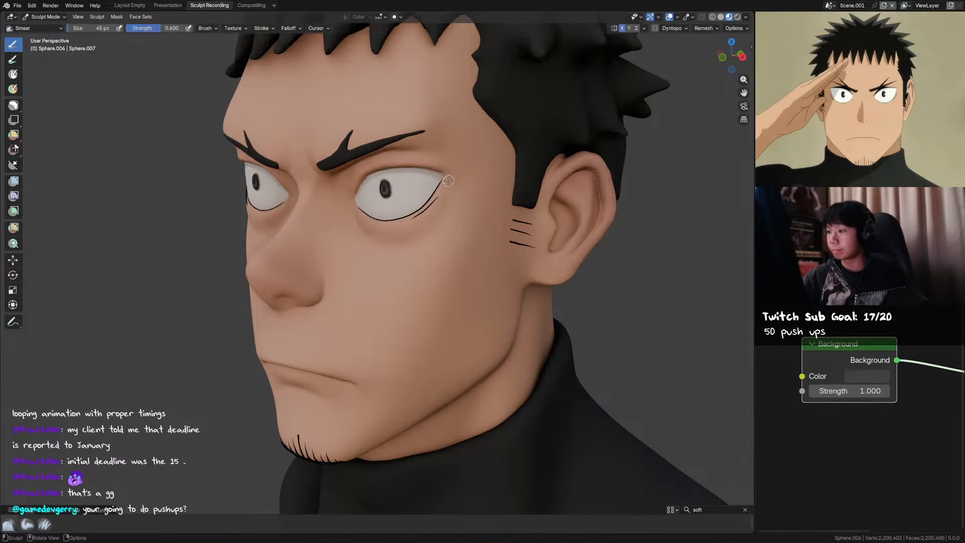
left_click_drag(450, 178, 457, 168)
Return to Object Mode, clear the selection, and review the whole bust from several angles
scroll(456, 169, "down", 2)
middle_click_drag(456, 169, 500, 201)
scroll(500, 211, "down", 2)
key("ctrl+Tab")
left_click_drag(564, 176, 616, 162)
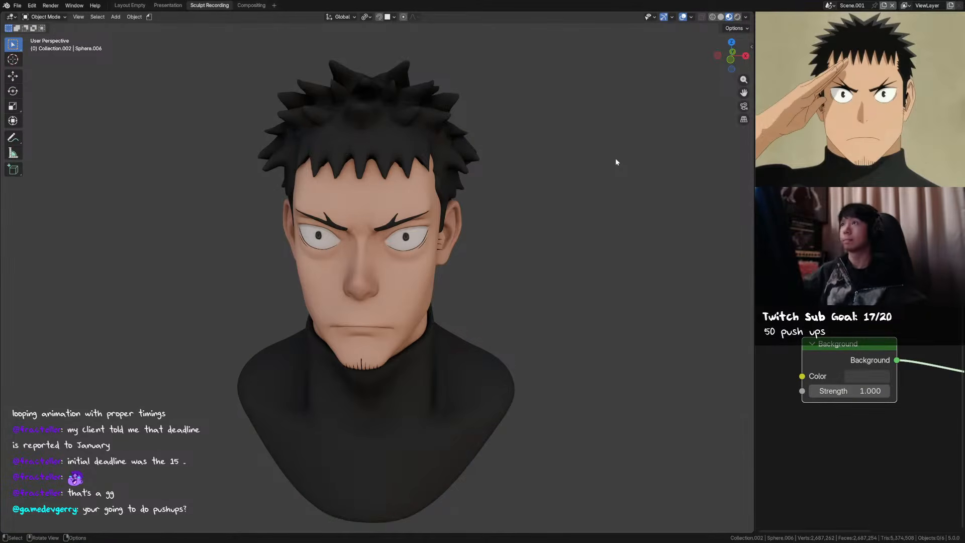
scroll(528, 204, "down", 2)
middle_click_drag(525, 218, 545, 171)
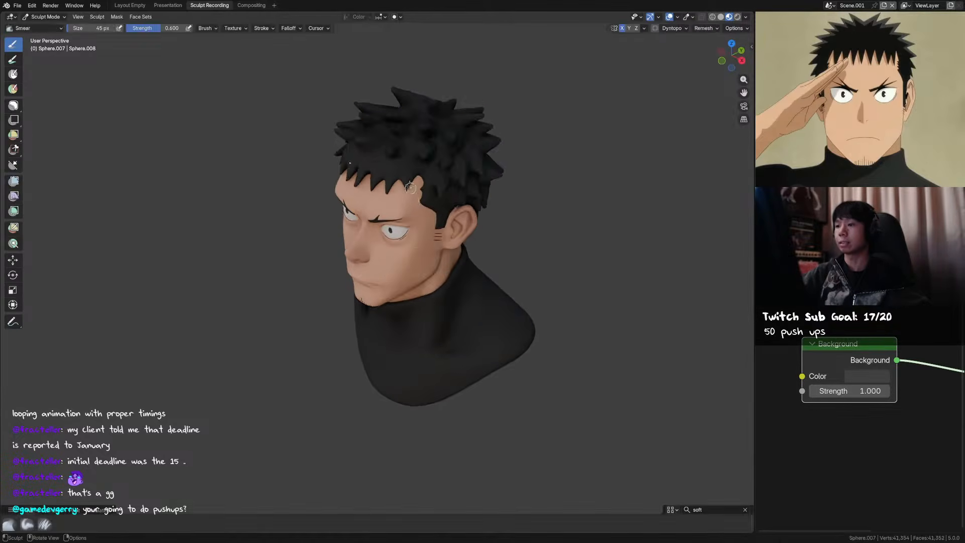
Inspect the whole bust from several angles and save the file from the front view
middle_click_drag(410, 187, 430, 191)
key("f")
left_click(404, 150)
key("ctrl+Tab")
right_click(451, 130)
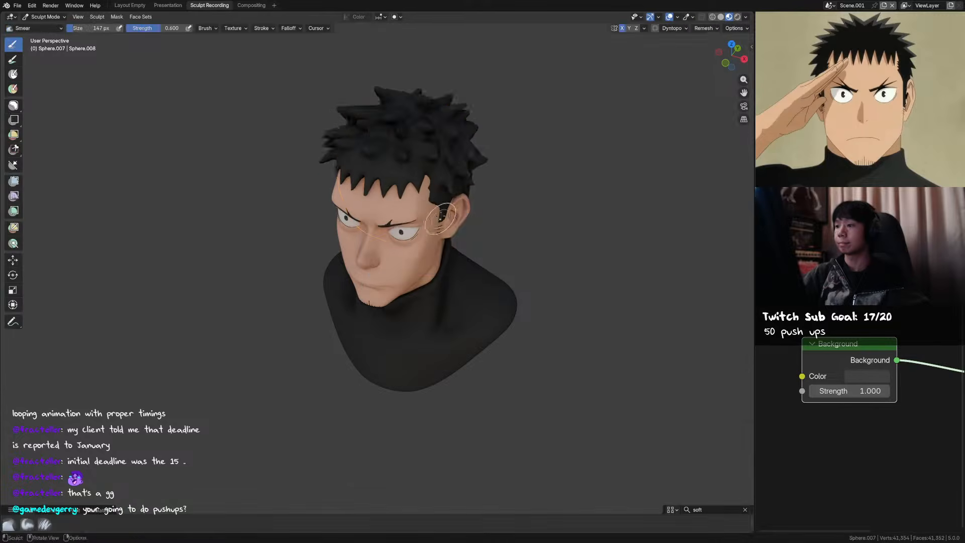
mouse_move(442, 151)
middle_mouse_down()
mouse_move(472, 151)
mouse_move(442, 119)
mouse_move(518, 135)
mouse_move(478, 133)
middle_mouse_up()
scroll(479, 133, "up", 3)
key("f")
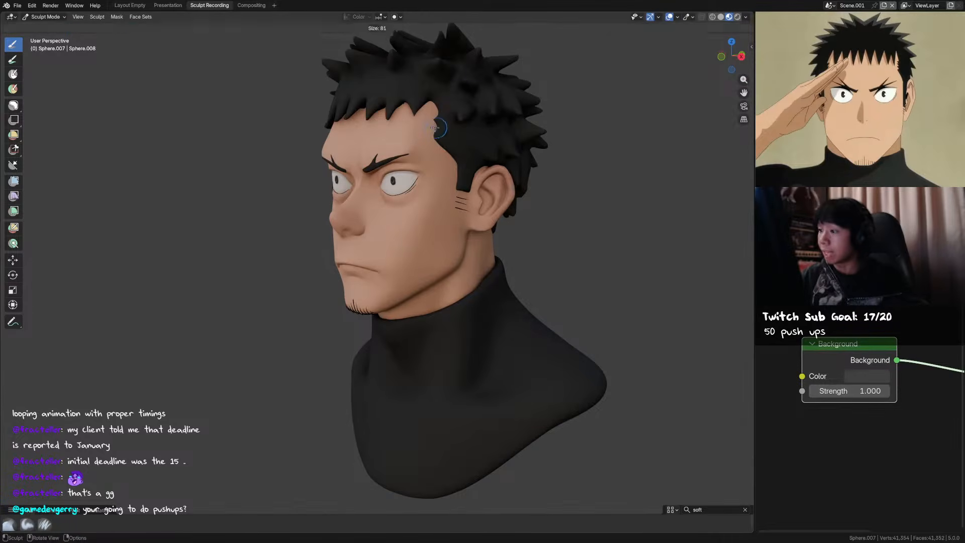
left_click(435, 127)
middle_click_drag(460, 160, 542, 139)
key("KP_1")
key("ctrl+s")
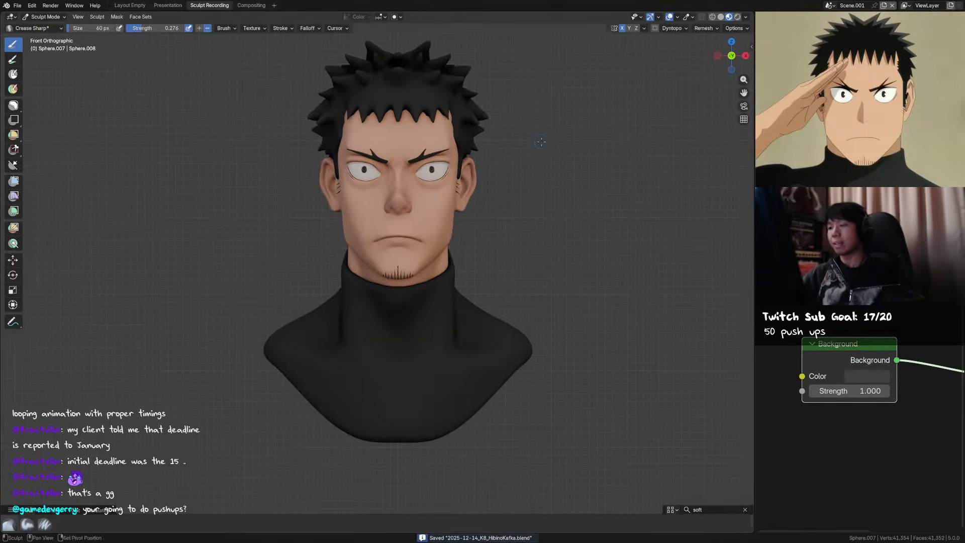
Return to Object Mode, clear the hair selection and select the head and shoulders mesh
key("ctrl+Tab")
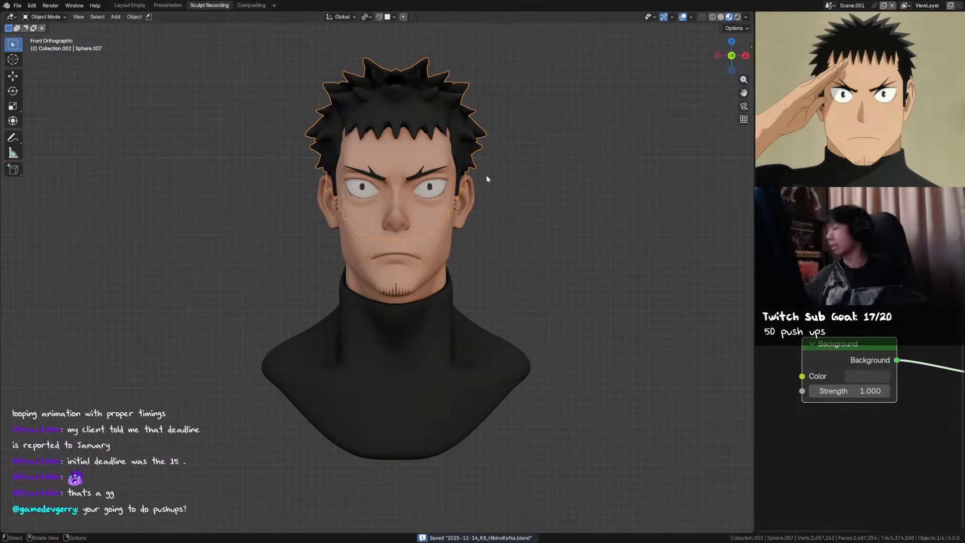
left_click(550, 198)
middle_click_drag(550, 198, 433, 221)
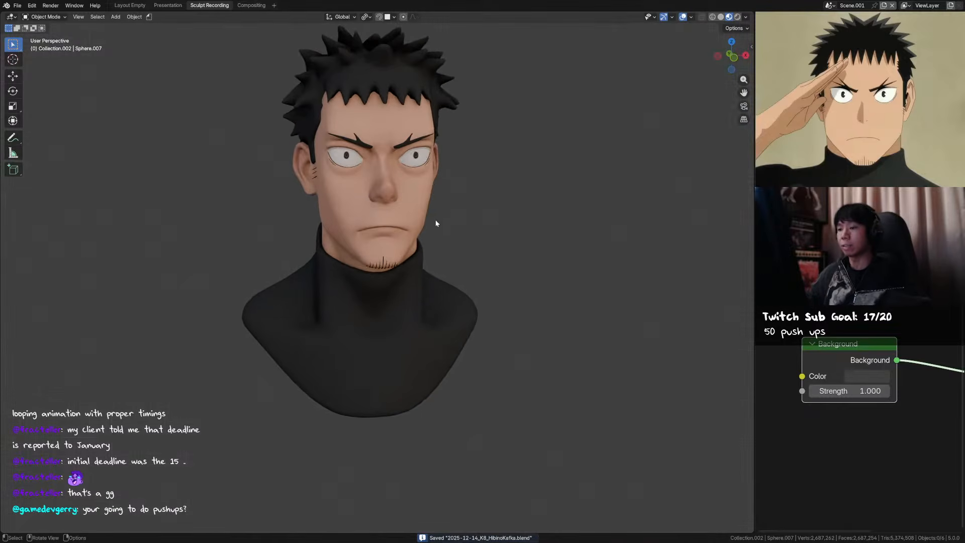
left_click(417, 206)
key("KP_1")
key("KP_Decimal")
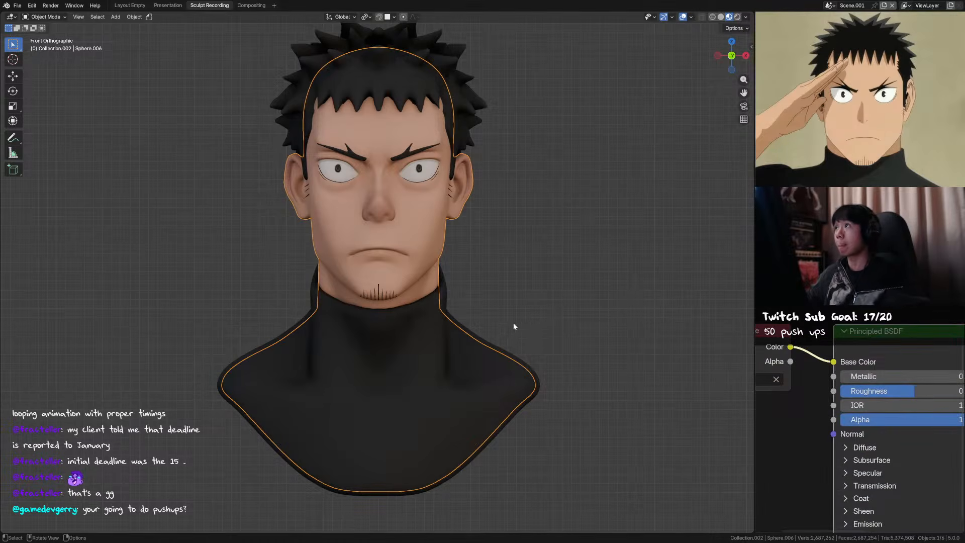
Duplicate the Sculpt Recording workspace, narrow its 3D viewport to enlarge the Outliner and Shader Editor, and save the file
right_click(224, 9)
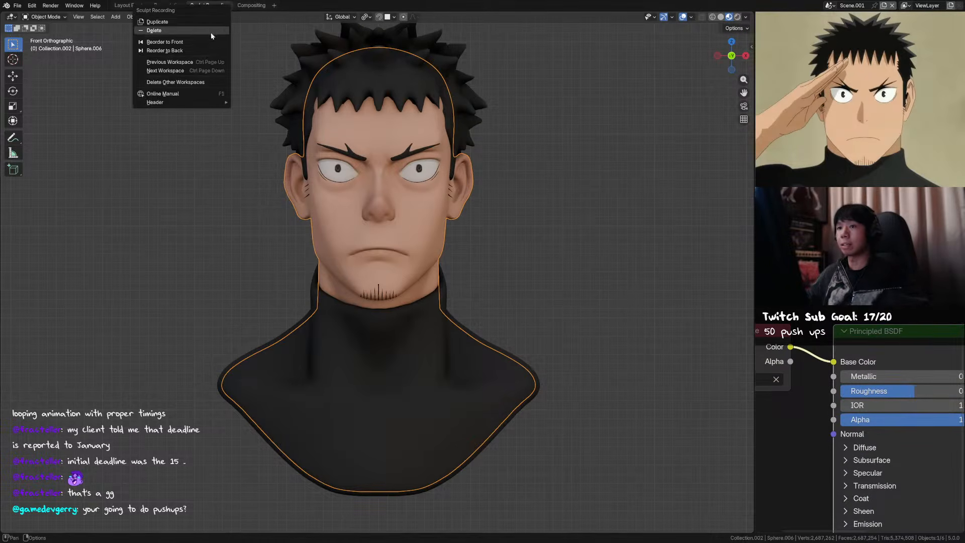
left_click(206, 23)
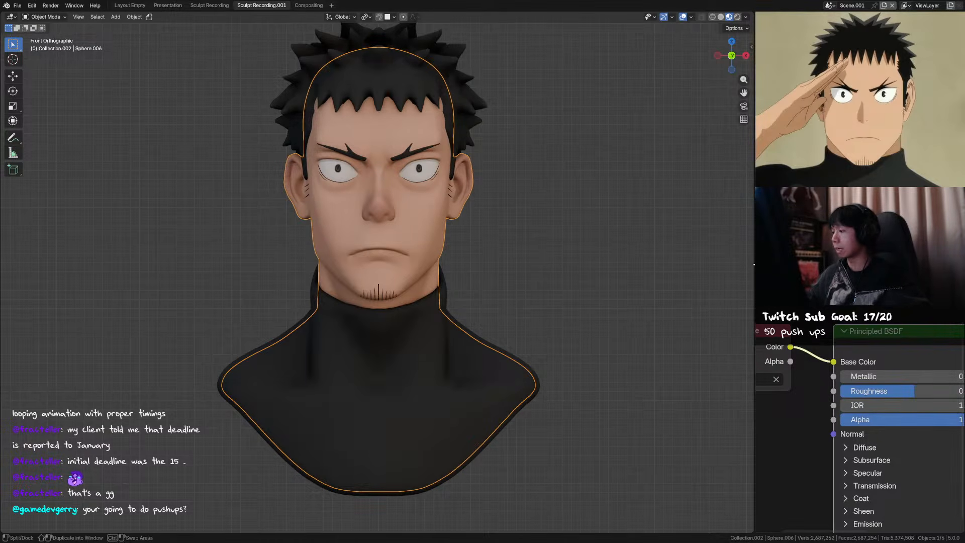
left_click_drag(754, 263, 469, 272)
left_click_drag(527, 262, 543, 212)
scroll(833, 375, "down", 3)
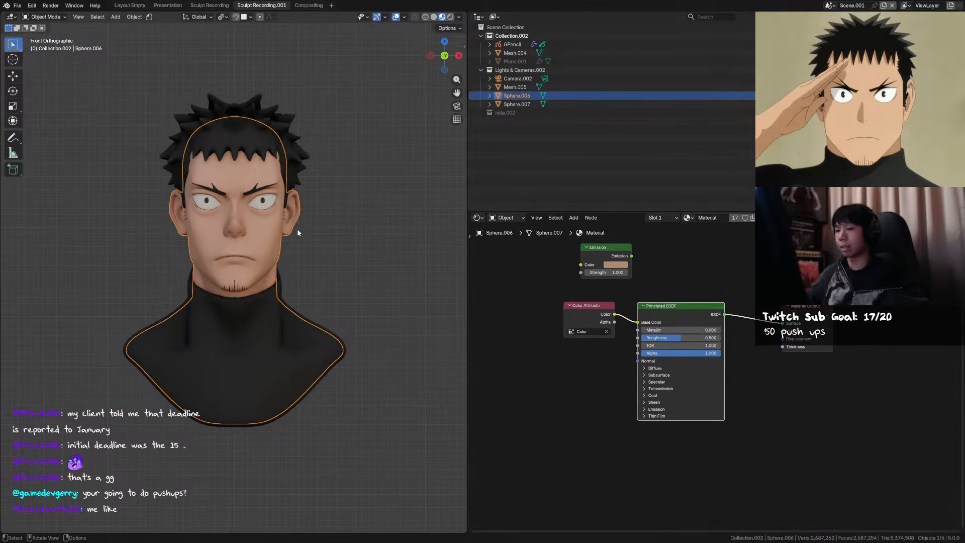
key("g")
key("Escape")
scroll(309, 245, "up", 1)
key("ctrl+s")
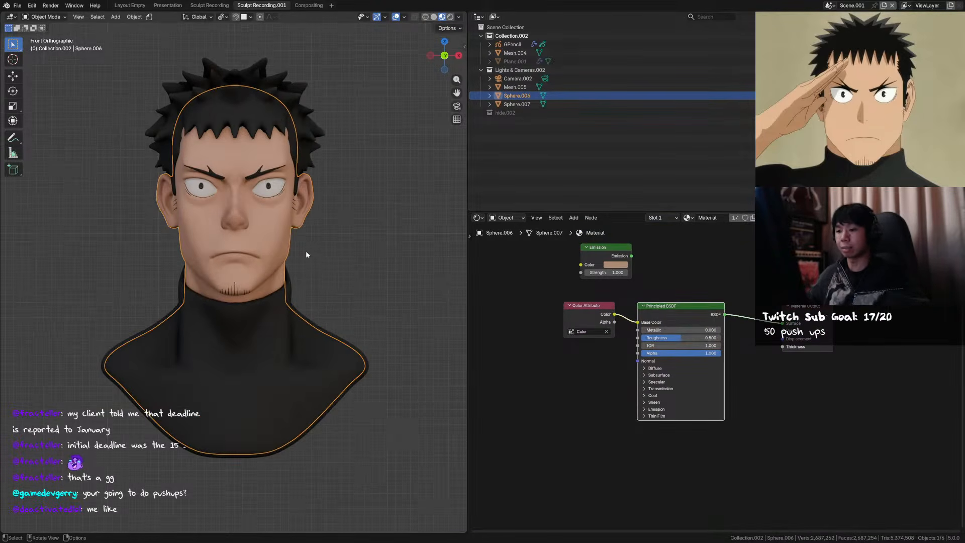
Split the Outliner area vertically, change one half to a Properties editor, and save the file
mouse_move(465, 12)
left_mouse_down()
mouse_move(611, 36)
mouse_move(466, 12)
left_mouse_up()
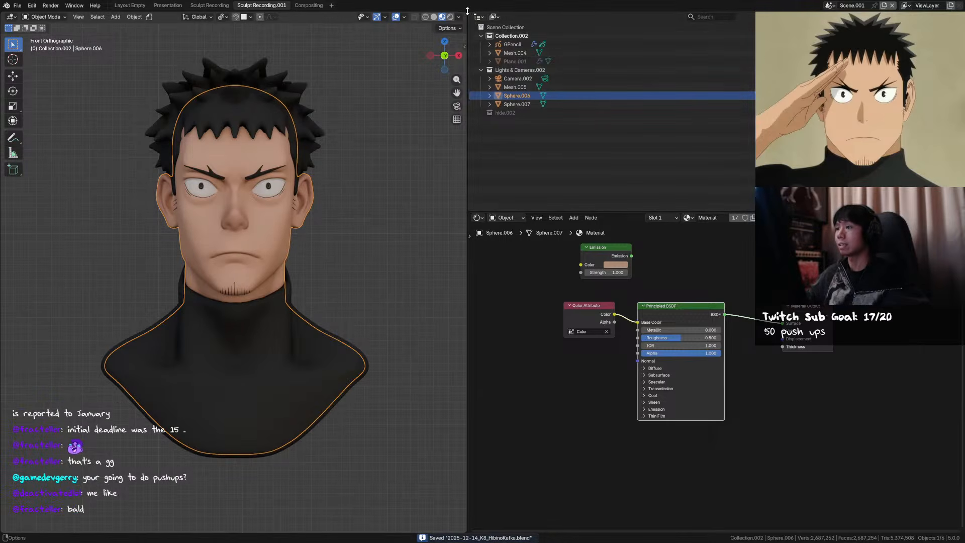
left_click(479, 17)
left_click_drag(469, 14, 664, 40)
left_click(481, 18)
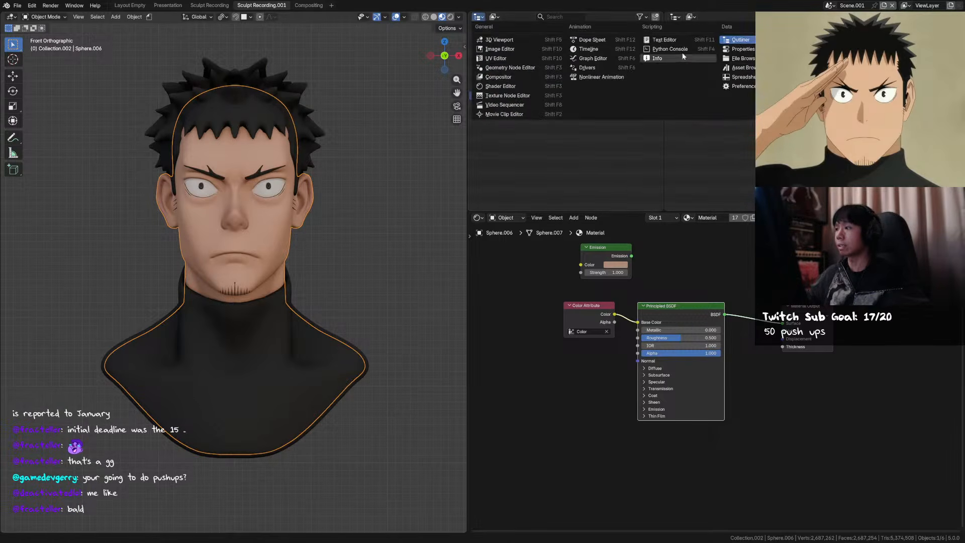
left_click(733, 50)
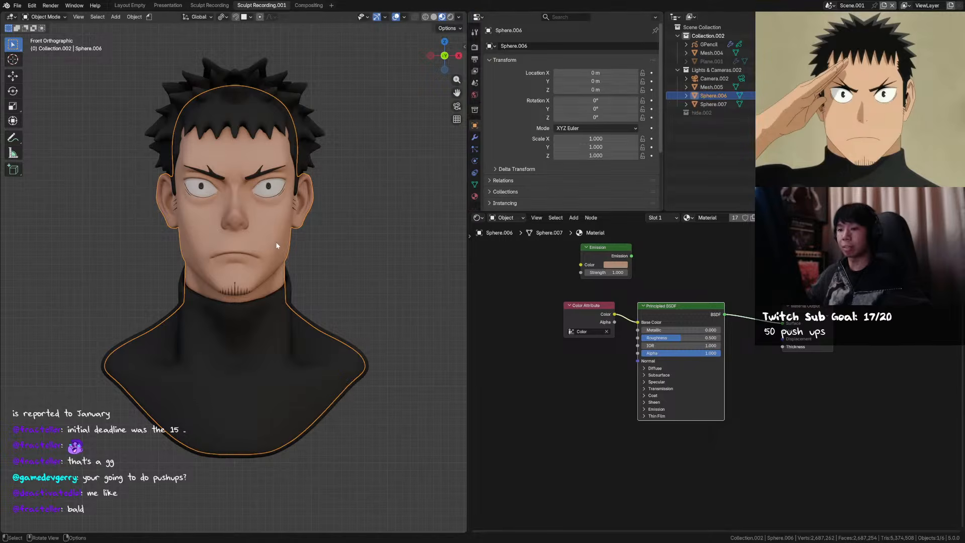
key("ctrl+s")
Duplicate the head mesh in place and hide all other objects
key("shift+d")
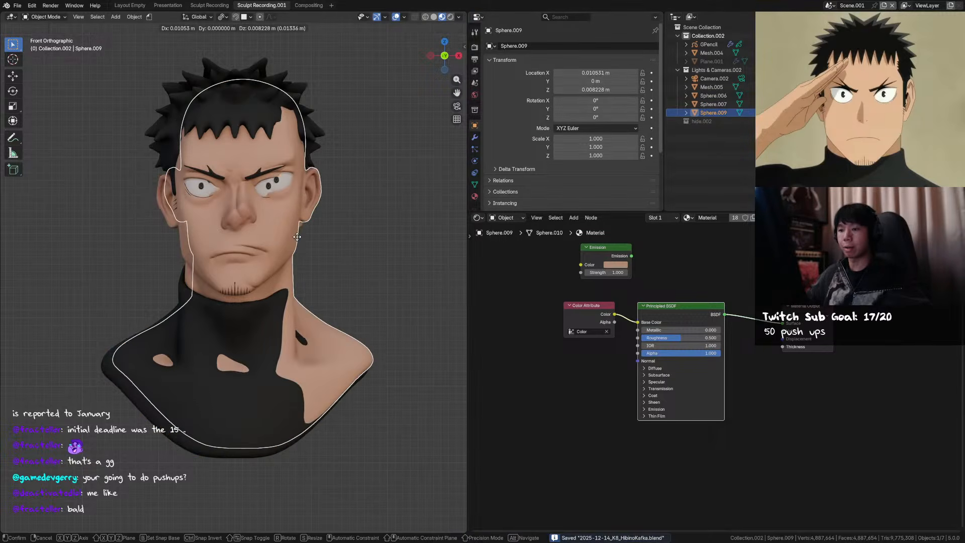
key("Escape")
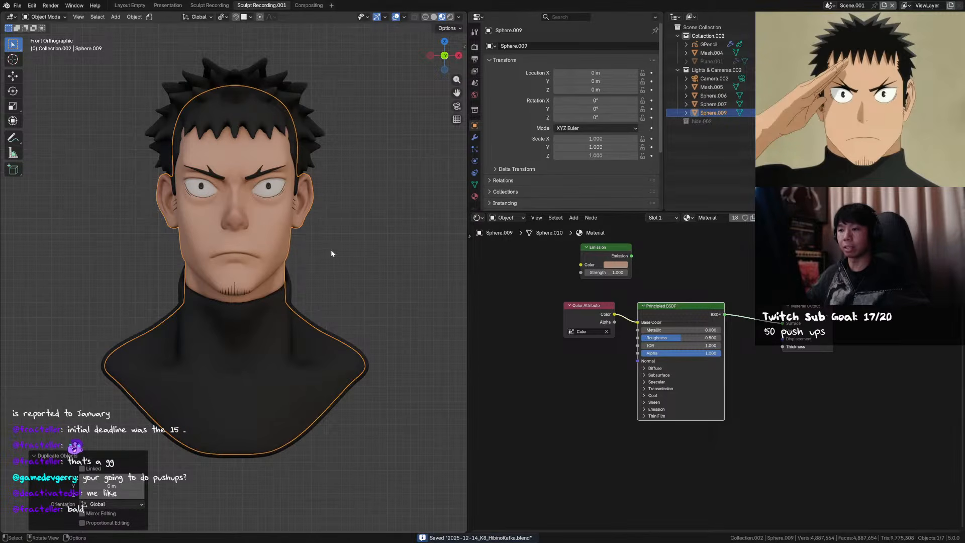
key("Tab")
key("a")
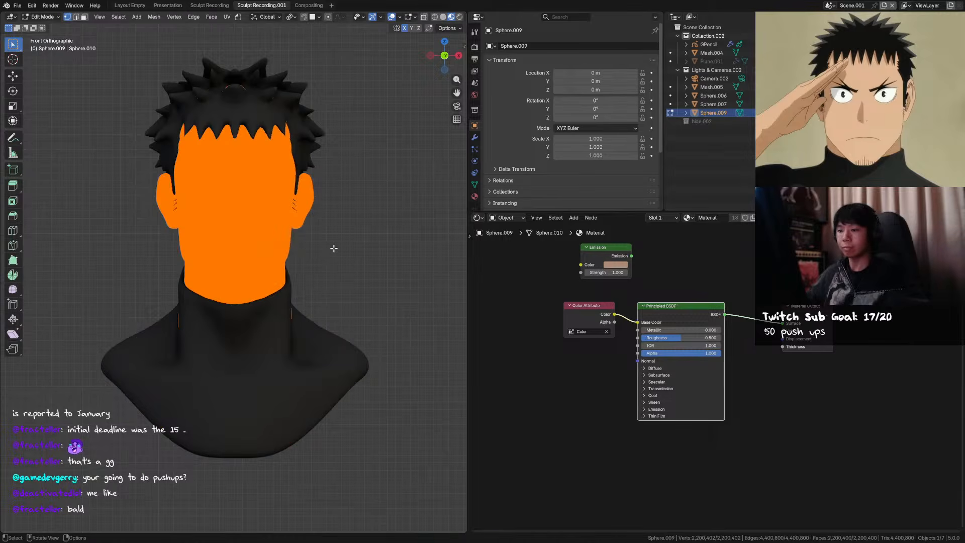
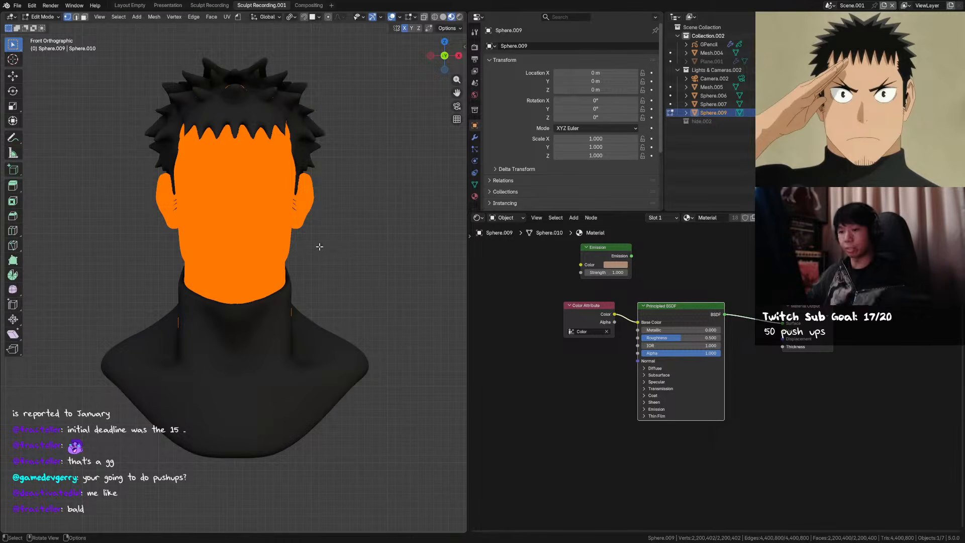
scroll(327, 252, "up", 2)
key("ctrl+Tab")
key("Tab")
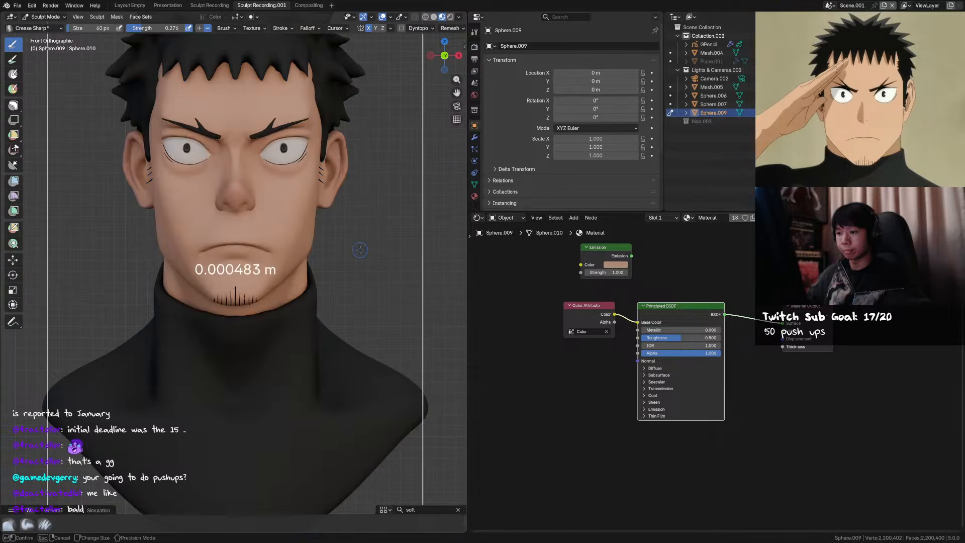
key("shift+h")
Voxel-remesh the duplicated head in Sculpt Mode at sizes of about 0.00121 m and 0.00133 m, and return to Object Mode
key("ctrl+Tab")
left_click(352, 290)
key("f")
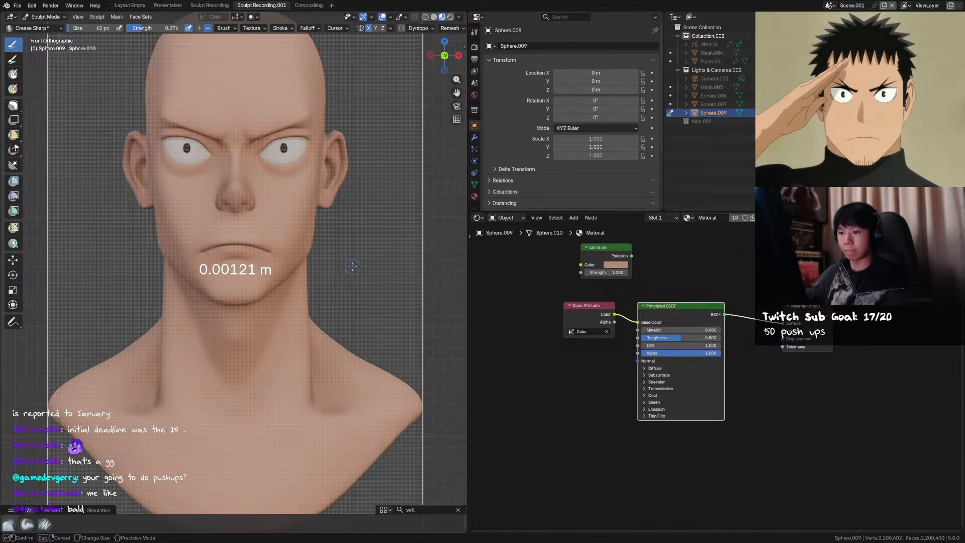
left_click(353, 267)
key("ctrl+r")
key("r")
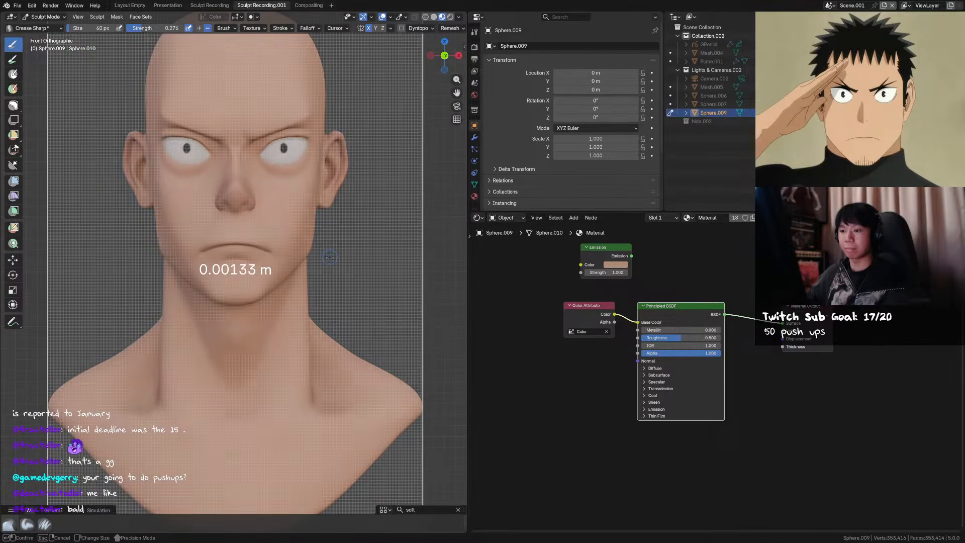
left_click(329, 257)
scroll(330, 240, "down", 3)
middle_click_drag(331, 241, 347, 259)
key("ctrl+Tab")
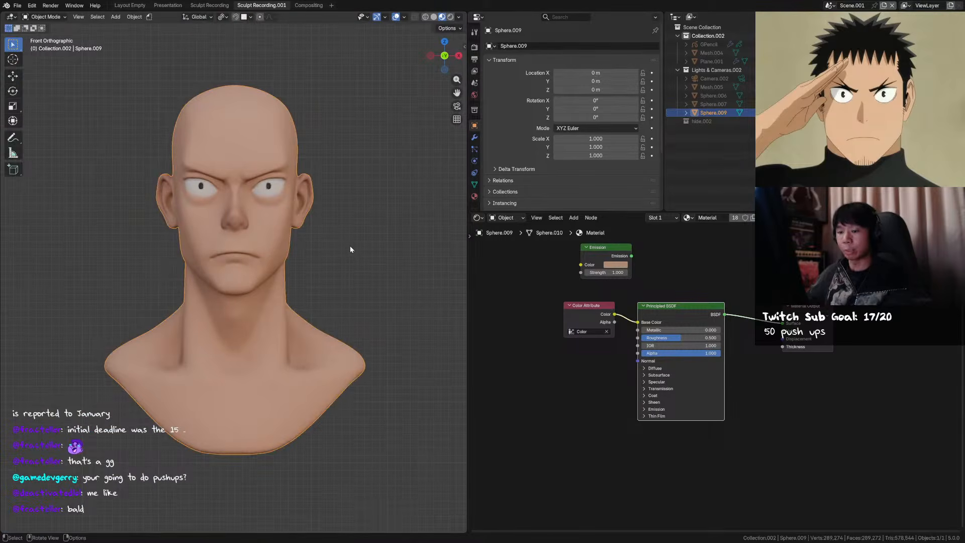
Unhide all objects and reselect the remeshed head duplicate instead of the original head mesh
key("alt+h")
left_click(258, 288)
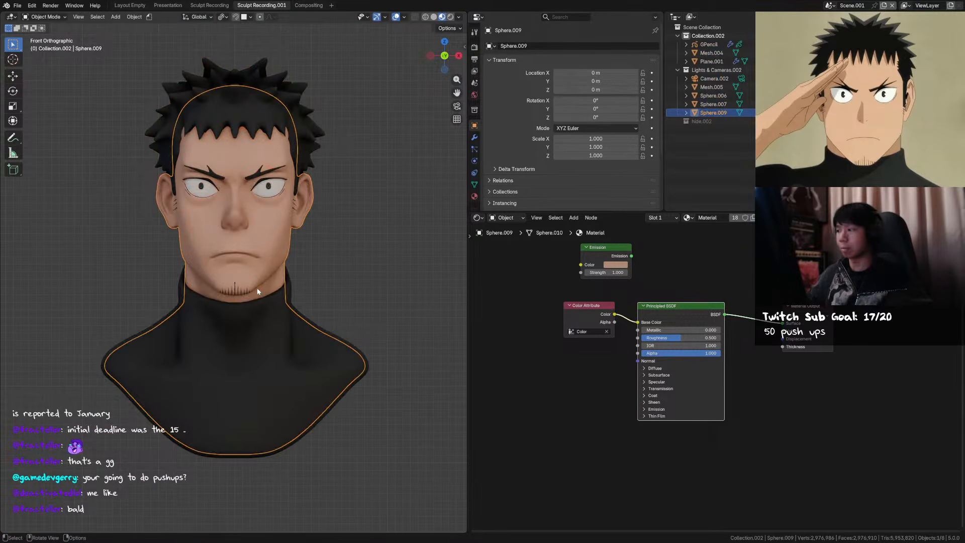
key("Tab")
scroll(257, 287, "up", 6)
key("Tab")
left_click(265, 287)
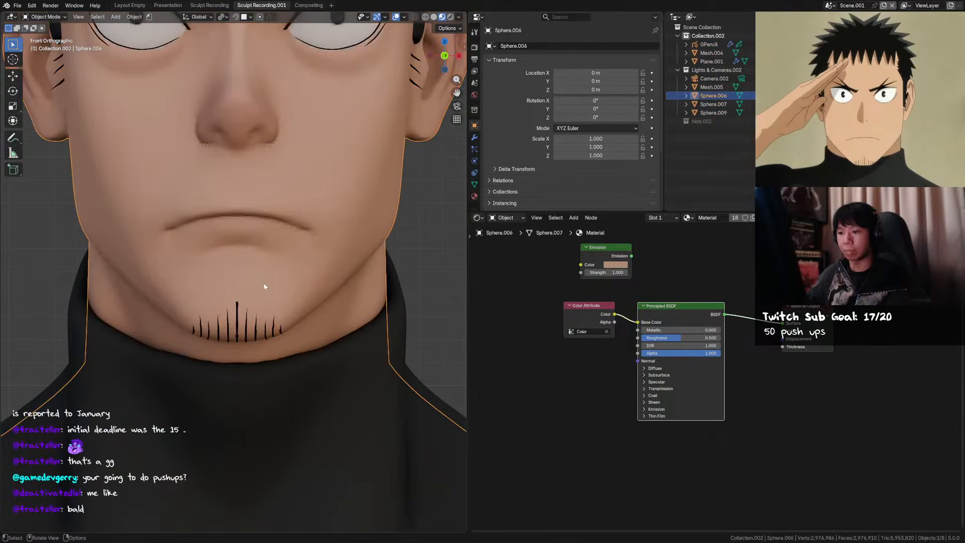
key("Tab")
key("Tab")
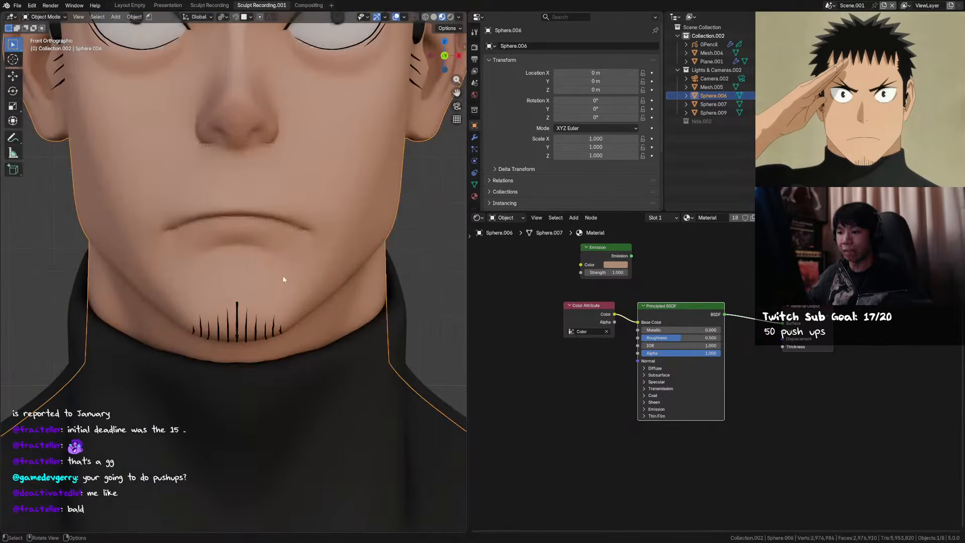
left_click(283, 277)
scroll(284, 275, "down", 6)
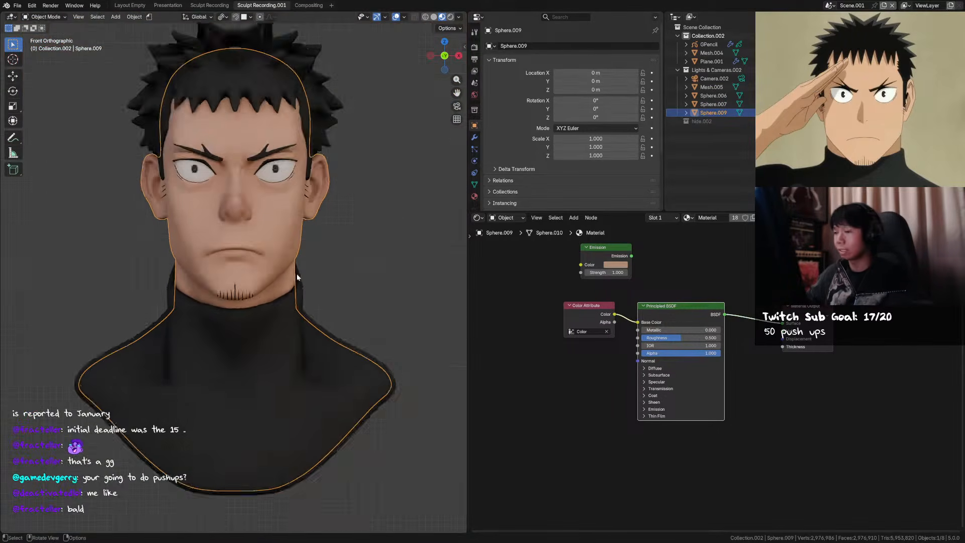
Fatten the head duplicate outward along its normals by about 0.0009 m in Edit Mode, and return to Object Mode
key("Tab")
scroll(334, 265, "up", 5)
scroll(359, 267, "down", 4)
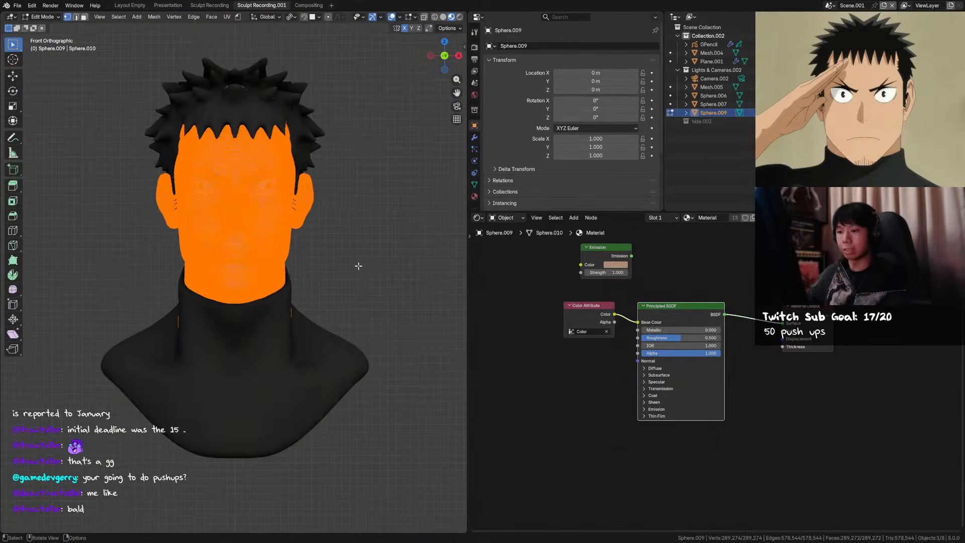
scroll(358, 265, "up", 5)
scroll(358, 266, "down", 5)
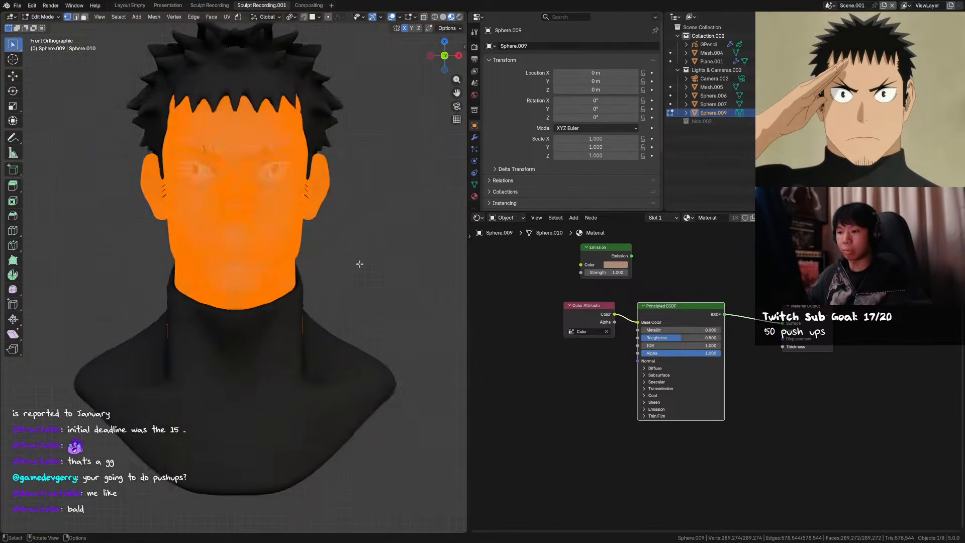
scroll(362, 201, "down", 2)
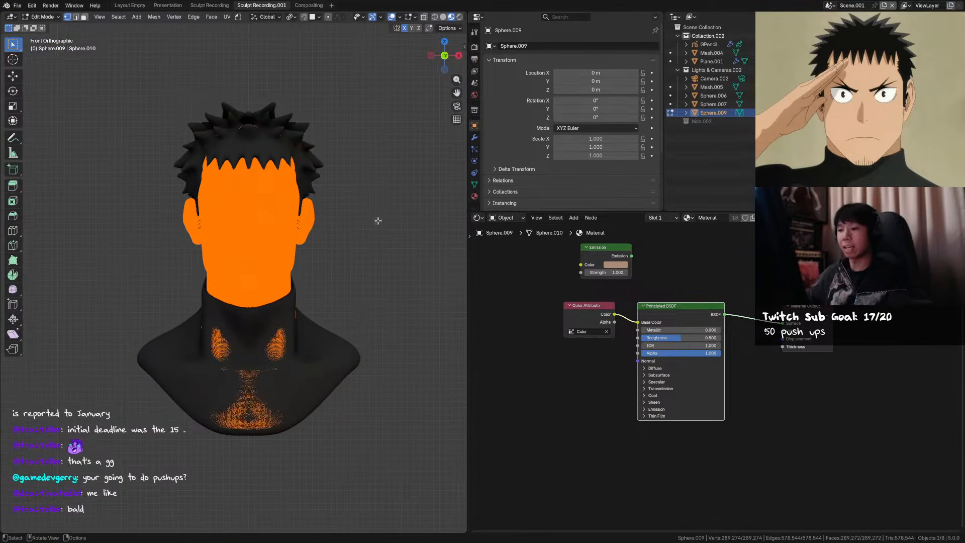
scroll(384, 222, "up", 2)
key("alt+s")
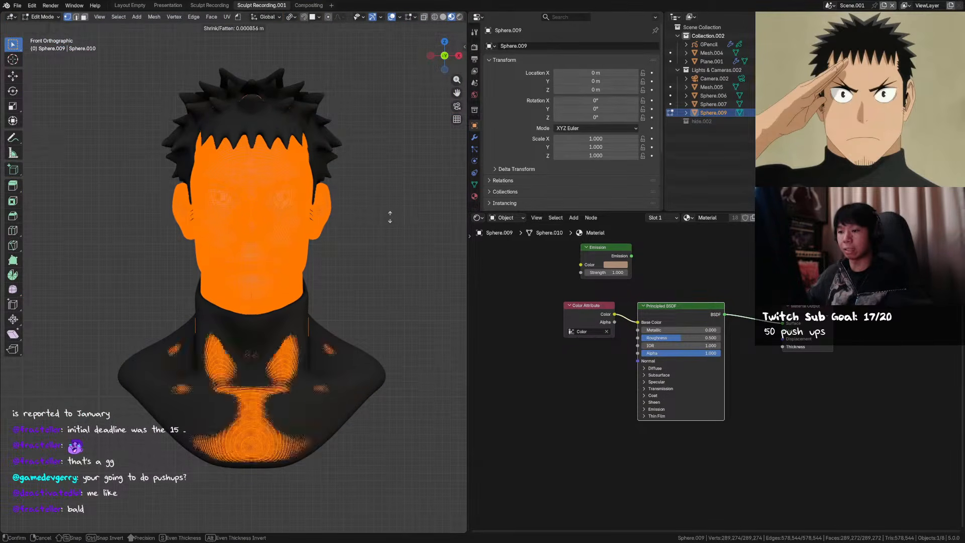
left_click(391, 214)
middle_click_drag(391, 213, 373, 224)
key("Tab")
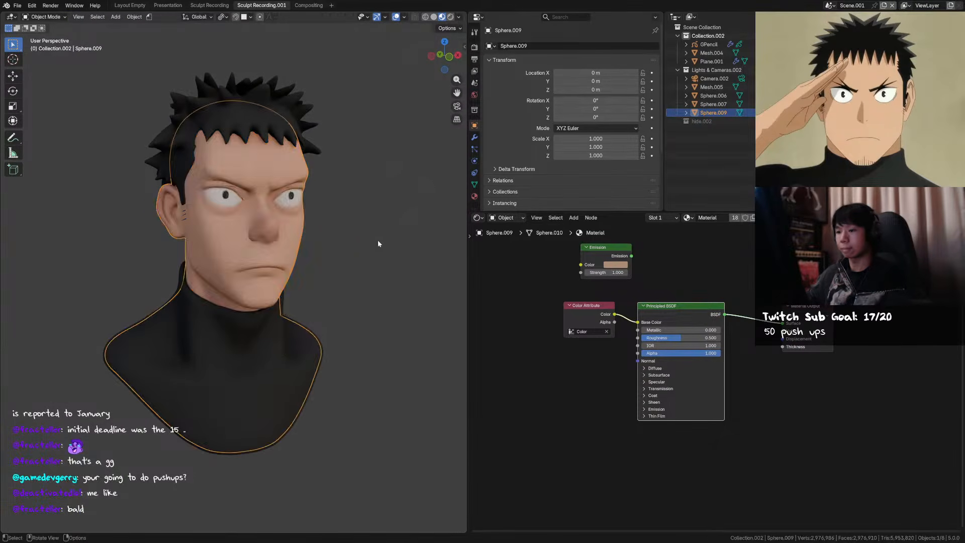
Isolate the head duplicate, recalculate its normals to point inside, and save the file
key("shift+h")
key("Tab")
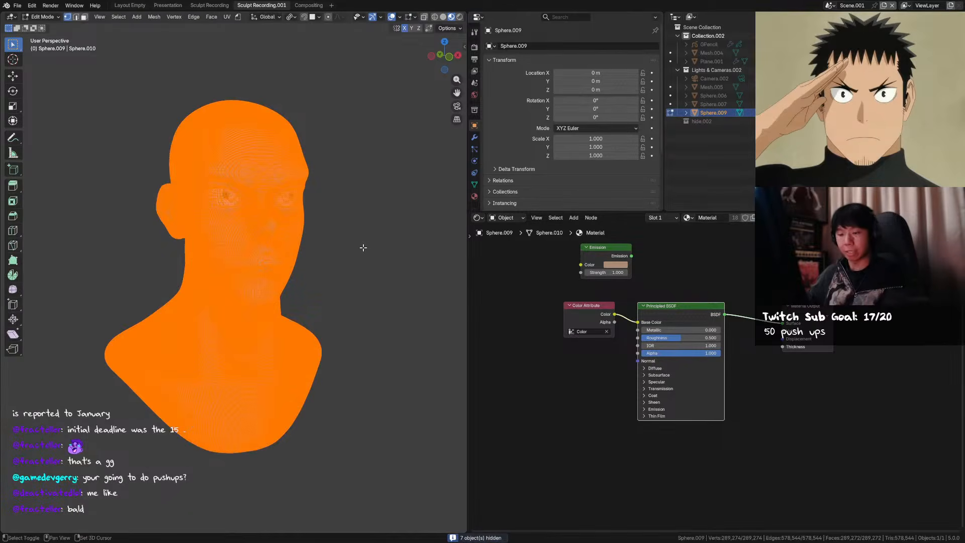
key("shift+n")
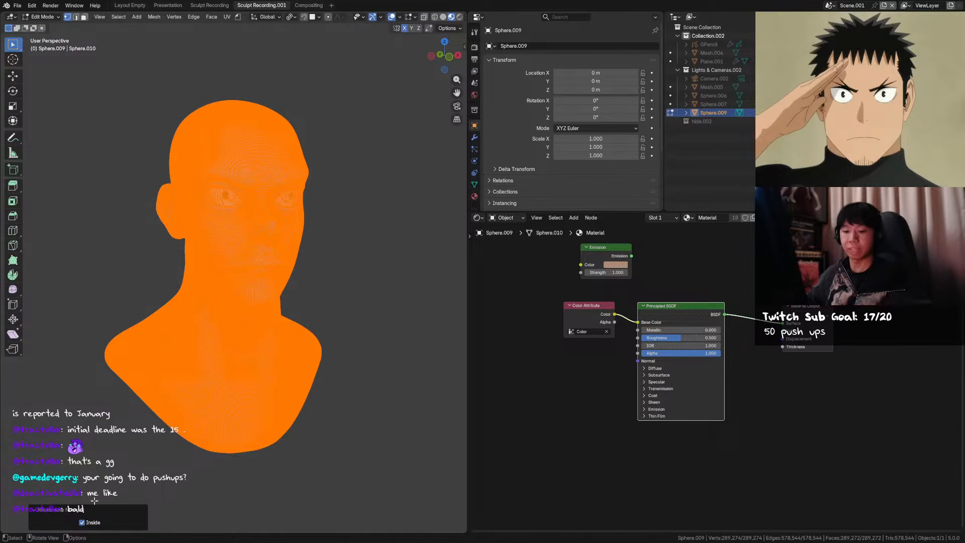
key("KP_1")
key("Tab")
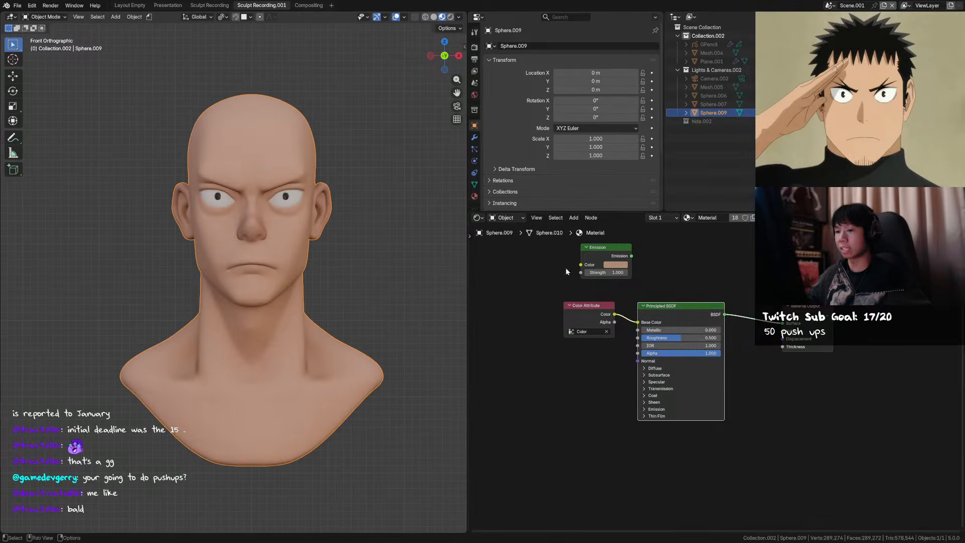
key("ctrl+s")
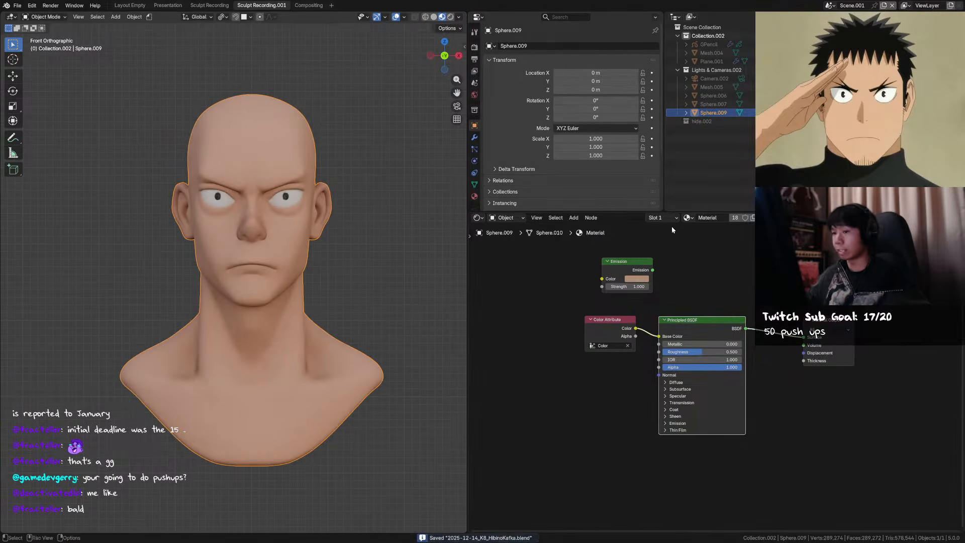
Give the head duplicate a new material, replacing its Principled BSDF with a black Emission shader connected to the surface output
left_click(761, 218)
left_click(739, 219)
left_click(700, 345)
key("x")
key("shift+a")
type("em")
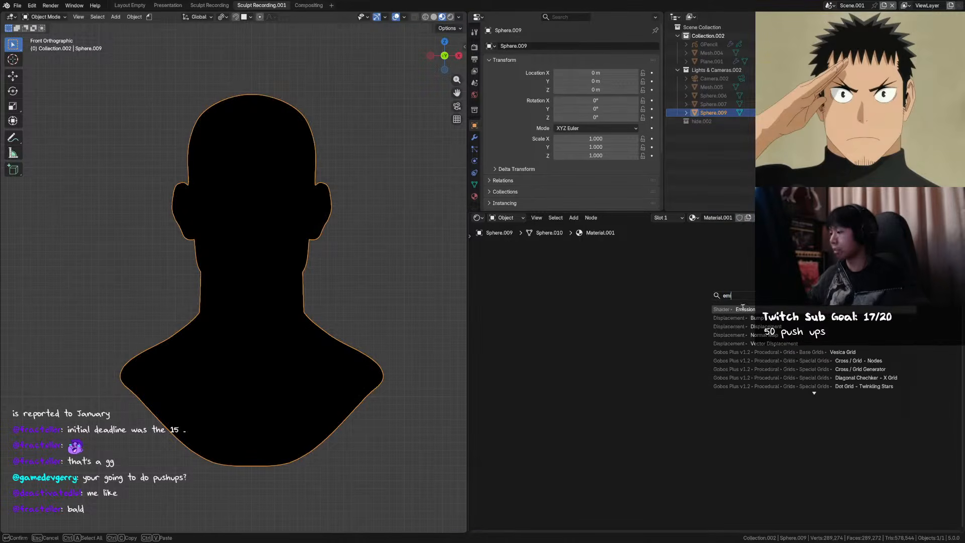
key("Return")
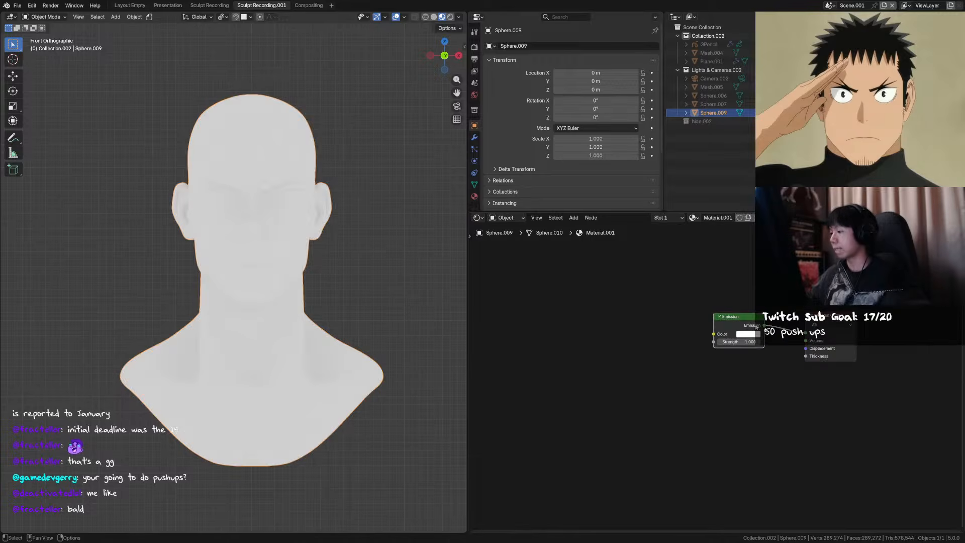
key("Return")
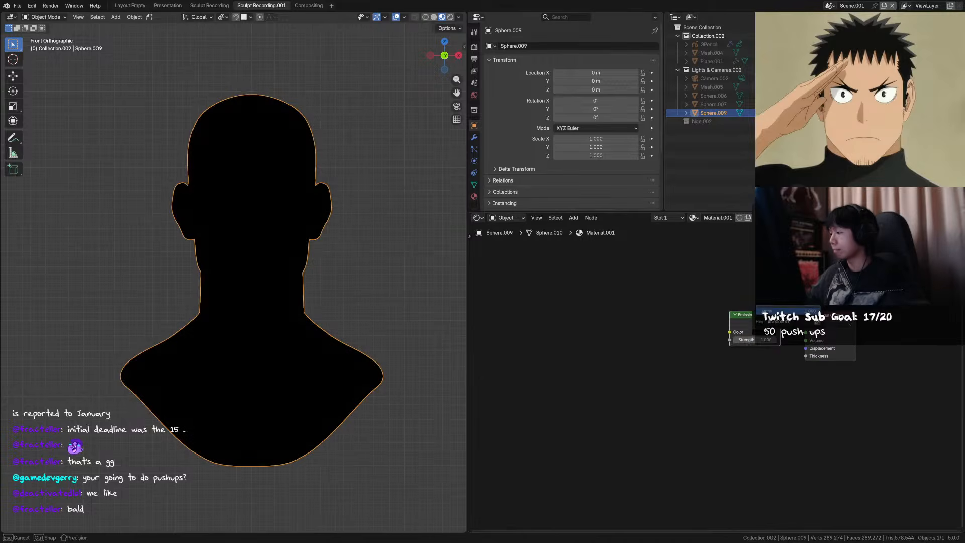
middle_click_drag(672, 294, 648, 293)
left_click_drag(743, 312, 688, 311)
Add a Transparent BSDF below the Emission node and combine both through a Mix Shader feeding the material output
key("shift+a")
middle_click_drag(730, 273, 645, 307)
key("shift+a")
type("tra")
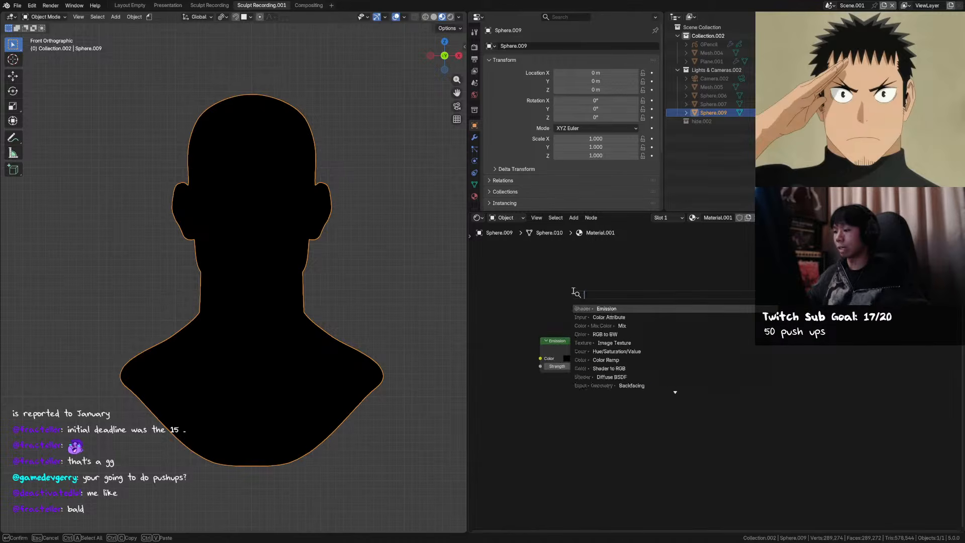
left_click(604, 317)
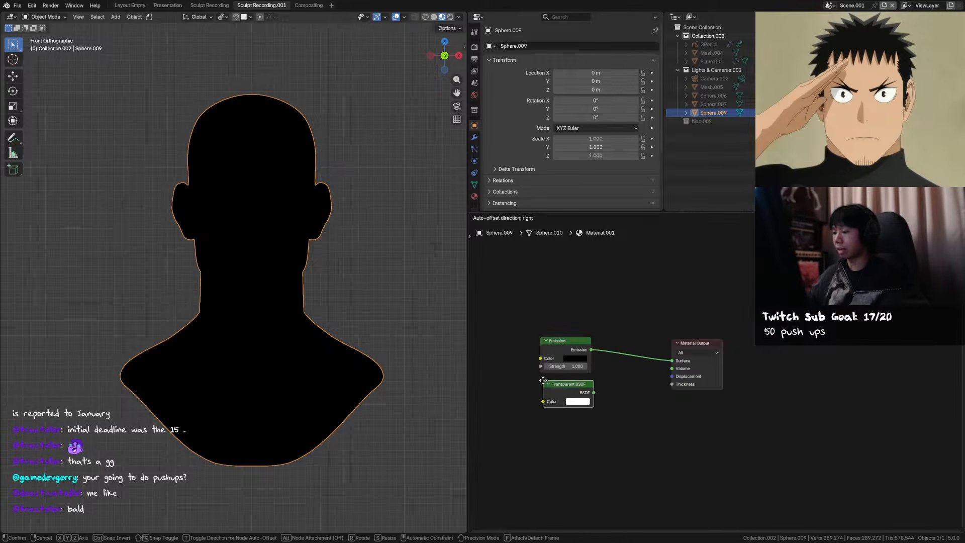
left_click(588, 392)
left_click_drag(594, 393, 602, 372)
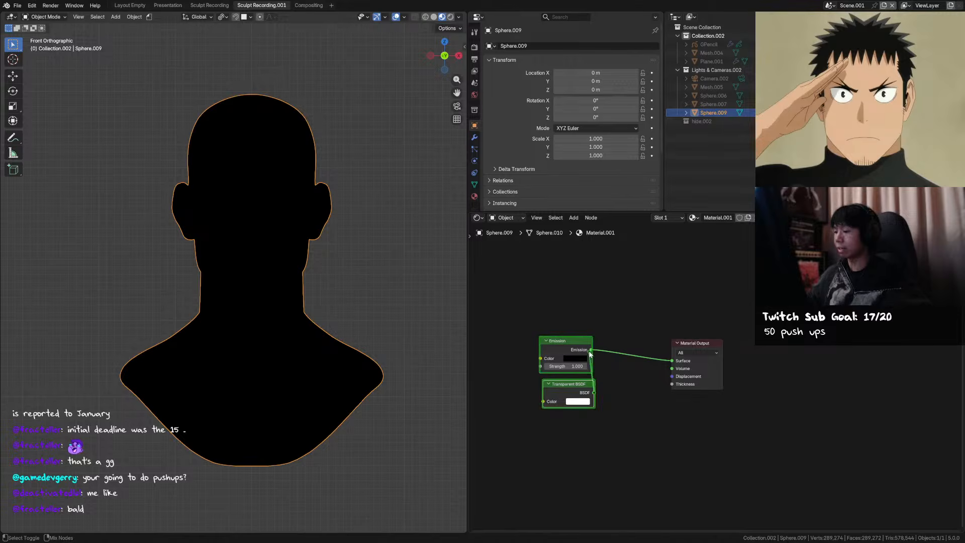
right_click_drag(591, 354, 591, 352, "ctrl+shift")
Add a Geometry node showing only its Backfacing output and connect that to the Mix Shader's Factor
key("shift+a")
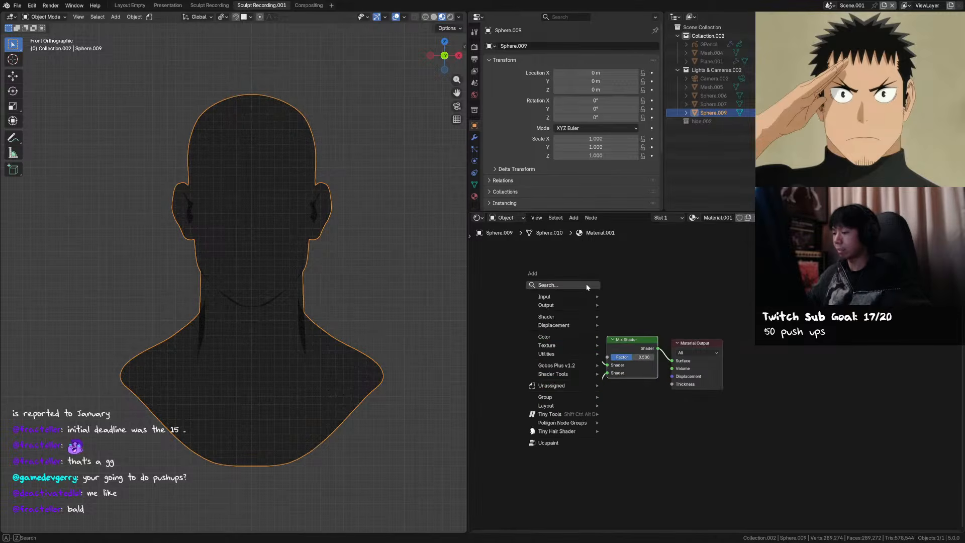
type("back")
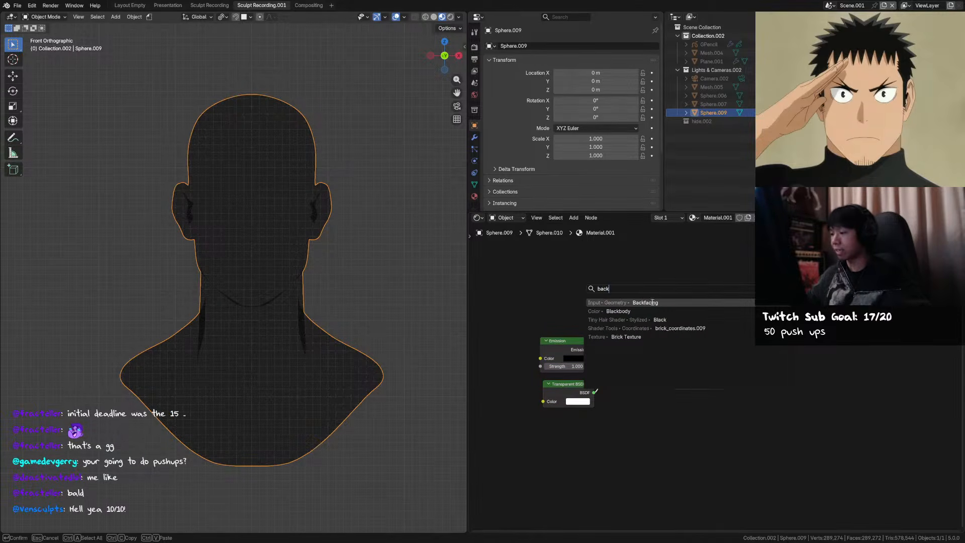
left_click(656, 303)
left_click(563, 272)
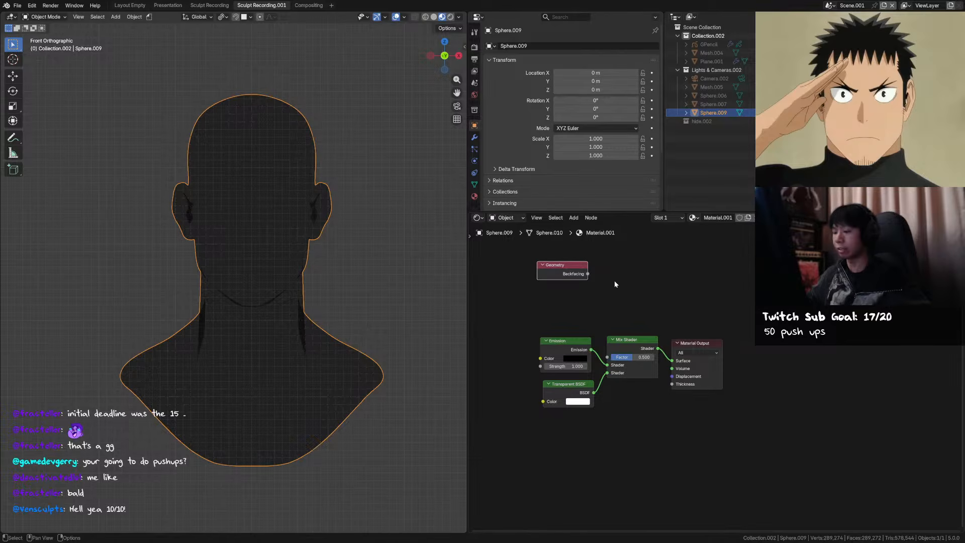
key("ctrl+h")
key("ctrl+h")
key("ctrl+h")
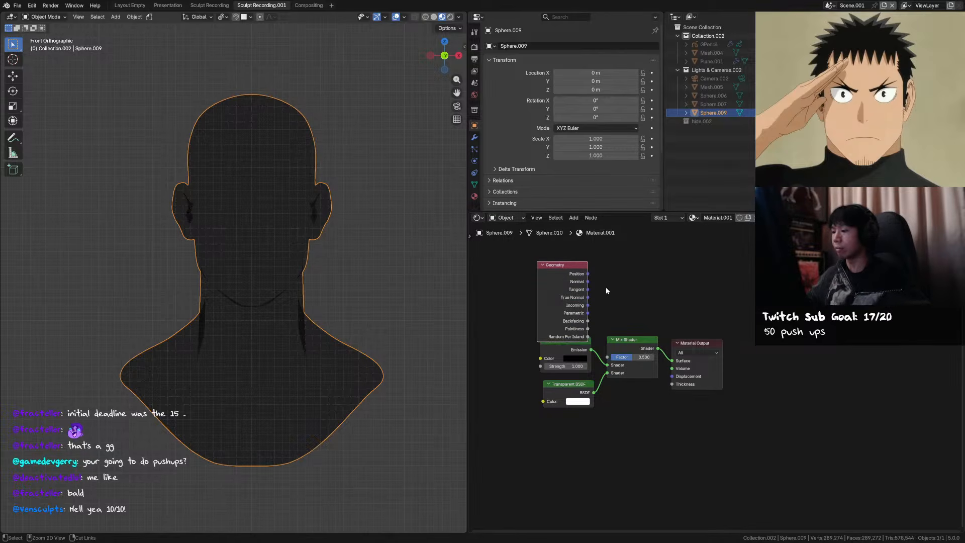
key("ctrl+h")
key("ctrl+h")
key("ctrl+h")
left_click_drag(587, 273, 607, 357)
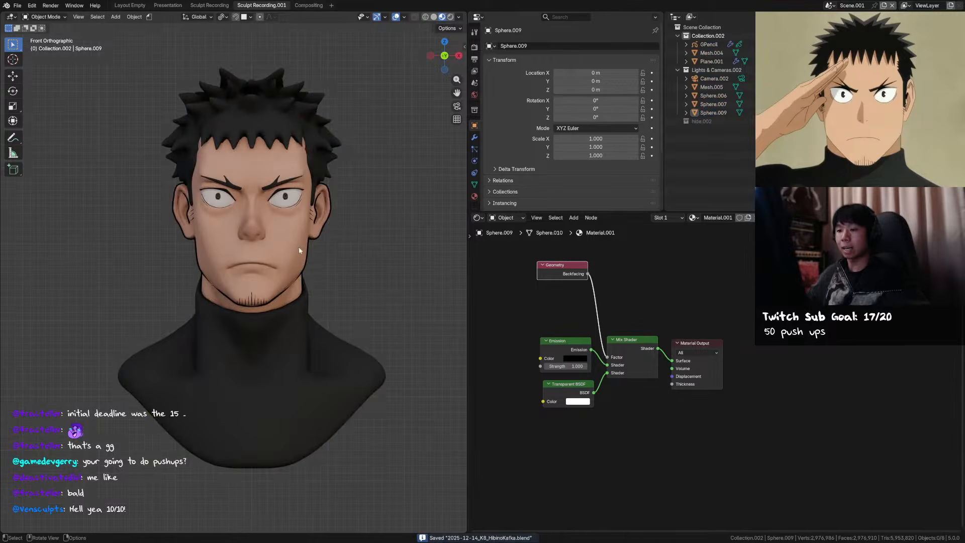
Thin the head's outline shell in Edit Mode with a Shrink/Fatten of about 0.00105 m on all vertices, with overlays hidden
left_click(373, 108)
middle_click_drag(373, 108, 373, 154)
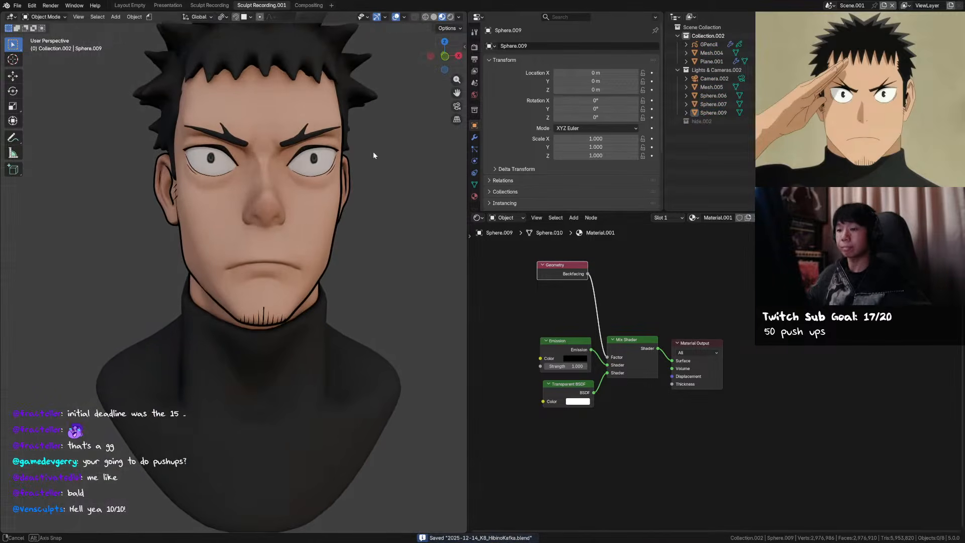
key("KP_1")
left_click(322, 221)
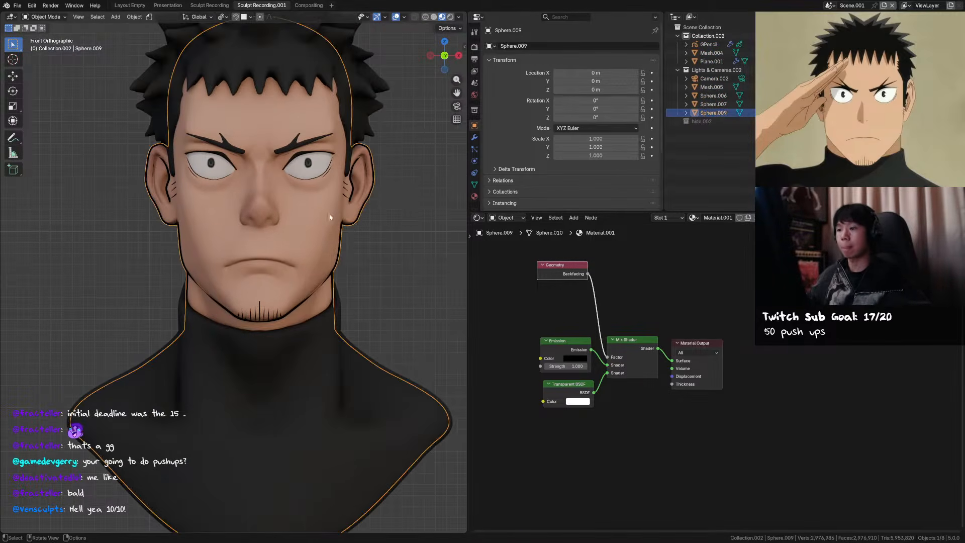
key("Tab")
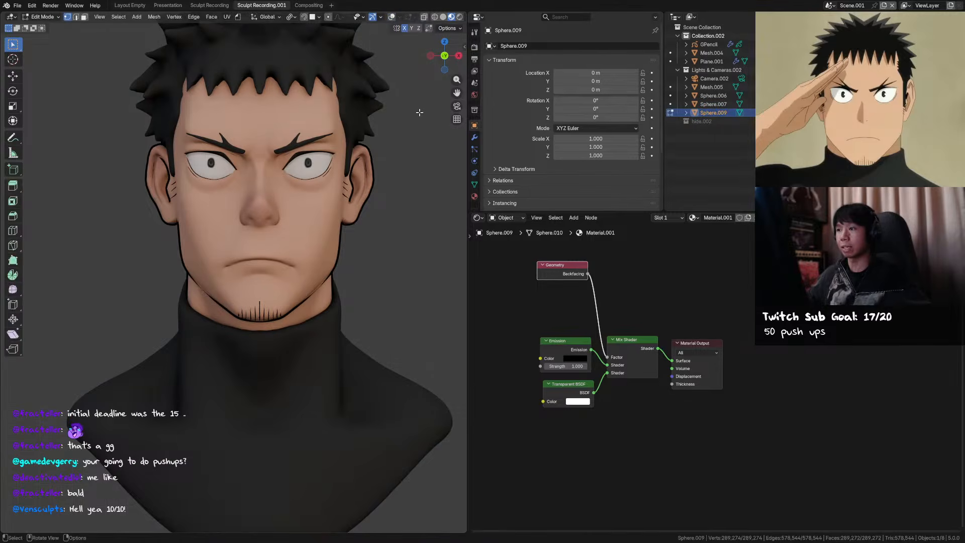
key("Tab")
key("Tab")
key("shift+alt+z")
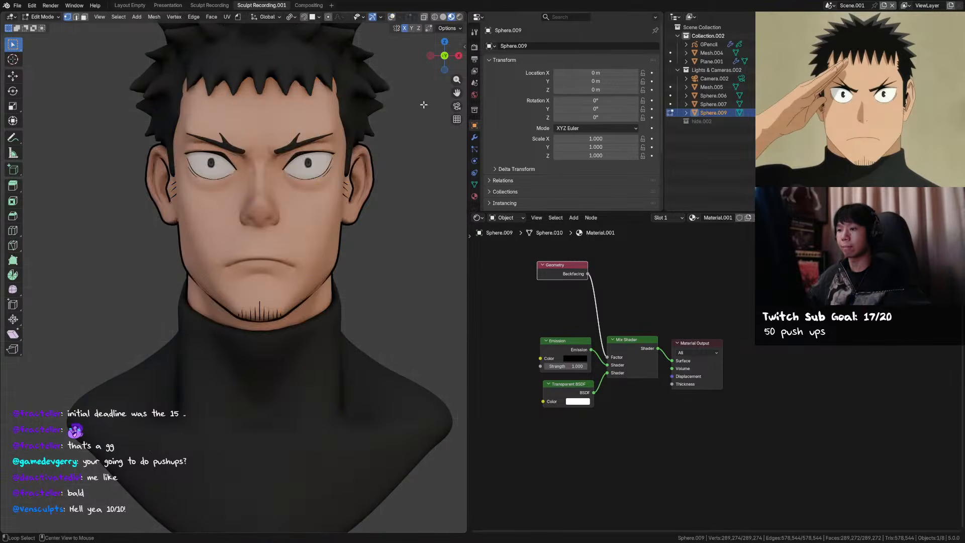
key("alt+s")
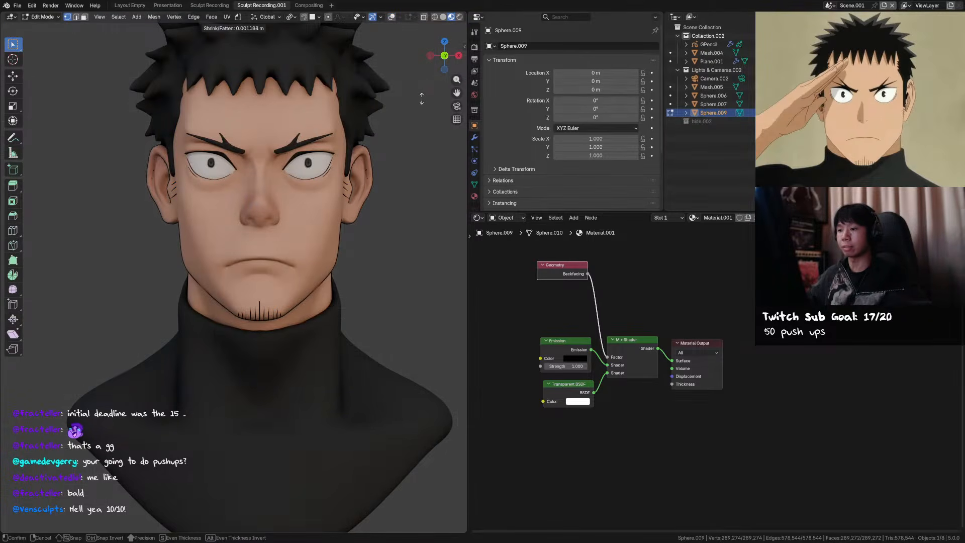
left_click(422, 99)
Try further fine adjustments to the outline shell's thickness with Shrink/Fatten while viewing the whole bust
middle_click_drag(421, 99, 368, 175, "ctrl")
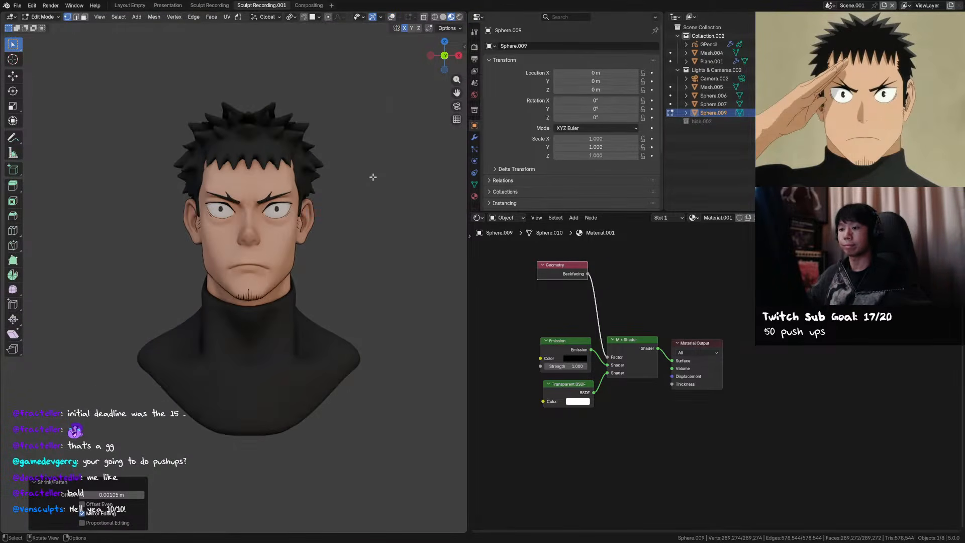
key("alt+s")
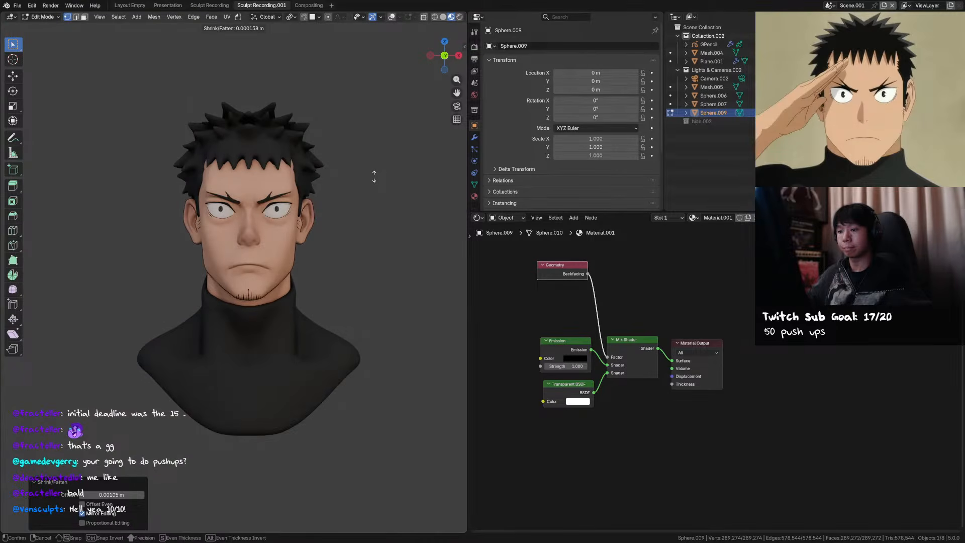
left_click(374, 176)
mouse_move(370, 179)
middle_mouse_down()
mouse_move(381, 187)
mouse_move(369, 185)
middle_mouse_up()
key("alt+s")
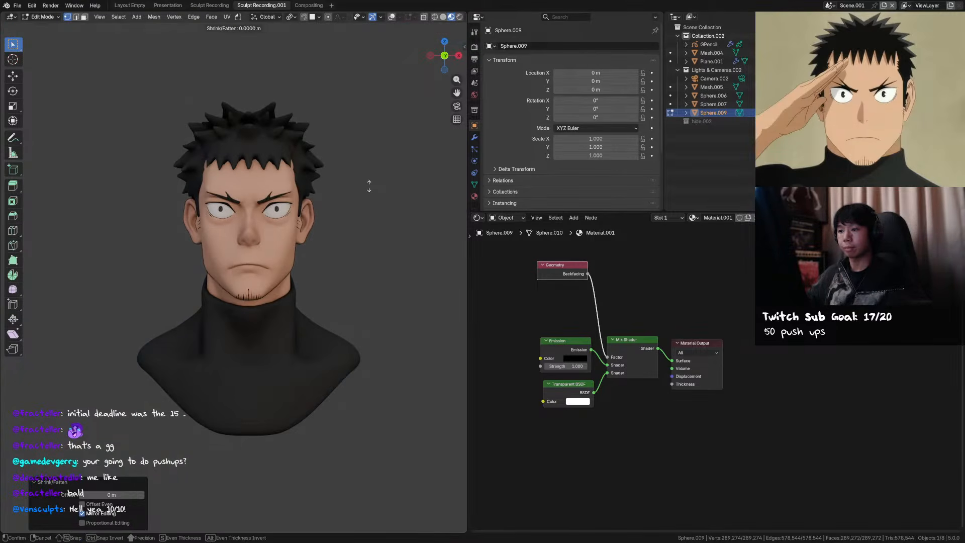
left_click(368, 186)
Inspect the outline around the face and ear in Sculpt Mode, return to Object Mode, and save the file
scroll(371, 189, "up", 2)
mouse_move(394, 185)
middle_mouse_down()
mouse_move(304, 193)
mouse_move(322, 173)
middle_mouse_up()
key("ctrl+Tab")
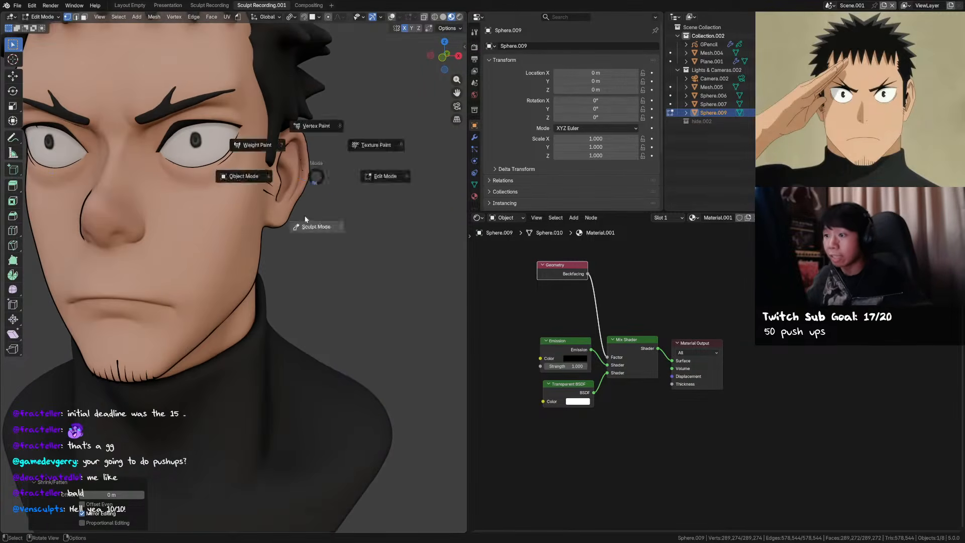
mouse_move(302, 158)
middle_mouse_down()
mouse_move(269, 160)
mouse_move(299, 161)
middle_mouse_up()
key("x")
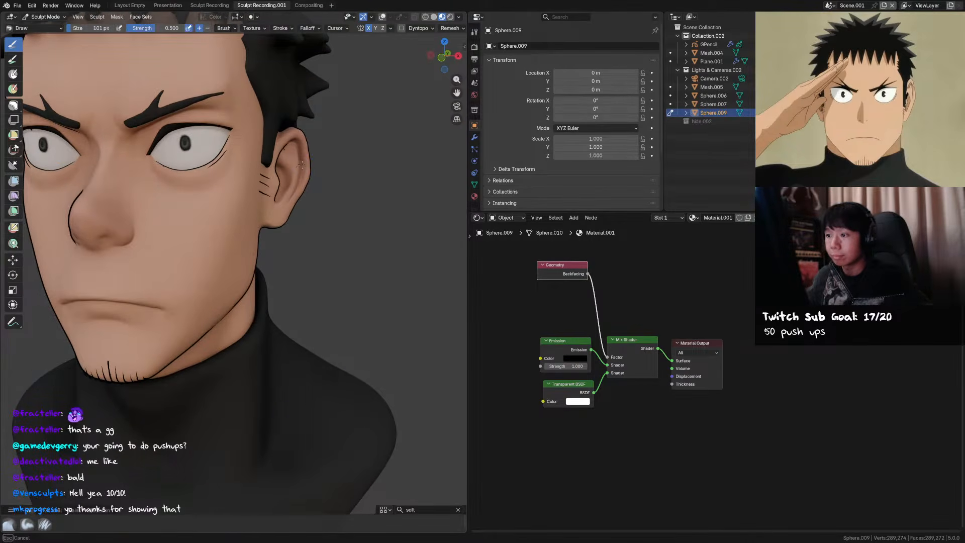
mouse_move(293, 154)
middle_mouse_down()
mouse_move(274, 157)
mouse_move(322, 221)
middle_mouse_up()
middle_click_drag(307, 232, 355, 196, "shift")
key("ctrl+Tab")
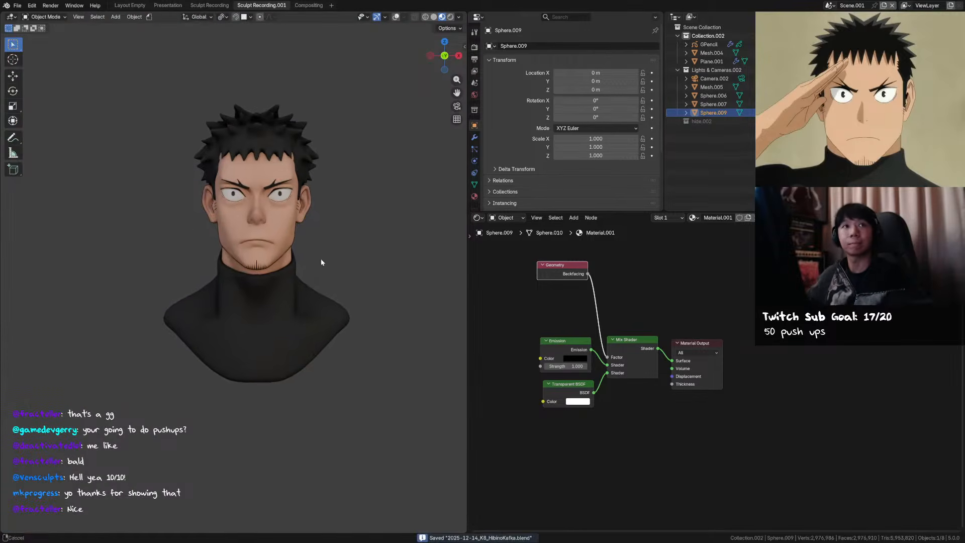
key("ctrl+s")
Duplicate the turtleneck mesh in place with viewport overlays shown, and isolate the copy by hiding all other objects
scroll(314, 267, "up", 3)
scroll(322, 275, "up", 1)
left_click(313, 298)
middle_click_drag(315, 286, 339, 288, "shift")
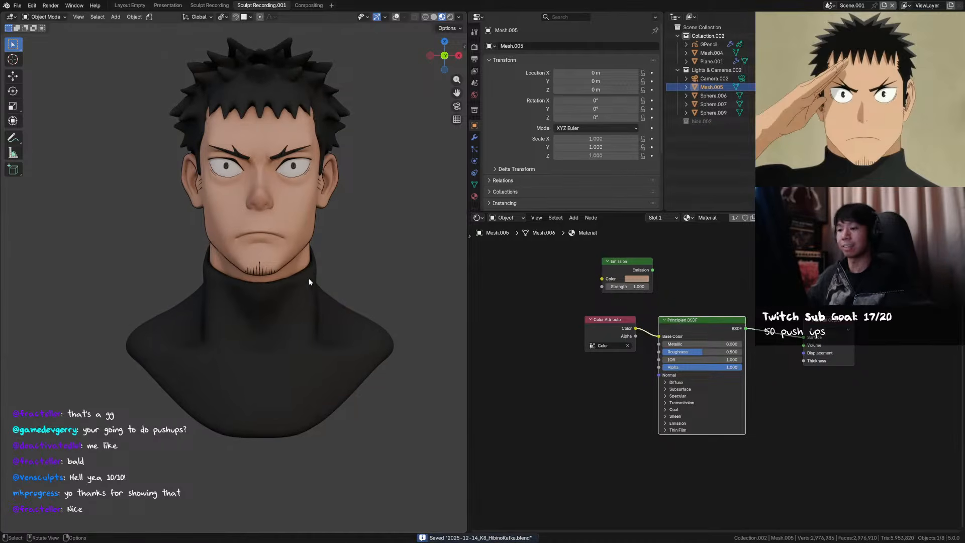
left_click(396, 16)
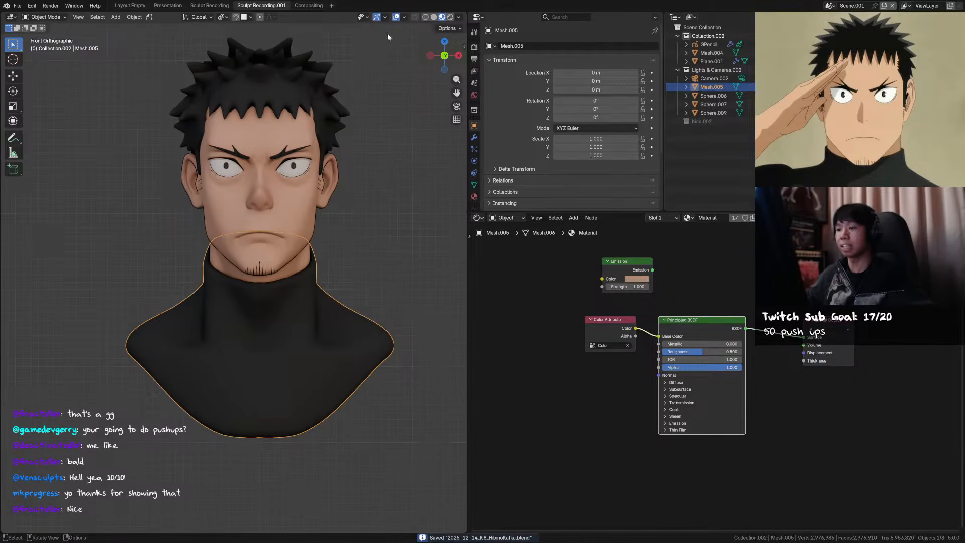
key("shift+d")
right_click(337, 277)
key("shift+h")
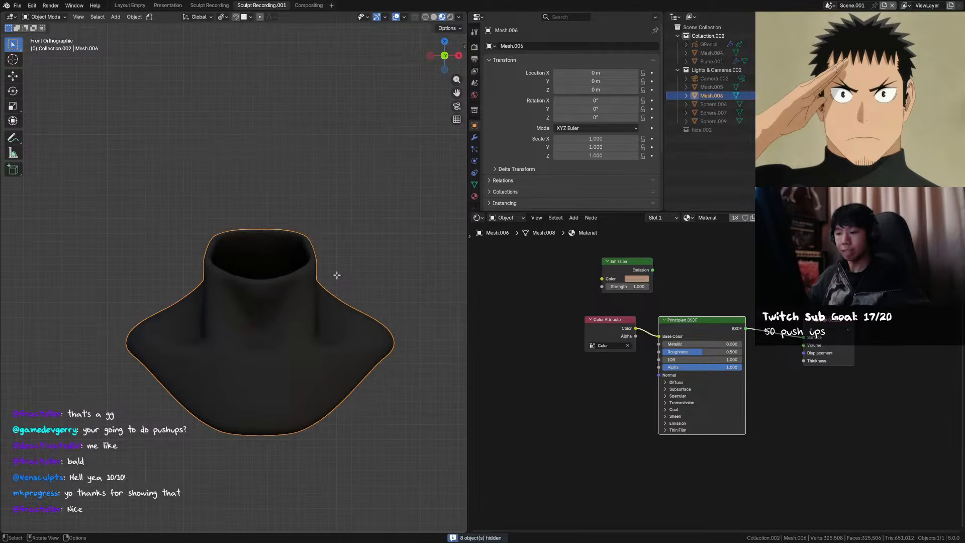
Voxel-remesh the turtleneck duplicate in Sculpt Mode at a size of about 0.00133 m and check its topology in Edit Mode
key("Tab")
scroll(332, 252, "up", 5)
key("ctrl+Tab")
scroll(345, 345, "down", 3)
key("r")
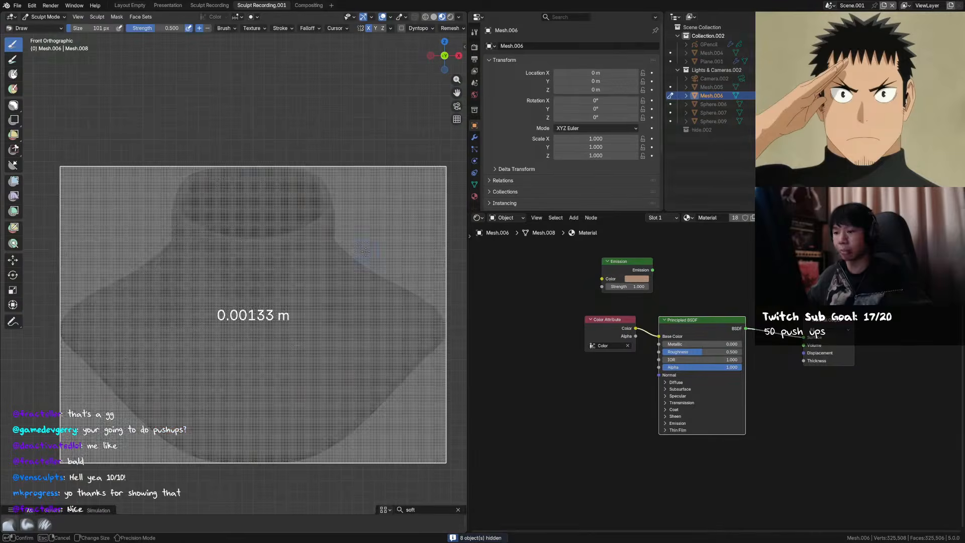
left_click(362, 250)
middle_click_drag(361, 250, 366, 263)
key("Tab")
scroll(356, 267, "up", 4)
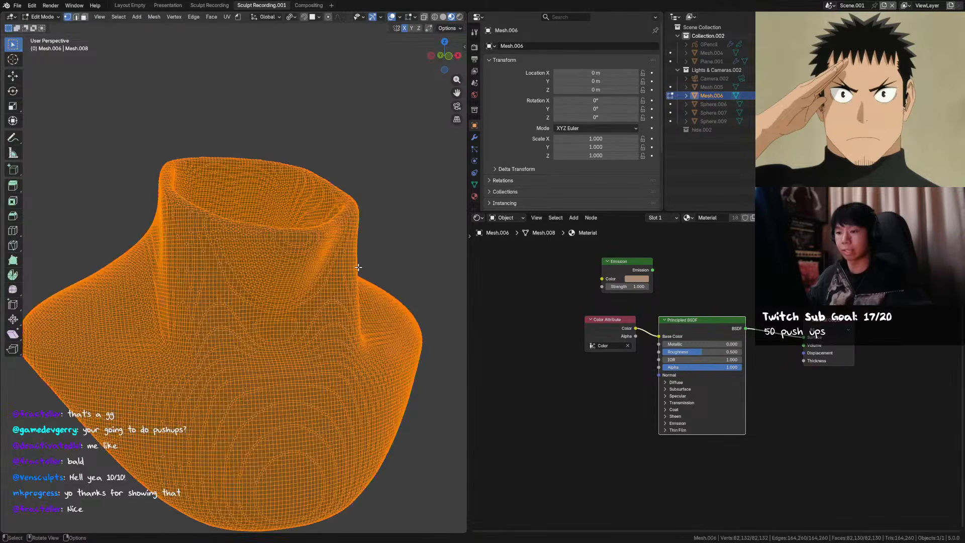
Return to Object Mode, unhide all objects, and select the remeshed turtleneck duplicate instead of the original turtleneck
key("Tab")
scroll(357, 267, "down", 3)
key("ctrl+Tab")
left_click(220, 275)
left_click(283, 288)
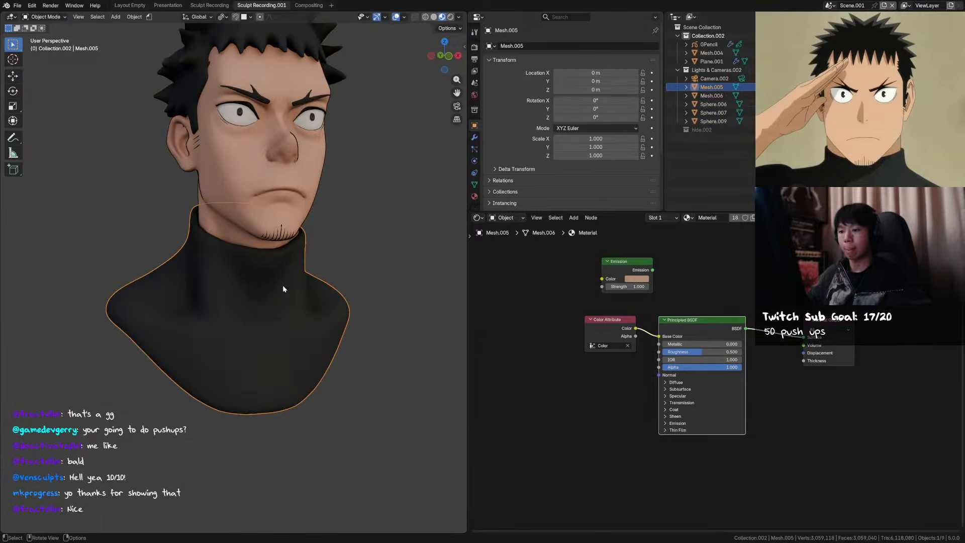
left_click(283, 289)
scroll(283, 288, "up", 6)
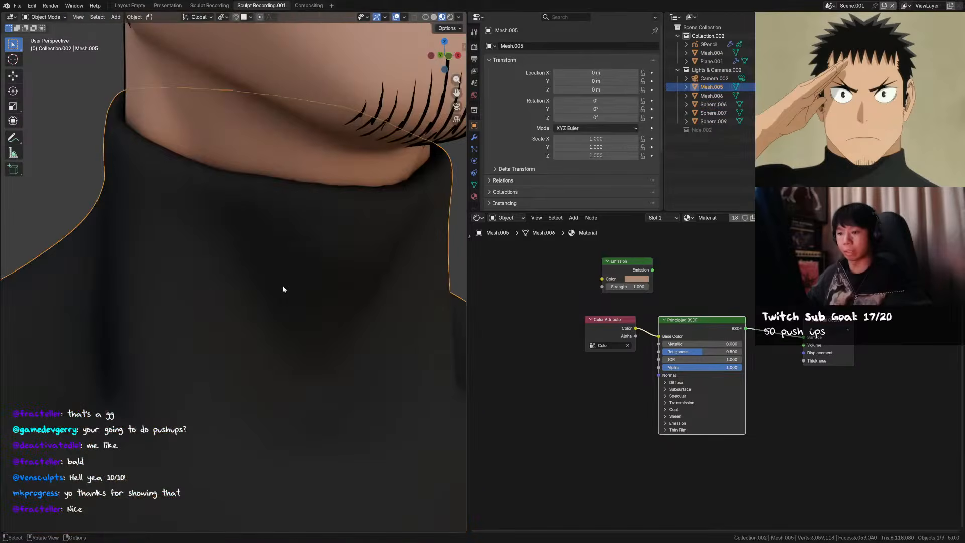
key("Tab")
scroll(283, 289, "down", 3)
key("Tab")
scroll(272, 272, "down", 3)
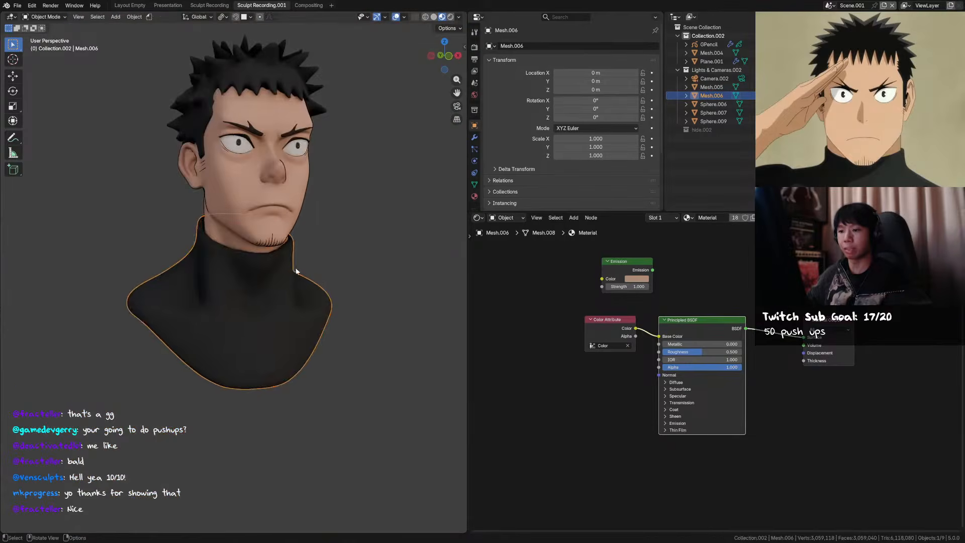
Link the head shell's outline material to the turtleneck duplicate
left_click(200, 216, "shift")
key("ctrl+l")
left_click(201, 219)
middle_click_drag(201, 220, 279, 267)
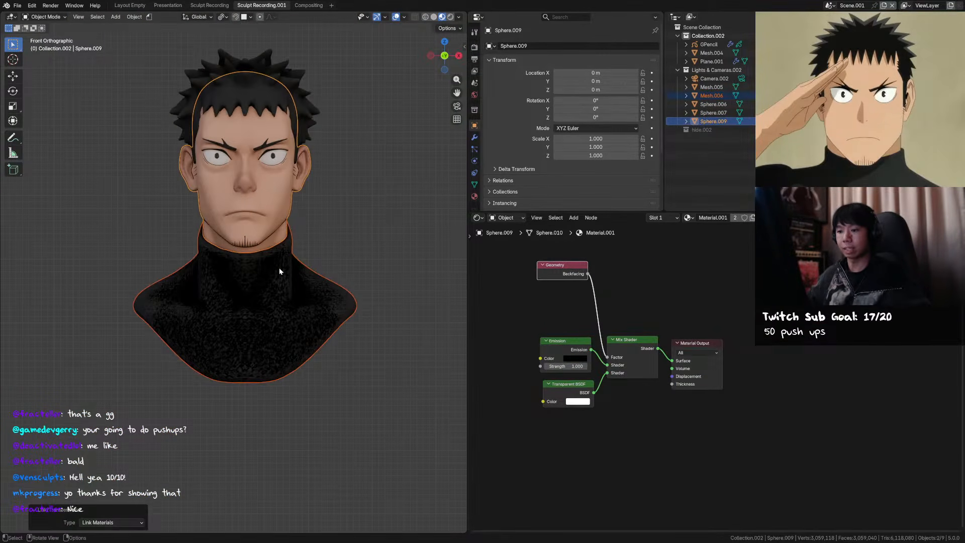
Recalculate the normals of the original turtleneck mesh and inspect its surface around the collar in Edit Mode
left_click(289, 278)
key("Tab")
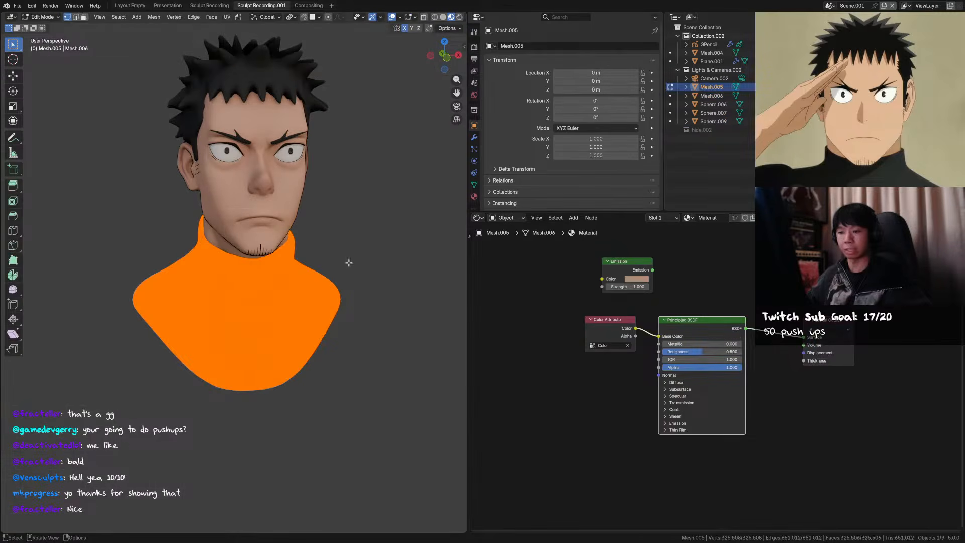
key("shift+n")
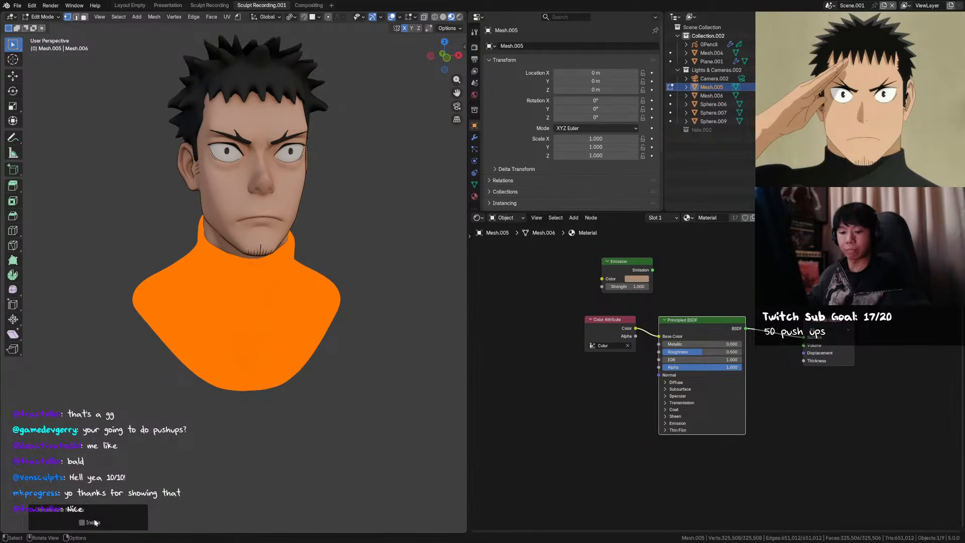
key("Tab")
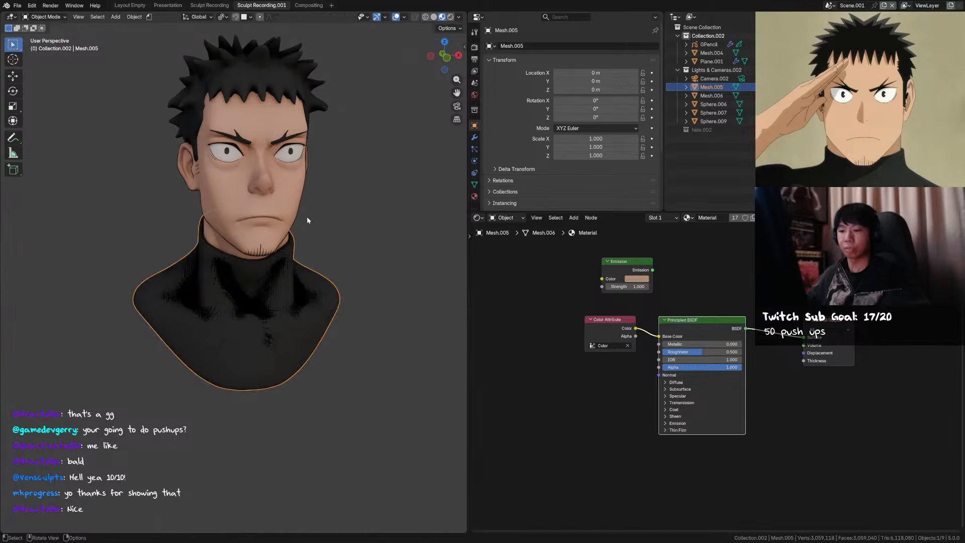
key("Tab")
scroll(340, 247, "up", 8)
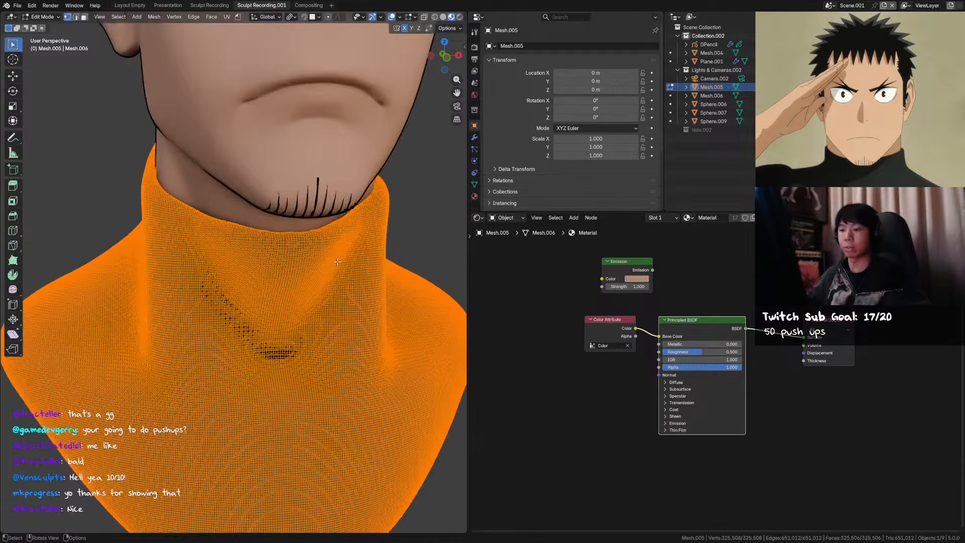
Switch editing to the turtleneck outline shell and offset it with Shrink/Fatten by about -0.0009 m, followed by about 0.0005 m
key("alt+q")
scroll(351, 267, "down", 8)
key("alt+s")
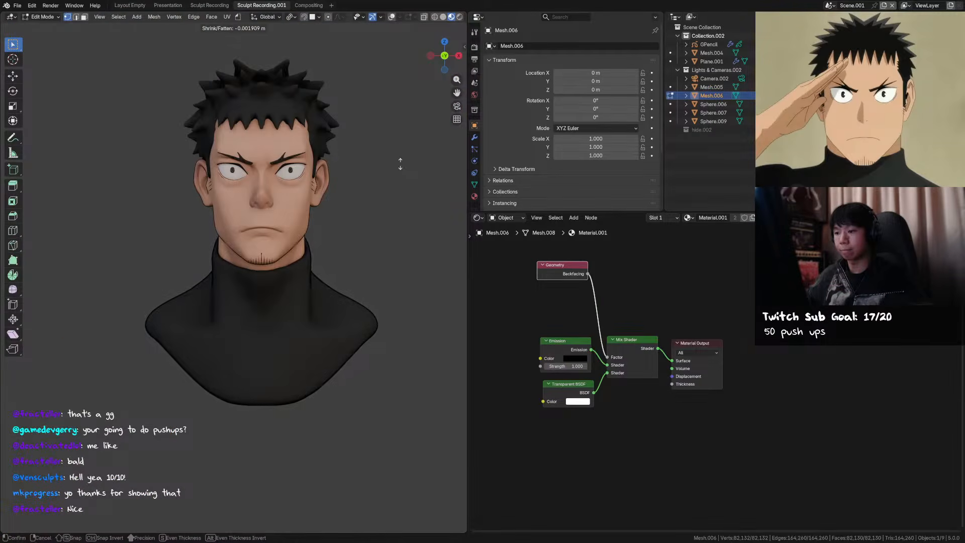
right_click(399, 166)
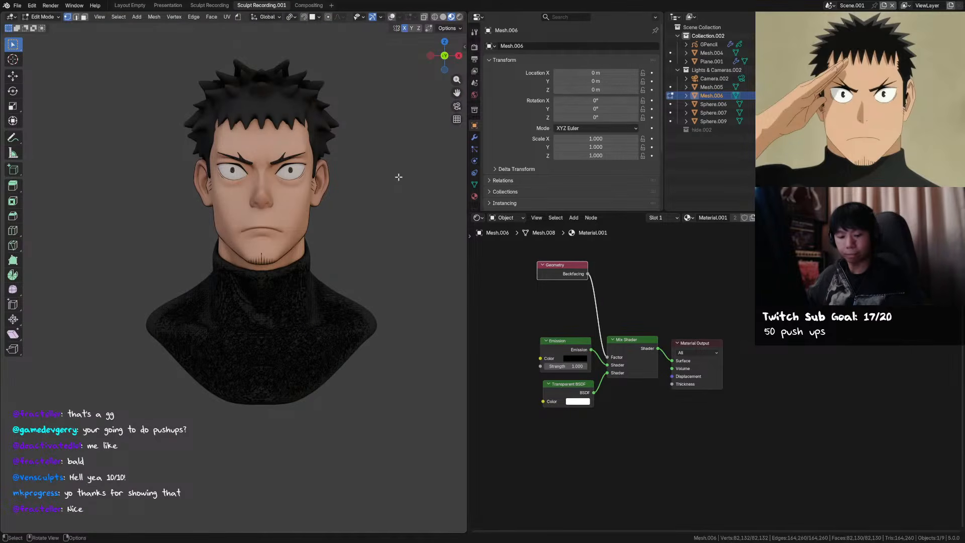
key("alt+s")
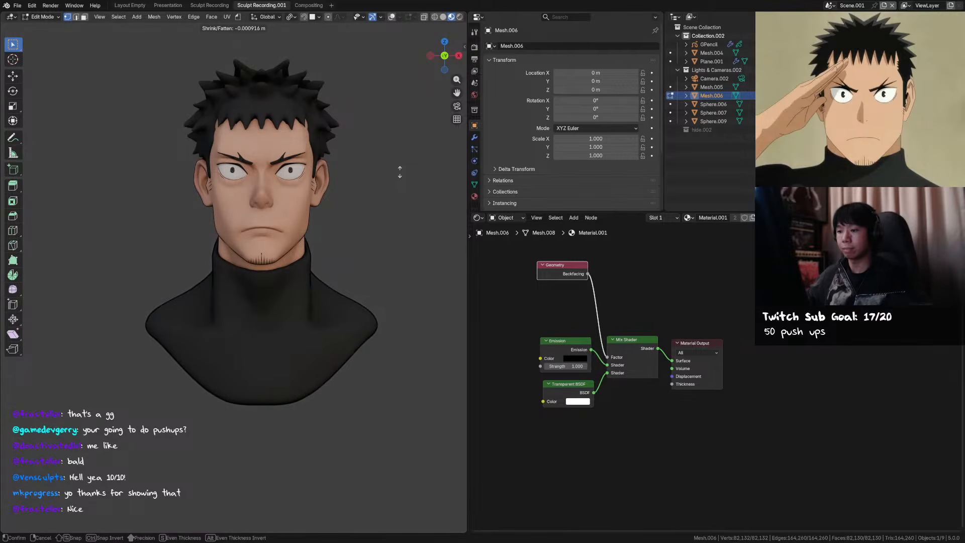
left_click(400, 174)
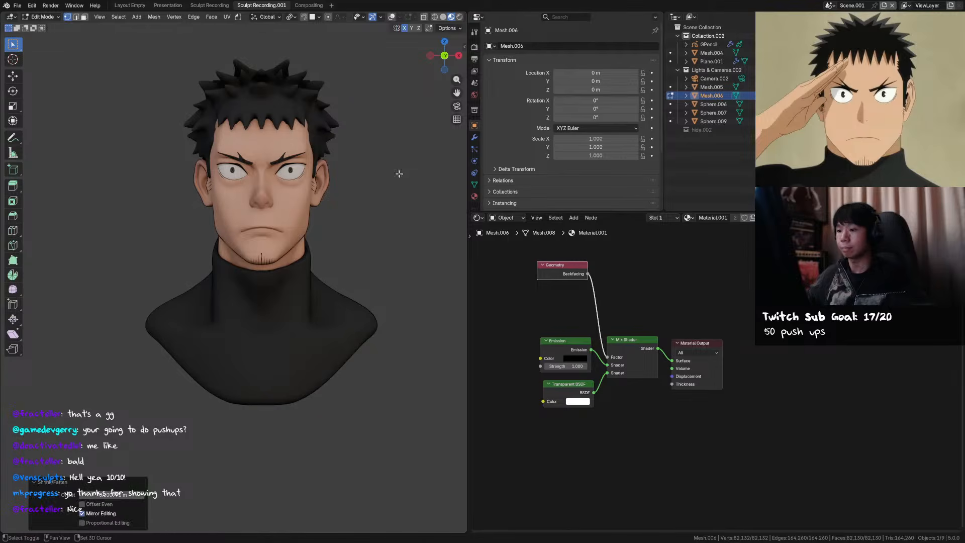
key("alt+s")
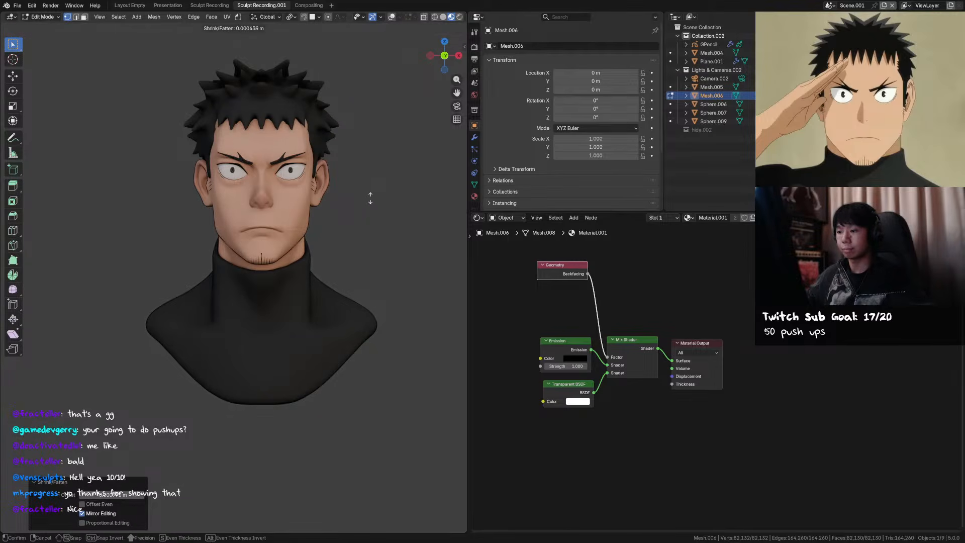
left_click(371, 199)
Return to Object Mode, clear the selection and save the file
key("Tab")
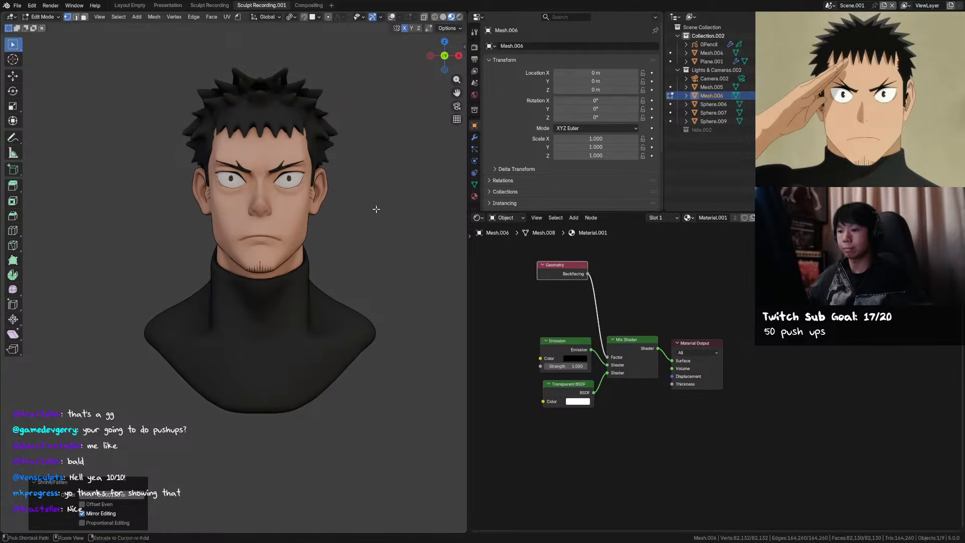
middle_click_drag(387, 205, 297, 198)
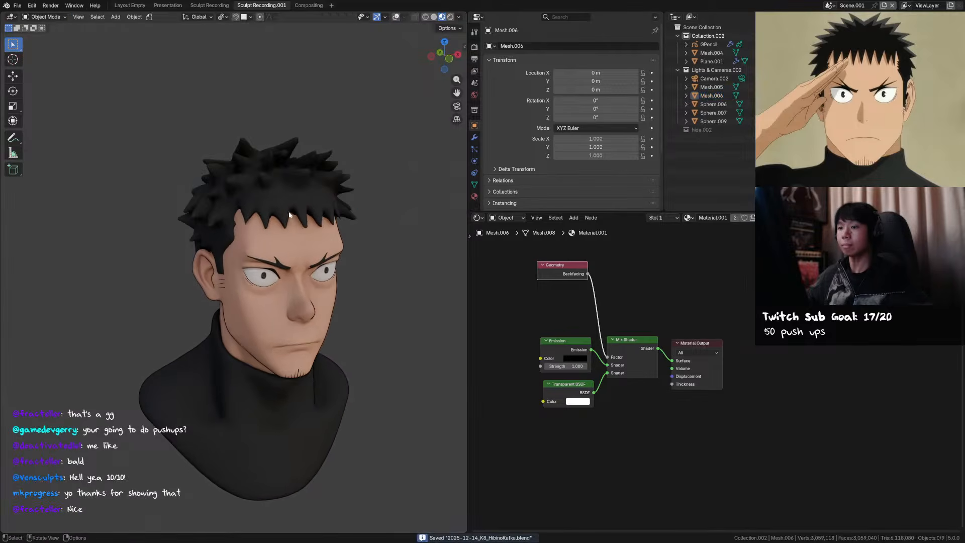
left_click(297, 199)
key("ctrl+s")
Show viewport overlays, duplicate the hair mesh in place and fatten the copy along its normals by about 0.005 m
left_click(396, 17)
scroll(326, 194, "up", 3)
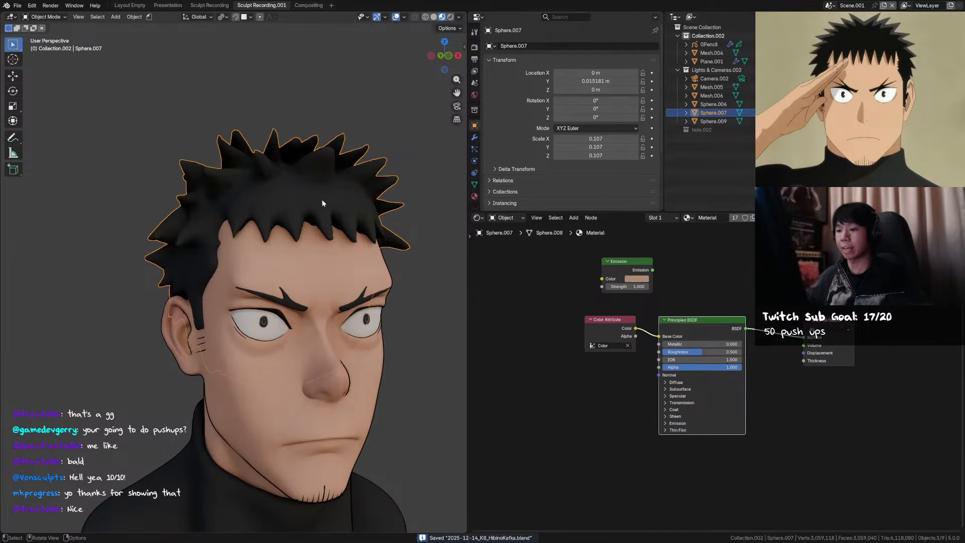
key("shift+d")
key("Escape")
key("Tab")
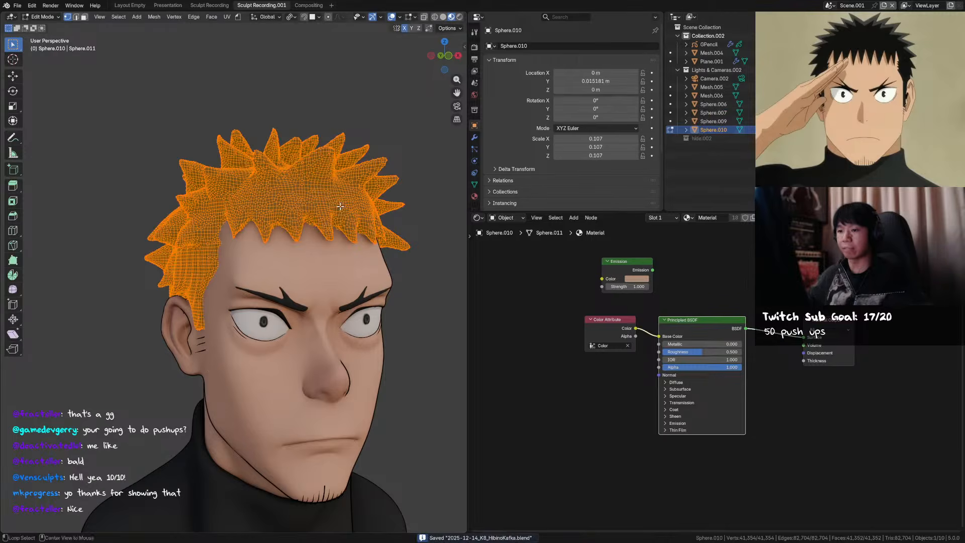
key("alt+s")
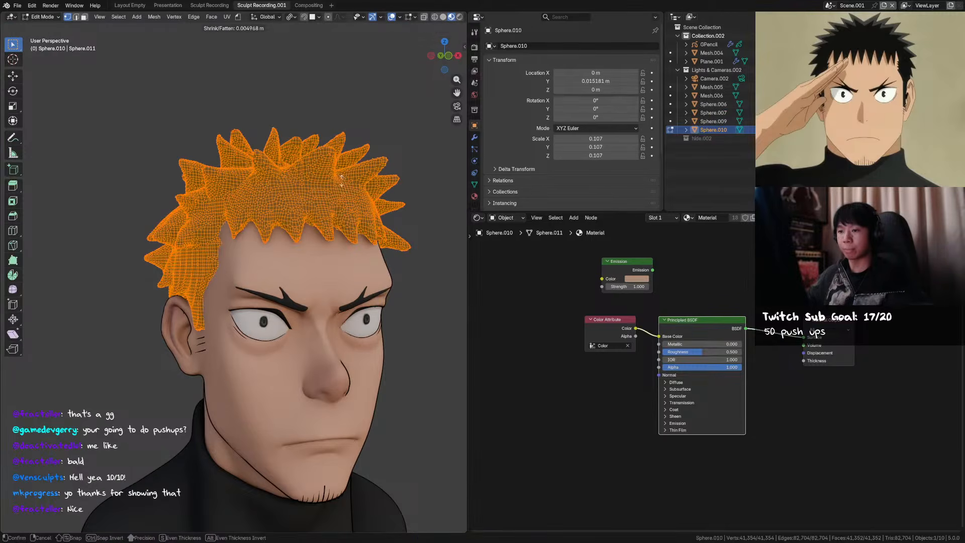
left_click(341, 177)
key("Tab")
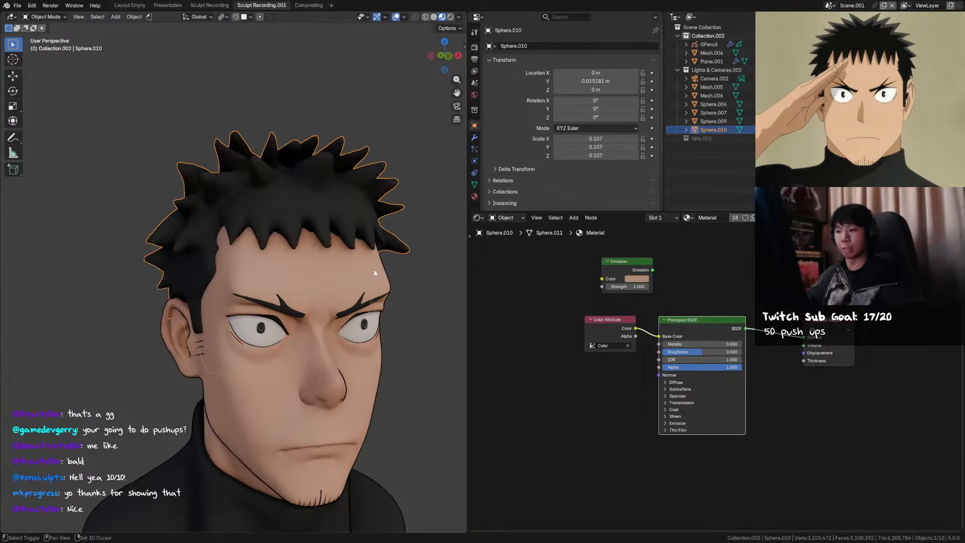
Link the head shell's outline material to the hair duplicate
left_click(376, 273, "shift")
key("ctrl+p")
left_click(375, 237)
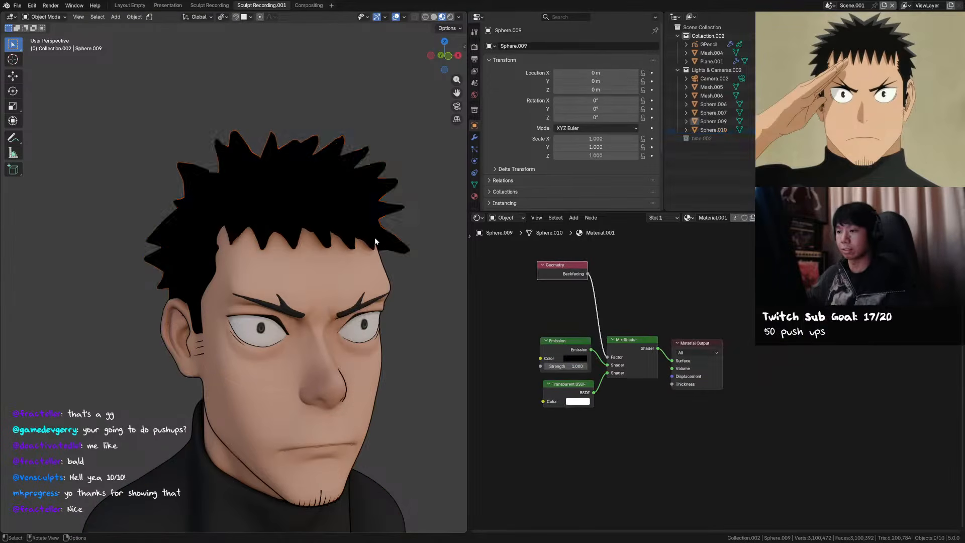
Isolate the hair duplicate by hiding all other objects and recalculate its normals to face inside
left_click(367, 230)
key("shift+h")
key("Tab")
key("shift+n")
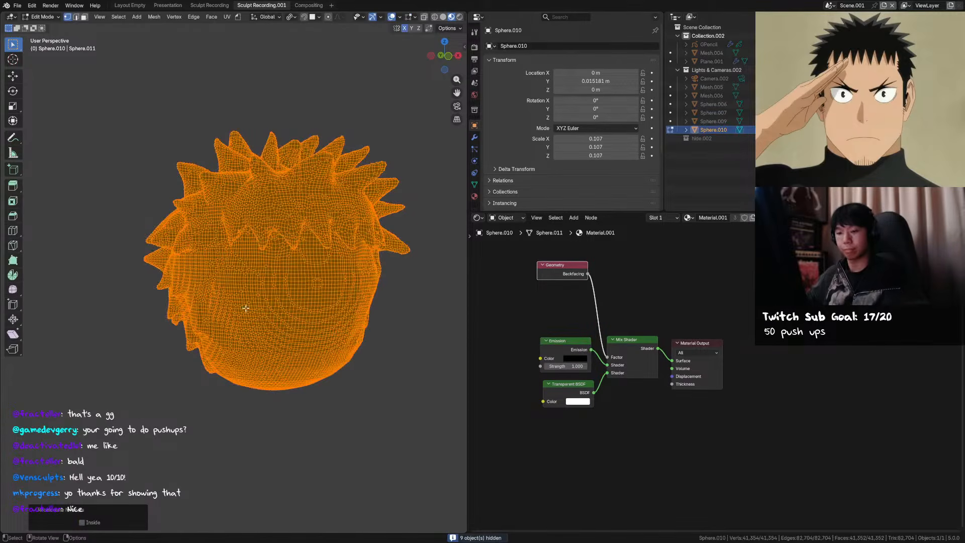
left_click(95, 521)
Return the hair shell to Object Mode, unhide all objects and clear the selection
key("ctrl+Tab")
left_click(147, 381)
key("alt+h")
left_click(381, 163)
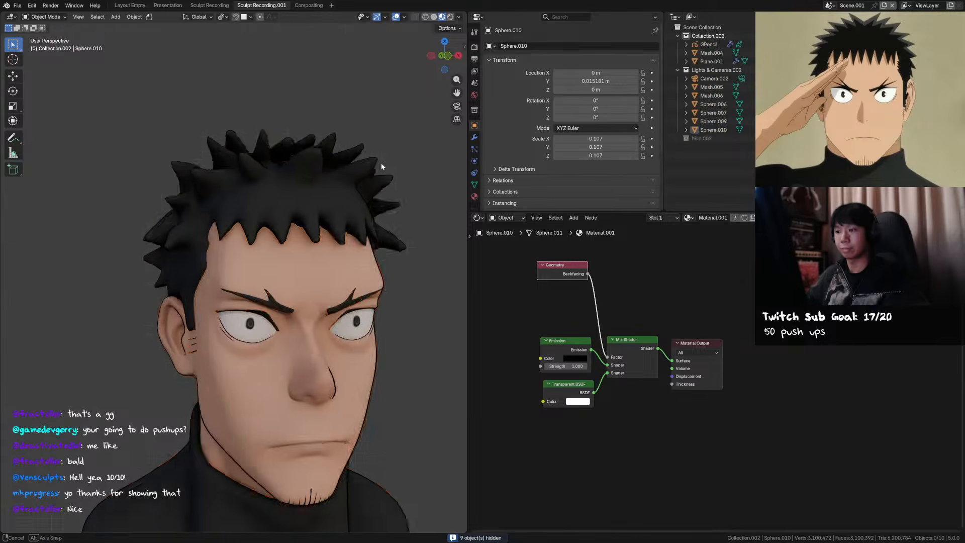
Shrink the hair outline mesh Sphere.010 by about 0.0035 m along its normals with Shrink/Fatten, and save the file
key("KP_1")
key("ctrl+s")
left_click(326, 192)
key("Tab")
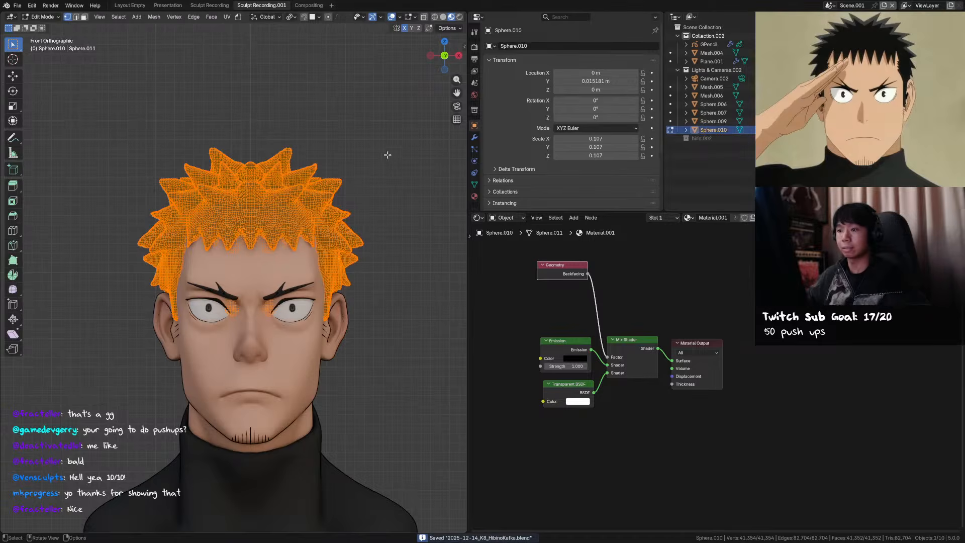
left_click(391, 17)
scroll(395, 76, "up", 2)
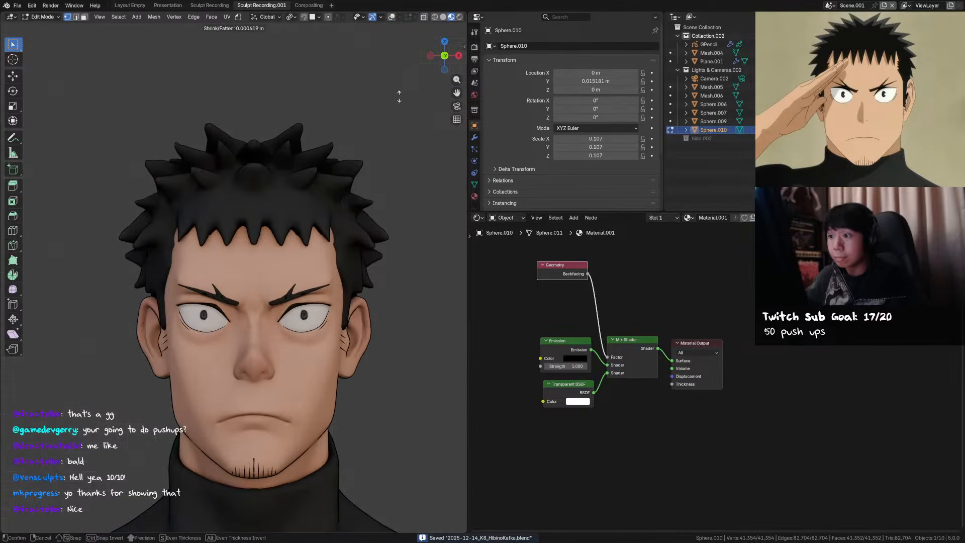
key("alt+s")
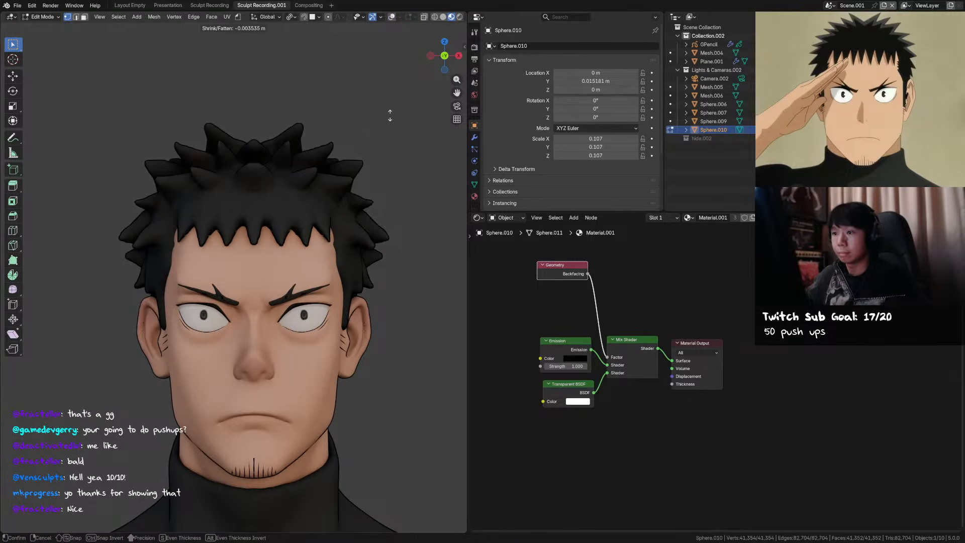
left_click(390, 115)
scroll(331, 176, "down", 2)
middle_click_drag(337, 165, 334, 201, "shift")
key("ctrl+s")
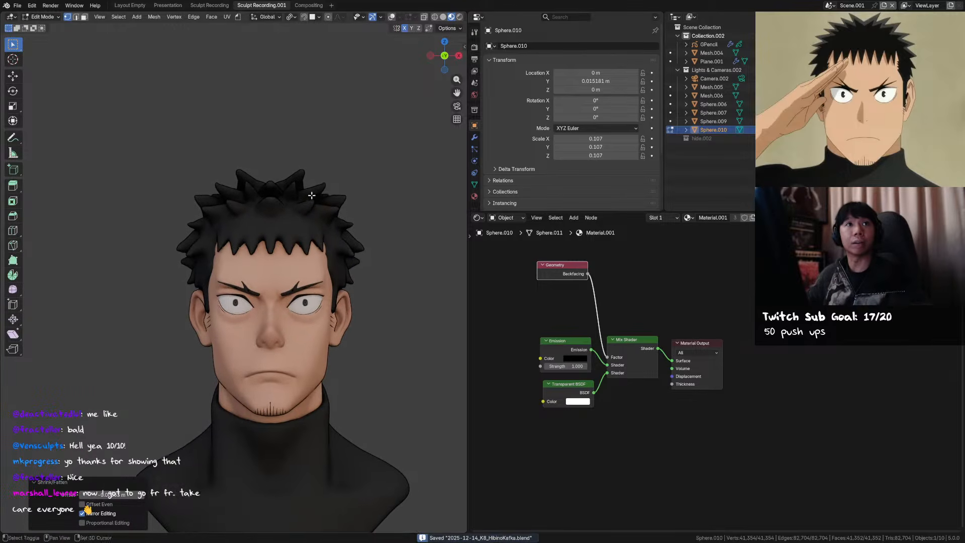
Fine-tune the hair outline's thickness with a second Shrink/Fatten, and return to Object Mode
scroll(334, 202, "up", 2)
key("alt+s")
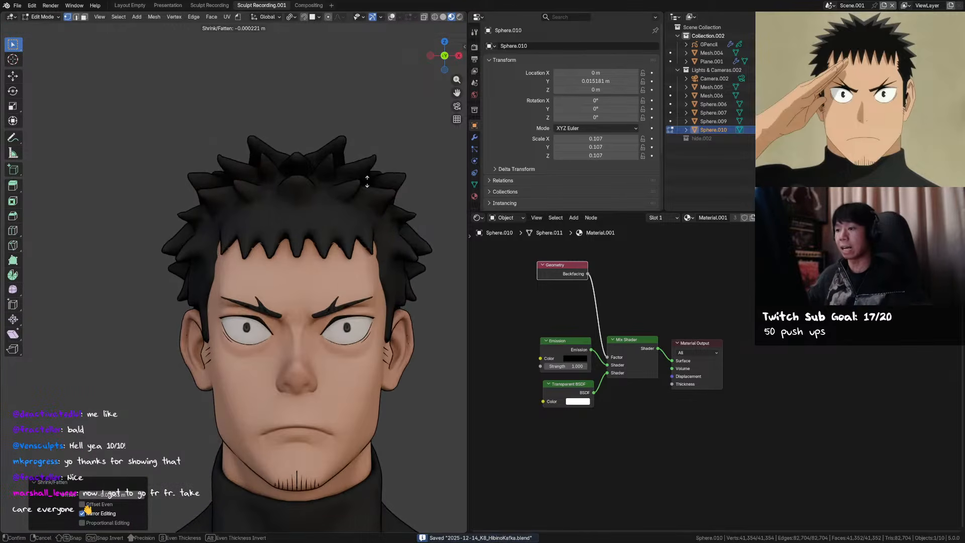
left_click(389, 149)
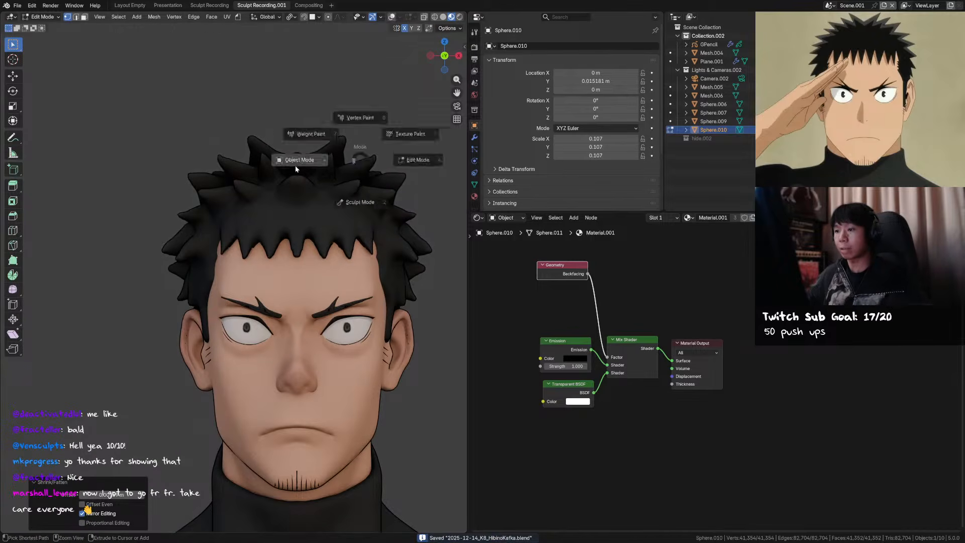
key("Tab")
Isolate the hair mesh Sphere.007 in local view, save the file, and switch the mesh to Sculpt Mode
middle_click_drag(326, 230, 290, 224, "shift")
left_click(288, 201)
key("KP_Divide")
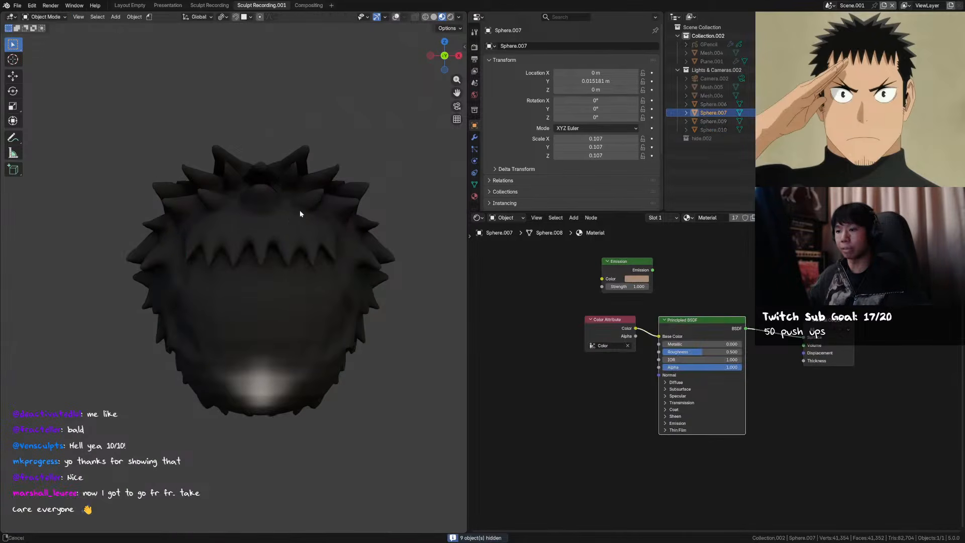
key("ctrl+s")
key("ctrl+Tab")
left_click(287, 396)
key("q")
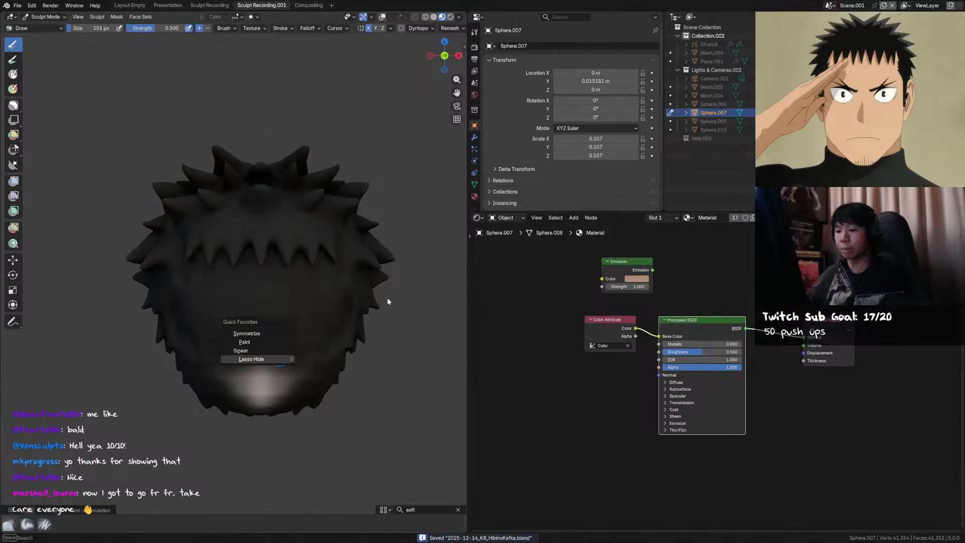
key("q")
key("Escape")
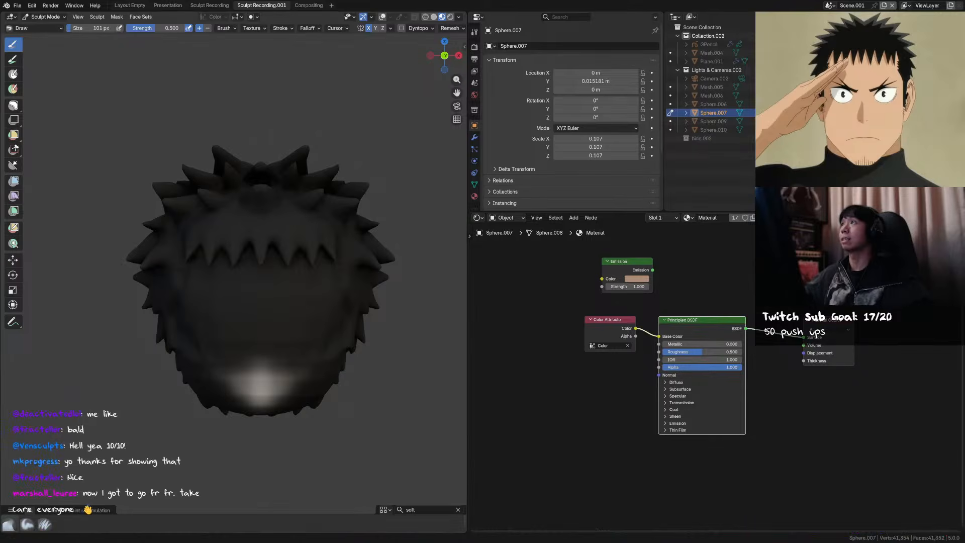
Paint over the light patch at the base of the hair mesh with the sampled dark colour, return to Object Mode and save
middle_click_drag(289, 322, 319, 312, "shift")
key("q")
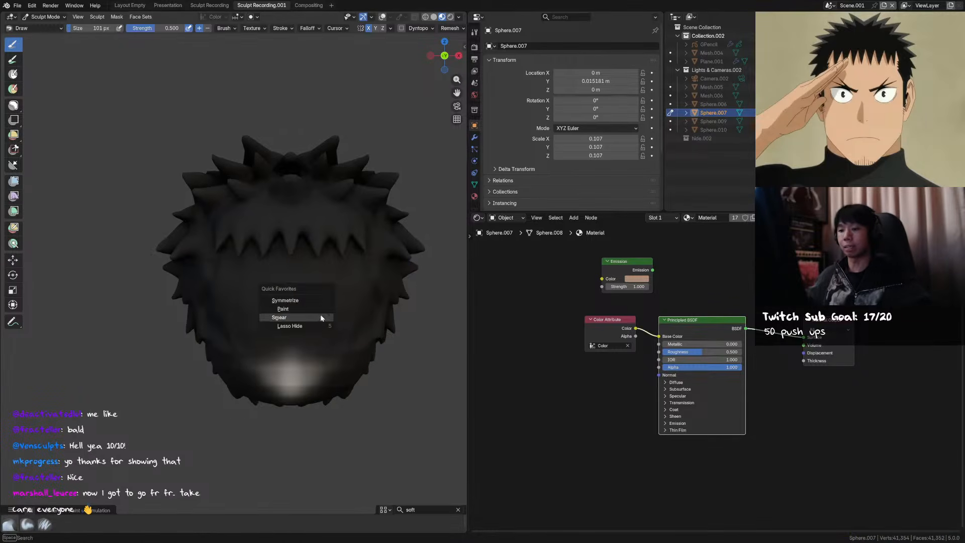
left_click(317, 307)
key("shift+x")
key("f")
left_click(322, 311)
key("f")
left_click(335, 328)
left_click_drag(310, 358, 274, 371)
middle_click_drag(357, 317, 267, 306, "shift")
key("ctrl+Tab")
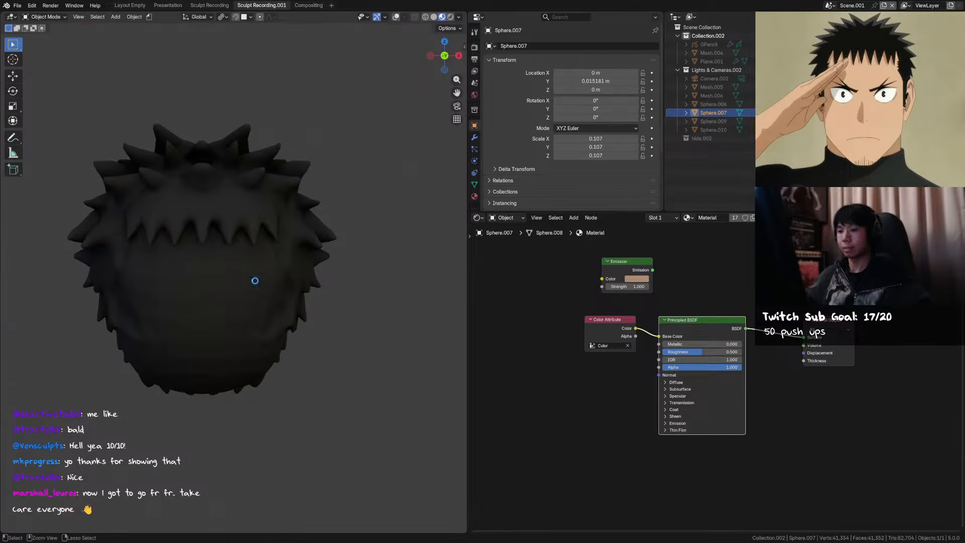
key("ctrl+s")
Add a Fresnel node to the material and preview it on the hair
middle_click_drag(251, 268, 289, 273, "shift")
middle_click_drag(555, 282, 645, 293)
key("shift+a")
type("fre")
key("Return")
left_click(547, 273)
left_click(547, 274, "ctrl+shift")
Add a Layer Weight node, preview its Fresnel and Facing outputs on the hair, and set Blend to 0.140
key("shift+a")
left_click(620, 270)
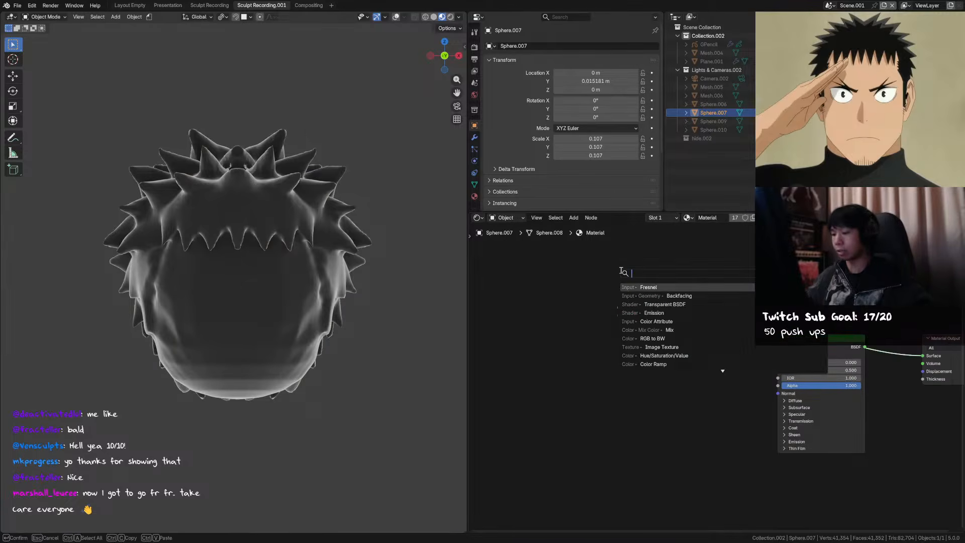
type("layer")
key("Return")
left_click(531, 283)
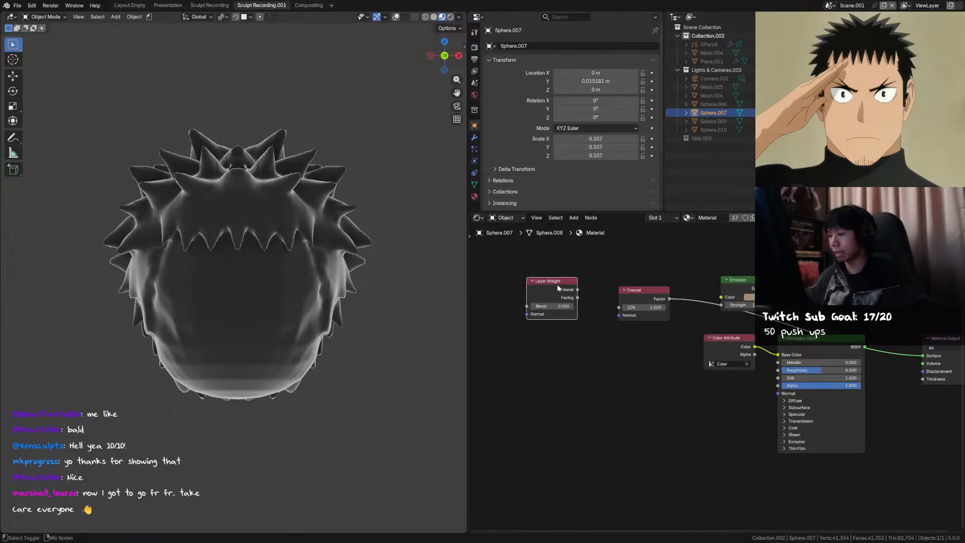
left_click(577, 291, "ctrl+shift")
scroll(578, 291, "up", 2)
left_click(578, 300, "ctrl+shift")
scroll(593, 302, "up", 1)
left_click_drag(595, 313, 621, 313)
Run the Facing output through a Map Range node with From Min 0.140 and From Max 0.230, and delete the Fresnel node
key("shift+a")
type("map")
key("Return")
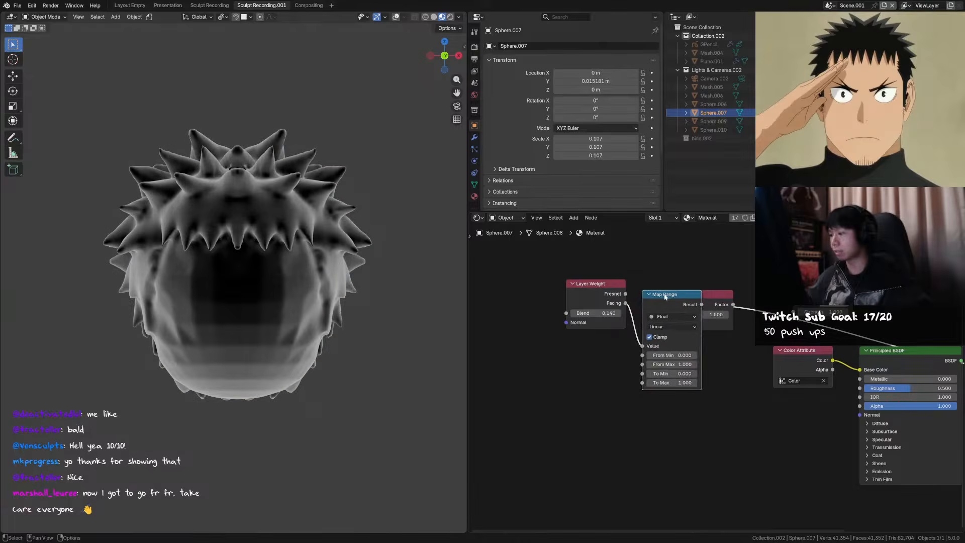
left_click(675, 290)
left_click(709, 296)
key("x")
mouse_move(664, 344)
left_mouse_down()
mouse_move(672, 344)
mouse_move(635, 353)
left_mouse_up()
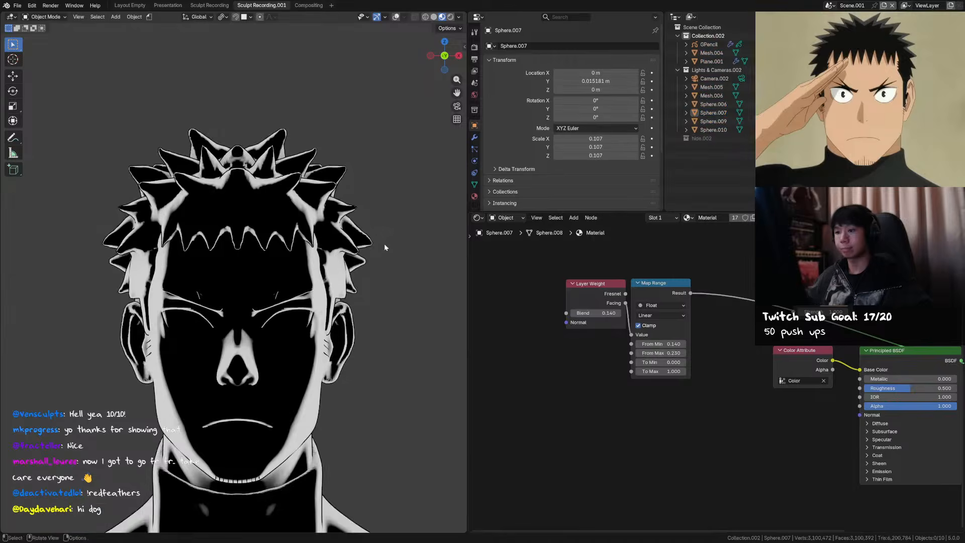
Leave local view to show the whole bust, and hide the hair outline object Sphere.010
key("slash")
mouse_move(345, 273)
middle_mouse_down()
mouse_move(373, 243)
mouse_move(354, 243)
mouse_move(355, 263)
middle_mouse_up()
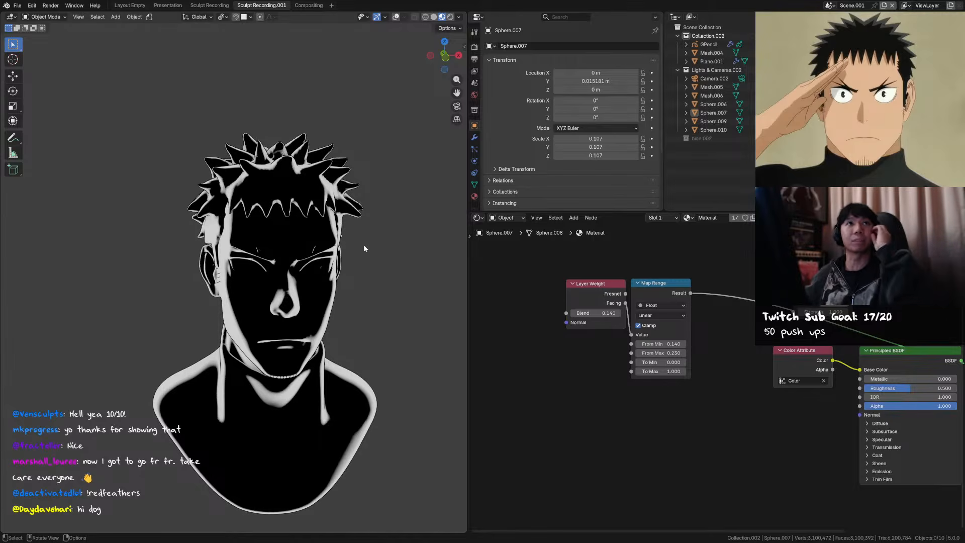
middle_click_drag(342, 256, 332, 246)
middle_click_drag(621, 277, 591, 274)
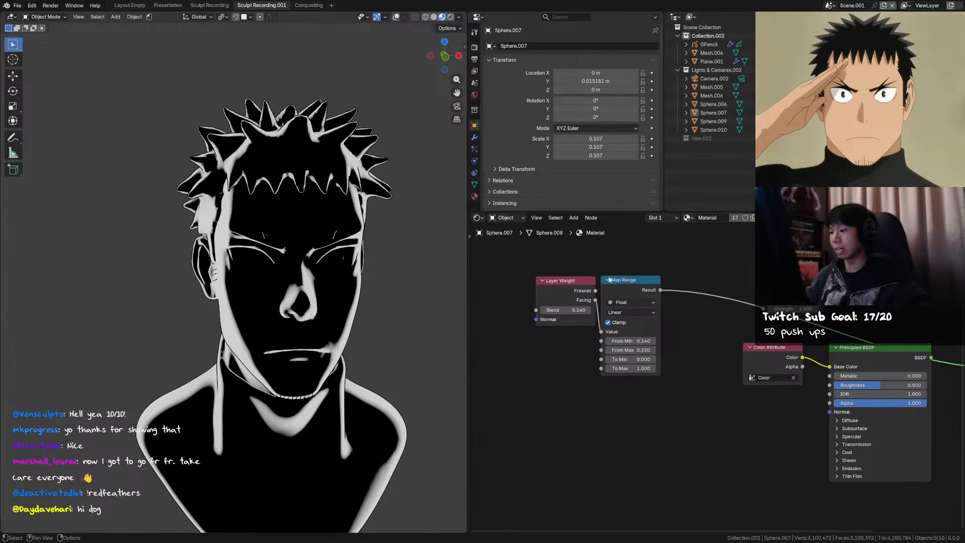
left_click(339, 171)
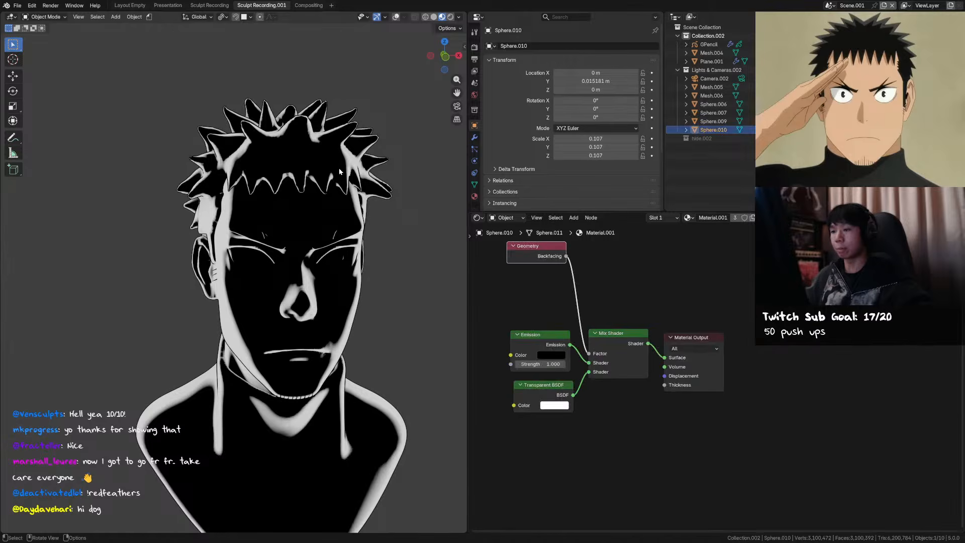
key("h")
Route the Principled BSDF back to the material output, select the hair mesh Sphere.007, and turn the viewport overlays on
left_click(316, 179)
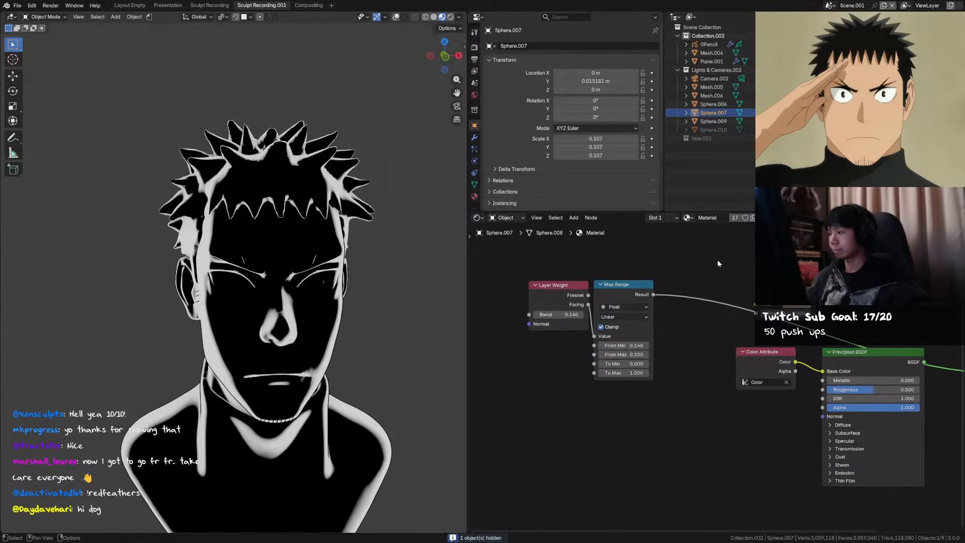
left_click(307, 248)
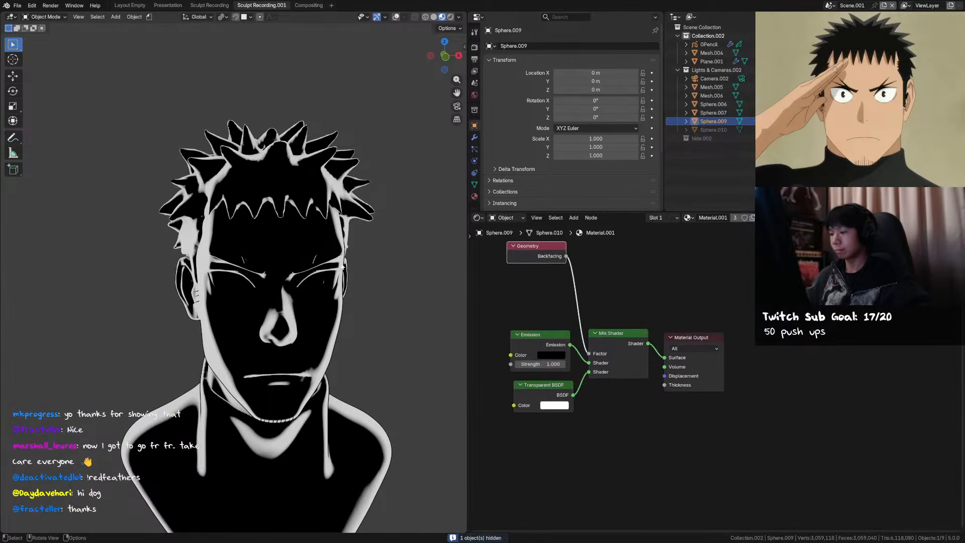
left_click(250, 240)
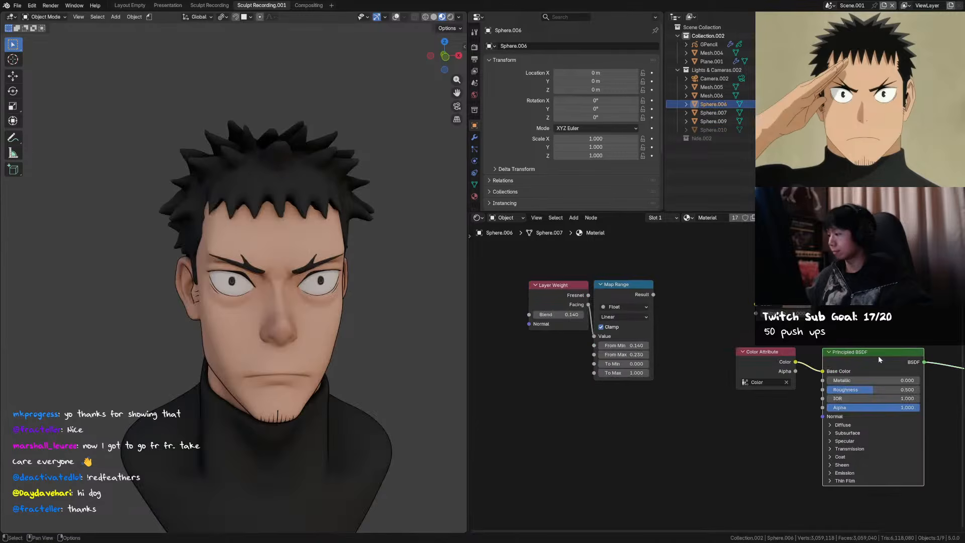
middle_click_drag(811, 352, 755, 332)
left_click(353, 188)
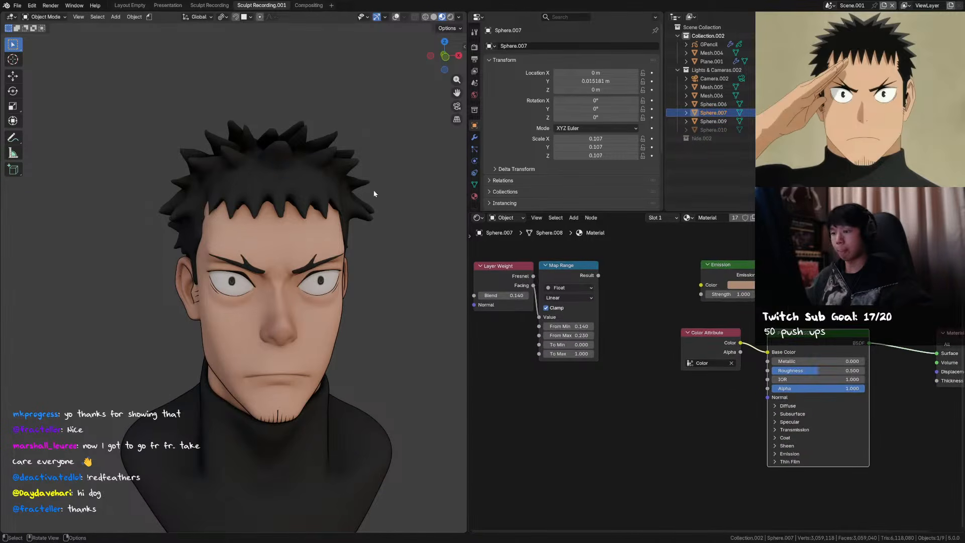
left_click(396, 17)
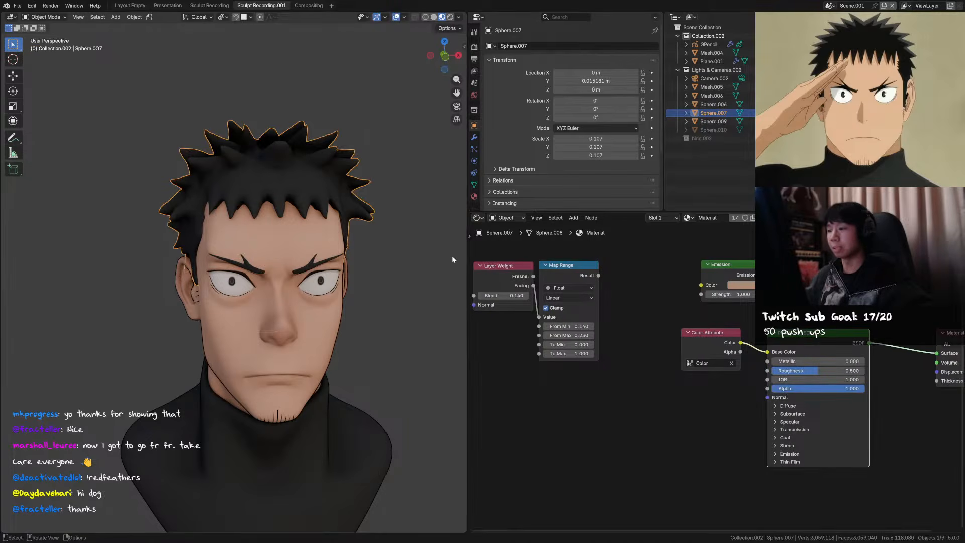
middle_click_drag(309, 183, 282, 191)
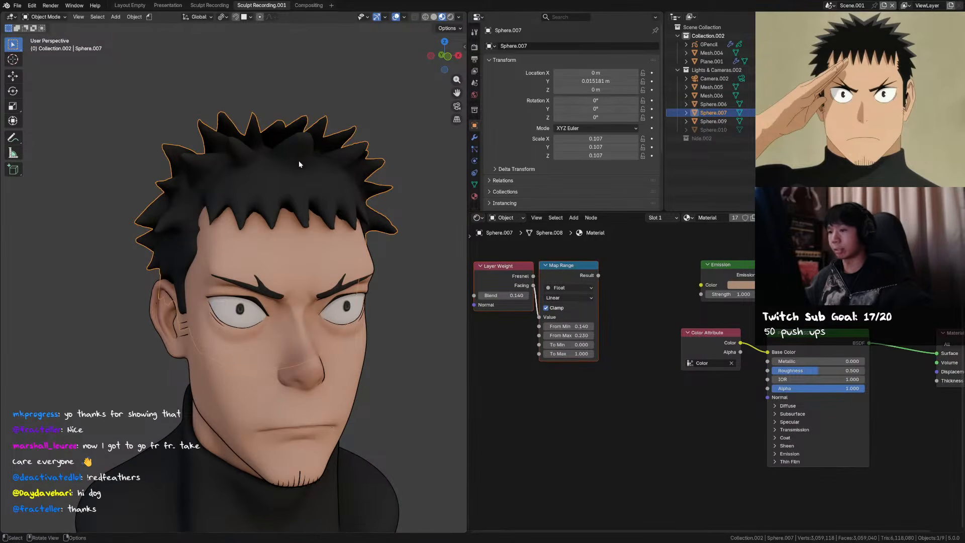
Give the hair mesh its own single-user copy of the material and name it Hair
left_click(734, 220)
double_click(714, 218)
type("Hair")
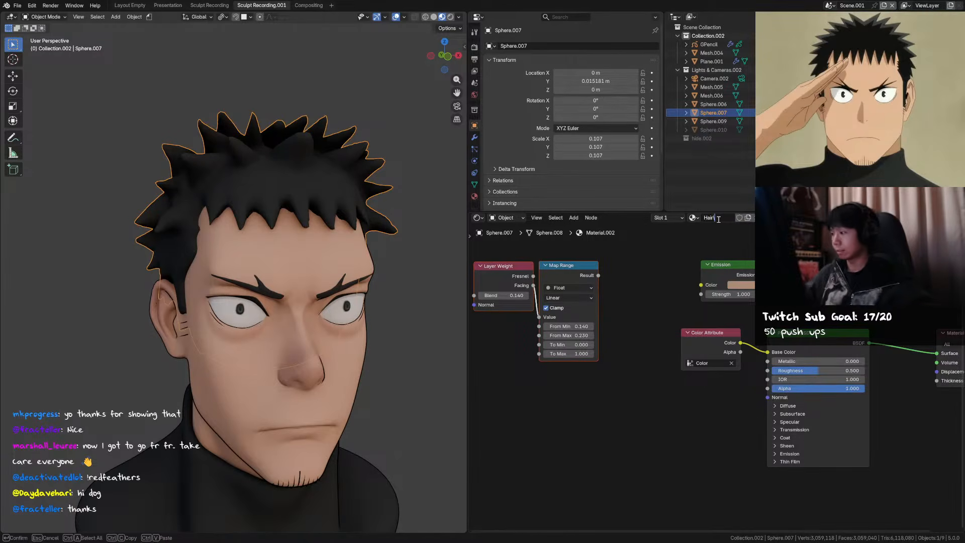
key("BackSpace")
key("Return")
Preview the Map Range result on the hair, raise its From Min and From Max, and set the Layer Weight Blend to 0.240
left_click(612, 269)
middle_click_drag(611, 270, 670, 275)
left_click(621, 276, "ctrl+shift")
key("KP_1")
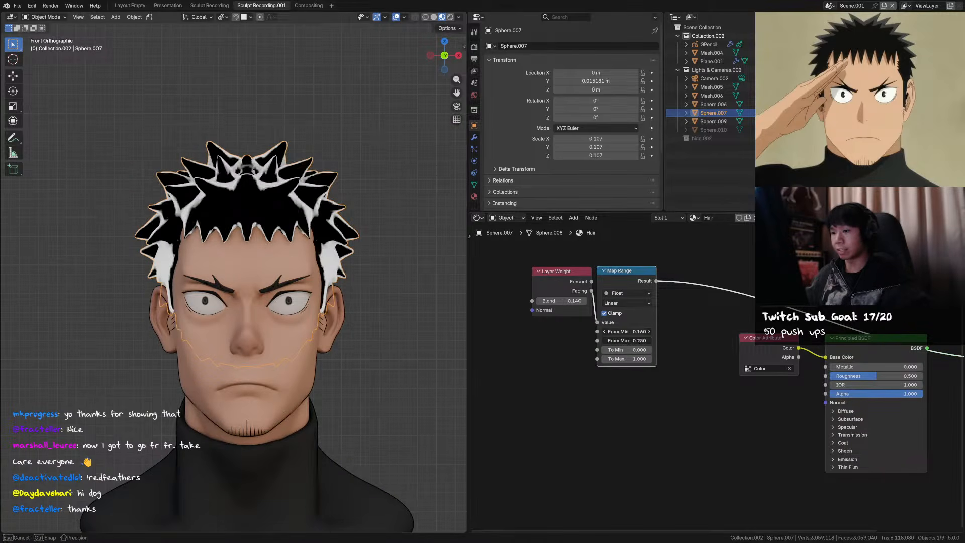
mouse_move(569, 301)
left_mouse_down()
mouse_move(599, 301)
mouse_move(570, 301)
mouse_move(588, 301)
left_mouse_up()
middle_click_drag(384, 221, 393, 258)
key("KP_1")
Add Texture Coordinate and Mapping nodes before Layer Weight, removing the Image Texture node and linking Mapping to the Normal input
middle_click_drag(584, 287, 725, 310)
left_click(705, 296)
key("ctrl+t")
middle_click_drag(538, 332, 574, 300)
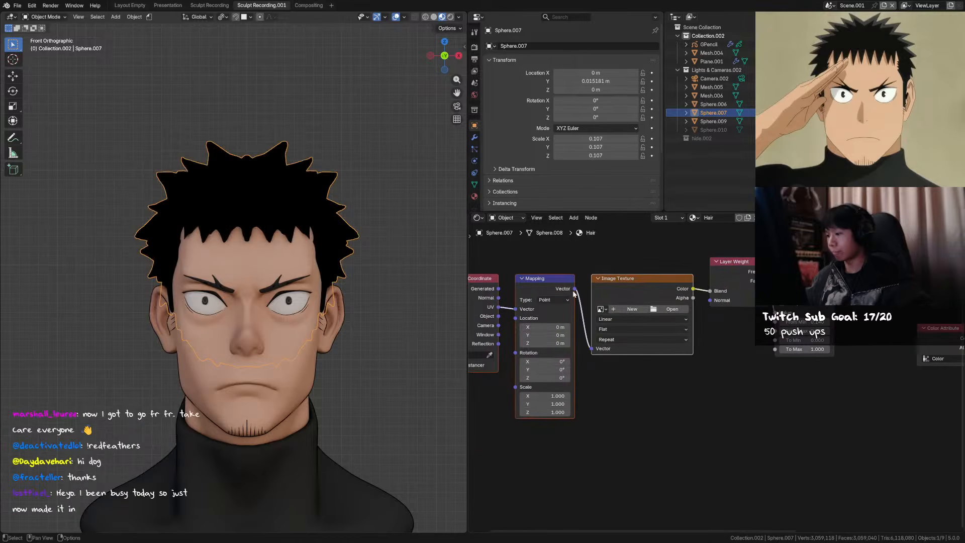
middle_click_drag(637, 287, 689, 275)
left_click(646, 302)
key("ctrl+x")
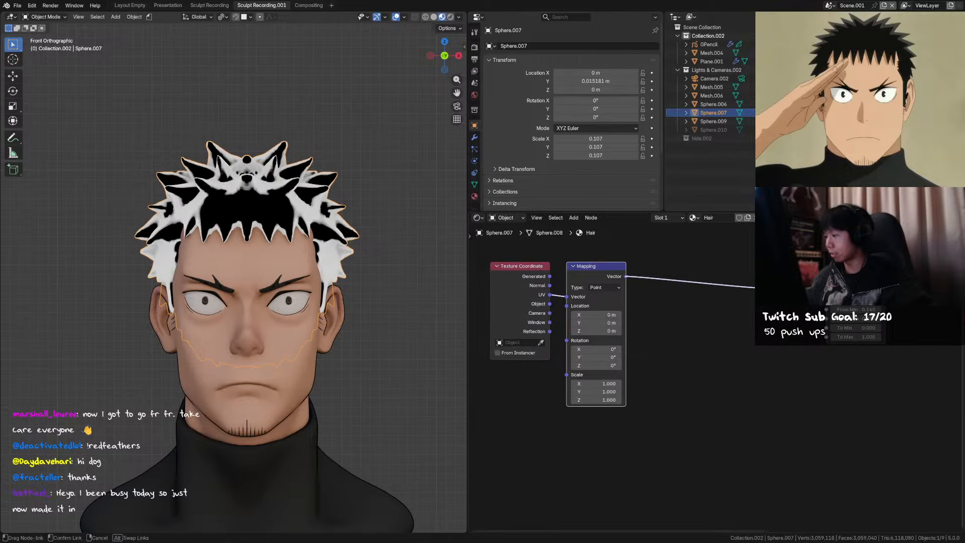
Add a Vector Rotate node and place it below the link between Mapping and Layer Weight
key("shift+a")
type("vect")
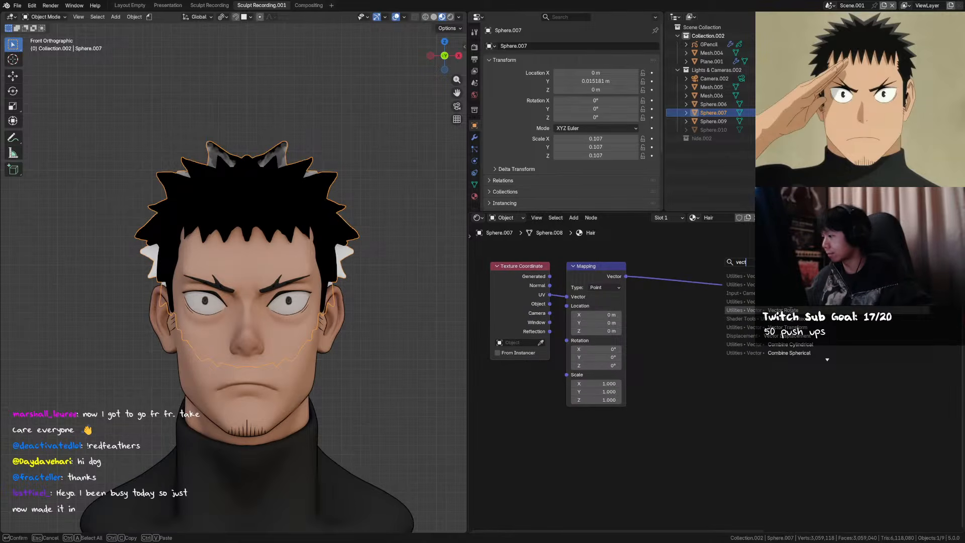
left_click(783, 310)
left_click(701, 321)
mouse_move(700, 321)
middle_mouse_down()
mouse_move(633, 298)
mouse_move(643, 315)
middle_mouse_up()
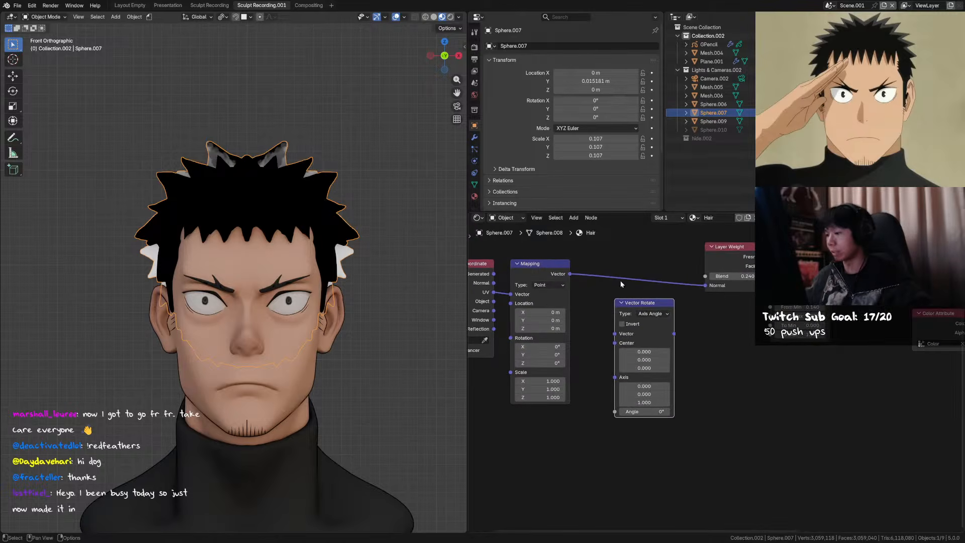
middle_click_drag(562, 276, 582, 285)
left_click_drag(665, 312, 683, 353)
Link the Texture Coordinate's Object output to the Mapping node and move the Vector Rotate node out of the way
left_click_drag(493, 250, 584, 286)
left_click_drag(531, 312, 602, 299)
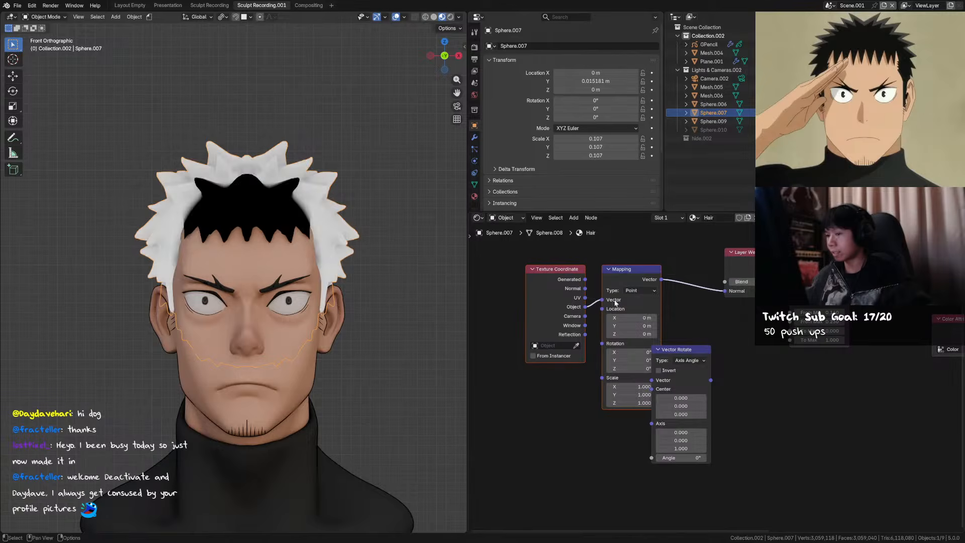
left_click(689, 361)
left_click(740, 375)
left_click_drag(696, 356, 761, 379)
middle_click_drag(420, 258, 375, 245)
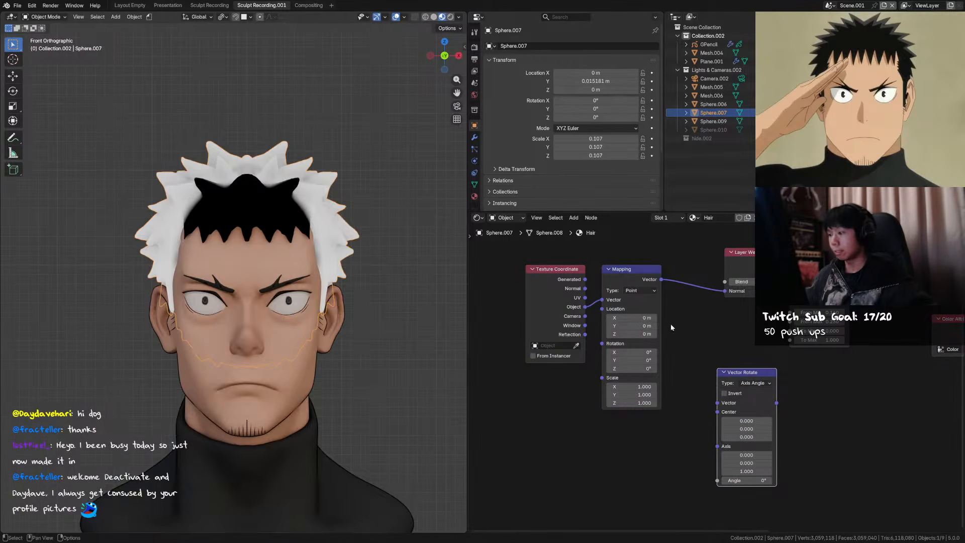
Route the Texture Coordinate's Normal output through Vector Rotate instead of Mapping into Layer Weight's Normal input, and test the rotation angle
left_click_drag(584, 279, 601, 299)
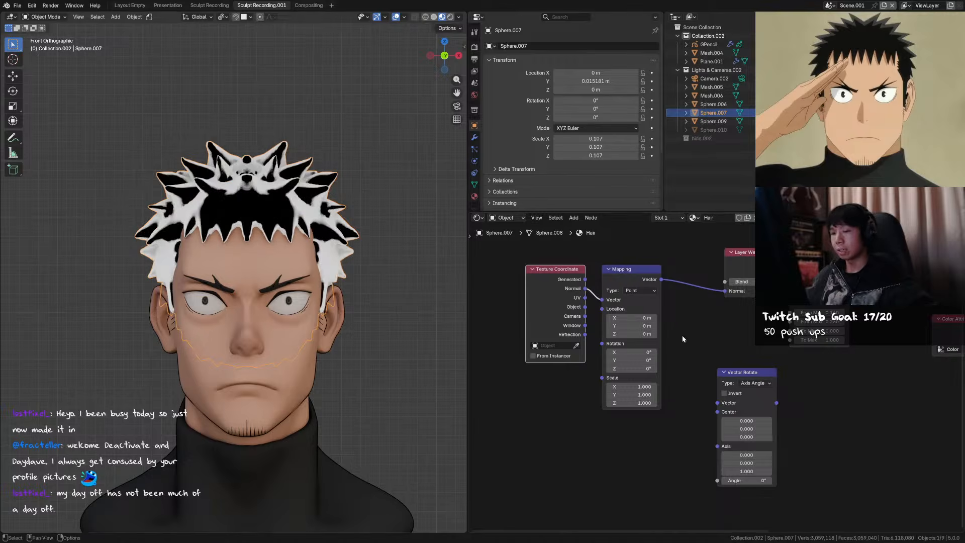
mouse_move(632, 351)
left_mouse_down()
mouse_move(609, 352)
mouse_move(632, 351)
left_mouse_up()
left_click_drag(602, 300, 719, 403)
left_click(647, 274)
left_click_drag(751, 376, 649, 257)
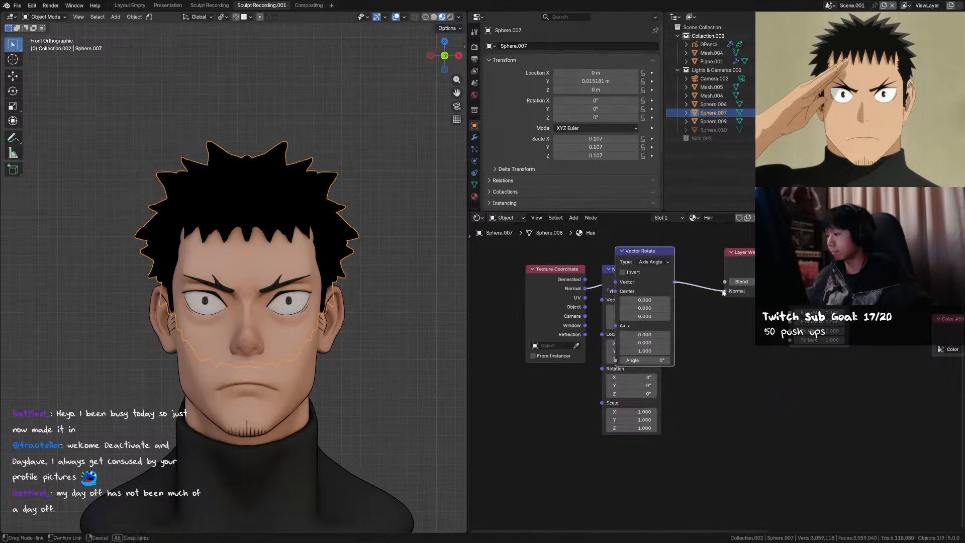
mouse_move(648, 360)
left_mouse_down()
mouse_move(678, 360)
mouse_move(649, 360)
left_mouse_up()
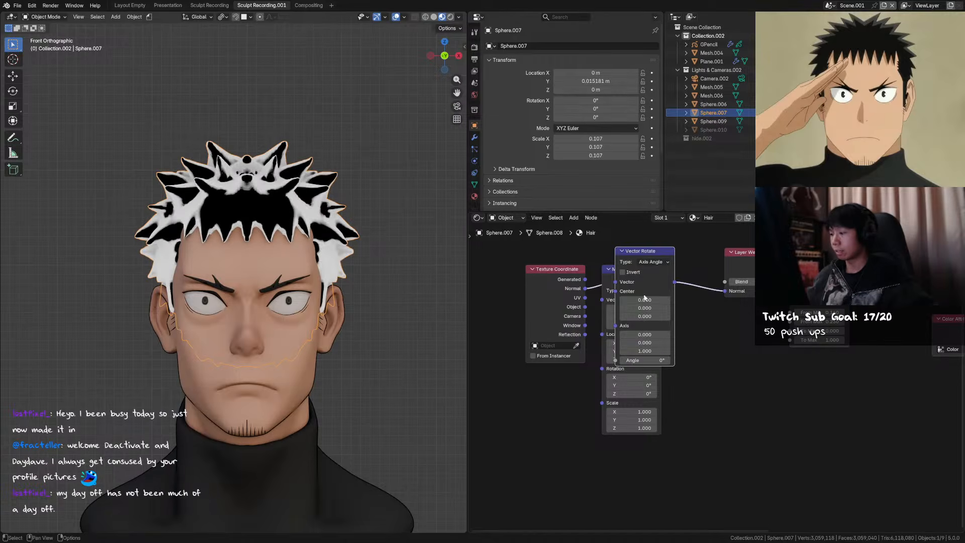
Set the Vector Rotate node's axis to 0, 1, 0 and test its rotation angle on the hair
left_click(651, 350)
type("0")
key("Return")
left_click(652, 343)
type("1")
key("Return")
mouse_move(657, 360)
left_mouse_down()
mouse_move(684, 360)
mouse_move(653, 360)
mouse_move(663, 360)
left_mouse_up()
key("Escape")
Set the Vector Rotate node's axis to 1, 0, 0 and try its rotation angle on the hair highlight
left_click(651, 335)
type("1")
key("Return")
left_click(651, 342)
type("0")
key("Return")
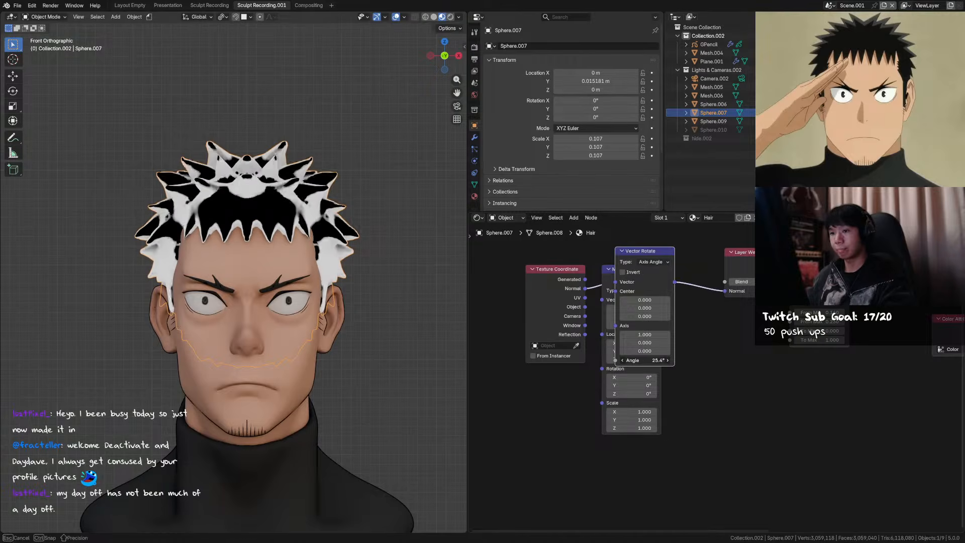
key("Escape")
left_click(652, 262)
left_click(651, 279)
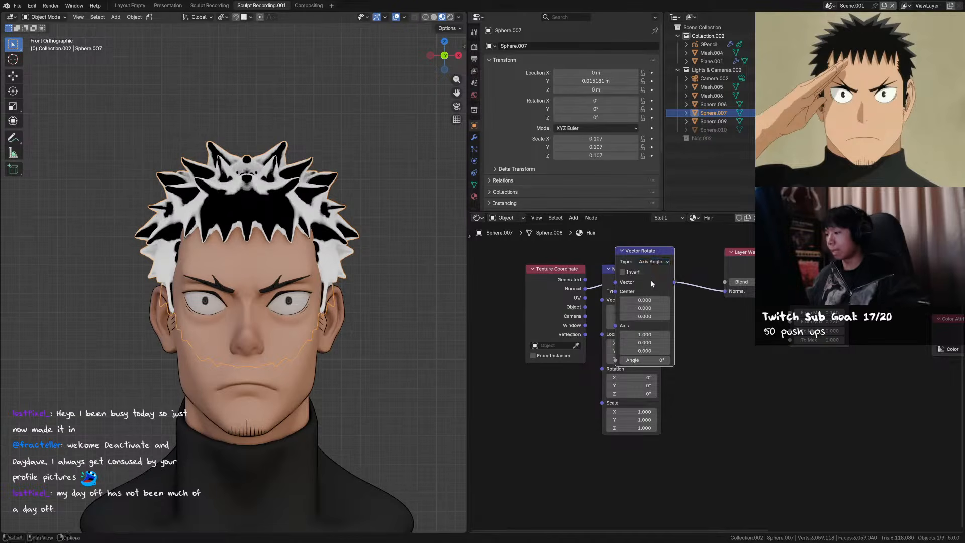
Delete the Vector Rotate node and route Texture Coordinate's Normal output through Mapping into Layer Weight's Normal input
key("x")
left_click_drag(586, 288, 602, 299)
left_click_drag(661, 279, 730, 294)
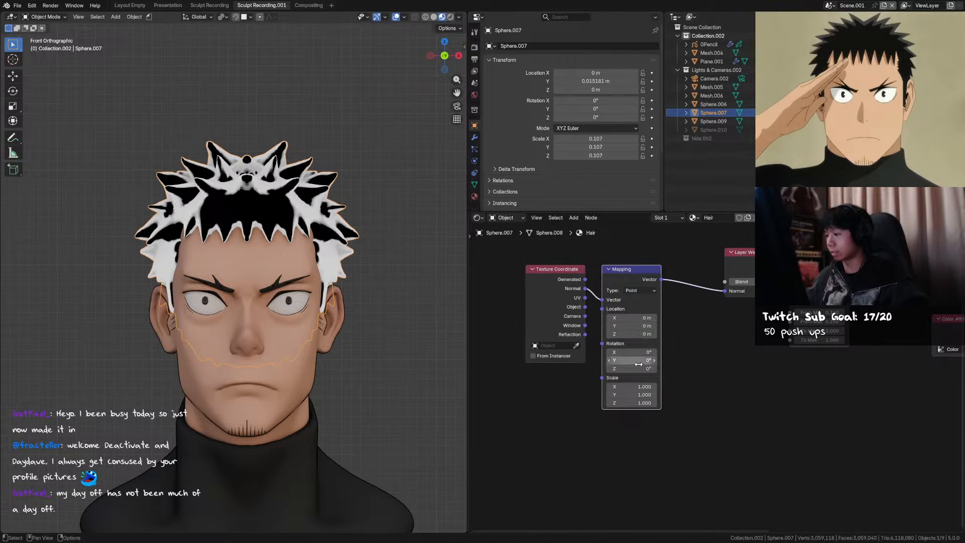
Try shifting the hair highlight with the Mapping node's X and Y rotation values
mouse_move(633, 360)
left_mouse_down()
mouse_move(654, 360)
mouse_move(602, 352)
mouse_move(653, 368)
mouse_move(632, 352)
left_mouse_up()
key("Escape")
key("Escape")
key("Escape")
key("Escape")
Feed the Mapping node from Texture Coordinate's Object output instead of Normal and return its X rotation to 0°
middle_click_drag(414, 288, 418, 274)
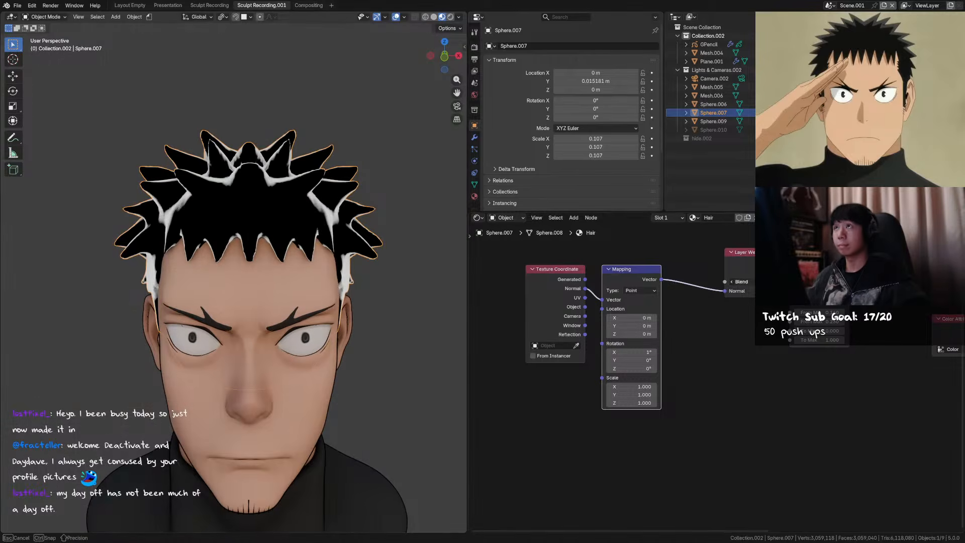
scroll(335, 276, "down", 3)
middle_click_drag(336, 277, 317, 270)
middle_click_drag(317, 272, 325, 274)
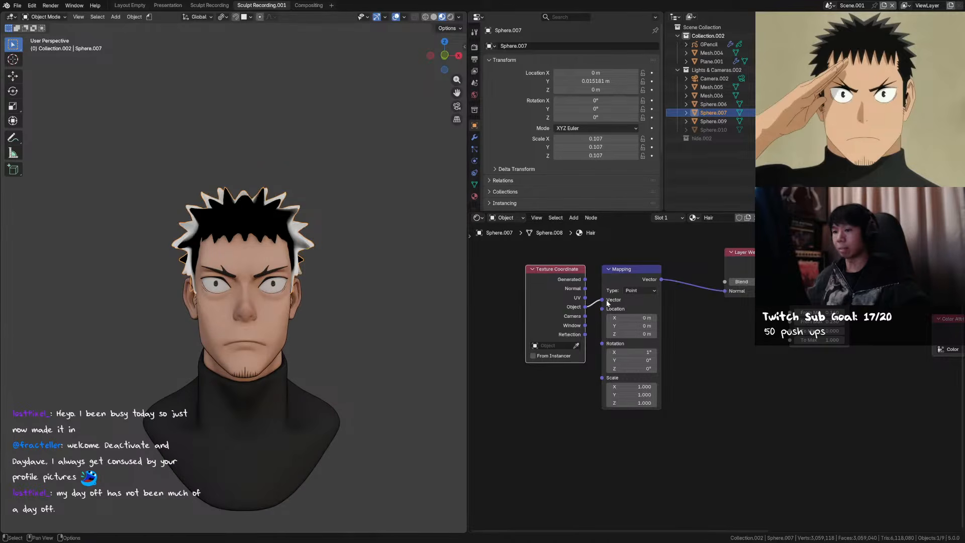
middle_click_drag(464, 307, 389, 299)
key("Escape")
key("KP_1")
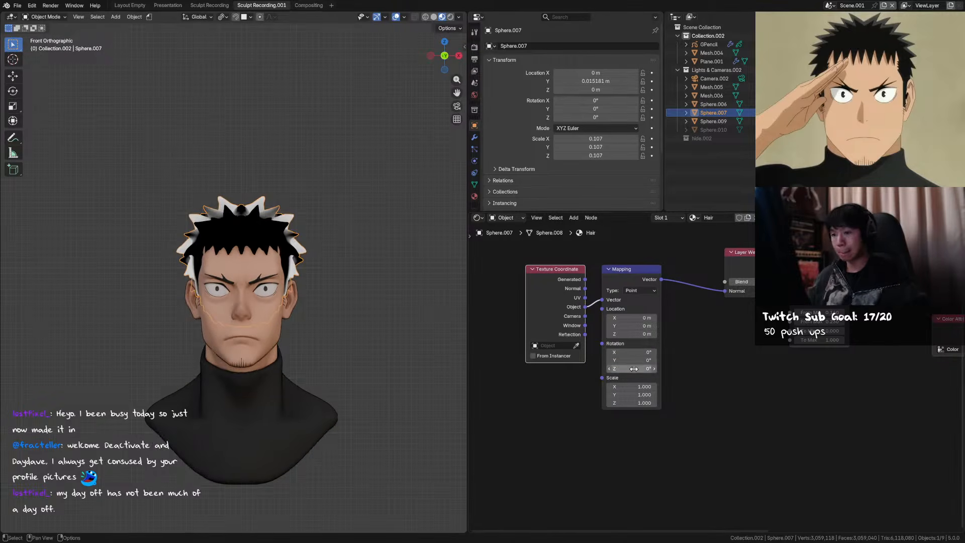
left_click_drag(632, 351, 631, 351)
key("Escape")
middle_click_drag(281, 309, 366, 305)
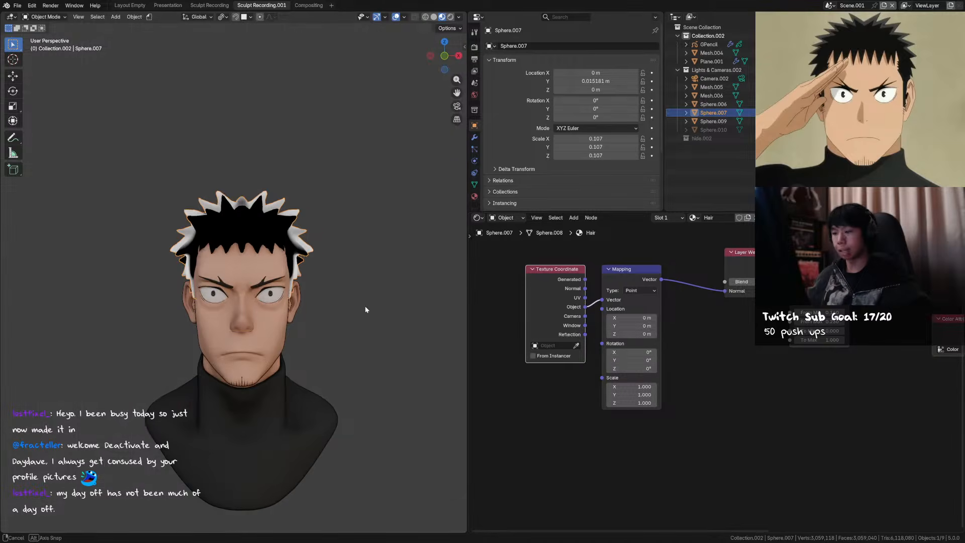
Move the Layer Weight and Map Range nodes closer to the Mapping node
middle_click_drag(633, 276, 600, 282)
left_click_drag(600, 282, 583, 273)
middle_click_drag(769, 322, 738, 324)
mouse_move(697, 293)
left_mouse_down()
mouse_move(709, 293)
mouse_move(680, 293)
left_mouse_up()
middle_click_drag(826, 281, 710, 259)
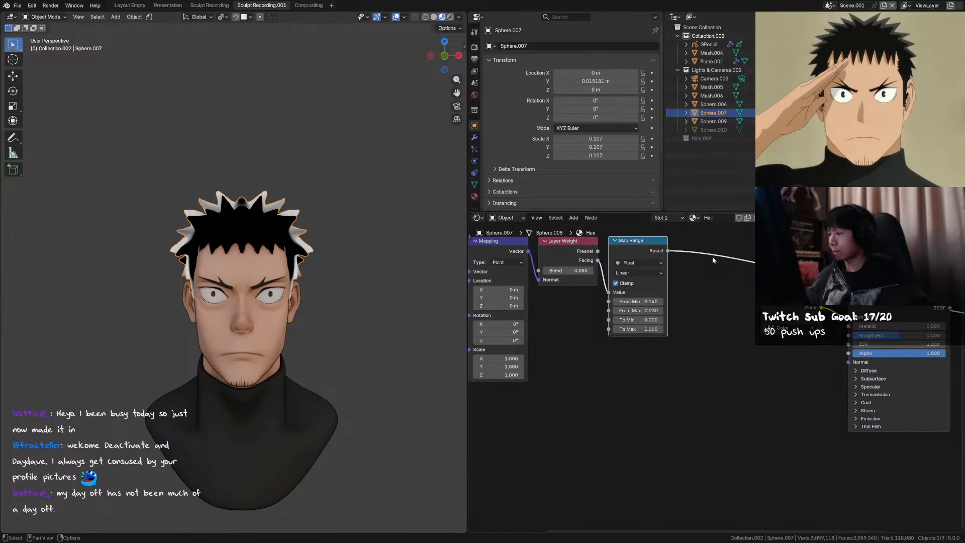
Insert a Mix Color node between the Color Attribute and the Principled BSDF's Base Color
key("ctrl+s")
key("ctrl+v")
left_click(626, 376)
middle_click_drag(627, 375, 606, 359)
left_click_drag(629, 355, 711, 294)
type("mix")
left_click(716, 316)
left_click(696, 315)
middle_click_drag(678, 332, 658, 339)
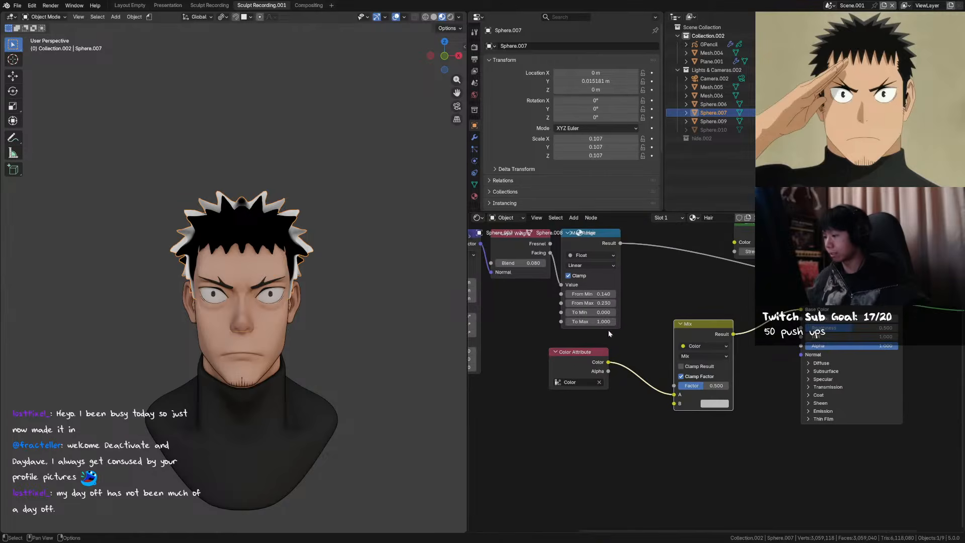
Link Color Attribute's Color output to the Mix node's B input and Map Range's Result to its Factor
scroll(548, 310, "up", 2)
left_click(543, 304, "ctrl+shift")
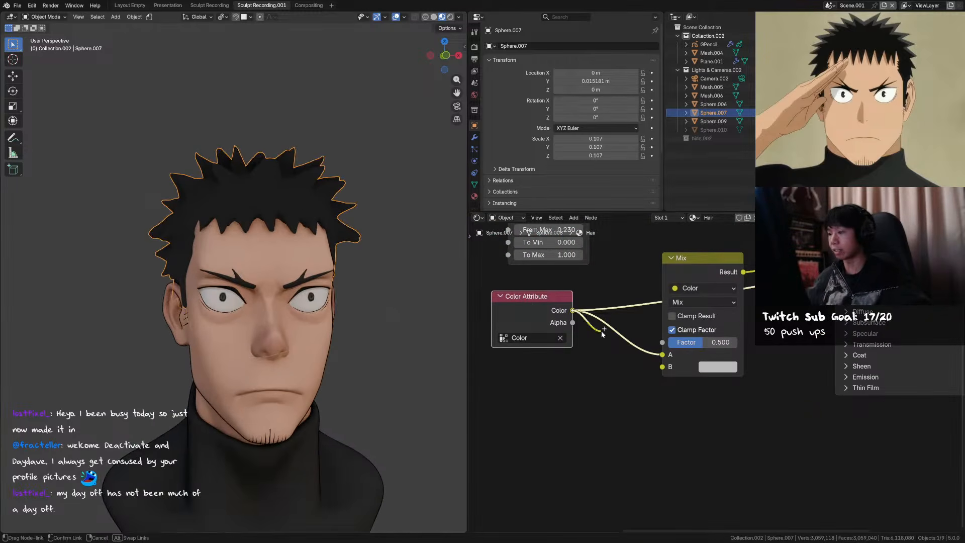
left_click_drag(660, 367, 661, 367)
middle_click_drag(630, 254, 630, 352)
left_click(552, 238, "ctrl+shift")
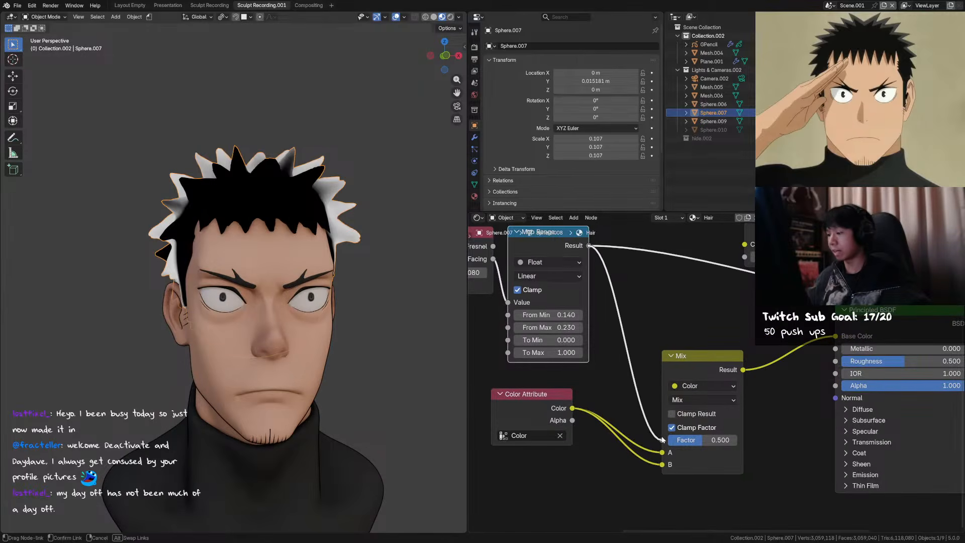
middle_click_drag(639, 388, 626, 329)
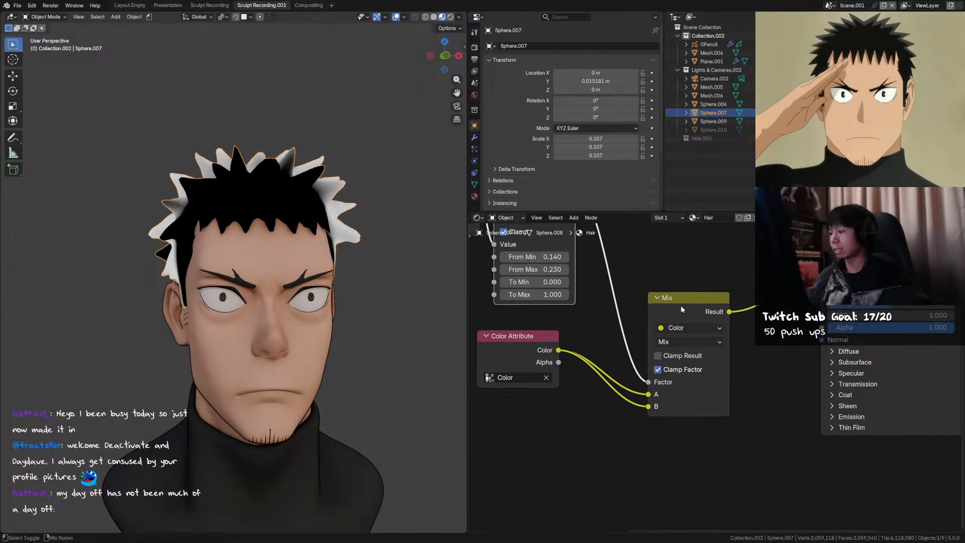
Compare previews of the Mix node's color result and the Map Range mask on the hair
left_click(676, 308, "ctrl+shift")
middle_click_drag(347, 251, 358, 248)
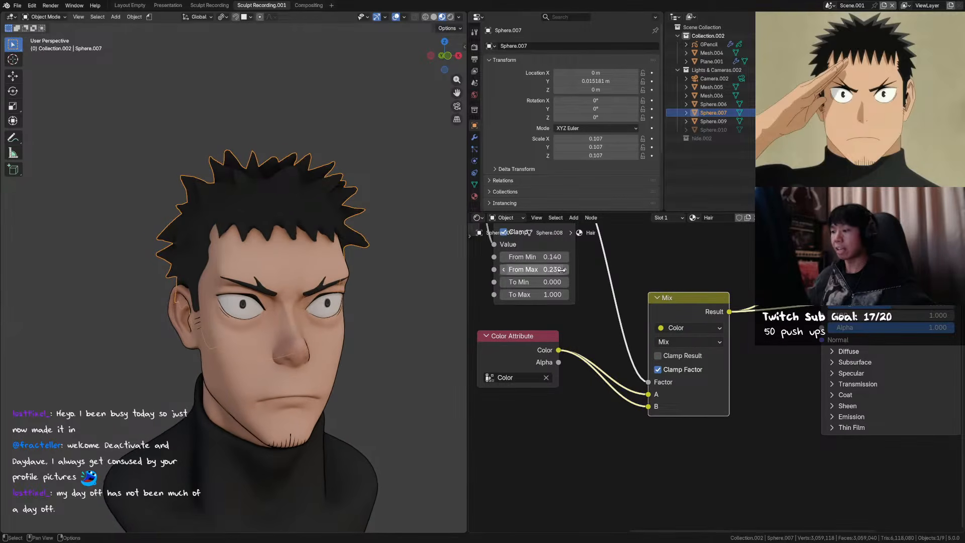
middle_click_drag(570, 272, 590, 341)
left_click(561, 247, "ctrl+shift")
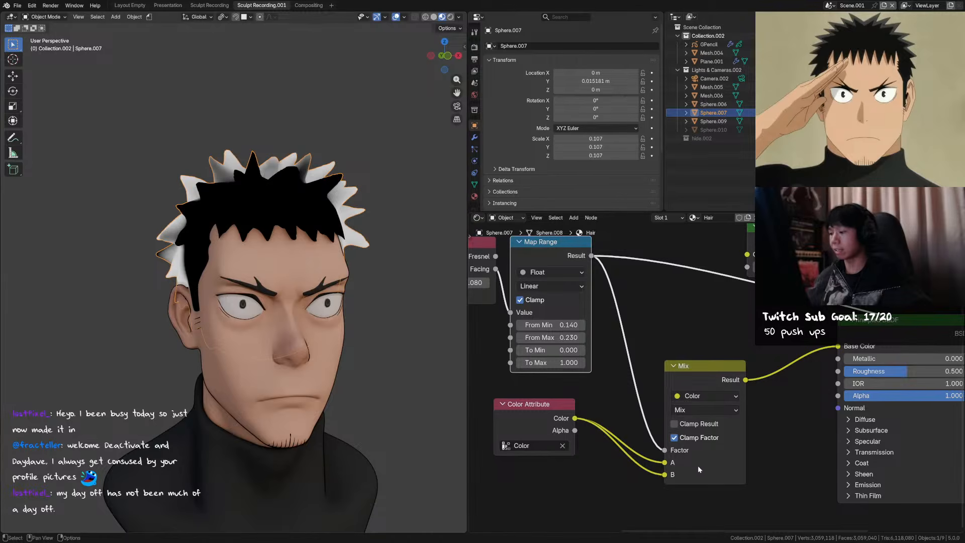
middle_click_drag(632, 310, 621, 282)
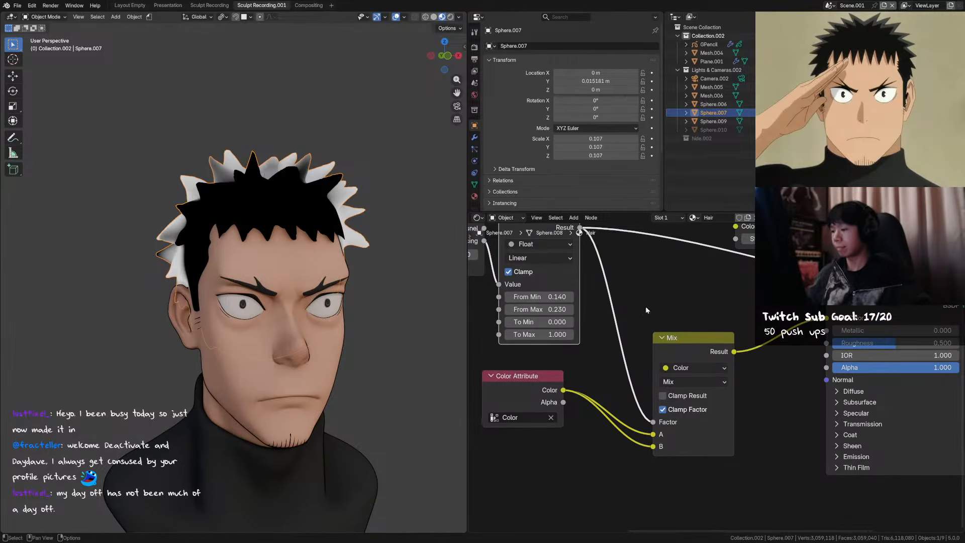
middle_click_drag(676, 437, 686, 409)
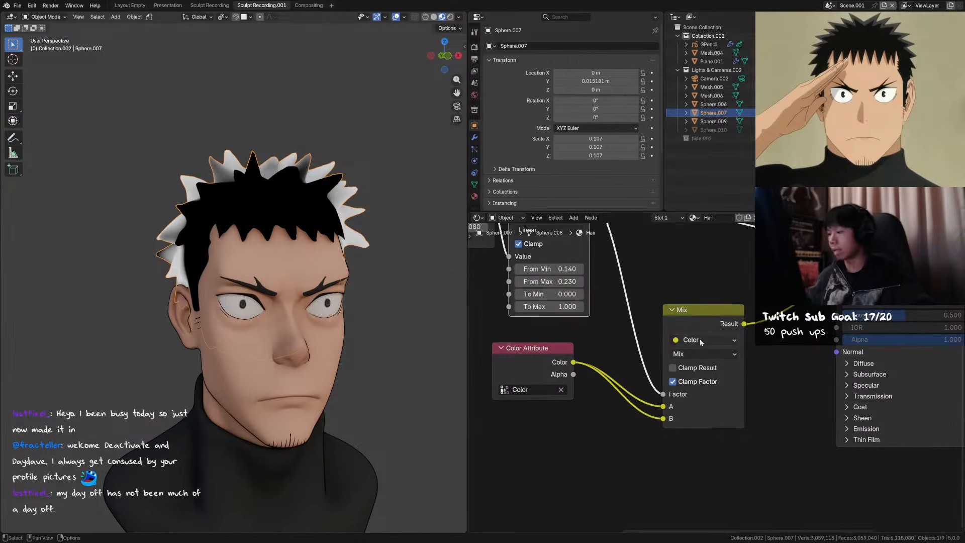
left_click(701, 348, "ctrl+shift")
Add a Hue/Saturation/Value node between the Color Attribute and the Mix node's B input, placed below the Color Attribute
middle_click_drag(620, 361, 634, 320)
key("shift+a")
type("h")
key("Return")
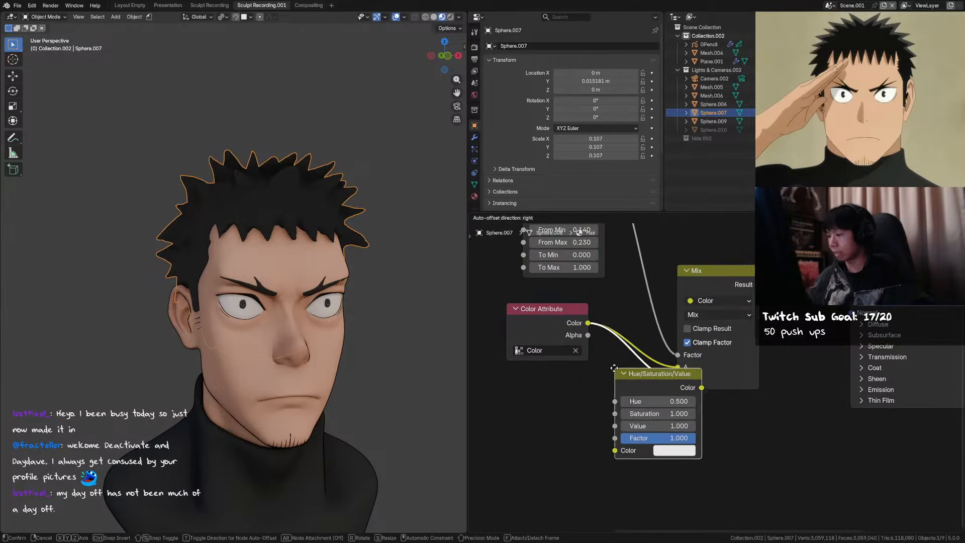
left_click(692, 375)
middle_click_drag(692, 374, 706, 317)
left_click_drag(700, 316, 673, 328)
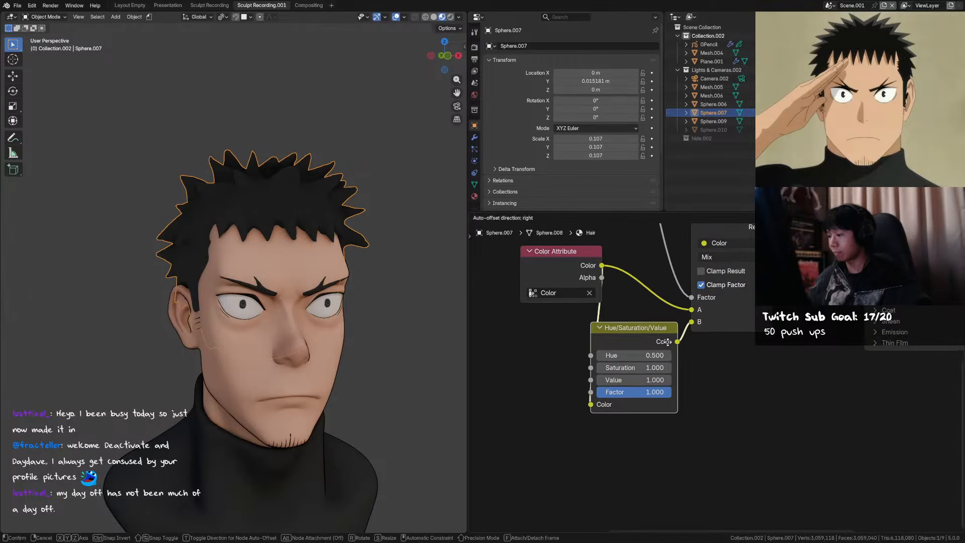
Set the Hue/Saturation/Value node's Value to 4 and deselect the hair to judge the highlight
left_click_drag(638, 381, 724, 381)
middle_click_drag(411, 303, 391, 306)
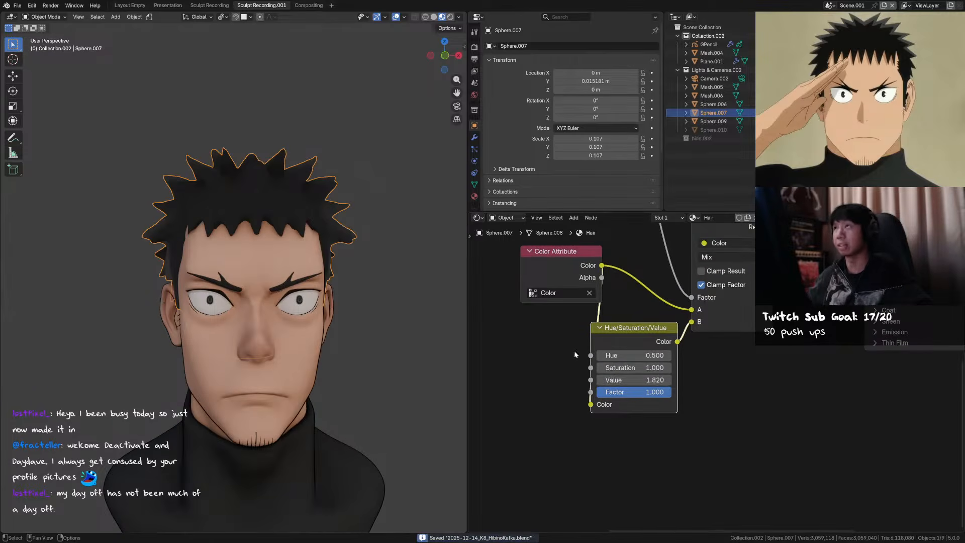
type("4")
key("Return")
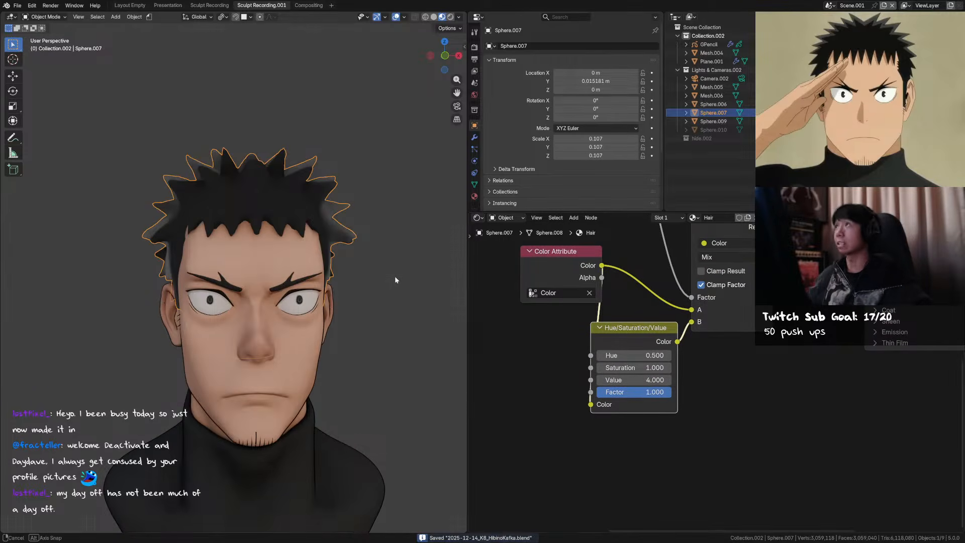
key("KP_1")
scroll(343, 275, "down", 2)
middle_click_drag(342, 274, 362, 300)
scroll(342, 280, "down", 1)
left_click(346, 294)
scroll(351, 302, "down", 1)
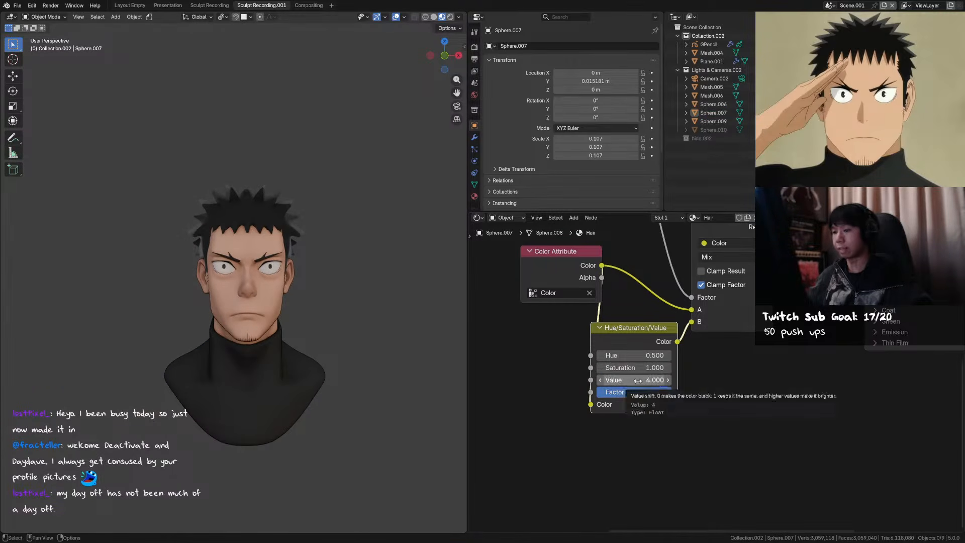
Output the Principled BSDF with the Mix result as its Base Color and examine the hair from several angles
middle_click_drag(734, 326, 646, 408)
middle_click_drag(692, 312, 668, 320)
left_click_drag(662, 317, 699, 306)
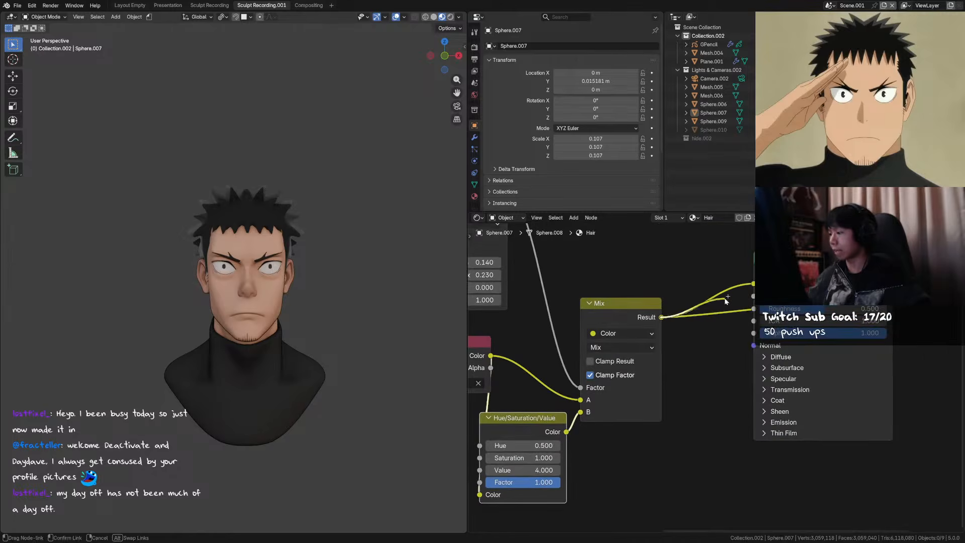
left_click_drag(754, 290, 754, 288)
left_click(755, 289)
middle_click_drag(279, 231, 291, 229)
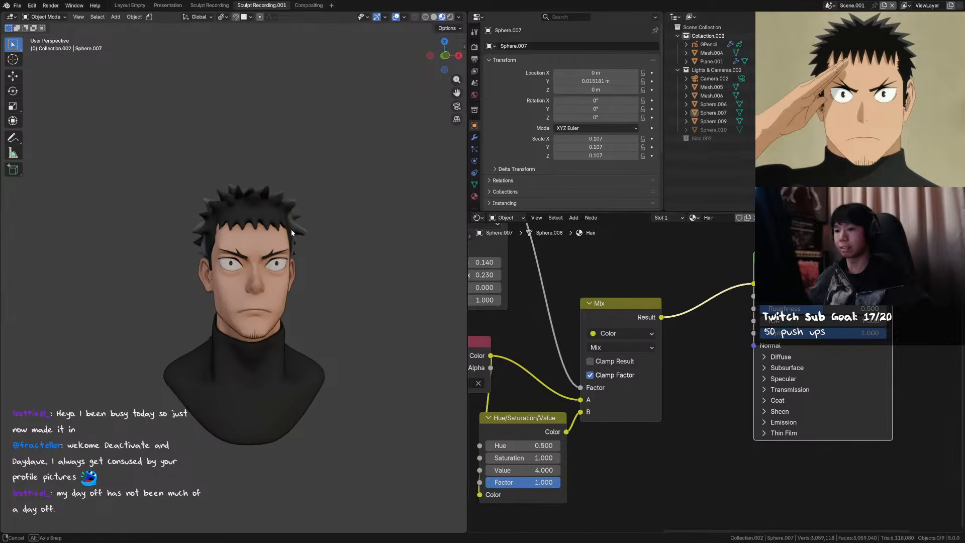
scroll(329, 252, "up", 2)
middle_click_drag(330, 264, 309, 266)
middle_click_drag(694, 282, 674, 297)
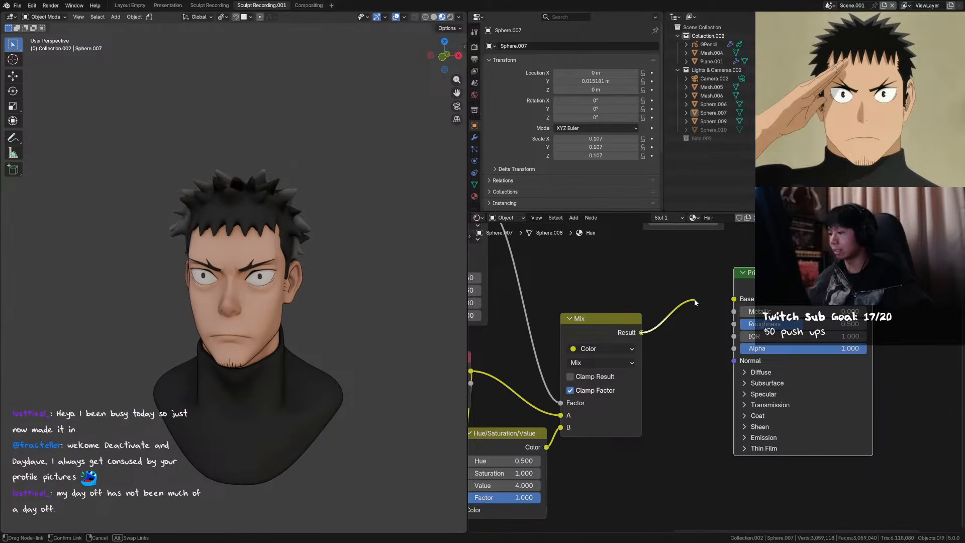
Replace the Mix link into the Principled BSDF's Base Color with the Color Attribute's Color output
left_click_drag(735, 302, 683, 314)
scroll(623, 342, "down", 3)
left_click_drag(522, 373, 728, 318)
right_click(729, 318)
middle_click_drag(347, 275, 360, 267)
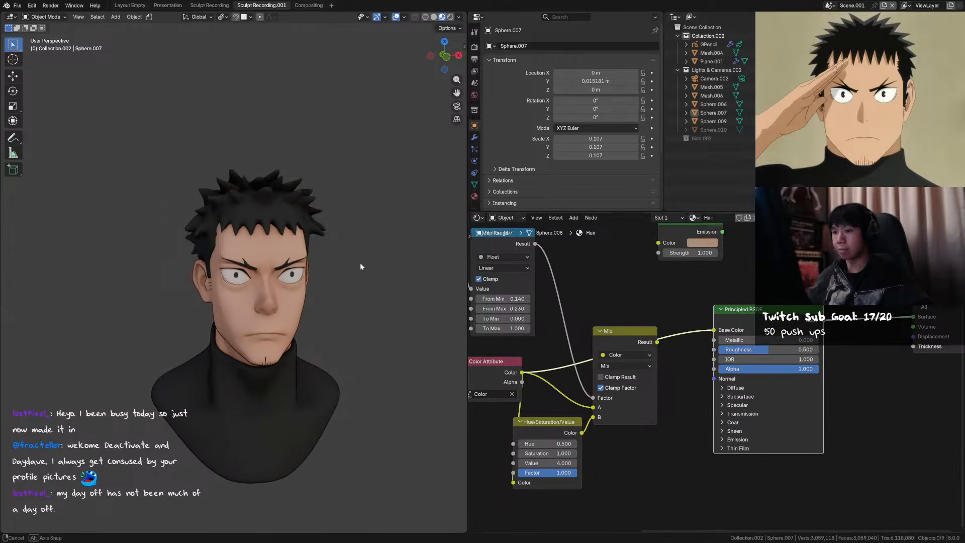
Rearrange the nodes so Hue/Saturation/Value and Mix sit above the Principled BSDF, beside the Emission node
left_click_drag(754, 326, 741, 327)
middle_click_drag(674, 331, 652, 330)
left_click_drag(605, 345, 630, 397)
middle_click_drag(659, 346, 678, 300)
middle_click_drag(559, 301, 559, 381)
left_click_drag(551, 454, 619, 270)
left_click_drag(644, 416, 687, 237)
middle_click_drag(696, 258, 677, 287)
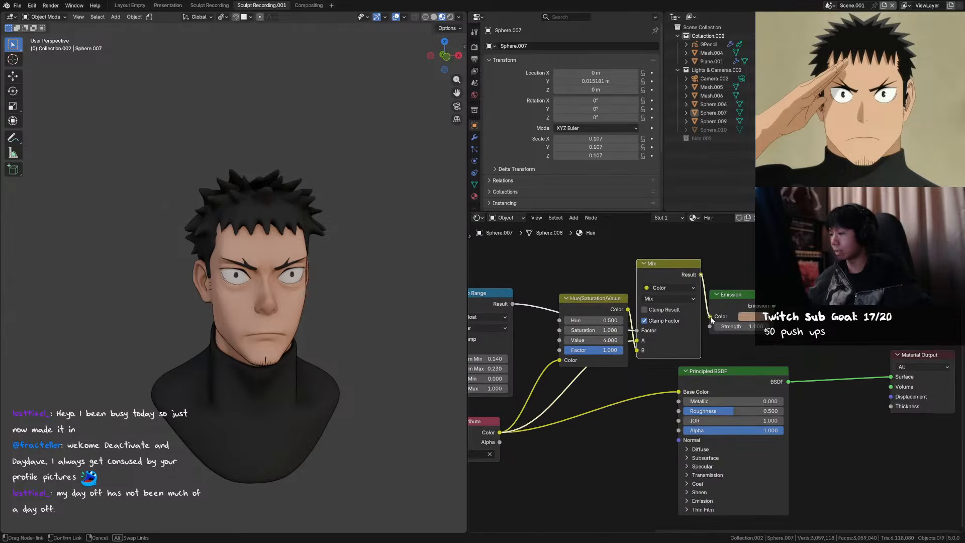
Link the Mix result to the Emission node's Color and preview the Emission shader on the hair
left_click_drag(711, 320, 713, 318)
left_click_drag(744, 297, 759, 269)
left_click(760, 269, "ctrl+shift")
middle_click_drag(327, 281, 341, 279)
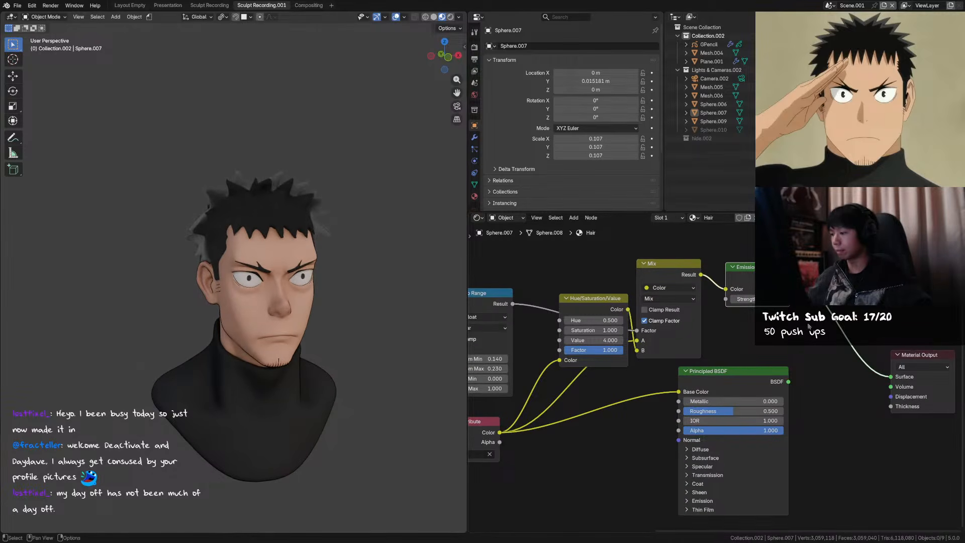
Combine the Emission and Principled BSDF shaders with a Mix Shader feeding the Material Output
middle_click_drag(789, 385, 736, 356)
right_click_drag(733, 355, 729, 267, "ctrl+shift")
middle_click_drag(787, 301, 599, 324)
left_click_drag(663, 315, 608, 323)
middle_click_drag(653, 333, 683, 325)
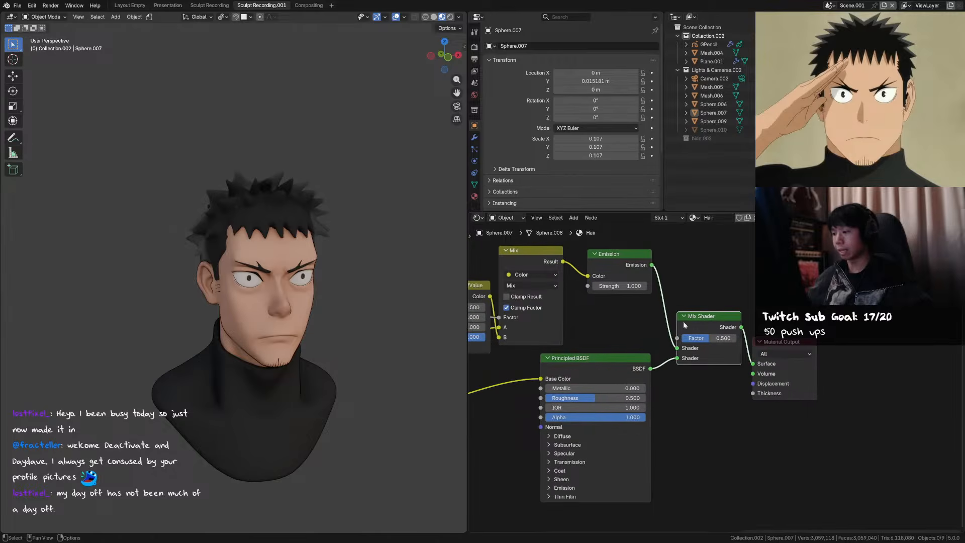
Preview the Map Range mask on the hair and move the Emission node below the Principled BSDF
middle_click_drag(592, 310, 779, 313)
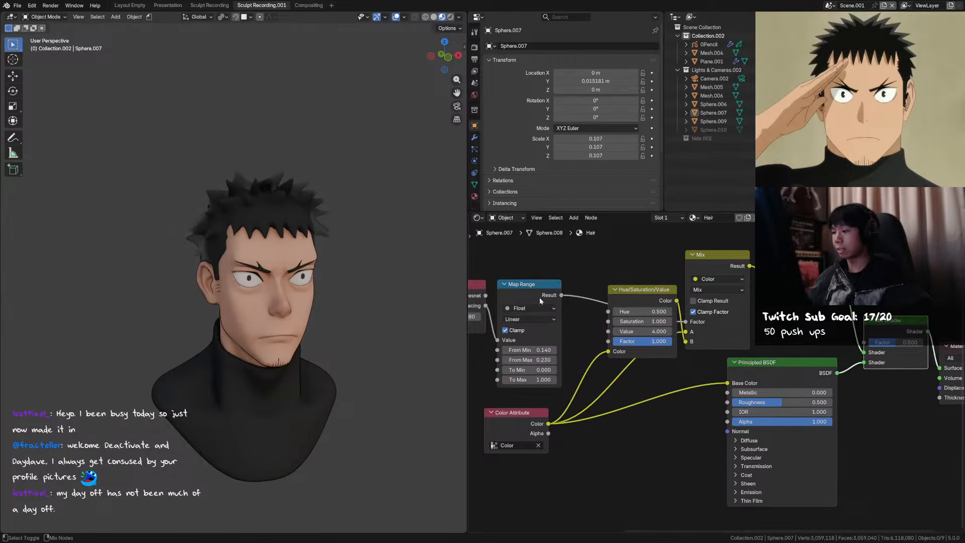
middle_click_drag(319, 246, 253, 193)
scroll(256, 193, "up", 2)
middle_click_drag(724, 287, 656, 272)
left_click_drag(749, 250, 789, 476)
left_click_drag(731, 351, 723, 296)
left_click_drag(812, 321, 826, 397)
middle_click_drag(826, 397, 806, 324)
left_click_drag(776, 389, 729, 389)
Swap the Mix Shader's inputs so the Principled BSDF comes first and Emission second
scroll(797, 381, "up", 6)
middle_click_drag(797, 381, 709, 377)
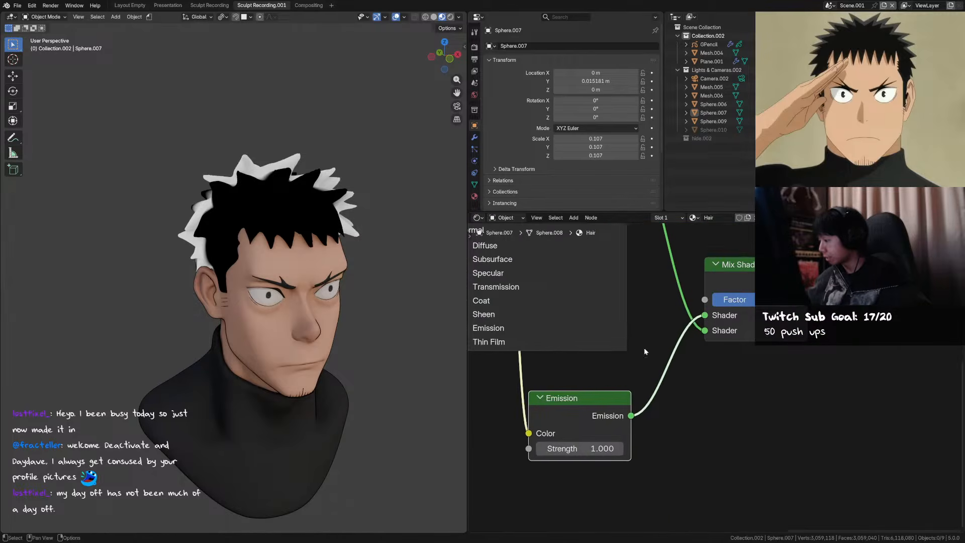
left_click_drag(705, 315, 706, 339)
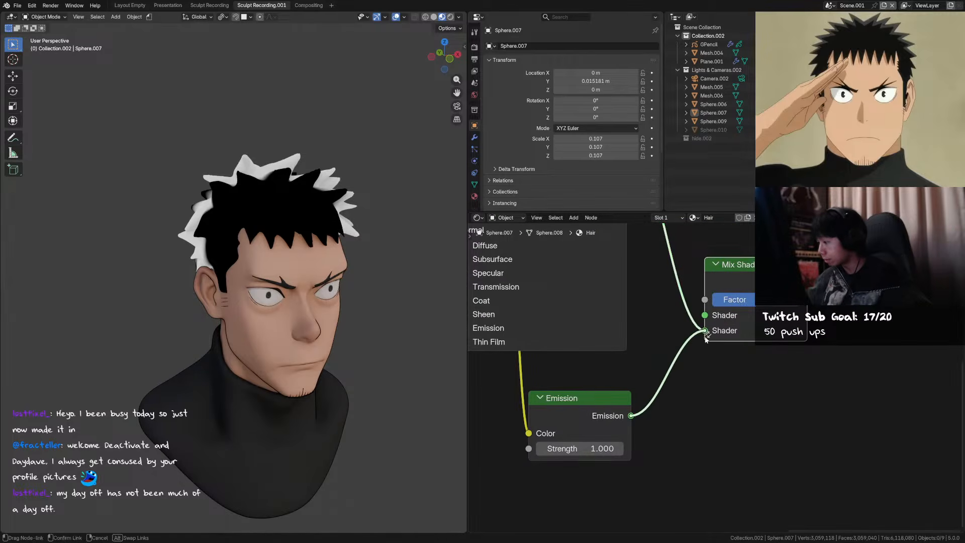
scroll(706, 337, "down", 3)
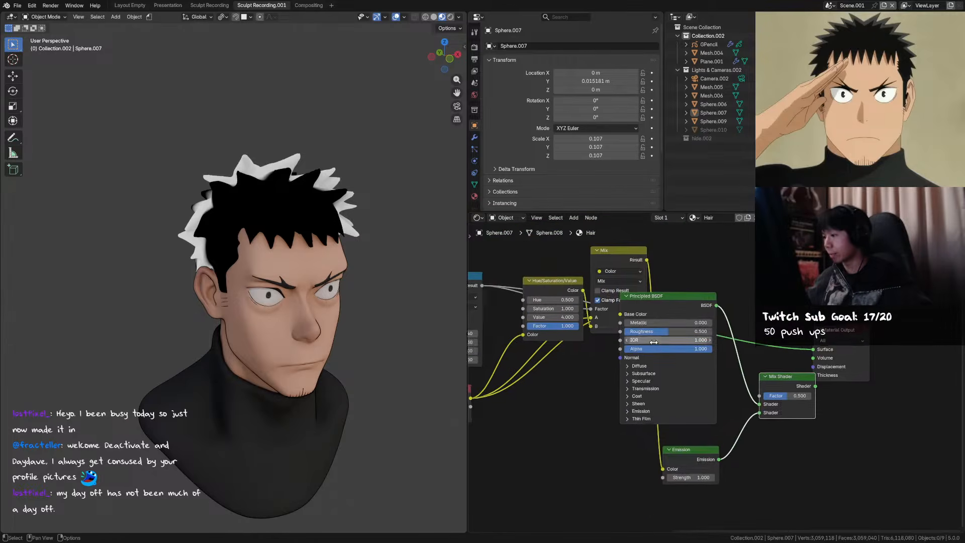
scroll(789, 407, "up", 8)
middle_click_drag(790, 407, 649, 321)
scroll(586, 319, "down", 7)
middle_click_drag(586, 318, 770, 357)
middle_click_drag(785, 306, 789, 357)
left_click_drag(651, 235, 627, 452)
middle_click_drag(626, 452, 717, 460)
key("ctrl+z")
Link Map Range's Result to the Mix Shader's Factor and output the Mix Shader to the Material Output
middle_click_drag(667, 313, 622, 313)
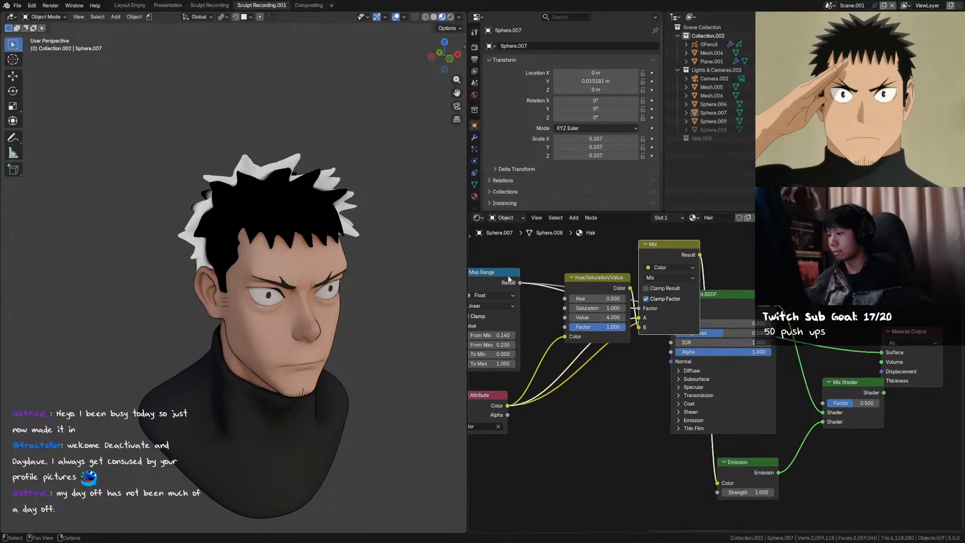
scroll(509, 279, "down", 2)
middle_click_drag(508, 279, 562, 265)
left_click_drag(800, 402, 800, 402)
middle_click_drag(800, 402, 675, 291)
middle_click_drag(378, 211, 538, 288)
Set the Layer Weight node's Blend to 0.100 while checking the hair highlight from different angles
middle_click_drag(490, 256, 683, 334)
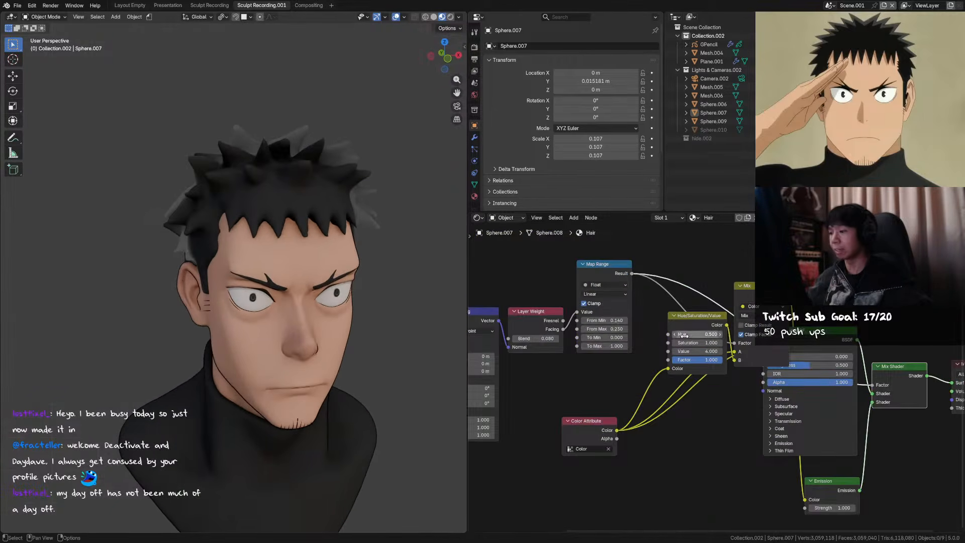
left_click_drag(535, 338, 548, 338)
middle_click_drag(416, 300, 373, 289)
mouse_move(543, 338)
left_mouse_down()
mouse_move(517, 338)
mouse_move(536, 338)
mouse_move(526, 338)
left_mouse_up()
middle_click_drag(387, 256, 320, 264)
middle_click_drag(535, 339, 642, 327)
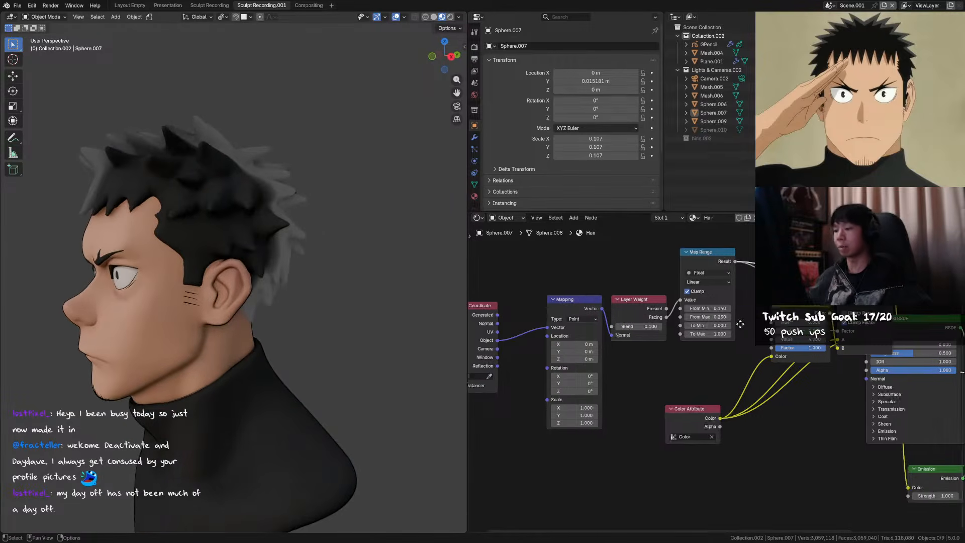
Set the Layer Weight node's Blend to 0.060 and check the hair highlight from the front and at an angle
mouse_move(642, 327)
left_mouse_down()
mouse_move(658, 326)
mouse_move(624, 327)
mouse_move(639, 327)
left_mouse_up()
middle_click_drag(578, 333, 588, 334)
mouse_move(603, 376)
left_mouse_down()
mouse_move(618, 377)
mouse_move(614, 392)
mouse_move(586, 392)
mouse_move(614, 377)
left_mouse_up()
key("Escape")
key("Escape")
key("Escape")
key("Escape")
middle_click_drag(347, 308, 399, 295)
scroll(433, 306, "down", 2)
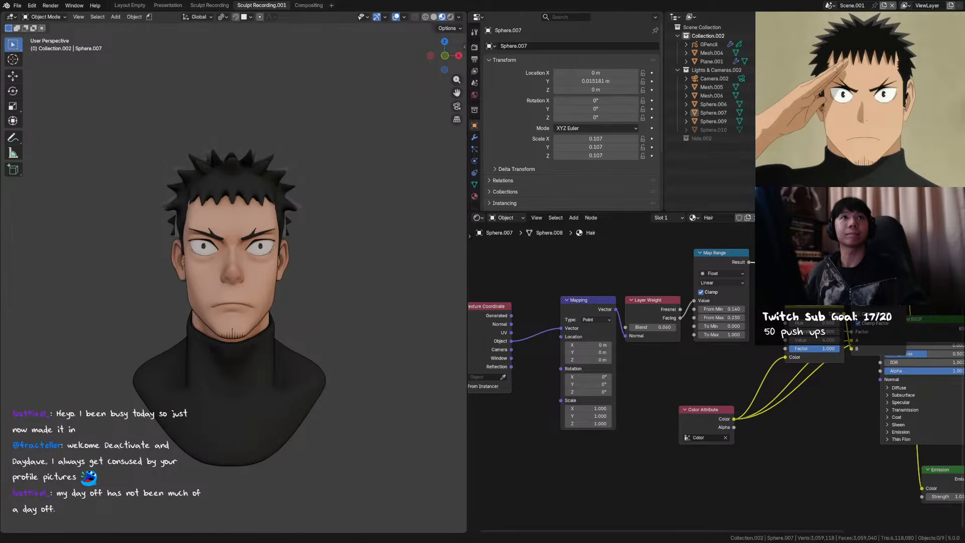
mouse_move(388, 280)
middle_mouse_down()
mouse_move(364, 270)
mouse_move(378, 269)
mouse_move(375, 283)
middle_mouse_up()
Duplicate the Principled BSDF below the existing hair nodes and connect the copy to the Material Output
middle_click_drag(893, 380, 745, 383)
left_click_drag(739, 289, 678, 409)
scroll(697, 407, "down", 2)
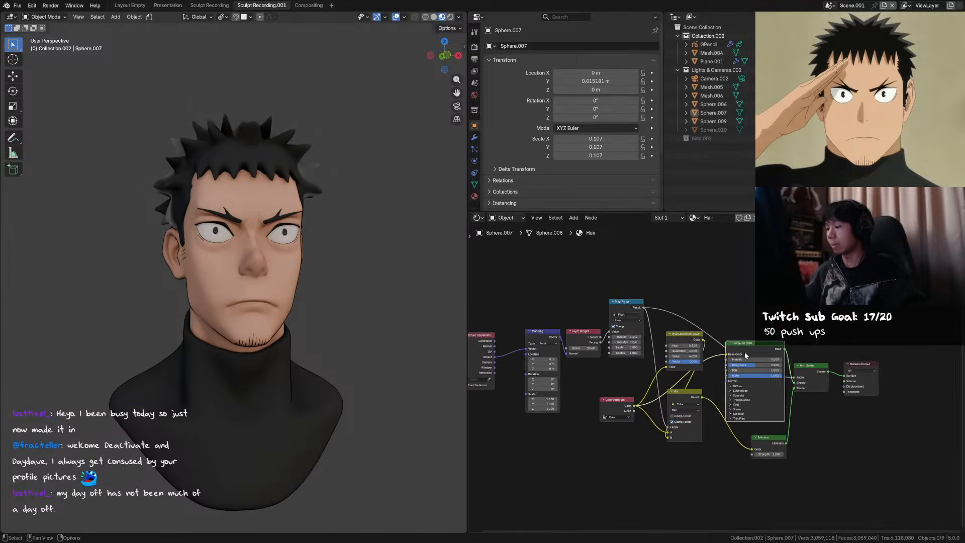
middle_click_drag(746, 355, 784, 281)
key("shift+d")
left_click(691, 438)
middle_click_drag(747, 412, 752, 335)
left_click_drag(724, 297, 744, 388)
Duplicate the Color Attribute node beside the copied Principled BSDF and link its Color to the Base Color
left_click(668, 253)
key("shift+d")
left_click(679, 402)
scroll(714, 378, "up", 3)
middle_click_drag(750, 355, 761, 289)
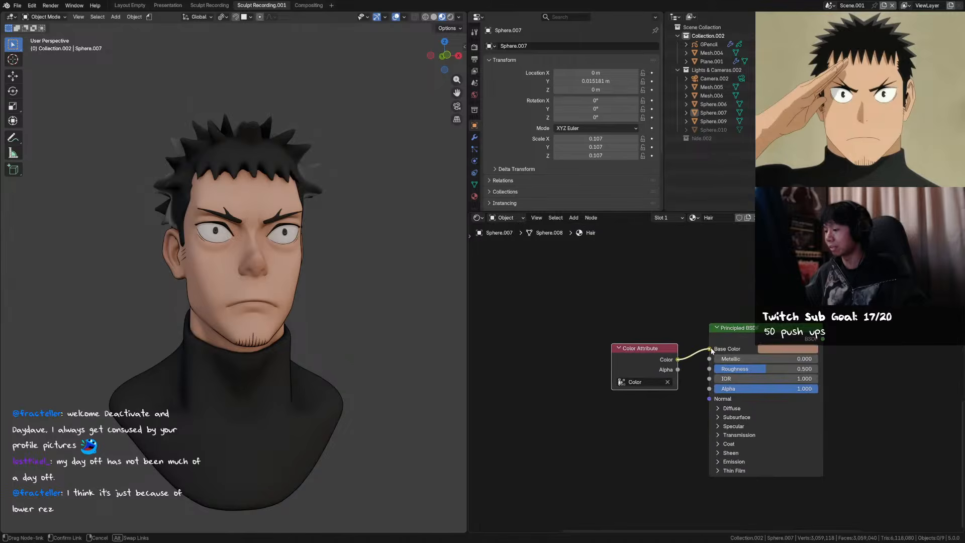
left_click_drag(712, 350, 710, 349)
left_click_drag(644, 351, 662, 330)
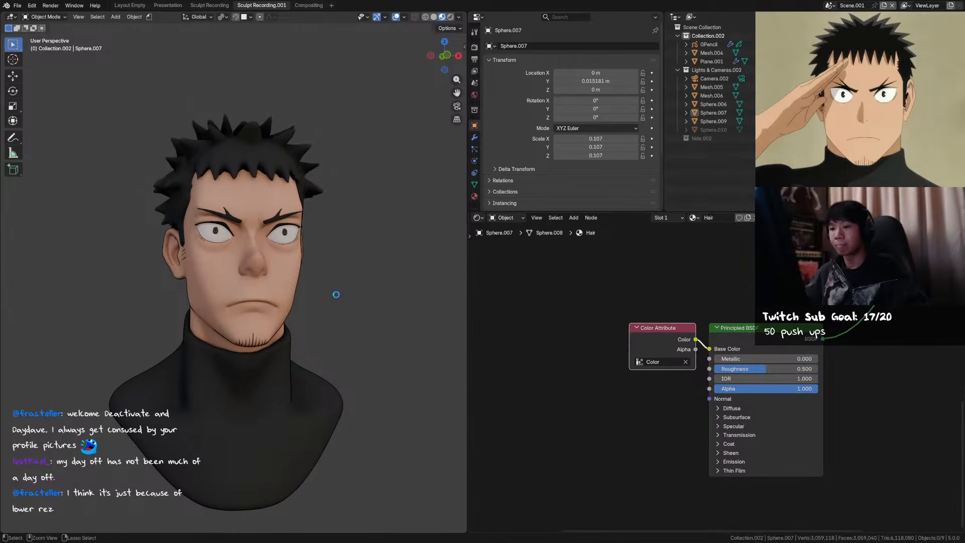
Save the file and add a sun light to the scene, viewing the bust from the side
scroll(336, 294, "down", 3)
key("ctrl+s")
key("shift+a")
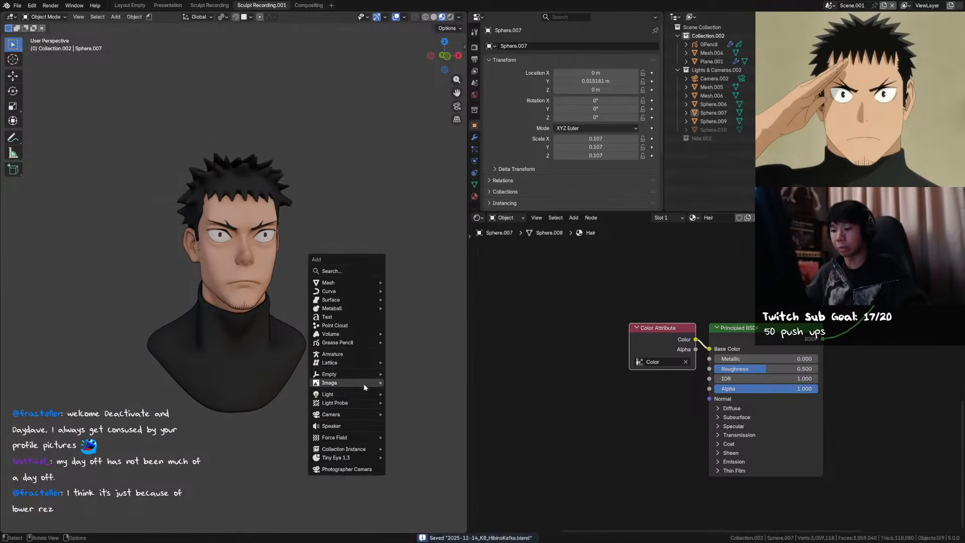
mouse_move(370, 394)
left_click(423, 405)
left_click(431, 56)
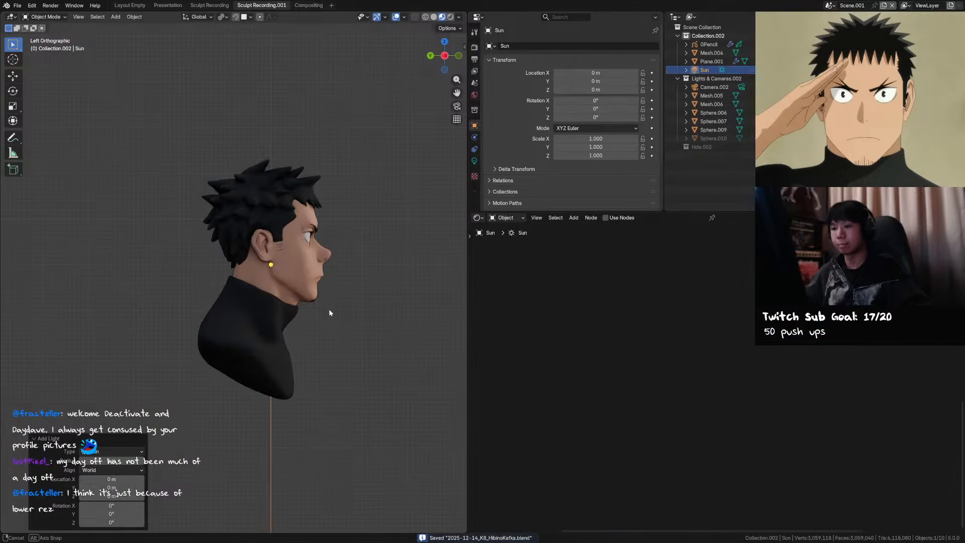
Move the sun light above and behind the head and tilt it about 35.7° in the side view
key("g")
left_click(226, 193)
key("r")
left_click(367, 212)
middle_click_drag(367, 213, 302, 216)
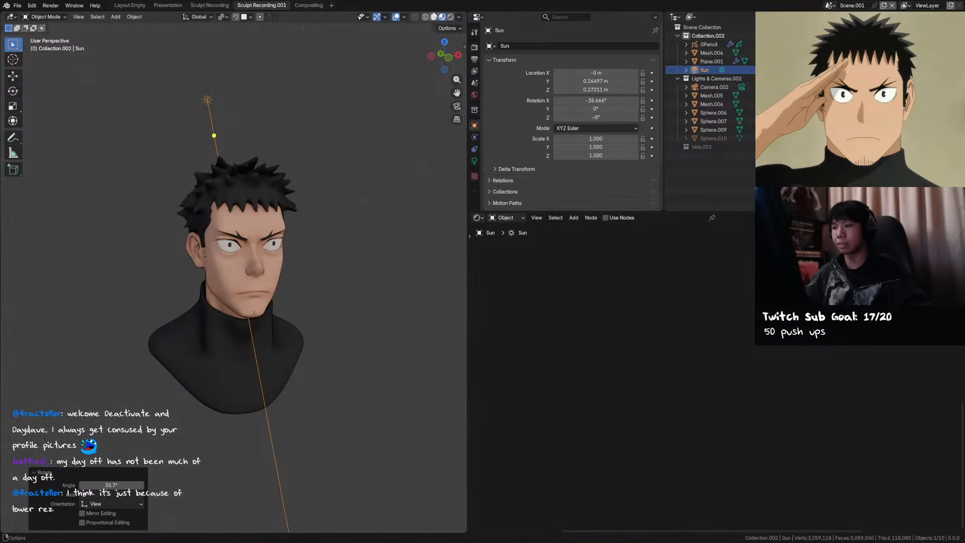
Enable Scene Lights for the viewport shading and, in the Sculpt Recording workspace, raise the sun's irradiance to 32 W/m²
left_click(459, 17)
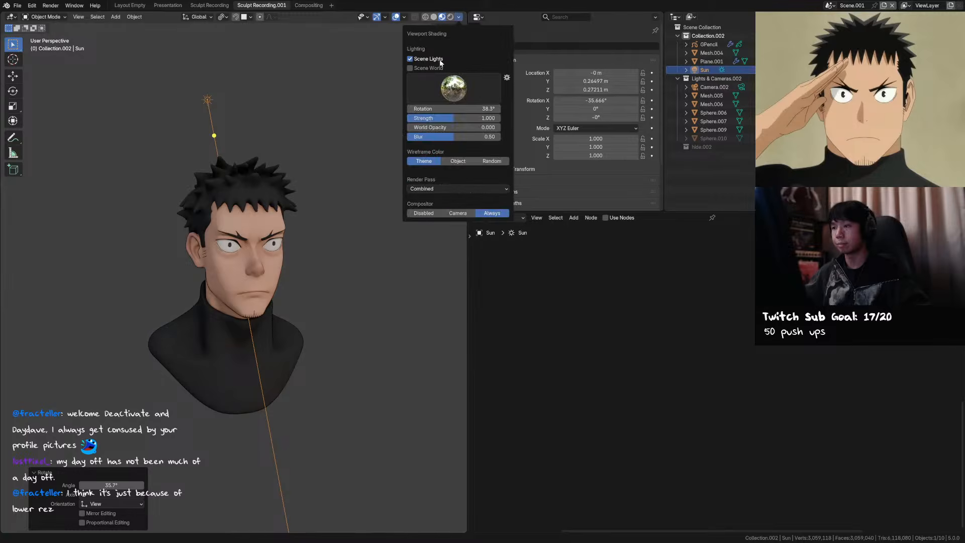
left_click(477, 218)
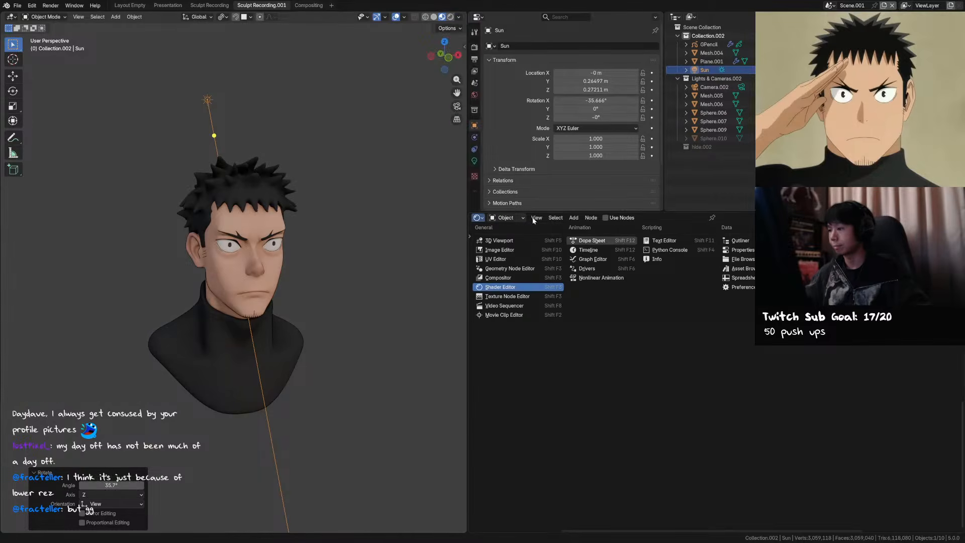
left_click(215, 6)
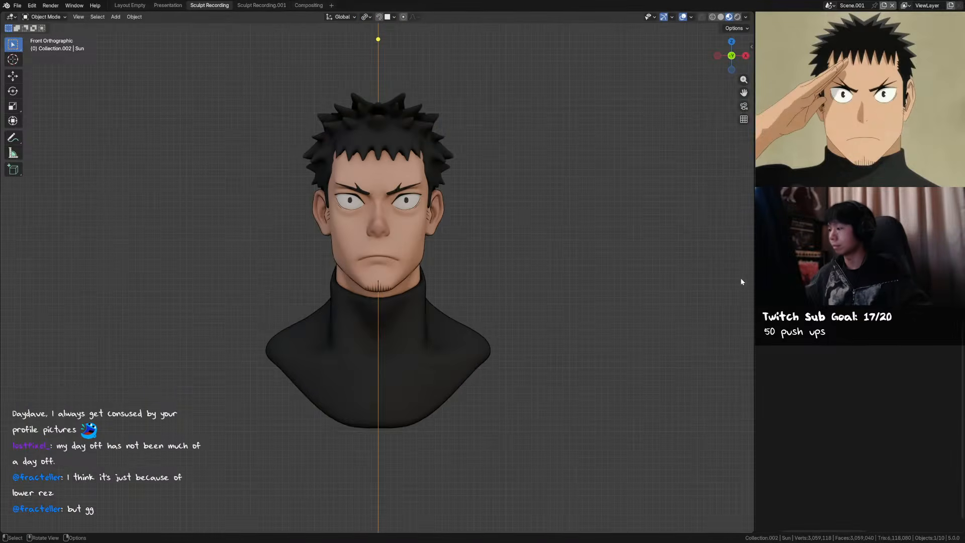
left_click(764, 310)
left_click(729, 294)
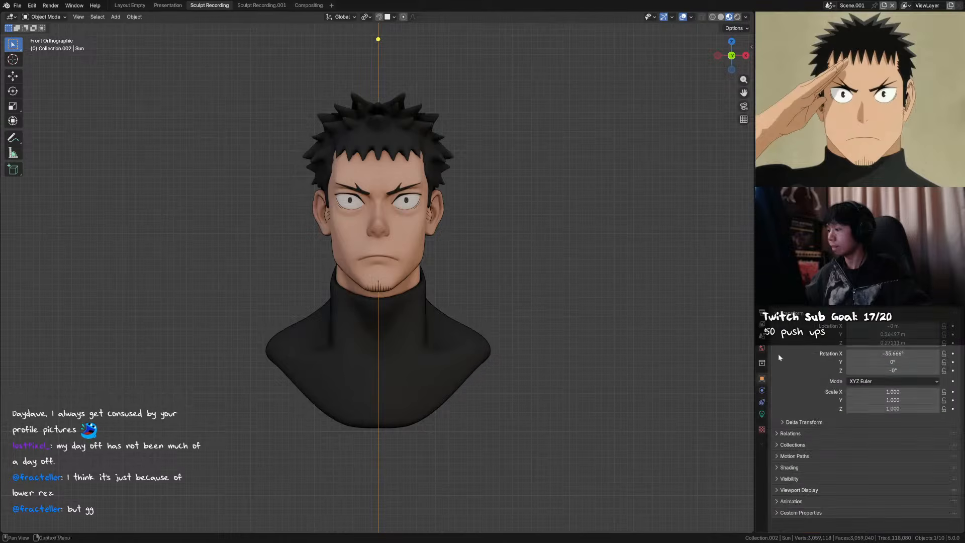
double_click(936, 378)
Compare the bust's lighting in rendered, solid and material preview shading and inspect the viewport shading options
middle_click_drag(342, 221, 705, 78)
left_click(737, 16)
left_click(720, 16)
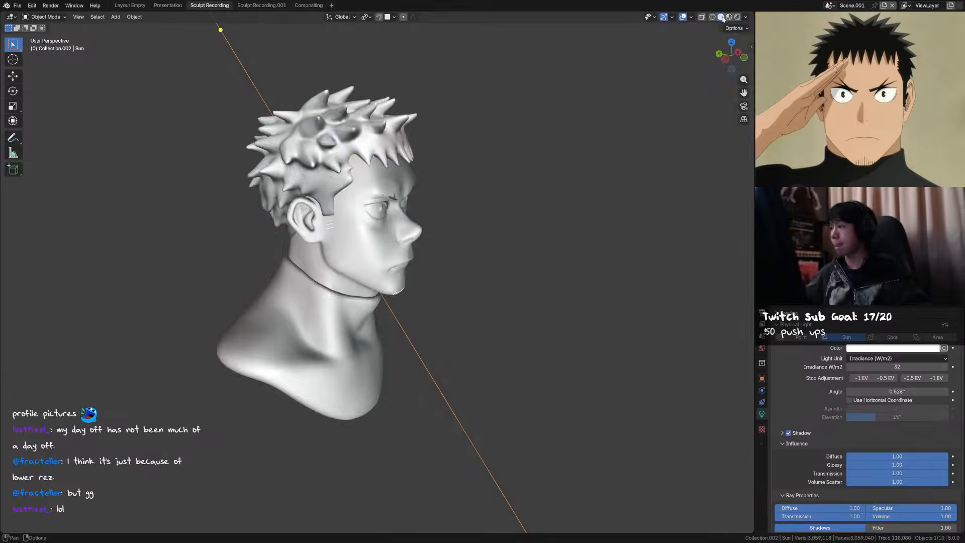
left_click(729, 16)
left_click(745, 17)
middle_click_drag(545, 237, 382, 217)
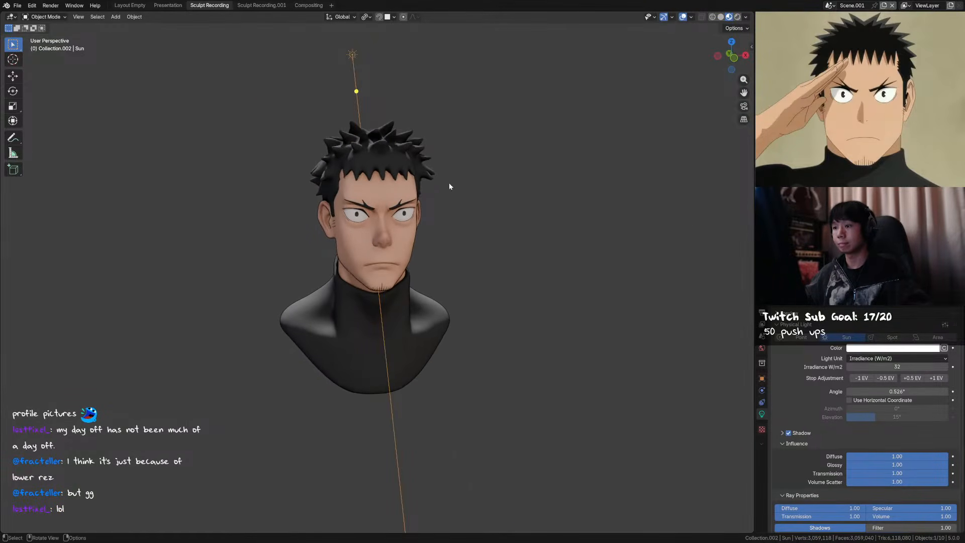
Rotate the sun light about -23.8° around the global X axis
middle_click_drag(435, 232, 454, 325)
key("r")
key("x")
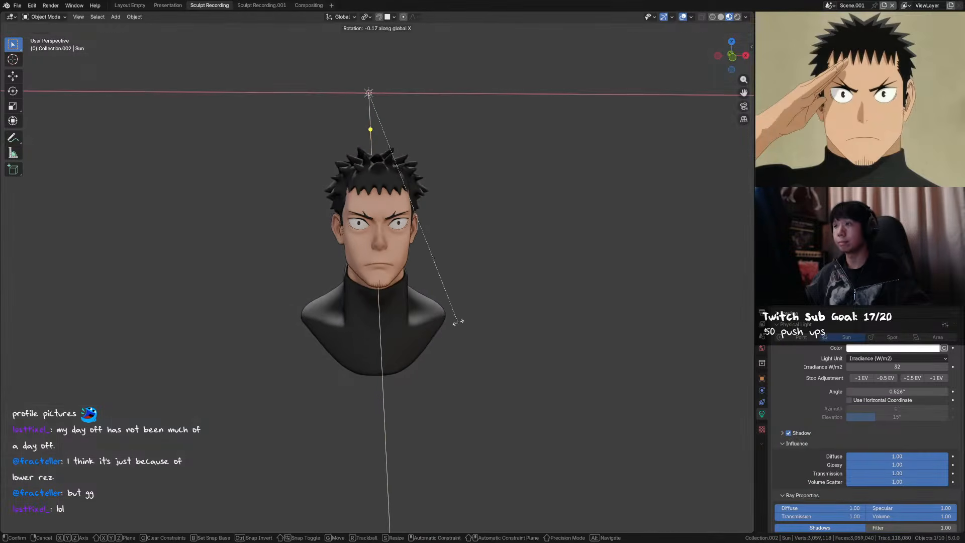
left_click(399, 293)
Lower the sun light behind the head in the side view, scale it down by 0.380 and 0.546, and save the file
key("ctrl+KP_3")
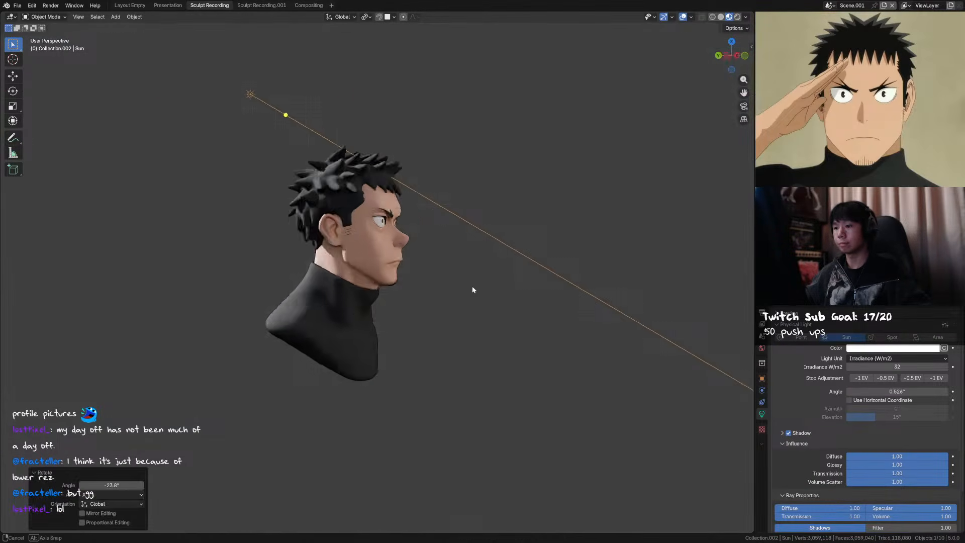
key("g")
left_click(524, 392)
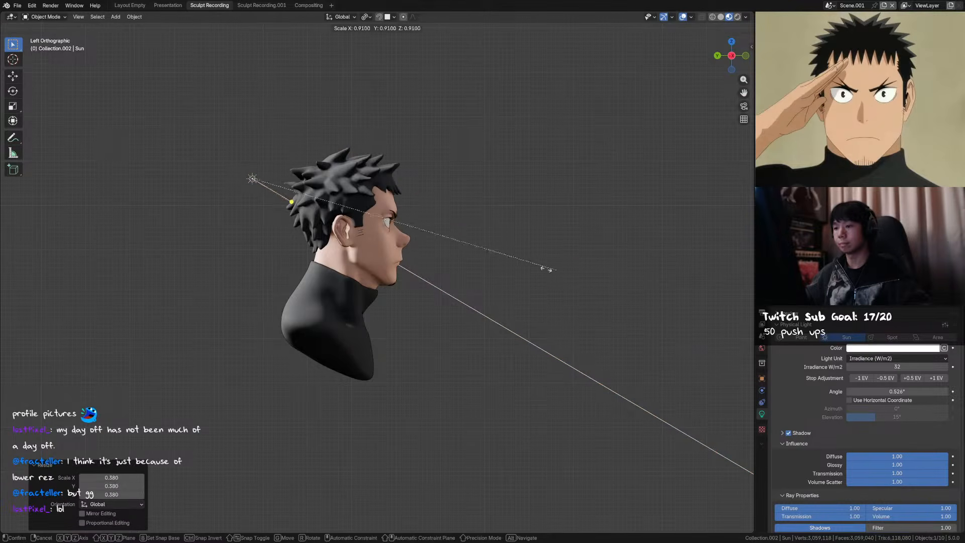
left_click(433, 254)
key("s")
left_click(378, 229)
key("s")
left_click(433, 239)
middle_click_drag(433, 239, 485, 282)
scroll(485, 281, "up", 3)
key("ctrl+s")
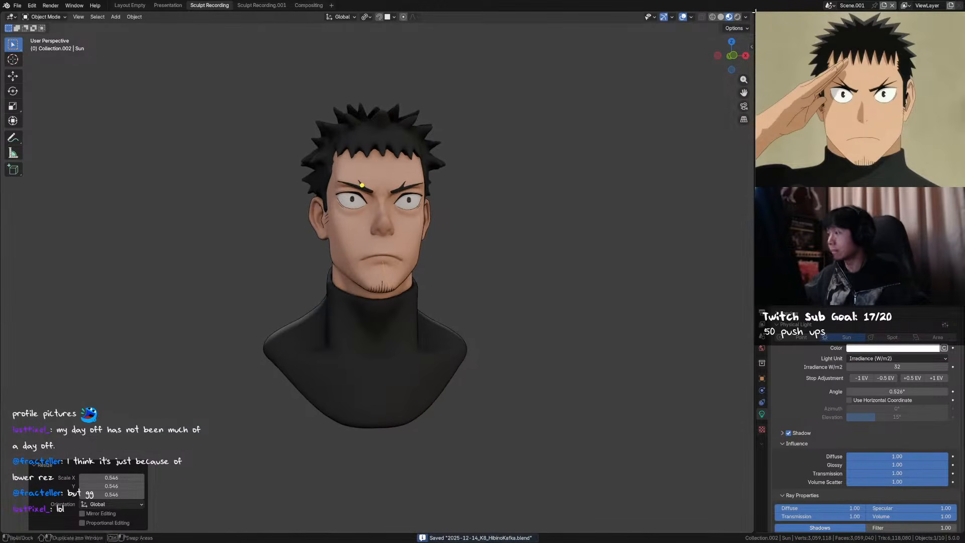
Adjust the rotation of the viewport's environment lighting while checking the bust
left_click(745, 17)
mouse_move(726, 109)
left_mouse_down()
mouse_move(741, 109)
mouse_move(725, 109)
left_mouse_up()
middle_click_drag(564, 143, 555, 149)
Set the Color Management Look to High Contrast, check the bust and save the file
left_click(762, 300)
scroll(869, 426, "down", 2)
left_click(828, 530)
scroll(871, 405, "down", 5)
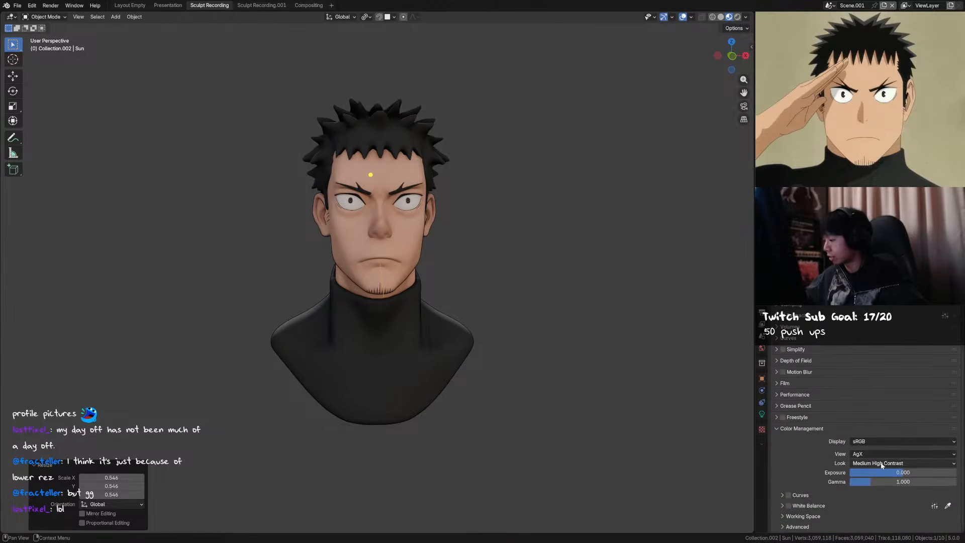
left_click(891, 463)
left_click(894, 406)
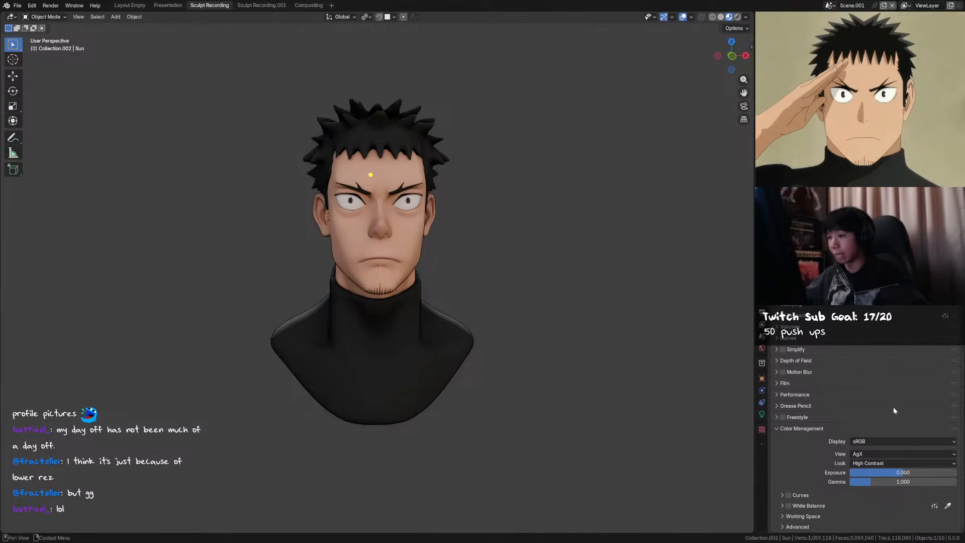
middle_click_drag(564, 366, 577, 379, "shift")
middle_click_drag(500, 341, 504, 340)
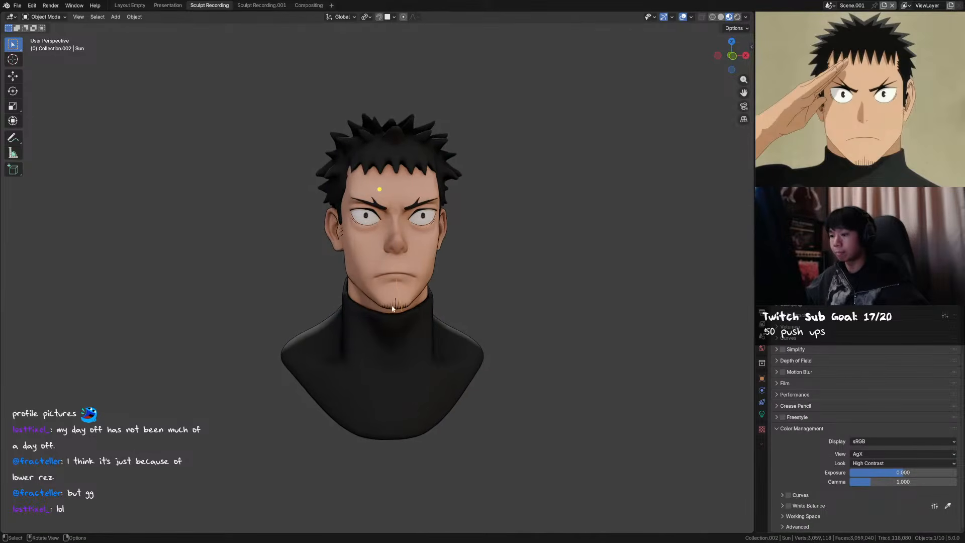
middle_click_drag(397, 290, 398, 305)
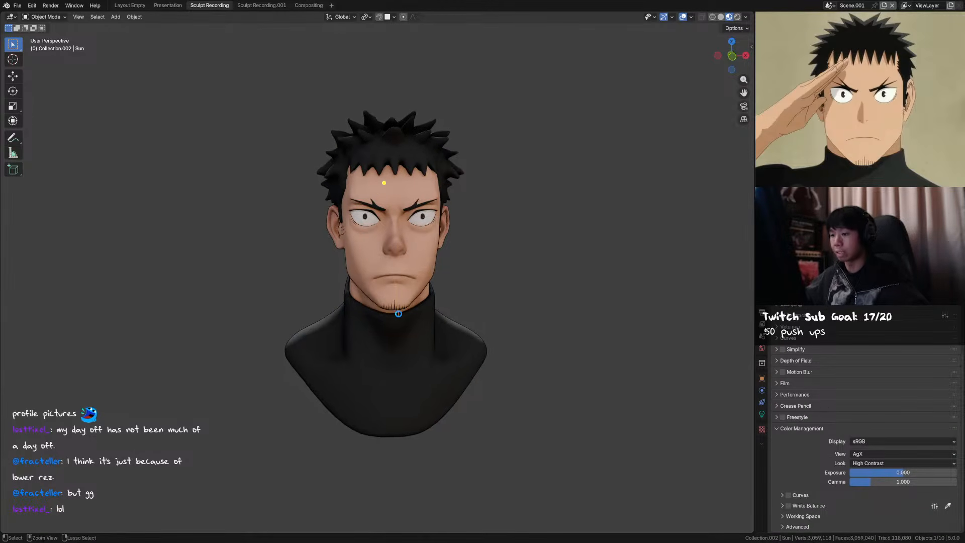
key("ctrl+s")
Raise the sun's irradiance to 64 W/m² and rotate the light about 26.9° around the global Z axis
left_click(761, 415)
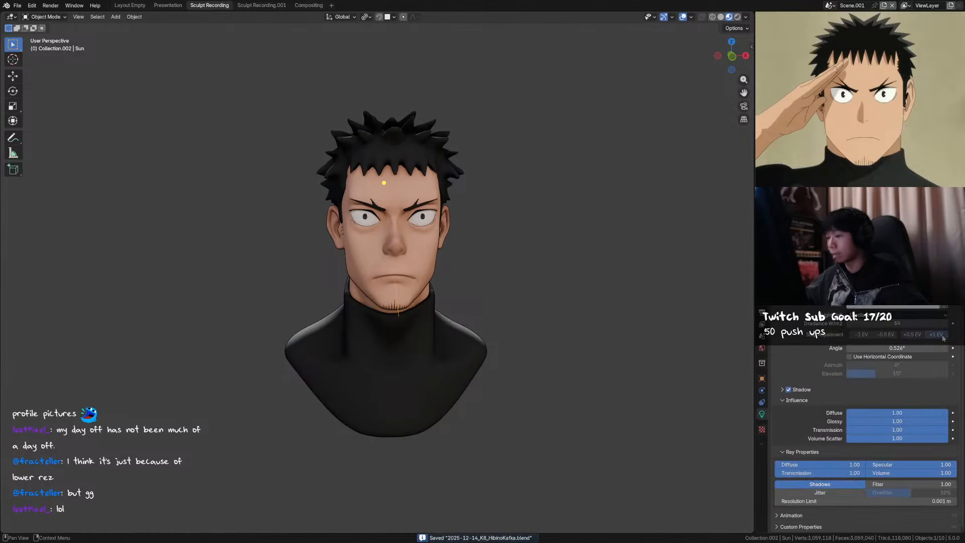
key("r")
key("x")
key("z")
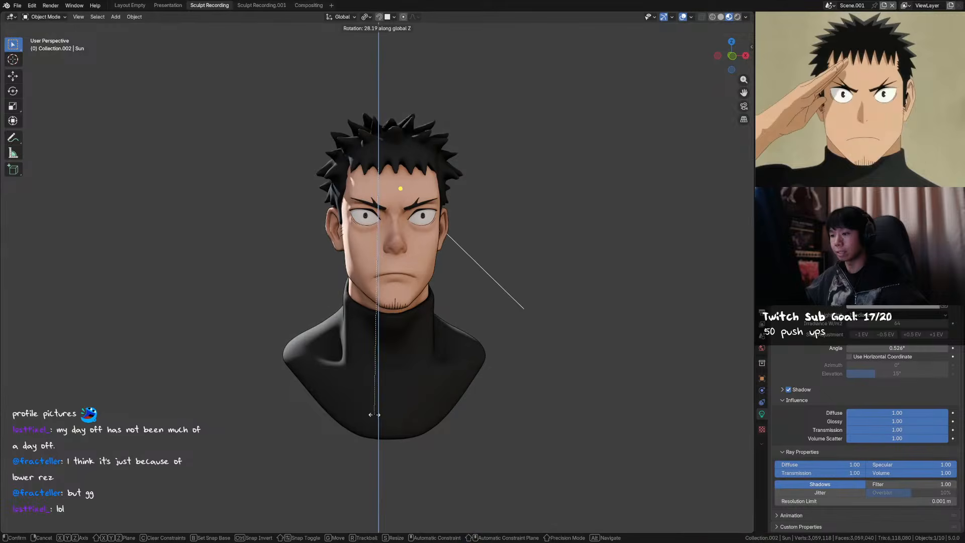
left_click(380, 412)
Rotate the sun light about -121° around the global Z axis and refine its angle from the front view
middle_click_drag(469, 424, 537, 400)
key("r")
key("z")
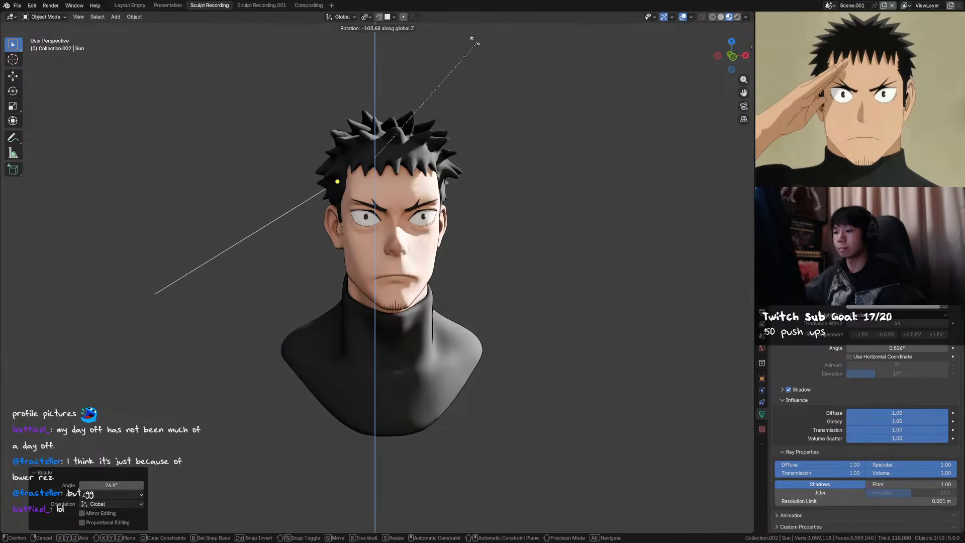
right_click(546, 169)
middle_click_drag(543, 176, 547, 210)
key("r")
key("z")
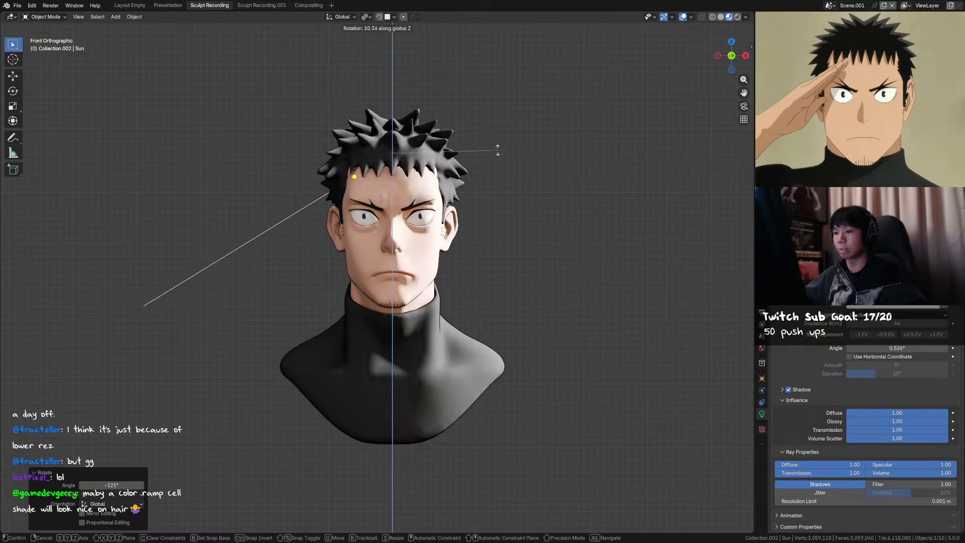
left_click(618, 278)
Move the sun light to the front side of the bust, about 0.202 m in X and -0.415 m in Y
middle_click_drag(619, 277, 545, 323)
key("g")
left_click(594, 390)
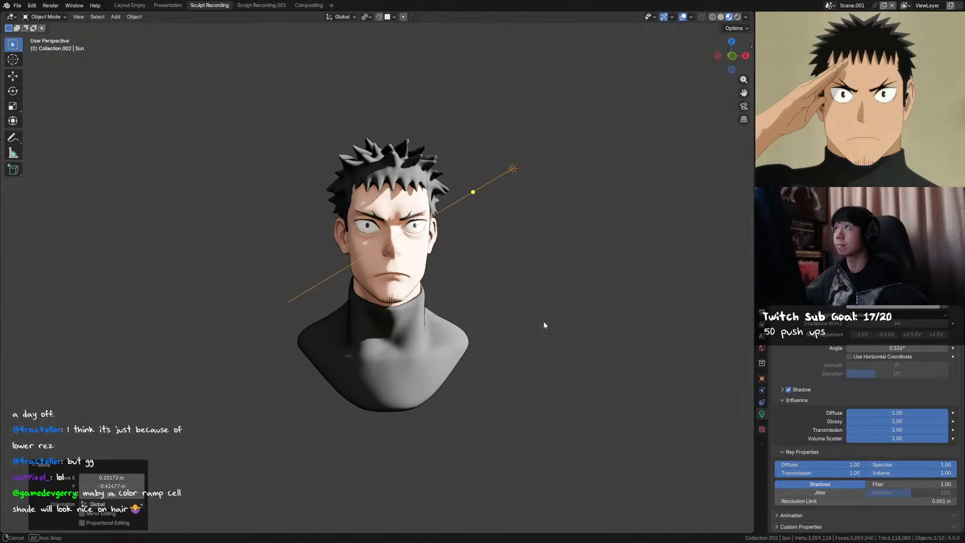
Turn the sun light toward the face around the global Z axis by about -31.9° and another -7.47°
key("r")
key("z")
left_click(590, 230)
key("r")
key("z")
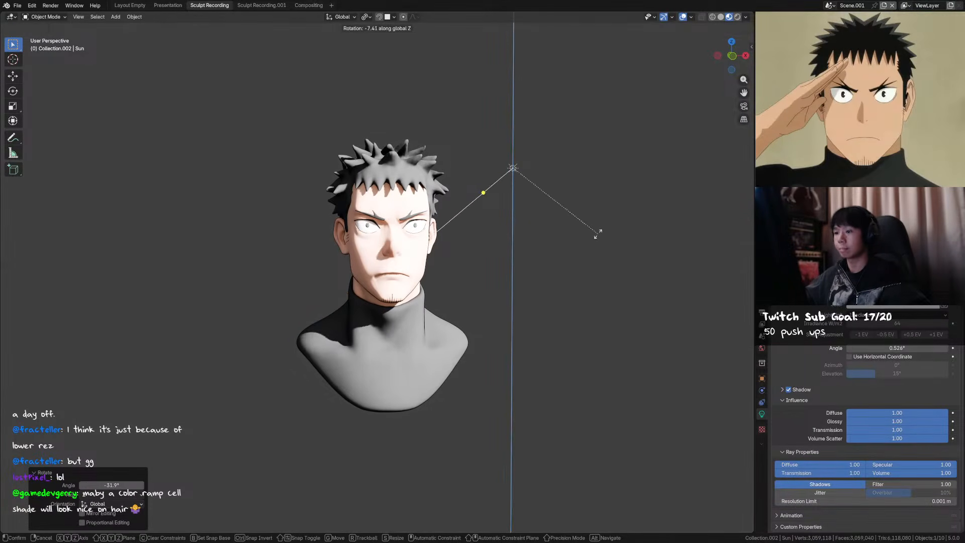
left_click(598, 234)
key("r")
right_click(603, 262)
middle_click_drag(603, 262, 604, 323)
key("r")
key("z")
right_click(607, 313)
Rotate the sun light about 11.6° around the global Z axis
key("r")
key("z")
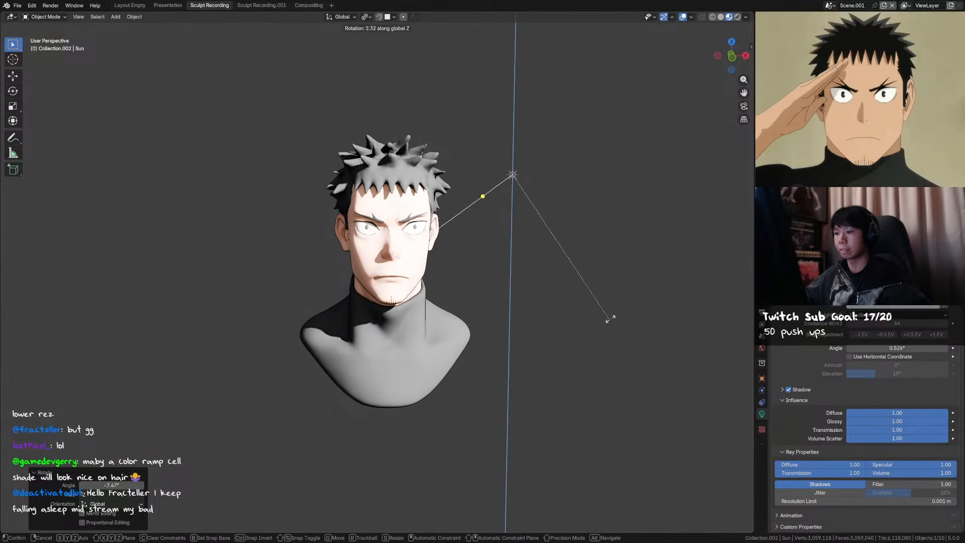
left_click(609, 277)
key("r")
key("z")
right_click(597, 286)
Rotate the sun light a further 7.41° or so around the global Z axis
middle_click_drag(596, 286, 604, 305)
key("r")
key("z")
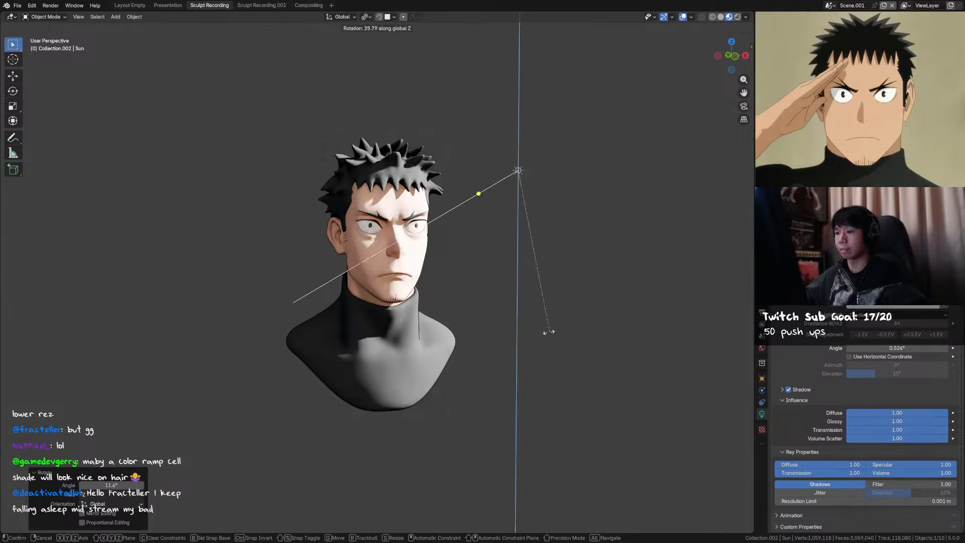
left_click(595, 305)
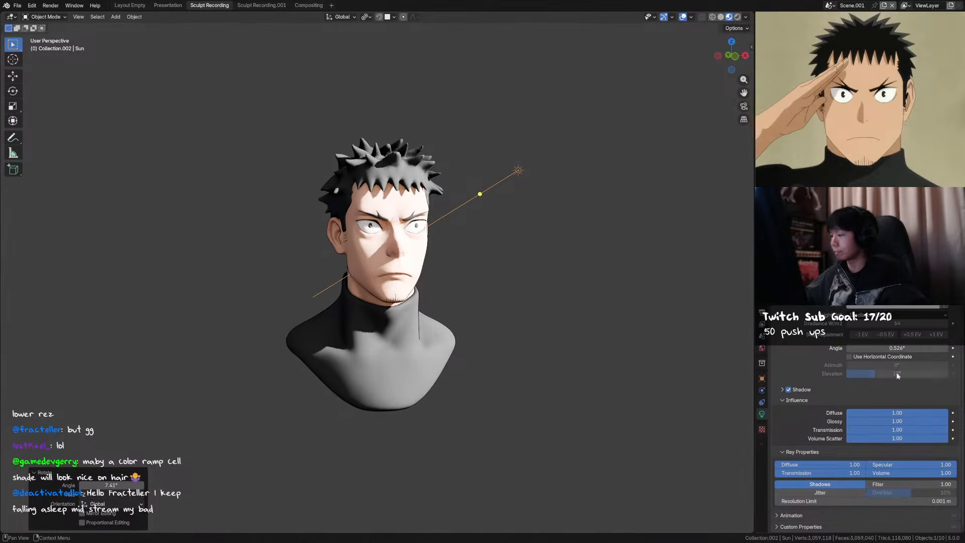
Set the sun's Angle to 15° and reduce its irradiance to 8 W/m², comparing neighbouring exposure stops
mouse_move(889, 348)
left_mouse_down()
mouse_move(912, 348)
mouse_move(886, 343)
left_mouse_up()
left_click(860, 334)
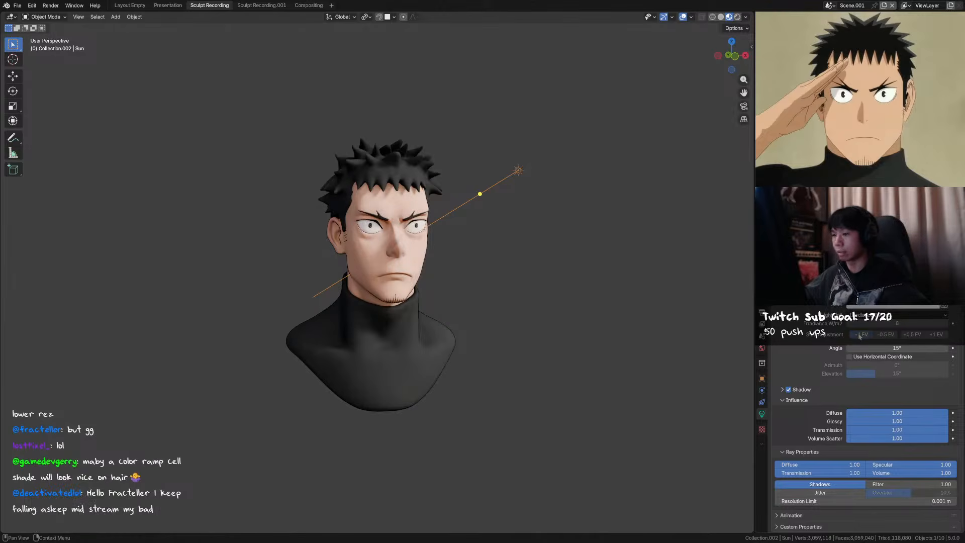
left_click(936, 336)
left_click(863, 336)
left_click(863, 336)
left_click(941, 336)
scroll(523, 239, "up", 1)
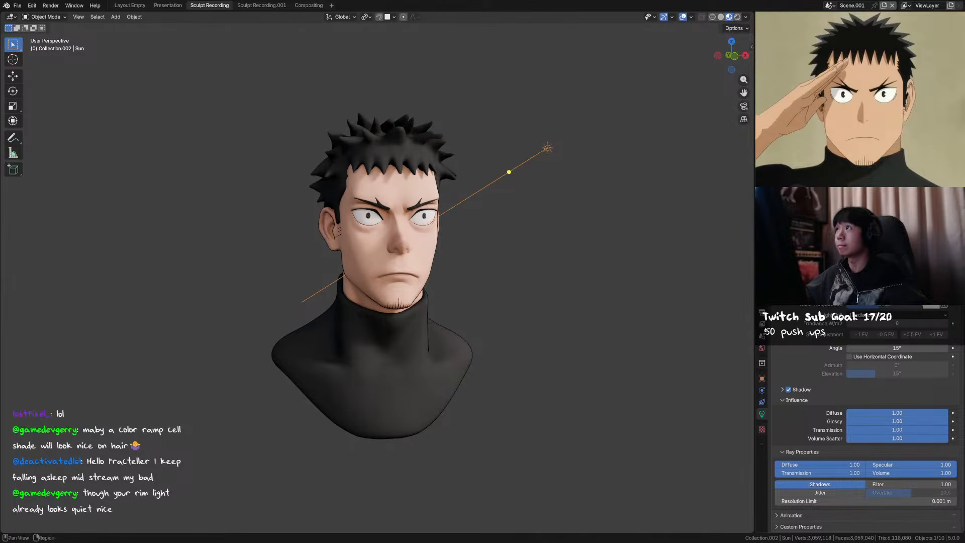
key("r")
key("z")
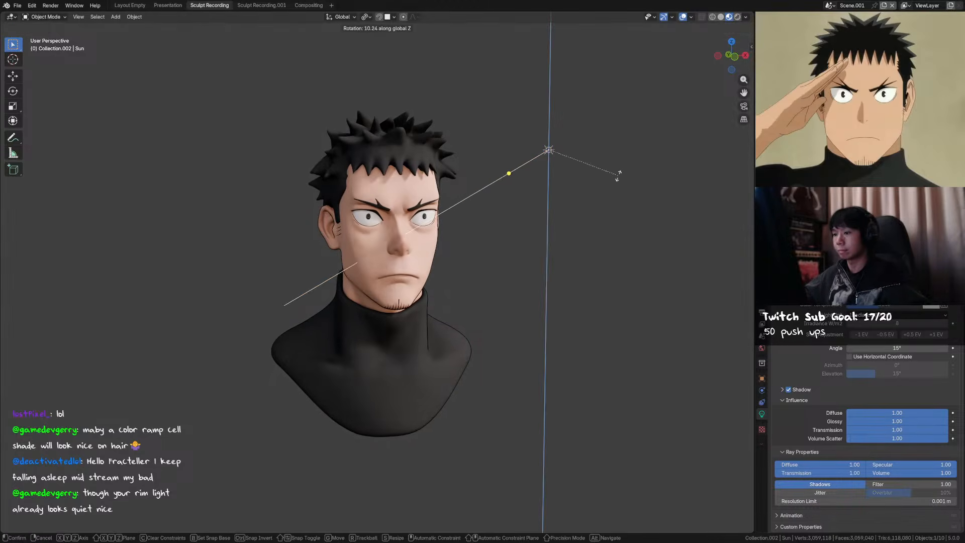
left_click(618, 171)
Choose a different studio HDRI for the viewport's environment lighting, lower its strength and adjust its rotation
left_click(746, 17)
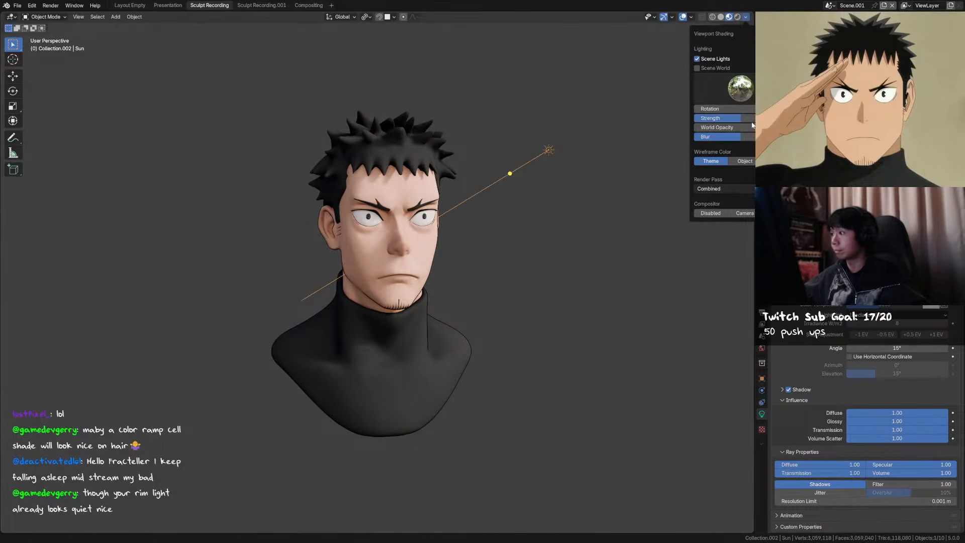
left_click_drag(740, 118, 731, 118)
left_click(741, 87)
left_click(772, 119)
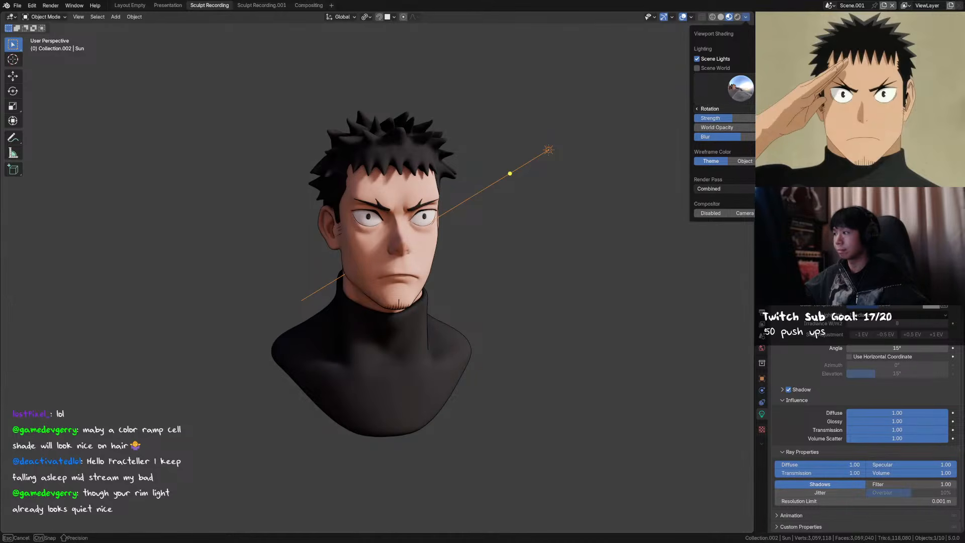
mouse_move(732, 118)
left_mouse_down()
mouse_move(745, 118)
mouse_move(733, 118)
mouse_move(736, 108)
left_mouse_up()
Hide the sun light to adjust the environment's strength and rotation in isolation, and unhide the sun
key("h")
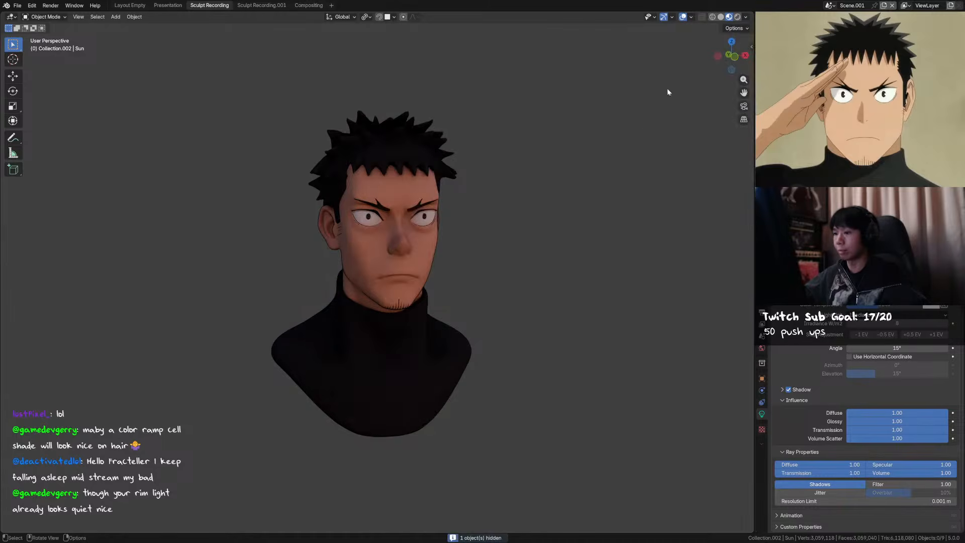
left_click(746, 17)
left_click_drag(727, 121, 740, 109)
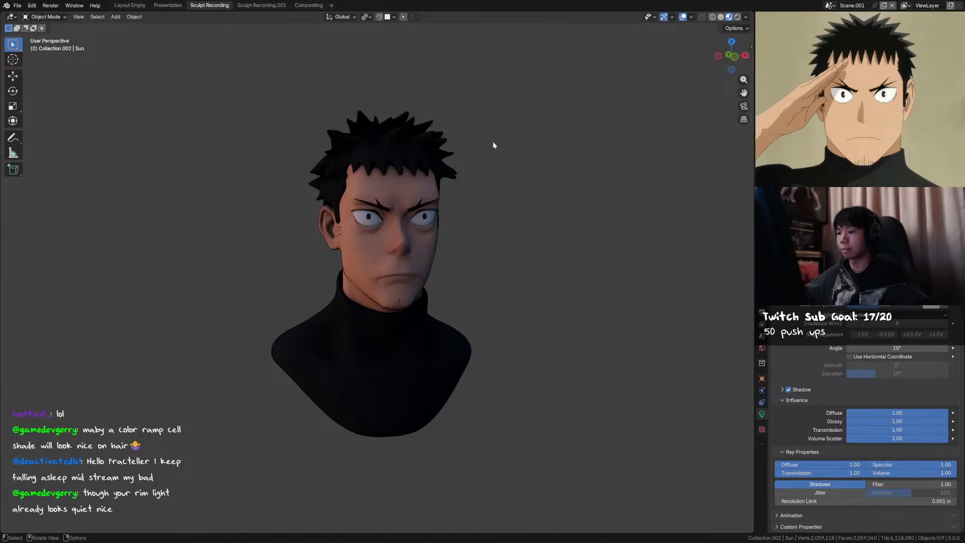
key("alt+h")
left_click(536, 202)
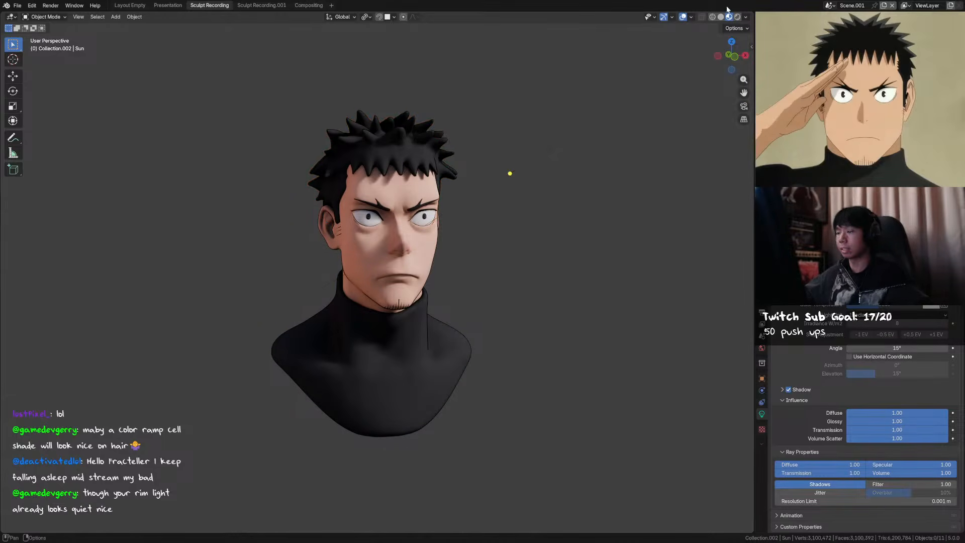
Fine-tune the environment's rotation, lower its strength slightly and save the file
left_click(746, 17)
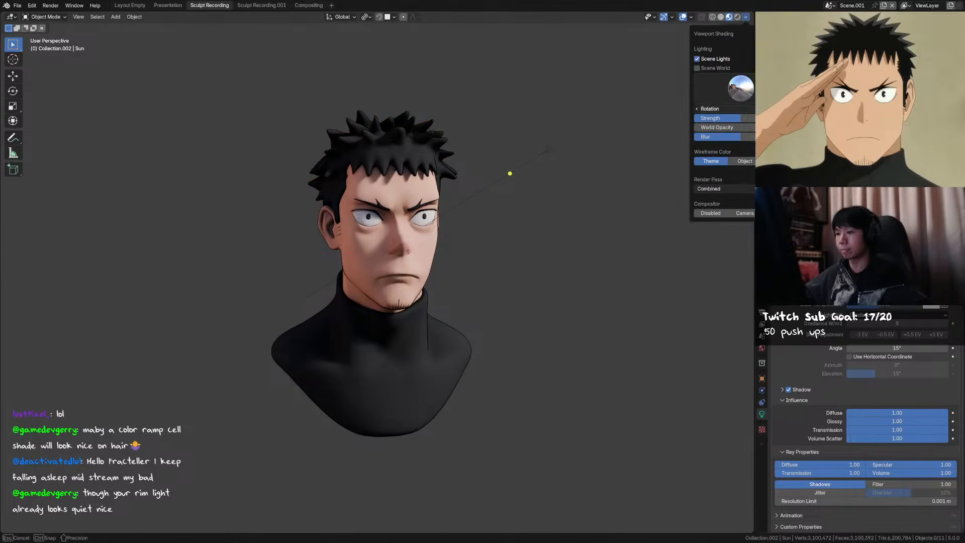
mouse_move(740, 108)
left_mouse_down()
mouse_move(744, 130)
mouse_move(728, 118)
left_mouse_up()
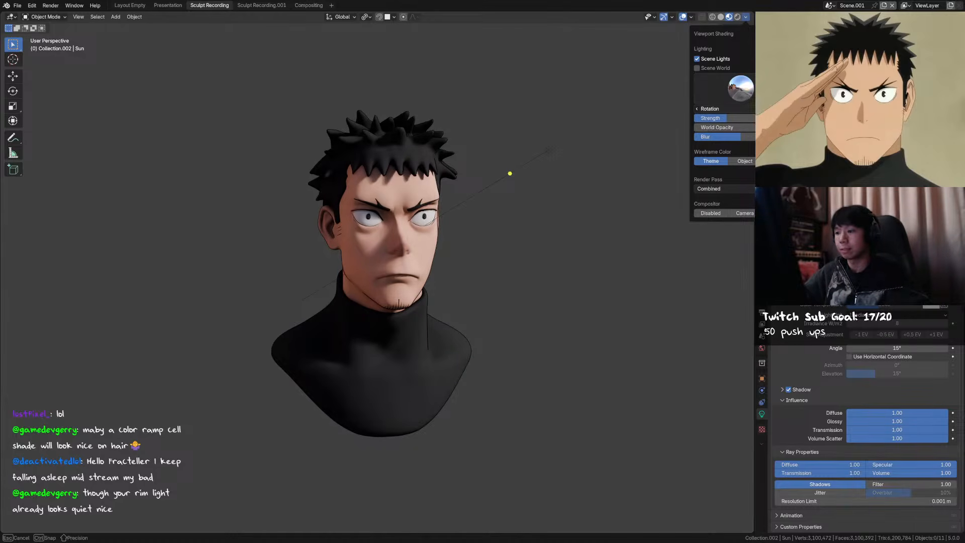
key("ctrl+s")
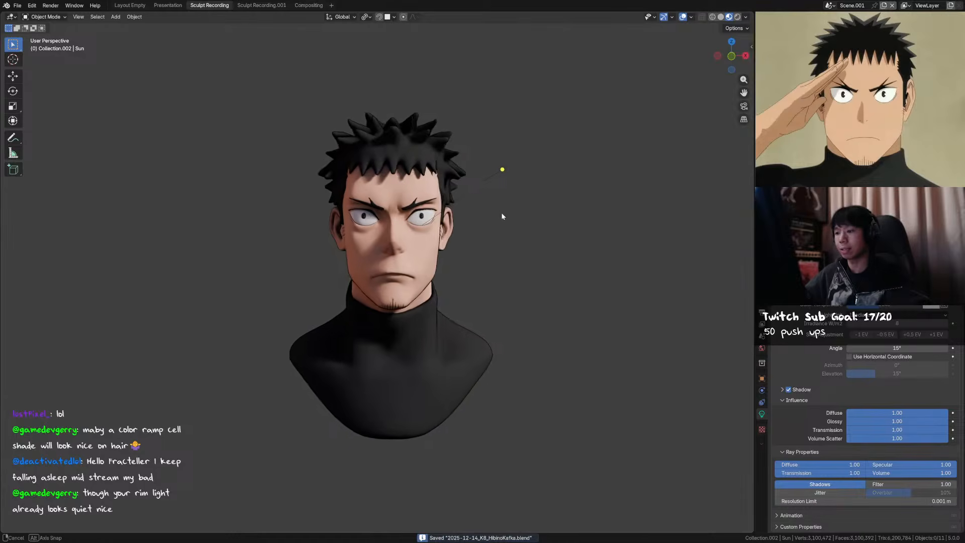
Duplicate the sun light, rotate the copy 135° in the top view and move it behind the opposite shoulder
left_click(531, 157)
key("shift+d")
middle_click_drag(556, 171, 568, 328)
right_click(570, 238)
type("r135")
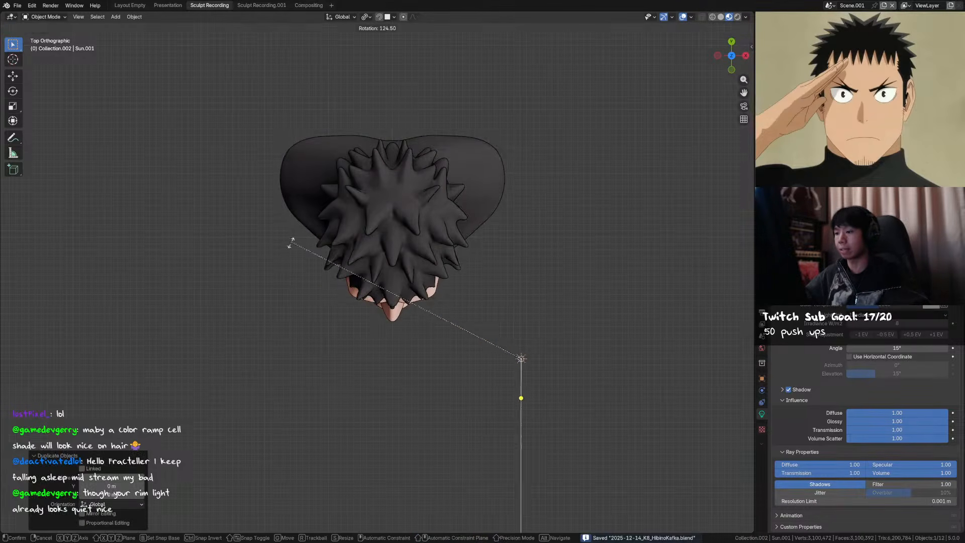
key("Return")
key("g")
left_click(375, 56)
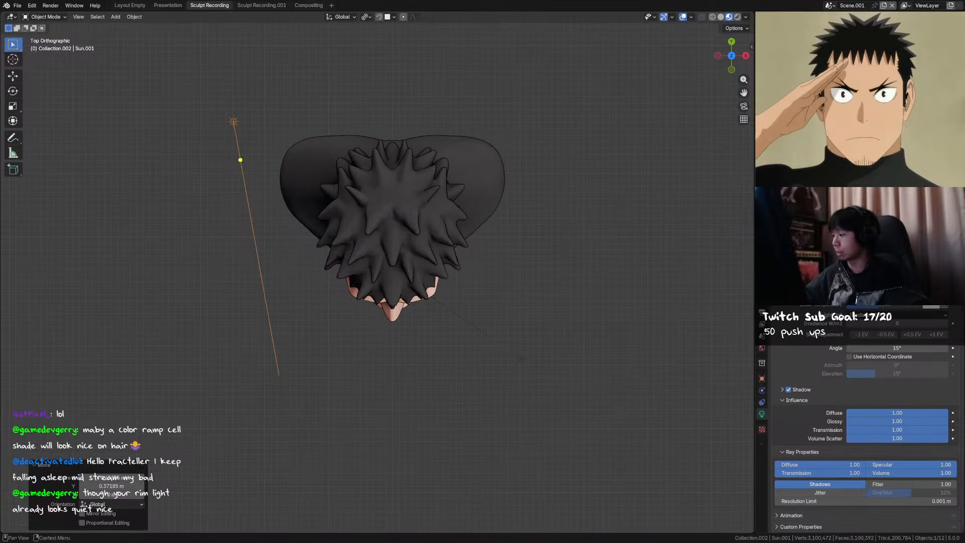
Save the file and set the duplicated sun's Angle to 0.526° and its irradiance to 32 W/m²
key("ctrl+s")
mouse_move(897, 348)
left_mouse_down()
mouse_move(887, 347)
mouse_move(904, 347)
left_mouse_up()
middle_click_drag(682, 351, 233, 262)
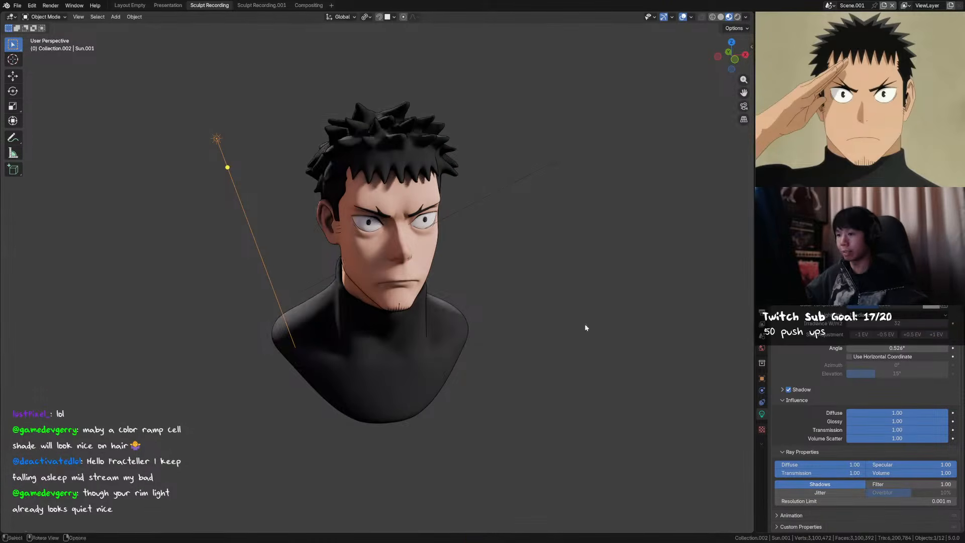
Rotate the duplicated sun around the global Z axis in two passes, the second about -11°, to shape the rim light
middle_click_drag(586, 327, 484, 297)
key("r")
key("z")
left_click(449, 364)
middle_click_drag(449, 363, 342, 280)
key("KP_1")
key("r")
right_click(308, 262)
scroll(363, 285, "down", 2)
key("r")
key("z")
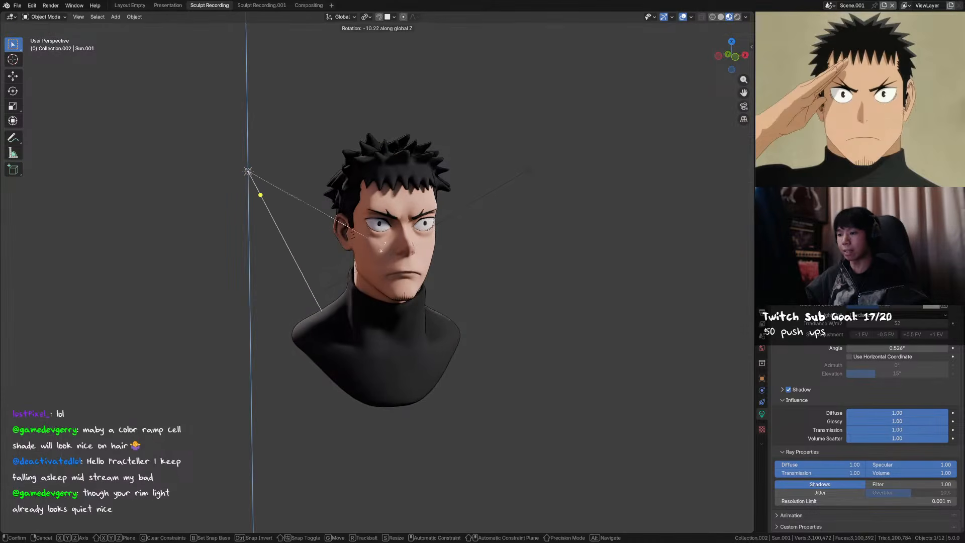
left_click(377, 247)
Rotate the duplicated sun about 6.27° around the global Z axis, and fine-tune it by about -0.232°
middle_click_drag(377, 246, 362, 226)
key("r")
key("z")
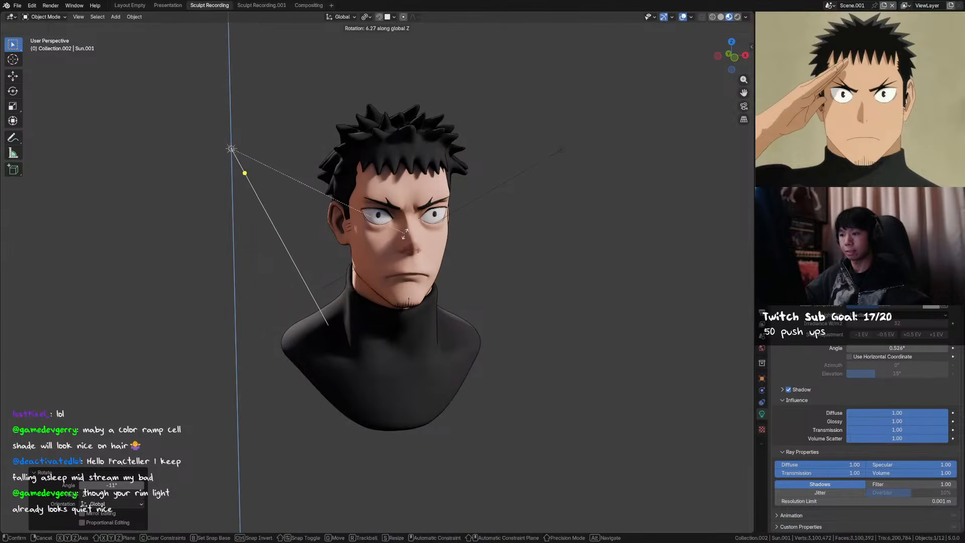
left_click(403, 237)
middle_click_drag(404, 236, 528, 272, "alt")
key("r")
key("z")
left_click(440, 266)
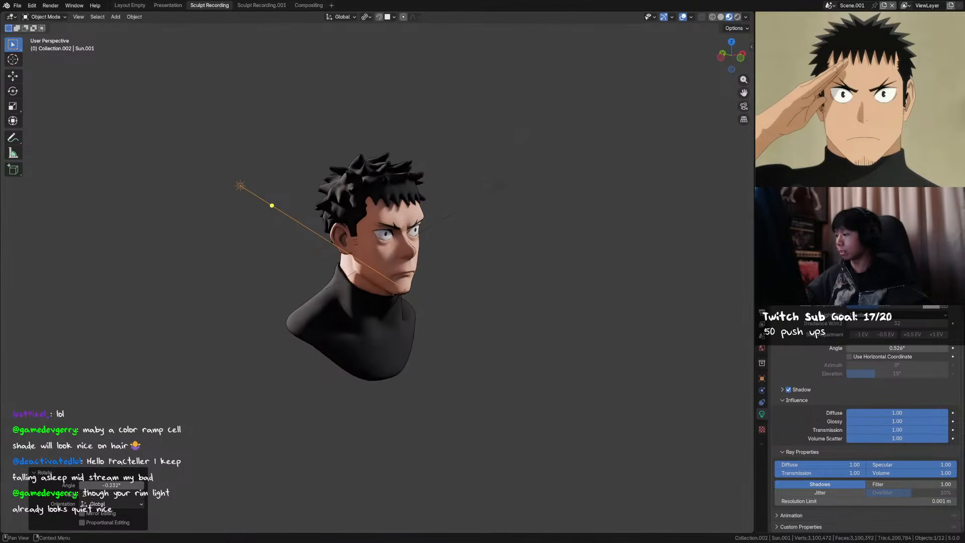
Try the duplicated light as a point light, moving it in the side view and along the global X axis
left_click(799, 293)
middle_click_drag(511, 284, 555, 278)
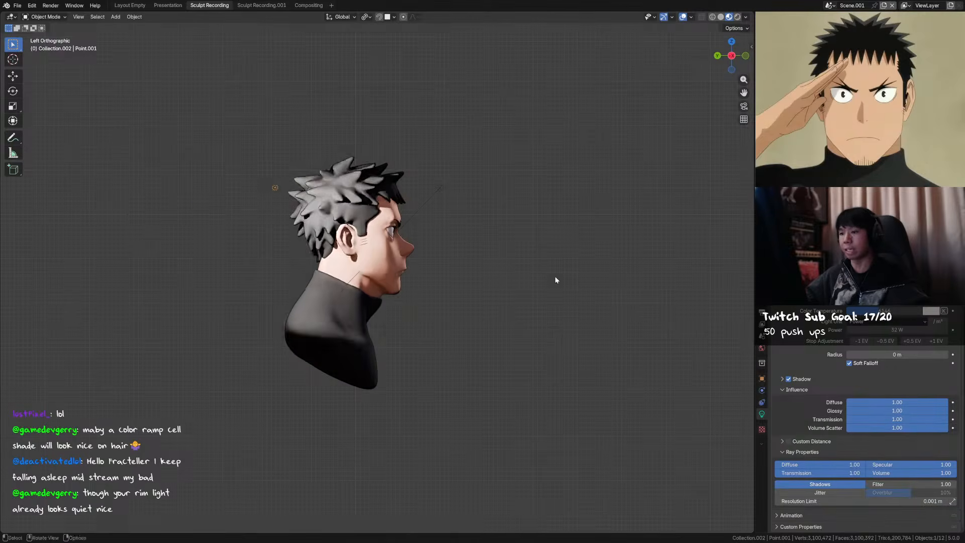
key("g")
left_click(403, 308)
middle_click_drag(455, 308, 388, 309)
key("g")
key("x")
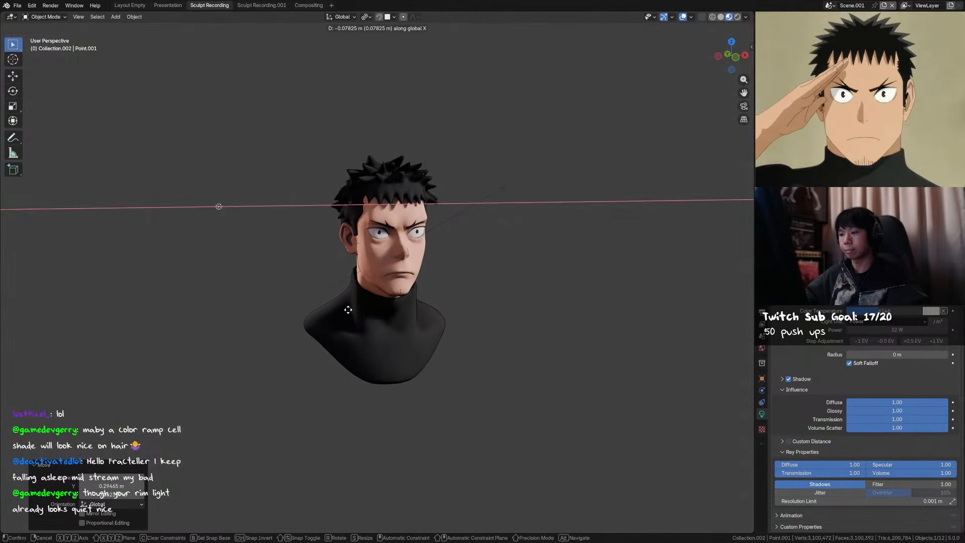
scroll(358, 308, "up", 2, "alt")
left_click(358, 303)
key("g")
key("z")
right_click(362, 282)
mouse_move(364, 288)
middle_mouse_down()
mouse_move(363, 309)
mouse_move(352, 307)
mouse_move(372, 302)
mouse_move(371, 286)
mouse_move(373, 294)
middle_mouse_up()
key("g")
key("x")
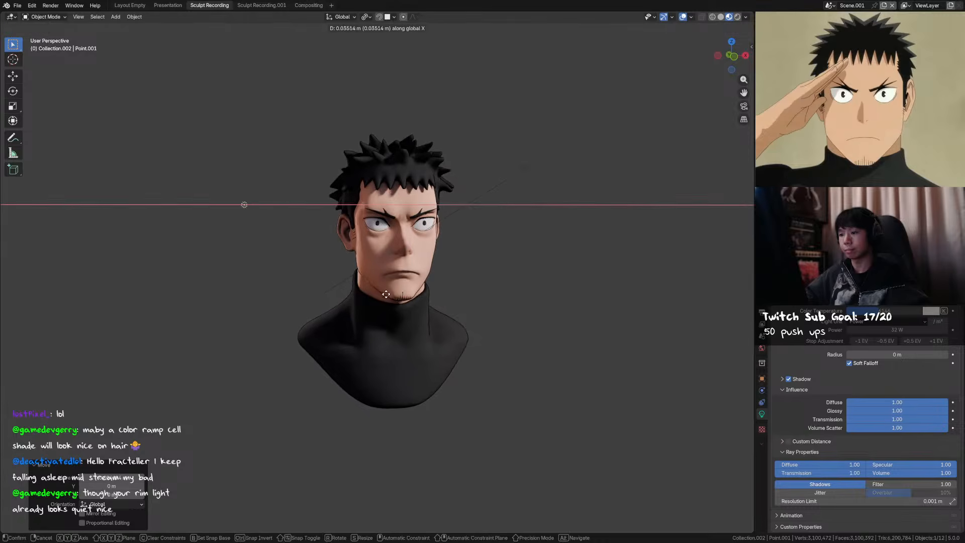
right_click(415, 300)
Undo the point light's moves and set the light type back to Sun
left_click(845, 299)
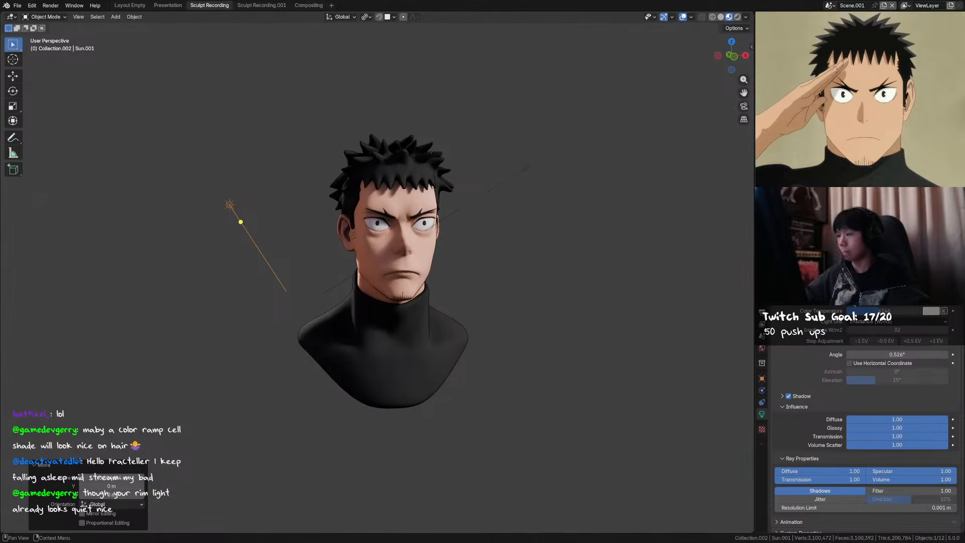
key("ctrl+z")
key("ctrl+z")
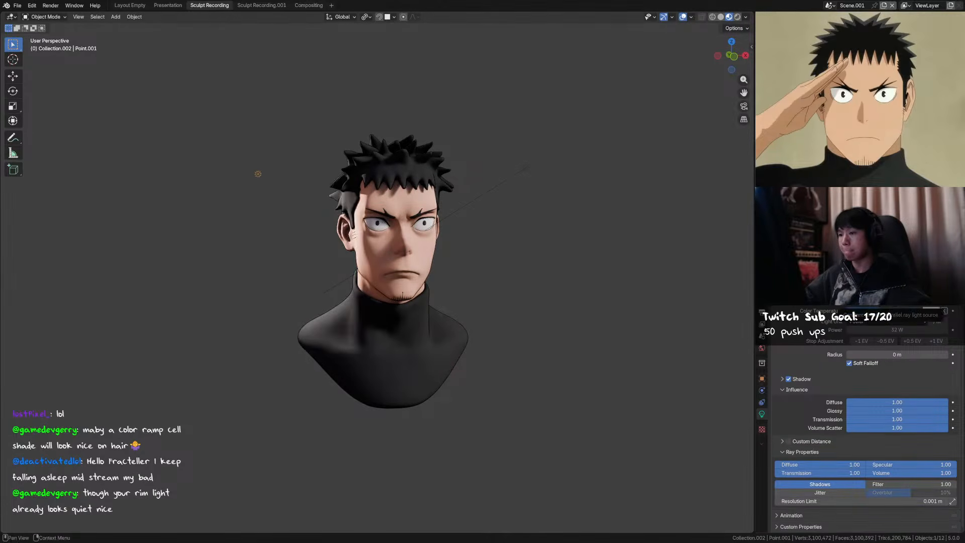
left_click(845, 299)
Rotate the rim sun about 12.8° around the global Z axis, and turn it slightly back the other way
mouse_move(552, 301)
middle_mouse_down()
mouse_move(573, 303)
mouse_move(562, 303)
middle_mouse_up()
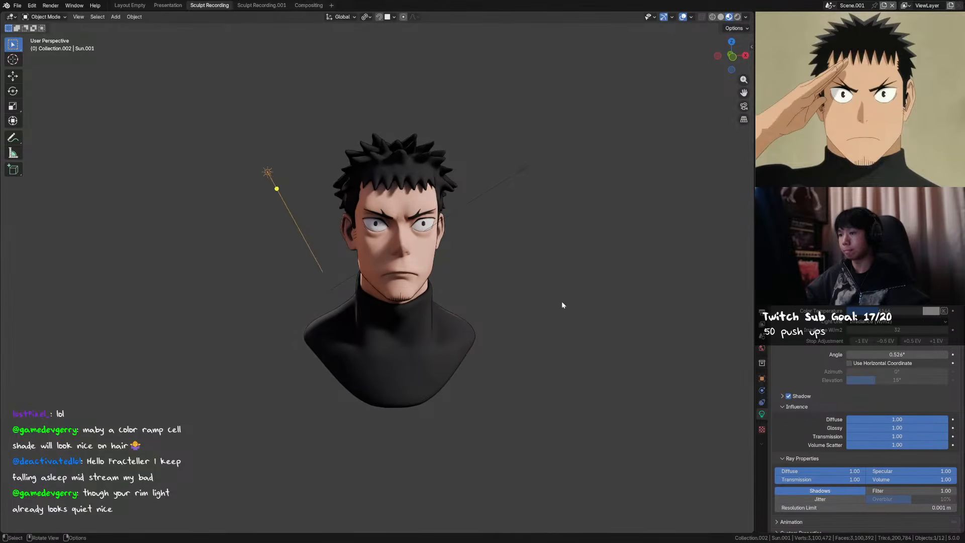
key("r")
key("z")
left_click(498, 337)
middle_click_drag(498, 337, 500, 296)
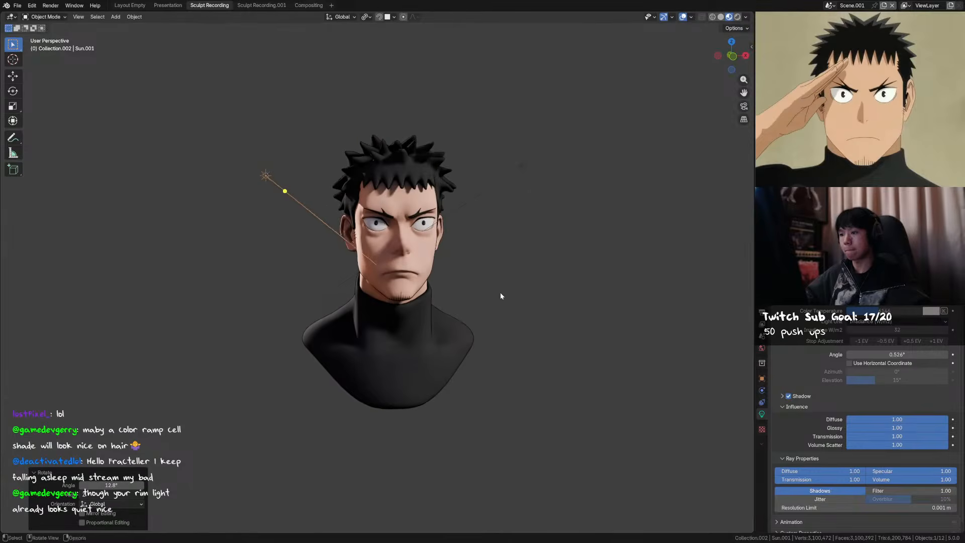
key("r")
key("z")
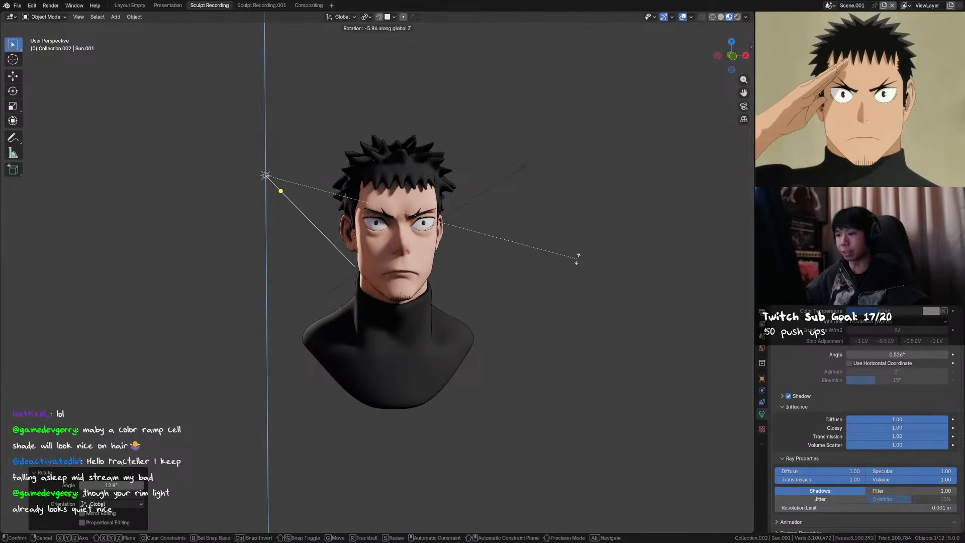
left_click(578, 272)
Fine-tune the rim sun around the global Z axis by about -1.52°, followed by one more small turn
key("r")
key("z")
right_click(566, 301)
middle_click_drag(556, 317, 541, 323)
key("r")
key("z")
left_click(548, 326)
key("r")
key("z")
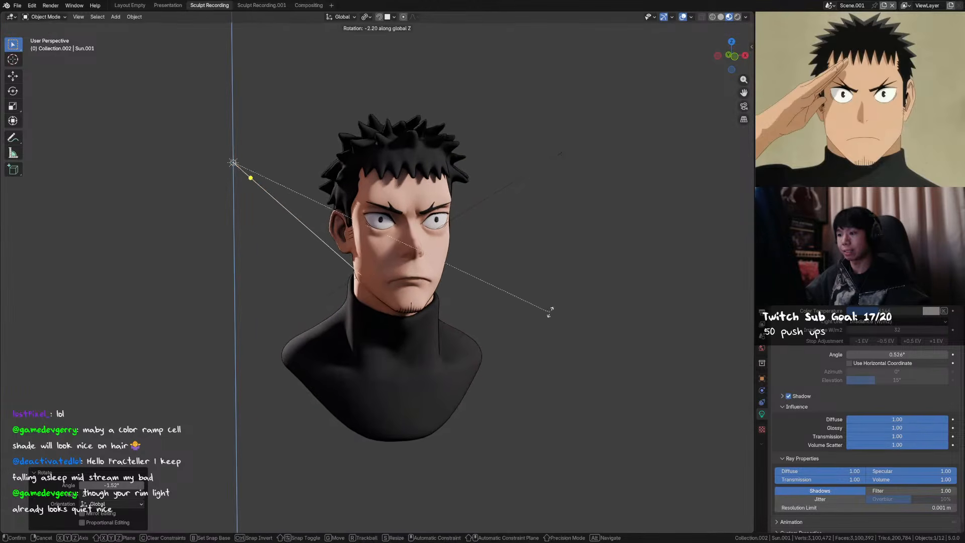
left_click(470, 354)
Duplicate the rim sun in the top view, reposition and rotate the copy behind the head, and tilt it about 22.8° around the global X axis
key("KP_7")
key("shift+d")
left_click(537, 259)
key("r")
left_click(484, 323)
middle_click_drag(485, 323, 472, 234)
key("r")
key("x")
left_click(450, 291)
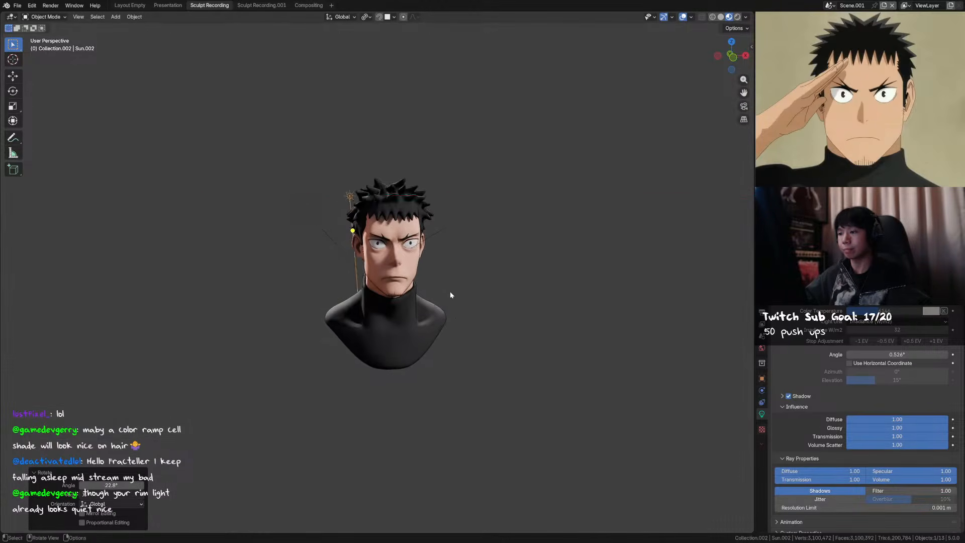
Adjust the new sun's tilt slightly around the global X axis and deselect it
scroll(453, 282, "up", 2)
key("r")
key("x")
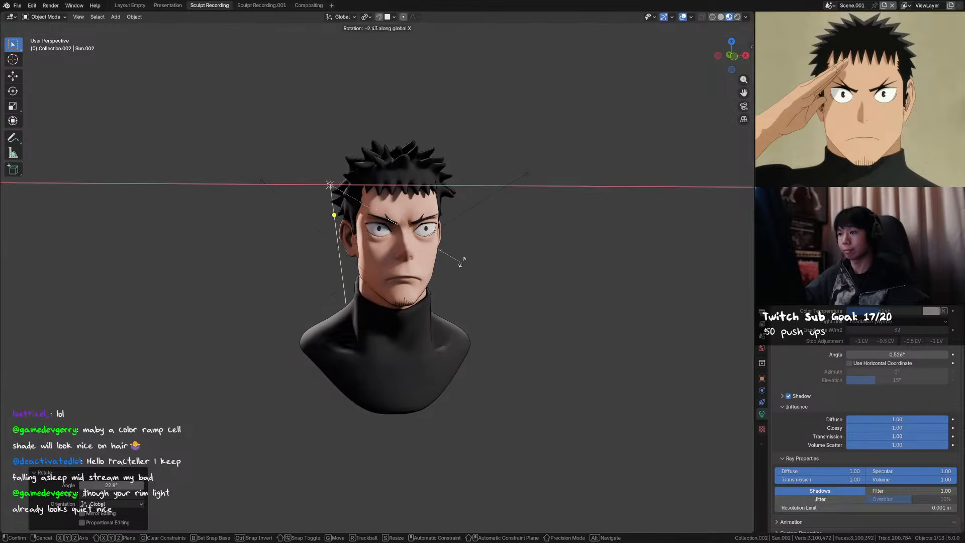
left_click(460, 262)
left_click(505, 281)
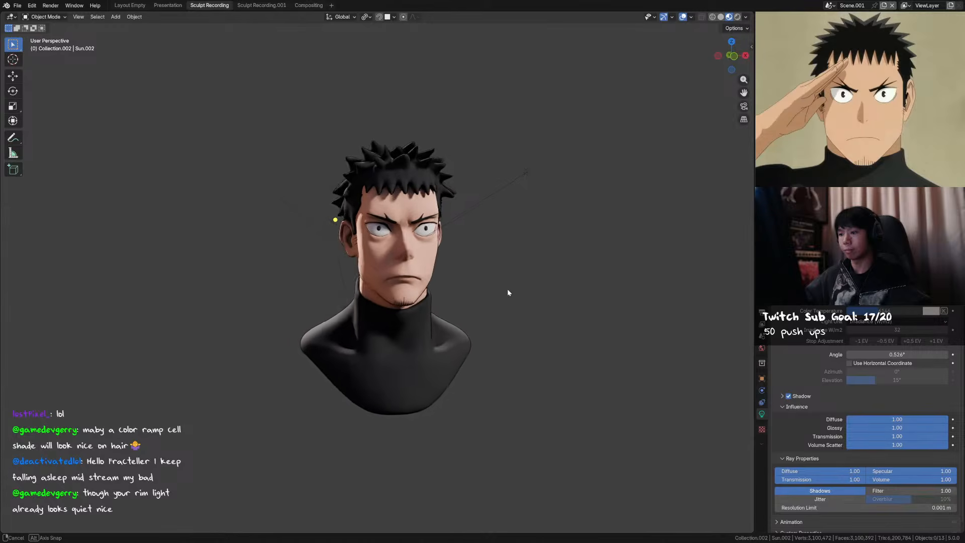
Check the bust's lighting with the main sun temporarily hidden, and restore the light
scroll(505, 293, "up", 2)
key("r")
key("z")
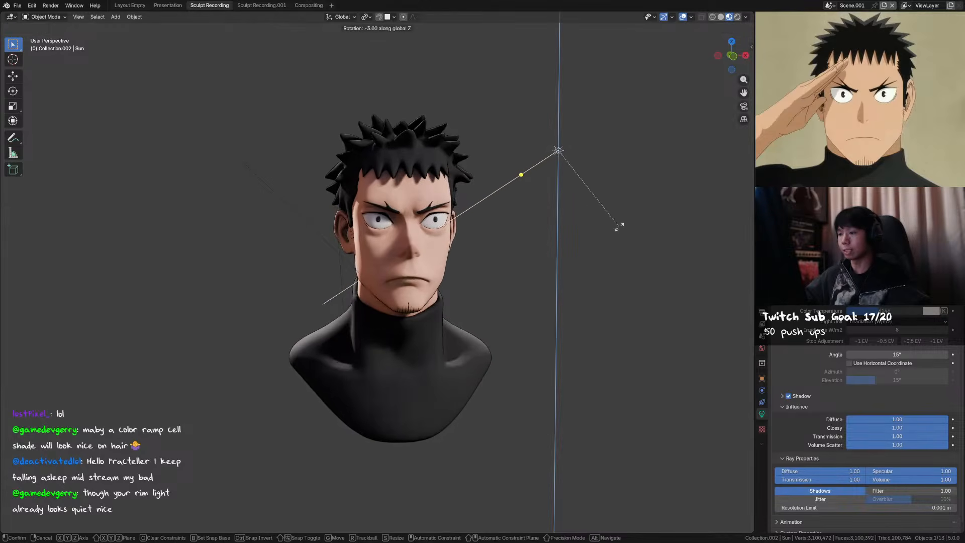
key("Escape")
key("h")
middle_click_drag(630, 259, 607, 266, "shift")
key("ctrl+z")
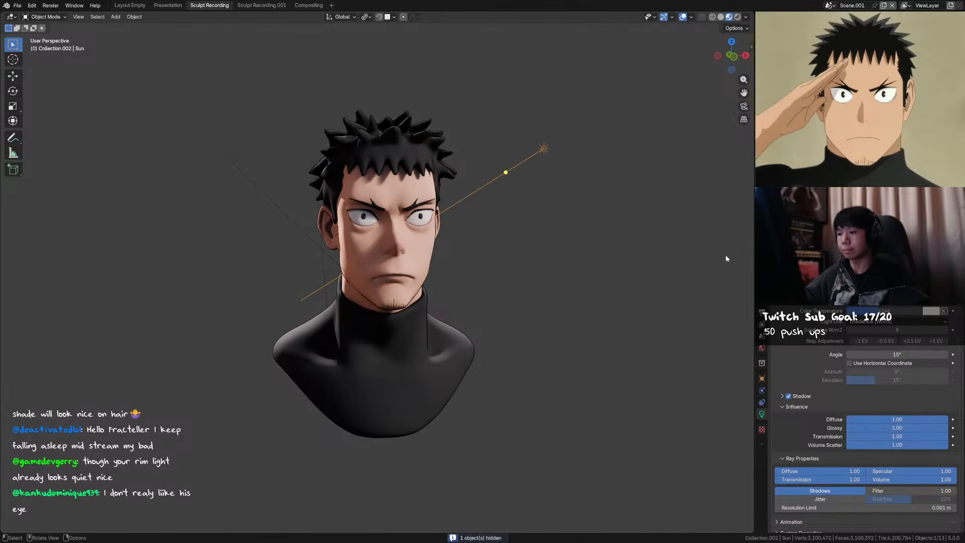
Set the main sun's irradiance to 5.5 W/m² after comparing exposure stops, and save the file
left_click(870, 343)
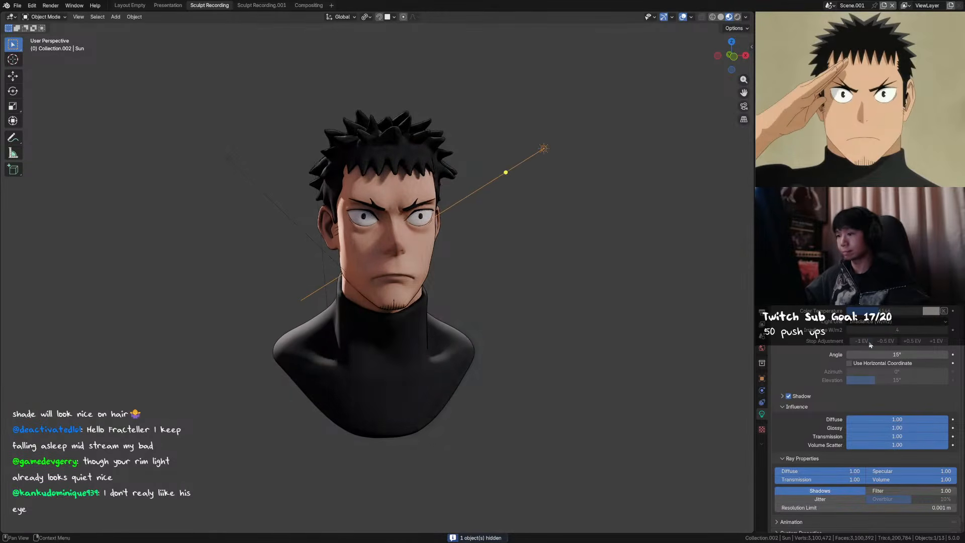
left_click(936, 341)
mouse_move(905, 330)
left_mouse_down()
mouse_move(887, 330)
mouse_move(899, 330)
left_mouse_up()
middle_click_drag(538, 299, 556, 324)
key("ctrl+s")
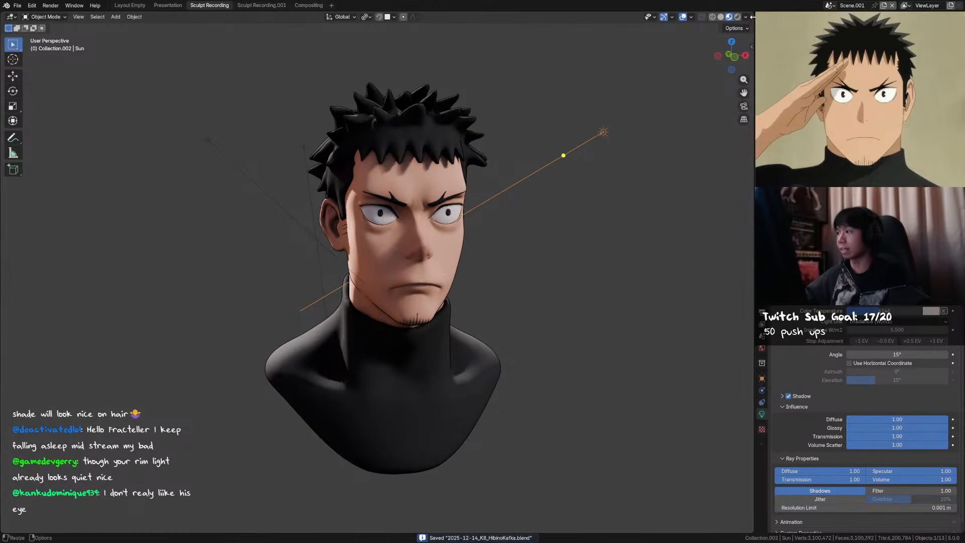
Raise the viewport environment's strength slightly and check the bust
left_click(746, 17)
left_click_drag(748, 120, 733, 119)
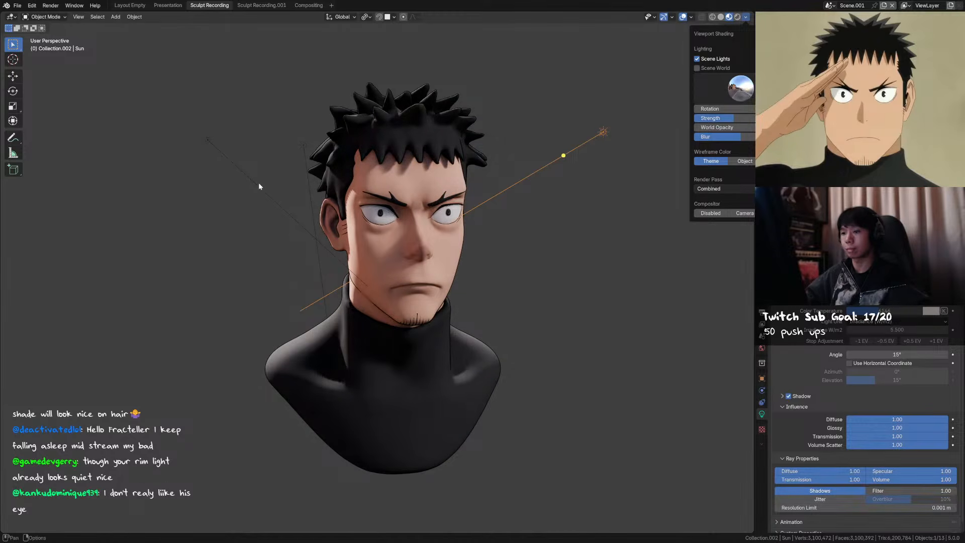
scroll(361, 143, "down", 1)
middle_click_drag(361, 142, 354, 146)
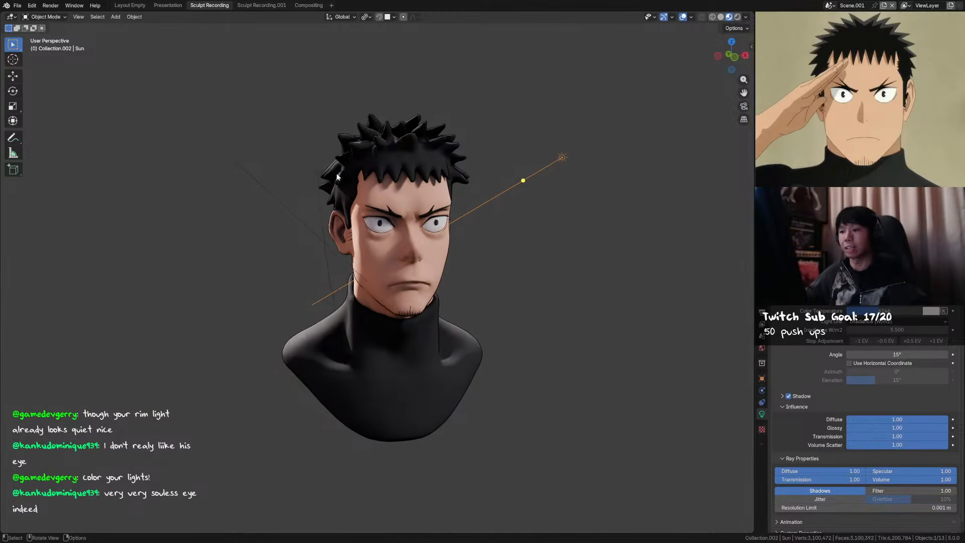
Compare the bust's lighting with the main sun and the rim sun hidden in turn, restoring each
key("h")
key("ctrl+z")
key("ctrl+z")
key("ctrl+z")
key("ctrl+z")
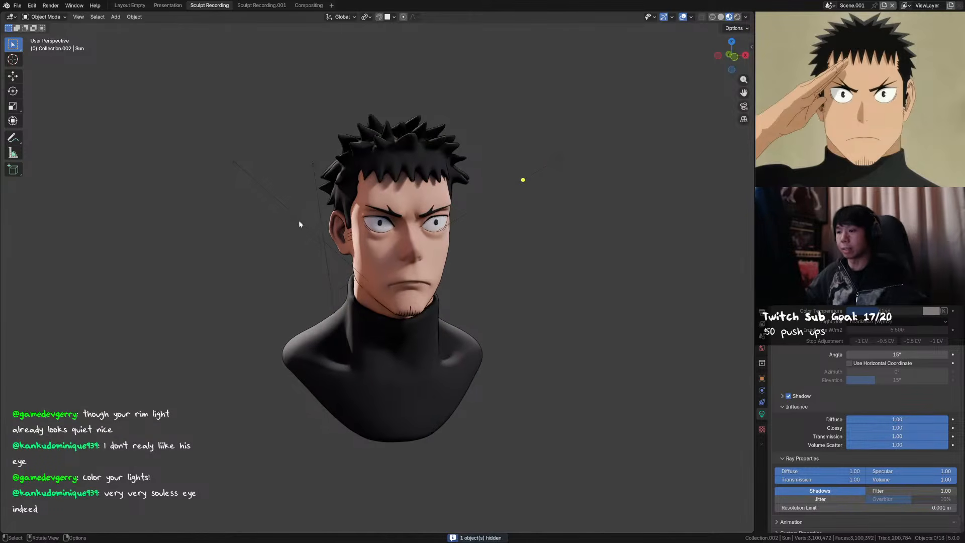
key("ctrl+z")
scroll(346, 230, "up", 1)
middle_click_drag(350, 230, 345, 230)
scroll(345, 230, "down", 1)
key("h")
key("ctrl+z")
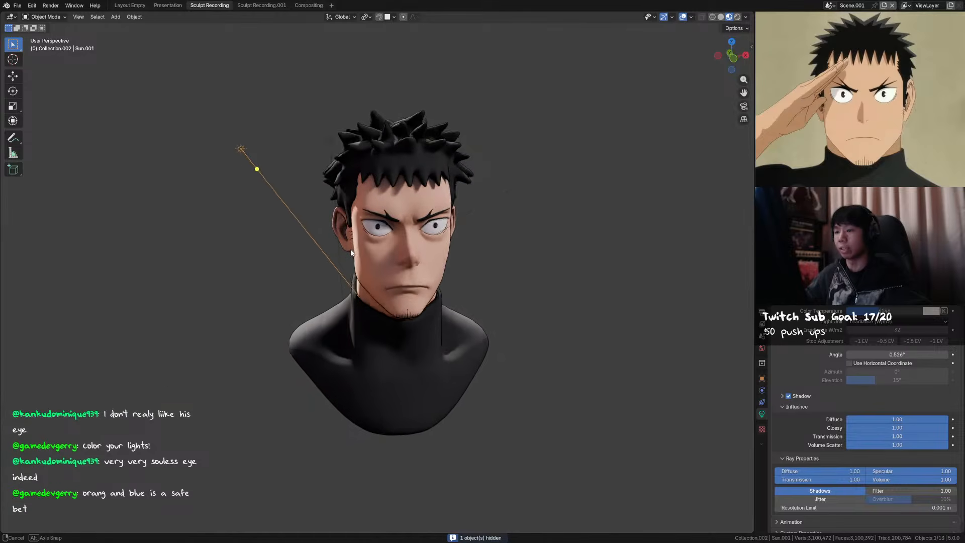
Rotate the rim sun about the global Z axis by about -14.2°
key("r")
key("z")
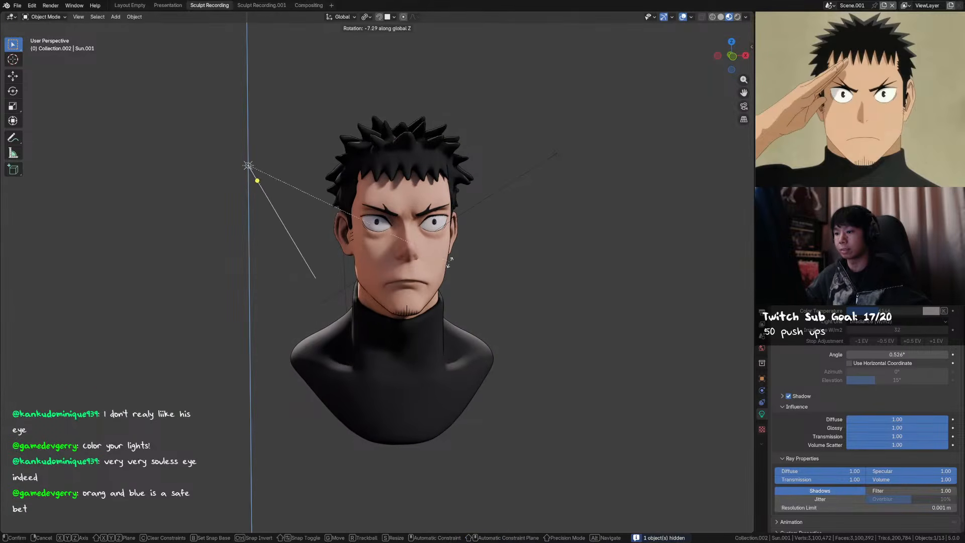
left_click(442, 229)
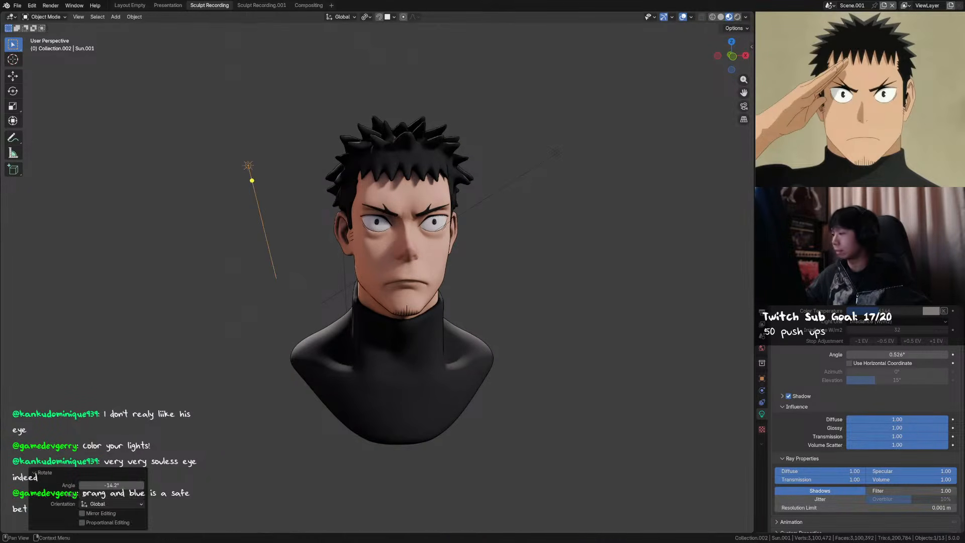
Reset the area light's scale and move the light farther behind the bust in the side view
left_click(933, 291)
middle_click_drag(445, 272, 507, 275)
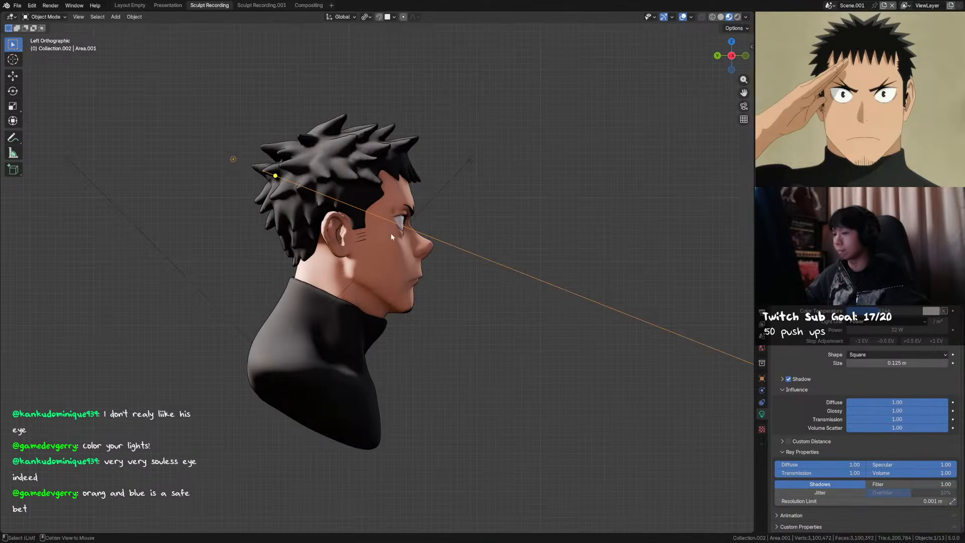
key("alt+s")
scroll(397, 236, "down", 3)
key("g")
left_click(457, 276)
middle_click_drag(457, 276, 491, 280, "alt")
Clear the area light's rotation, then rotate it by -90° and 180° so it faces the back of the bust
key("alt+r")
type("r-90")
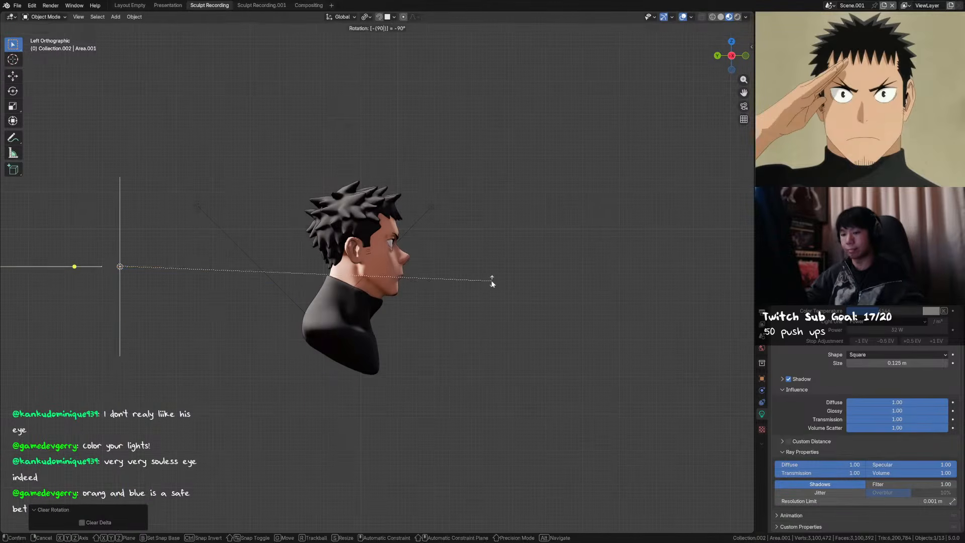
key("Return")
type("r180")
key("Return")
middle_click_drag(460, 264, 391, 273)
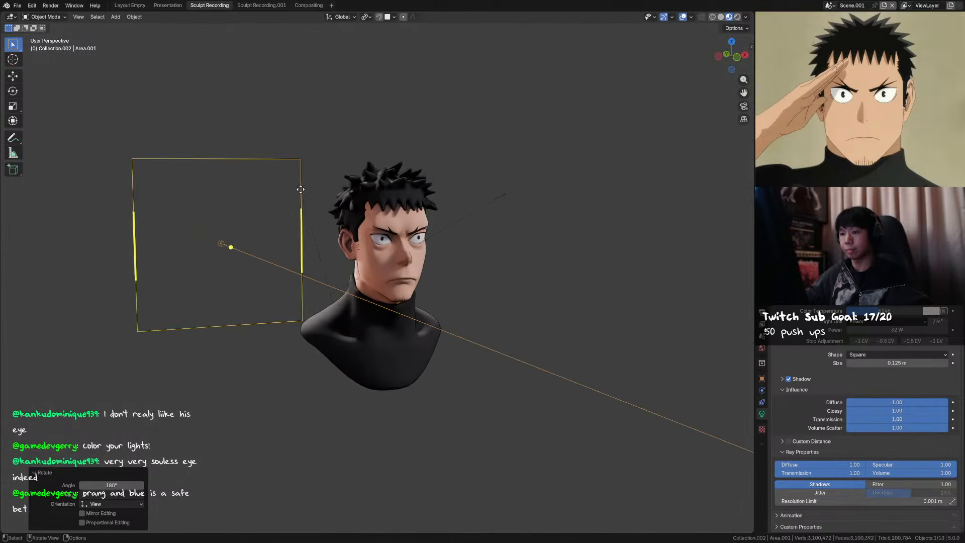
Try deleting the rim sun and raising the area light's power to 128 W, and undo both changes
left_click(301, 190)
key("x")
left_click(301, 191)
left_click(301, 183)
middle_click_drag(332, 201, 325, 203, "shift")
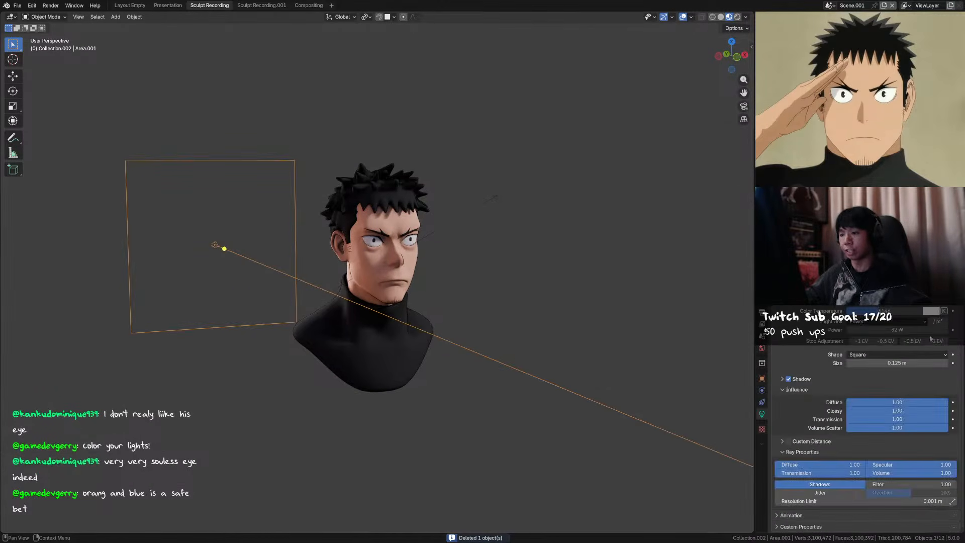
left_click(942, 341)
left_click(942, 341)
key("ctrl+z")
key("ctrl+z")
key("ctrl+z")
key("ctrl+z")
key("ctrl+z")
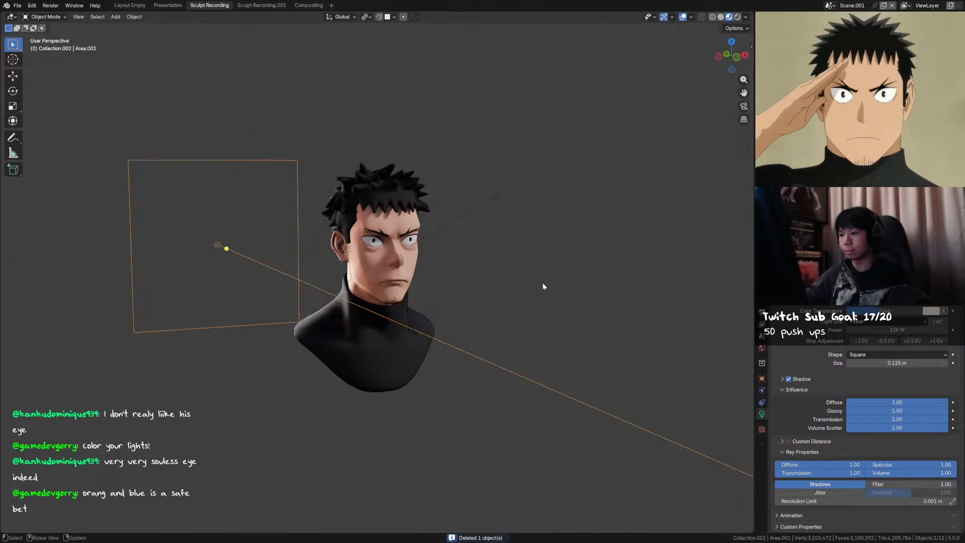
key("ctrl+z")
key("ctrl+shift+z")
key("ctrl+z")
Move the area light about -0.049 m along the global X axis
key("g")
middle_click_drag(429, 209, 429, 206)
key("g")
key("x")
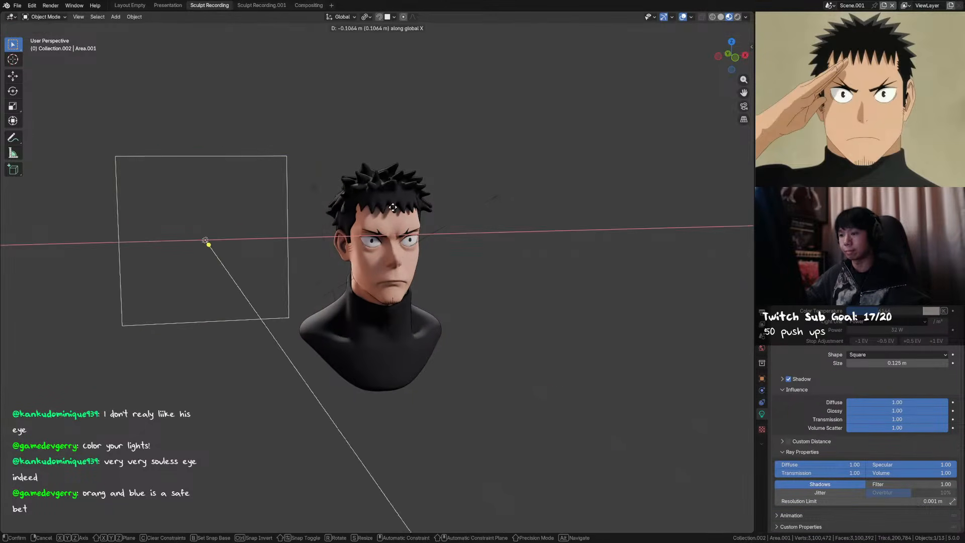
left_click(414, 204)
Rotate the area light about the global Z axis in two passes, the second by about -11.3°
scroll(492, 234, "up", 1)
middle_click_drag(492, 235, 480, 235)
key("r")
key("z")
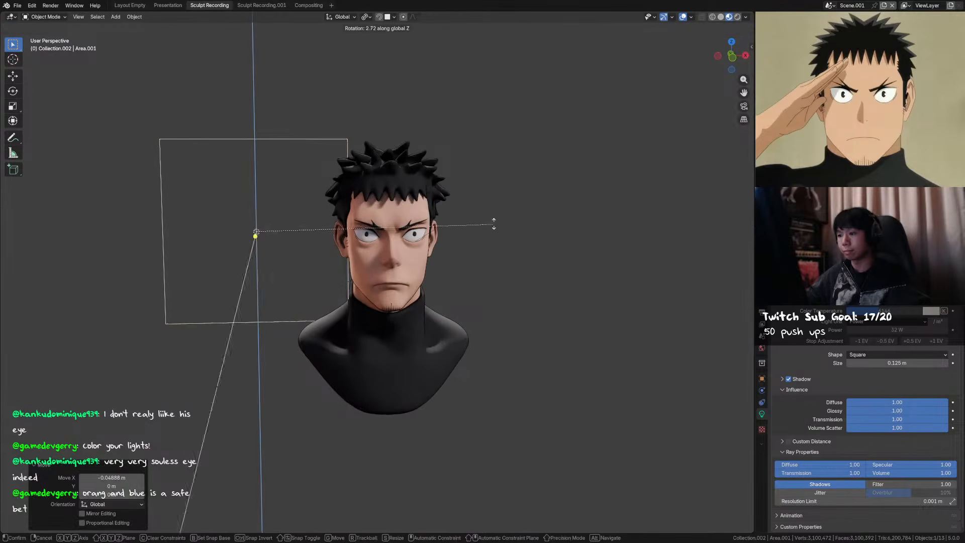
left_click(489, 179)
middle_click_drag(489, 179, 509, 204)
key("r")
key("z")
left_click(506, 177)
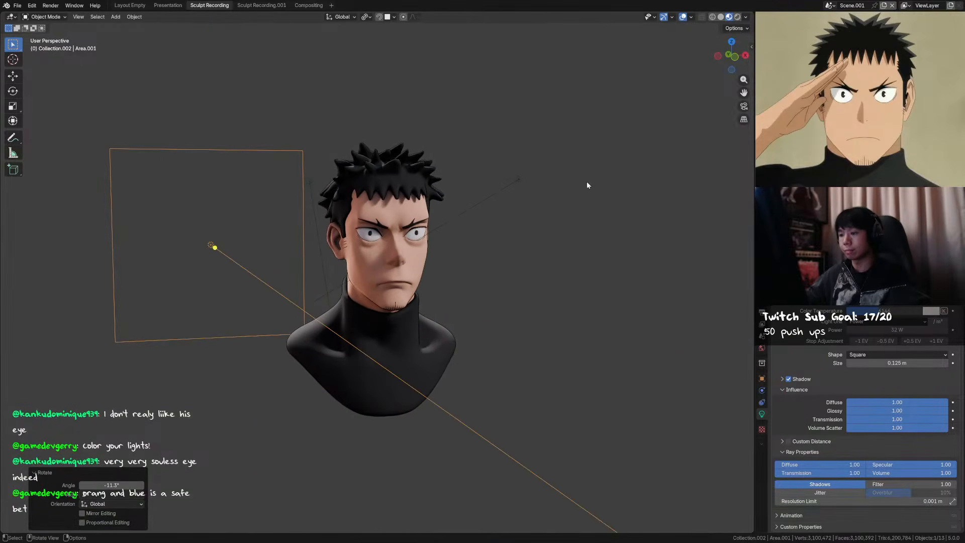
Save the file and adjust the area light's colour temperature
left_click(629, 182)
middle_click_drag(629, 182, 638, 184)
key("ctrl+s")
left_click_drag(895, 312, 905, 312)
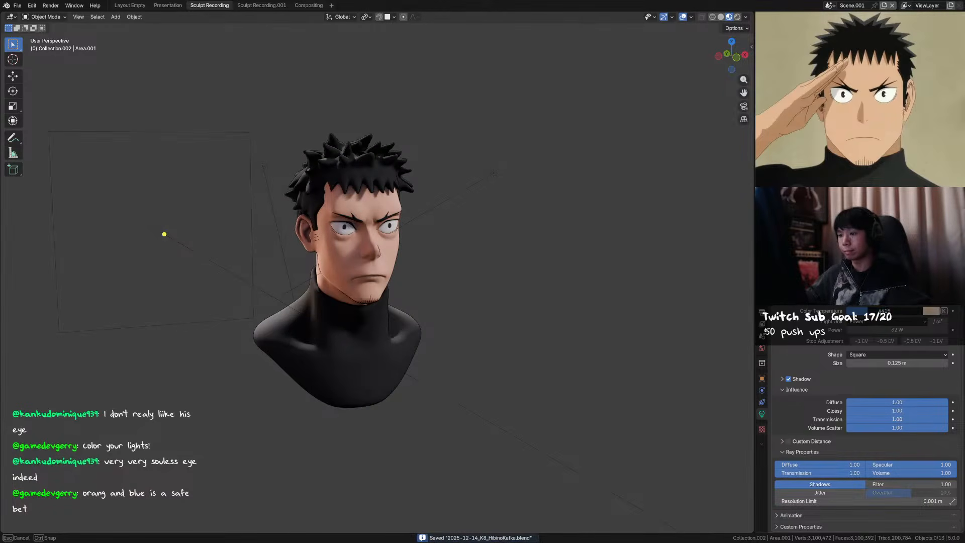
left_click_drag(888, 311, 893, 311)
middle_click_drag(589, 233, 580, 230)
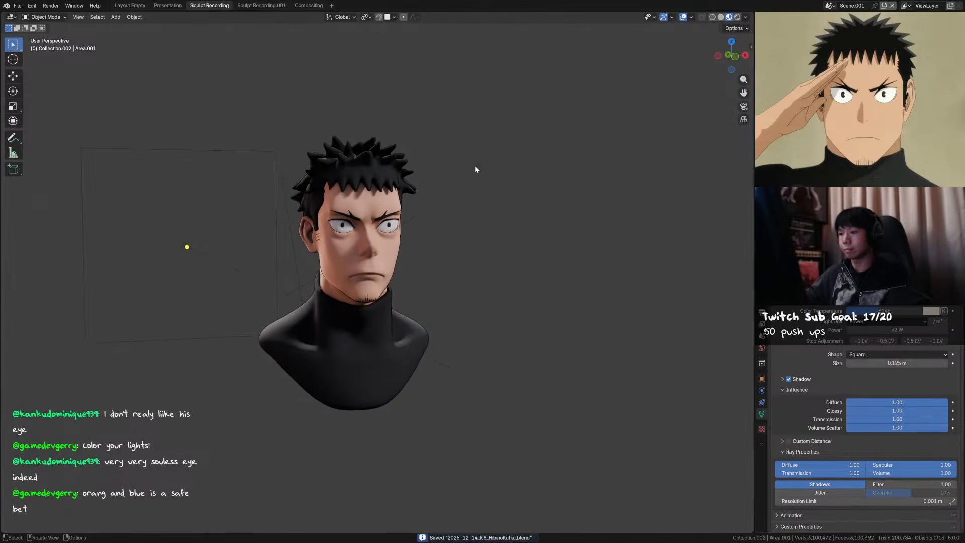
Rotate the main sun about the global Z axis by about -6.96°
left_click(492, 172)
key("r")
key("z")
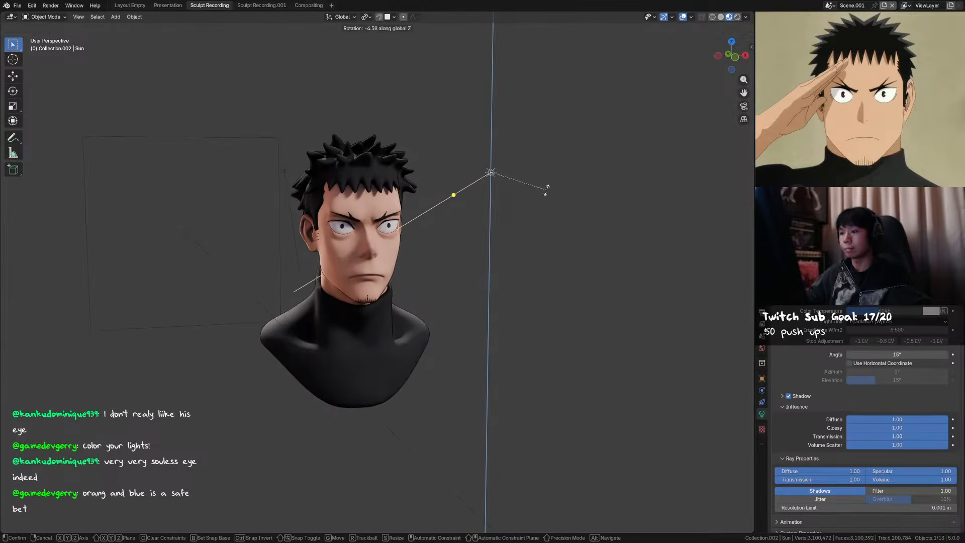
right_click(548, 193)
key("r")
key("z")
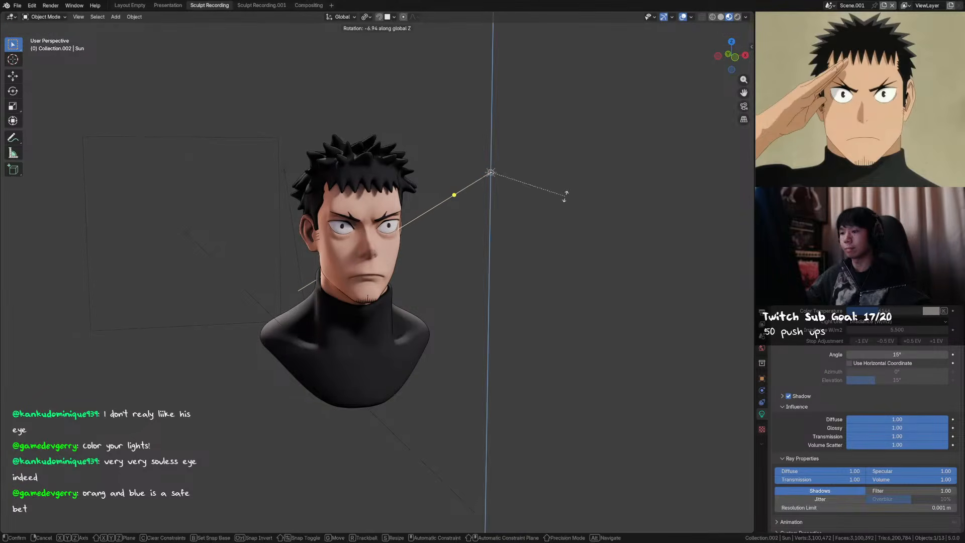
left_click(567, 197)
scroll(544, 203, "up", 2)
scroll(460, 219, "up", 3)
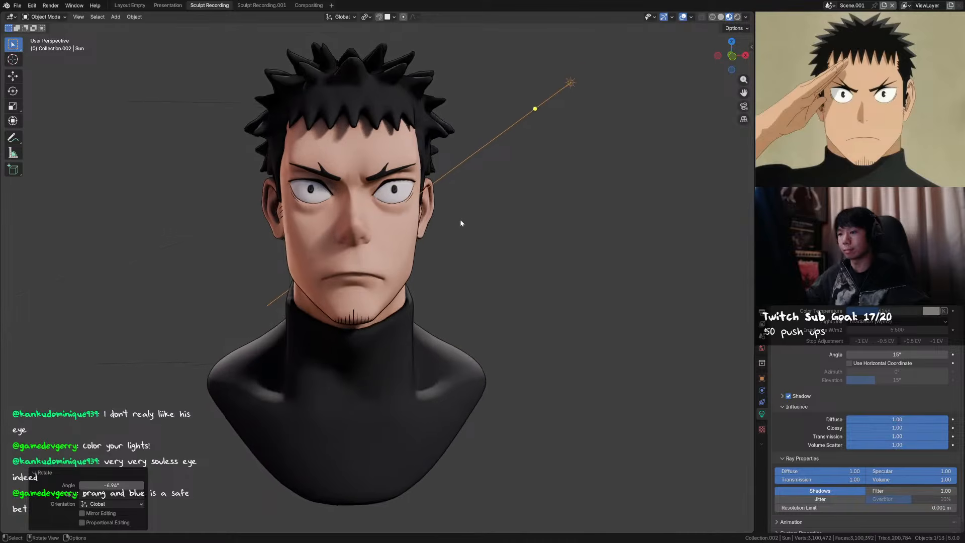
Examine the bust's lighting from the front and at an angle, and hide the viewport overlays
left_click(407, 231)
right_click(407, 231)
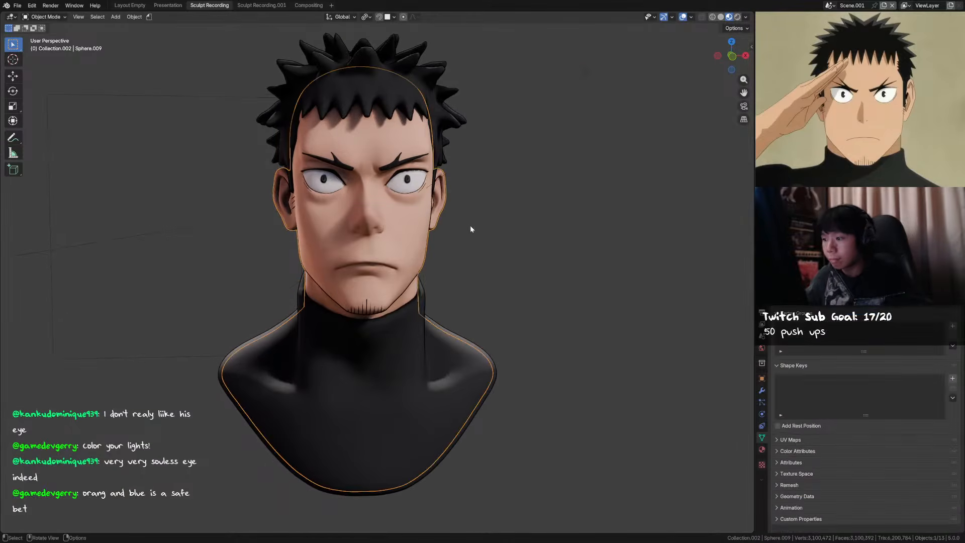
right_click(420, 250)
left_click(499, 233)
middle_click_drag(499, 232, 468, 218)
left_click(460, 213)
right_click(460, 212)
left_click(460, 211)
left_click(459, 229)
scroll(486, 230, "down", 3)
scroll(472, 228, "up", 1)
left_click(684, 18)
middle_click_drag(548, 170, 556, 173)
Save the file and show the Photographer add-on's camera, world and light controls in a wider sidebar
key("n")
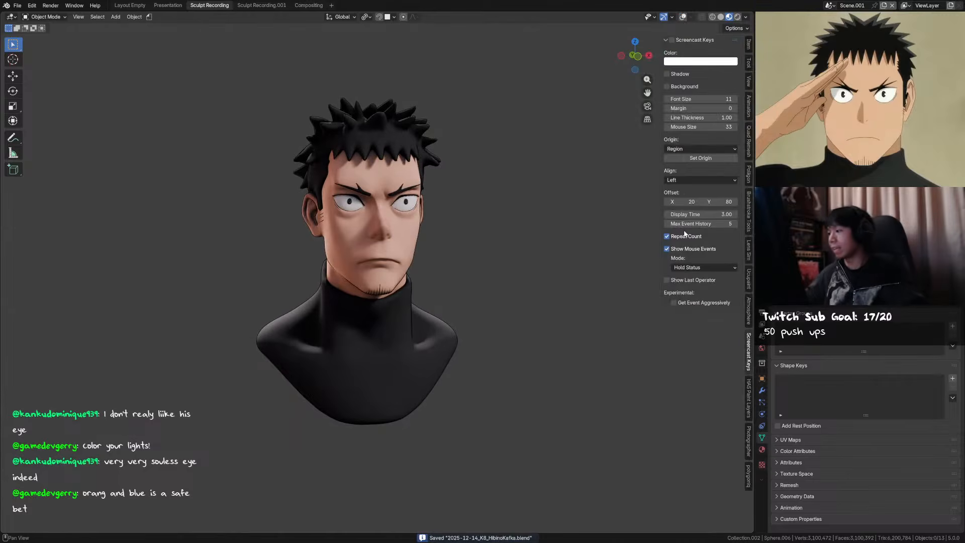
left_click(748, 304)
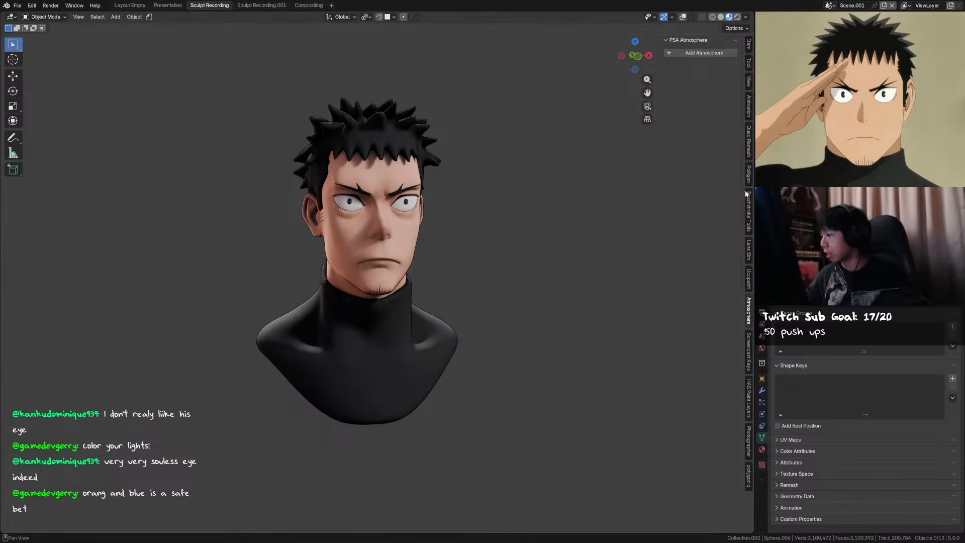
key("ctrl+s")
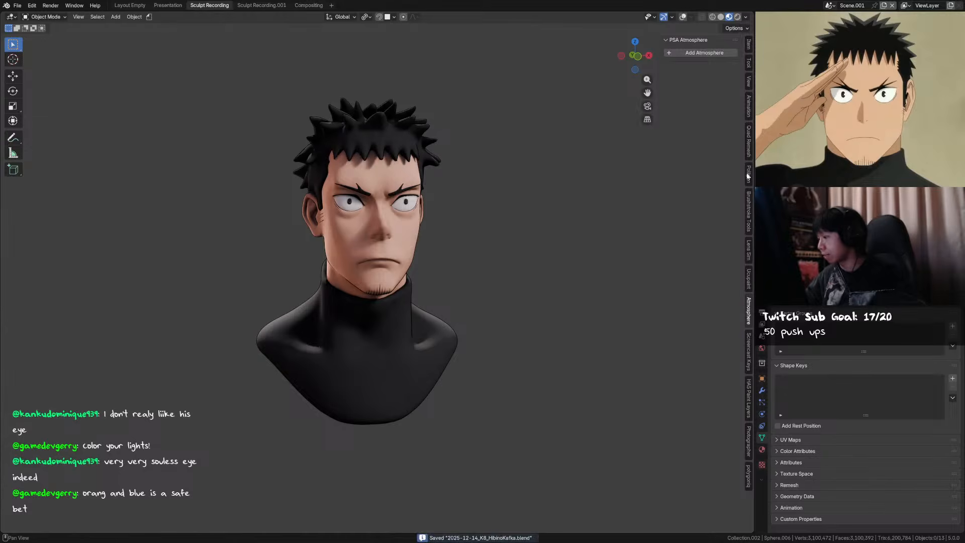
left_click(747, 428)
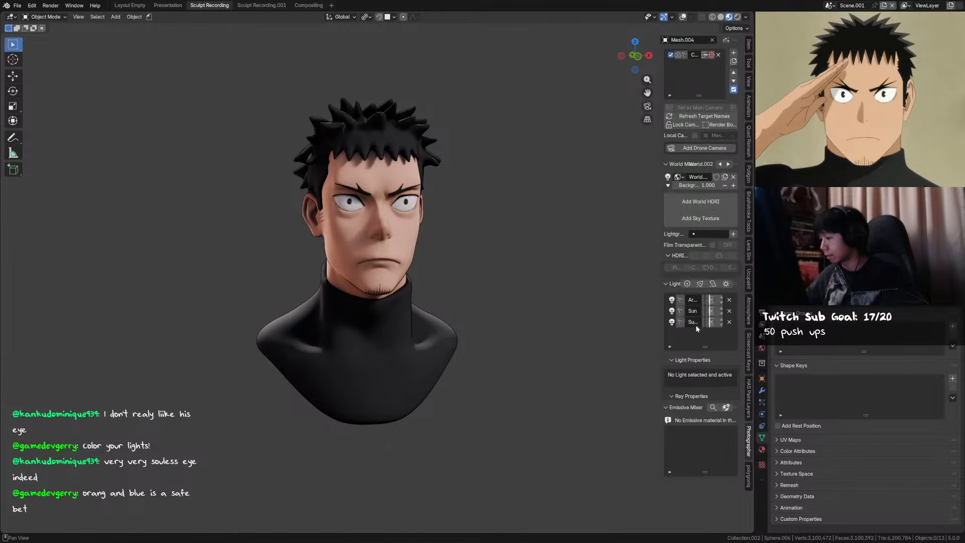
left_click_drag(662, 173, 640, 175)
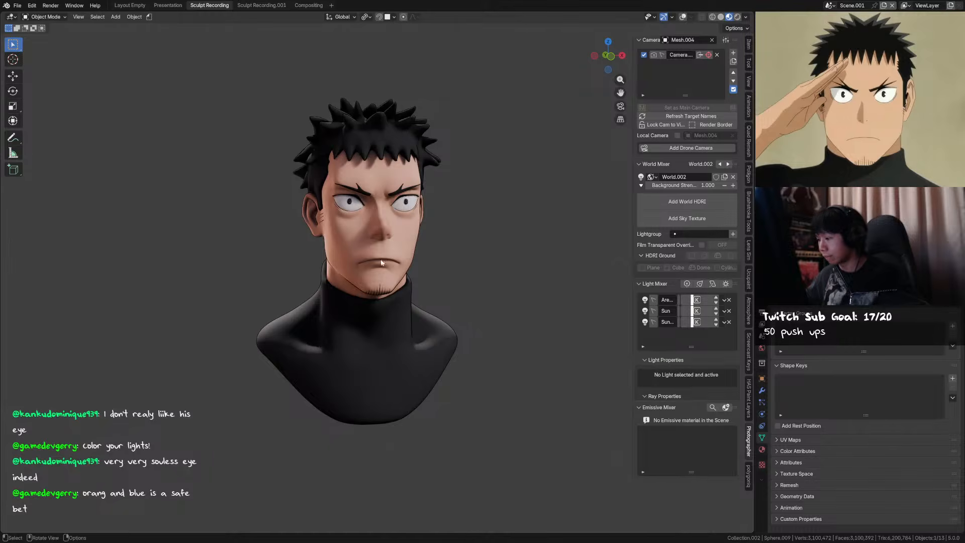
left_click(764, 17)
left_click(495, 77)
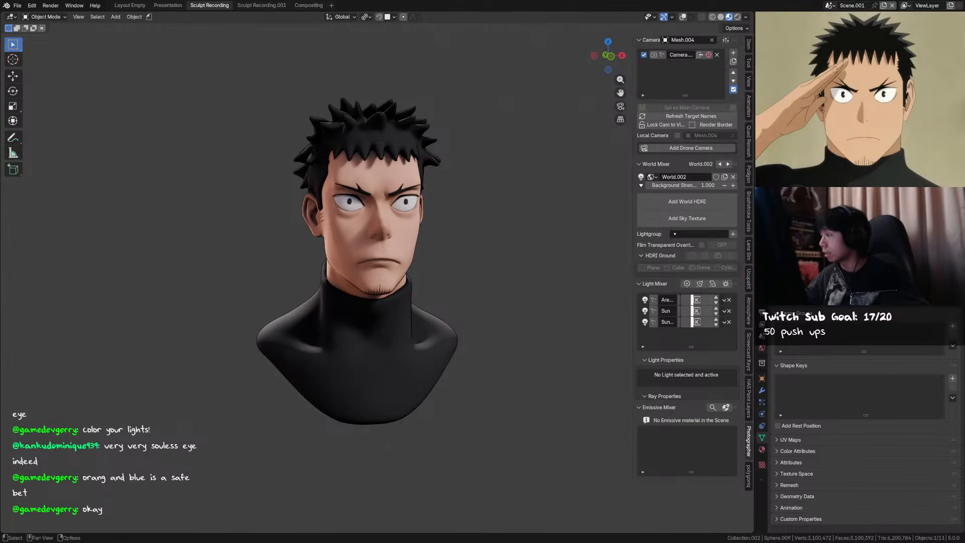
left_click(855, 17)
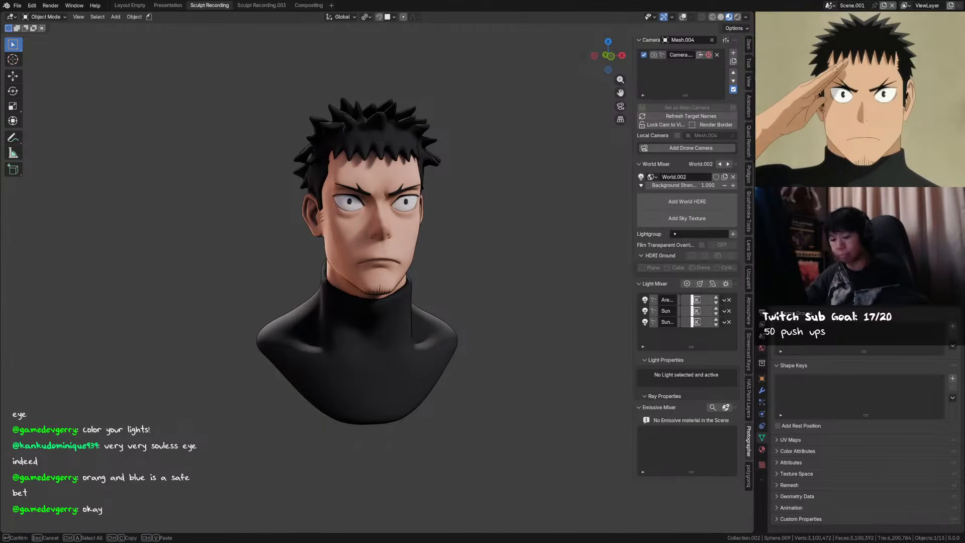
key("Return")
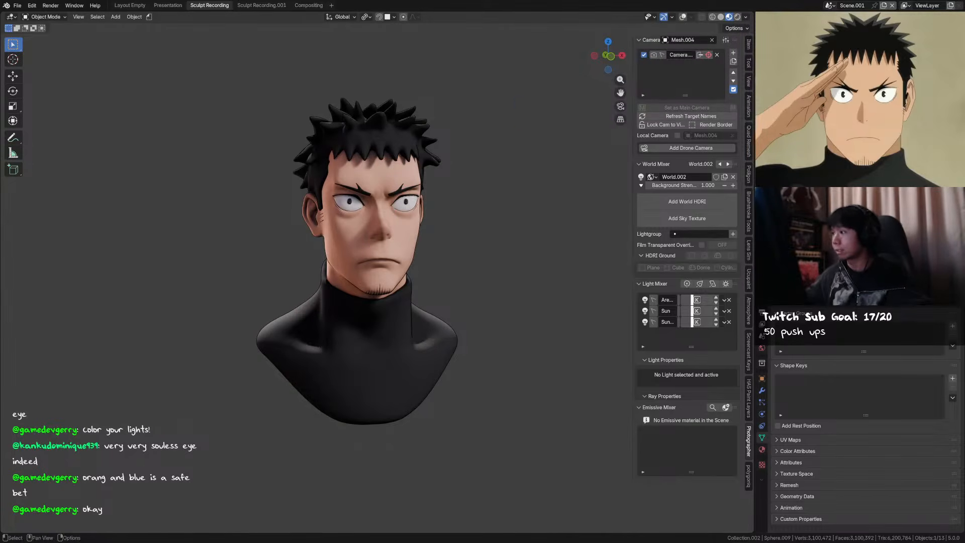
key("ctrl+s")
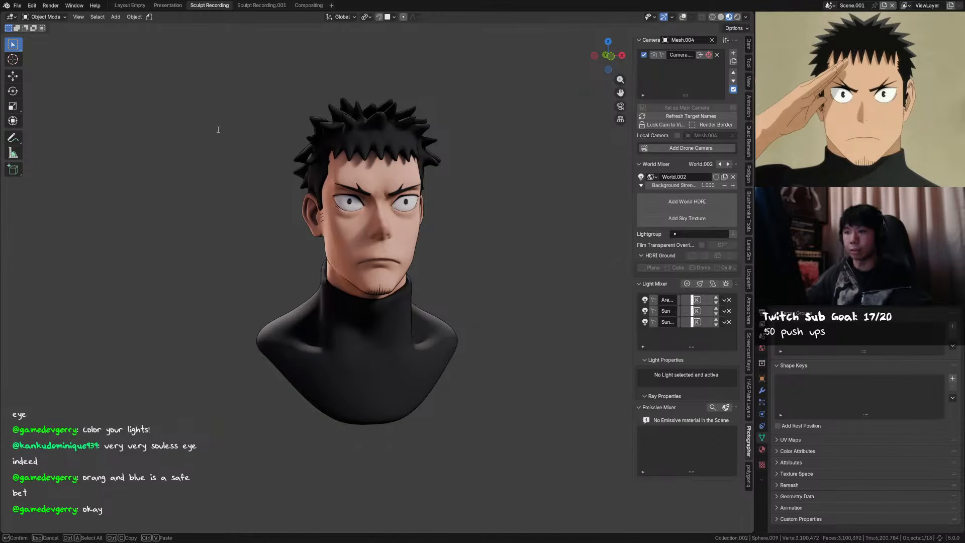
key("F3")
key("Escape")
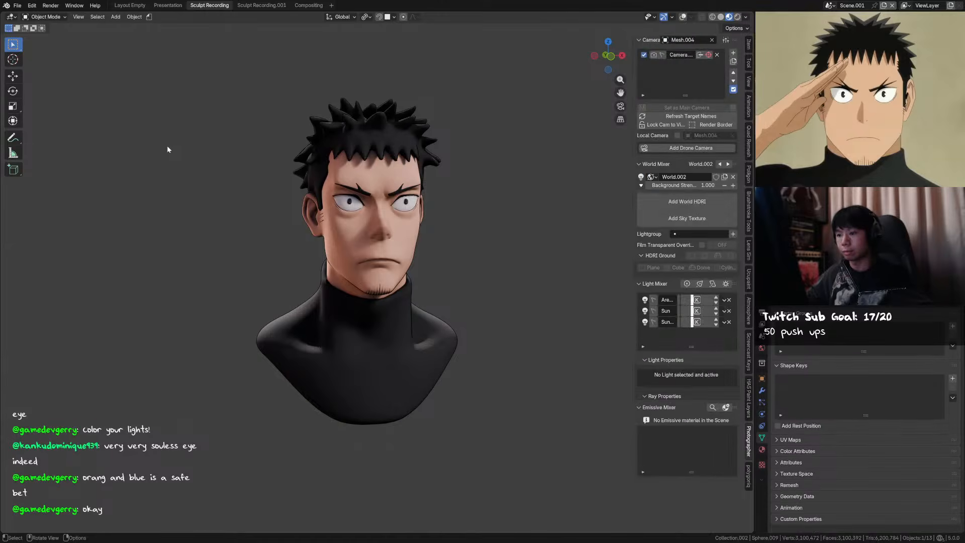
Check the render sampling settings and the workspace's add-on filter list, then return to the Photographer controls
left_click(763, 300)
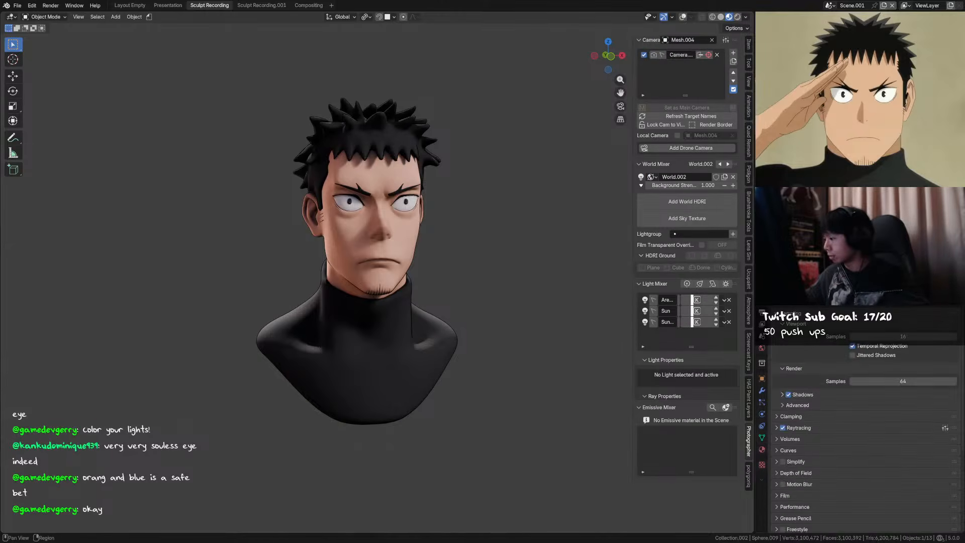
left_click(748, 62)
left_click(749, 45)
left_click(749, 62)
left_click(656, 134)
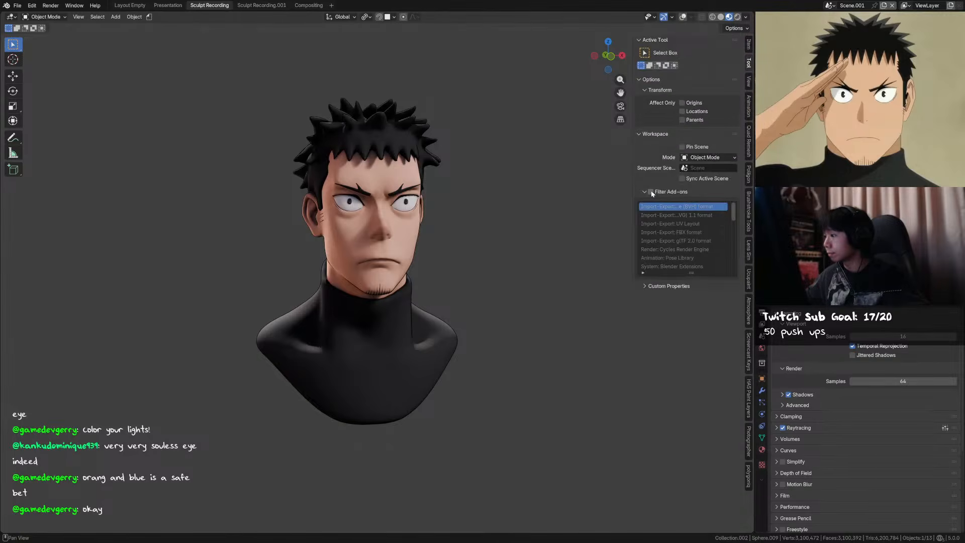
left_click(748, 428)
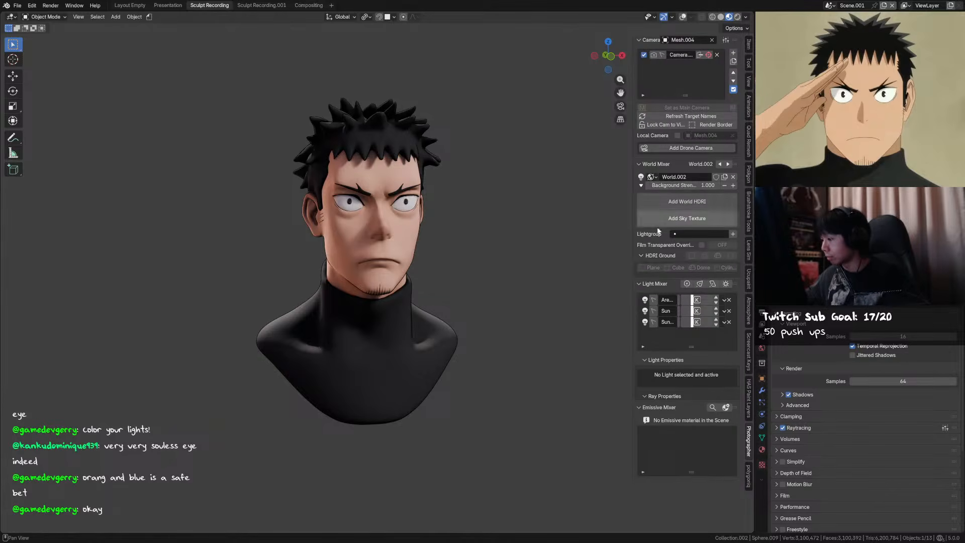
Find the Toggle Window Fullscreen command by search and run it
middle_click_drag(463, 110, 512, 134)
key("F3")
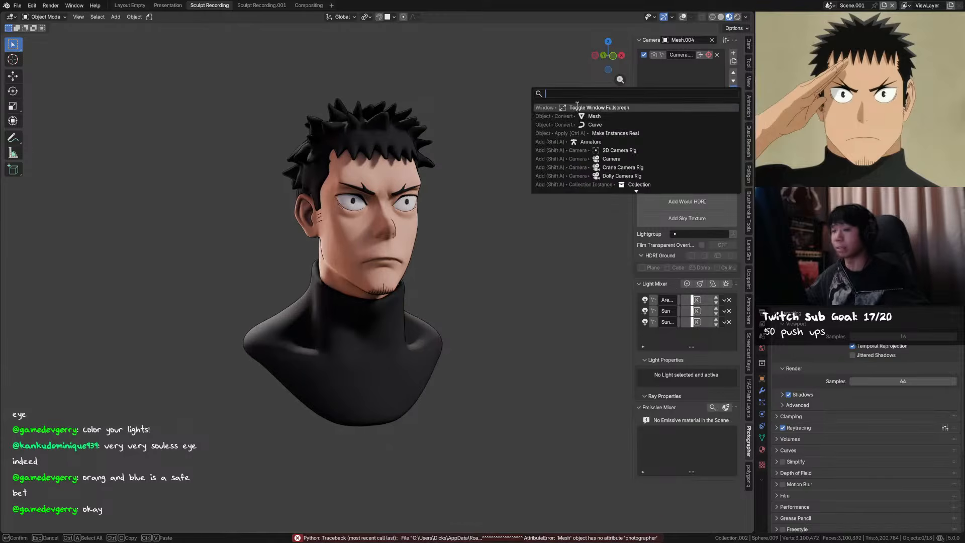
key("Return")
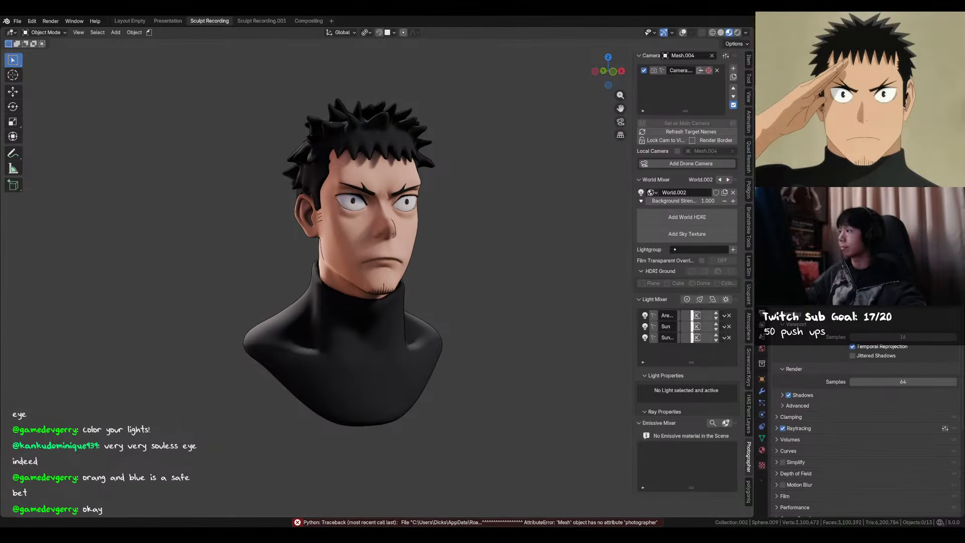
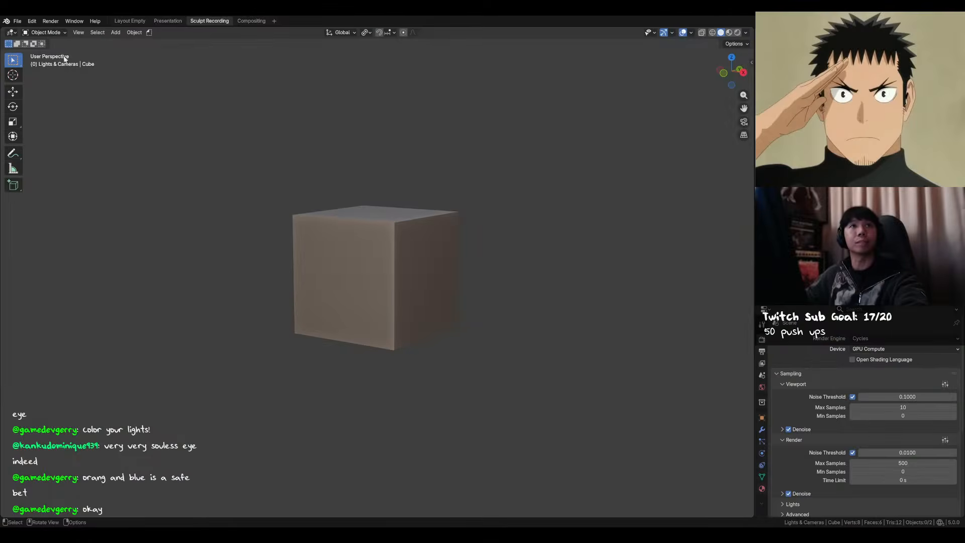
Reopen the recent file 2025-12-14_K8_HibinoKafka.blend
left_click(17, 21)
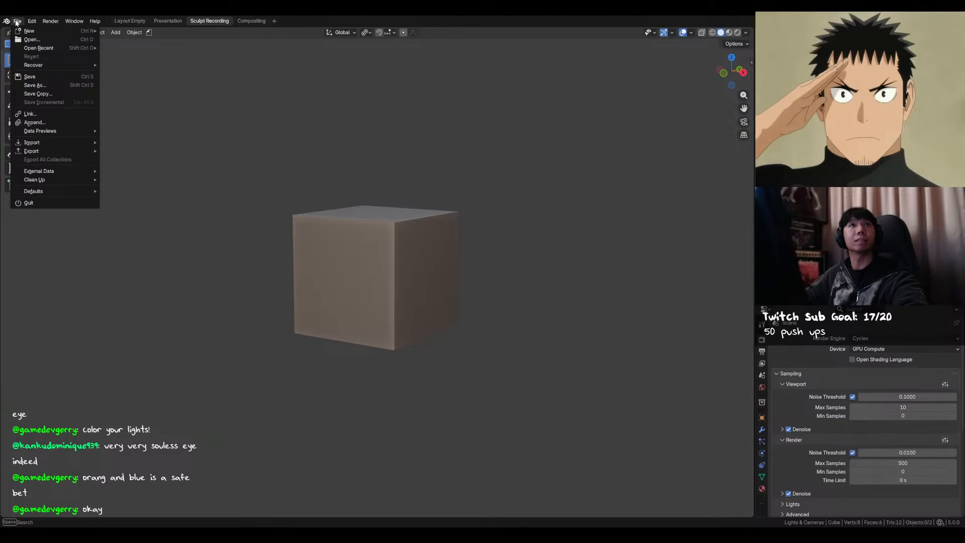
mouse_move(40, 48)
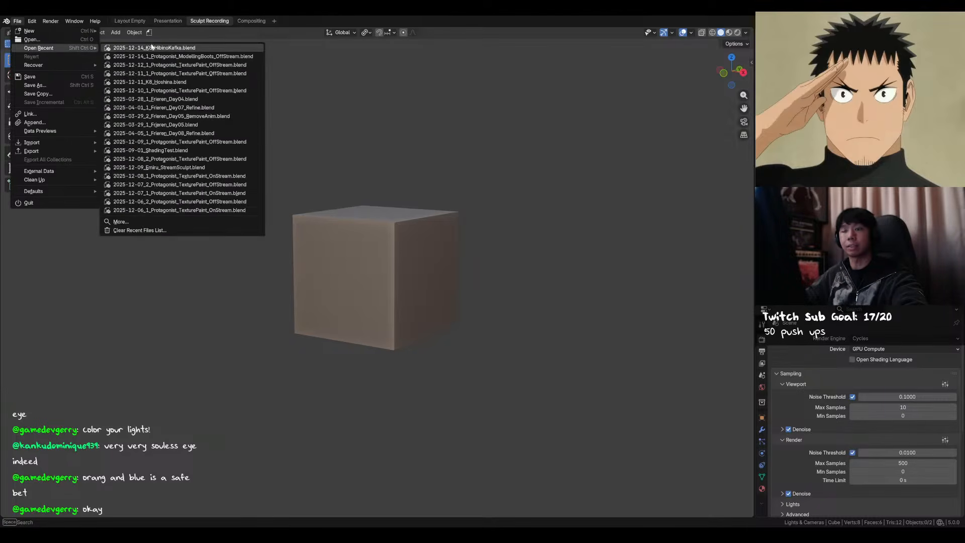
left_click(167, 48)
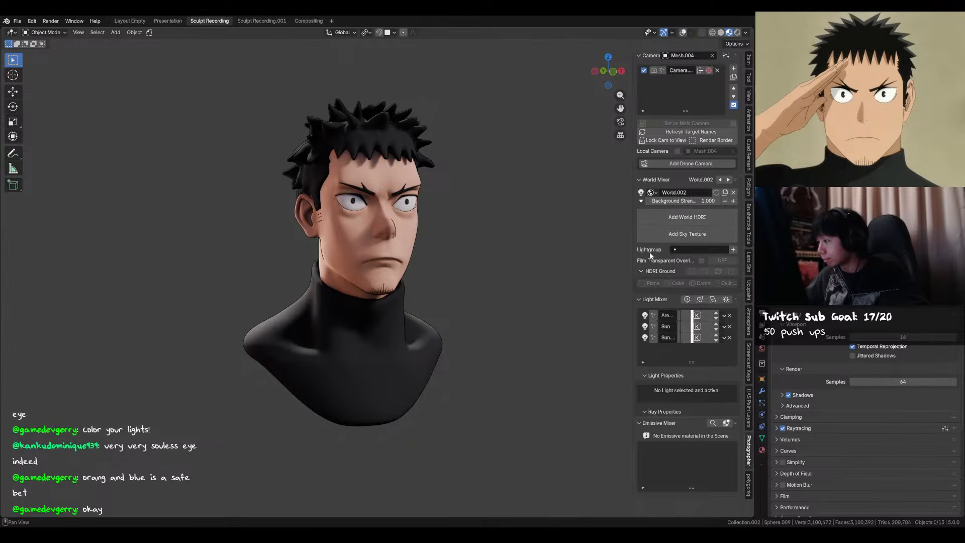
Put the window in fullscreen and save the file
left_click(653, 180)
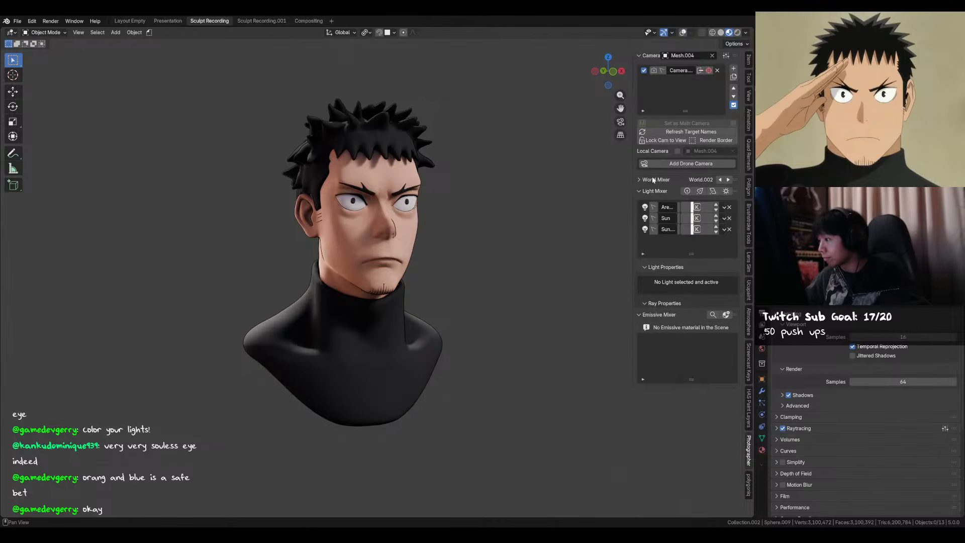
left_click(653, 179)
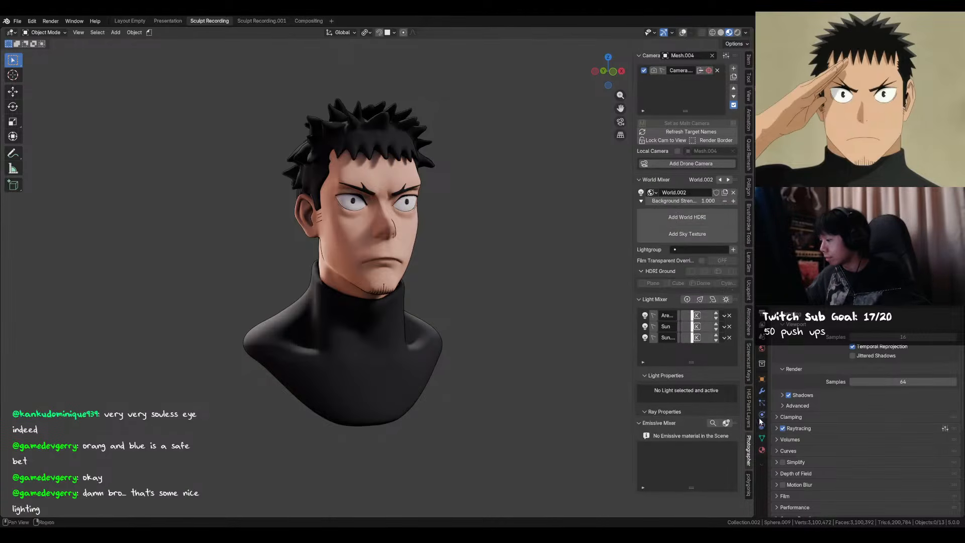
right_click(558, 294)
left_click(570, 293)
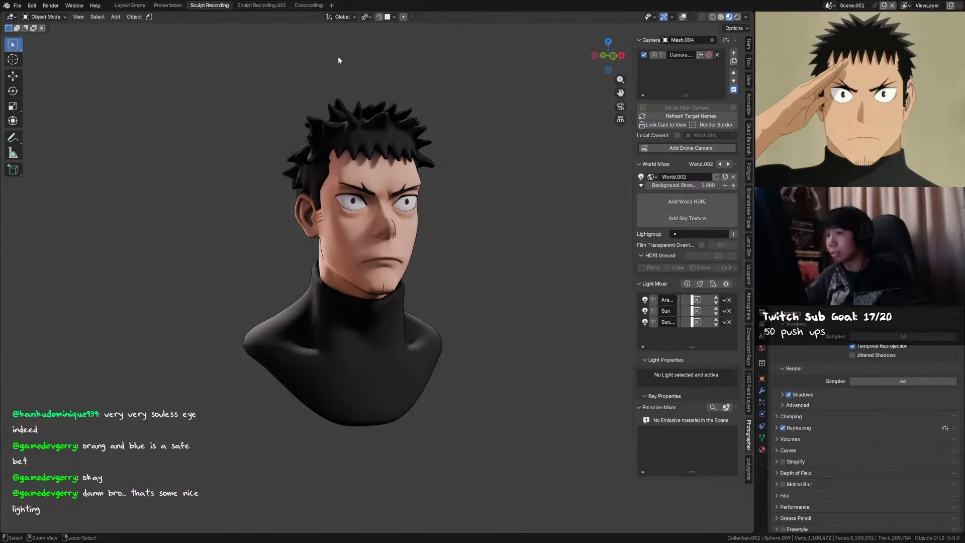
key("ctrl+s")
Show the Photographer sidebar in the Sculpt Recording.001 workspace and adjust its width
left_click(271, 6)
key("n")
left_click_drag(378, 424, 462, 424)
left_click(462, 424)
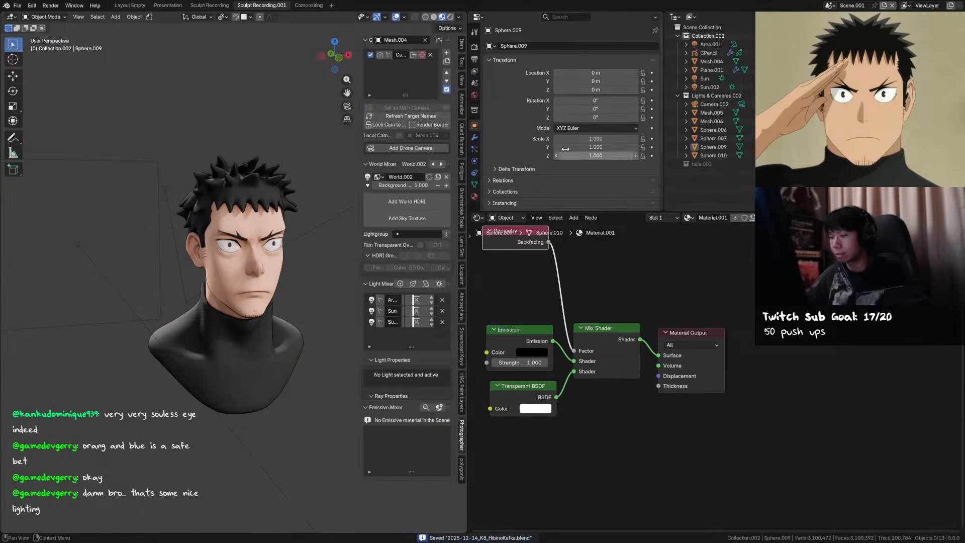
Check Scene's Photographer camera controls and expanded Camera Post FX settings, and return to Scene.001 in the Sculpt Recording workspace
left_click(829, 6)
left_click(844, 29)
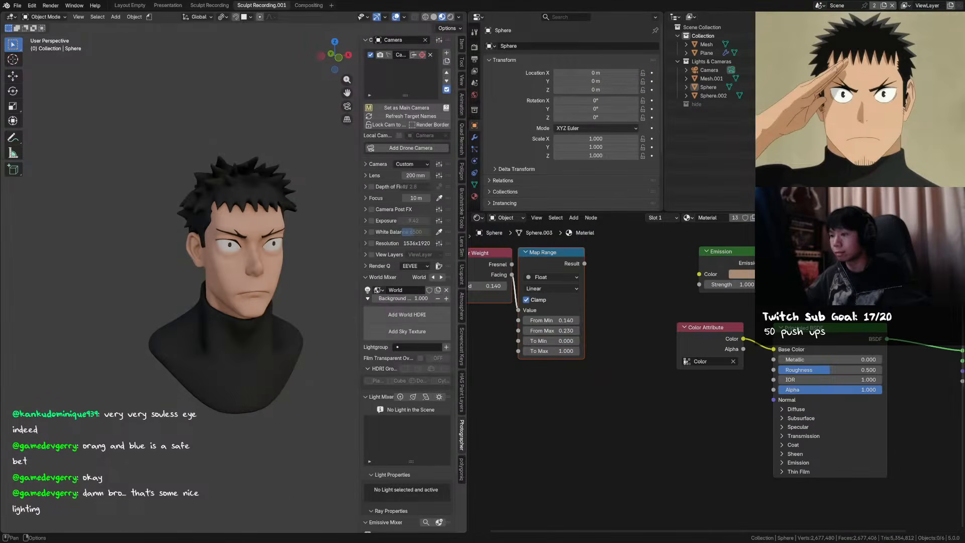
left_click(374, 210)
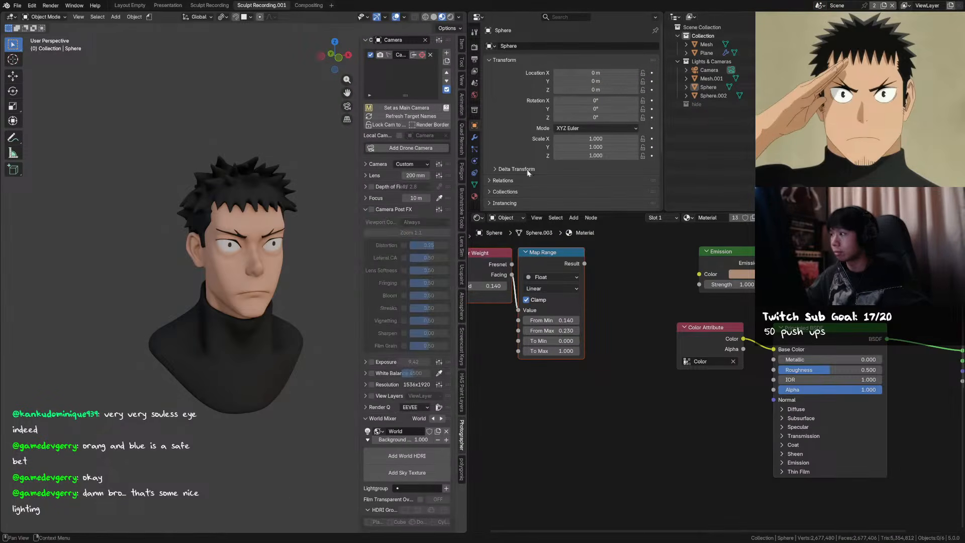
left_click(844, 21)
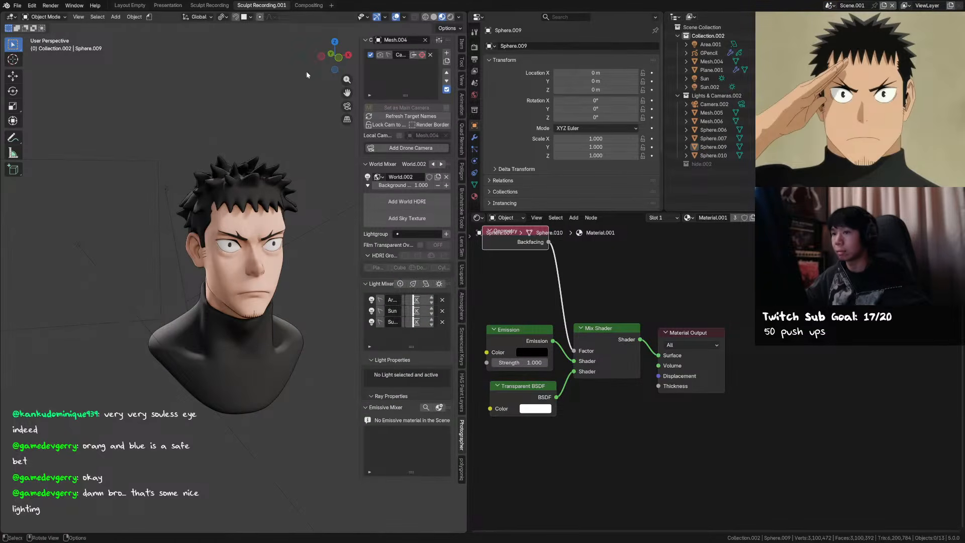
left_click(210, 6)
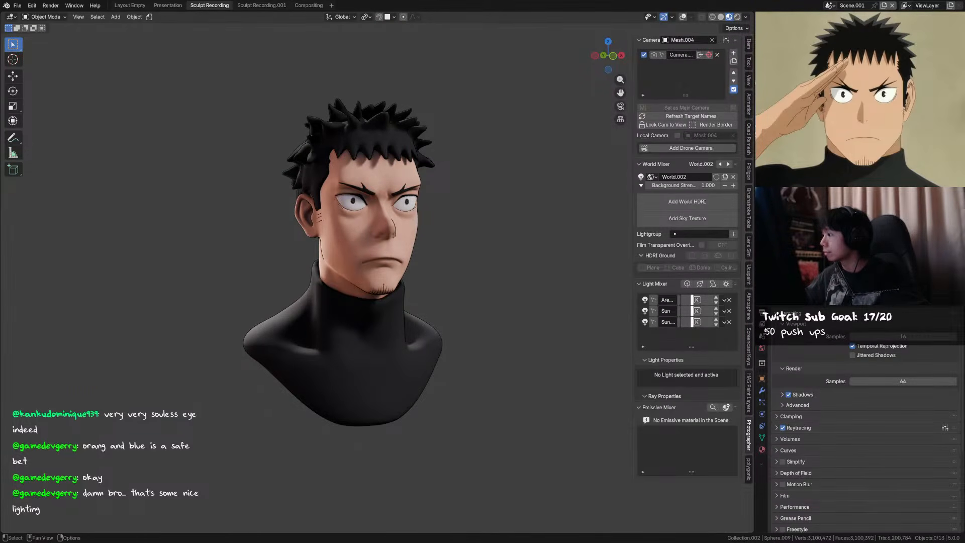
Compare the bust's shading and the Photographer camera controls between Scene and Scene.001, finishing in Scene.001
key("ctrl+f")
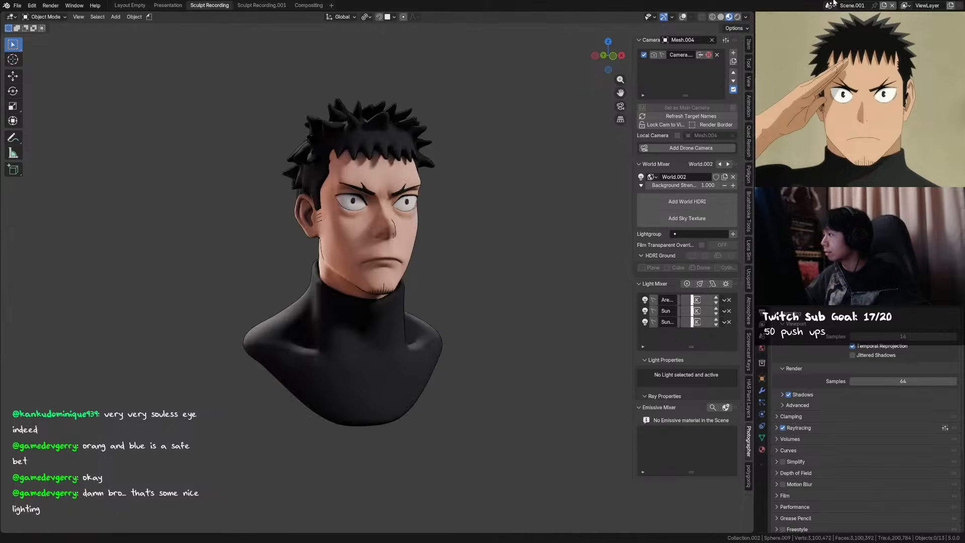
left_click(832, 5)
left_click(845, 18)
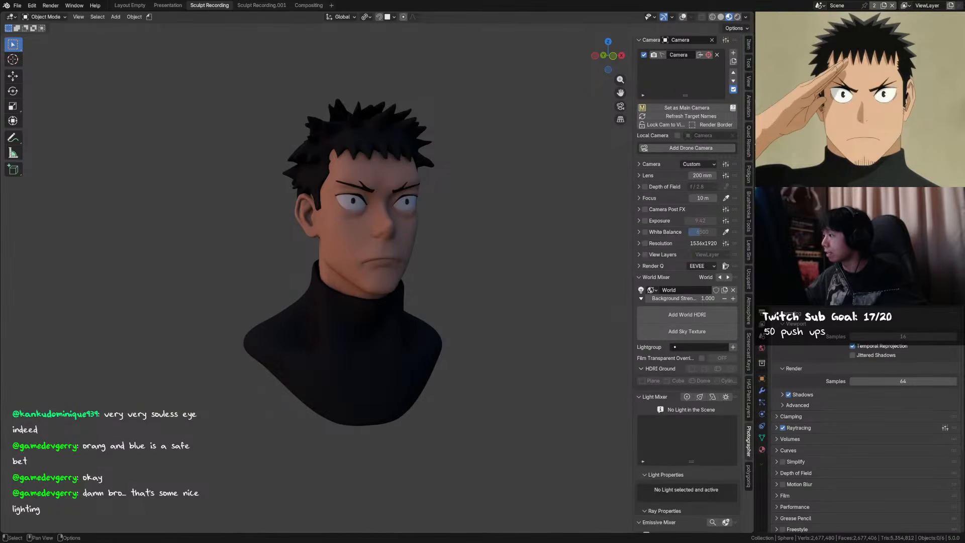
left_click(821, 5)
left_click(847, 28)
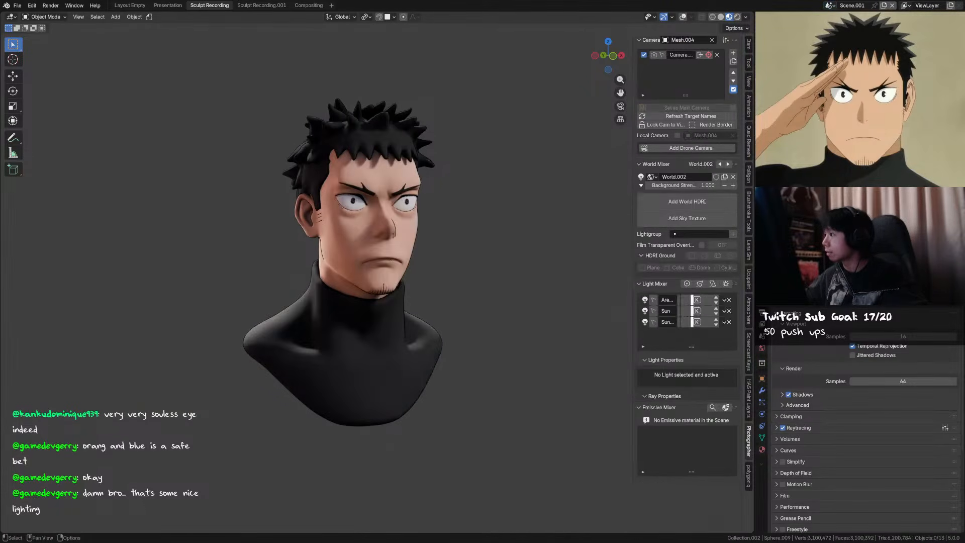
left_click(830, 6)
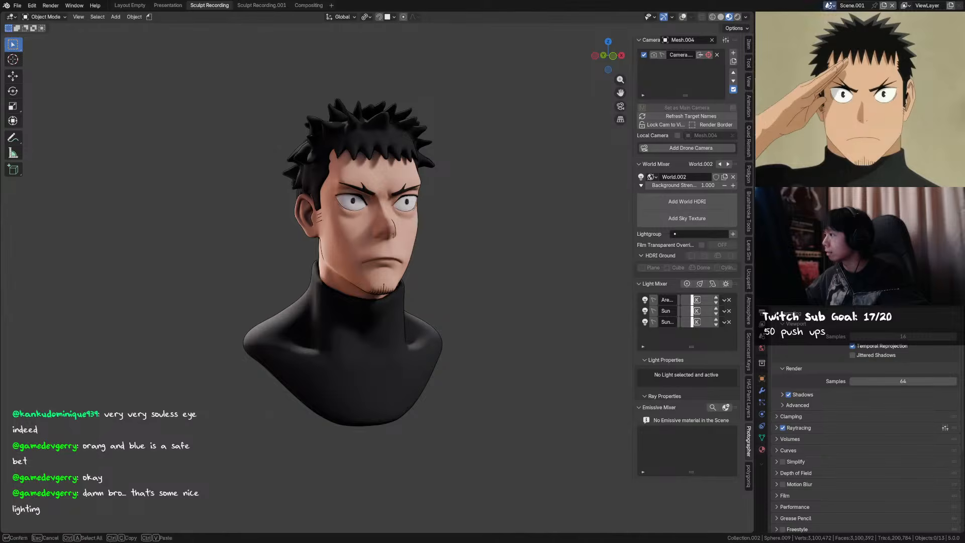
left_click(847, 18)
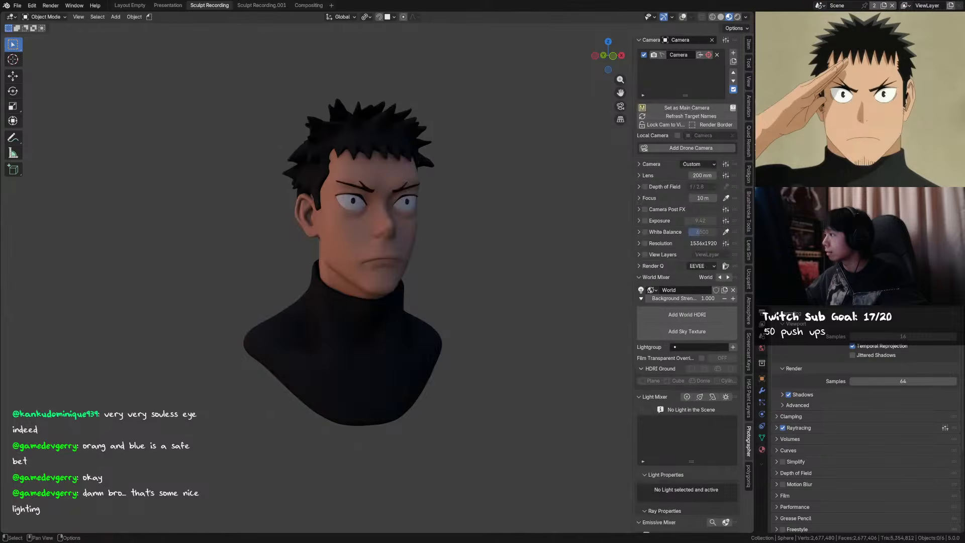
left_click(837, 6)
left_click(846, 28)
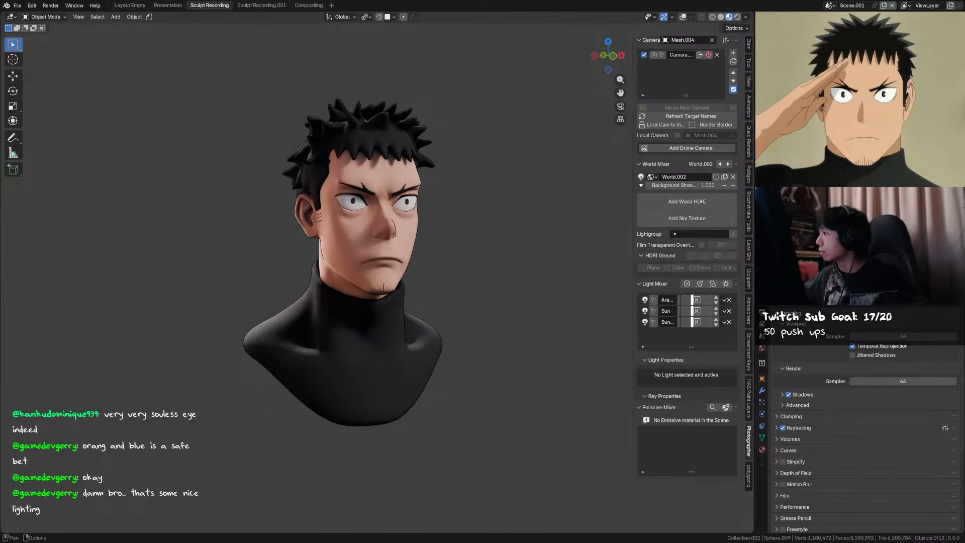
left_click(862, 17)
key("Return")
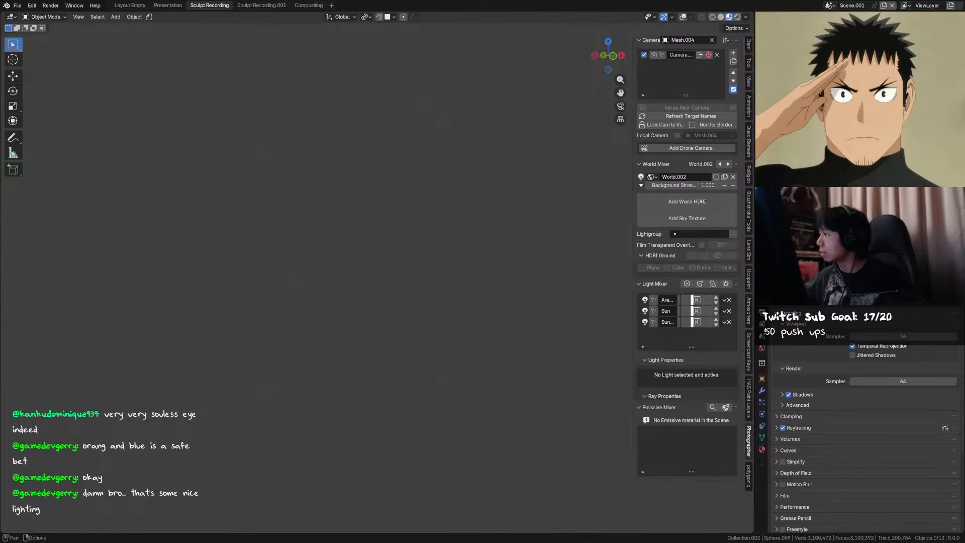
left_click(862, 17)
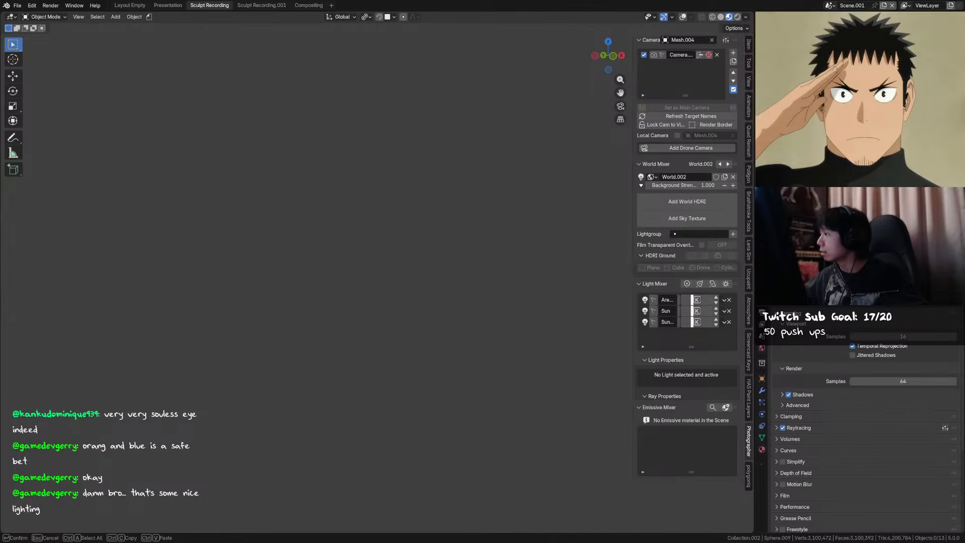
left_click(849, 30)
left_click(830, 5)
left_click(850, 39)
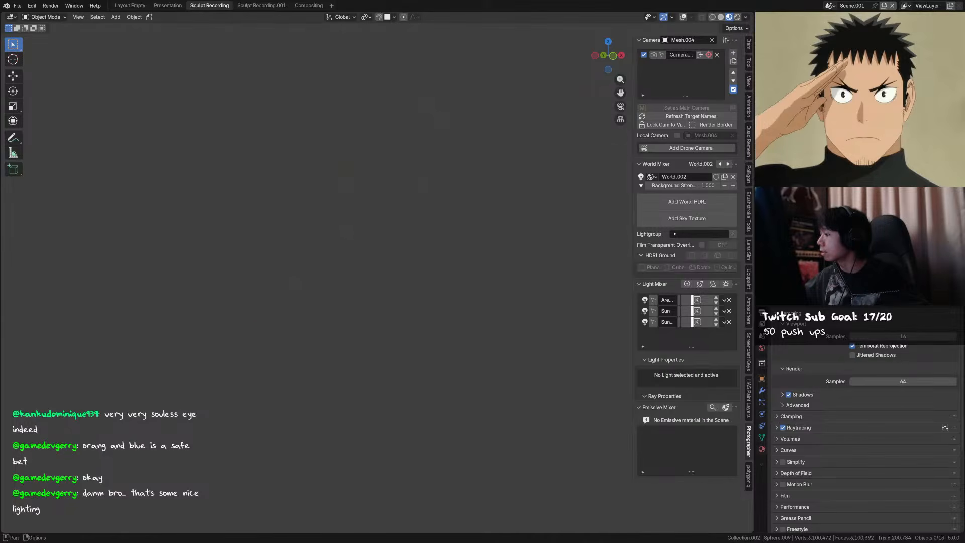
left_click(862, 17)
key("Return")
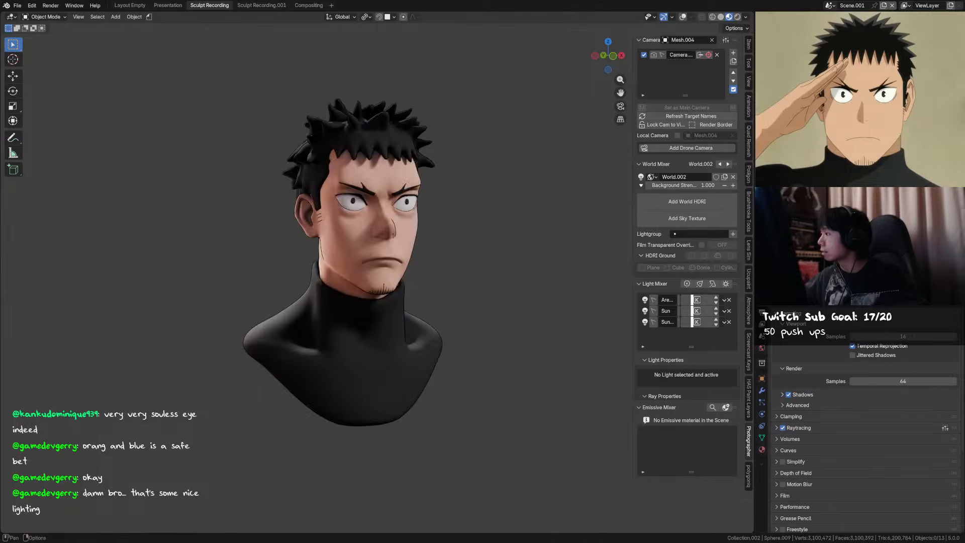
Switch the active scene to Scene and save the file
left_click(829, 6)
left_click(849, 30)
key("g")
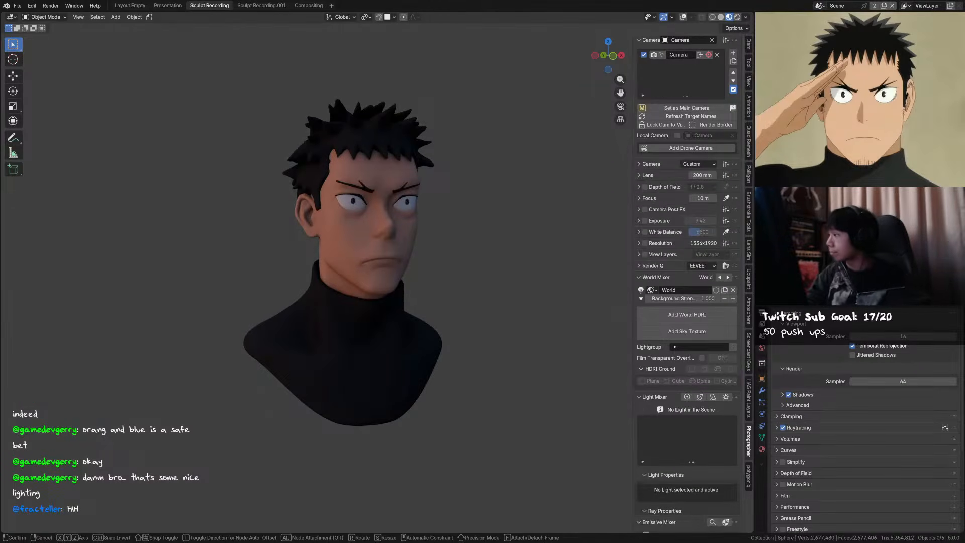
key("Return")
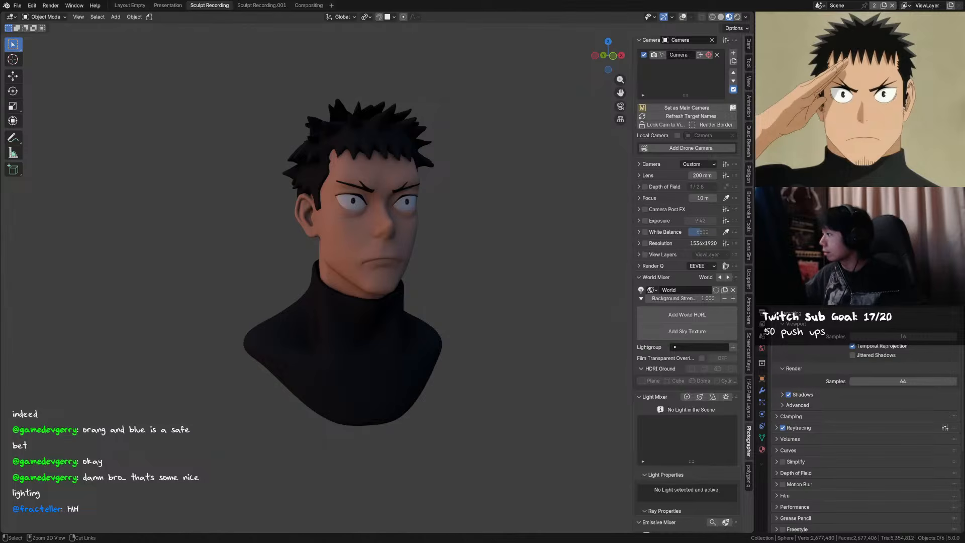
key("ctrl+s")
scroll(827, 6, "down", 1, "ctrl")
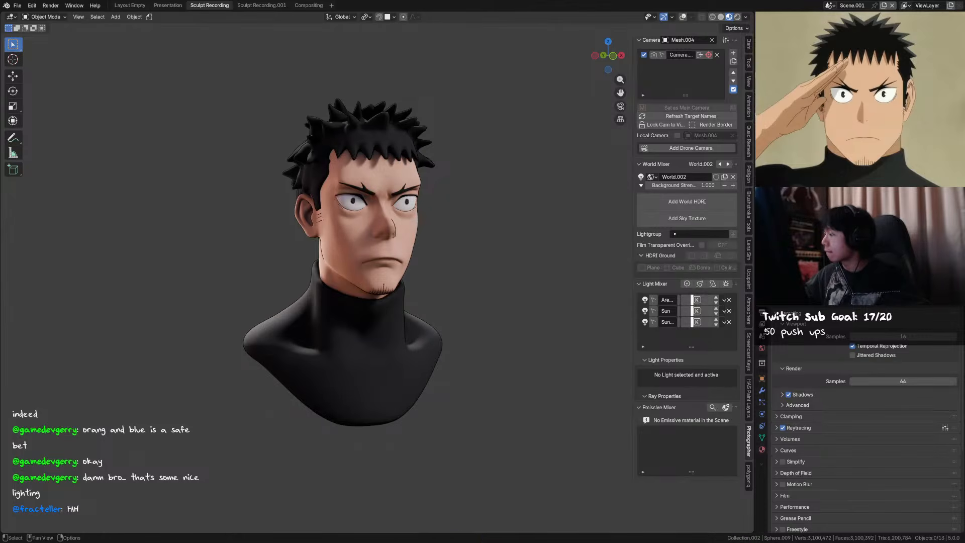
Recheck Scene.001 against Scene, return to Scene.001 and check its view layer selection
left_click(855, 17)
key("Return")
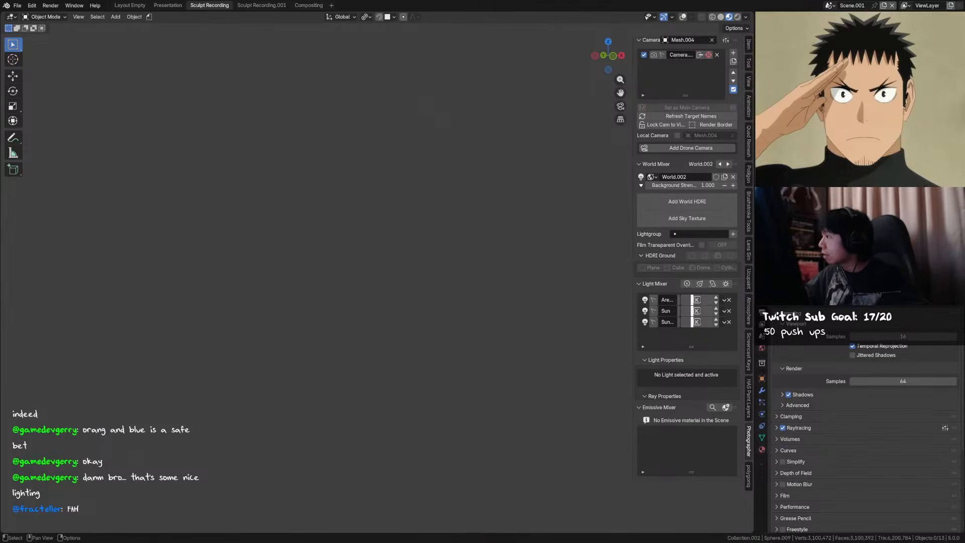
left_click(855, 18)
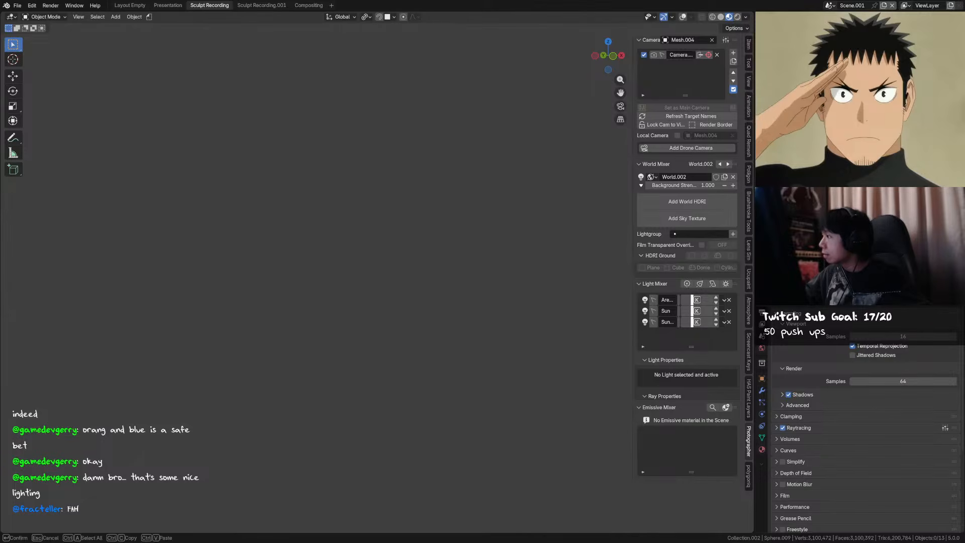
key("Return")
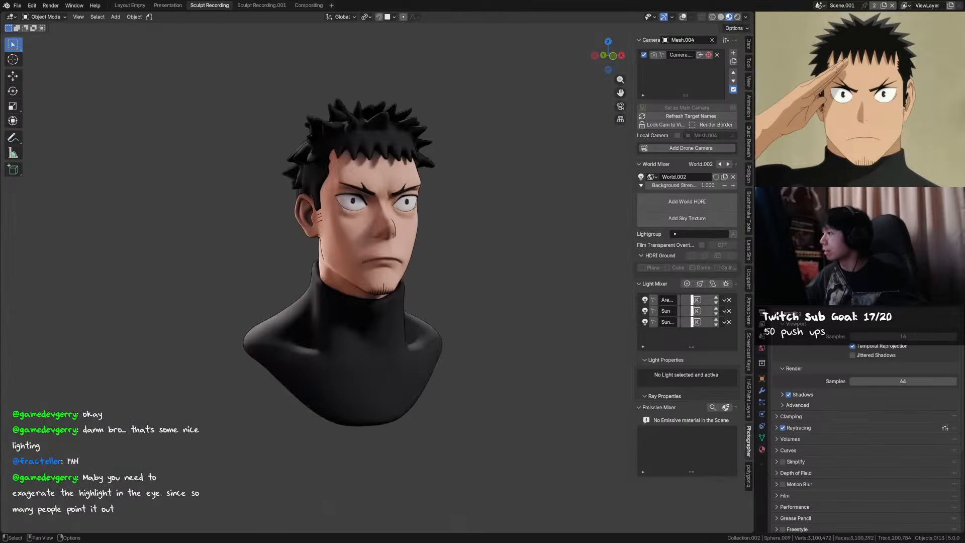
left_click(821, 6)
left_click(832, 21)
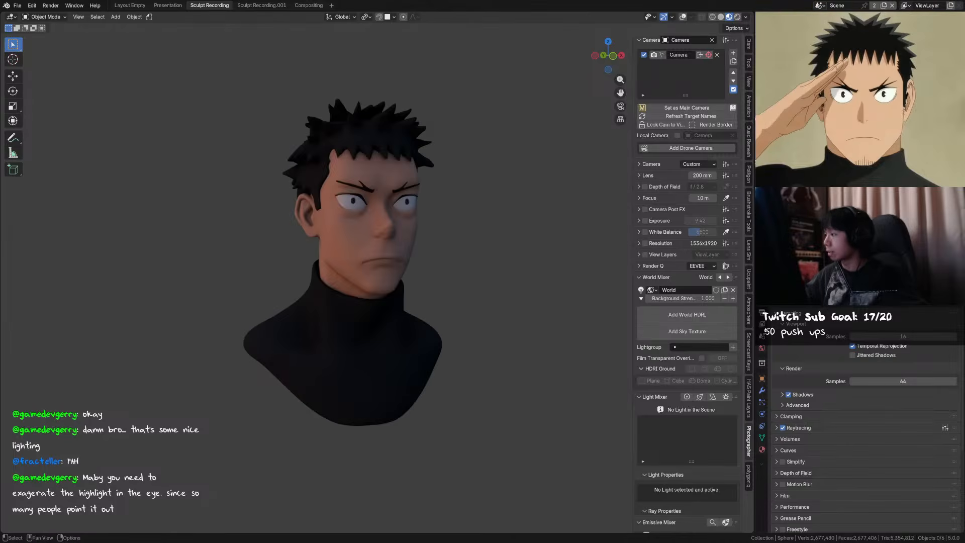
left_click(820, 5)
left_click(841, 30)
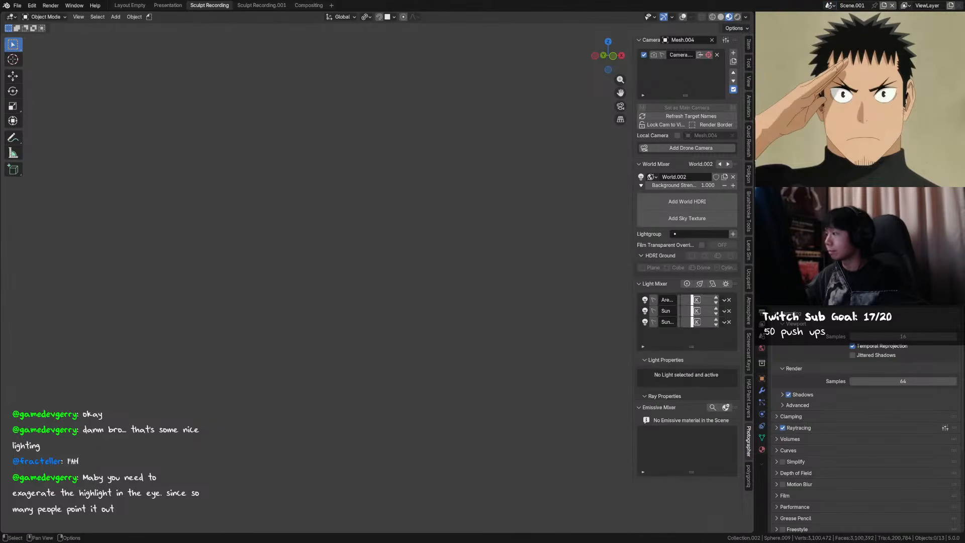
left_click(906, 7)
left_click(925, 21)
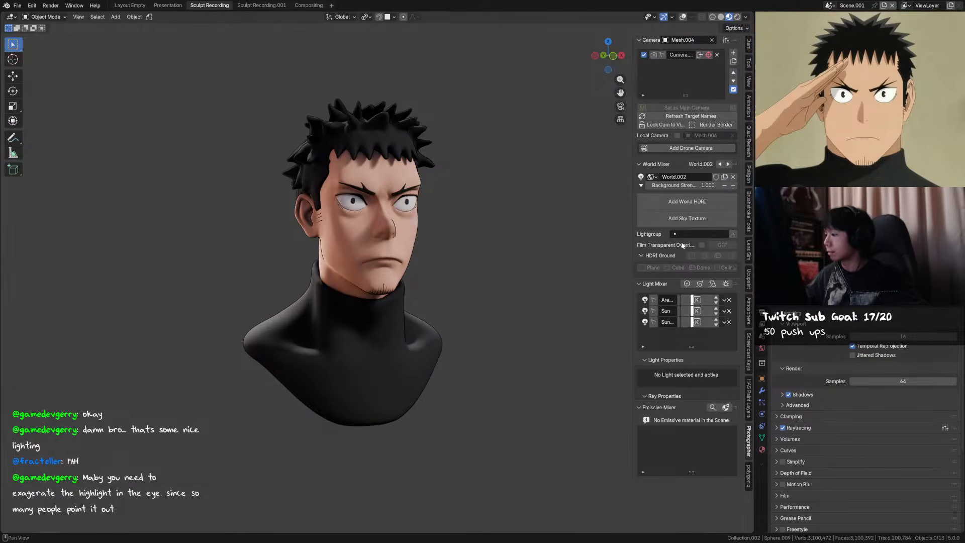
Set the active Photographer camera of Scene.001 to Camera and save the file
left_click(685, 39)
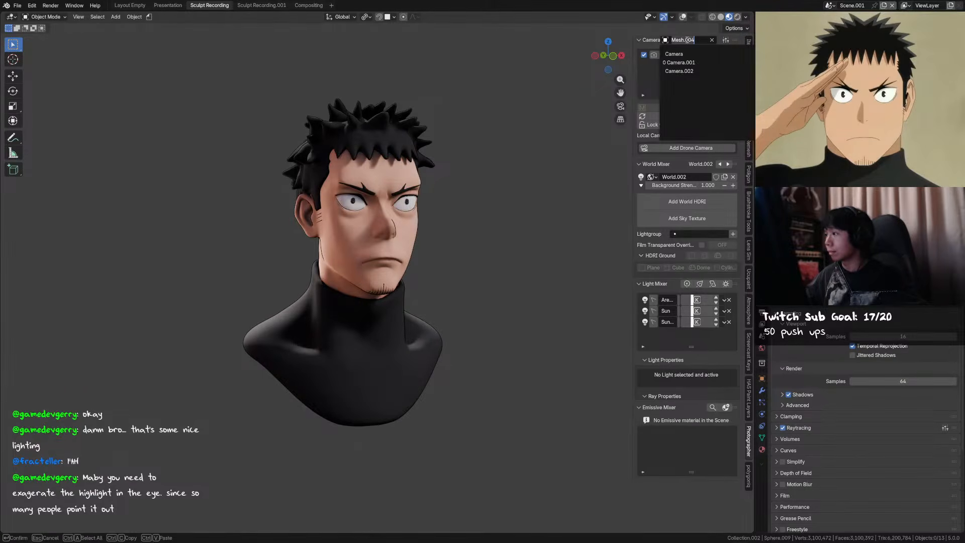
left_click(648, 43)
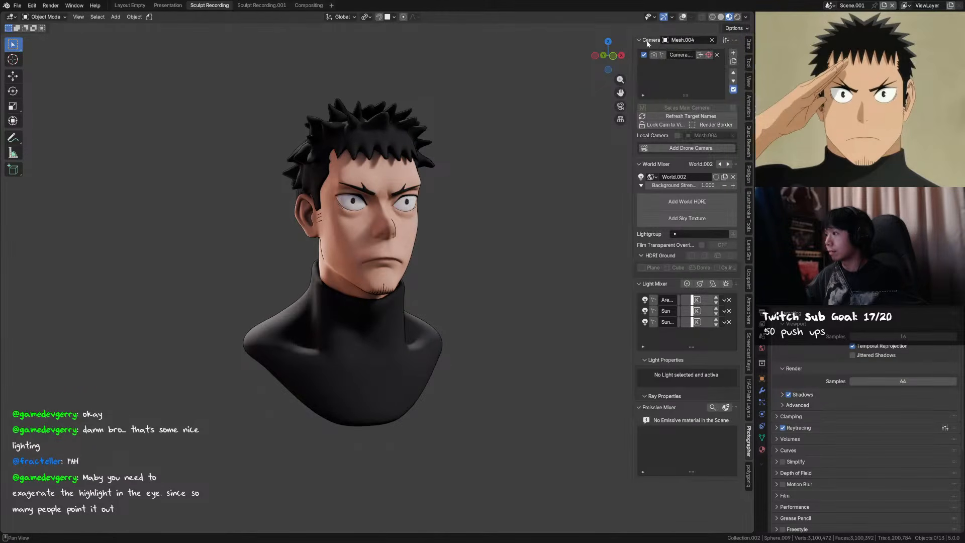
left_click(674, 54)
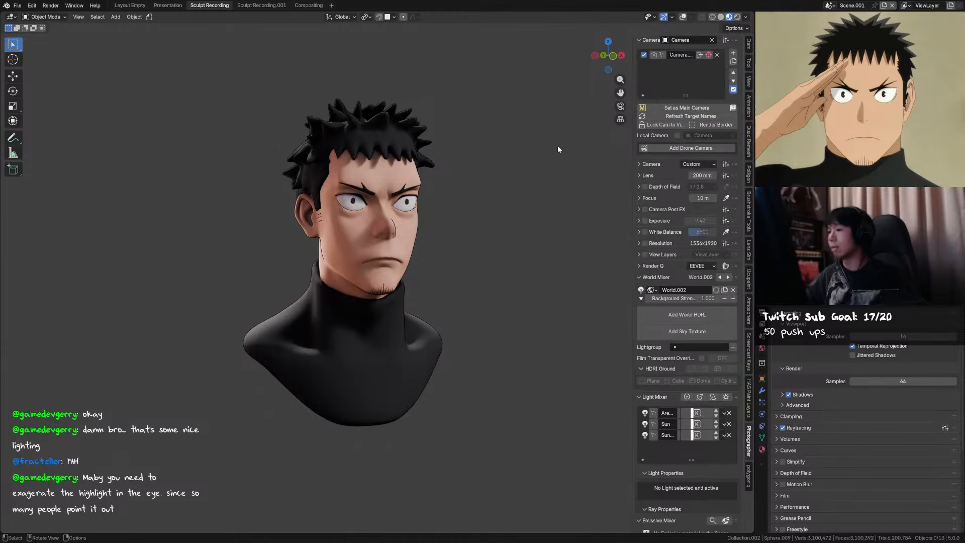
middle_click_drag(557, 146, 554, 147)
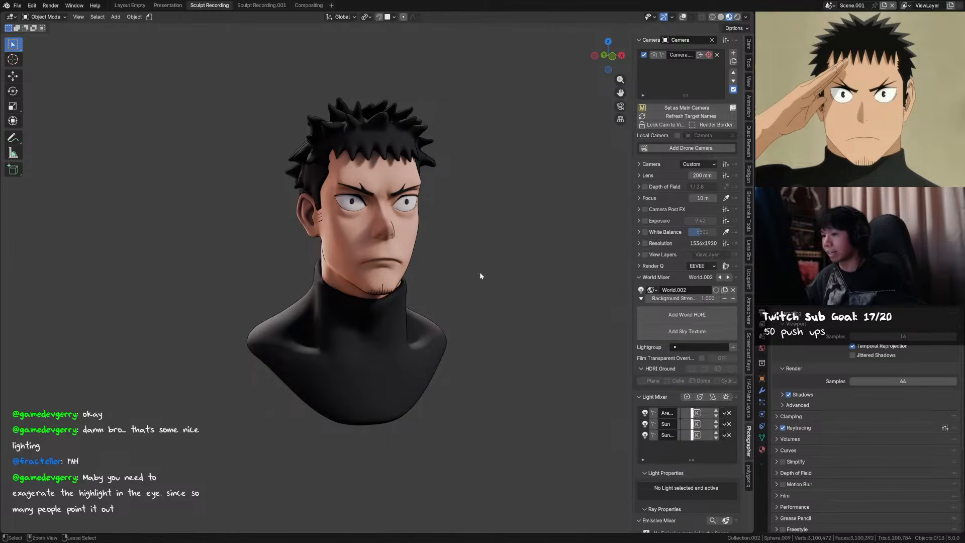
key("ctrl+s")
Enable Camera Post FX for the camera and turn on its Bloom effect
middle_click_drag(480, 272, 522, 279)
left_click(644, 209)
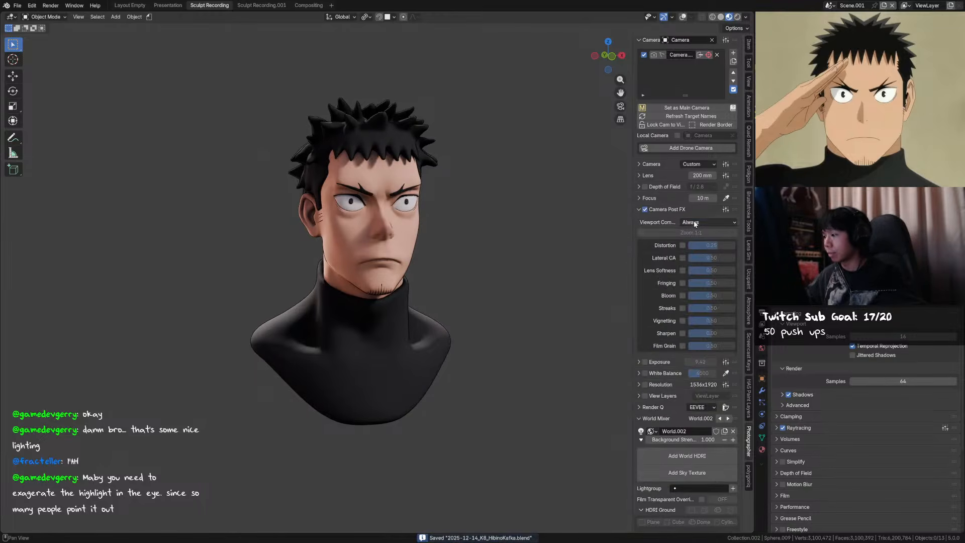
left_click(683, 295)
scroll(524, 264, "up", 2)
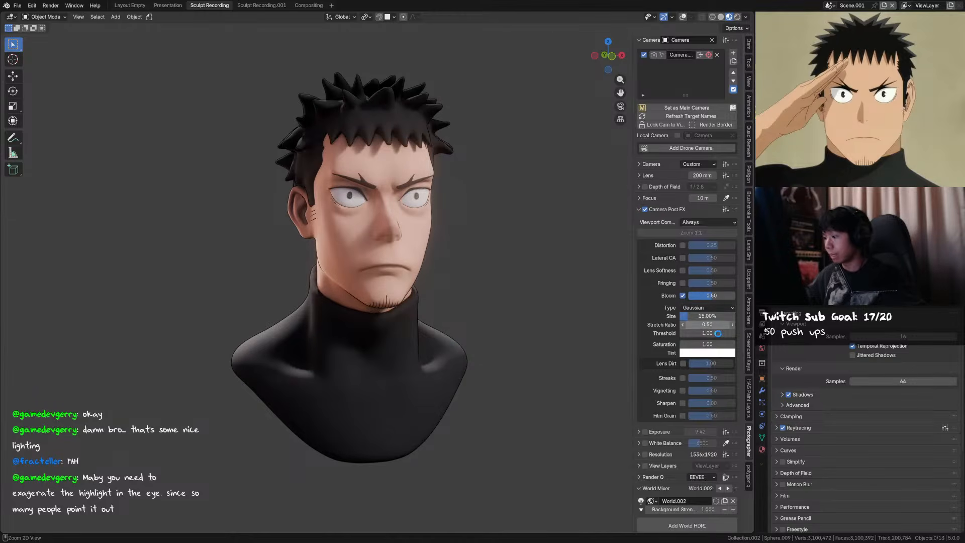
Set the Bloom threshold to 1.57 and its size to 2.38%, inspect the bust from the front, and save the file
left_click_drag(718, 333, 708, 316)
middle_click_drag(512, 270, 480, 273)
key("ctrl+s")
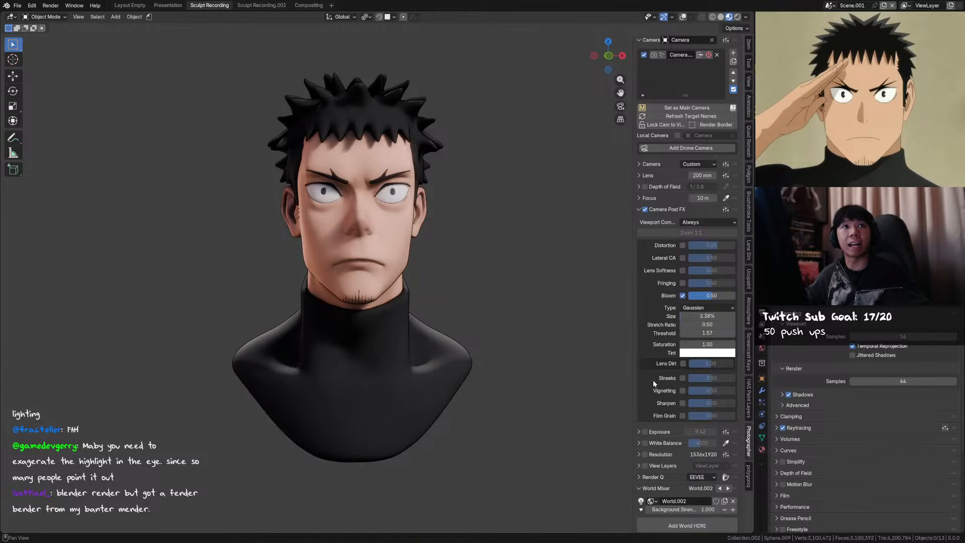
middle_click_drag(459, 285, 499, 294)
key("ctrl+s")
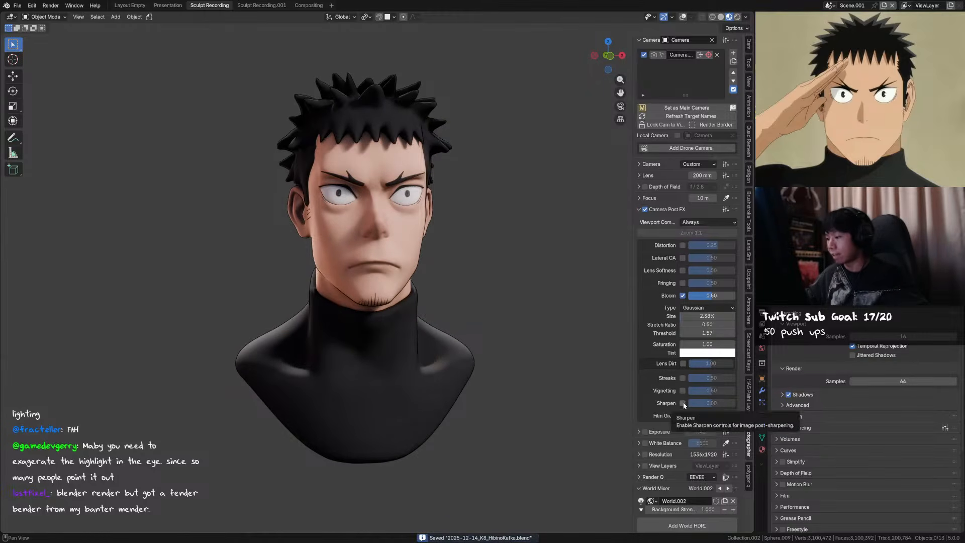
Enable the camera's Sharpen post effect at 2.00, view the bust from the front, and save the file
left_click(683, 403)
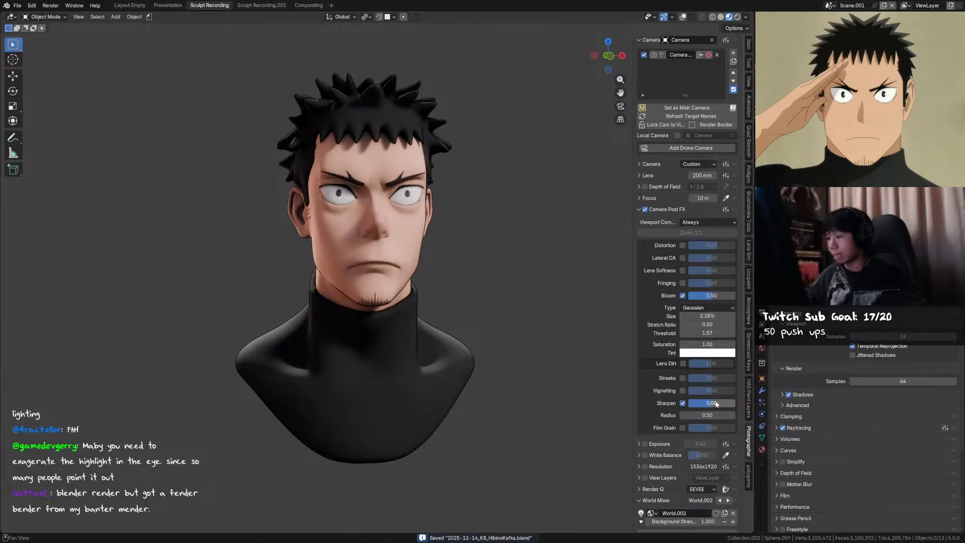
left_click_drag(716, 404, 734, 403)
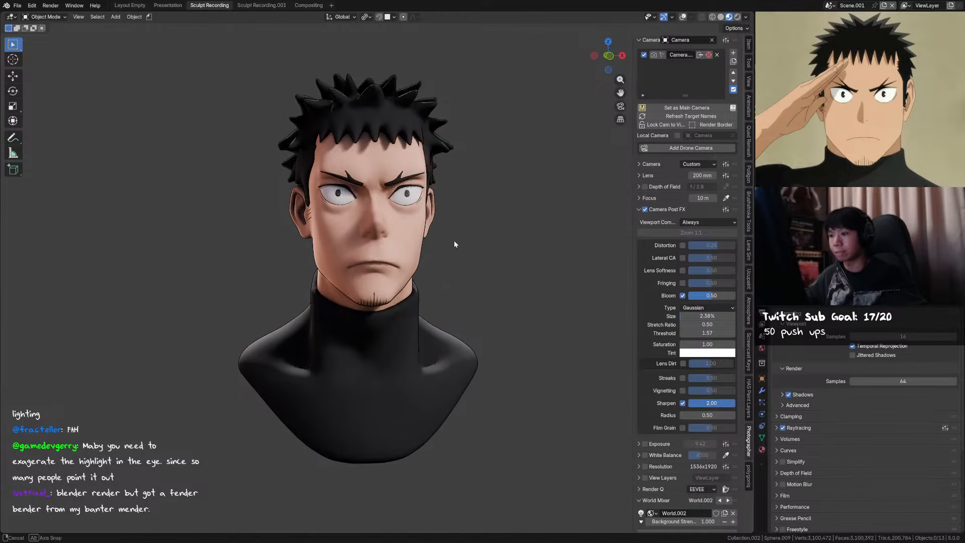
key("KP_1")
key("ctrl+s")
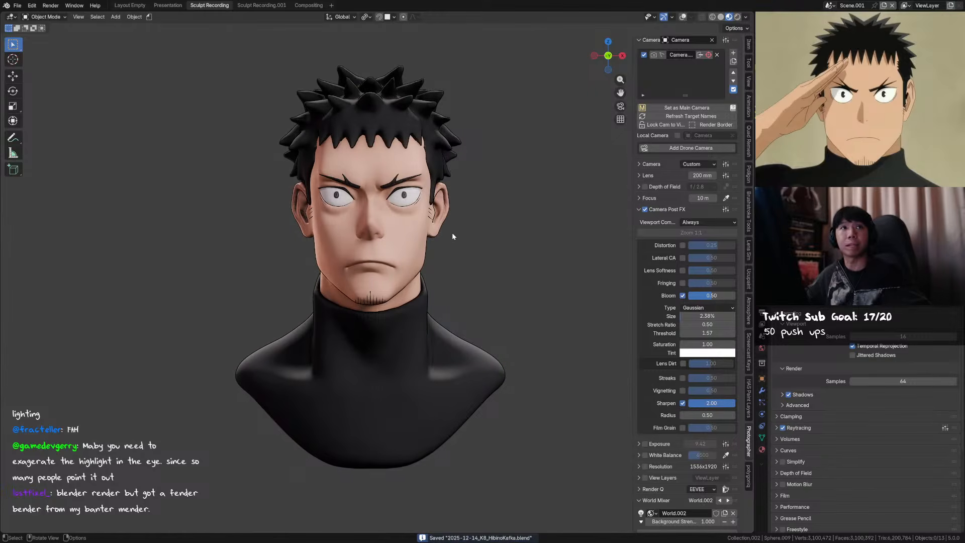
key("shift+a")
mouse_move(472, 248)
key("Escape")
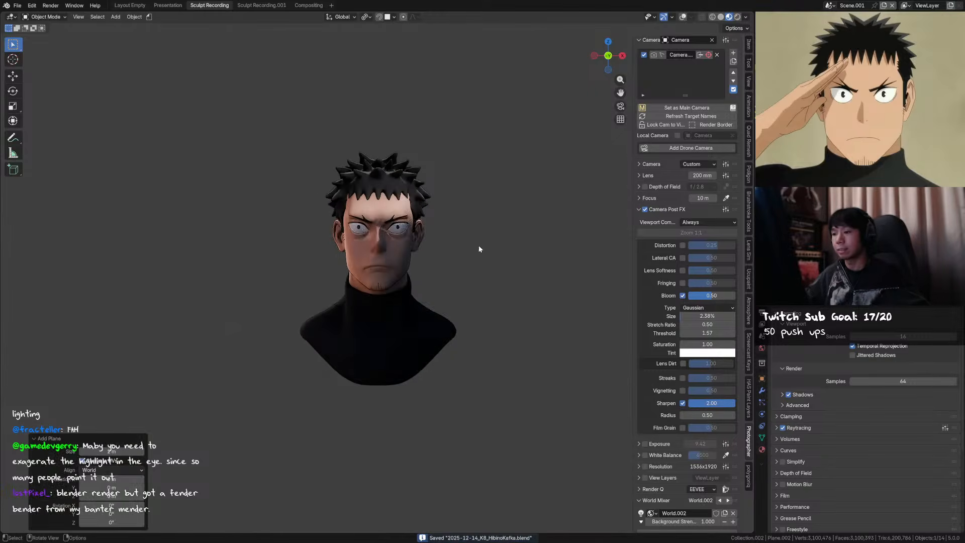
scroll(479, 240, "down", 3)
middle_click_drag(581, 149, 499, 225)
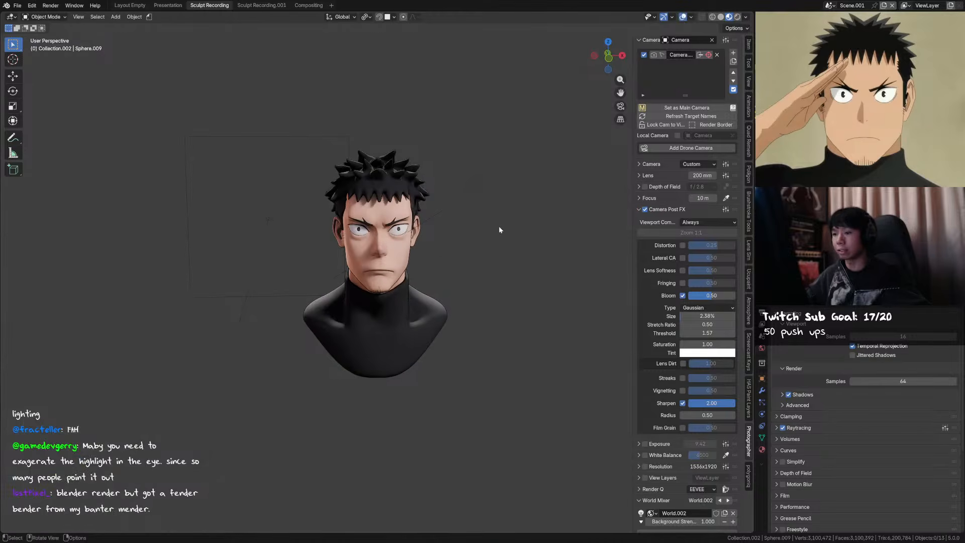
Add a mesh plane, rotate it 90° about X, and move it along Y in front of the face
key("shift+a")
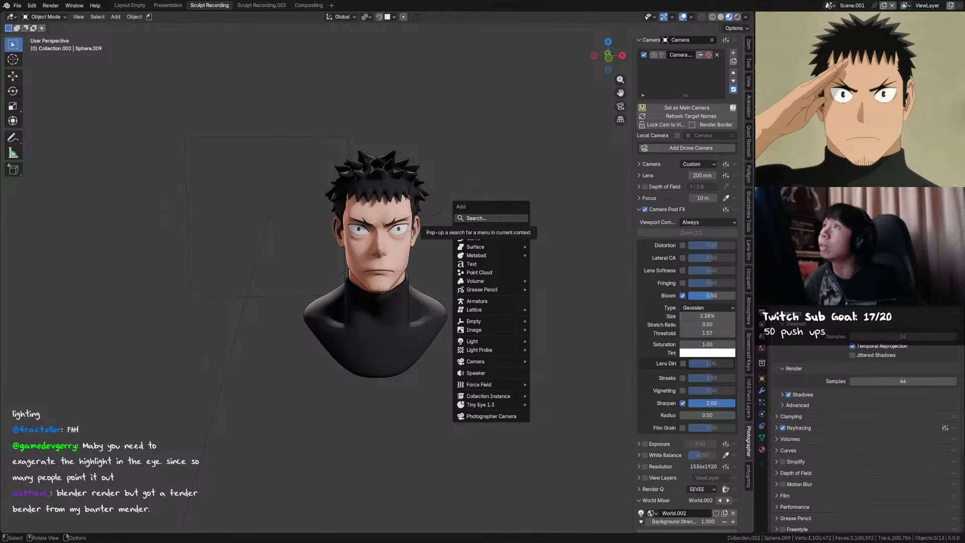
mouse_move(497, 229)
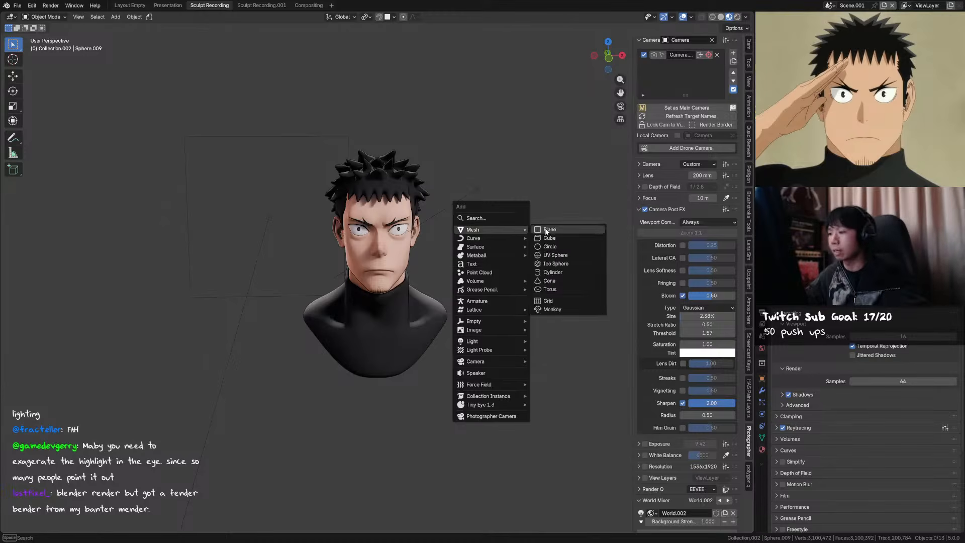
left_click(548, 230)
type("r90x")
key("Return")
middle_click_drag(449, 260, 514, 260)
key("g")
key("y")
left_click(548, 263)
Scale the plane down, add a level 2 subdivision to round it, and offset it in front of the face
key("s")
right_click(457, 256)
key("s")
left_click(449, 233)
key("s")
left_click(473, 229)
scroll(474, 229, "up", 4)
middle_click_drag(523, 229, 605, 226)
key("ctrl+s")
key("ctrl+2")
key("g")
key("x")
left_click(554, 213)
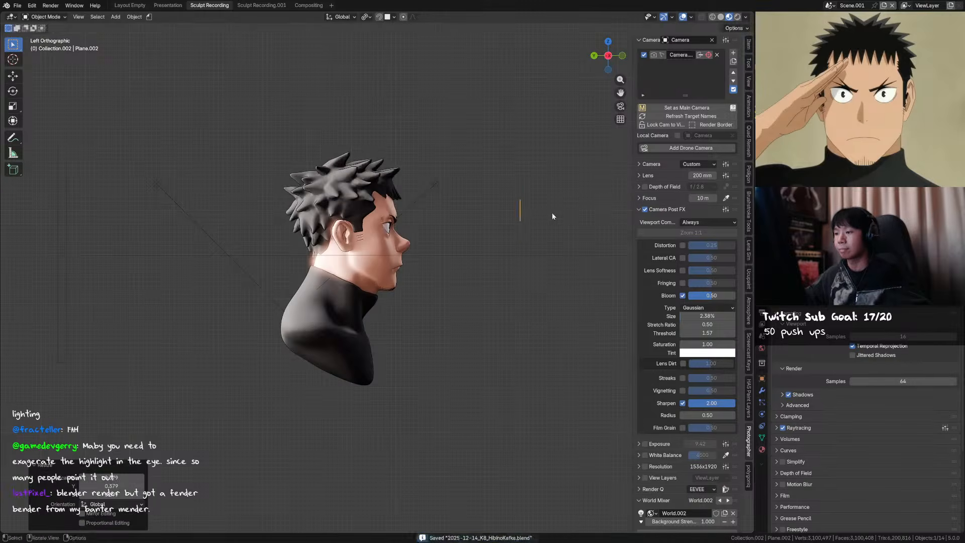
Move the white disc over the character's left eye in front view and shrink it towards pupil size
middle_click_drag(429, 228, 350, 243)
key("KP_1")
key("g")
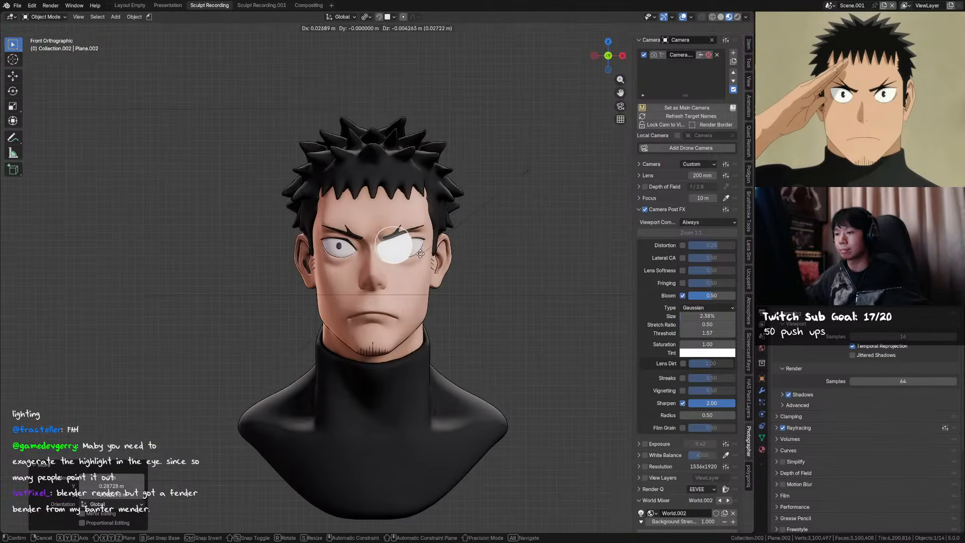
left_click(415, 254)
scroll(416, 254, "up", 4)
key("s")
left_click(374, 229)
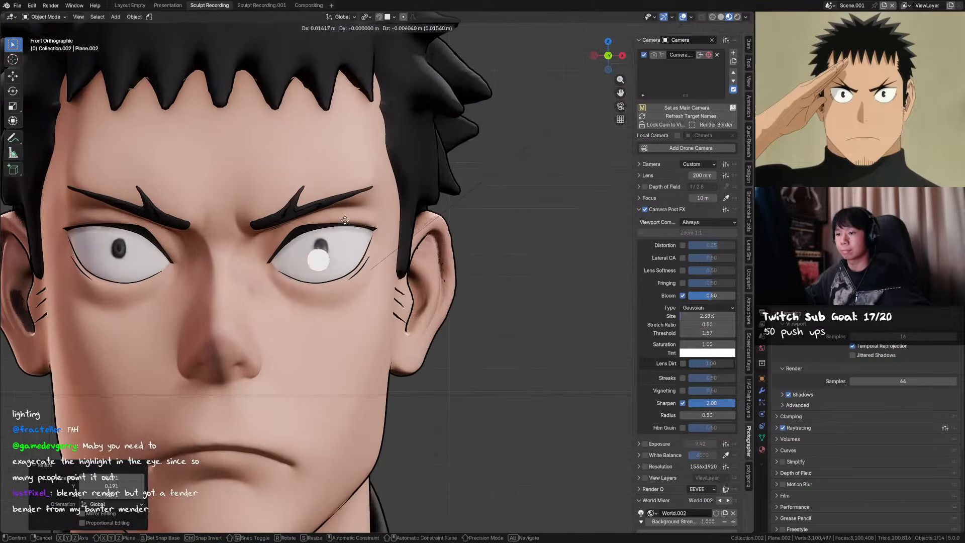
Raise the disc's subdivision to level 3 and scale it down to about 0.46 as a small eye highlight
key("ctrl+3")
scroll(374, 230, "up", 3)
middle_click_drag(374, 230, 487, 223, "shift")
key("s")
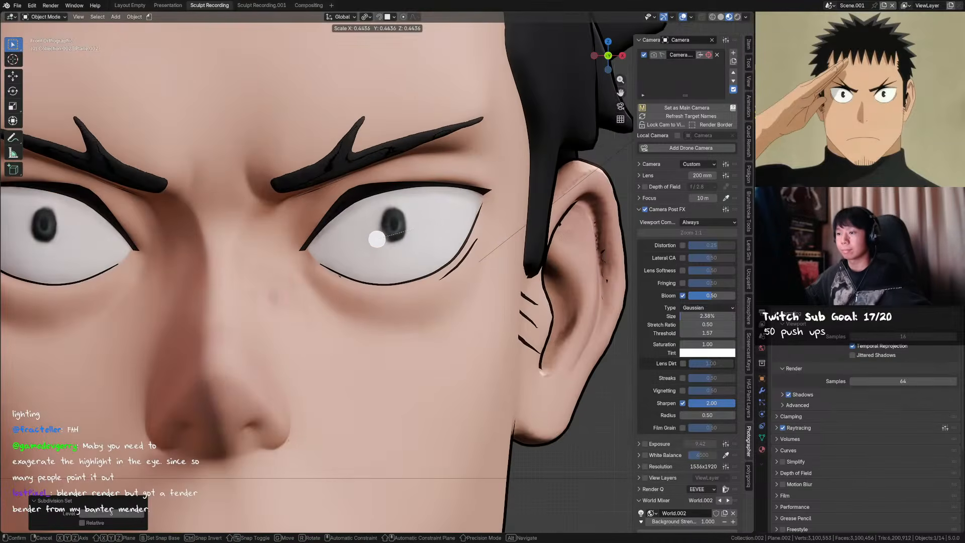
left_click(404, 232)
Move the highlight disc along Y towards the eyeball and nudge it along X
middle_click_drag(404, 233, 416, 234)
key("g")
key("y")
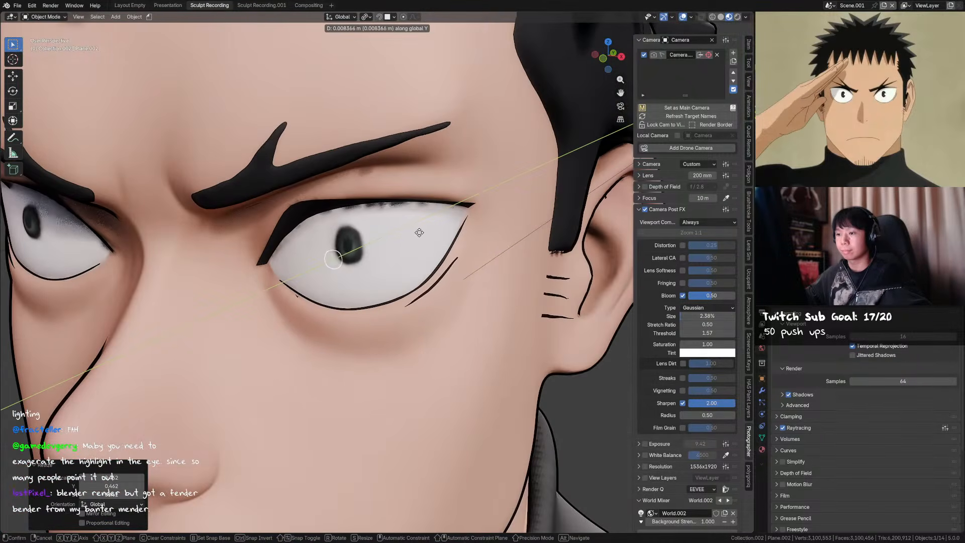
left_click(417, 234)
key("g")
key("x")
left_click(424, 236)
Place the highlight disc over the pupil in front view, fine-tune its depth along Y, and save the file
key("KP_1")
key("g")
left_click(475, 214)
middle_click_drag(475, 214, 470, 237)
scroll(470, 237, "down", 3)
key("g")
key("y")
left_click(455, 246)
key("ctrl+s")
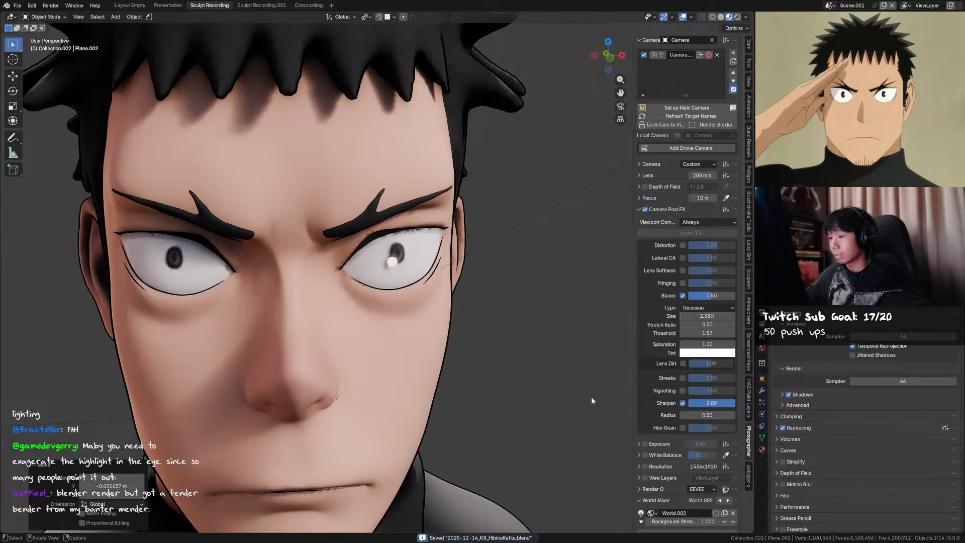
Turn off Shadow ray visibility for the highlight disc in its object visibility settings
left_click(762, 438)
left_click(762, 379)
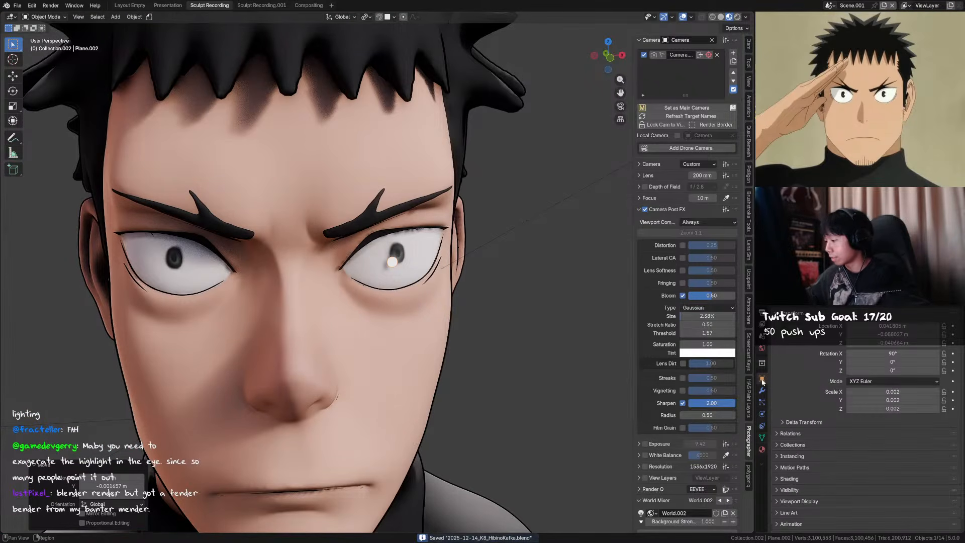
scroll(804, 482, "down", 1)
left_click(804, 481)
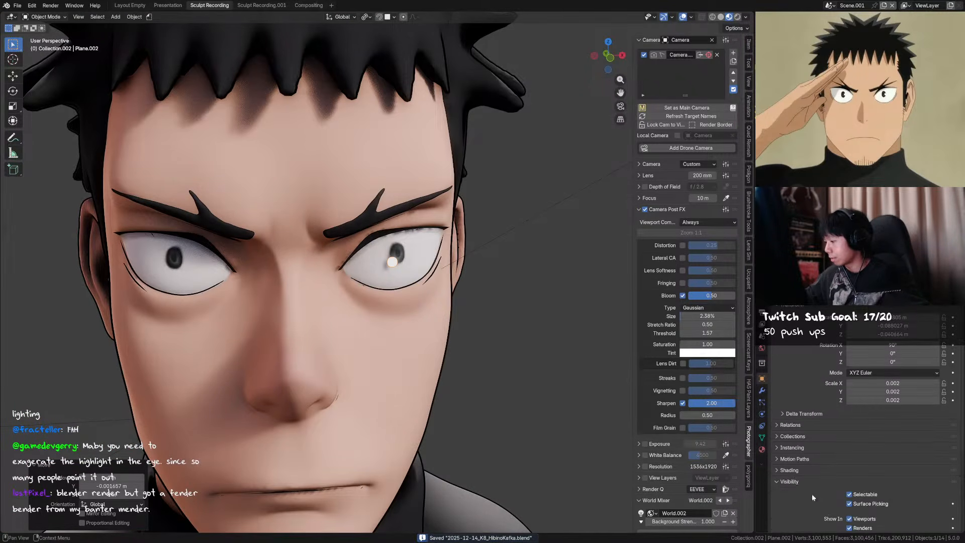
scroll(866, 348, "down", 5)
left_click(864, 431)
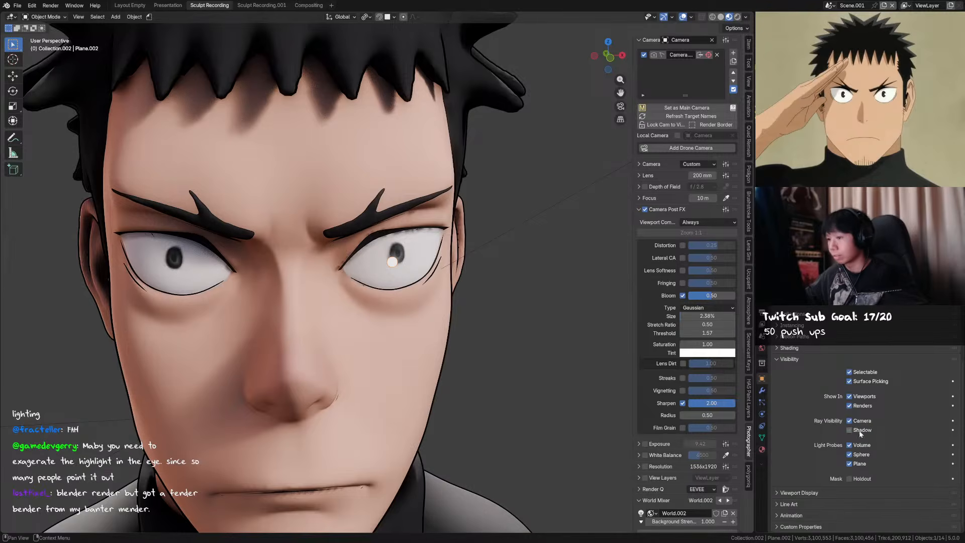
Nudge the highlight disc vertically on the pupil in front view and adjust its scale
middle_click_drag(508, 295, 415, 251)
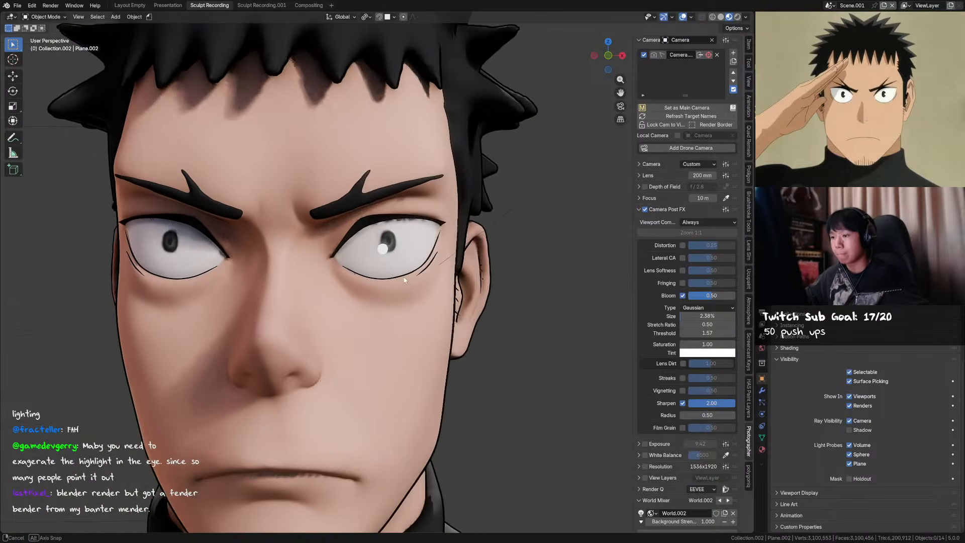
key("g")
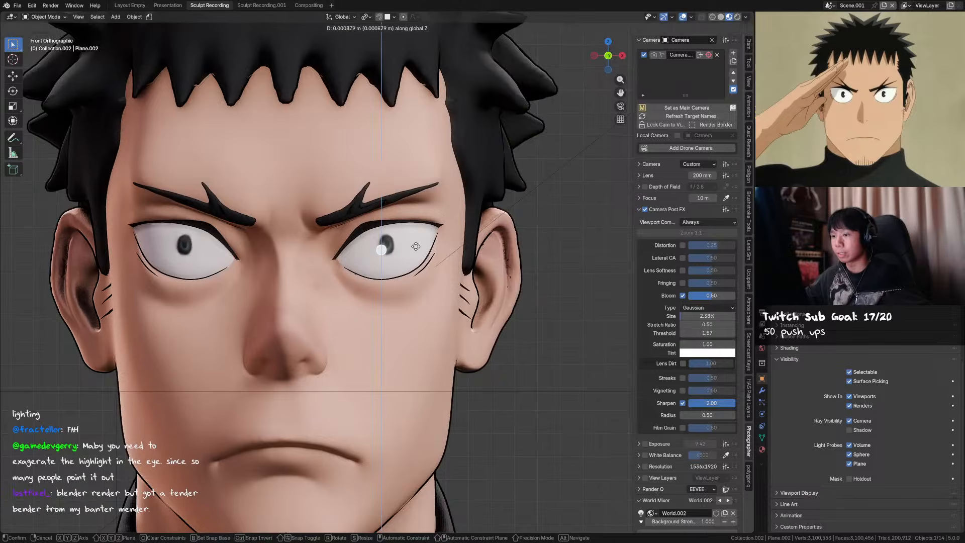
left_click(416, 247)
key("s")
left_click(431, 246)
Duplicate the highlight disc along X onto the other eye's pupil and save the file
key("shift+d")
key("x")
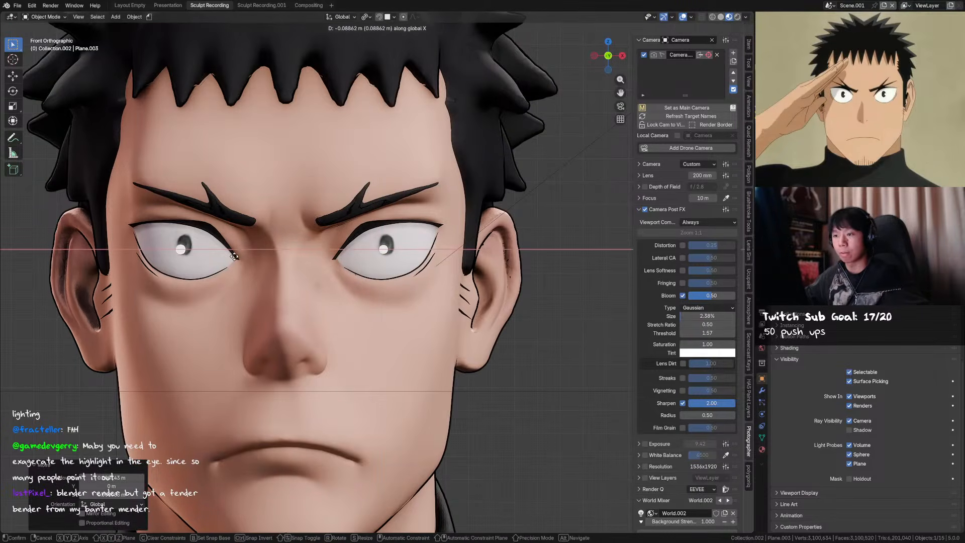
left_click(260, 256)
scroll(260, 256, "down", 5)
middle_click_drag(412, 302, 445, 306)
key("ctrl+s")
scroll(383, 278, "down", 3)
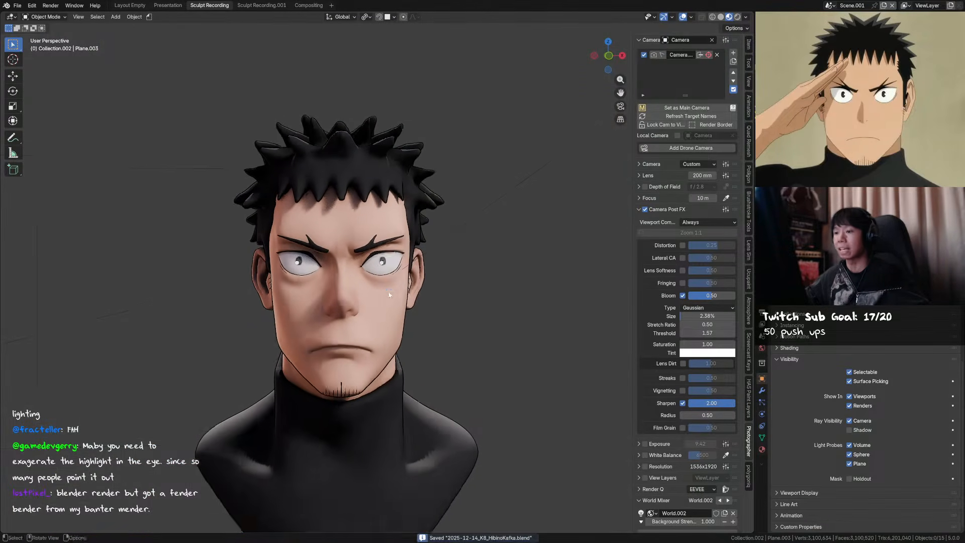
Nudge both highlight discs together on the pupils in front view and inspect the bust from an angle
key("KP_1")
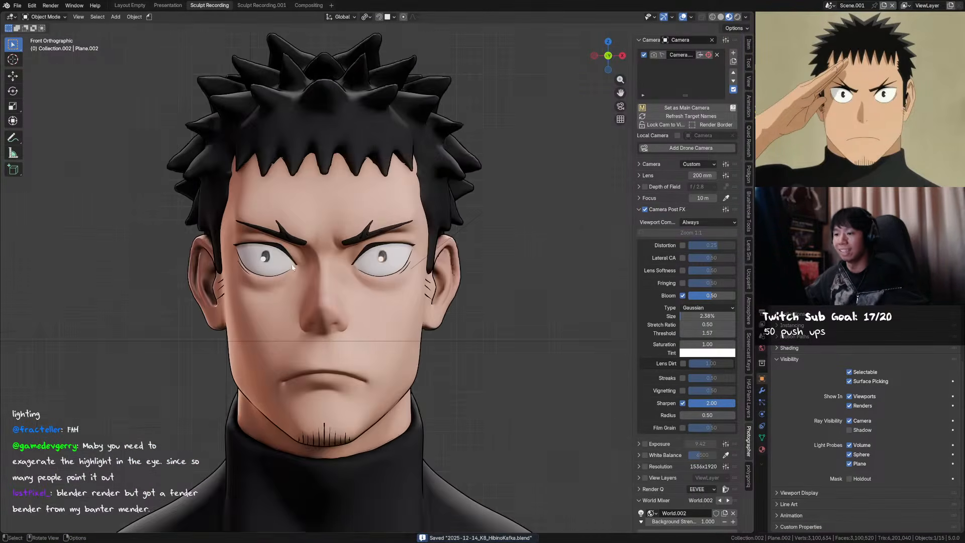
key("shift+d")
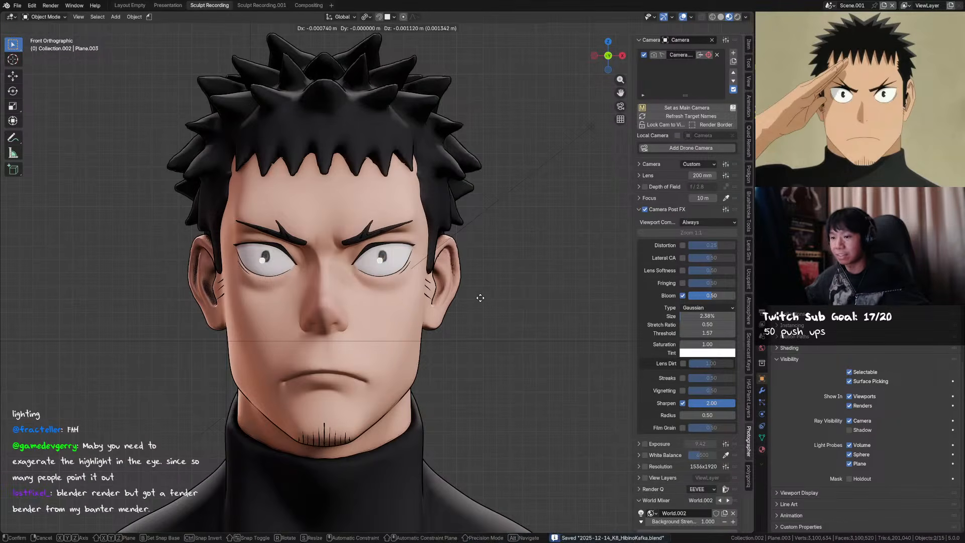
left_click(518, 291)
scroll(434, 313, "down", 4)
mouse_move(437, 297)
middle_mouse_down()
mouse_move(451, 300)
mouse_move(478, 255)
mouse_move(481, 281)
mouse_move(434, 284)
middle_mouse_up()
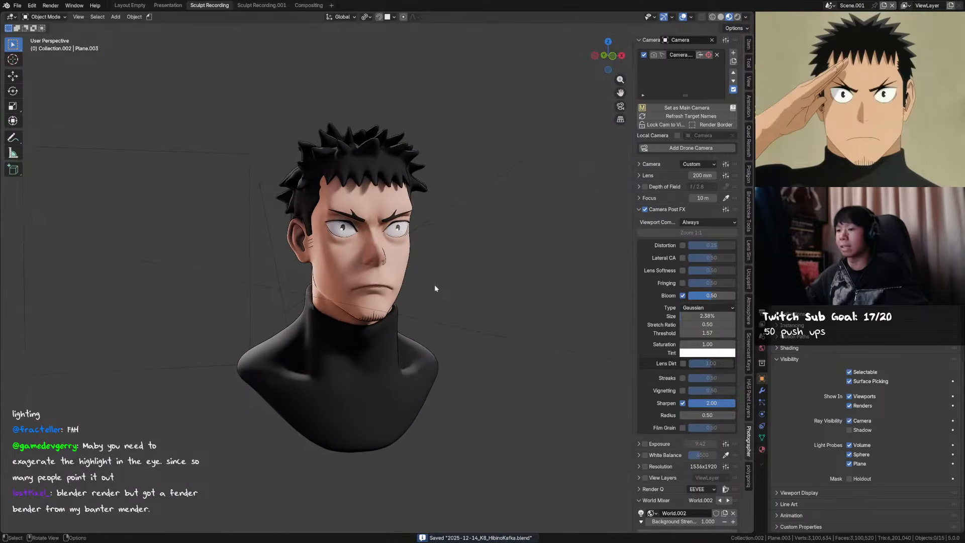
Select the Sun light beside the head and set its angle to 32.2°
left_click(455, 204)
key("h")
key("ctrl+z")
left_click(763, 414)
left_click_drag(897, 347, 925, 347)
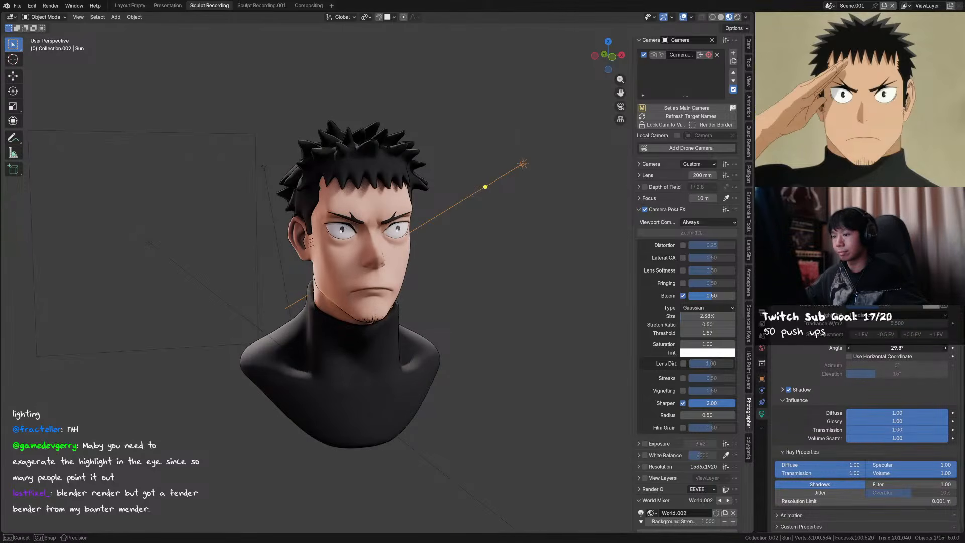
left_click_drag(879, 351, 879, 351)
key("KP_1")
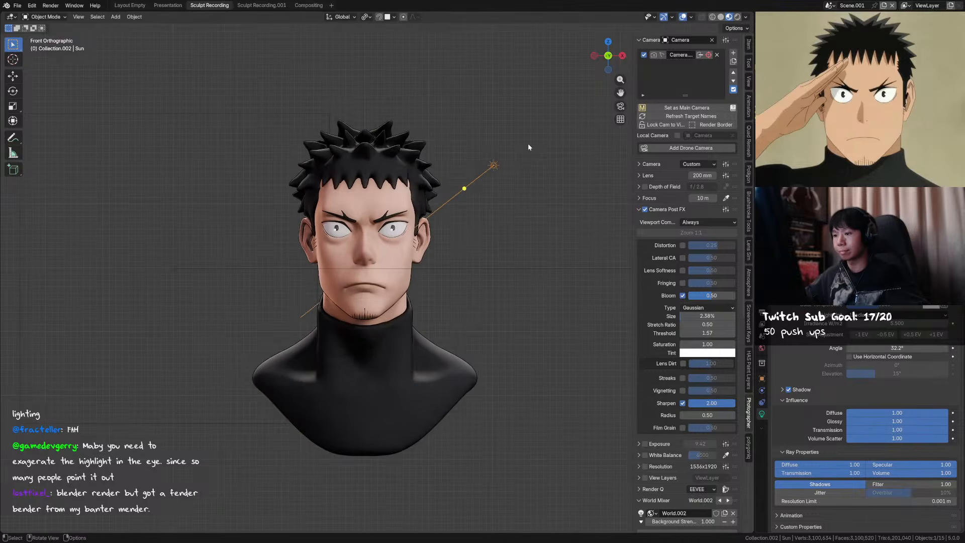
Hide the Sun light, rotate the viewport shading environment around the bust, and unhide the light
key("h")
middle_click_drag(494, 173, 508, 171)
left_click(745, 17)
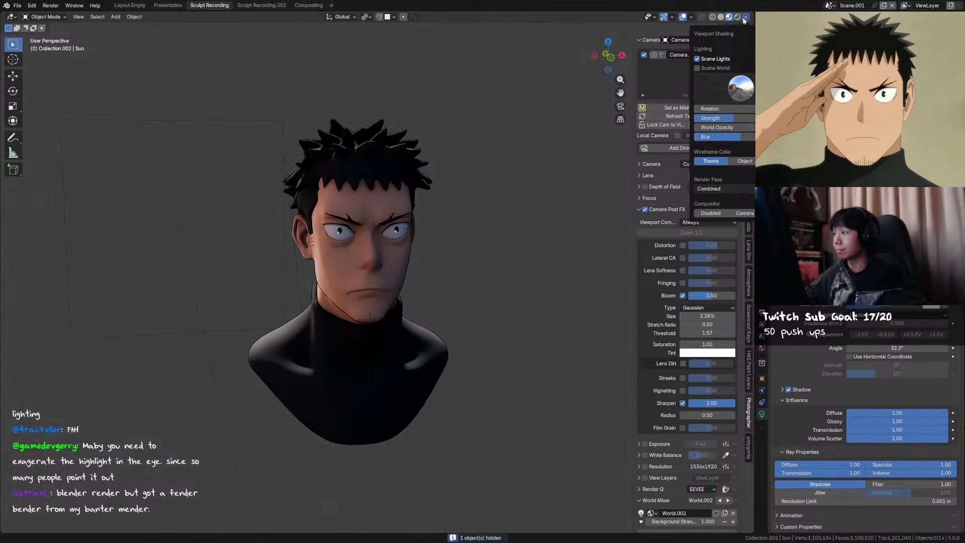
left_click_drag(731, 109, 749, 109)
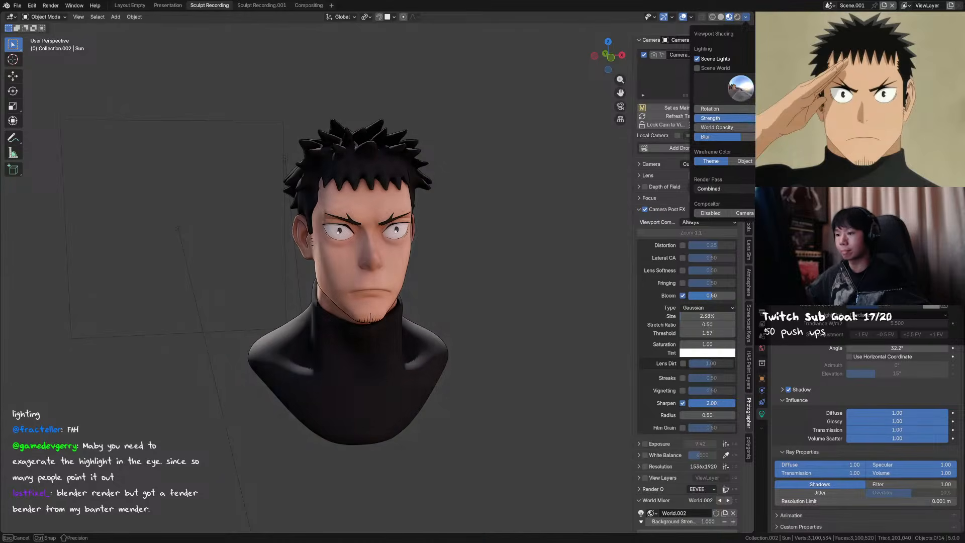
key("alt+h")
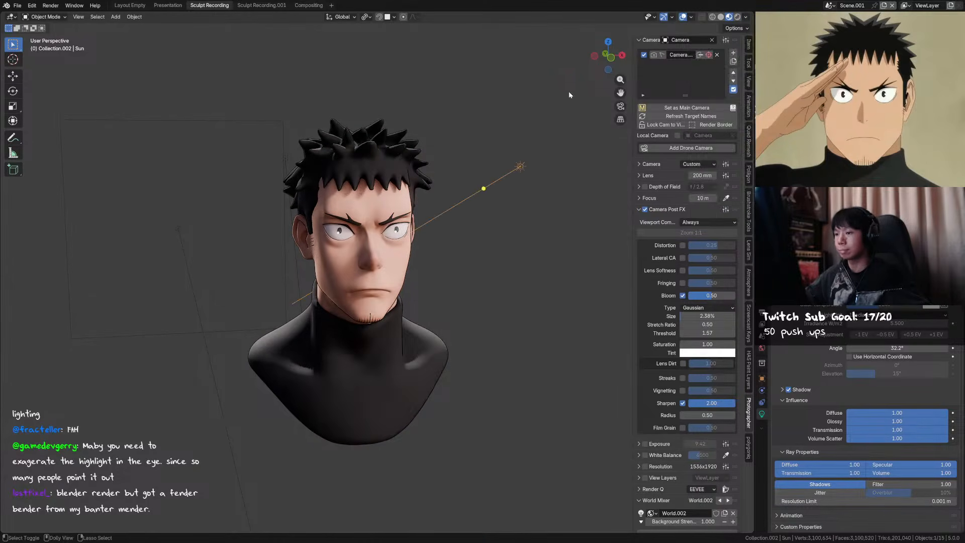
Readjust the viewport environment's rotation and lower its strength with the Sun light visible
left_click(746, 16)
left_click_drag(731, 109, 744, 109)
middle_click_drag(425, 261, 452, 248)
left_click(746, 17)
left_click_drag(731, 109, 743, 110)
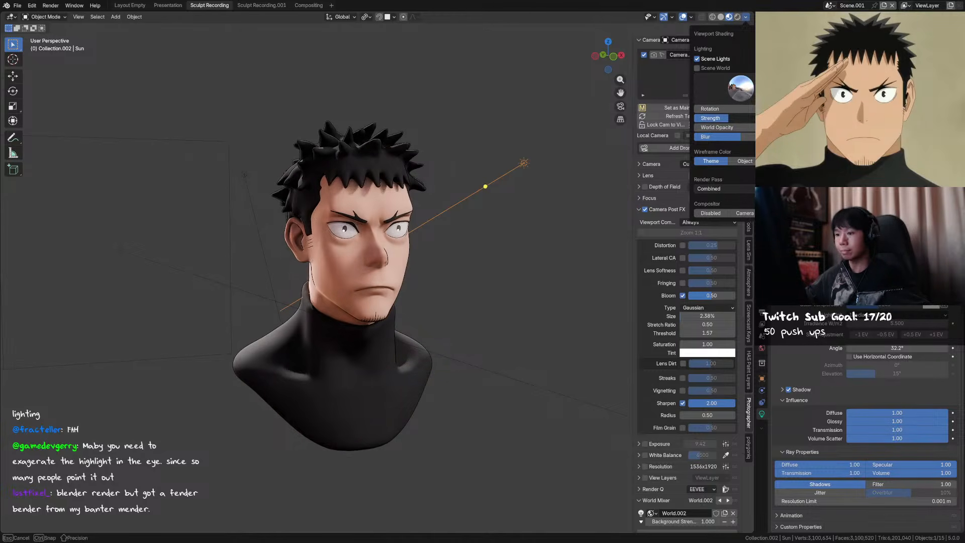
mouse_move(672, 17)
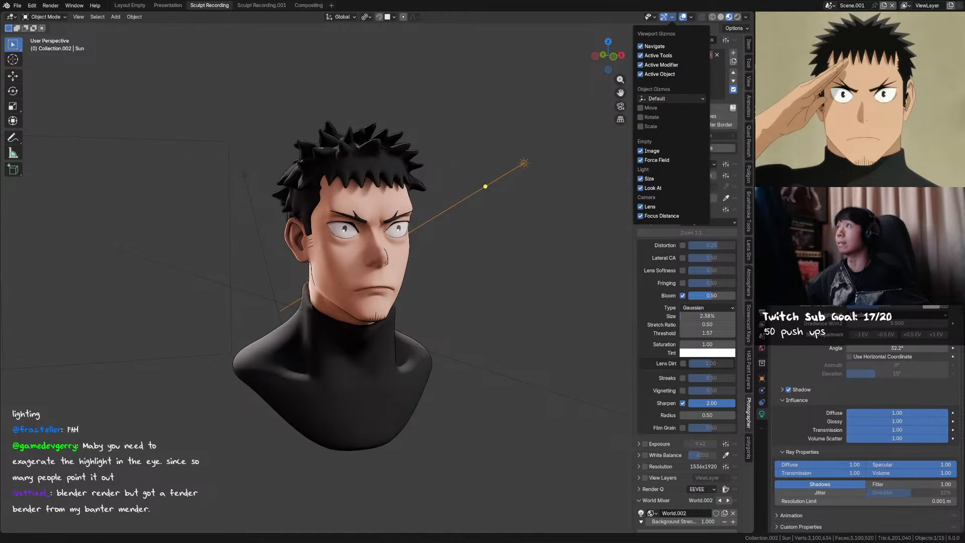
Undo and redo the recent Sun light changes, and rotate the viewport environment further
key("ctrl+z")
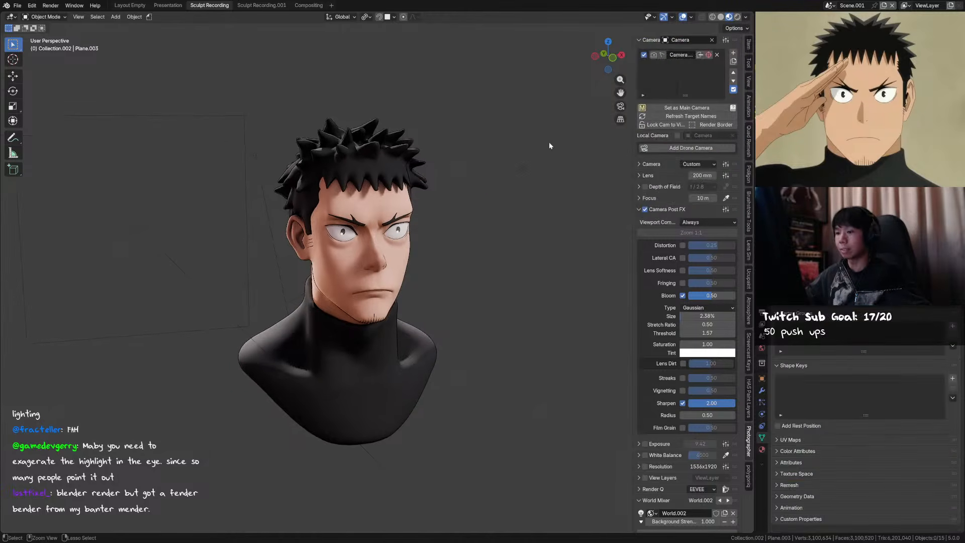
key("ctrl+shift+z")
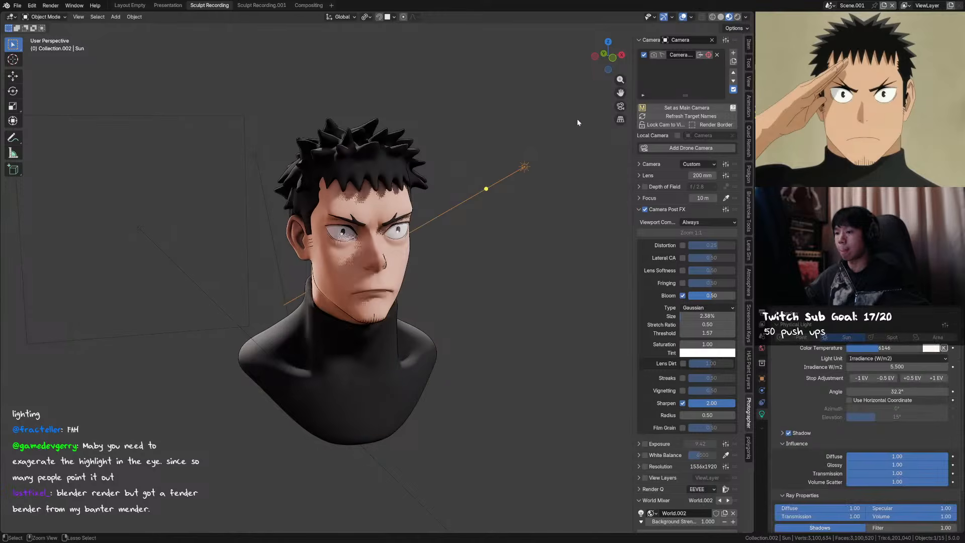
left_click(746, 17)
left_click_drag(724, 109, 745, 108)
Hide the two lights on the opposite side from the Sun, and toggle the Sun light off and back on
left_click_drag(262, 138, 194, 169)
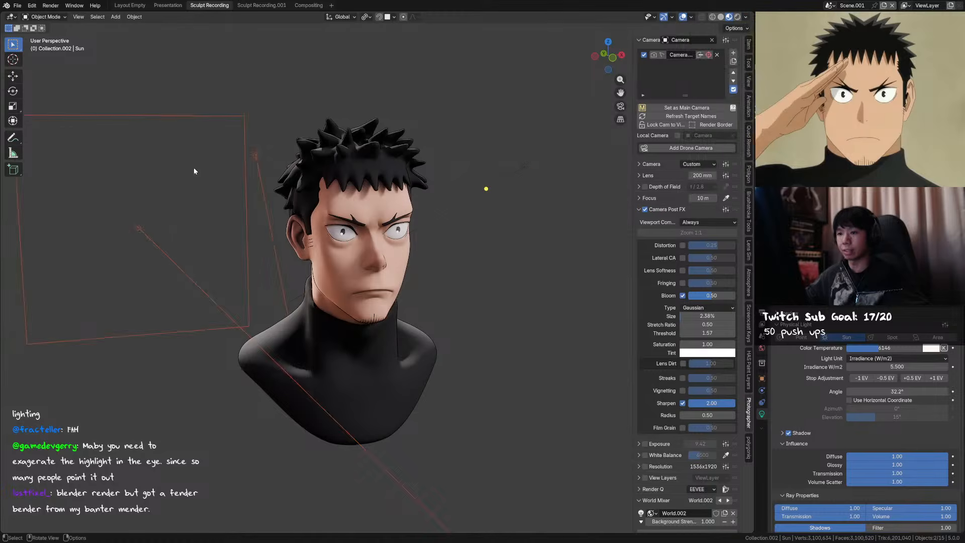
key("h")
middle_click_drag(474, 194, 473, 188)
left_click(524, 163)
key("h")
key("ctrl+z")
Select the bust and rotate the viewport shading environment once more
left_click(405, 201)
left_click(746, 16)
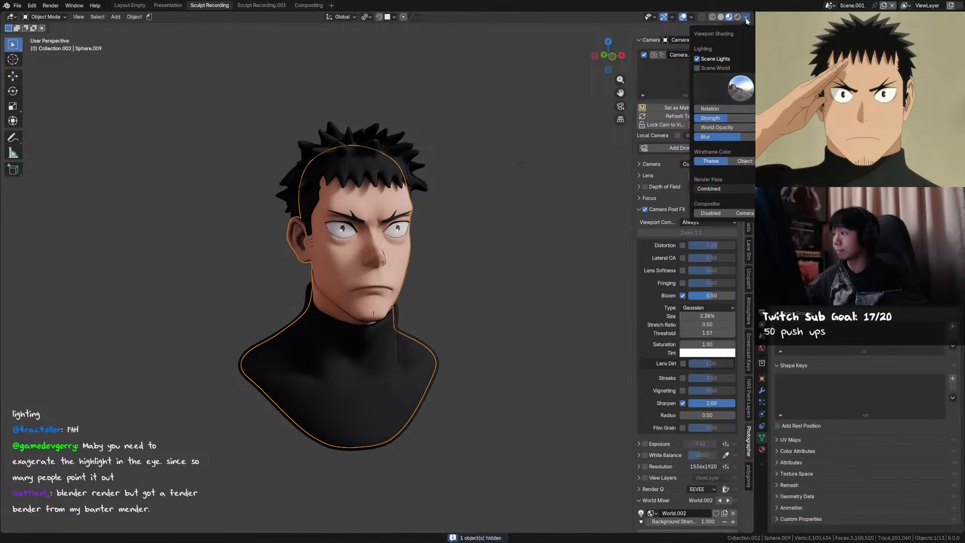
left_click_drag(744, 108, 756, 109)
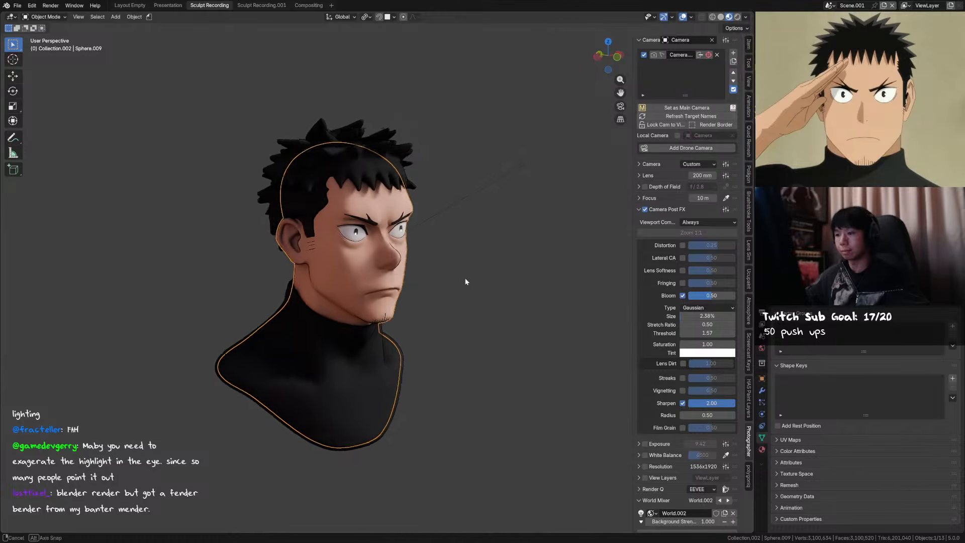
Unhide the two lights opposite the main Sun light, and rotate the Sun.002 light about 21° around the global Z axis
left_click(489, 273)
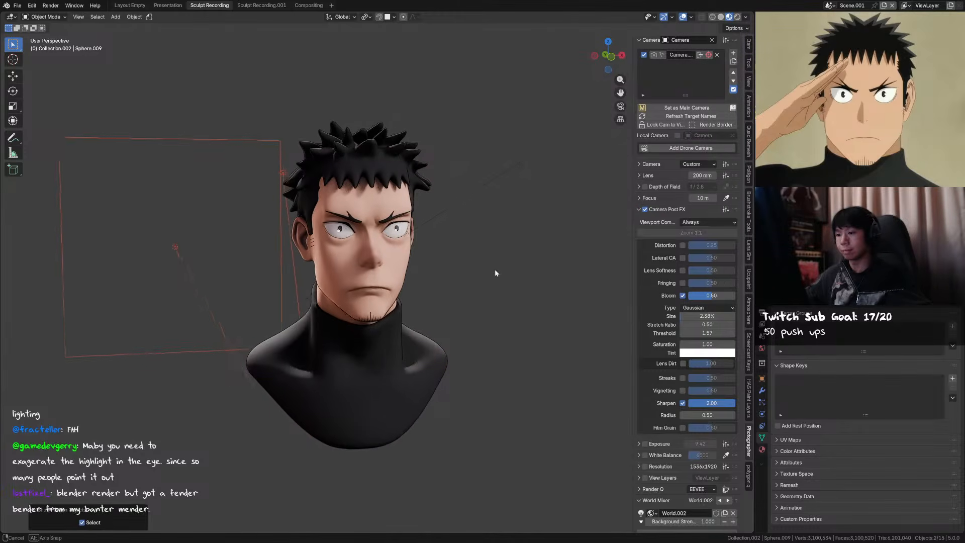
left_click(293, 308)
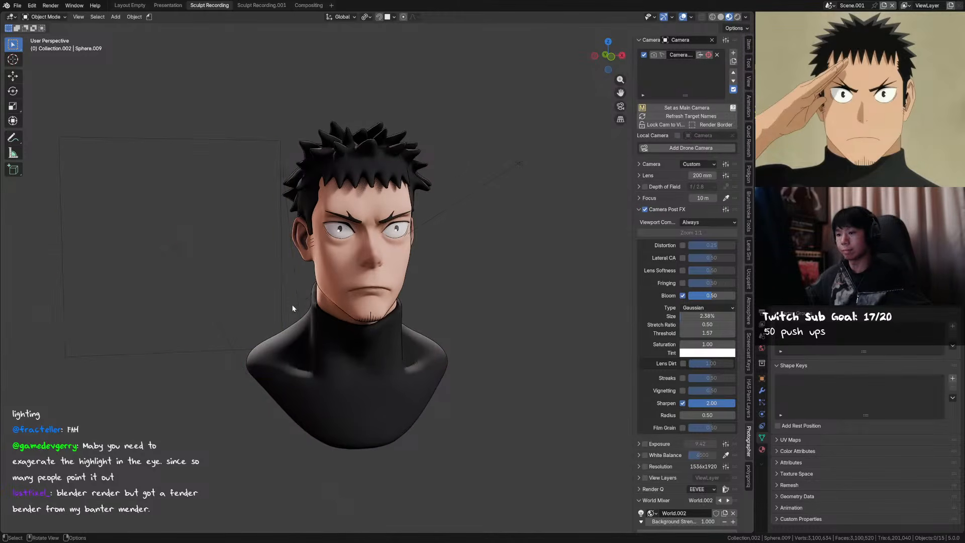
left_click(282, 280)
key("r")
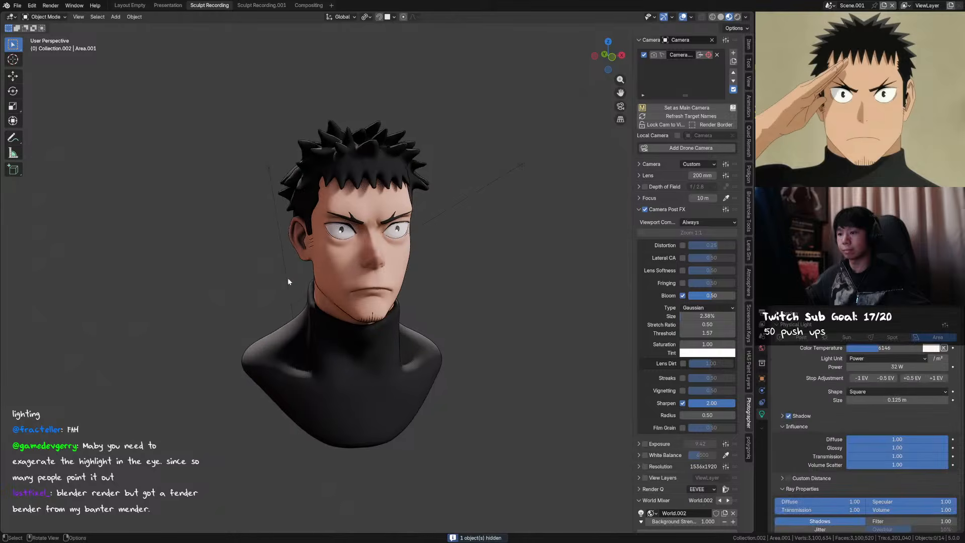
key("z")
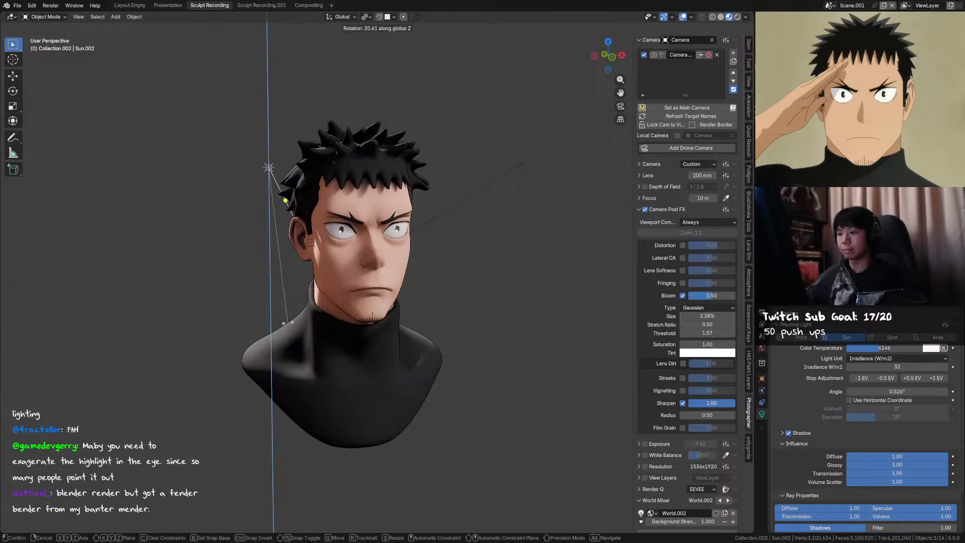
left_click(287, 322)
middle_click_drag(287, 322, 302, 294)
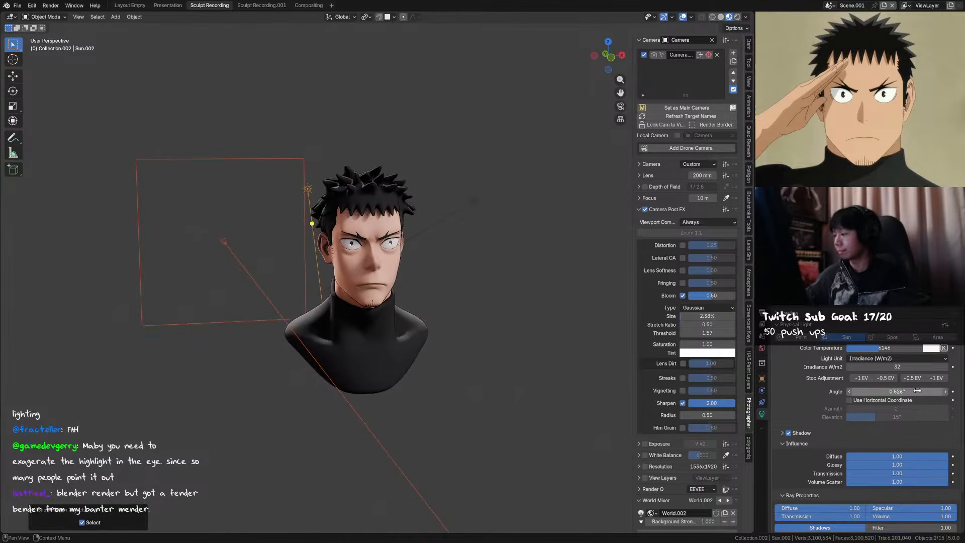
Select the area light Area.001, save the file, and shrink the light's size to 0.013 m
left_click(225, 244)
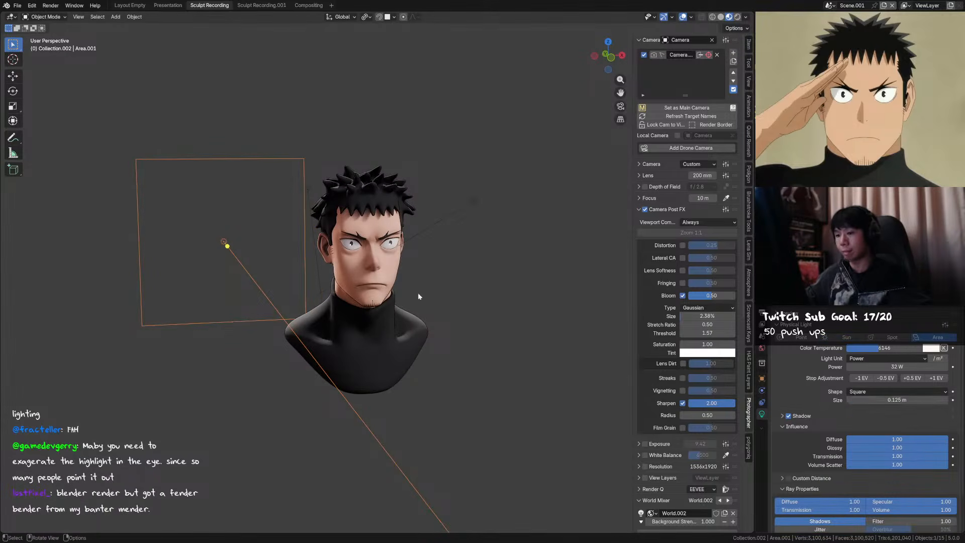
key("ctrl+s")
left_click_drag(898, 400, 857, 400)
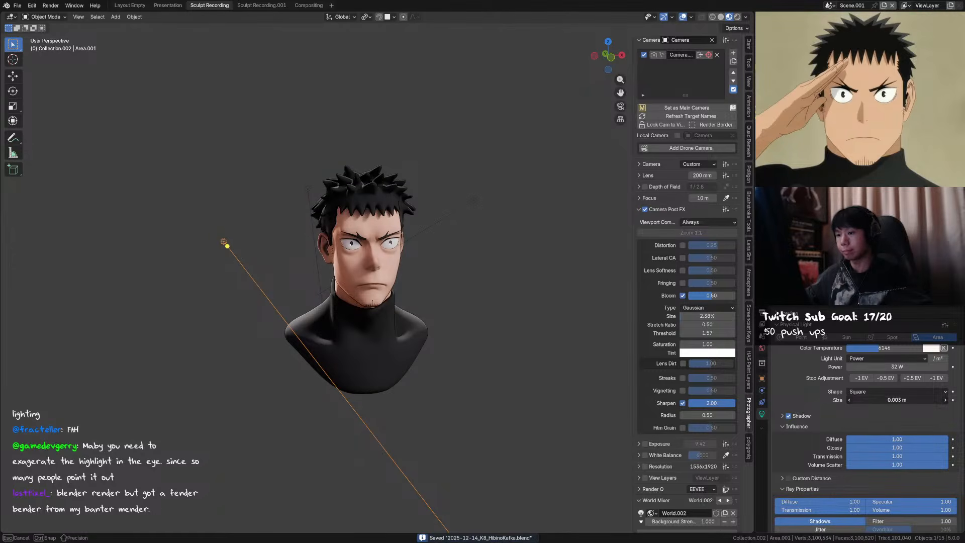
left_click_drag(857, 400, 851, 400)
Reposition the area light along the global Y and X axes and rotate it around Z to aim at the bust
key("g")
key("y")
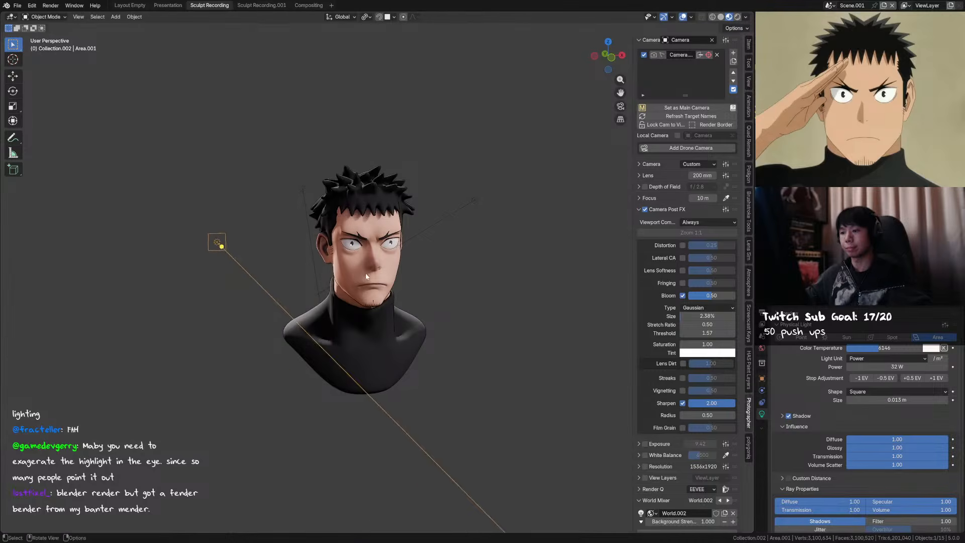
key("x")
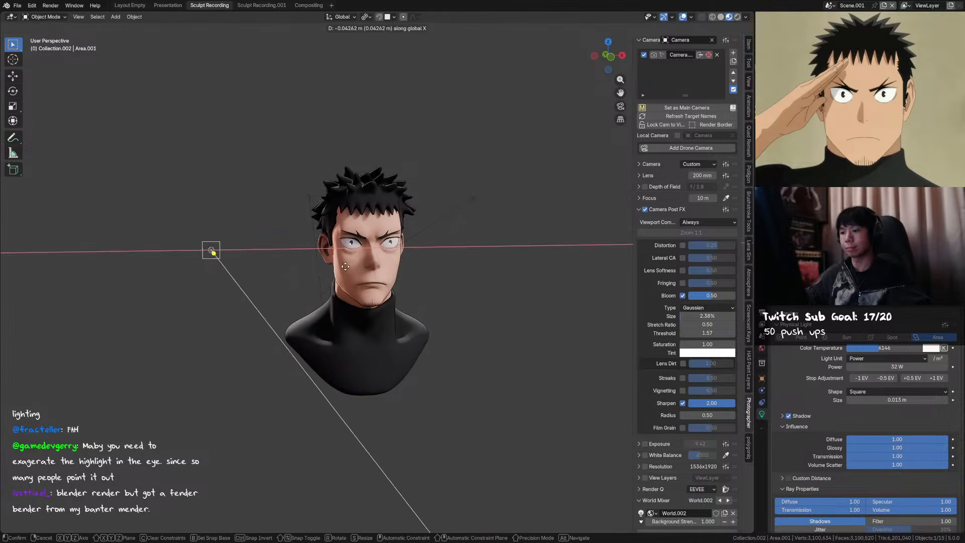
left_click(343, 266)
key("r")
key("z")
left_click(368, 294)
key("g")
key("x")
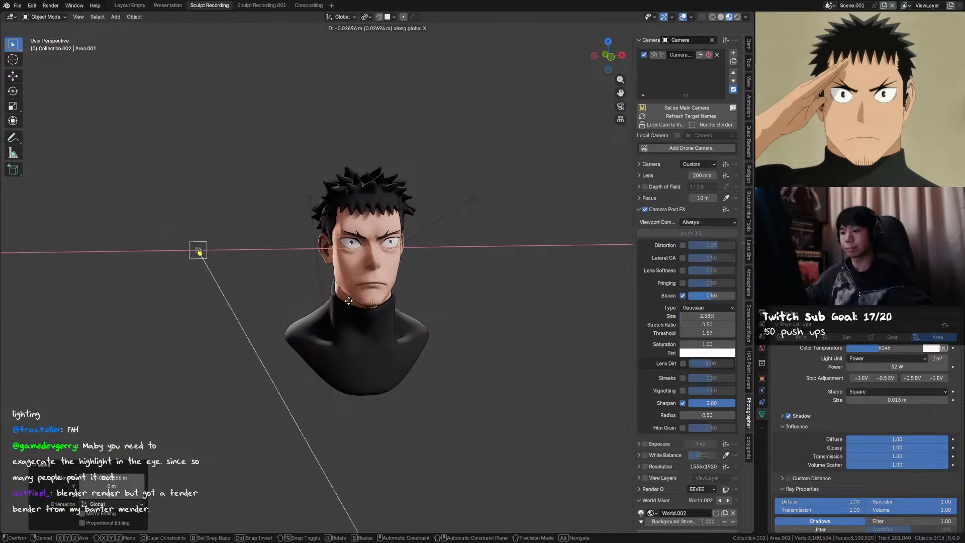
right_click(368, 303)
Select the main Sun light and rotate it slightly around Z, followed by a small free rotation
left_click(466, 207)
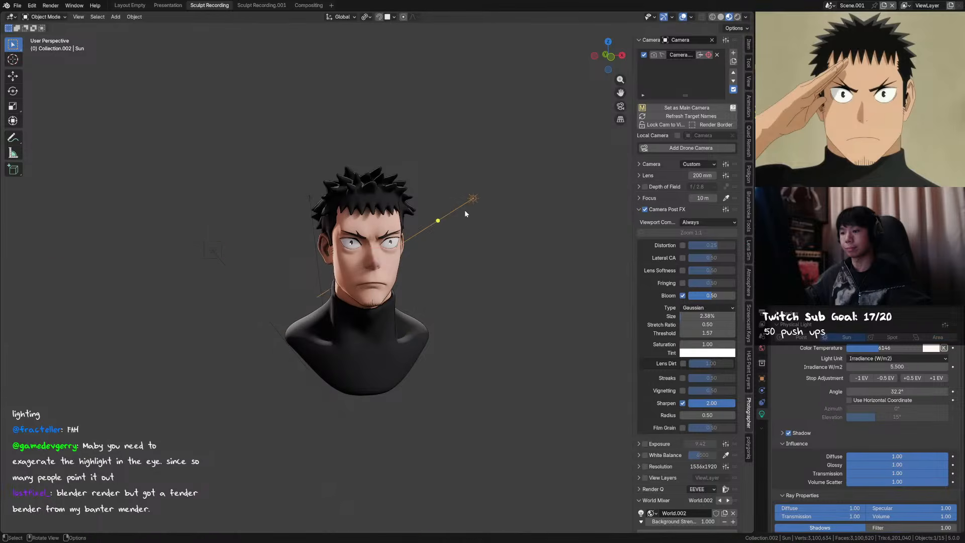
key("r")
key("z")
left_click(549, 211)
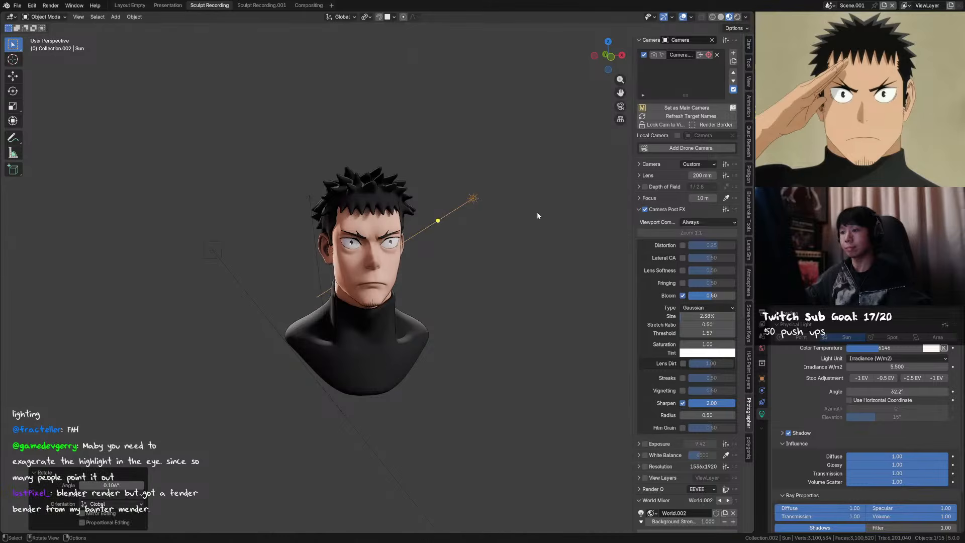
scroll(534, 218, "up", 2)
key("r")
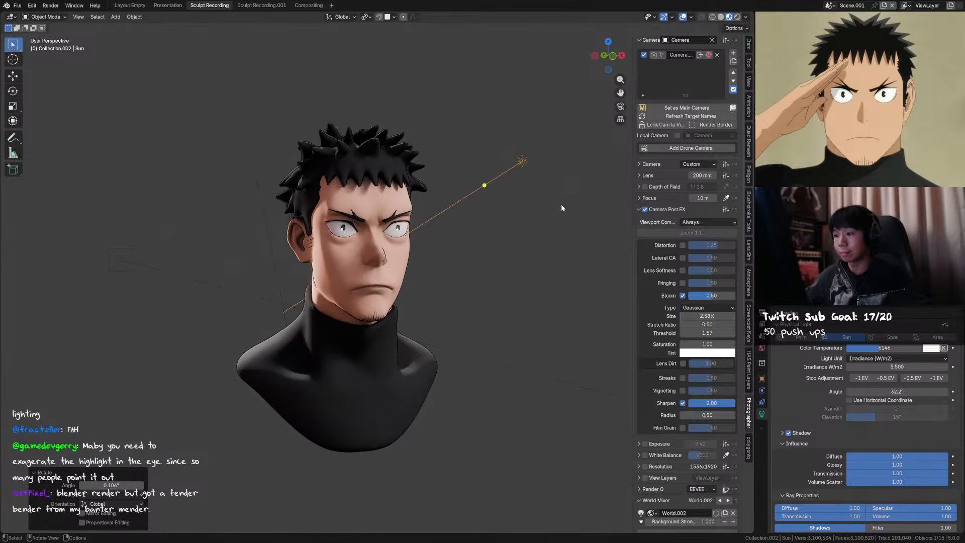
left_click(565, 211)
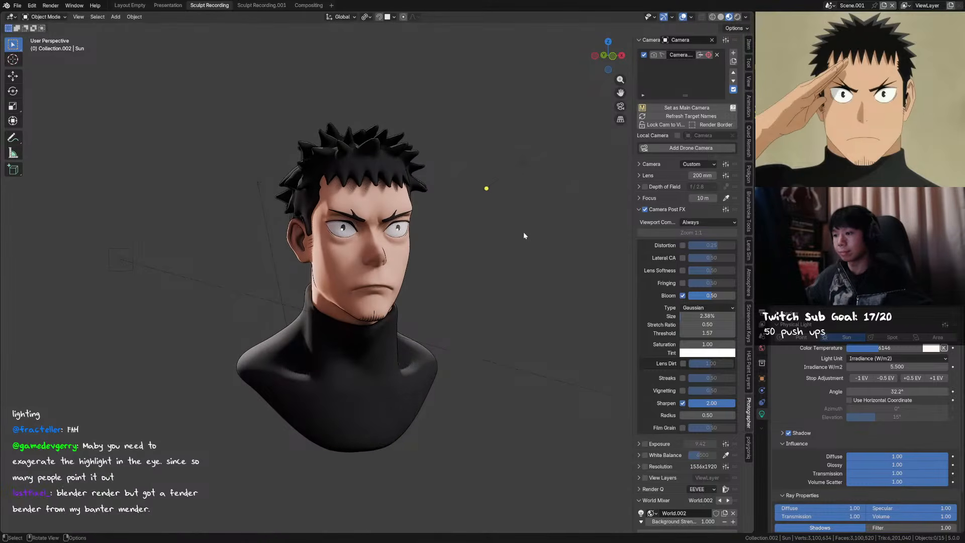
Check the bust's lighting from the front with the viewport overlays hidden, and show the overlays again
scroll(524, 235, "up", 2)
middle_click_drag(524, 235, 522, 213)
left_click(683, 17)
key("KP_1")
mouse_move(441, 291)
middle_mouse_down("shift")
mouse_move(446, 282)
mouse_move(464, 289)
mouse_move(452, 294)
middle_mouse_up("shift")
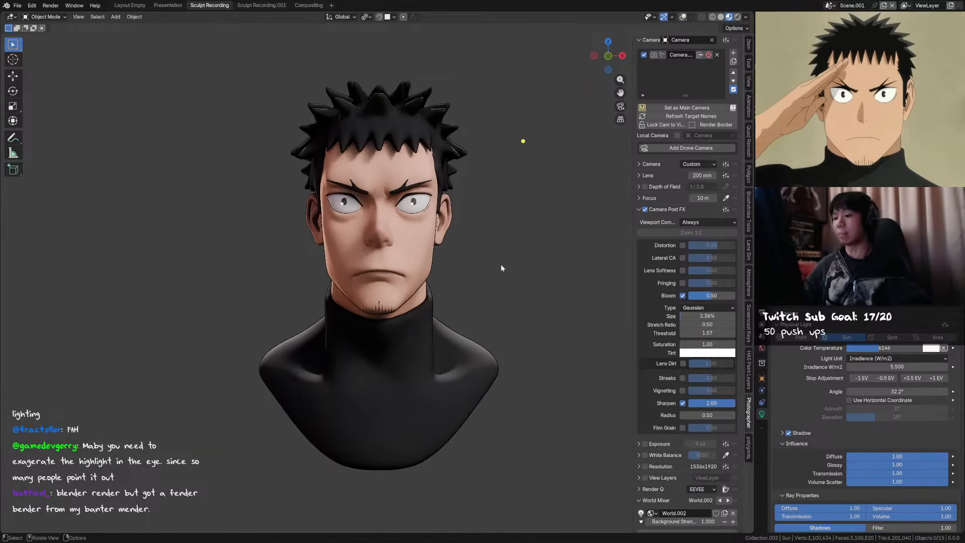
left_click(682, 18)
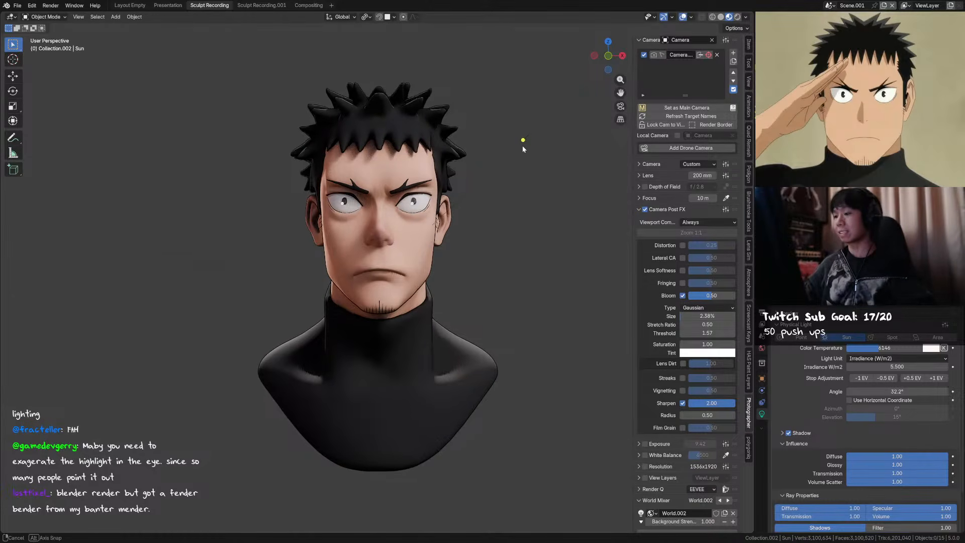
In front view, rotate the Sun light and move it up and away from the head, and save the file
key("KP_1")
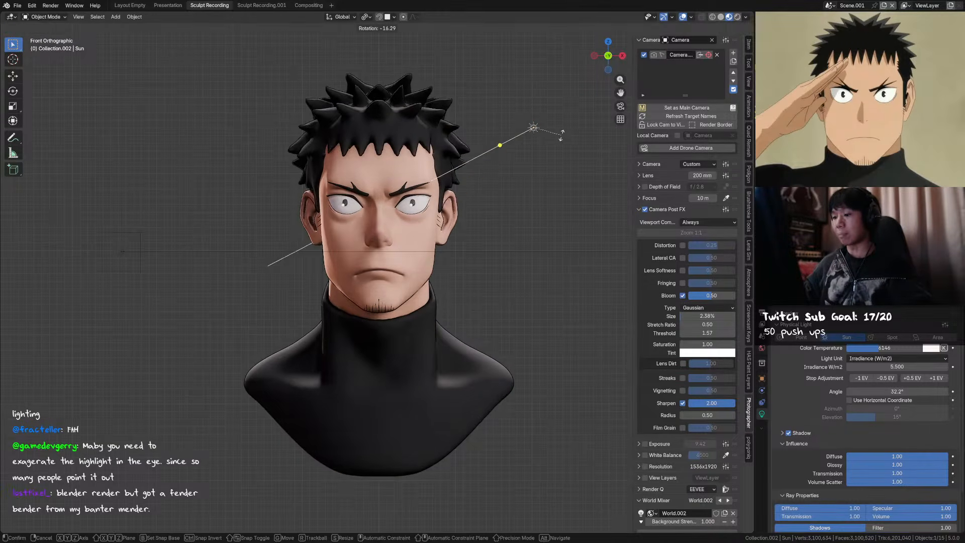
key("g")
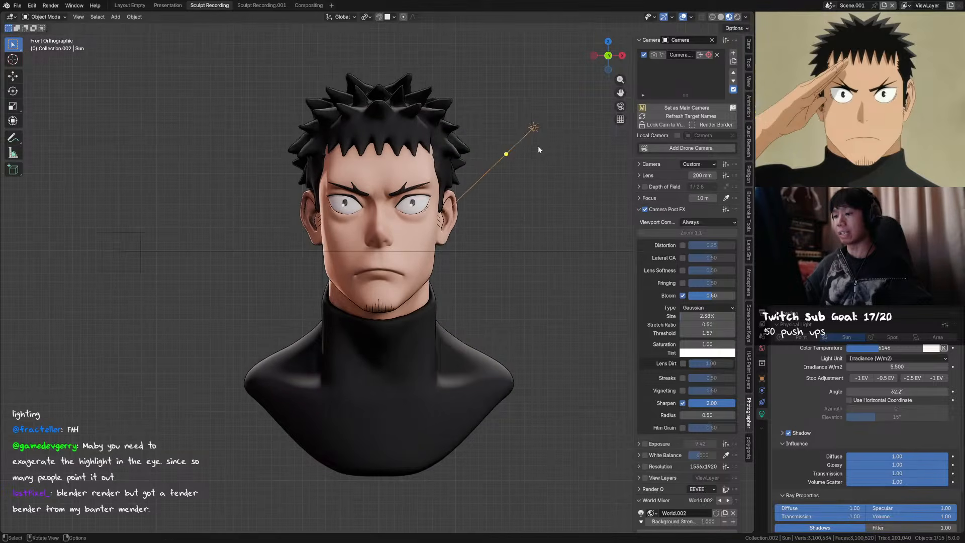
left_click(547, 135)
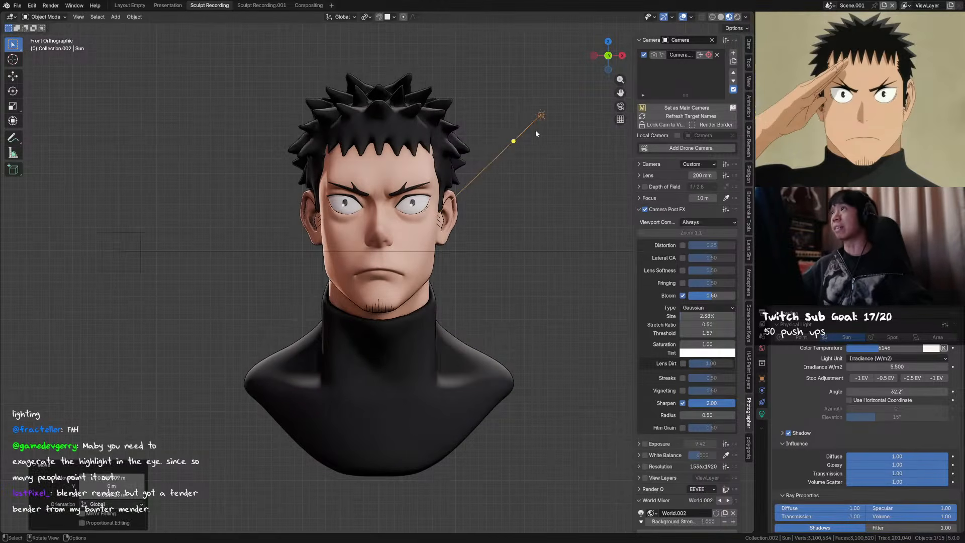
left_click(508, 201)
middle_click_drag(507, 202, 518, 180)
left_click(433, 221)
scroll(454, 235, "down", 3)
key("ctrl+s")
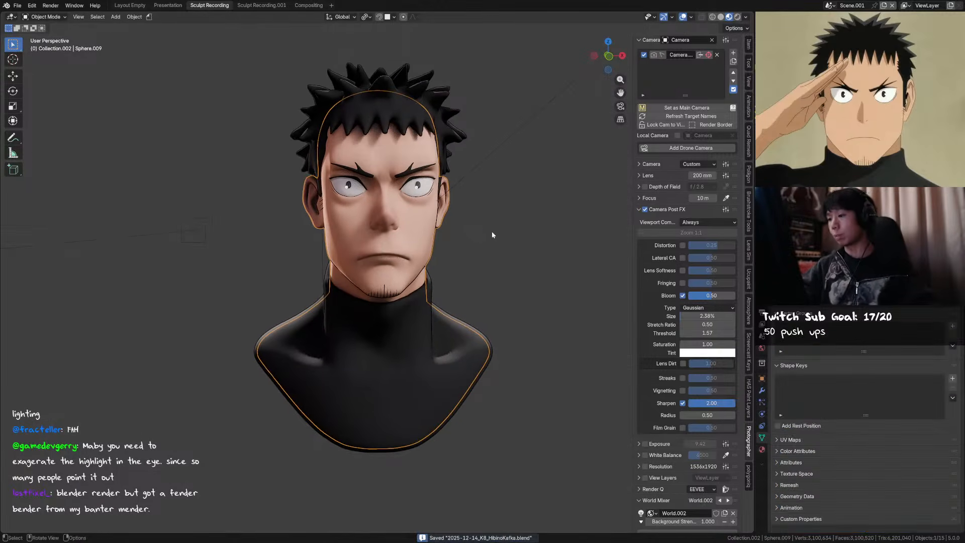
Hide the sidebar, select the eye highlights and shift them along the X axis
middle_click_drag(465, 155, 421, 218)
key("n")
scroll(432, 228, "up", 2)
left_click(355, 188)
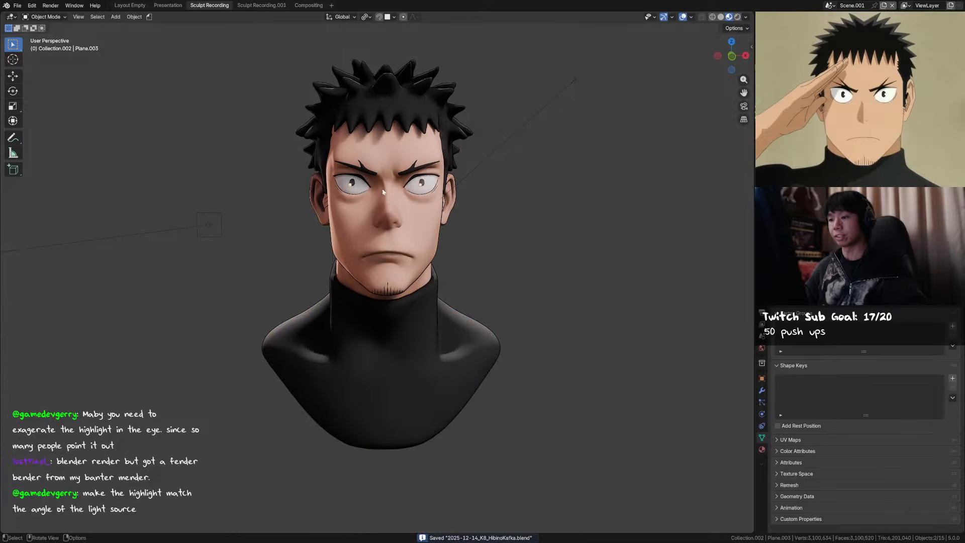
key("g")
key("x")
left_click(436, 198)
Raise the eye highlights slightly along the Z axis and readjust their X position
key("g")
key("z")
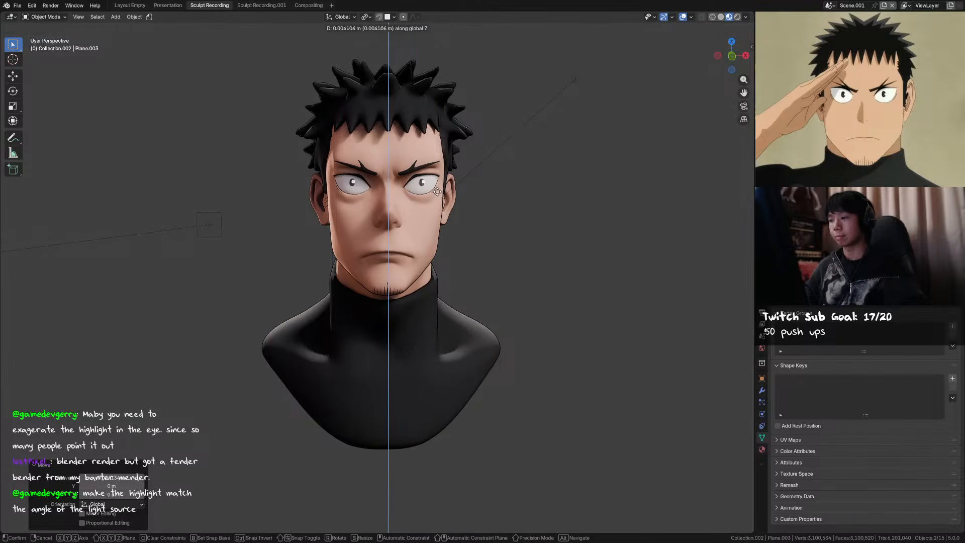
key("x")
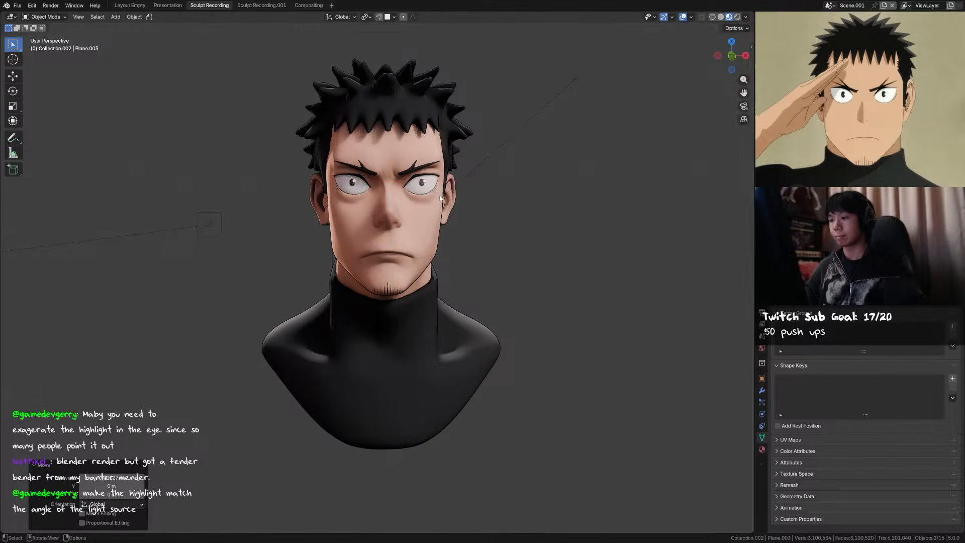
key("KP_1")
left_click(438, 195)
left_click(477, 229)
Set the Sun light's irradiance to 6 W/m² after trying half-stop adjustments and a value of 5
mouse_move(476, 229)
middle_mouse_down()
mouse_move(483, 241)
mouse_move(490, 225)
mouse_move(441, 242)
middle_mouse_up()
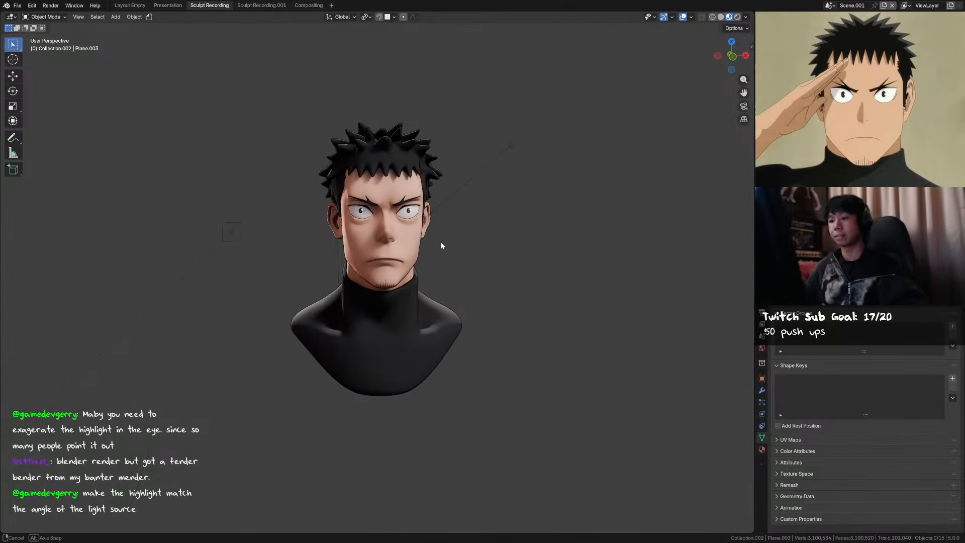
left_click(451, 196)
left_click(916, 378)
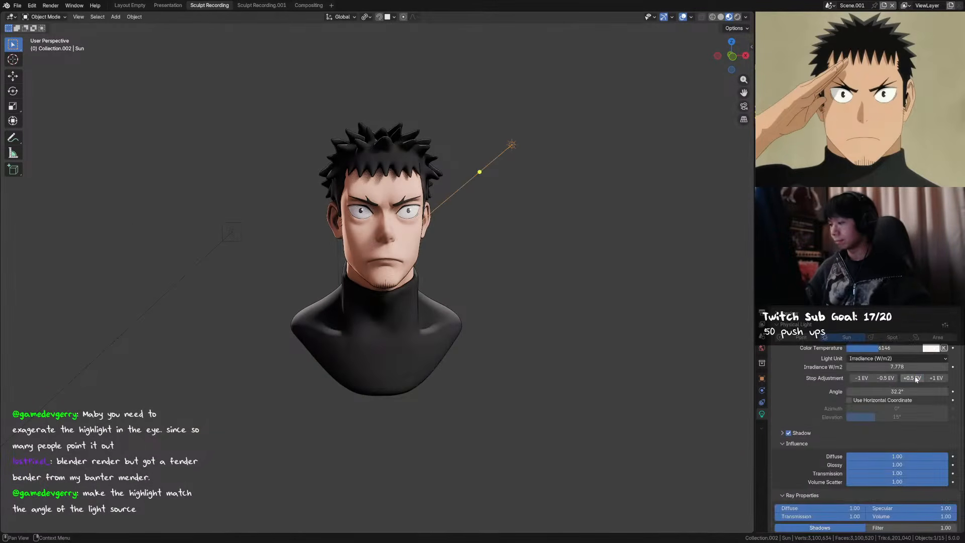
left_click(887, 378)
left_click(888, 378)
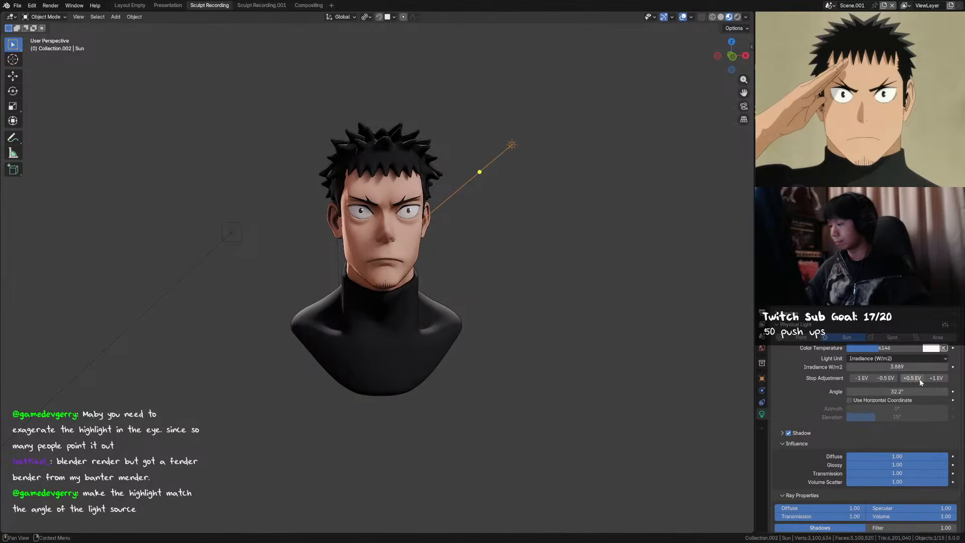
left_click_drag(906, 367, 908, 368)
type("5")
key("Return")
left_click(876, 367)
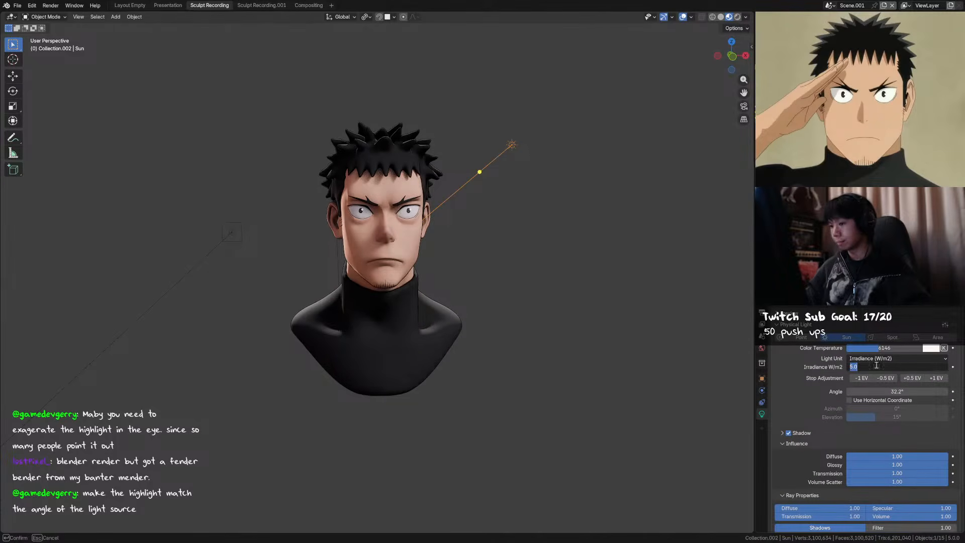
type("6")
key("Return")
Show the sidebar again, raise the camera post effects' Bloom to 0.66, and save the file
scroll(539, 319, "up", 2)
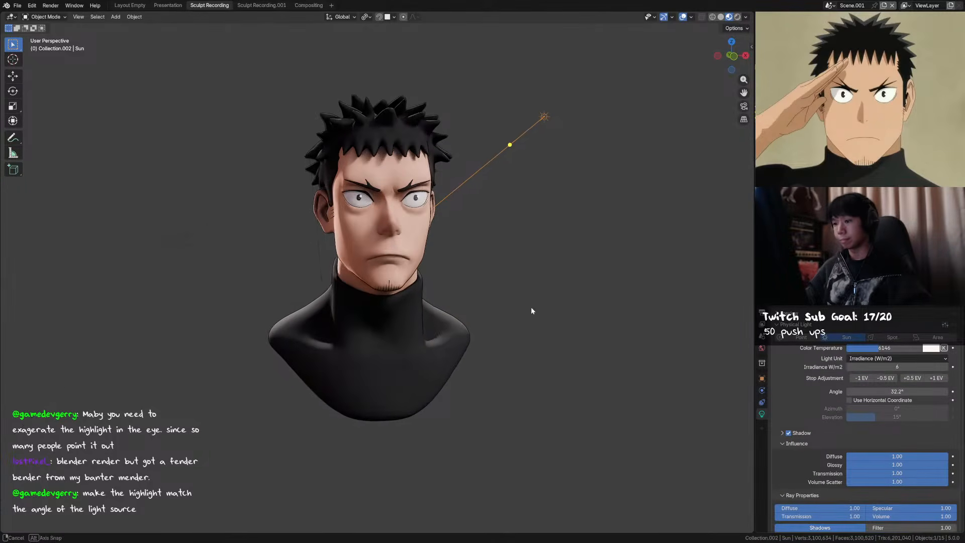
key("n")
left_click_drag(704, 296, 726, 297)
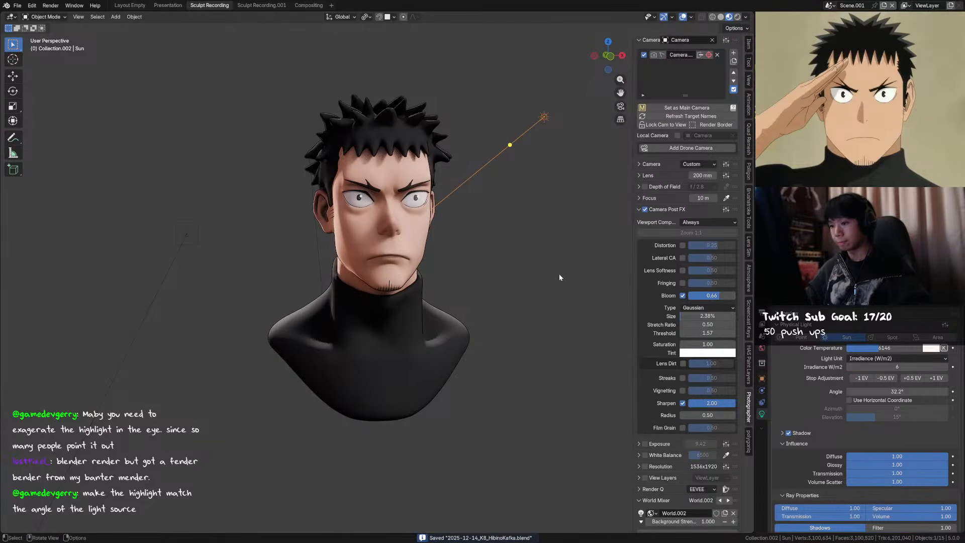
middle_click_drag(519, 266, 524, 264)
middle_click_drag(522, 322, 520, 324)
Frame the whole bust and hide the toolbar and viewport overlays for a clean view
left_click_drag(481, 42, 239, 415)
key("KP_Decimal")
left_click(479, 262)
key("t")
middle_click_drag(475, 276, 475, 265, "shift")
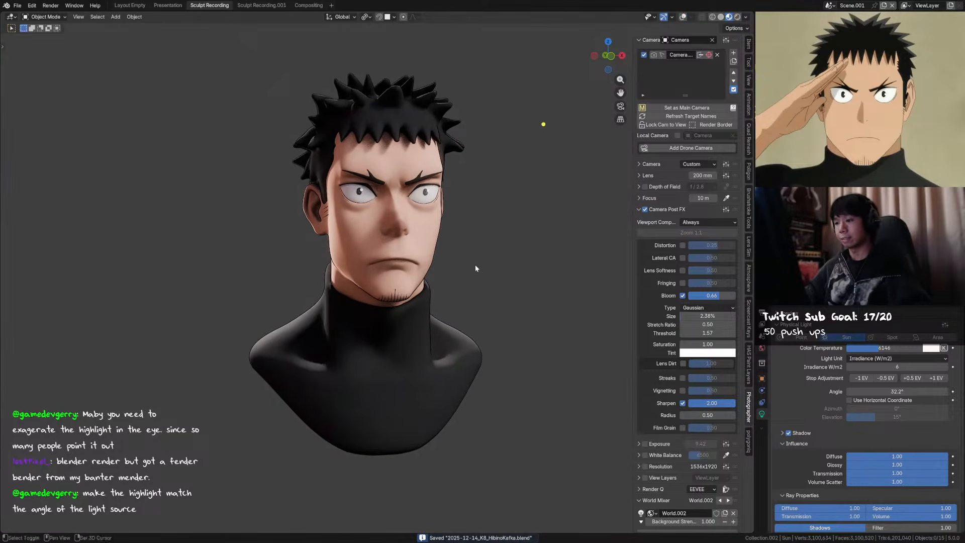
Change the properties area to the Shader Editor to display the selected bust part's material nodes, and save the file
left_click(418, 240)
left_click(762, 268)
left_click(725, 320)
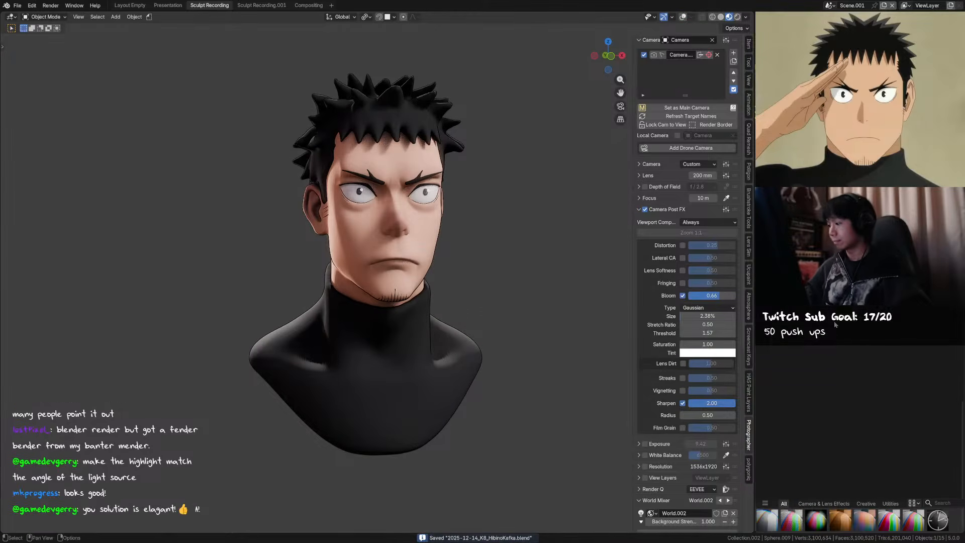
key("shift+F3")
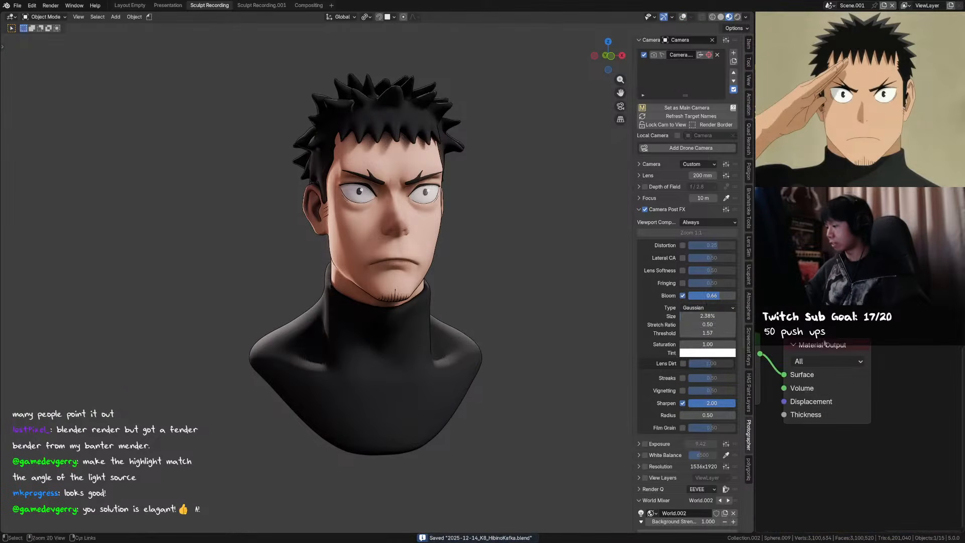
scroll(824, 343, "down", 5)
middle_click_drag(935, 402, 867, 341)
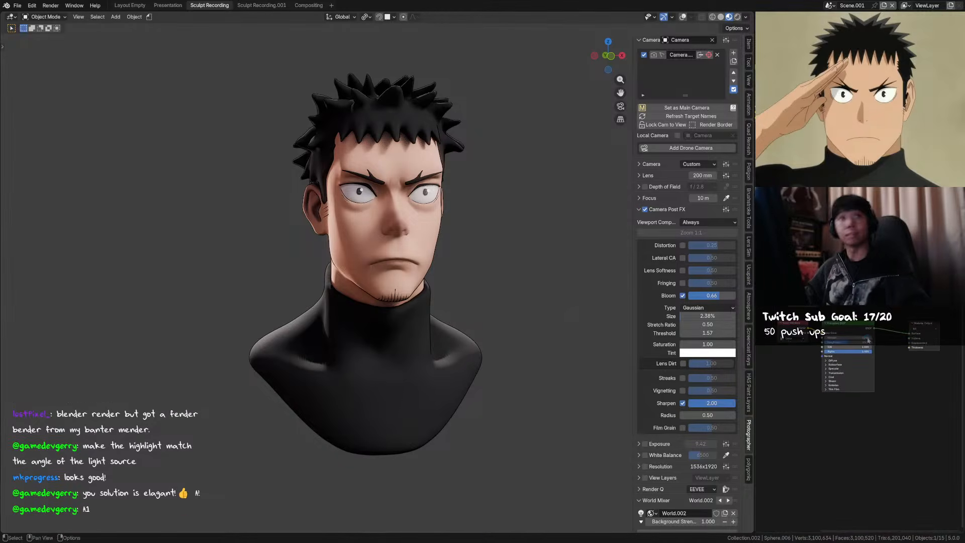
key("ctrl+s")
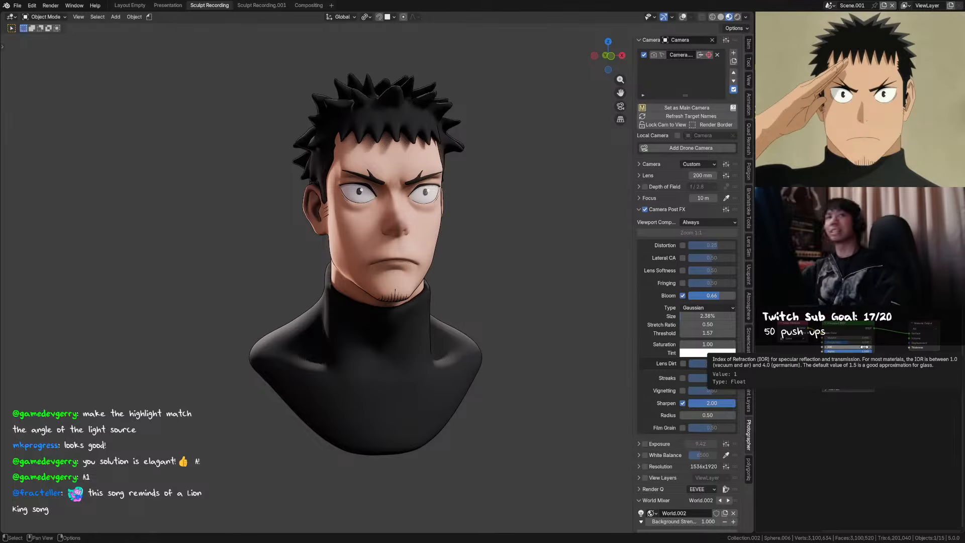
Add a Shader to RGB node below the existing nodes of the bust's material
scroll(826, 417, "down", 1)
middle_click_drag(825, 417, 846, 396)
key("shift+a")
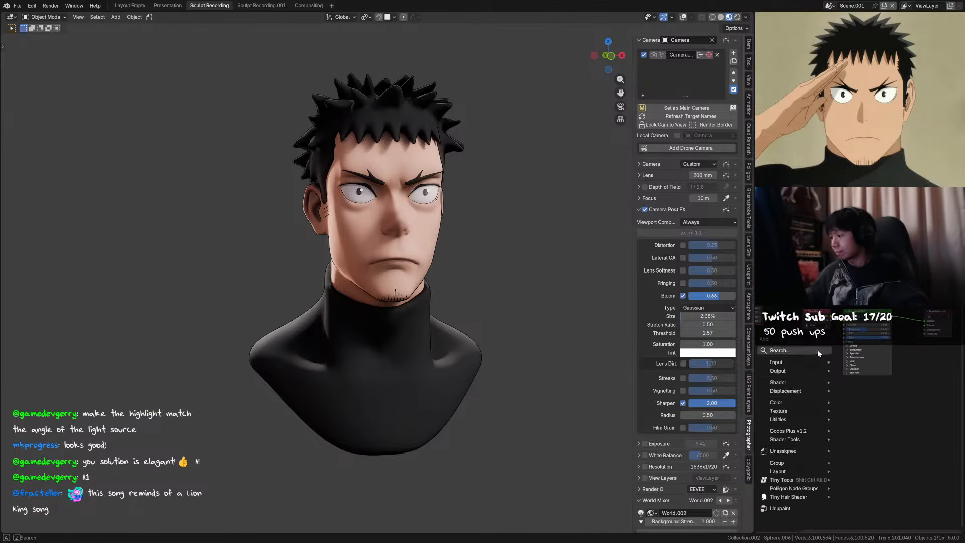
type("ce")
key("BackSpace")
key("BackSpace")
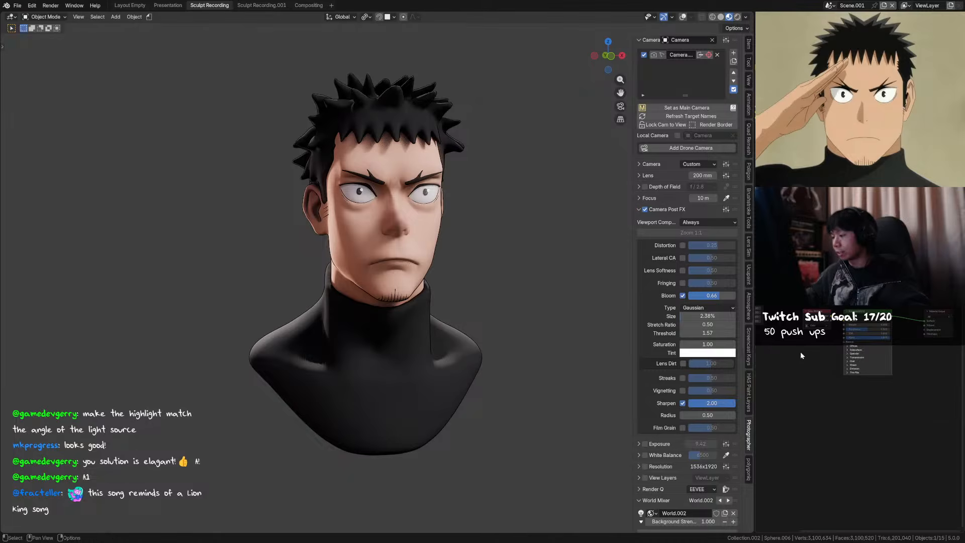
type("hader")
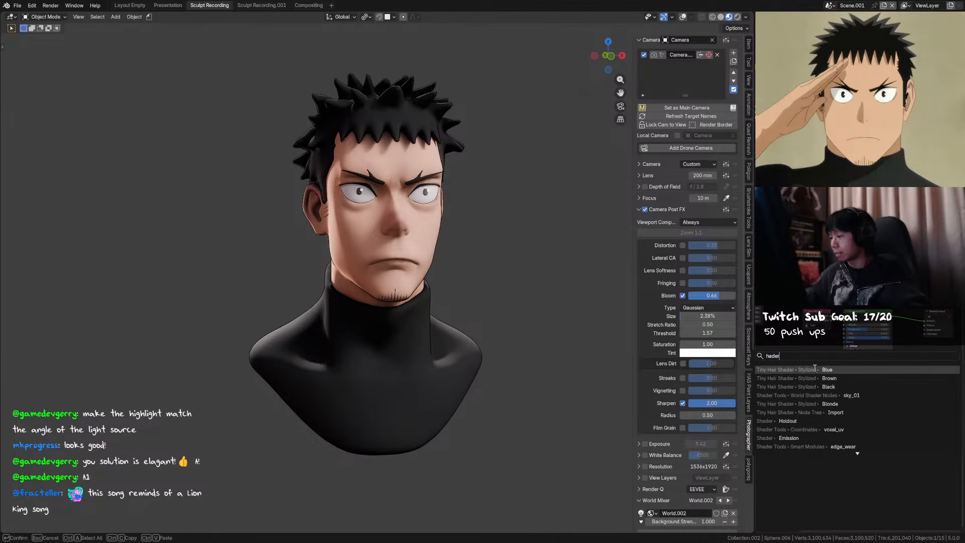
key("ctrl+BackSpace")
type("sgha")
key("ctrl+BackSpace")
type("shader to")
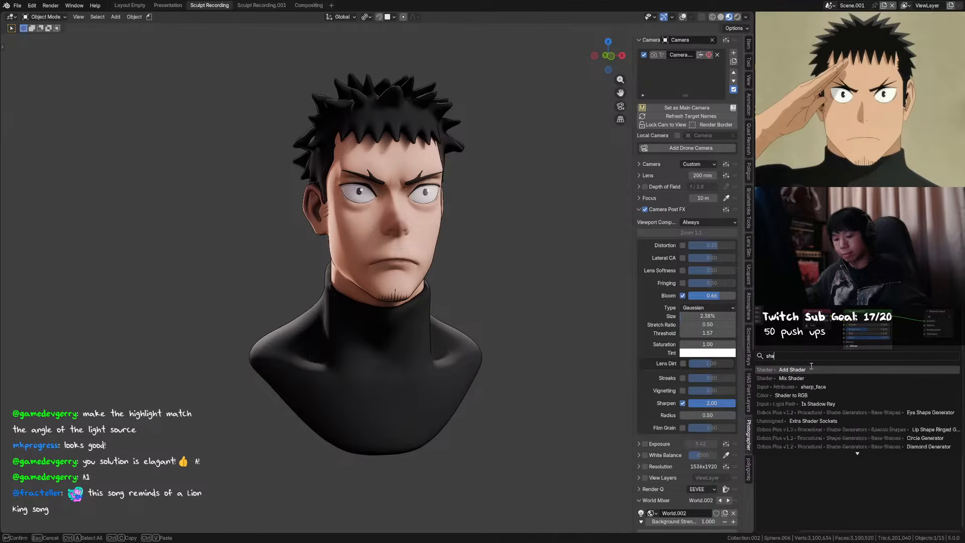
key("Return")
middle_click_drag(880, 378, 865, 335)
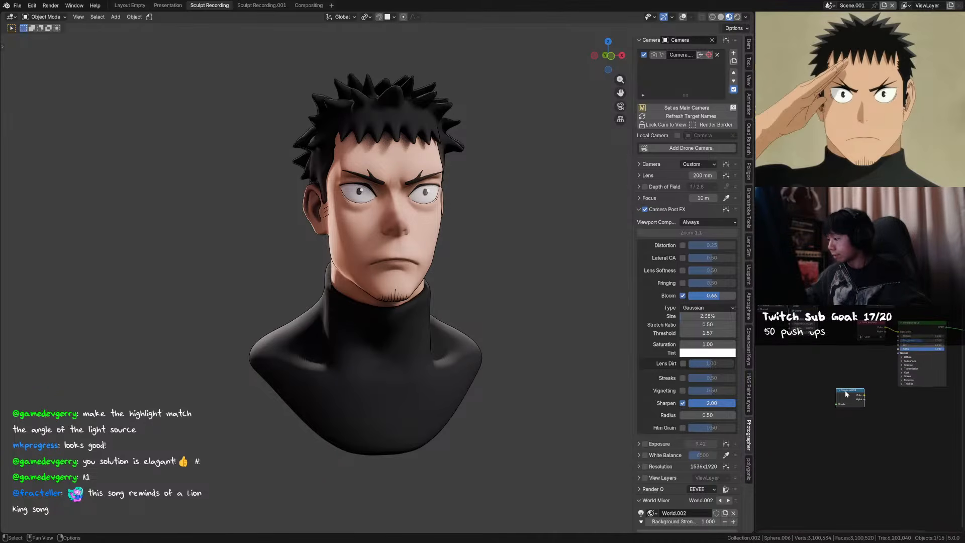
Add a Diffuse BSDF node, connect it to the Shader to RGB input, and preview the Shader to RGB output on the bust
middle_click_drag(846, 394, 852, 383)
key("shift+a")
type("diff")
key("Return")
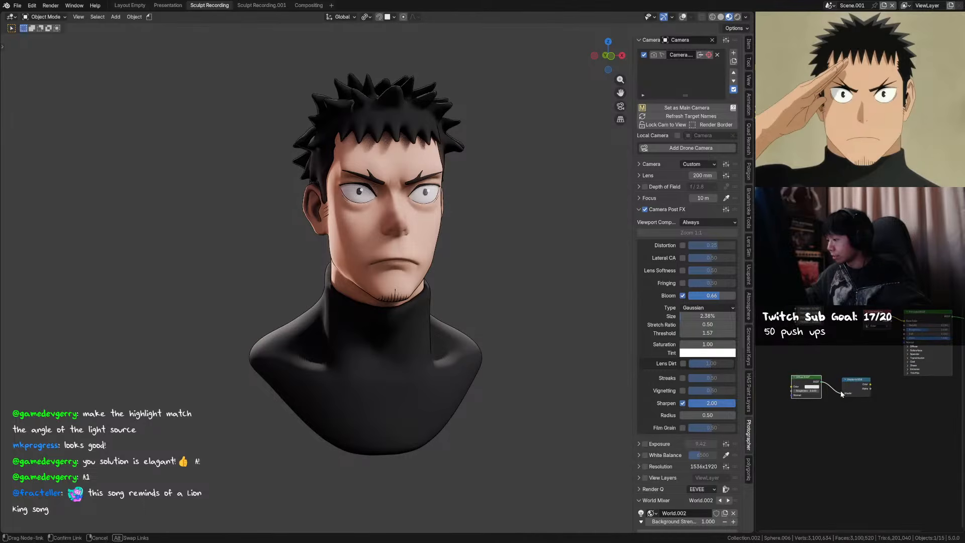
left_click(855, 385, "ctrl+shift")
scroll(877, 383, "up", 2)
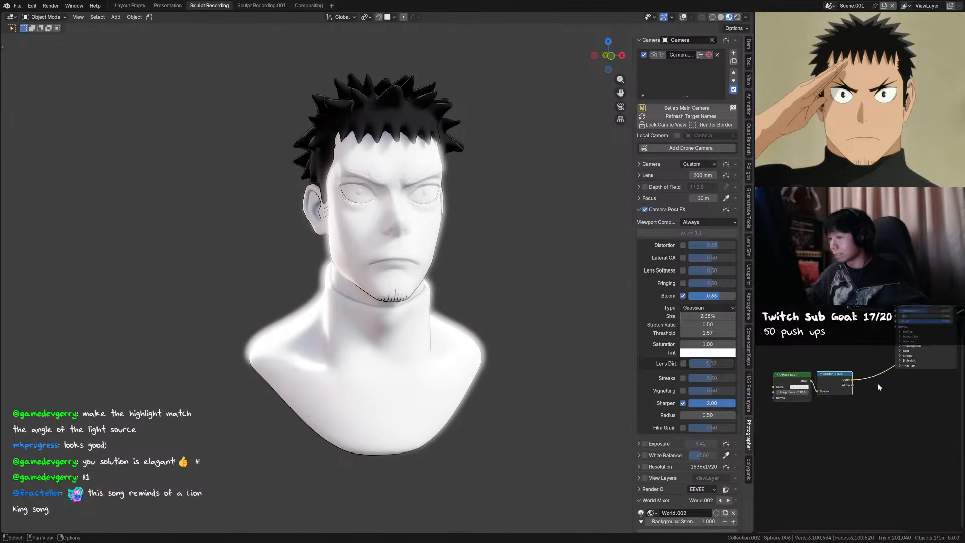
Insert a Map Range node on the link after the Shader to RGB node's color output
middle_click_drag(893, 382, 829, 380)
key("shift+a")
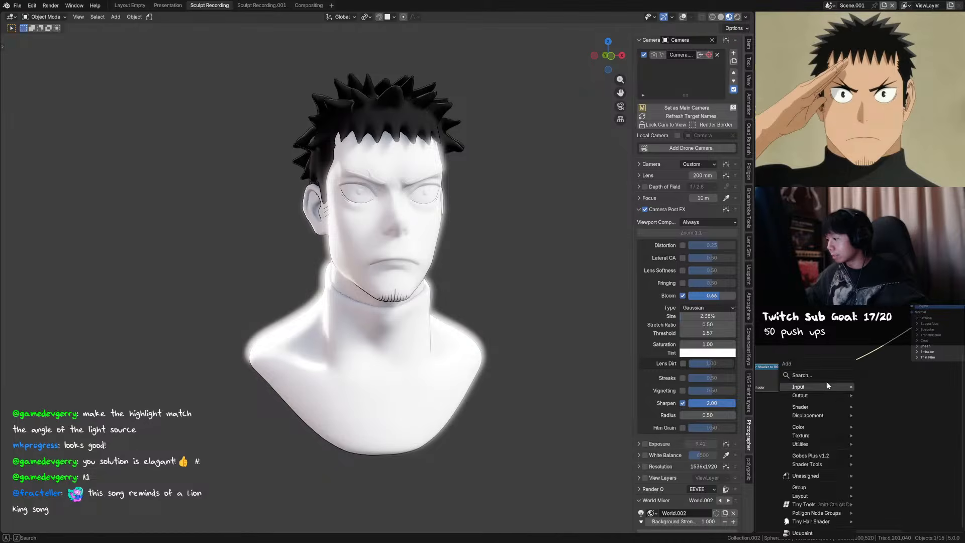
type("rabfw")
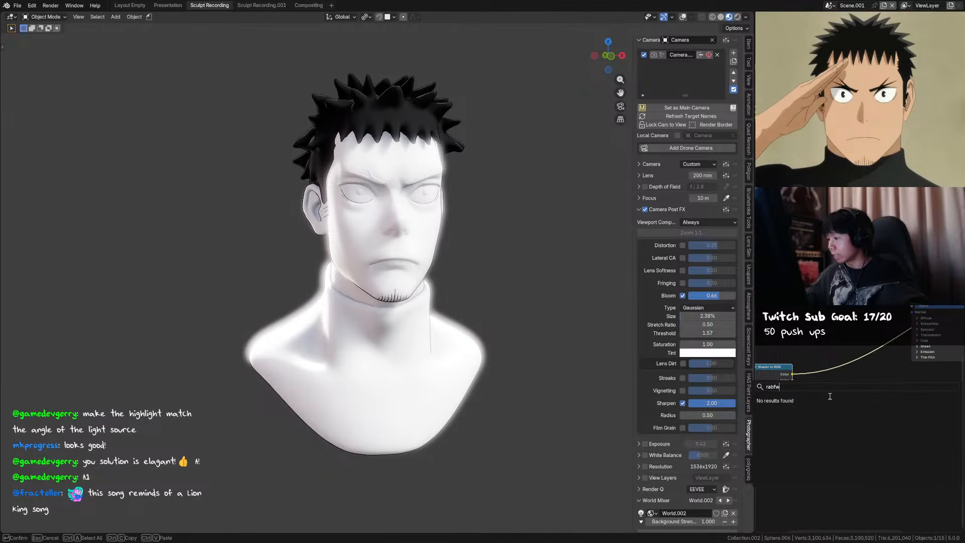
key("BackSpace")
key("BackSpace")
key("BackSpace")
key("BackSpace")
key("BackSpace")
type("map")
key("Return")
left_click(827, 392)
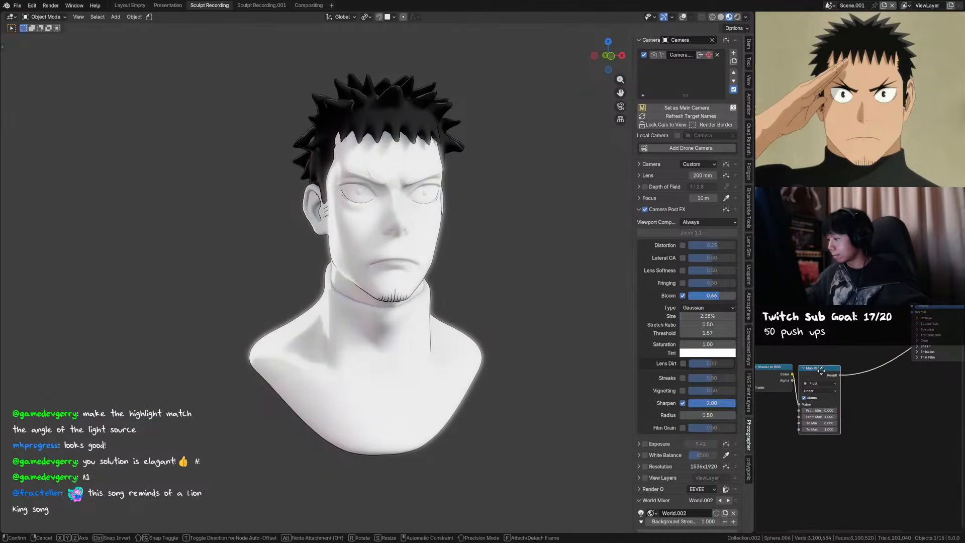
Darken the Diffuse BSDF color to gray, set the Map Range's From Min to 0.370 and From Max to 0.450, and hide the sidebar
left_click_drag(830, 404, 845, 404)
left_click_drag(820, 405, 826, 404)
middle_click_drag(590, 354, 581, 357)
left_click_drag(819, 405, 824, 404)
middle_click_drag(802, 374, 878, 374)
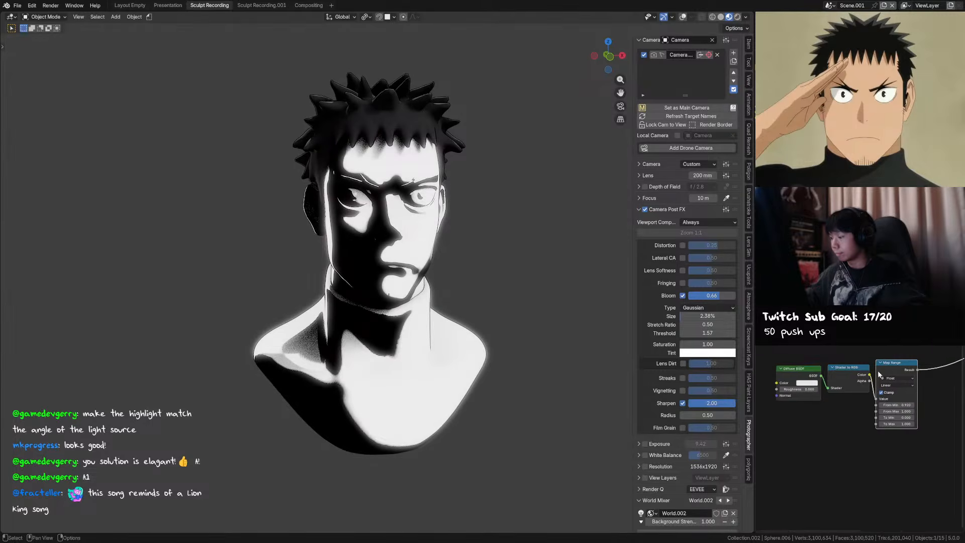
left_click(805, 384)
left_click_drag(830, 359, 818, 359)
left_click_drag(902, 408, 888, 408)
key("n")
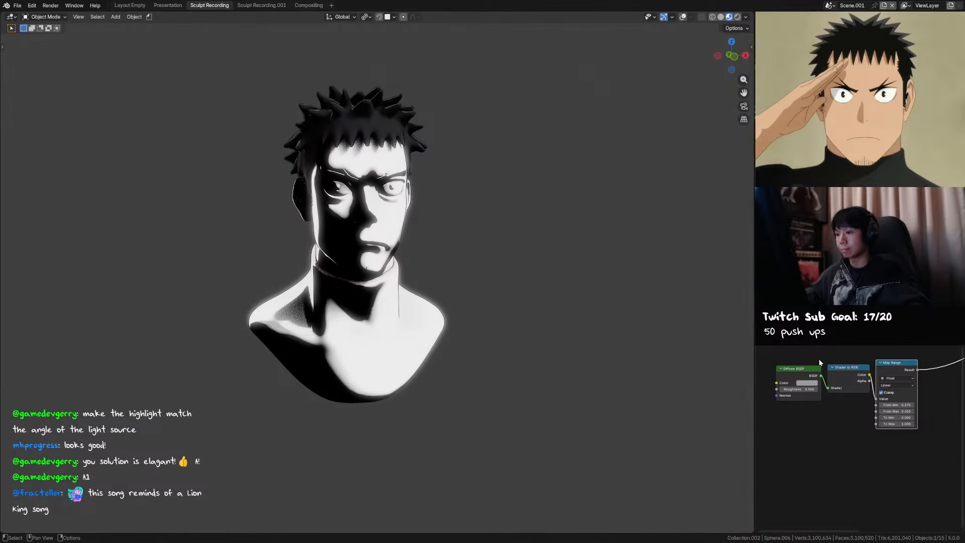
Insert a color Mix node on the link after the Map Range node
middle_click_drag(911, 373, 873, 370)
scroll(874, 370, "right", 3, "ctrl")
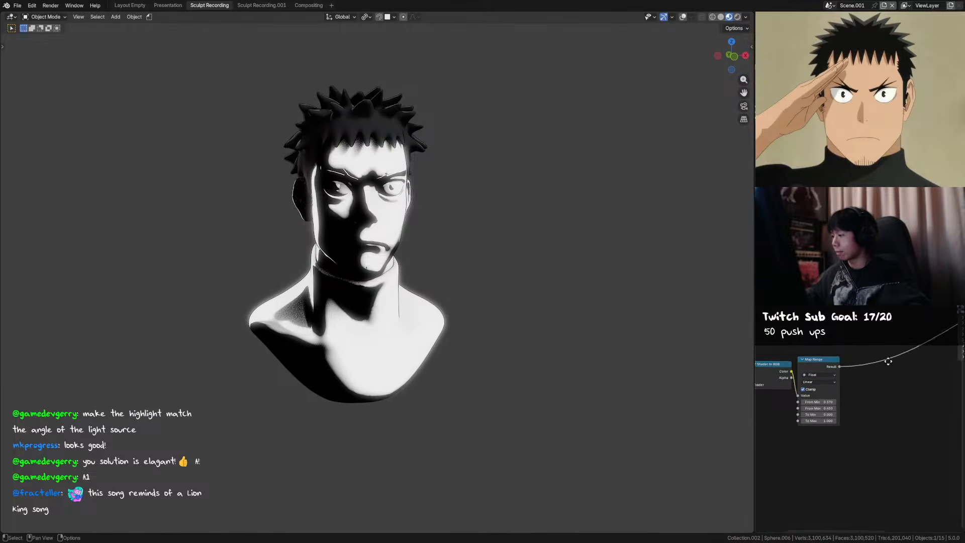
scroll(869, 372, "up", 4, "shift")
key("shift+a")
type("mi")
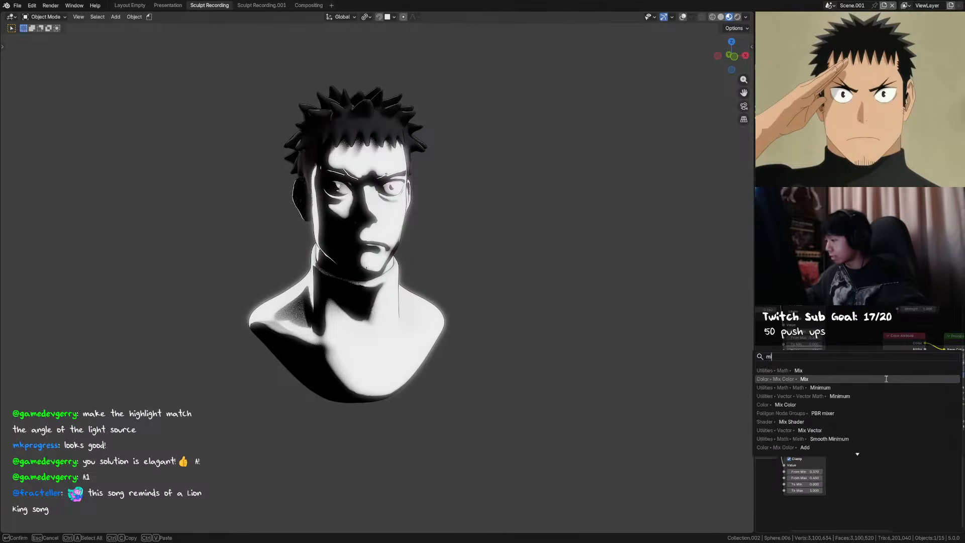
left_click(864, 379)
left_click(864, 408)
Move the Color Attribute node closer and connect its color to both the A and B inputs of the Mix node
left_click_drag(908, 346, 877, 366)
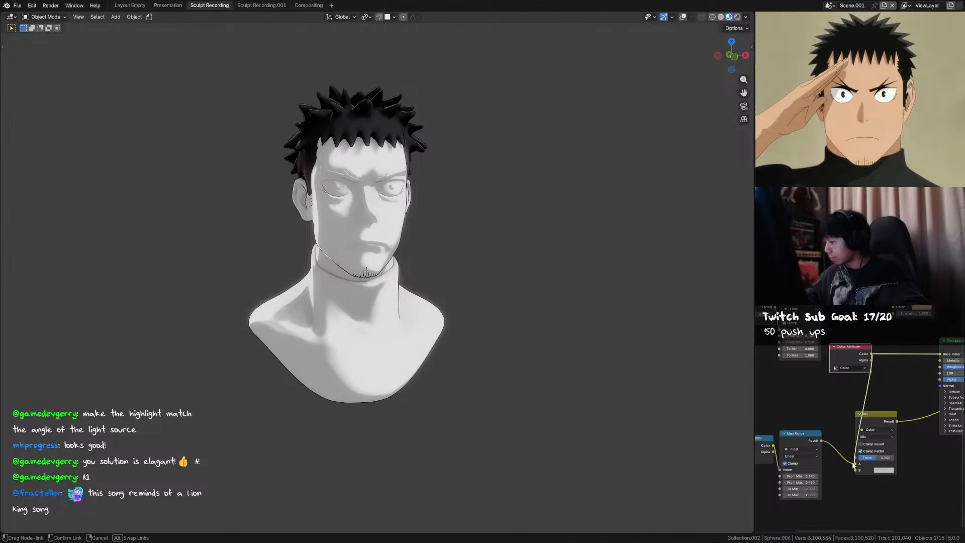
left_click_drag(853, 466, 854, 469)
middle_click_drag(849, 468, 849, 406)
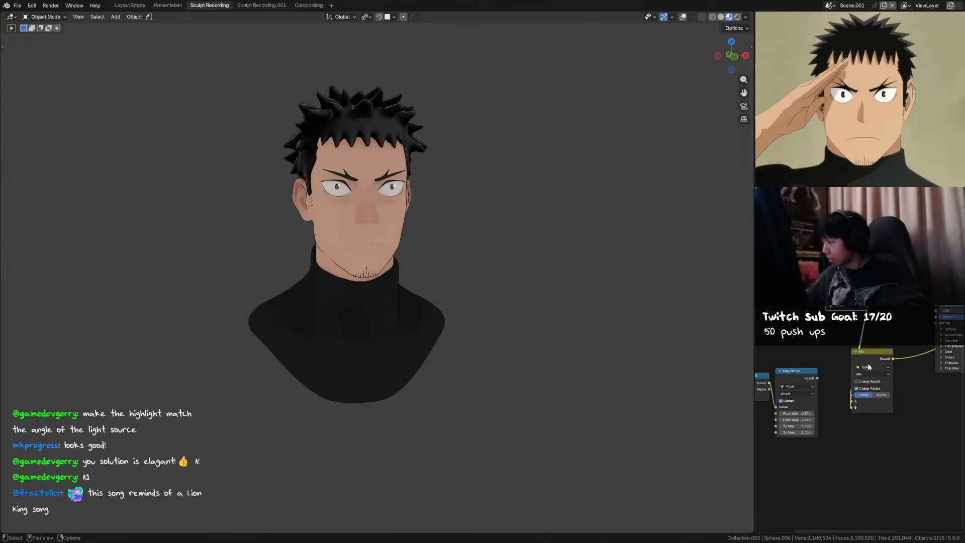
Connect the Map Range result to the Mix node's Factor and preview the Mix output on the bust
left_click_drag(869, 354, 913, 385)
middle_click_drag(849, 415, 807, 352)
scroll(808, 351, "up", 3)
left_click(790, 320, "ctrl+shift")
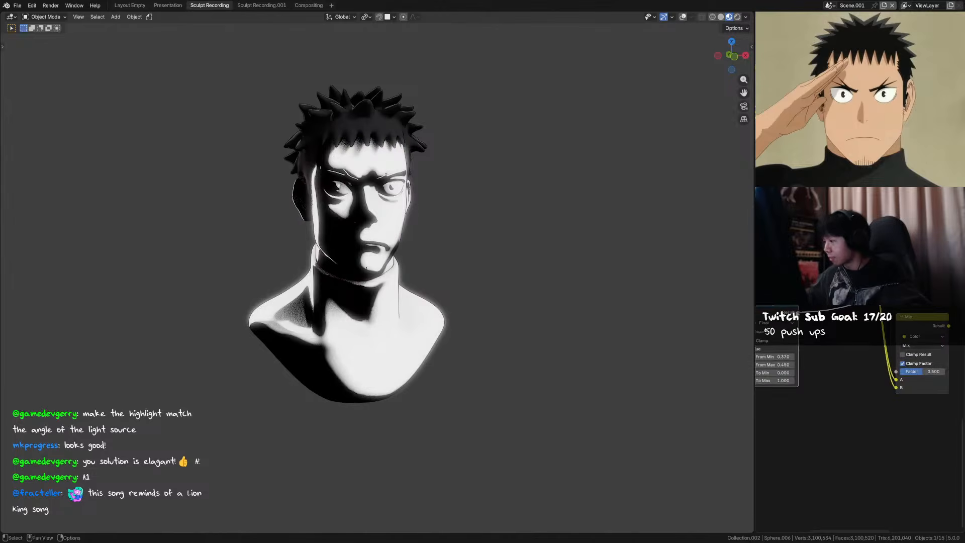
left_click_drag(897, 373, 899, 374)
left_click(916, 380, "ctrl+shift")
Insert a Hue/Saturation/Value node before the Mix node's B input and set its Value to 1.530
mouse_move(915, 381)
middle_mouse_down()
mouse_move(806, 395)
mouse_move(906, 380)
middle_mouse_up()
key("shift+a")
type("hue")
key("Return")
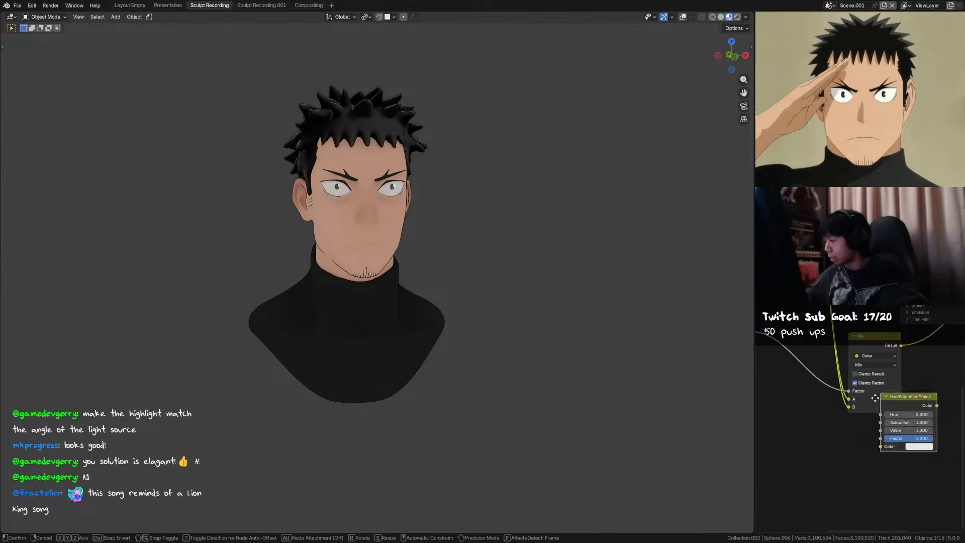
left_click(822, 406)
key("ctrl+z")
middle_click_drag(910, 414, 934, 403)
key("g")
left_click(878, 391)
middle_click_drag(877, 392, 908, 376)
mouse_move(847, 403)
left_mouse_down()
mouse_move(894, 402)
mouse_move(867, 403)
mouse_move(893, 403)
mouse_move(877, 403)
left_mouse_up()
middle_click_drag(851, 403, 815, 445)
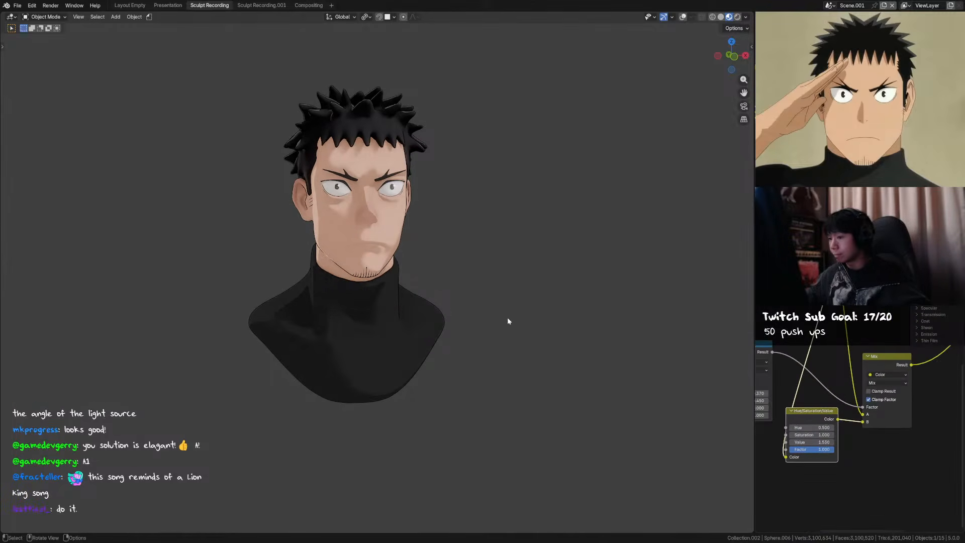
Insert a second Hue/Saturation/Value node before the Mix node's A input and set its Value to 0.570
scroll(505, 311, "up", 3)
key("shift+a")
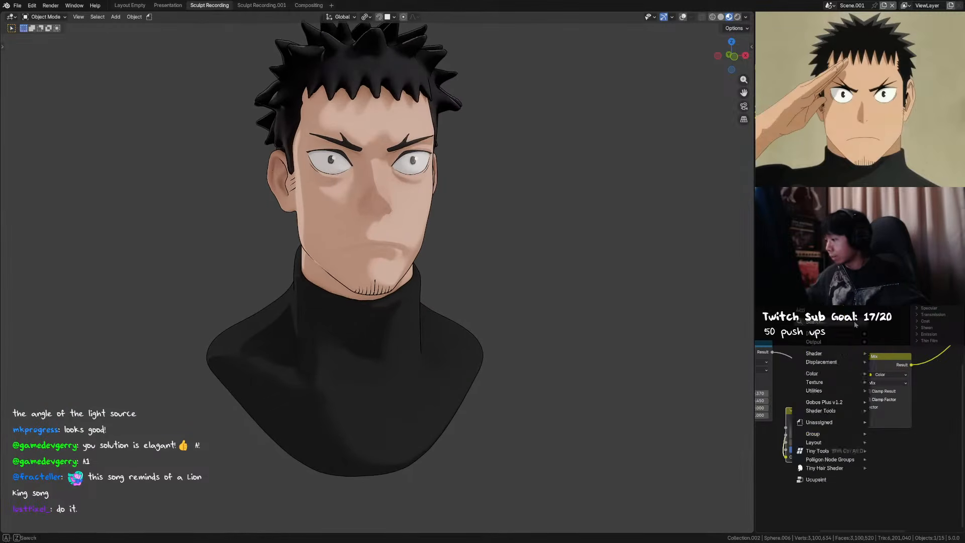
type("hue")
key("Return")
left_click(825, 352)
left_click_drag(812, 370, 794, 369)
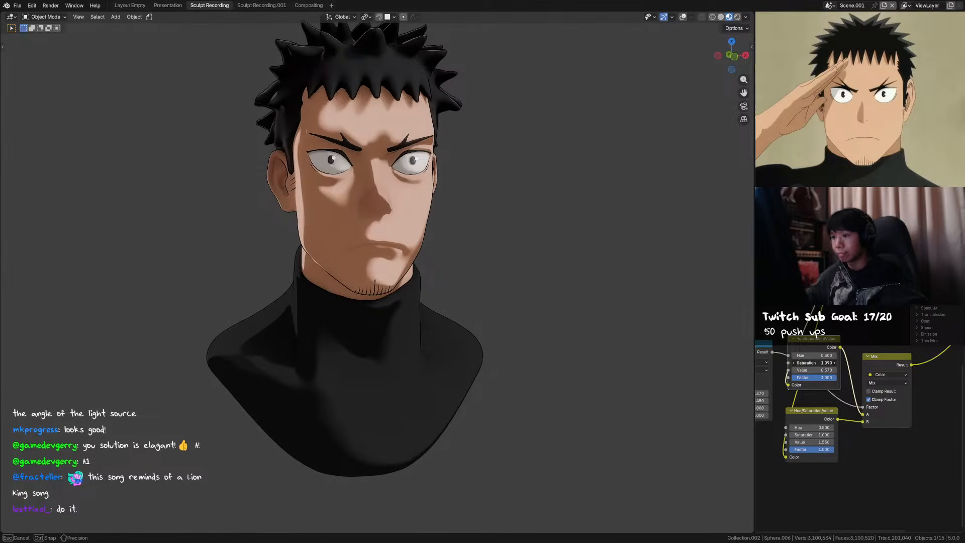
Lower the Map Range's From Min and From Max and bring them closer together for crisp cel-shaded shadow edges
middle_click_drag(842, 408, 908, 402)
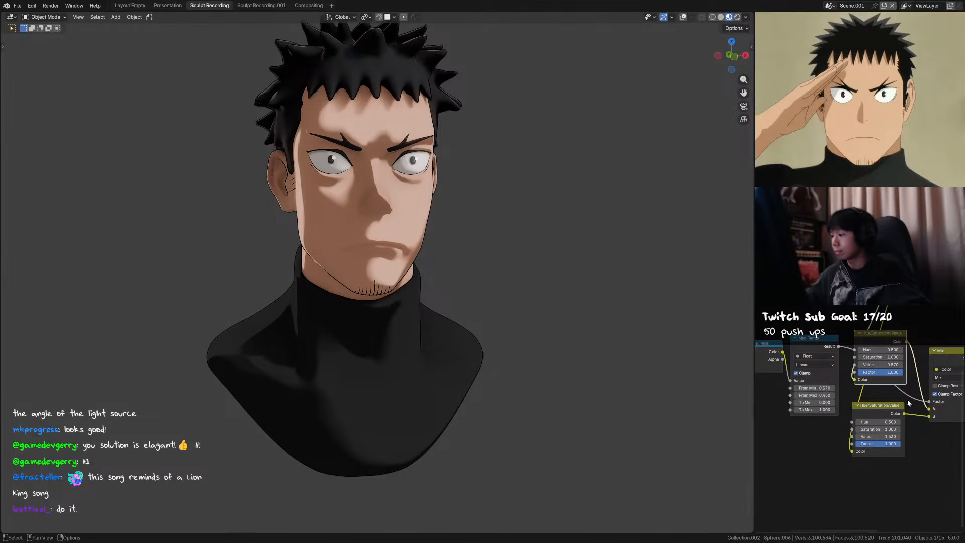
left_click_drag(824, 387, 801, 387)
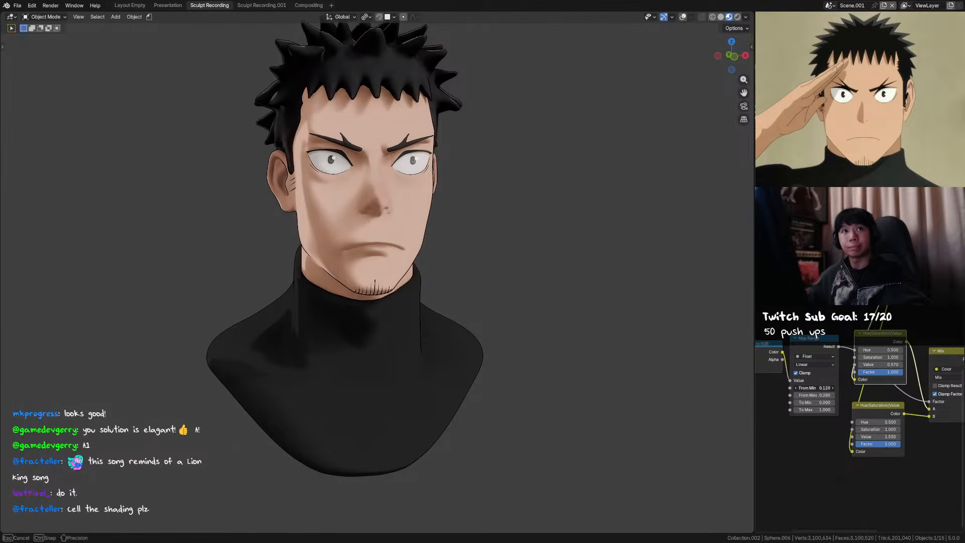
left_click_drag(802, 388, 809, 387)
Show the viewport overlays and rotate the Sun light around the global Z axis
left_click(682, 16)
scroll(520, 125, "down", 2)
middle_click_drag(517, 127, 509, 128)
left_click(521, 121)
key("r")
key("z")
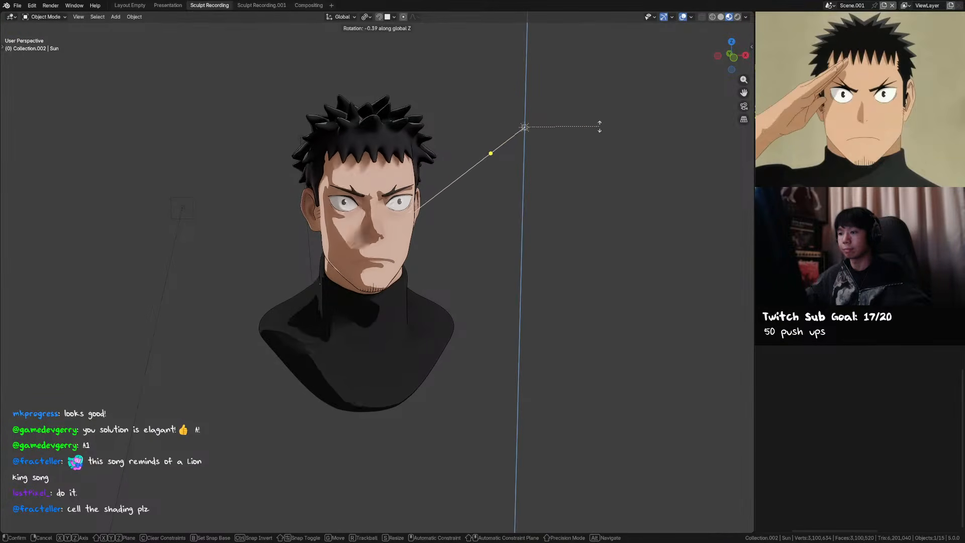
left_click(604, 142)
Rotate the Sun light again around global Z from a more frontal view of the bust, and save the file
middle_click_drag(604, 142, 575, 143)
key("r")
key("z")
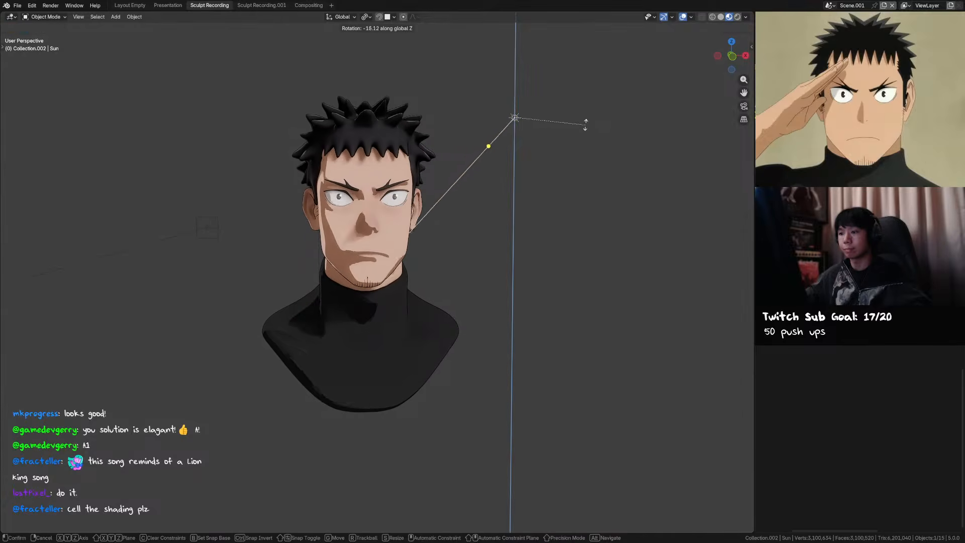
left_click(581, 122)
scroll(511, 146, "up", 3)
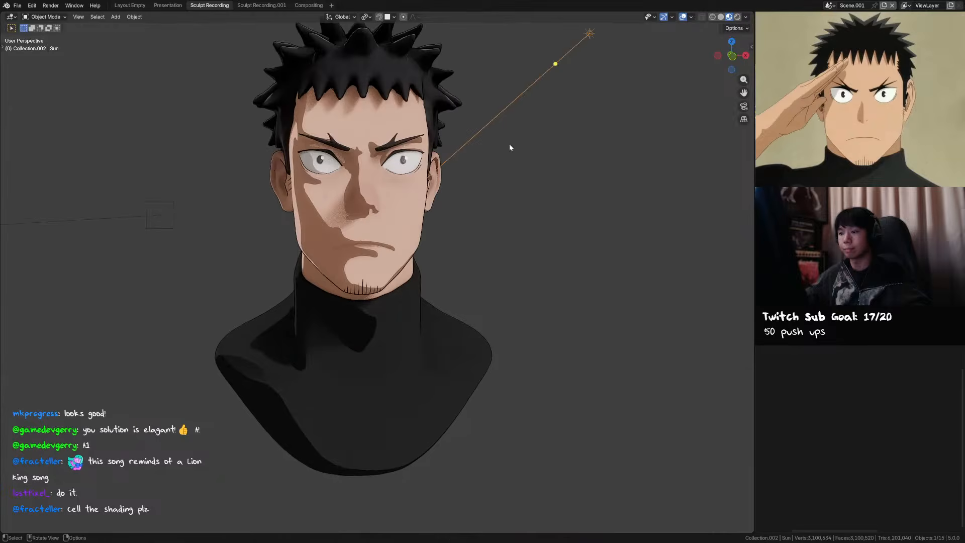
scroll(527, 146, "down", 2)
middle_click_drag(474, 202, 399, 172)
key("ctrl+s")
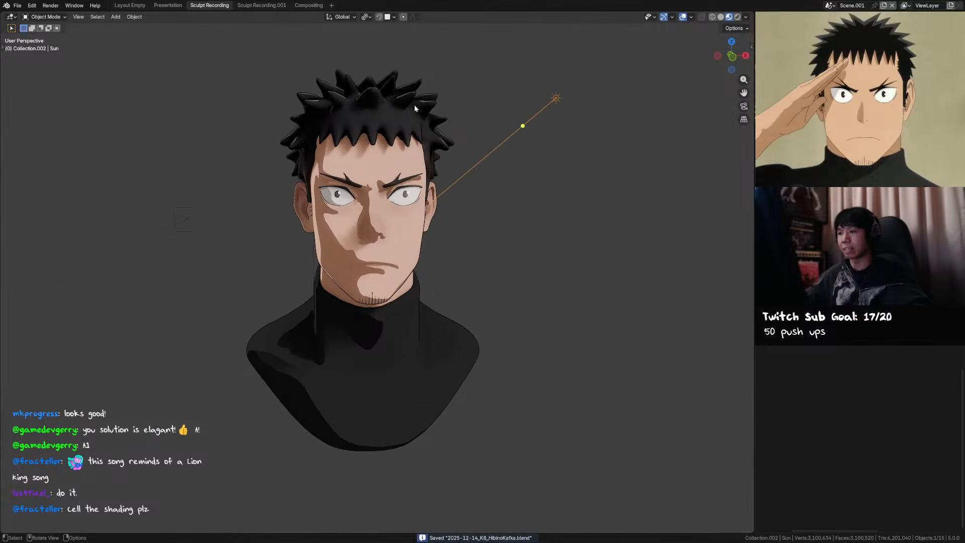
Try to link the face's material to the hair
left_click(404, 116)
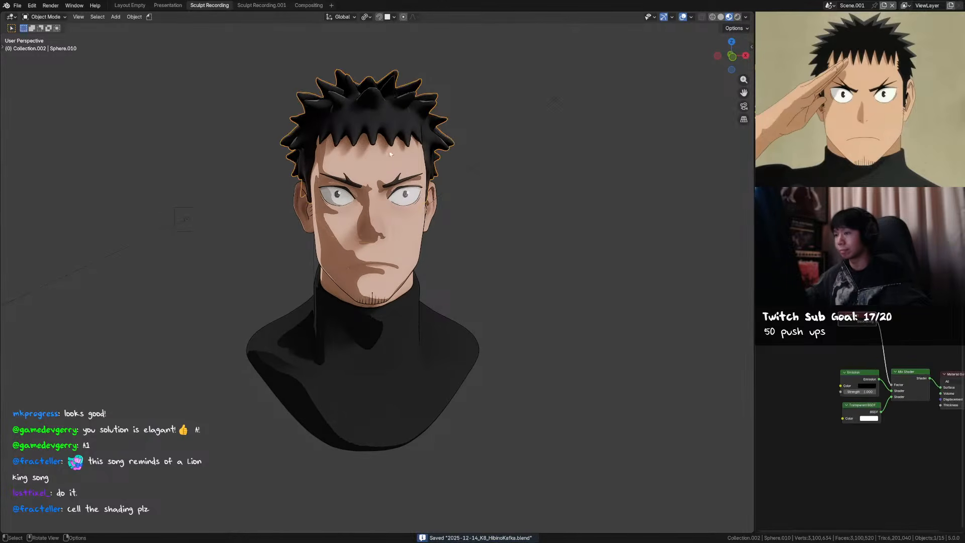
left_click(404, 130, "shift")
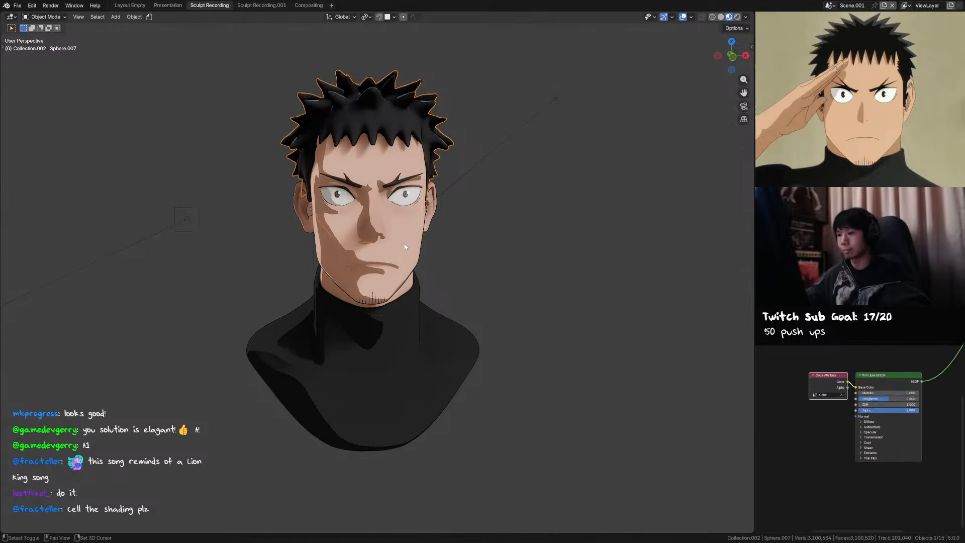
left_click(405, 247, "shift")
key("ctrl+l")
left_click(401, 266)
left_click(473, 246)
Hide the hair's outline object and link the face's toon material to the hair mesh
left_click(417, 111)
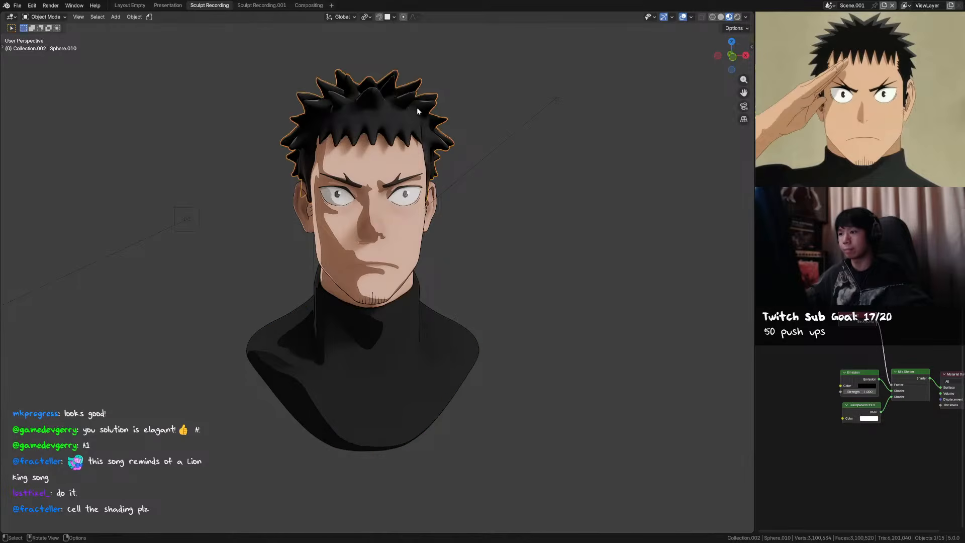
key("h")
left_click(396, 121)
left_click(407, 169, "shift")
key("ctrl+l")
left_click(408, 173)
left_click(401, 156)
Open the hair in Sculpt Mode with the Paint brush, and return to Object Mode
left_click(398, 120)
middle_click_drag(393, 116, 402, 129)
key("ctrl+Tab")
key("q")
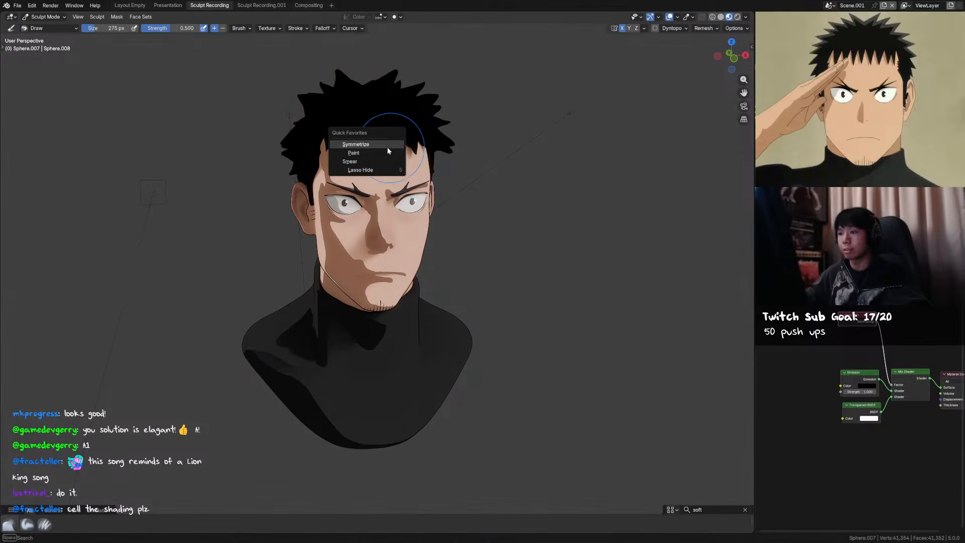
left_click(381, 153)
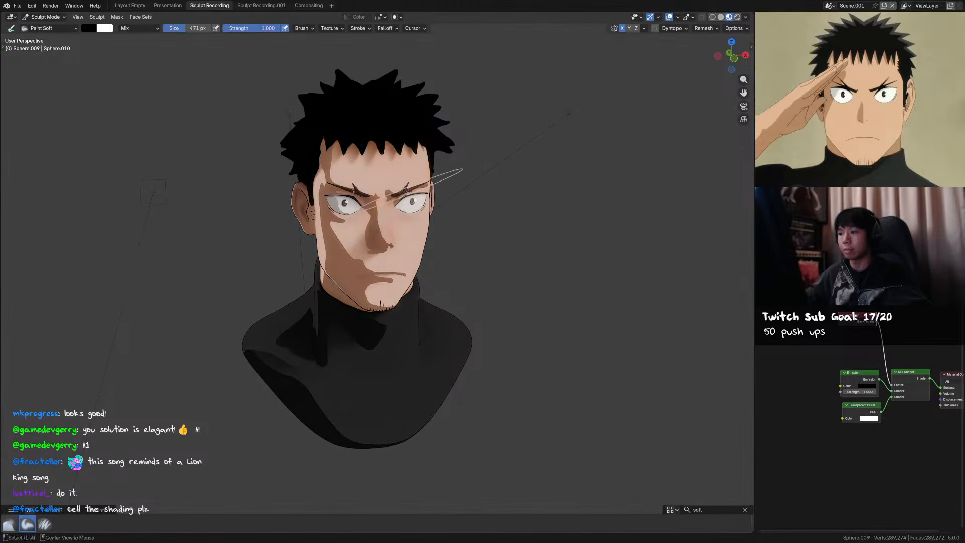
key("ctrl+Tab")
left_click(386, 177)
Hide the outline object around the head and isolate the mesh at the eyebrow
scroll(428, 90, "up", 5)
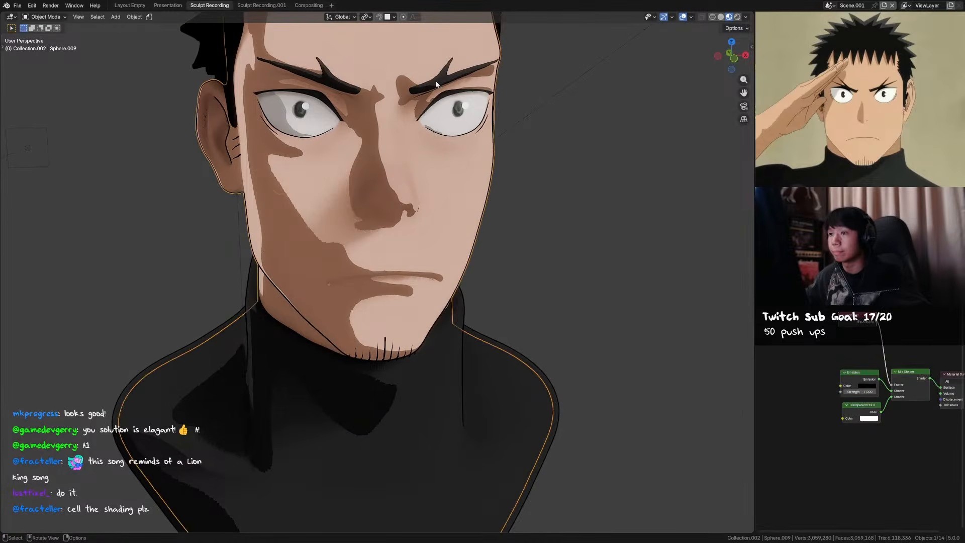
scroll(436, 83, "up", 4)
key("h")
left_click(503, 172)
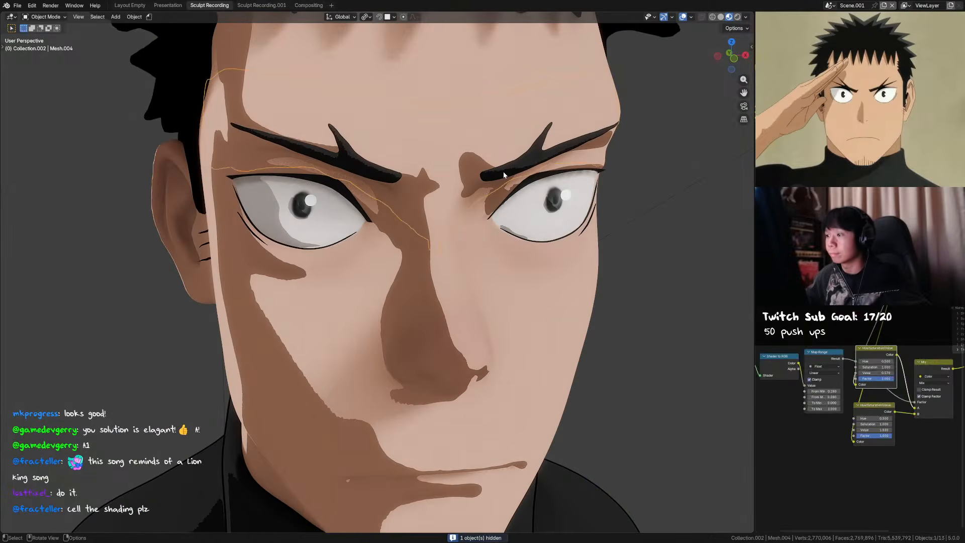
key("shift+h")
Open the isolated mesh for painting in Sculpt Mode, return to Object Mode, and reveal all hidden objects
key("ctrl+Tab")
key("q")
left_click(497, 172)
scroll(477, 170, "down", 5)
key("ctrl+Tab")
key("alt+h")
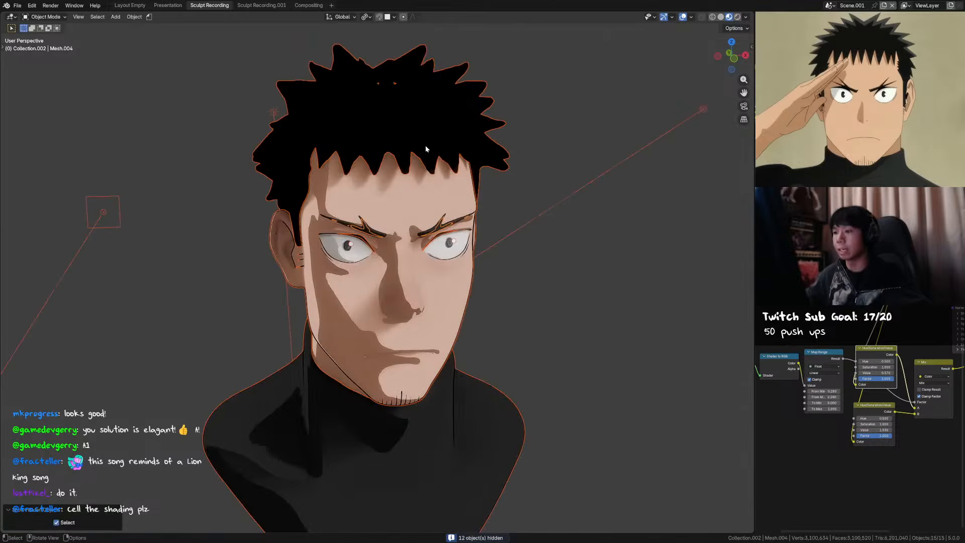
left_click(426, 147)
key("ctrl+Tab")
scroll(426, 146, "down", 4)
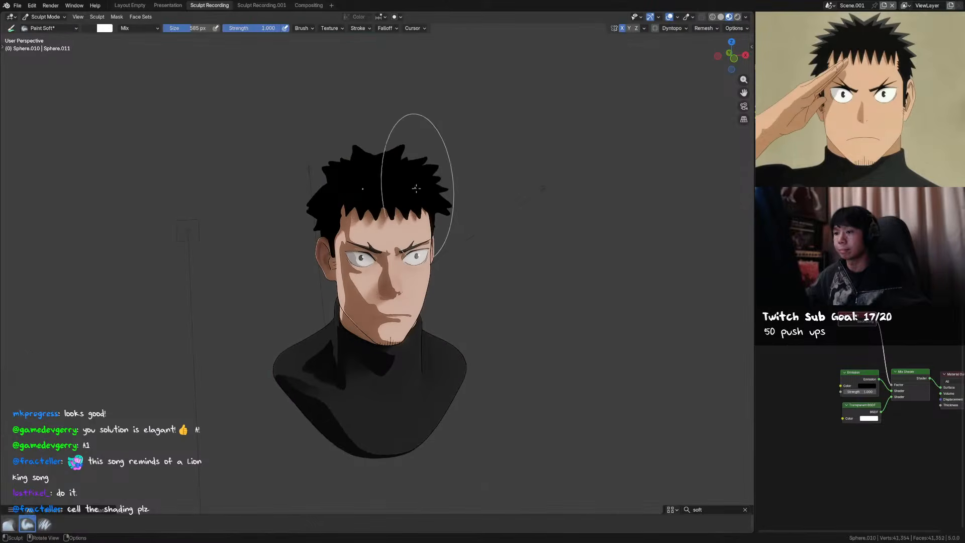
mouse_move(417, 187)
middle_mouse_down()
mouse_move(432, 191)
mouse_move(375, 191)
middle_mouse_up()
key("ctrl+Tab")
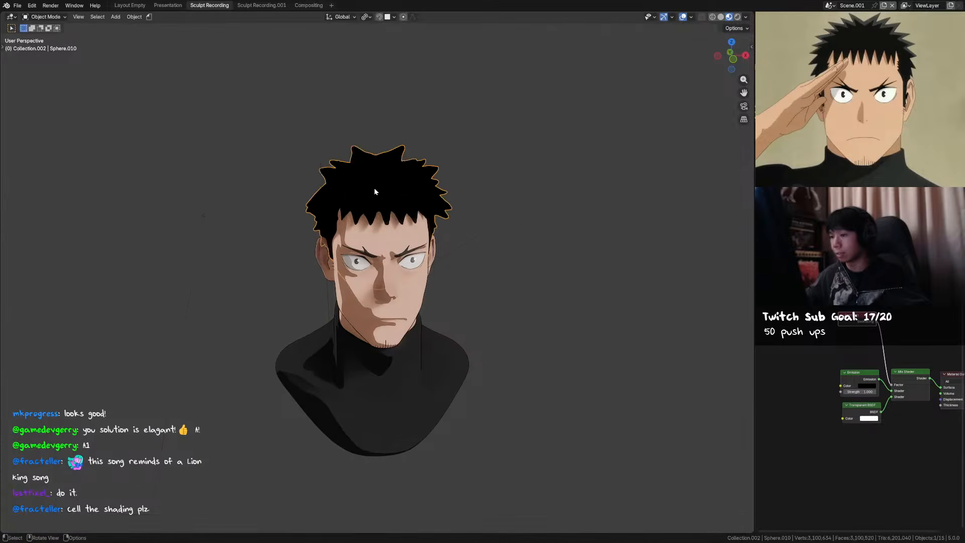
left_click(428, 191)
key("shift+h")
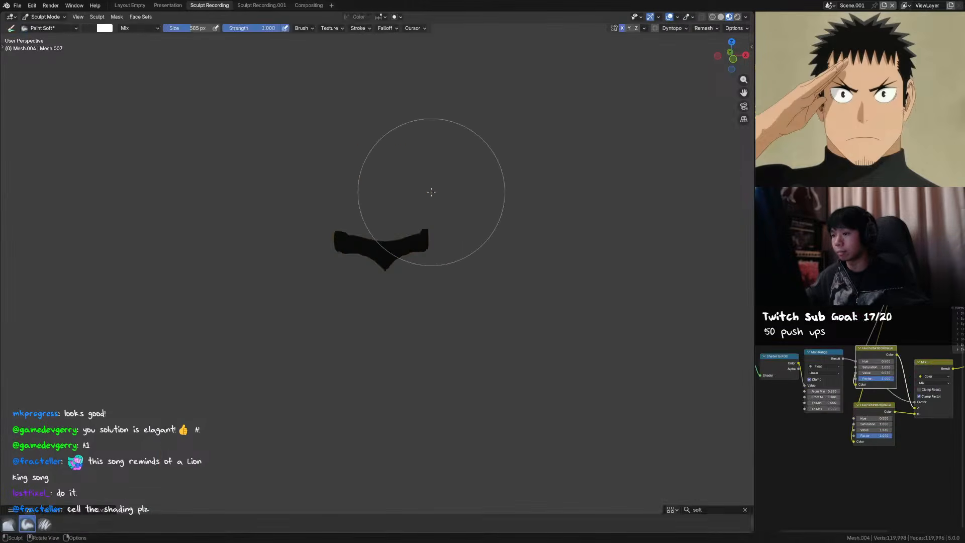
key("ctrl+z")
key("ctrl+z")
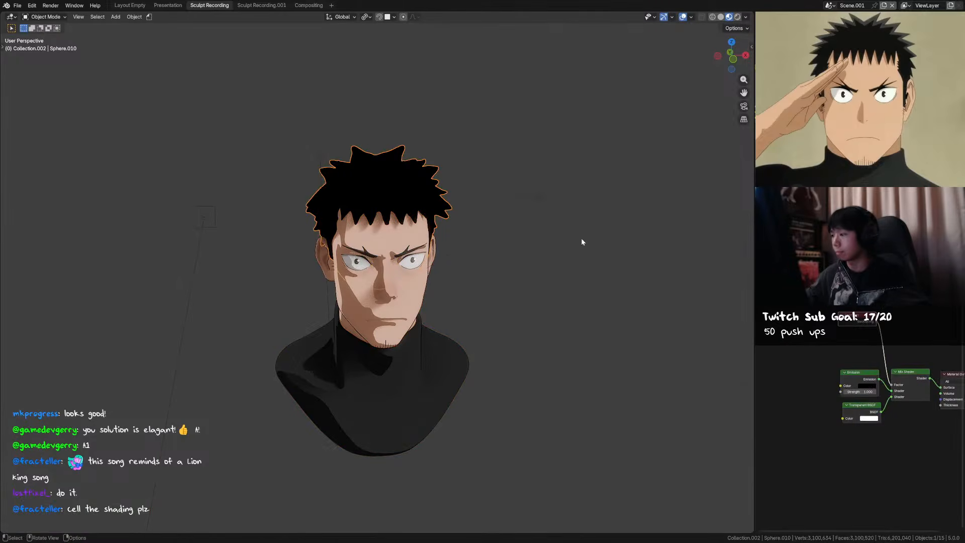
key("Tab")
key("Tab")
Hide the outline objects around the hair and the head
key("h")
left_click(415, 190)
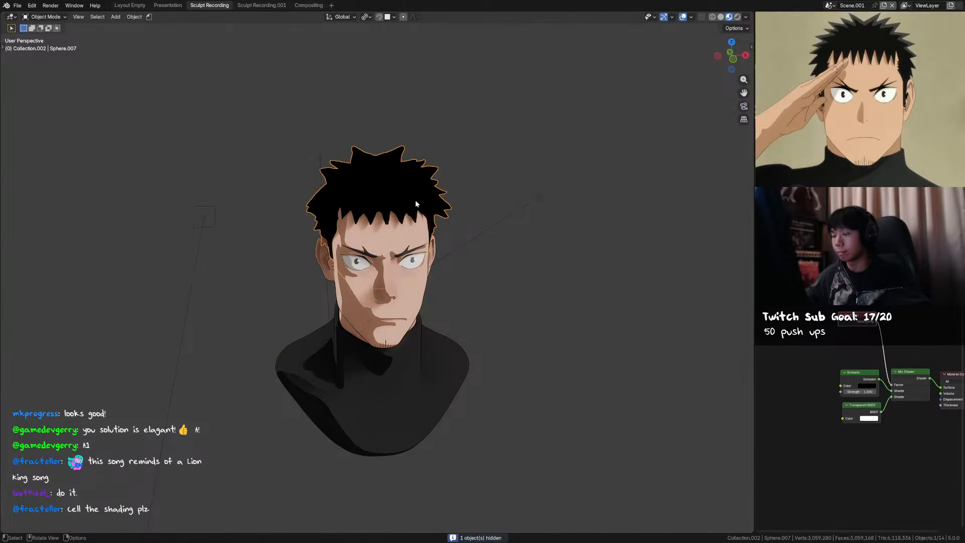
left_click(403, 257, "shift")
scroll(455, 283, "up", 3)
left_click(456, 283)
key("h")
Link the toon material from the mesh at the eyebrow to the hair mesh, and reveal all hidden objects
left_click(446, 154)
left_click(432, 238, "shift")
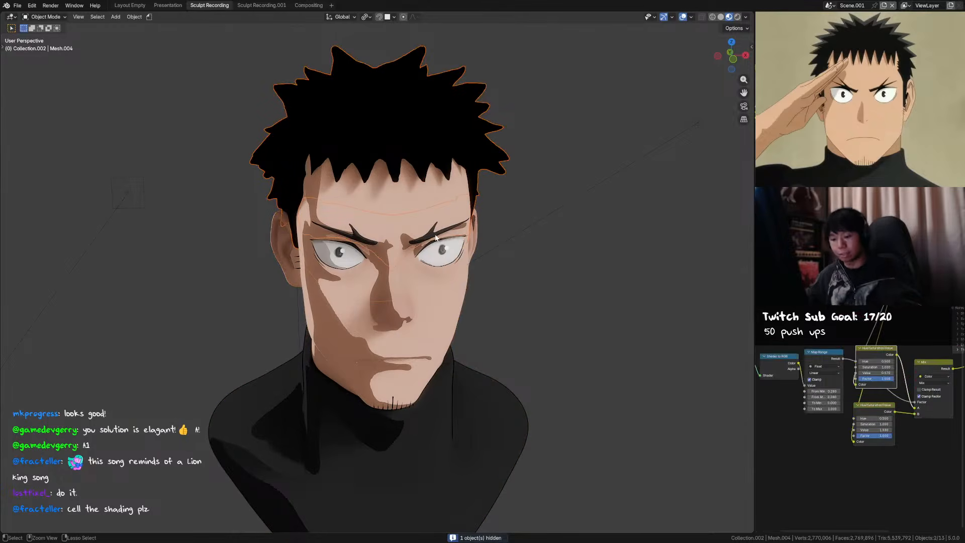
right_click(436, 238)
left_click(435, 235)
scroll(528, 277, "down", 3)
middle_click_drag(499, 268, 490, 285)
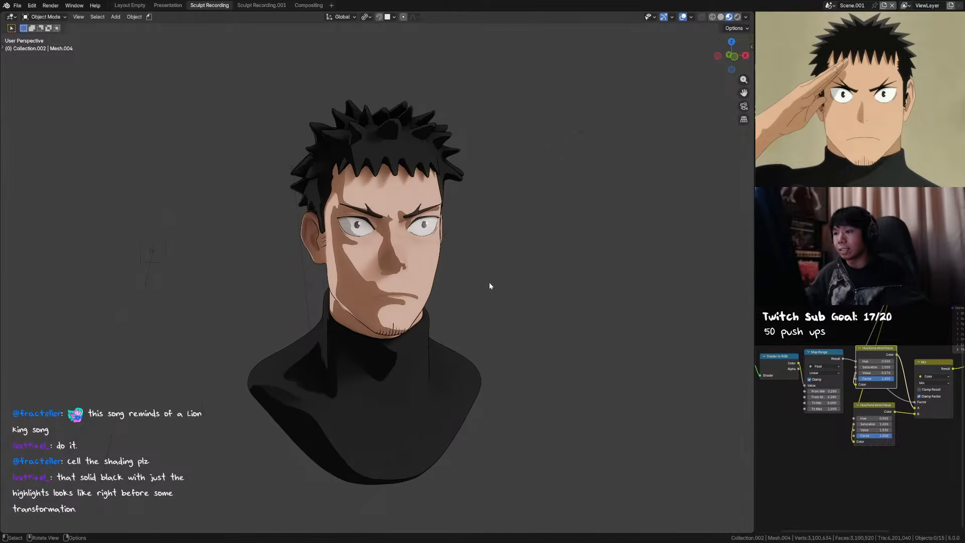
Reapply the surface shading on the hair mesh with Keep Sharp Edges enabled
left_click(428, 155)
right_click(425, 150)
left_click(425, 152)
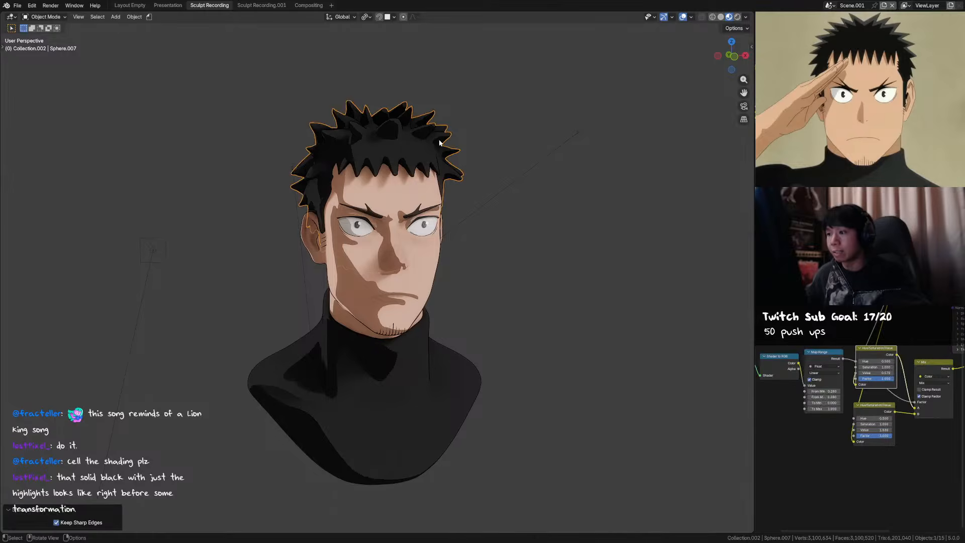
right_click(439, 139)
left_click(439, 142)
middle_click_drag(548, 295, 533, 285)
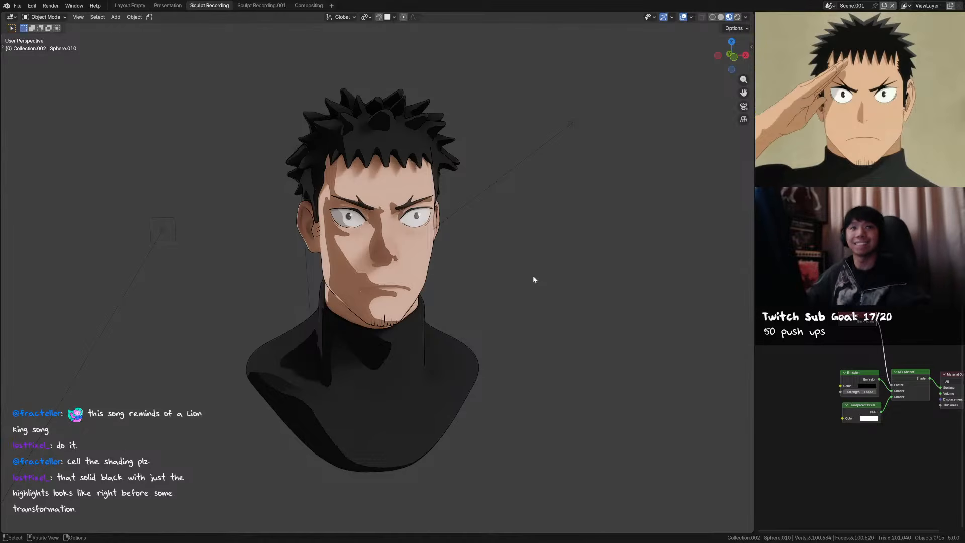
Examine the bust with its hair and head outline objects hidden, and reveal them again
left_click(392, 177)
key("Delete")
left_click(393, 179)
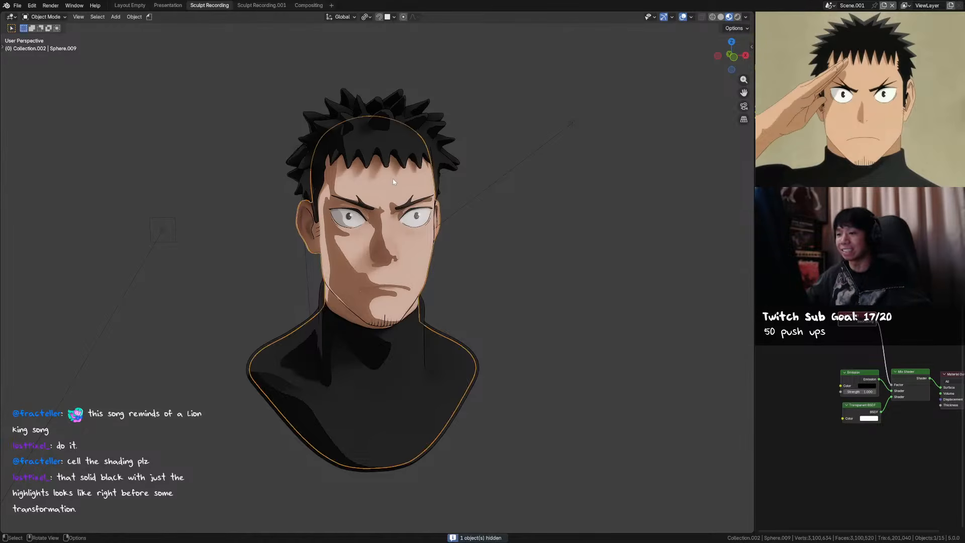
key("h")
middle_click_drag(393, 178, 413, 201)
key("alt+h")
left_click(500, 235)
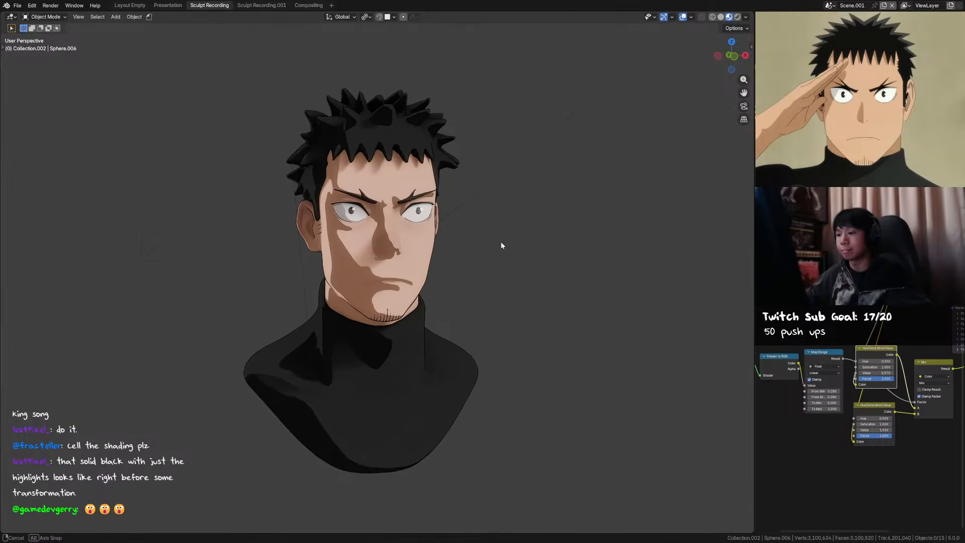
Select the head's outline object and replace the node editor with the Properties editor
left_click(422, 273)
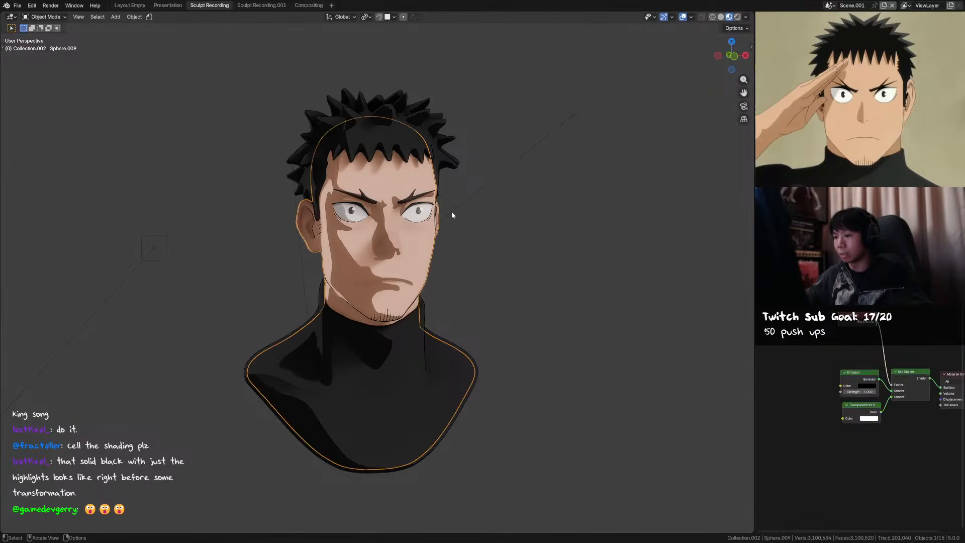
left_click(451, 215)
left_click(762, 311)
left_click(713, 295)
mouse_move(898, 391)
left_mouse_down()
mouse_move(922, 392)
mouse_move(880, 391)
left_mouse_up()
Apply surface shading with Keep Sharp Edges enabled to the head's outline object, and save the file
left_click(428, 259)
right_click(428, 259)
left_click(427, 260)
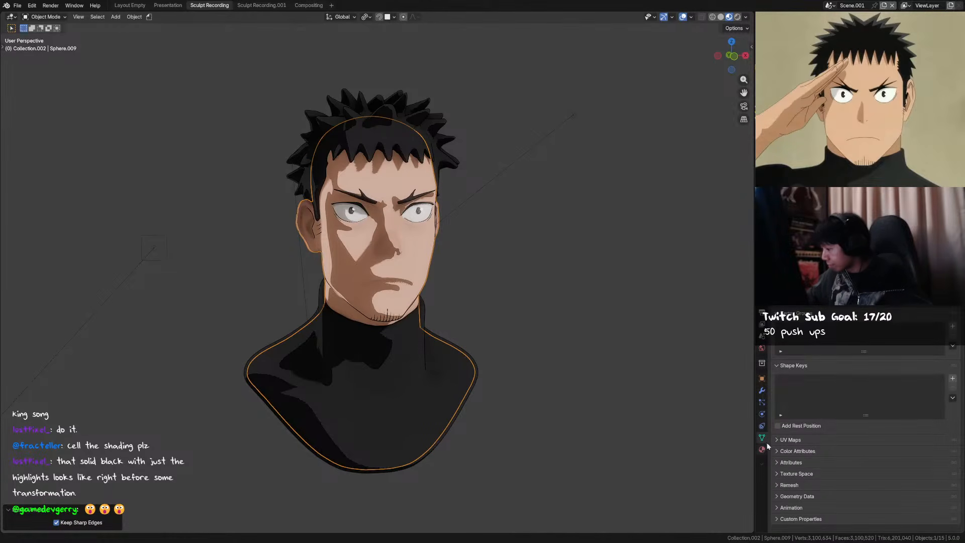
key("ctrl+s")
Disable the Shadow ray visibility of the head's outline object and of the hair's outline object
left_click(762, 378)
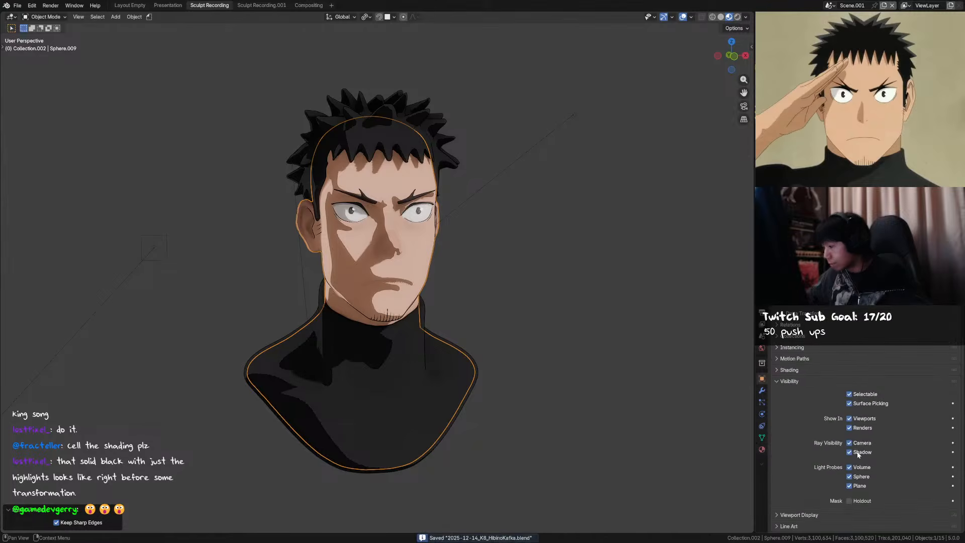
left_click(858, 453)
left_click(413, 333)
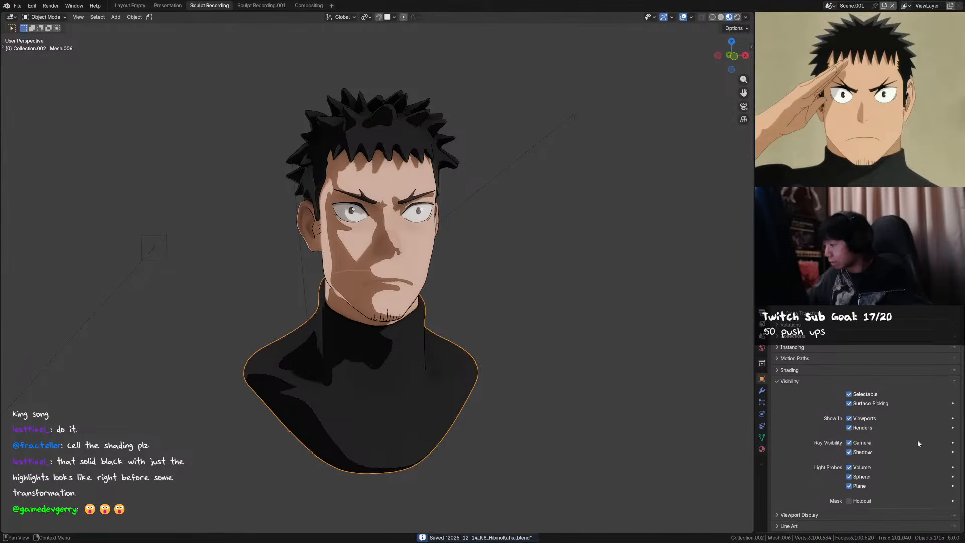
left_click(405, 186)
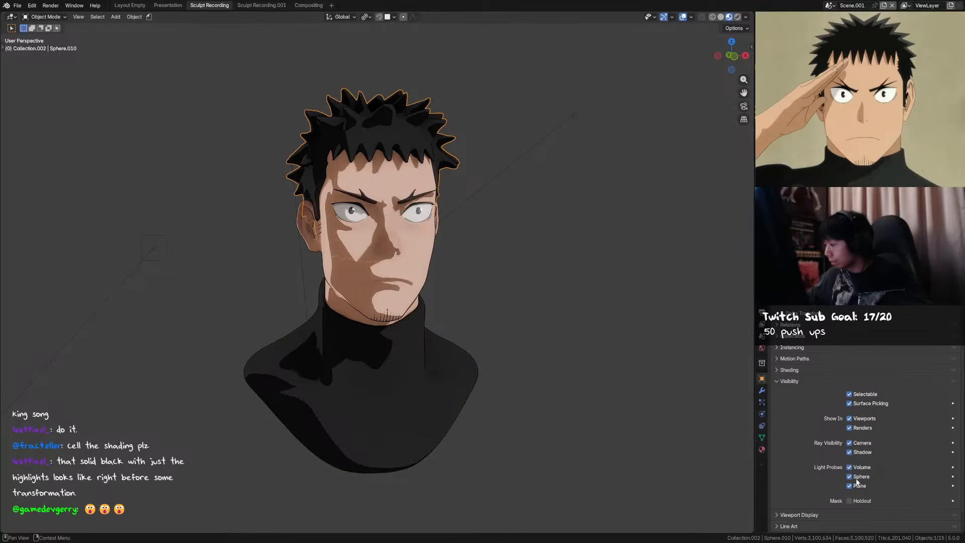
left_click(849, 452)
Reapply the surface shading on the head and save the file
left_click(416, 270)
right_click(416, 270)
left_click(416, 268)
mouse_move(465, 267)
middle_mouse_down()
mouse_move(479, 263)
mouse_move(473, 273)
middle_mouse_up()
key("ctrl+s")
Rotate the sun light about -32° around the global Z axis
scroll(473, 273, "up", 1)
left_click(477, 192)
key("r")
key("z")
scroll(556, 261, "down", 4, "alt")
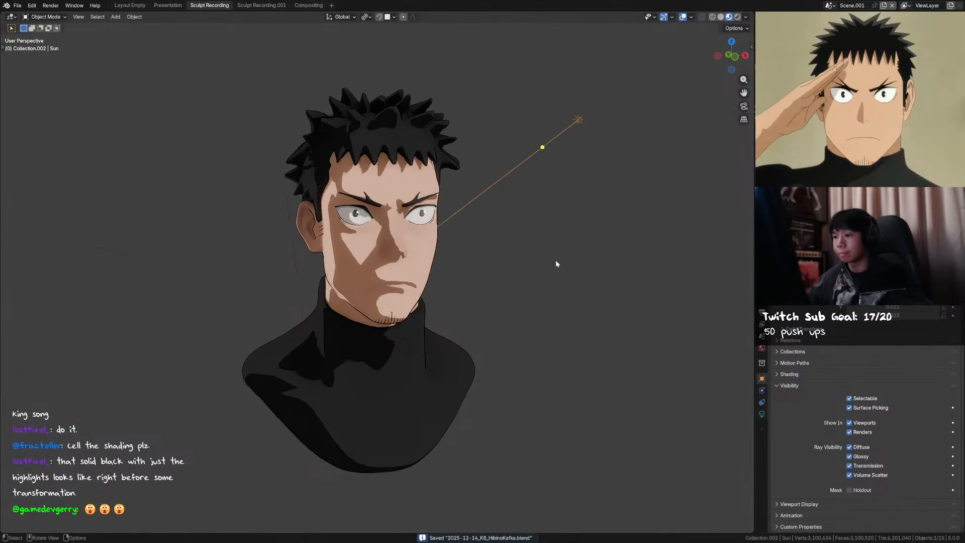
left_click(516, 305)
Rotate the sun light about -60° in the front view and about -15° around the global Z axis
key("KP_1")
key("r")
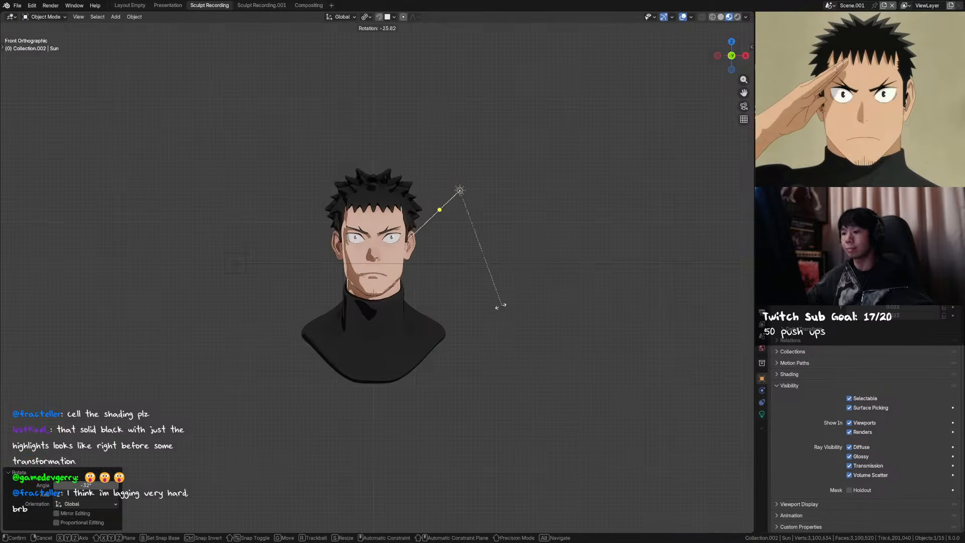
left_click(430, 295)
middle_click_drag(433, 296, 493, 285)
key("r")
key("z")
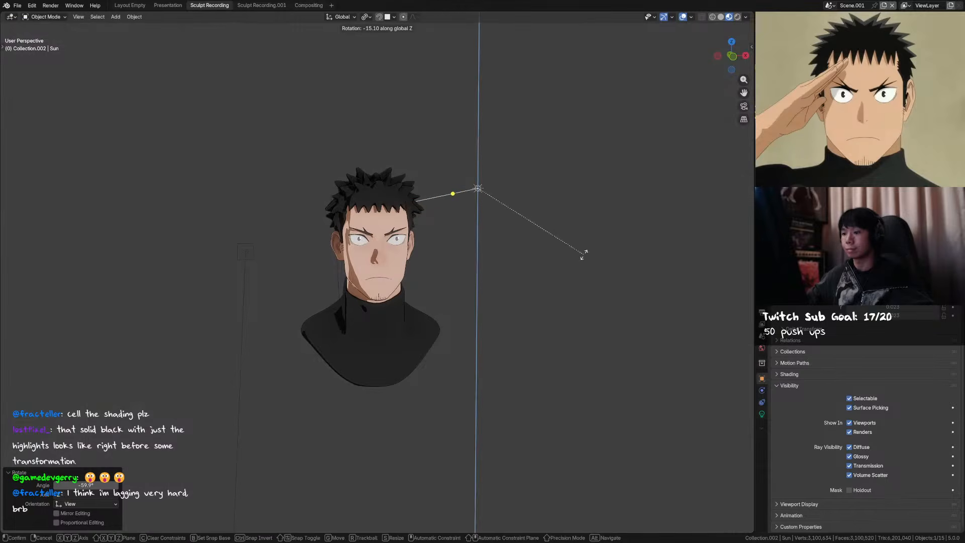
left_click(583, 255)
Hide the area light beside the bust
scroll(300, 240, "up", 2)
key("h")
middle_click_drag(246, 276, 492, 156, "alt")
scroll(509, 171, "up", 1)
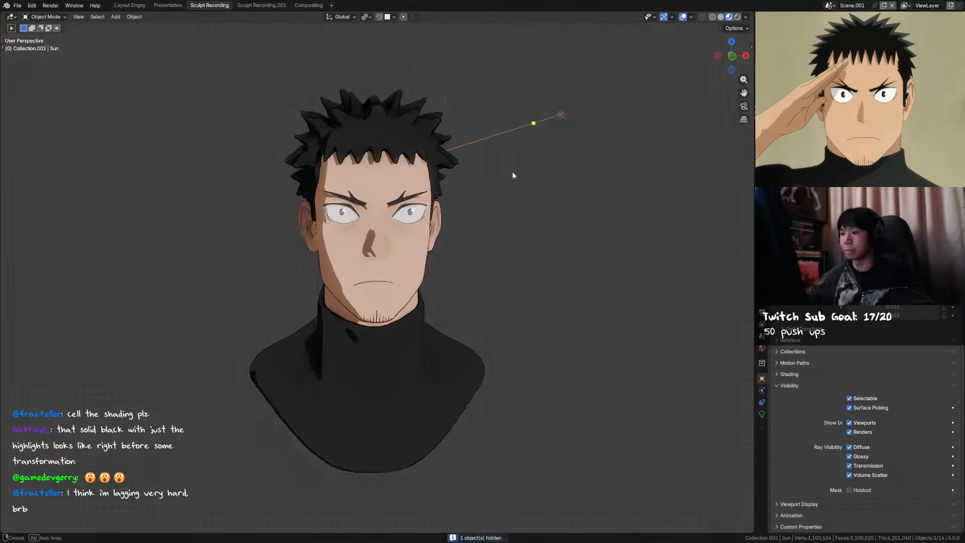
Fine-tune the sun light's rotation freehand and save the file
key("r")
middle_click_drag(570, 185, 520, 207, "alt")
left_click(579, 189)
key("ctrl+s")
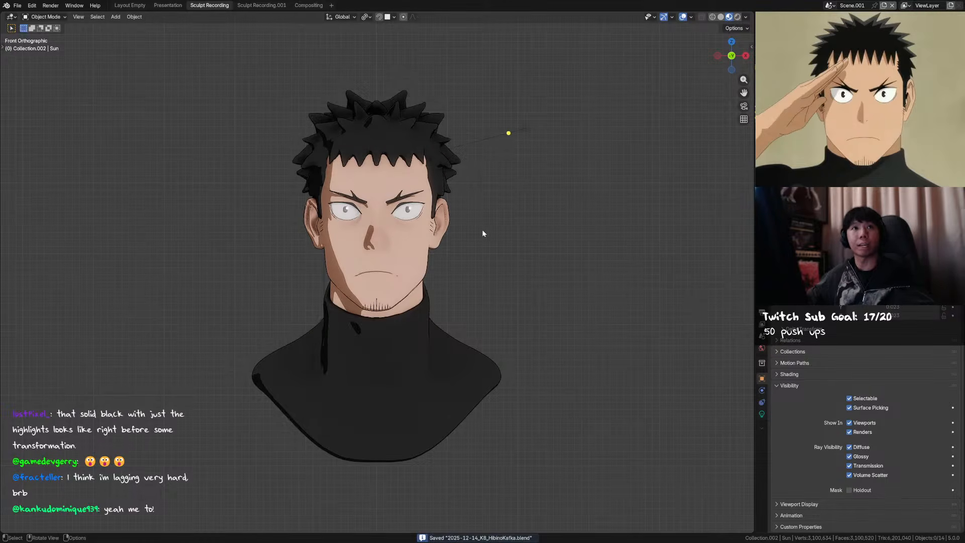
mouse_move(481, 232)
middle_mouse_down()
mouse_move(496, 242)
mouse_move(480, 240)
middle_mouse_up()
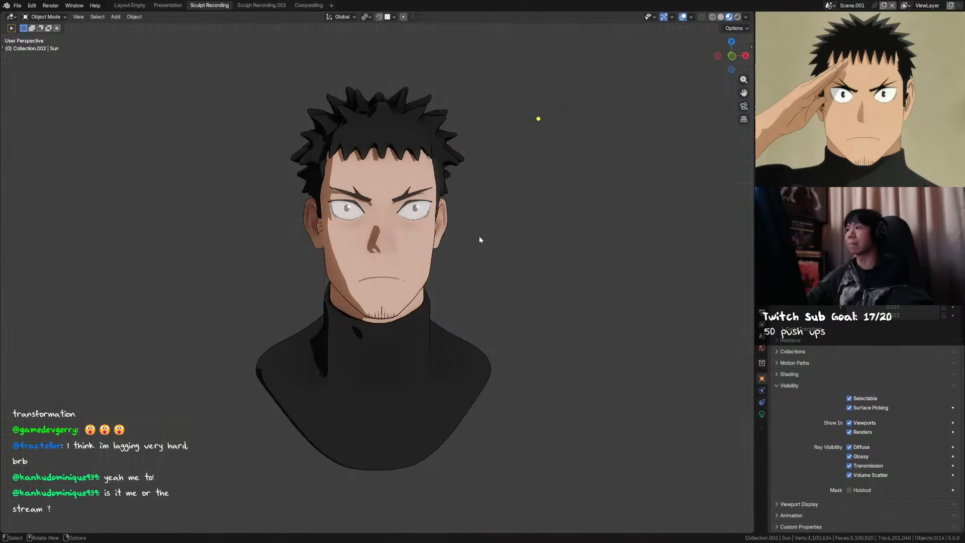
key("ctrl+s")
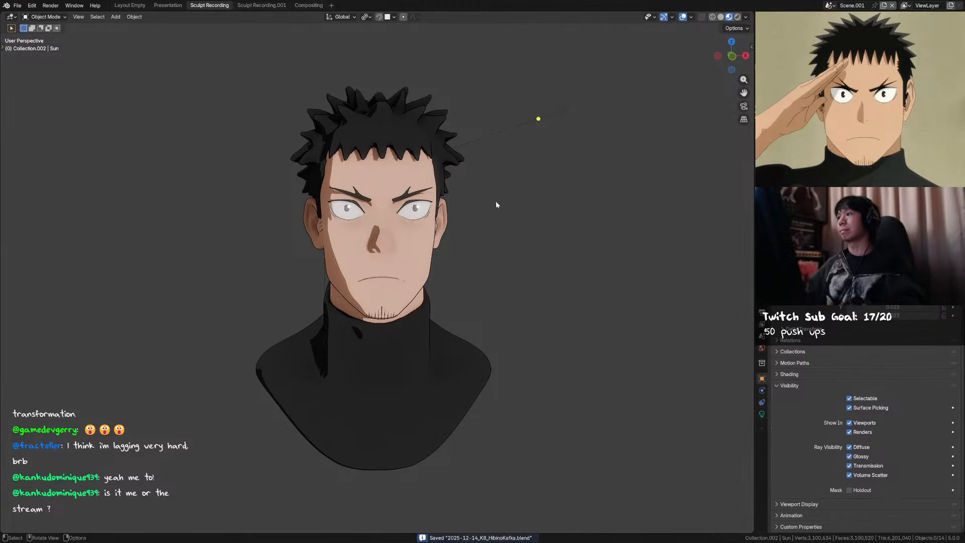
Reveal the hidden area light and clear the selection
key("ctrl+v")
scroll(588, 223, "down", 2)
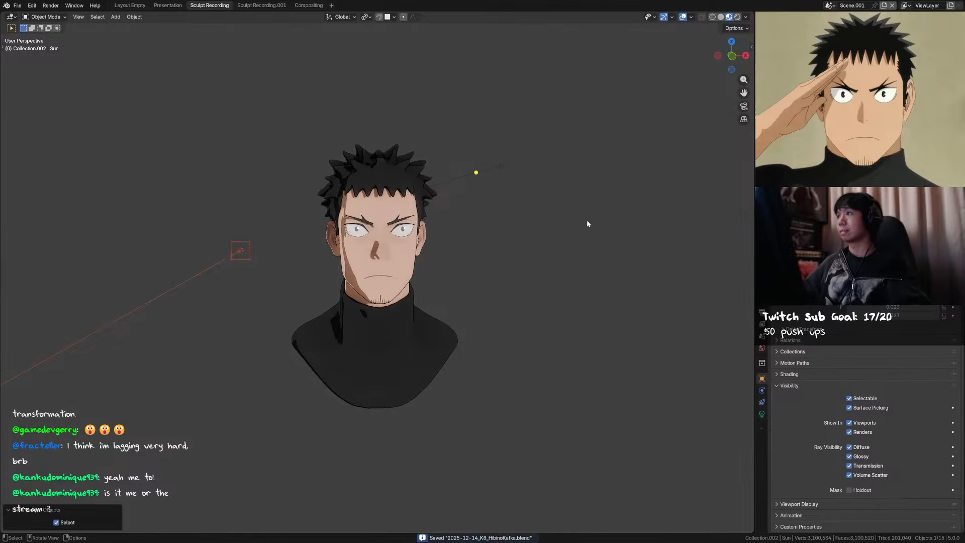
middle_click_drag(587, 224, 598, 170)
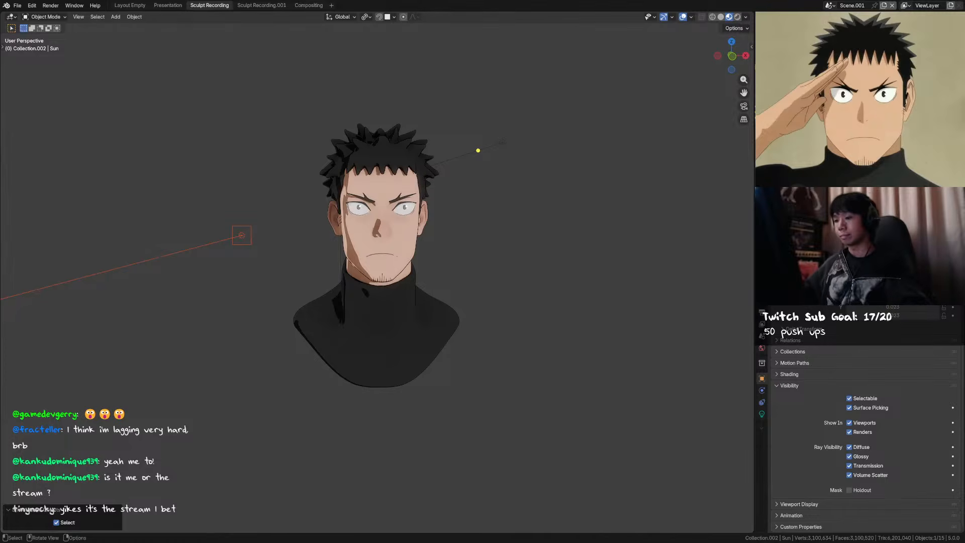
left_click(417, 237)
left_click(533, 217)
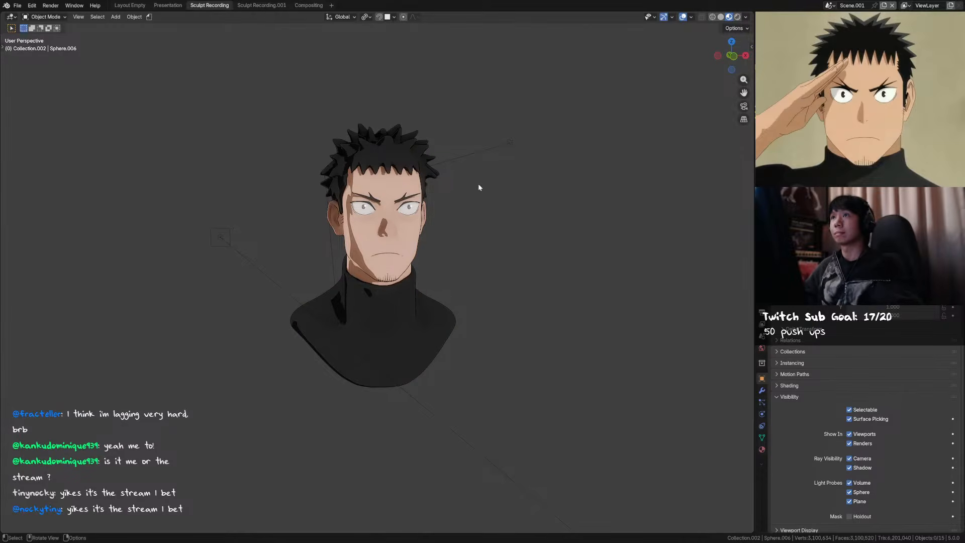
Switch the Properties editor back to the Shader Editor
middle_click_drag(487, 170, 471, 247)
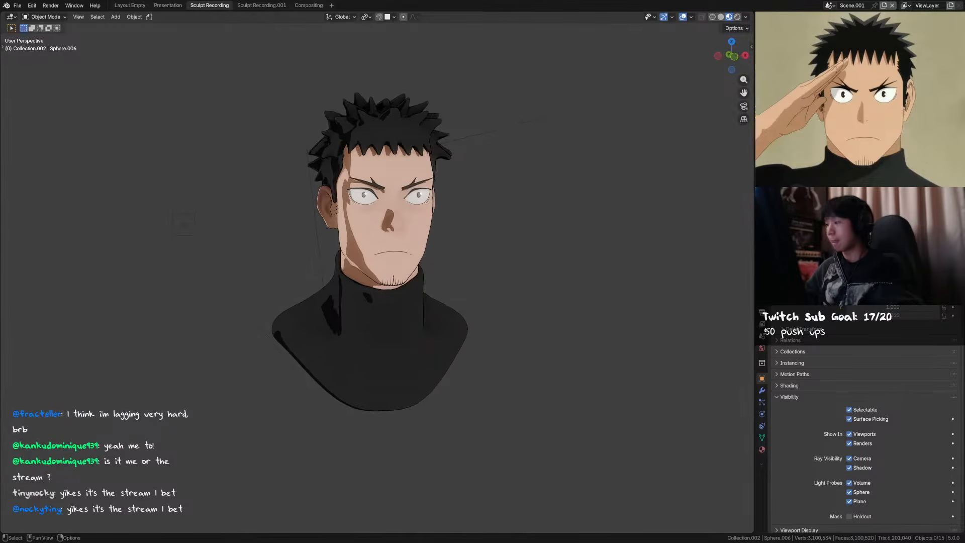
key("shift+F3")
middle_click_drag(608, 234, 437, 236)
scroll(510, 206, "down", 2)
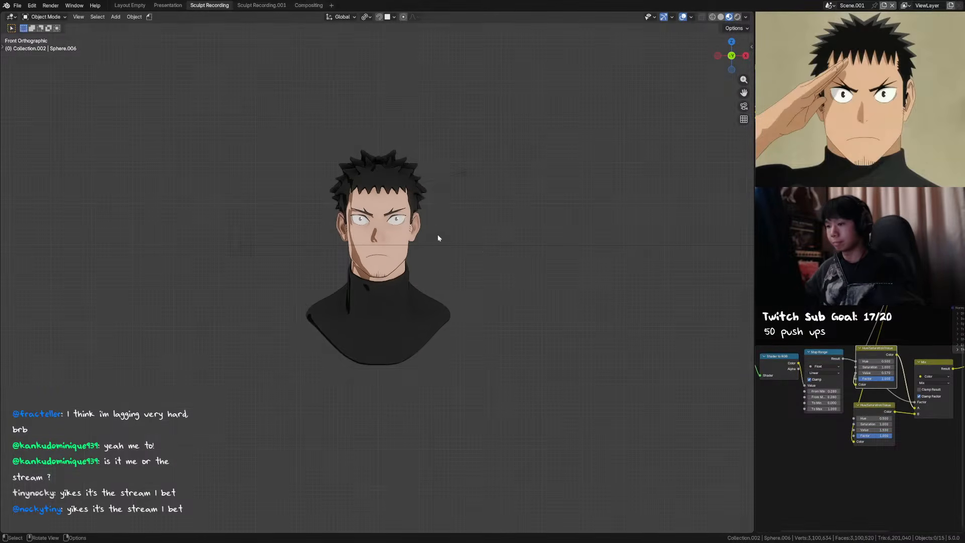
Hide the lights around the bust and save the file
left_click(475, 170)
left_click(413, 242)
left_click(476, 170)
key("h")
key("KP_1")
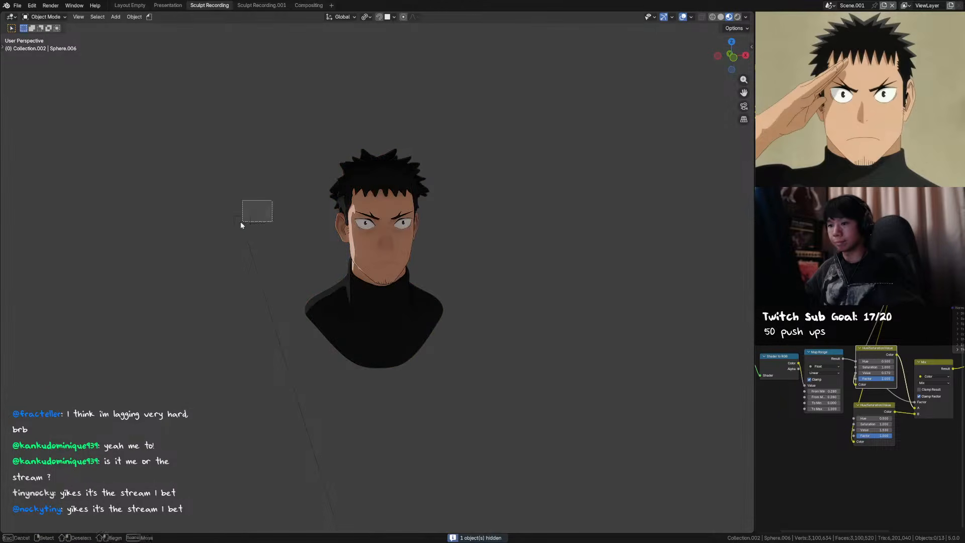
key("ctrl+s")
Duplicate all of the bust's objects and place the copy about 0.39 m away along the X axis
left_click_drag(487, 118, 262, 361)
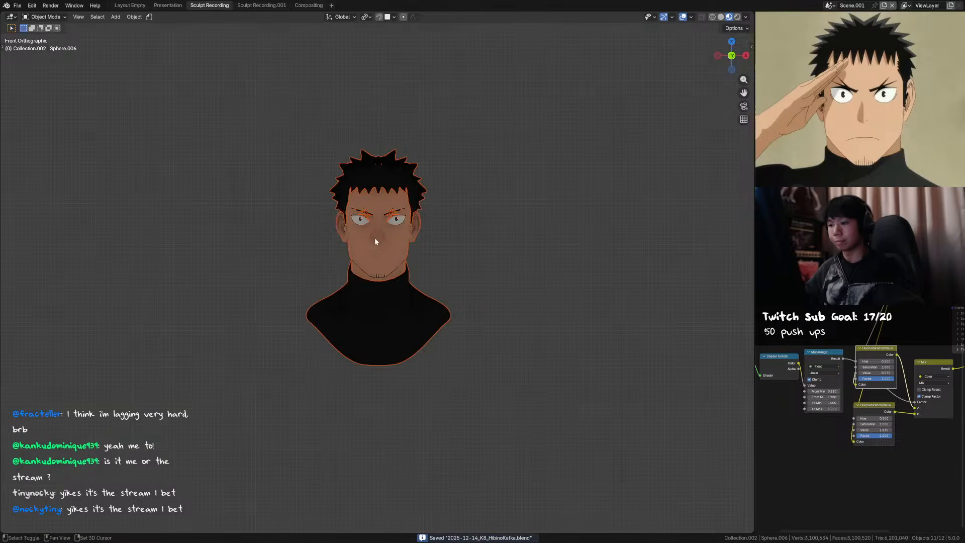
key("shift+d")
key("x")
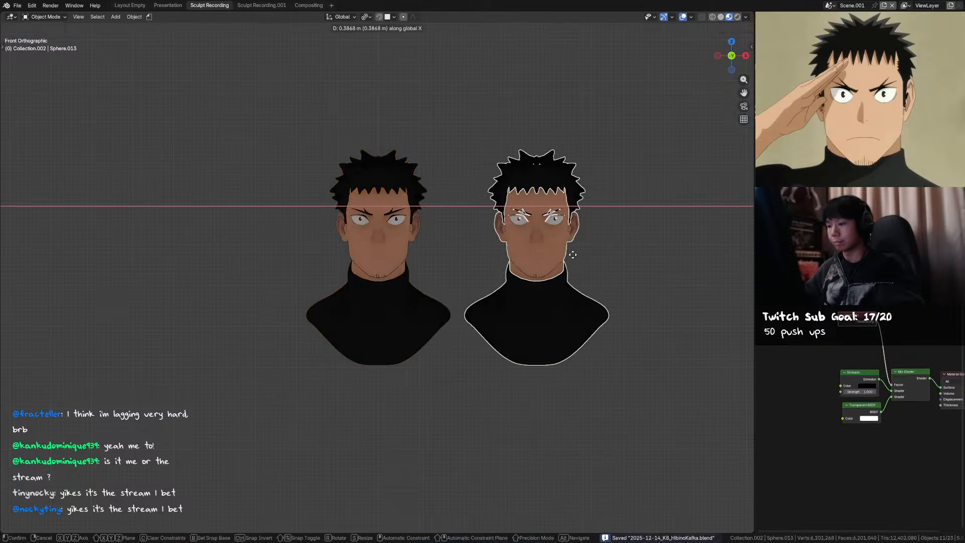
left_click(565, 249)
scroll(406, 244, "up", 4)
Make the duplicate head's material use the Principled BSDF as its surface instead of the toon nodes
left_click(428, 233)
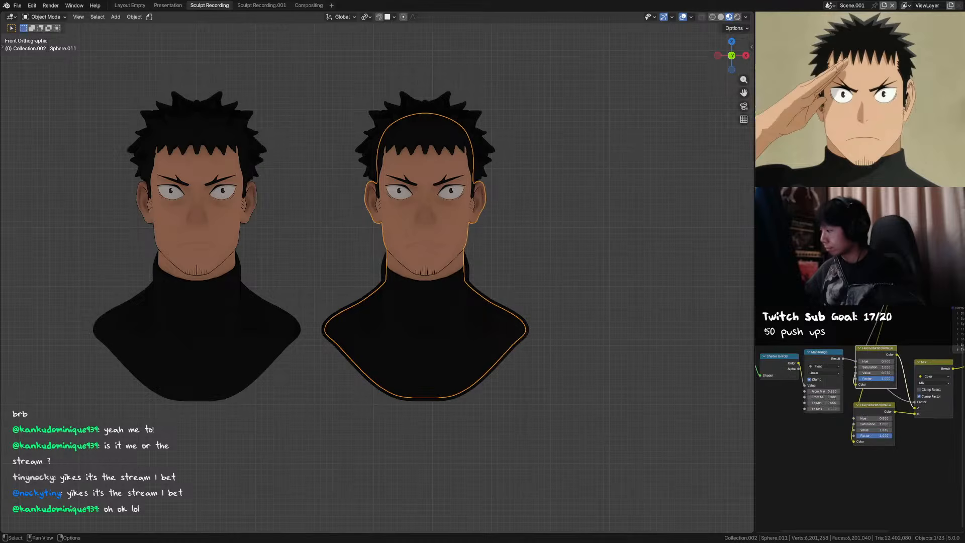
middle_click_drag(872, 350, 794, 409)
middle_click_drag(568, 301, 485, 266)
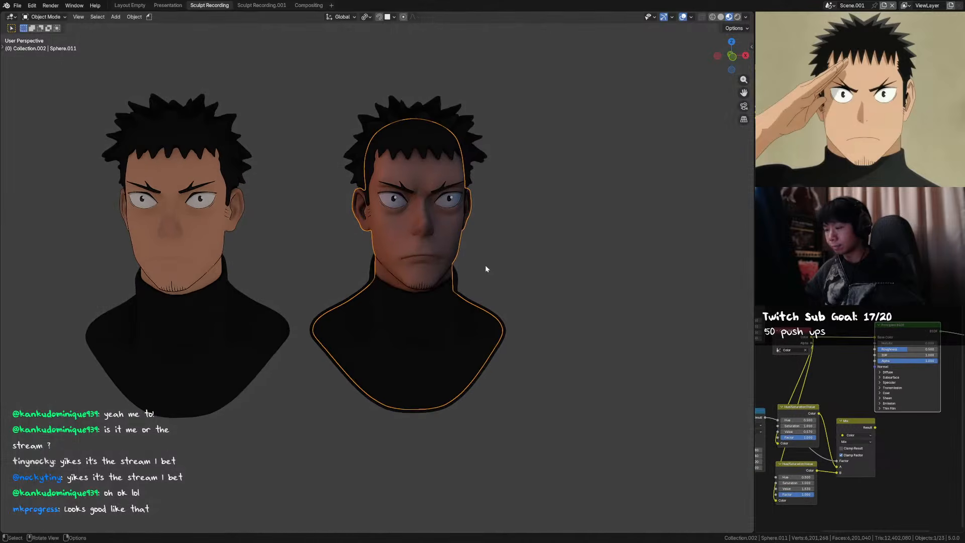
Reveal the hidden lights and clear the selection
key("alt+h")
left_click(532, 239)
middle_click_drag(532, 239, 431, 255)
left_click(431, 255)
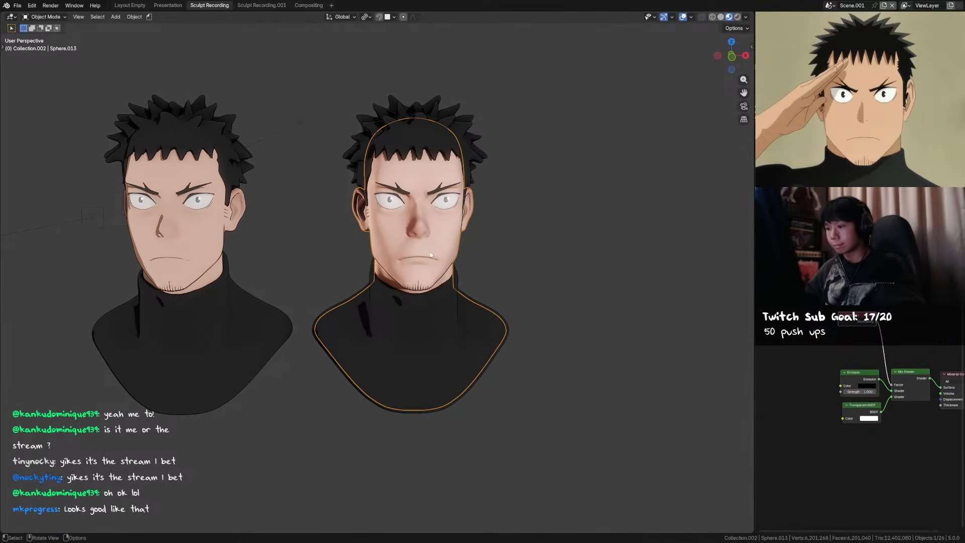
key("h")
left_click(435, 257)
key("h")
left_click(459, 306)
key("h")
left_click(449, 289)
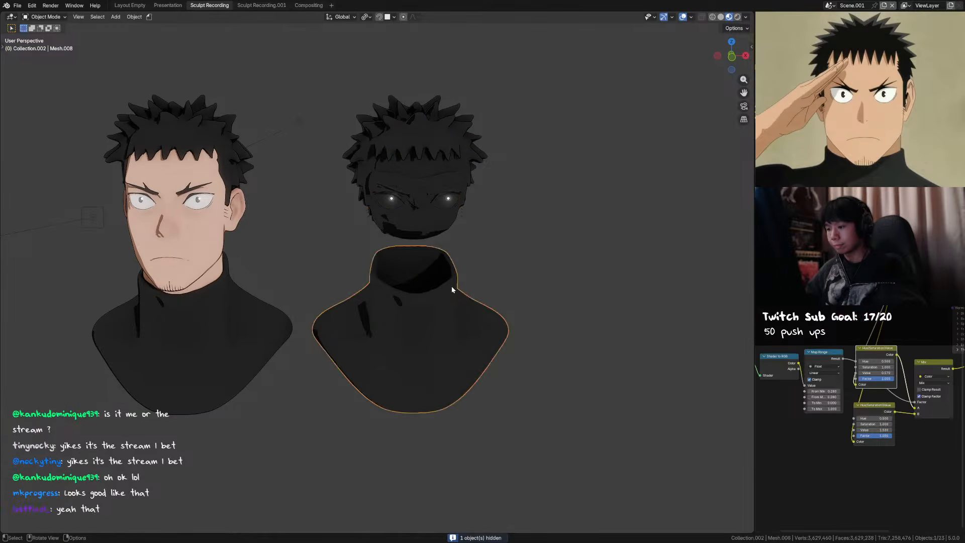
key("alt+h")
Hide the outline shells covering the duplicate bust's turtleneck and head
left_click(459, 298)
key("h")
left_click(451, 246)
key("h")
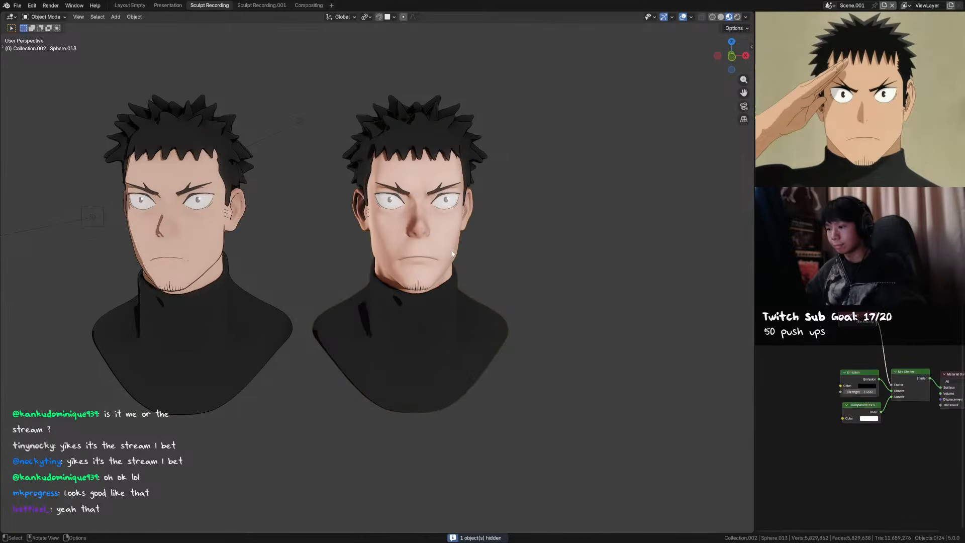
Link the duplicate head's Principled material to its turtleneck
left_click(457, 313)
left_click(457, 315, "shift")
left_click(444, 251, "shift")
key("ctrl+l")
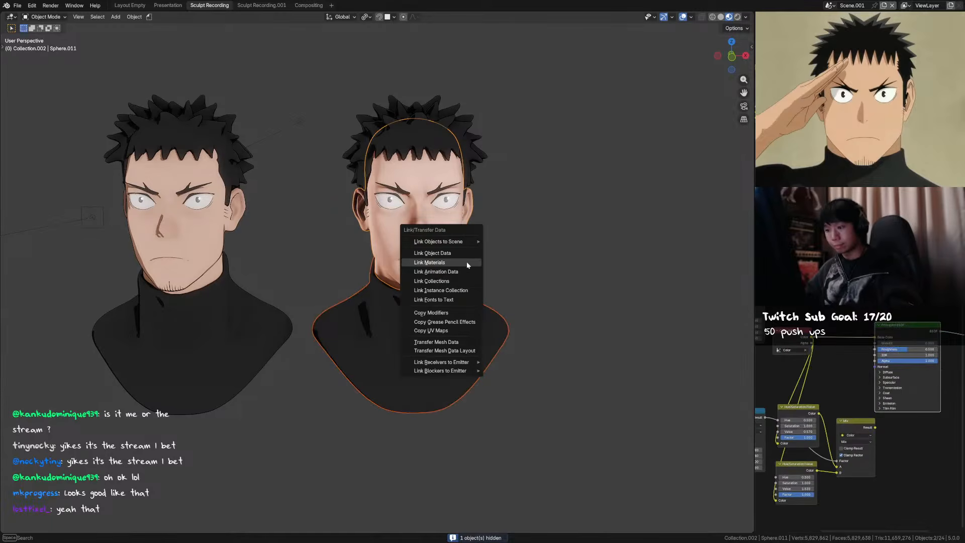
left_click(466, 261)
Link the same realistic material from the duplicate's turtleneck to its hair
left_click(466, 135)
left_click(453, 307, "shift")
key("ctrl+l")
left_click(456, 174)
Link the realistic material to the eyebrow piece above the duplicate's eye
left_click(445, 191)
left_click(444, 191)
left_click(442, 191)
left_click(438, 191)
left_click(439, 189, "shift")
key("ctrl+l")
left_click(435, 170)
left_click(441, 169)
right_click(463, 167)
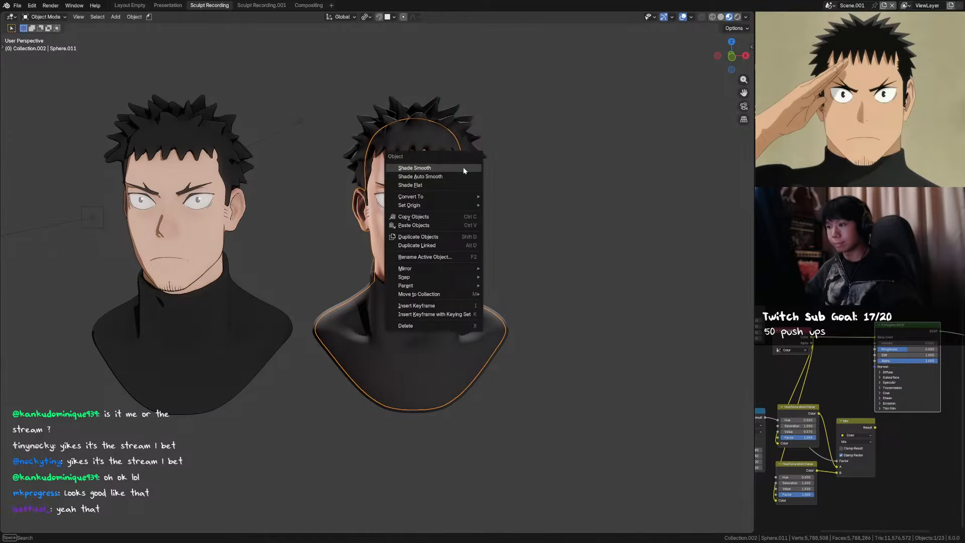
Reveal all hidden objects and save the file
key("ctrl+s")
scroll(546, 170, "down", 1)
key("alt+h")
middle_click_drag(493, 216, 527, 213)
left_click_drag(561, 206, 583, 197)
mouse_move(522, 185)
middle_mouse_down()
mouse_move(524, 201)
mouse_move(504, 203)
mouse_move(518, 200)
middle_mouse_up()
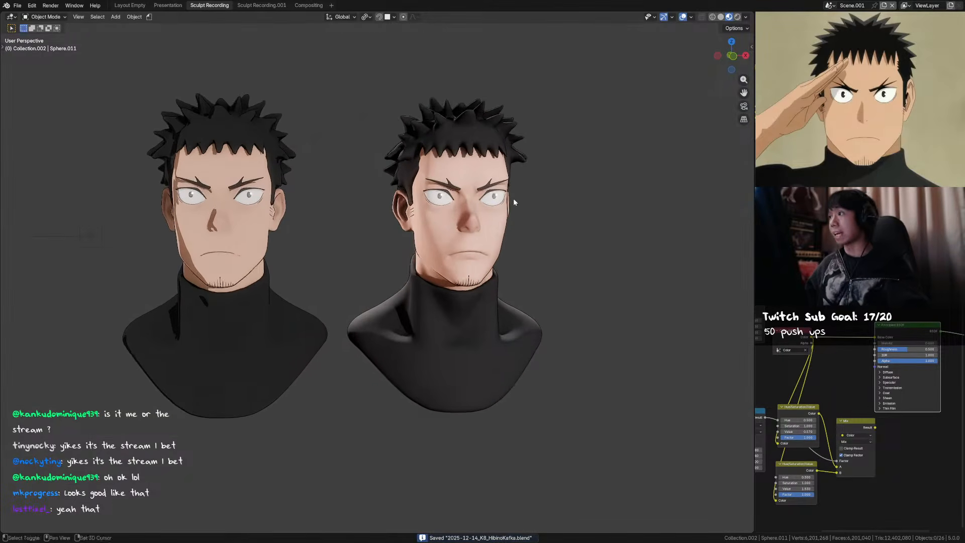
middle_click_drag(539, 182, 536, 207, "shift")
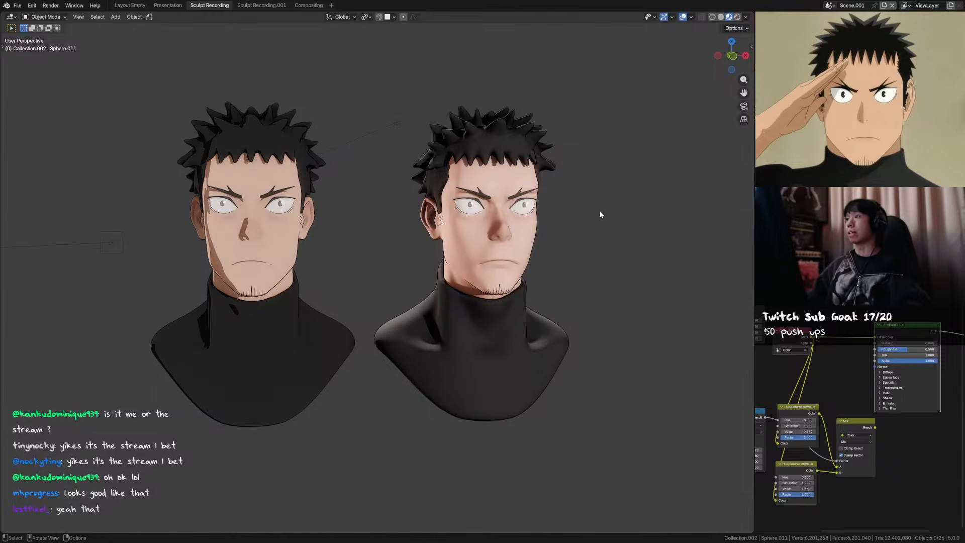
key("ctrl+s")
Check both busts in Solid shading and return the viewport to Material Preview
left_click(721, 17)
mouse_move(634, 122)
middle_mouse_down()
mouse_move(630, 108)
mouse_move(637, 127)
middle_mouse_up()
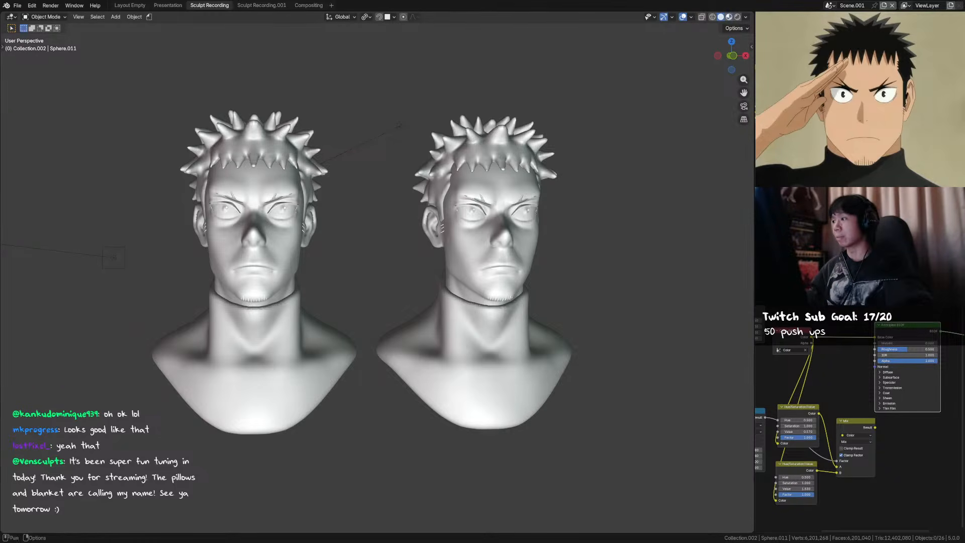
left_click(729, 17)
scroll(543, 204, "down", 1)
middle_click_drag(563, 206, 519, 210)
Hide the Sun light to compare the busts without it, and undo the hiding
left_click(408, 163)
left_click(581, 154)
mouse_move(561, 180)
middle_mouse_down()
mouse_move(547, 187)
mouse_move(556, 184)
middle_mouse_up()
scroll(547, 188, "up", 1)
left_click(431, 119)
scroll(311, 216, "down", 1)
key("h")
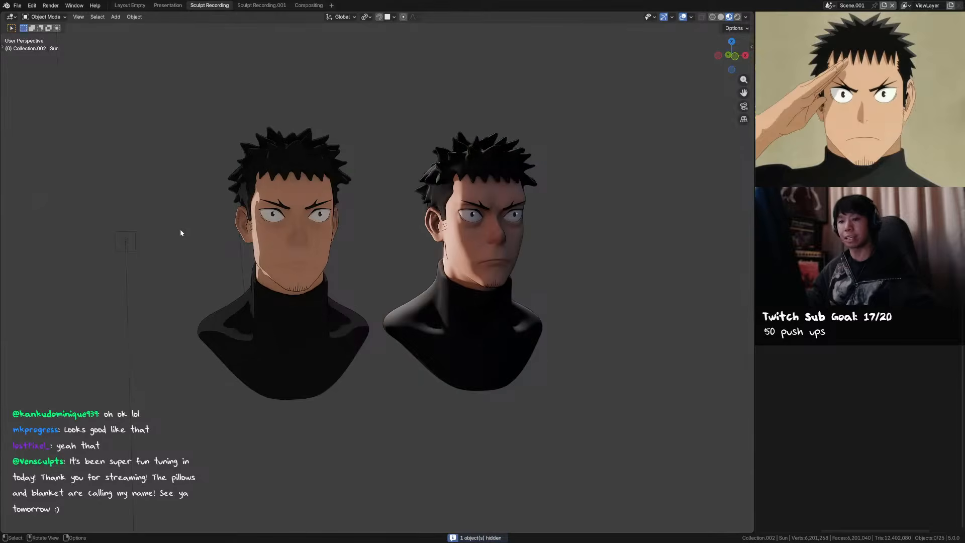
key("ctrl+z")
Select the area light beside the toon-shaded bust and save the file
middle_click_drag(230, 185, 189, 226)
left_click(173, 233)
key("ctrl+s")
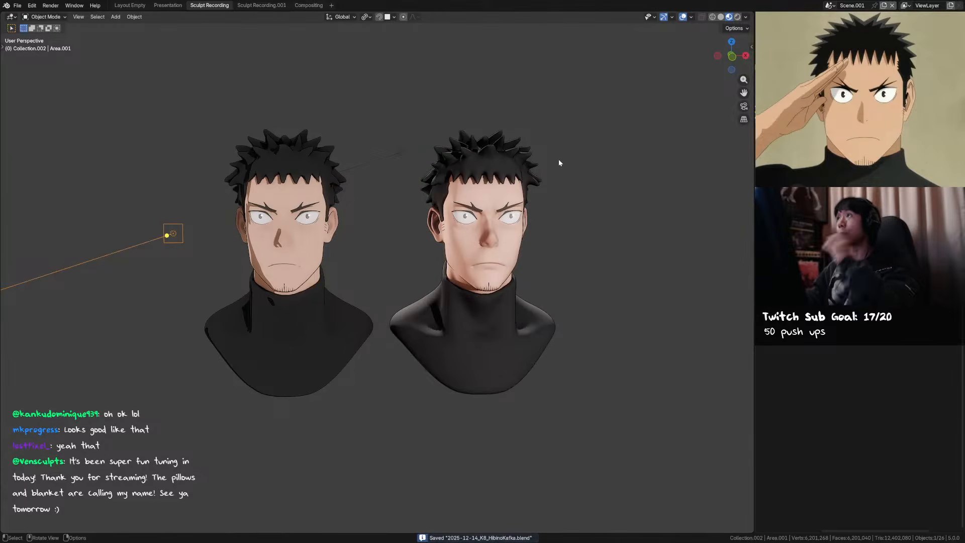
Clear the selection and turn off the viewport overlays for a clean view of both busts
left_click(650, 72)
middle_click_drag(650, 72, 612, 84)
left_click_drag(612, 84, 218, 355)
Switch Camera Post FX off and back on to compare its effect on both busts
key("n")
left_click(645, 209)
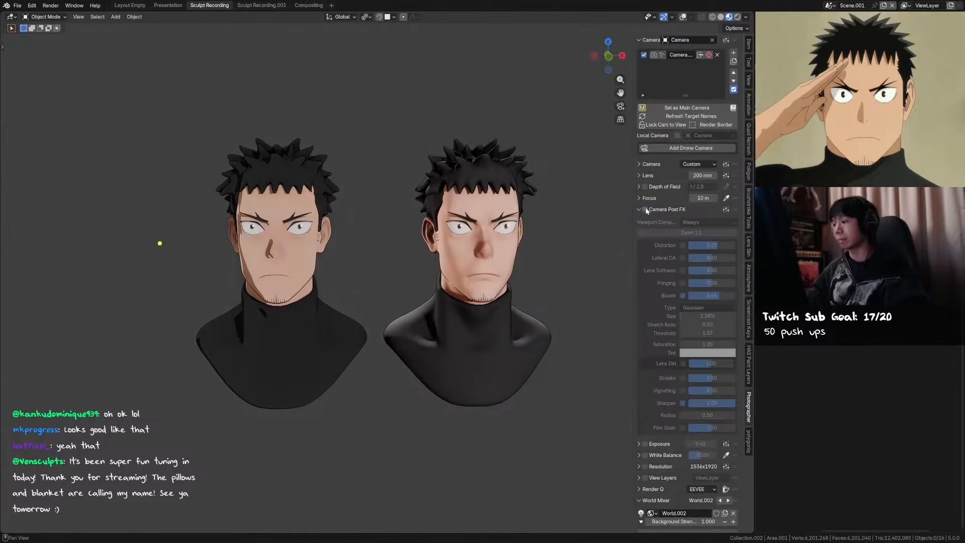
scroll(549, 207, "up", 2)
middle_click_drag(550, 205, 579, 225)
left_click(645, 209)
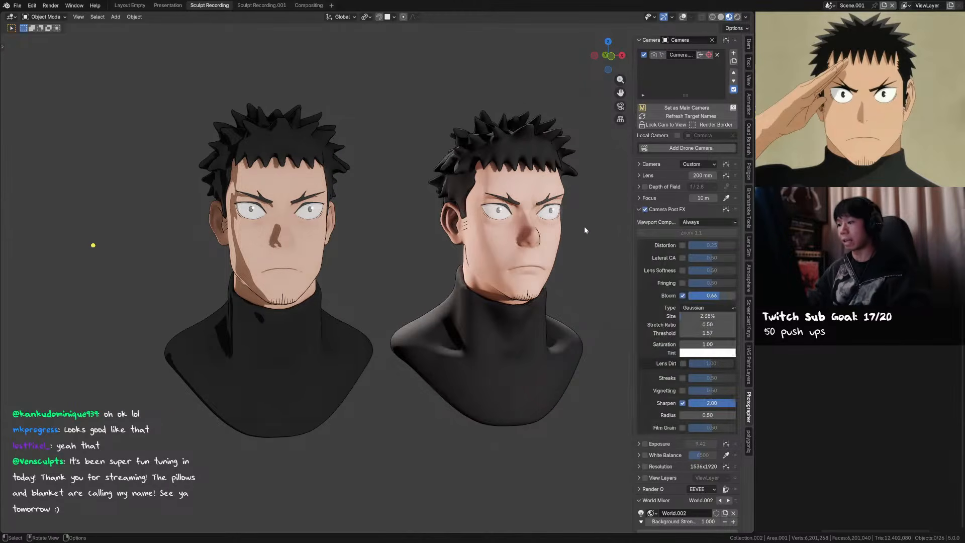
key("n")
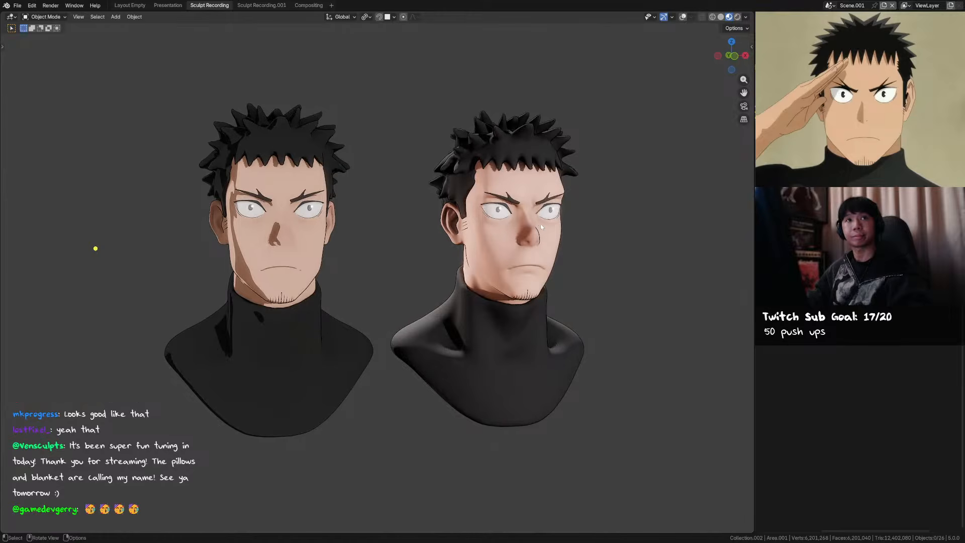